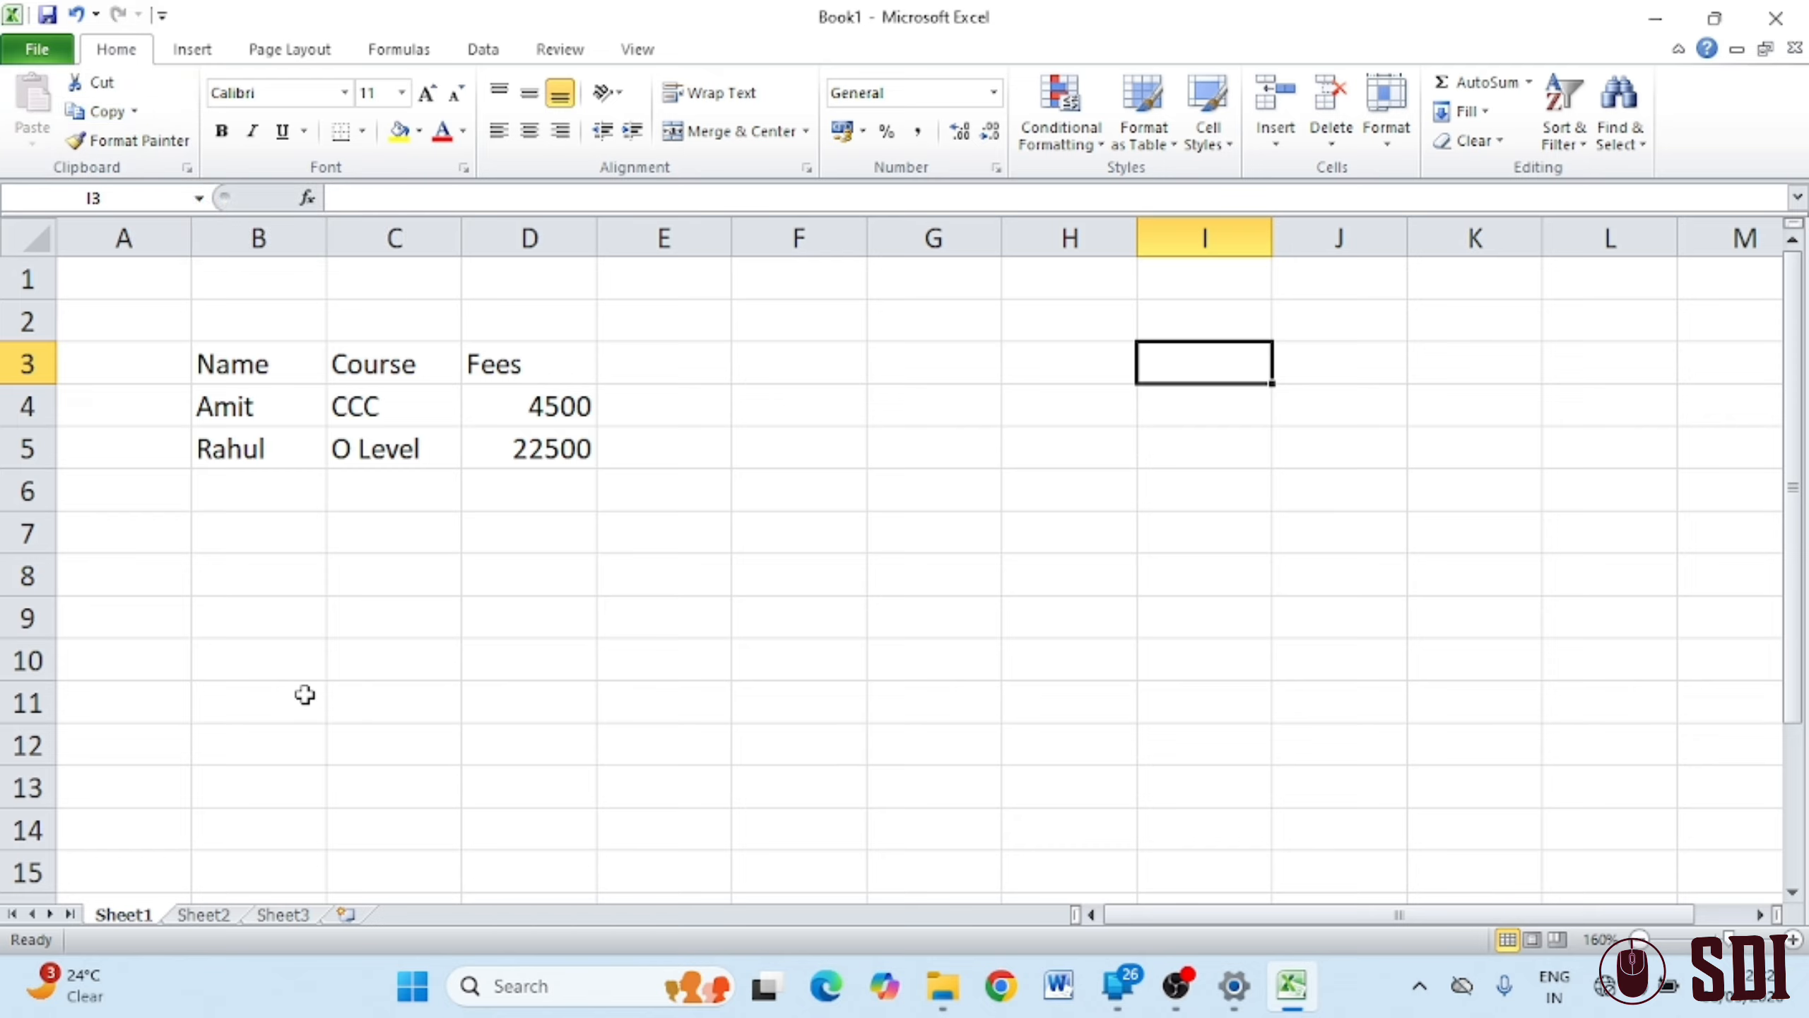
Cut the Name/Course/Fees table from B3:D5 and paste it at G3
{"action": "left_click_drag", "start_coordinate": [227, 366], "coordinate": [512, 446]}
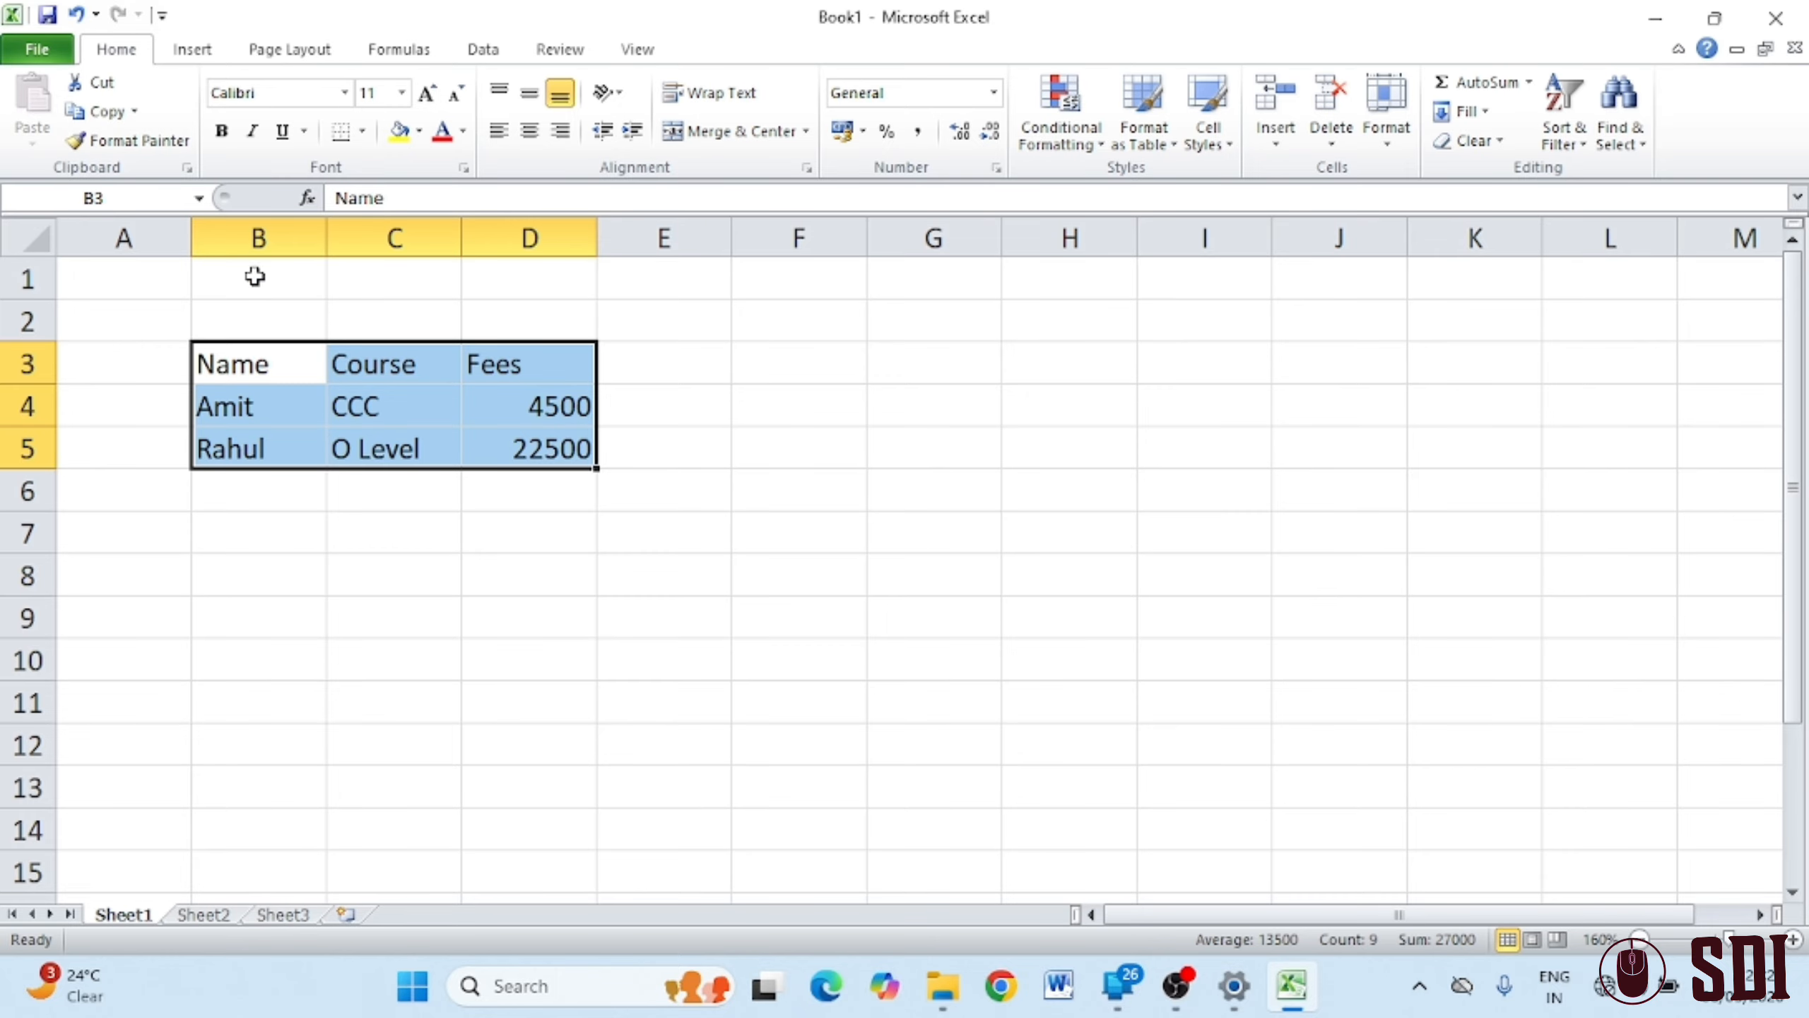
{"action": "left_click", "coordinate": [99, 82]}
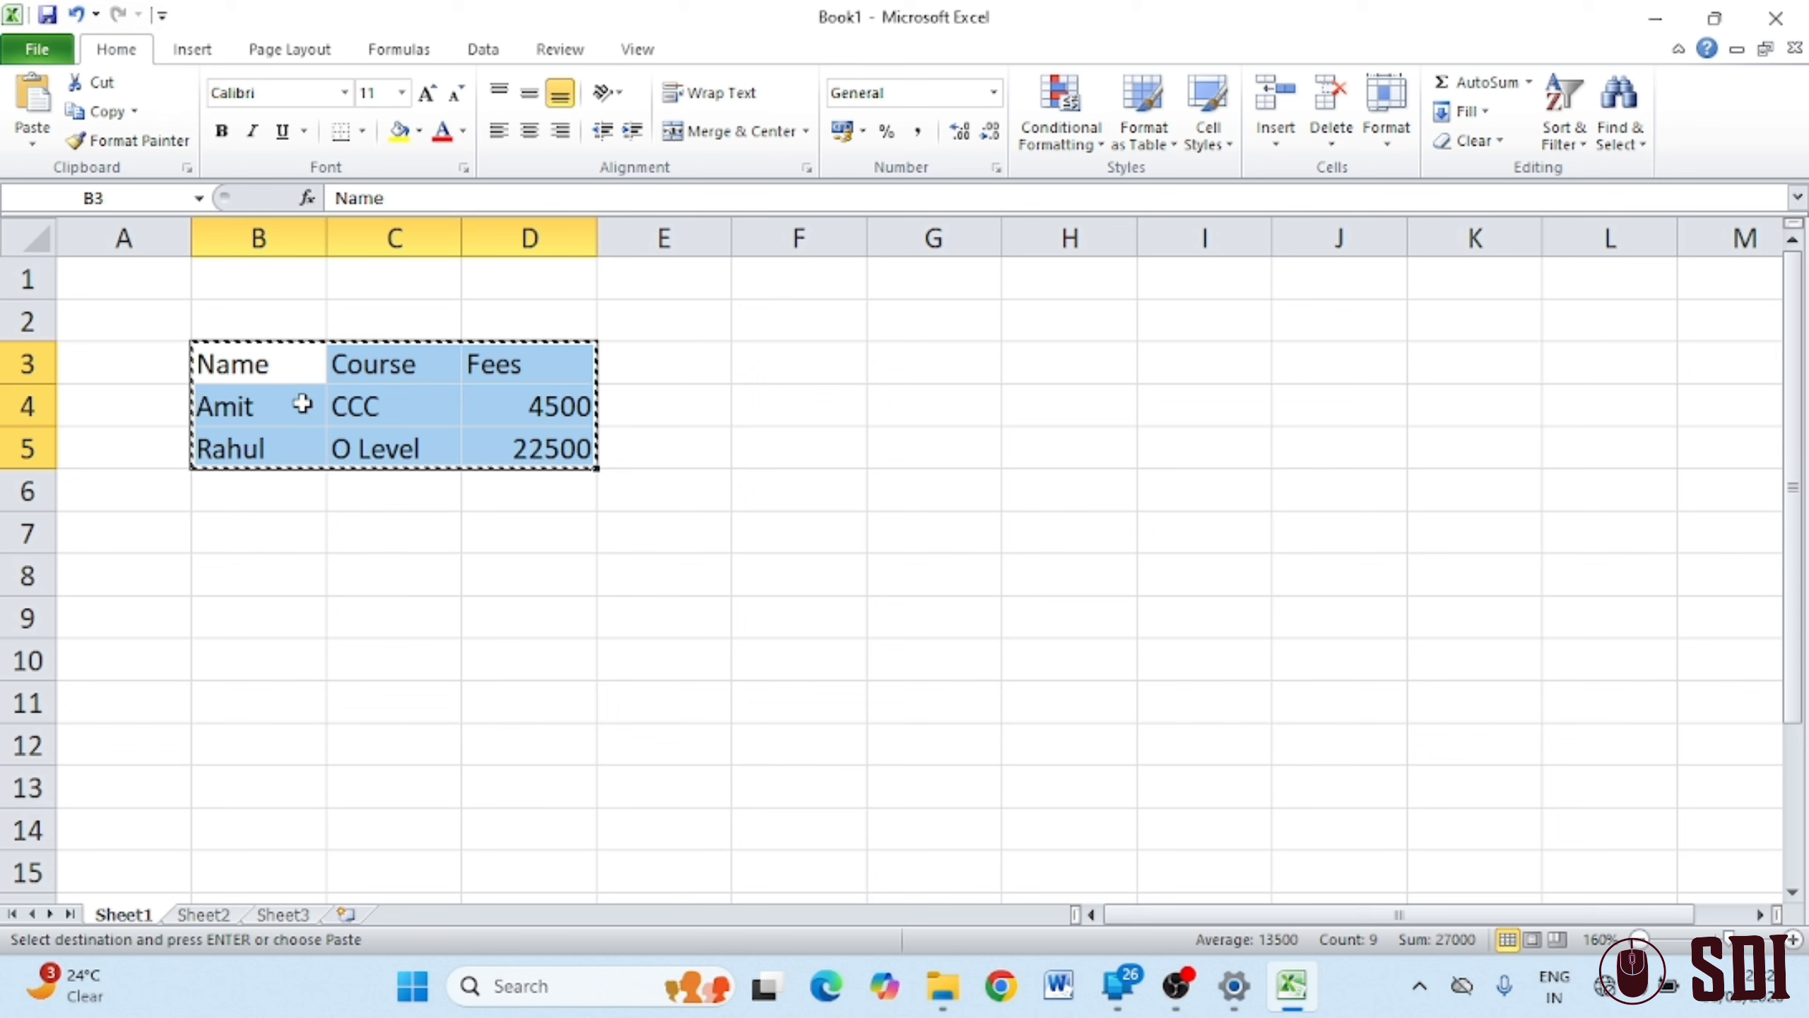
{"action": "left_click", "coordinate": [938, 361]}
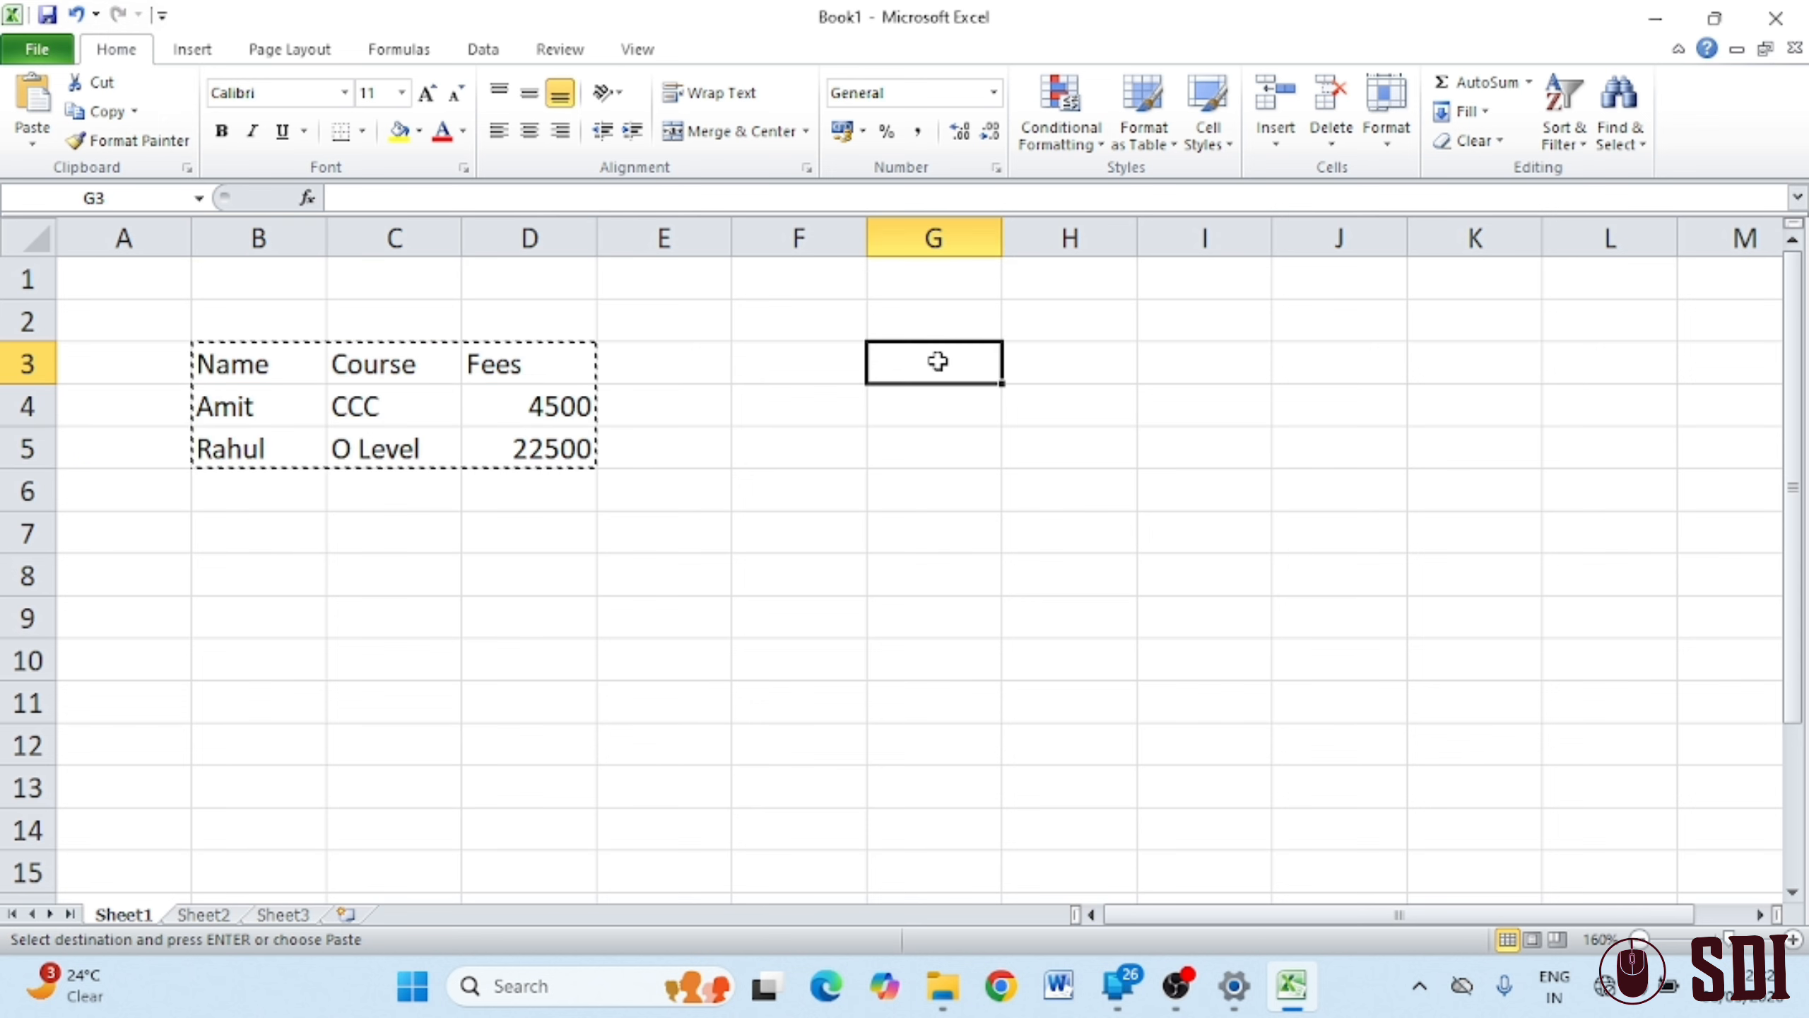
{"action": "left_click", "coordinate": [35, 99]}
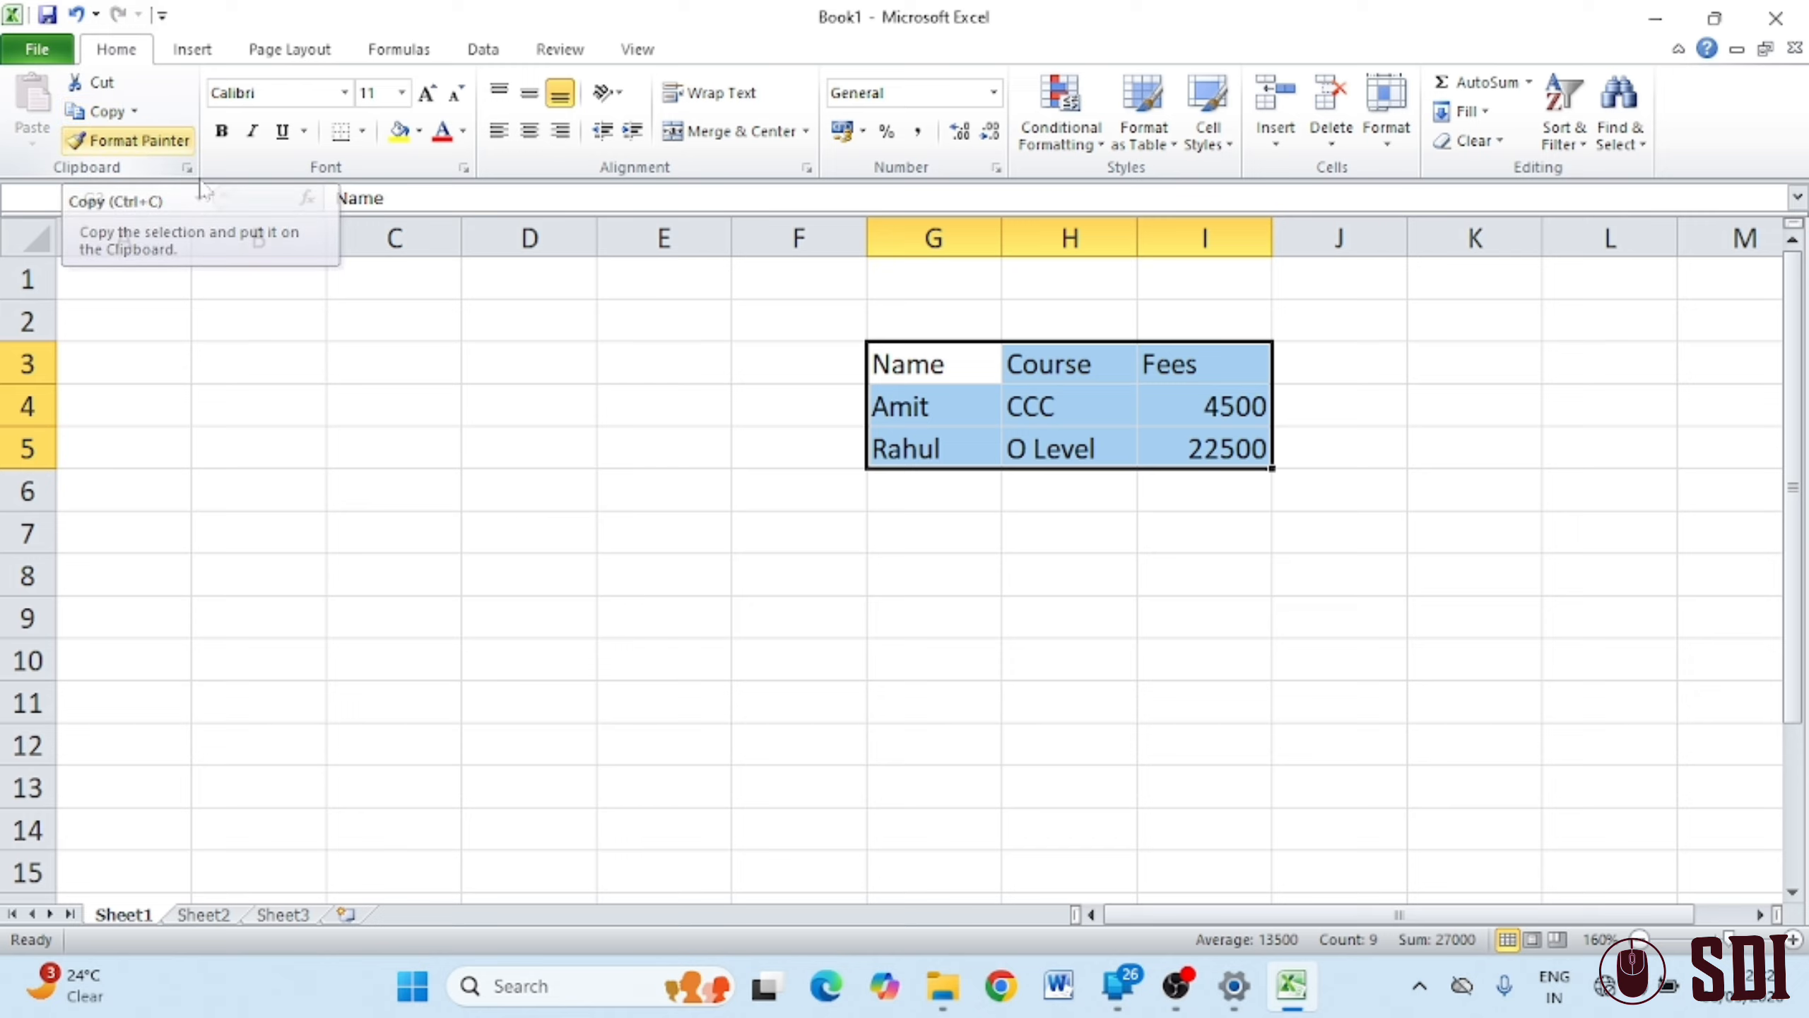
{"action": "left_click", "coordinate": [1033, 614]}
{"action": "left_click", "coordinate": [901, 361]}
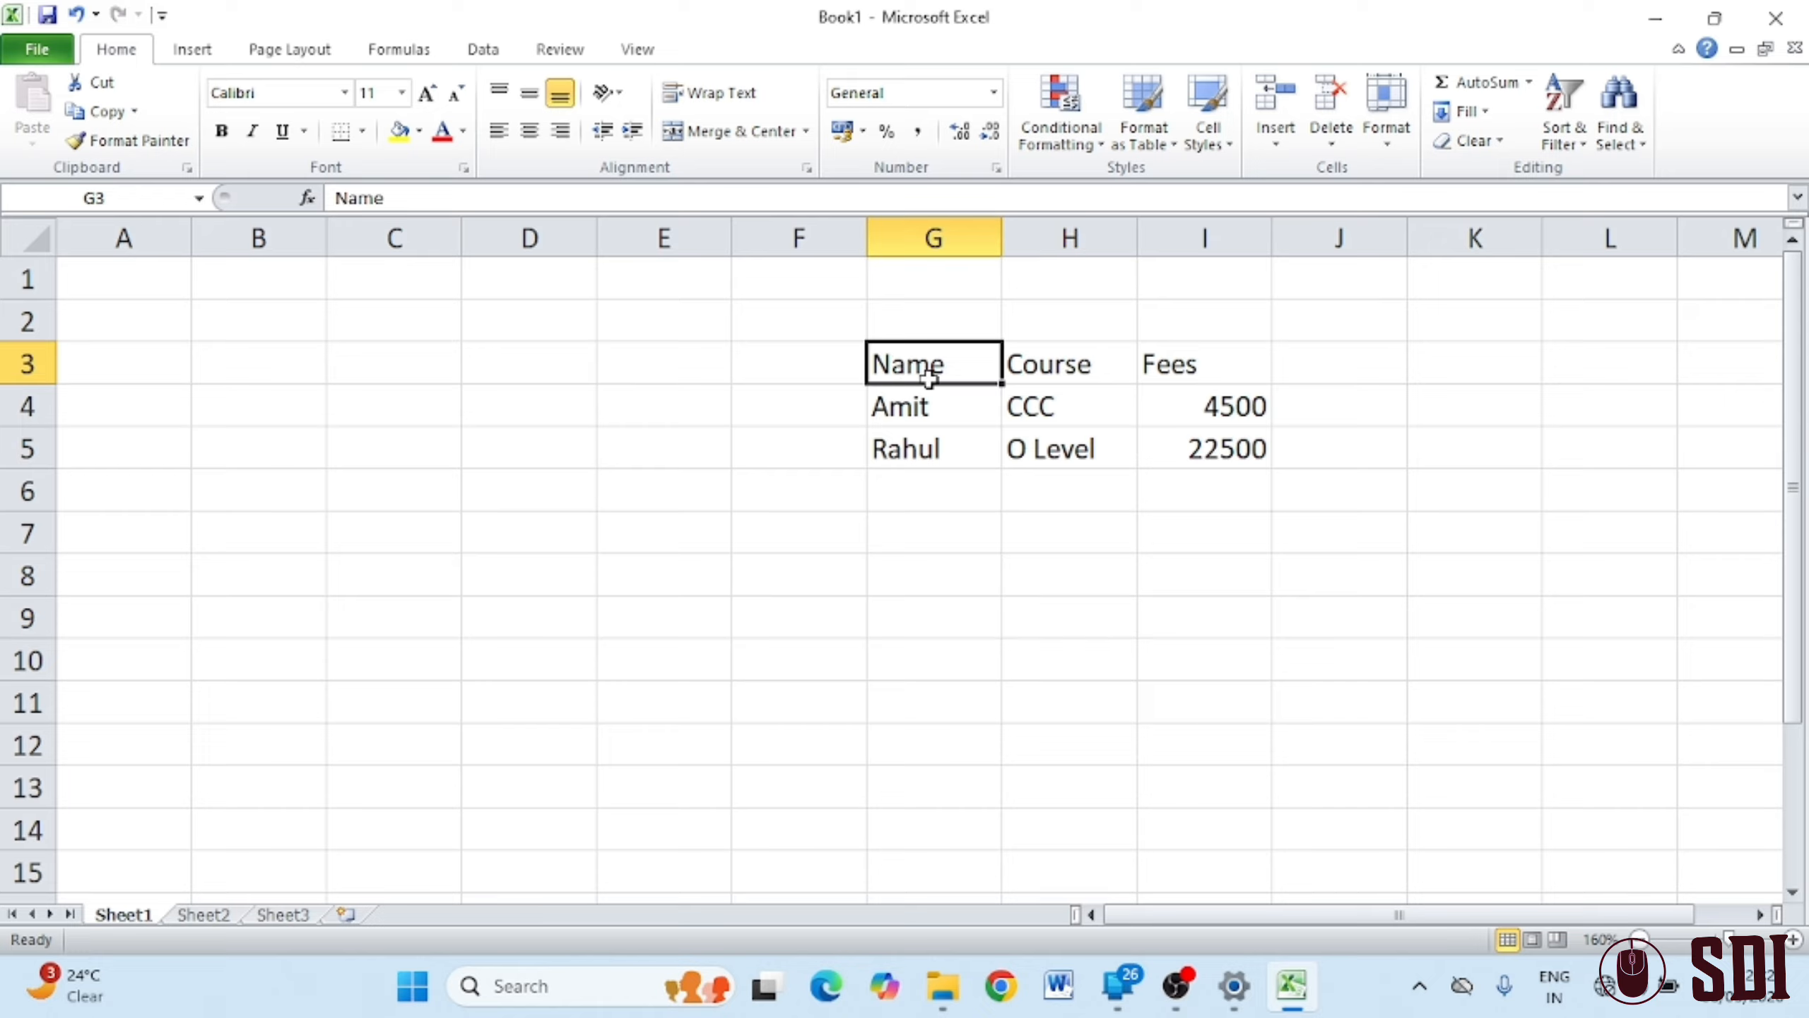
Copy the G3:I5 fees table and paste the duplicate at B2
{"action": "left_click_drag", "start_coordinate": [928, 377], "coordinate": [1225, 447]}
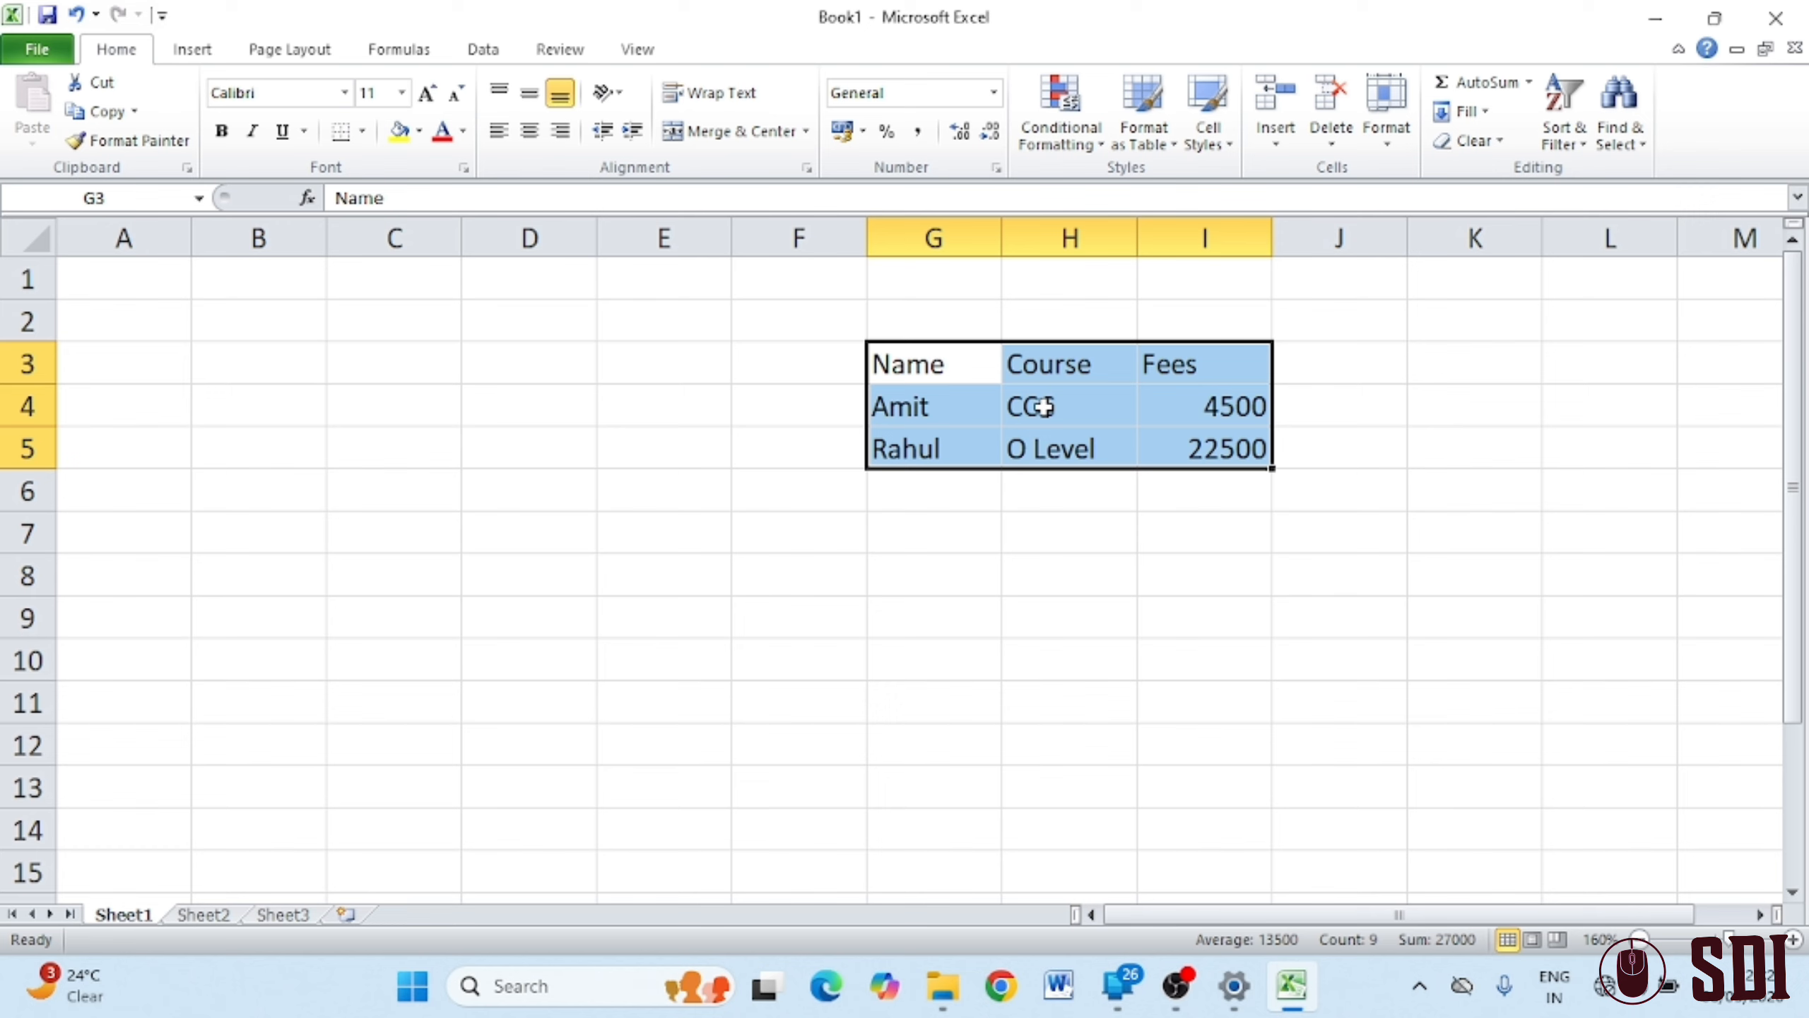
{"action": "left_click", "coordinate": [98, 114]}
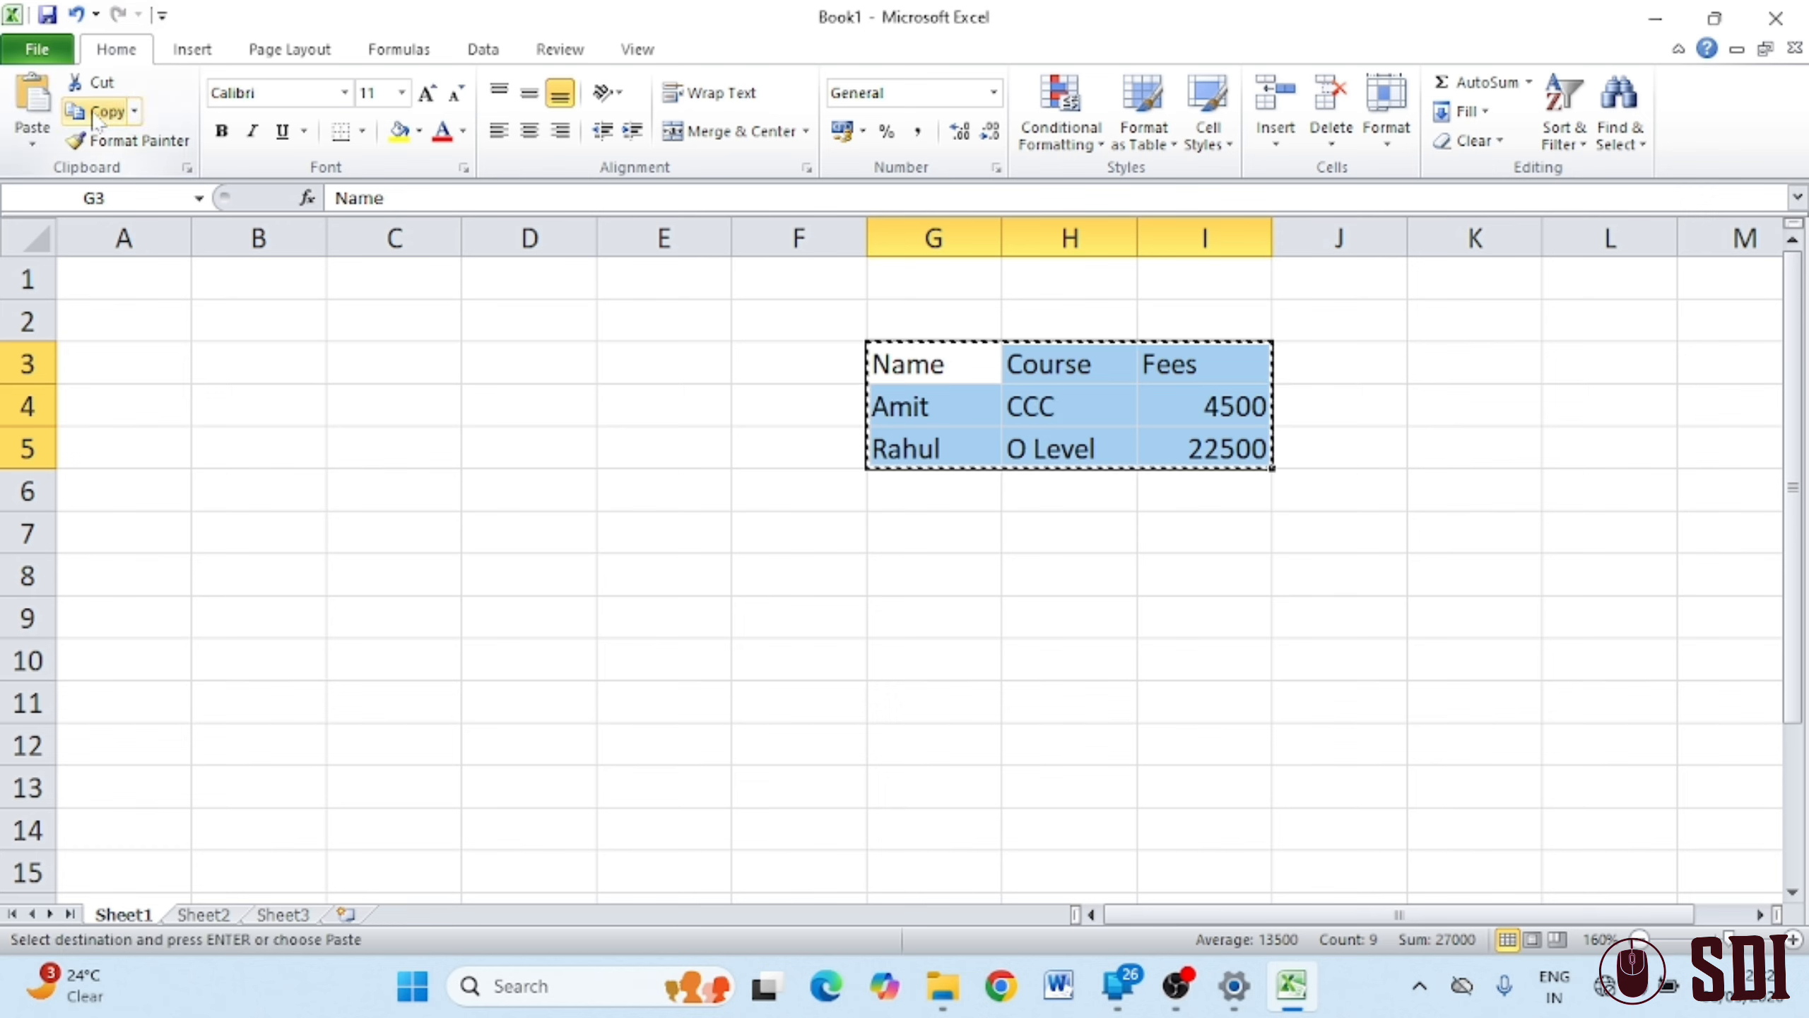
{"action": "left_click", "coordinate": [221, 325]}
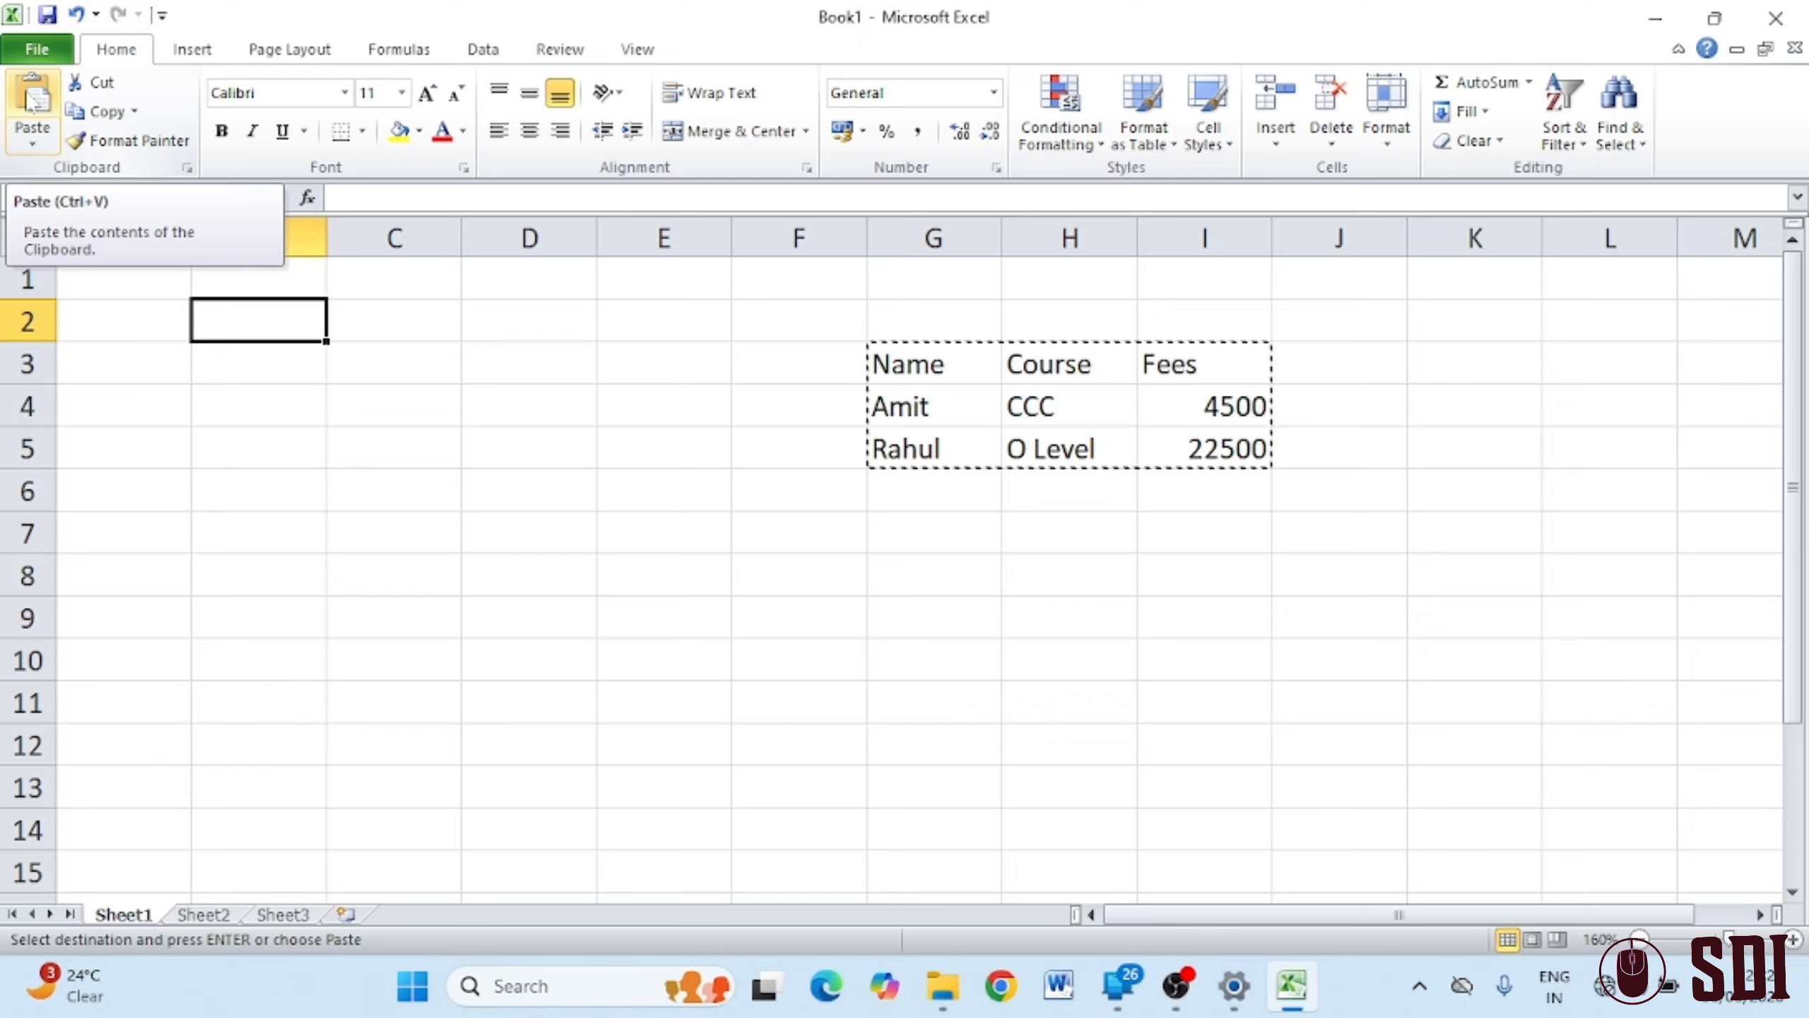
{"action": "left_click", "coordinate": [33, 100]}
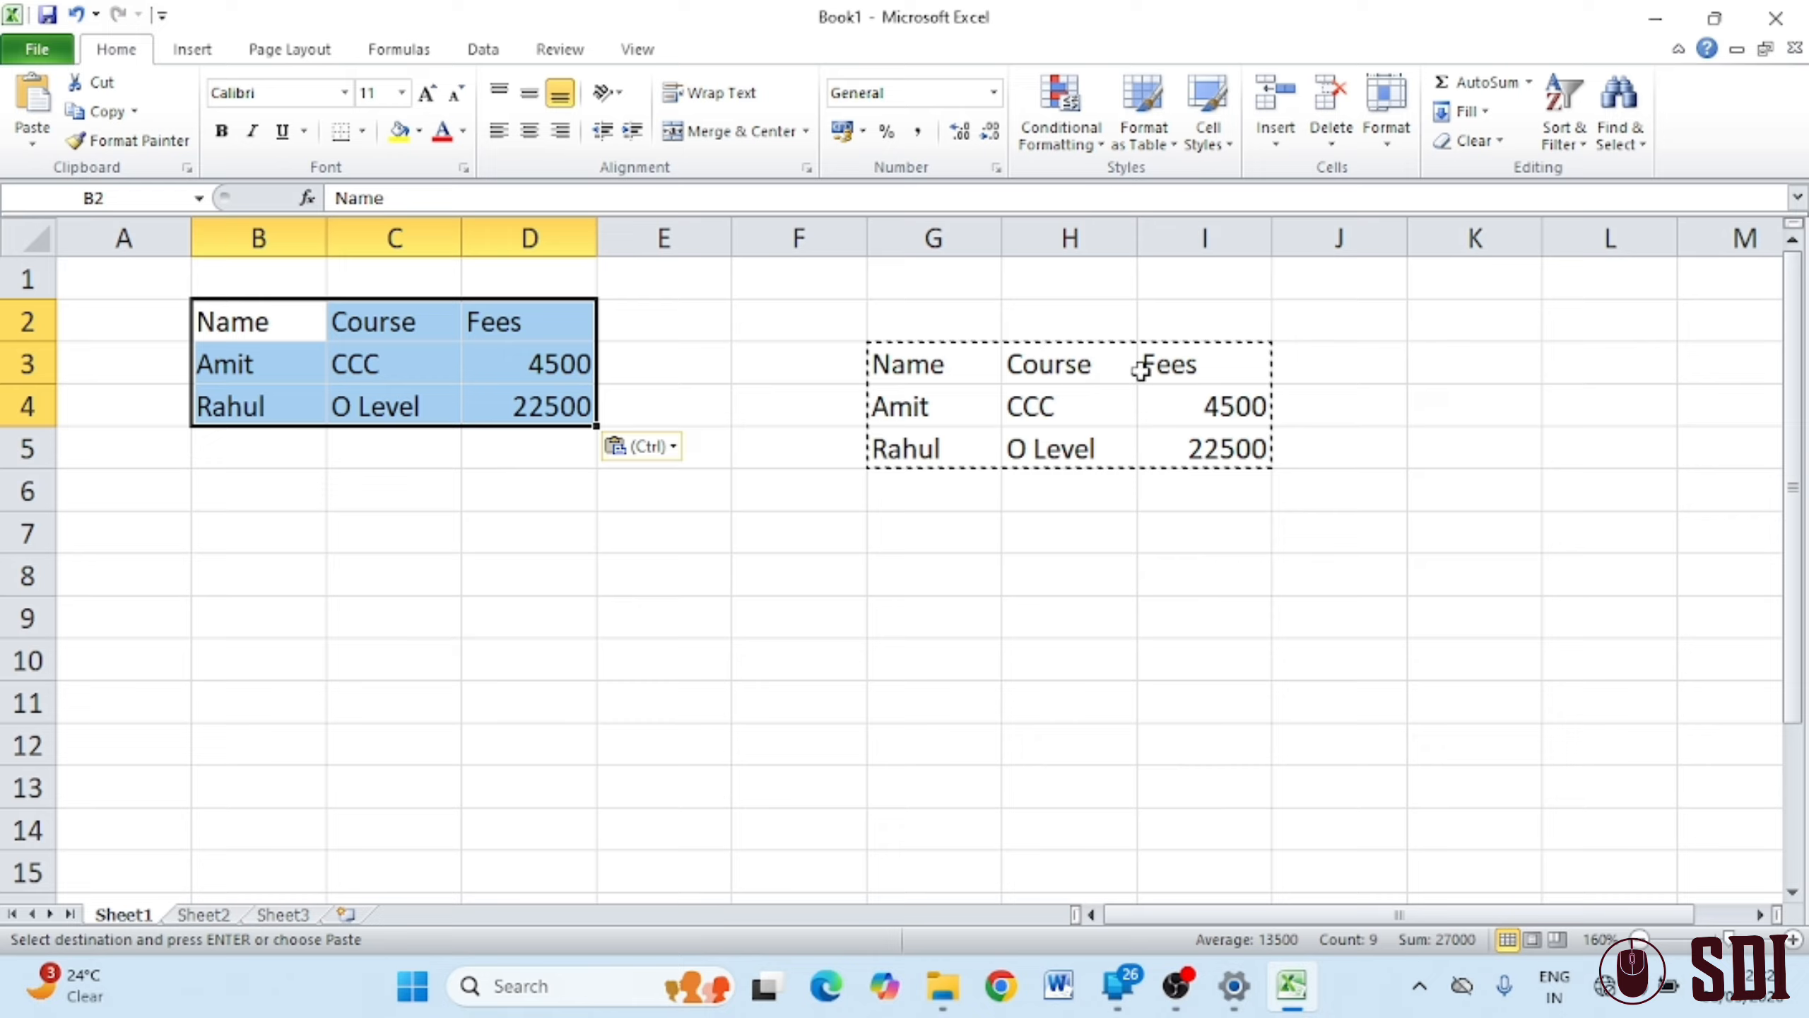
{"action": "key", "text": "Escape"}
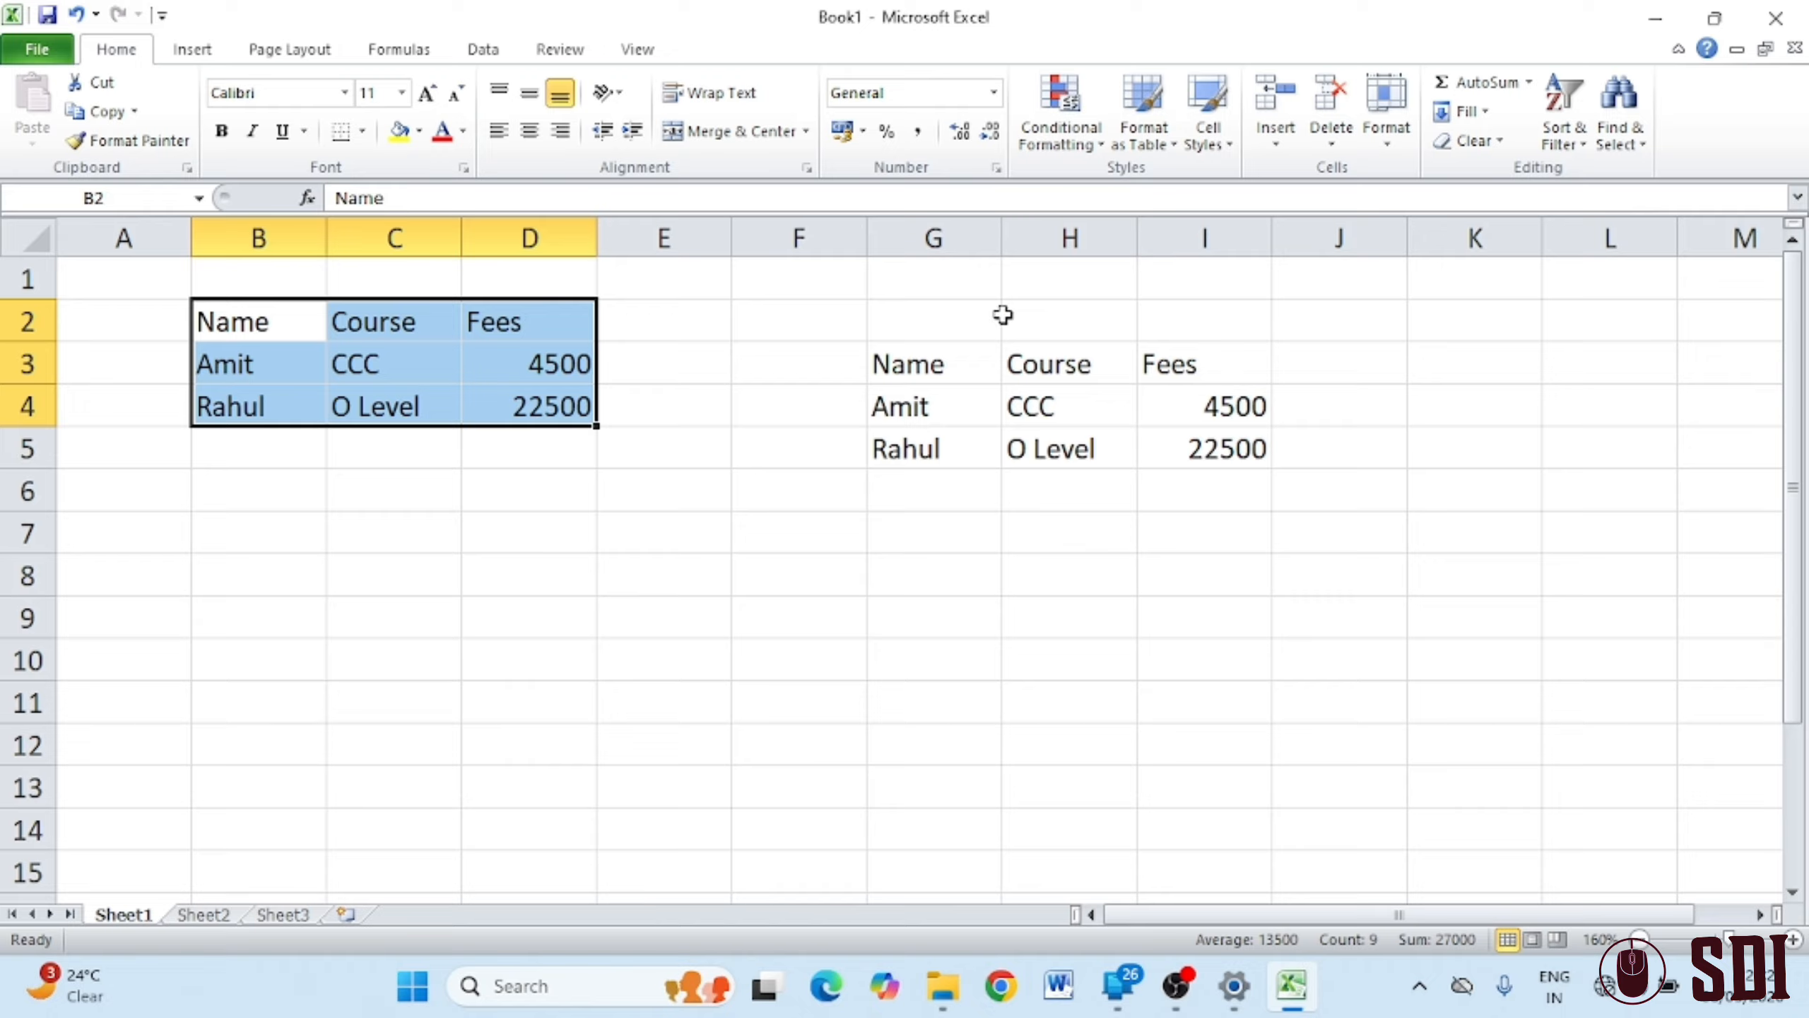
{"action": "left_click", "coordinate": [808, 747]}
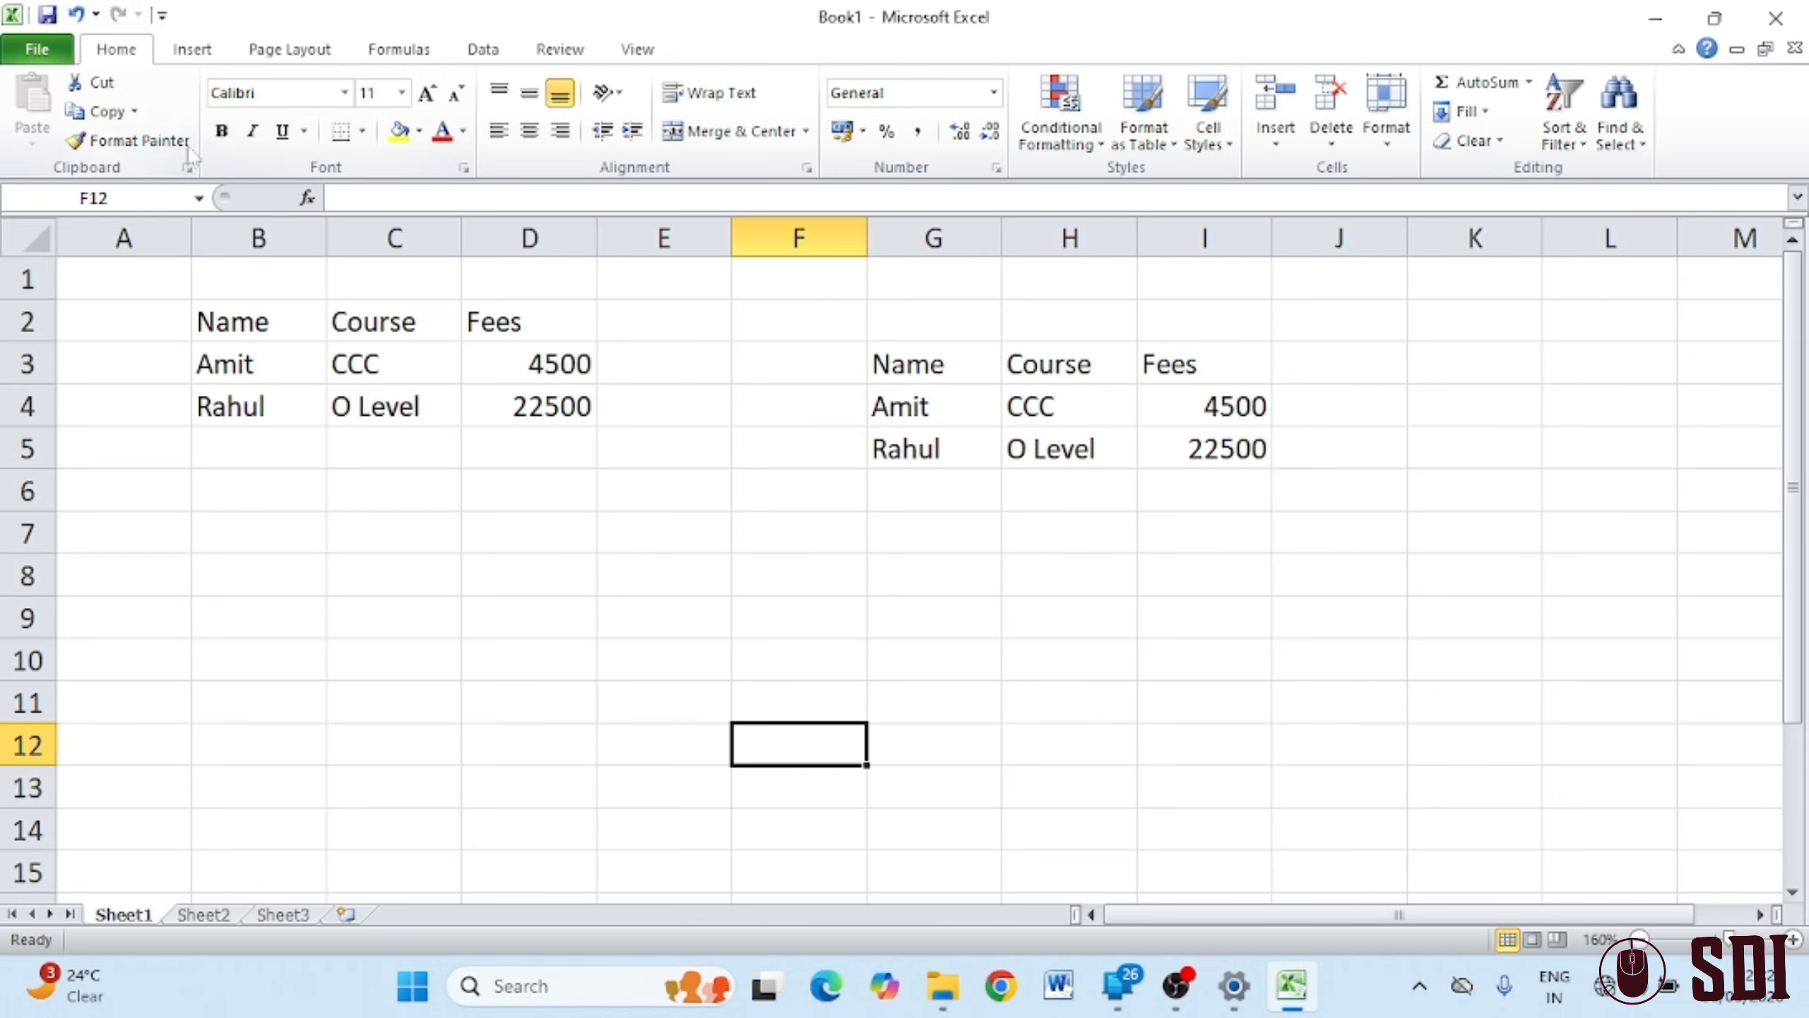
Make the B2:D2 headers bold, red and Arial Black
{"action": "left_click_drag", "start_coordinate": [213, 317], "coordinate": [474, 324]}
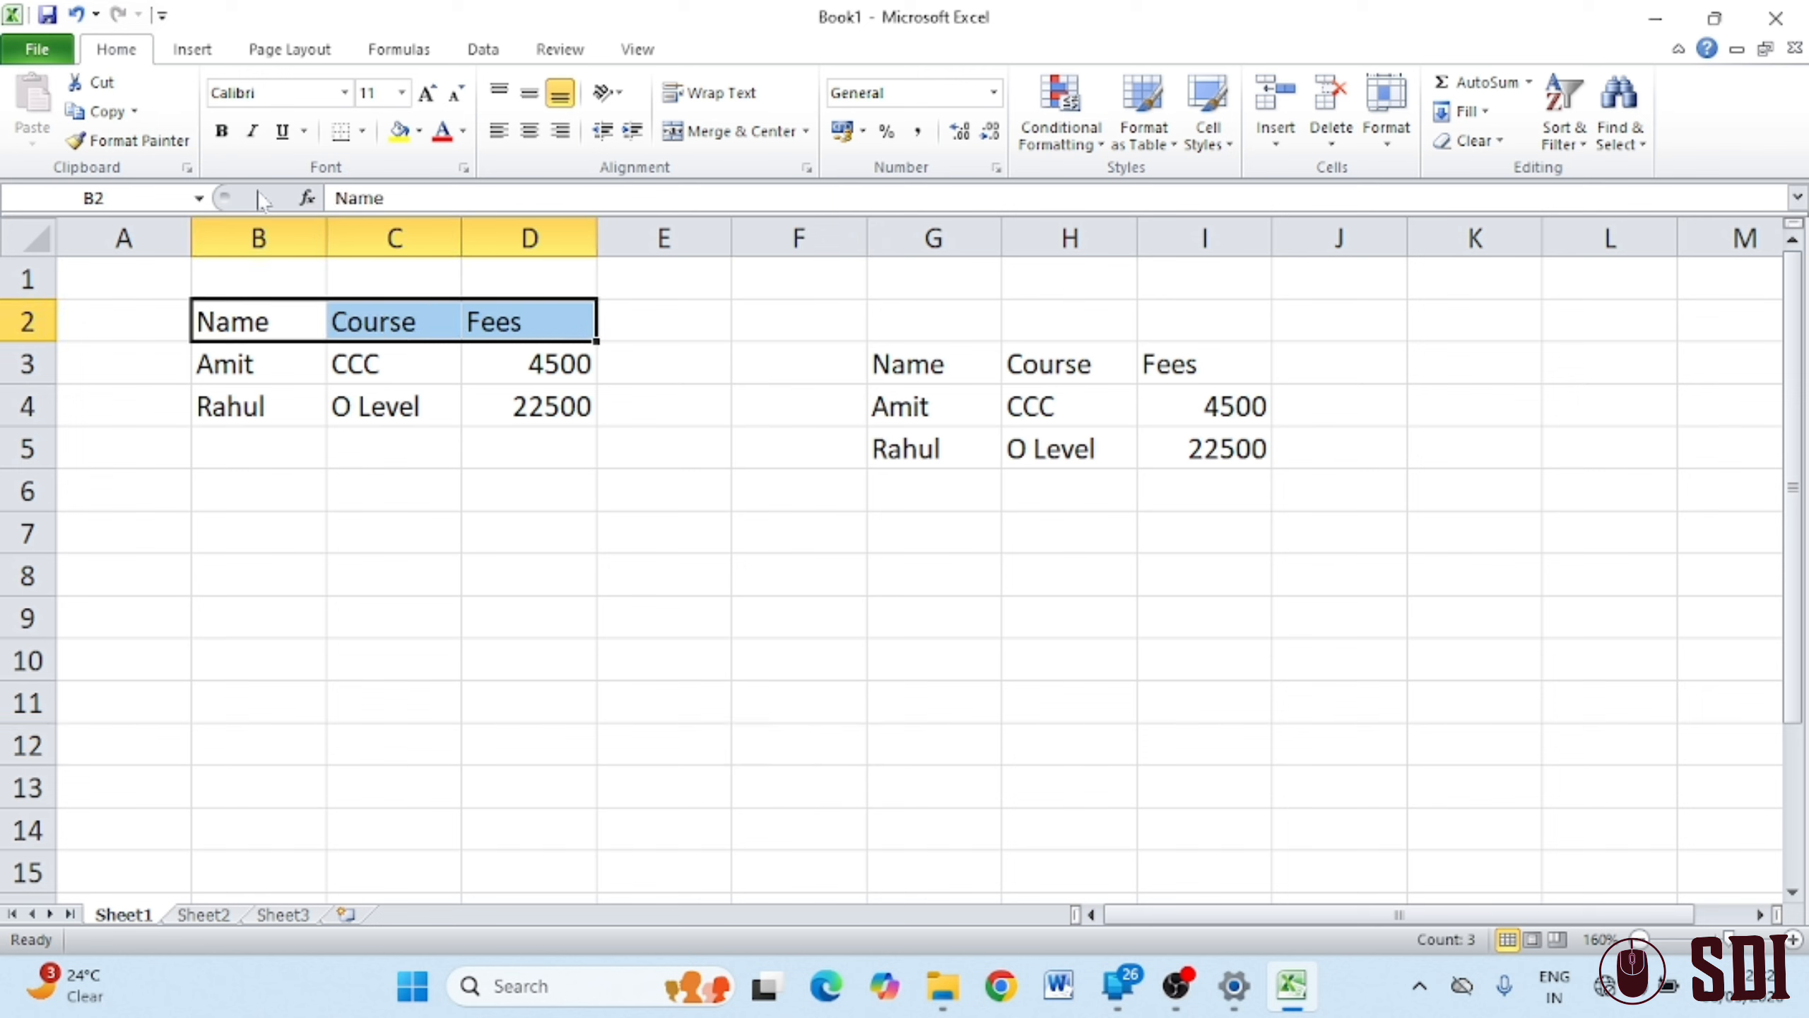
{"action": "left_click", "coordinate": [222, 132]}
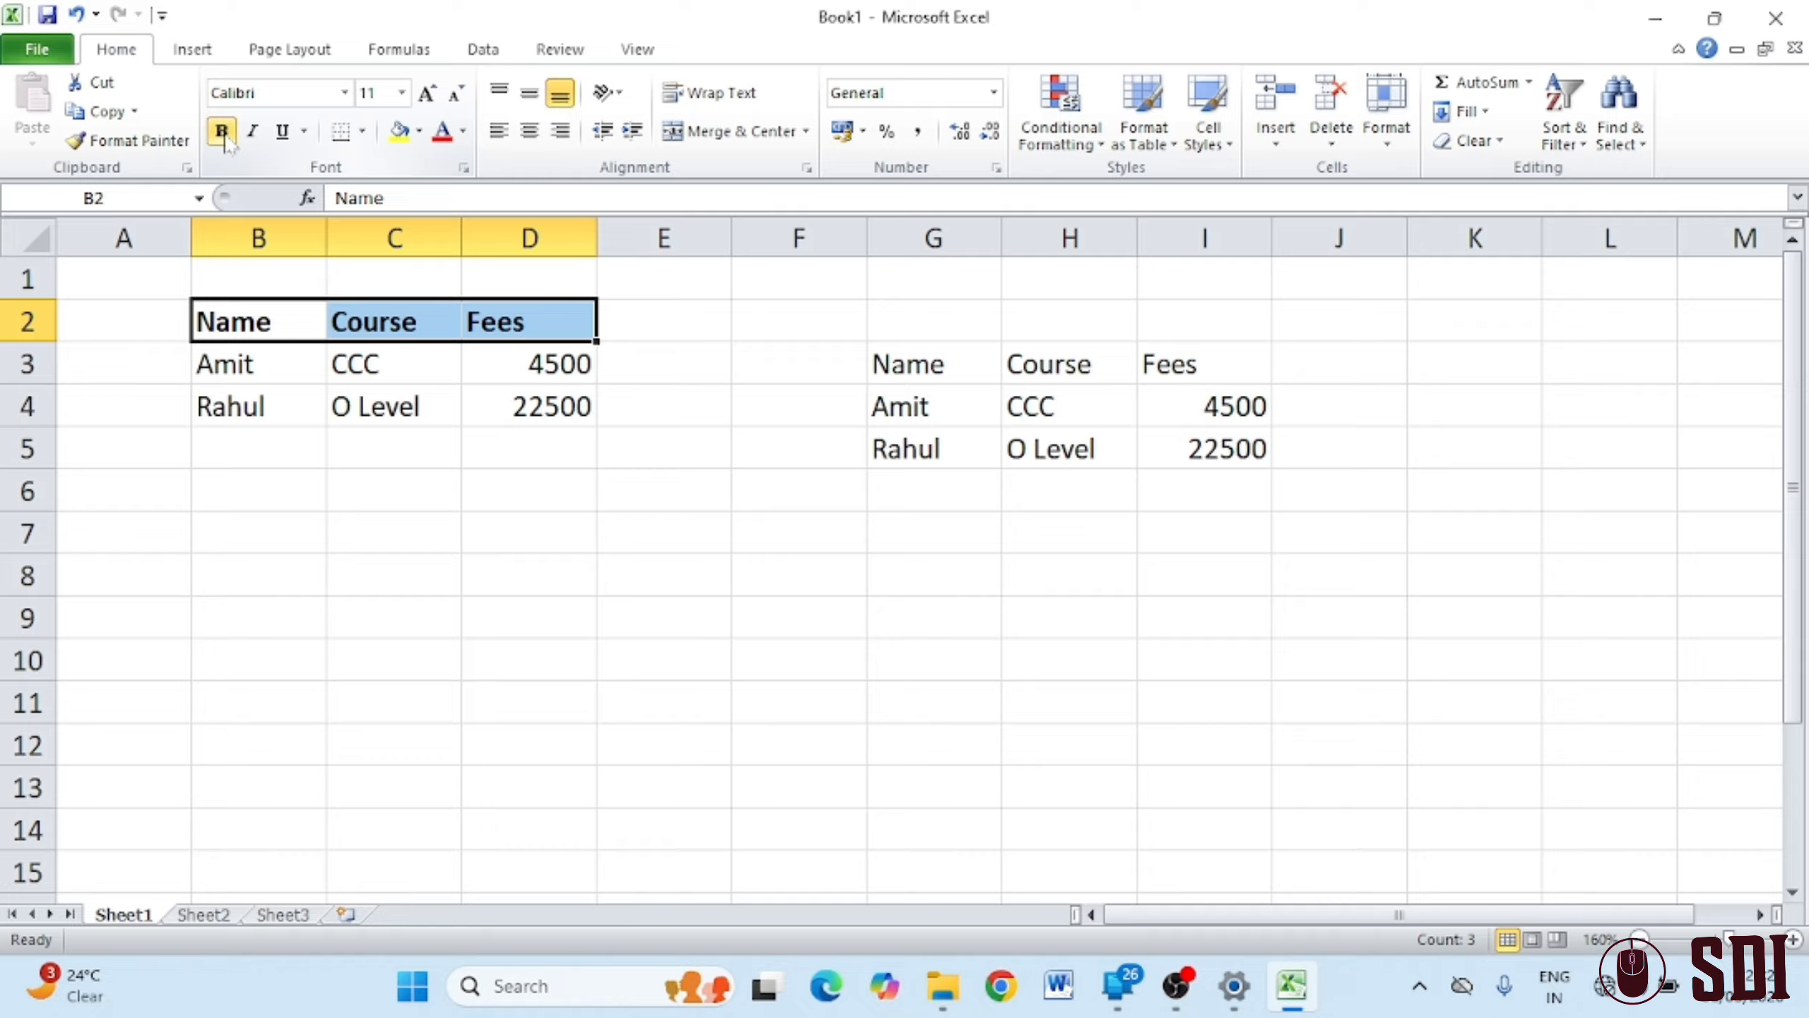
{"action": "left_click", "coordinate": [442, 135]}
{"action": "left_click", "coordinate": [345, 92]}
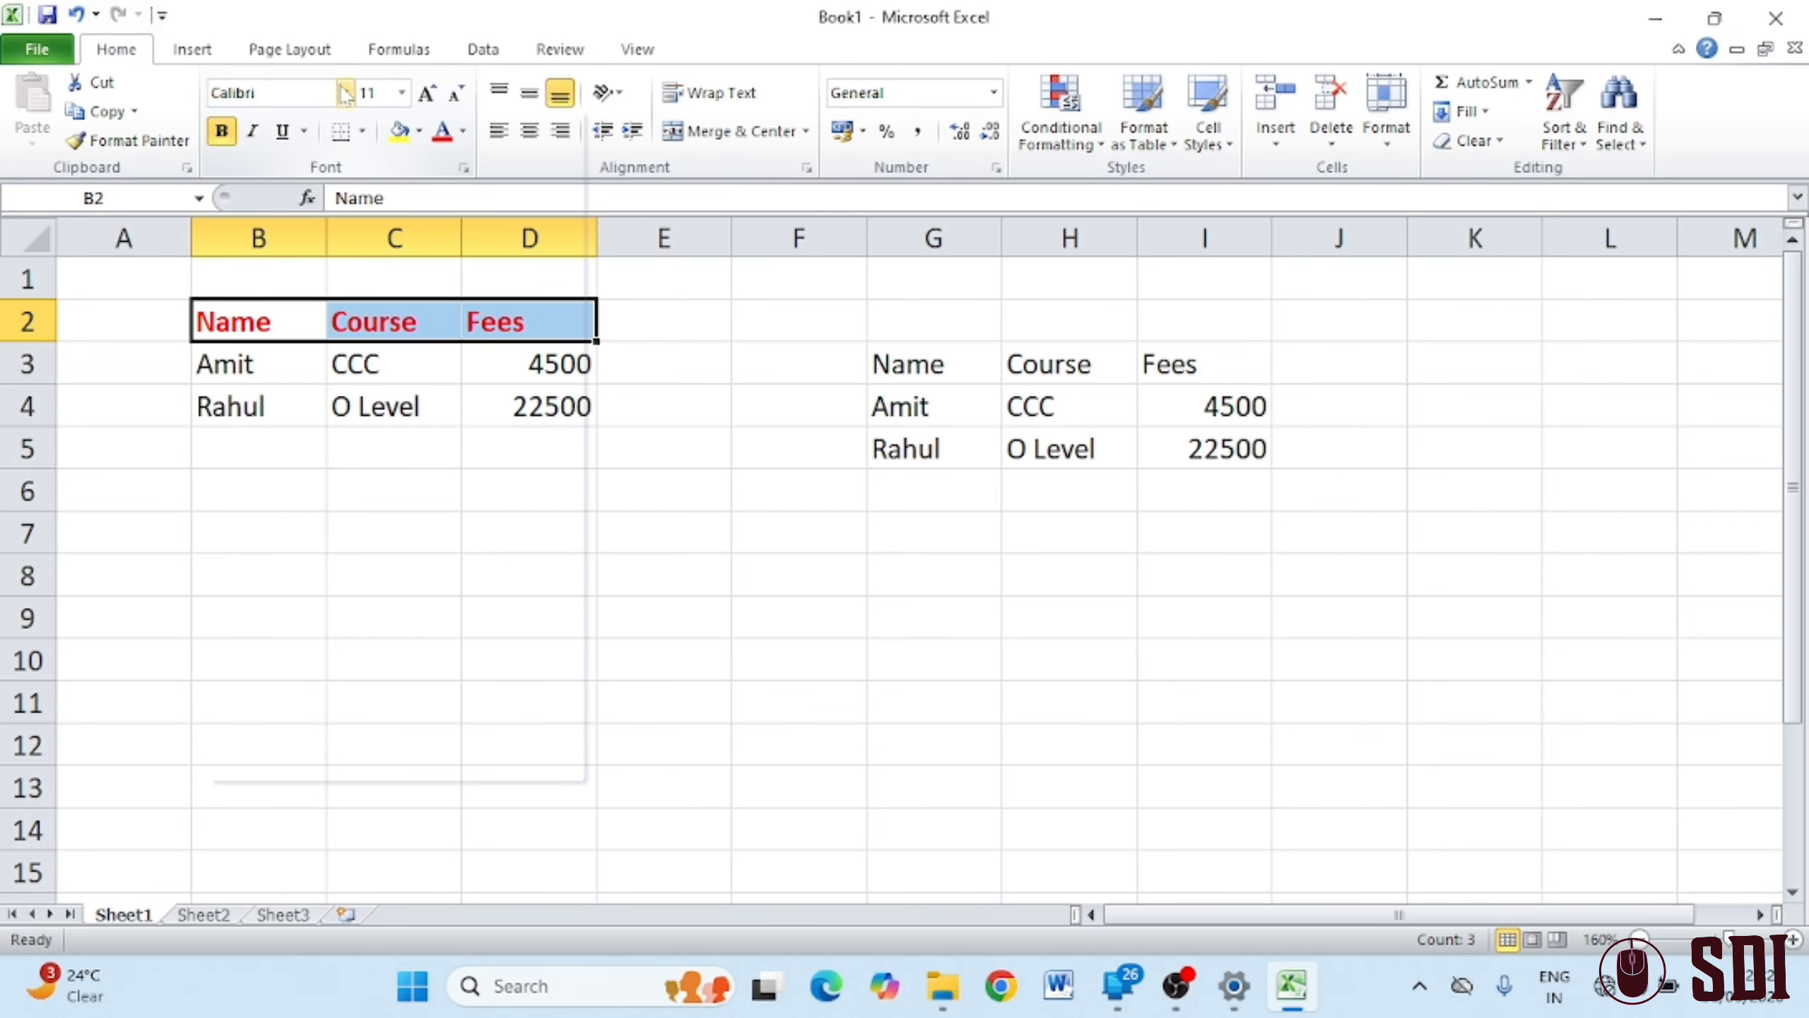
{"action": "left_click", "coordinate": [320, 460]}
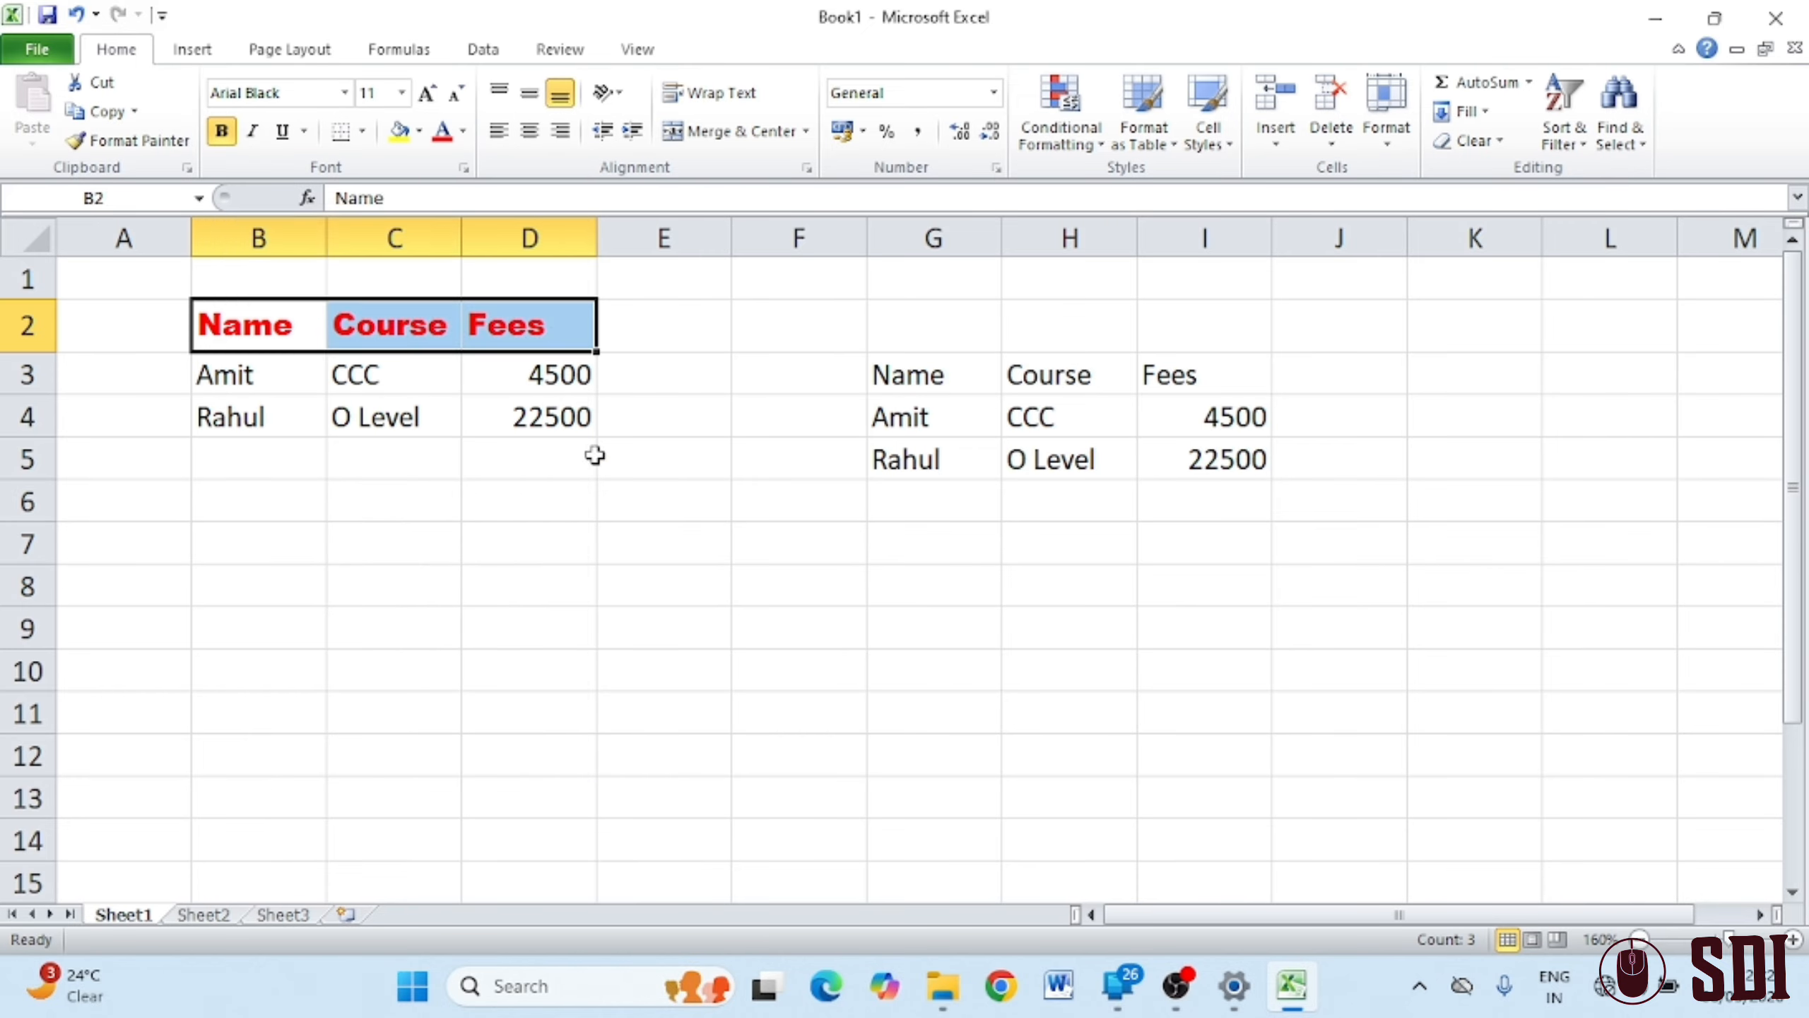
{"action": "left_click", "coordinate": [597, 456]}
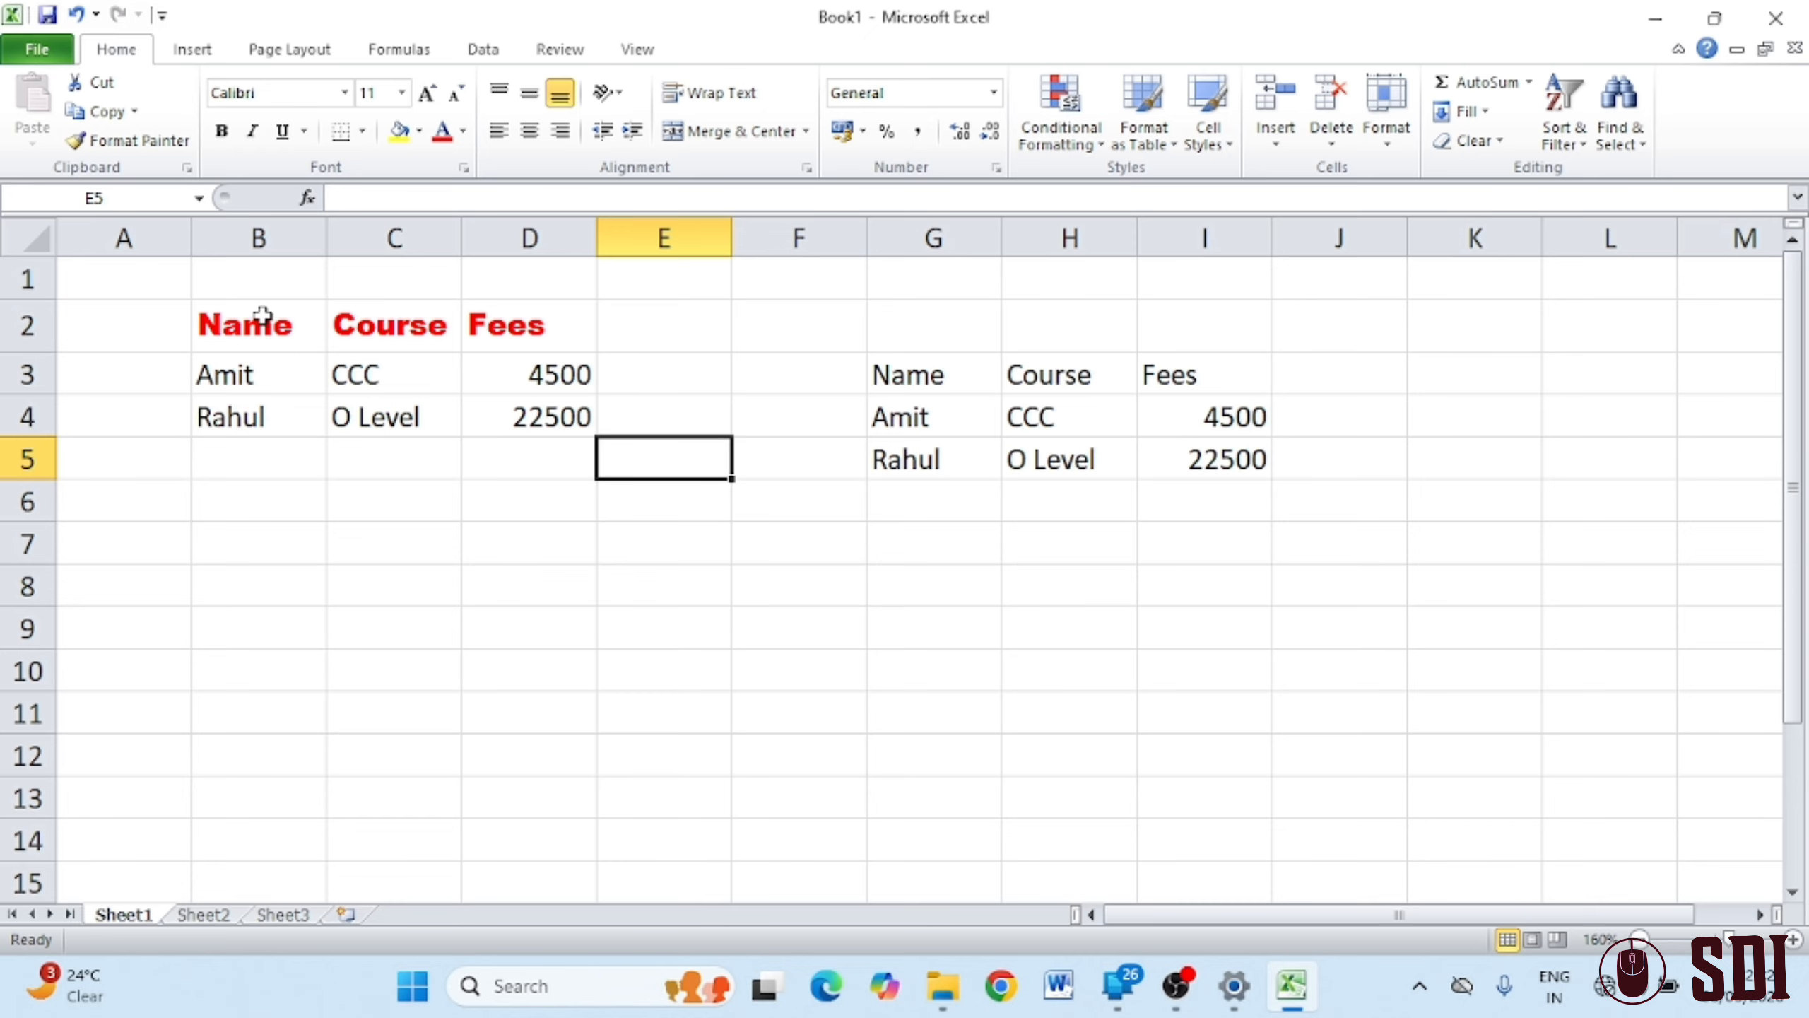
Select the formatted Course header in C2 as the formatting source
{"action": "left_click_drag", "start_coordinate": [262, 314], "coordinate": [468, 326]}
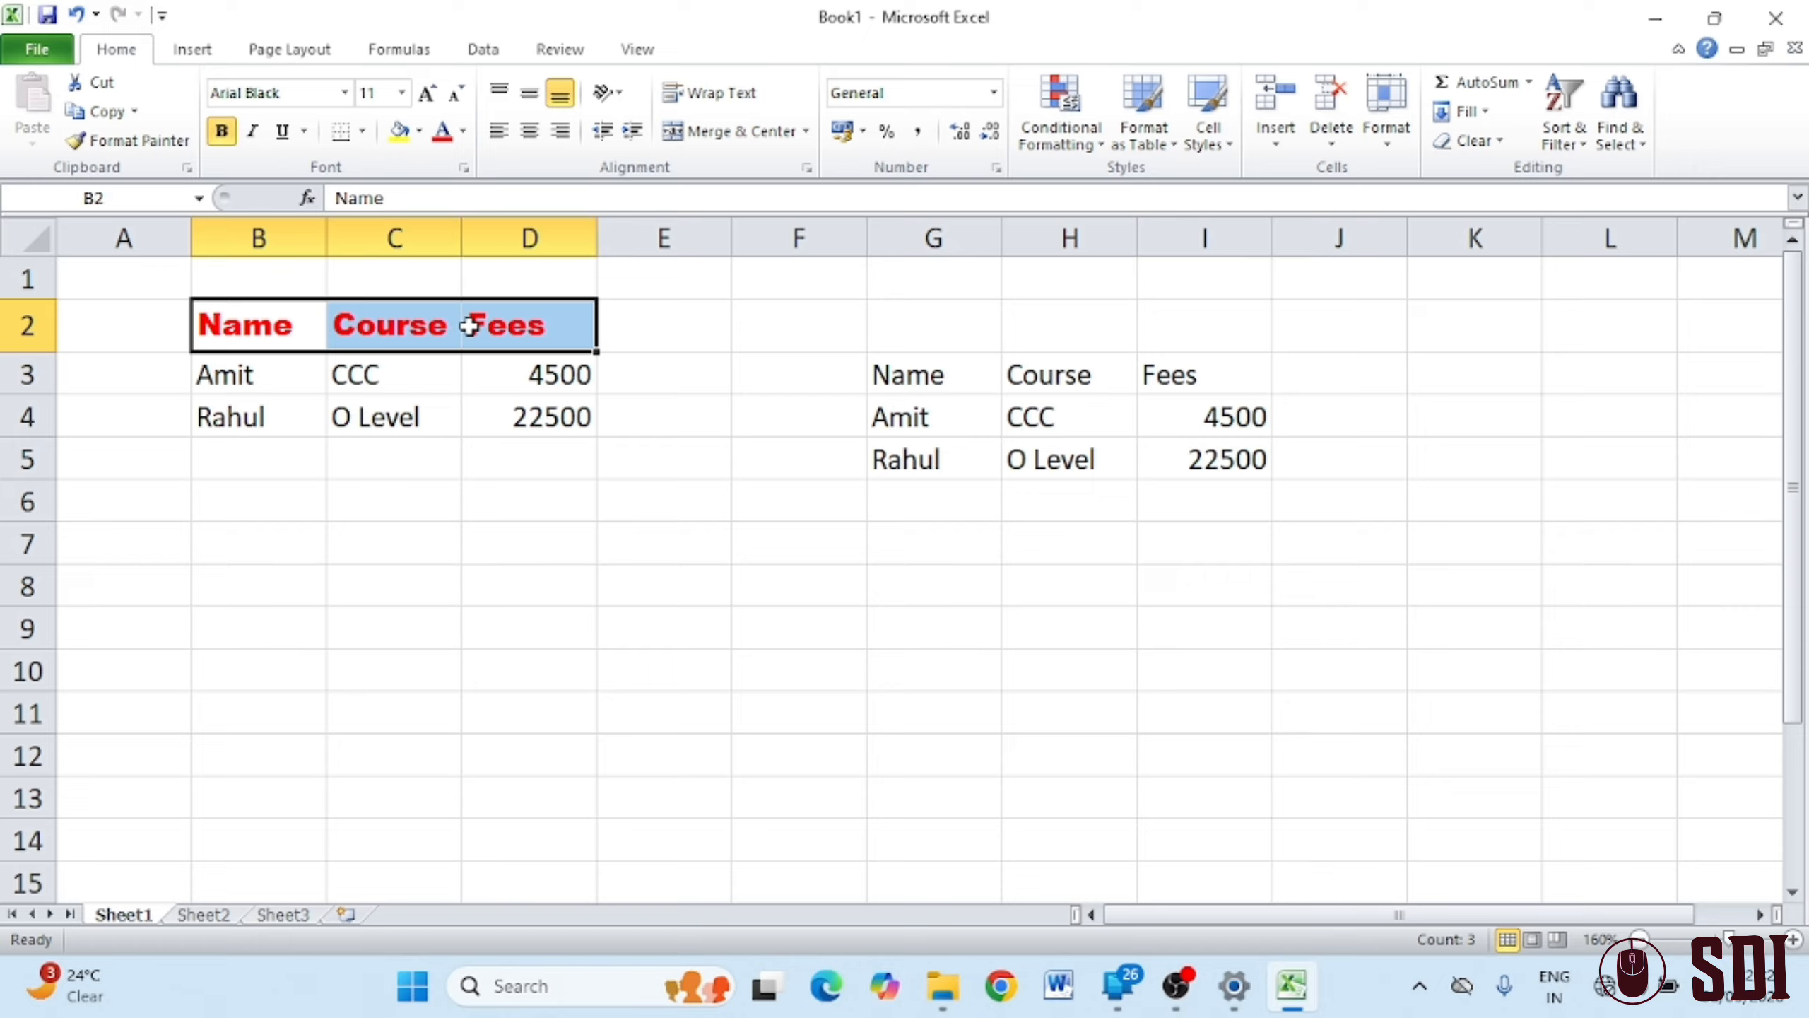
{"action": "left_click_drag", "start_coordinate": [919, 372], "coordinate": [1188, 372]}
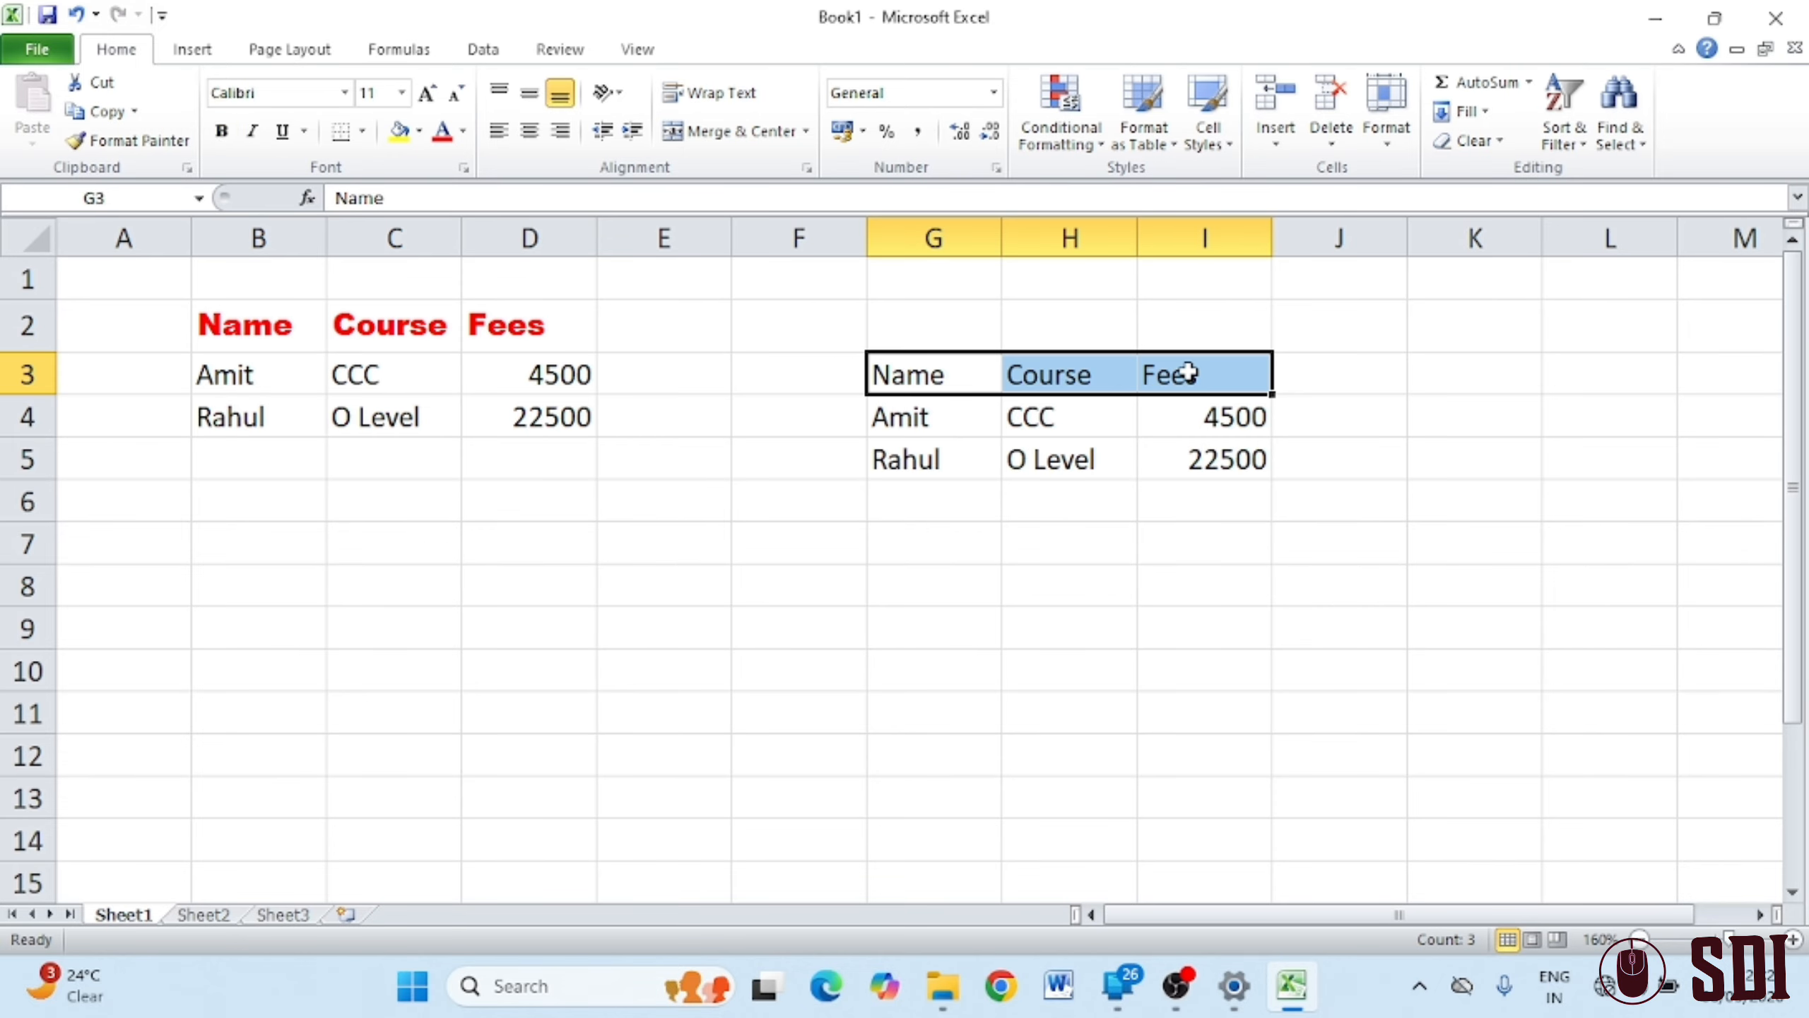
{"action": "left_click", "coordinate": [367, 317]}
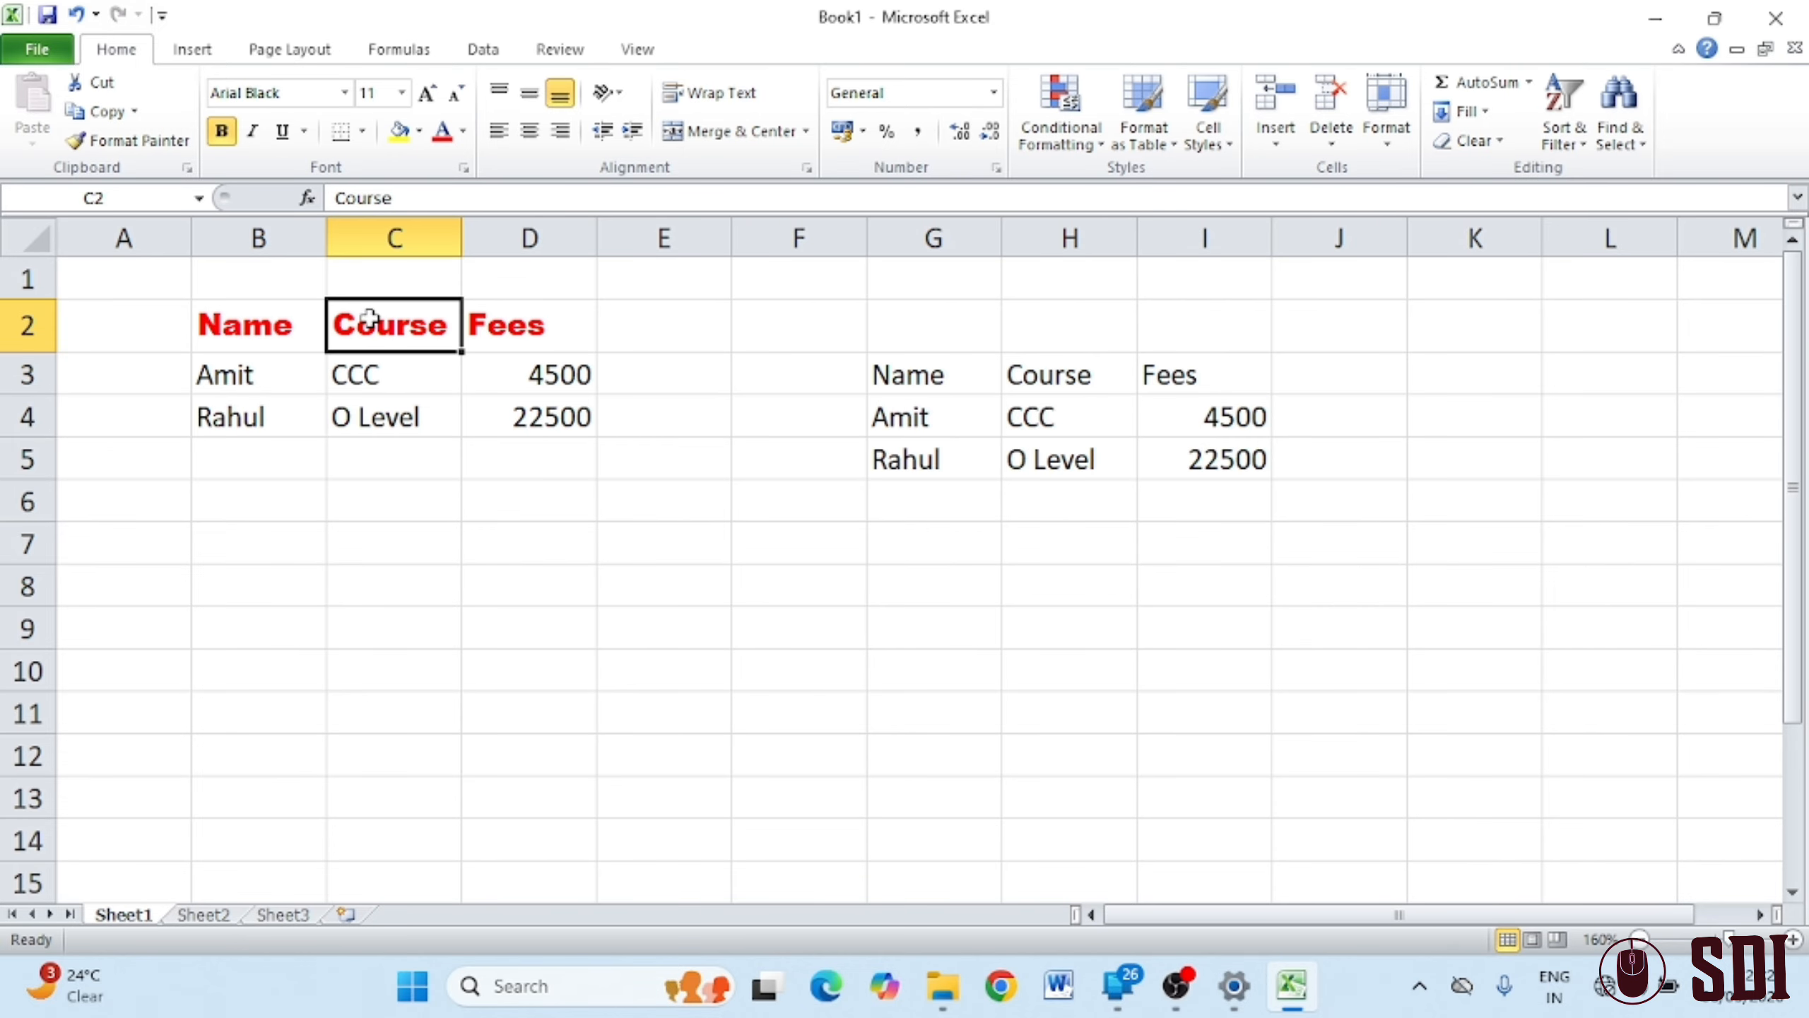
{"action": "left_click_drag", "start_coordinate": [880, 367], "coordinate": [1117, 391]}
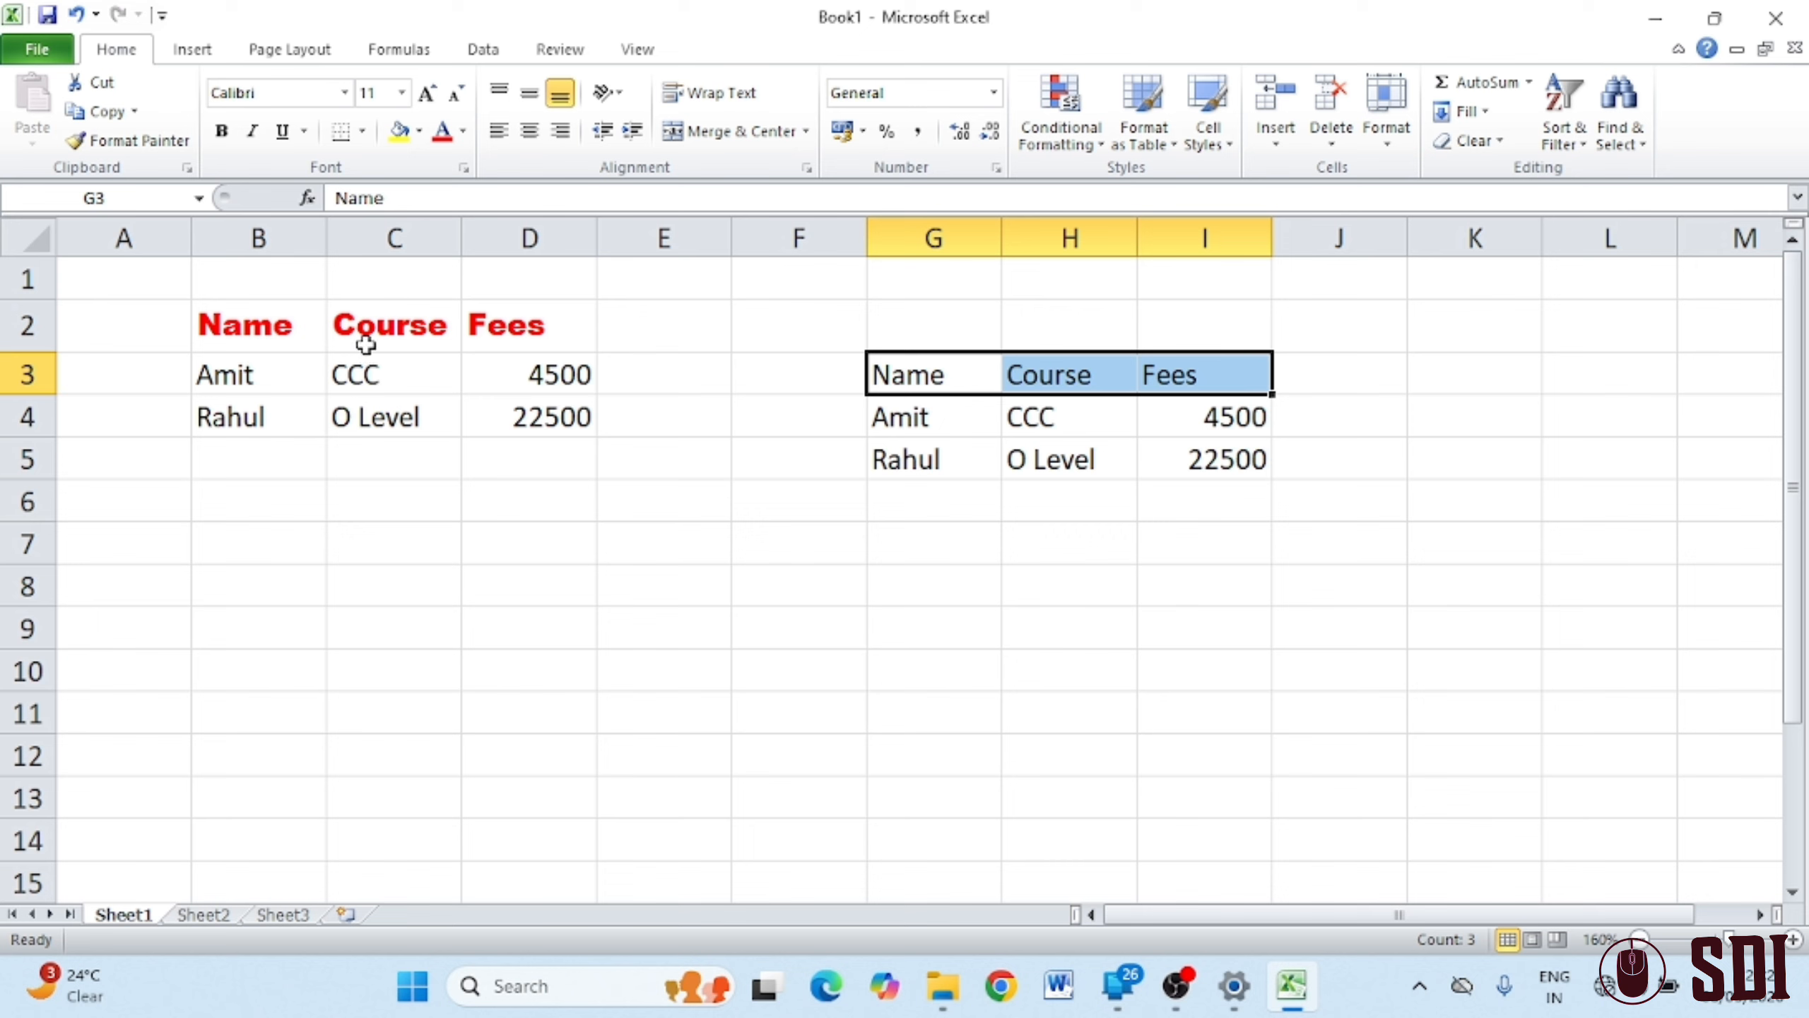
{"action": "left_click", "coordinate": [377, 333]}
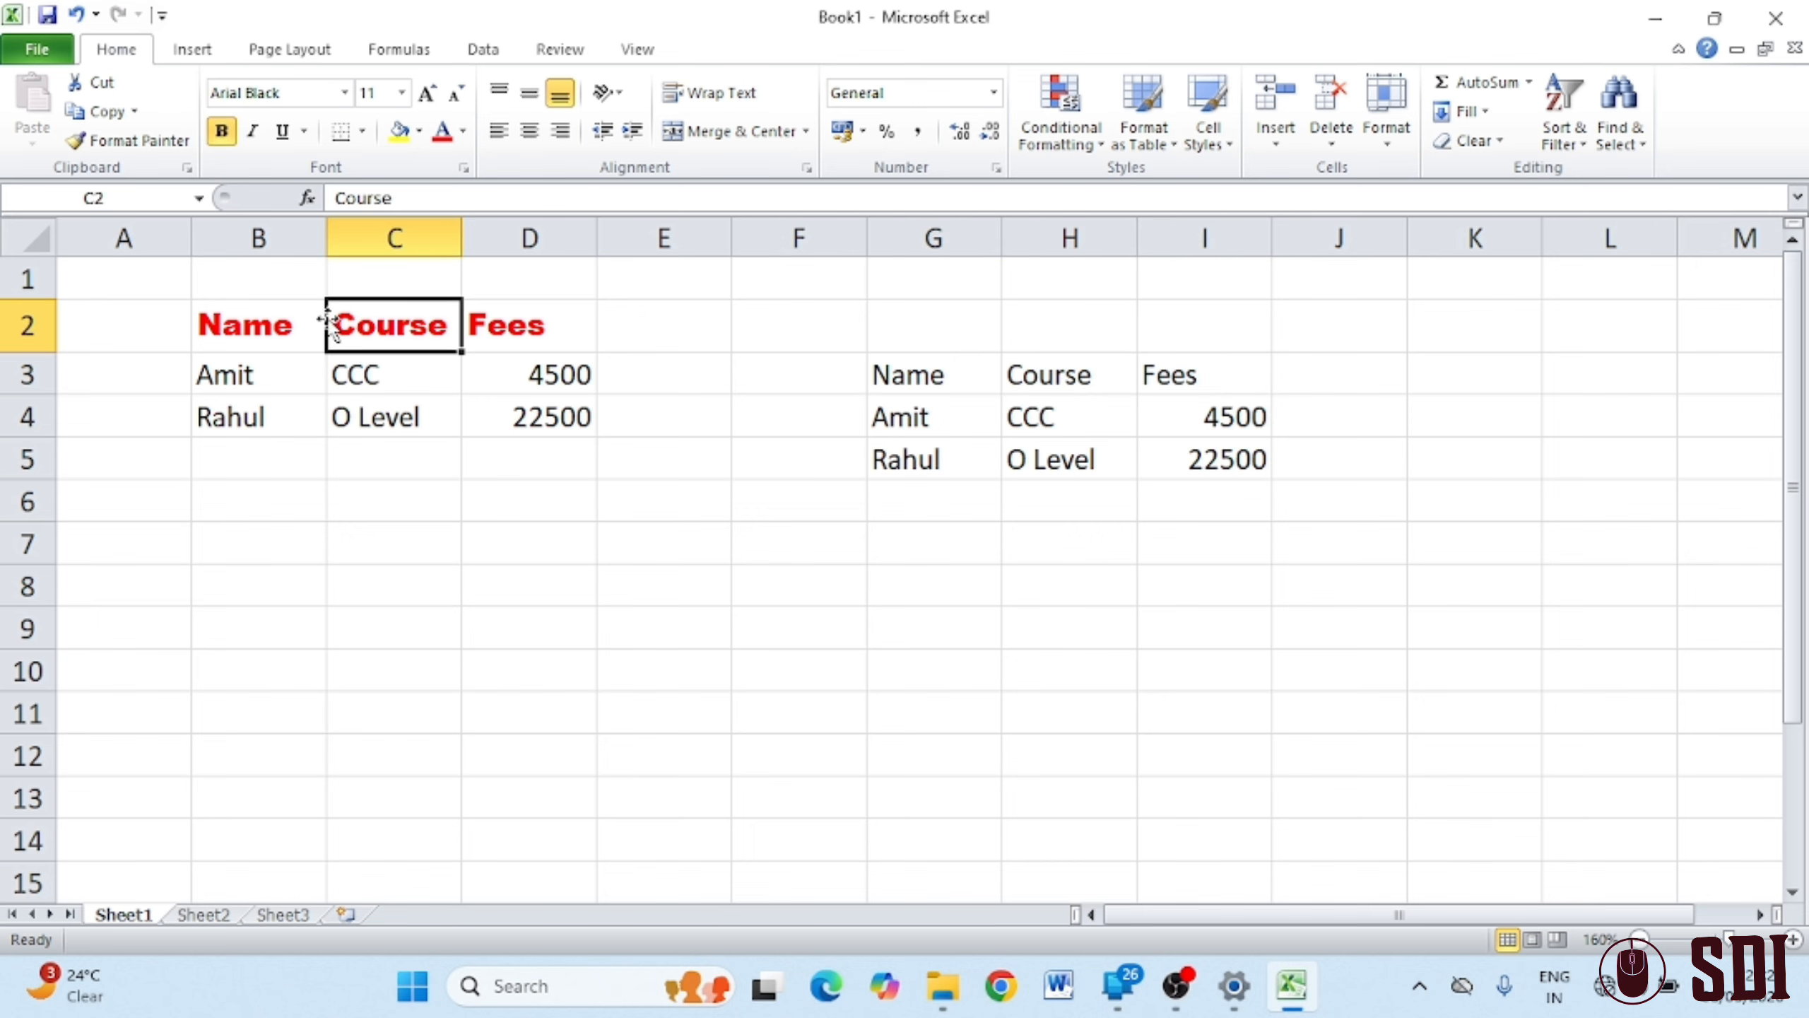
Format Painter the C2 header style onto G3:I3, then select B3:D4
{"action": "left_click", "coordinate": [126, 147]}
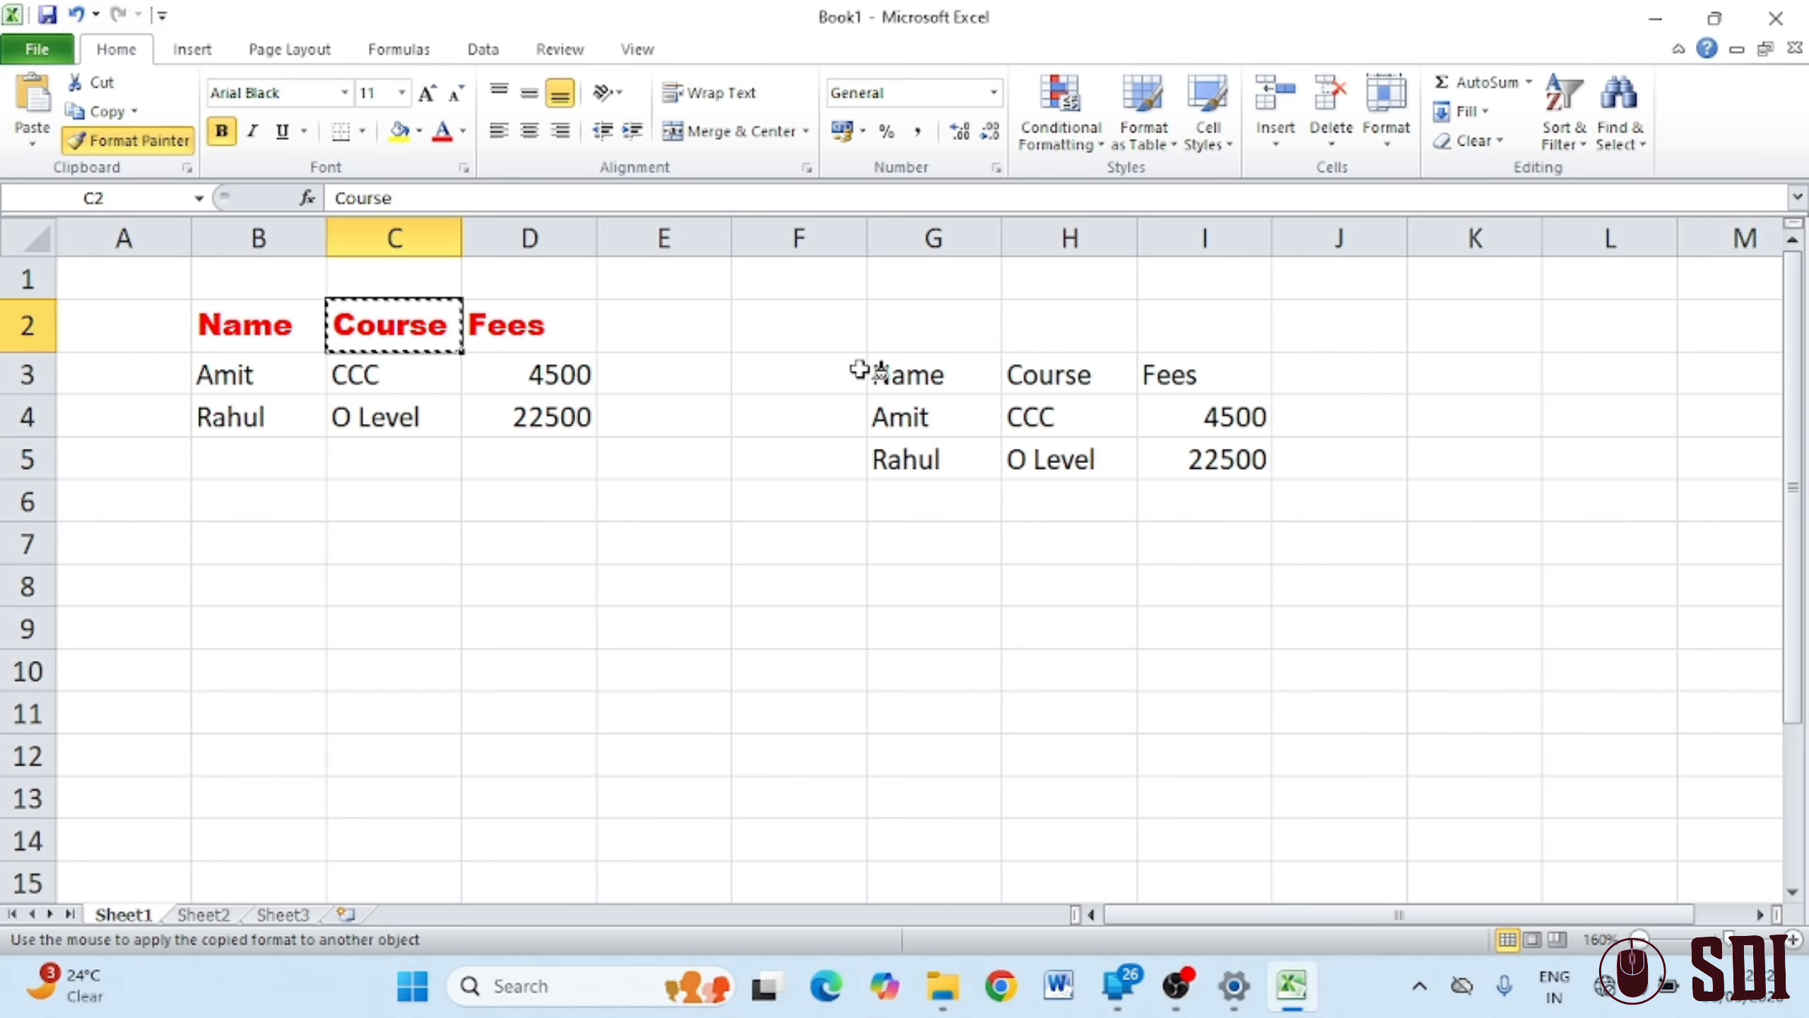
{"action": "left_click_drag", "start_coordinate": [862, 370], "coordinate": [1155, 367]}
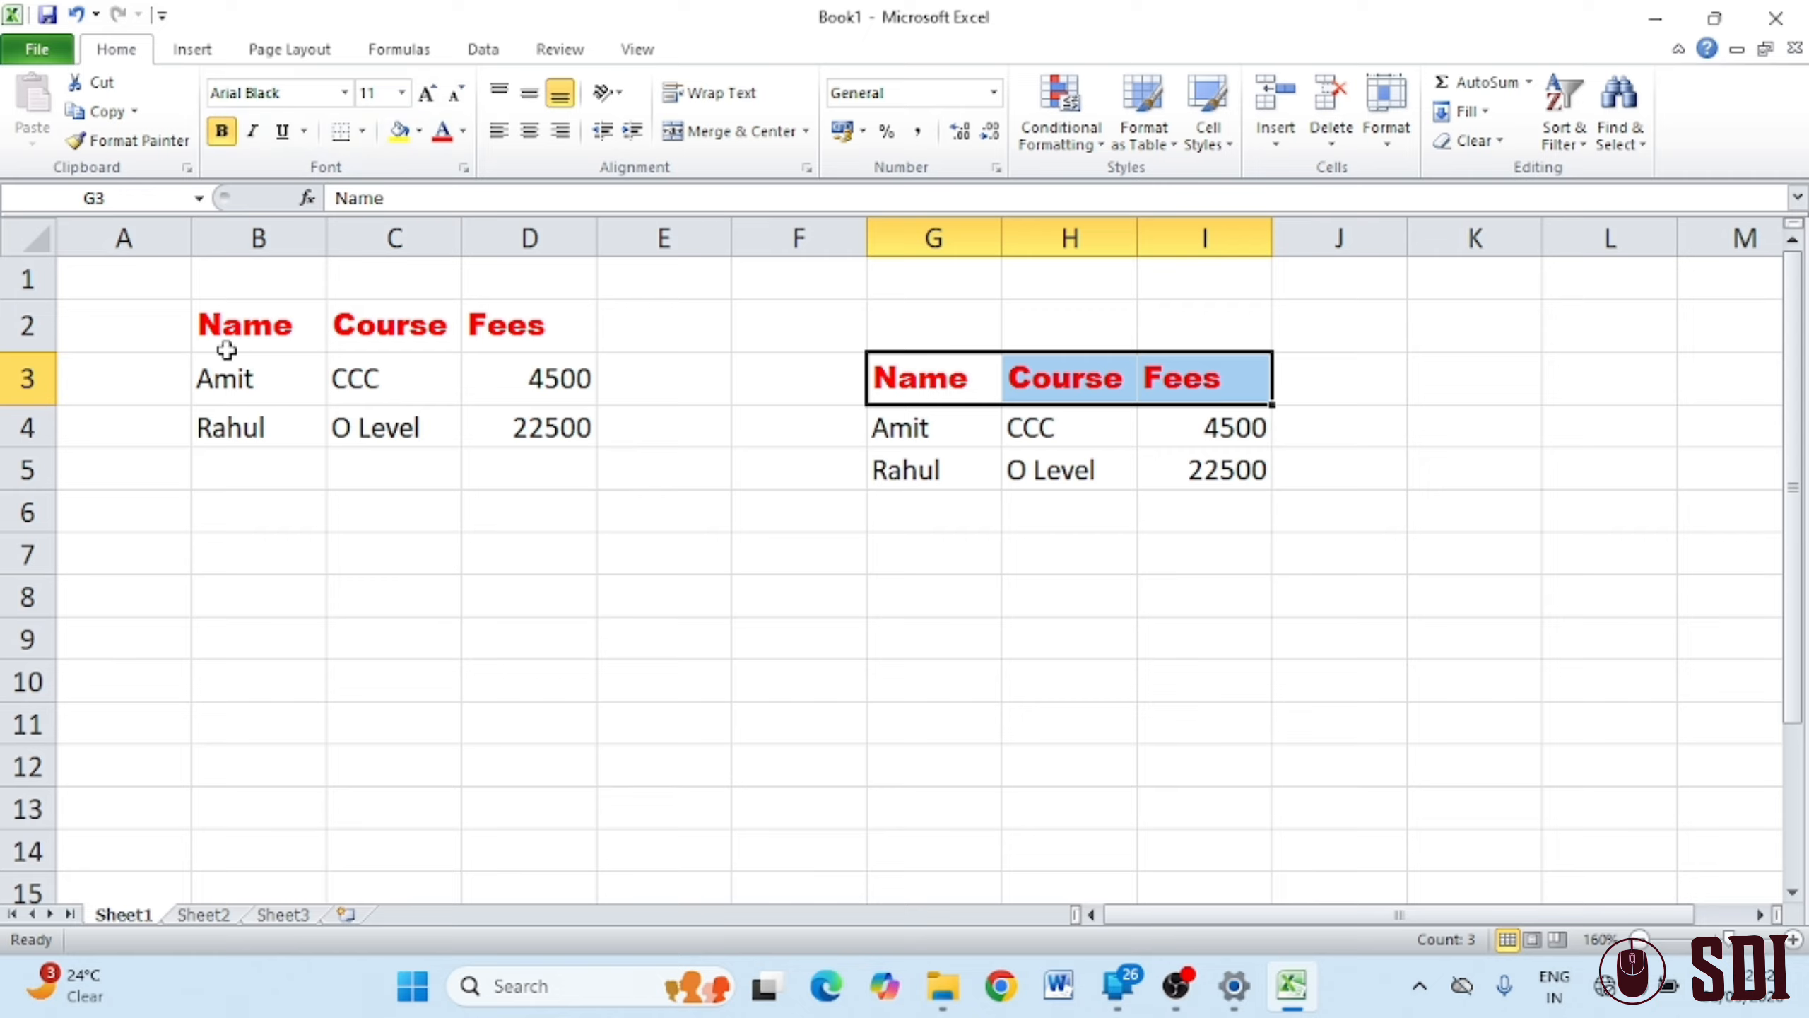
{"action": "left_click_drag", "start_coordinate": [225, 374], "coordinate": [585, 433]}
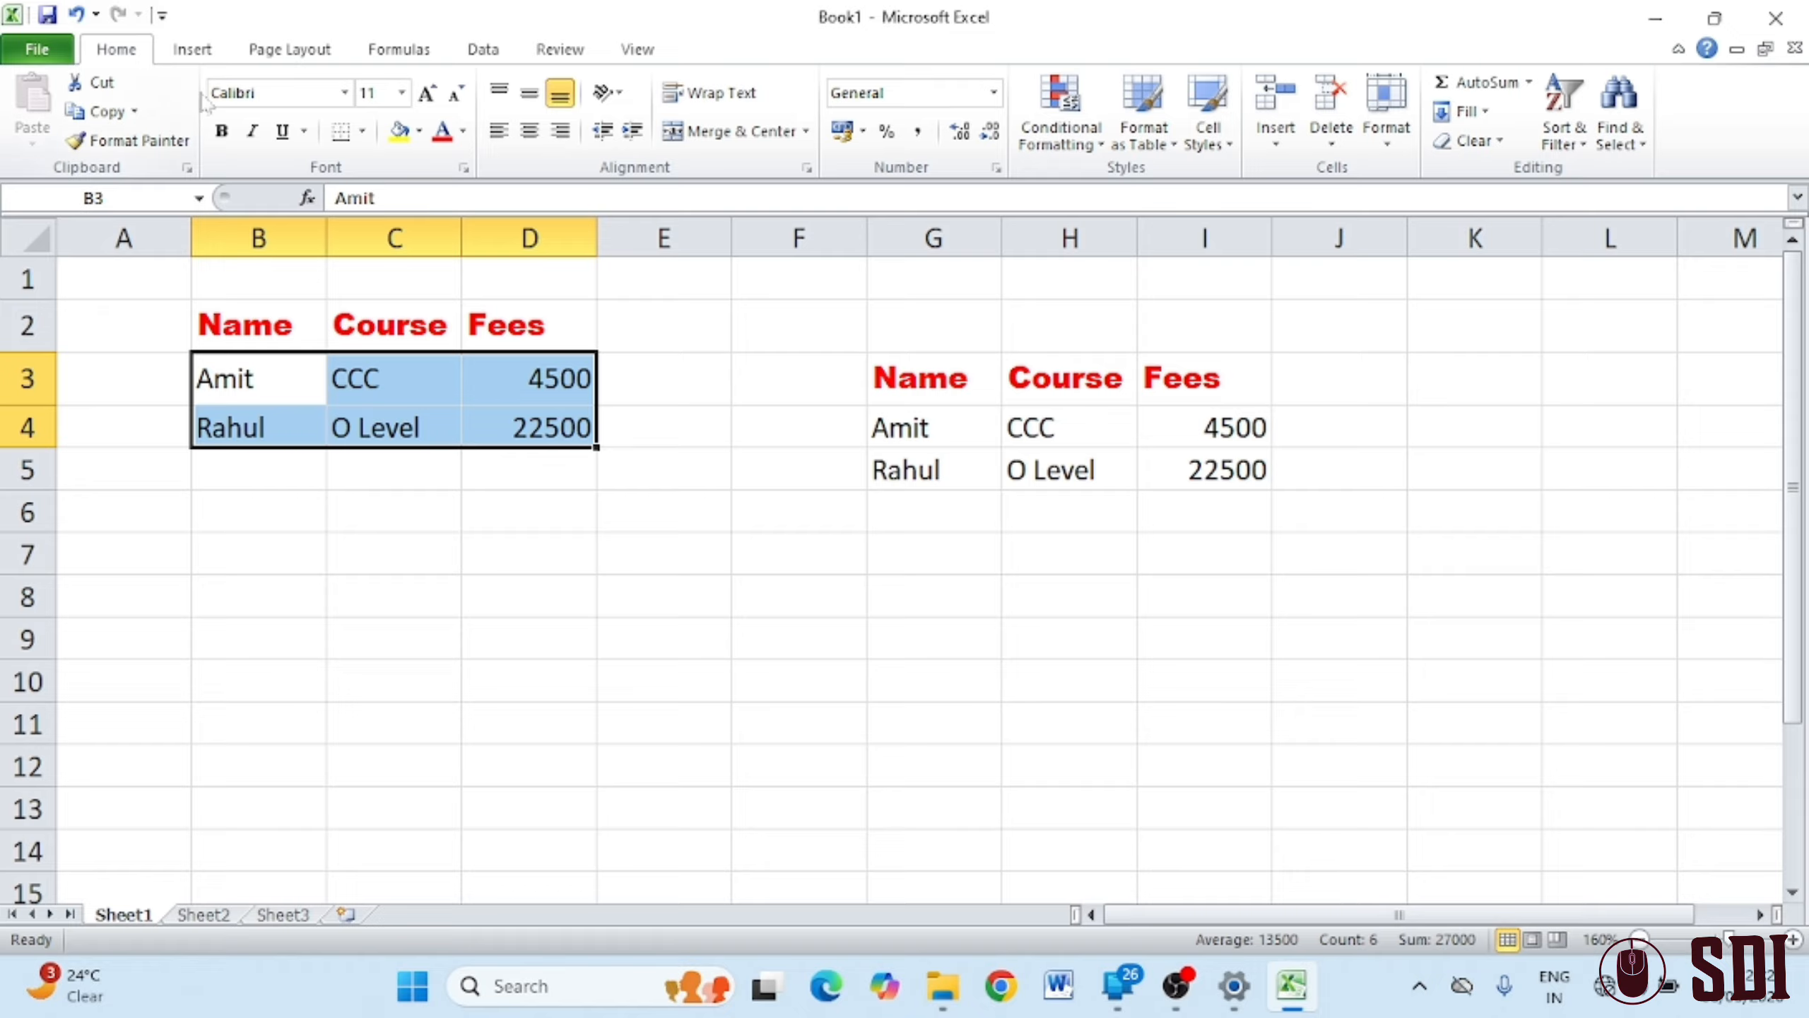
Bold the B3:D4 data rows, toggling until bold stays on
{"action": "left_click", "coordinate": [222, 133]}
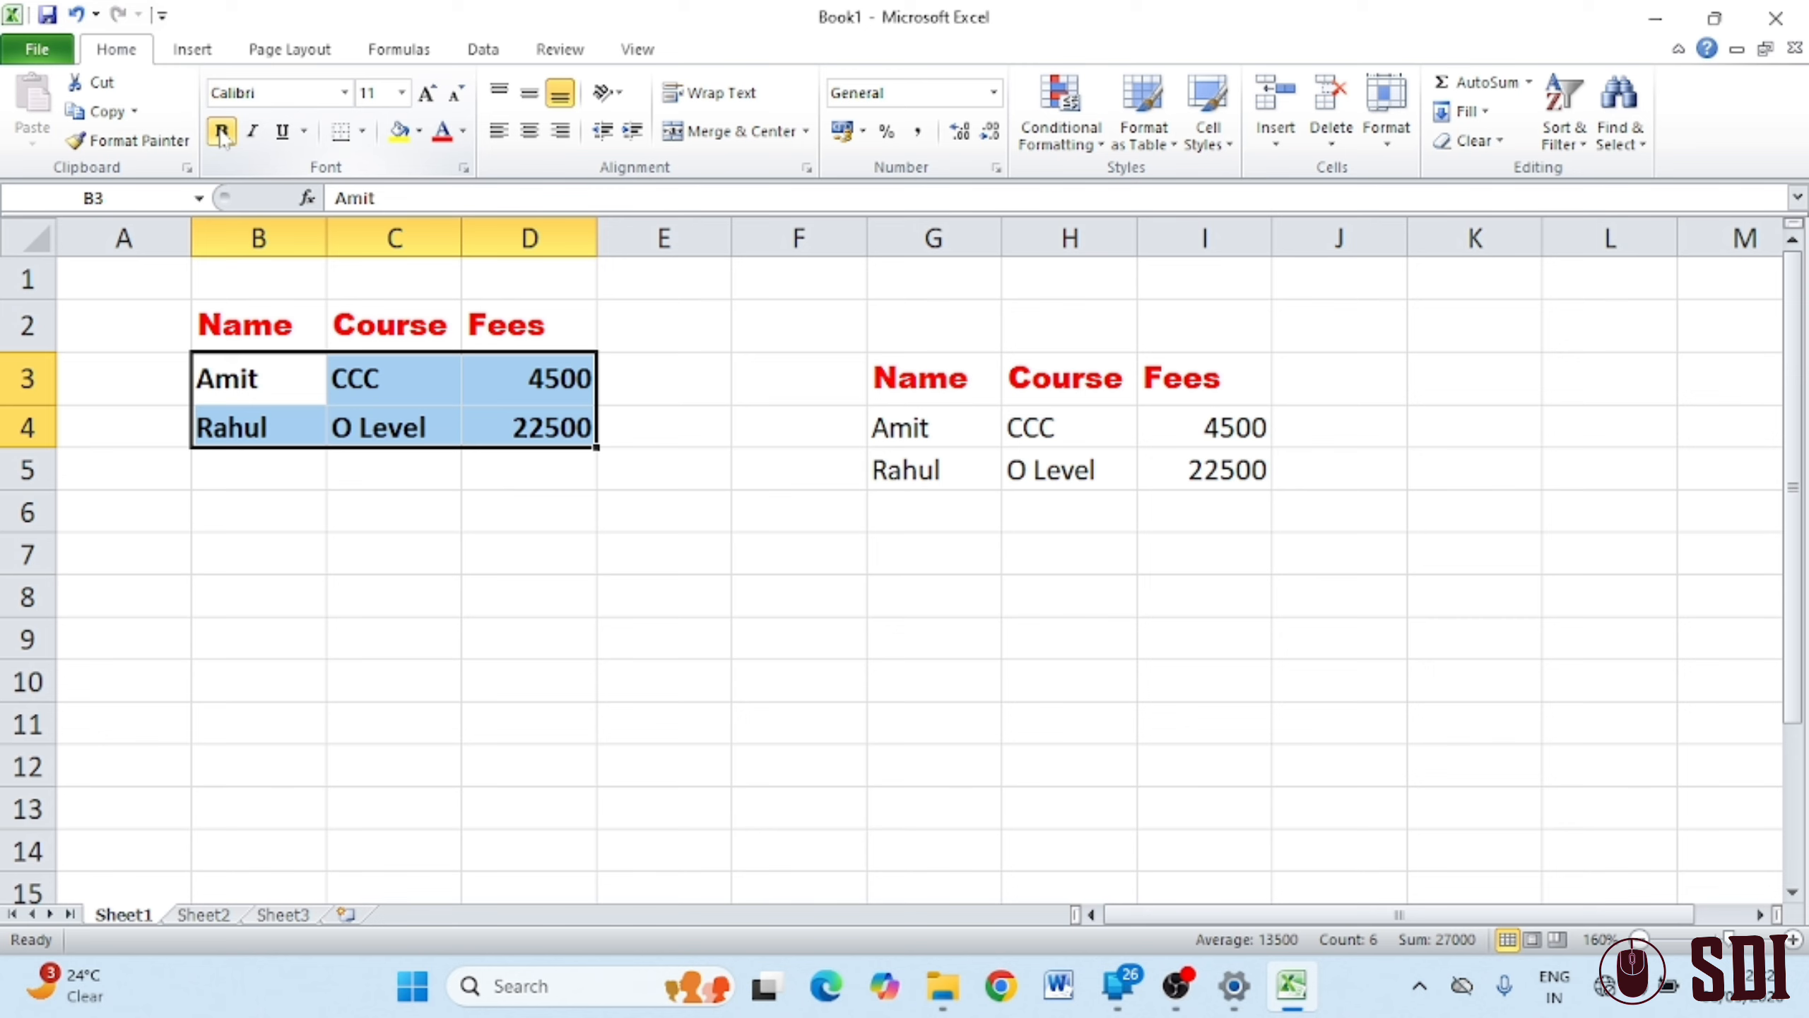
{"action": "left_click", "coordinate": [221, 132]}
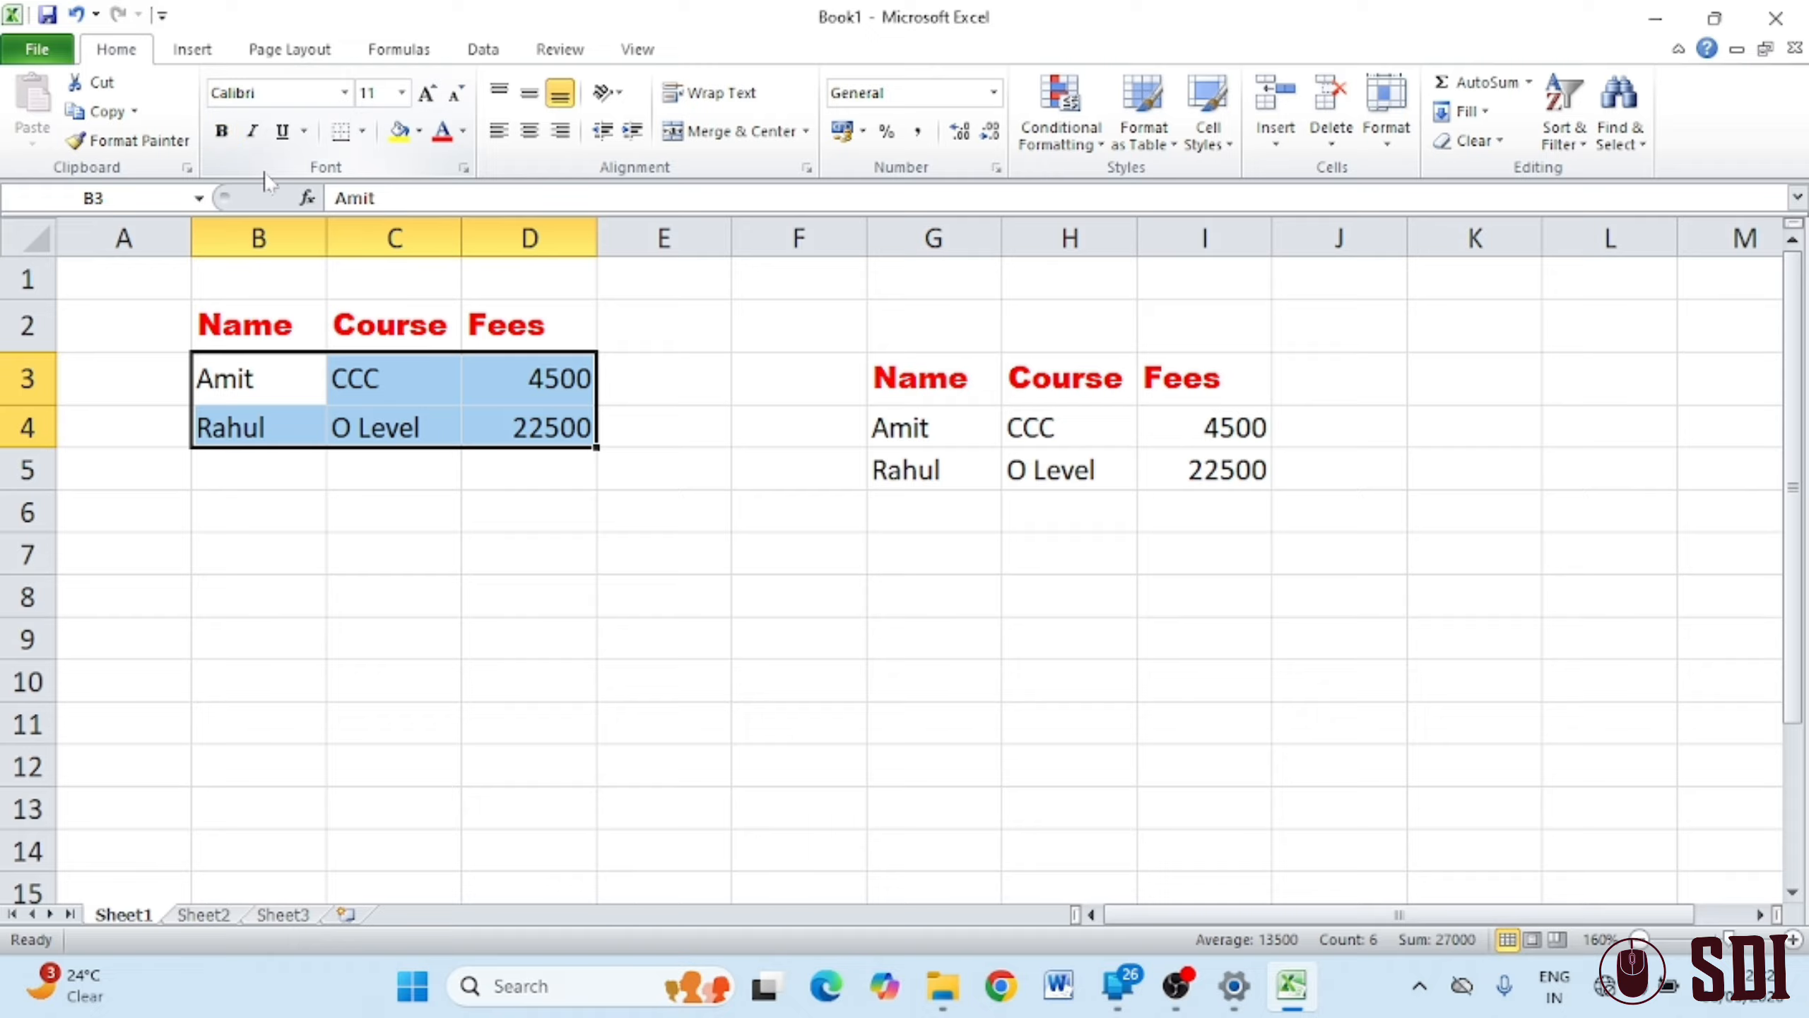
{"action": "key", "text": "ctrl+b"}
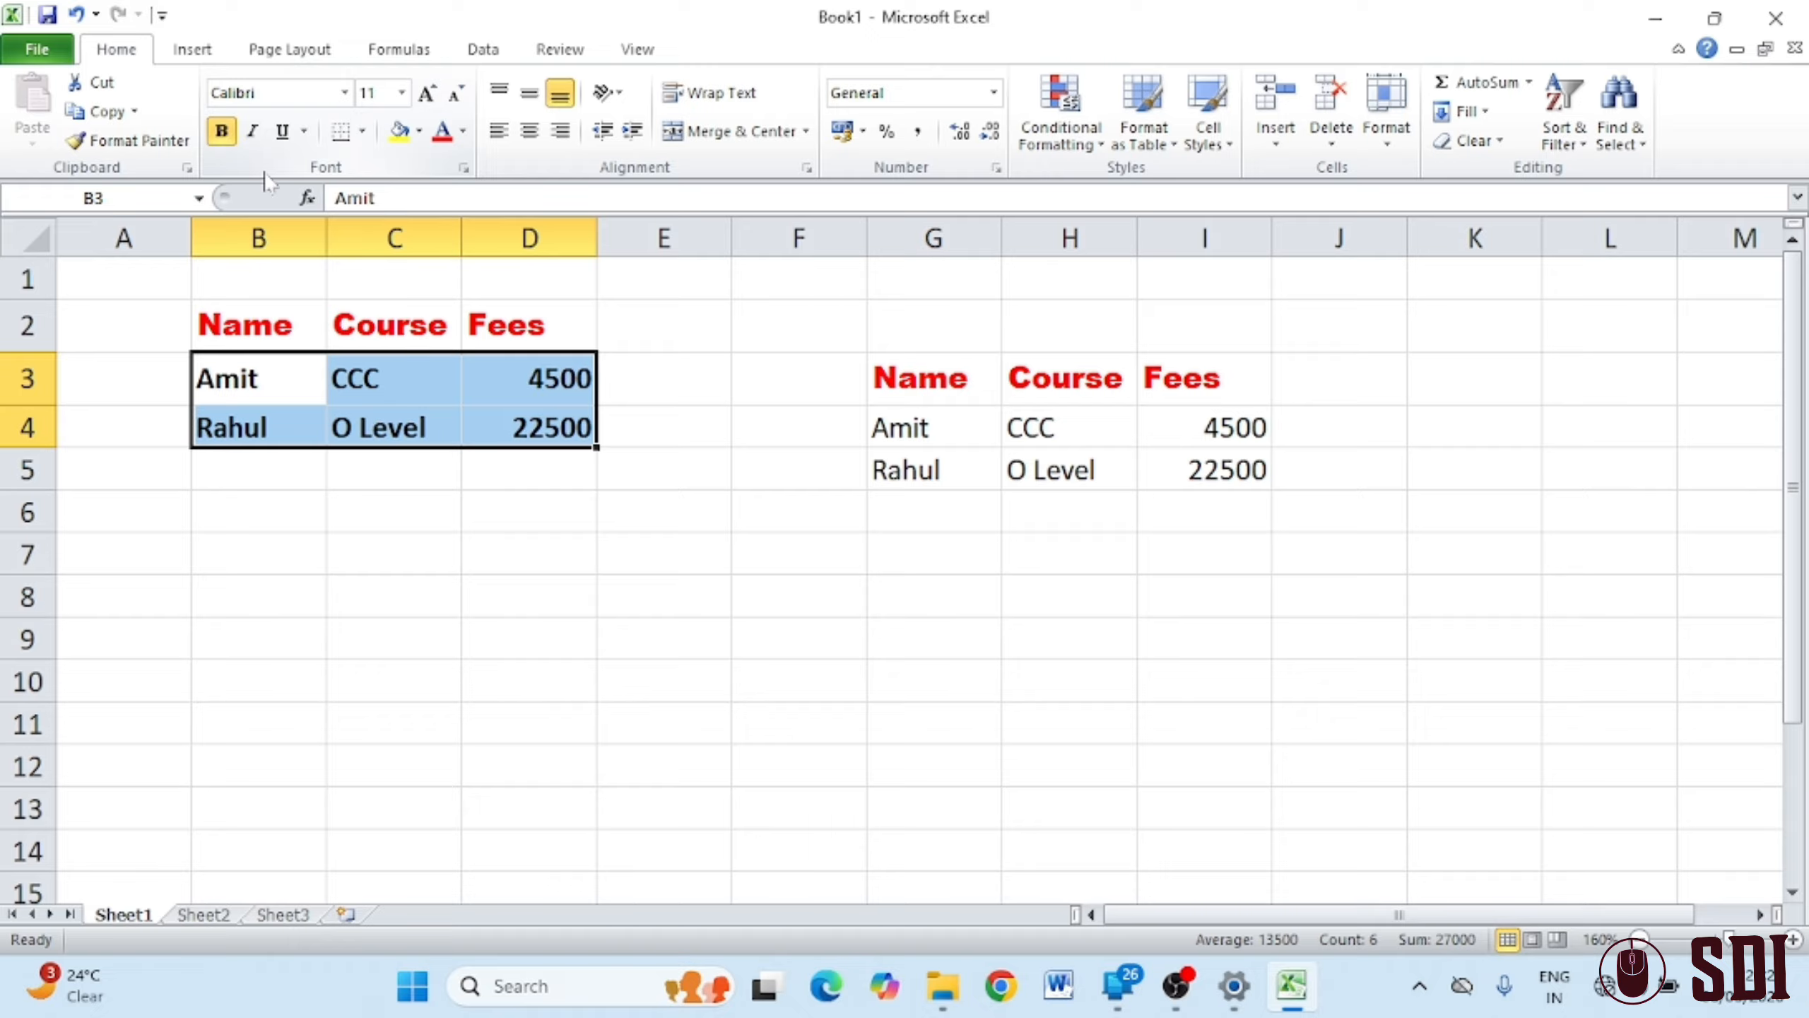
{"action": "key", "text": "ctrl+b"}
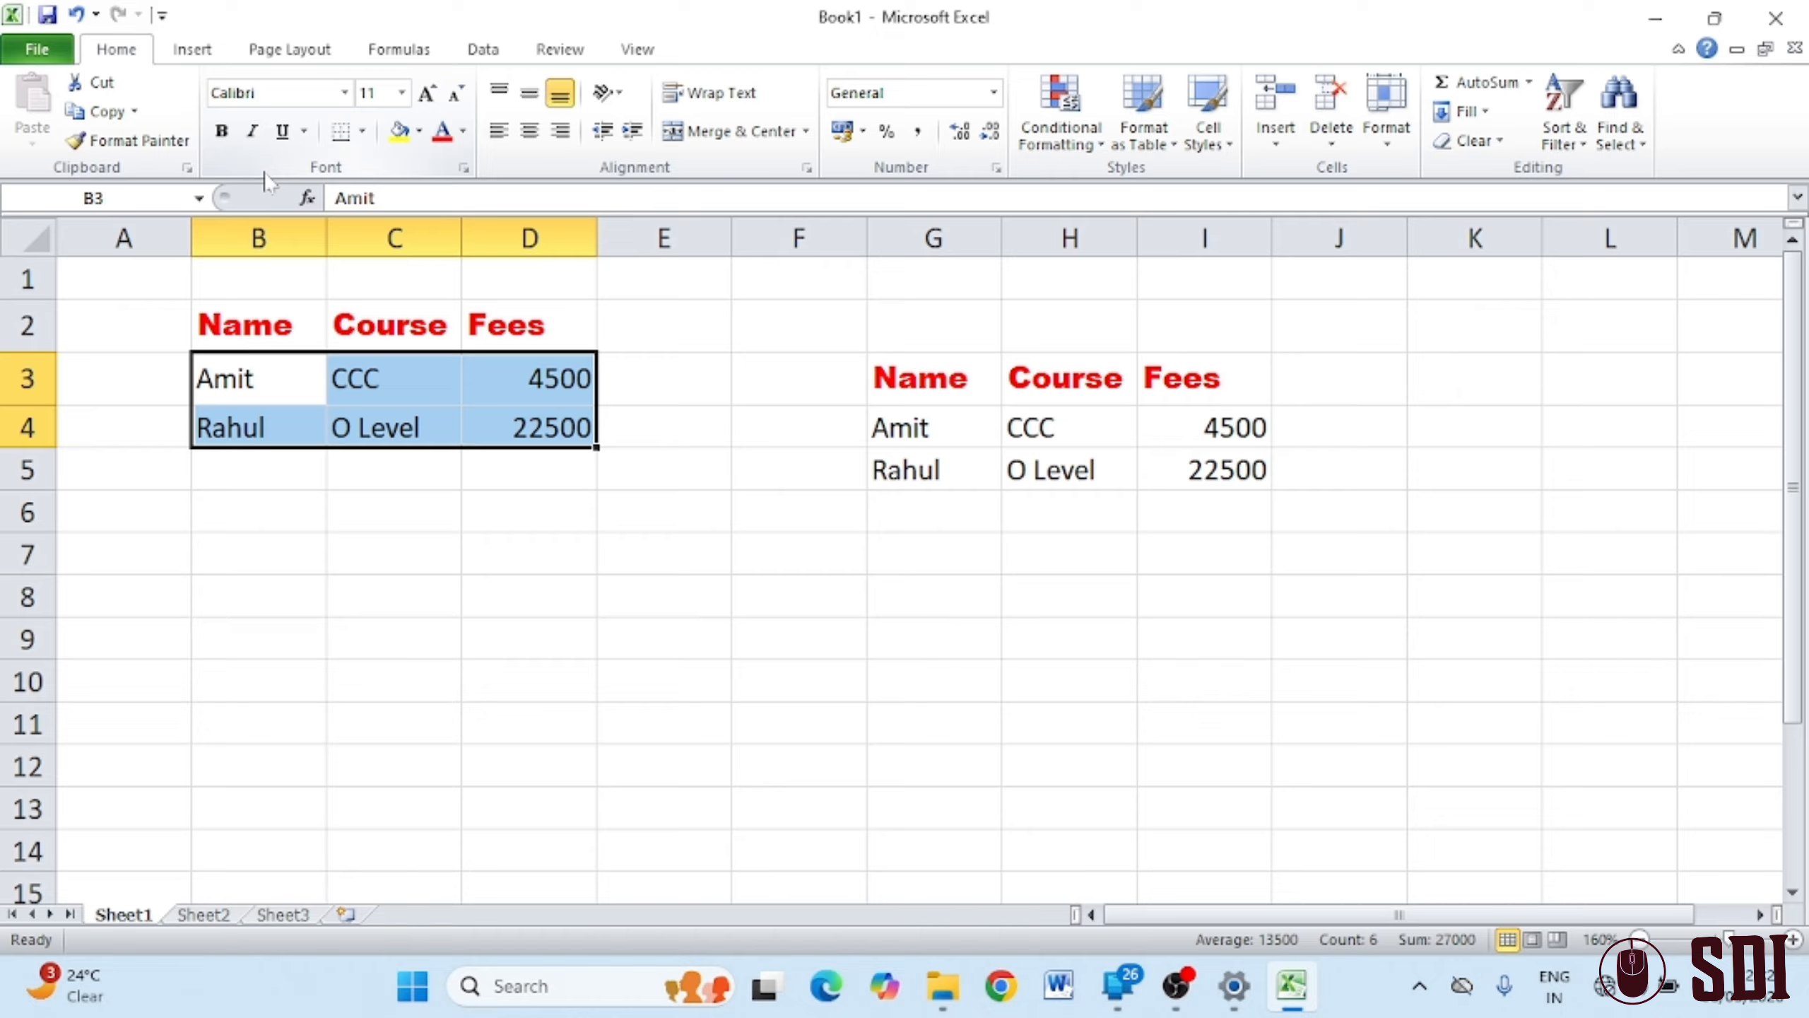
{"action": "key", "text": "ctrl+b"}
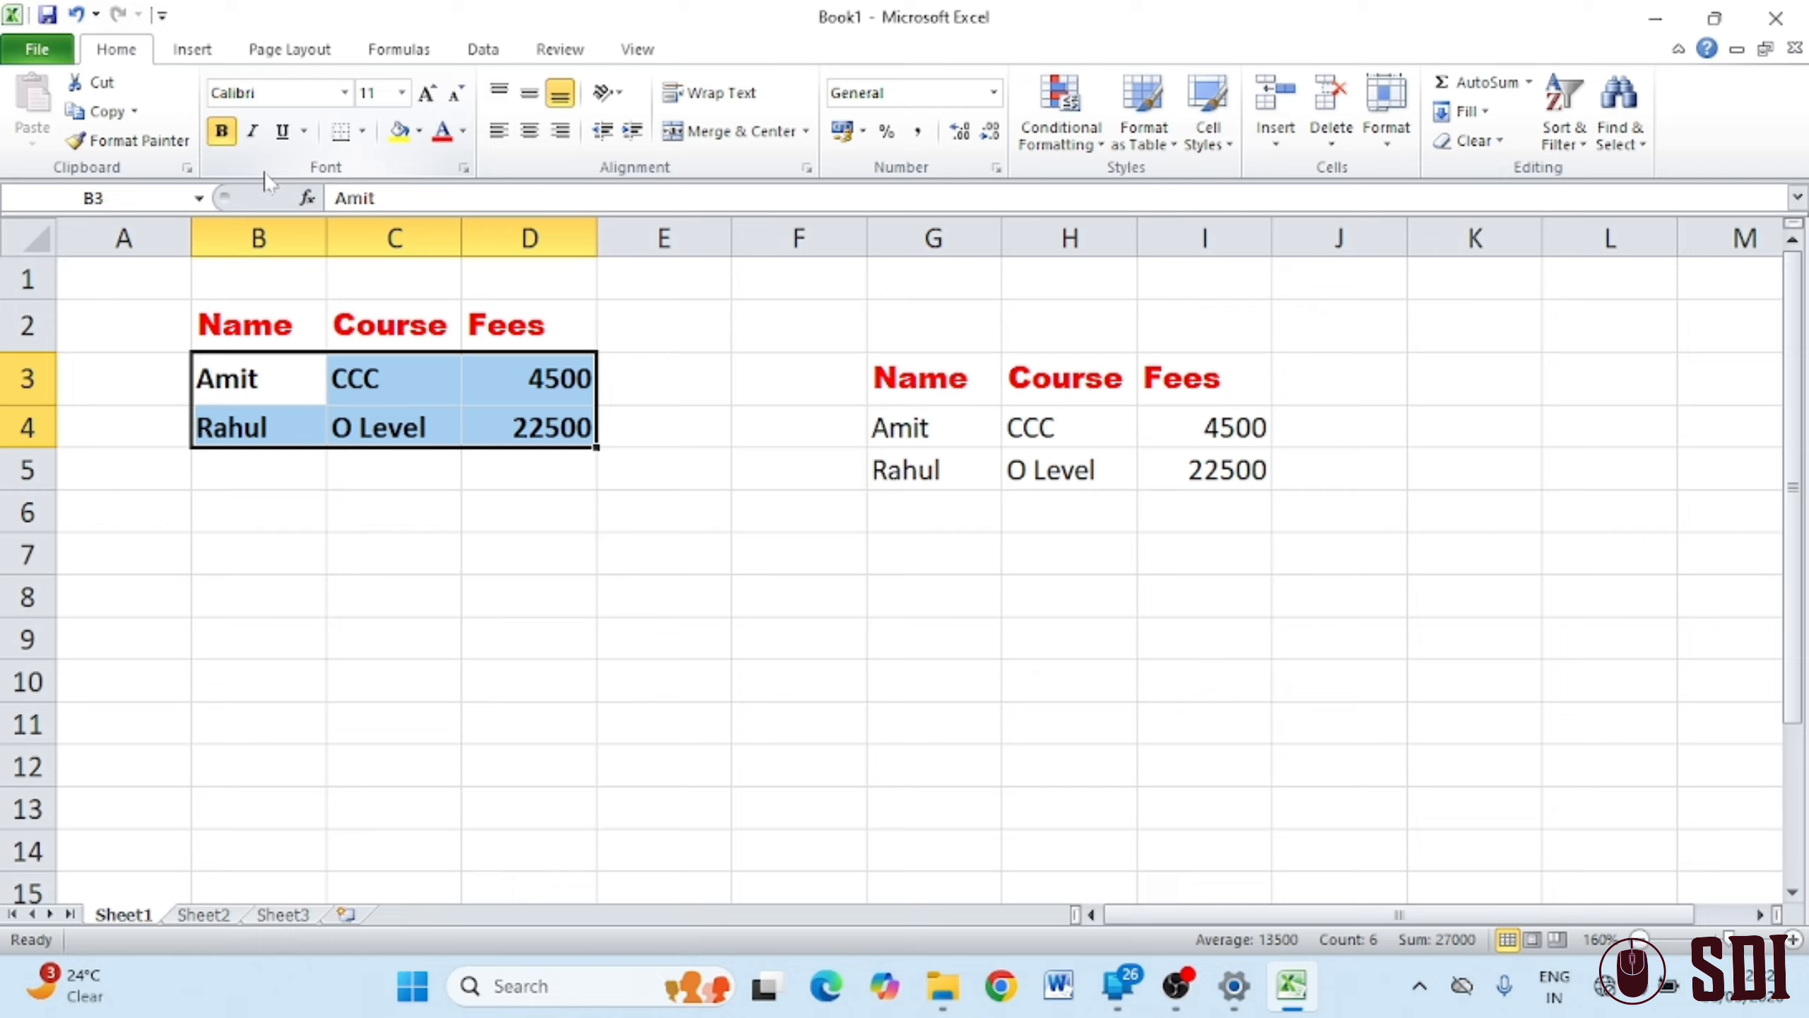
{"action": "key", "text": "ctrl+b"}
{"action": "key", "text": "ctrl+b"}
{"action": "key", "text": "ctrl+b"}
{"action": "key", "text": "ctrl+b"}
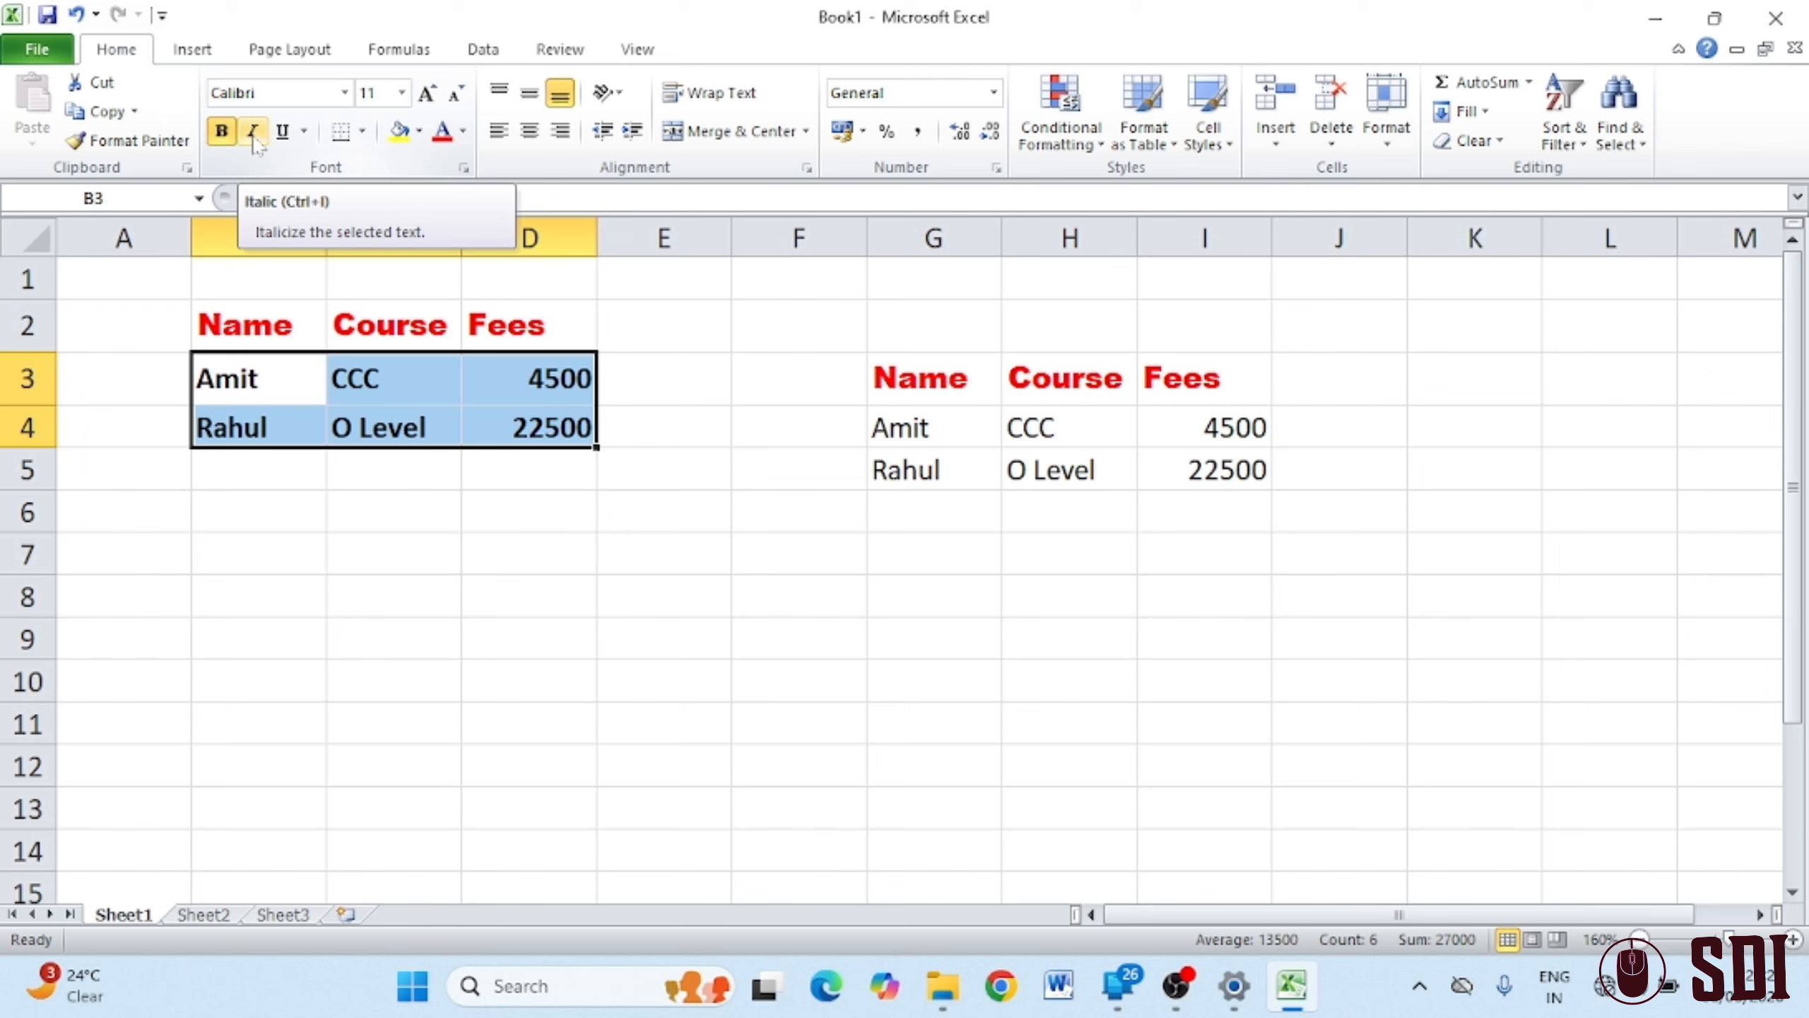
Italicize the Amit and Rahul entries in B3:D4, ending with italic on
{"action": "left_click", "coordinate": [253, 133]}
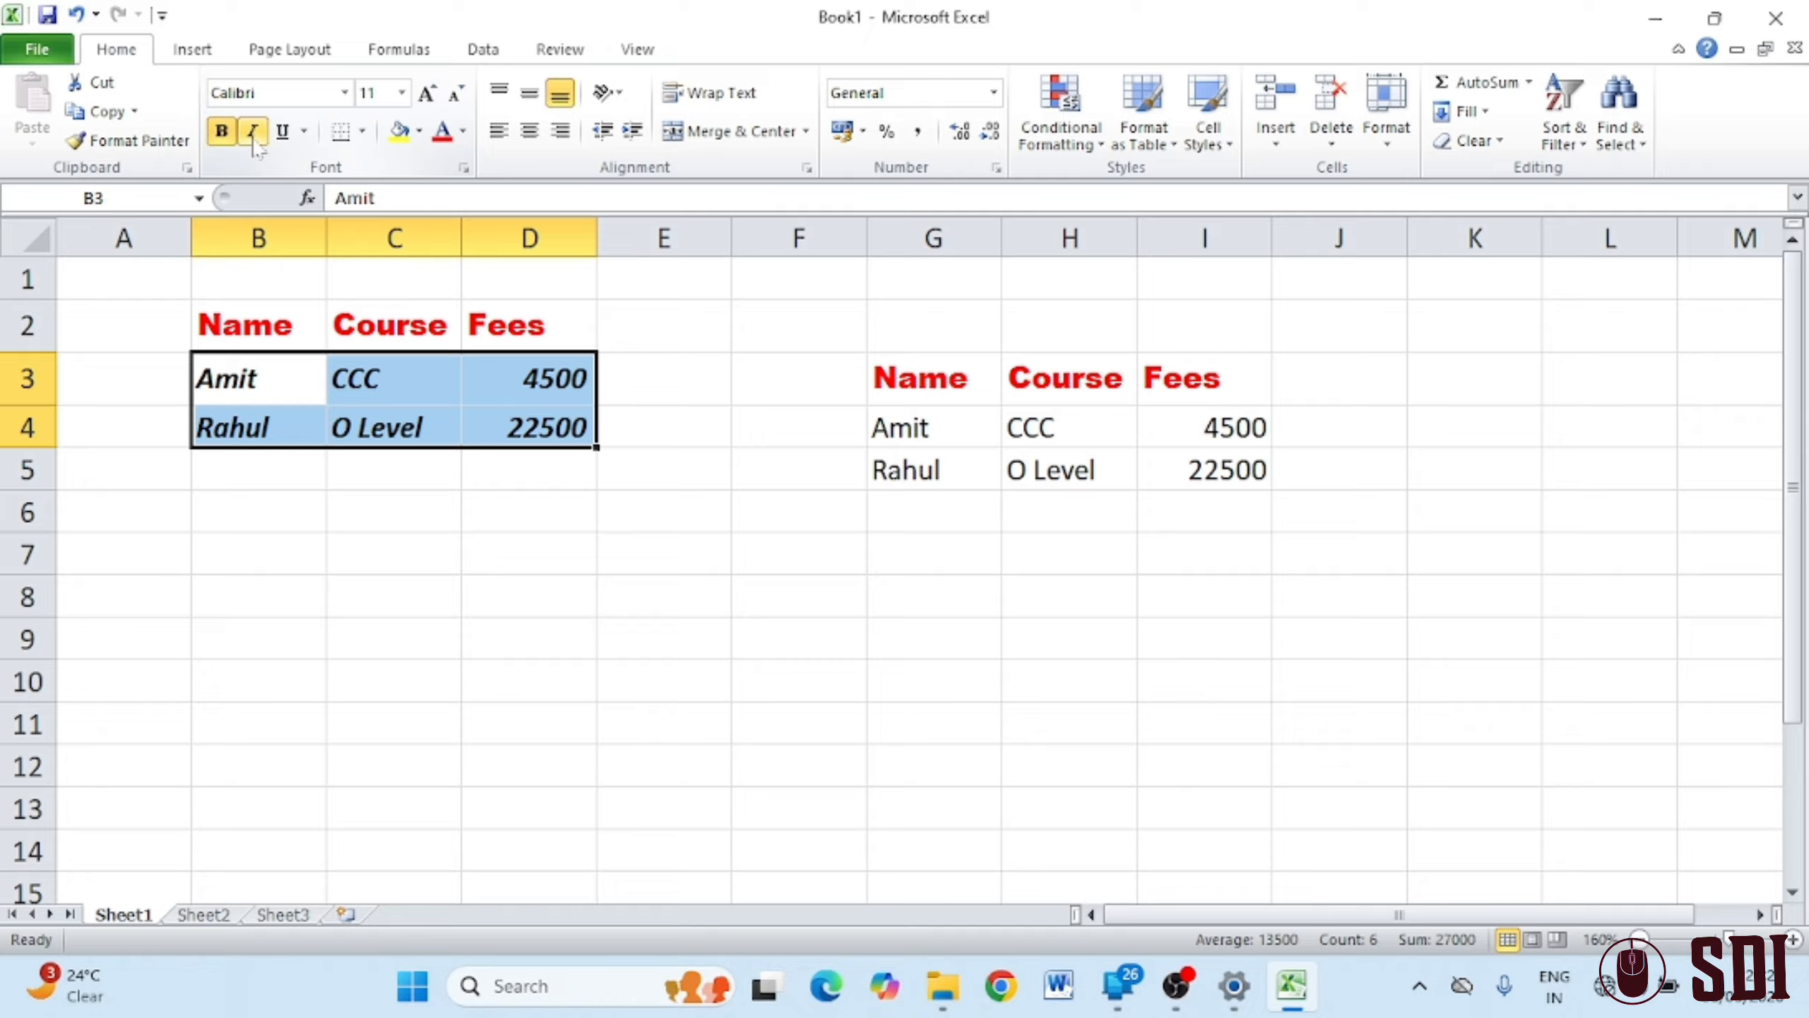
{"action": "left_click", "coordinate": [253, 133]}
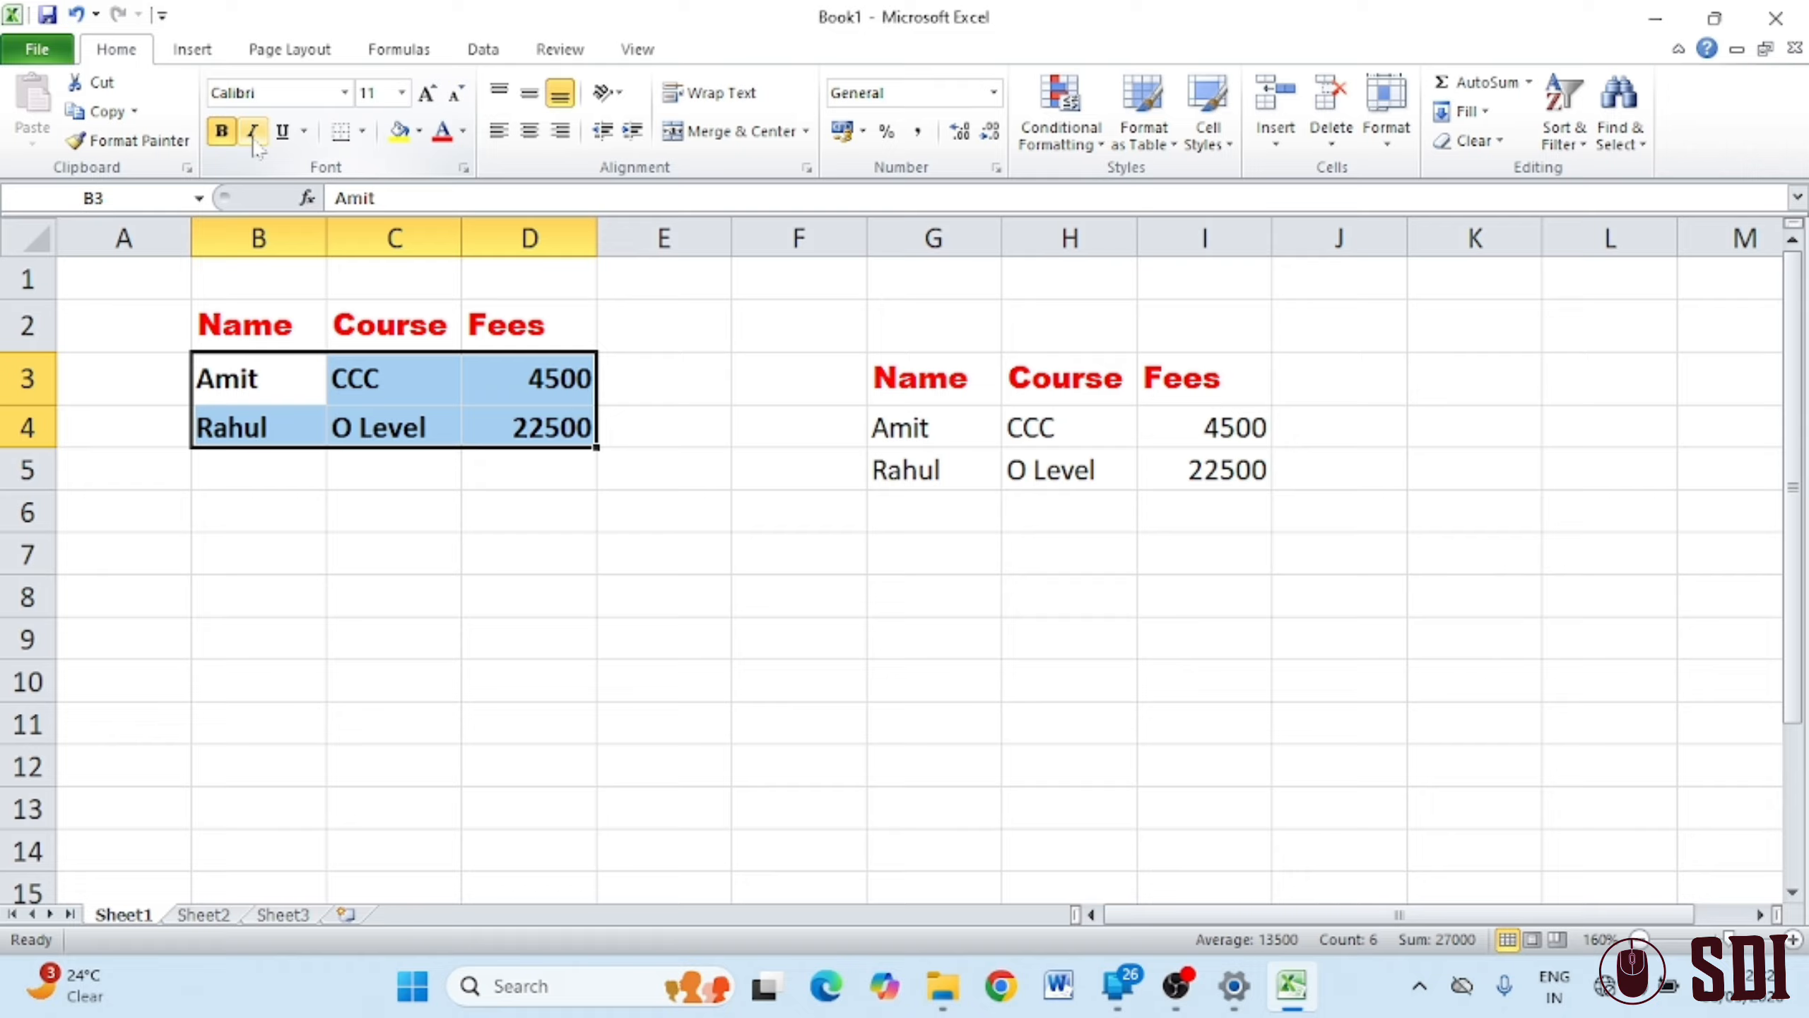
{"action": "left_click", "coordinate": [253, 133]}
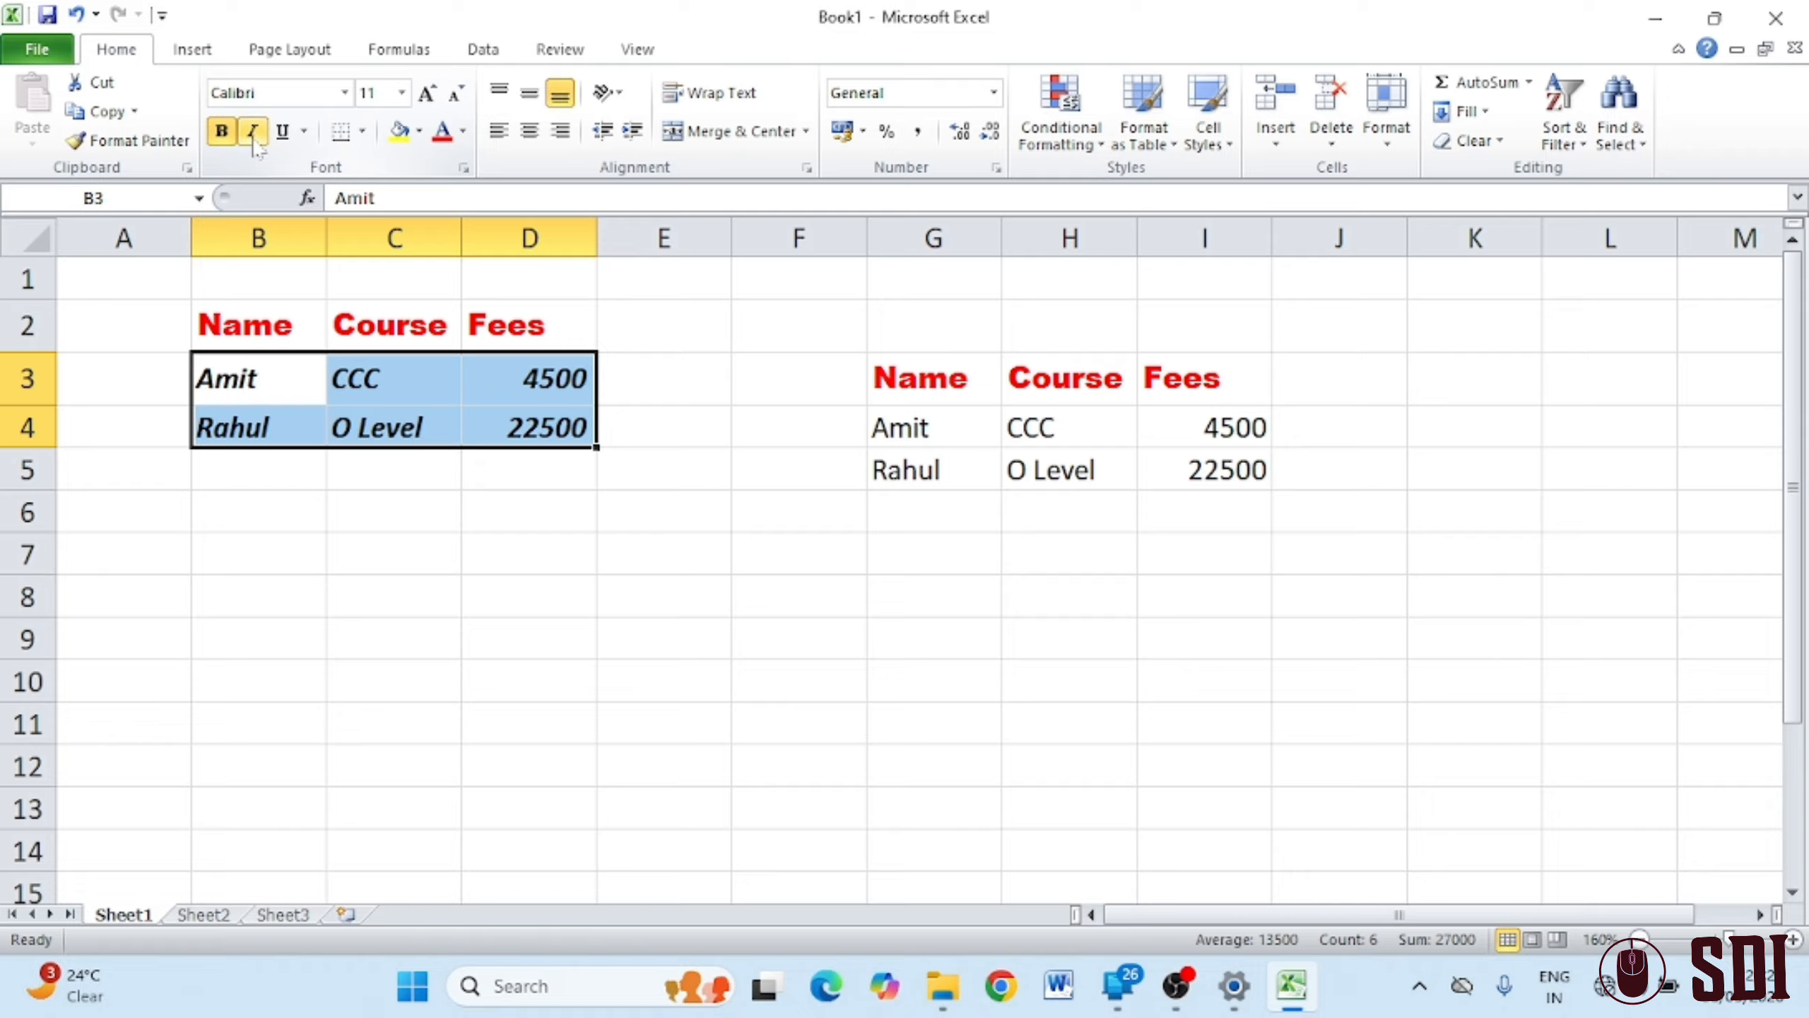
{"action": "left_click", "coordinate": [253, 133]}
{"action": "left_click", "coordinate": [253, 132]}
{"action": "left_click", "coordinate": [253, 133]}
{"action": "left_click", "coordinate": [253, 133]}
{"action": "left_click", "coordinate": [253, 133]}
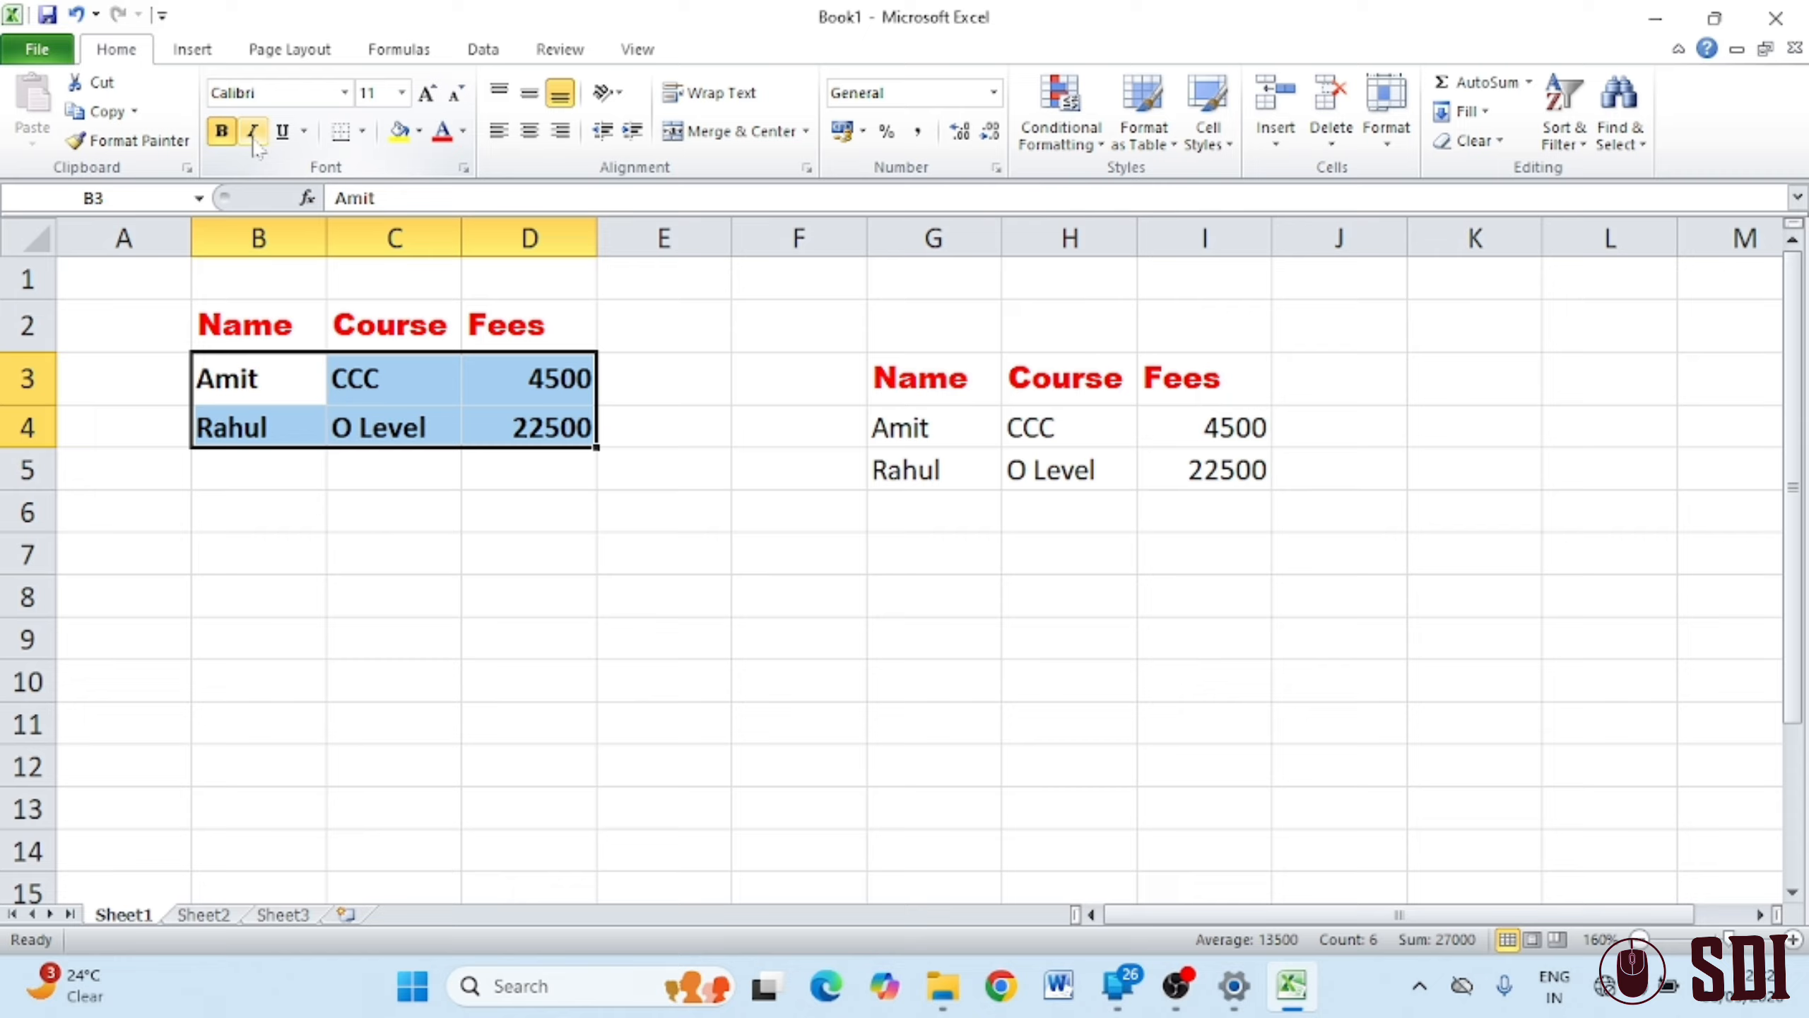
{"action": "left_click", "coordinate": [253, 132]}
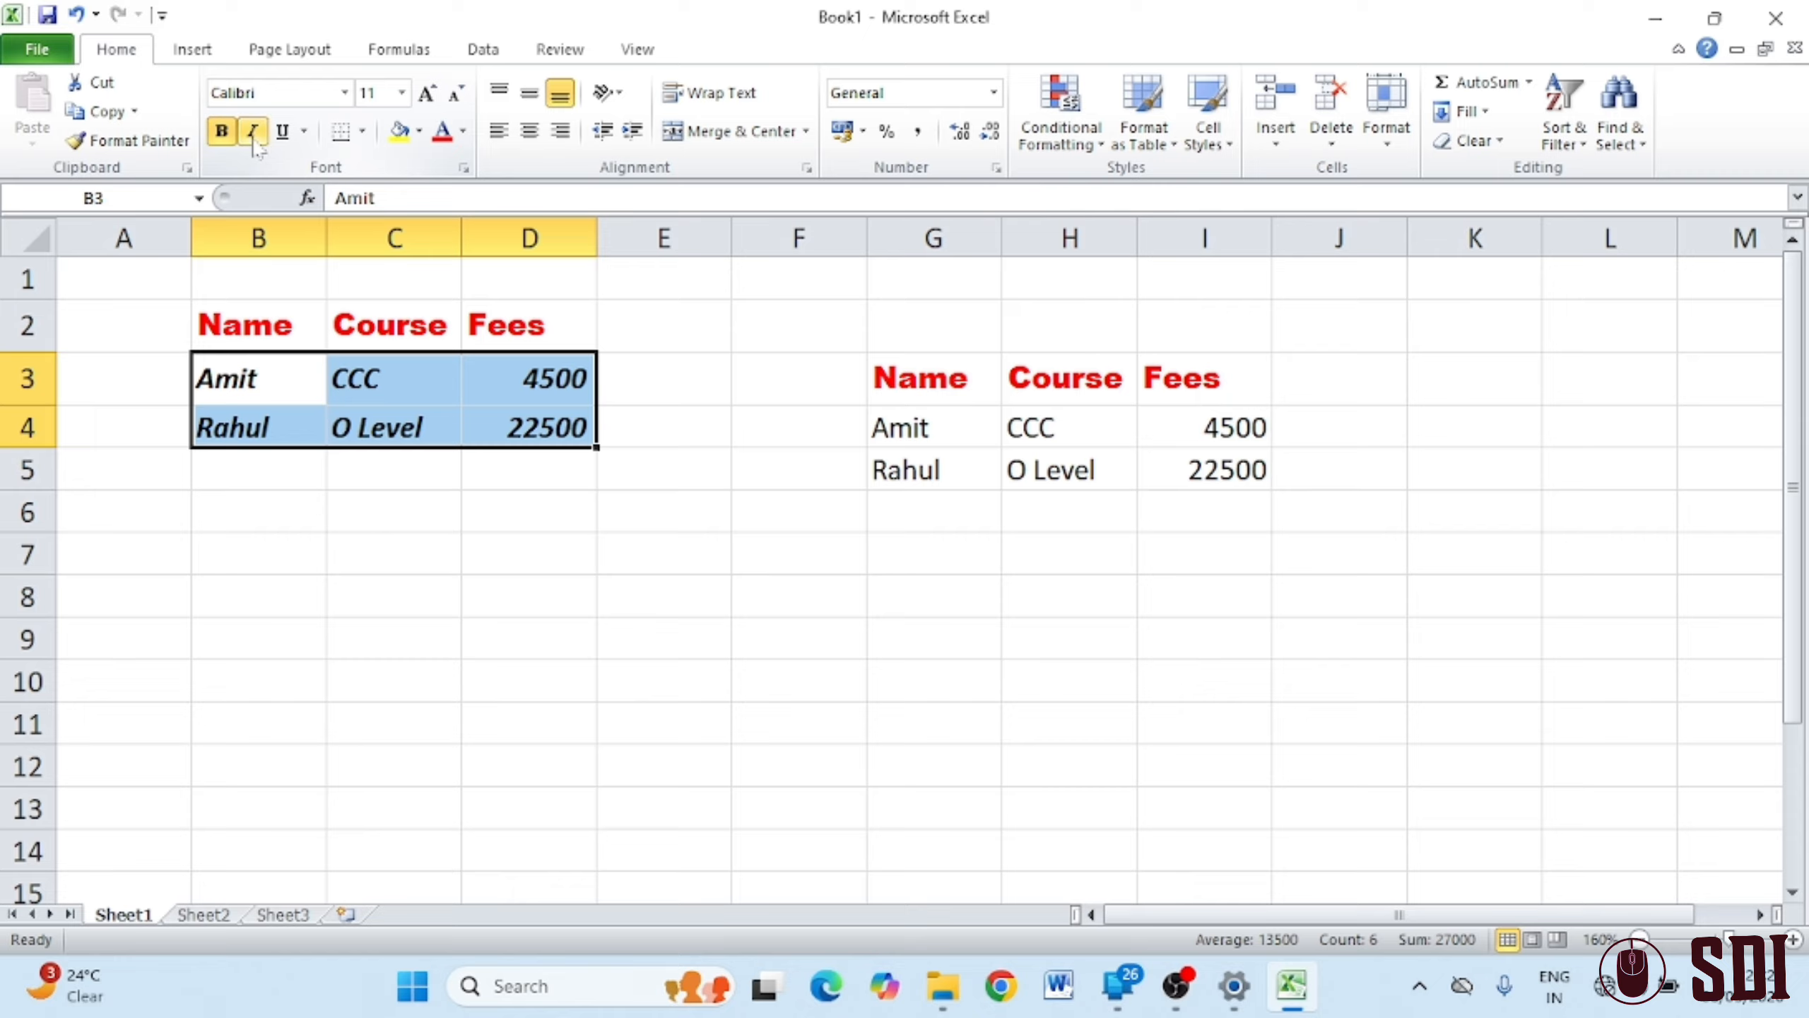
{"action": "left_click", "coordinate": [253, 133]}
{"action": "left_click", "coordinate": [253, 133]}
{"action": "left_click", "coordinate": [253, 133]}
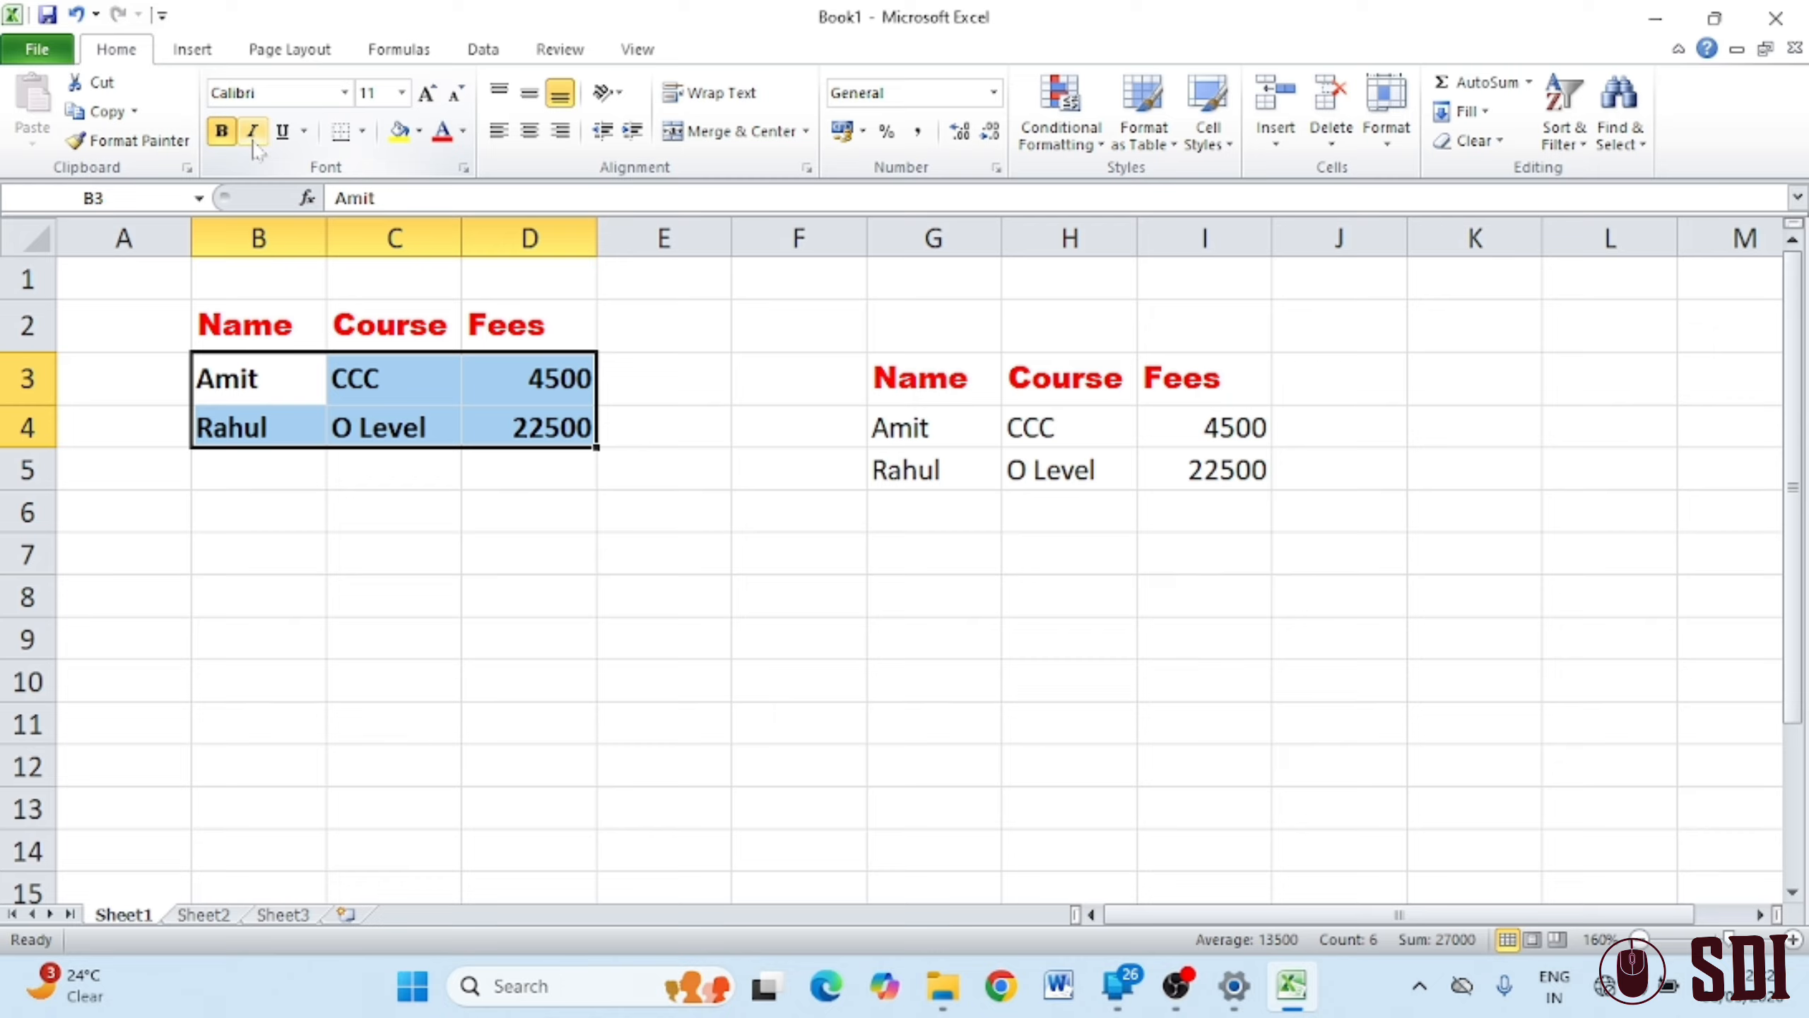
{"action": "left_click", "coordinate": [253, 132]}
{"action": "left_click", "coordinate": [253, 133]}
{"action": "left_click", "coordinate": [253, 132]}
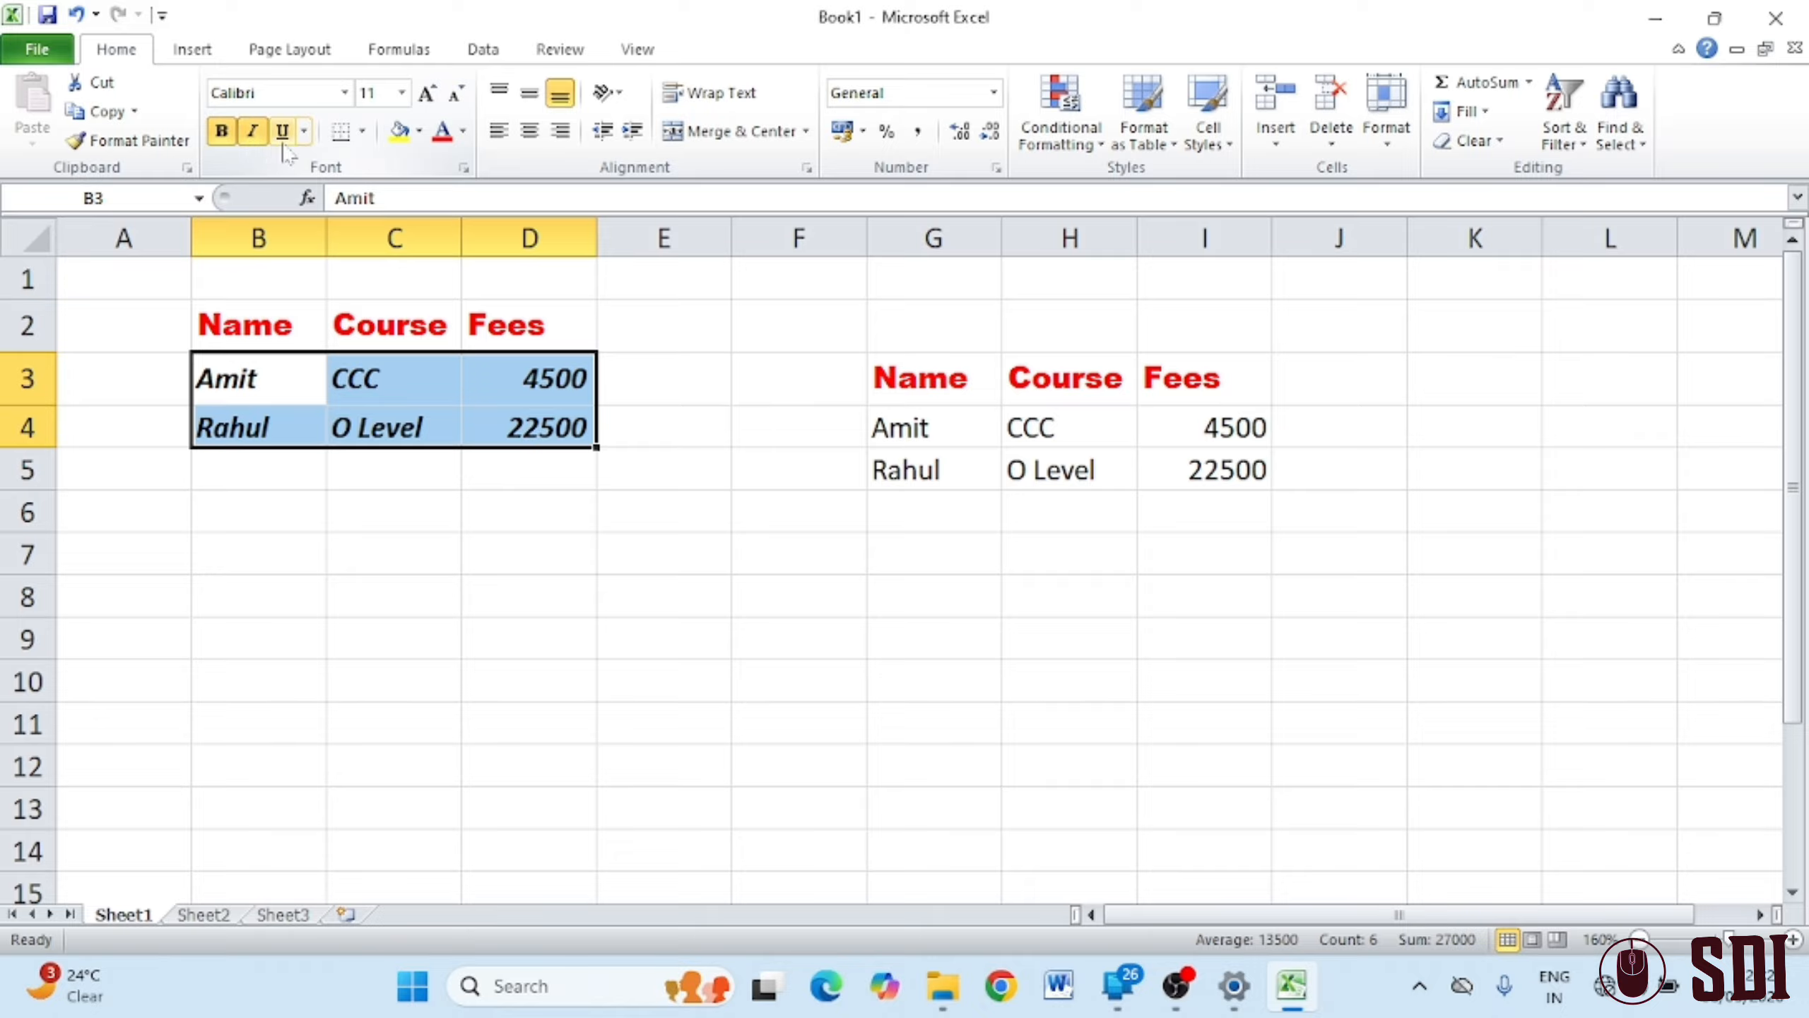
Switch underline on and off repeatedly for the B3:D4 entries
{"action": "left_click", "coordinate": [282, 132]}
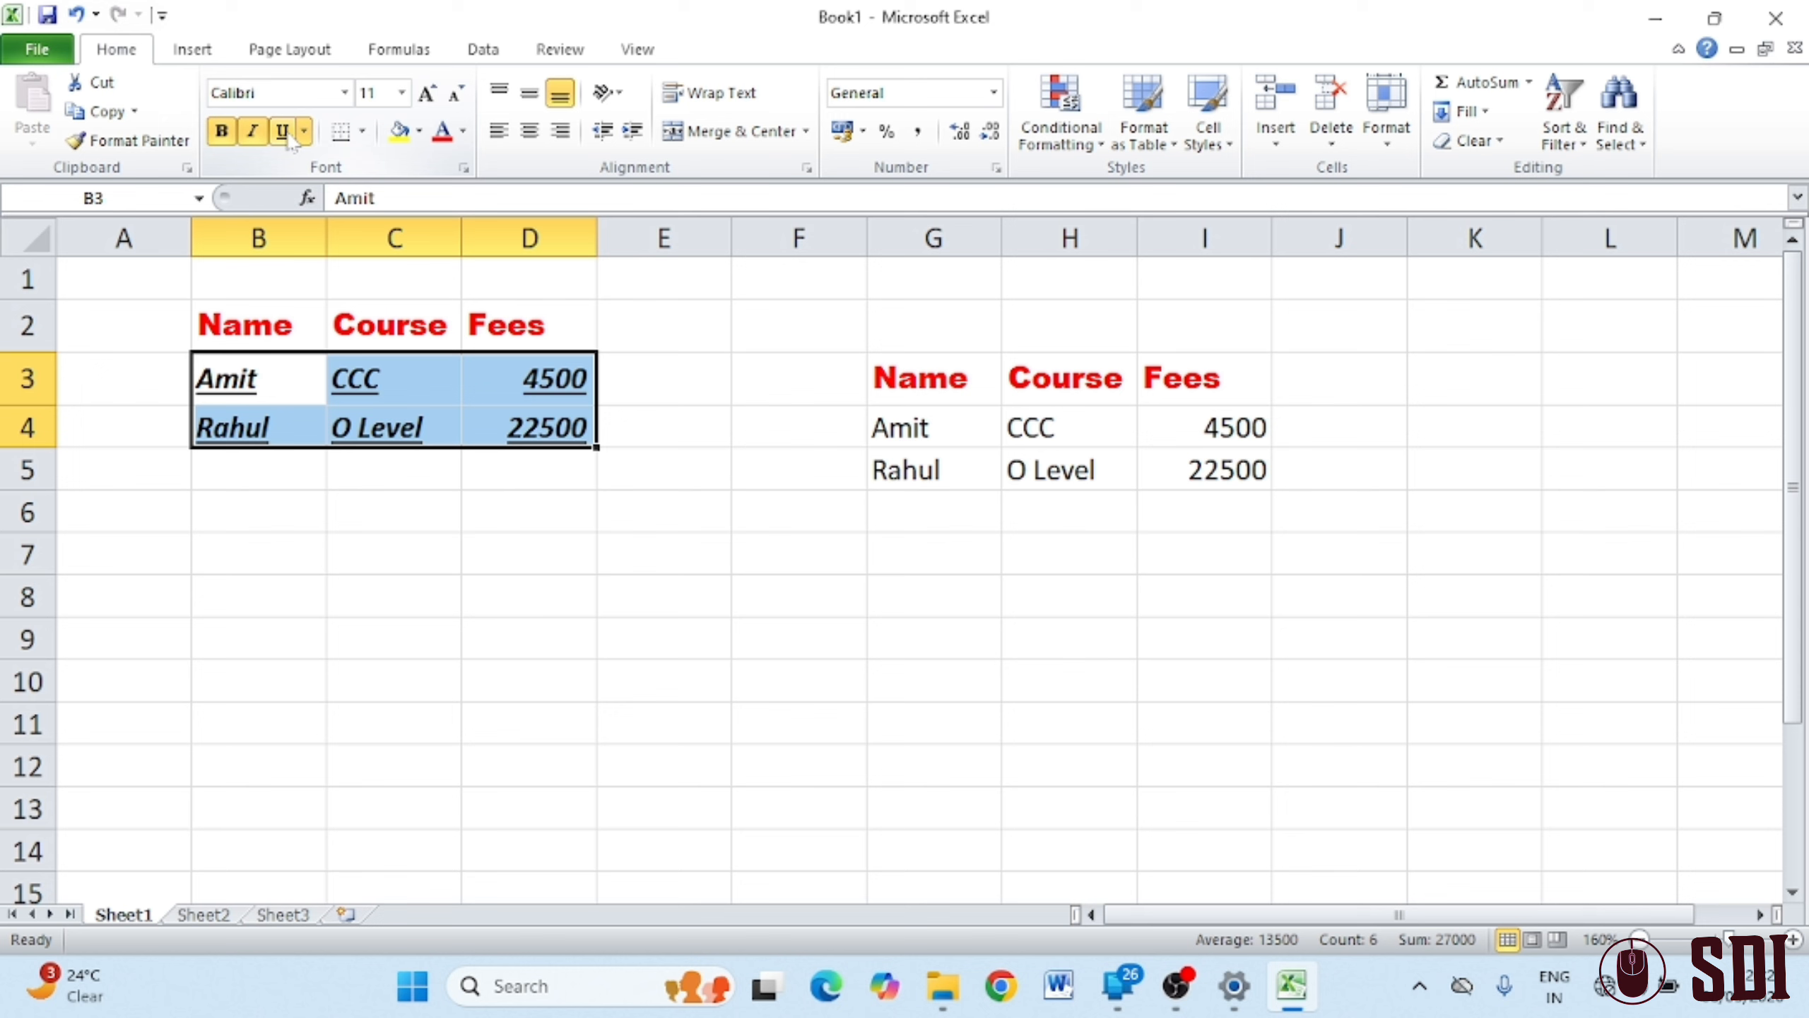
{"action": "left_click", "coordinate": [282, 131]}
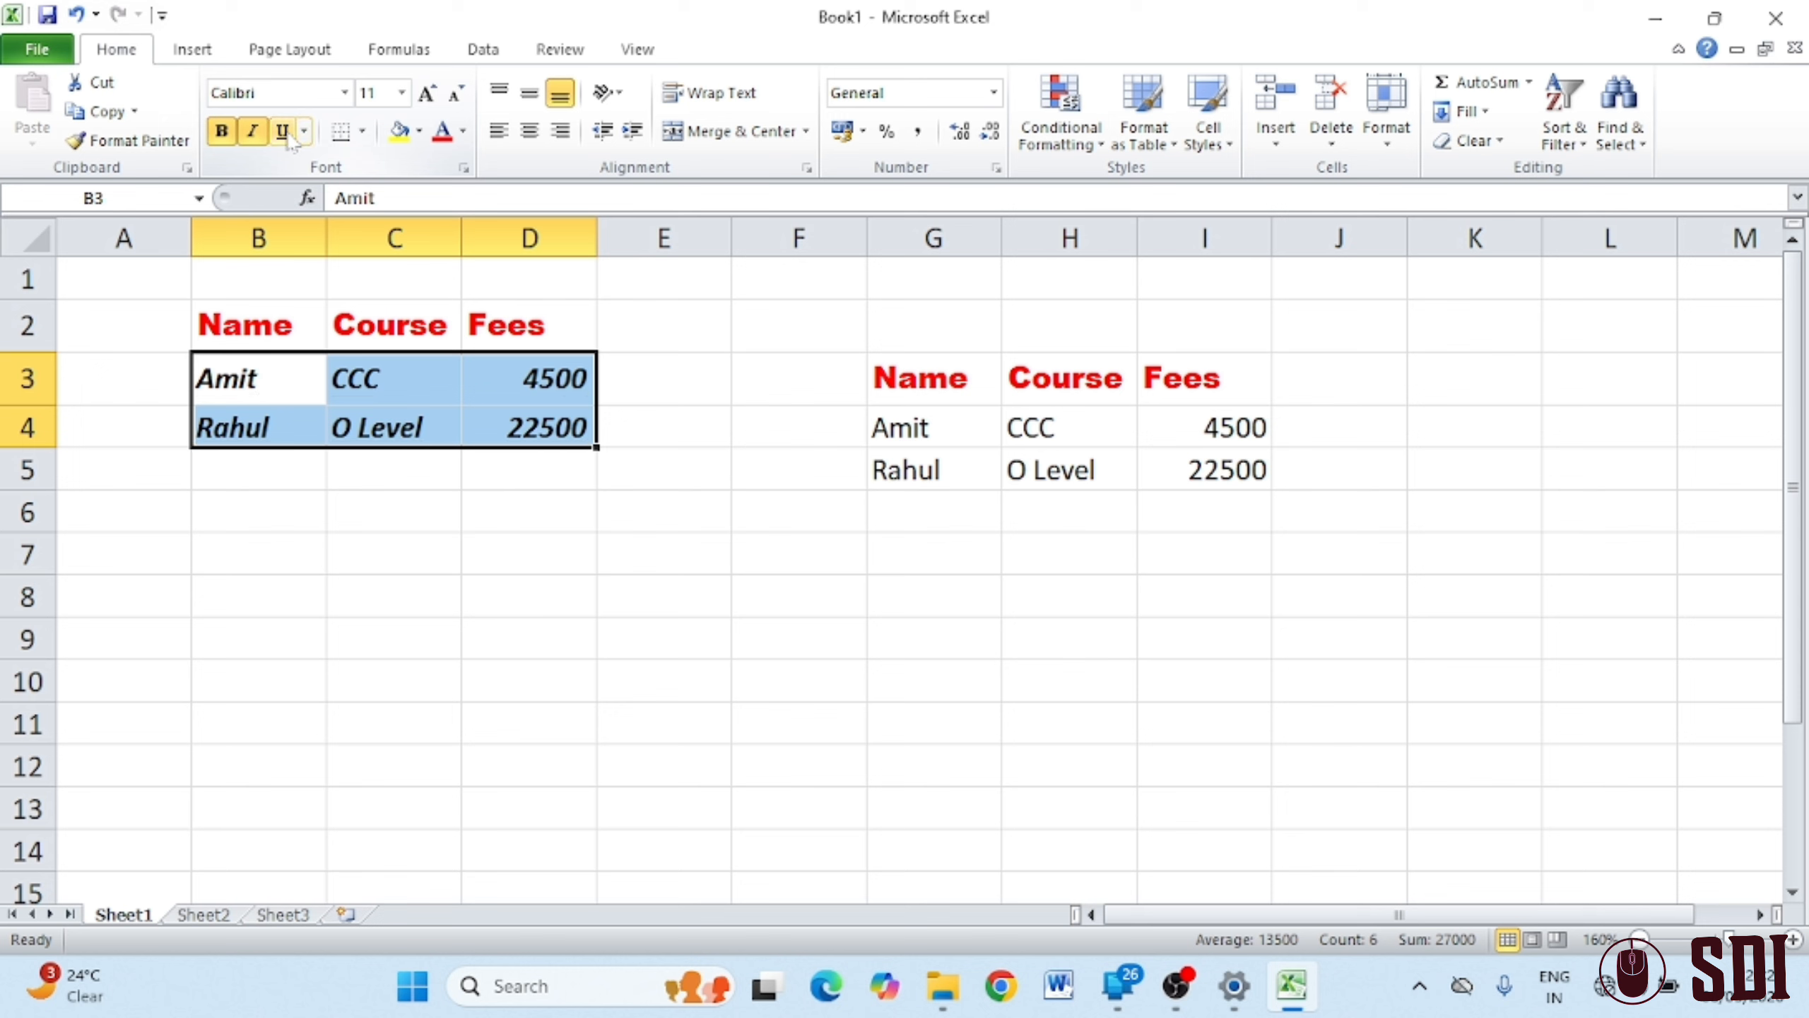
{"action": "left_click", "coordinate": [282, 131]}
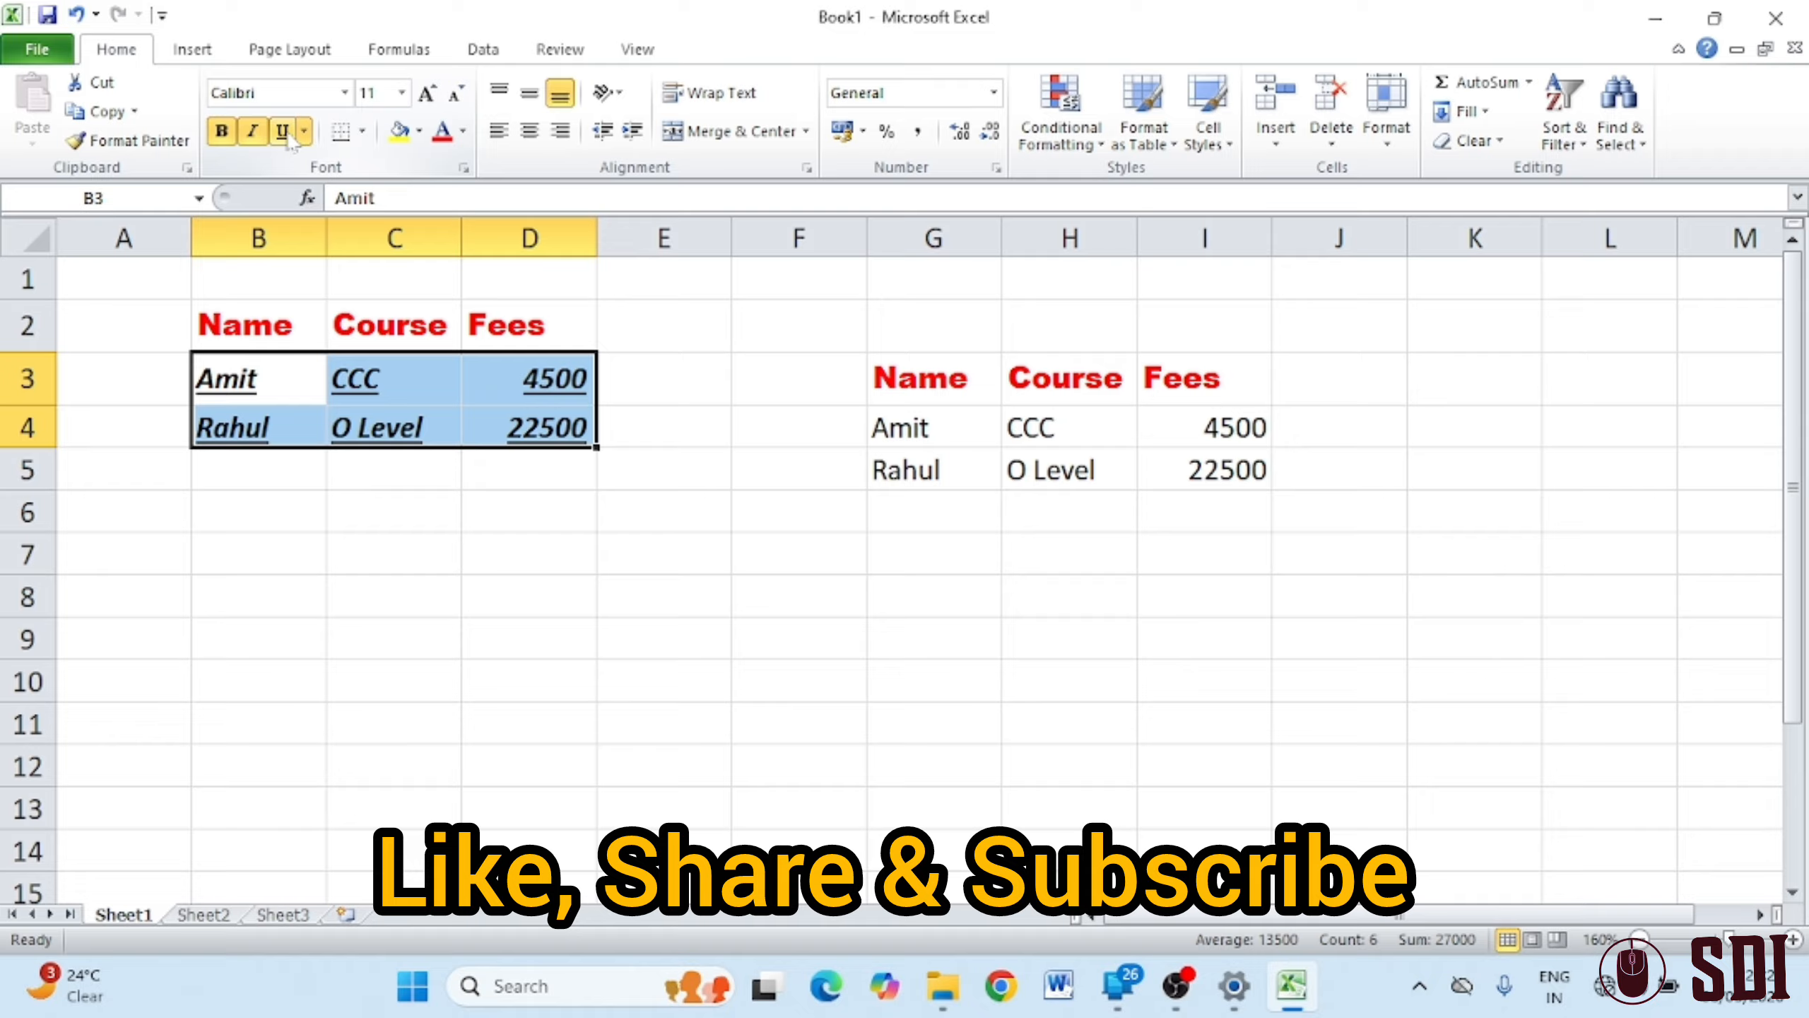
{"action": "left_click", "coordinate": [283, 133]}
{"action": "left_click", "coordinate": [283, 133]}
{"action": "left_click", "coordinate": [284, 132]}
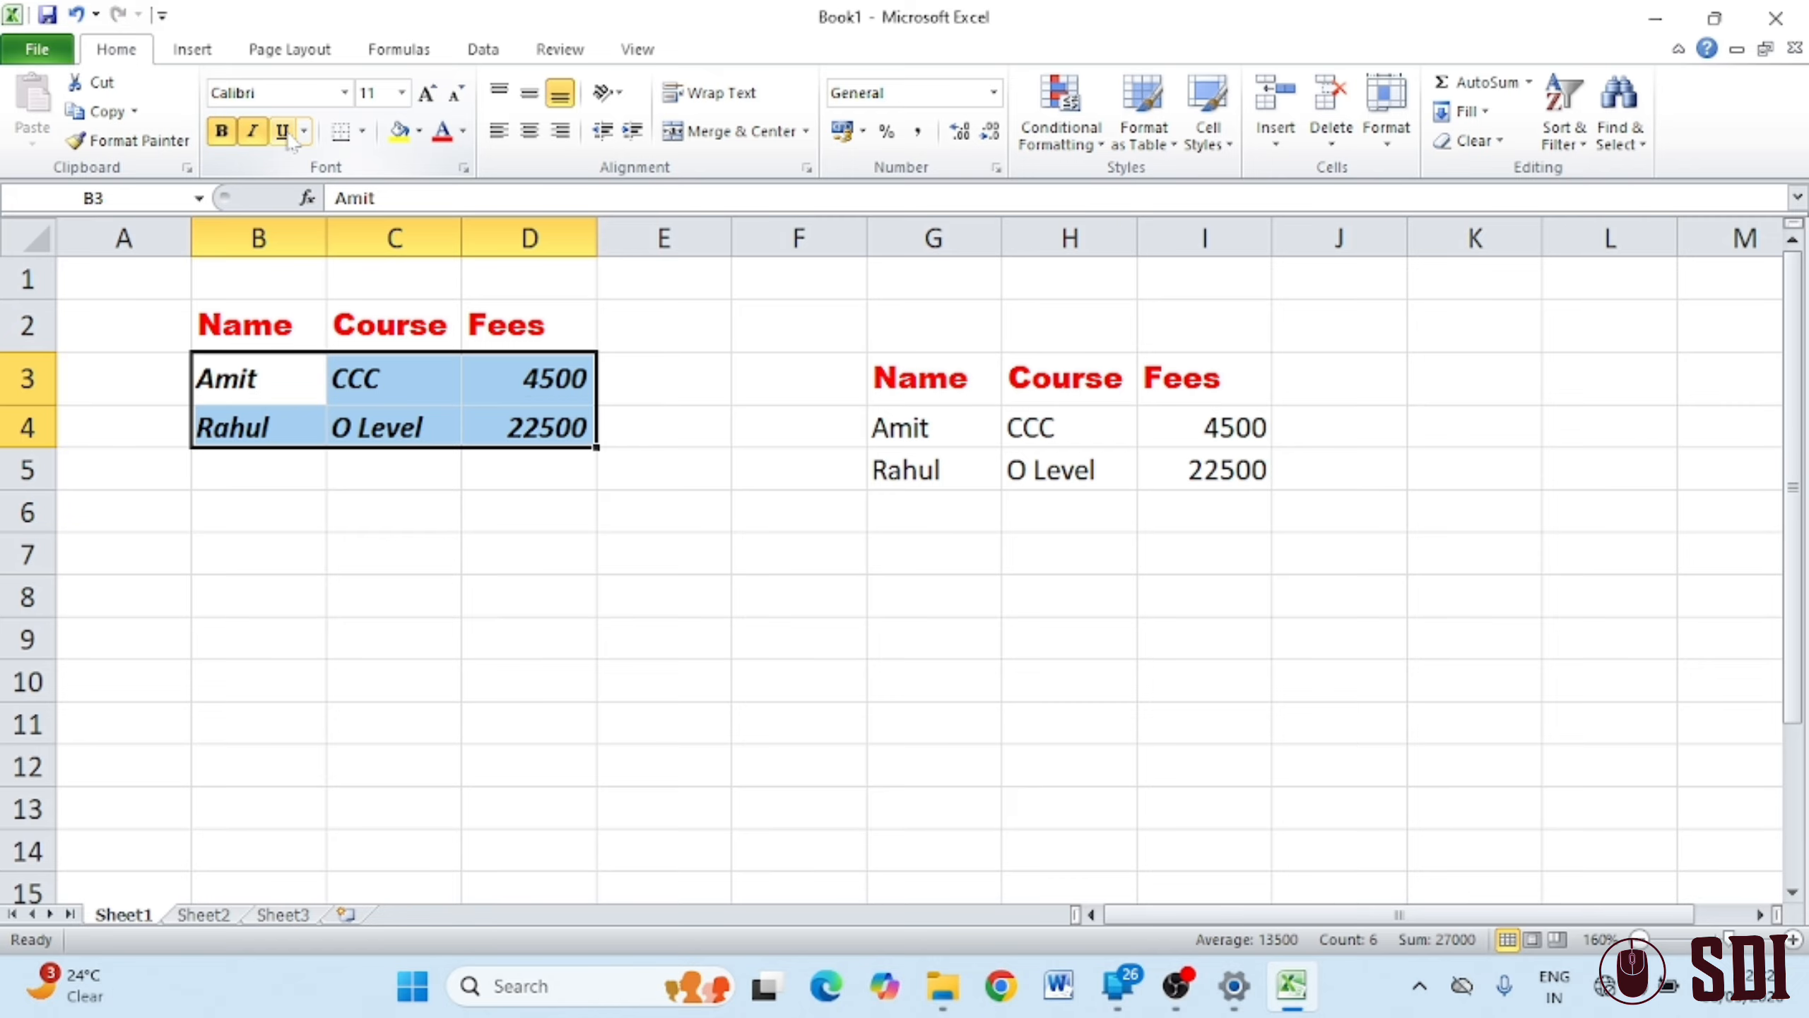
{"action": "left_click", "coordinate": [283, 133]}
{"action": "left_click", "coordinate": [288, 137]}
{"action": "left_click", "coordinate": [288, 137]}
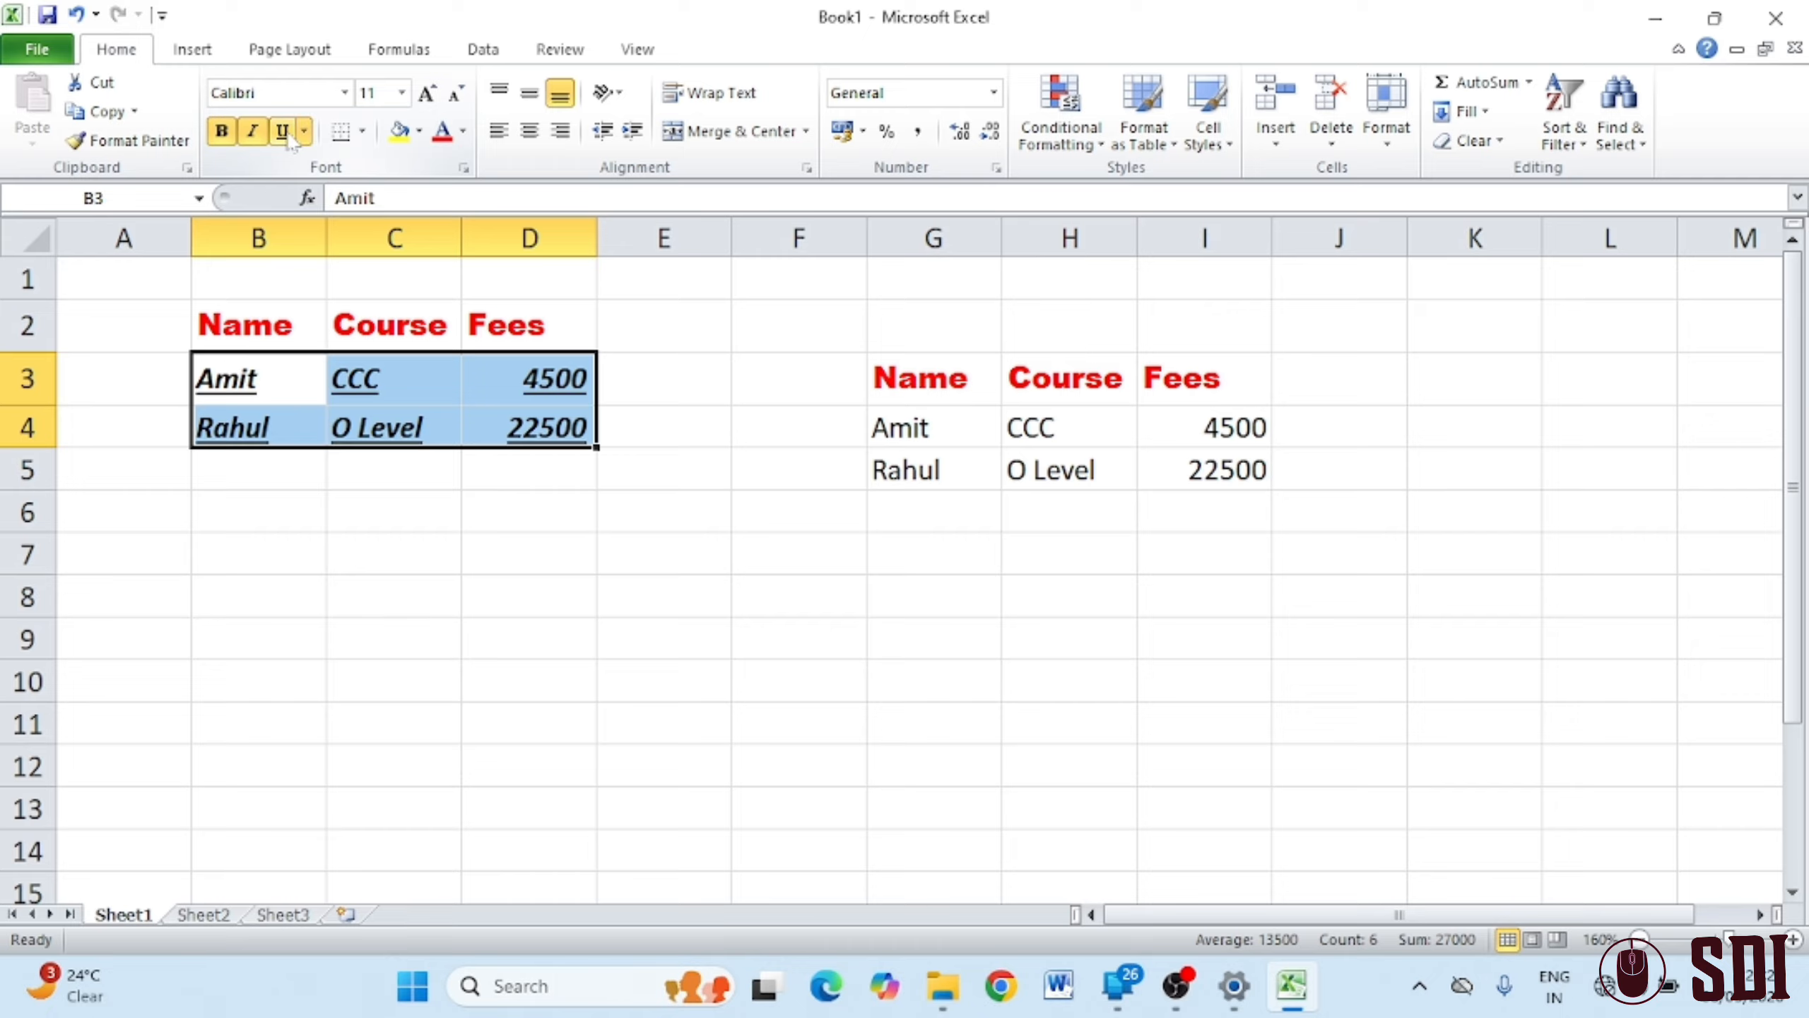
{"action": "left_click", "coordinate": [289, 137]}
{"action": "left_click", "coordinate": [288, 137]}
Give the B3:D4 entries a Double Underline
{"action": "left_click", "coordinate": [289, 137]}
{"action": "left_click", "coordinate": [284, 133]}
{"action": "left_click", "coordinate": [288, 137]}
{"action": "left_click", "coordinate": [289, 137]}
{"action": "left_click", "coordinate": [304, 131]}
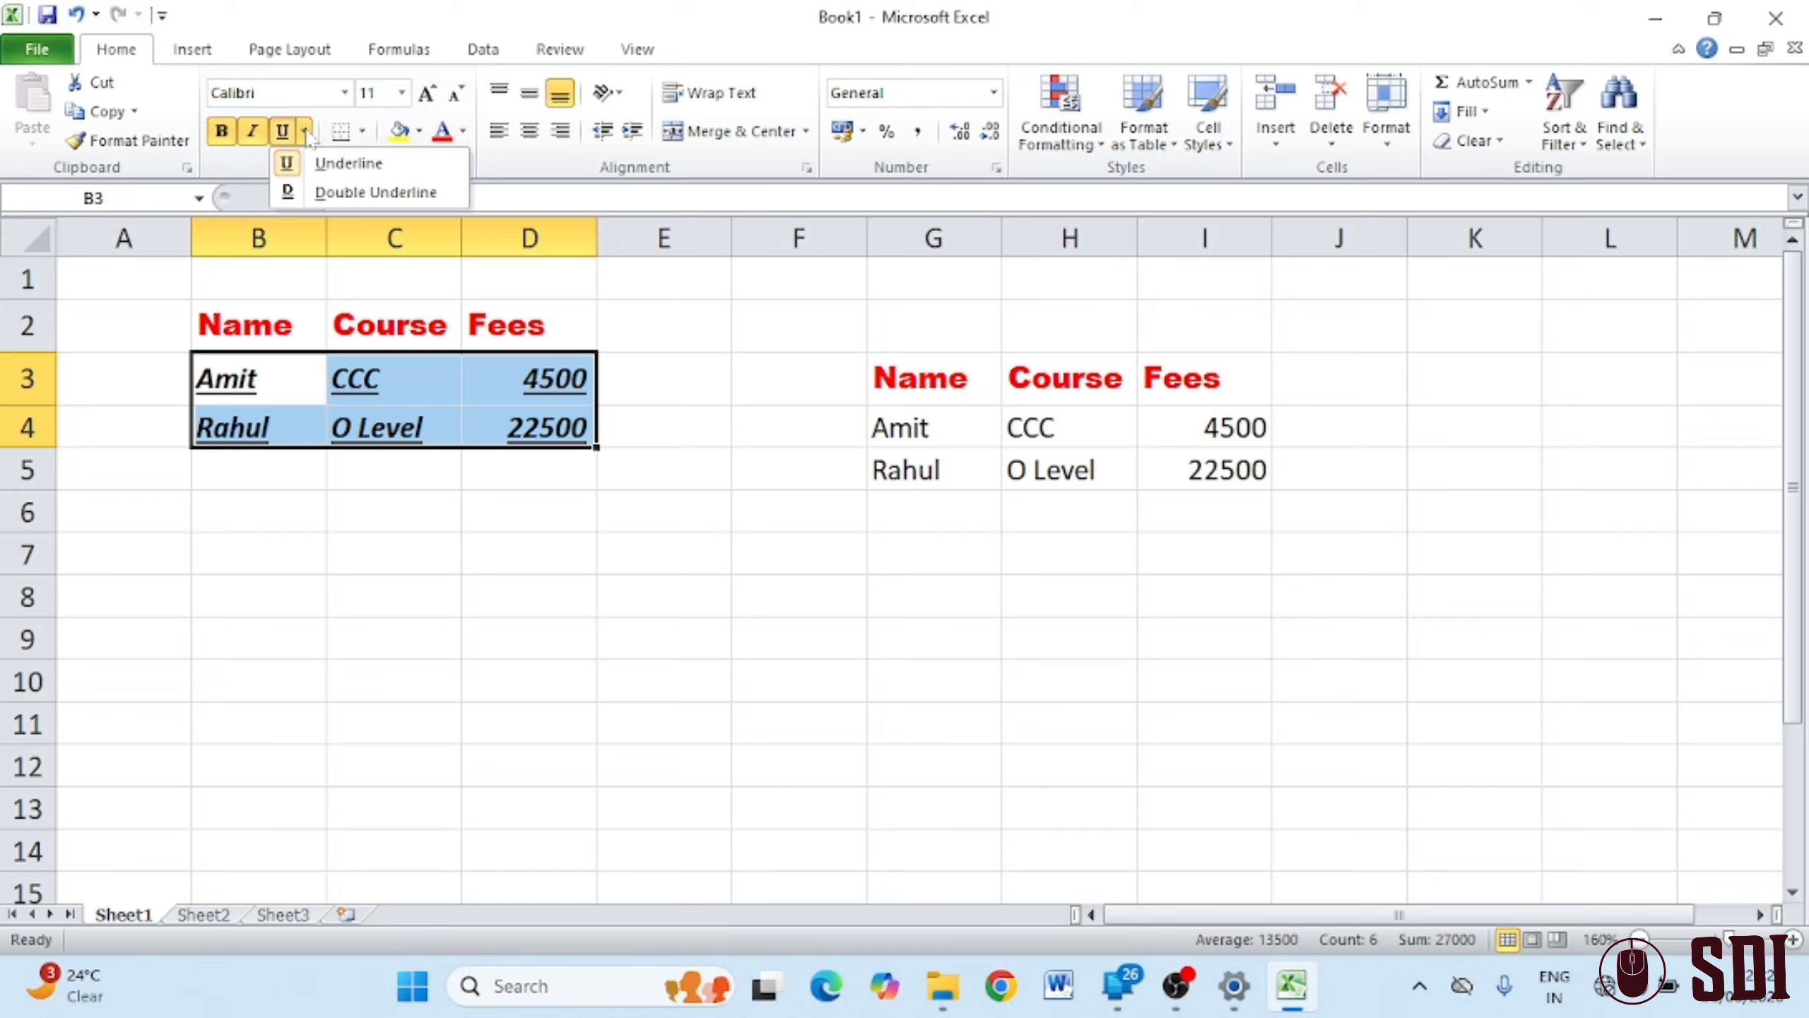
{"action": "left_click", "coordinate": [370, 192]}
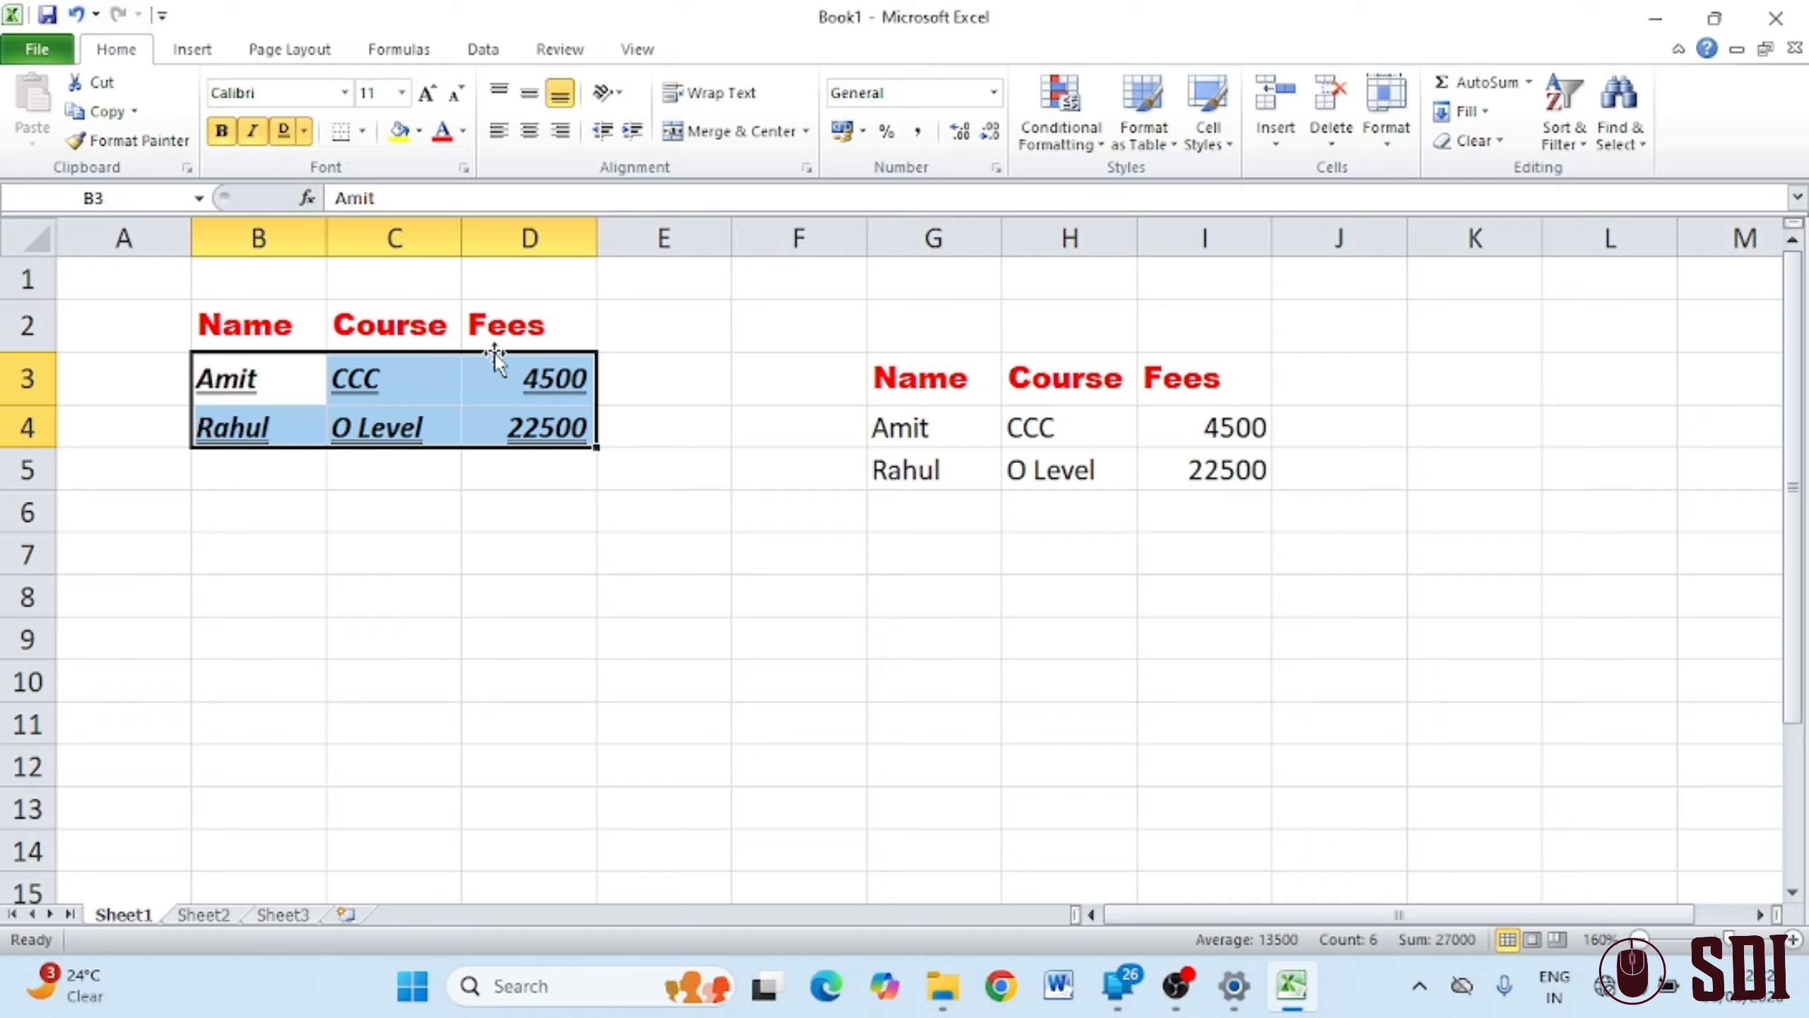
{"action": "left_click", "coordinate": [363, 132]}
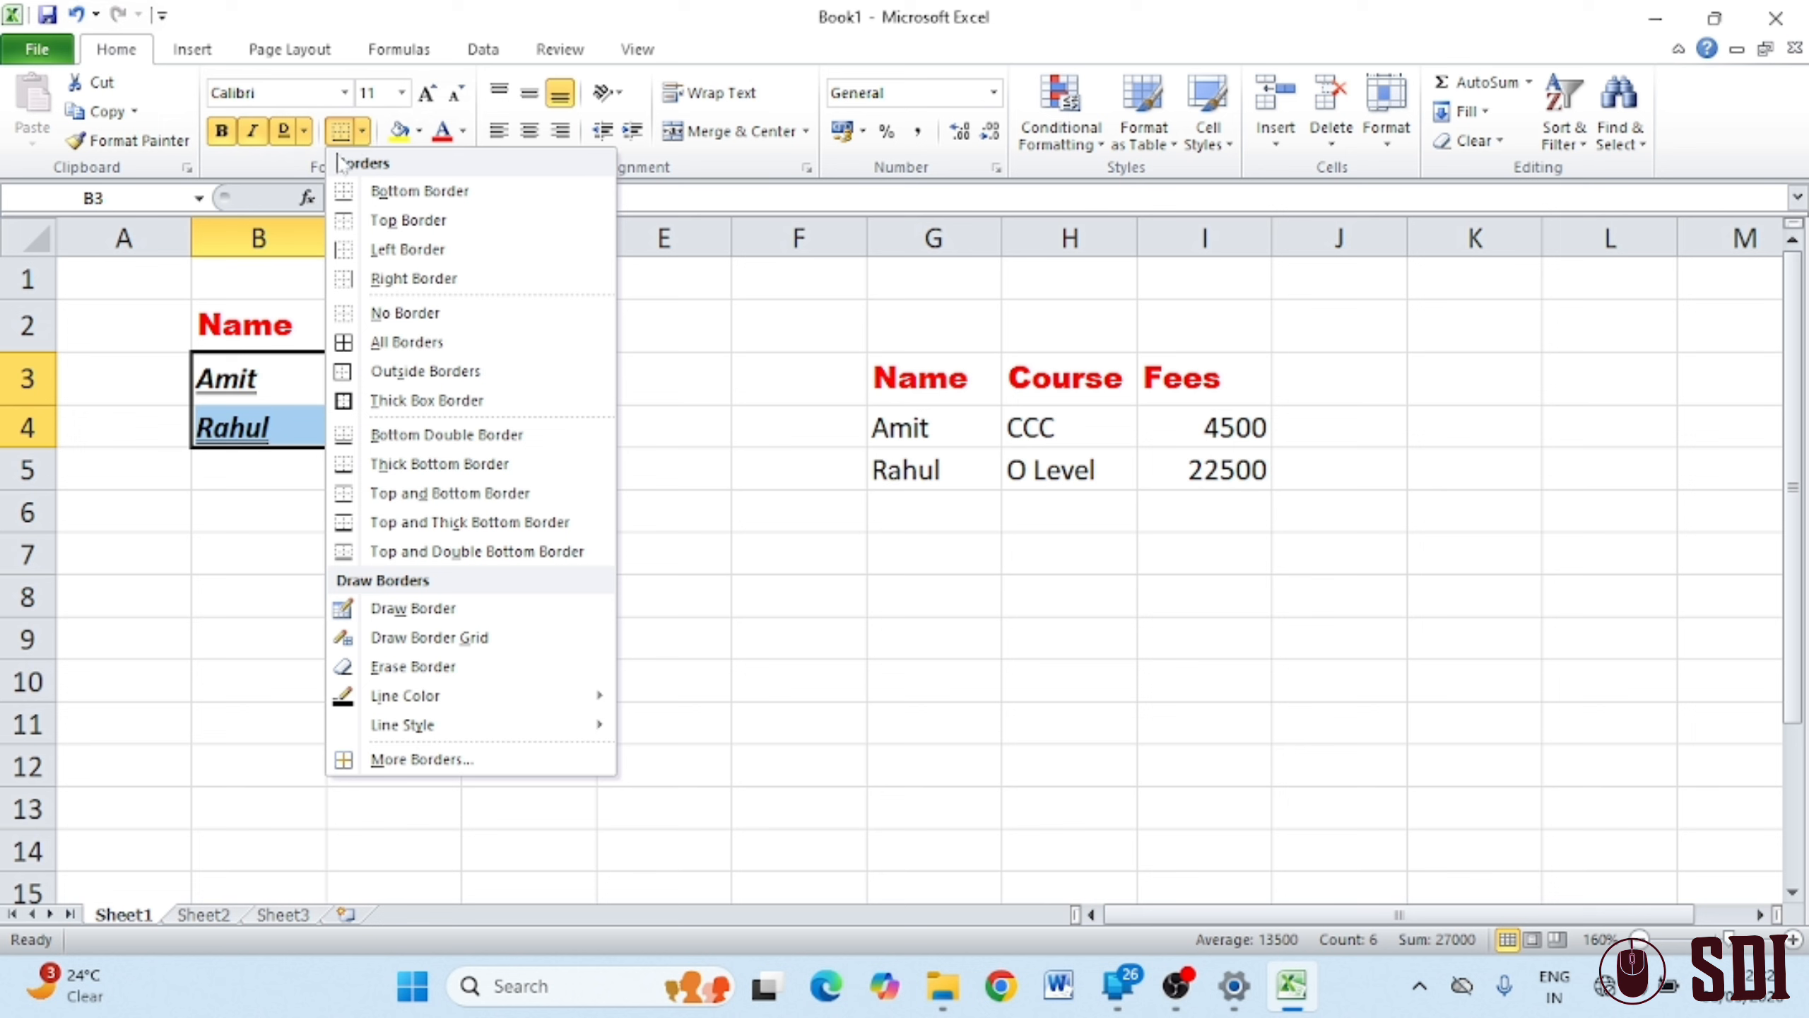
{"action": "left_click", "coordinate": [196, 647]}
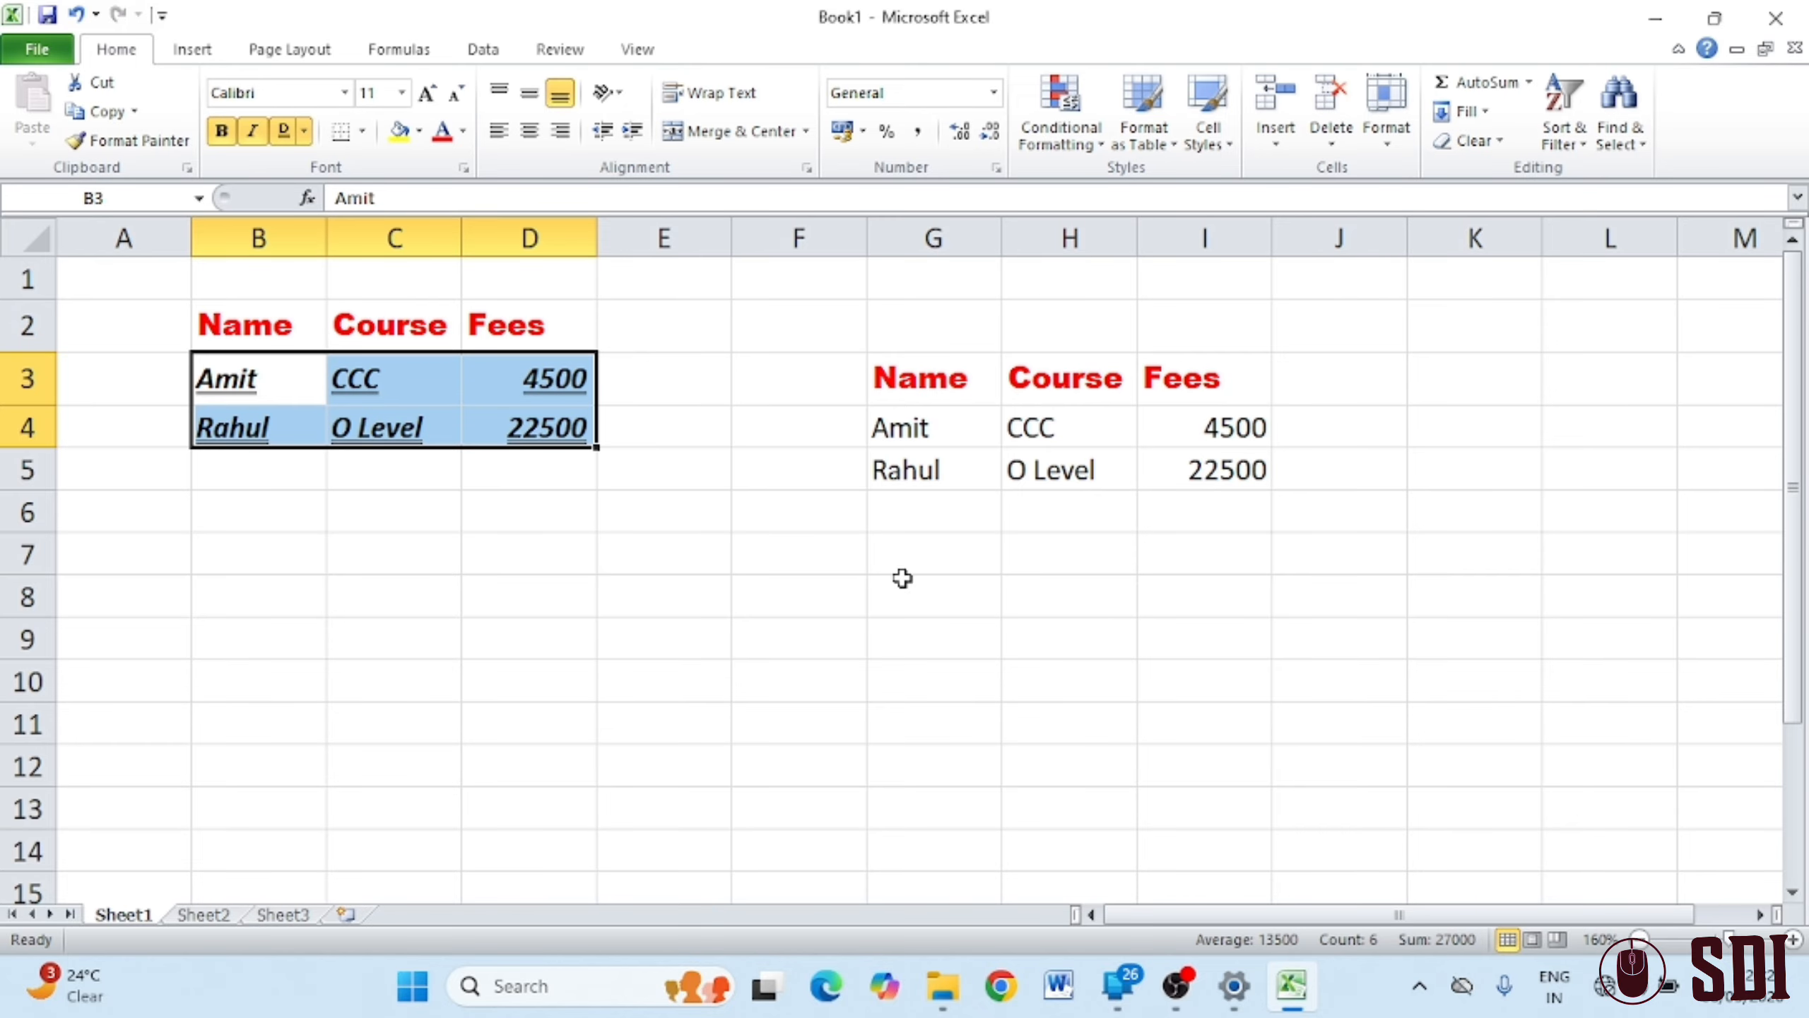
{"action": "left_click", "coordinate": [638, 50]}
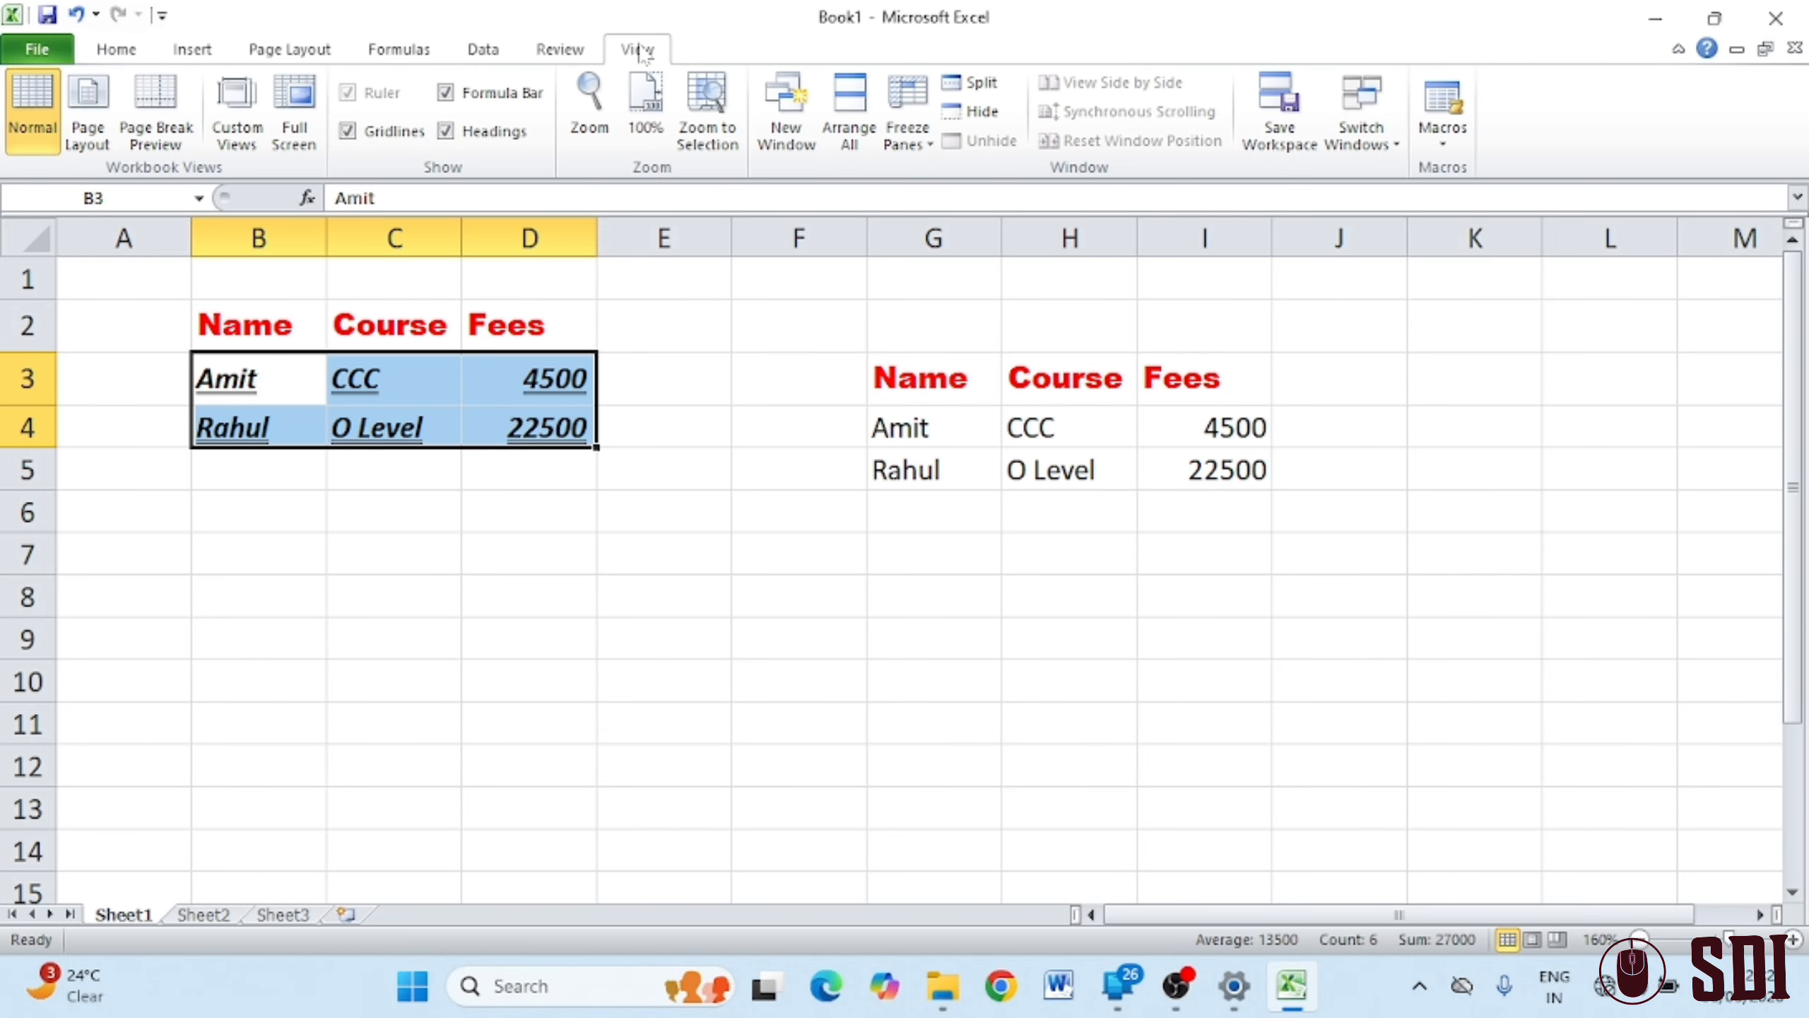
{"action": "left_click", "coordinate": [377, 139]}
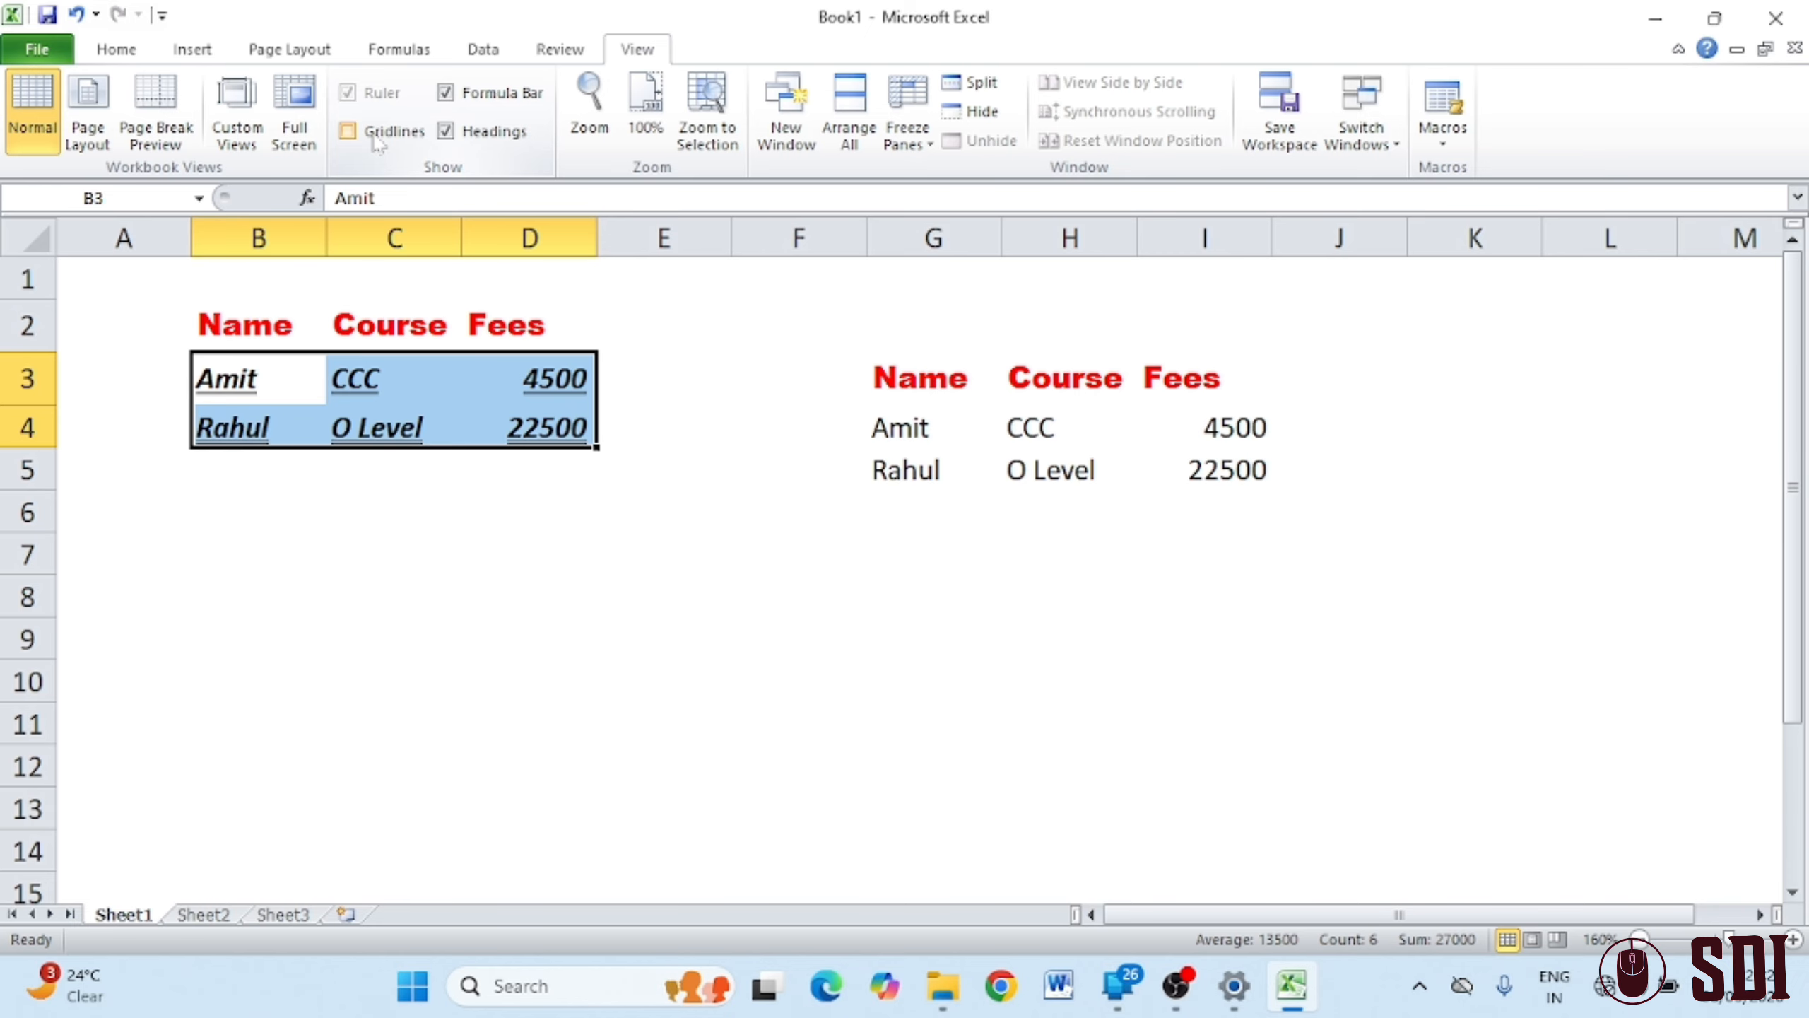
{"action": "left_click", "coordinate": [378, 139]}
{"action": "left_click", "coordinate": [378, 139]}
{"action": "left_click", "coordinate": [378, 139]}
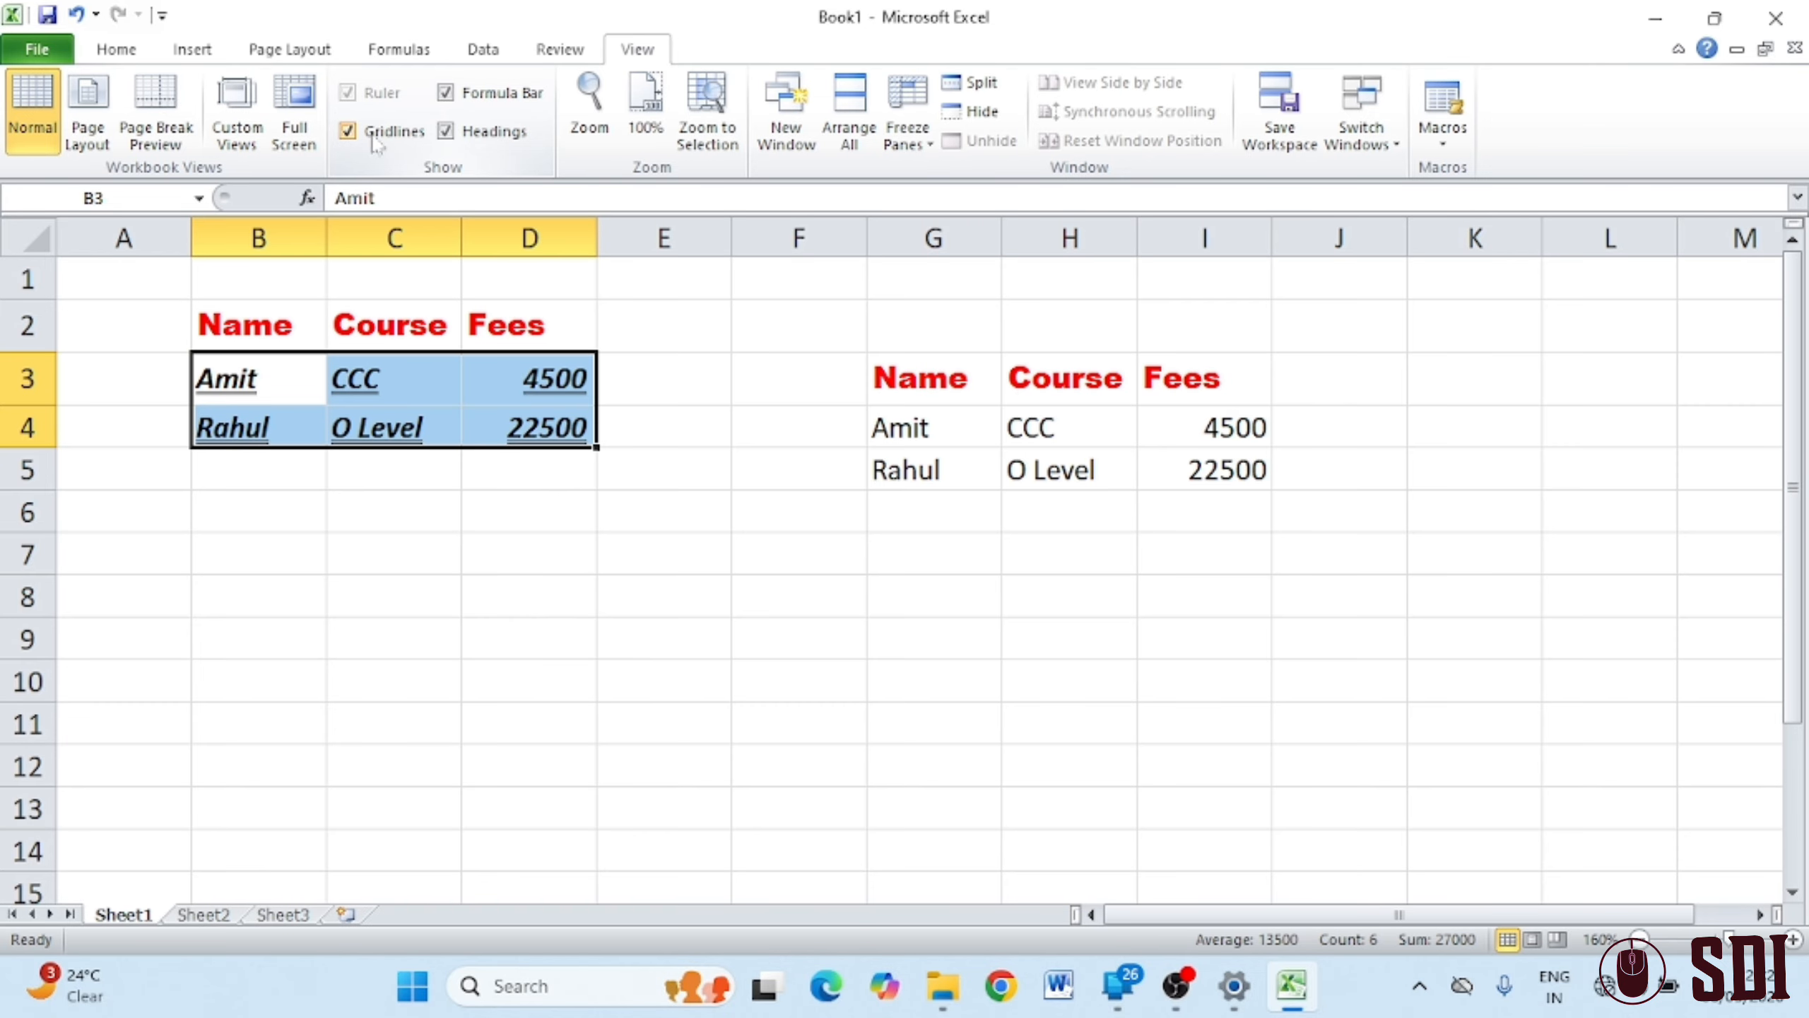
{"action": "left_click", "coordinate": [117, 50]}
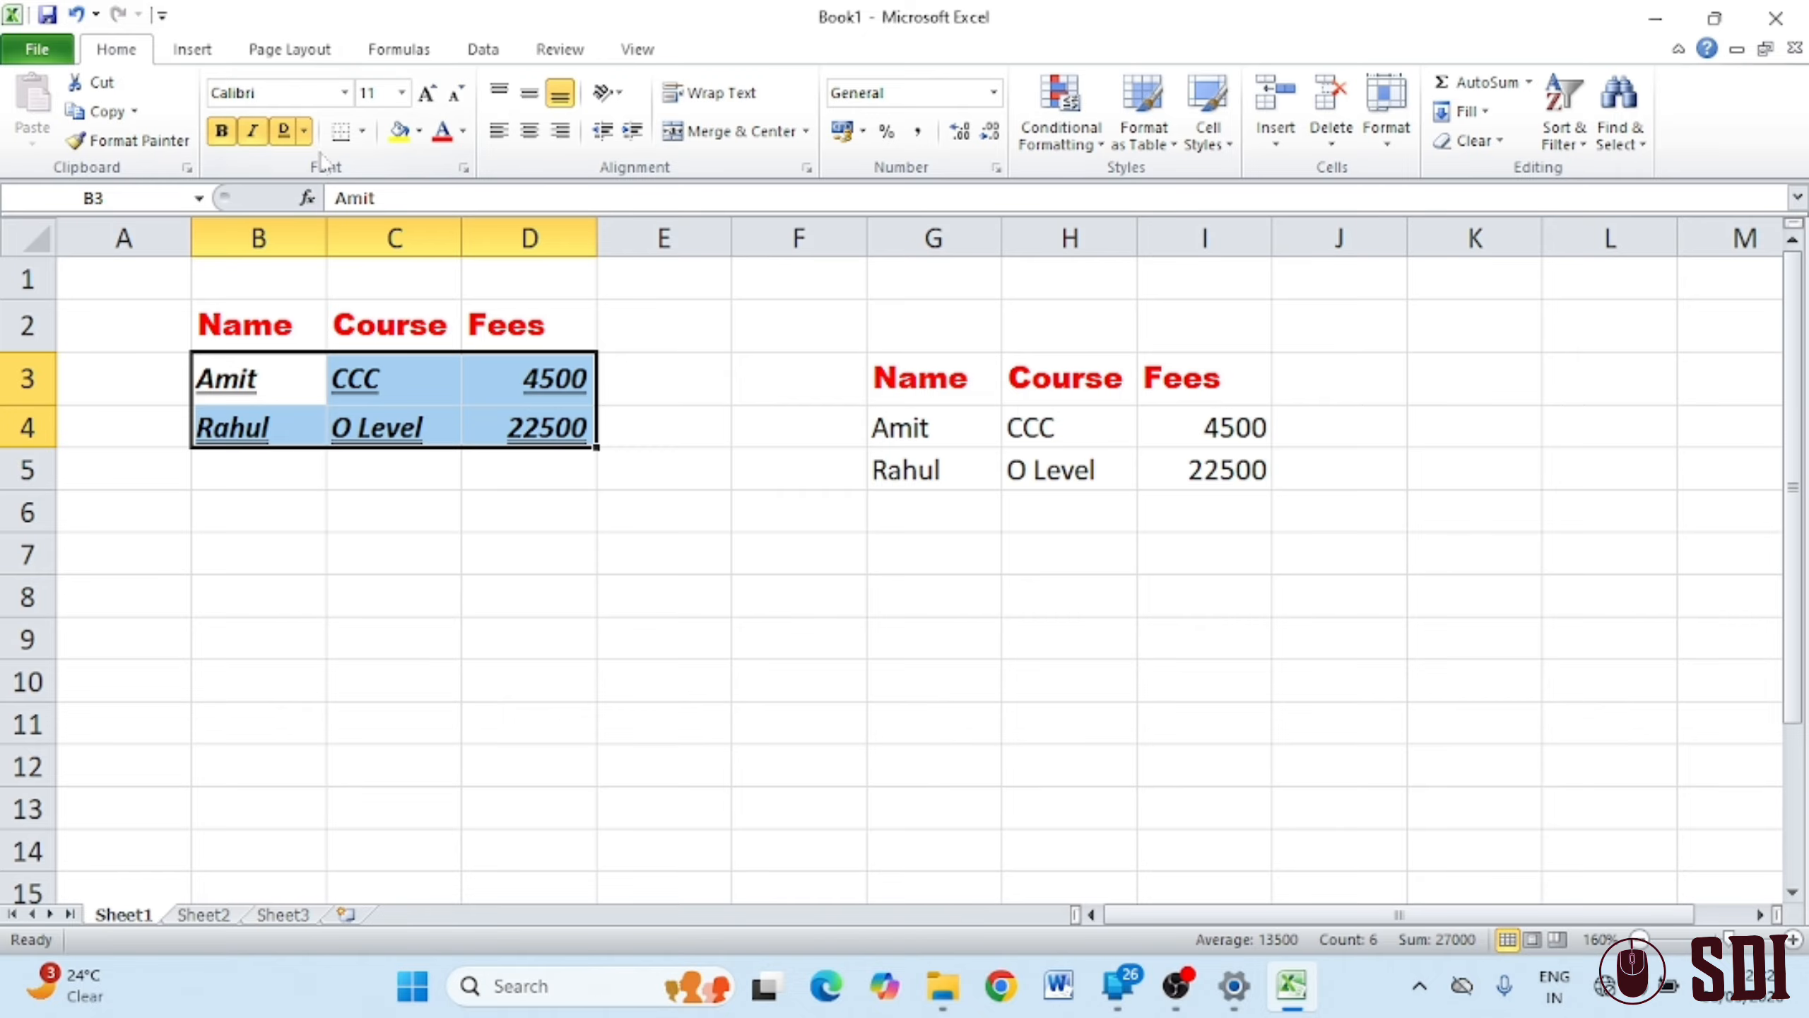
Apply All Borders to every cell of B3:D4
{"action": "left_click", "coordinate": [362, 131]}
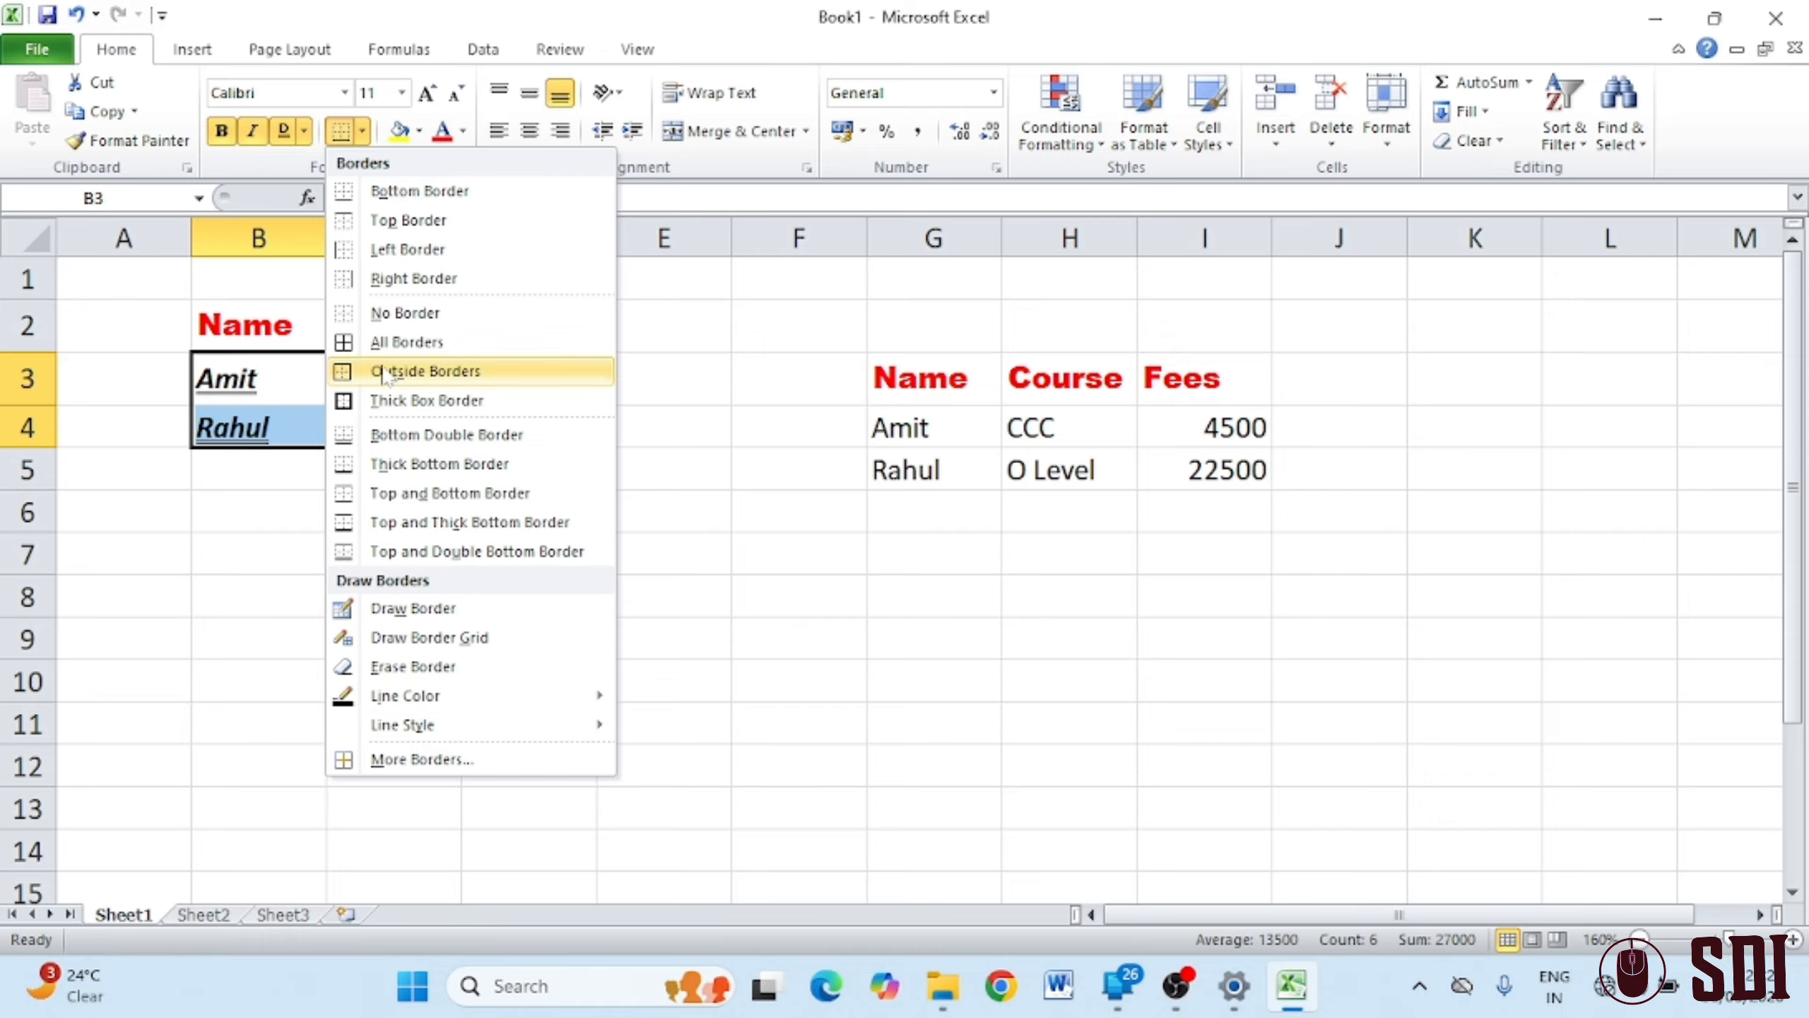
{"action": "left_click", "coordinate": [377, 342]}
{"action": "left_click", "coordinate": [697, 508]}
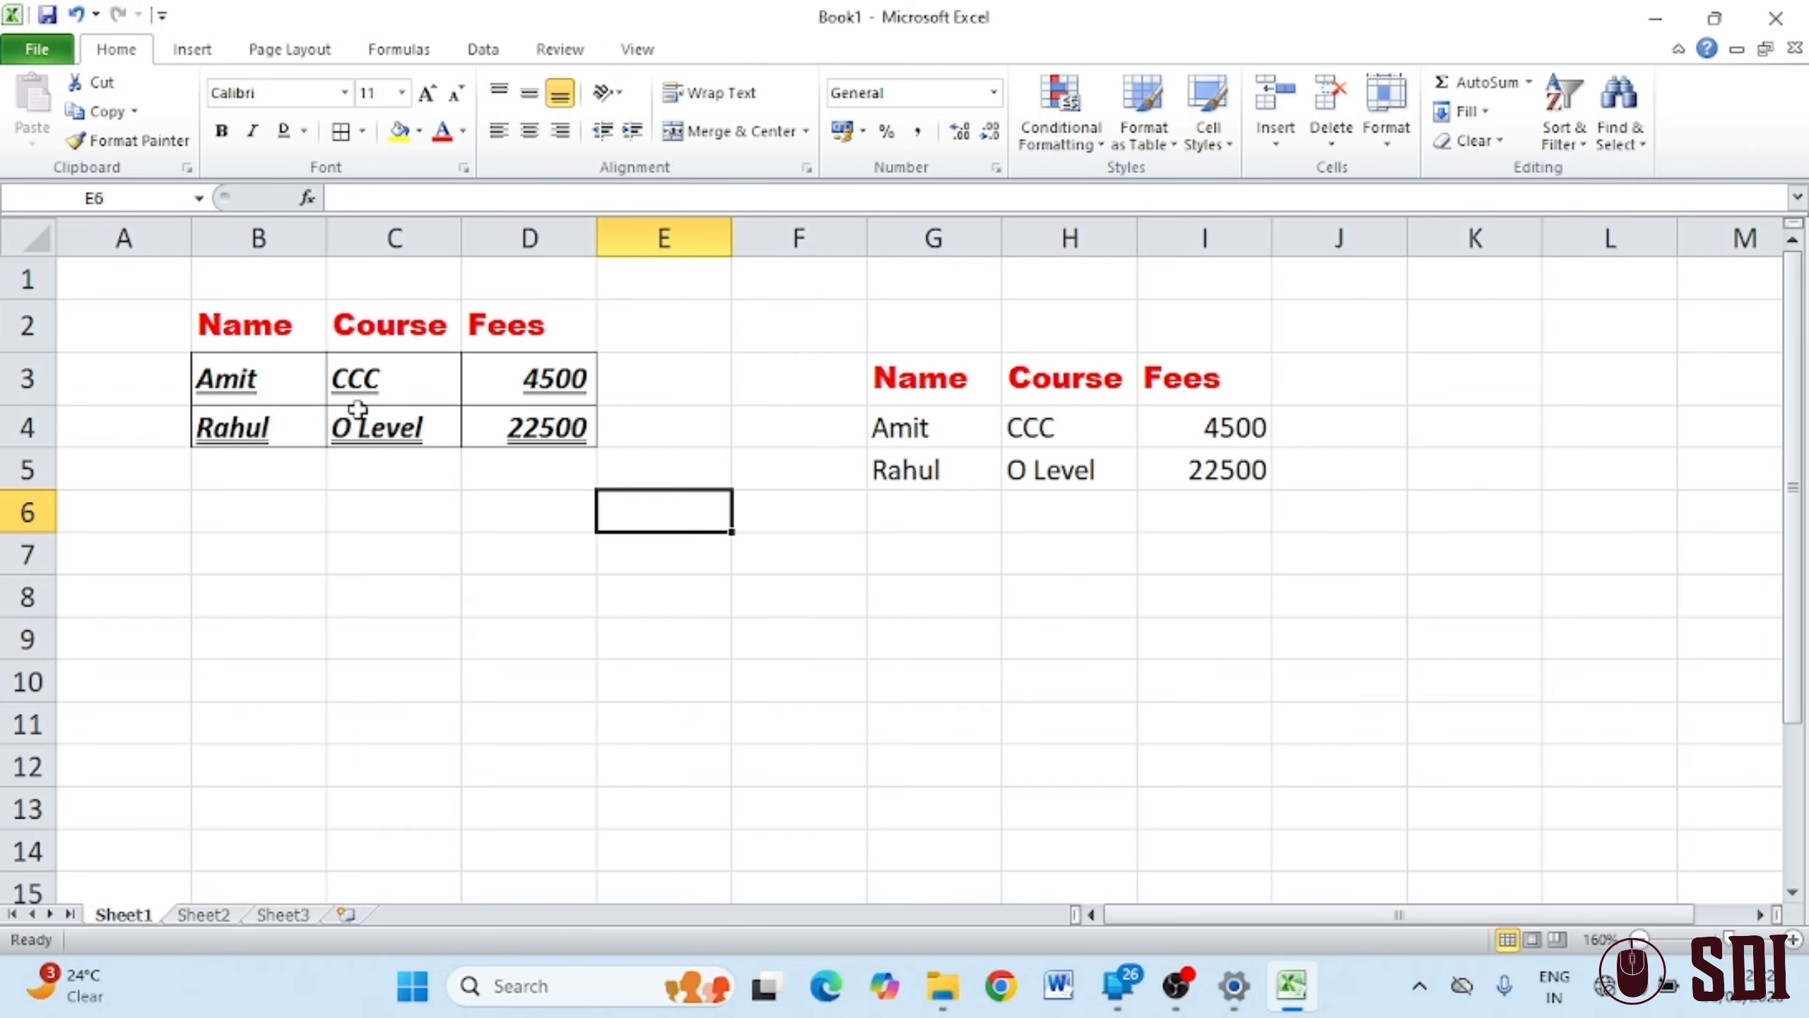
Hide the Sheet1 gridlines to check the borders, then show them again
{"action": "left_click", "coordinate": [634, 50]}
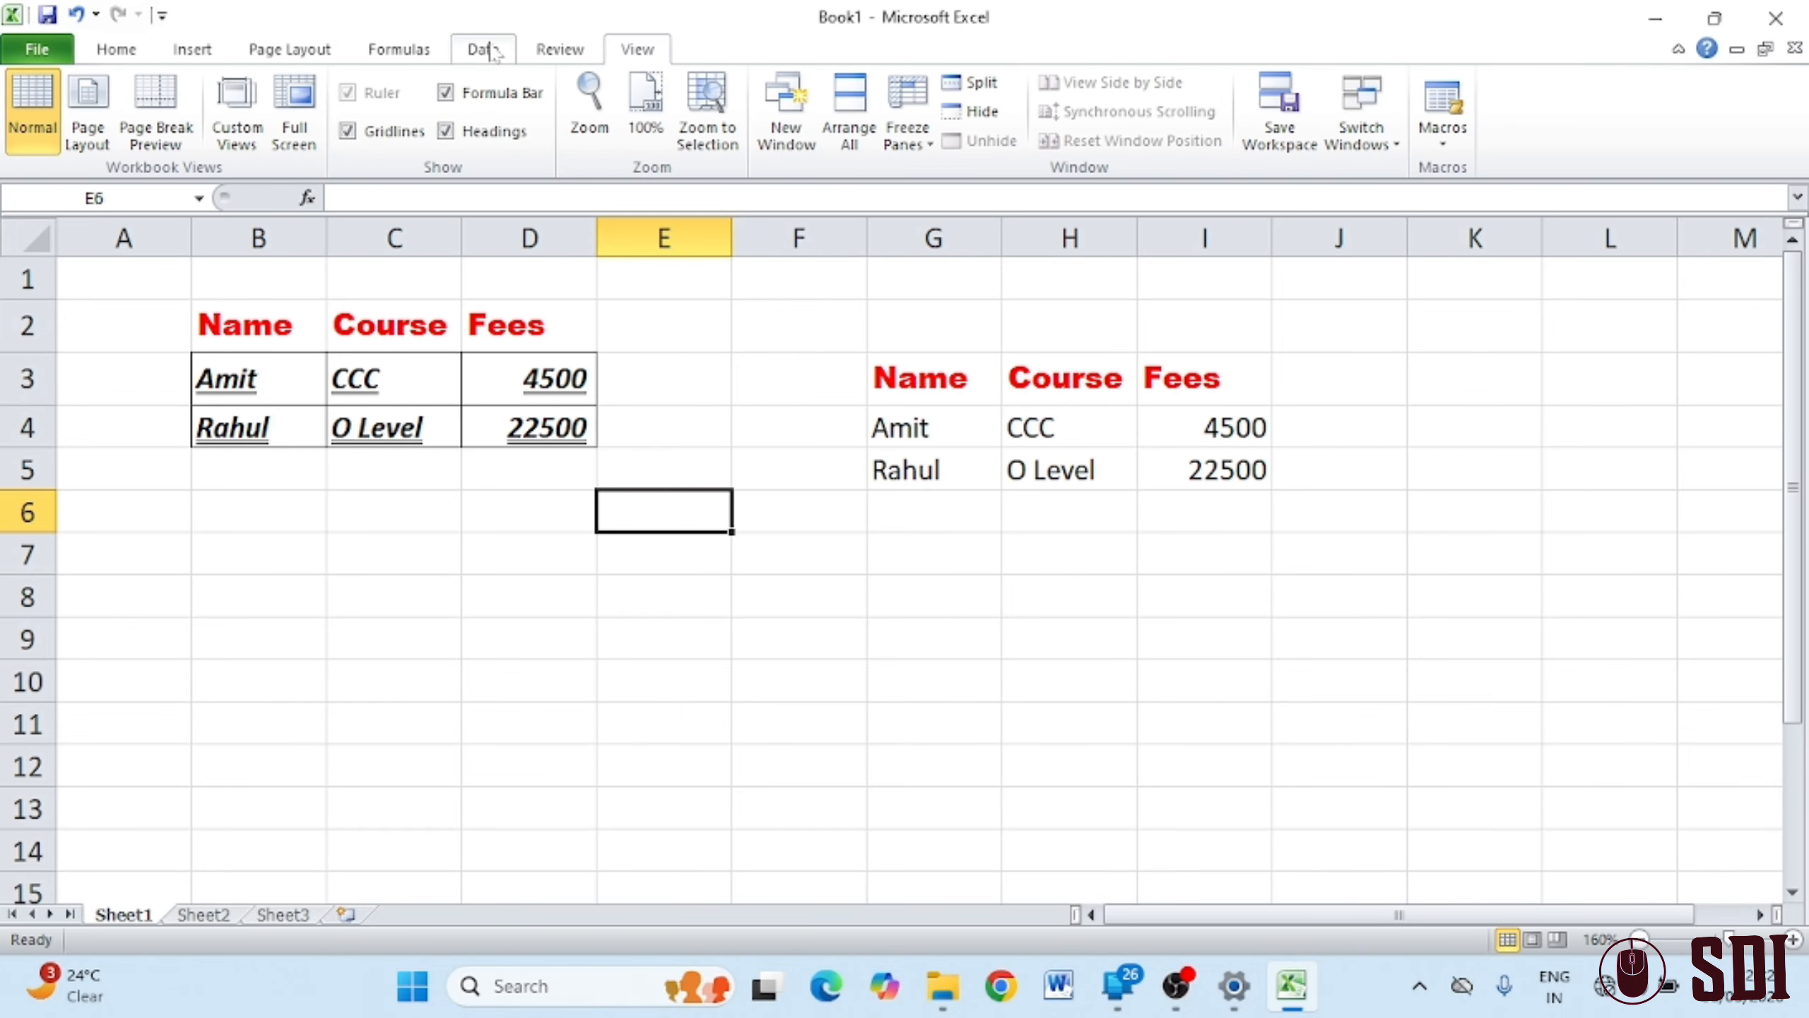
{"action": "left_click", "coordinate": [347, 131]}
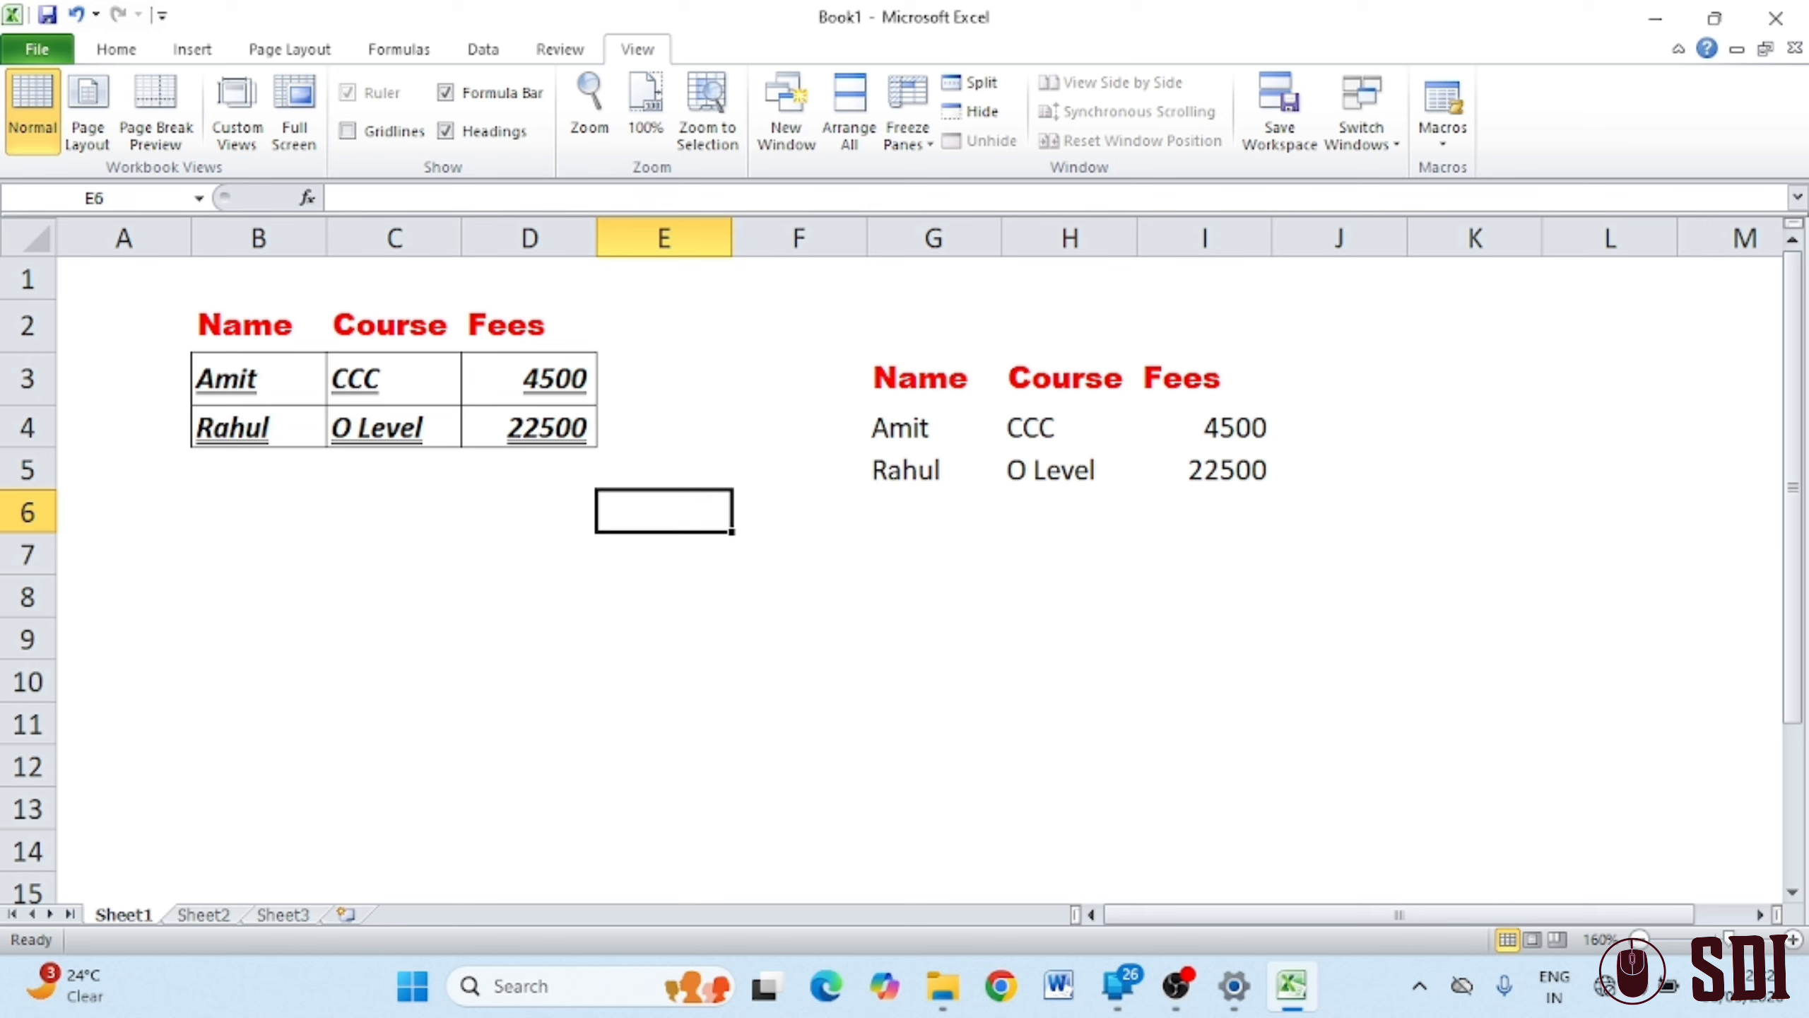
{"action": "left_click", "coordinate": [129, 56]}
{"action": "left_click", "coordinate": [636, 49]}
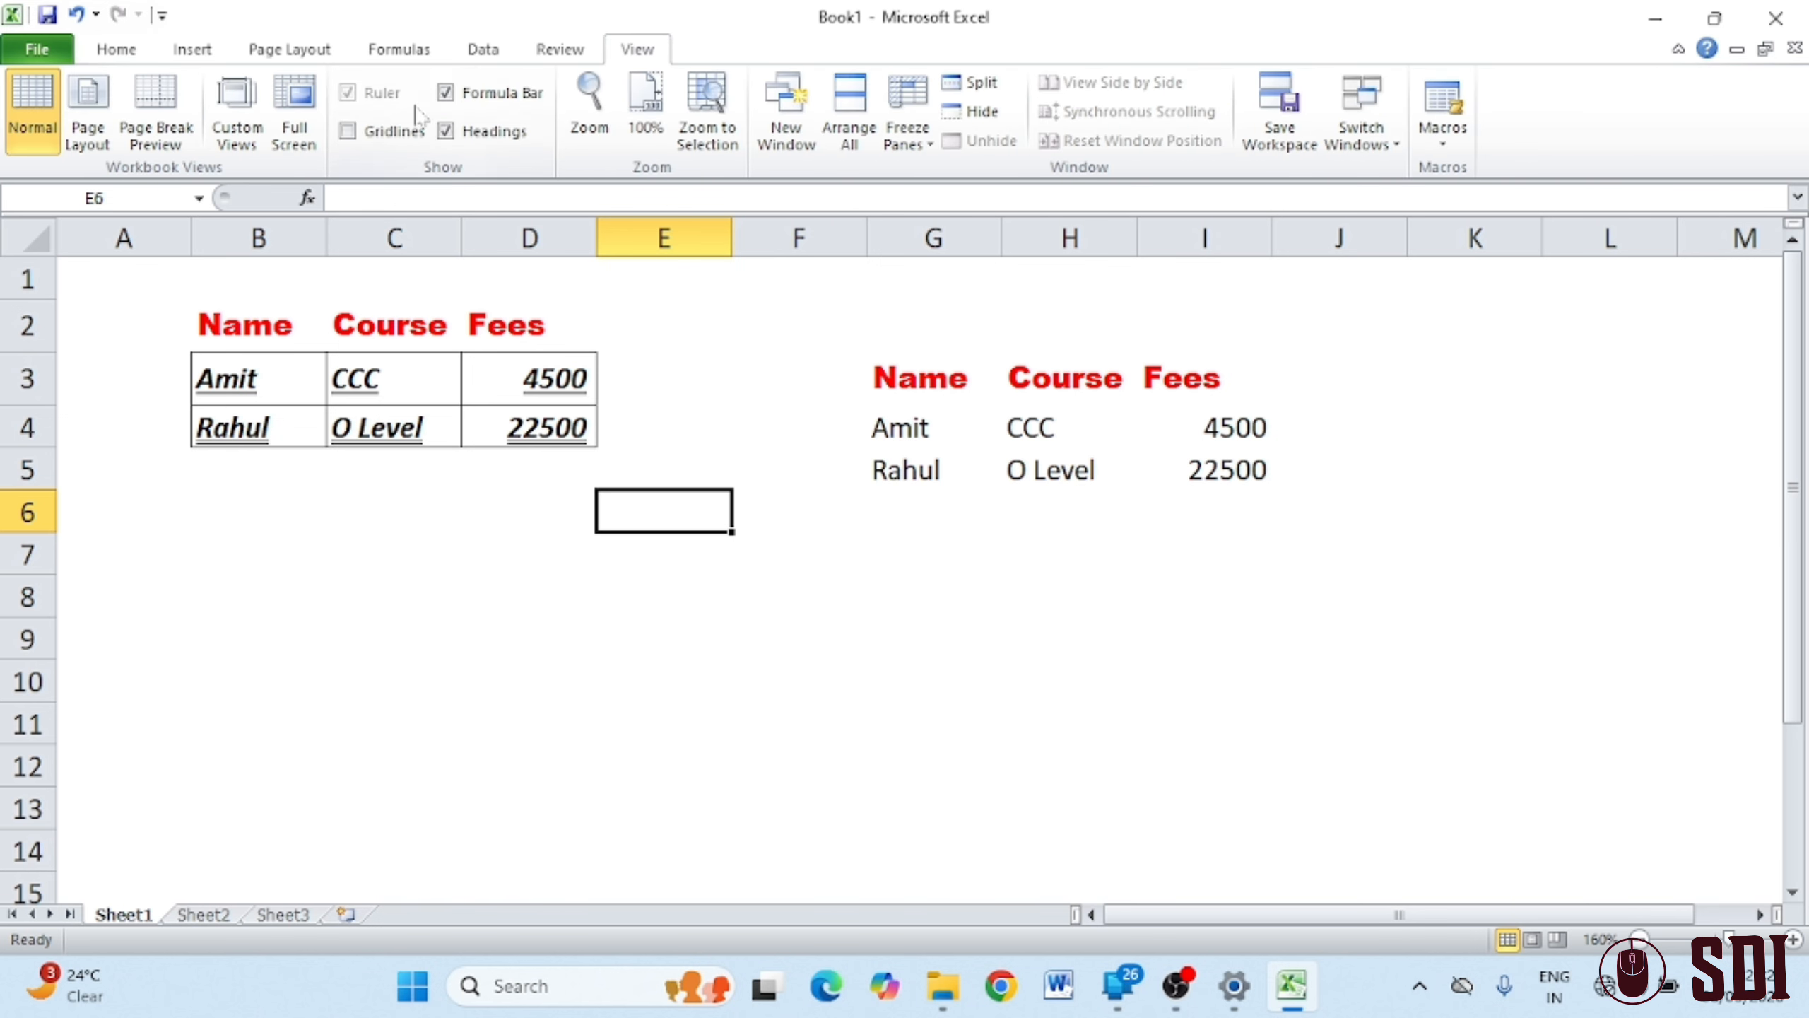
{"action": "left_click", "coordinate": [377, 132]}
{"action": "left_click", "coordinate": [149, 55]}
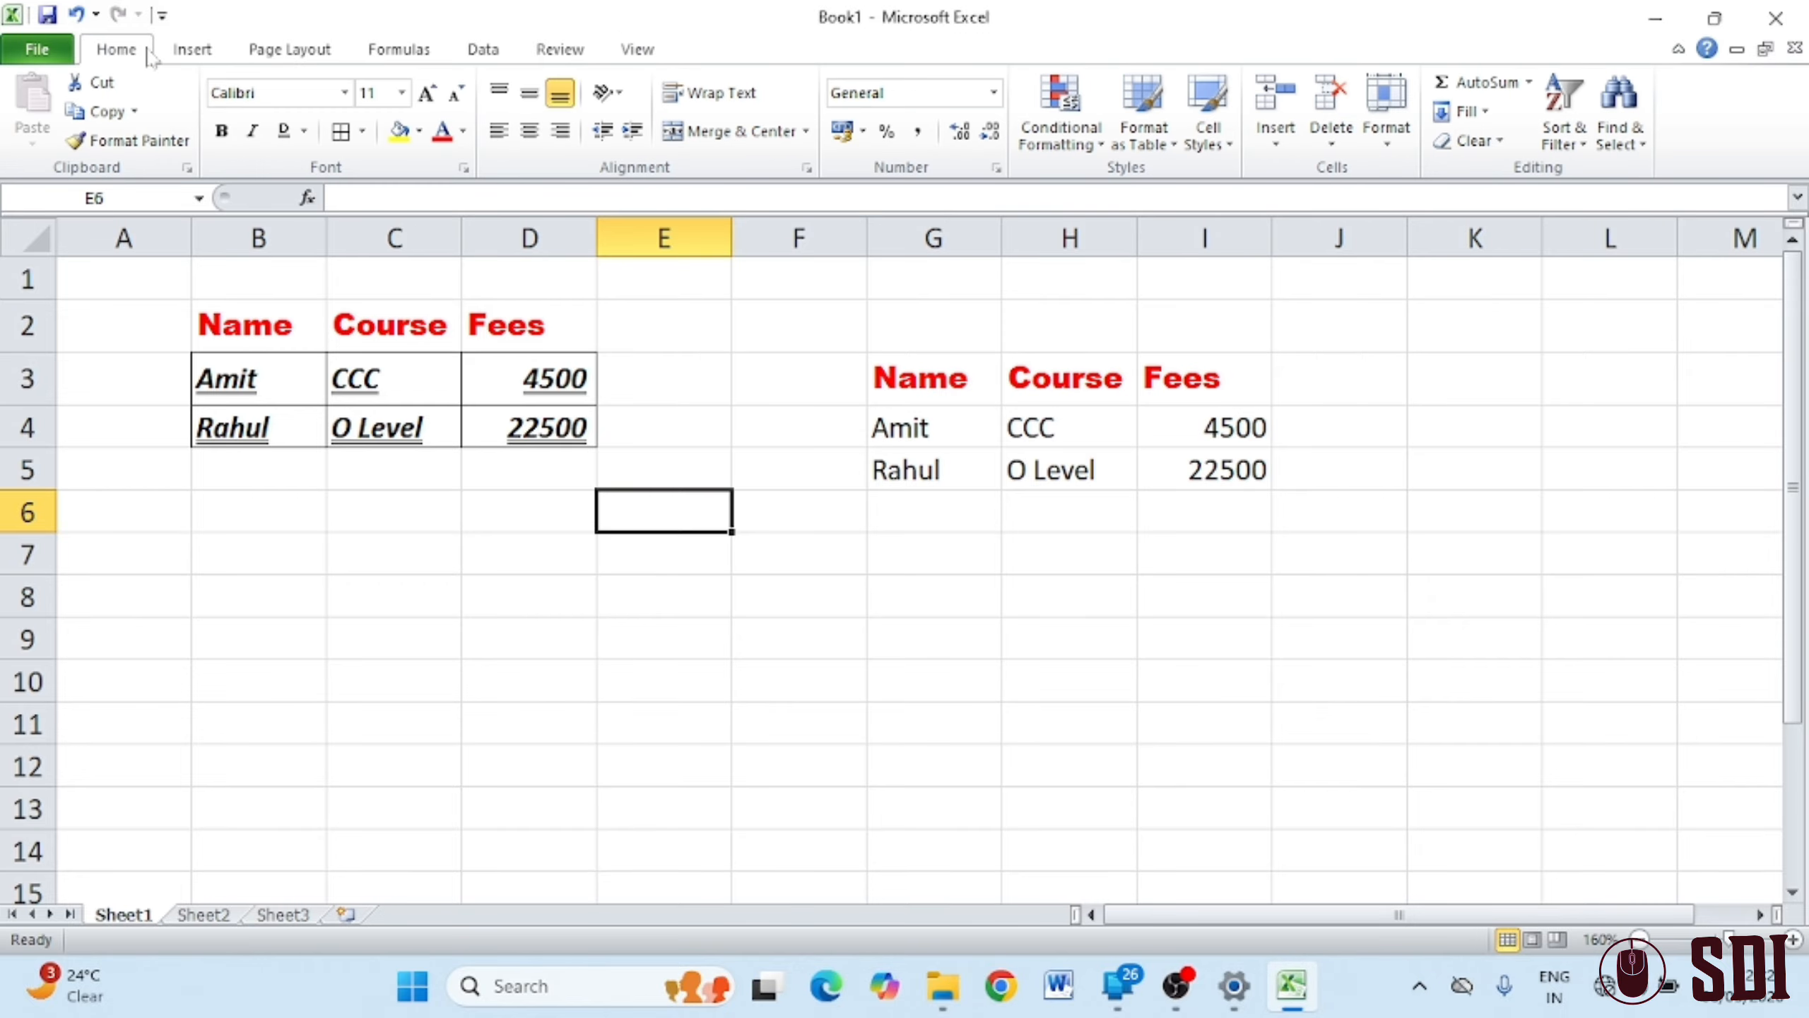
{"action": "left_click", "coordinate": [901, 431]}
{"action": "left_click_drag", "start_coordinate": [901, 431], "coordinate": [1202, 470]}
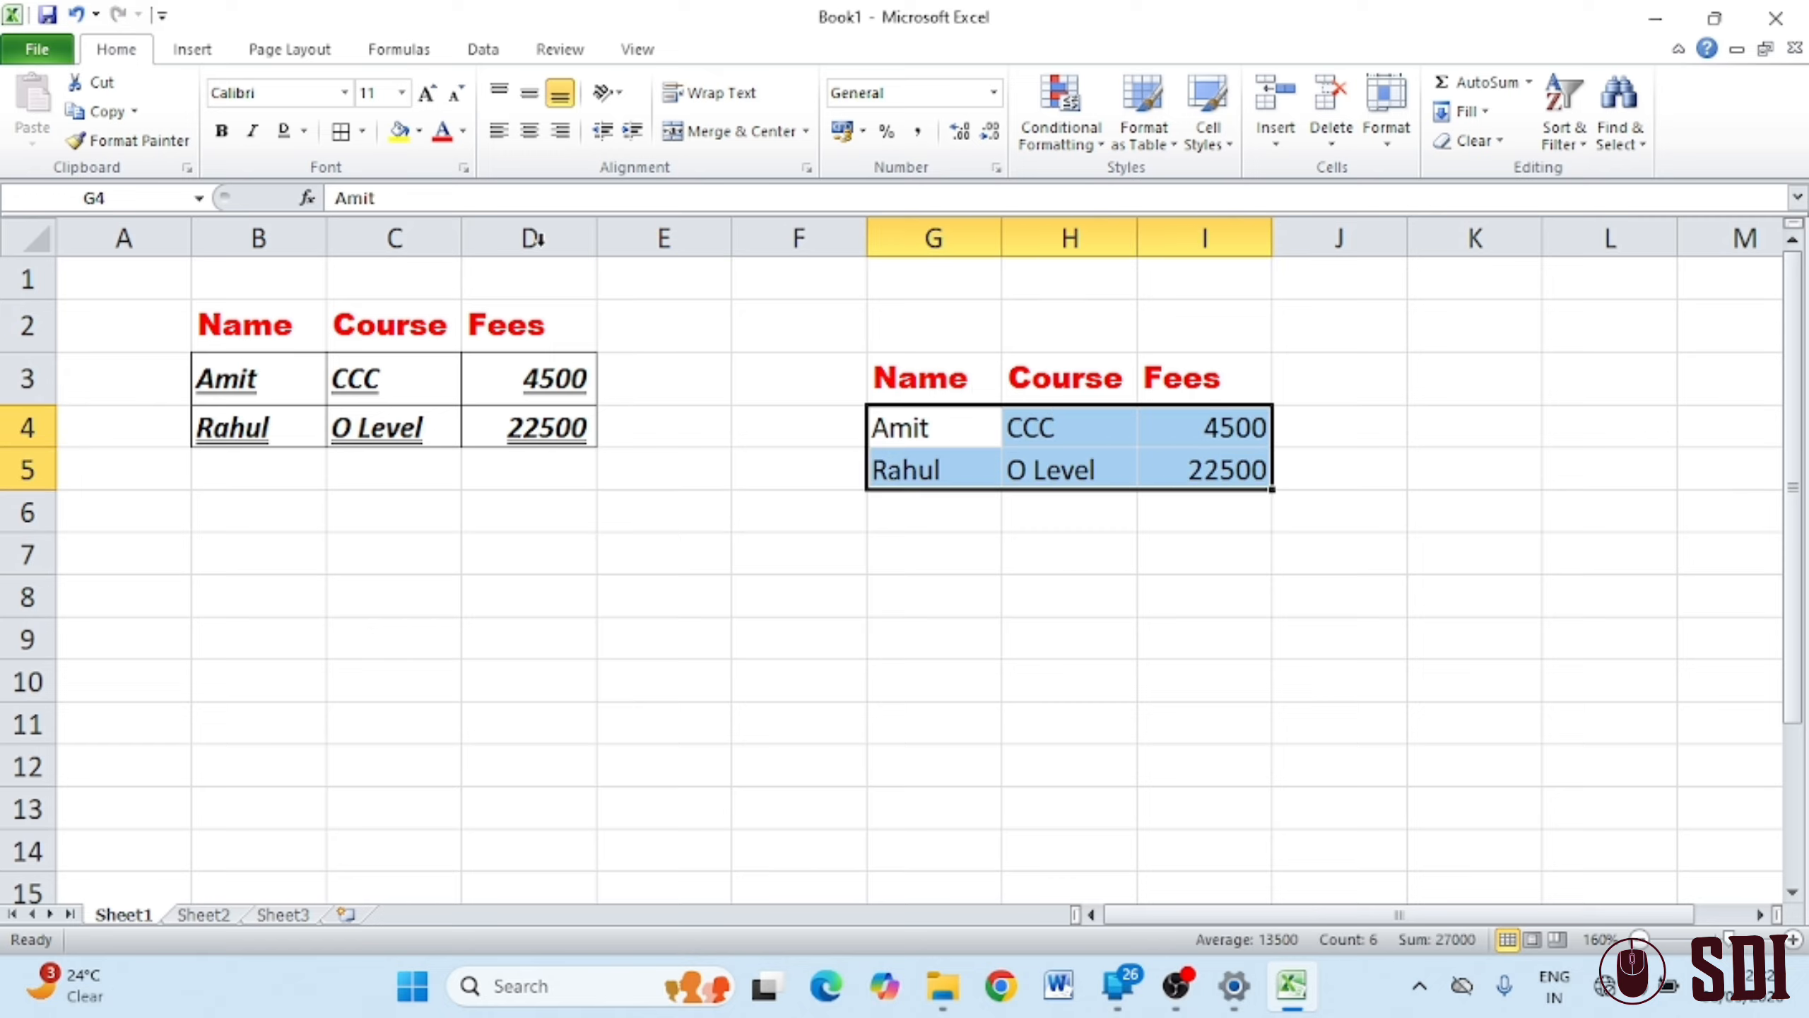
{"action": "left_click", "coordinate": [361, 132]}
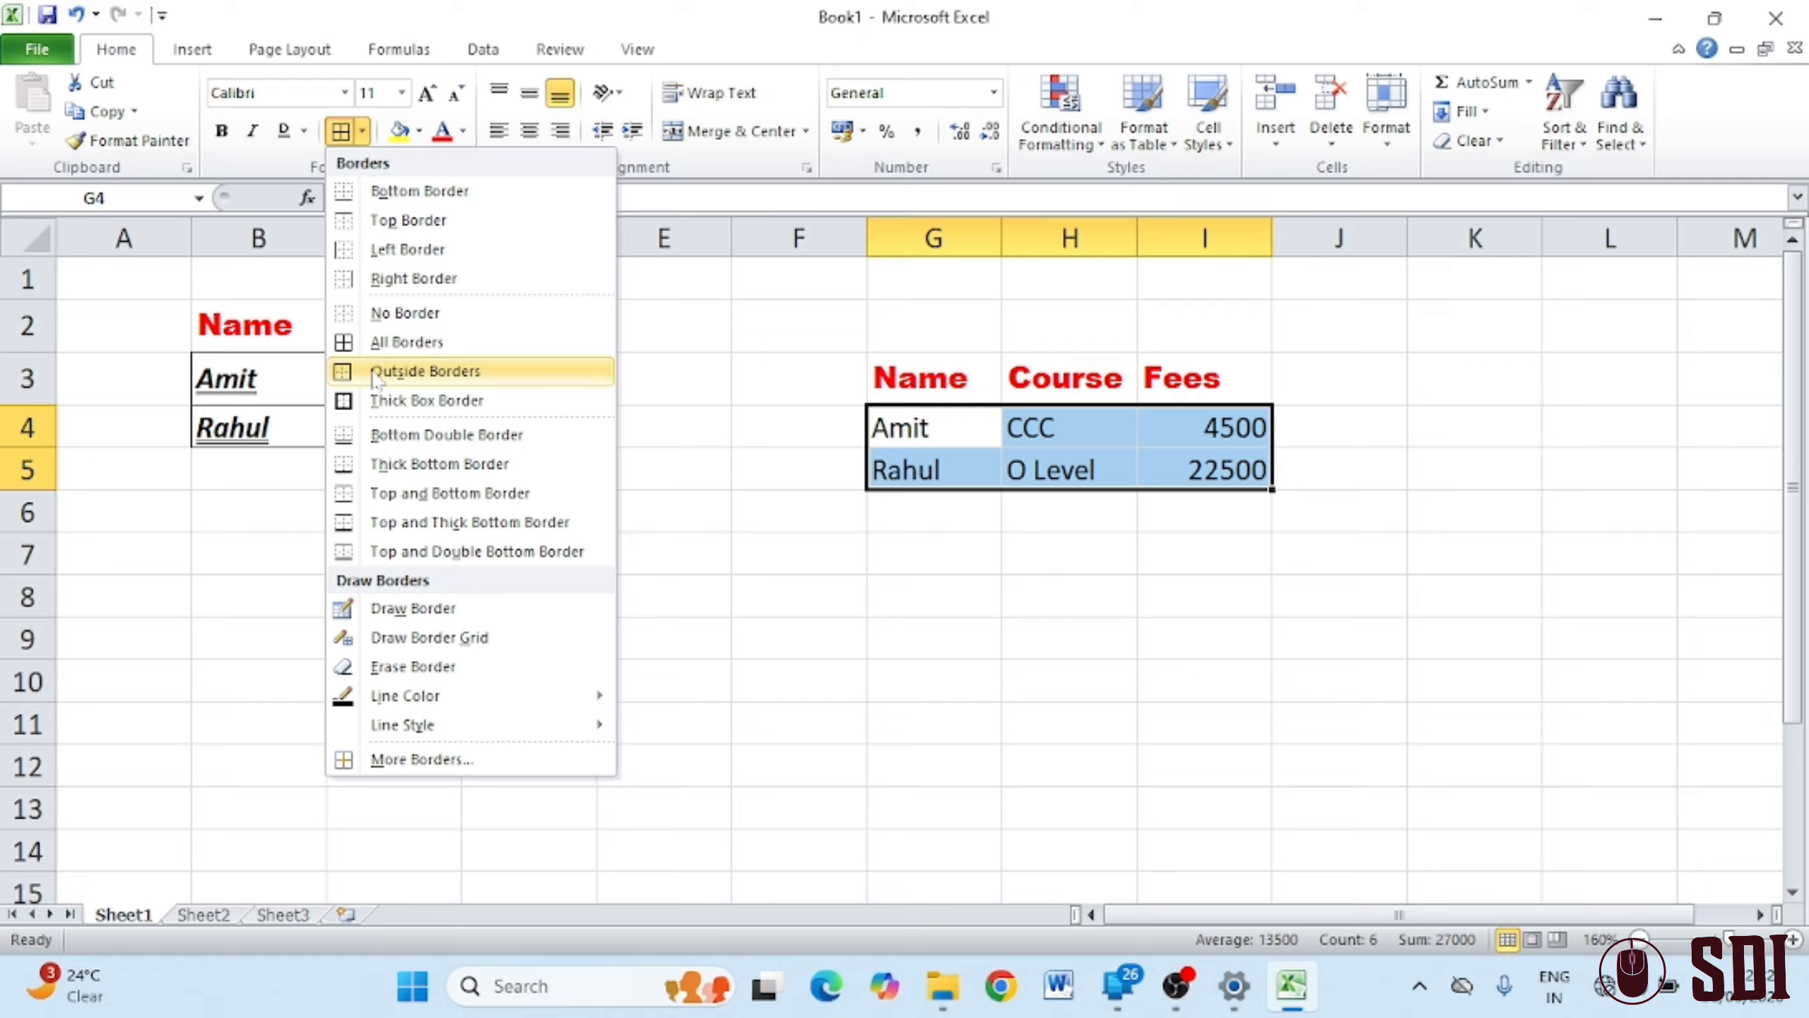
{"action": "left_click", "coordinate": [378, 345]}
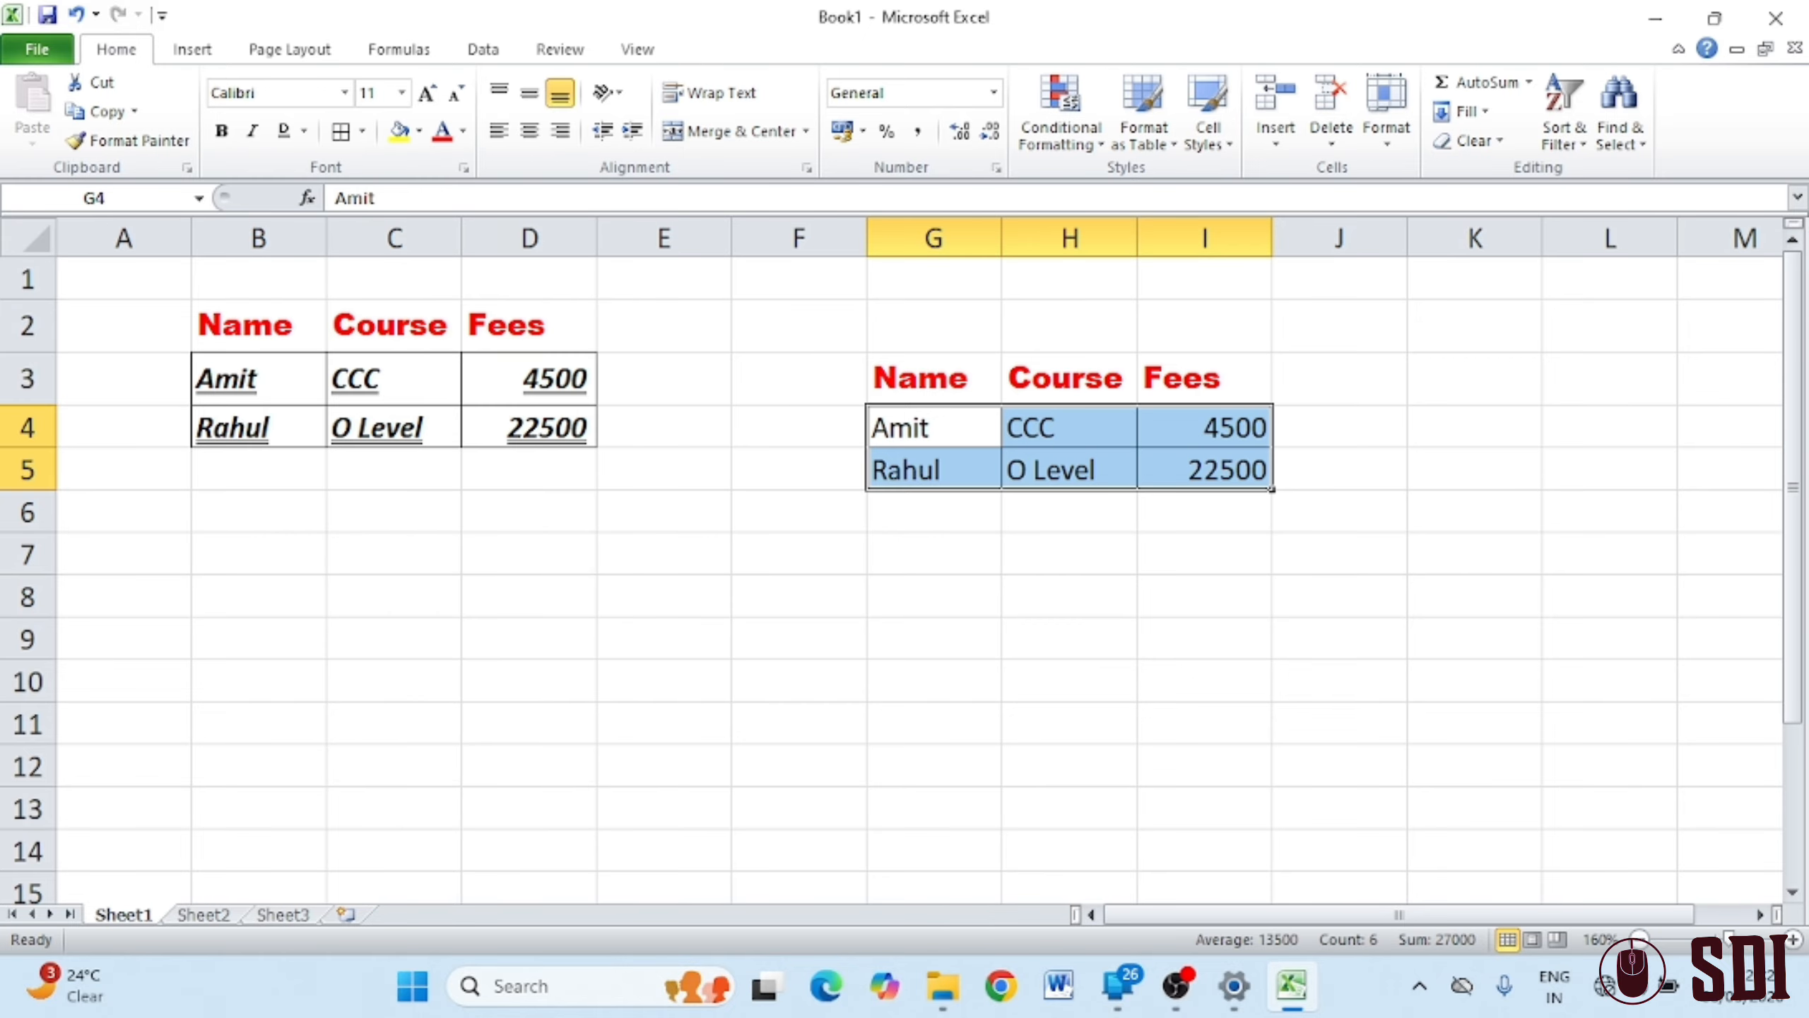
{"action": "left_click", "coordinate": [371, 137]}
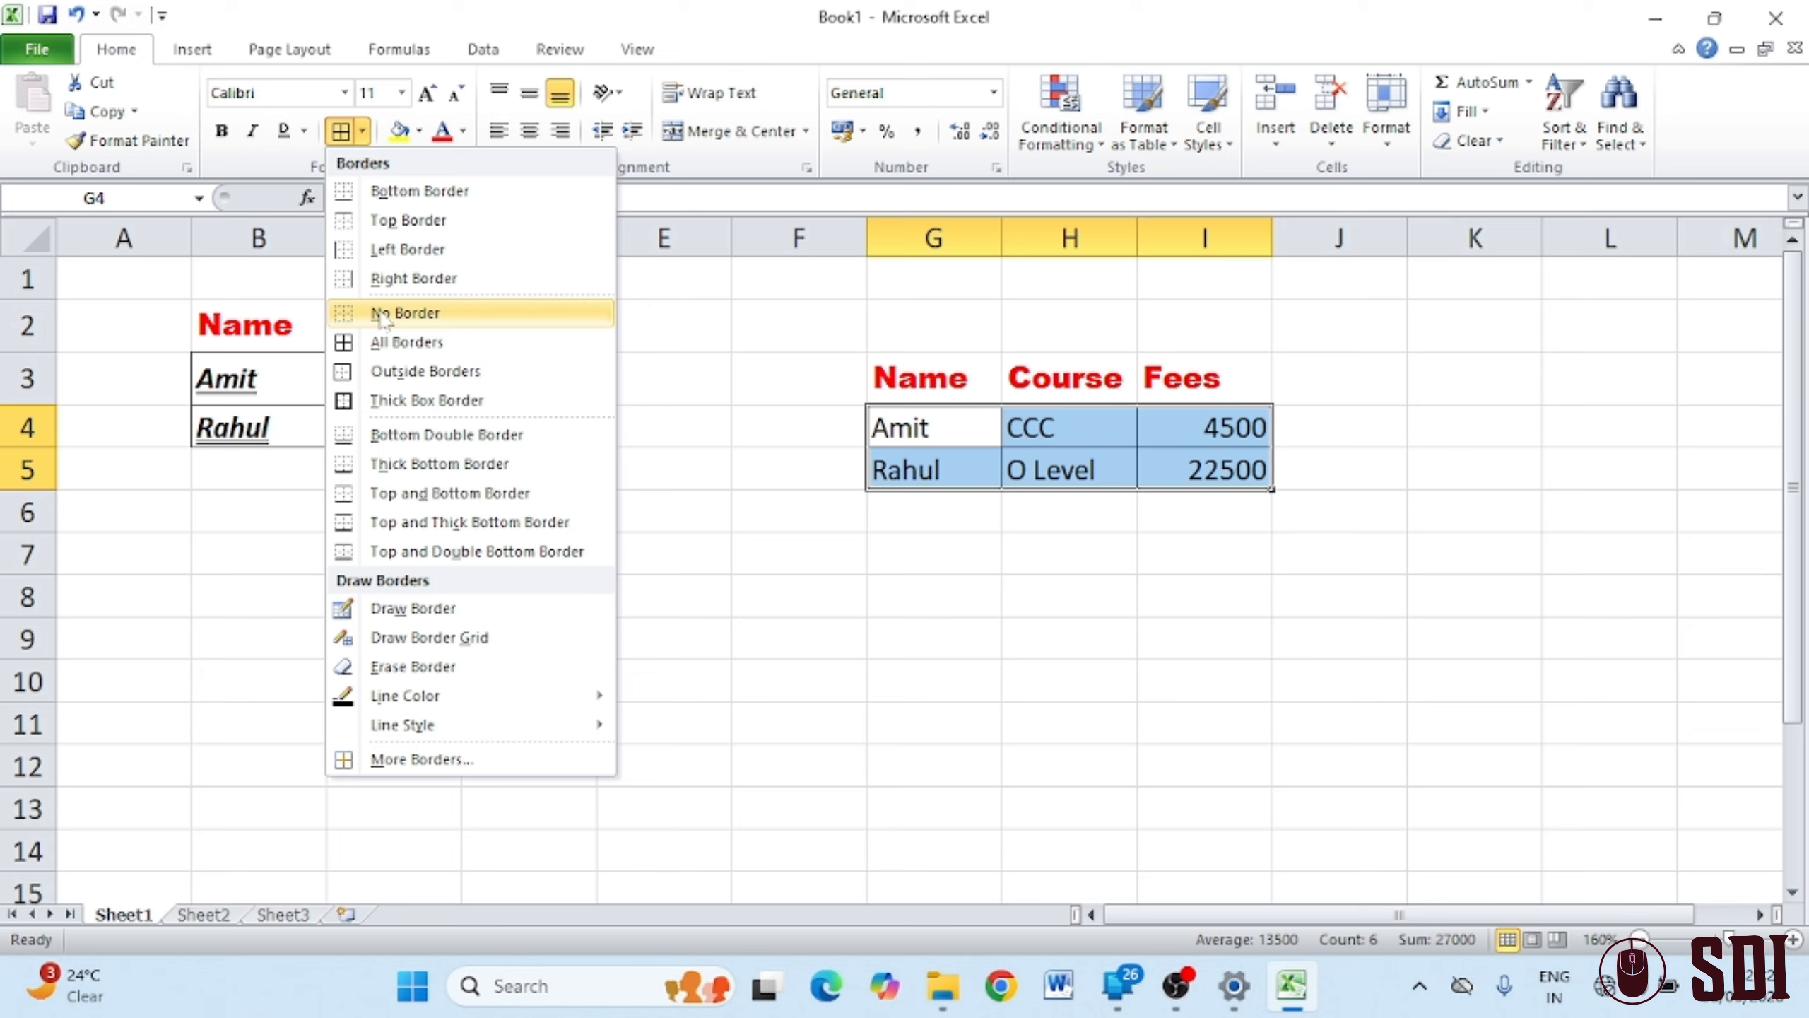
{"action": "left_click", "coordinate": [454, 317]}
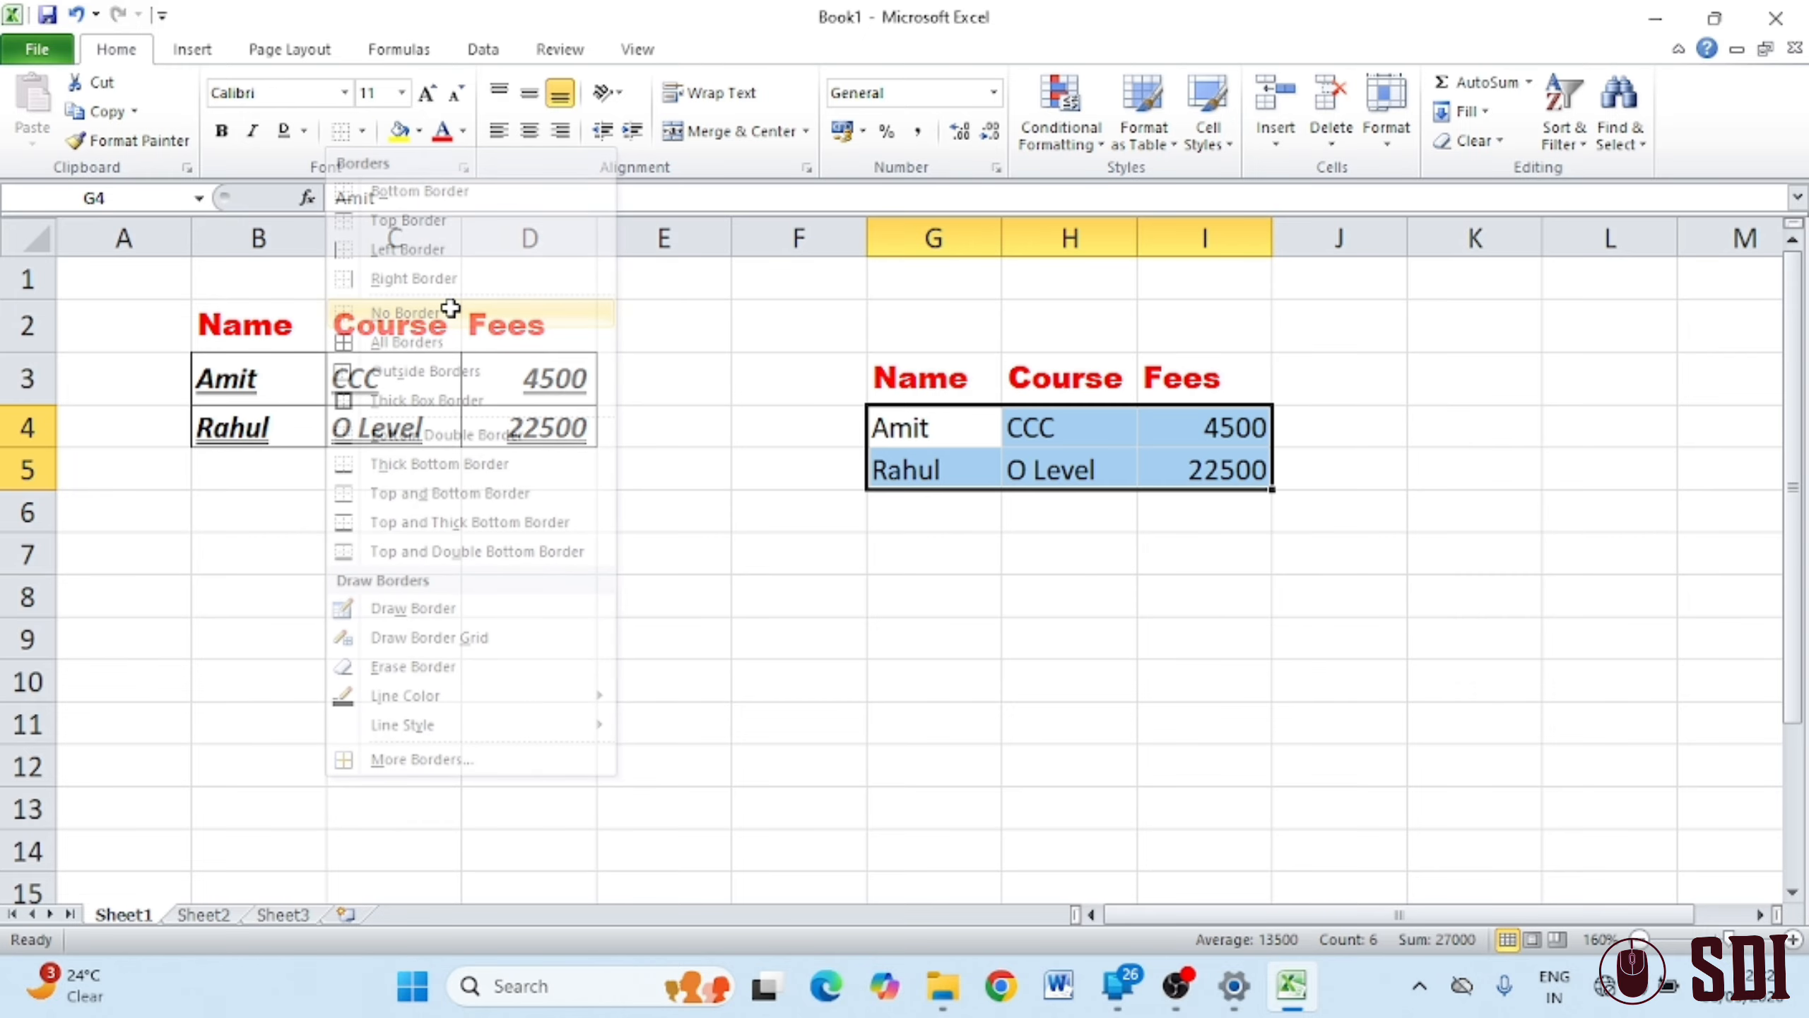
{"action": "left_click", "coordinate": [232, 352]}
{"action": "left_click_drag", "start_coordinate": [232, 352], "coordinate": [529, 417]}
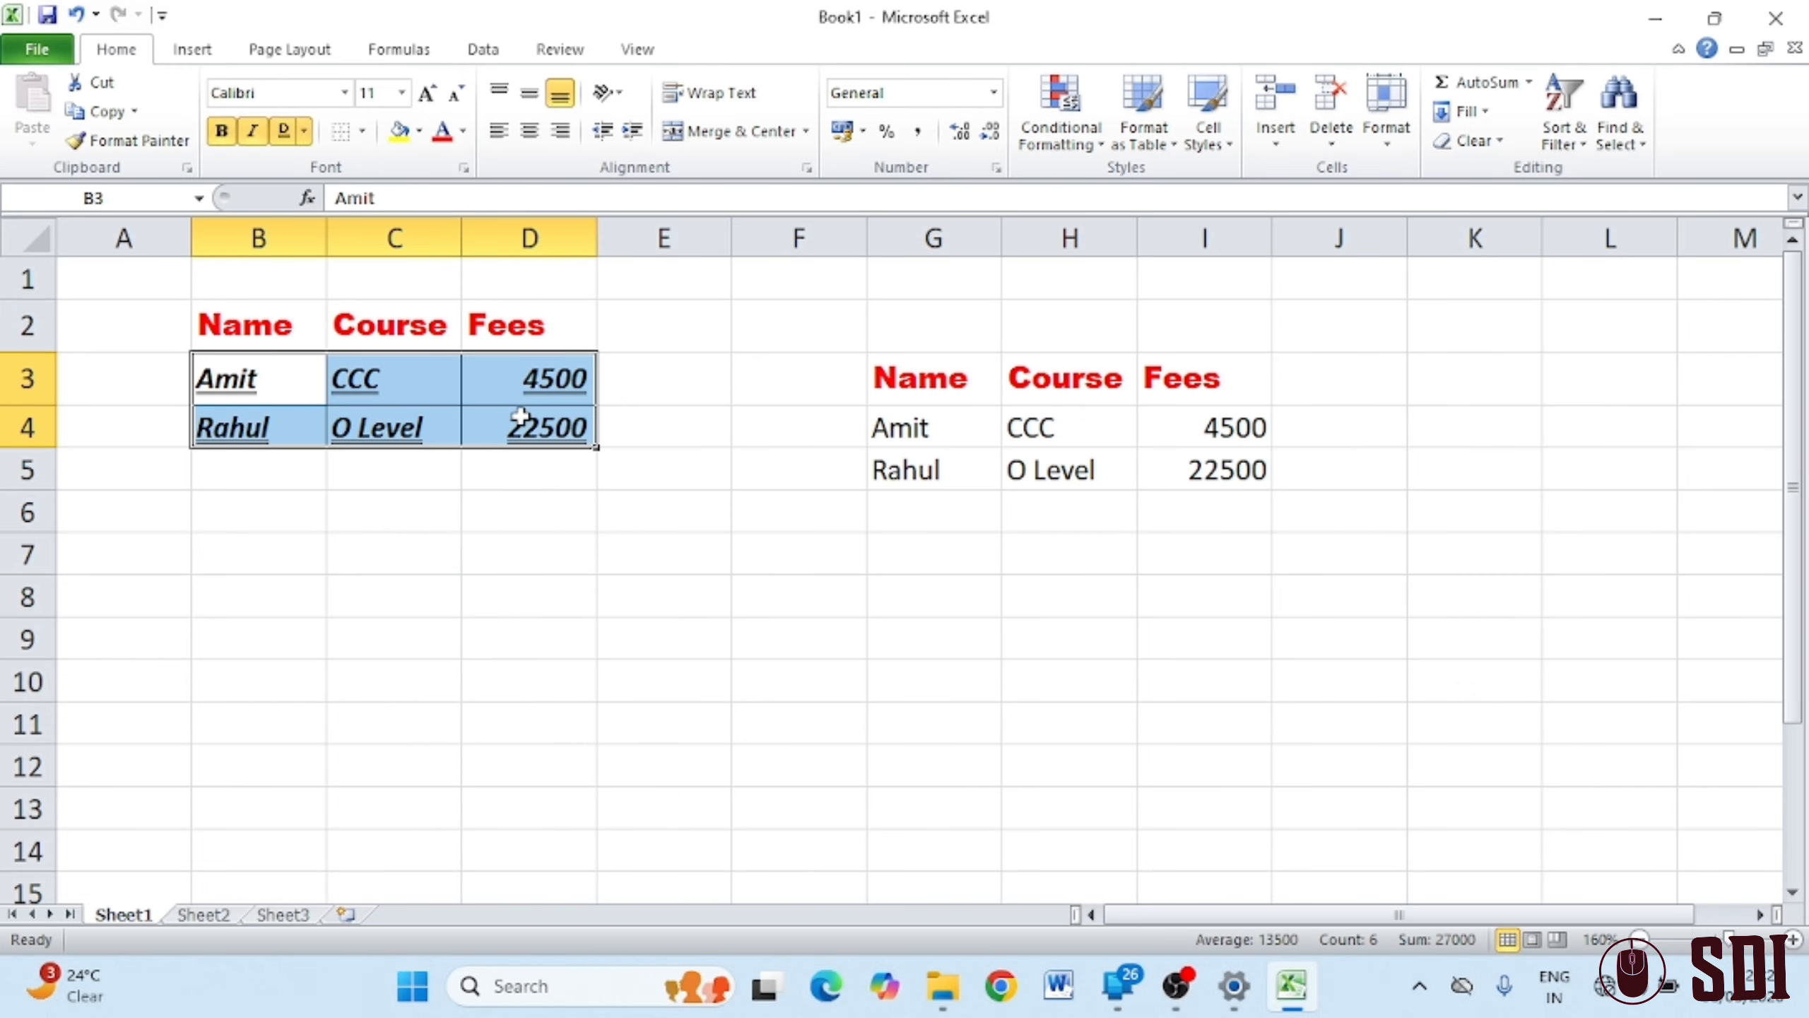
Remove the B3:D4 borders and fill the cells light aqua
{"action": "left_click", "coordinate": [362, 131]}
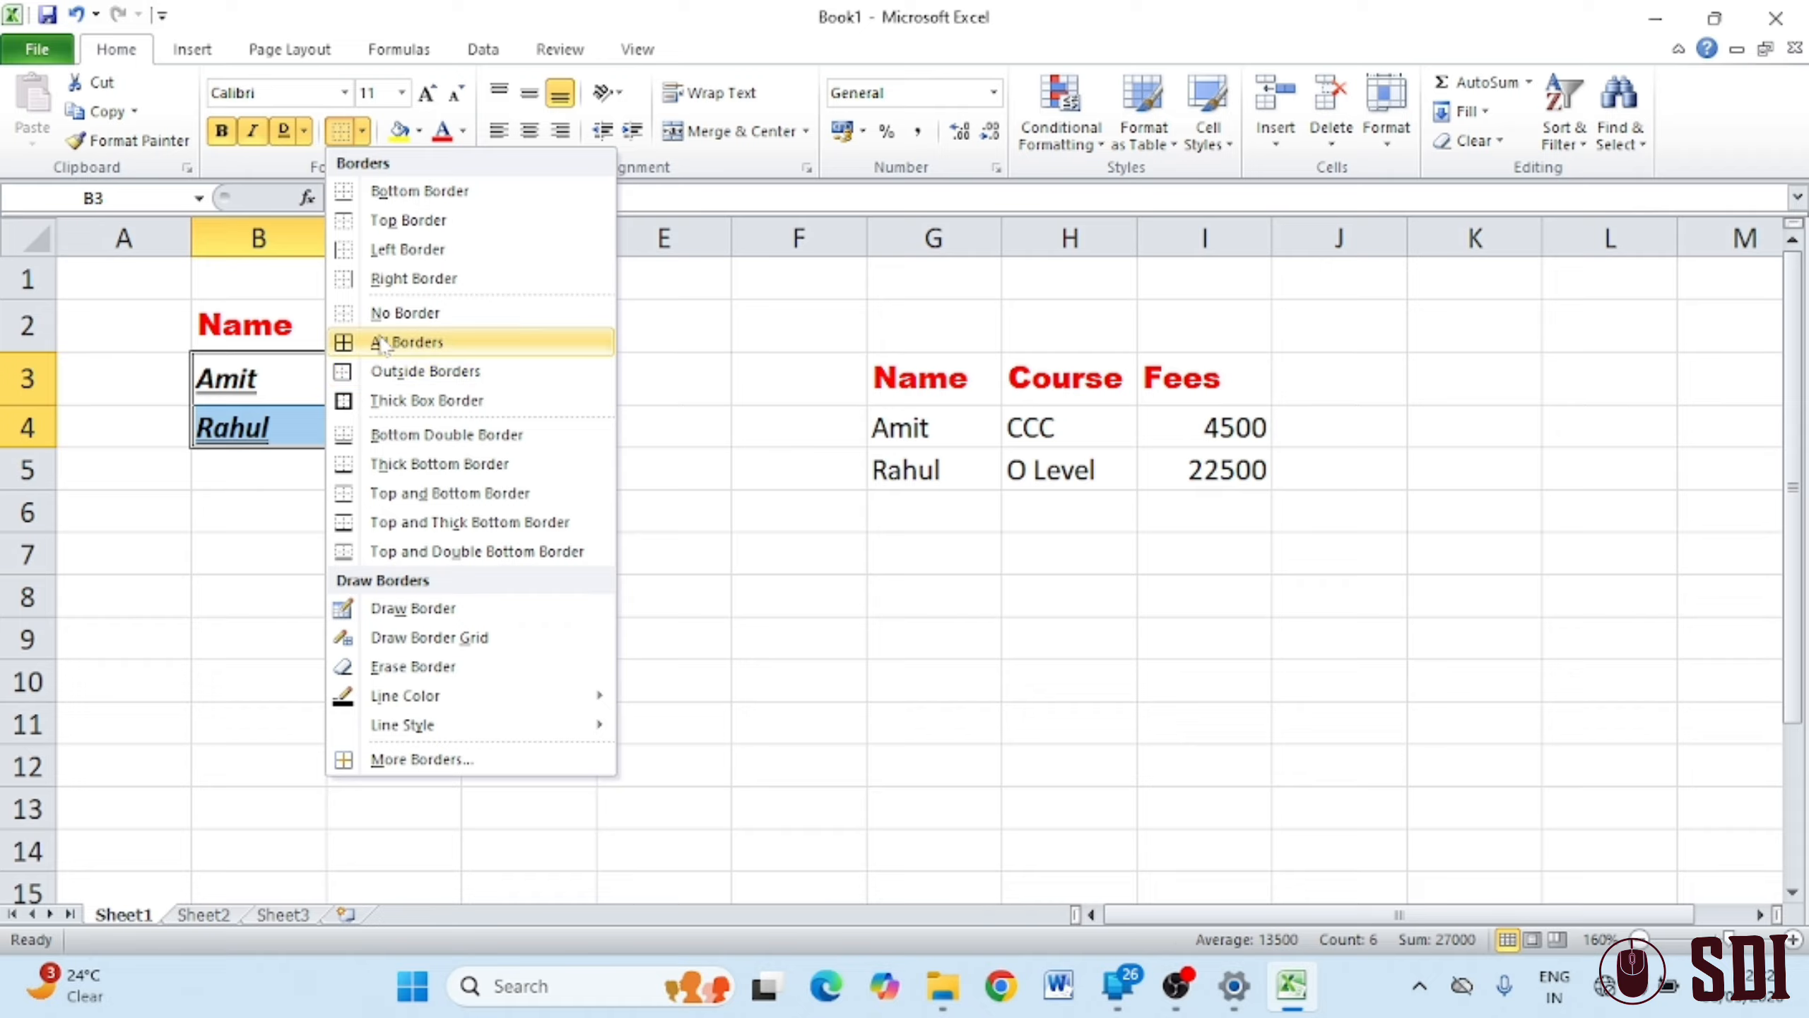
{"action": "left_click", "coordinate": [377, 318]}
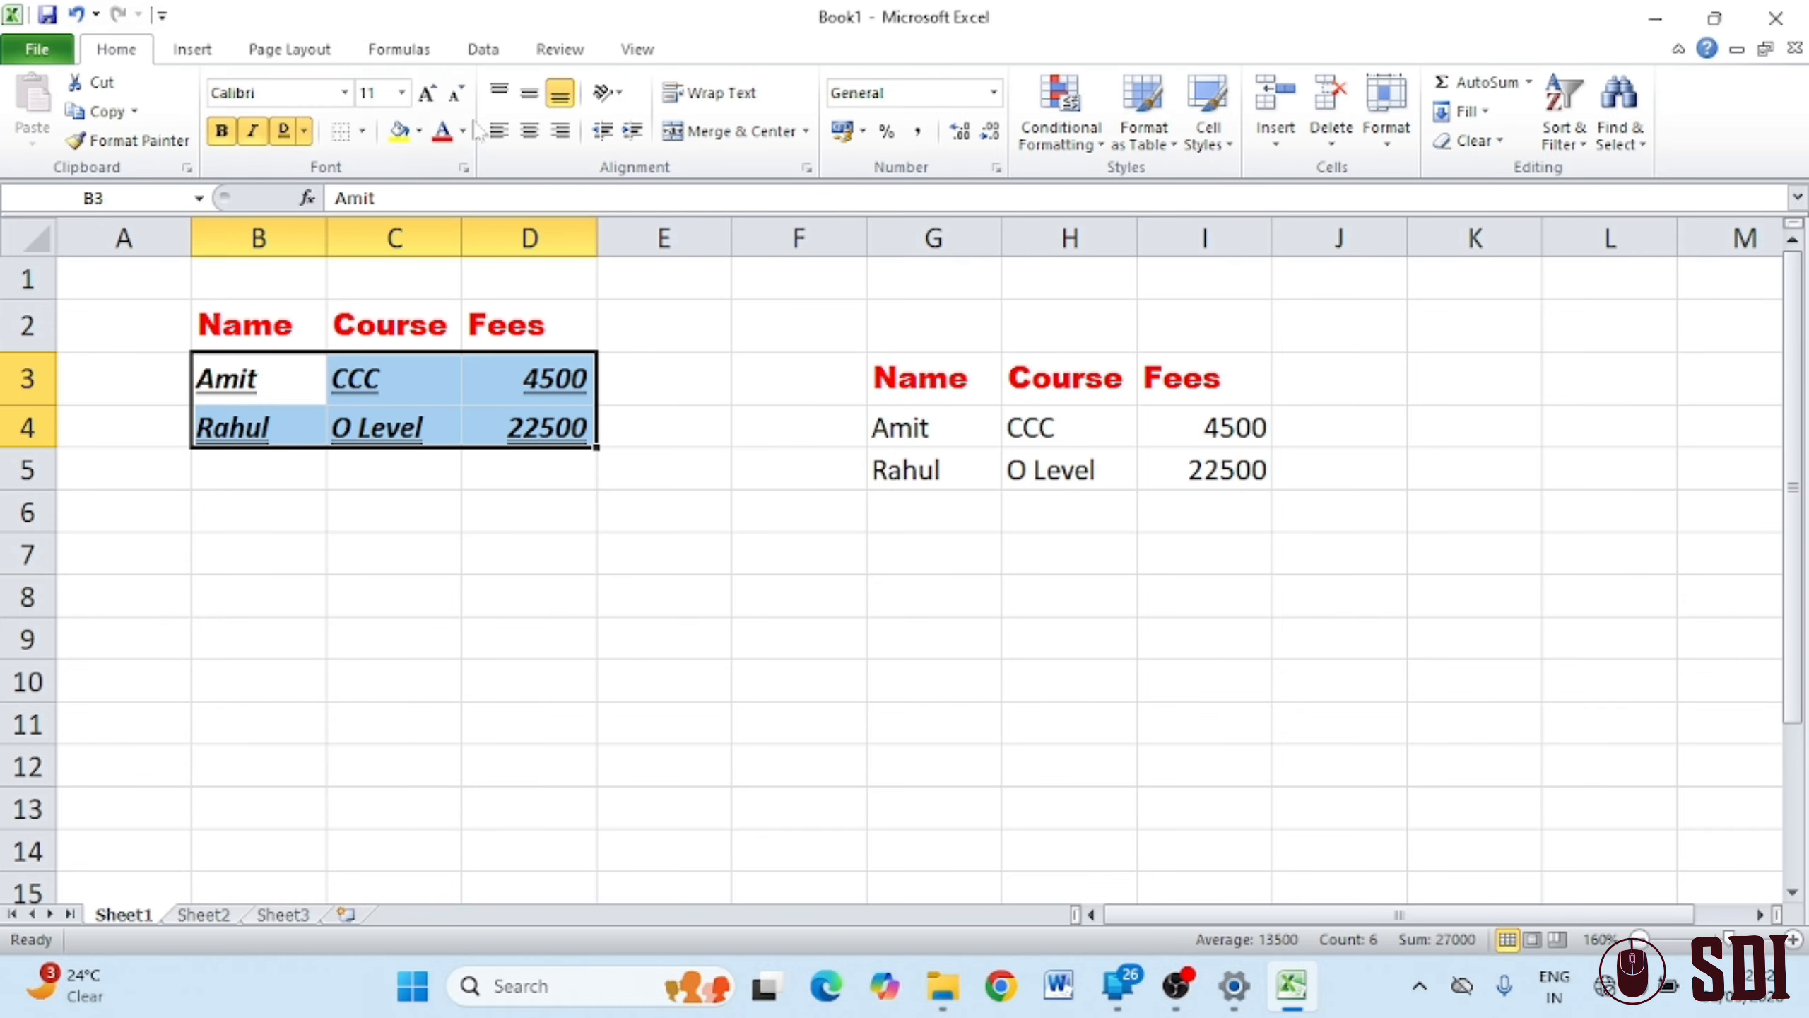
{"action": "left_click", "coordinate": [420, 131]}
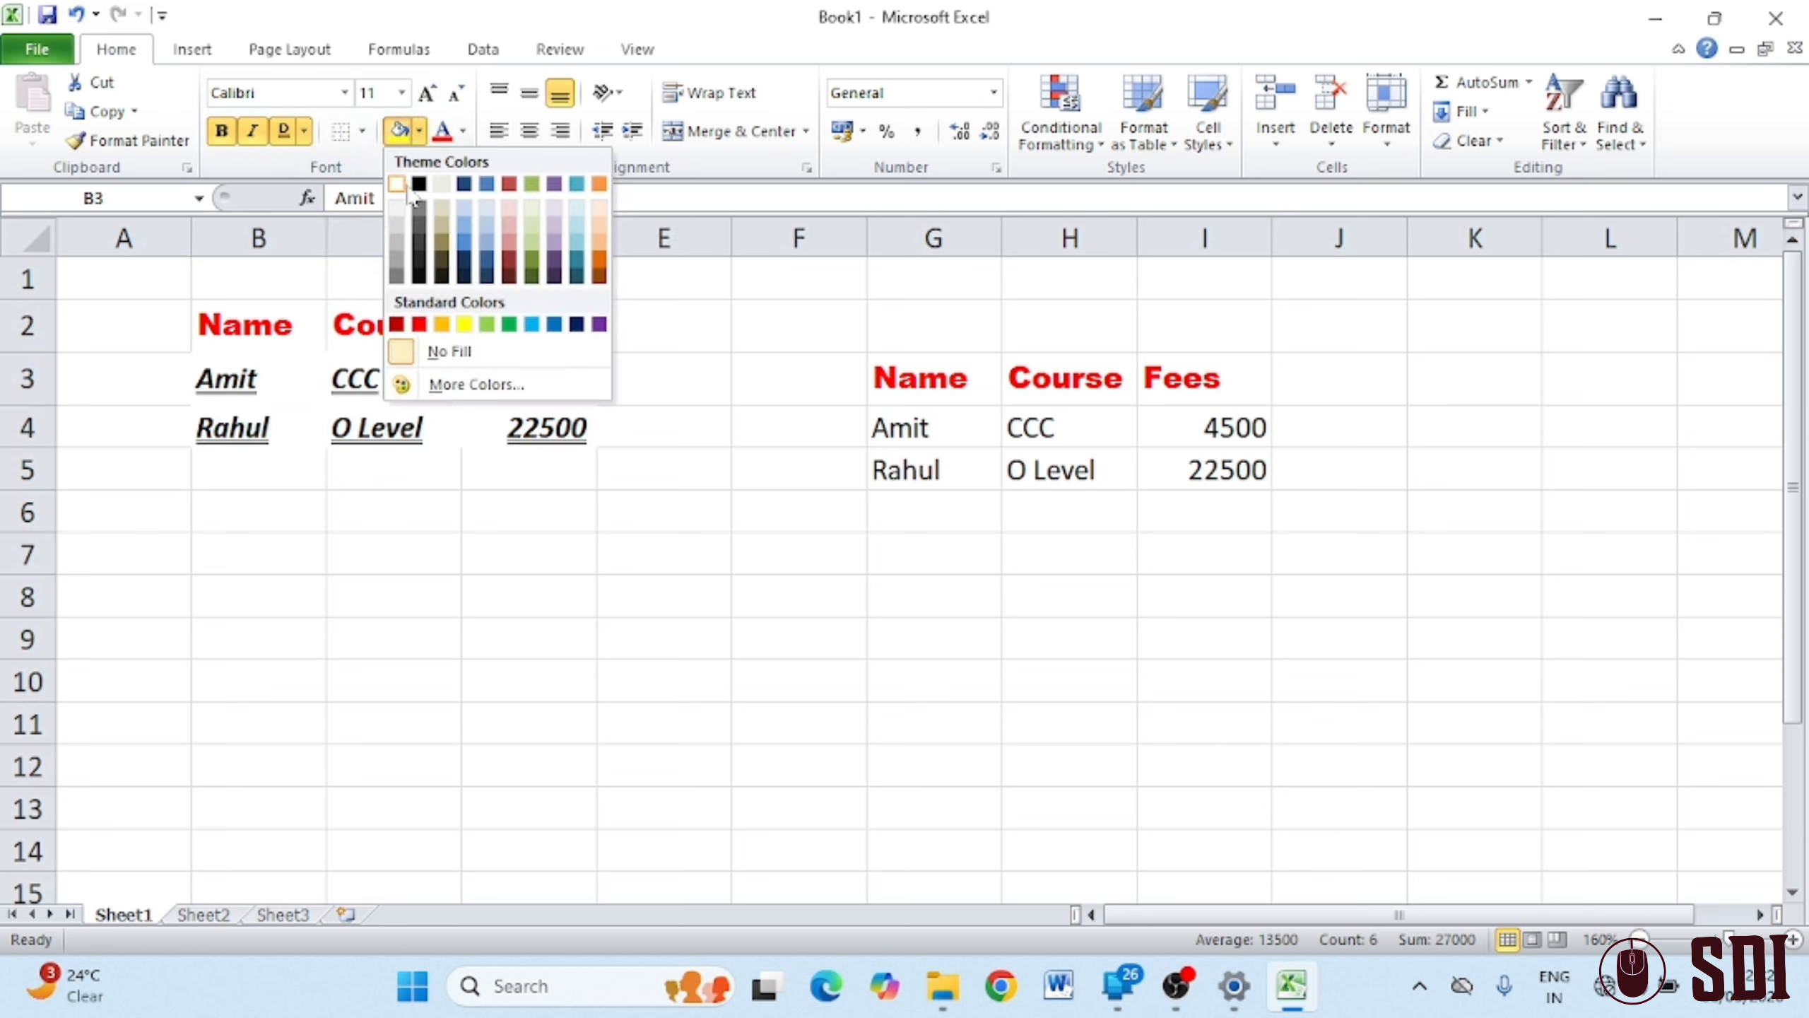
{"action": "left_click", "coordinate": [577, 211]}
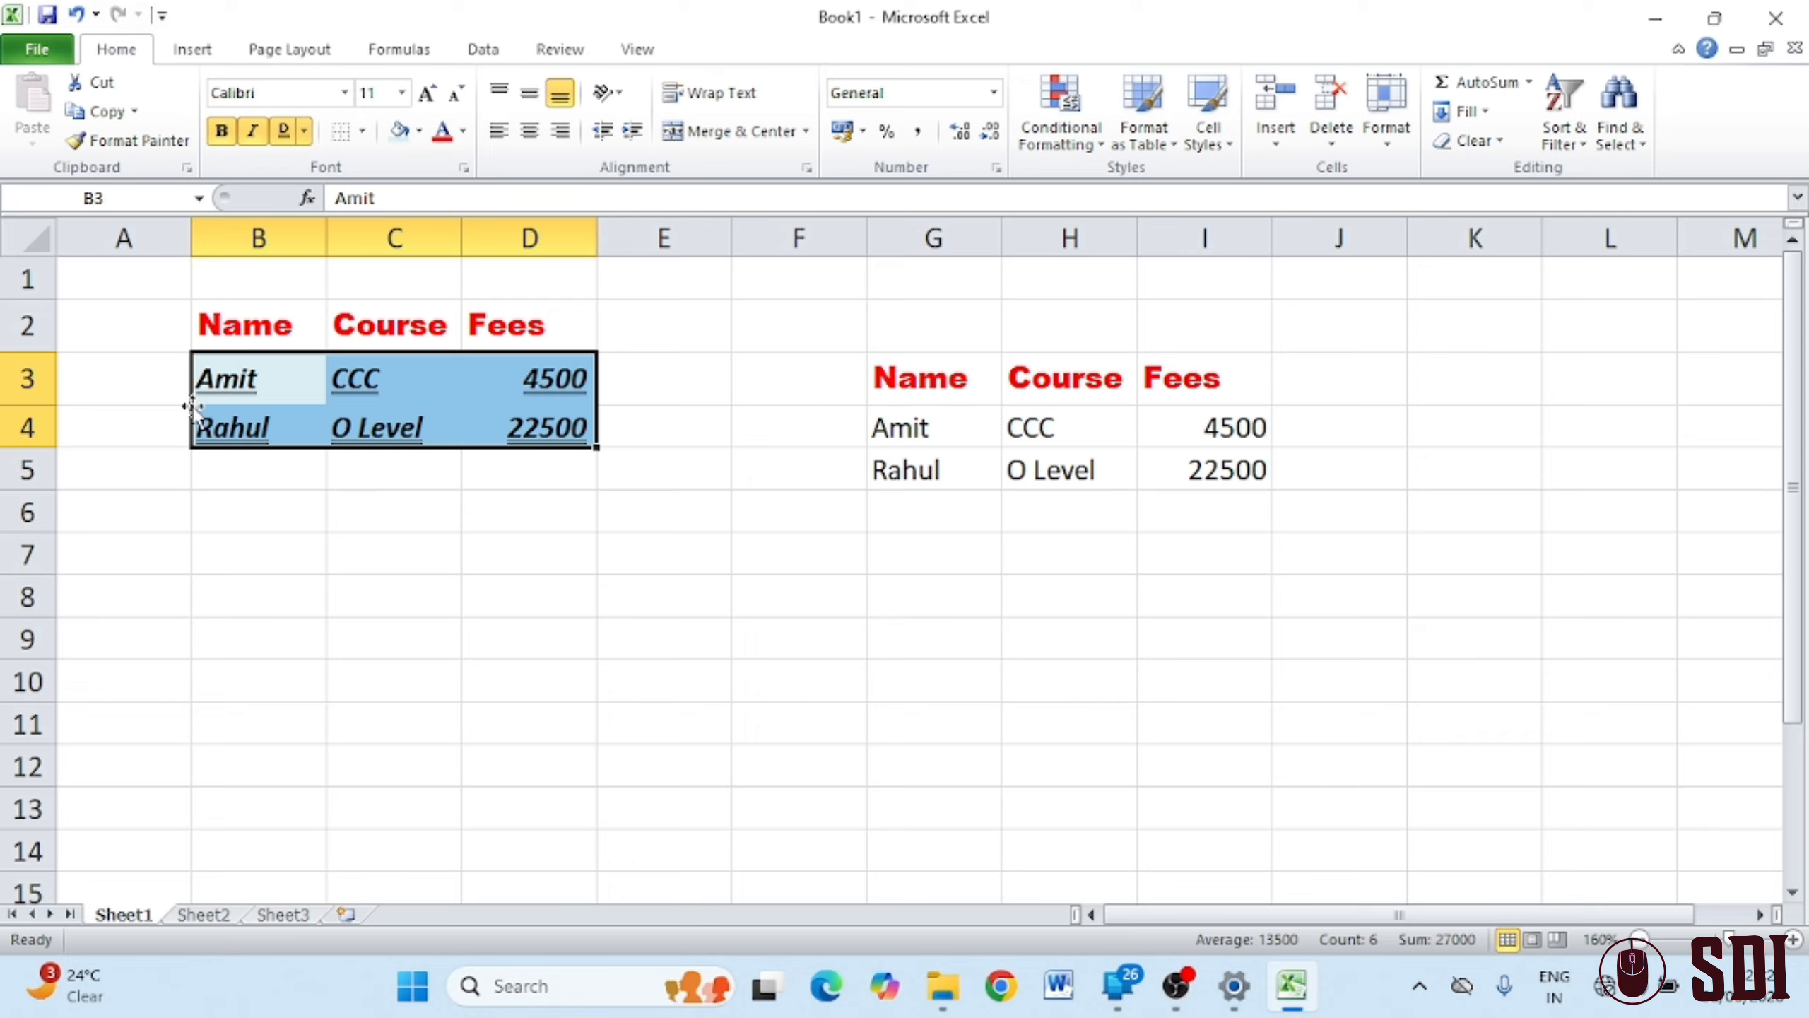
Put All Borders back around every cell of B3:D4
{"action": "left_click", "coordinate": [361, 131]}
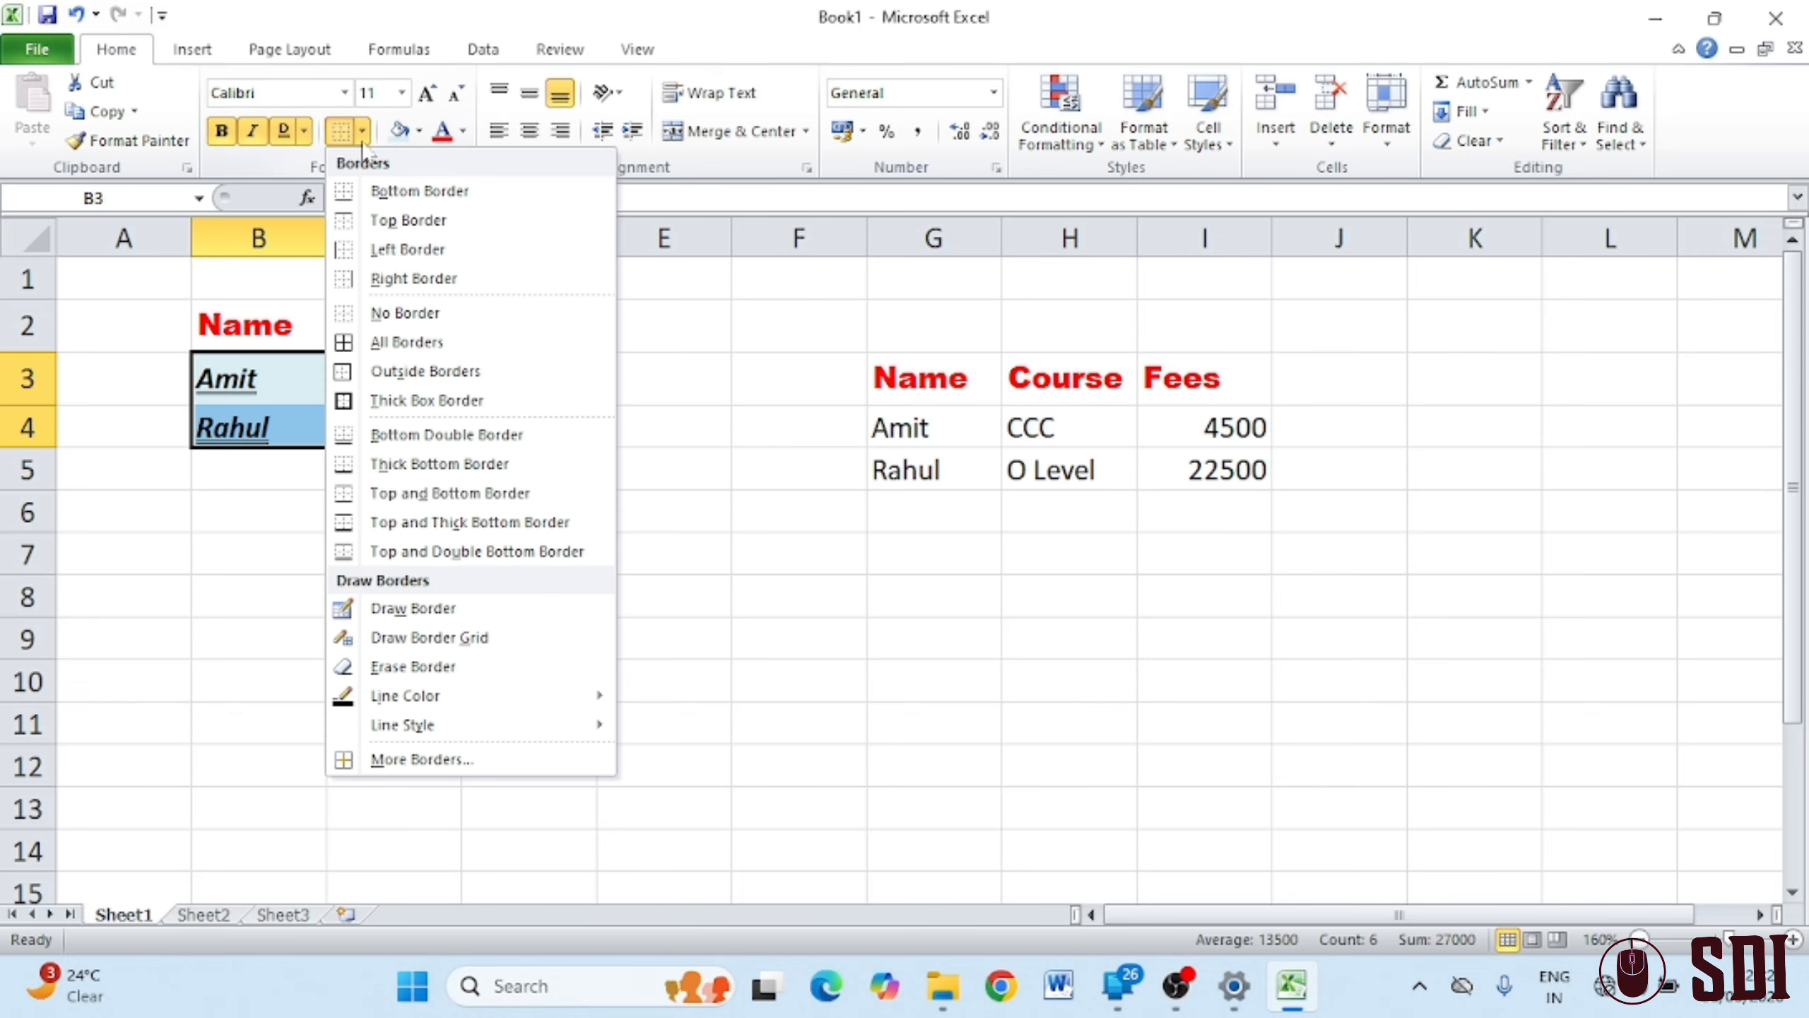
{"action": "left_click", "coordinate": [398, 342]}
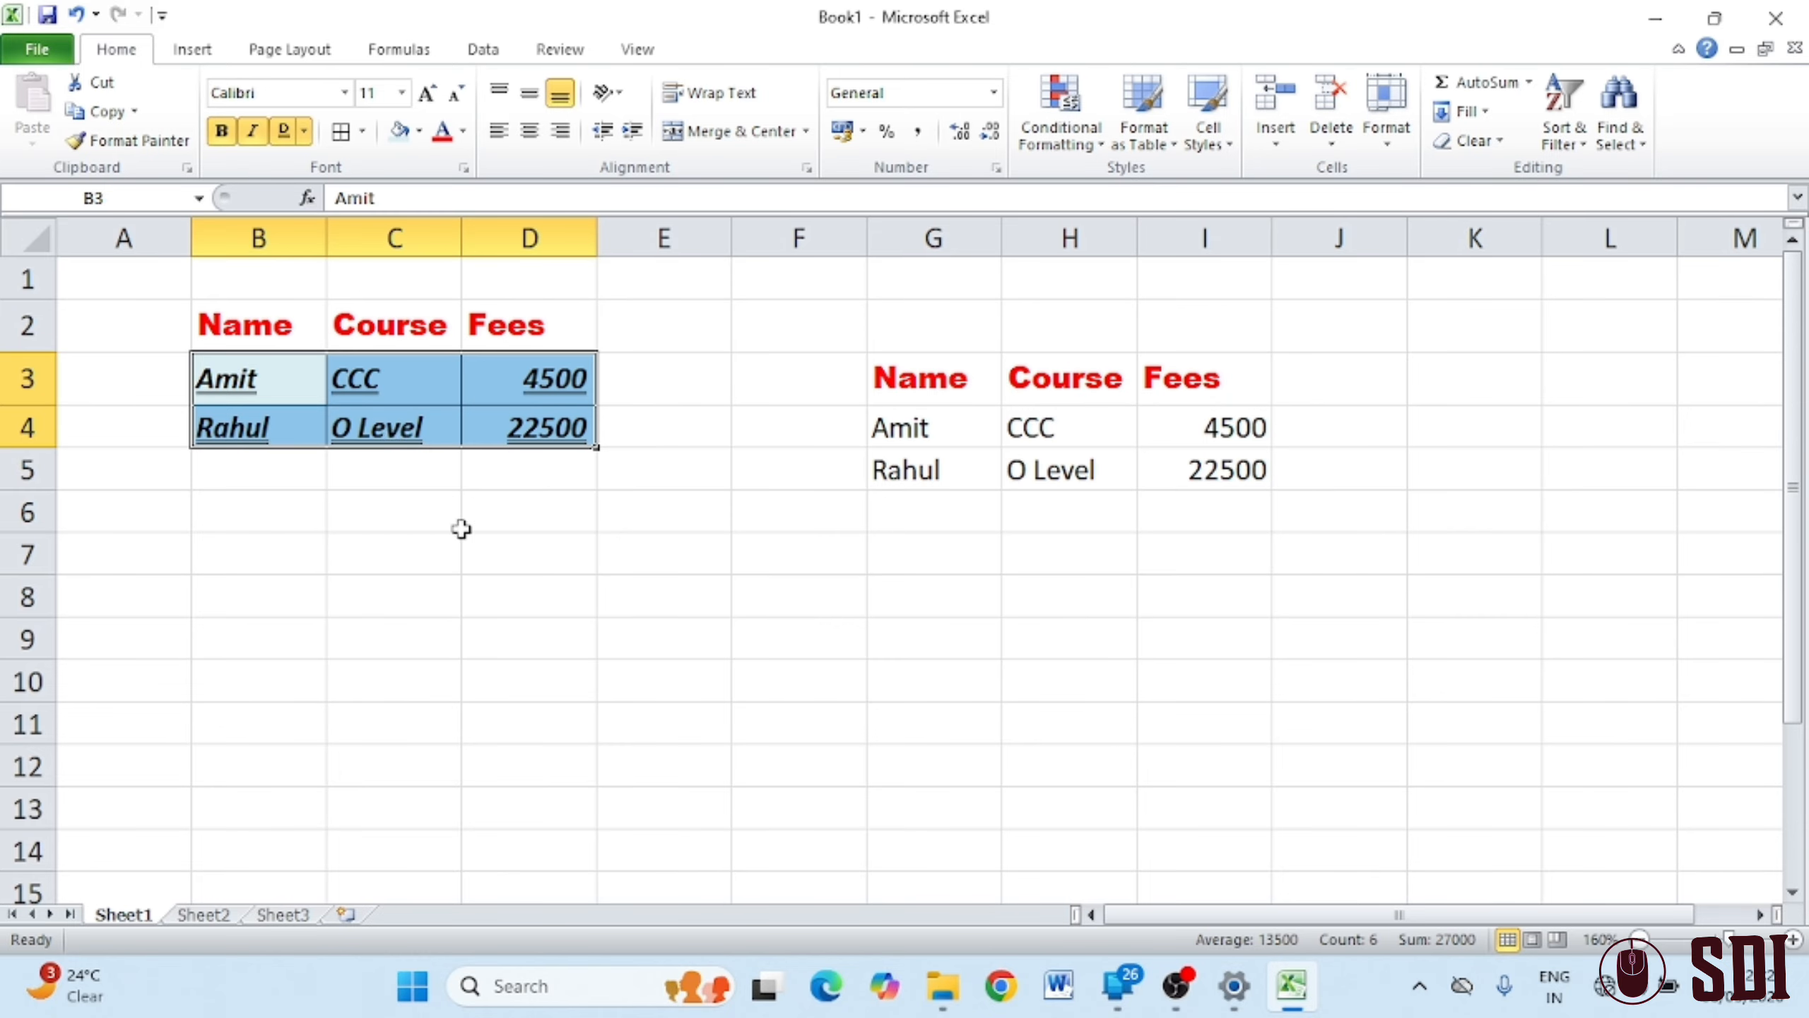
{"action": "left_click_drag", "start_coordinate": [464, 527], "coordinate": [427, 556]}
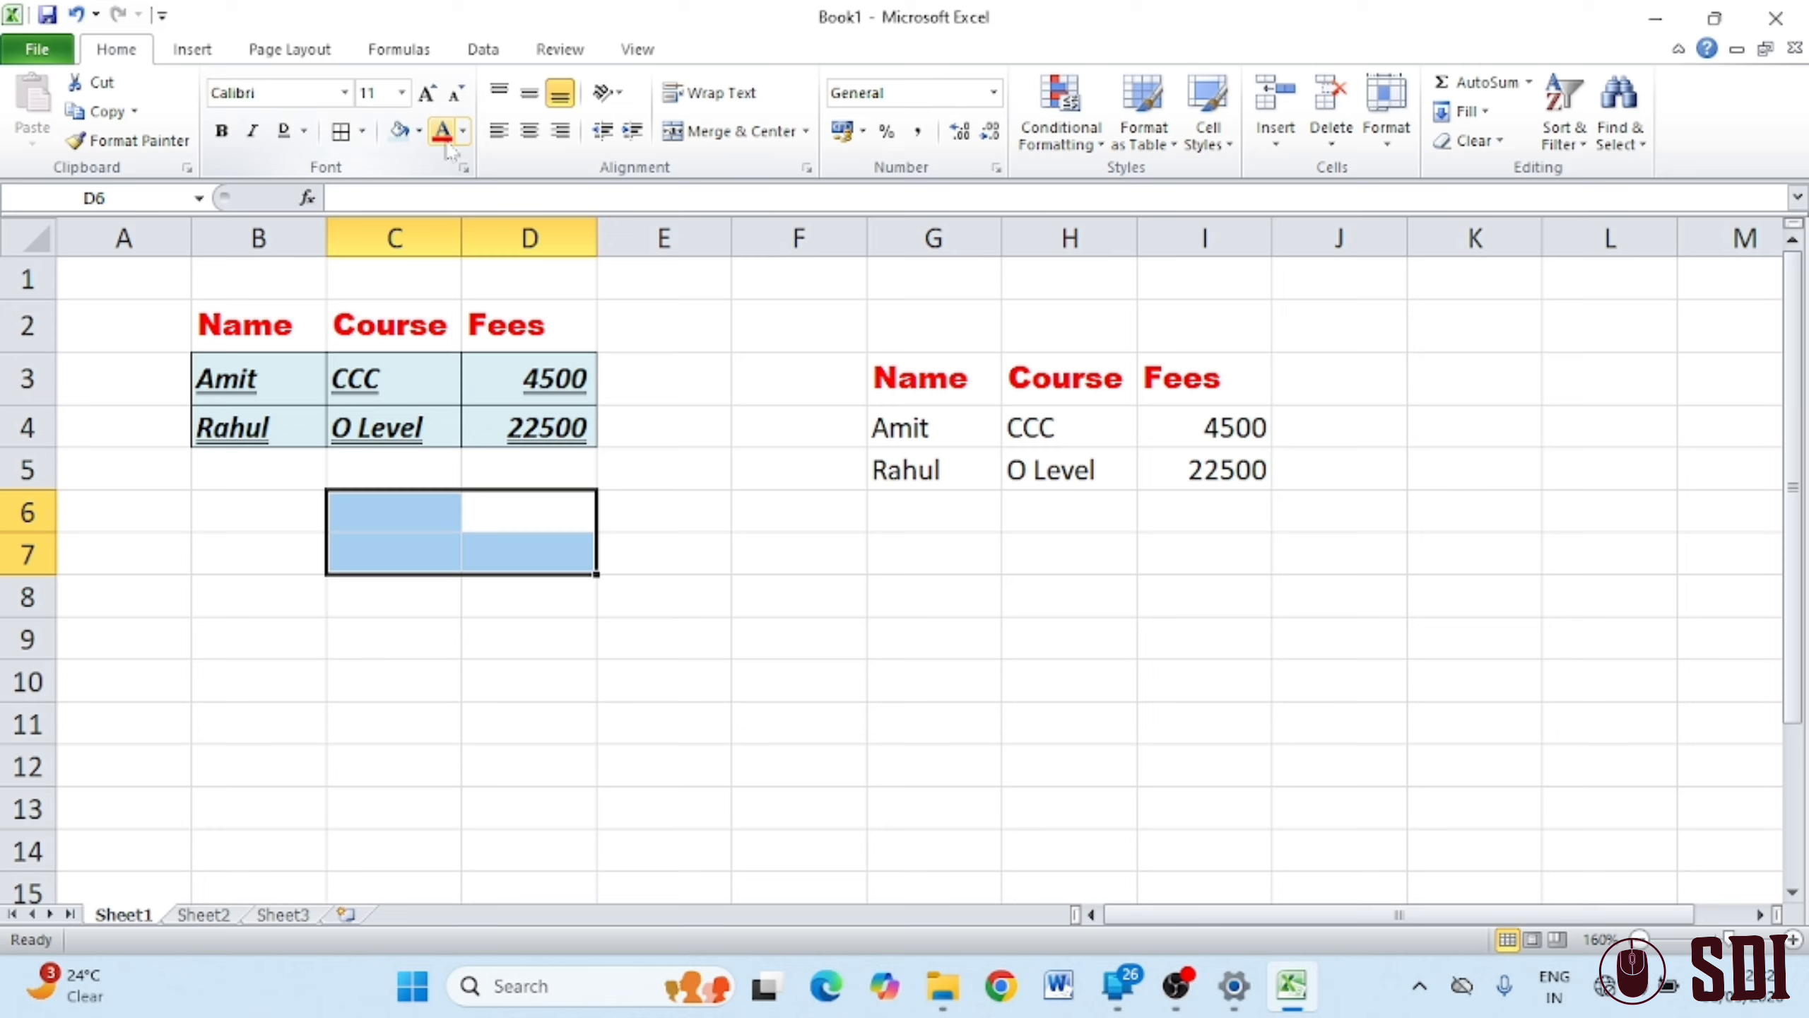
{"action": "left_click_drag", "start_coordinate": [242, 375], "coordinate": [486, 412]}
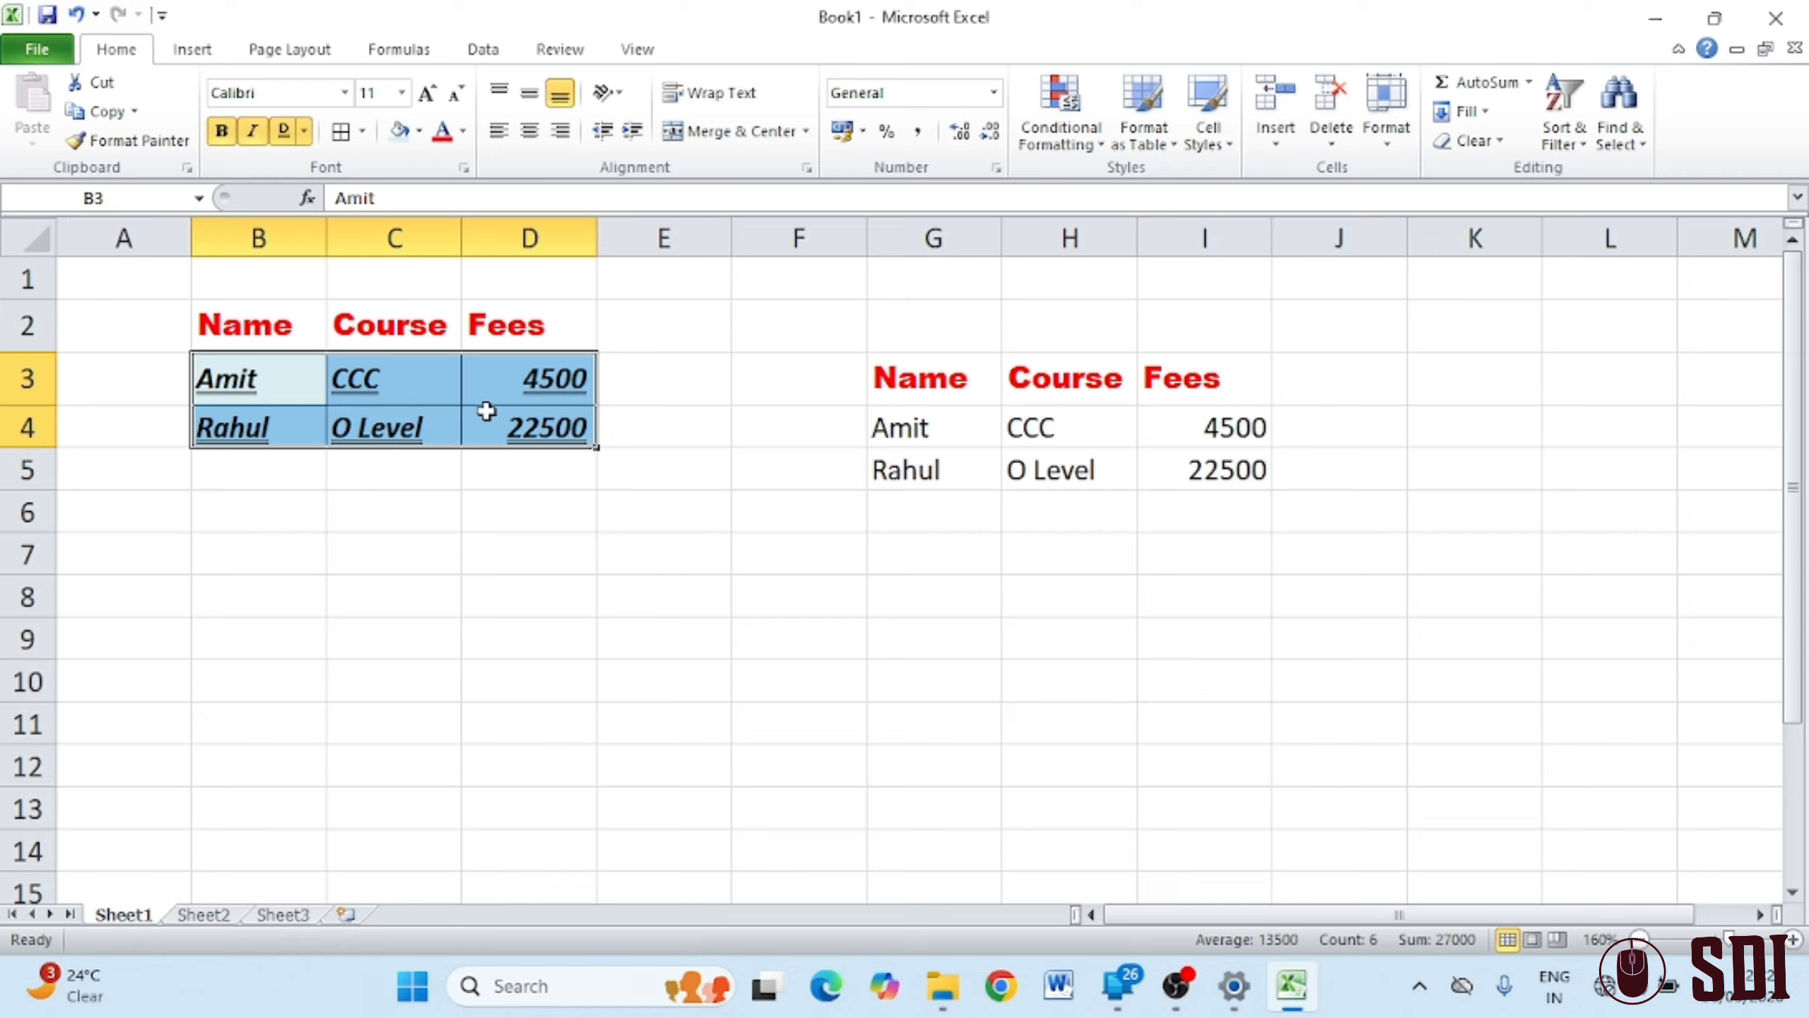
Make the B3:D4 text green and grow it to 14 point
{"action": "left_click", "coordinate": [464, 132]}
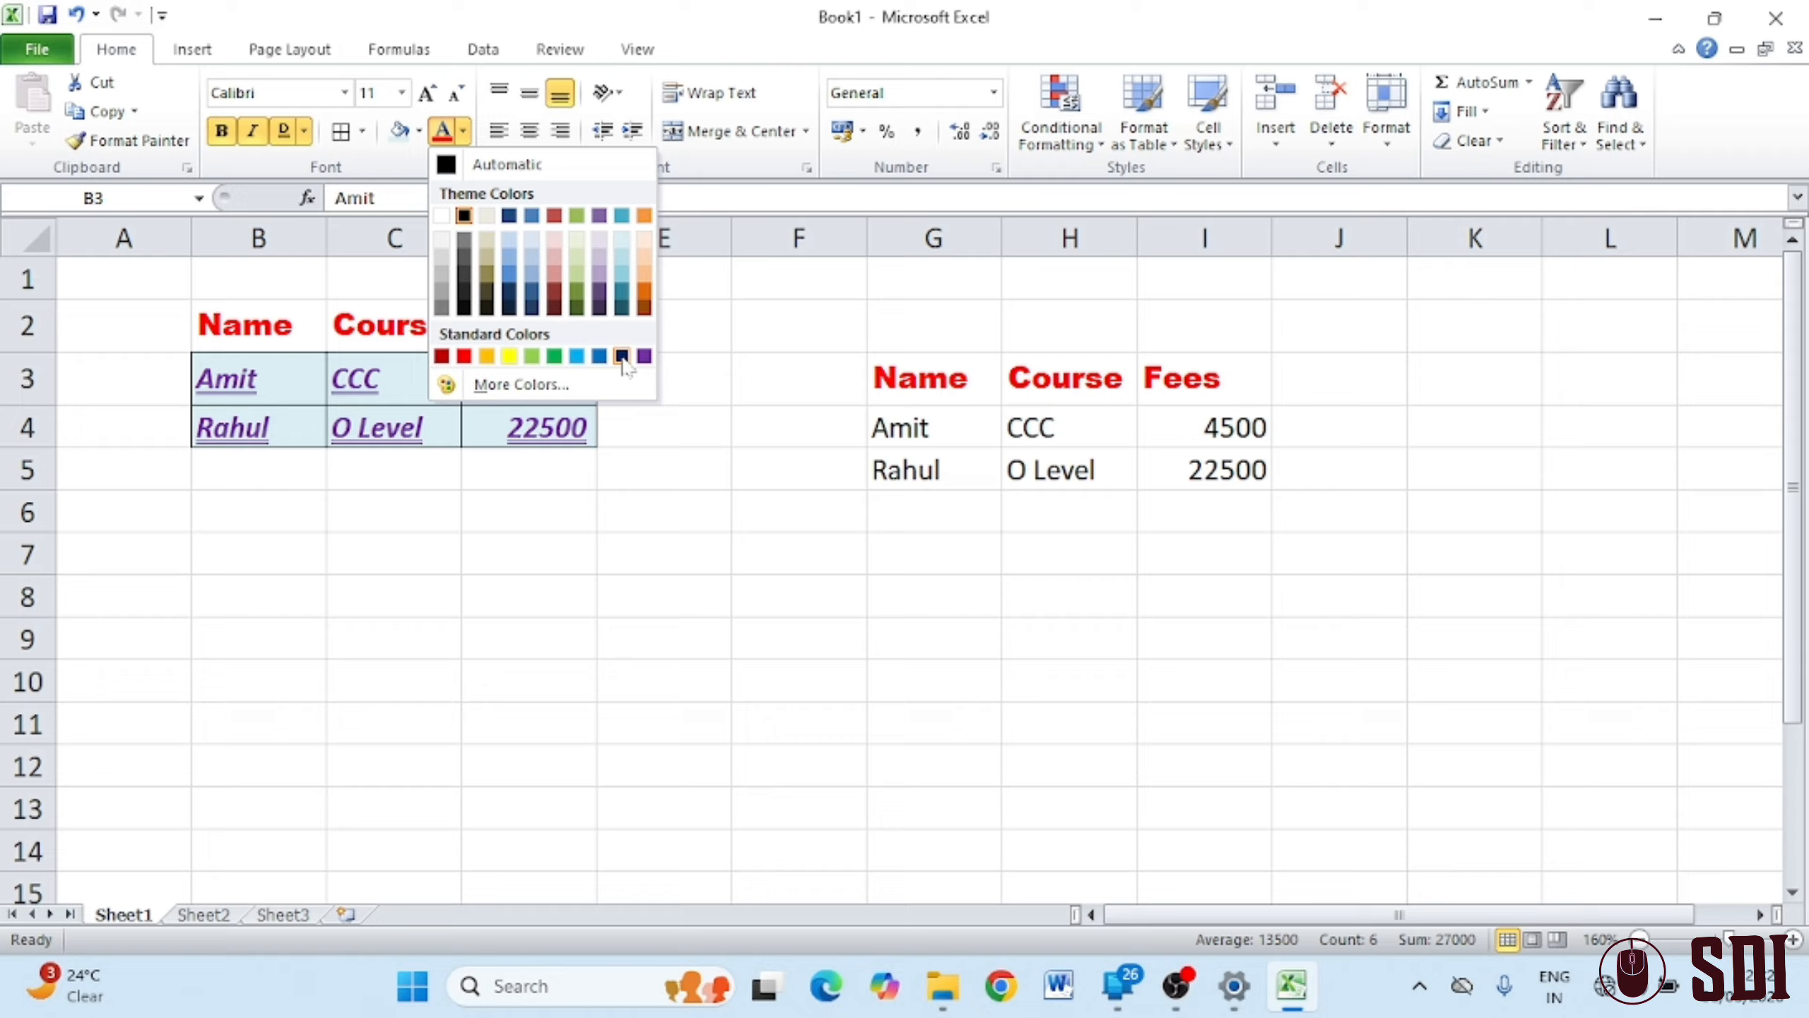
{"action": "left_click", "coordinate": [555, 355]}
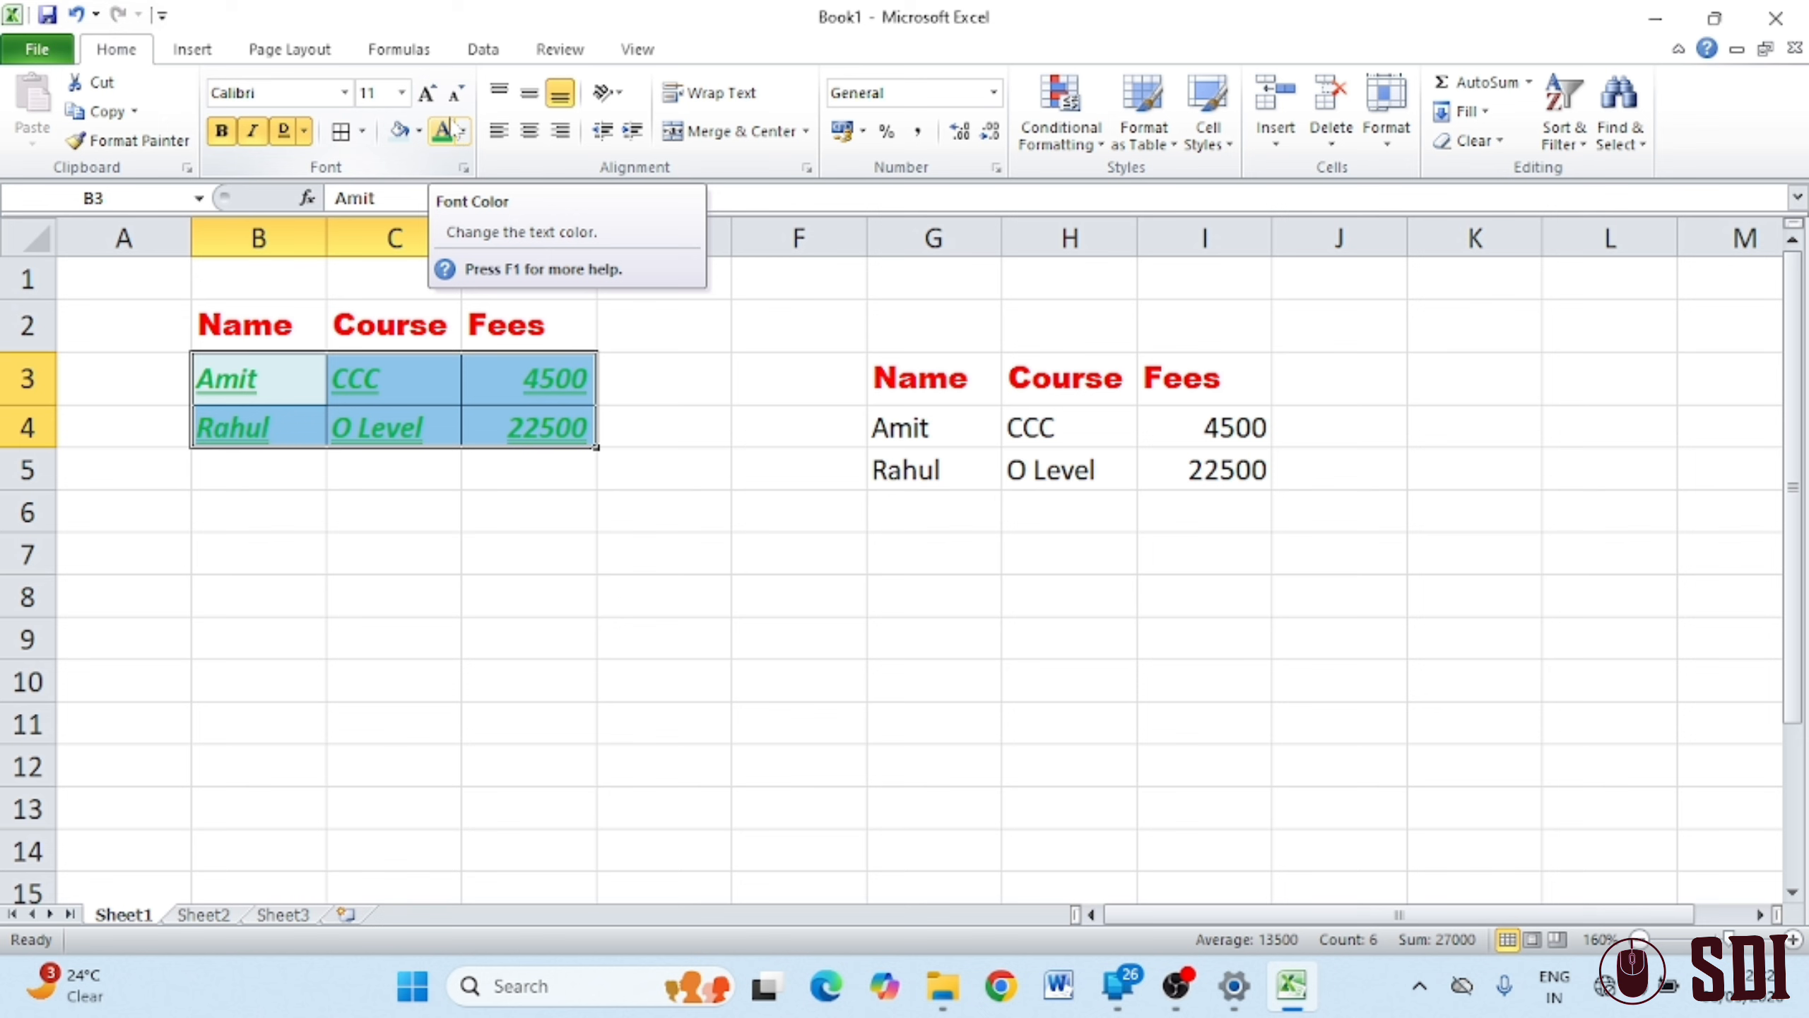
{"action": "left_click", "coordinate": [430, 94]}
Grow the B3:D4 text two sizes, then shrink it back to 11 point
{"action": "left_click", "coordinate": [427, 92]}
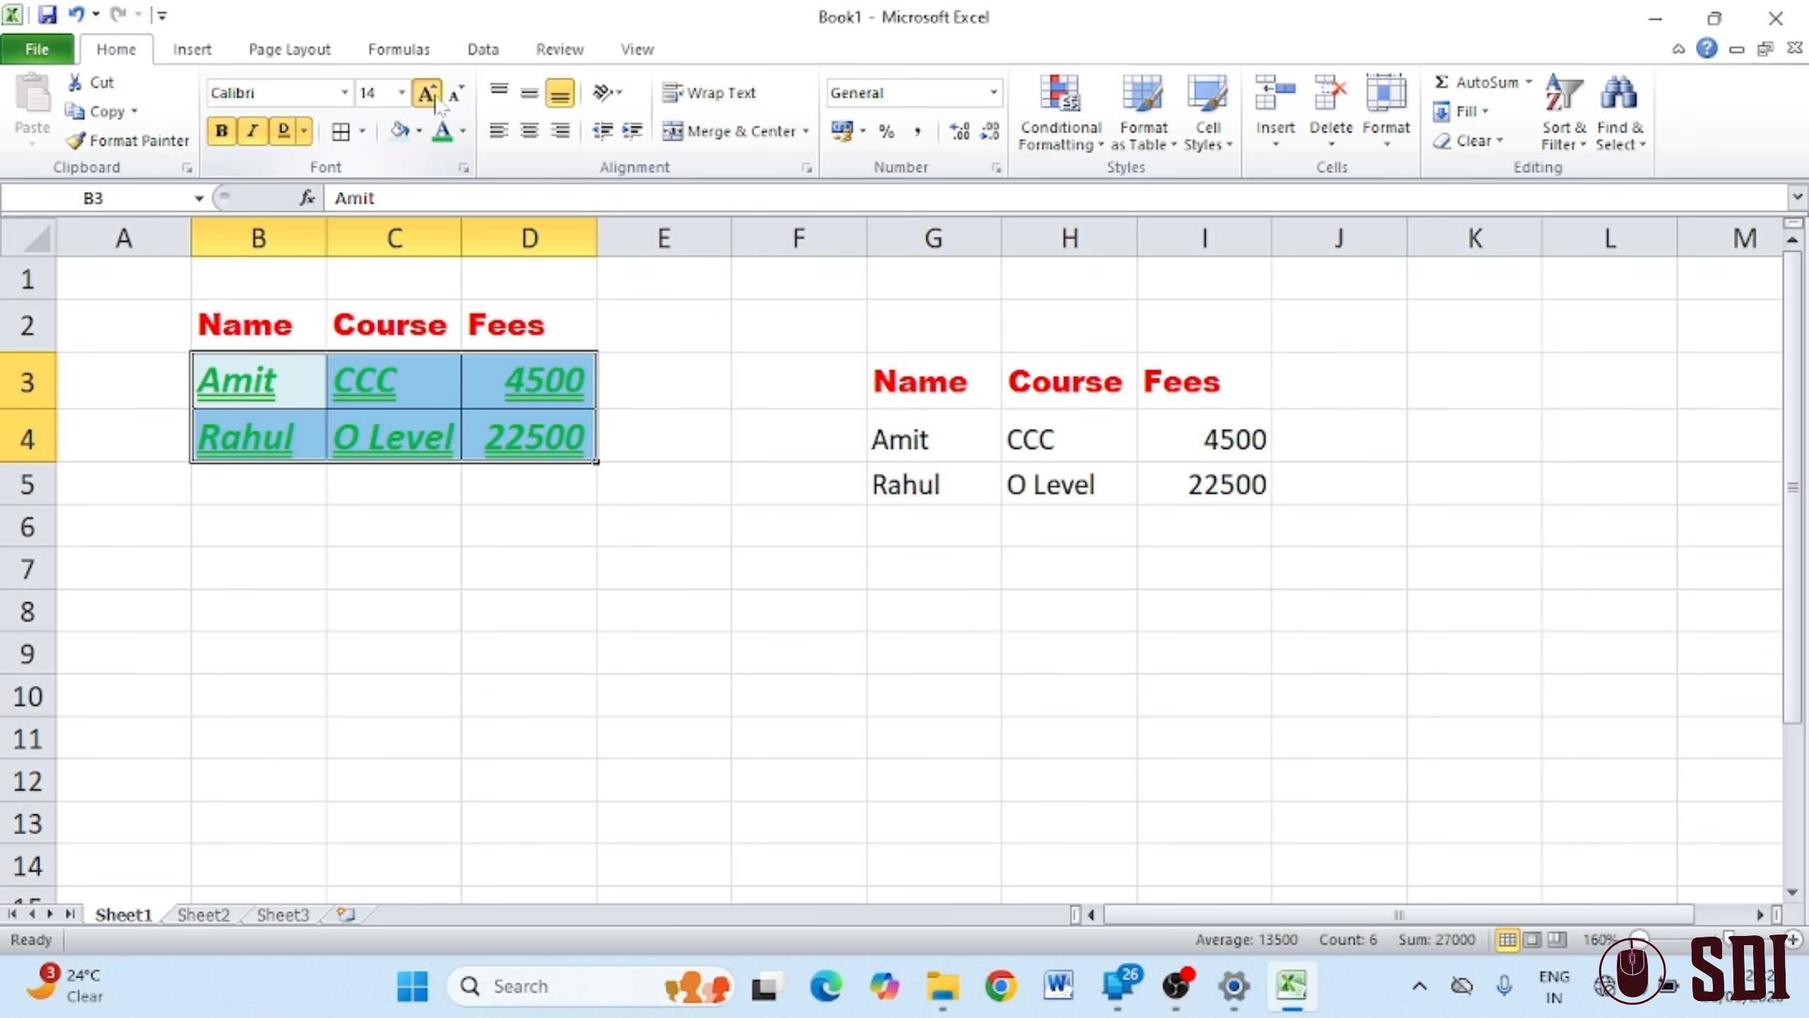
{"action": "left_click", "coordinate": [427, 93]}
{"action": "left_click", "coordinate": [456, 93]}
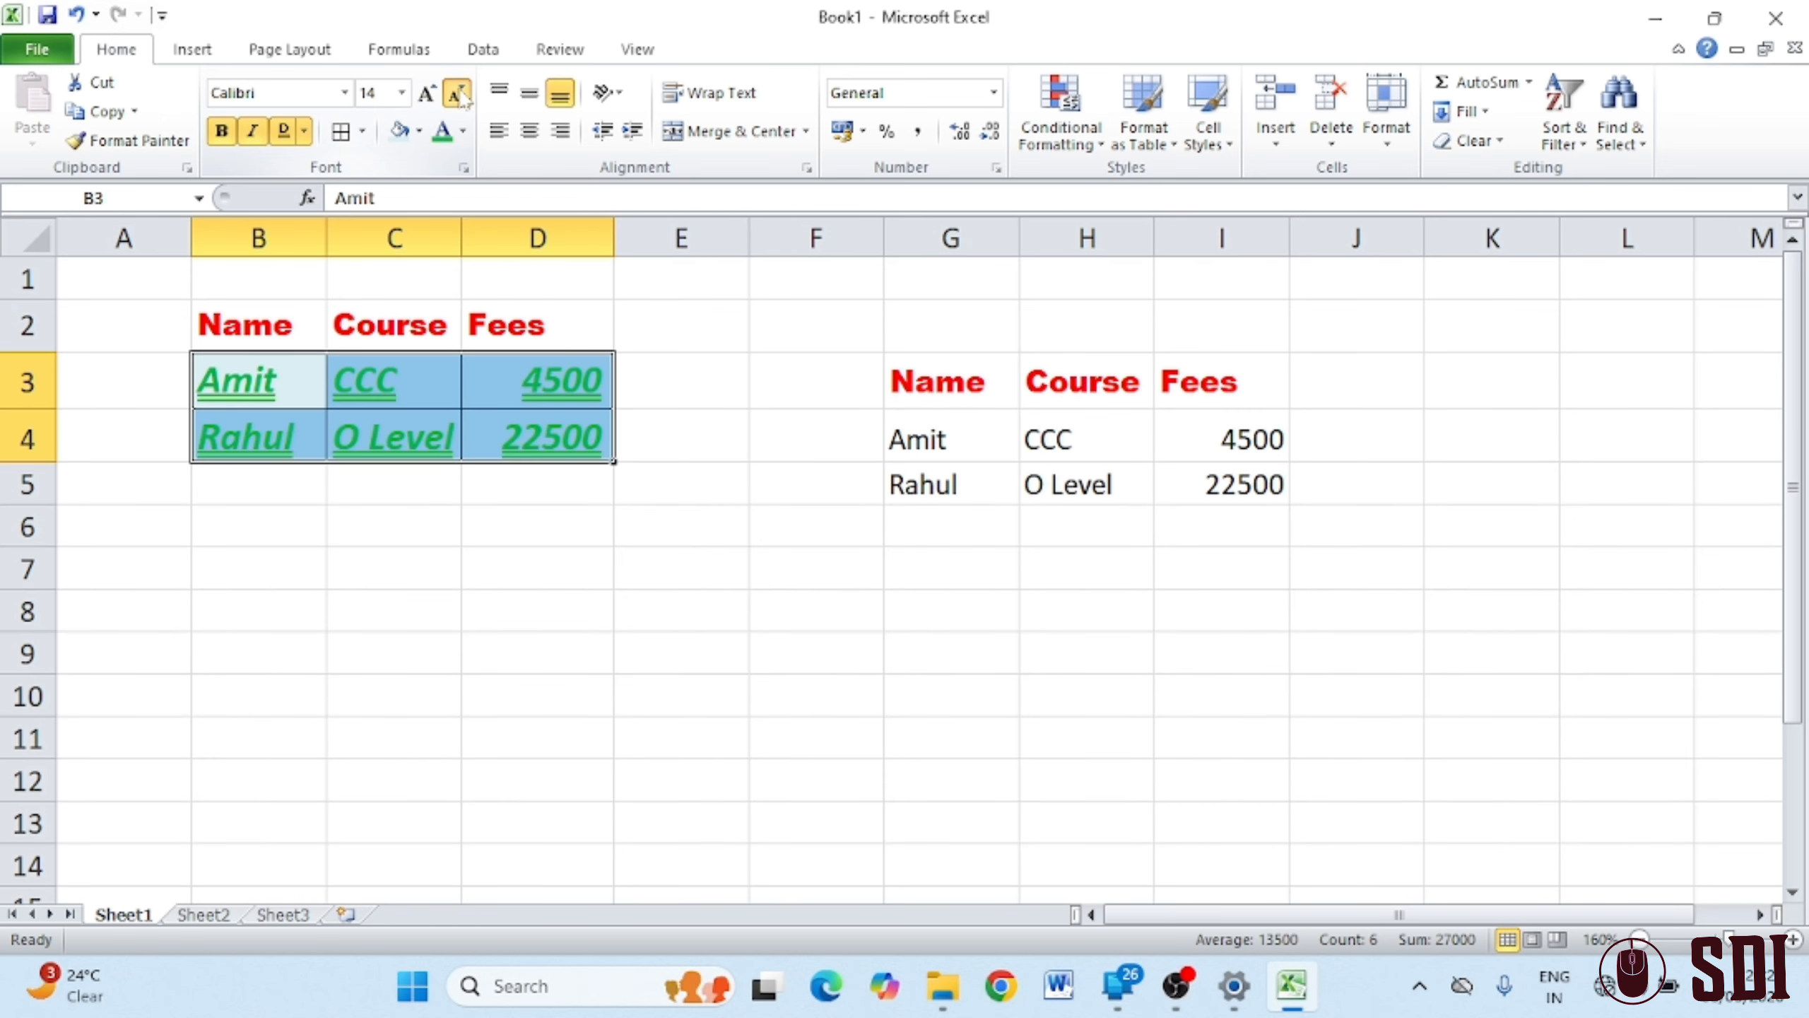
{"action": "left_click", "coordinate": [456, 93]}
{"action": "left_click", "coordinate": [456, 93]}
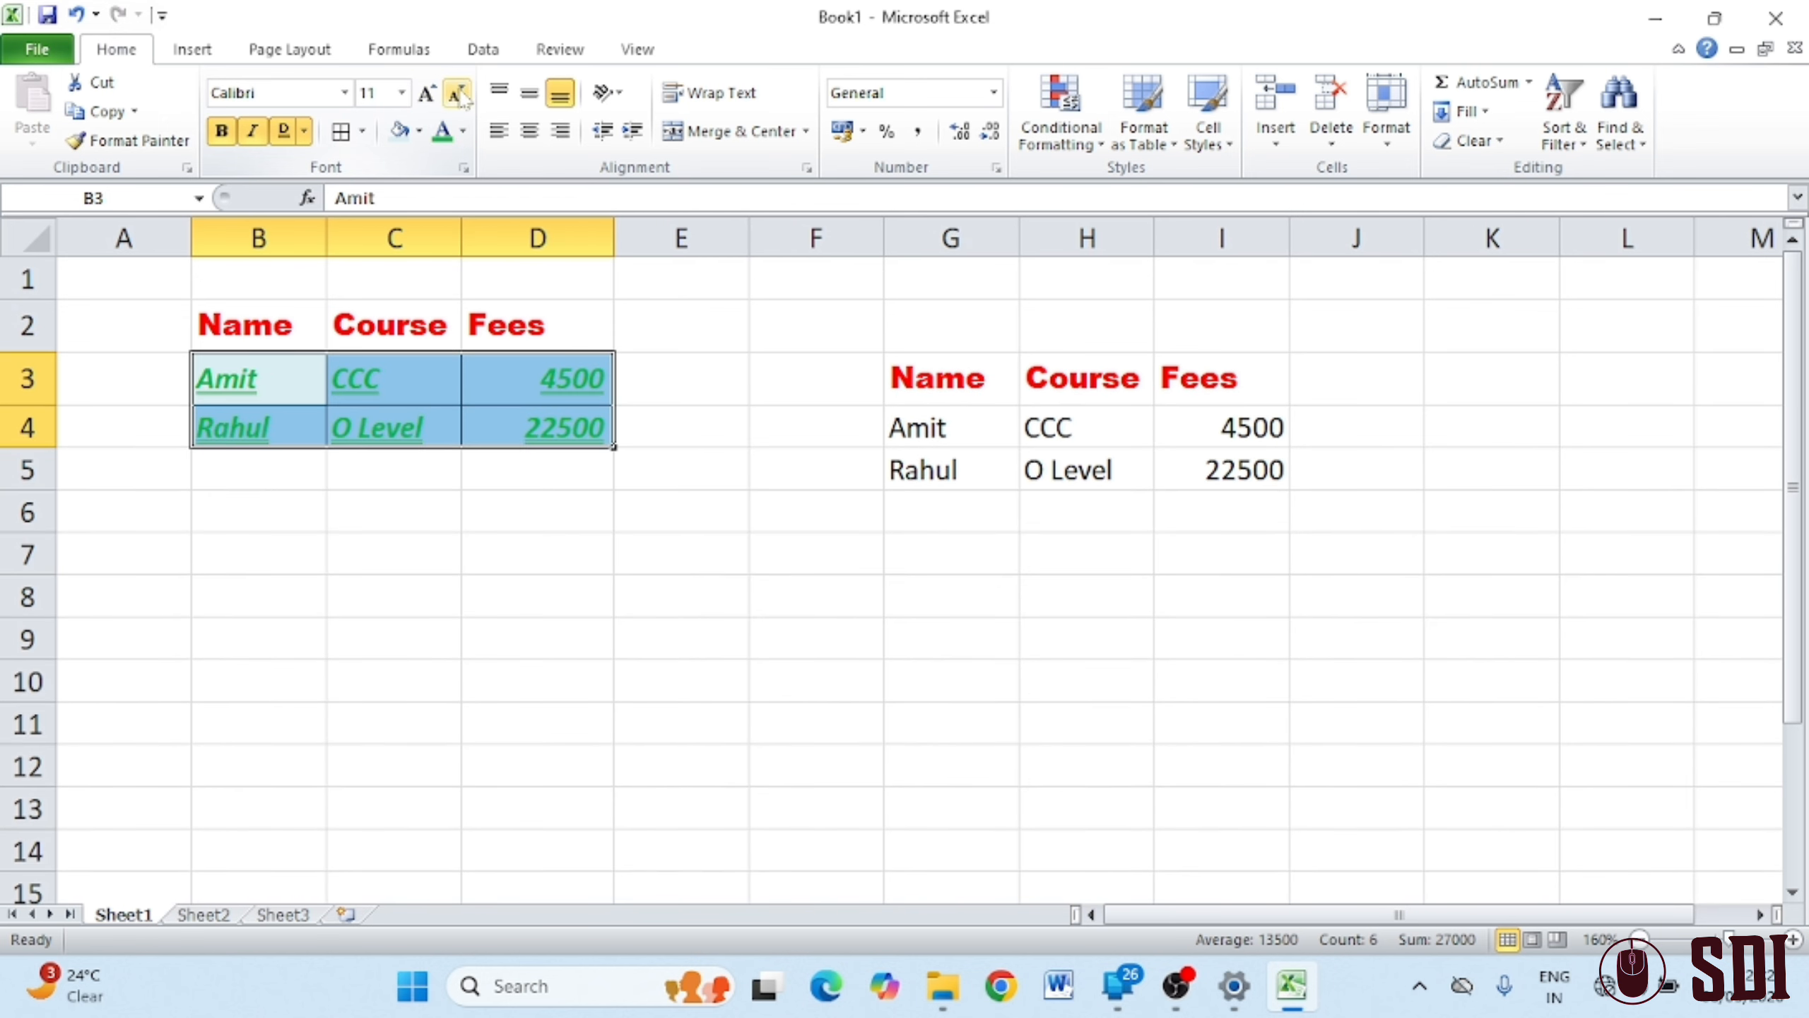
Set the B3:D4 text to 8 point from the Font Size list
{"action": "left_click", "coordinate": [403, 94]}
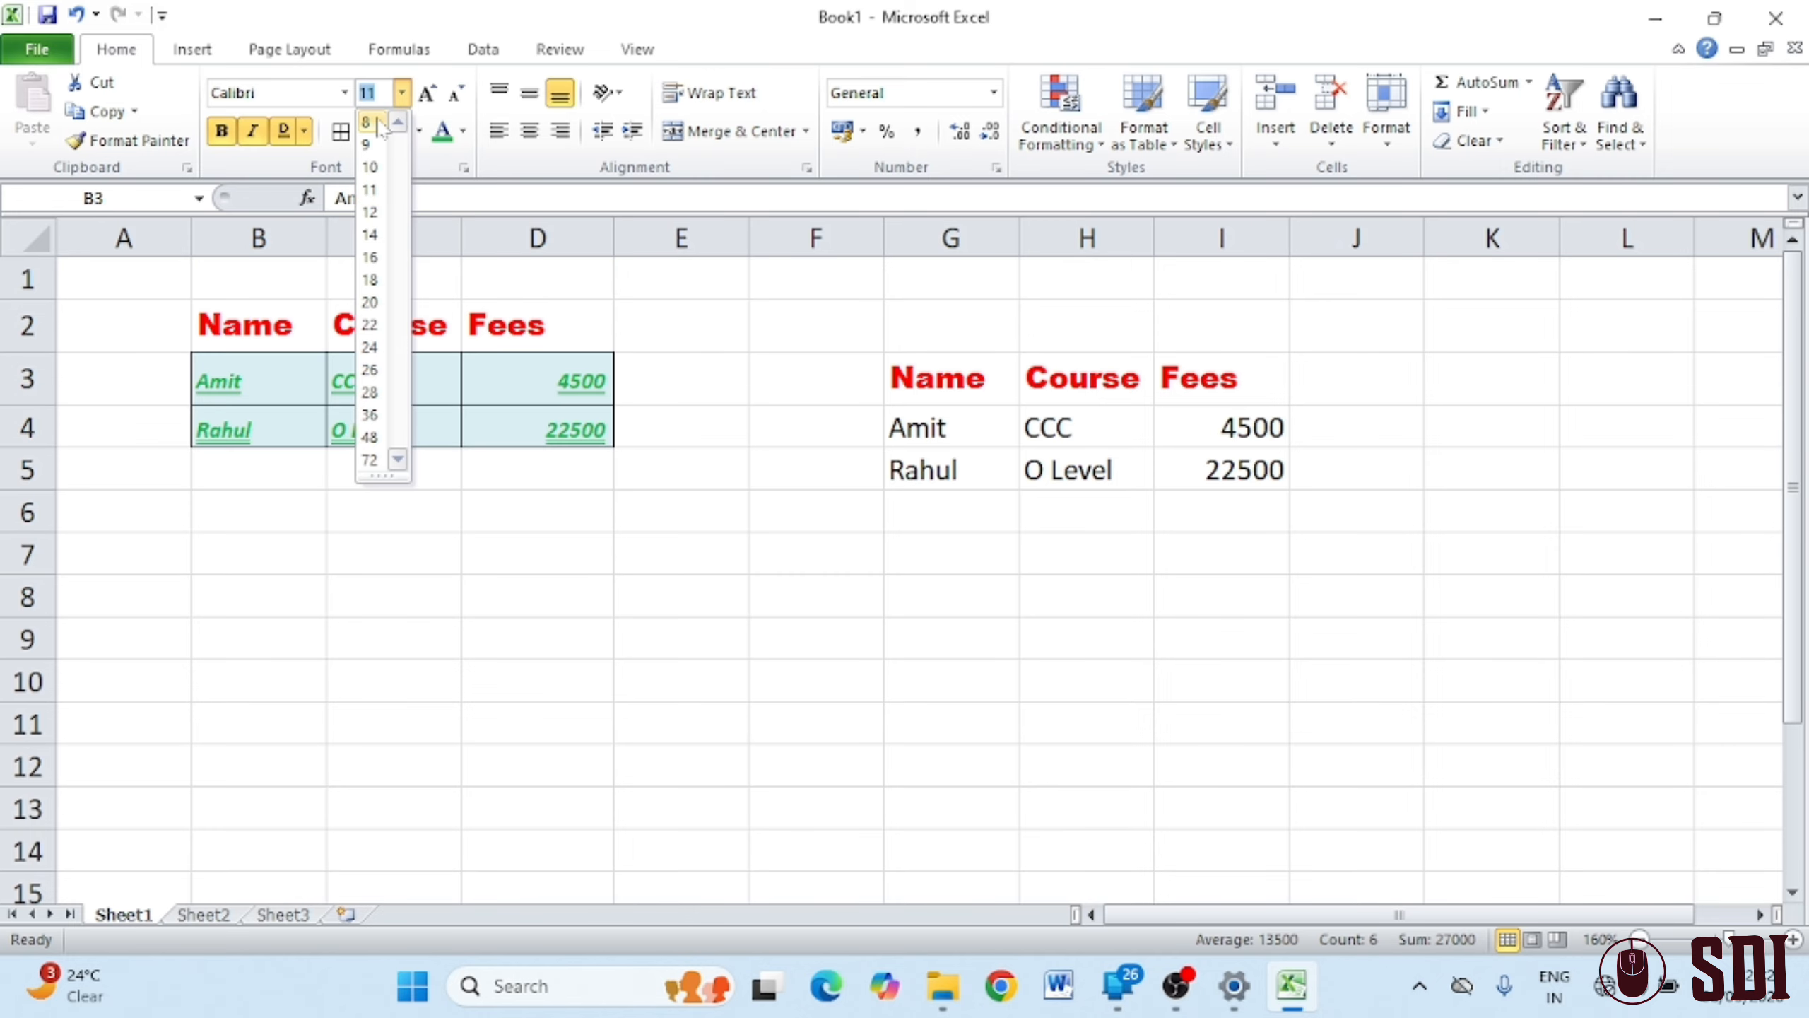
{"action": "left_click", "coordinate": [390, 121]}
{"action": "left_click", "coordinate": [402, 92]}
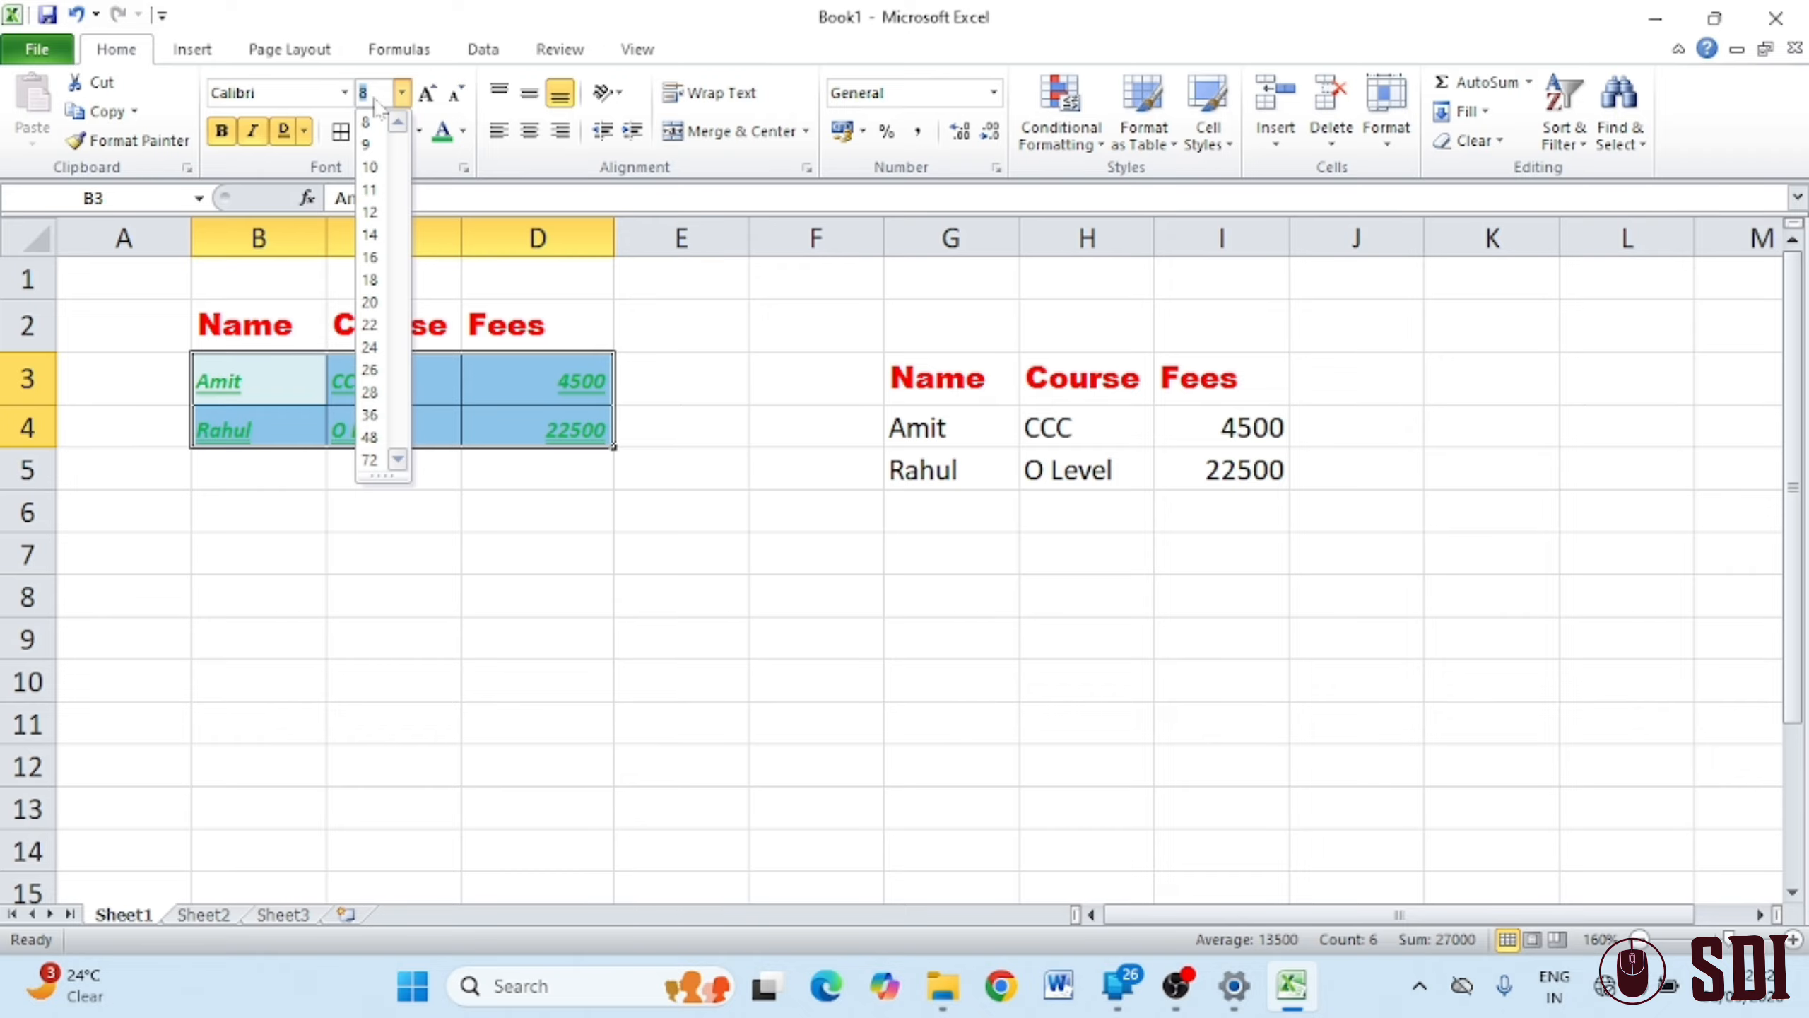
Try a font size of 0, then move aside and dismiss the 1–409 point warning
{"action": "key", "text": "Return"}
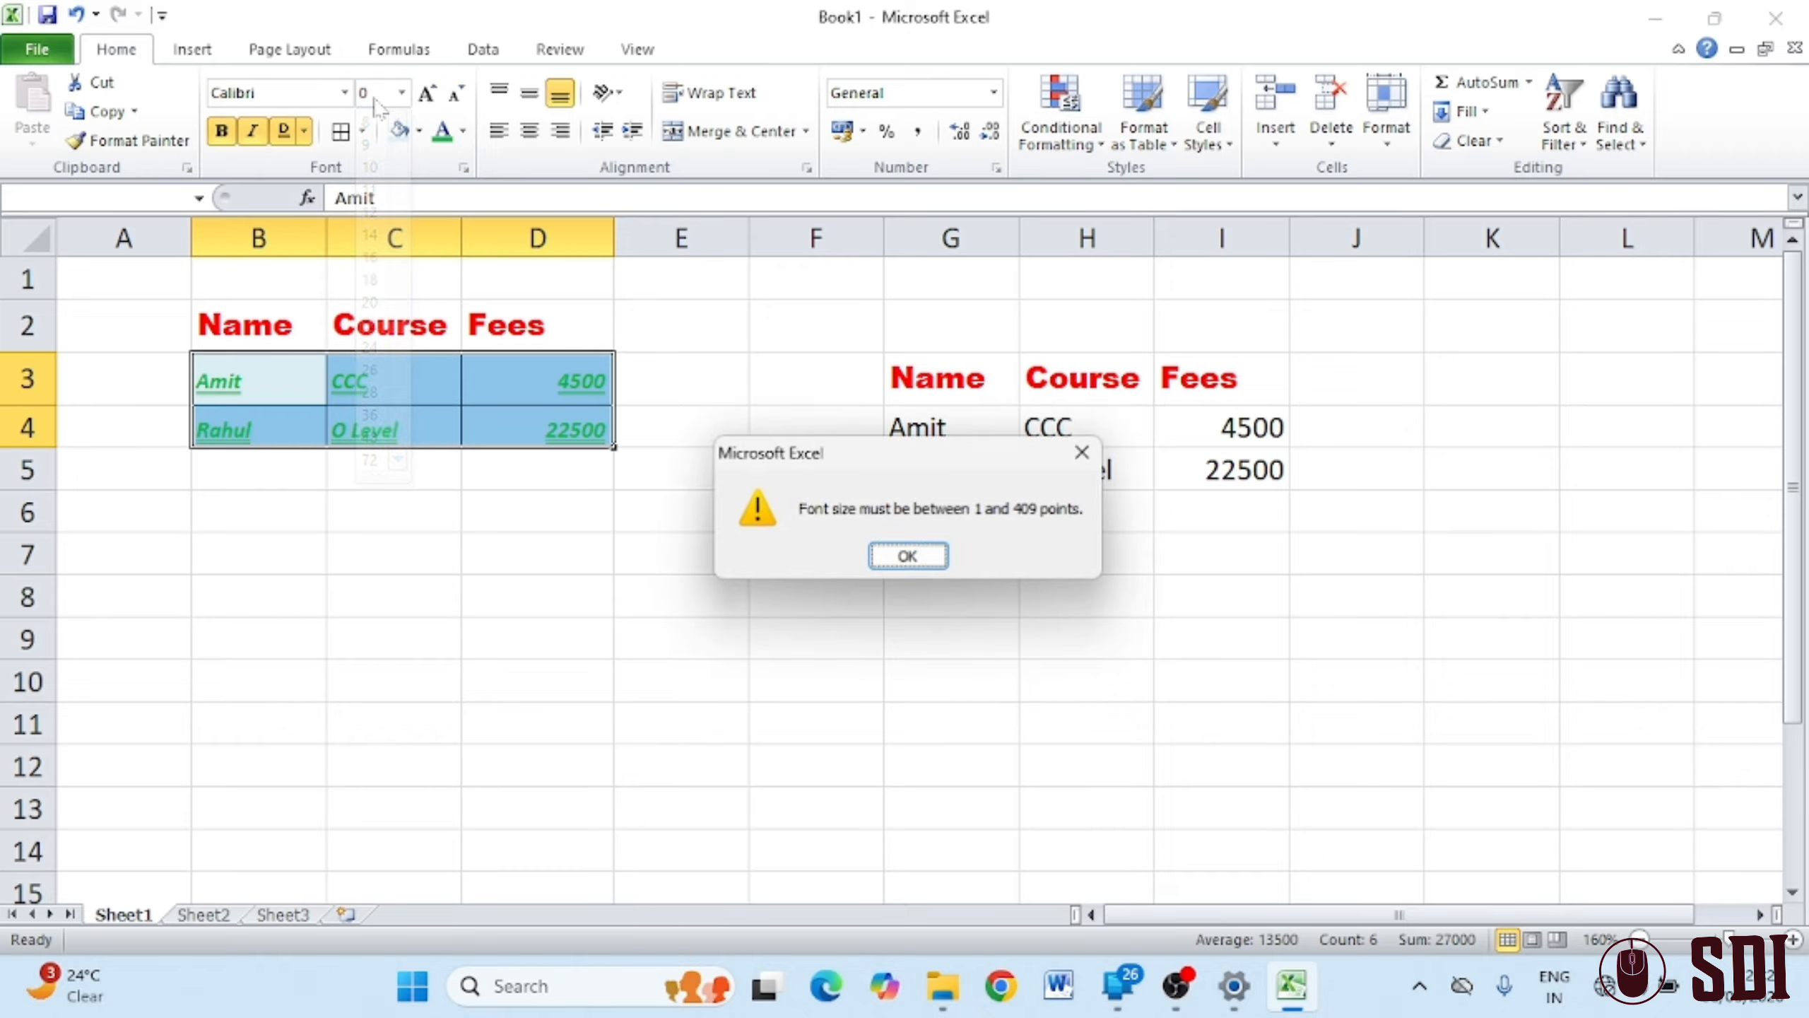
{"action": "left_click_drag", "start_coordinate": [880, 450], "coordinate": [459, 292]}
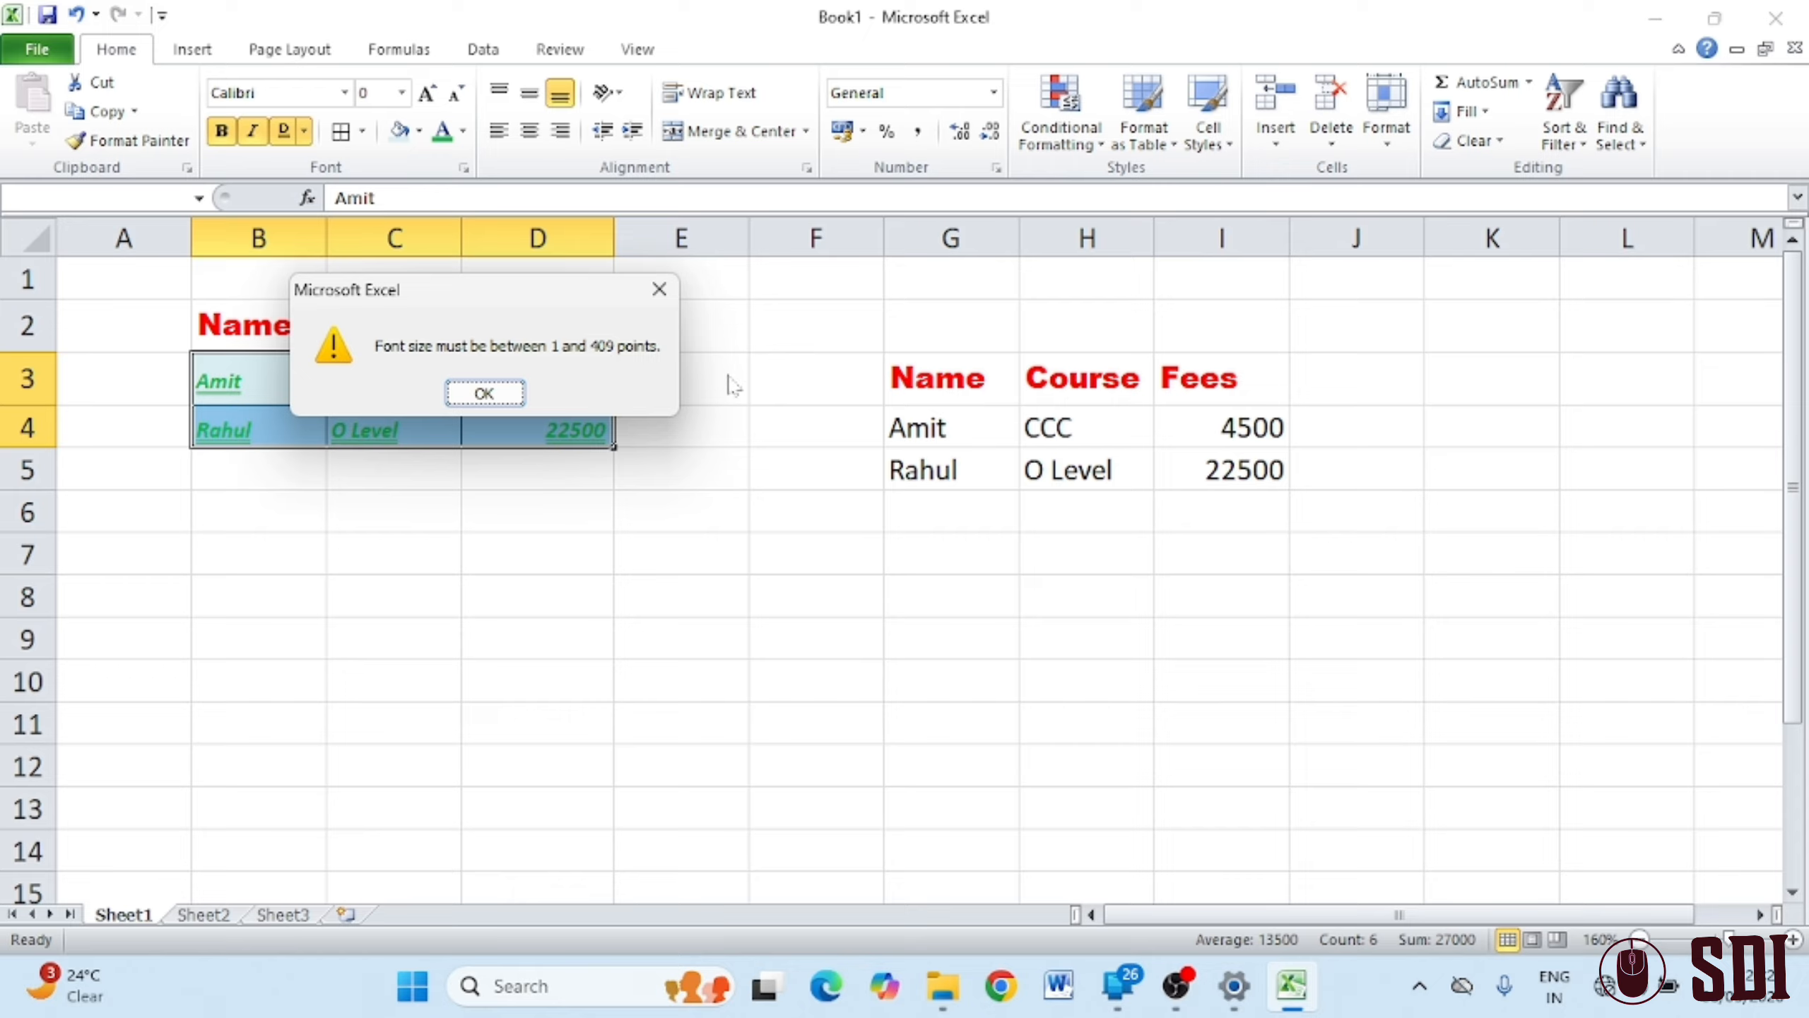
{"action": "left_click", "coordinate": [658, 288]}
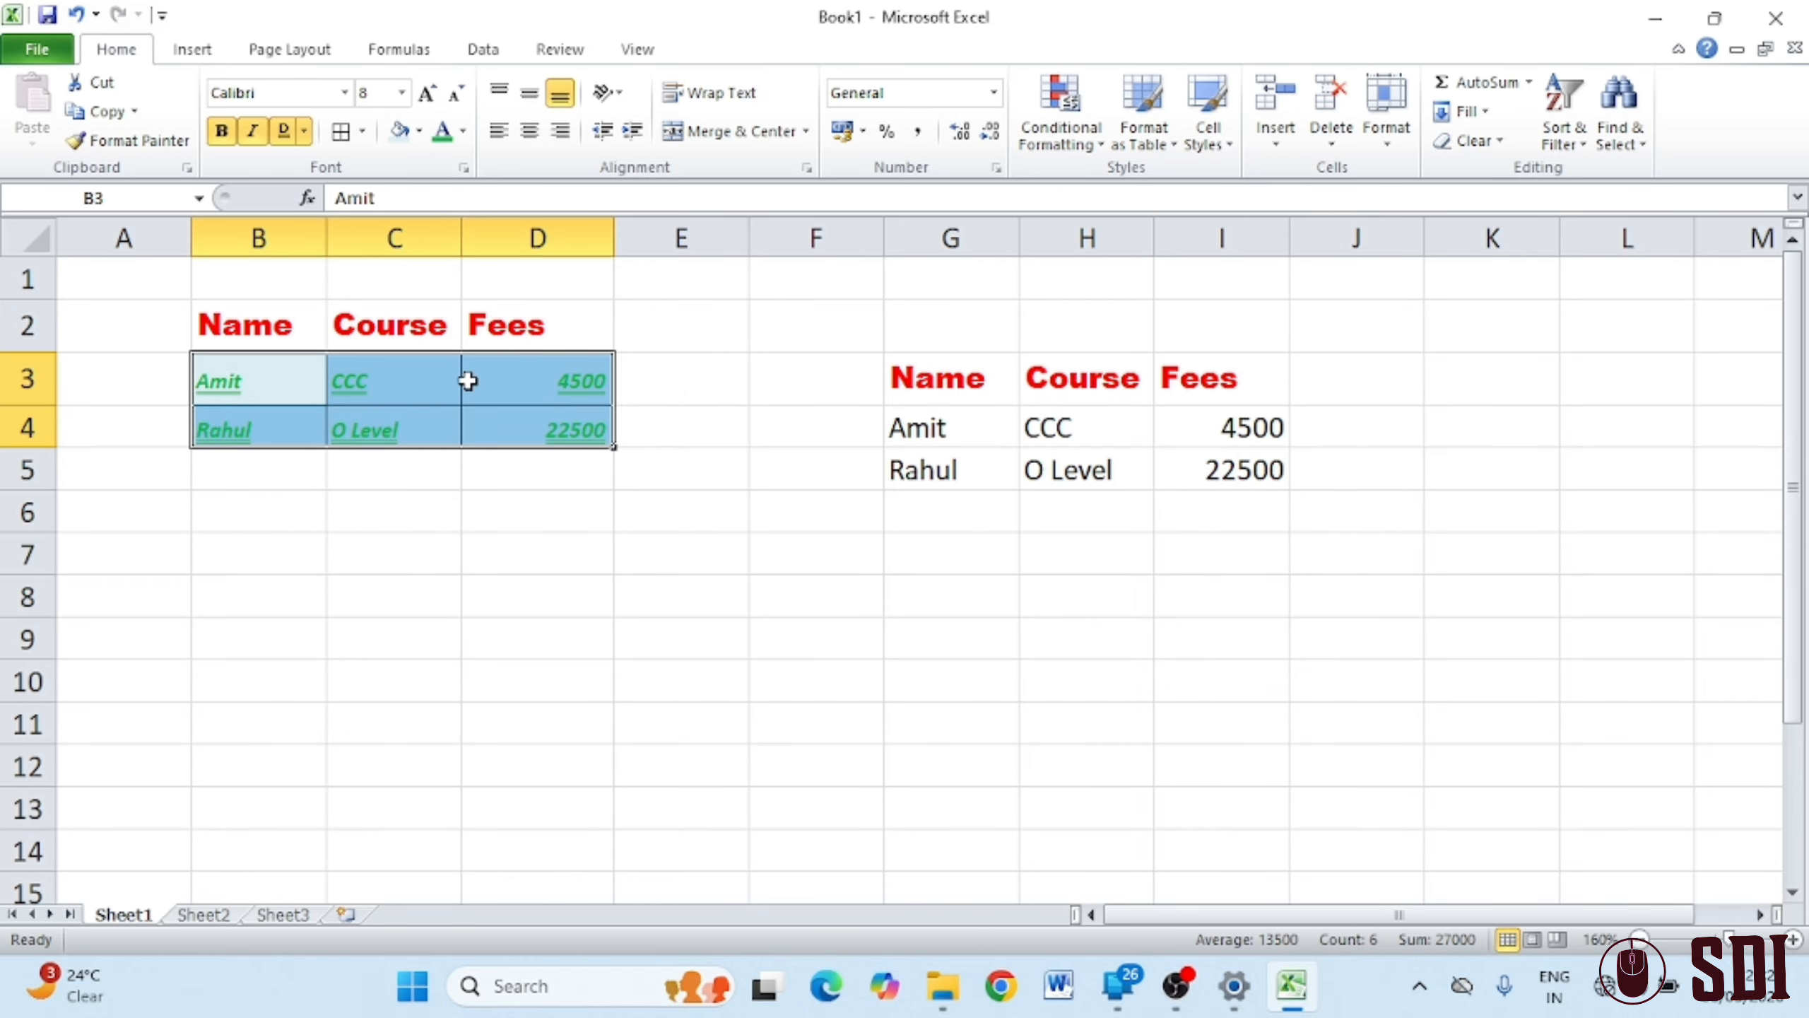
Set B3:D4 to 16 point, growing it to 20 and shrinking back to 16
{"action": "left_click", "coordinate": [403, 93]}
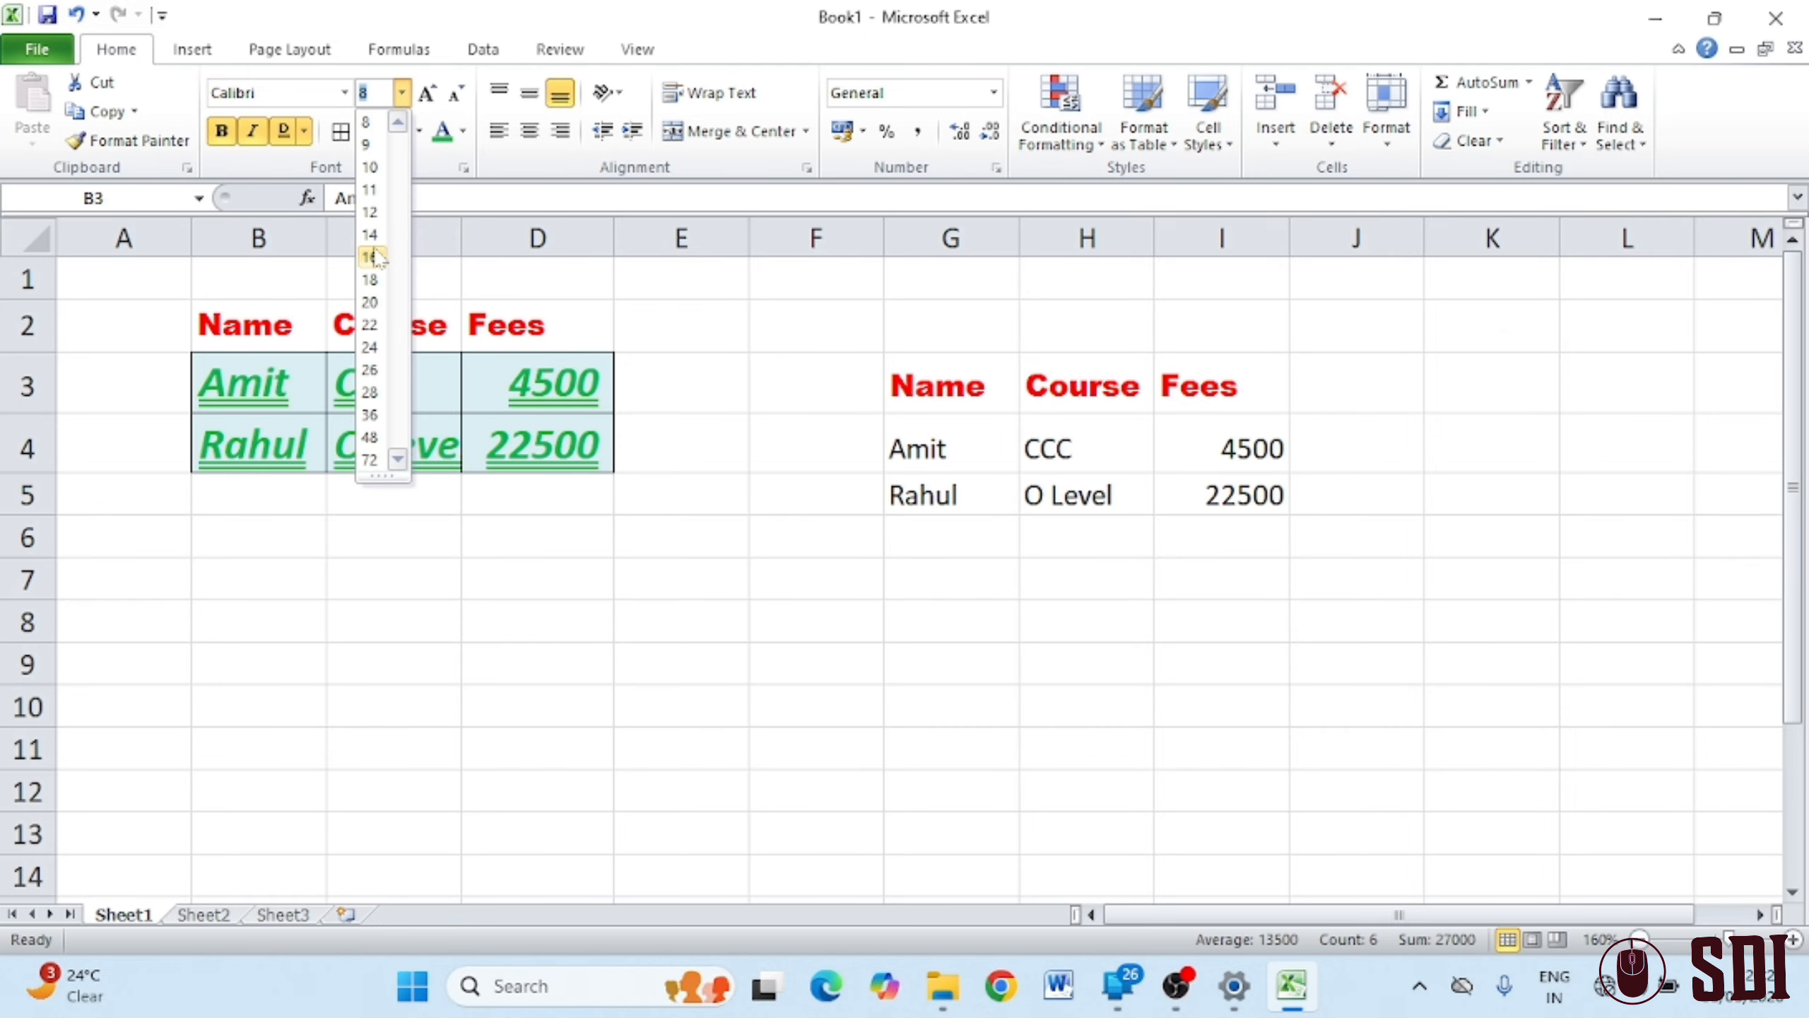
{"action": "left_click", "coordinate": [370, 257]}
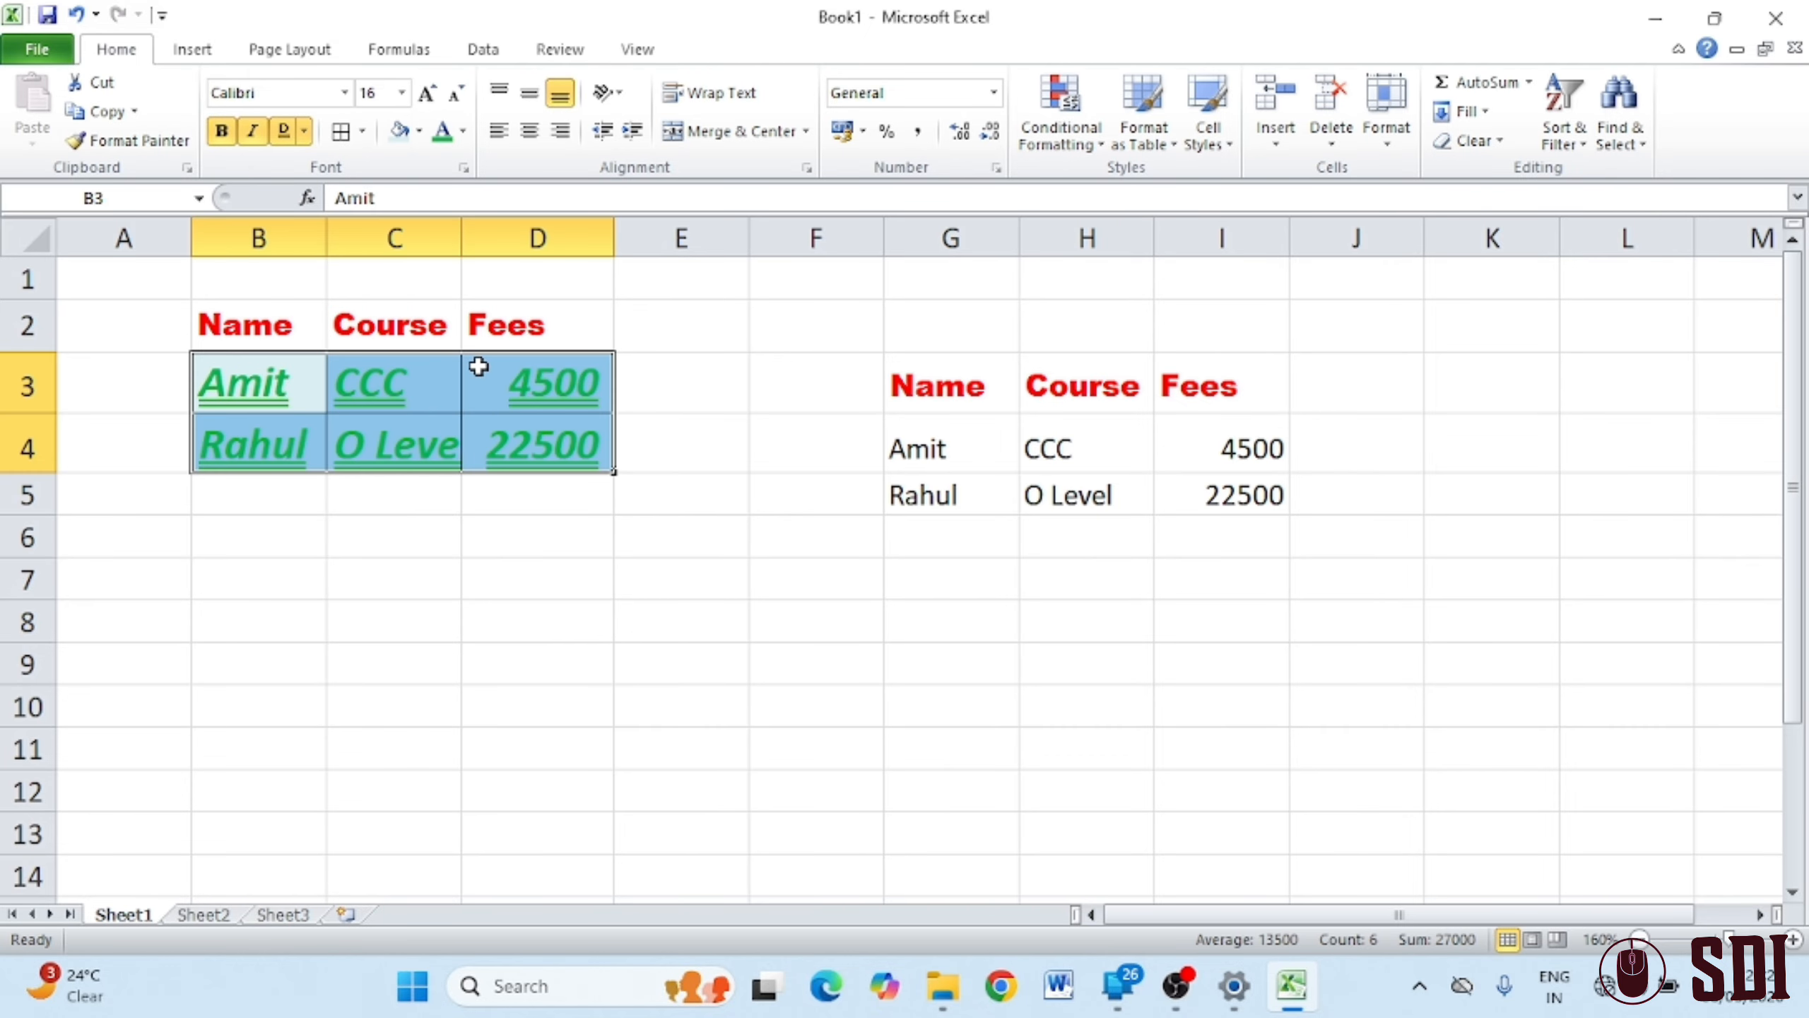
{"action": "left_click", "coordinate": [427, 93]}
{"action": "left_click", "coordinate": [427, 93]}
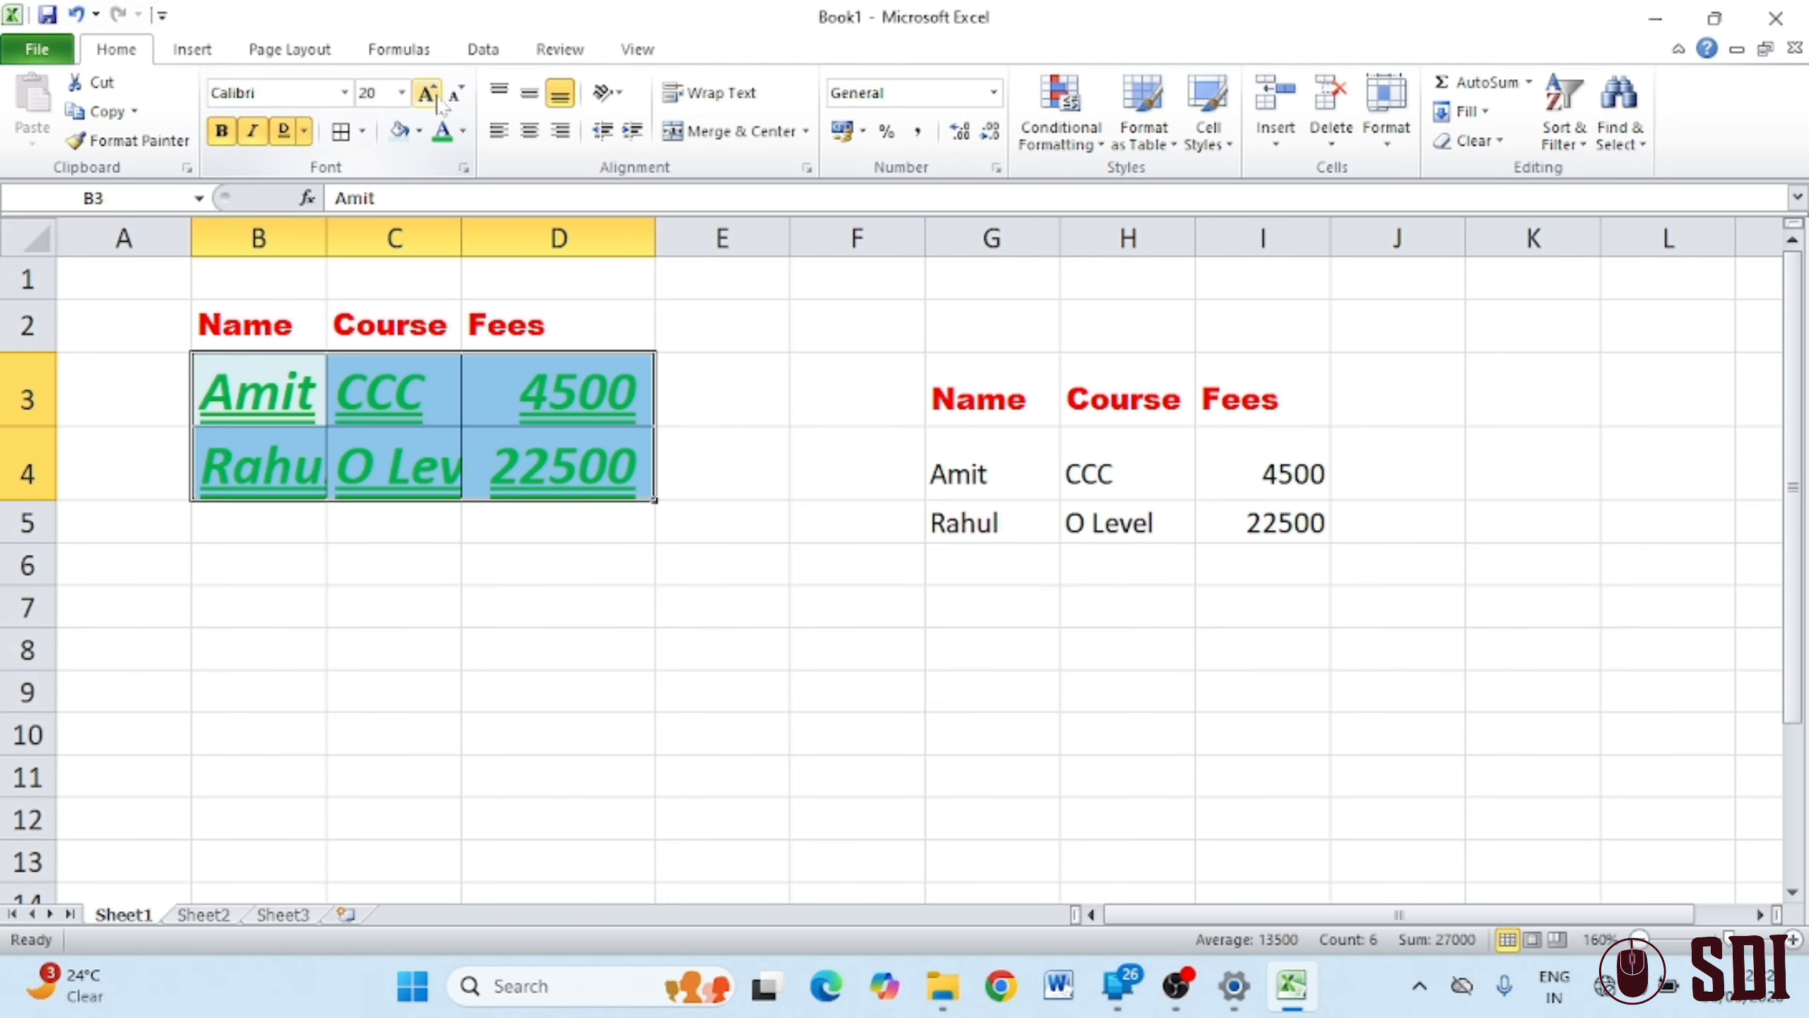
{"action": "left_click", "coordinate": [454, 93]}
{"action": "left_click", "coordinate": [454, 94]}
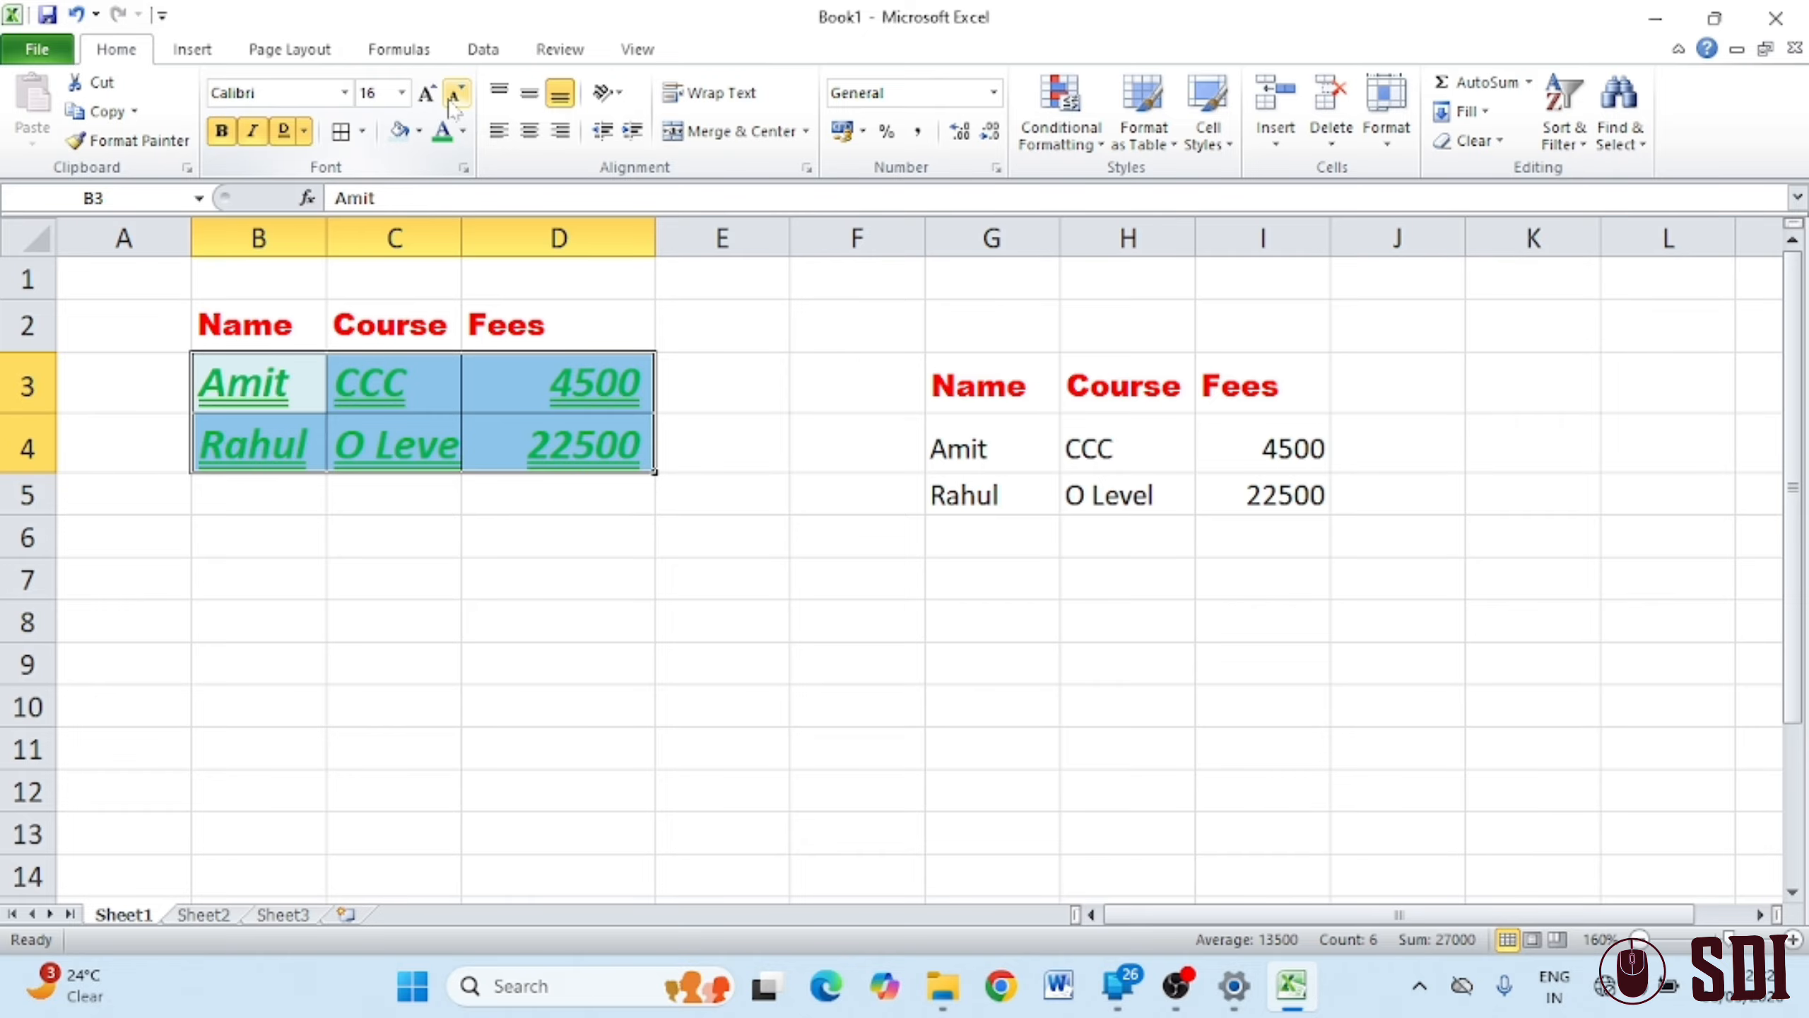
{"action": "left_click", "coordinate": [345, 93]}
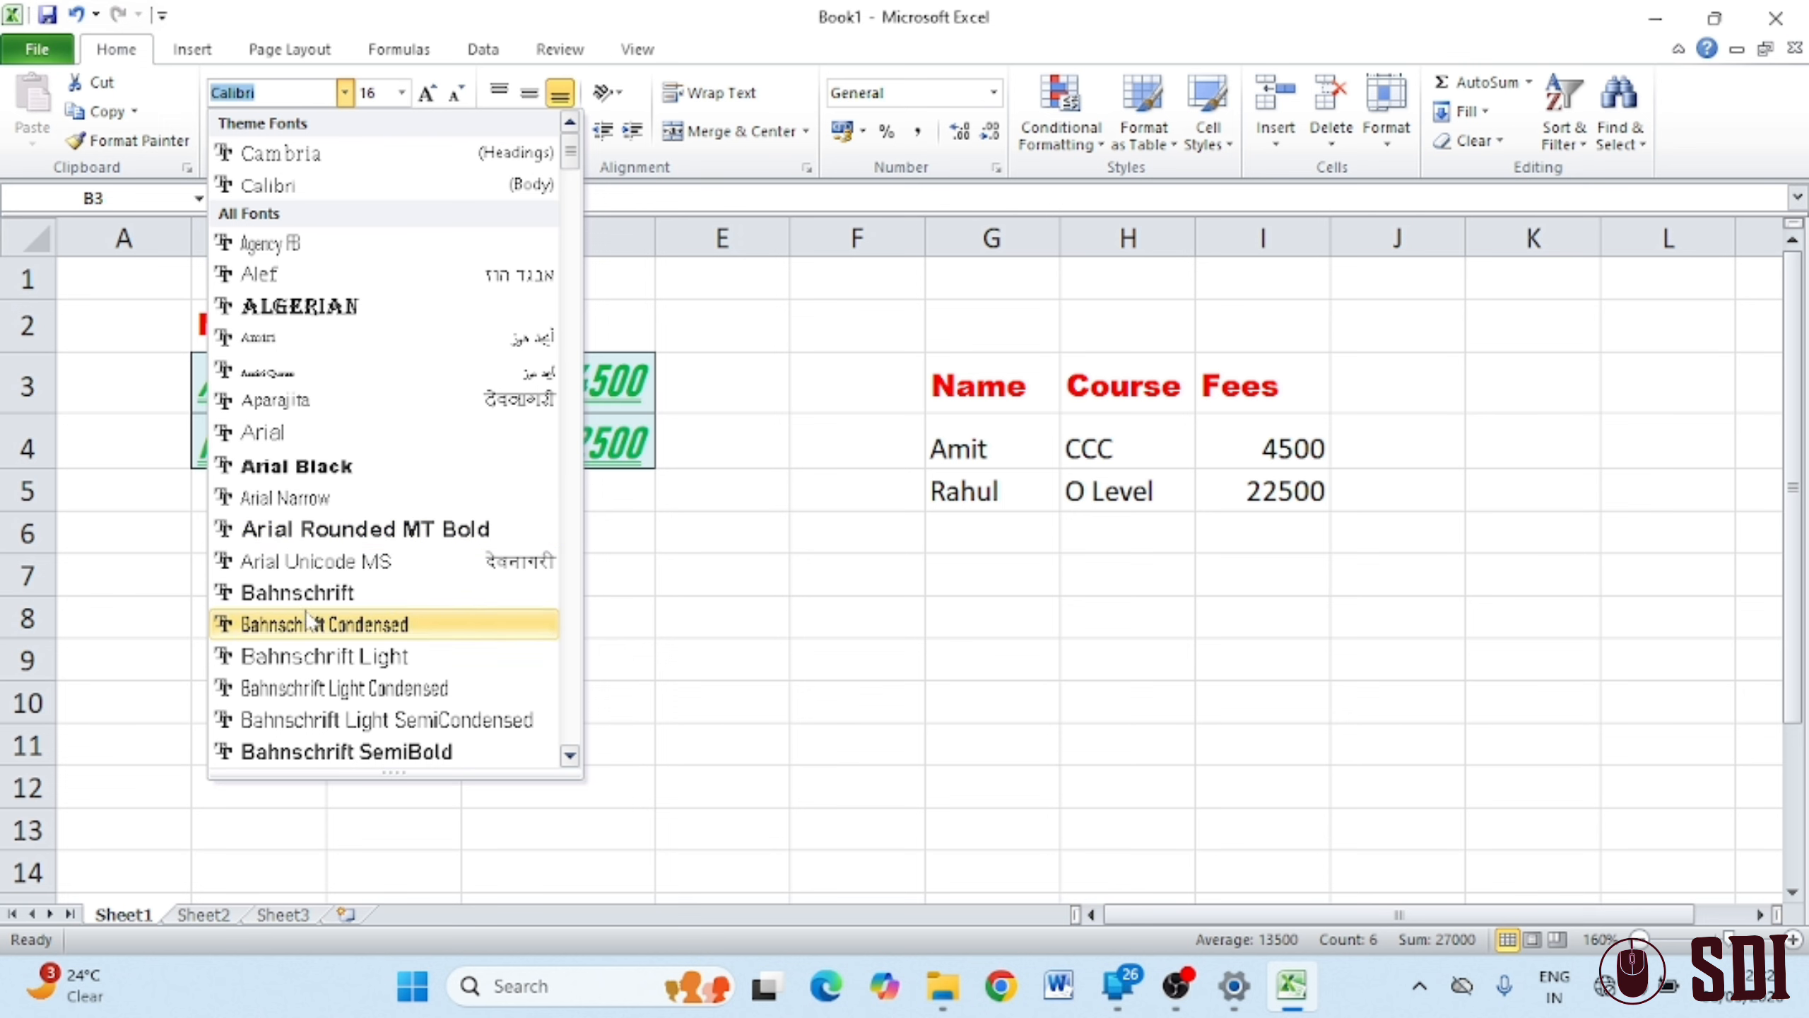
Change the B3:D4 font to Bahnschrift SemiBold, then select cell G5
{"action": "left_click", "coordinate": [331, 752]}
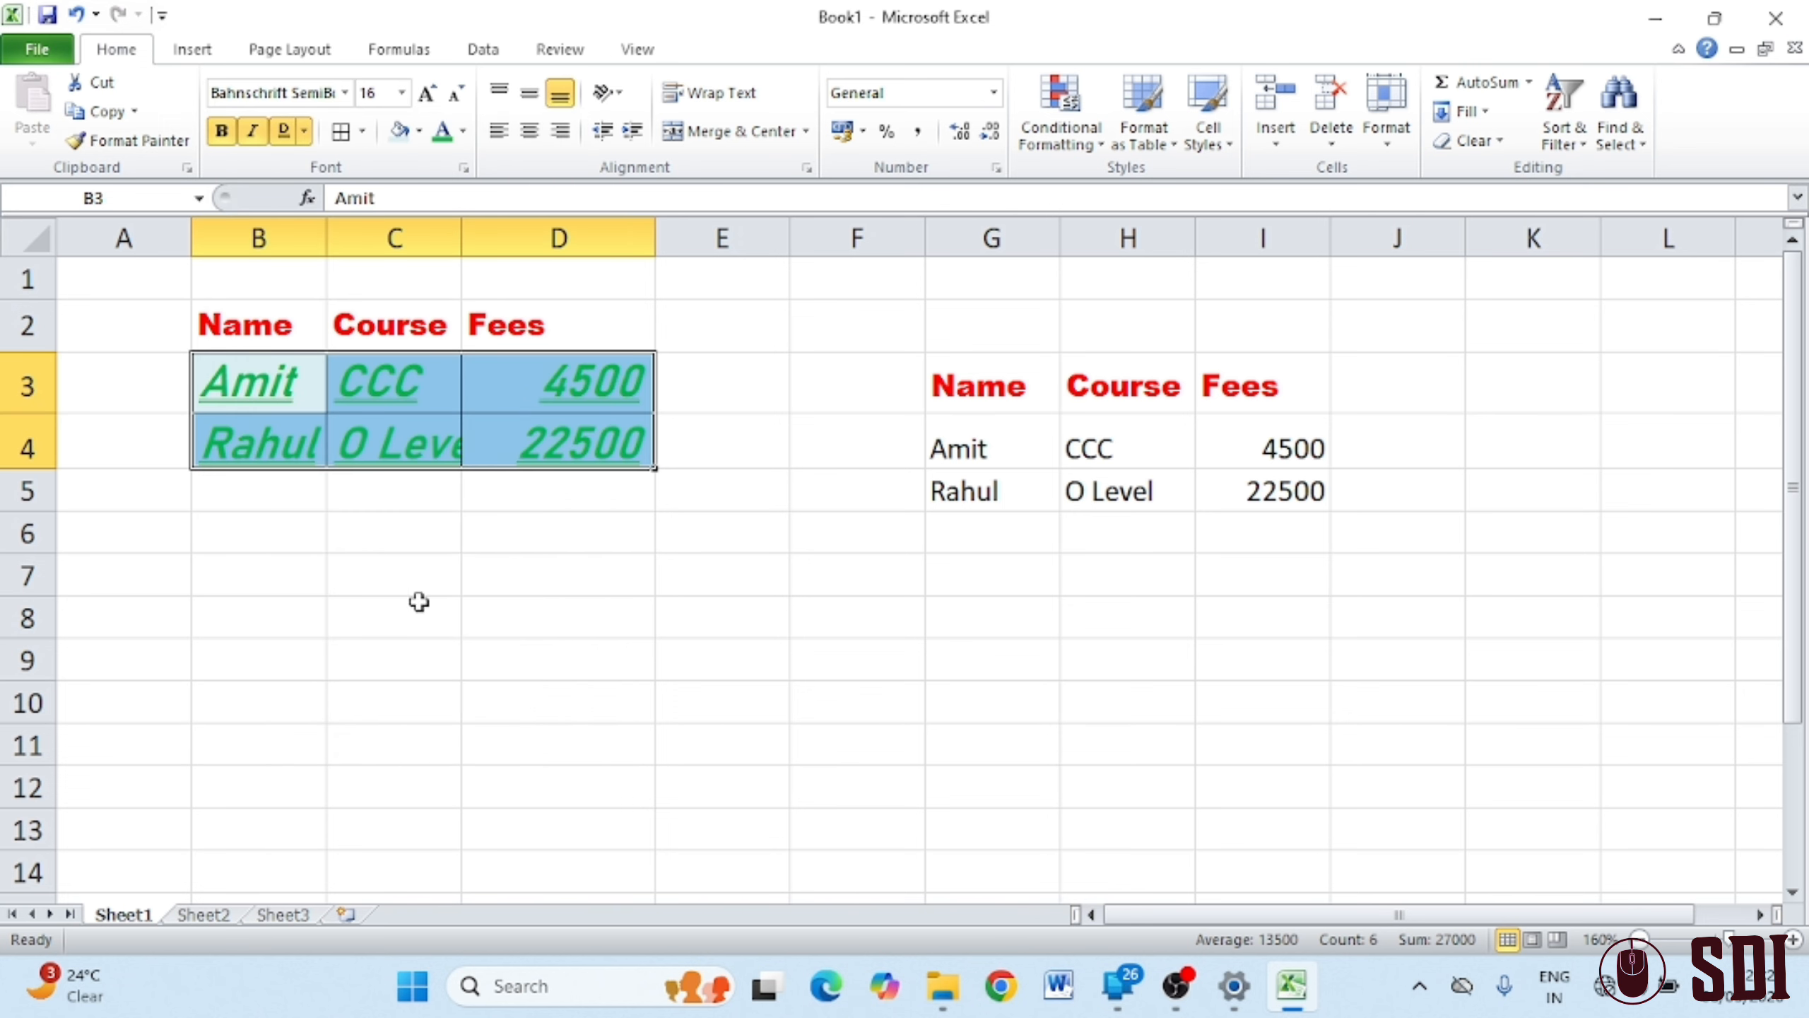
{"action": "left_click", "coordinate": [727, 591]}
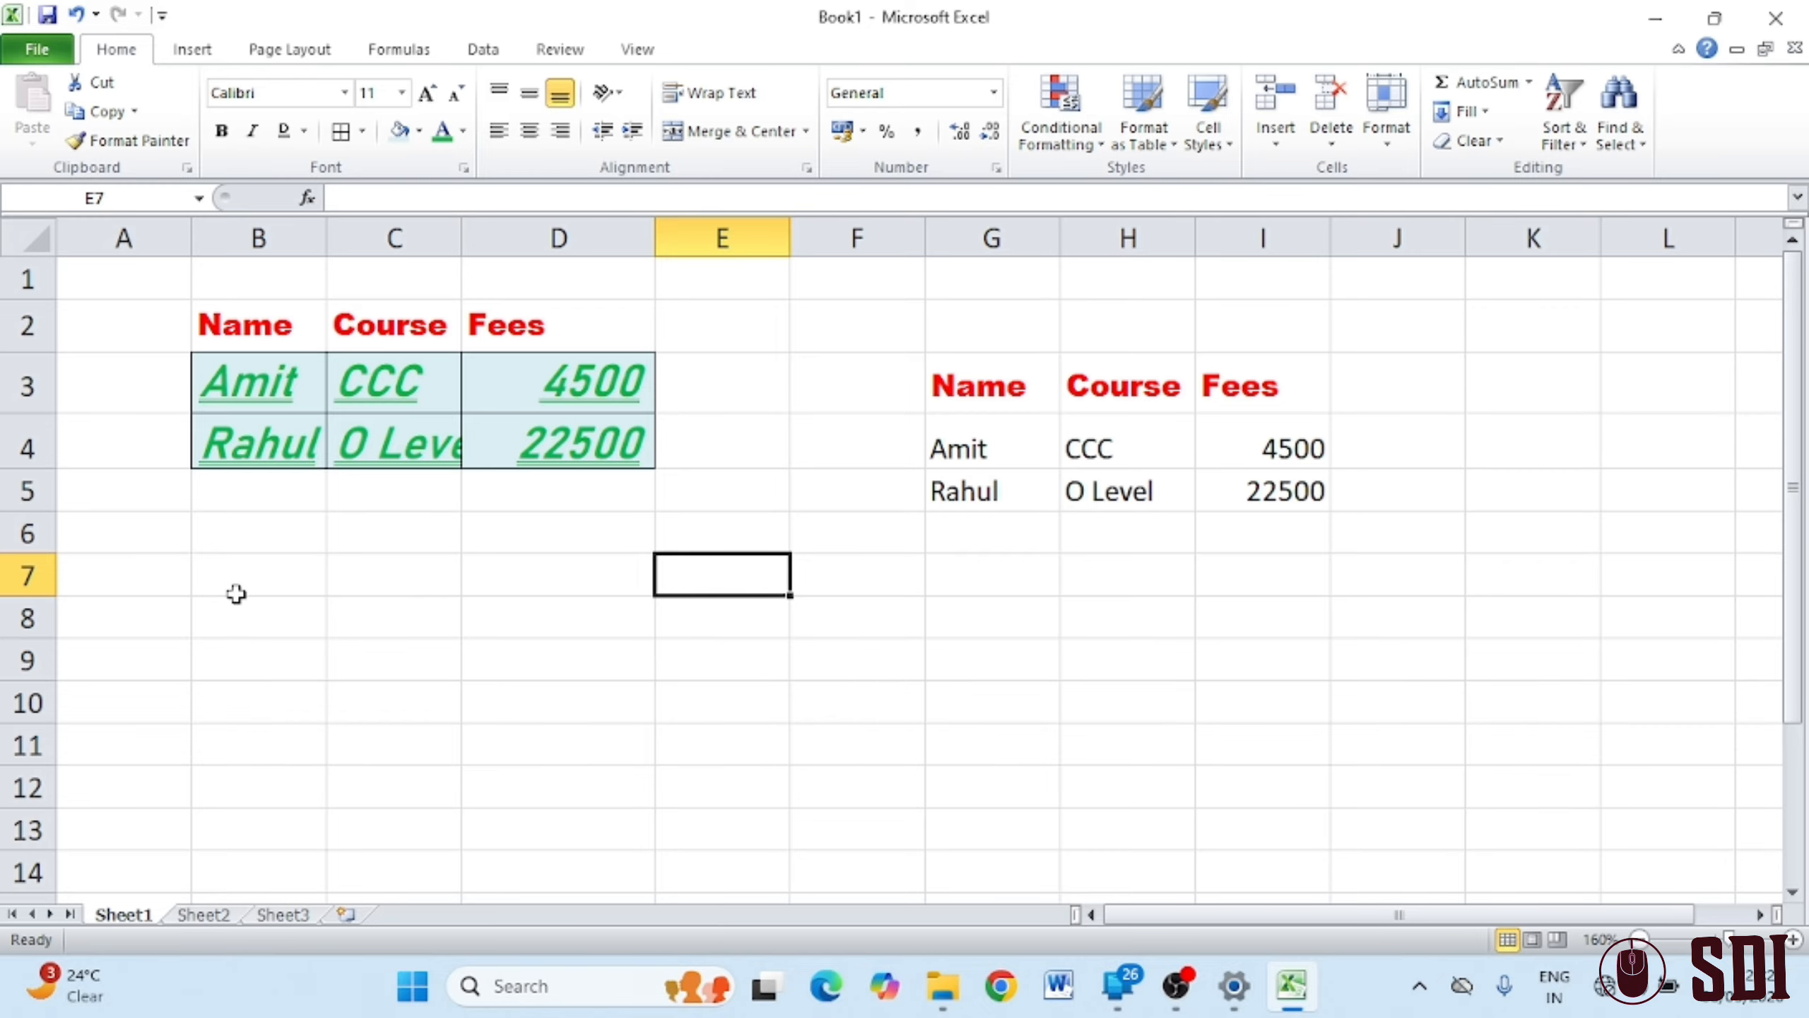
{"action": "left_click", "coordinate": [29, 233]}
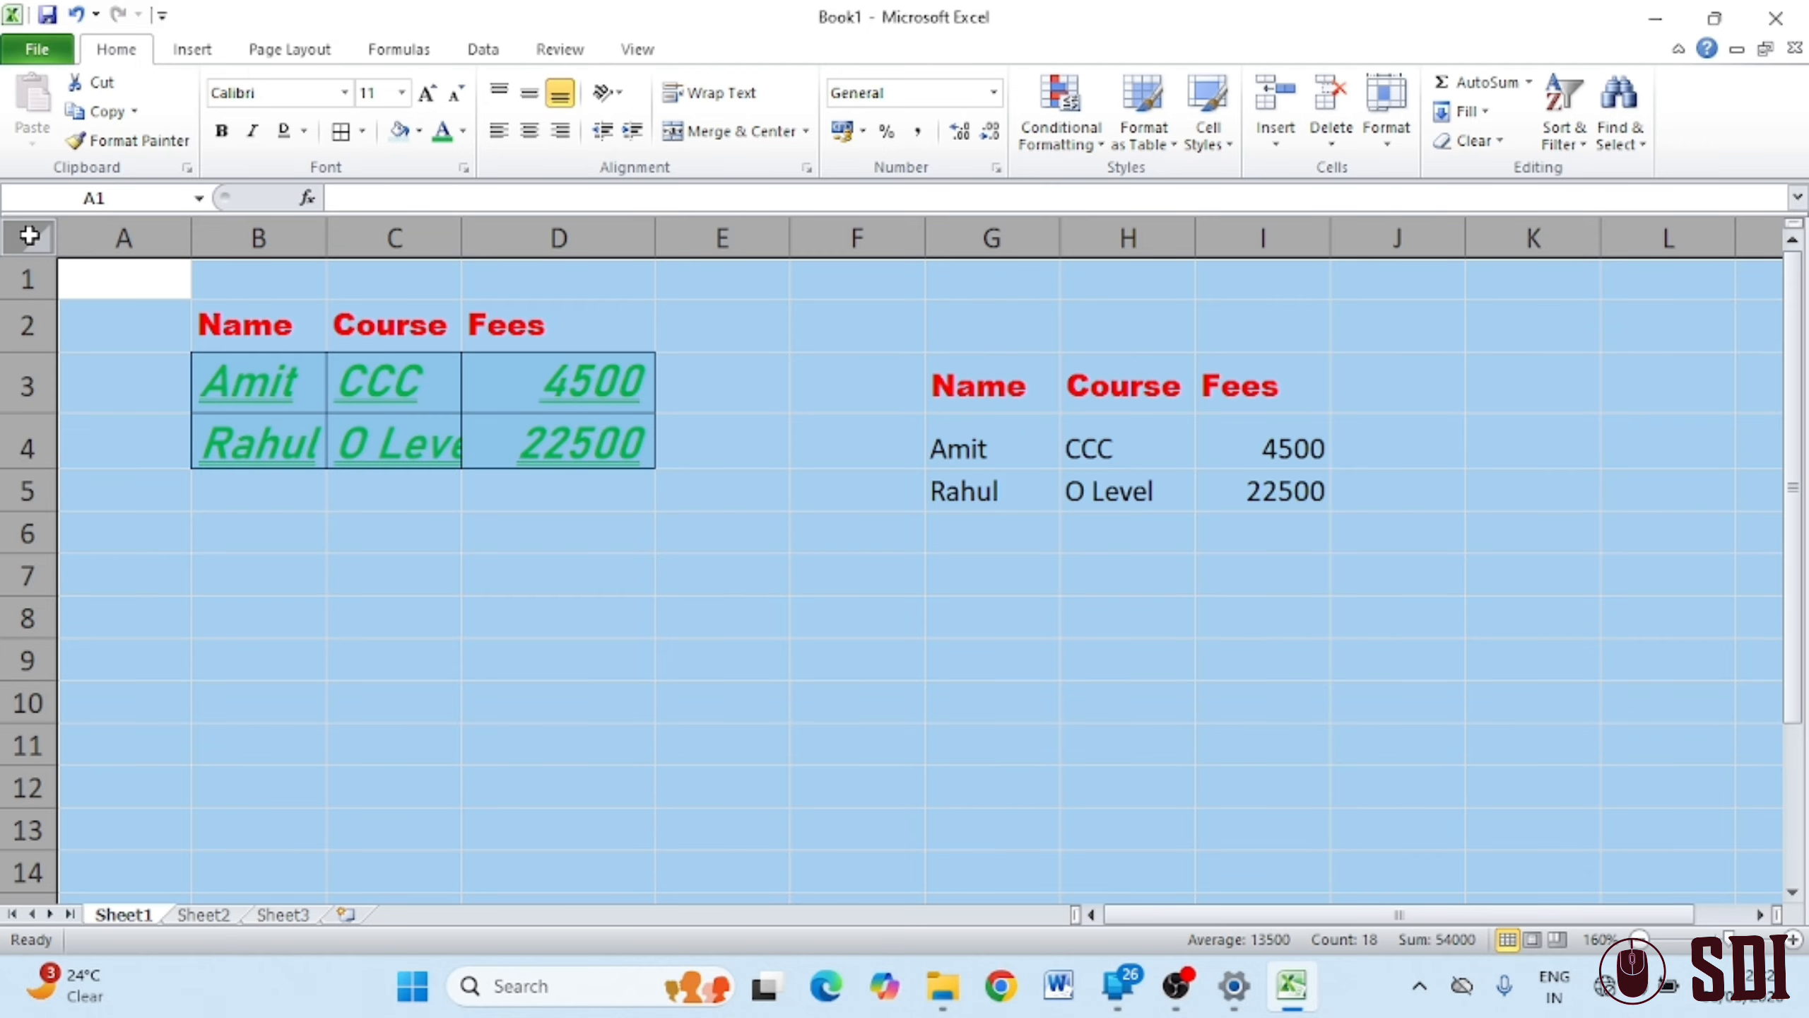
{"action": "left_click", "coordinate": [666, 650]}
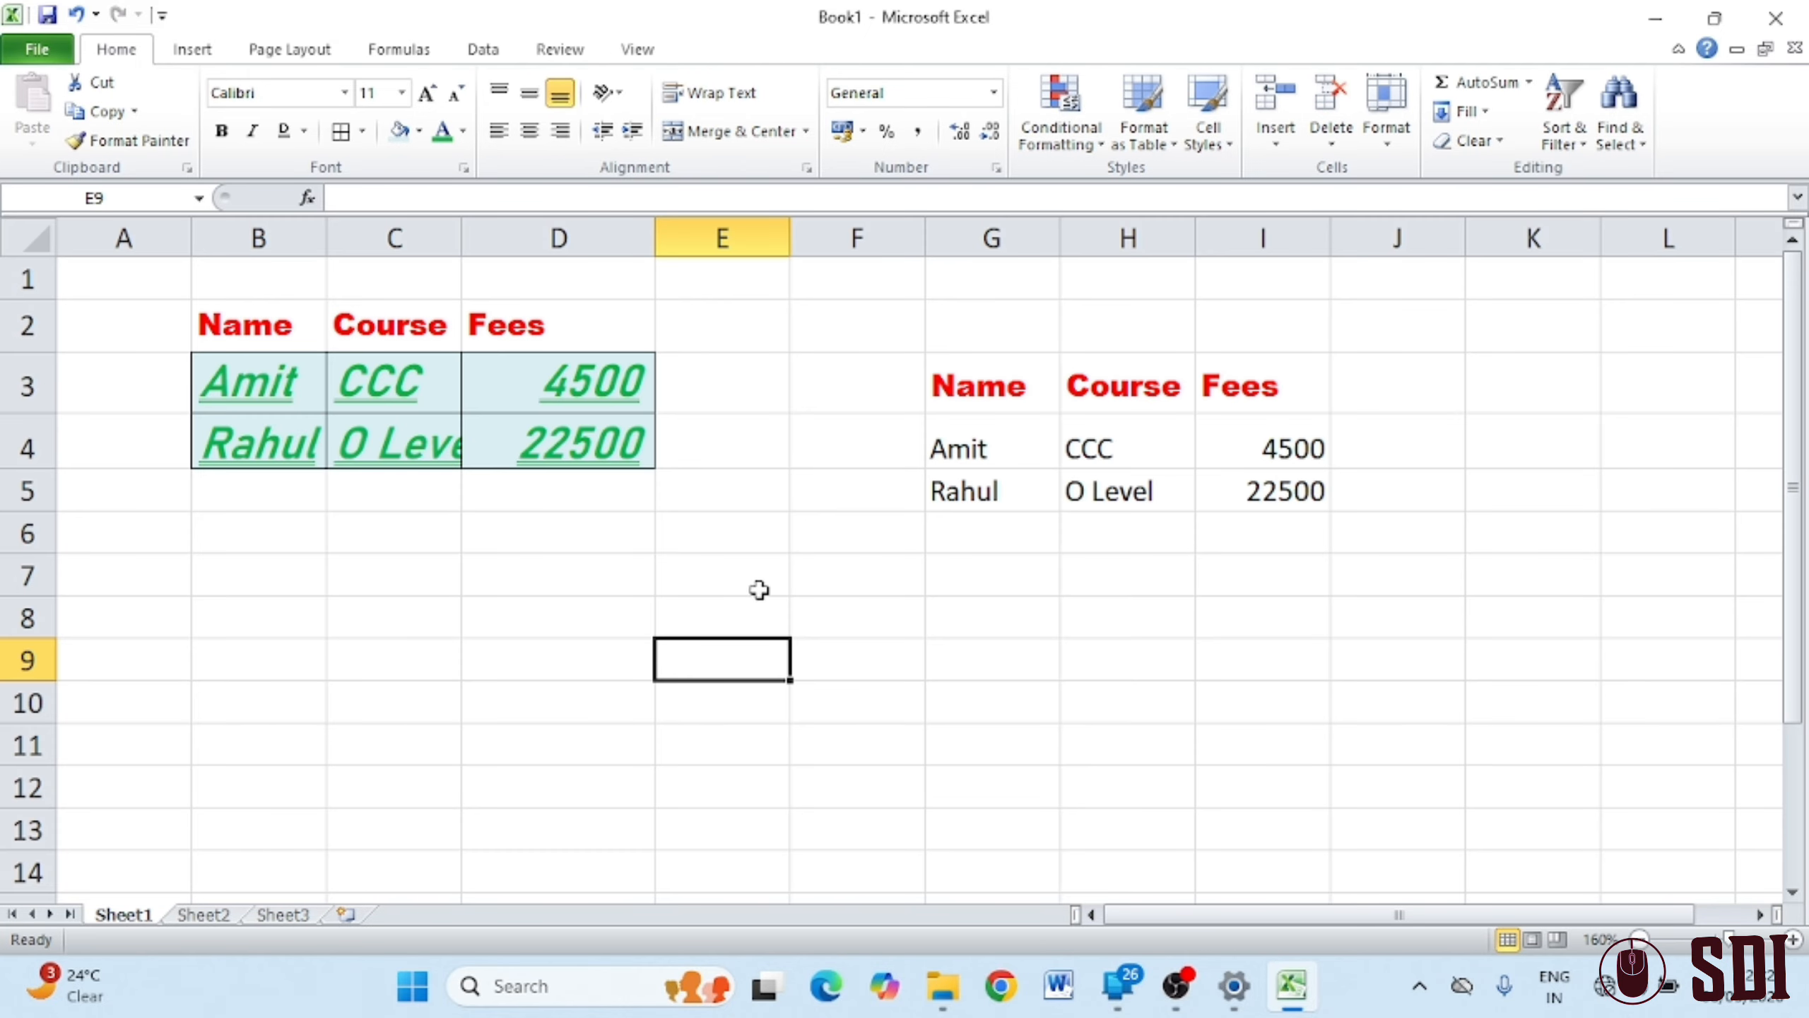
{"action": "left_click", "coordinate": [988, 505]}
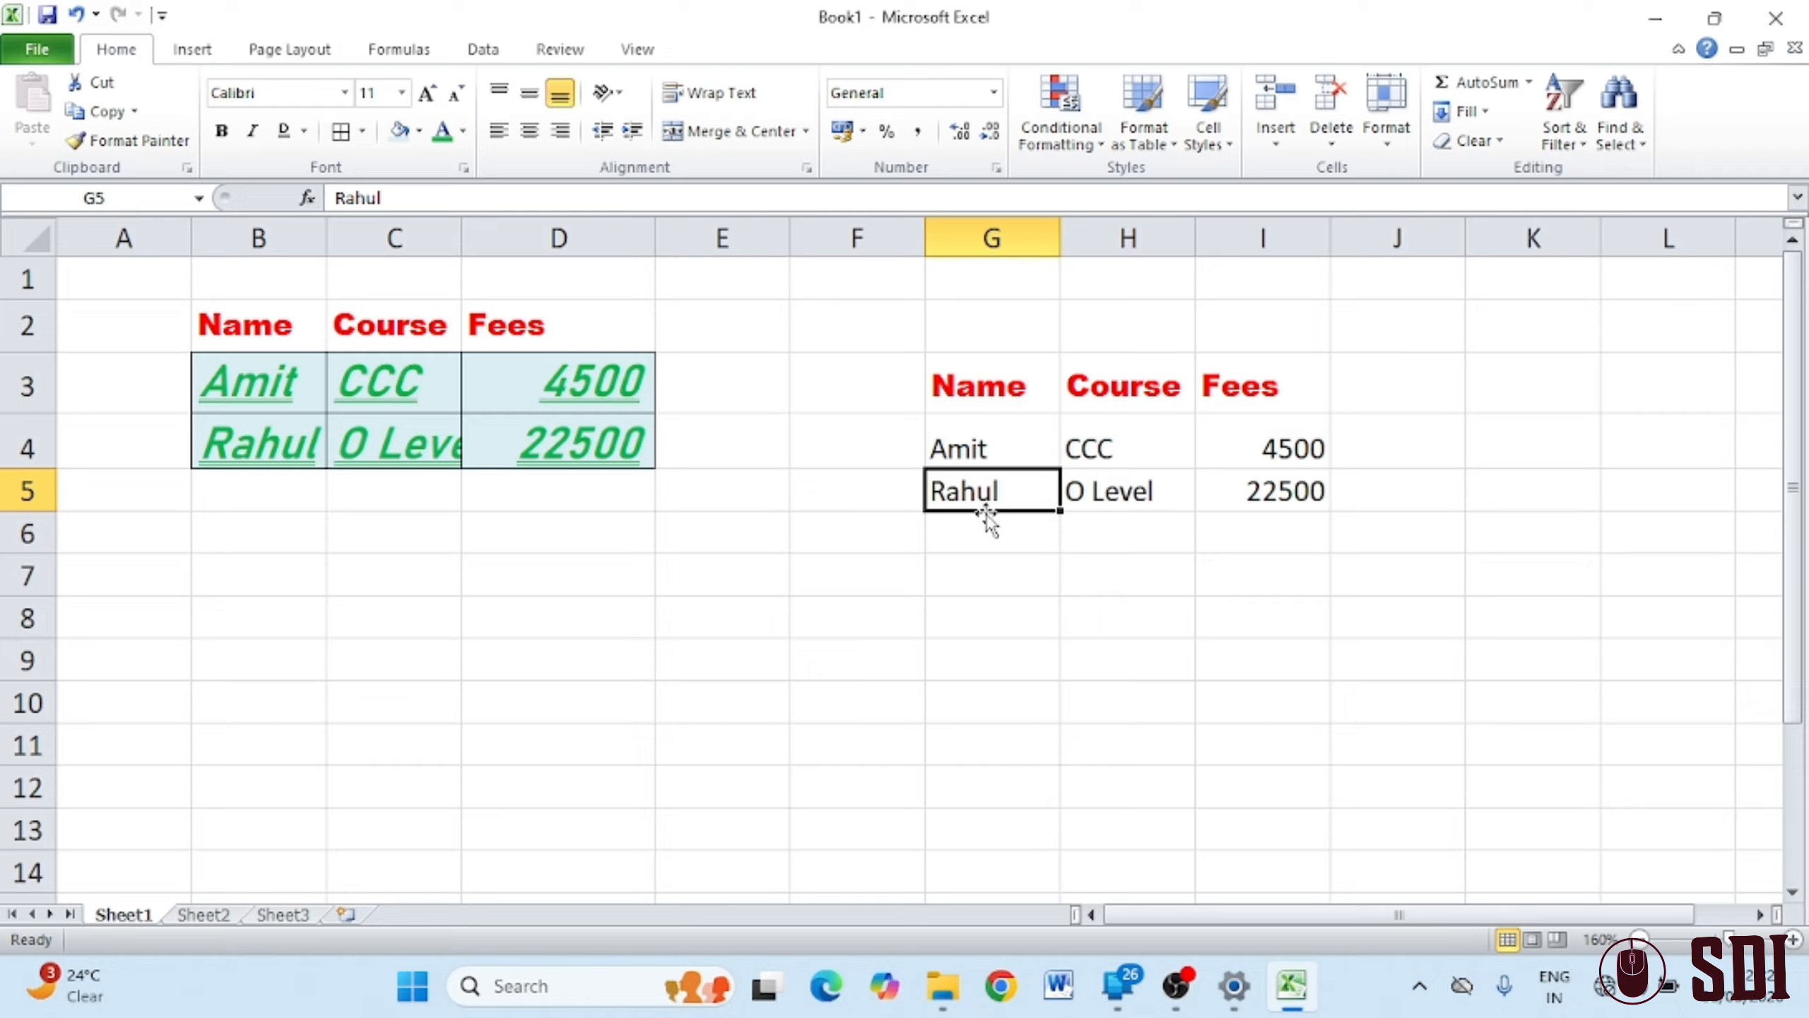
Enter a new name in cell G5 of the right table
{"action": "type", "text": "ku"}
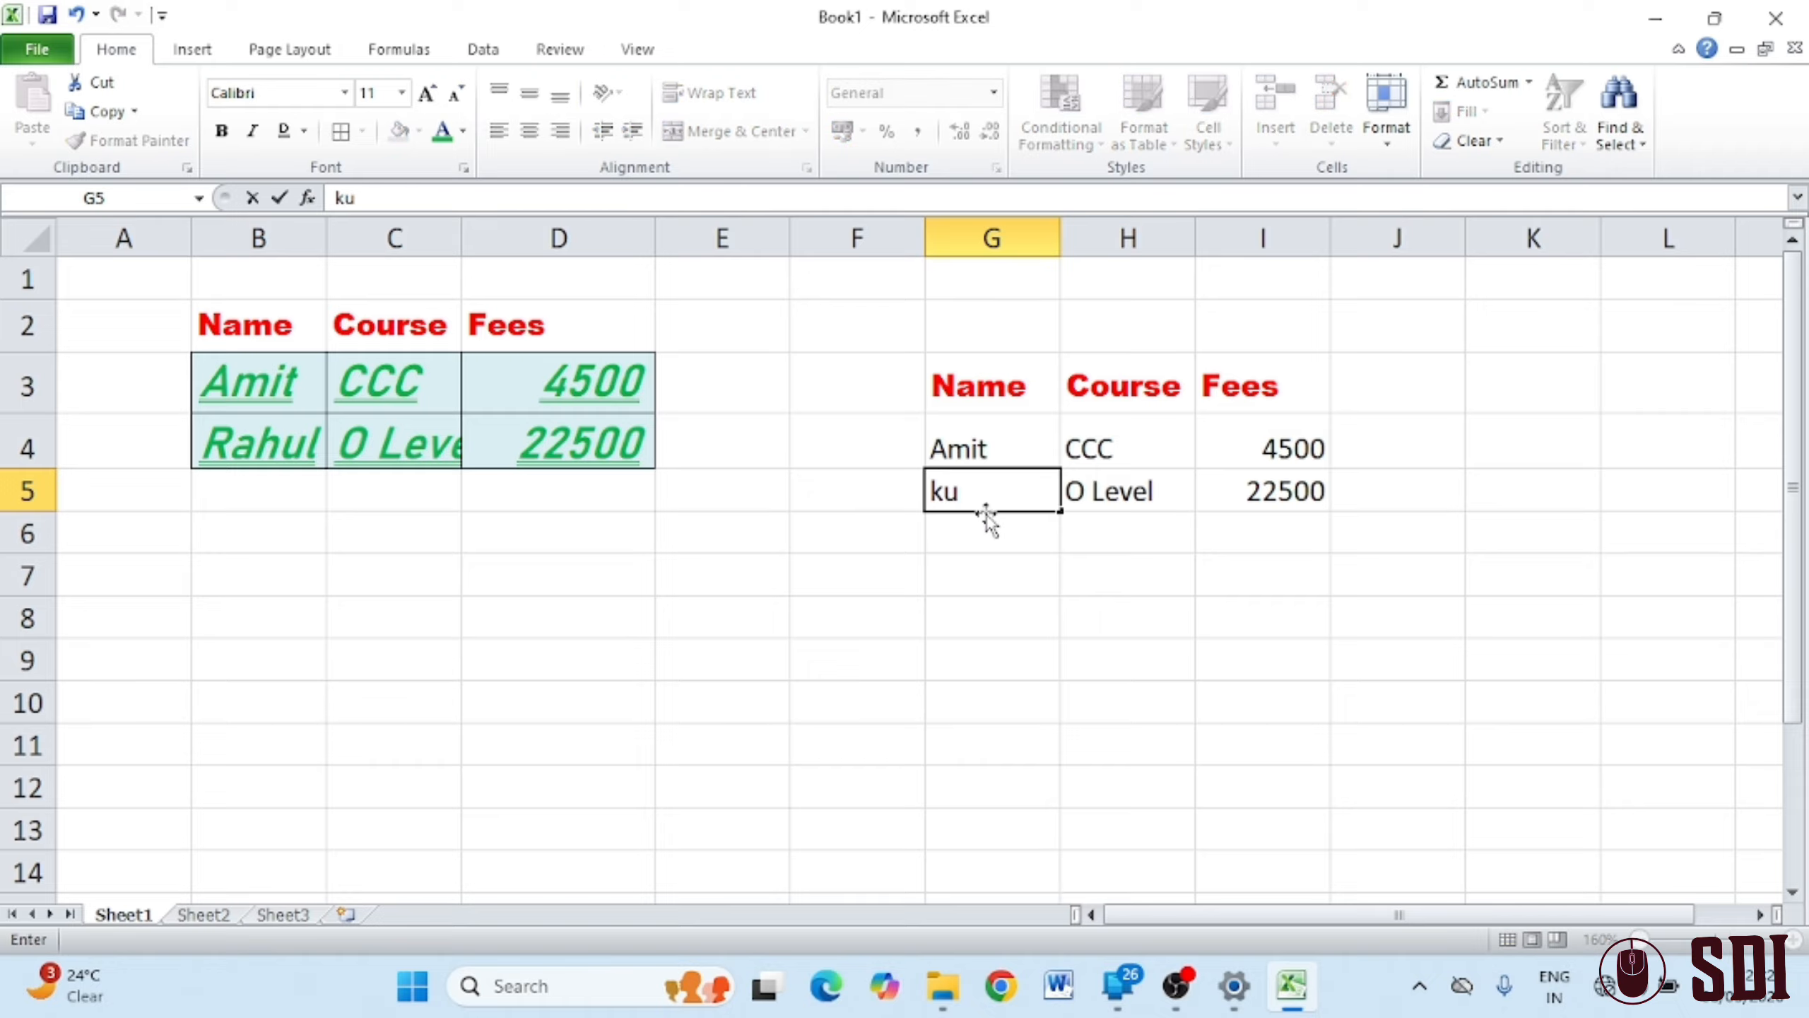
{"action": "type", "text": "mar"}
{"action": "key", "text": "Return"}
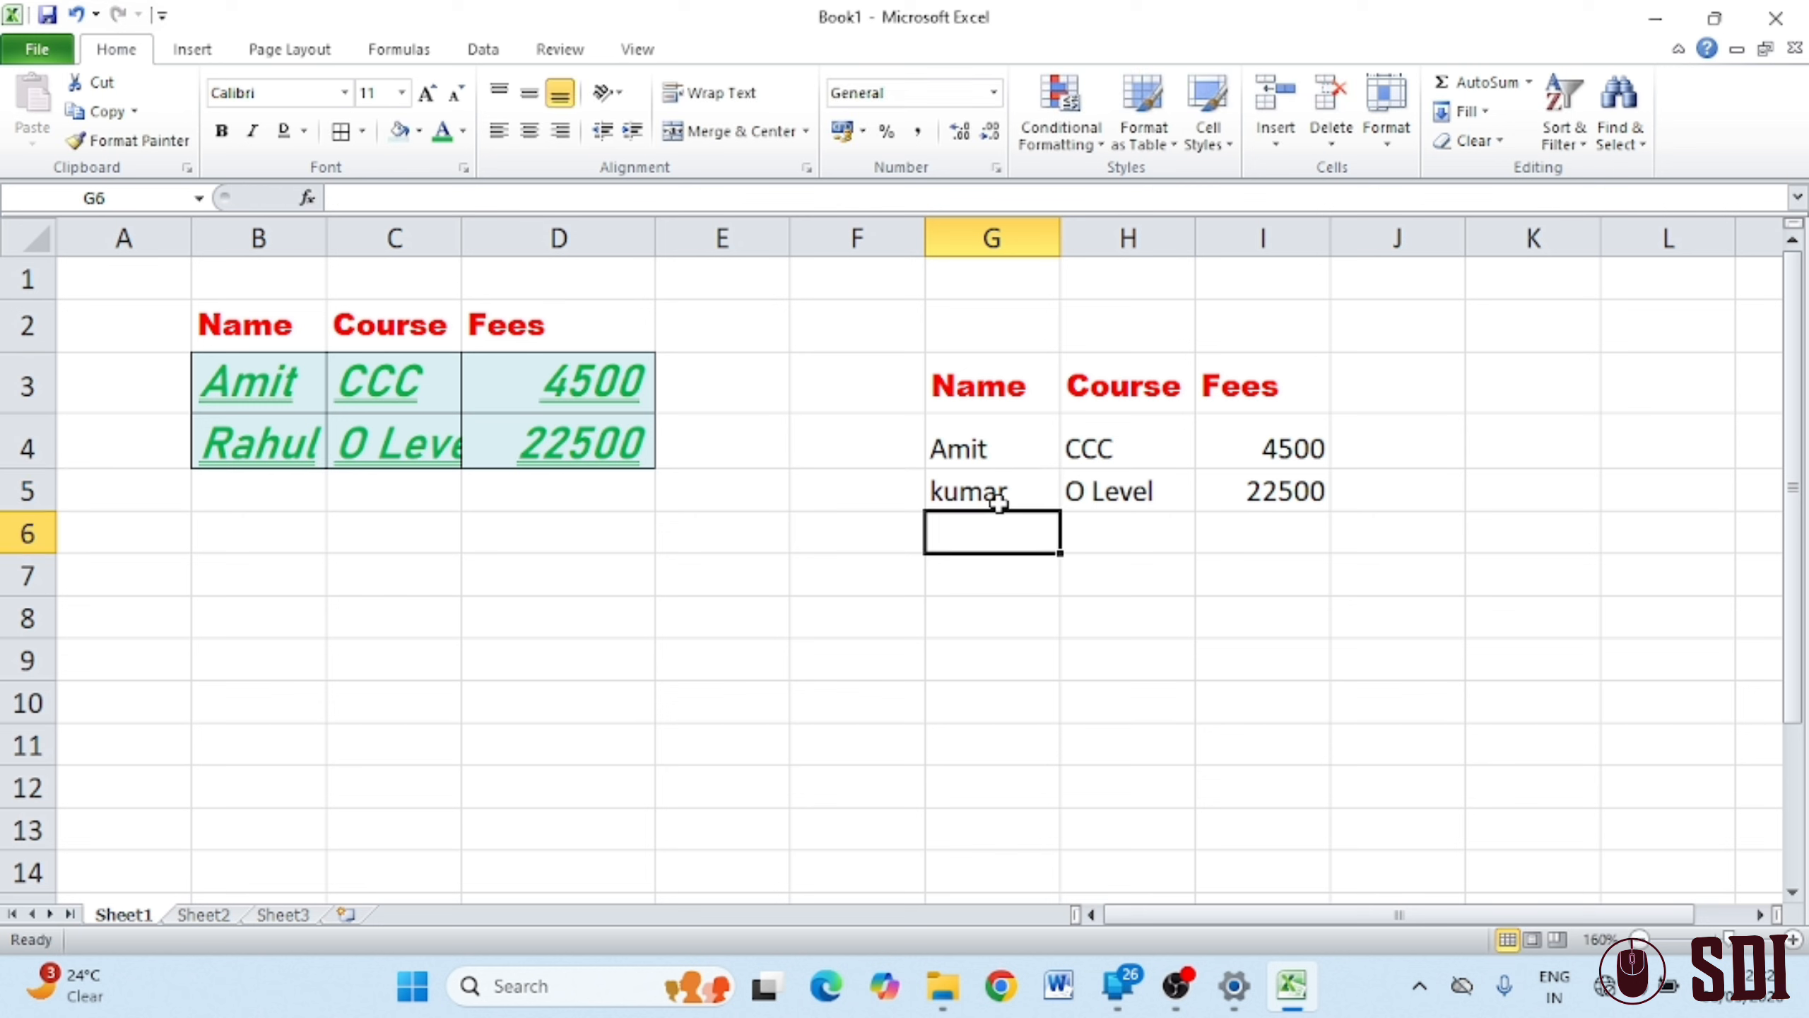
{"action": "left_click", "coordinate": [998, 499]}
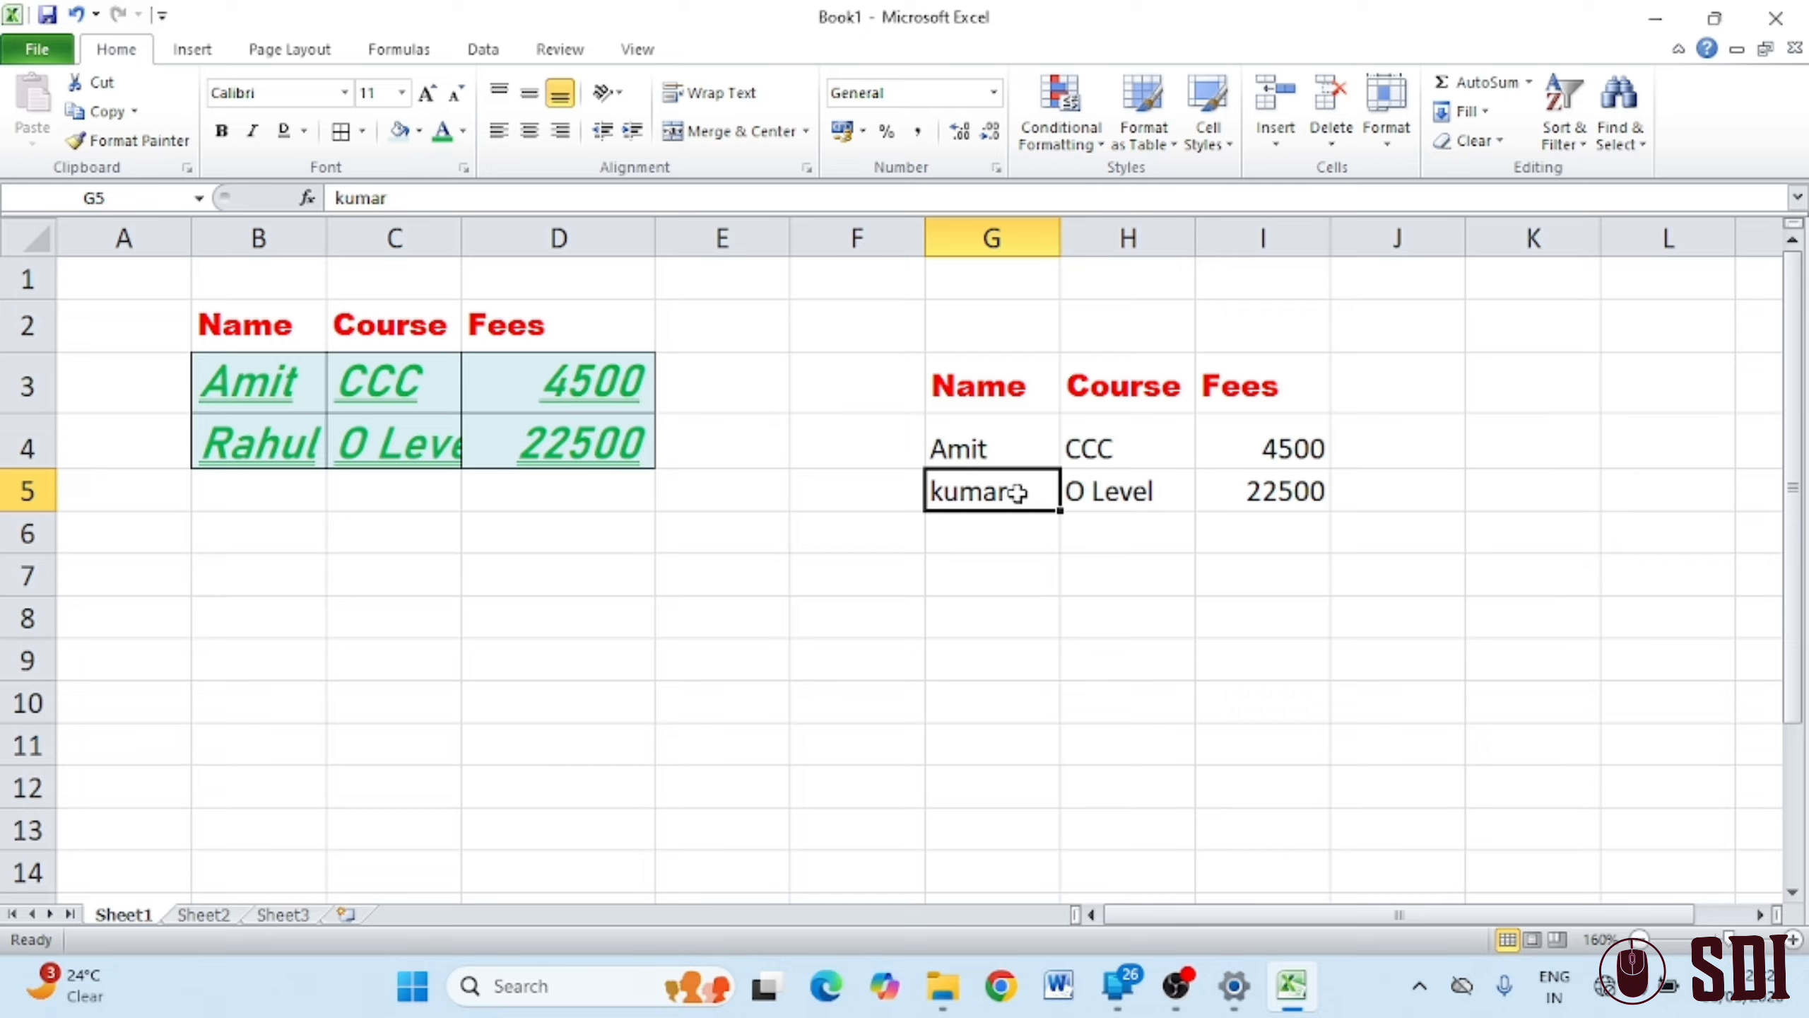
Edit the name in cell G4, removing a stray trailing letter
{"action": "left_click", "coordinate": [1019, 450]}
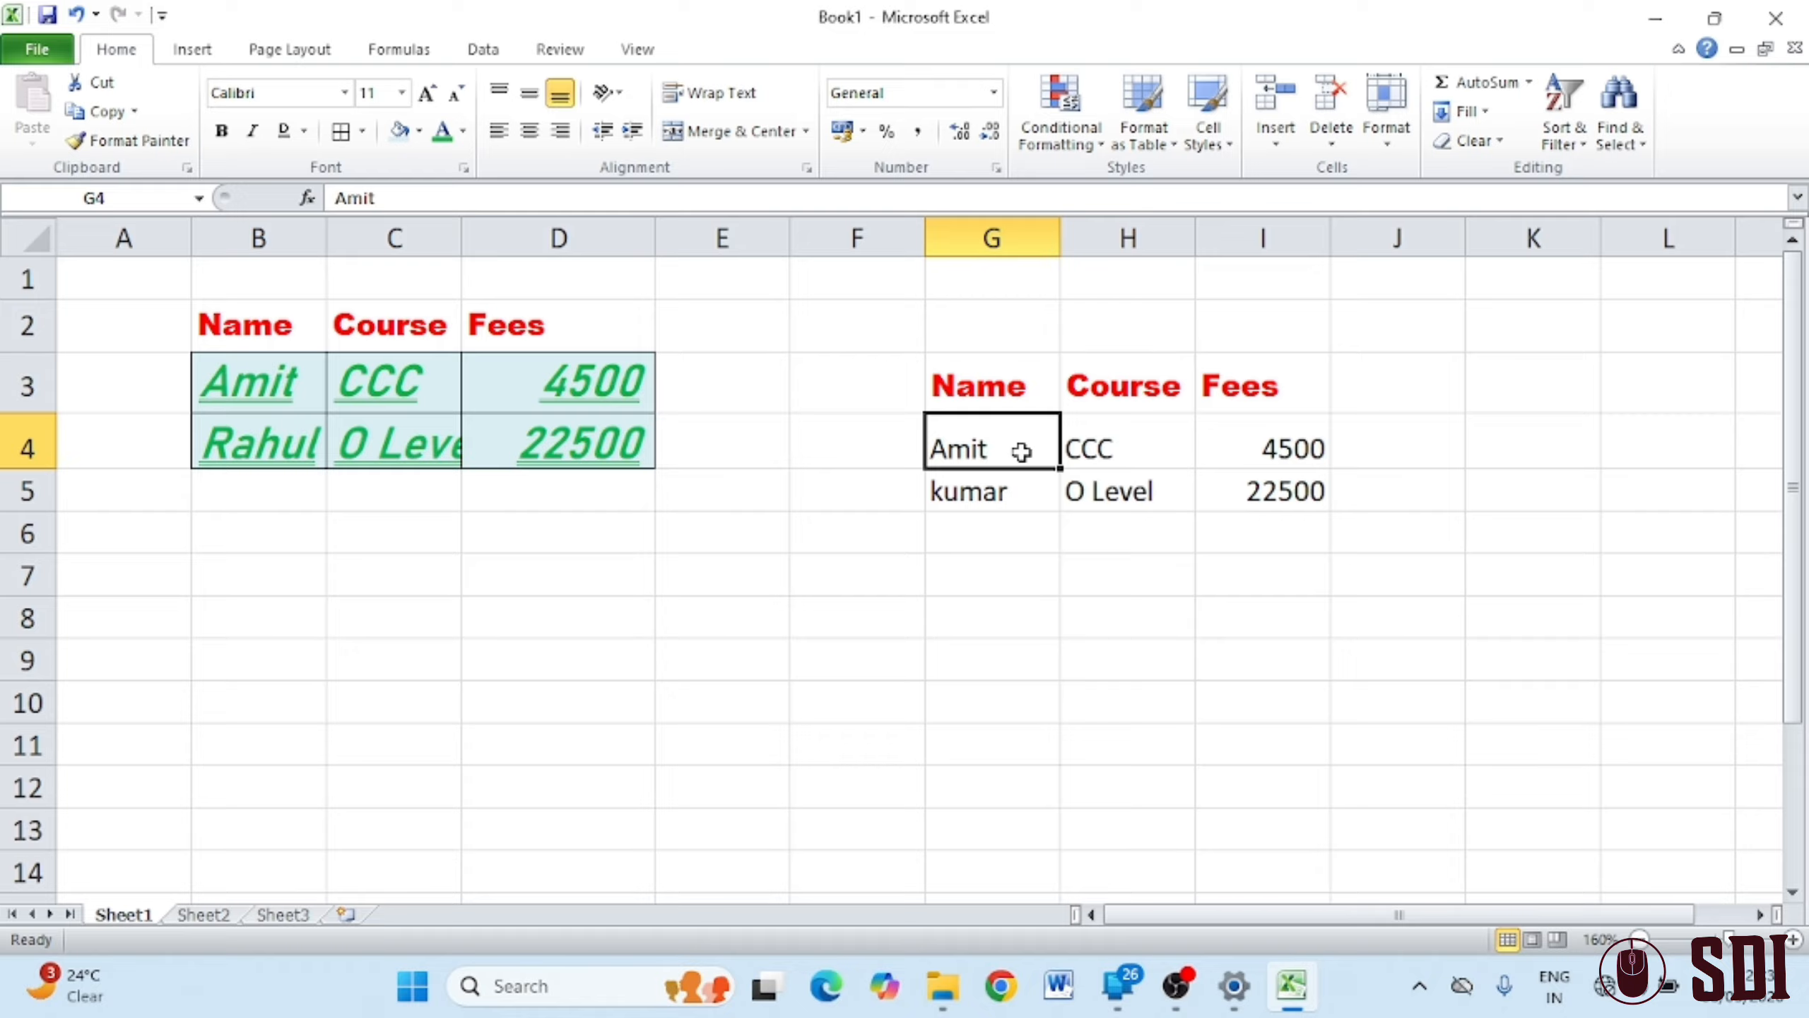
{"action": "key", "text": "F2"}
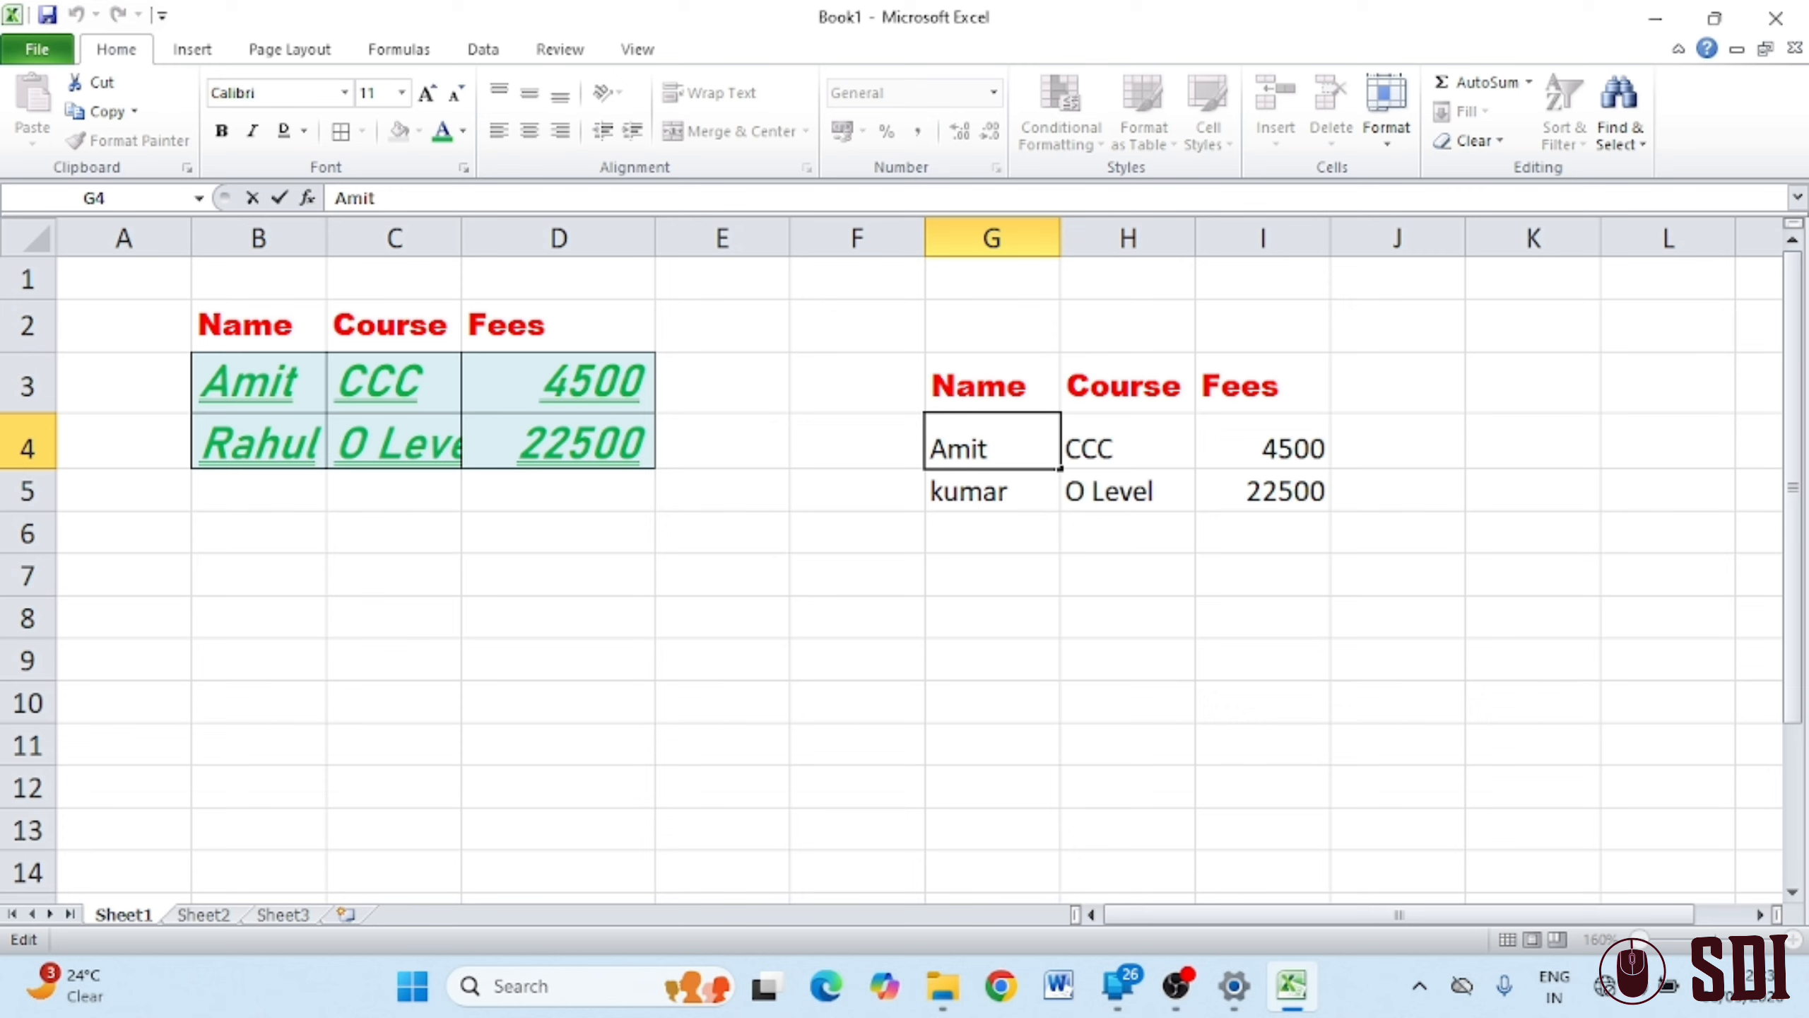
{"action": "type", "text": "Kumare"}
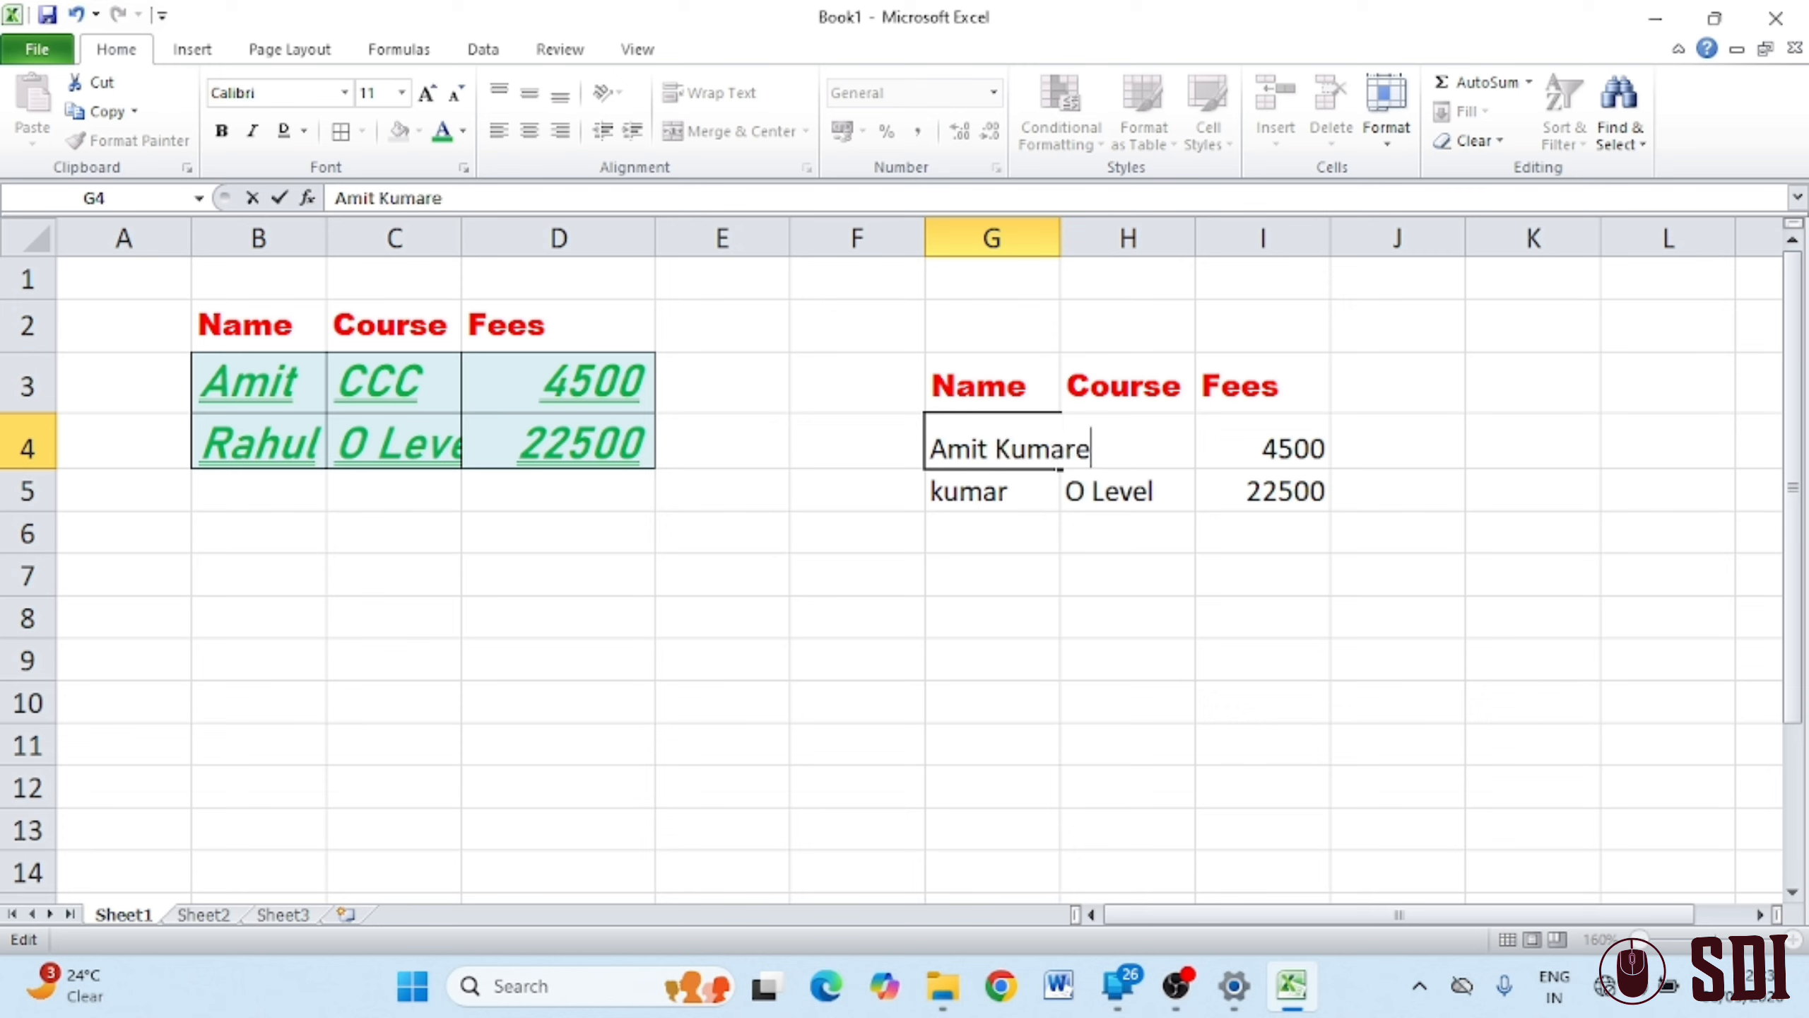
{"action": "key", "text": "BackSpace"}
{"action": "left_click", "coordinate": [1019, 576]}
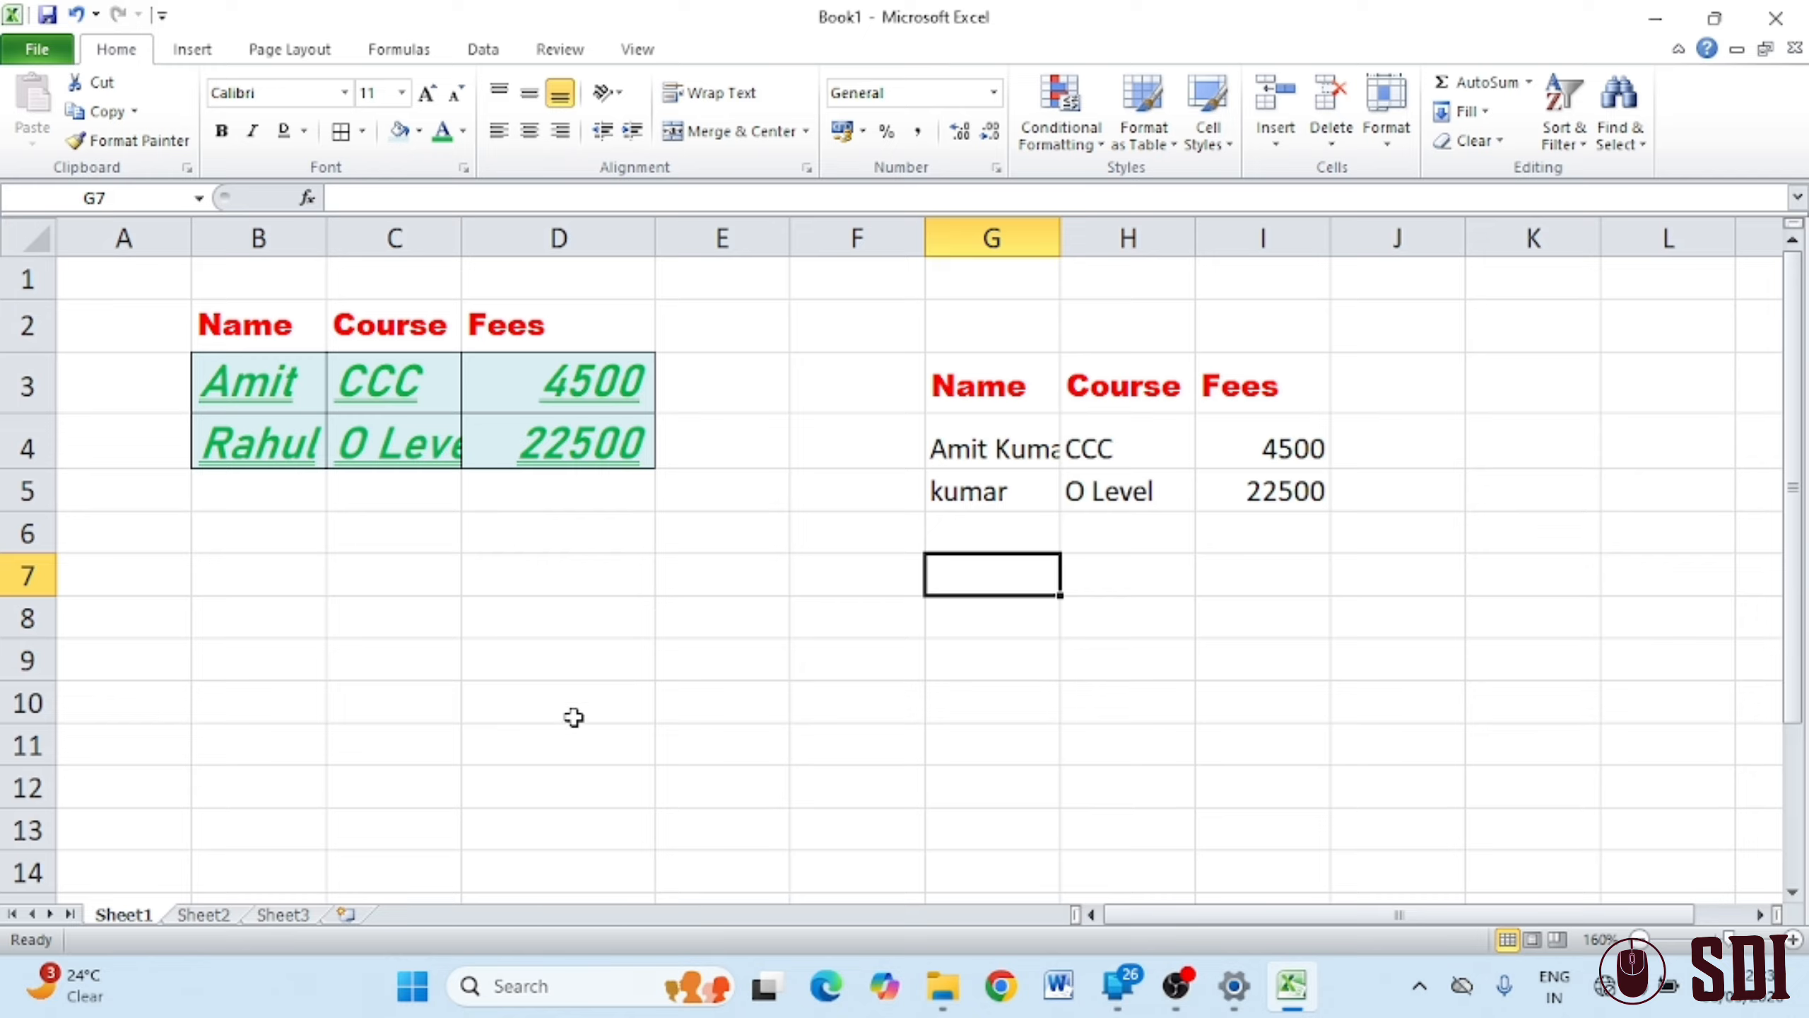
{"action": "left_click", "coordinate": [293, 586]}
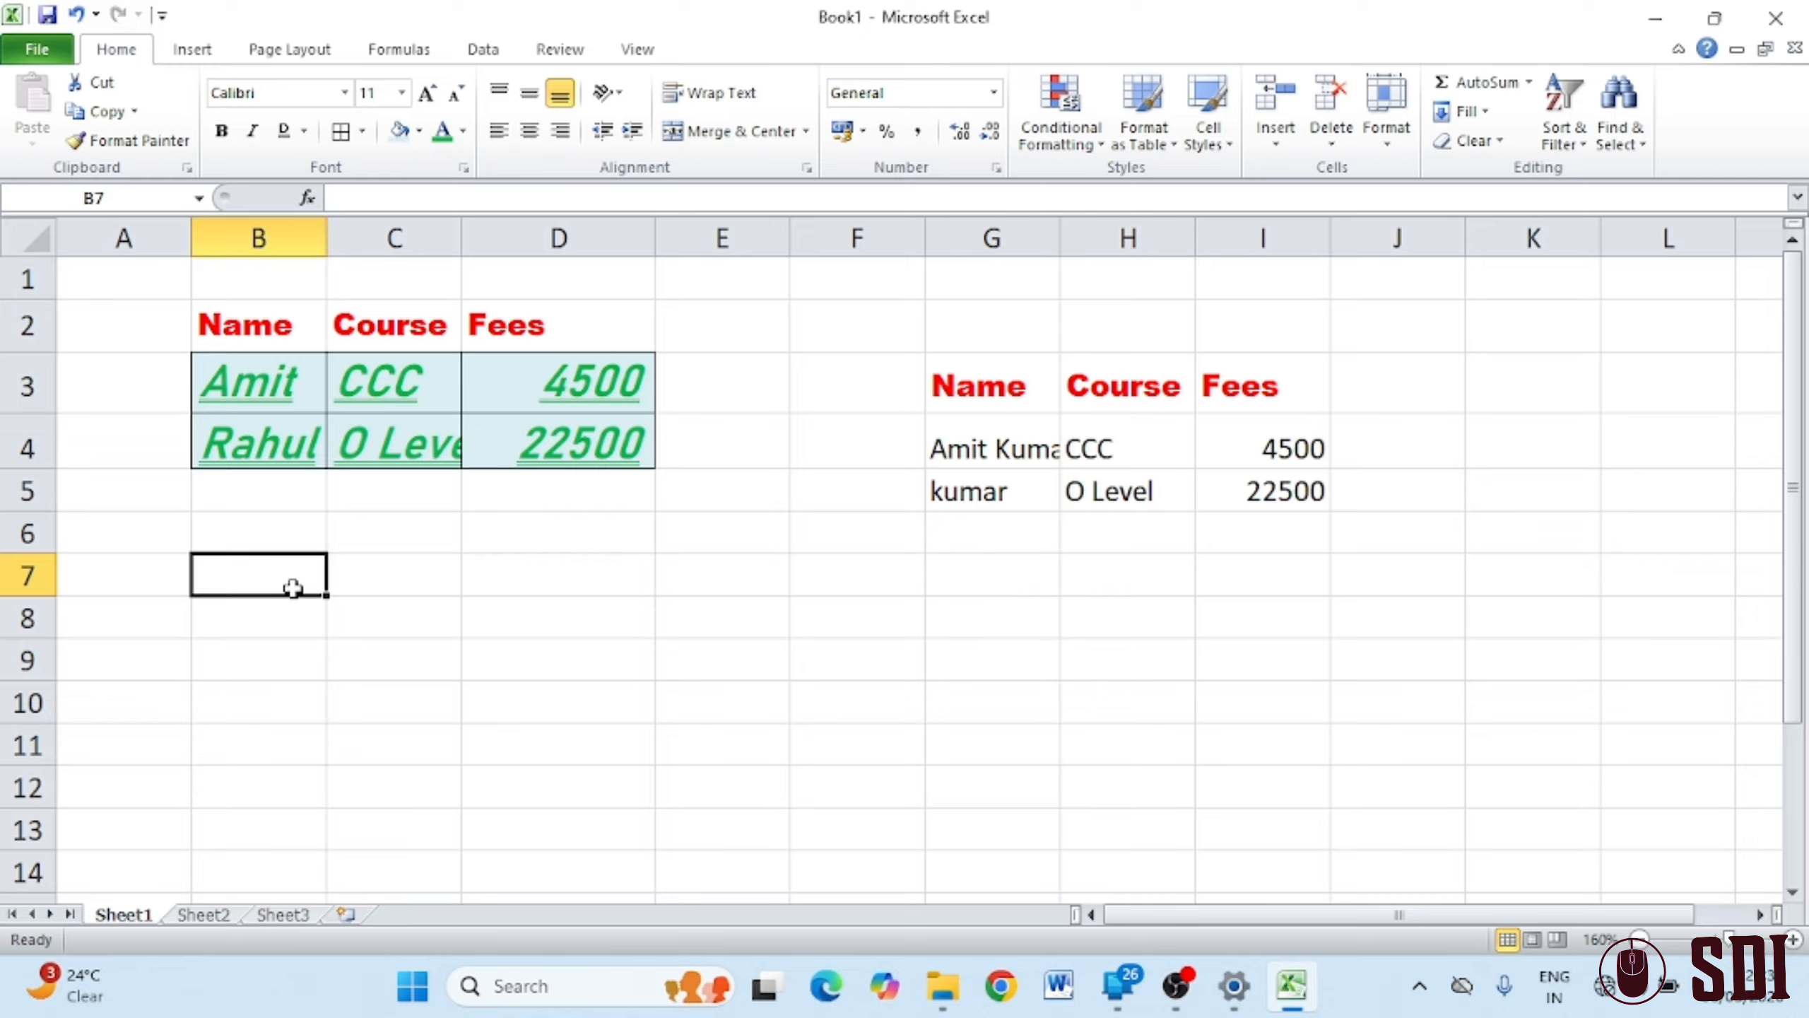
Enter 12 in B7 and make row 7 much taller
{"action": "type", "text": "12"}
{"action": "key", "text": "Return"}
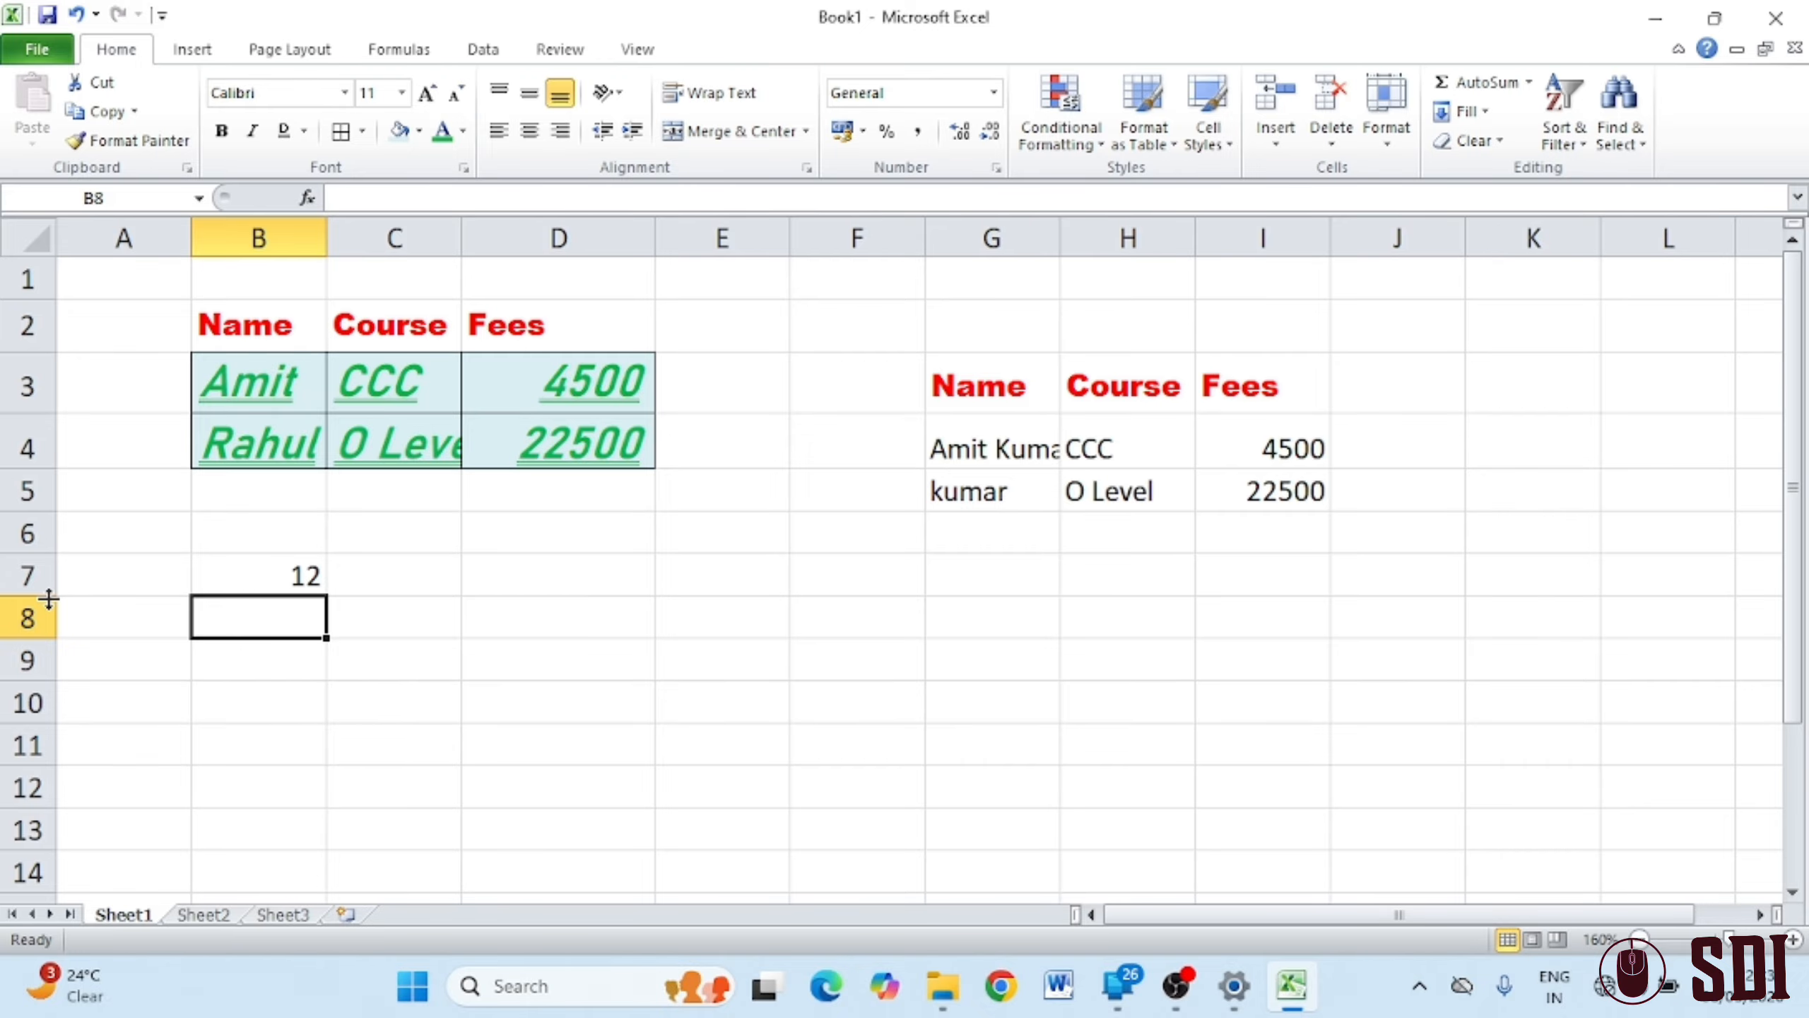
{"action": "left_click_drag", "start_coordinate": [46, 599], "coordinate": [47, 661]}
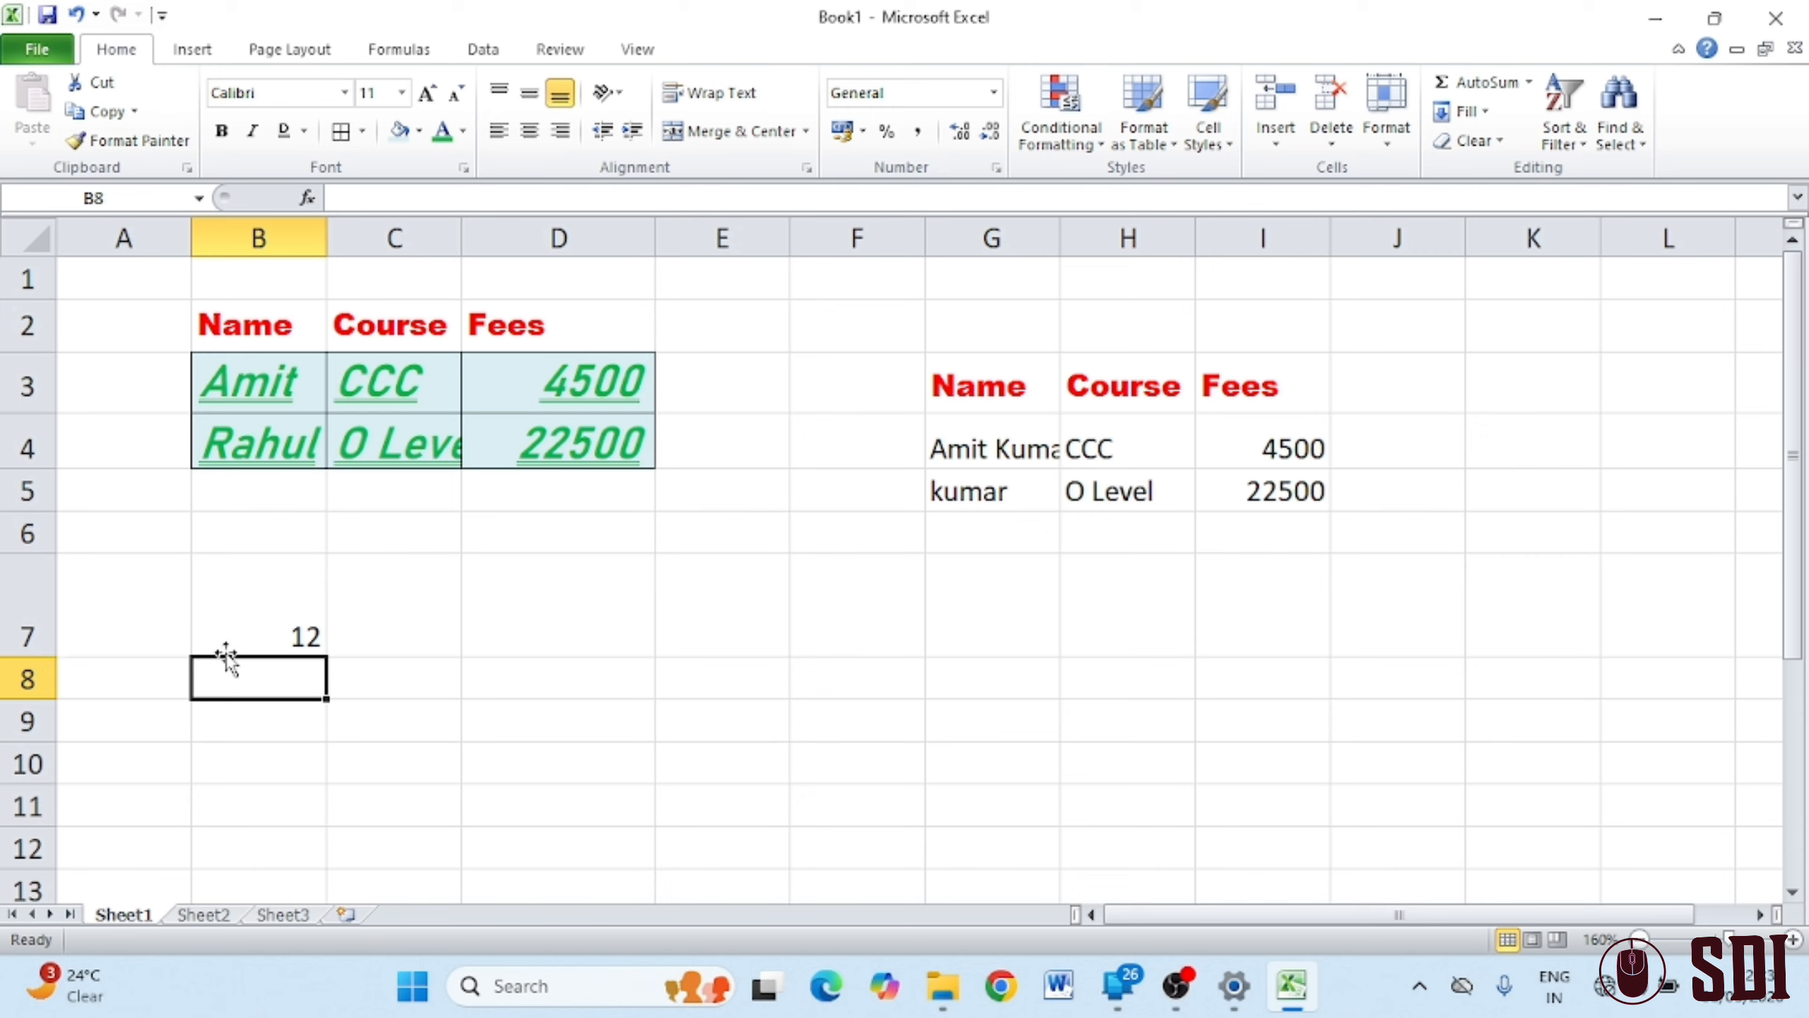
{"action": "left_click", "coordinate": [265, 574]}
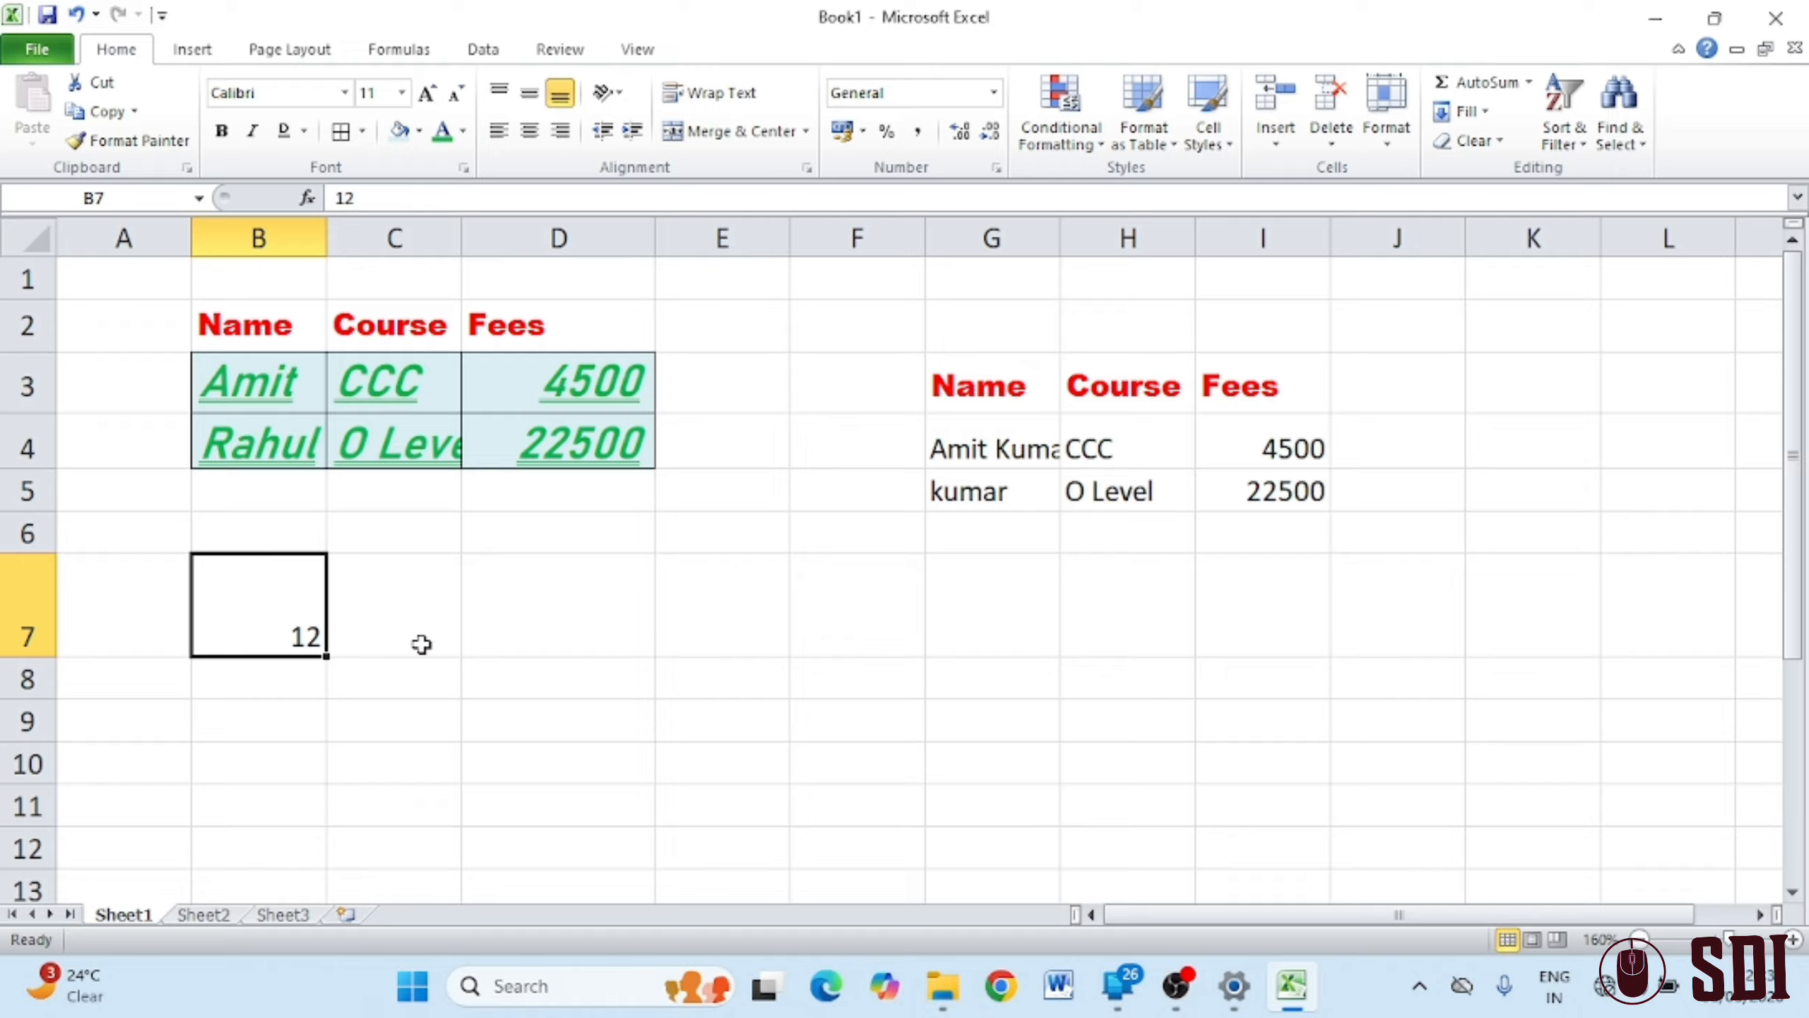
Enter a name in B9 and make row 9 much taller
{"action": "left_click", "coordinate": [308, 729]}
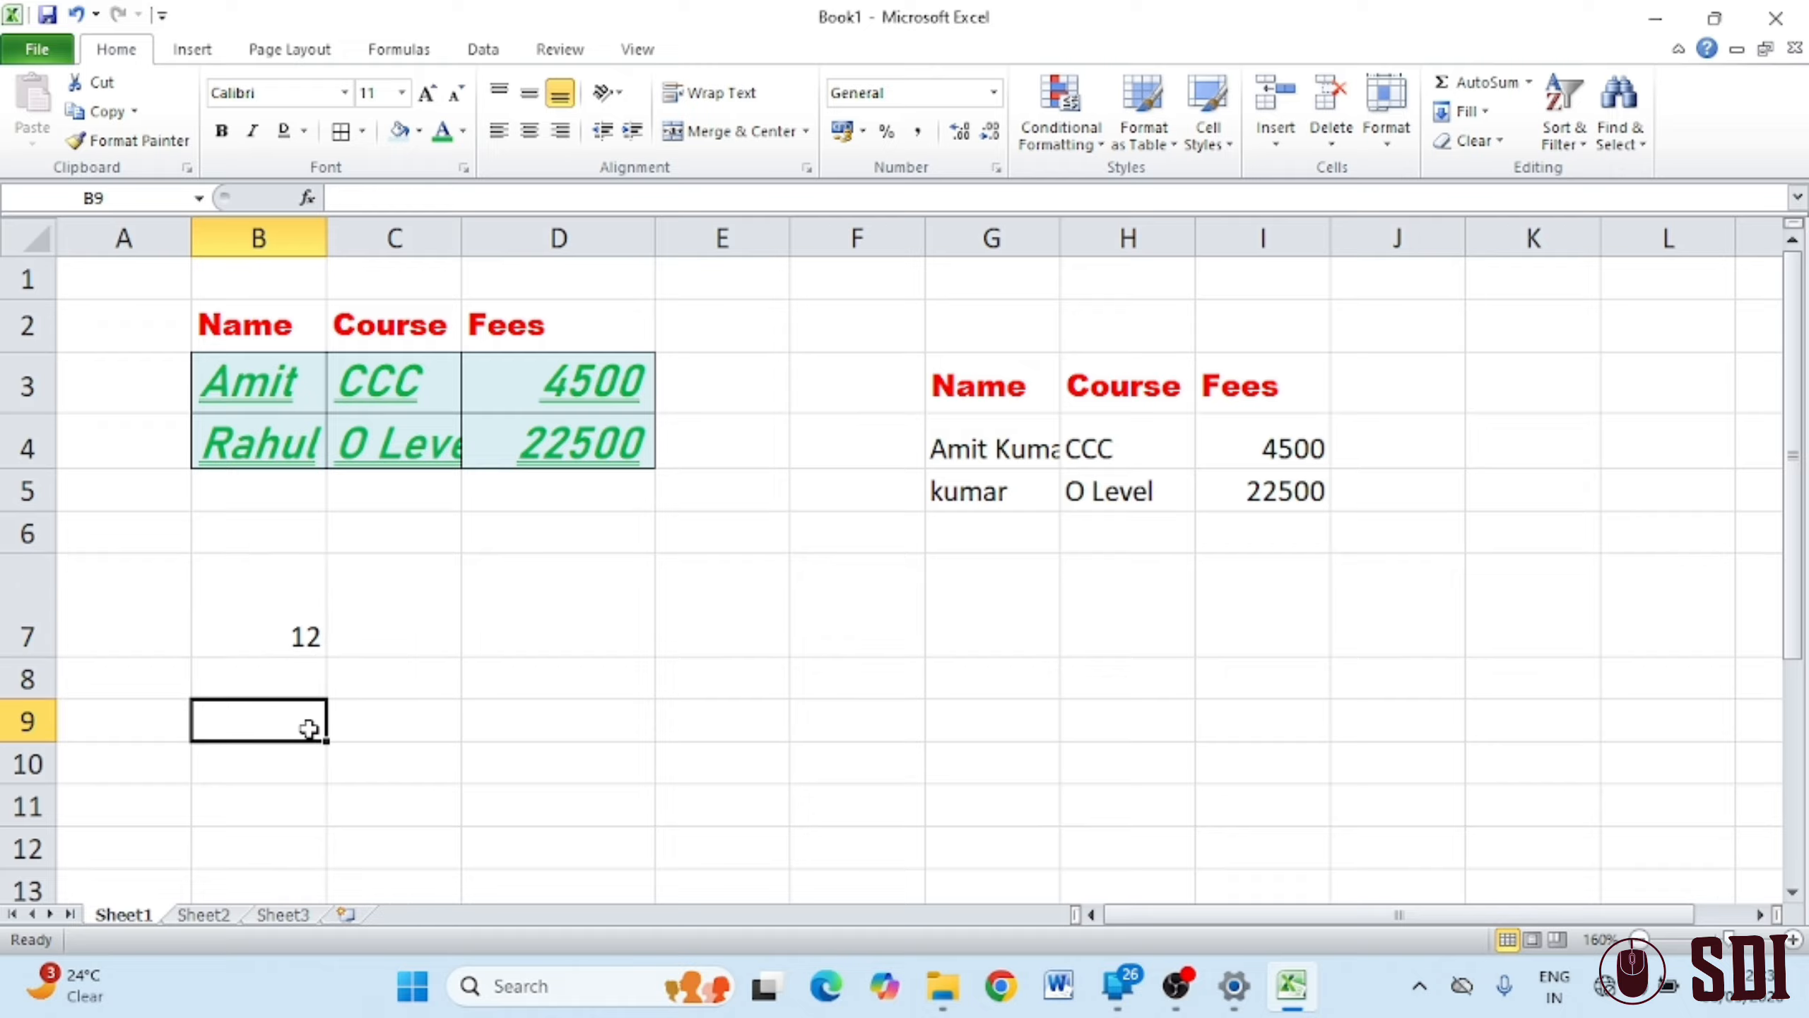
{"action": "type", "text": "nitin"}
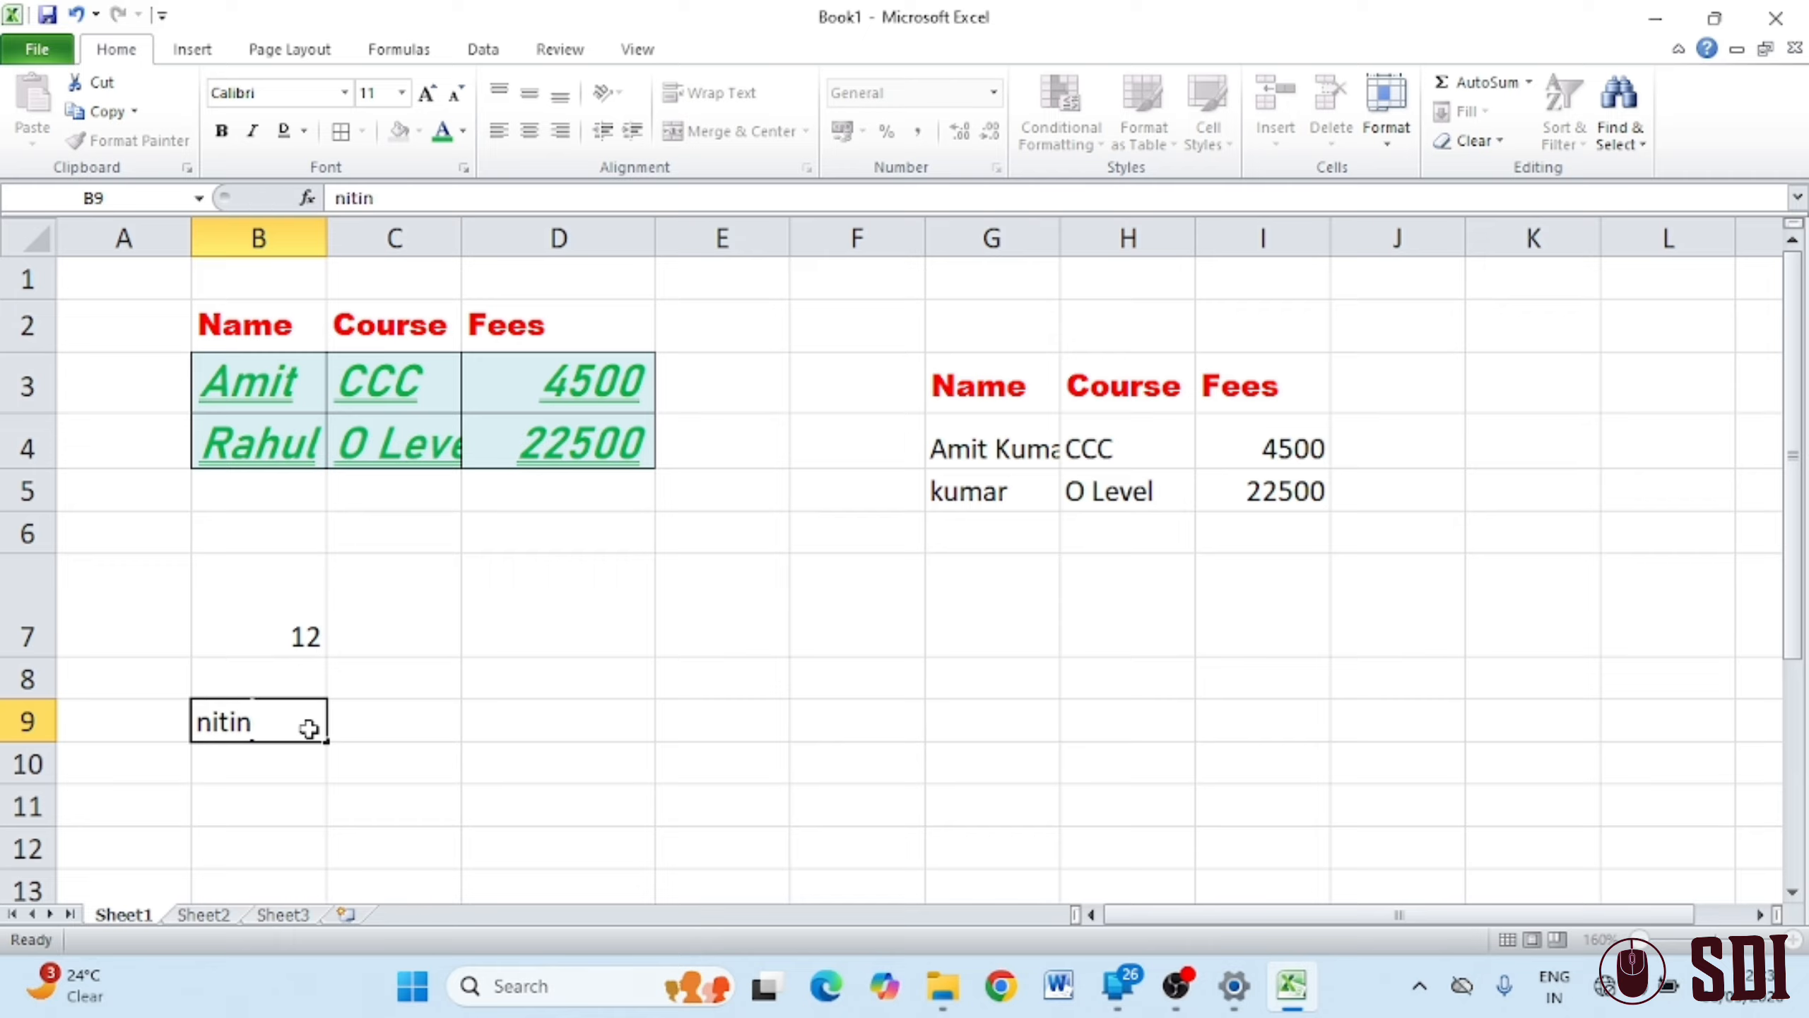
{"action": "key", "text": "Return"}
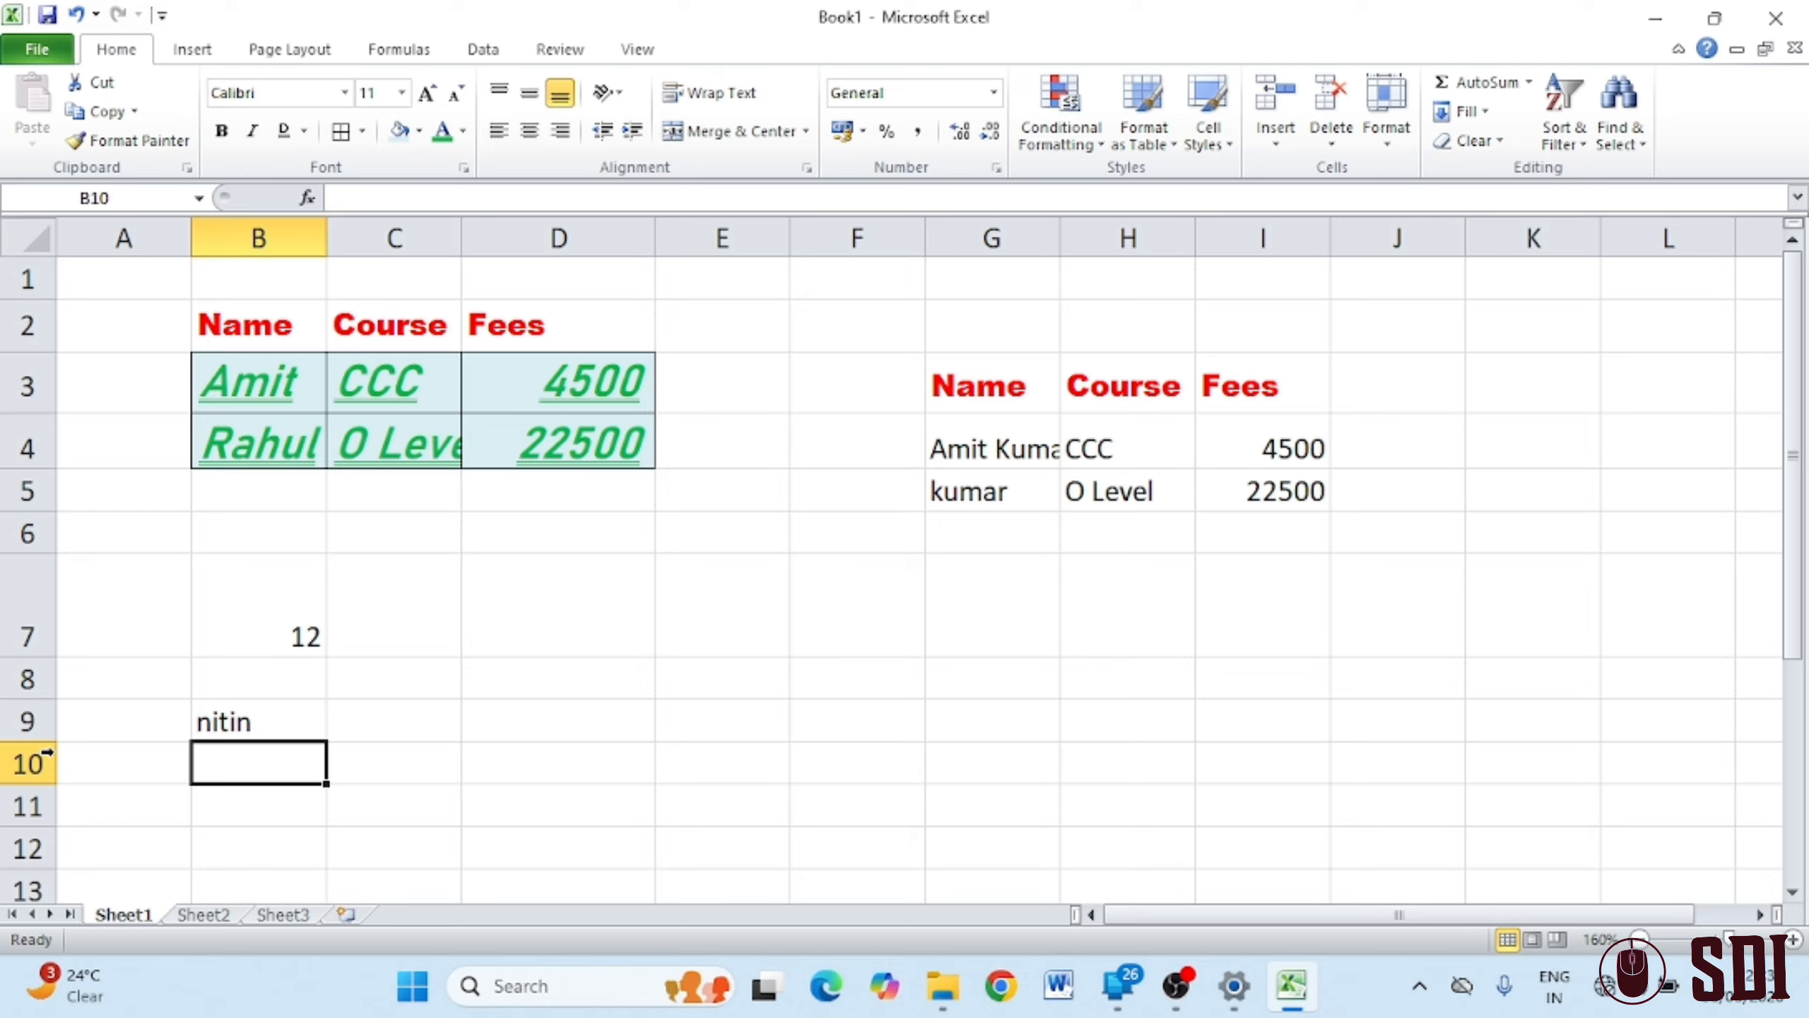
{"action": "left_click_drag", "start_coordinate": [45, 745], "coordinate": [44, 816]}
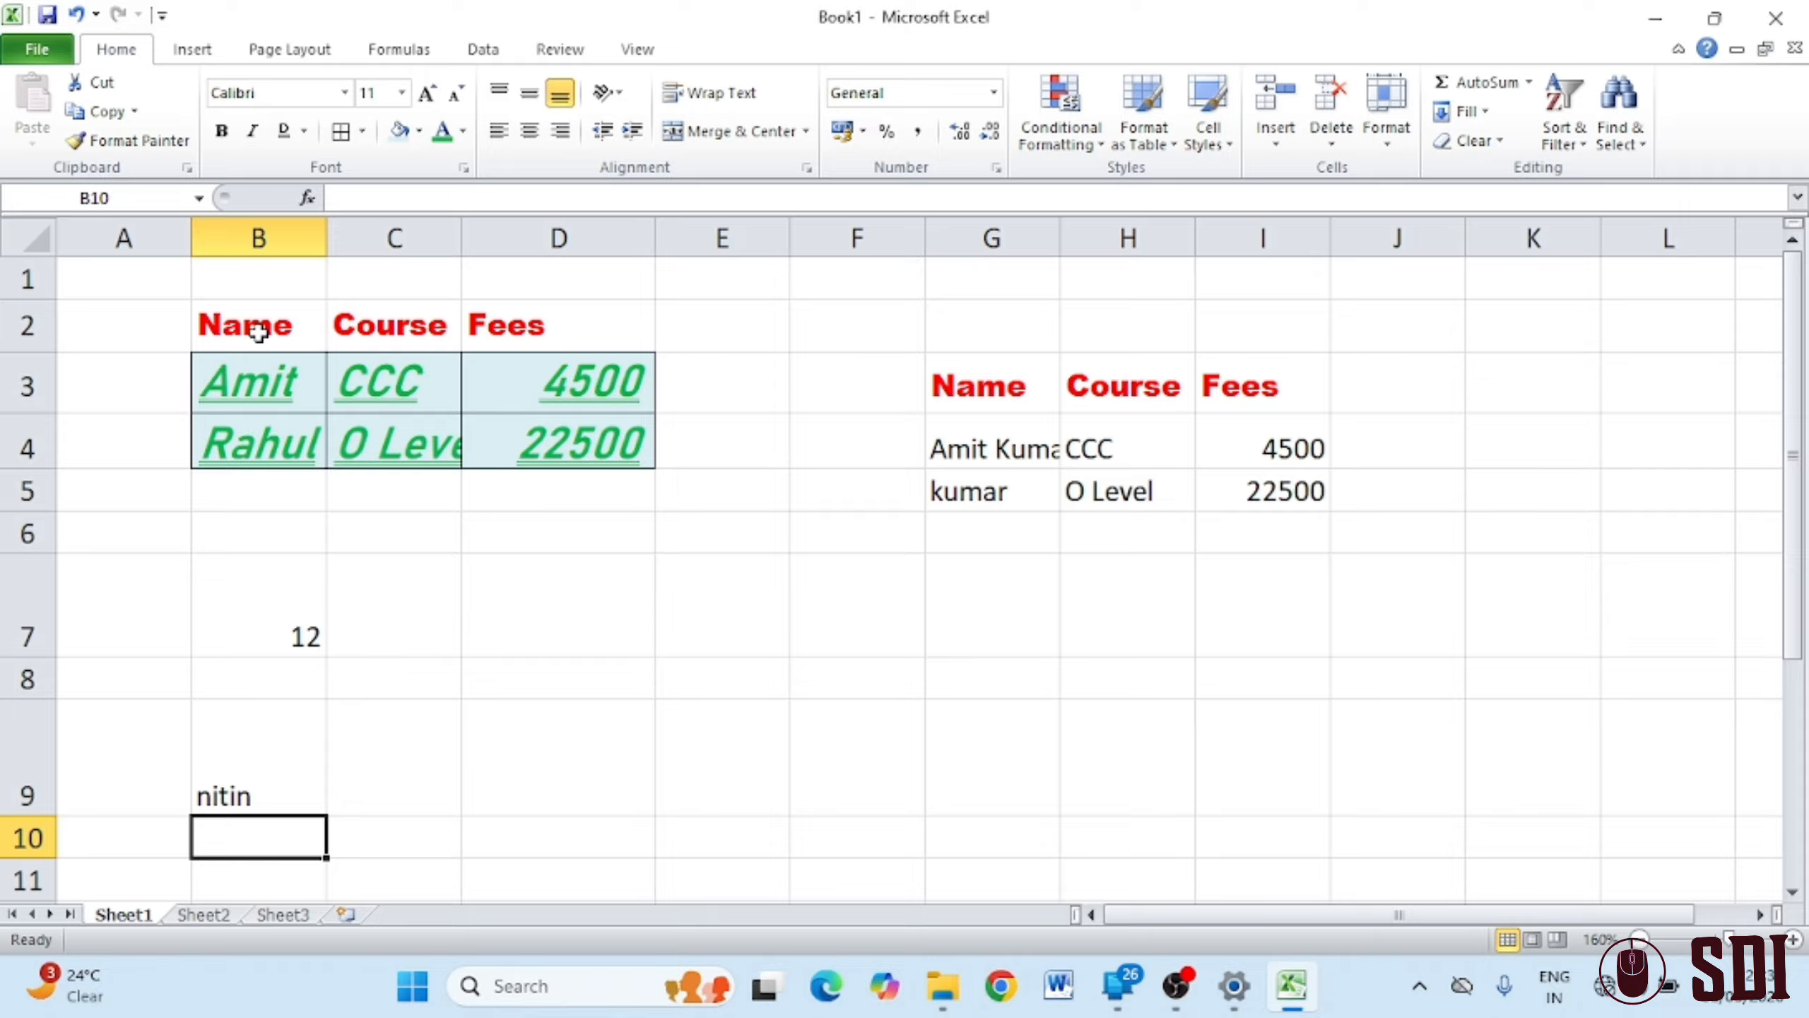
Right-align and top-align the B2:D4 table contents after trying left, center and middle
{"action": "left_click_drag", "start_coordinate": [255, 323], "coordinate": [580, 446]}
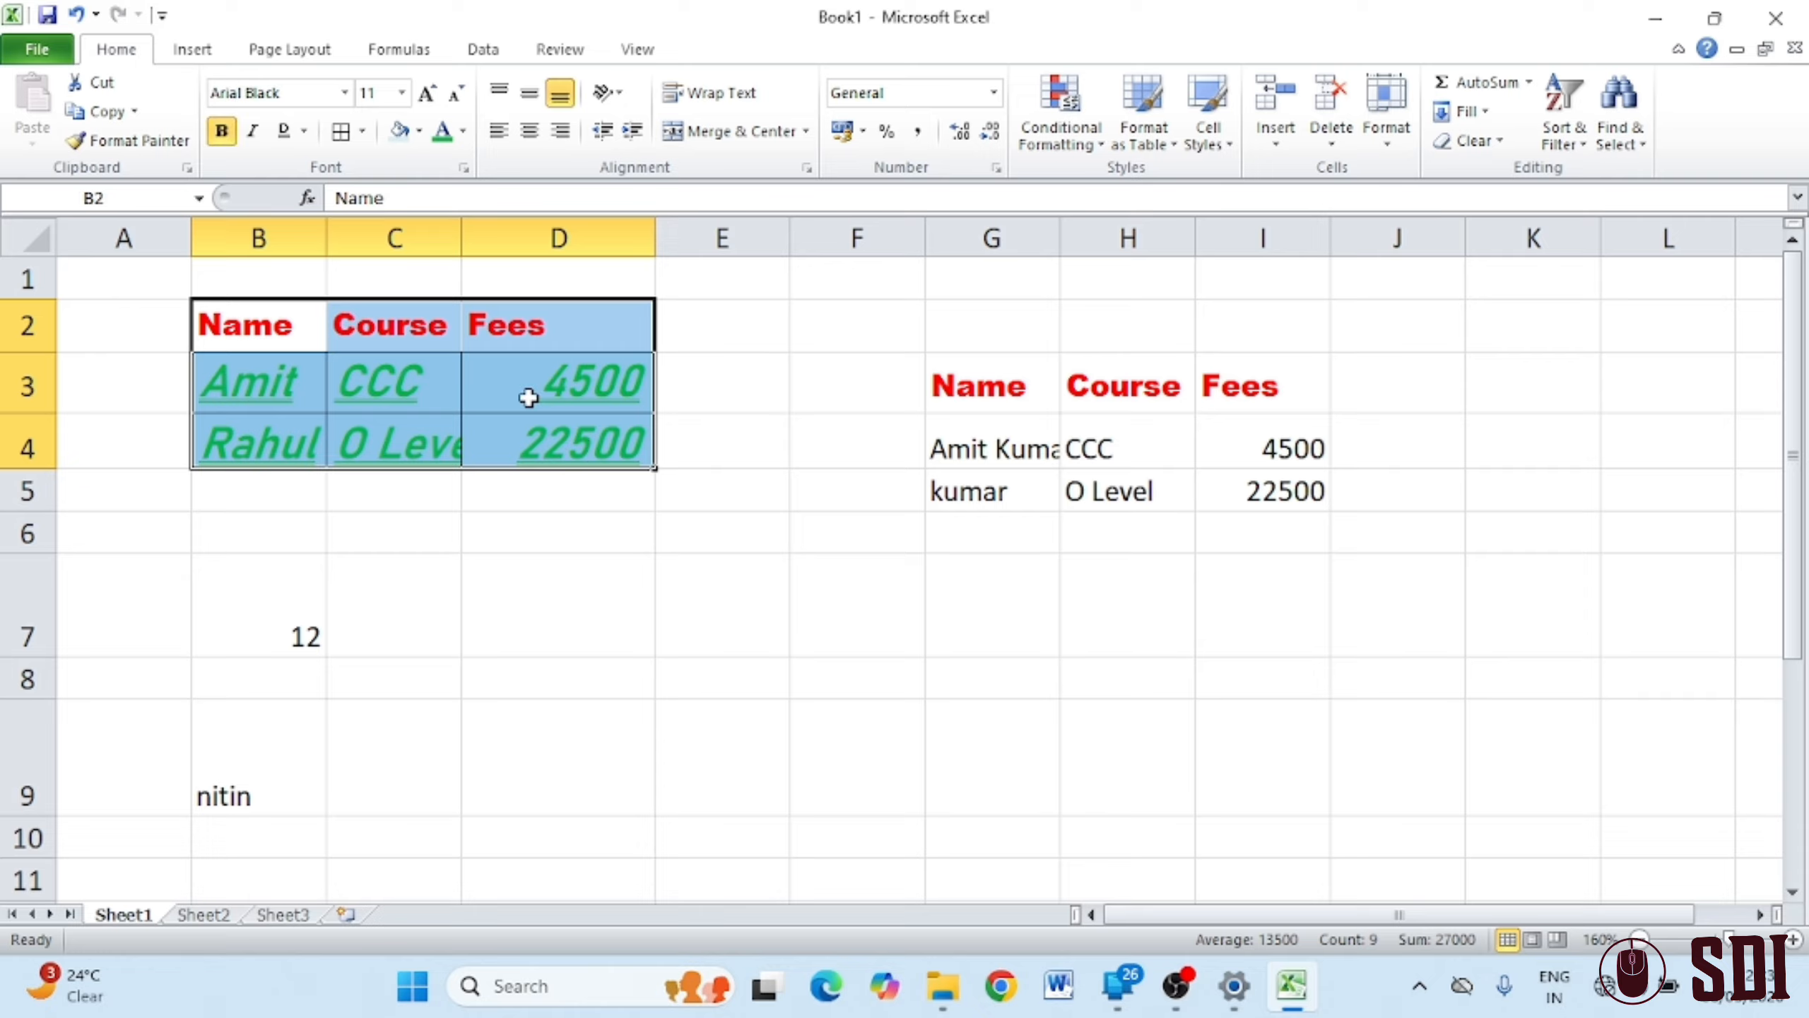
{"action": "left_click", "coordinate": [499, 132]}
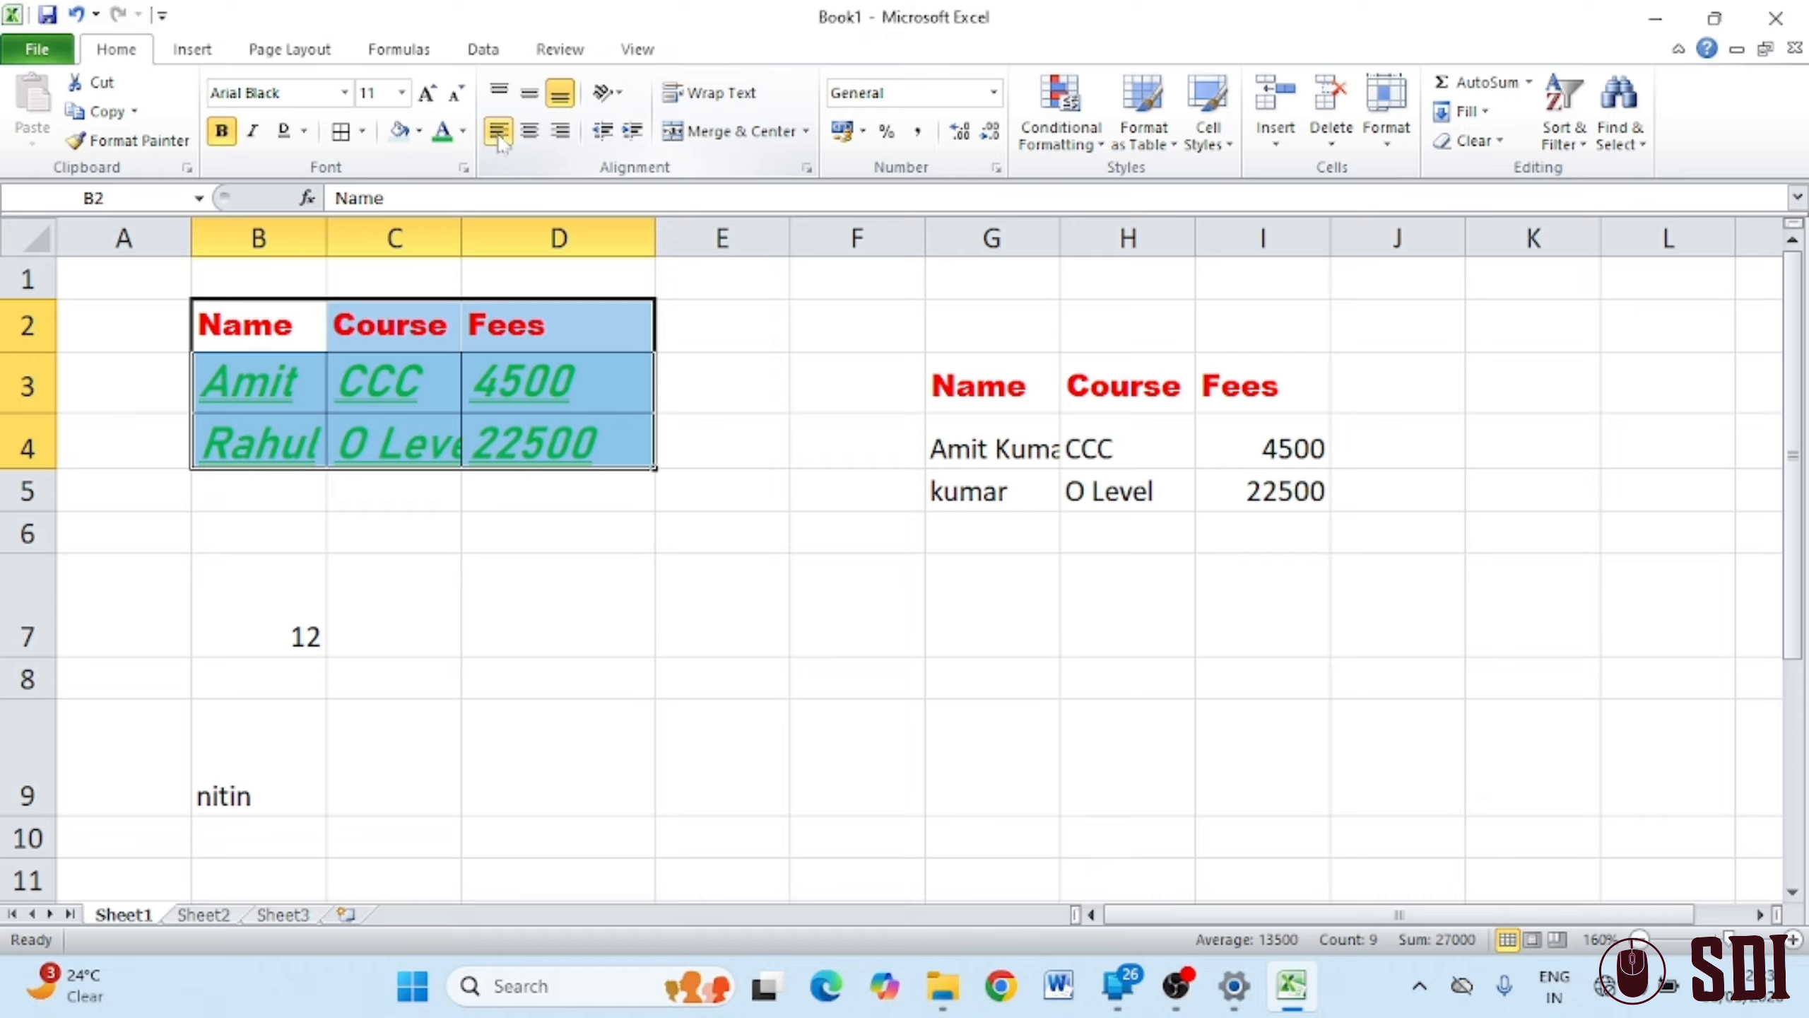
{"action": "left_click", "coordinate": [530, 136]}
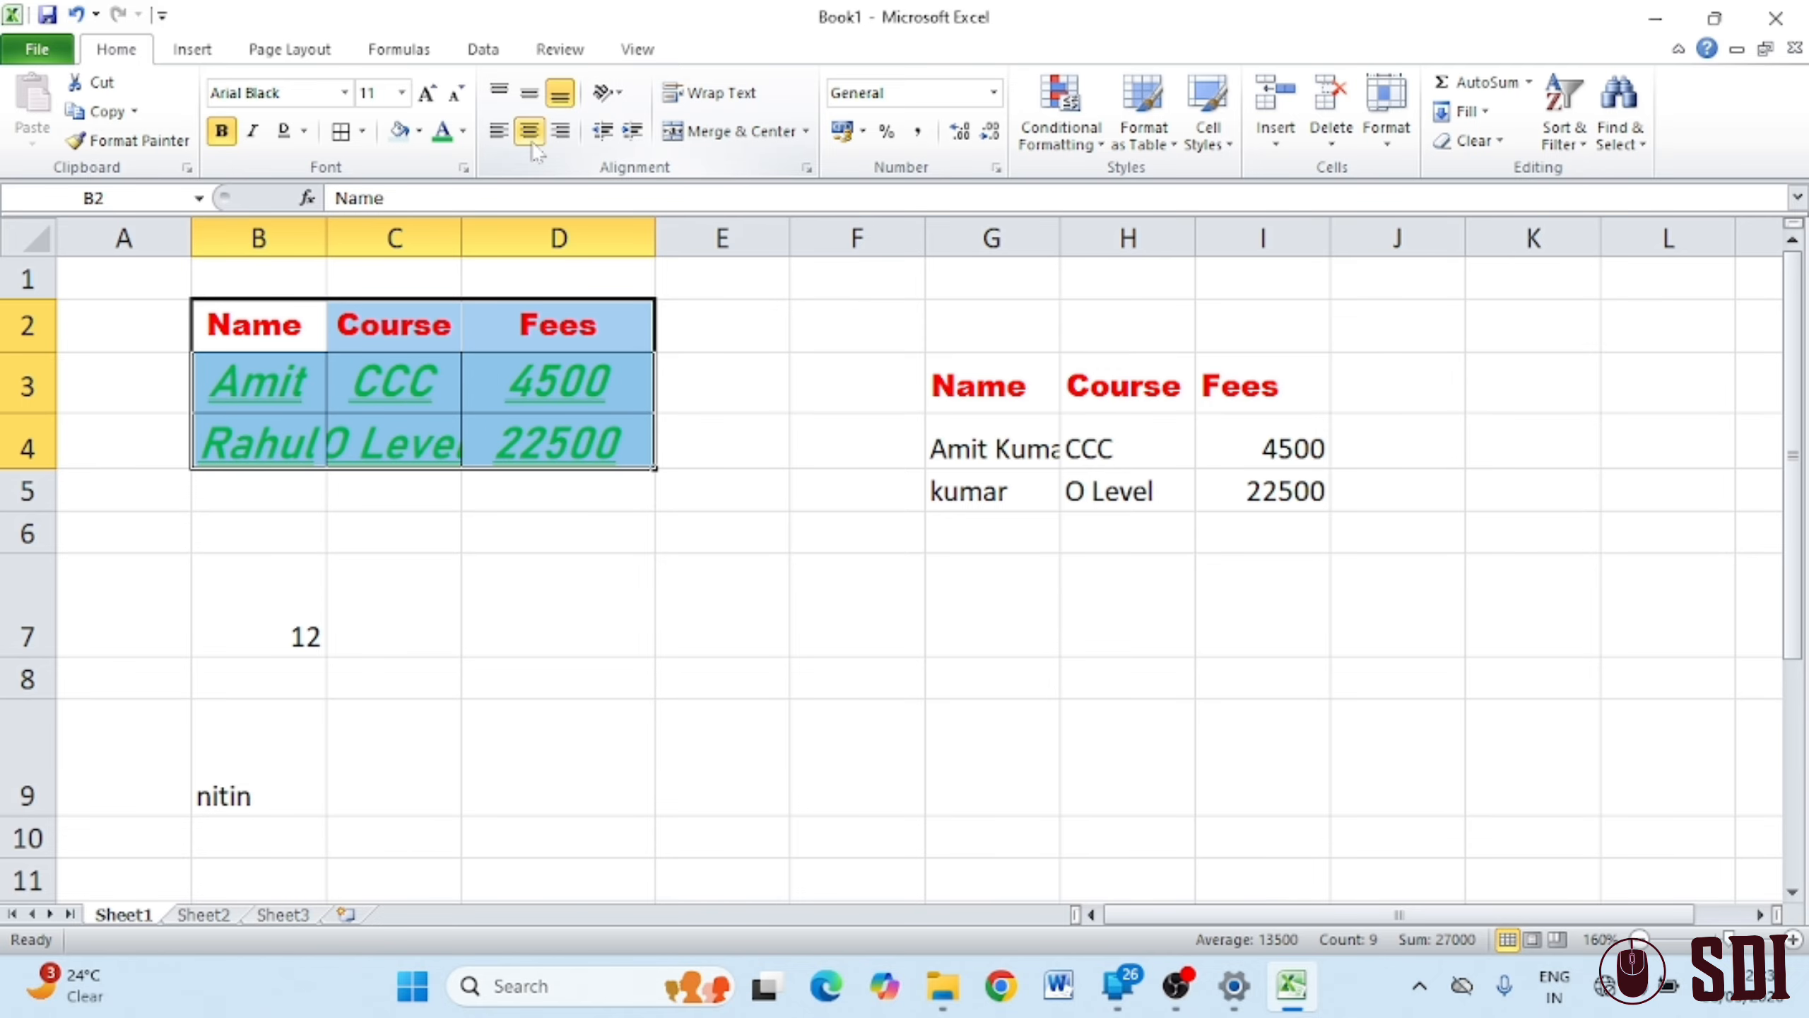
{"action": "left_click", "coordinate": [567, 137]}
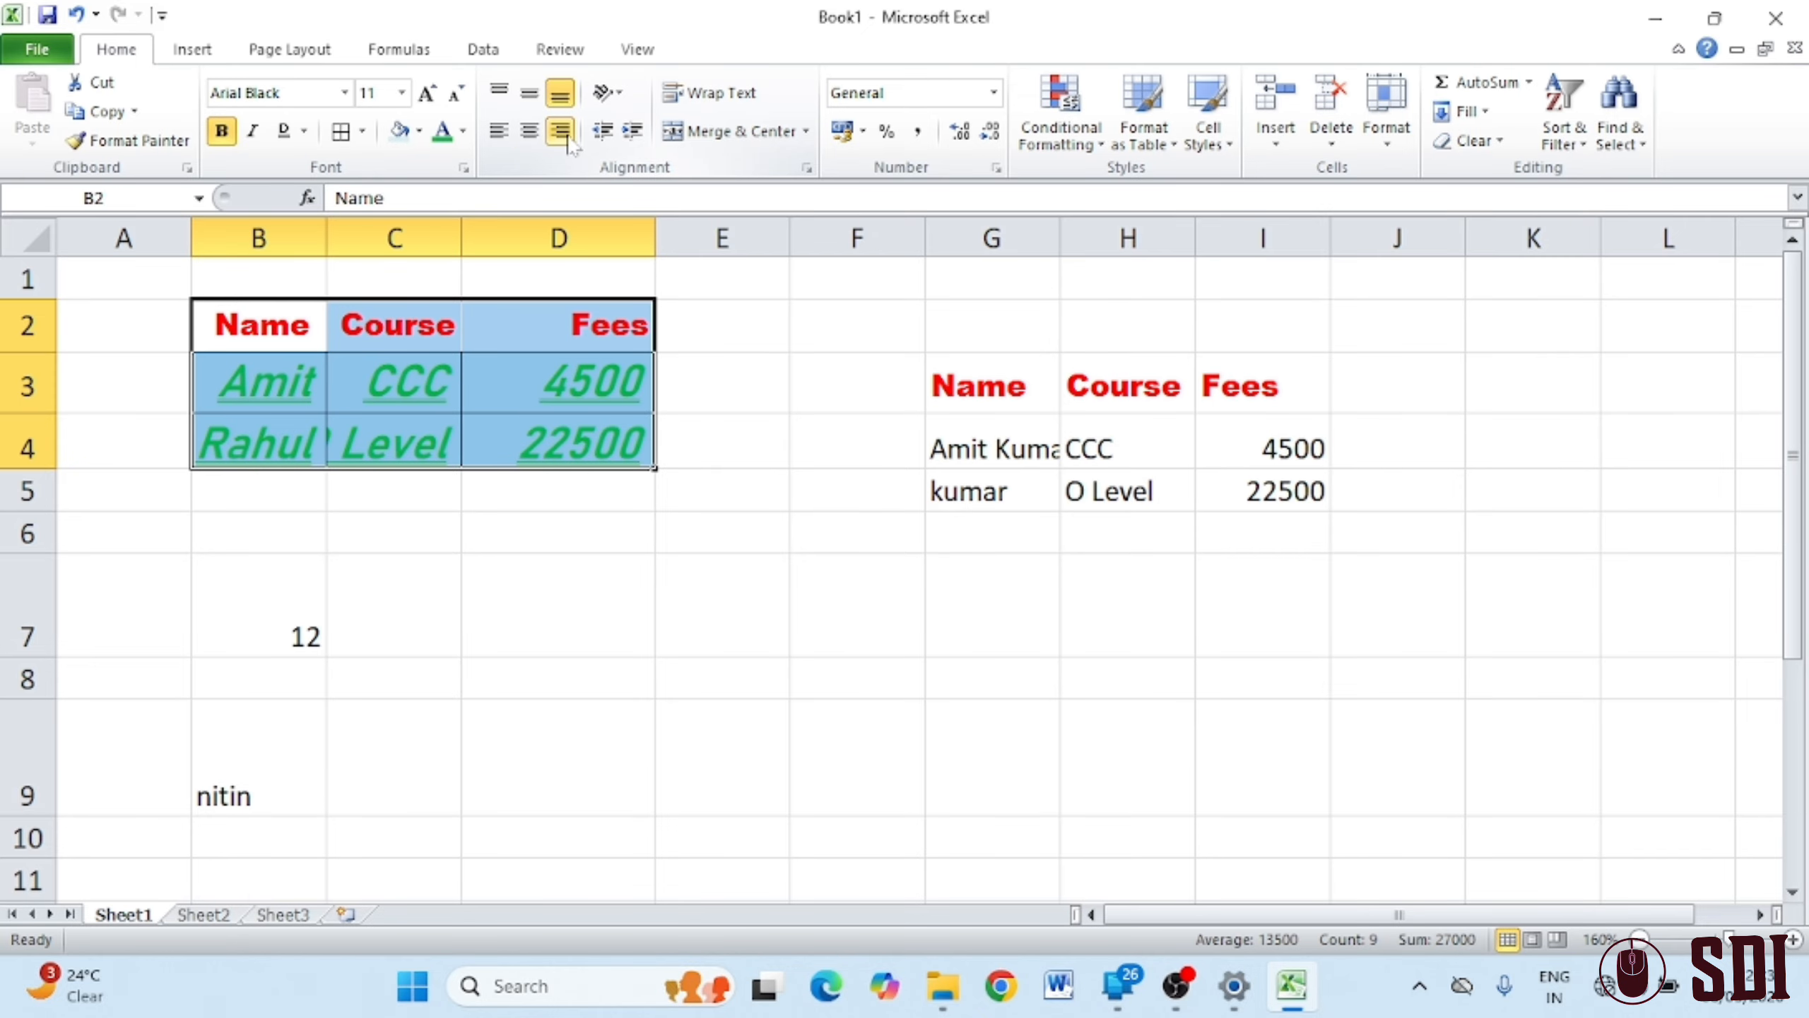
{"action": "left_click", "coordinate": [533, 95]}
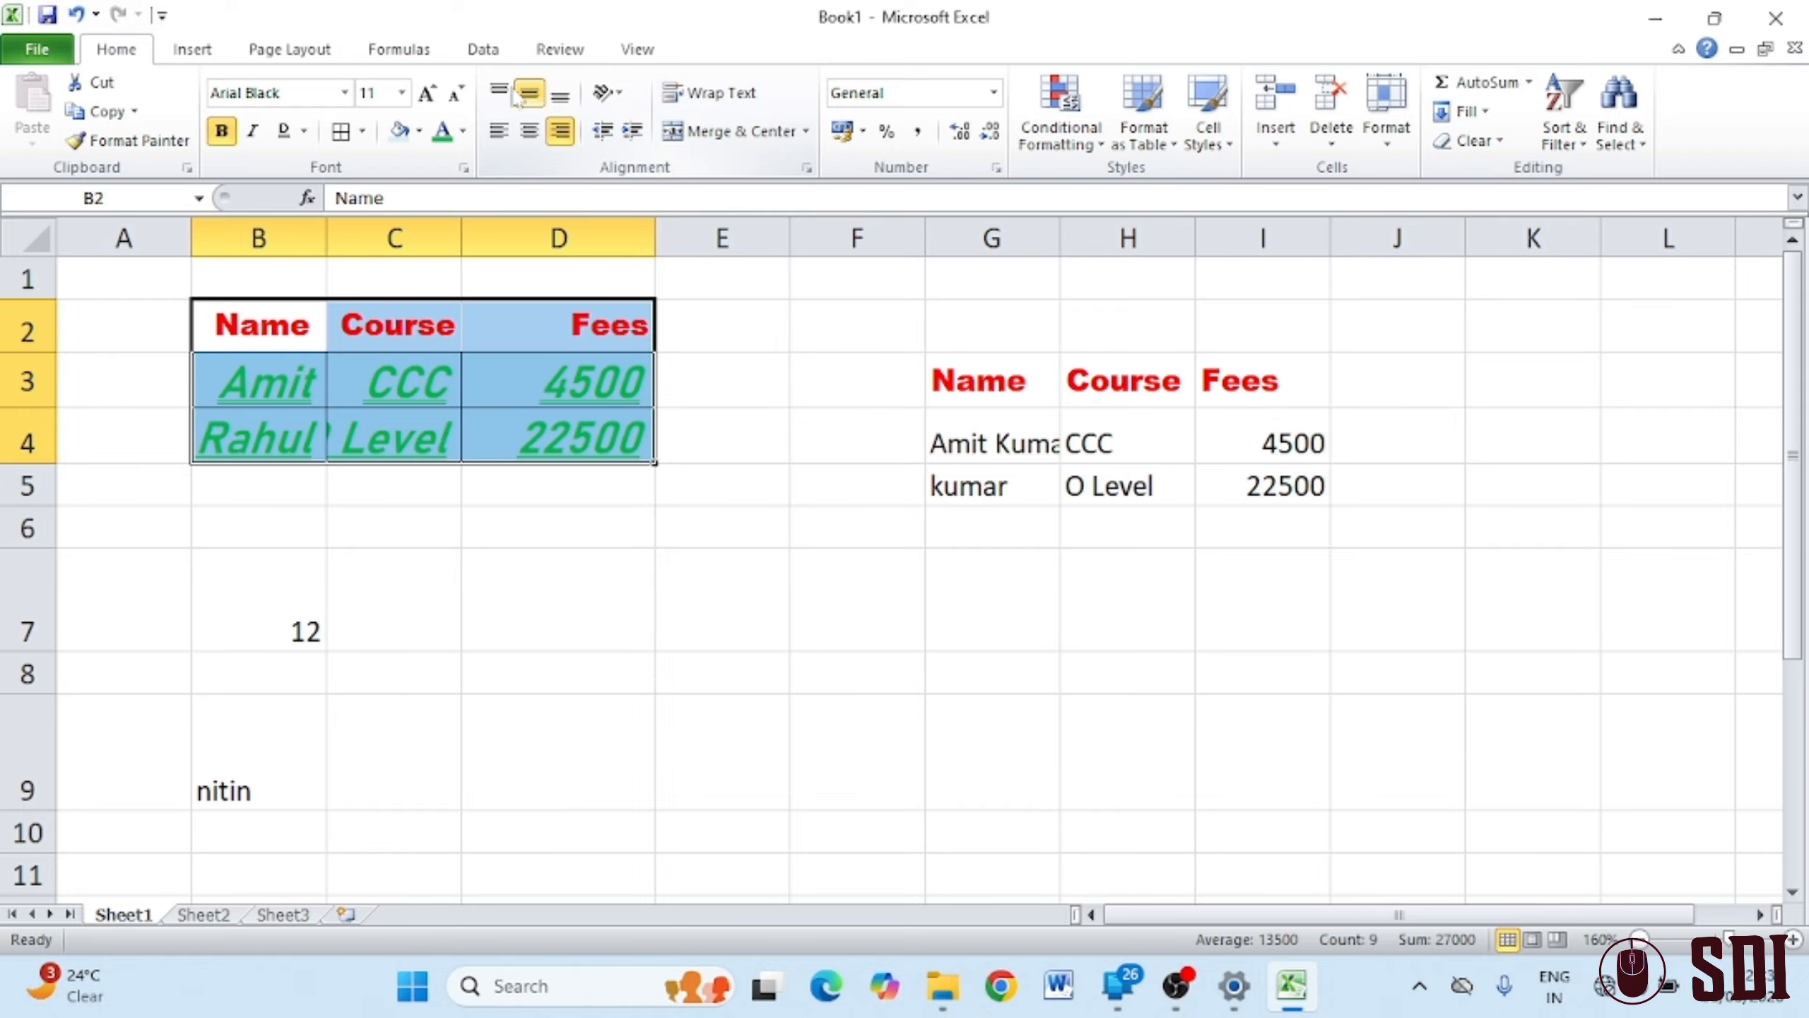
{"action": "left_click", "coordinate": [500, 92]}
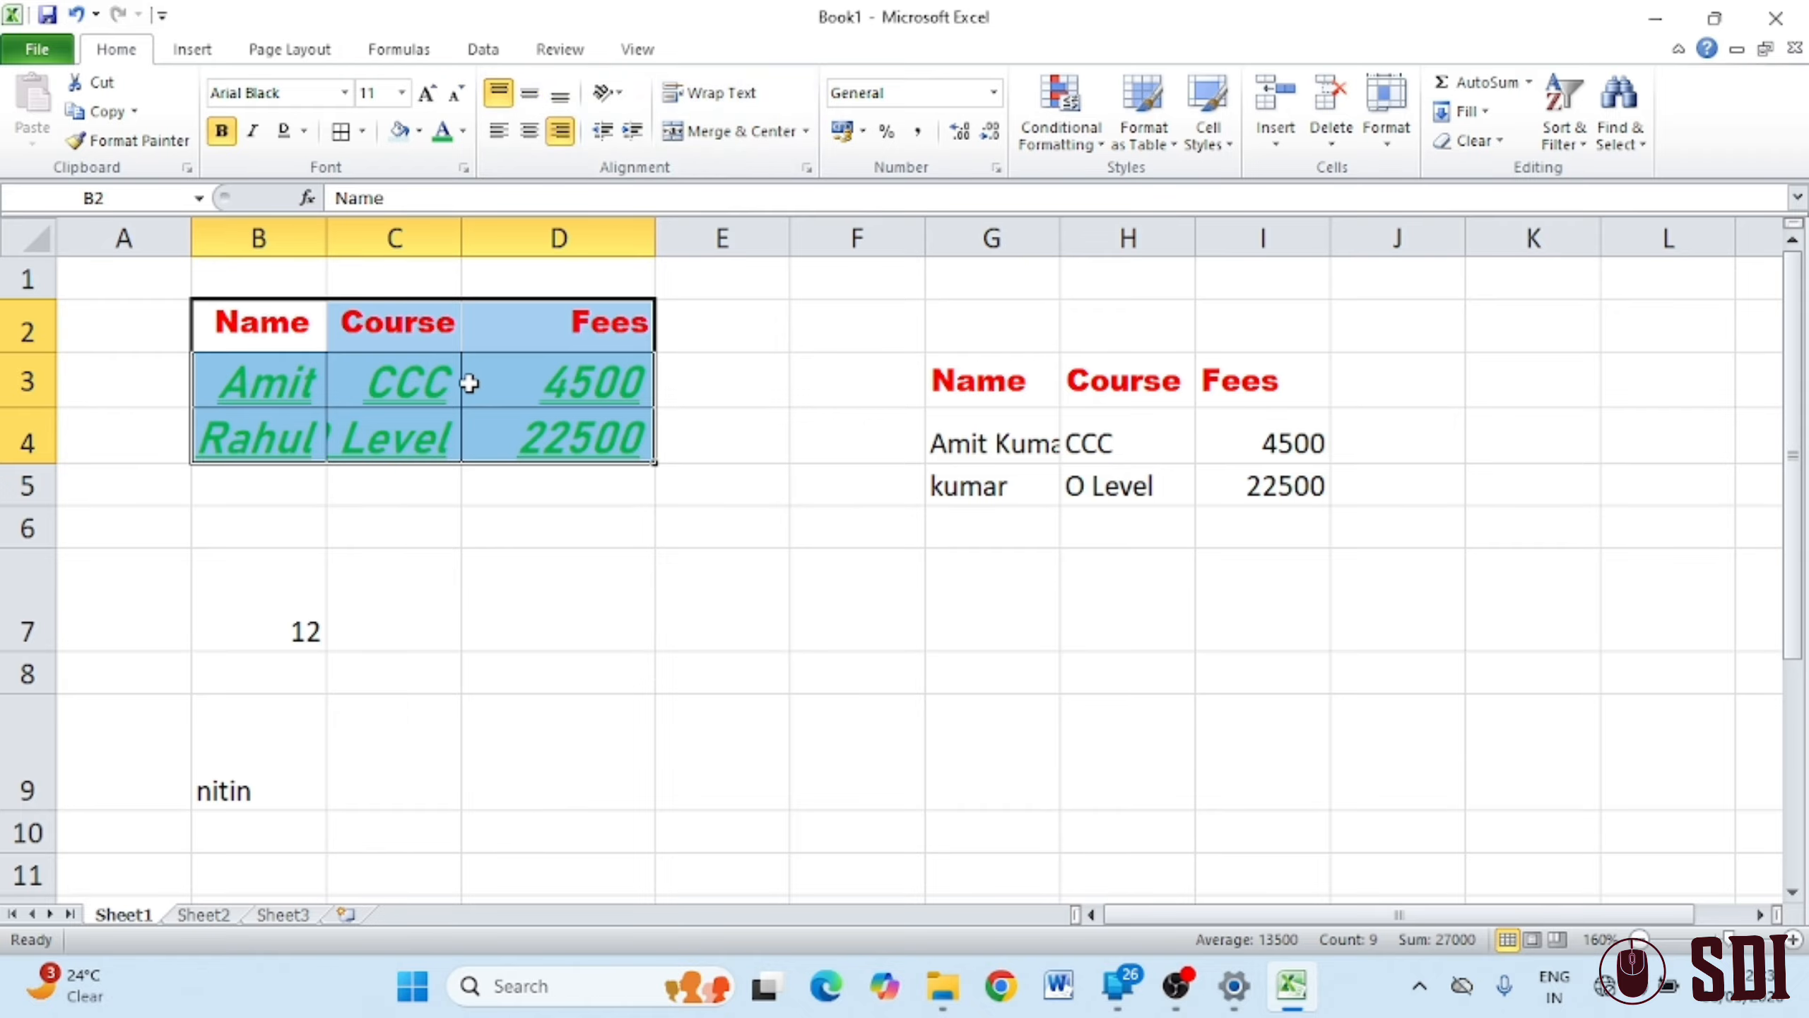
{"action": "left_click", "coordinate": [263, 609]}
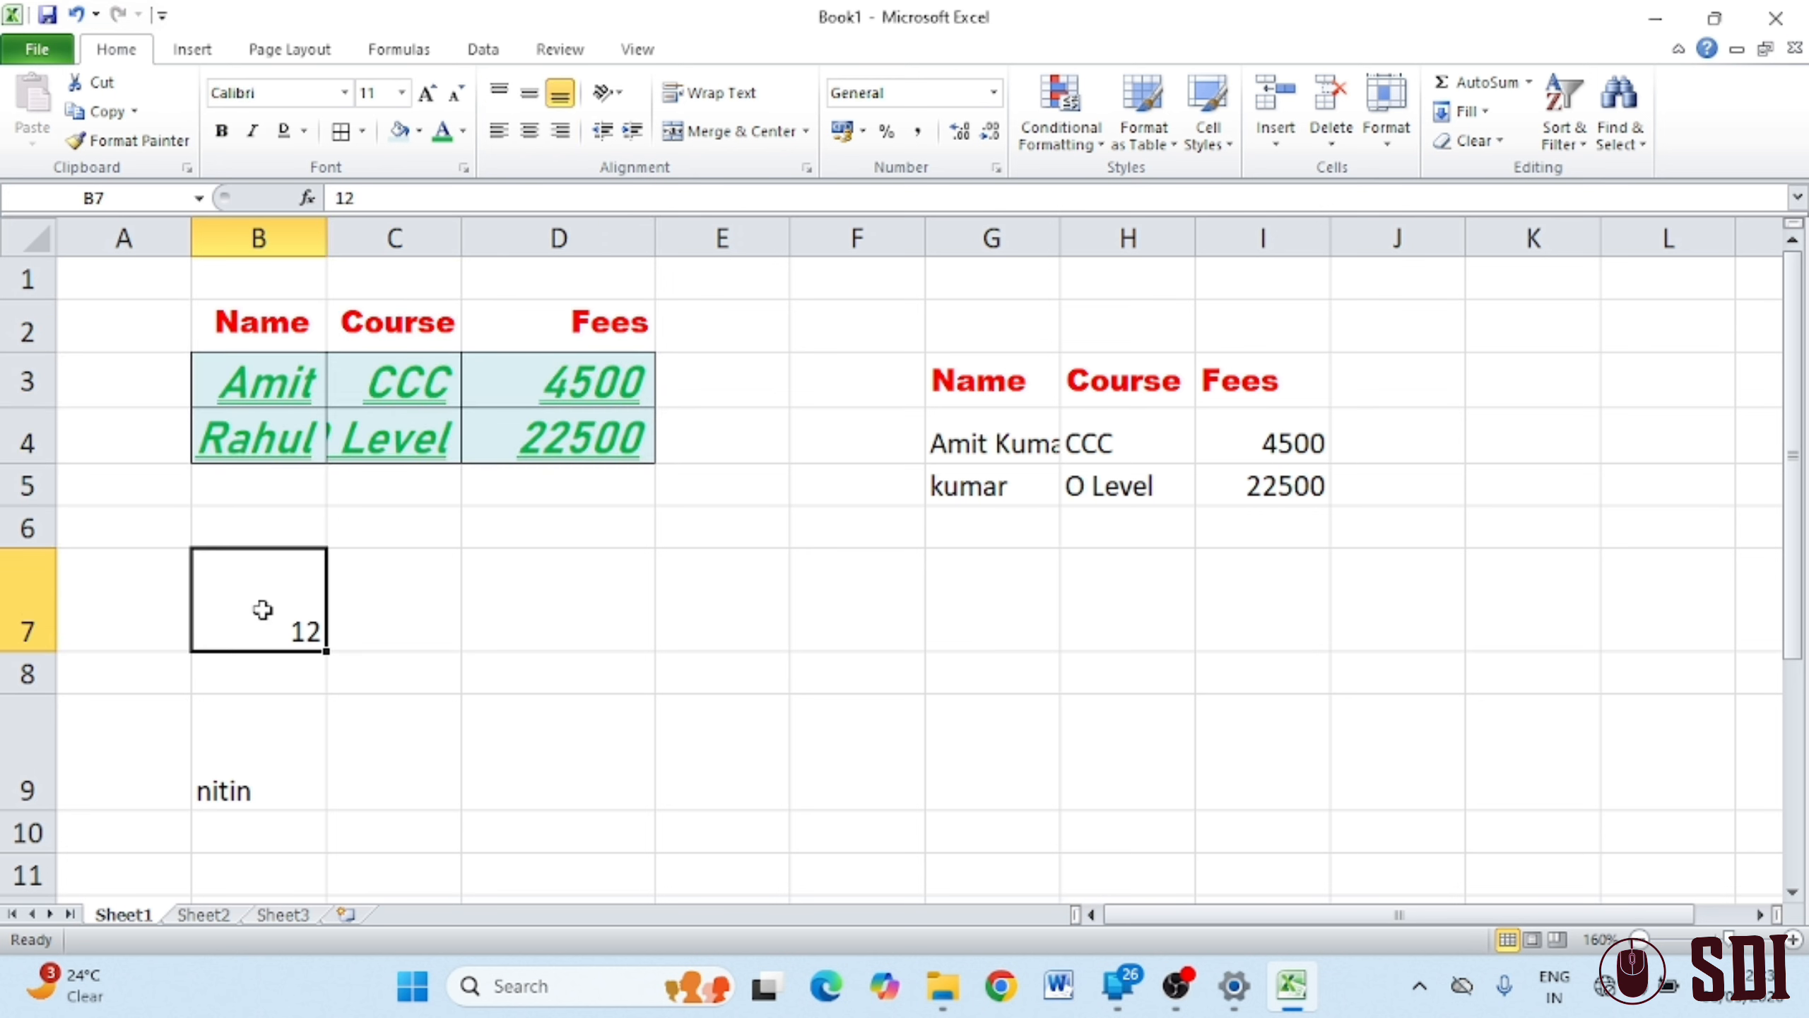
{"action": "left_click", "coordinate": [497, 132]}
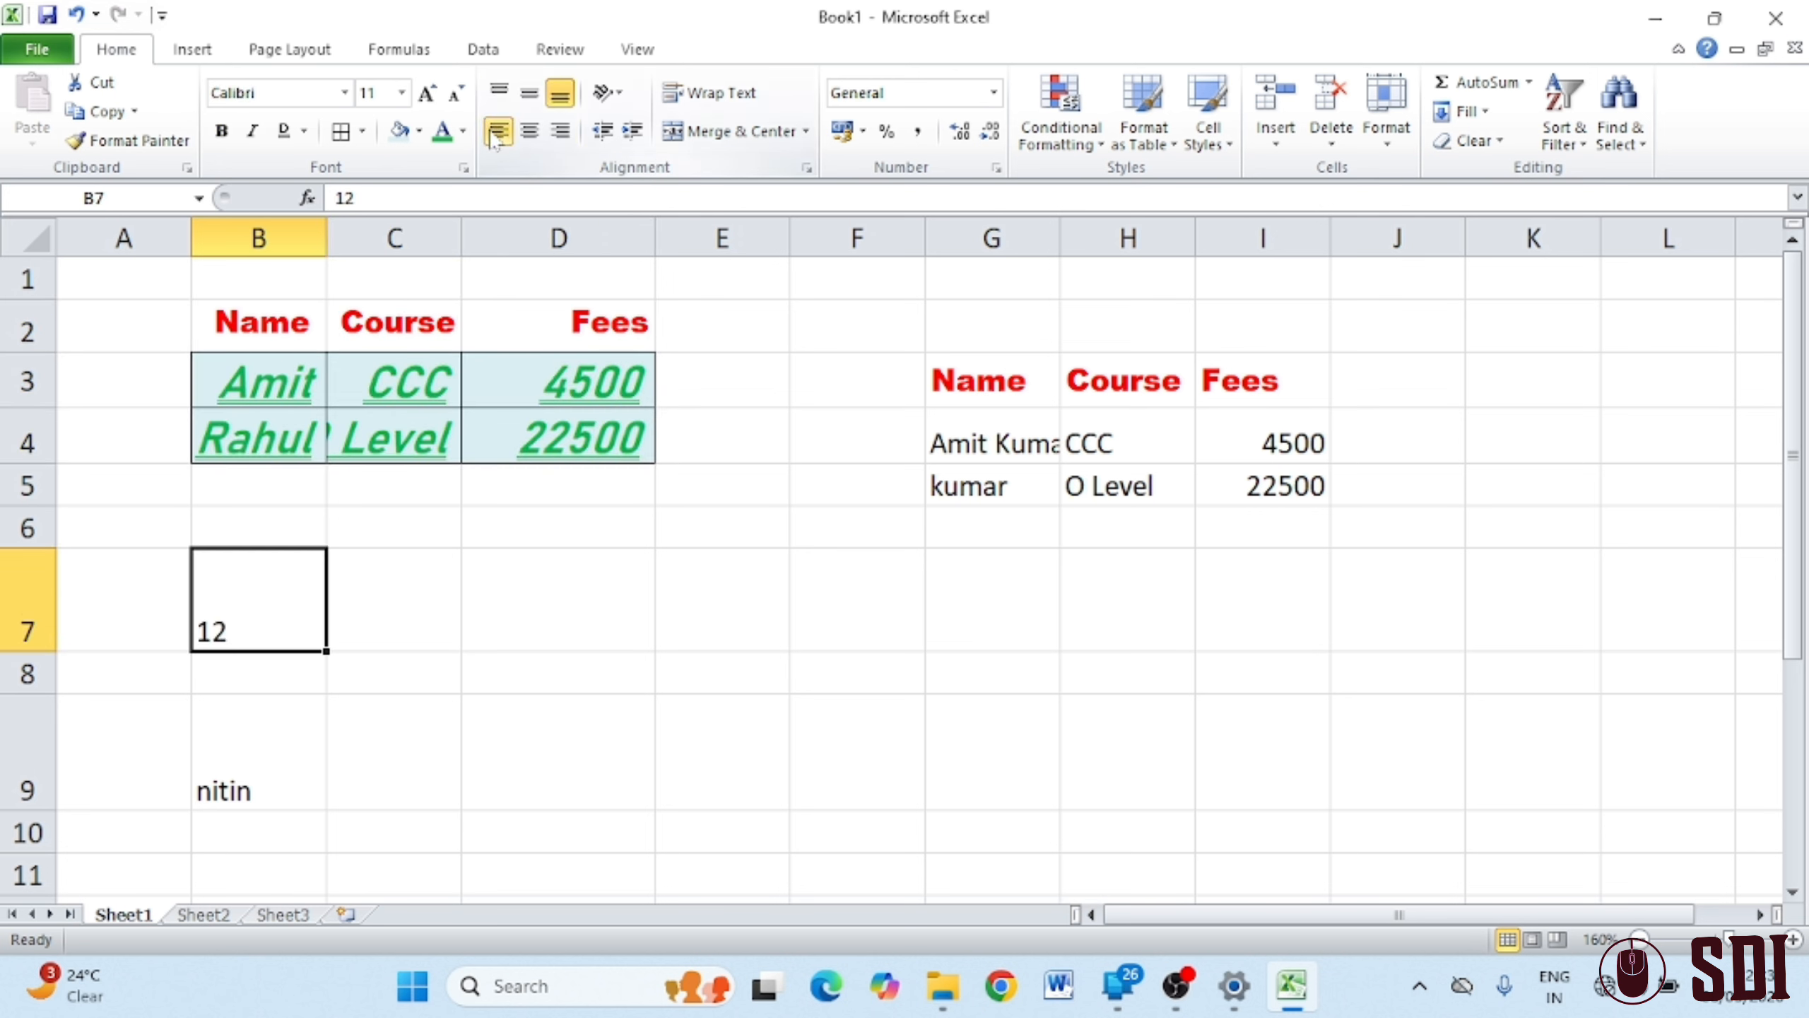
{"action": "left_click", "coordinate": [529, 131]}
{"action": "left_click", "coordinate": [561, 133]}
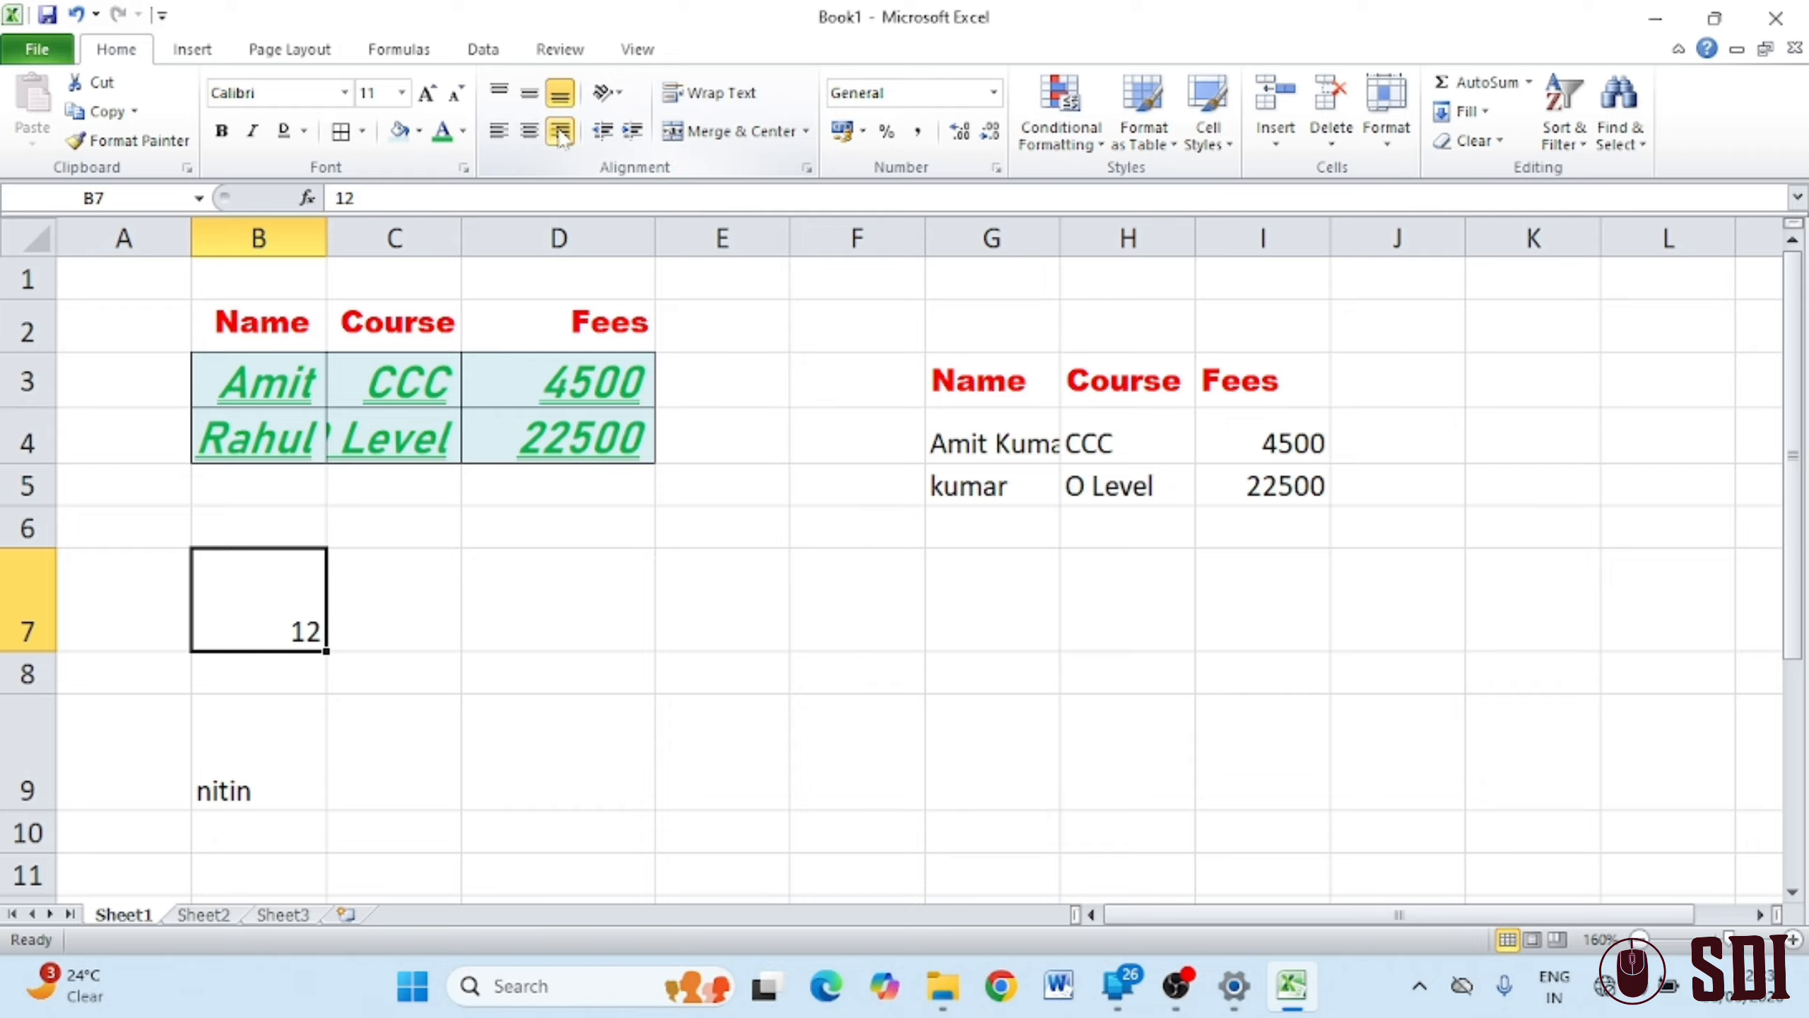
{"action": "left_click", "coordinate": [499, 92]}
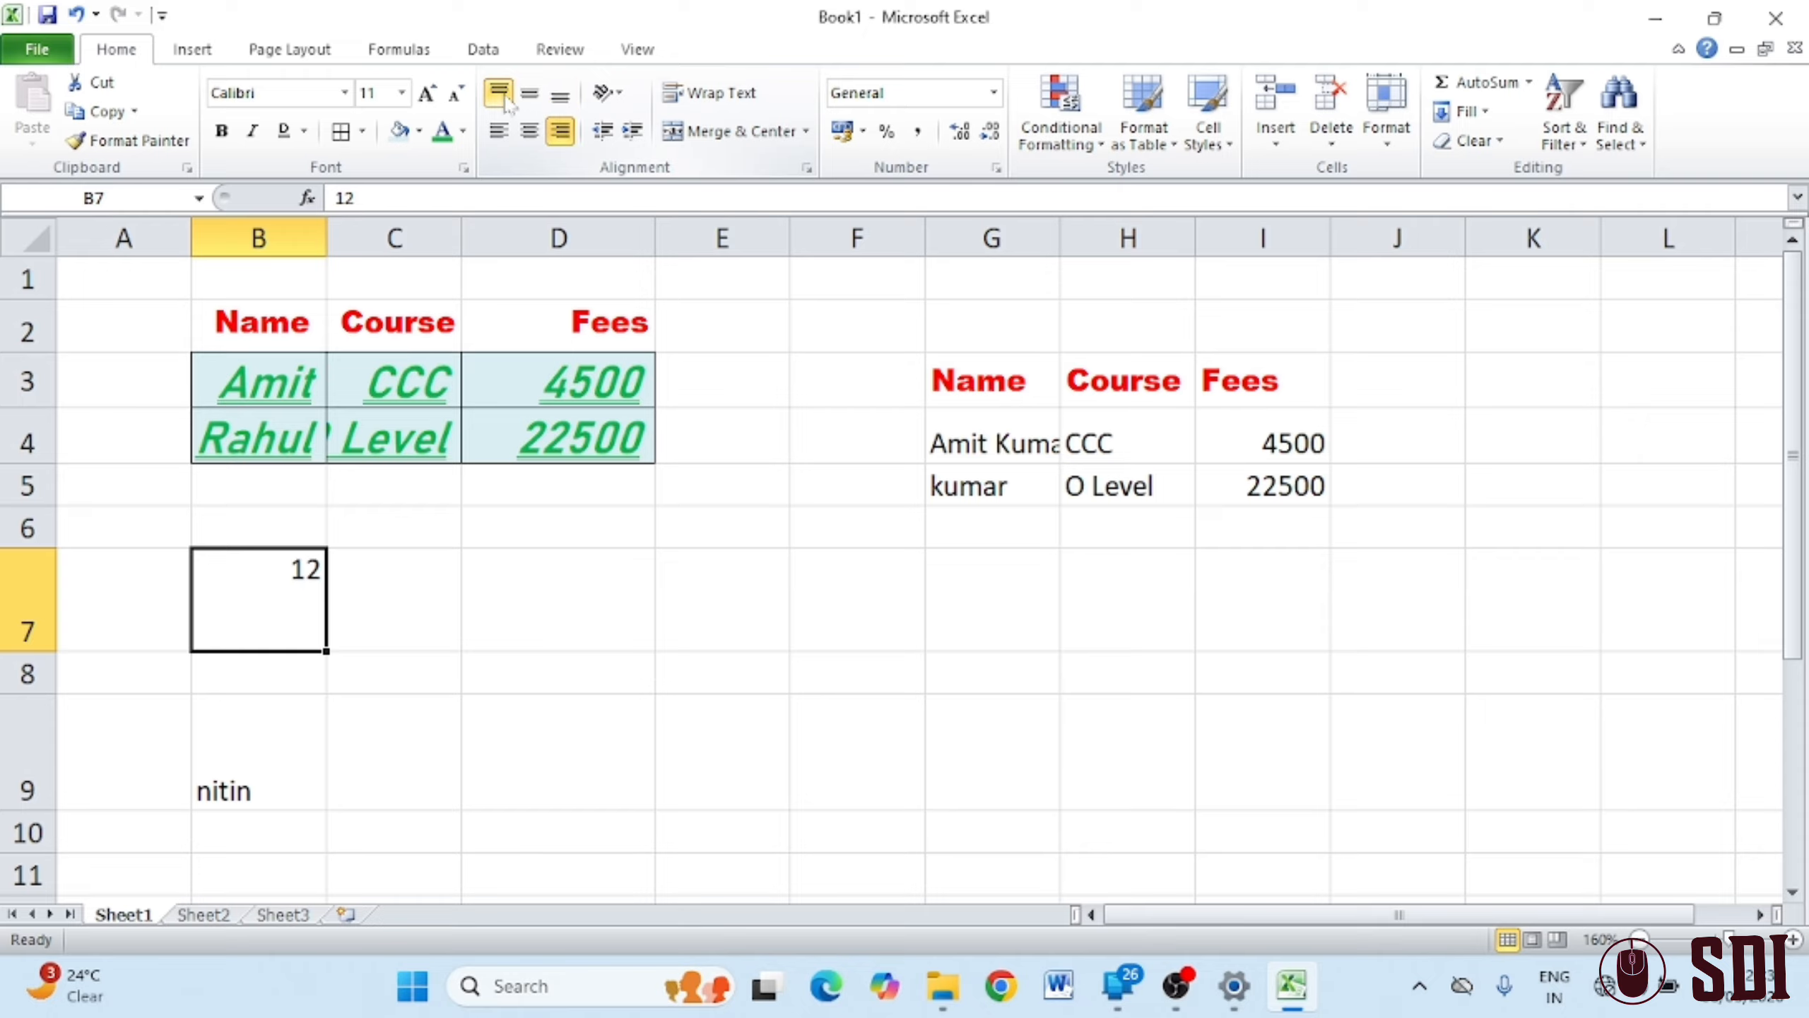
{"action": "left_click", "coordinate": [527, 98]}
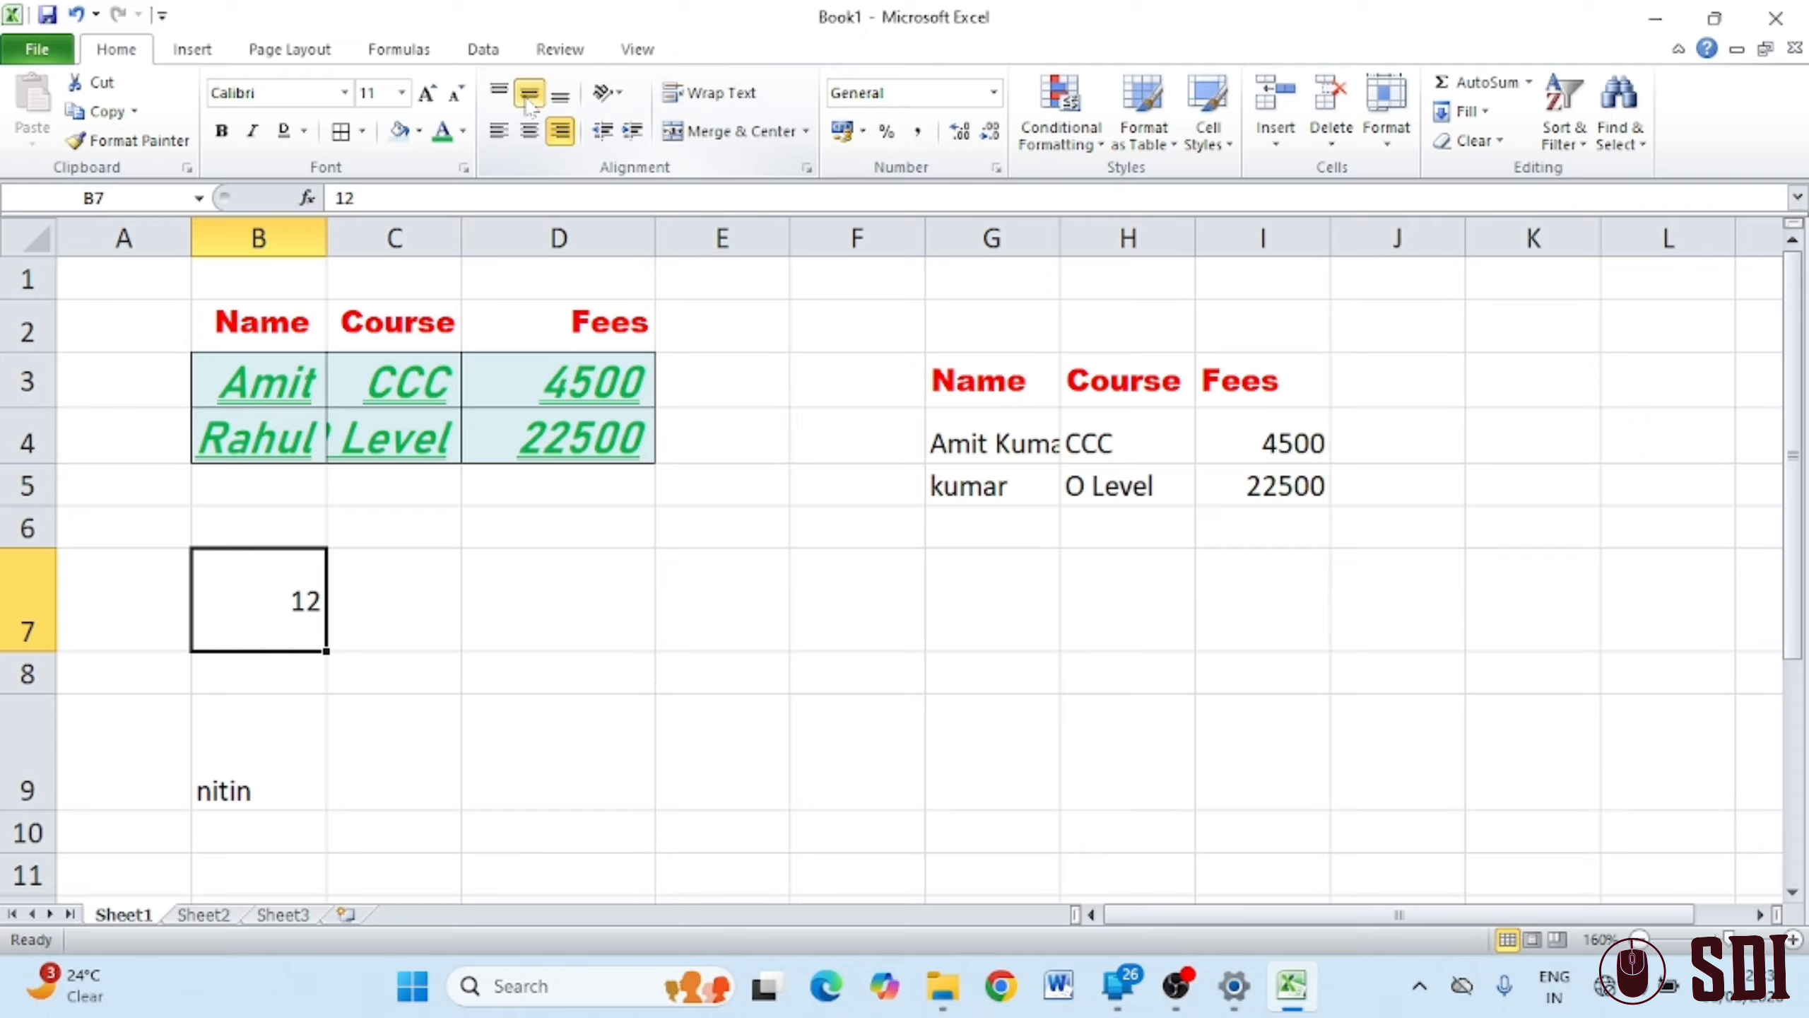
{"action": "left_click", "coordinate": [562, 98]}
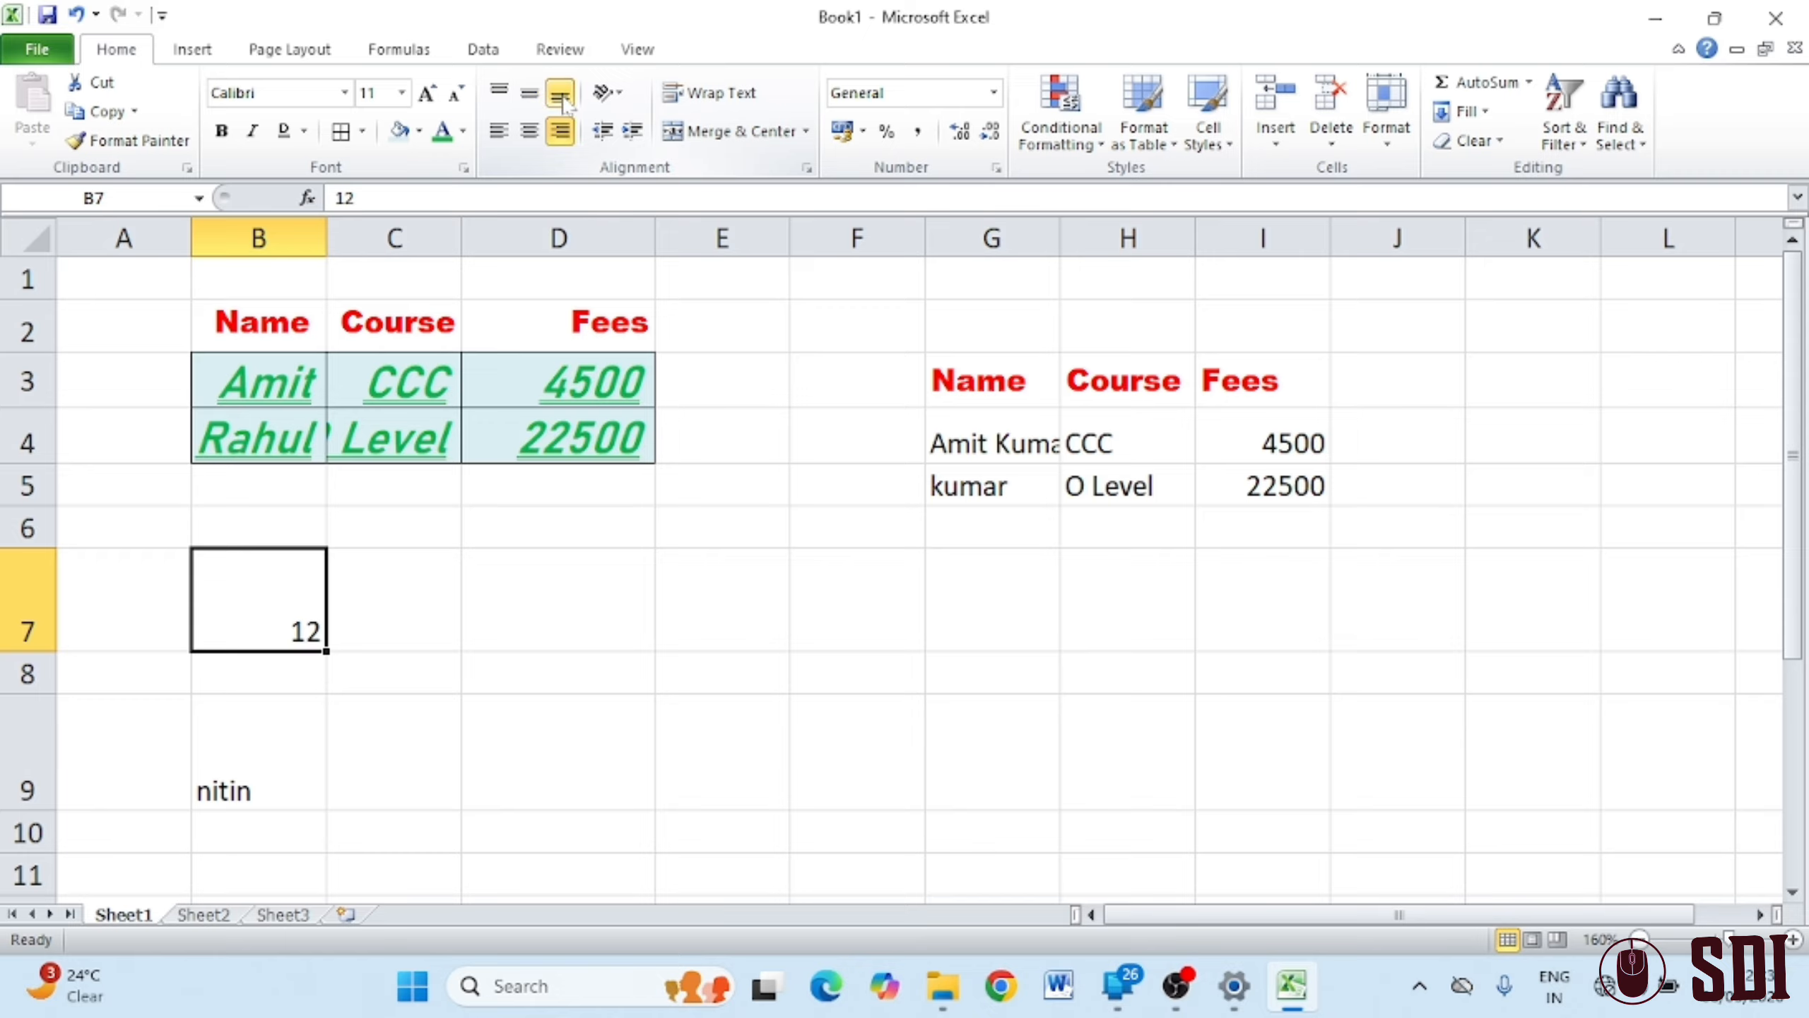
{"action": "left_click", "coordinate": [692, 627]}
{"action": "left_click", "coordinate": [219, 326]}
Experiment with the heights of rows 2 to 4, returning them to default height
{"action": "left_click_drag", "start_coordinate": [219, 326], "coordinate": [251, 429]}
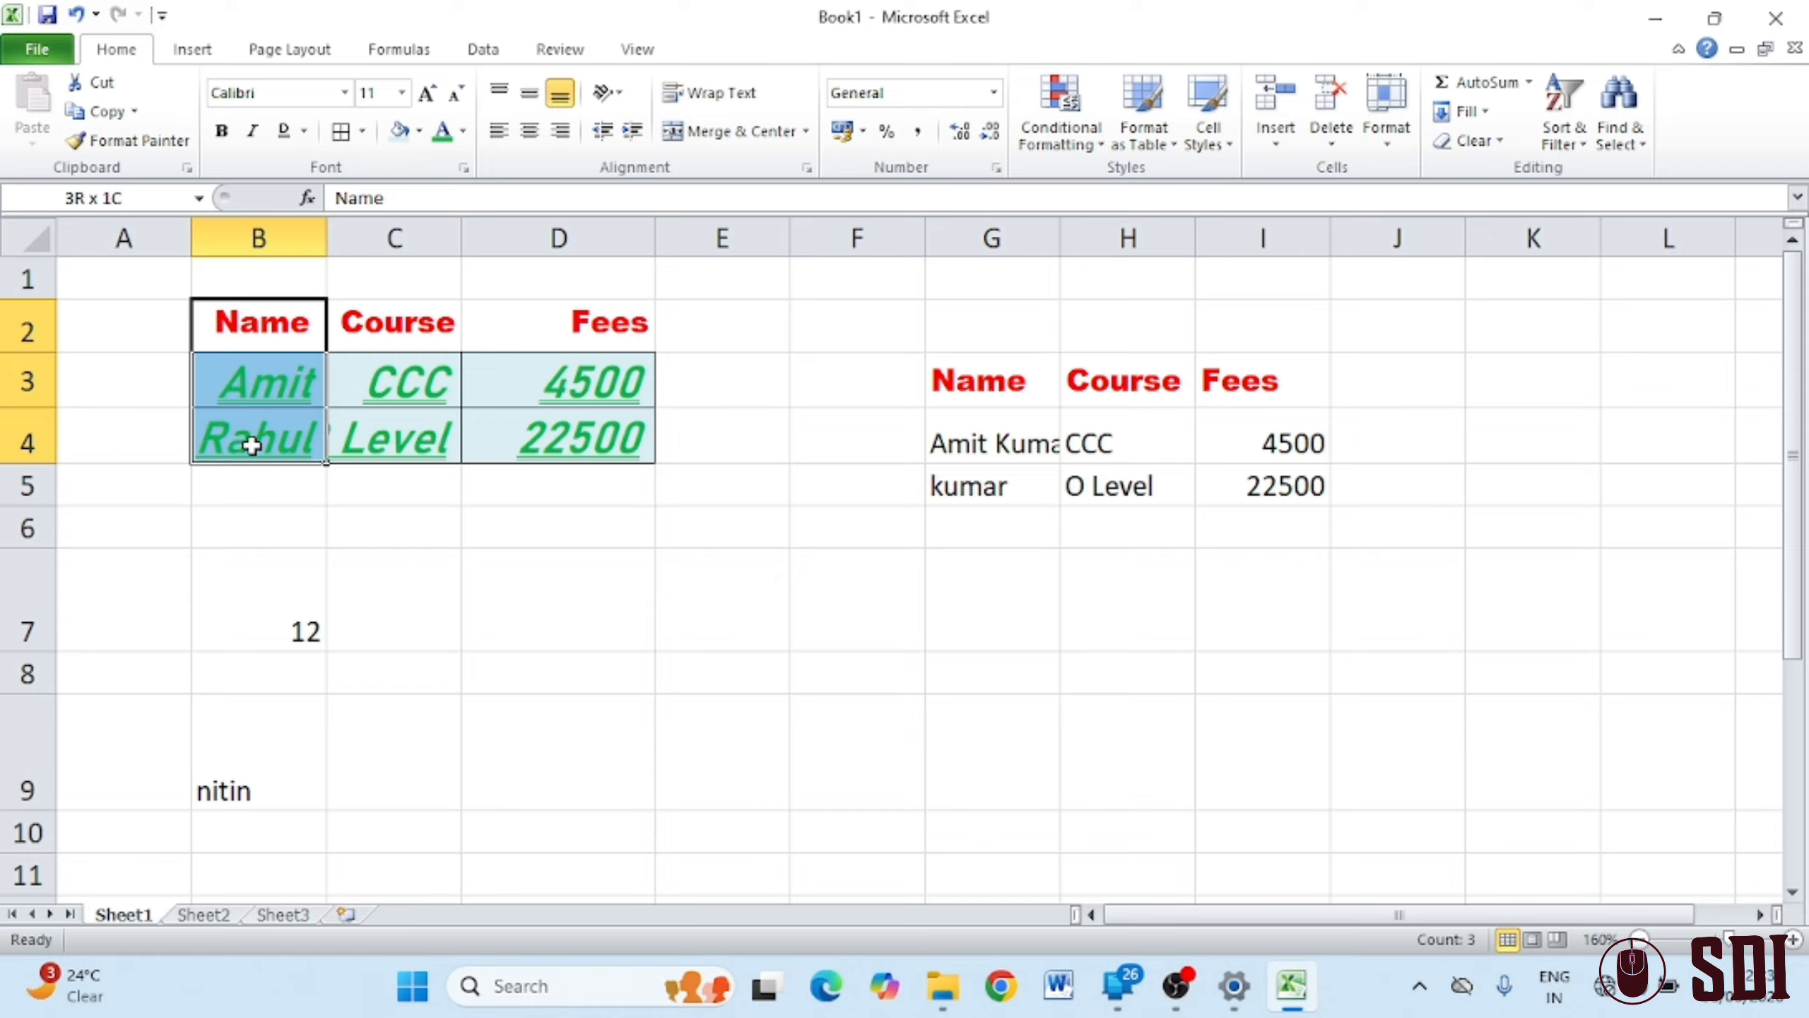
{"action": "left_click", "coordinate": [650, 586]}
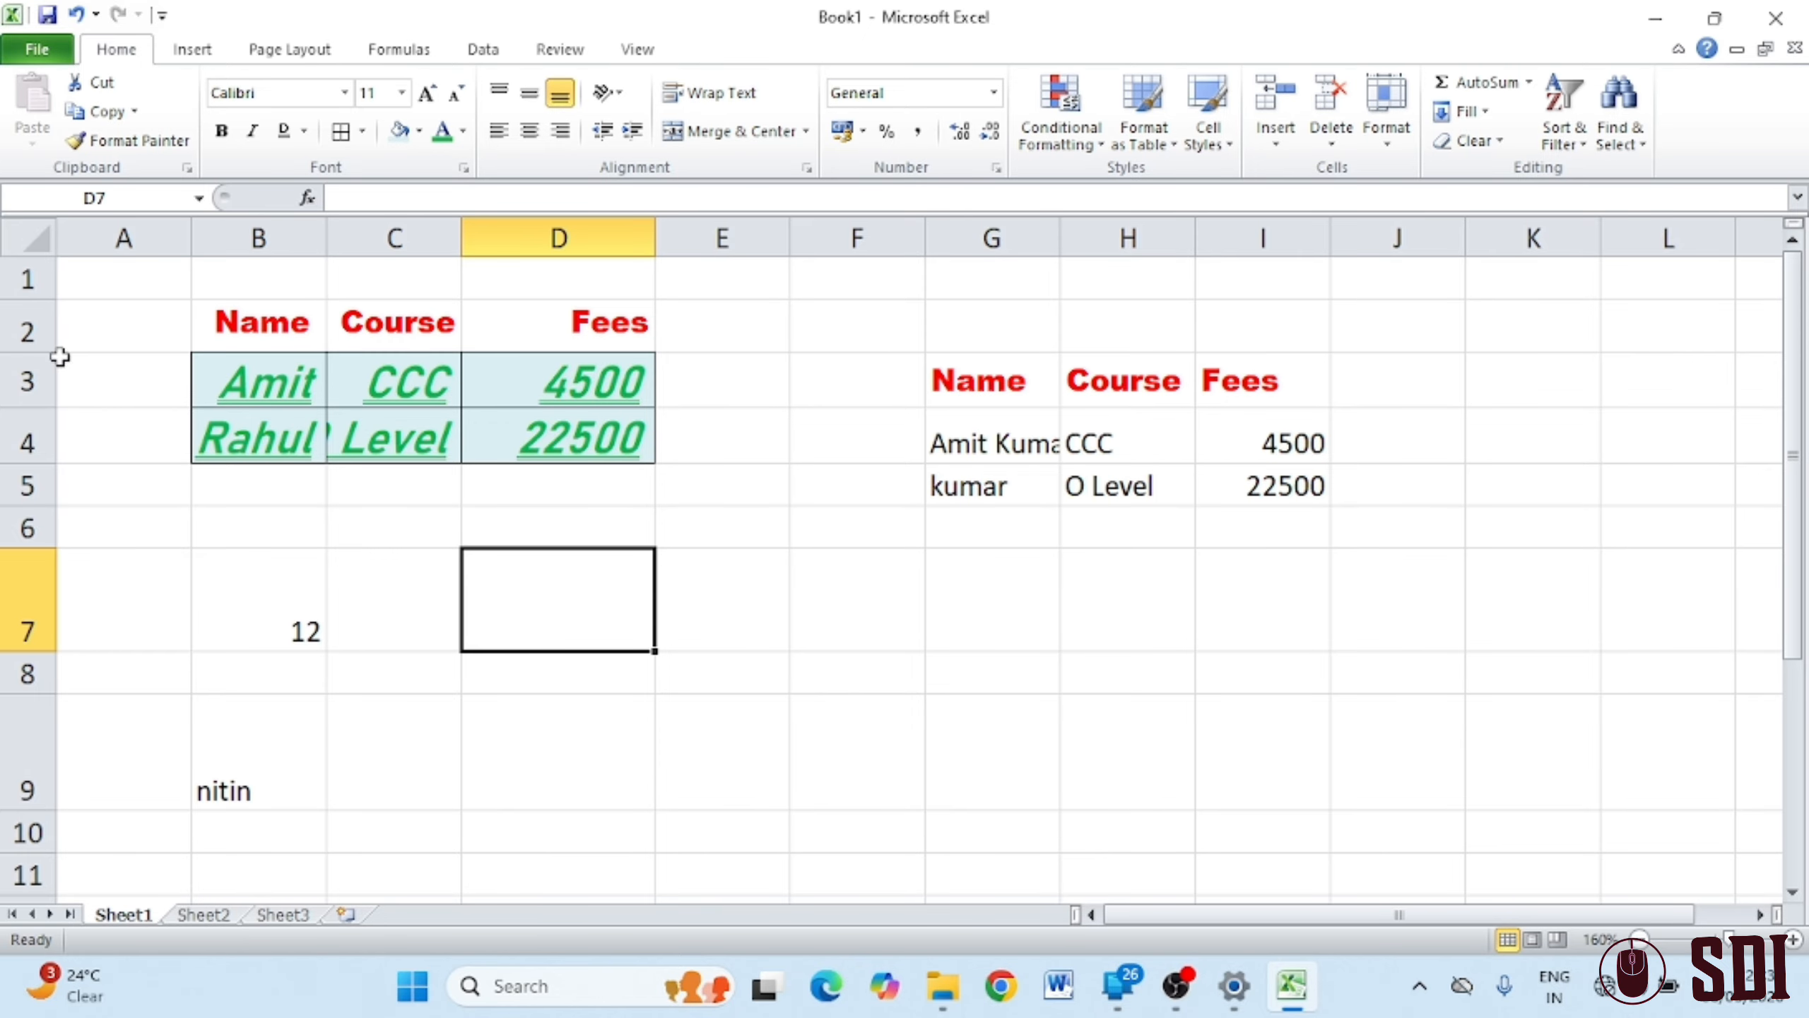
{"action": "left_click_drag", "start_coordinate": [39, 352], "coordinate": [41, 609]}
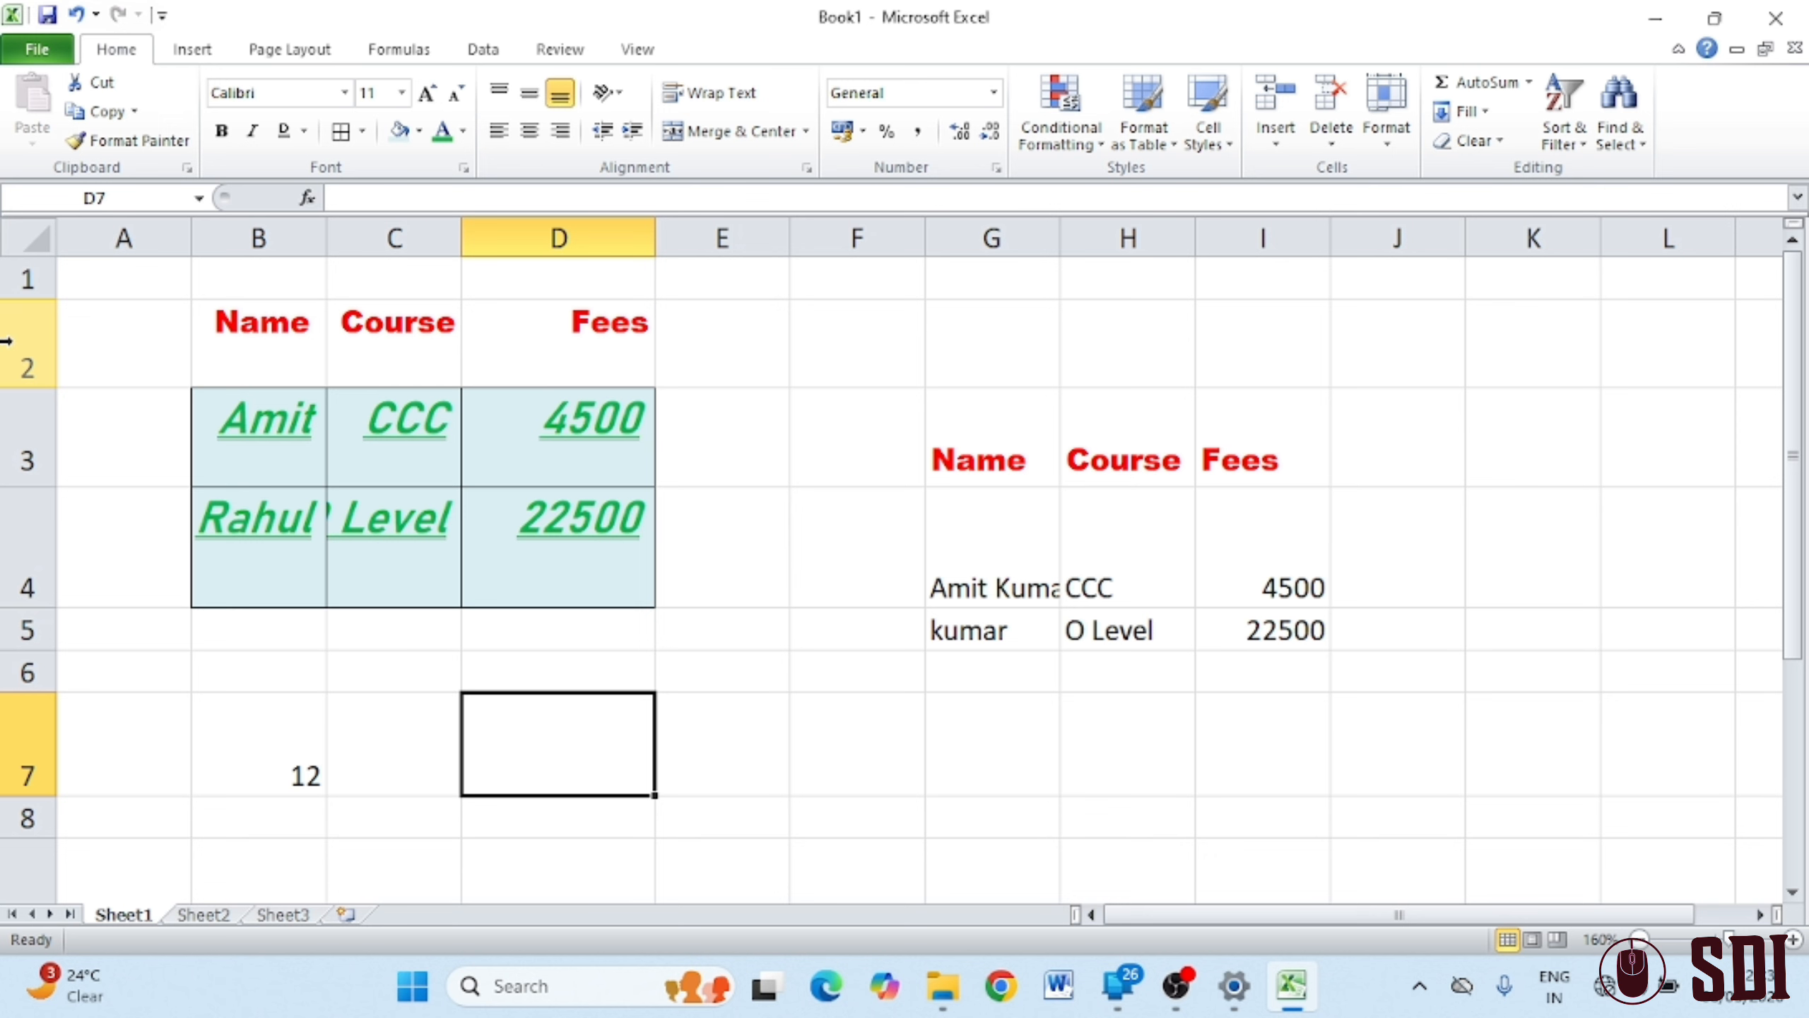
{"action": "left_click_drag", "start_coordinate": [6, 341], "coordinate": [10, 564]}
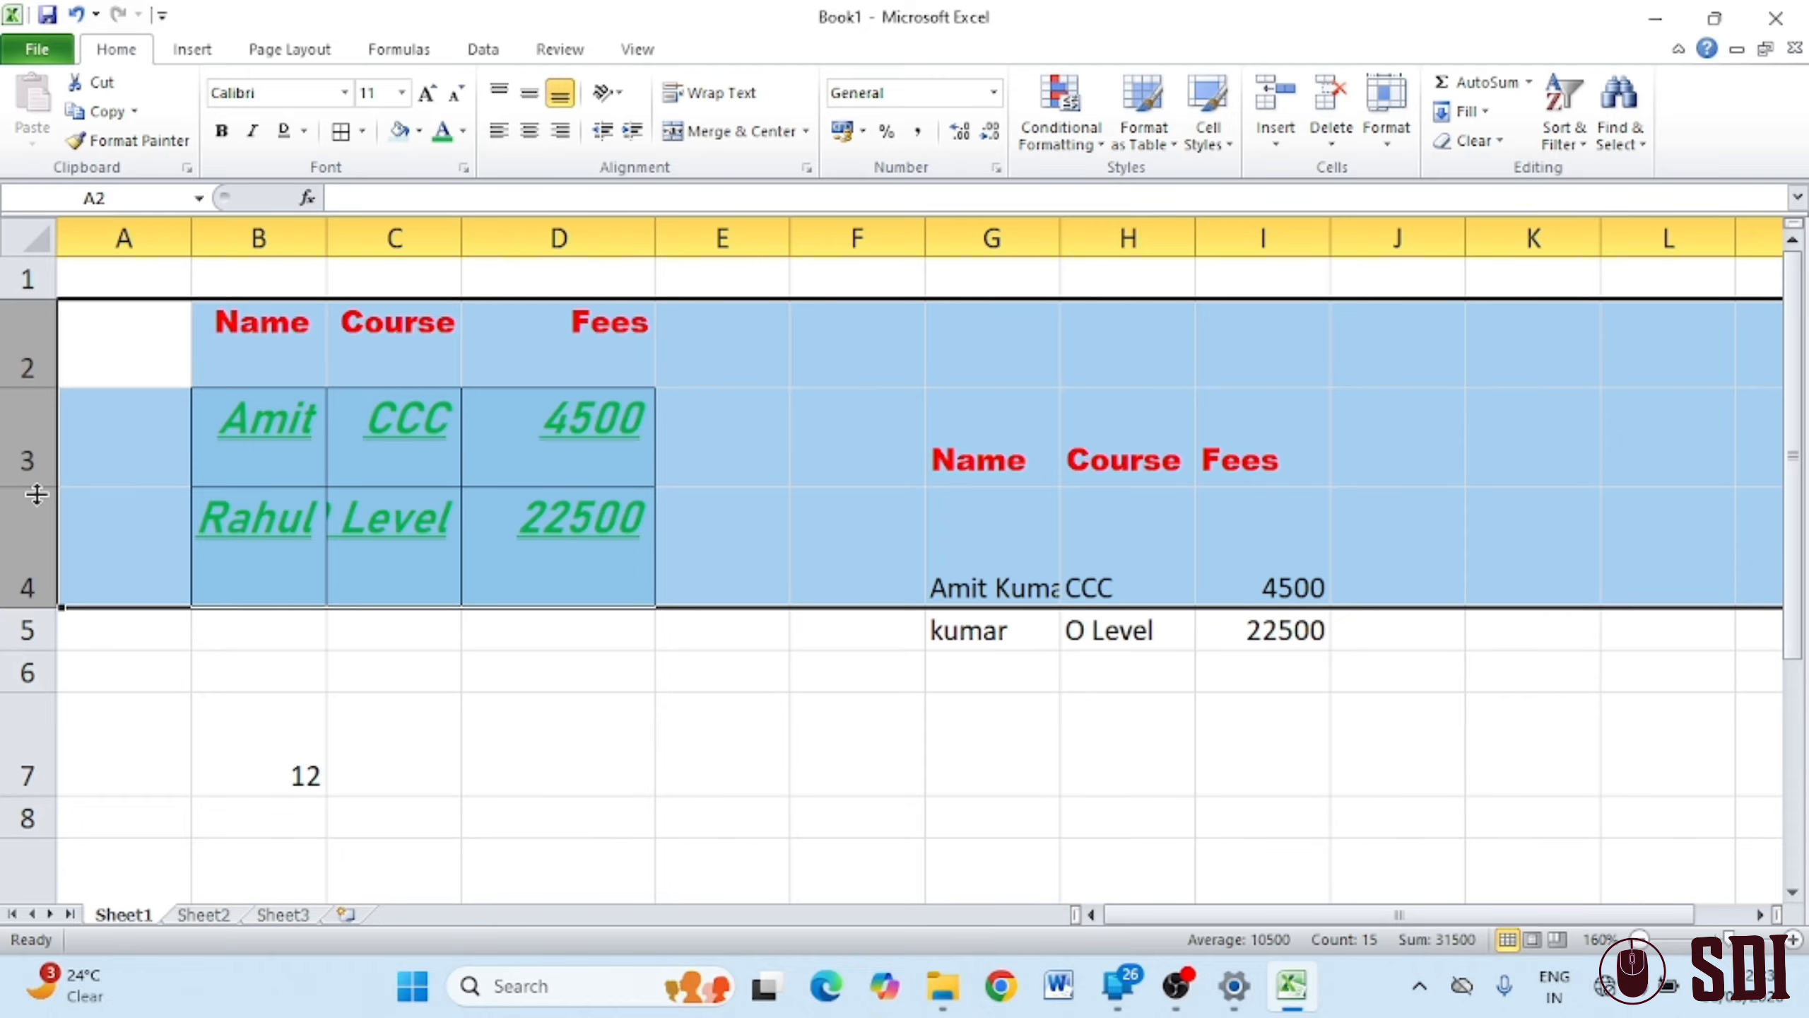
{"action": "mouse_move", "coordinate": [36, 488]}
{"action": "left_mouse_down"}
{"action": "mouse_move", "coordinate": [44, 519]}
{"action": "mouse_move", "coordinate": [42, 464]}
{"action": "left_mouse_up"}
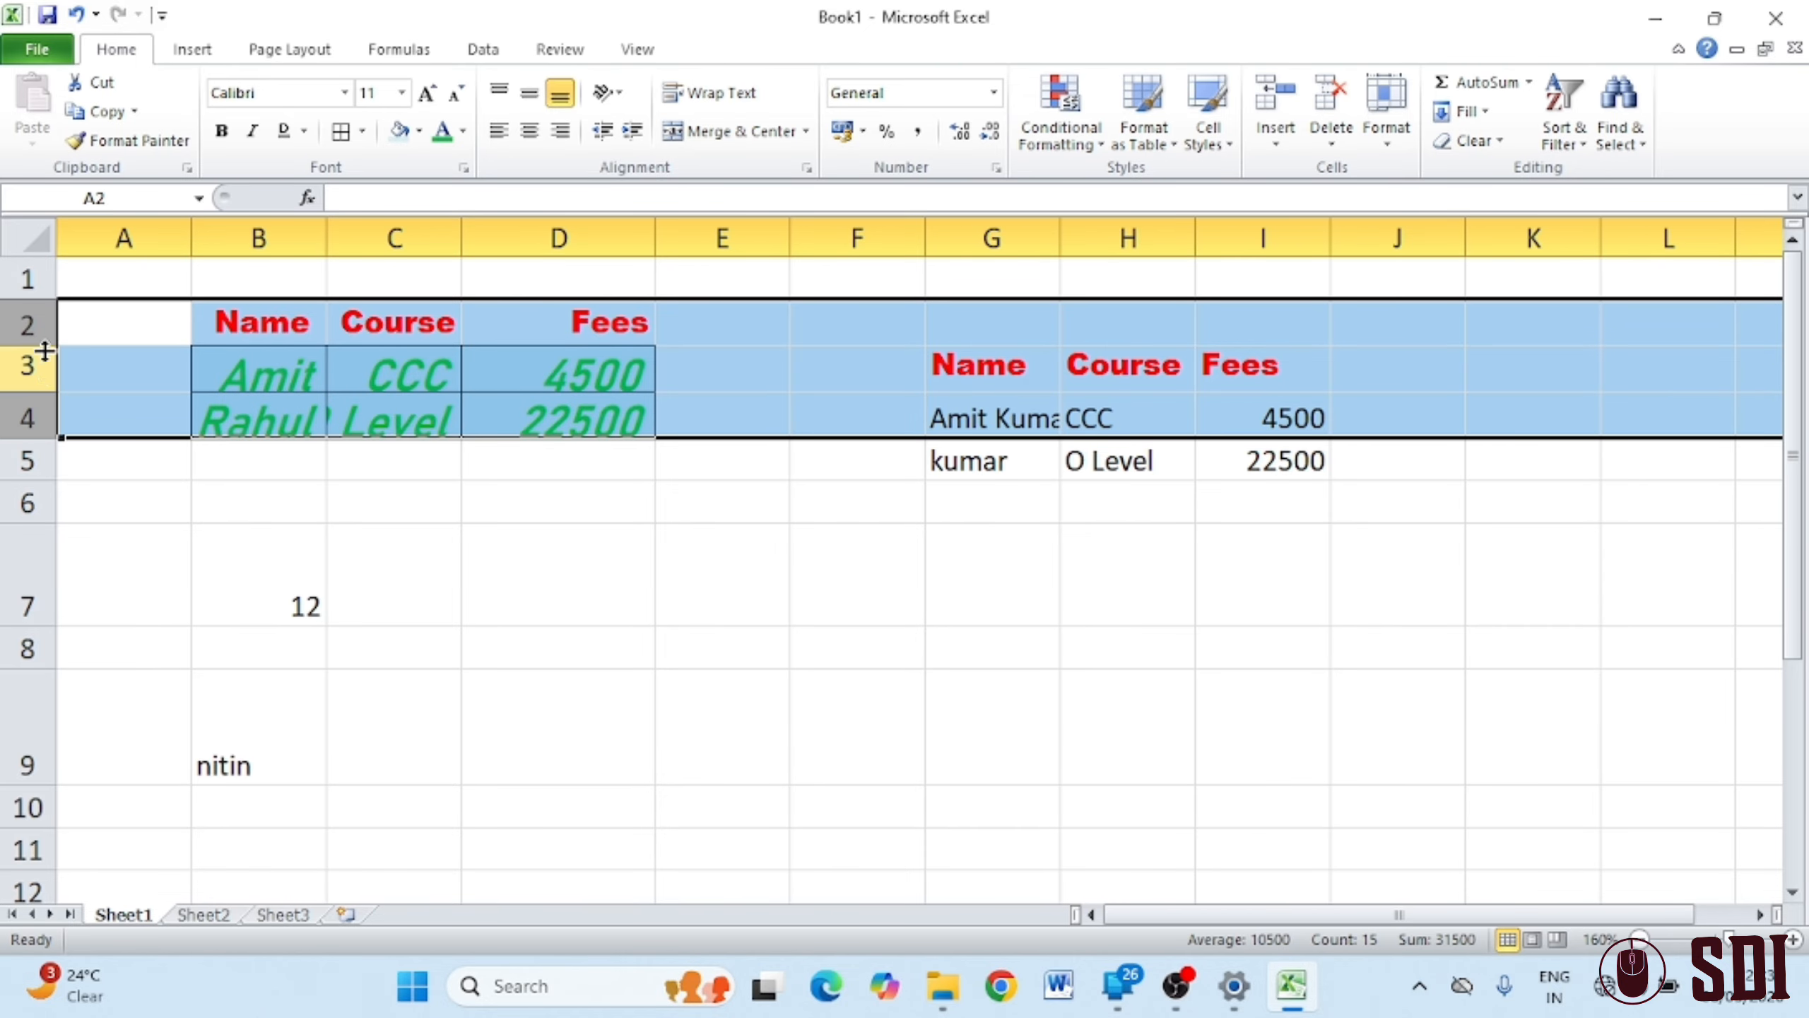
{"action": "left_click_drag", "start_coordinate": [41, 345], "coordinate": [46, 383]}
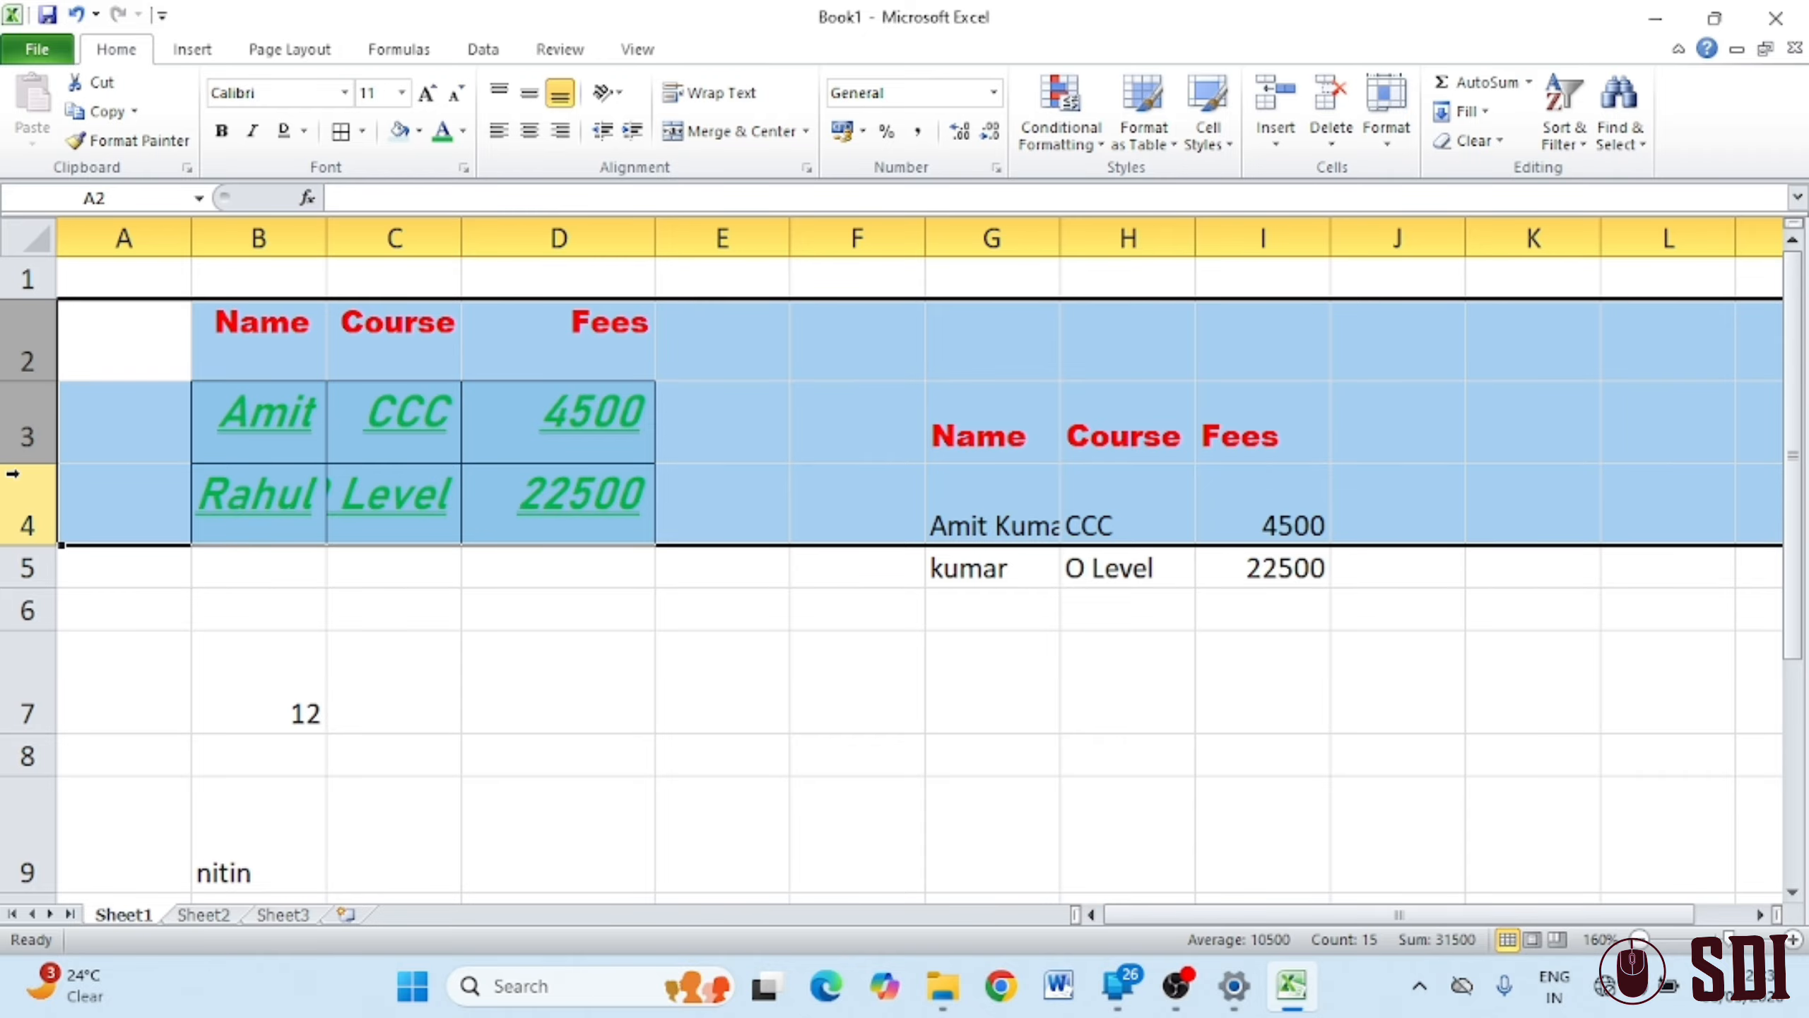
{"action": "left_click_drag", "start_coordinate": [28, 463], "coordinate": [34, 427]}
{"action": "left_click", "coordinate": [355, 475]}
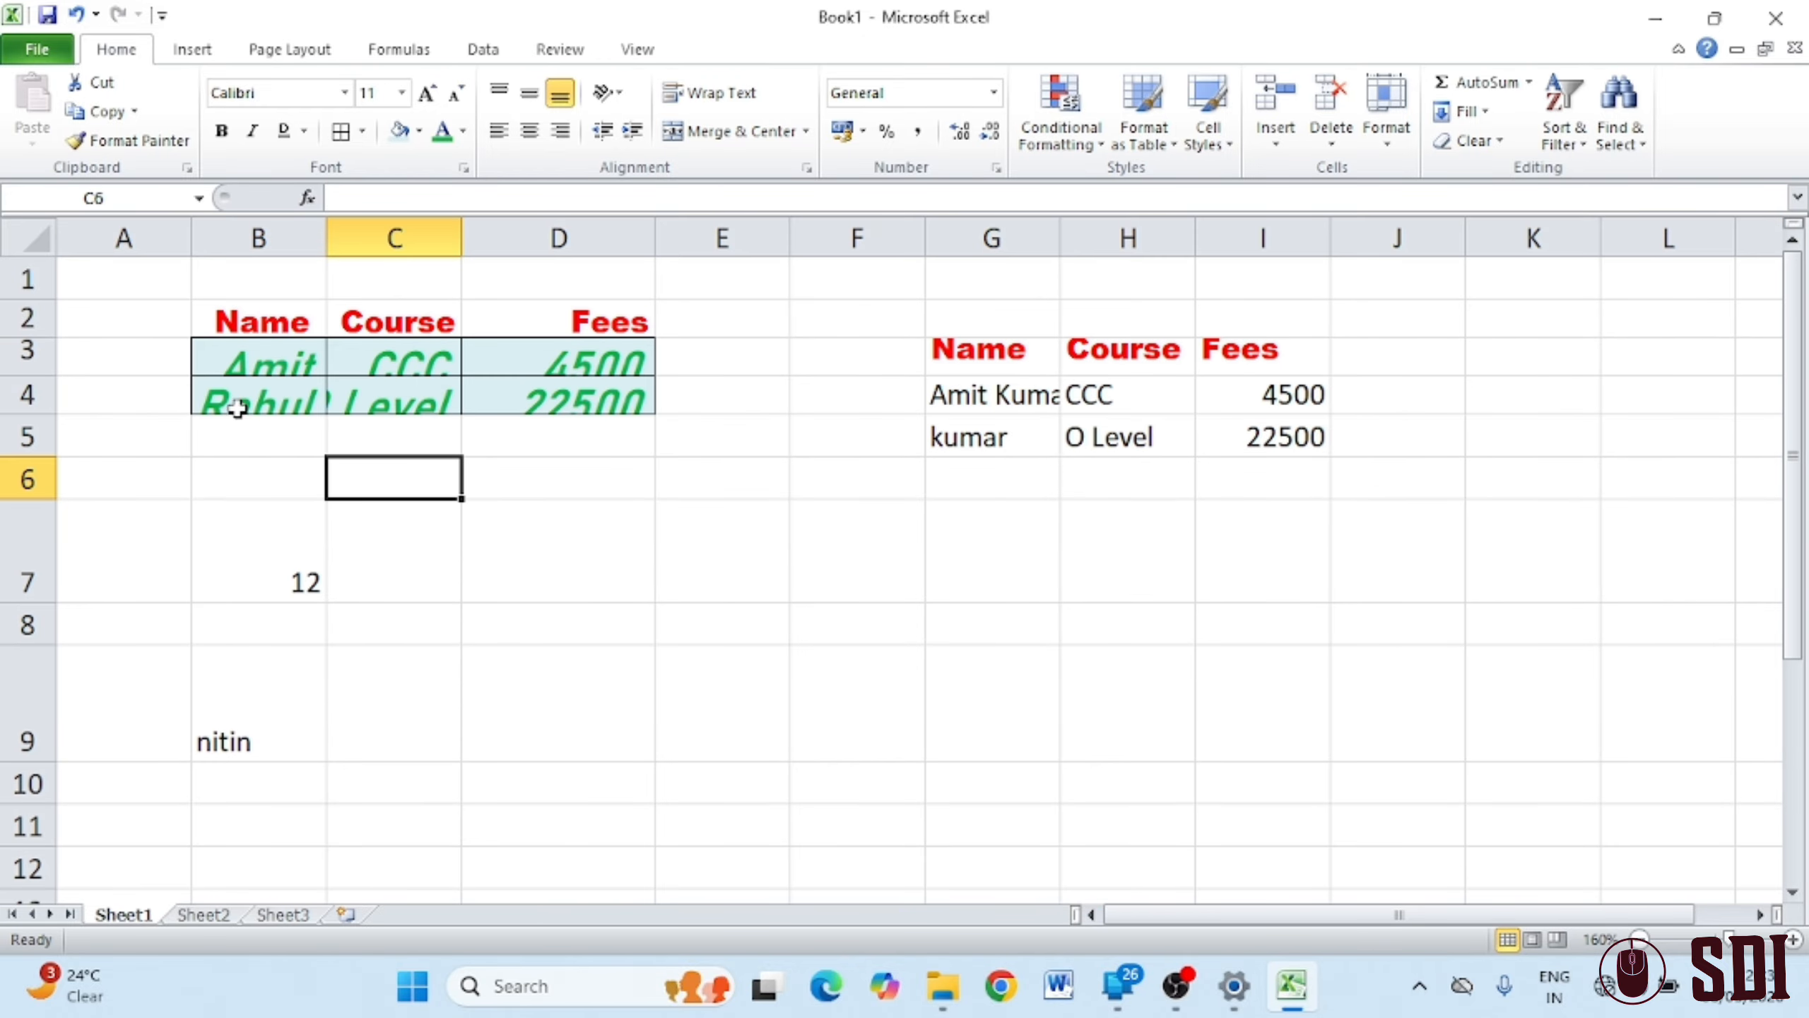
Widen columns B, C and D equally, then widen column C further
{"action": "mouse_move", "coordinate": [29, 315]}
{"action": "left_mouse_down"}
{"action": "mouse_move", "coordinate": [28, 398]}
{"action": "mouse_move", "coordinate": [30, 339]}
{"action": "mouse_move", "coordinate": [32, 375]}
{"action": "left_mouse_up"}
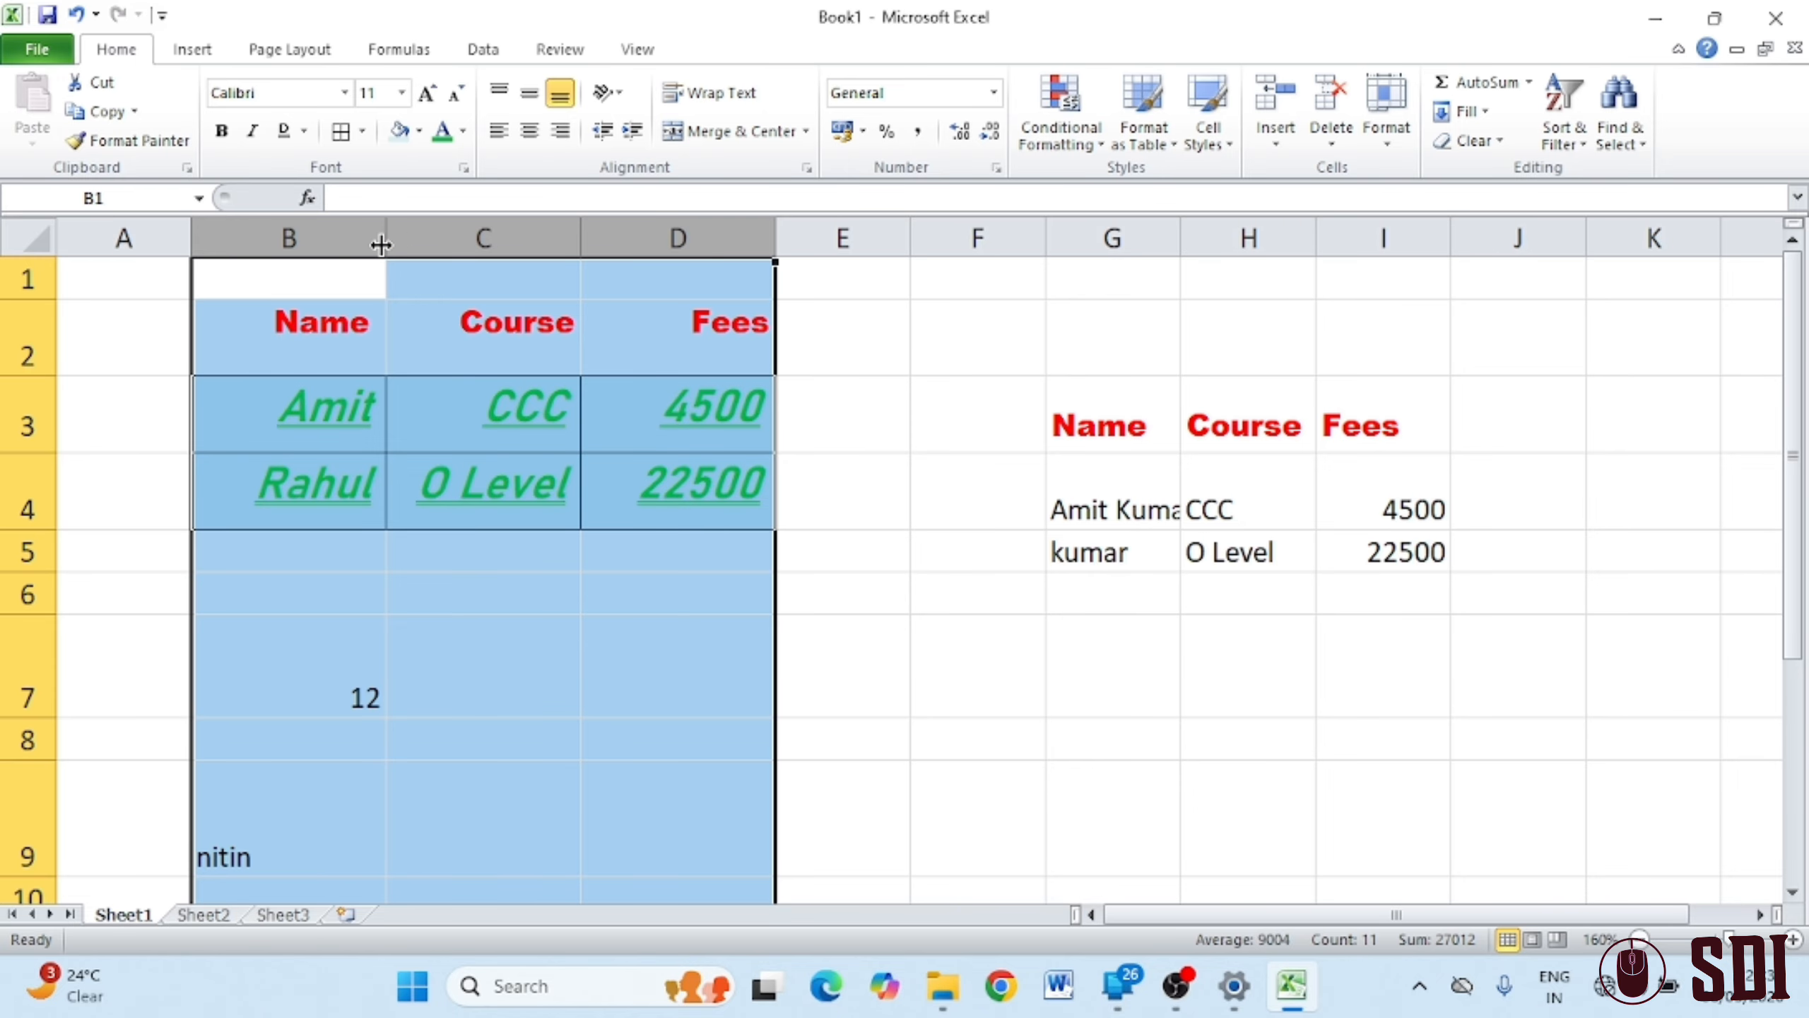
{"action": "mouse_move", "coordinate": [387, 243]}
{"action": "left_mouse_down"}
{"action": "mouse_move", "coordinate": [411, 246]}
{"action": "mouse_move", "coordinate": [383, 245]}
{"action": "left_mouse_up"}
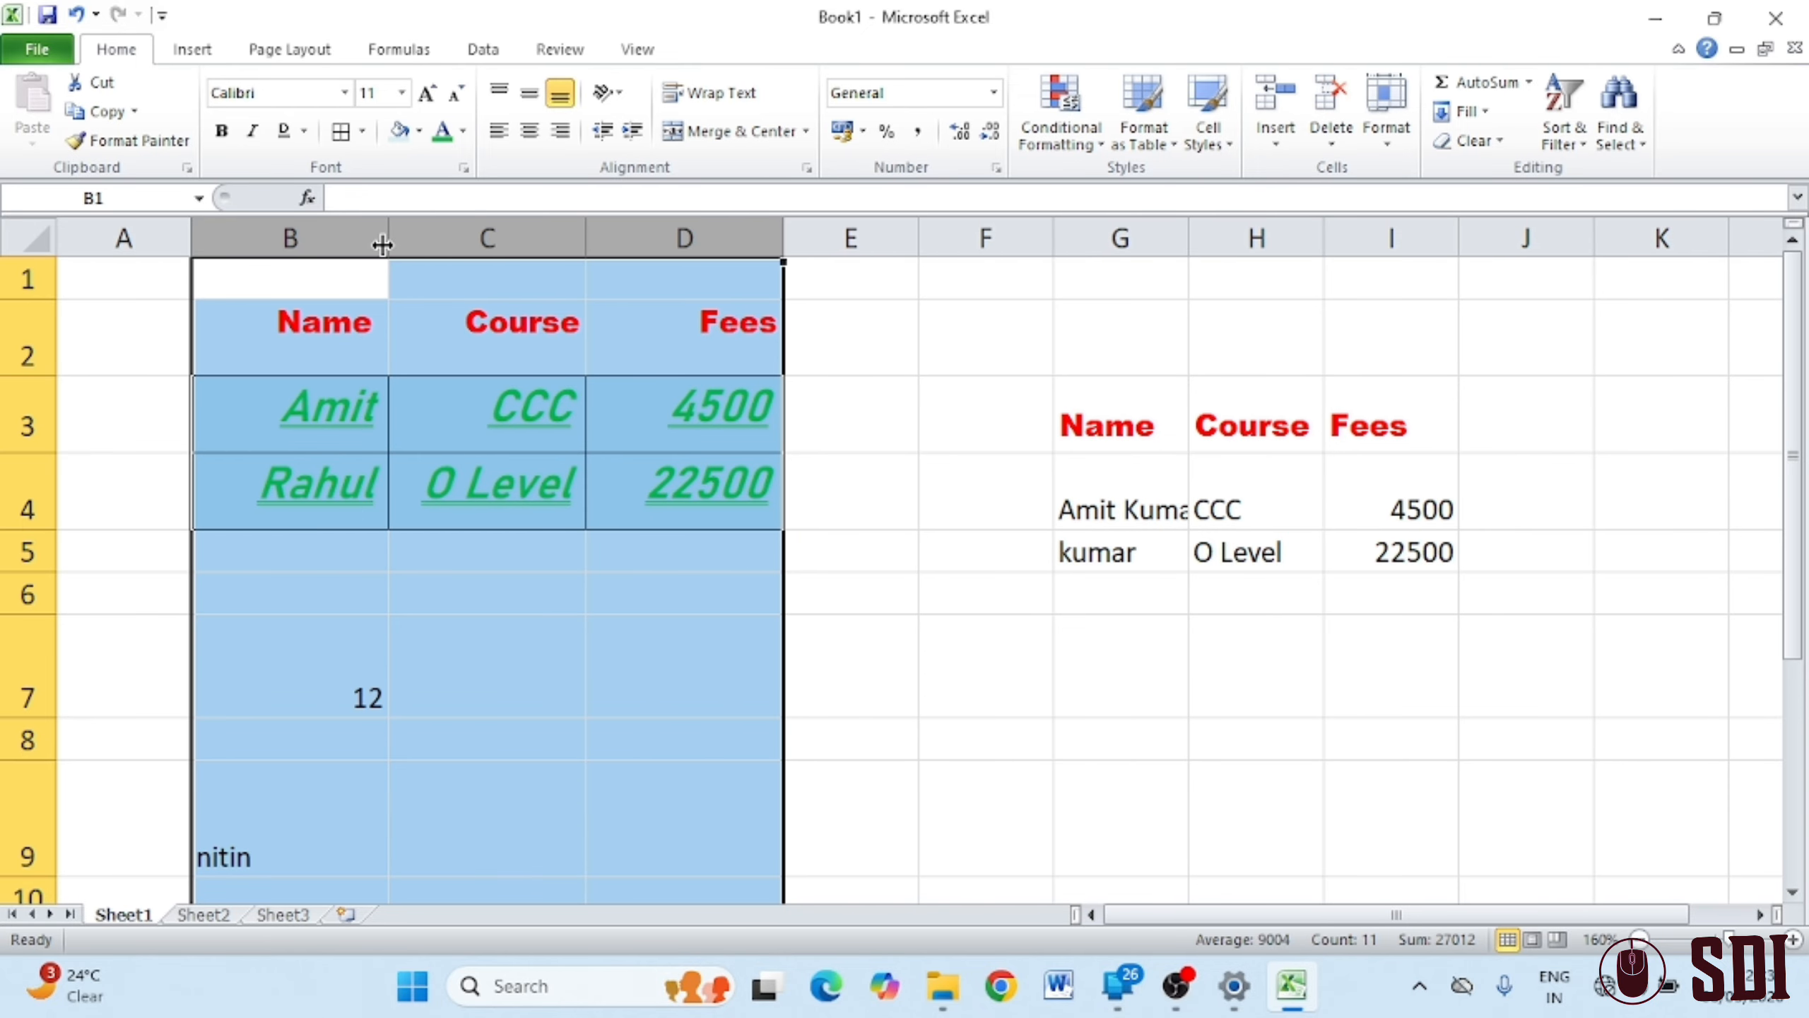
{"action": "mouse_move", "coordinate": [585, 239]}
{"action": "left_mouse_down"}
{"action": "mouse_move", "coordinate": [719, 235]}
{"action": "mouse_move", "coordinate": [612, 231]}
{"action": "left_mouse_up"}
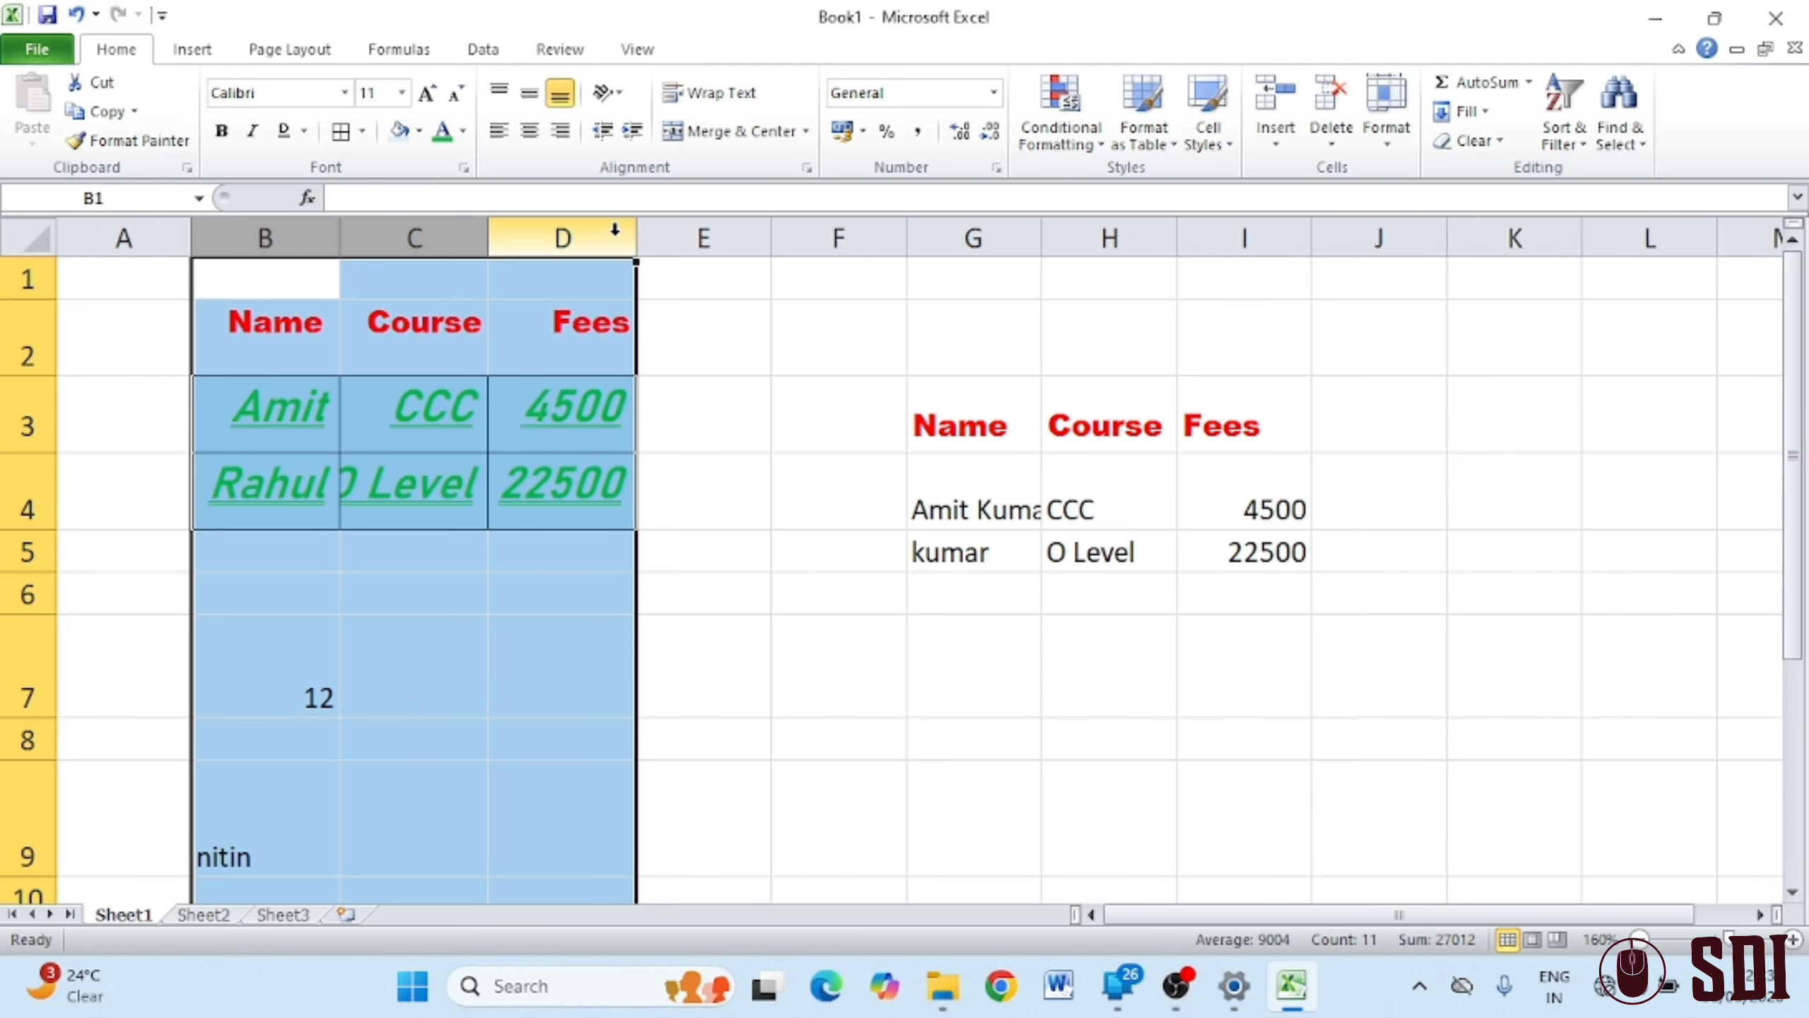
{"action": "left_click_drag", "start_coordinate": [489, 239], "coordinate": [788, 238]}
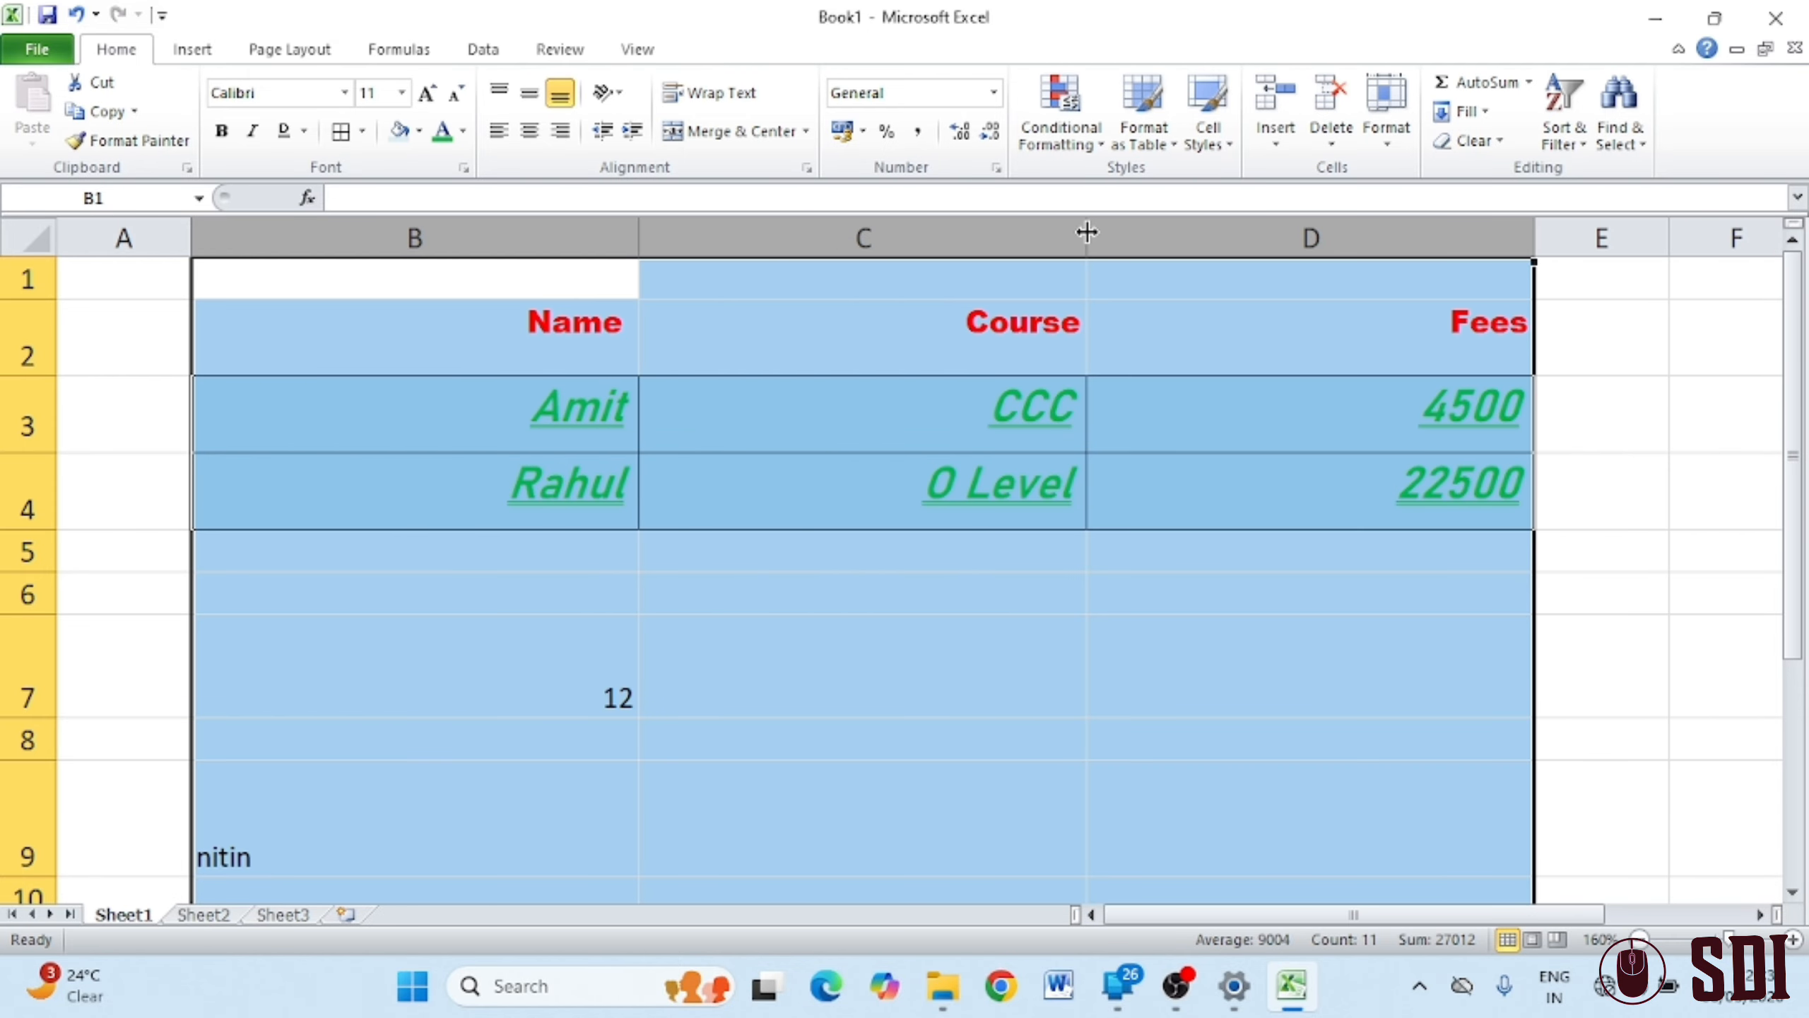
{"action": "double_click", "coordinate": [640, 242]}
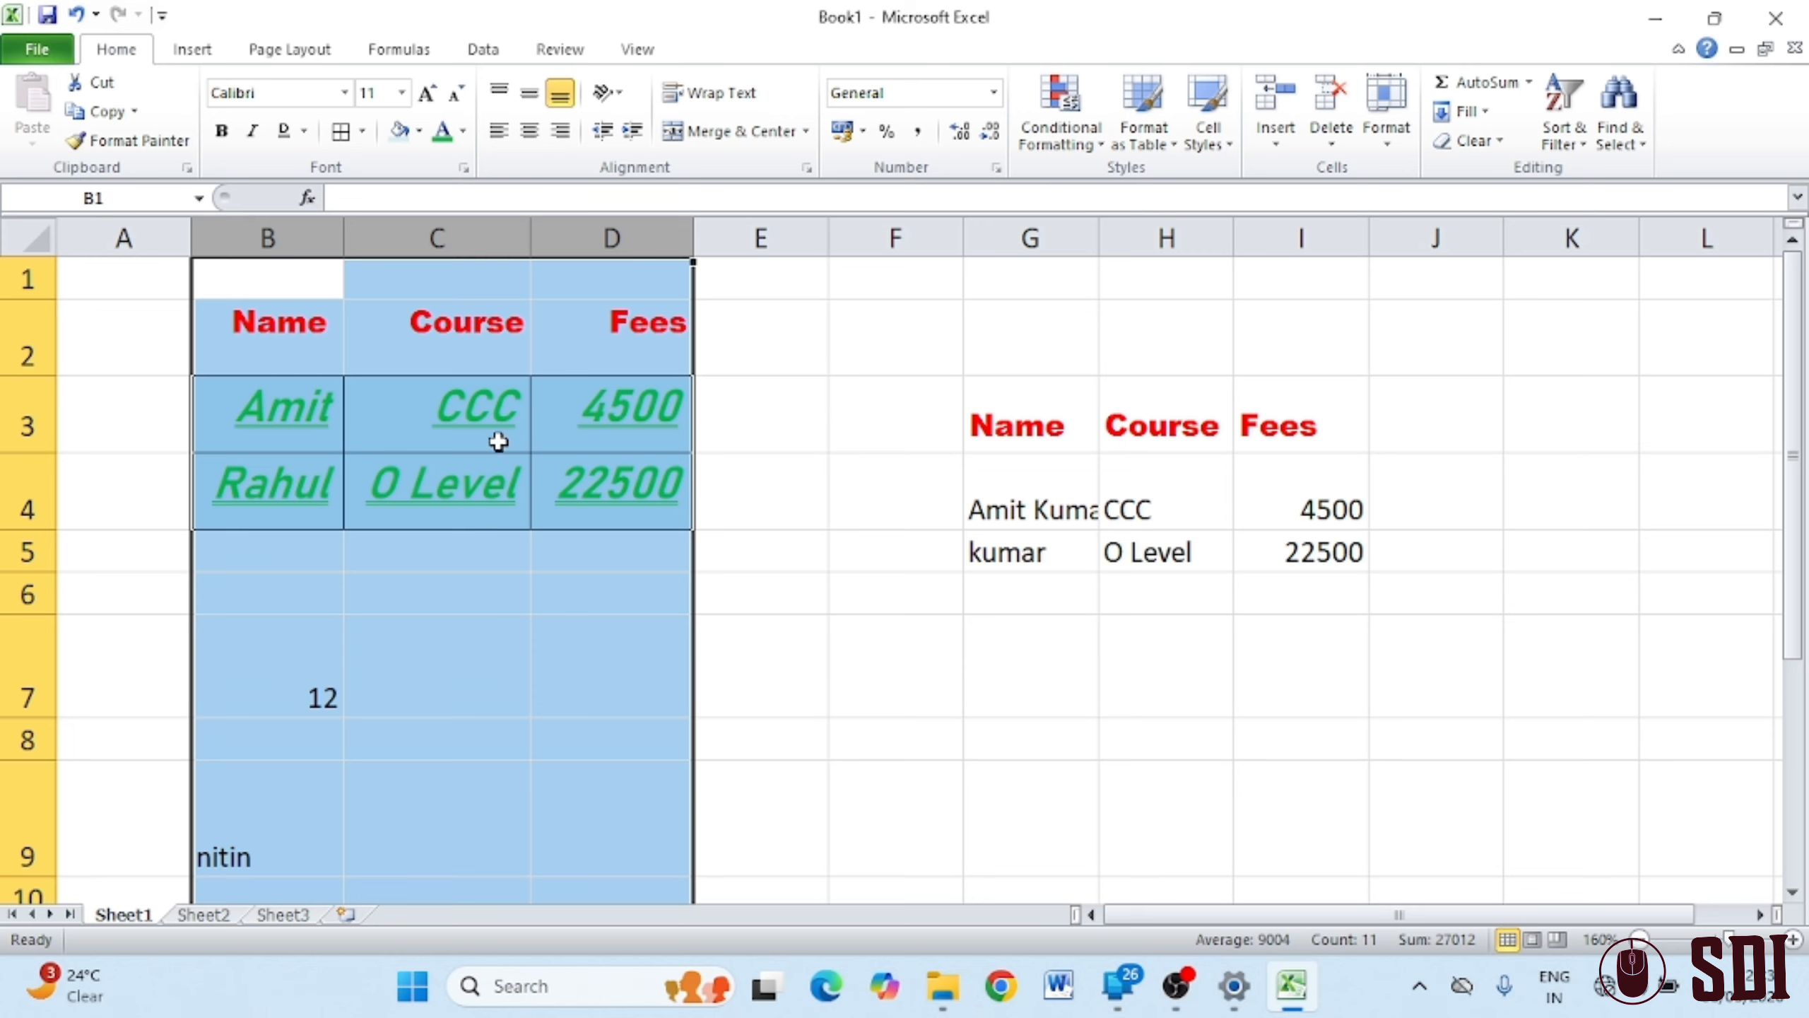
{"action": "left_click_drag", "start_coordinate": [530, 237], "coordinate": [650, 238]}
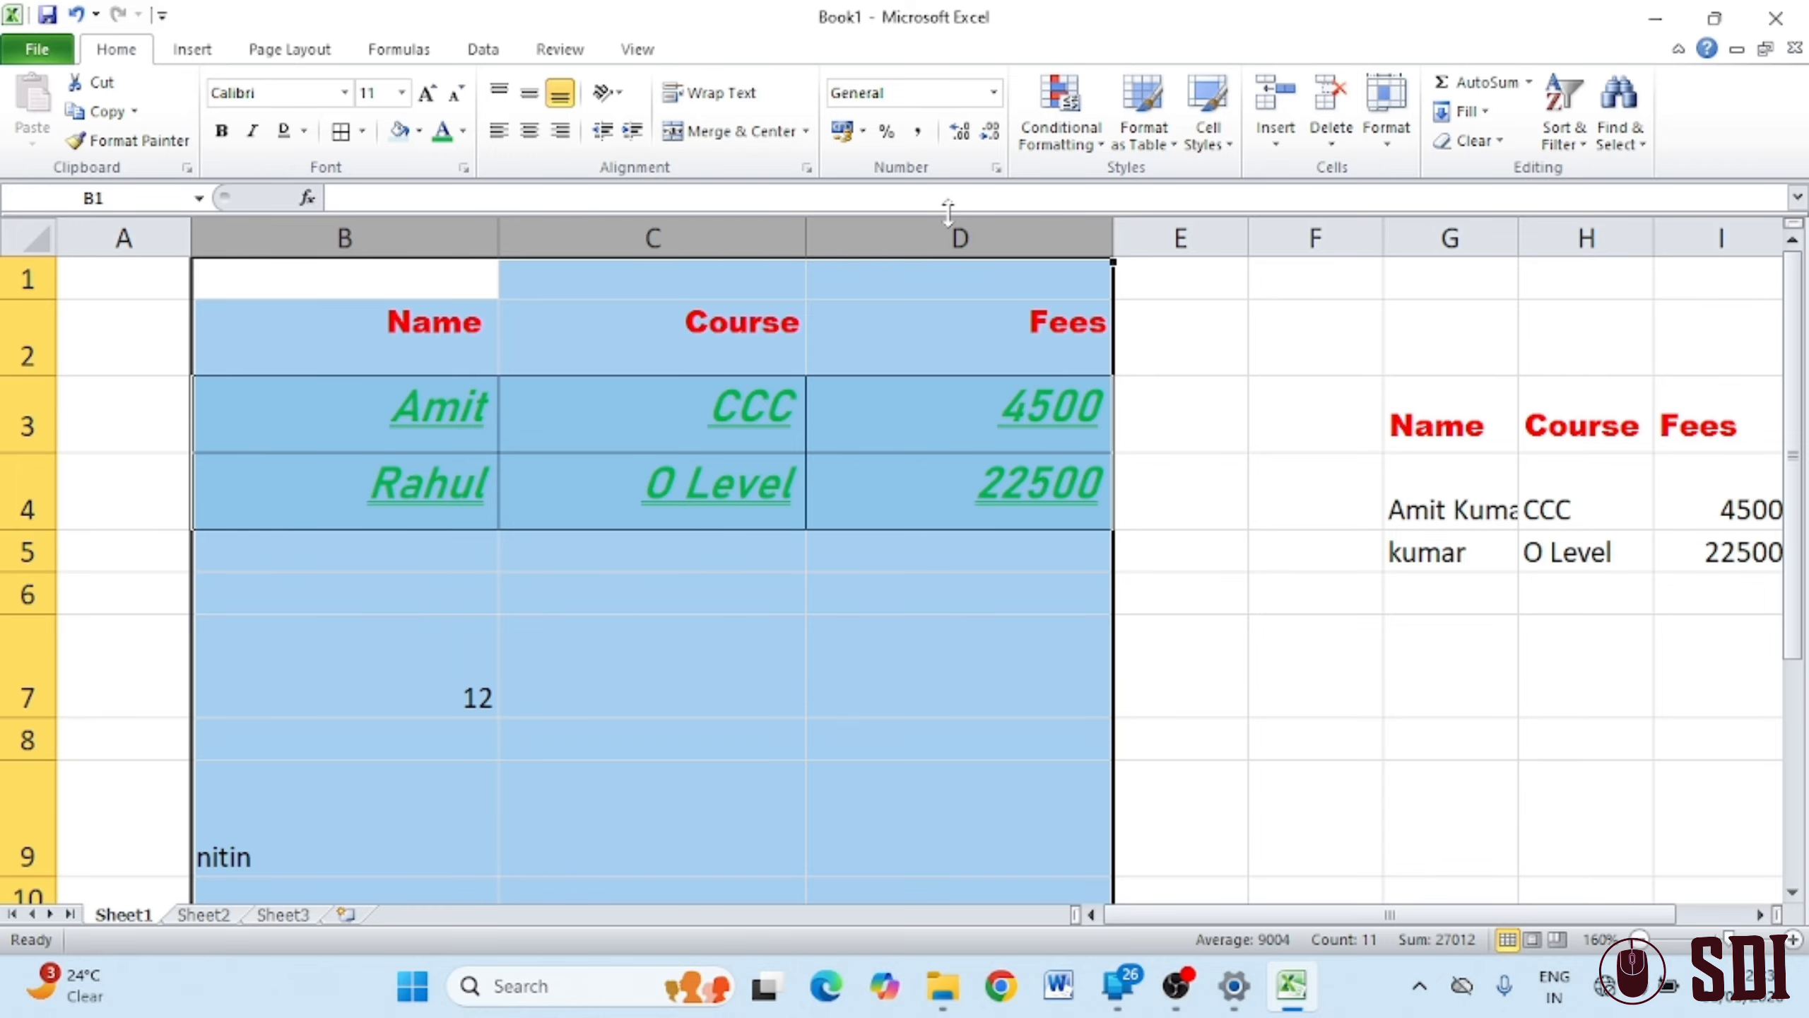
{"action": "left_click", "coordinate": [942, 336]}
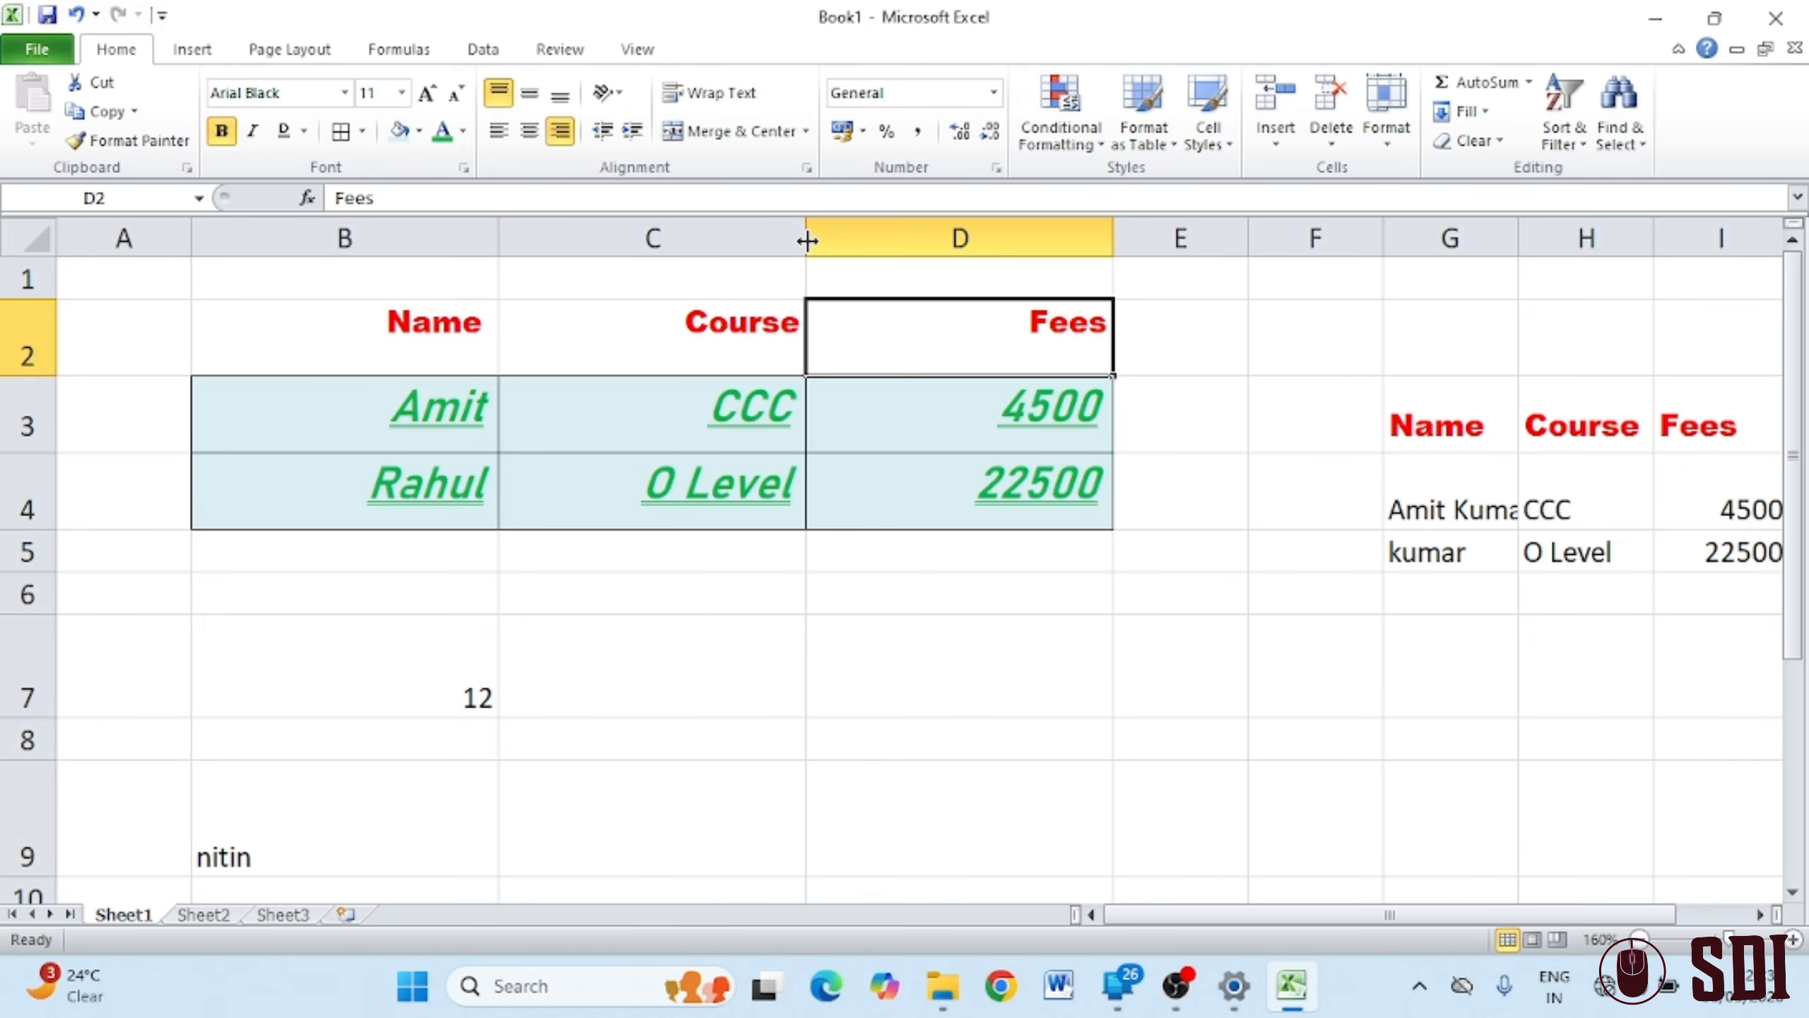
{"action": "left_click_drag", "start_coordinate": [805, 239], "coordinate": [858, 226]}
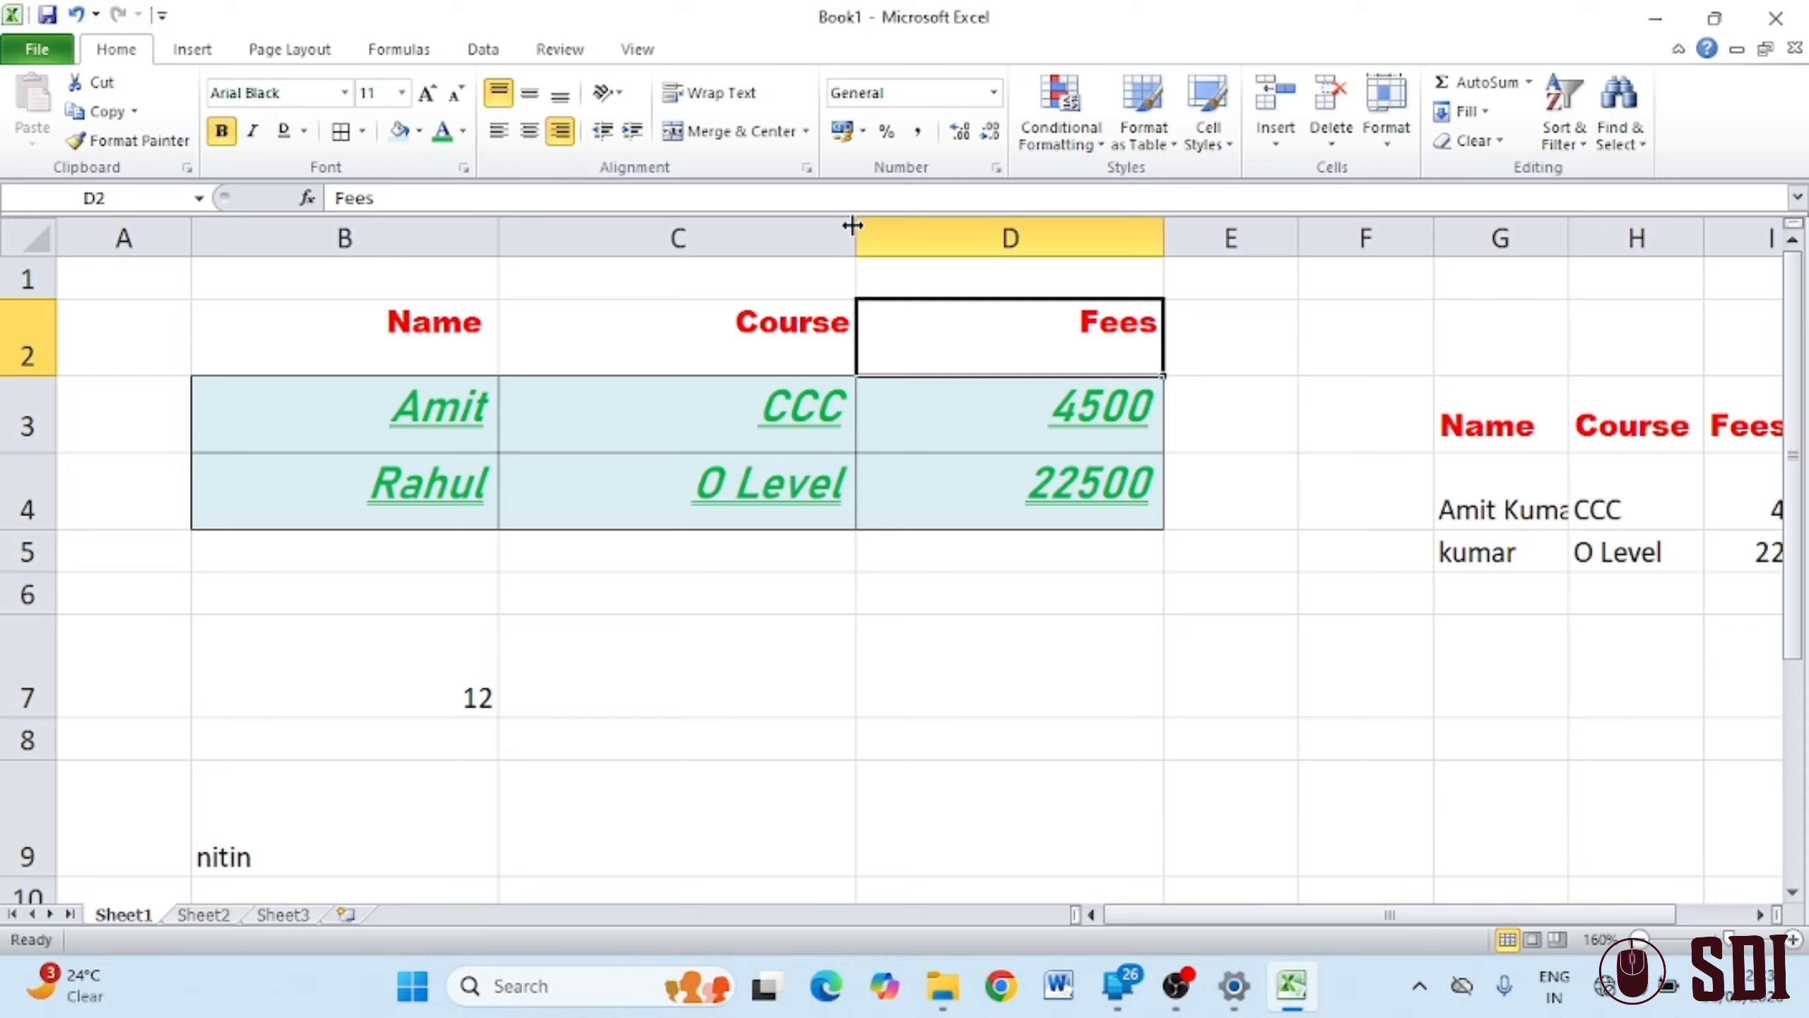
Centre the Name, Course and Fees headers horizontally and vertically
{"action": "left_click_drag", "start_coordinate": [372, 352], "coordinate": [937, 331]}
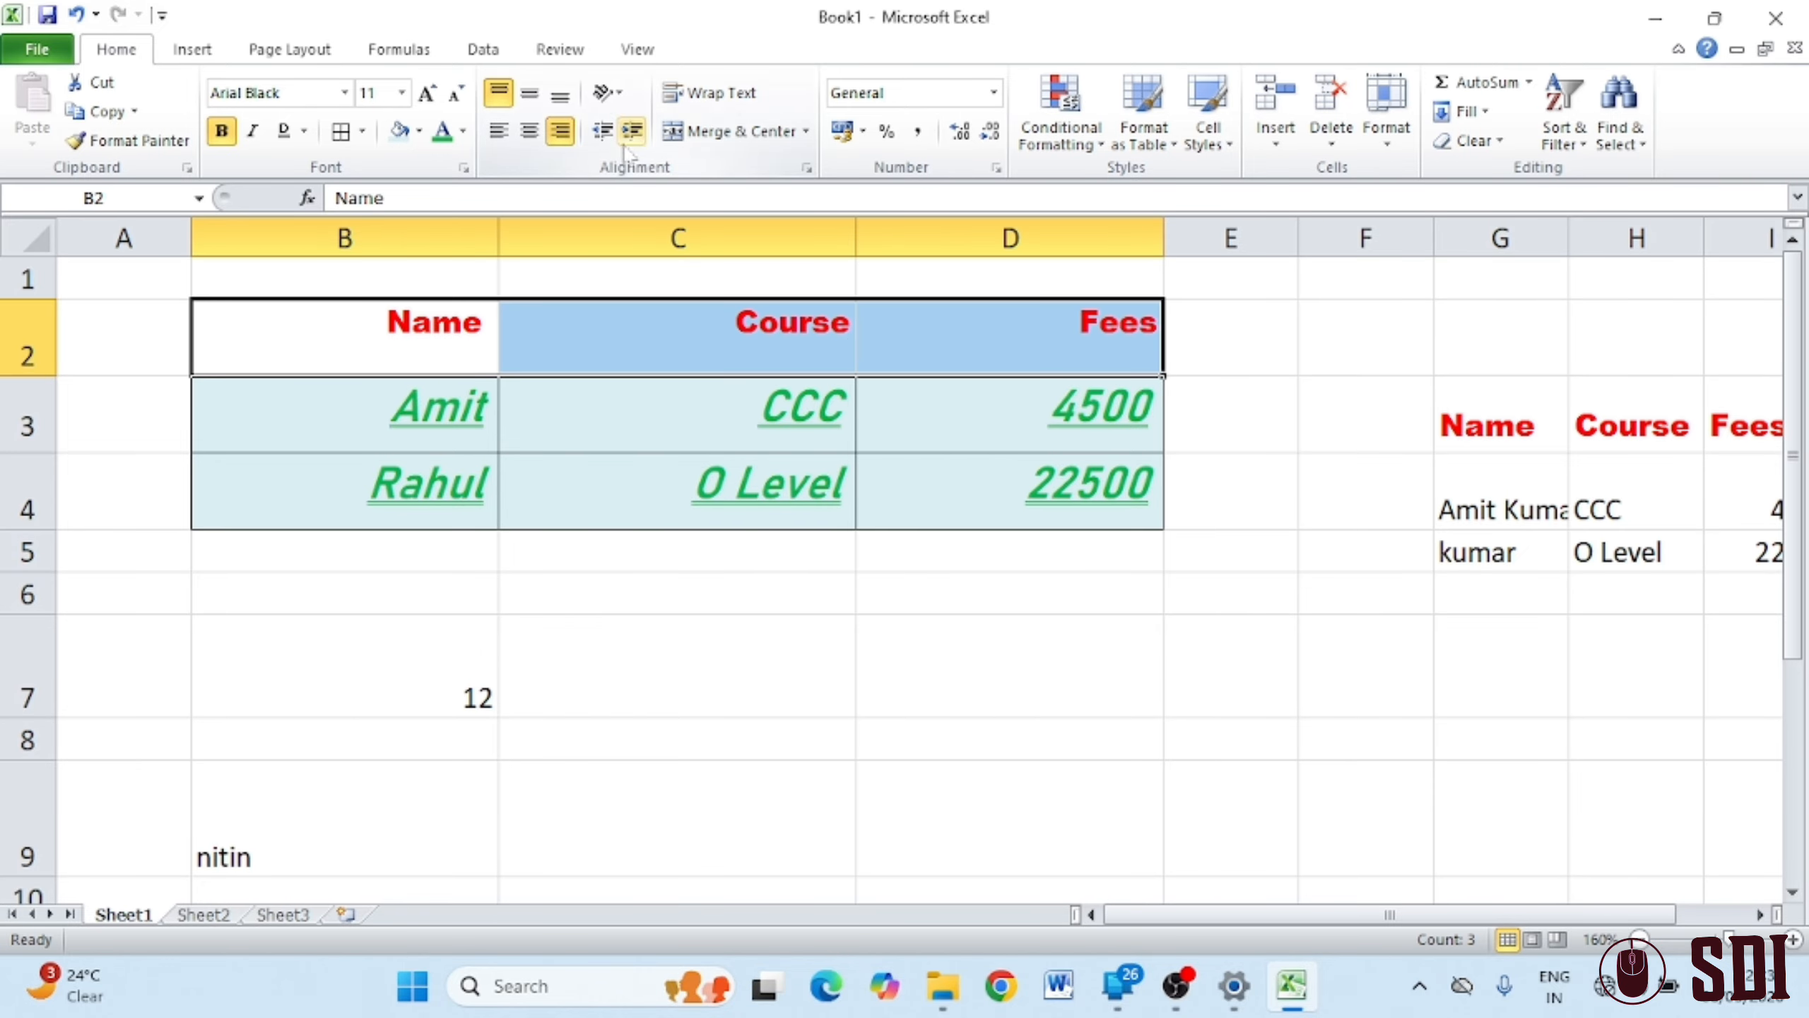
{"action": "left_click", "coordinate": [536, 135]}
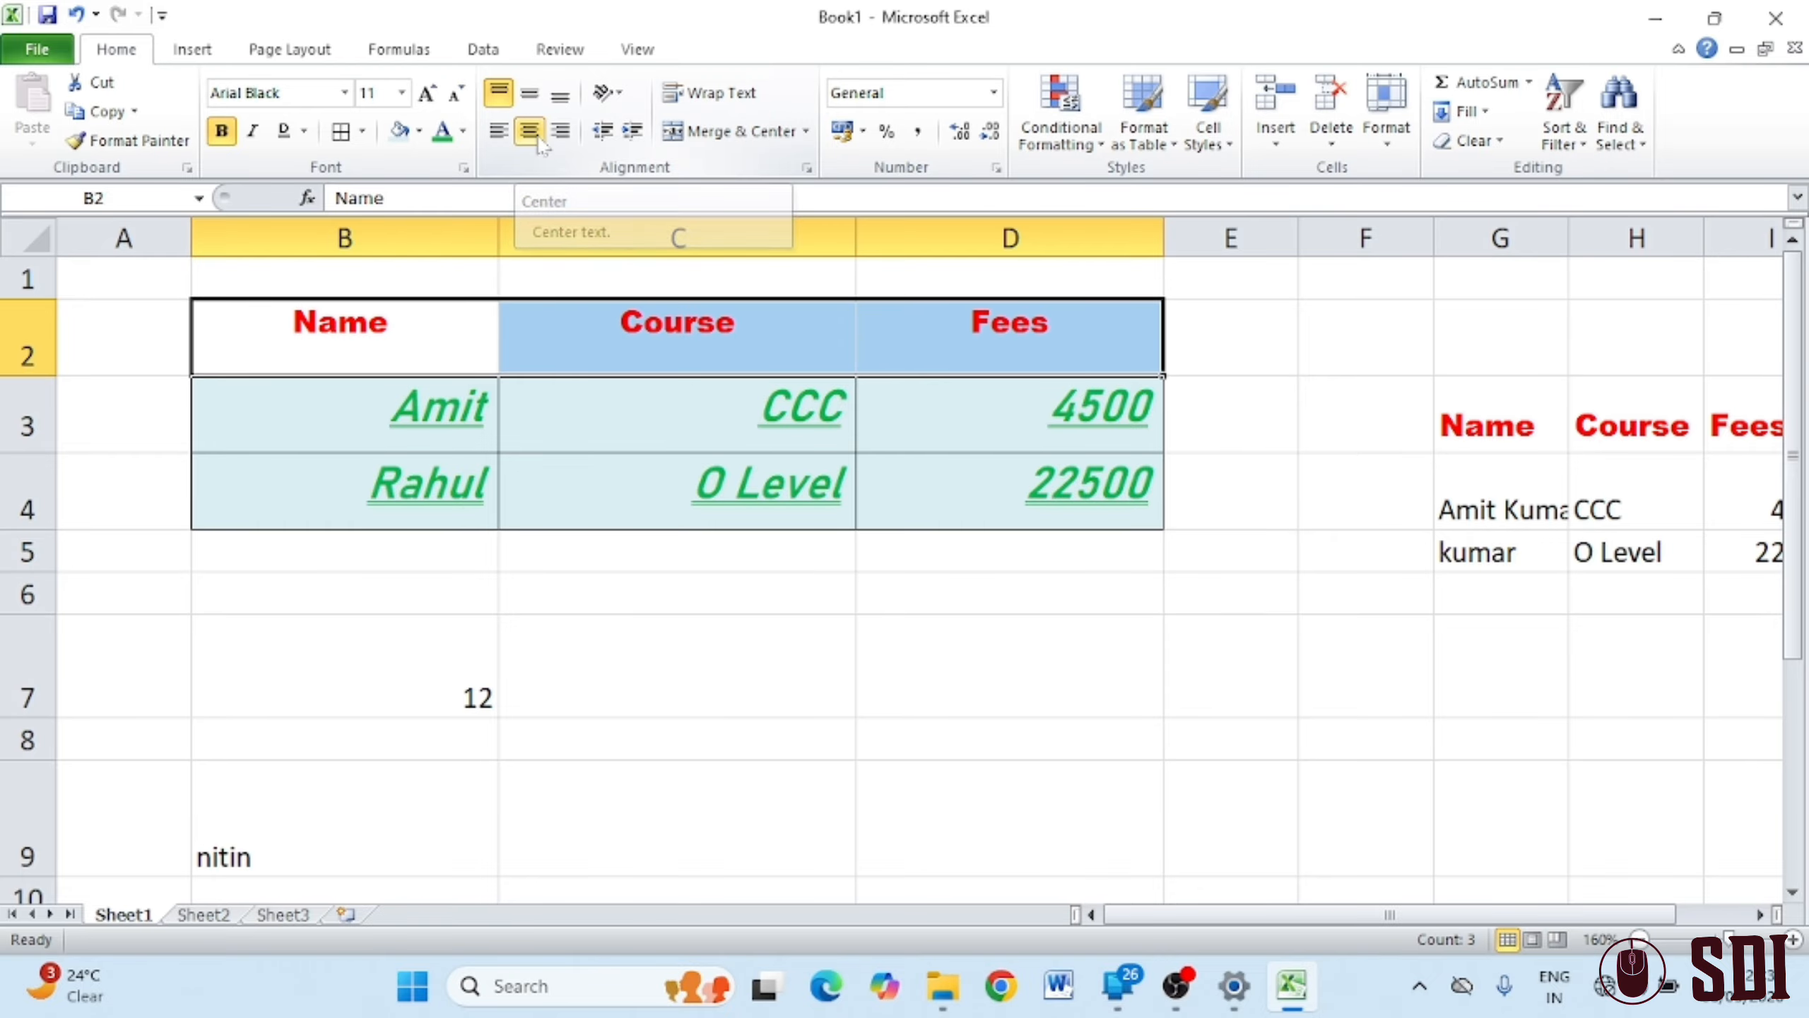
{"action": "left_click", "coordinate": [531, 98]}
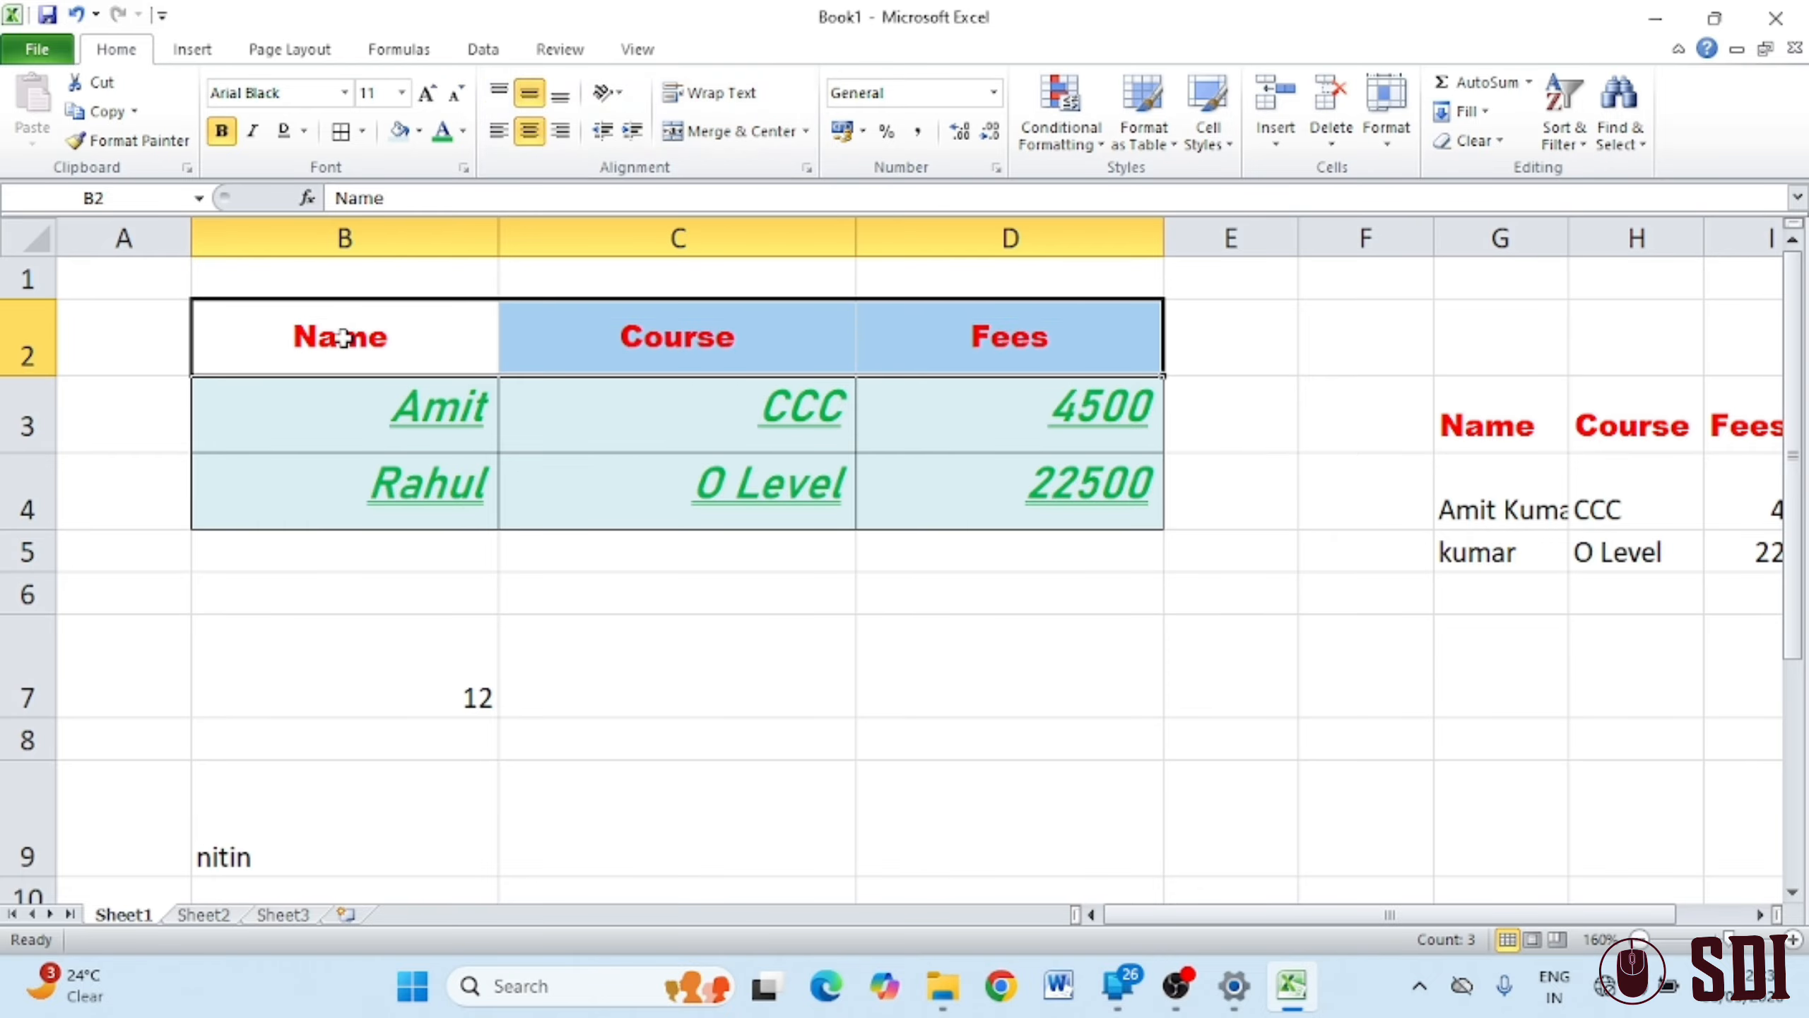
Indent the headers several steps, remove the indent, and centre them again
{"action": "left_click", "coordinate": [633, 132]}
{"action": "left_click", "coordinate": [633, 132]}
{"action": "left_click", "coordinate": [633, 132]}
{"action": "left_click", "coordinate": [633, 132]}
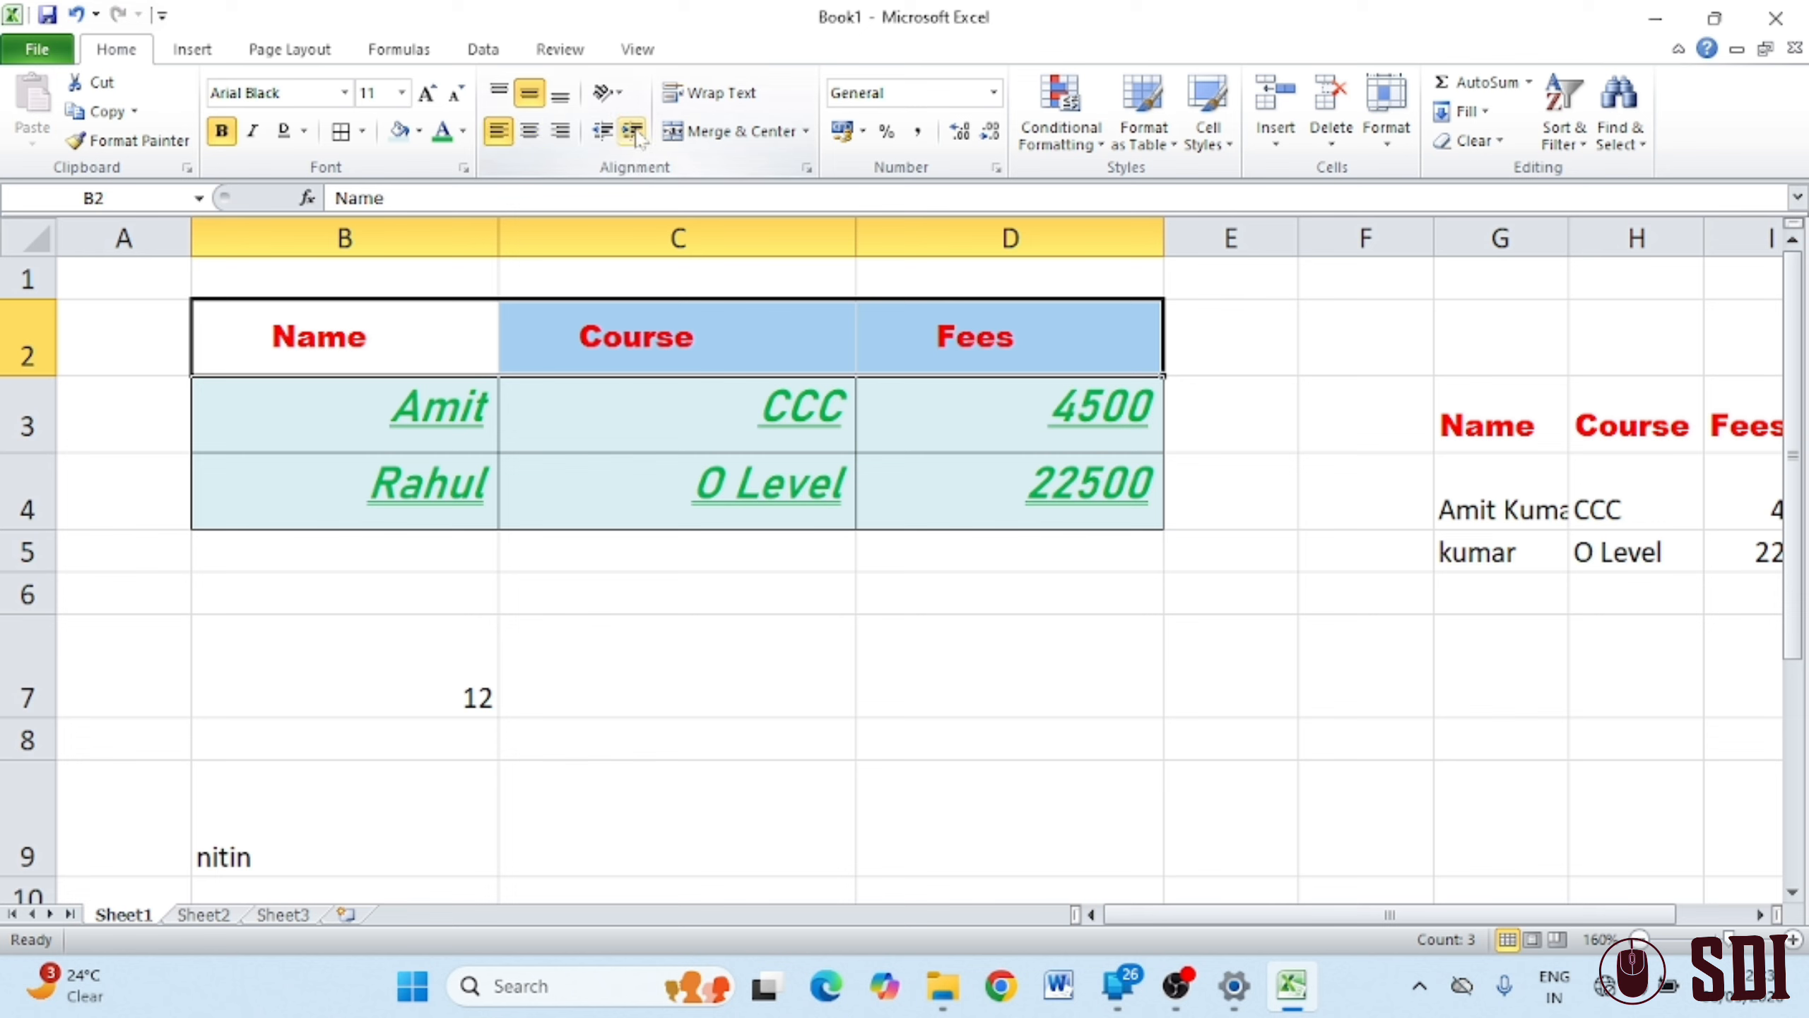
{"action": "left_click", "coordinate": [633, 132]}
{"action": "left_click", "coordinate": [633, 132]}
{"action": "left_click", "coordinate": [633, 132]}
{"action": "left_click", "coordinate": [634, 133]}
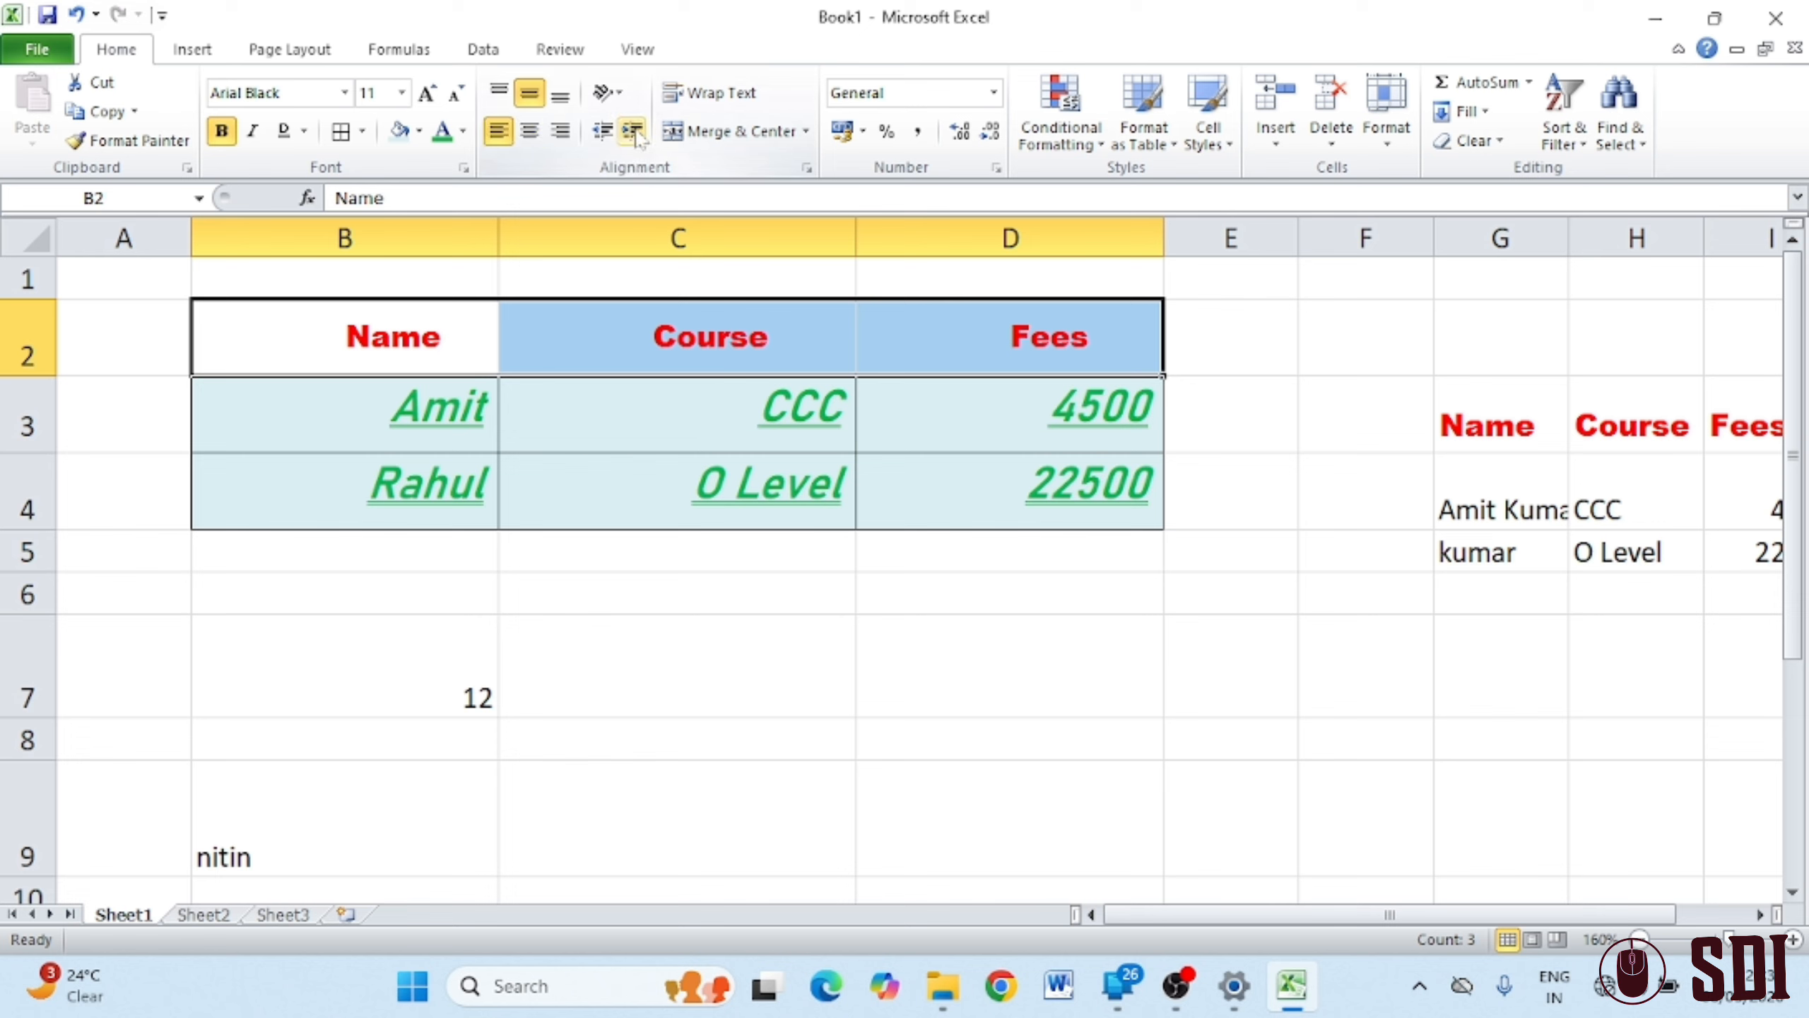
{"action": "left_click", "coordinate": [634, 132]}
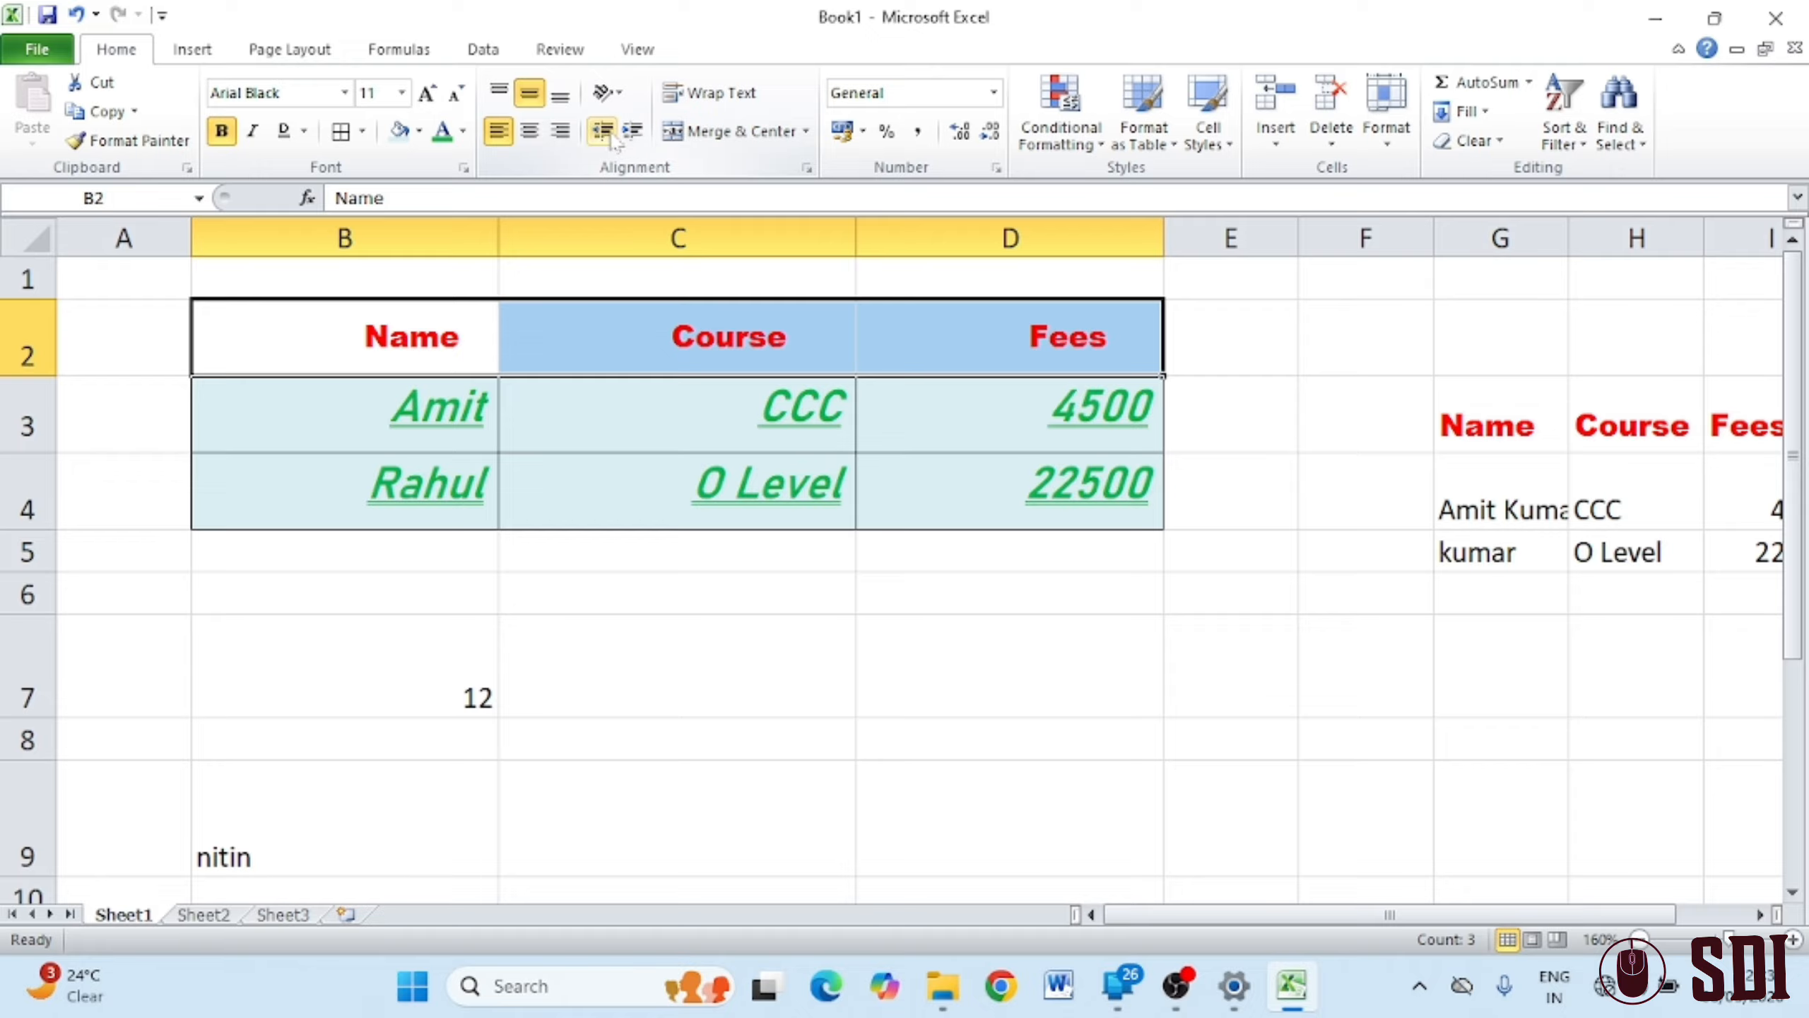
{"action": "left_click", "coordinate": [611, 137]}
{"action": "left_click", "coordinate": [610, 137]}
{"action": "left_click", "coordinate": [610, 138]}
{"action": "left_click", "coordinate": [611, 137]}
{"action": "left_click", "coordinate": [610, 137]}
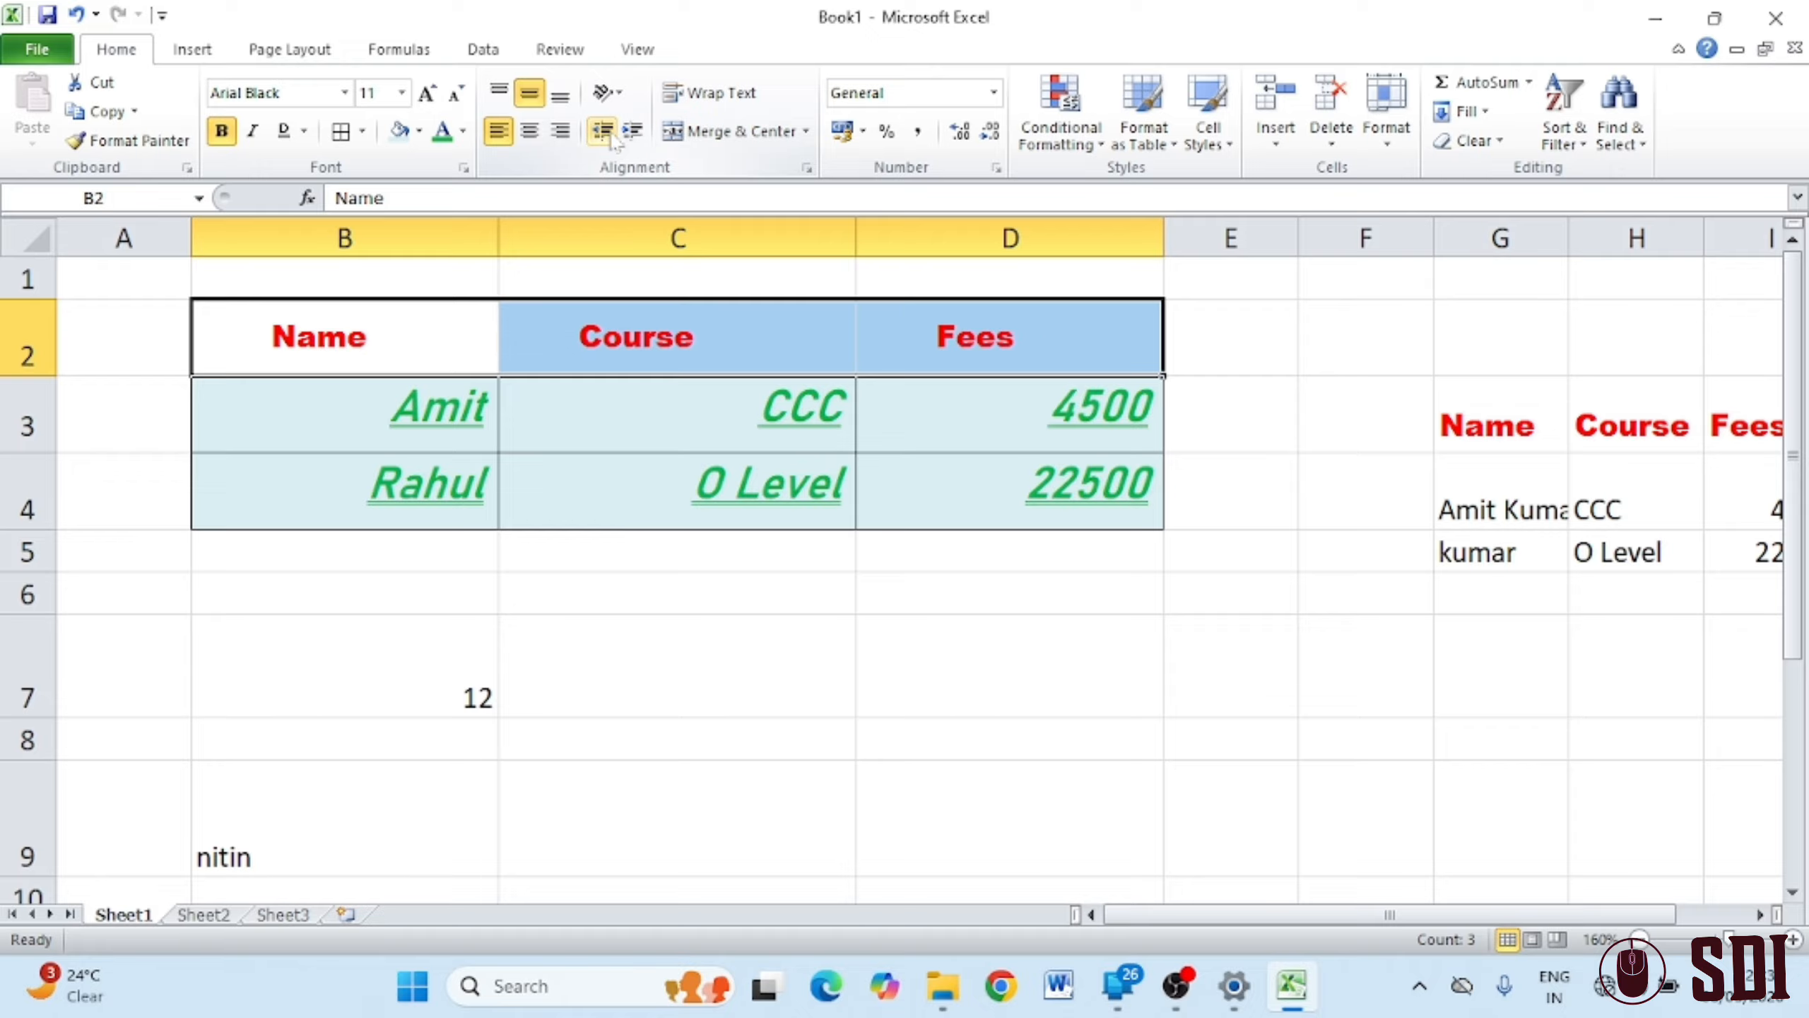
{"action": "left_click", "coordinate": [610, 137]}
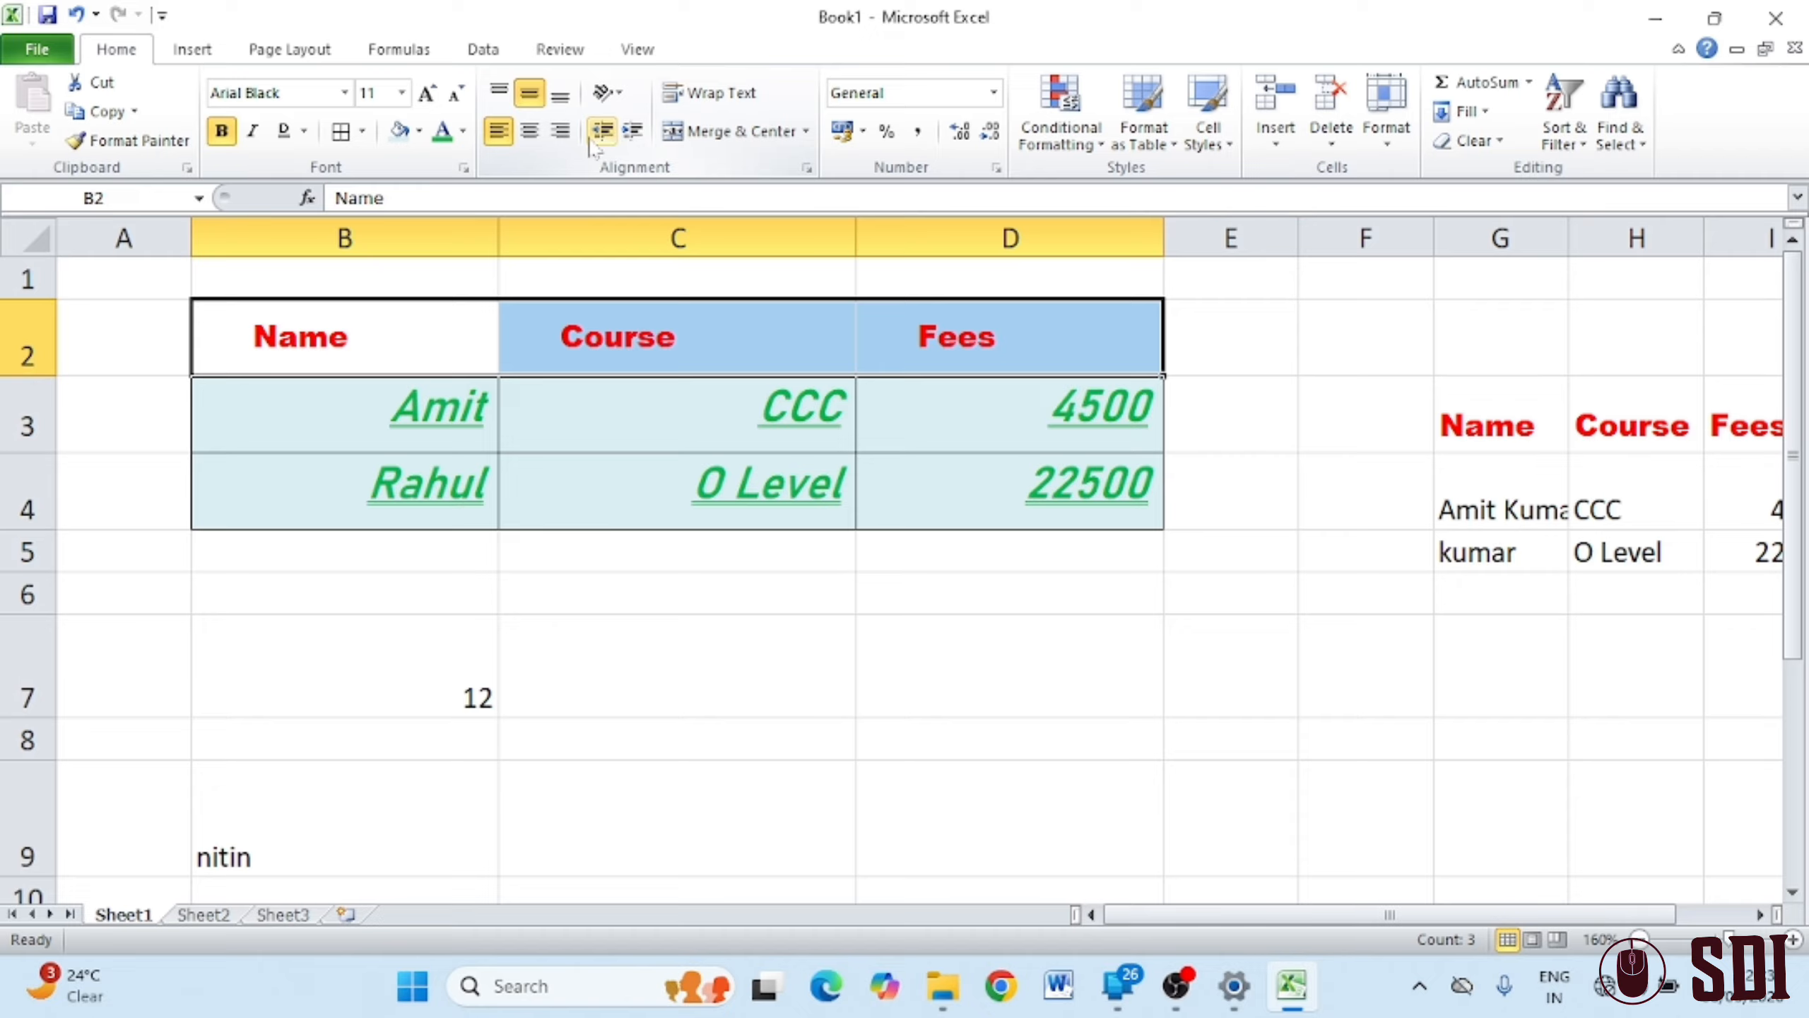
{"action": "left_click", "coordinate": [593, 136]}
{"action": "left_click", "coordinate": [593, 135]}
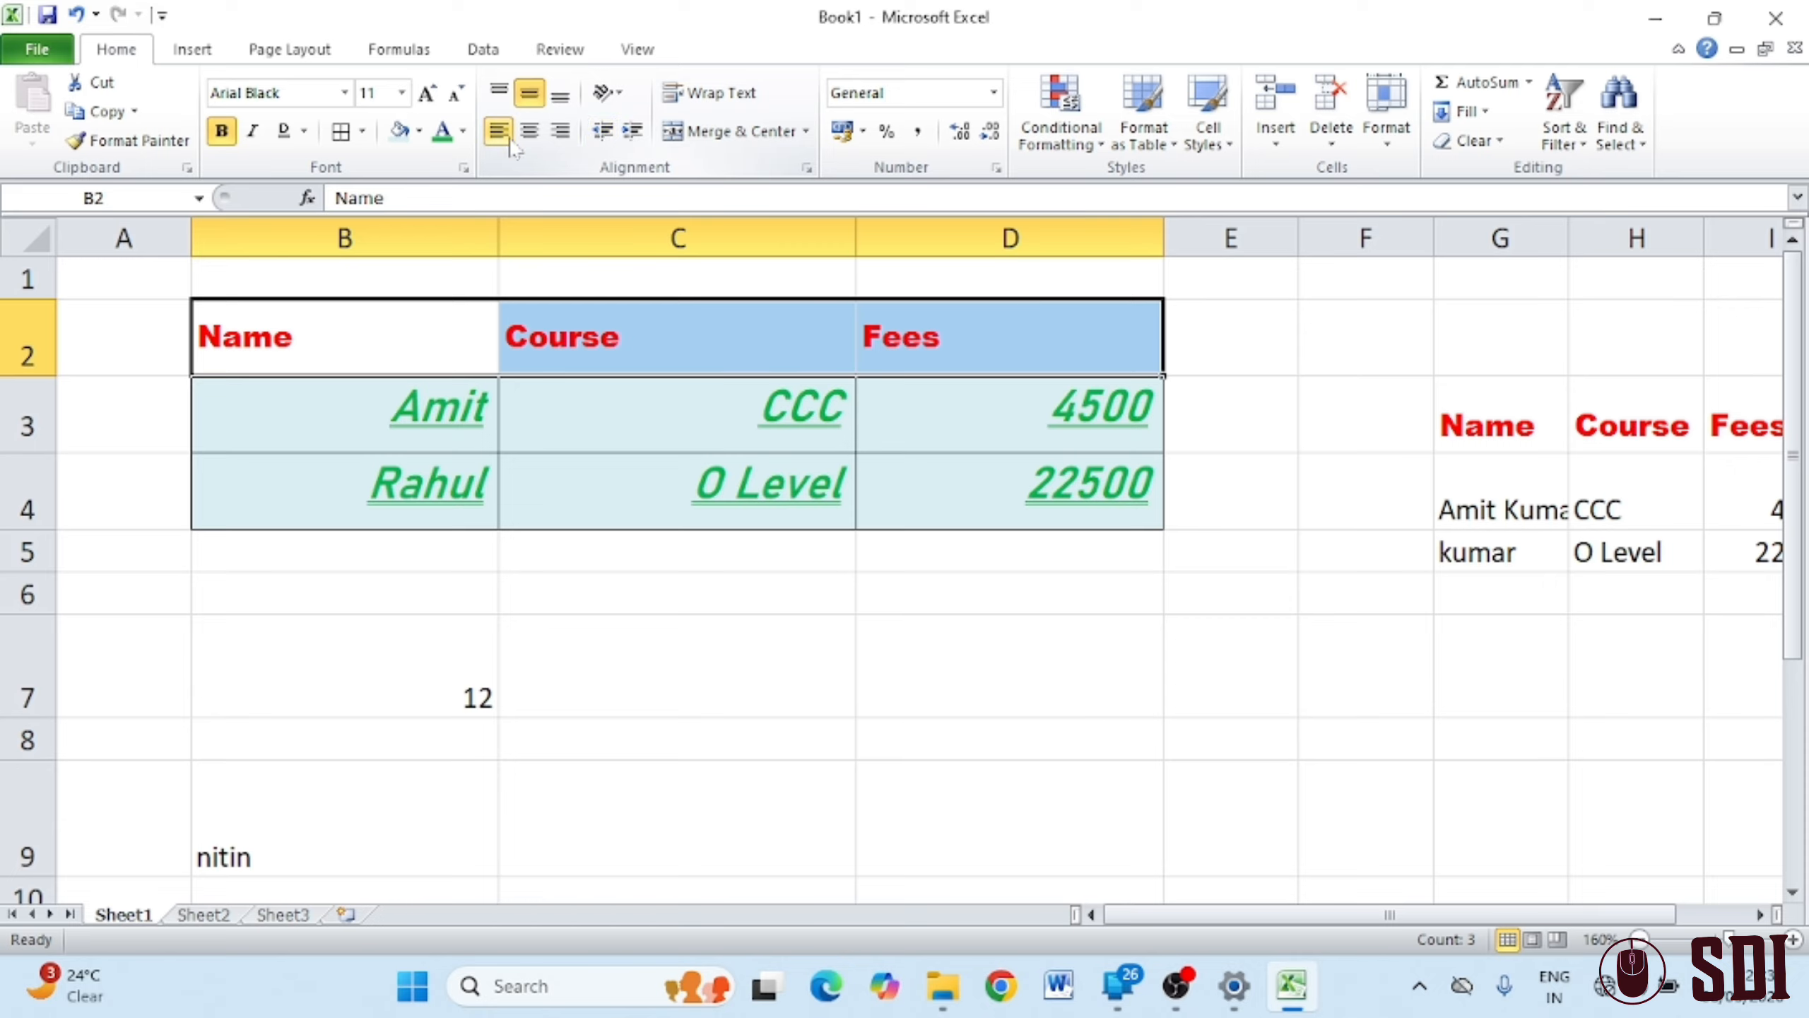
{"action": "left_click", "coordinate": [528, 130]}
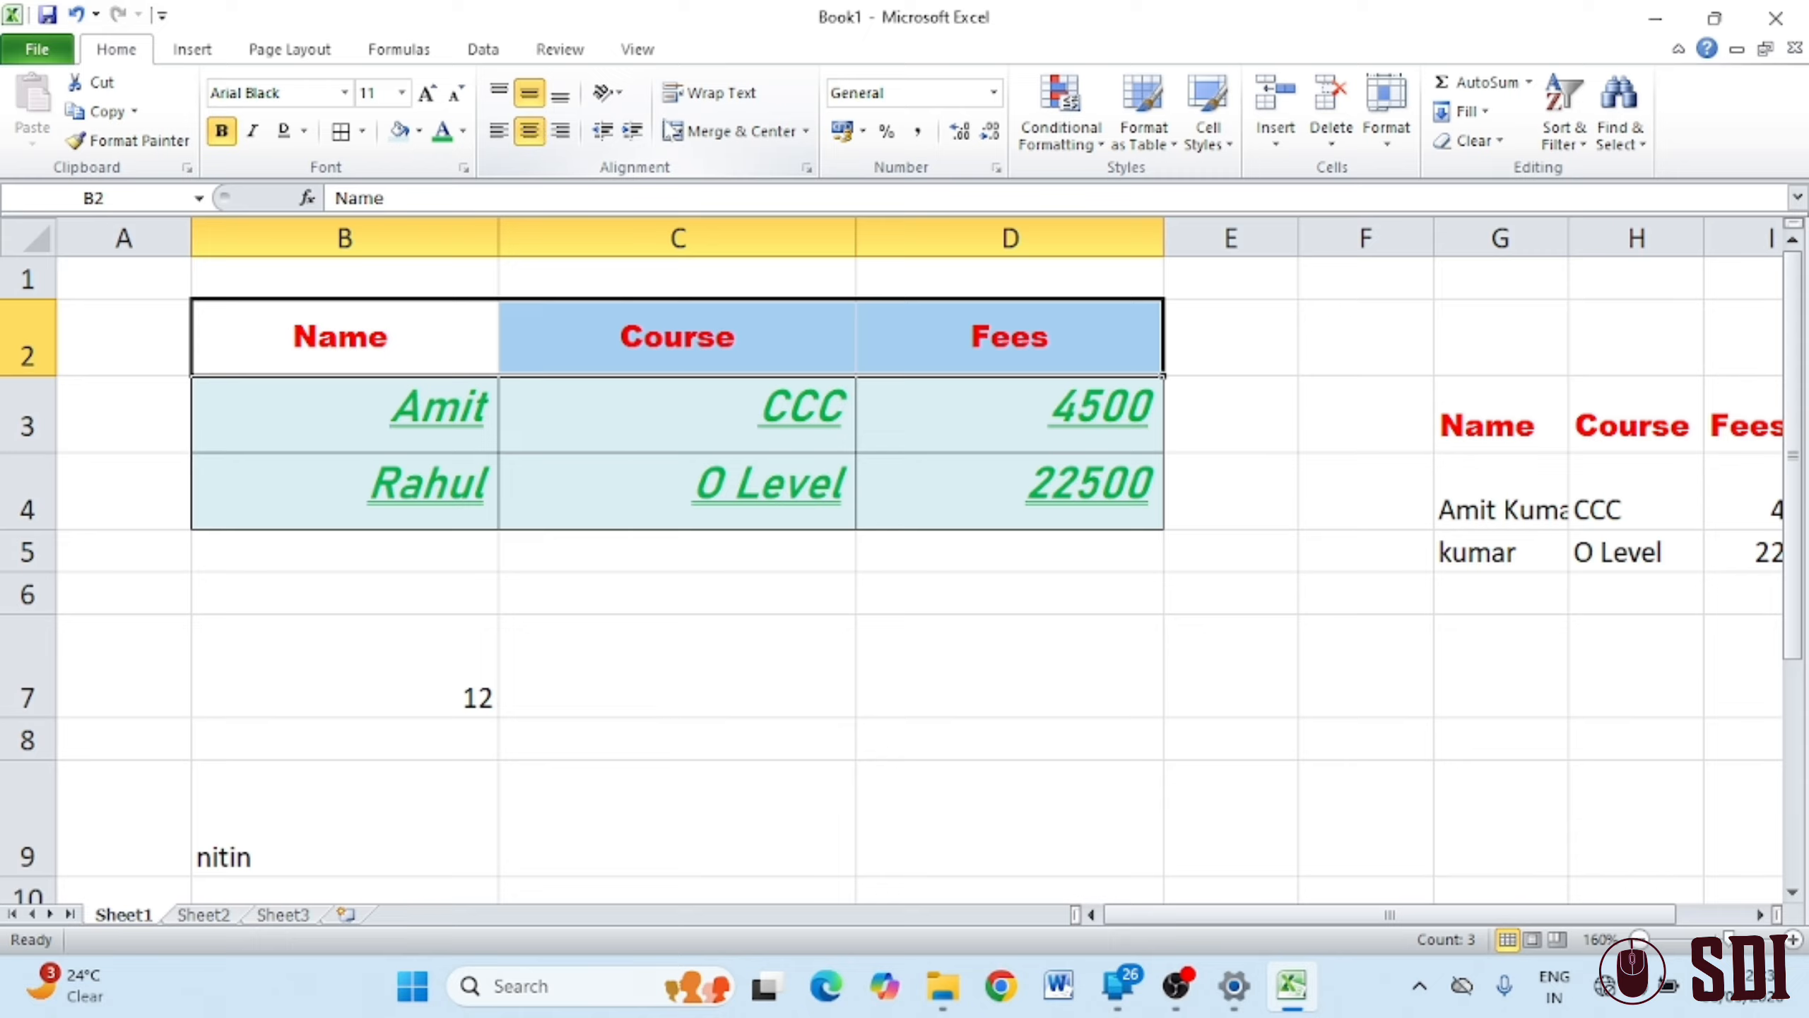
Angle the headers counterclockwise, then clockwise, and make row 2 taller
{"action": "left_click", "coordinate": [619, 103]}
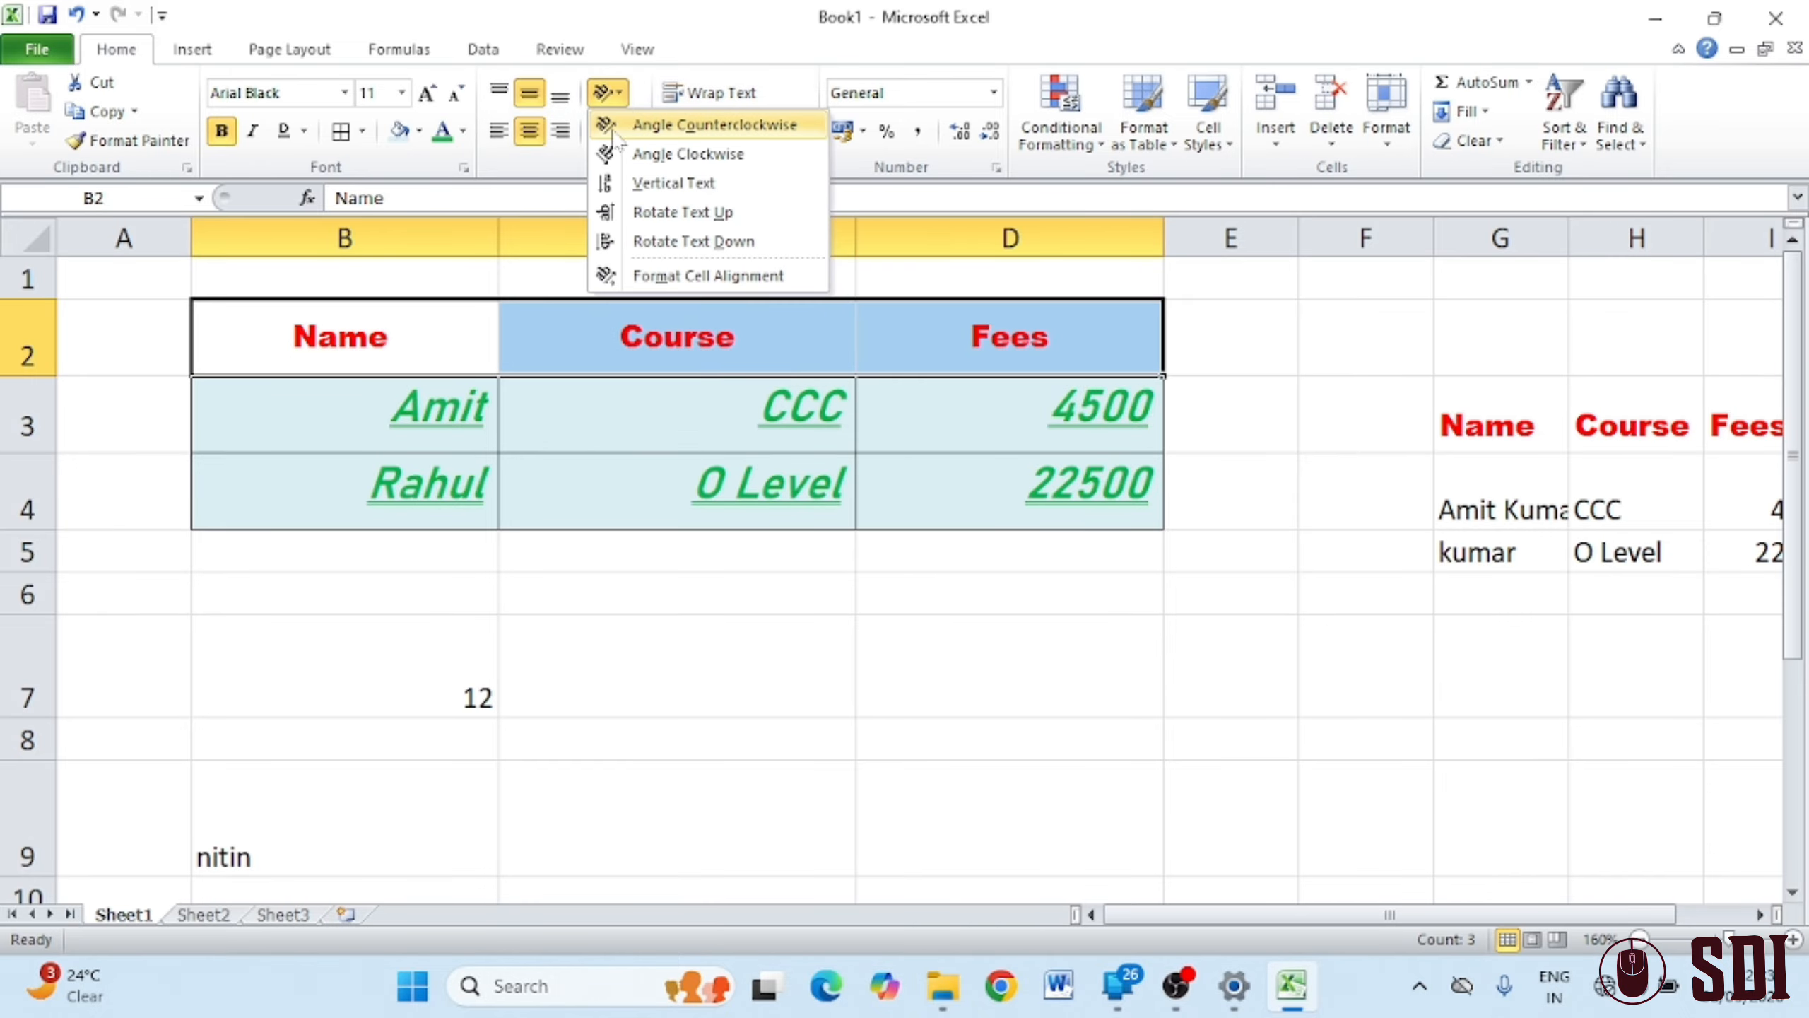
{"action": "left_click", "coordinate": [641, 125]}
{"action": "left_click", "coordinate": [607, 92]}
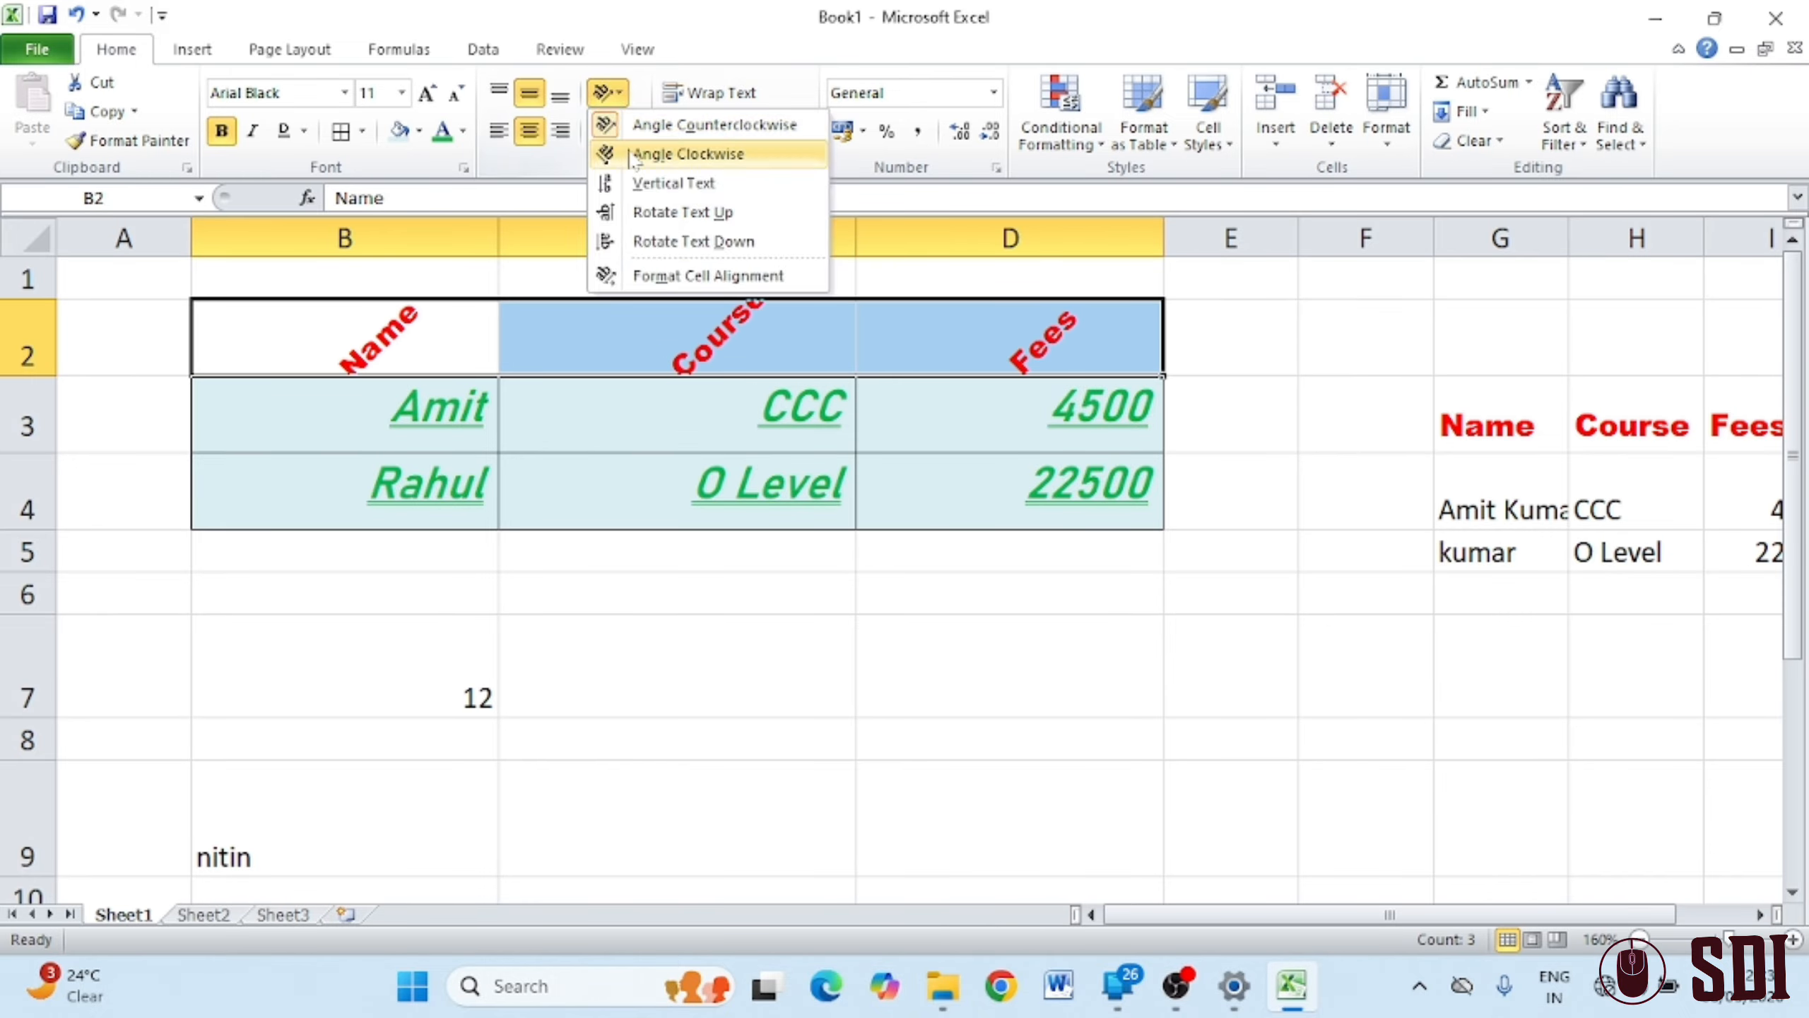
{"action": "left_click", "coordinate": [619, 153]}
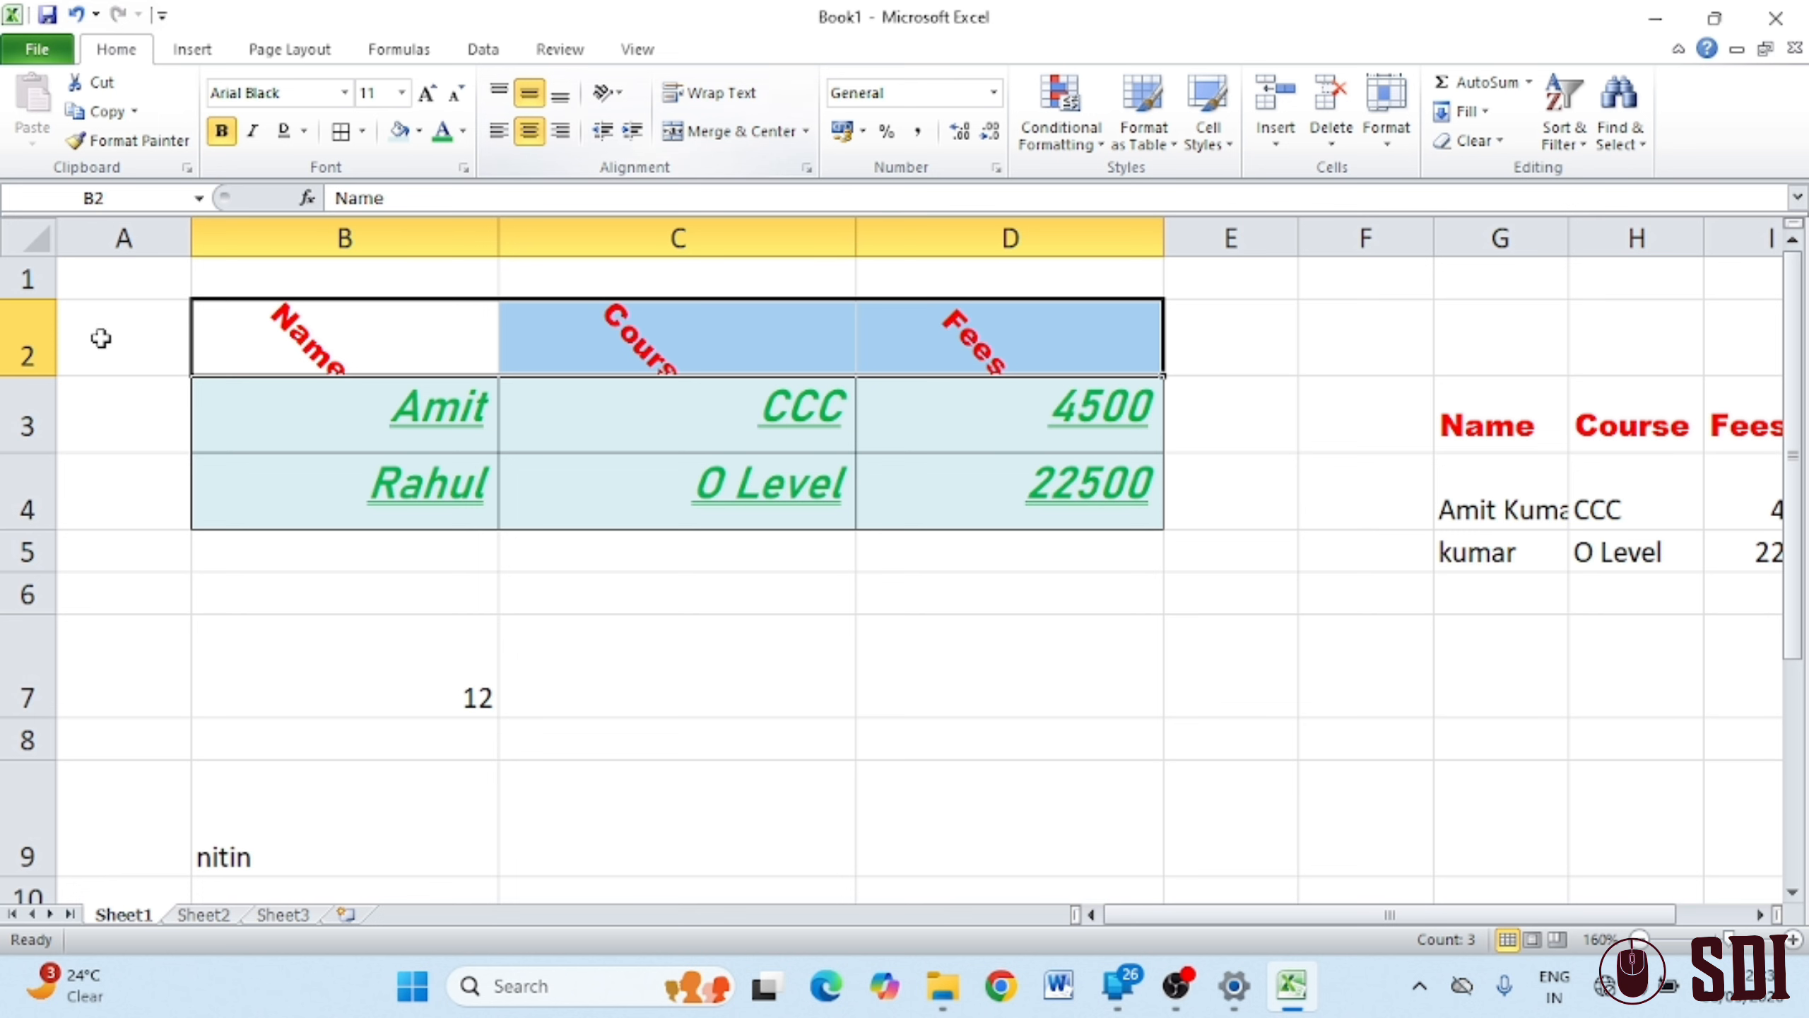
{"action": "left_click_drag", "start_coordinate": [44, 372], "coordinate": [44, 447]}
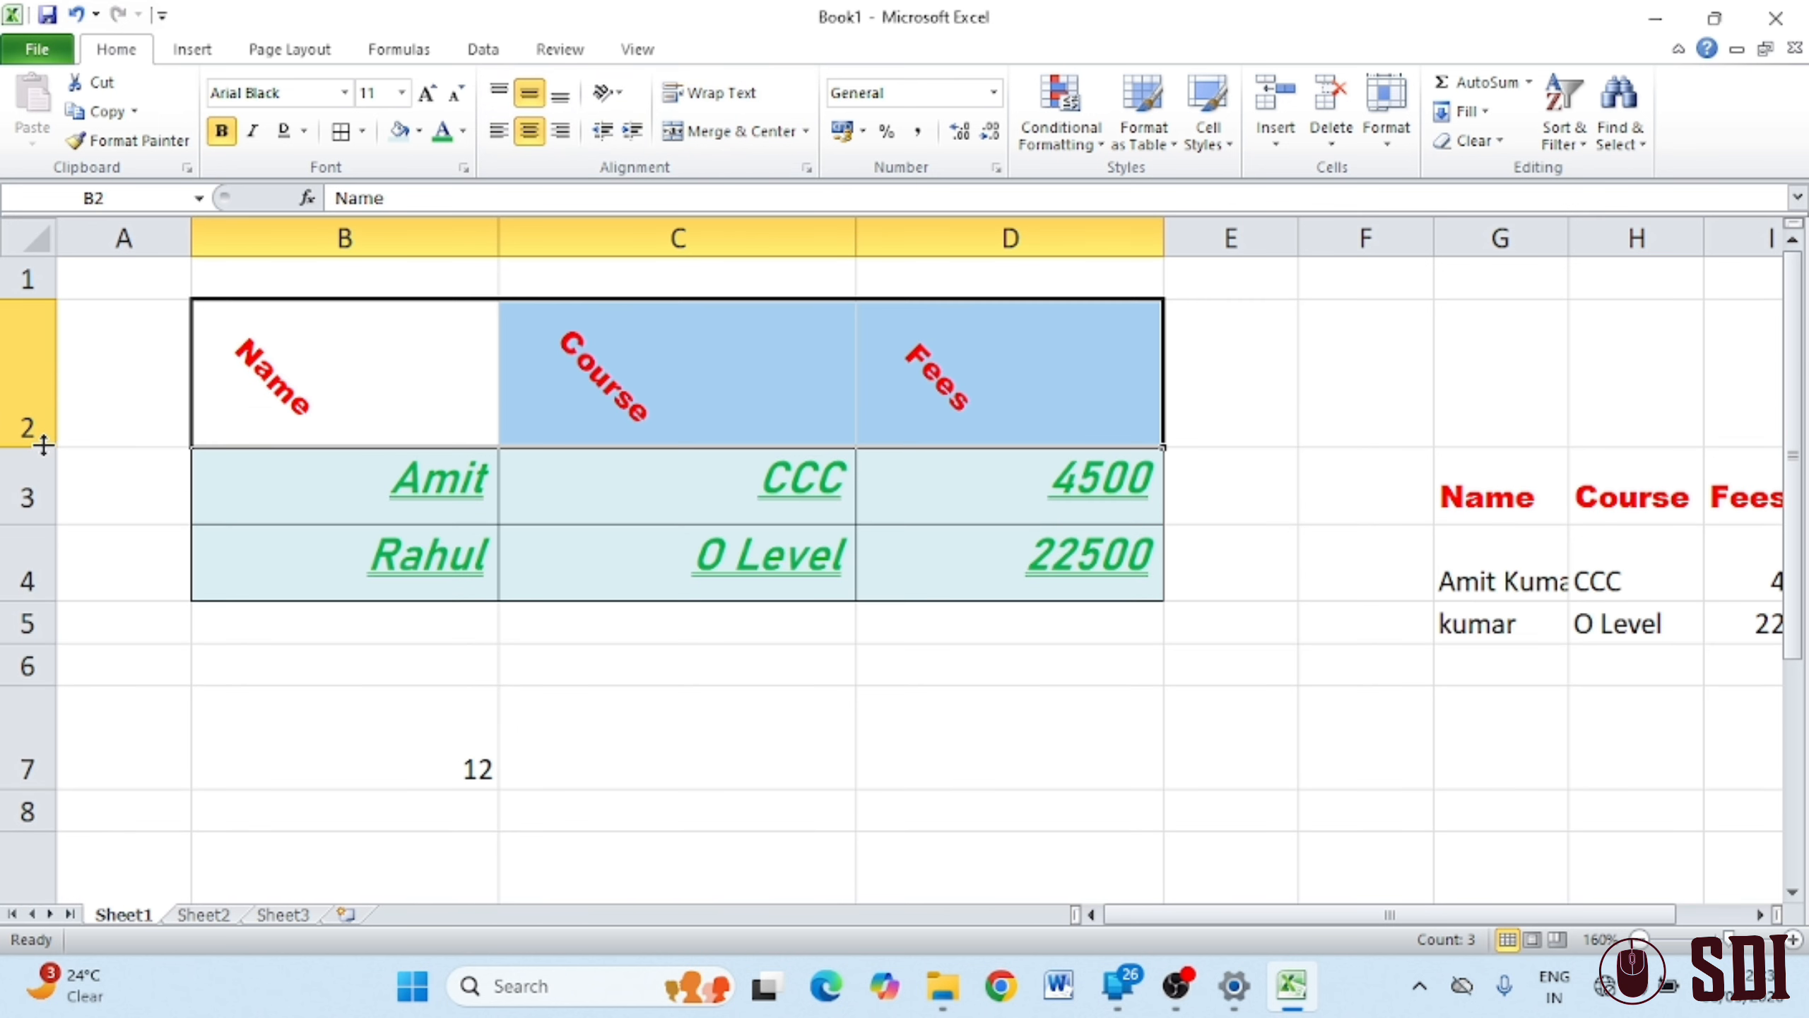
Try vertical and rotate-up text, then rotate the headers down to read top-to-bottom
{"action": "left_click", "coordinate": [607, 92]}
{"action": "left_click", "coordinate": [628, 184]}
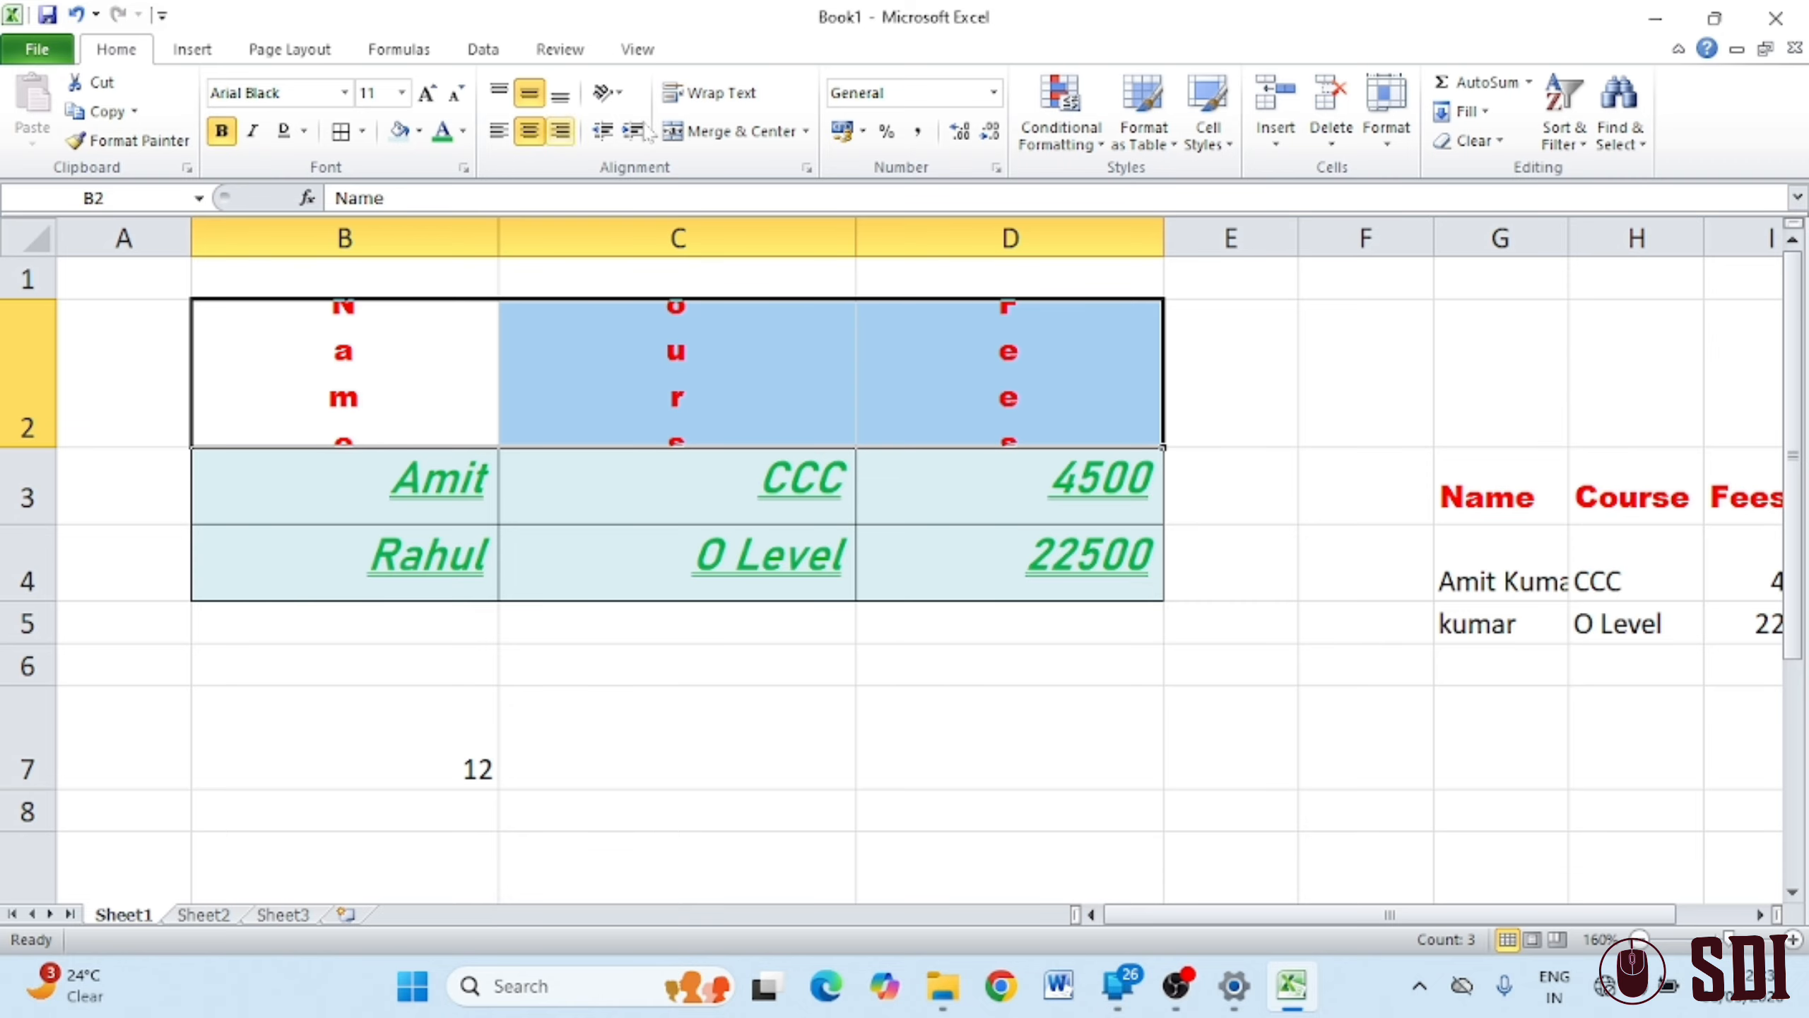
{"action": "left_click", "coordinate": [607, 93]}
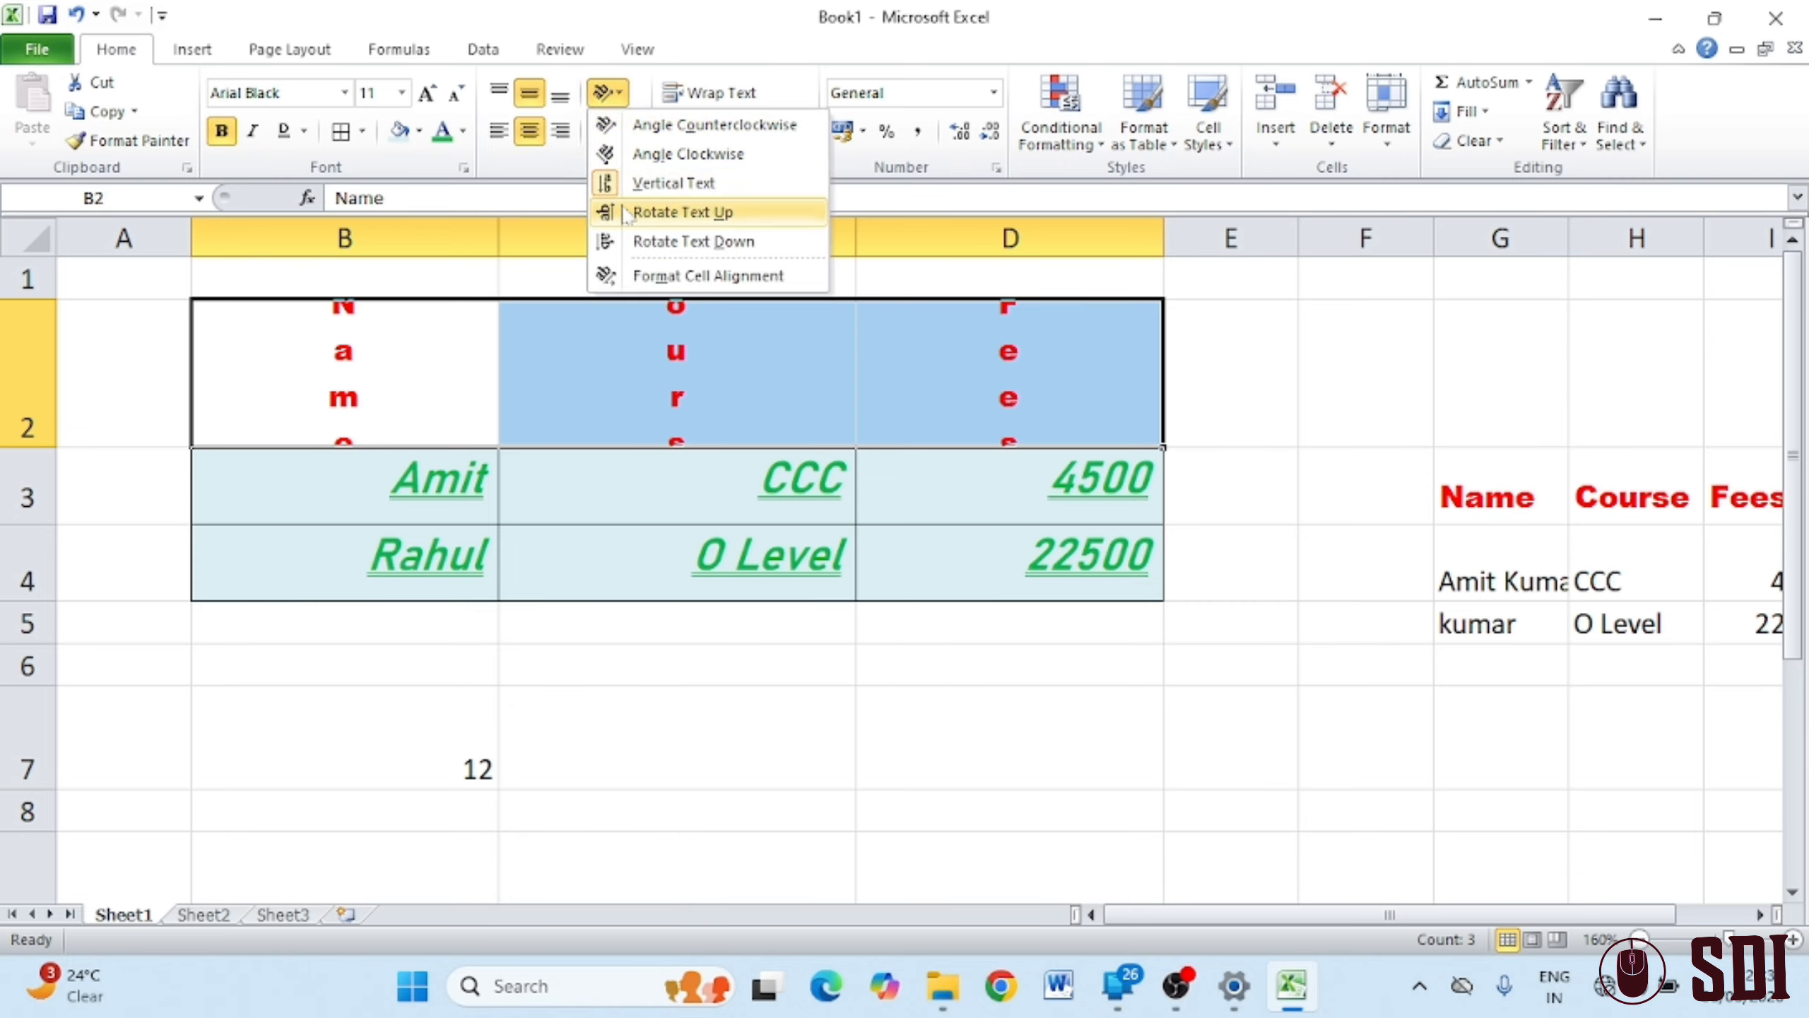
{"action": "left_click", "coordinate": [682, 213]}
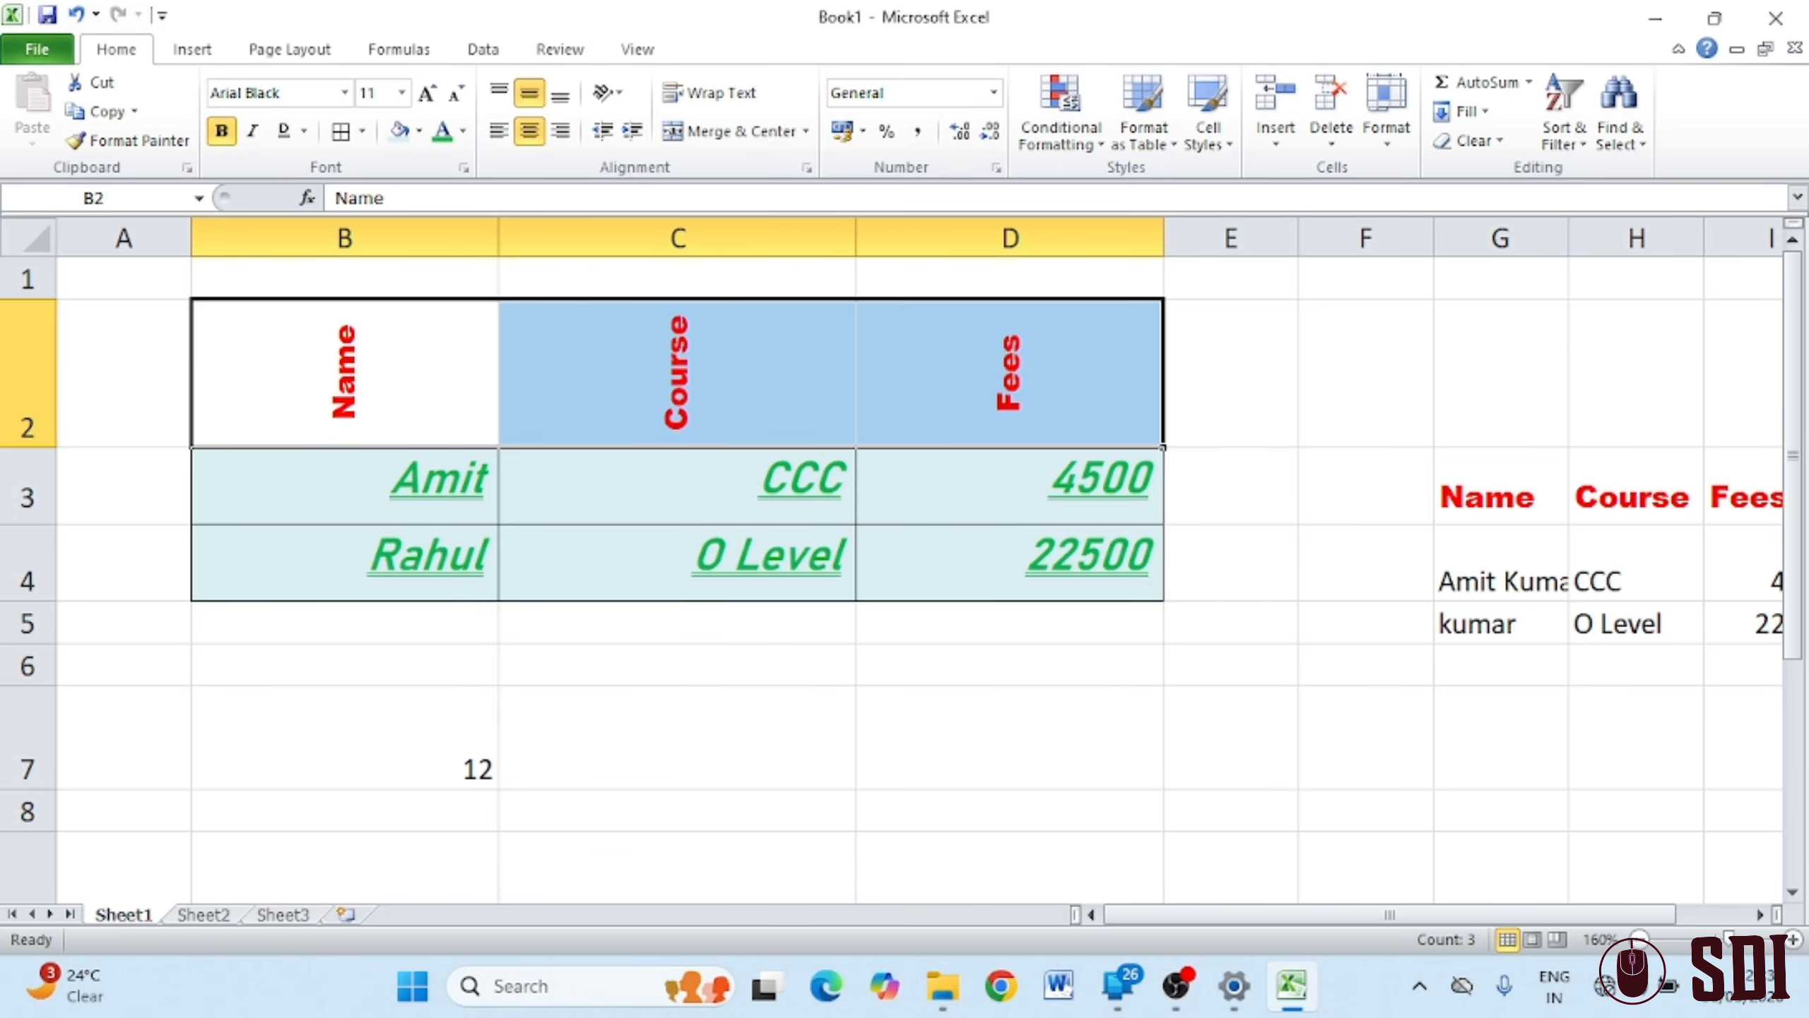
{"action": "left_click", "coordinate": [618, 96]}
{"action": "left_click", "coordinate": [604, 249]}
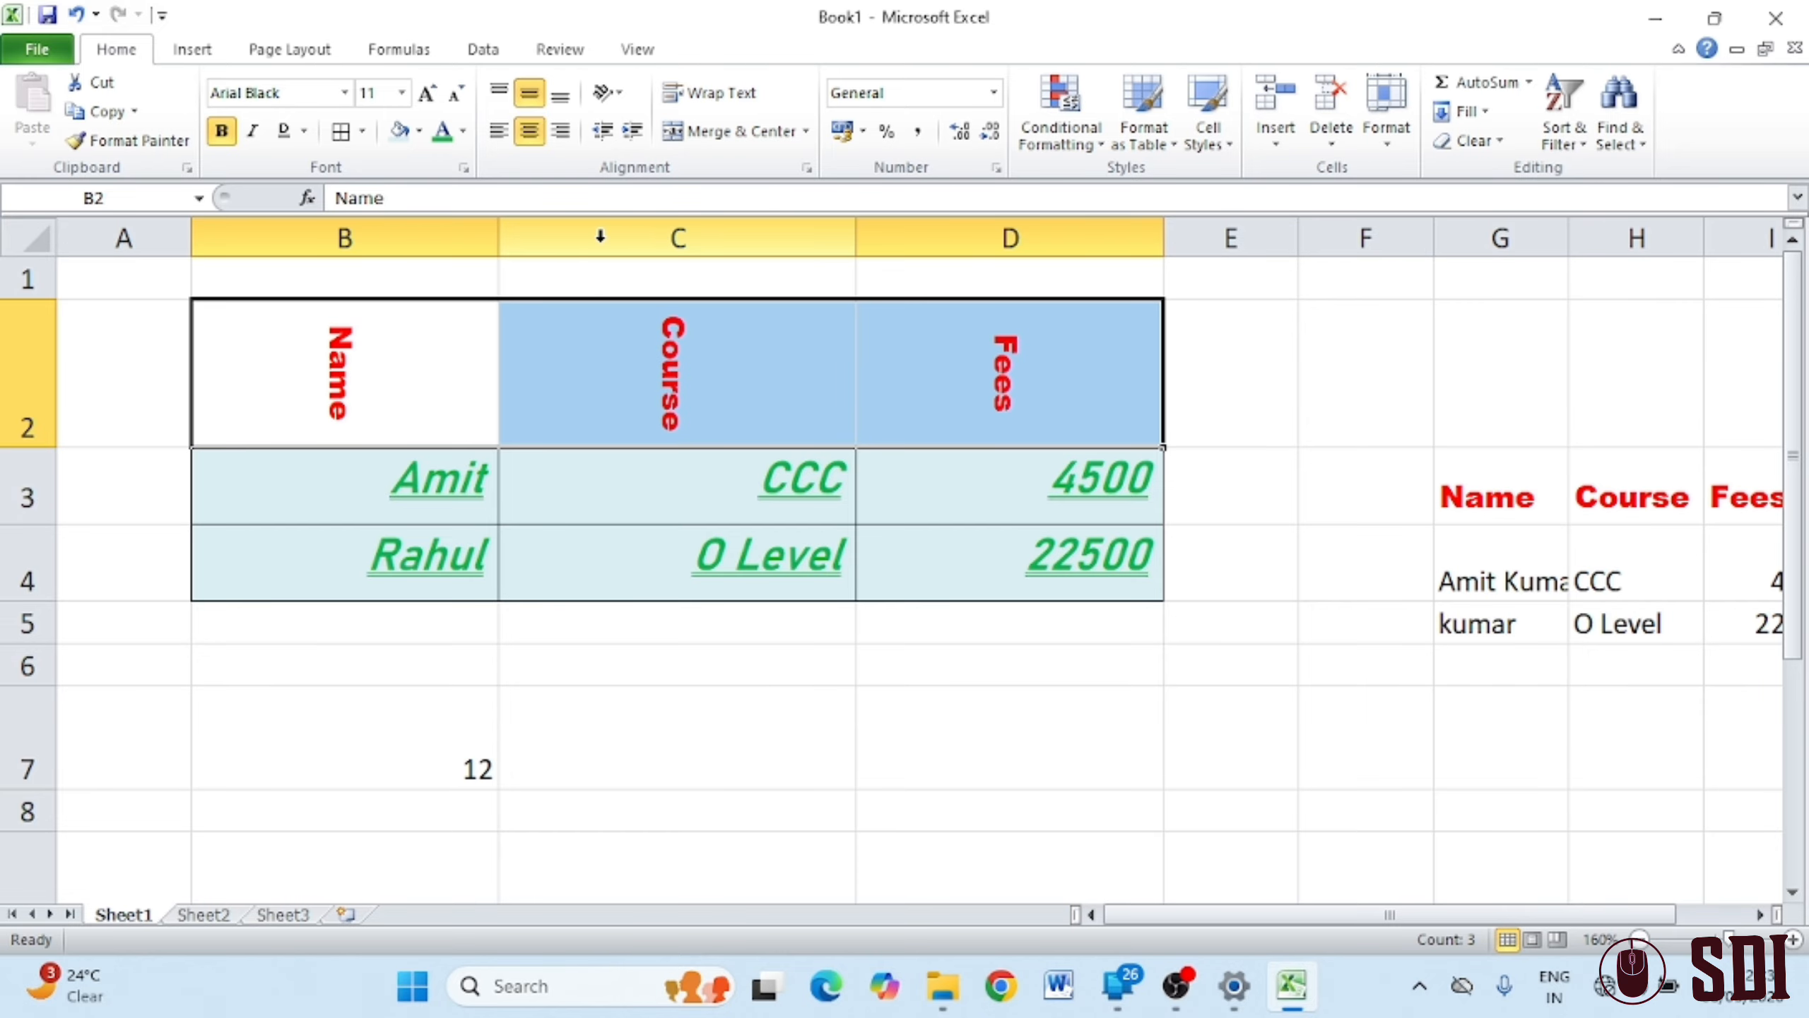
{"action": "left_click", "coordinate": [607, 93]}
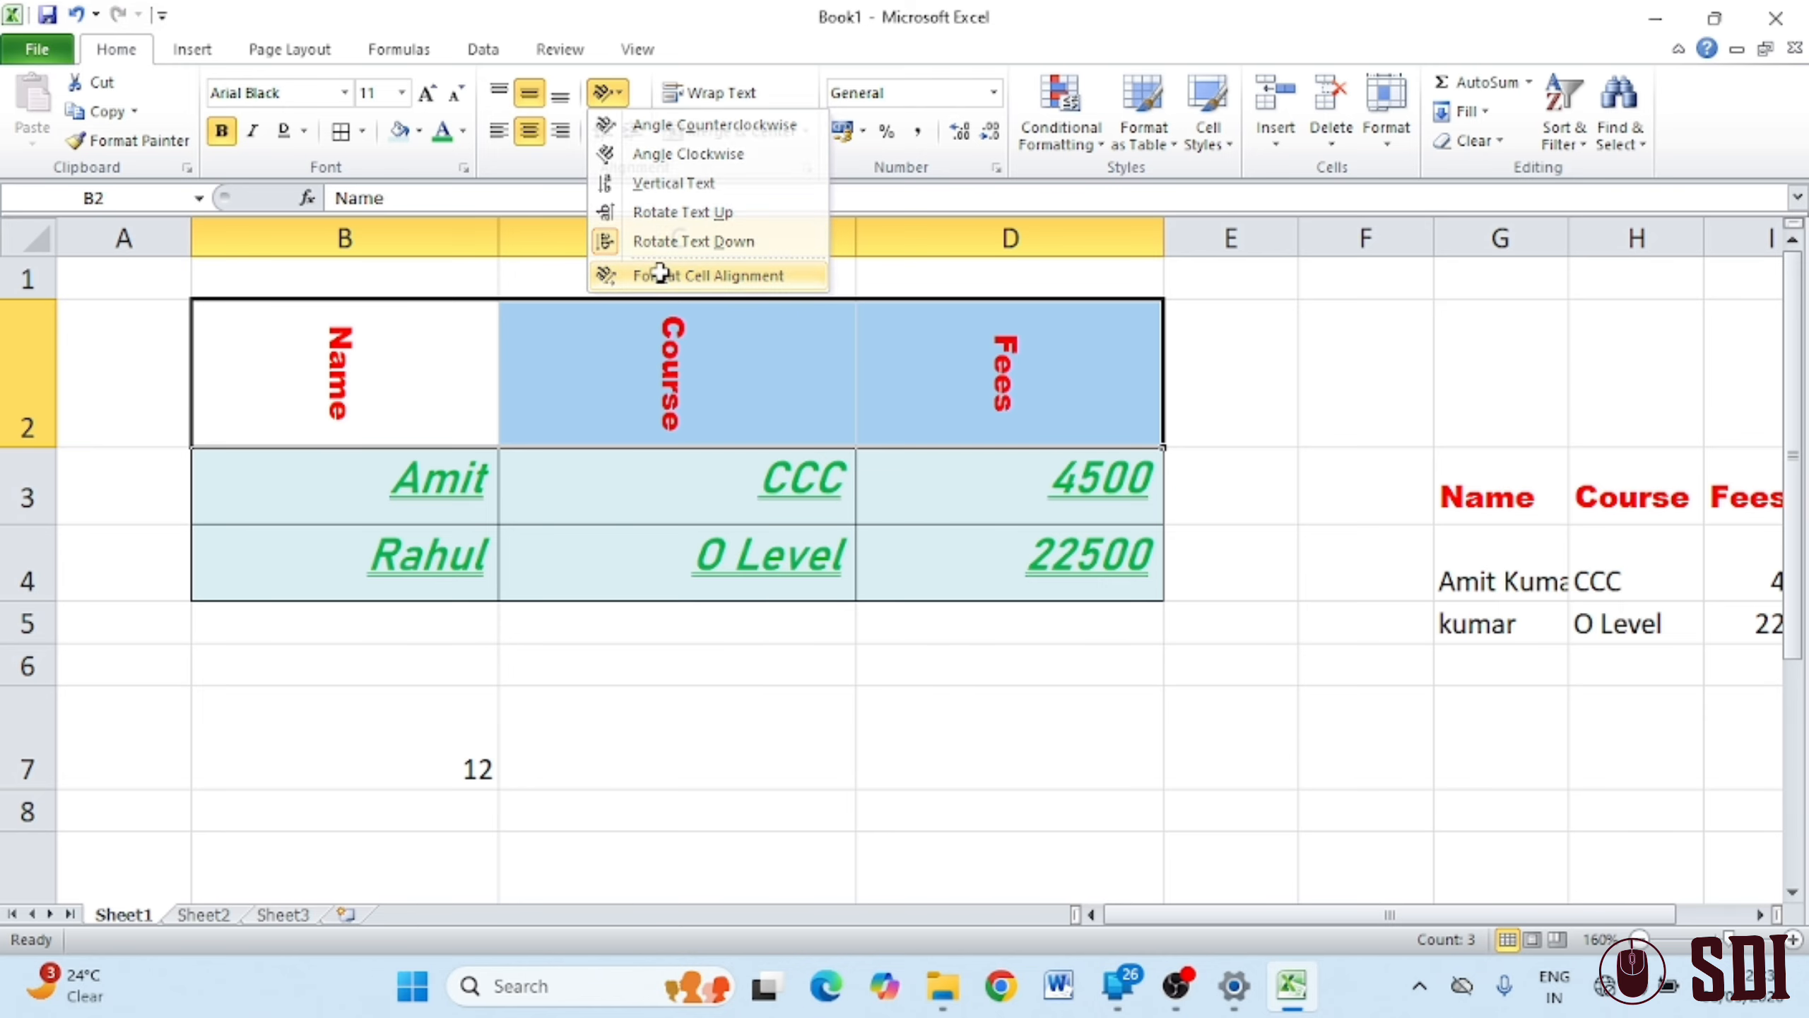
{"action": "key", "text": "Escape"}
Rotate the Name, Course and Fees headers to 30 degrees and left-align them
{"action": "left_click", "coordinate": [807, 168]}
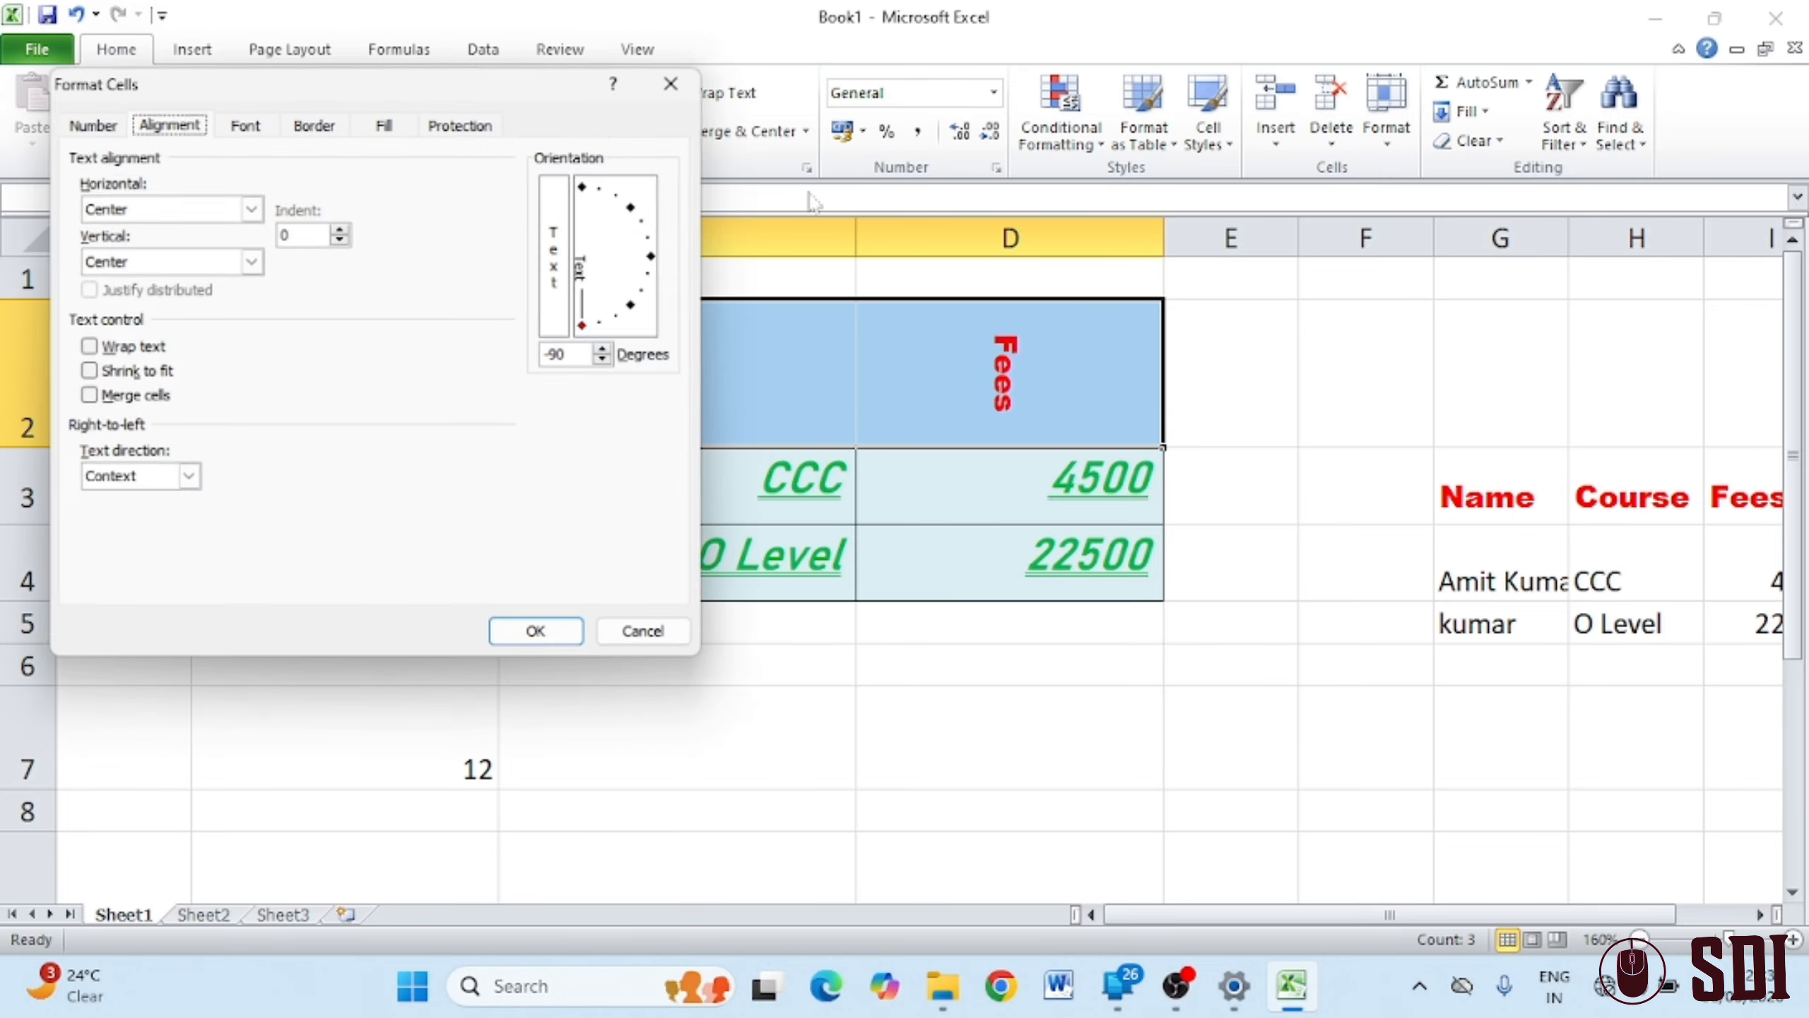
{"action": "left_click", "coordinate": [634, 322]}
{"action": "left_click_drag", "start_coordinate": [636, 325], "coordinate": [659, 226]}
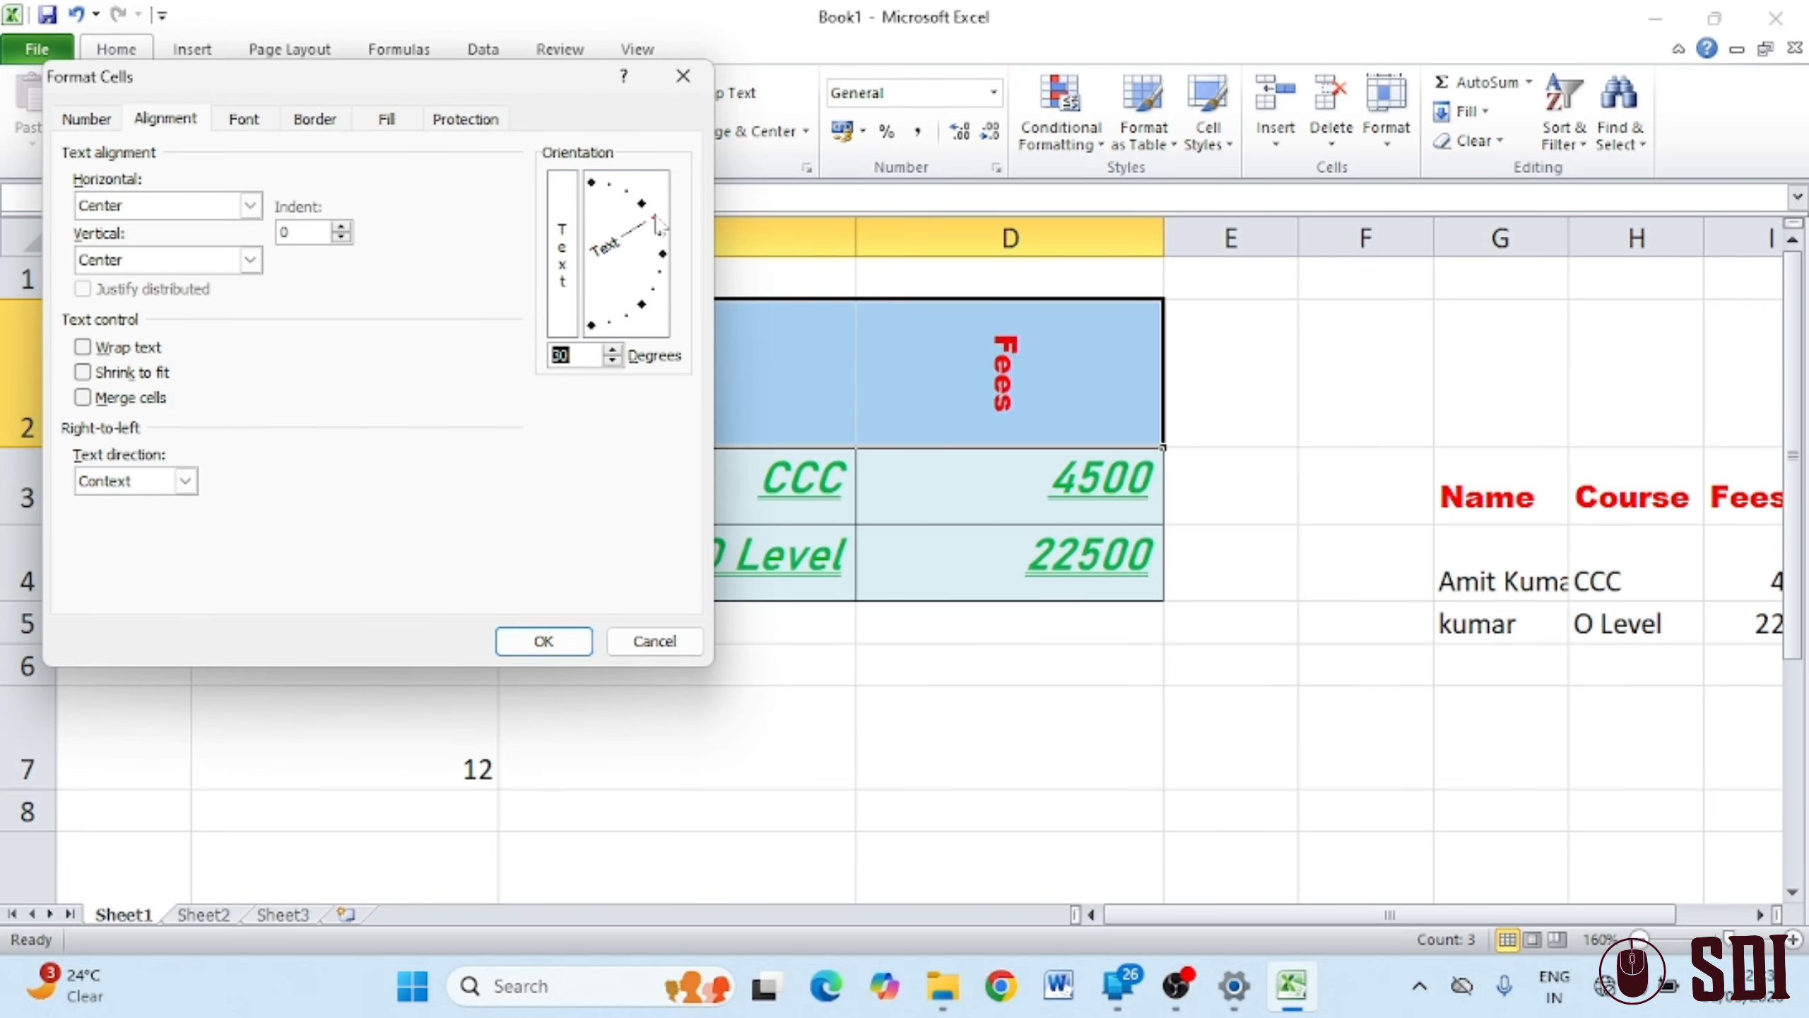
{"action": "left_click", "coordinate": [543, 642]}
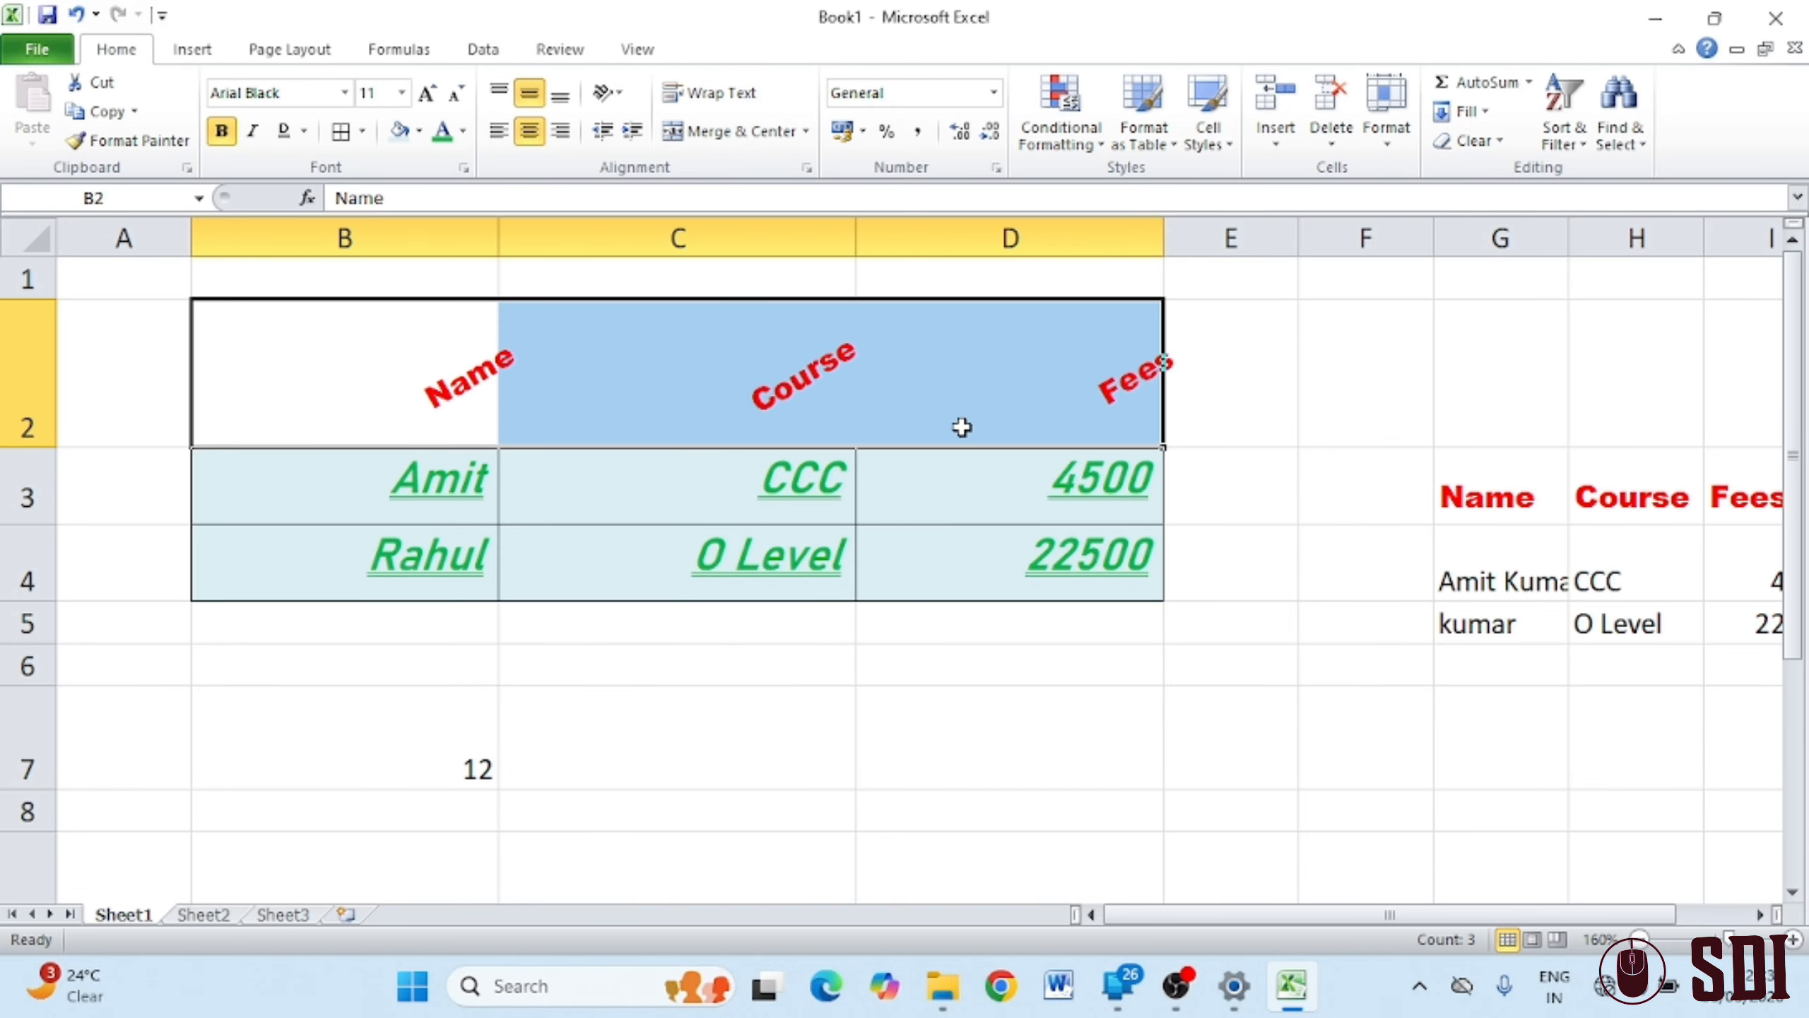
{"action": "left_click", "coordinate": [499, 131]}
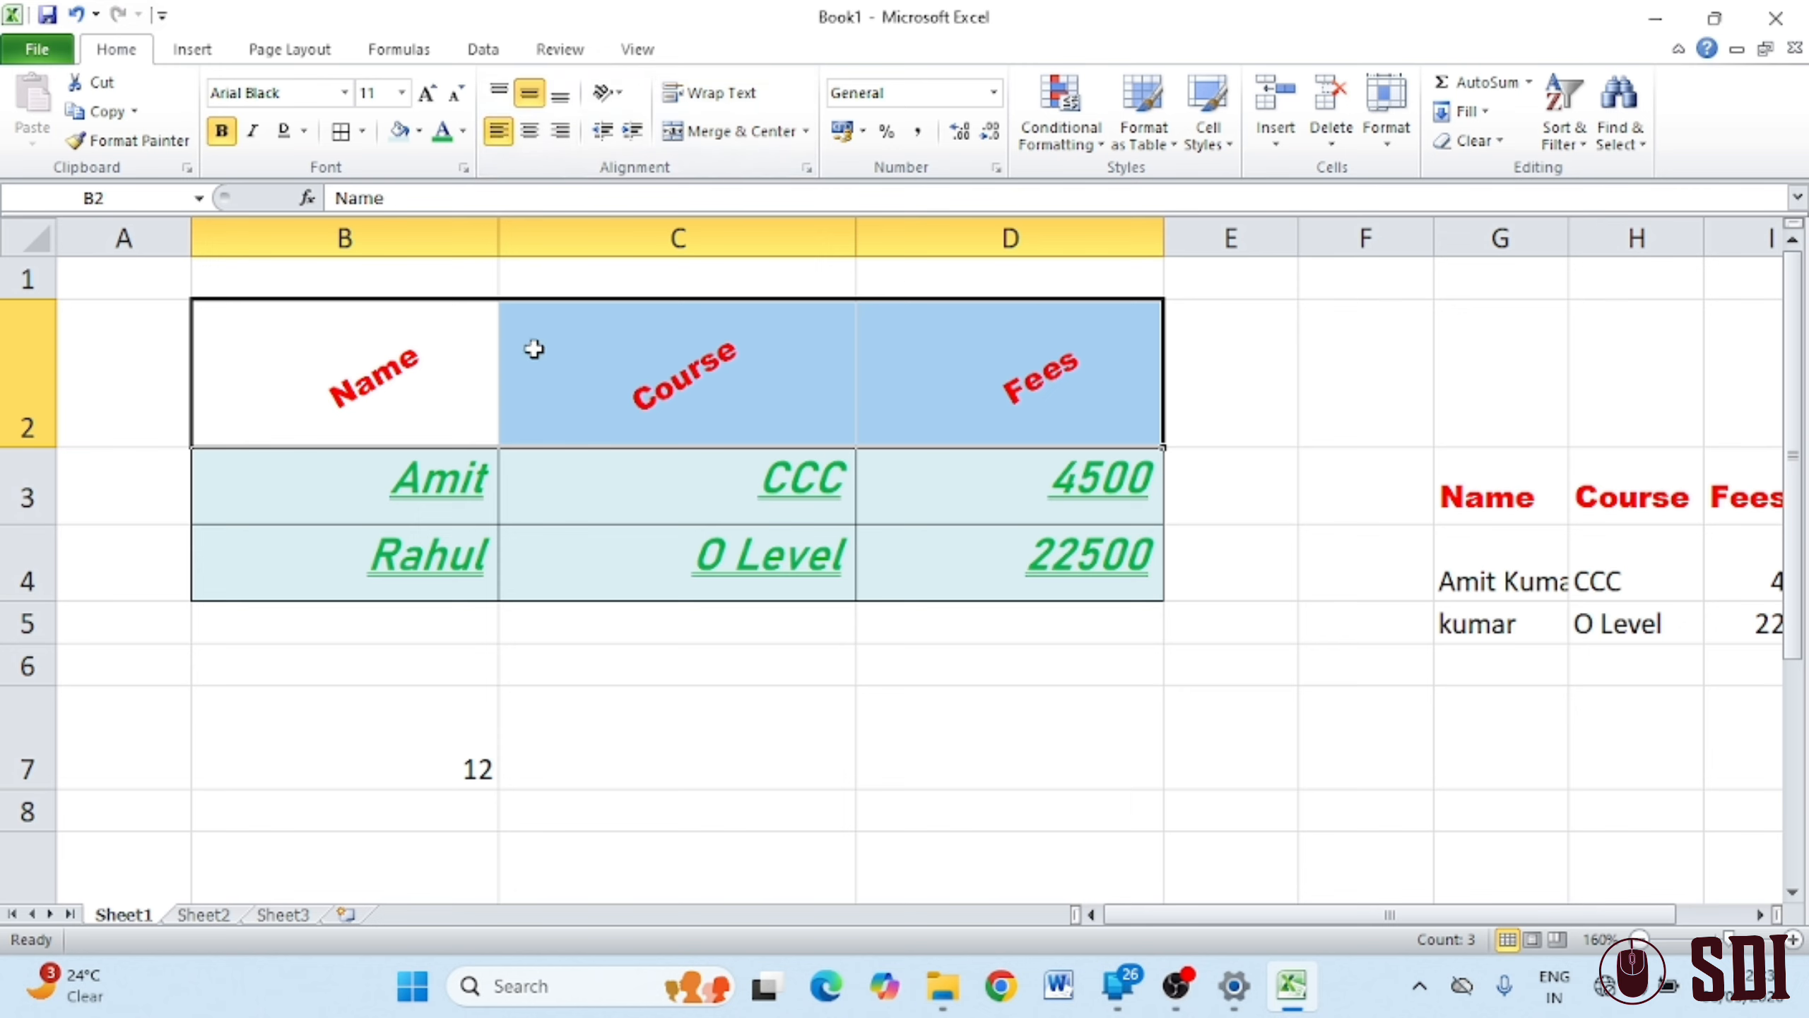
Apply Angle Counterclockwise to the headers, then turn it off so they are horizontal
{"action": "left_click", "coordinate": [620, 94]}
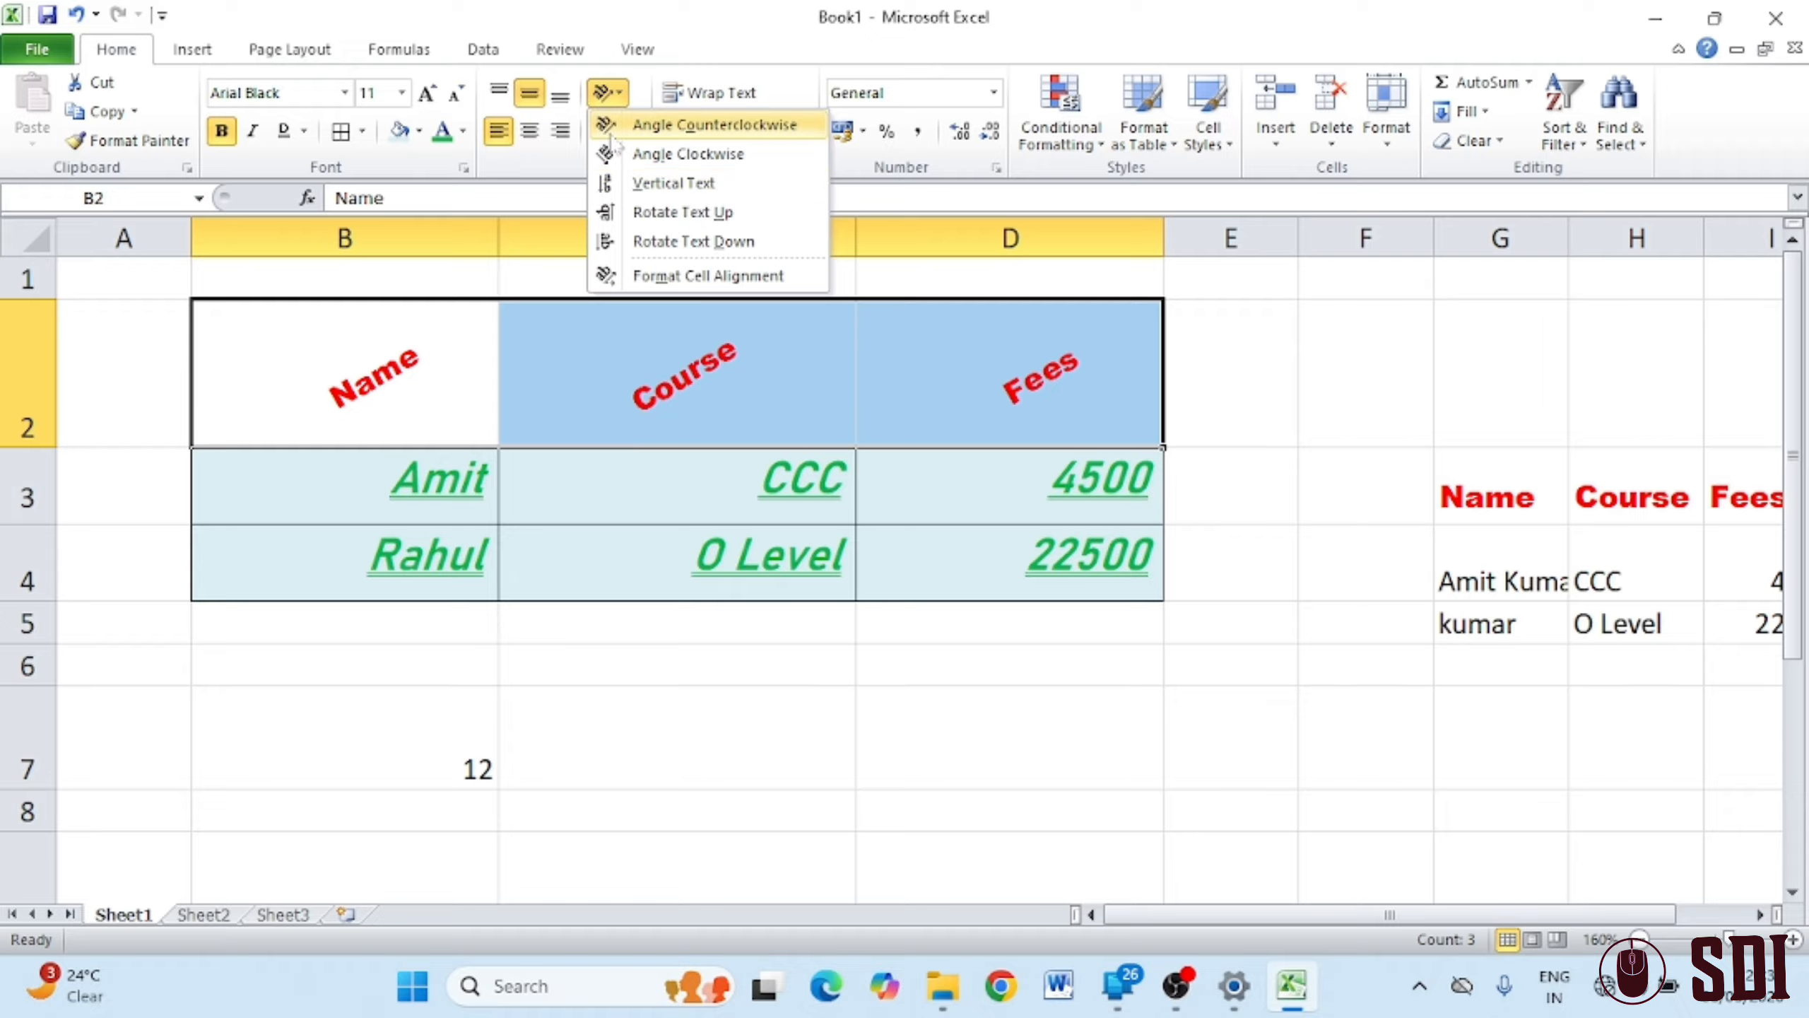
{"action": "left_click", "coordinate": [607, 125]}
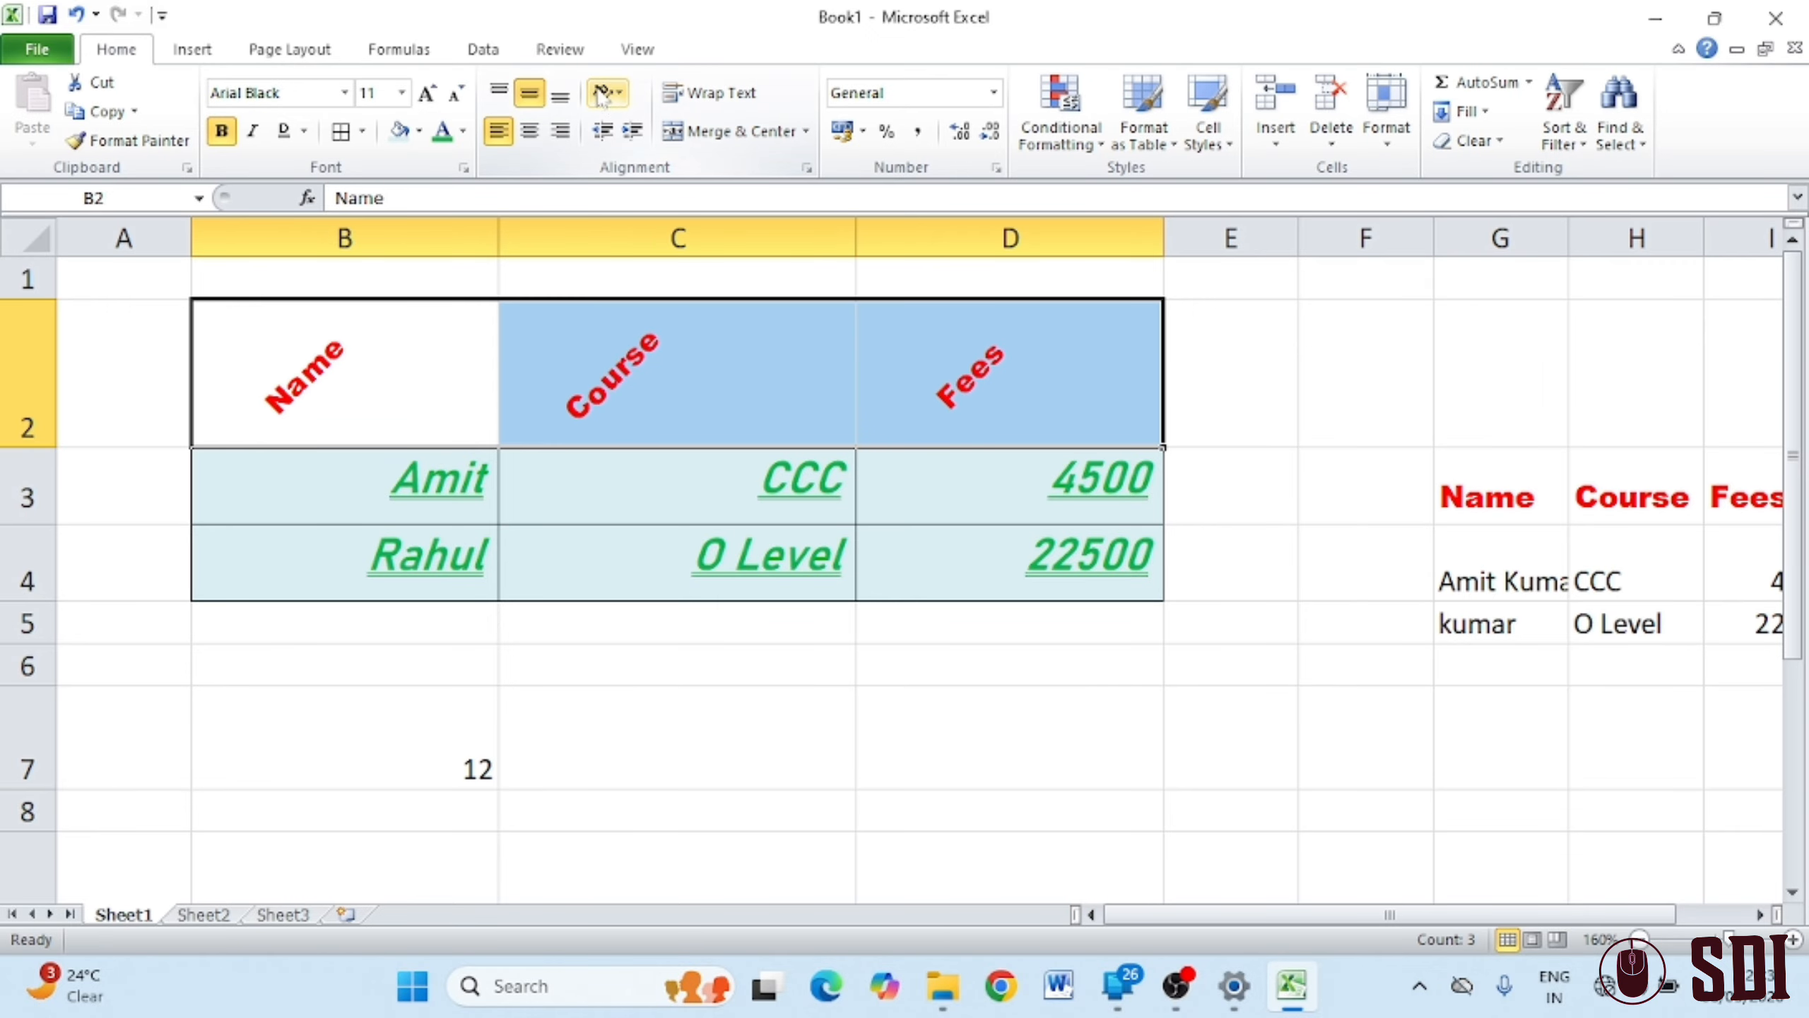
{"action": "left_click", "coordinate": [607, 93]}
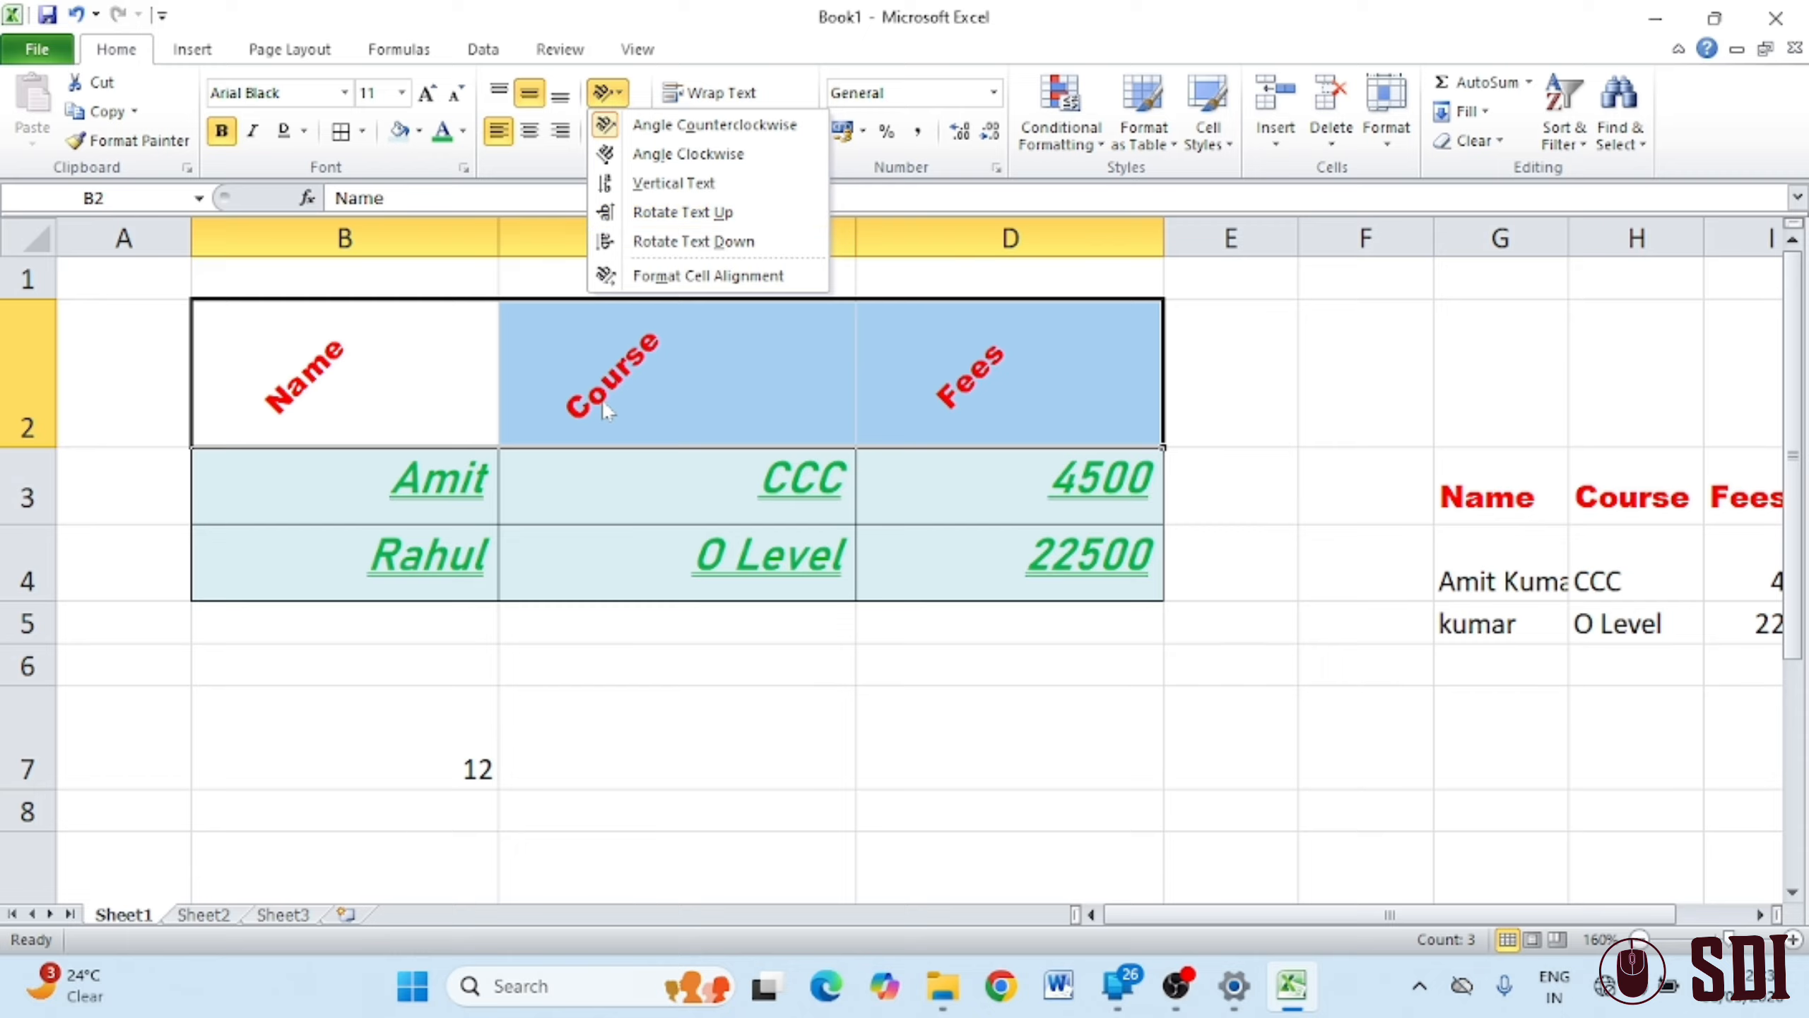
{"action": "left_click", "coordinate": [604, 129]}
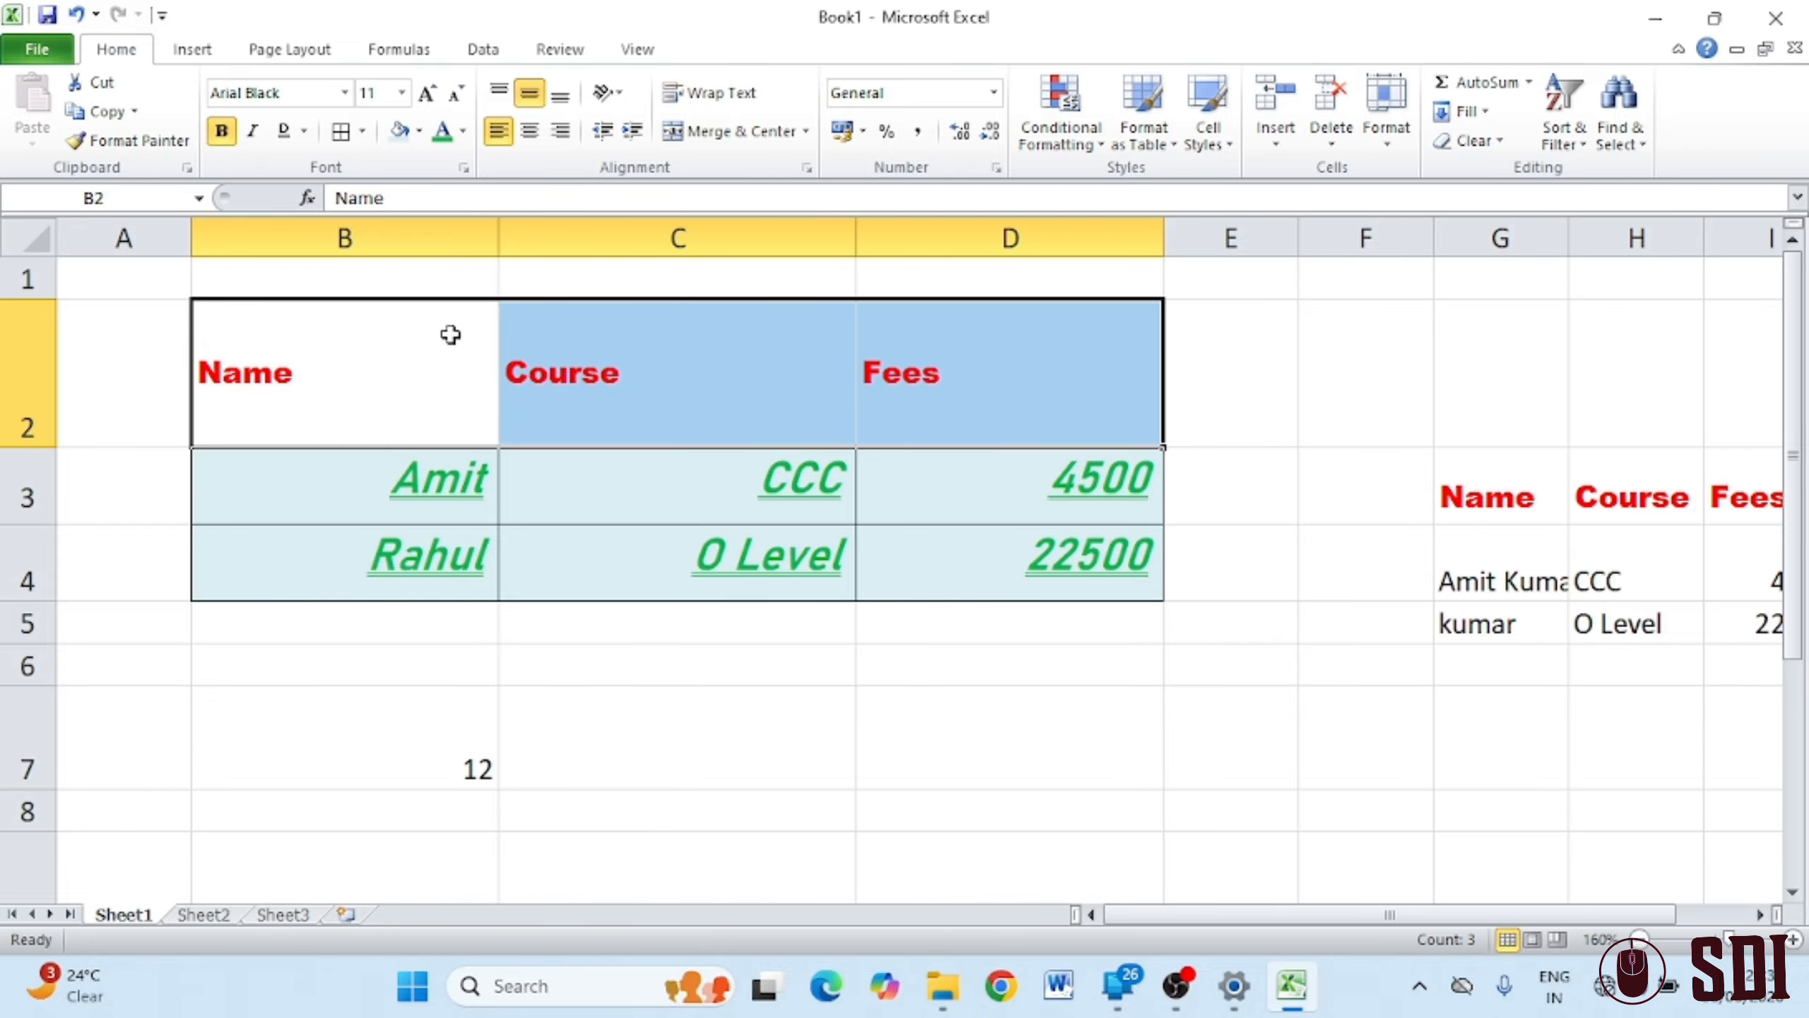
{"action": "left_click", "coordinate": [350, 272]}
Shrink row 2 back to a smaller height and merge-and-centre B1:D1
{"action": "left_click_drag", "start_coordinate": [35, 446], "coordinate": [36, 354]}
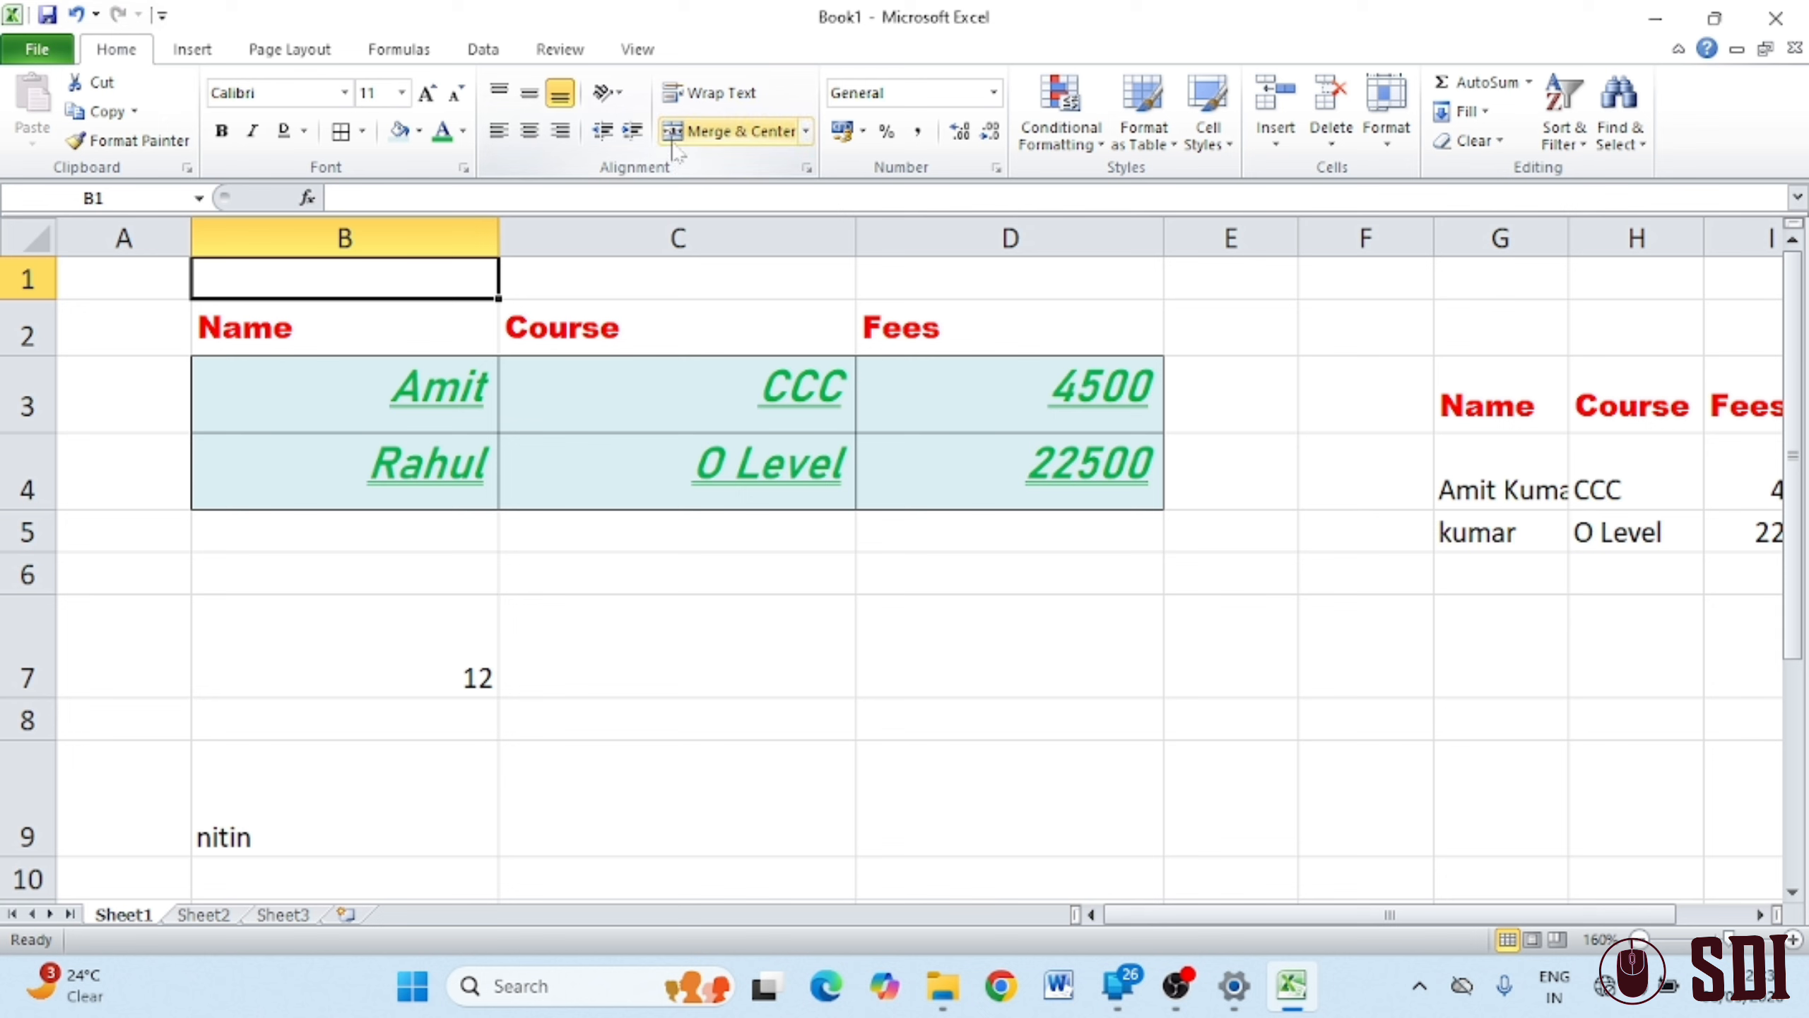
{"action": "left_click", "coordinate": [569, 385]}
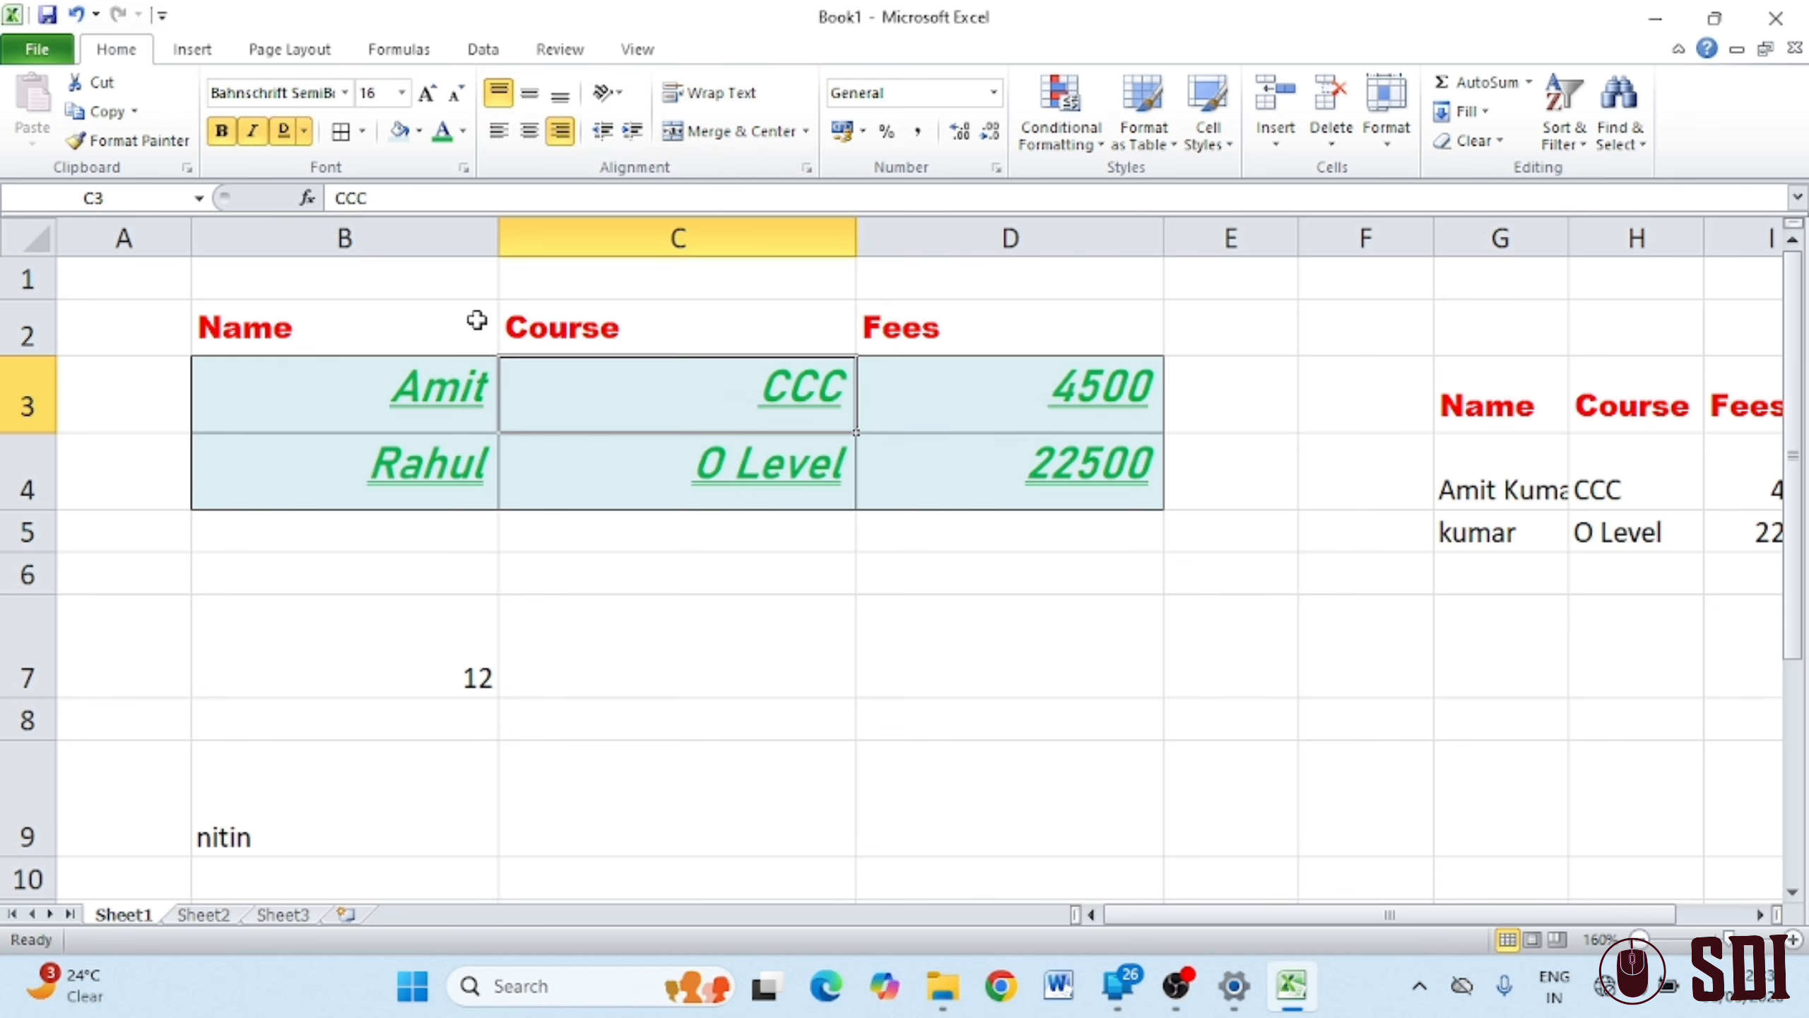
{"action": "left_click_drag", "start_coordinate": [380, 285], "coordinate": [910, 242]}
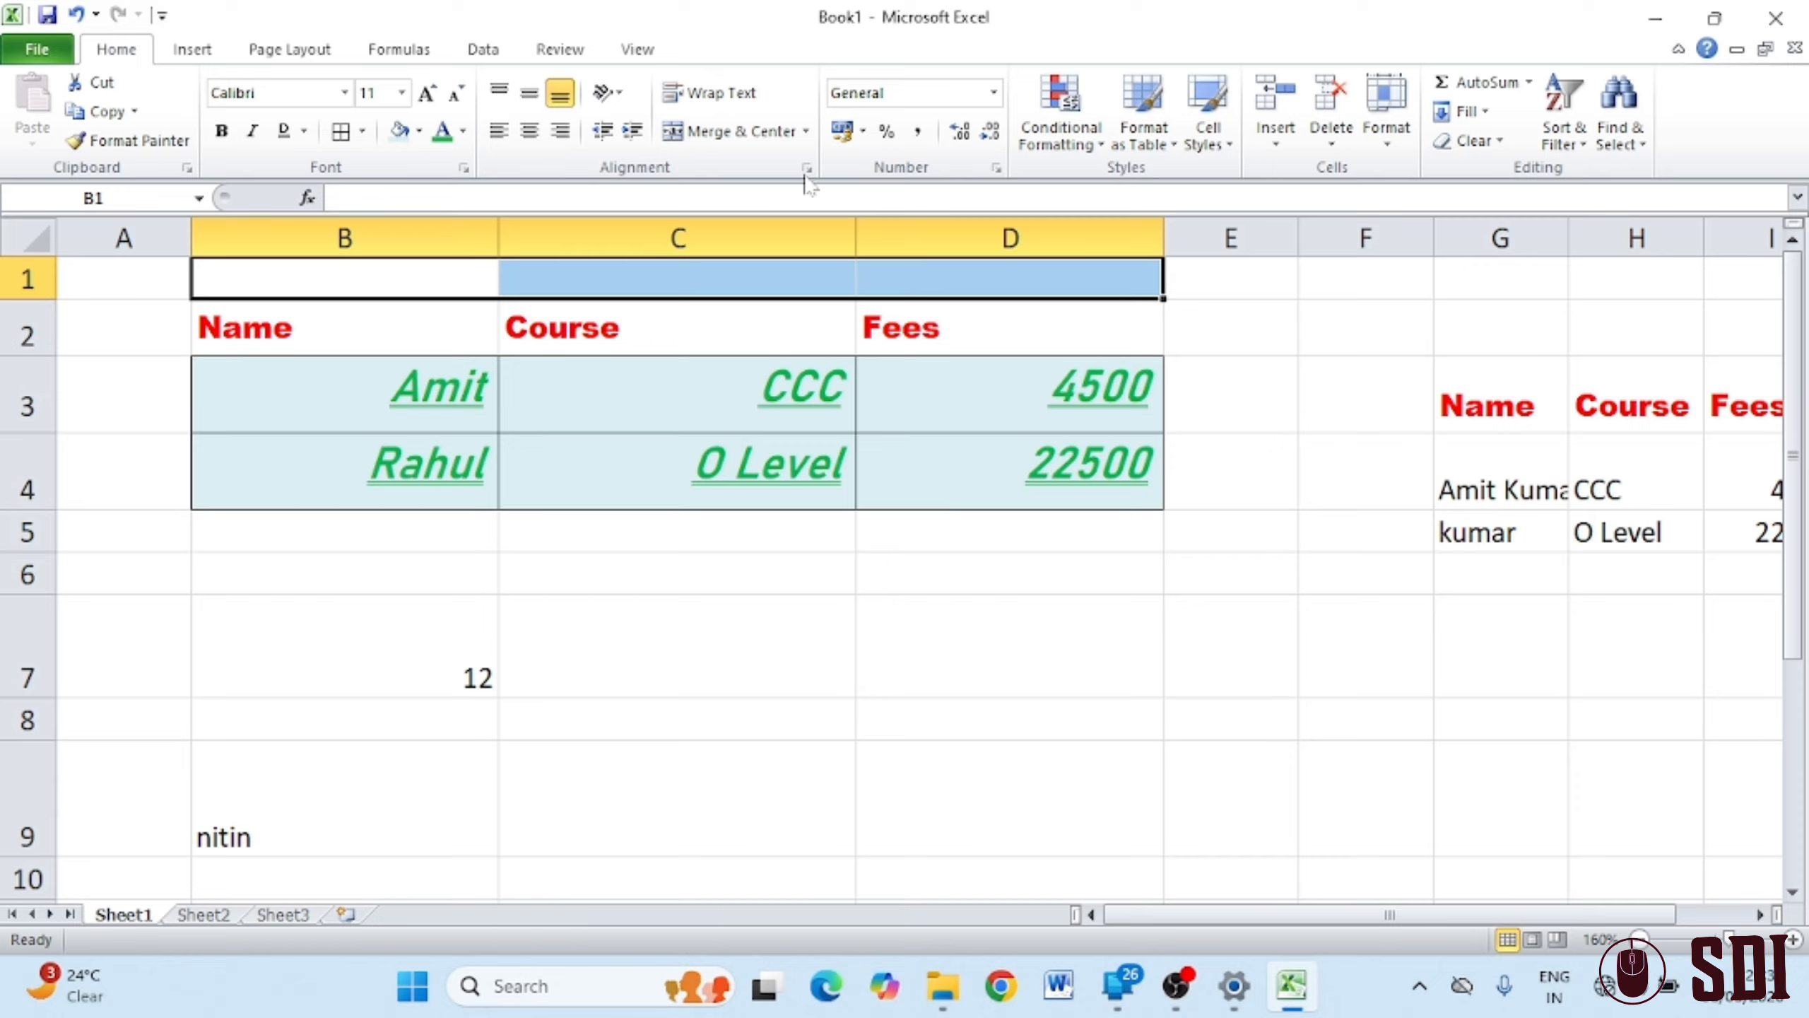
{"action": "left_click", "coordinate": [740, 139]}
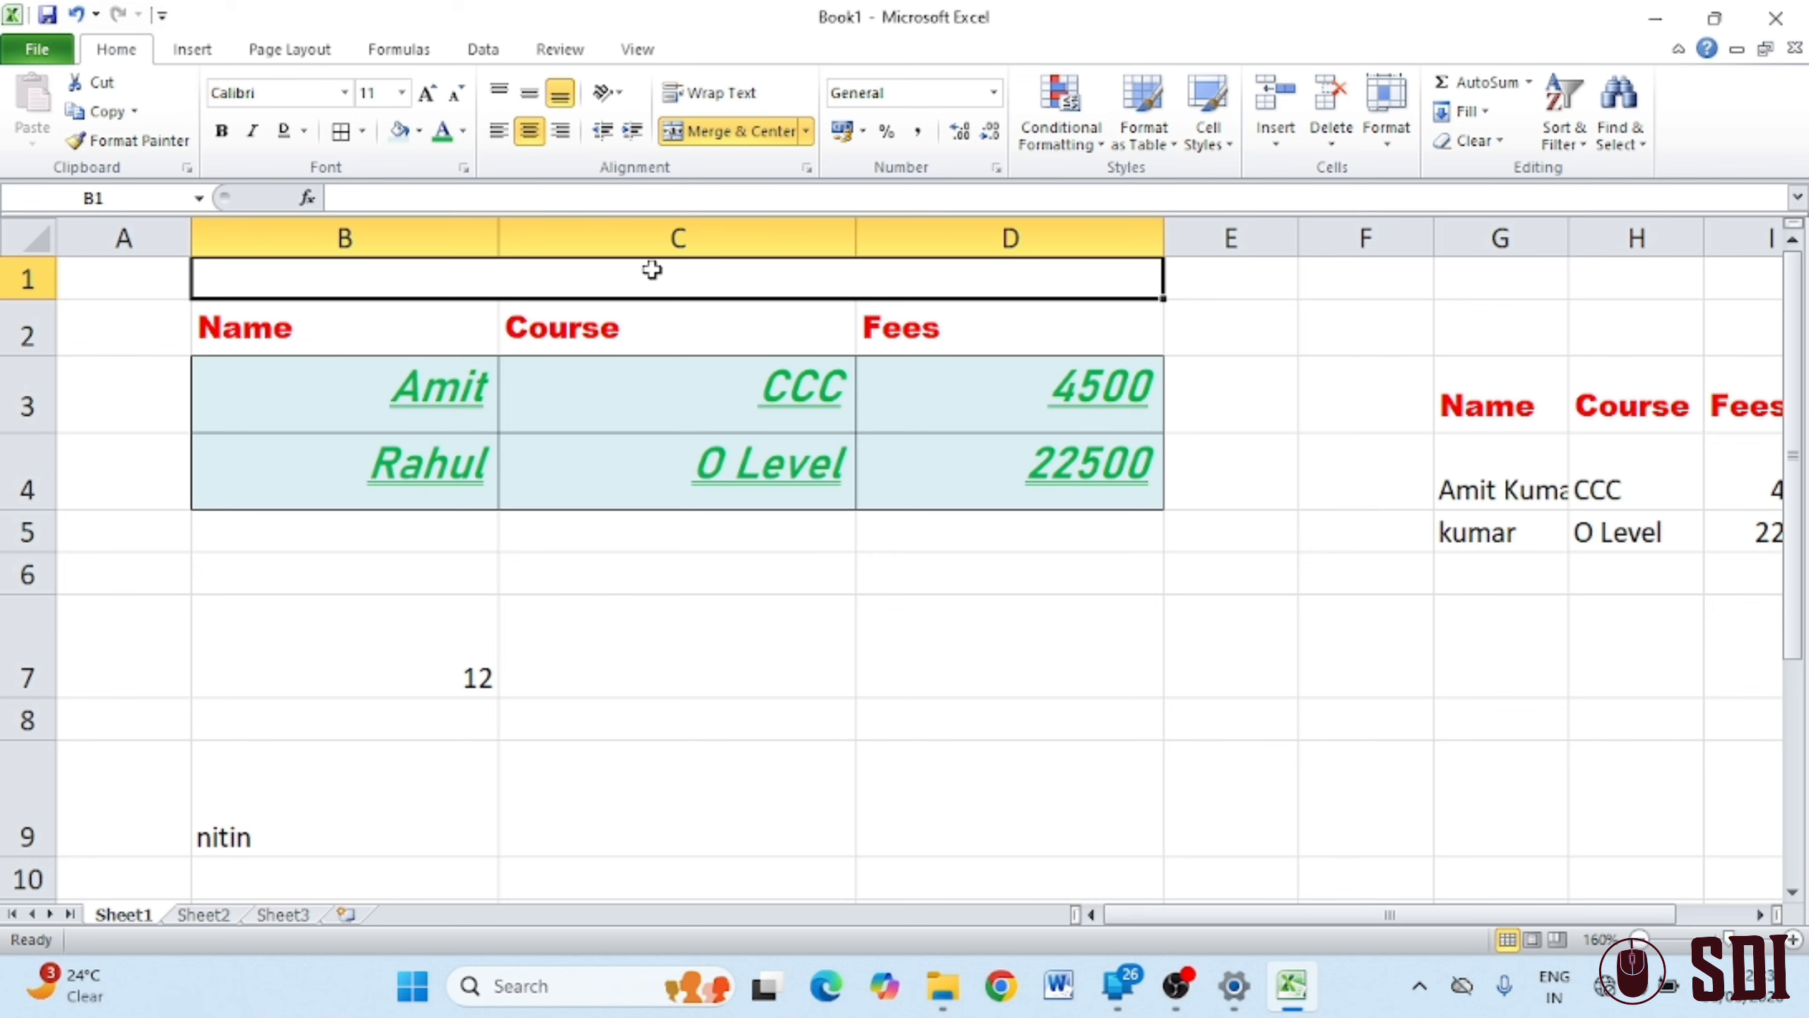
Enter the title 'SDI Computer Classes' in merged cell B1
{"action": "left_click", "coordinate": [392, 230]}
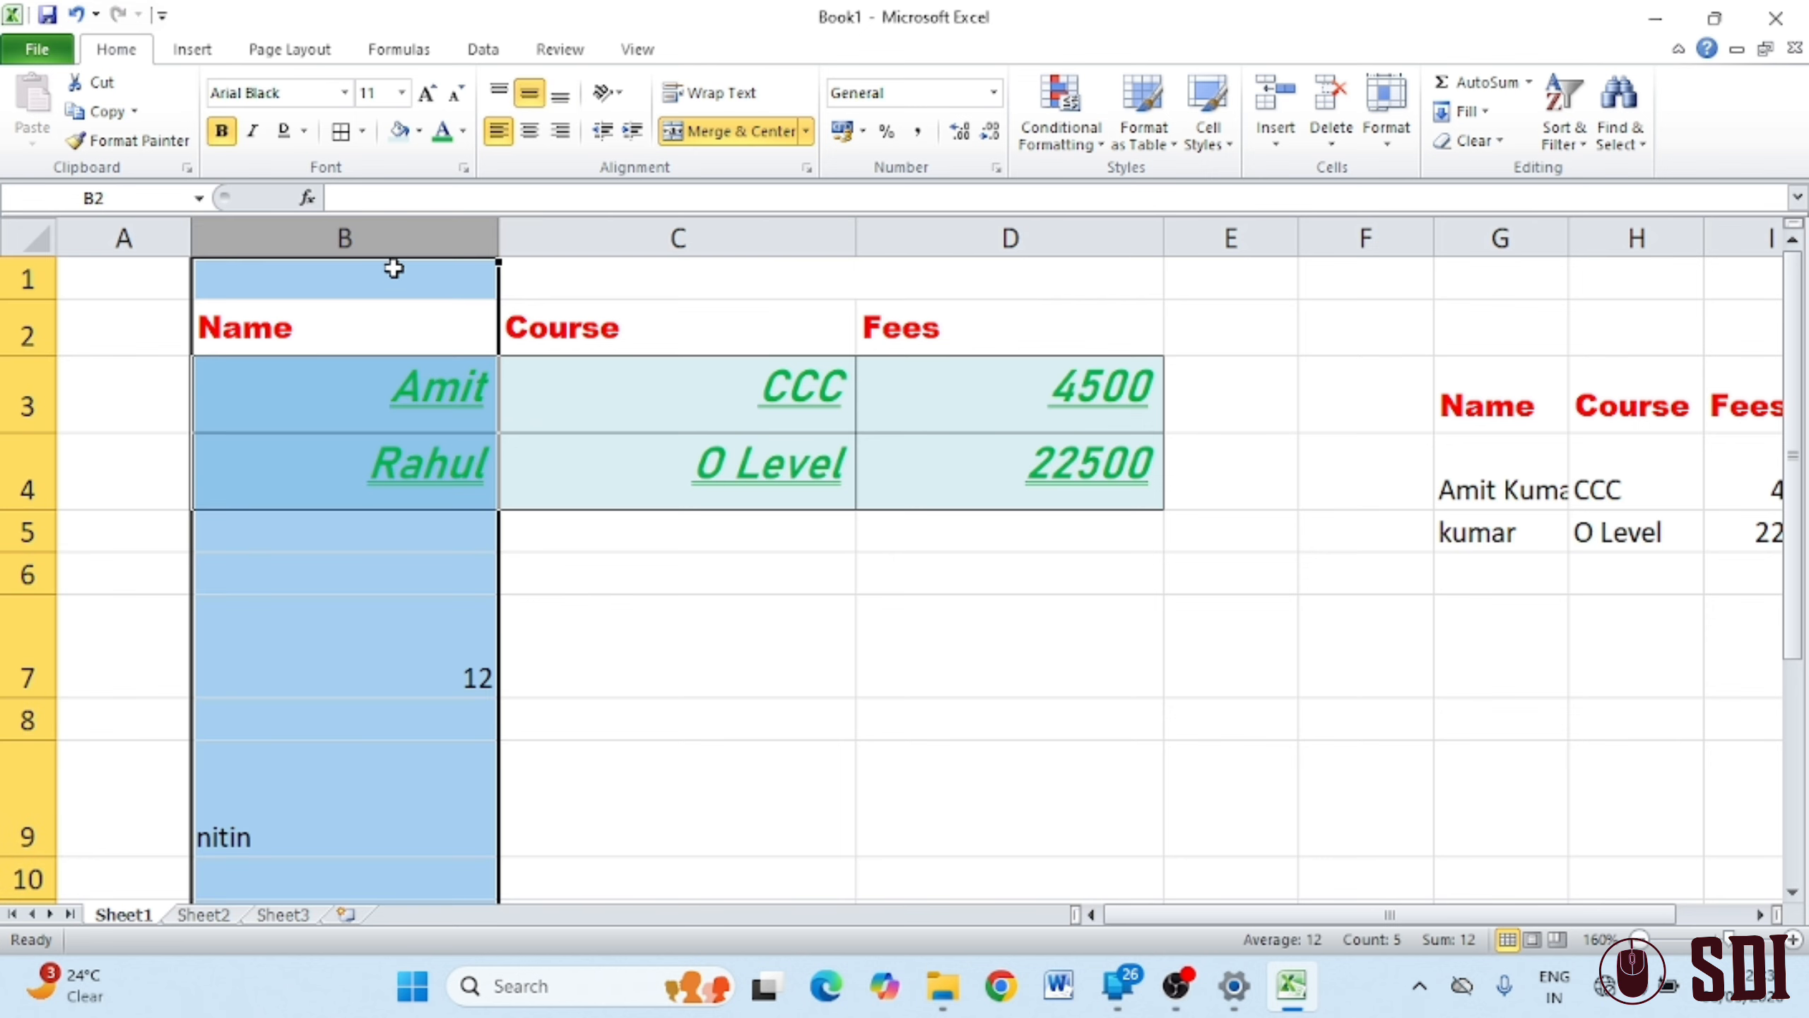
{"action": "left_click", "coordinate": [390, 275]}
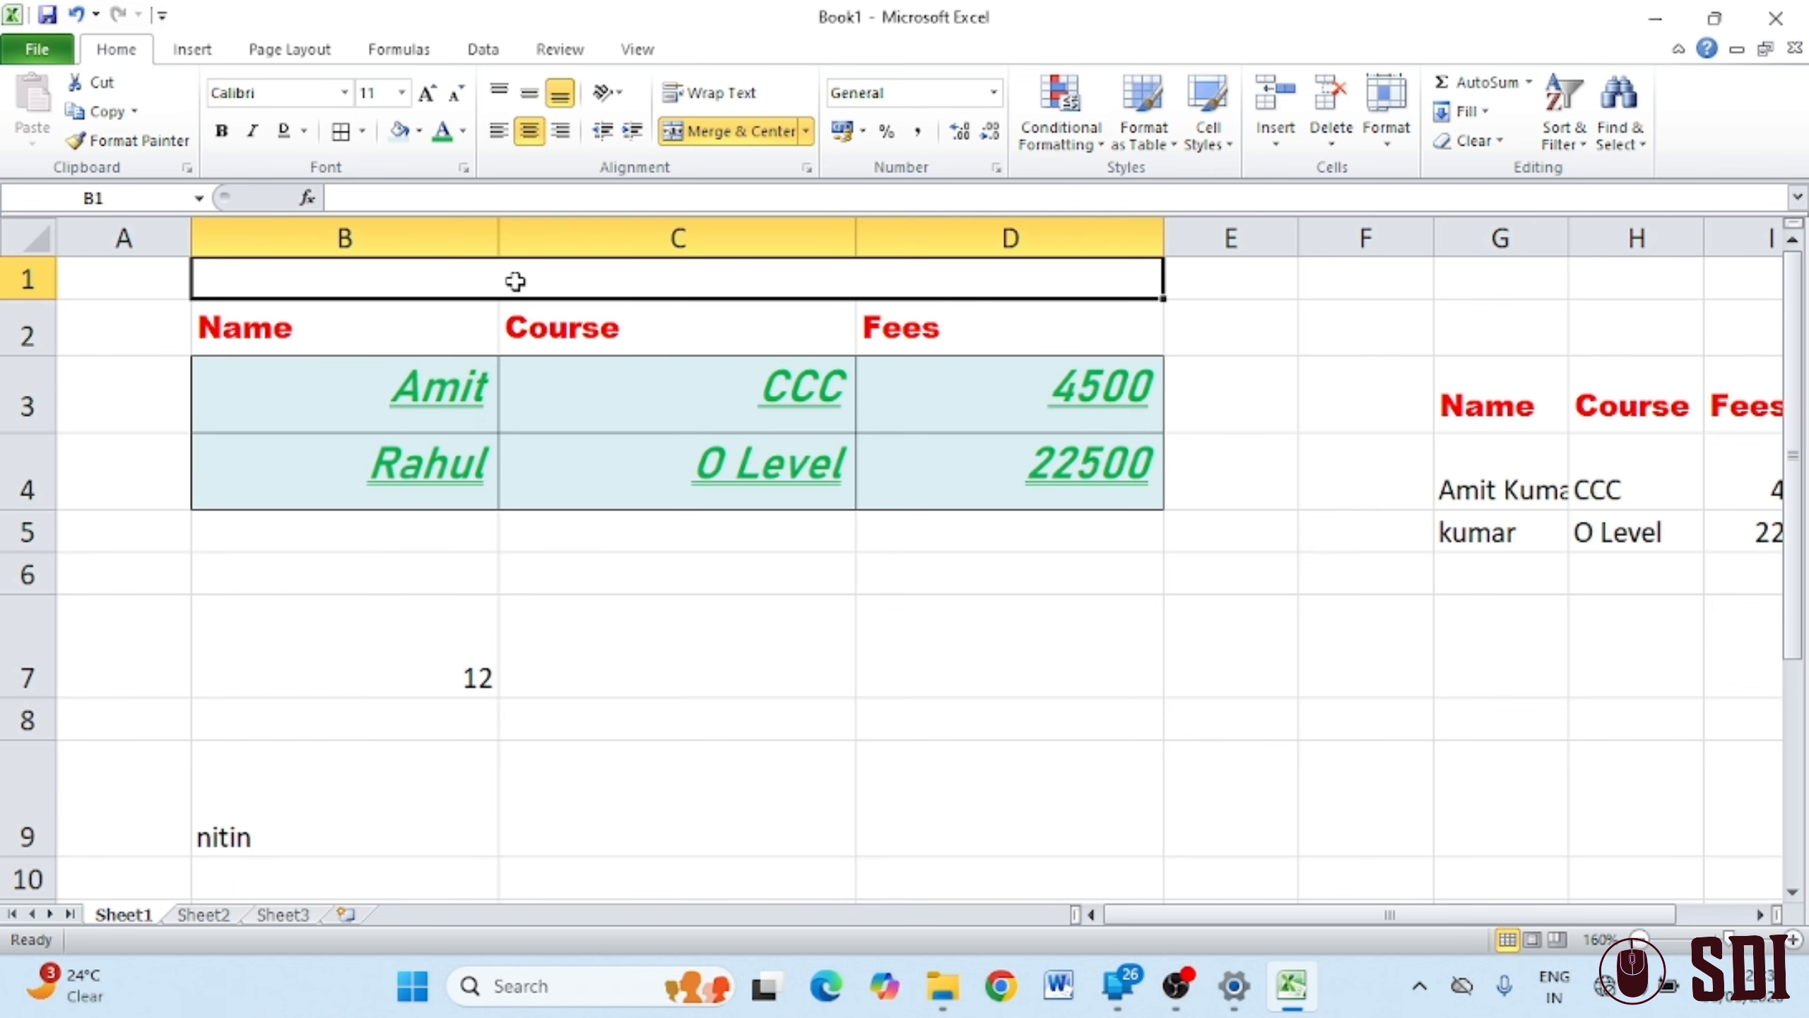
{"action": "type", "text": "SDI"}
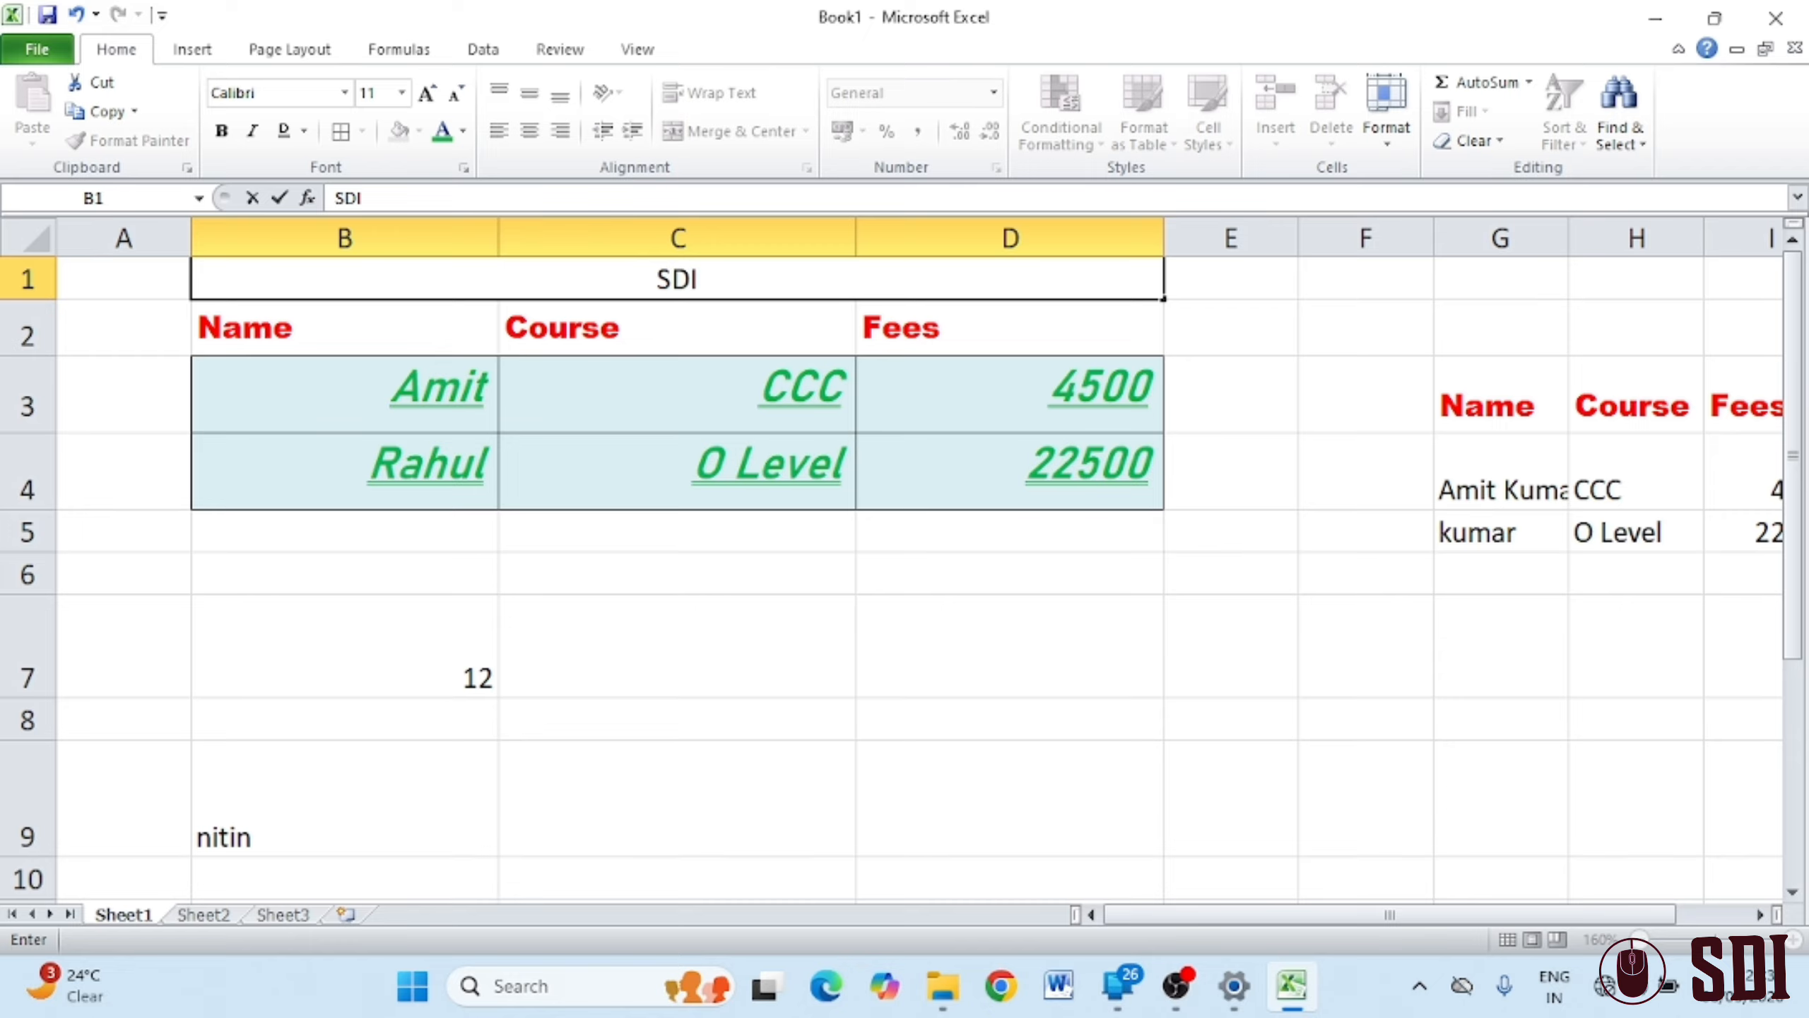
{"action": "type", "text": " Compu"}
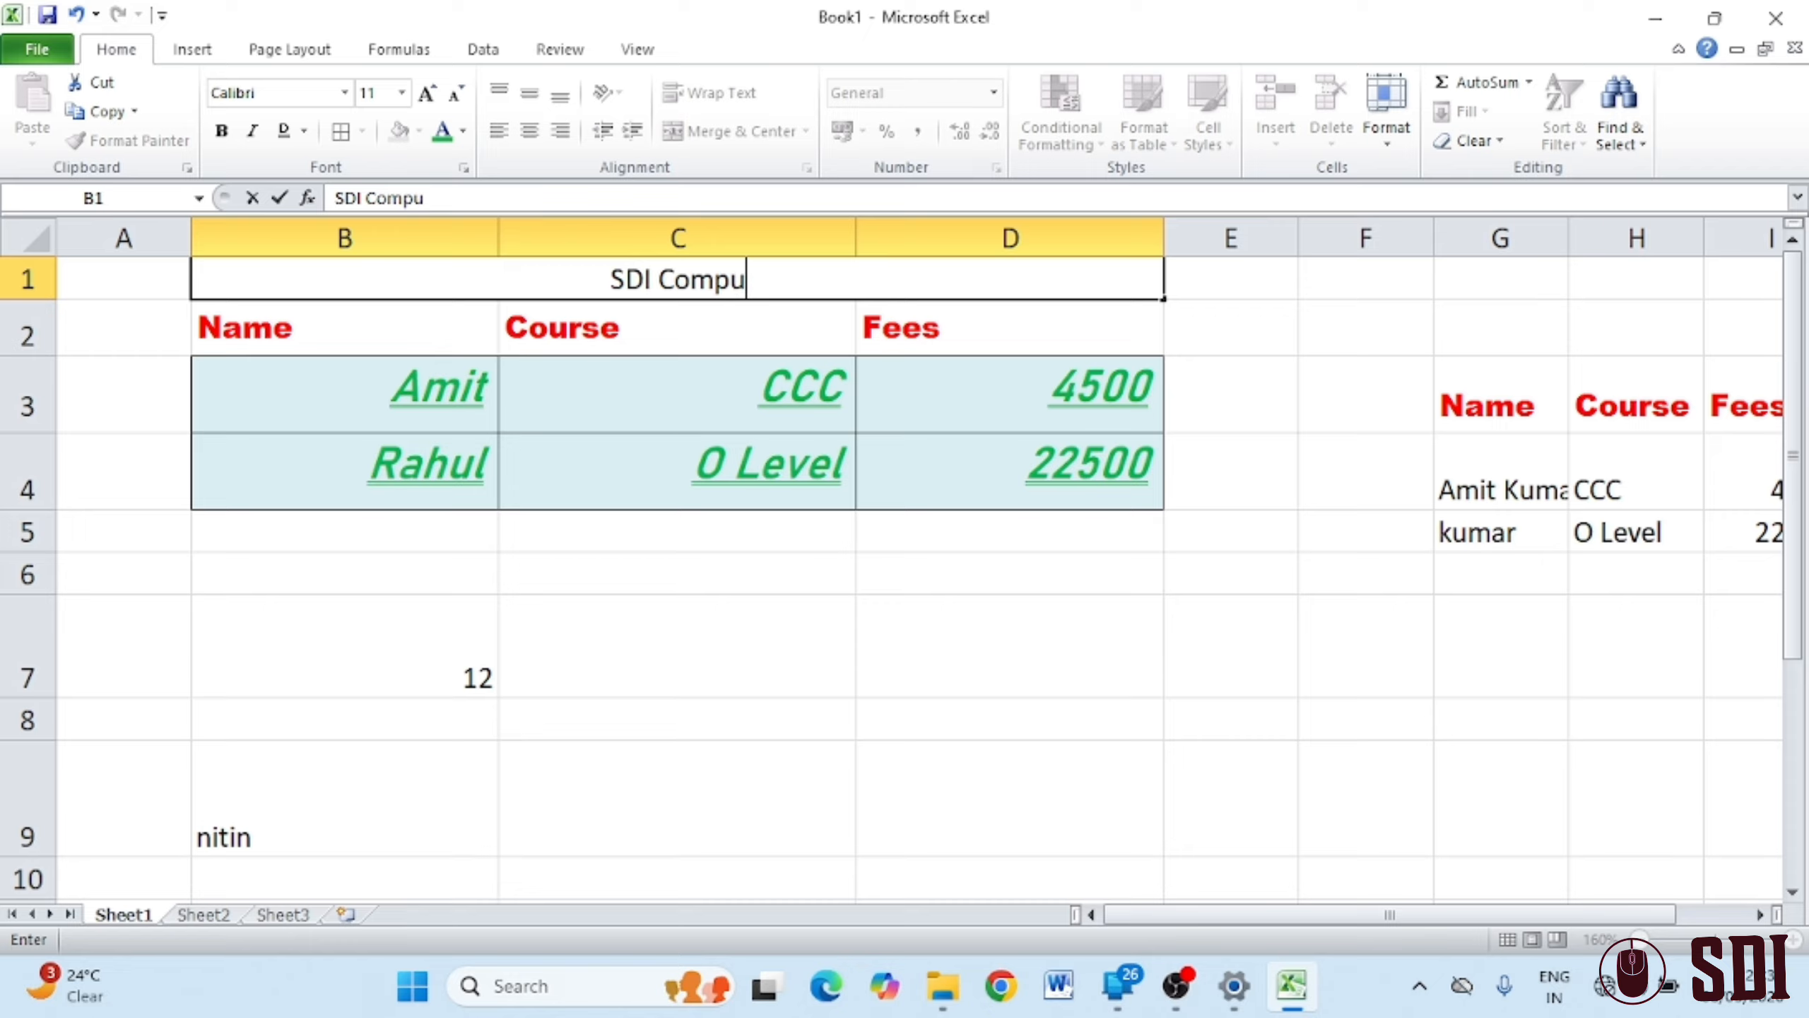
{"action": "type", "text": "ter Class"}
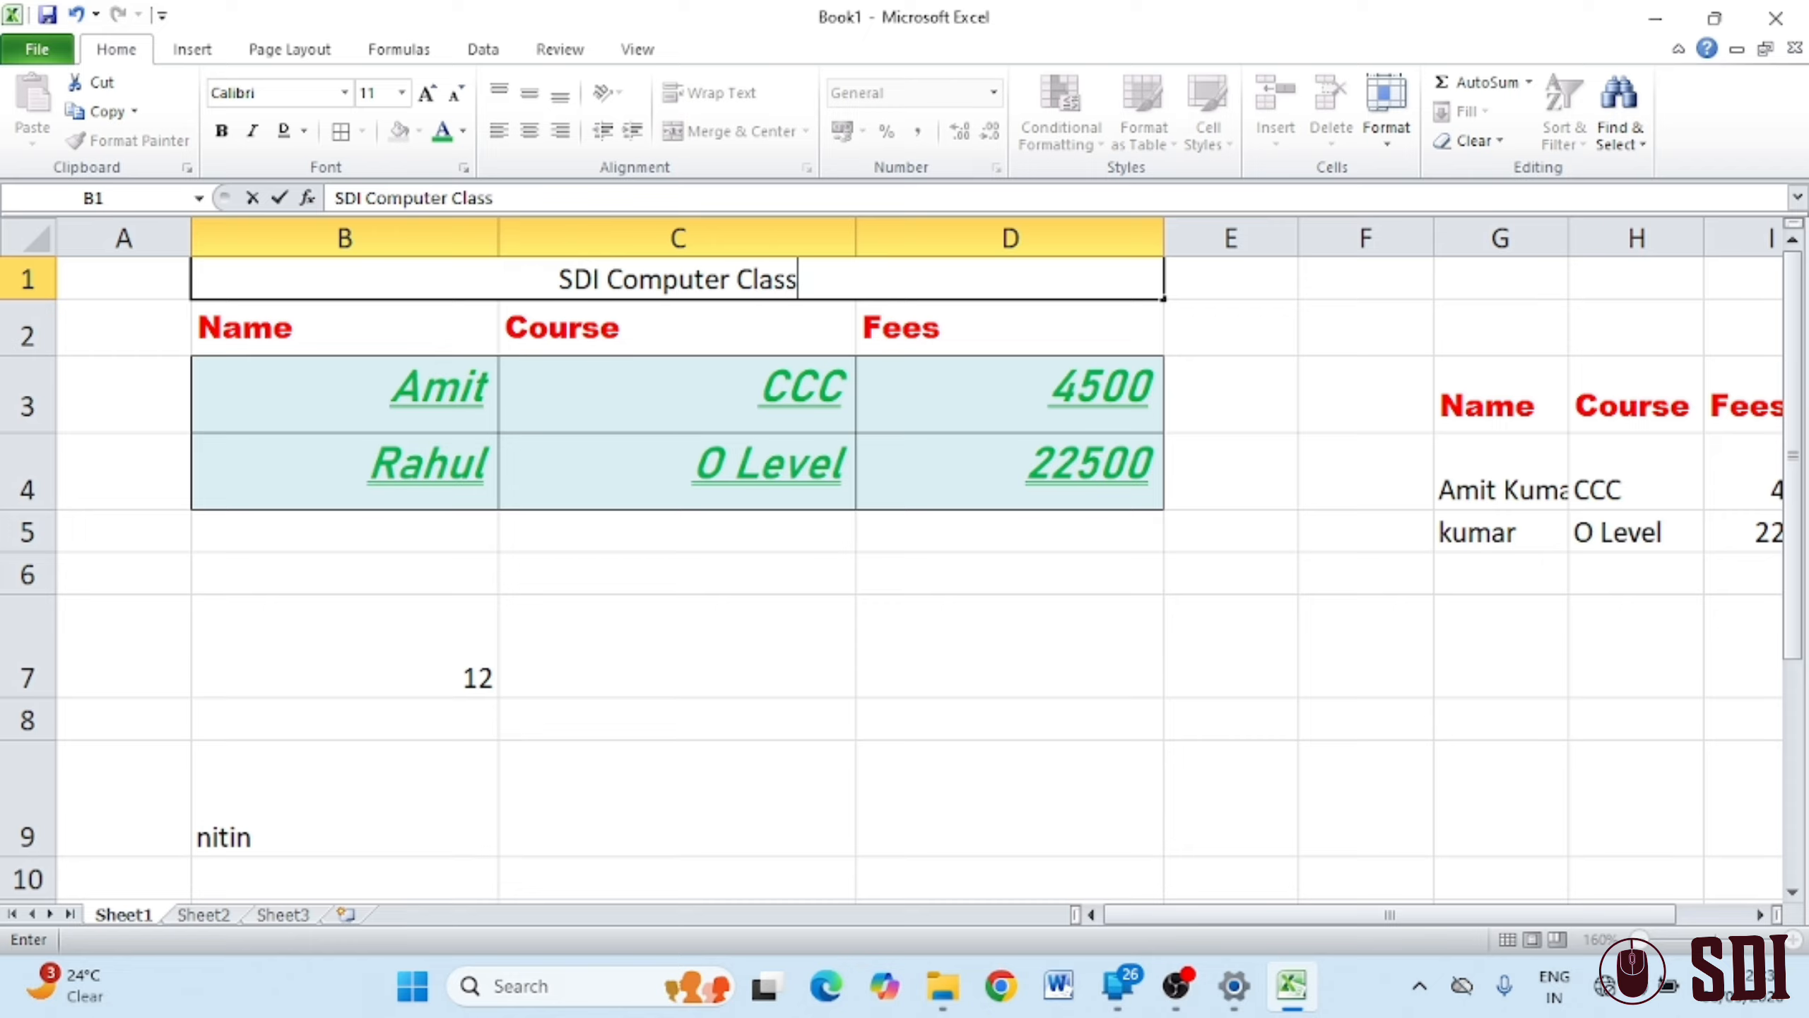
{"action": "type", "text": "es"}
{"action": "left_click", "coordinate": [707, 589]}
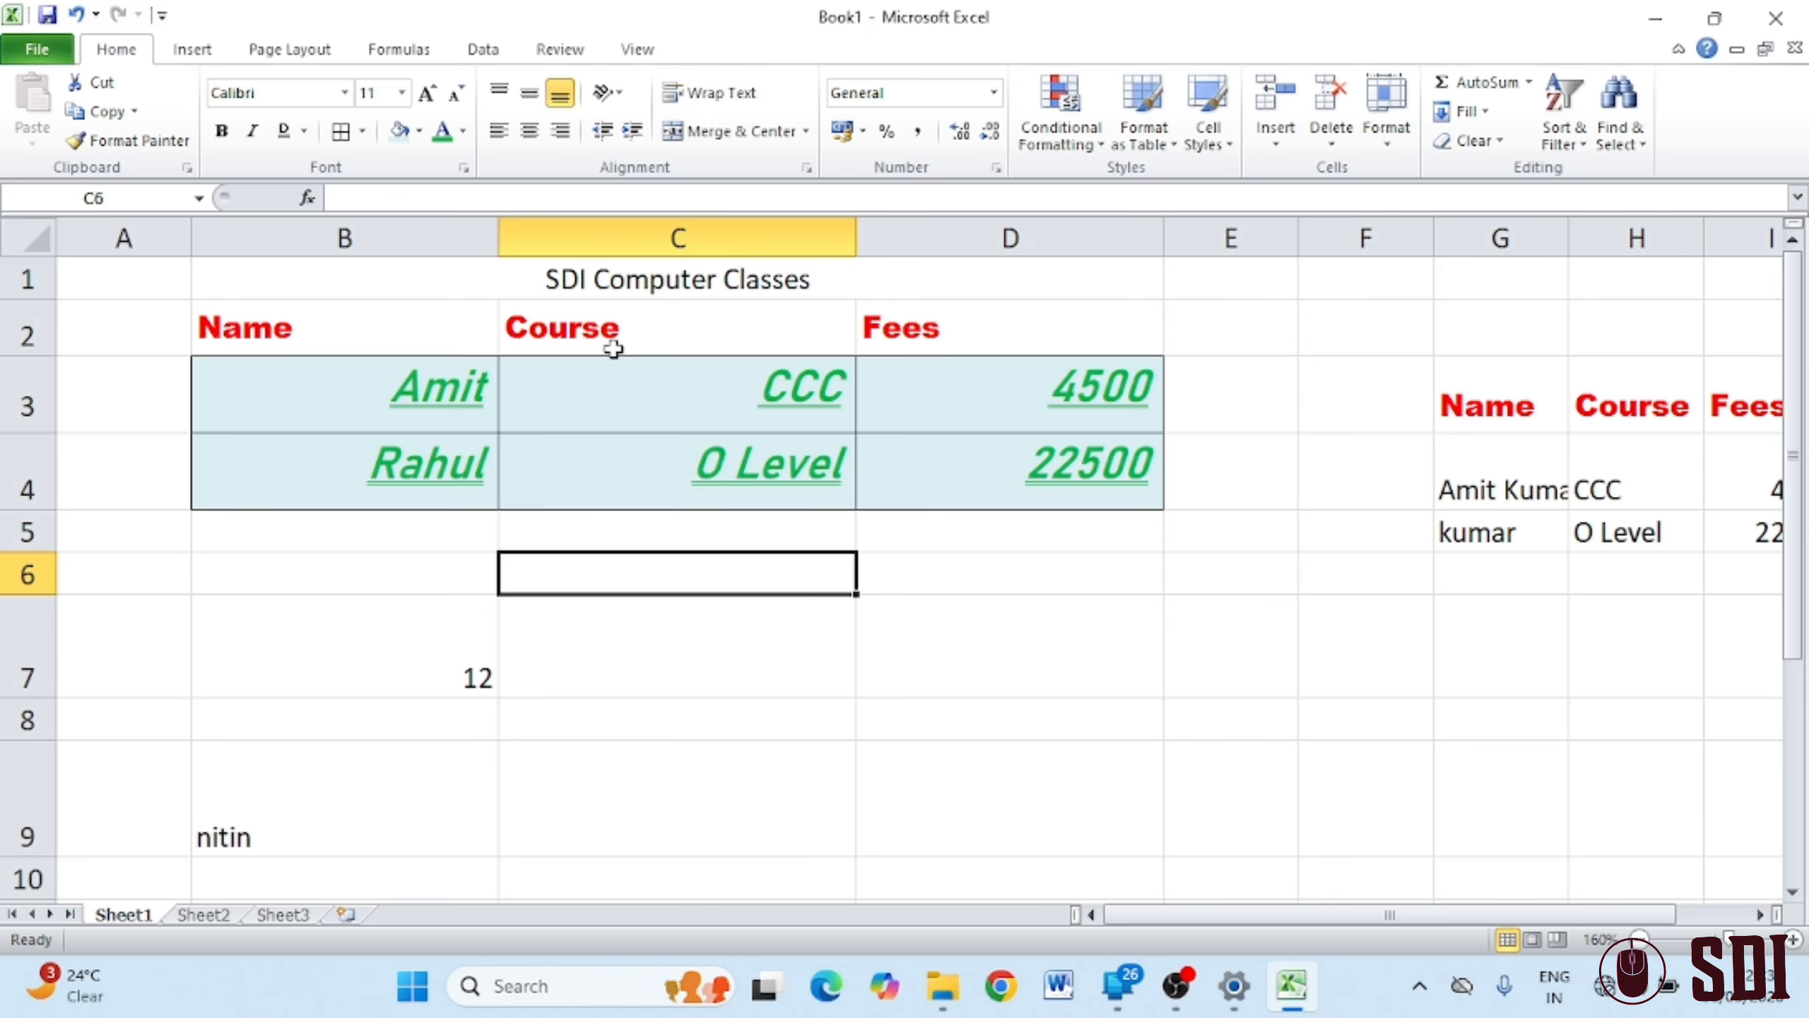
Make rows 1 and 2 taller to give the title more room
{"action": "left_click", "coordinate": [595, 279]}
{"action": "double_click", "coordinate": [599, 278]}
{"action": "double_click", "coordinate": [596, 279]}
{"action": "left_click", "coordinate": [595, 278]}
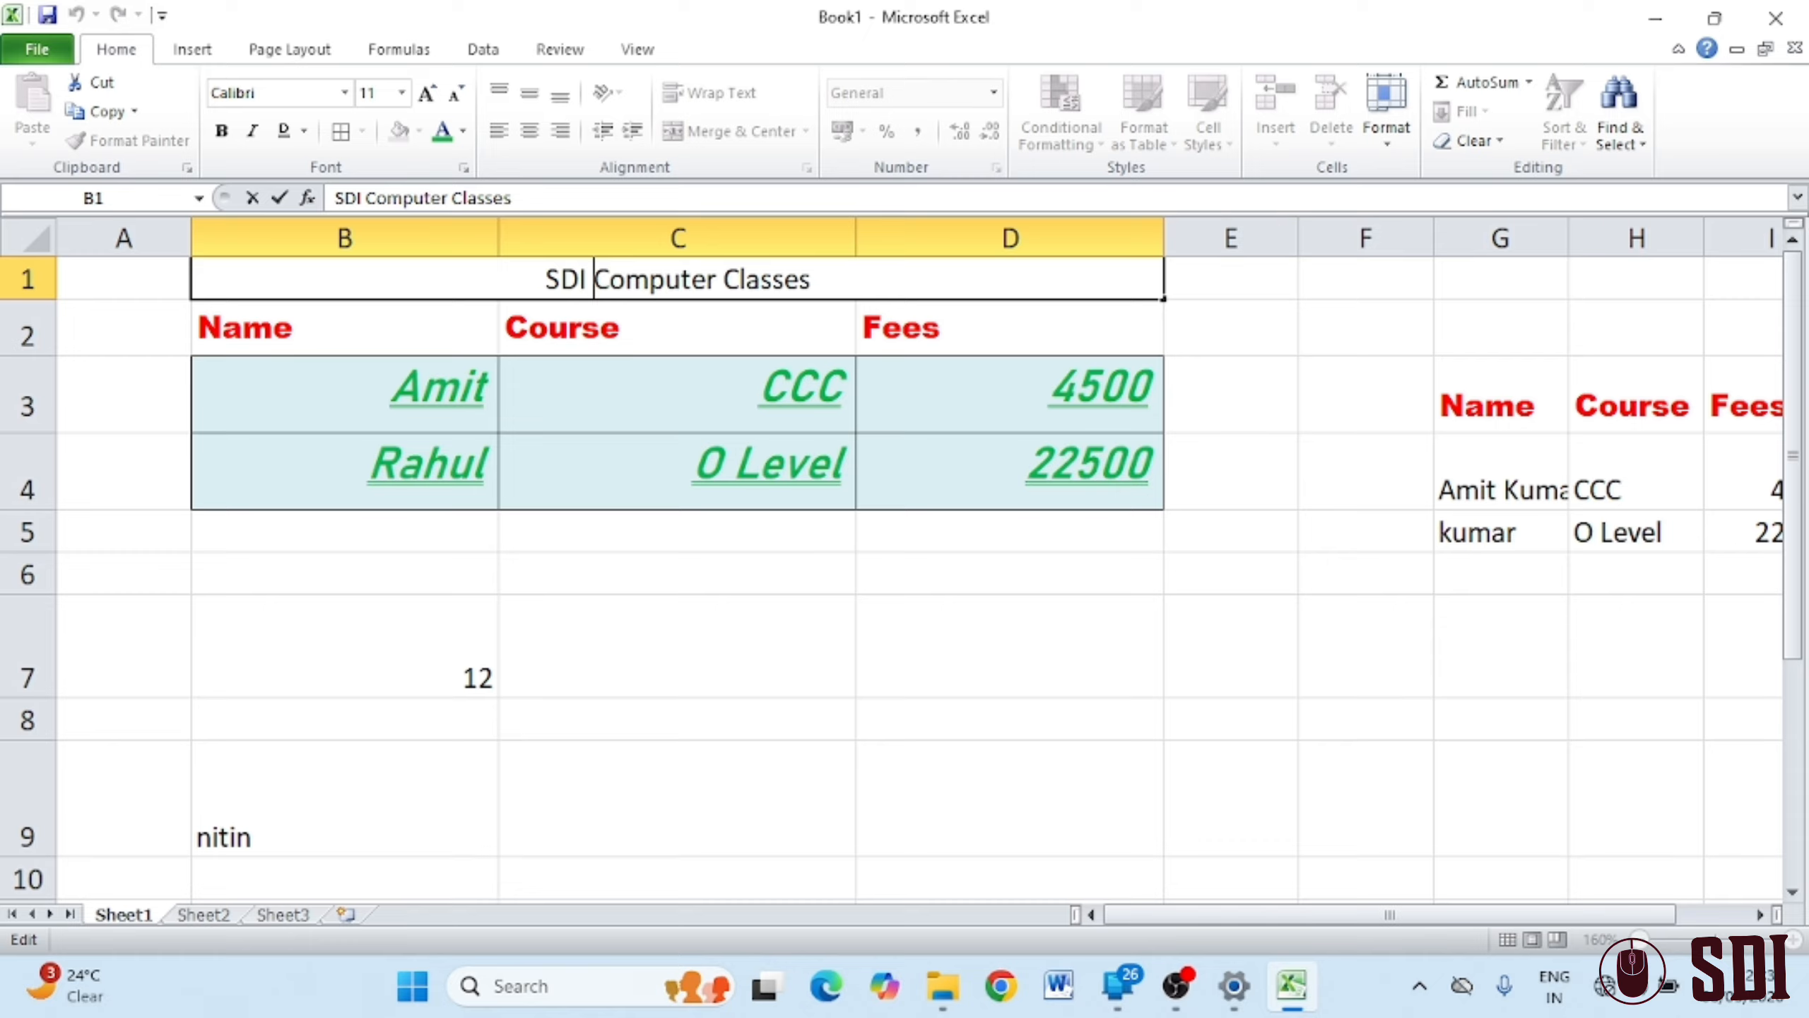
{"action": "triple_click", "coordinate": [596, 278]}
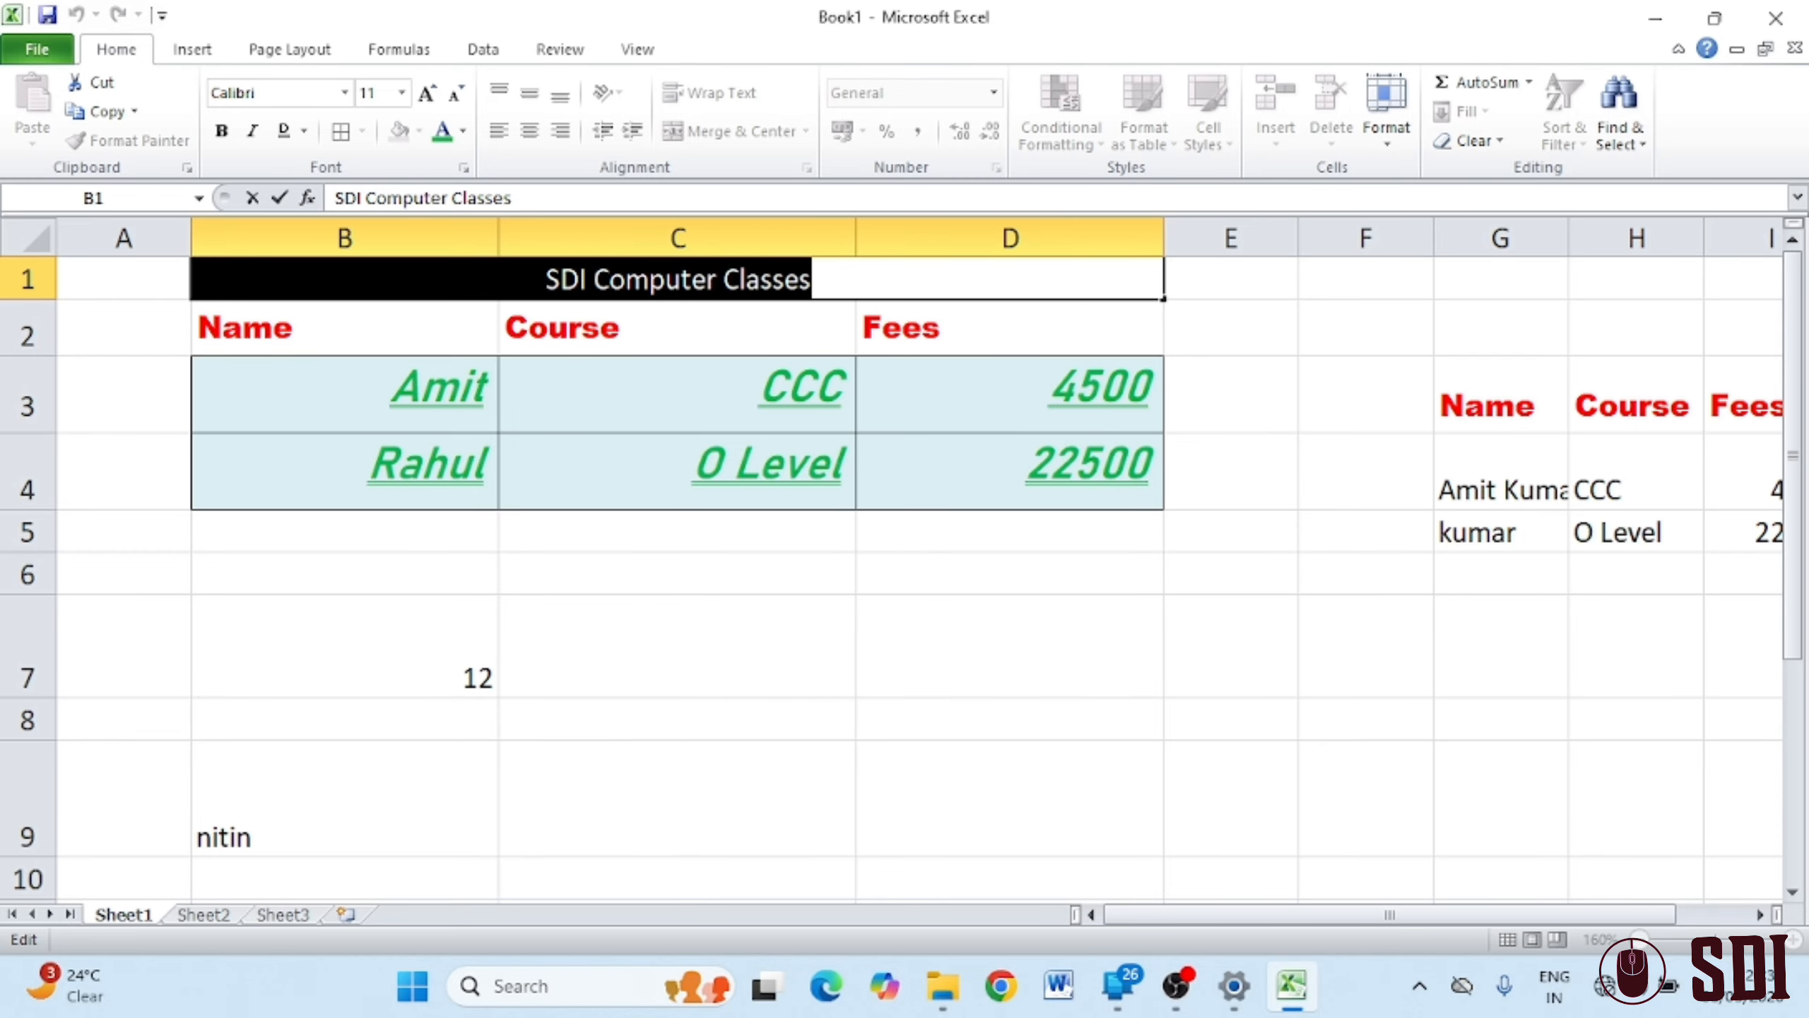
{"action": "left_click_drag", "start_coordinate": [16, 291], "coordinate": [20, 346]}
{"action": "left_click", "coordinate": [644, 445]}
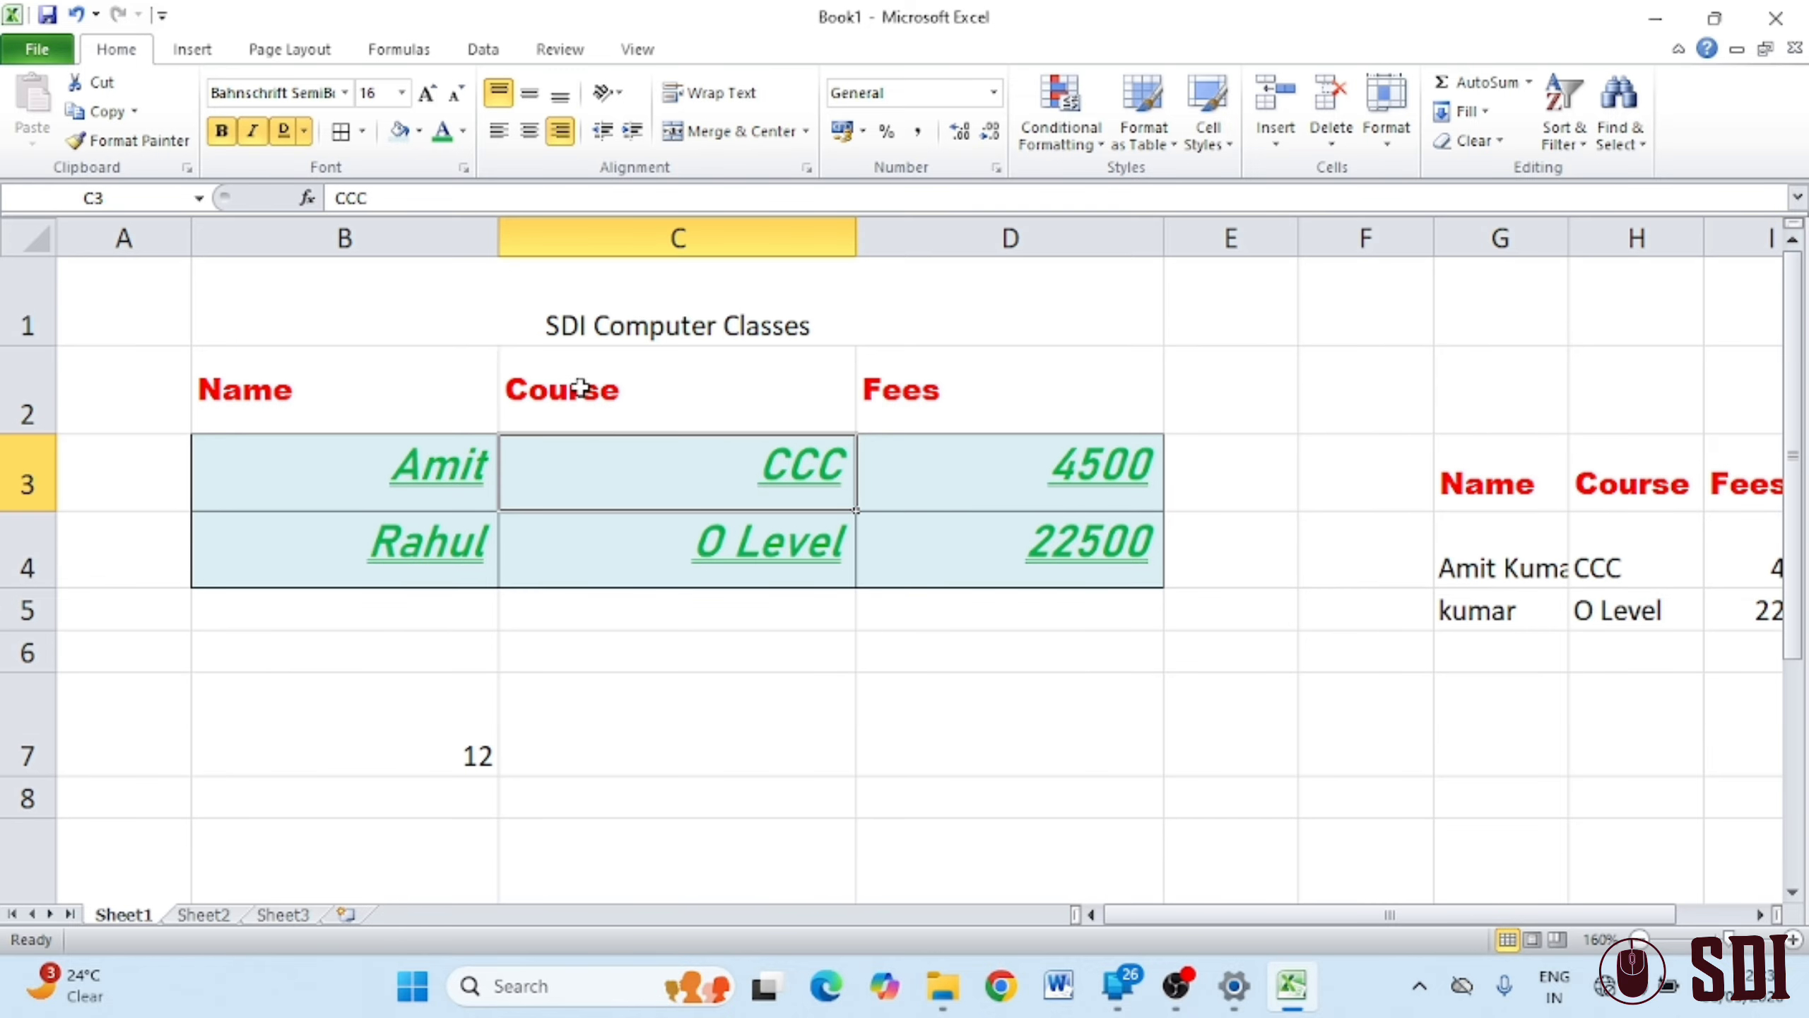
Make the SDI Computer Classes title bold, 22 point and dark blue
{"action": "left_click", "coordinate": [690, 286]}
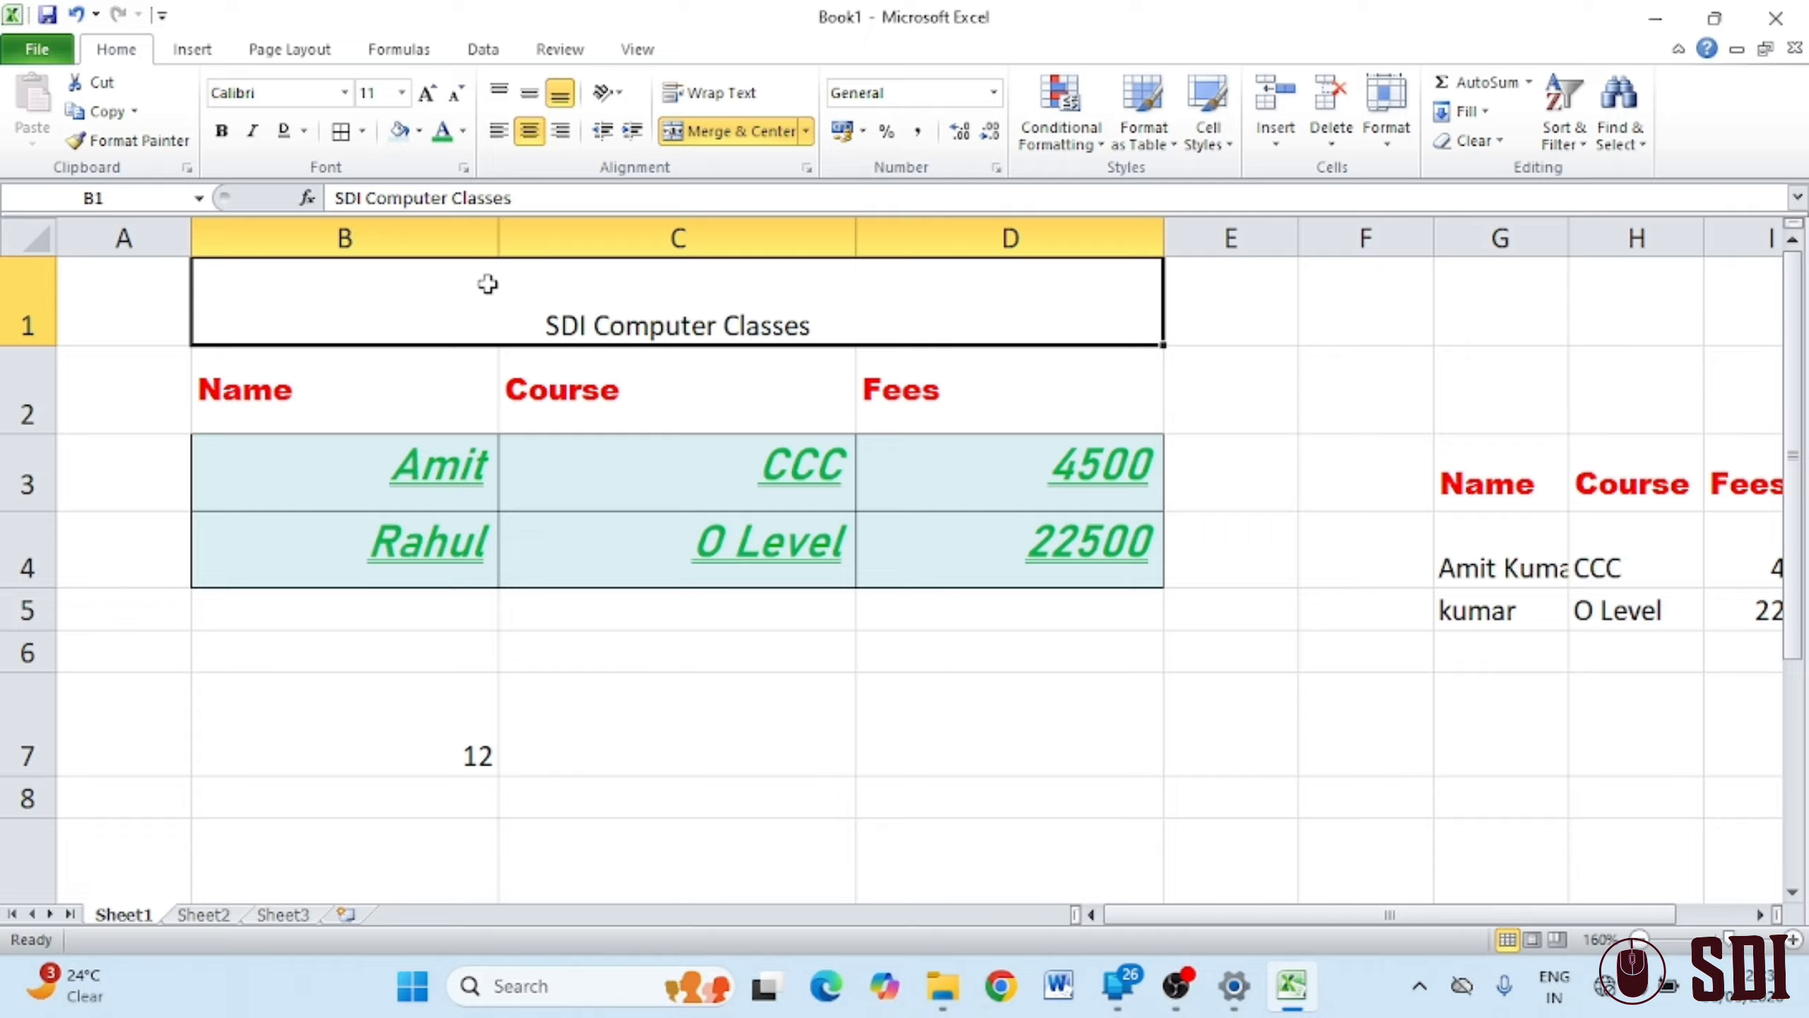
{"action": "left_click", "coordinate": [223, 134]}
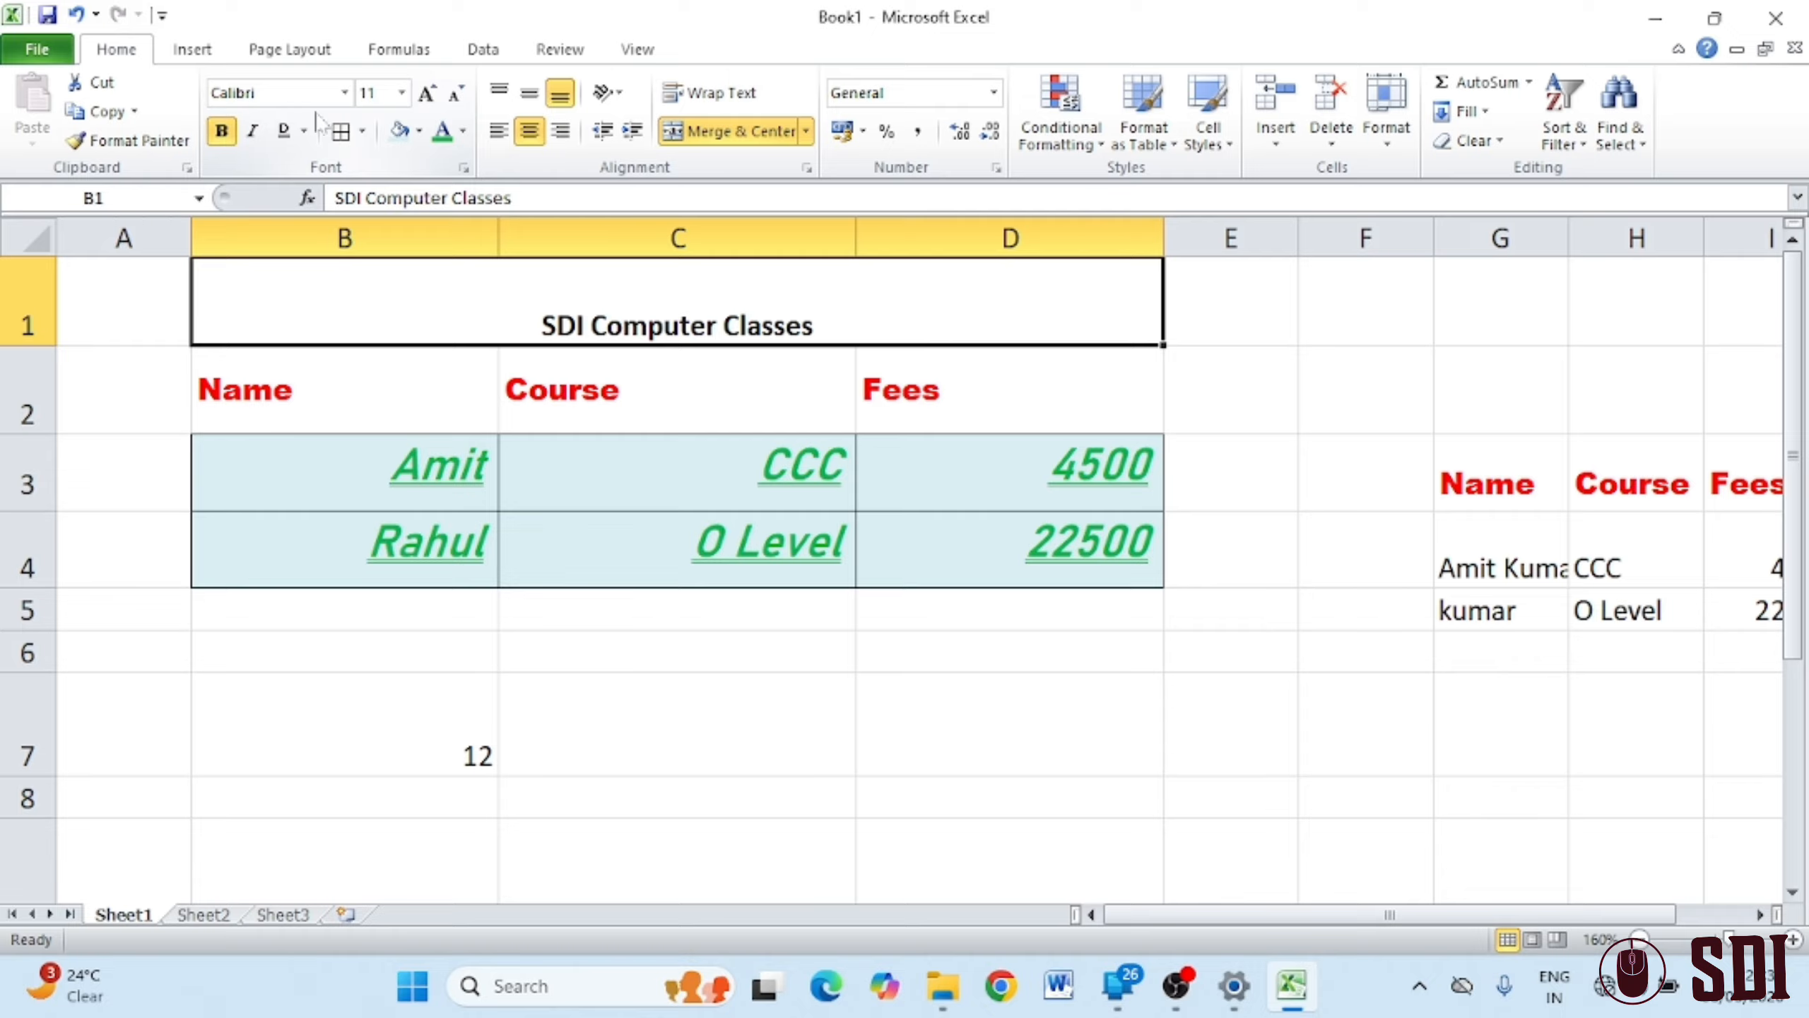
{"action": "left_click", "coordinate": [442, 132]}
{"action": "left_click", "coordinate": [427, 93]}
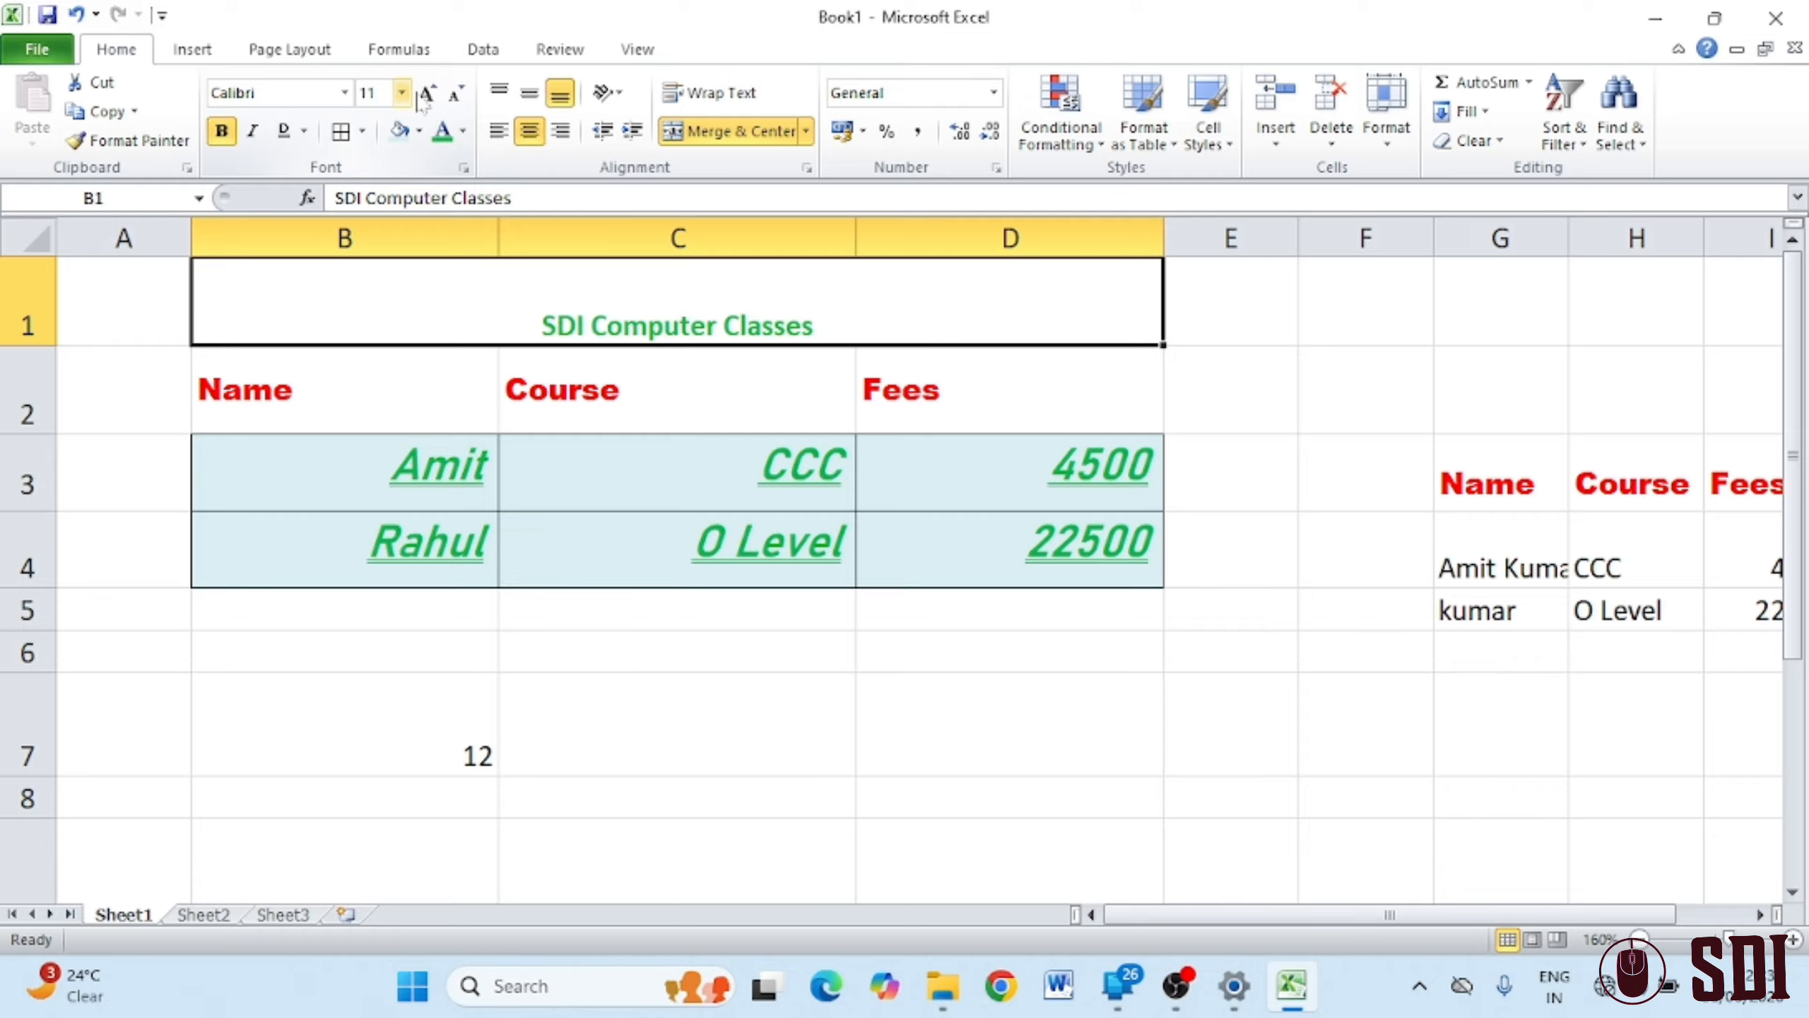
{"action": "left_click", "coordinate": [427, 94]}
{"action": "left_click", "coordinate": [426, 93]}
{"action": "left_click", "coordinate": [427, 93]}
{"action": "left_click", "coordinate": [427, 94]}
{"action": "left_click", "coordinate": [426, 94]}
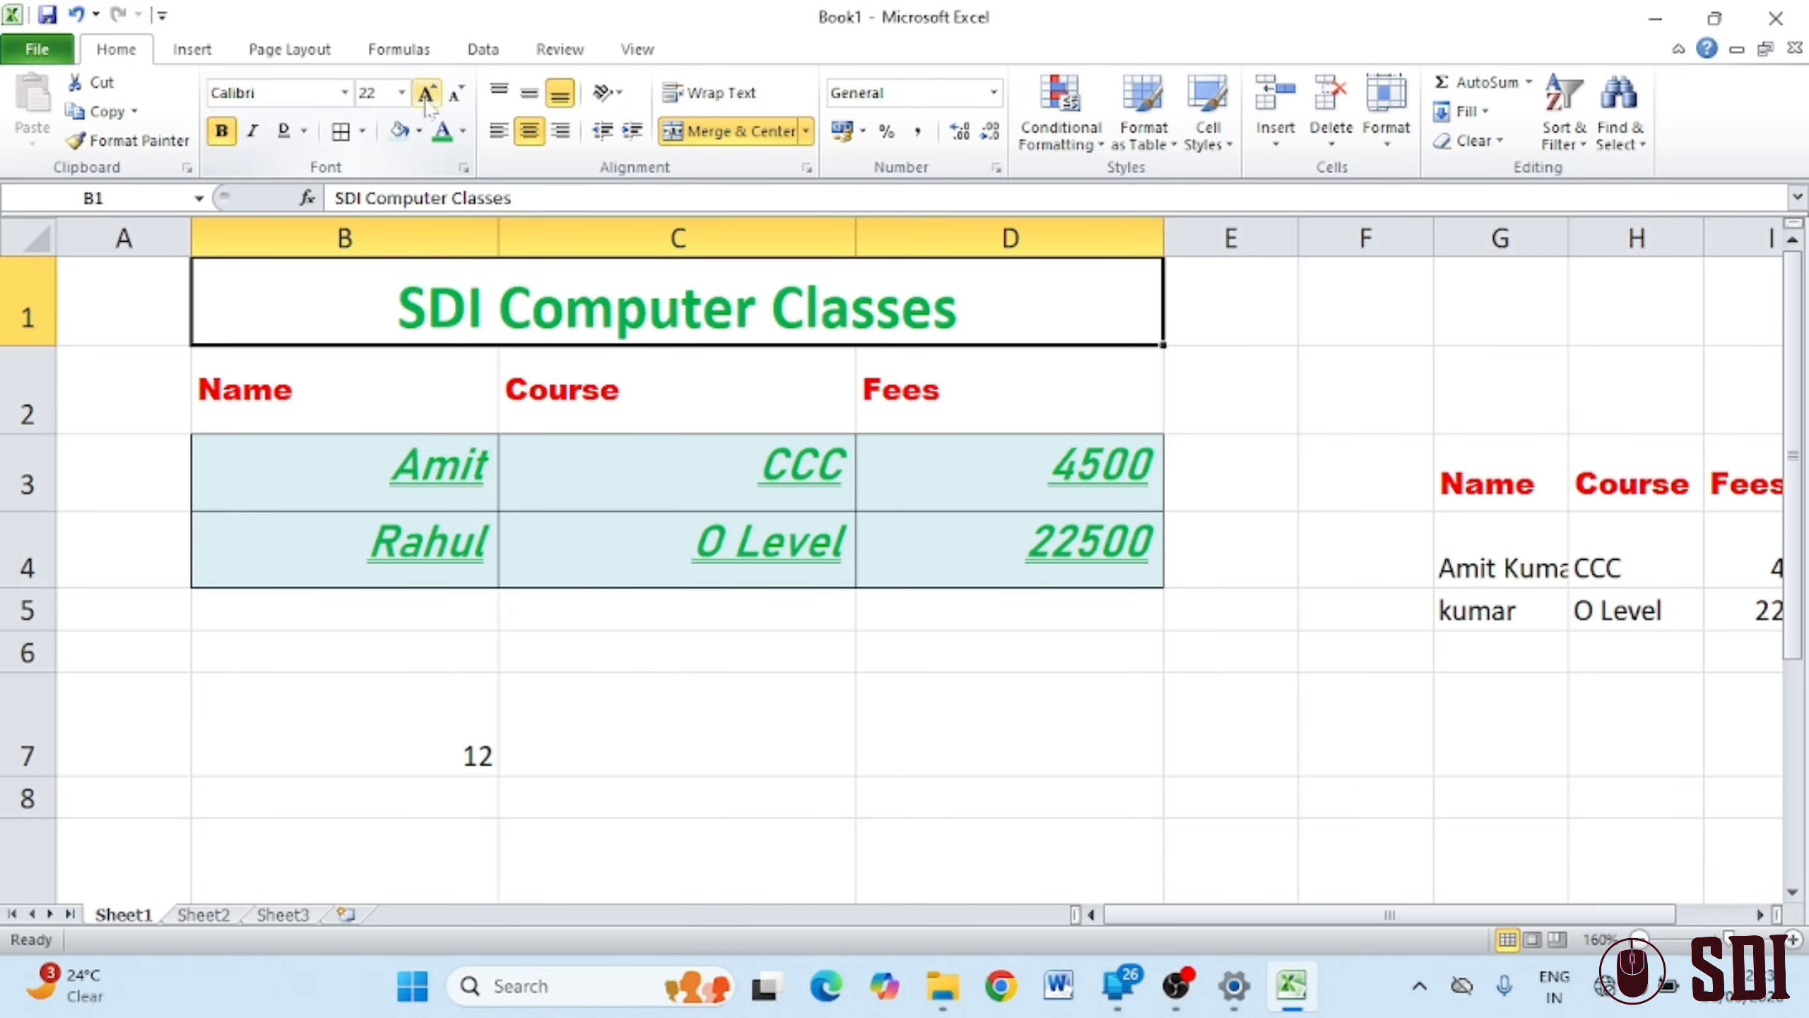
{"action": "left_click", "coordinate": [463, 131]}
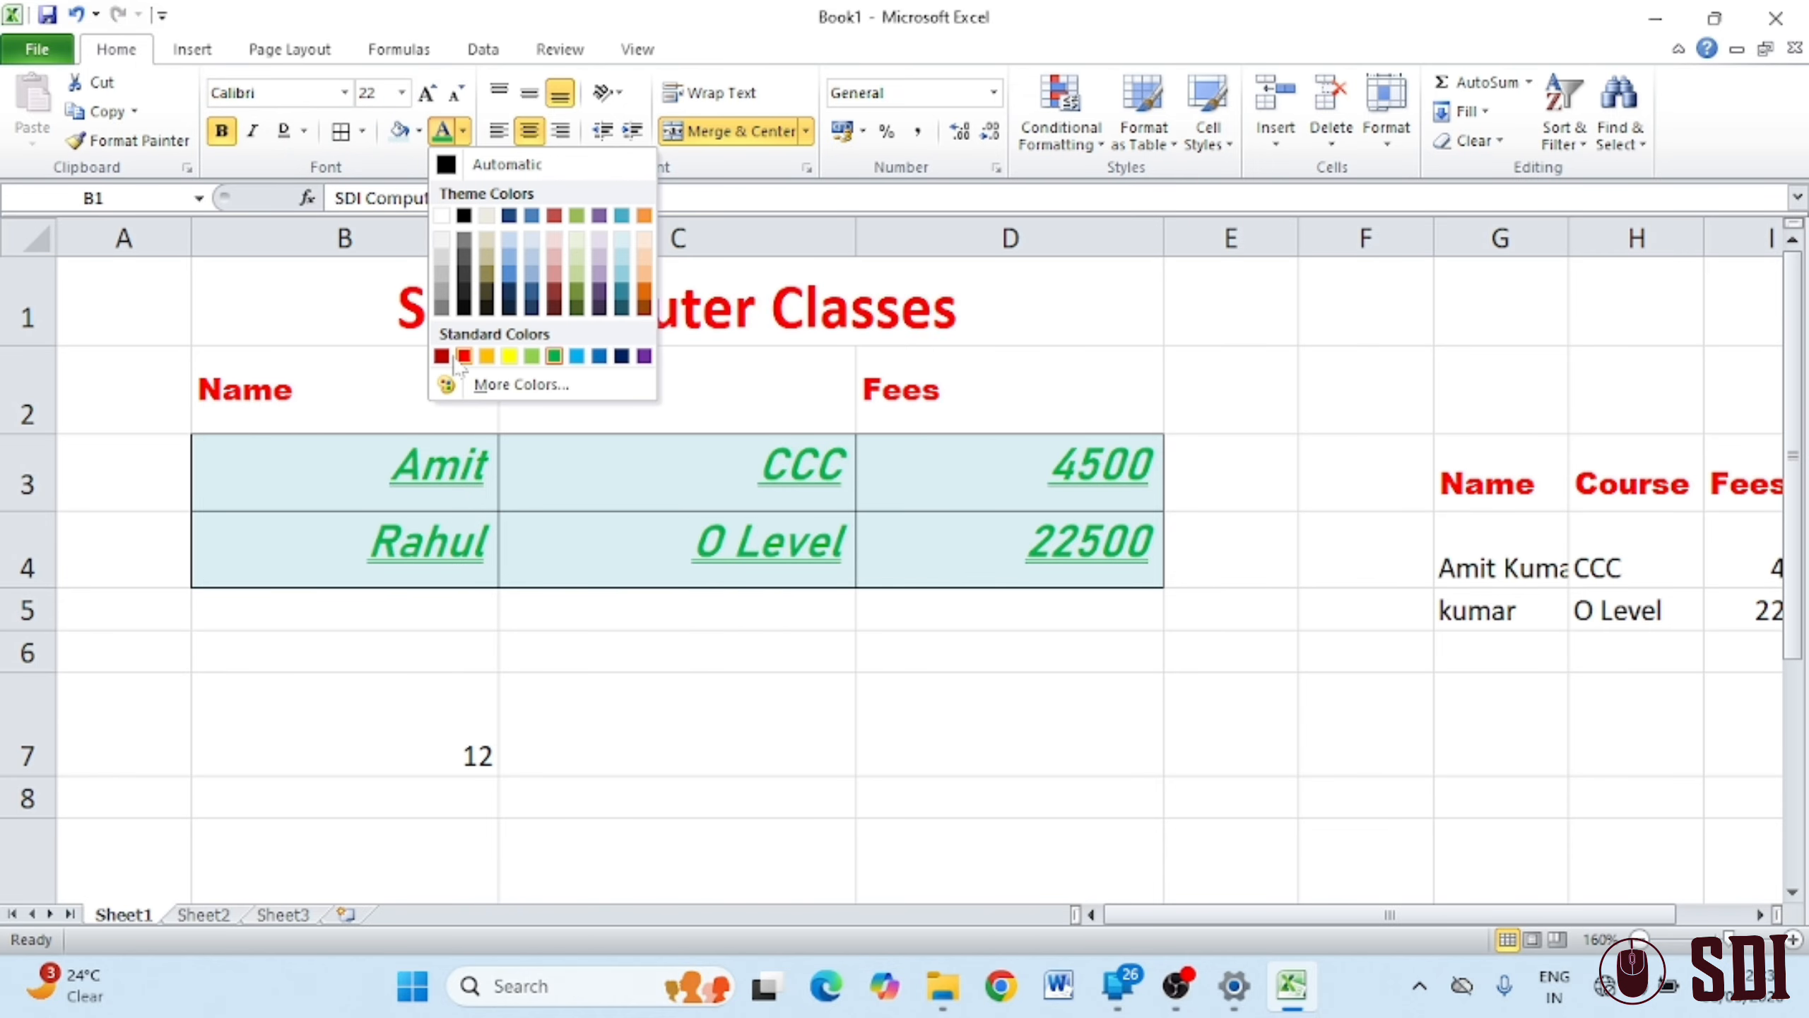
{"action": "left_click", "coordinate": [621, 355]}
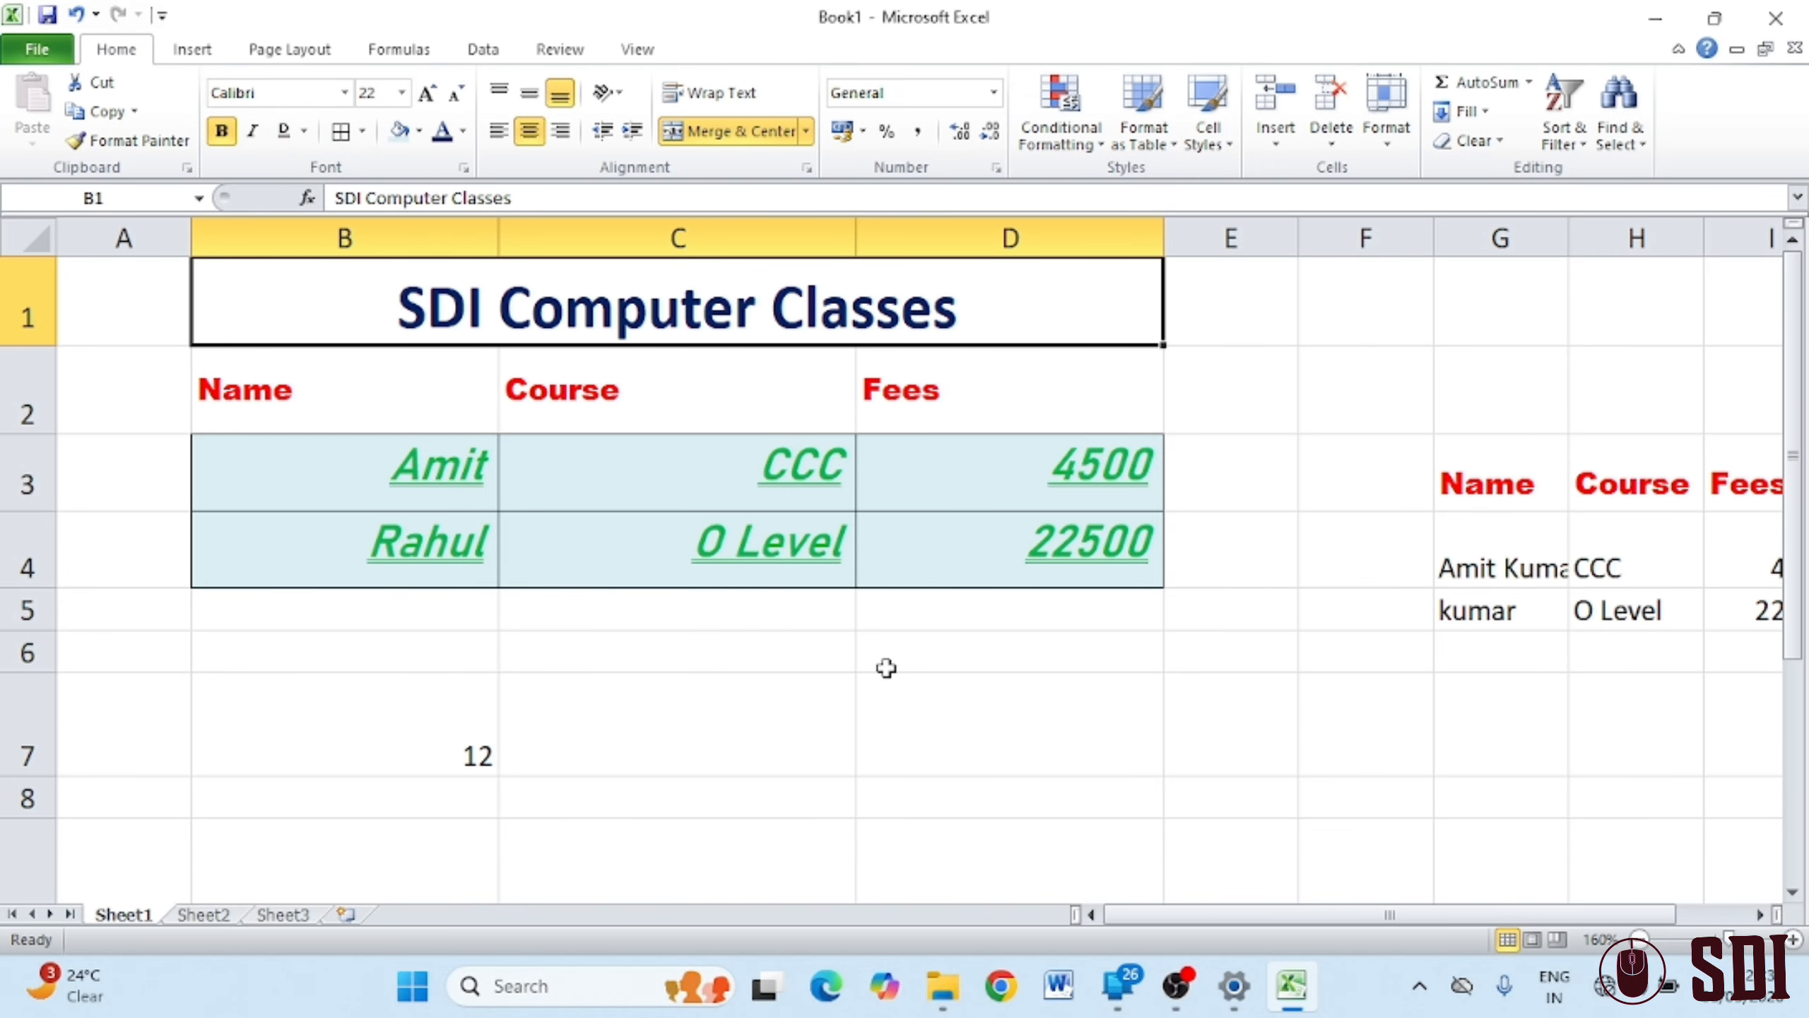
{"action": "left_click", "coordinate": [940, 799]}
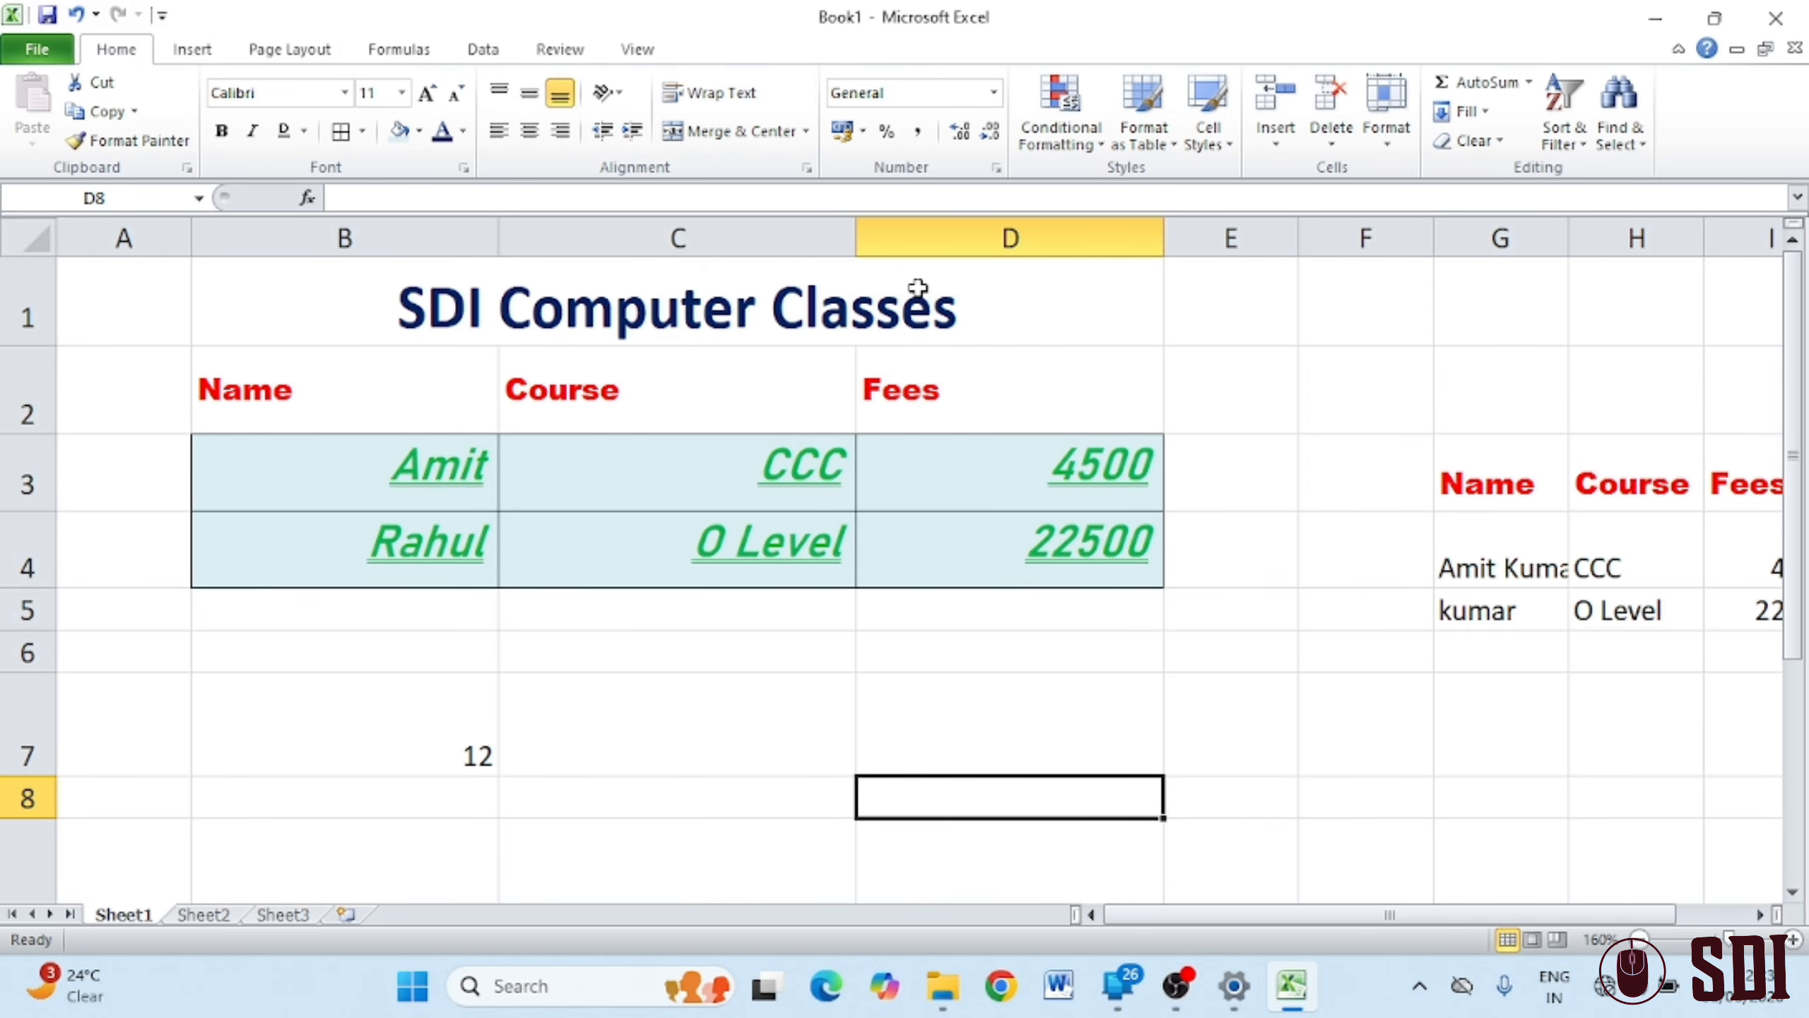
Merge and centre B11:C14 and enter 'nitin' in it
{"action": "scroll", "coordinate": [903, 314], "scroll_direction": "down", "scroll_amount": 2}
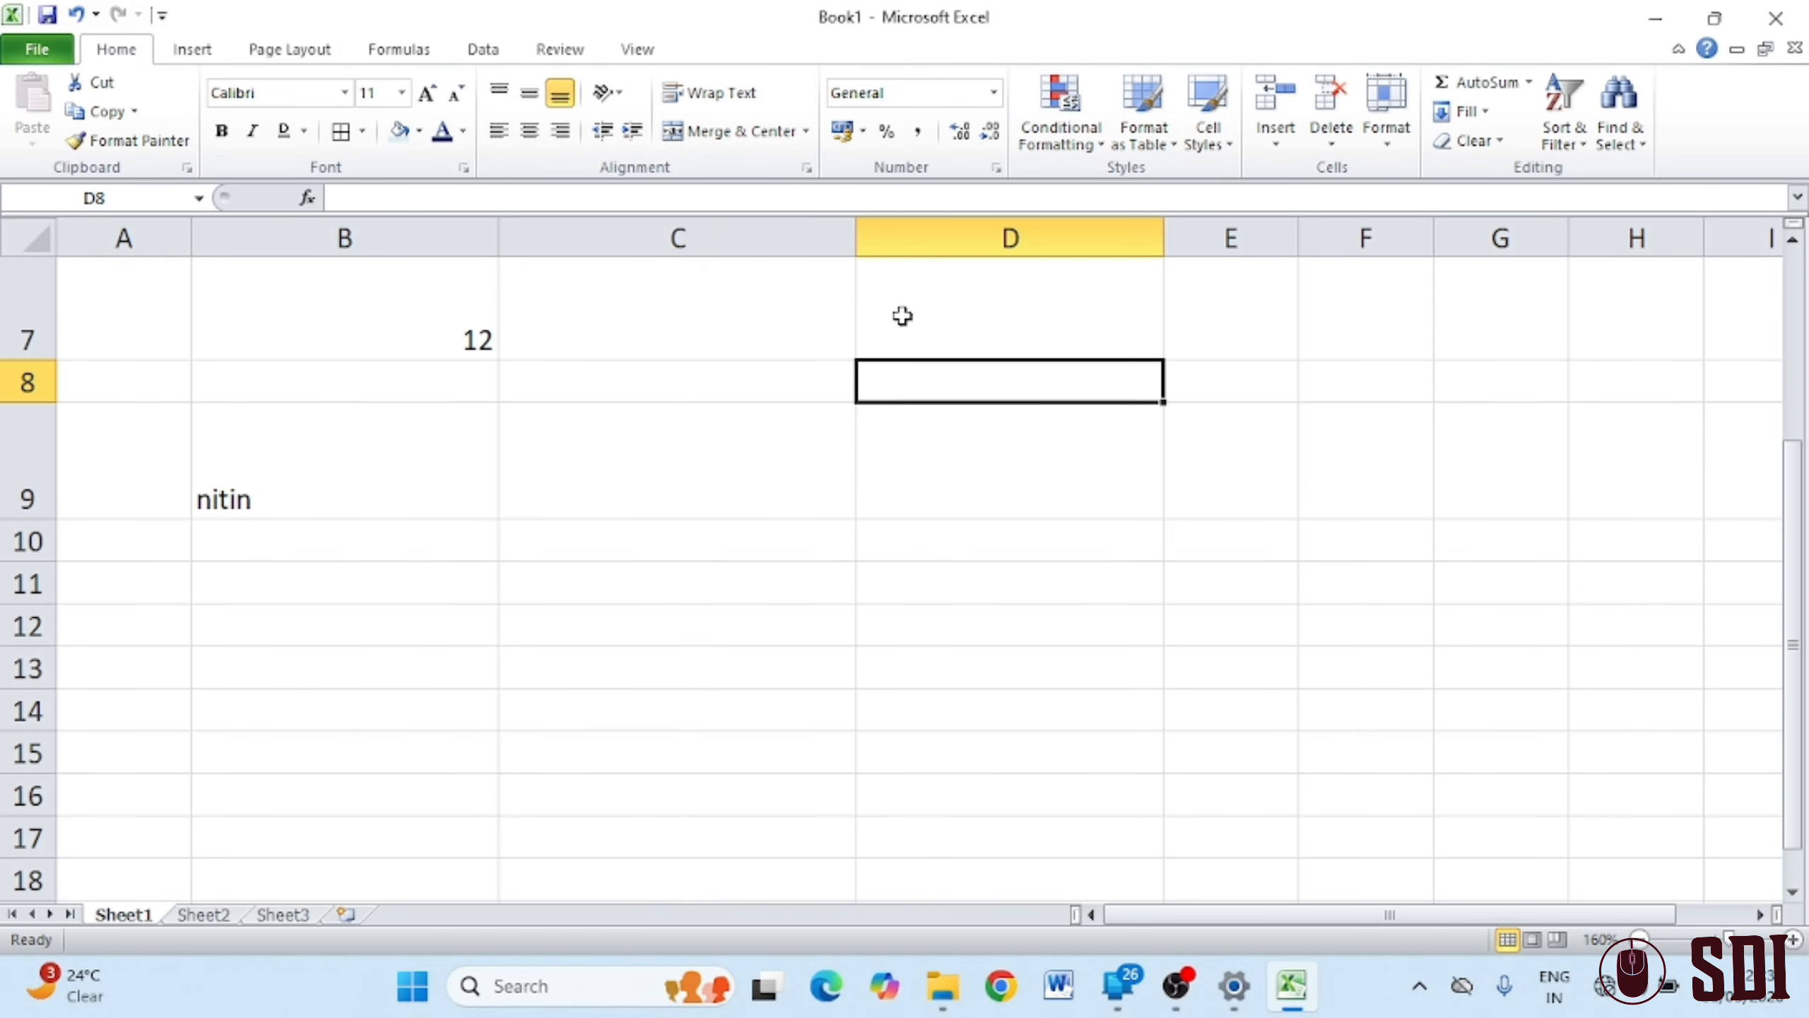
{"action": "left_click_drag", "start_coordinate": [268, 592], "coordinate": [755, 687]}
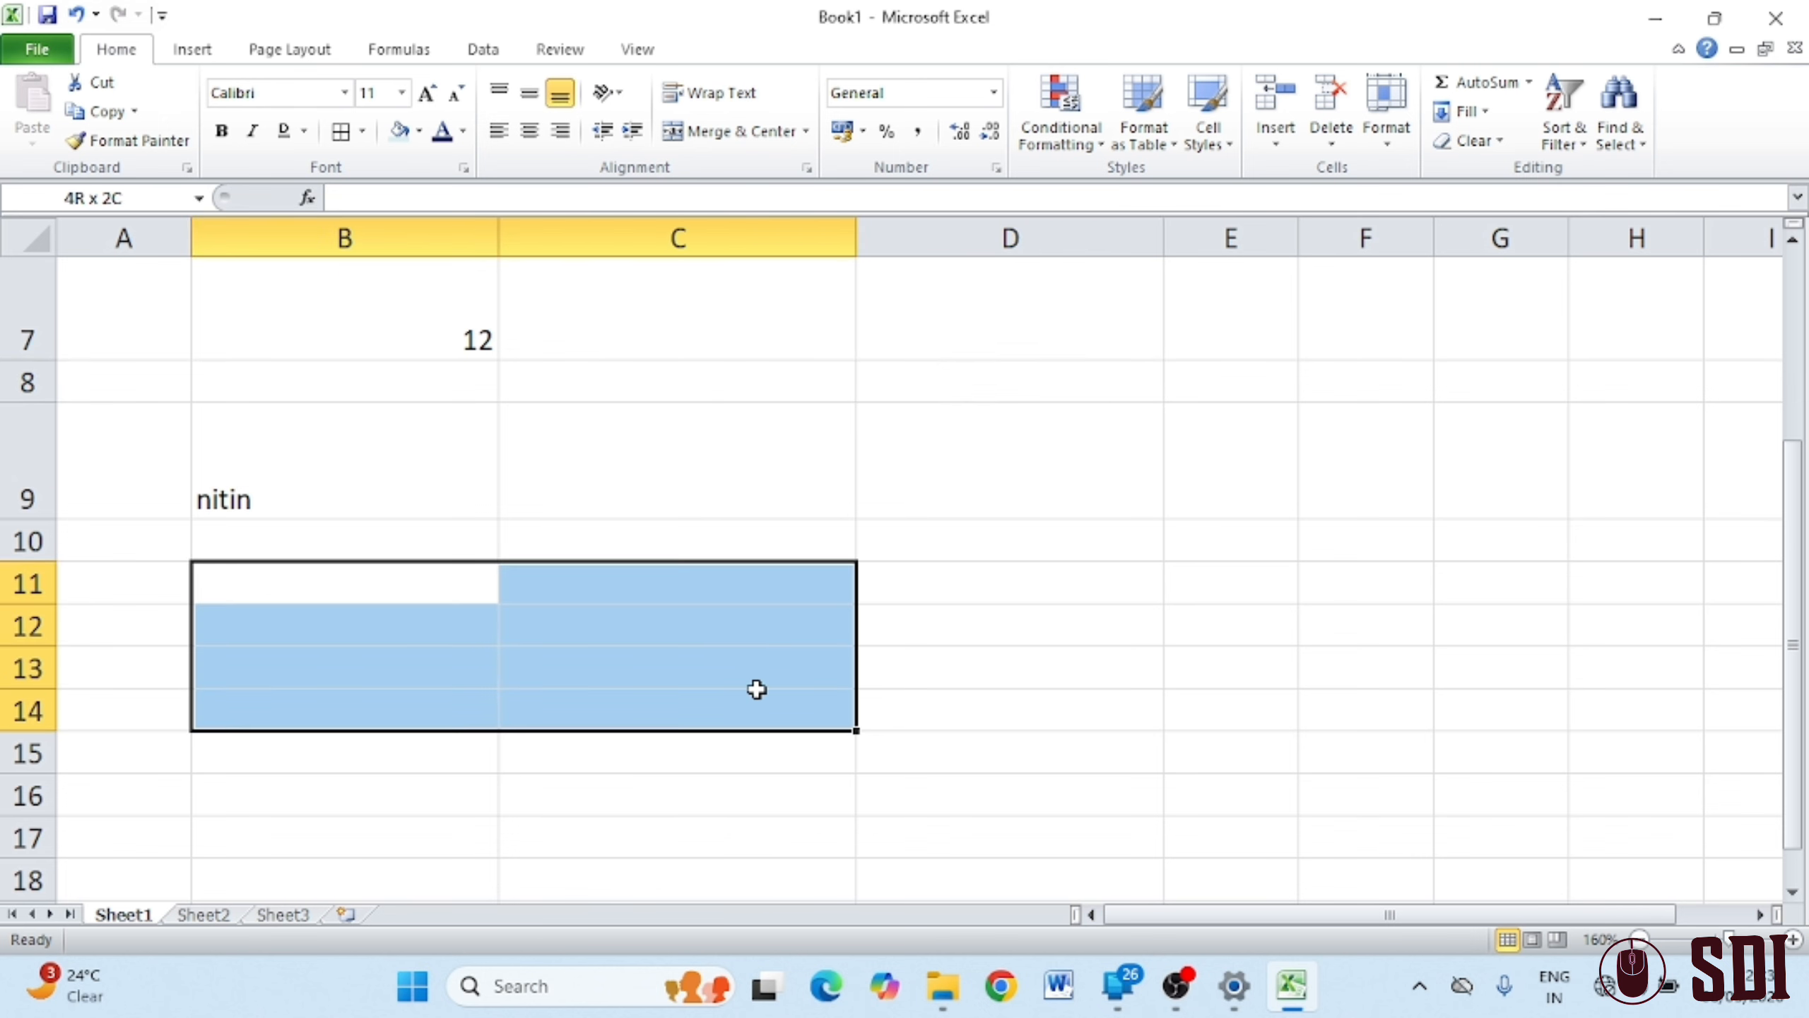
{"action": "left_click", "coordinate": [806, 131]}
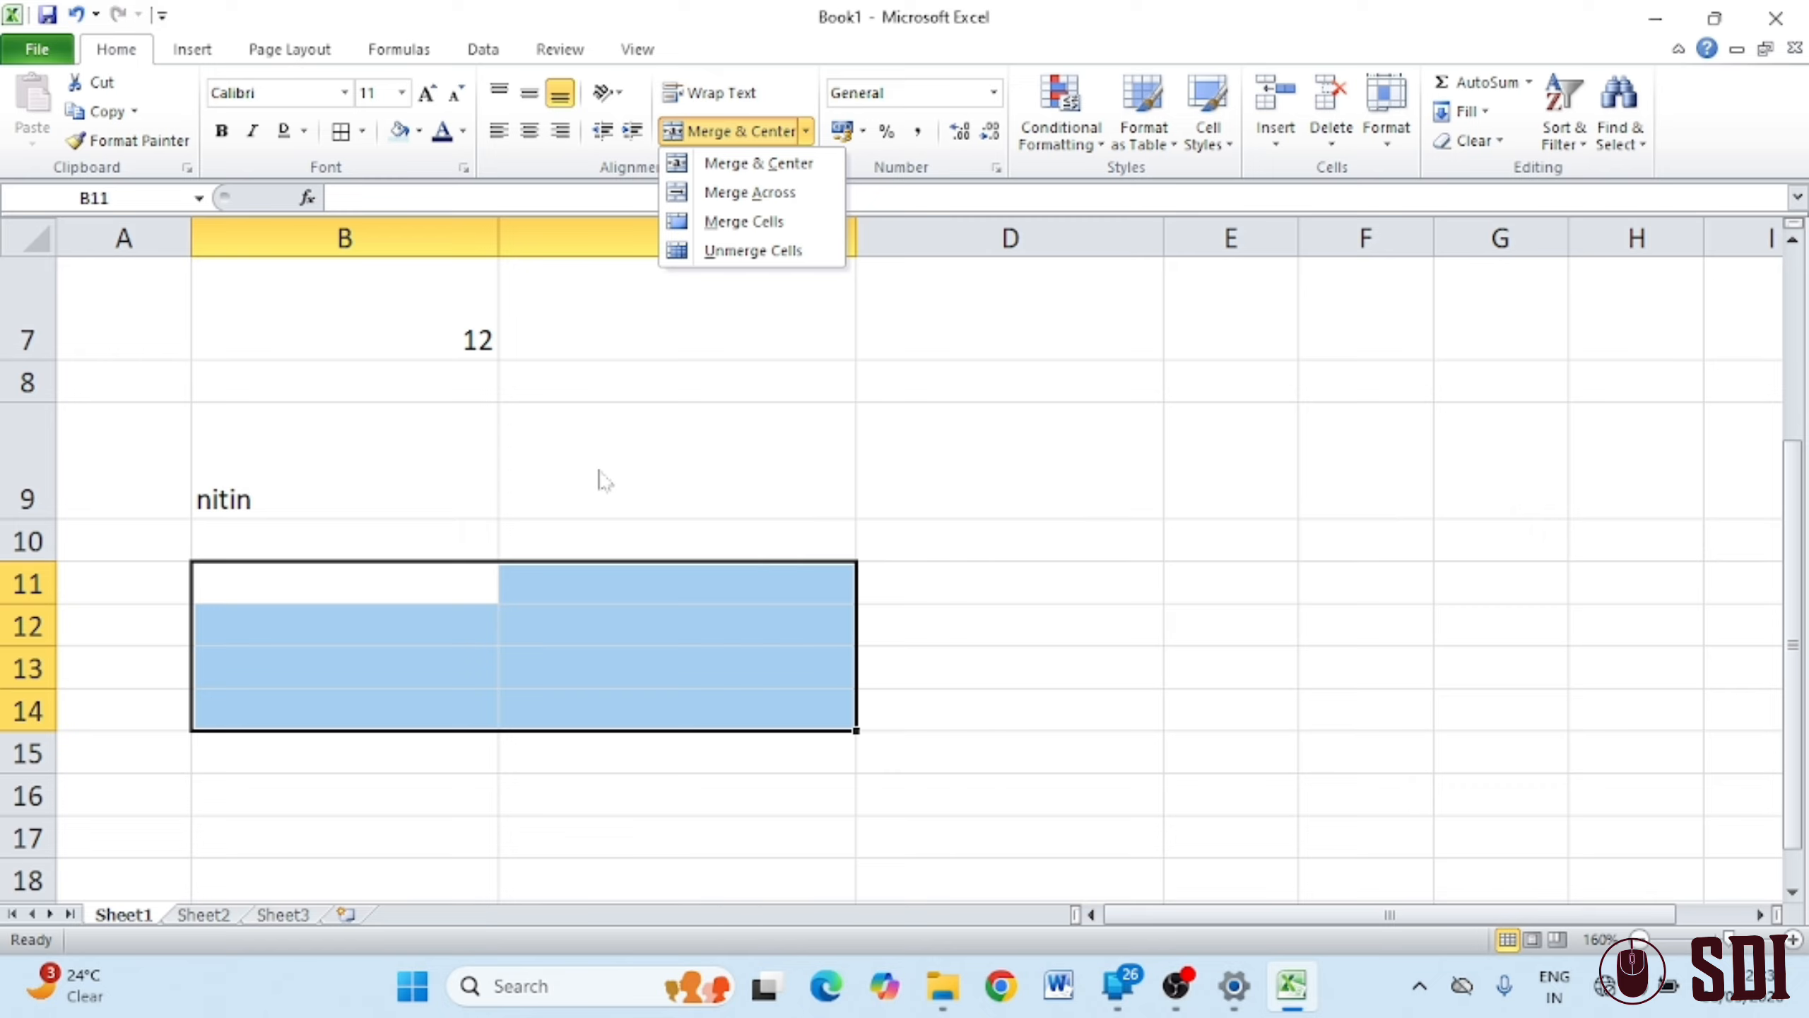
{"action": "left_click", "coordinate": [757, 171]}
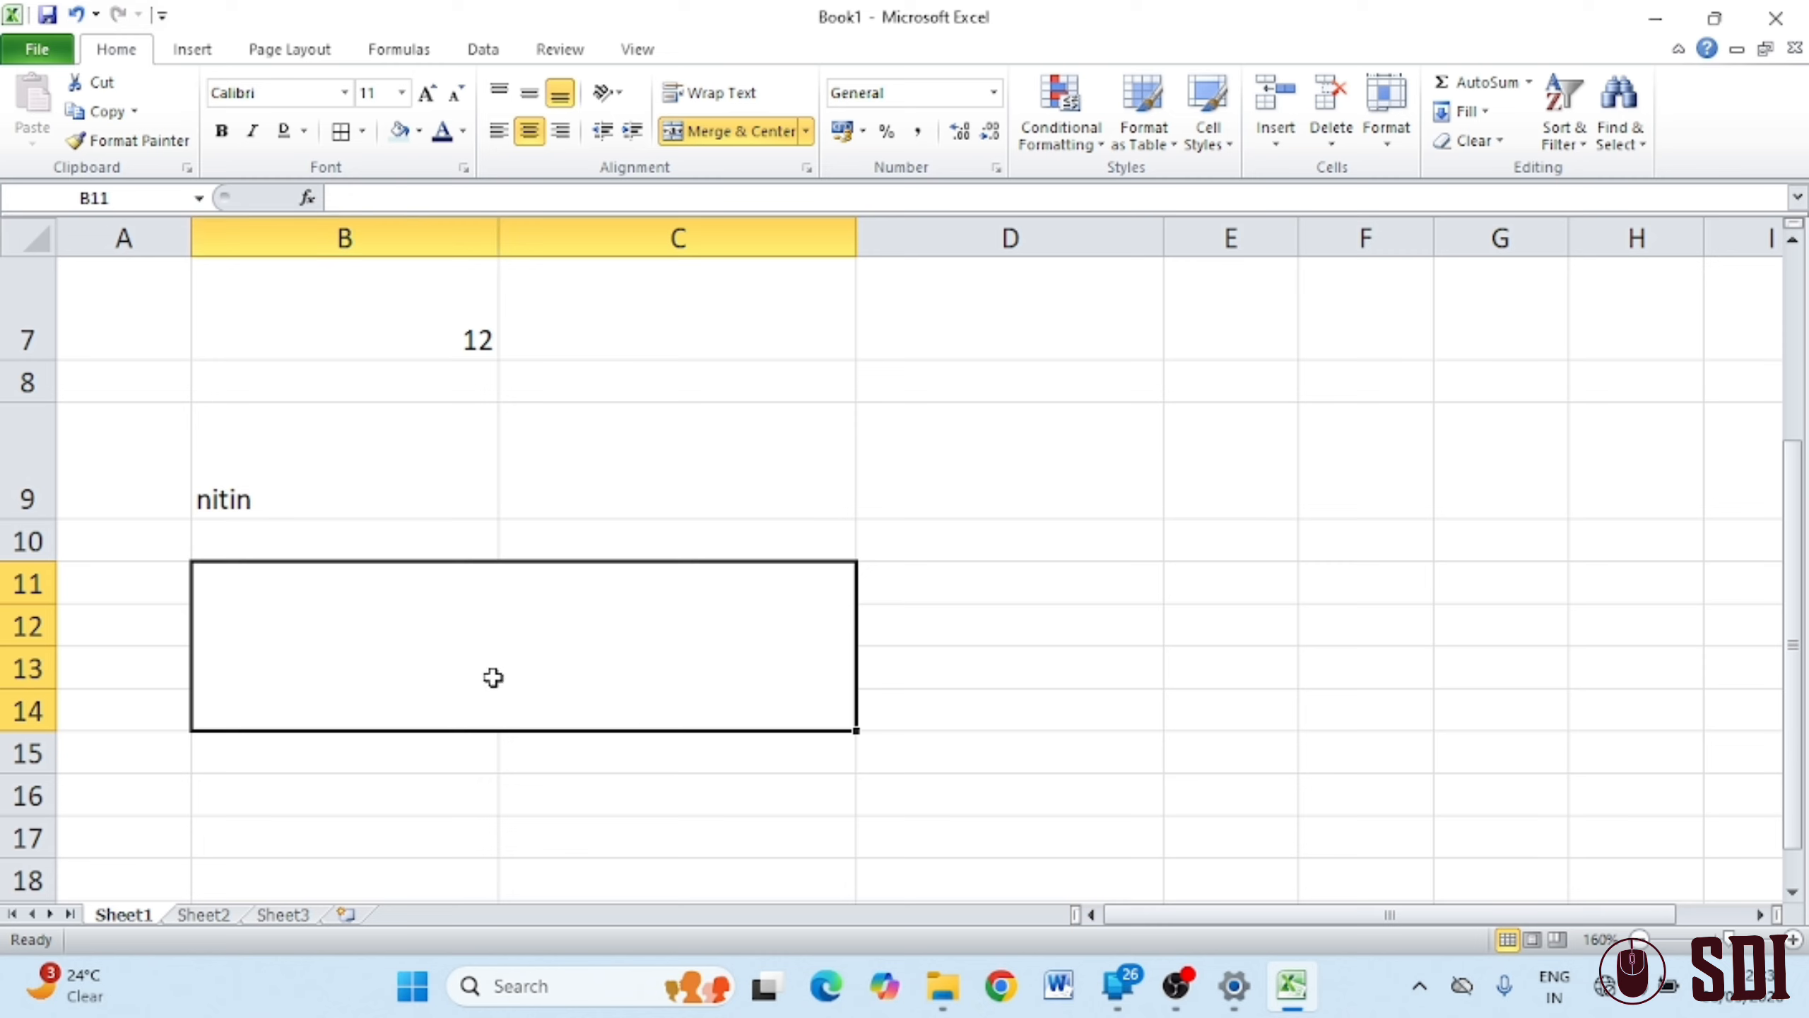
{"action": "type", "text": "niti"}
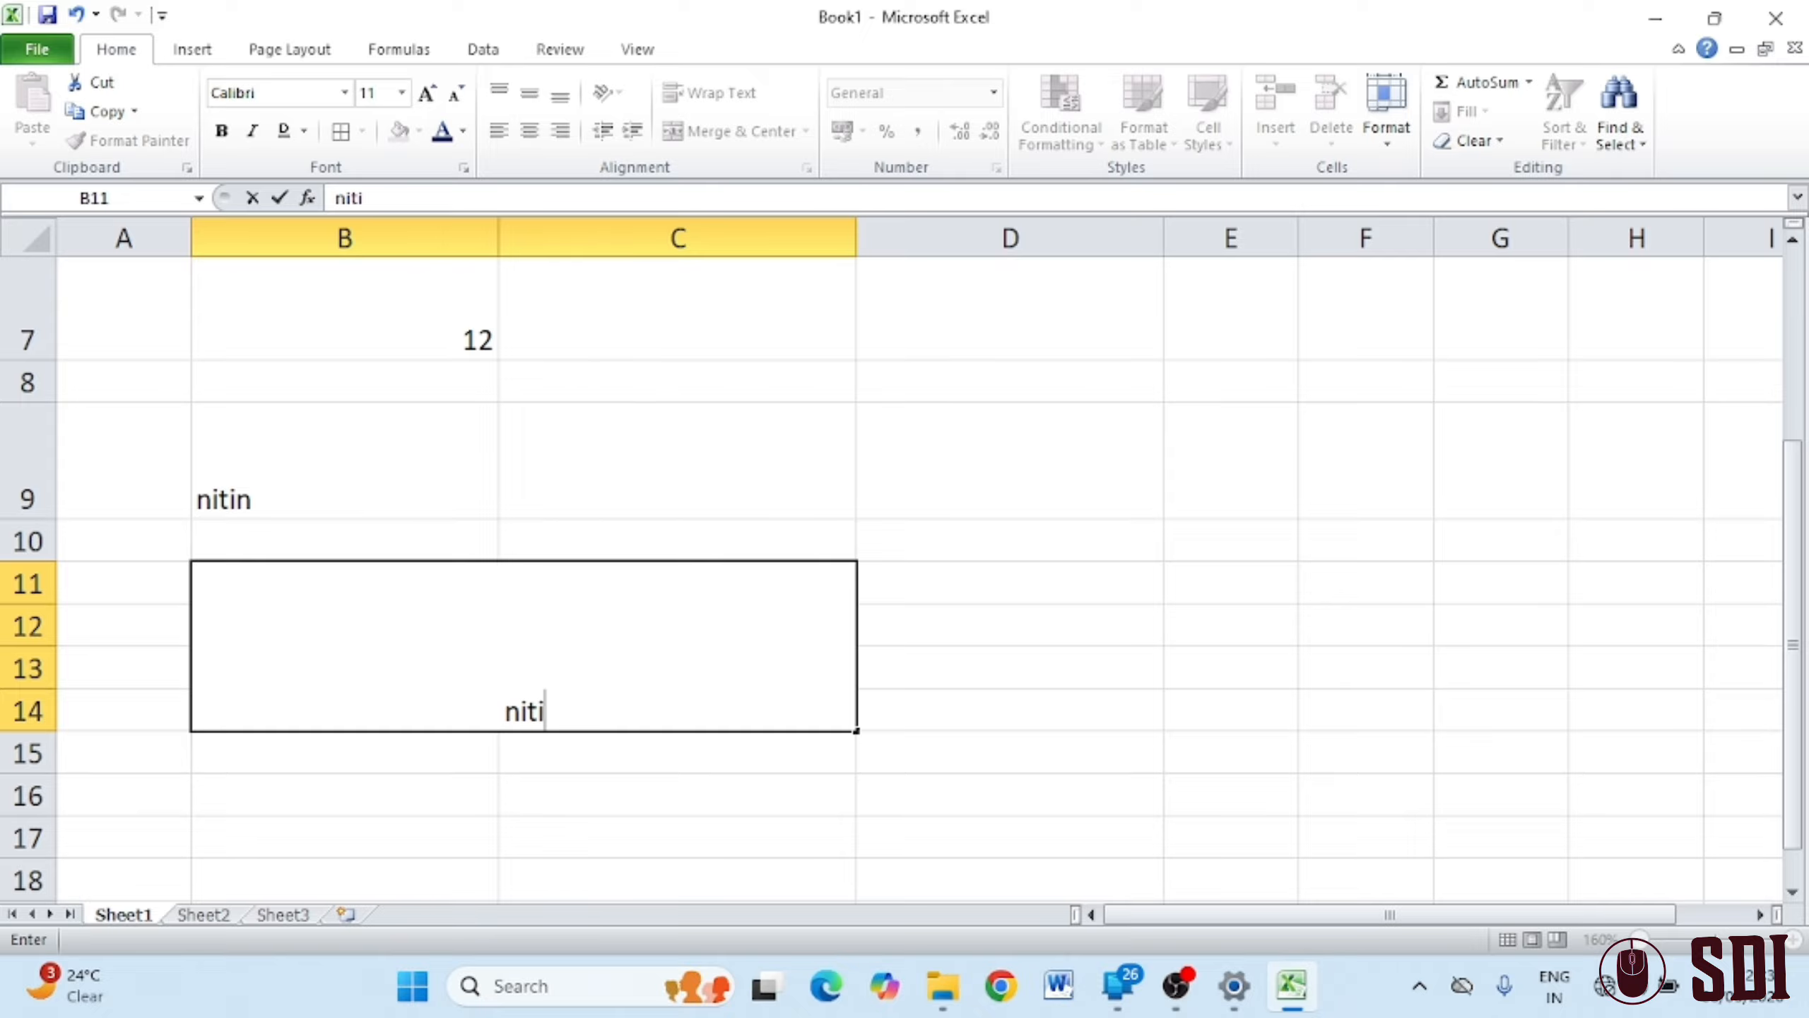
{"action": "type", "text": "n"}
{"action": "key", "text": "Return"}
{"action": "left_click", "coordinate": [1185, 769]}
{"action": "left_click", "coordinate": [689, 678]}
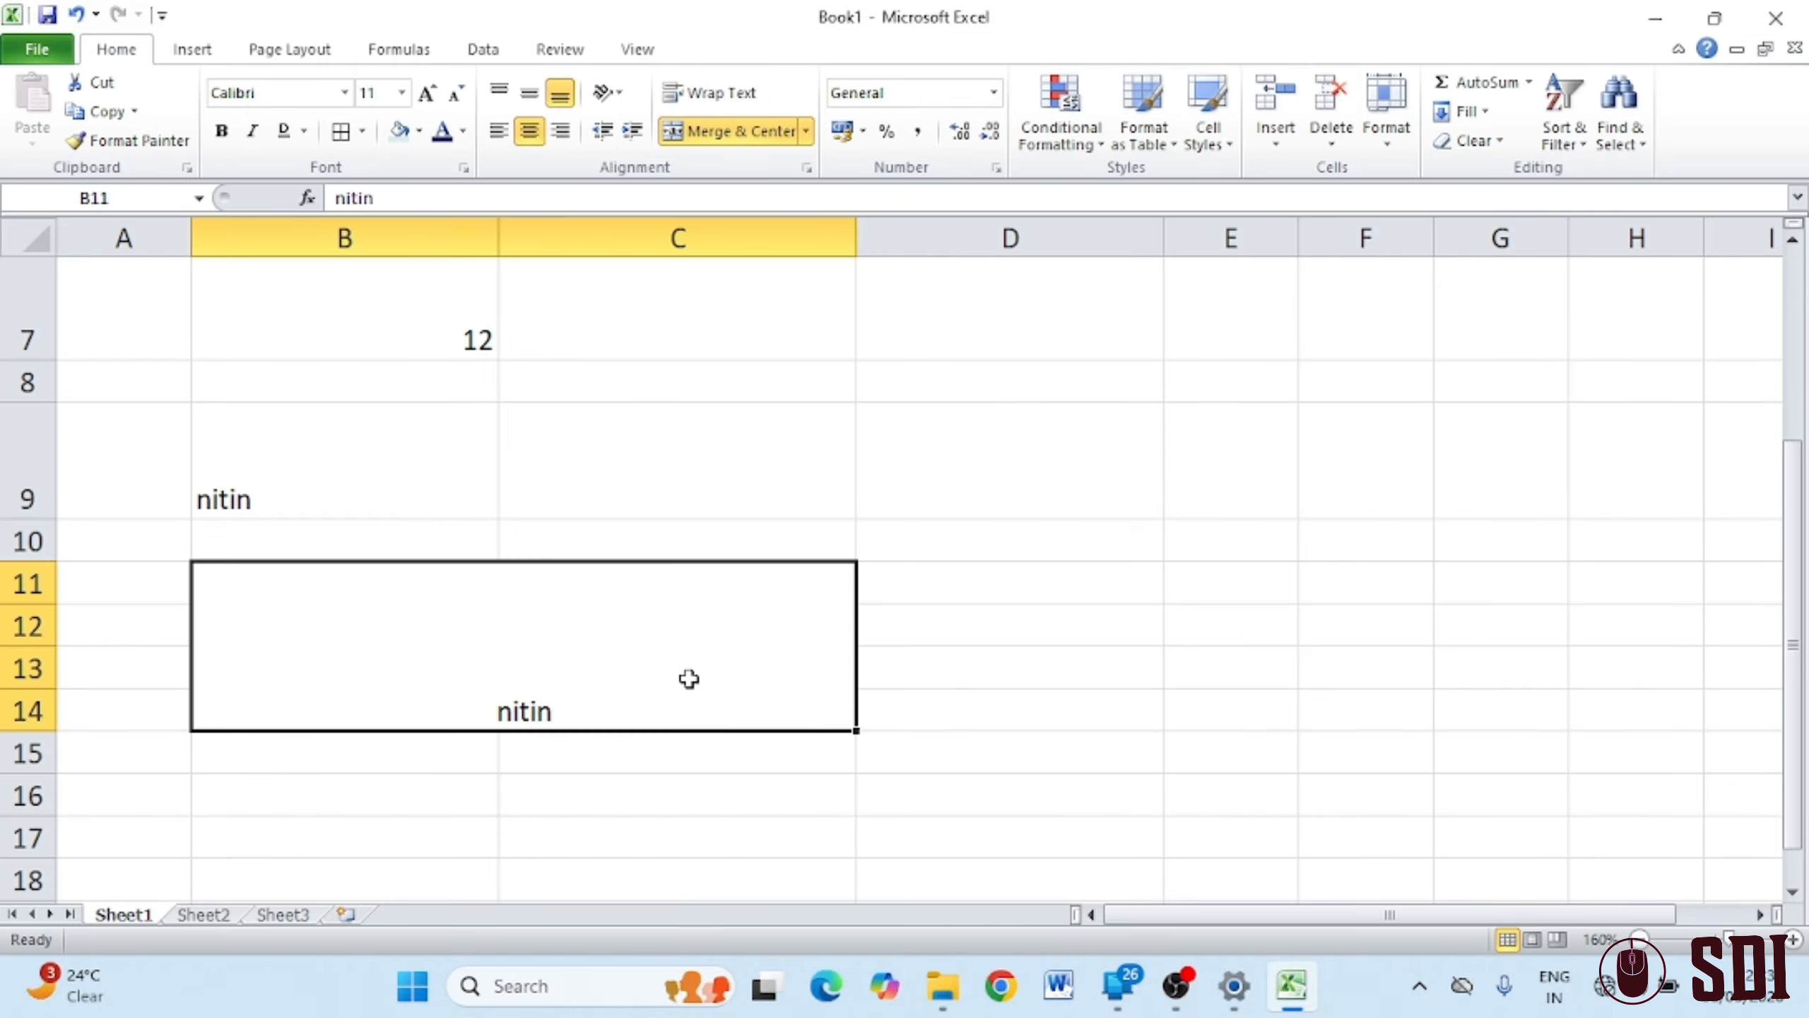
Merge E11:H14 across so each of rows 11–14 is one cell
{"action": "left_click_drag", "start_coordinate": [1147, 595], "coordinate": [1450, 736]}
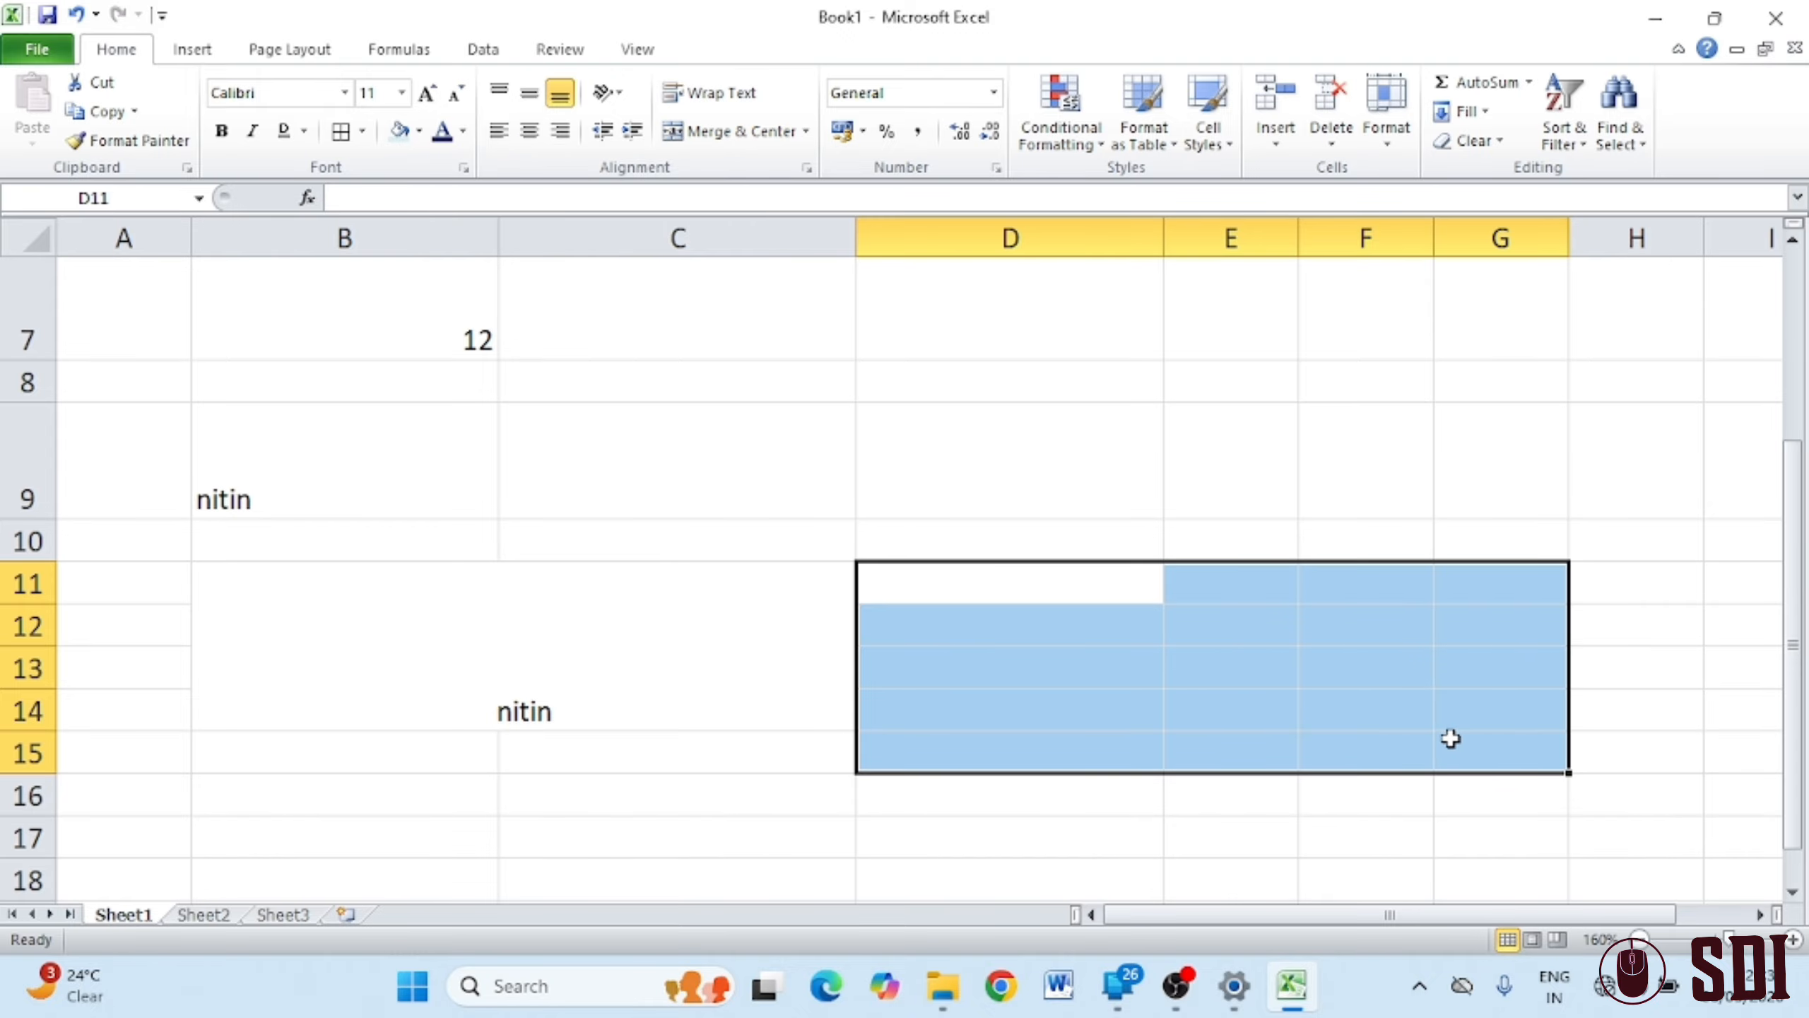
{"action": "left_click_drag", "start_coordinate": [1254, 563], "coordinate": [1510, 695]}
{"action": "left_click_drag", "start_coordinate": [1276, 570], "coordinate": [1543, 695]}
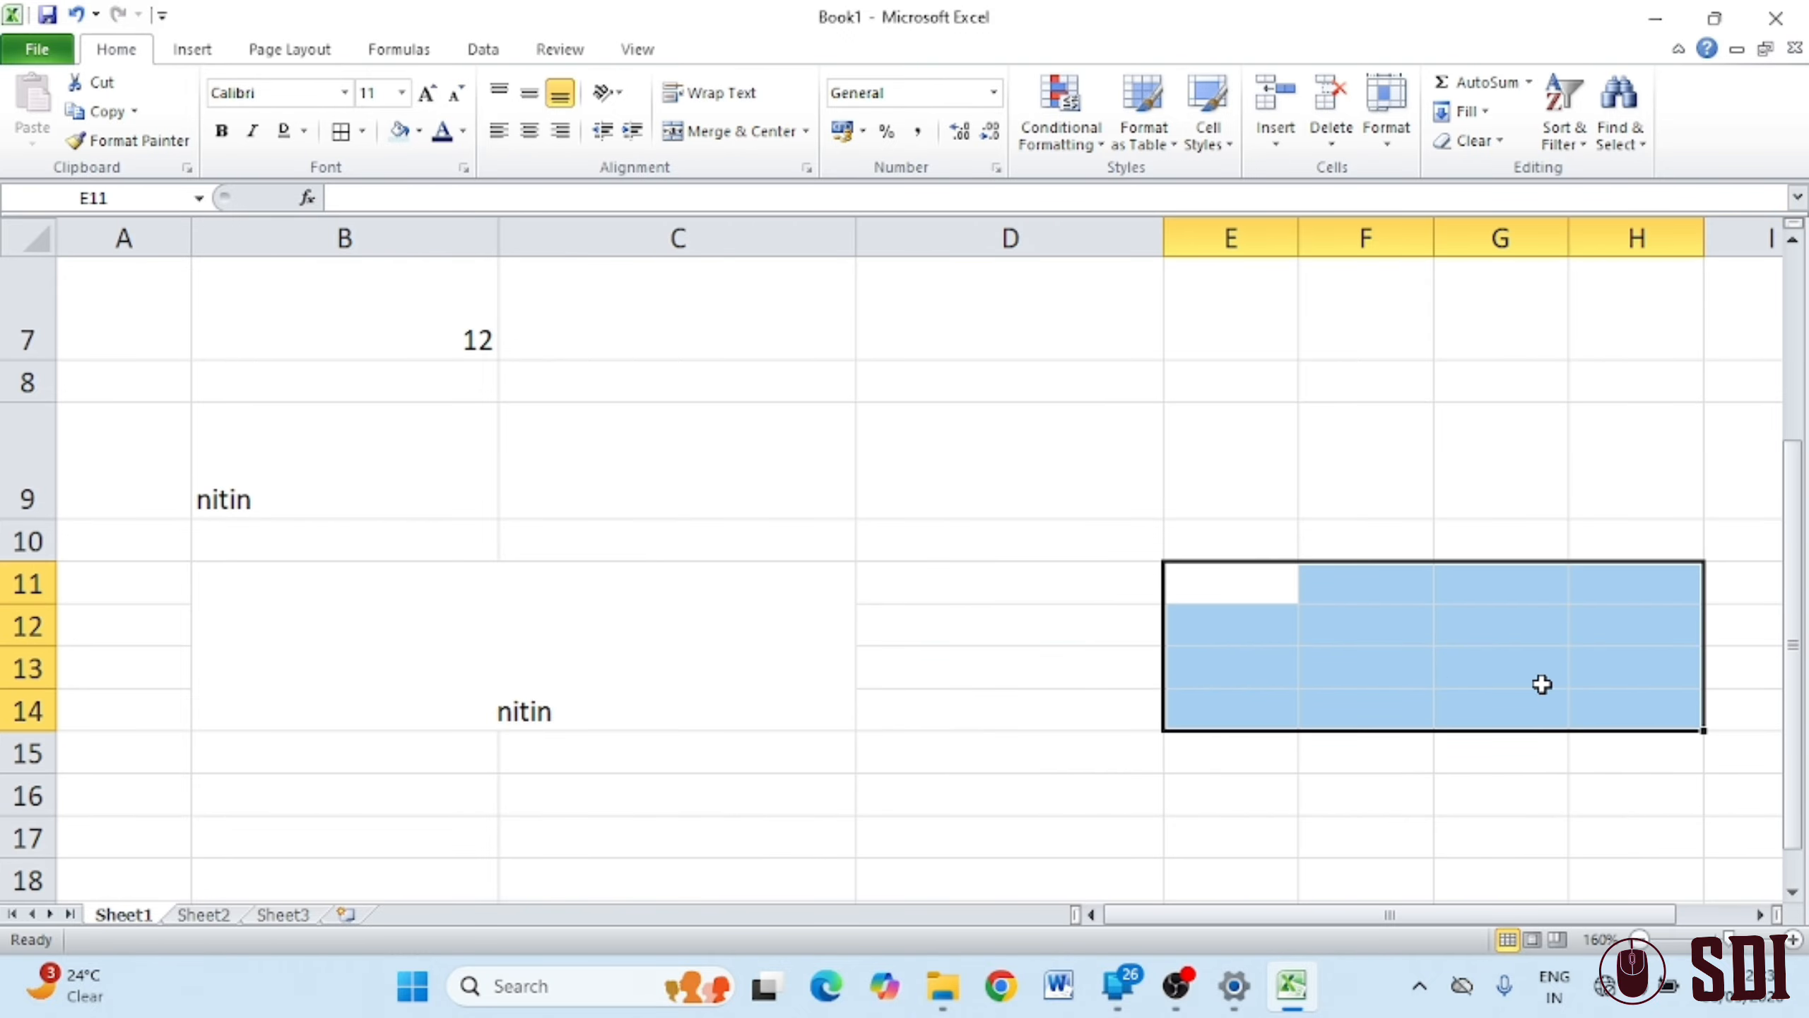
{"action": "left_click", "coordinate": [806, 133]}
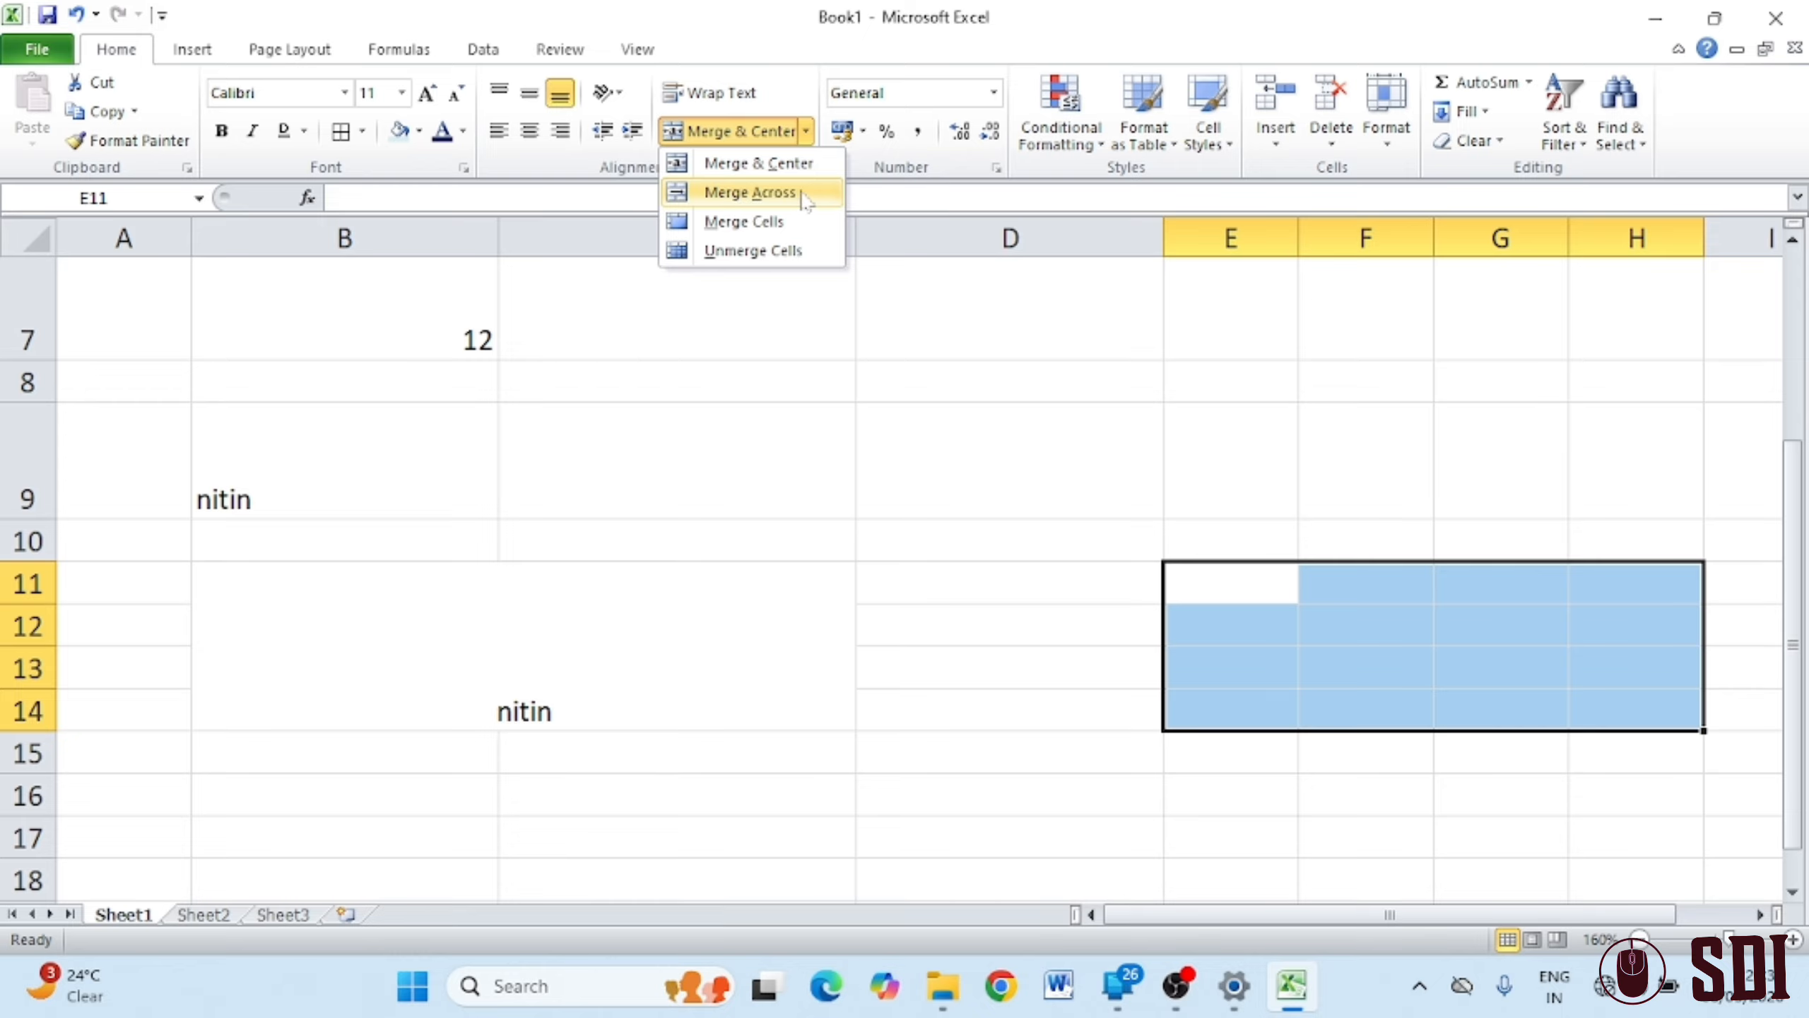
{"action": "left_click", "coordinate": [805, 192]}
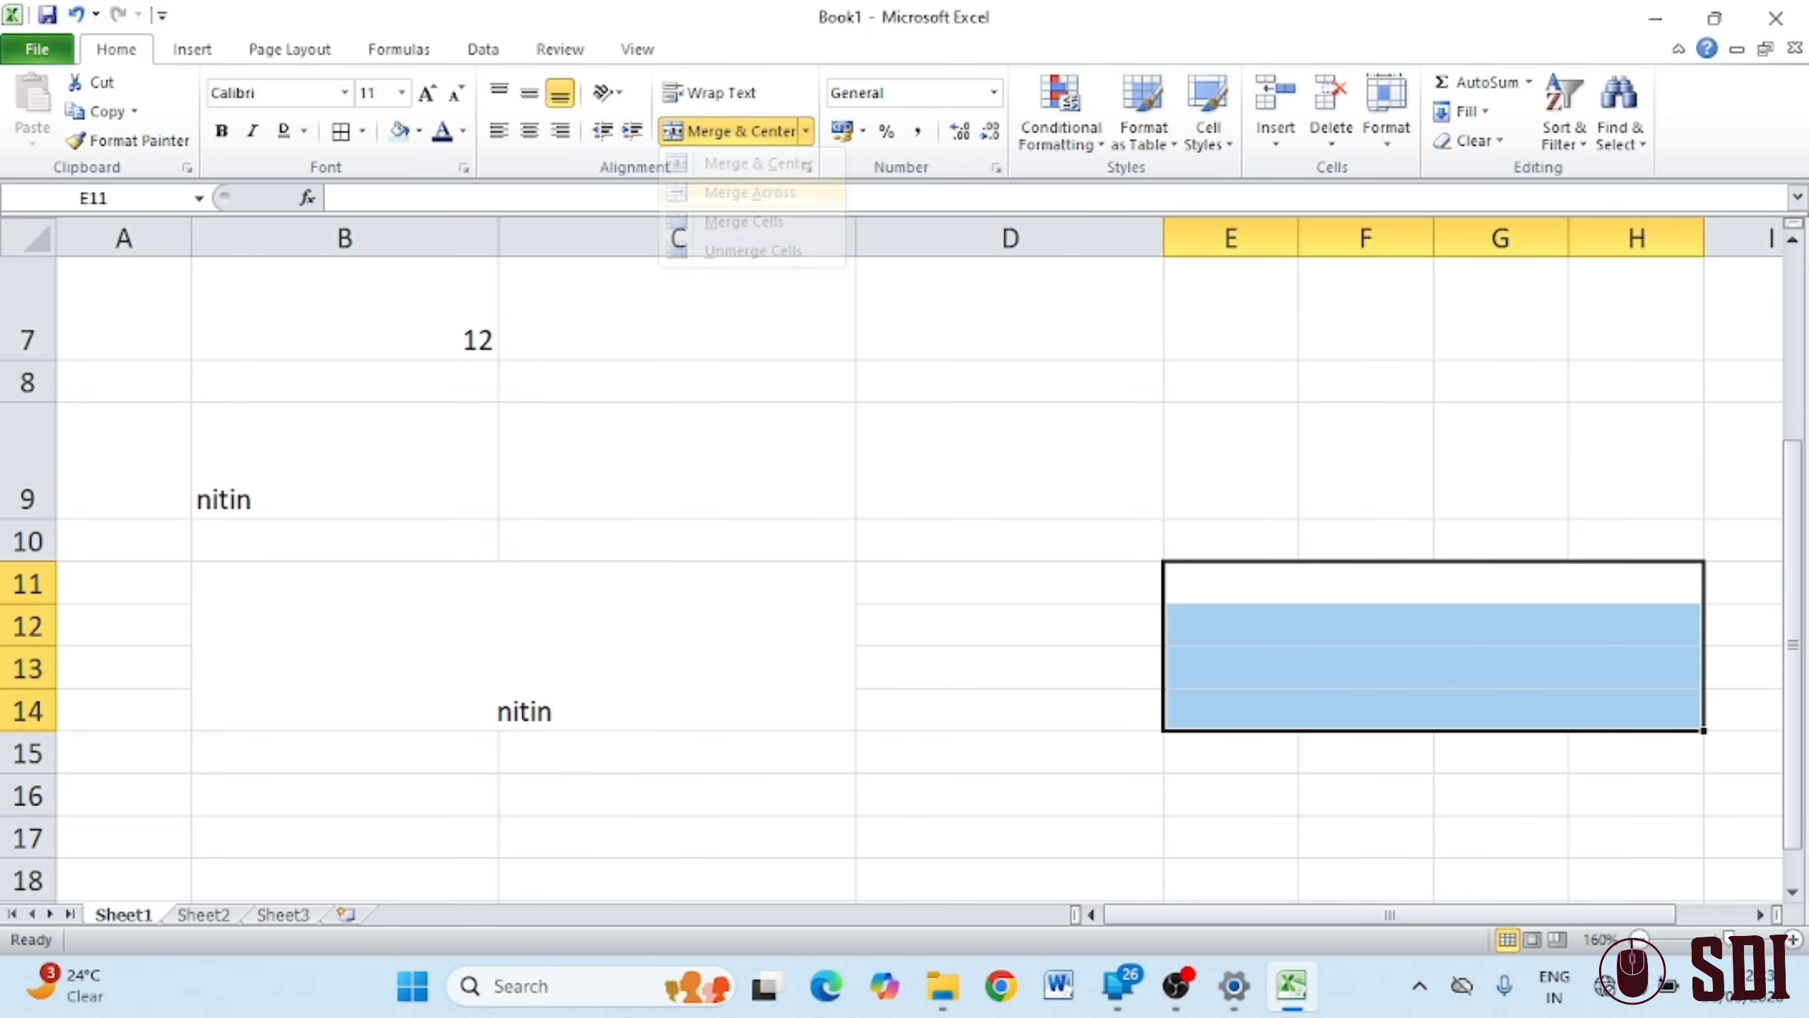
{"action": "left_click", "coordinate": [1275, 652]}
{"action": "left_click", "coordinate": [1224, 580]}
{"action": "left_click_drag", "start_coordinate": [1224, 579], "coordinate": [1317, 659]}
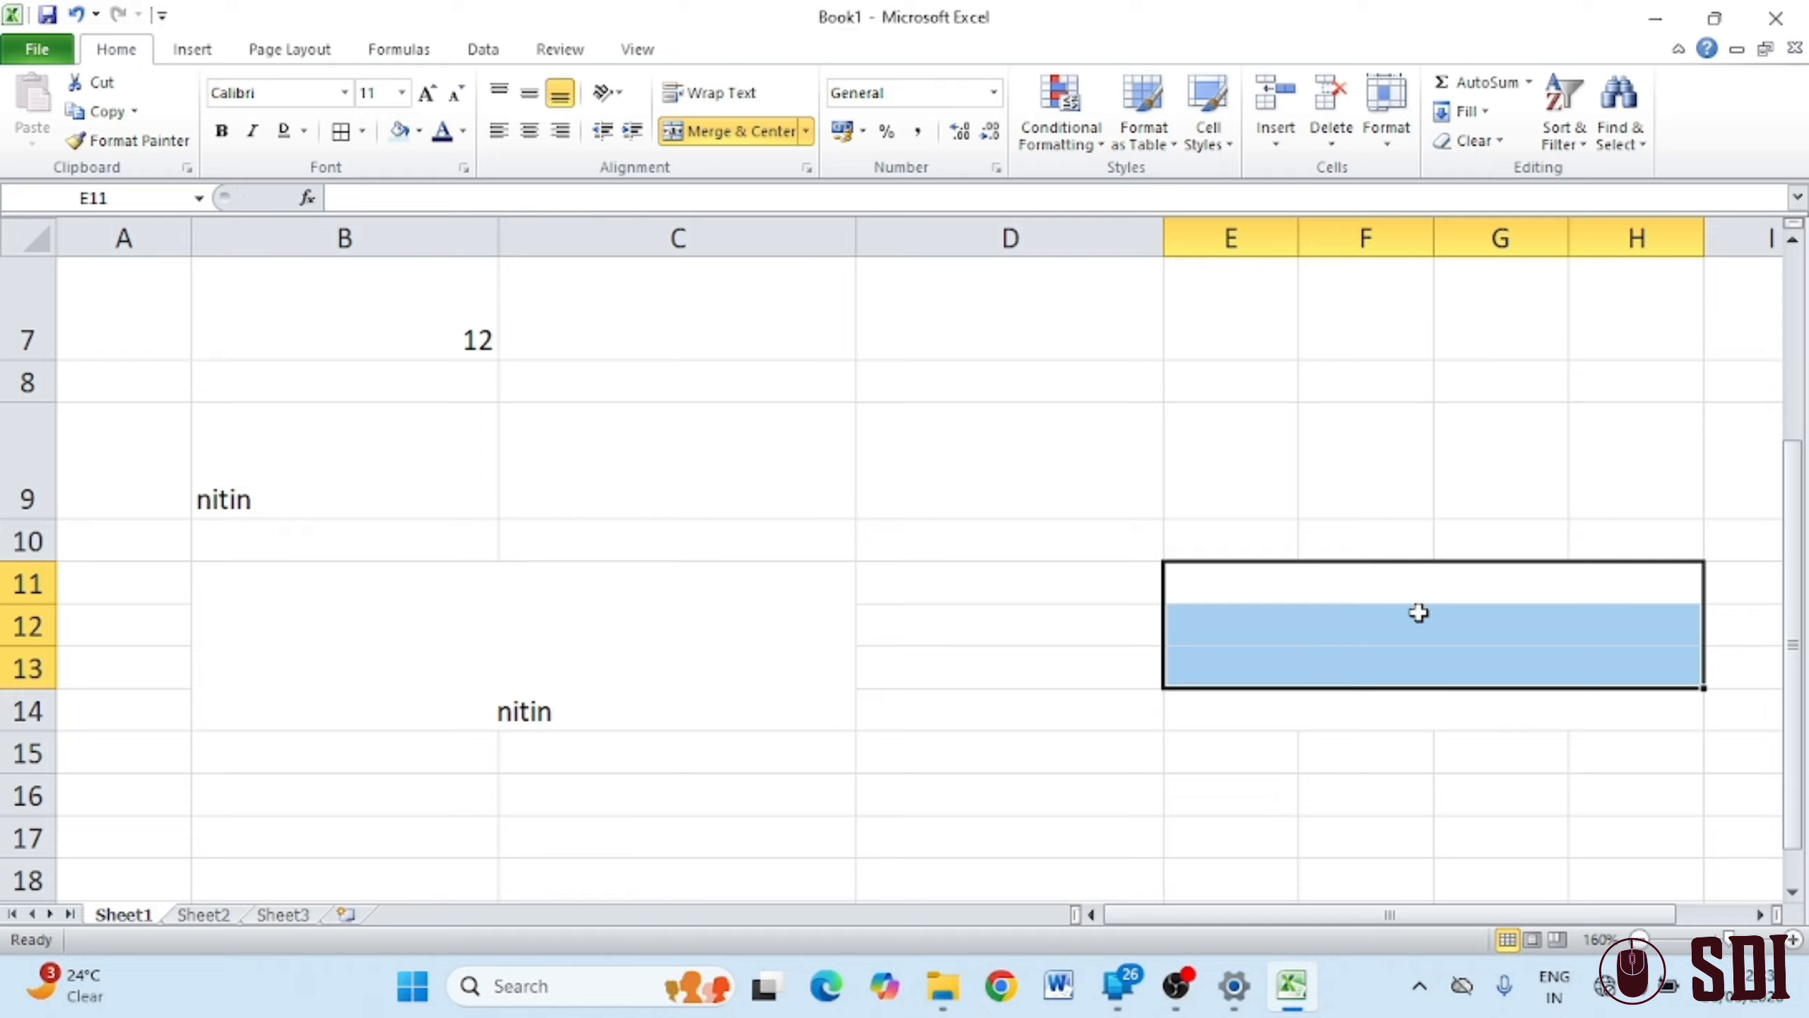
{"action": "left_click_drag", "start_coordinate": [1209, 597], "coordinate": [1236, 705]}
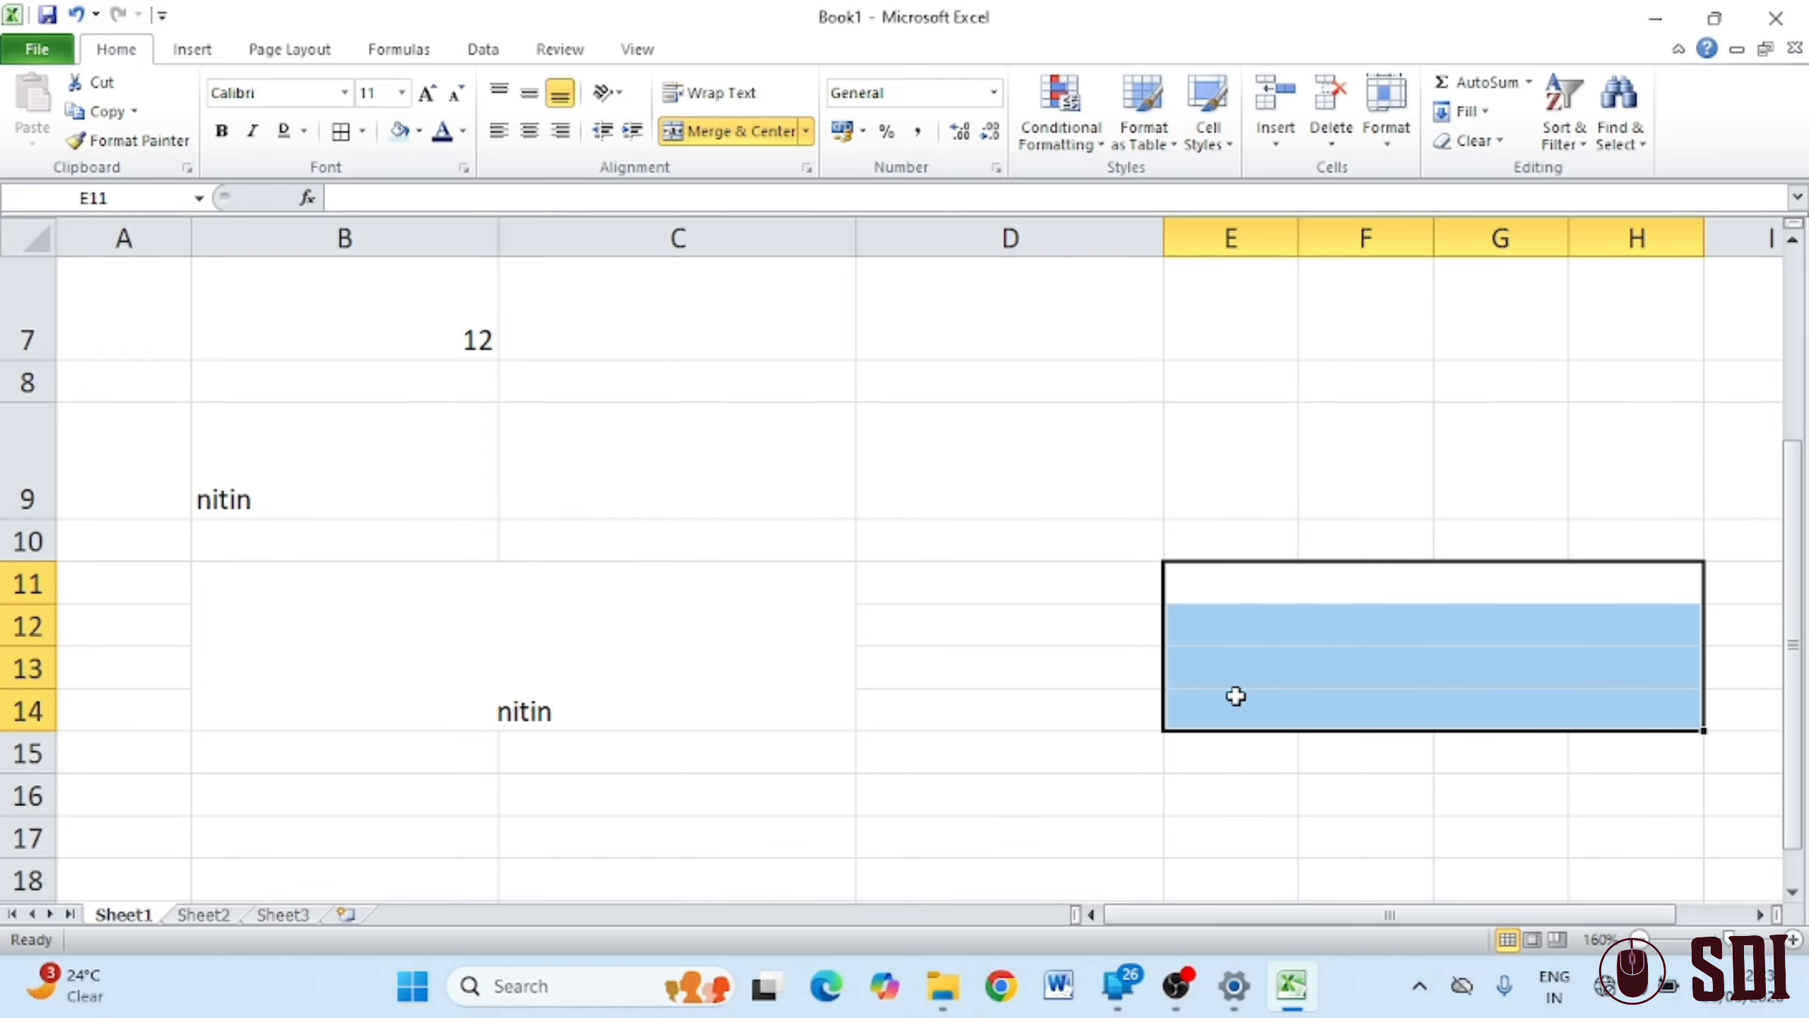
{"action": "left_click", "coordinate": [807, 132]}
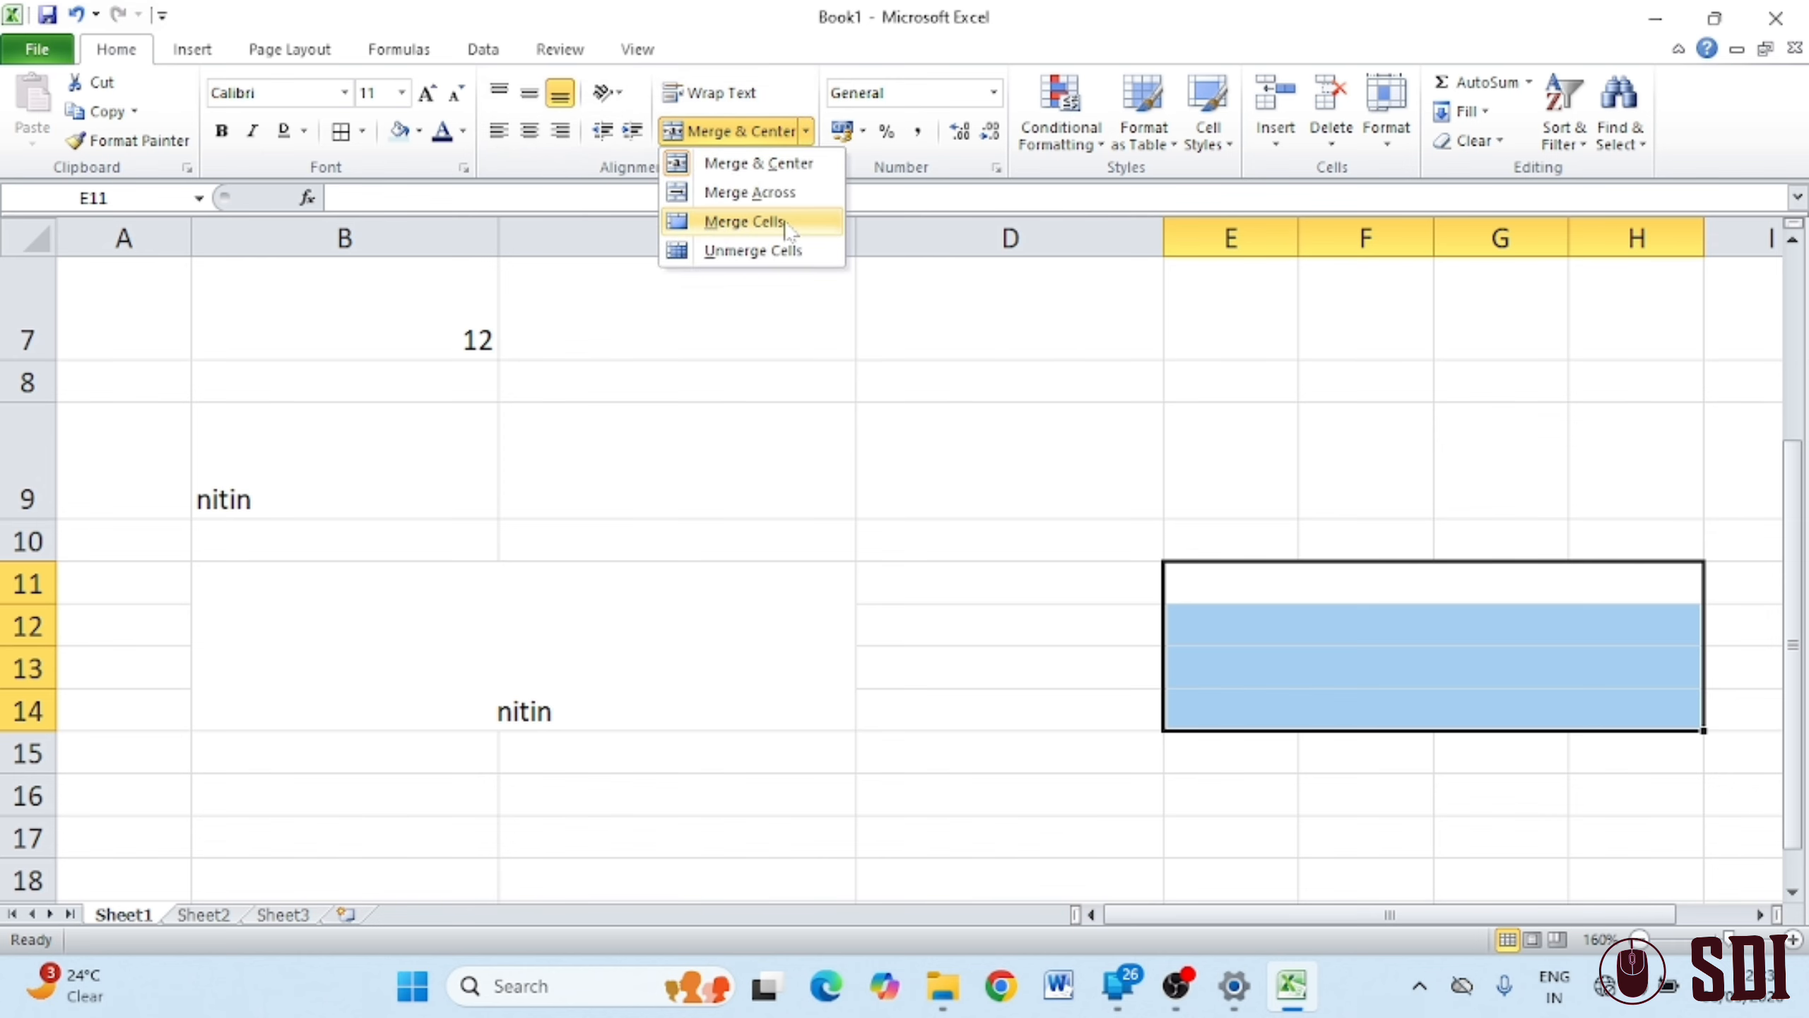
Merge B17:C21 into one cell and enter 12, then replace it with 'jn'
{"action": "scroll", "coordinate": [1049, 643], "scroll_direction": "down", "scroll_amount": 4}
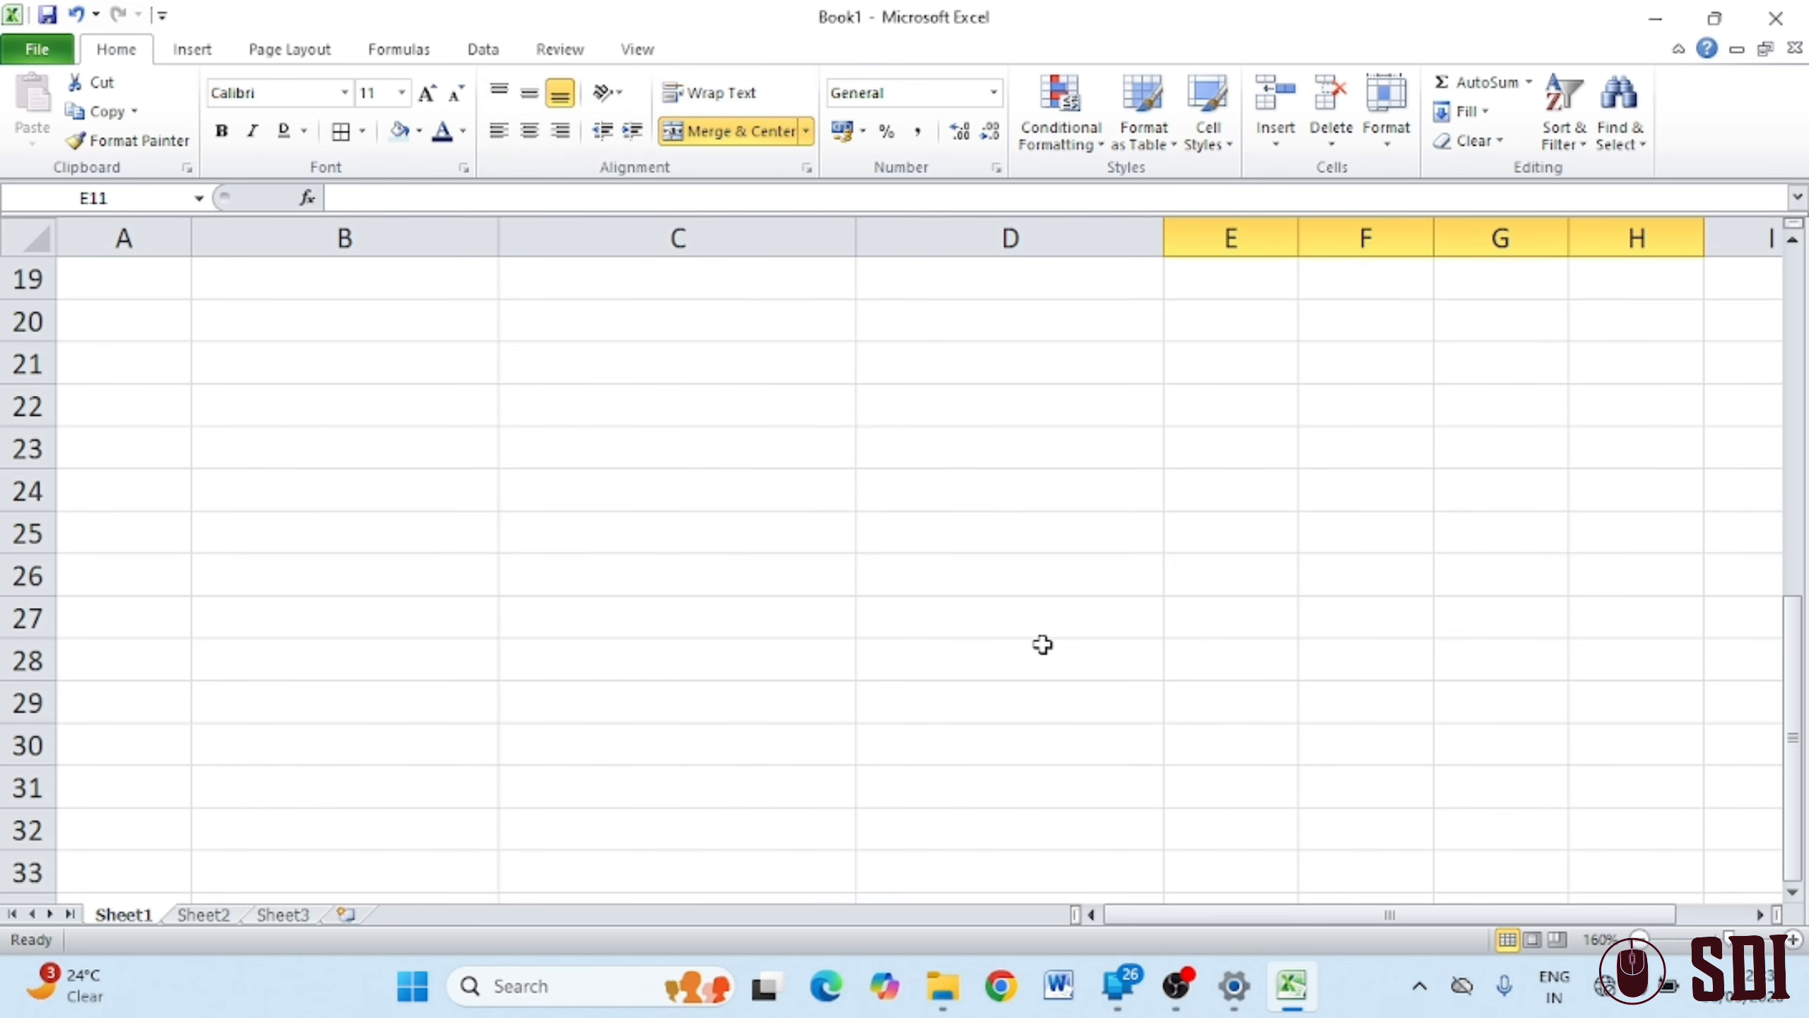
{"action": "scroll", "coordinate": [755, 556], "scroll_direction": "up", "scroll_amount": 1}
{"action": "left_click_drag", "start_coordinate": [360, 324], "coordinate": [691, 479]}
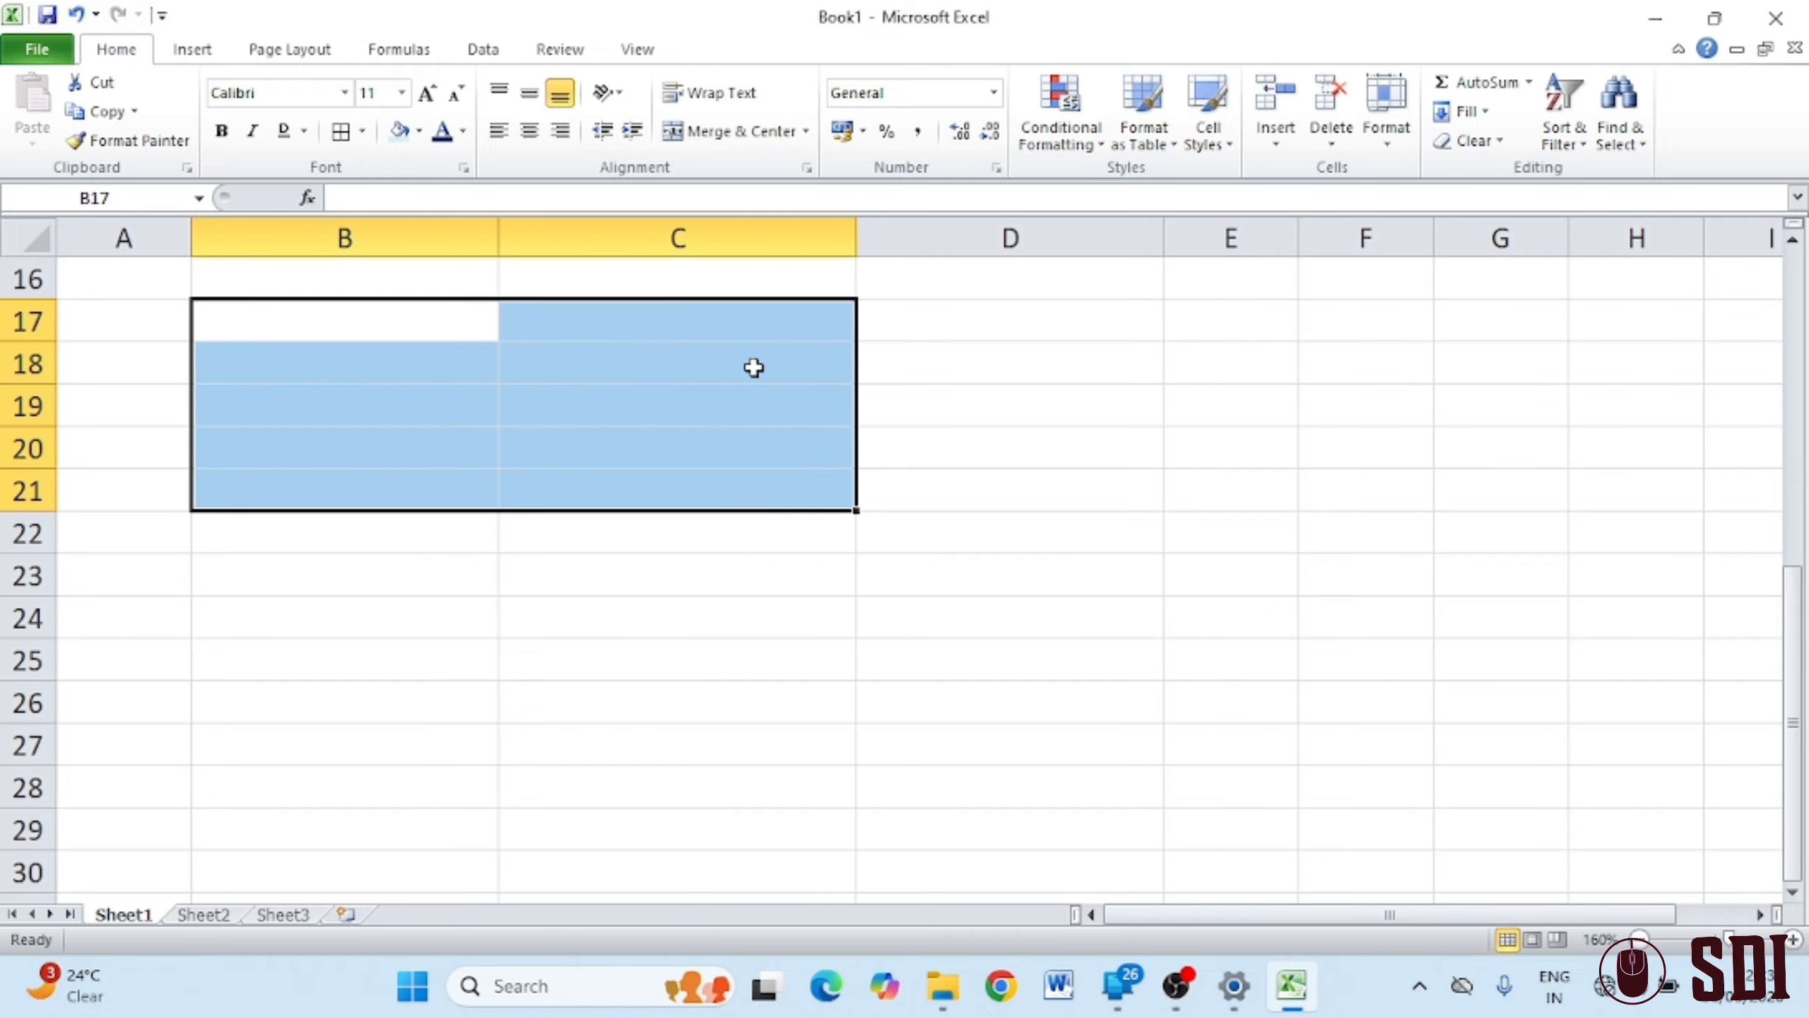
{"action": "left_click", "coordinate": [805, 131]}
{"action": "left_click", "coordinate": [743, 221]}
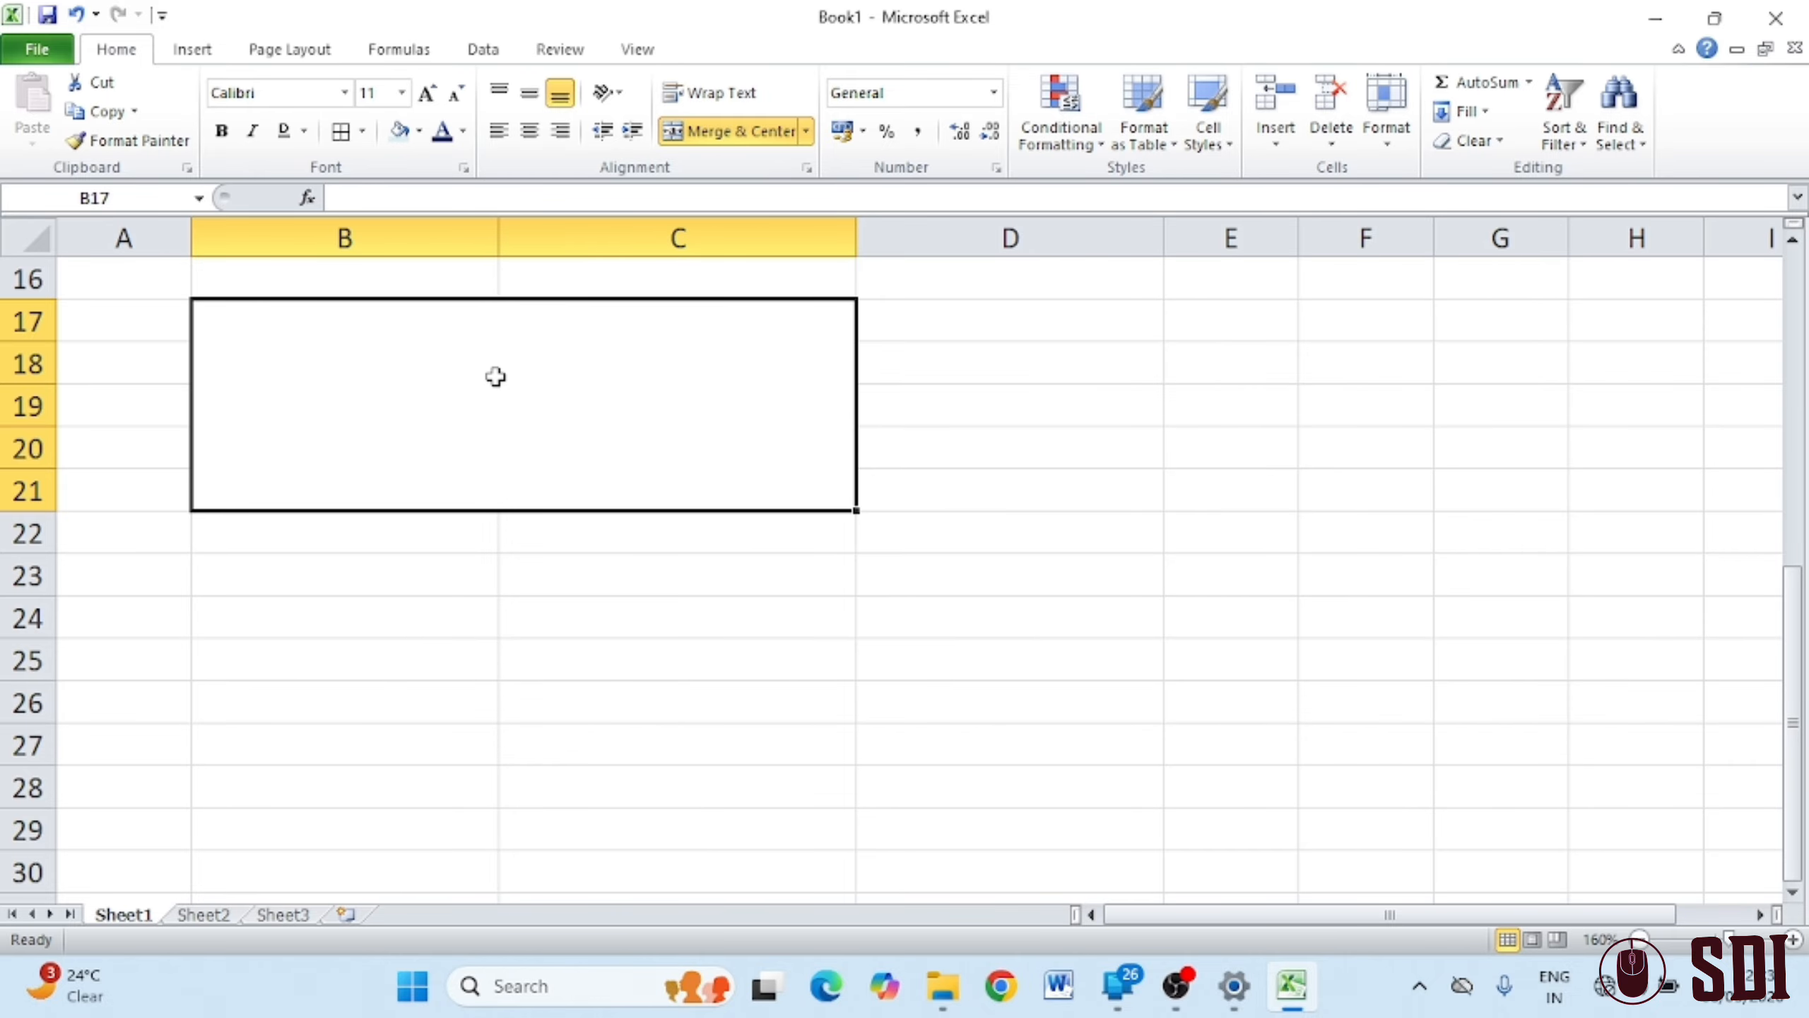
{"action": "type", "text": "12"}
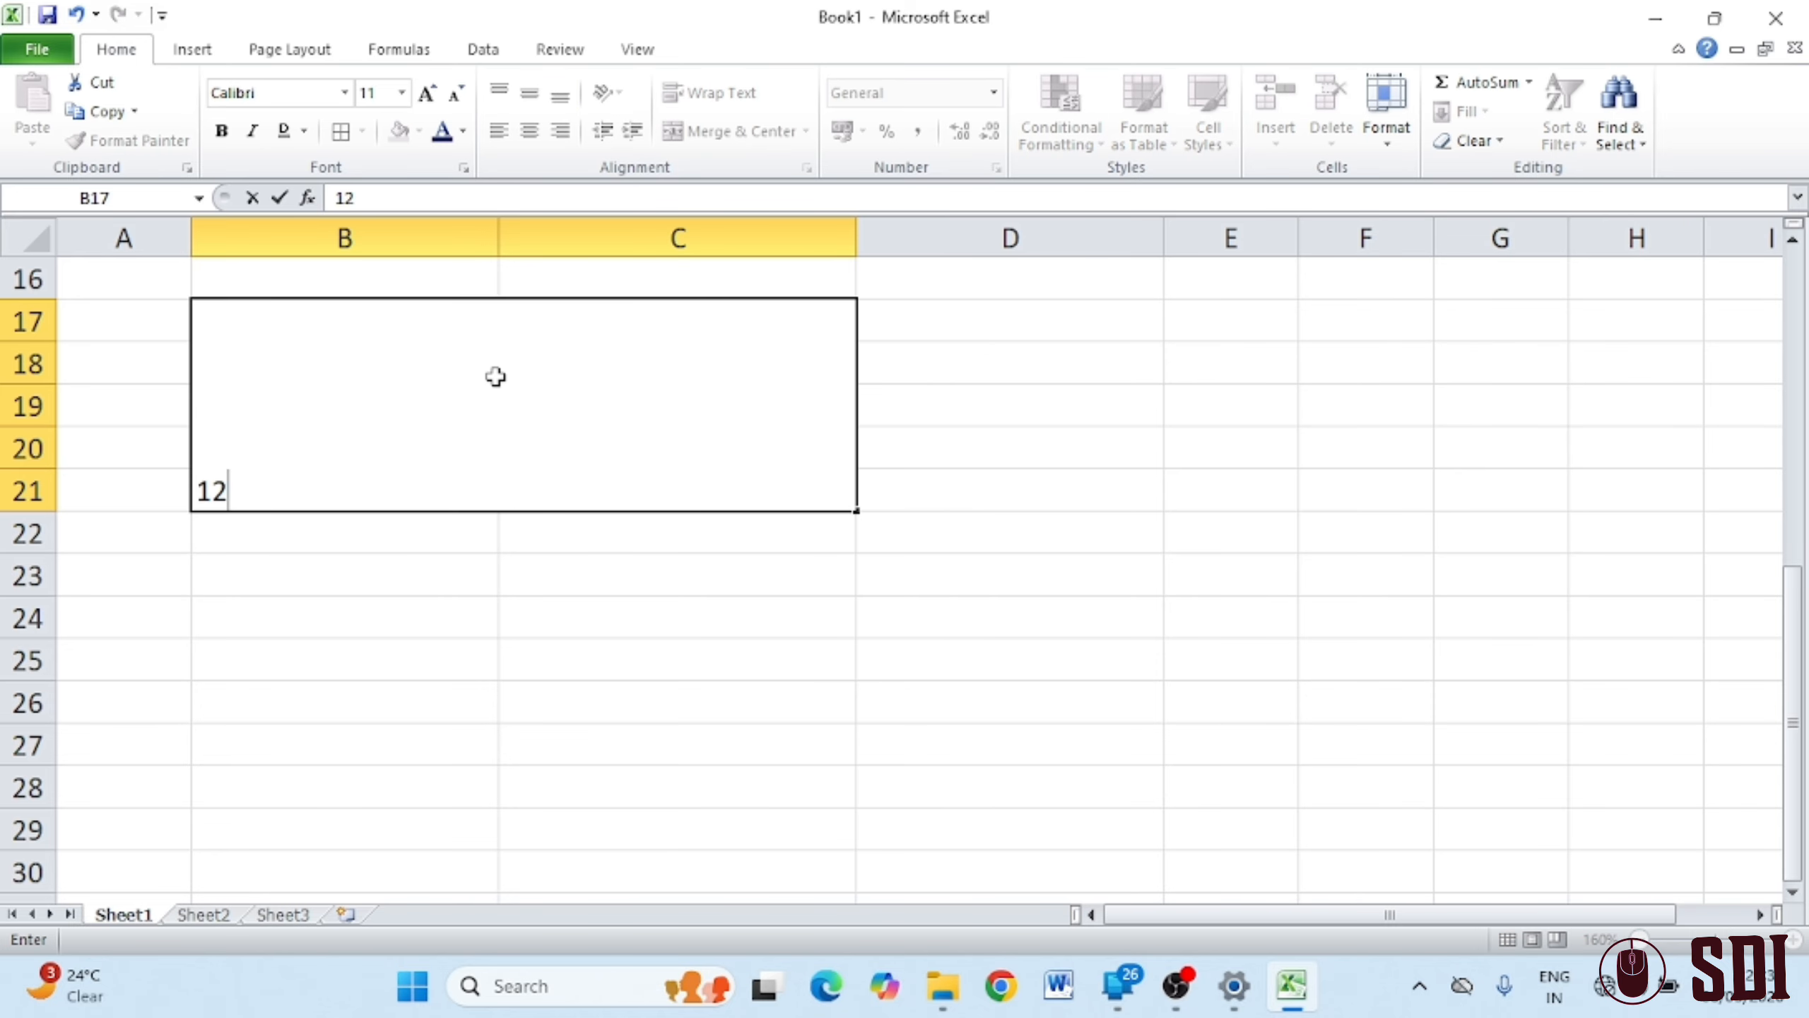
{"action": "key", "text": "Return"}
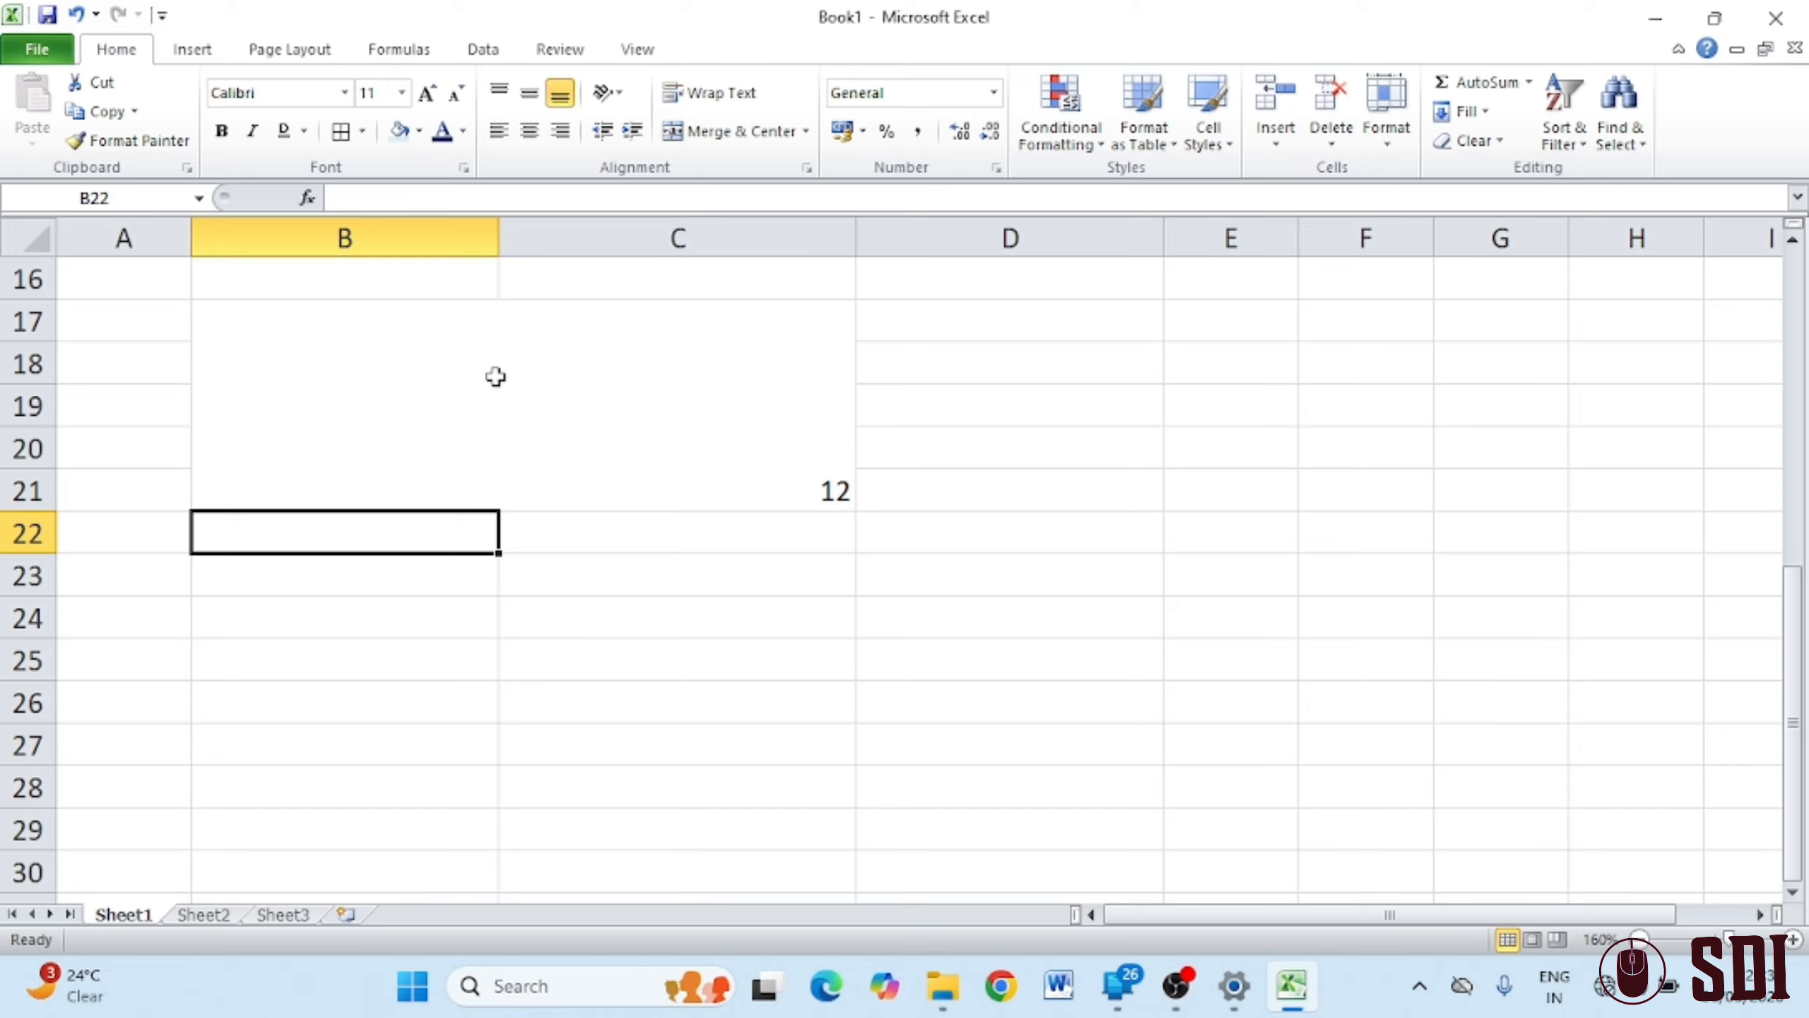
{"action": "left_click", "coordinate": [496, 379]}
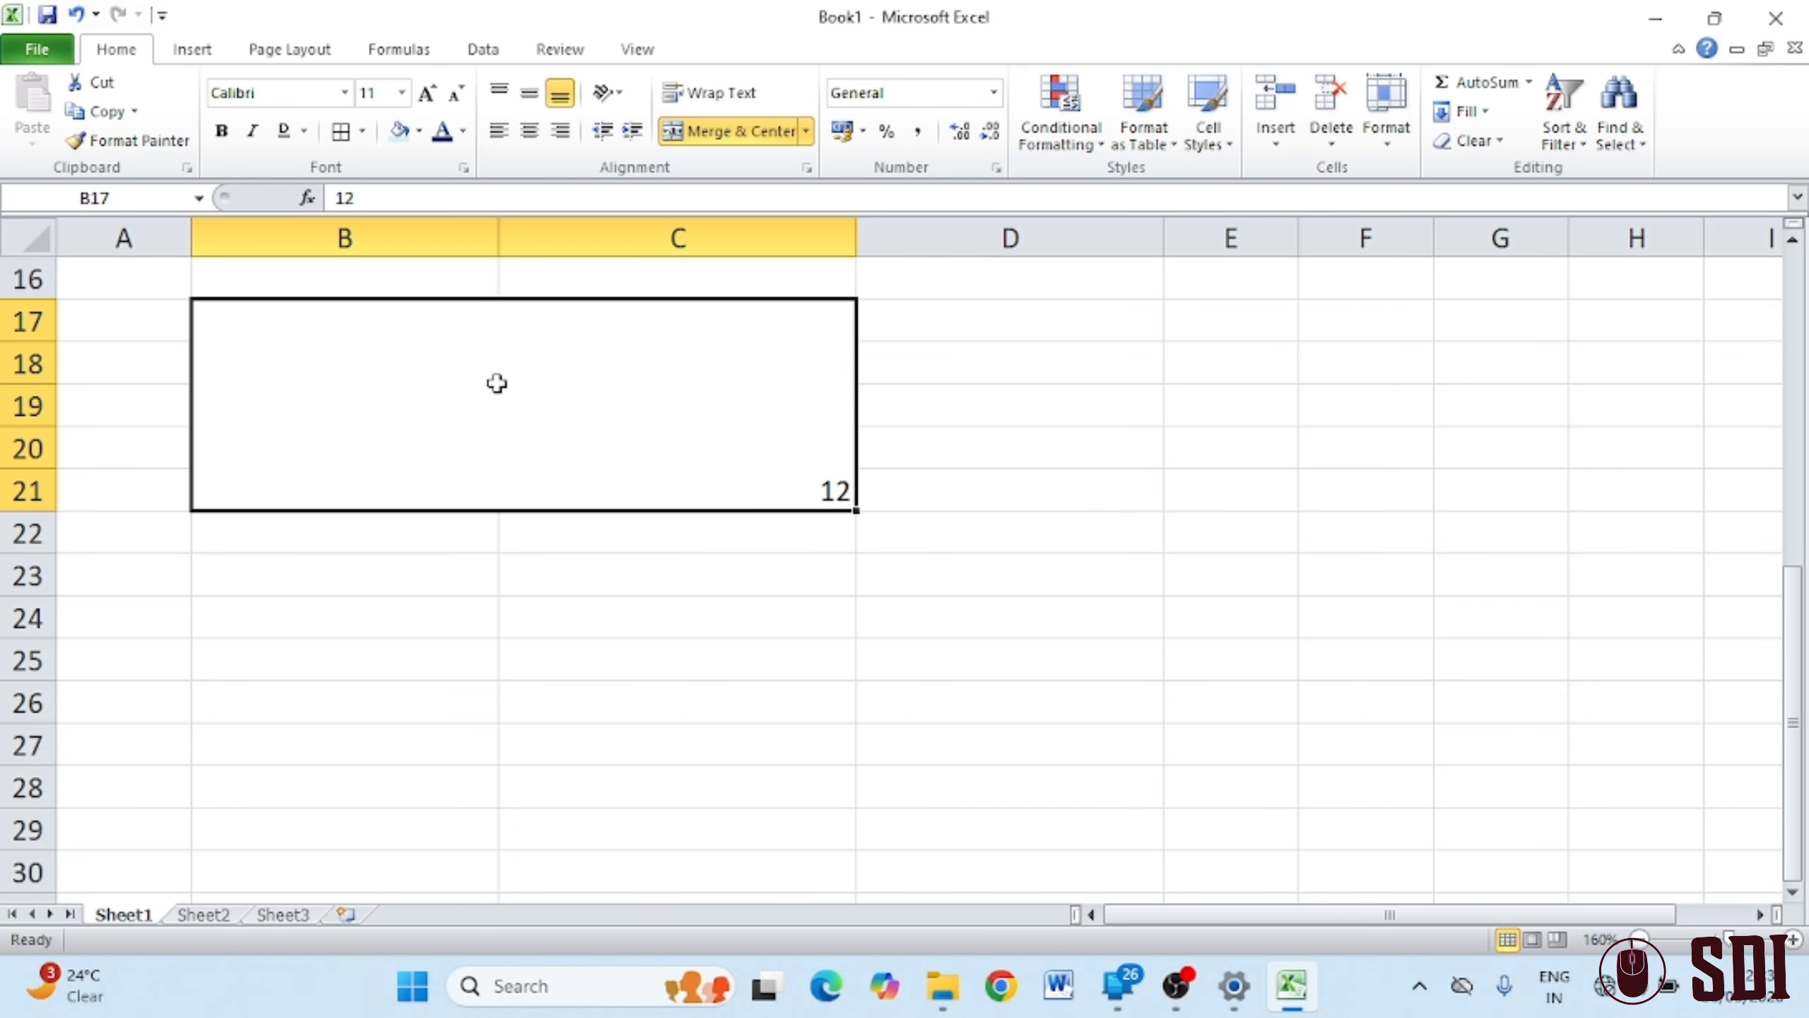
{"action": "type", "text": "jn"}
{"action": "key", "text": "Return"}
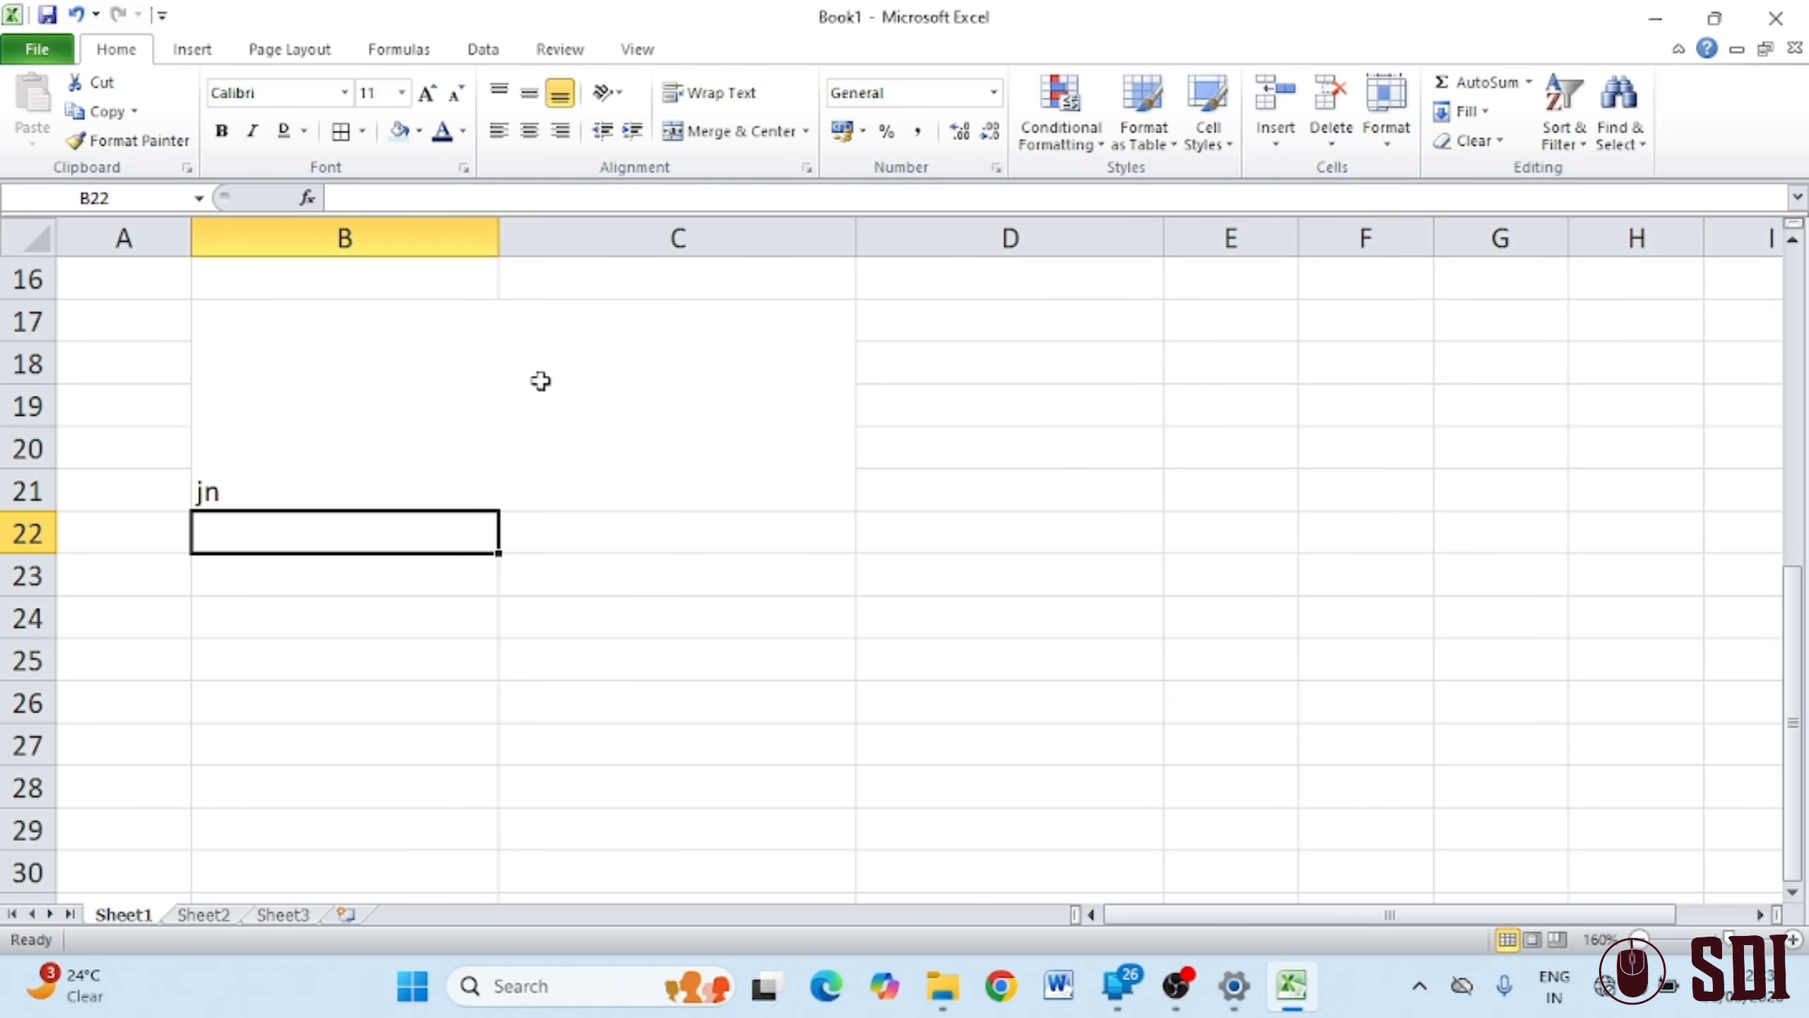
Unmerge B17:C21 back into separate cells
{"action": "left_click", "coordinate": [602, 460]}
{"action": "left_click", "coordinate": [807, 132]}
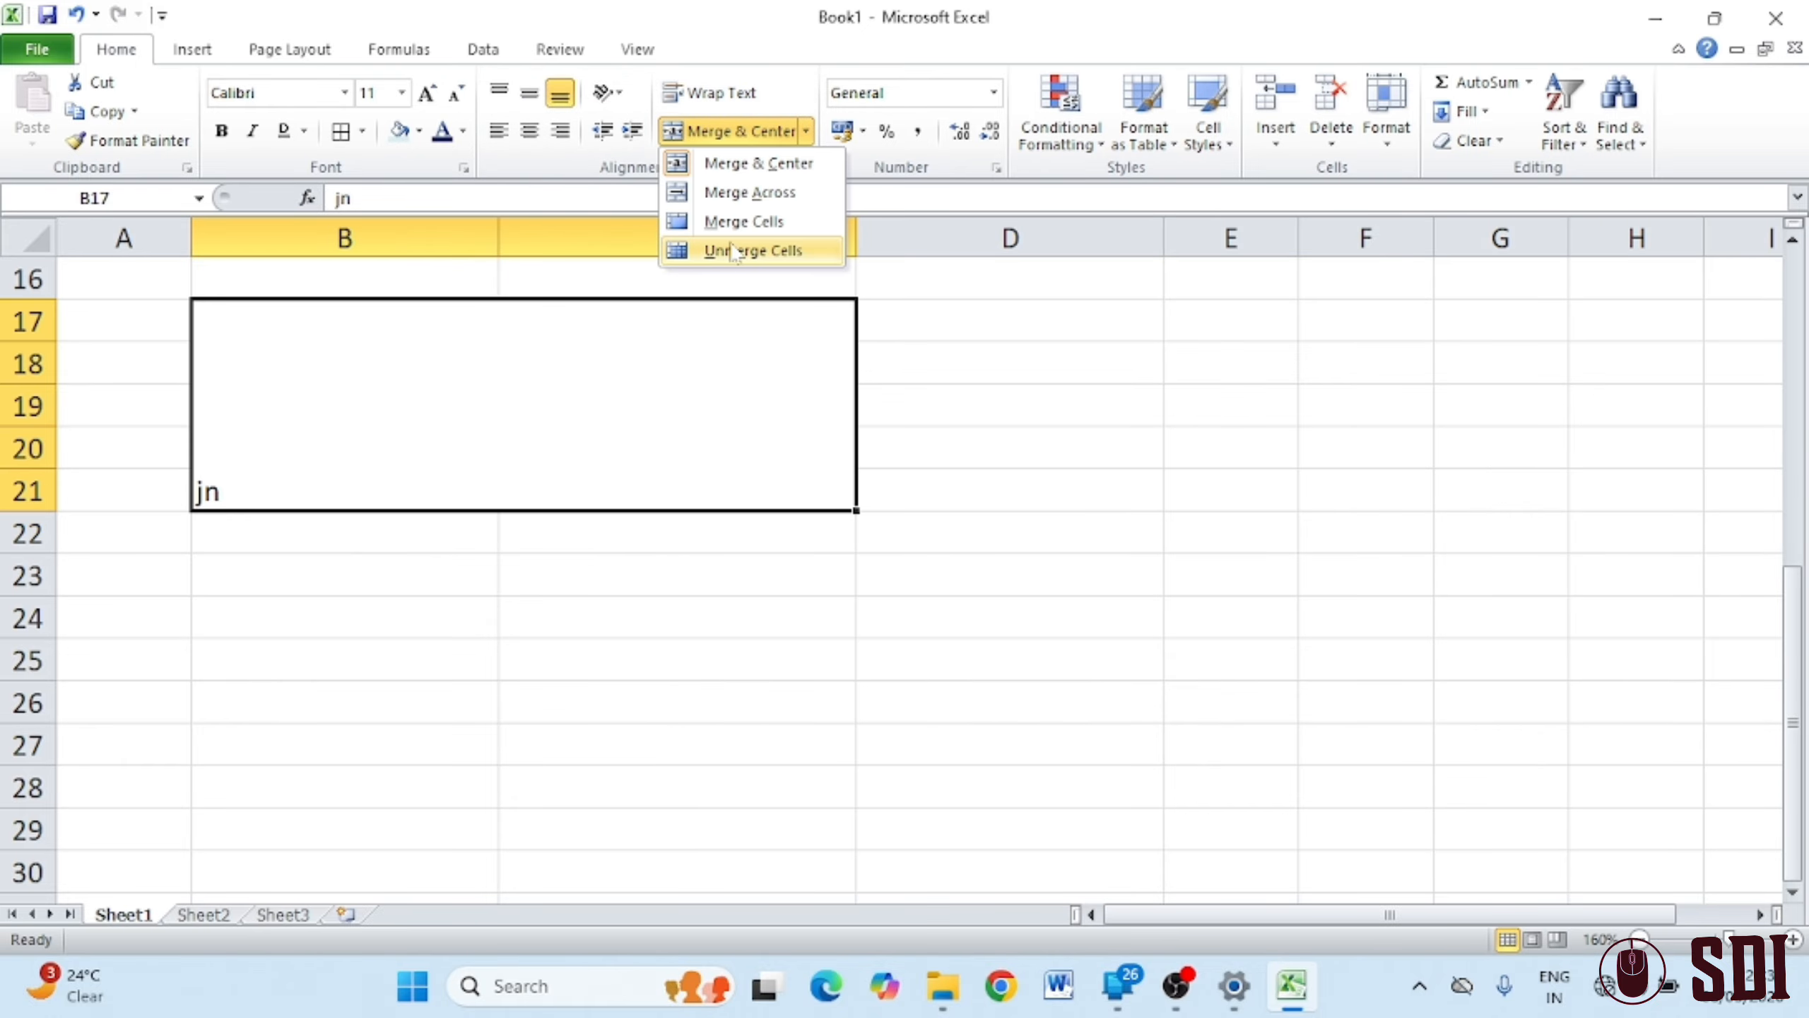
{"action": "left_click", "coordinate": [766, 255]}
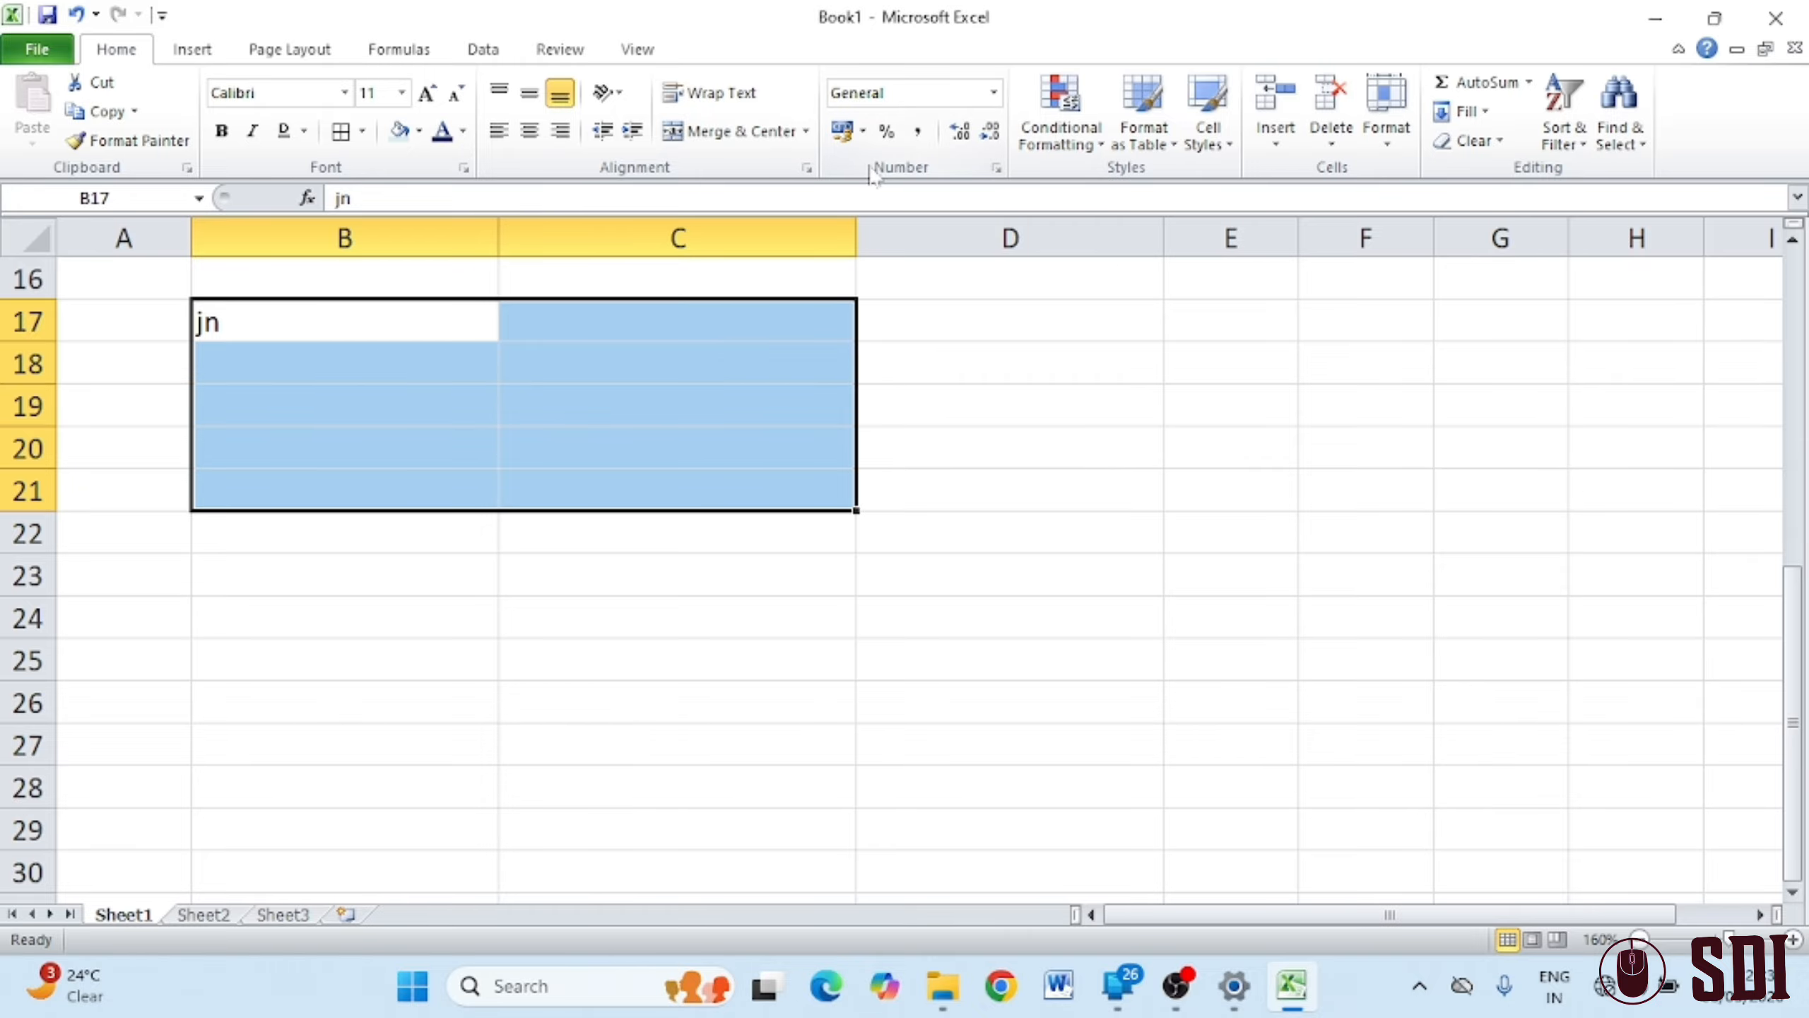
{"action": "scroll", "coordinate": [832, 481], "scroll_direction": "up", "scroll_amount": 4}
{"action": "left_click", "coordinate": [829, 483]}
Increase B7 to four decimal places, then decrease back to plain 12
{"action": "left_click", "coordinate": [436, 472]}
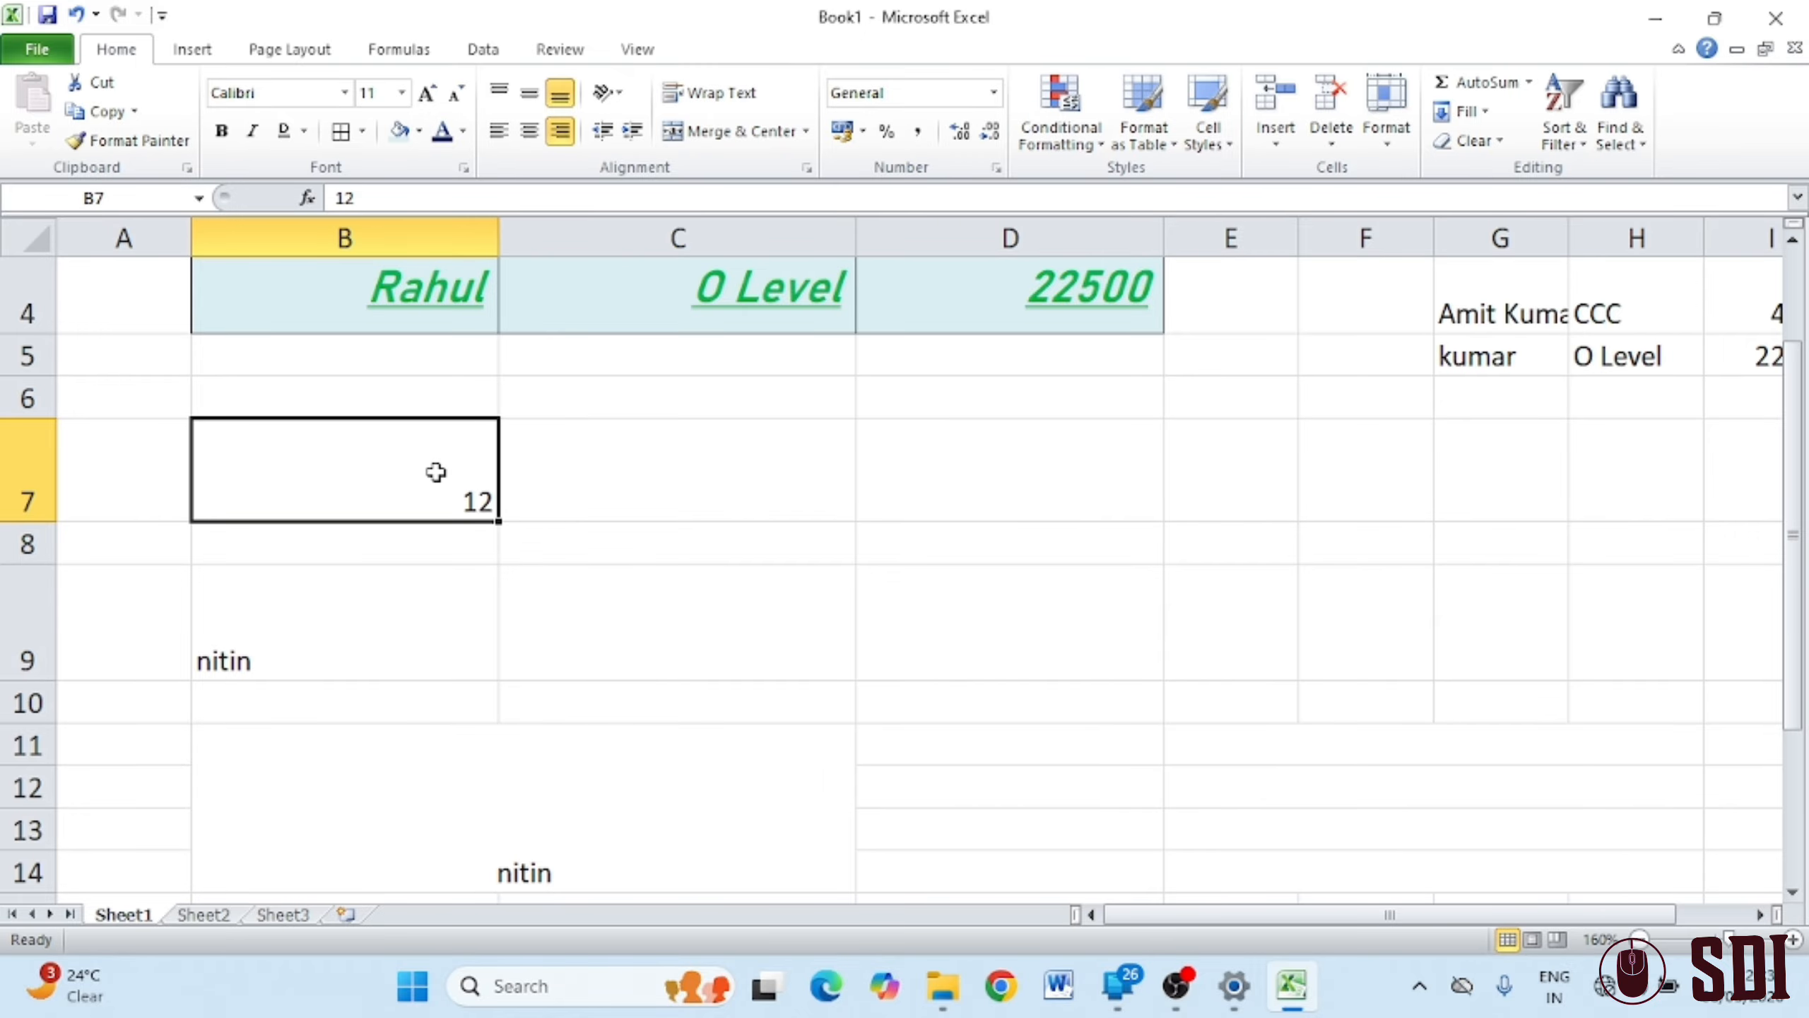
{"action": "left_click", "coordinate": [970, 134]}
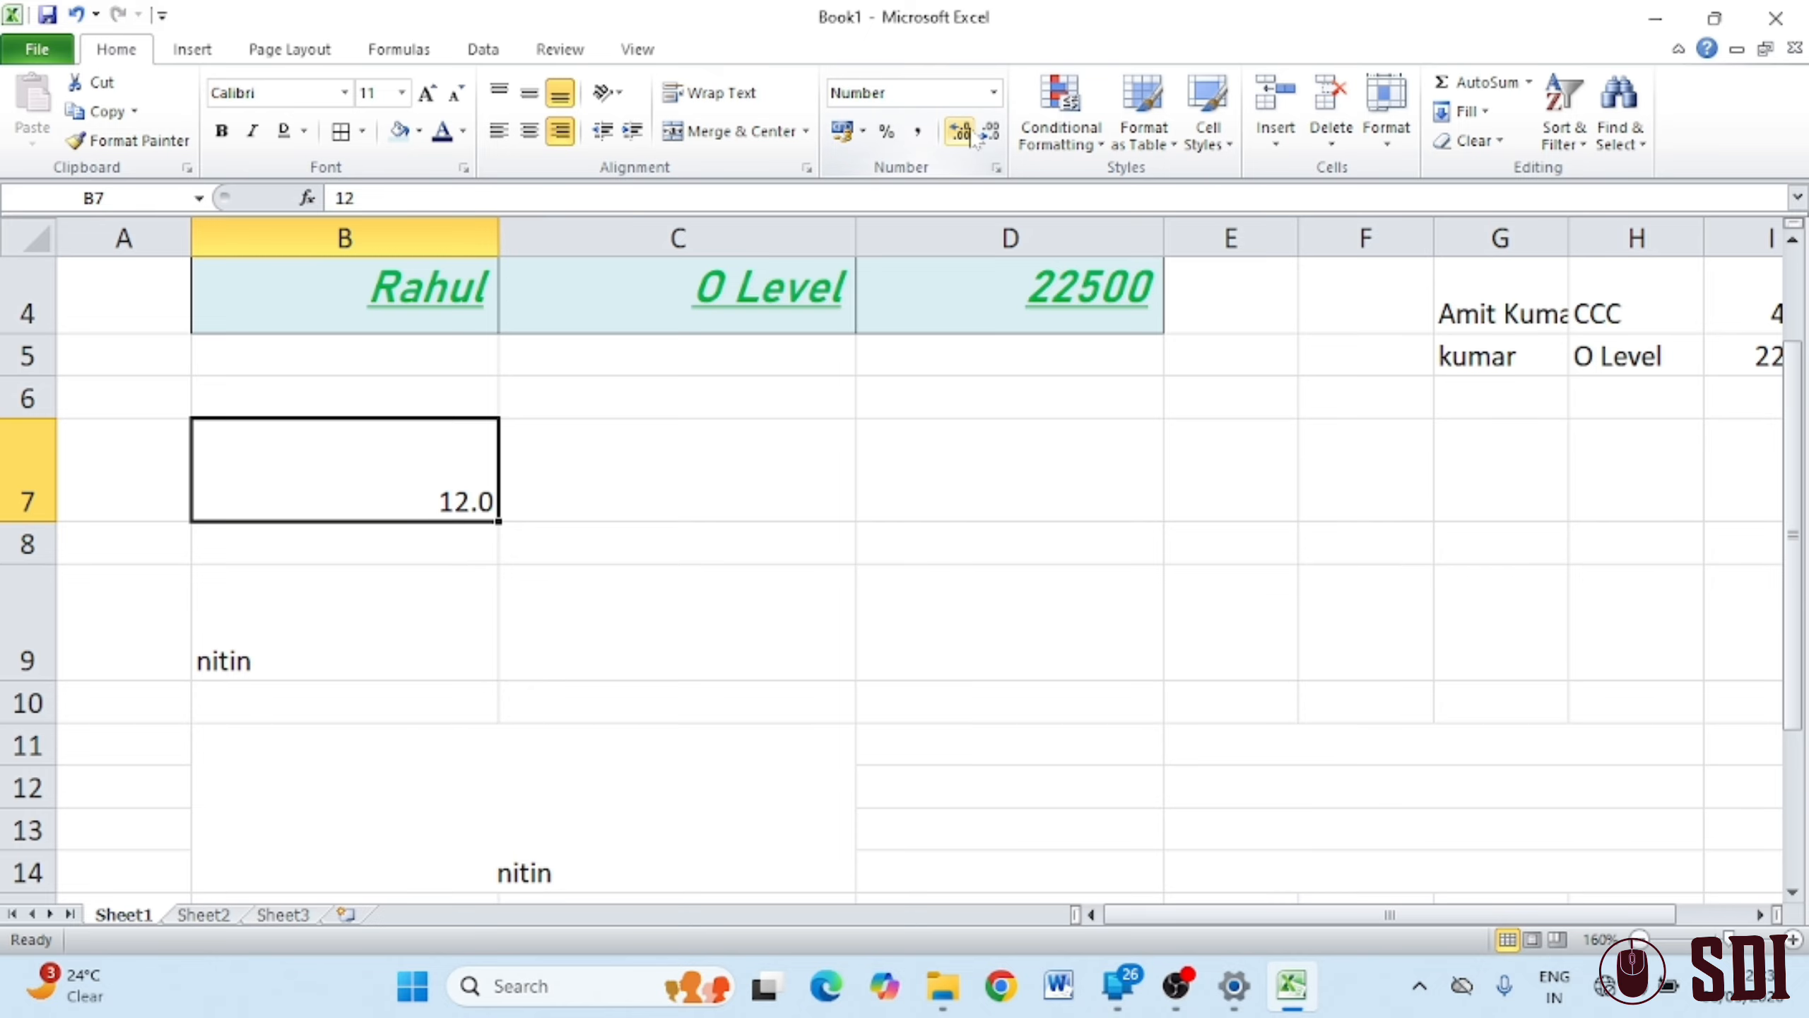
{"action": "left_click", "coordinate": [971, 135]}
{"action": "left_click", "coordinate": [974, 135]}
{"action": "left_click", "coordinate": [975, 136]}
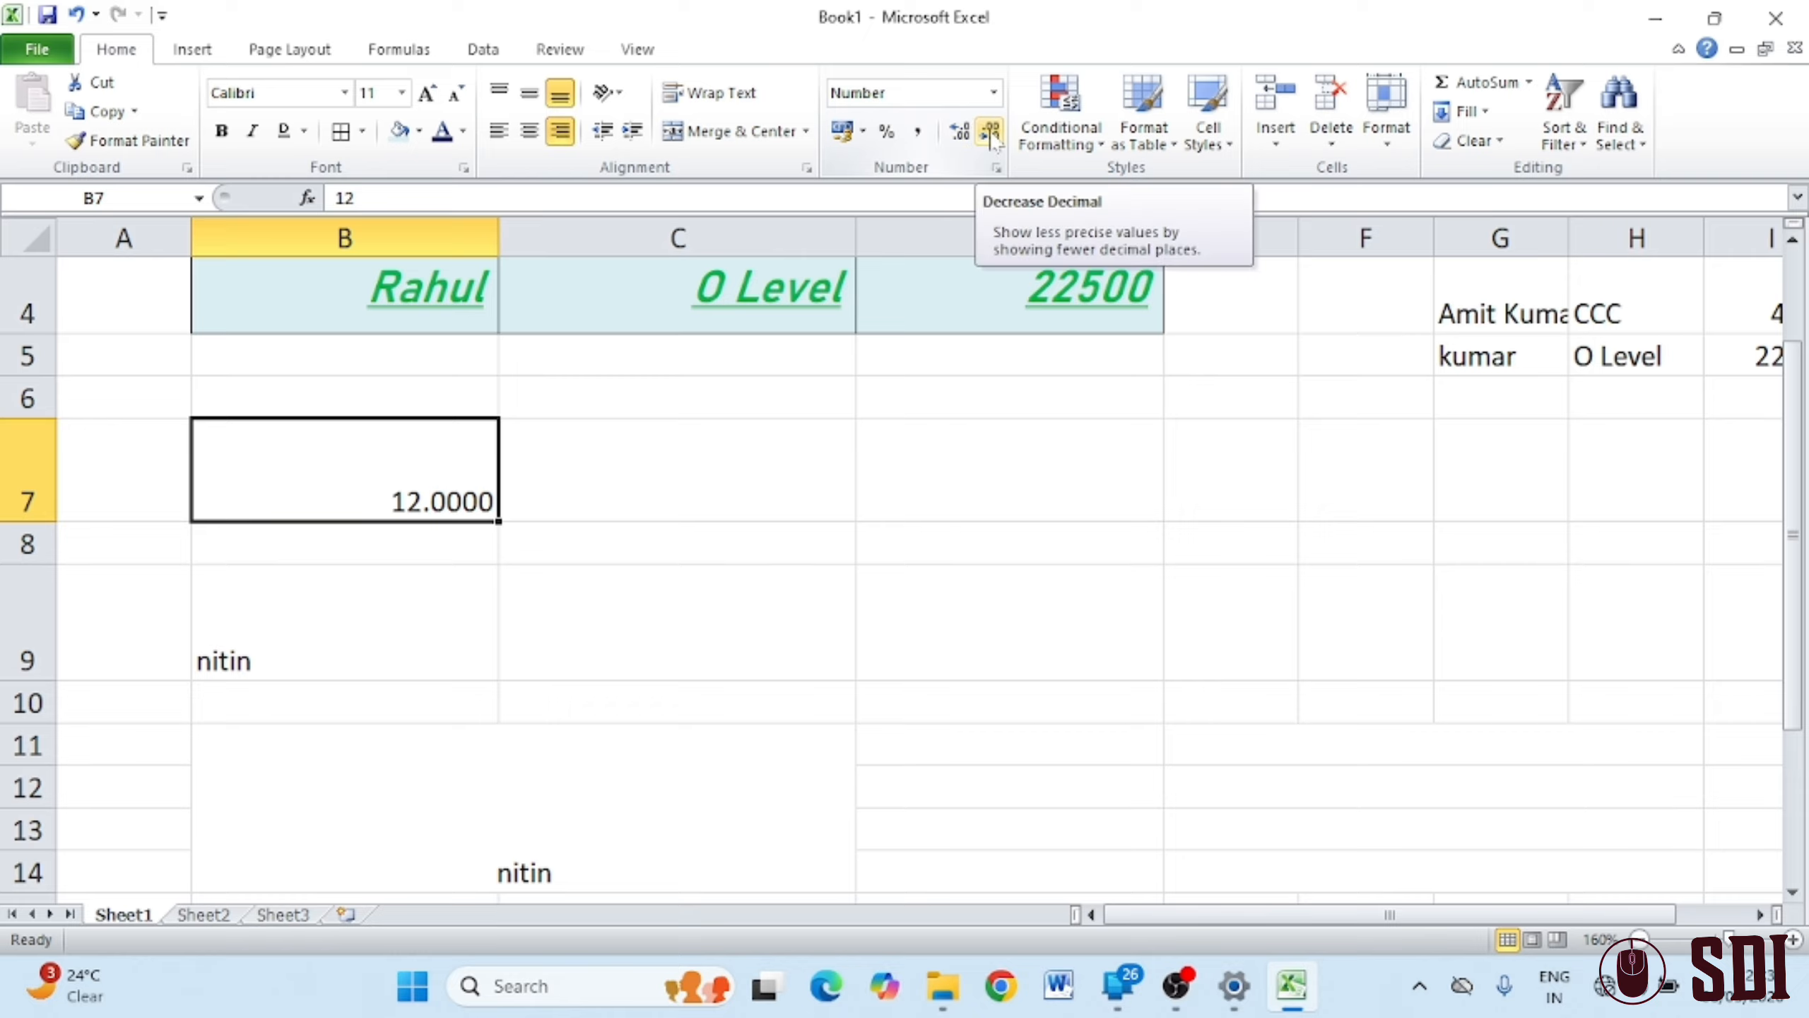
{"action": "left_click", "coordinate": [990, 135]}
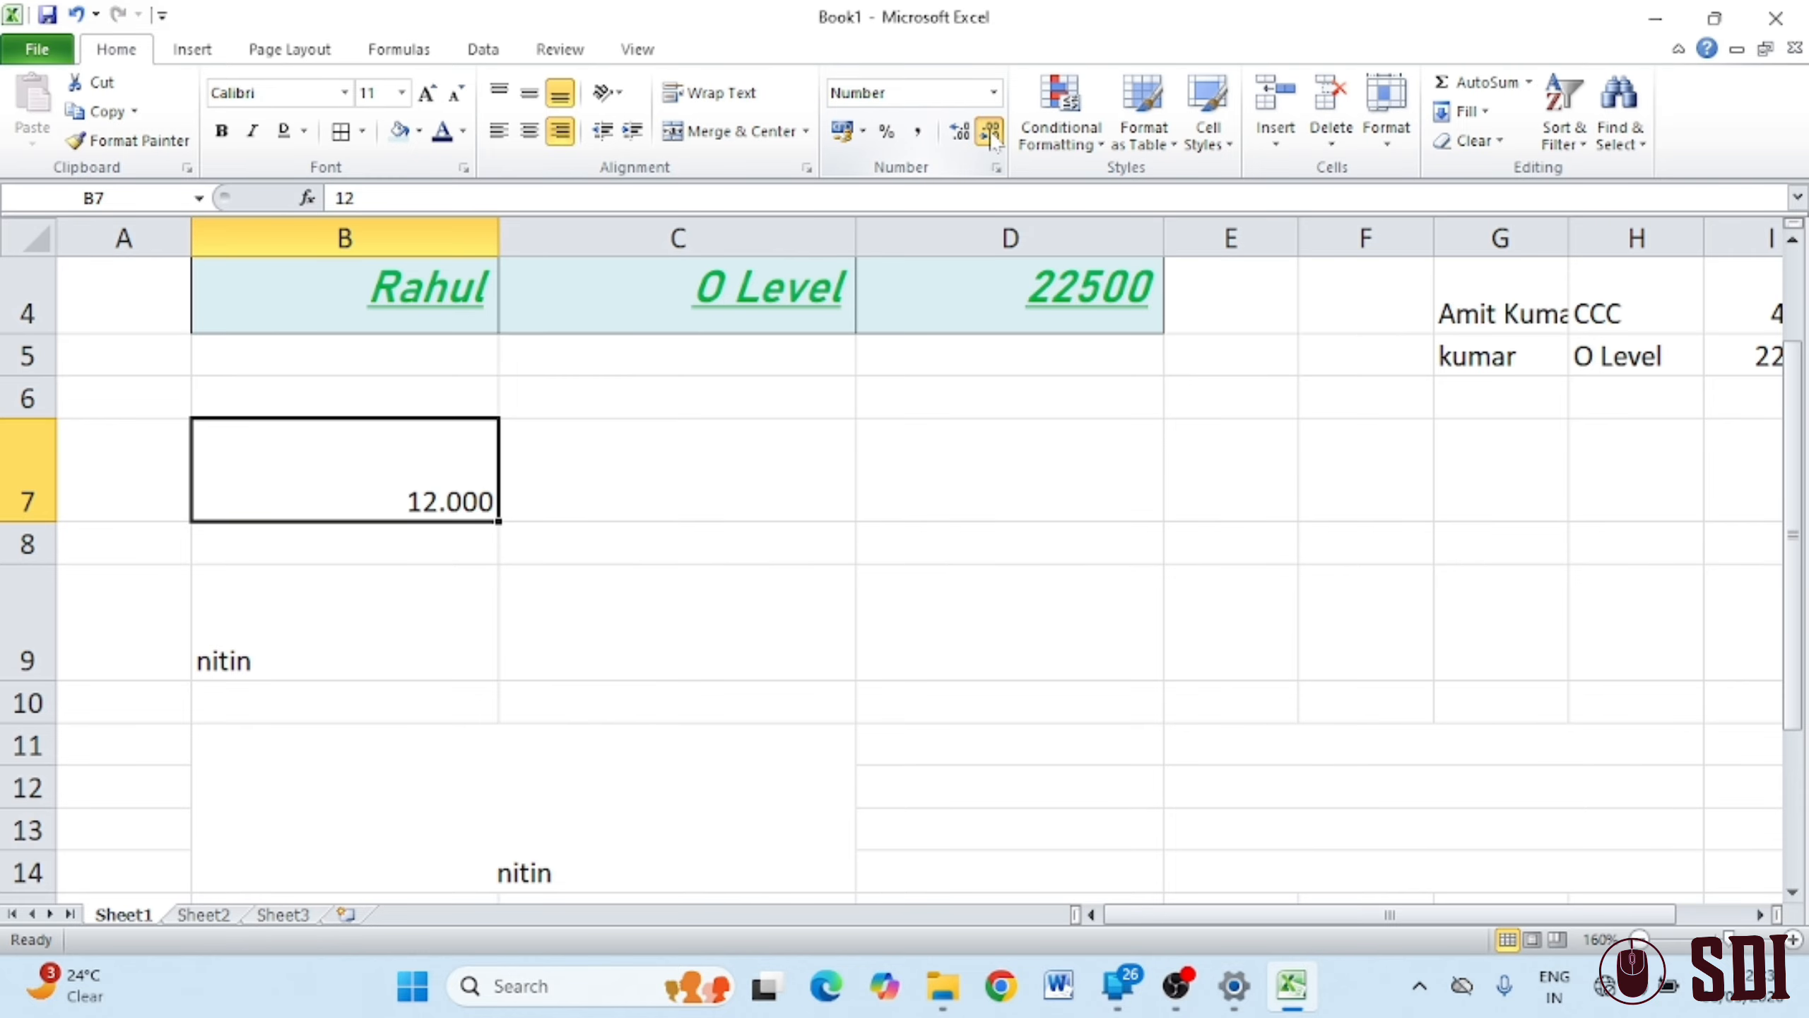
{"action": "left_click", "coordinate": [990, 134]}
{"action": "left_click", "coordinate": [990, 135]}
{"action": "left_click", "coordinate": [990, 135]}
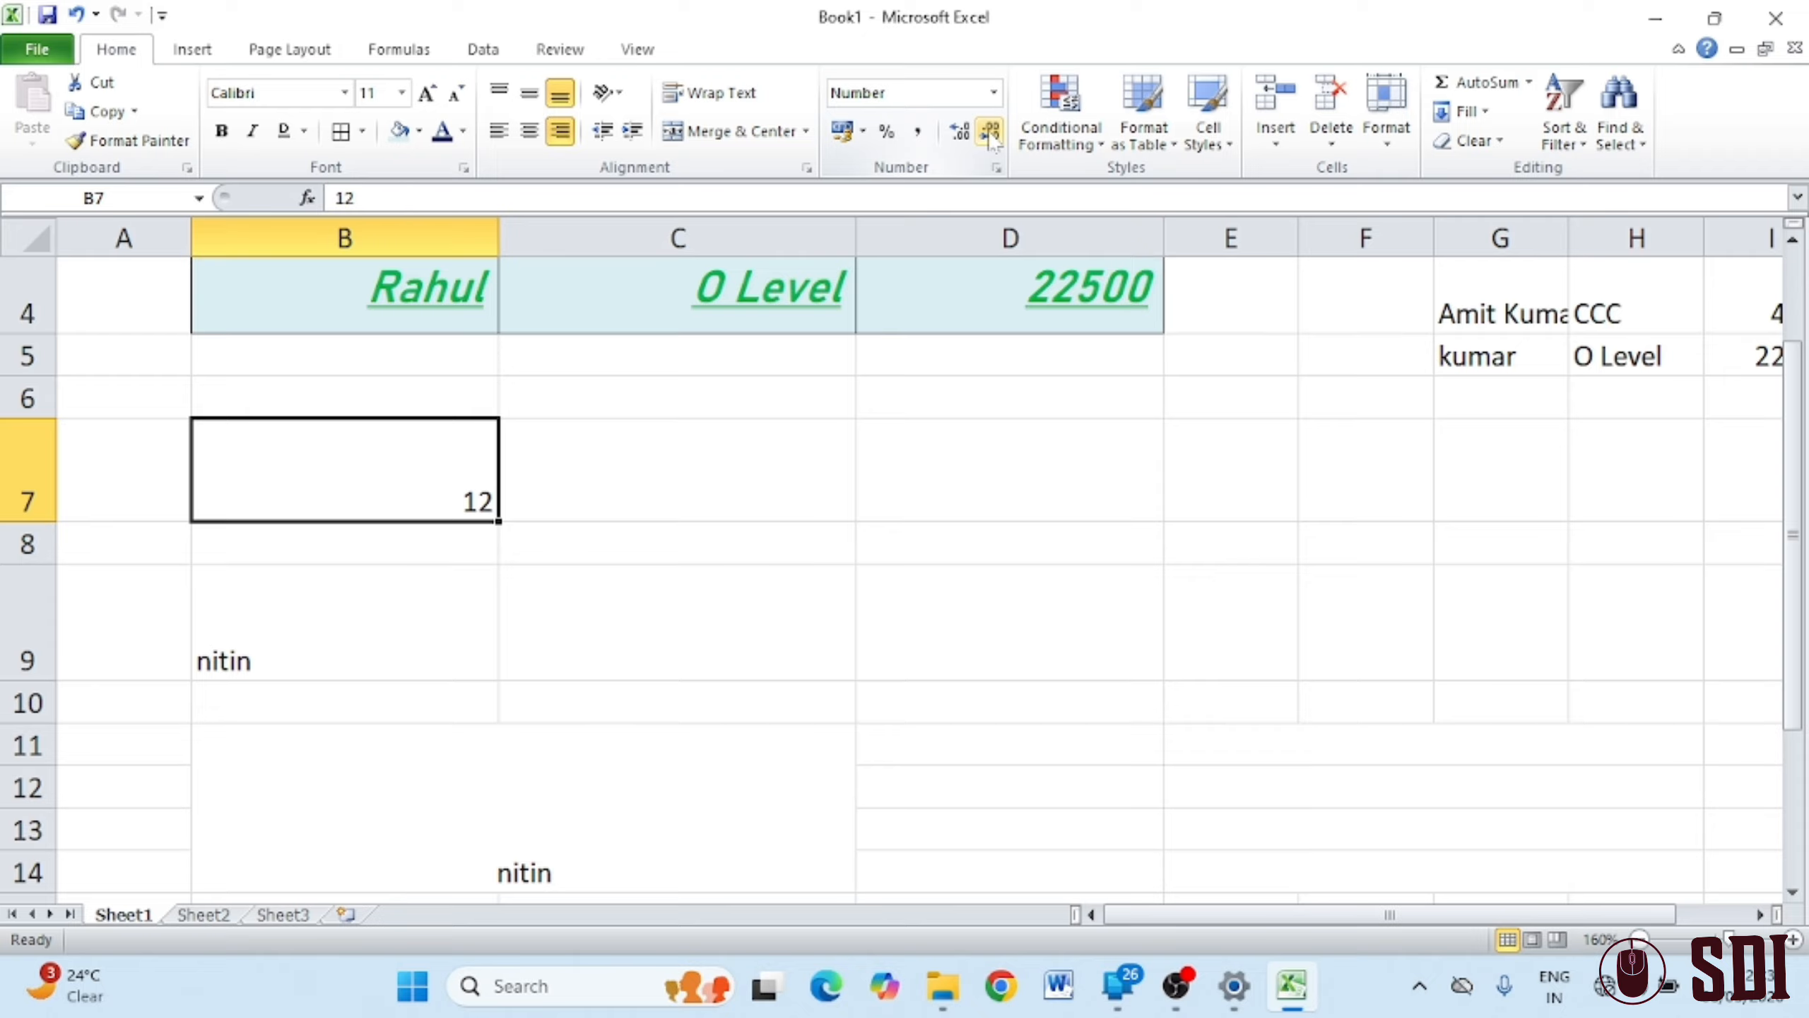
Enter 125849653 in C7 and try Comma and Percent, ending with € Euro accounting format
{"action": "left_click", "coordinate": [704, 456]}
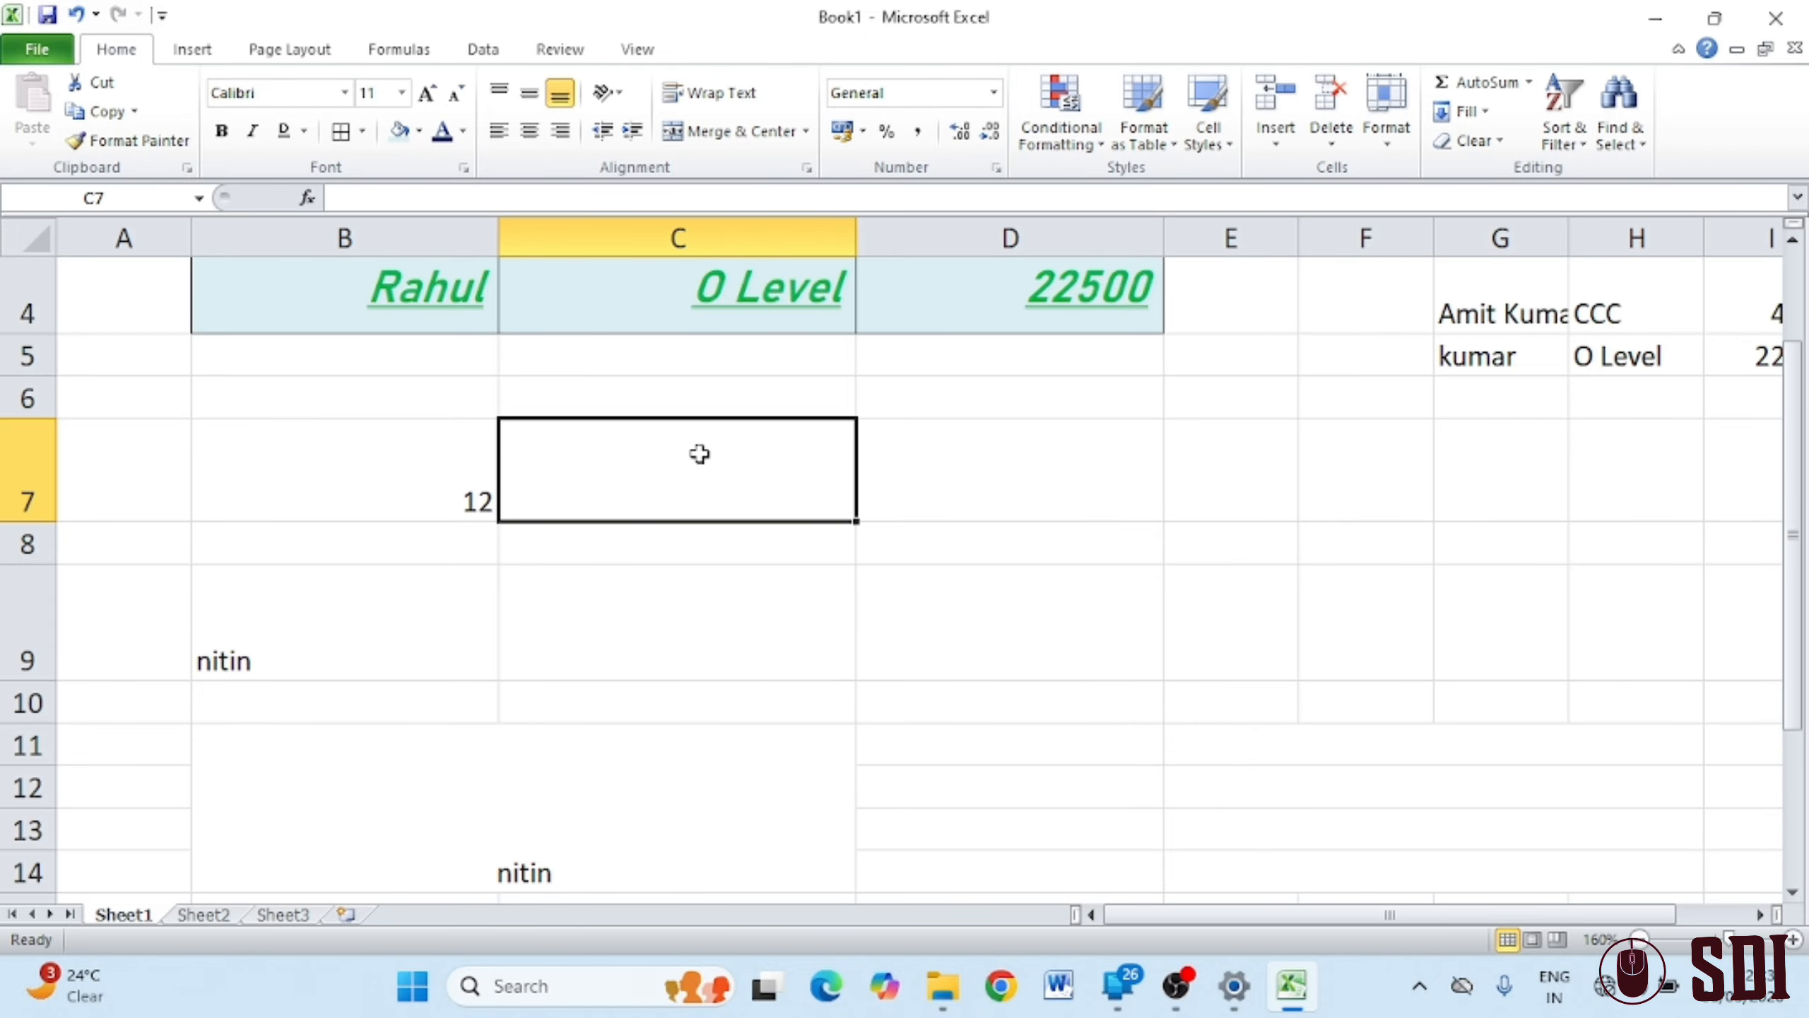
{"action": "type", "text": "125849653"}
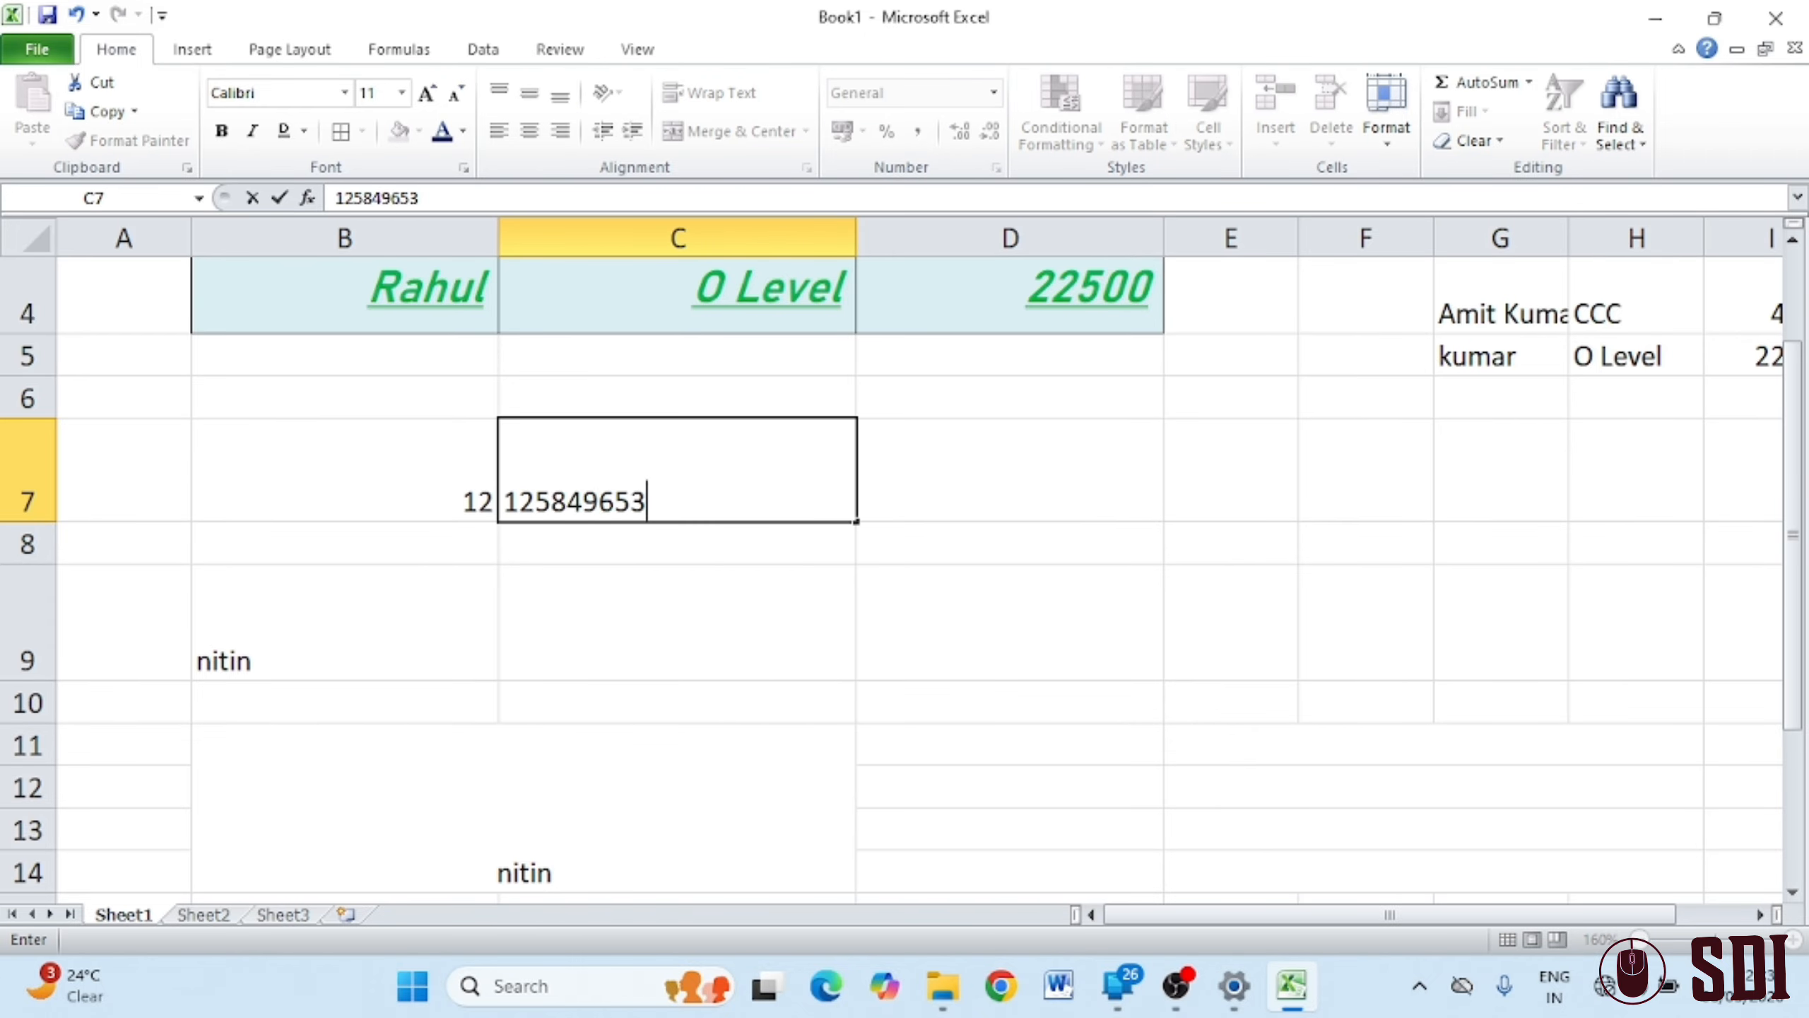
{"action": "left_click", "coordinate": [864, 585]}
{"action": "left_click", "coordinate": [729, 485]}
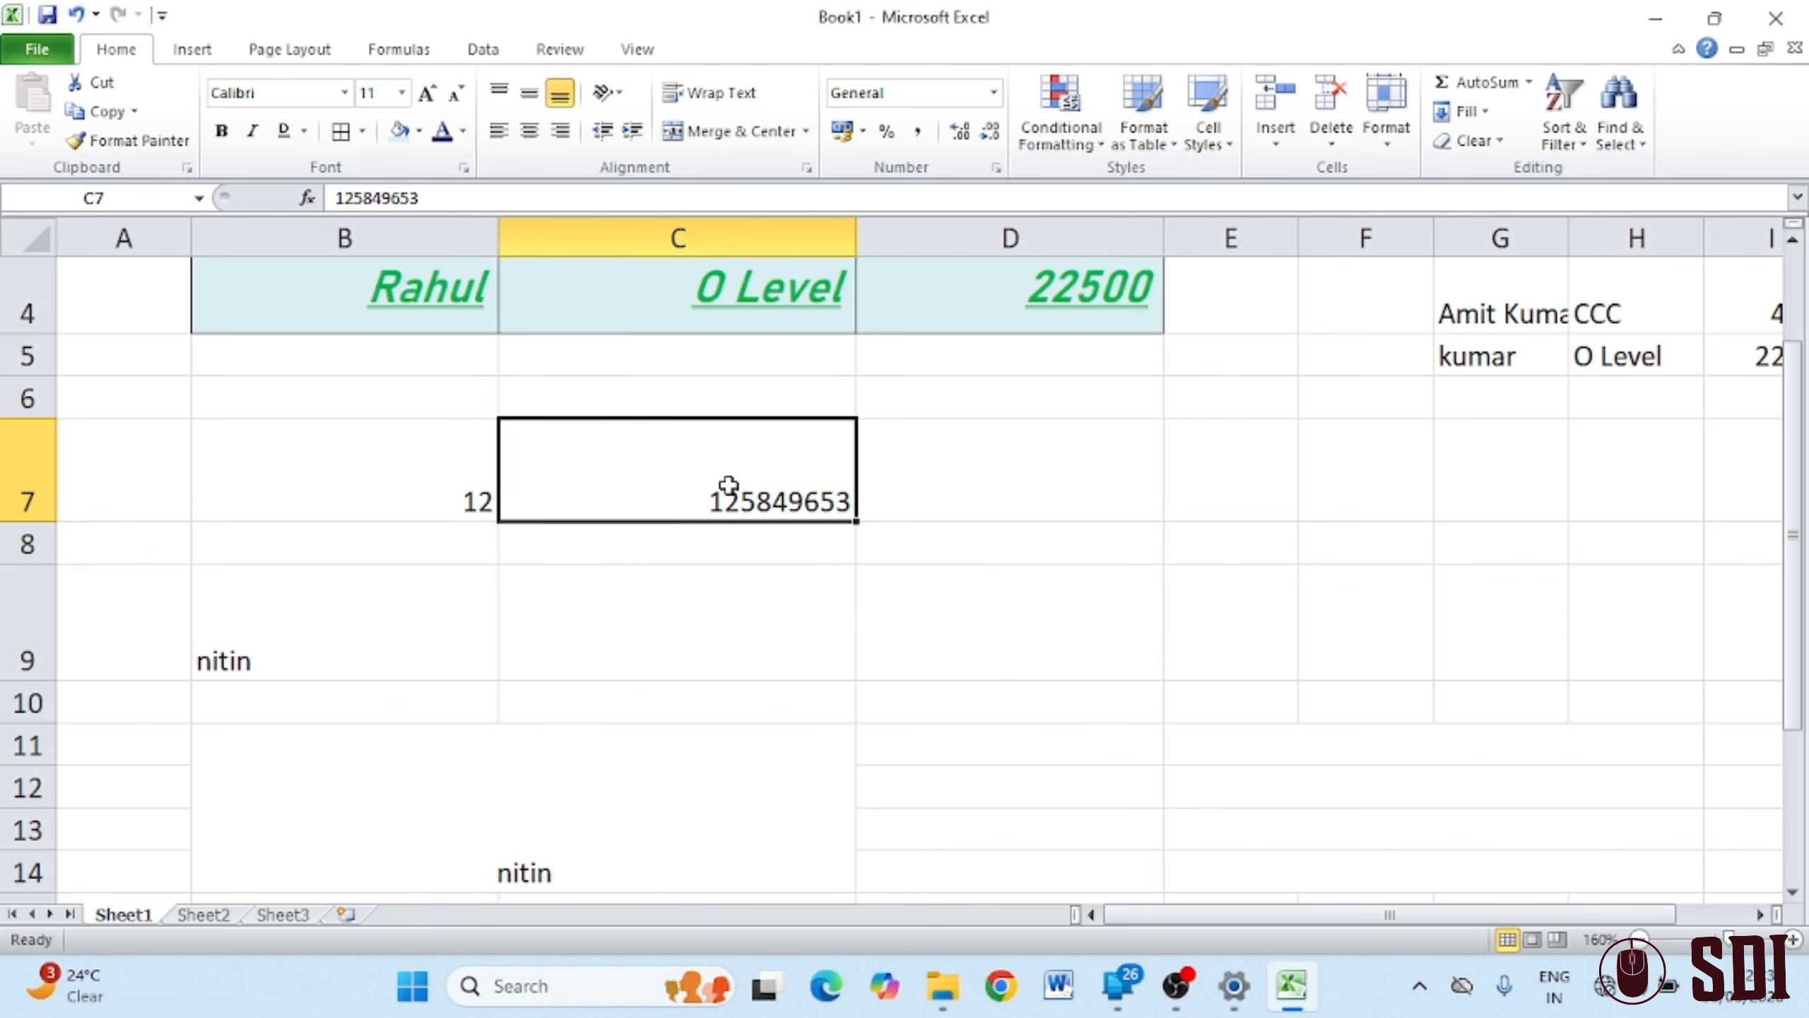
{"action": "left_click", "coordinate": [918, 131]}
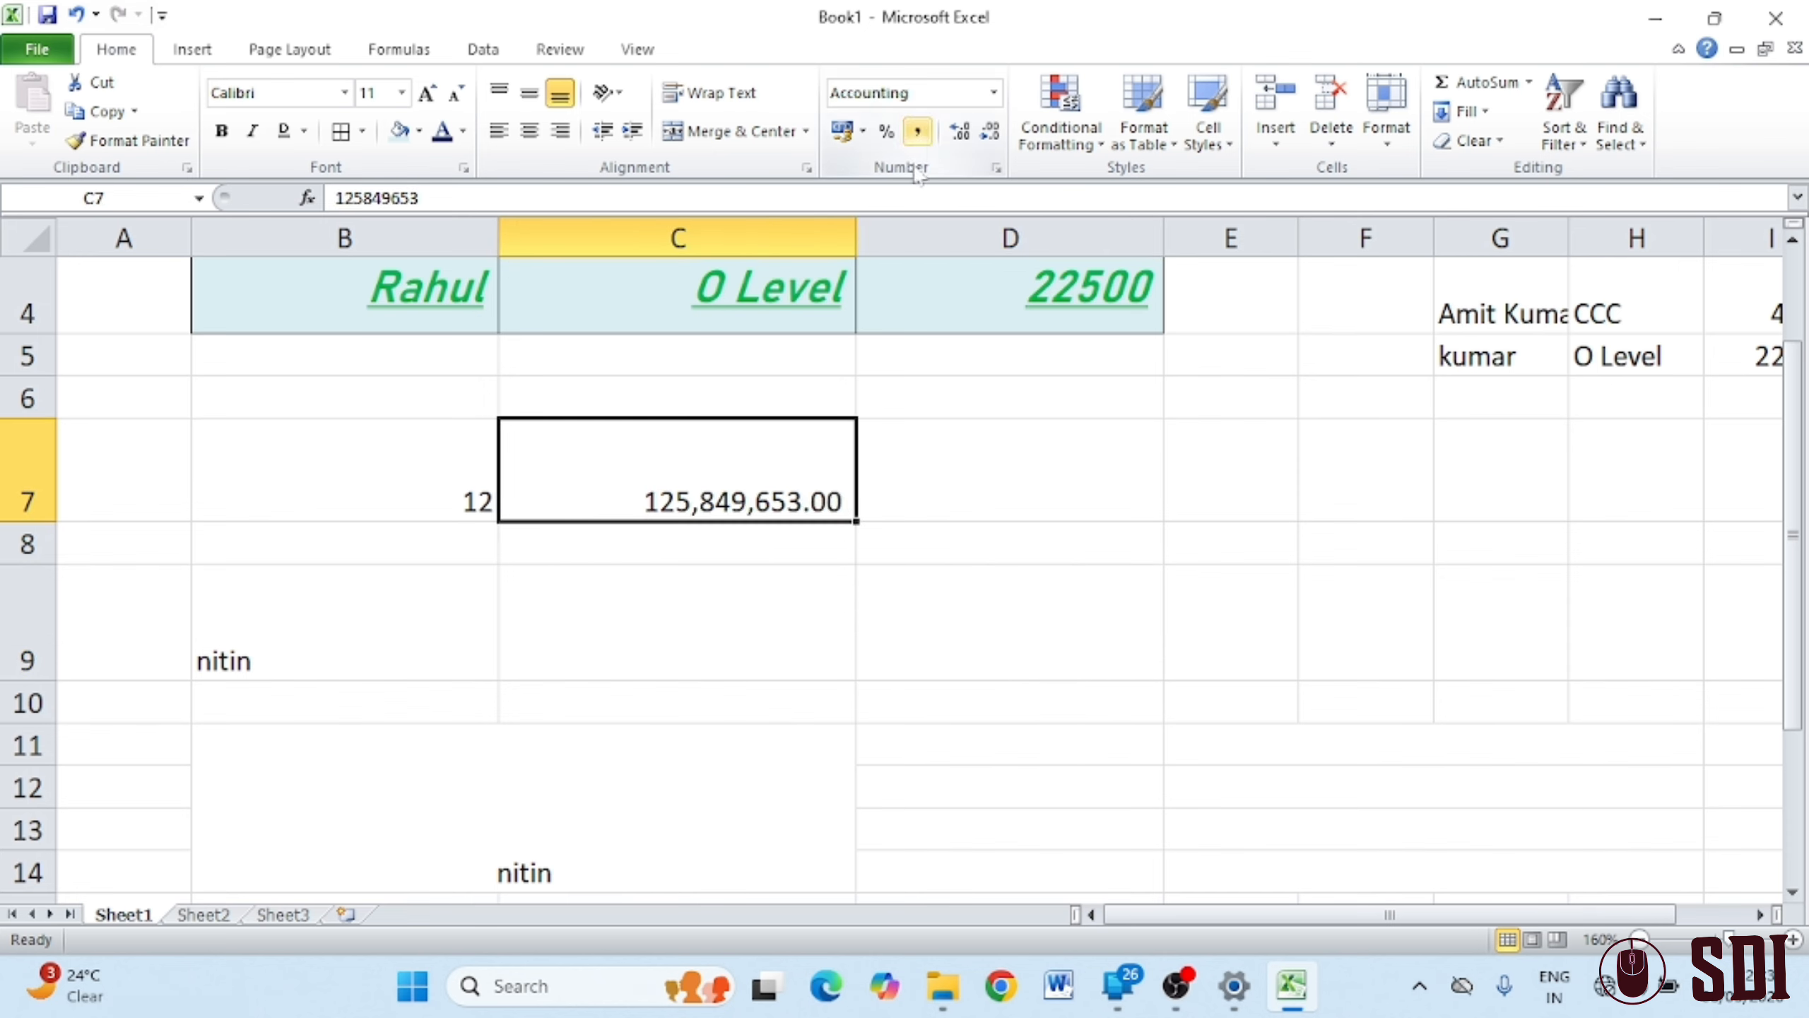
{"action": "left_click", "coordinate": [881, 140]}
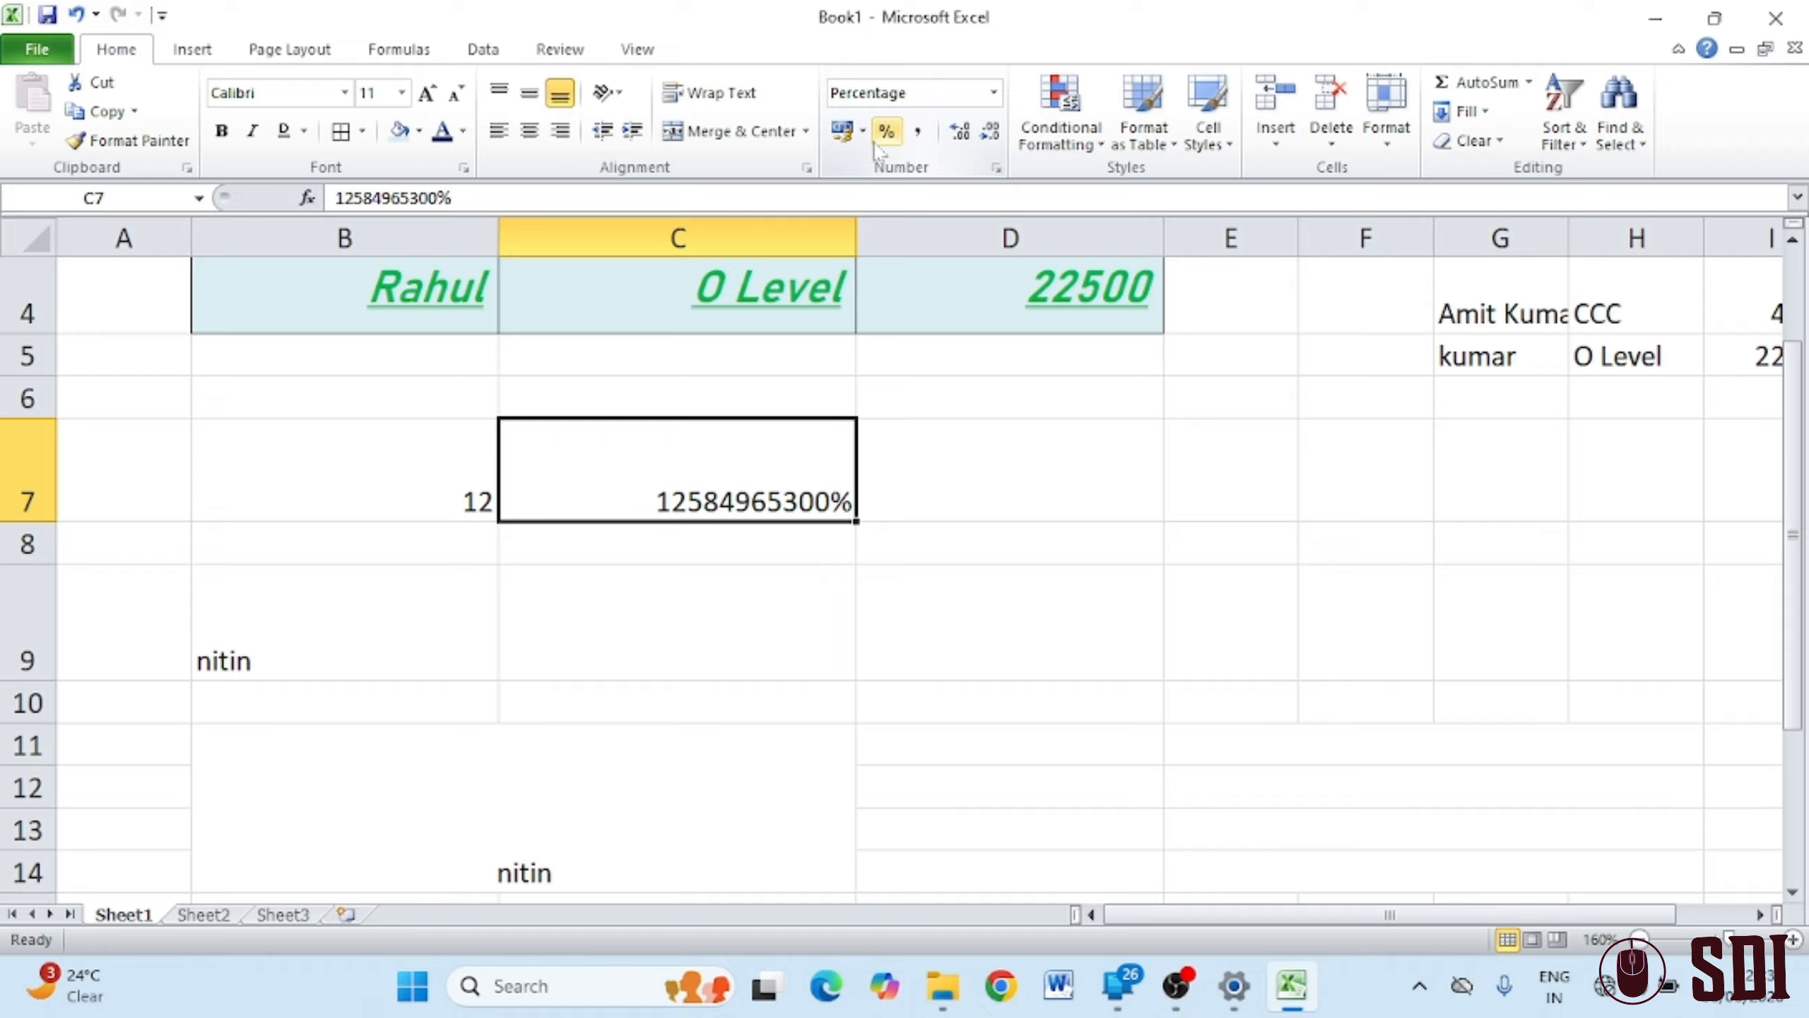
{"action": "left_click", "coordinate": [863, 132]}
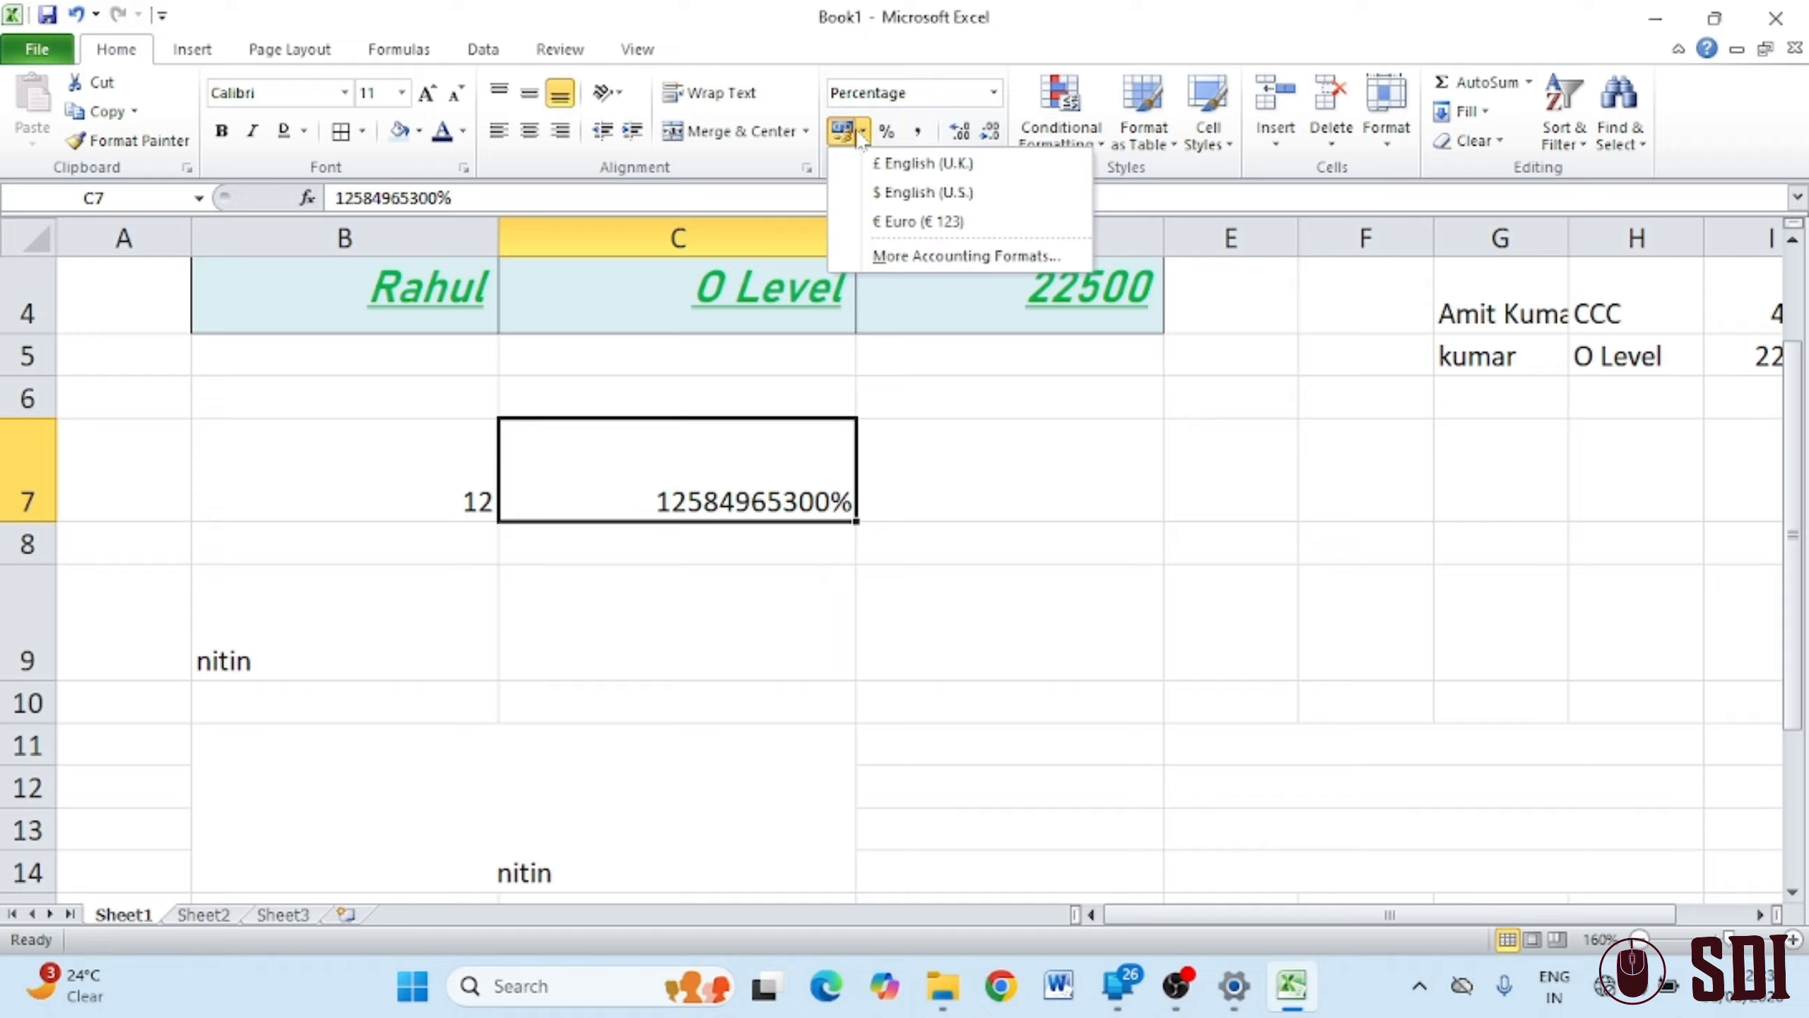
{"action": "left_click", "coordinate": [915, 223]}
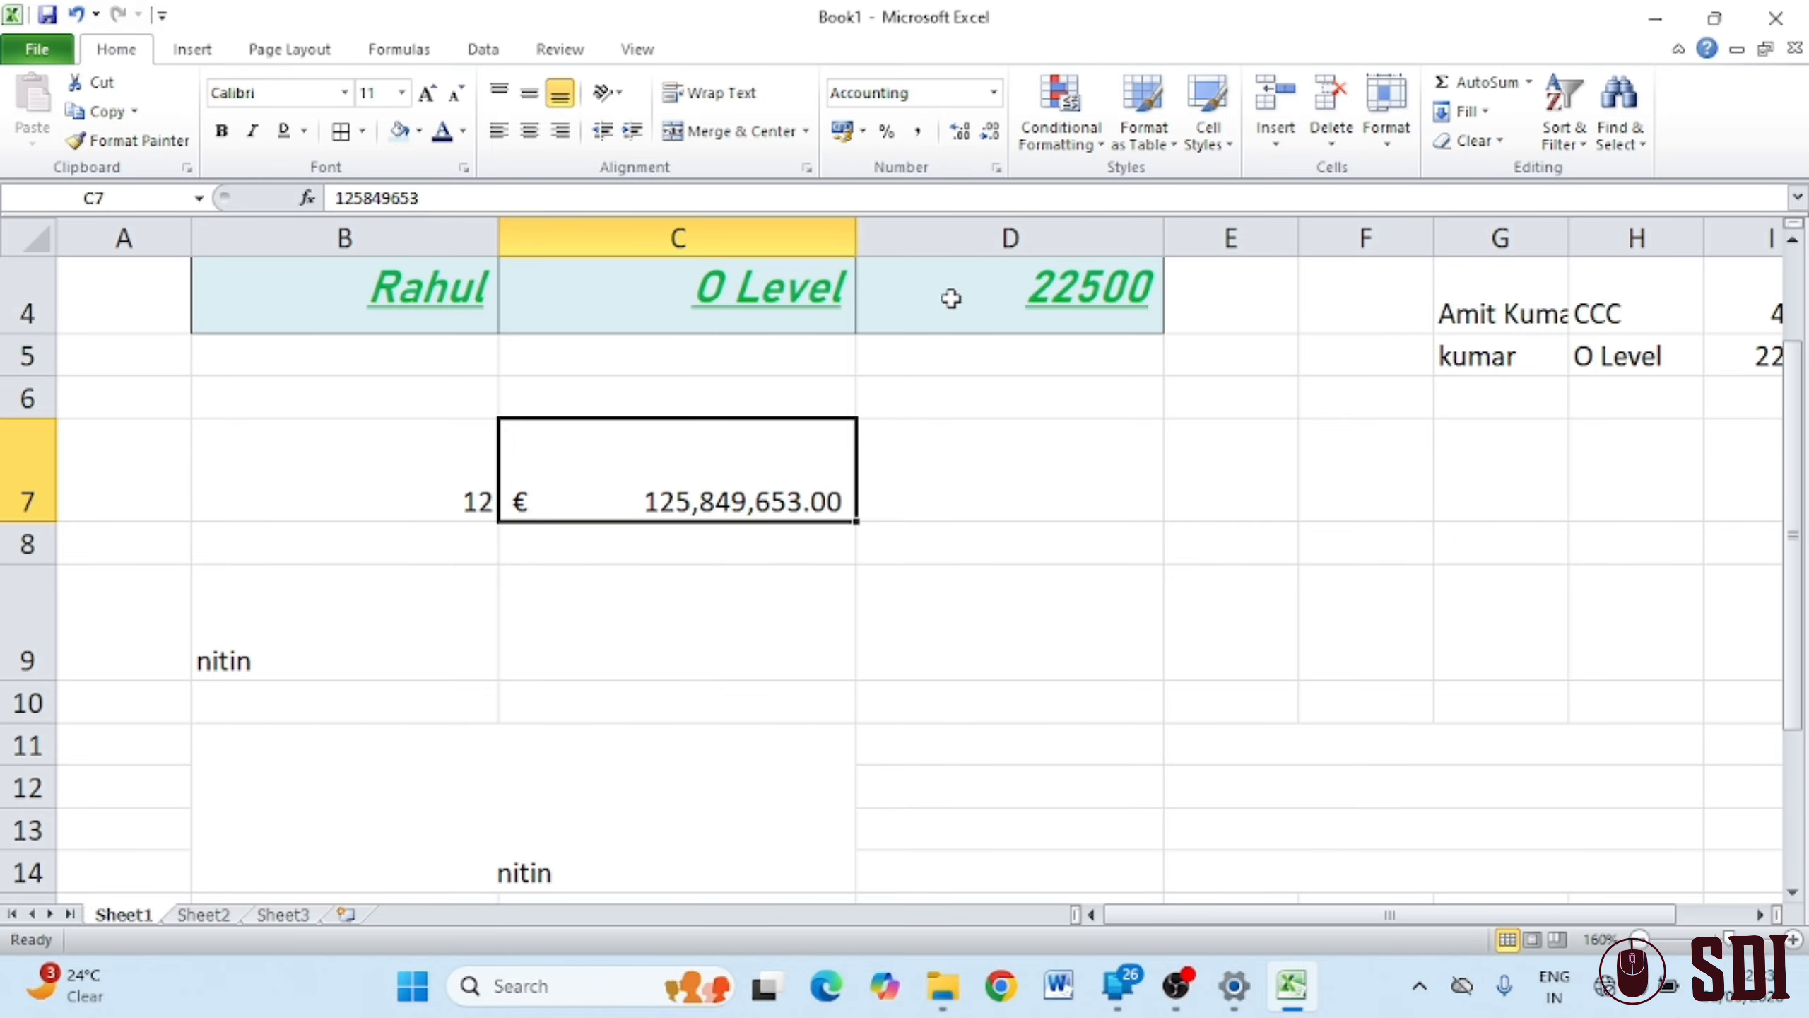
{"action": "left_click", "coordinate": [995, 93]}
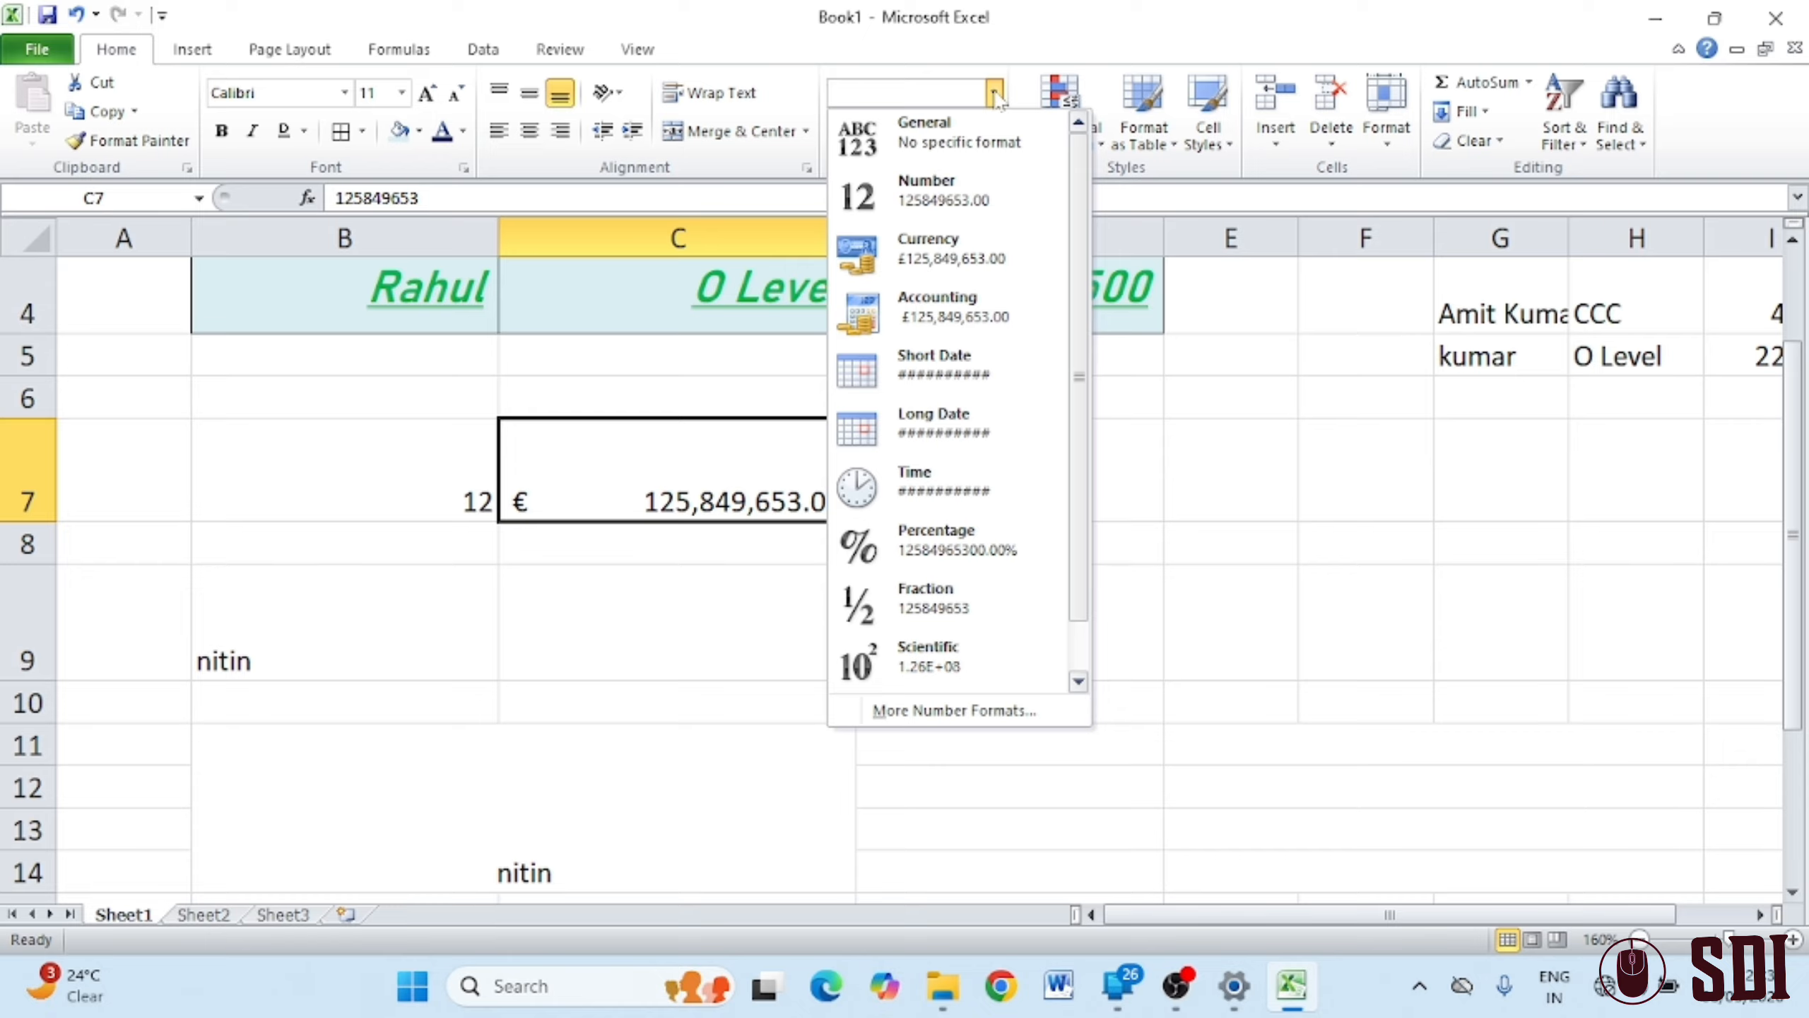
{"action": "left_click", "coordinate": [994, 92]}
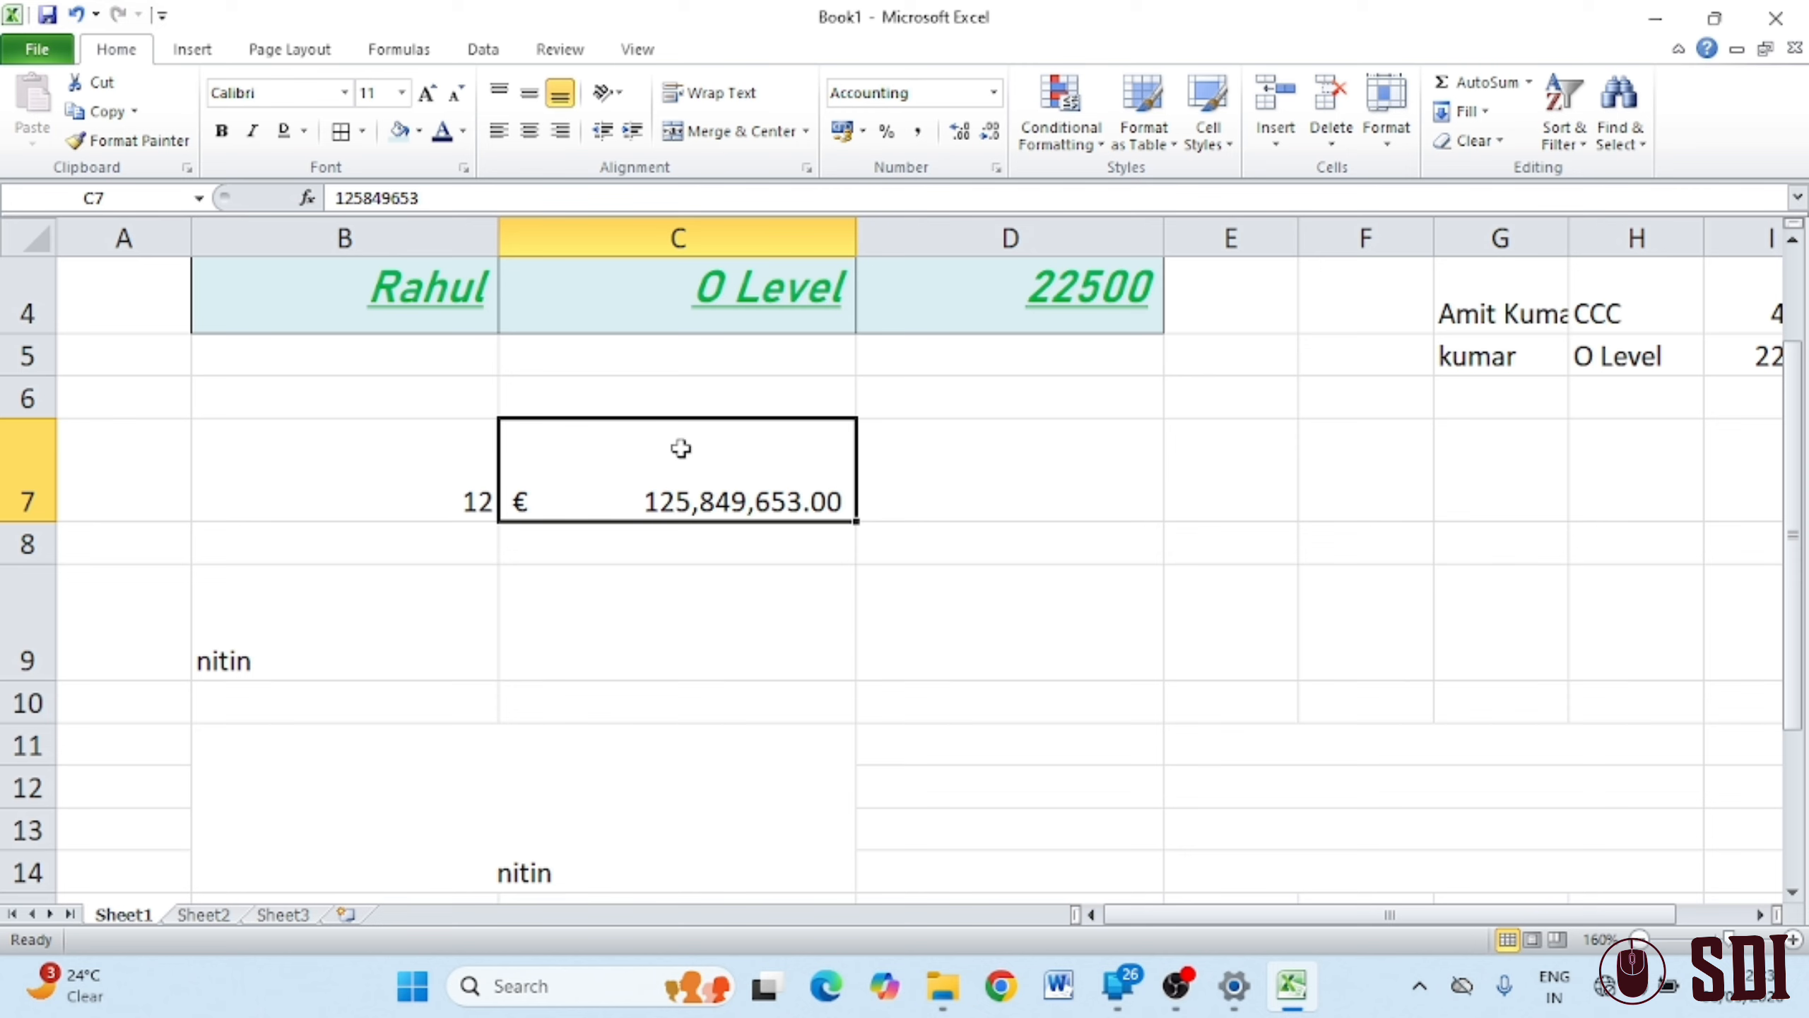
Try $ accounting, Percent, Comma and decimal changes on B7, leaving it showing 12
{"action": "left_click", "coordinate": [469, 489]}
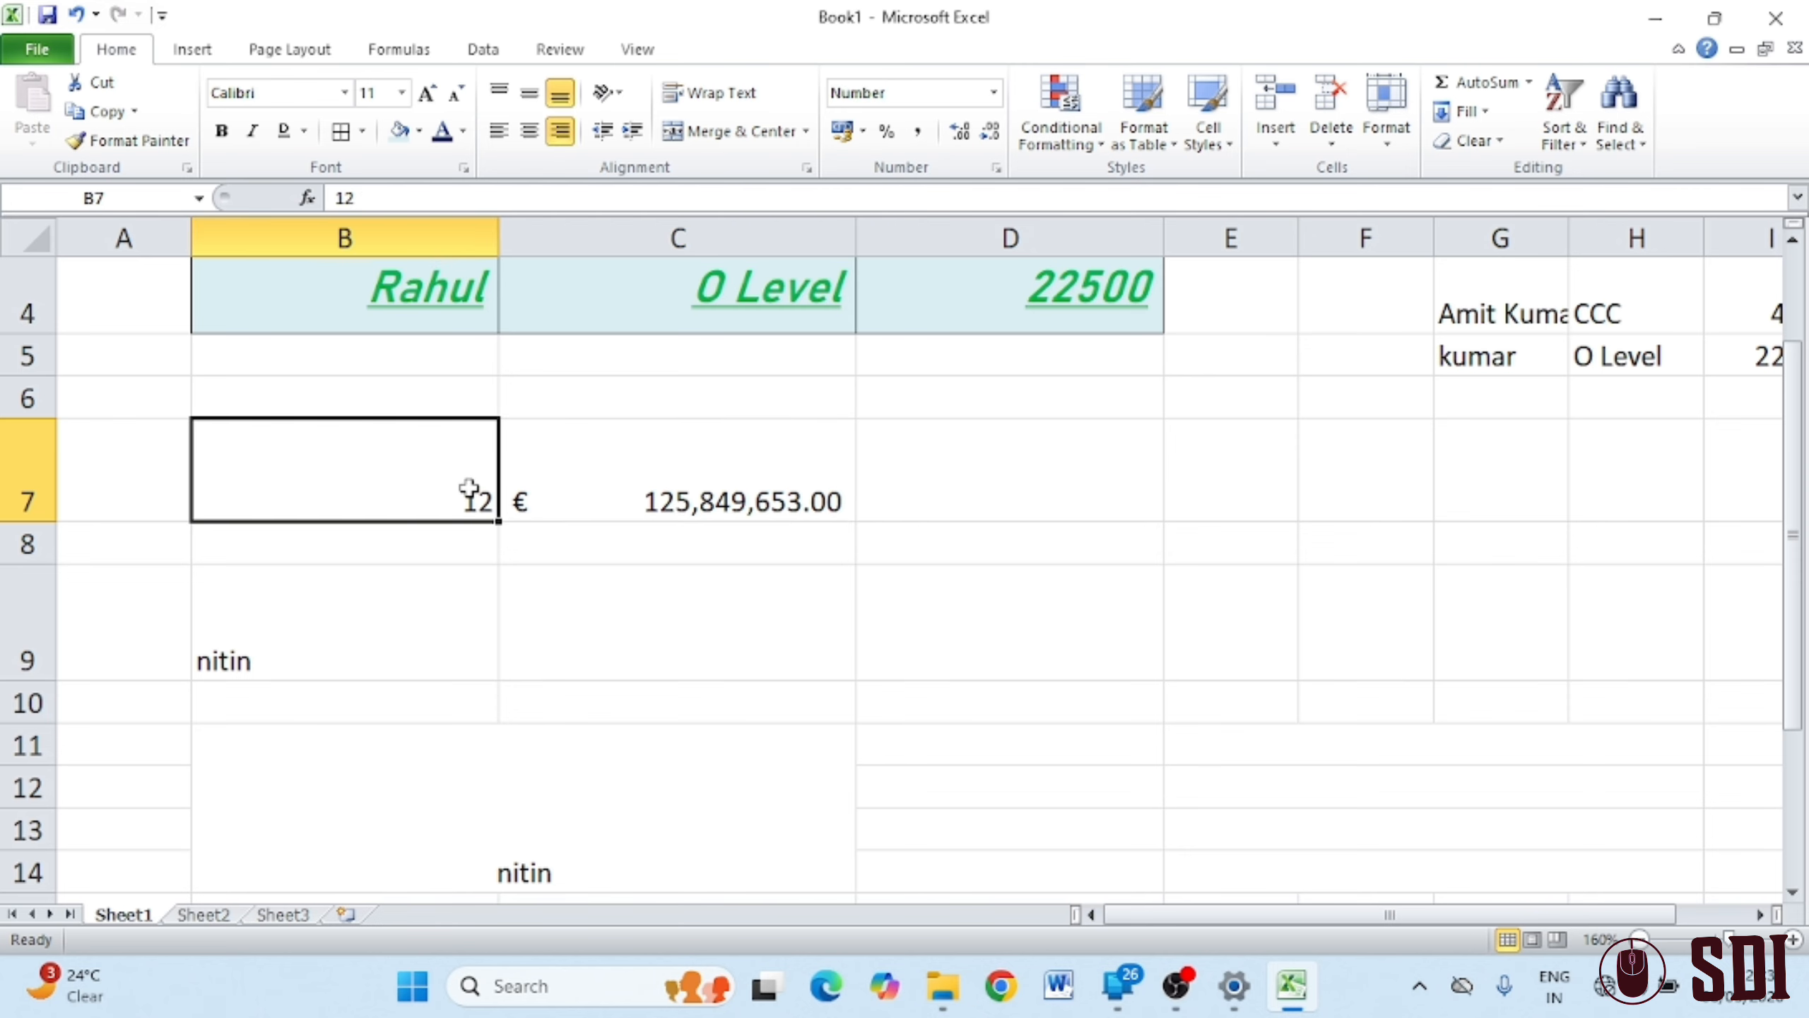
{"action": "left_click", "coordinate": [864, 132]}
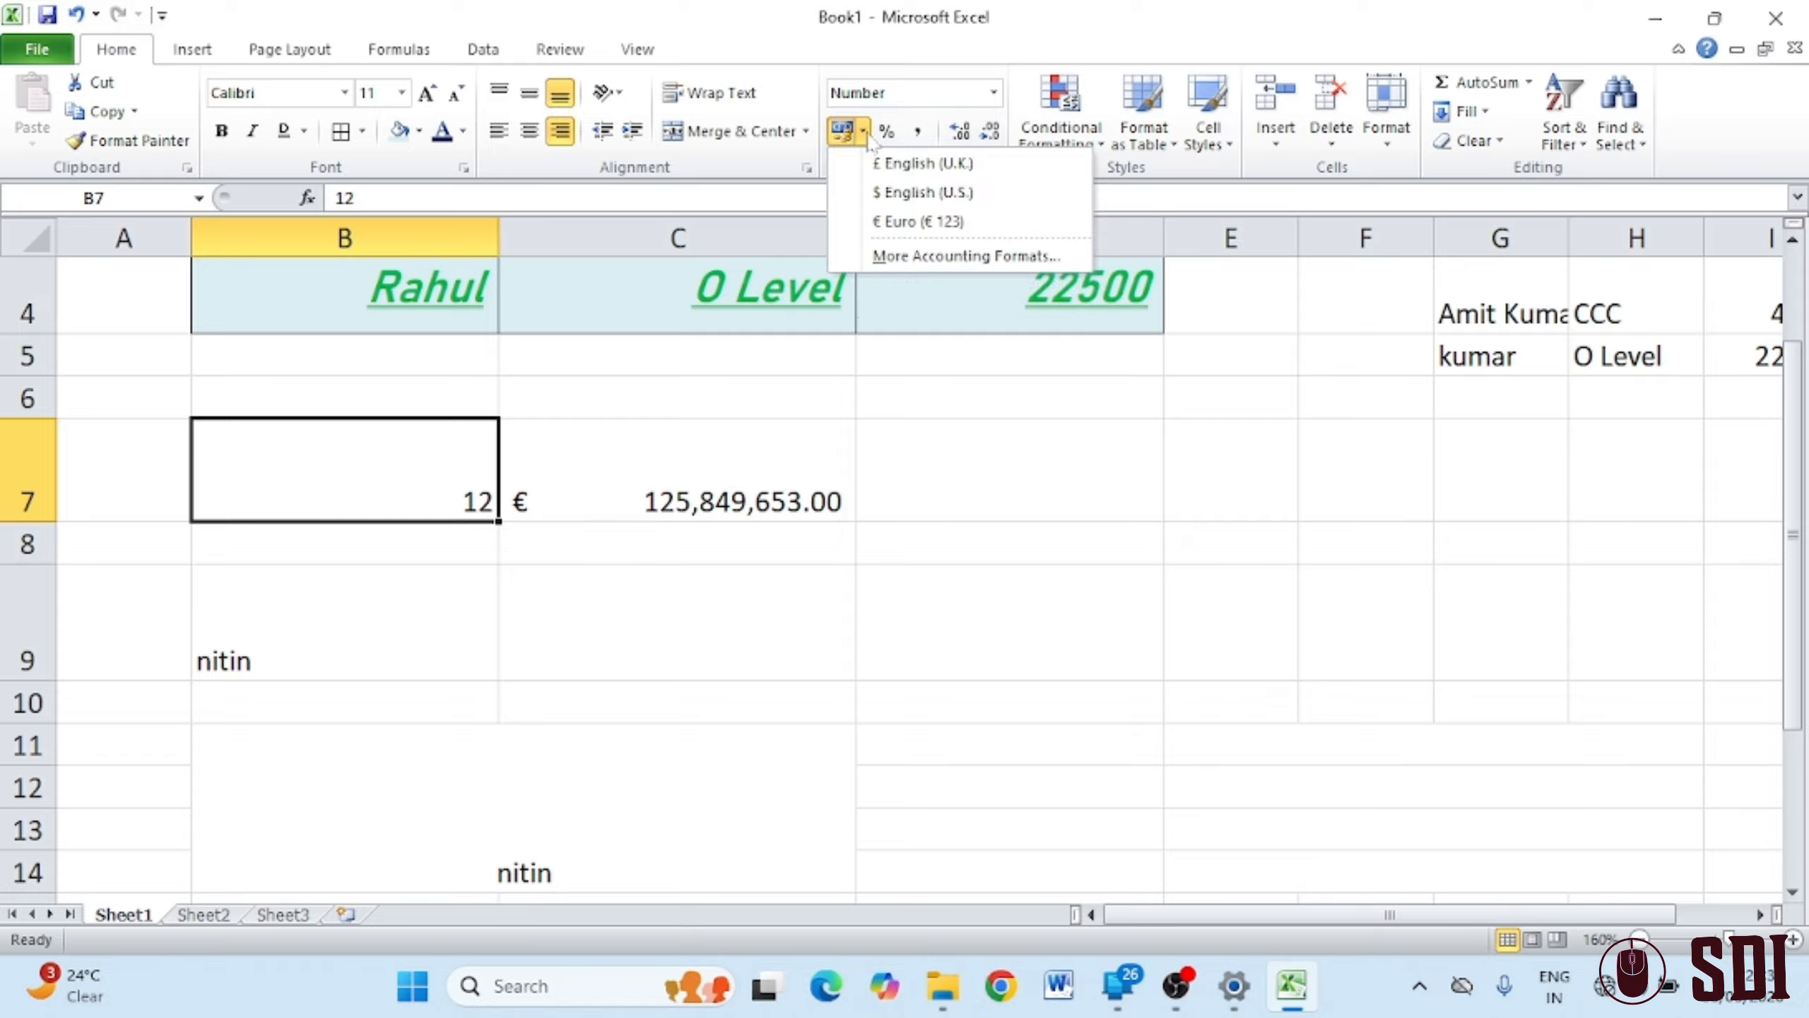
{"action": "left_click", "coordinate": [895, 202]}
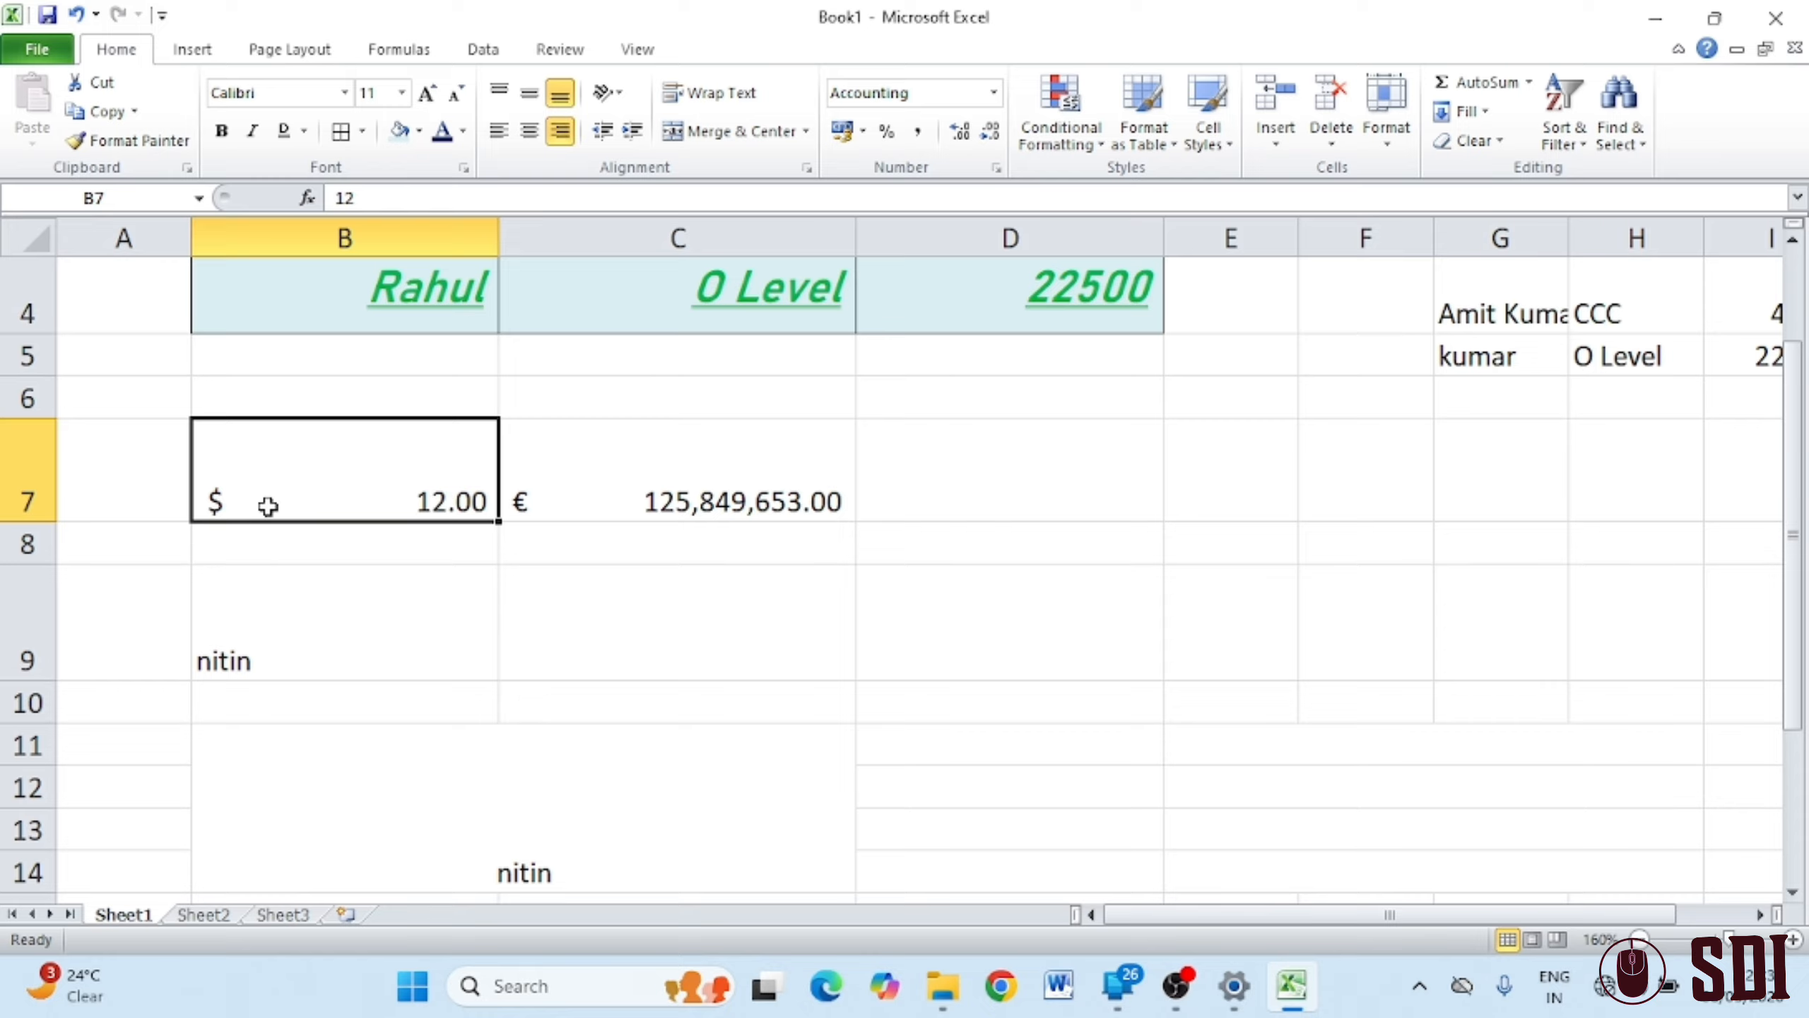
{"action": "left_click", "coordinate": [887, 132]}
{"action": "left_click", "coordinate": [917, 135]}
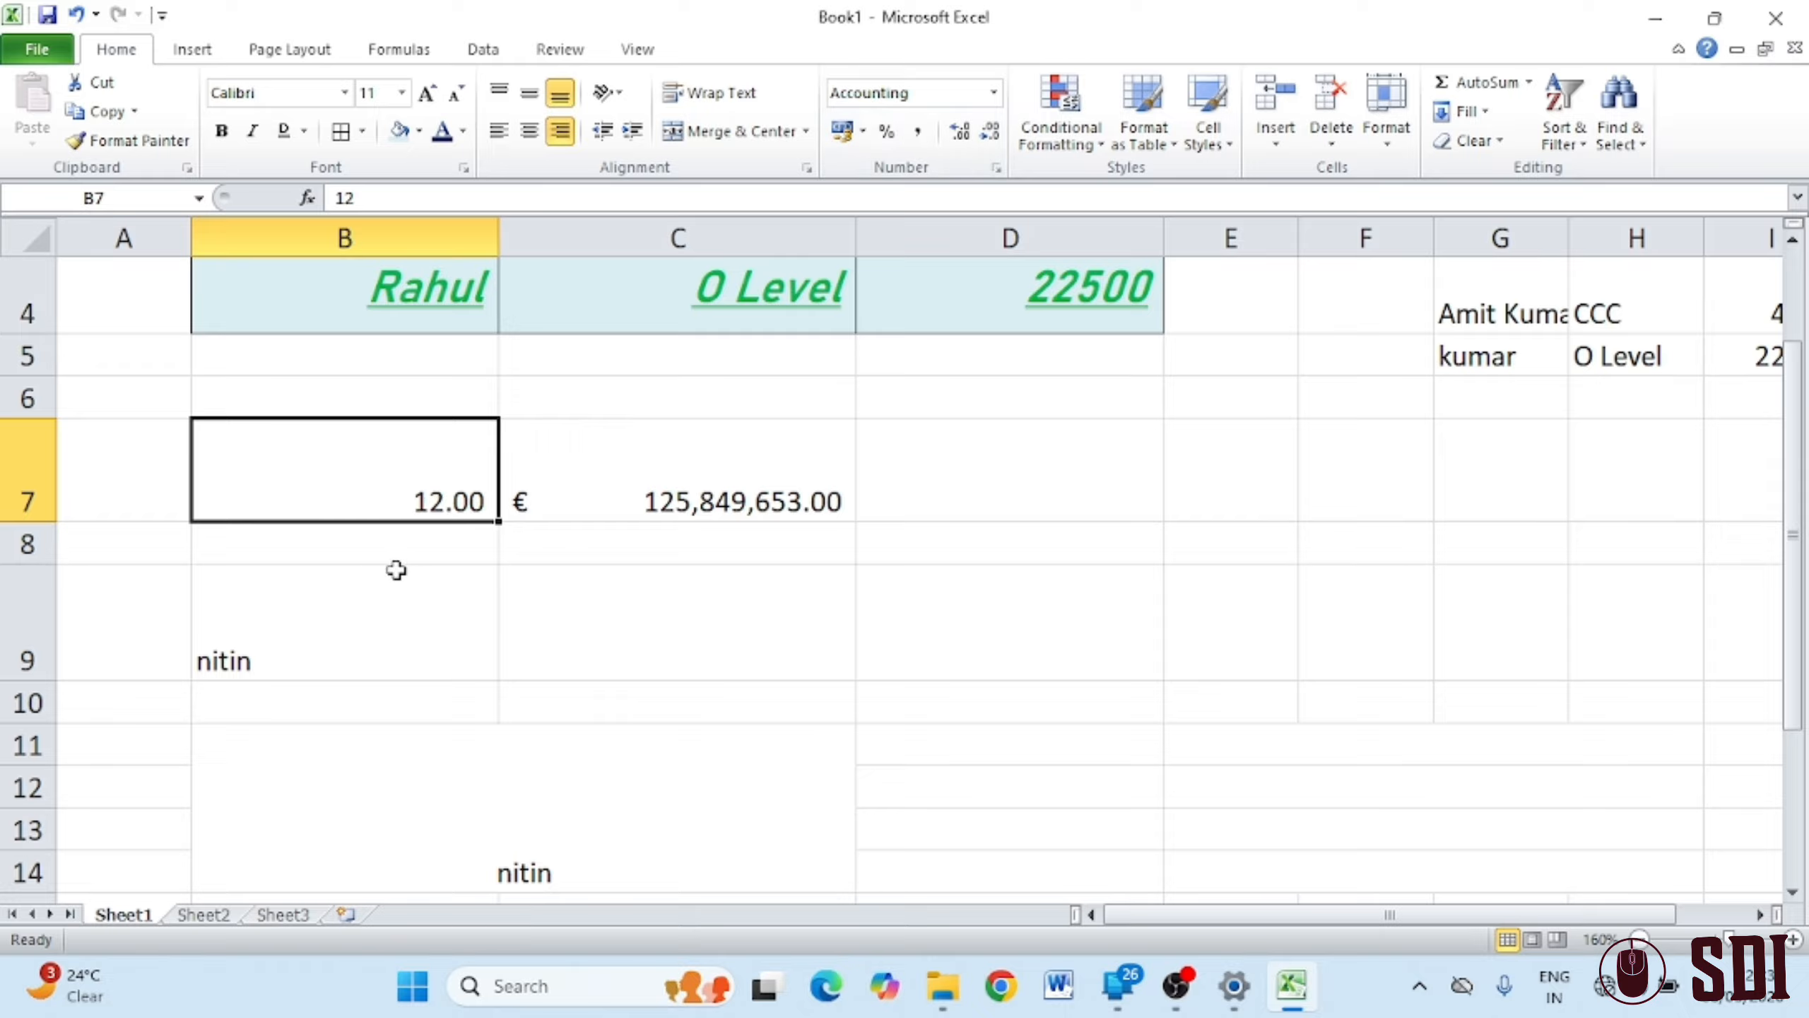
{"action": "left_click", "coordinate": [971, 141]}
{"action": "left_click", "coordinate": [971, 141]}
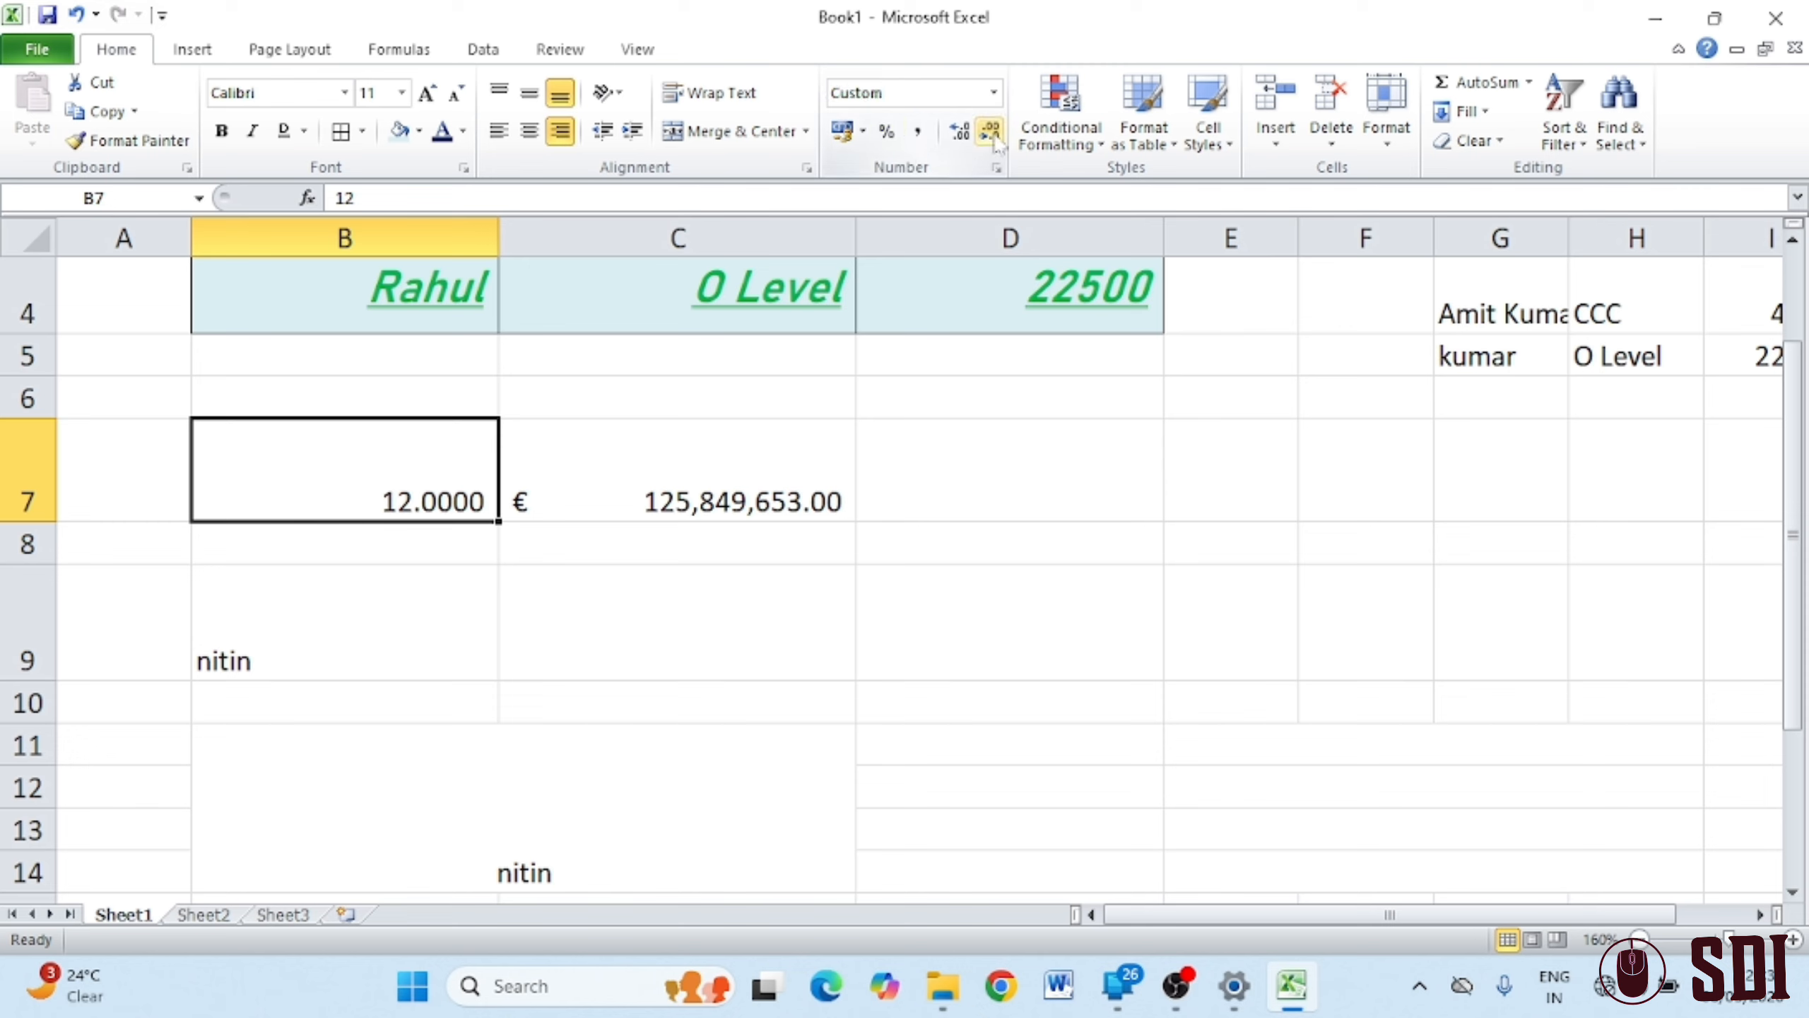
{"action": "left_click", "coordinate": [993, 137]}
{"action": "left_click", "coordinate": [996, 141]}
{"action": "left_click", "coordinate": [997, 144]}
{"action": "left_click", "coordinate": [997, 144]}
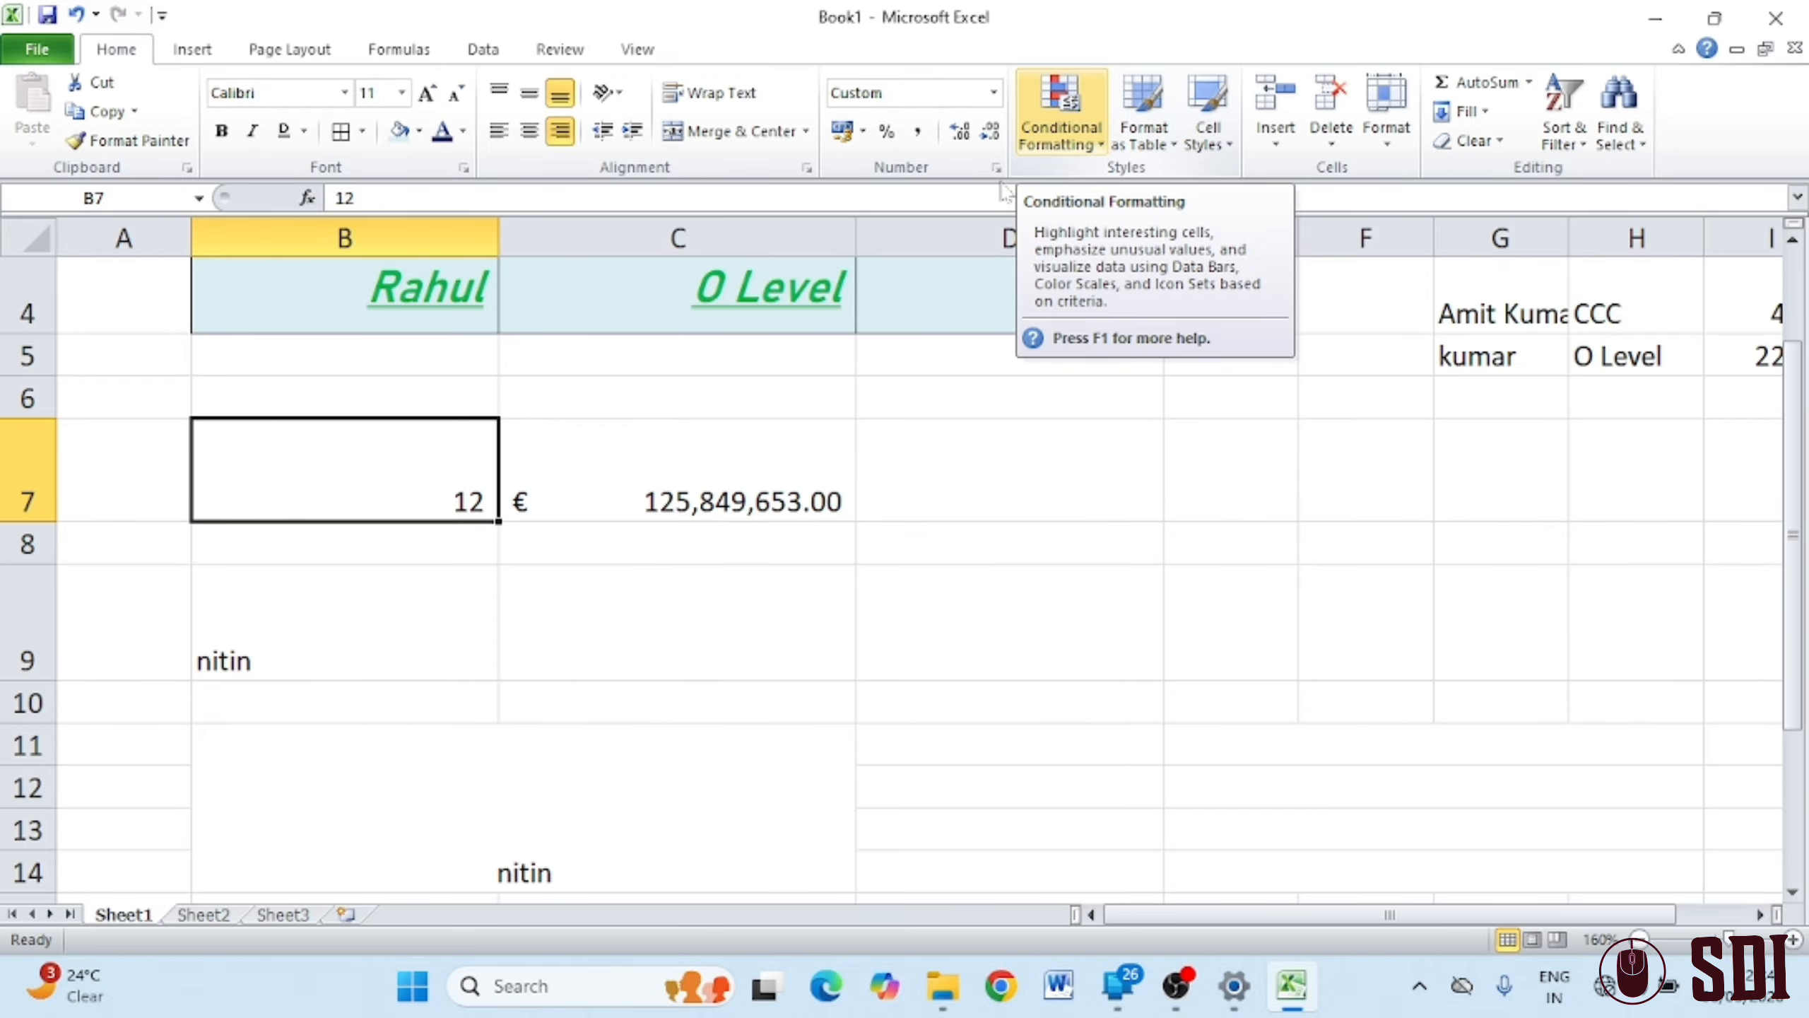
On Sheet2, select C5:H14 and bring up the Highlight Cells Rules submenu
{"action": "left_click", "coordinate": [203, 916]}
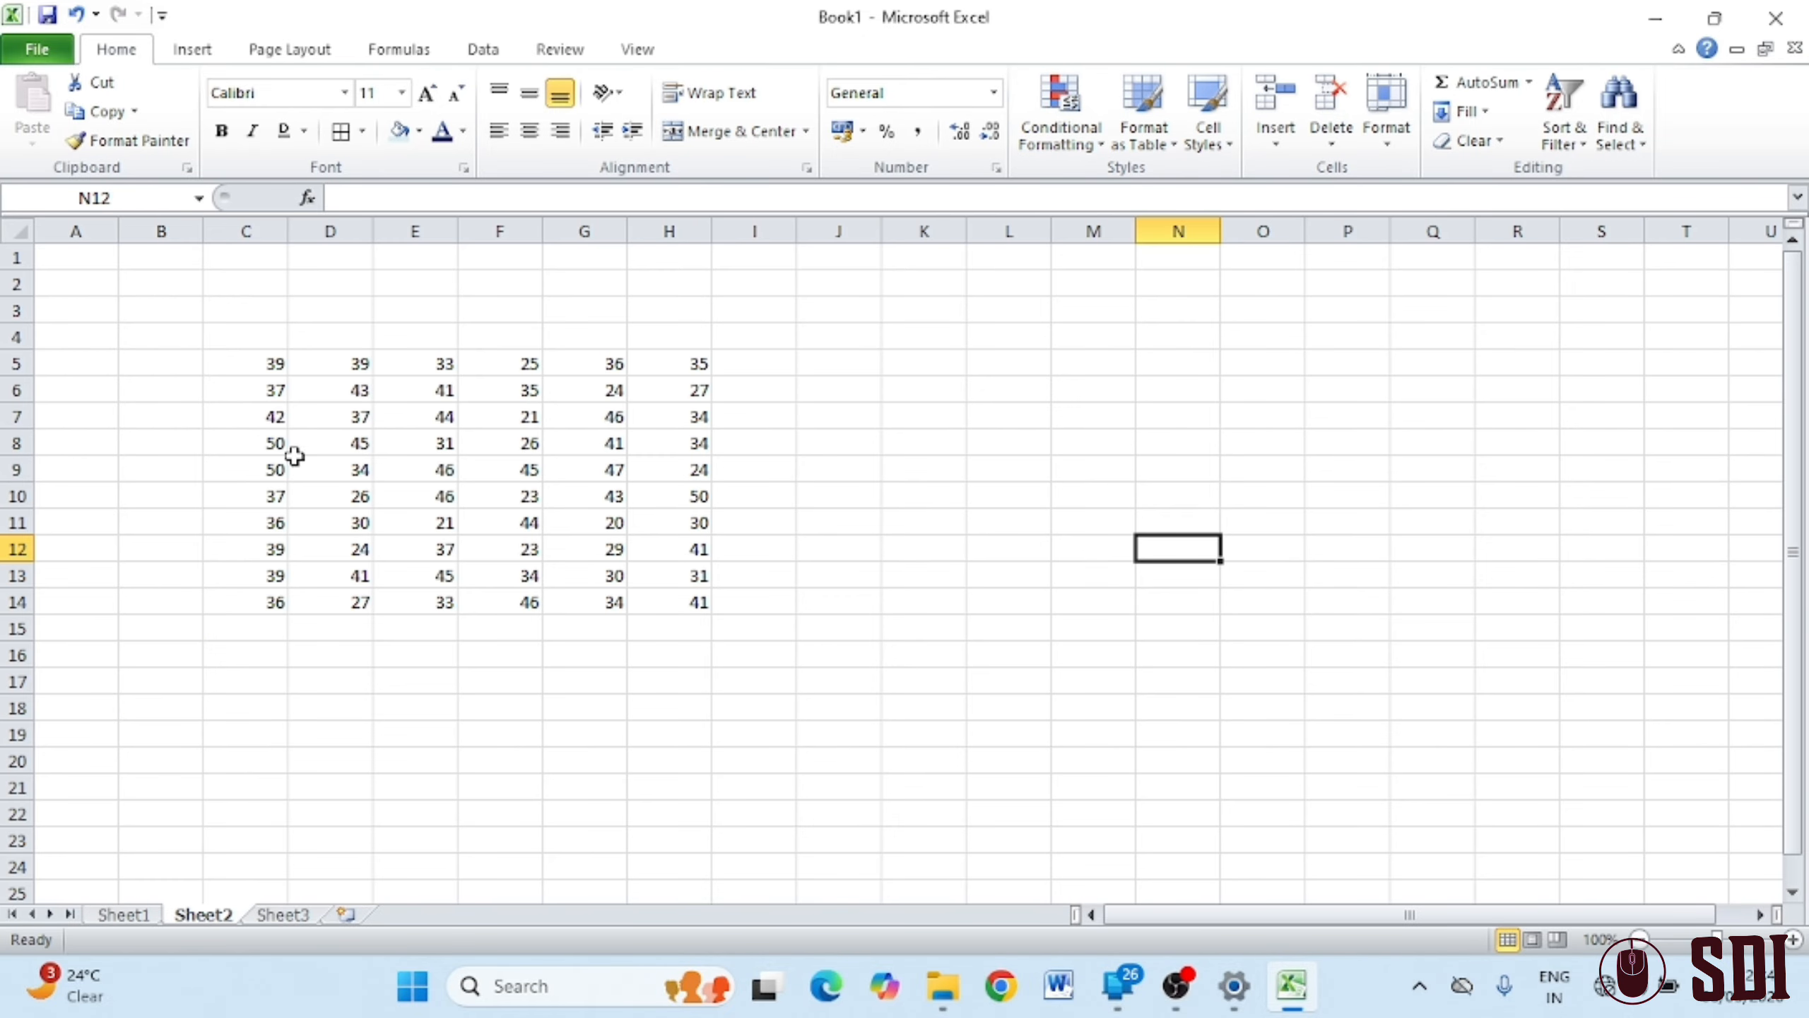
{"action": "scroll", "coordinate": [255, 372], "scroll_direction": "up", "scroll_amount": 4}
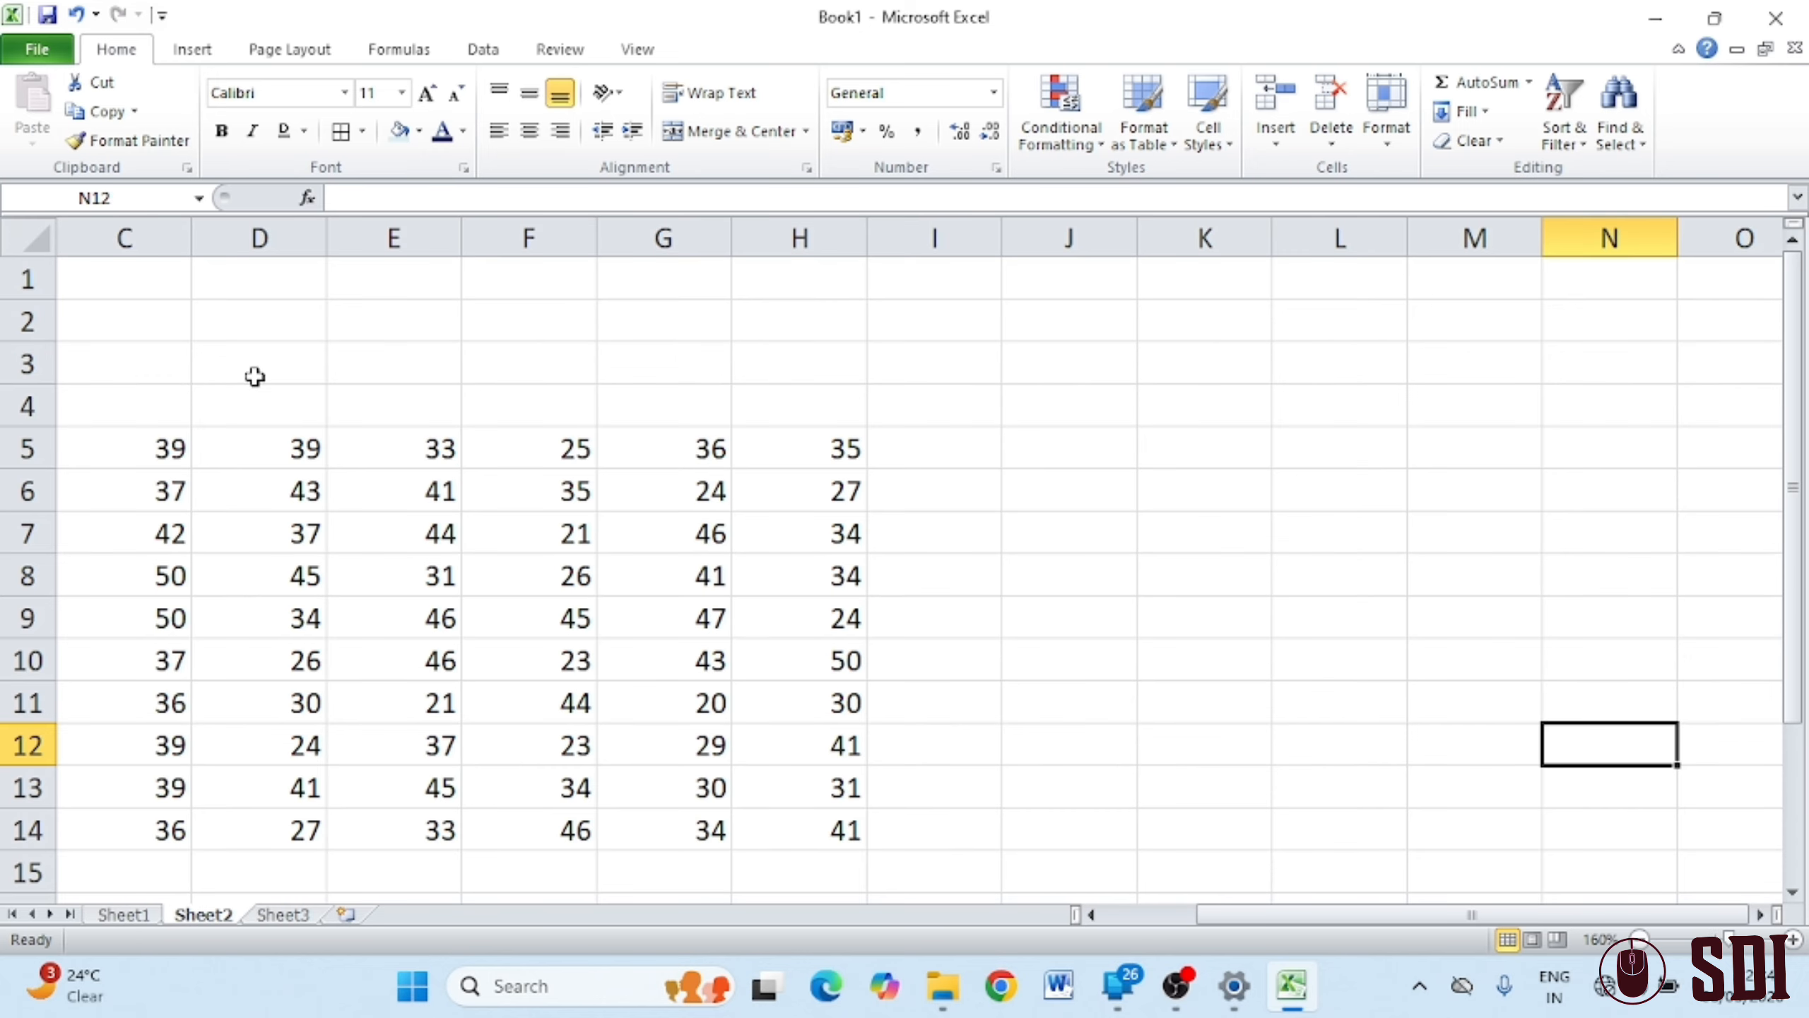
{"action": "scroll", "coordinate": [427, 499], "scroll_direction": "down", "scroll_amount": 1}
{"action": "left_click_drag", "start_coordinate": [133, 315], "coordinate": [797, 696]}
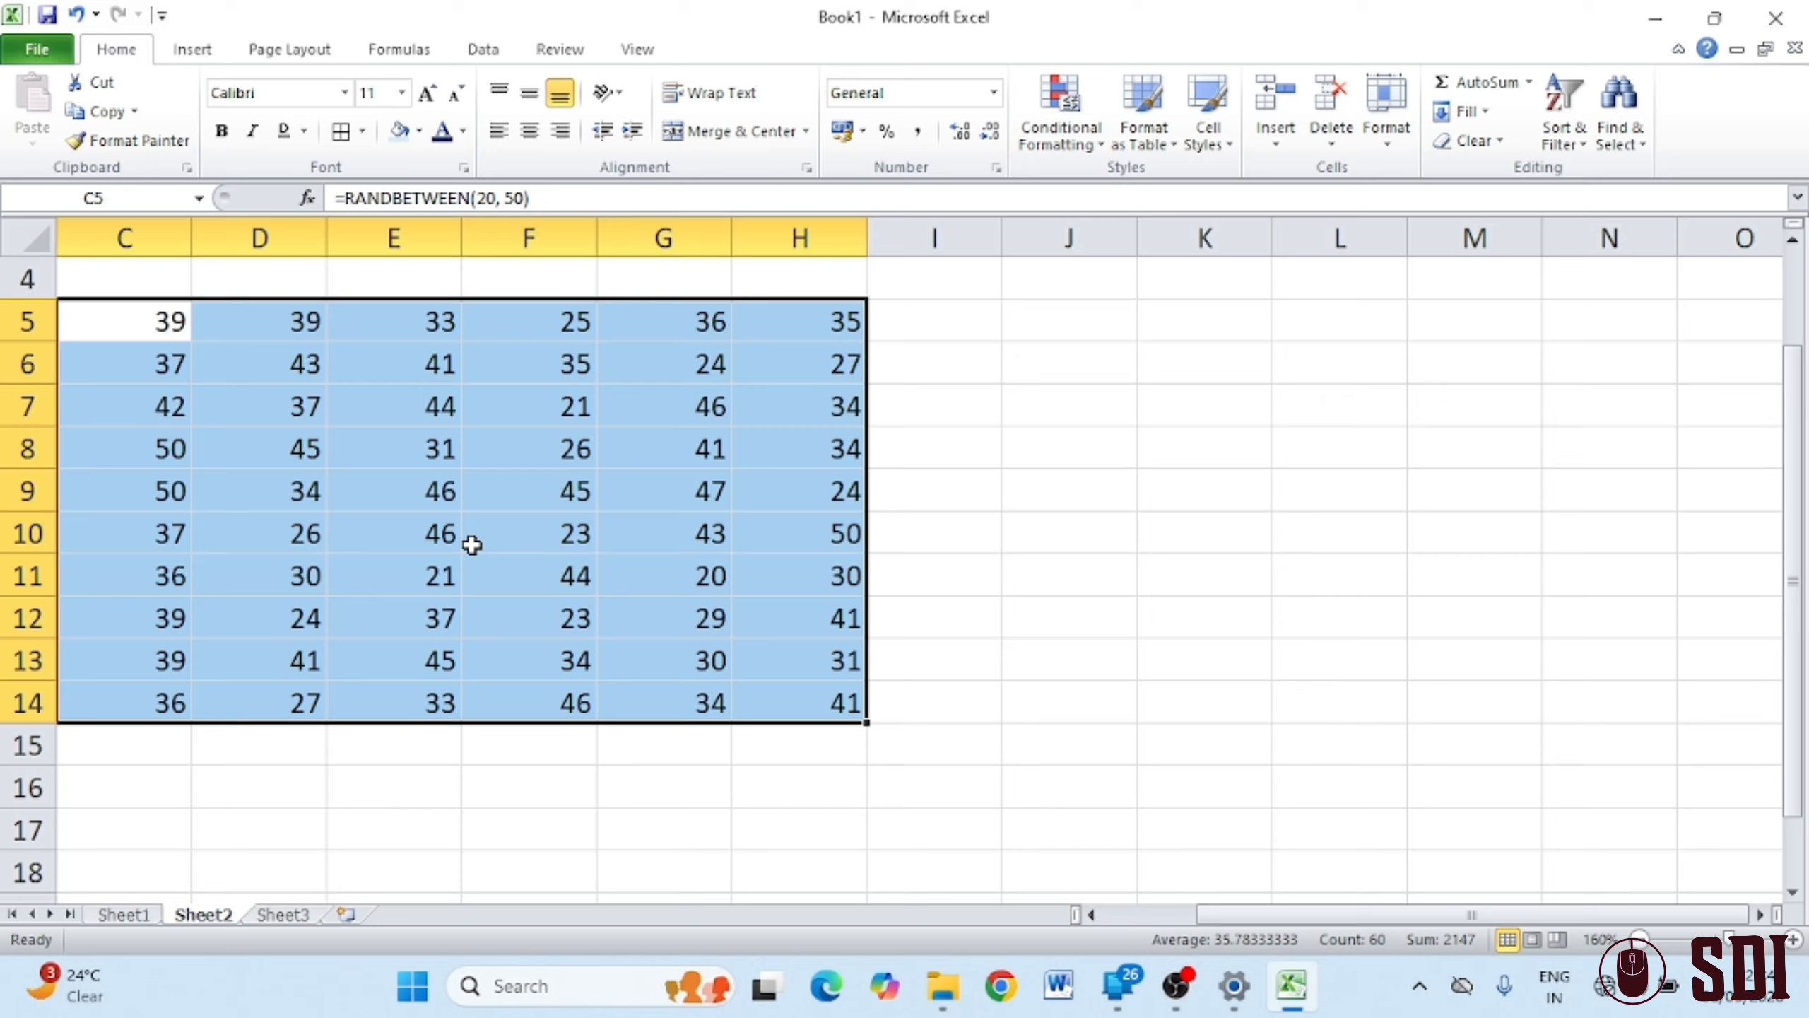
{"action": "left_click", "coordinate": [1091, 145]}
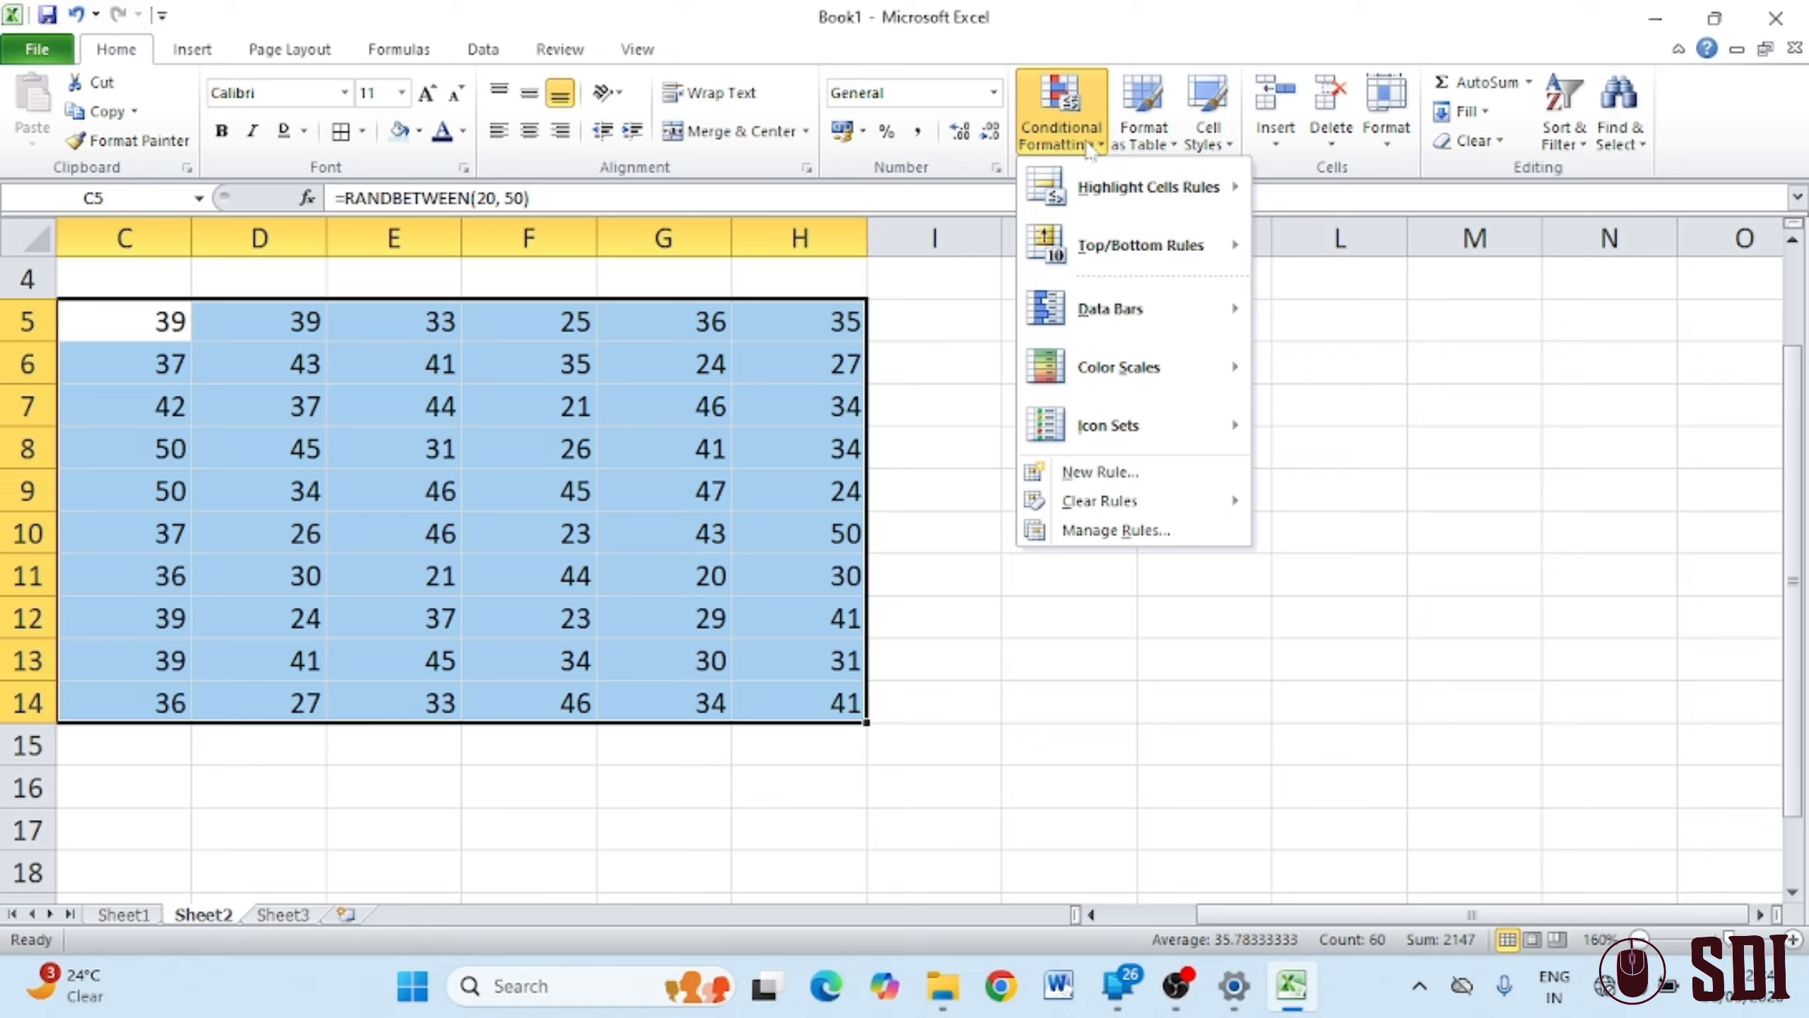
{"action": "mouse_move", "coordinate": [1148, 195]}
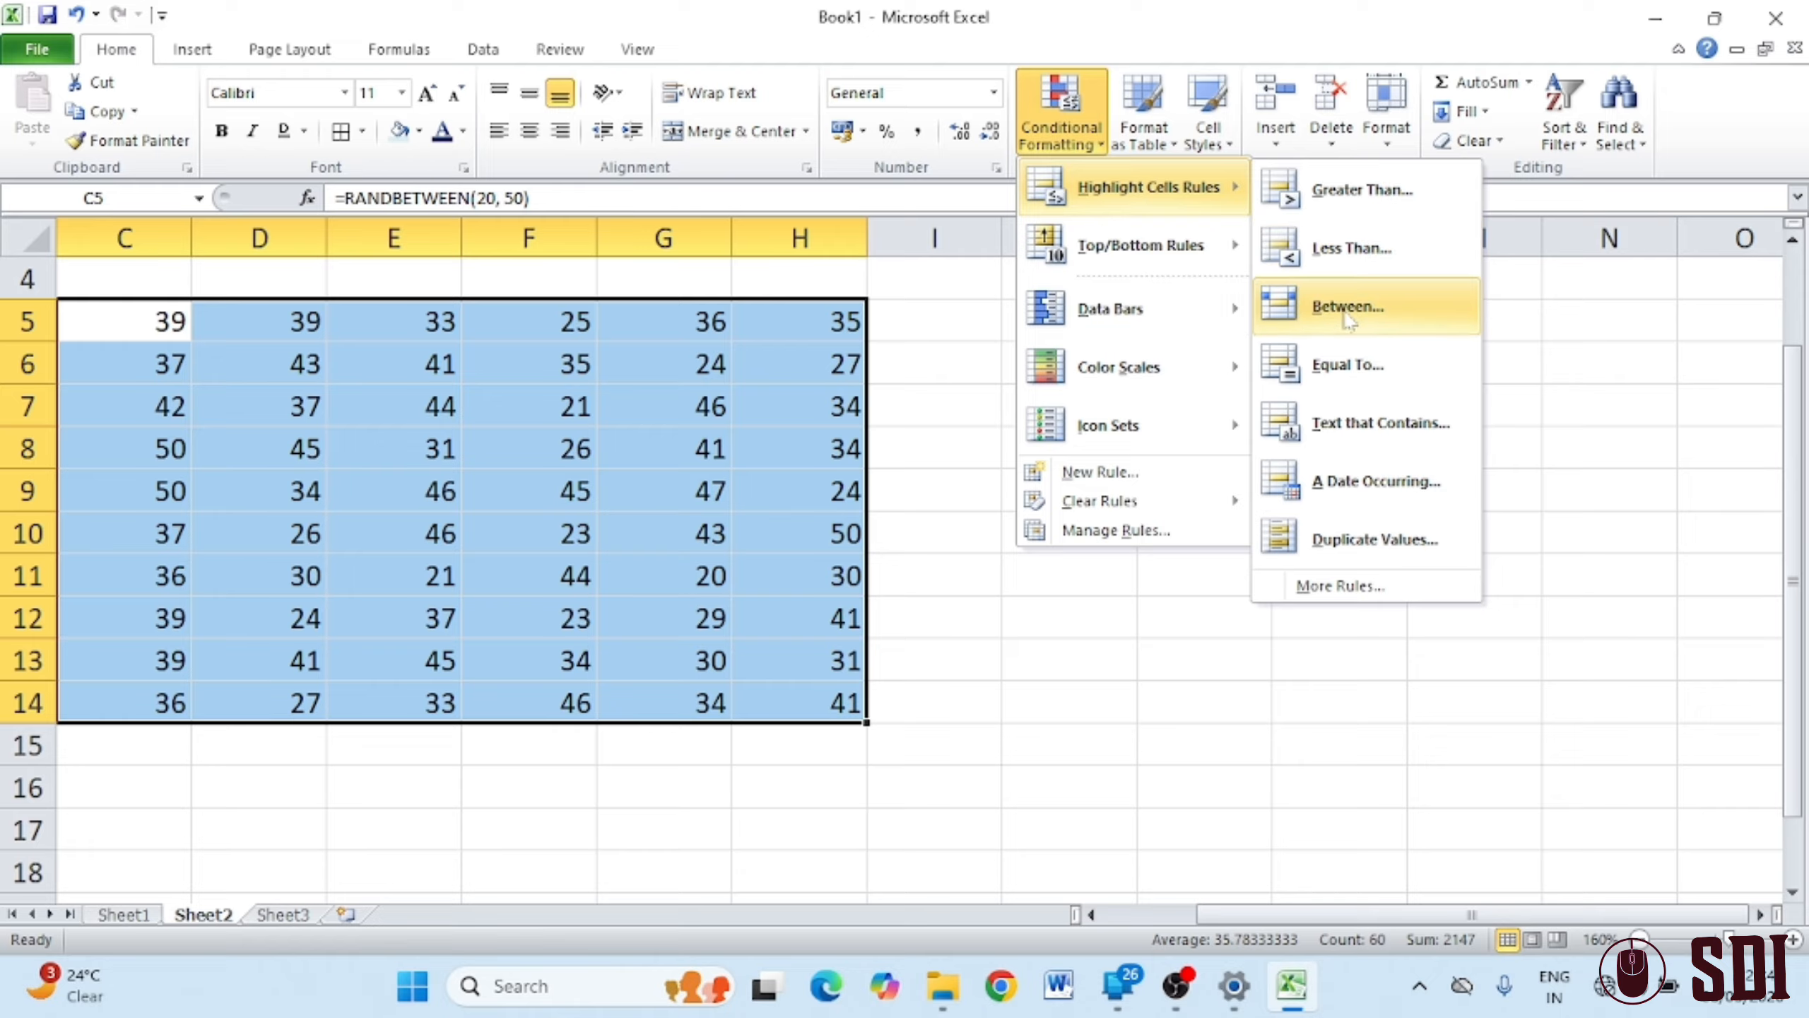
Add a Less Than 35 rule with Red Text, then reselect C5:H14
{"action": "left_click", "coordinate": [1356, 249]}
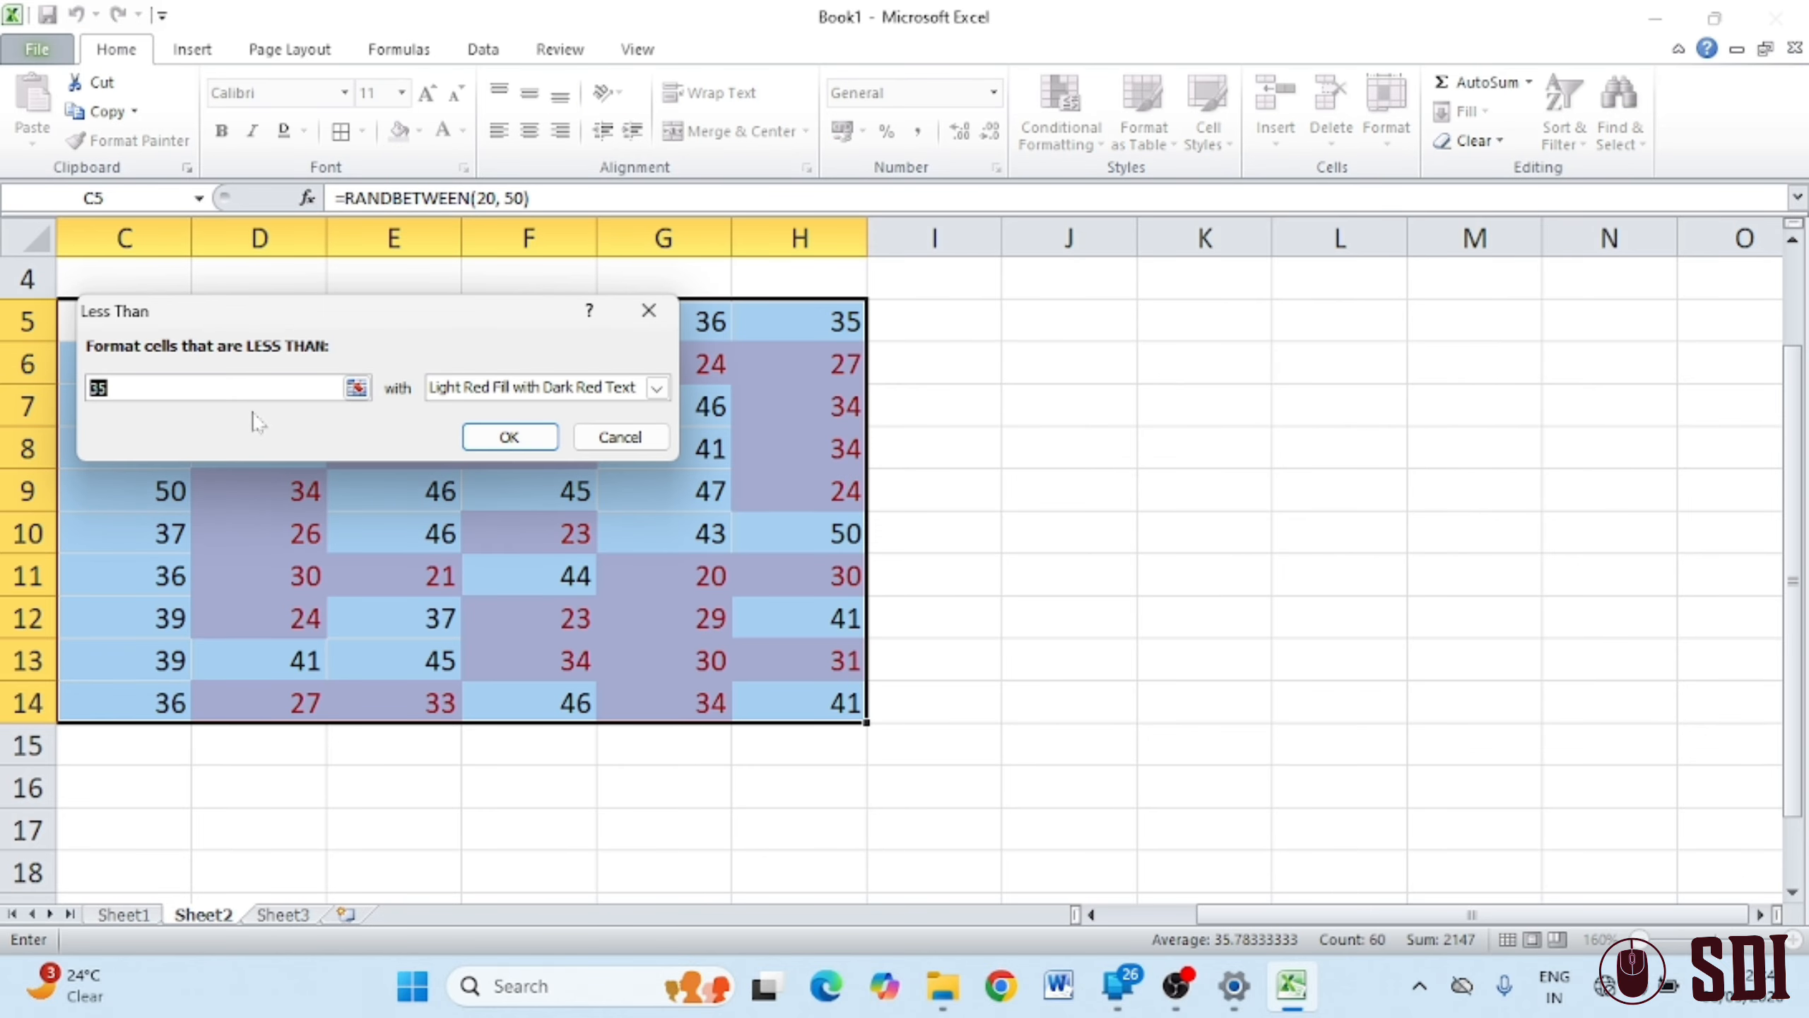
{"action": "type", "text": "50"}
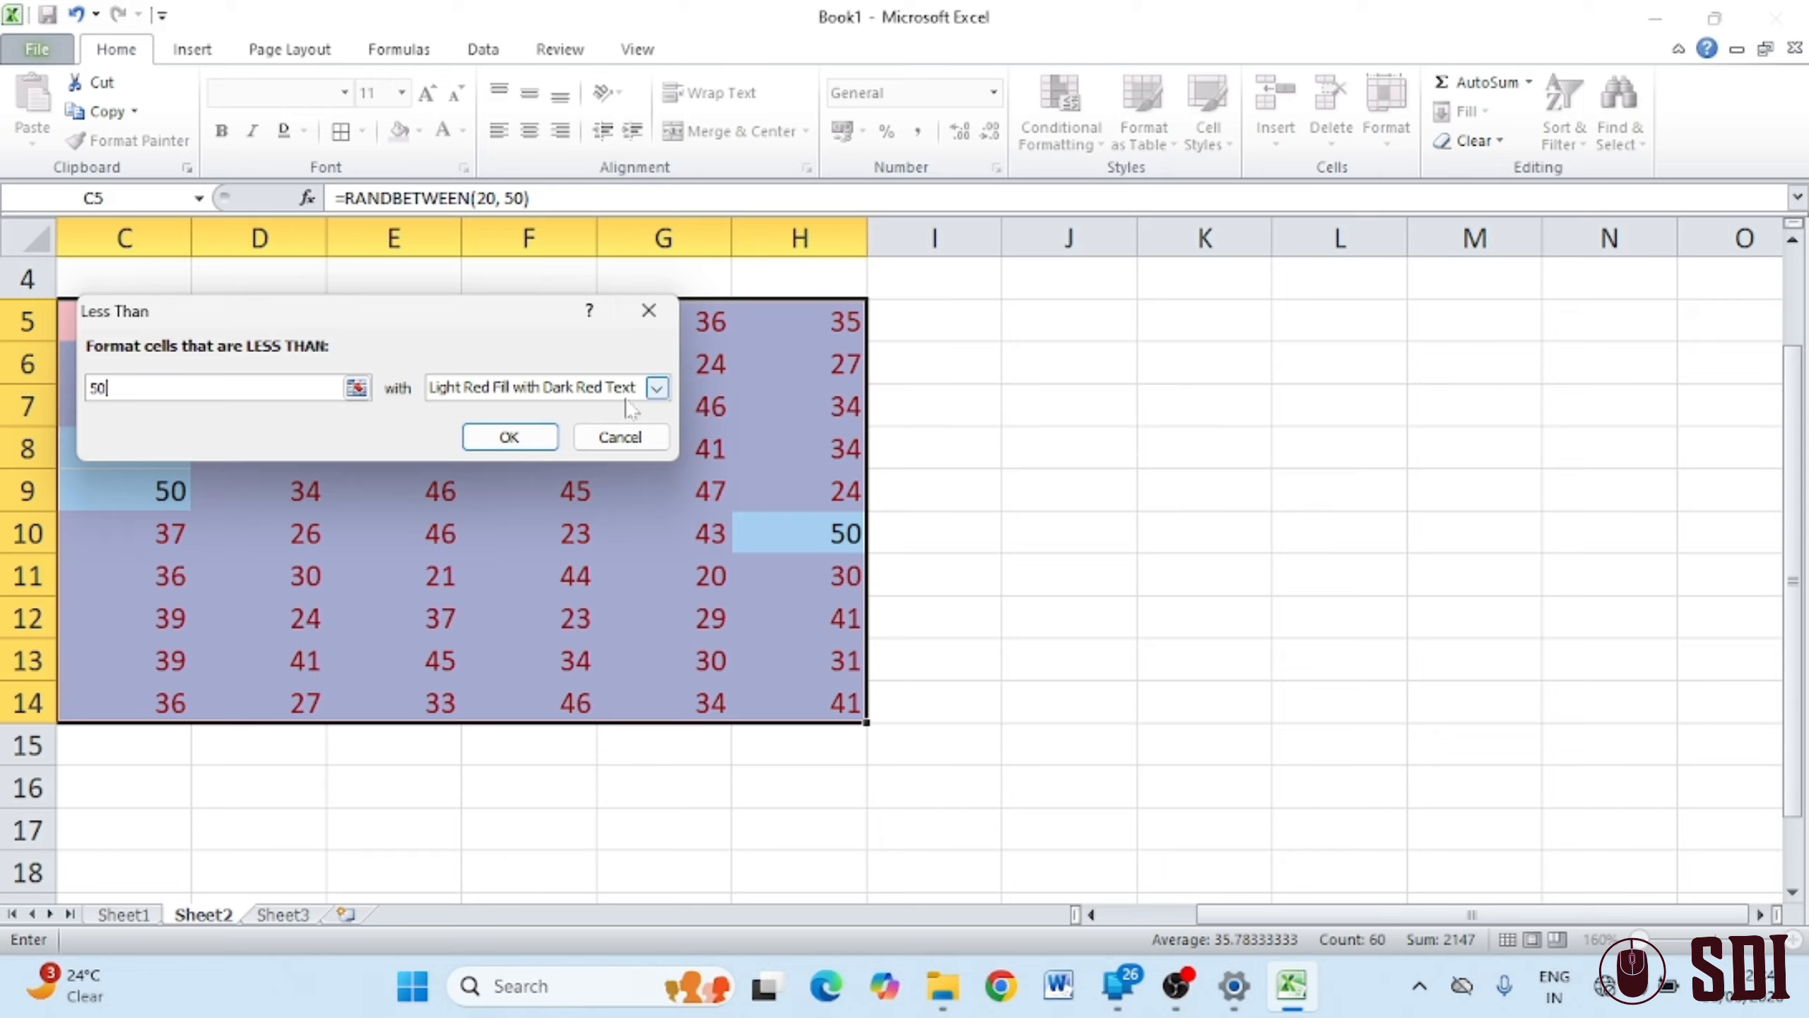
{"action": "left_click", "coordinate": [657, 387]}
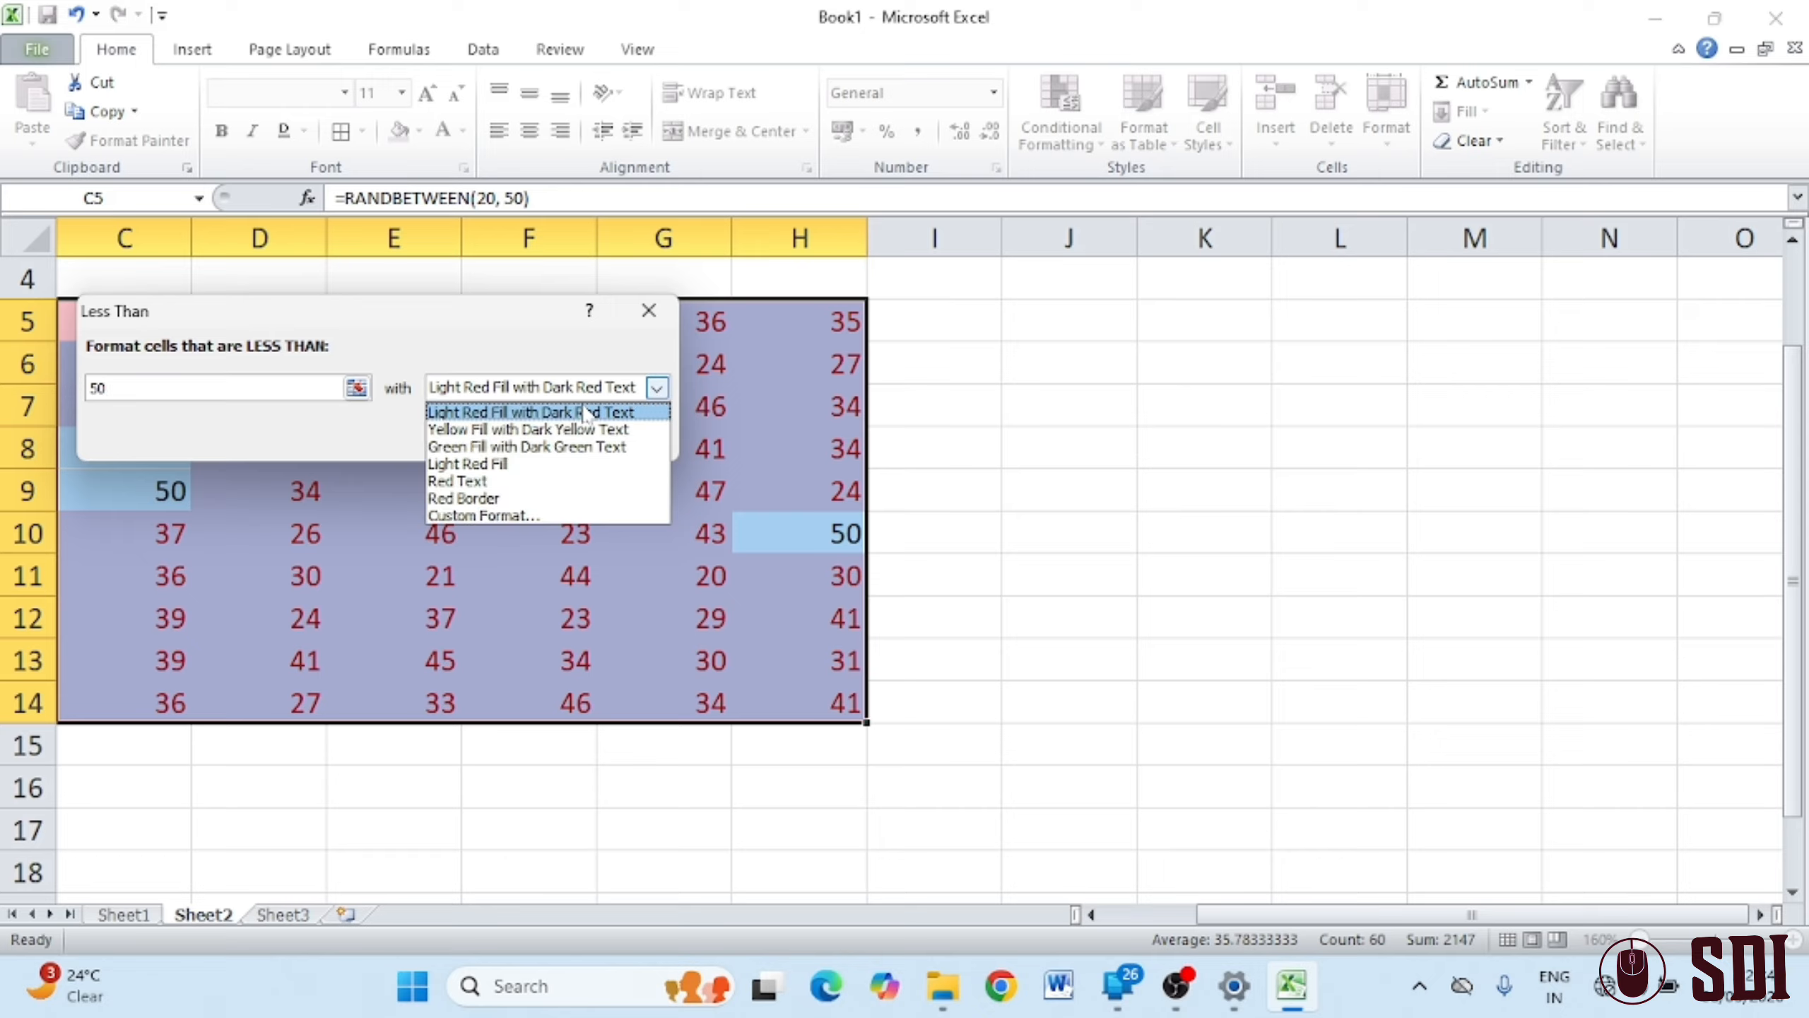
{"action": "left_click", "coordinate": [463, 447]}
{"action": "left_click", "coordinate": [657, 388]}
{"action": "left_click", "coordinate": [484, 481]}
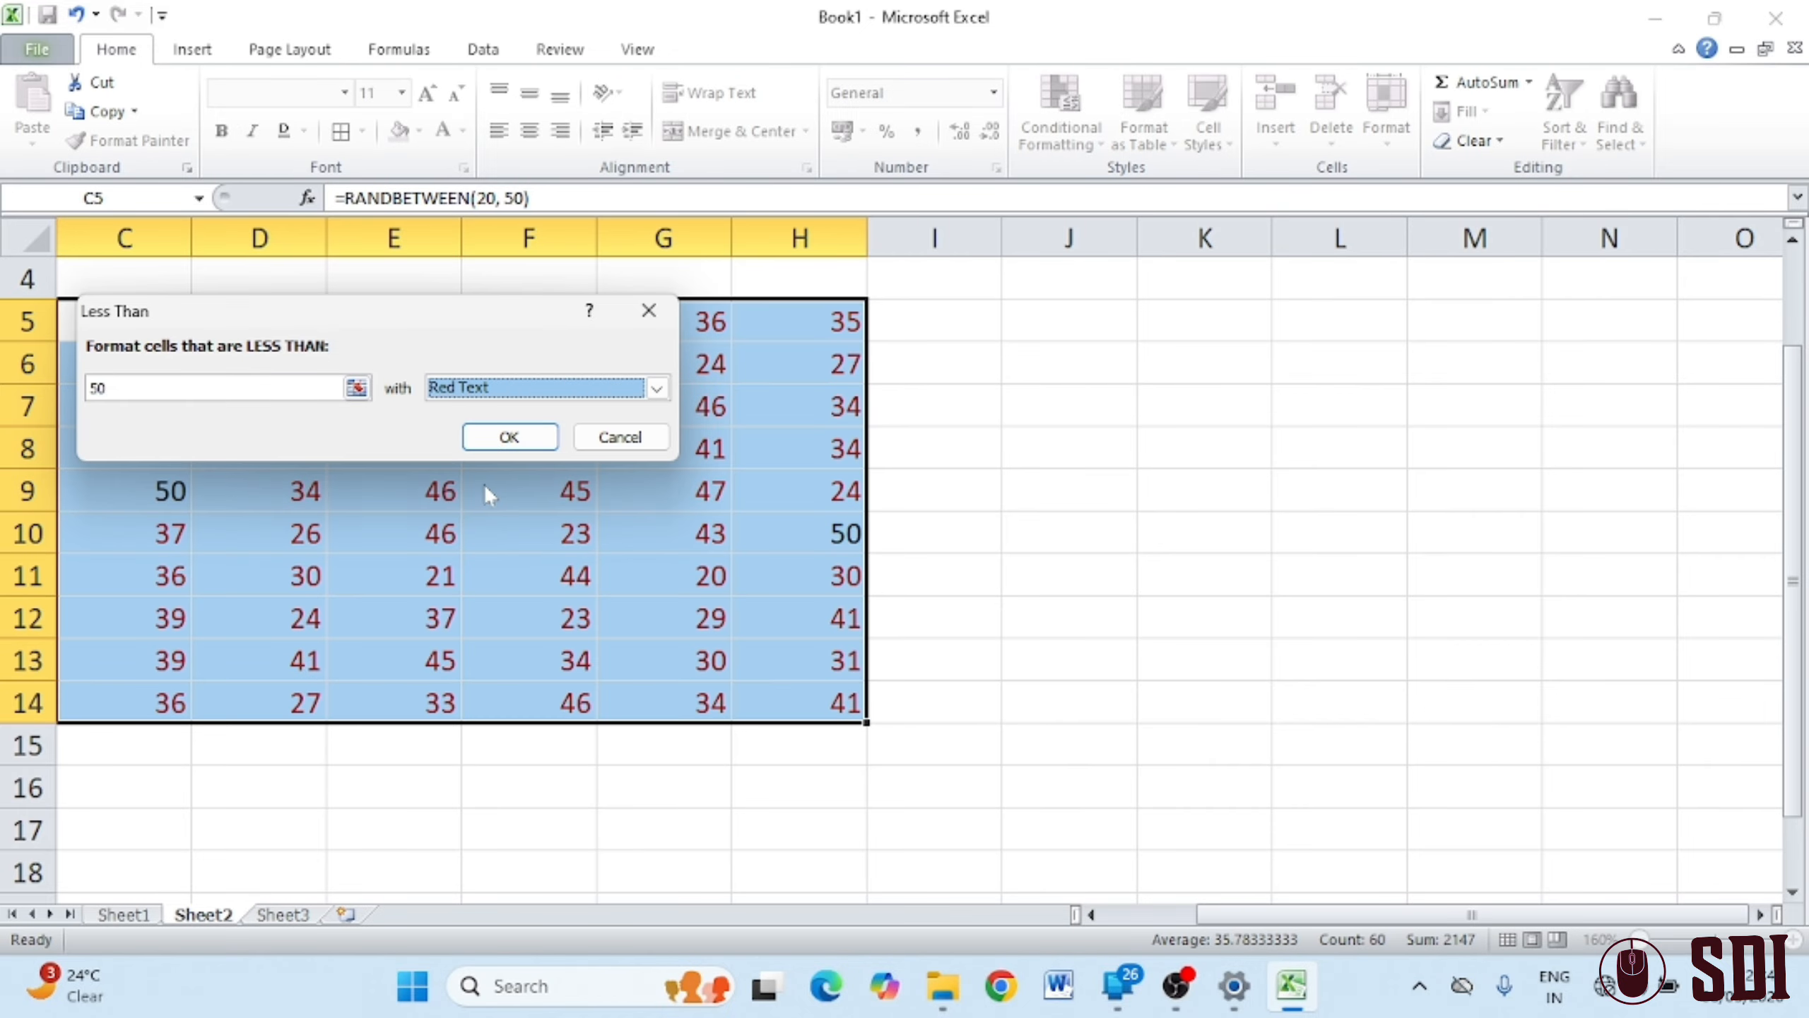
{"action": "left_click", "coordinate": [657, 388]}
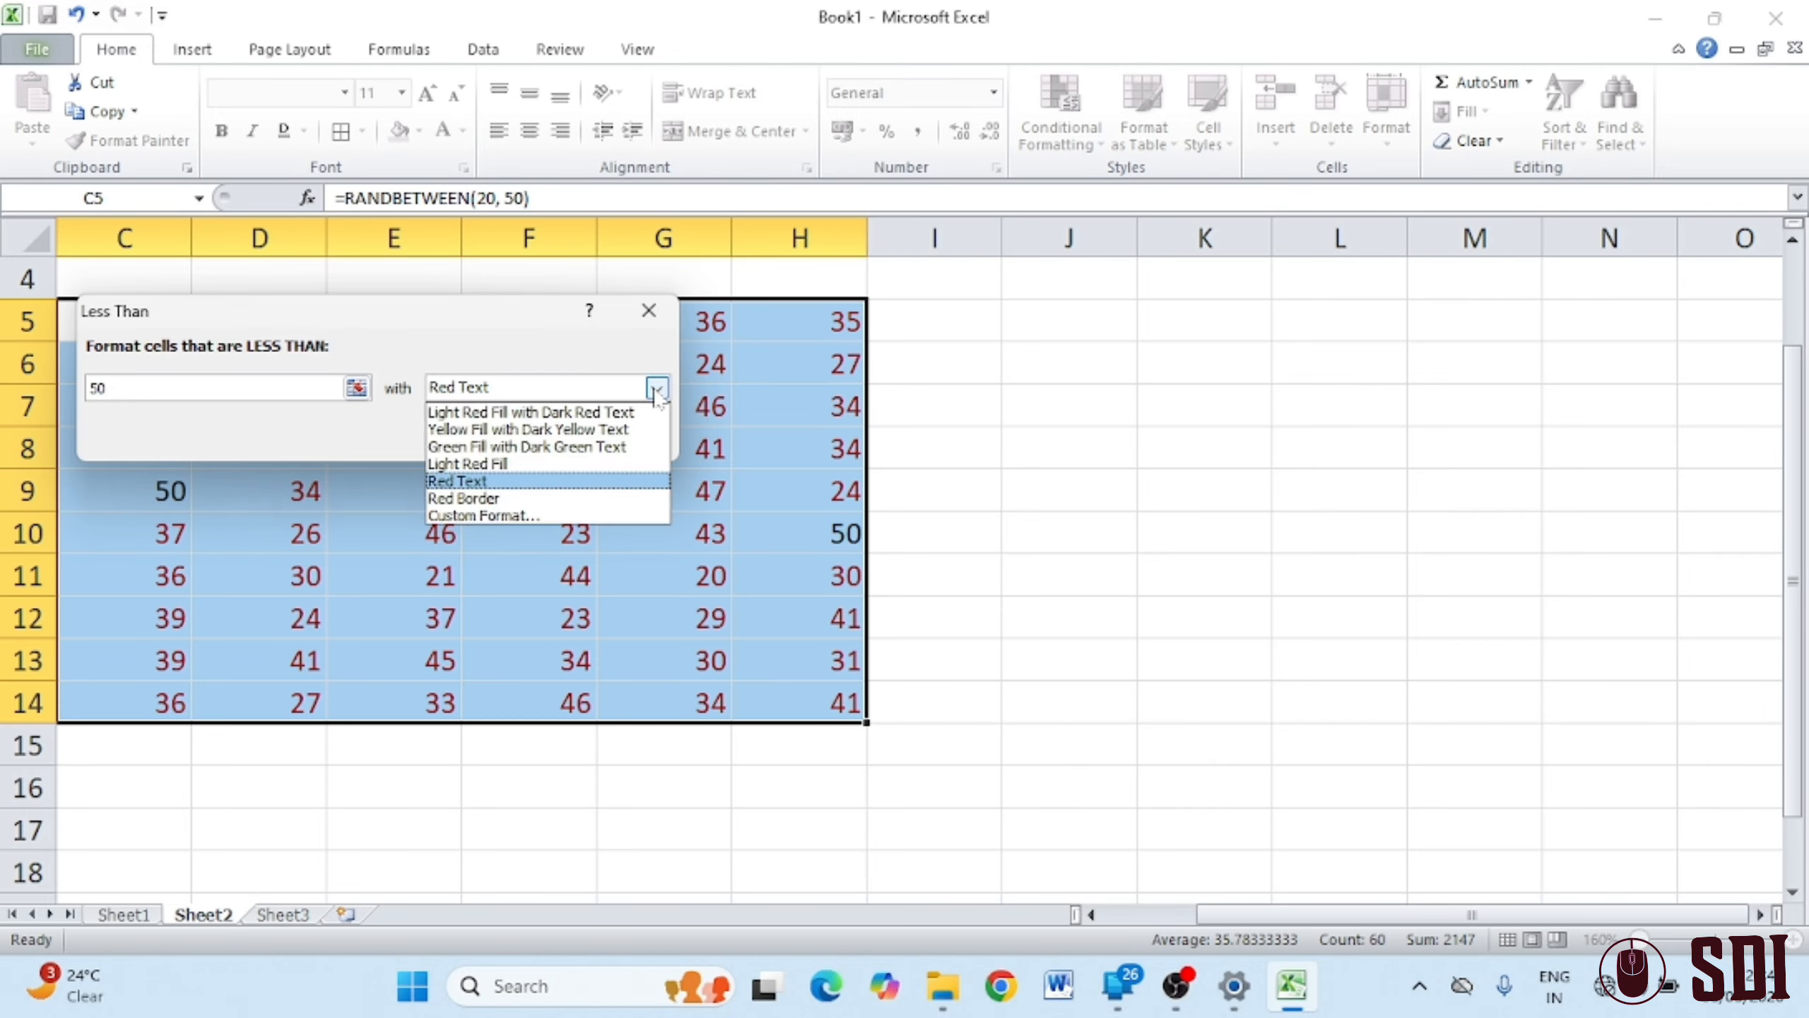
{"action": "left_click", "coordinate": [656, 388]}
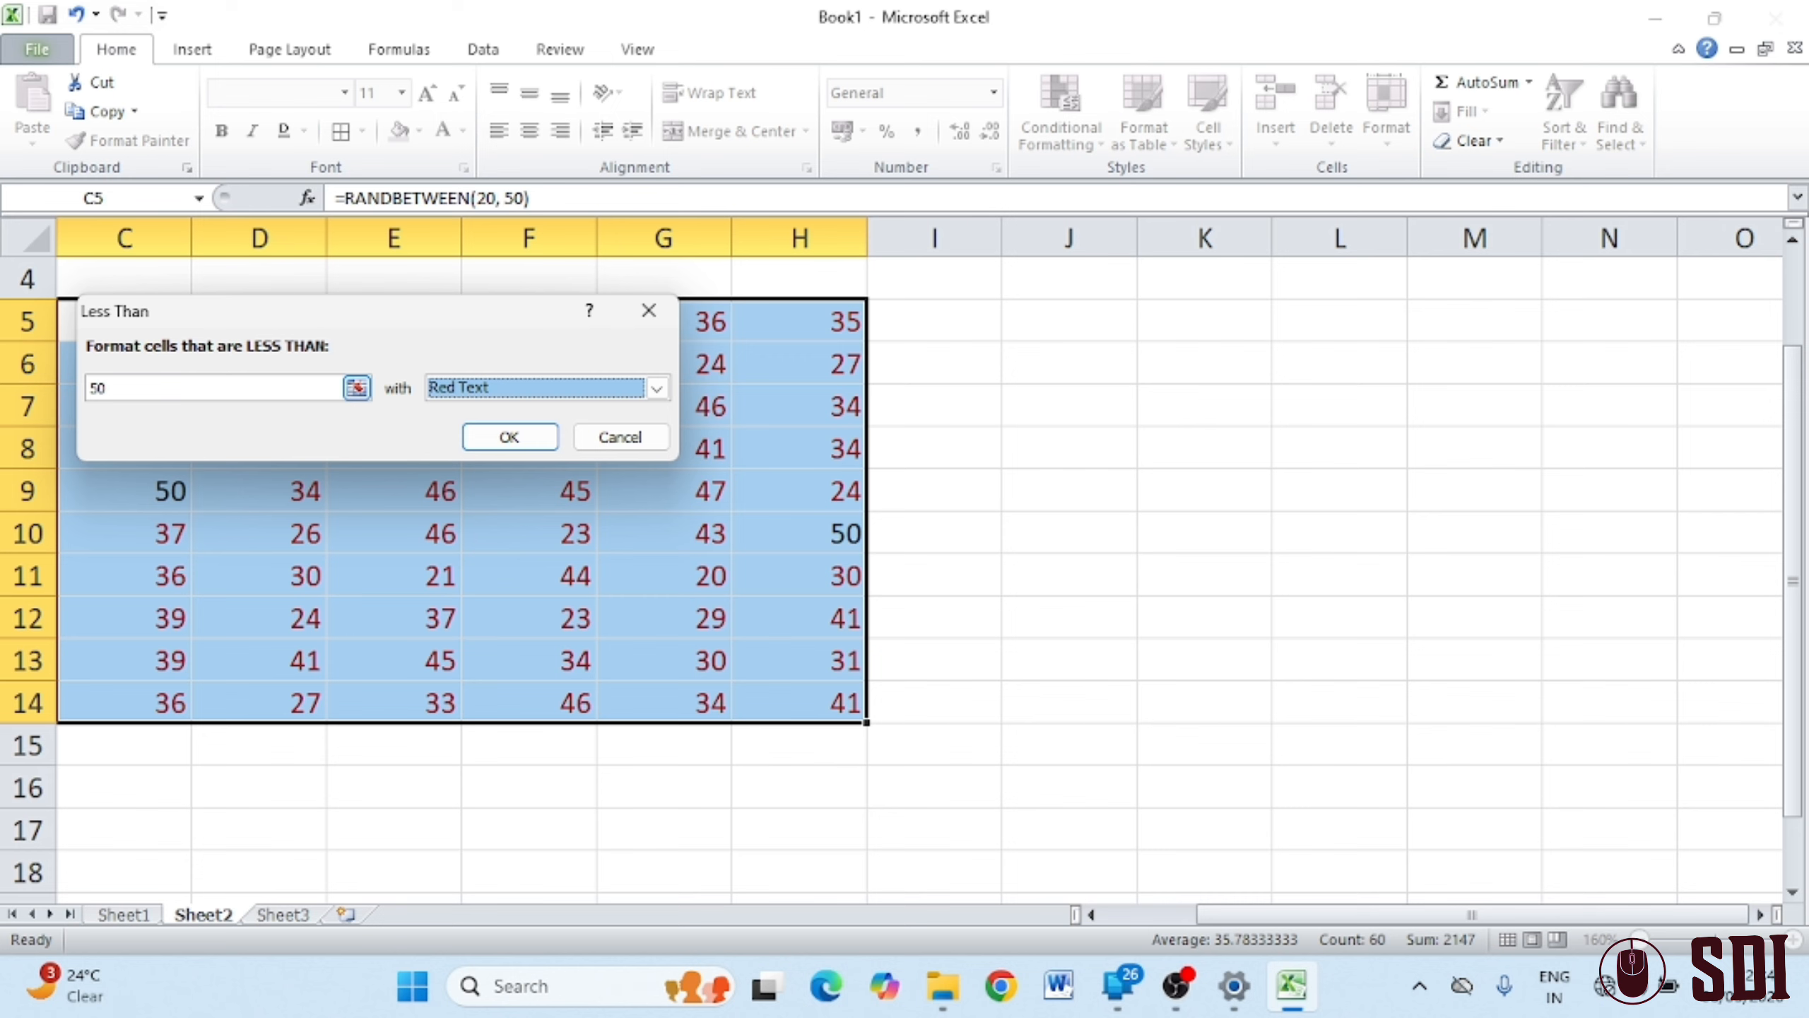
{"action": "key", "text": "shift+Tab"}
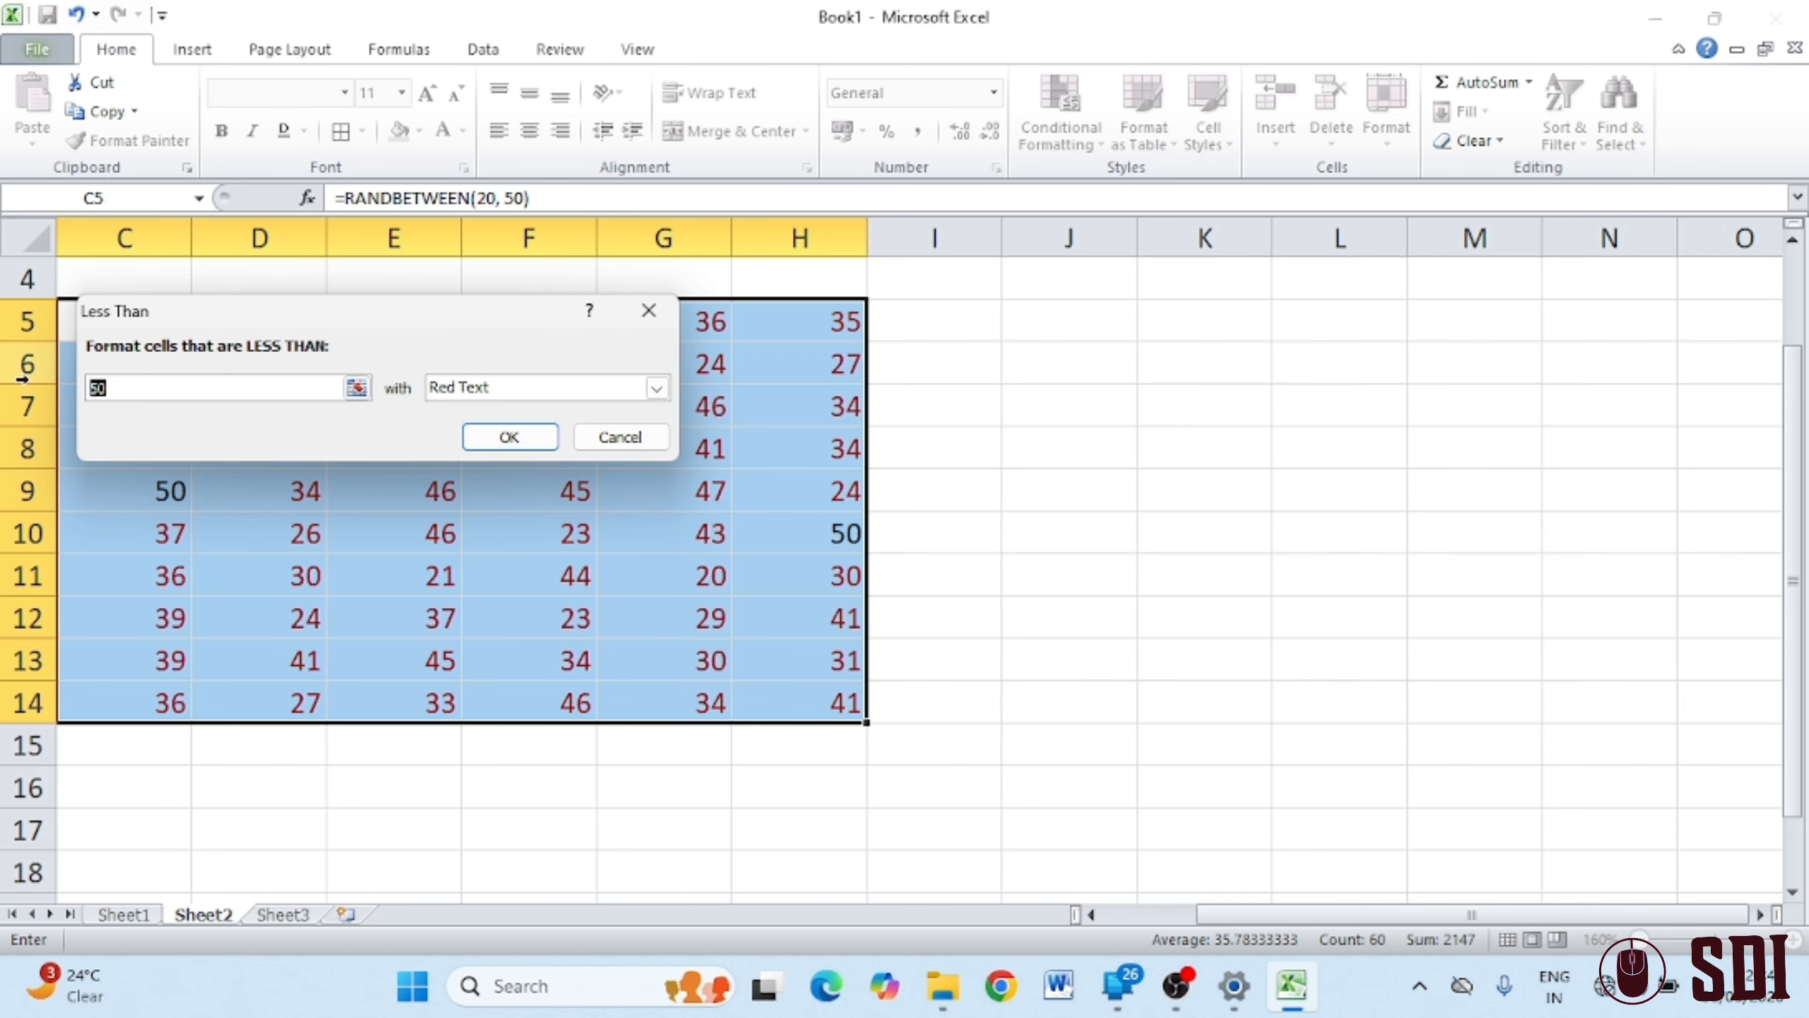
{"action": "type", "text": "35"}
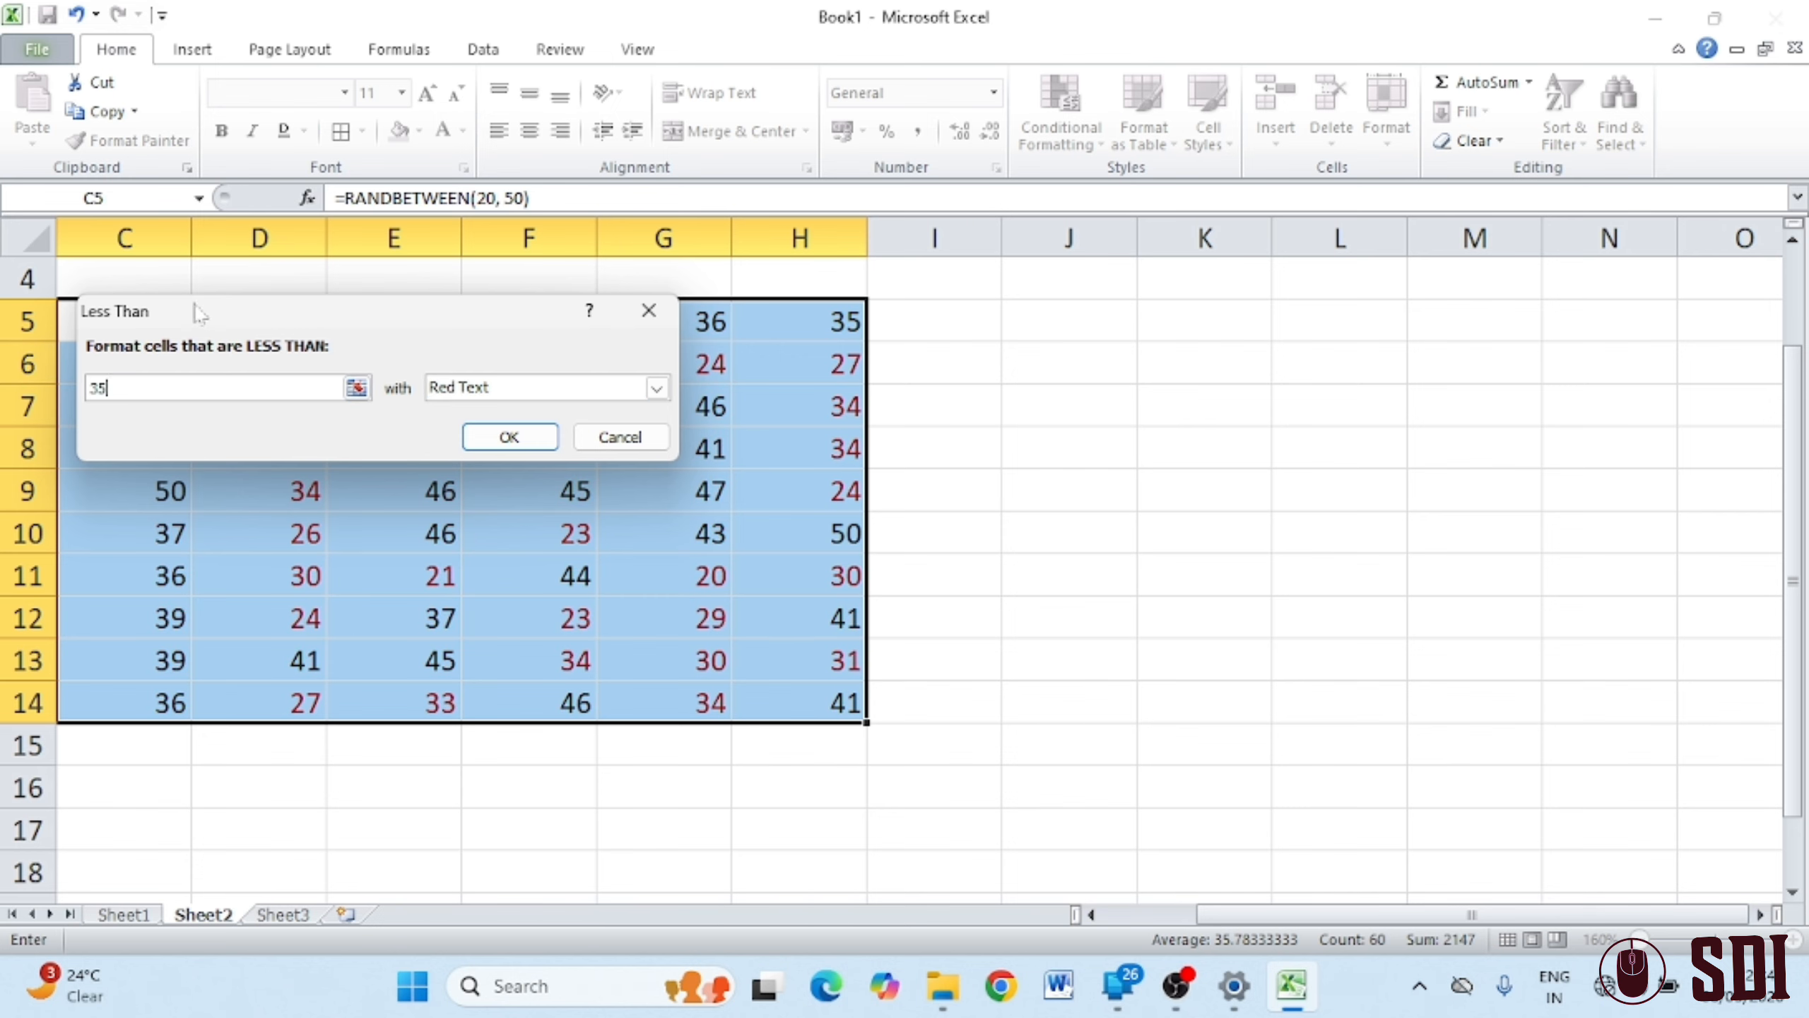
{"action": "left_click", "coordinate": [511, 434]}
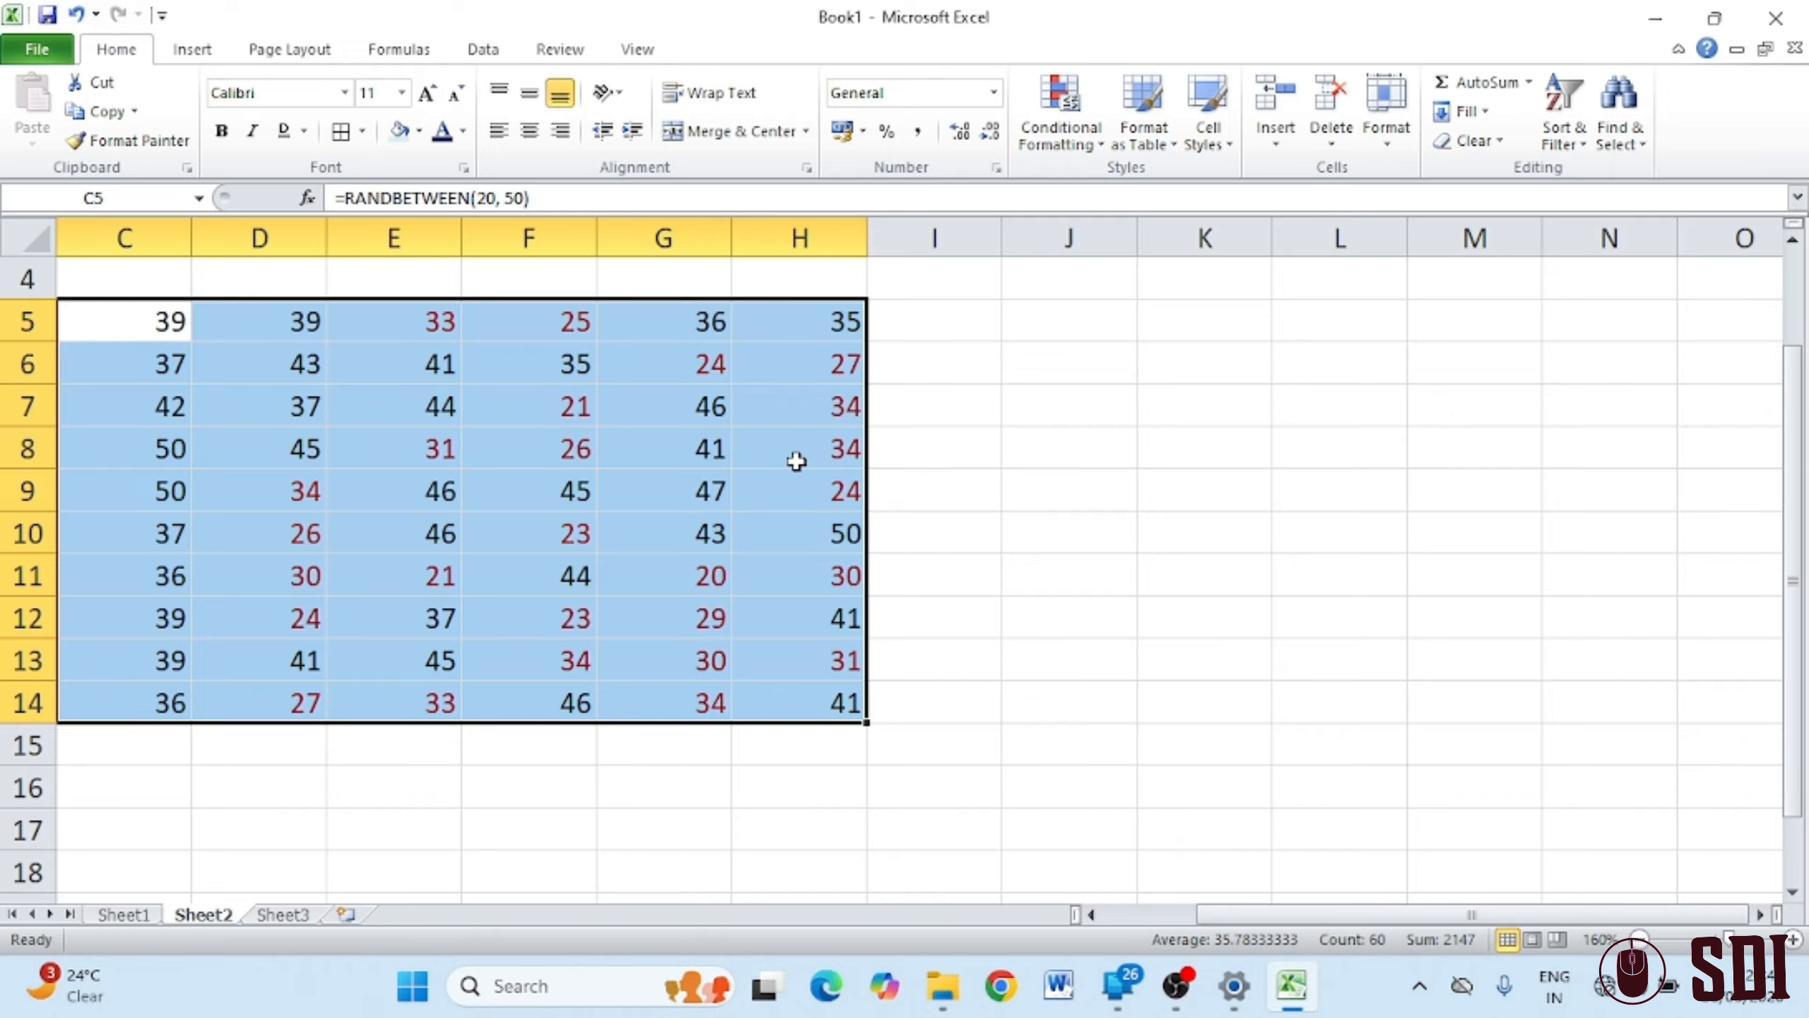
{"action": "left_click", "coordinate": [967, 631]}
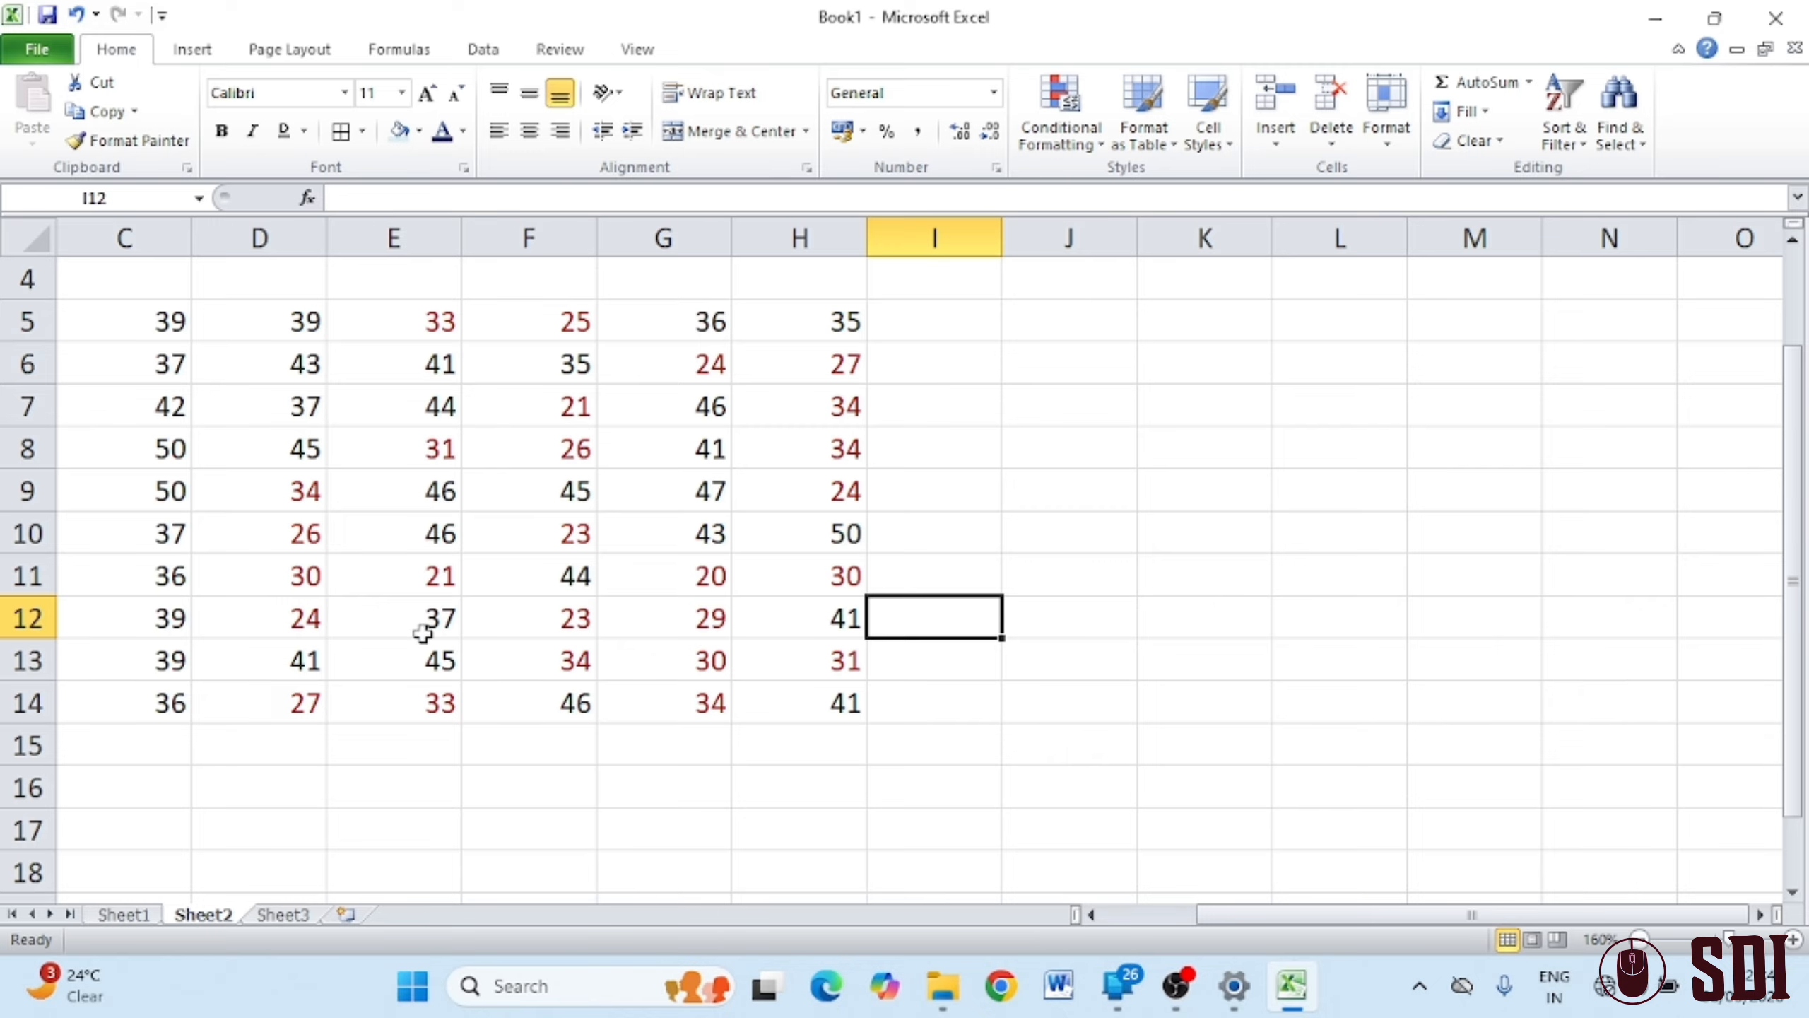
{"action": "left_click_drag", "start_coordinate": [133, 321], "coordinate": [784, 695]}
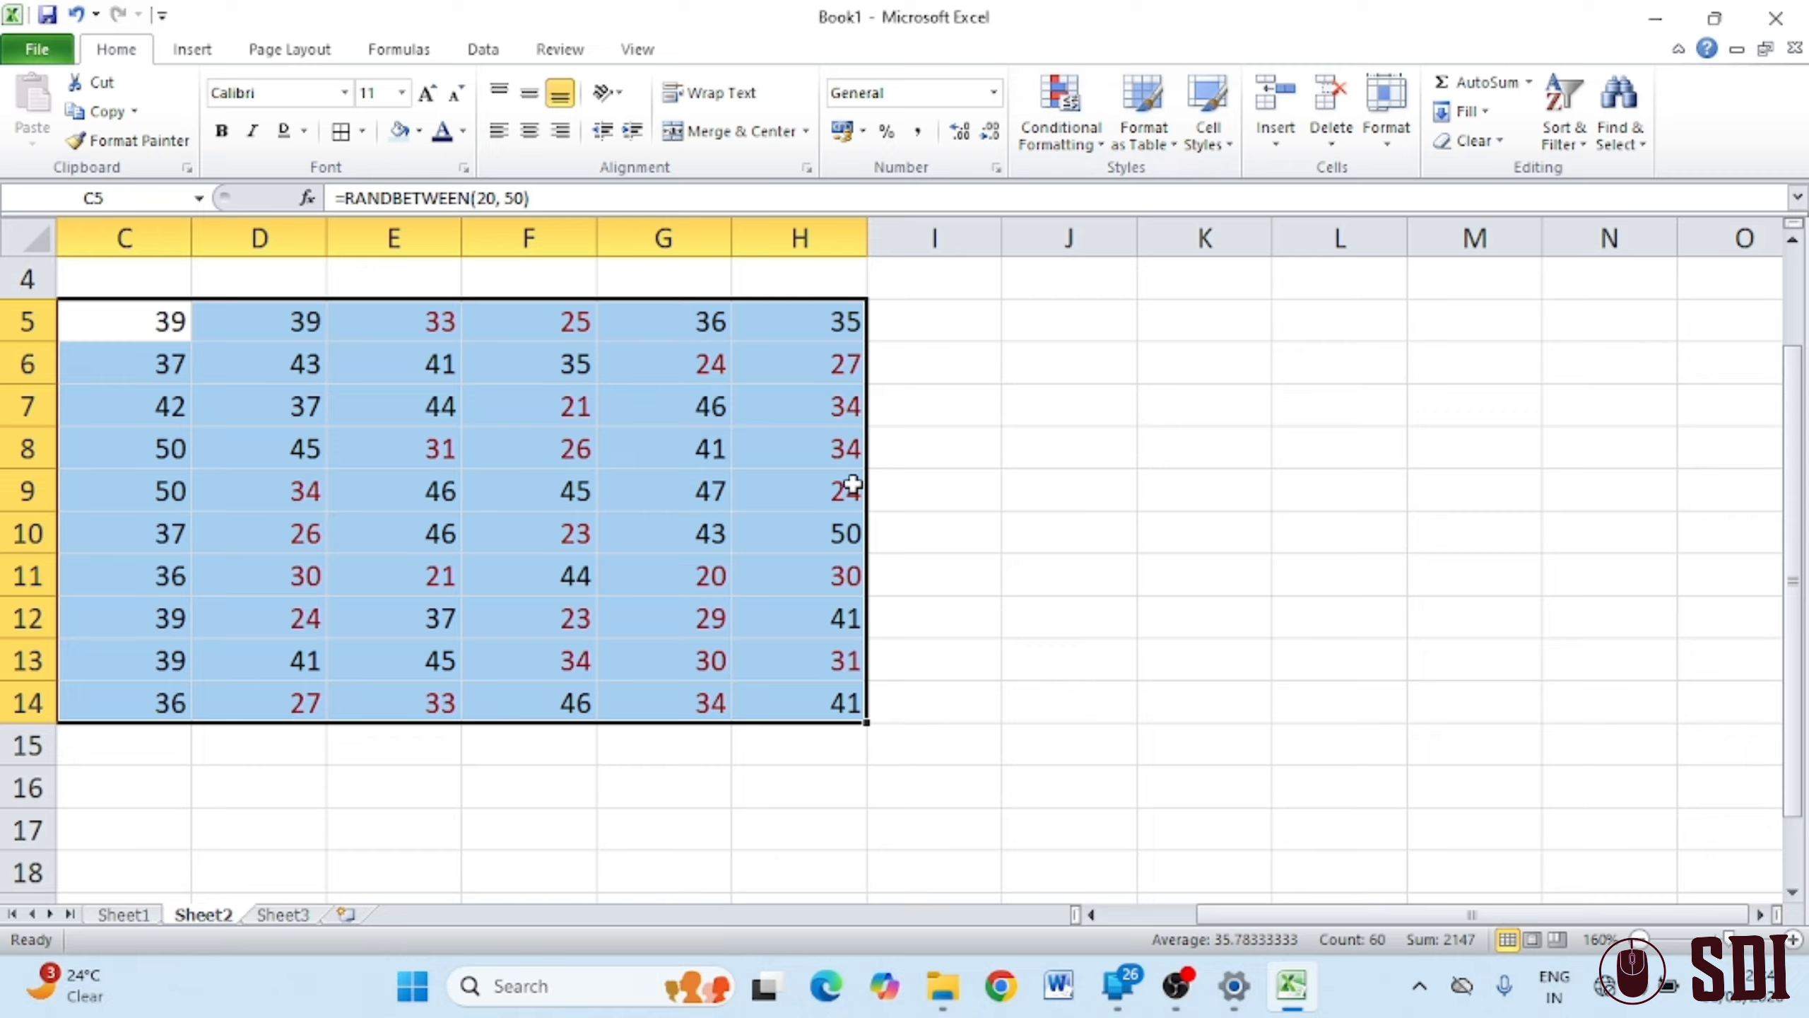
Clear the red-text rule from the selected C5:H14 cells
{"action": "left_click", "coordinate": [1086, 149]}
{"action": "mouse_move", "coordinate": [1148, 508]}
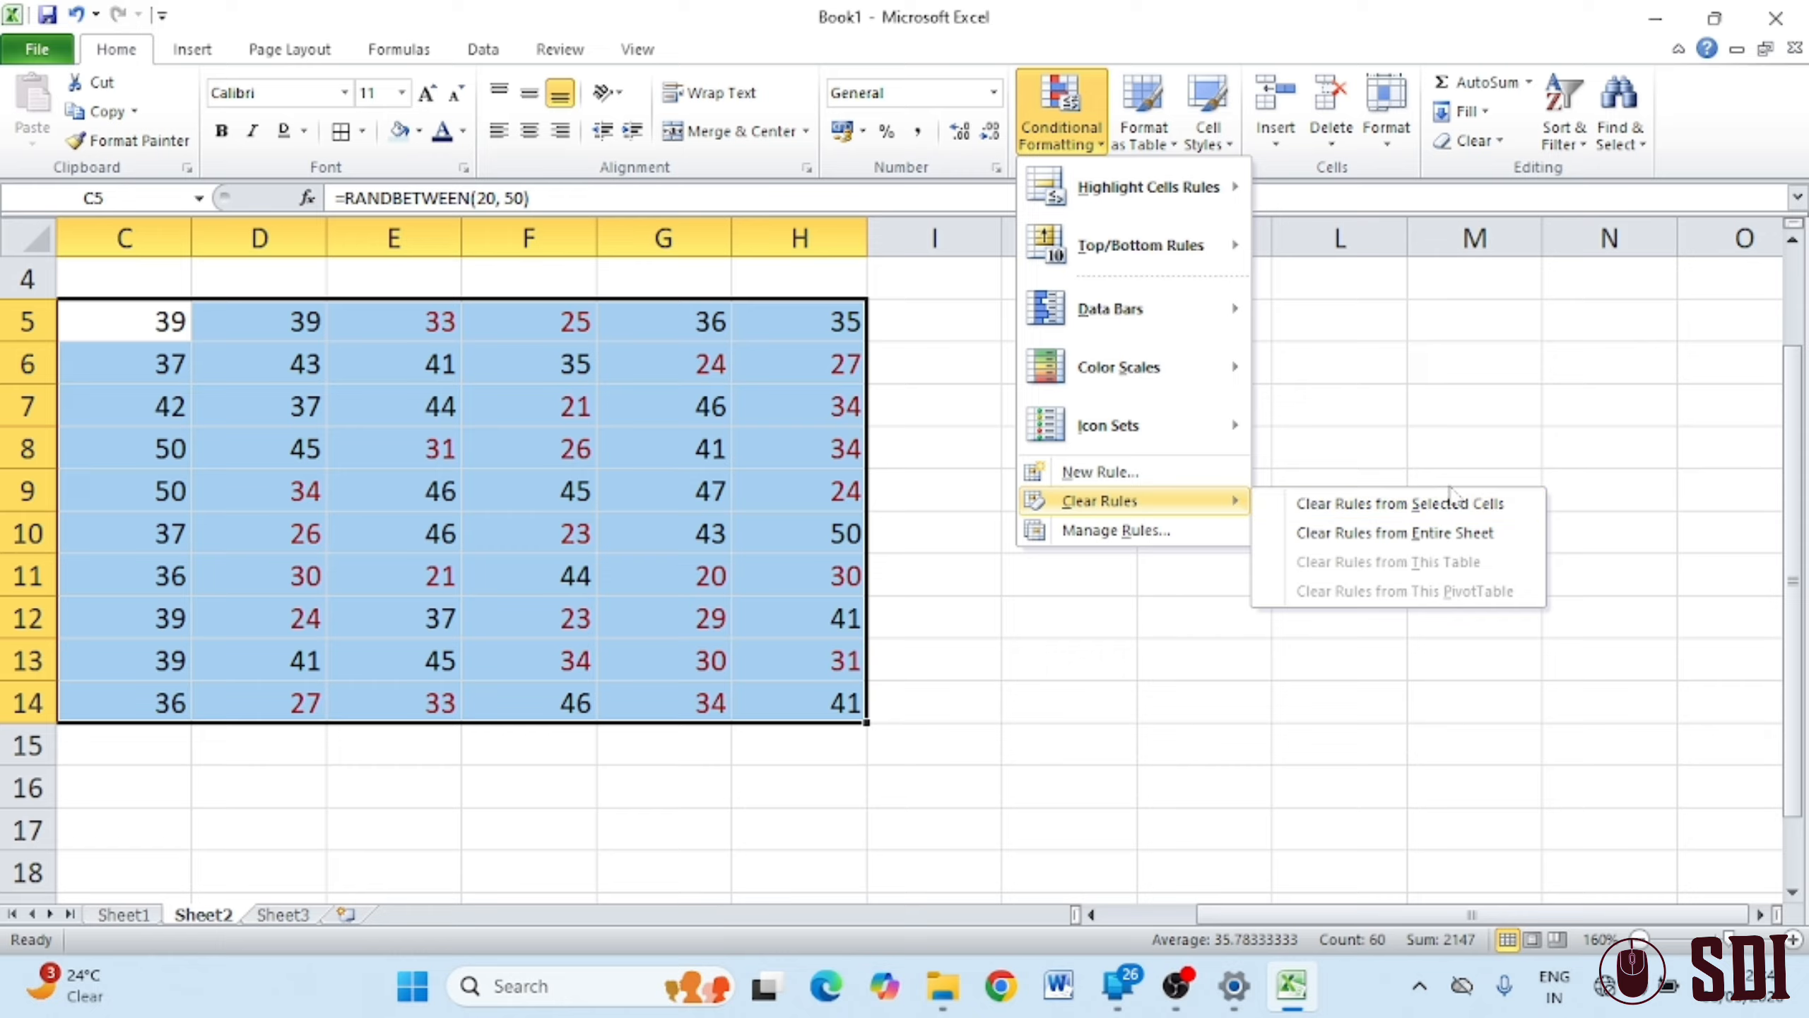
{"action": "left_click", "coordinate": [1471, 543]}
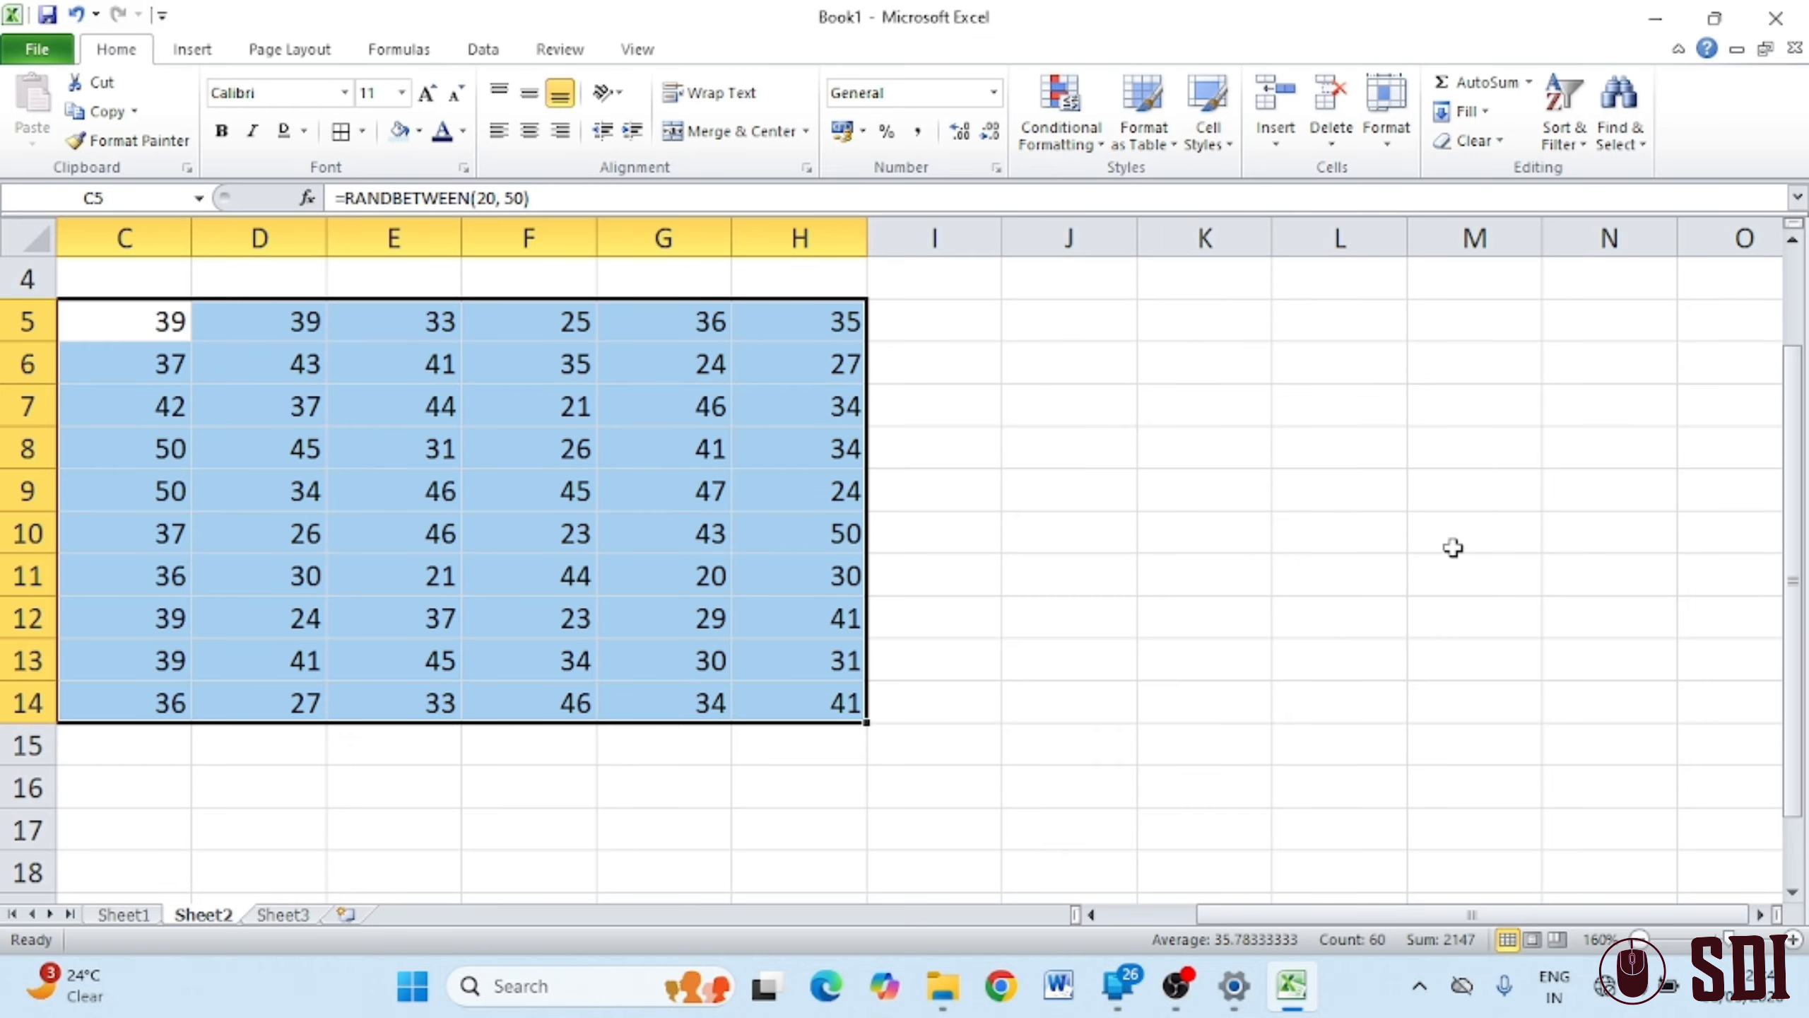
Add a Greater Than 40 rule with Yellow Fill with Dark Yellow Text
{"action": "left_click", "coordinate": [1062, 114]}
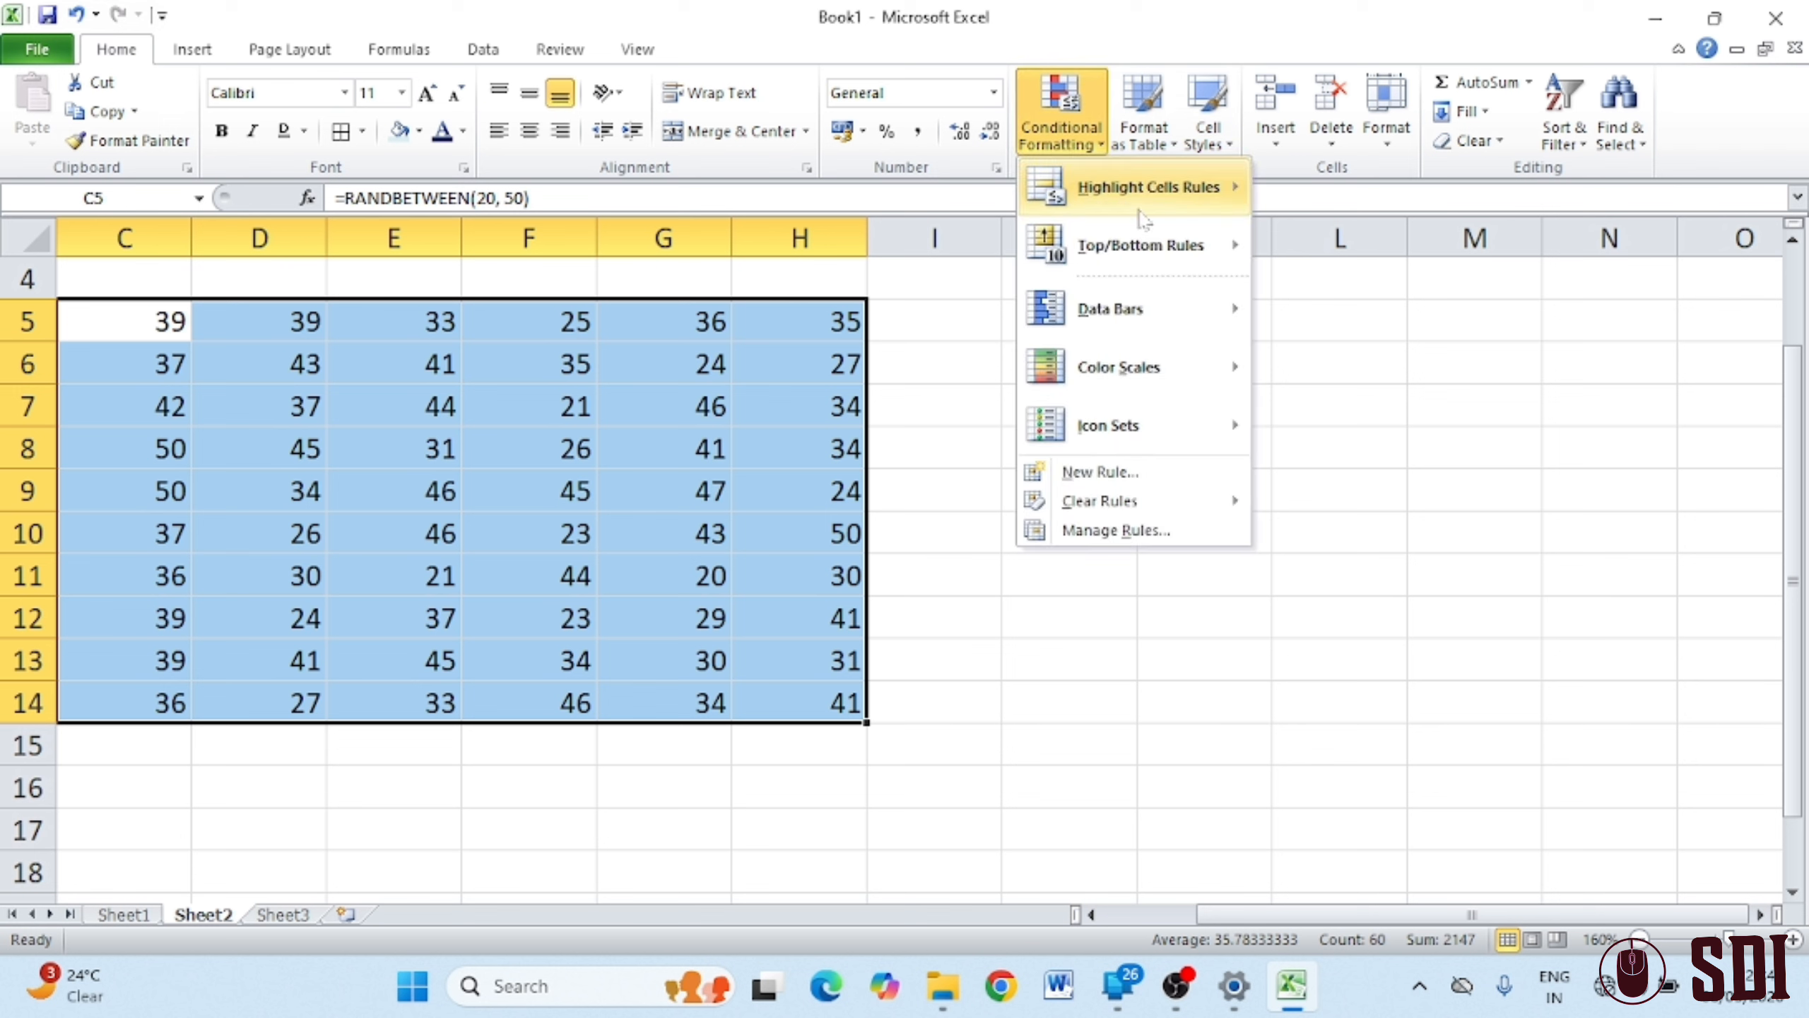
{"action": "mouse_move", "coordinate": [1182, 199]}
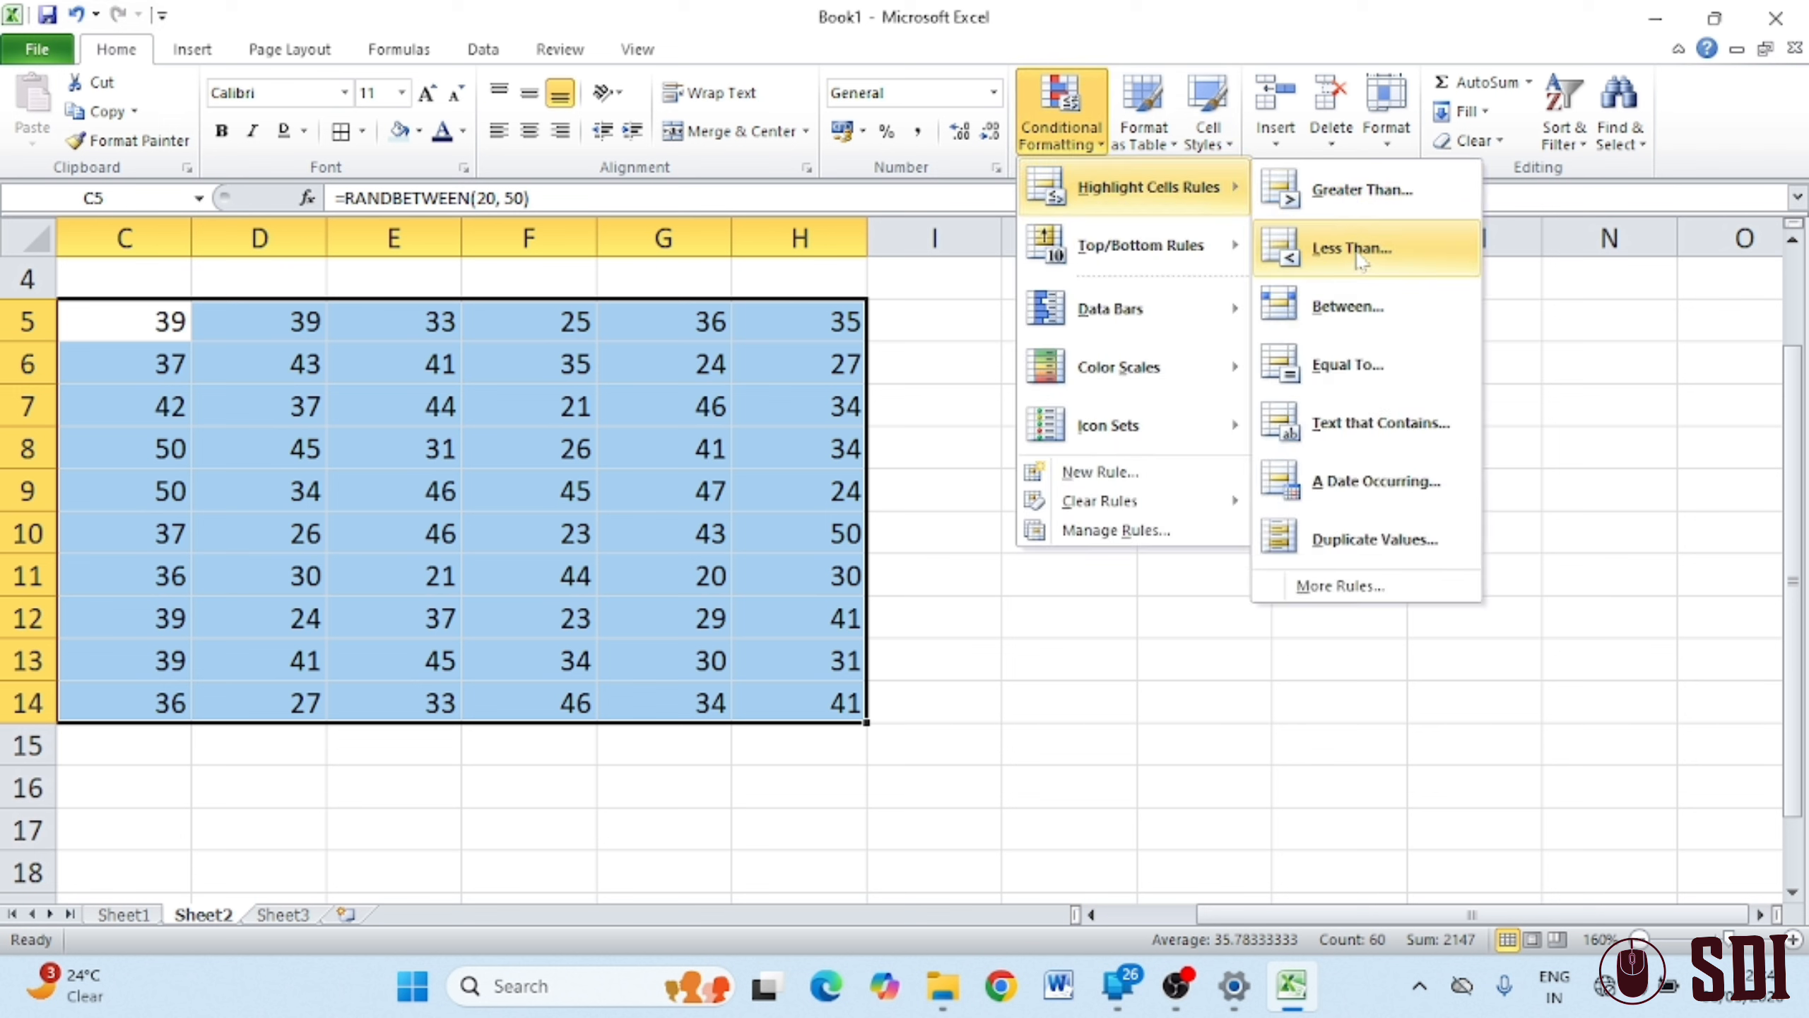
{"action": "left_click", "coordinate": [1356, 215]}
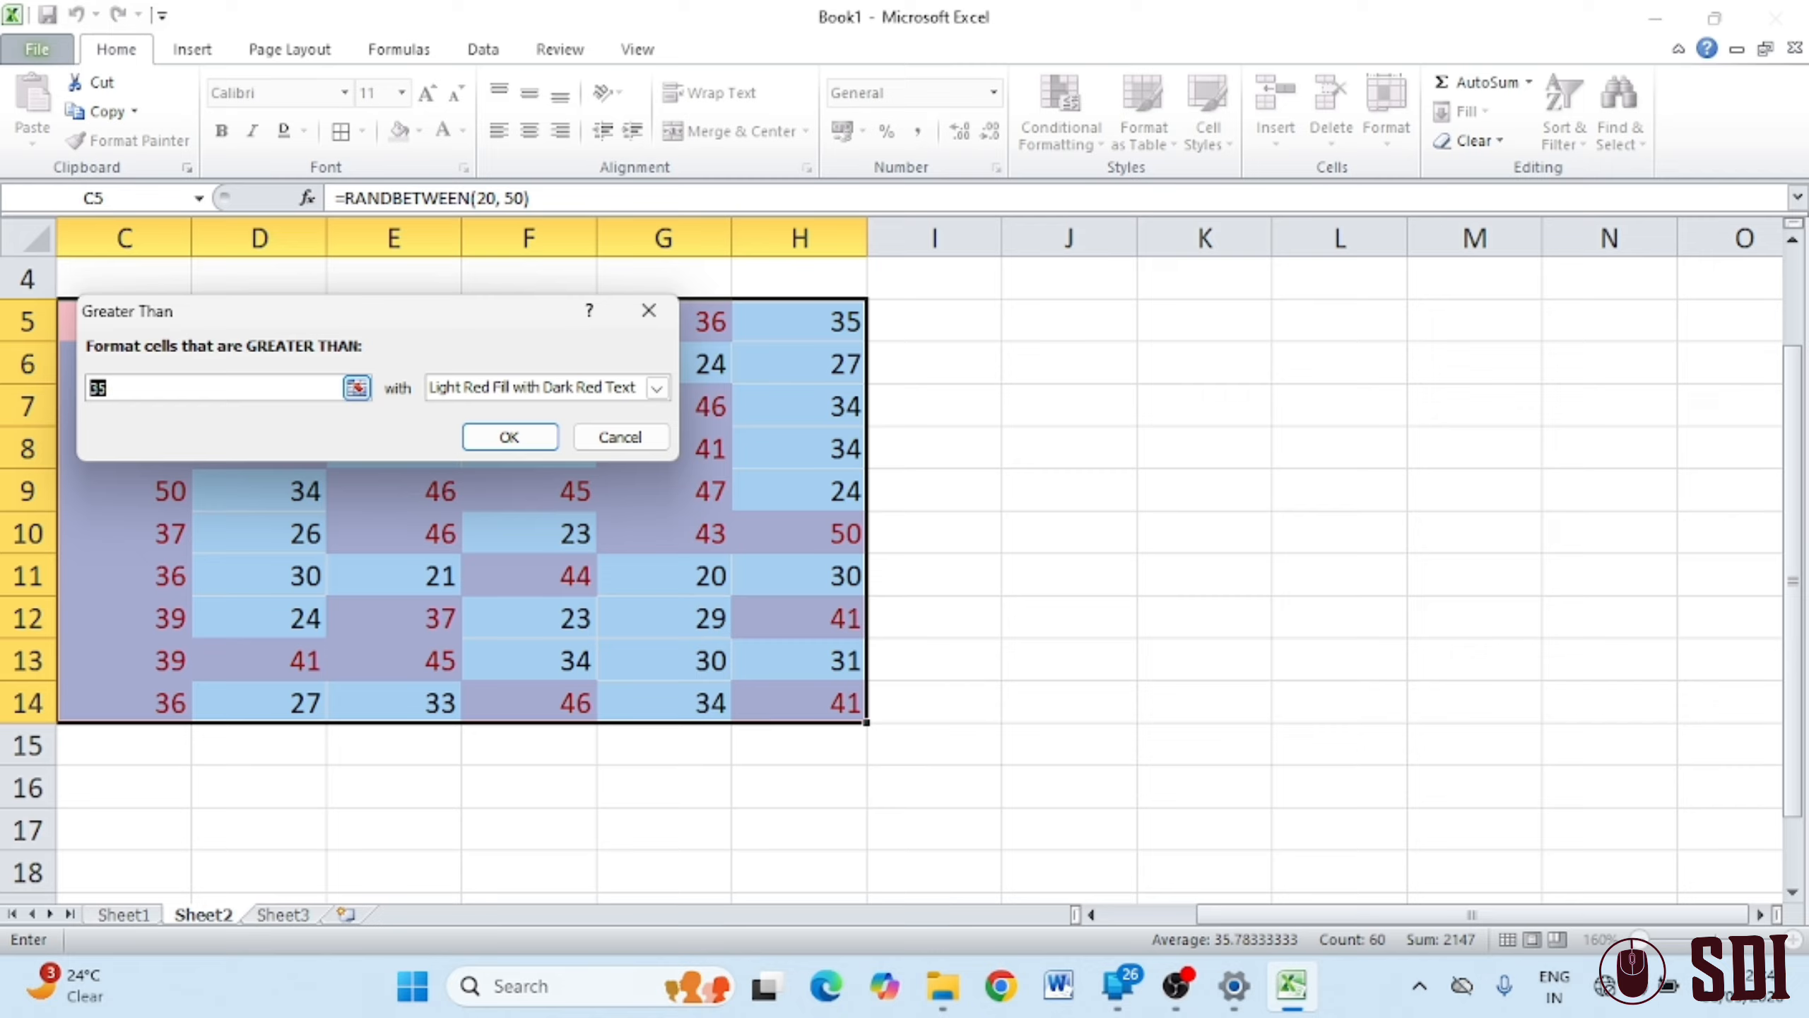
{"action": "type", "text": "40"}
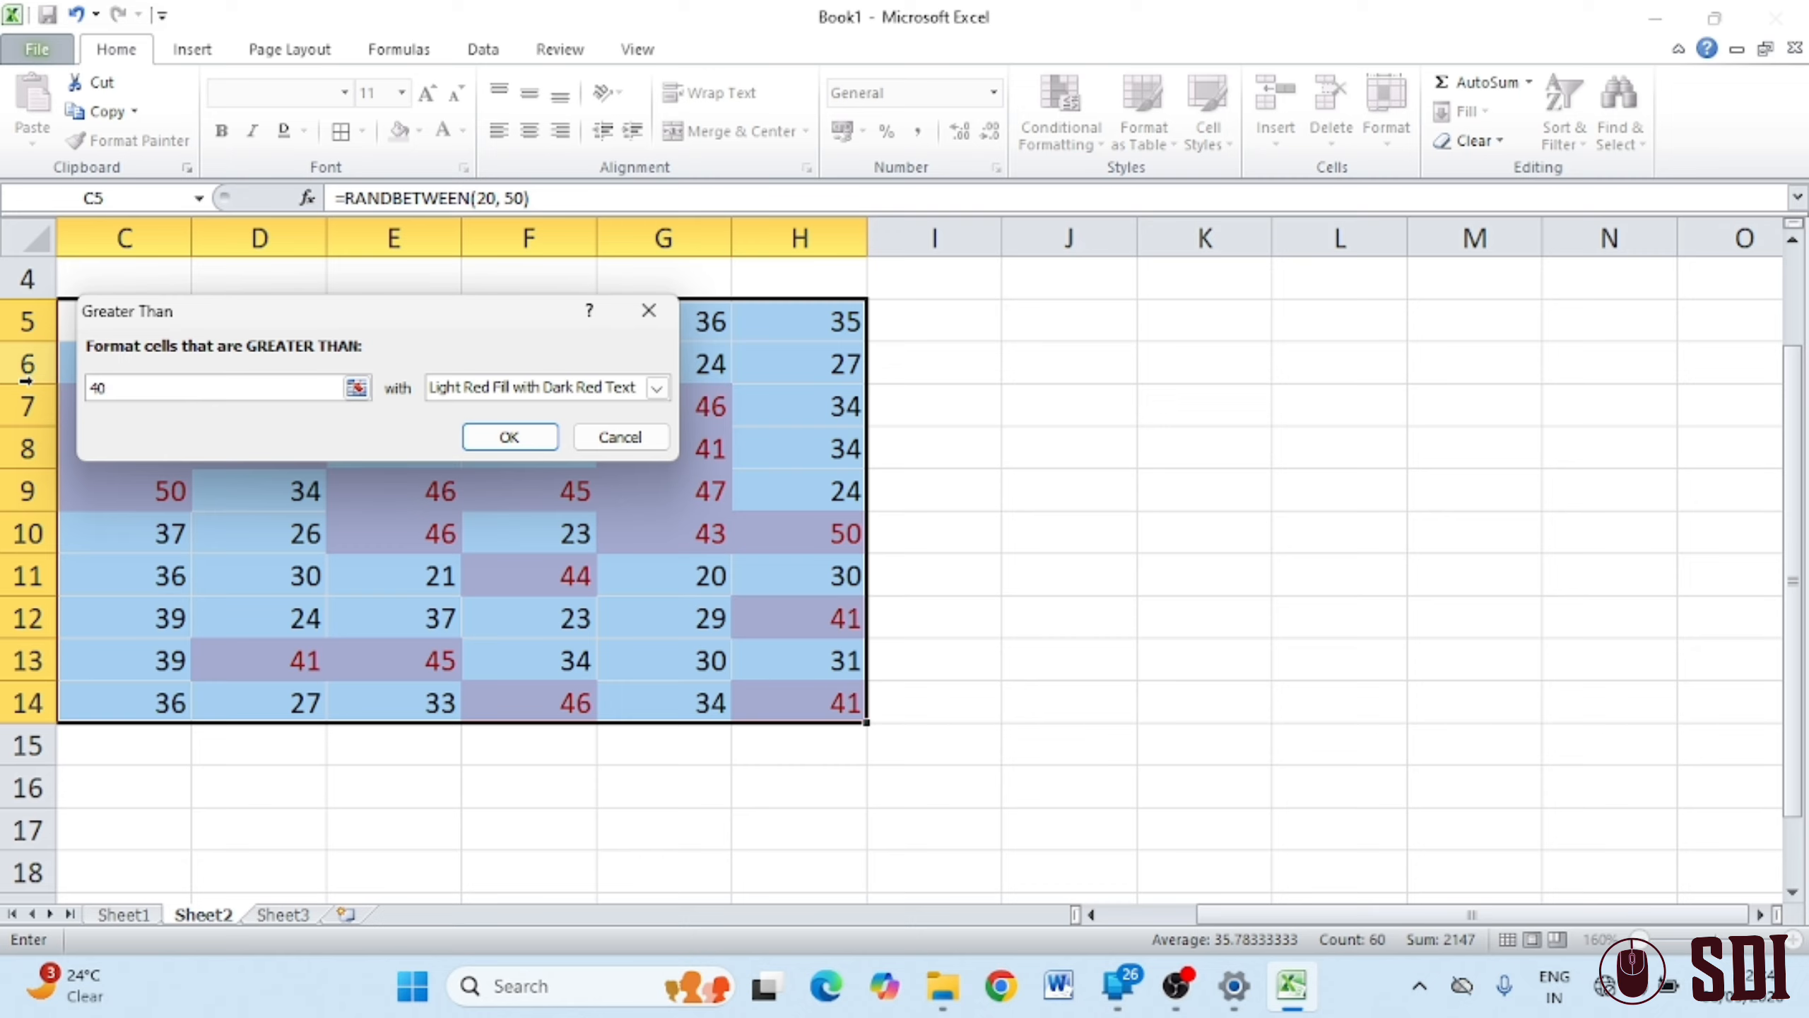
{"action": "left_click", "coordinate": [657, 388]}
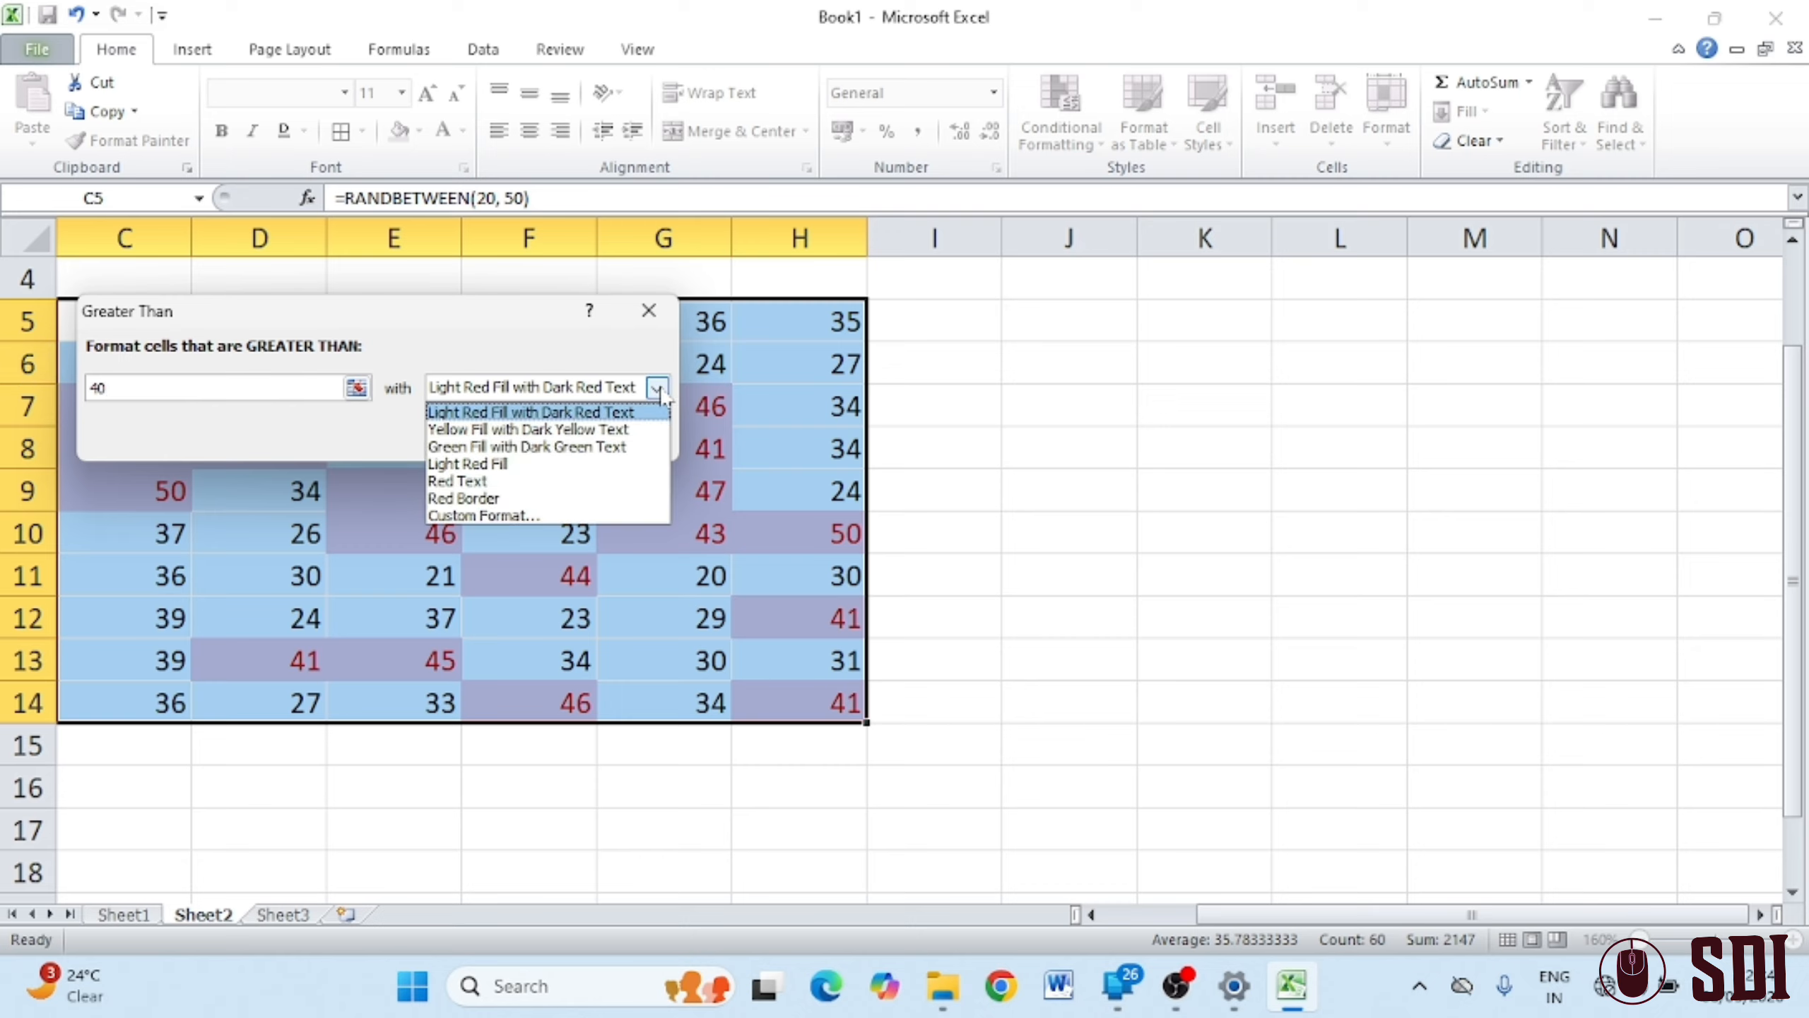
{"action": "left_click", "coordinate": [521, 431]}
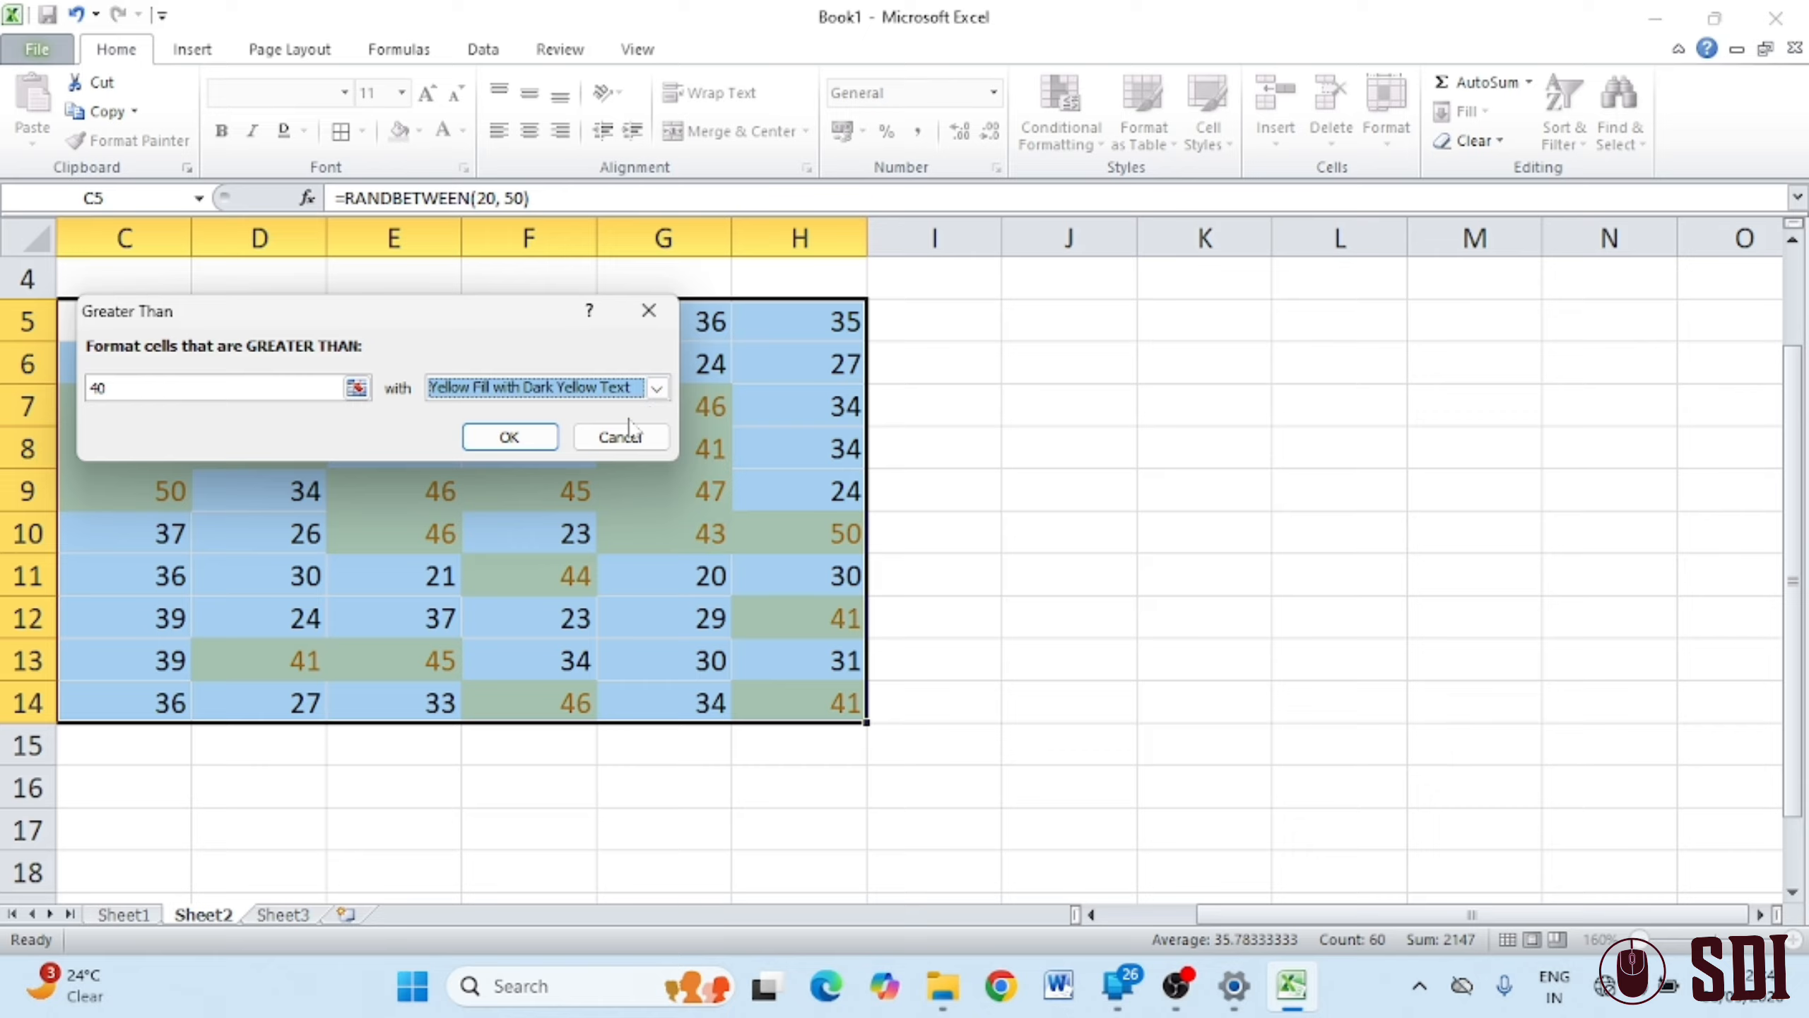
{"action": "left_click", "coordinate": [507, 436]}
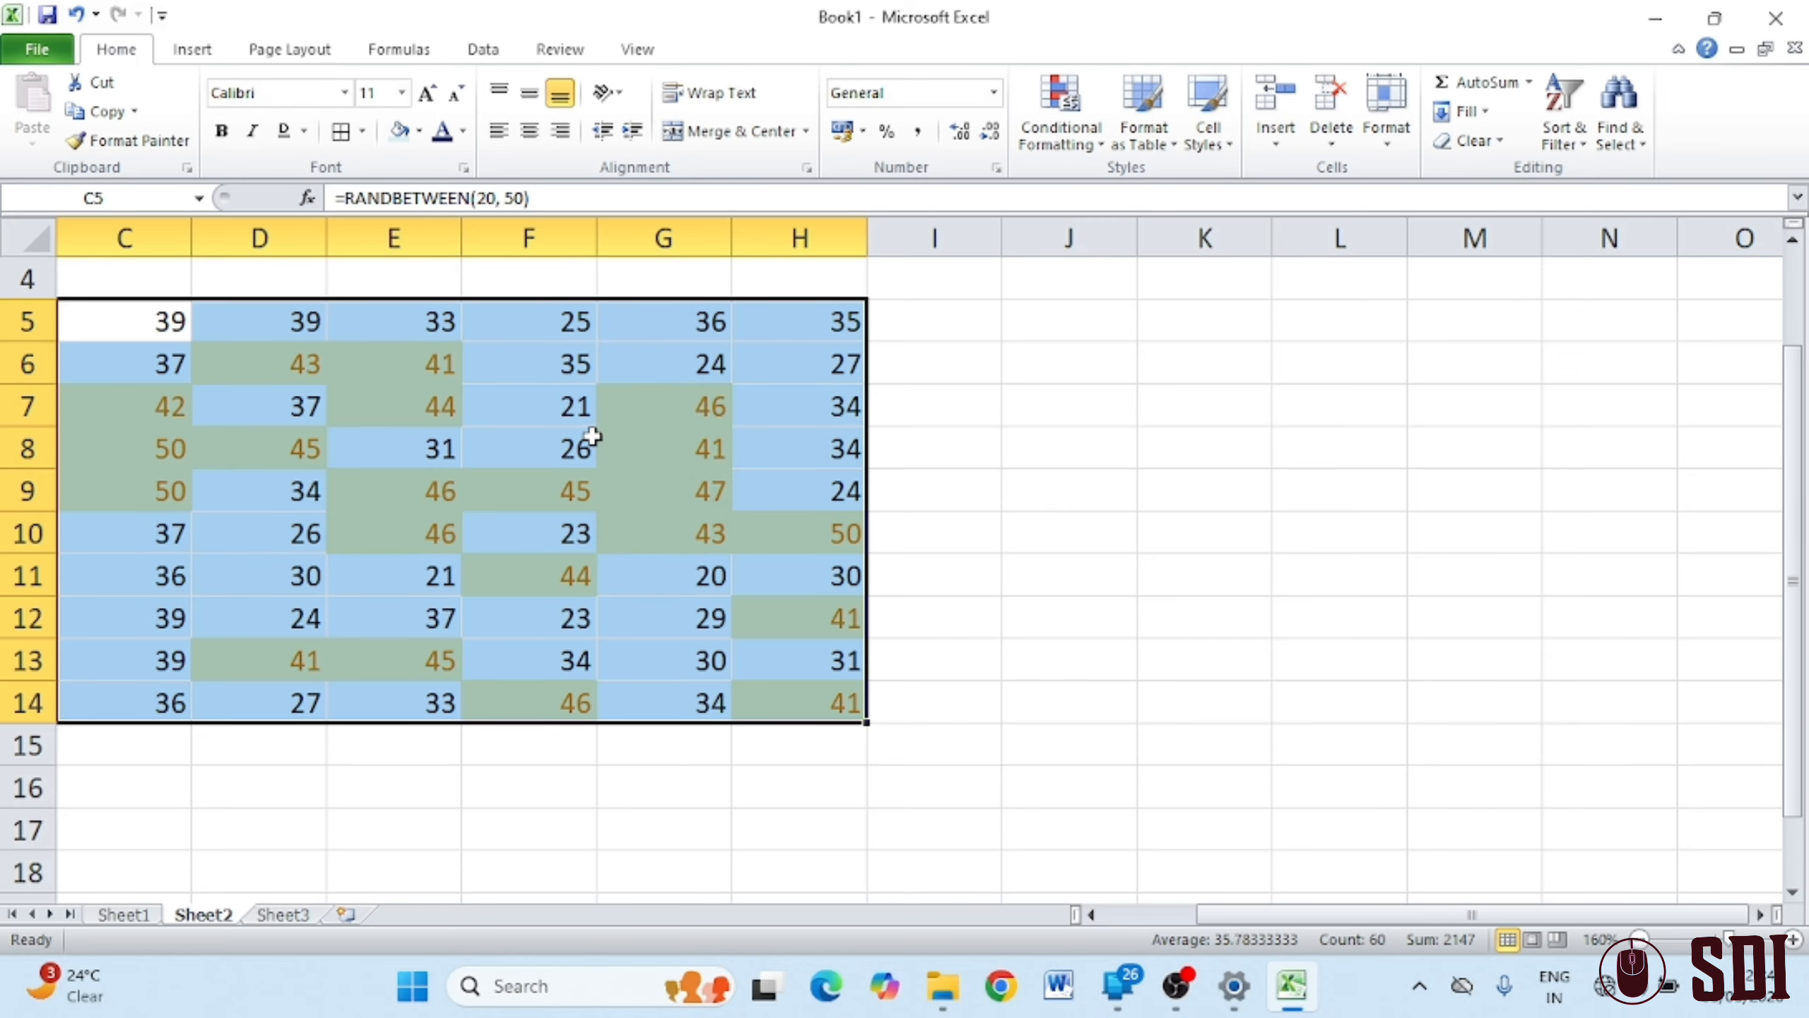
{"action": "left_click", "coordinate": [1143, 543]}
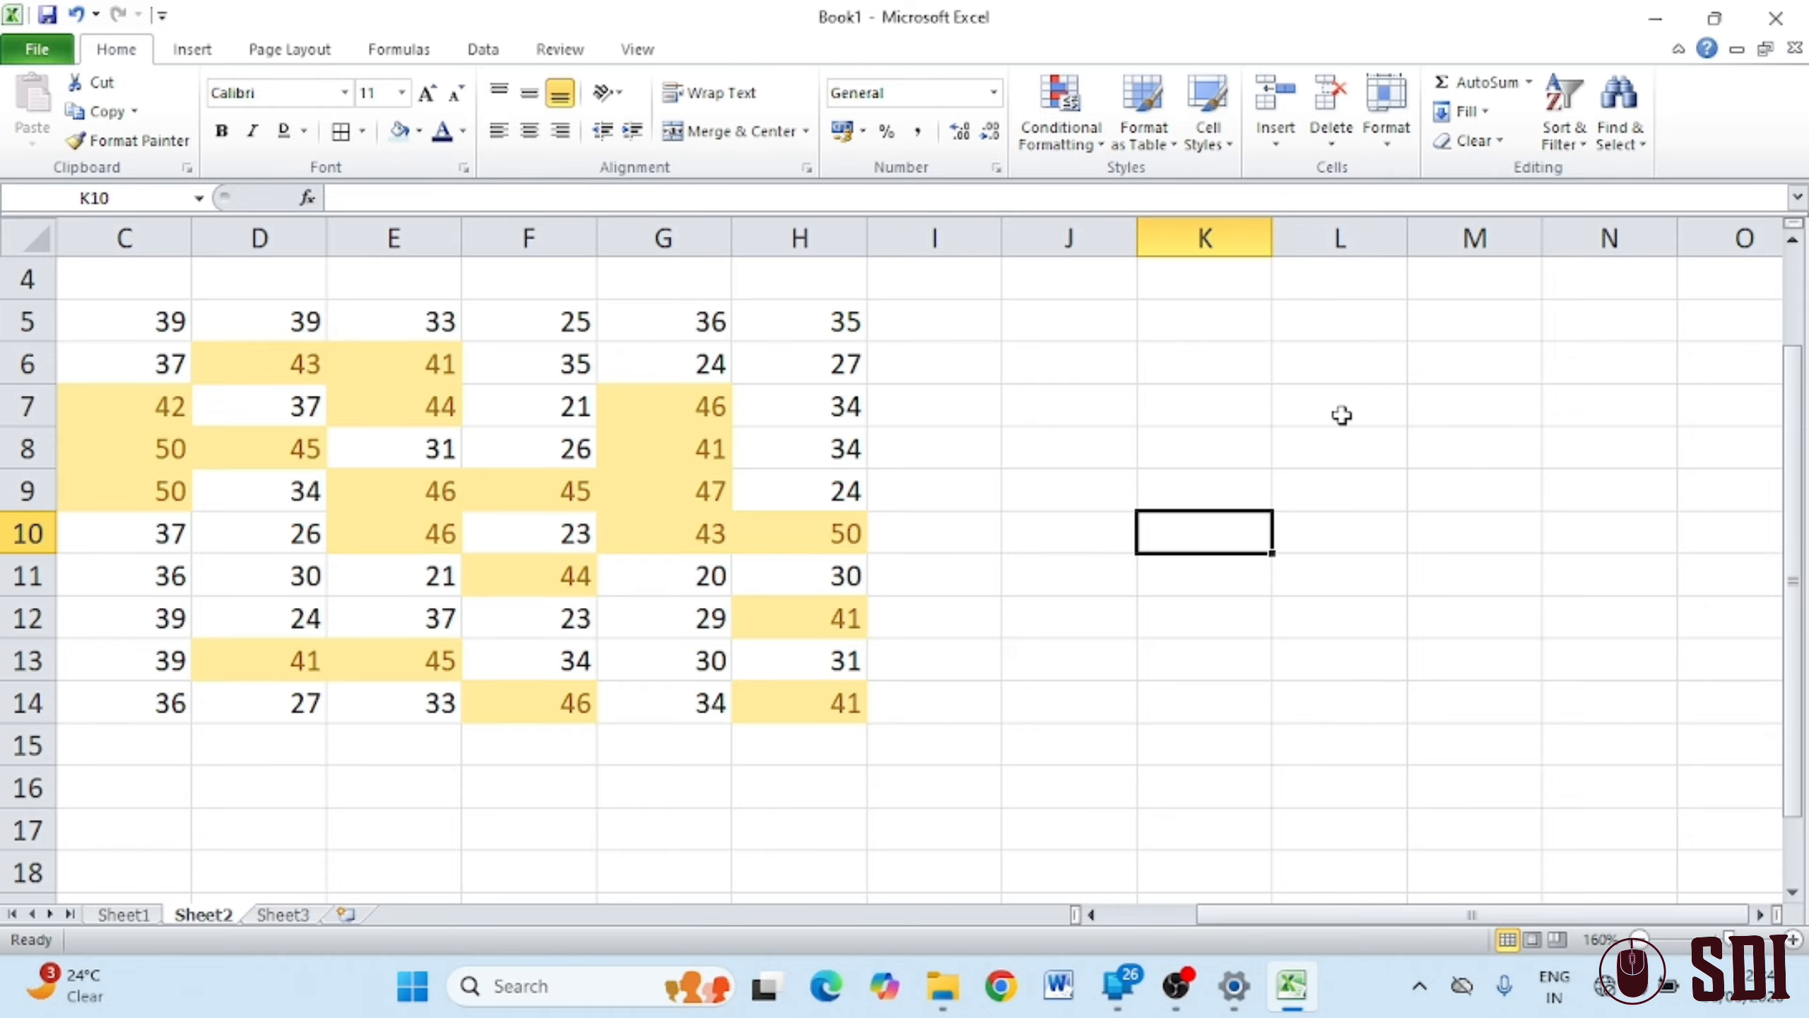
Bring up the Top/Bottom Rules options under Conditional Formatting
{"action": "left_click", "coordinate": [1075, 148]}
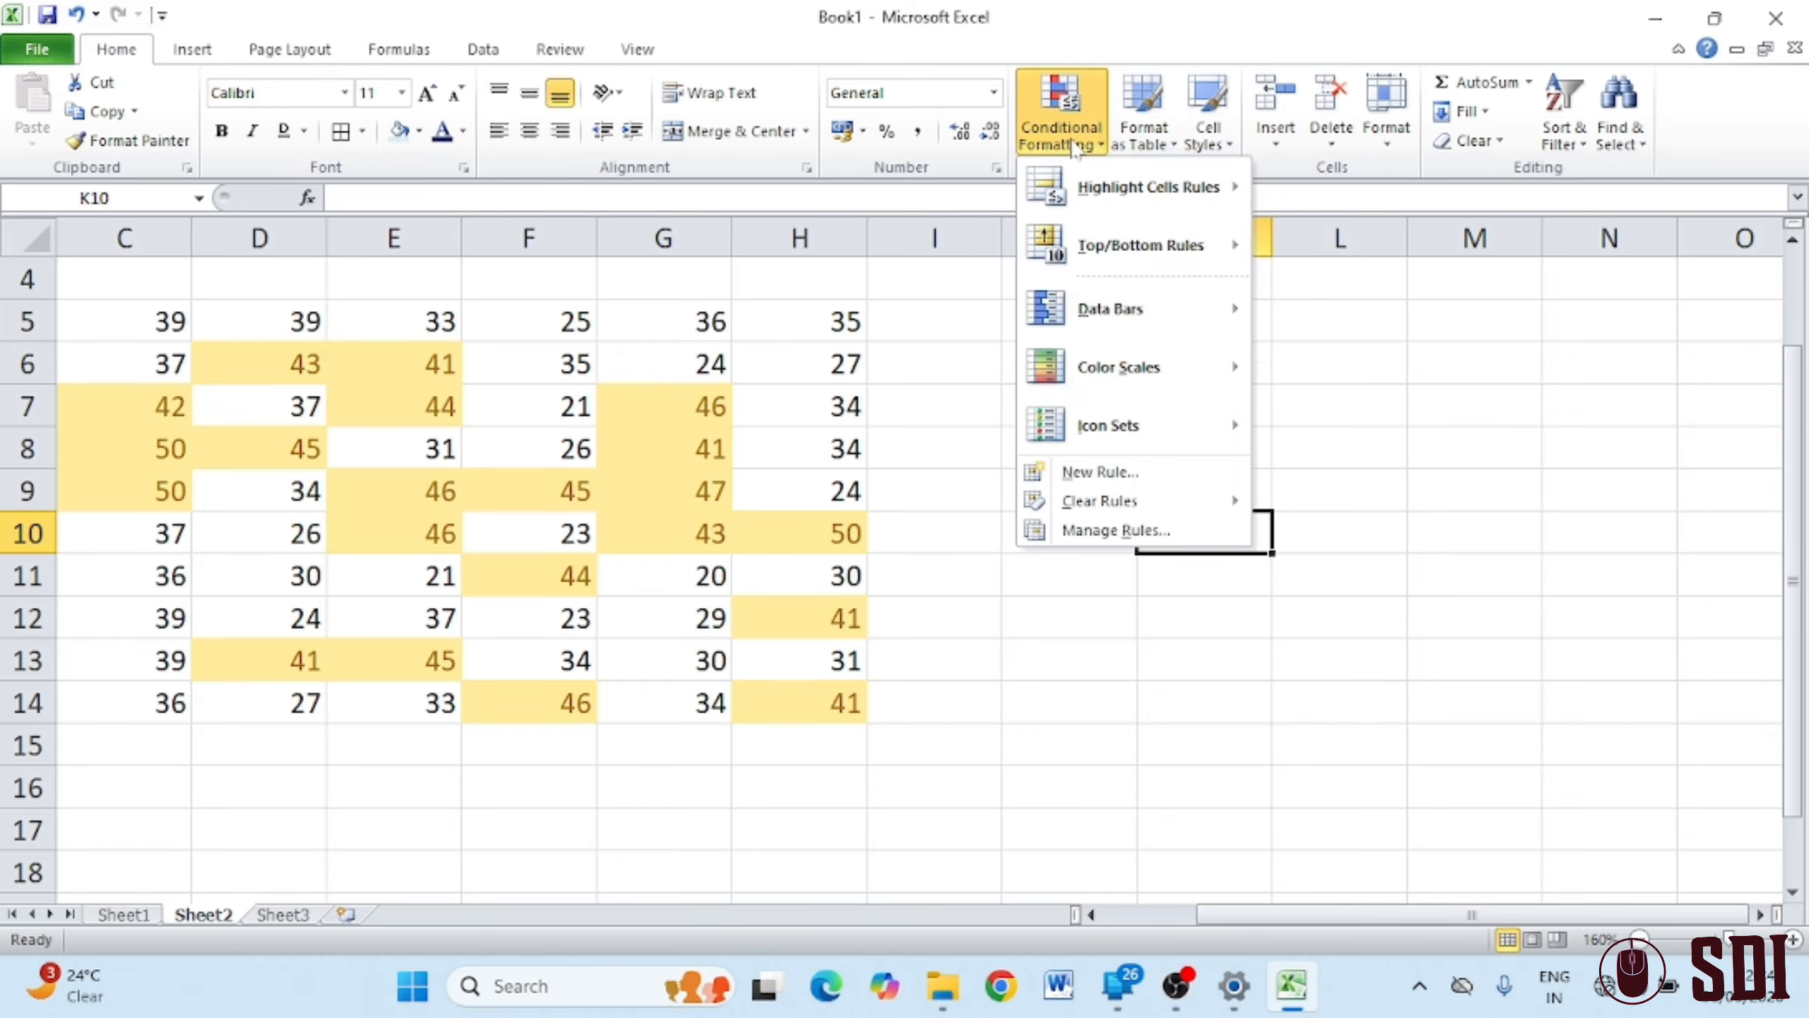
{"action": "left_click", "coordinate": [932, 401]}
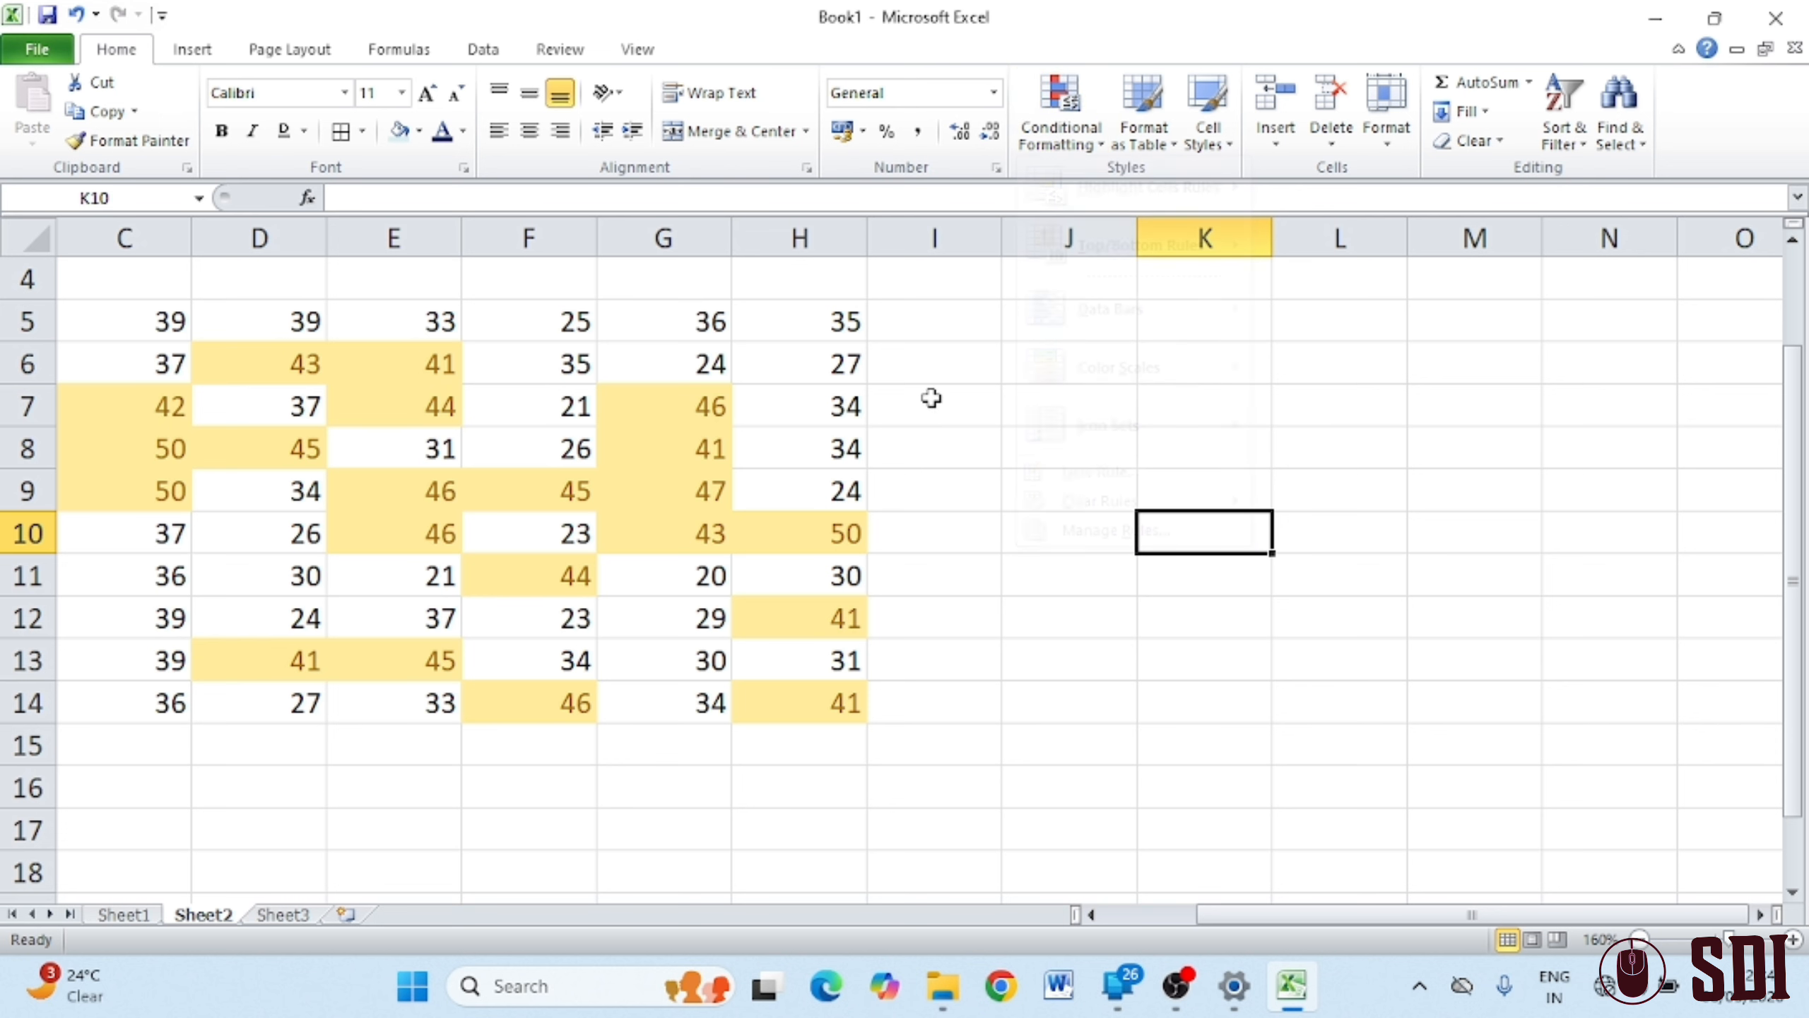
{"action": "left_click", "coordinate": [1069, 147]}
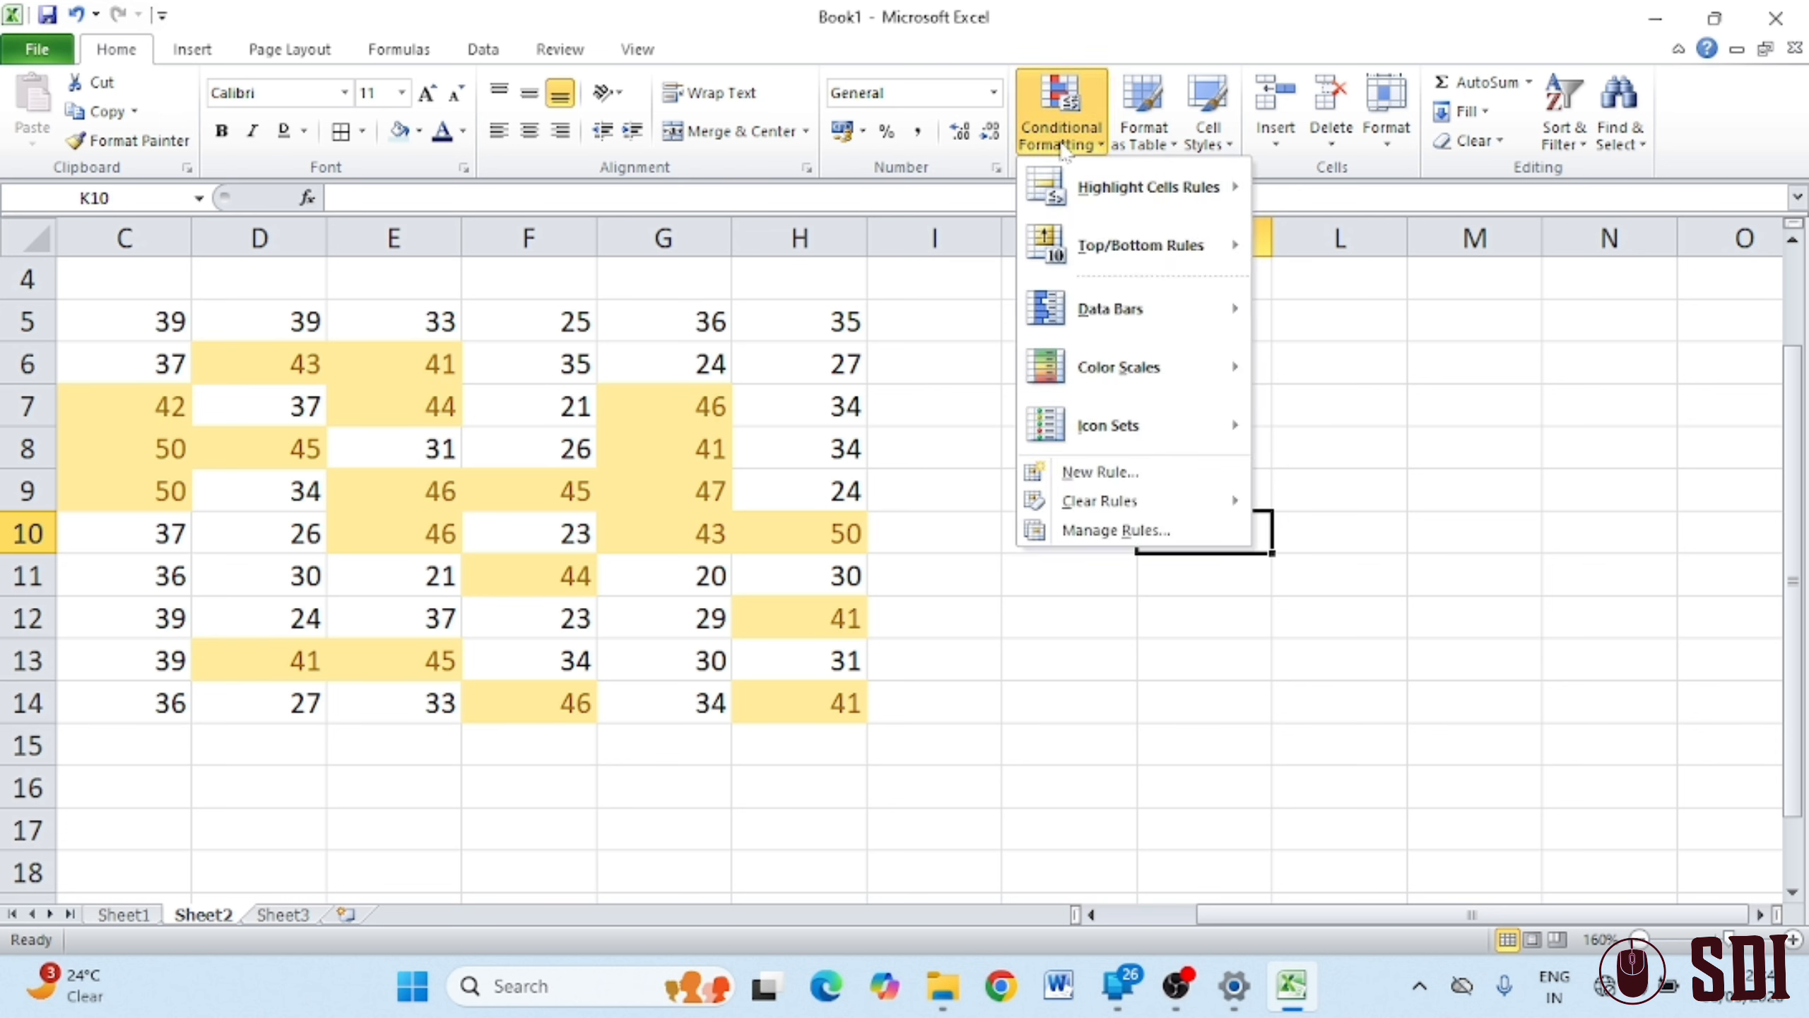
{"action": "mouse_move", "coordinate": [1053, 265]}
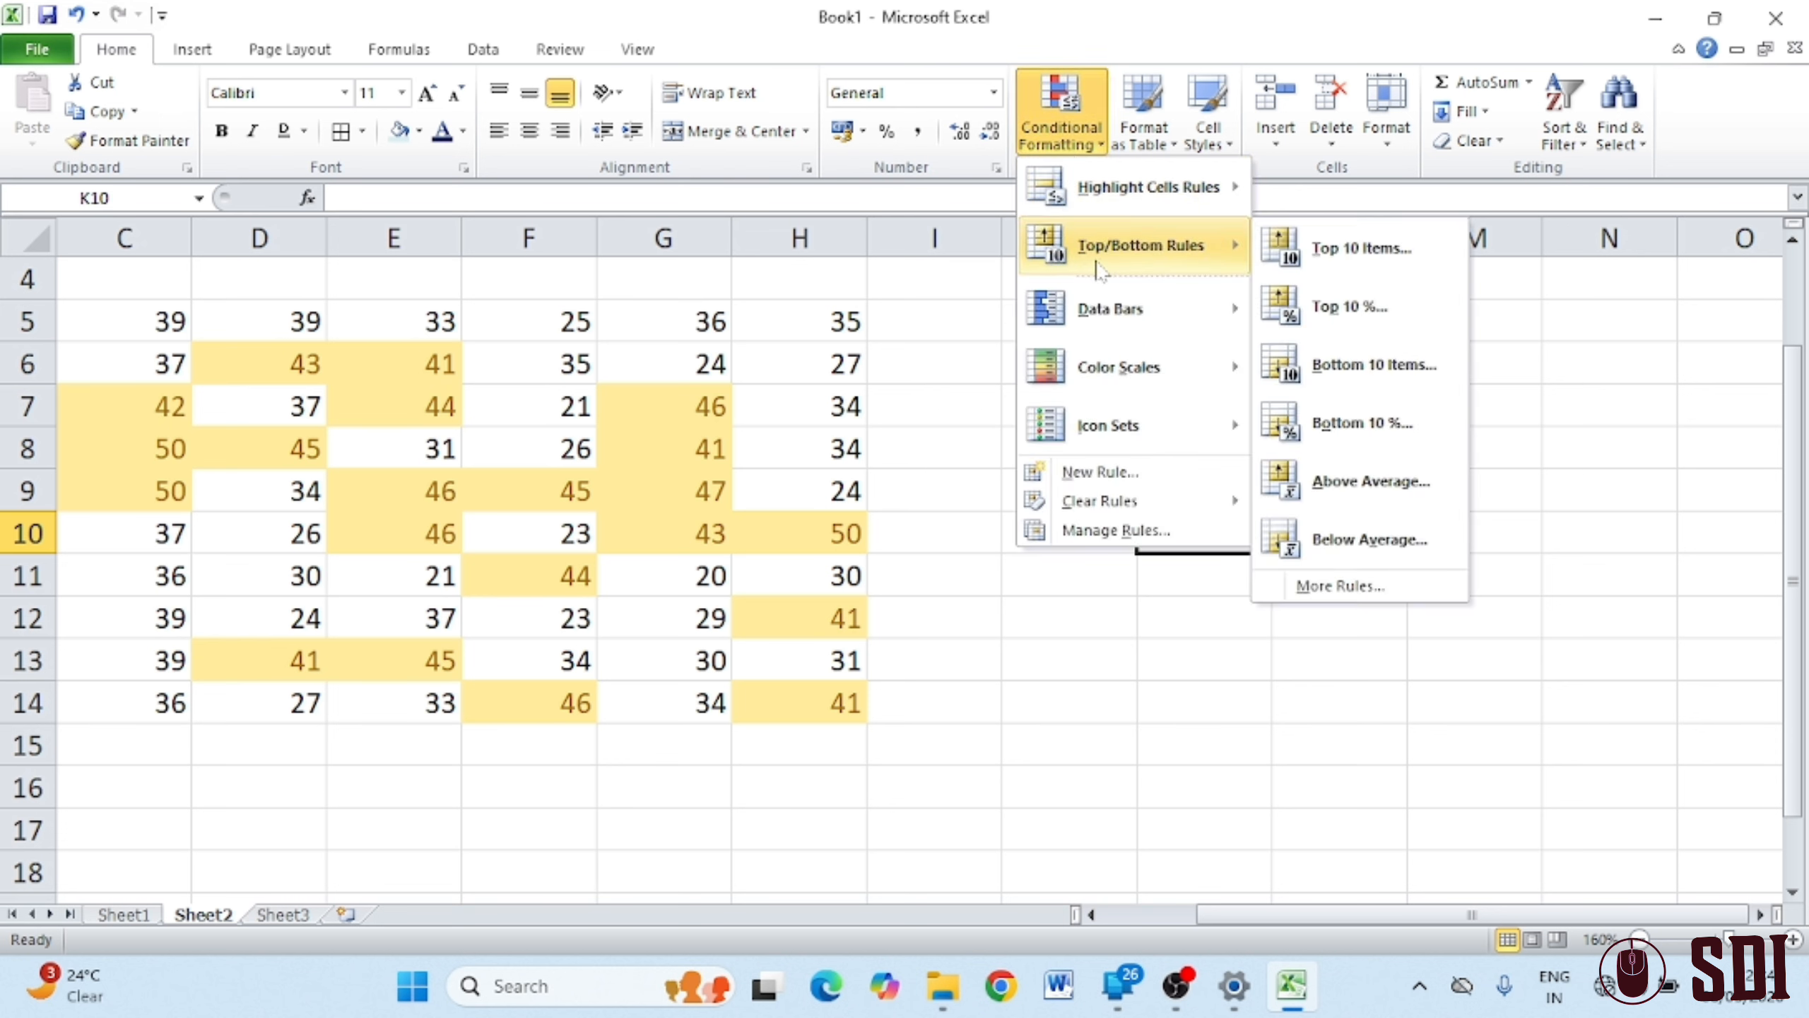
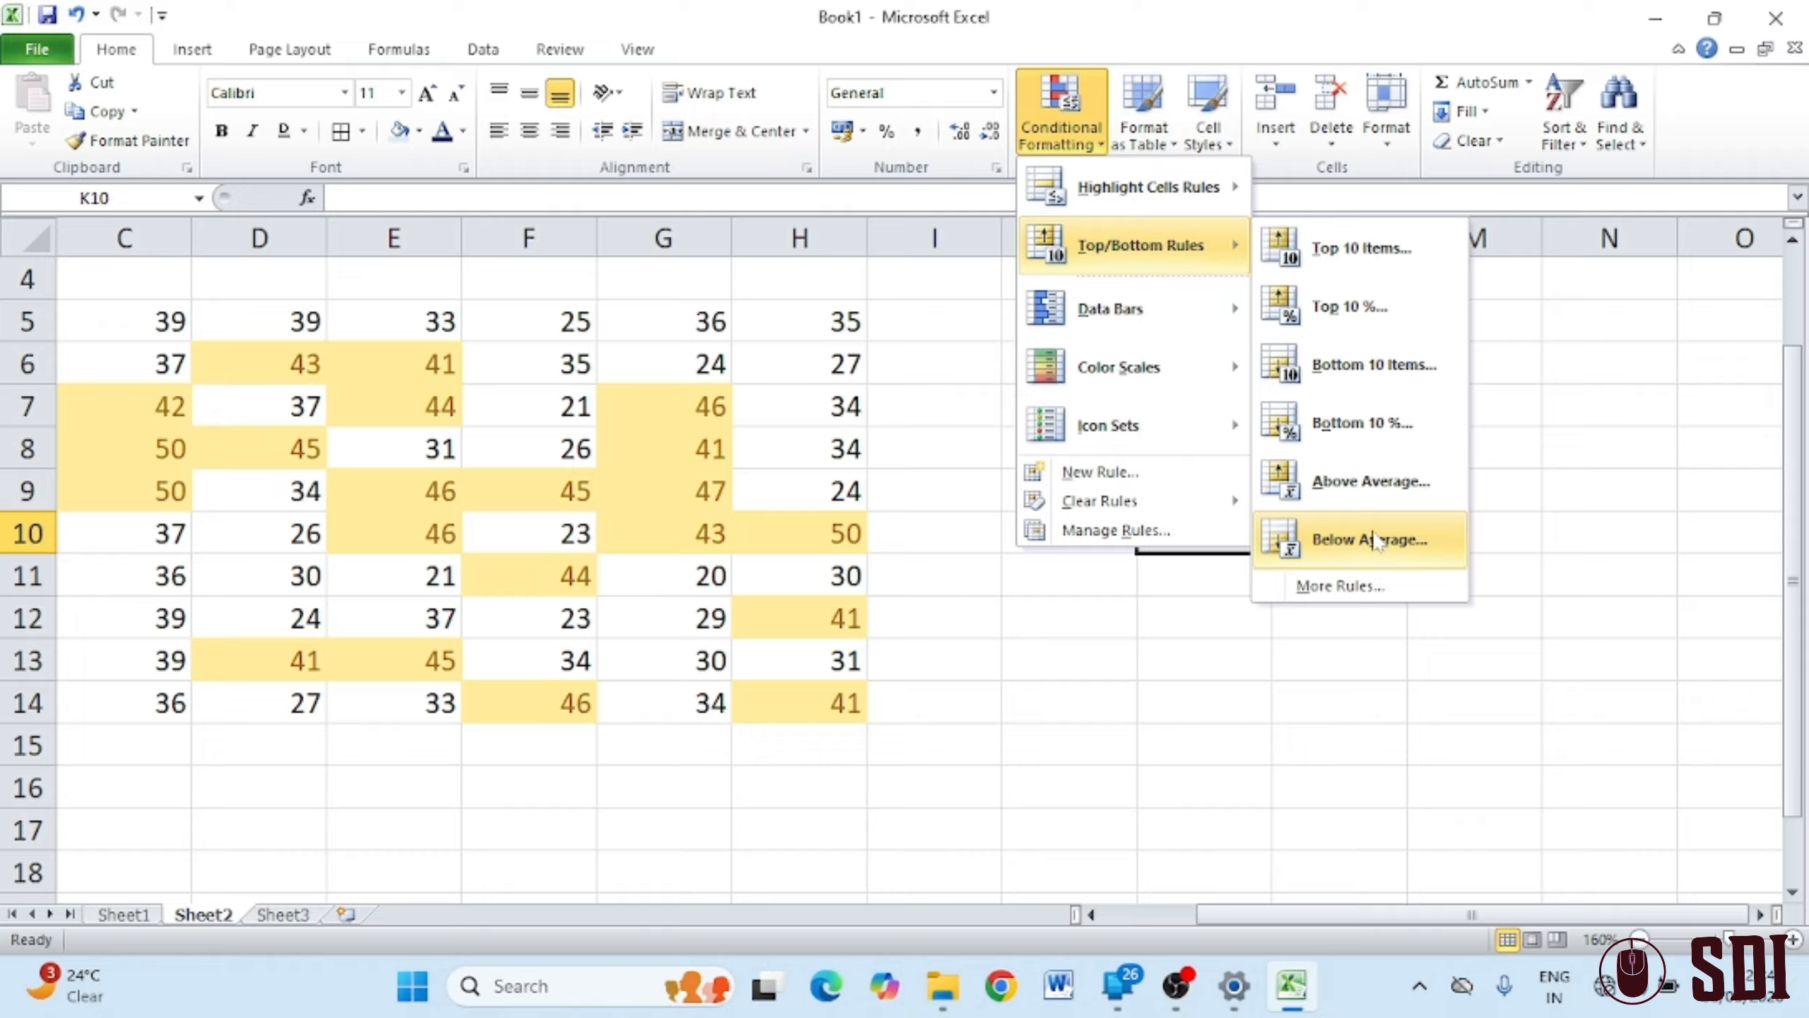
Select the C5:H14 number block and open the Conditional Formatting menu
{"action": "left_click", "coordinate": [1134, 693]}
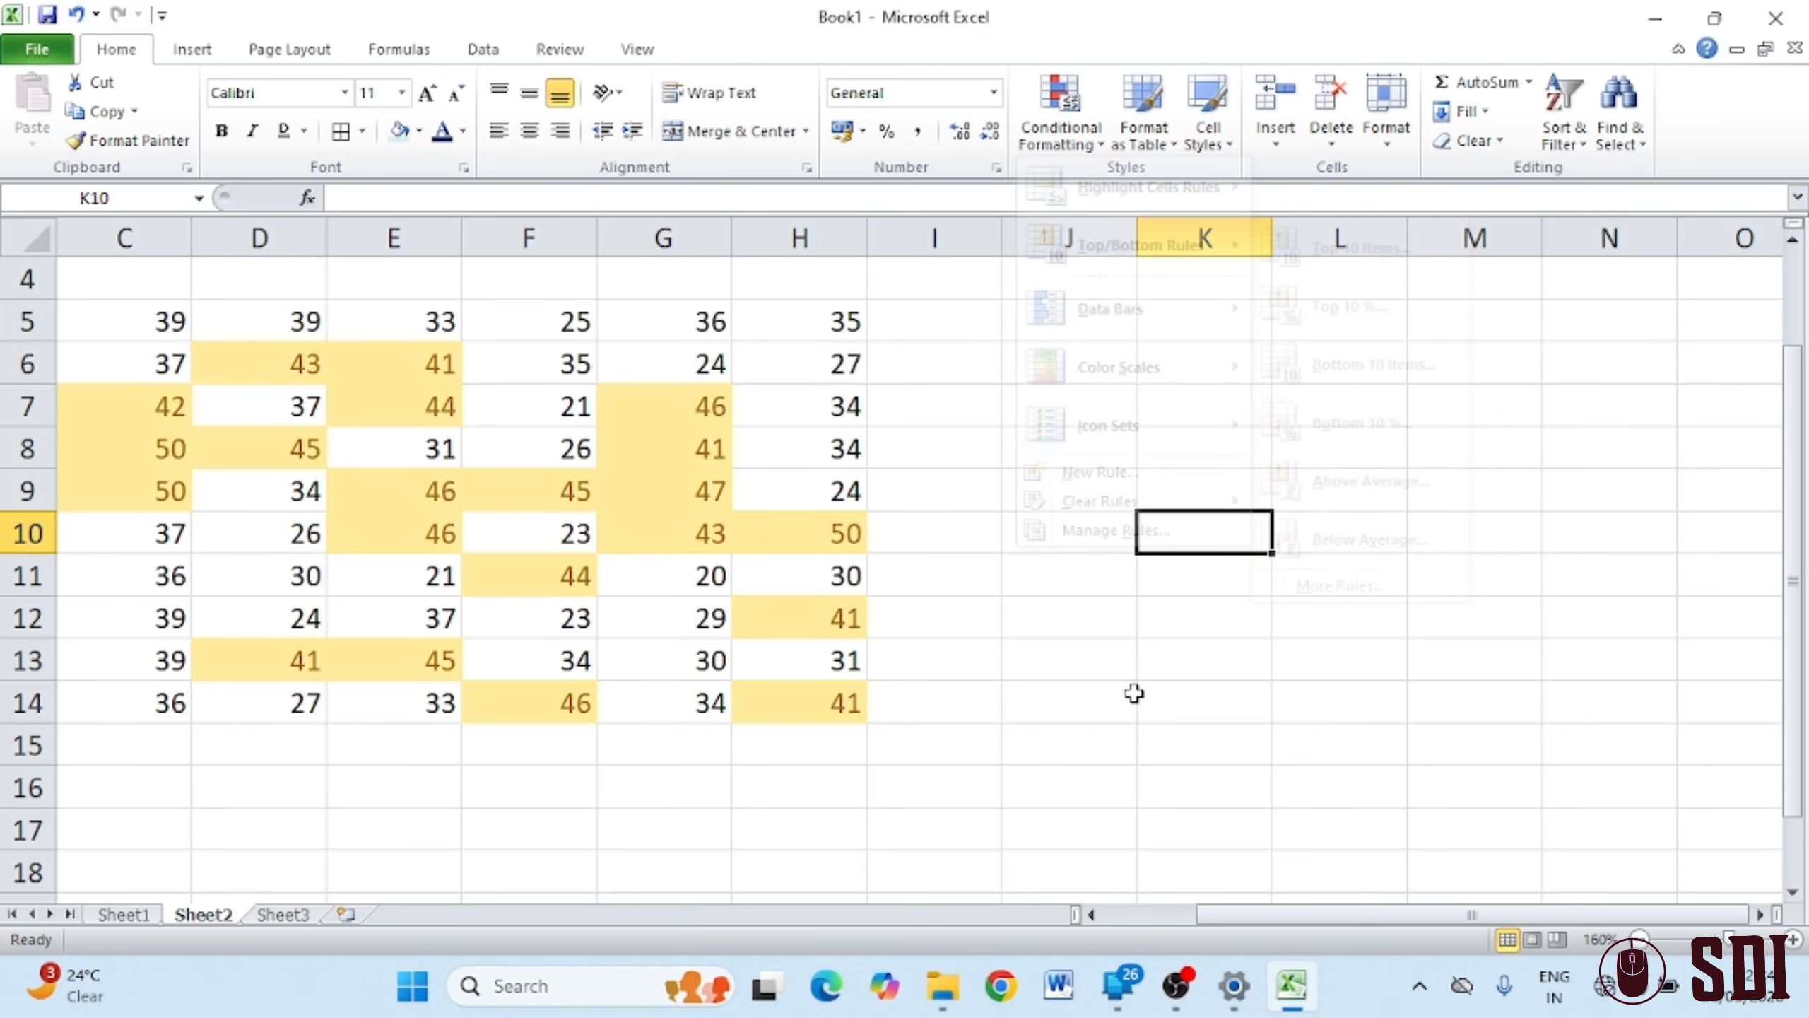
{"action": "left_click_drag", "start_coordinate": [133, 328], "coordinate": [777, 704]}
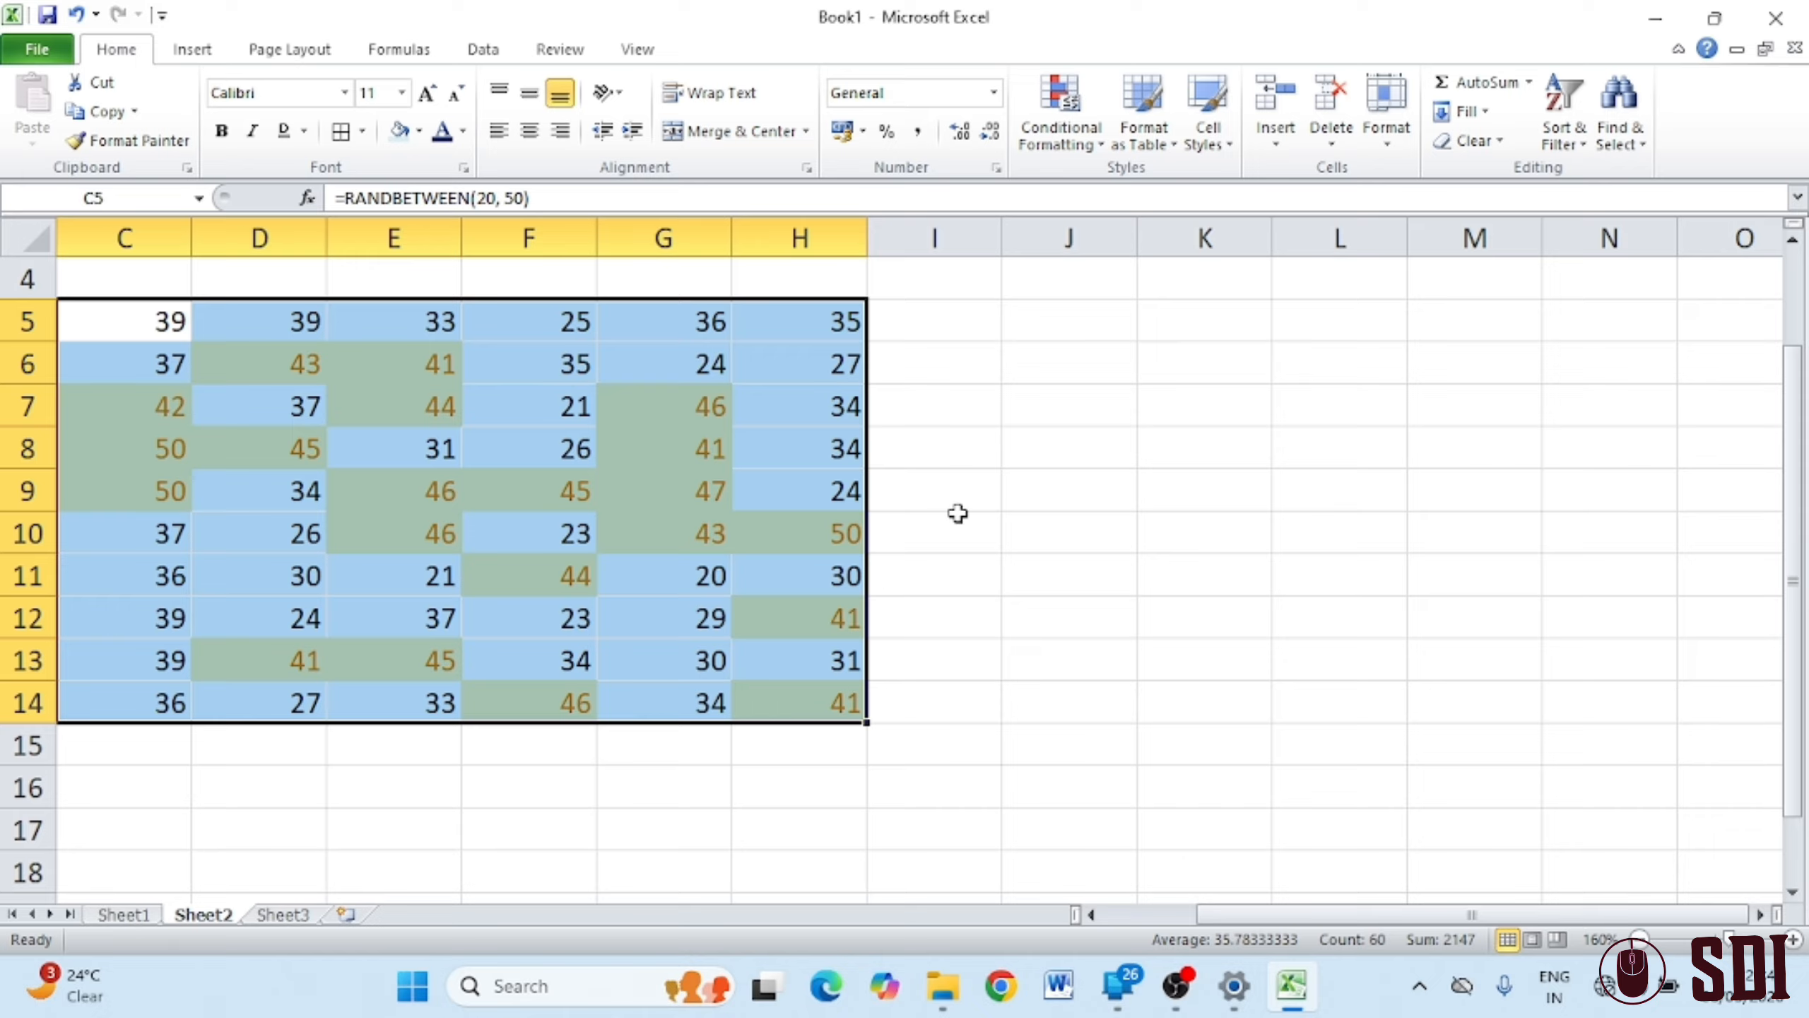
{"action": "left_click", "coordinate": [1089, 158]}
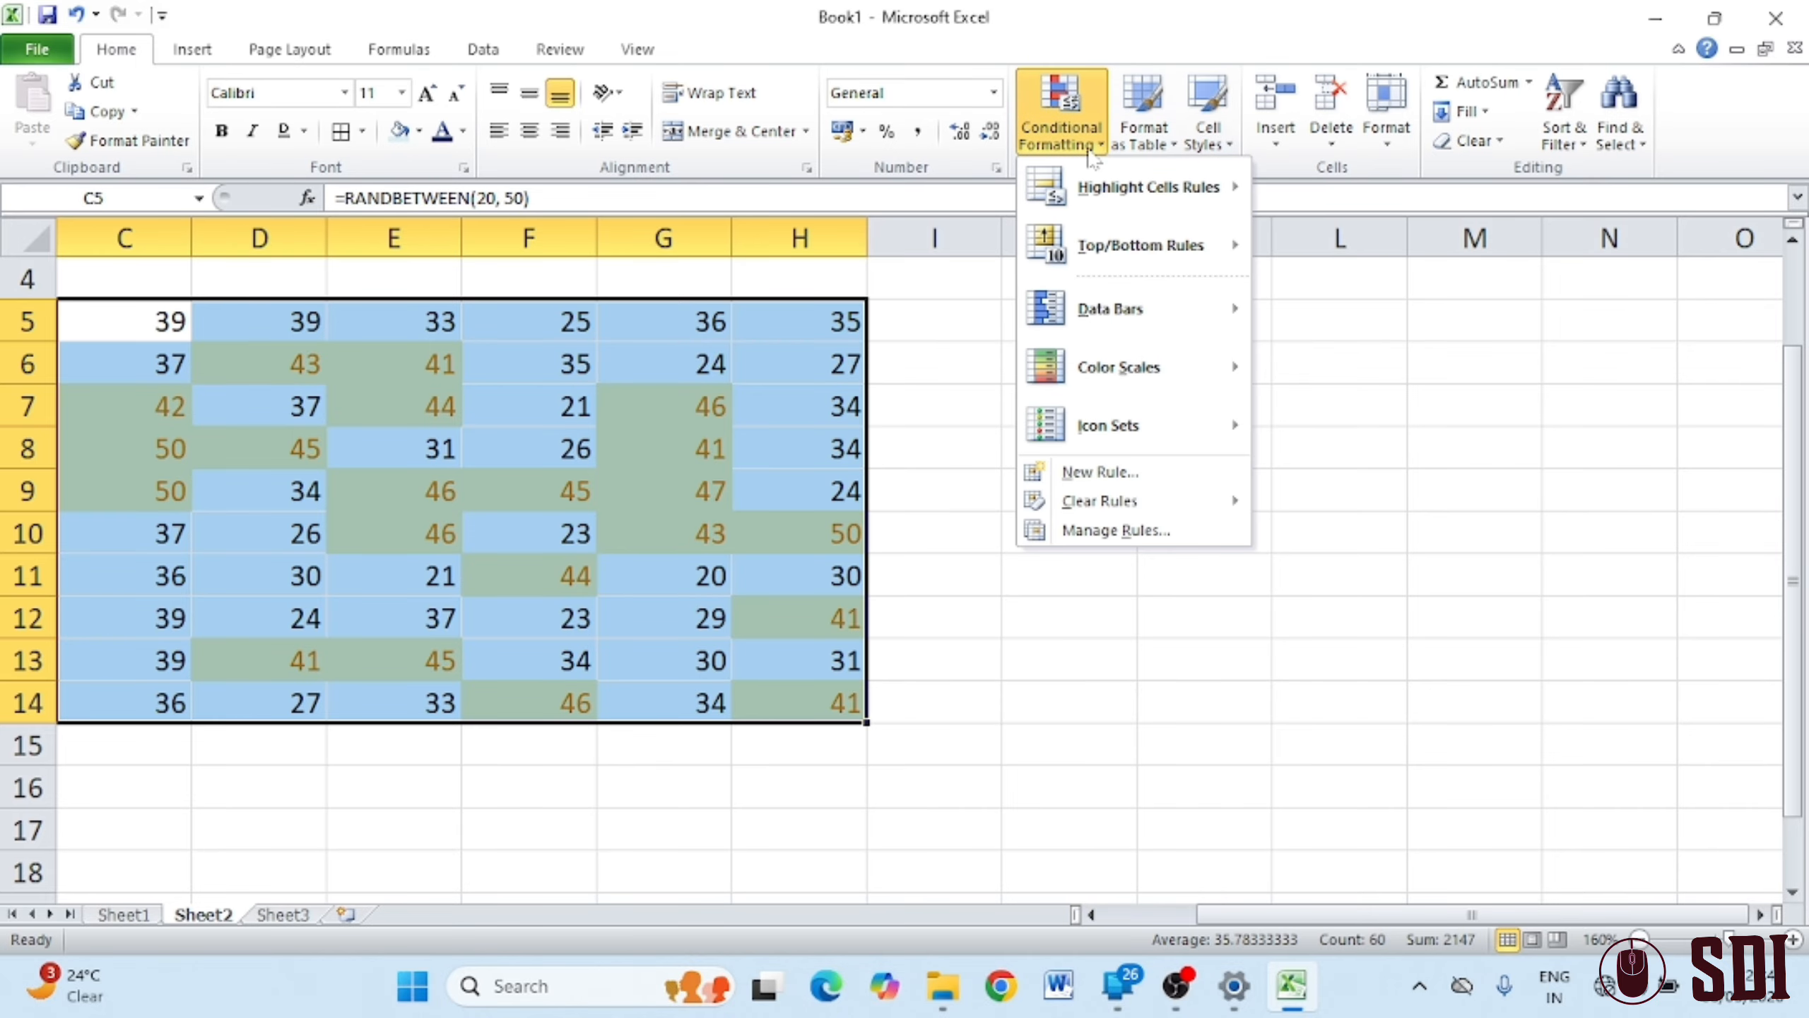
Clear the conditional formatting rules from the selected C5:H14 cells
{"action": "mouse_move", "coordinate": [1226, 501]}
{"action": "left_click", "coordinate": [1289, 510]}
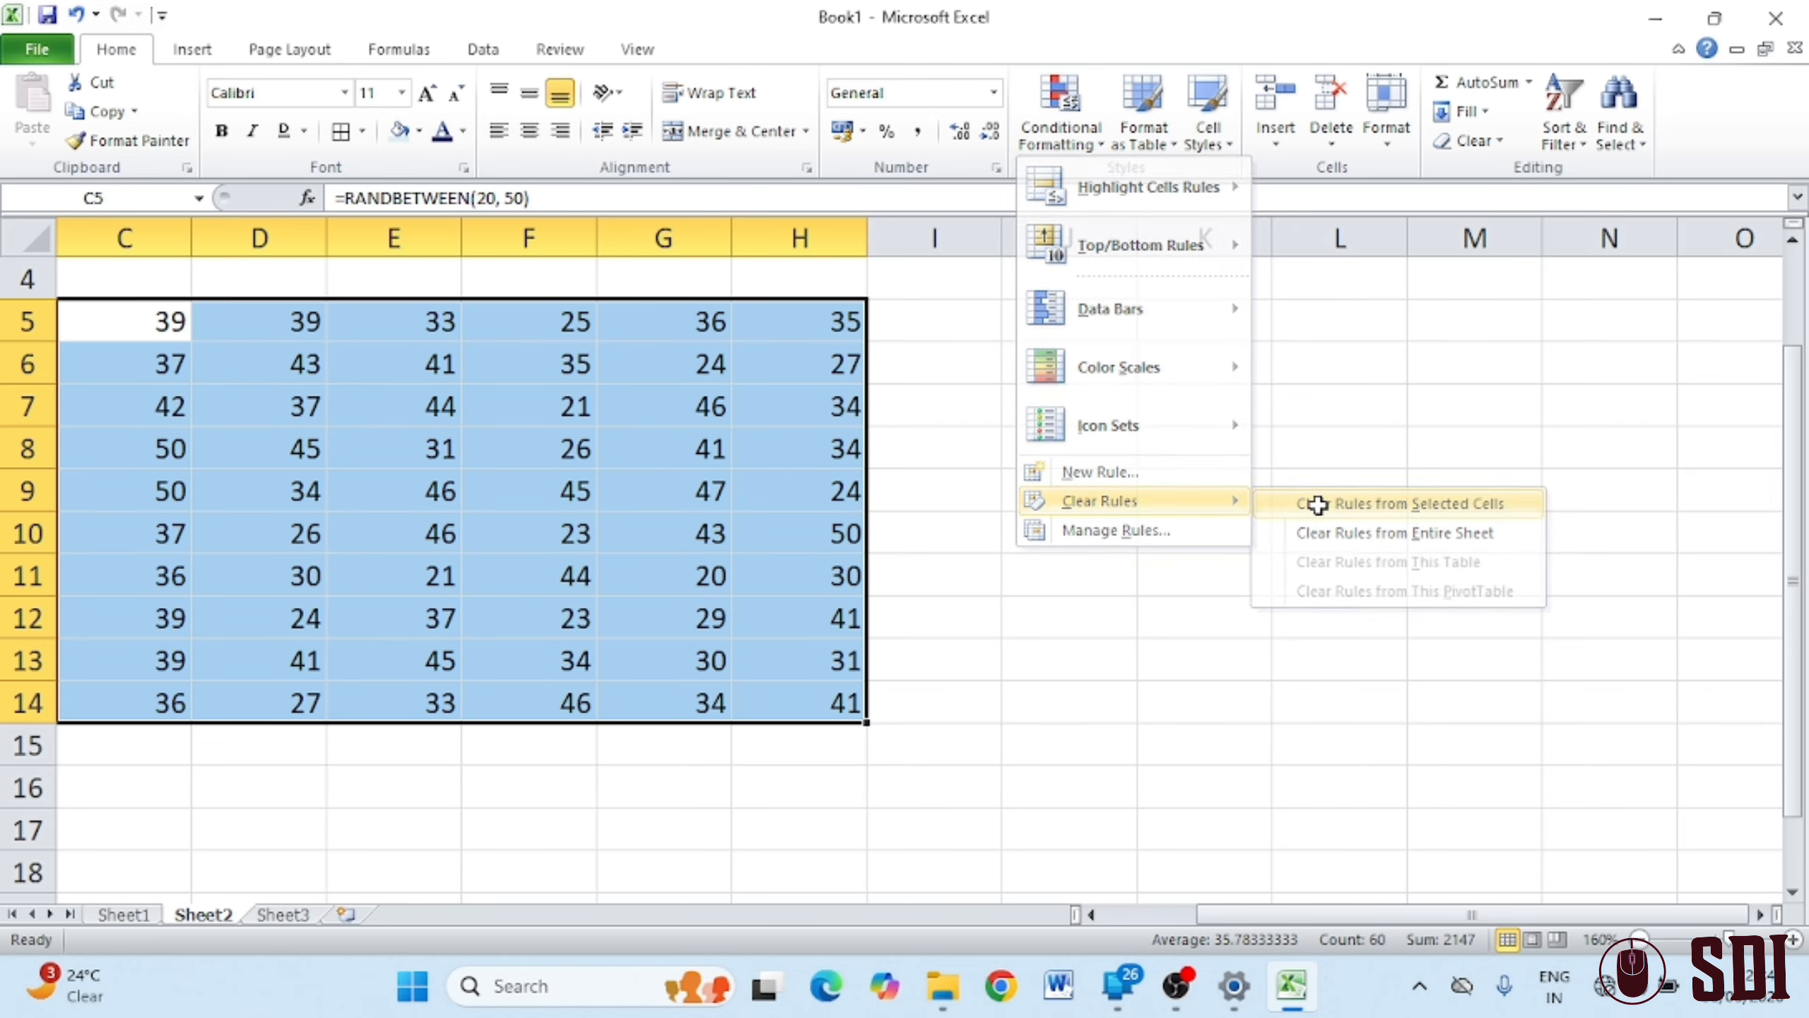
{"action": "left_click", "coordinate": [1224, 529]}
Move the column H numbers to K5:K14 and the column G numbers to I5:I14
{"action": "left_click_drag", "start_coordinate": [822, 314], "coordinate": [831, 702]}
{"action": "left_click_drag", "start_coordinate": [831, 308], "coordinate": [1175, 311]}
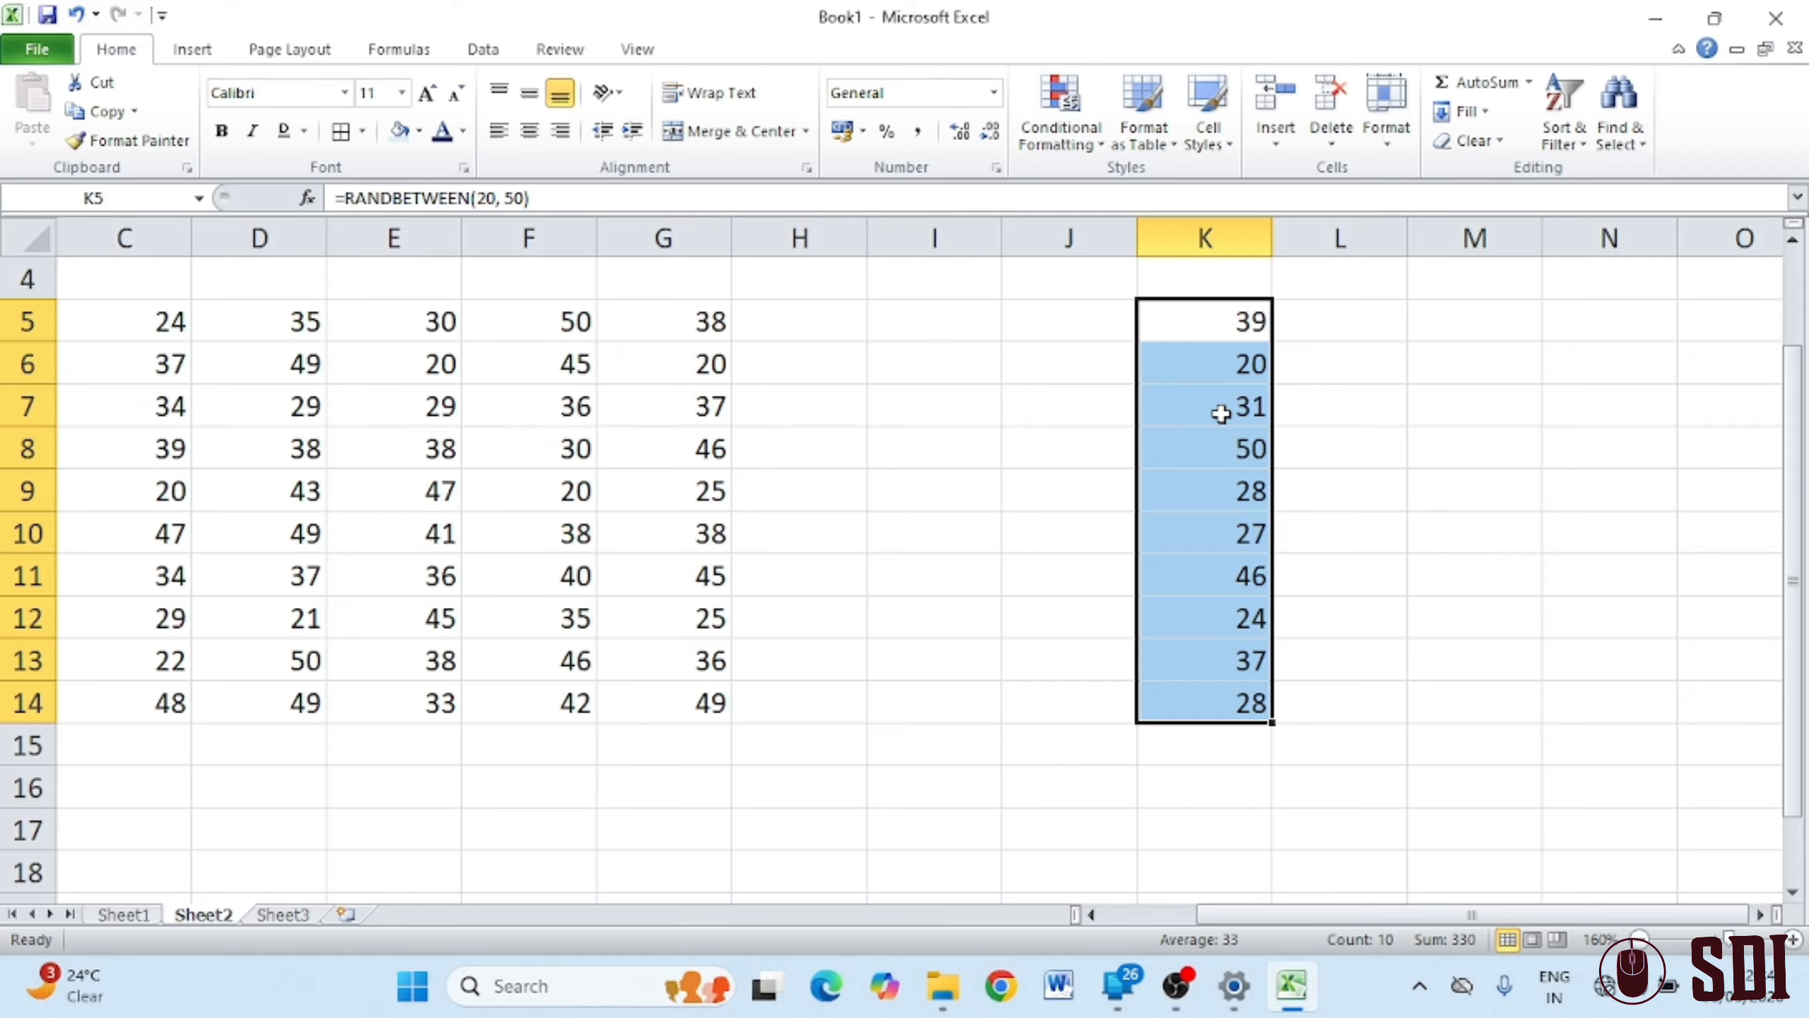
{"action": "left_click_drag", "start_coordinate": [719, 331], "coordinate": [695, 695]}
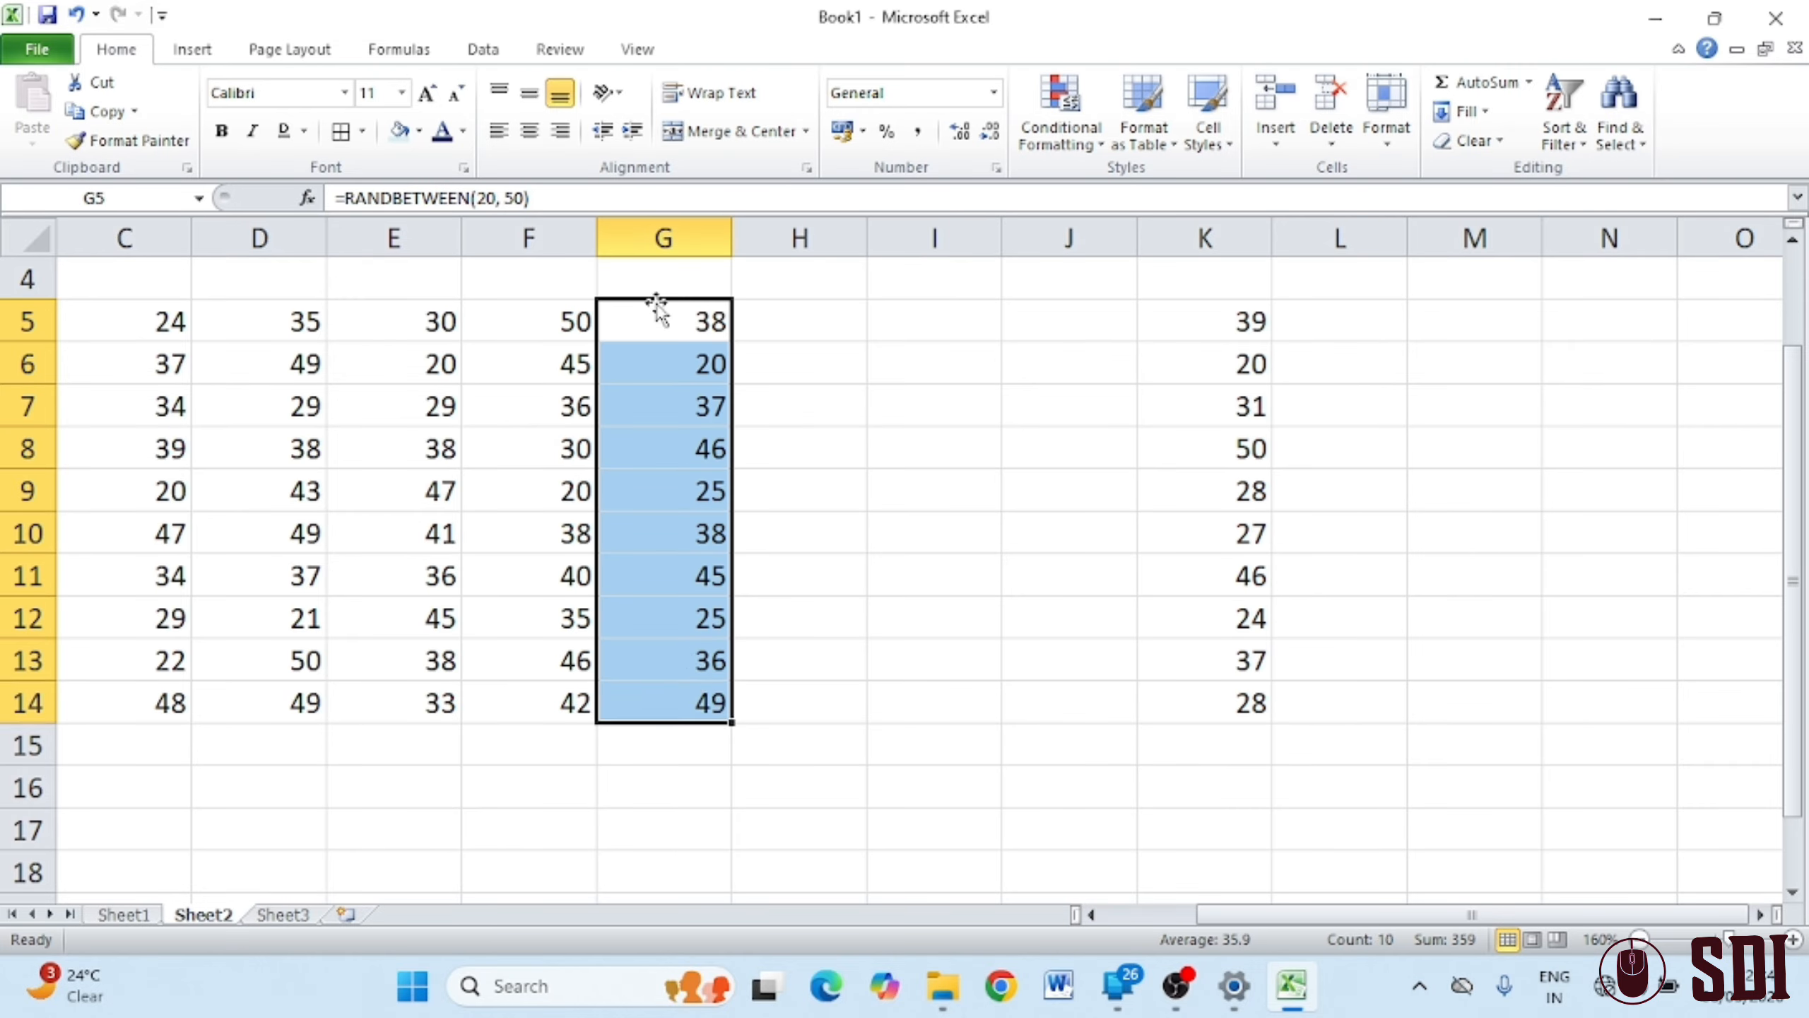
{"action": "left_click_drag", "start_coordinate": [656, 303], "coordinate": [921, 337]}
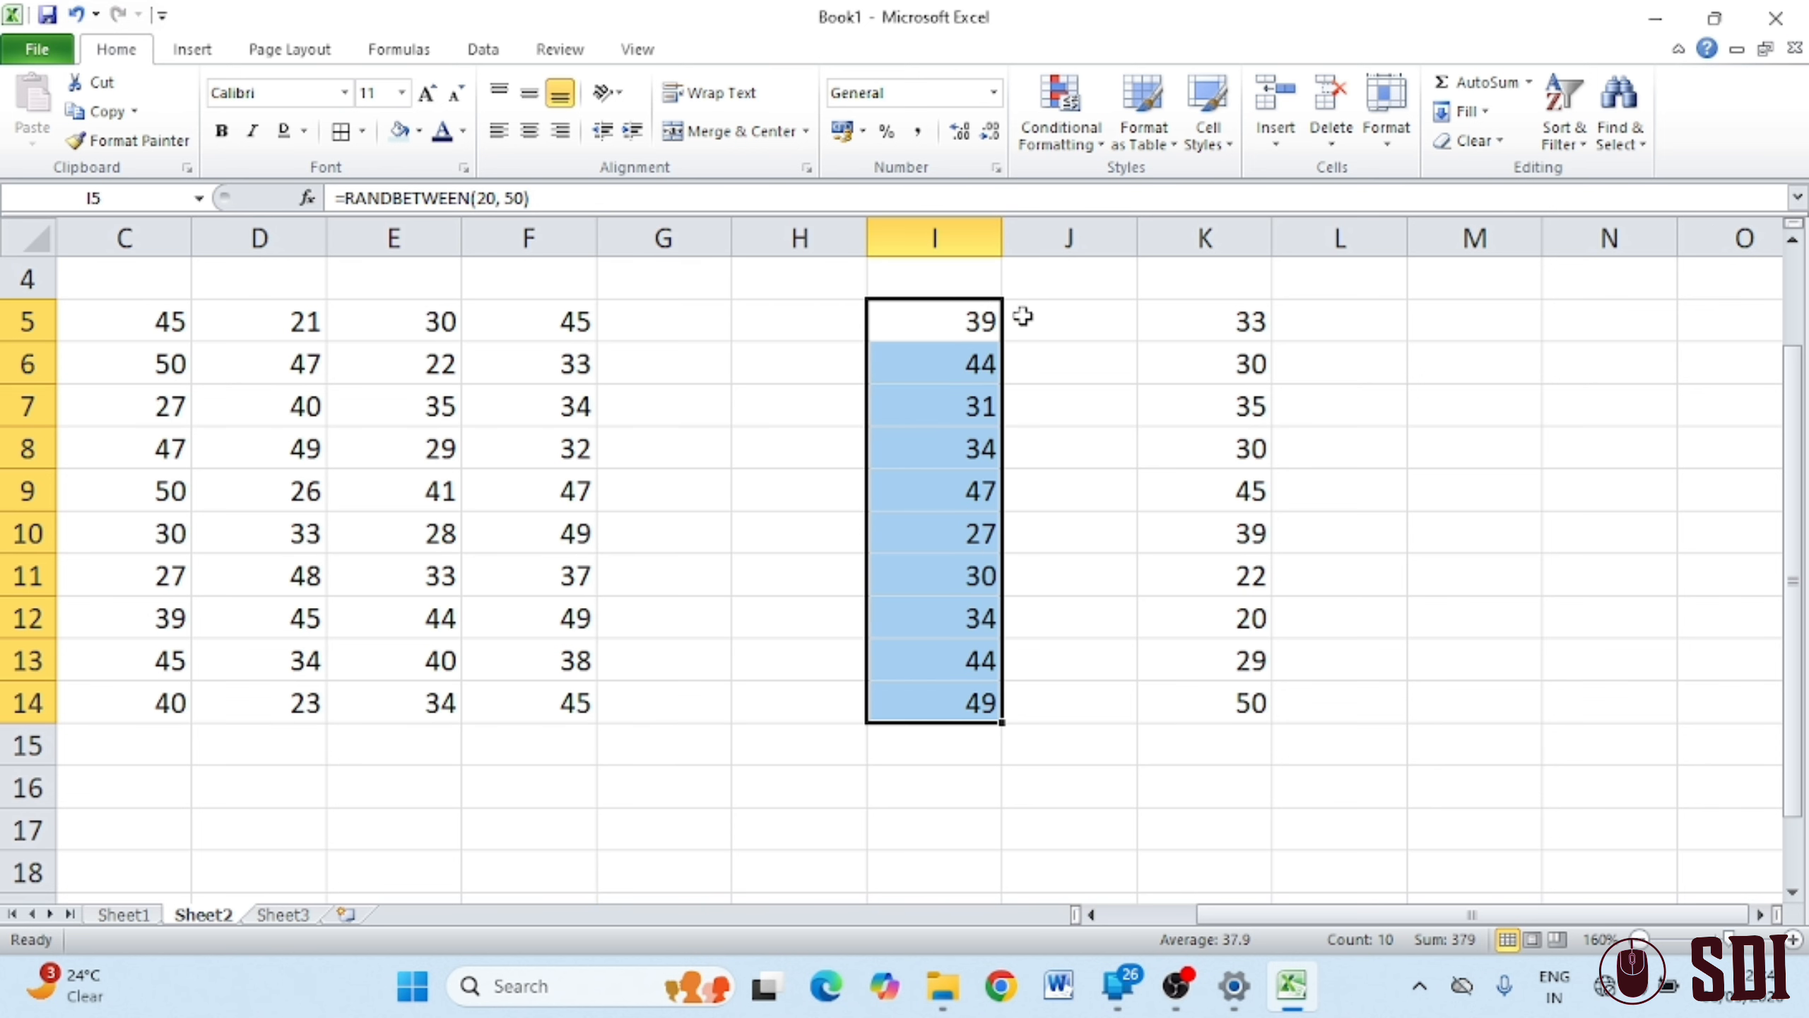
{"action": "left_click_drag", "start_coordinate": [1191, 328], "coordinate": [1197, 702]}
Add blue gradient fill data bars to K5:K14
{"action": "left_click", "coordinate": [1062, 117]}
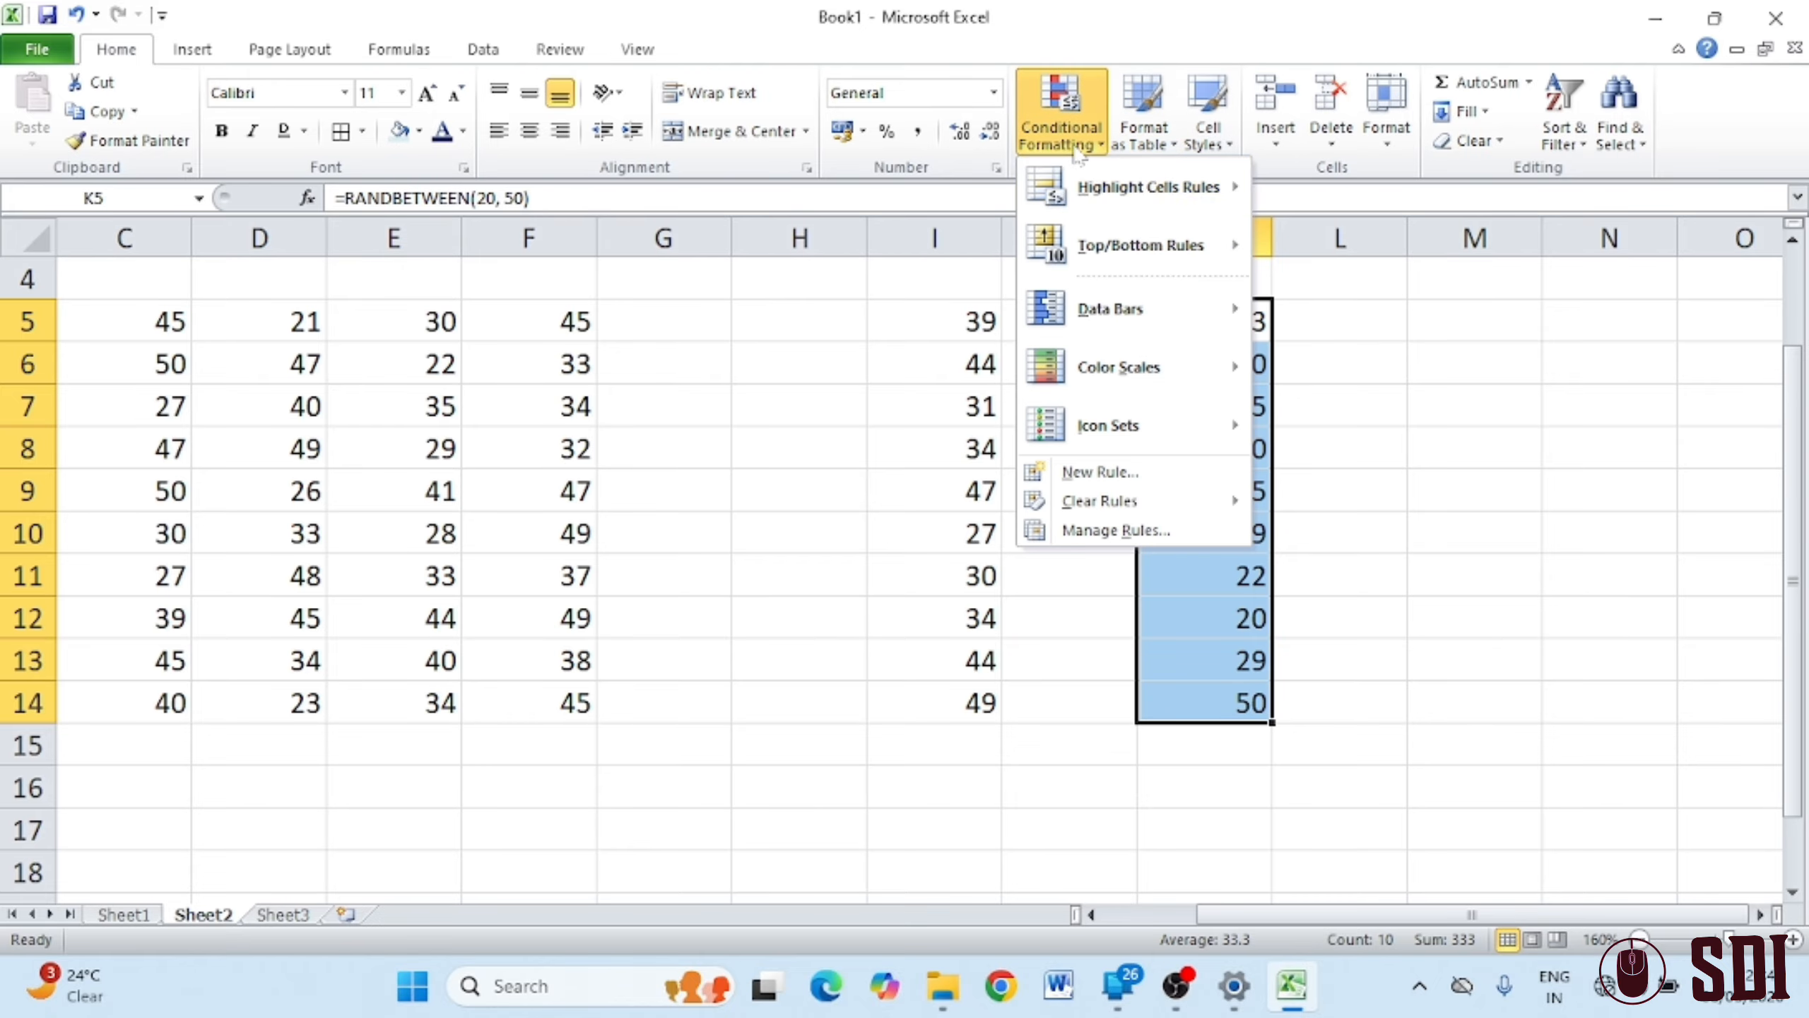
{"action": "mouse_move", "coordinate": [1201, 313]}
{"action": "left_click", "coordinate": [1279, 332]}
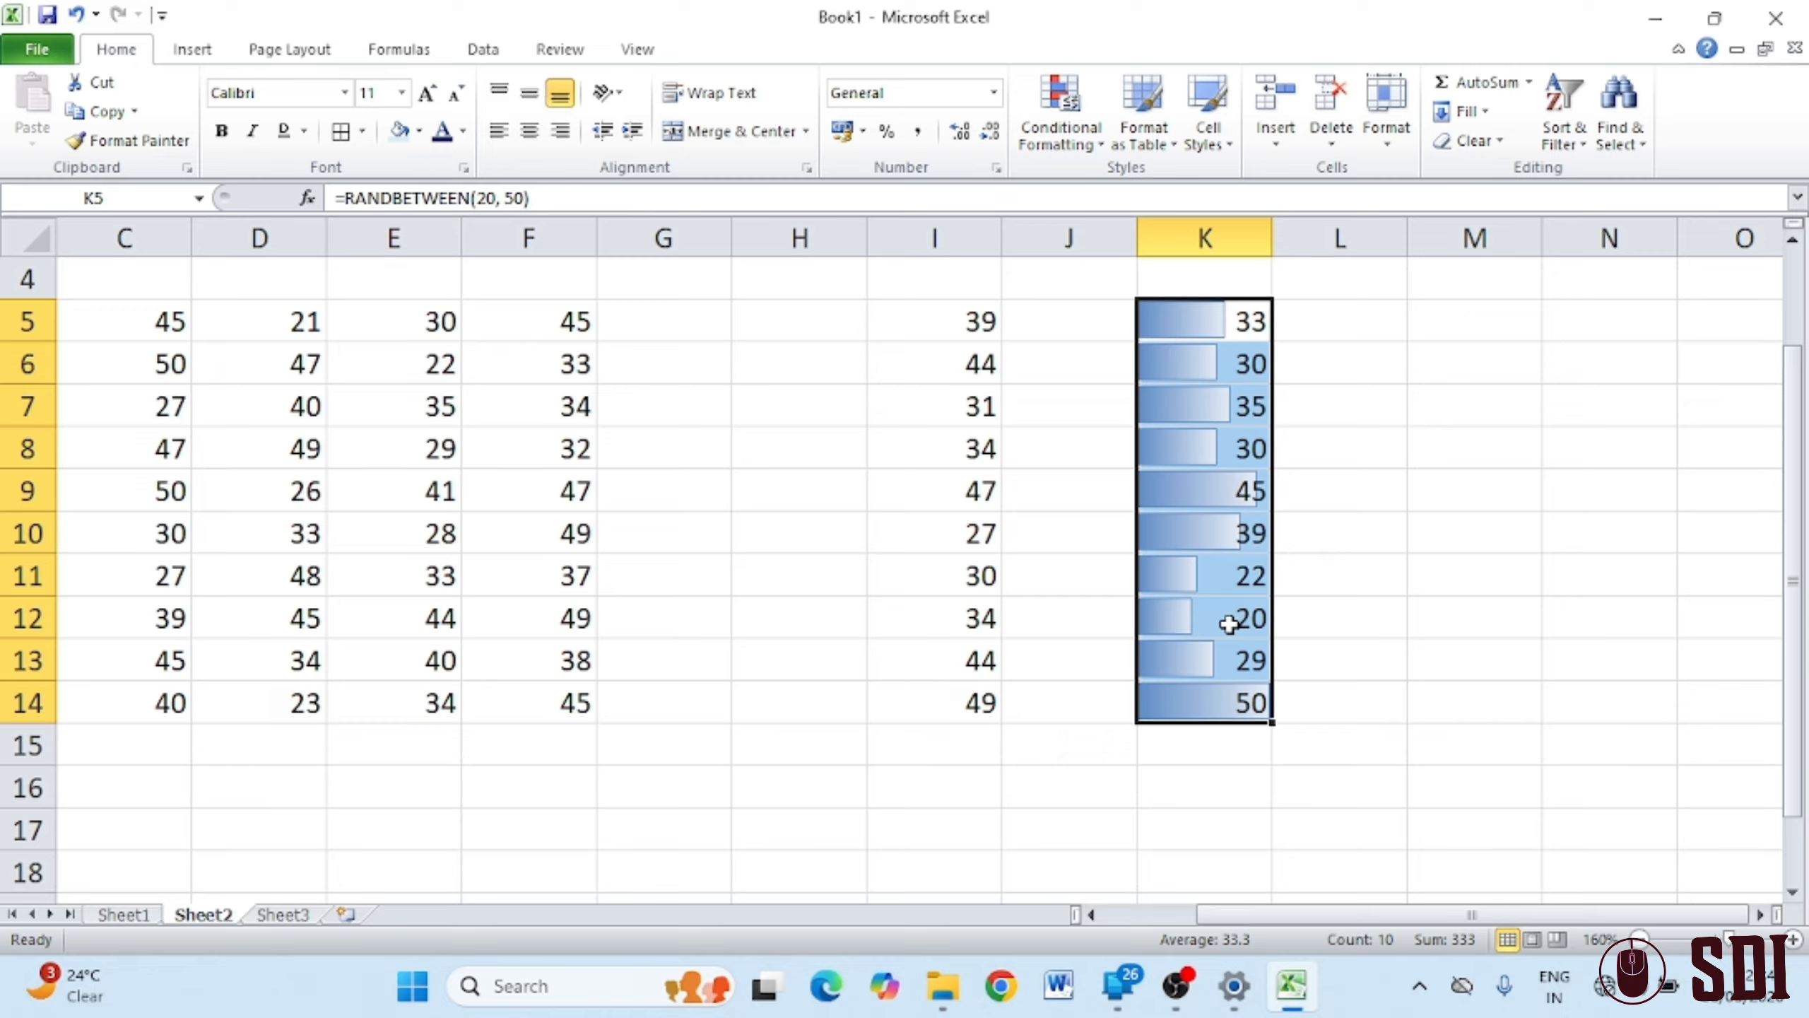
Overwrite K11 with 1 and K10 with 0 to see the data bars adjust
{"action": "left_click", "coordinate": [1219, 583]}
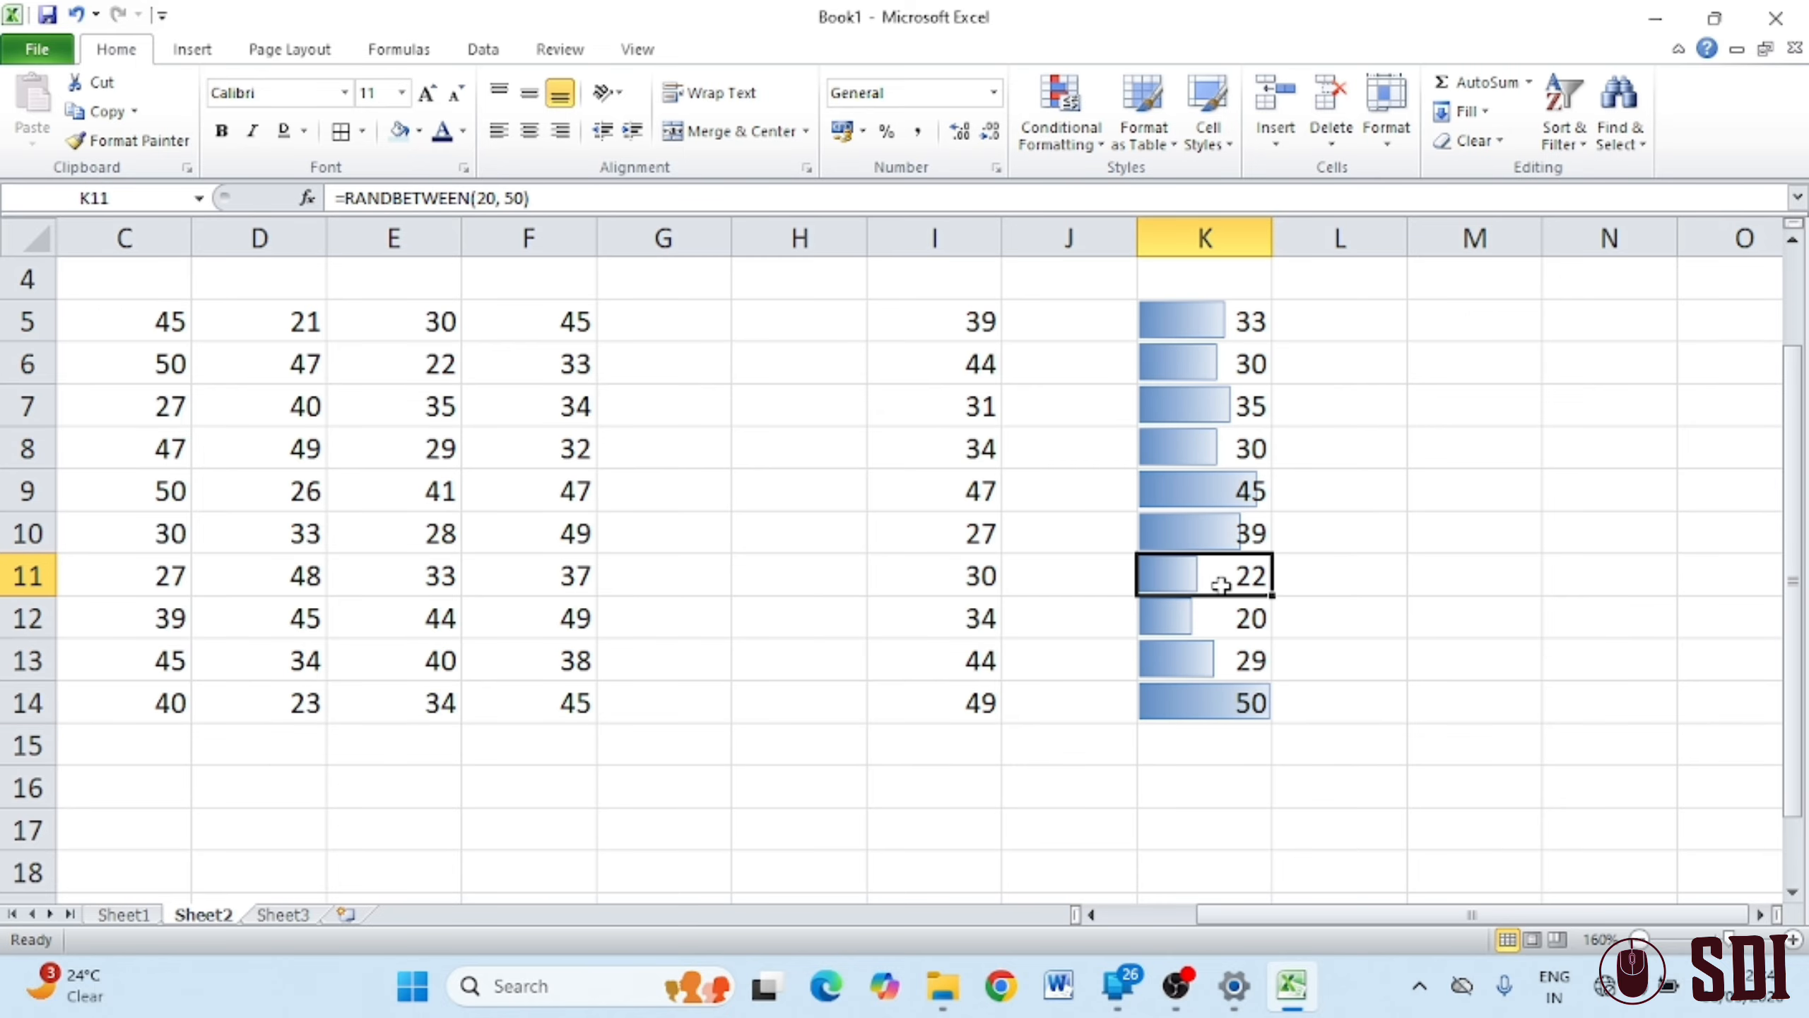
{"action": "type", "text": "1"}
{"action": "key", "text": "Return"}
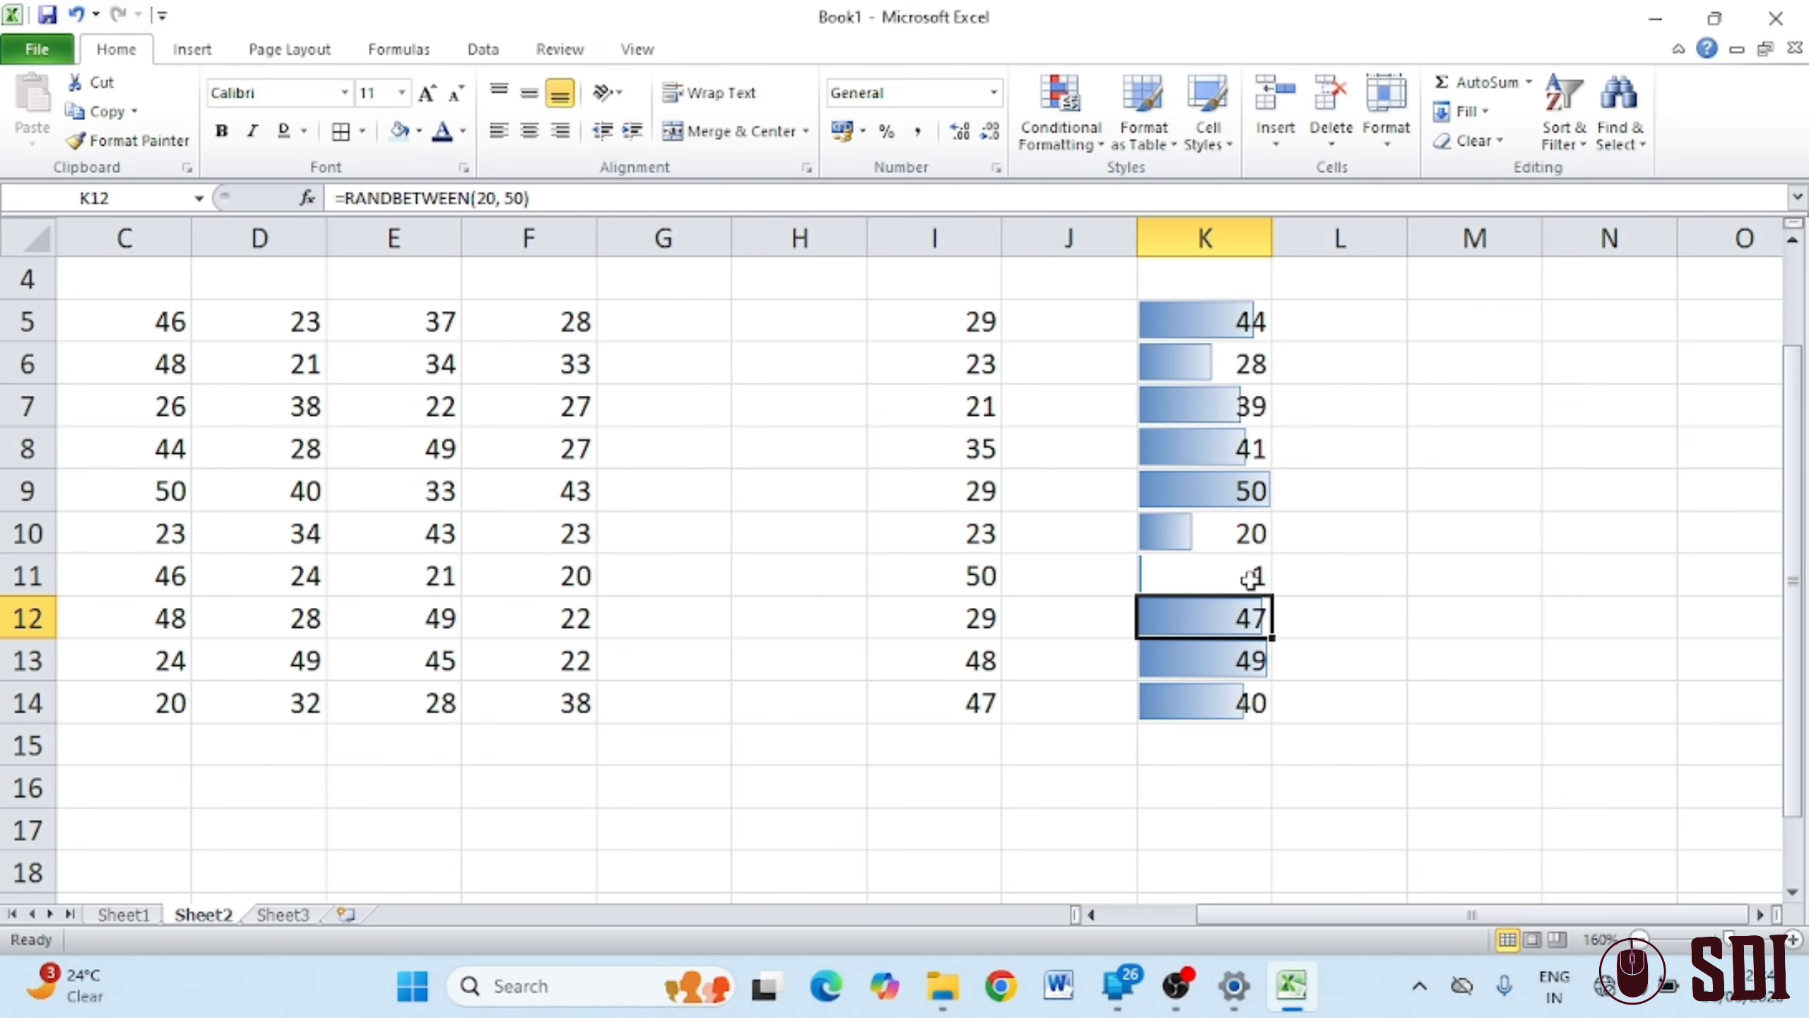
{"action": "left_click", "coordinate": [1239, 535]}
{"action": "type", "text": "0"}
{"action": "key", "text": "Return"}
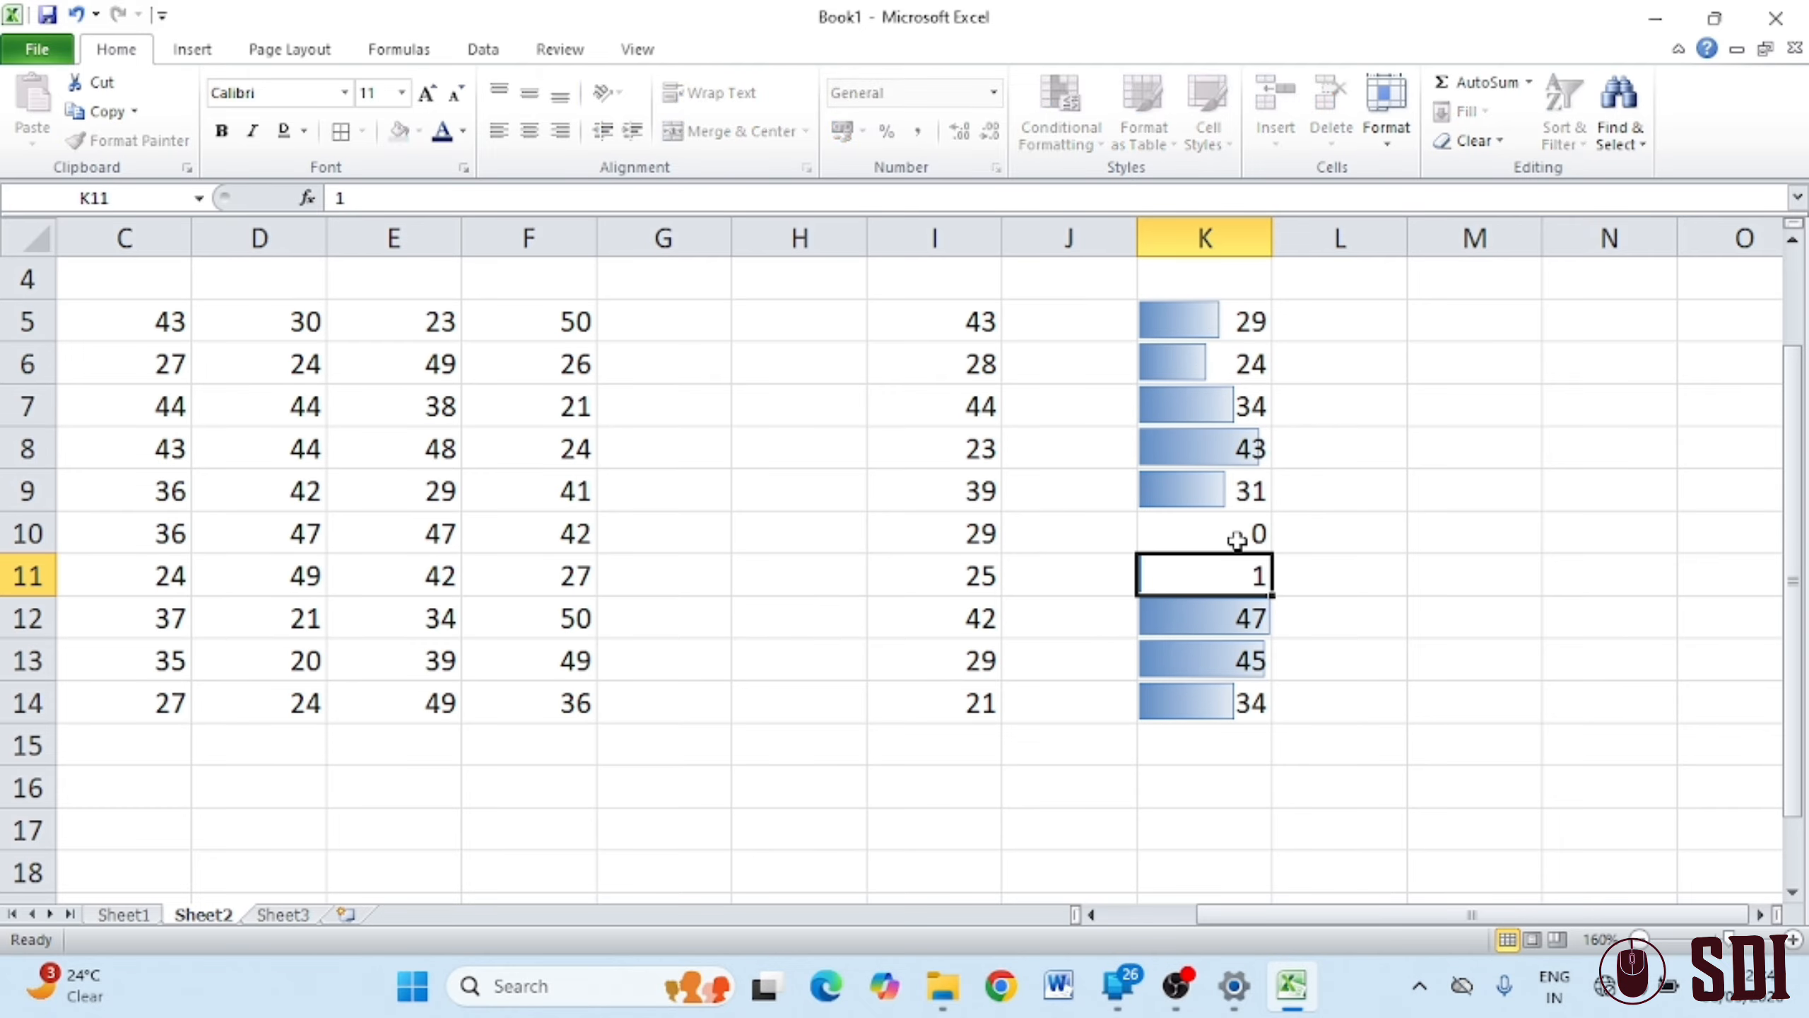
{"action": "left_click", "coordinate": [1345, 525]}
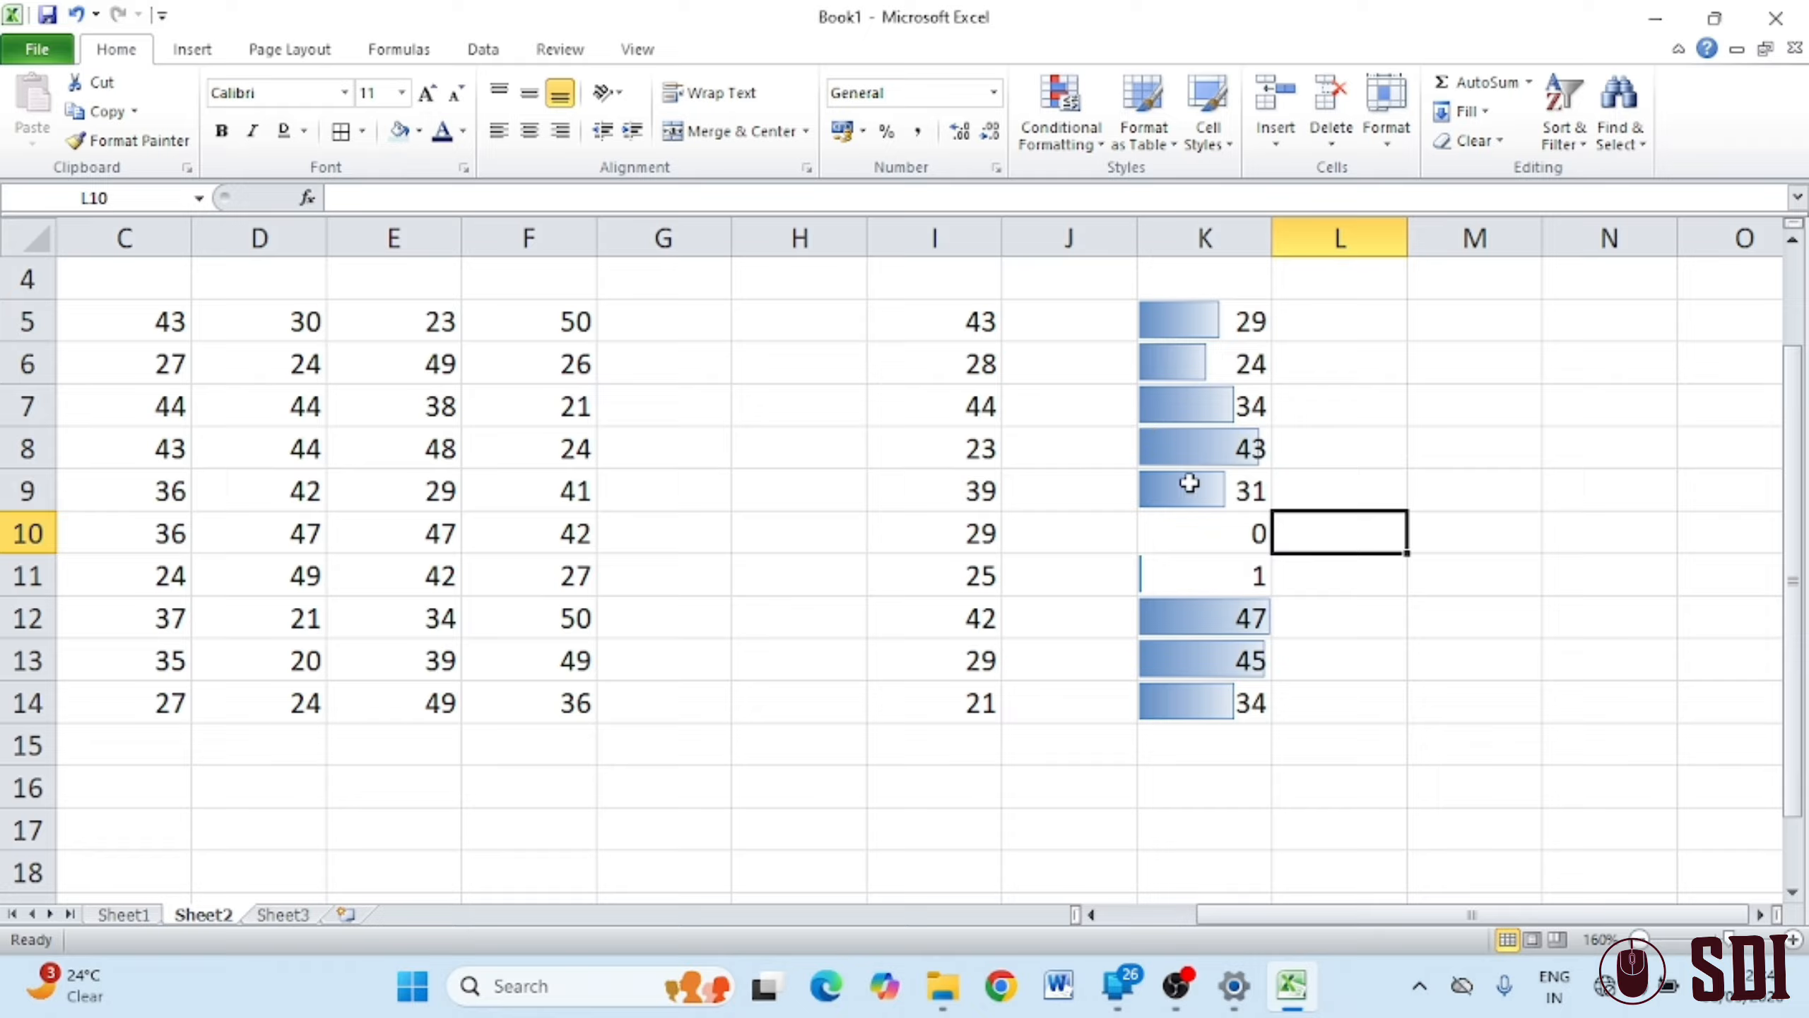
{"action": "left_click_drag", "start_coordinate": [1193, 321], "coordinate": [1207, 703]}
Clear the conditional formatting rules from the entire sheet
{"action": "left_click", "coordinate": [1087, 136]}
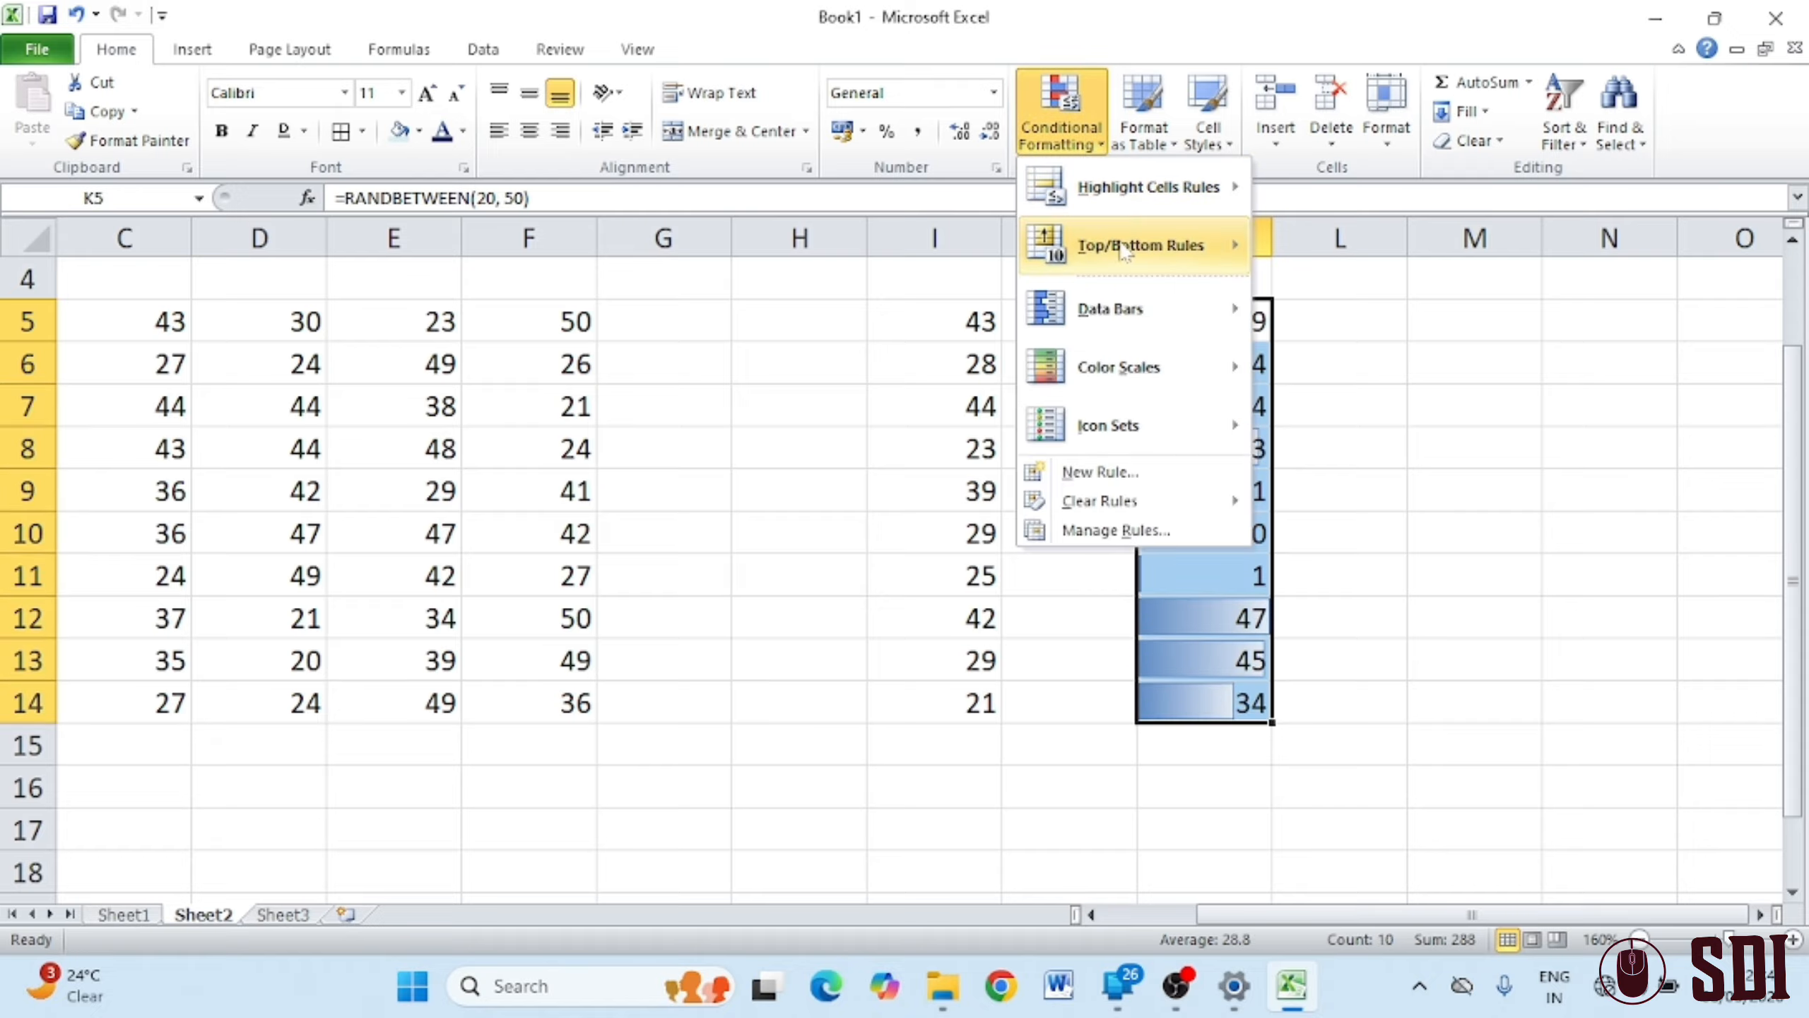
{"action": "mouse_move", "coordinate": [1151, 500]}
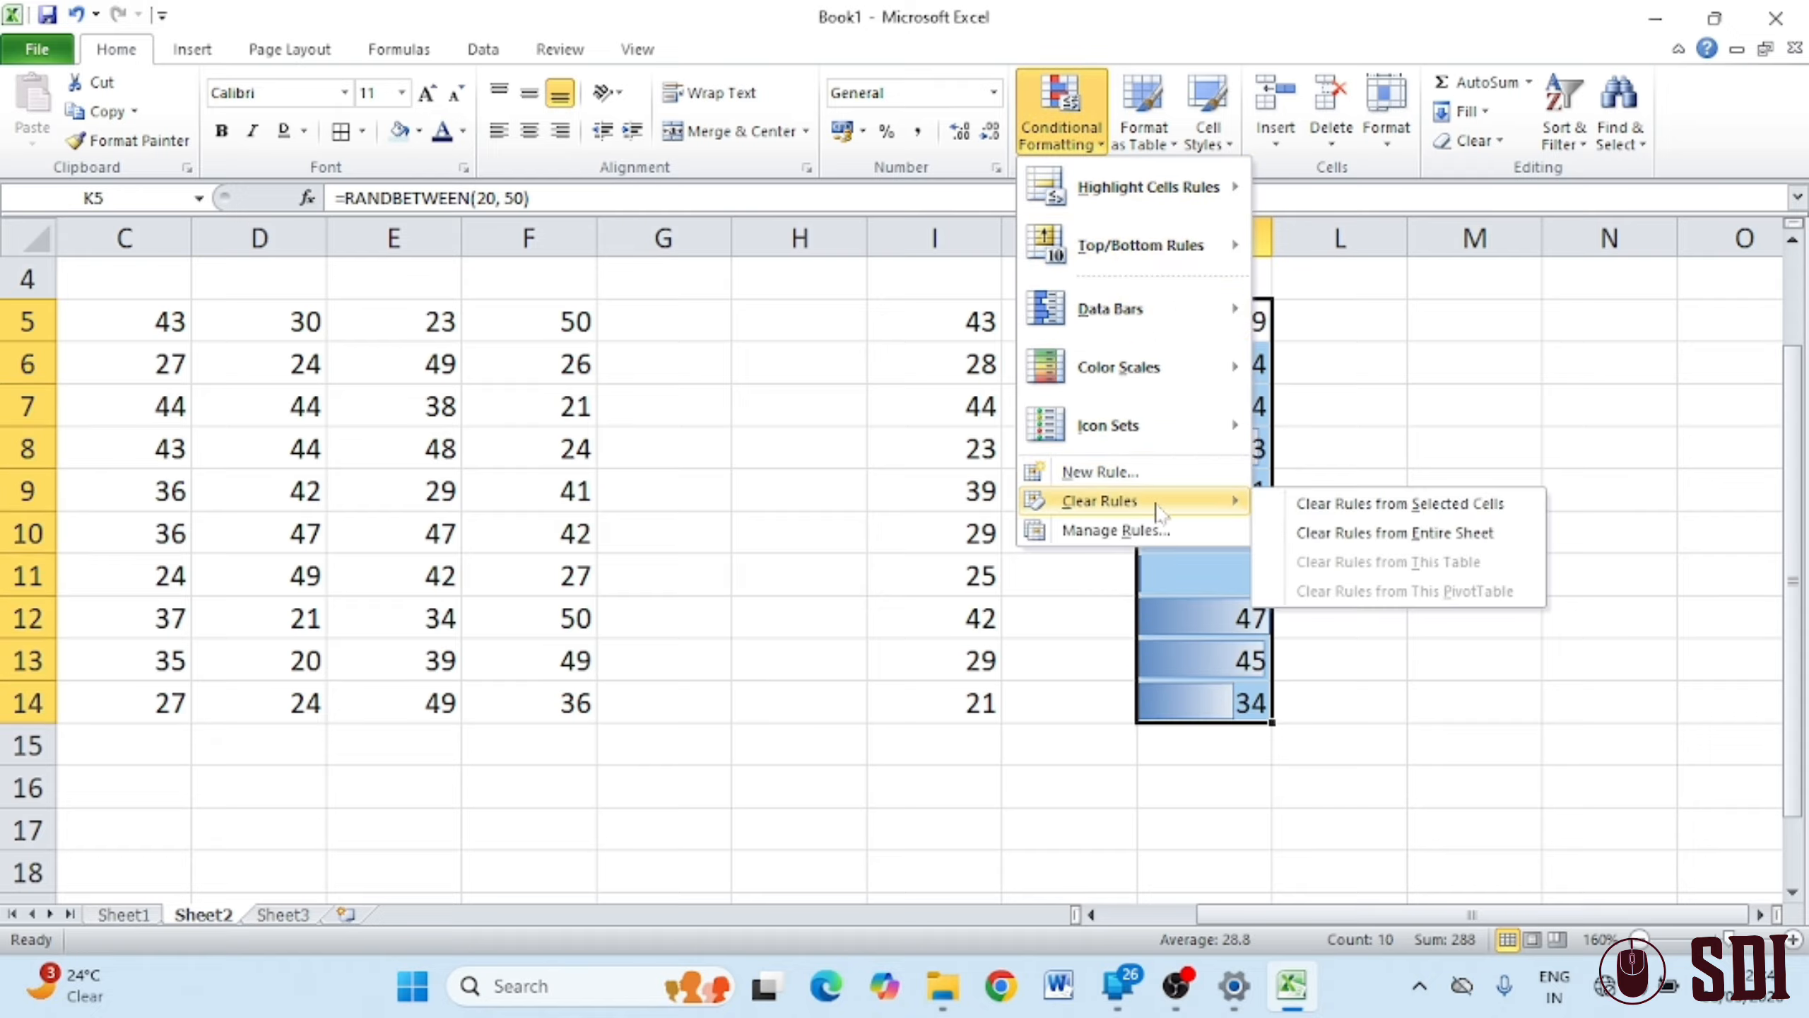
{"action": "left_click", "coordinate": [1337, 534]}
Apply the Ratings 4 bars icon set to K5:K14
{"action": "left_click", "coordinate": [1062, 121]}
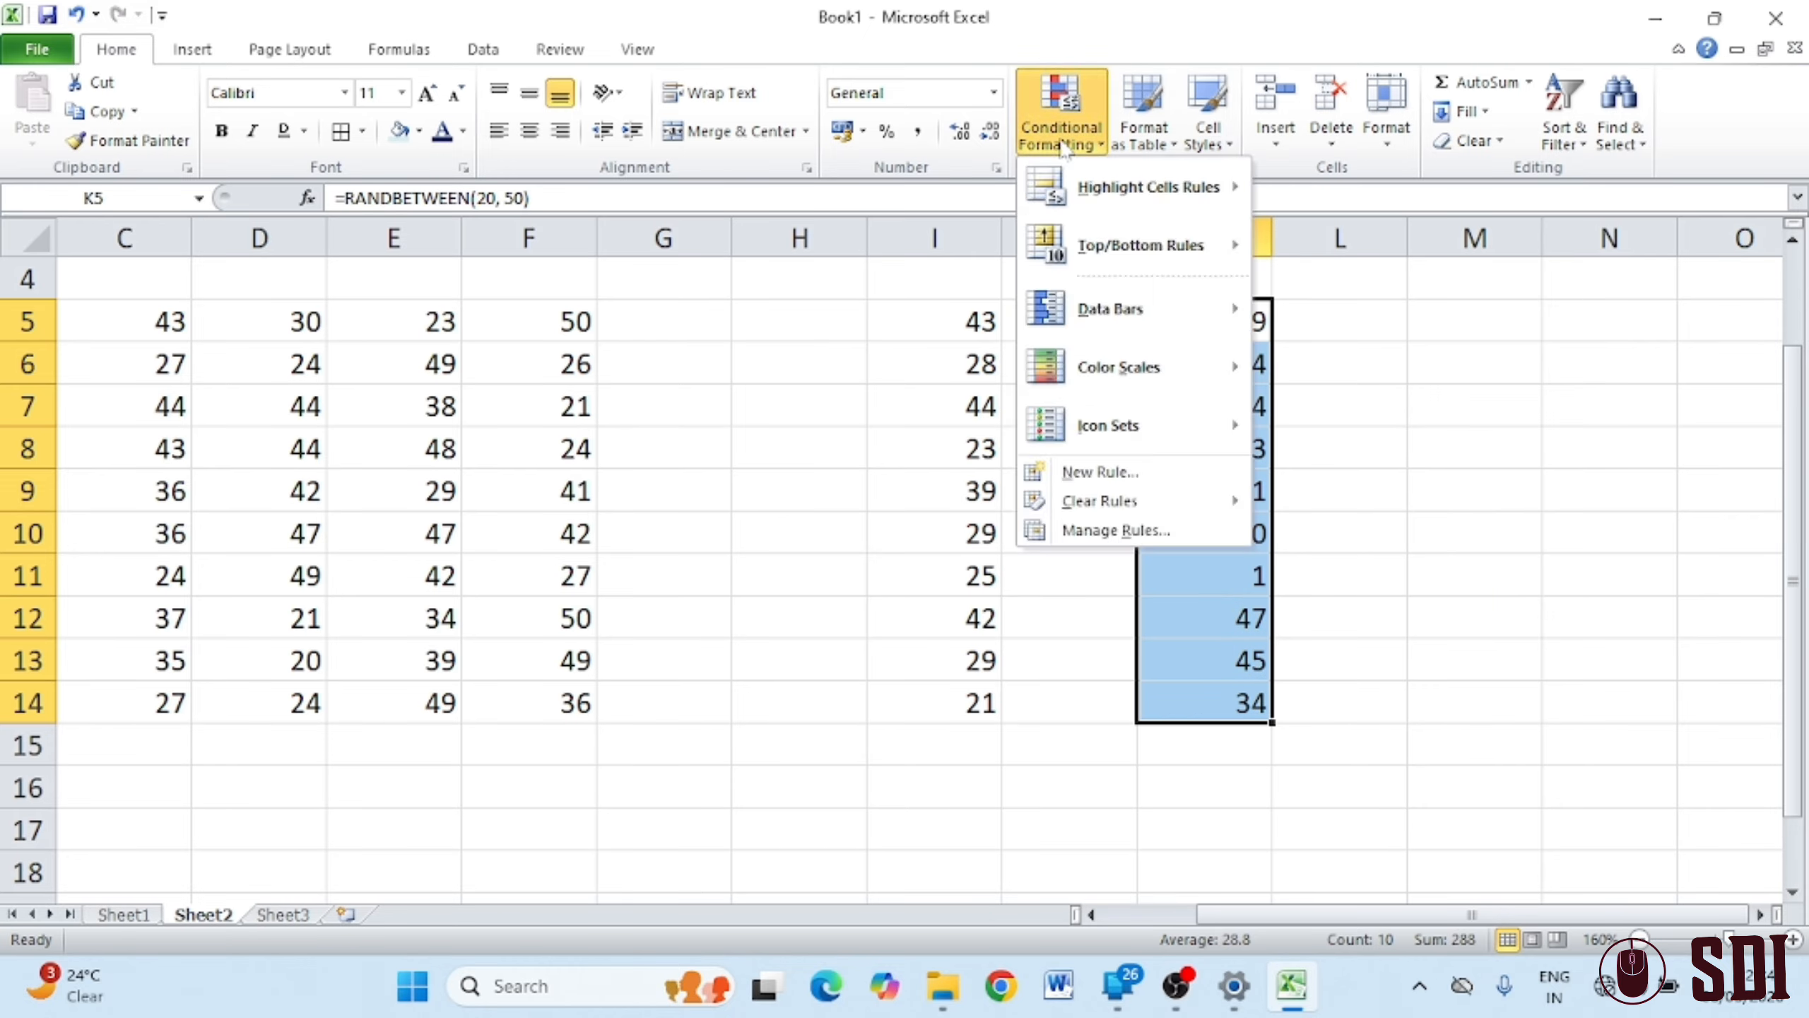
{"action": "mouse_move", "coordinate": [1154, 371]}
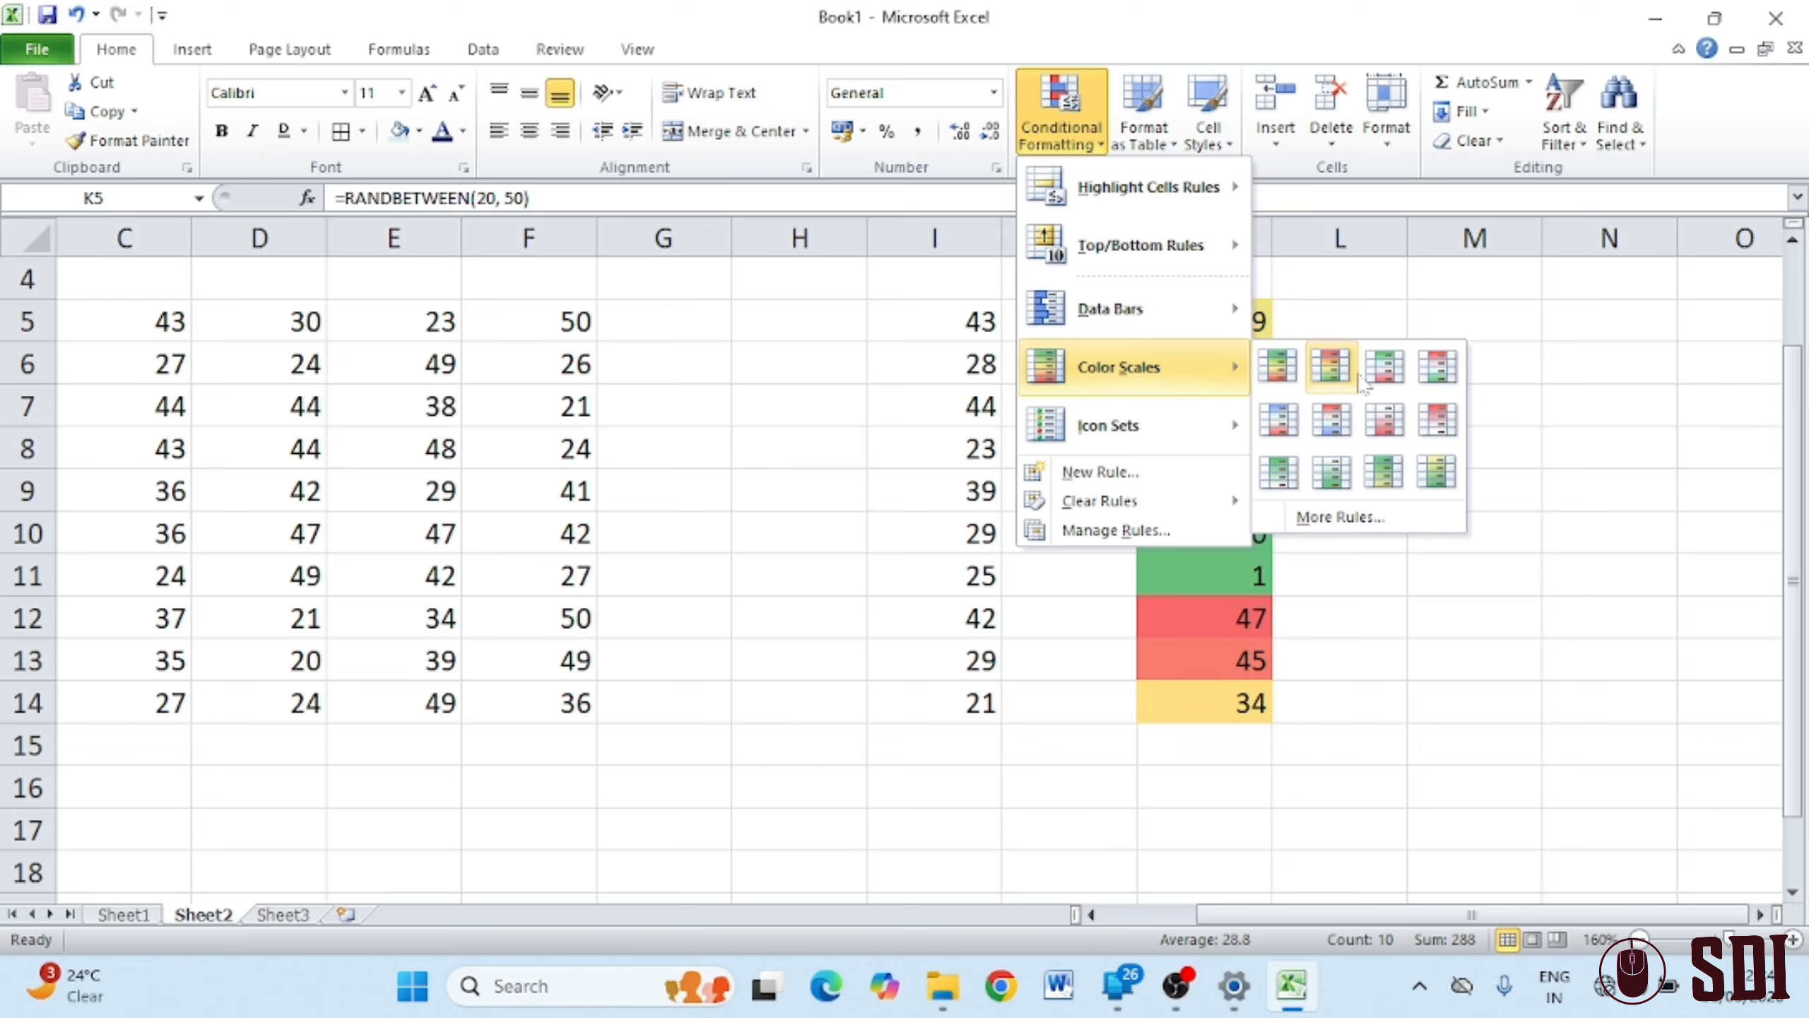
{"action": "mouse_move", "coordinate": [1140, 424]}
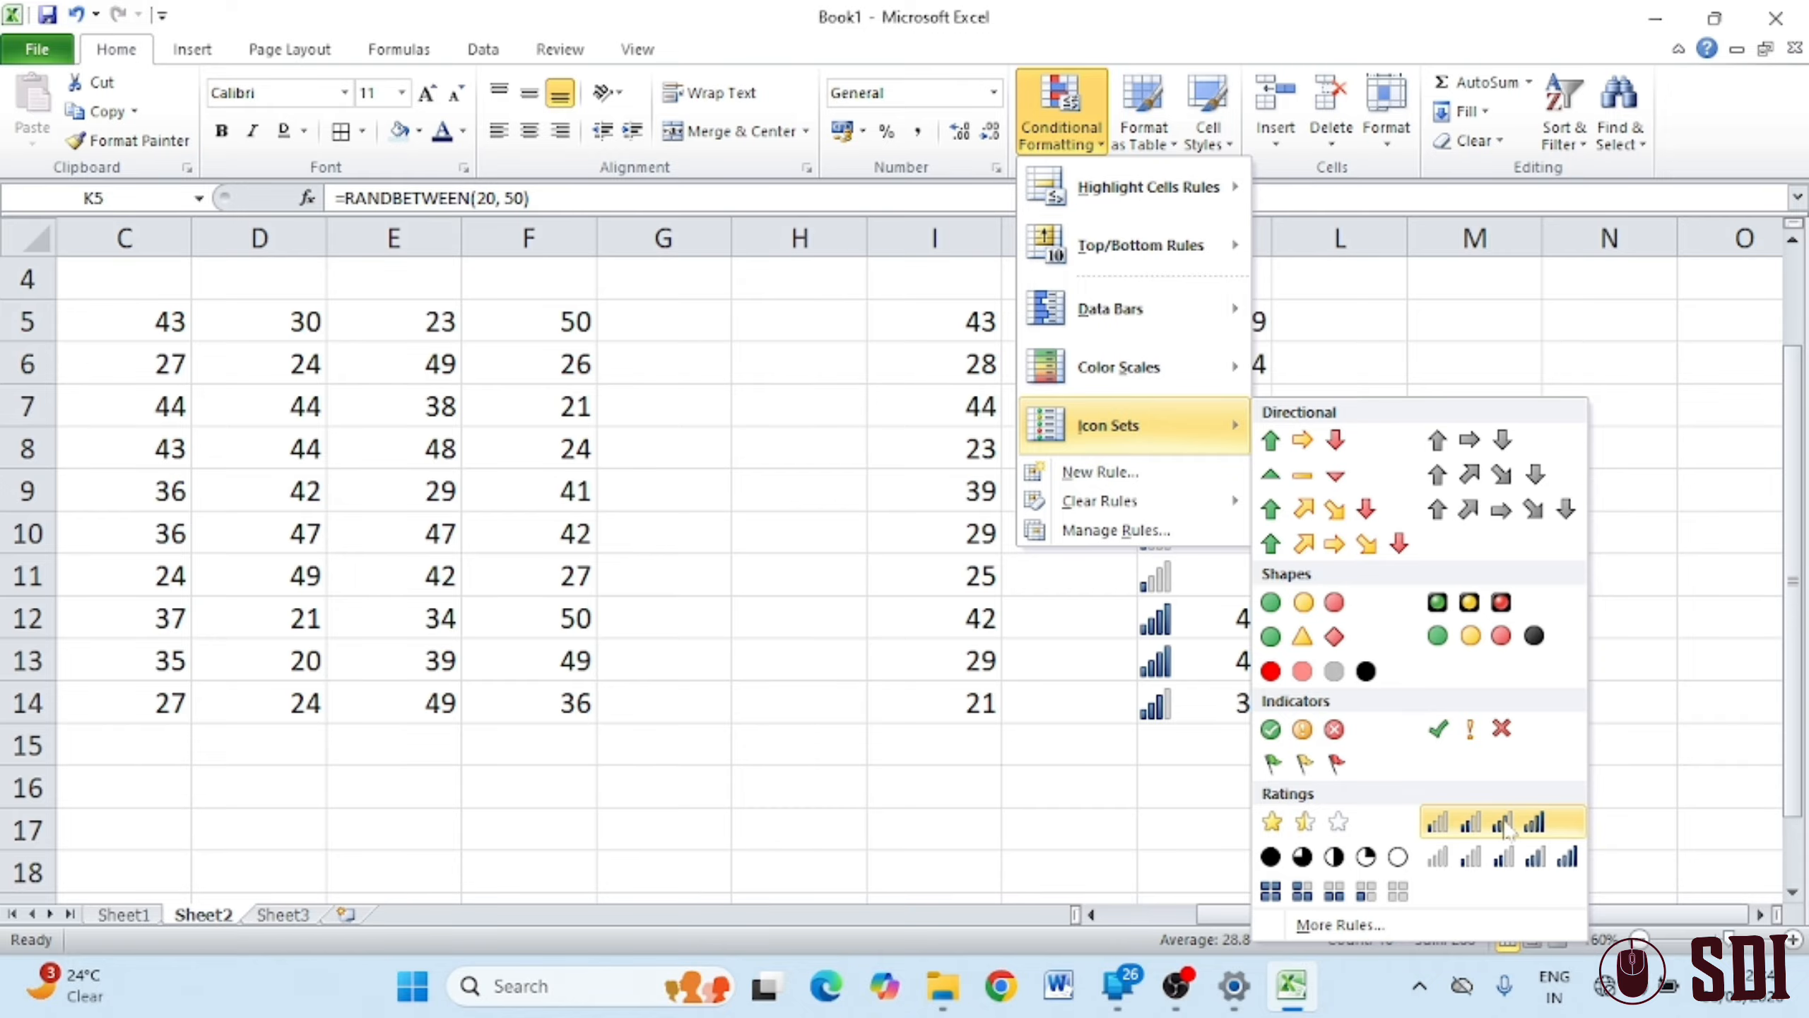
{"action": "left_click", "coordinate": [1505, 825]}
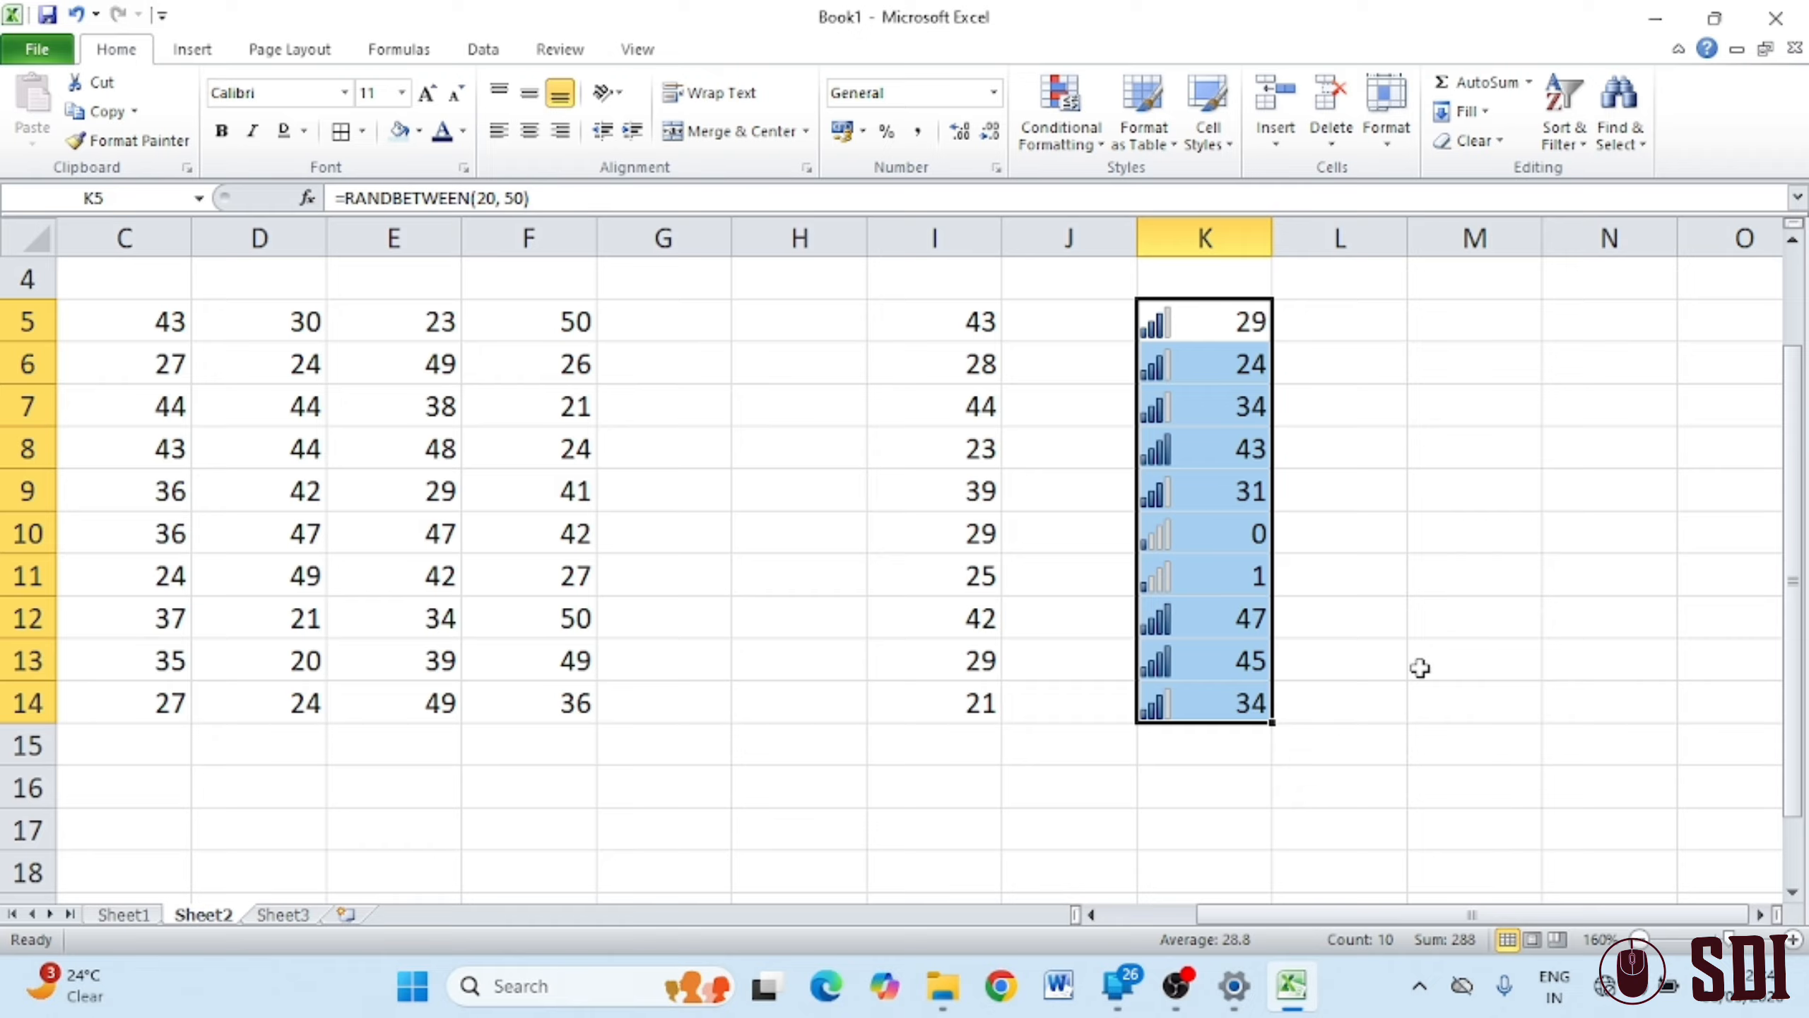
{"action": "scroll", "coordinate": [788, 626], "scroll_direction": "up", "scroll_amount": 1}
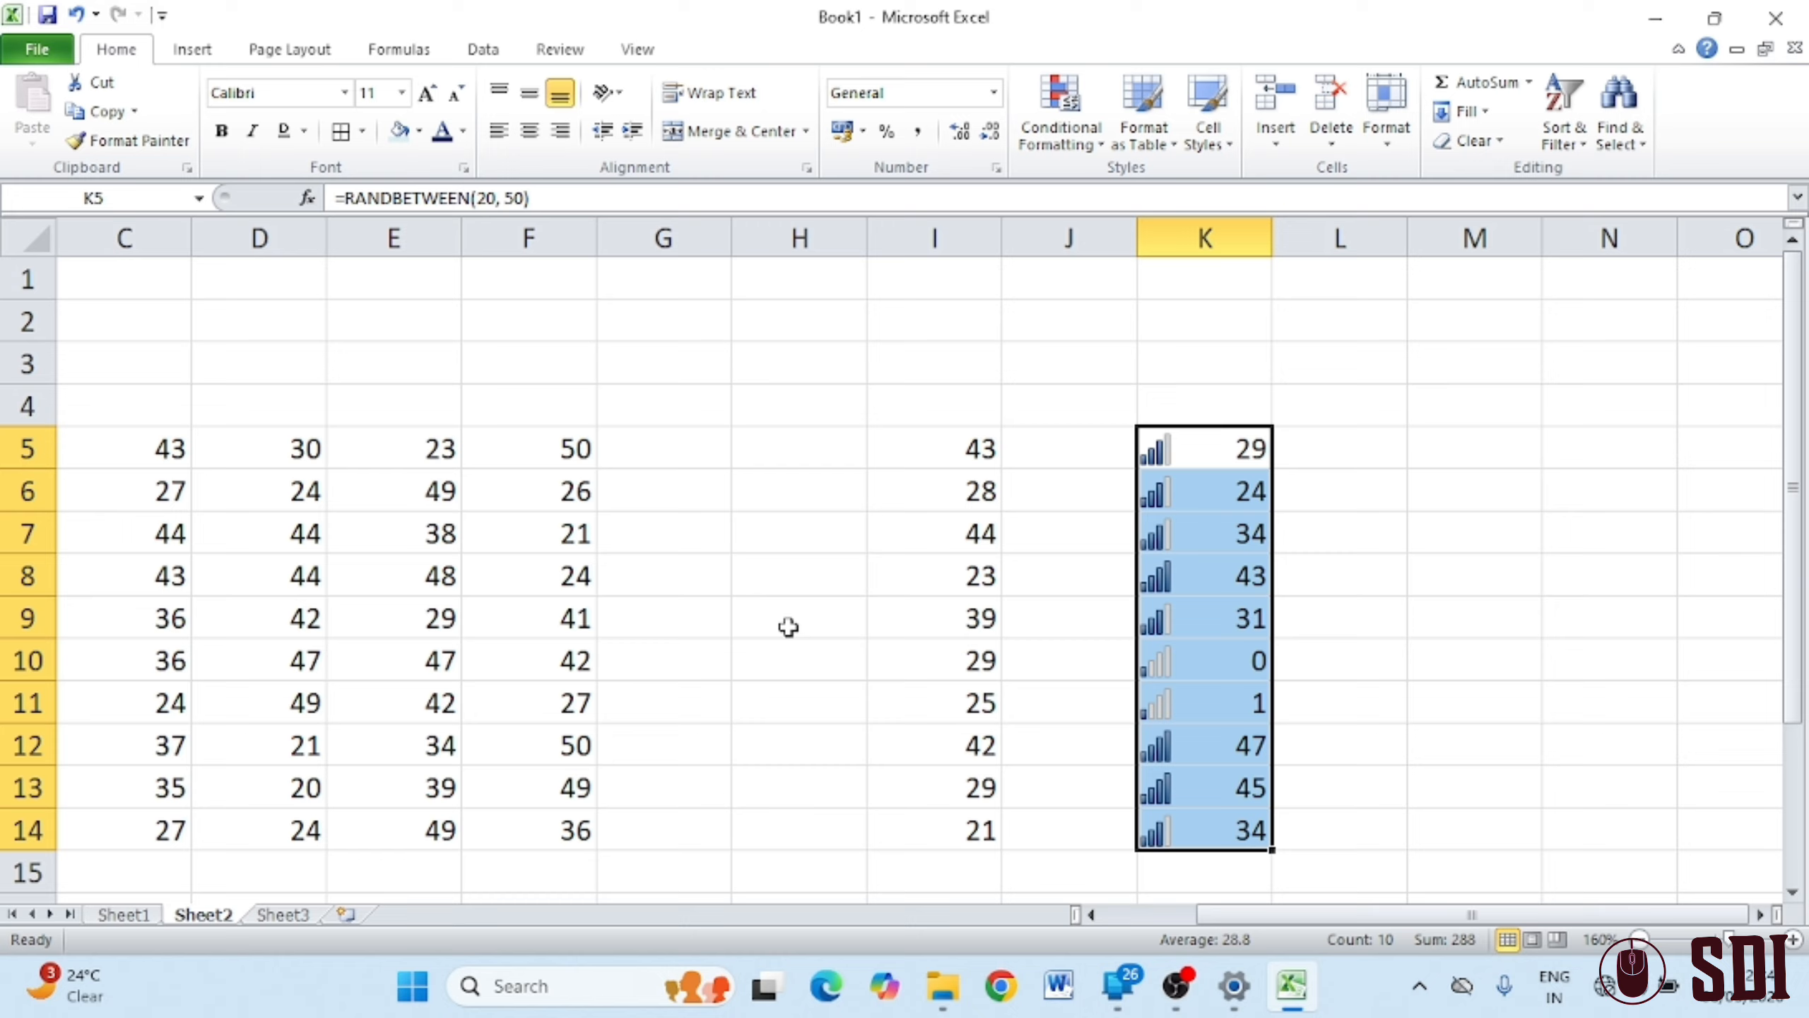
Switch to Sheet1 and select the Name/Course/Fees block G3:I5
{"action": "left_click", "coordinate": [1159, 160]}
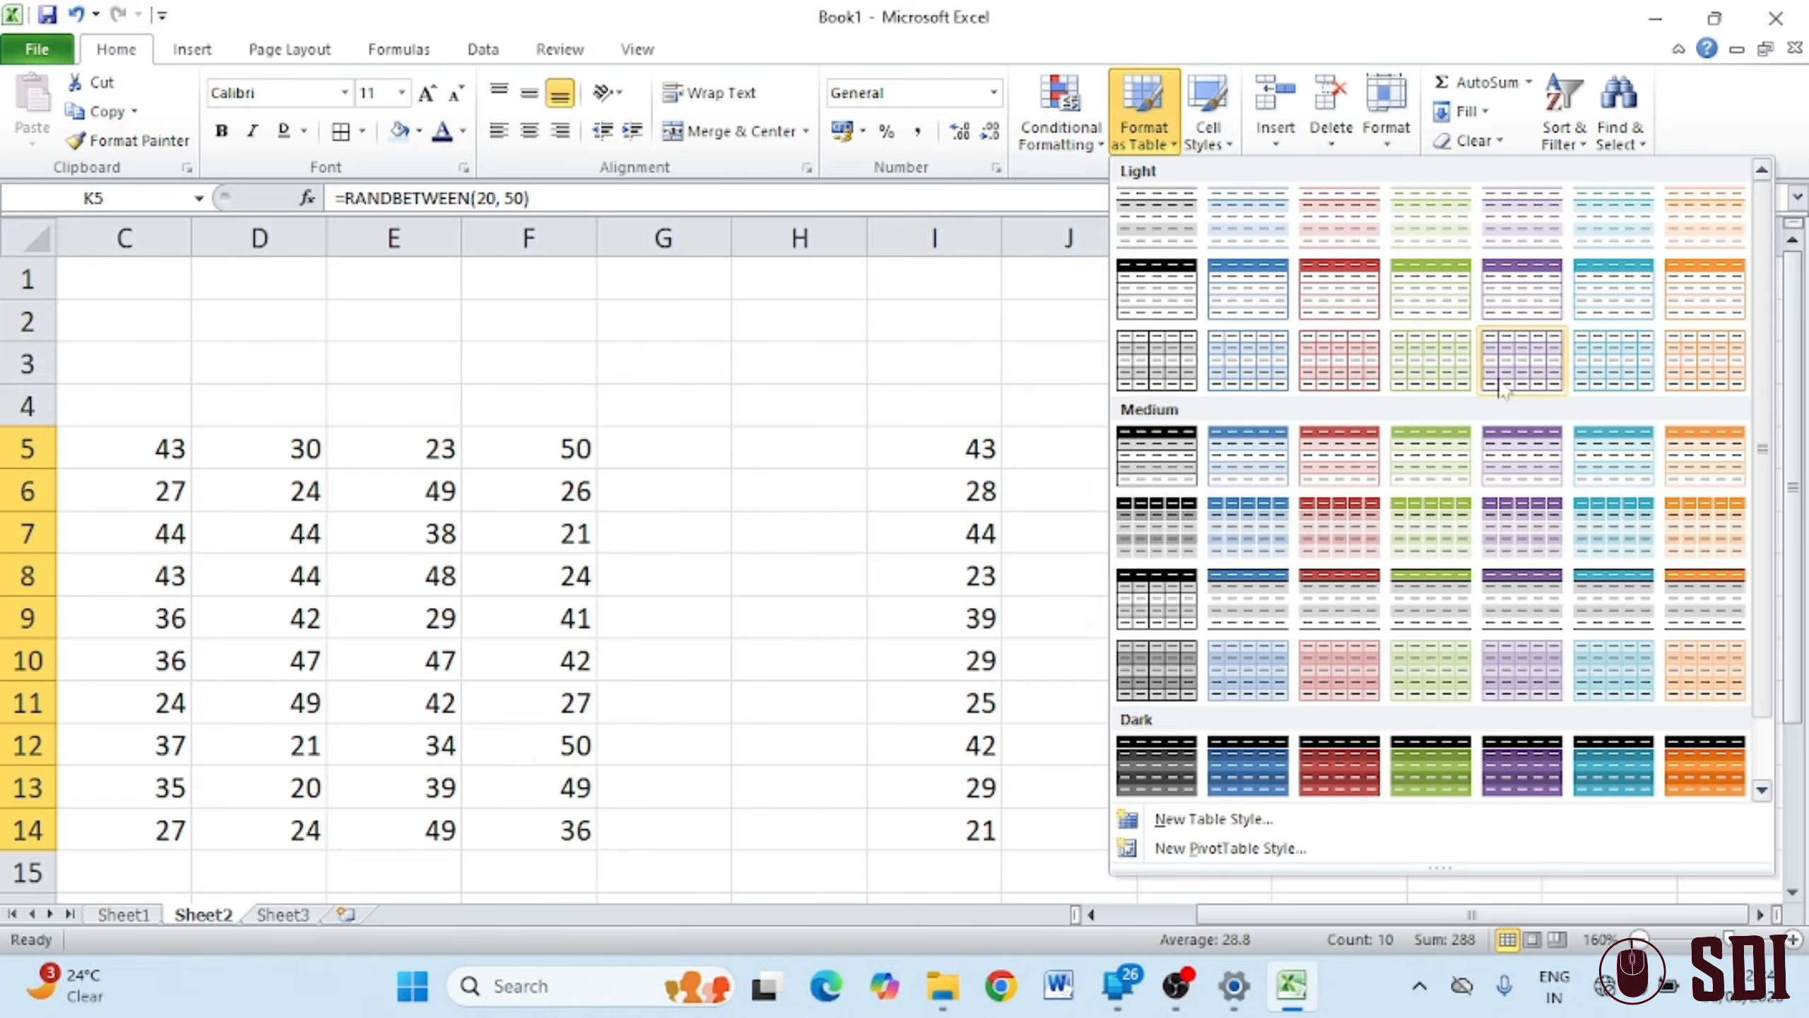
{"action": "left_click", "coordinate": [807, 594]}
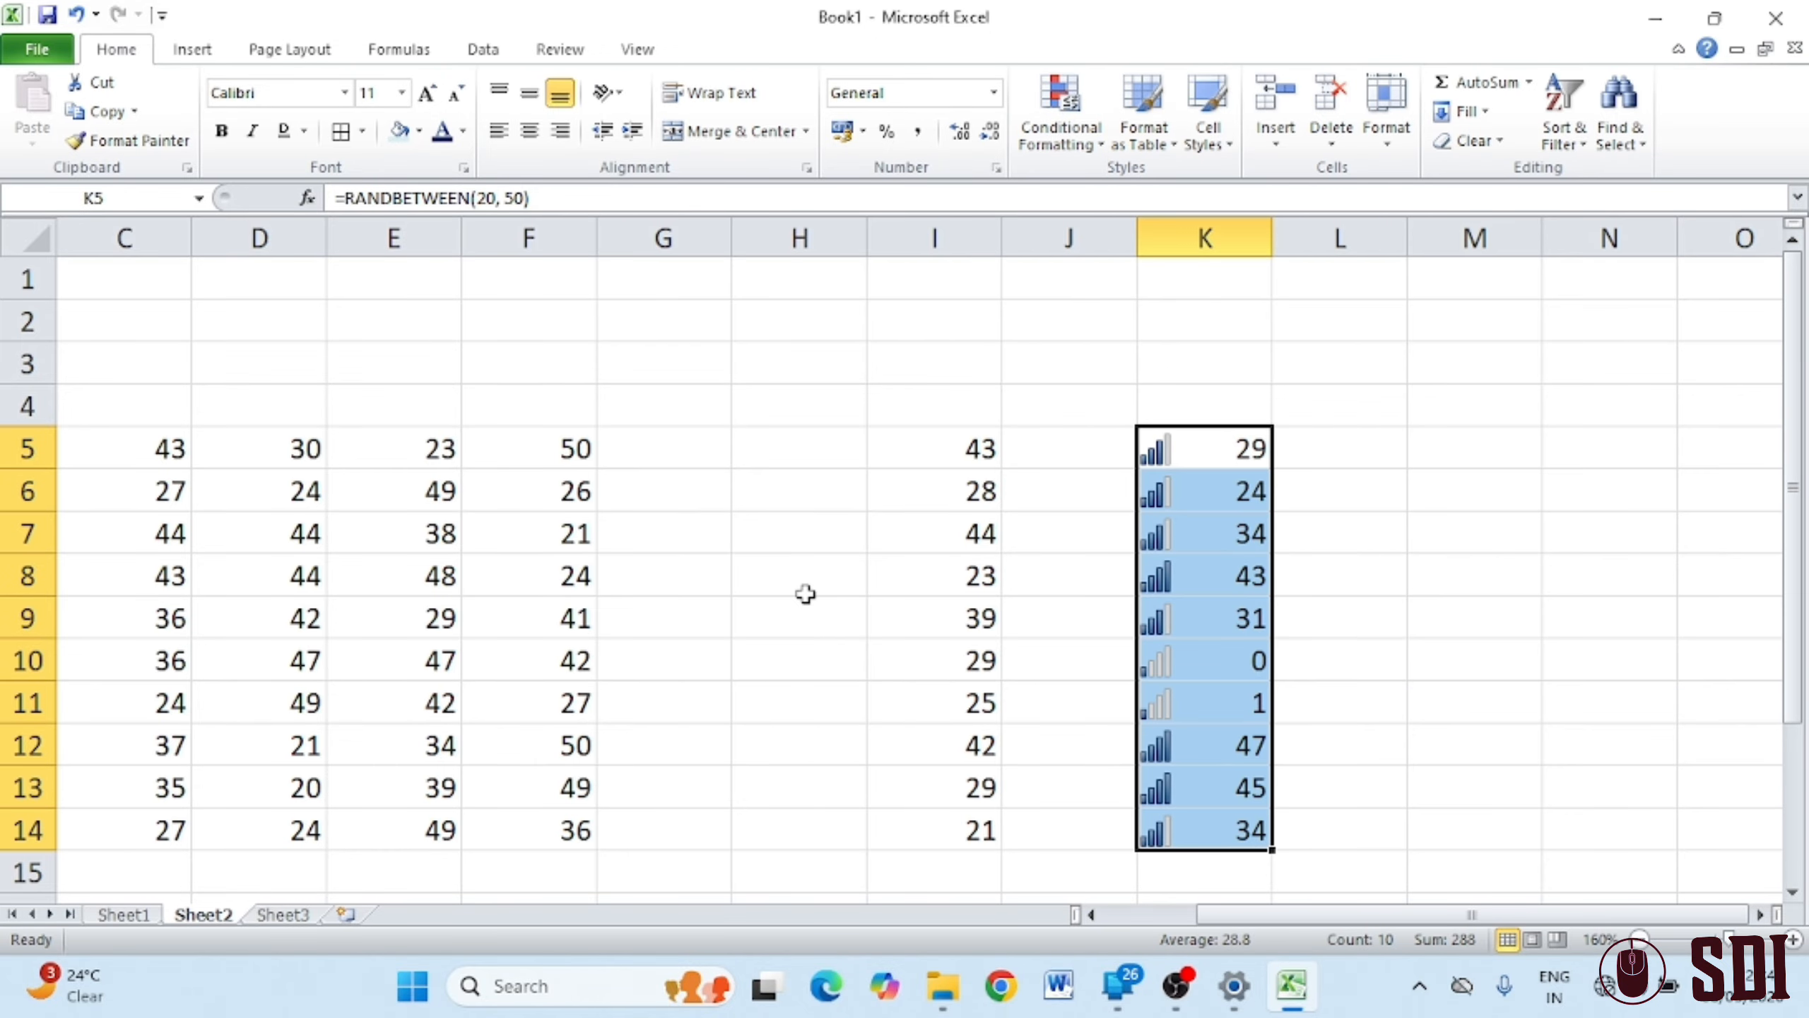
{"action": "left_click", "coordinate": [125, 917]}
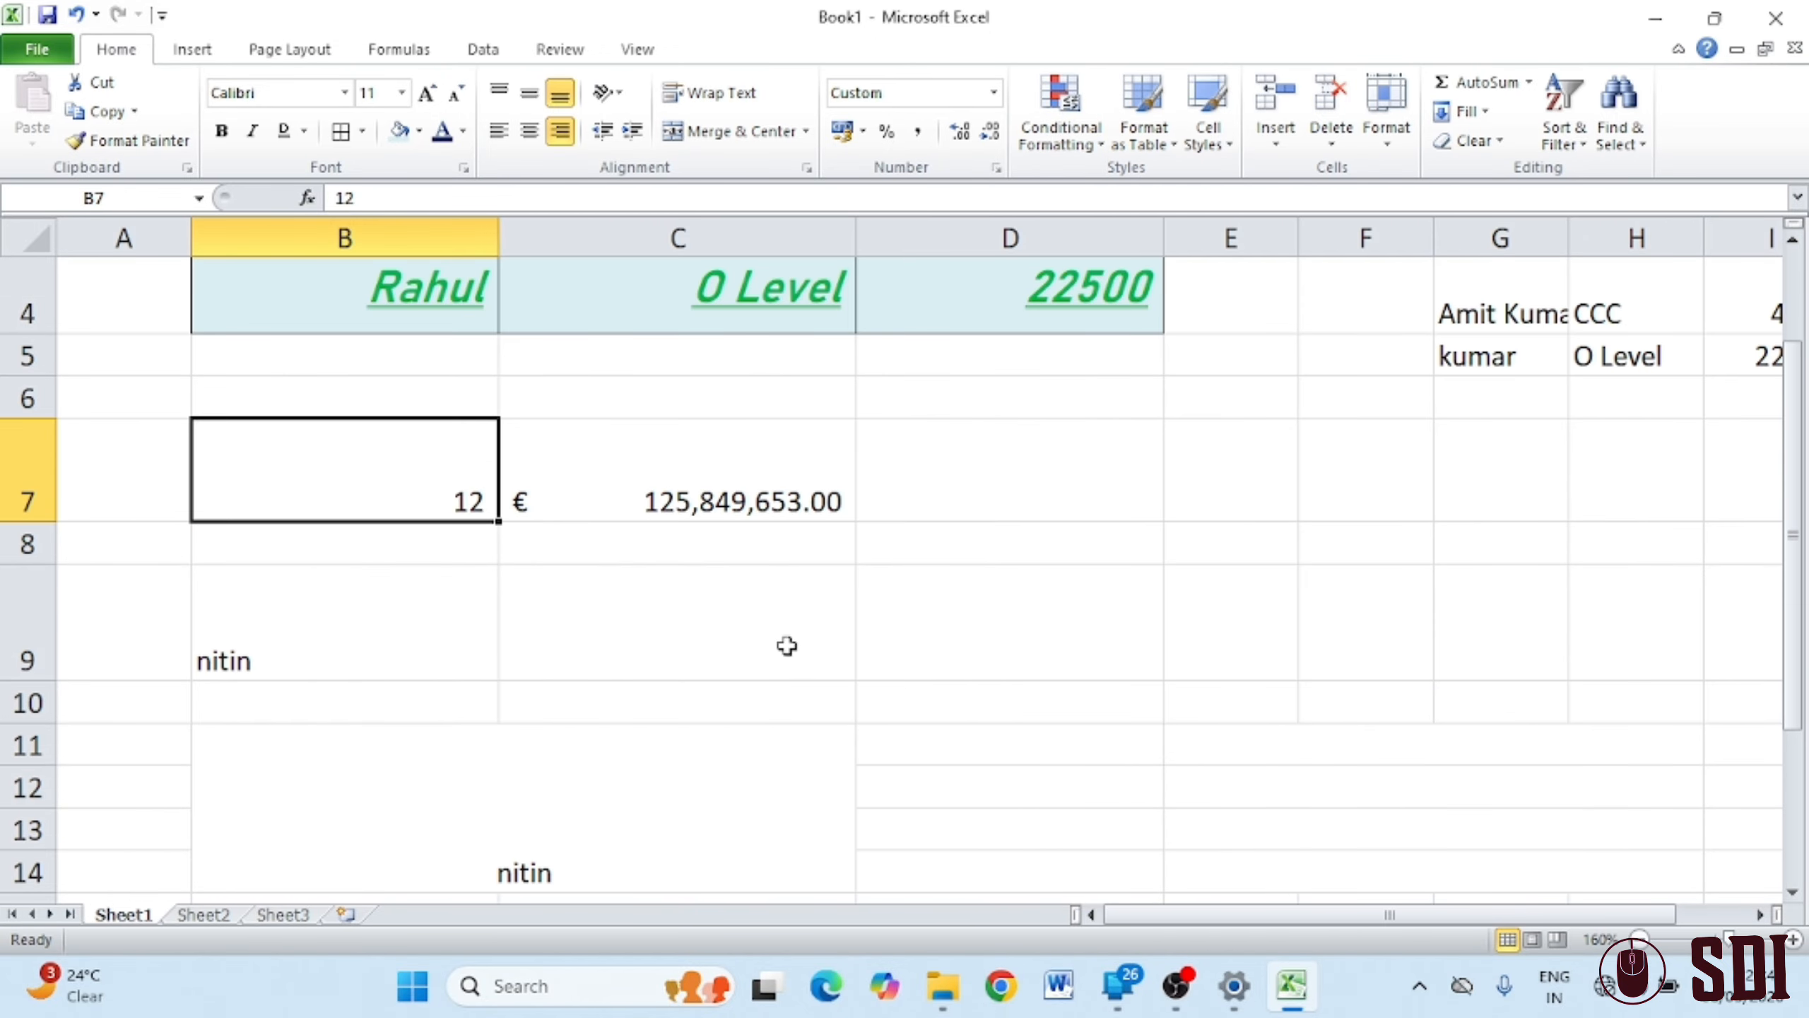
{"action": "scroll", "coordinate": [784, 647], "scroll_direction": "up", "scroll_amount": 1}
{"action": "left_click_drag", "start_coordinate": [1211, 915], "coordinate": [1282, 914]}
{"action": "left_click_drag", "start_coordinate": [1377, 479], "coordinate": [1692, 602]}
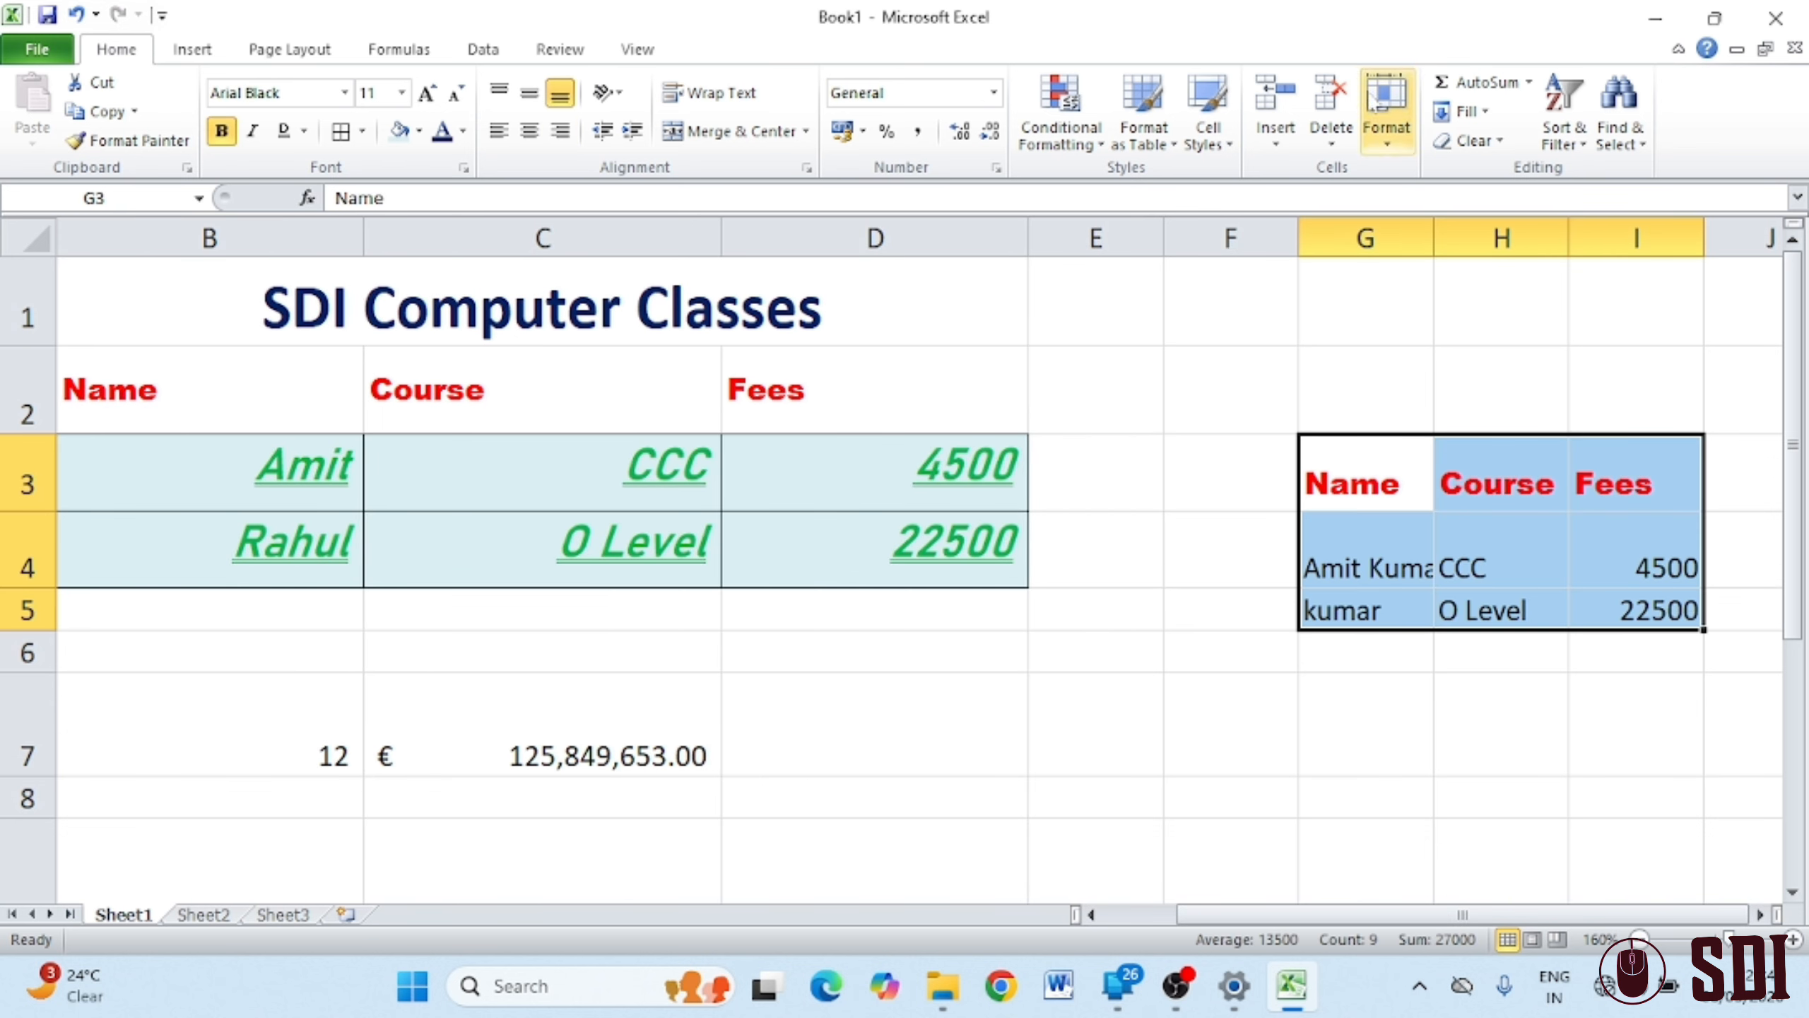
Format G3:I5 as a table with a Medium style, then change it to a purple-header style
{"action": "left_click", "coordinate": [1155, 146]}
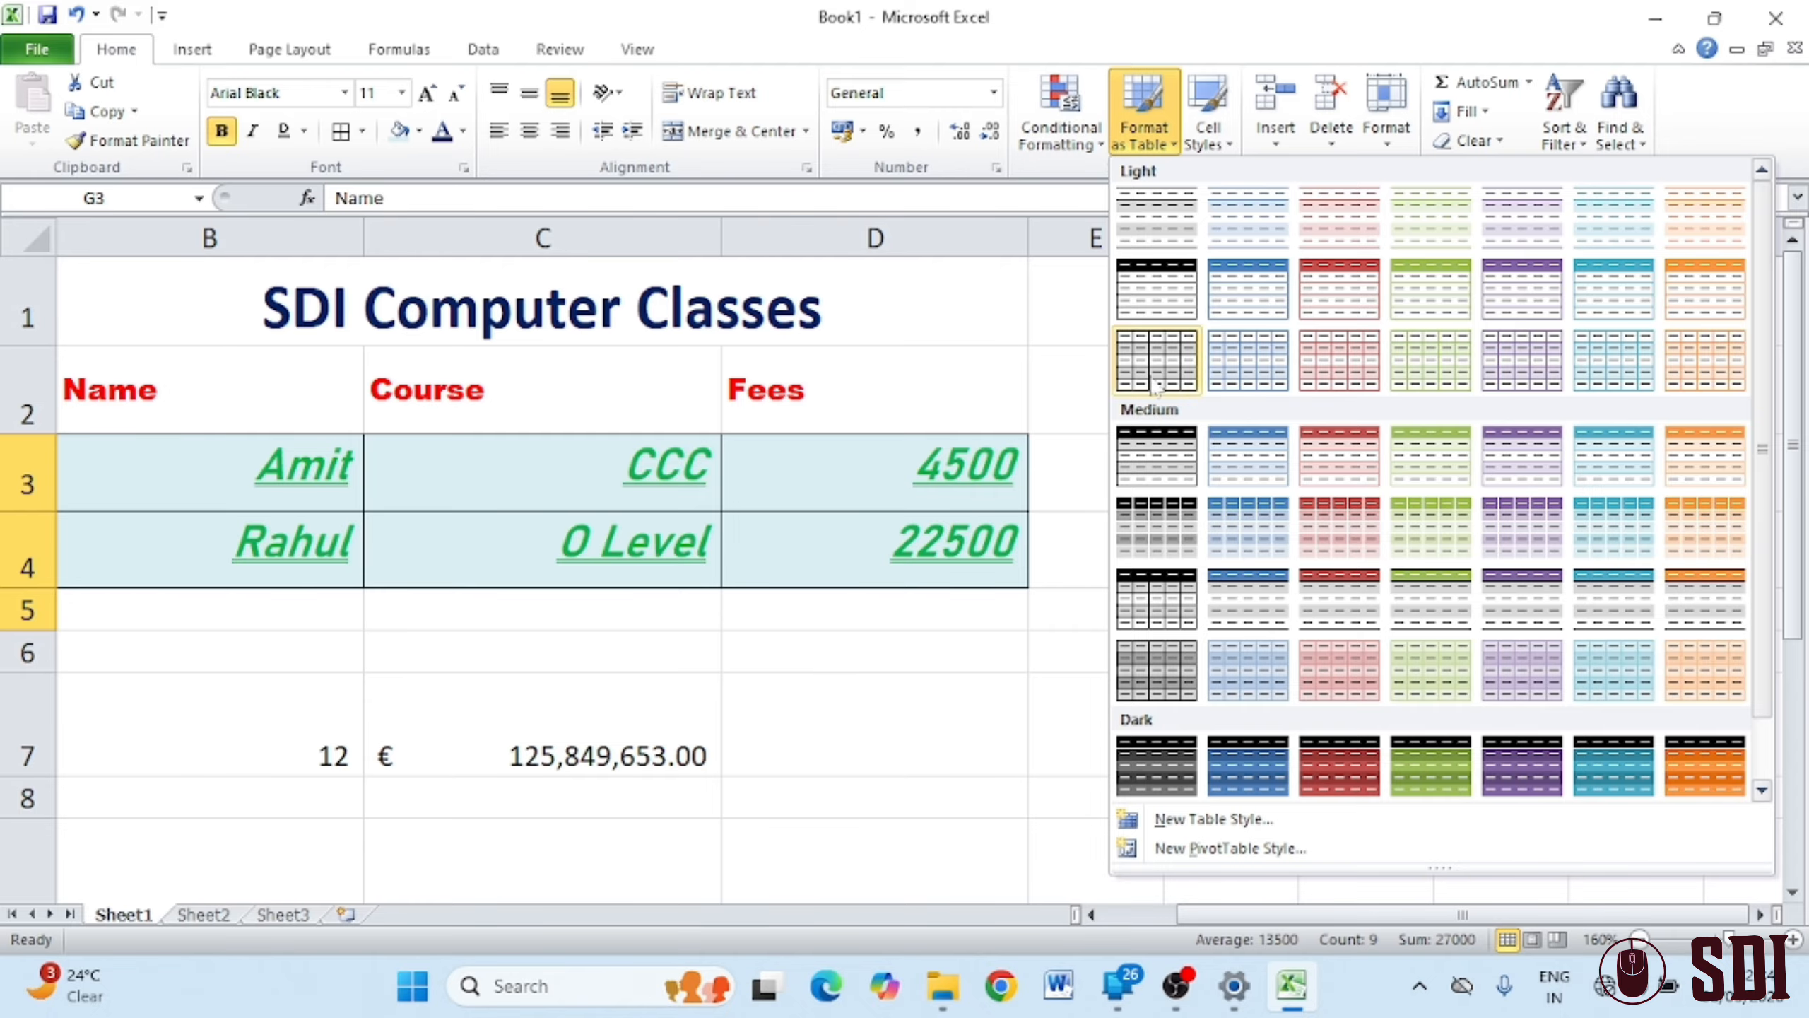
{"action": "left_click", "coordinate": [1153, 595]}
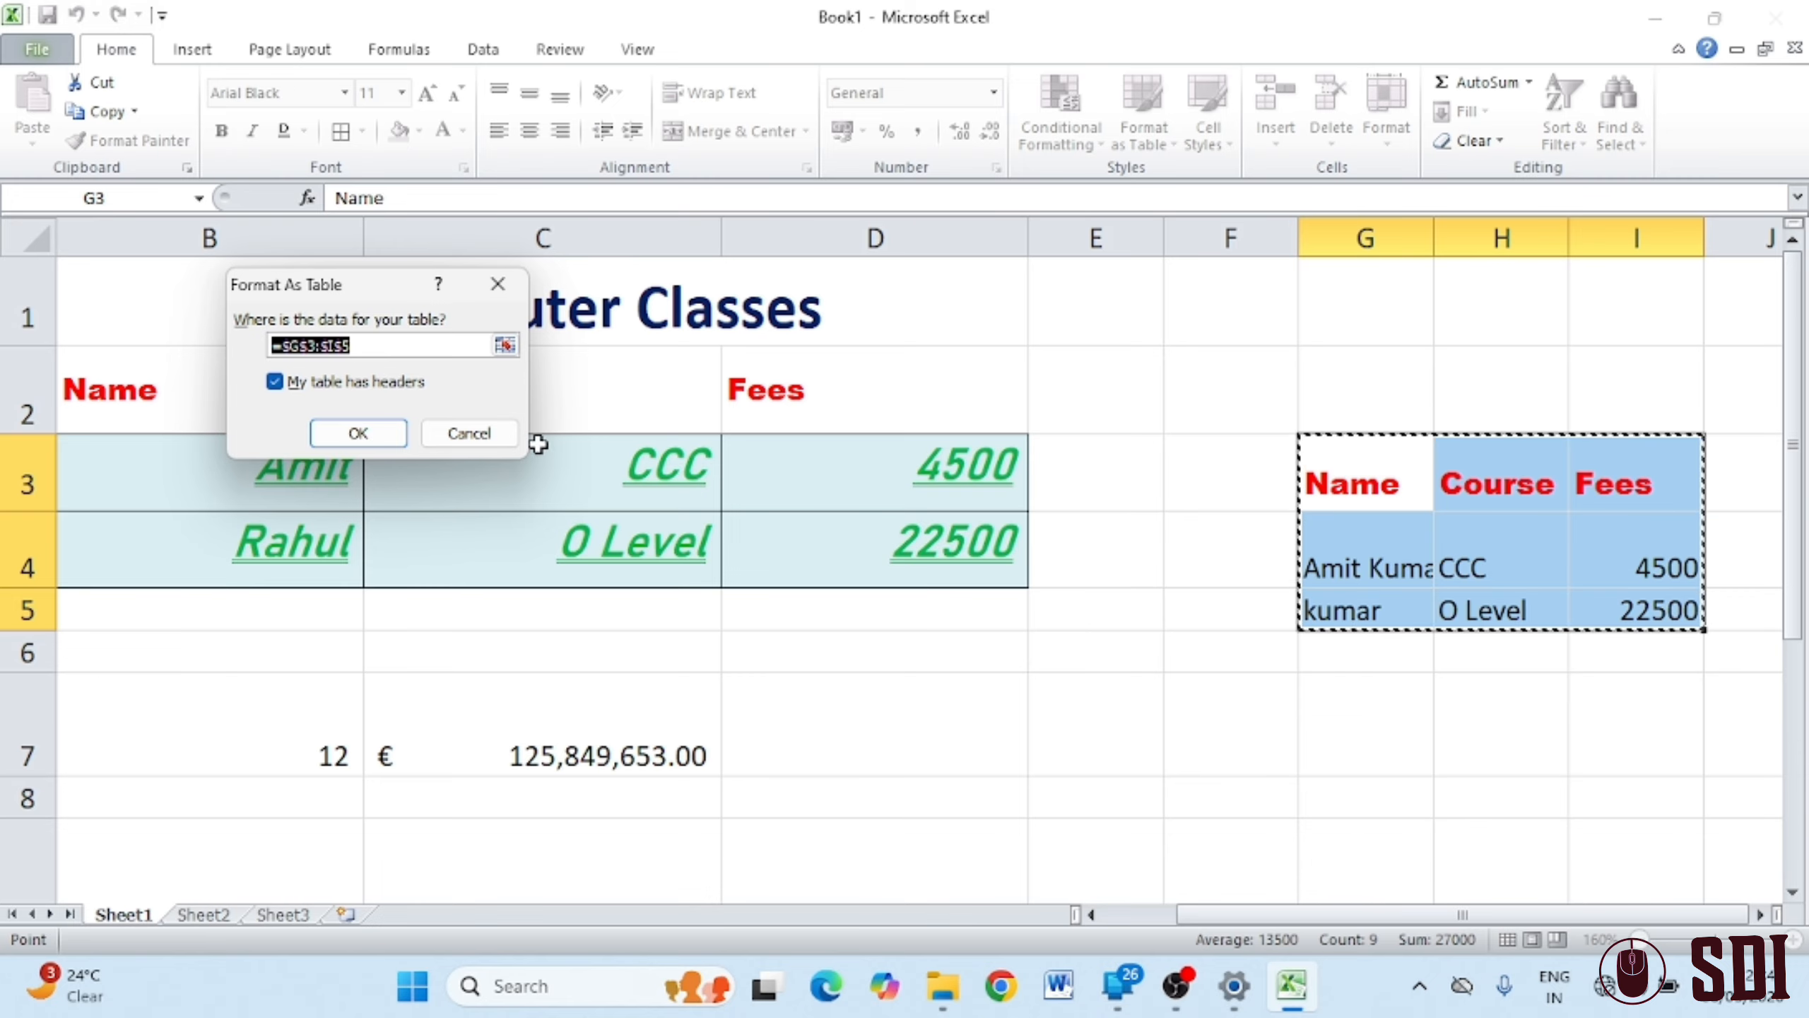
{"action": "left_click", "coordinate": [371, 436]}
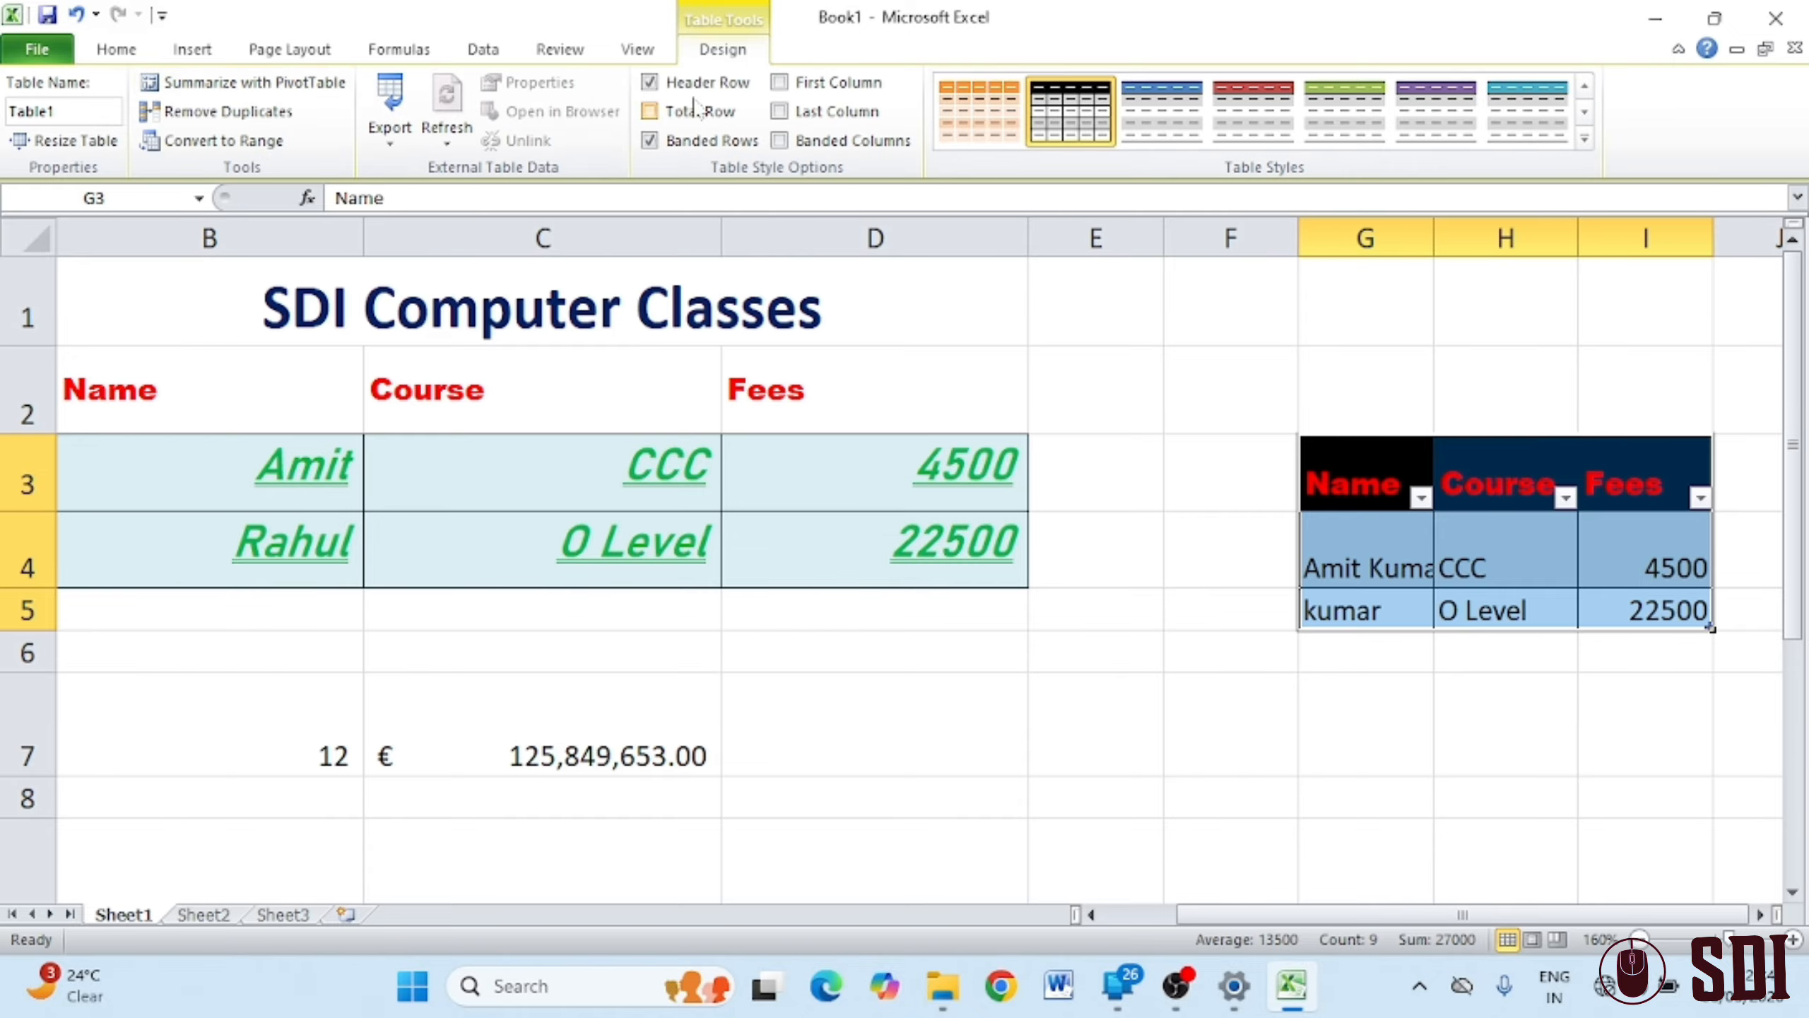
{"action": "left_click", "coordinate": [1585, 140]}
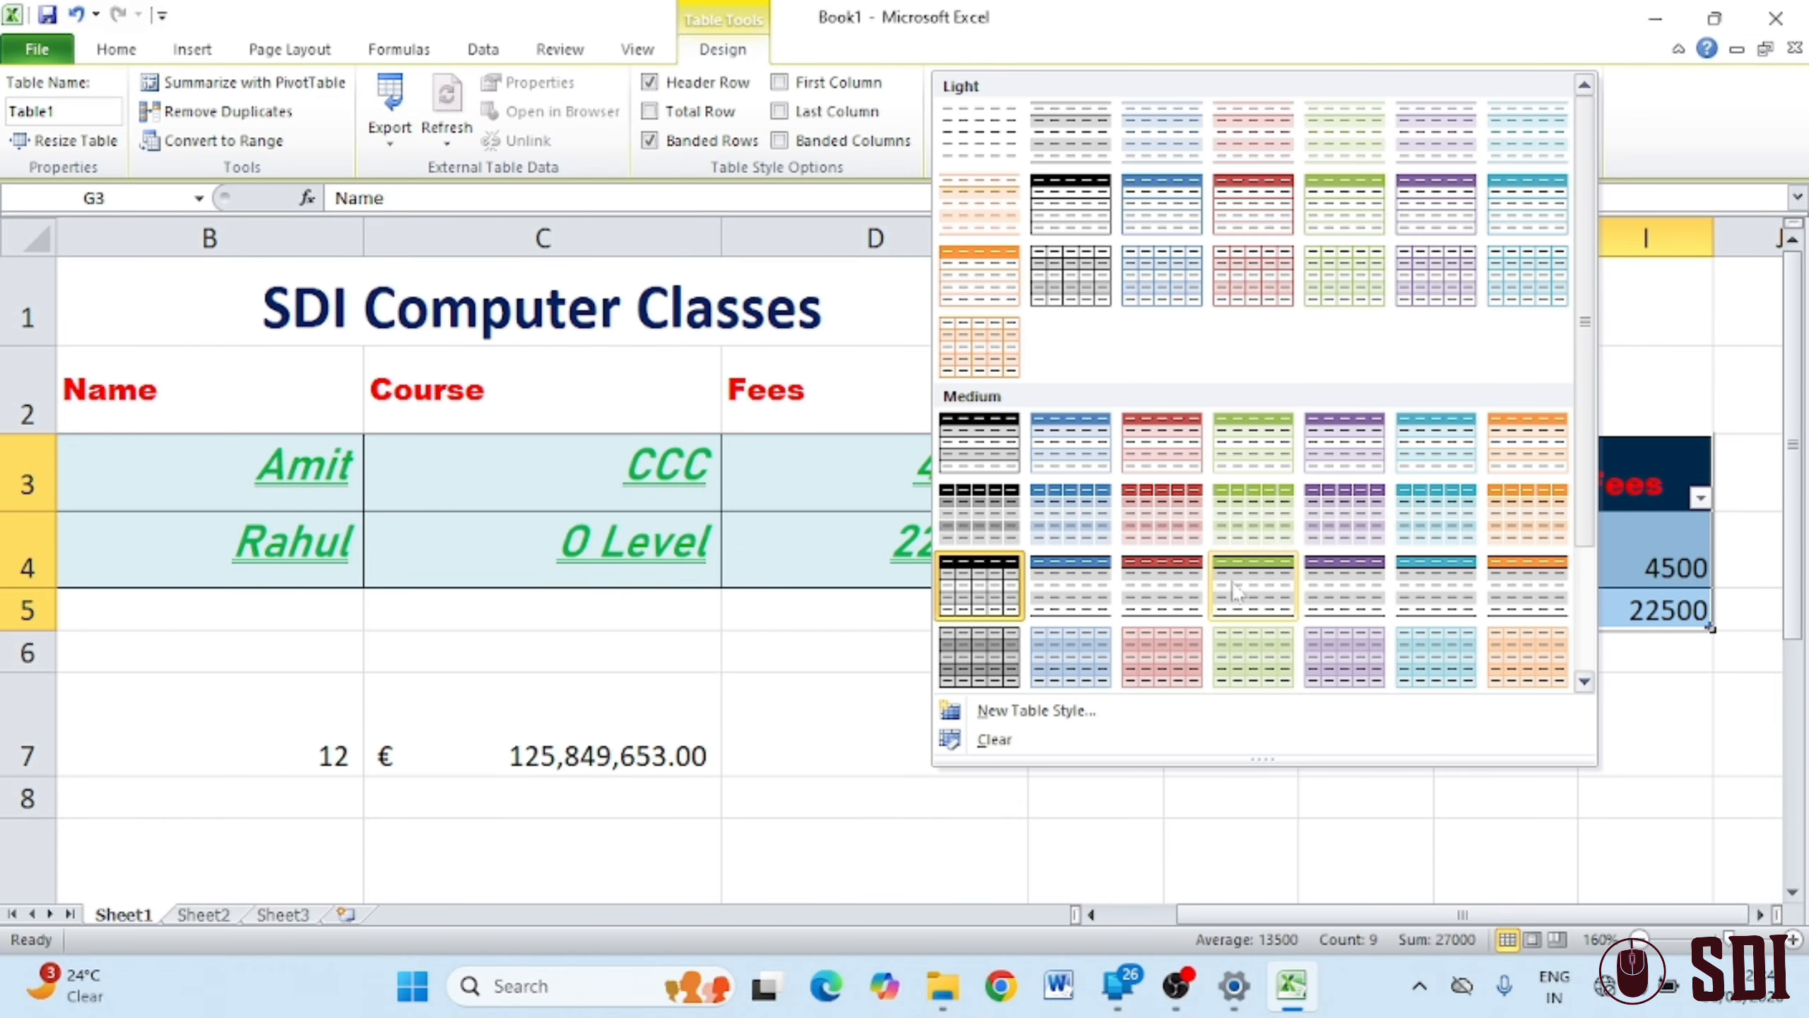
{"action": "left_click", "coordinate": [1357, 576]}
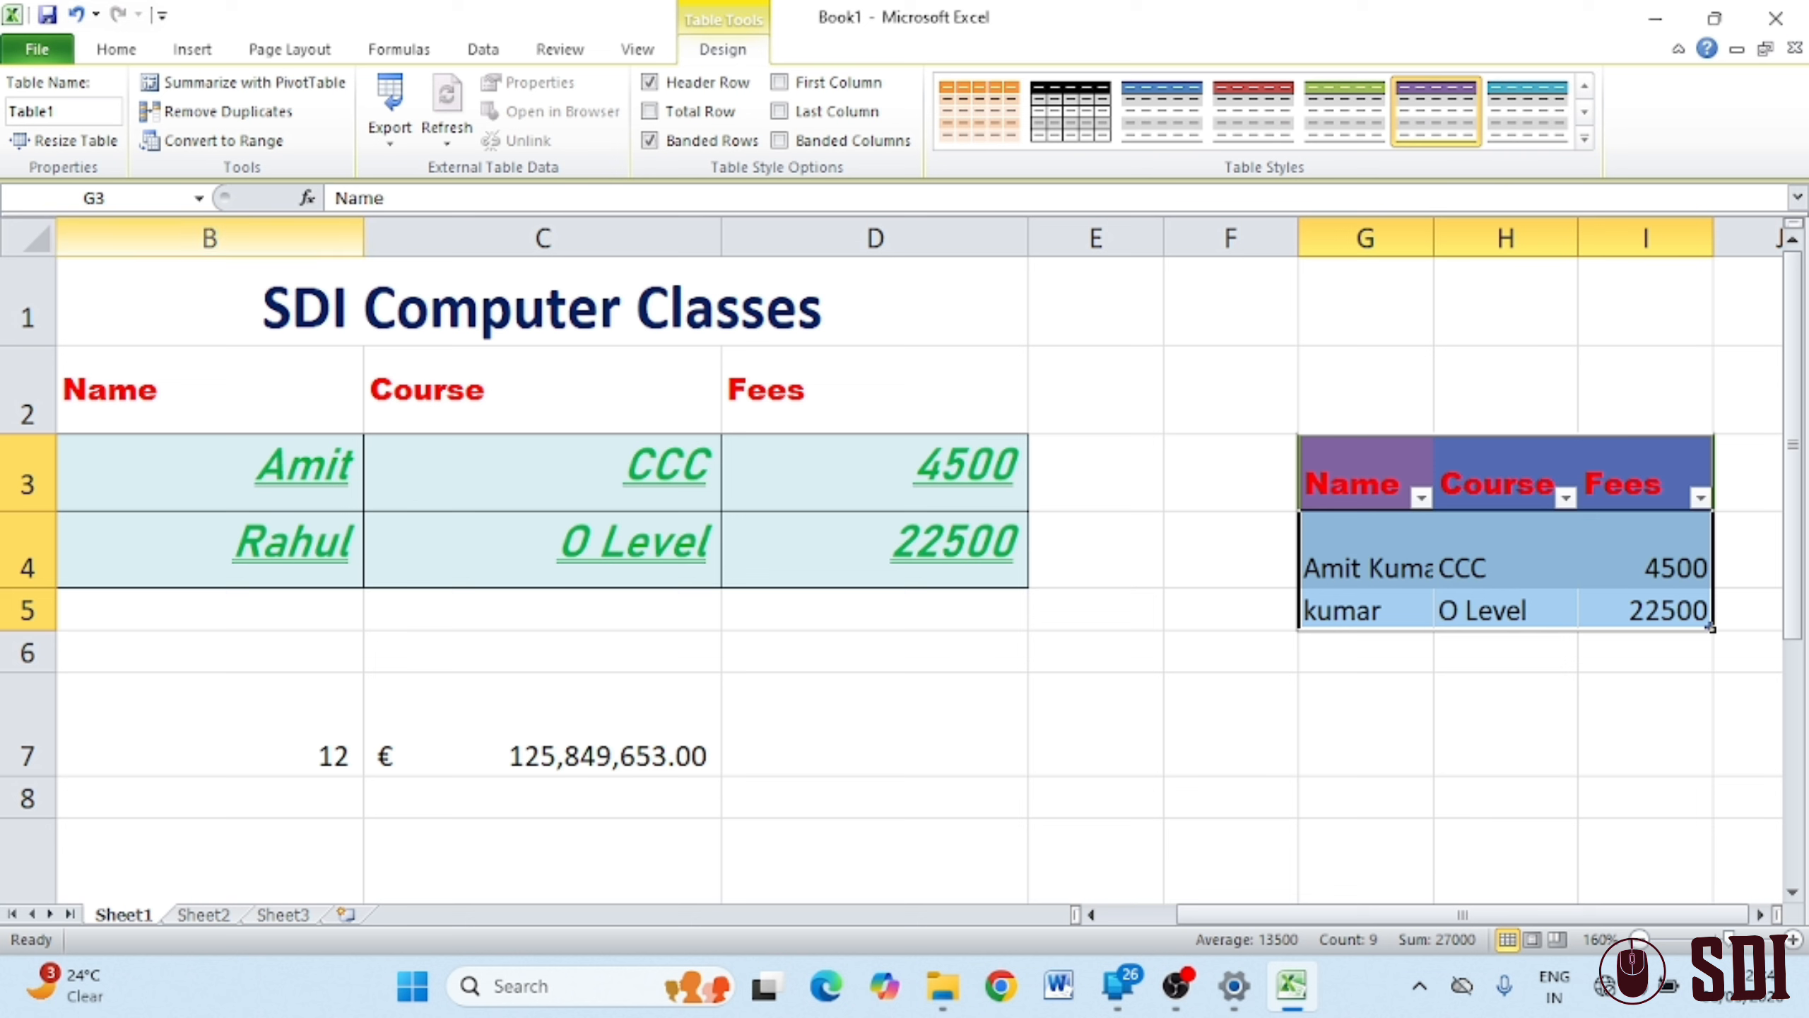
{"action": "left_click", "coordinate": [139, 55]}
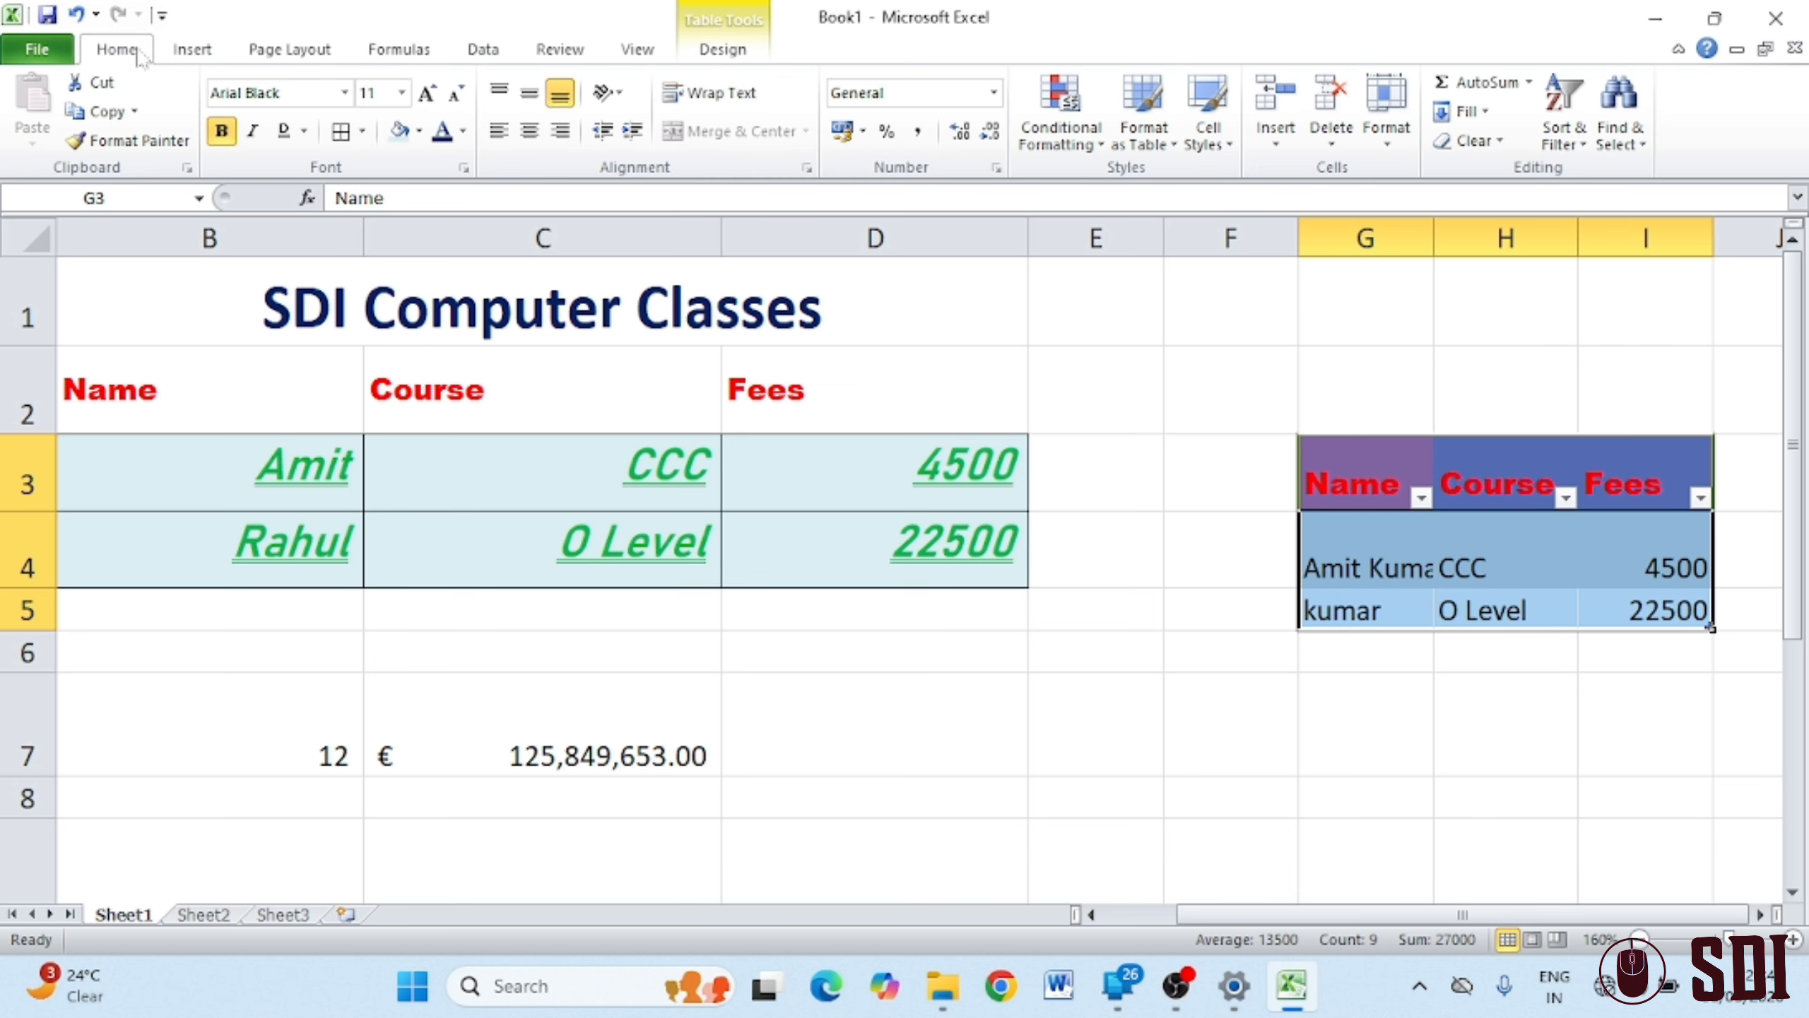
{"action": "left_click", "coordinate": [1418, 650]}
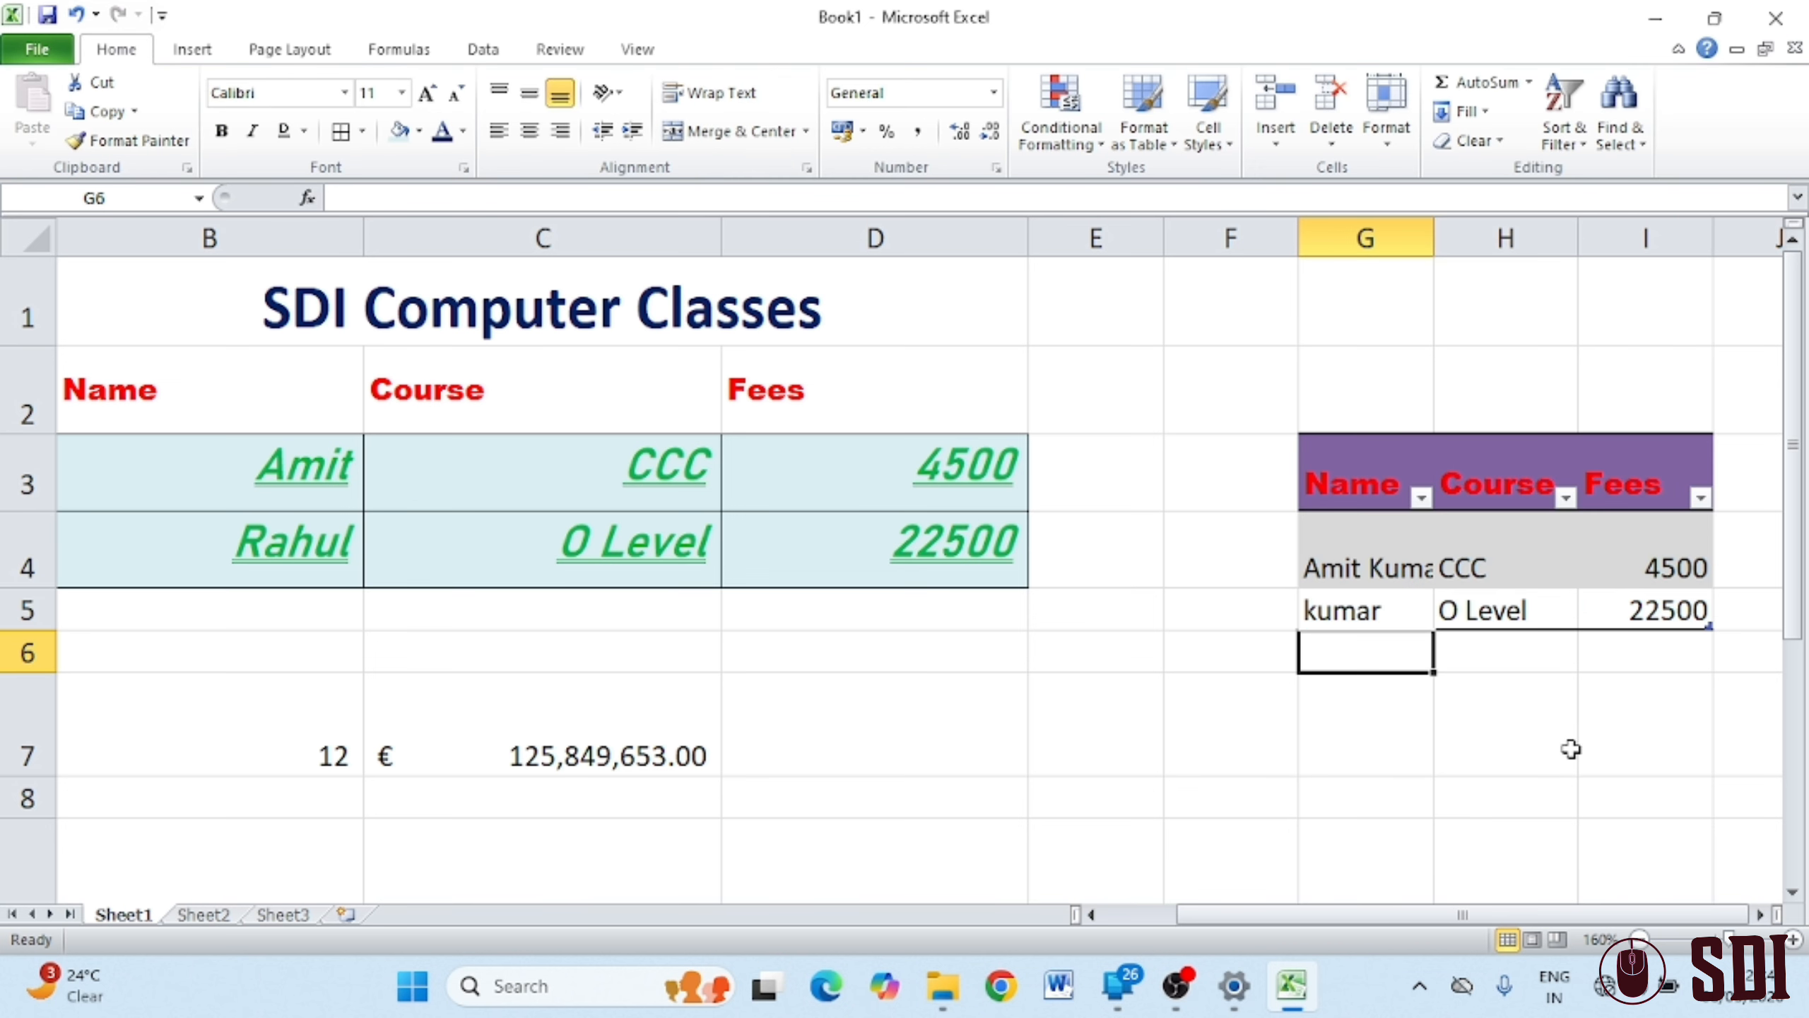
Use Sort & Filter to toggle the G3:I5 table's filter arrows off, on, and off again
{"action": "left_click", "coordinate": [1642, 744]}
{"action": "left_click_drag", "start_coordinate": [1340, 476], "coordinate": [1659, 433]}
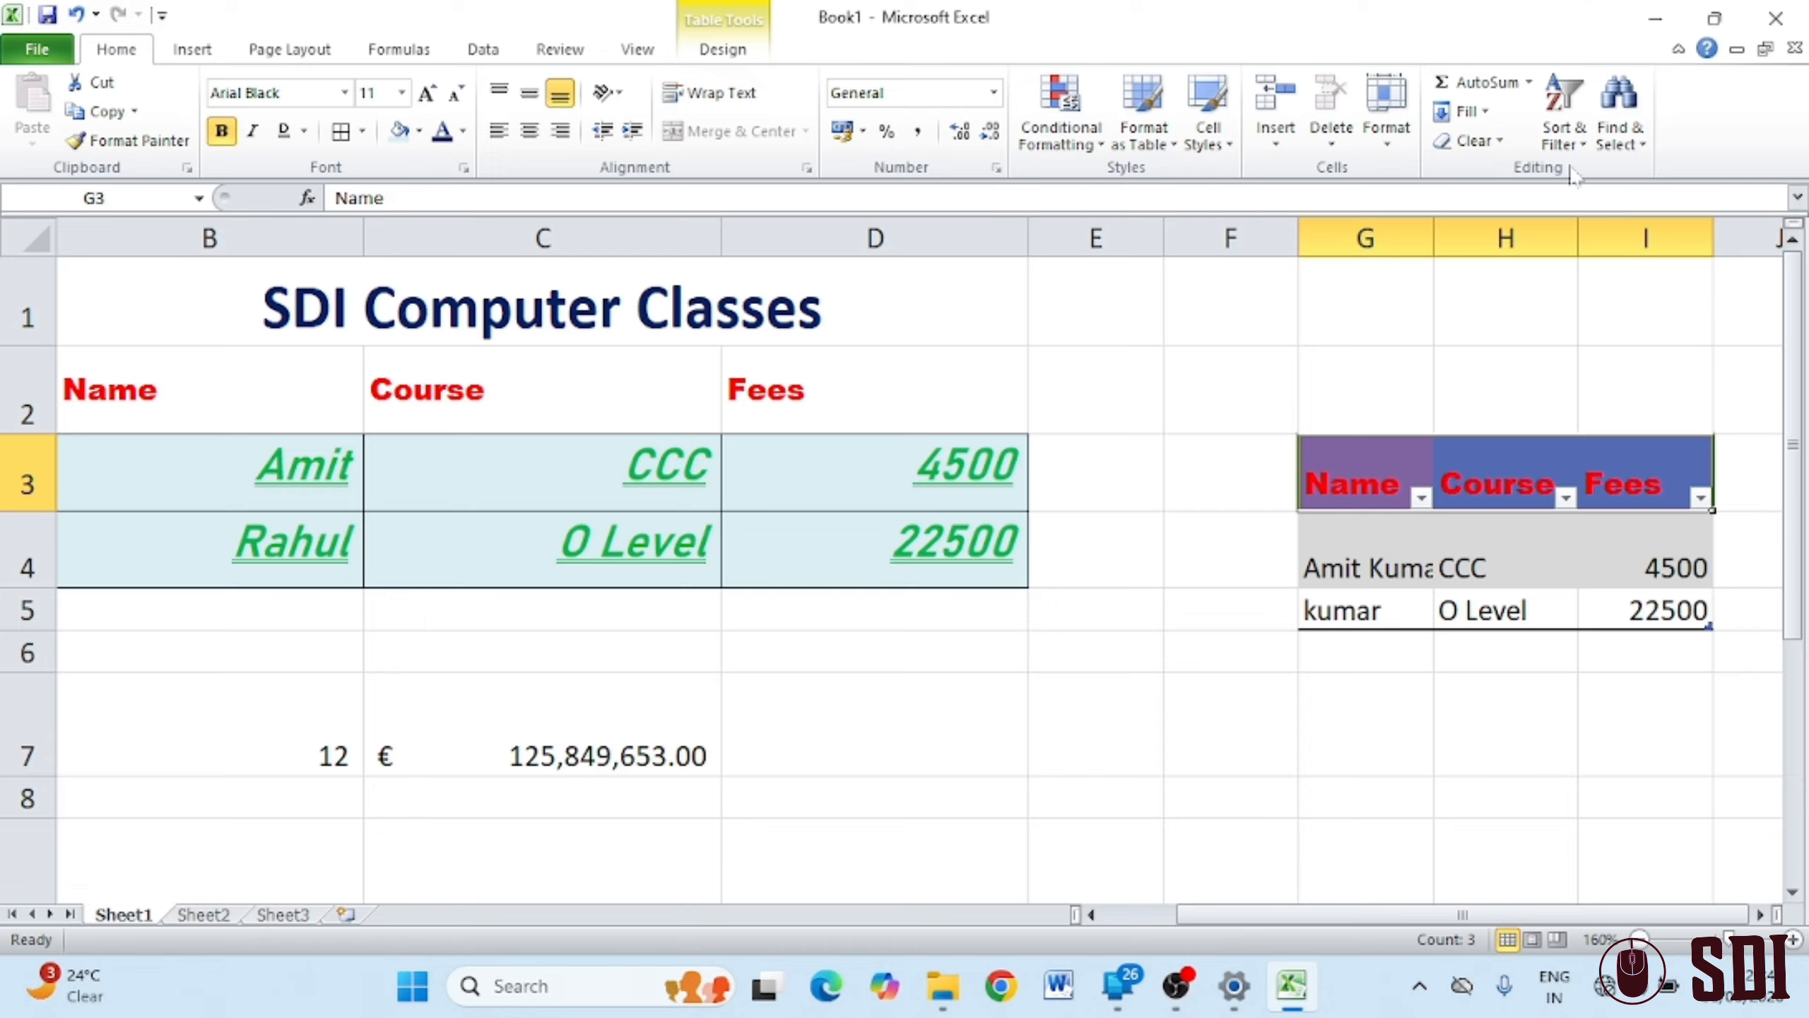
{"action": "left_click", "coordinate": [1561, 146]}
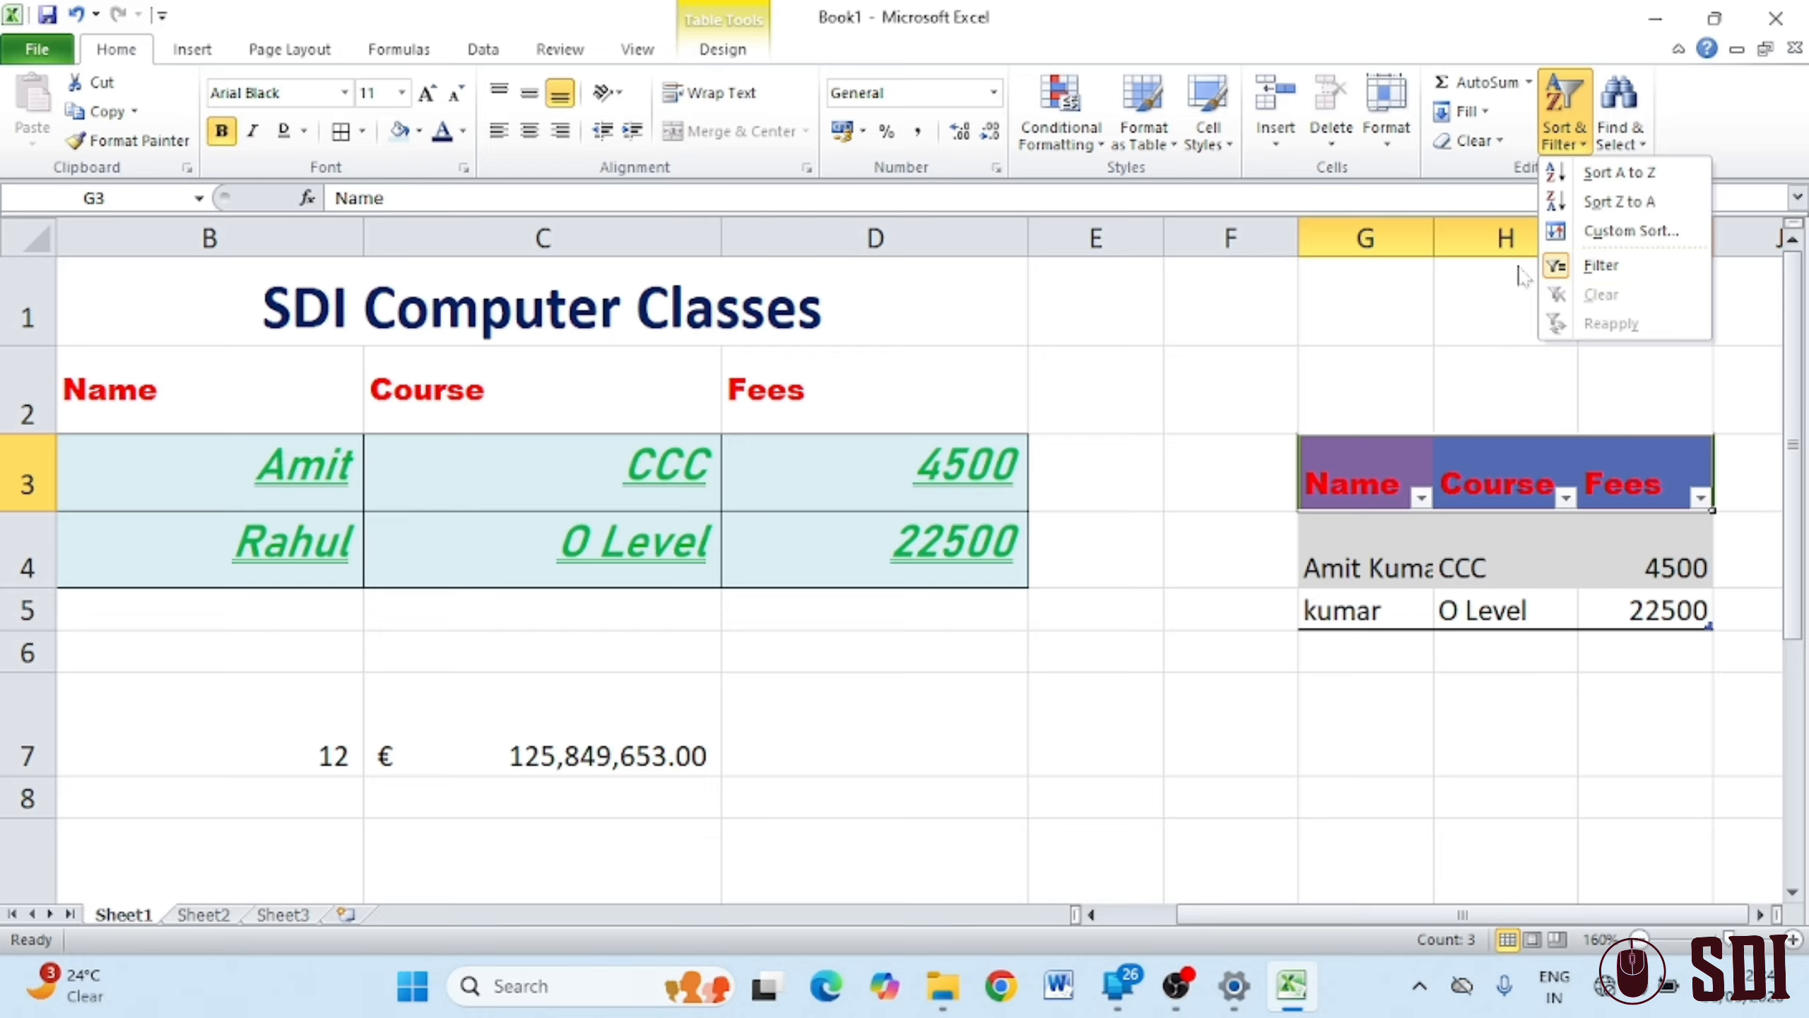
{"action": "left_click", "coordinate": [1560, 266]}
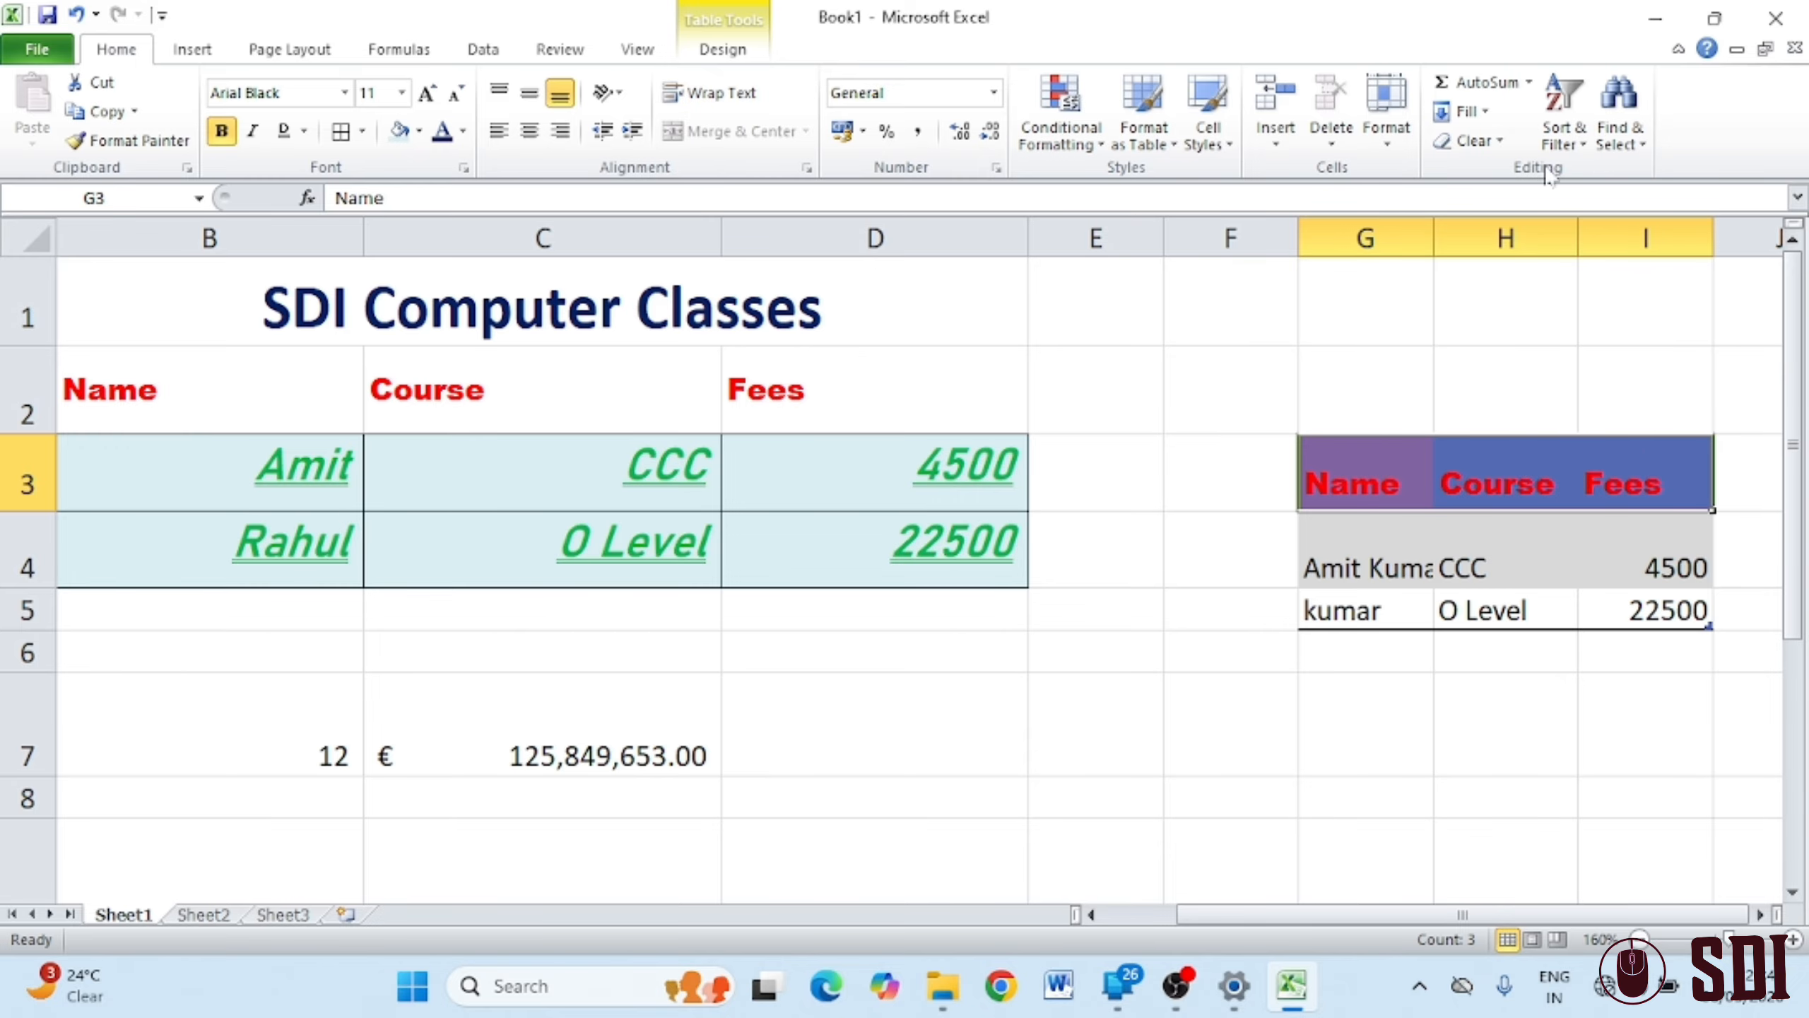
{"action": "left_click", "coordinate": [1563, 132]}
{"action": "left_click", "coordinate": [1566, 263]}
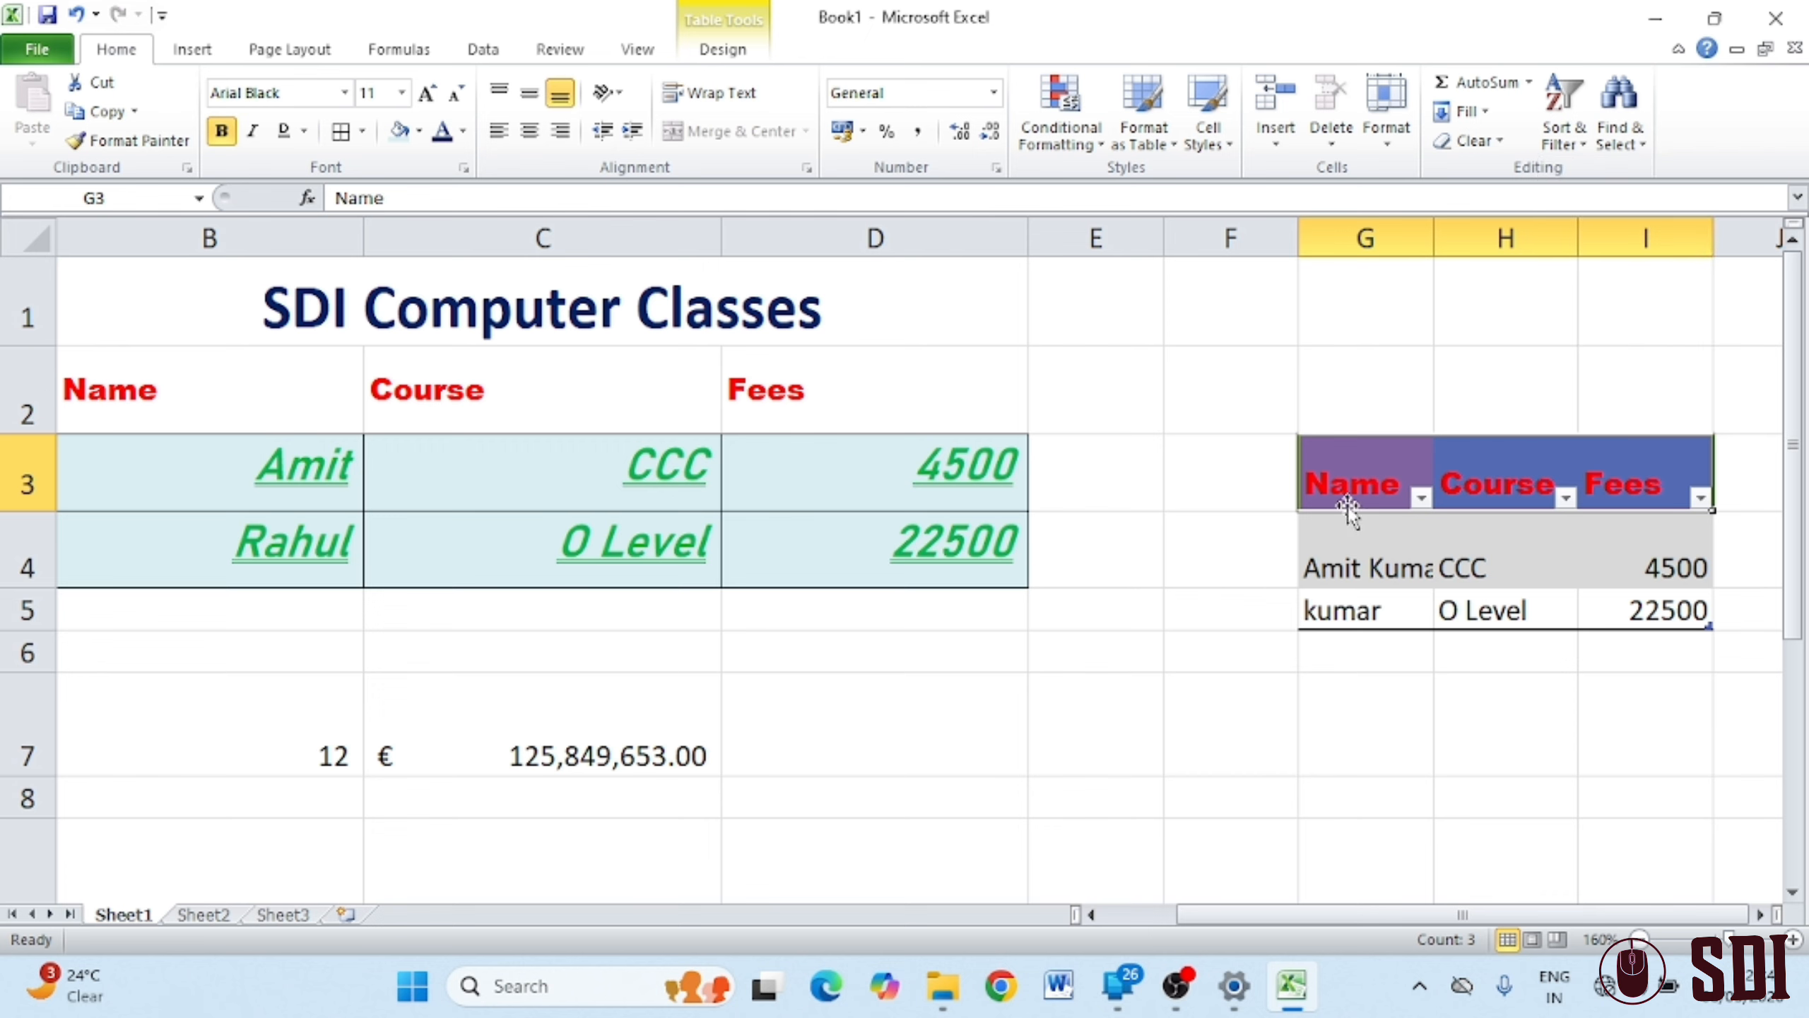
{"action": "left_click", "coordinate": [1563, 124]}
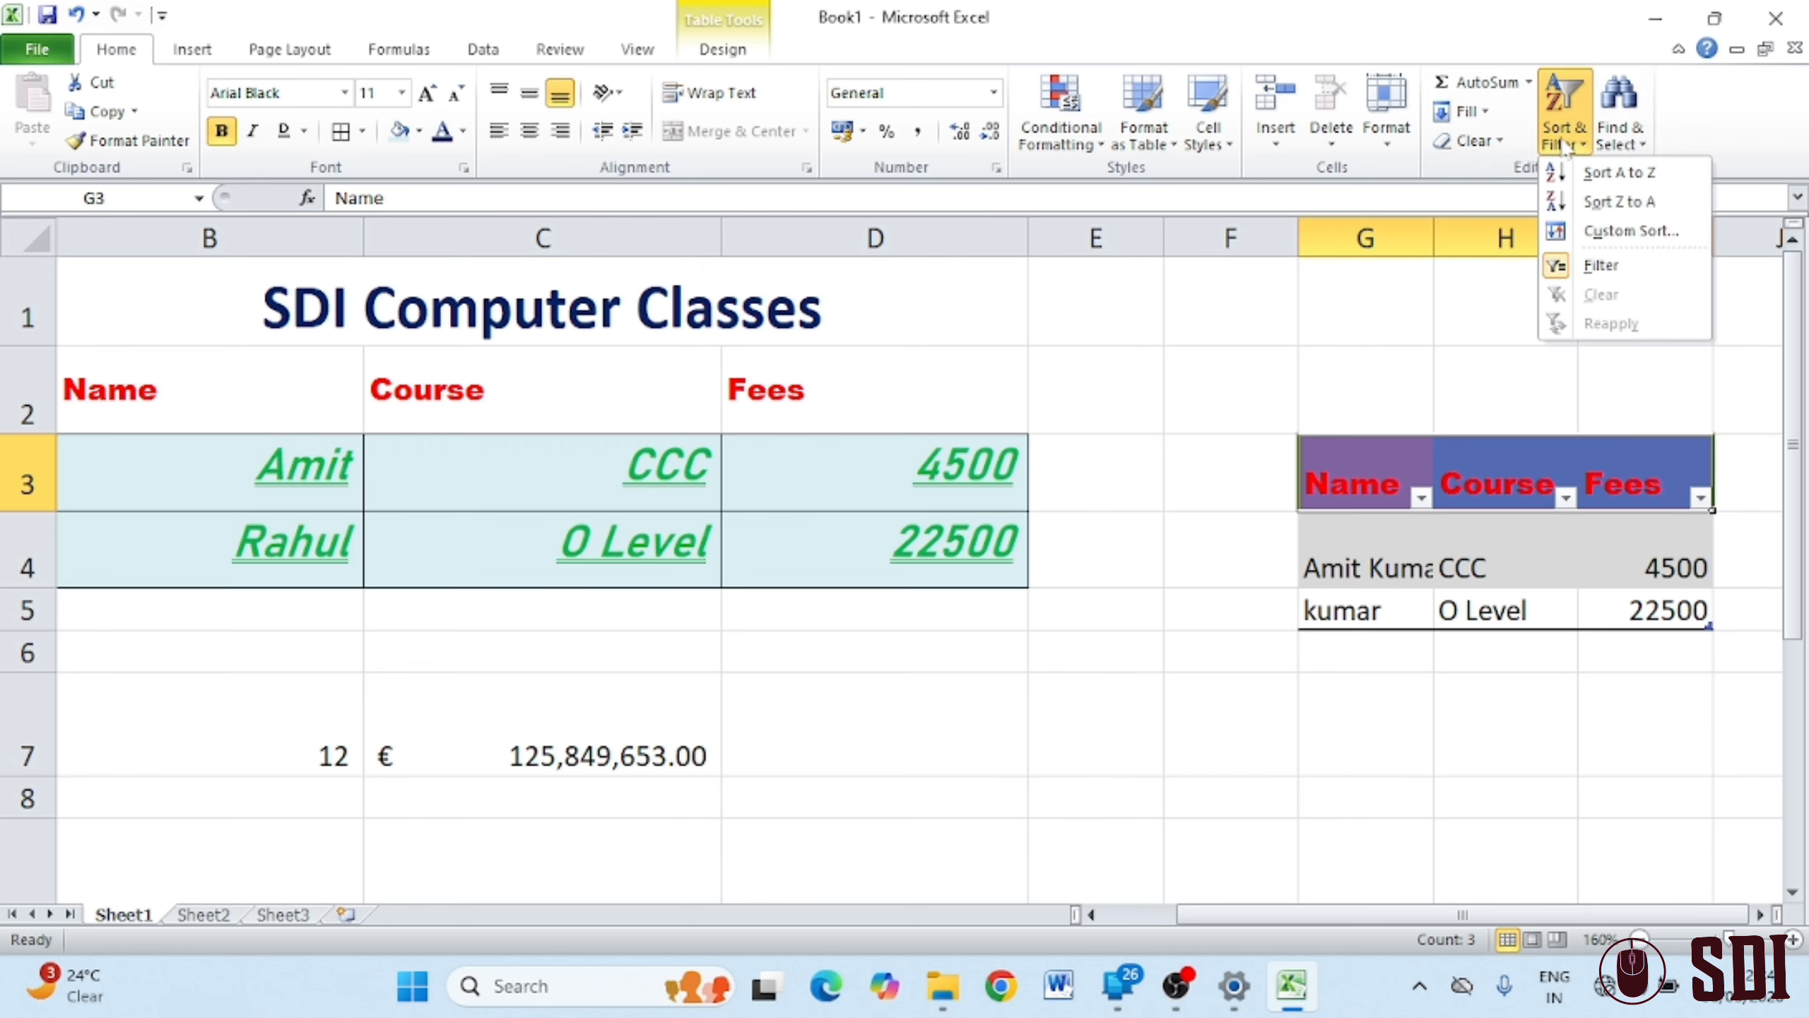
{"action": "left_click", "coordinate": [1565, 274]}
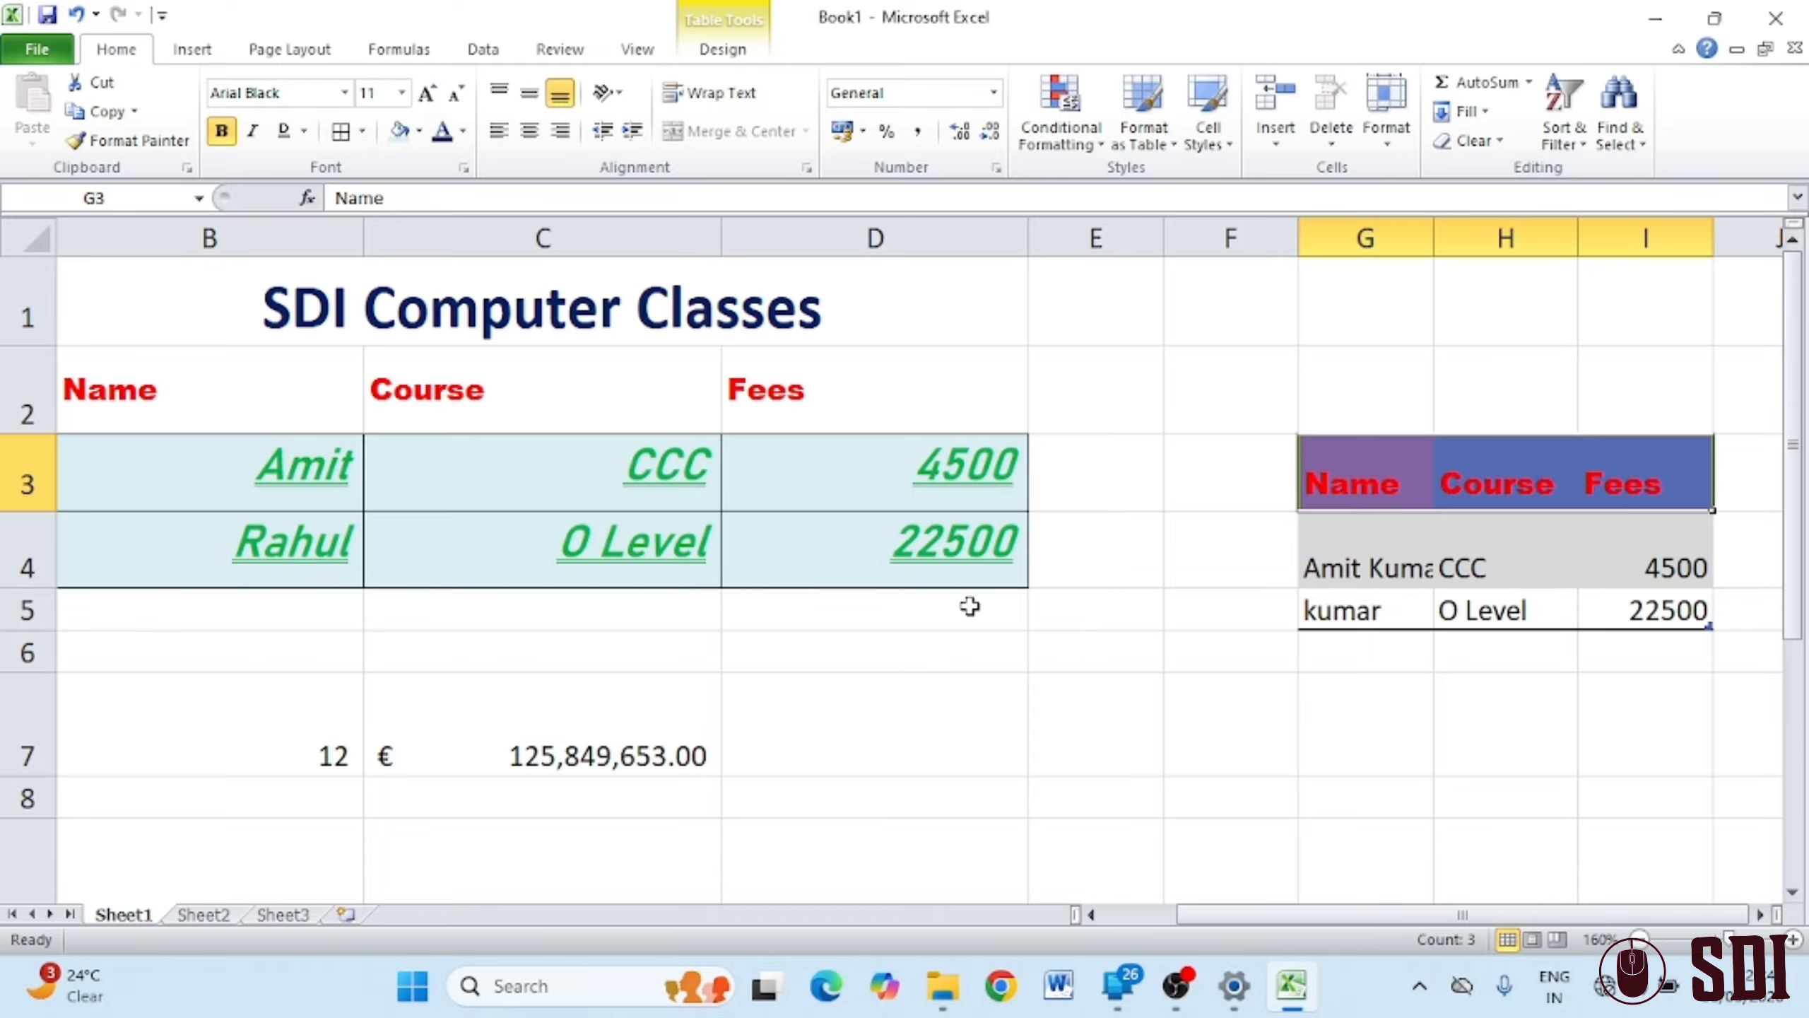
{"action": "left_click_drag", "start_coordinate": [89, 389], "coordinate": [892, 573]}
Convert B2:D4 into a table with headers using Ctrl+T, then return to Sheet2
{"action": "key", "text": "ctrl+t"}
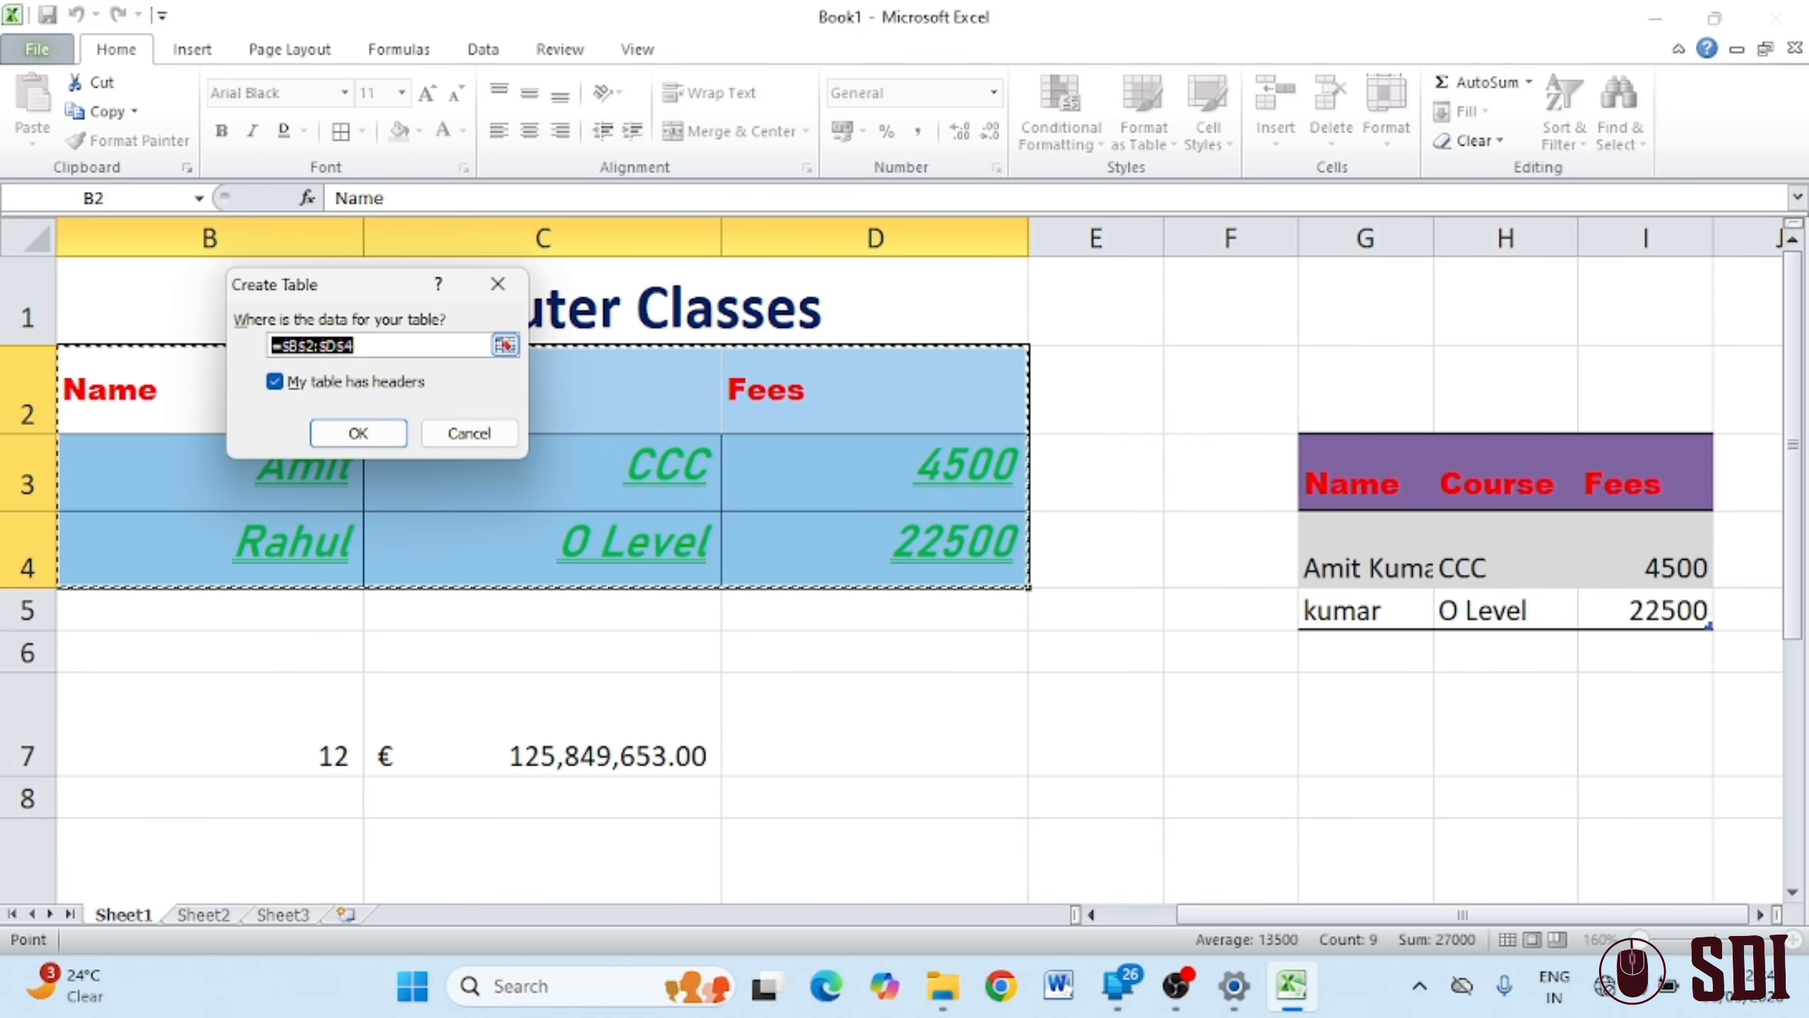
{"action": "left_click", "coordinate": [358, 432]}
{"action": "left_click", "coordinate": [1082, 799]}
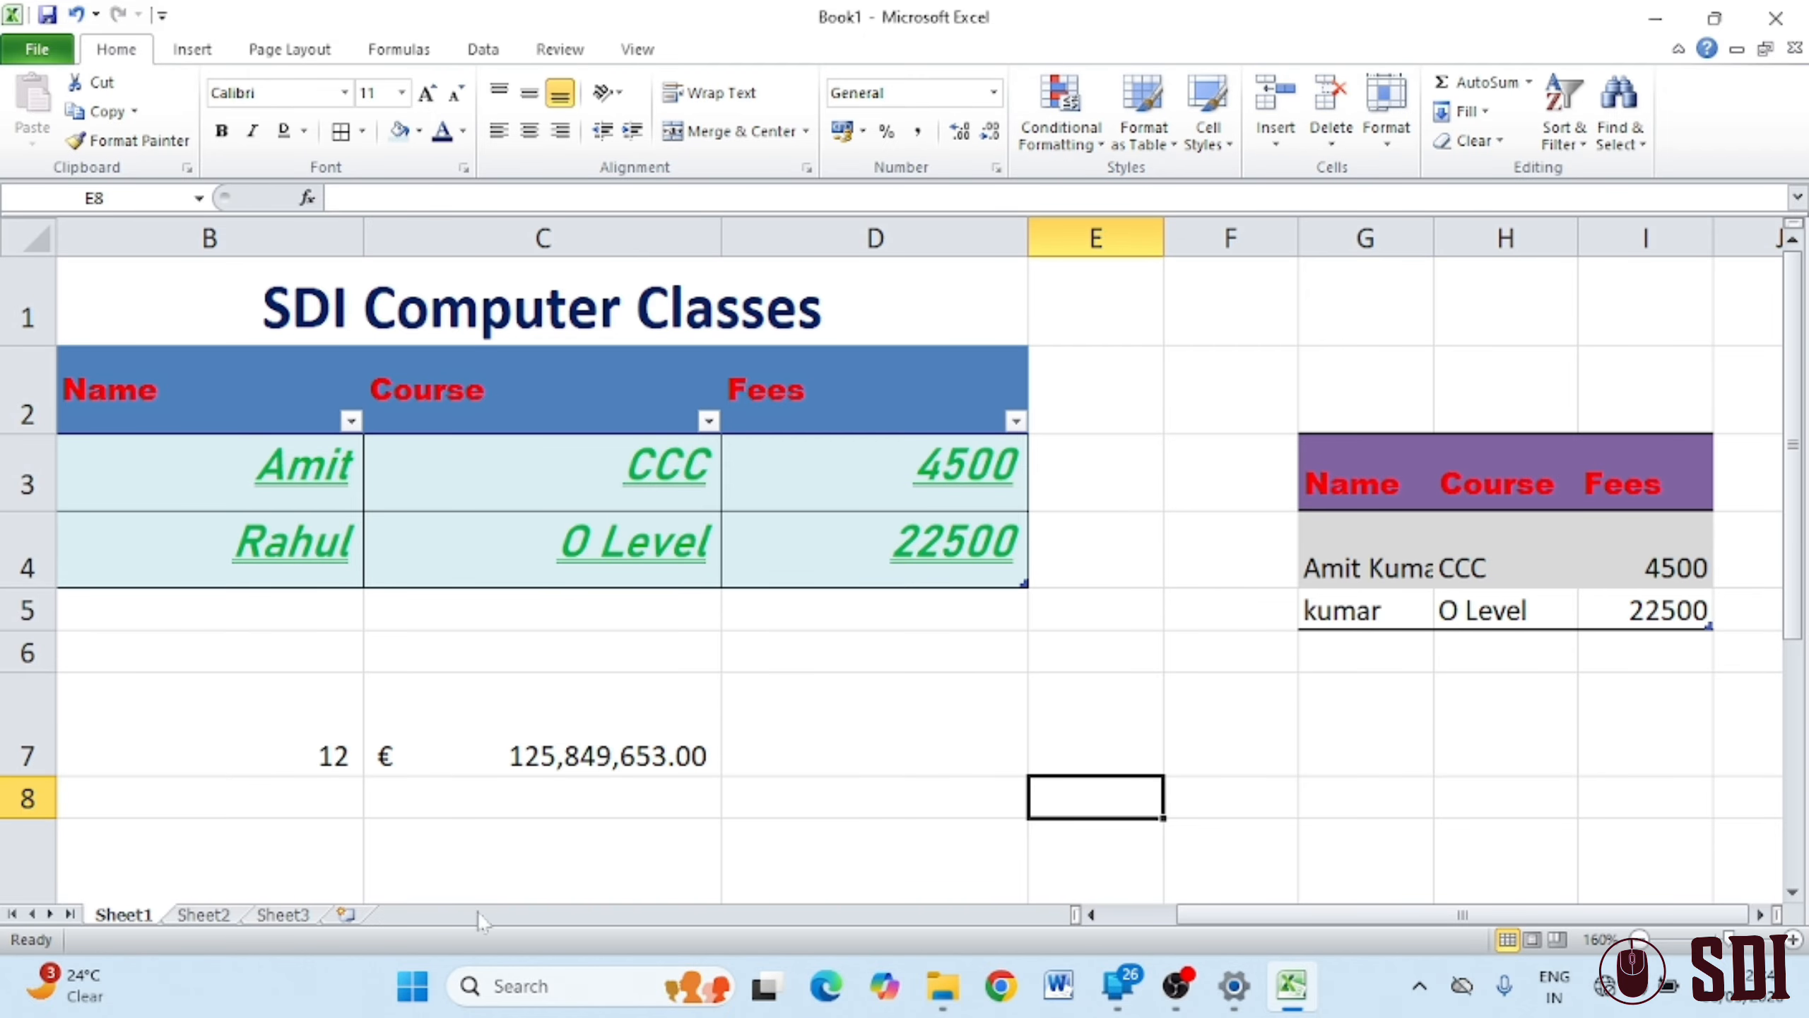
{"action": "left_click", "coordinate": [200, 915]}
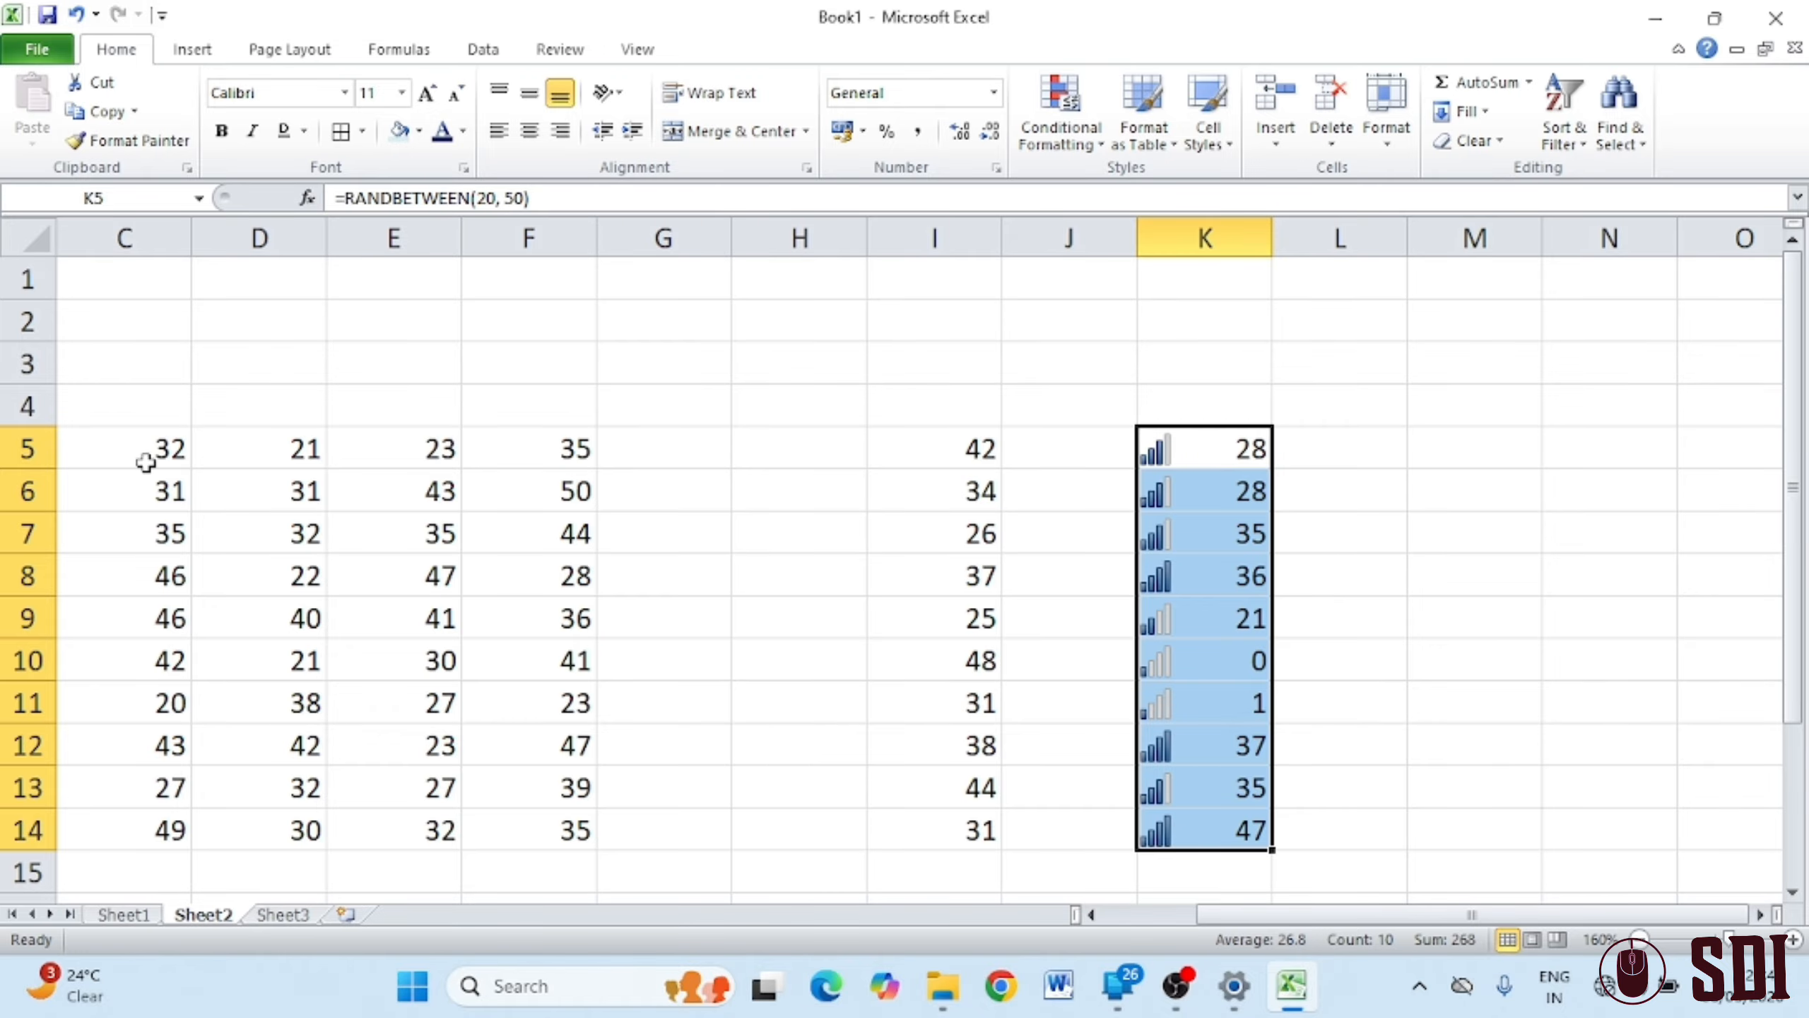
Apply the Note cell style to the C5:F14 number block
{"action": "left_click_drag", "start_coordinate": [145, 456], "coordinate": [515, 818]}
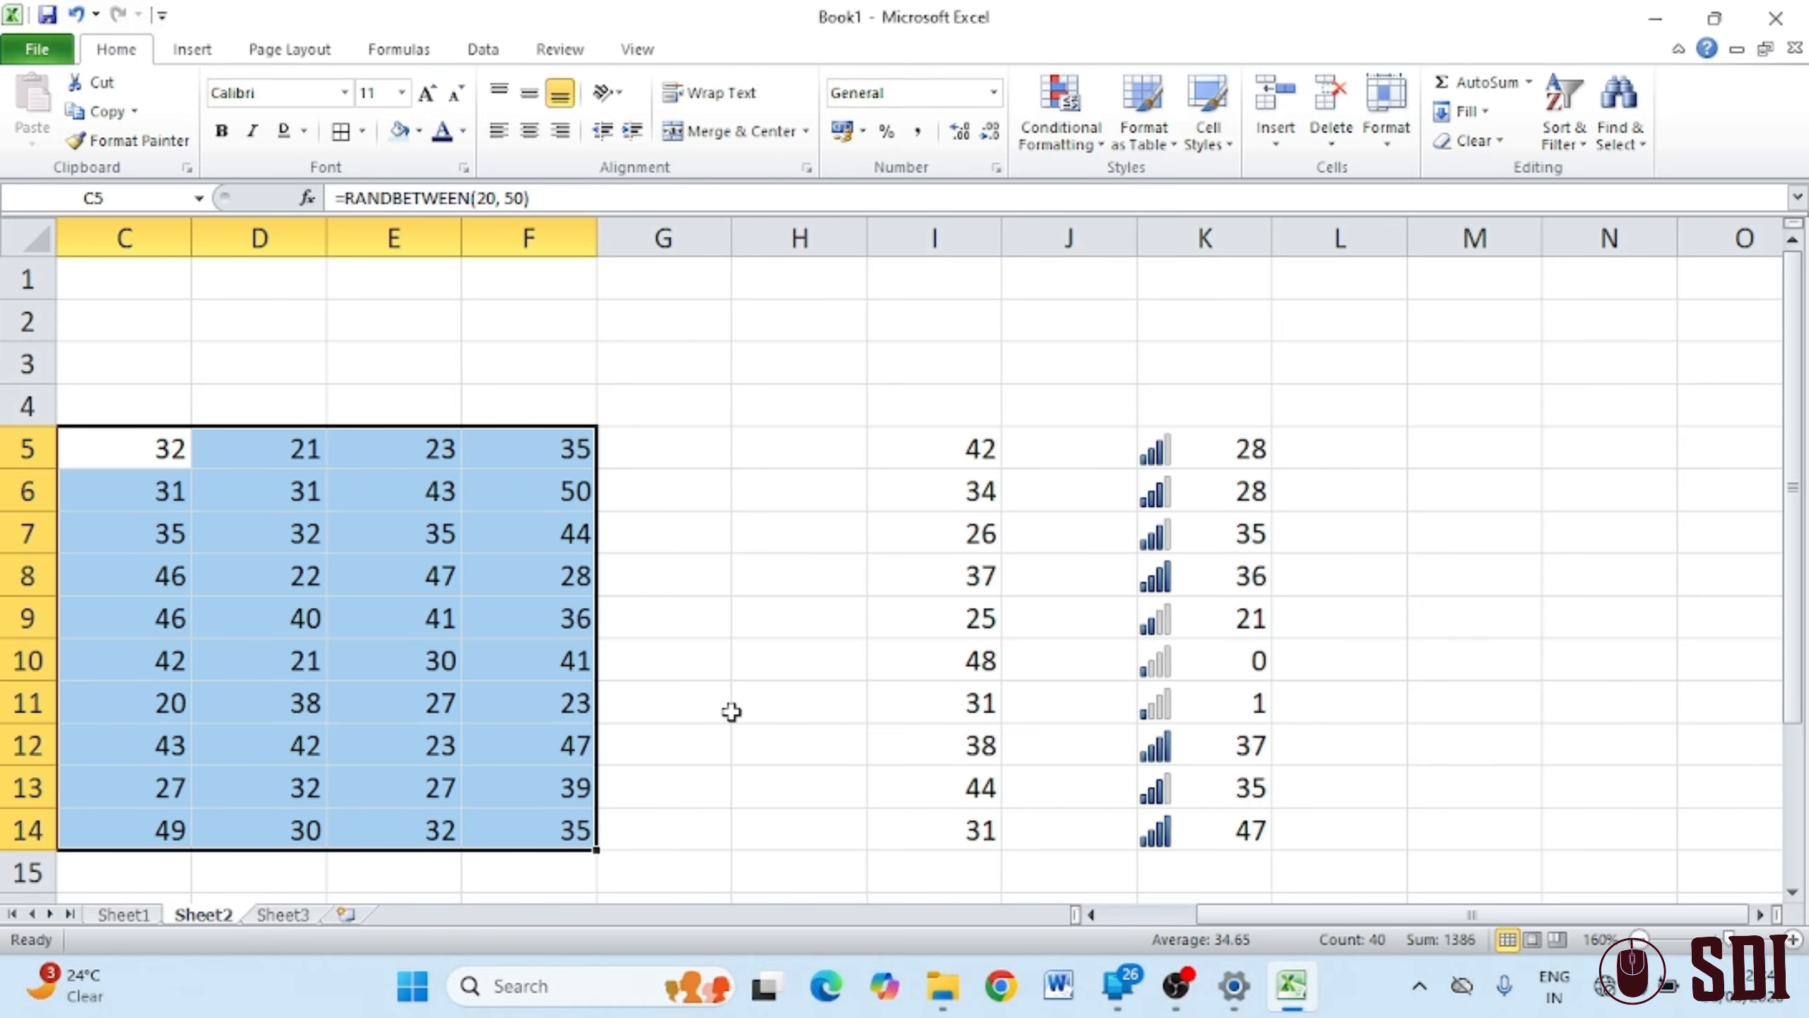
{"action": "left_click", "coordinate": [1226, 139]}
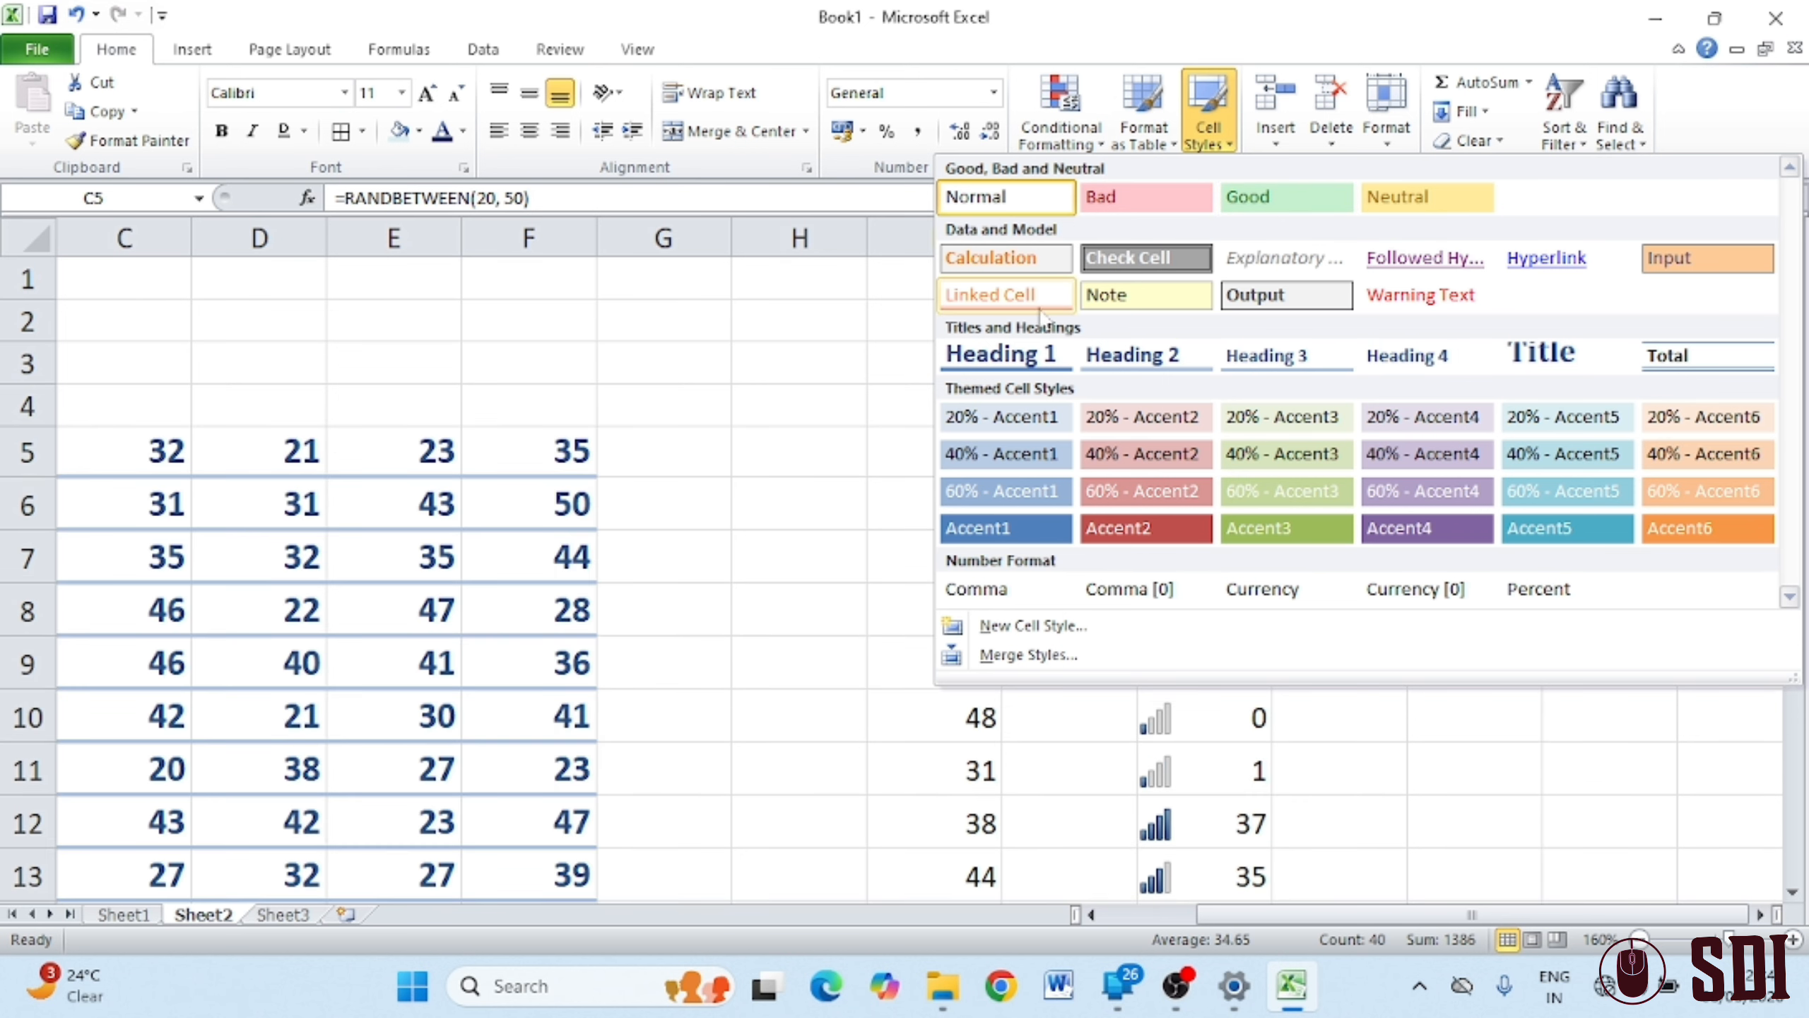
{"action": "left_click", "coordinate": [1144, 294]}
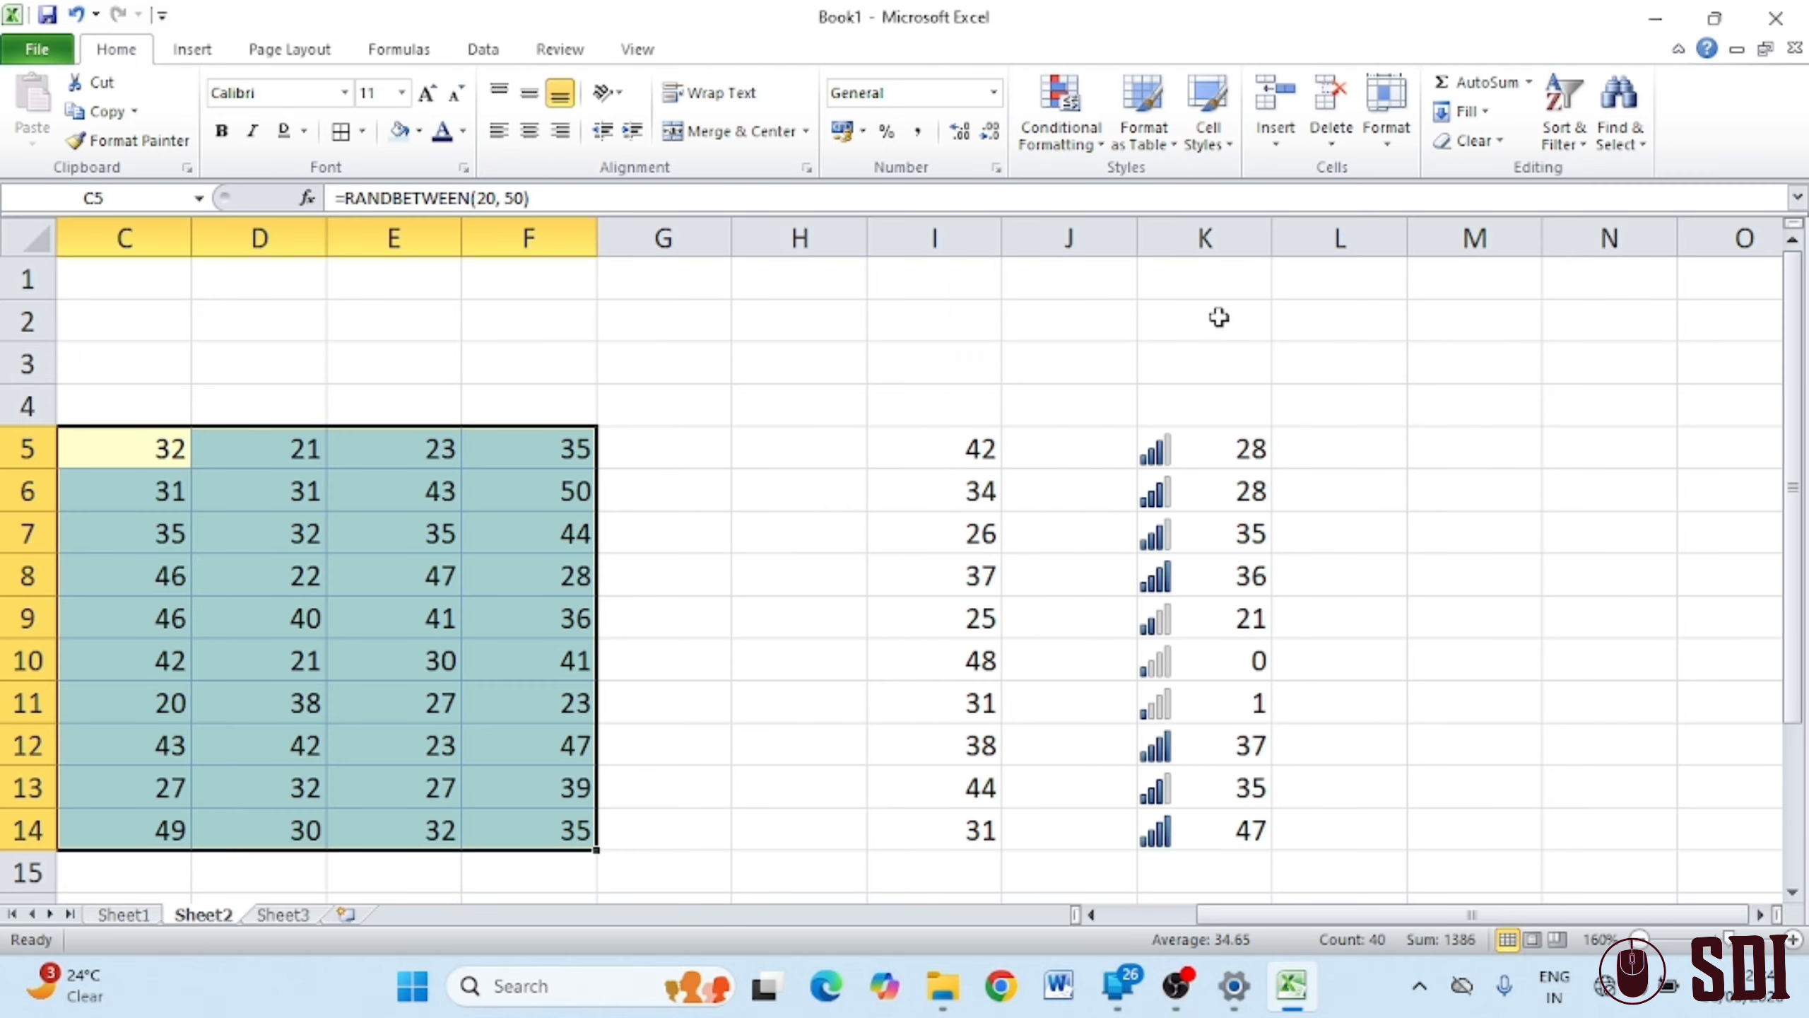
{"action": "left_click", "coordinate": [795, 456]}
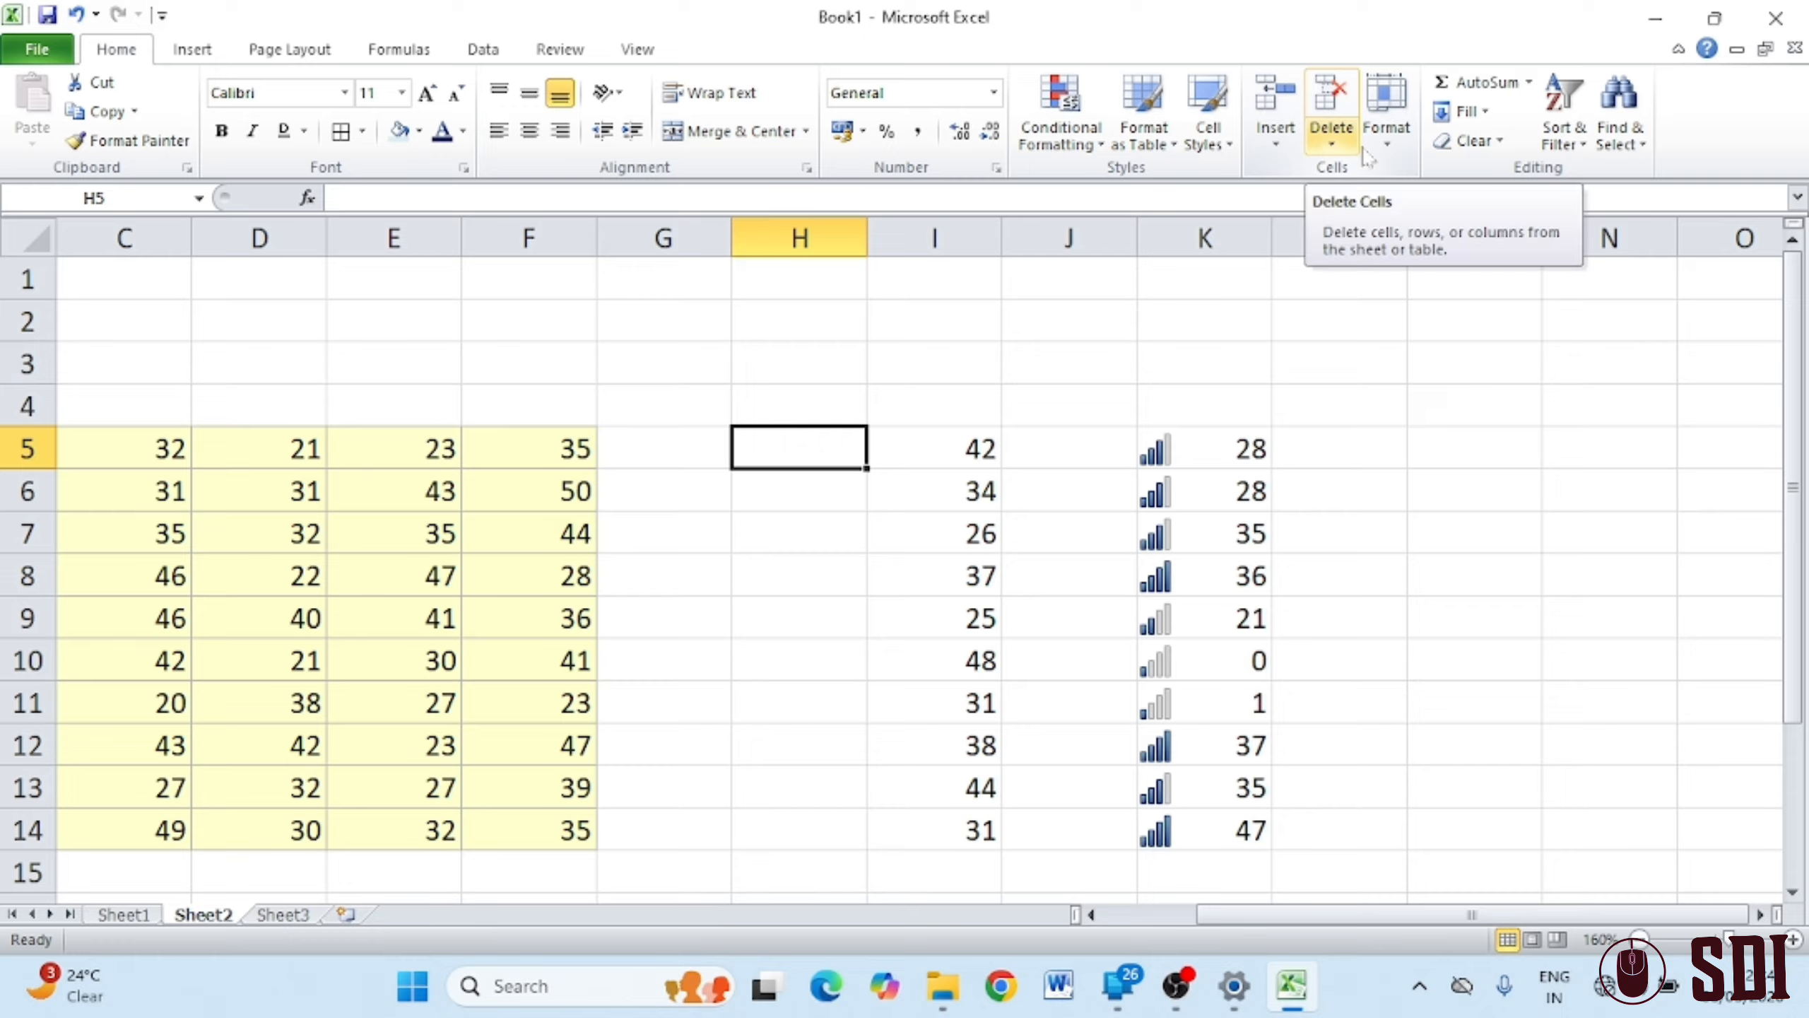
{"action": "left_click", "coordinate": [1275, 140]}
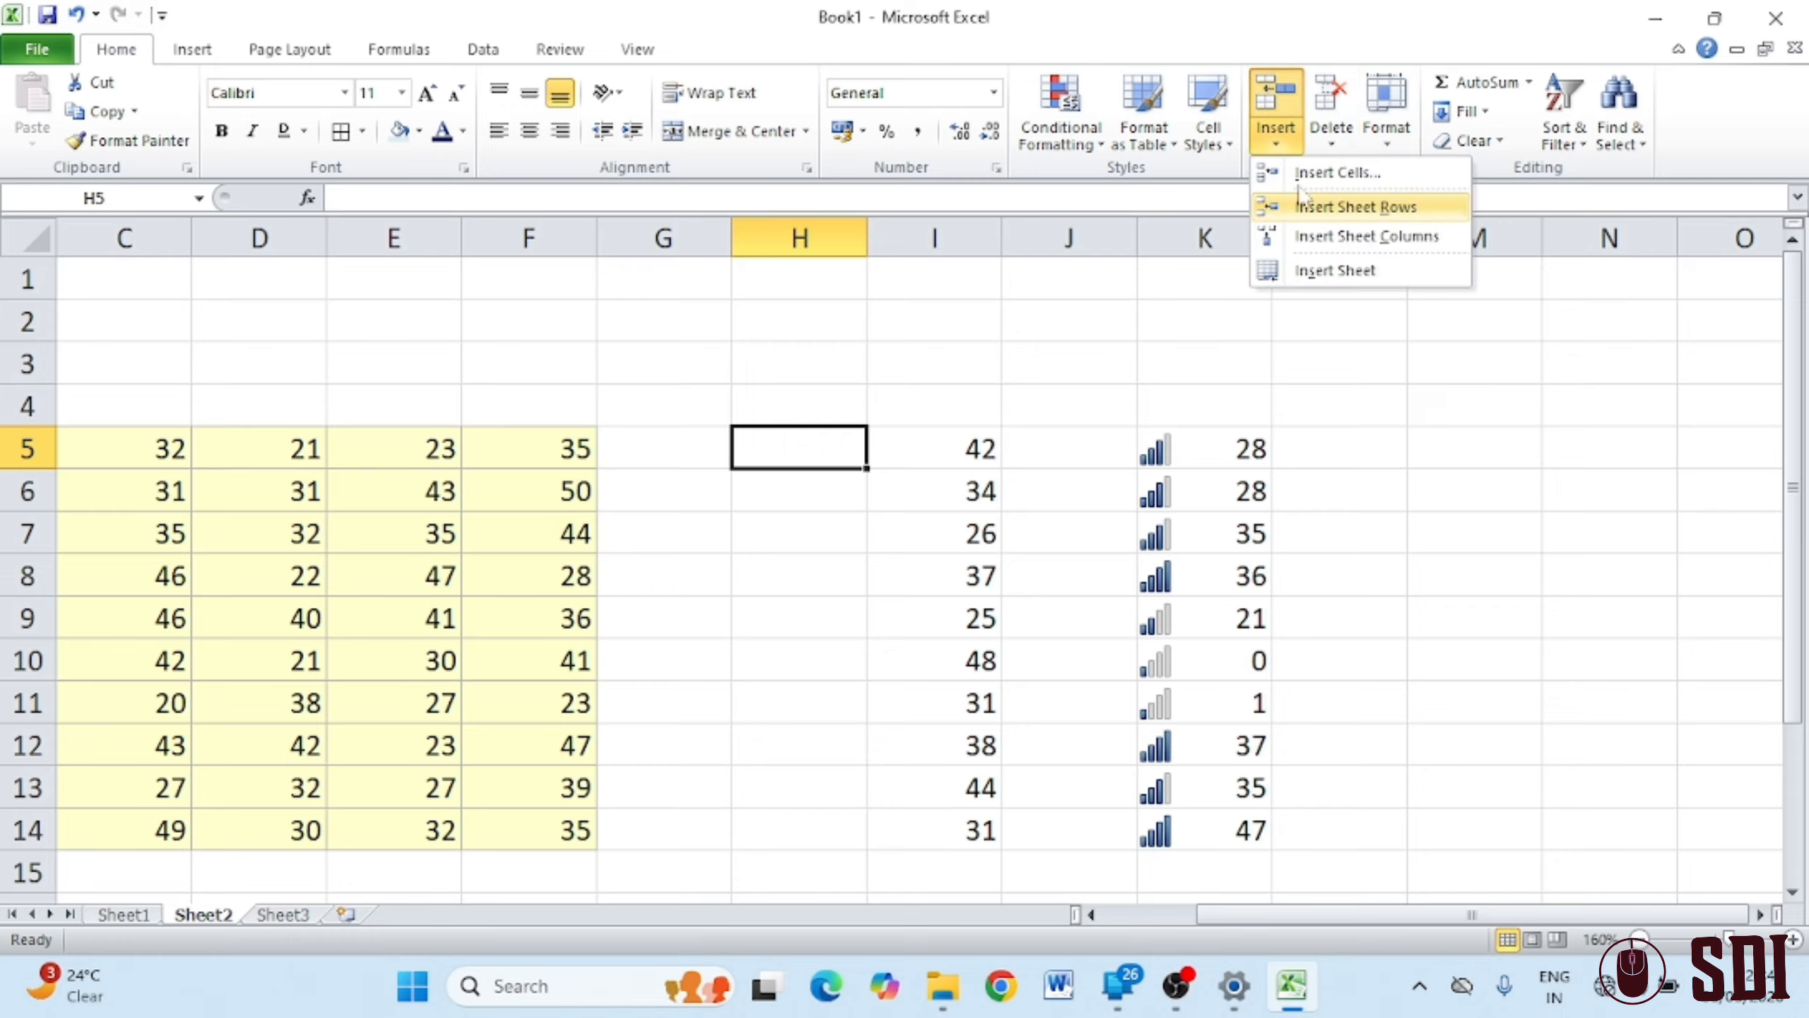
{"action": "left_click", "coordinate": [1276, 145]}
{"action": "left_click", "coordinate": [1276, 144]}
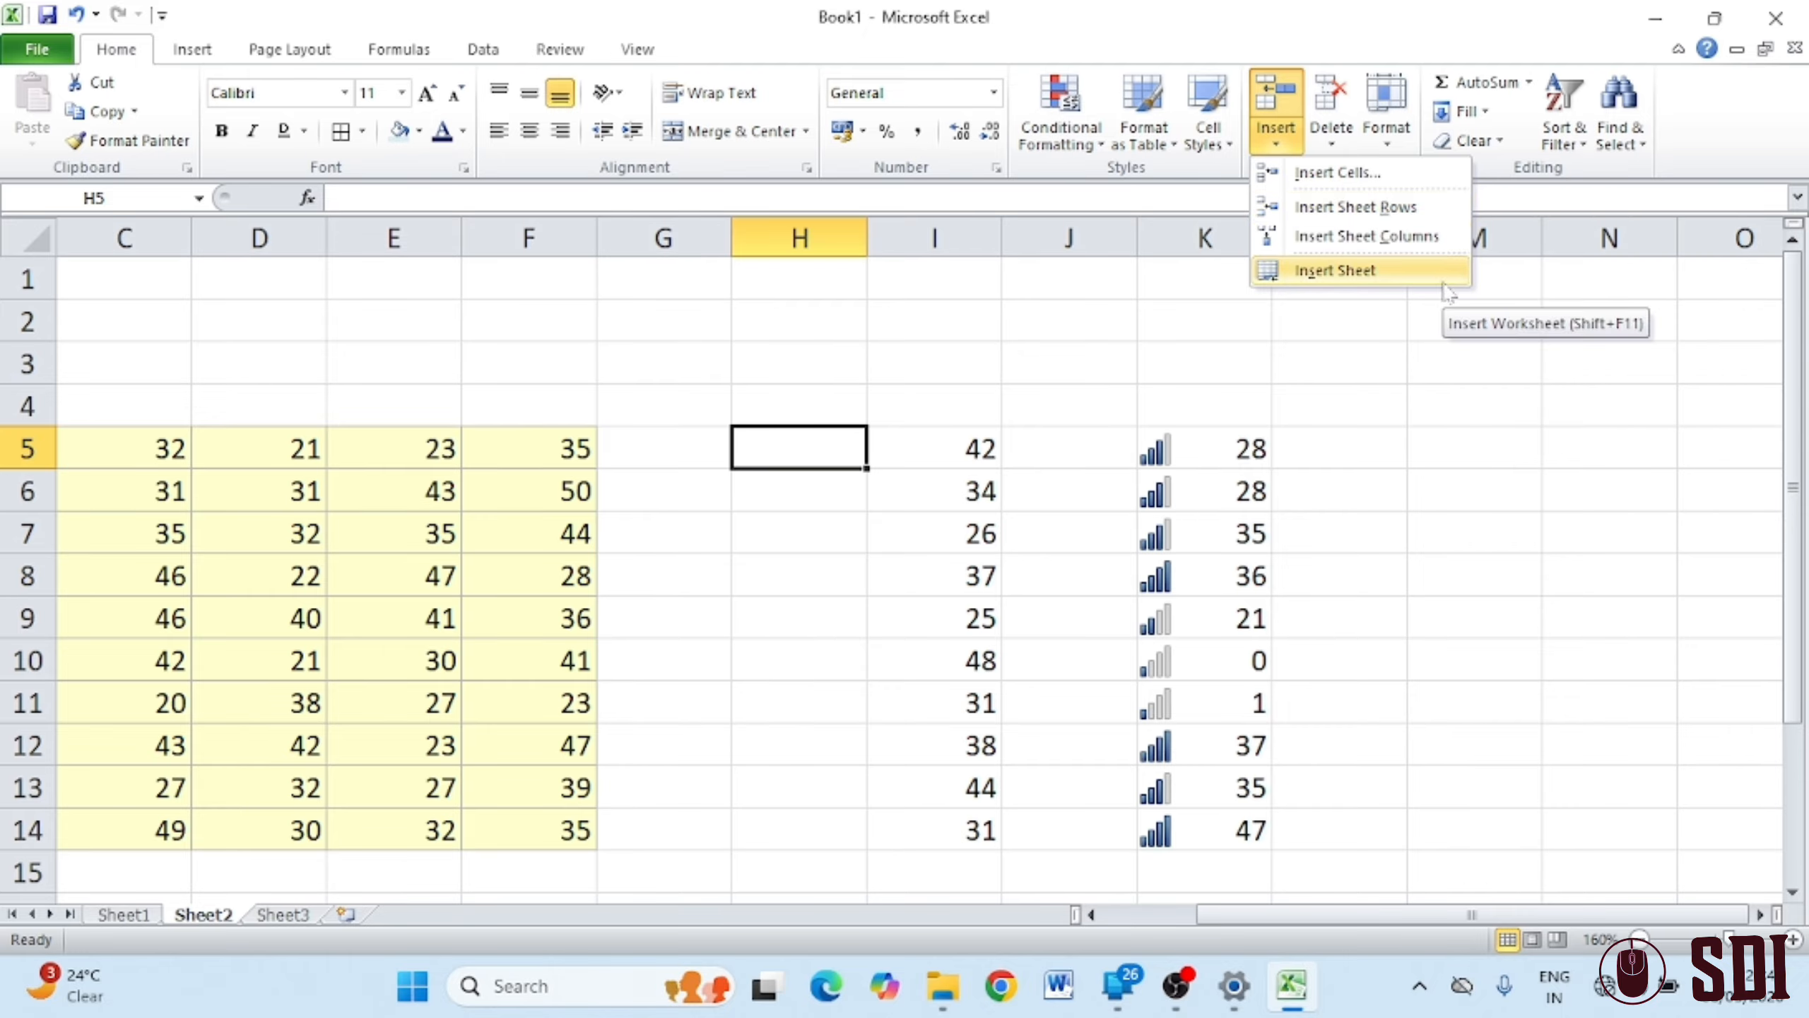
{"action": "left_click", "coordinate": [861, 682]}
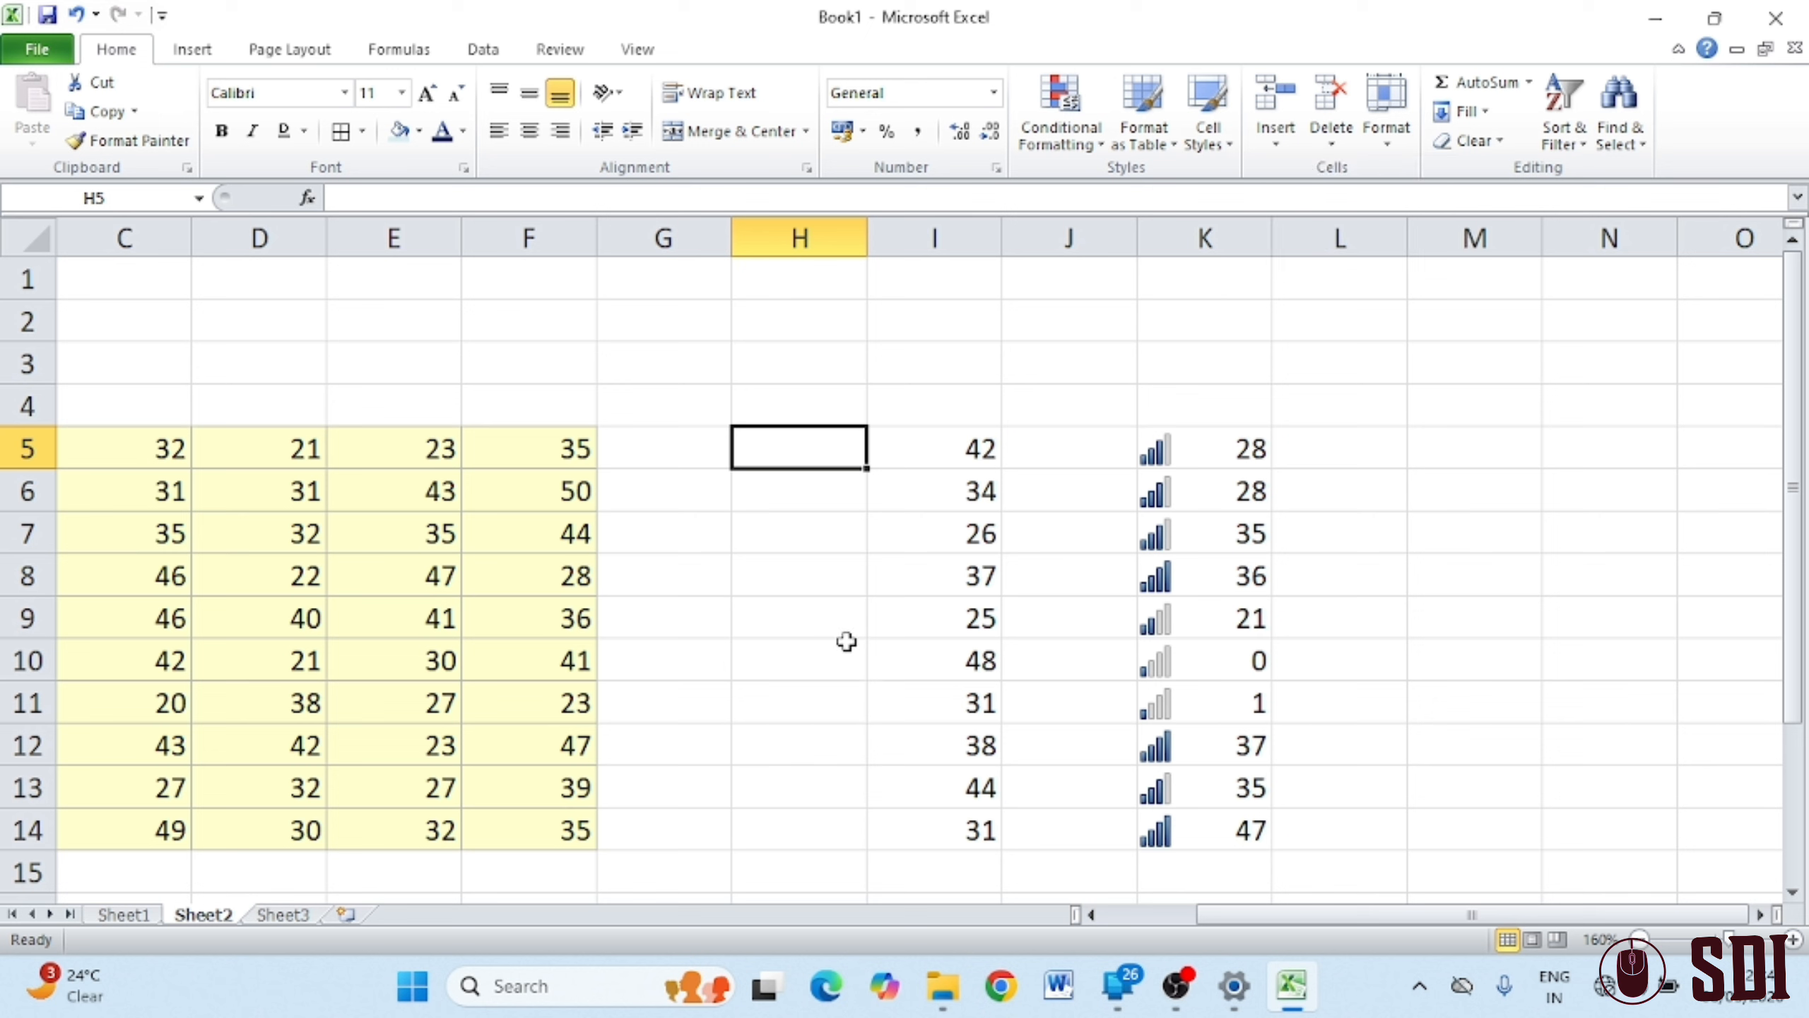
{"action": "left_click", "coordinate": [976, 581]}
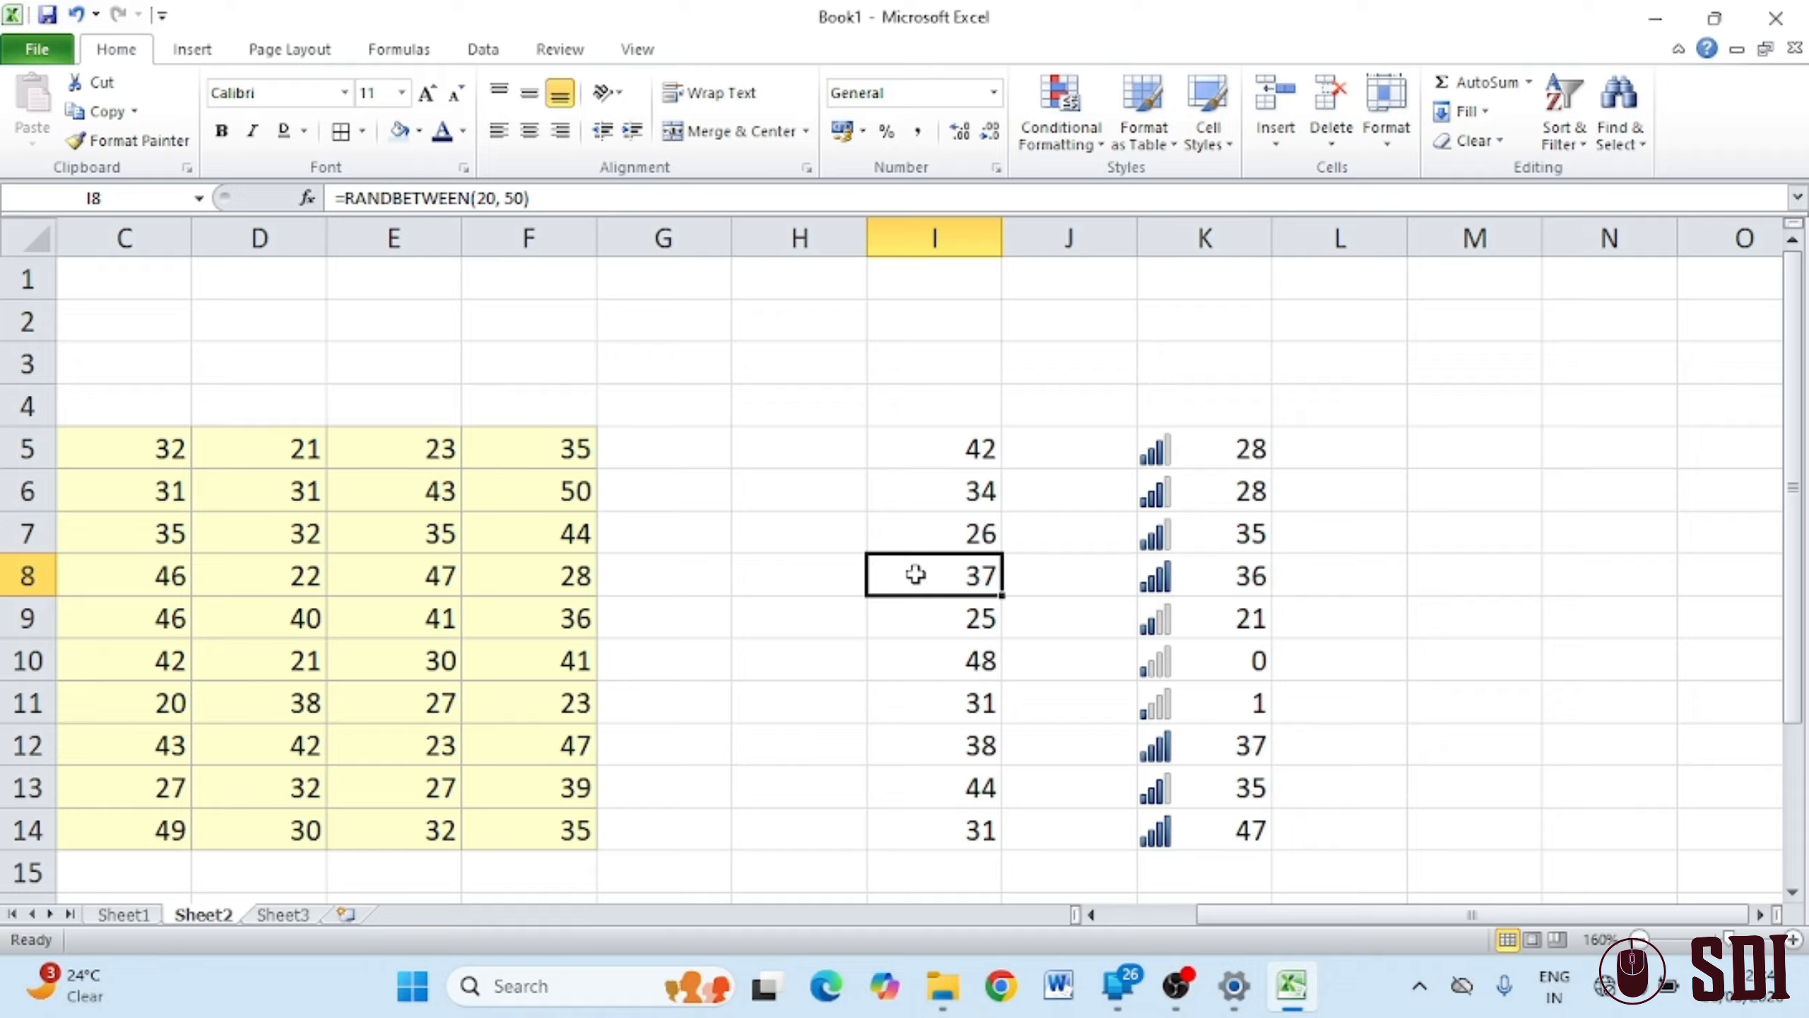
{"action": "left_click", "coordinate": [1275, 133]}
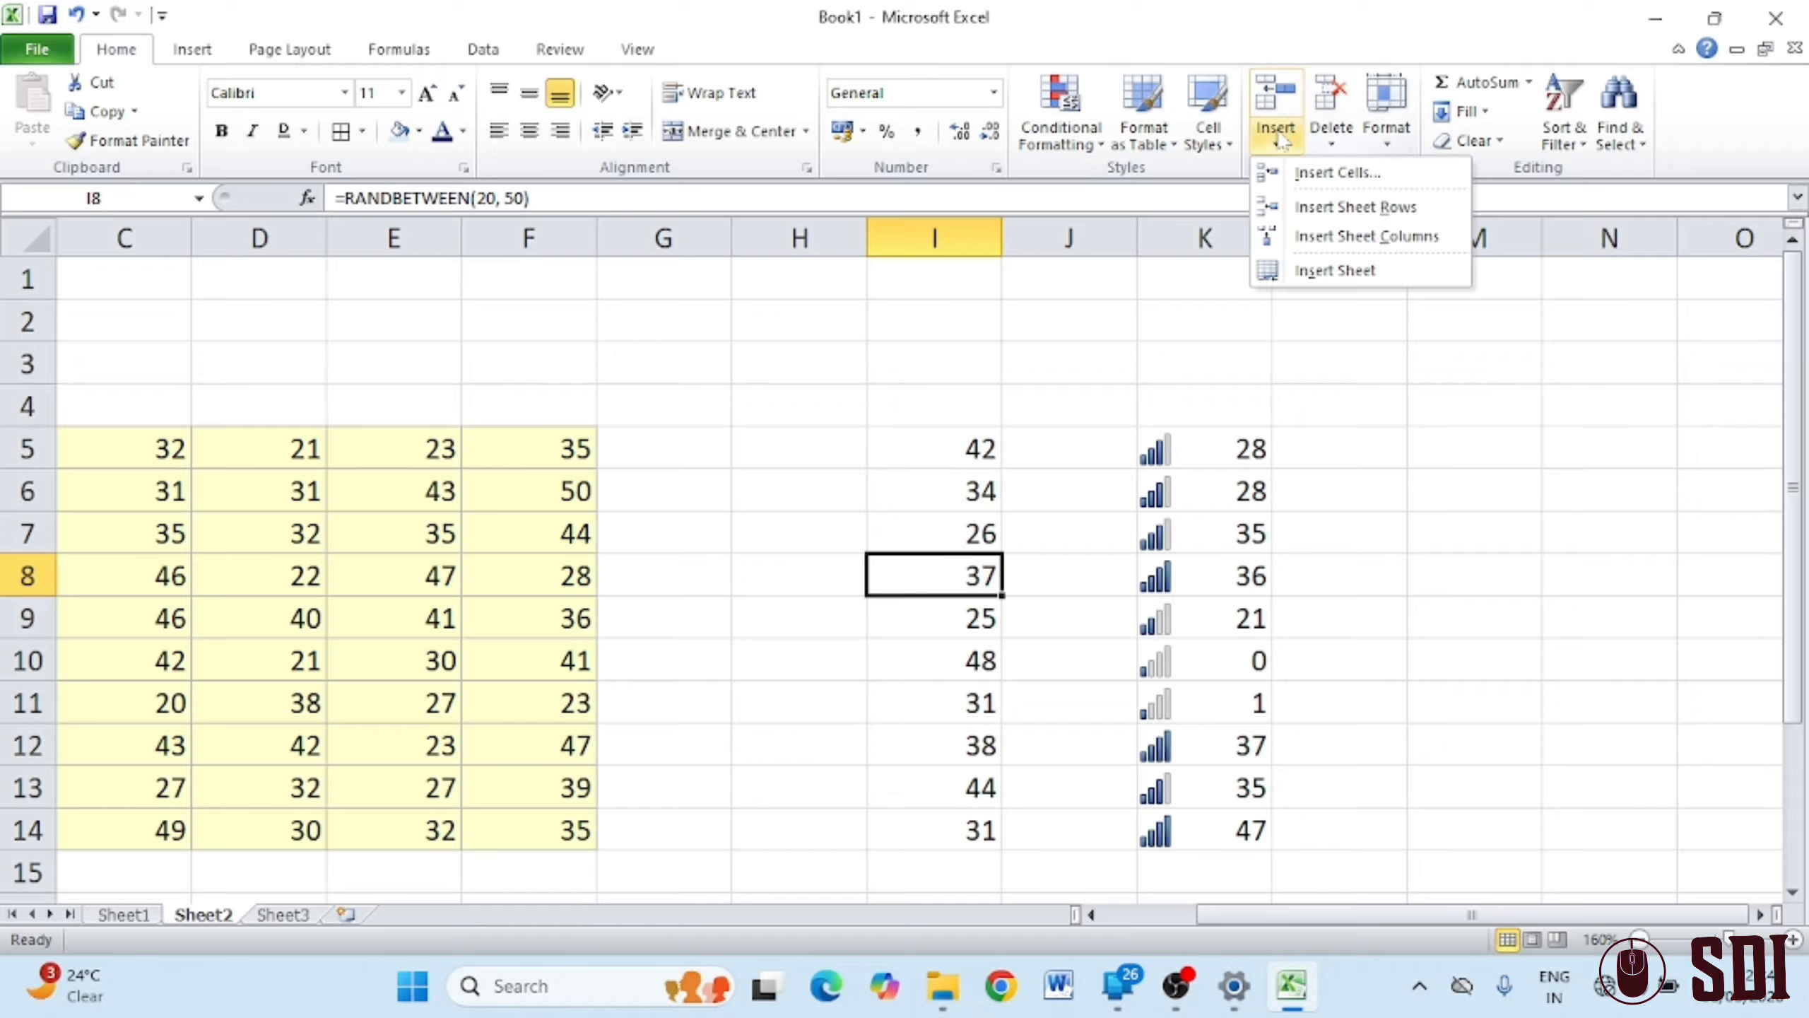
{"action": "left_click", "coordinate": [1364, 178]}
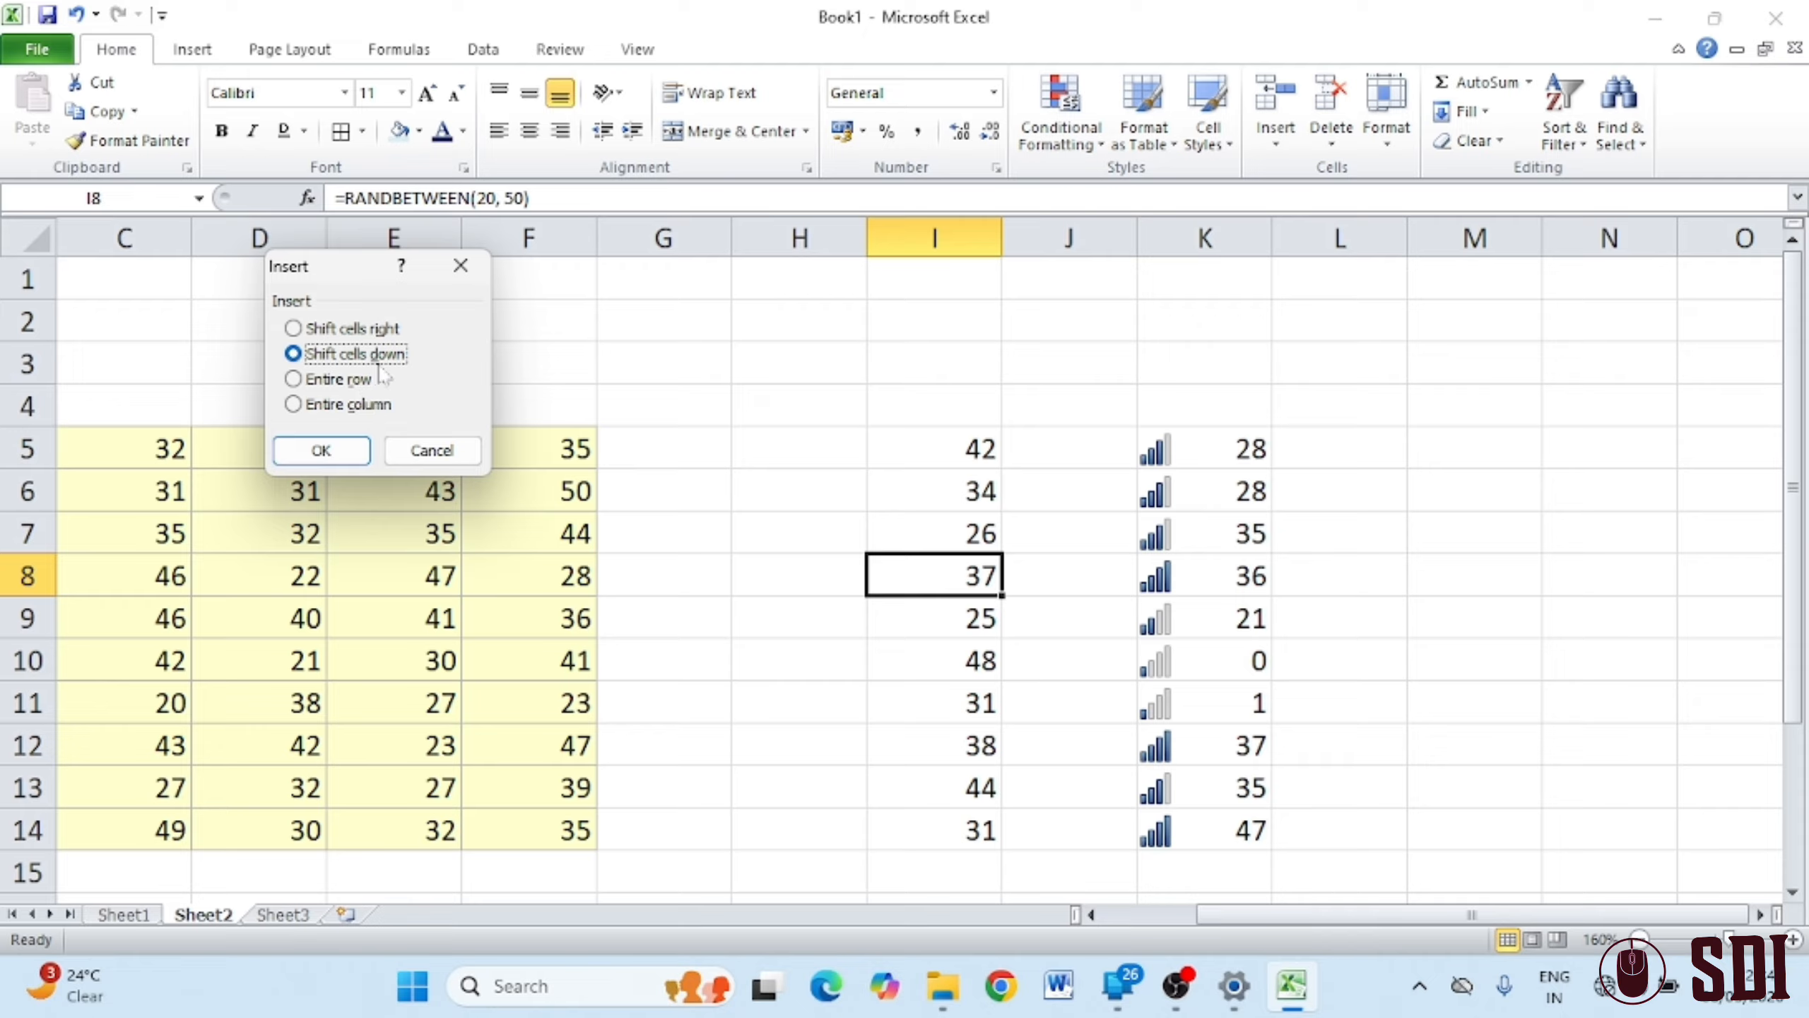
{"action": "left_click", "coordinate": [321, 449]}
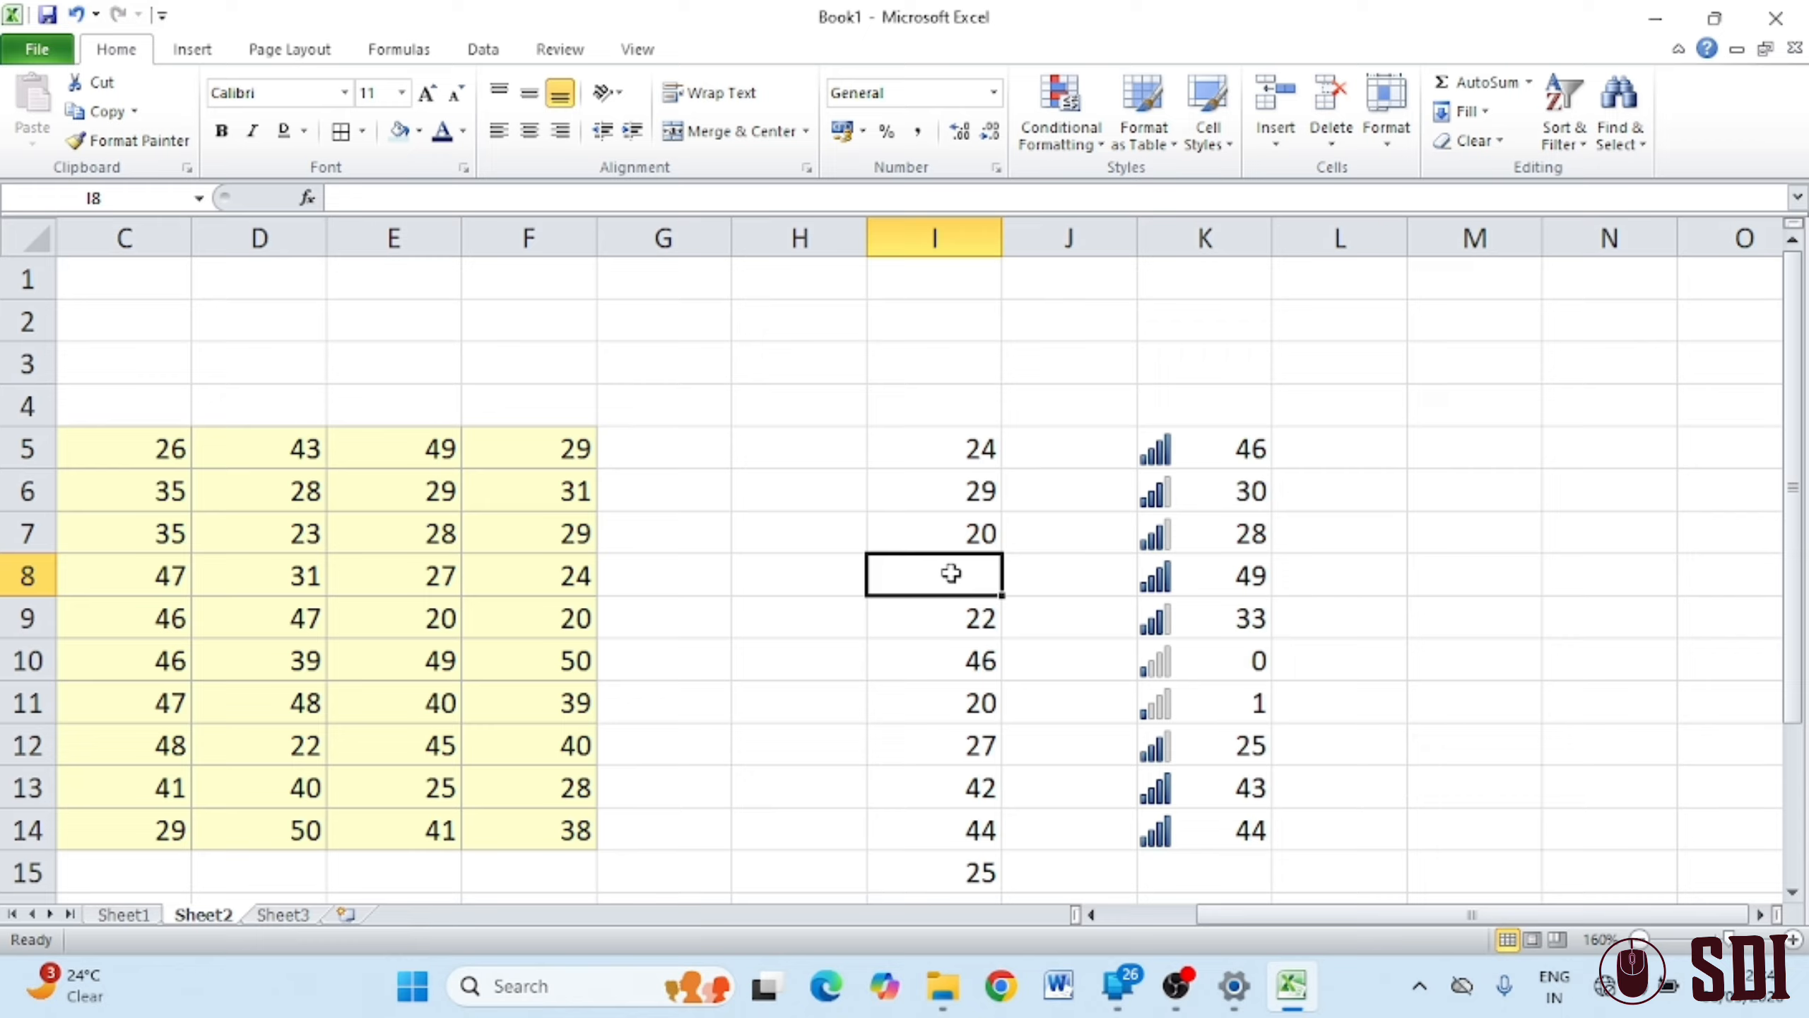
{"action": "left_click", "coordinate": [985, 493]}
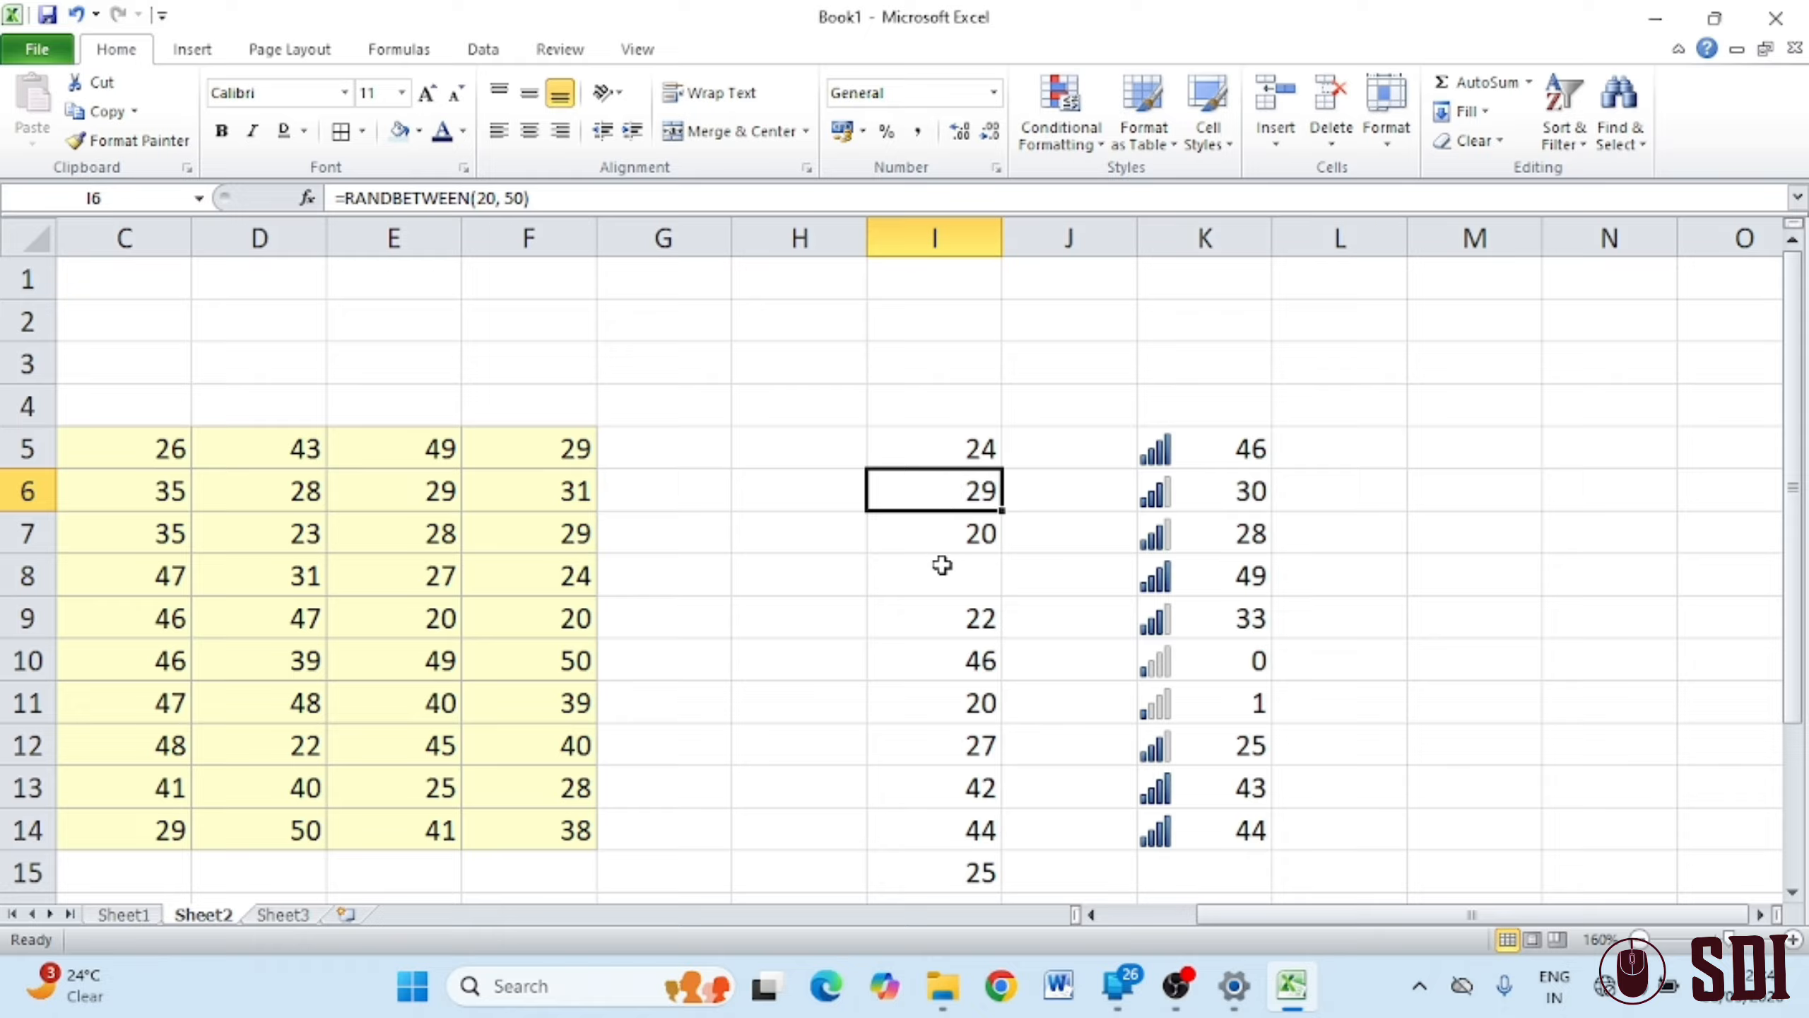
Undo the blank cell insertion and copy the I5:I14 formula cells
{"action": "key", "text": "ctrl+z"}
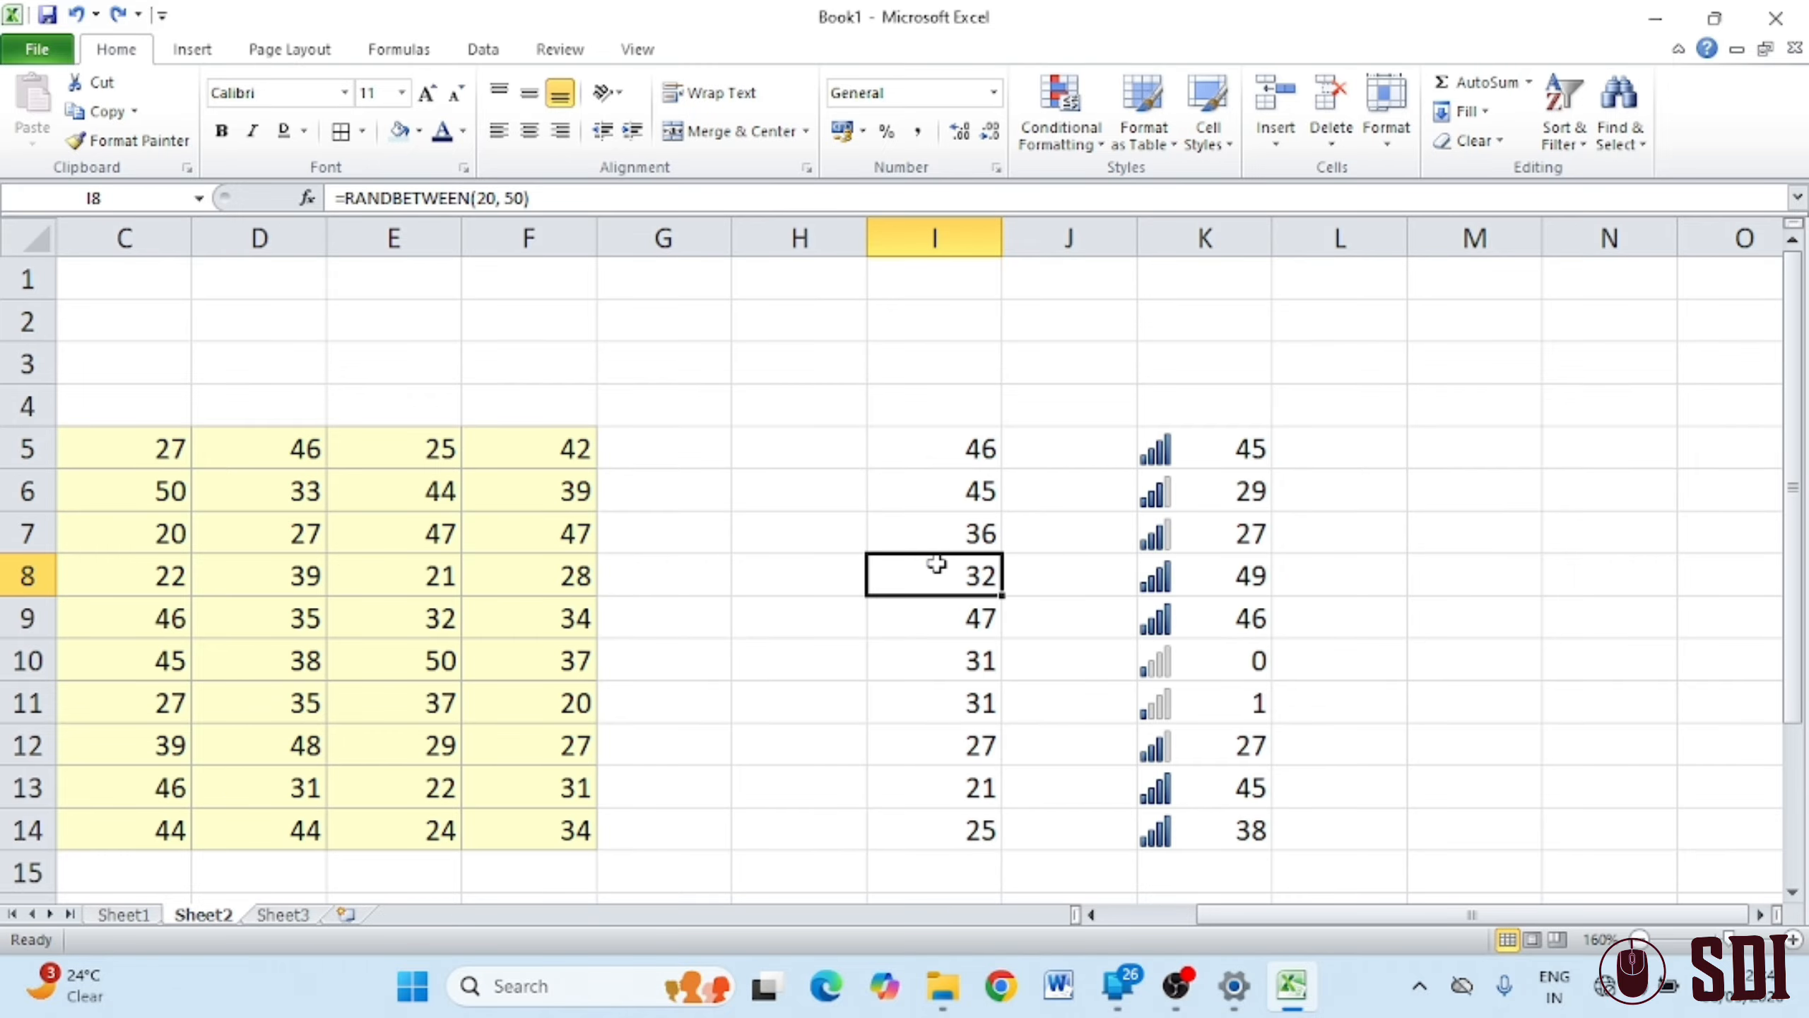
{"action": "left_click_drag", "start_coordinate": [970, 463], "coordinate": [956, 830]}
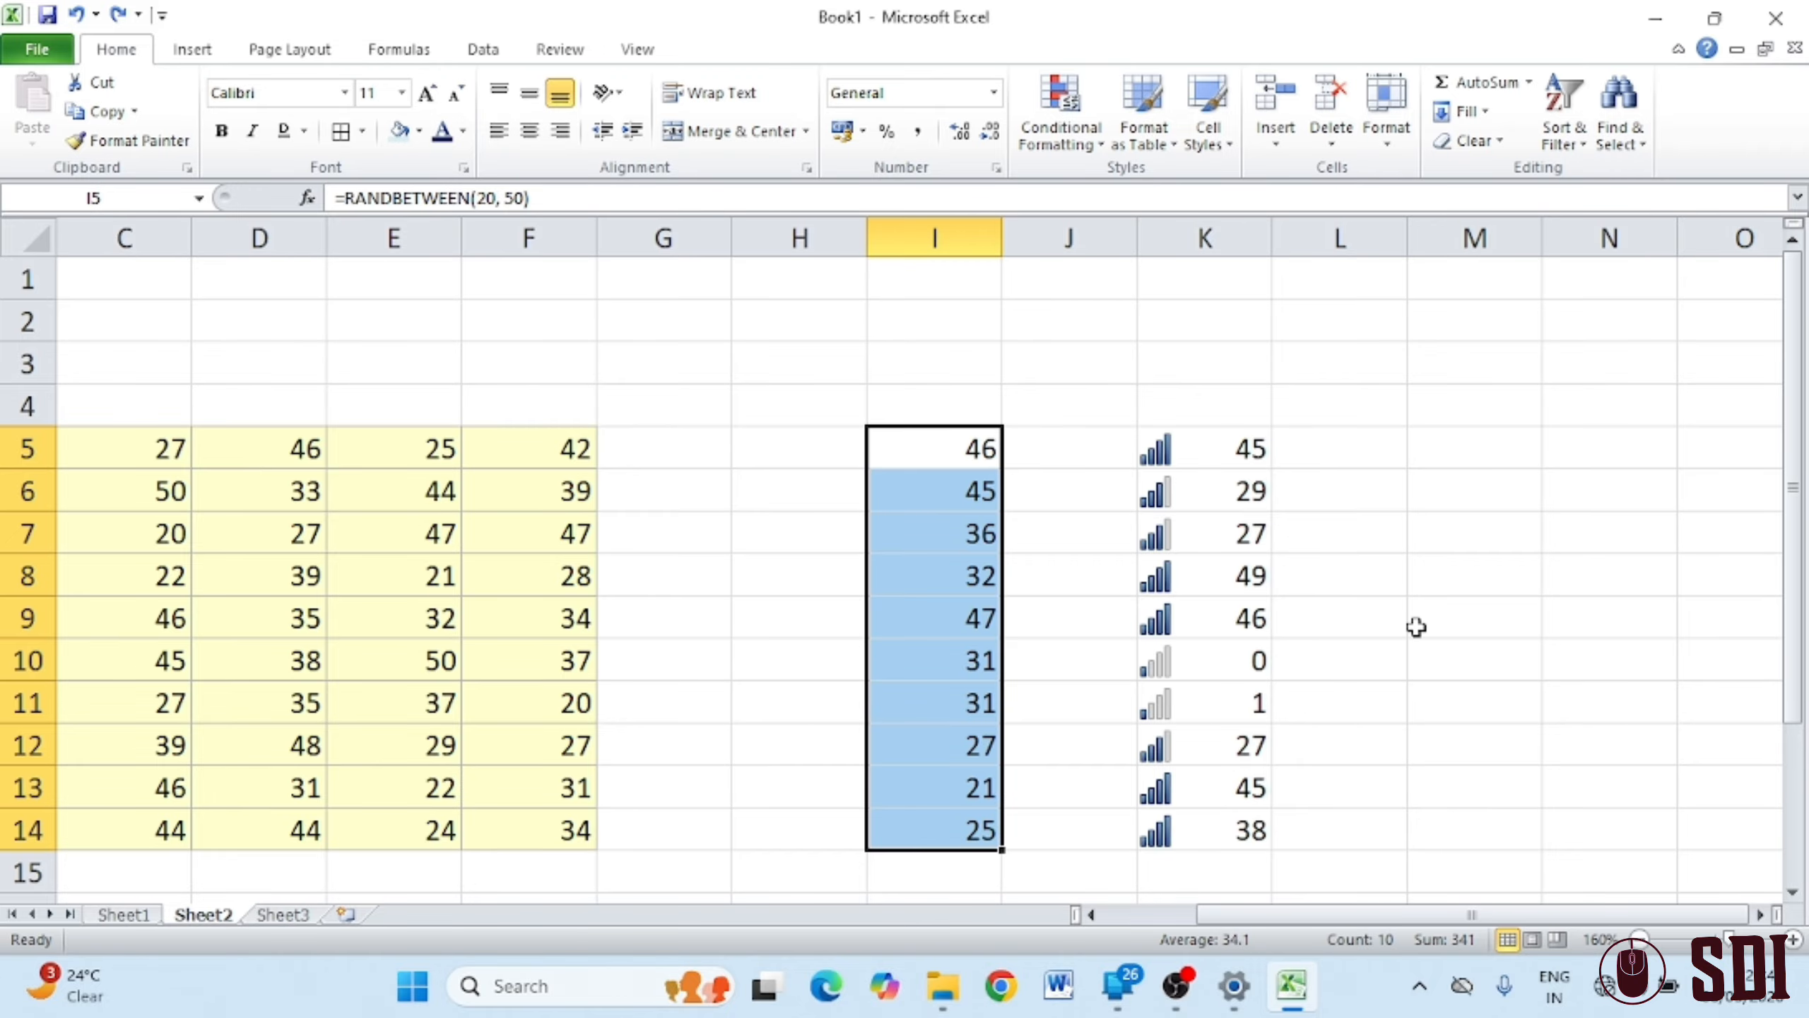
{"action": "key", "text": "ctrl+a"}
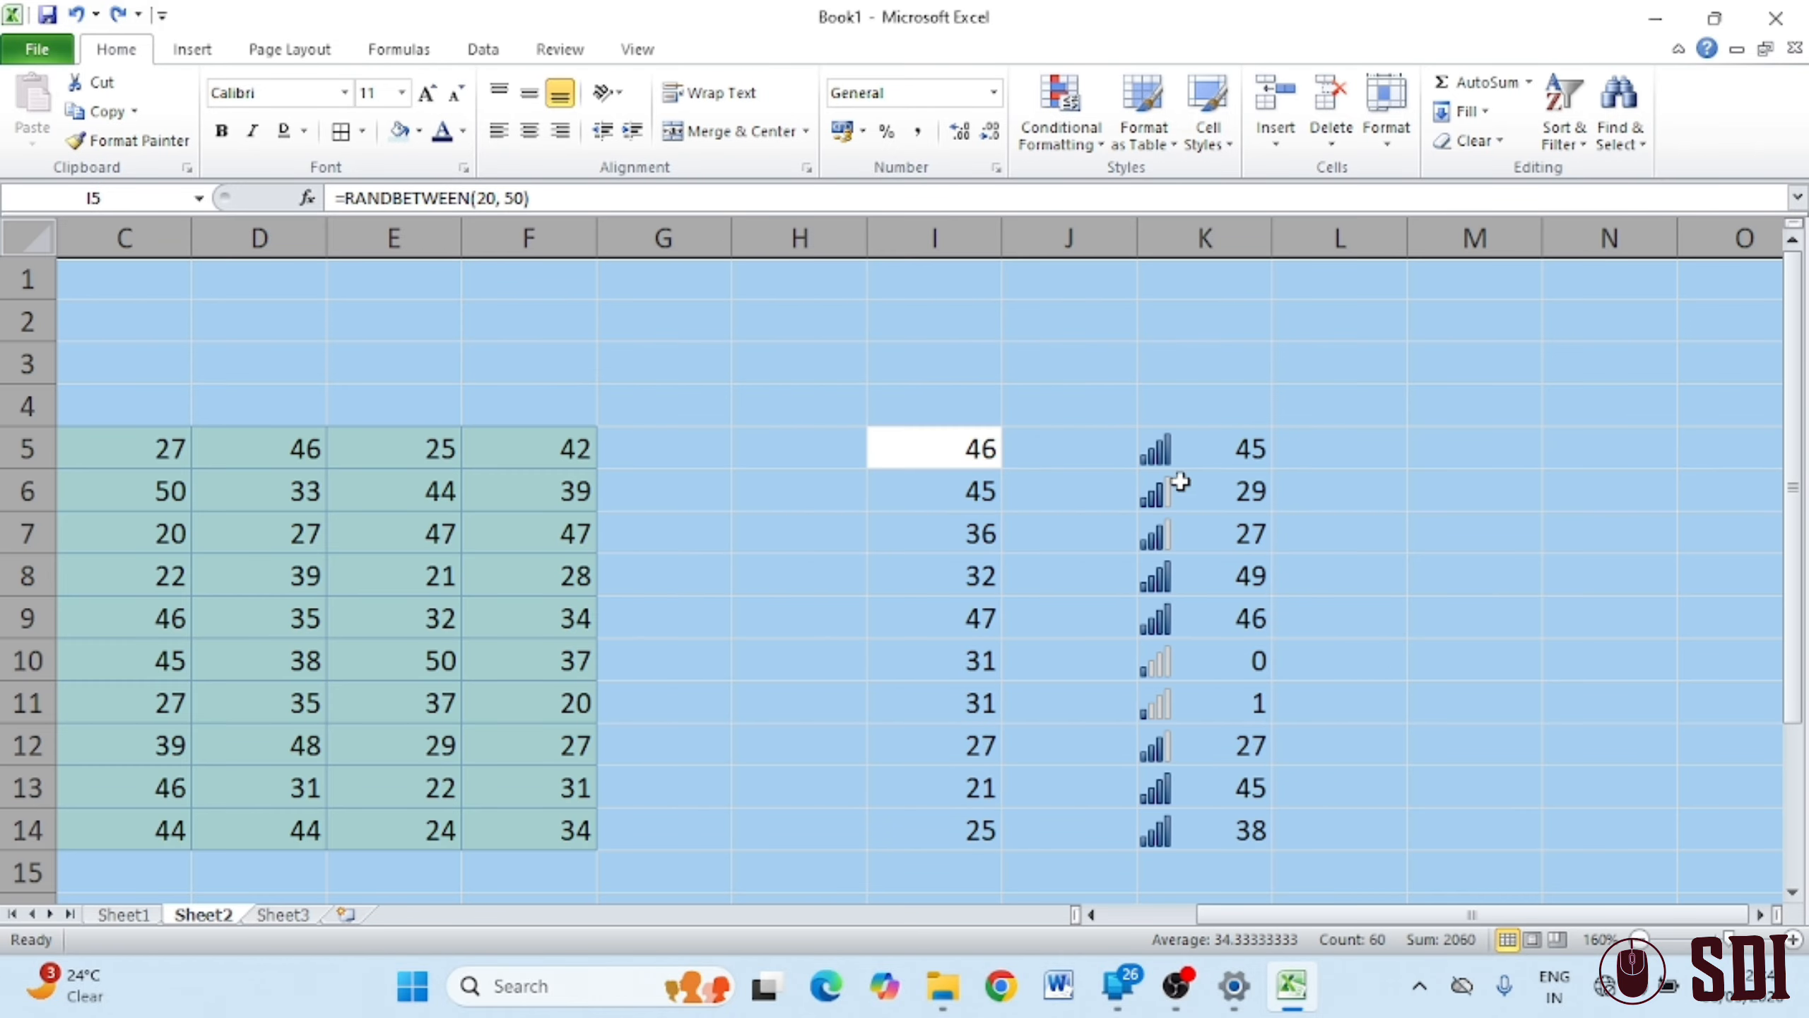
{"action": "left_click", "coordinate": [1099, 457]}
{"action": "left_click_drag", "start_coordinate": [984, 452], "coordinate": [986, 827]}
{"action": "key", "text": "ctrl+c"}
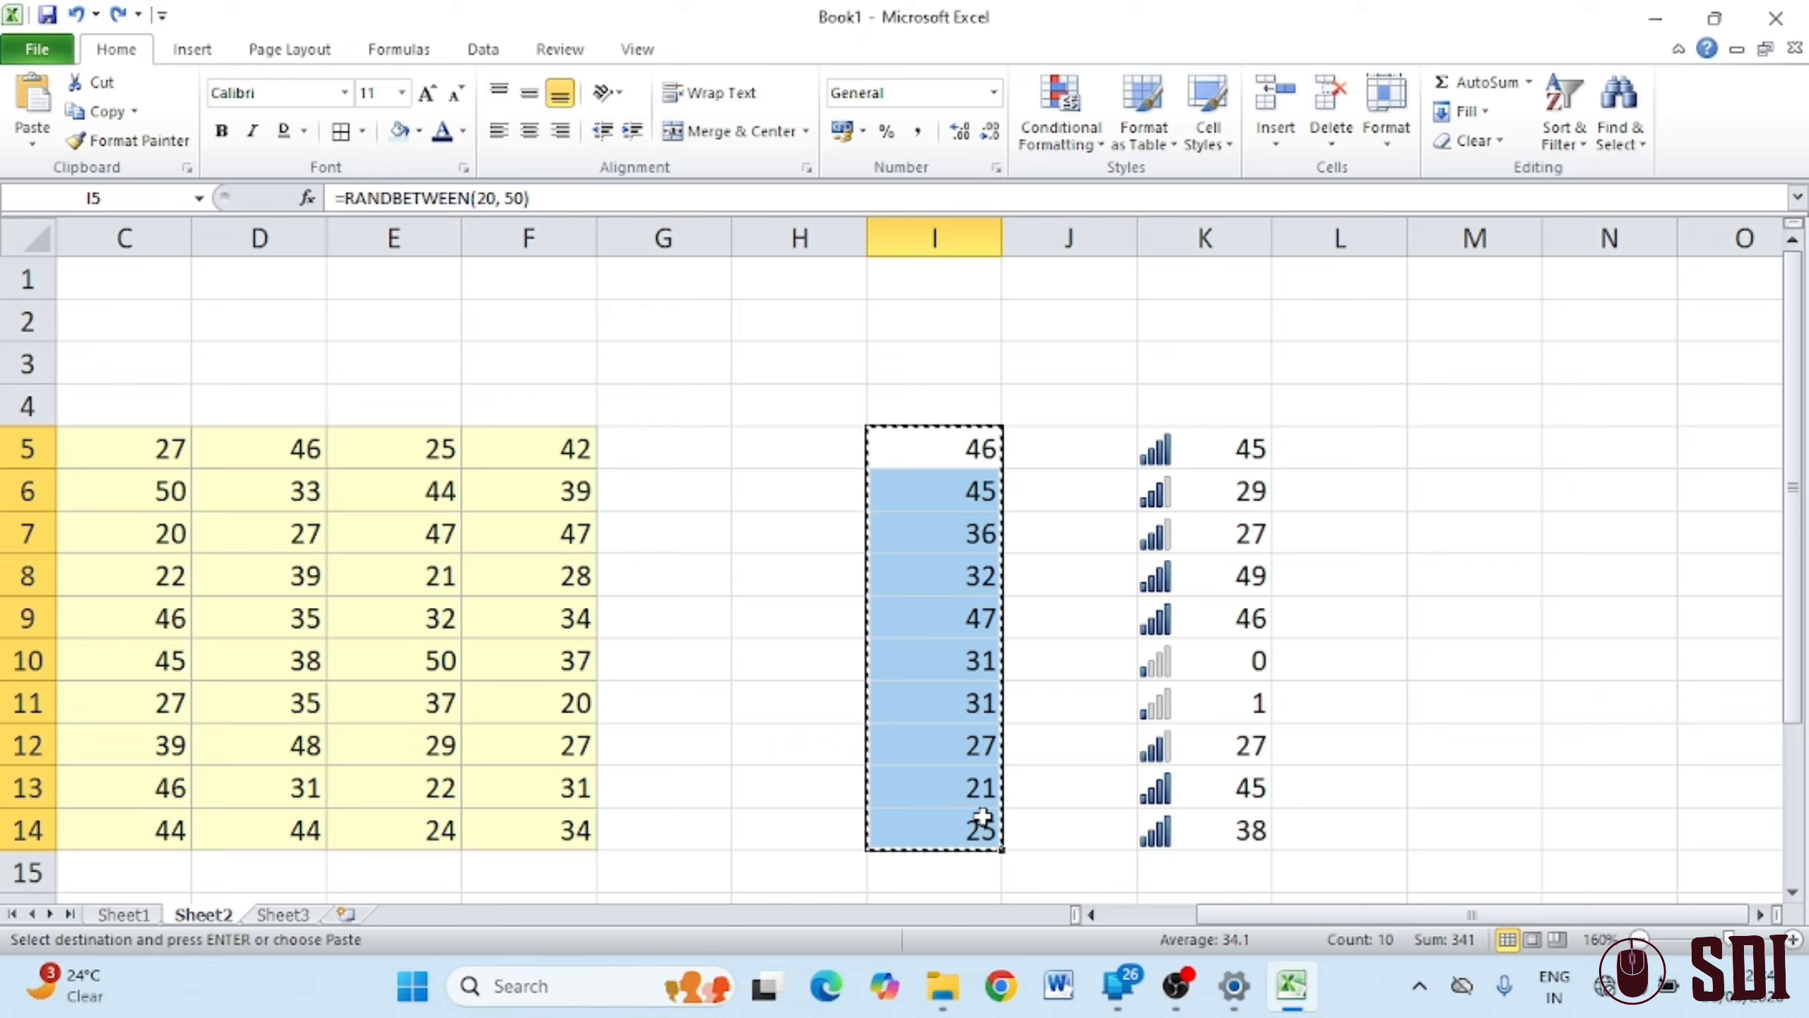
Paste I5:I14 back as values only, replacing the RANDBETWEEN formulas
{"action": "left_click", "coordinate": [31, 141]}
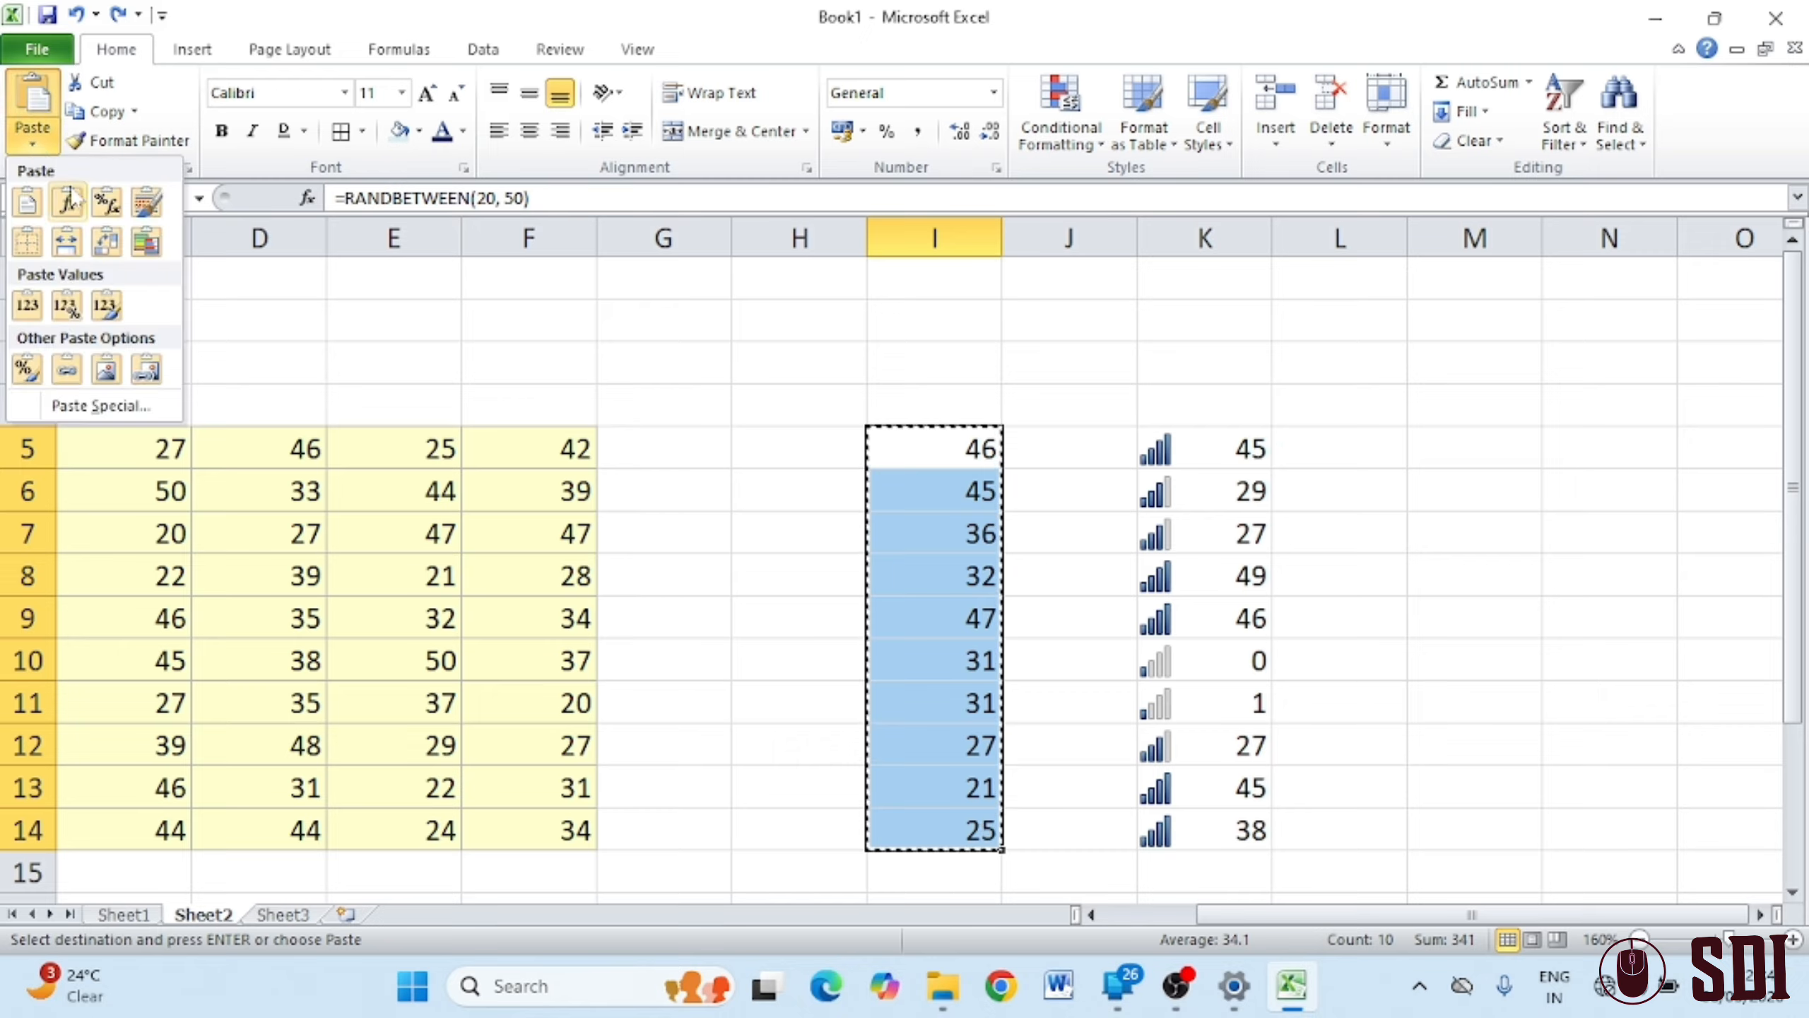
{"action": "left_click", "coordinate": [27, 203]}
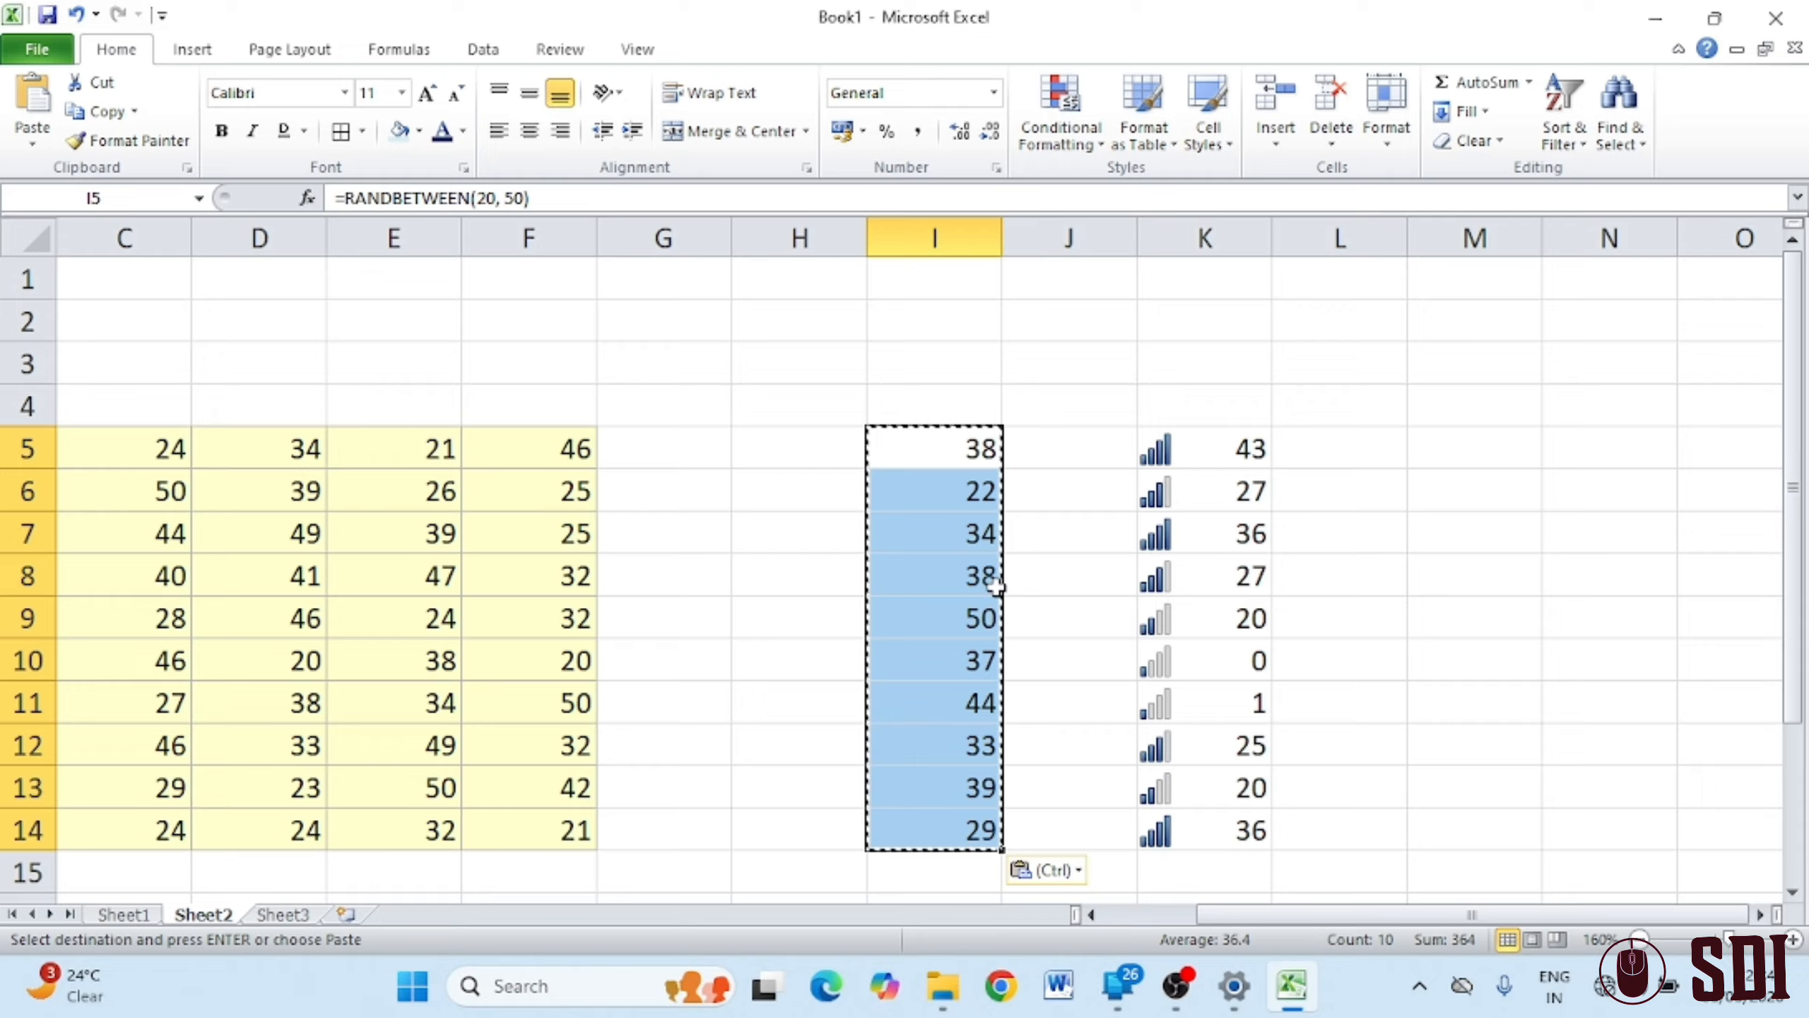
{"action": "left_click", "coordinate": [32, 143]}
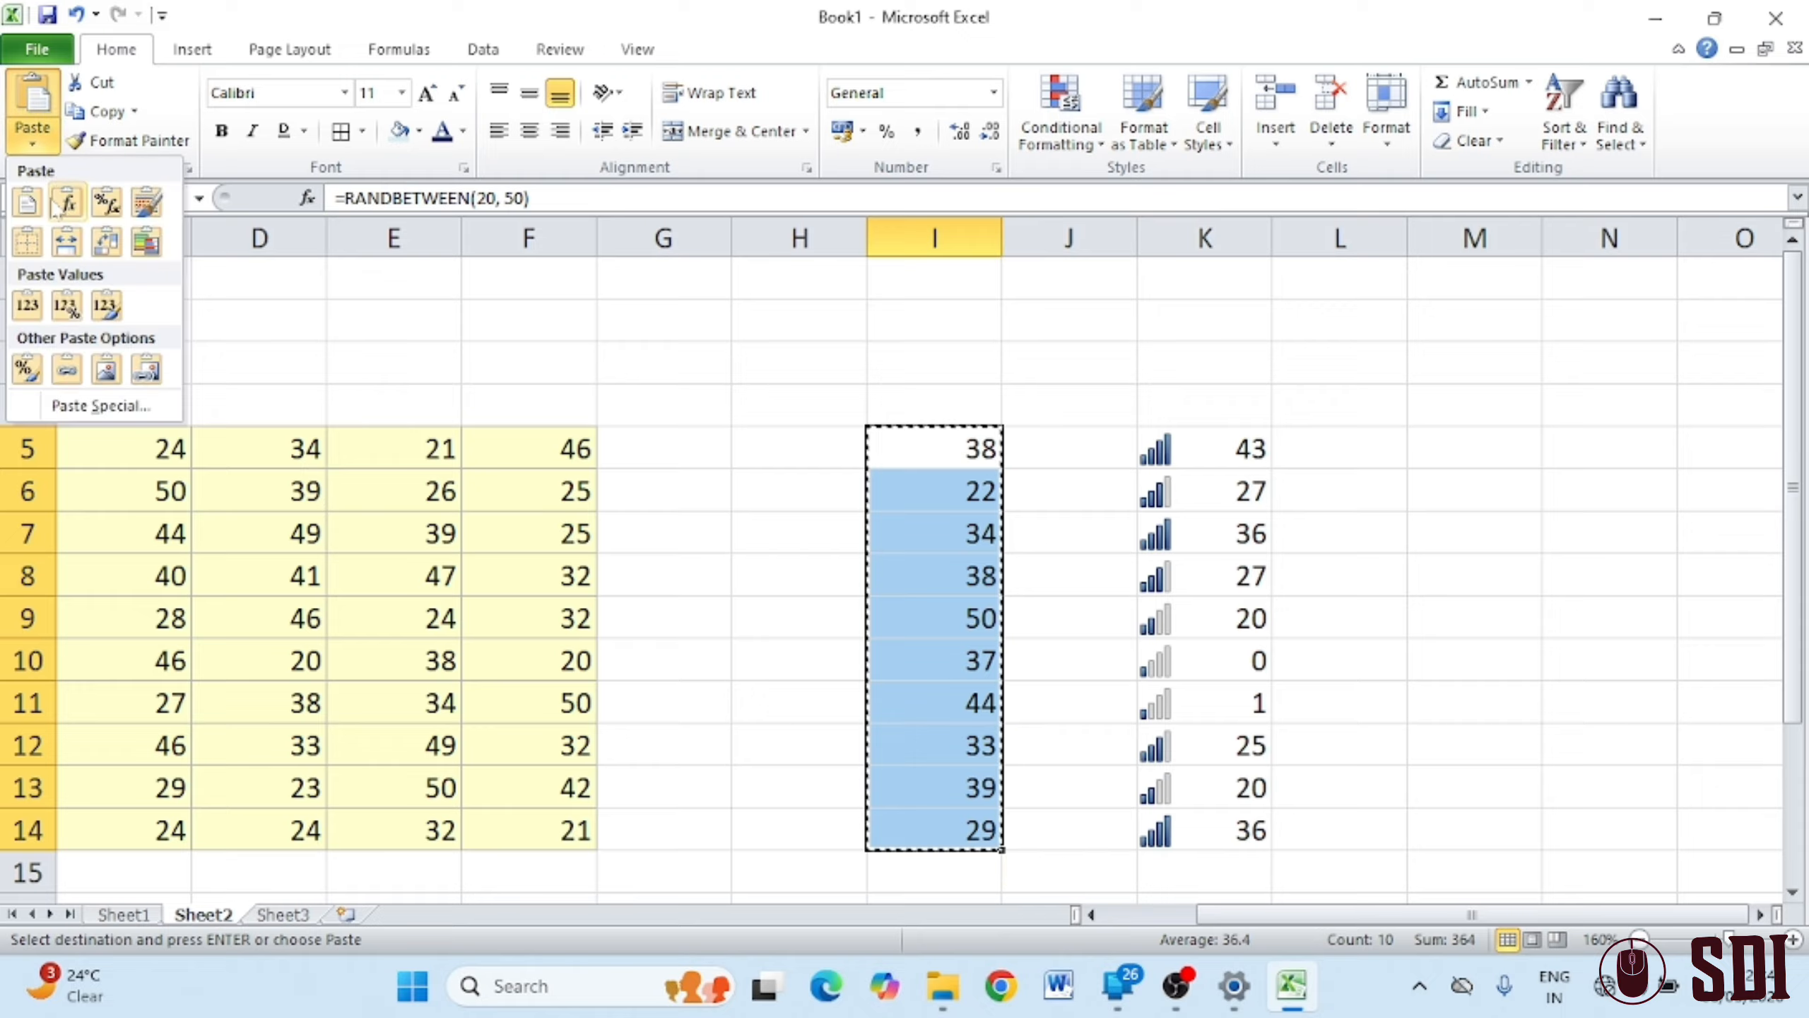
{"action": "left_click", "coordinate": [105, 314]}
{"action": "left_click", "coordinate": [1331, 391]}
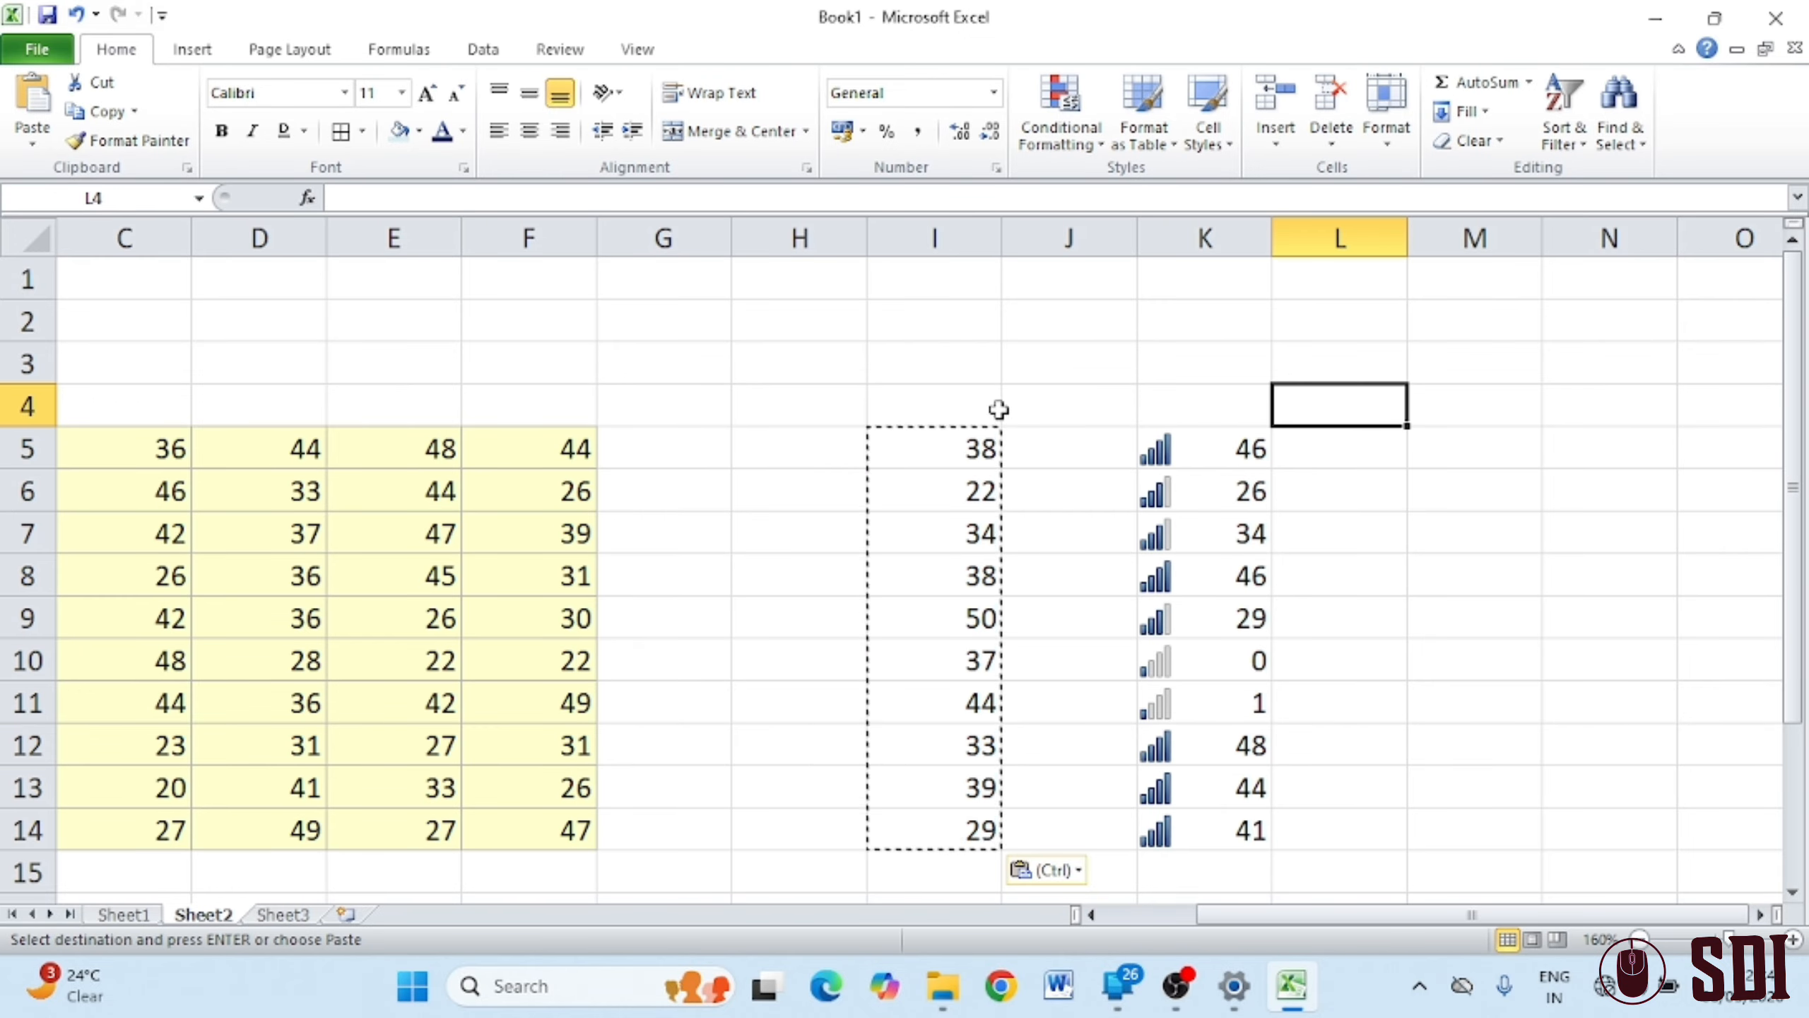
{"action": "key", "text": "Escape"}
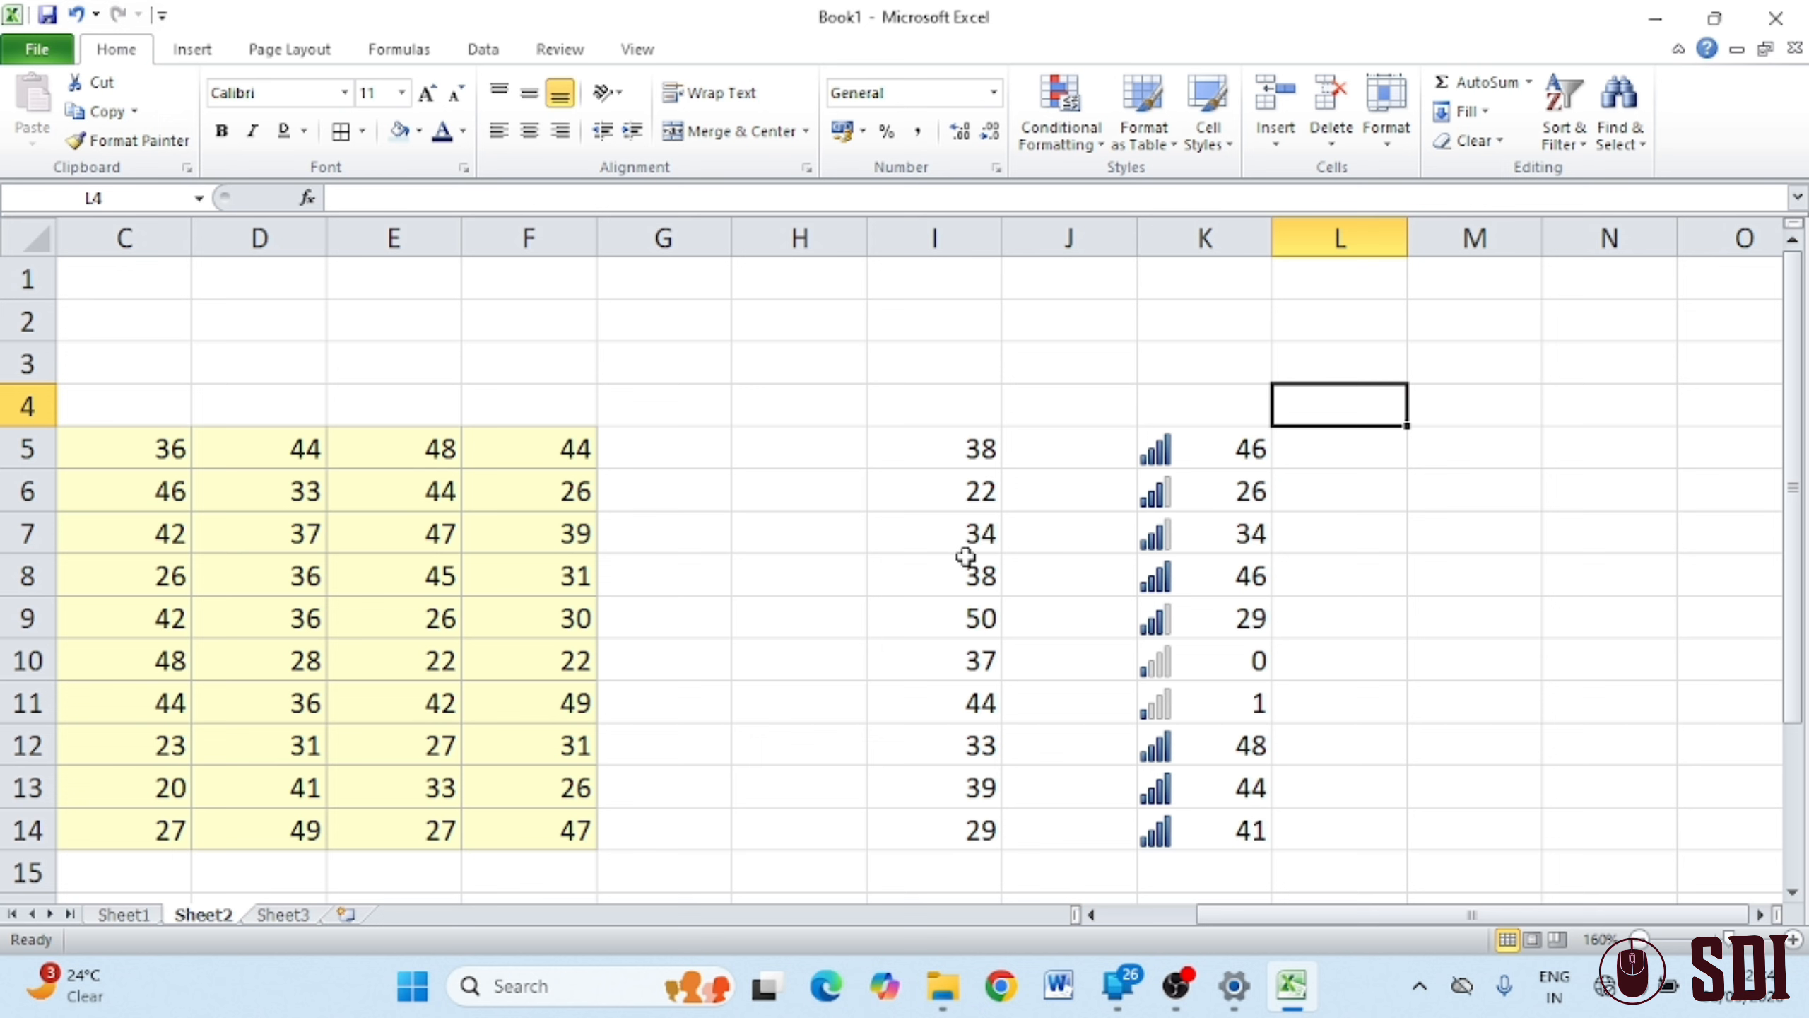
{"action": "left_click", "coordinate": [987, 563]}
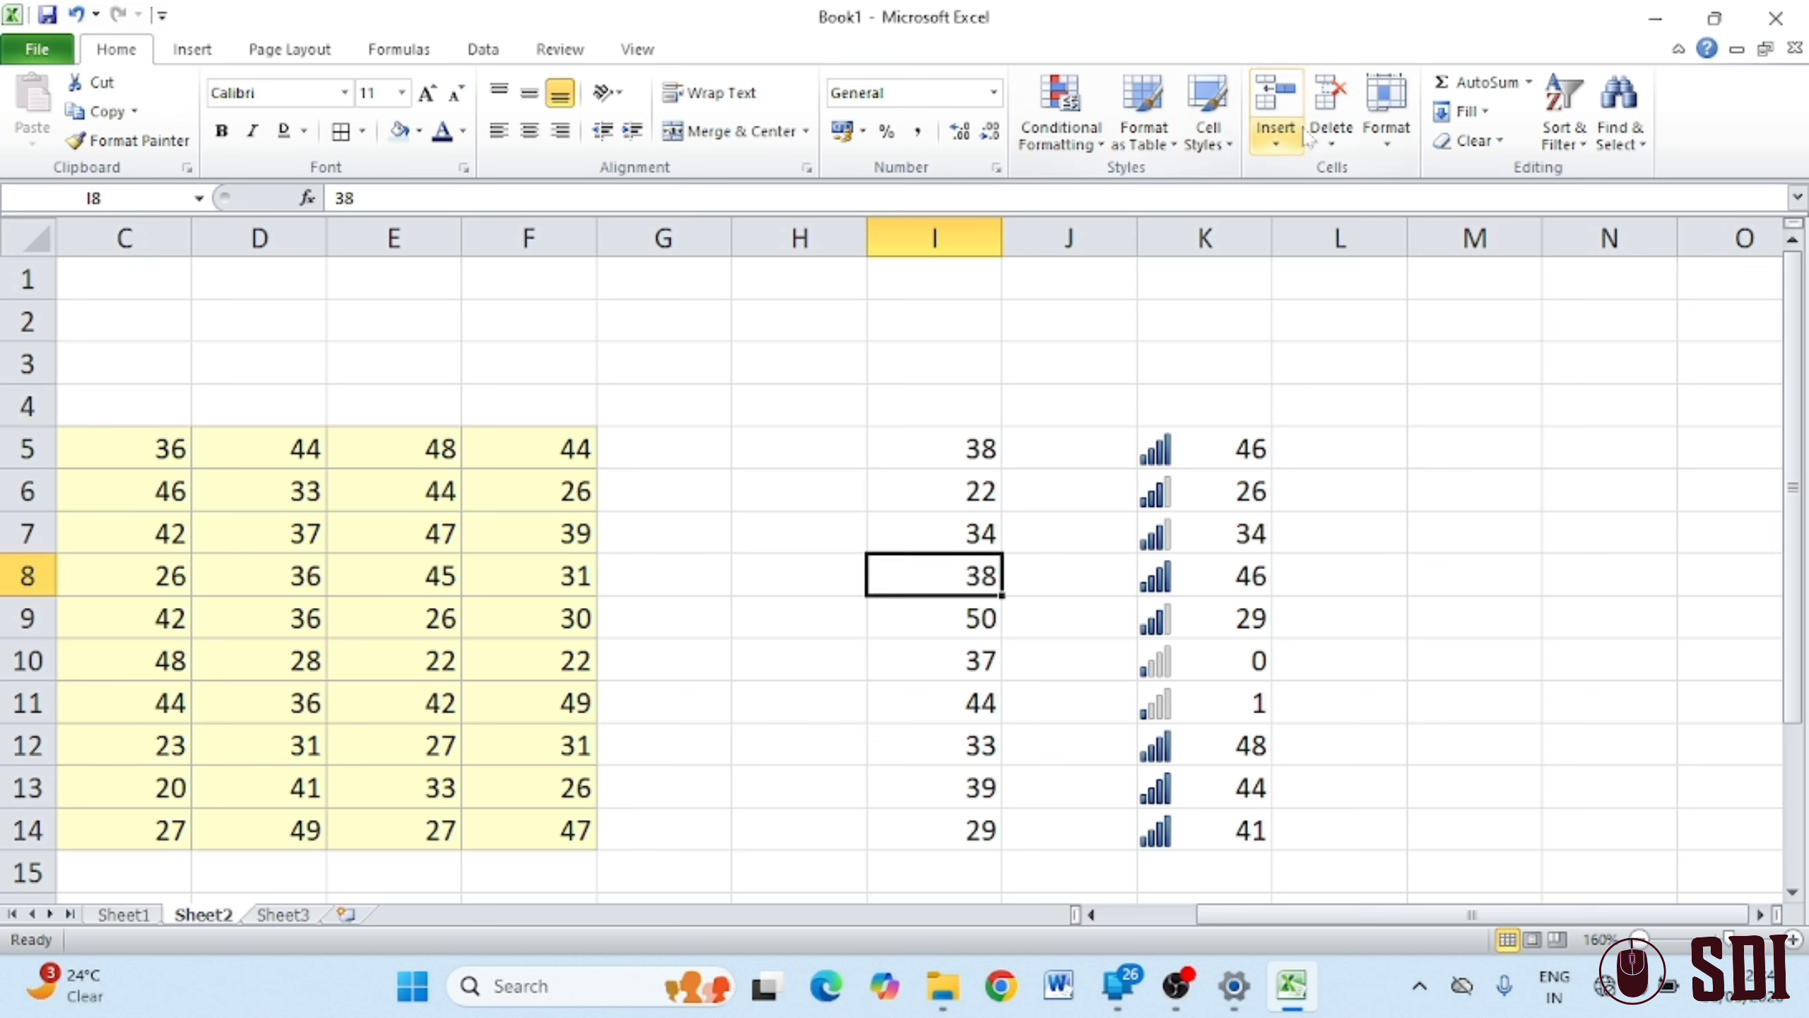
{"action": "left_click", "coordinate": [1275, 151]}
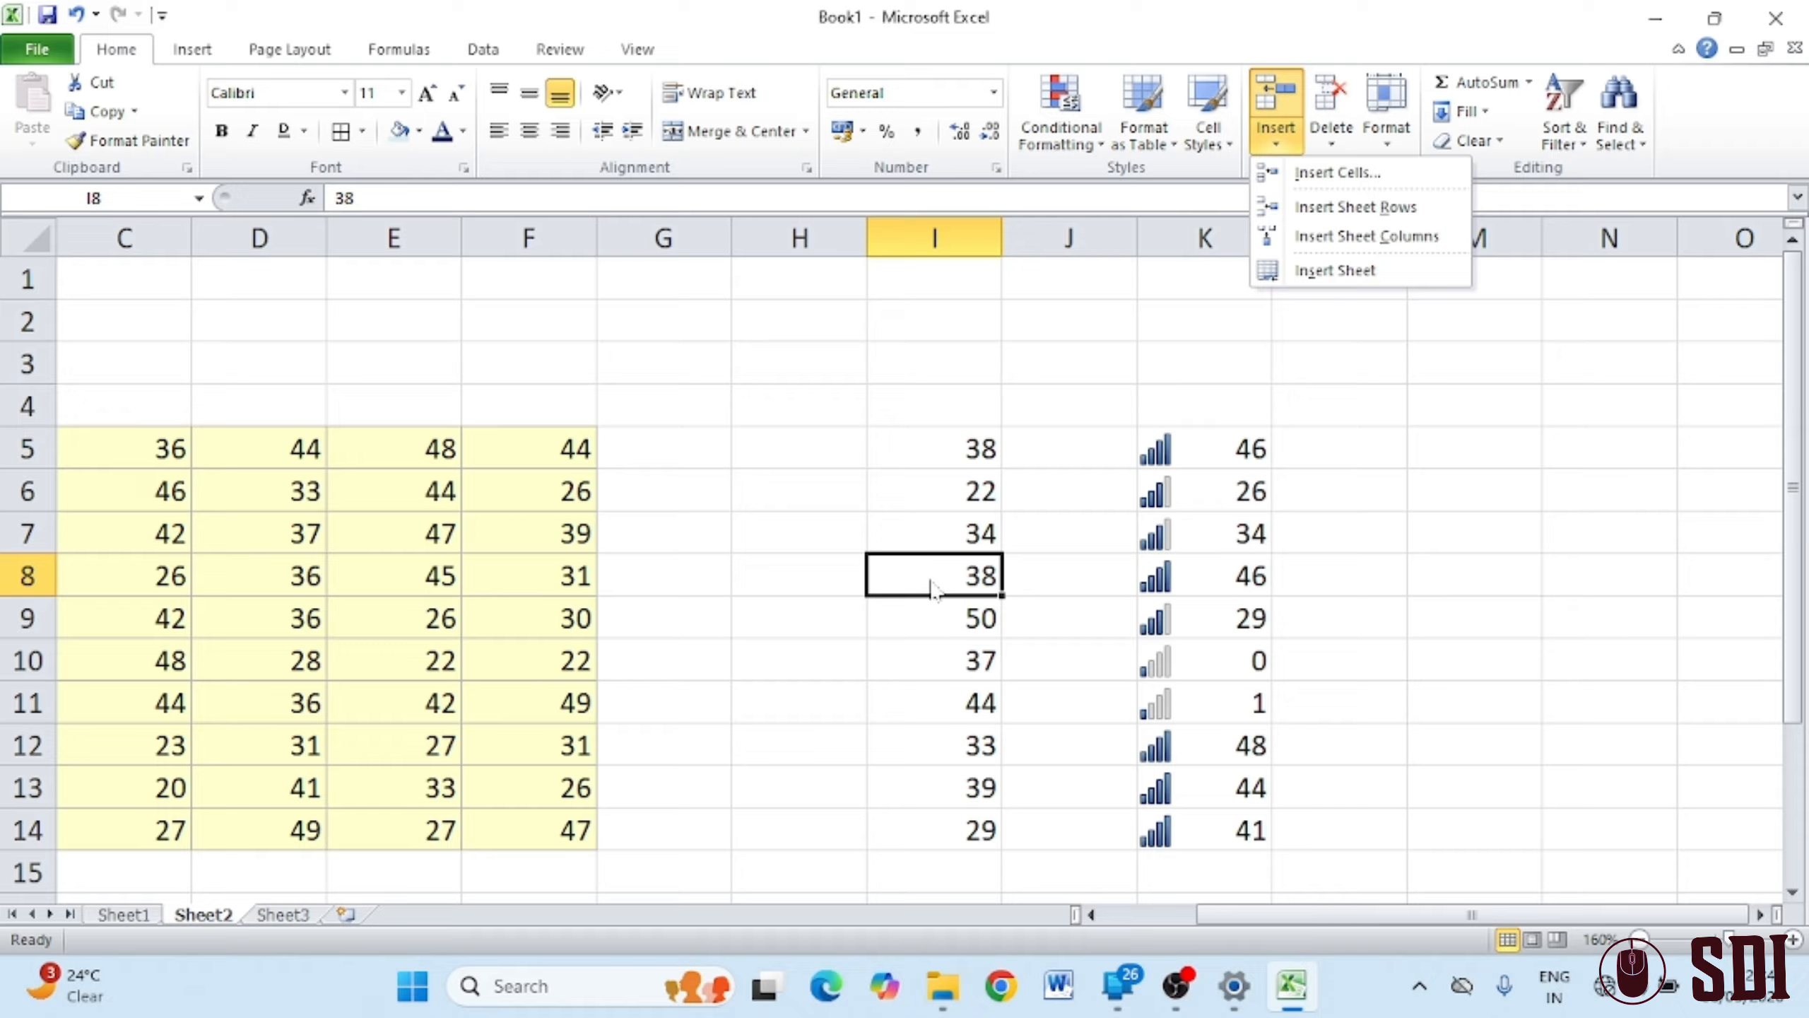
{"action": "left_click", "coordinate": [1335, 175]}
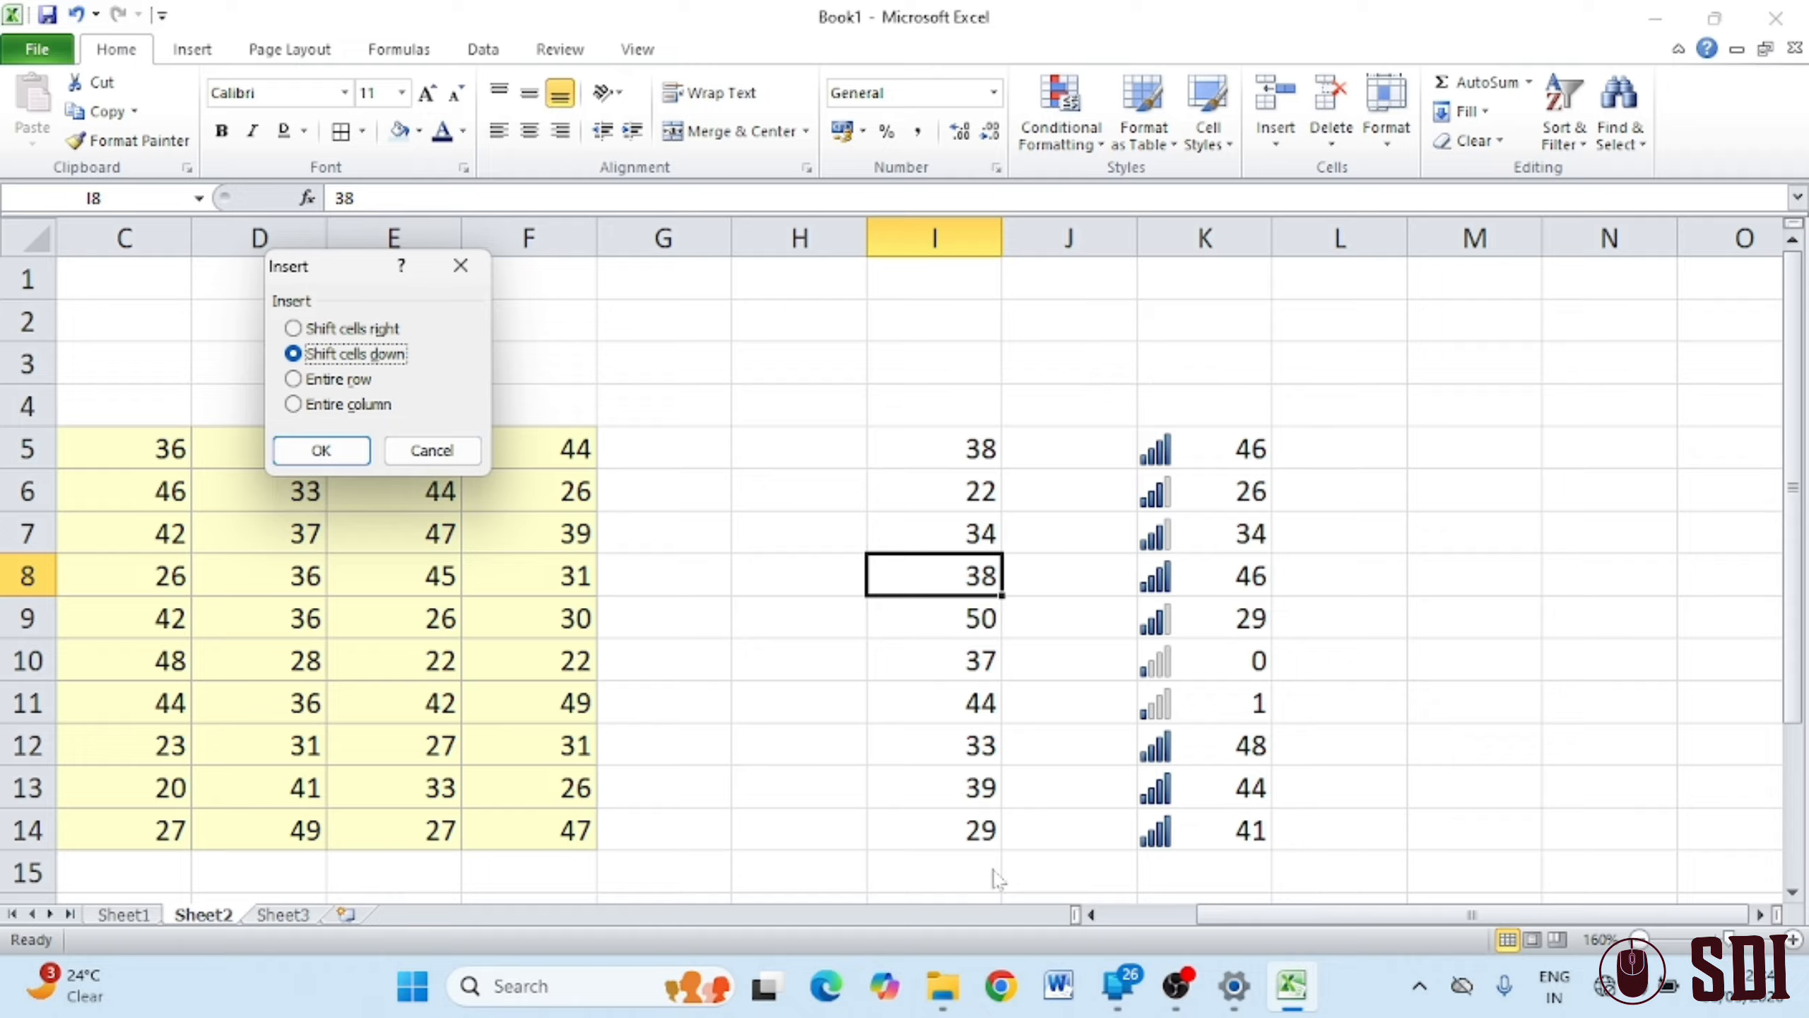
{"action": "left_click", "coordinate": [322, 450]}
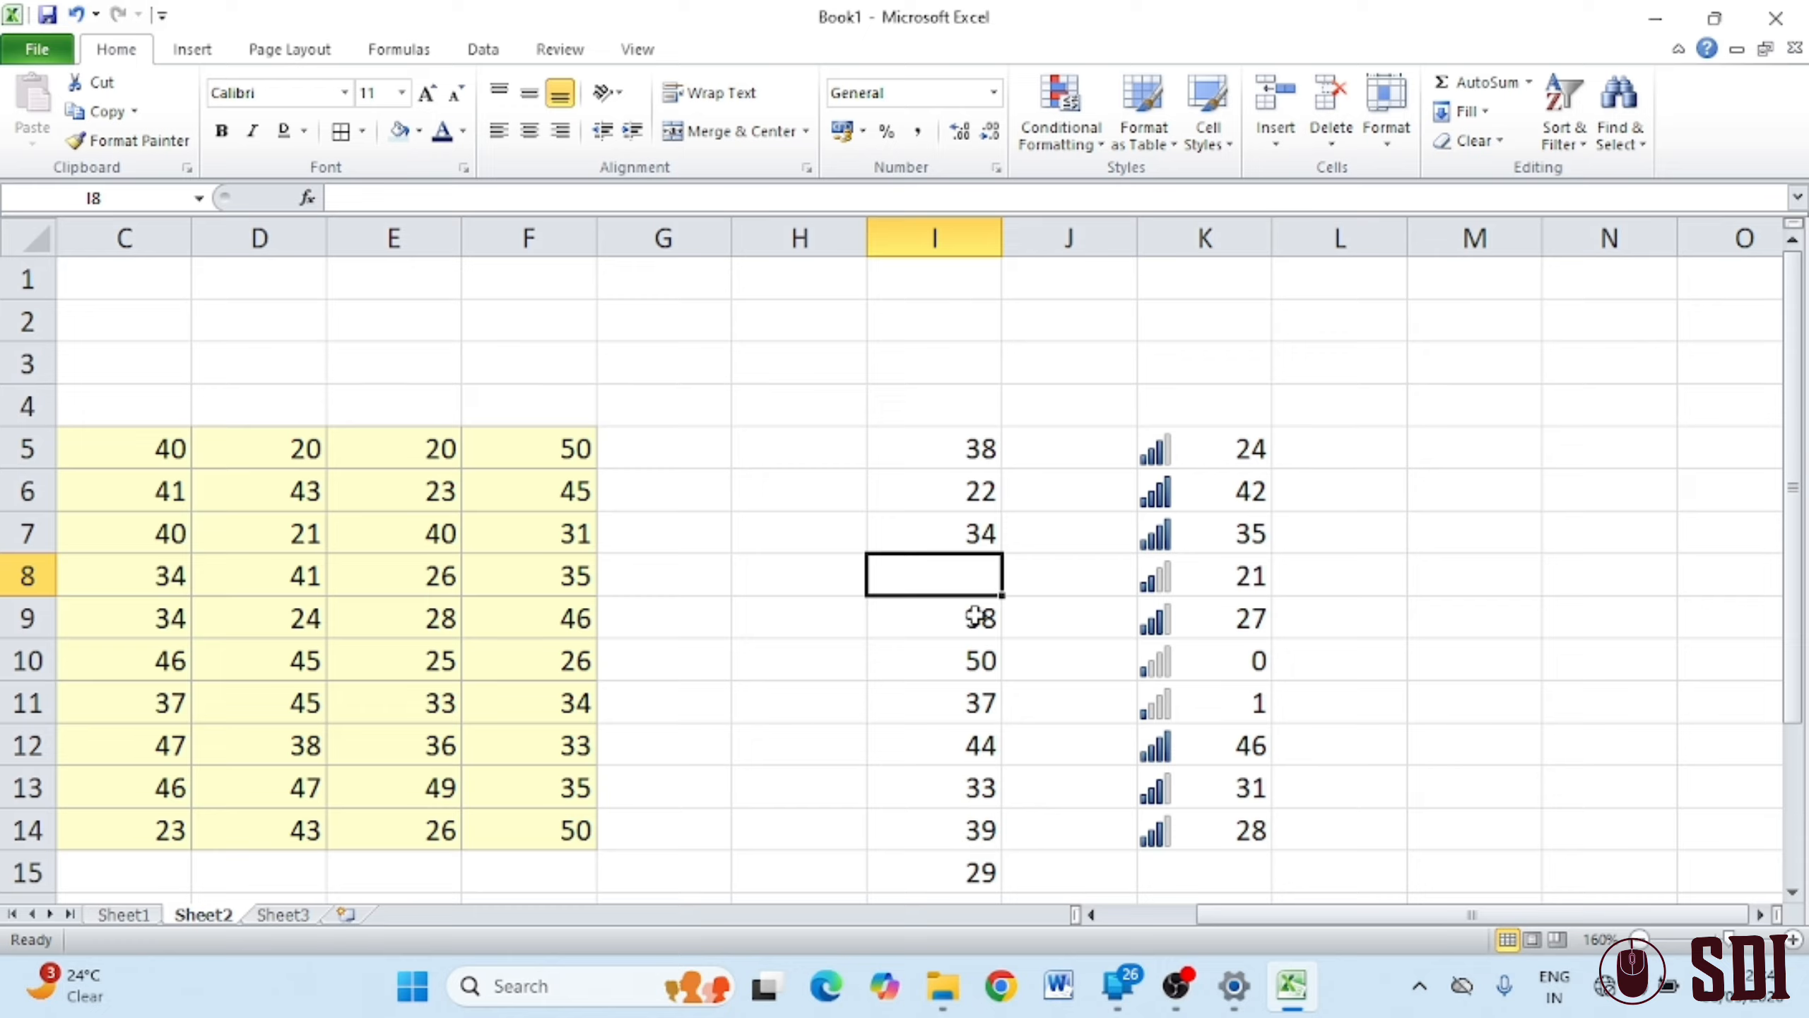
{"action": "key", "text": "ctrl+z"}
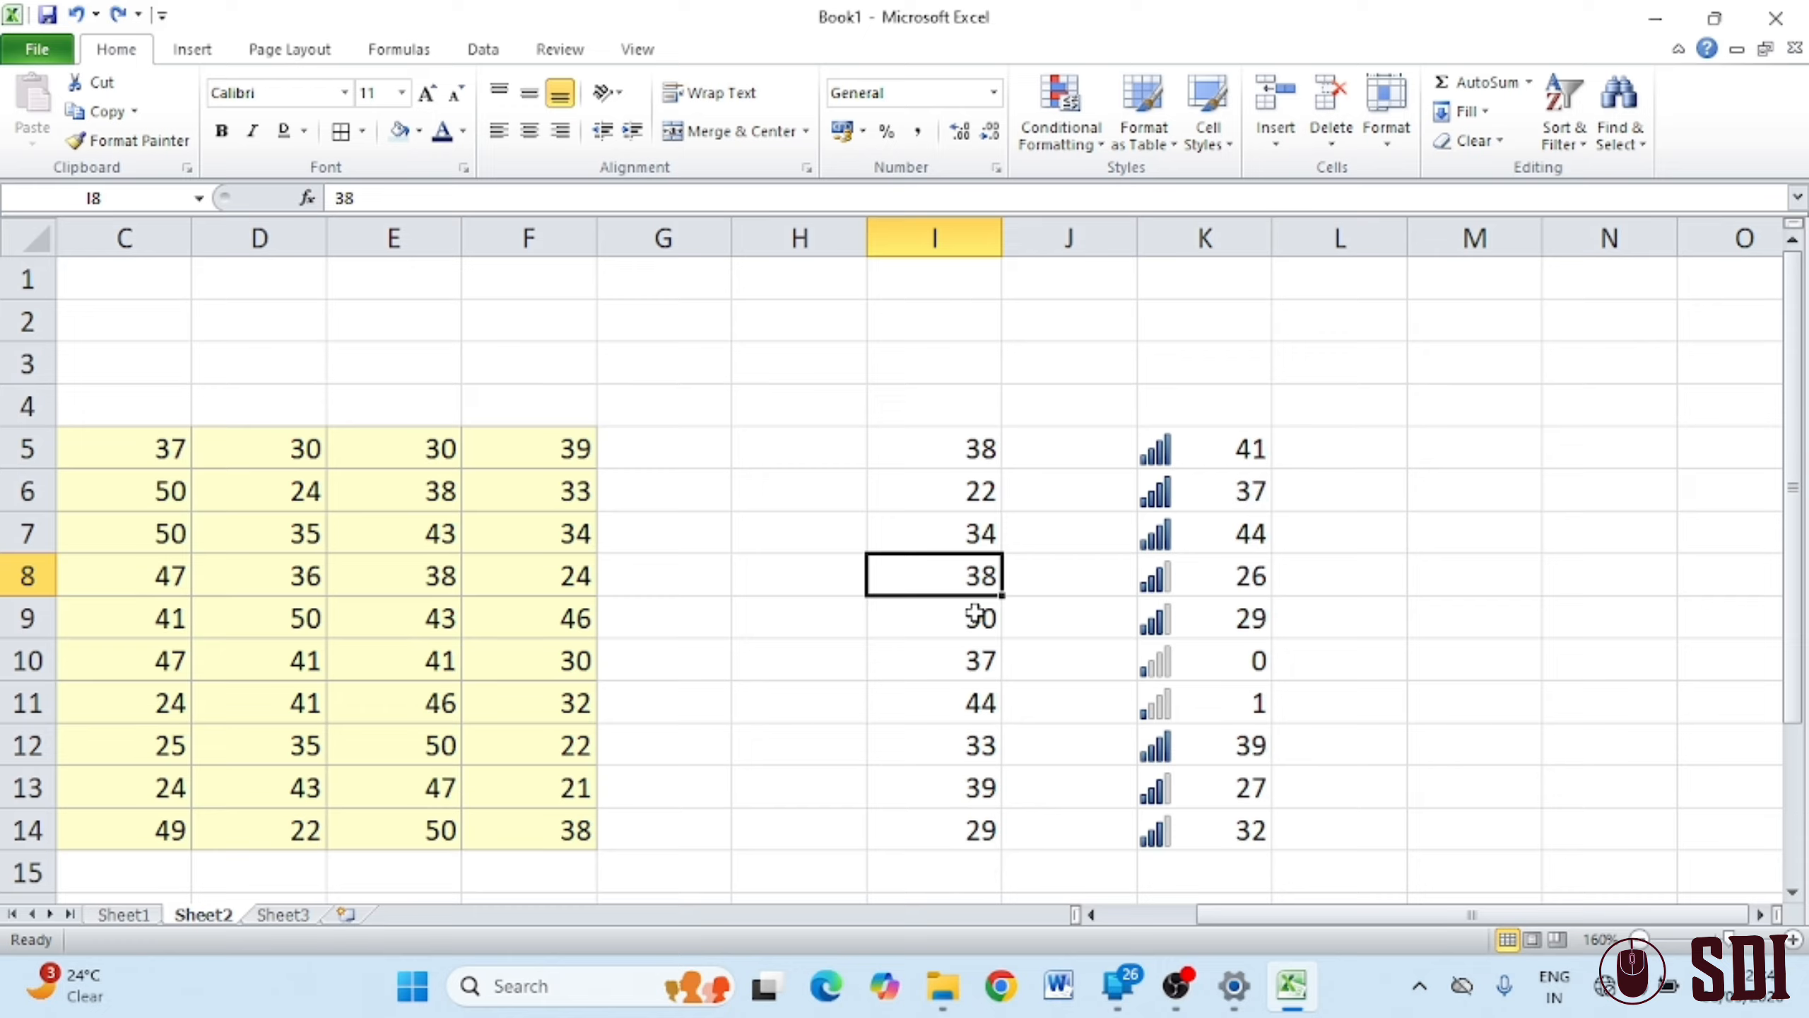
Insert a blank cell at I8 shifting cells right, then enter 15 there
{"action": "left_click", "coordinate": [1276, 143]}
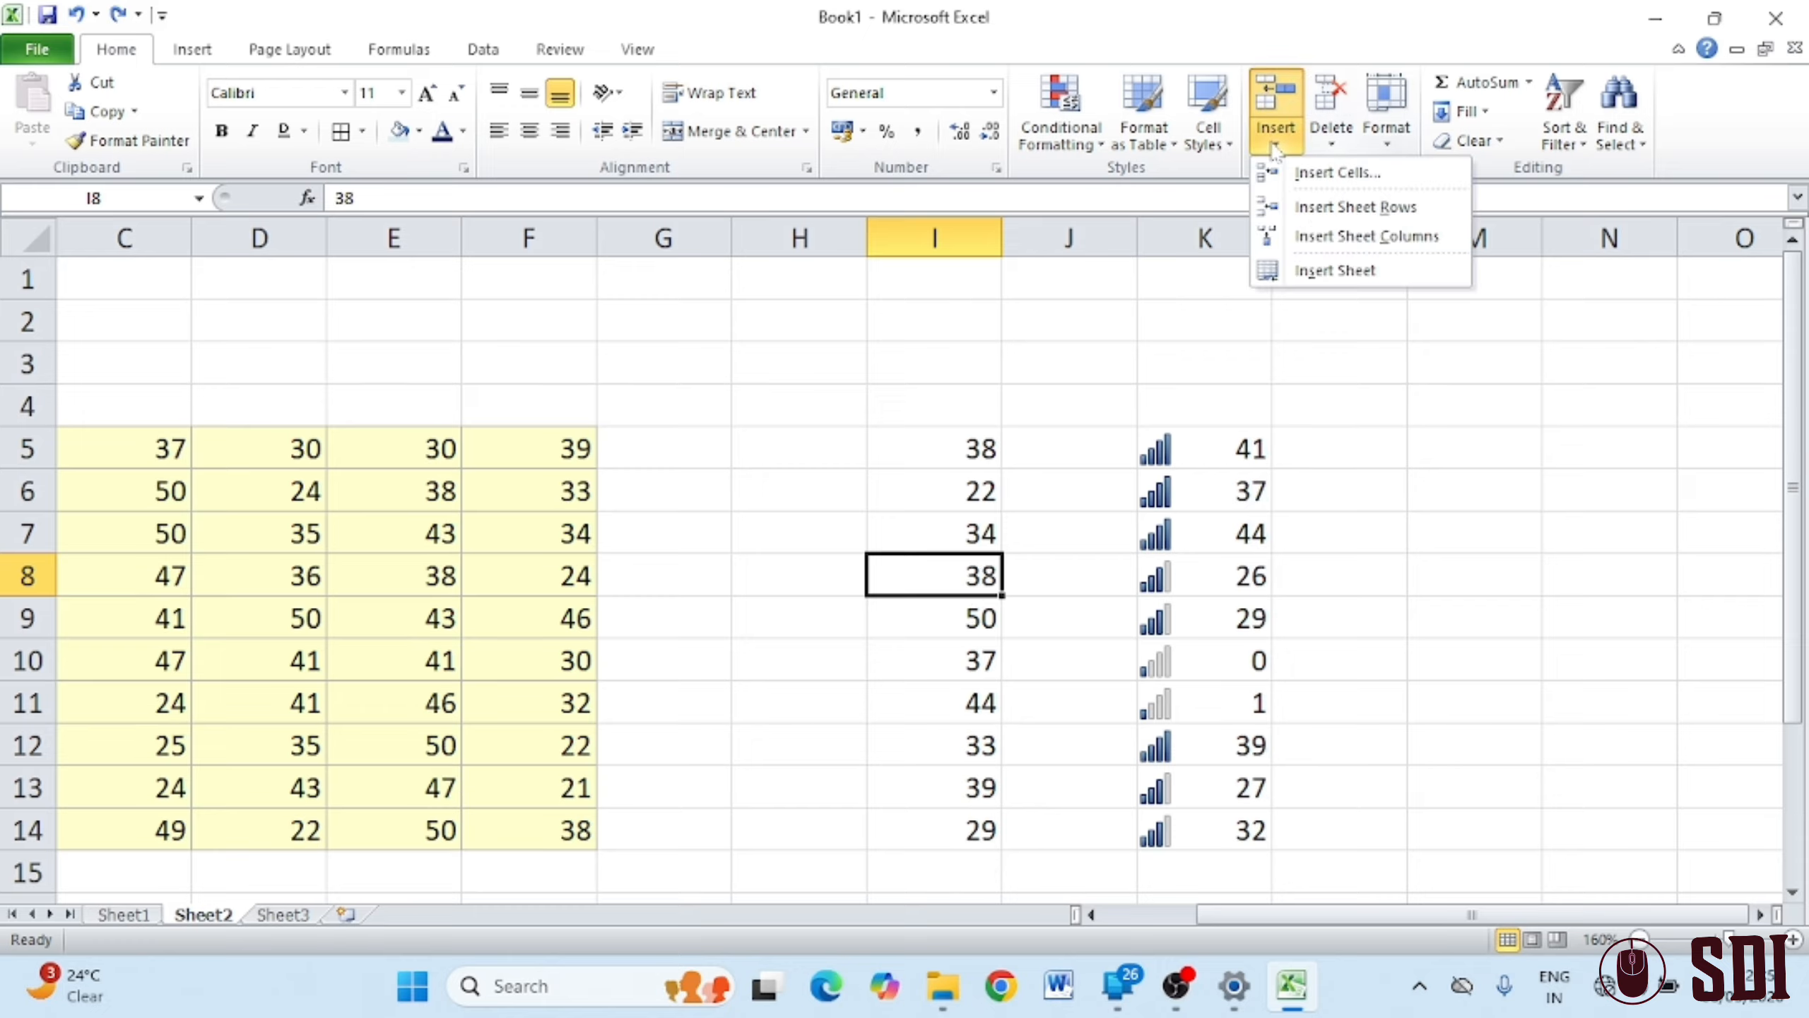
{"action": "left_click", "coordinate": [1329, 174]}
{"action": "left_click", "coordinate": [375, 336]}
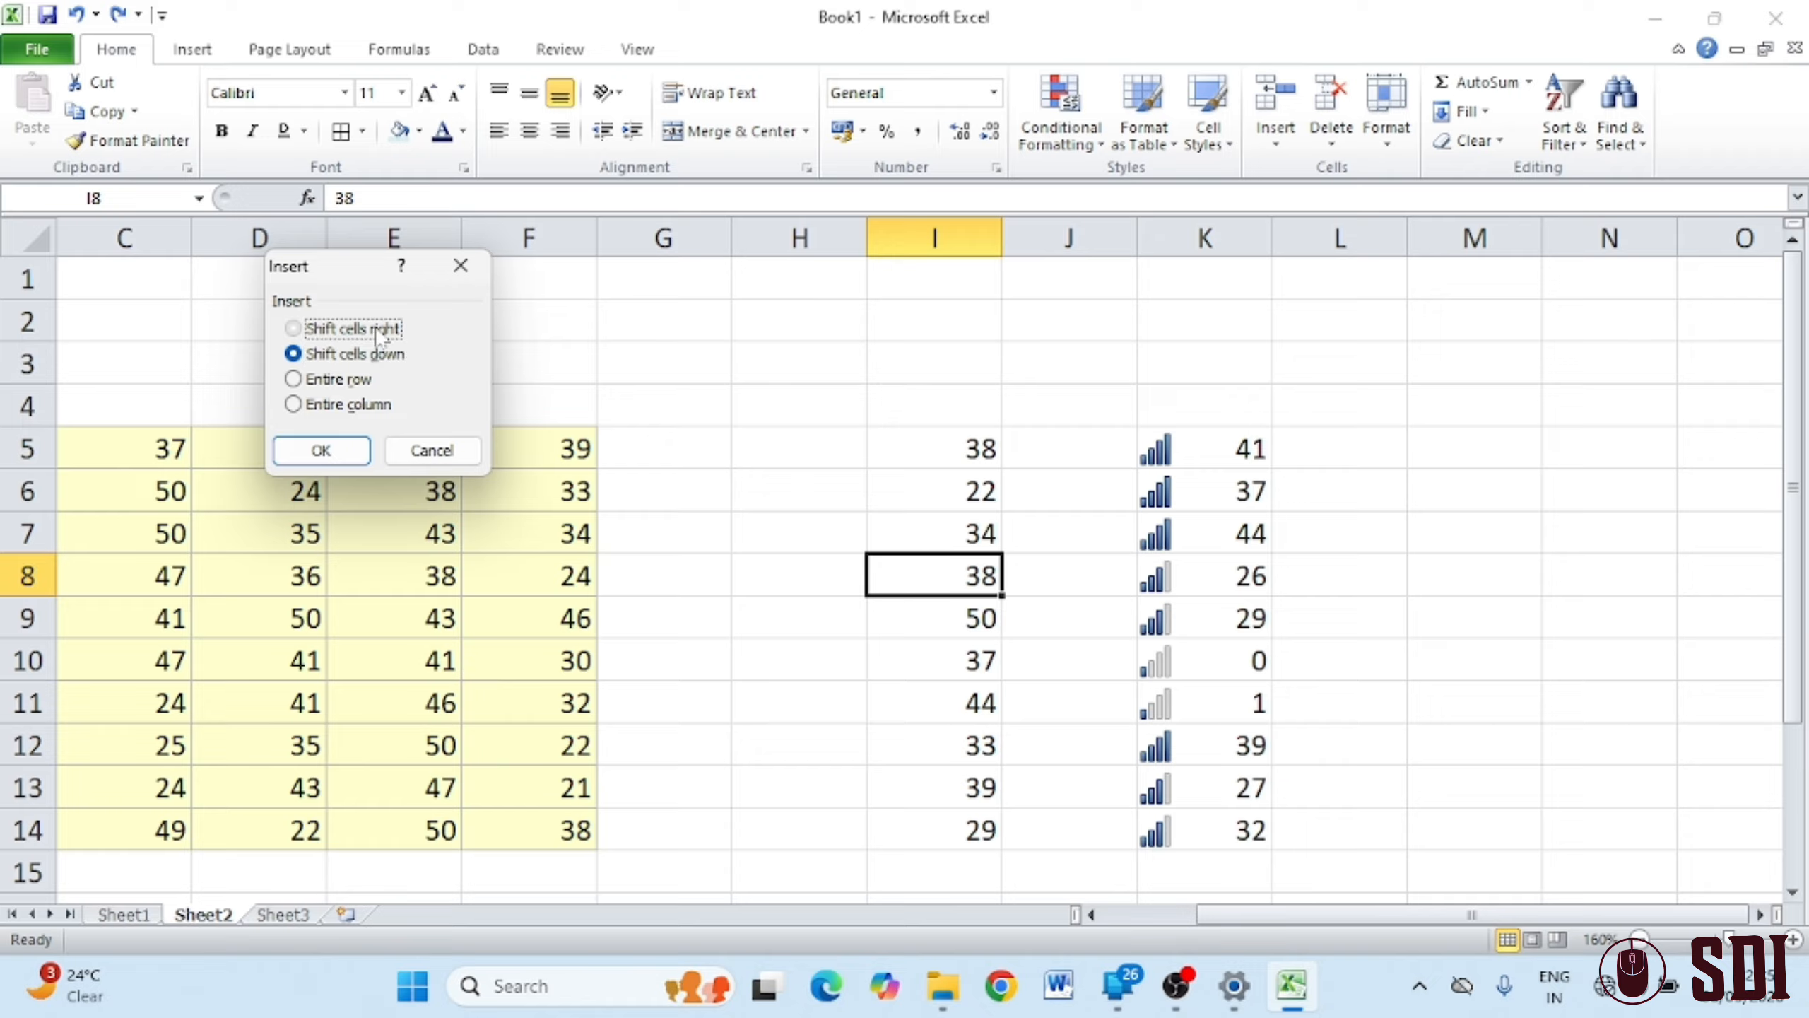
{"action": "left_click", "coordinate": [322, 450]}
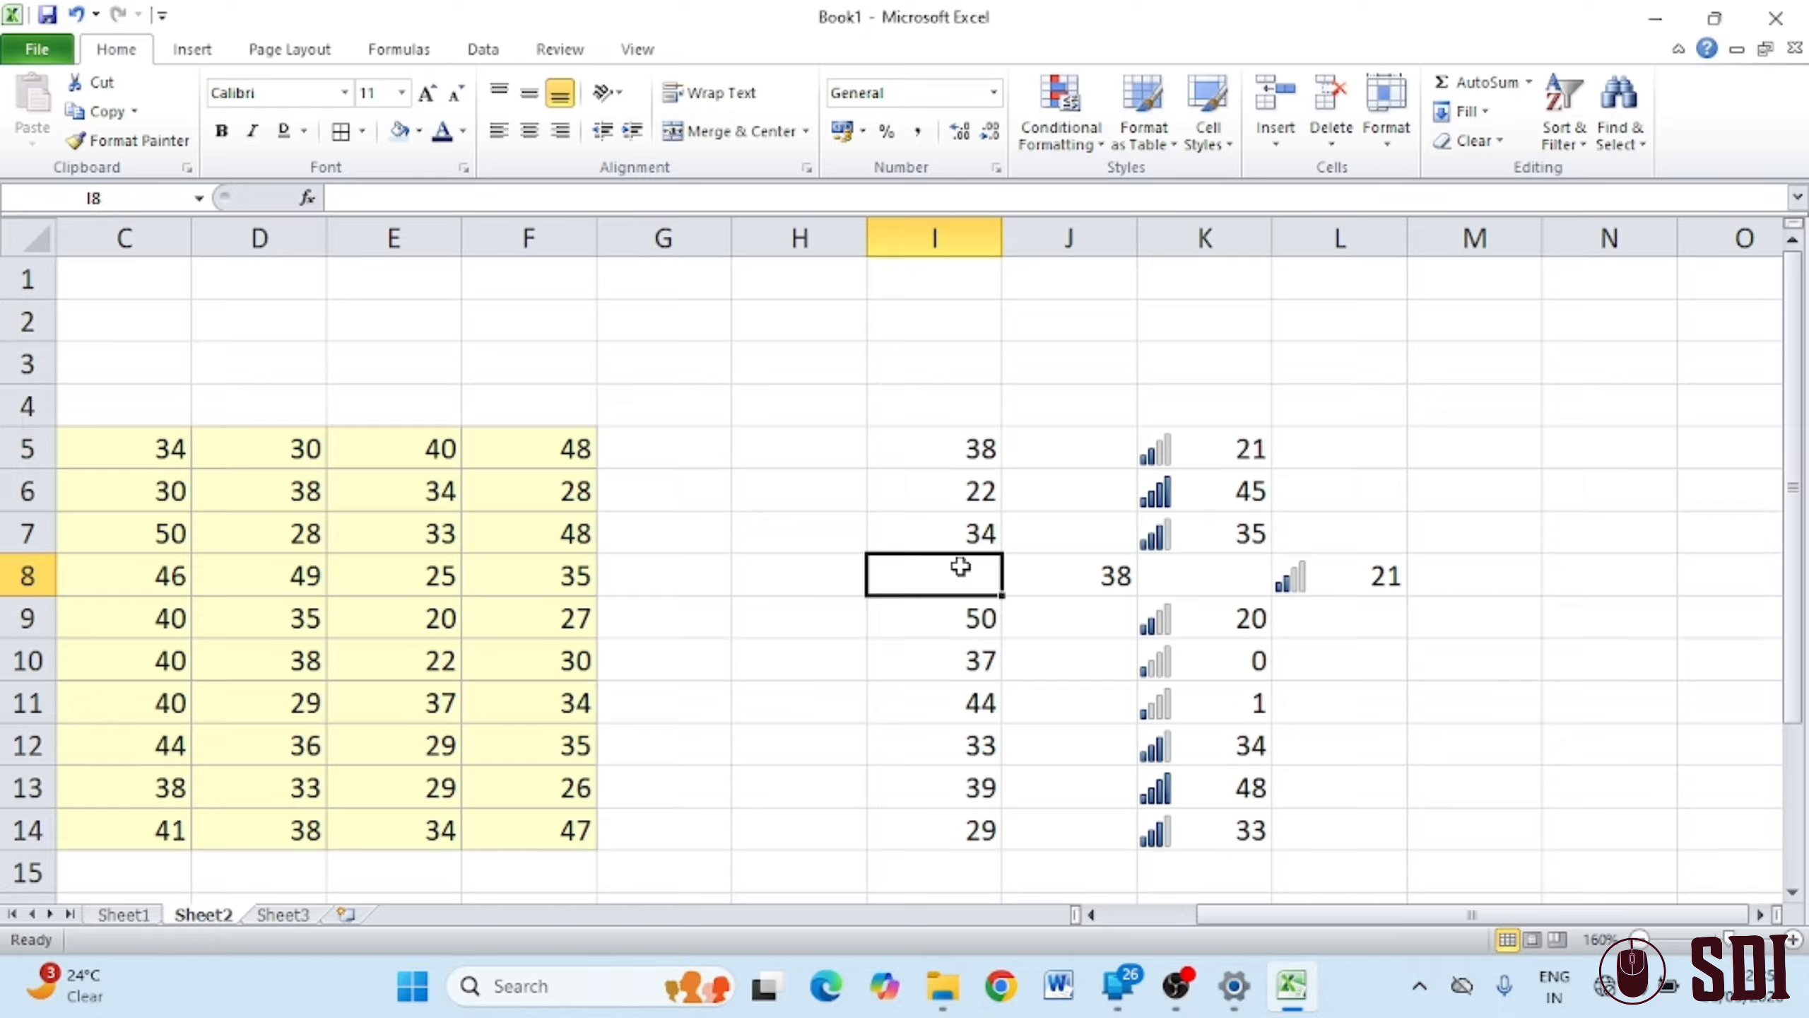
{"action": "type", "text": "15"}
{"action": "left_click", "coordinate": [903, 532]}
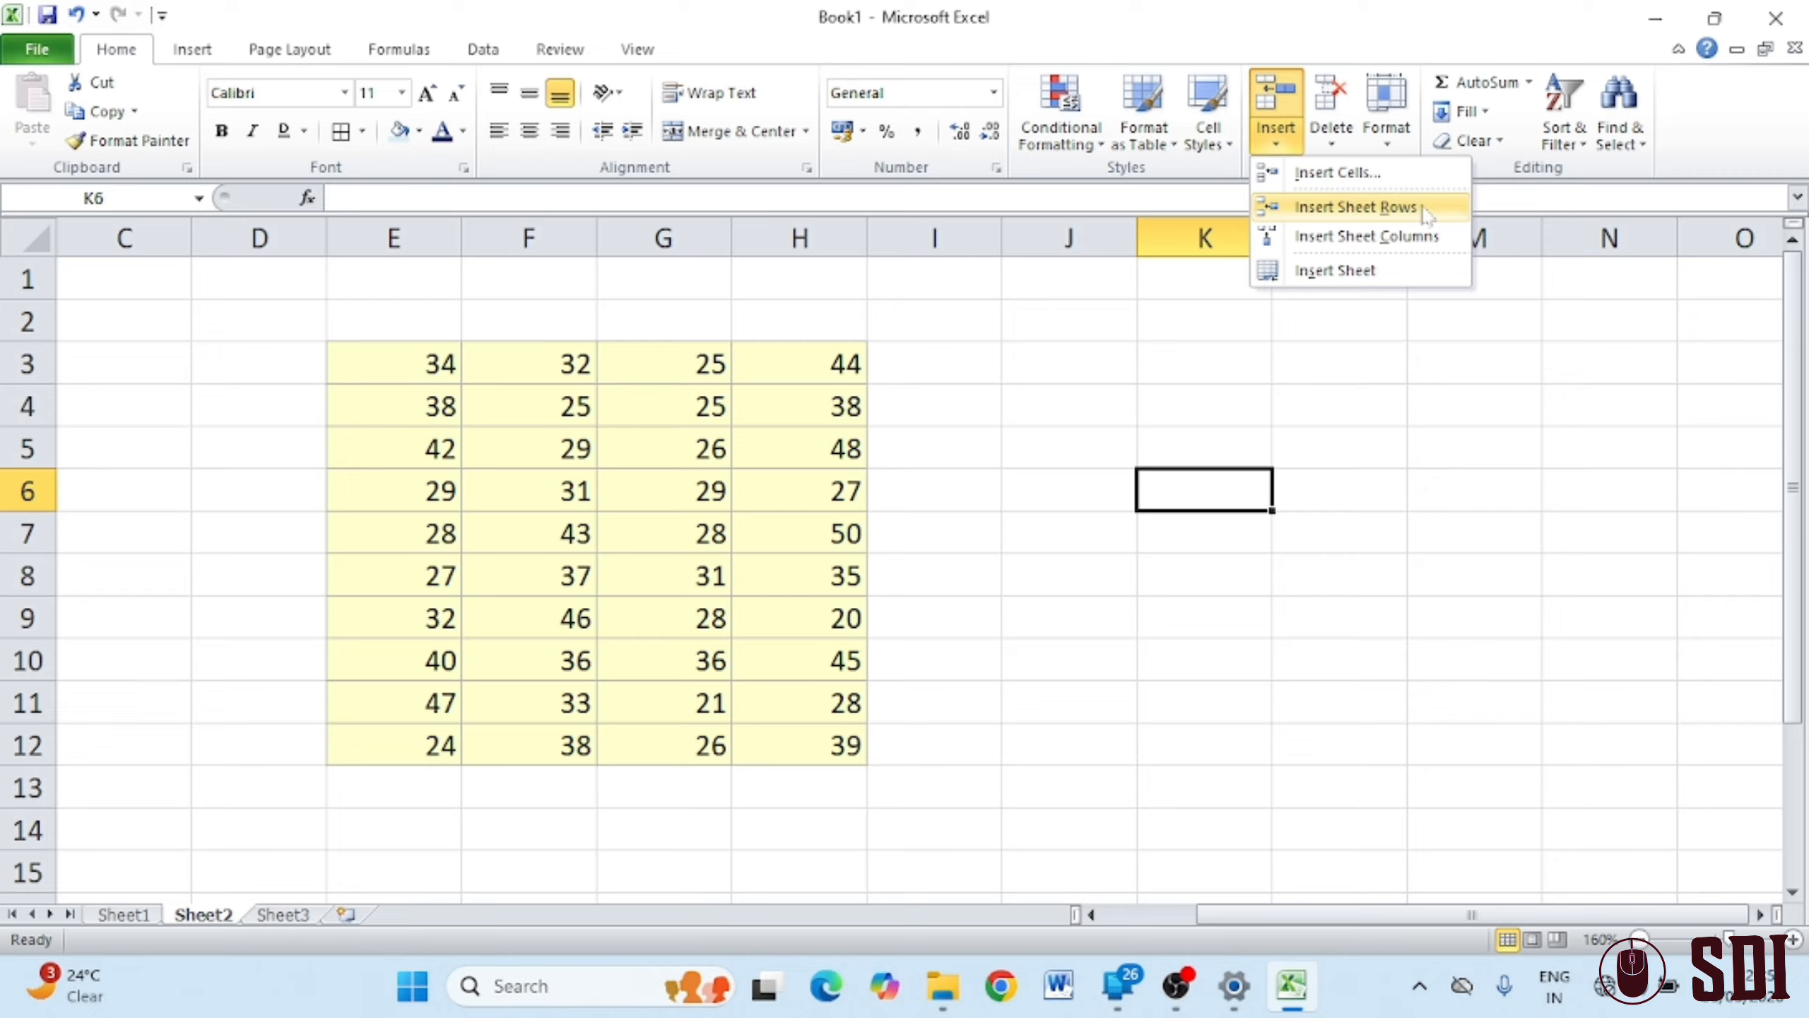
From cell E4, insert a blank sheet row at row 4 of the yellow table
{"action": "left_click", "coordinate": [1219, 687]}
{"action": "left_click", "coordinate": [395, 405]}
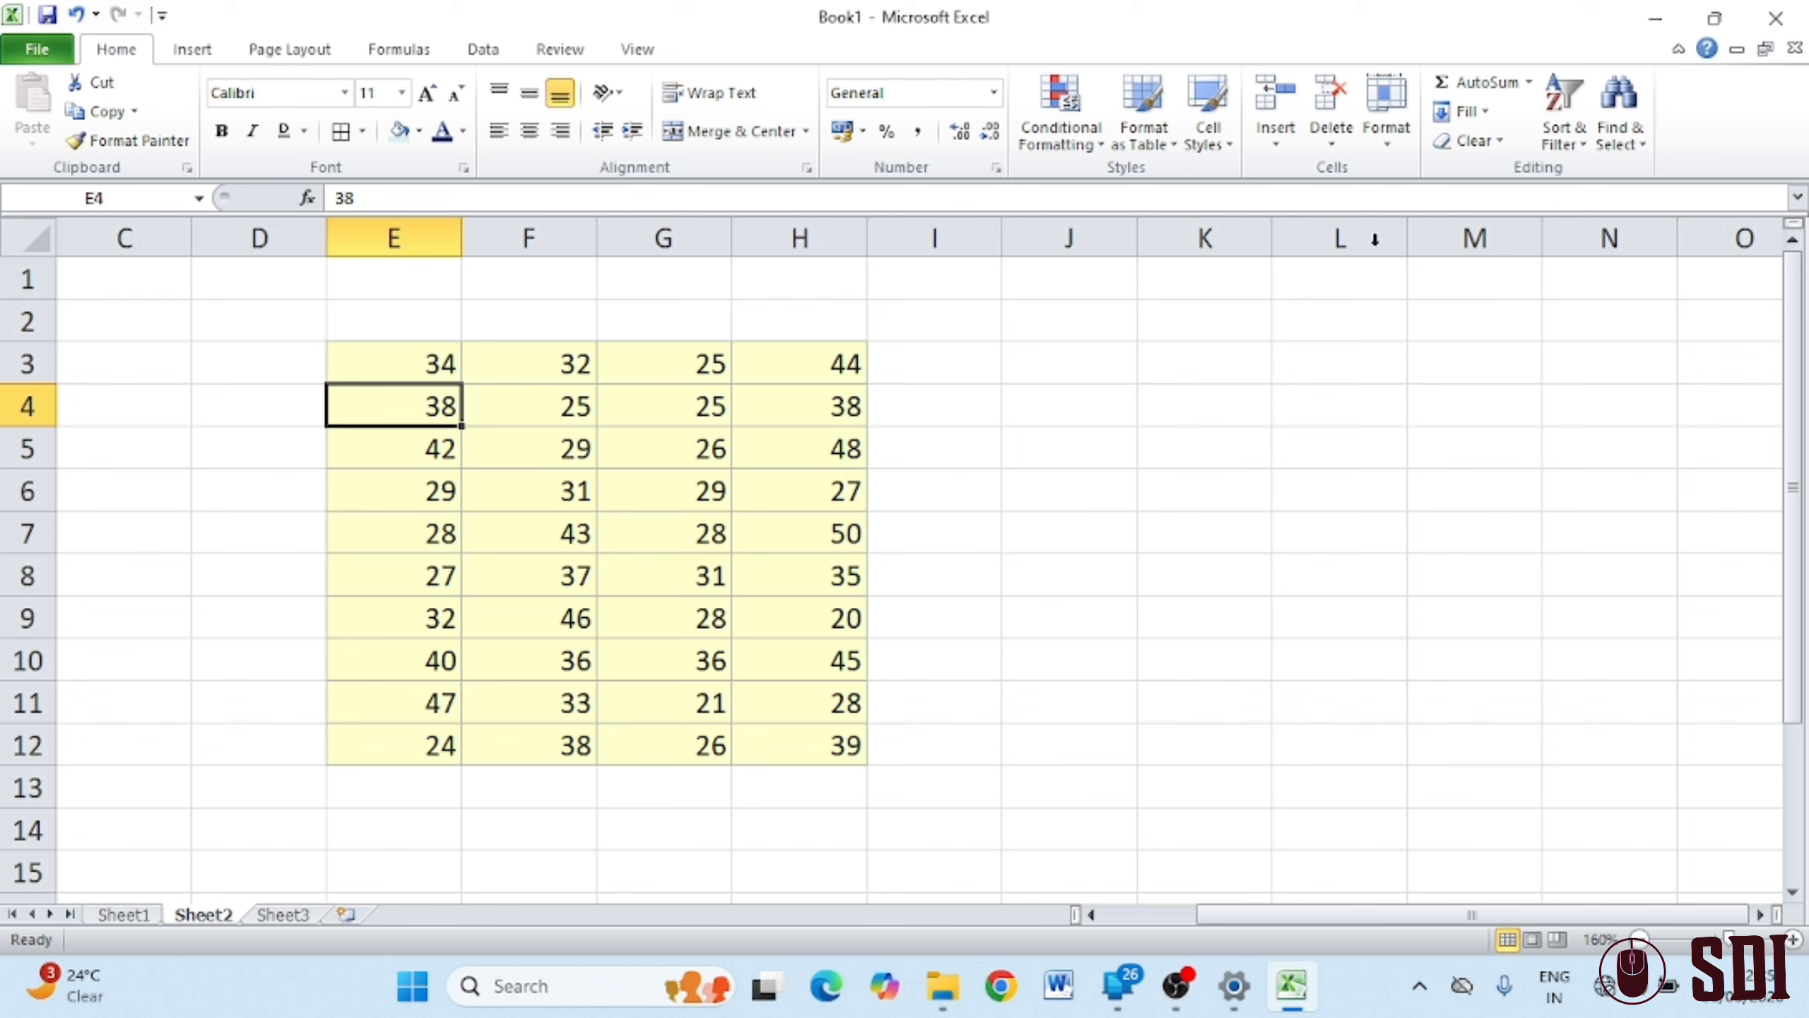
{"action": "left_click", "coordinate": [1275, 147]}
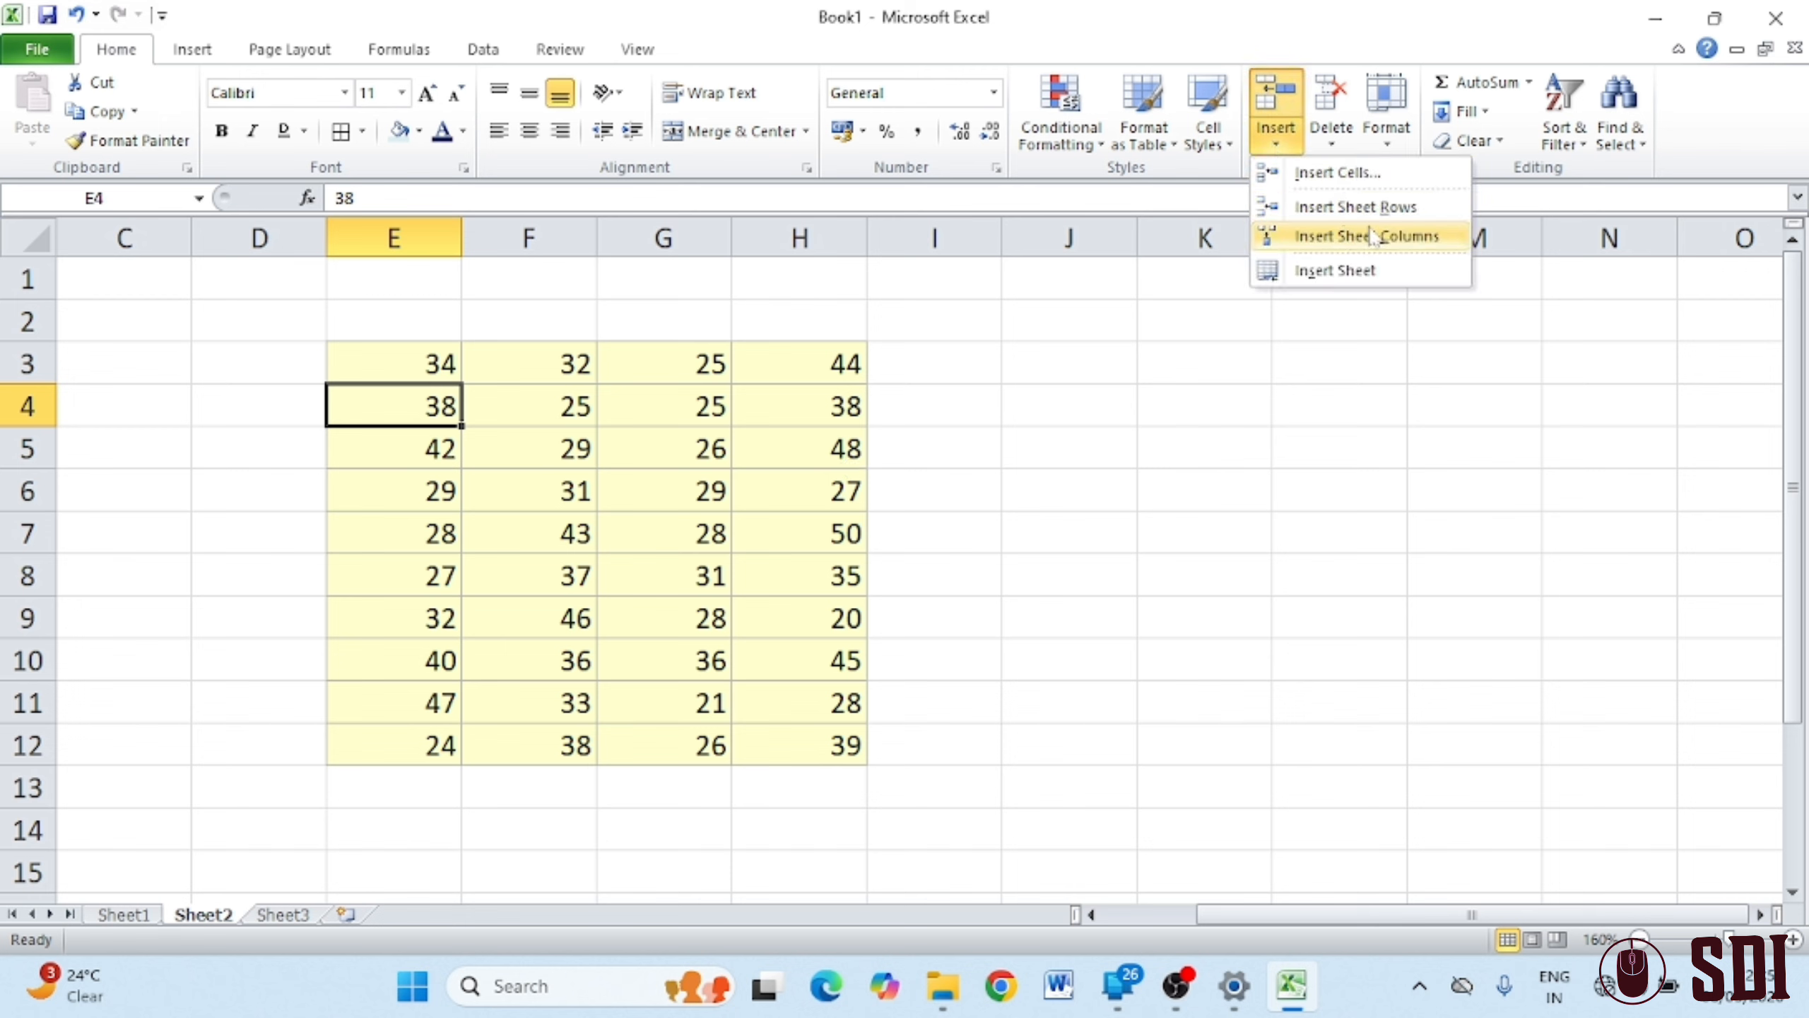
{"action": "left_click", "coordinate": [1336, 300]}
{"action": "left_click", "coordinate": [1276, 145]}
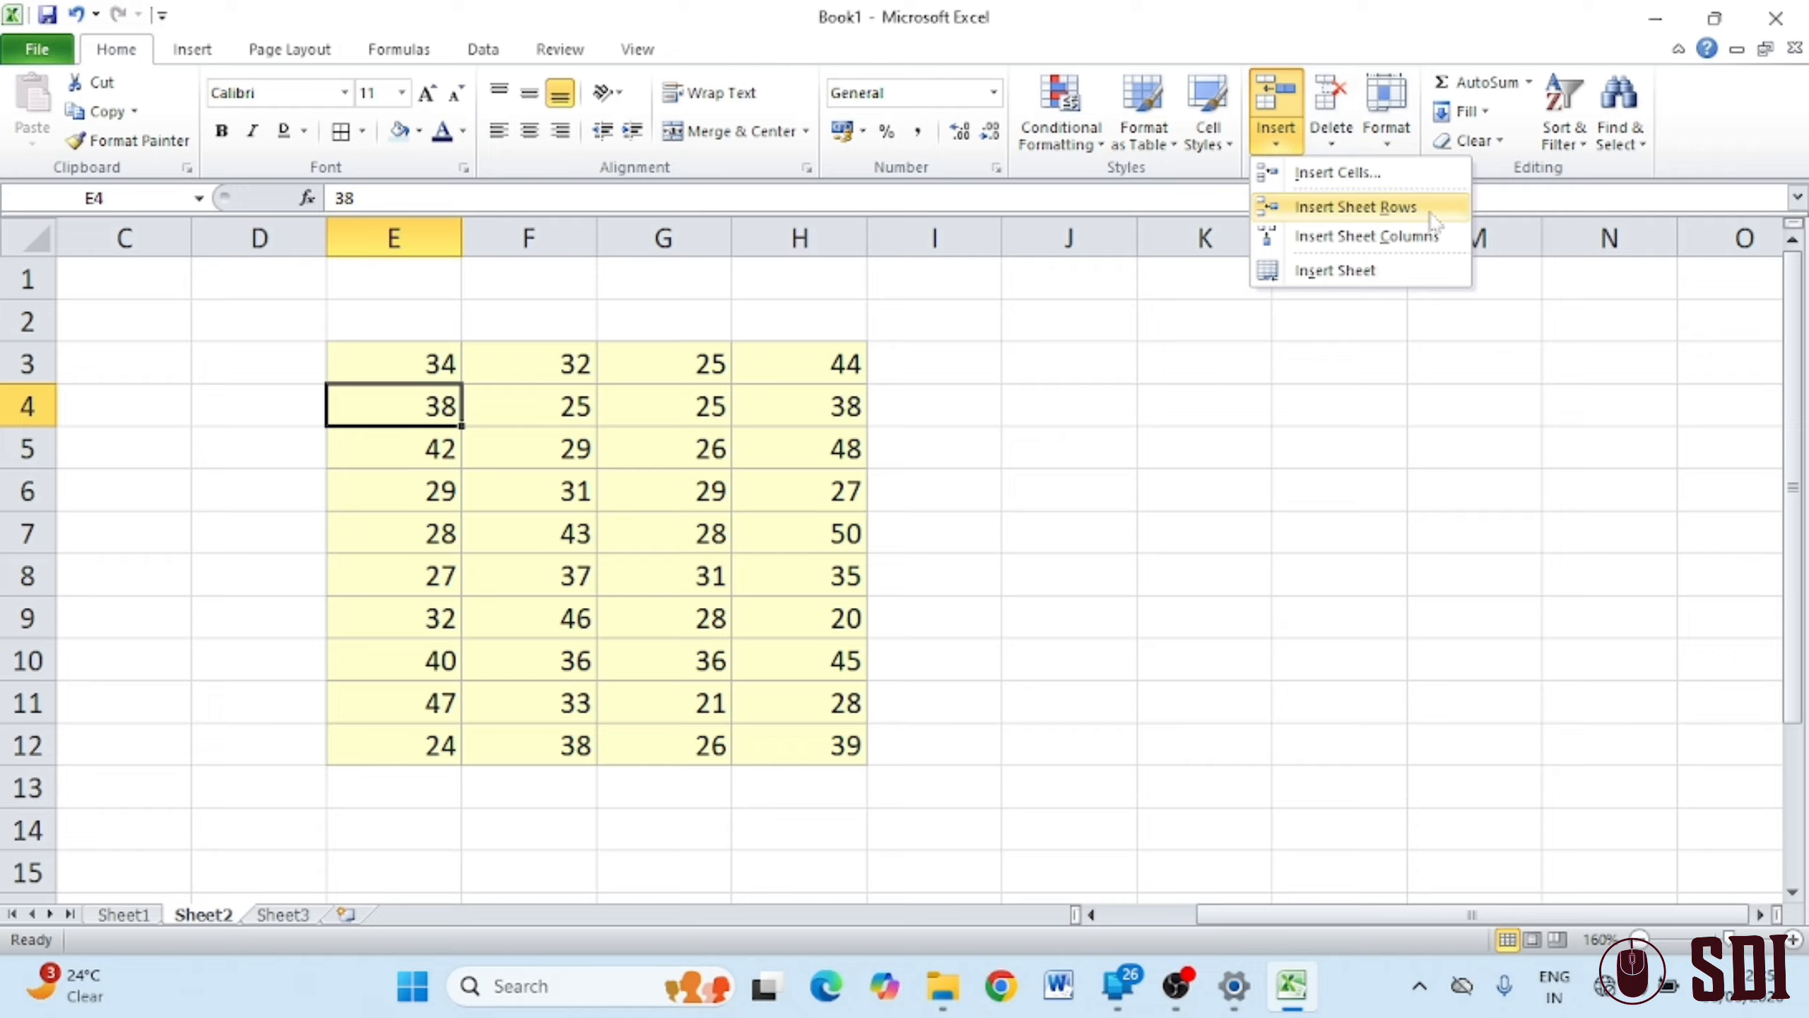
{"action": "left_click", "coordinate": [1382, 207]}
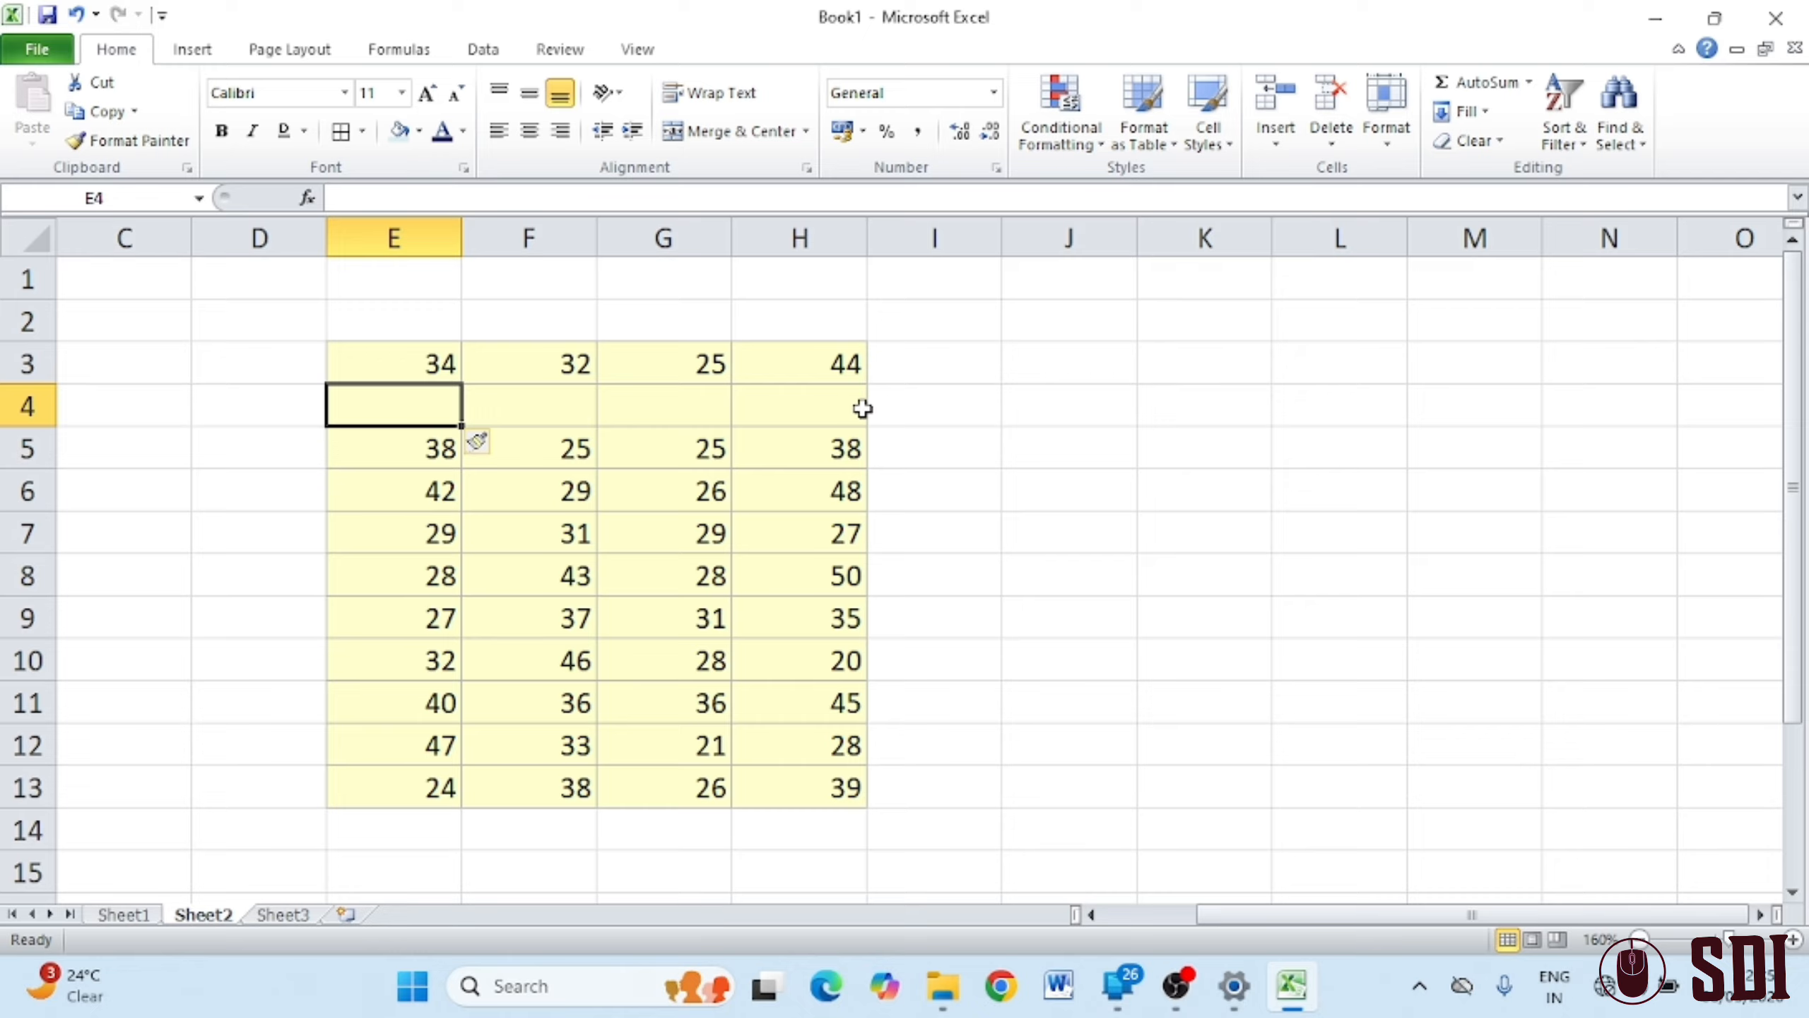
{"action": "left_click", "coordinate": [690, 366]}
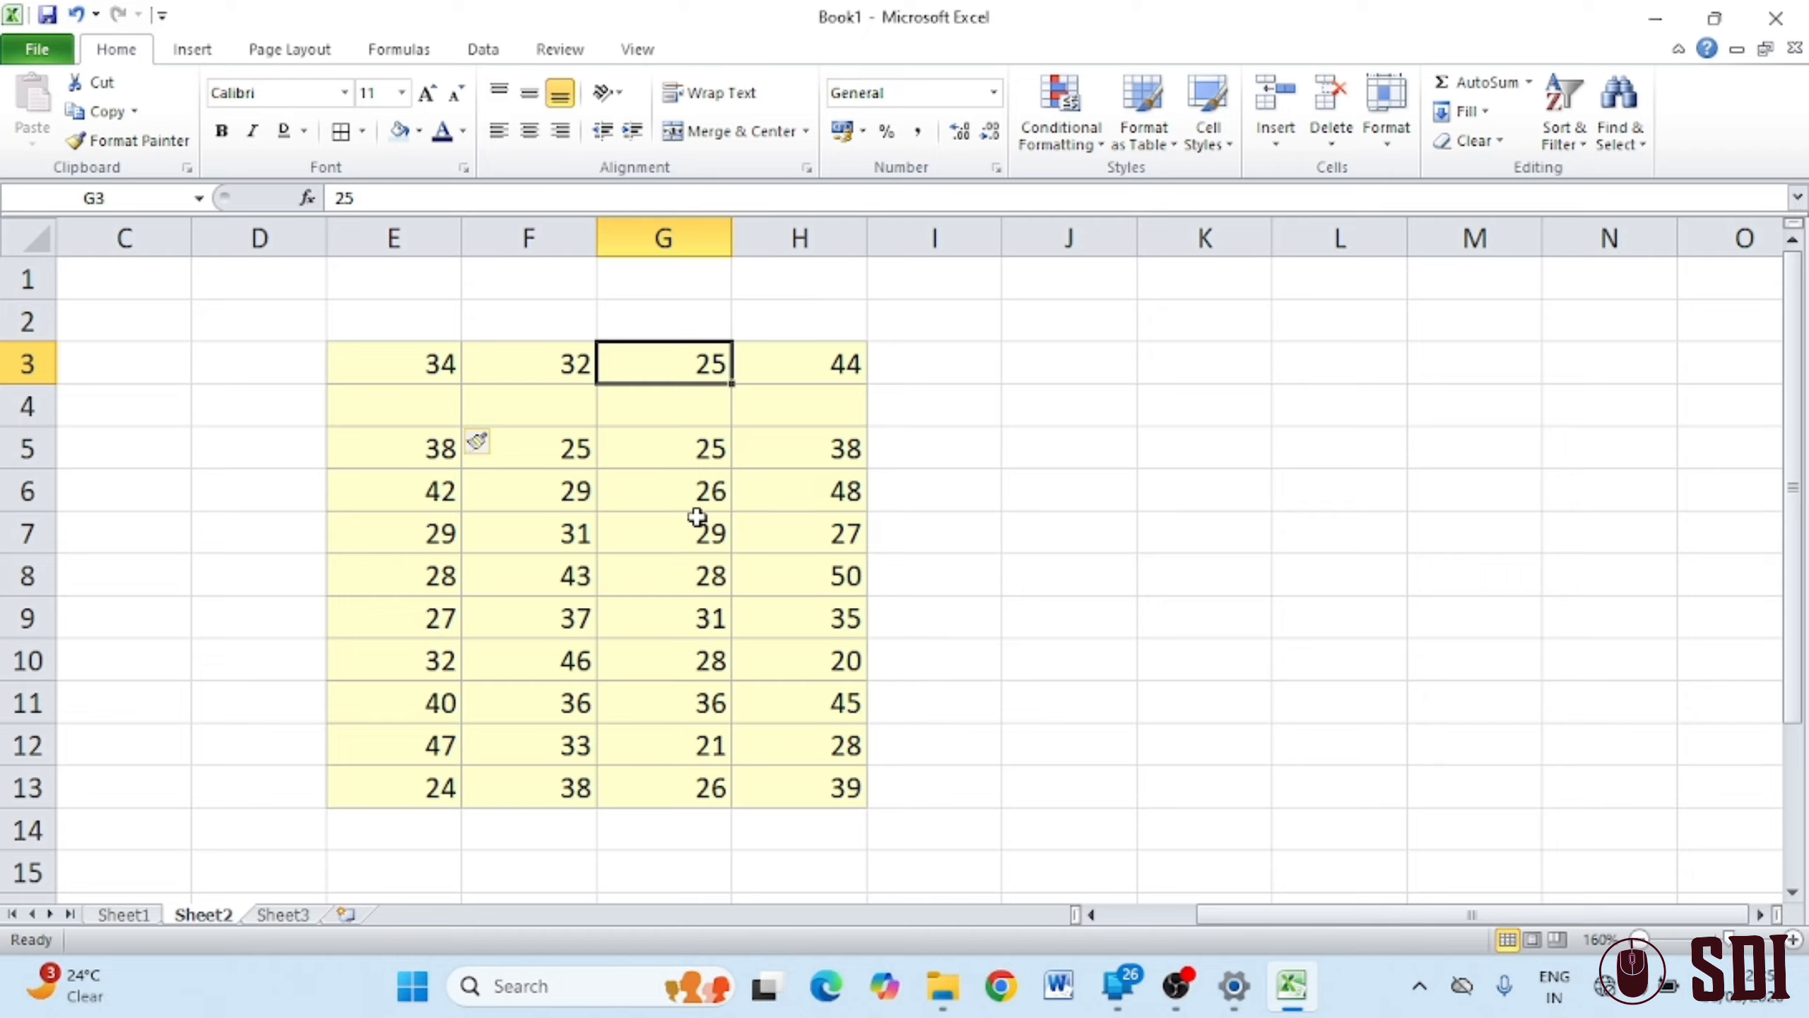
Insert an entire blank column at G3 using the shortcut Insert dialog
{"action": "right_click", "coordinate": [664, 363]}
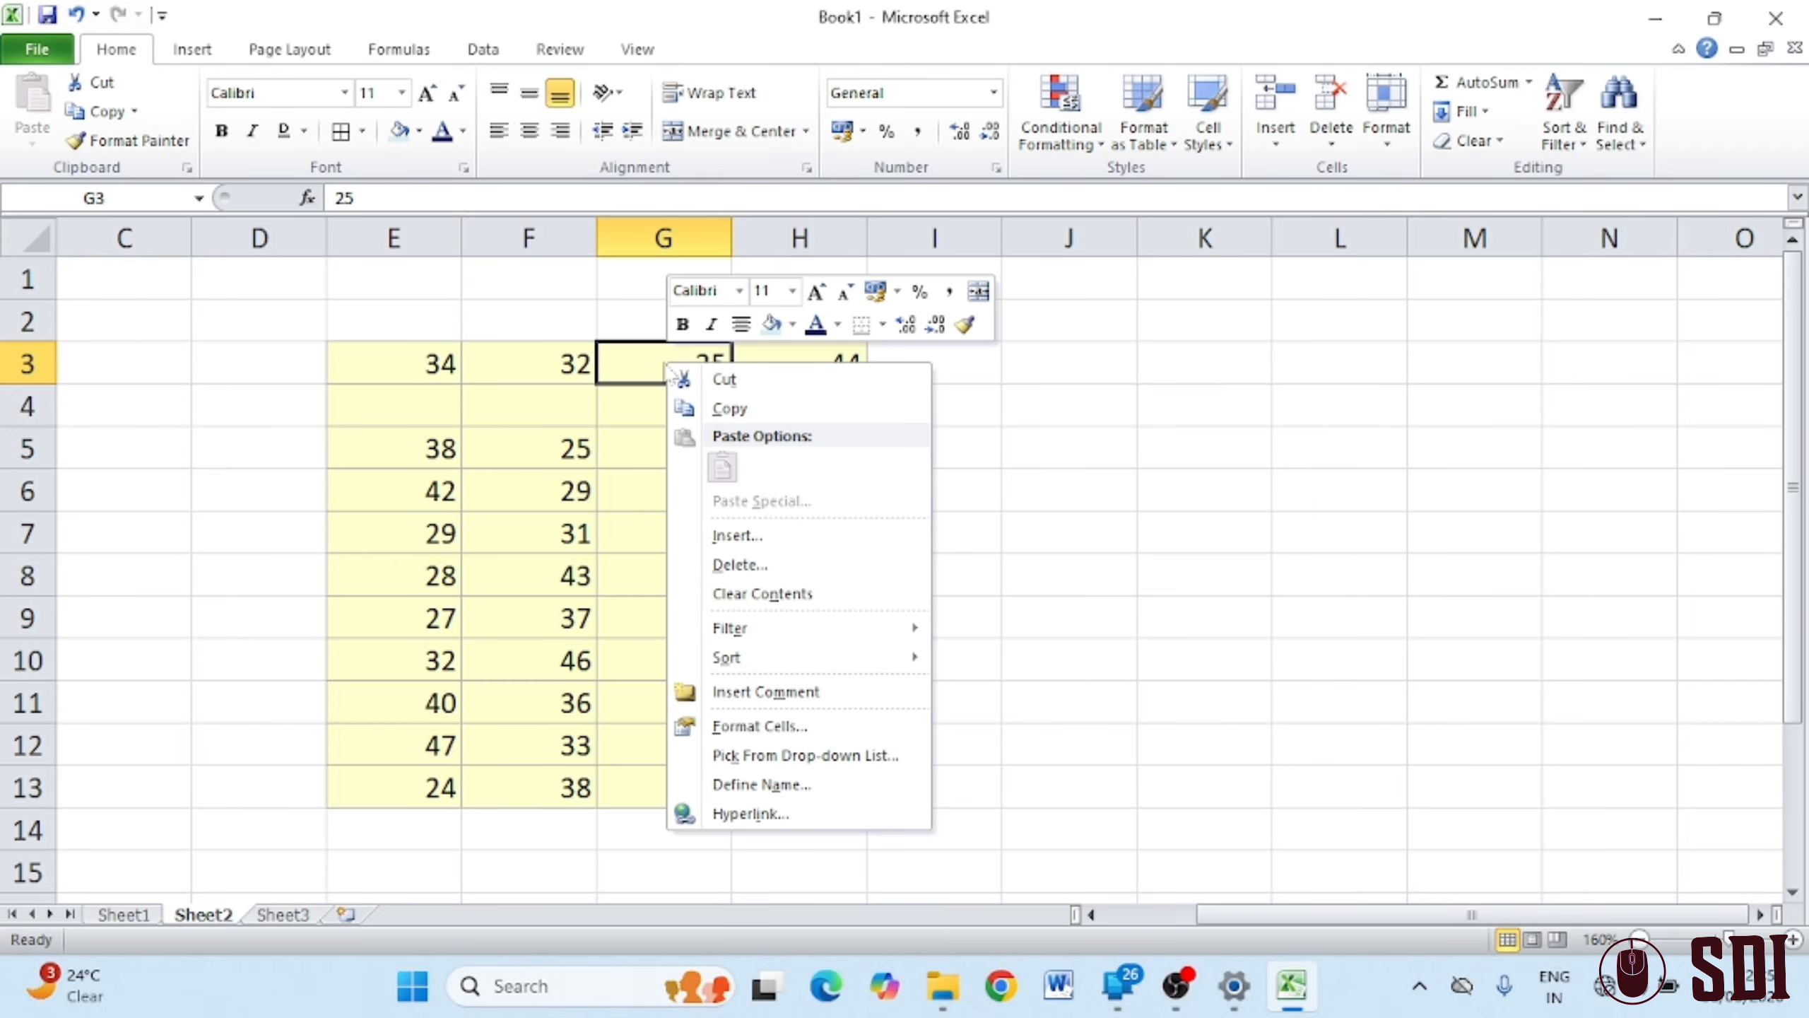
{"action": "left_click", "coordinate": [737, 543]}
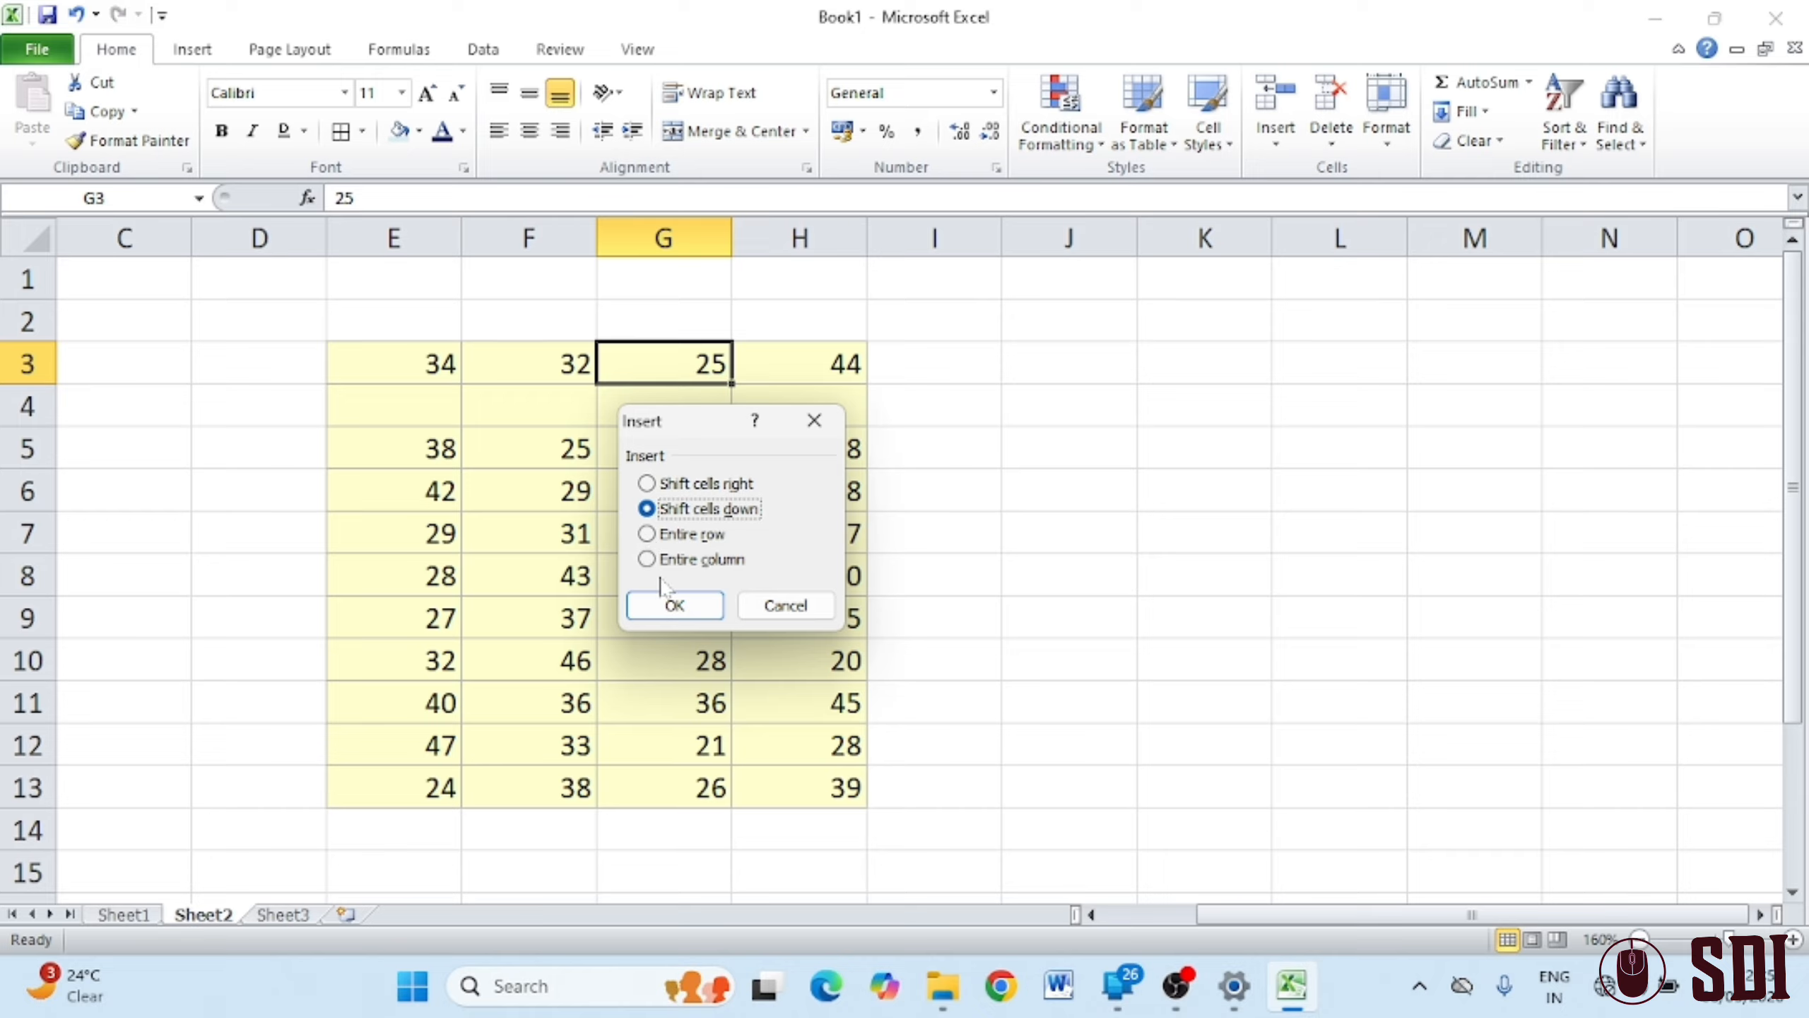
{"action": "left_click", "coordinate": [711, 562]}
{"action": "left_click", "coordinate": [683, 603]}
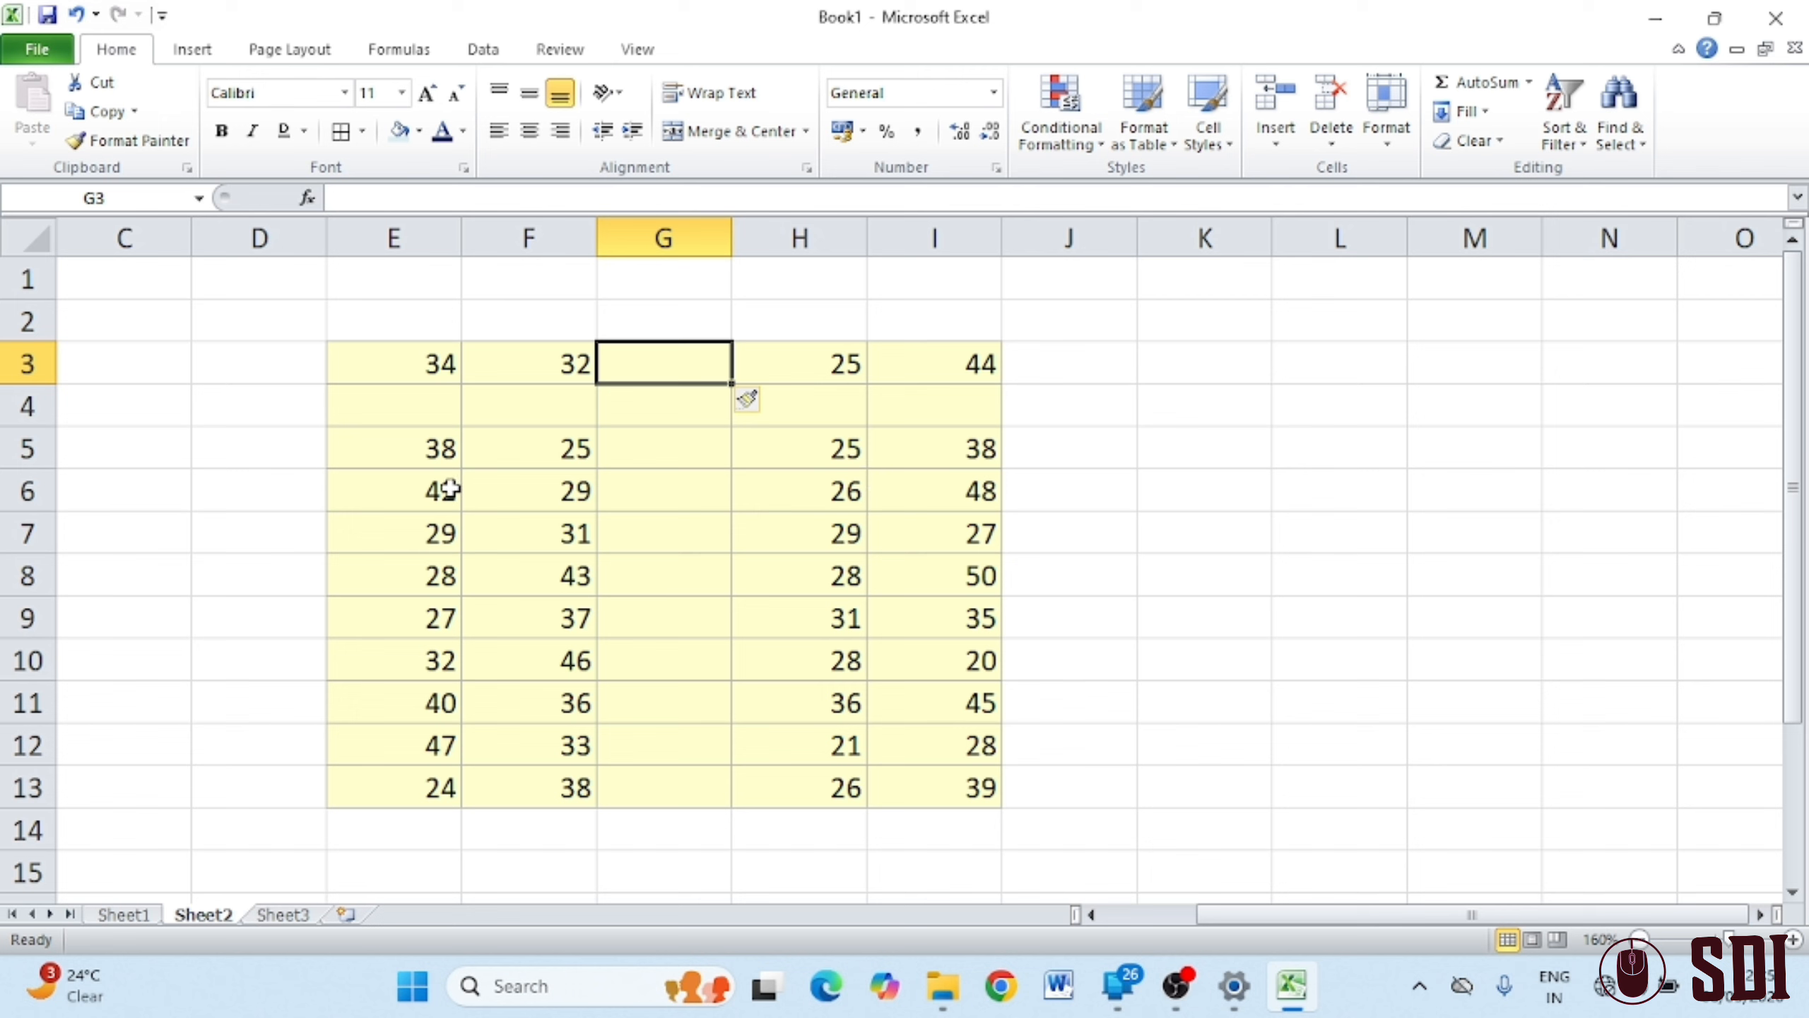
{"action": "left_click", "coordinate": [401, 487]}
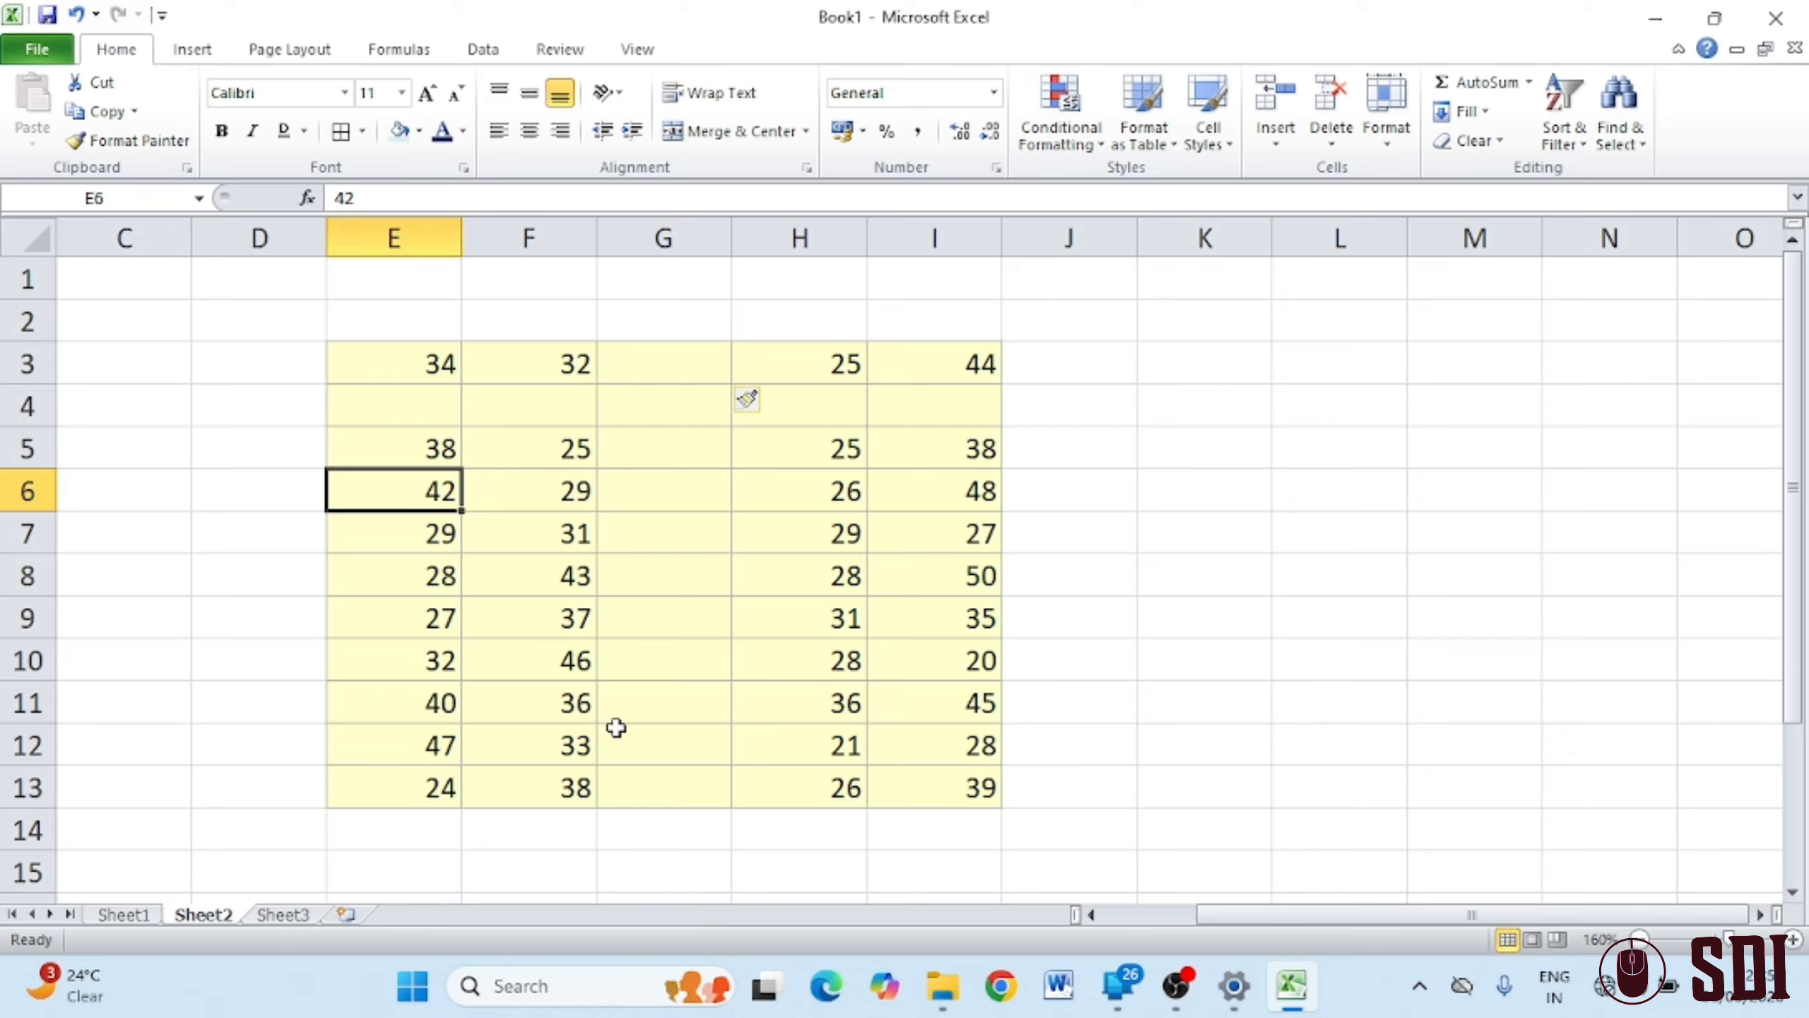
Add two new blank worksheets, Sheet4 and Sheet5, then return to Sheet2
{"action": "left_click", "coordinate": [1293, 146]}
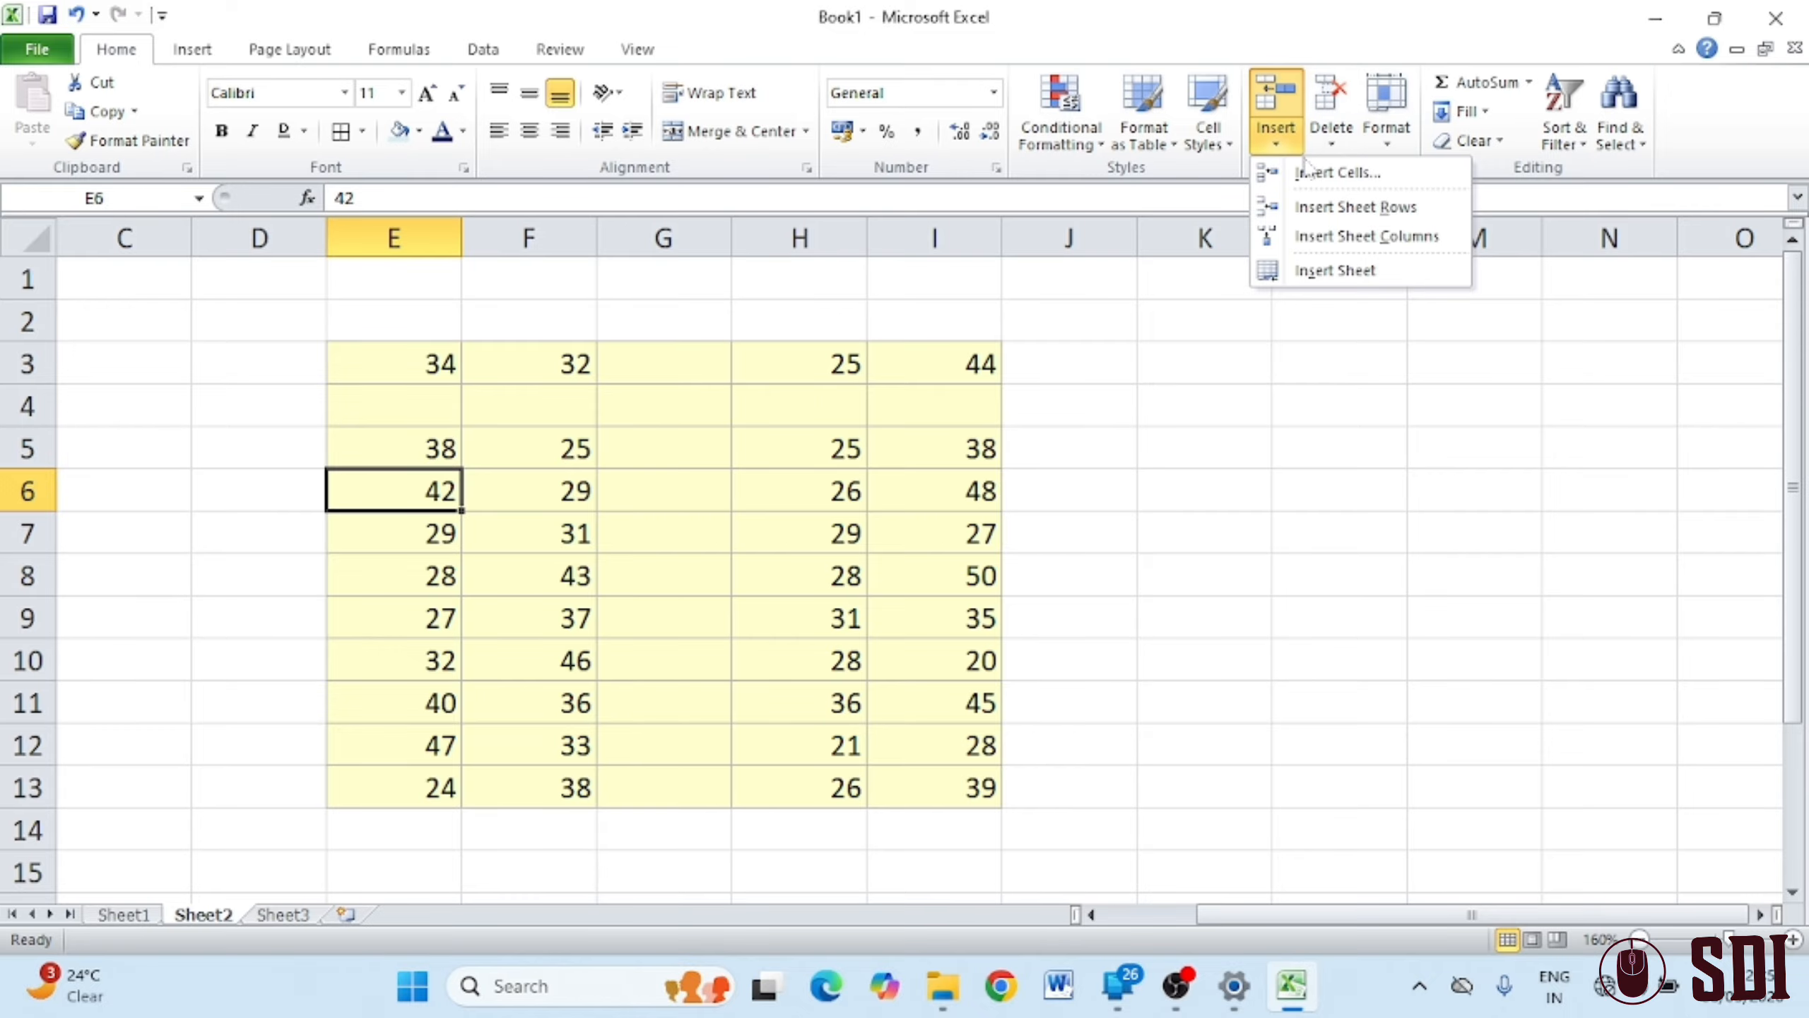
{"action": "left_click", "coordinate": [1335, 274]}
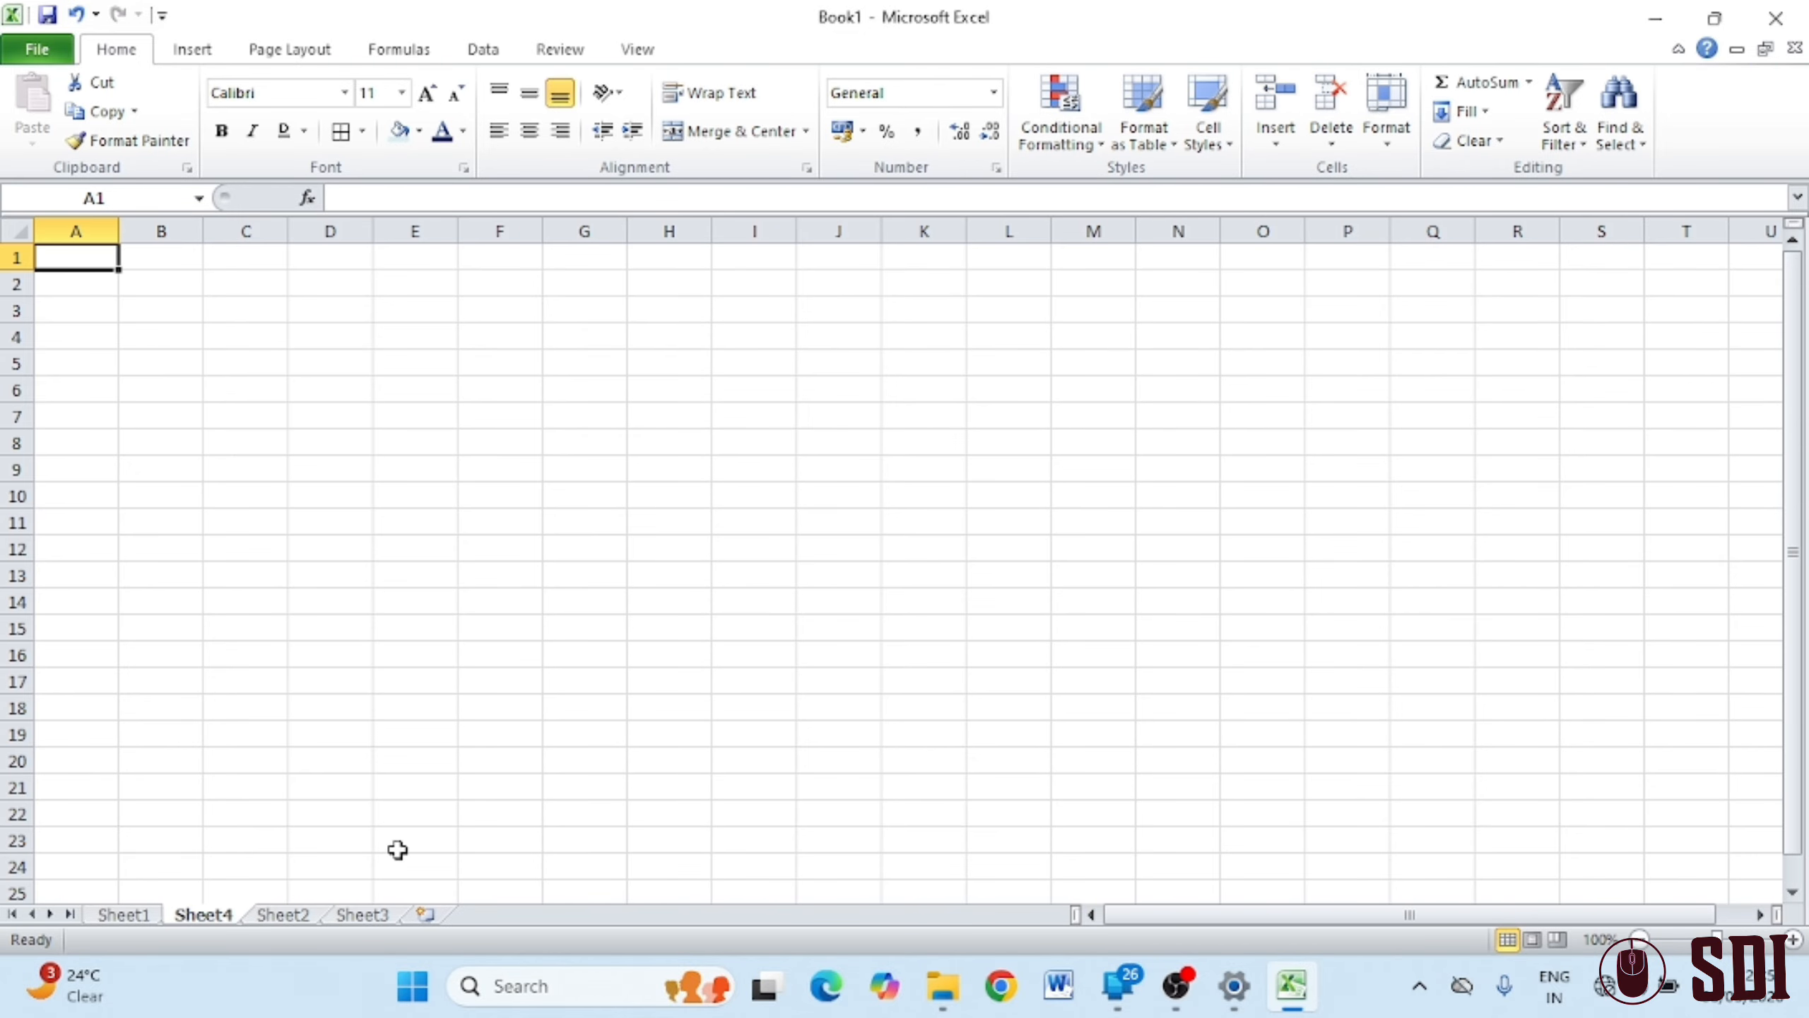
{"action": "left_click", "coordinate": [427, 916]}
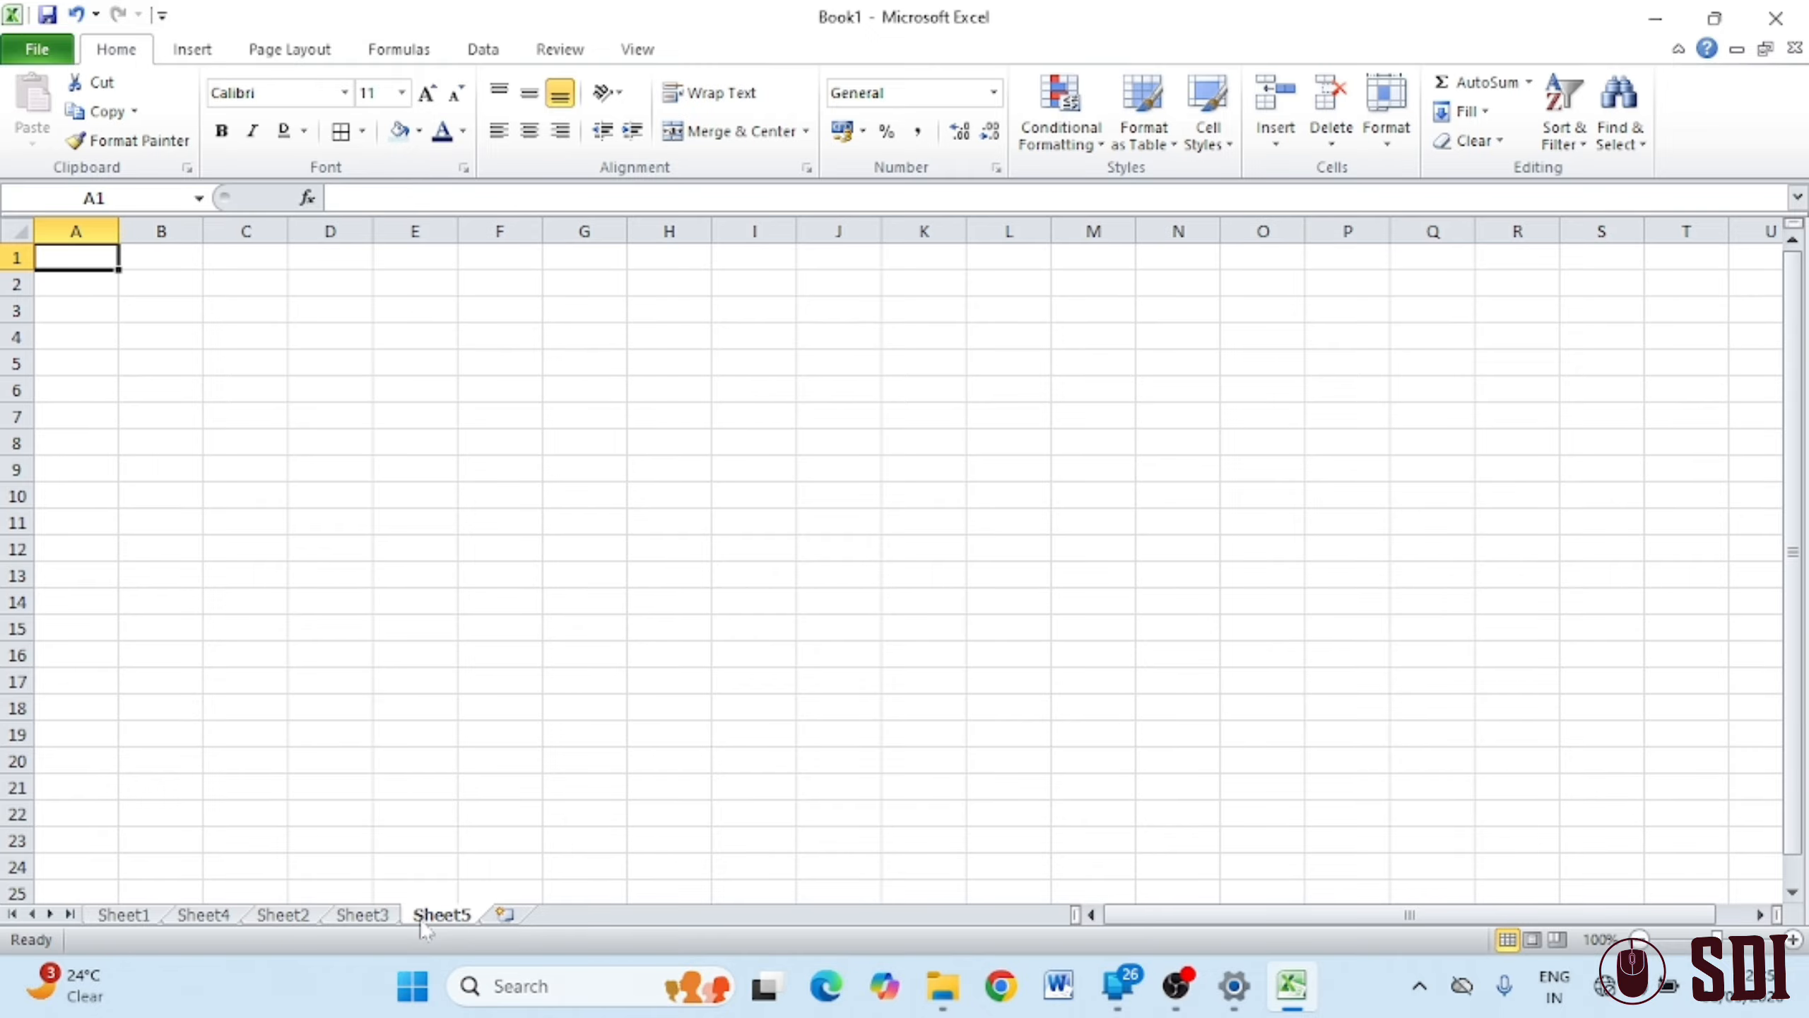
{"action": "left_click", "coordinate": [362, 915]}
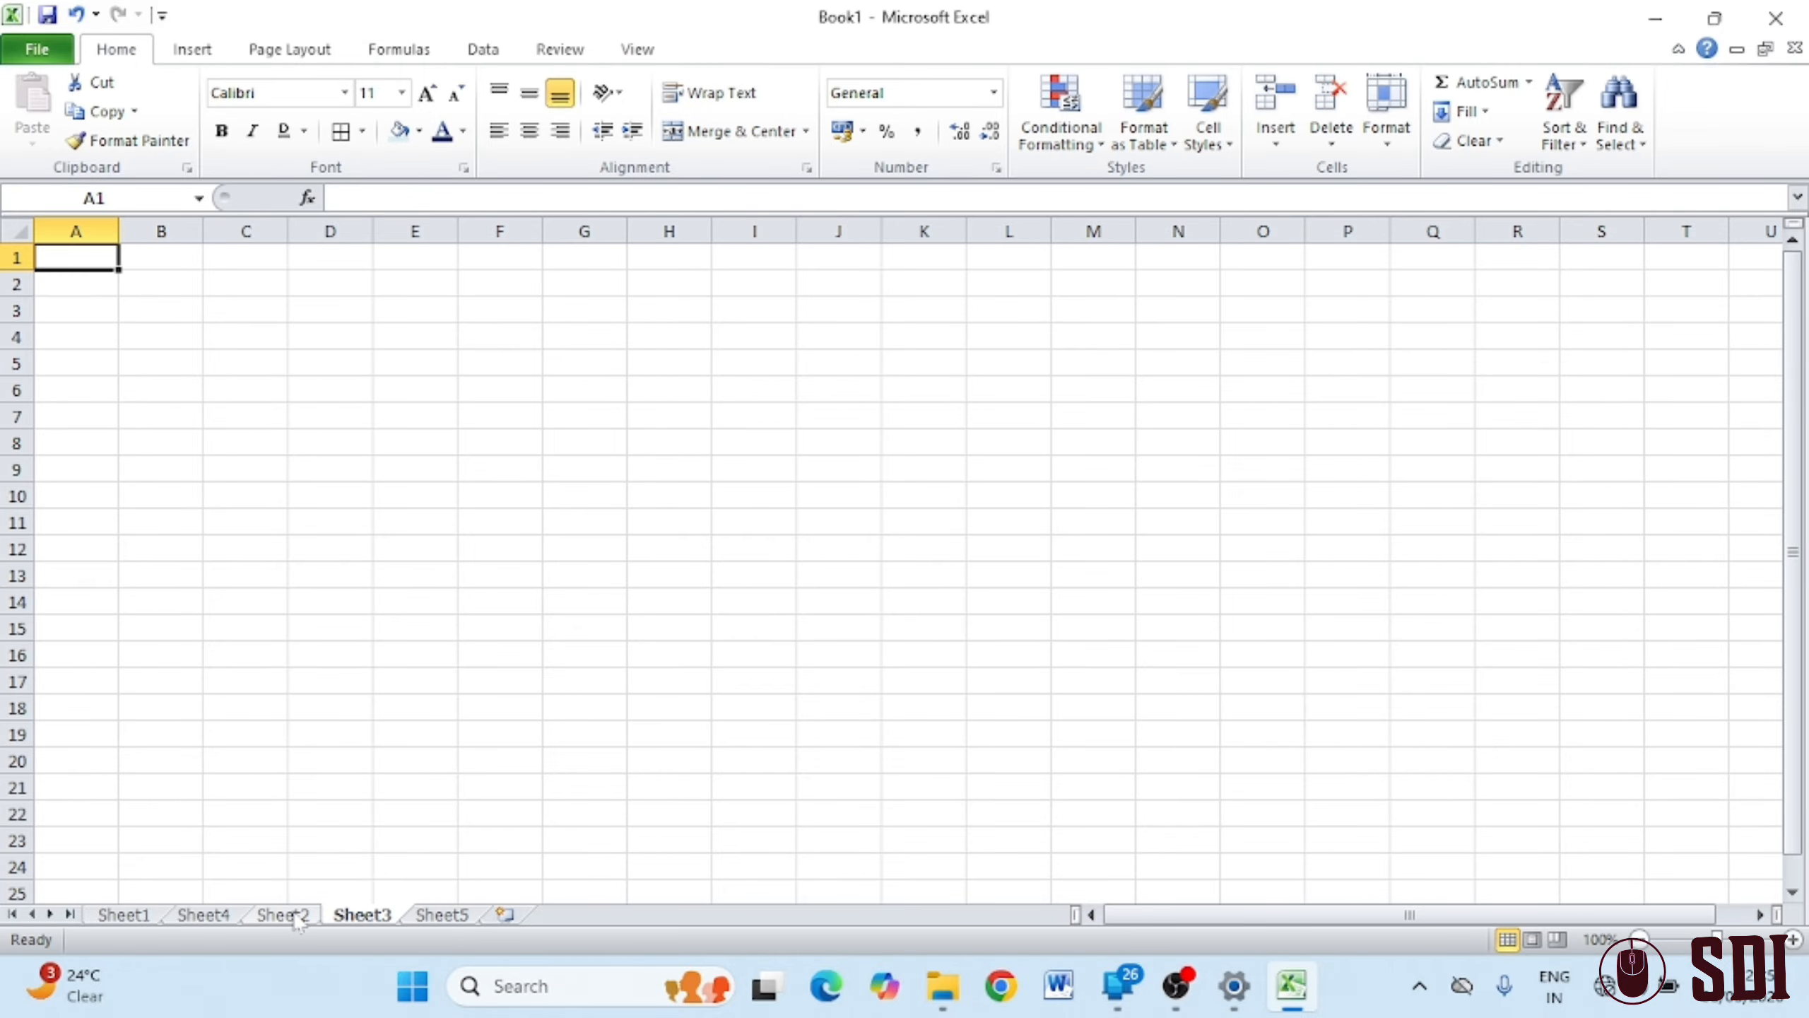
{"action": "left_click", "coordinate": [289, 915]}
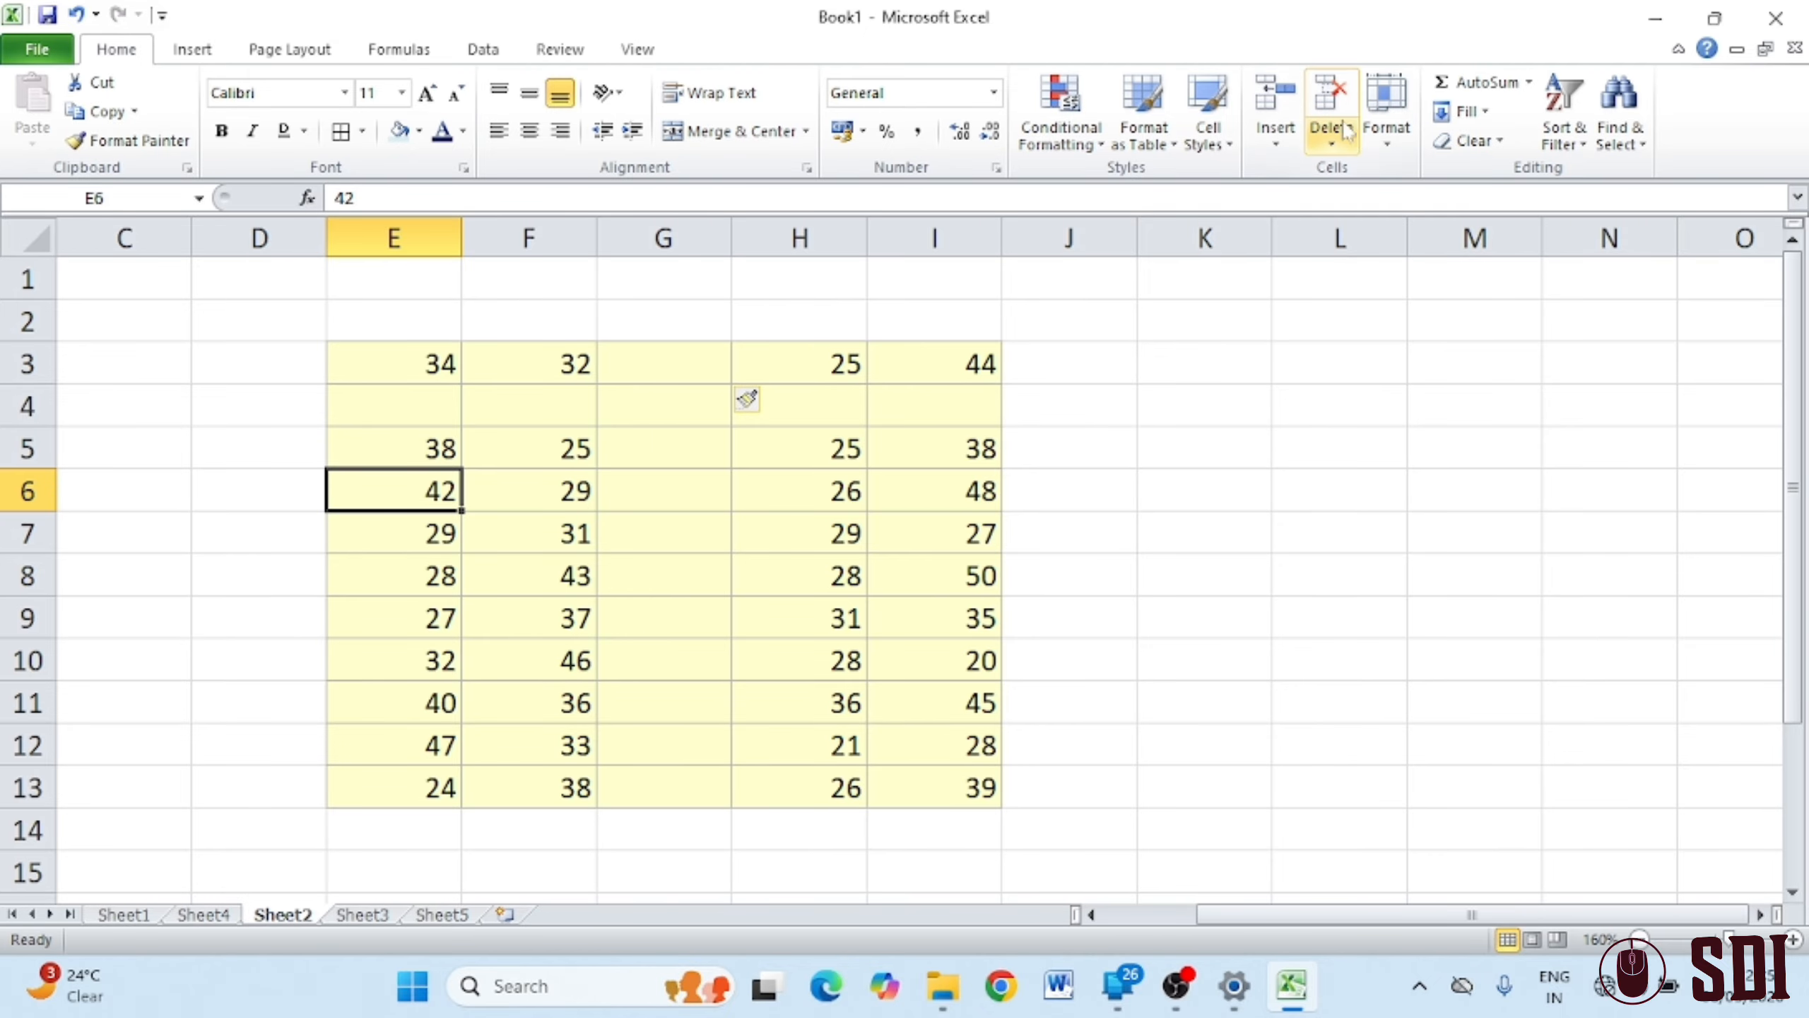
Enter 12, 36, 225 and 25 down cells L3 to L6
{"action": "left_click", "coordinate": [1298, 488]}
{"action": "left_click", "coordinate": [1133, 494]}
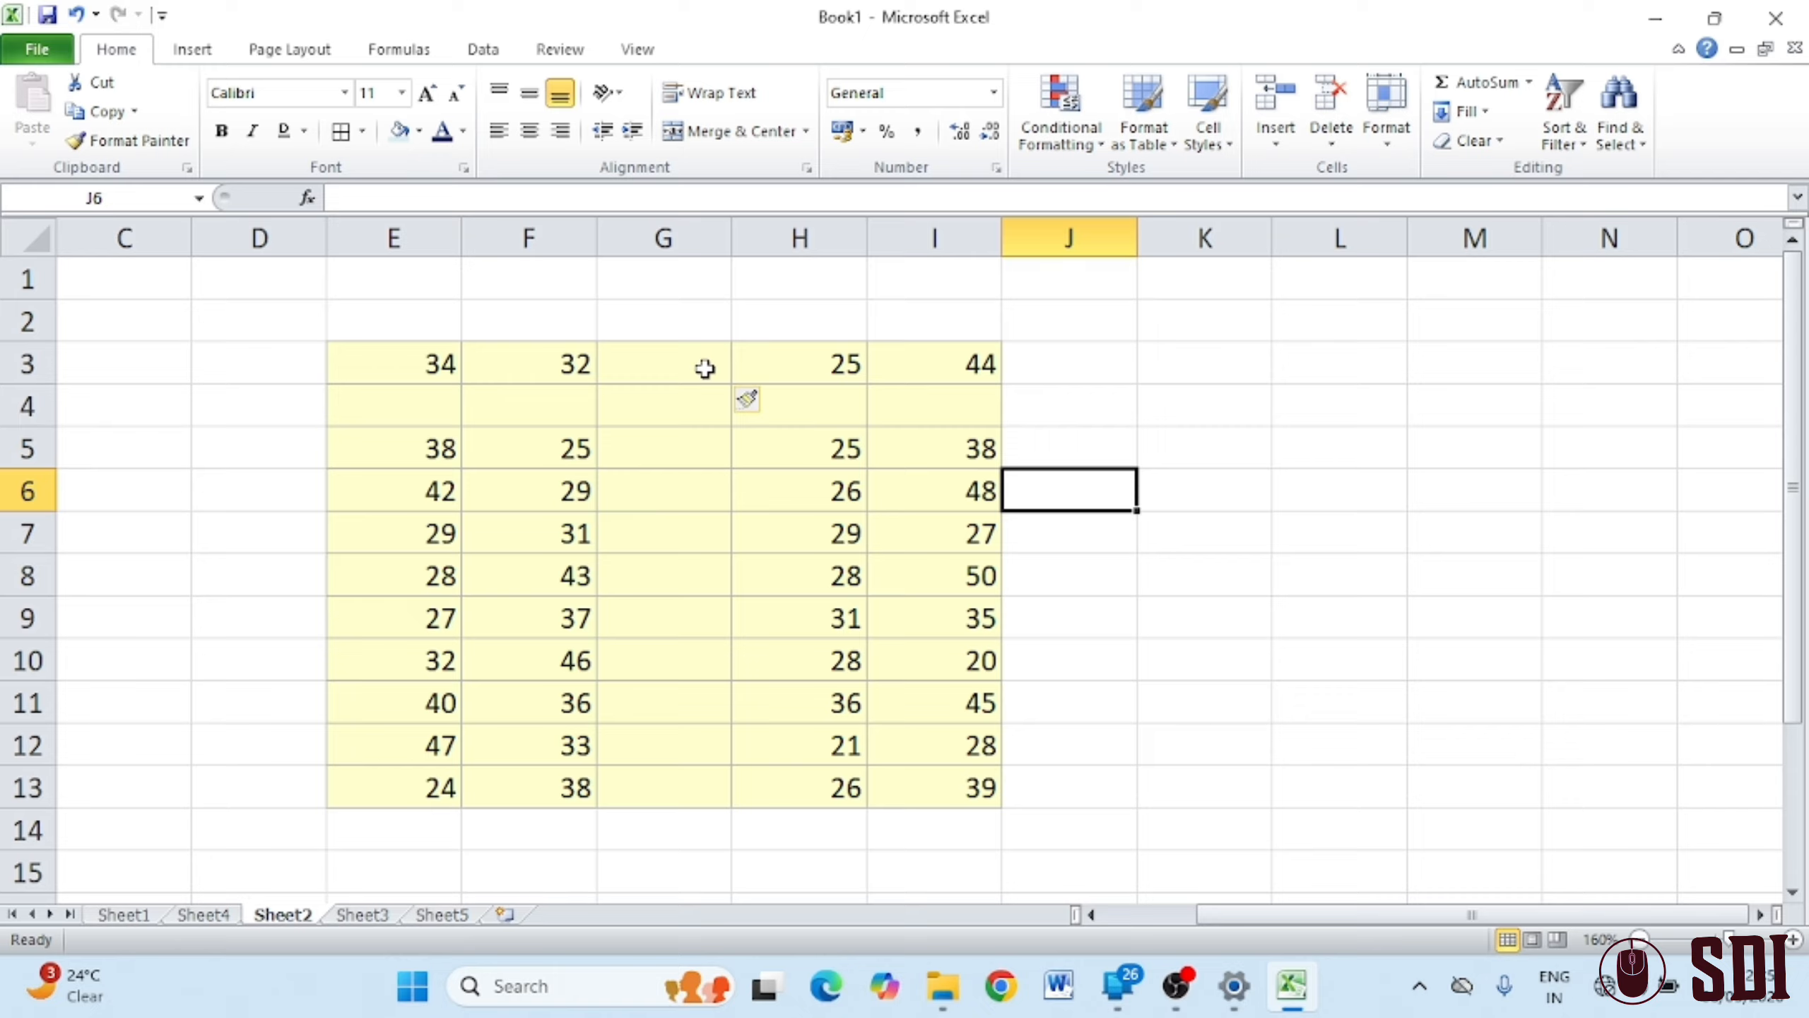
{"action": "left_click", "coordinate": [672, 377]}
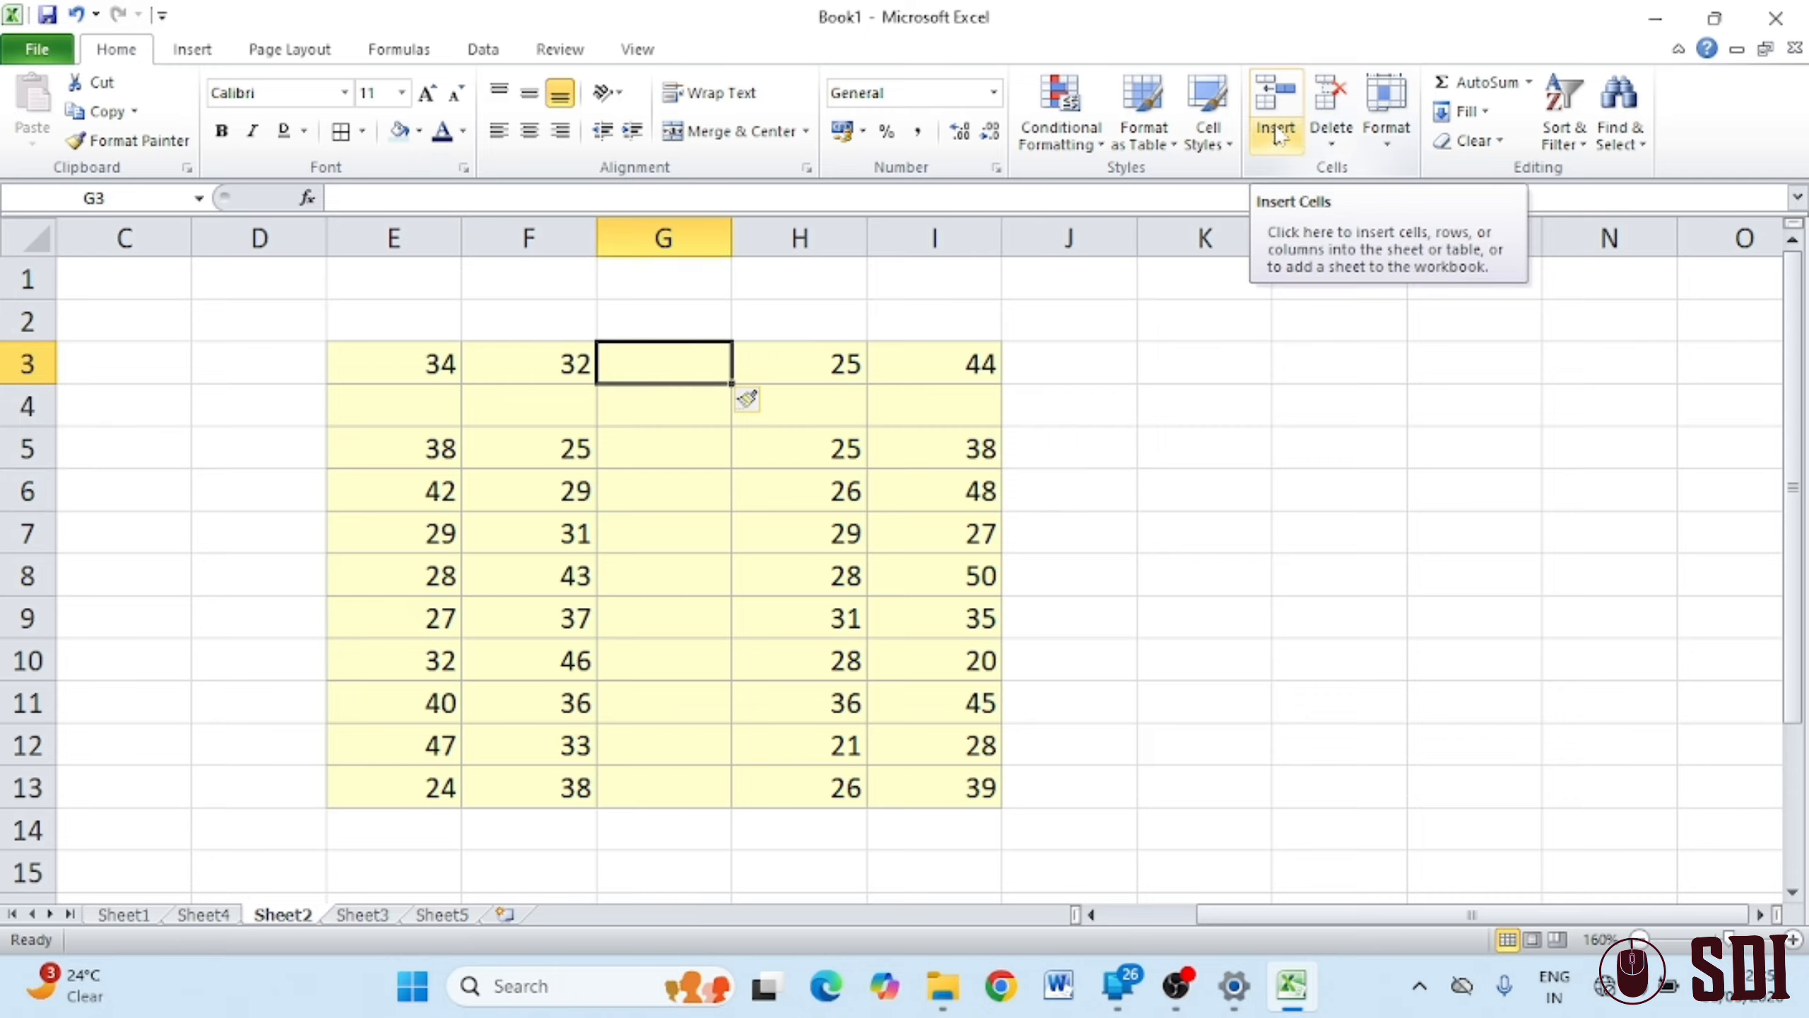
{"action": "left_click", "coordinate": [1349, 377]}
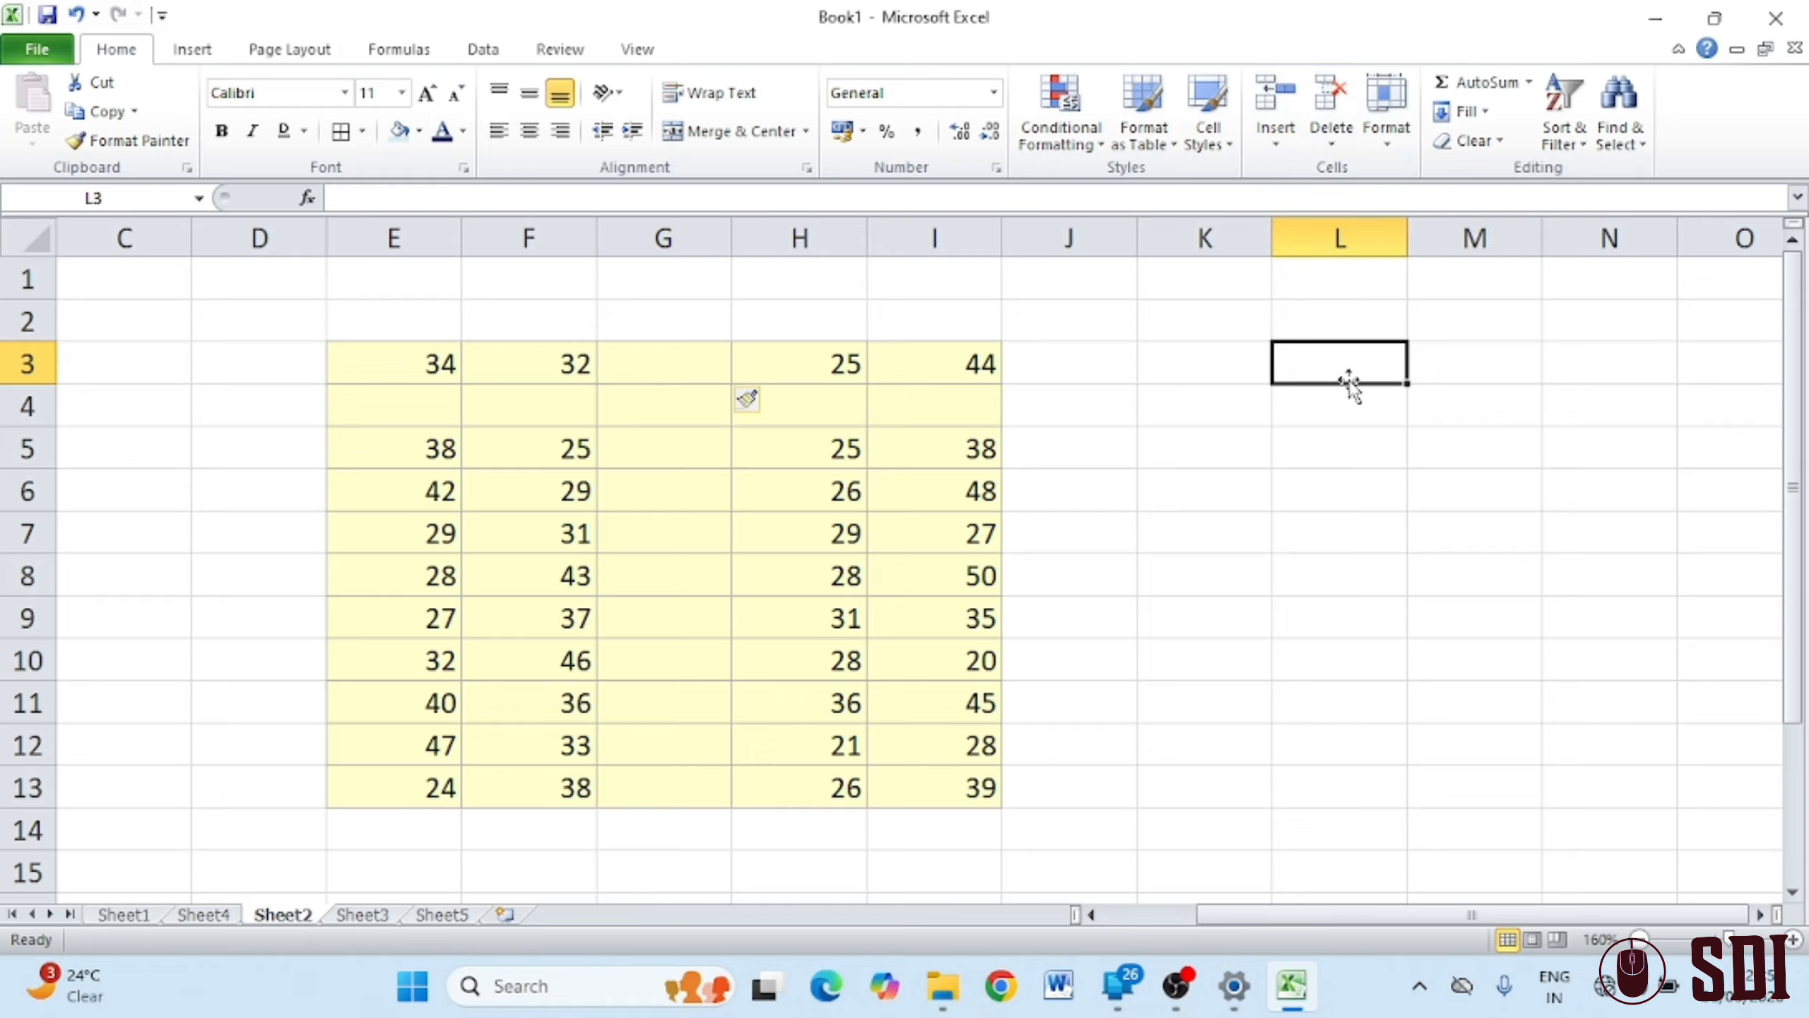
{"action": "type", "text": "12"}
{"action": "key", "text": "Return"}
{"action": "type", "text": "36"}
{"action": "key", "text": "Return"}
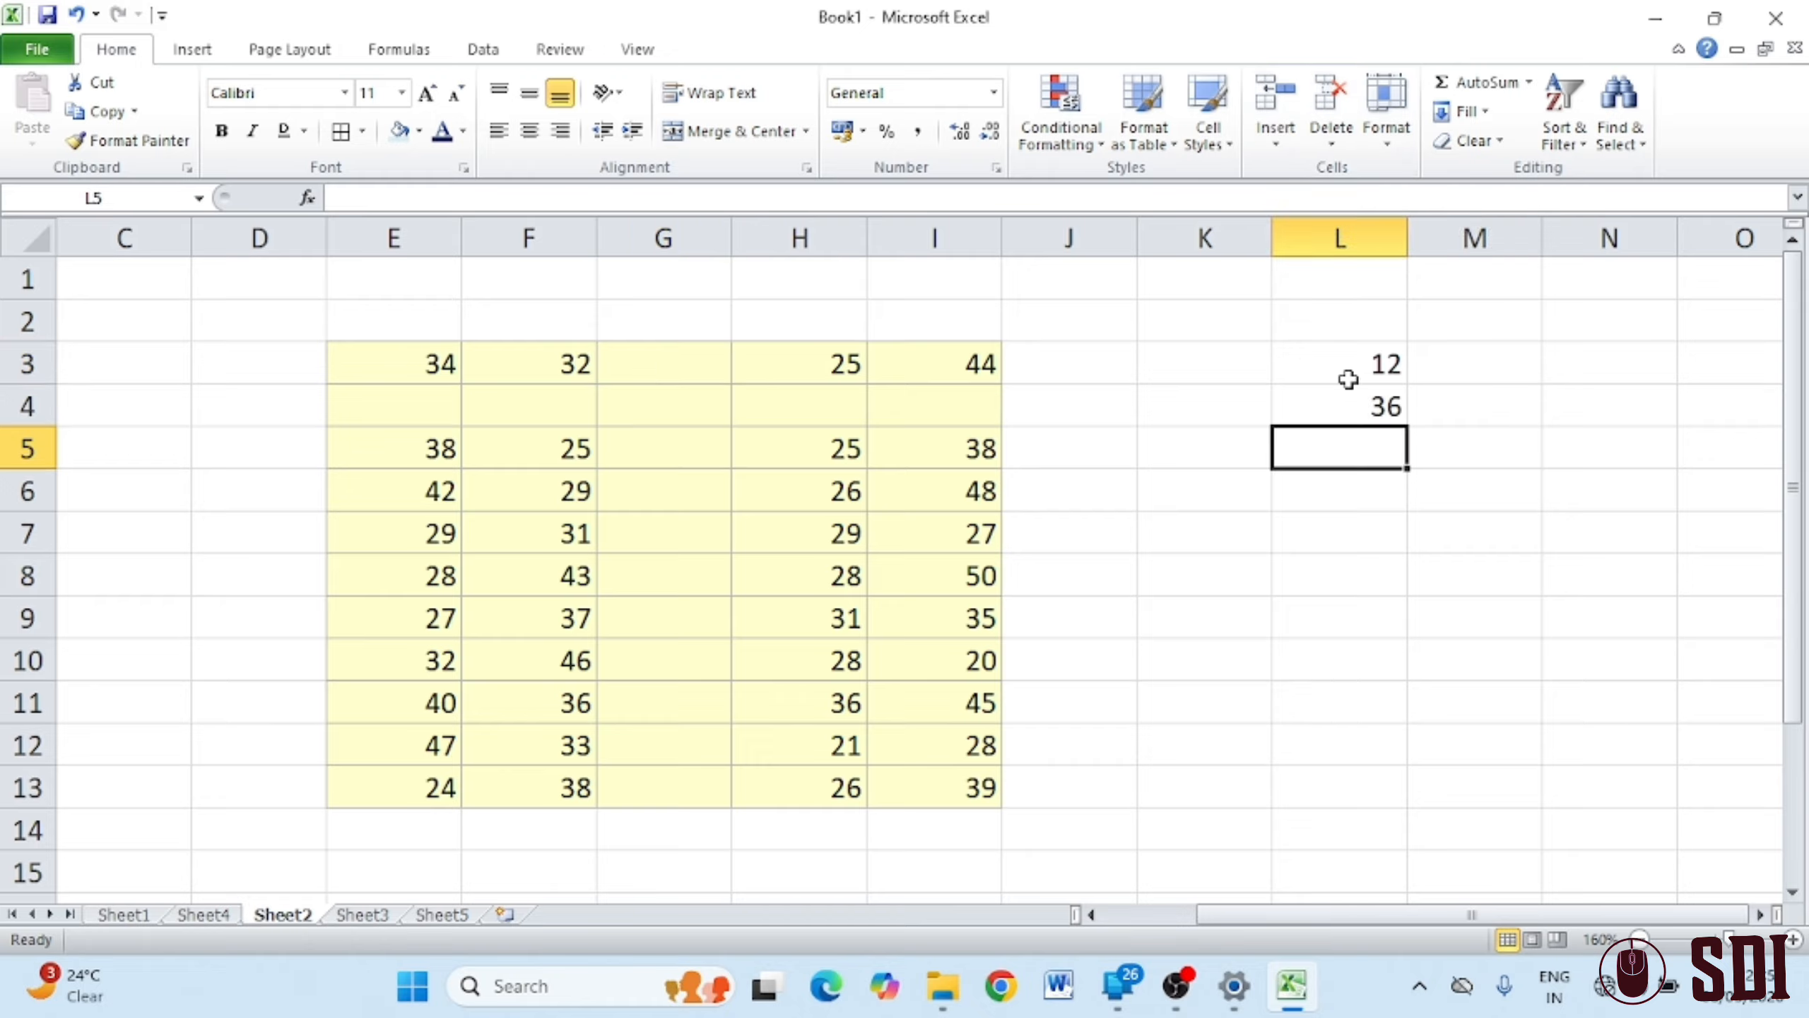
{"action": "type", "text": "225"}
{"action": "key", "text": "Return"}
{"action": "type", "text": "25"}
{"action": "key", "text": "Return"}
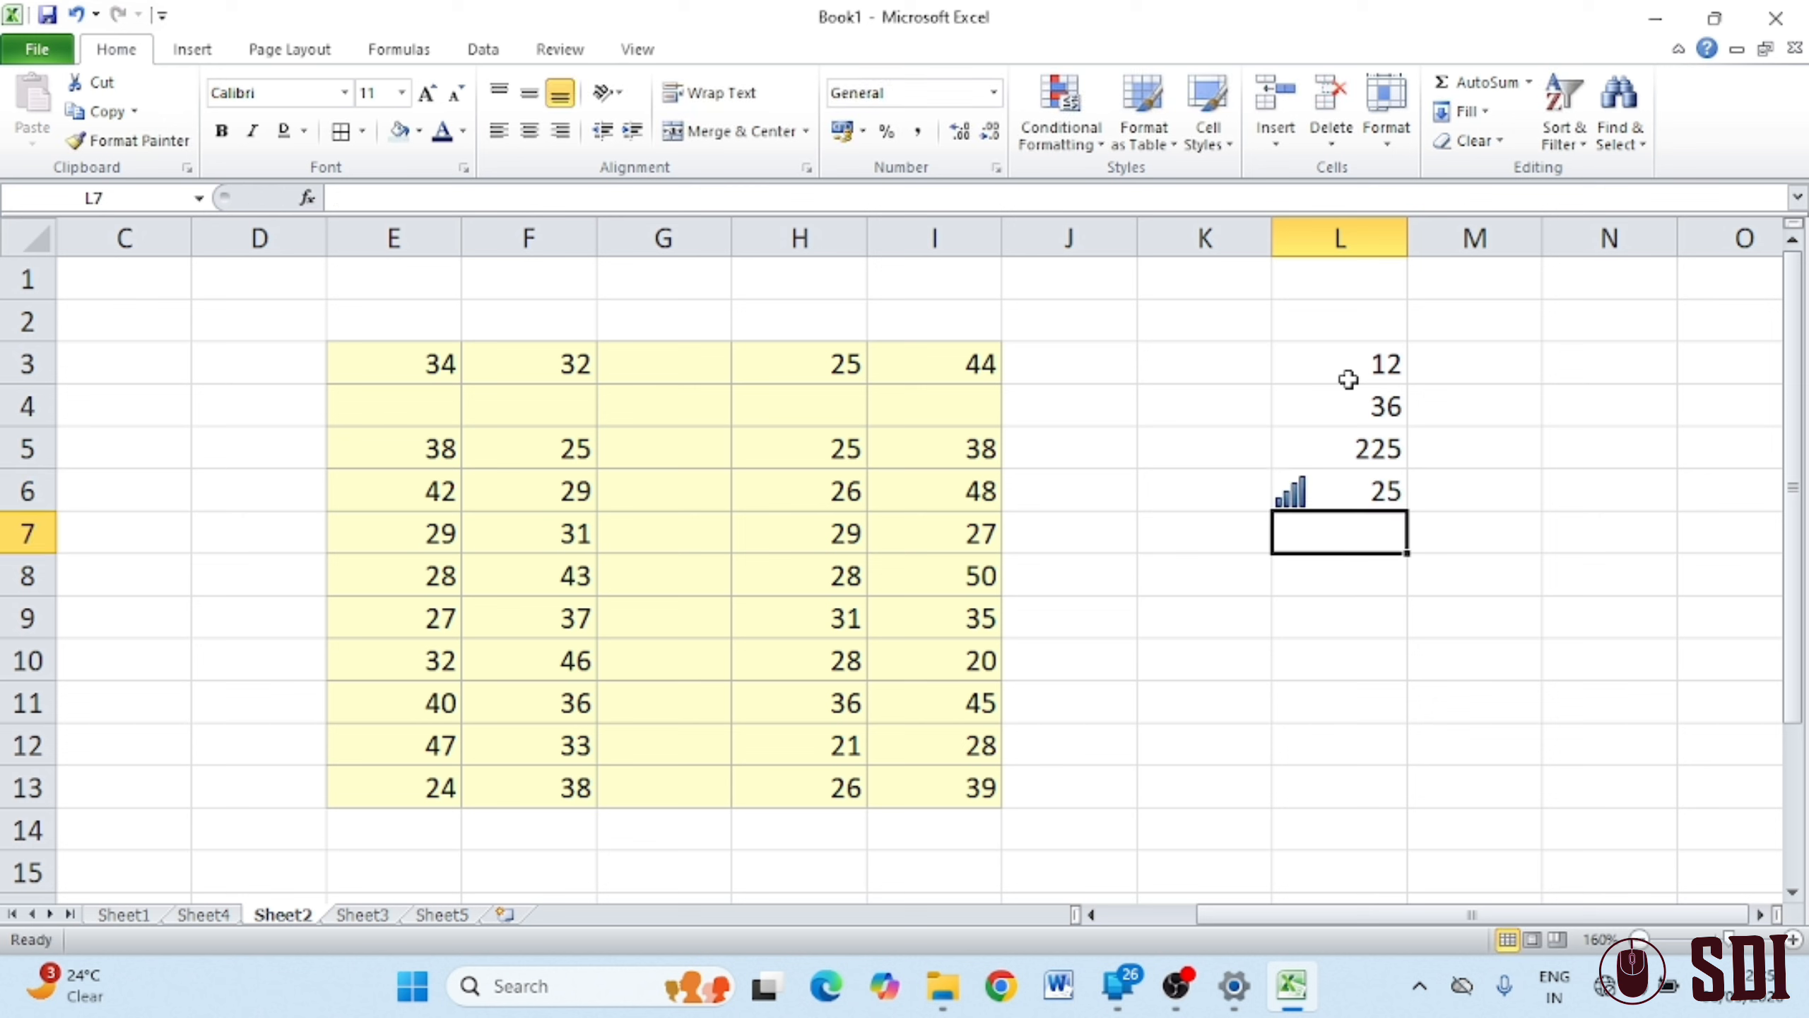
{"action": "left_click", "coordinate": [1472, 630]}
{"action": "left_click", "coordinate": [1341, 415]}
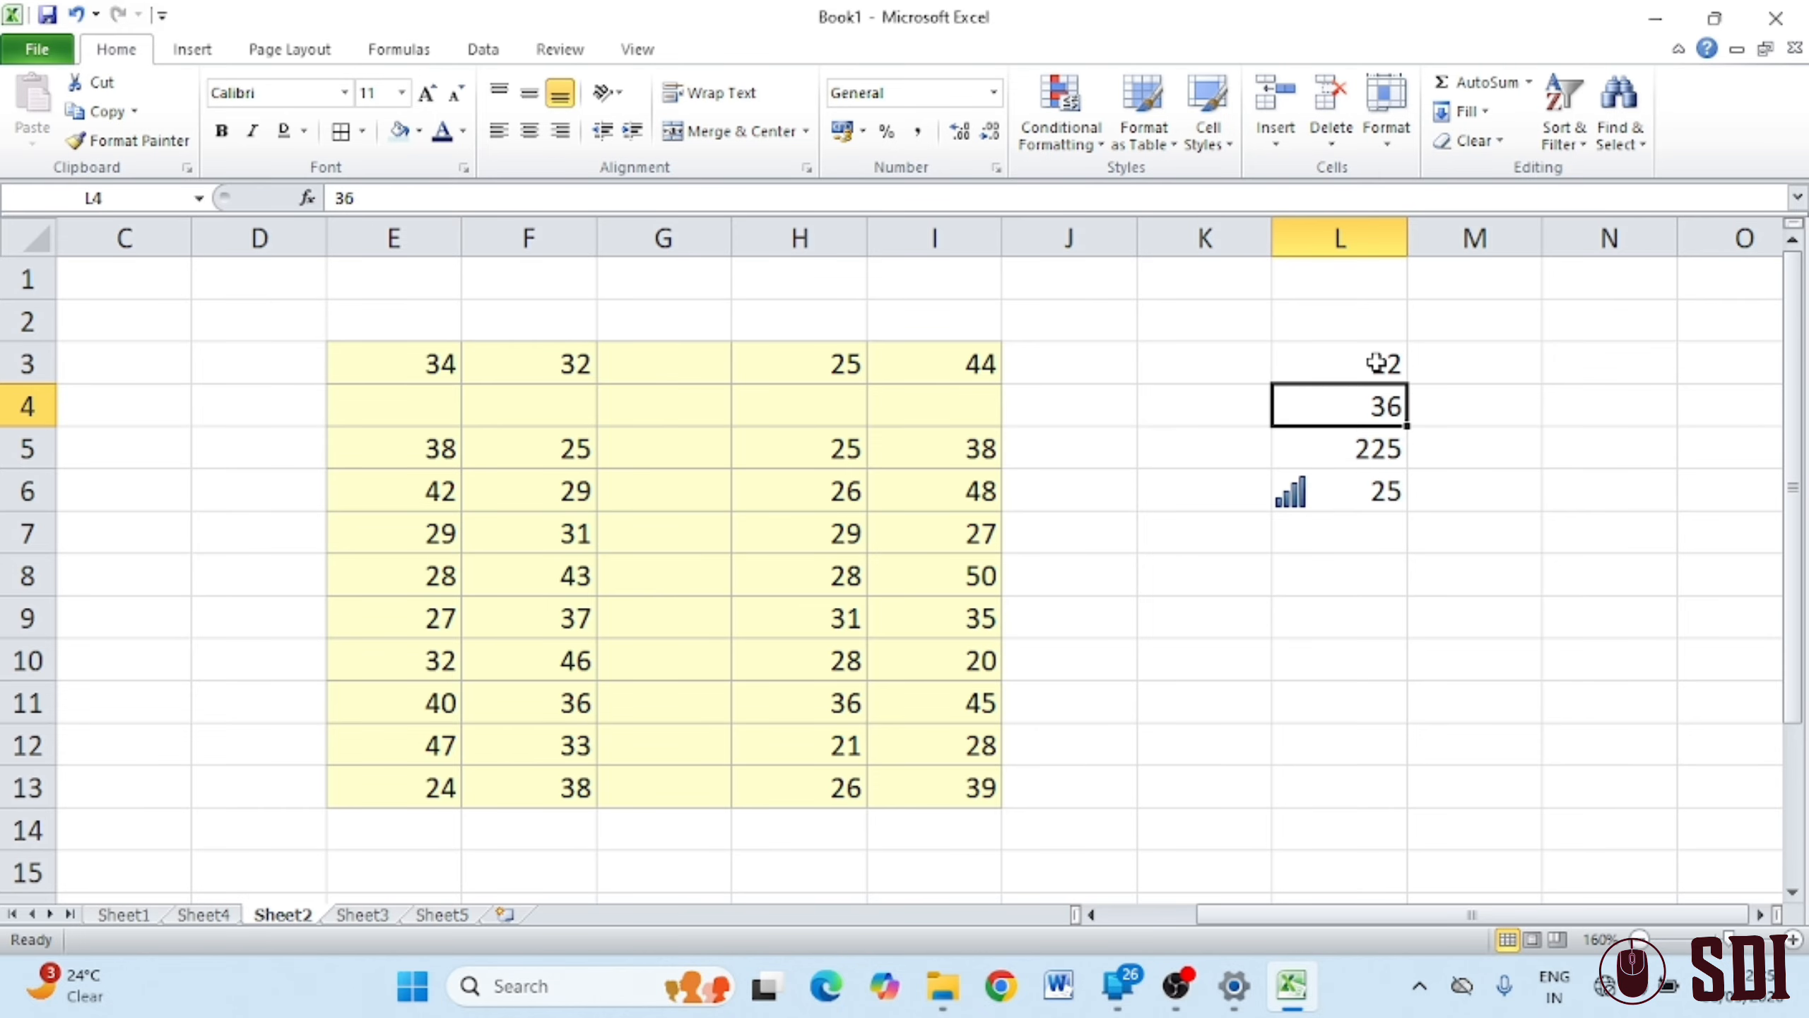
Enter 12, 25, 36 and 25 down cells E17 to E20
{"action": "scroll", "coordinate": [1376, 367], "scroll_direction": "down", "scroll_amount": 5}
{"action": "left_click", "coordinate": [355, 320]}
{"action": "type", "text": "12"}
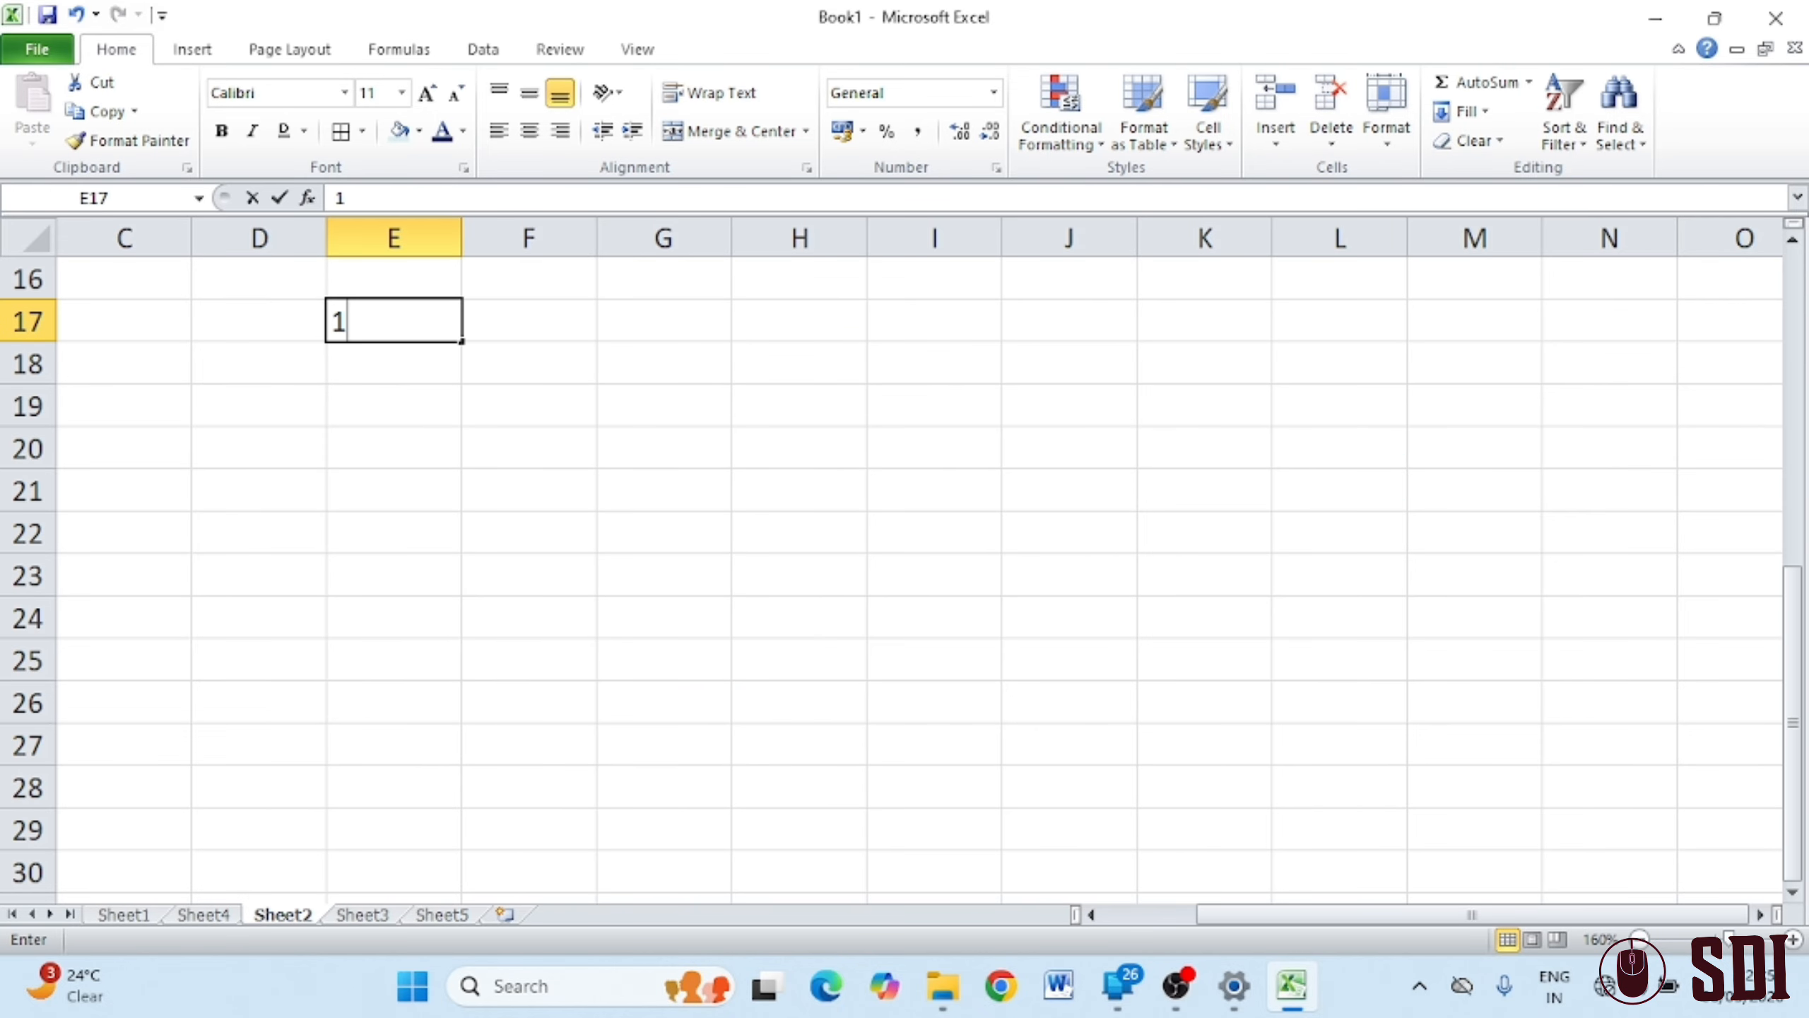
{"action": "key", "text": "Return"}
{"action": "type", "text": "25"}
{"action": "key", "text": "Return"}
{"action": "type", "text": "36"}
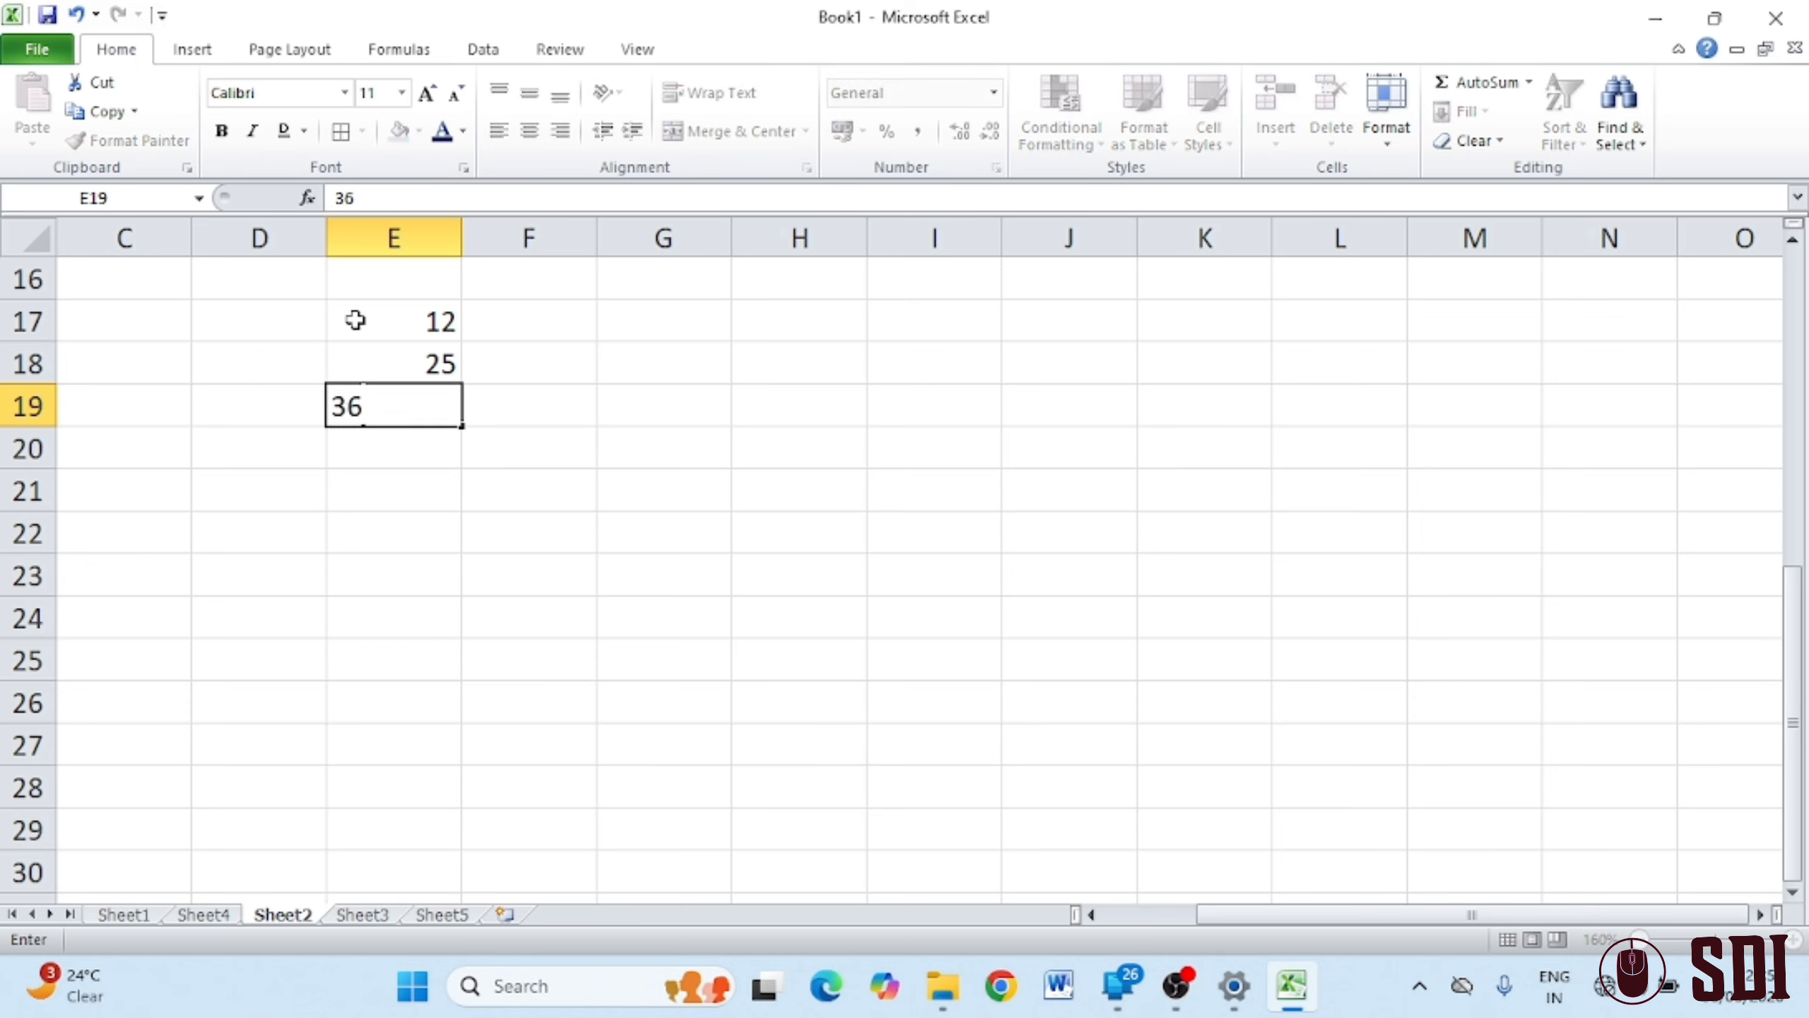
{"action": "key", "text": "Return"}
{"action": "type", "text": "25"}
{"action": "key", "text": "Return"}
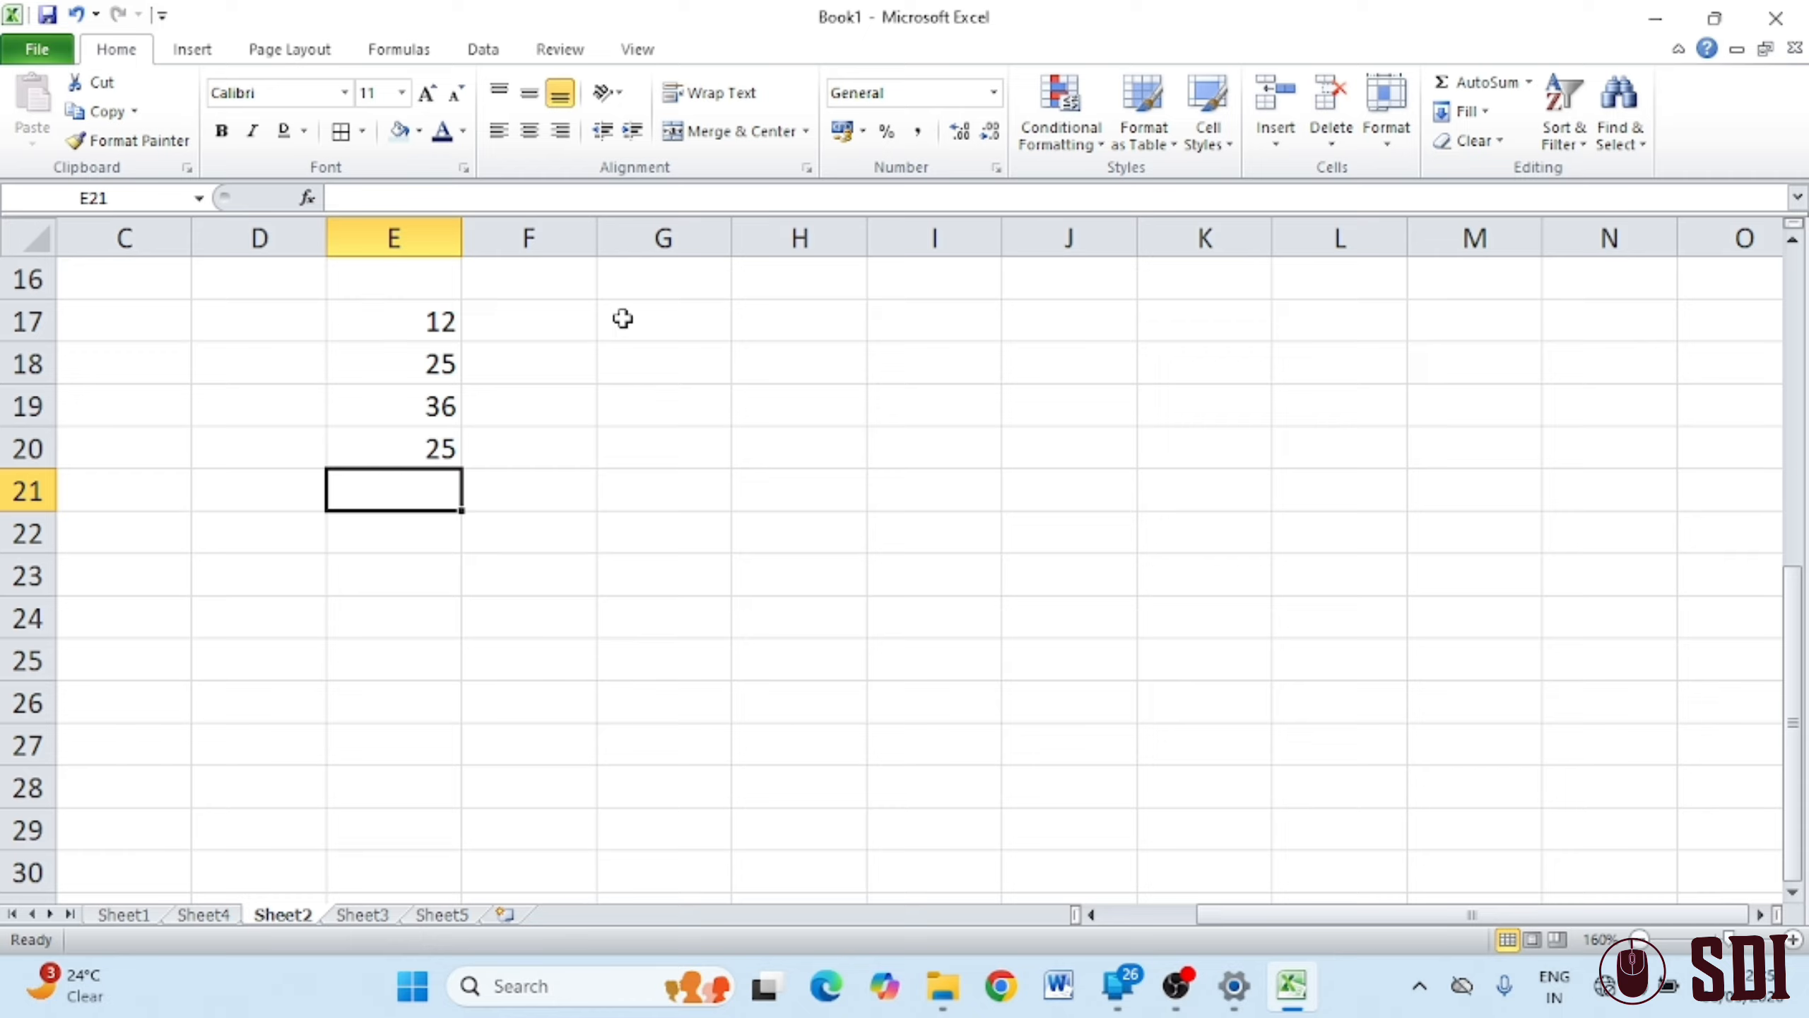
Fill F17 to F20 with the second column of values (52, 63, 96, 75)
{"action": "left_click", "coordinate": [566, 322]}
{"action": "type", "text": "12"}
{"action": "key", "text": "Return"}
{"action": "type", "text": "63"}
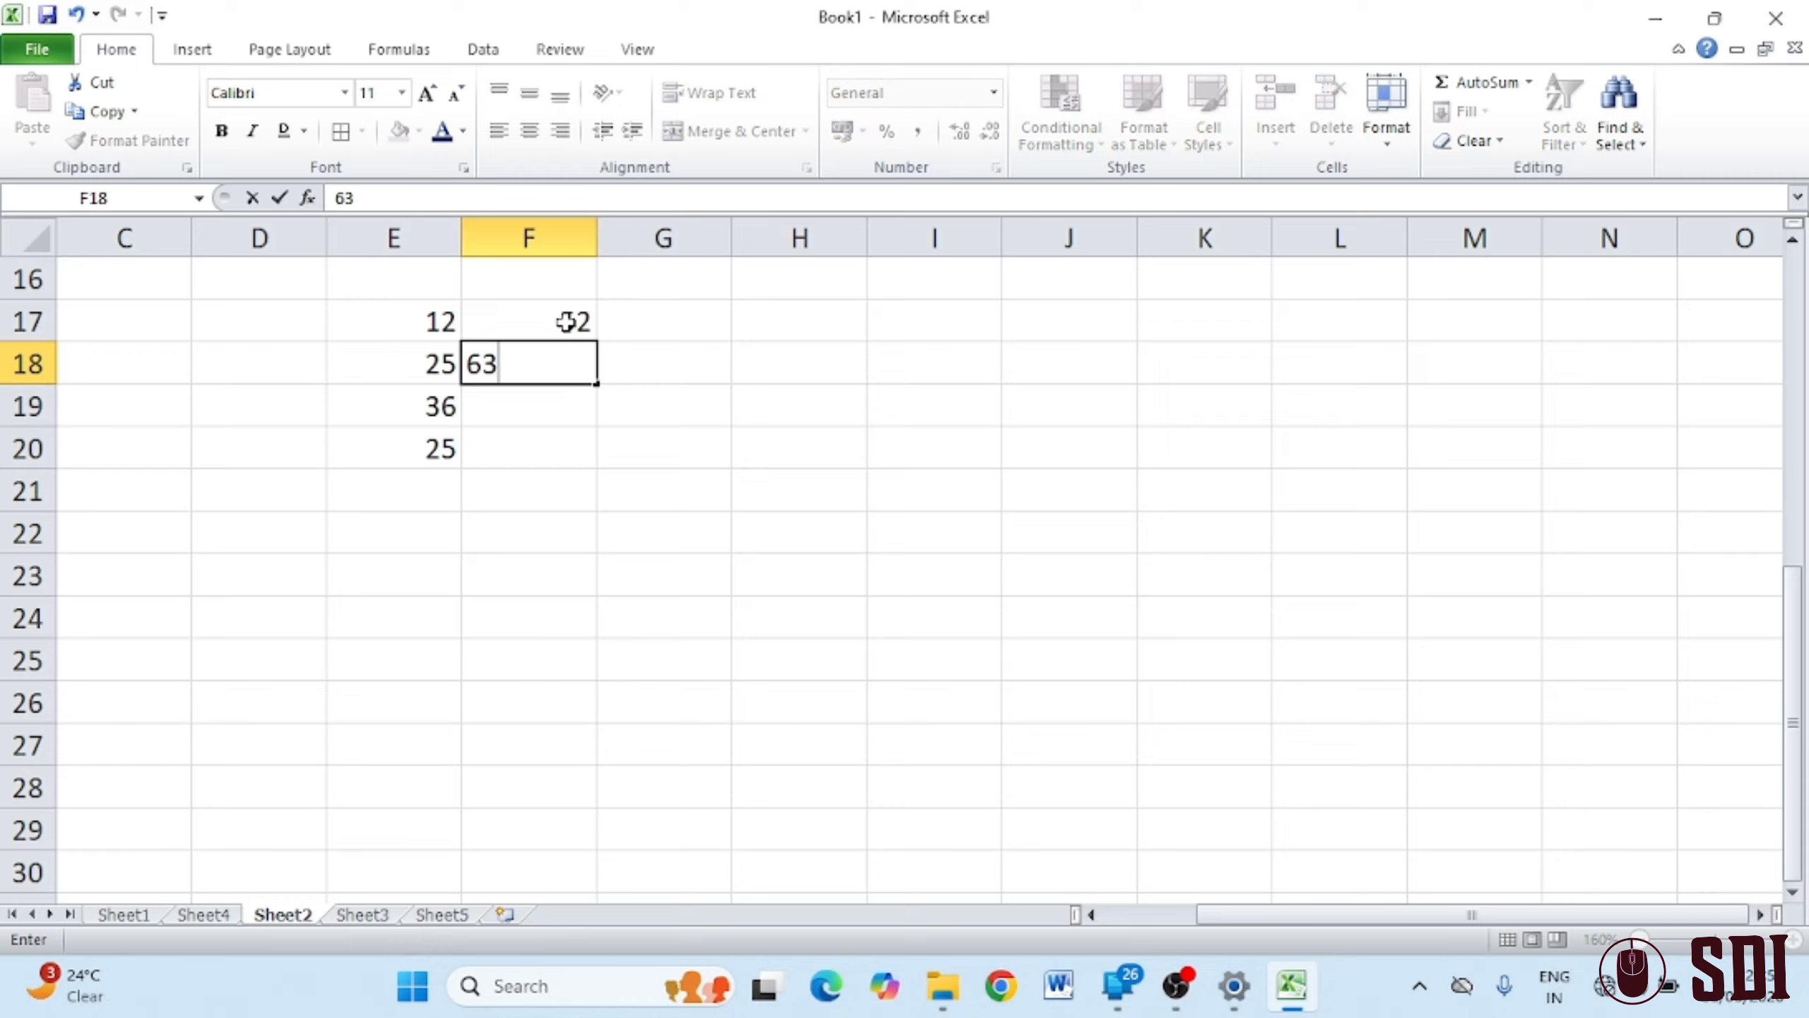
{"action": "key", "text": "Return"}
{"action": "type", "text": "96"}
{"action": "key", "text": "Return"}
{"action": "type", "text": "75"}
{"action": "key", "text": "Return"}
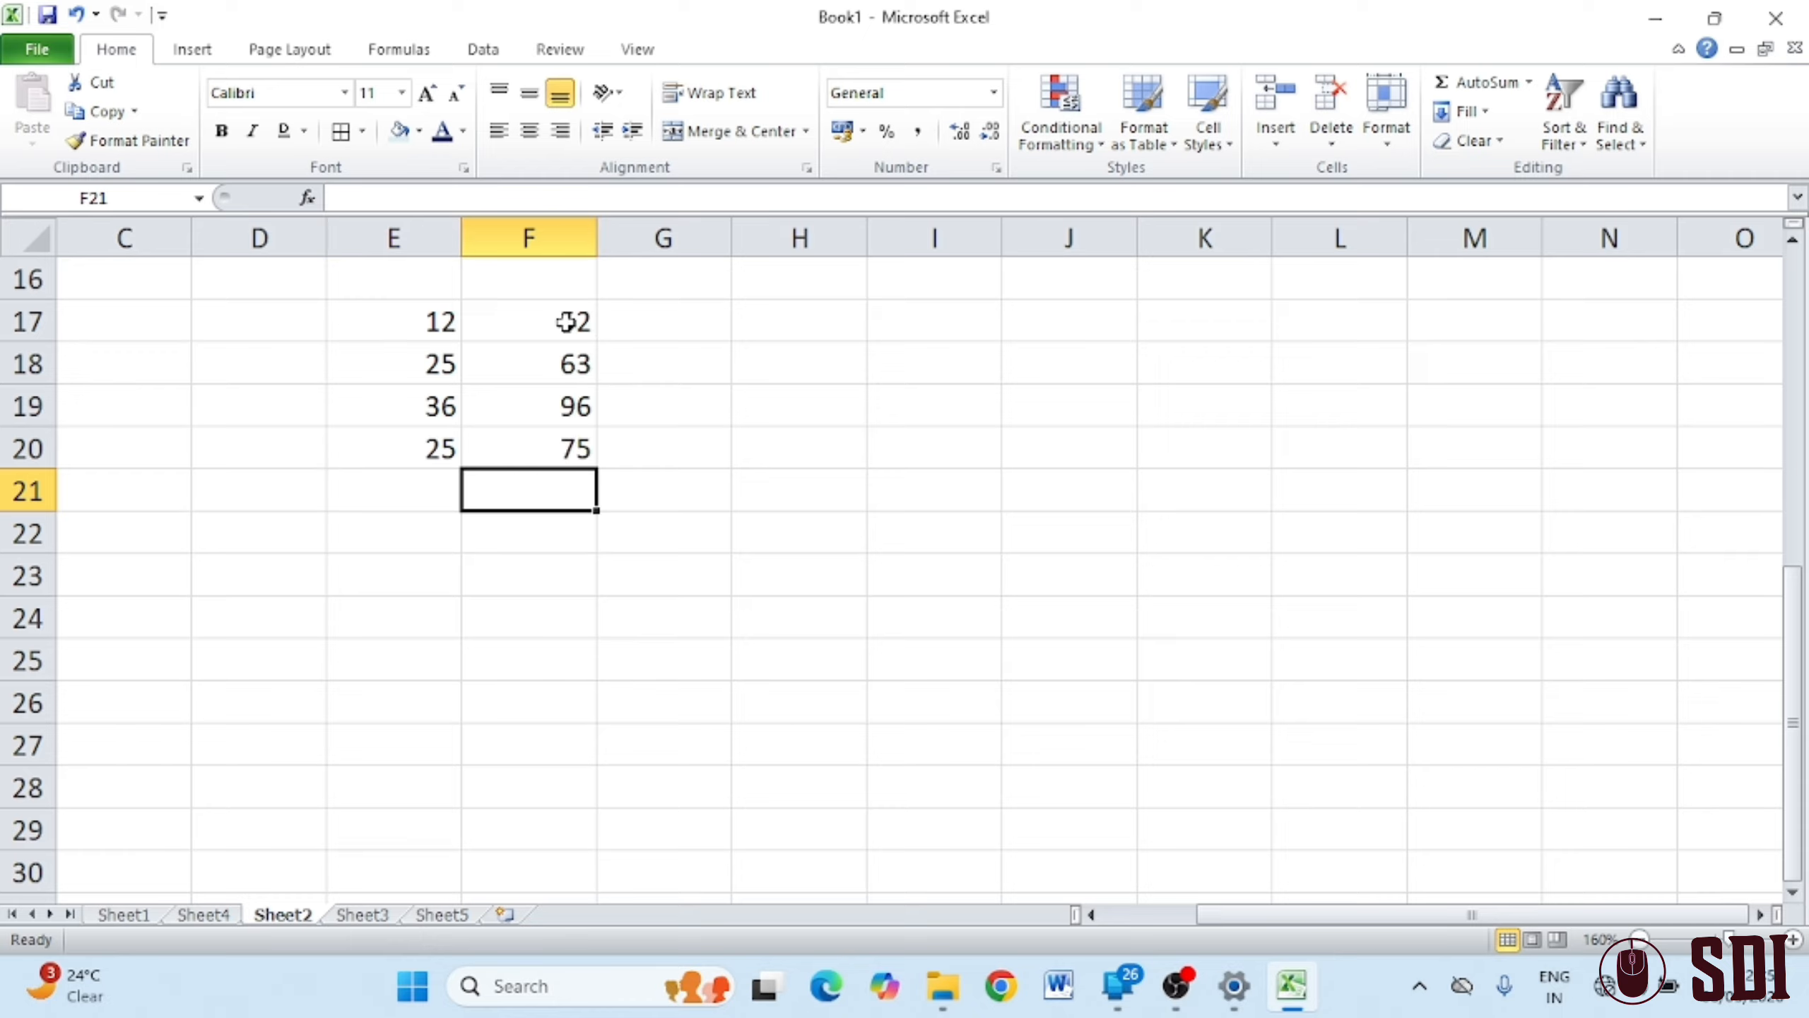
{"action": "left_click", "coordinate": [404, 366]}
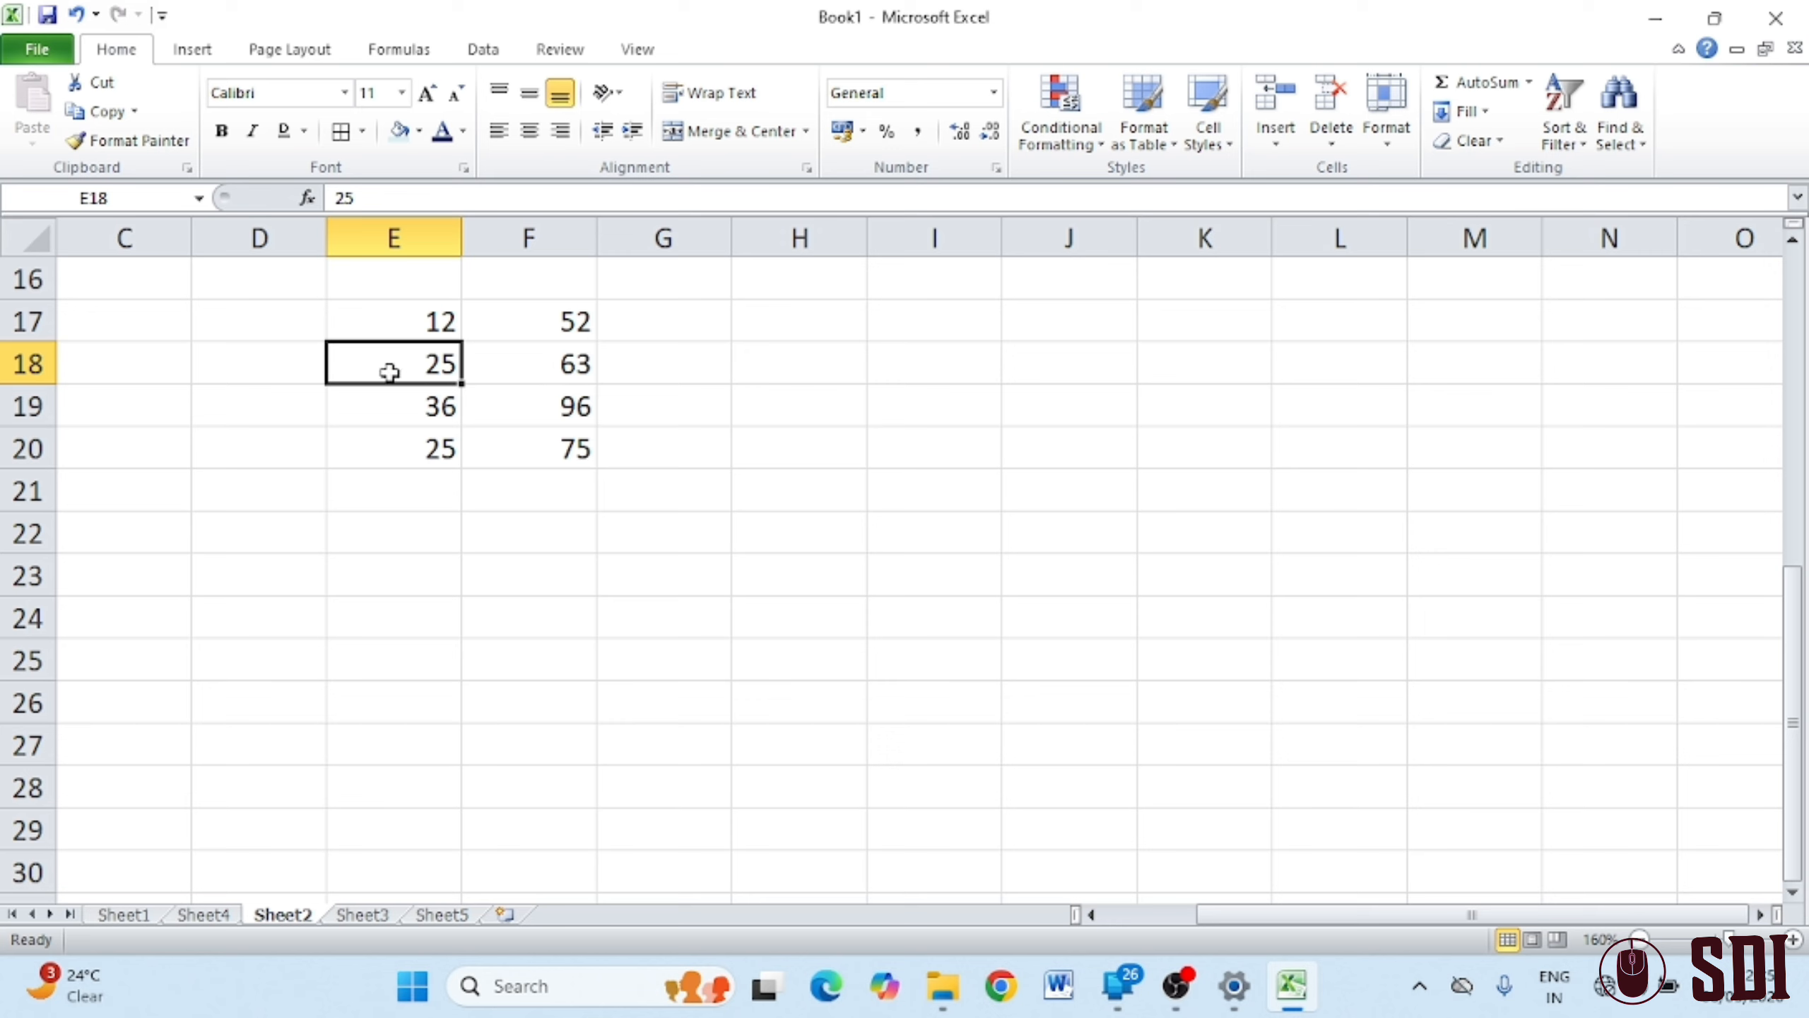
{"action": "left_click", "coordinate": [1331, 146]}
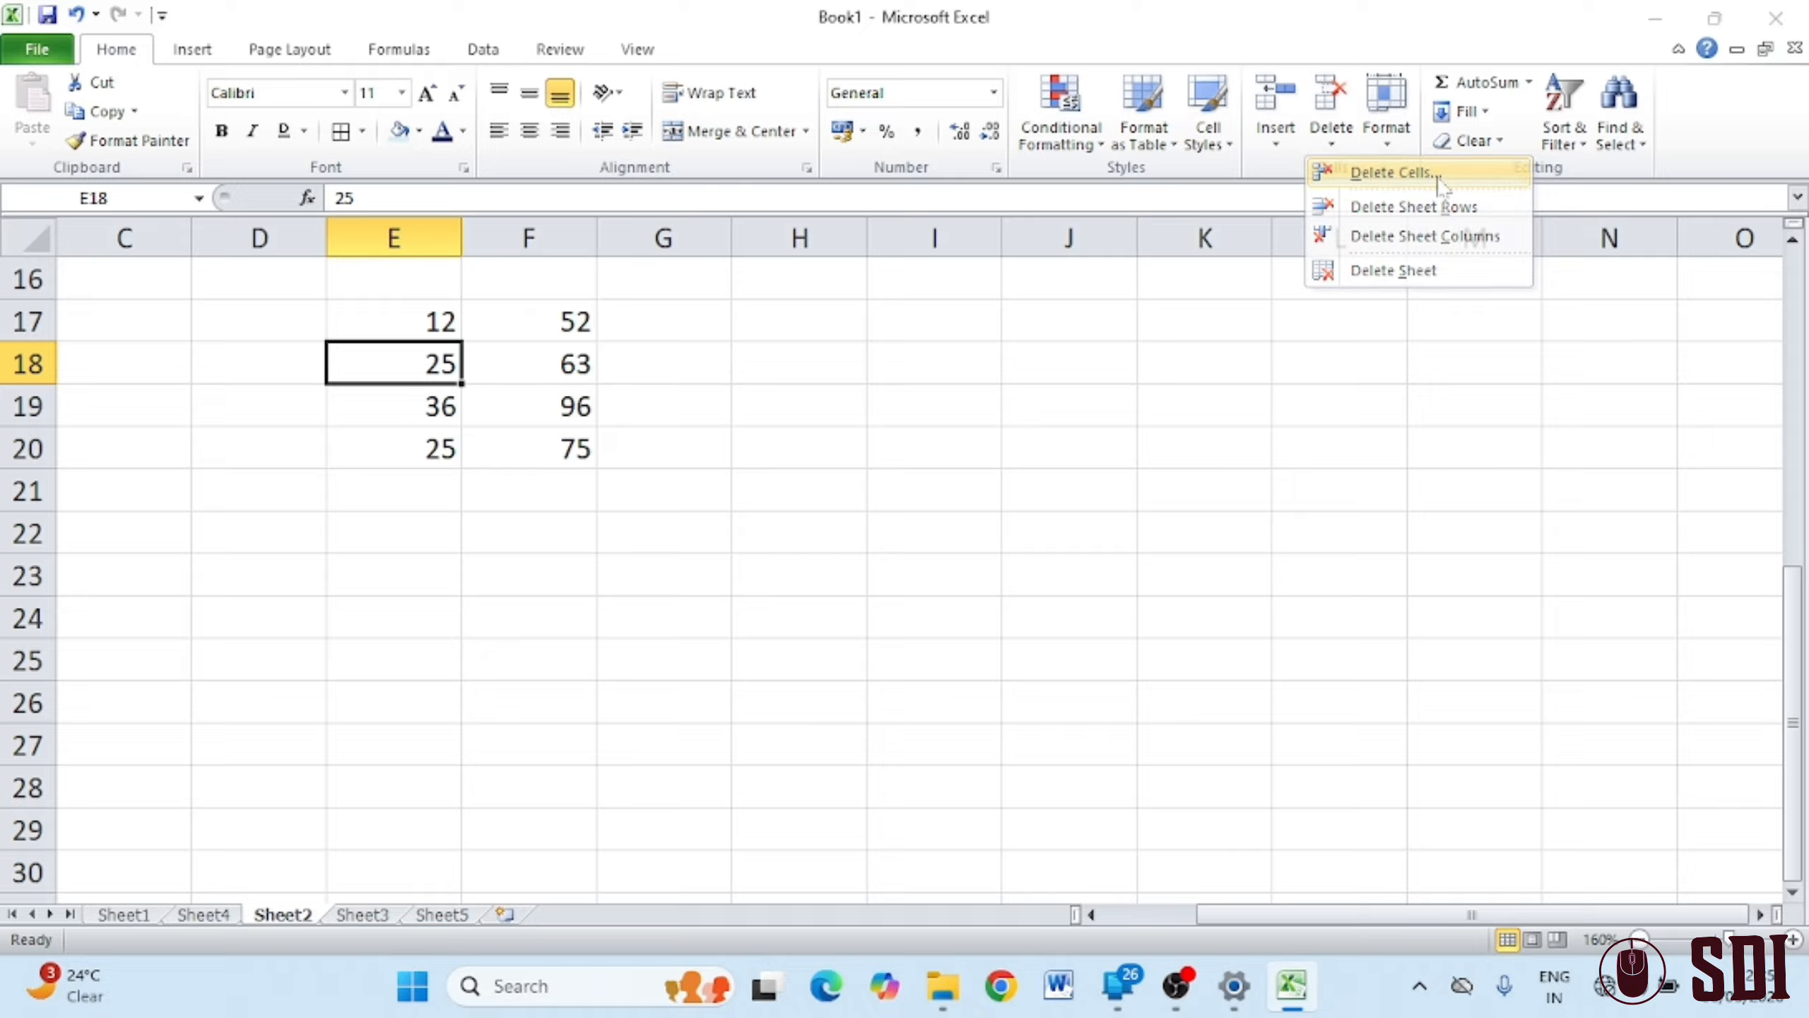
{"action": "left_click", "coordinate": [1407, 178]}
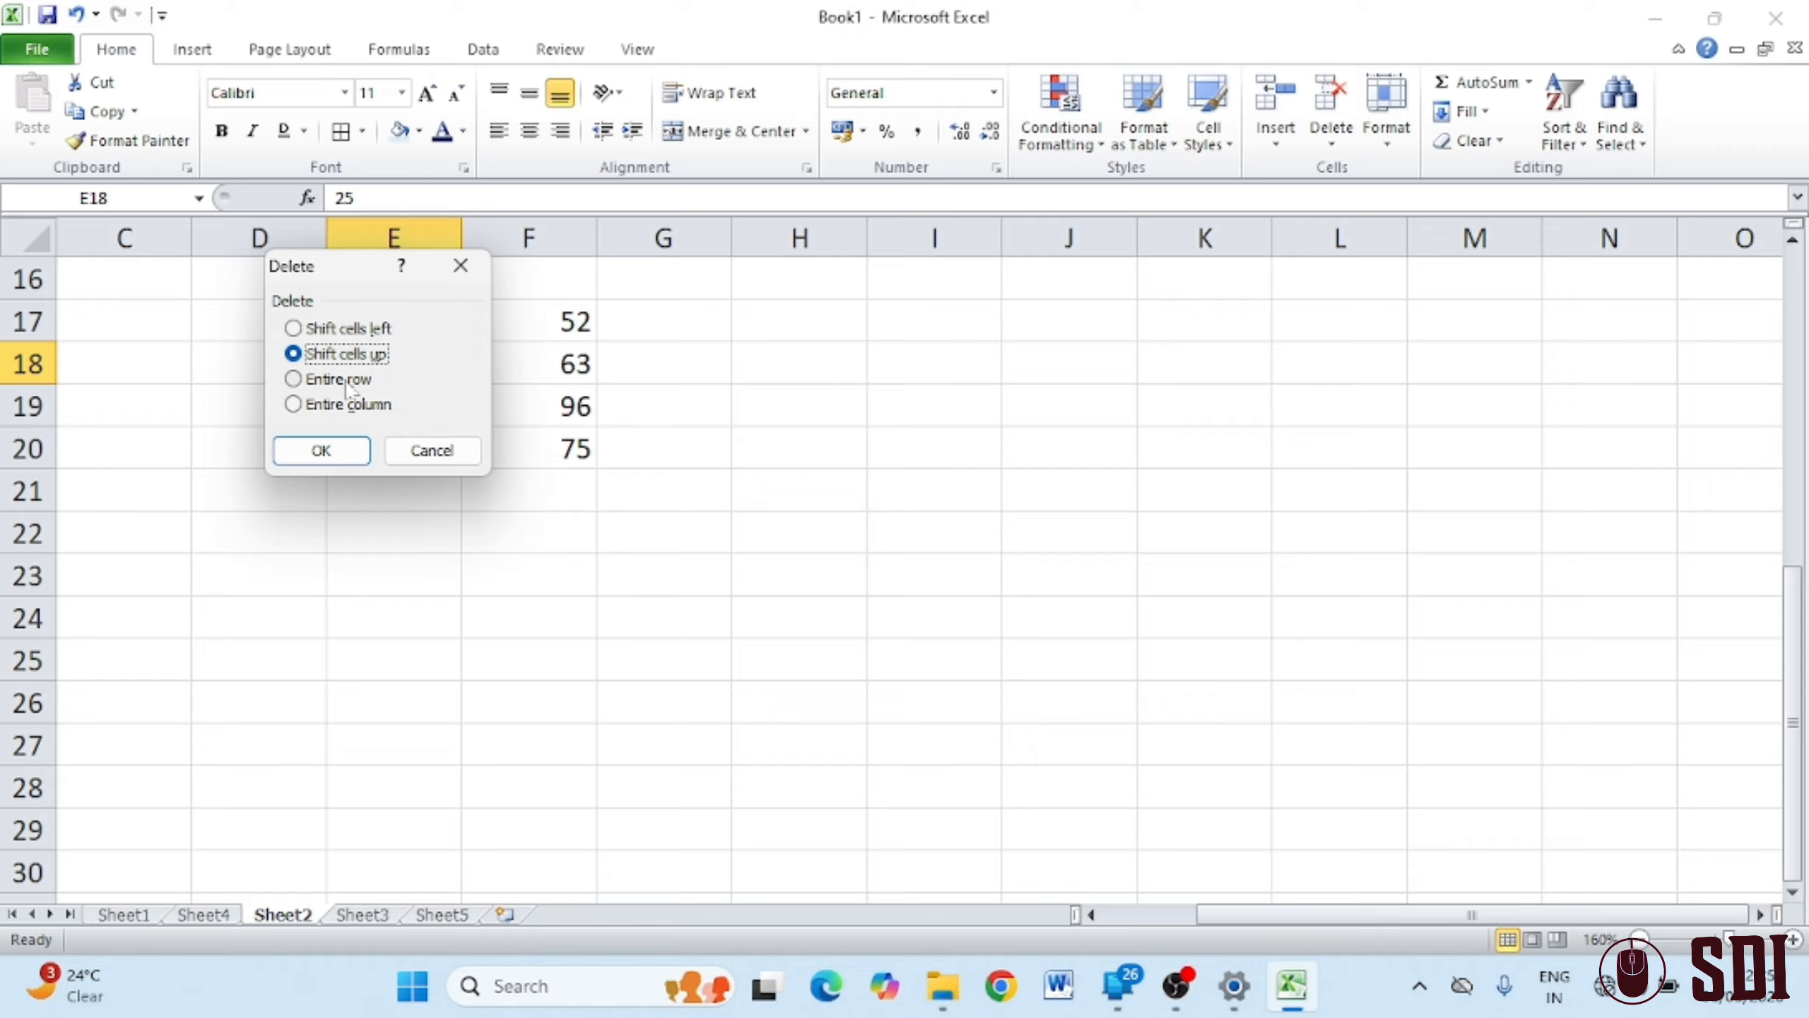
{"action": "left_click", "coordinate": [329, 453]}
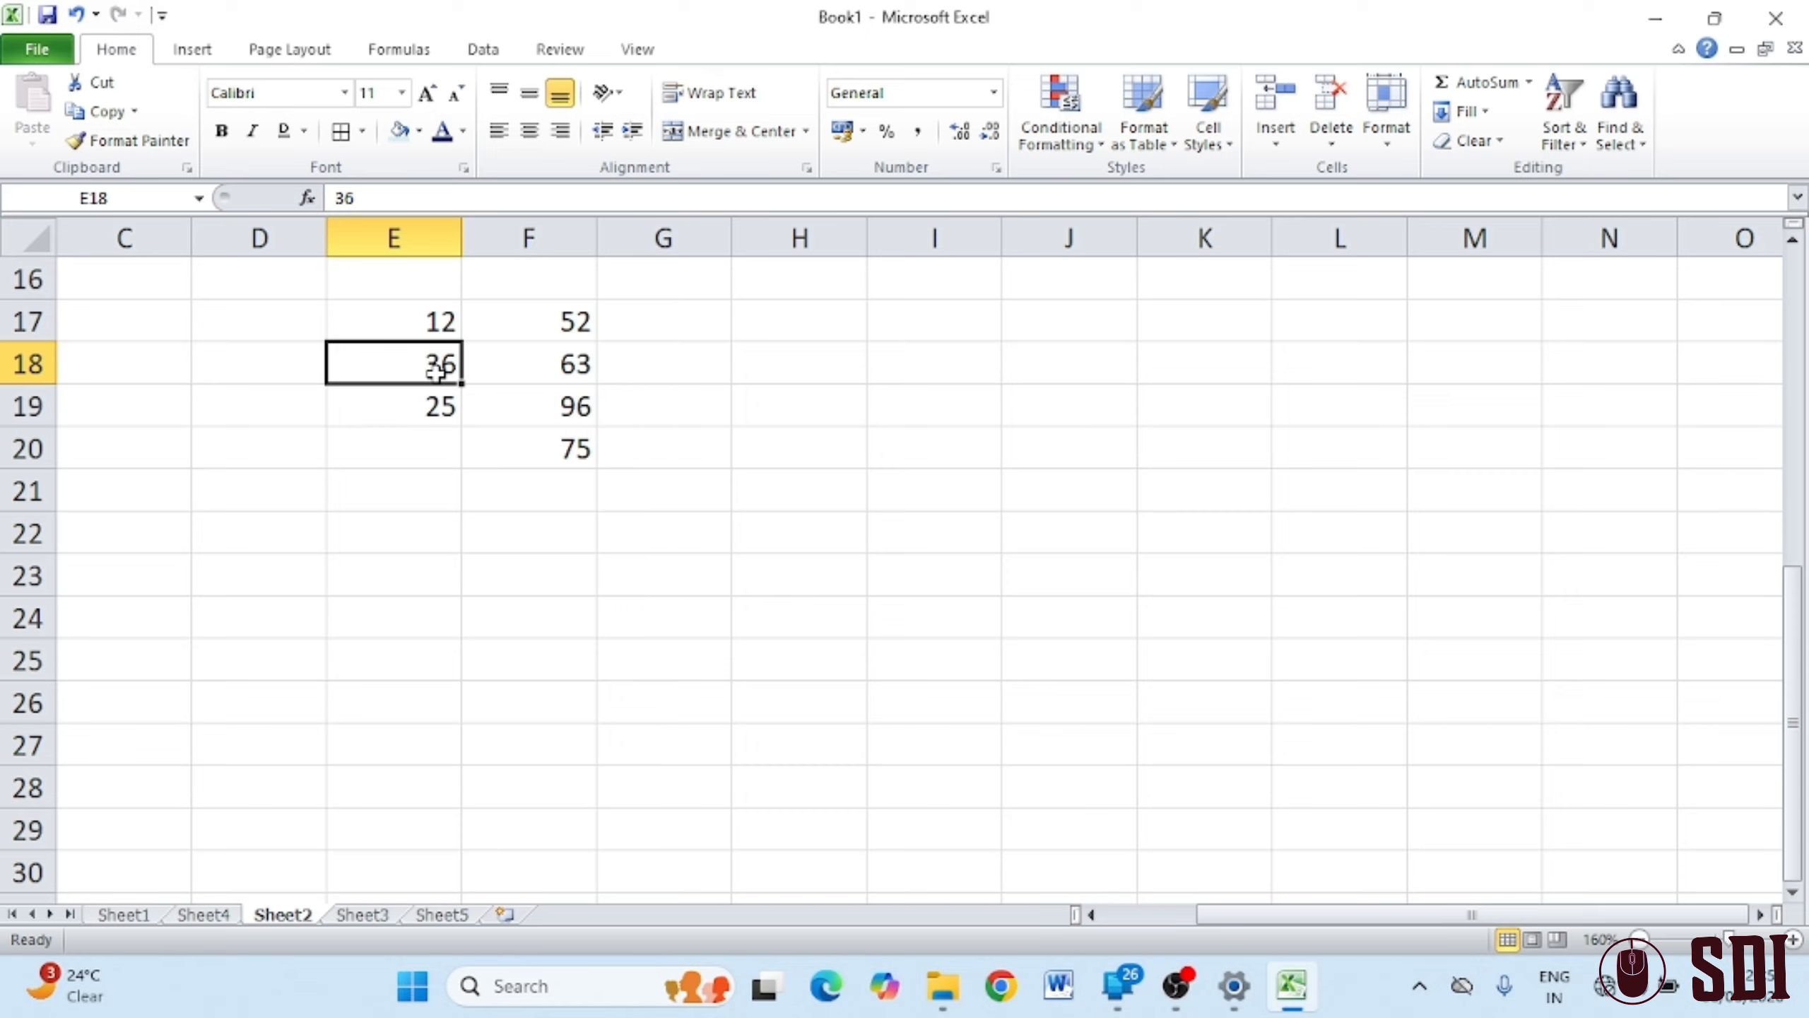
{"action": "key", "text": "ctrl+z"}
Delete cell E18 with Shift cells left, moving 63 into E18
{"action": "left_click", "coordinate": [1326, 143]}
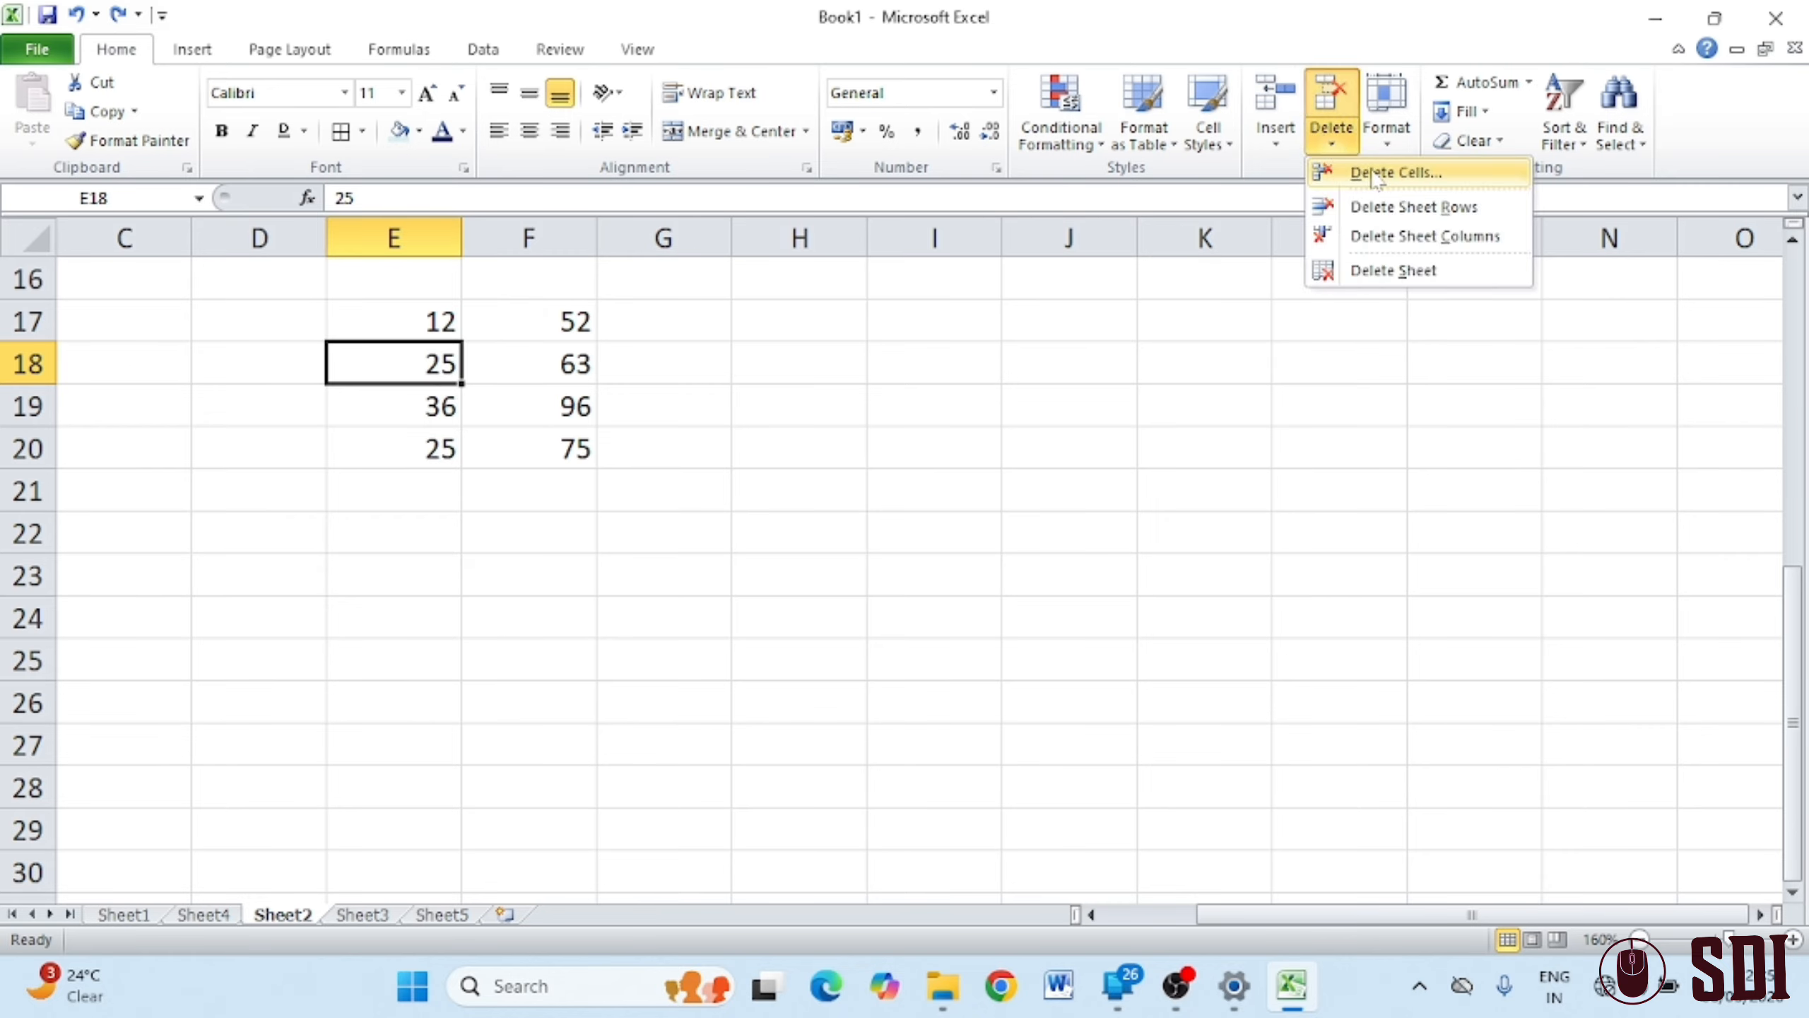
{"action": "left_click", "coordinate": [1364, 175]}
{"action": "left_click", "coordinate": [352, 336]}
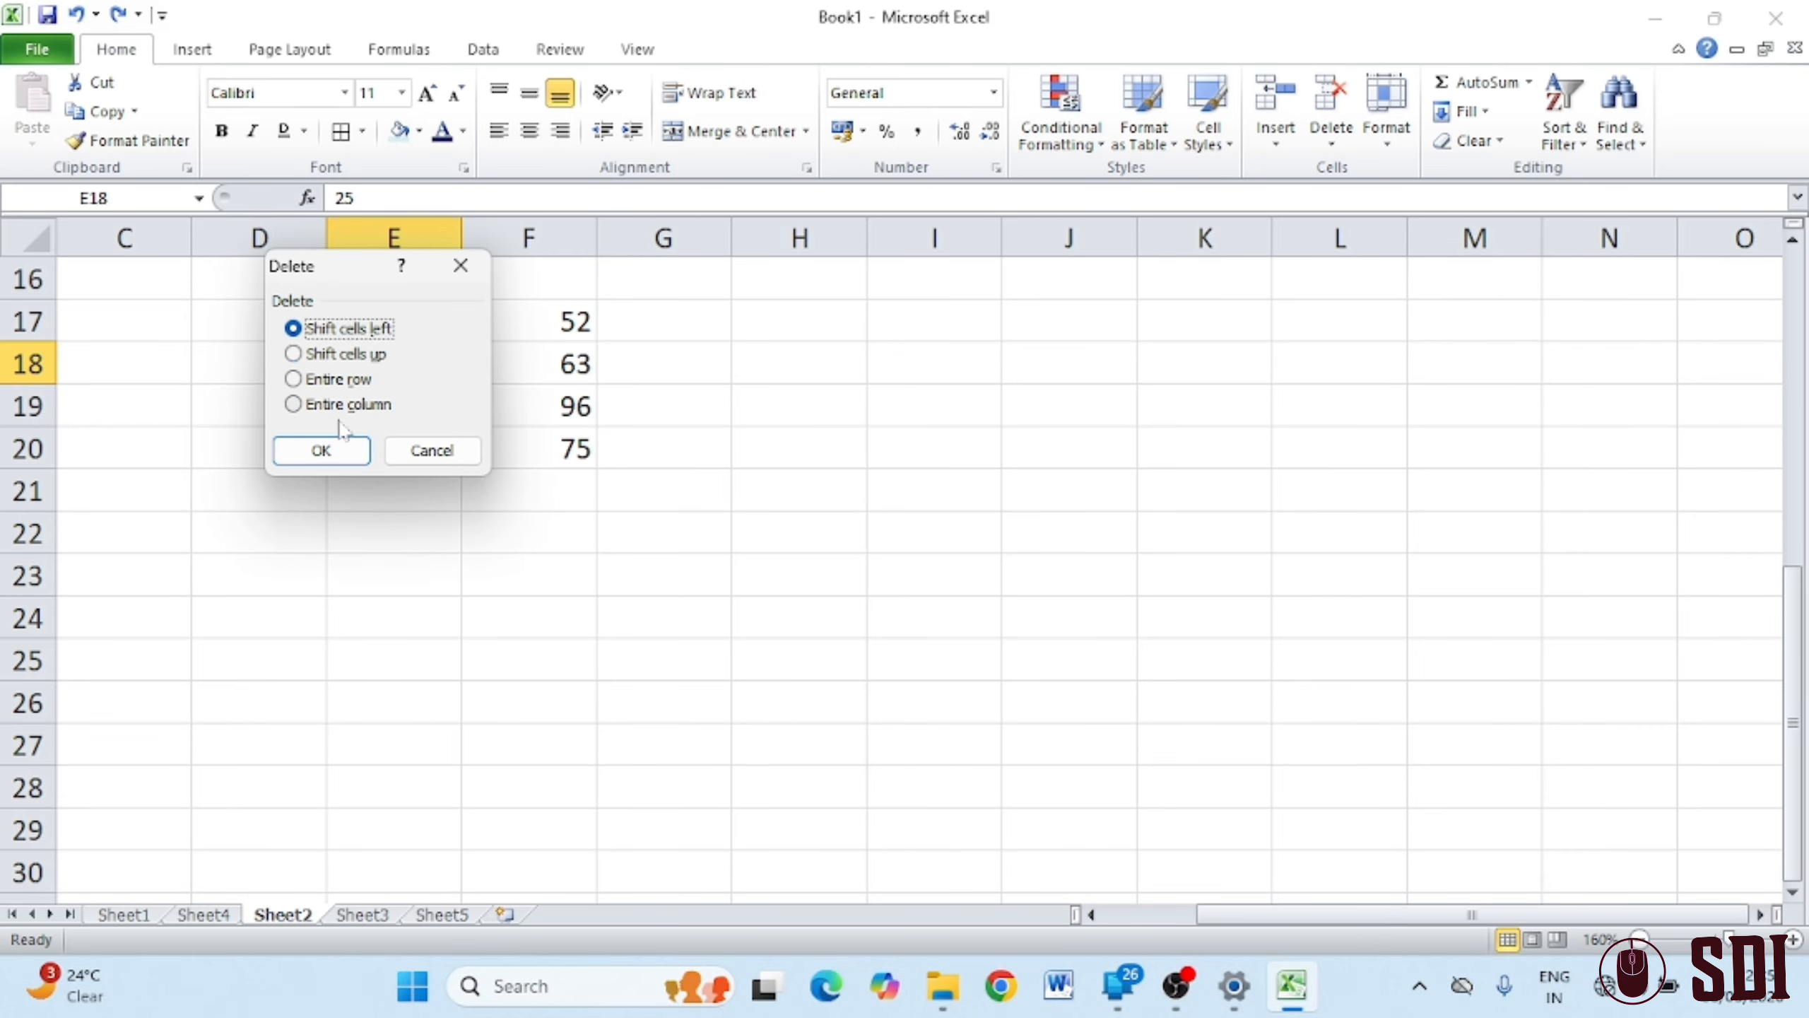
{"action": "left_click", "coordinate": [335, 450]}
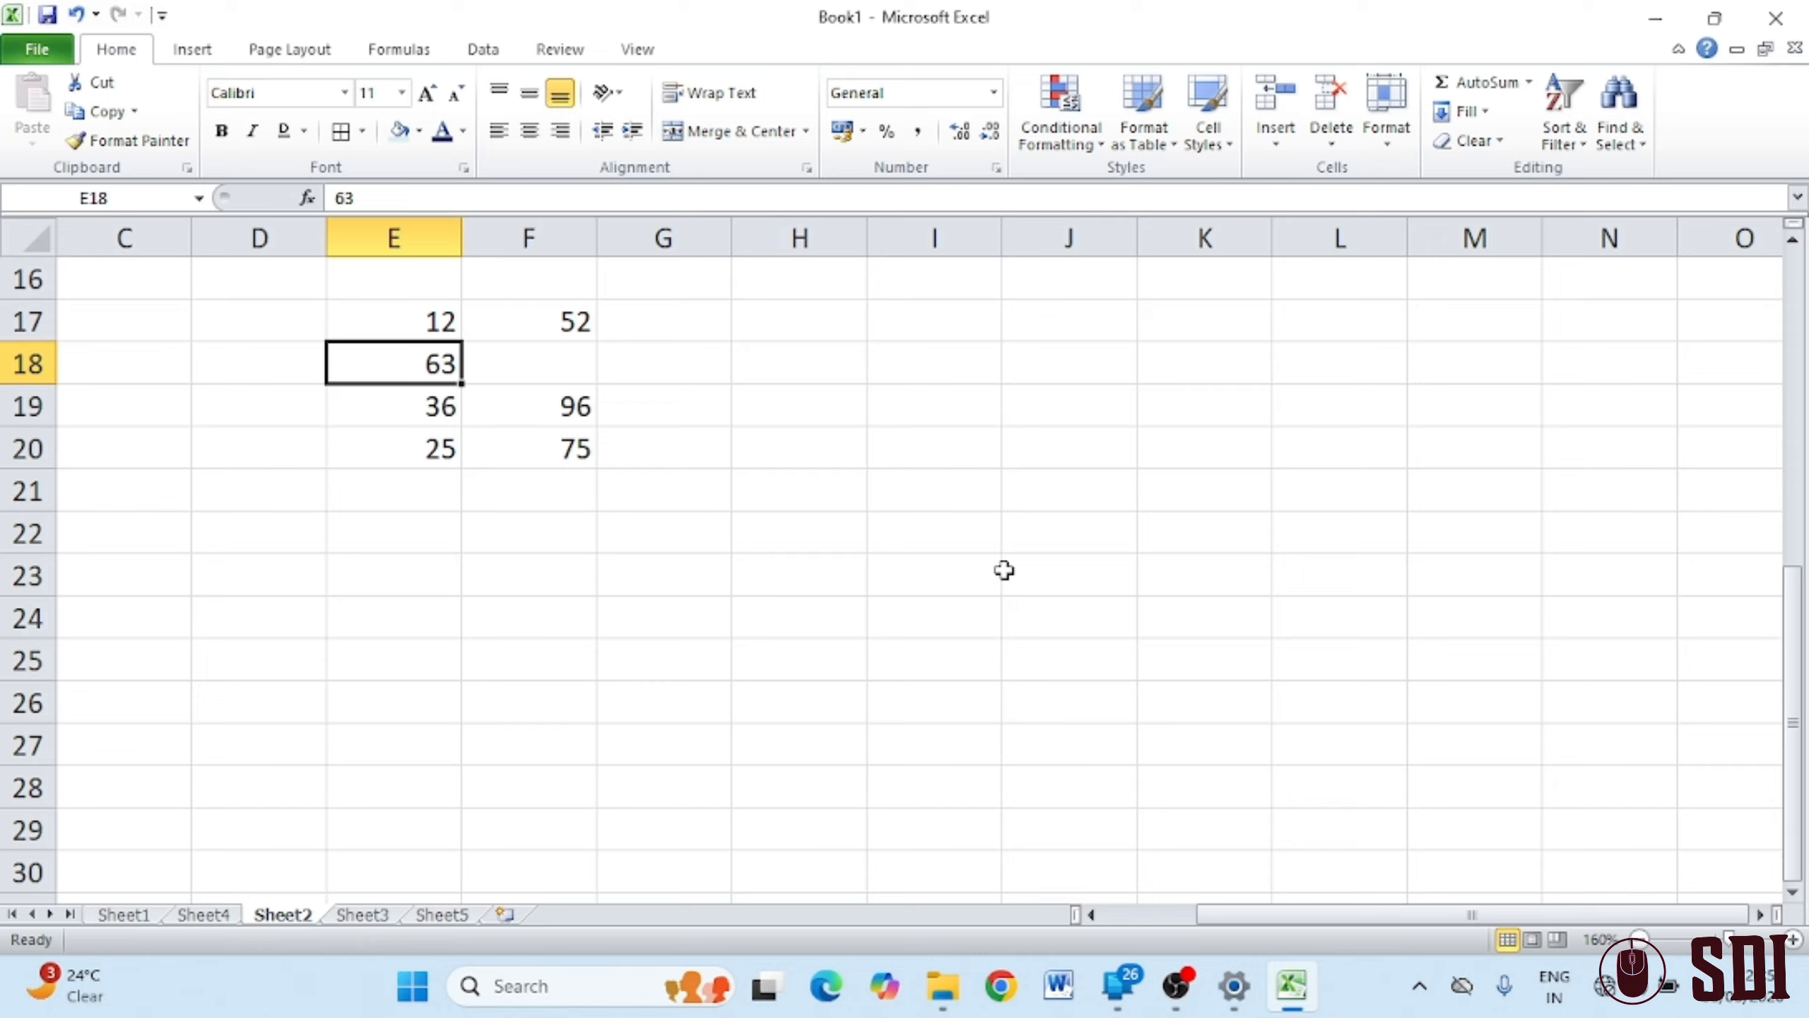
Delete the empty column G and then the data column that moves into G
{"action": "scroll", "coordinate": [955, 584], "scroll_direction": "up", "scroll_amount": 1}
{"action": "scroll", "coordinate": [956, 585], "scroll_direction": "up", "scroll_amount": 4}
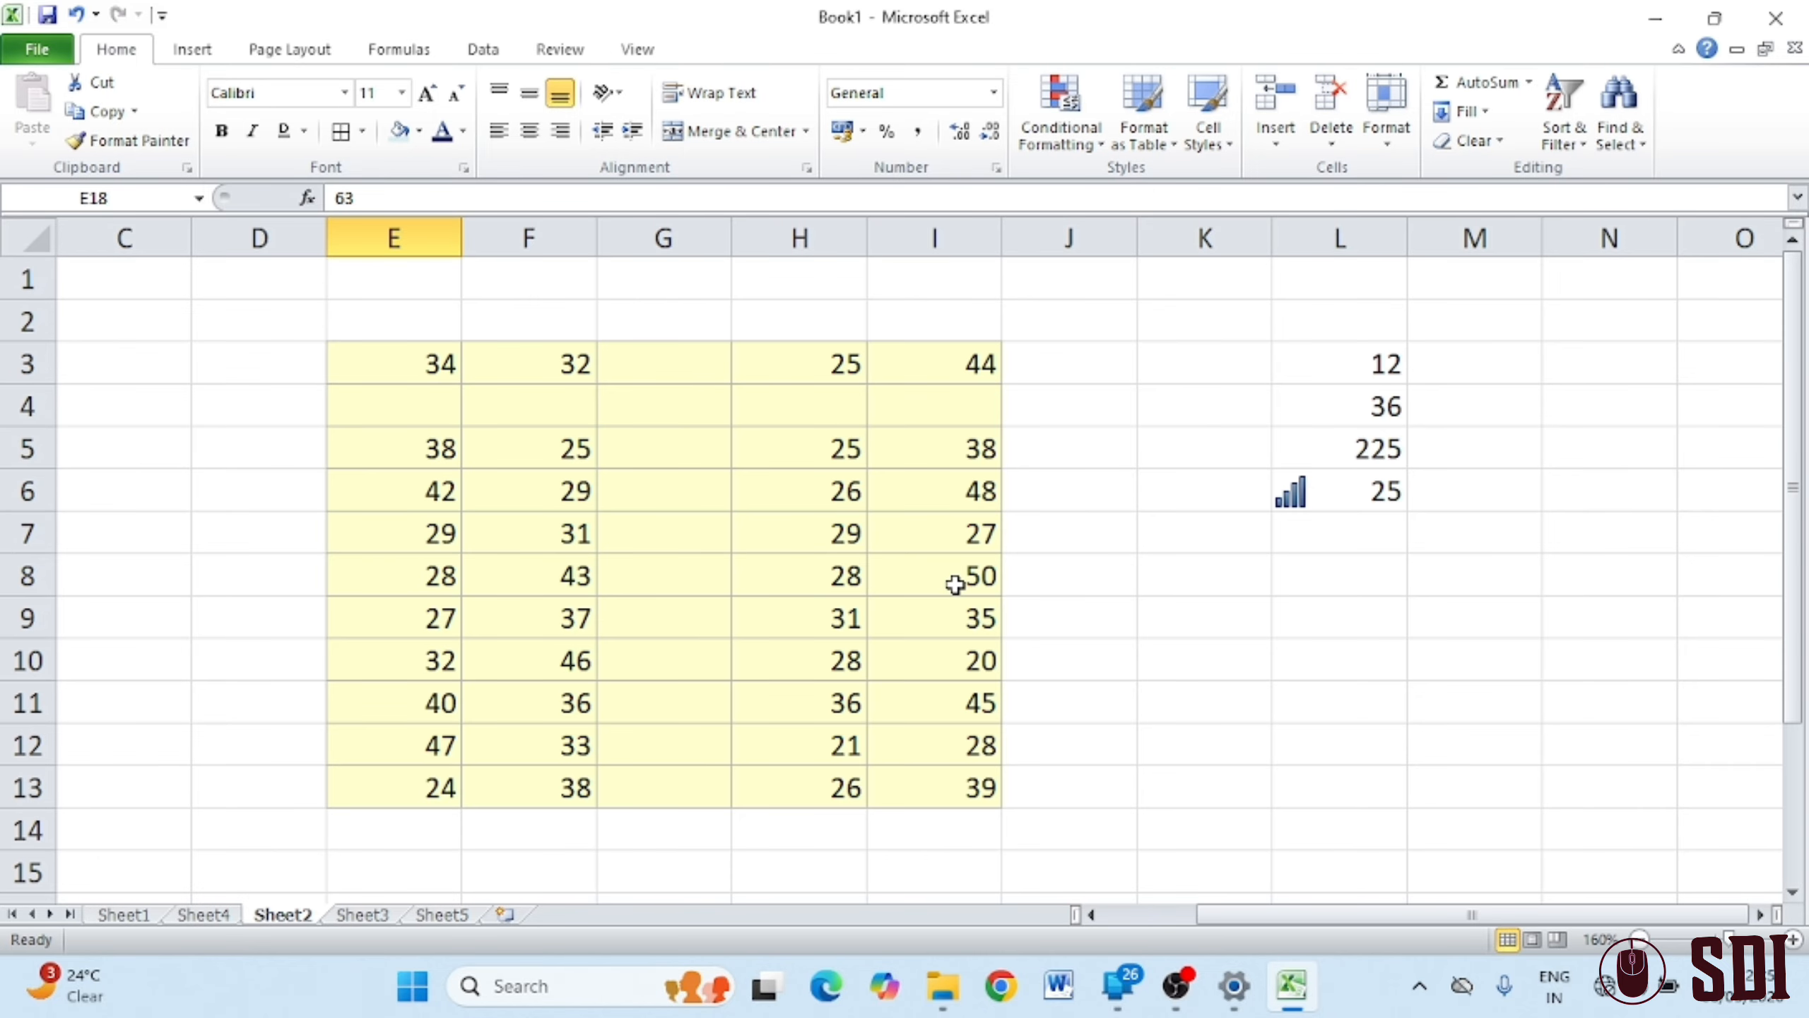
{"action": "left_click", "coordinate": [664, 364]}
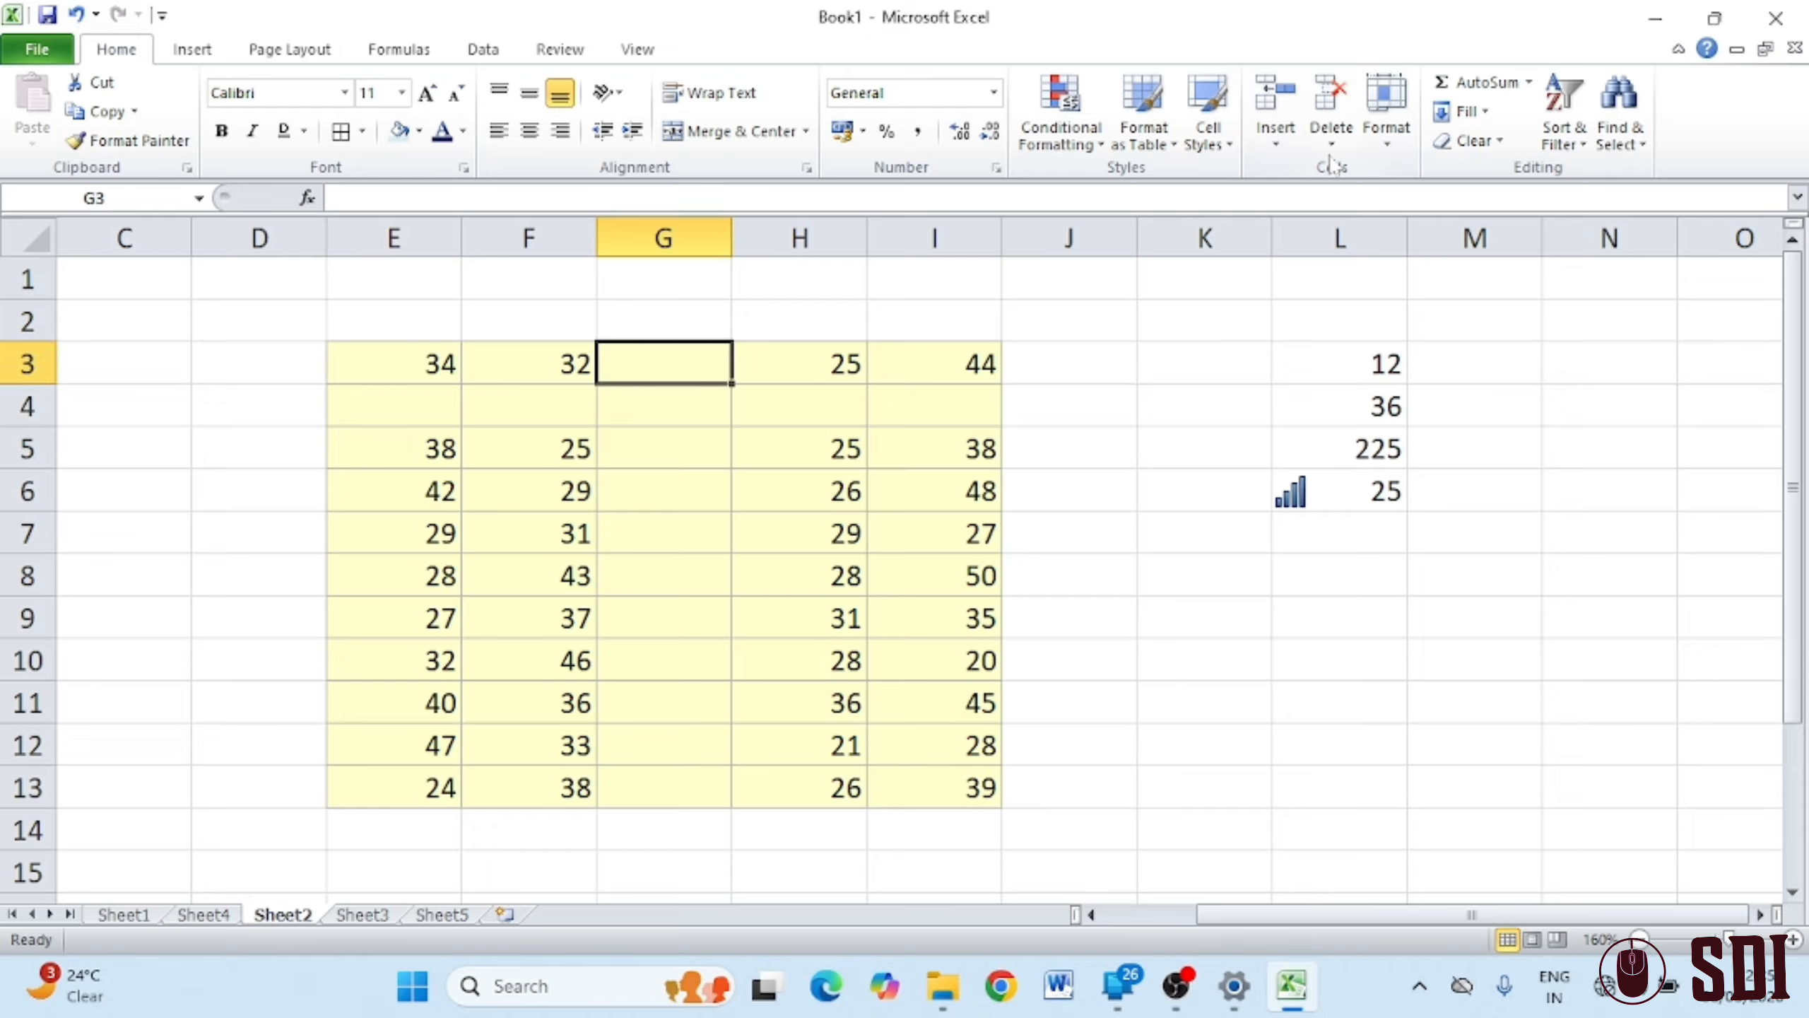
{"action": "left_click", "coordinate": [1331, 132]}
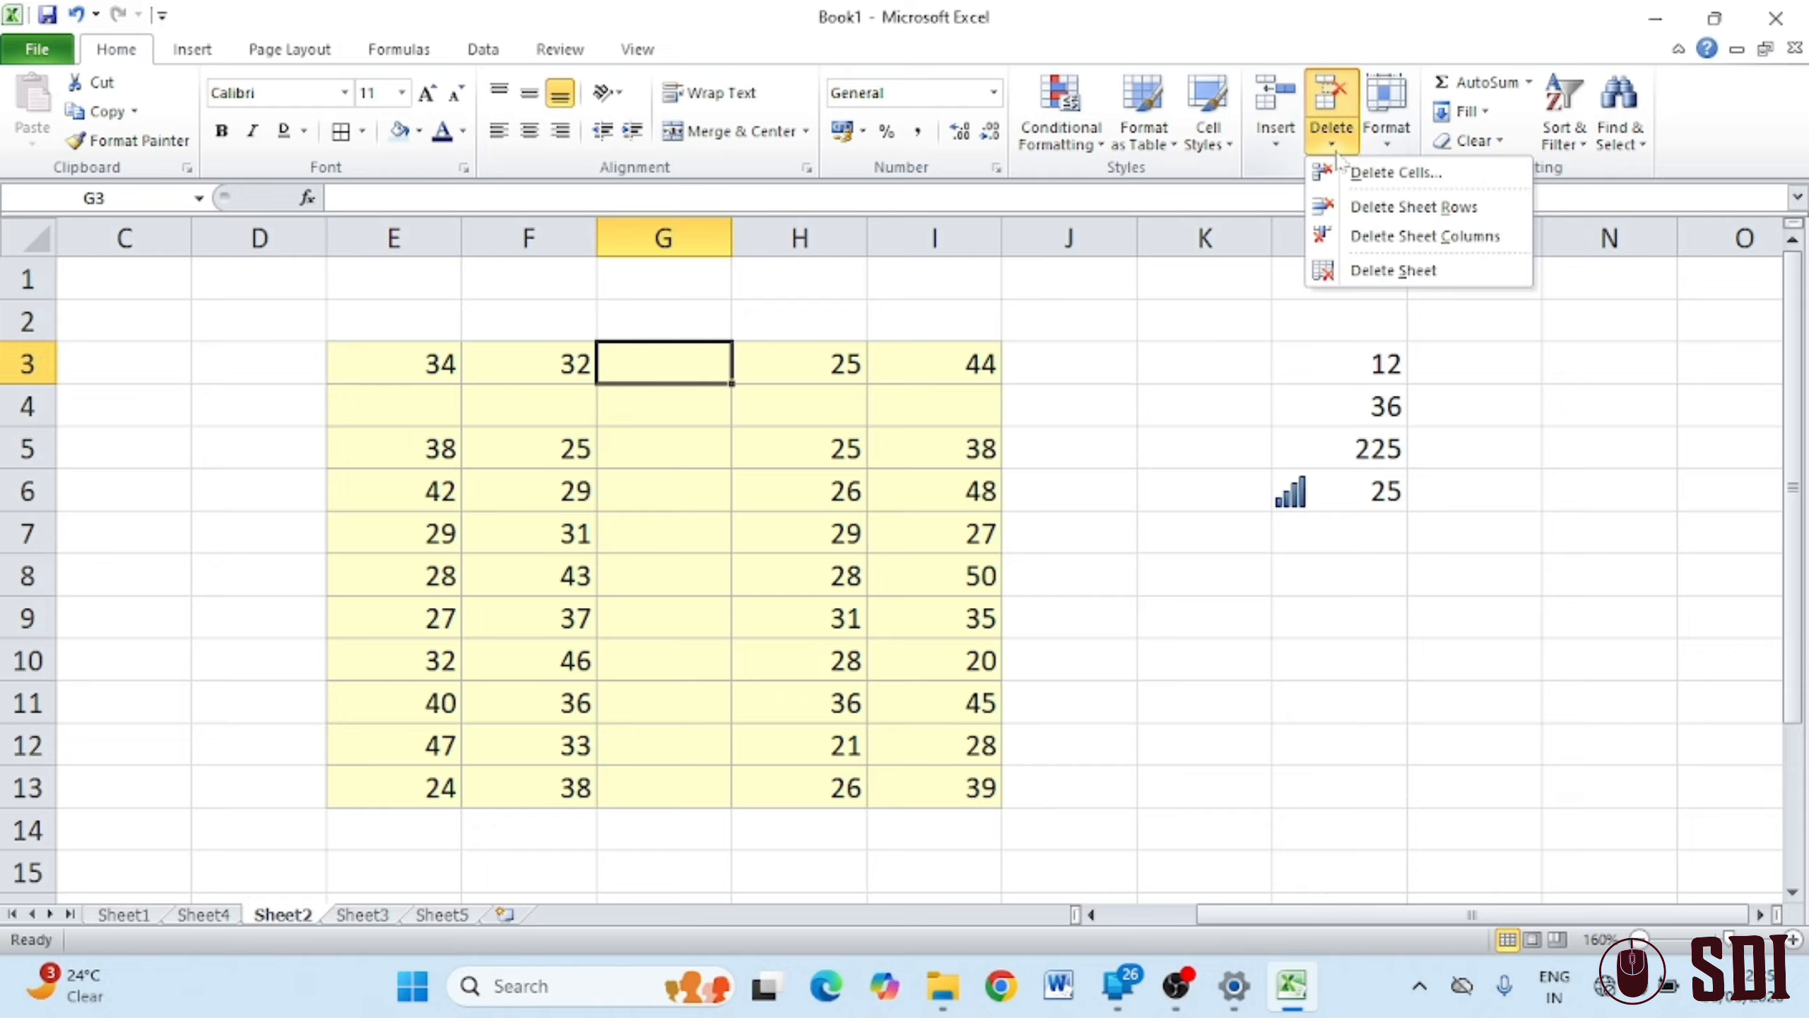
{"action": "left_click", "coordinate": [1397, 243]}
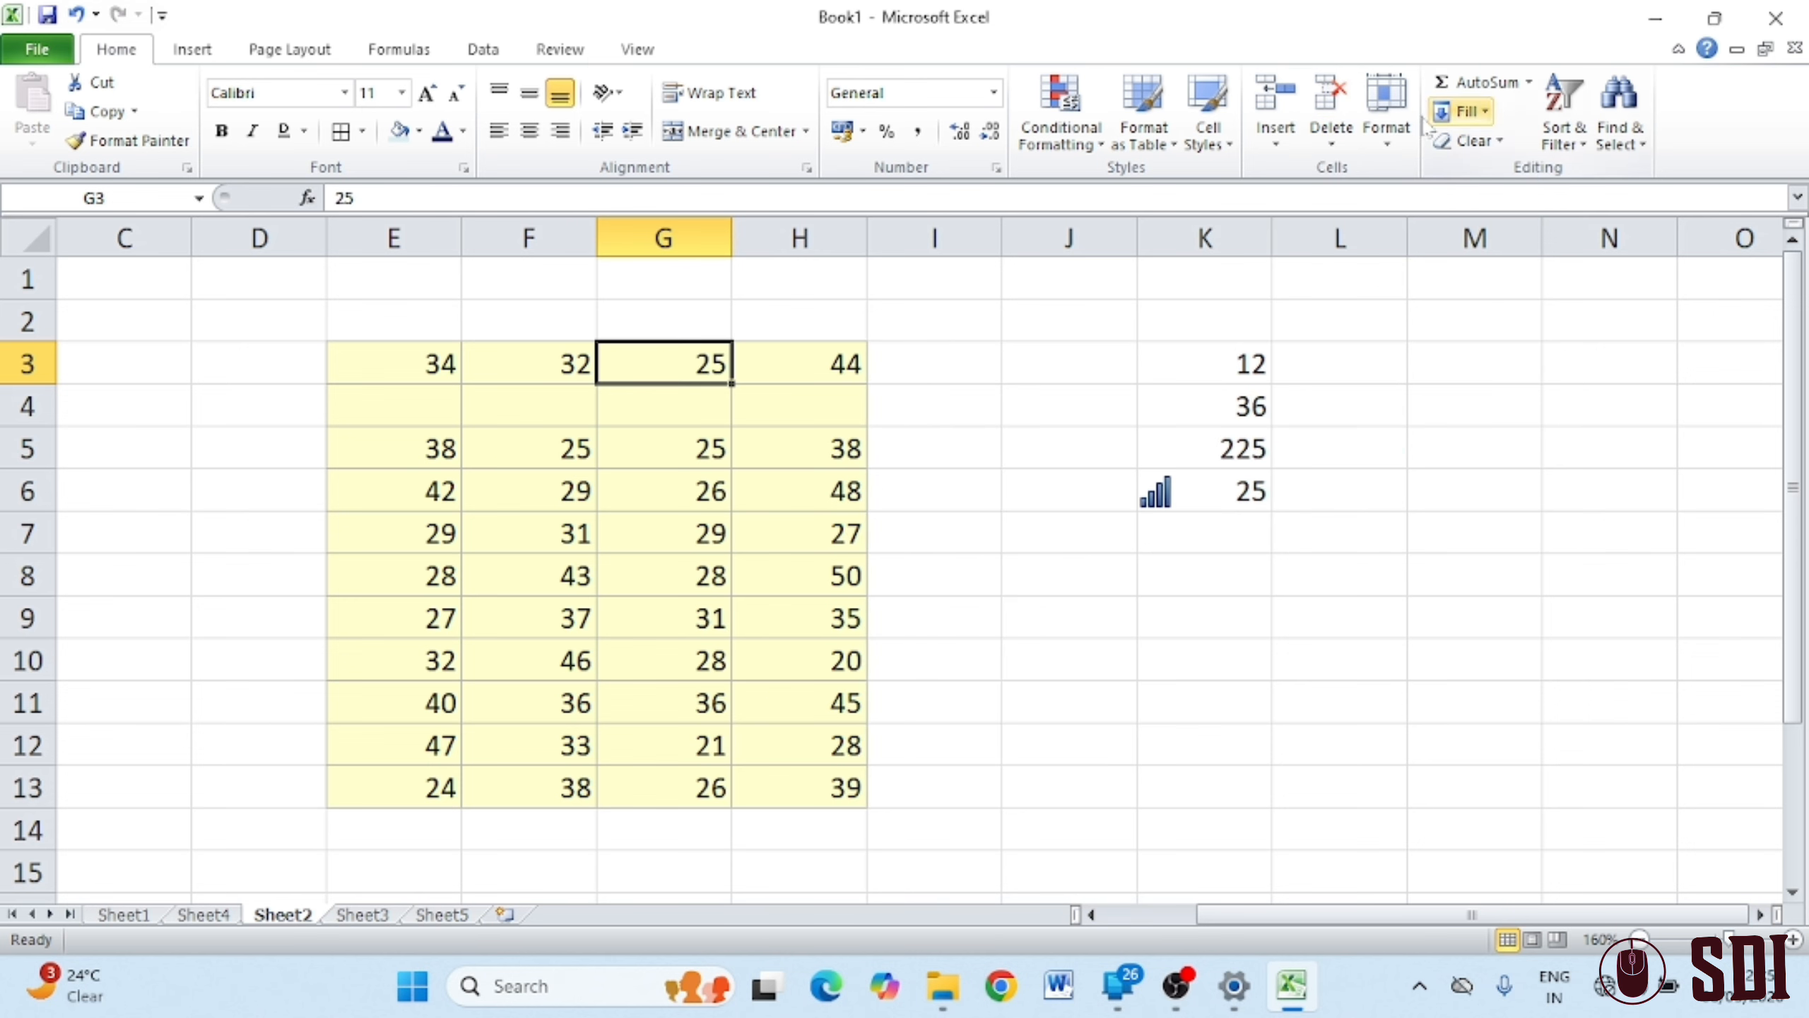
{"action": "left_click", "coordinate": [1339, 136]}
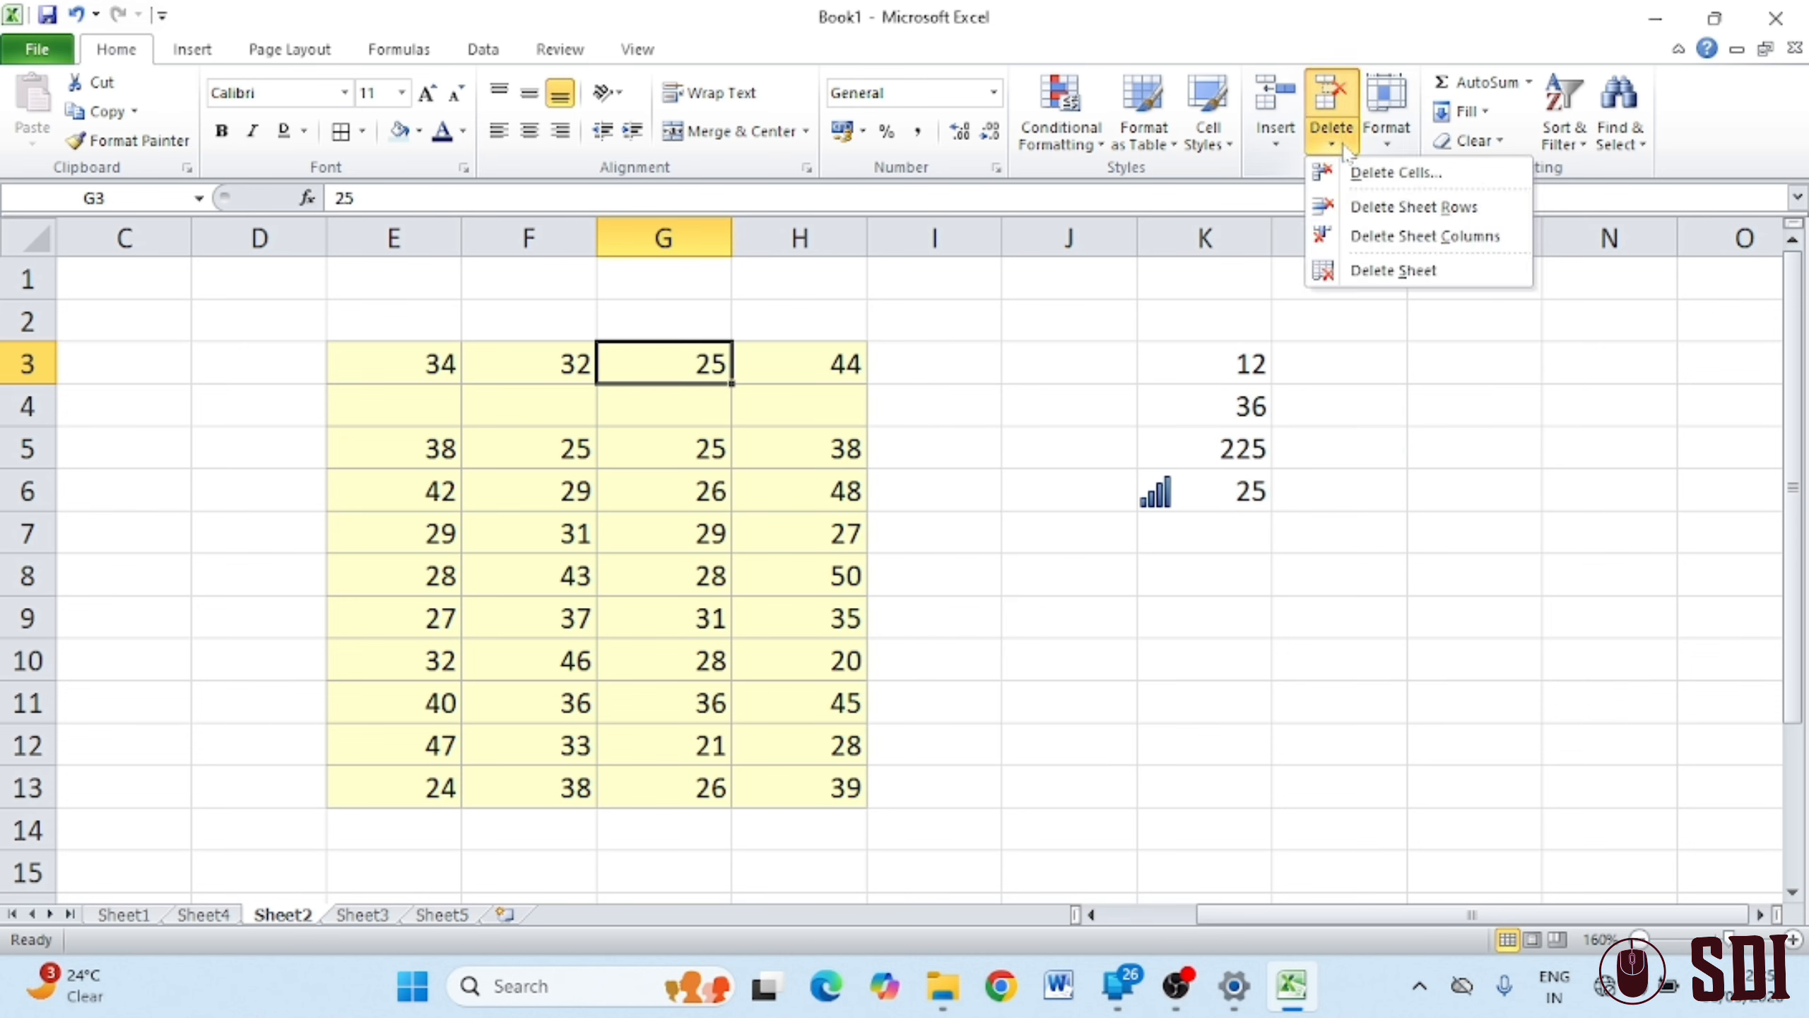
{"action": "left_click", "coordinate": [1445, 239]}
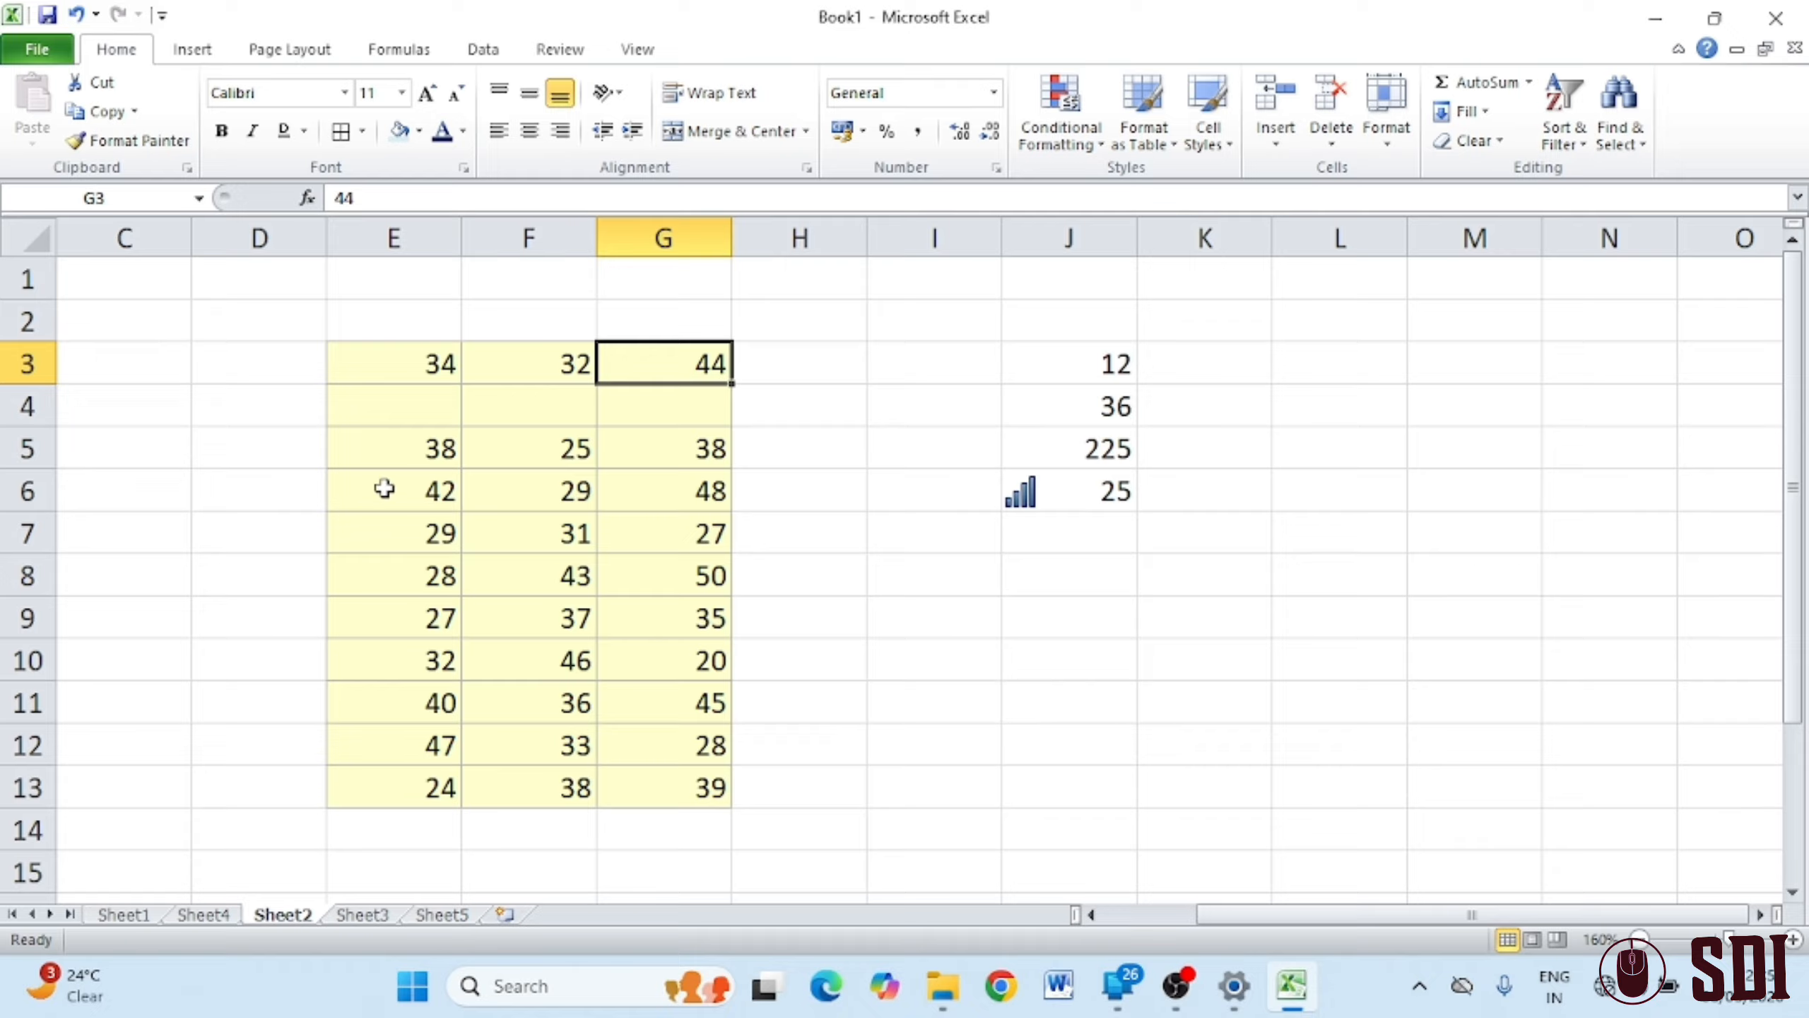
Delete the empty row 4 and the 28/43/50 row at row 7
{"action": "left_click", "coordinate": [424, 410]}
{"action": "left_click", "coordinate": [1331, 142]}
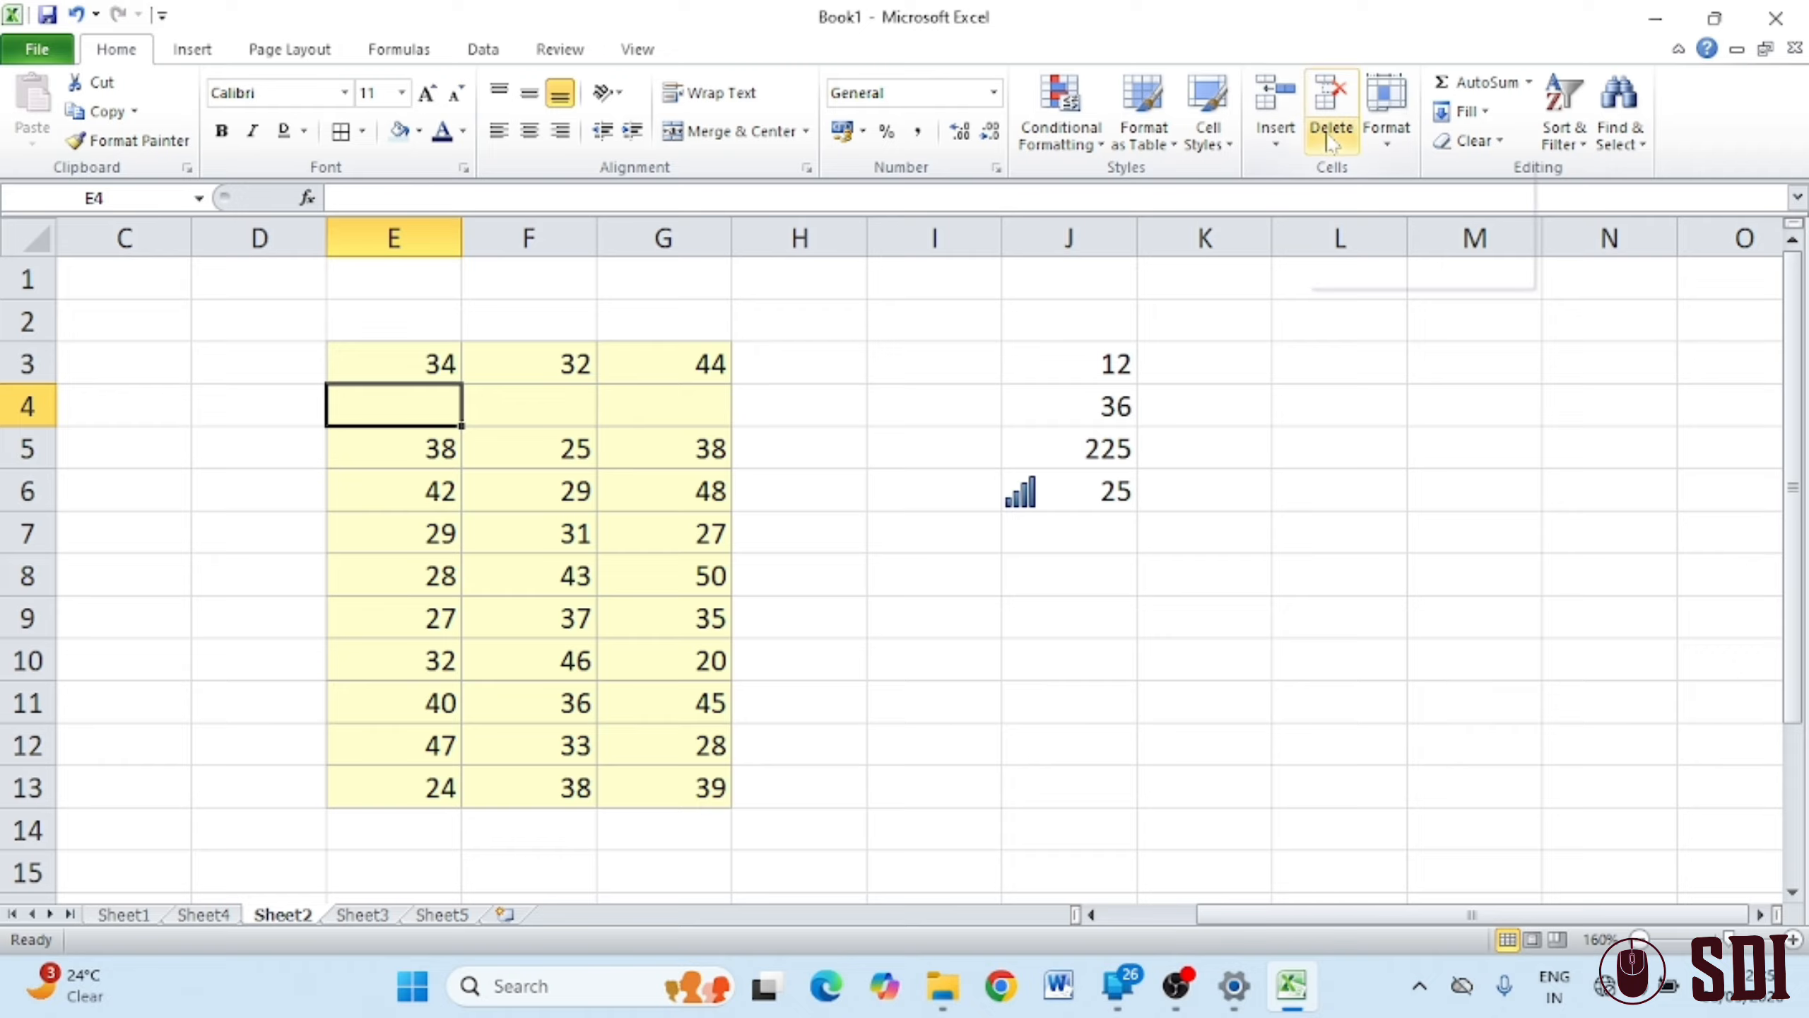
{"action": "left_click", "coordinate": [1429, 213]}
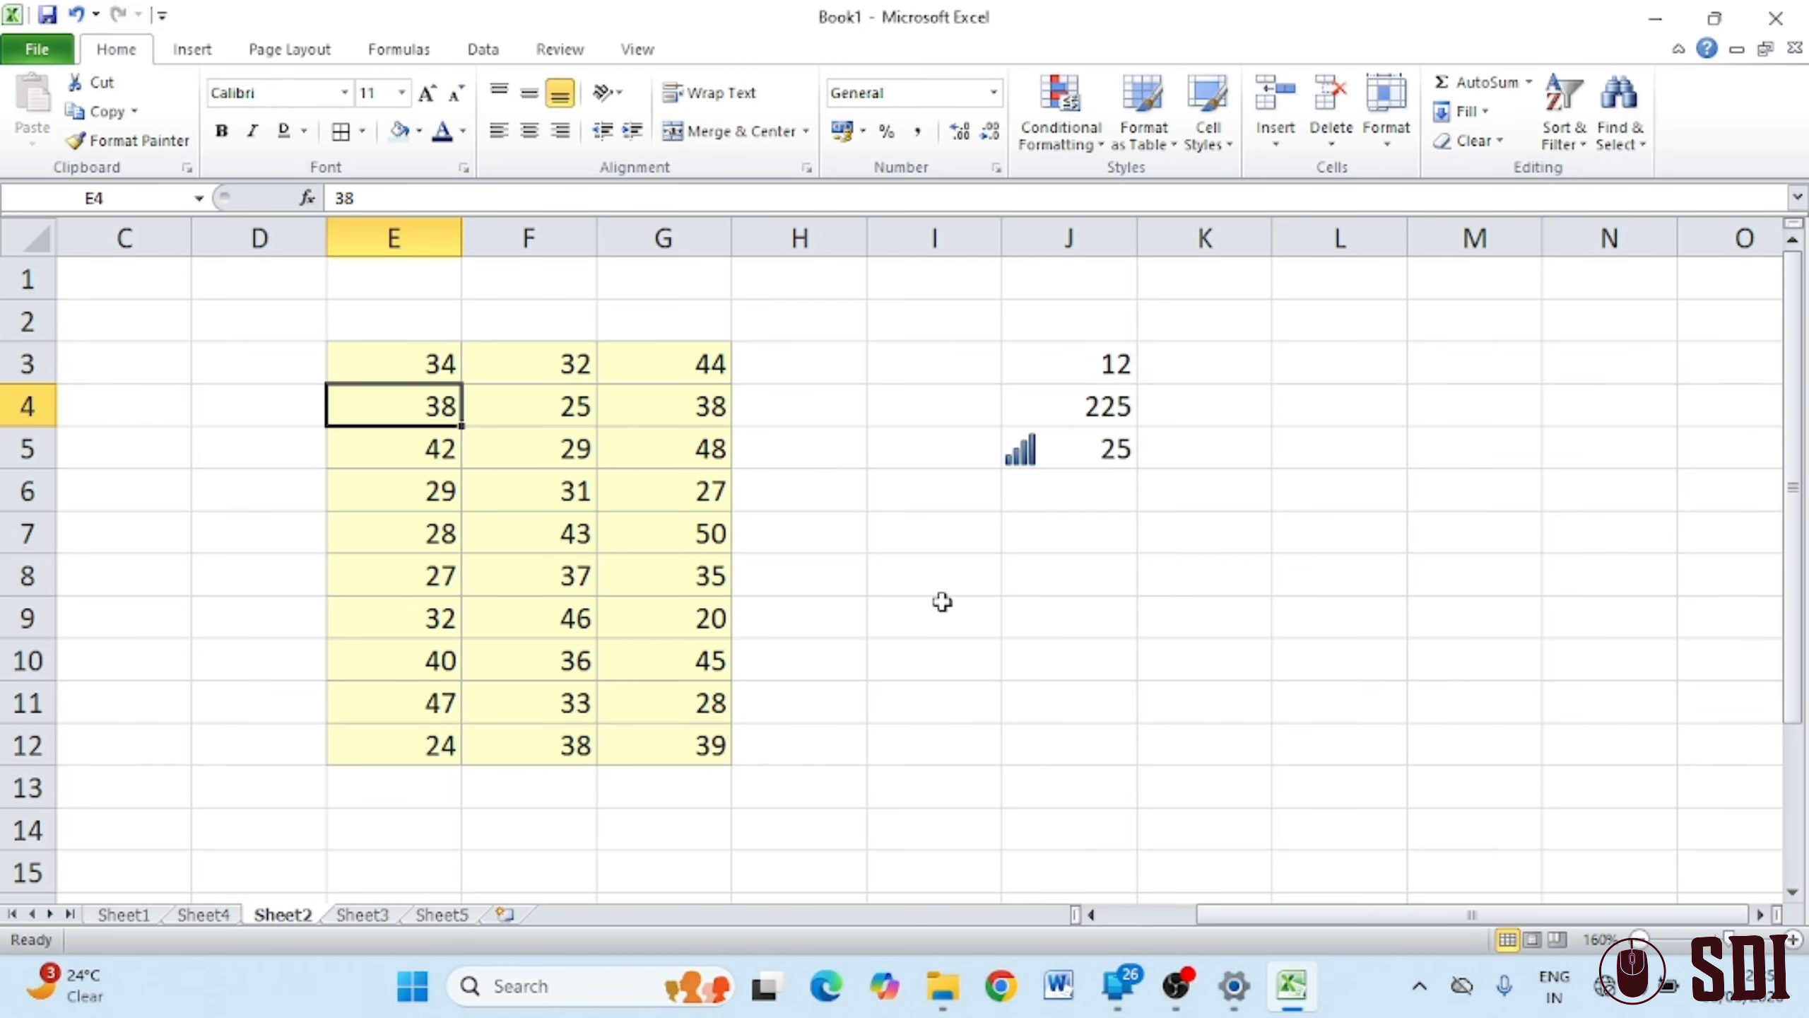
{"action": "left_click", "coordinate": [409, 527]}
{"action": "left_click", "coordinate": [1331, 137]}
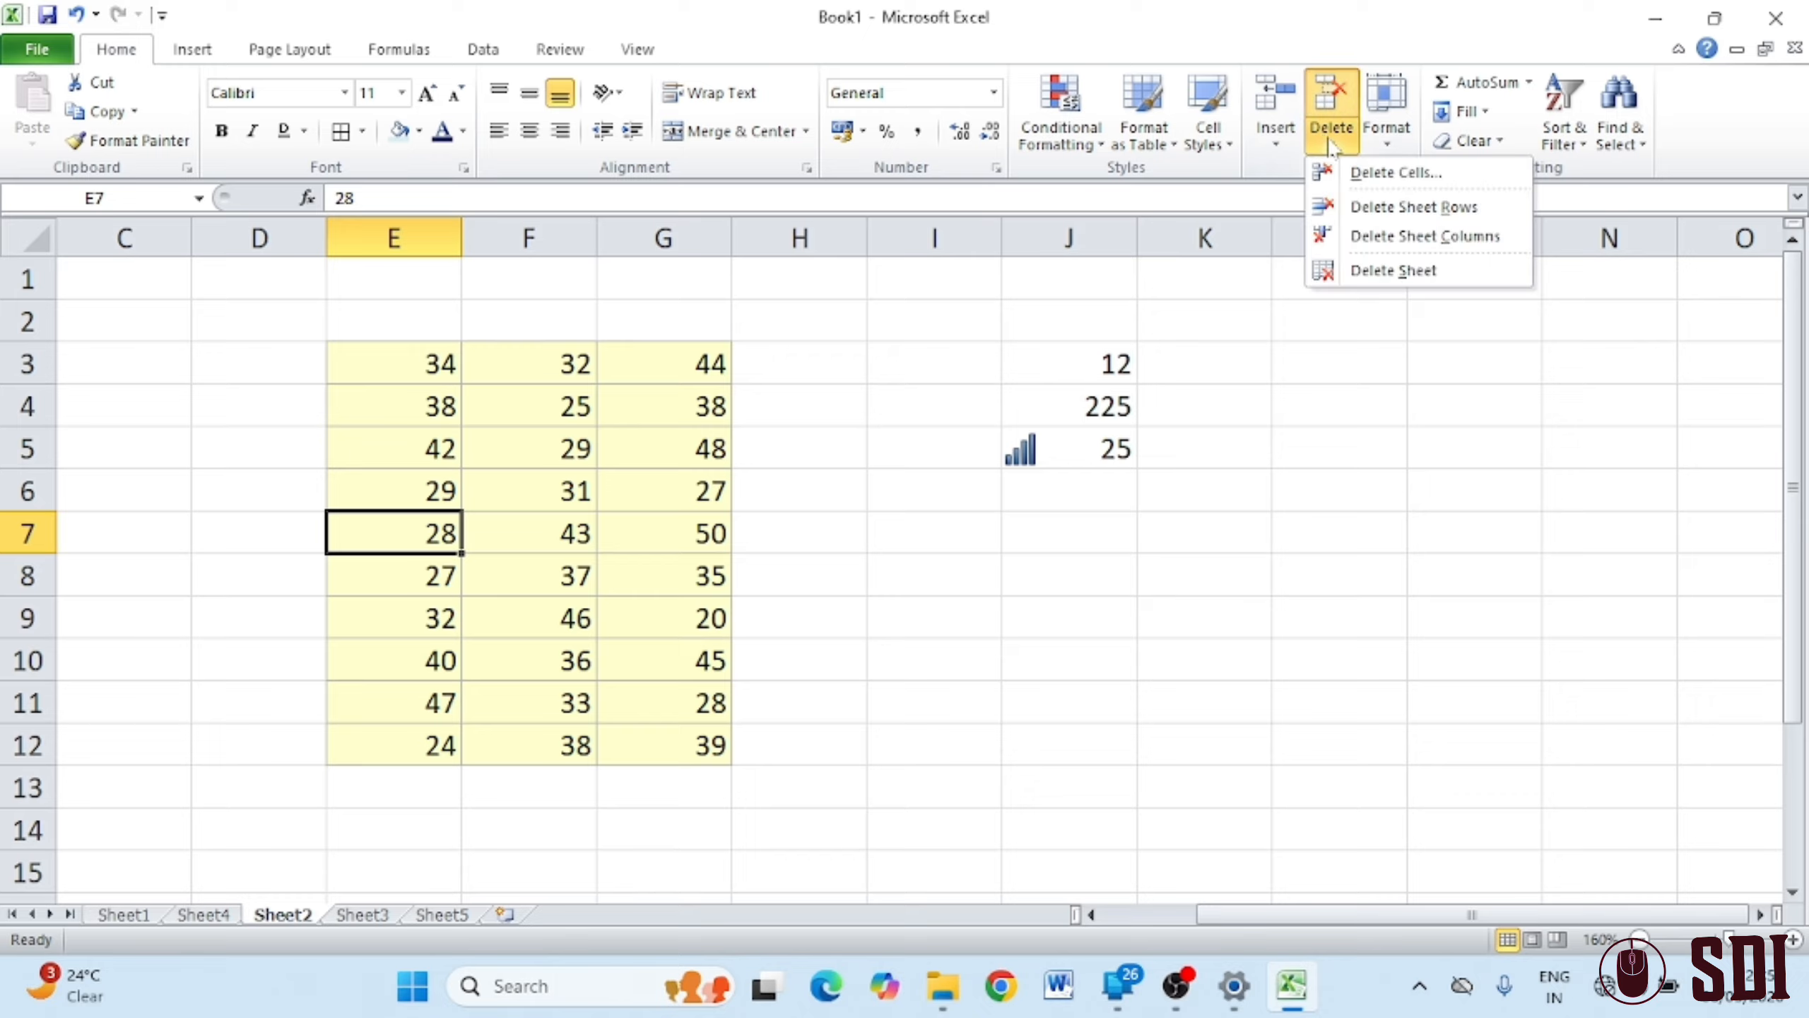
{"action": "left_click", "coordinate": [1383, 214]}
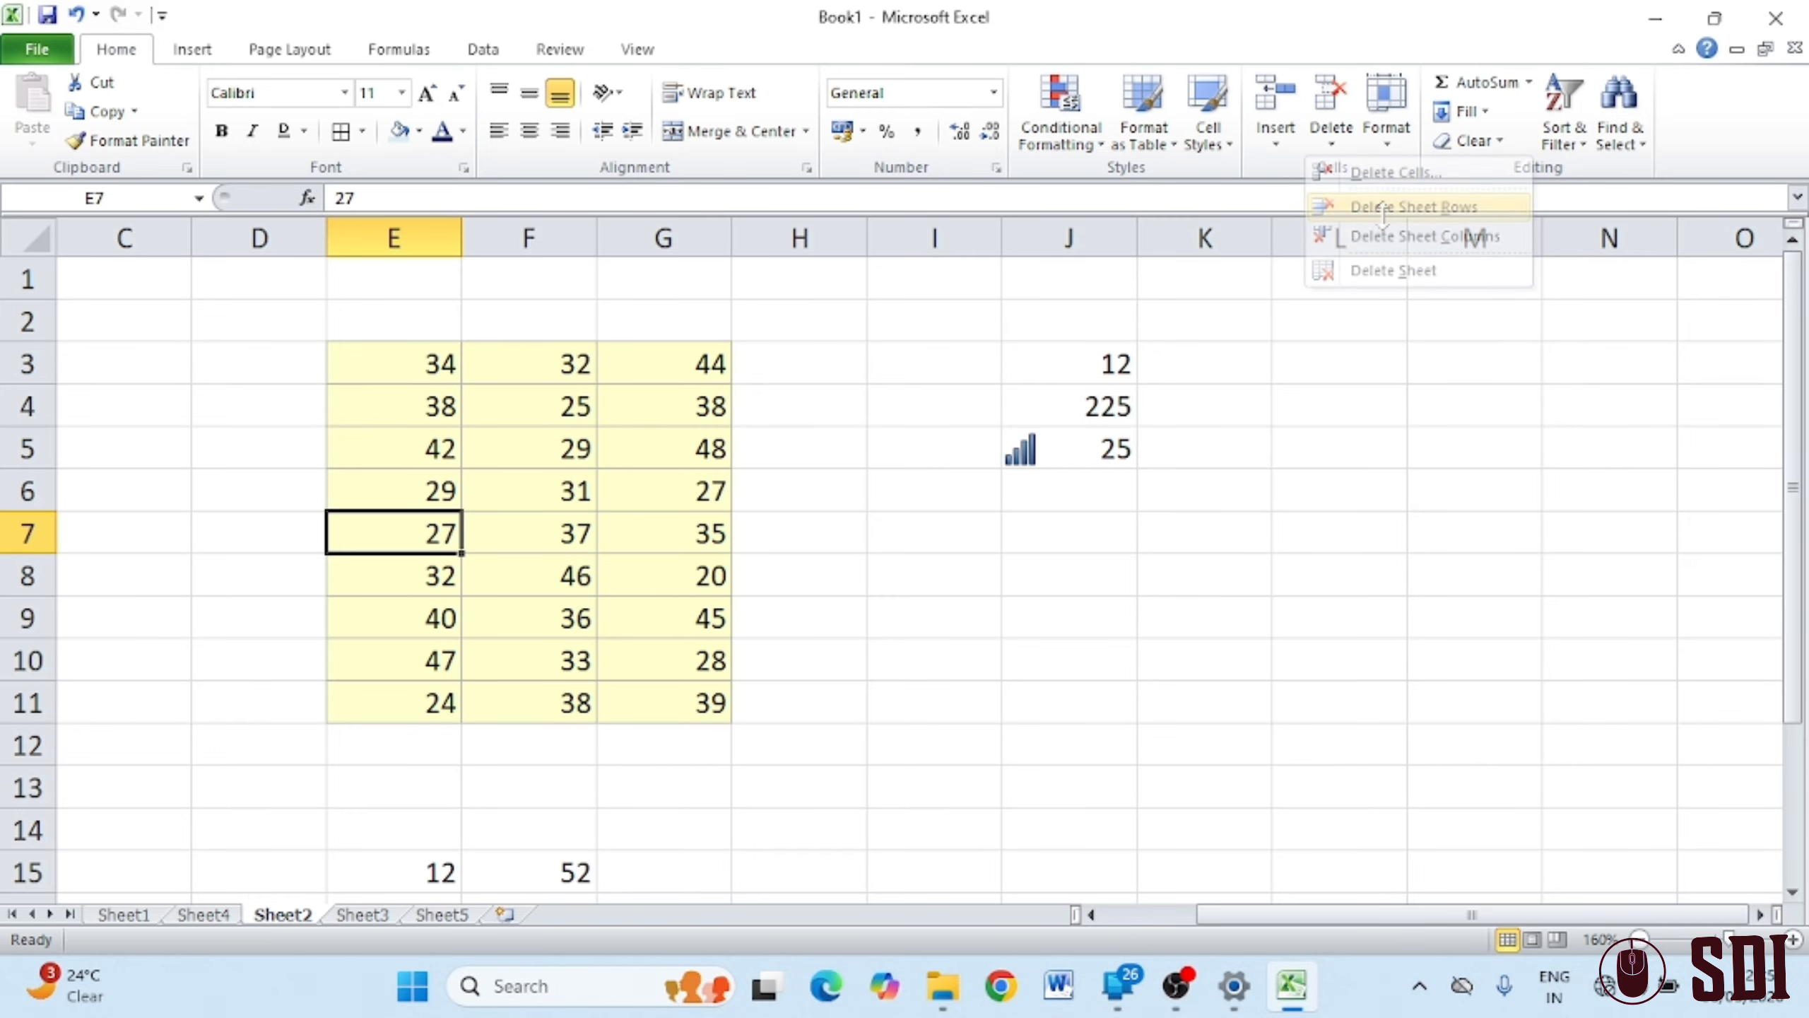
Open the Delete dialog for G7, cancel it unchanged, and switch to Sheet3
{"action": "right_click", "coordinate": [709, 537]}
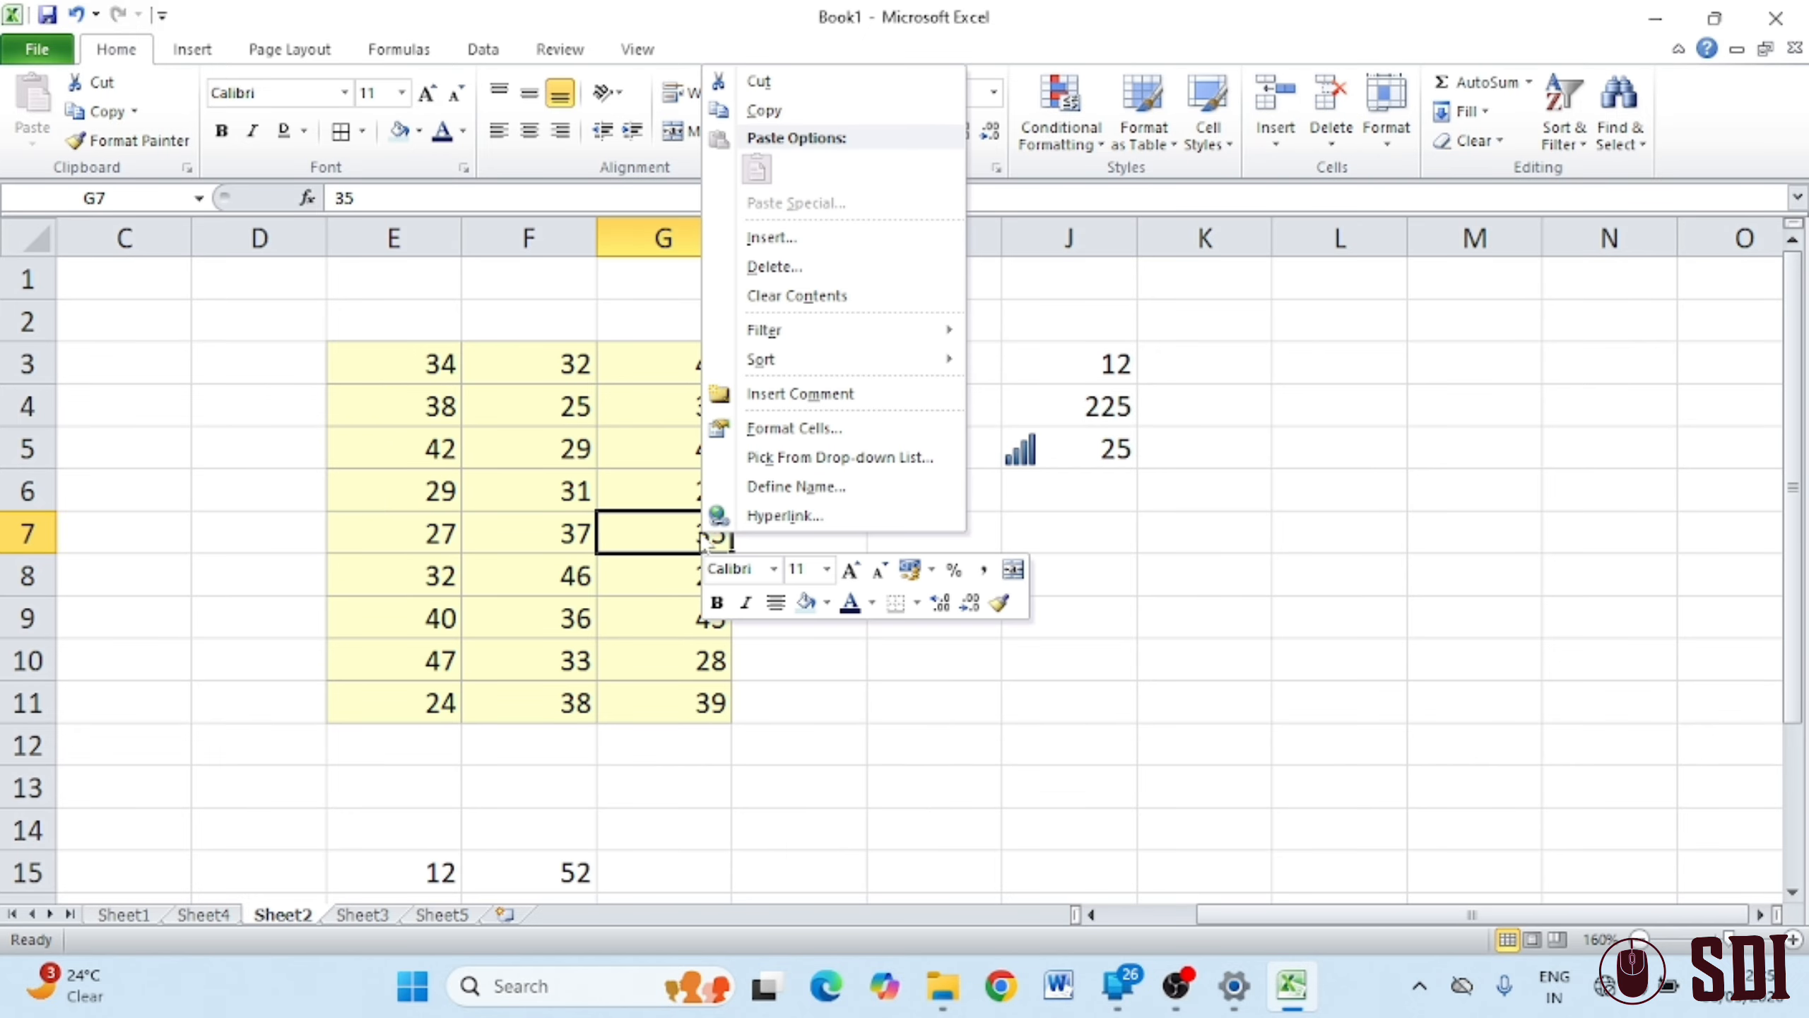
{"action": "left_click", "coordinate": [829, 267]}
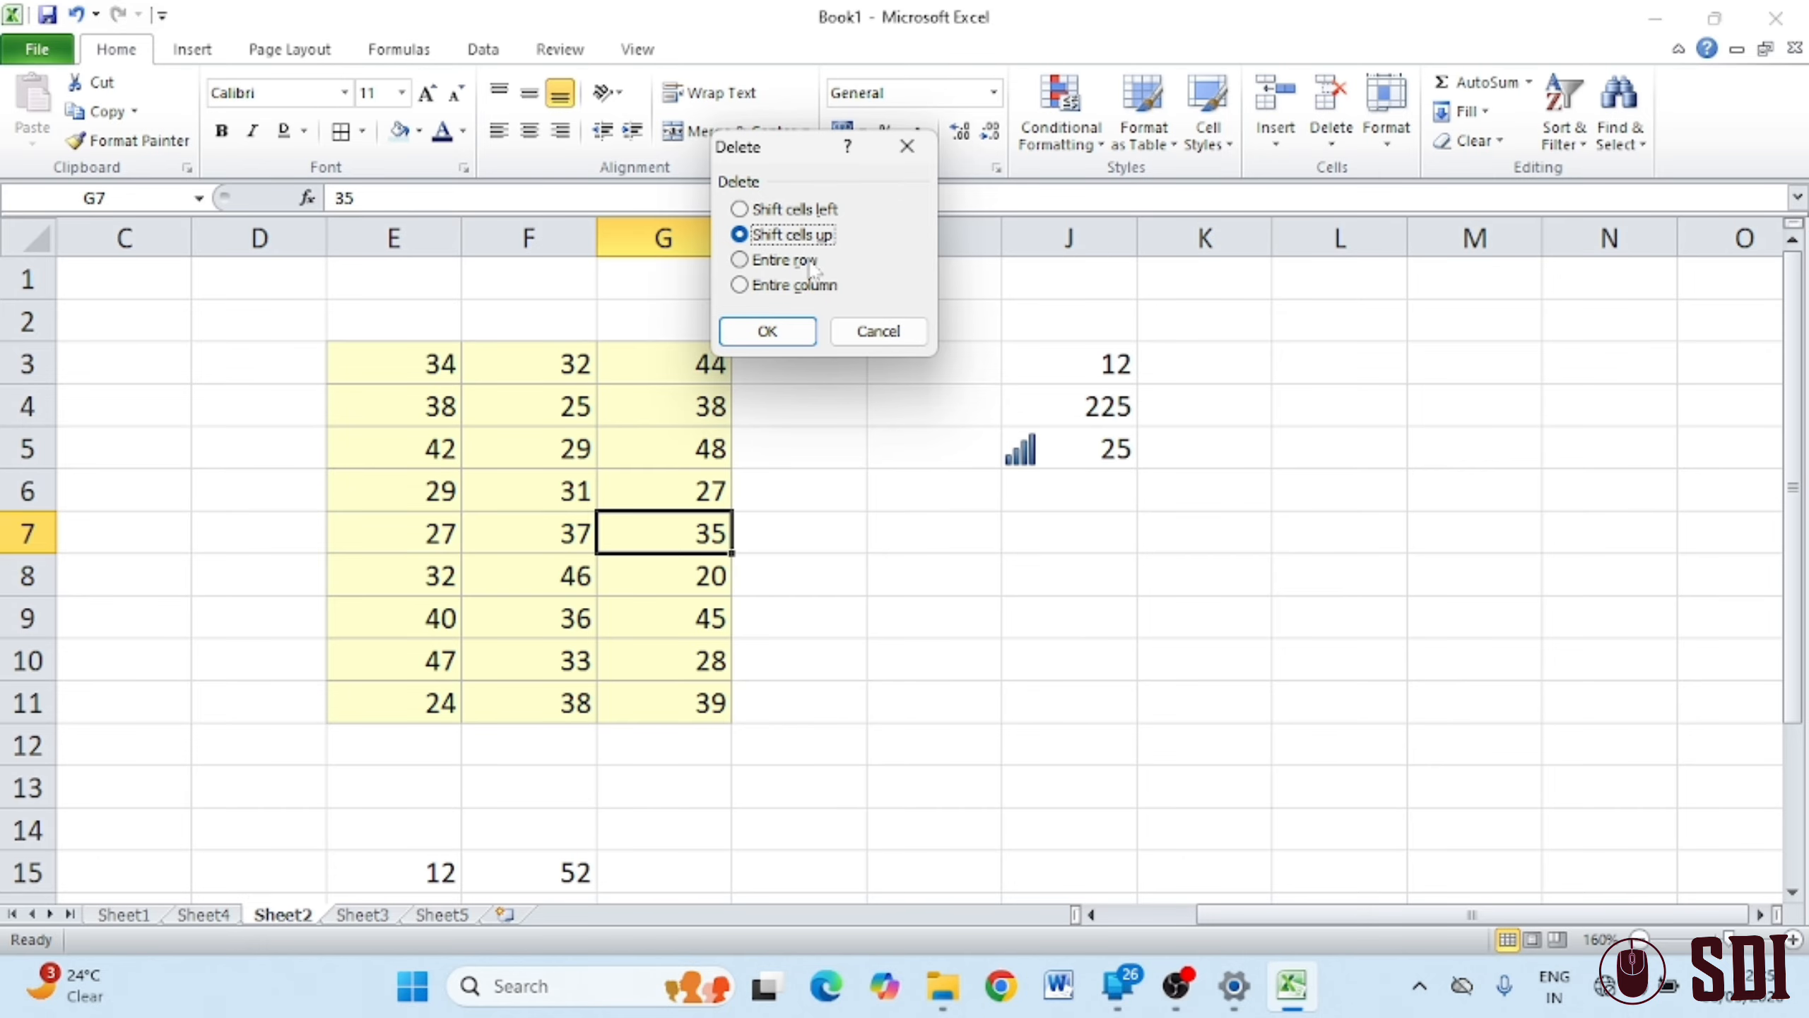
{"action": "left_click", "coordinate": [878, 331]}
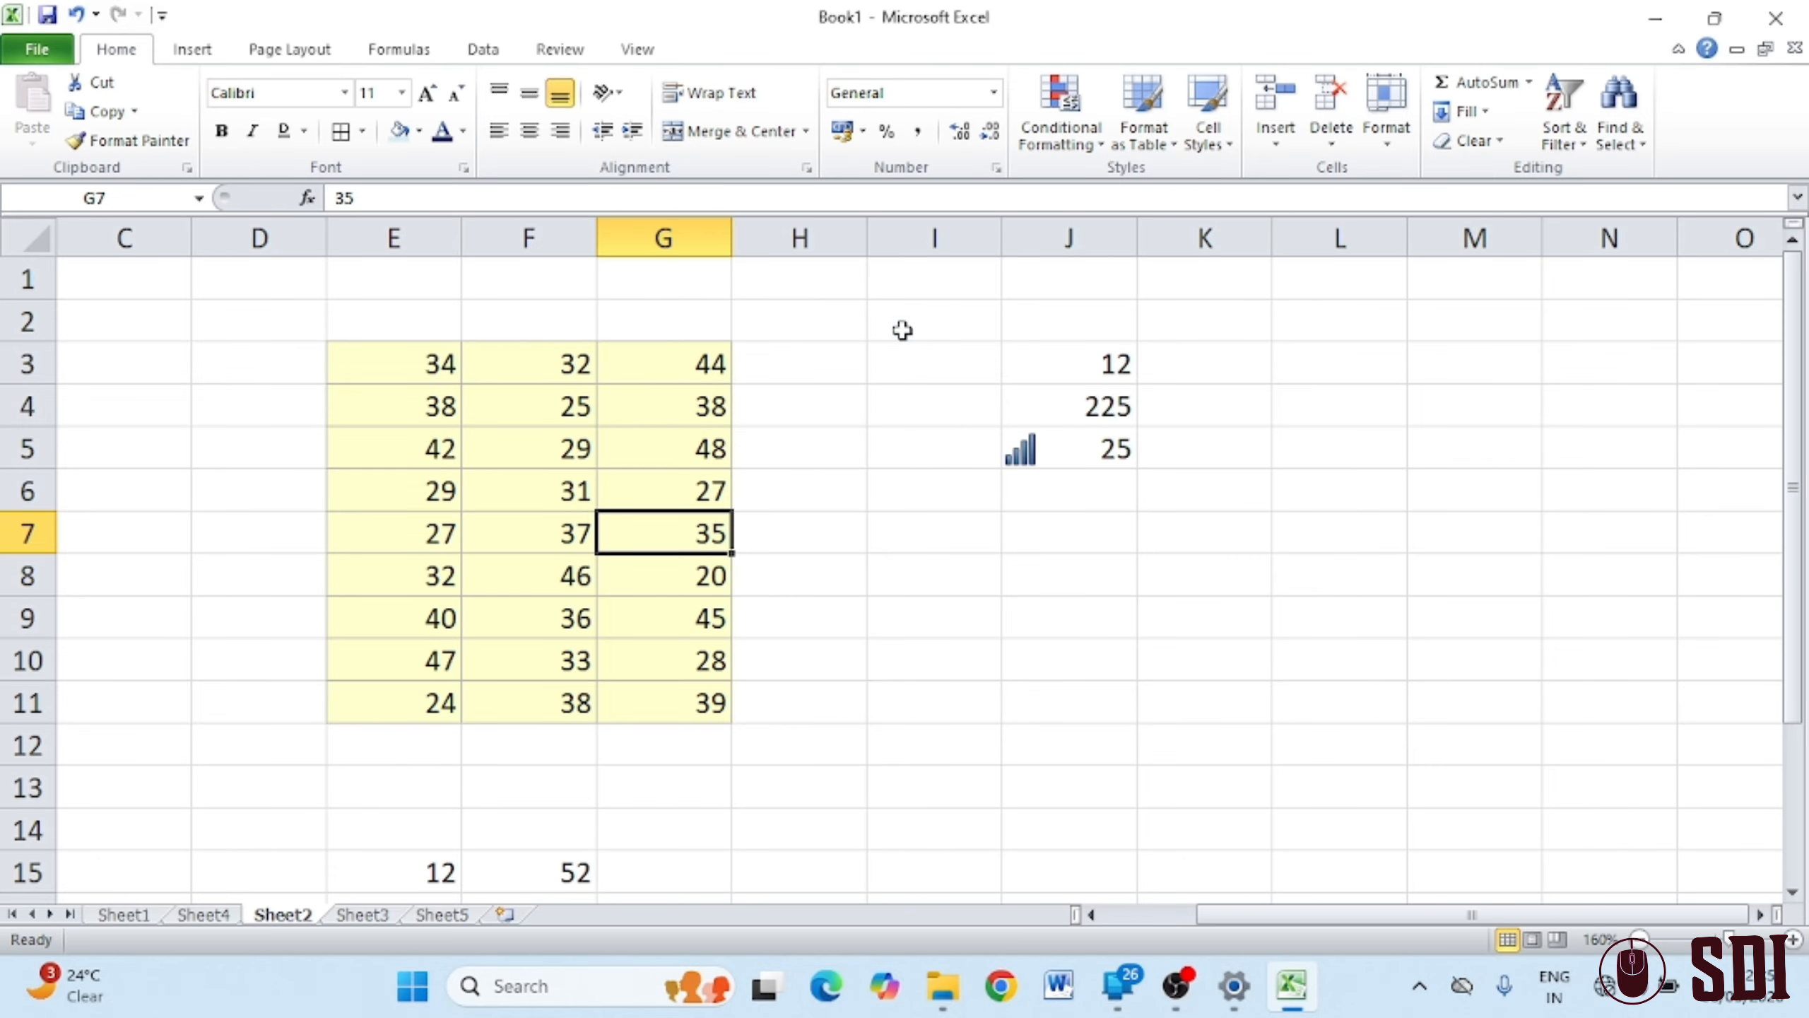
{"action": "left_click", "coordinate": [365, 915]}
Delete Sheet3 and then Sheet5 using Delete Sheet
{"action": "left_click", "coordinate": [1331, 136]}
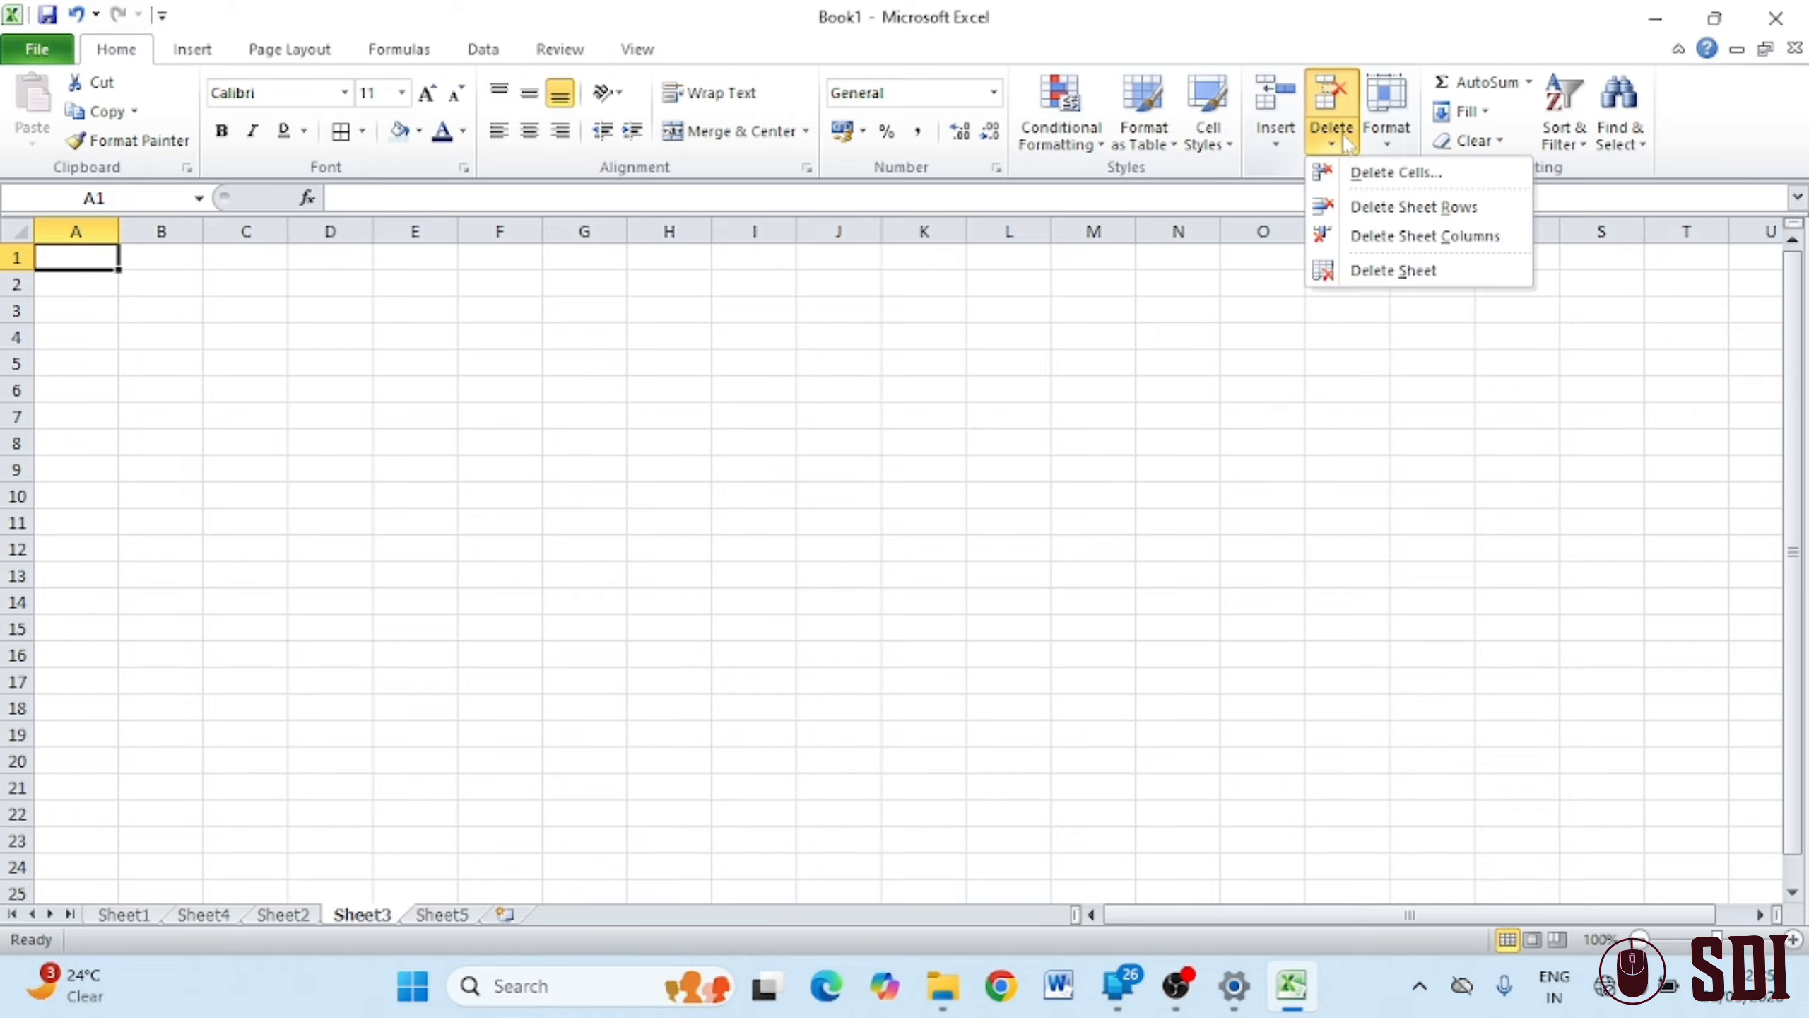
{"action": "left_click", "coordinate": [1410, 278]}
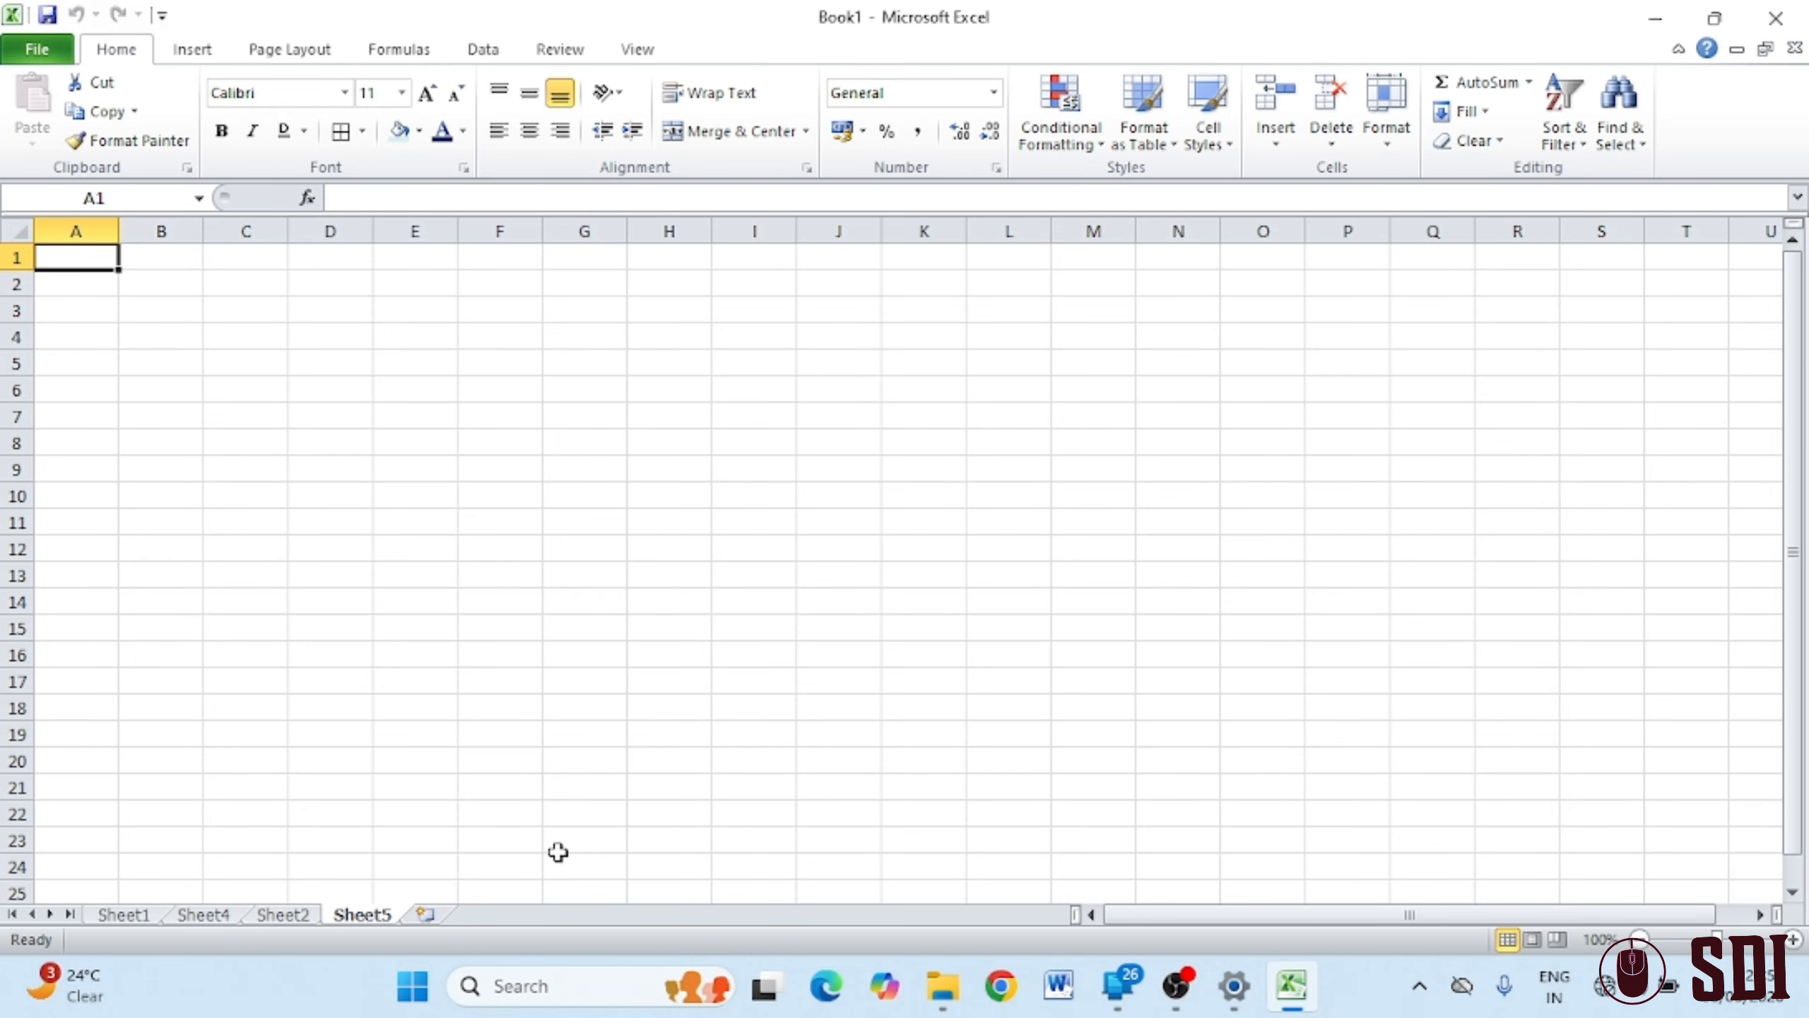
{"action": "left_click", "coordinate": [1386, 140]}
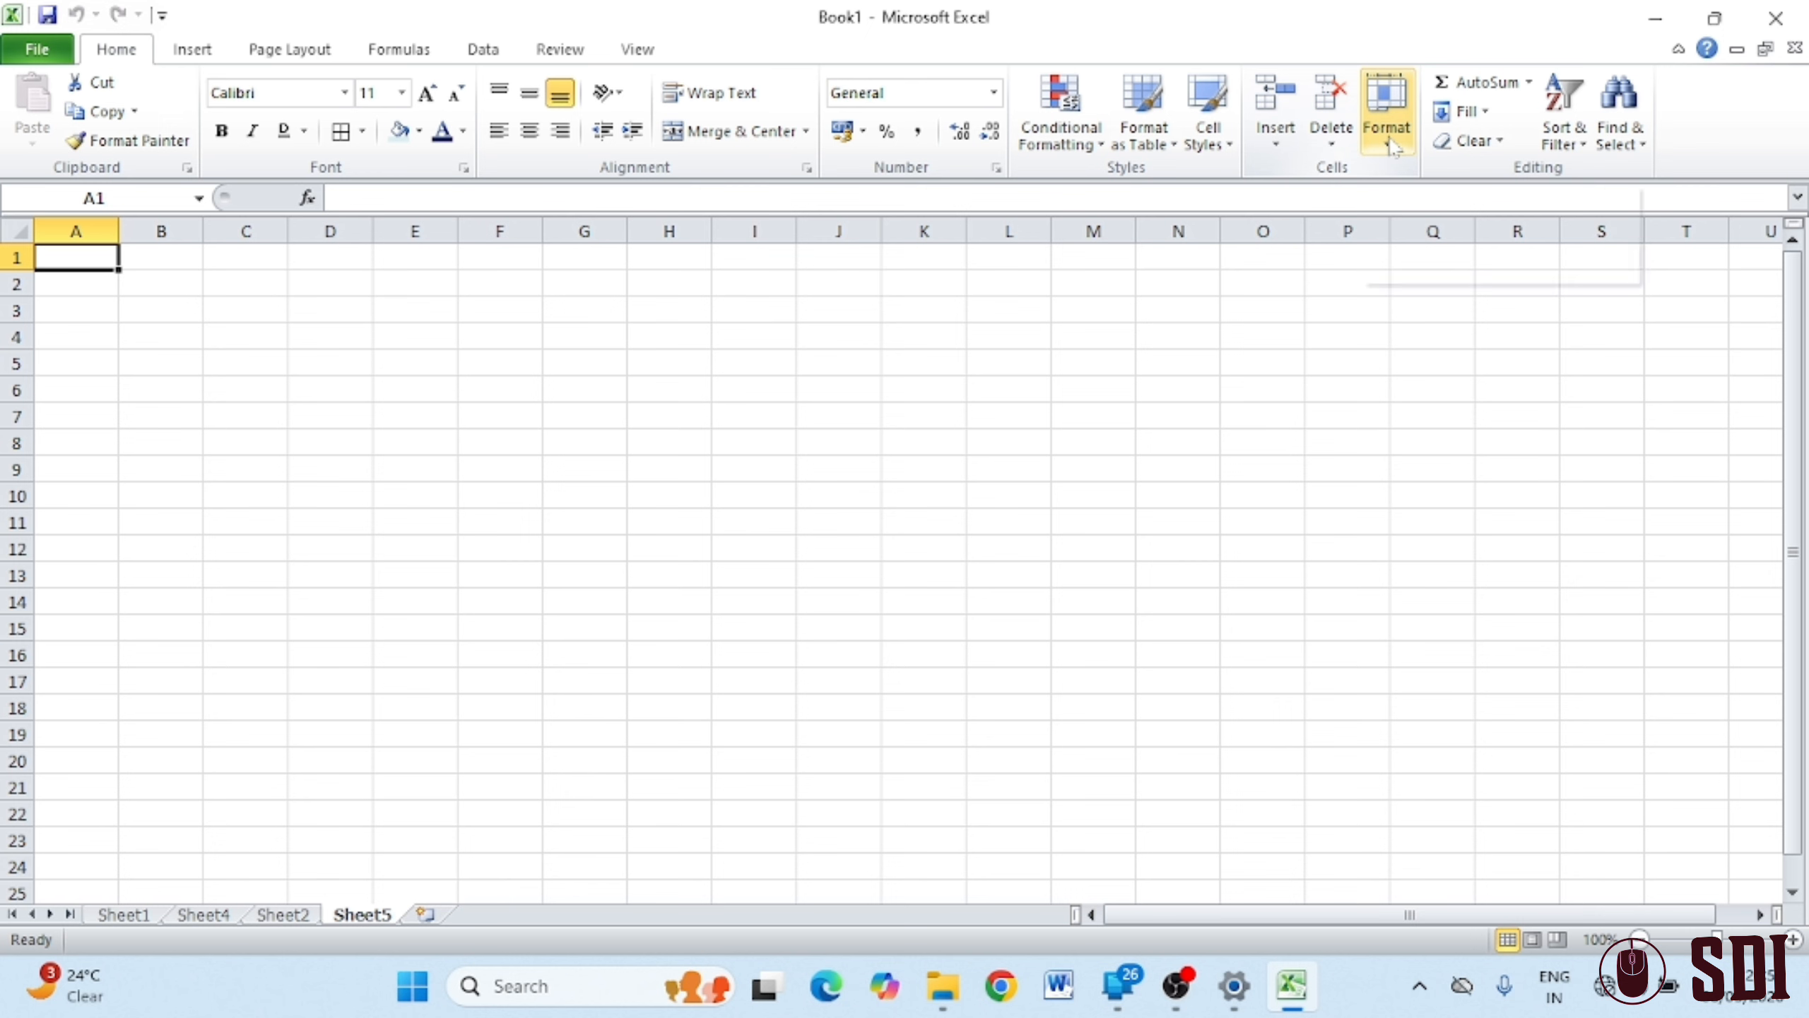
{"action": "left_click", "coordinate": [1329, 139]}
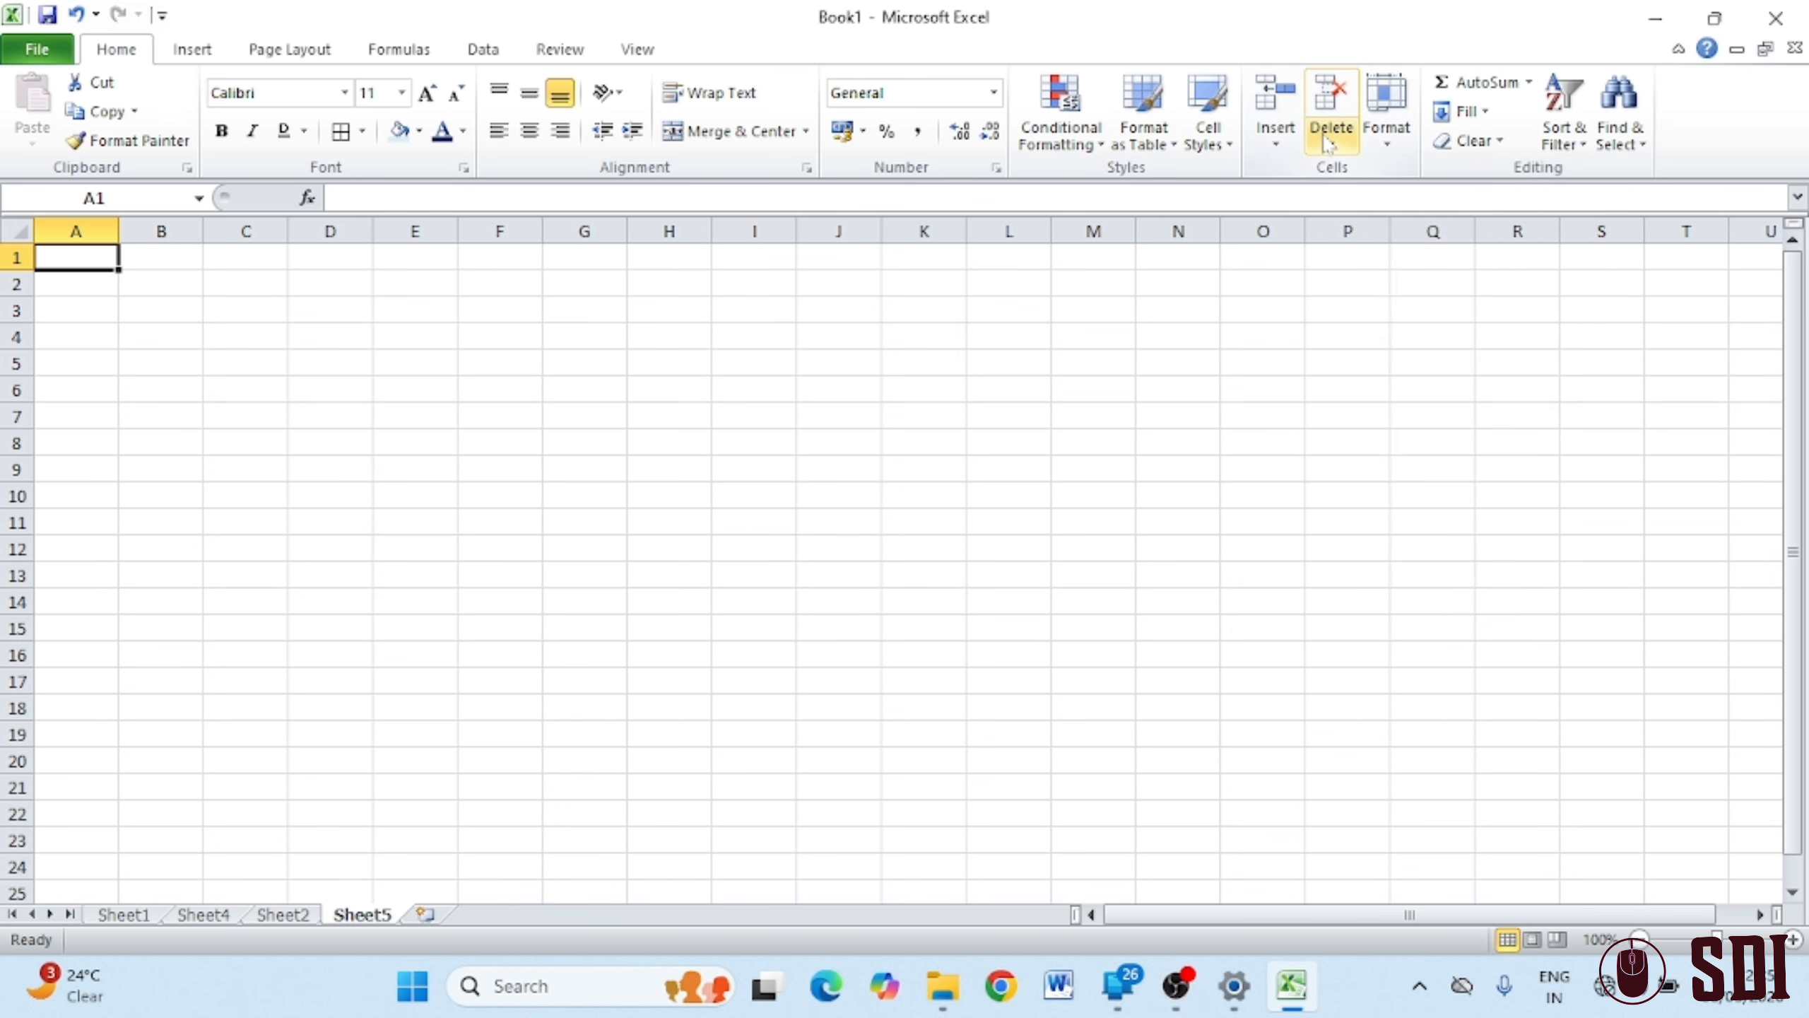
{"action": "left_click", "coordinate": [1329, 140]}
{"action": "left_click", "coordinate": [1388, 274]}
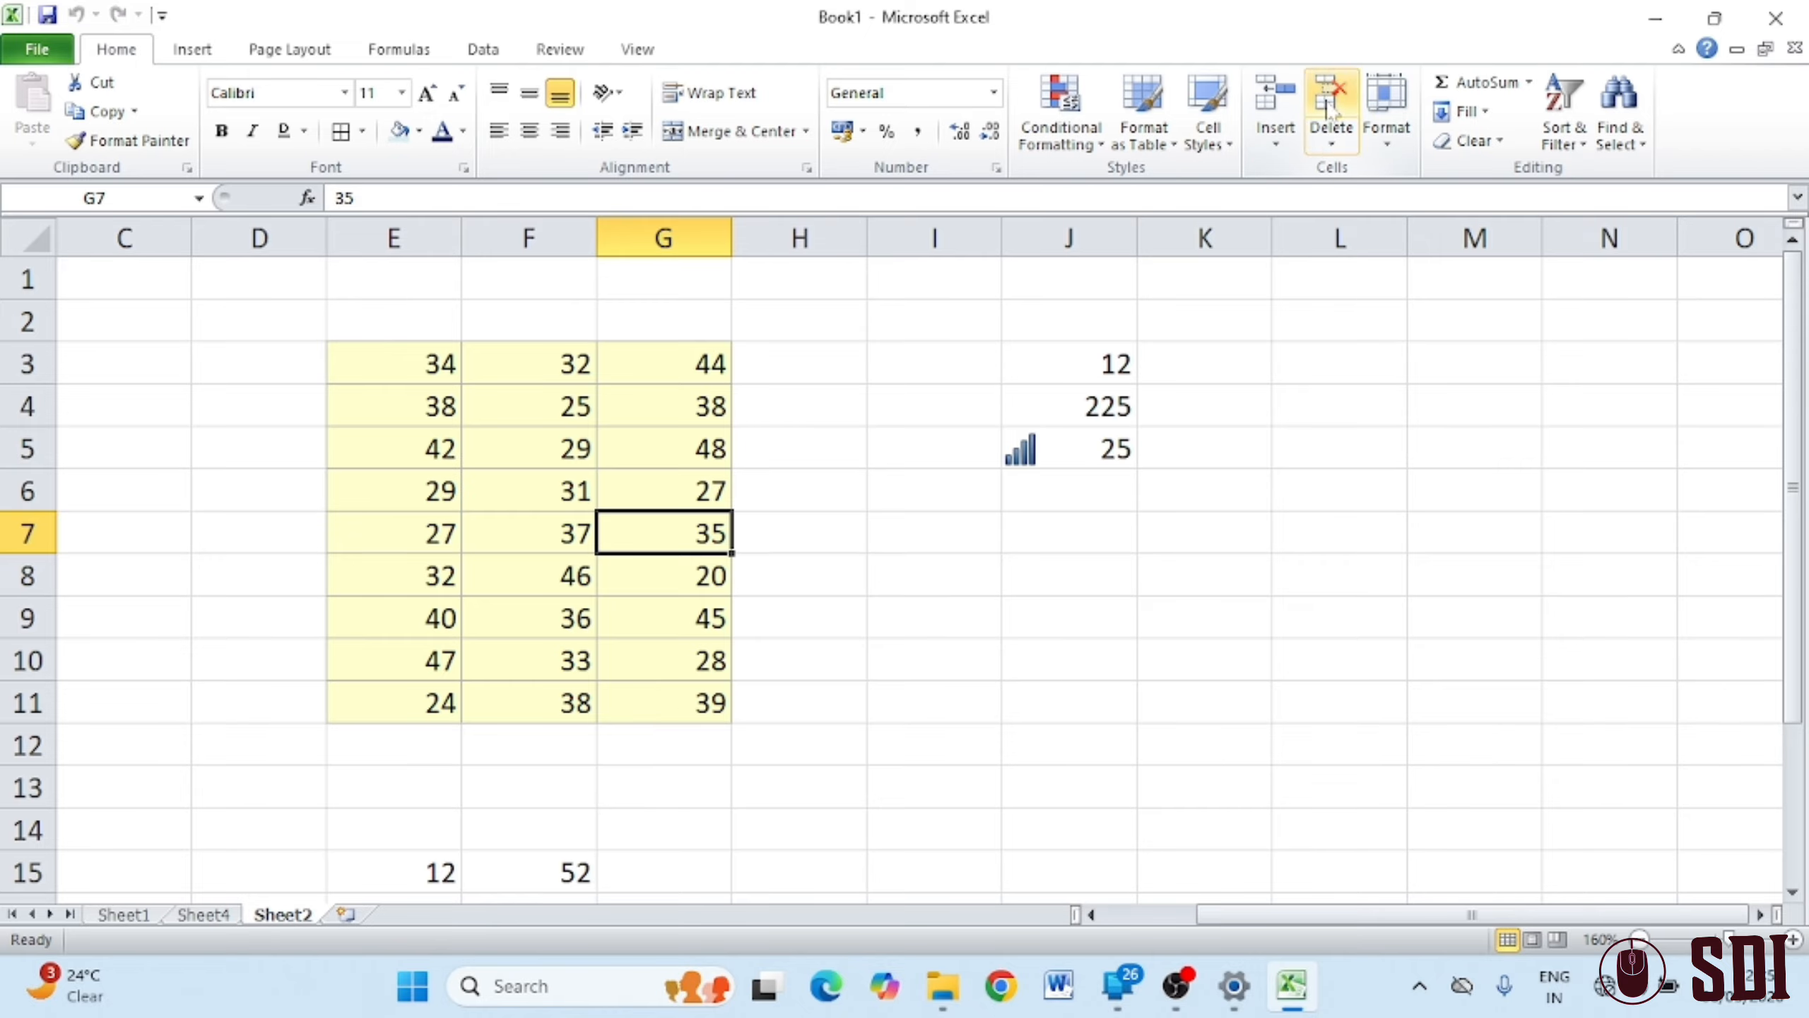
Switch to blank Sheet4 and view the Format Cells dialog, closing it without changes
{"action": "left_click", "coordinate": [1390, 142]}
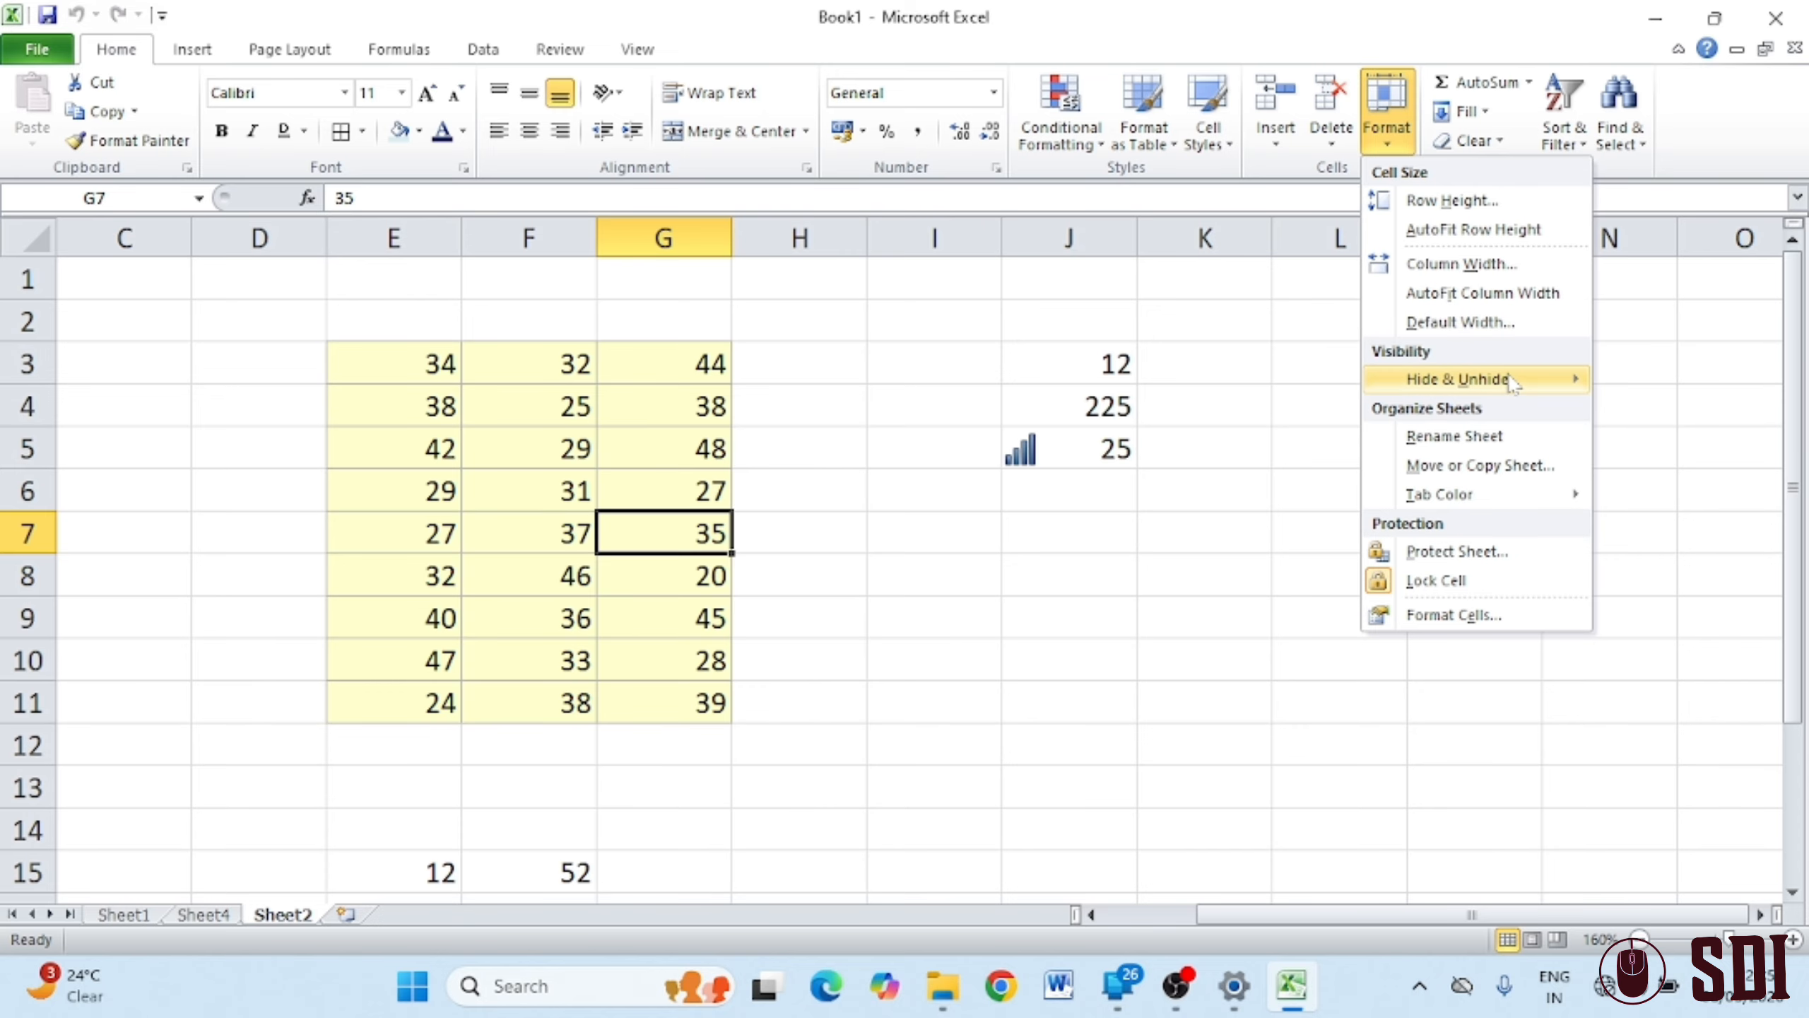
{"action": "mouse_move", "coordinate": [1512, 383]}
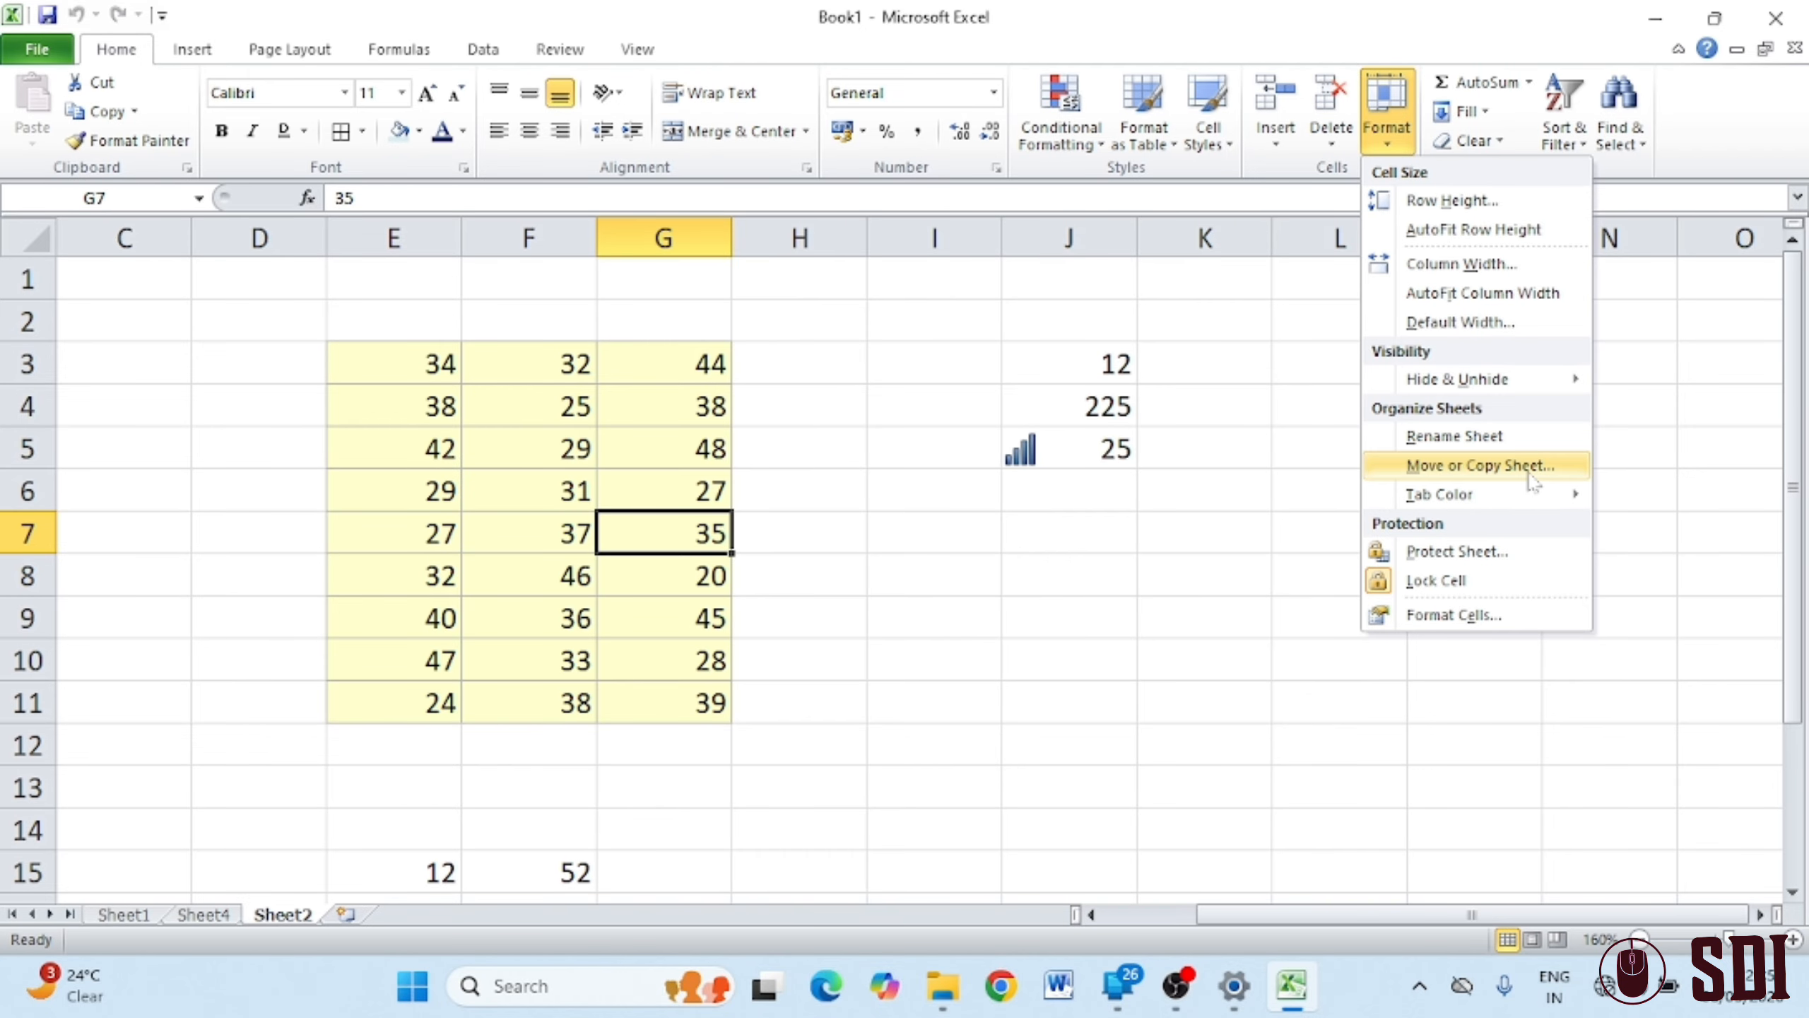
{"action": "mouse_move", "coordinate": [1488, 494]}
{"action": "left_click", "coordinate": [202, 911]}
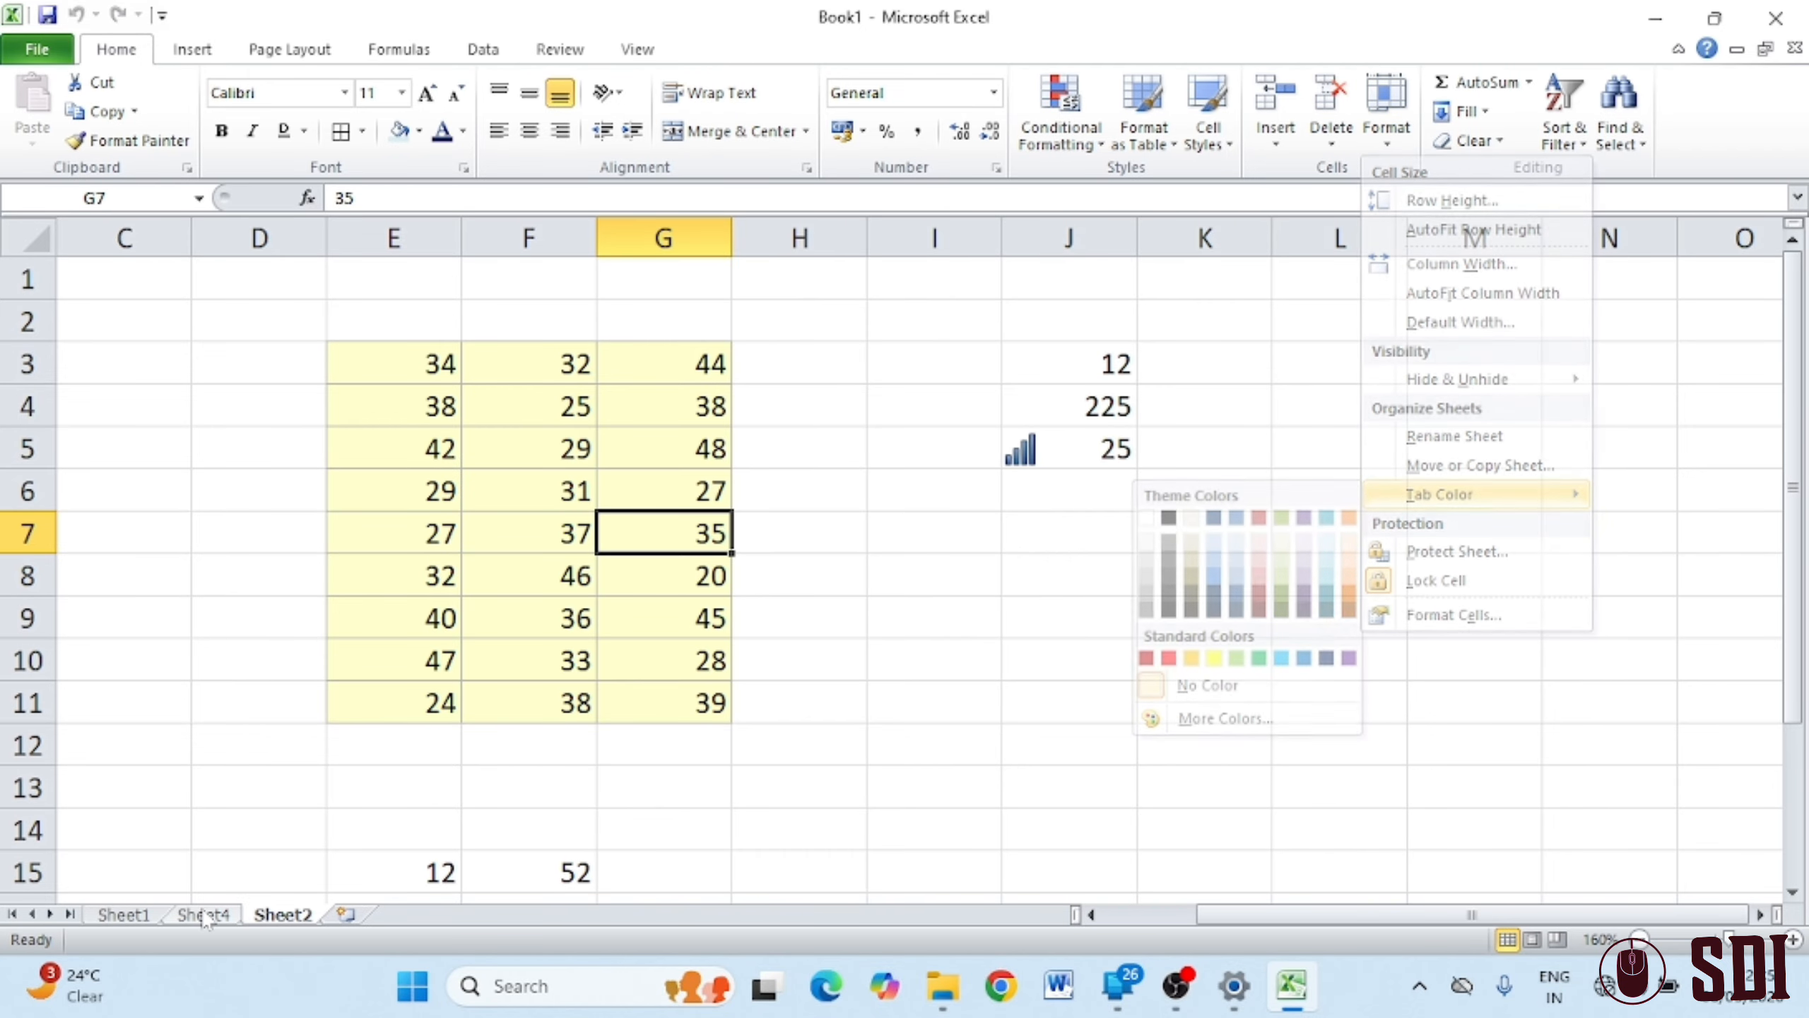
{"action": "left_click", "coordinate": [132, 916]}
{"action": "left_click", "coordinate": [202, 918]}
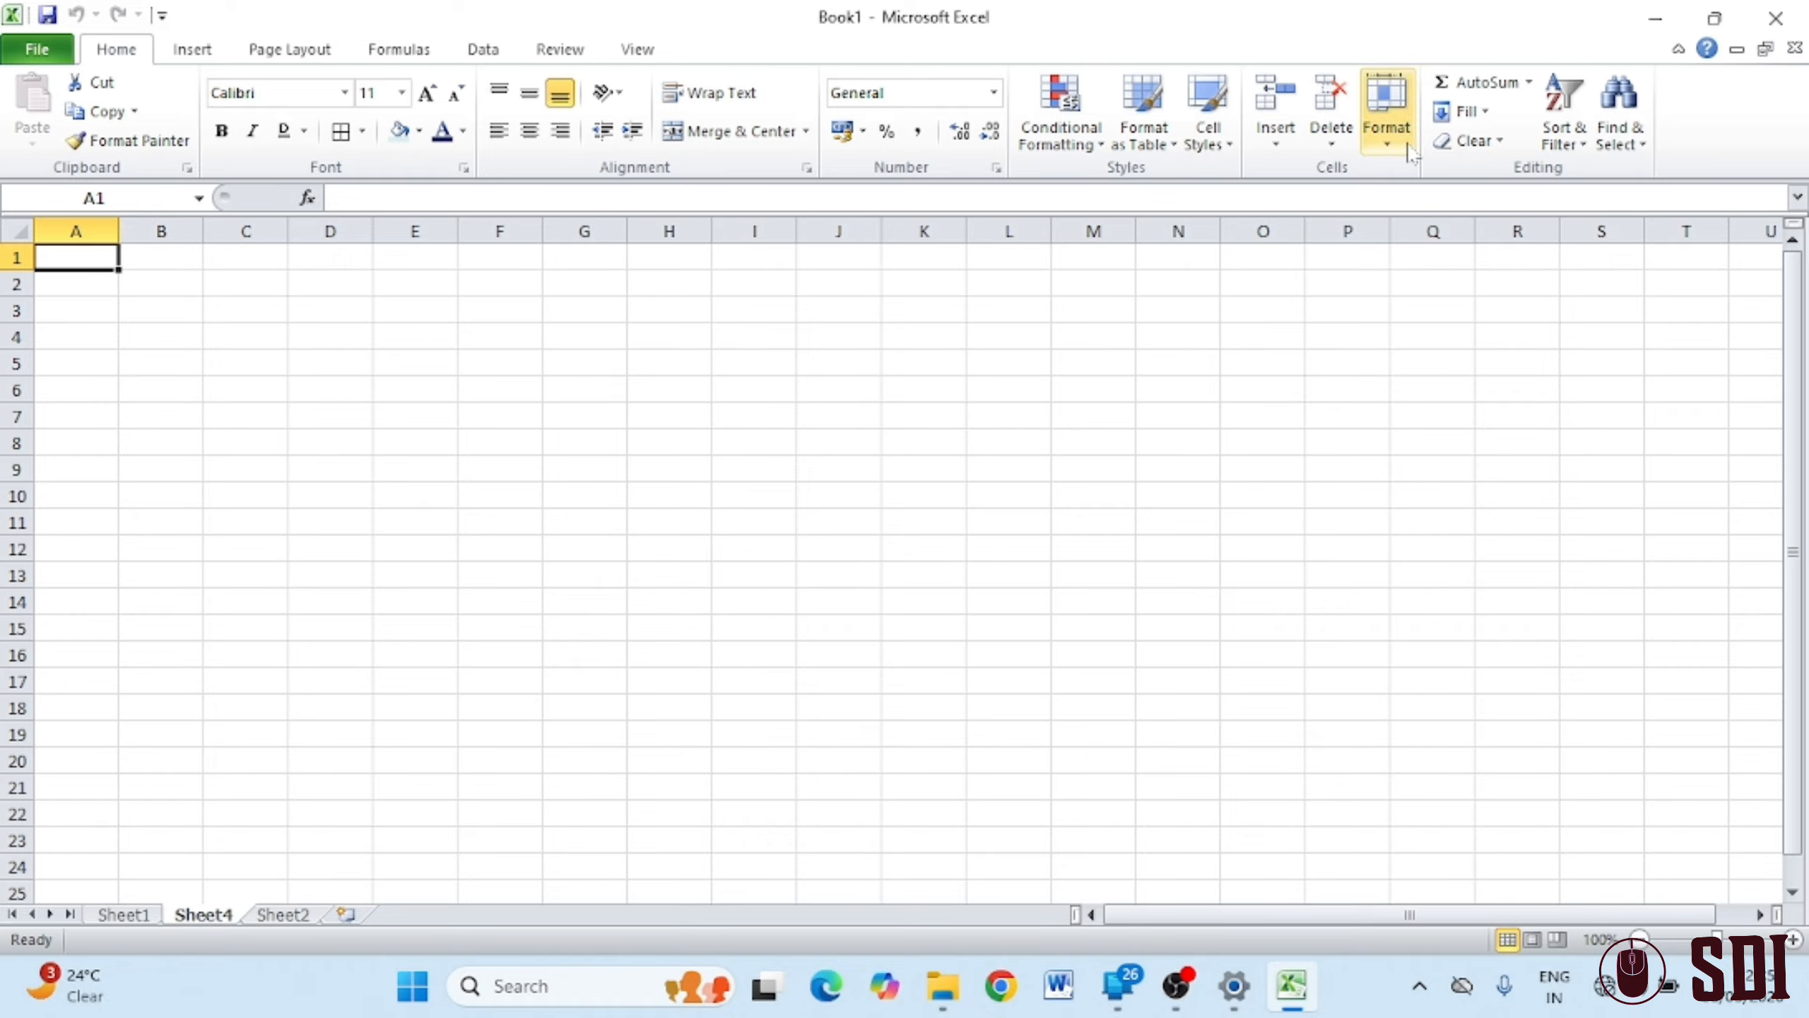
{"action": "left_click", "coordinate": [1385, 118]}
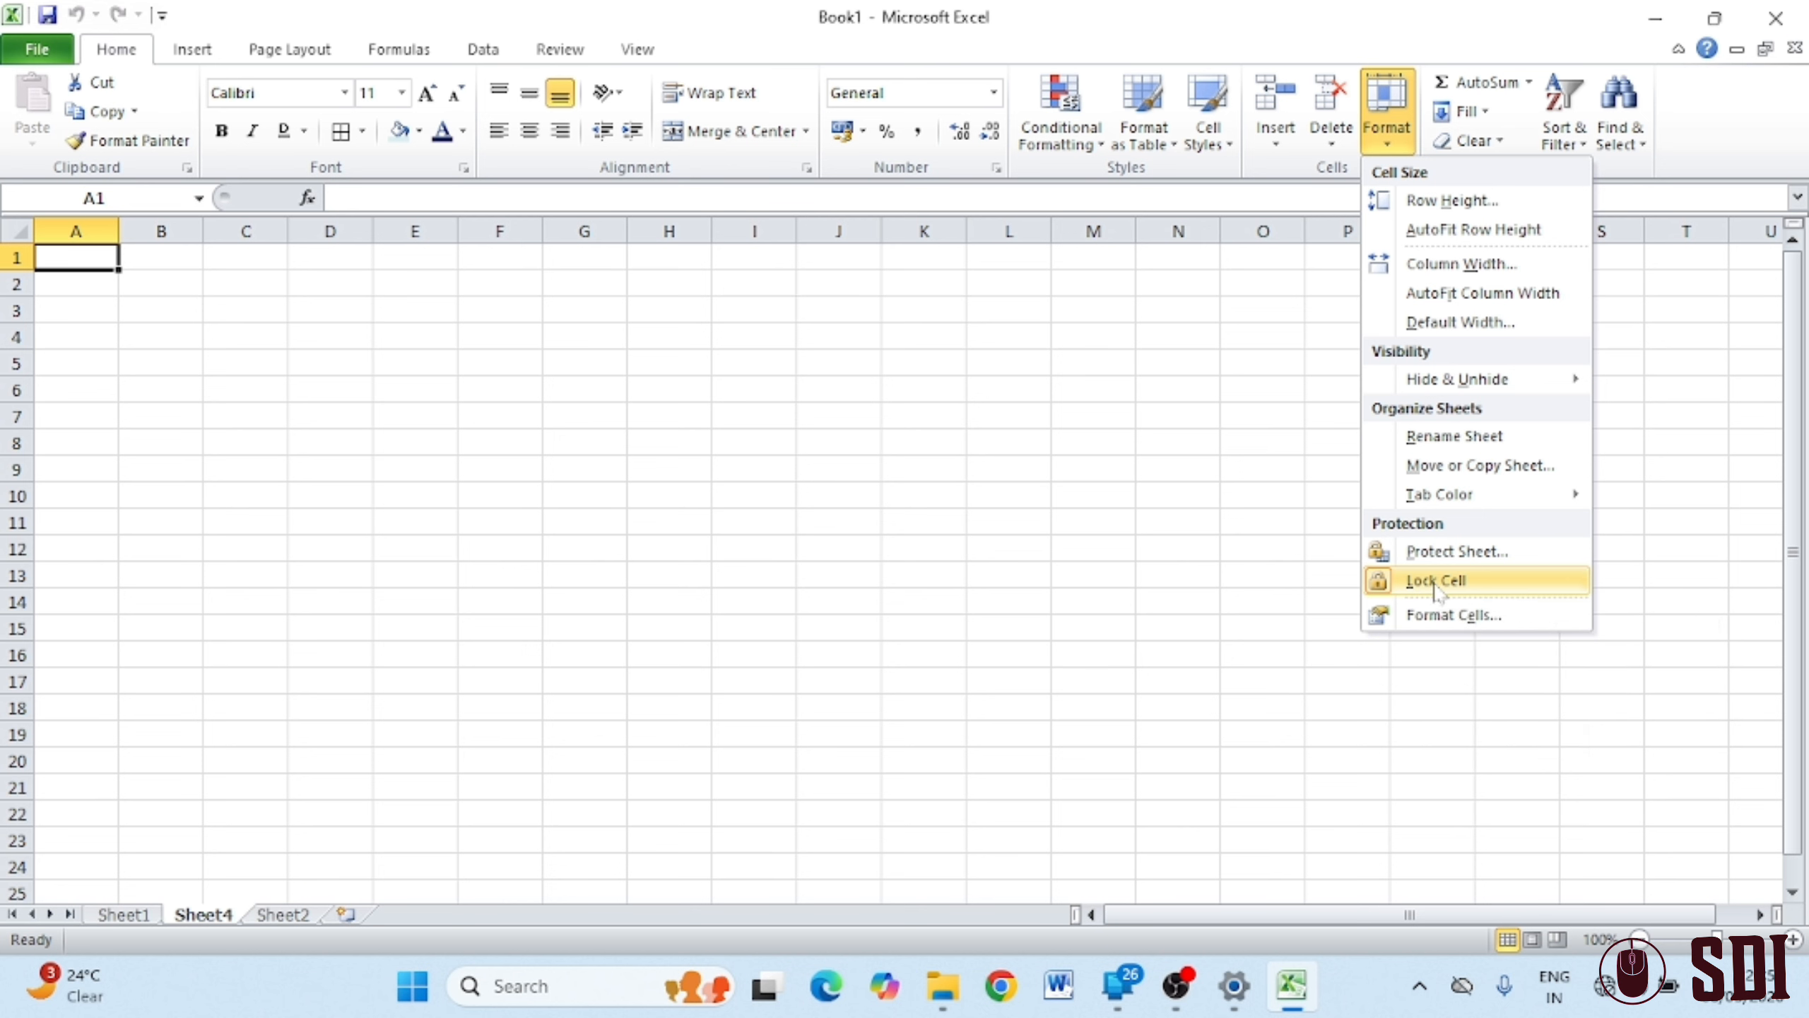
{"action": "left_click", "coordinate": [1431, 617]}
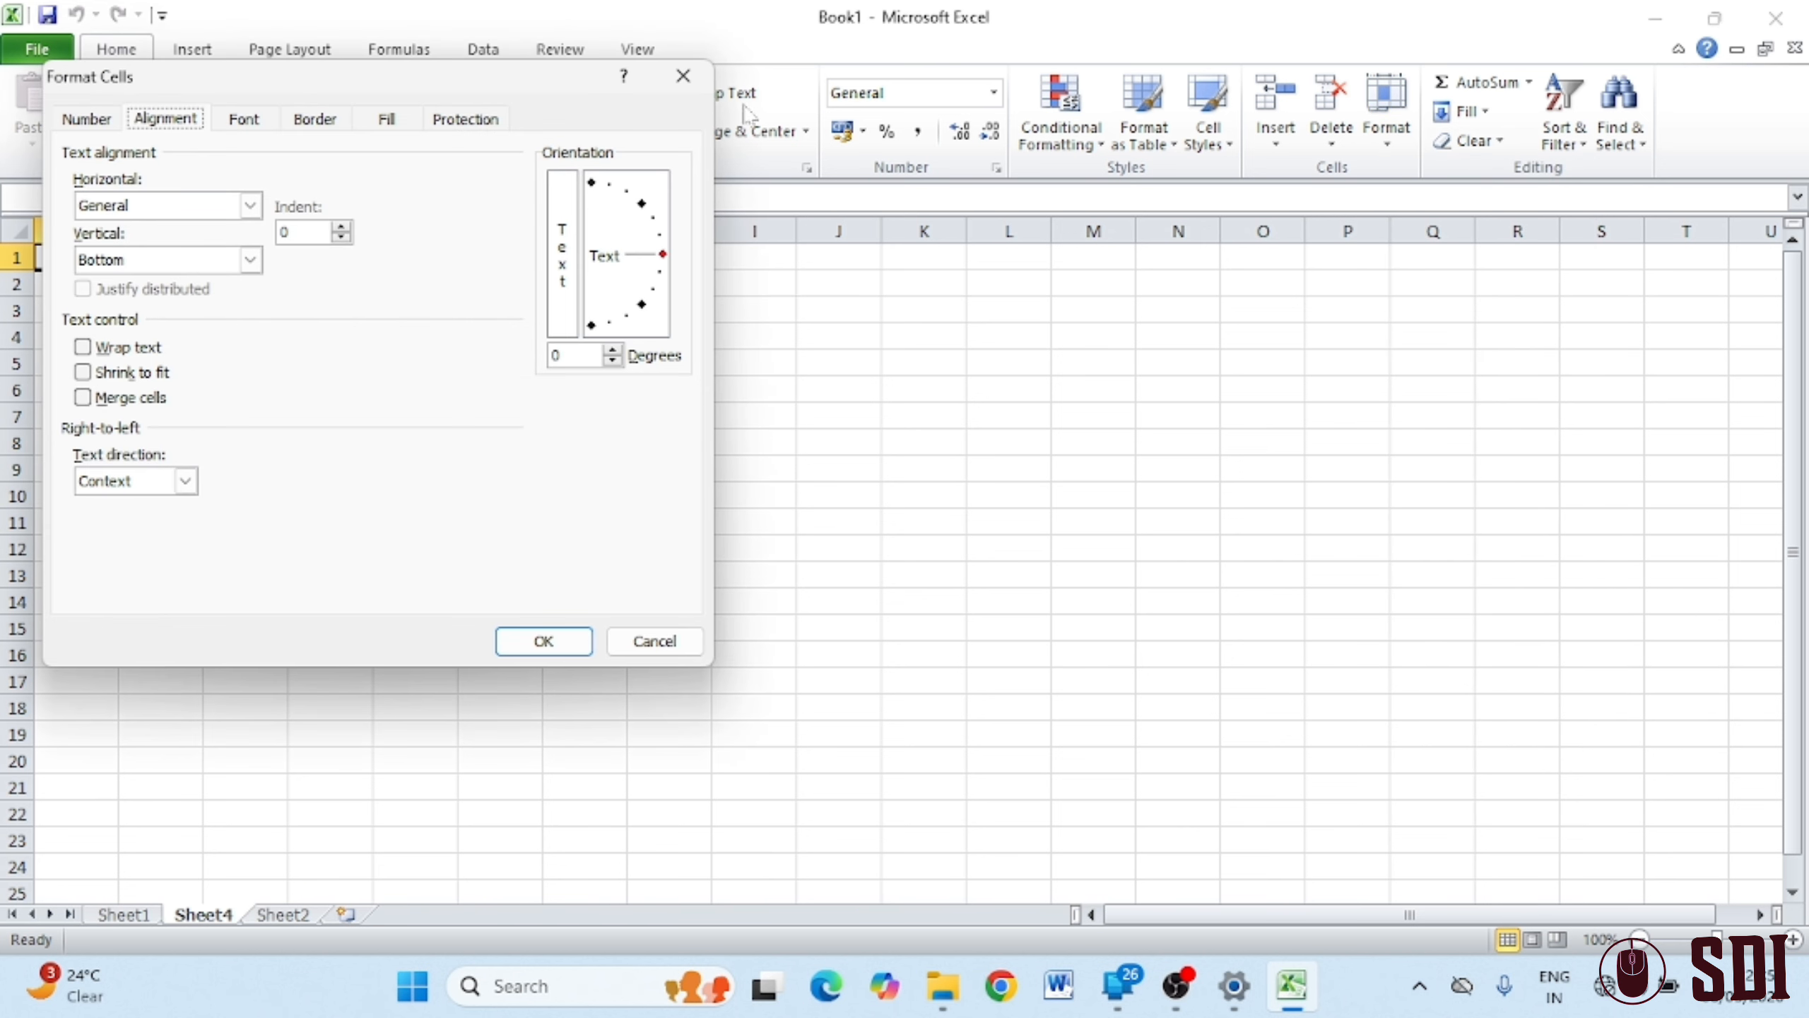
{"action": "left_click", "coordinate": [707, 84]}
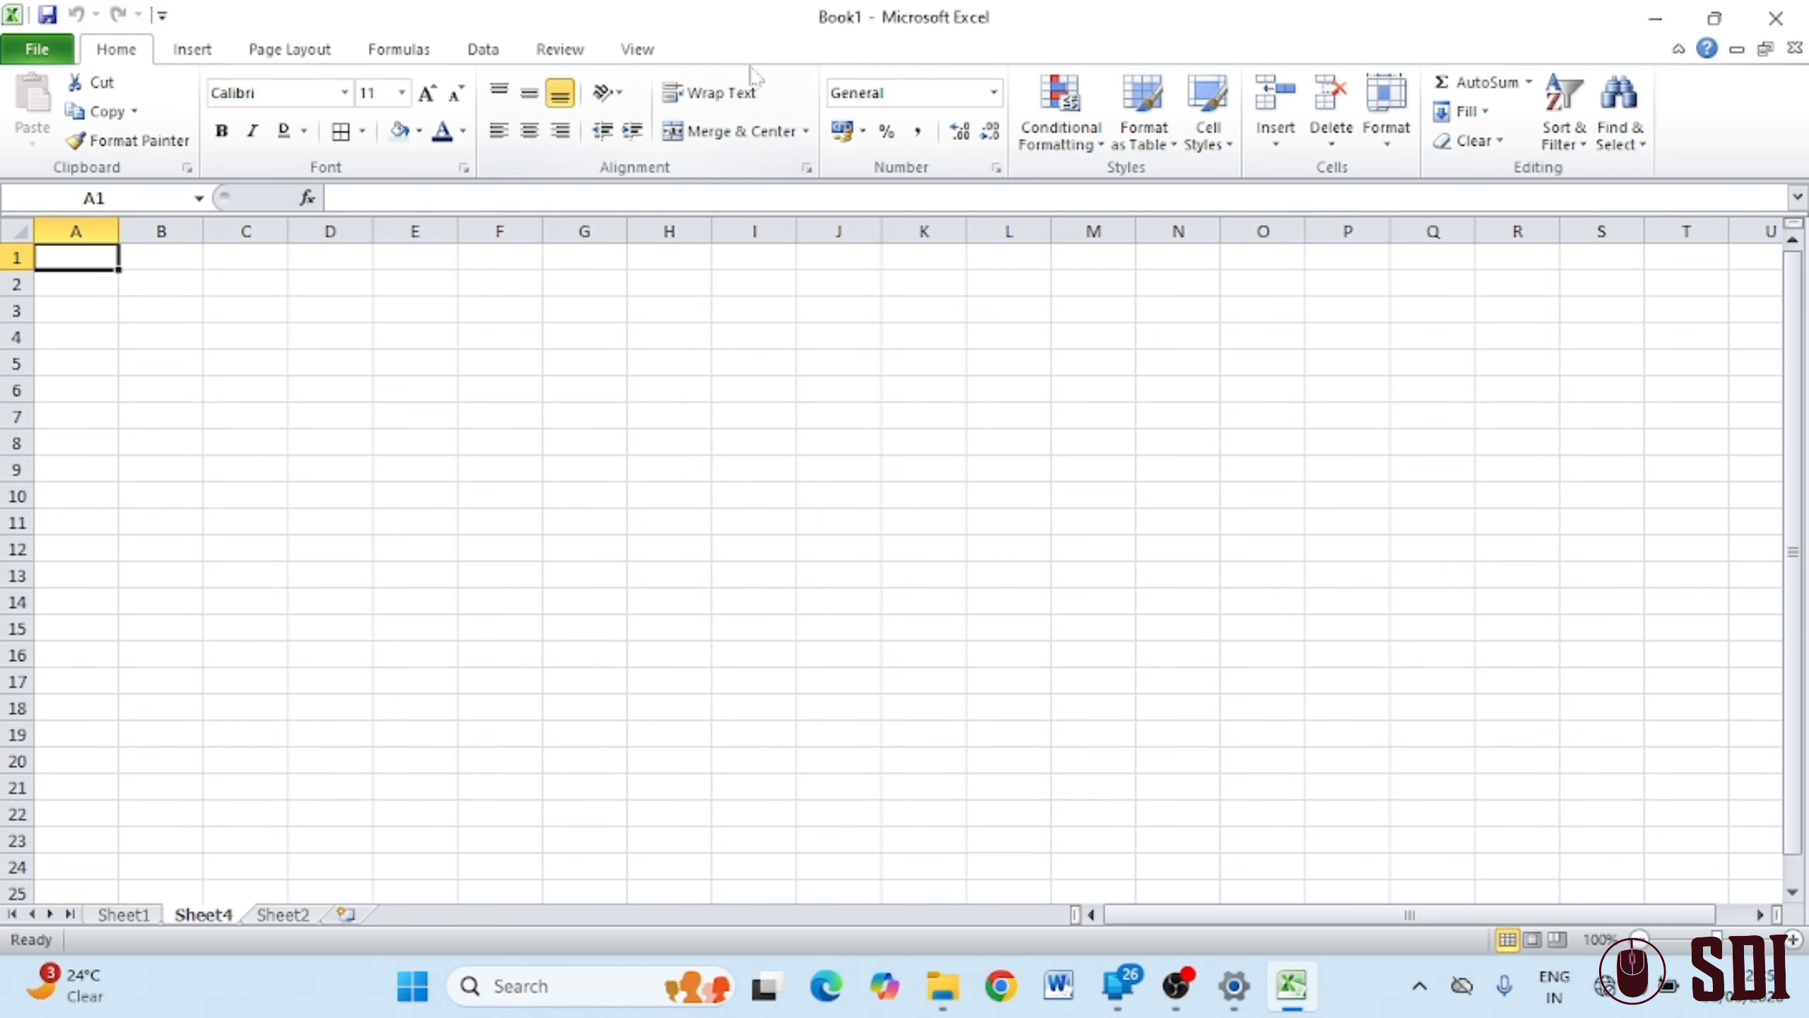
Drag row 1 much taller, then restore it with AutoFit Row Height
{"action": "left_click", "coordinate": [1390, 143]}
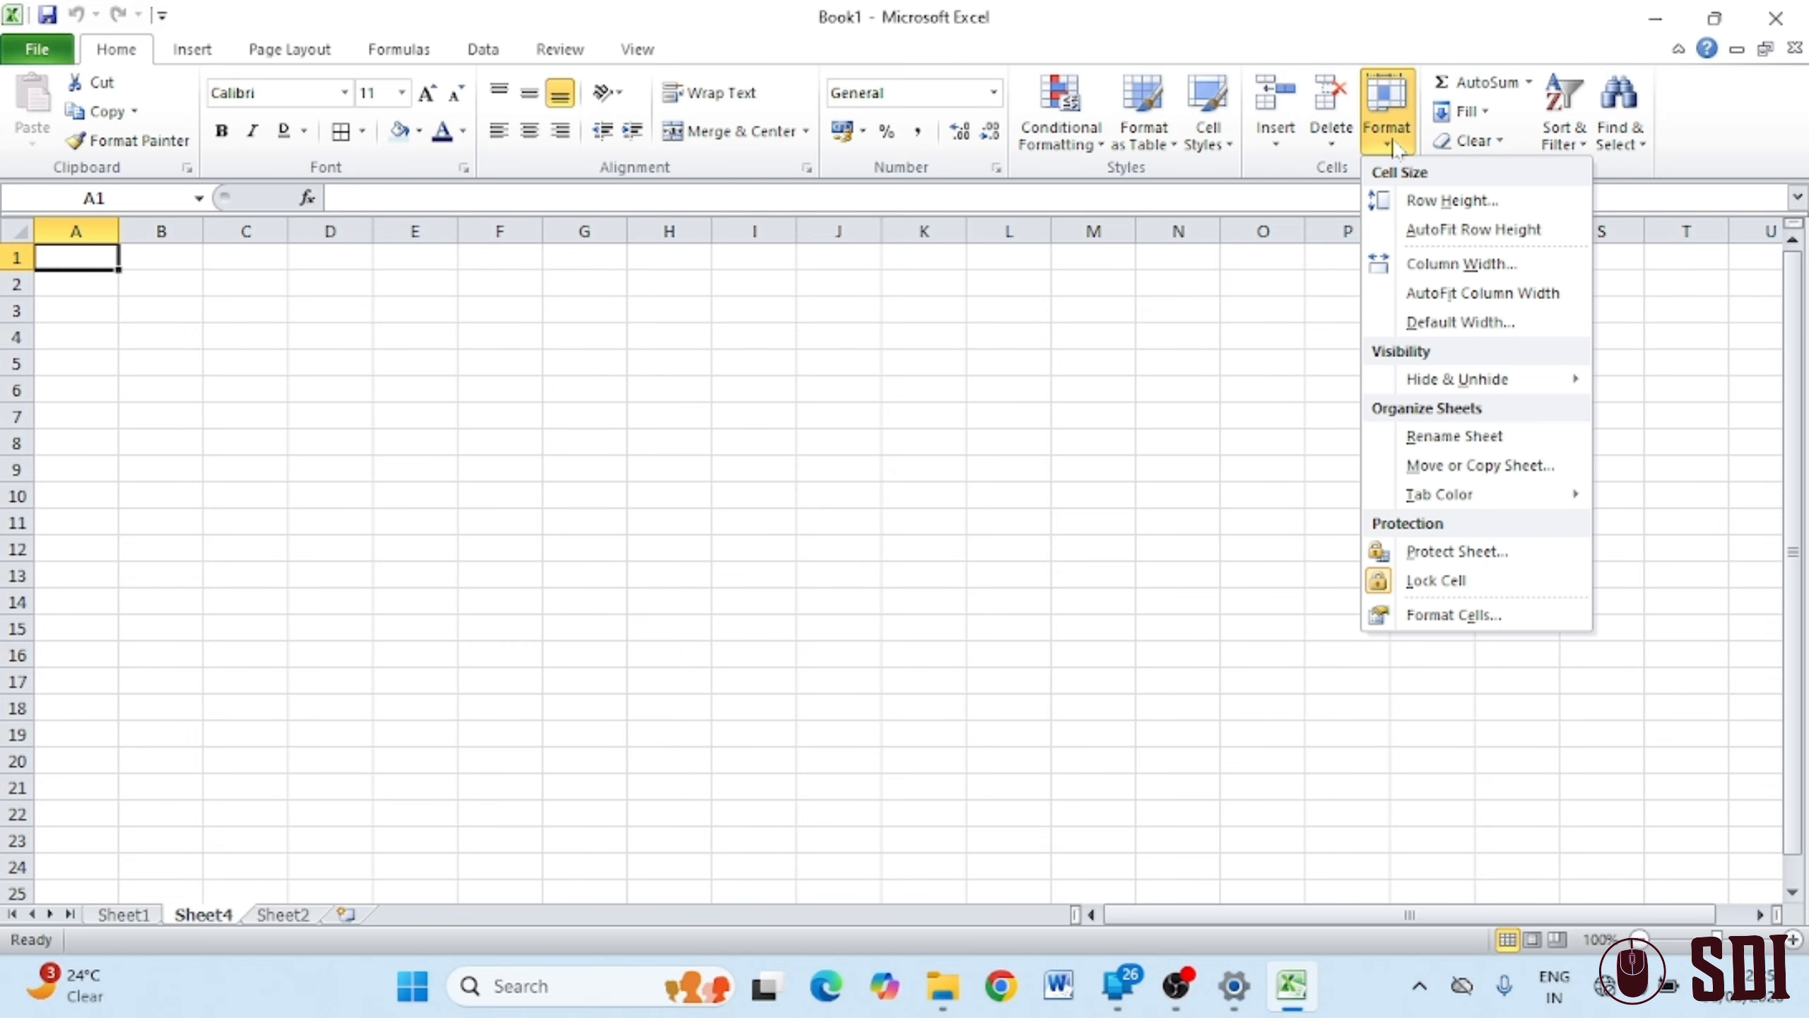
{"action": "left_click", "coordinate": [767, 360]}
{"action": "left_click_drag", "start_coordinate": [12, 269], "coordinate": [15, 376]}
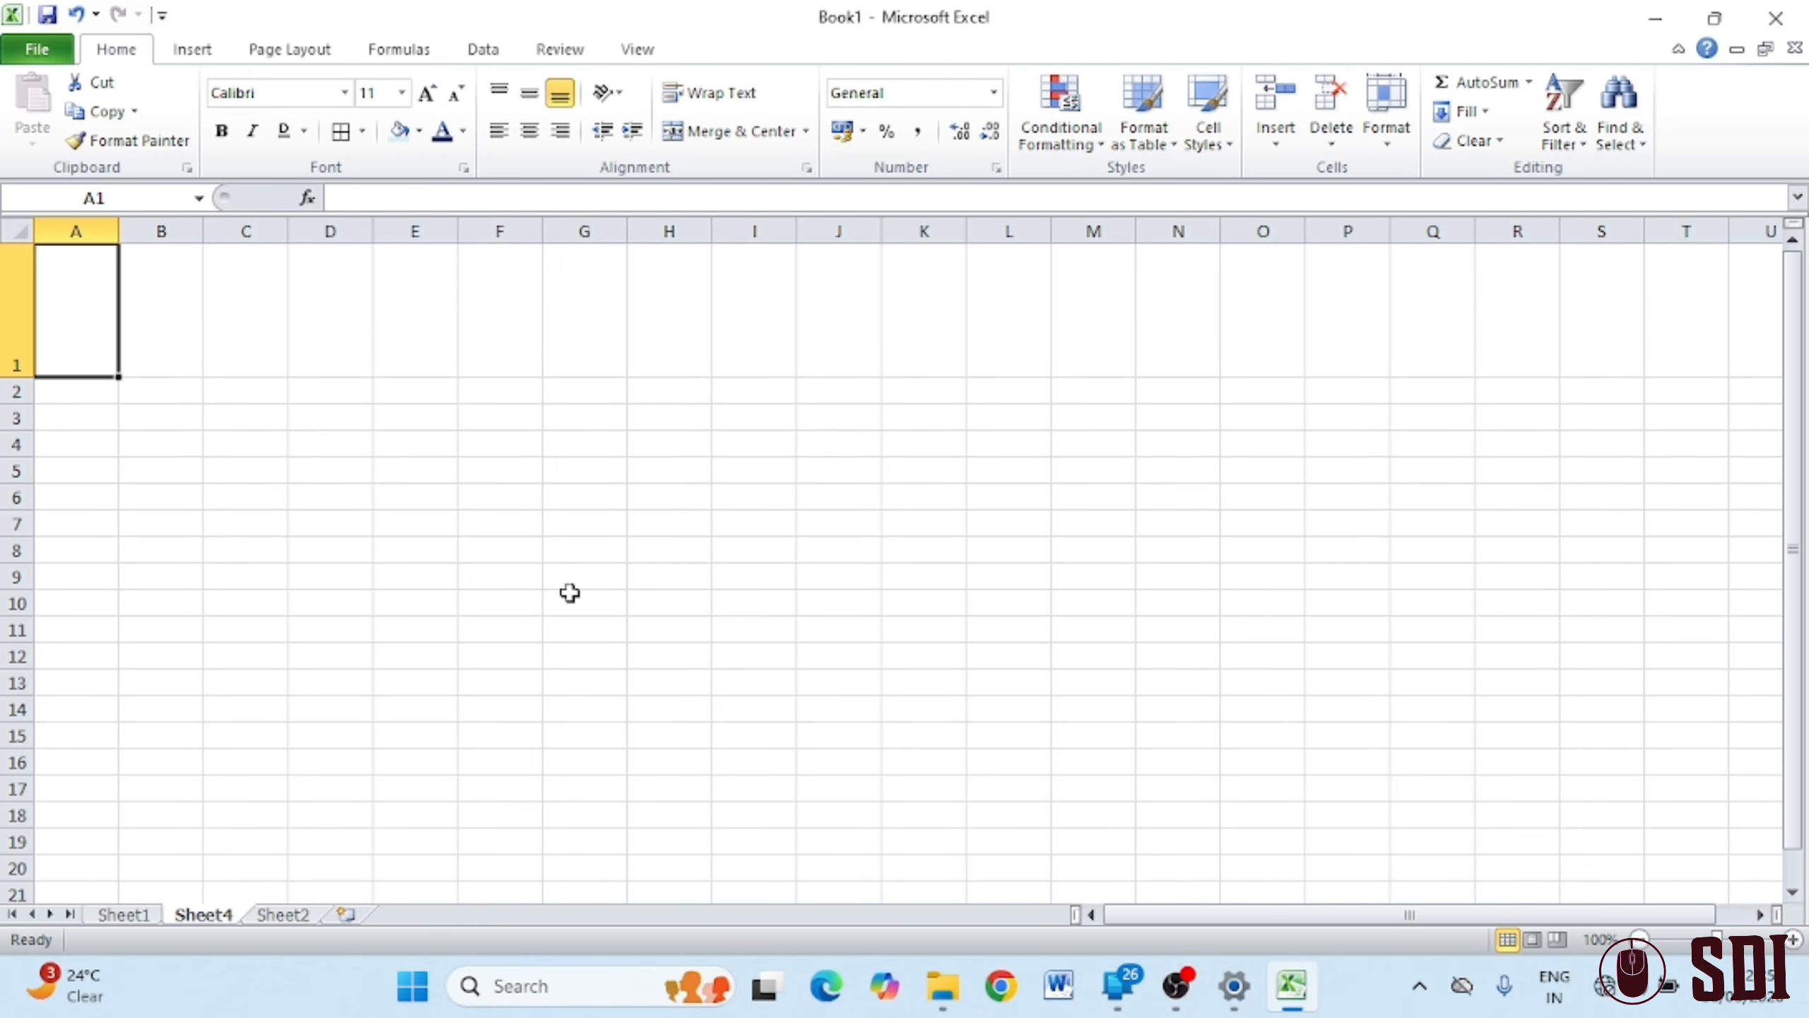
{"action": "scroll", "coordinate": [569, 591], "scroll_direction": "up", "scroll_amount": 4, "text": "ctrl"}
{"action": "left_click", "coordinate": [1387, 140]}
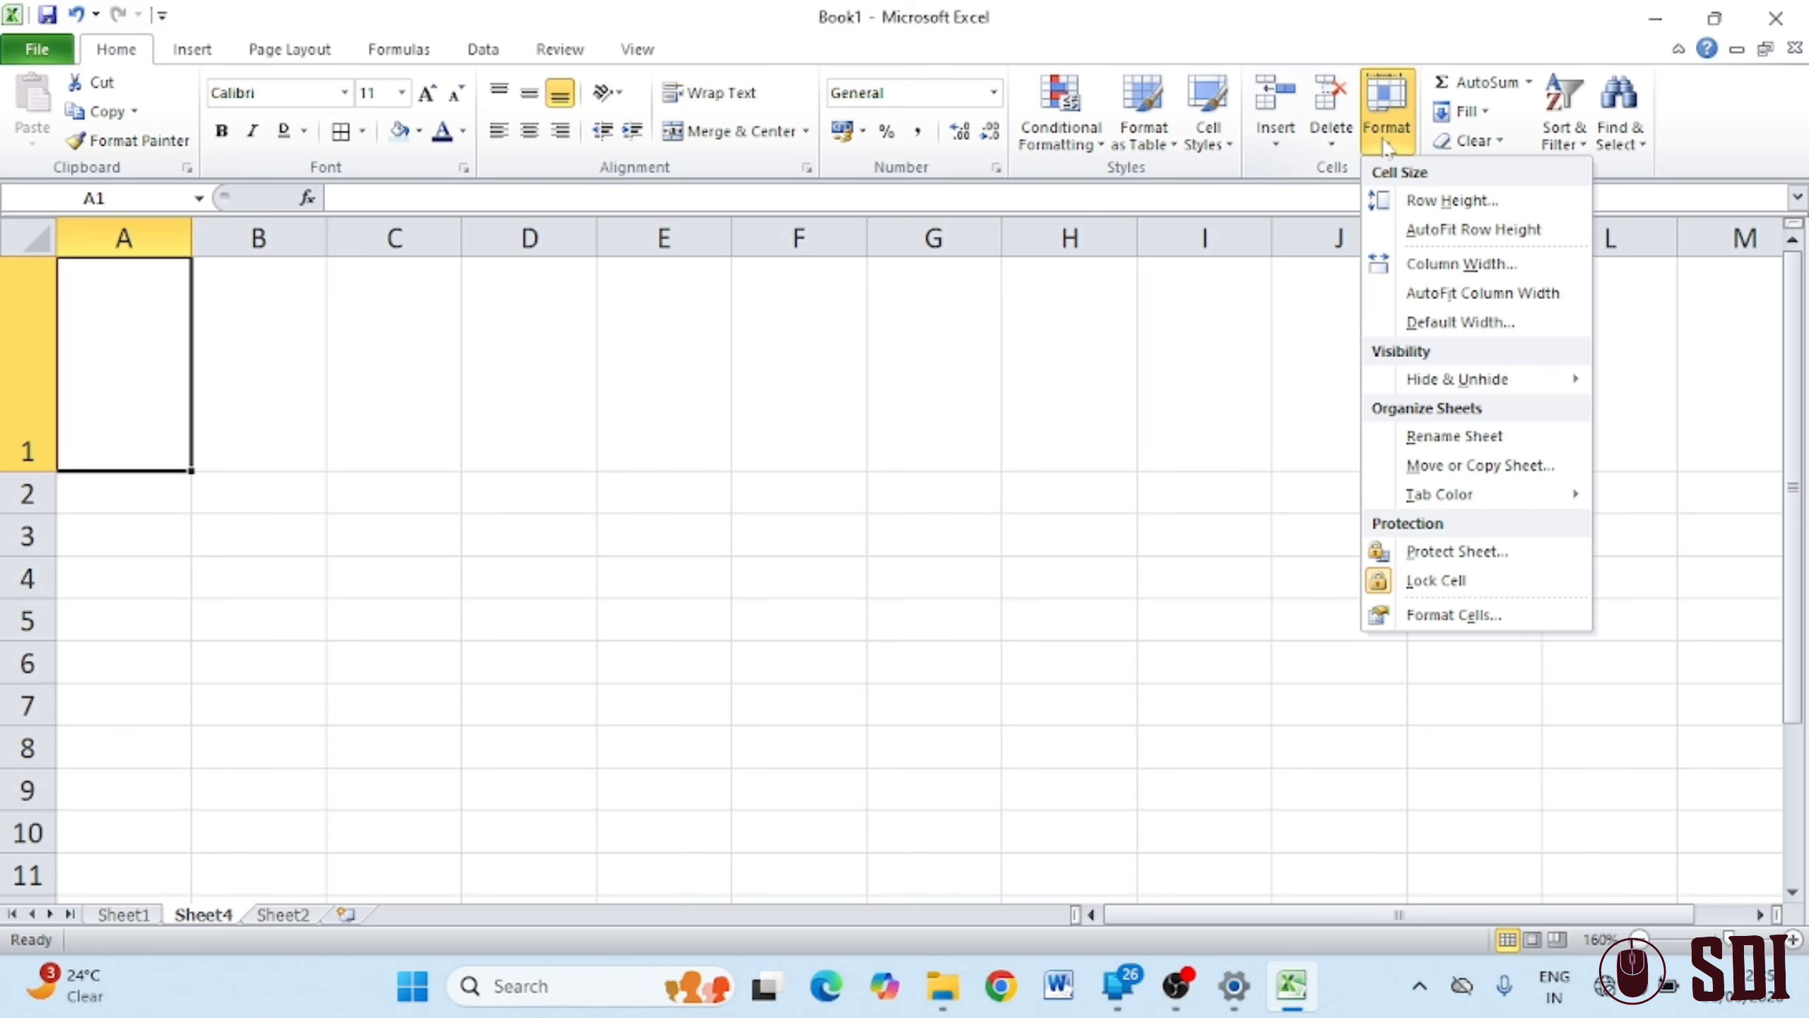
{"action": "left_click", "coordinate": [1457, 230]}
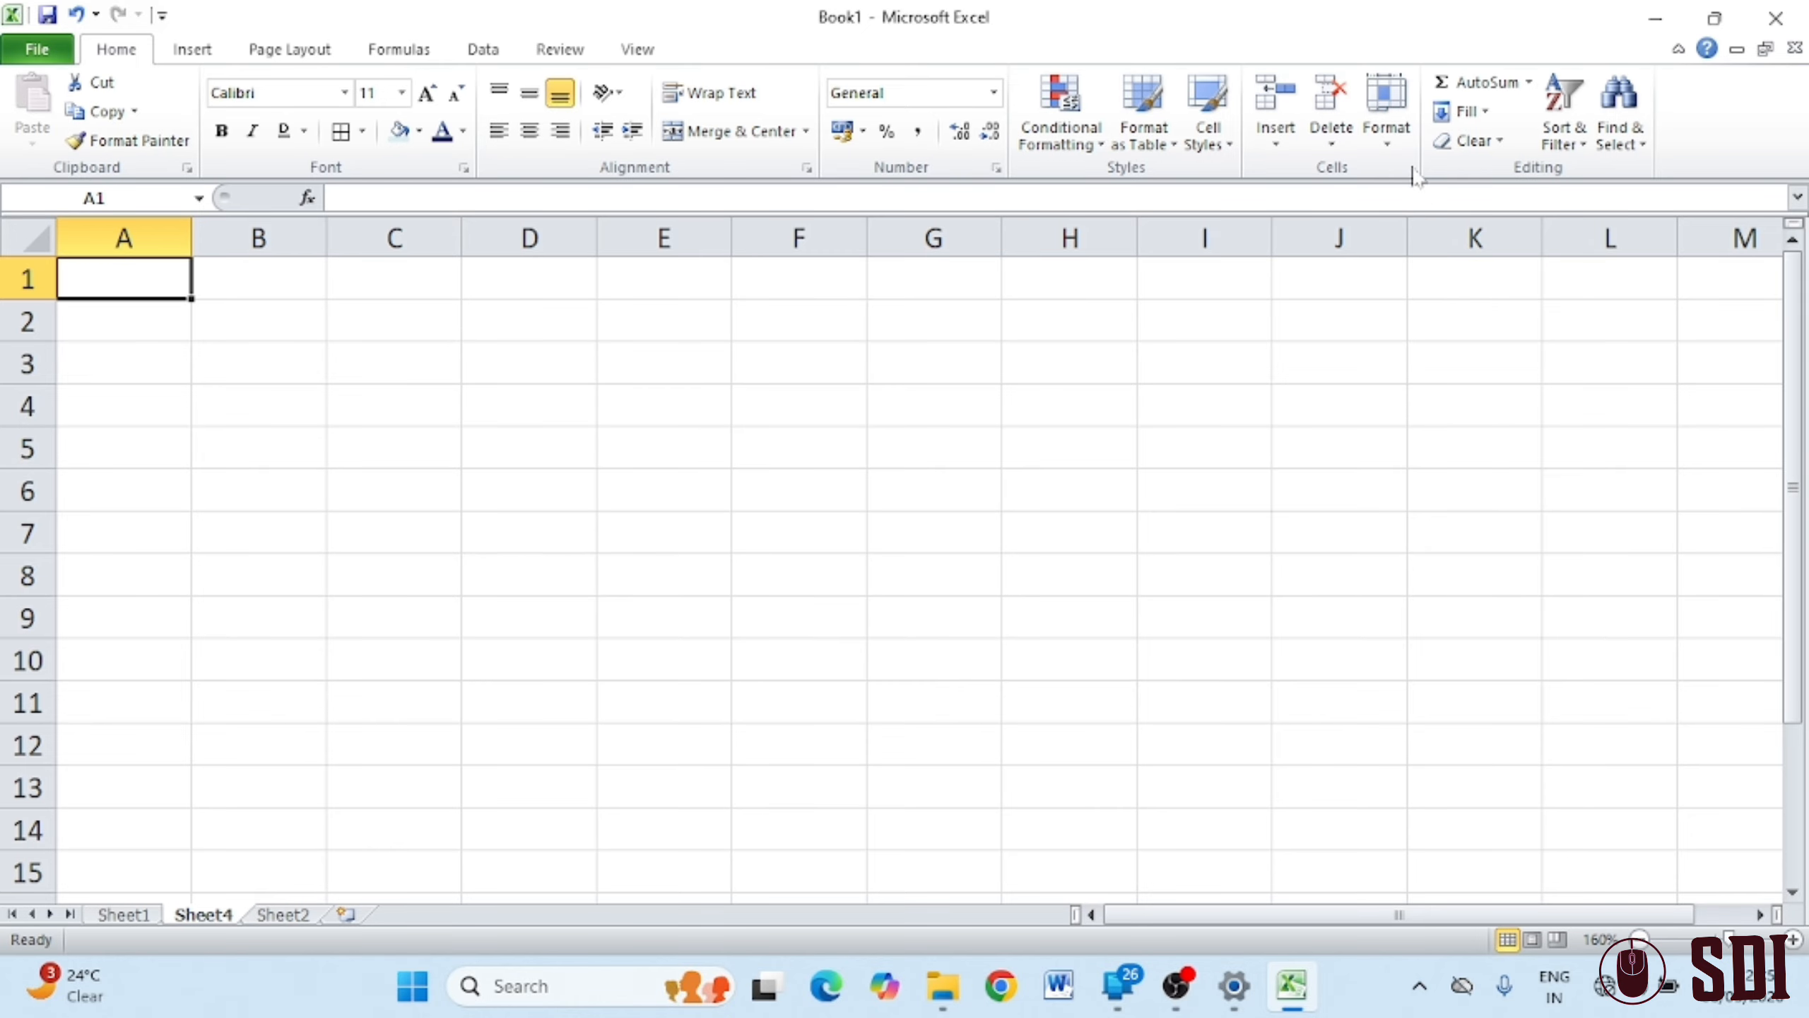
Drag column A's right border to widen it substantially
{"action": "left_click", "coordinate": [1387, 136]}
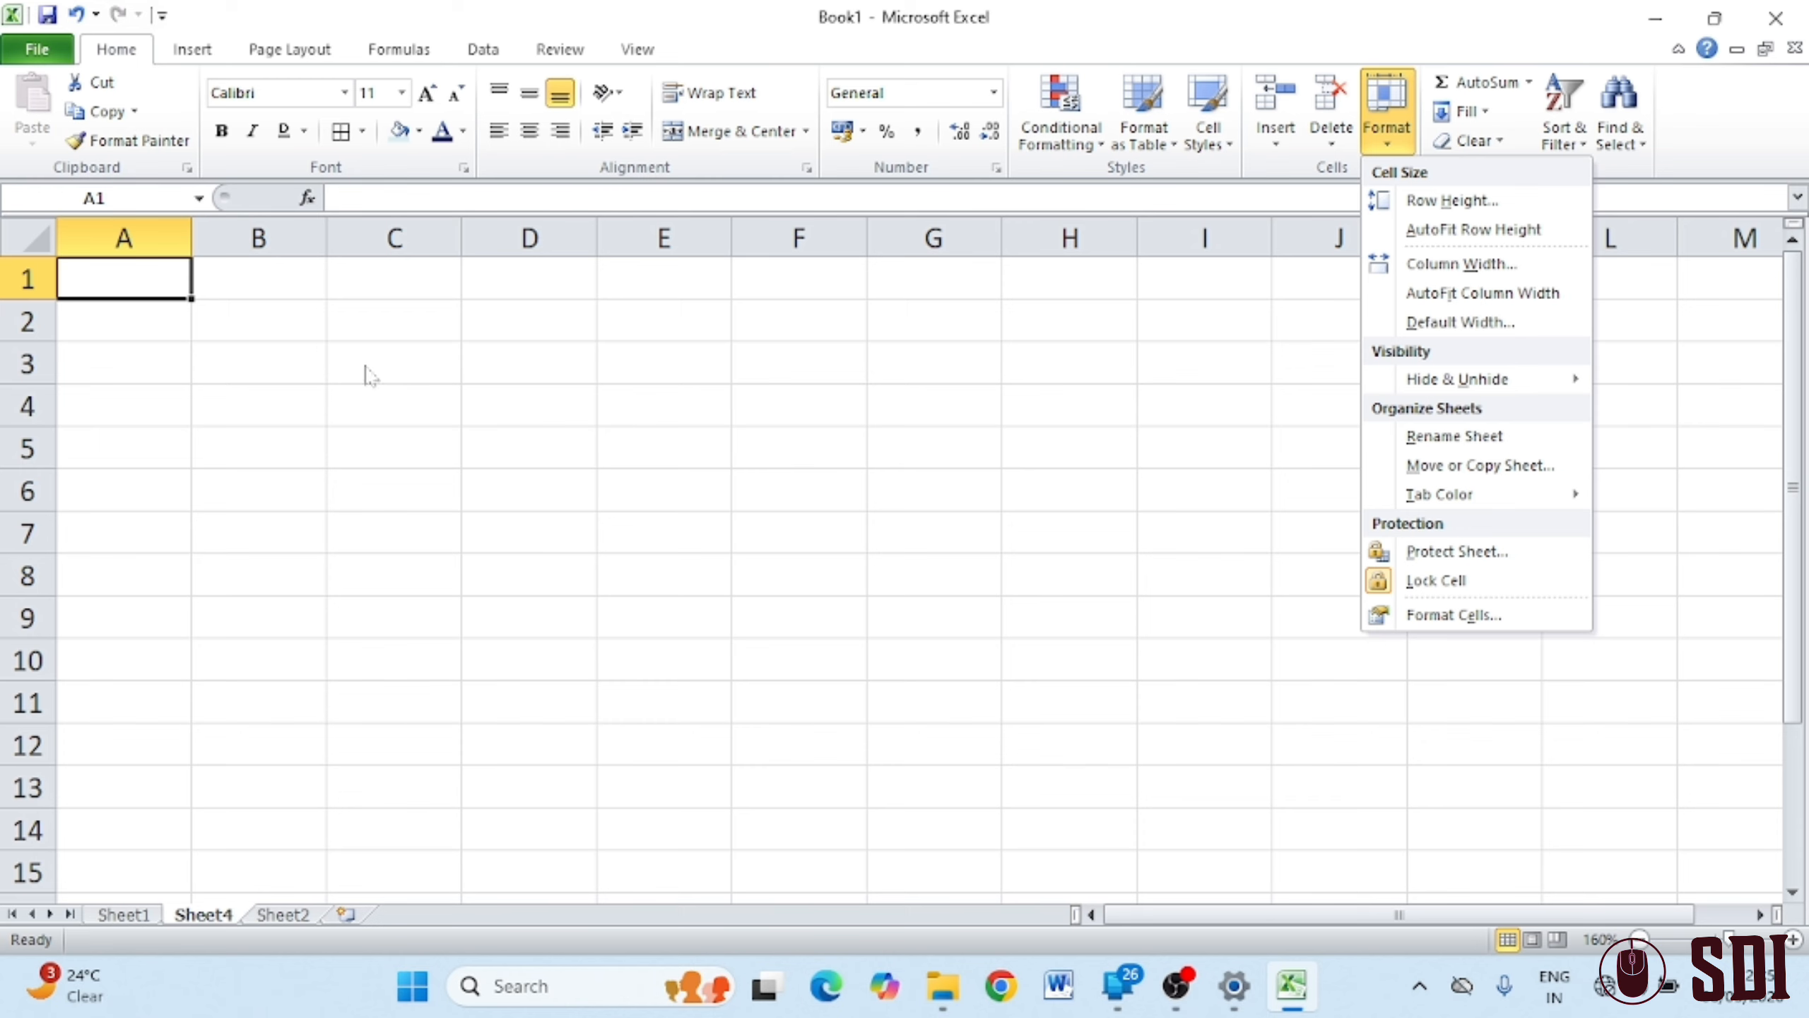
{"action": "left_click", "coordinate": [197, 240]}
{"action": "left_click_drag", "start_coordinate": [191, 239], "coordinate": [410, 238]}
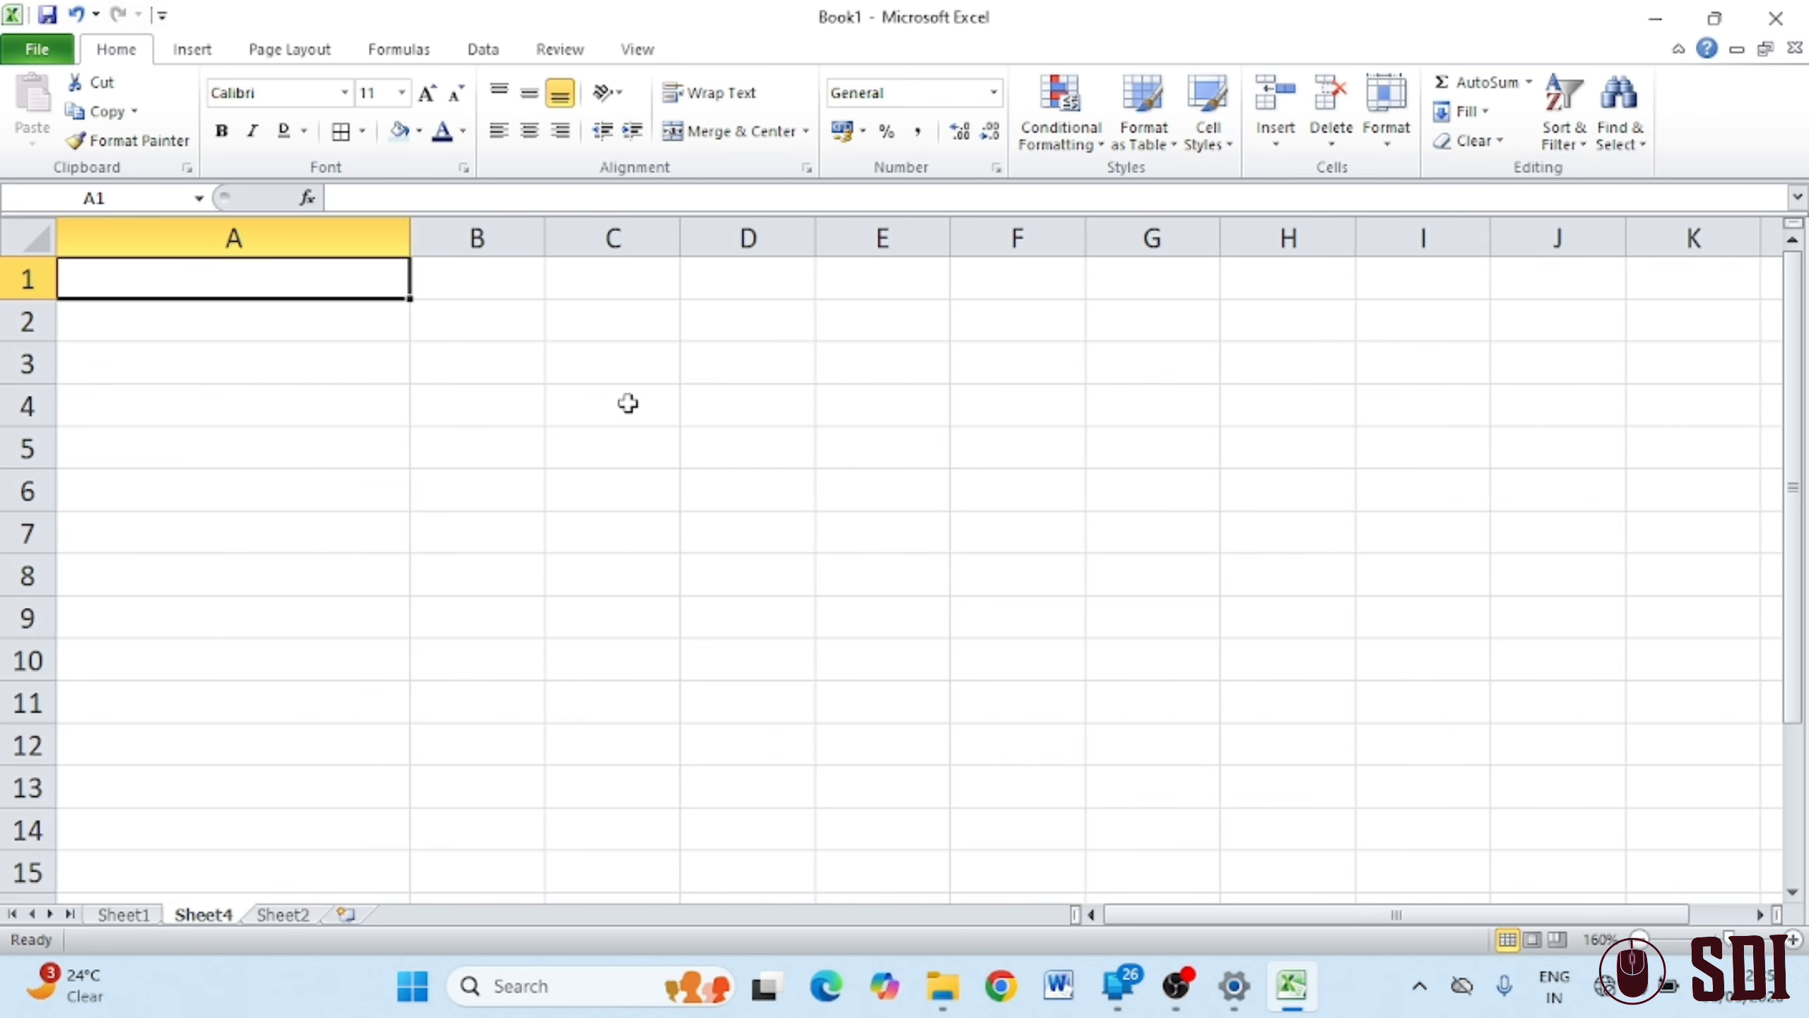
Enter 'fdhh' in cell A1 and AutoFit column A's width to that entry
{"action": "left_click", "coordinate": [1392, 155]}
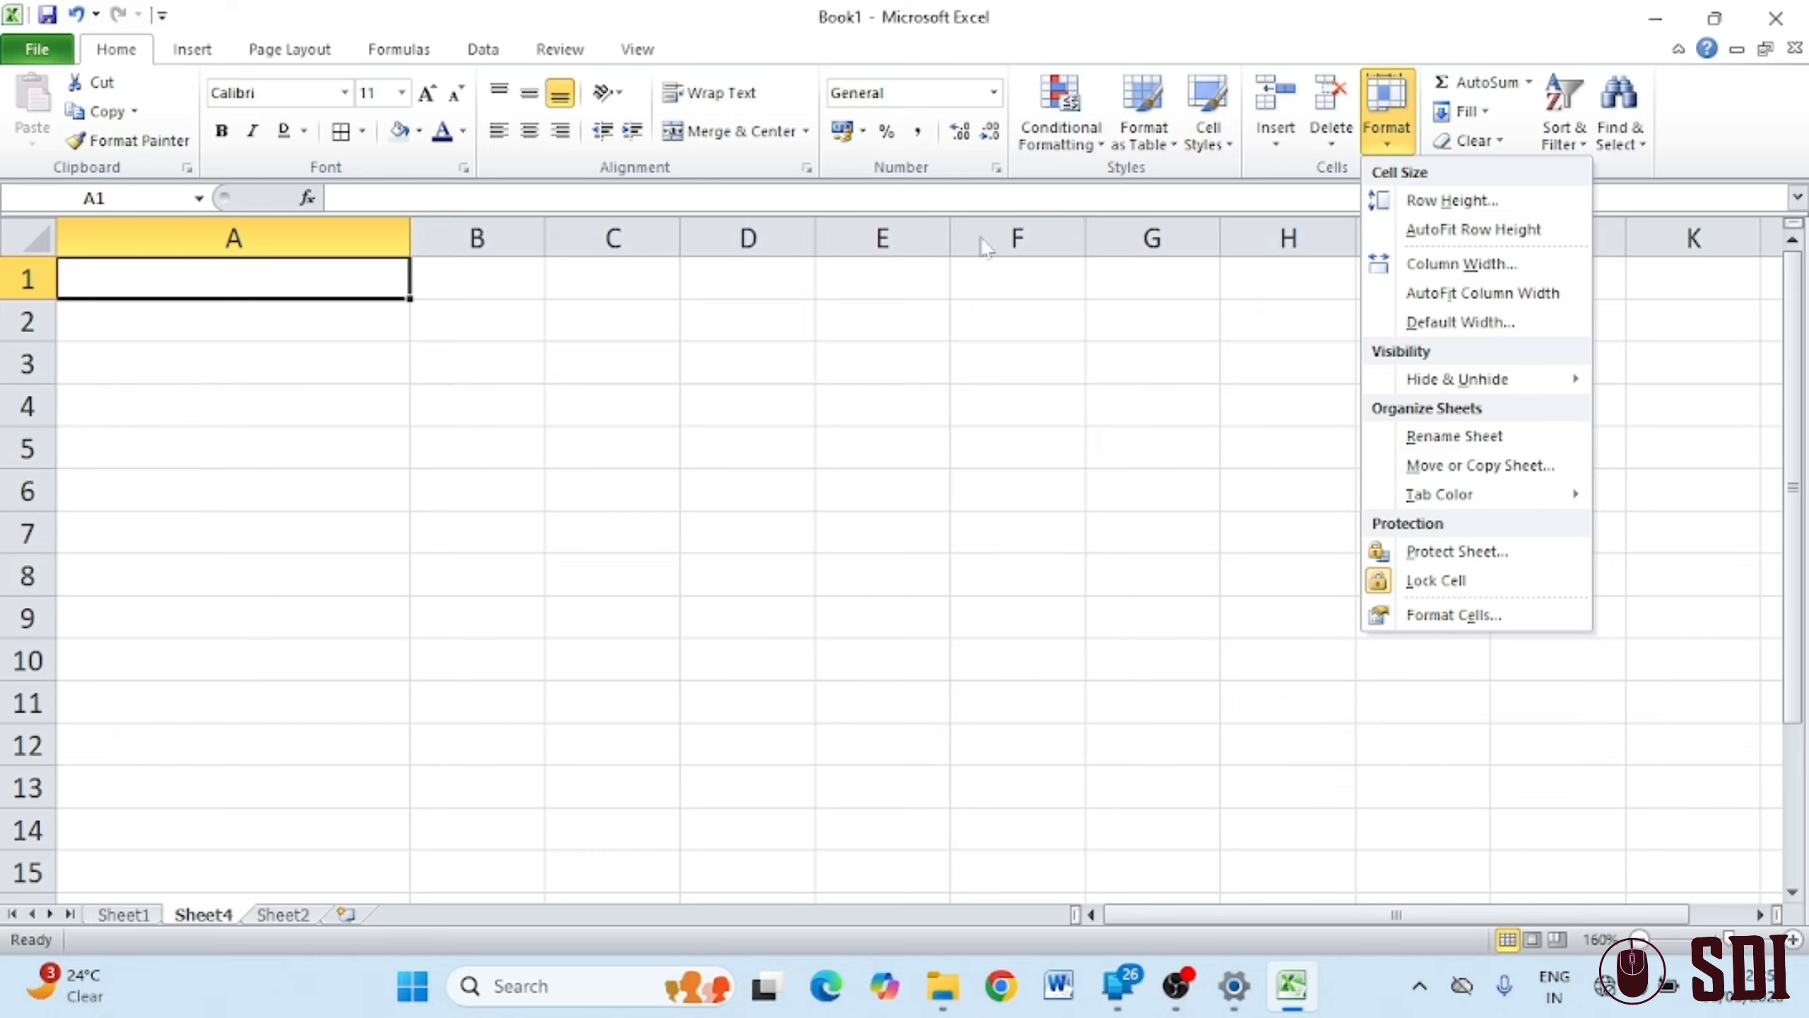
{"action": "left_click", "coordinate": [1479, 295]}
{"action": "left_click", "coordinate": [1387, 139]}
{"action": "left_click", "coordinate": [315, 267]}
{"action": "type", "text": "fdhh"}
{"action": "left_click", "coordinate": [775, 472]}
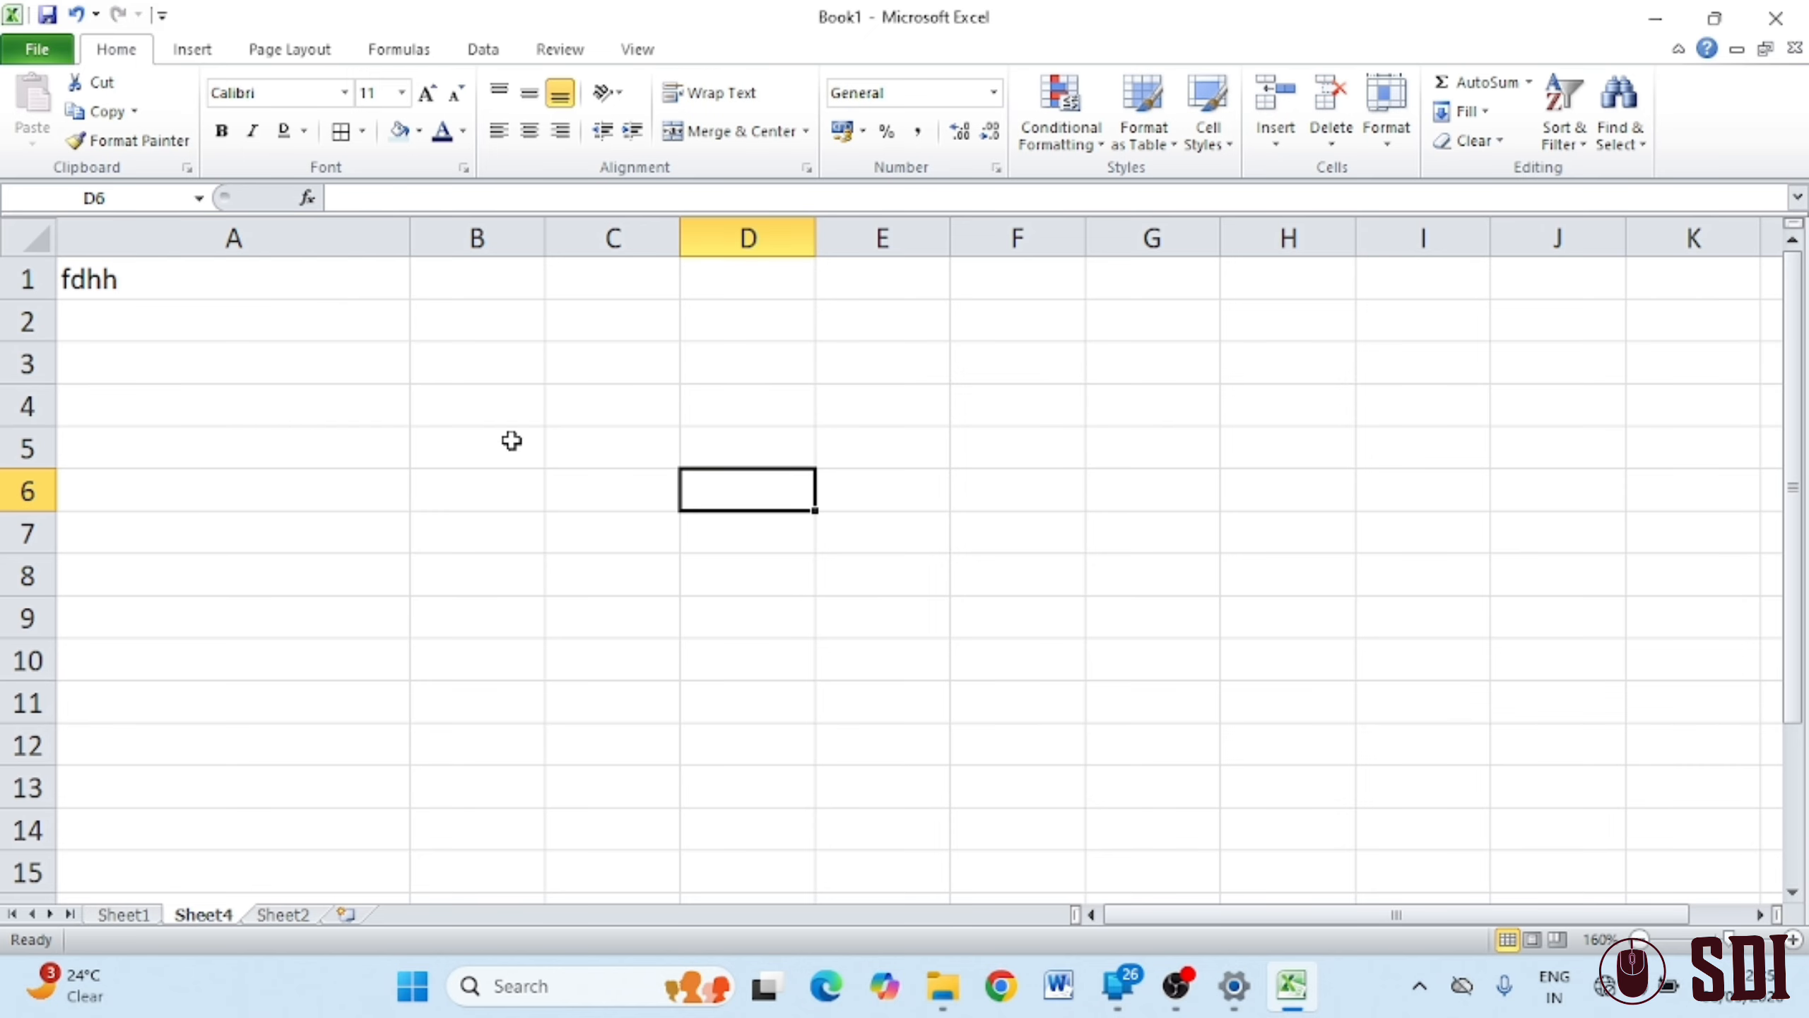
{"action": "left_click", "coordinate": [277, 267]}
{"action": "left_click", "coordinate": [1386, 114]}
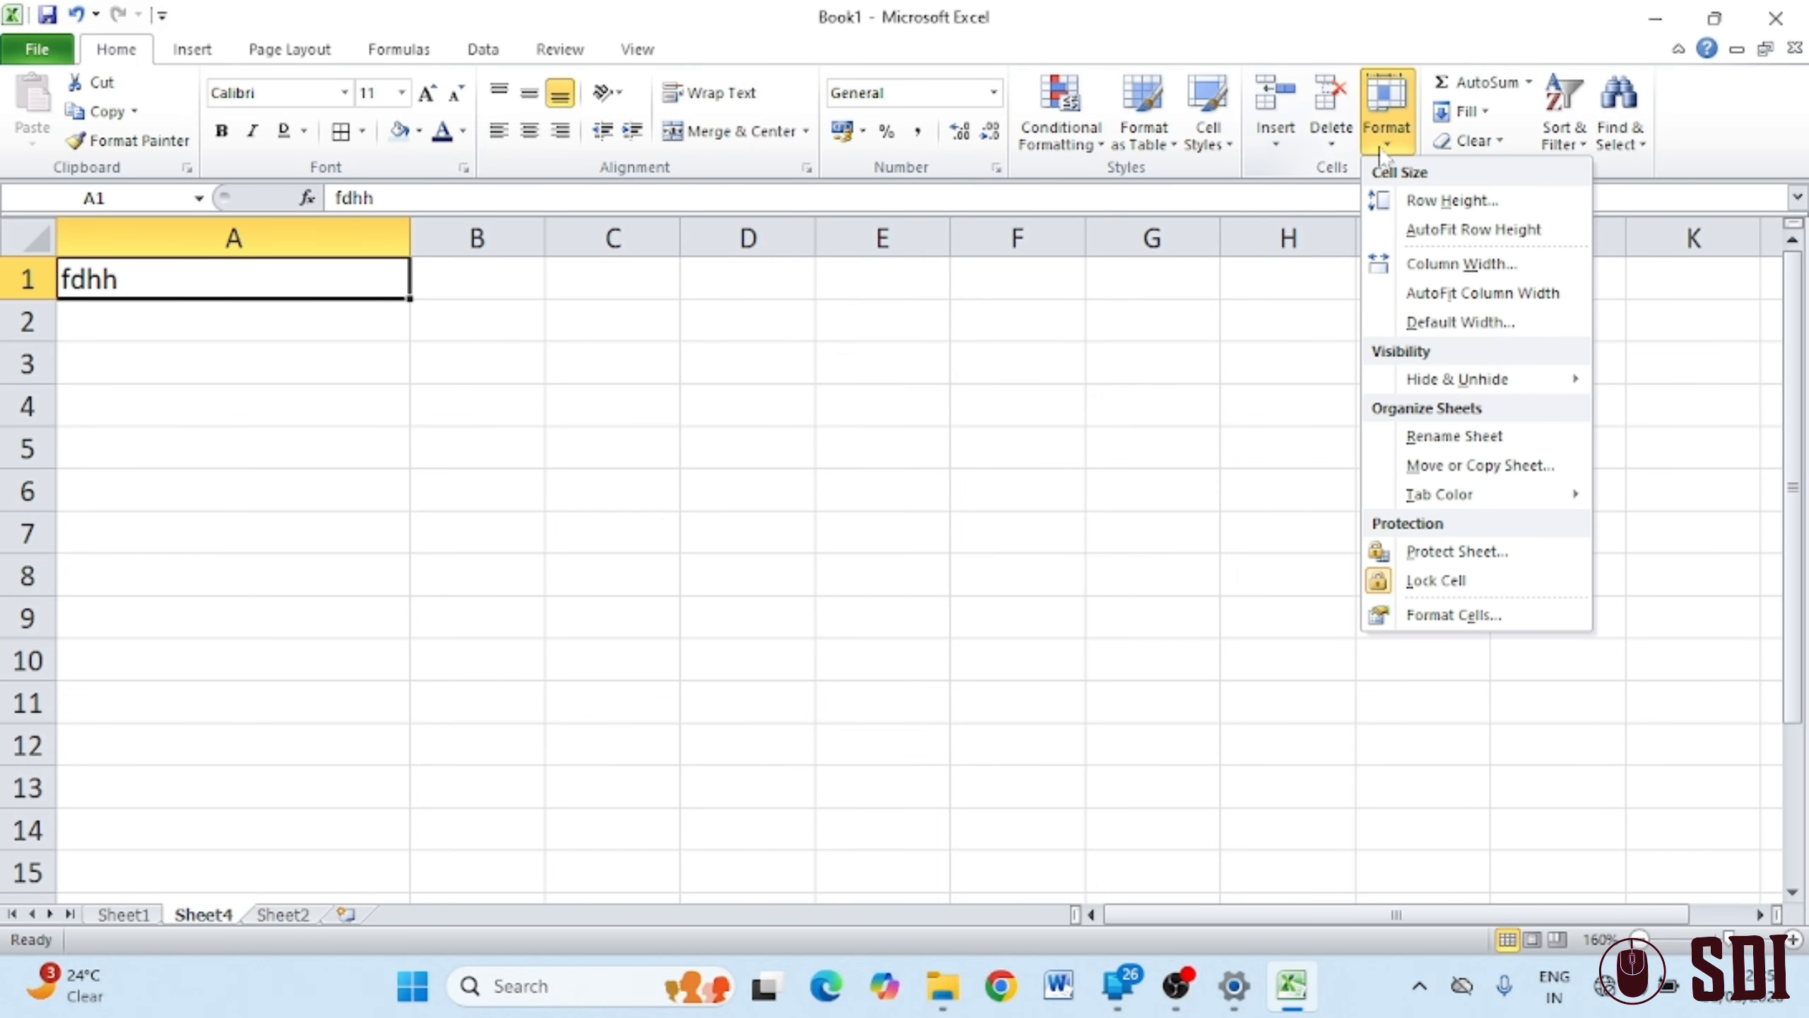
{"action": "left_click", "coordinate": [1450, 303]}
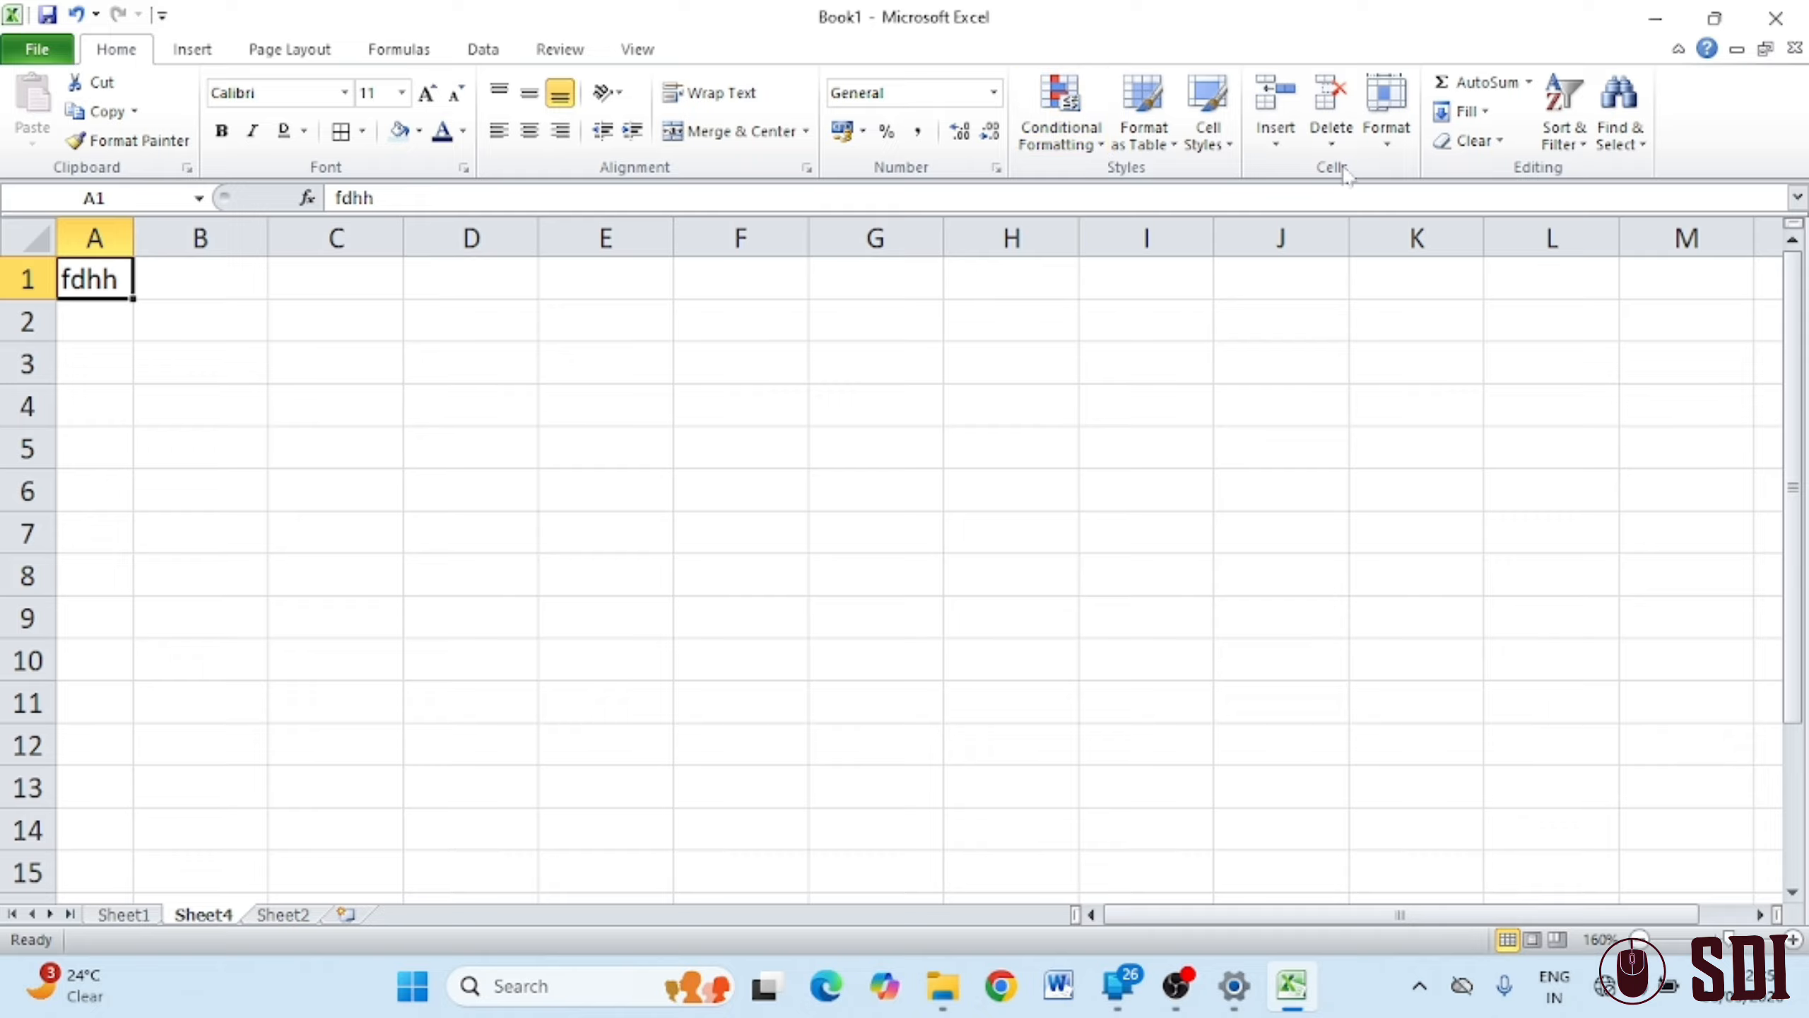
Keep the default column width at the standard 8.43
{"action": "left_click", "coordinate": [1385, 136]}
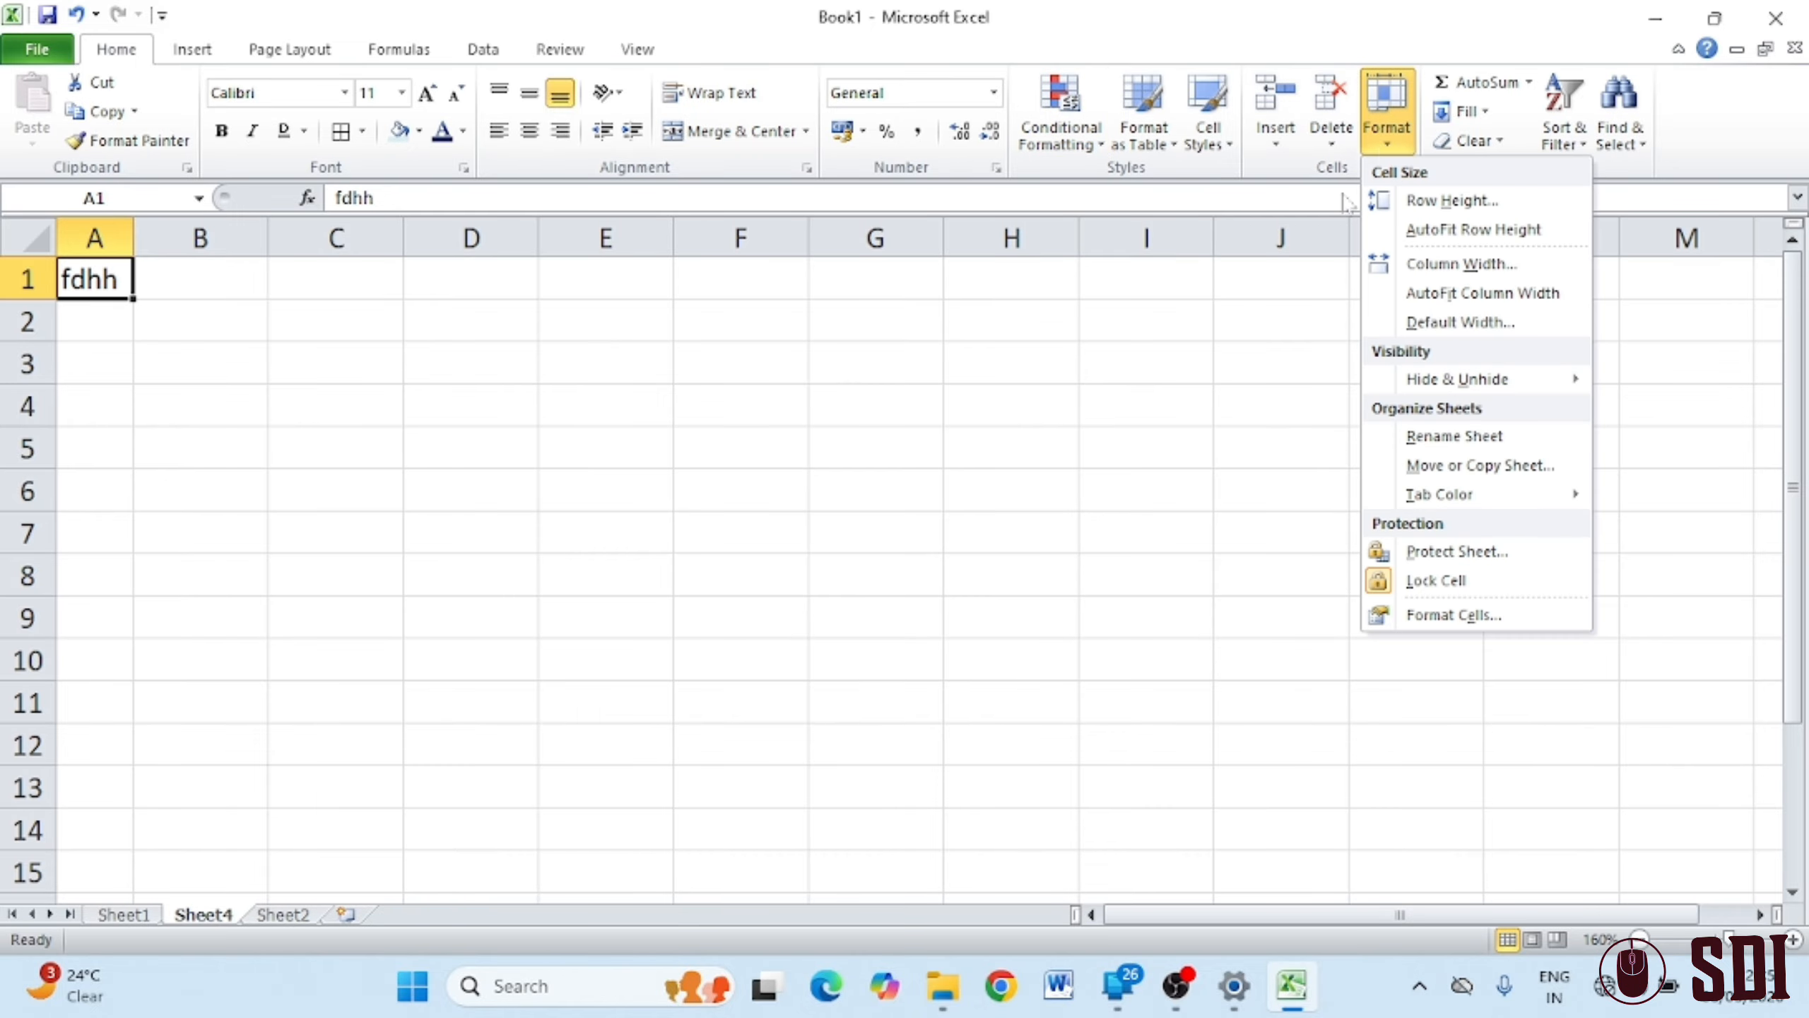
{"action": "left_click", "coordinate": [1482, 329]}
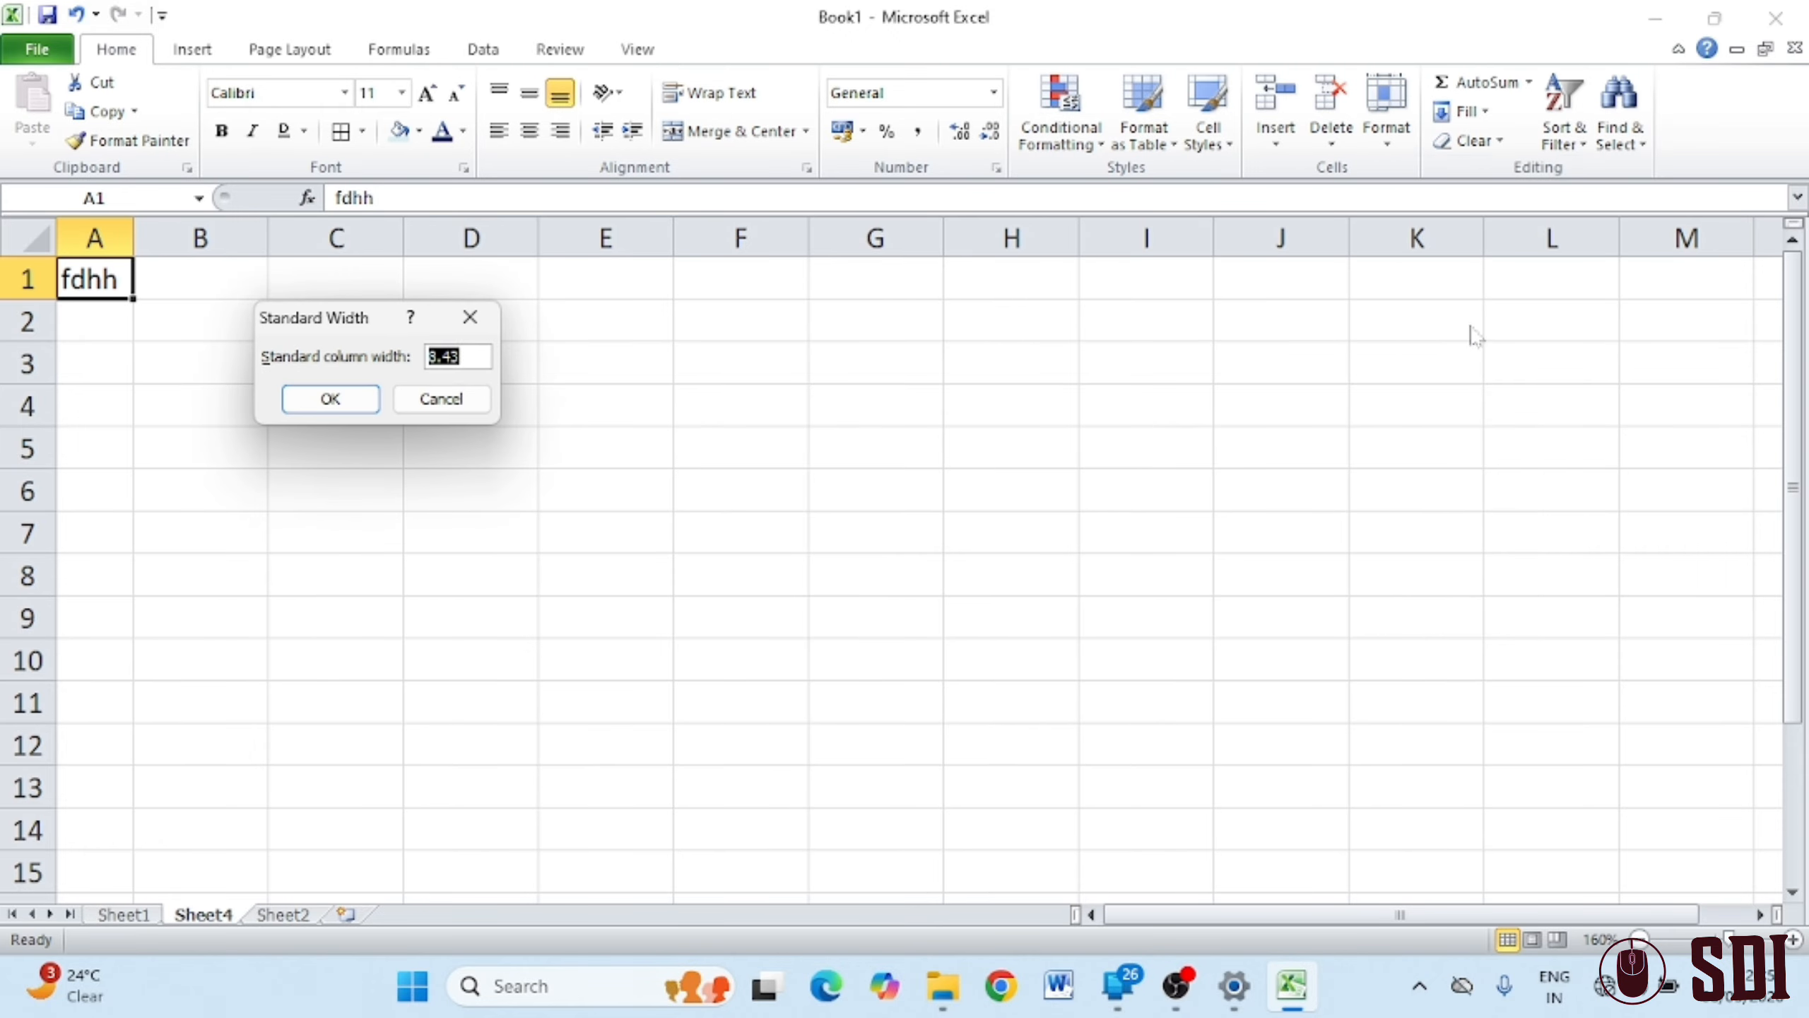
{"action": "left_click", "coordinate": [460, 356]}
{"action": "double_click", "coordinate": [443, 356]}
{"action": "left_click", "coordinate": [328, 399]}
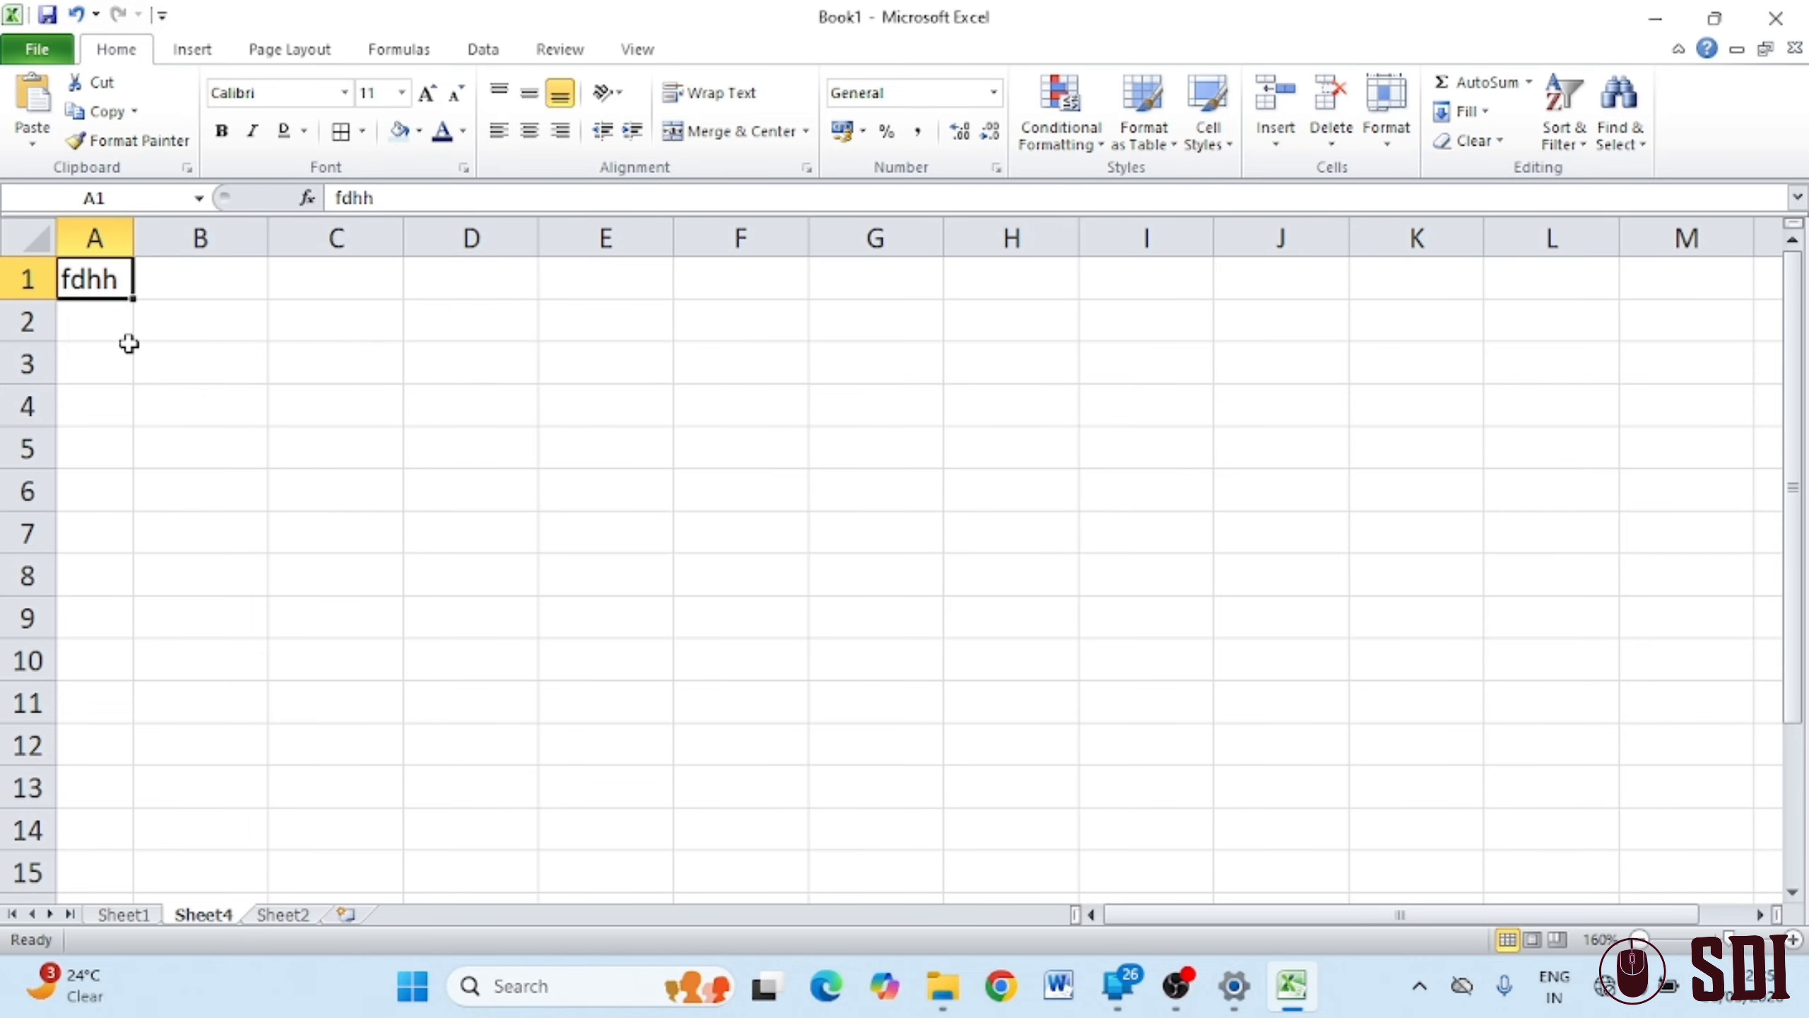
Set column A's width back to 8.43
{"action": "left_click", "coordinate": [1386, 155]}
{"action": "left_click", "coordinate": [1459, 263]}
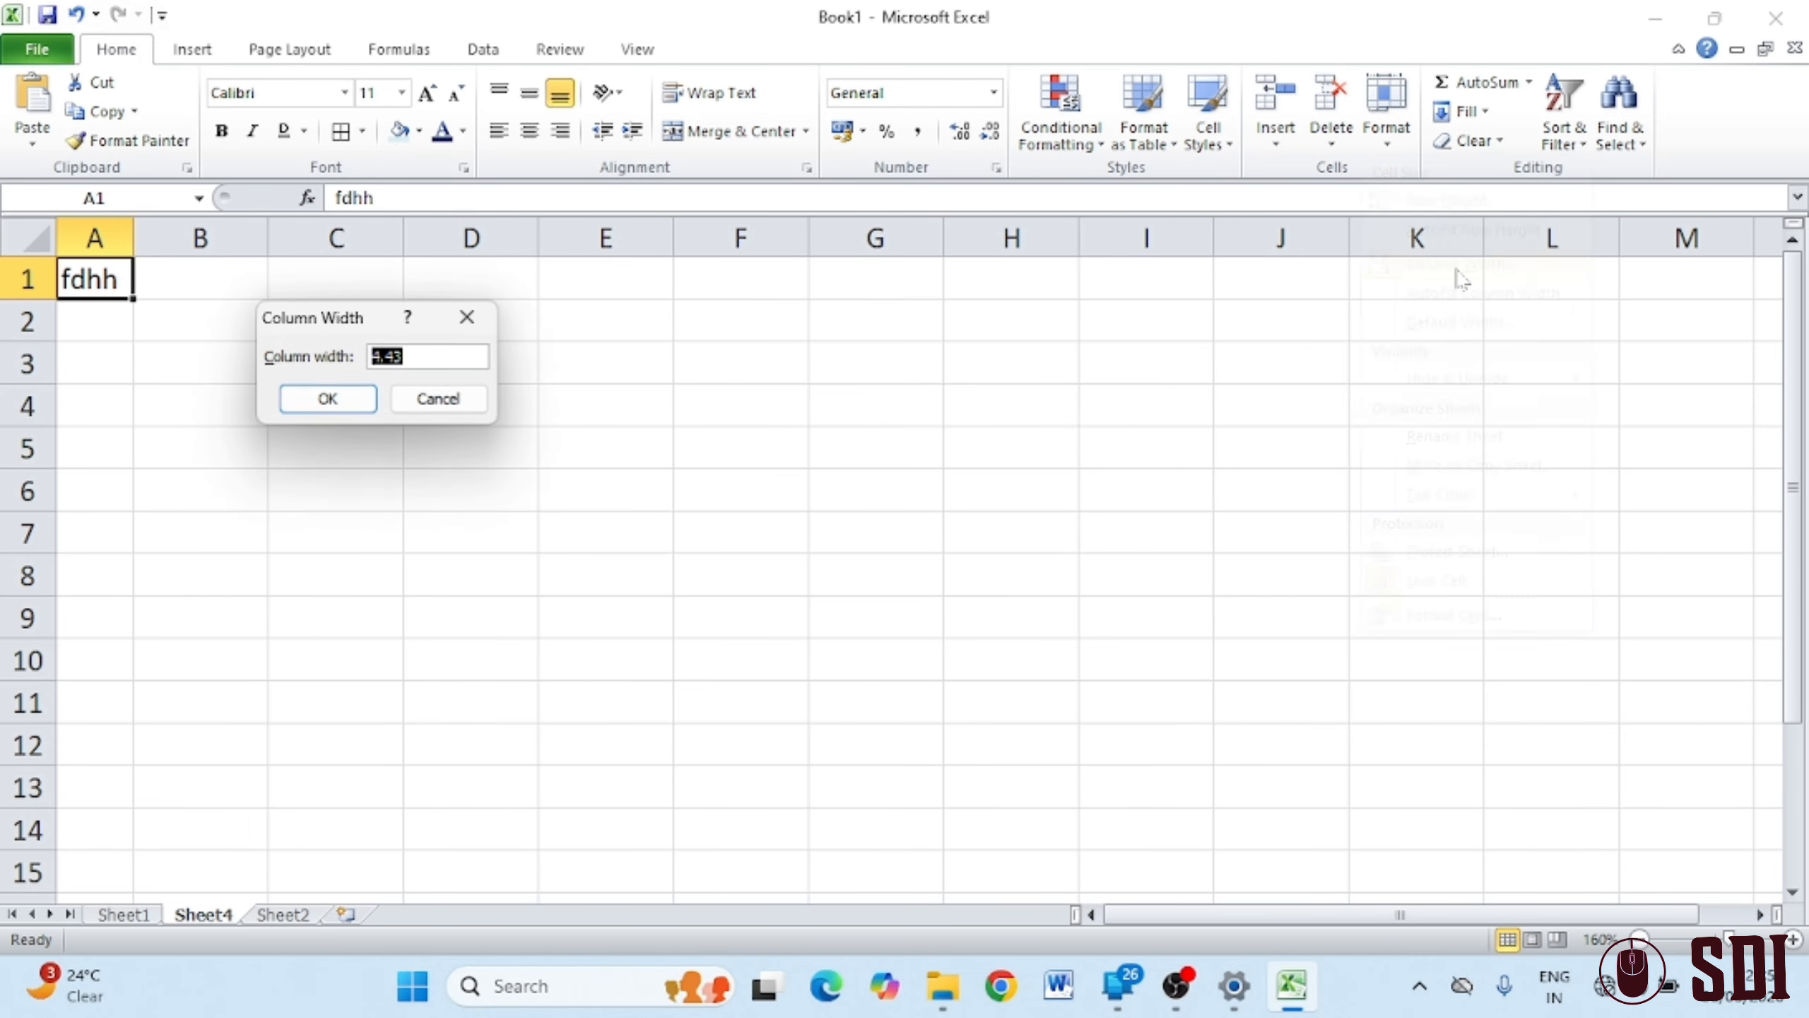
{"action": "type", "text": "8.43"}
{"action": "left_click", "coordinate": [327, 398]}
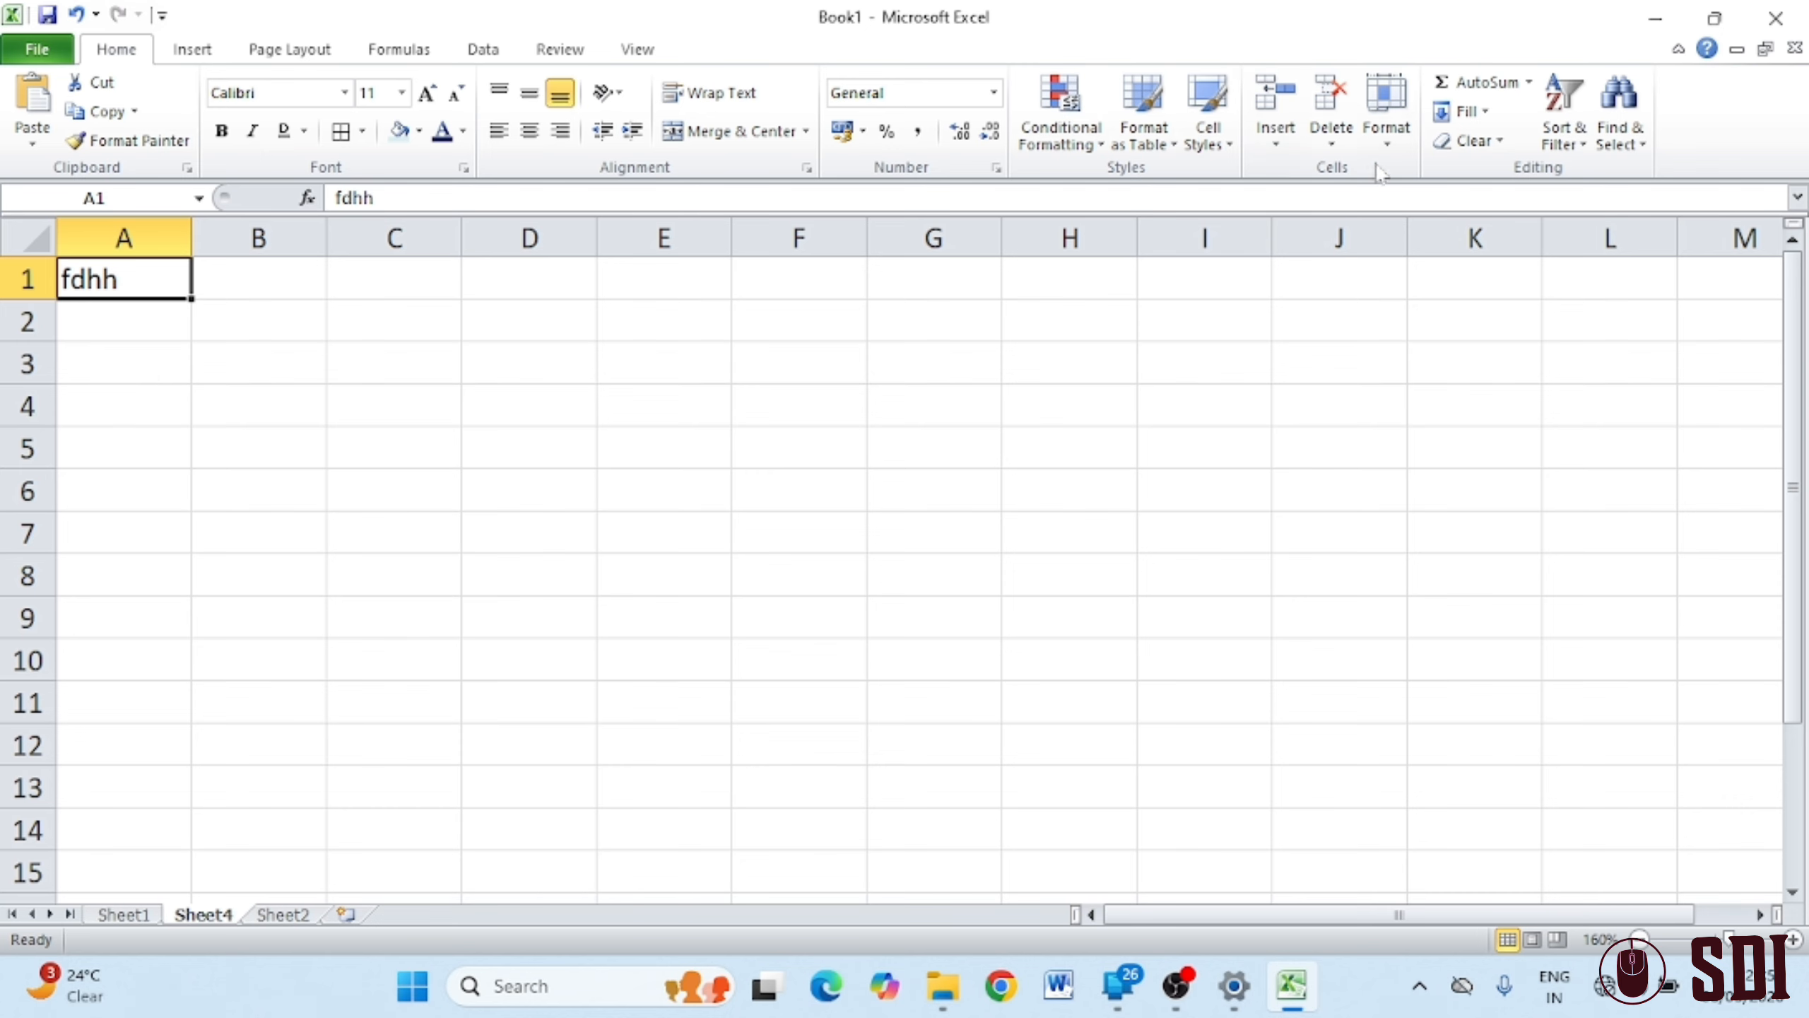
Drag row 1 much taller and column A noticeably wider
{"action": "left_click", "coordinate": [1389, 136]}
{"action": "left_click", "coordinate": [1044, 439]}
{"action": "left_click_drag", "start_coordinate": [50, 295], "coordinate": [49, 379]}
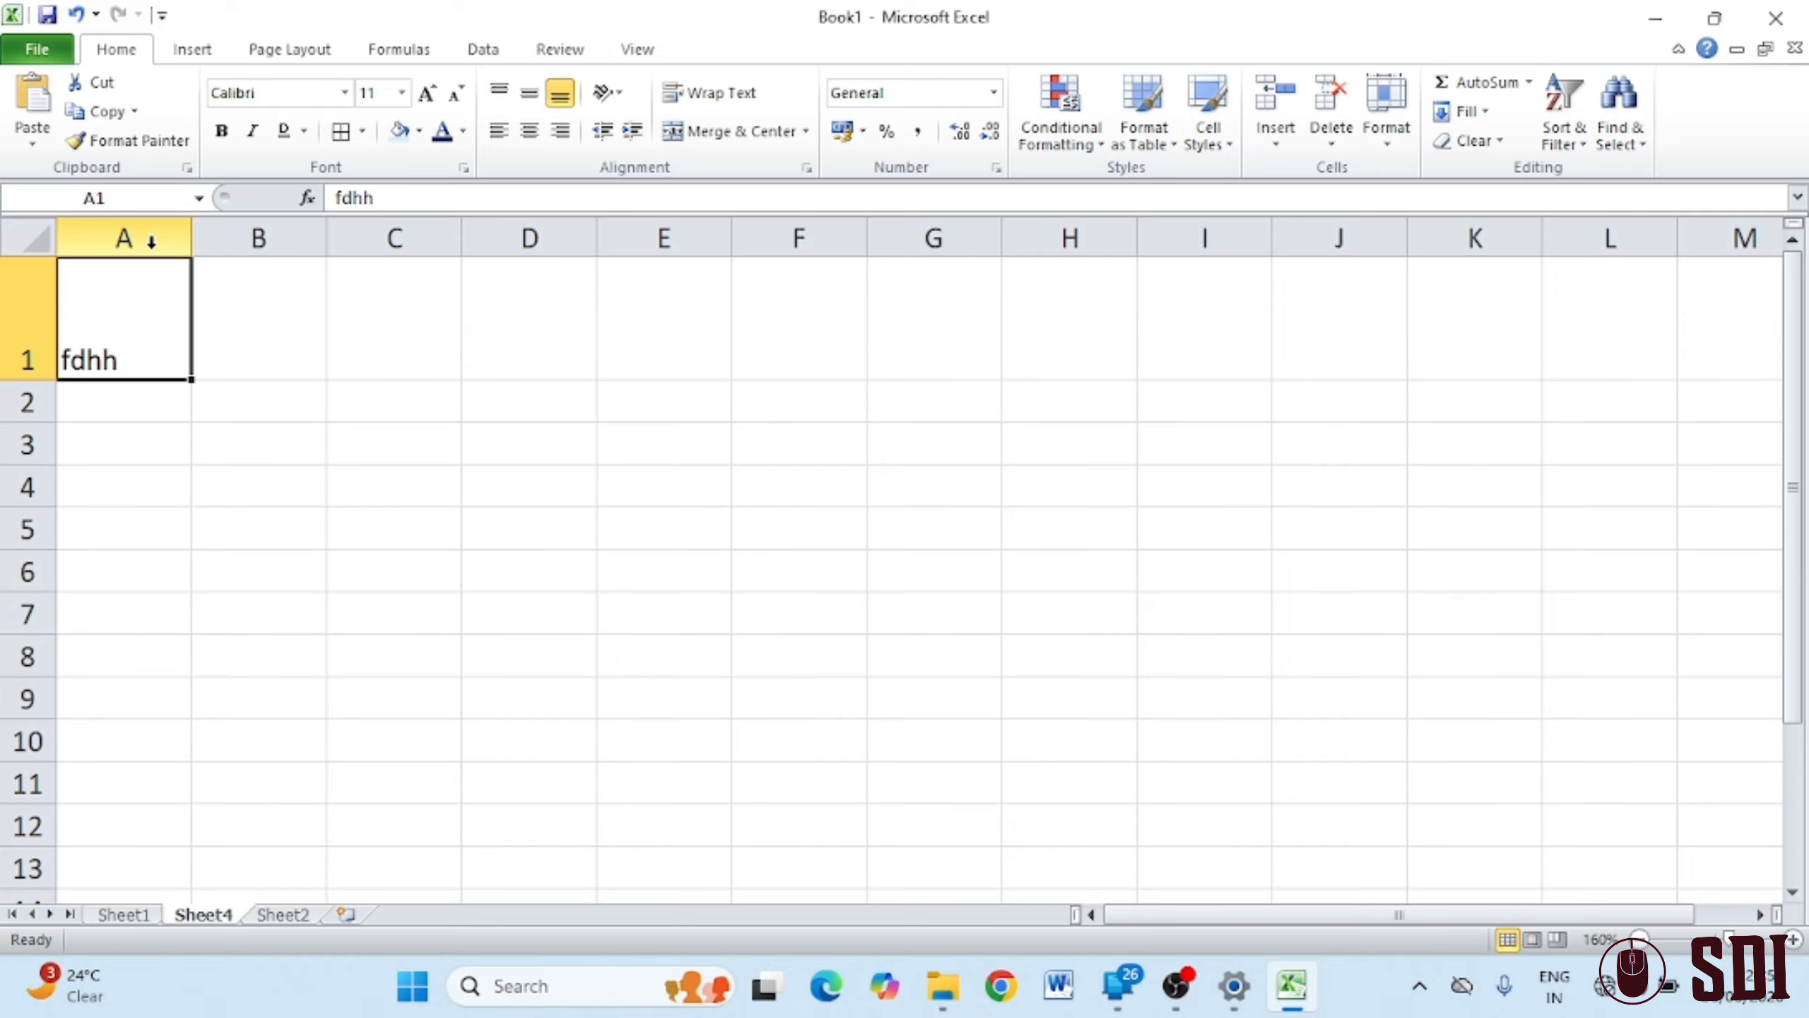
{"action": "left_click_drag", "start_coordinate": [190, 243], "coordinate": [390, 278]}
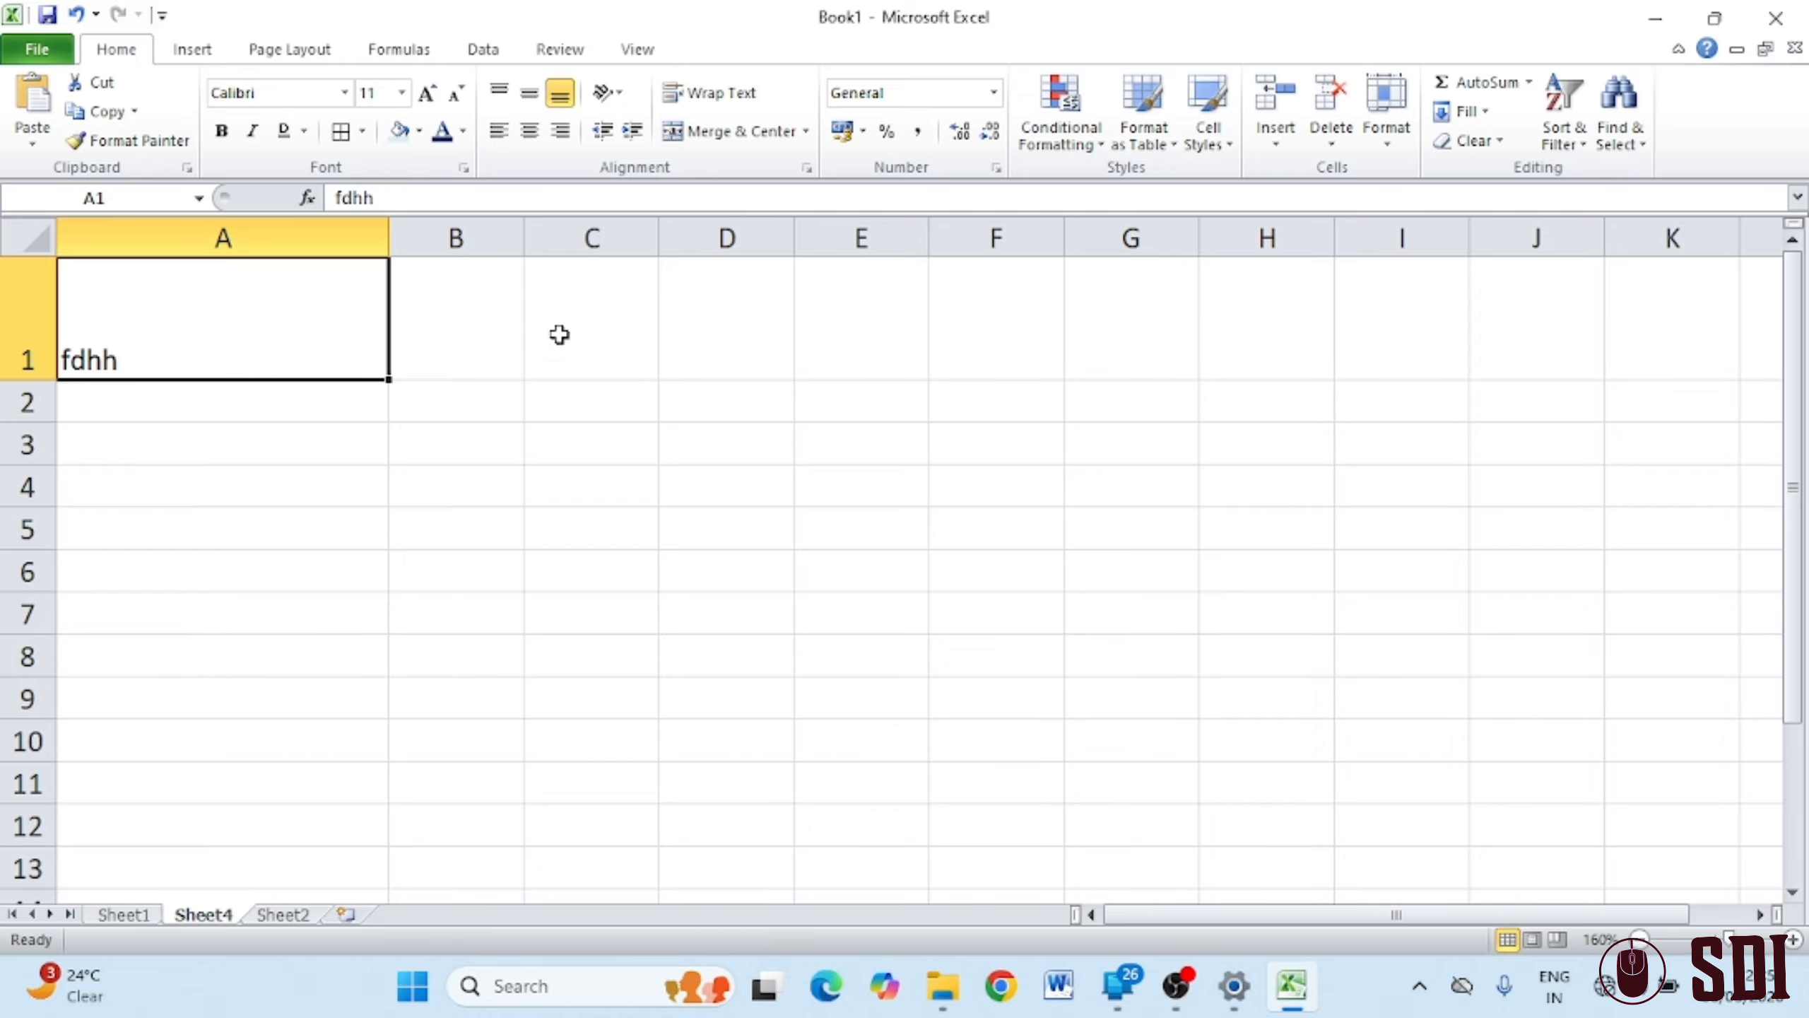
Look over the Format menu's Hide & Unhide options without choosing any
{"action": "left_click", "coordinate": [1386, 139]}
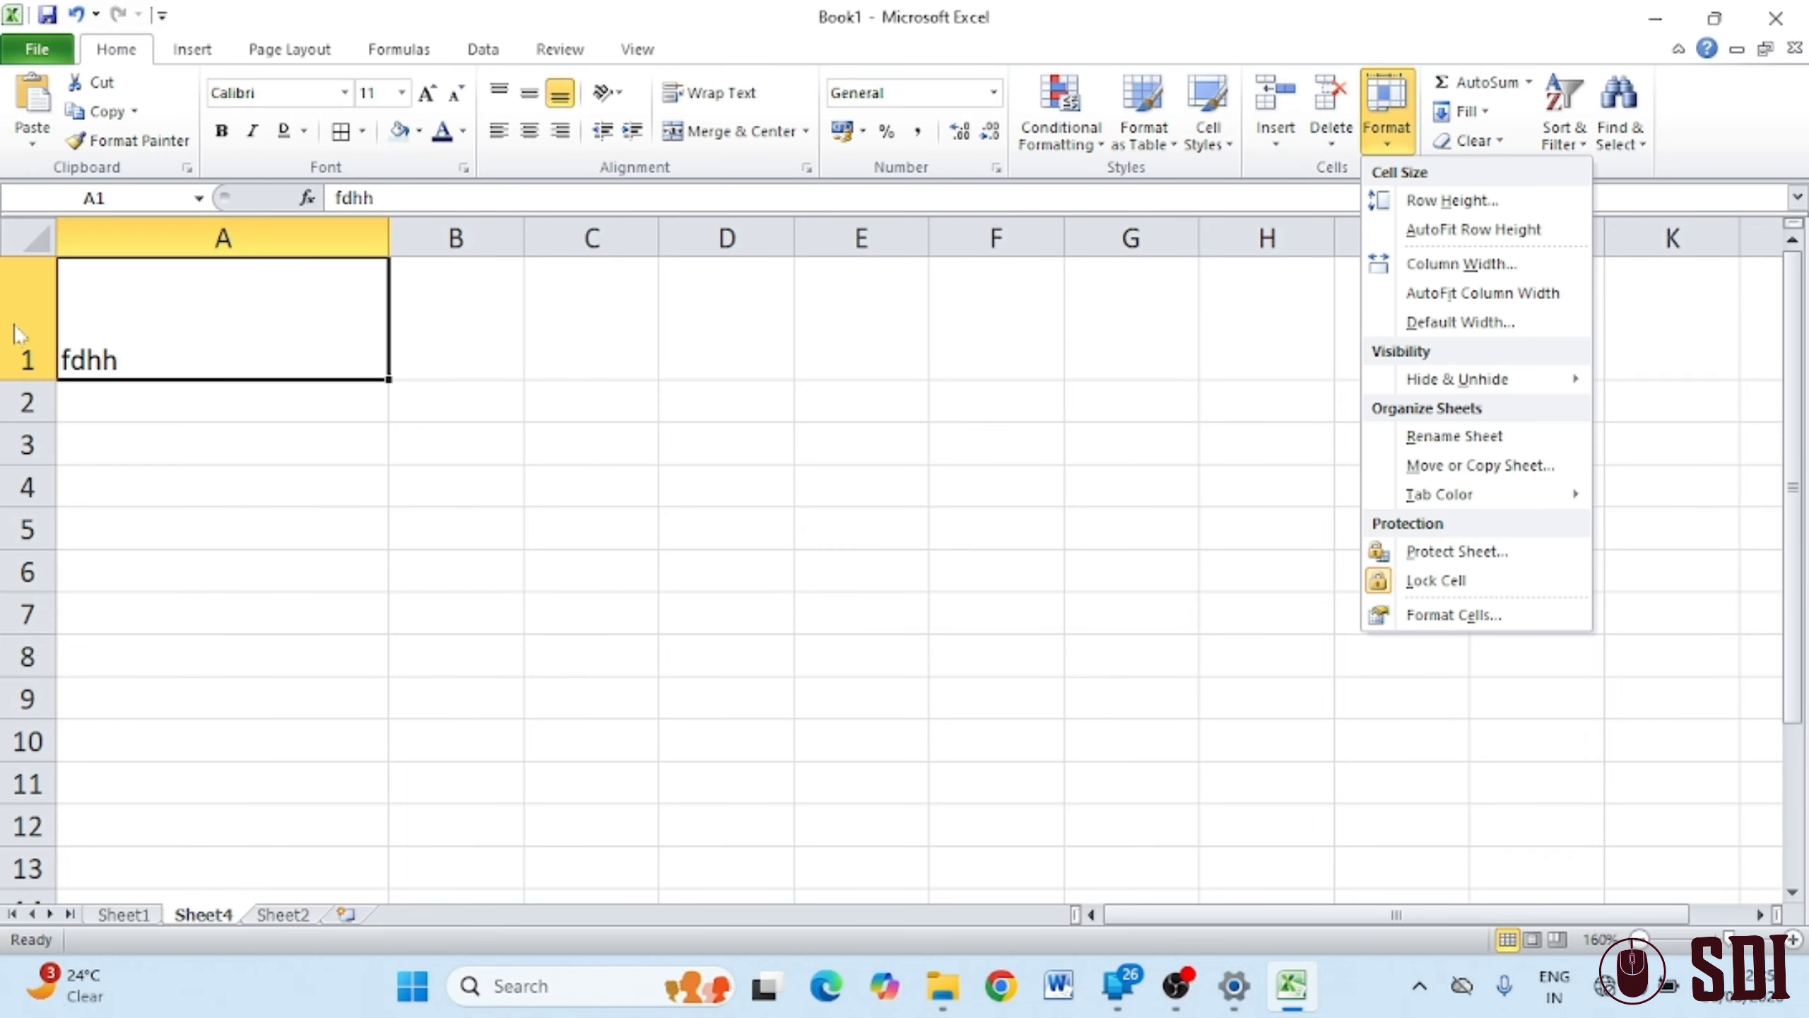
{"action": "left_click", "coordinate": [858, 505]}
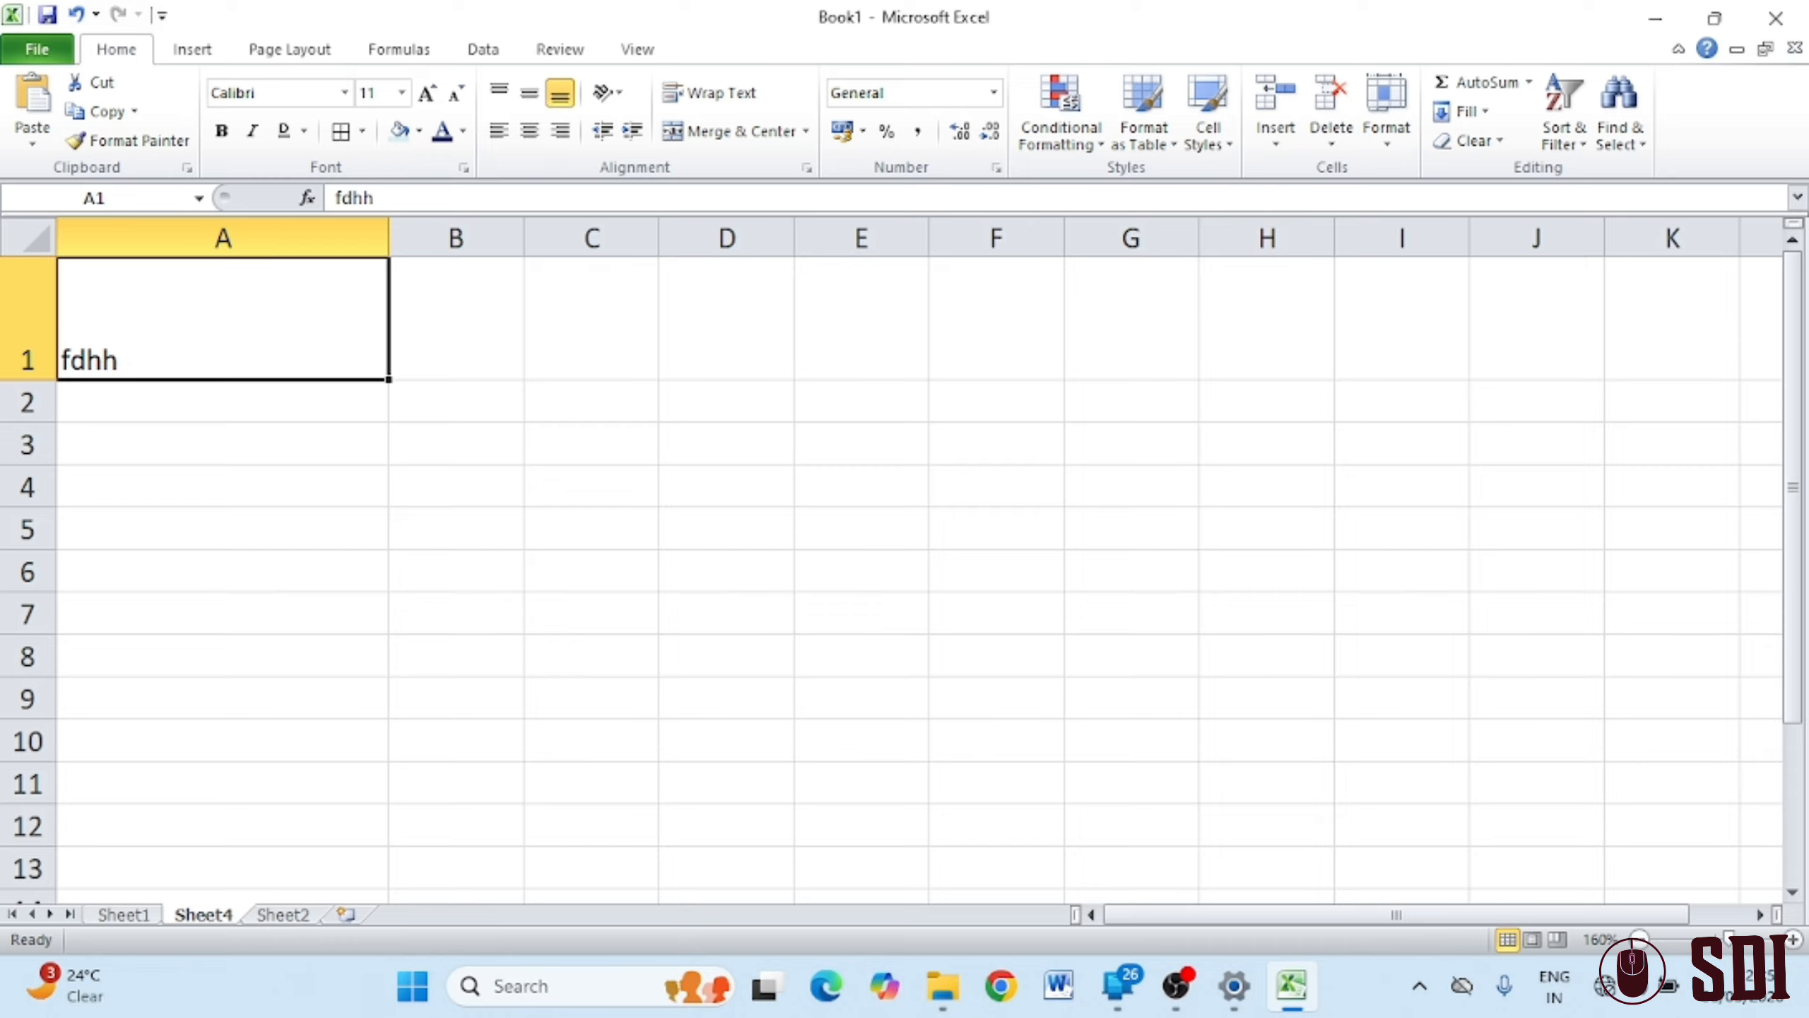
{"action": "left_click", "coordinate": [1387, 143]}
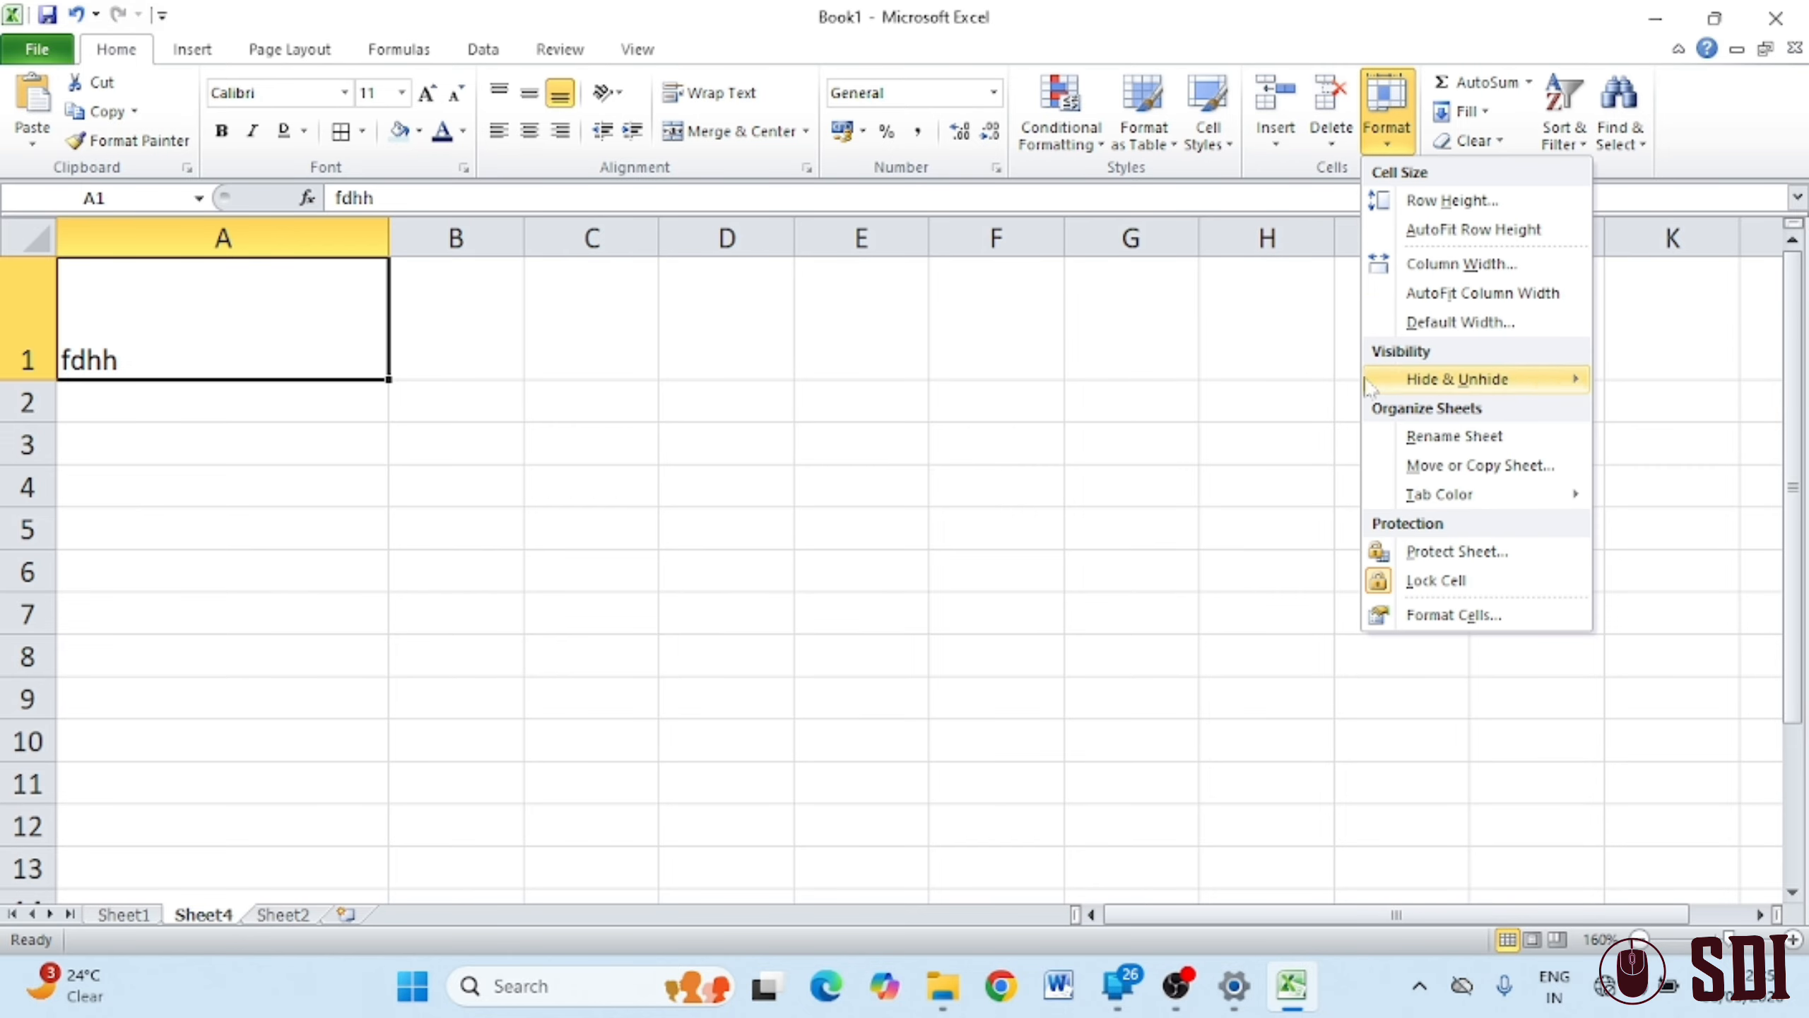
{"action": "mouse_move", "coordinate": [1425, 385]}
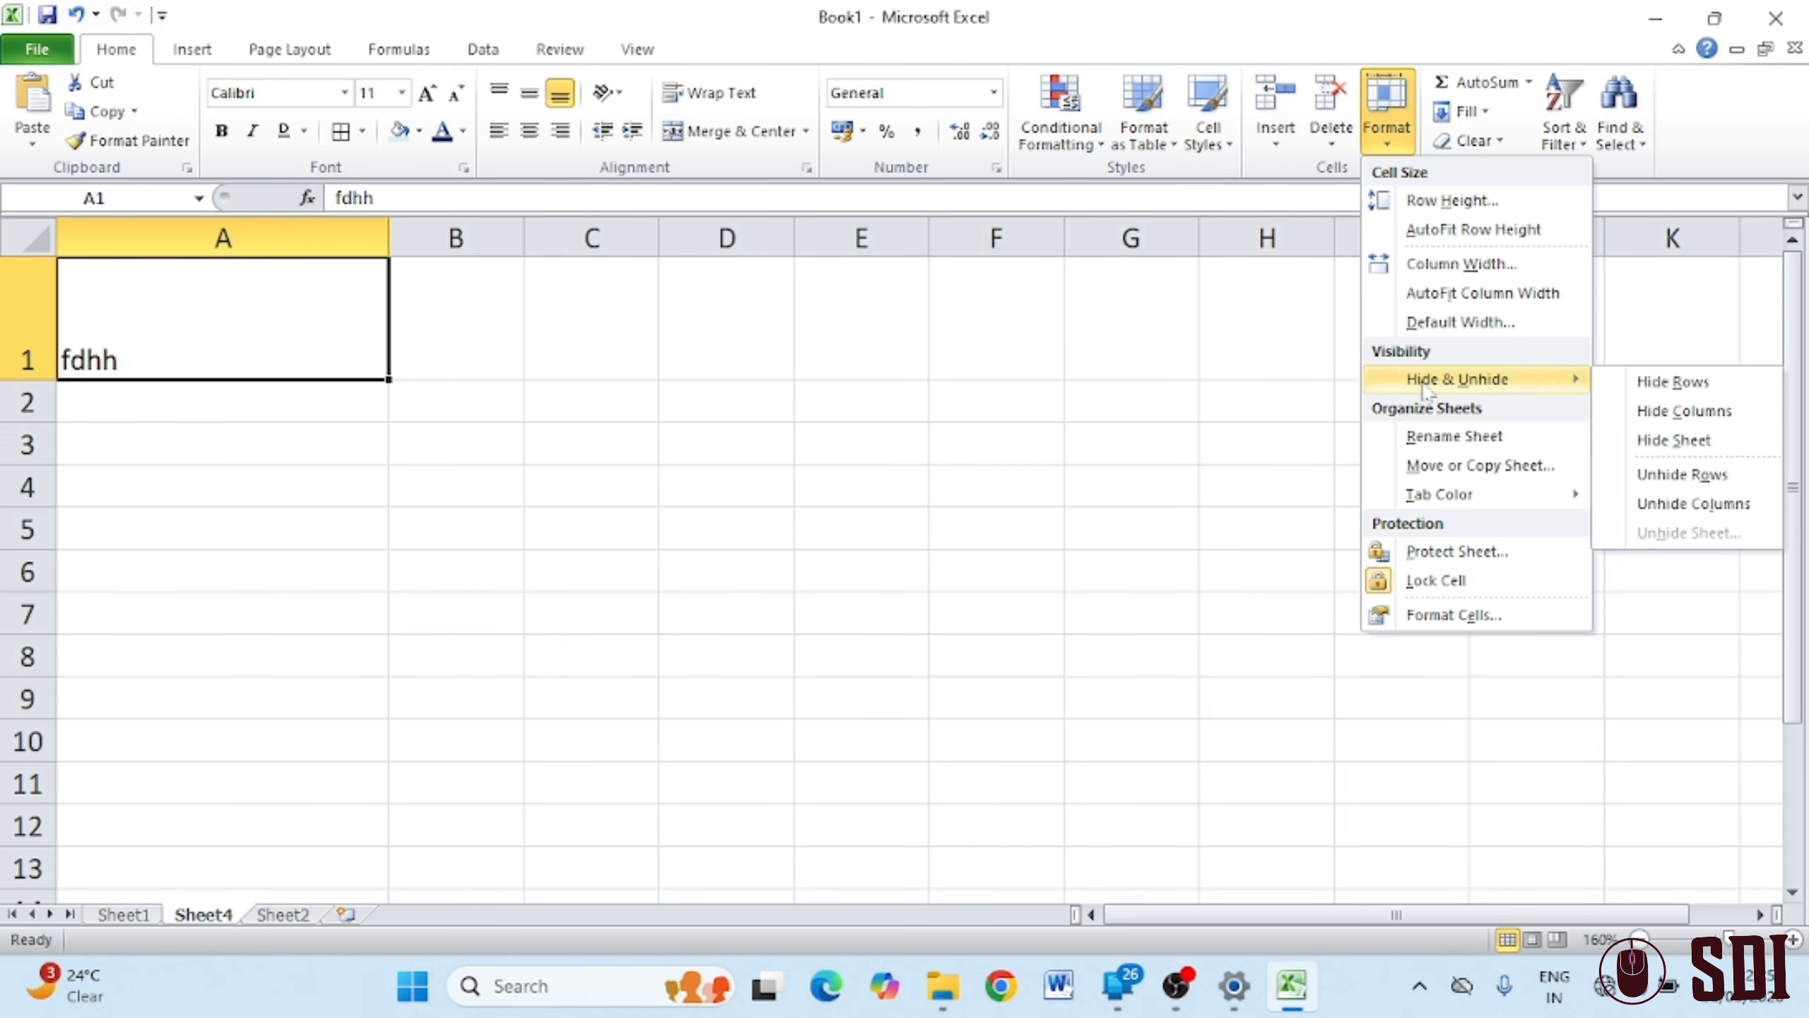
{"action": "left_click", "coordinate": [731, 477]}
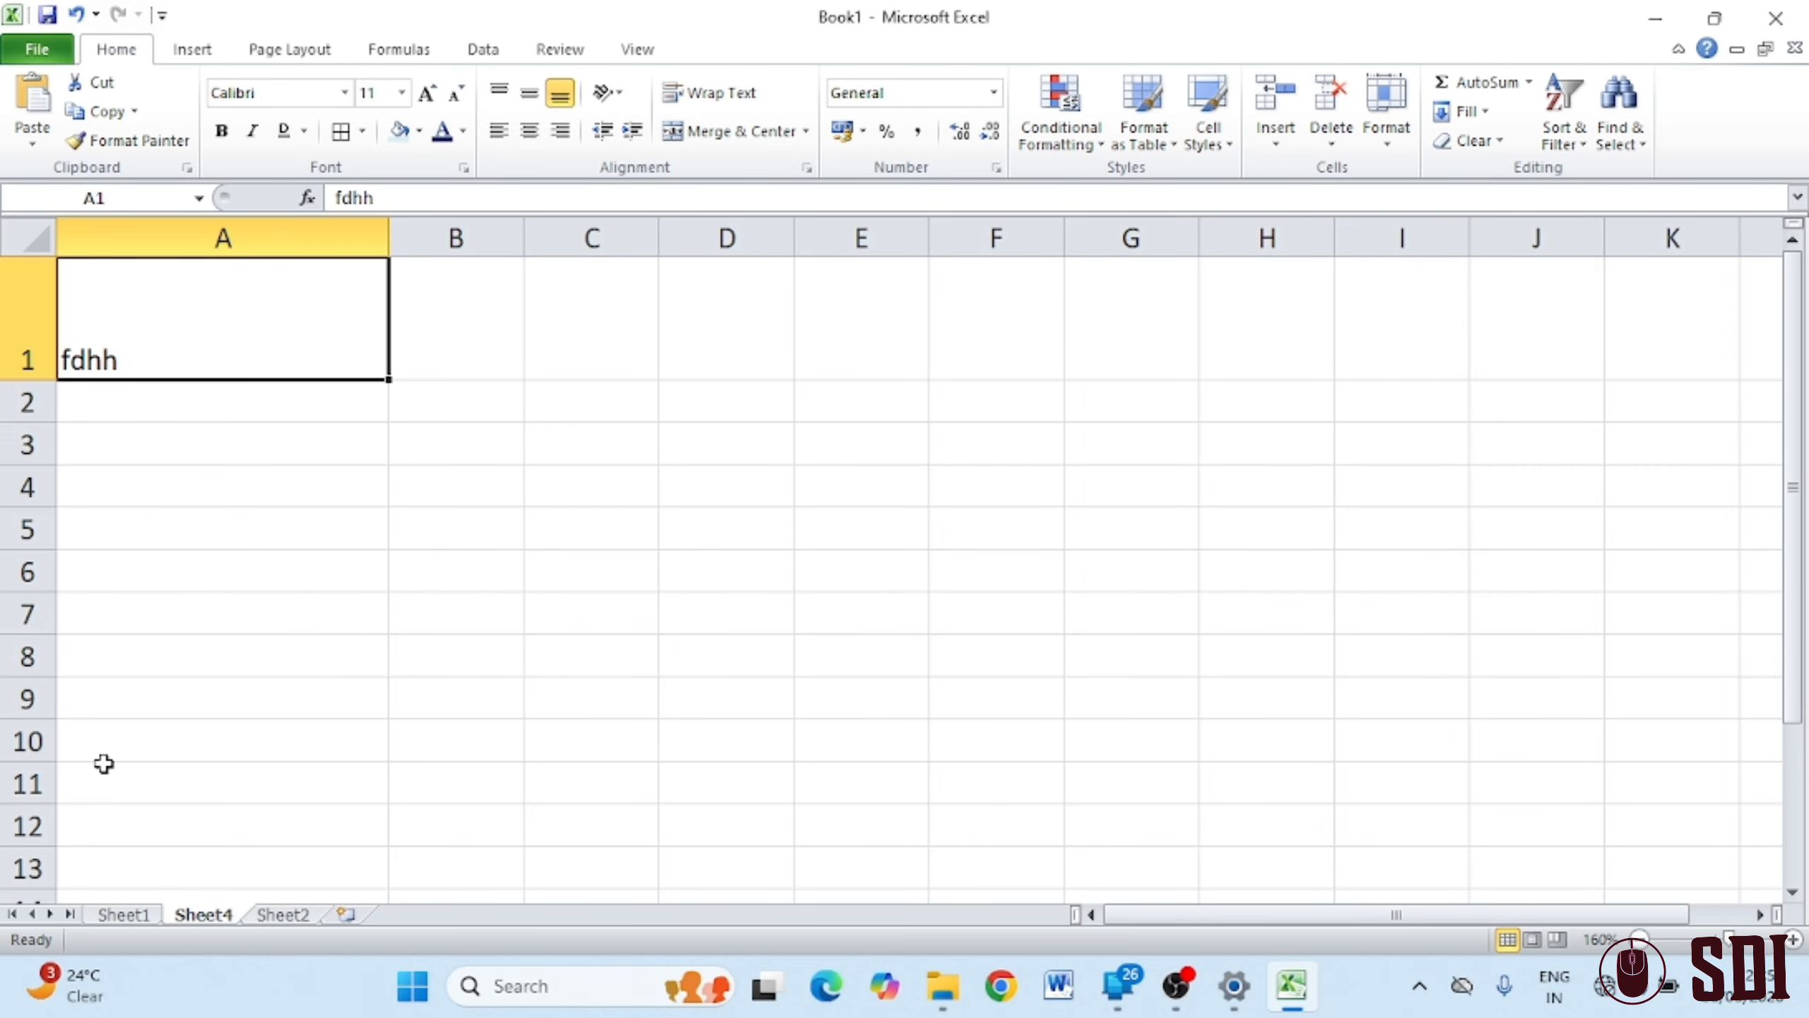
Hide Sheet1 through Format > Hide & Unhide > Hide Sheet
{"action": "left_click", "coordinate": [123, 915]}
{"action": "left_click", "coordinate": [1386, 114]}
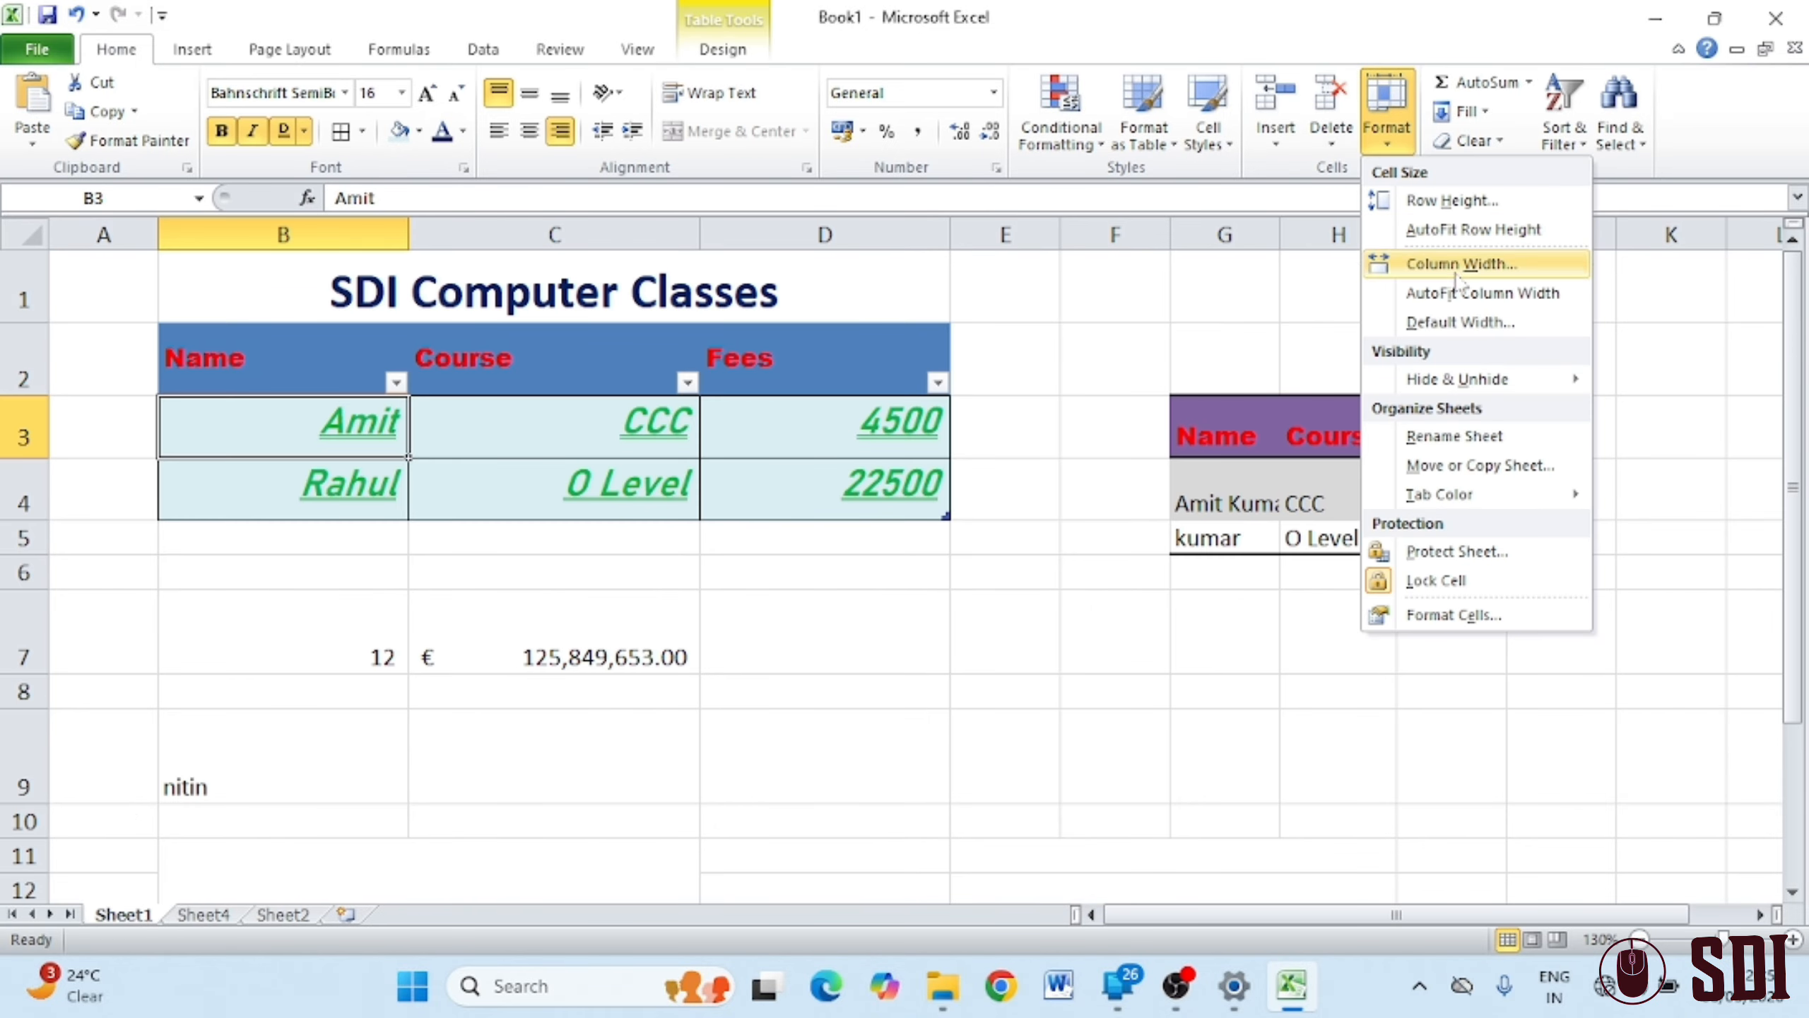
{"action": "mouse_move", "coordinate": [1467, 386]}
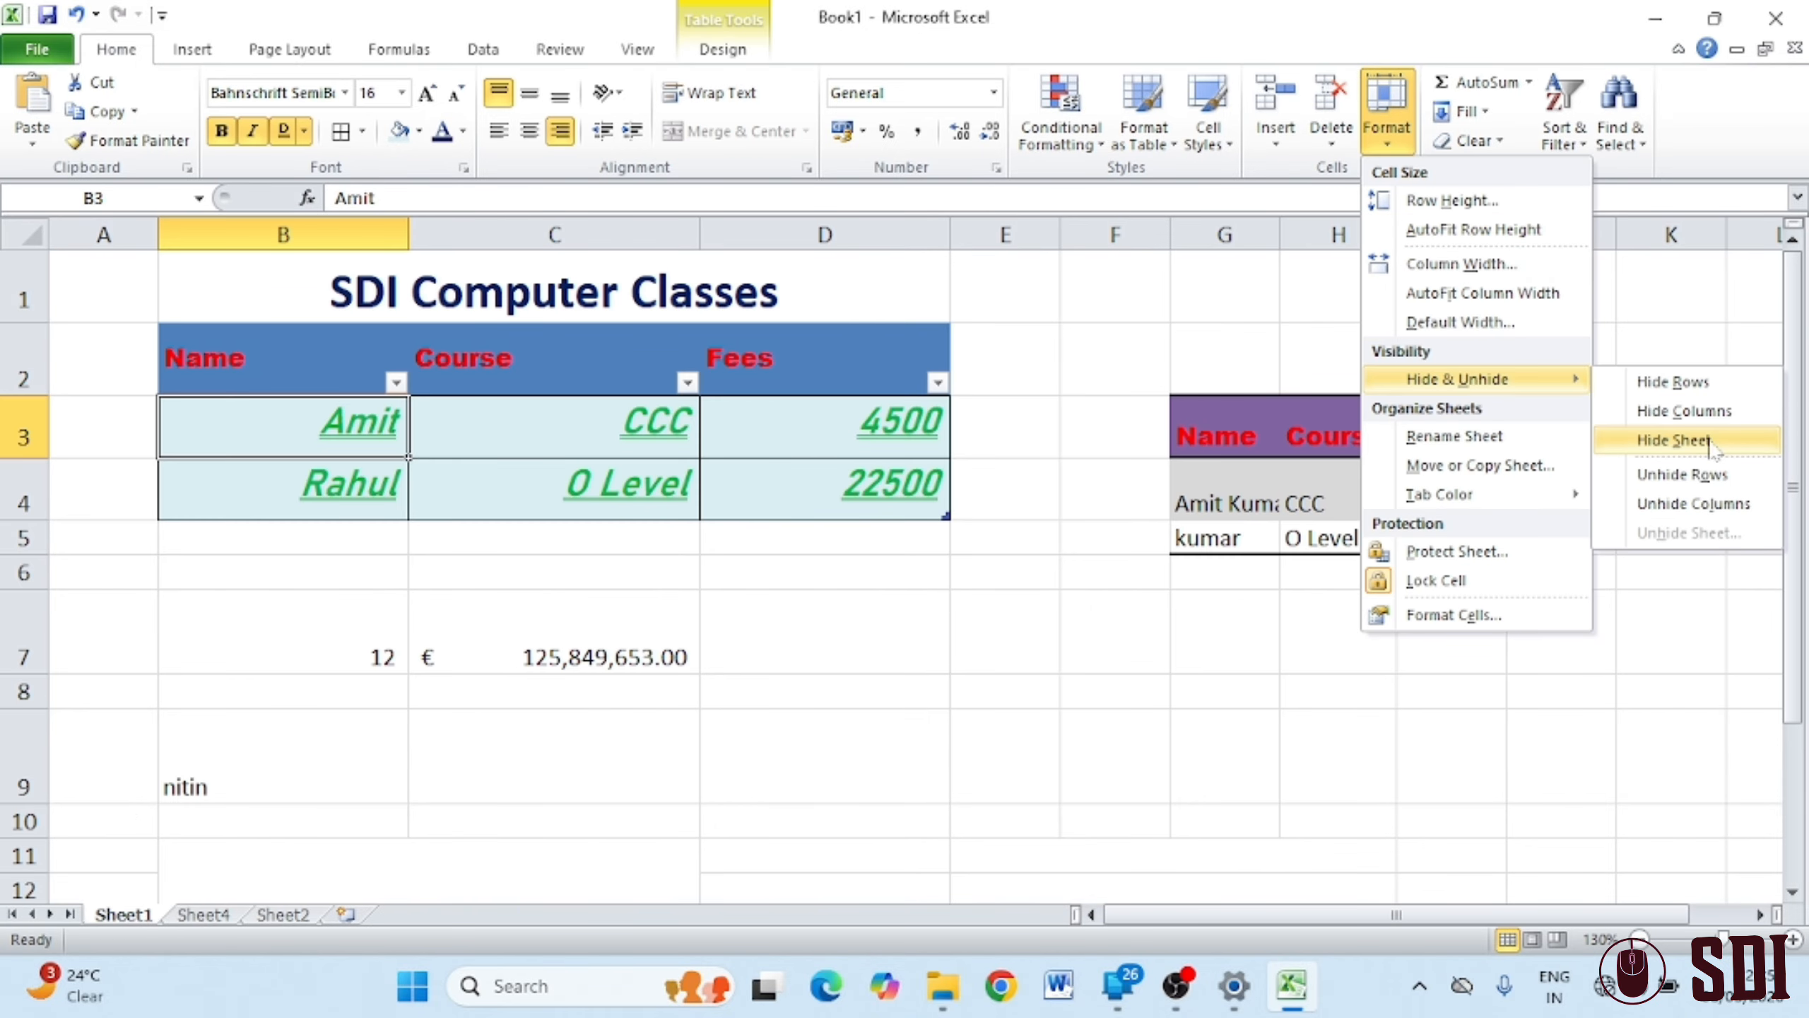
{"action": "left_click", "coordinate": [1677, 441]}
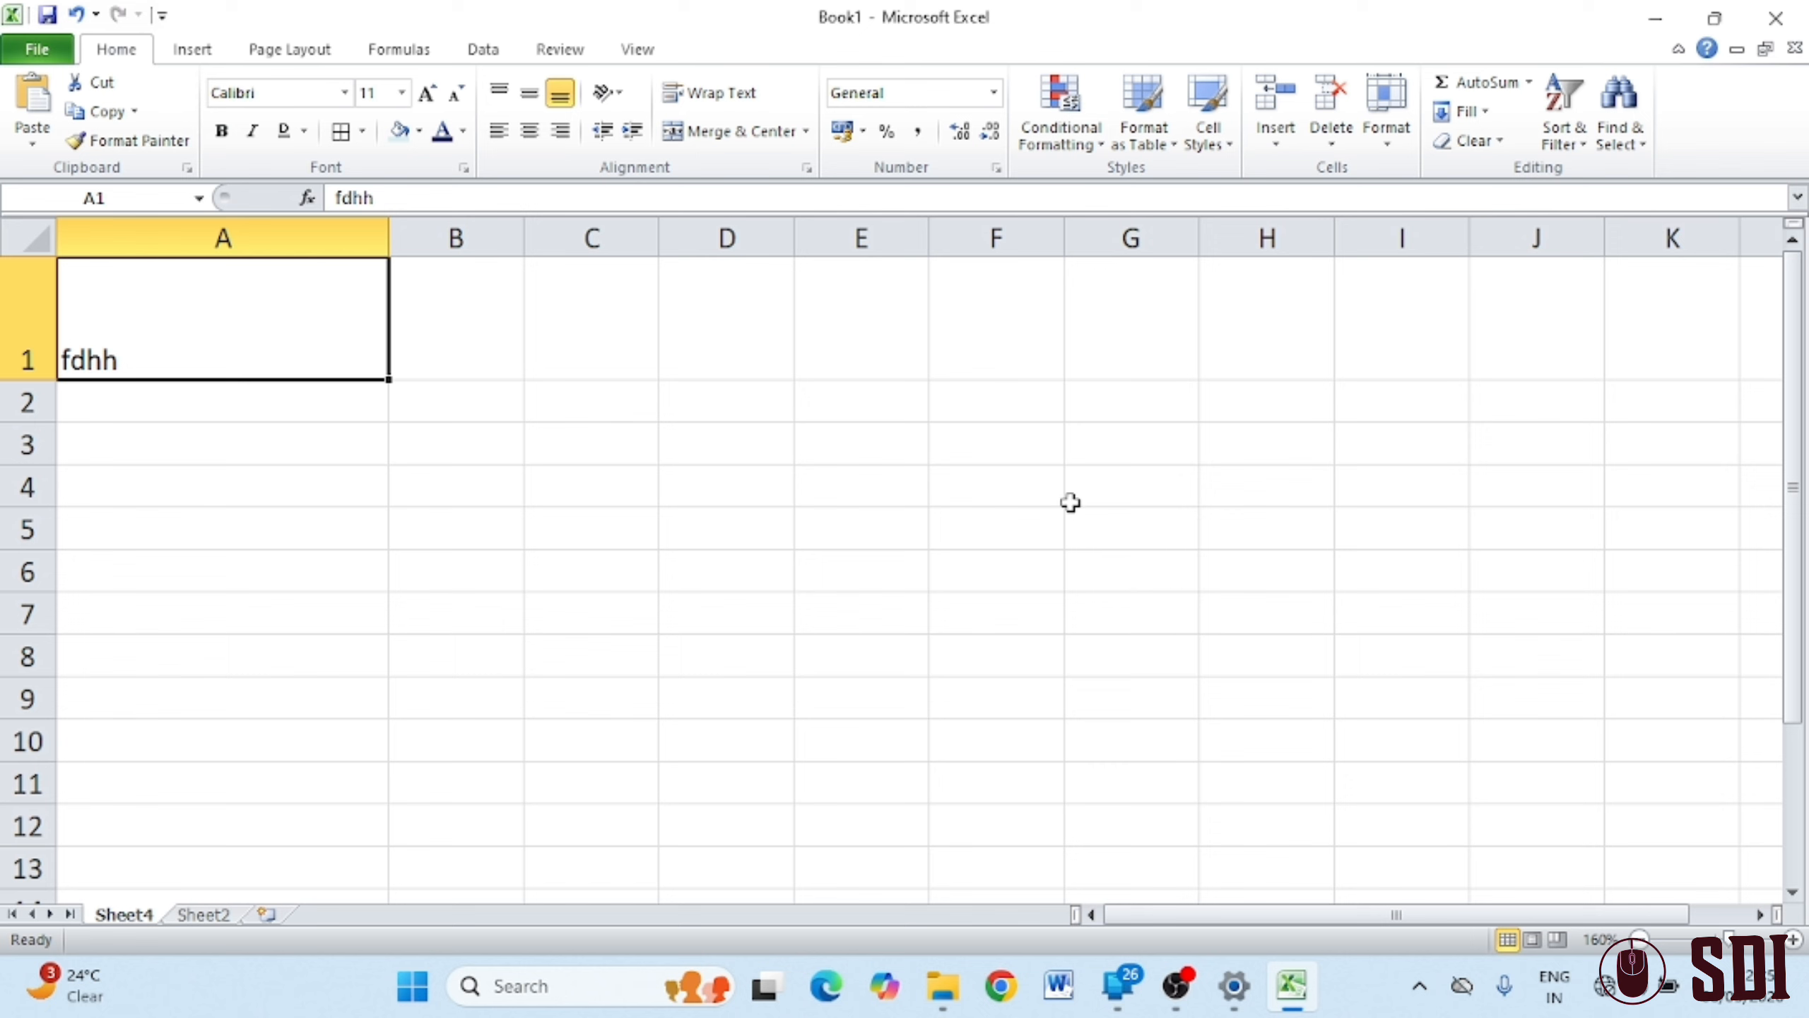
Unhide Sheet1 from the hidden-sheets list, then select rows 2 to 4
{"action": "left_click", "coordinate": [1387, 147]}
{"action": "mouse_move", "coordinate": [1488, 398]}
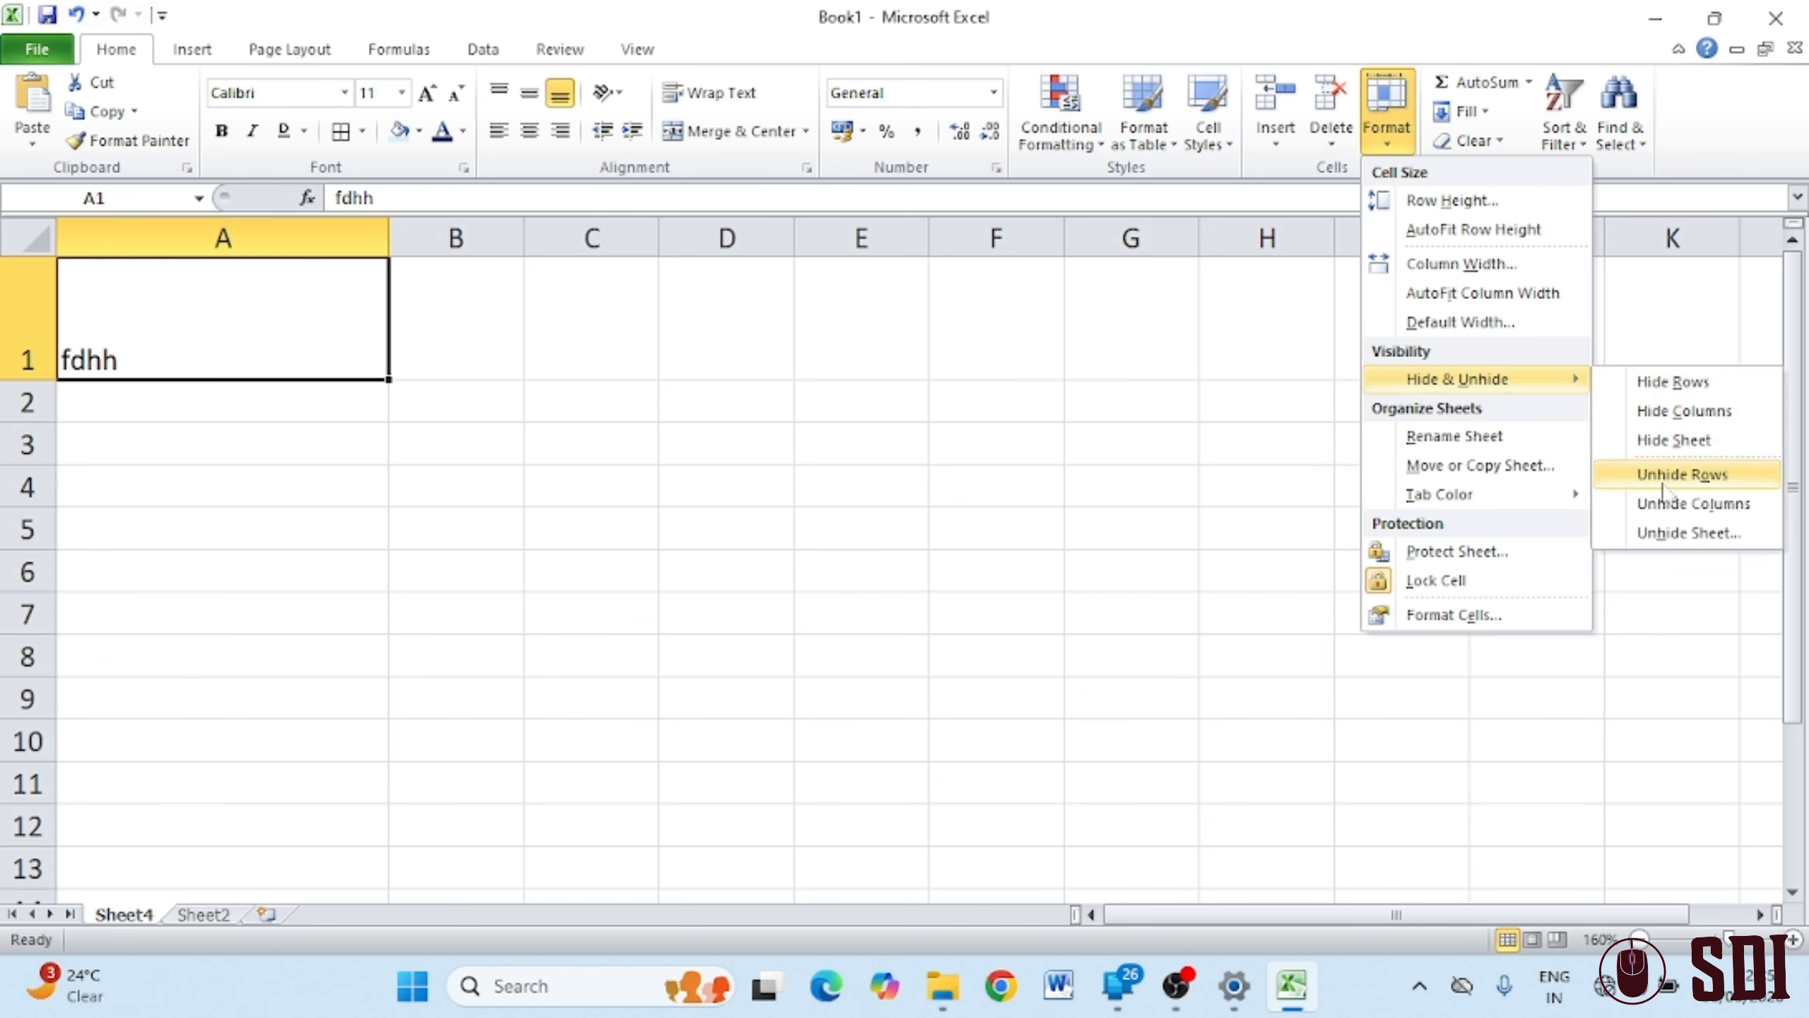
{"action": "left_click", "coordinate": [1688, 533]}
{"action": "left_click", "coordinate": [415, 467]}
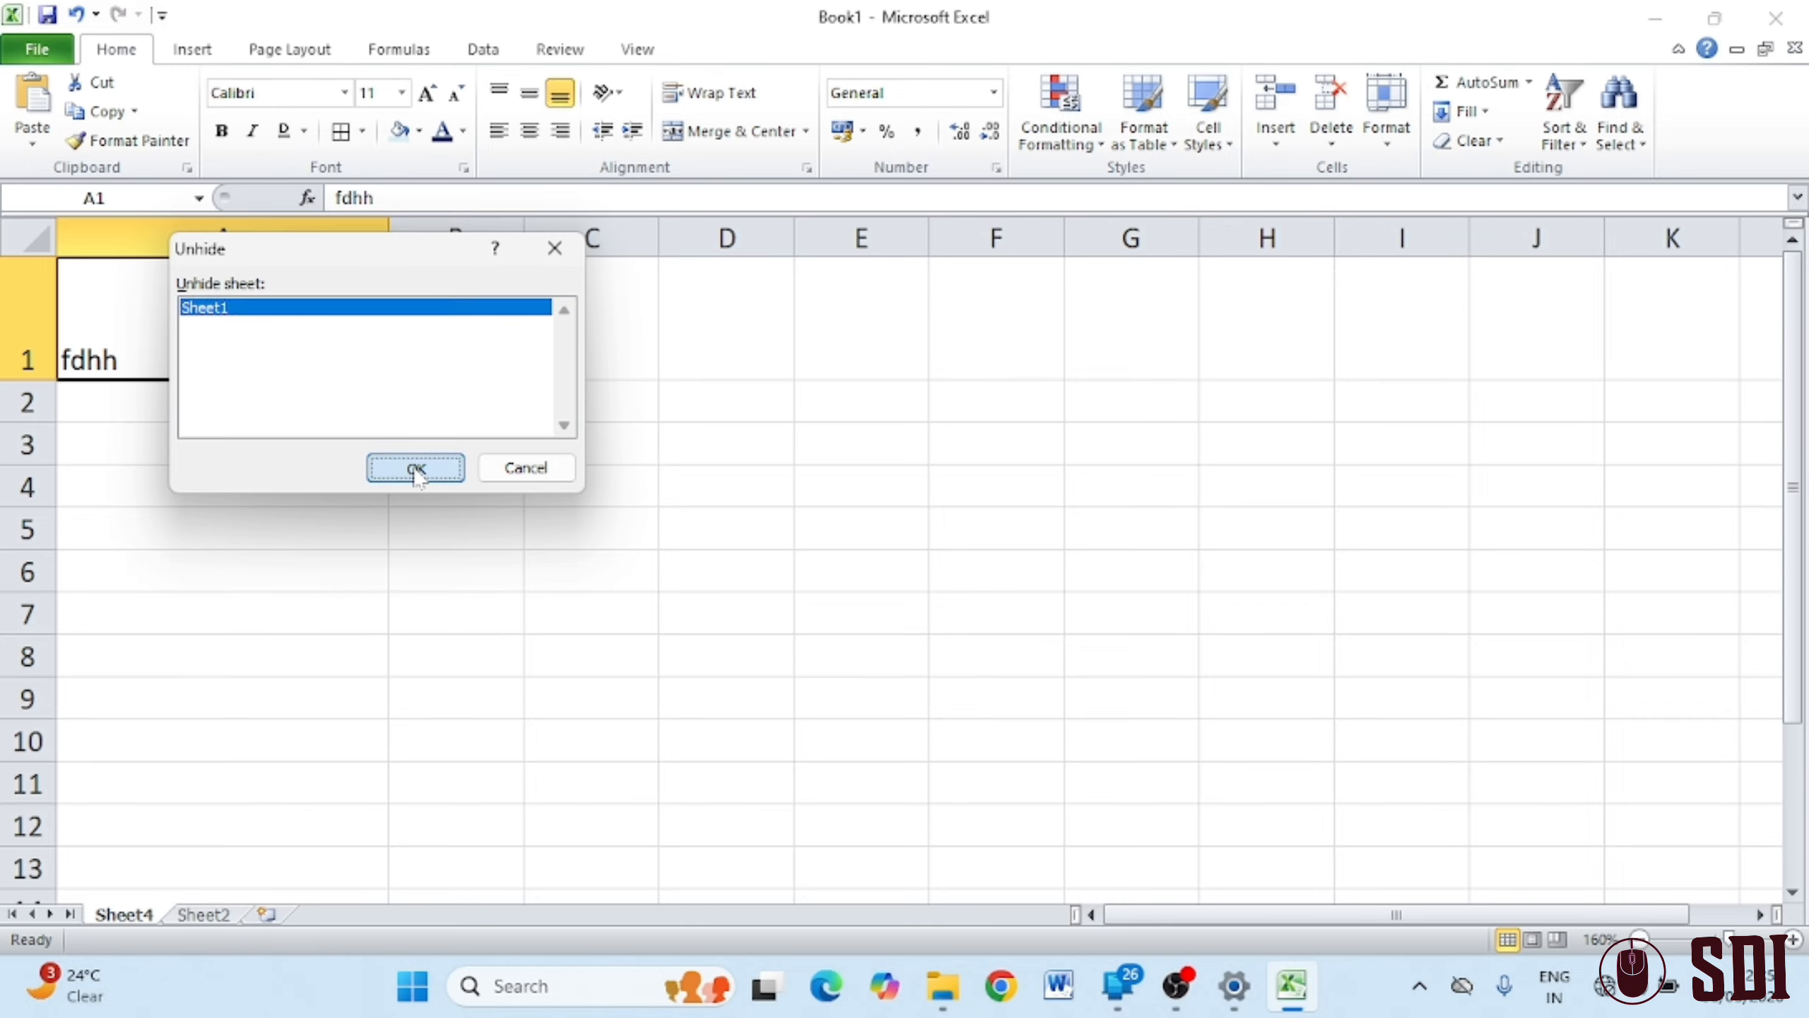
{"action": "left_click", "coordinate": [1024, 571]}
{"action": "left_click_drag", "start_coordinate": [23, 370], "coordinate": [32, 496]}
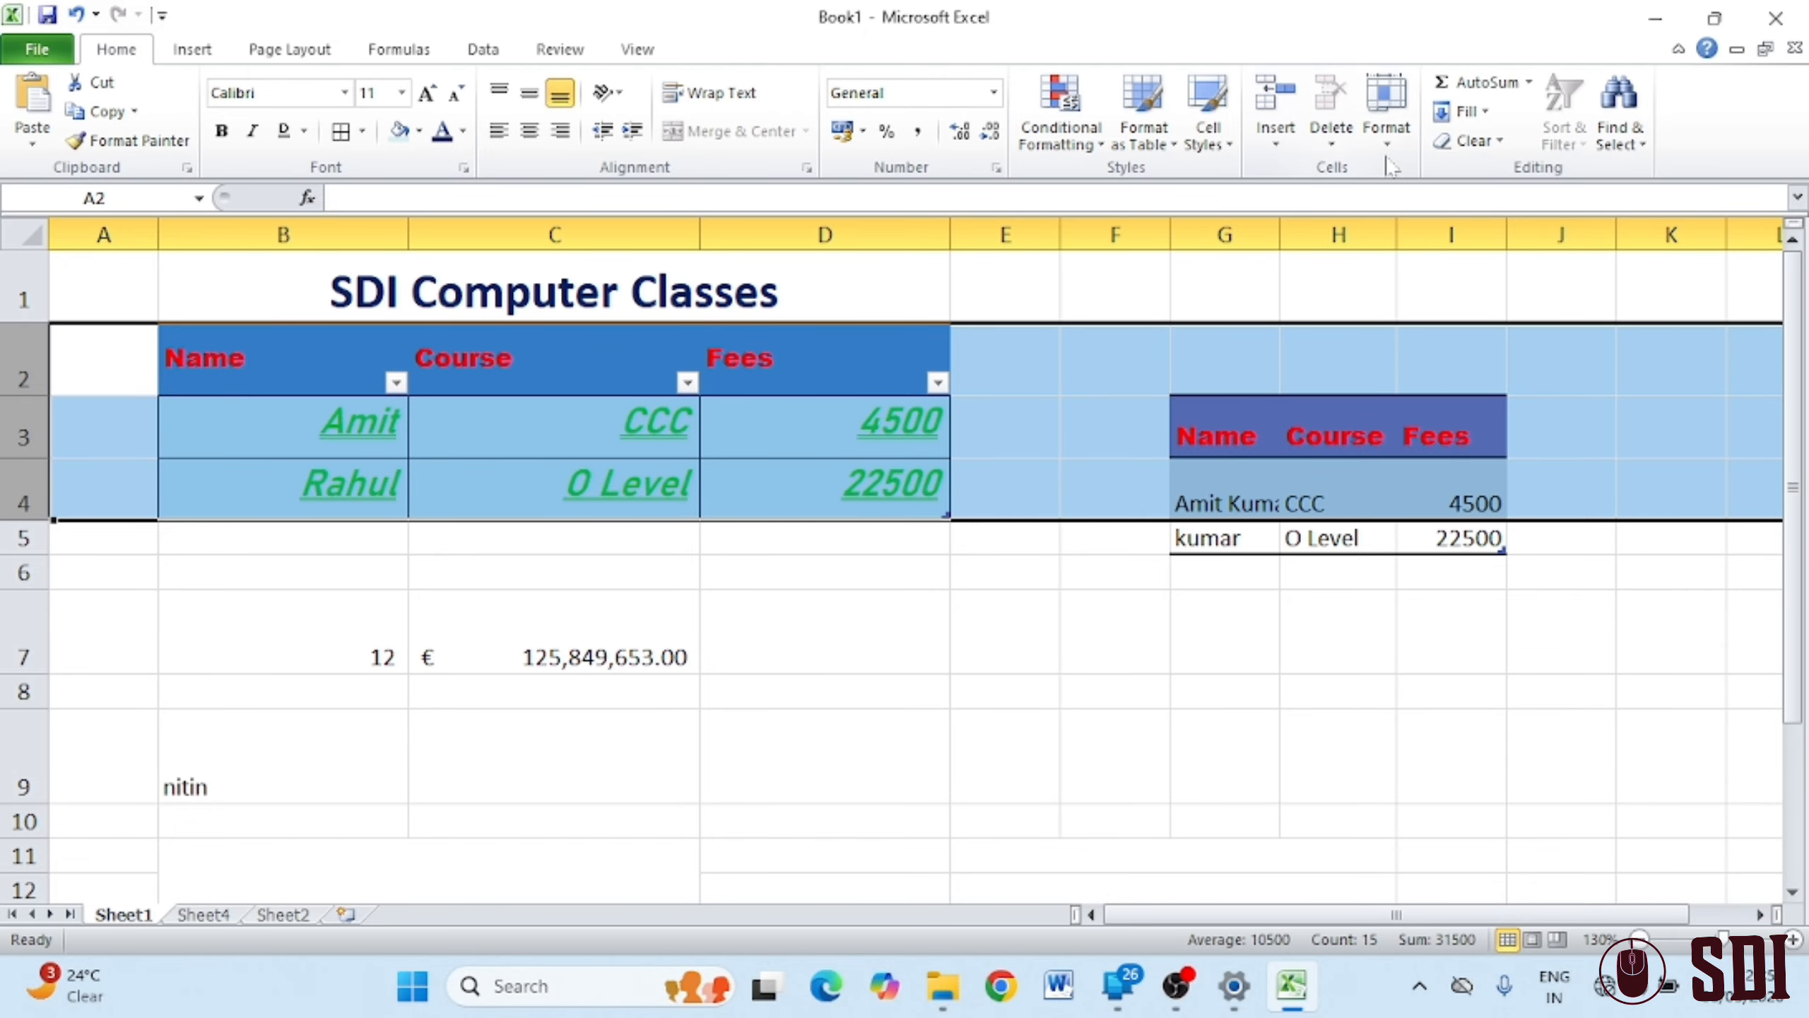
{"action": "left_click", "coordinate": [1385, 114]}
{"action": "mouse_move", "coordinate": [1503, 381]}
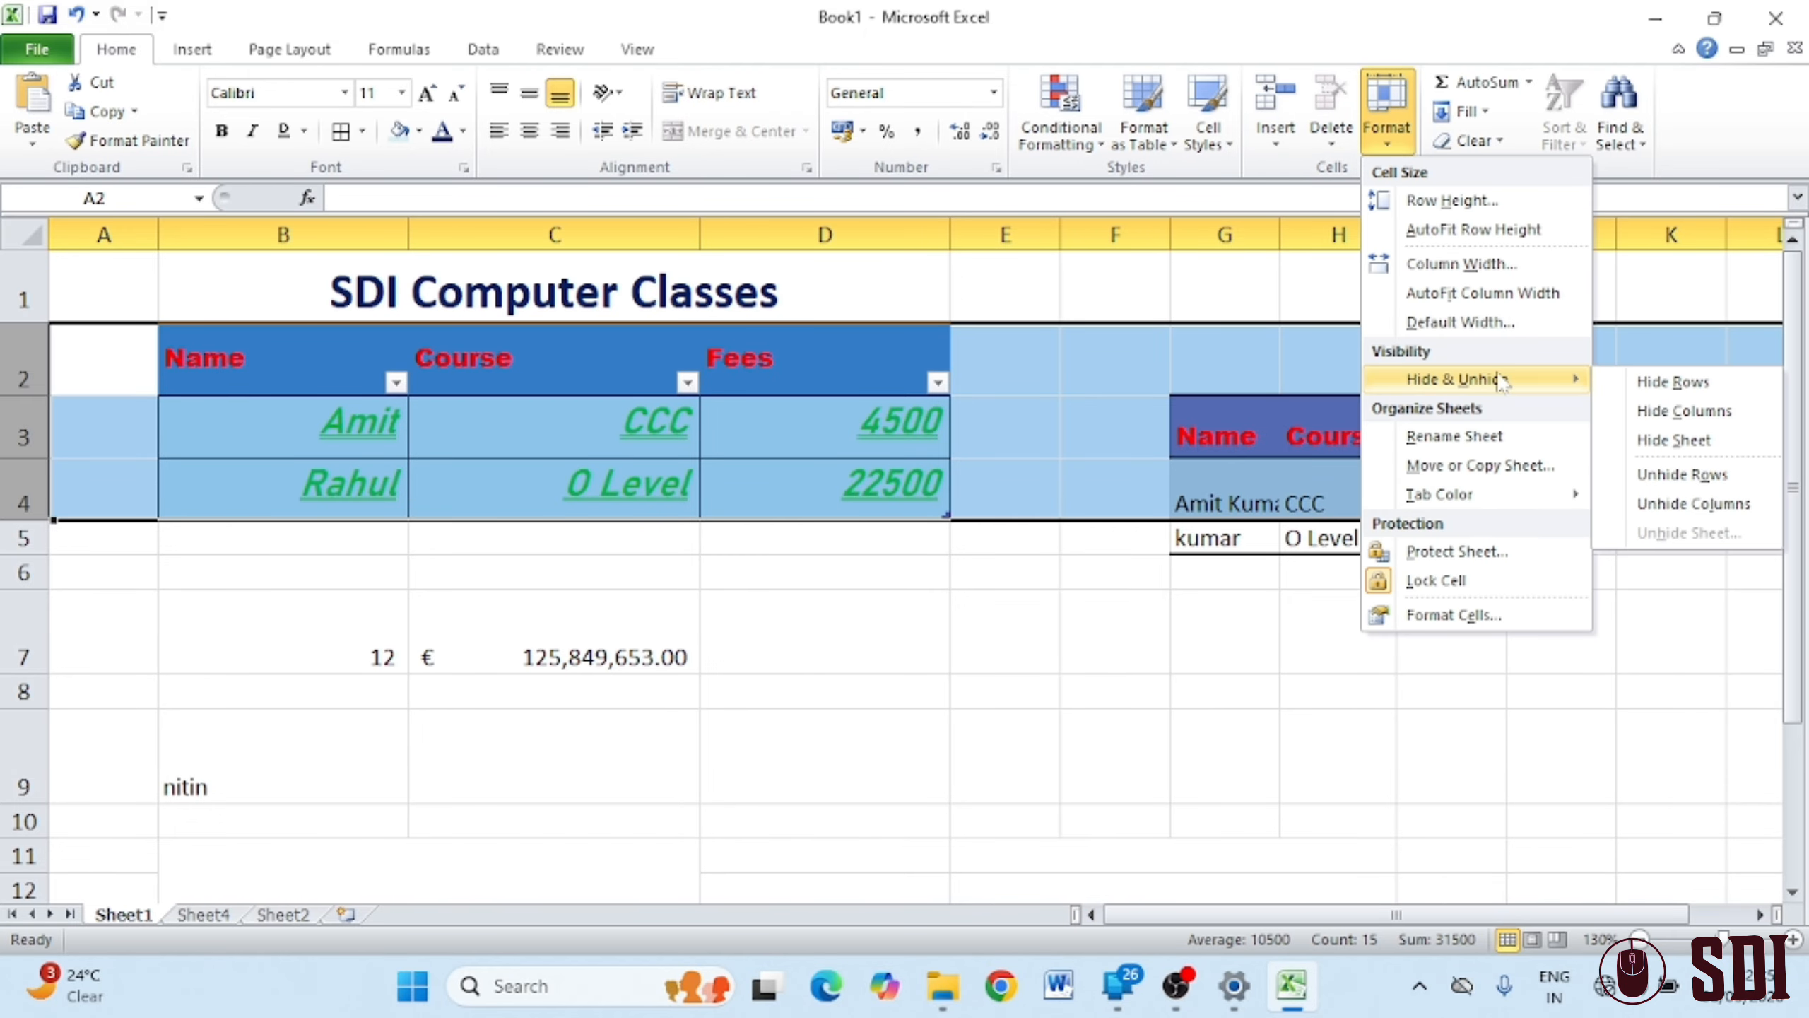
{"action": "left_click", "coordinate": [1685, 394]}
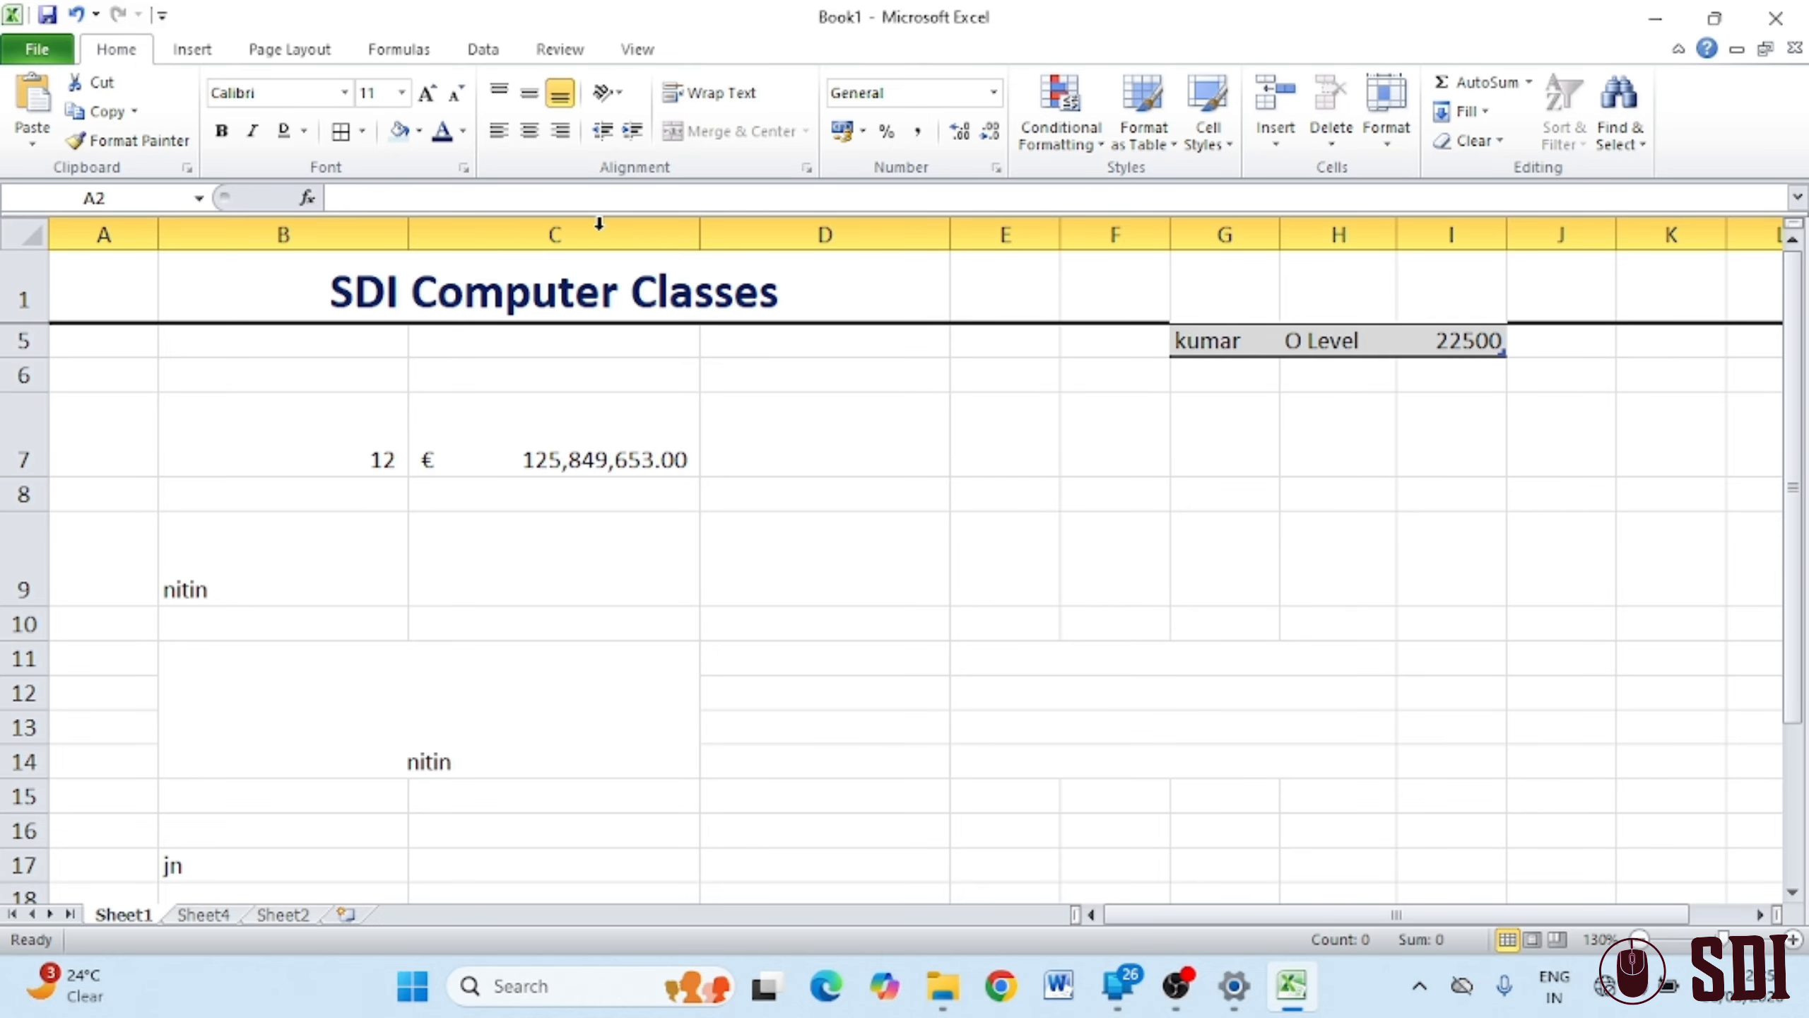
{"action": "left_click", "coordinate": [1386, 143]}
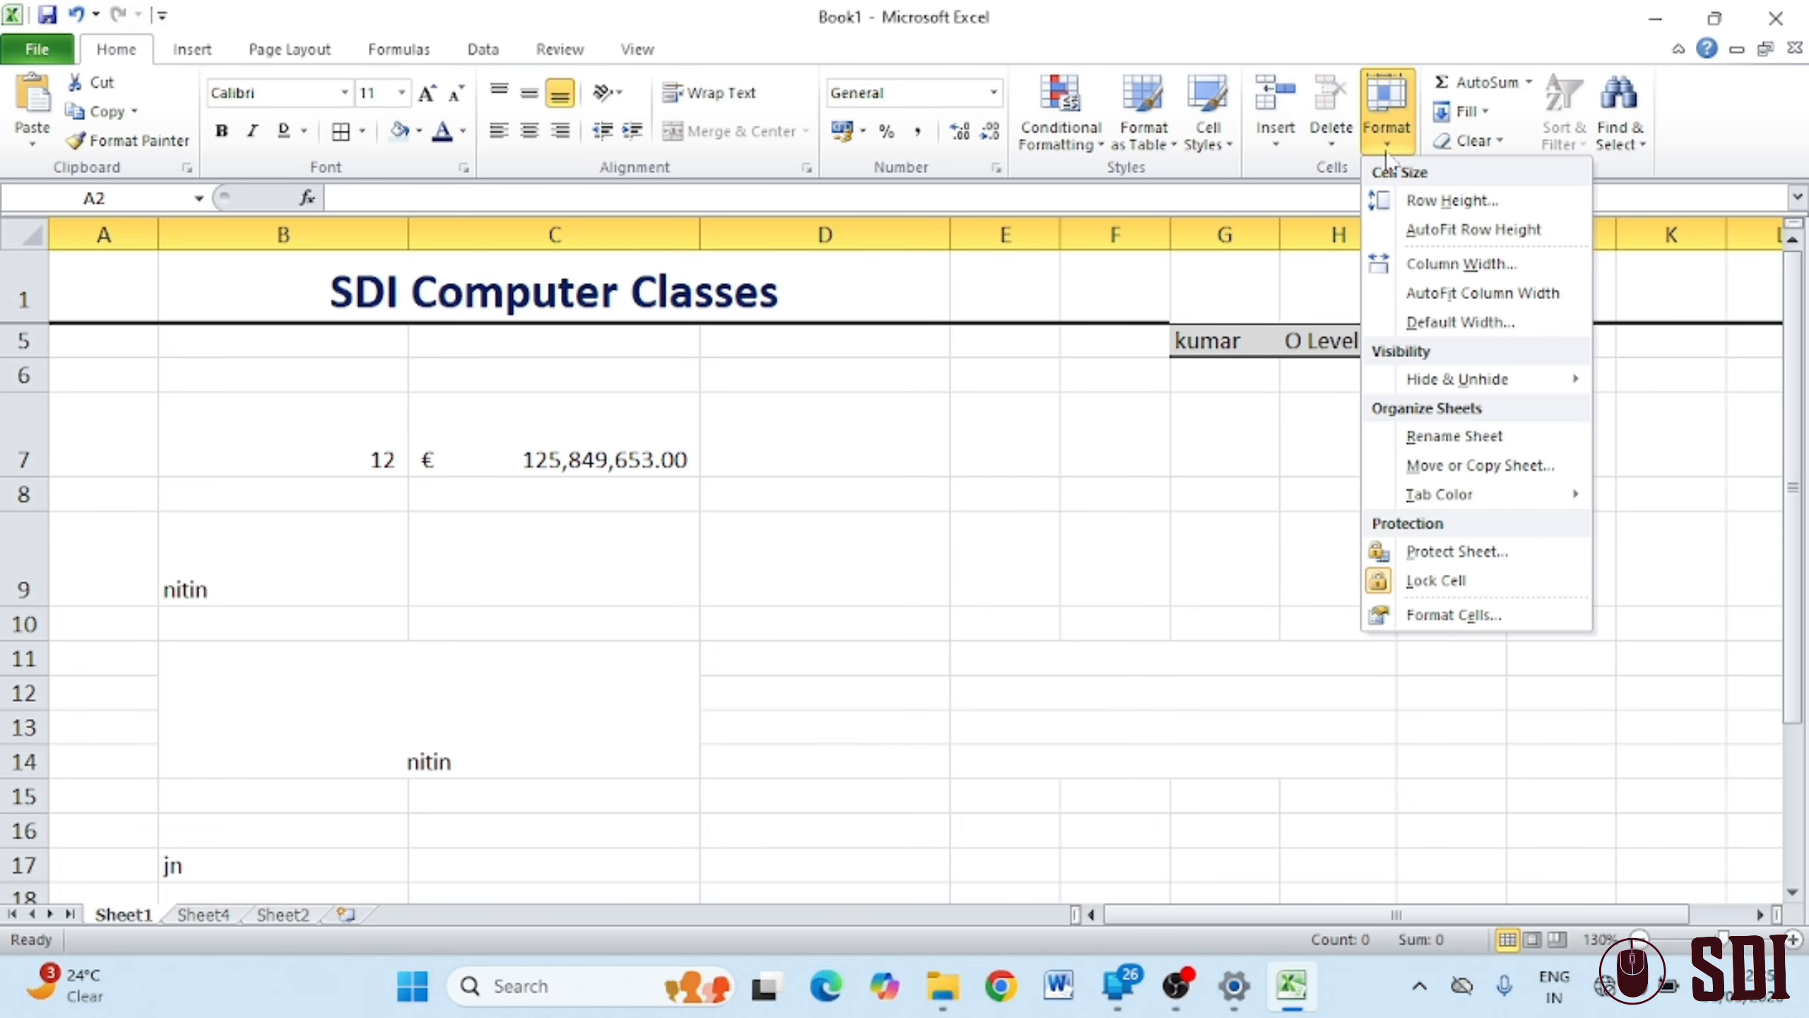
{"action": "mouse_move", "coordinate": [1545, 379]}
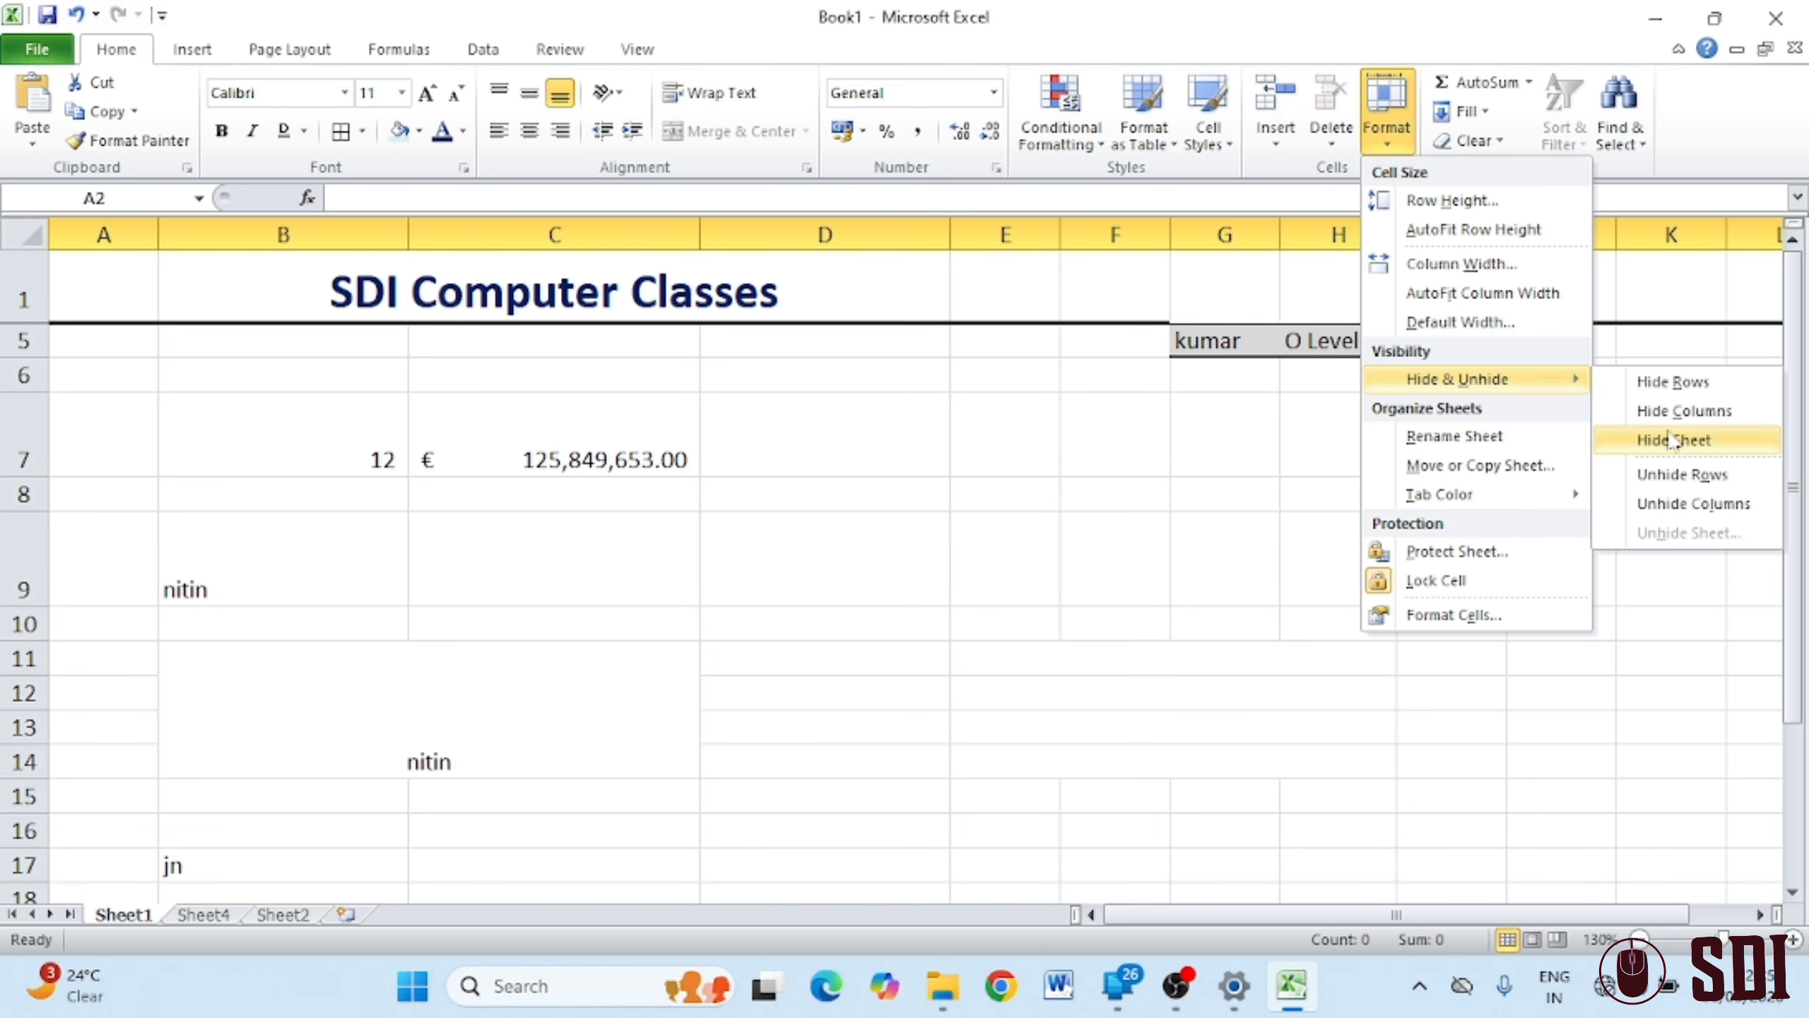
{"action": "left_click", "coordinate": [1683, 479]}
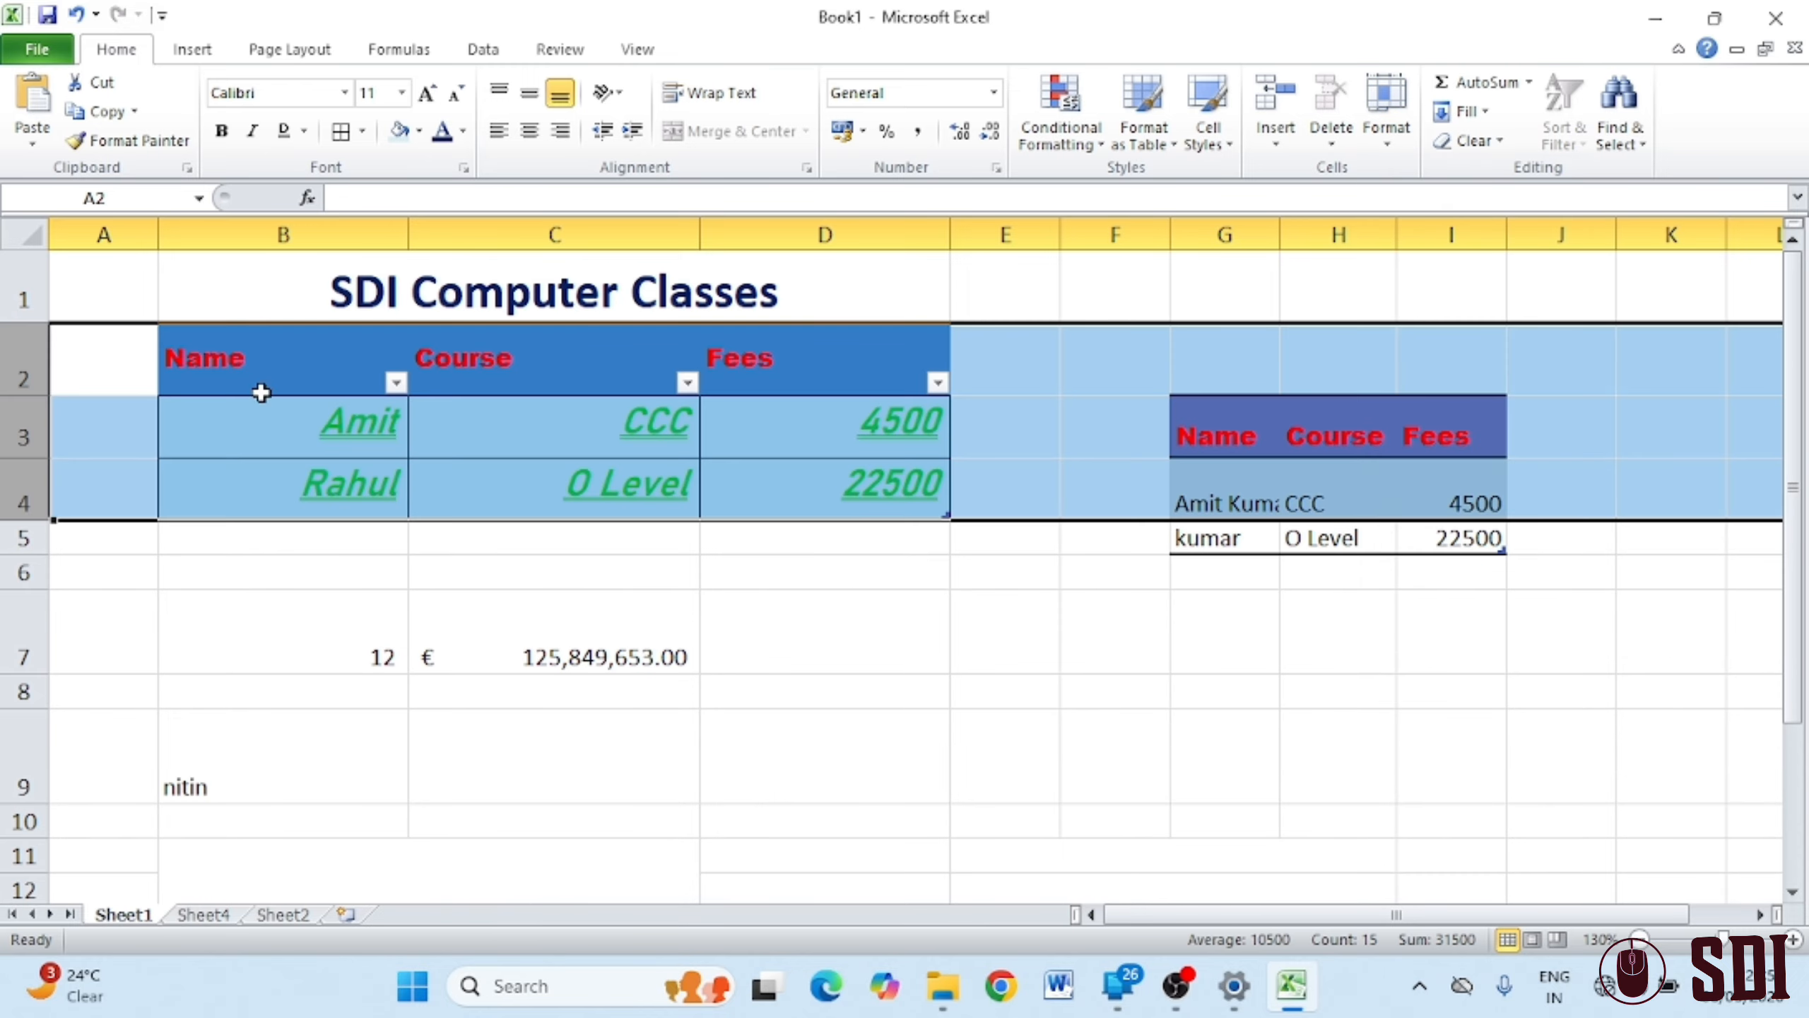
{"action": "left_click", "coordinate": [960, 752]}
{"action": "left_click_drag", "start_coordinate": [282, 235], "coordinate": [825, 235]}
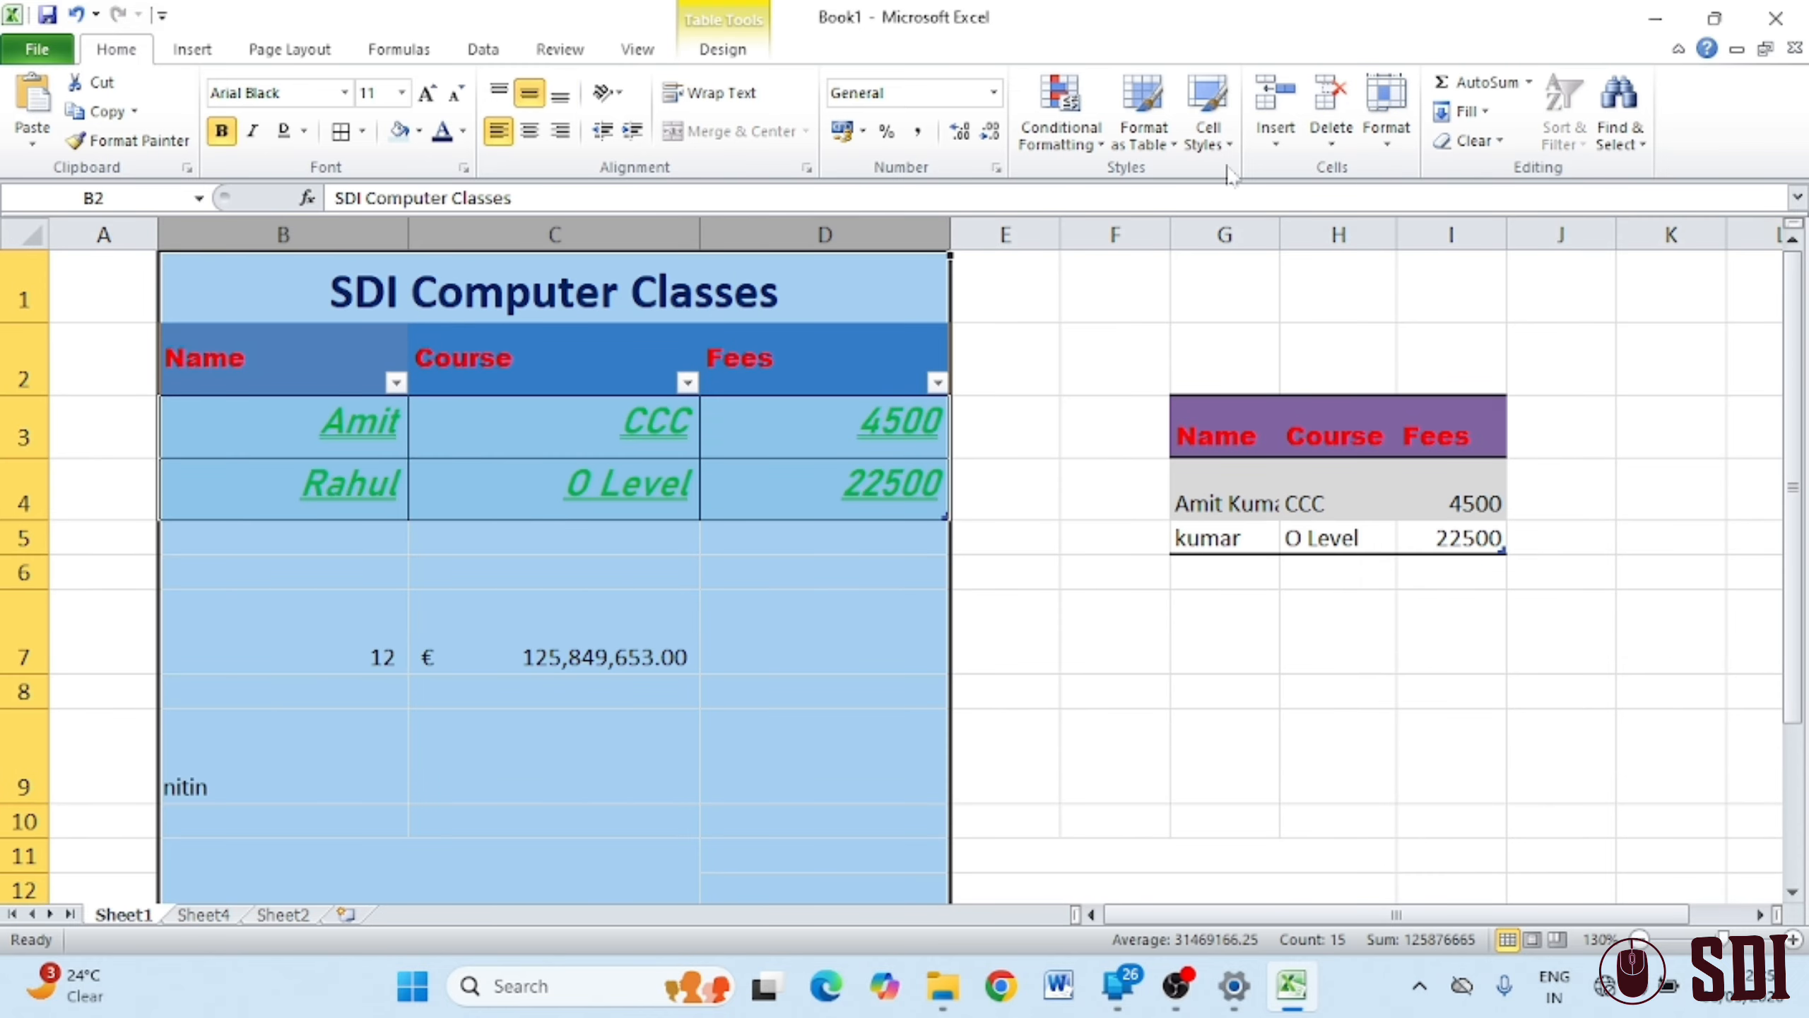
{"action": "left_click", "coordinate": [1399, 154]}
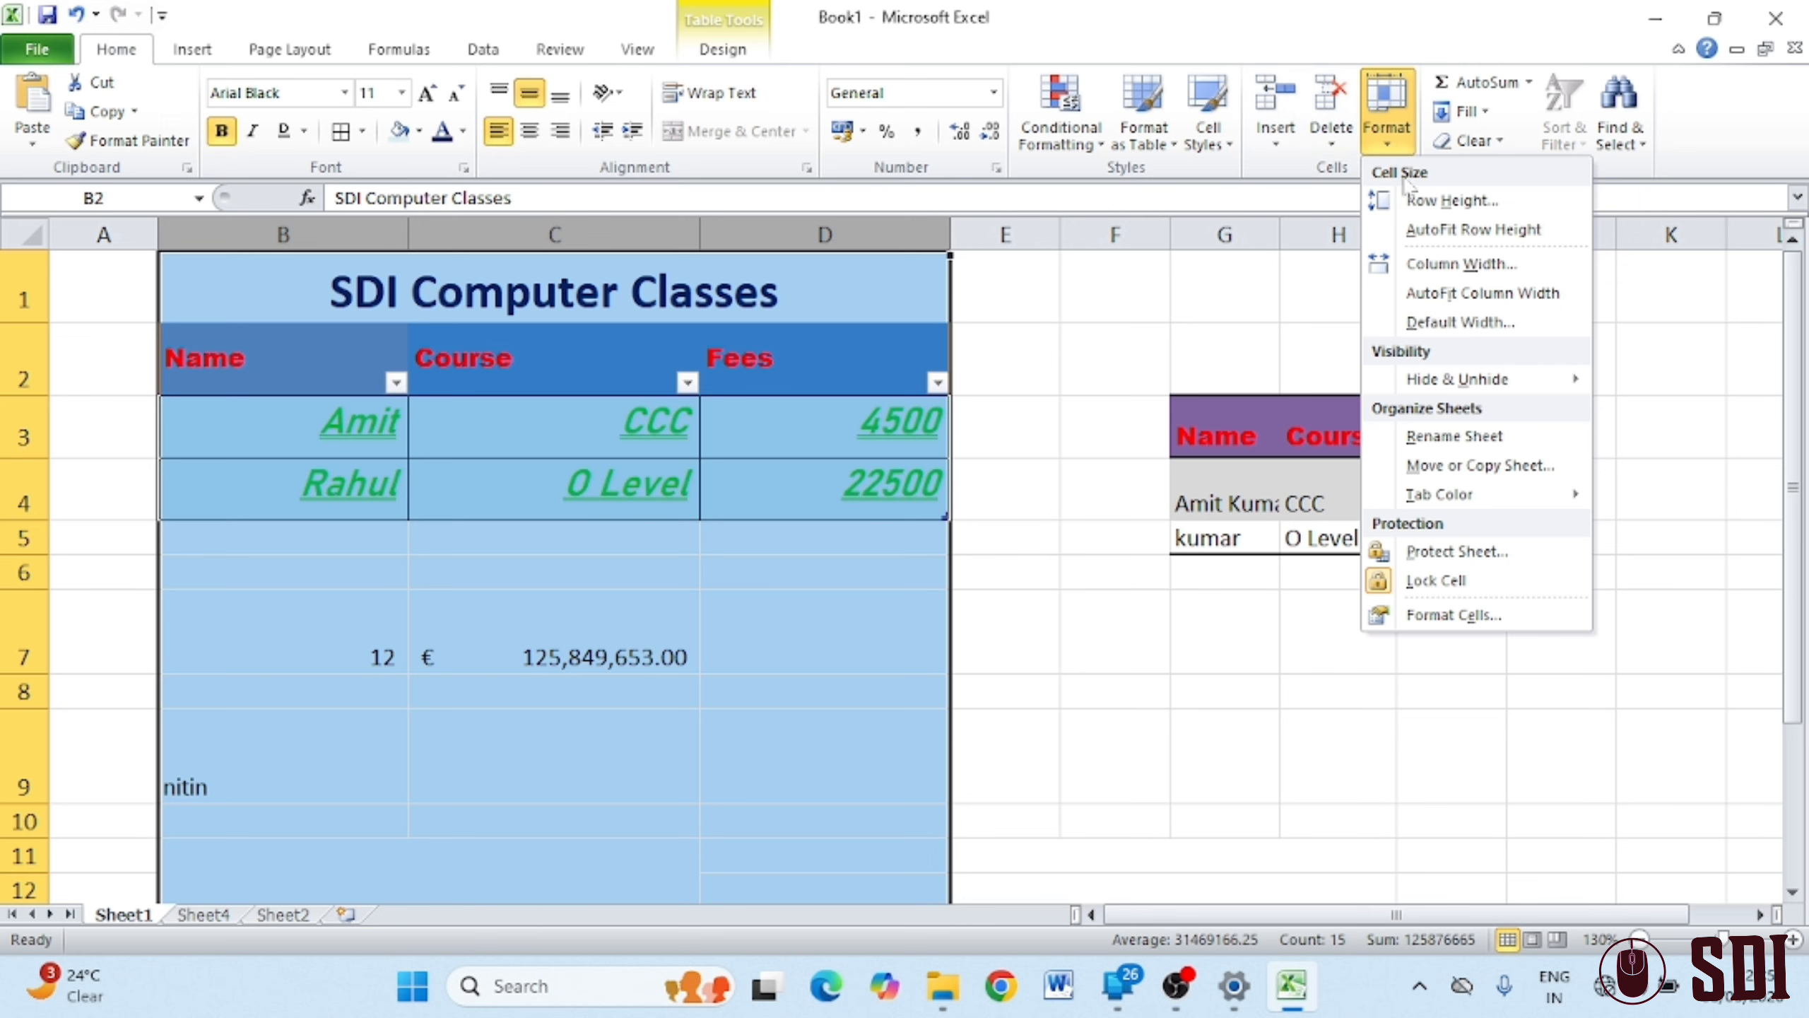
{"action": "mouse_move", "coordinate": [1531, 379]}
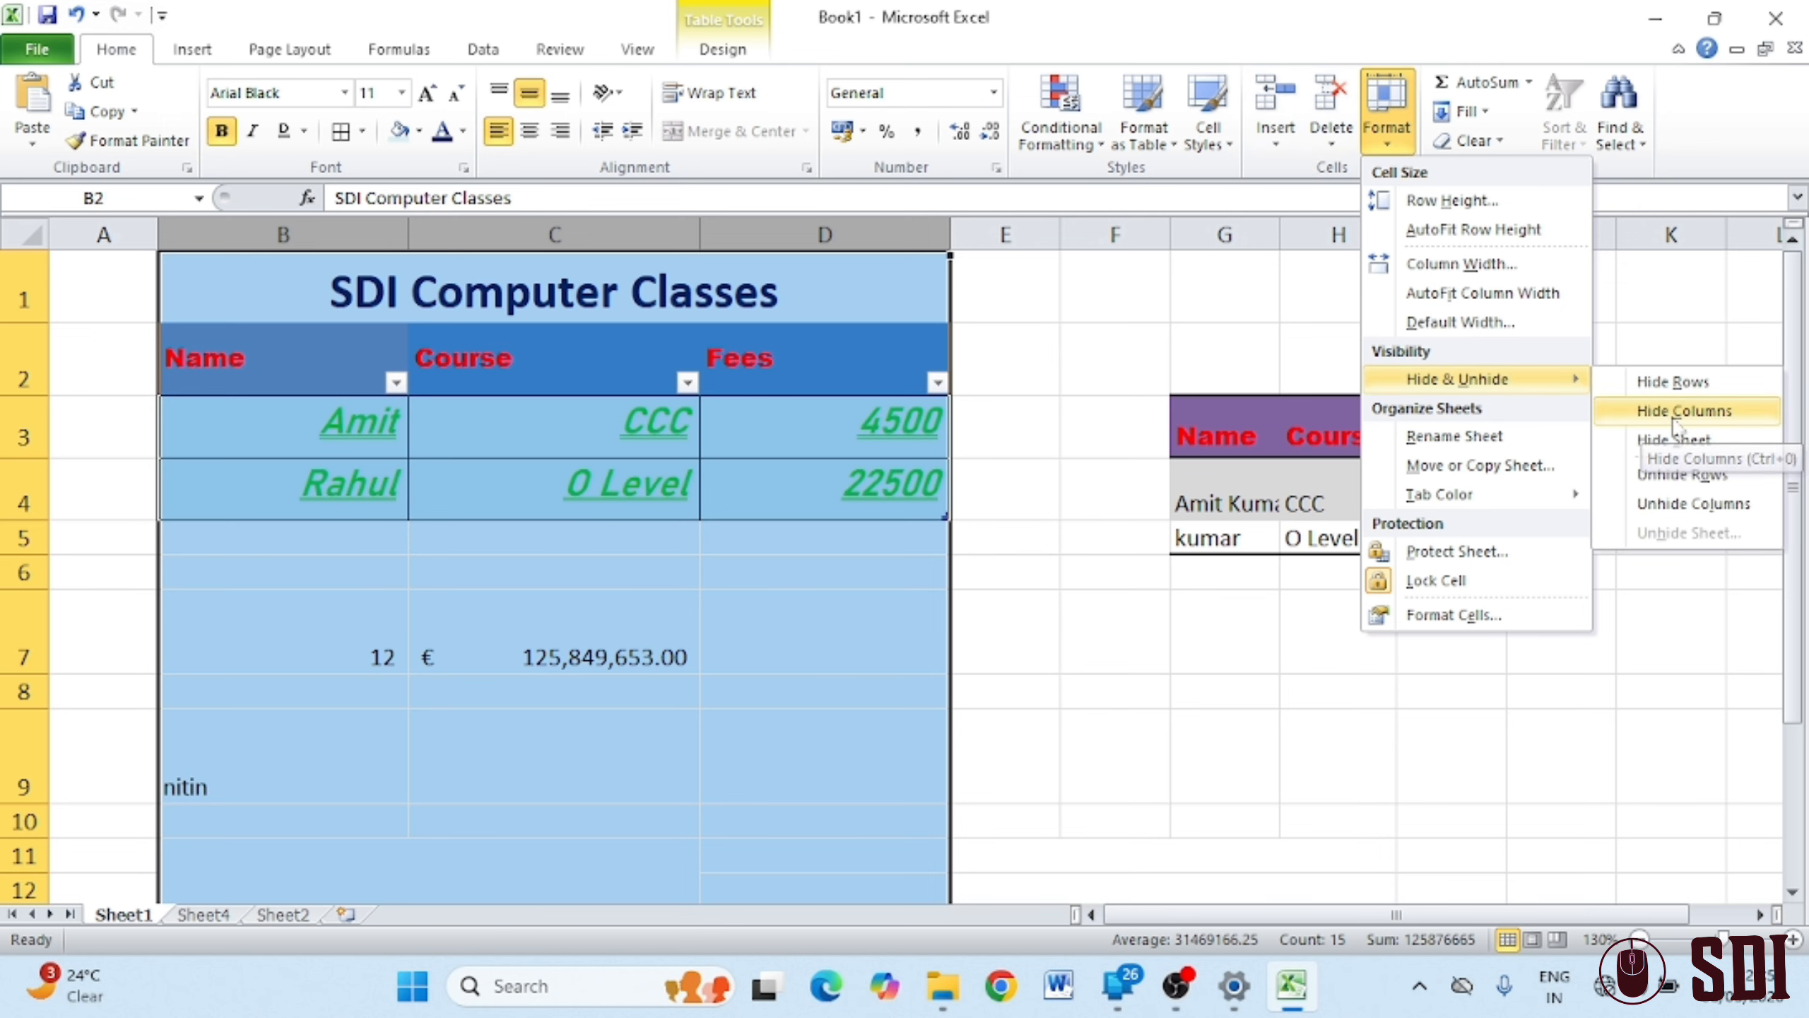
{"action": "left_click", "coordinate": [1673, 412]}
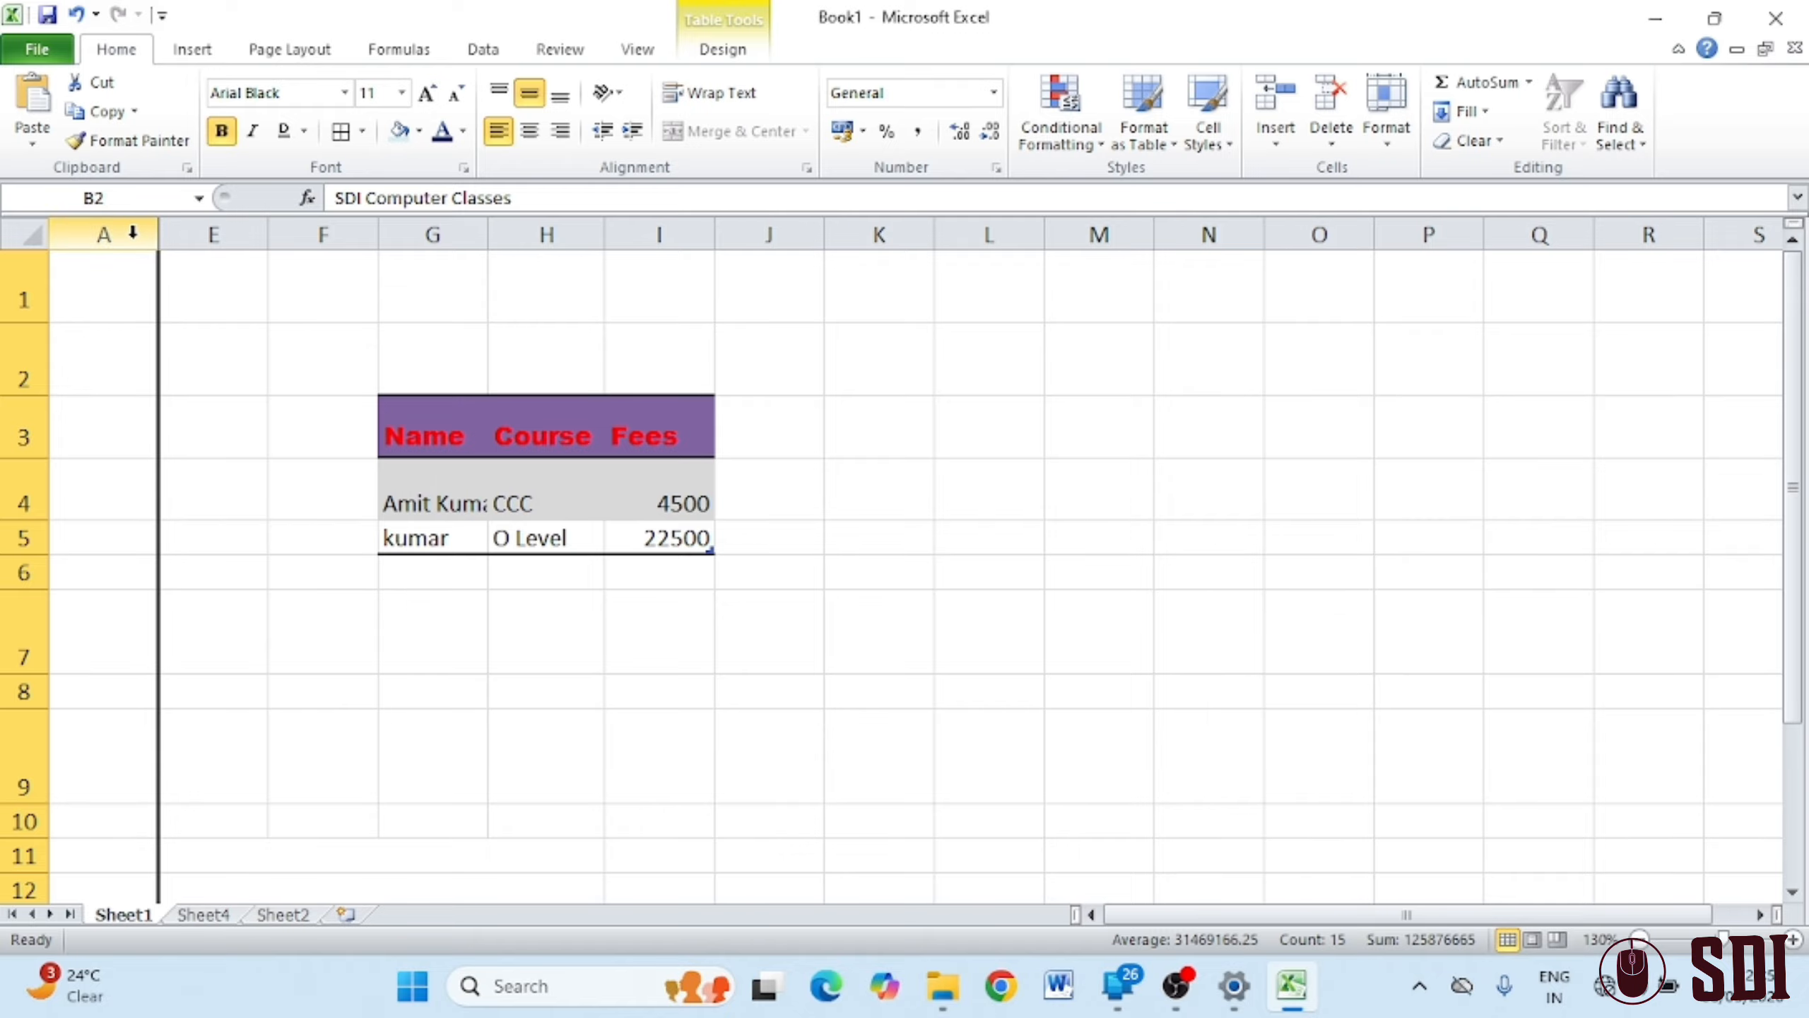
{"action": "left_click_drag", "start_coordinate": [133, 234], "coordinate": [175, 239]}
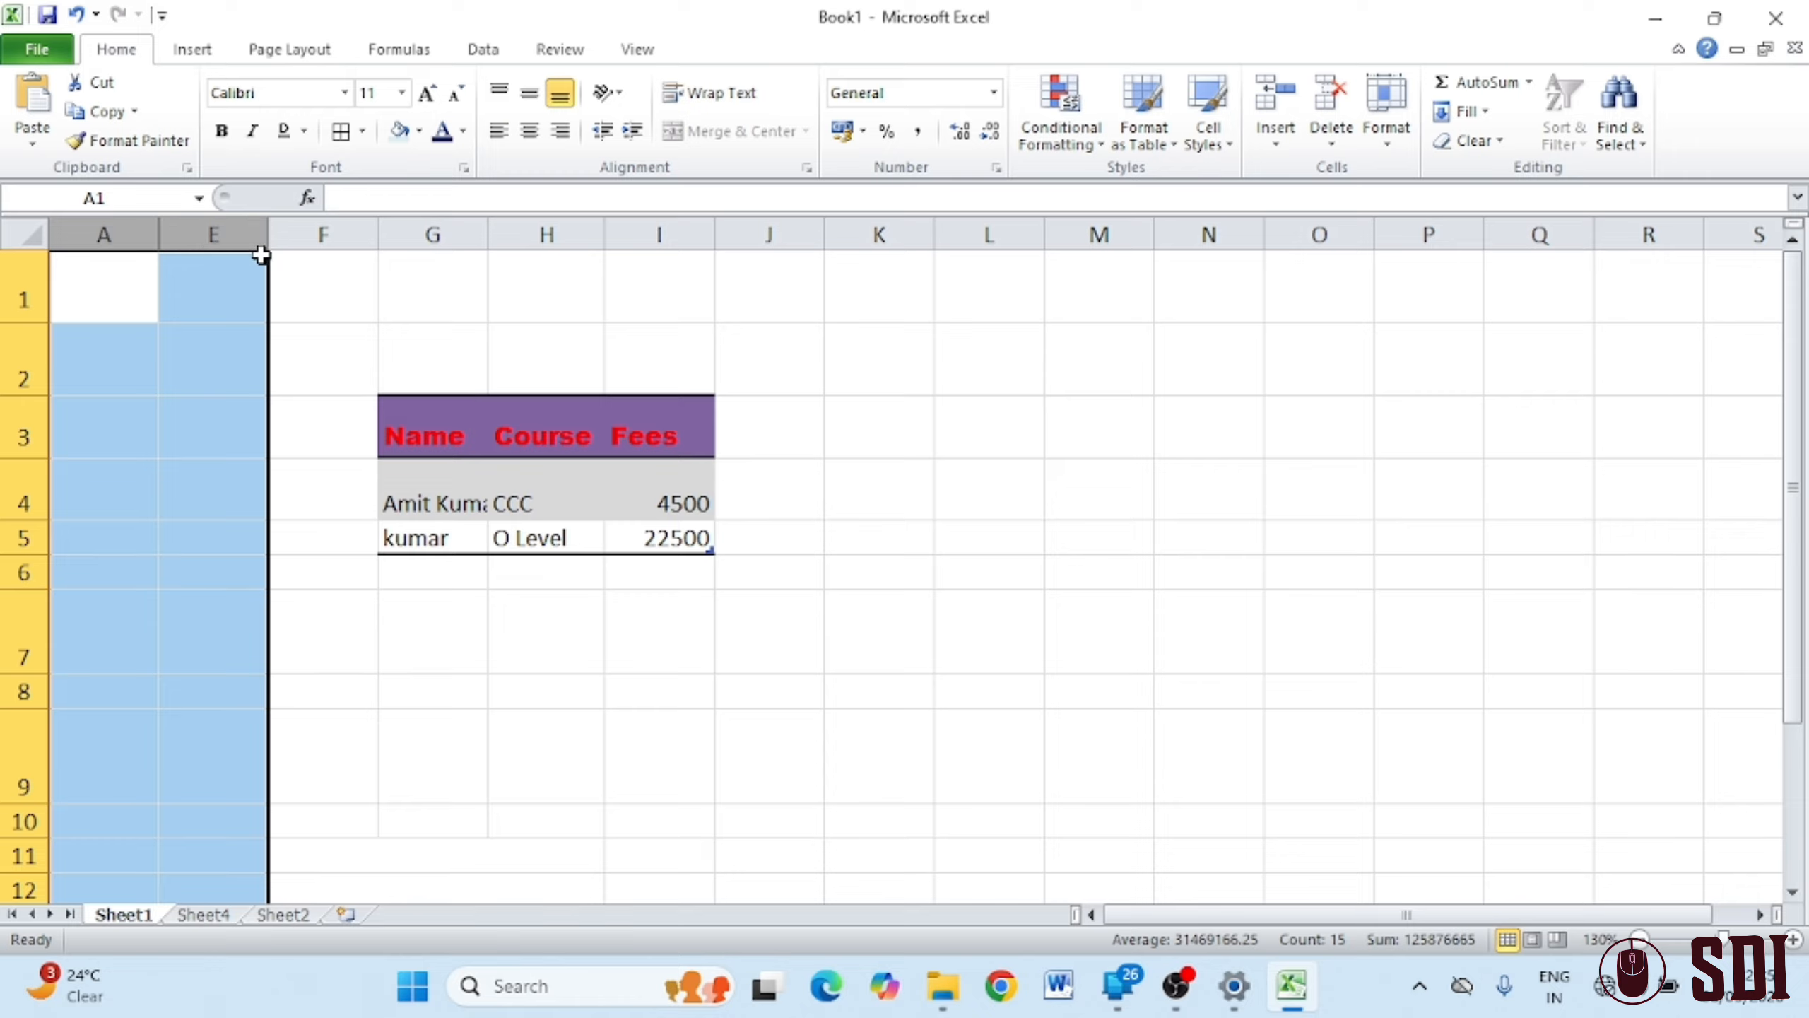
{"action": "left_click", "coordinate": [1385, 139]}
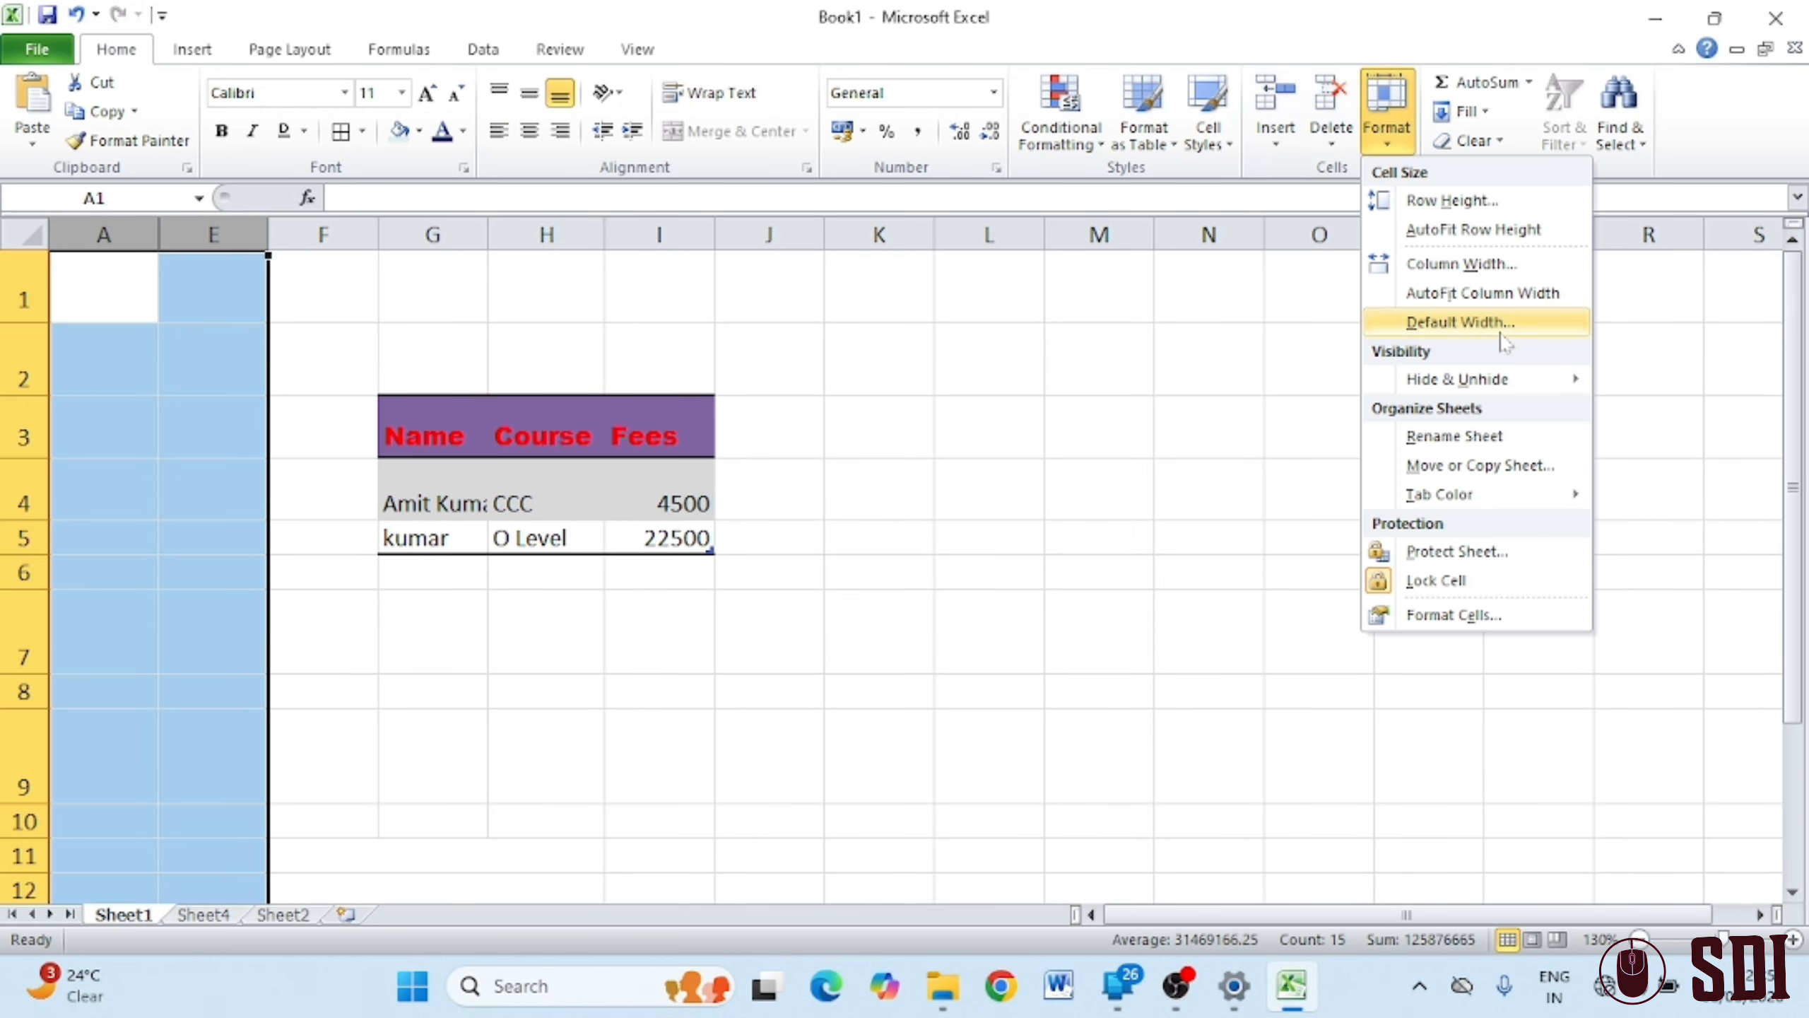
{"action": "mouse_move", "coordinate": [1532, 380]}
{"action": "left_click", "coordinate": [1720, 512]}
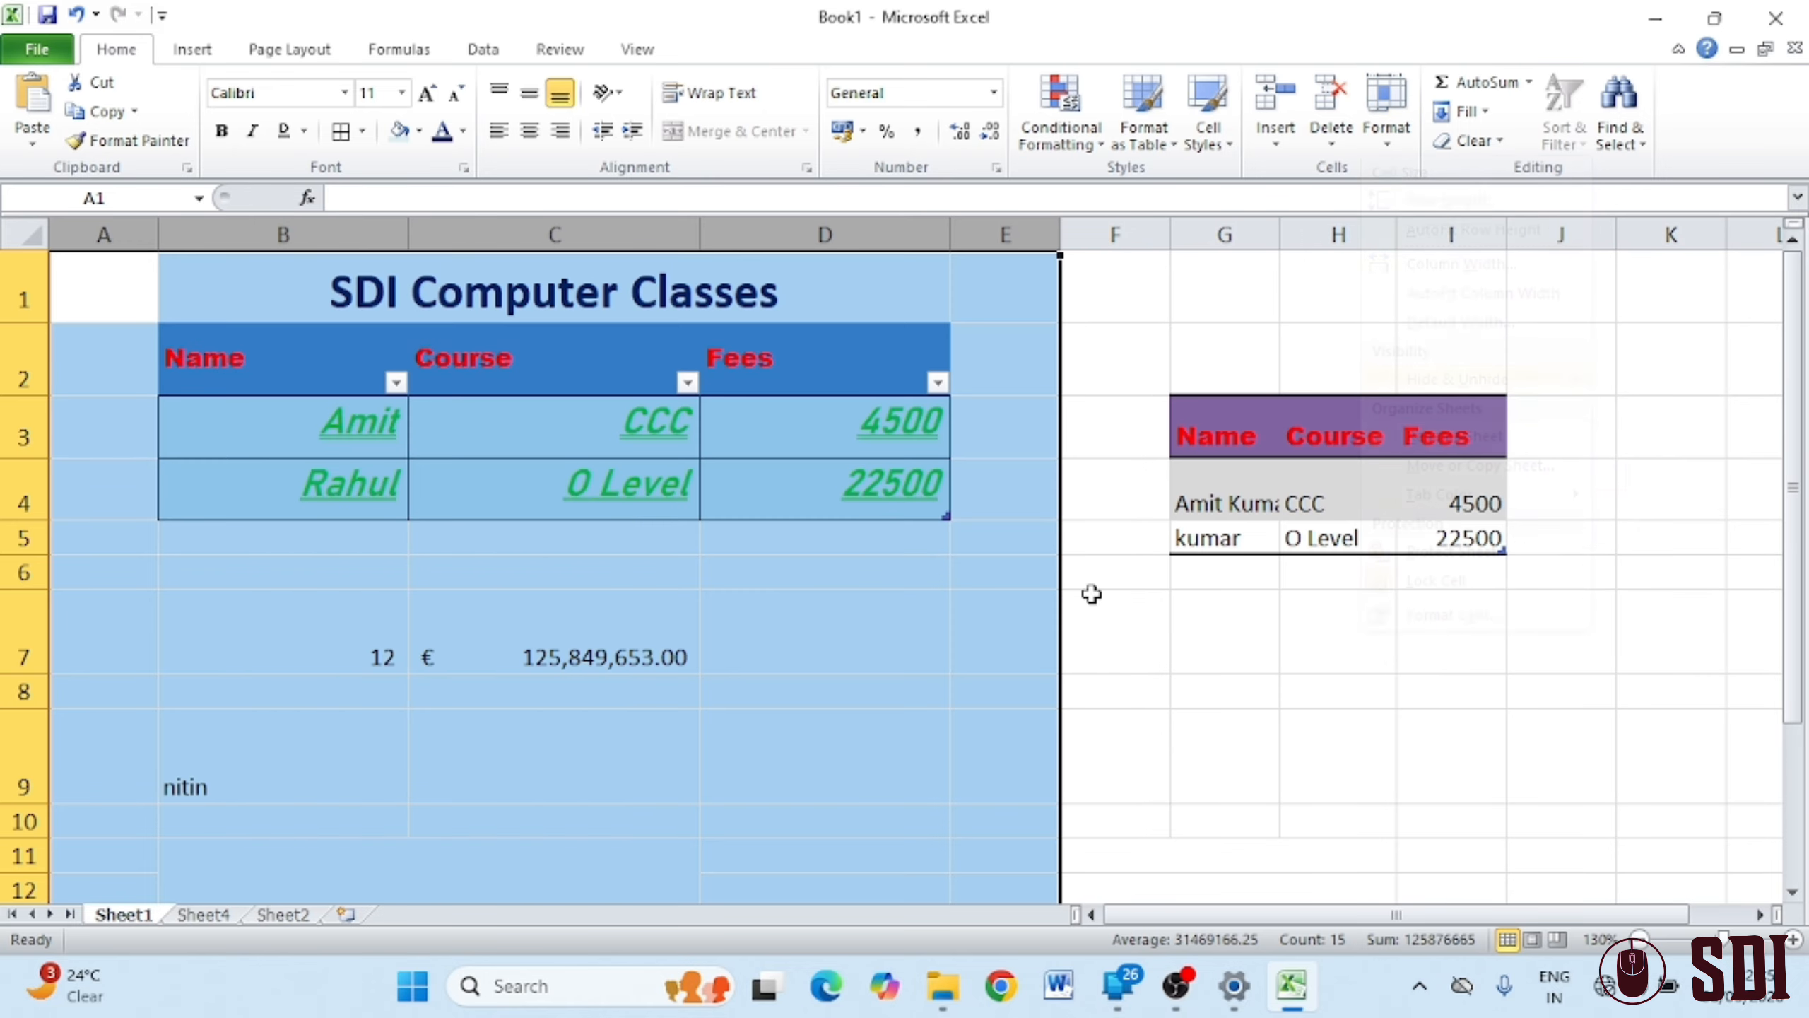
{"action": "left_click", "coordinate": [953, 618]}
{"action": "left_click_drag", "start_coordinate": [23, 296], "coordinate": [4, 702]}
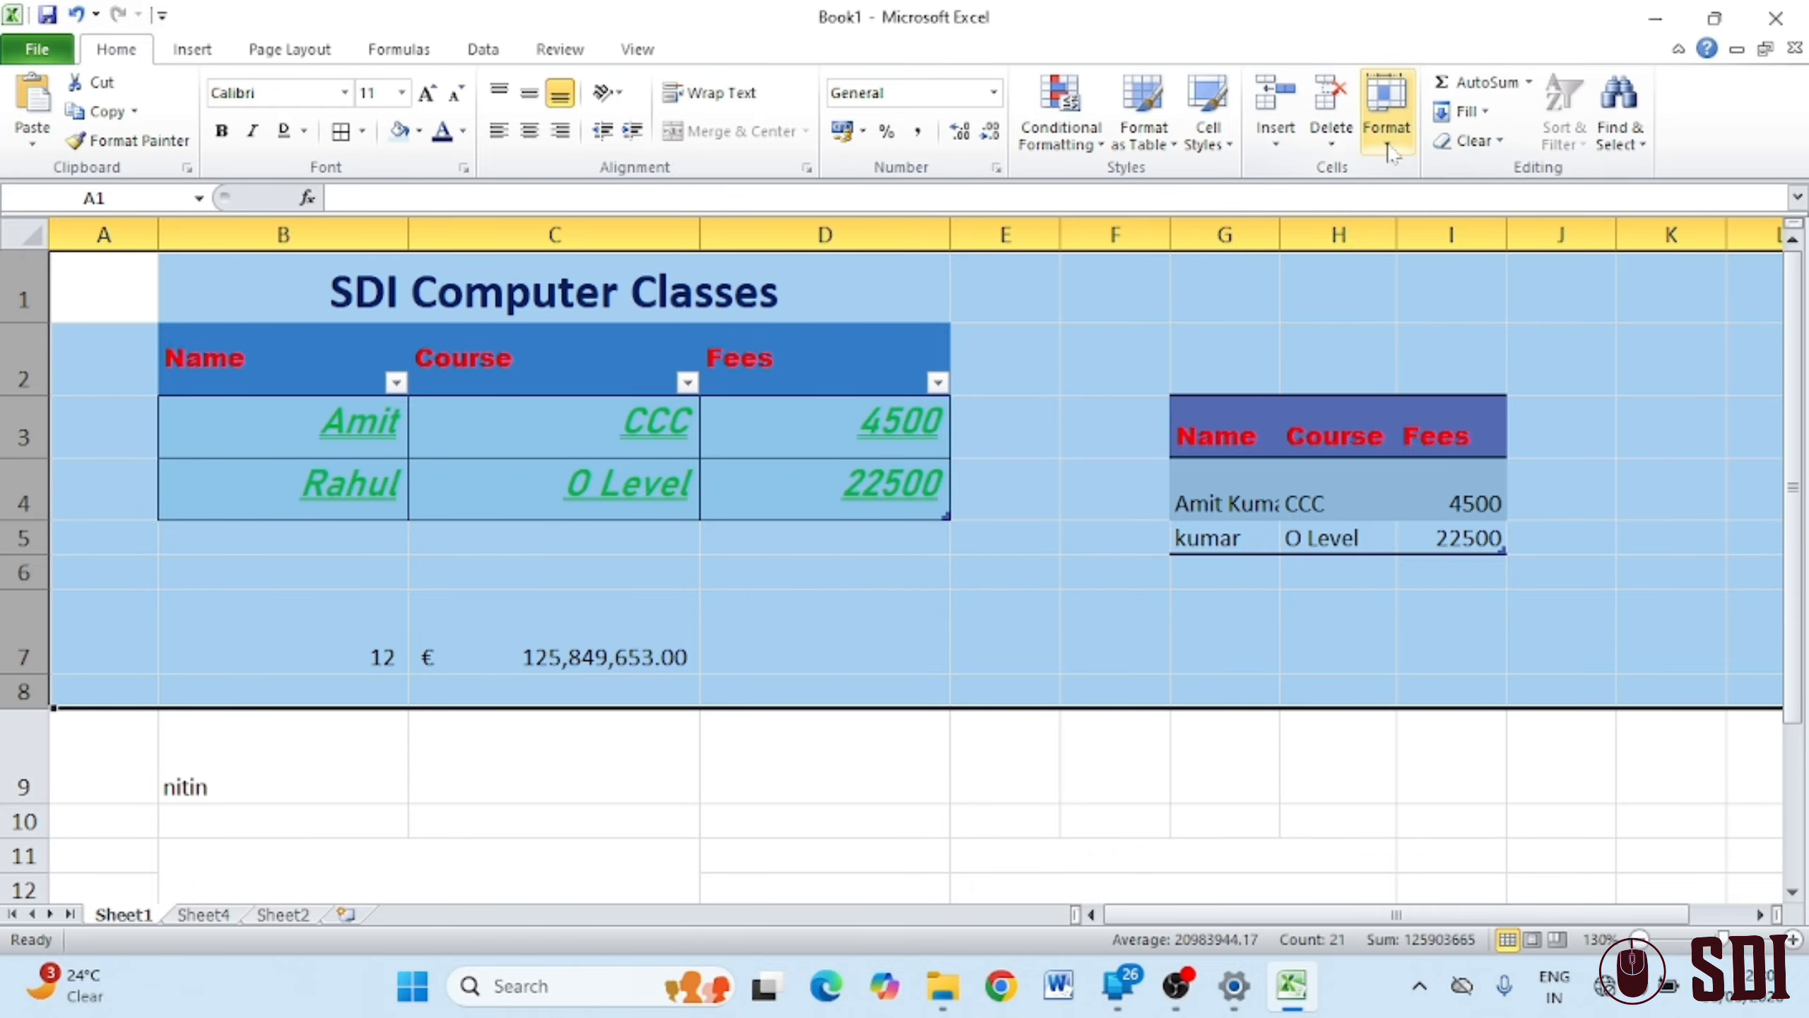
{"action": "left_click", "coordinate": [1386, 114]}
{"action": "mouse_move", "coordinate": [1489, 389]}
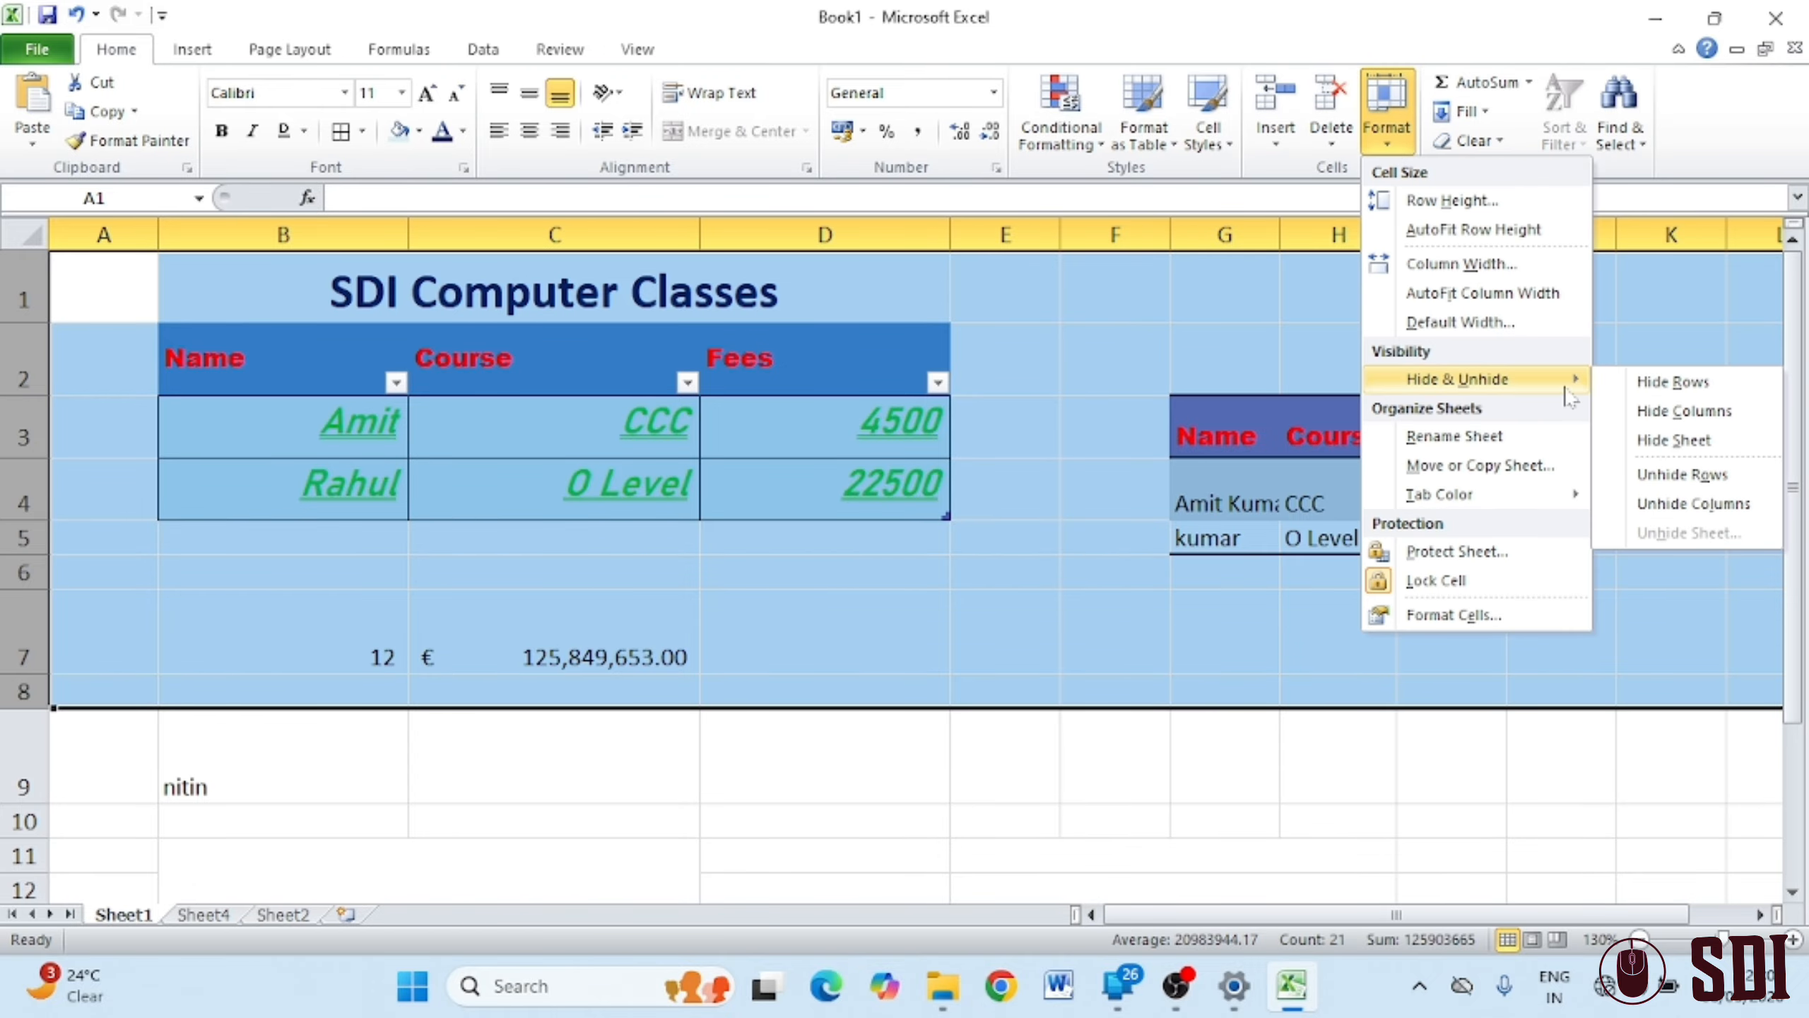
{"action": "left_click", "coordinate": [1669, 391]}
{"action": "left_click", "coordinate": [905, 817]}
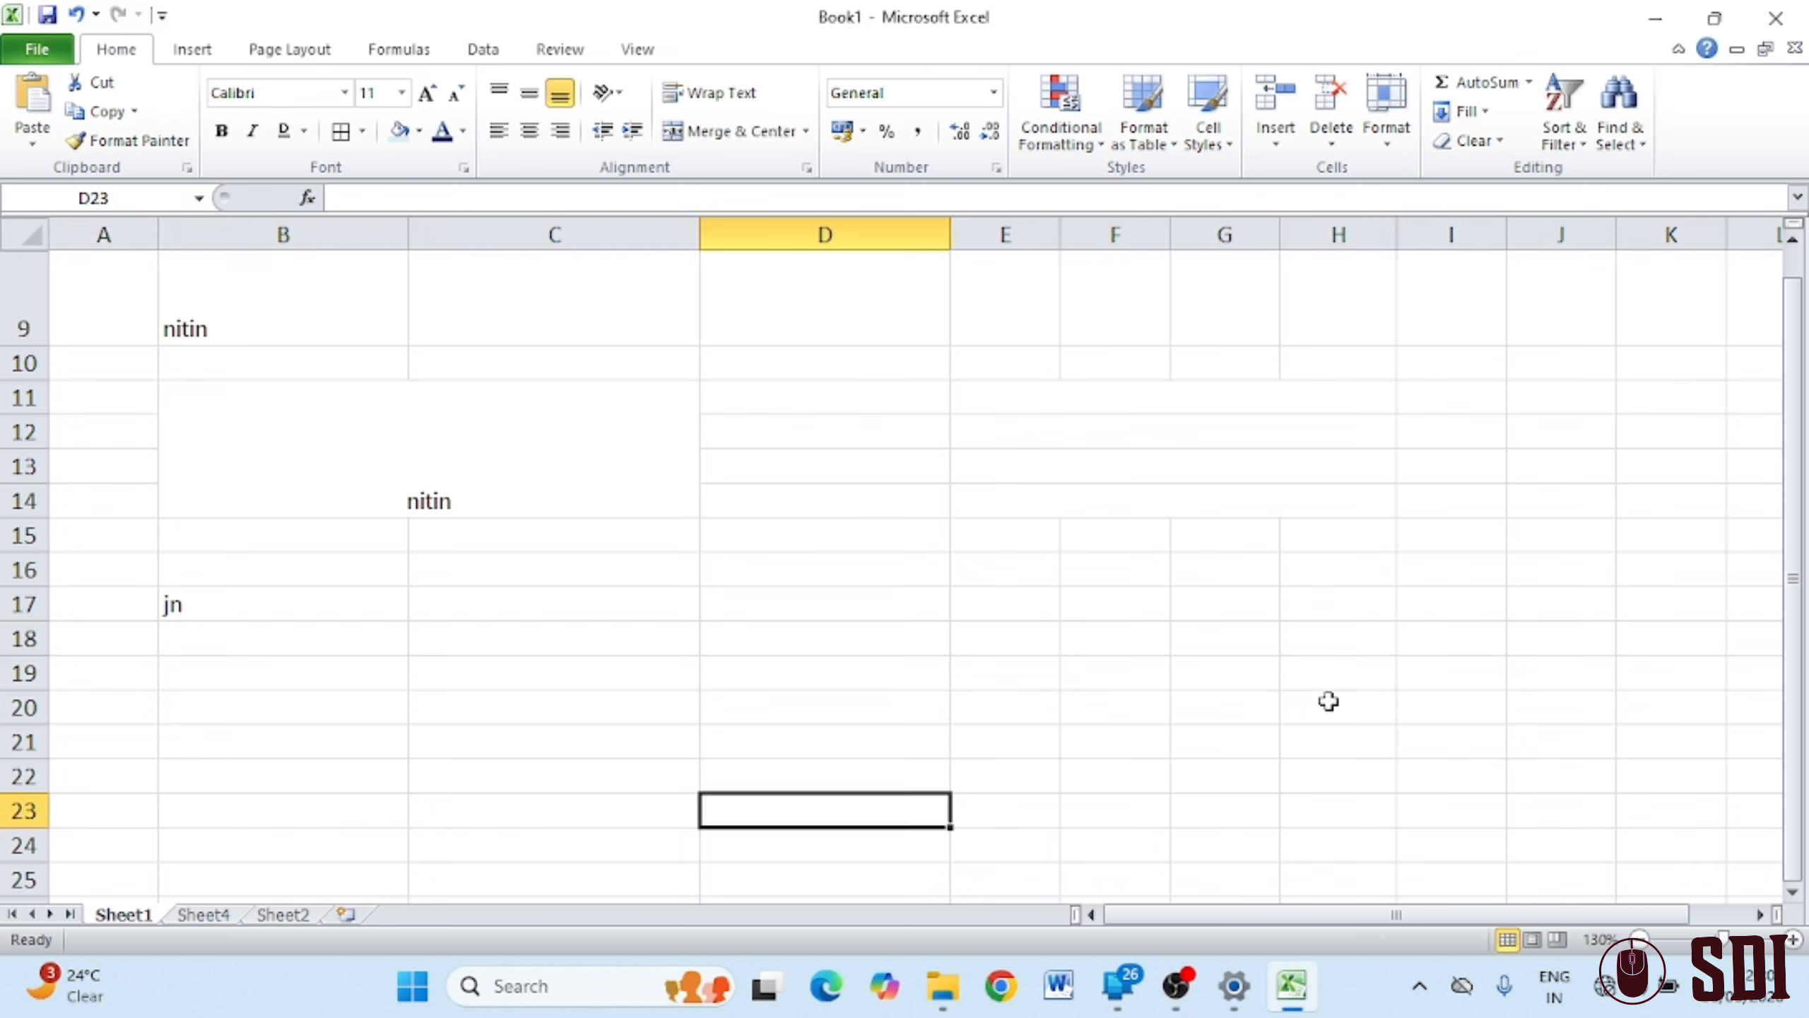
{"action": "left_click", "coordinate": [1089, 784]}
{"action": "left_click", "coordinate": [602, 696]}
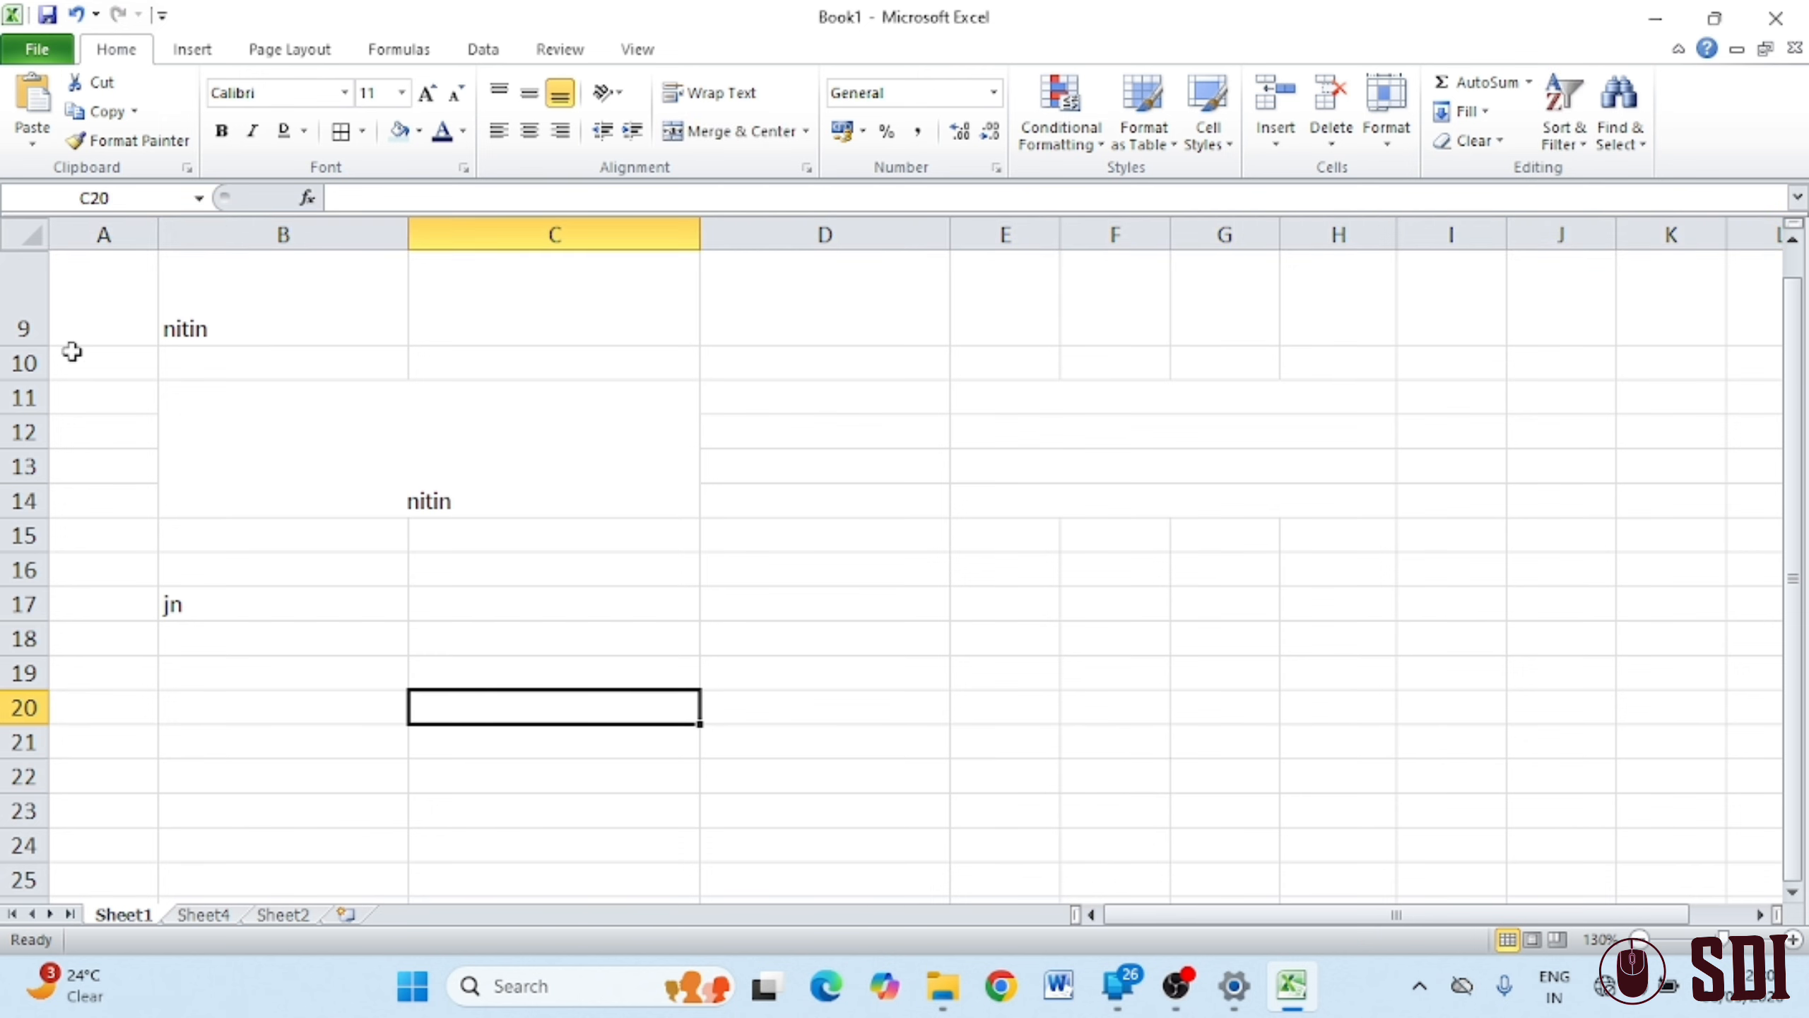
{"action": "left_click", "coordinate": [90, 300]}
{"action": "left_click", "coordinate": [91, 563]}
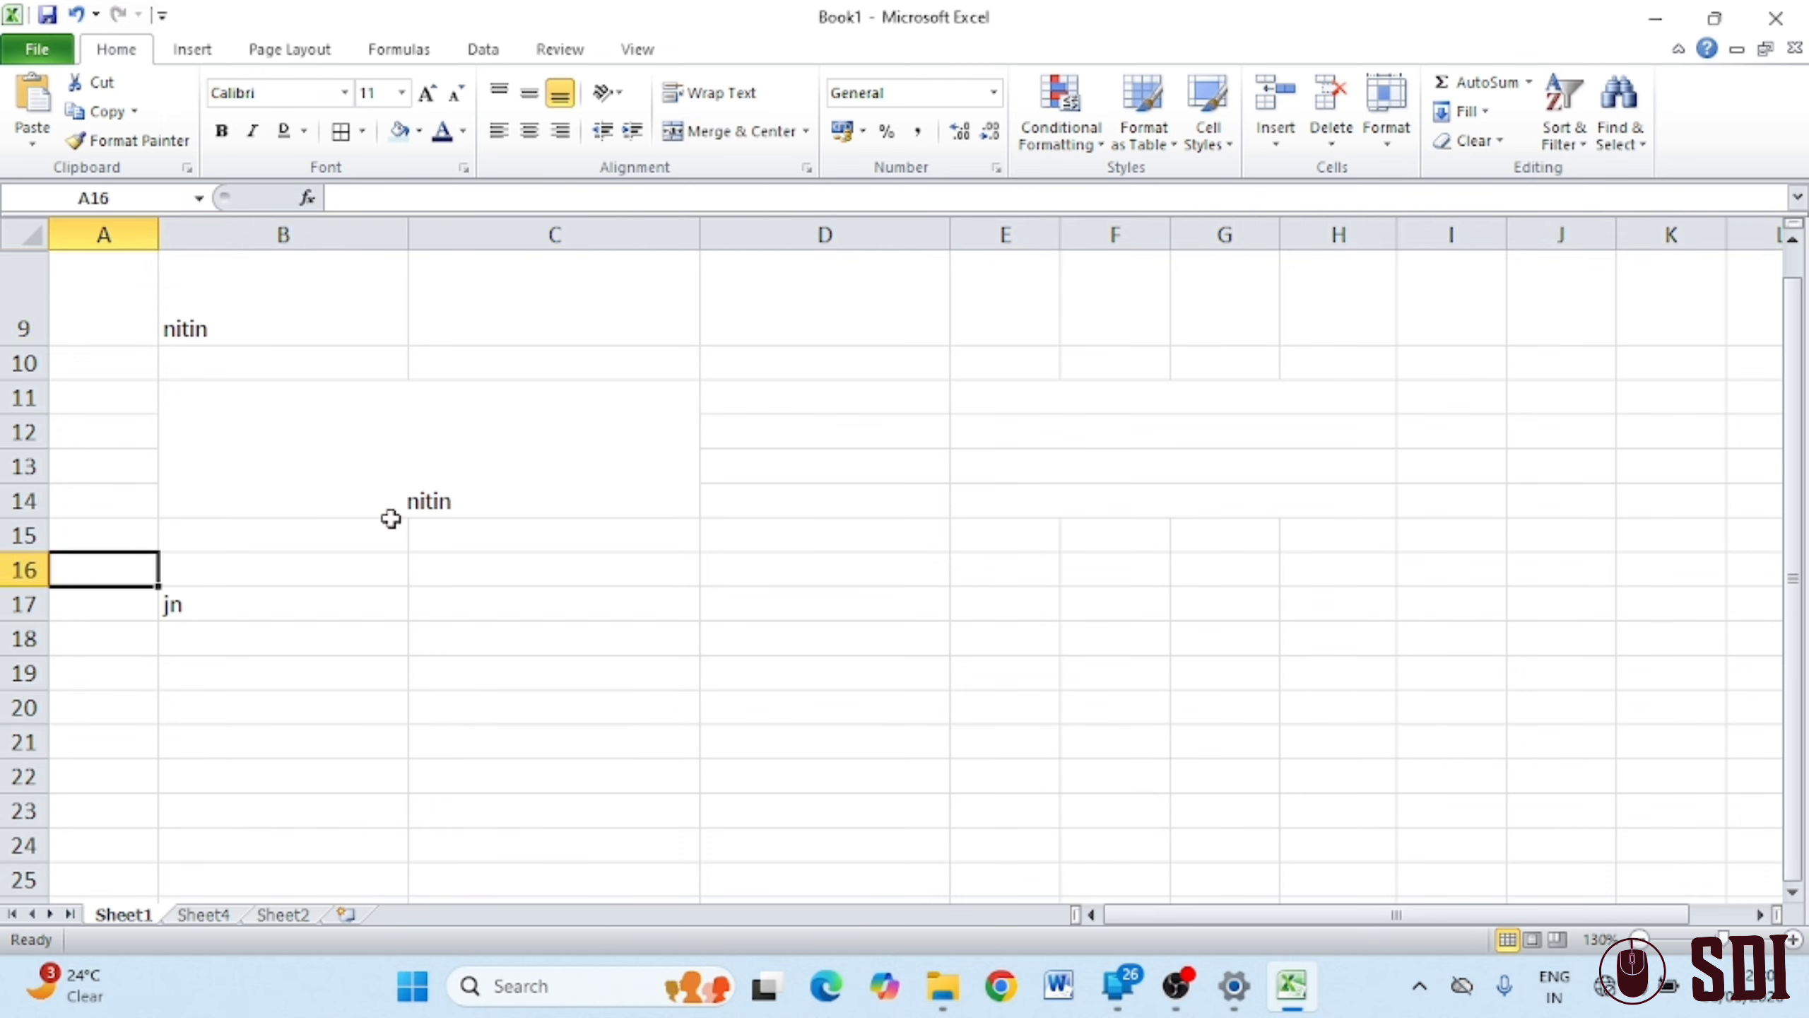
{"action": "left_click", "coordinate": [1386, 106]}
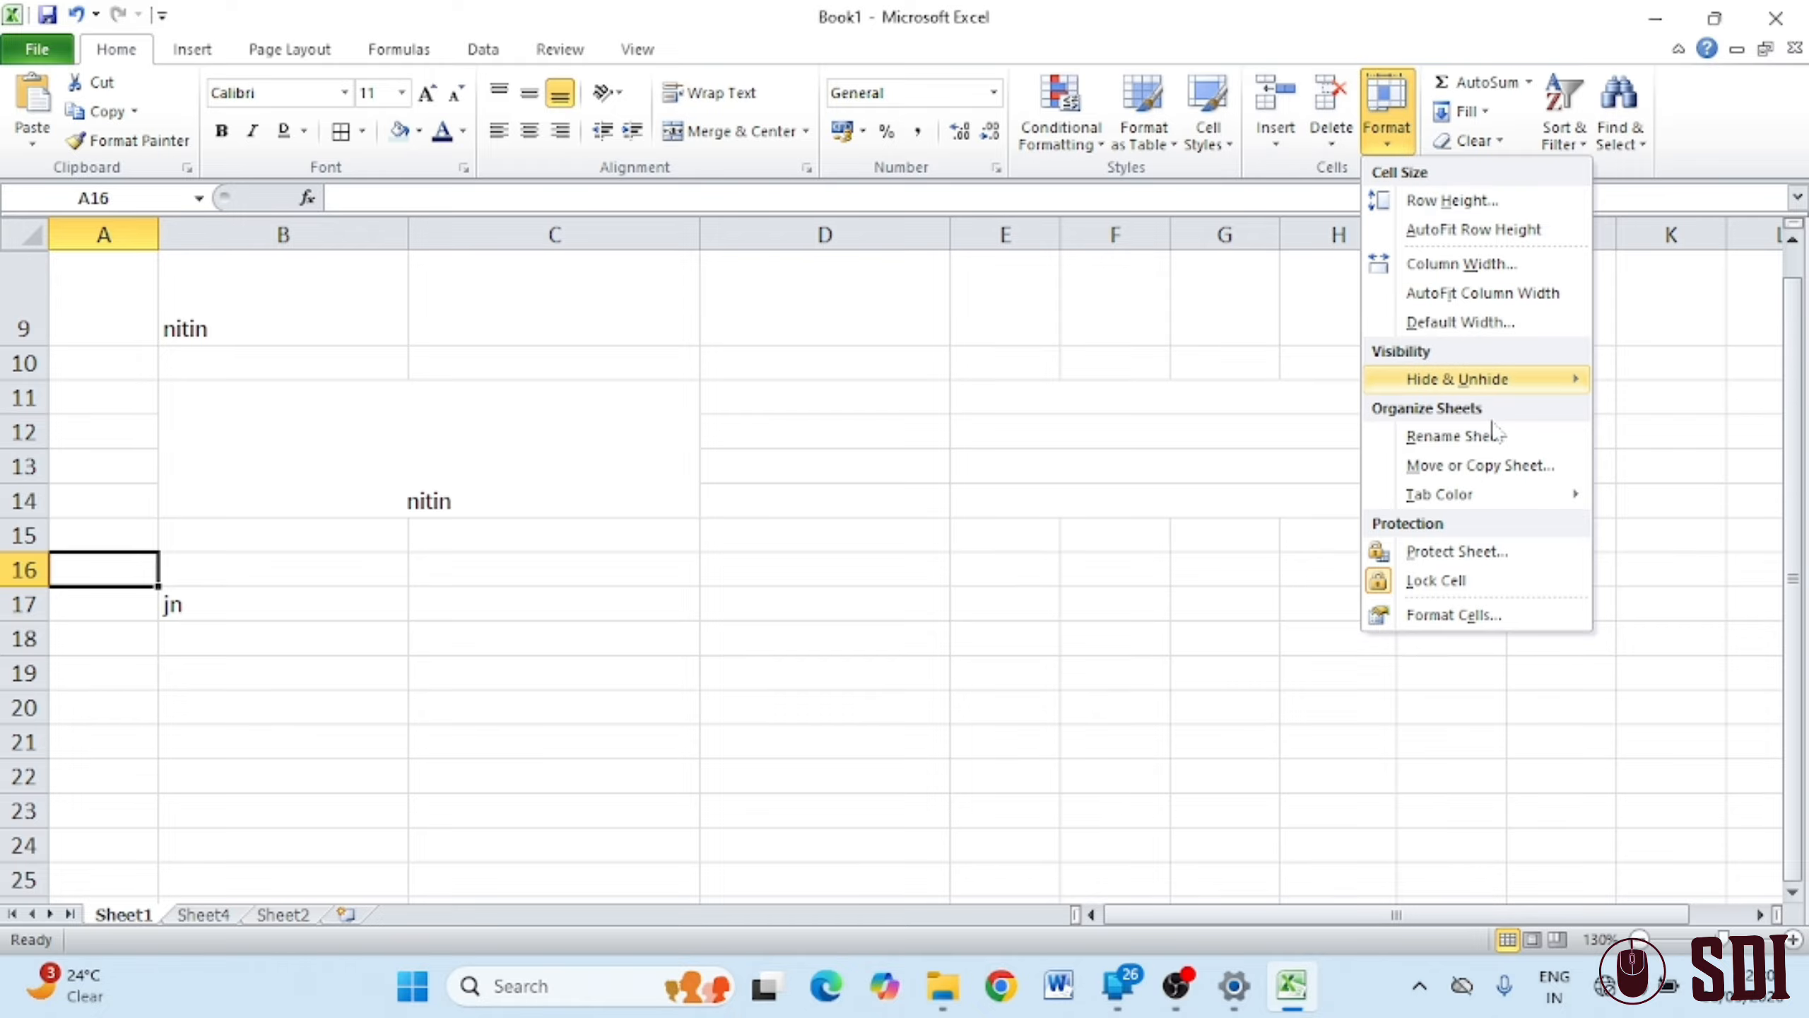
{"action": "mouse_move", "coordinate": [1533, 395]}
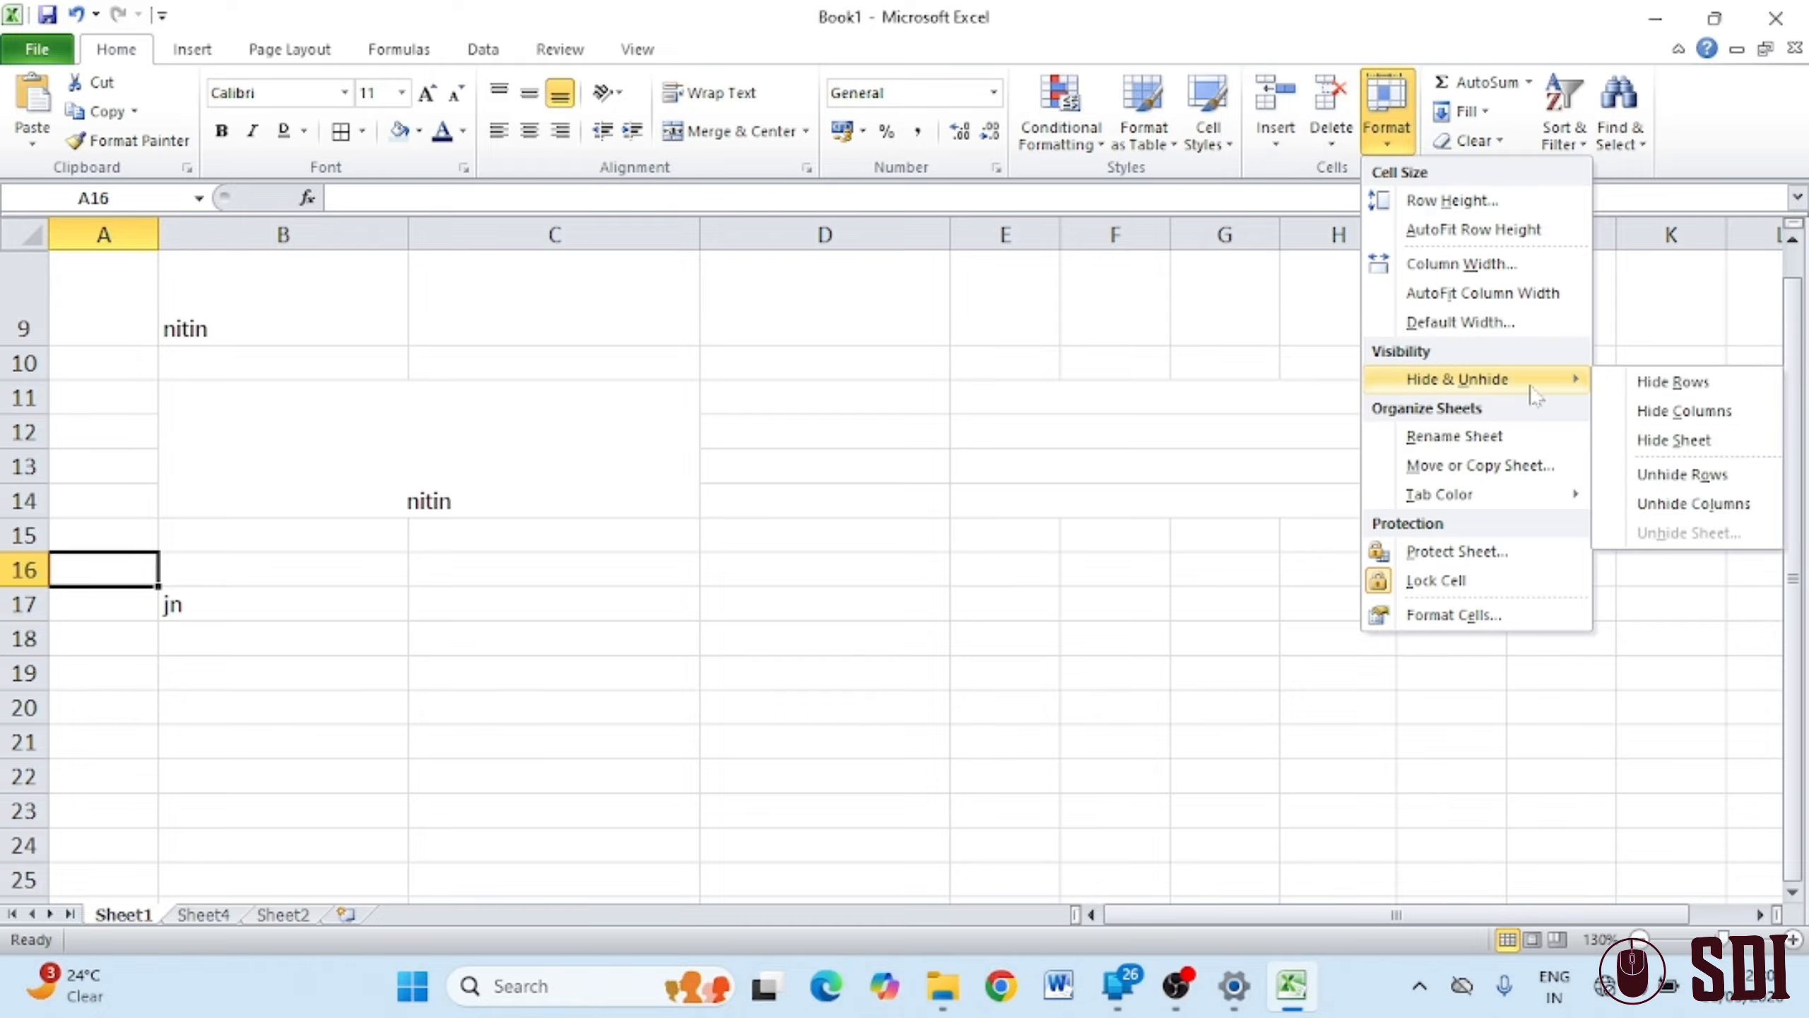
{"action": "left_click", "coordinate": [1678, 475]}
{"action": "left_click", "coordinate": [1389, 570]}
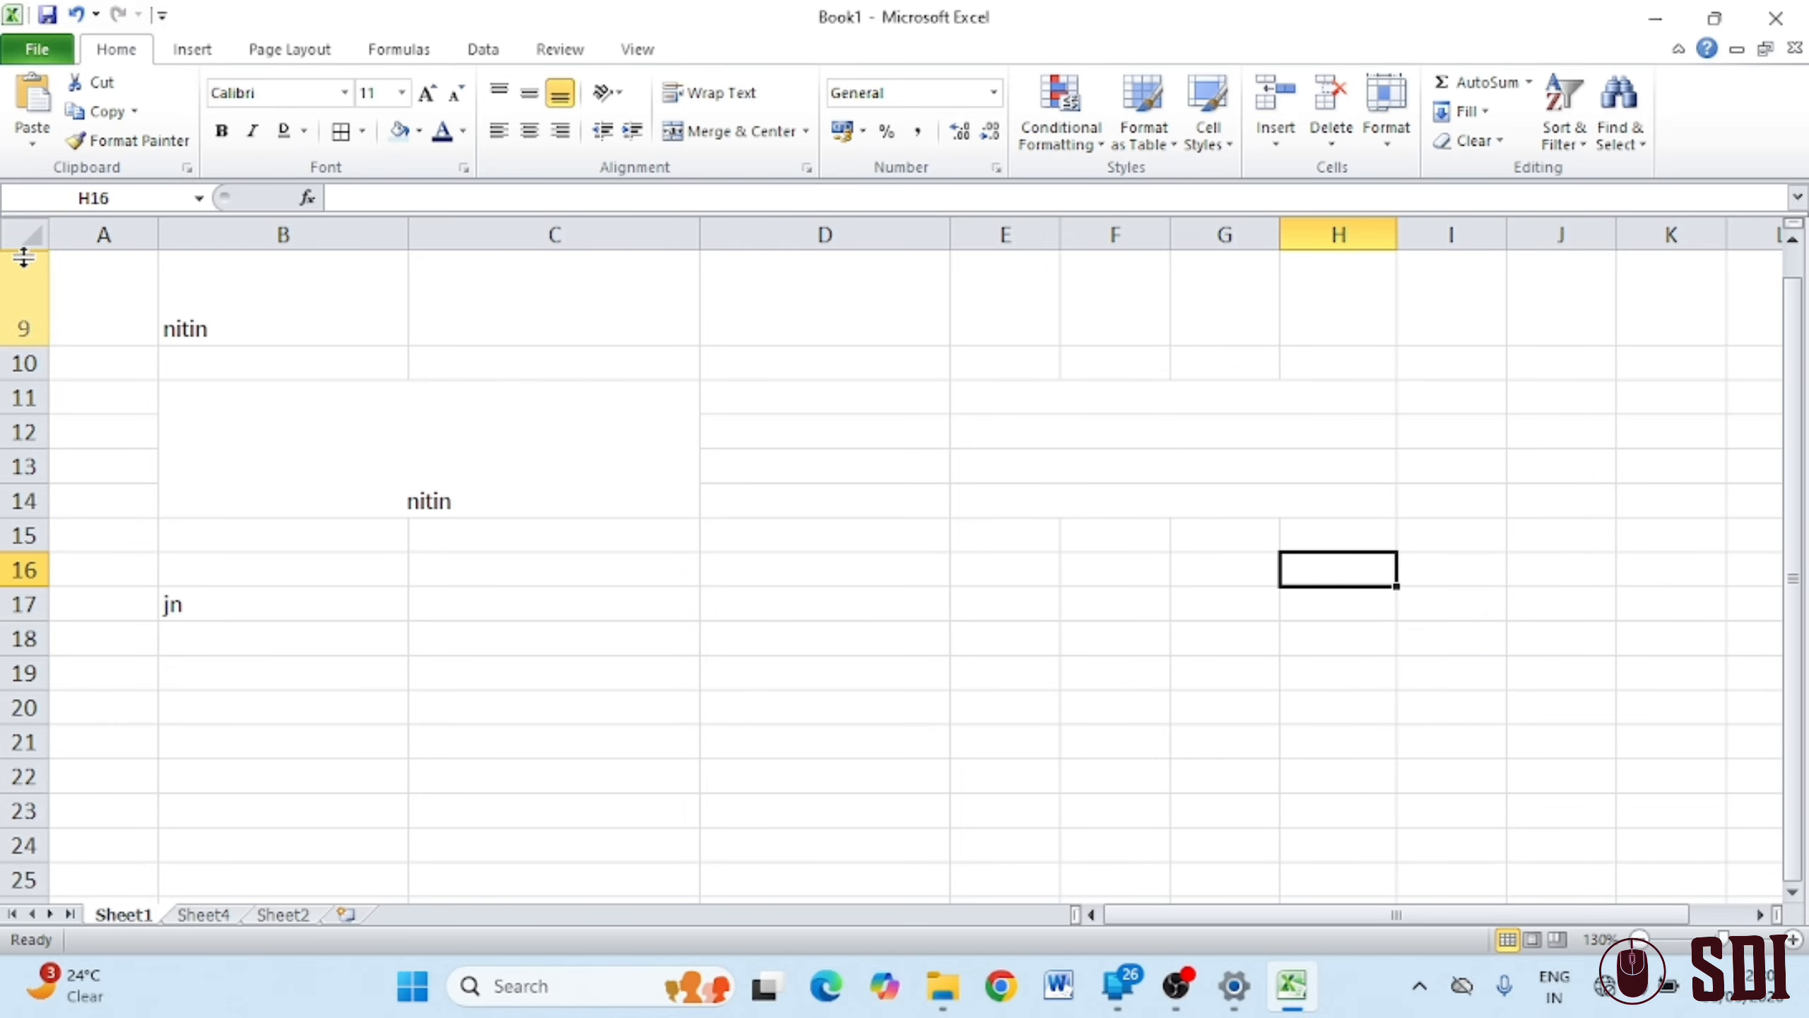
{"action": "left_click", "coordinate": [10, 232]}
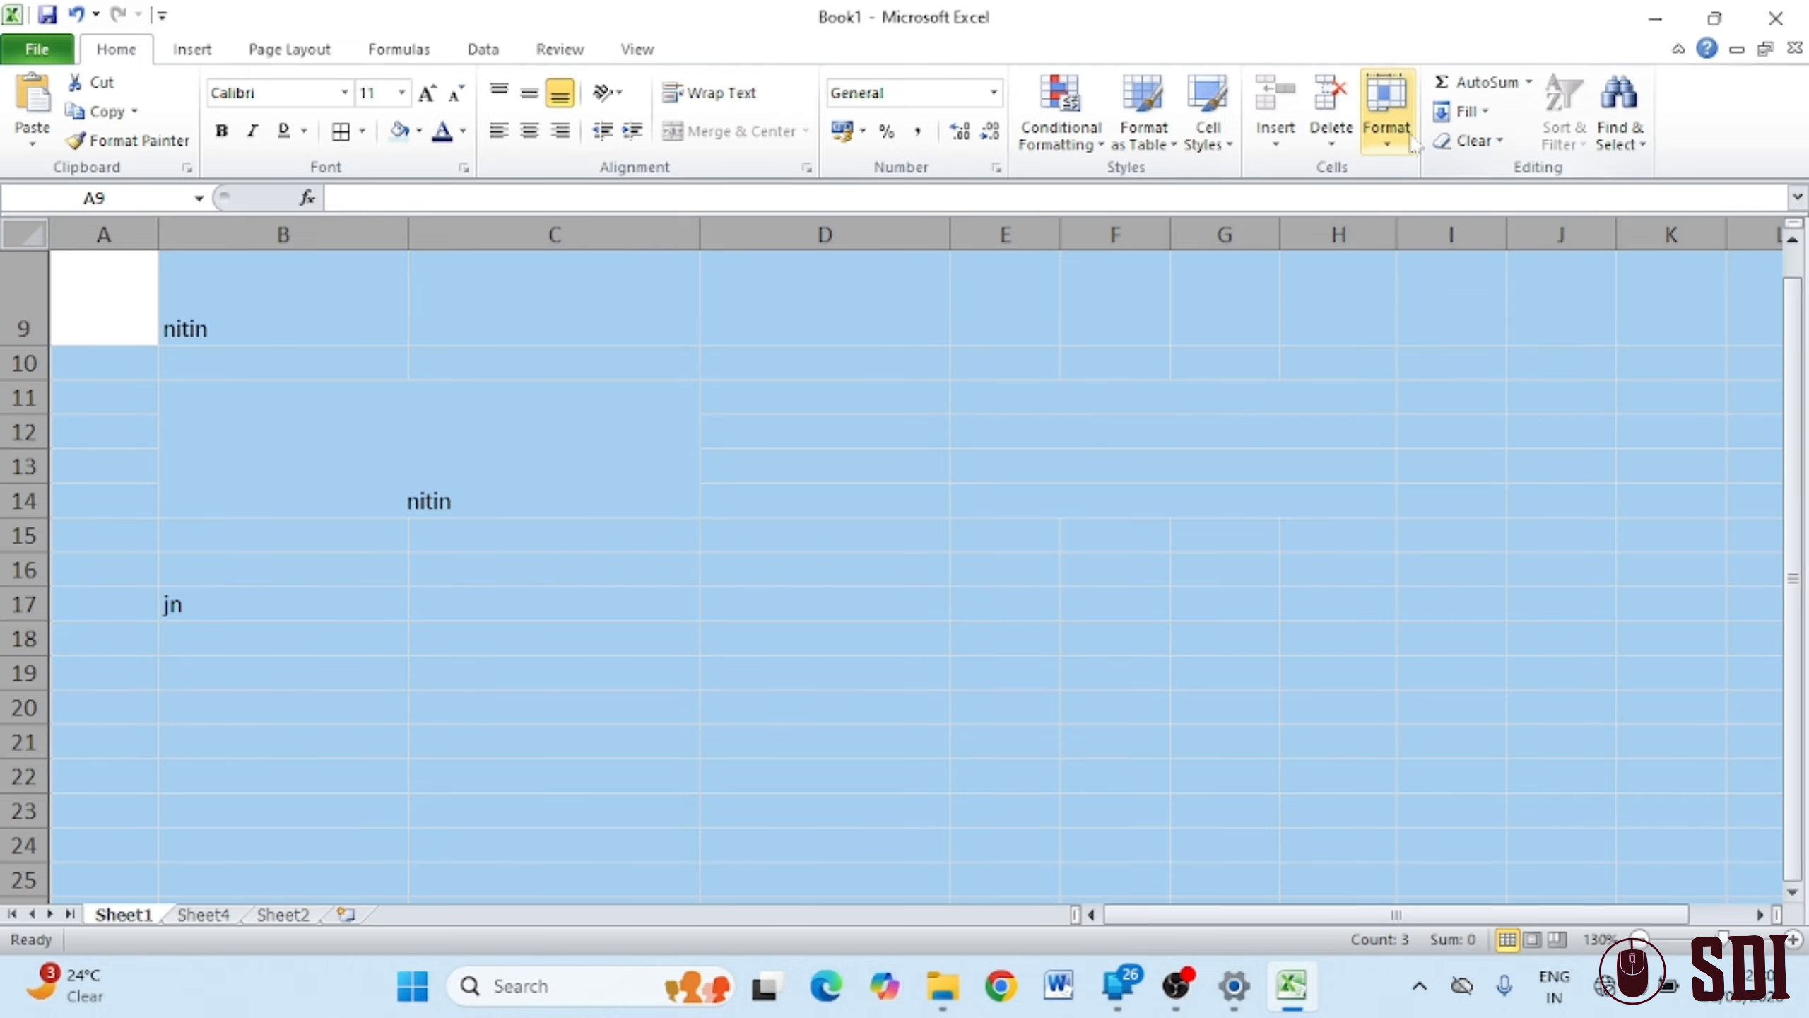
{"action": "left_click", "coordinate": [1386, 107]}
{"action": "mouse_move", "coordinate": [1556, 379]}
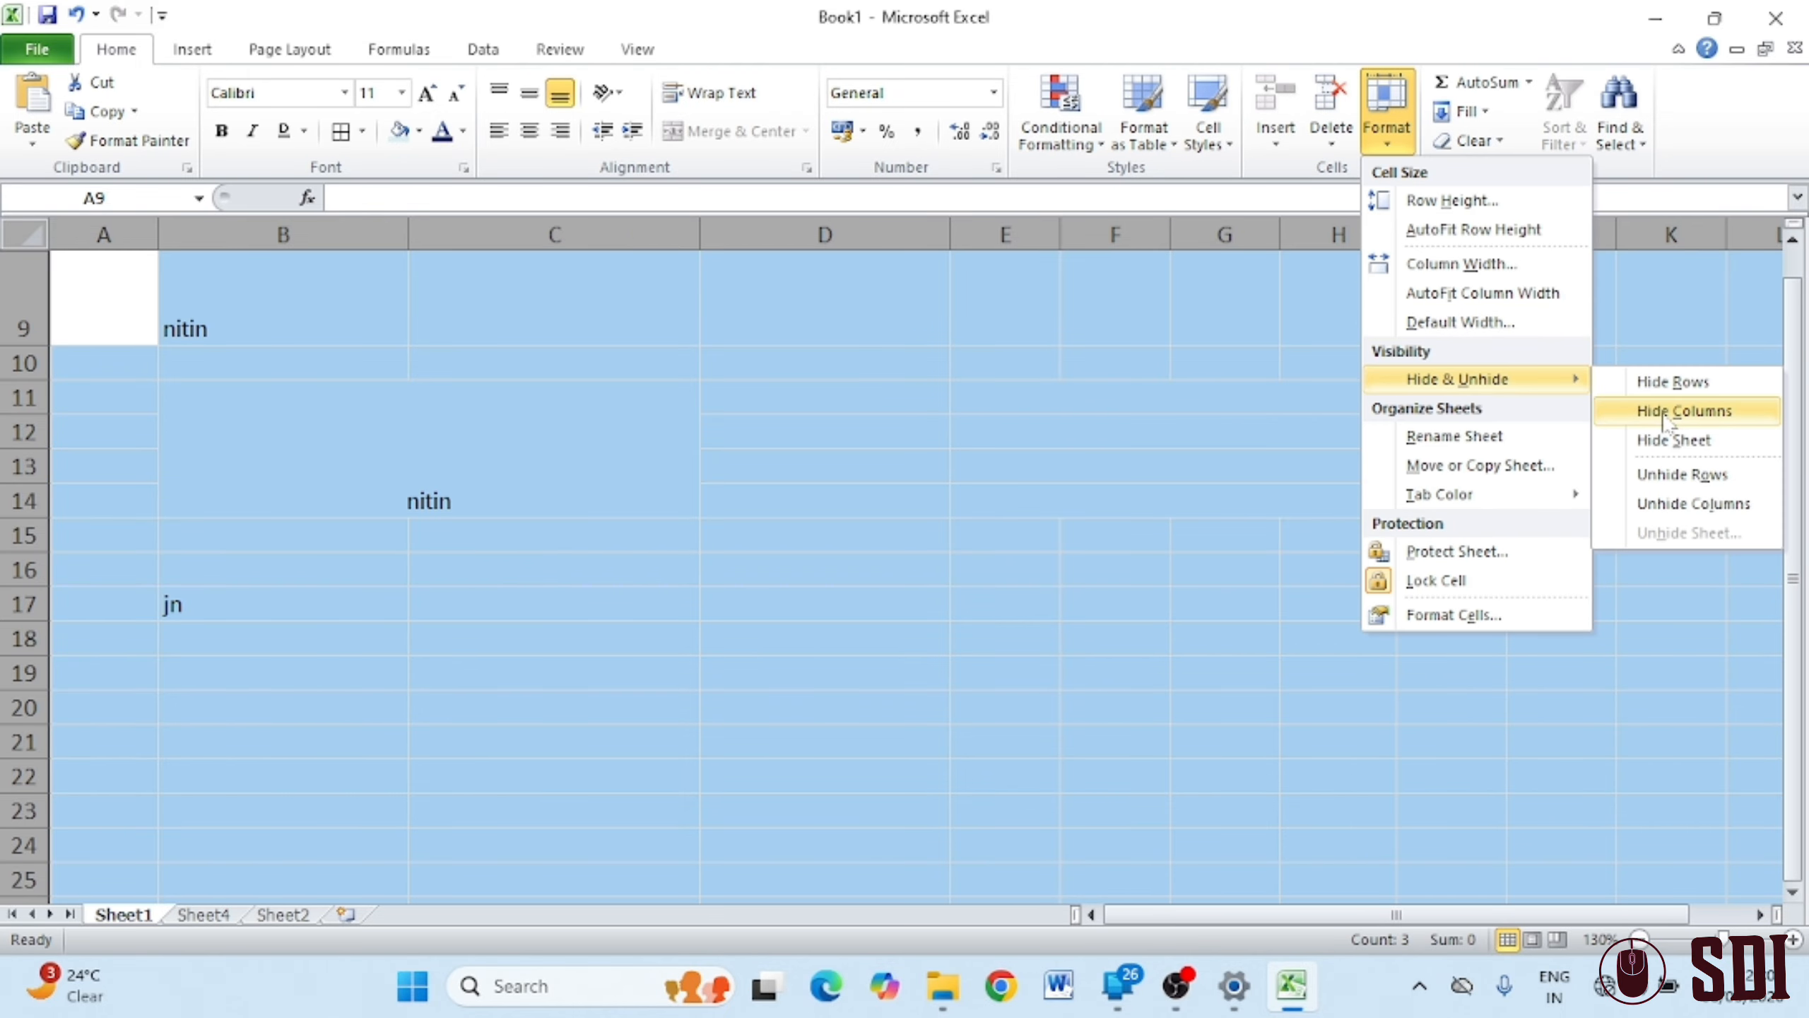
{"action": "left_click", "coordinate": [1695, 476]}
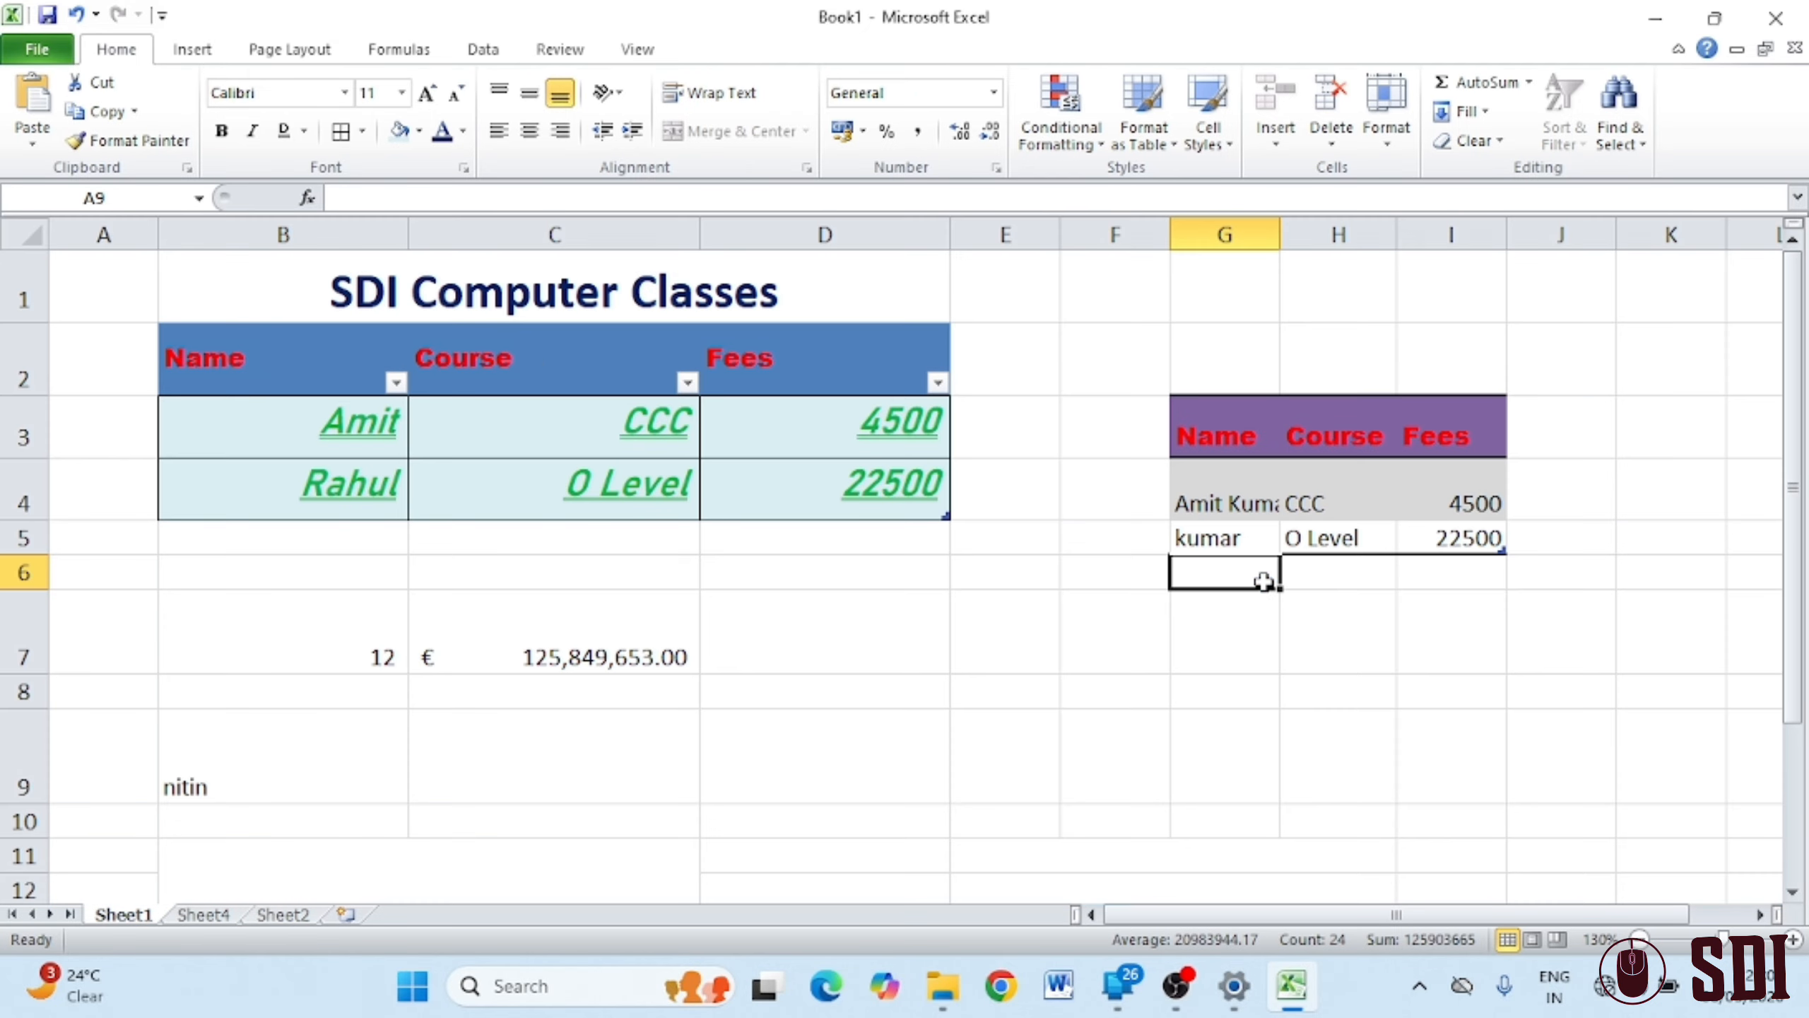
{"action": "left_click", "coordinate": [1262, 577]}
Hide columns B through D
{"action": "left_click_drag", "start_coordinate": [232, 232], "coordinate": [749, 212]}
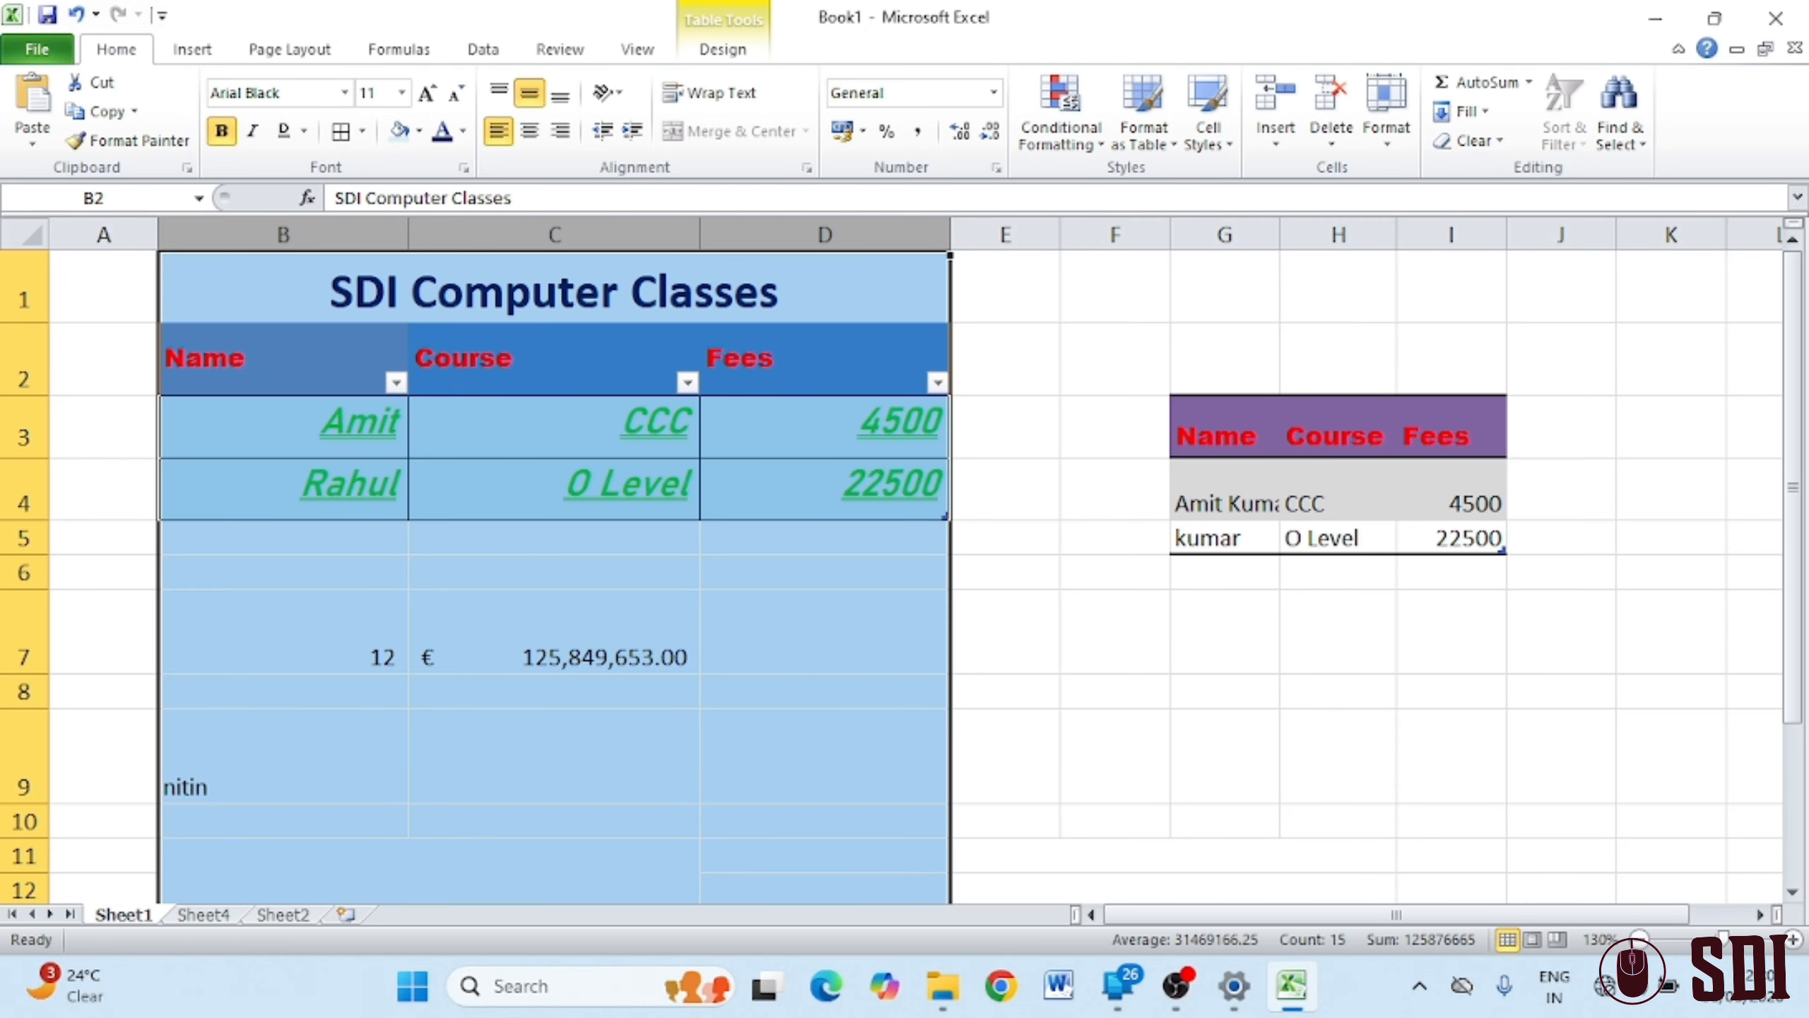
{"action": "left_click", "coordinate": [1400, 143]}
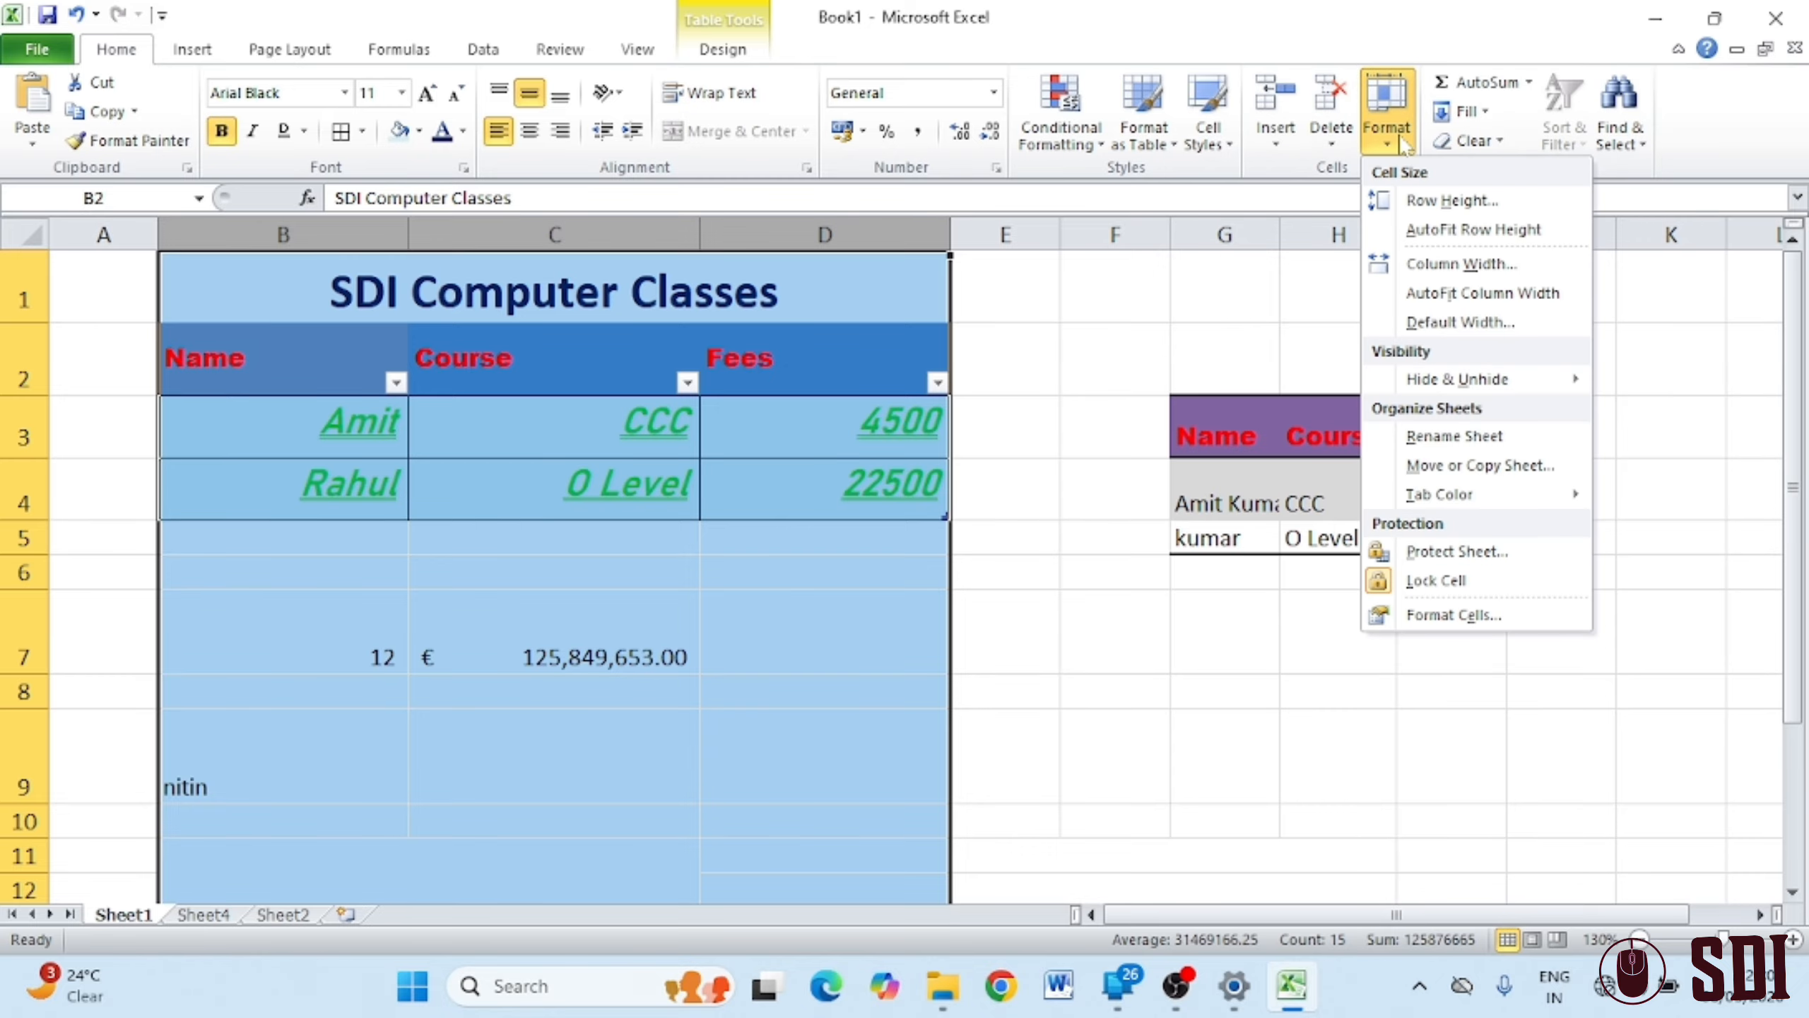
{"action": "mouse_move", "coordinate": [1538, 378]}
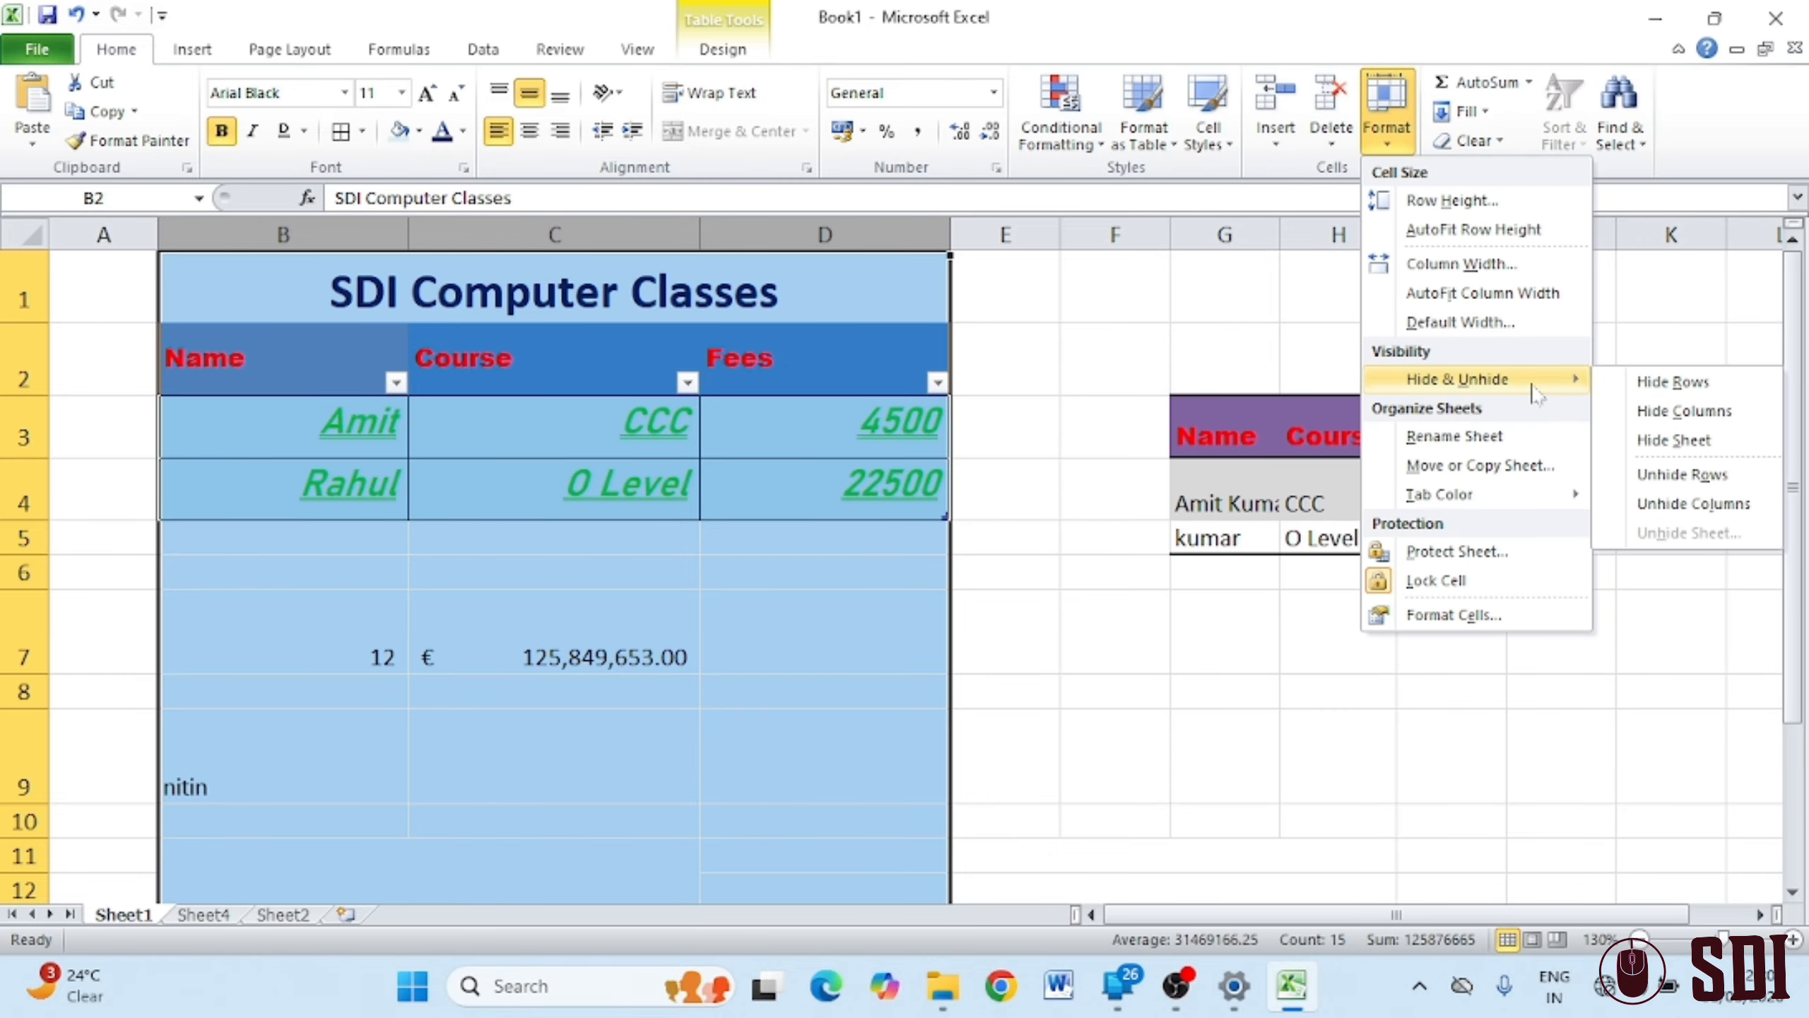
{"action": "left_click", "coordinate": [1684, 411]}
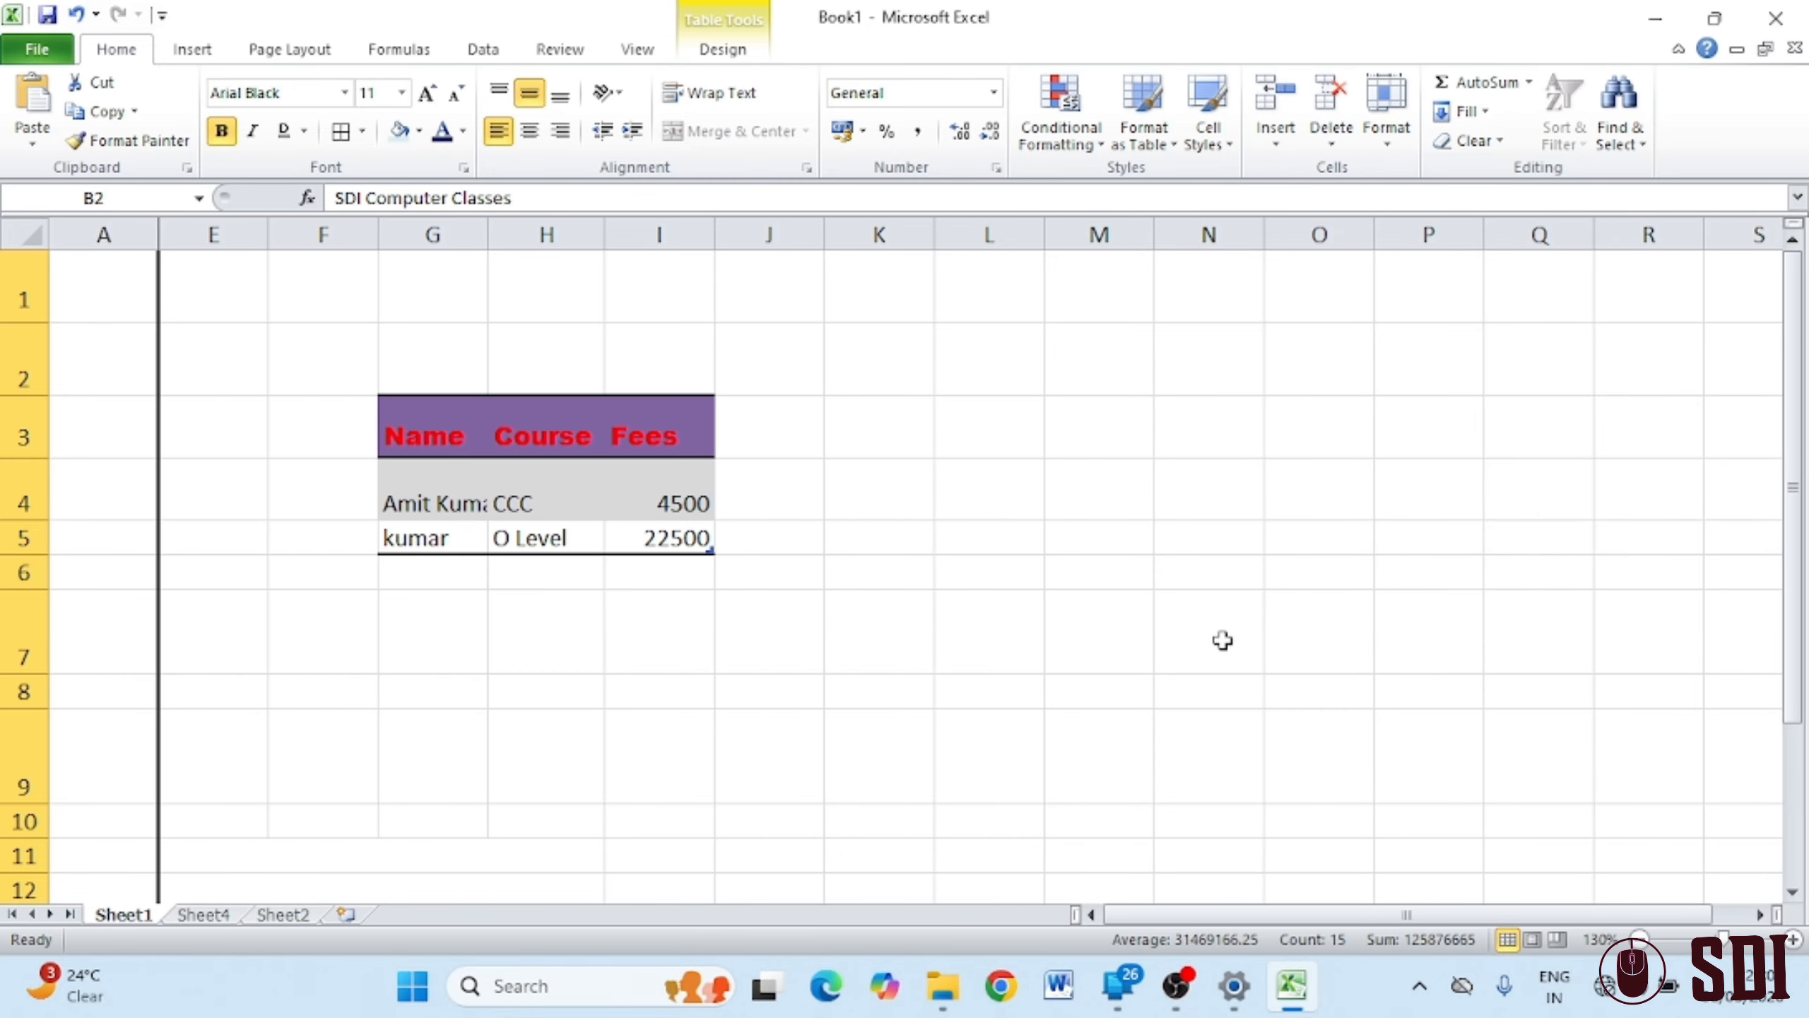
{"action": "left_click", "coordinate": [1090, 634]}
Attempt Unhide Columns with only column A and single cells selected
{"action": "left_click", "coordinate": [103, 235]}
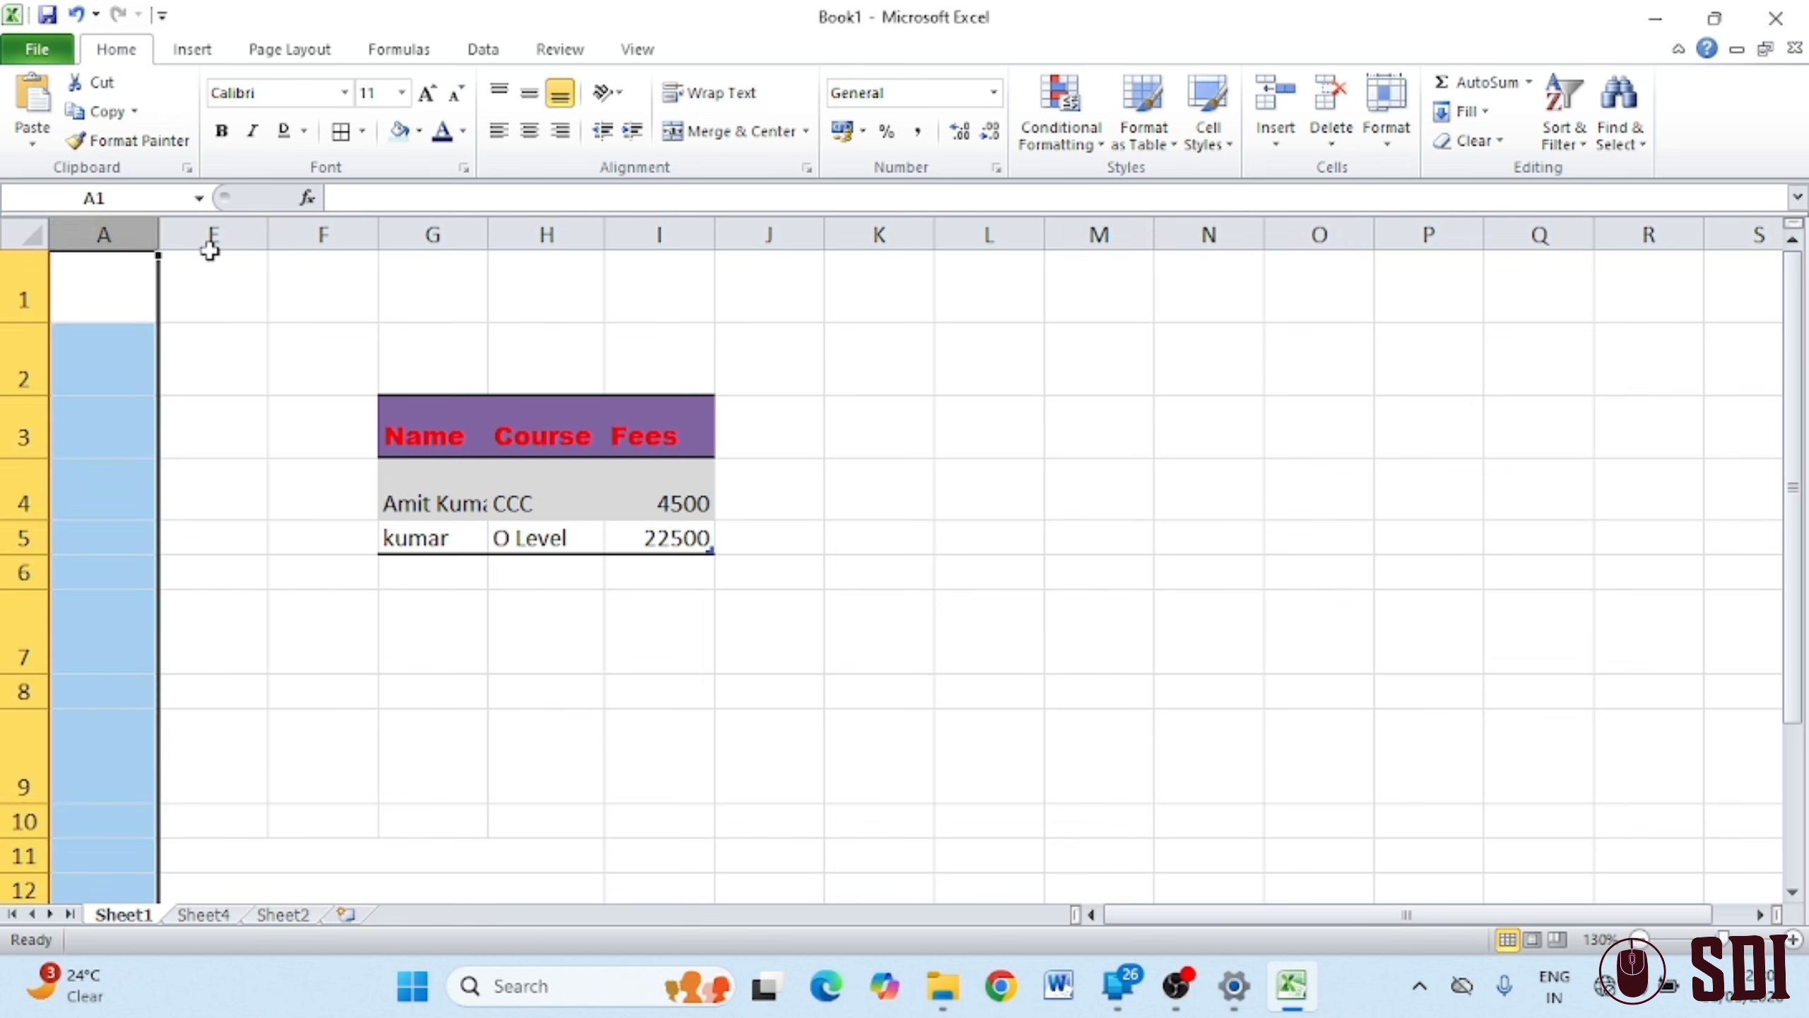
{"action": "left_click", "coordinate": [209, 260]}
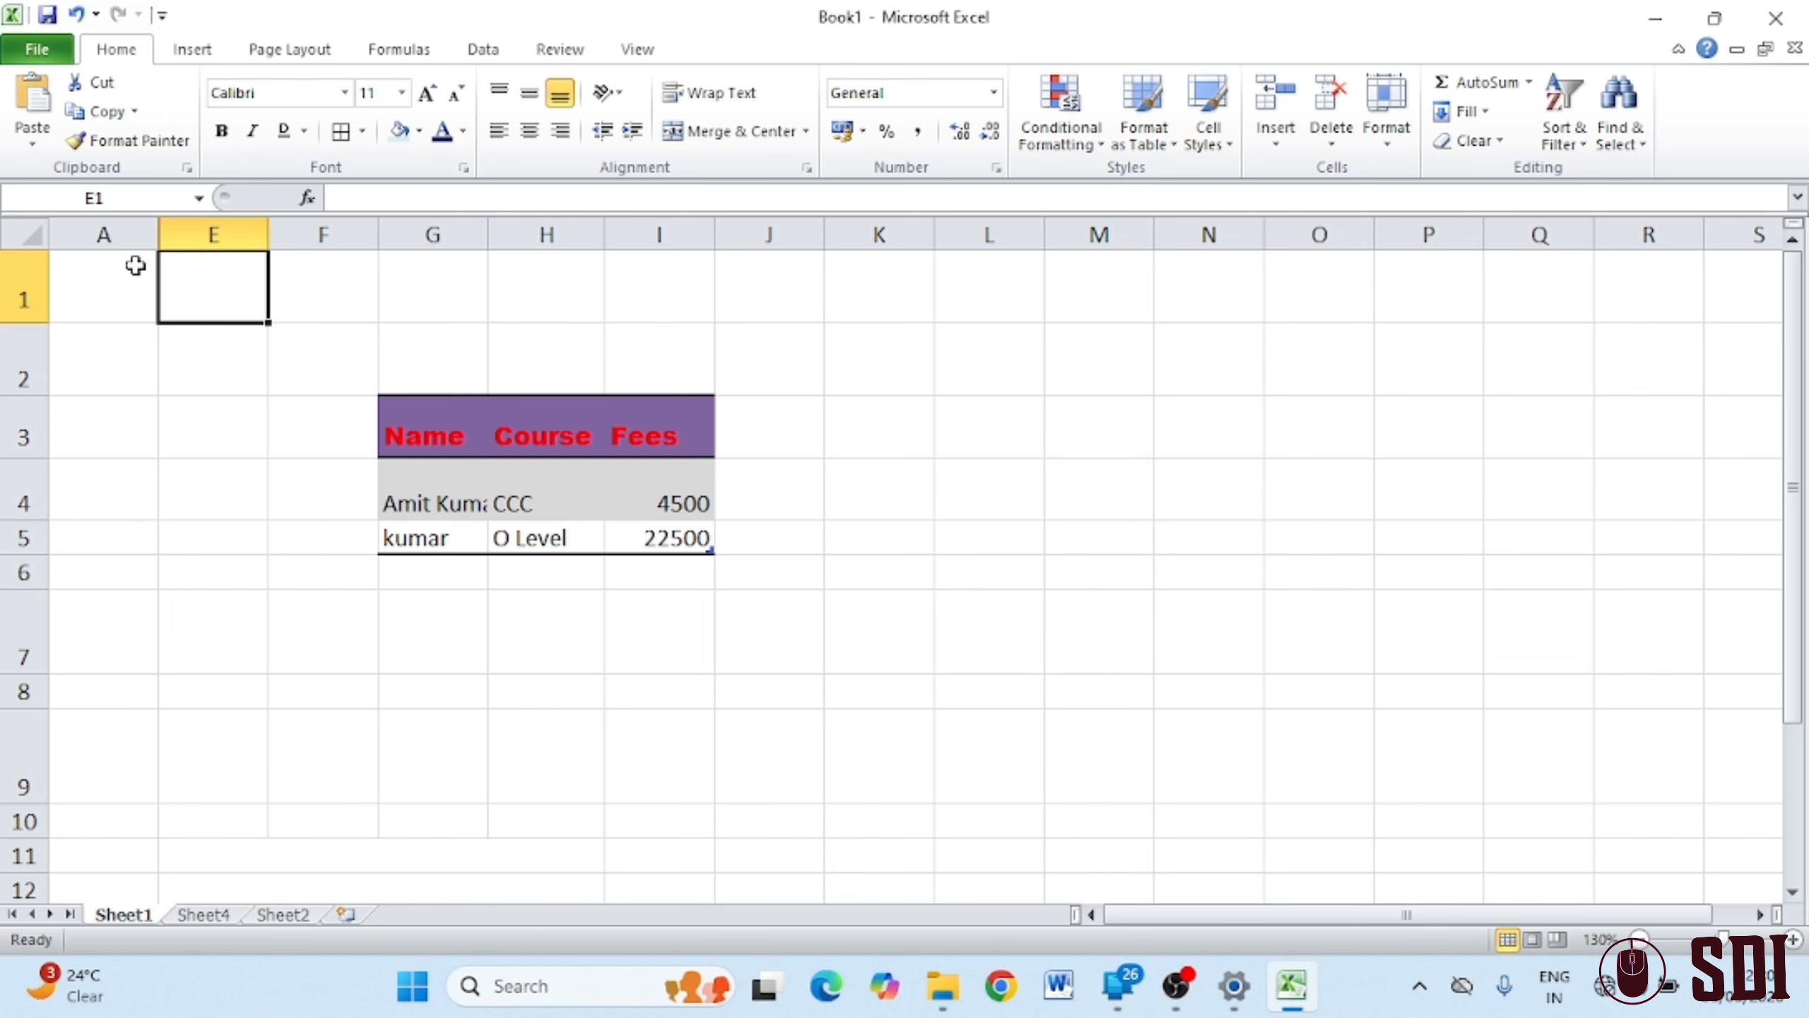
{"action": "left_click", "coordinate": [621, 275]}
{"action": "left_click", "coordinate": [1392, 132]}
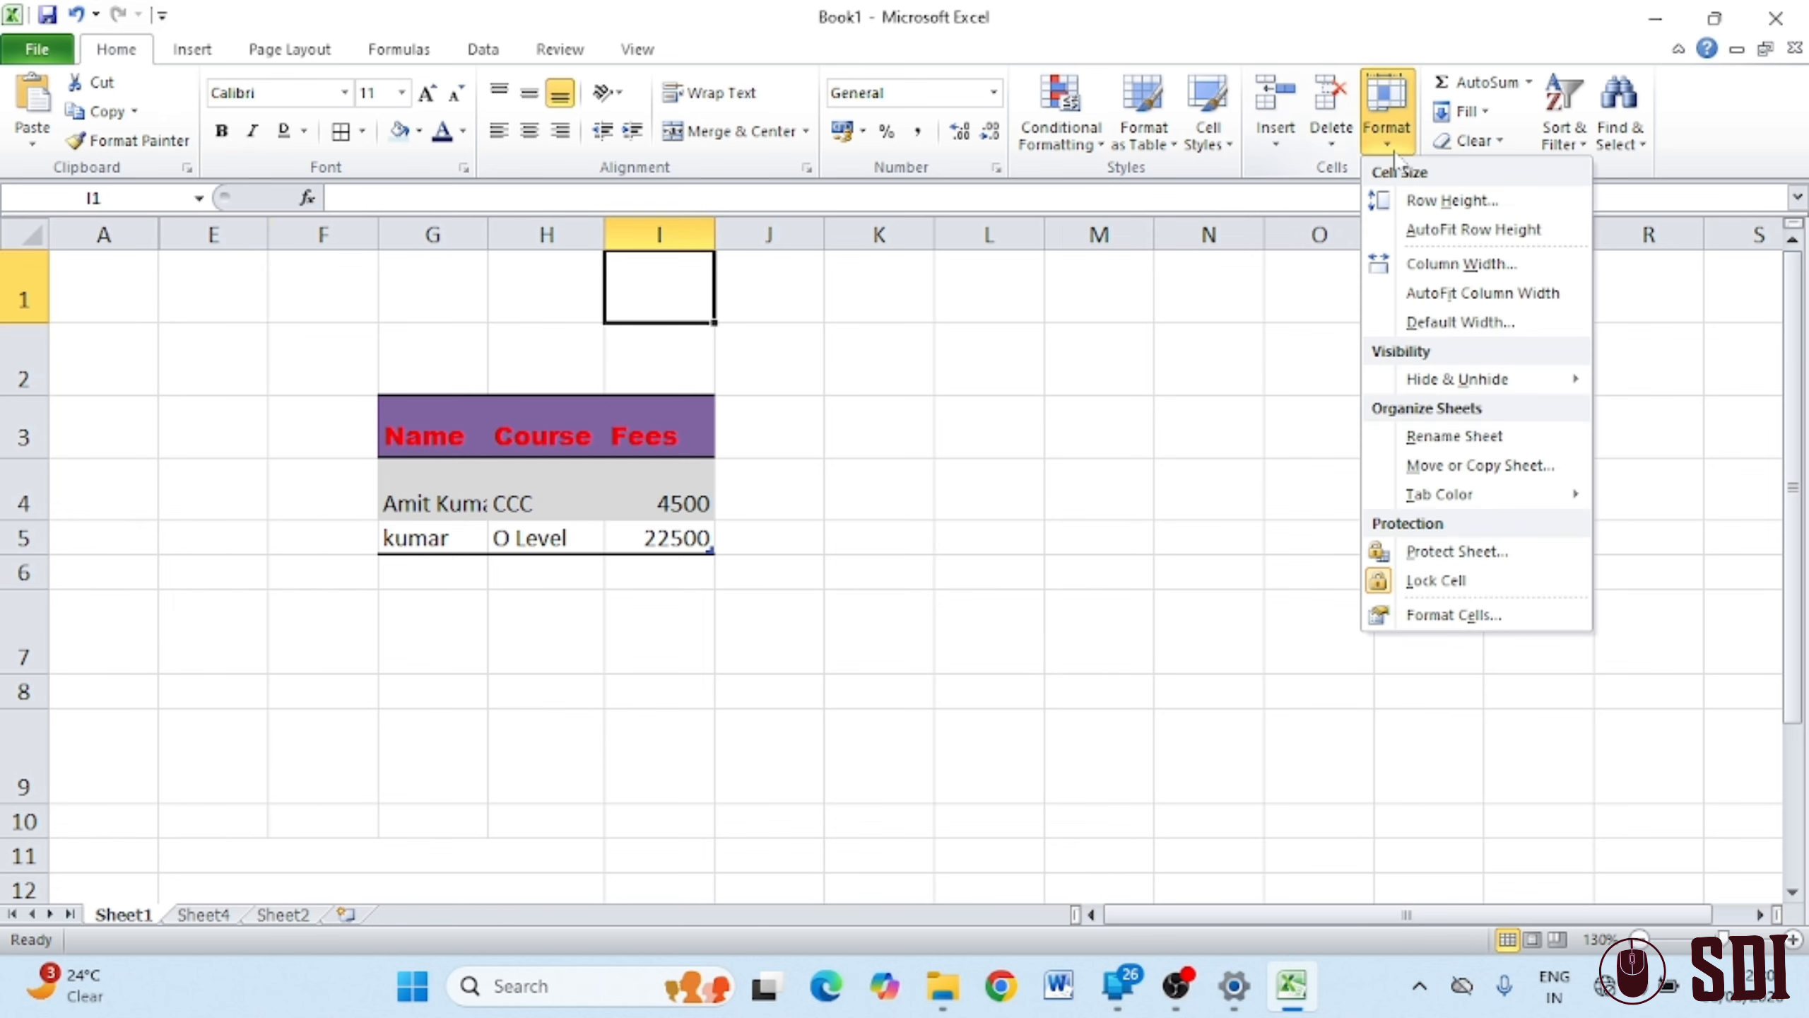
{"action": "mouse_move", "coordinate": [1496, 370]}
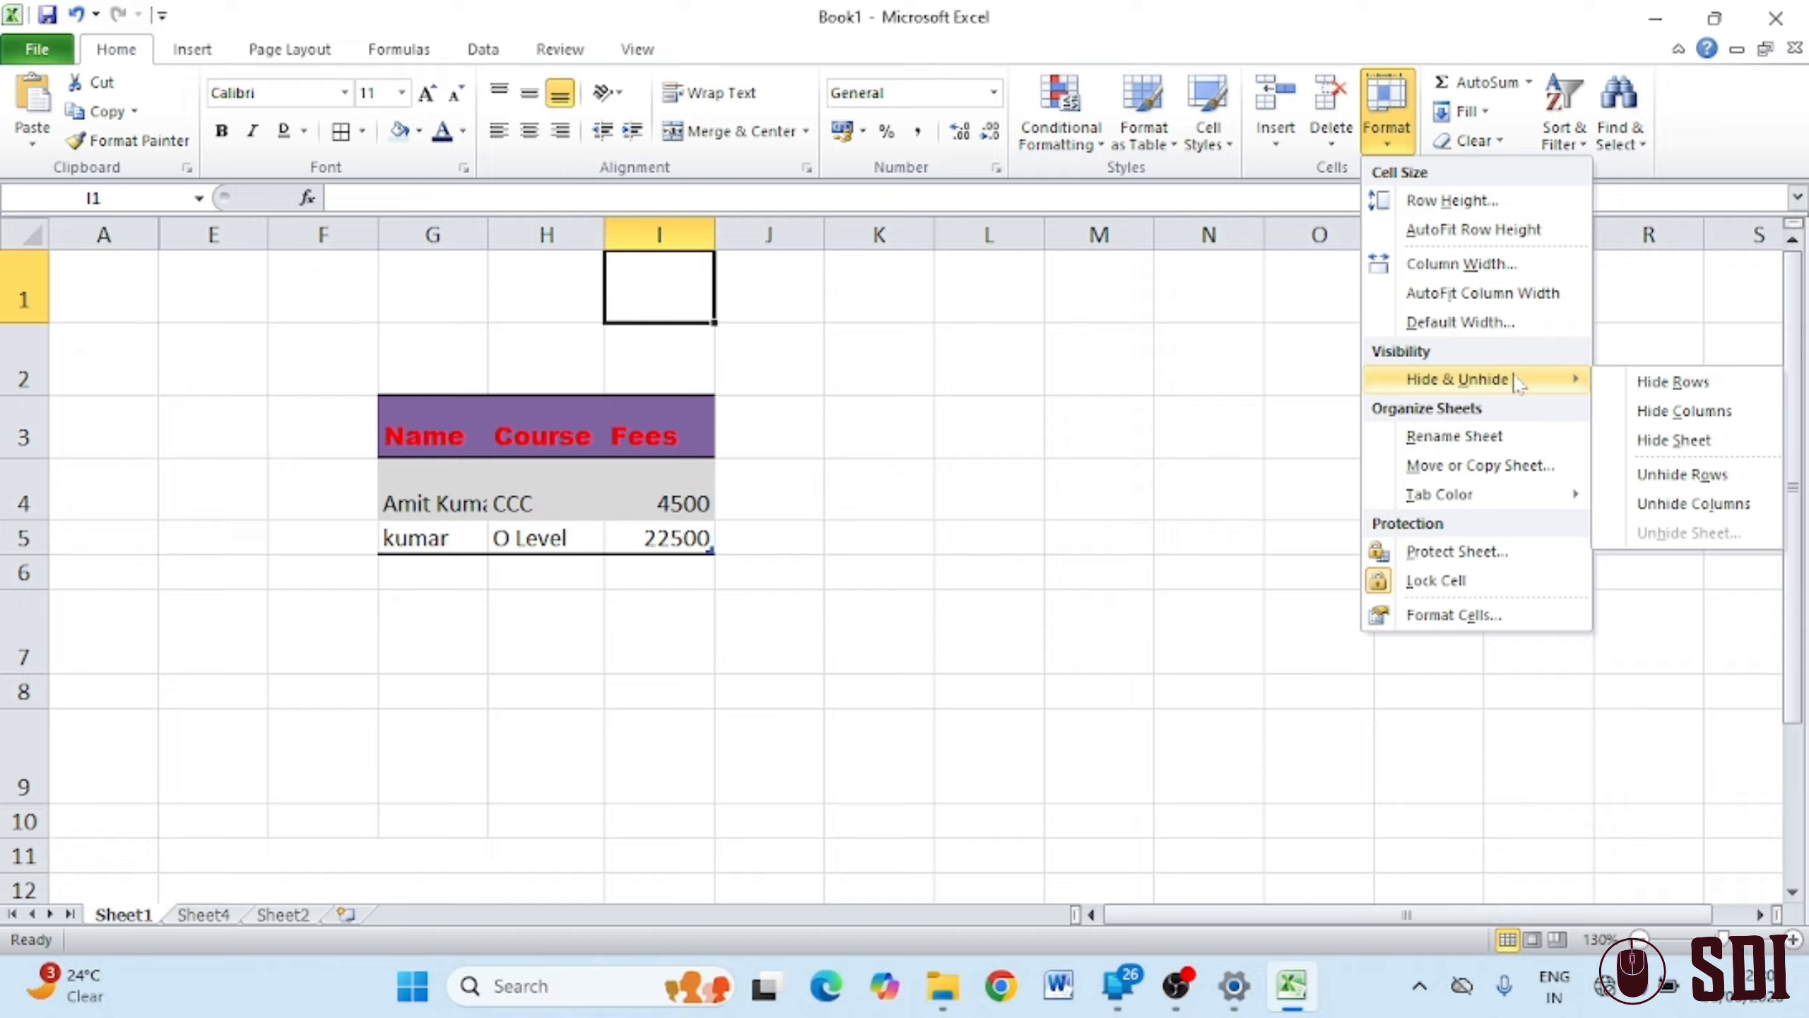
{"action": "left_click", "coordinate": [1677, 516]}
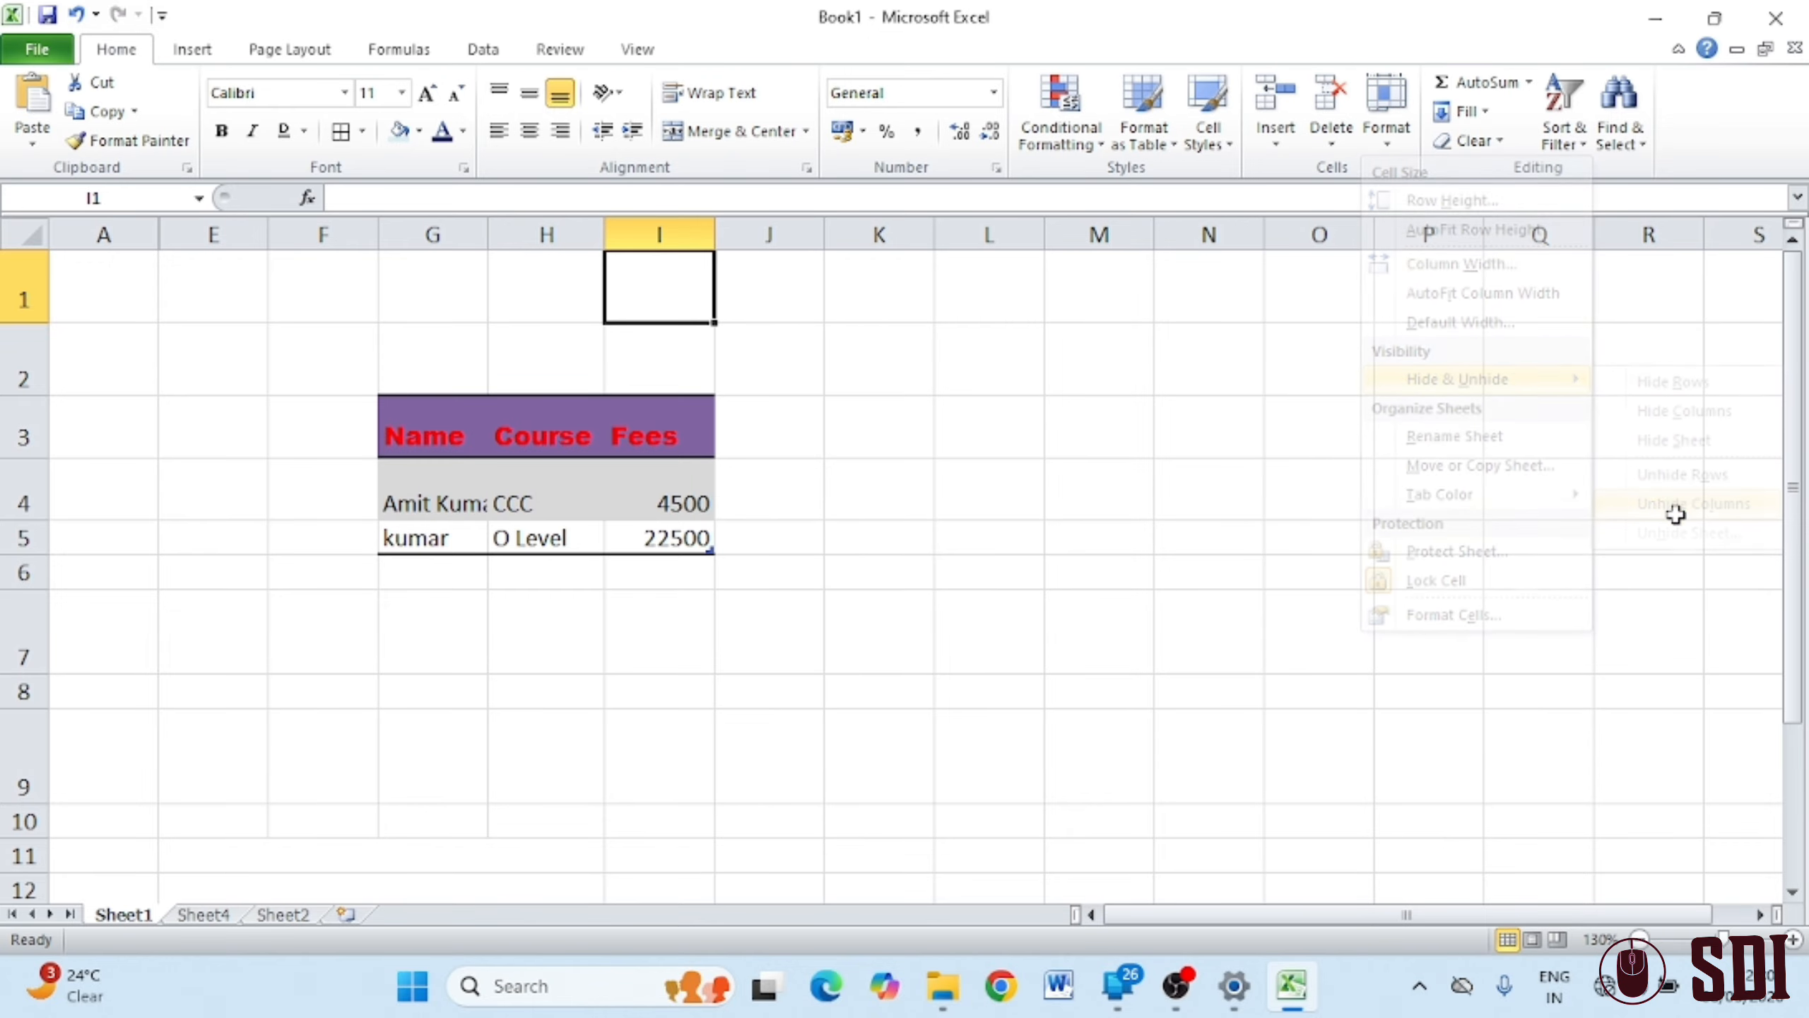
Select columns A through E and unhide columns B–D
{"action": "left_click", "coordinate": [130, 241]}
{"action": "left_click_drag", "start_coordinate": [130, 240], "coordinate": [242, 312]}
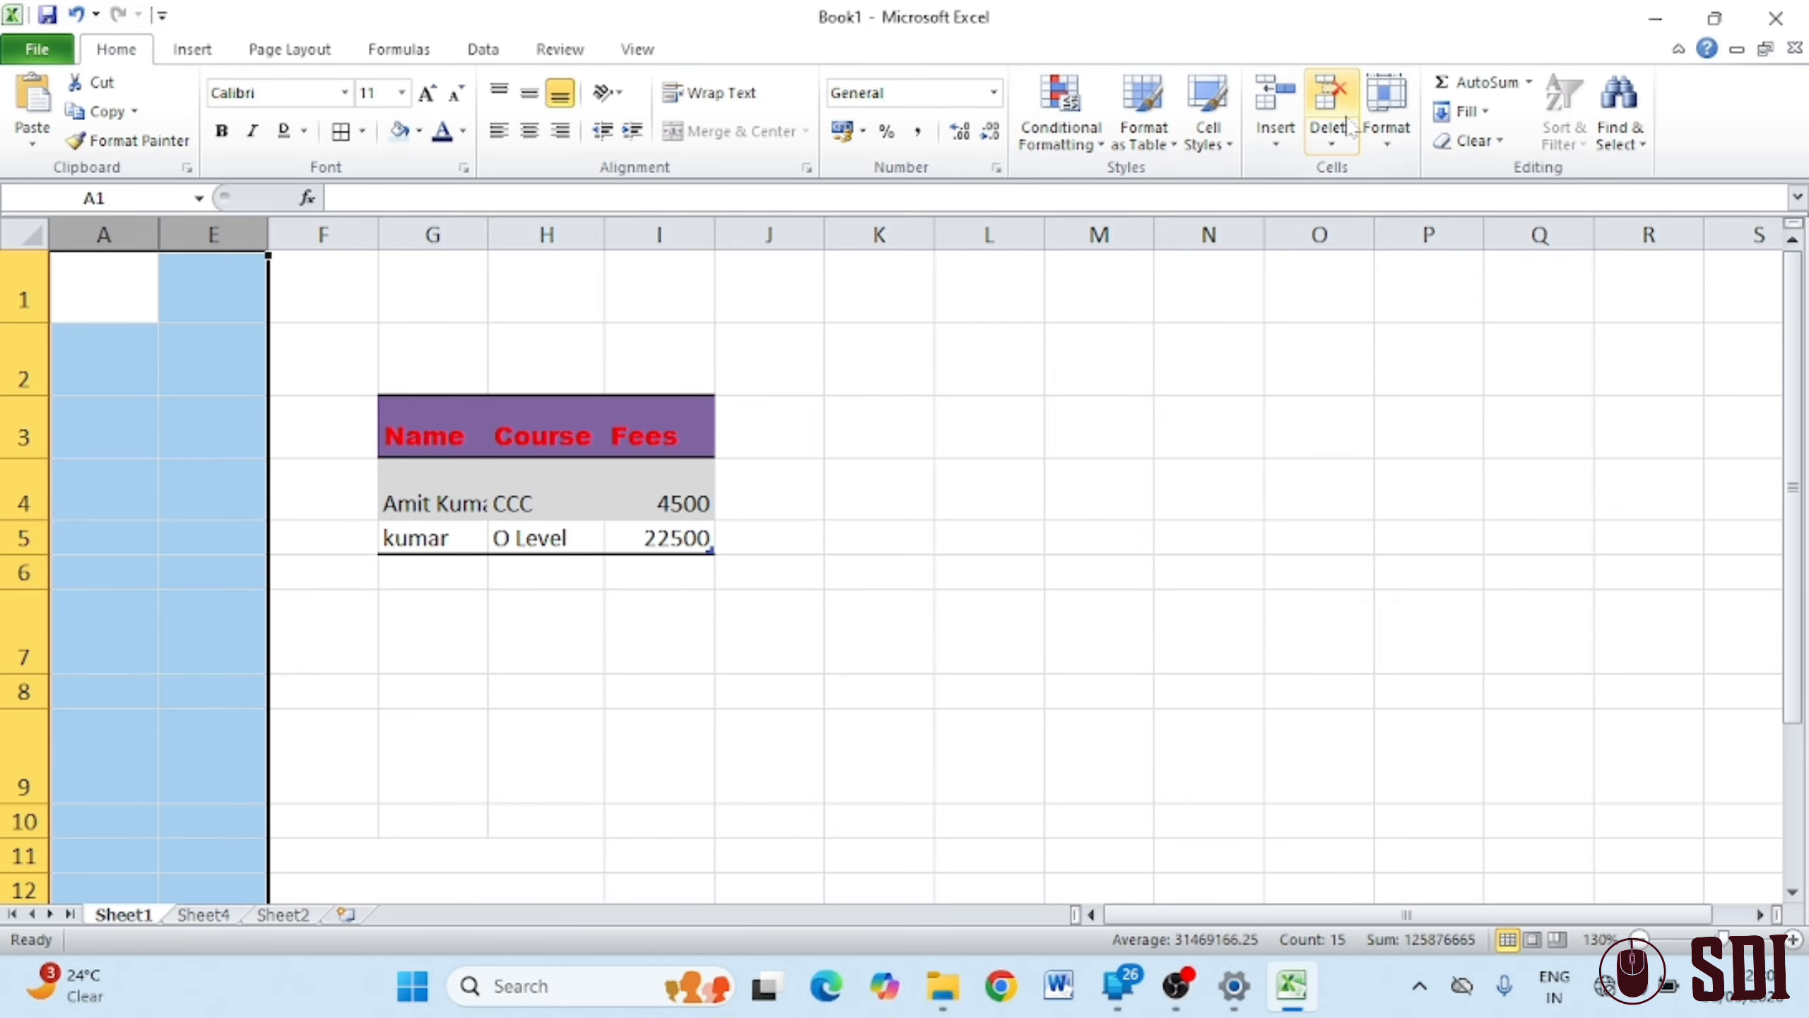
{"action": "left_click", "coordinate": [1387, 132]}
{"action": "mouse_move", "coordinate": [1539, 396]}
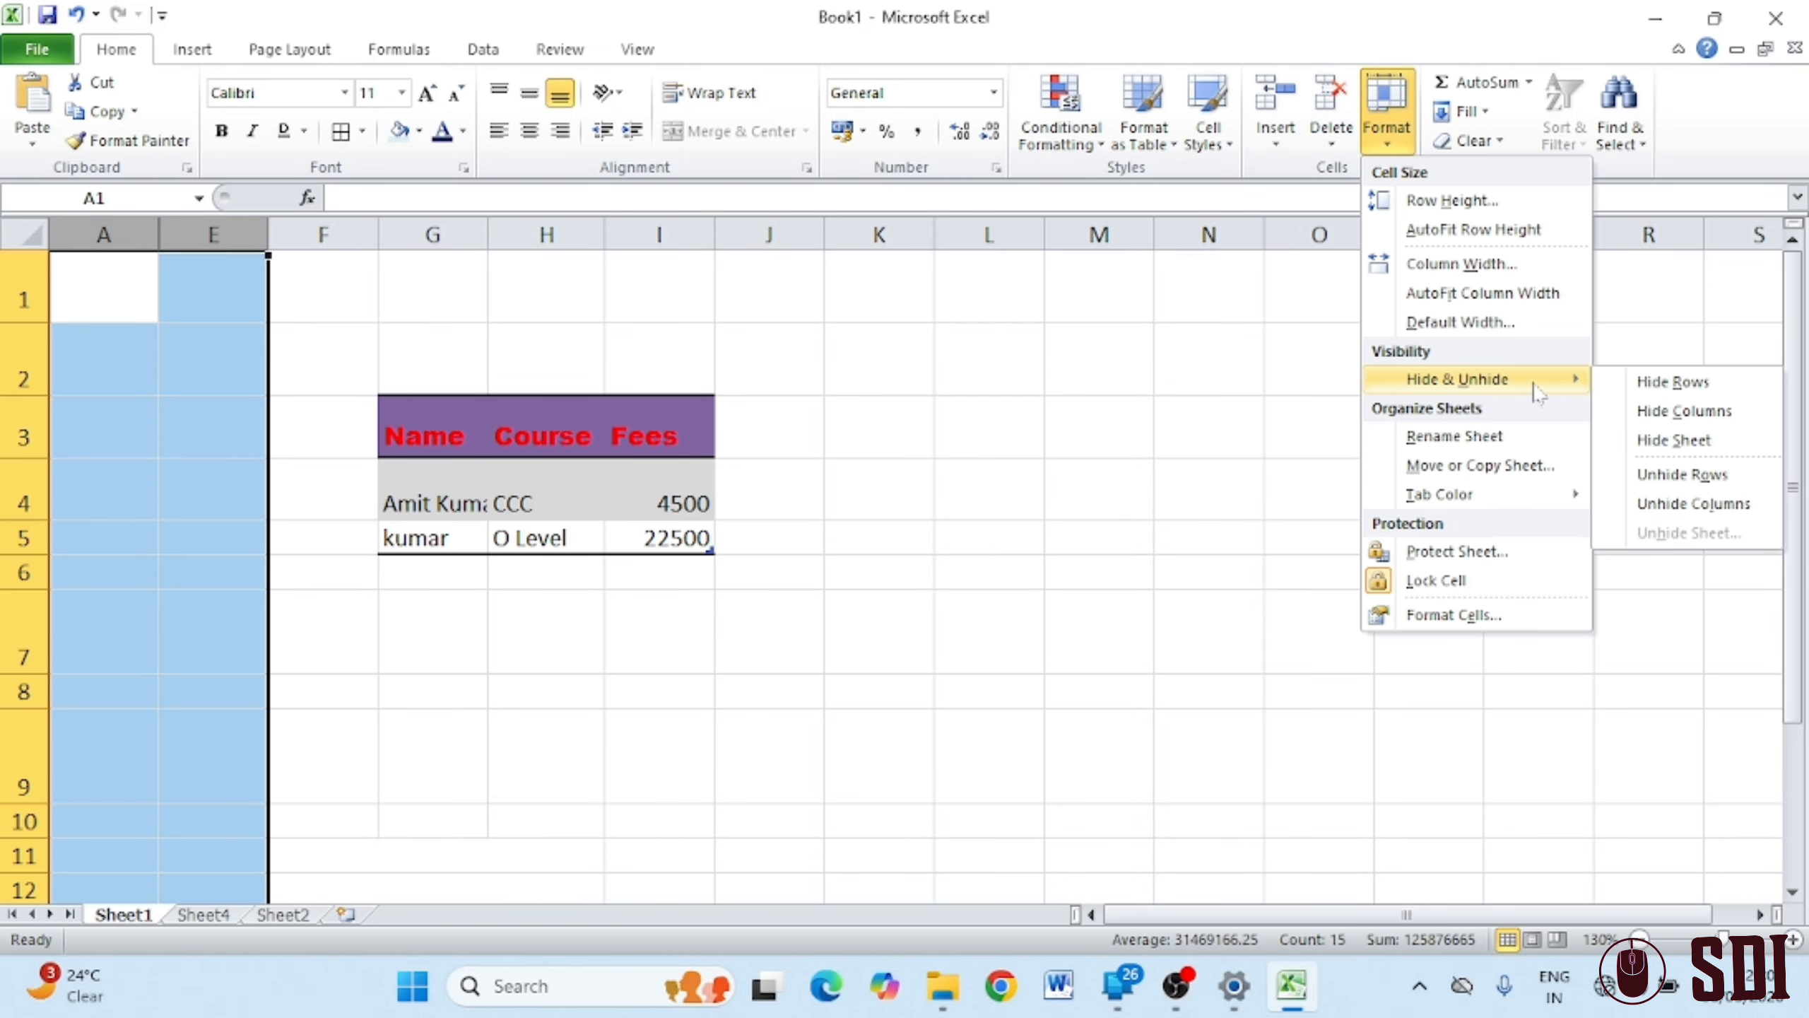
{"action": "left_click", "coordinate": [1695, 505]}
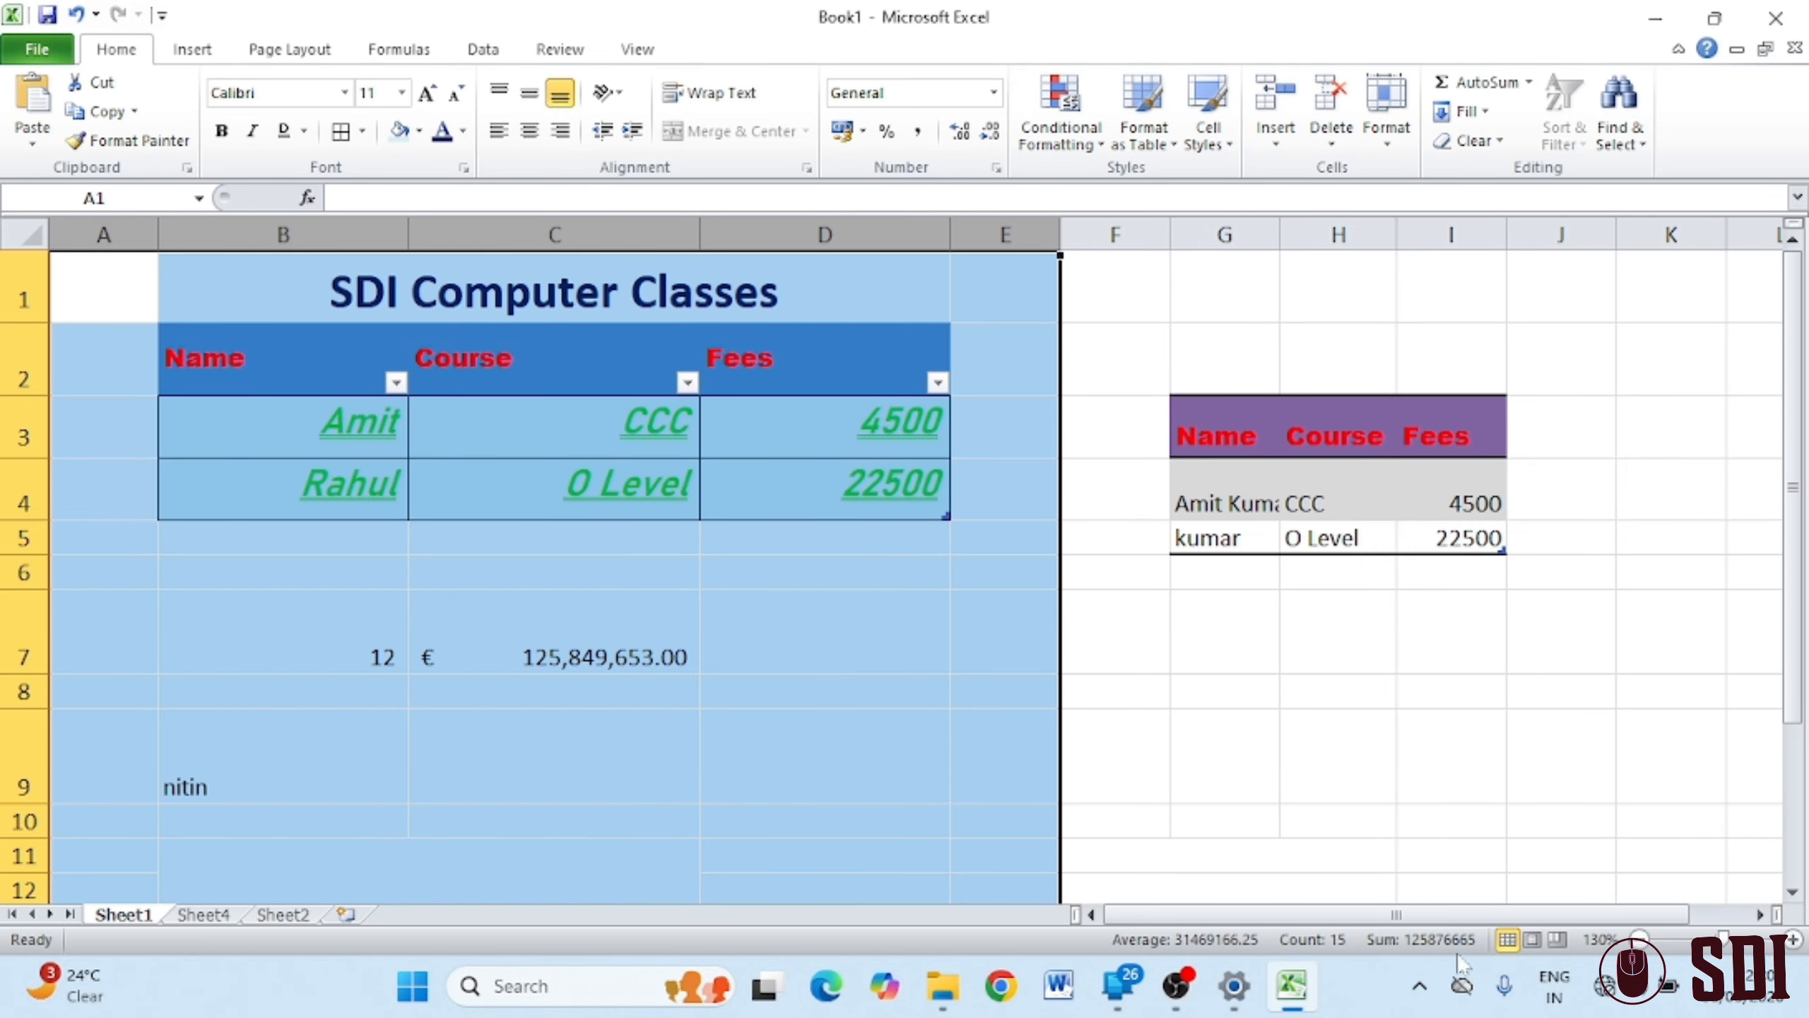
{"action": "left_click", "coordinate": [1332, 688]}
{"action": "left_click", "coordinate": [1390, 146]}
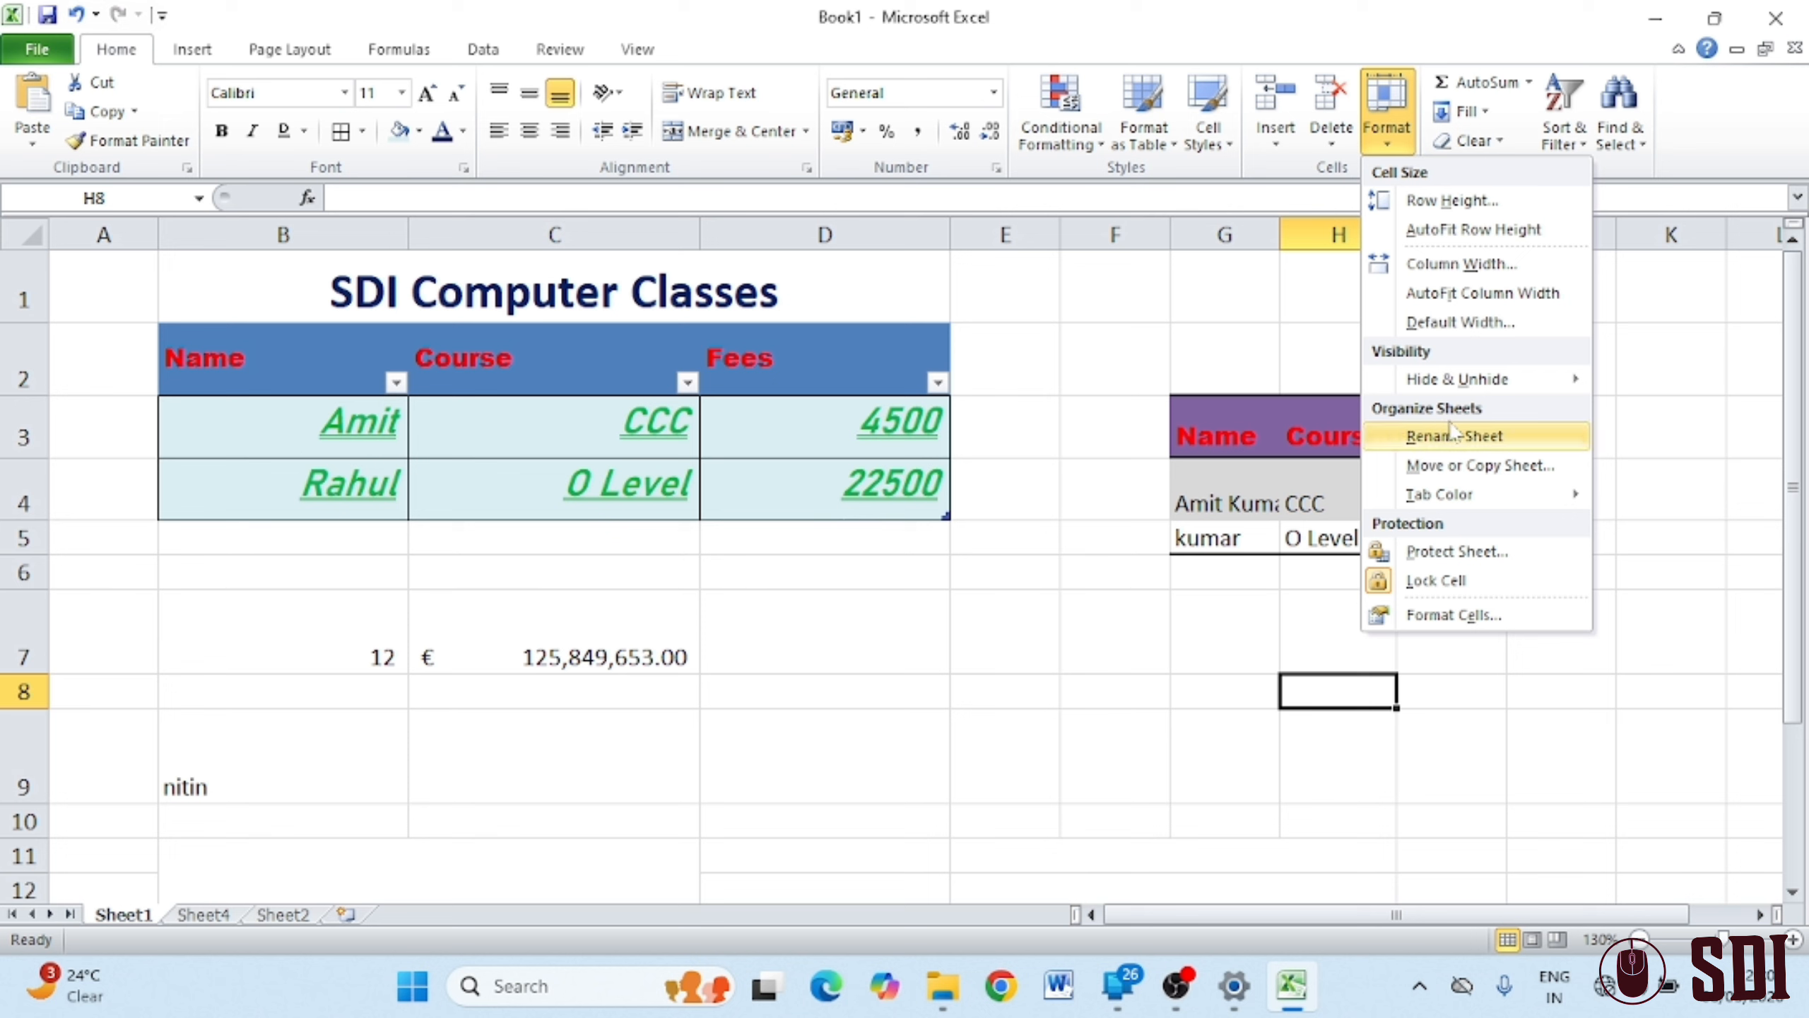
Rename Sheet1 to 'demo sheet' and keep it first in the tab order
{"action": "left_click", "coordinate": [1470, 436]}
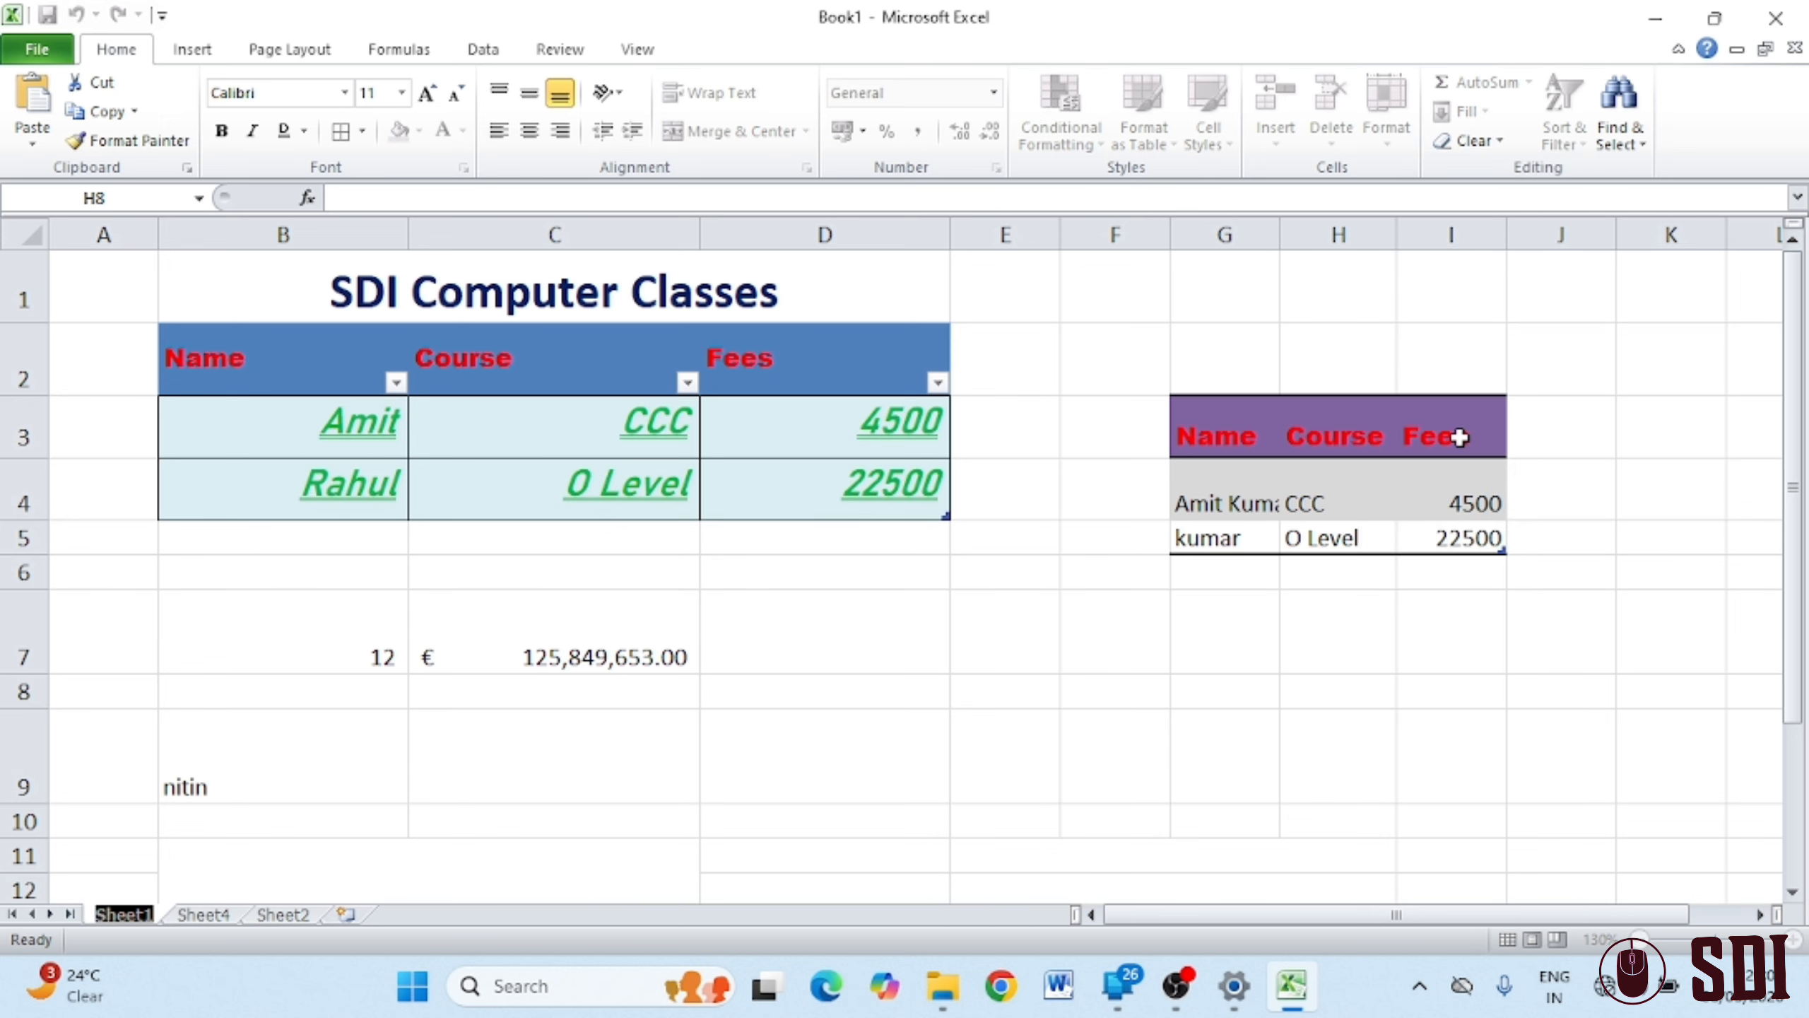
{"action": "type", "text": "demo"}
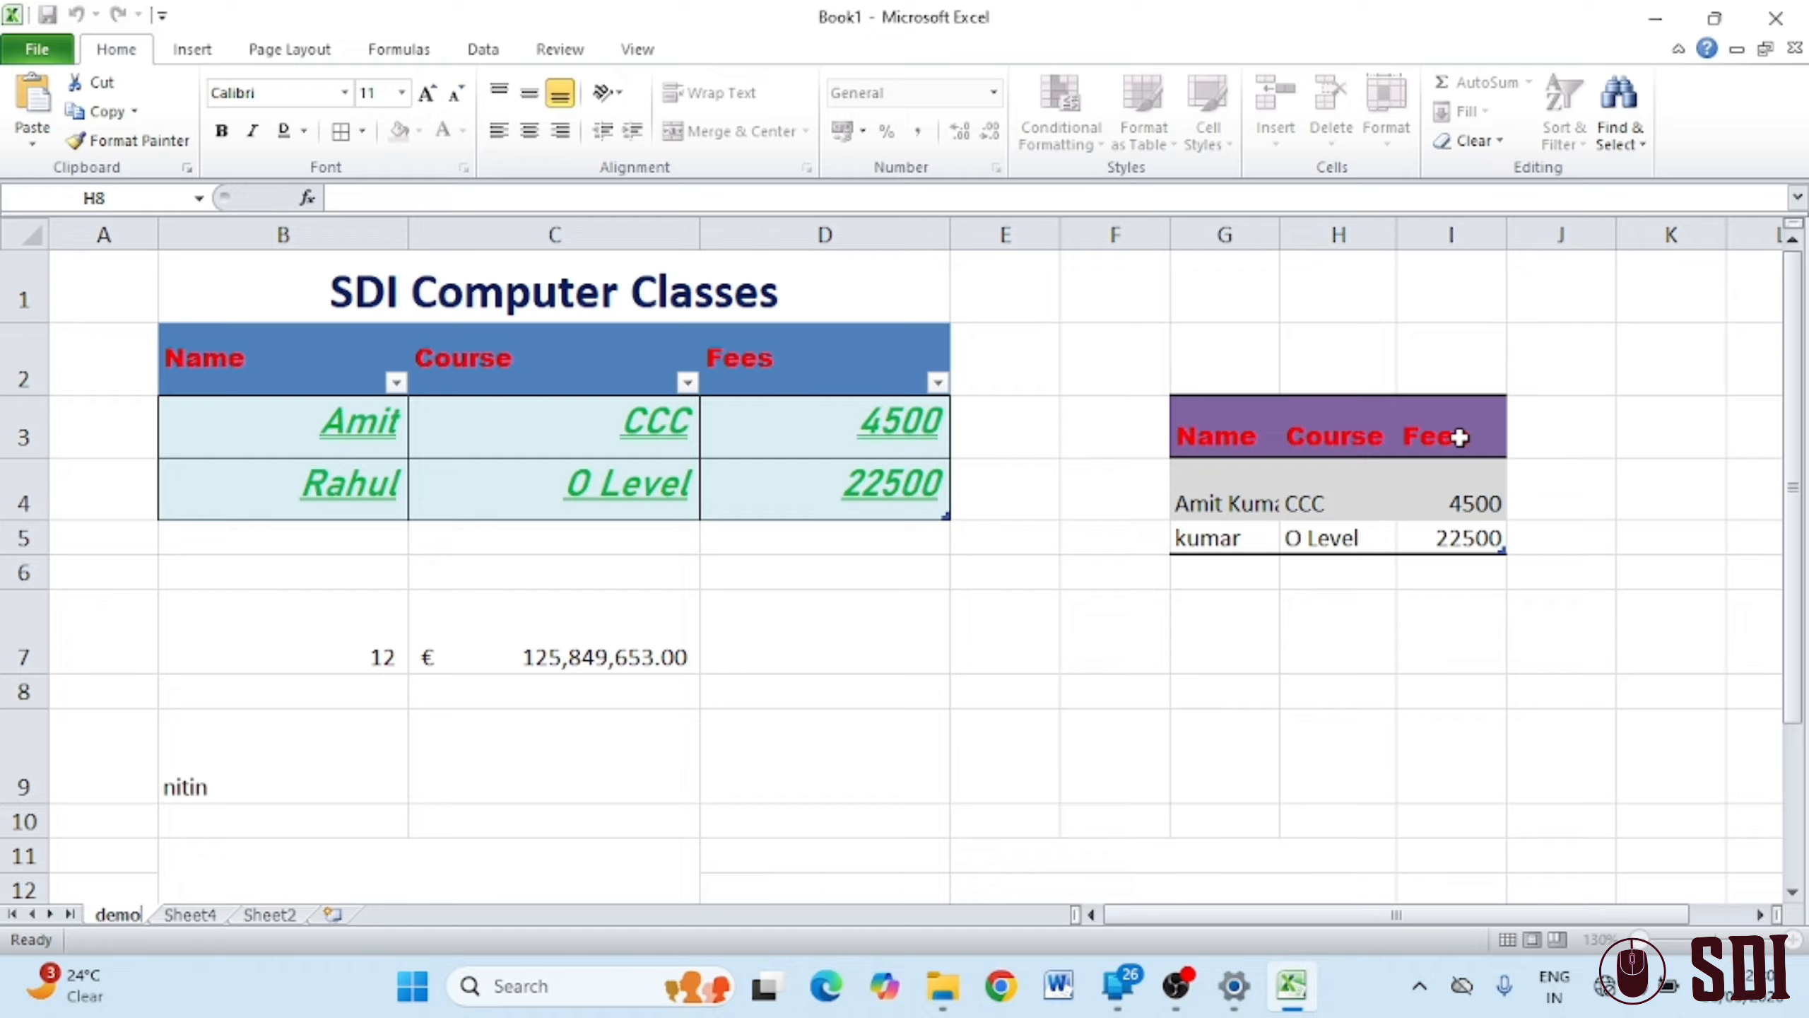
{"action": "type", "text": " sheet"}
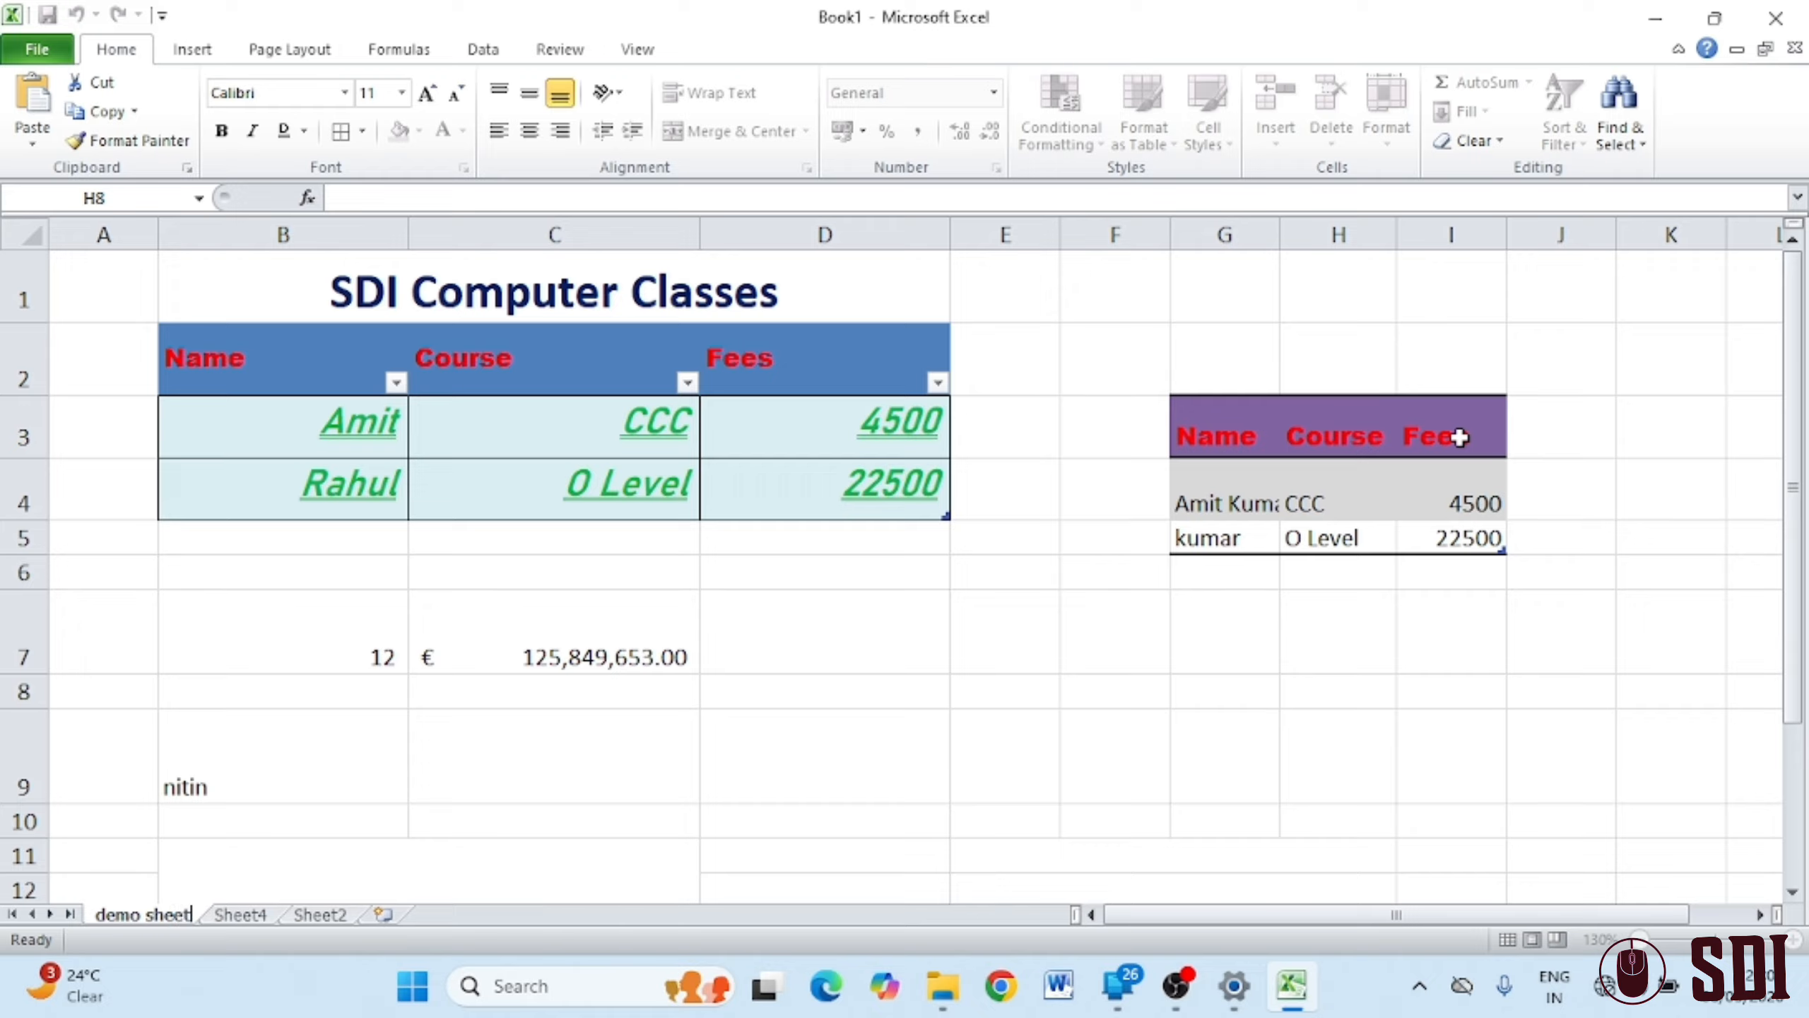
{"action": "left_click", "coordinate": [1256, 820]}
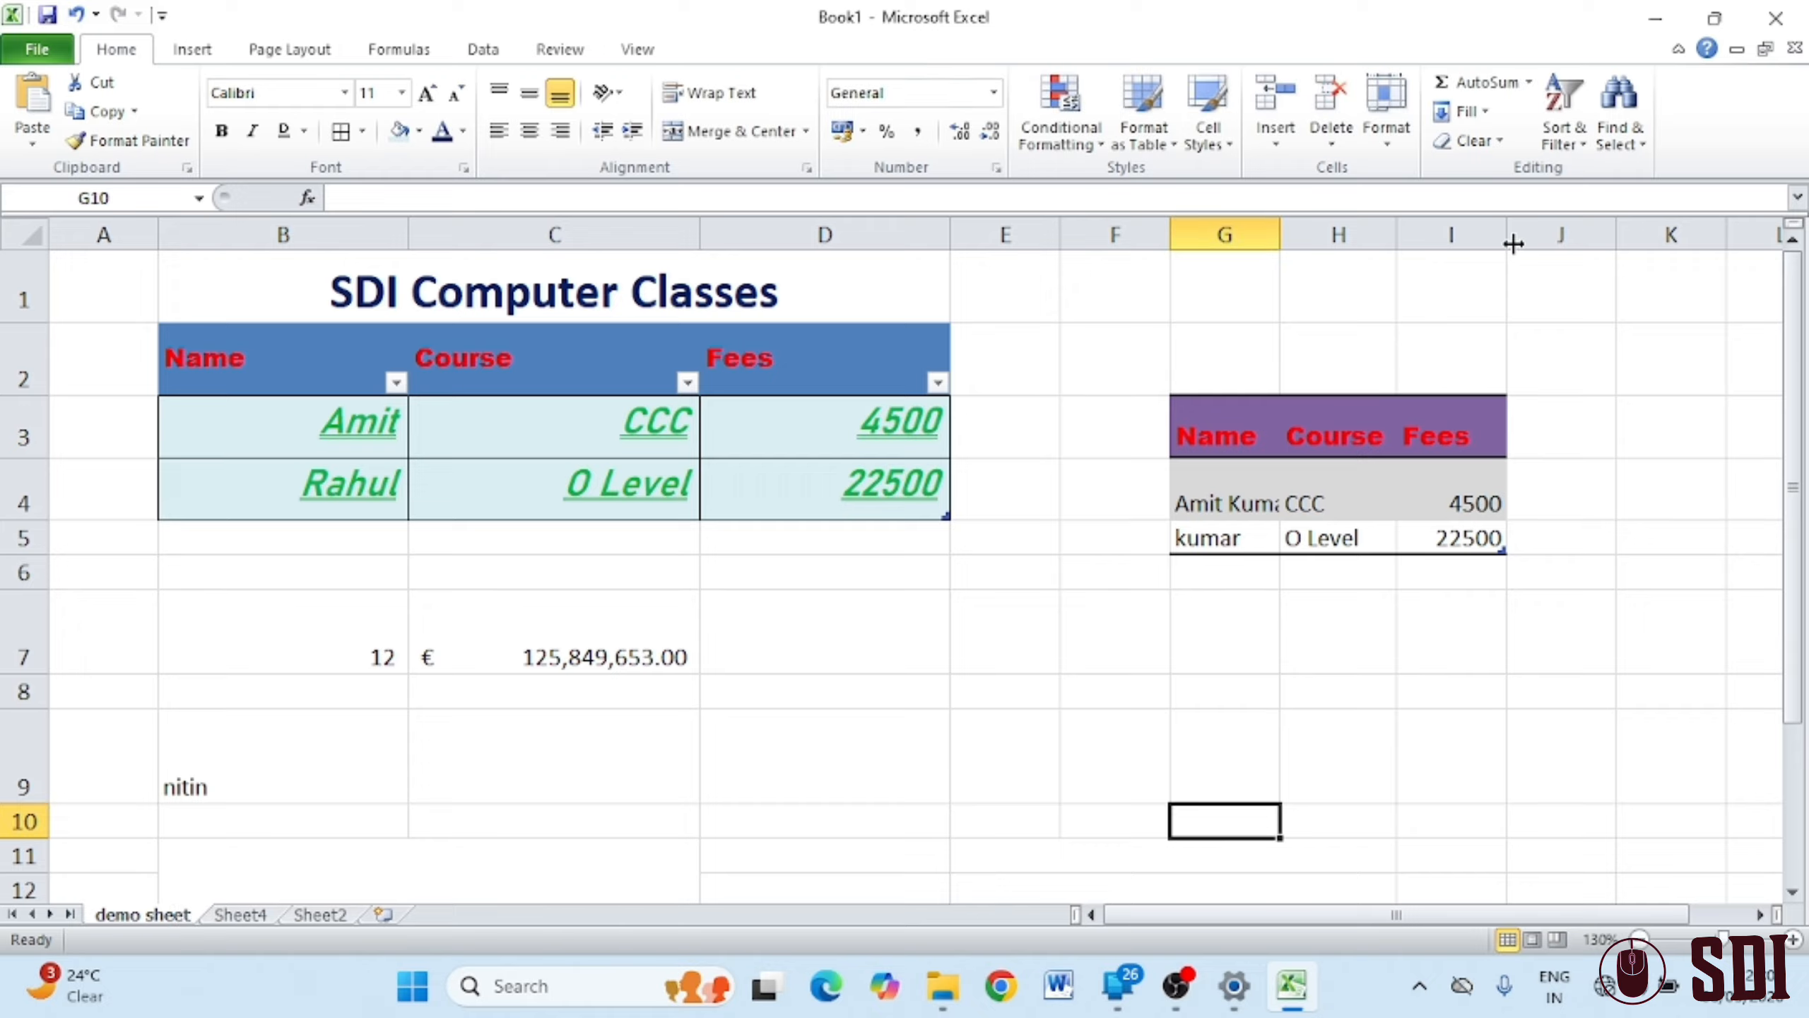
{"action": "left_click", "coordinate": [1397, 136]}
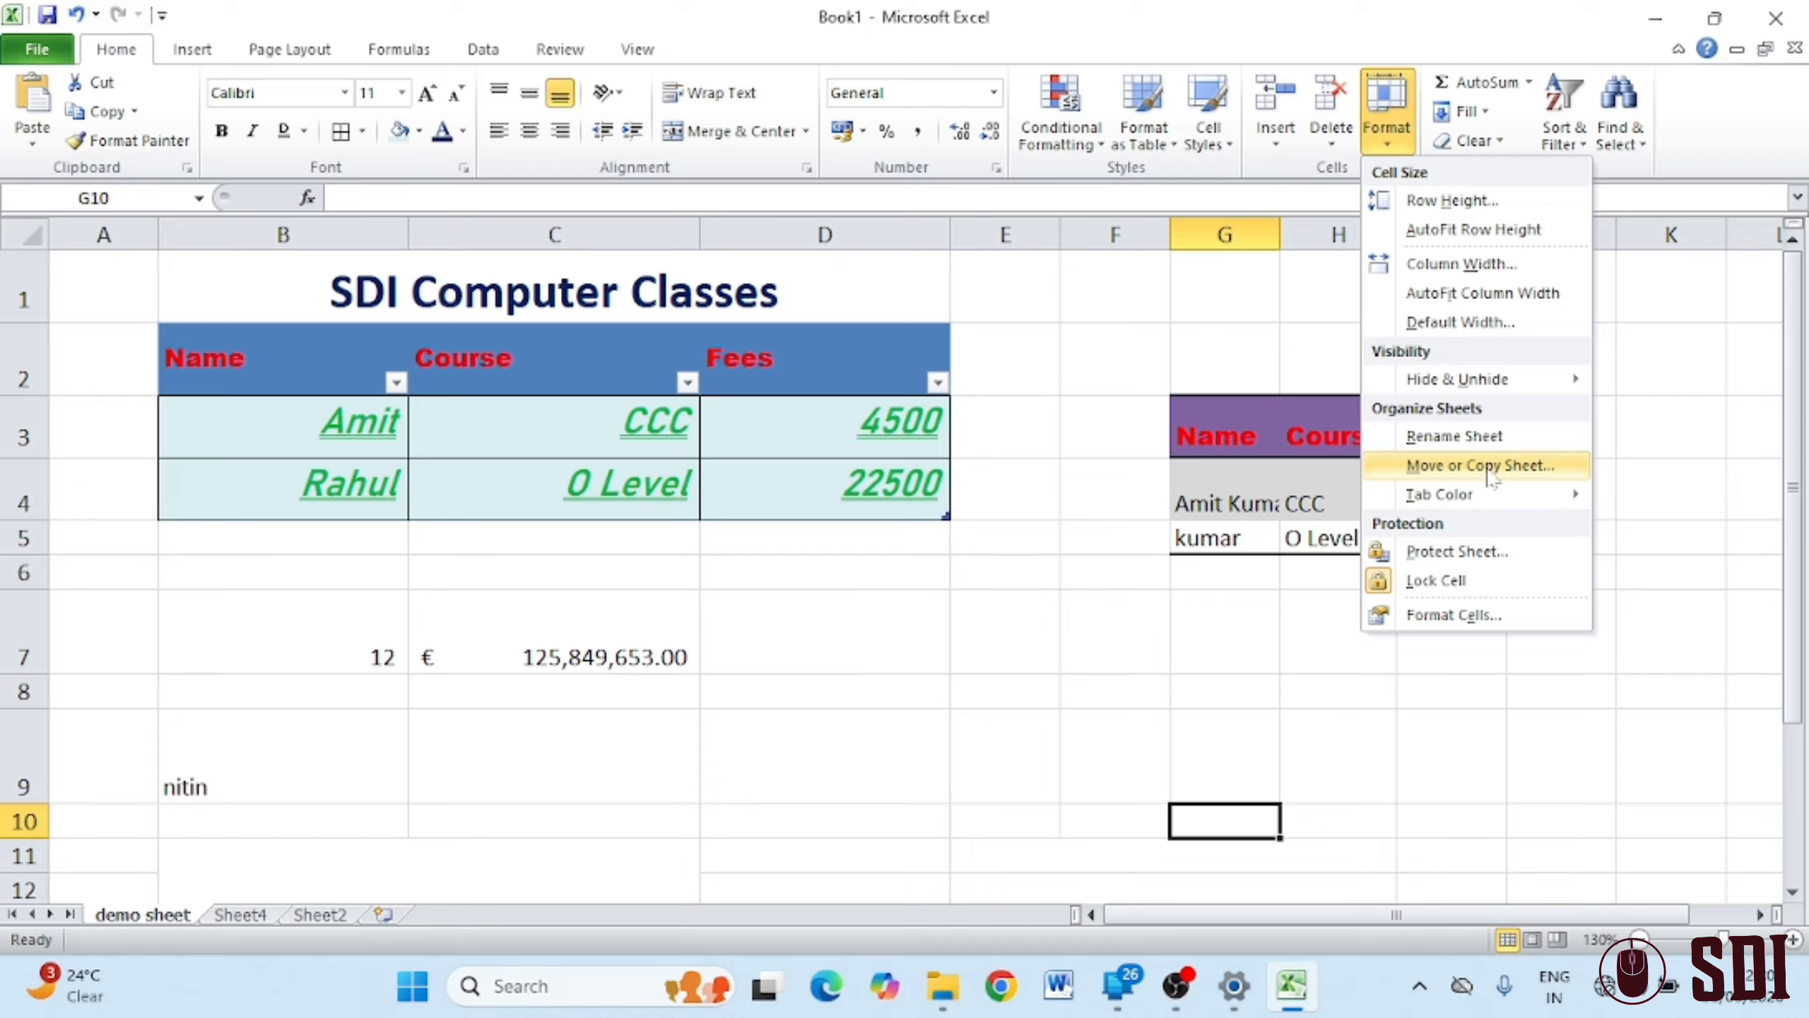
{"action": "left_click", "coordinate": [947, 761]}
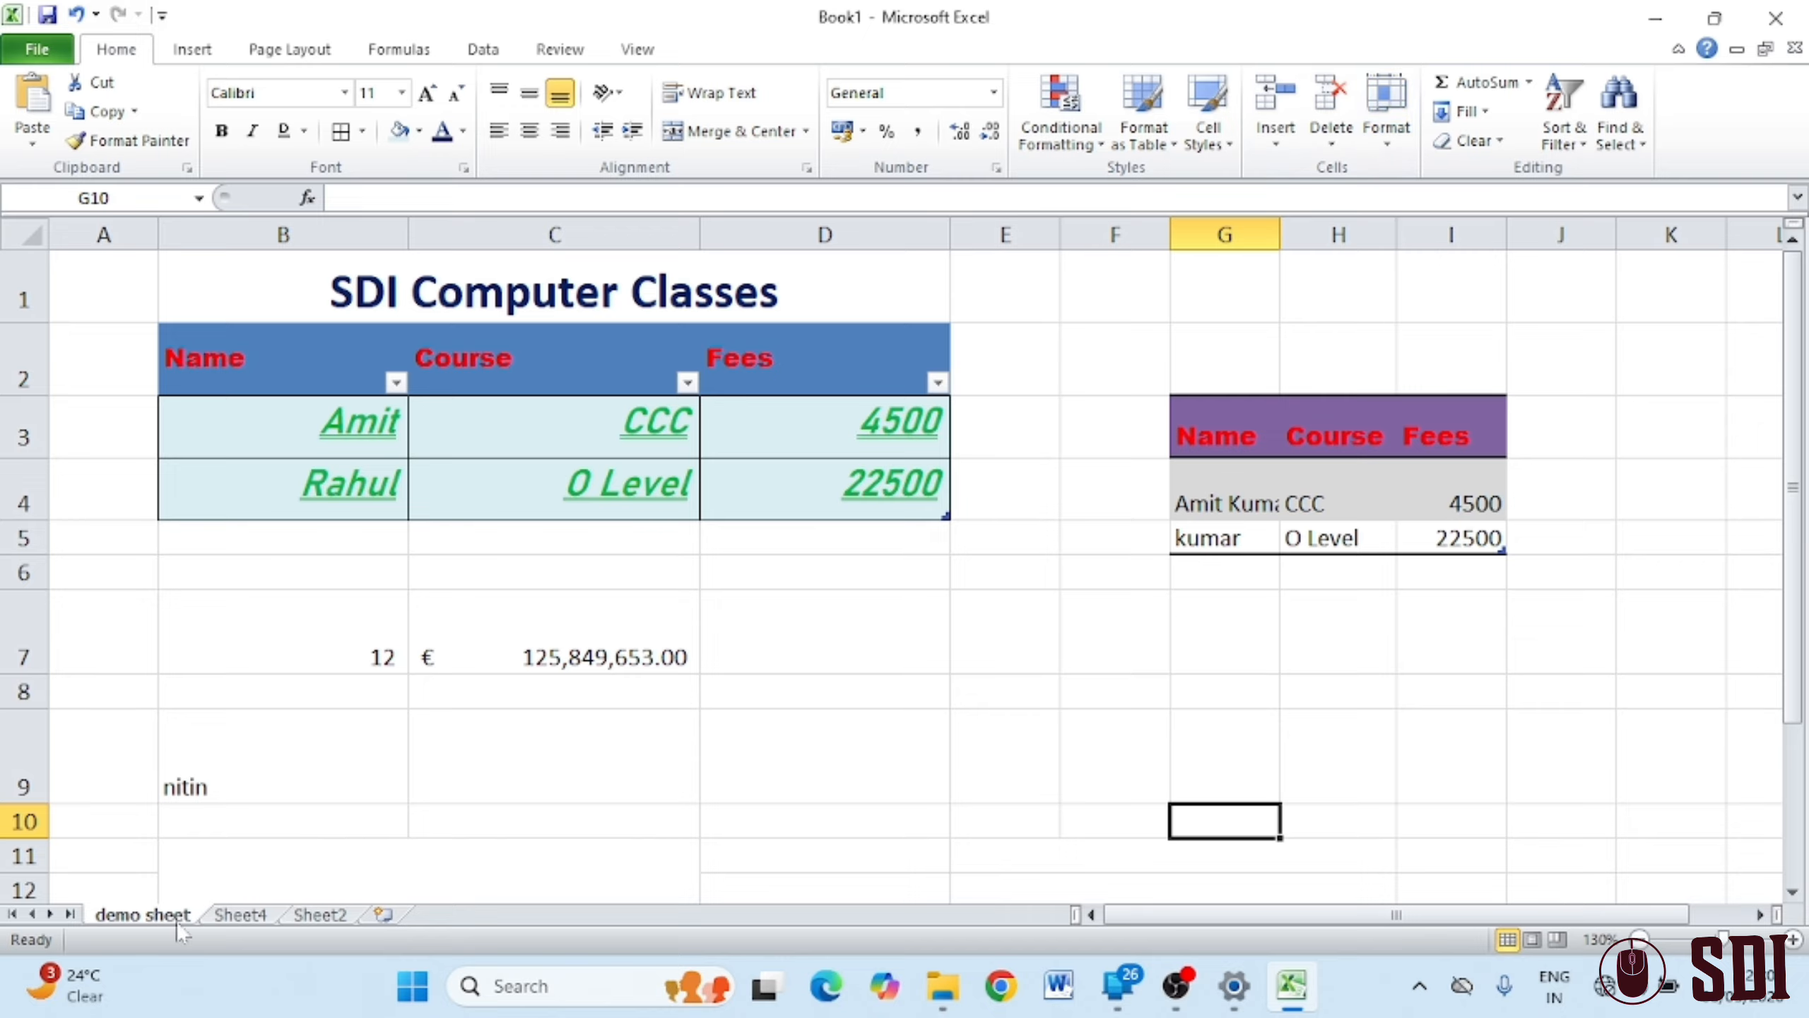
{"action": "left_click_drag", "start_coordinate": [177, 925], "coordinate": [402, 918]}
{"action": "left_click_drag", "start_coordinate": [274, 920], "coordinate": [100, 915]}
Colour the demo sheet tab dark blue and view it from Sheet4
{"action": "left_click", "coordinate": [1385, 136]}
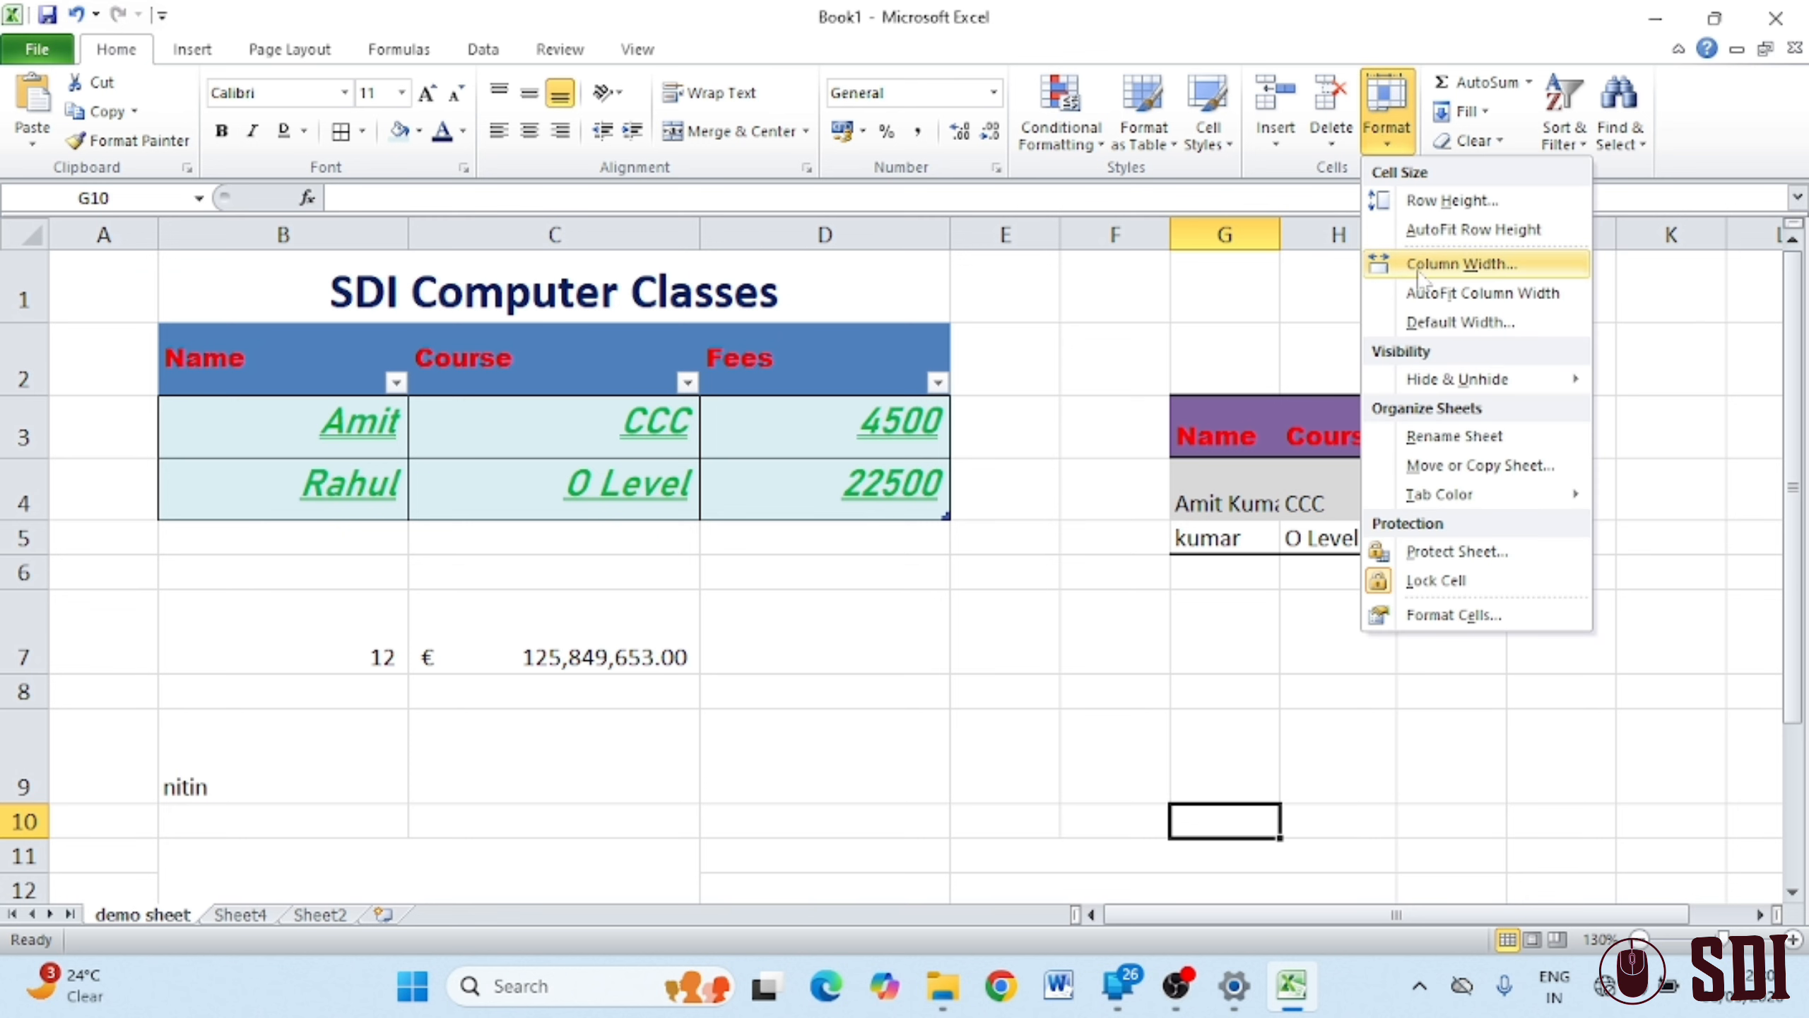
{"action": "mouse_move", "coordinate": [1496, 499]}
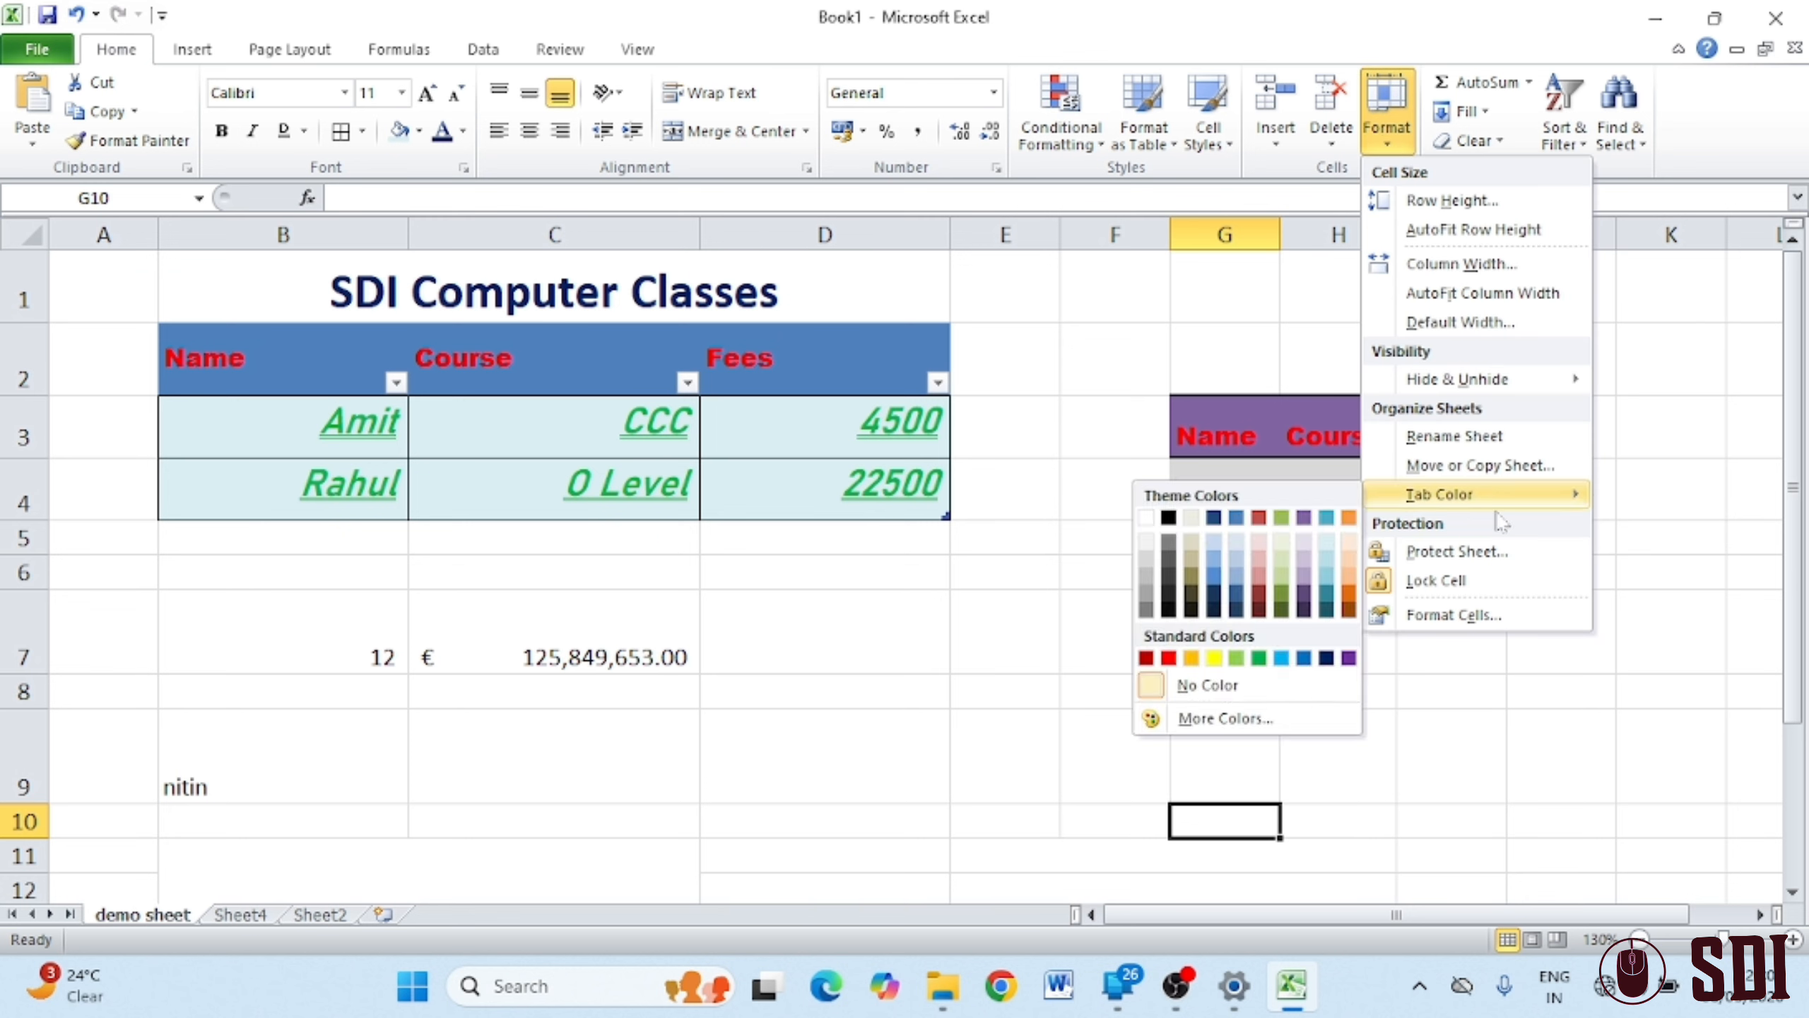
{"action": "left_click", "coordinate": [1213, 518]}
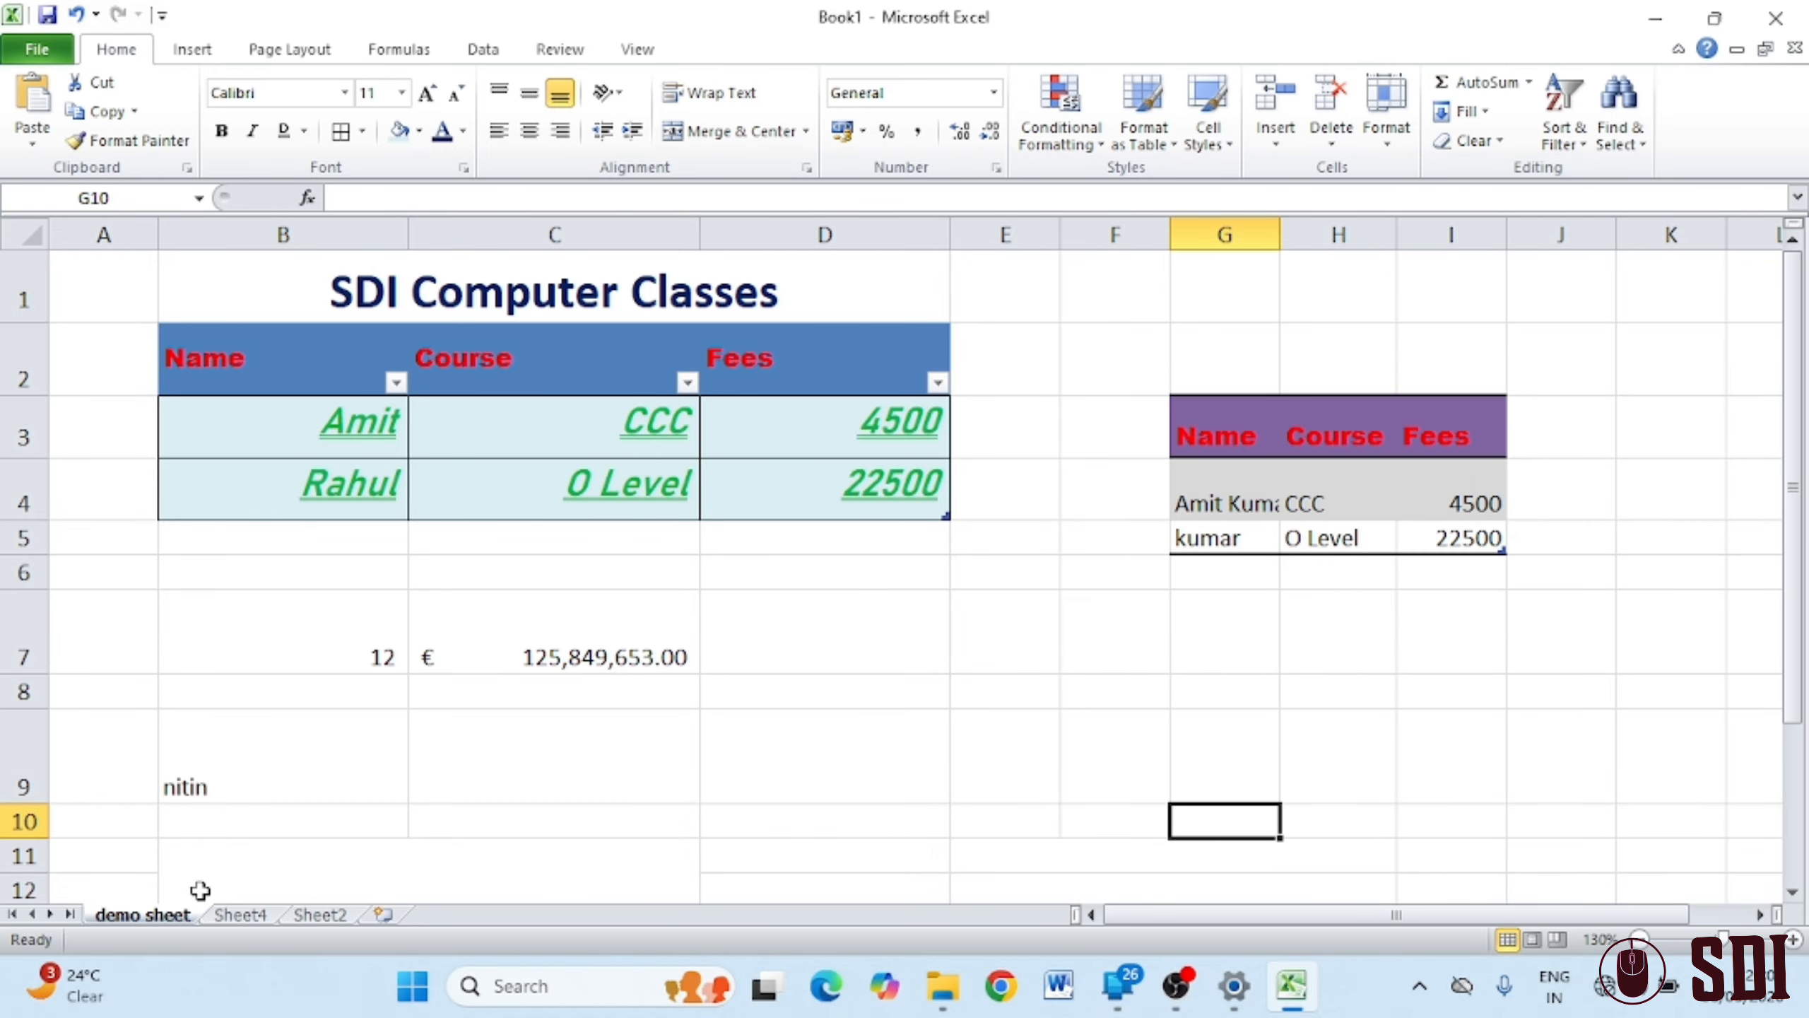
{"action": "left_click", "coordinate": [253, 915]}
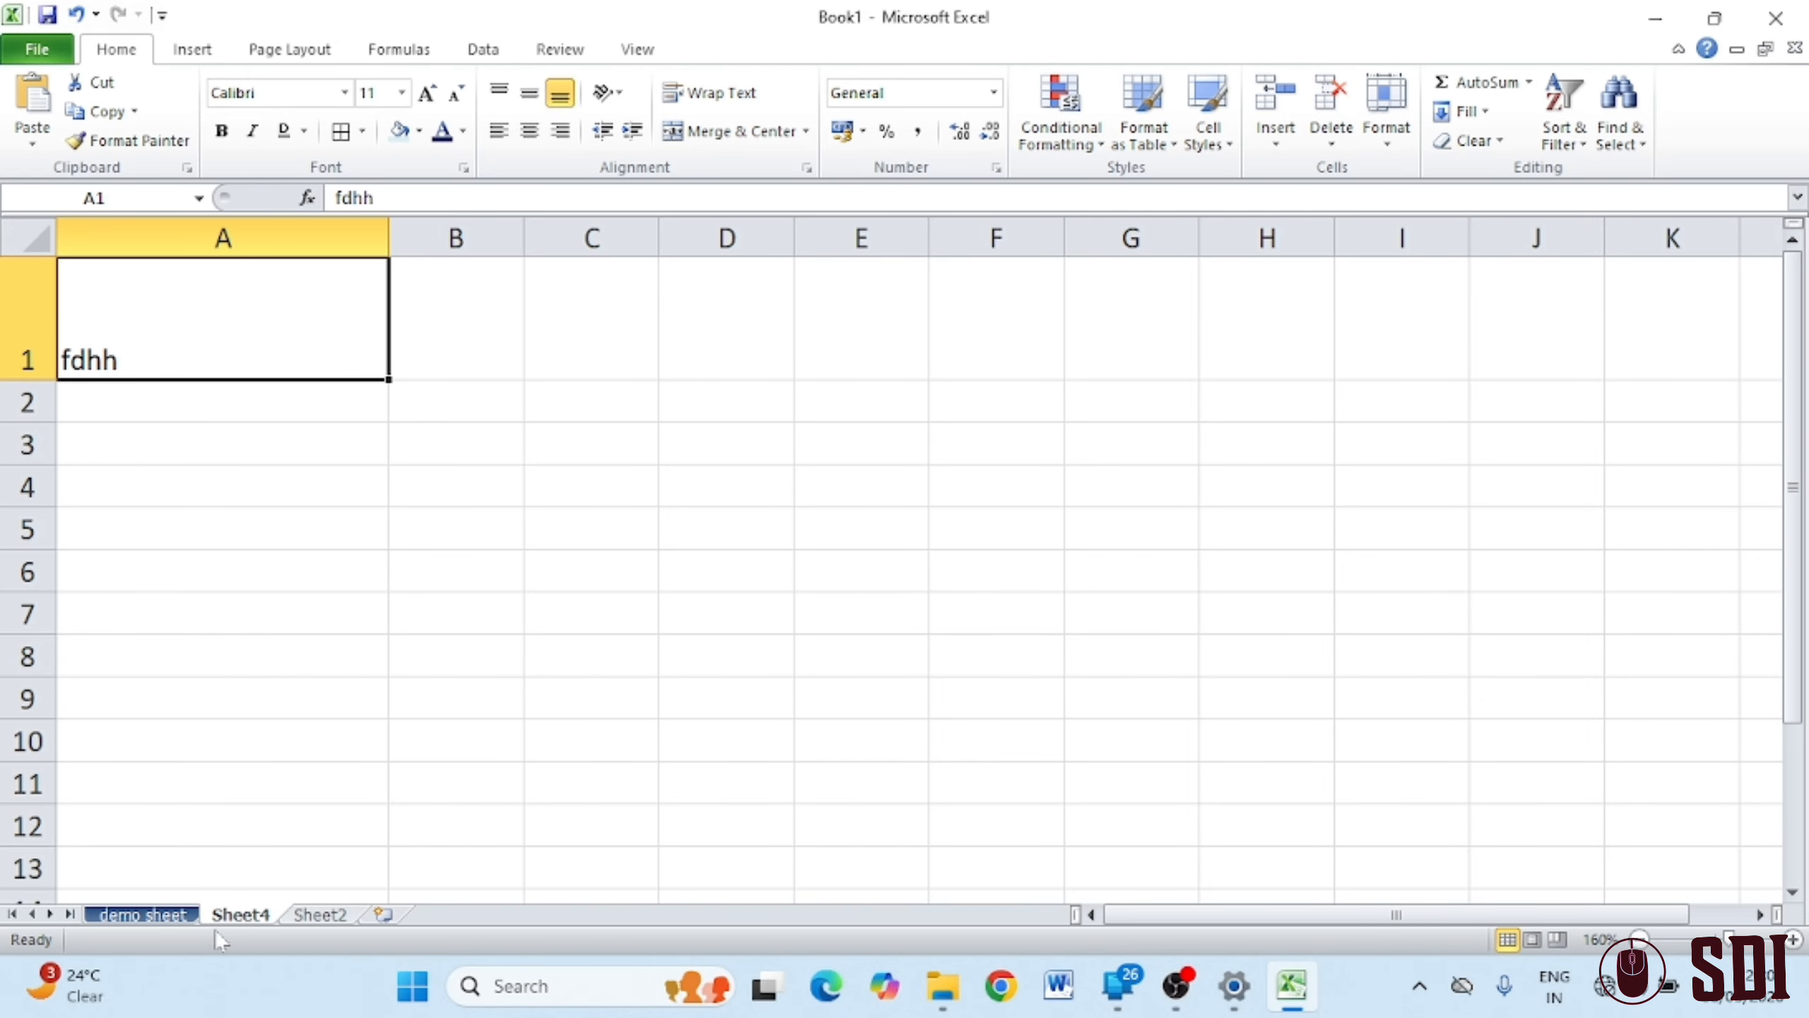
{"action": "left_click", "coordinate": [182, 917]}
{"action": "left_click", "coordinate": [1407, 133]}
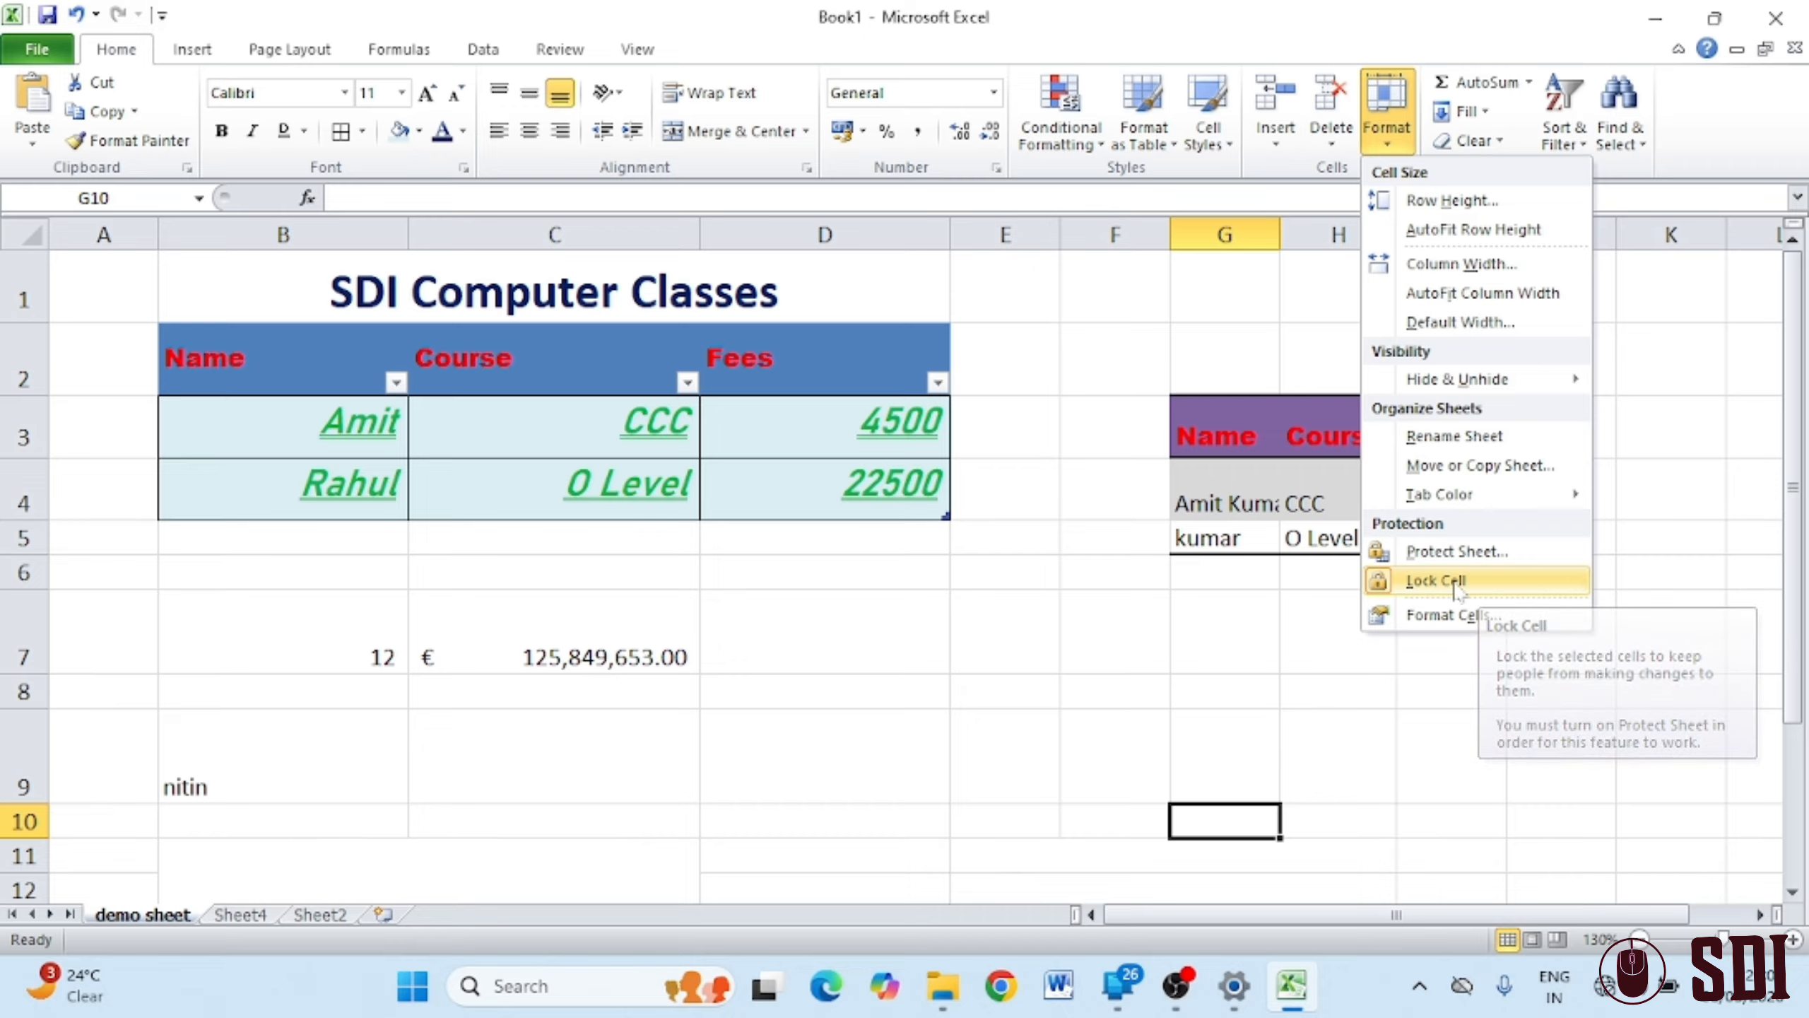
In Protect Sheet, allow formatting, inserting and deleting of cells, columns, rows and hyperlinks
{"action": "left_click", "coordinate": [1503, 563]}
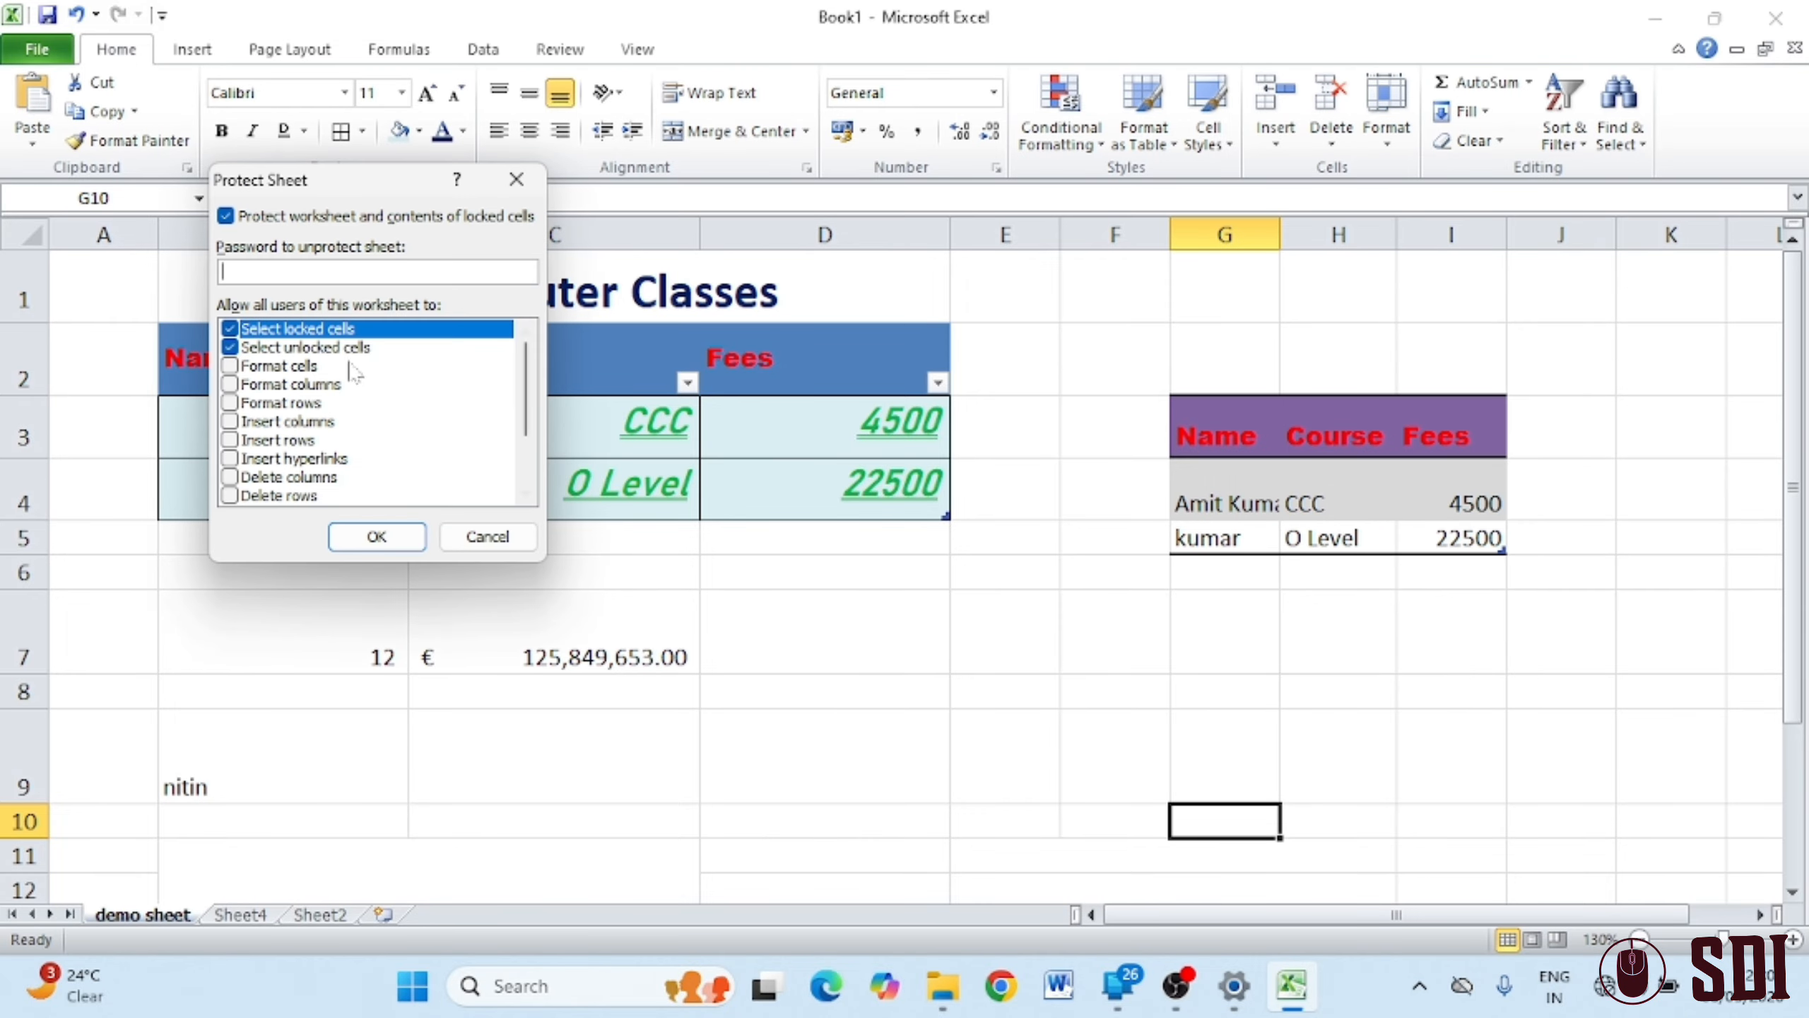
{"action": "scroll", "coordinate": [395, 395], "scroll_direction": "down", "scroll_amount": 1}
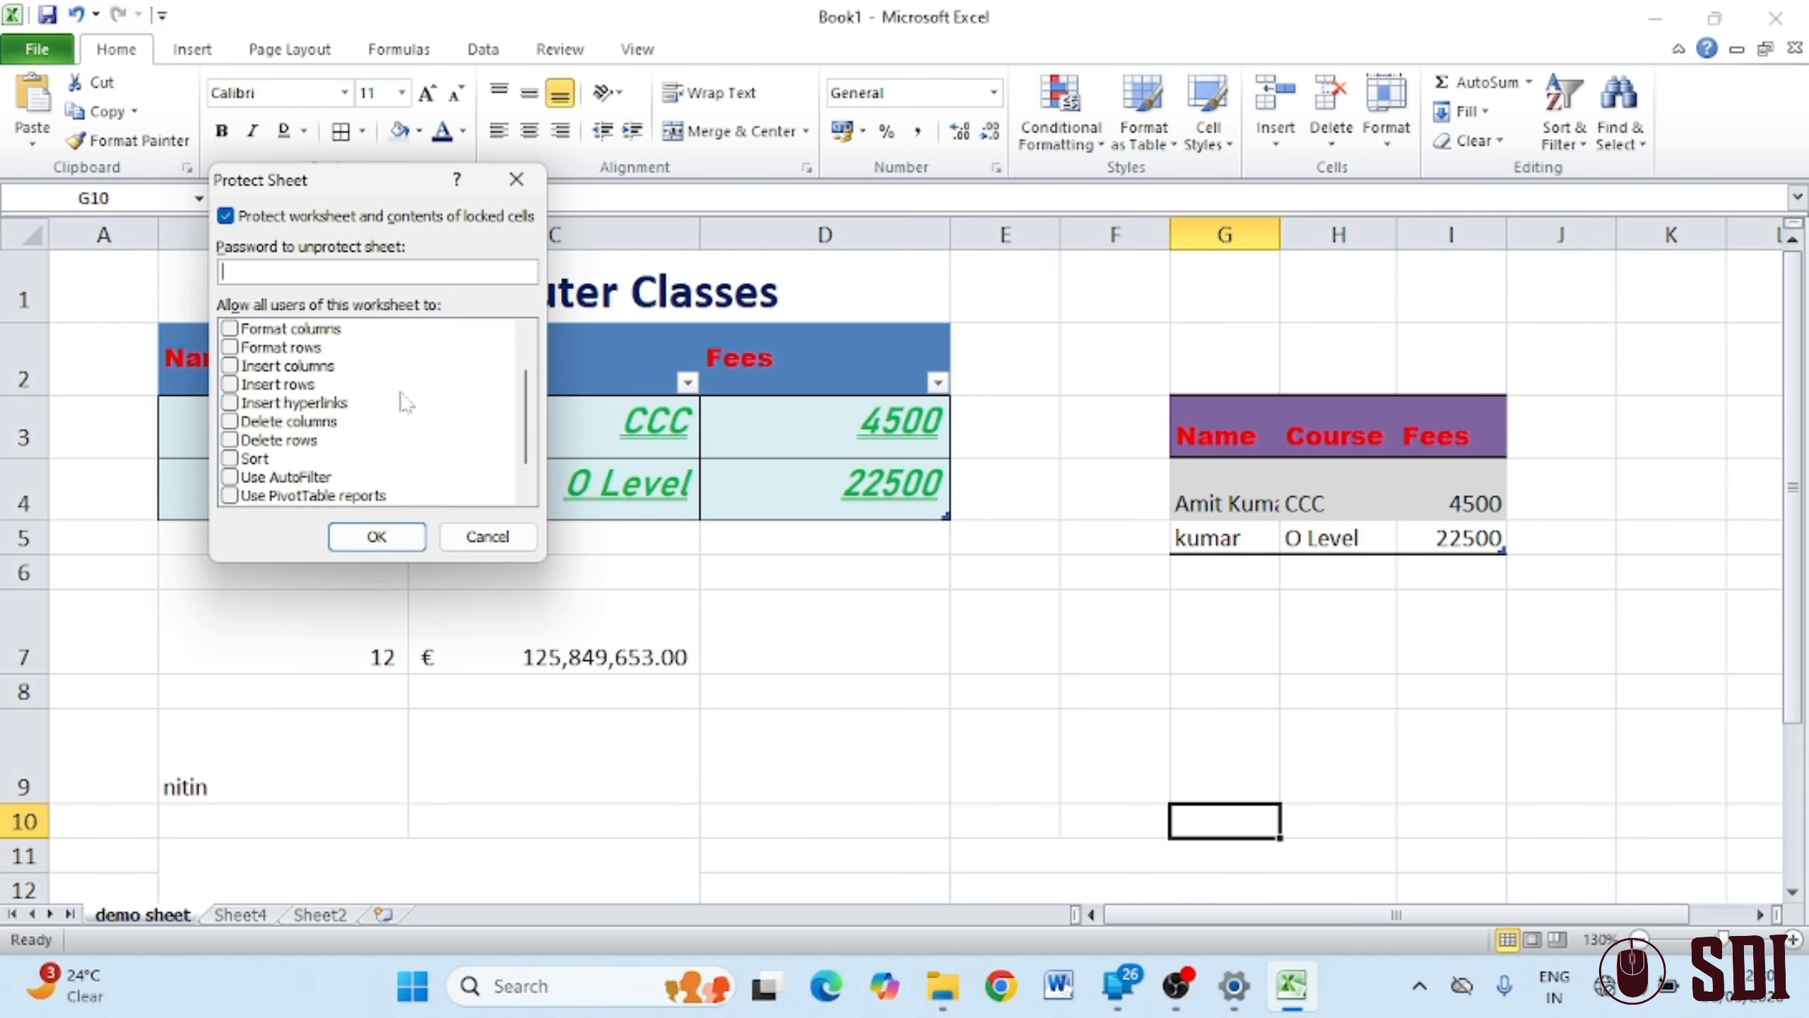
{"action": "scroll", "coordinate": [403, 404], "scroll_direction": "up", "scroll_amount": 1}
{"action": "left_click", "coordinate": [229, 366]}
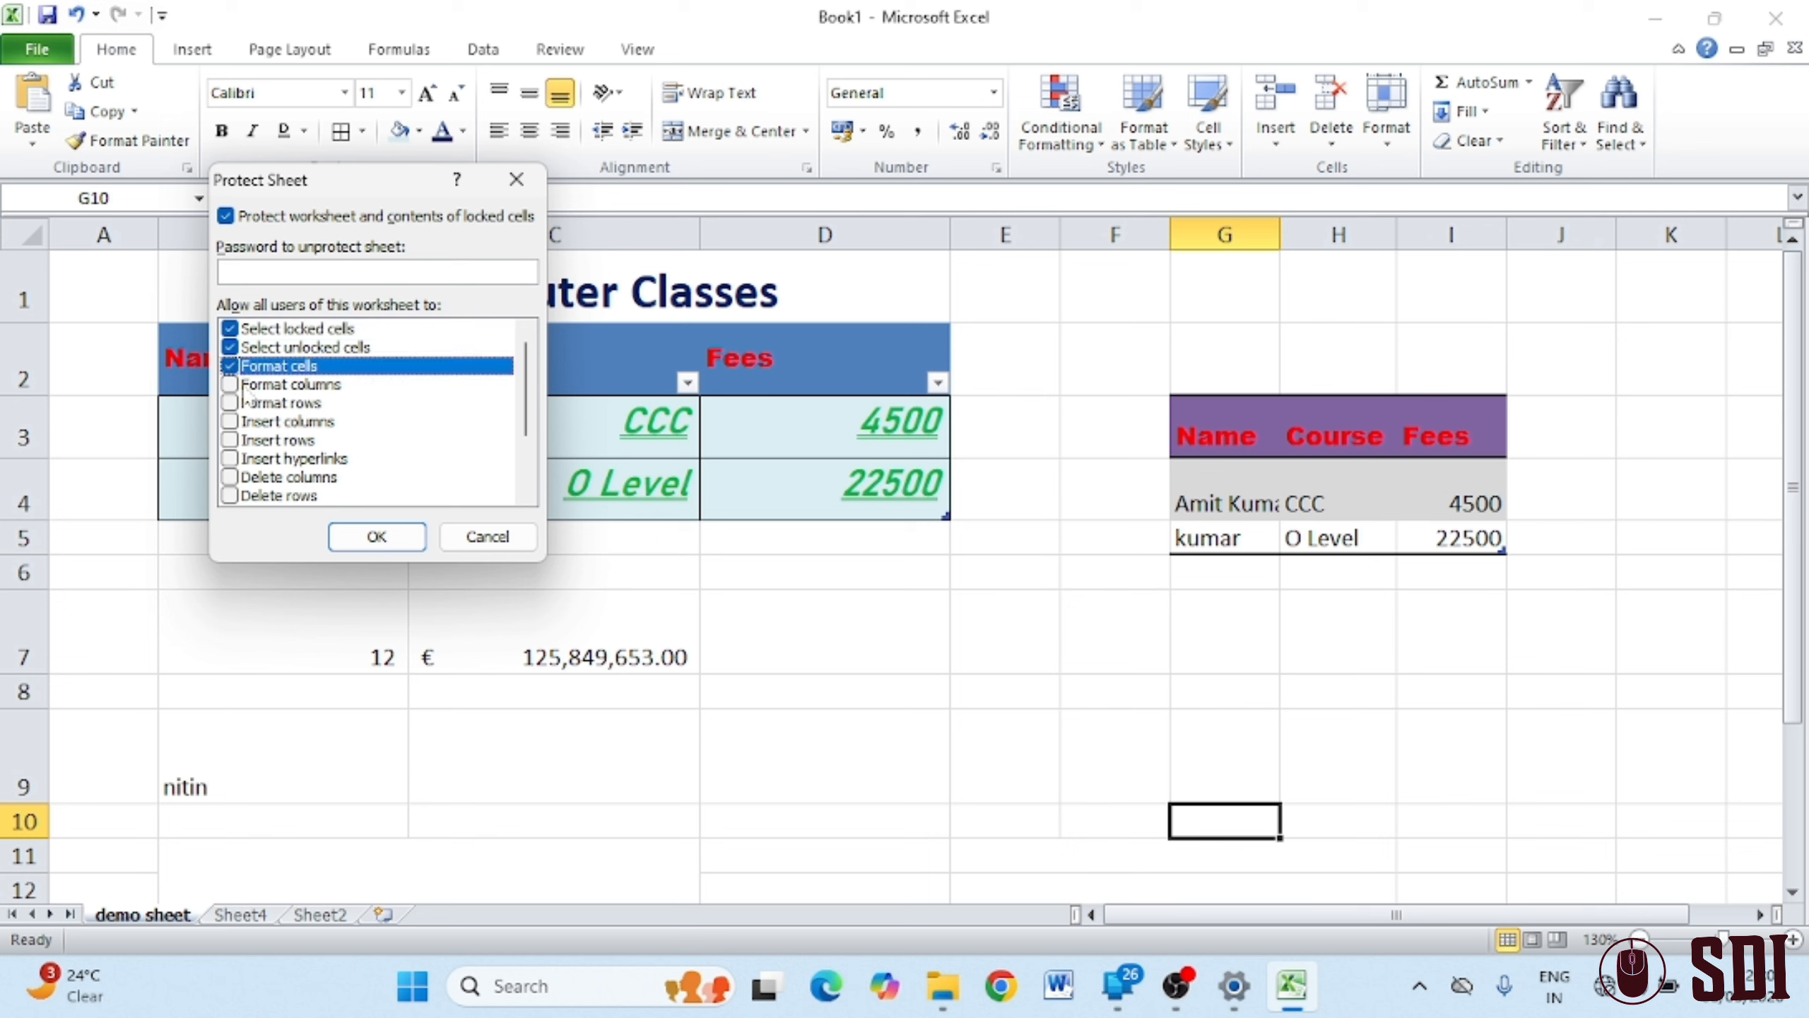
{"action": "left_click", "coordinate": [230, 384]}
{"action": "left_click", "coordinate": [231, 403]}
{"action": "left_click", "coordinate": [231, 421]}
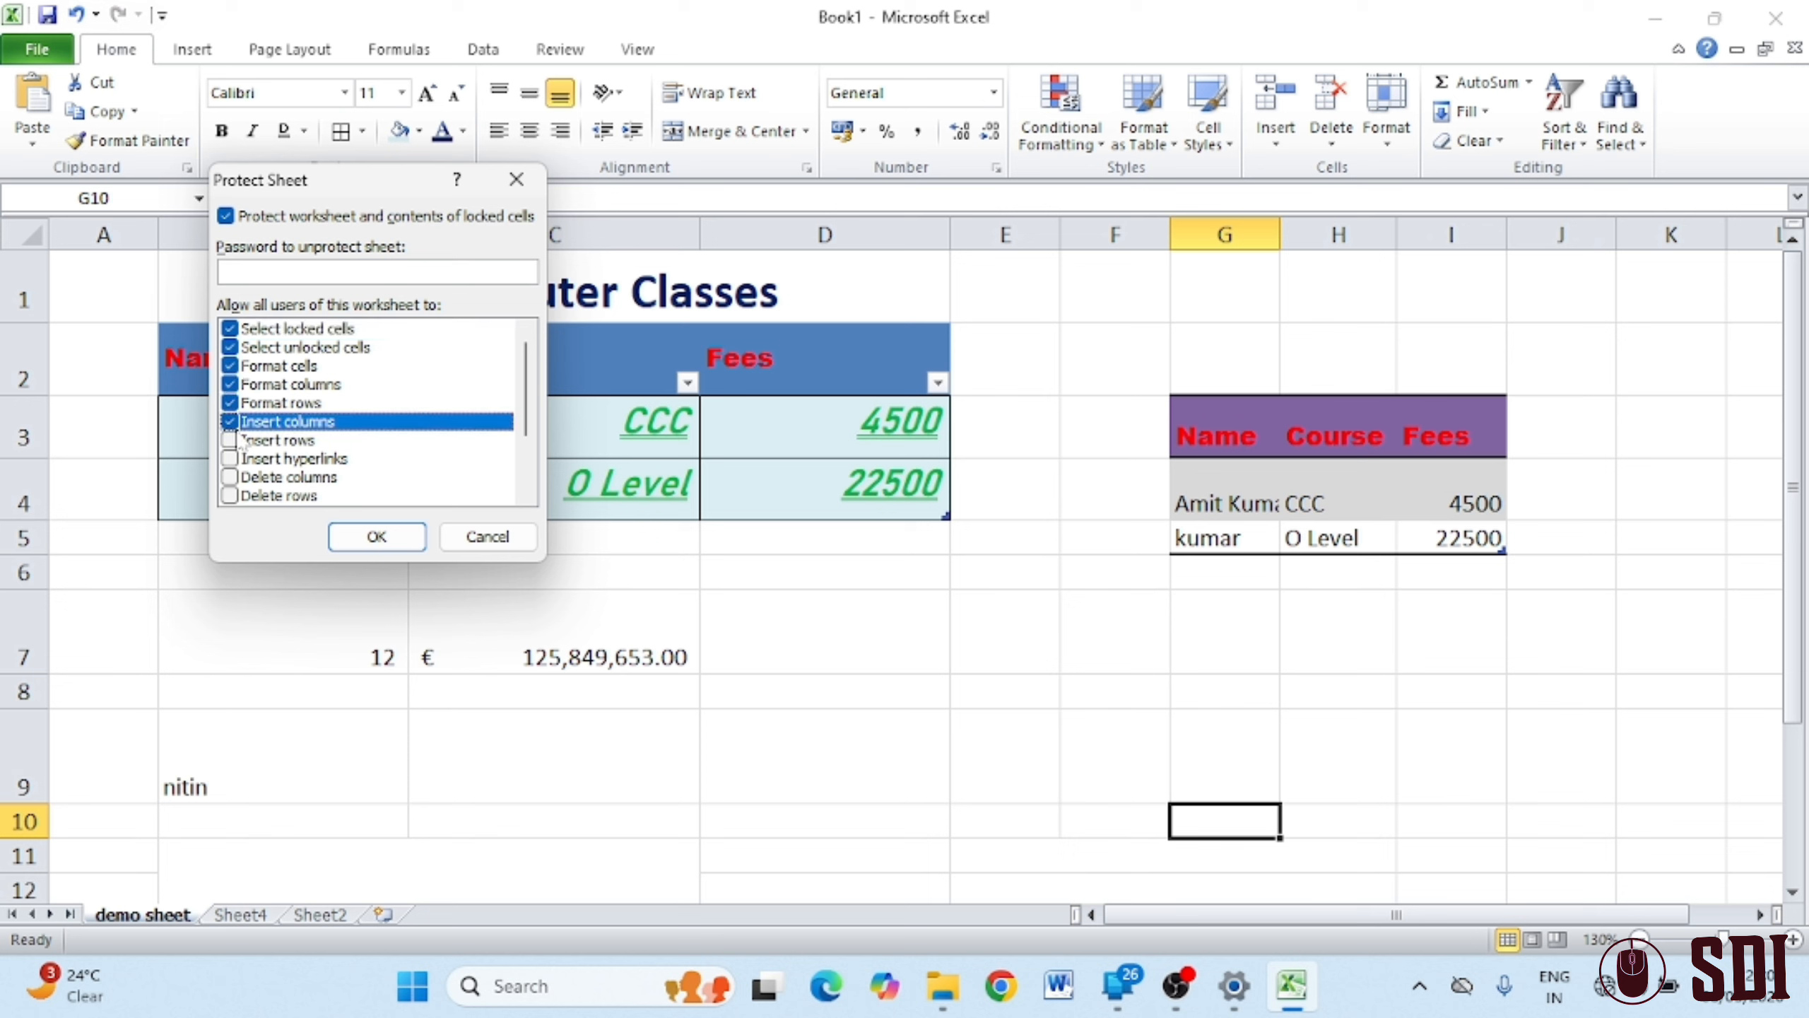
{"action": "left_click", "coordinate": [230, 440]}
{"action": "left_click", "coordinate": [231, 458]}
{"action": "left_click", "coordinate": [231, 479]}
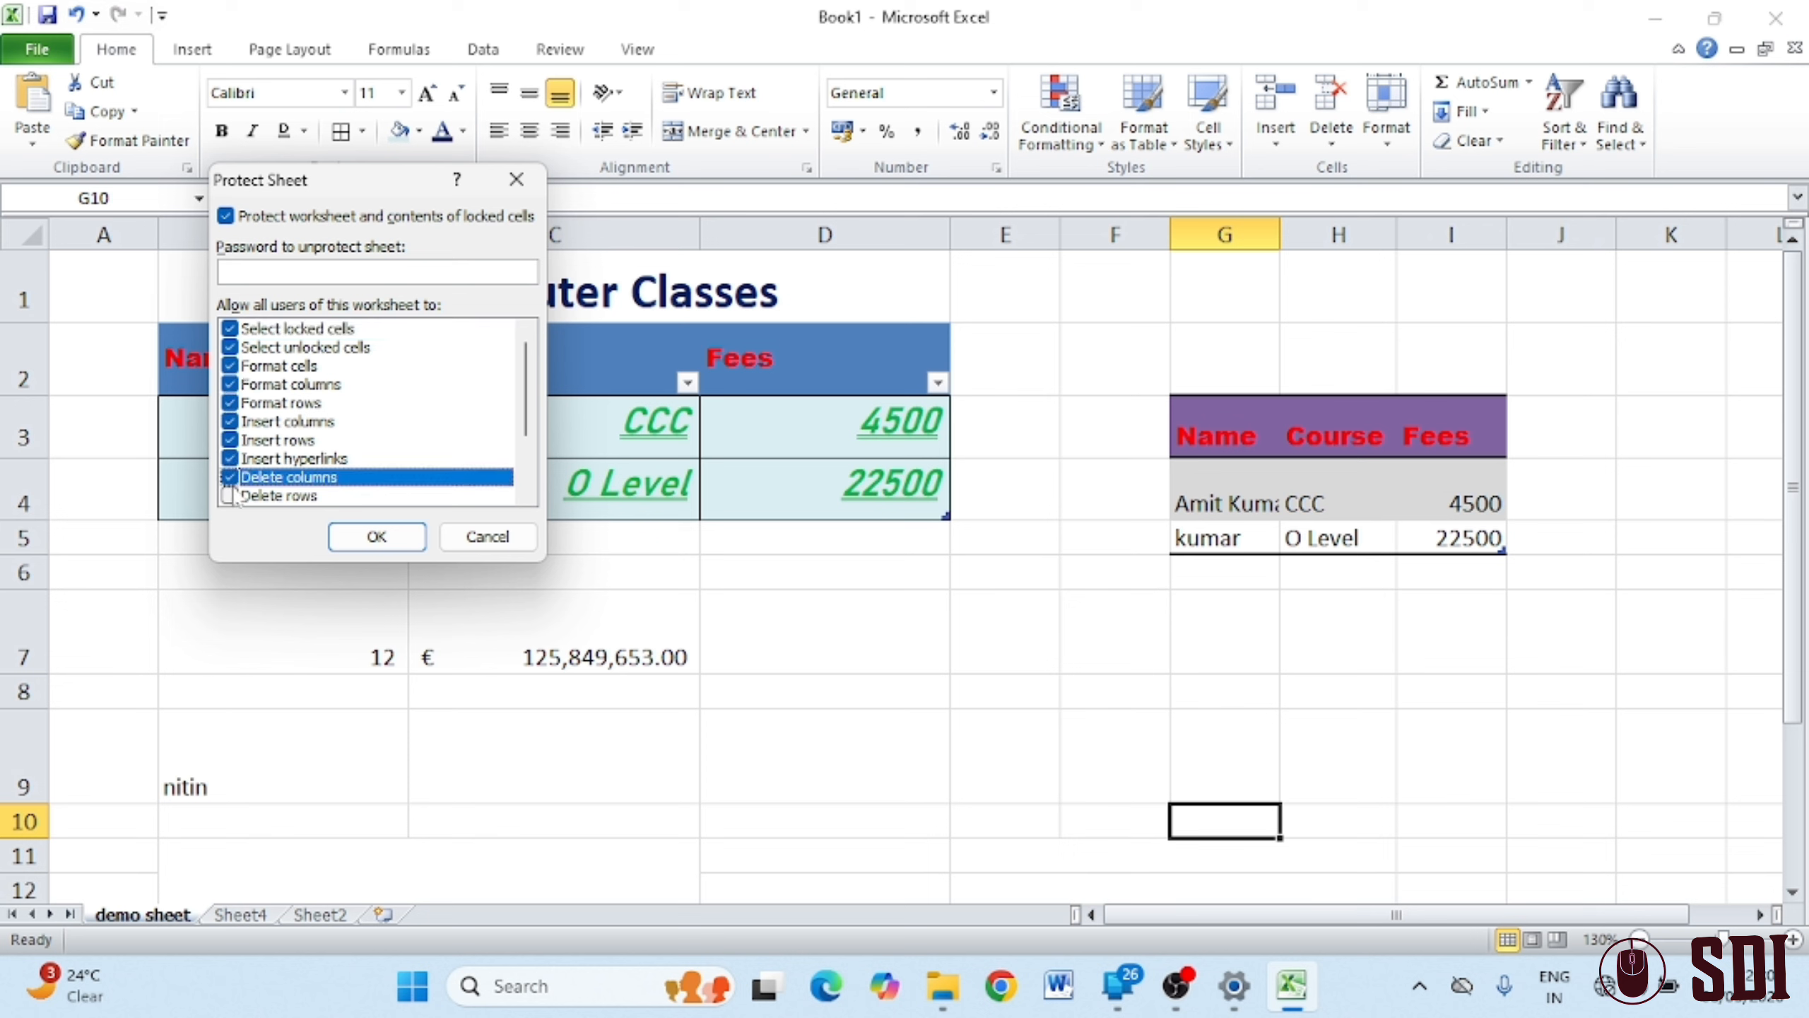
{"action": "left_click", "coordinate": [234, 494]}
{"action": "left_click", "coordinate": [232, 479]}
{"action": "left_click", "coordinate": [235, 492]}
Also allow sort, AutoFilter, PivotTables, objects and scenarios, then set and confirm the password
{"action": "scroll", "coordinate": [318, 427], "scroll_direction": "down", "scroll_amount": 2}
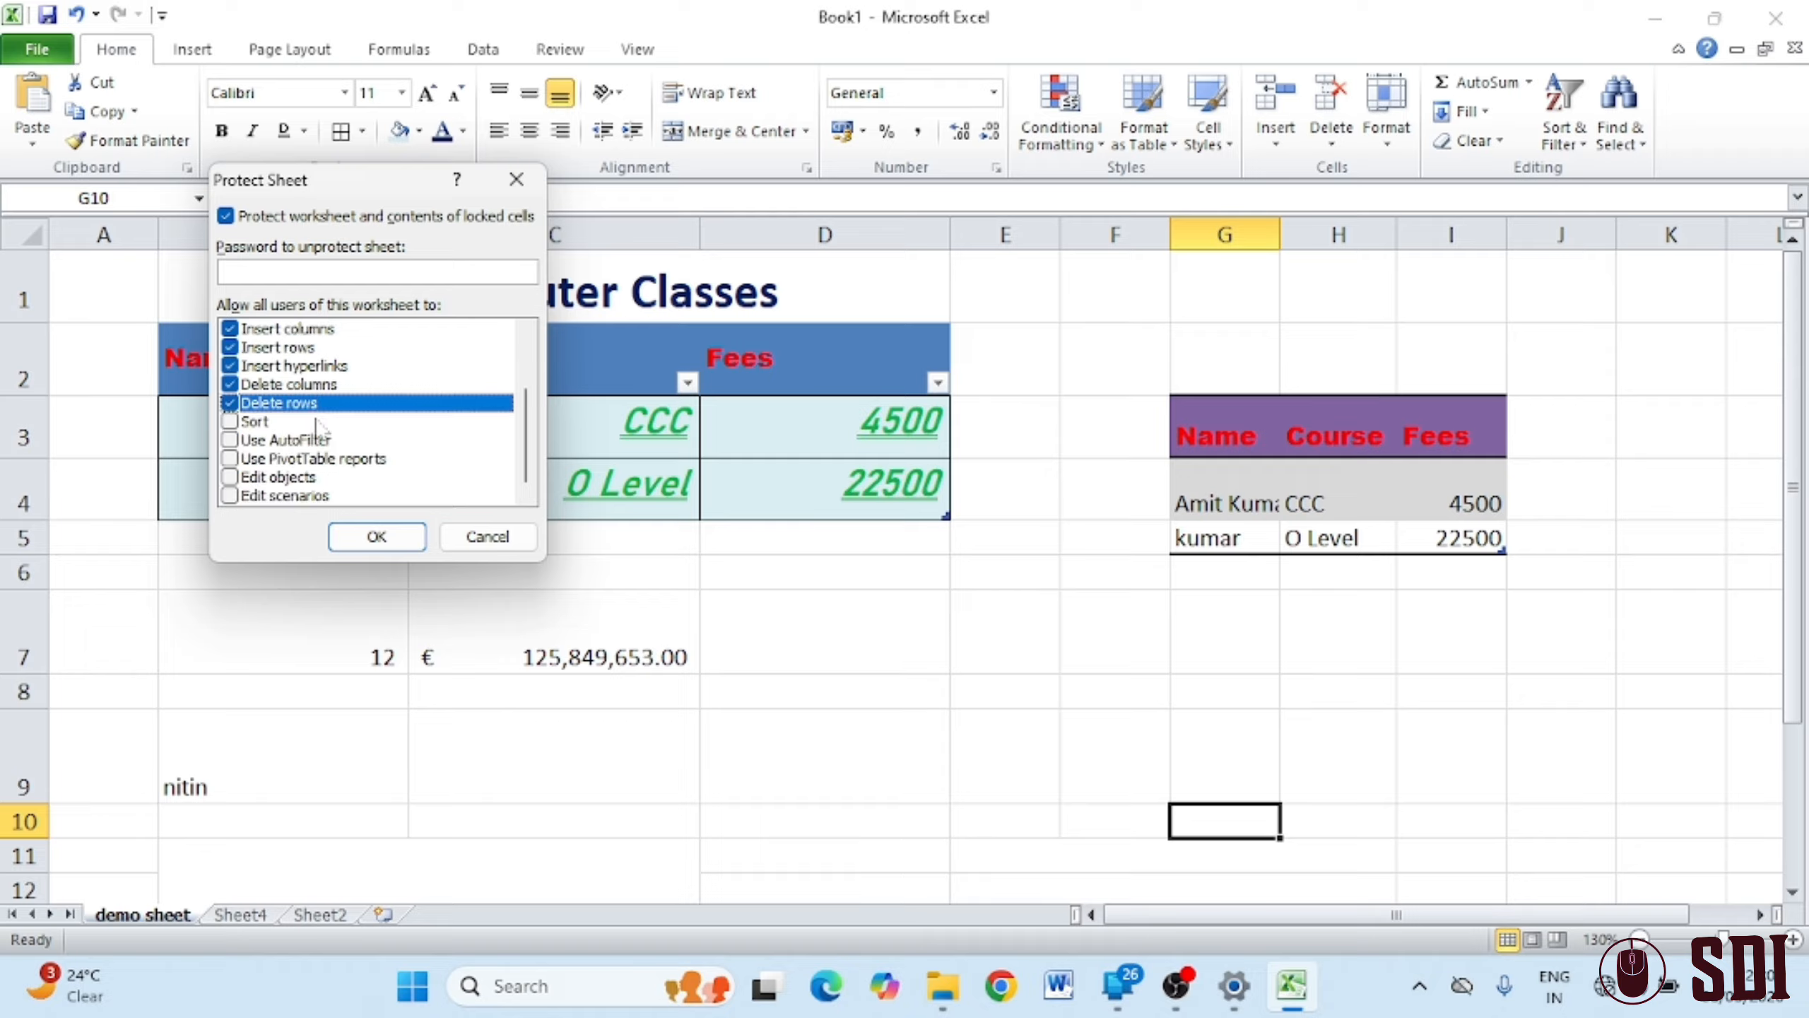
{"action": "left_click", "coordinate": [230, 421]}
{"action": "left_click", "coordinate": [232, 440]}
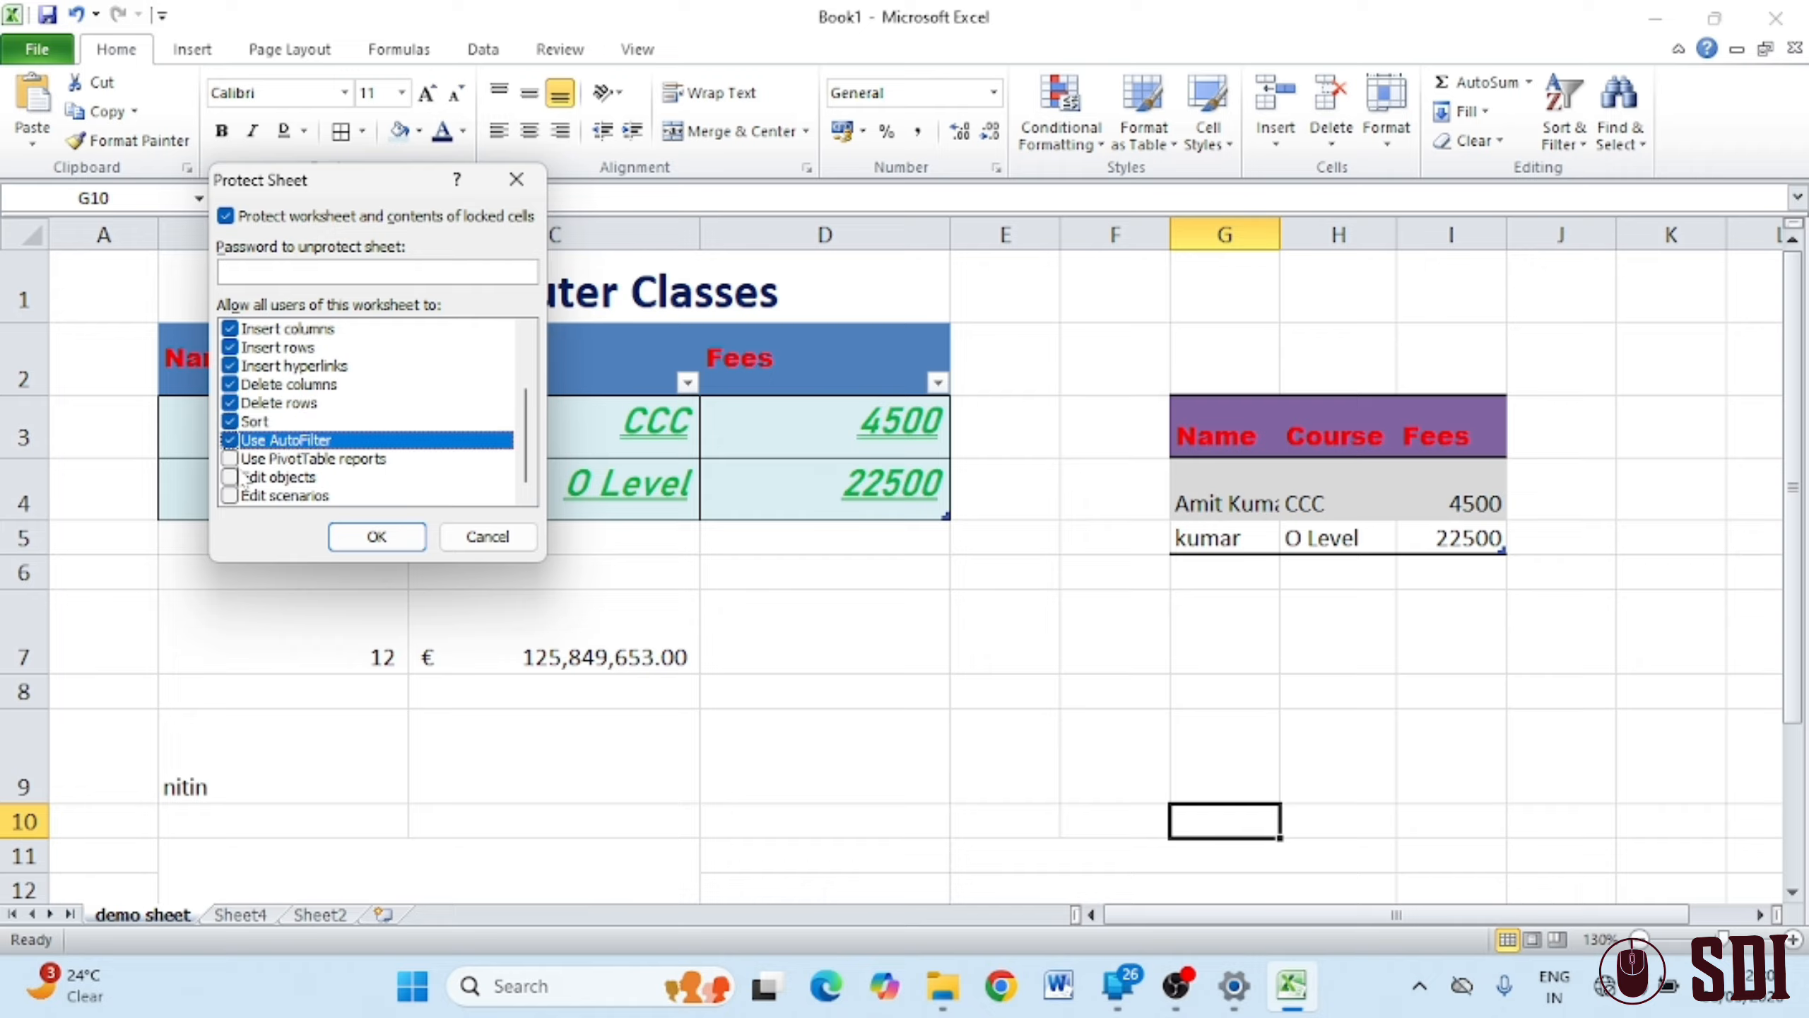
{"action": "left_click", "coordinate": [232, 459]}
{"action": "left_click", "coordinate": [231, 478]}
{"action": "left_click", "coordinate": [233, 496]}
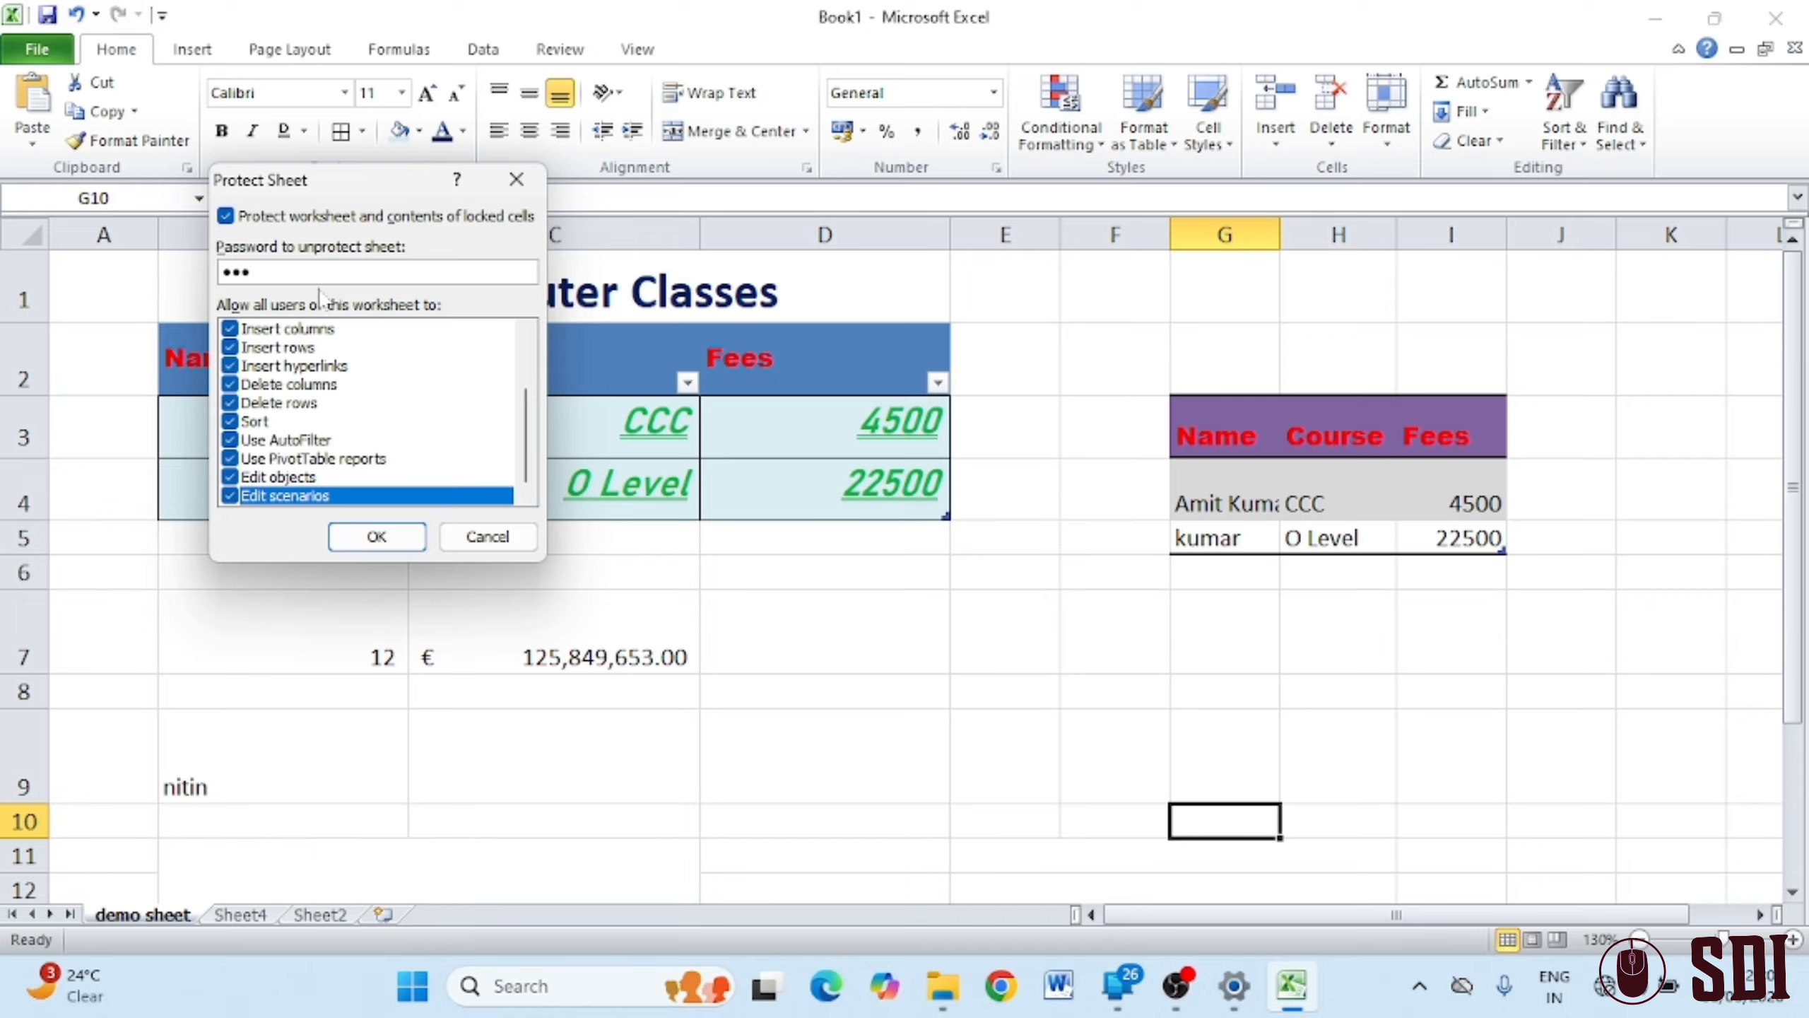
{"action": "left_click", "coordinate": [373, 539]}
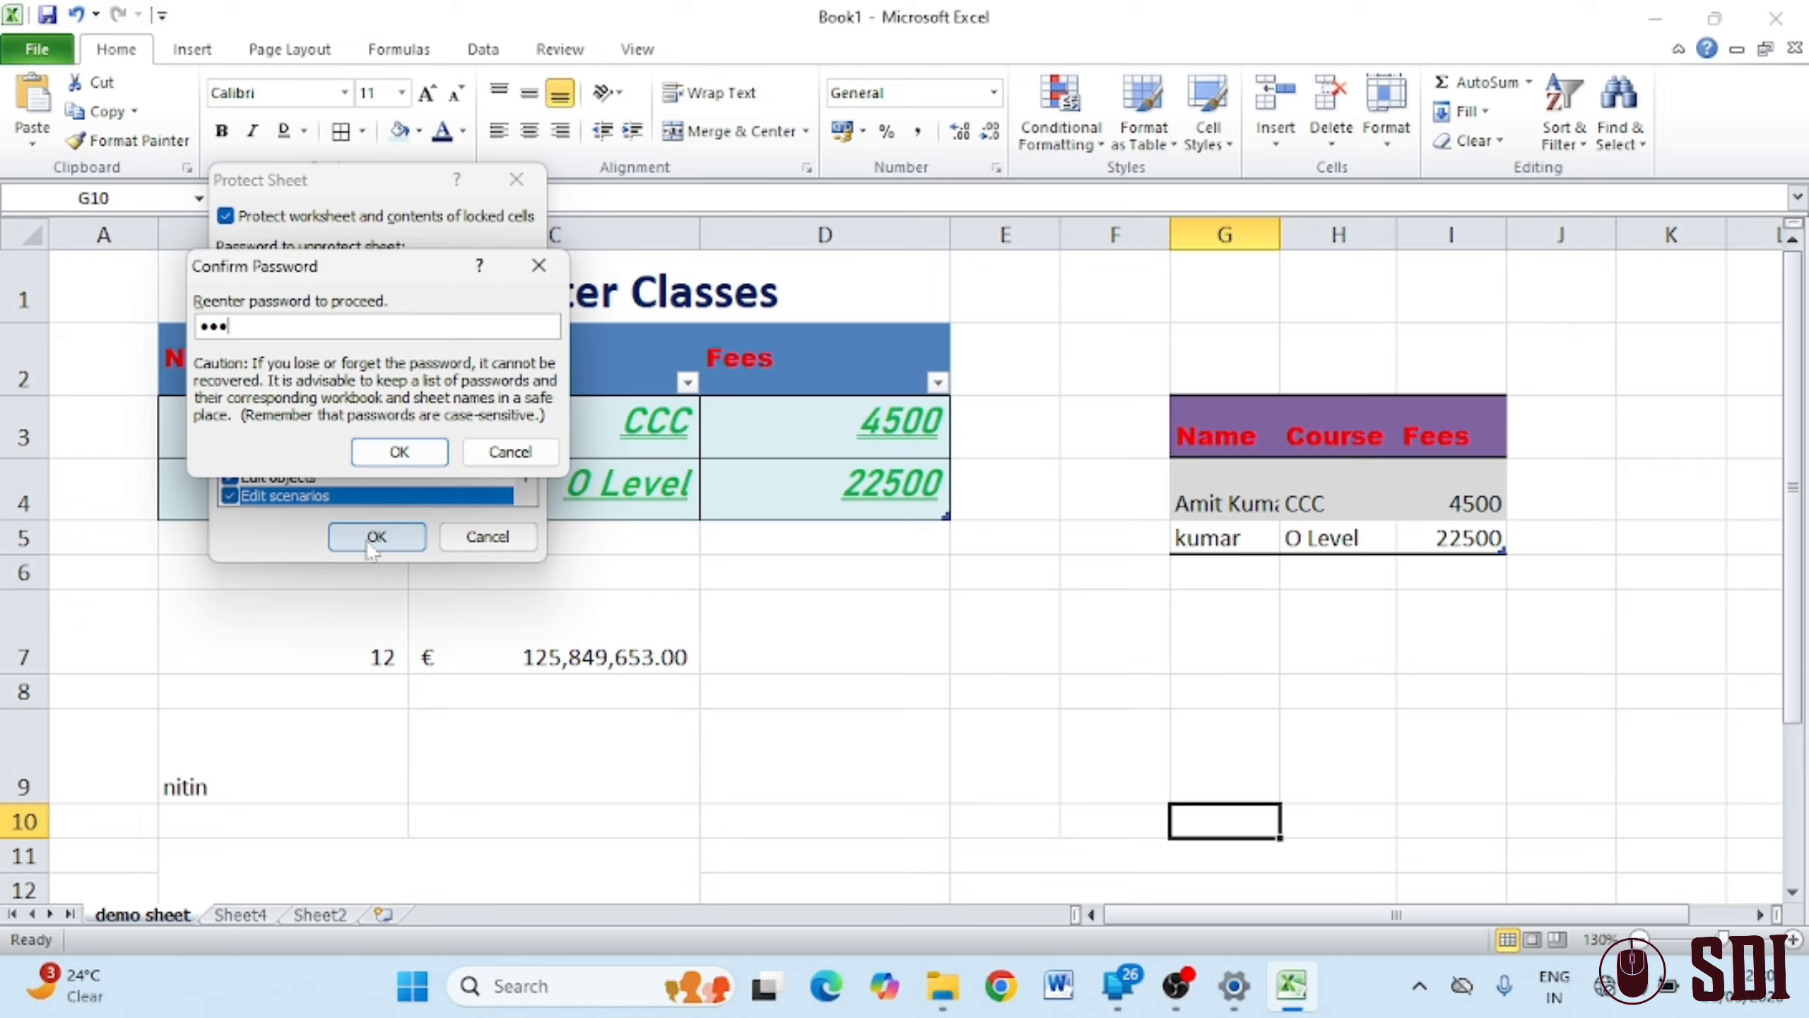
{"action": "left_click", "coordinate": [395, 450]}
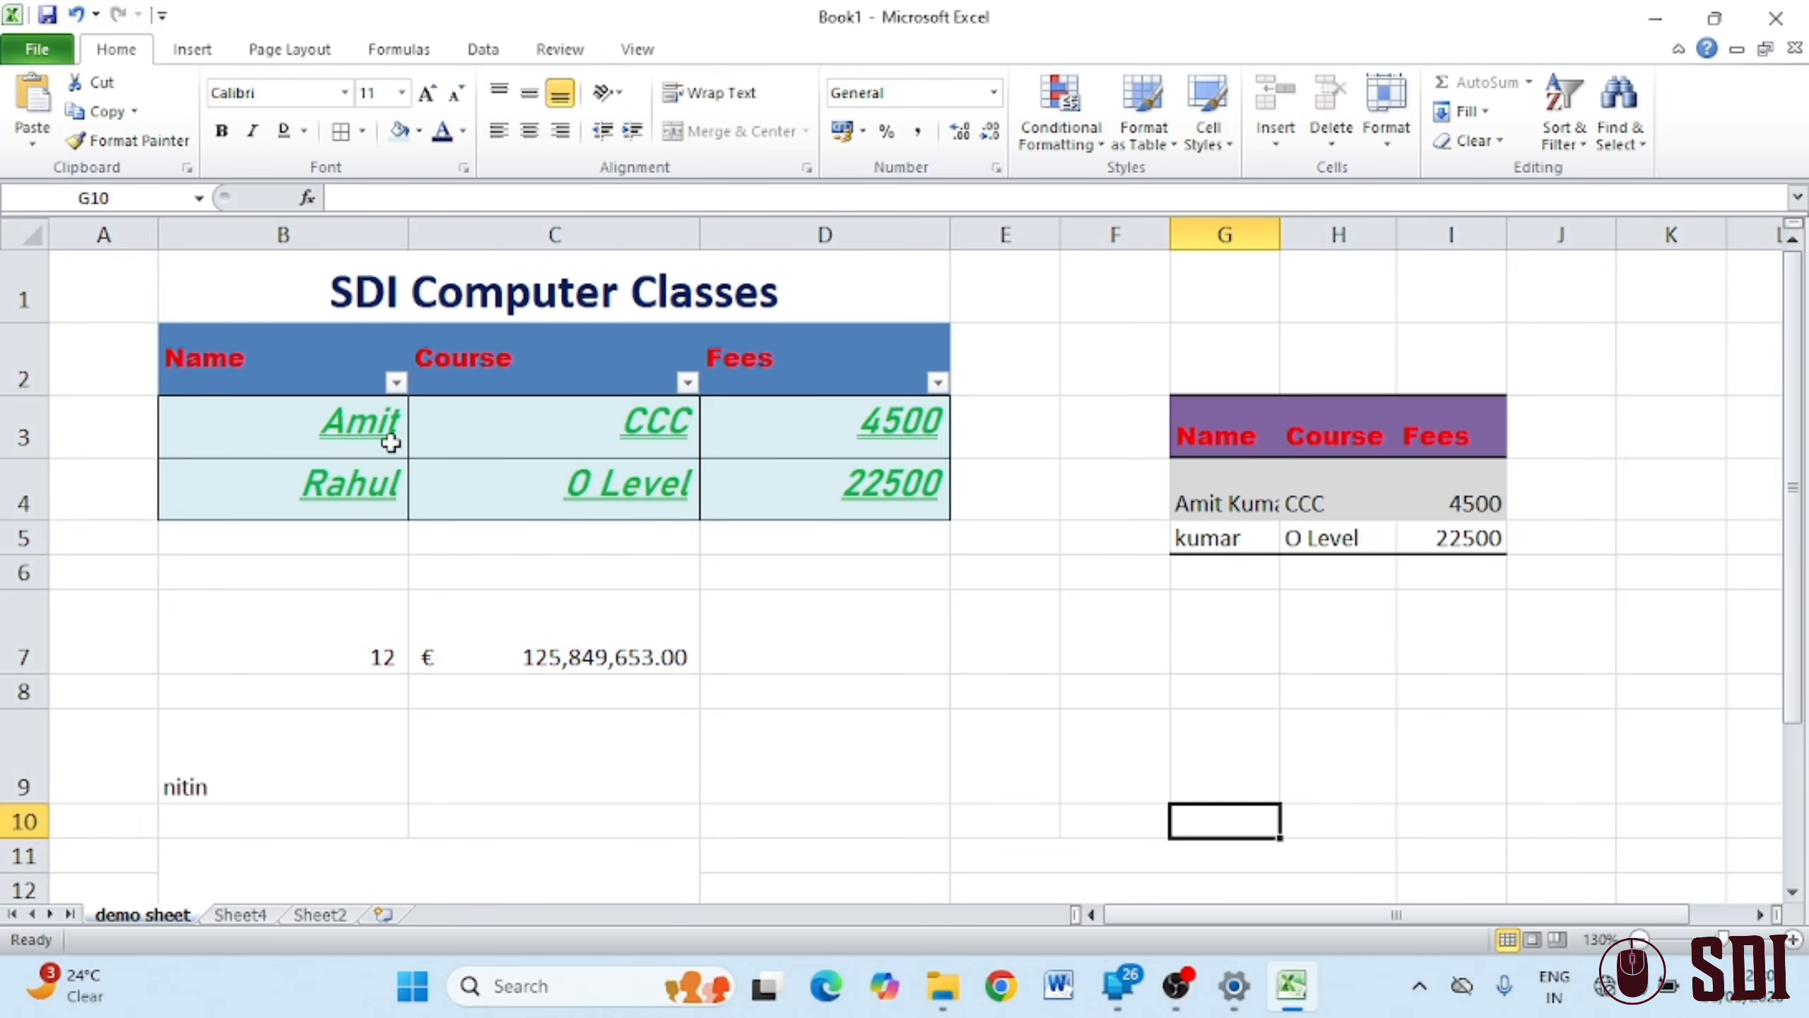
Try editing D7 and E2, dismissing each protected-cell warning
{"action": "left_click", "coordinate": [805, 625]}
{"action": "double_click", "coordinate": [807, 631]}
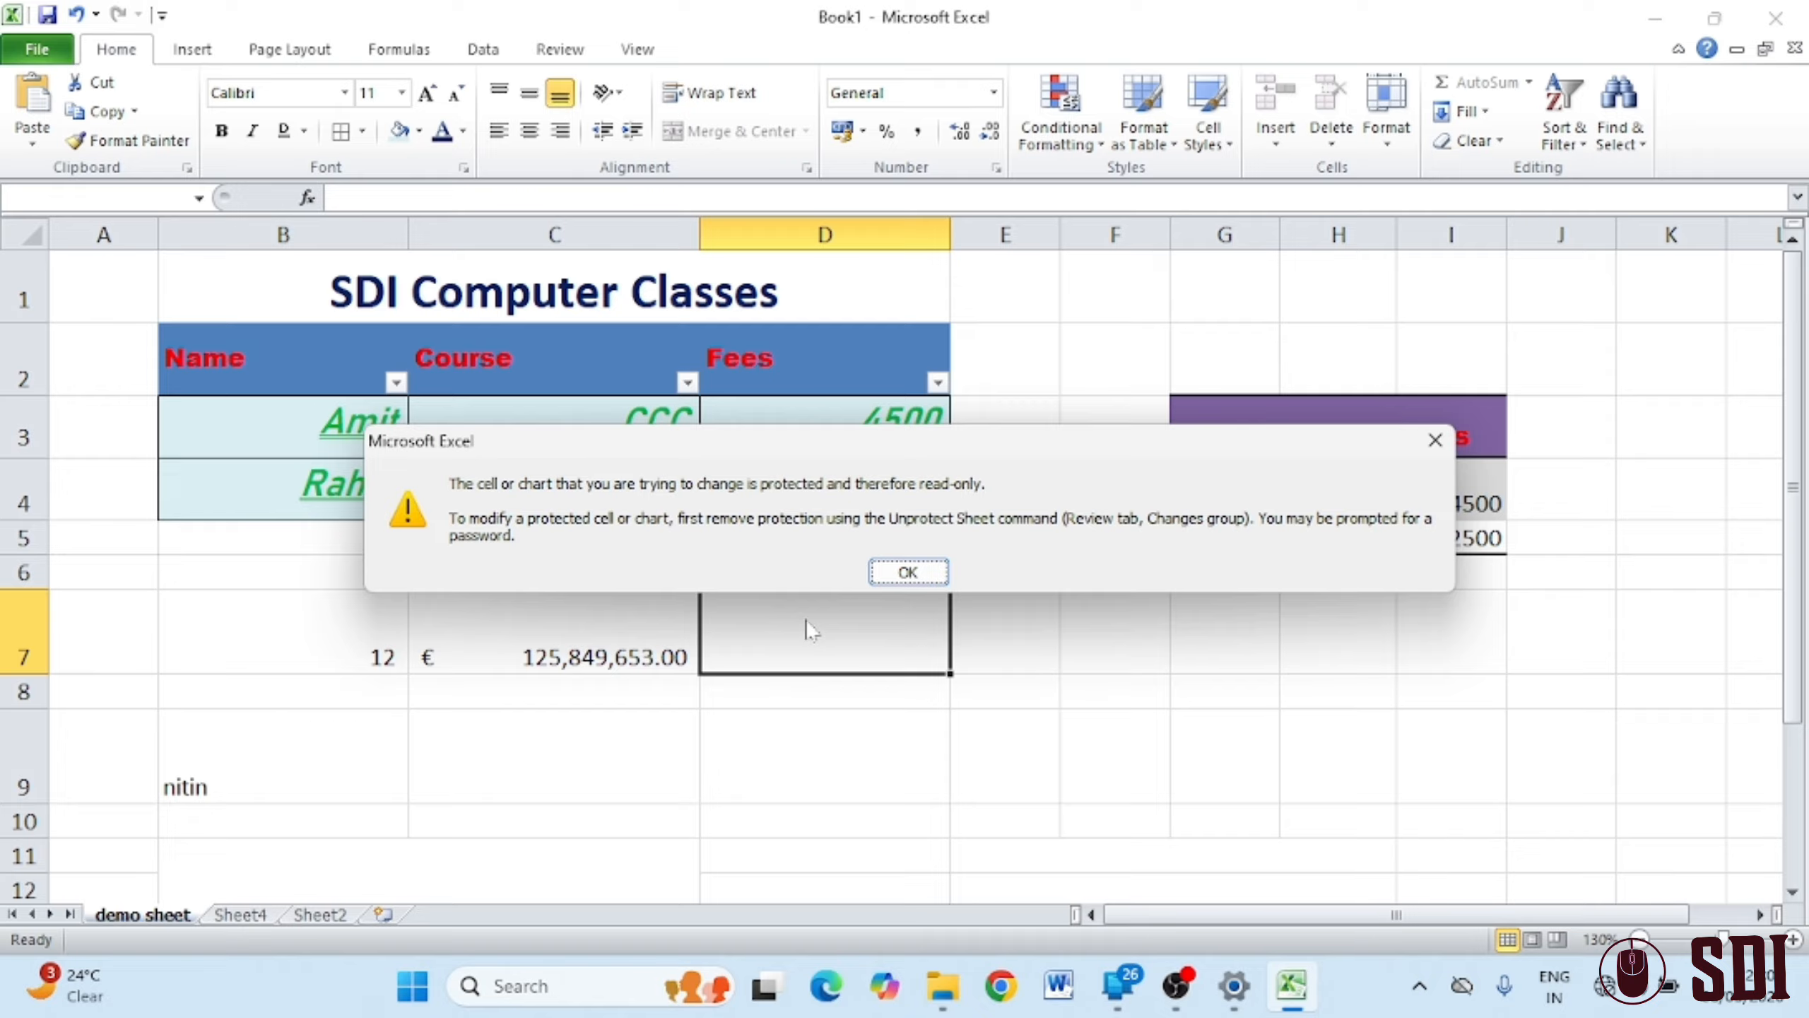
{"action": "left_click", "coordinate": [872, 567]}
{"action": "left_click", "coordinate": [1024, 385]}
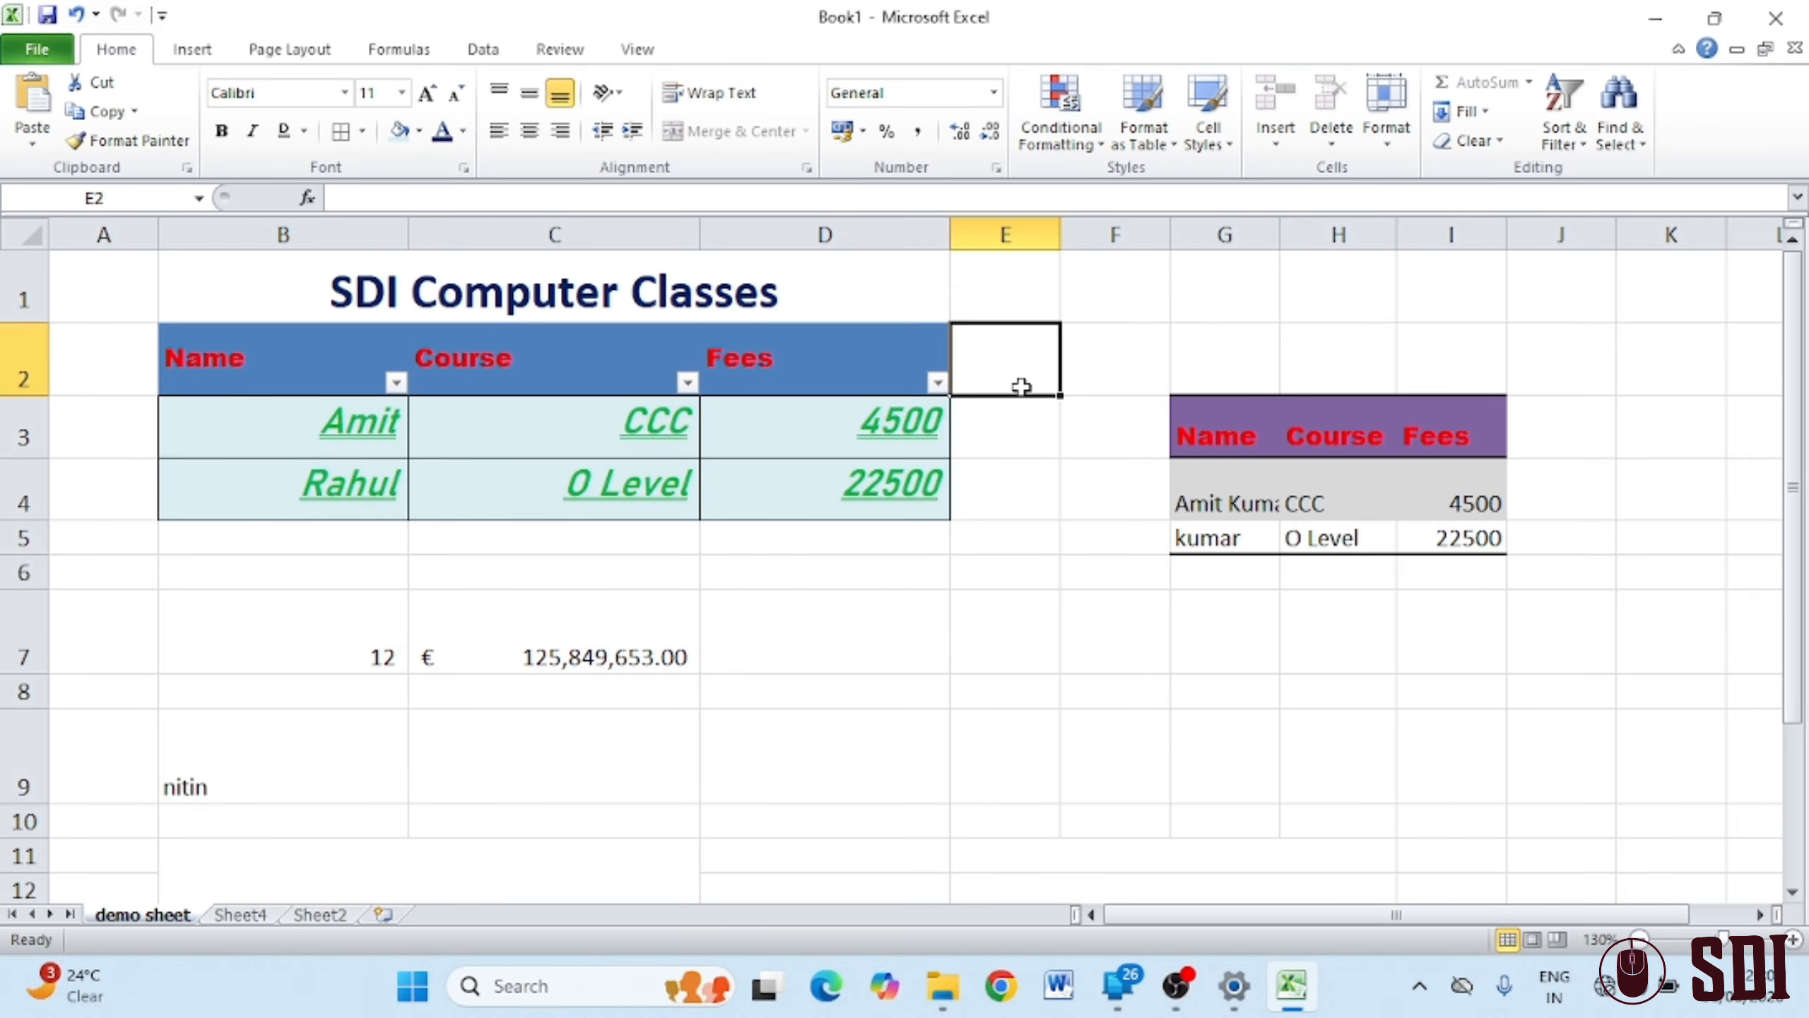
{"action": "double_click", "coordinate": [1025, 388]}
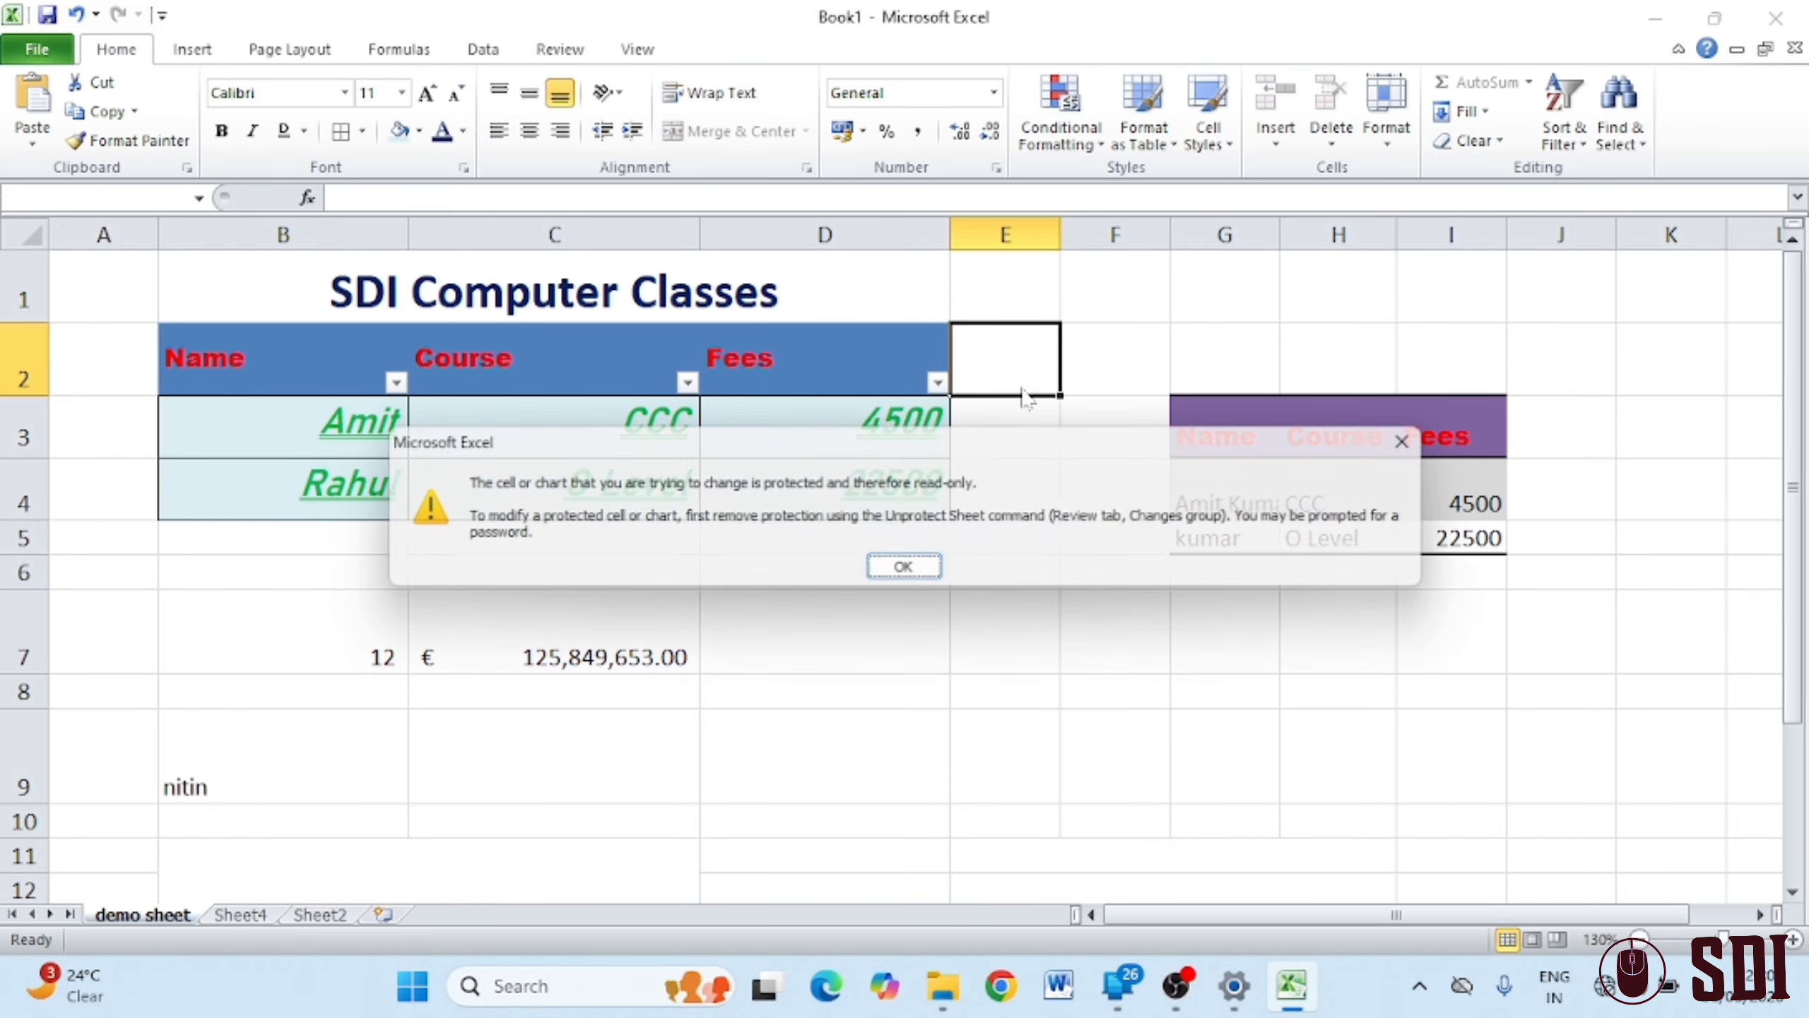
{"action": "left_click", "coordinate": [883, 578]}
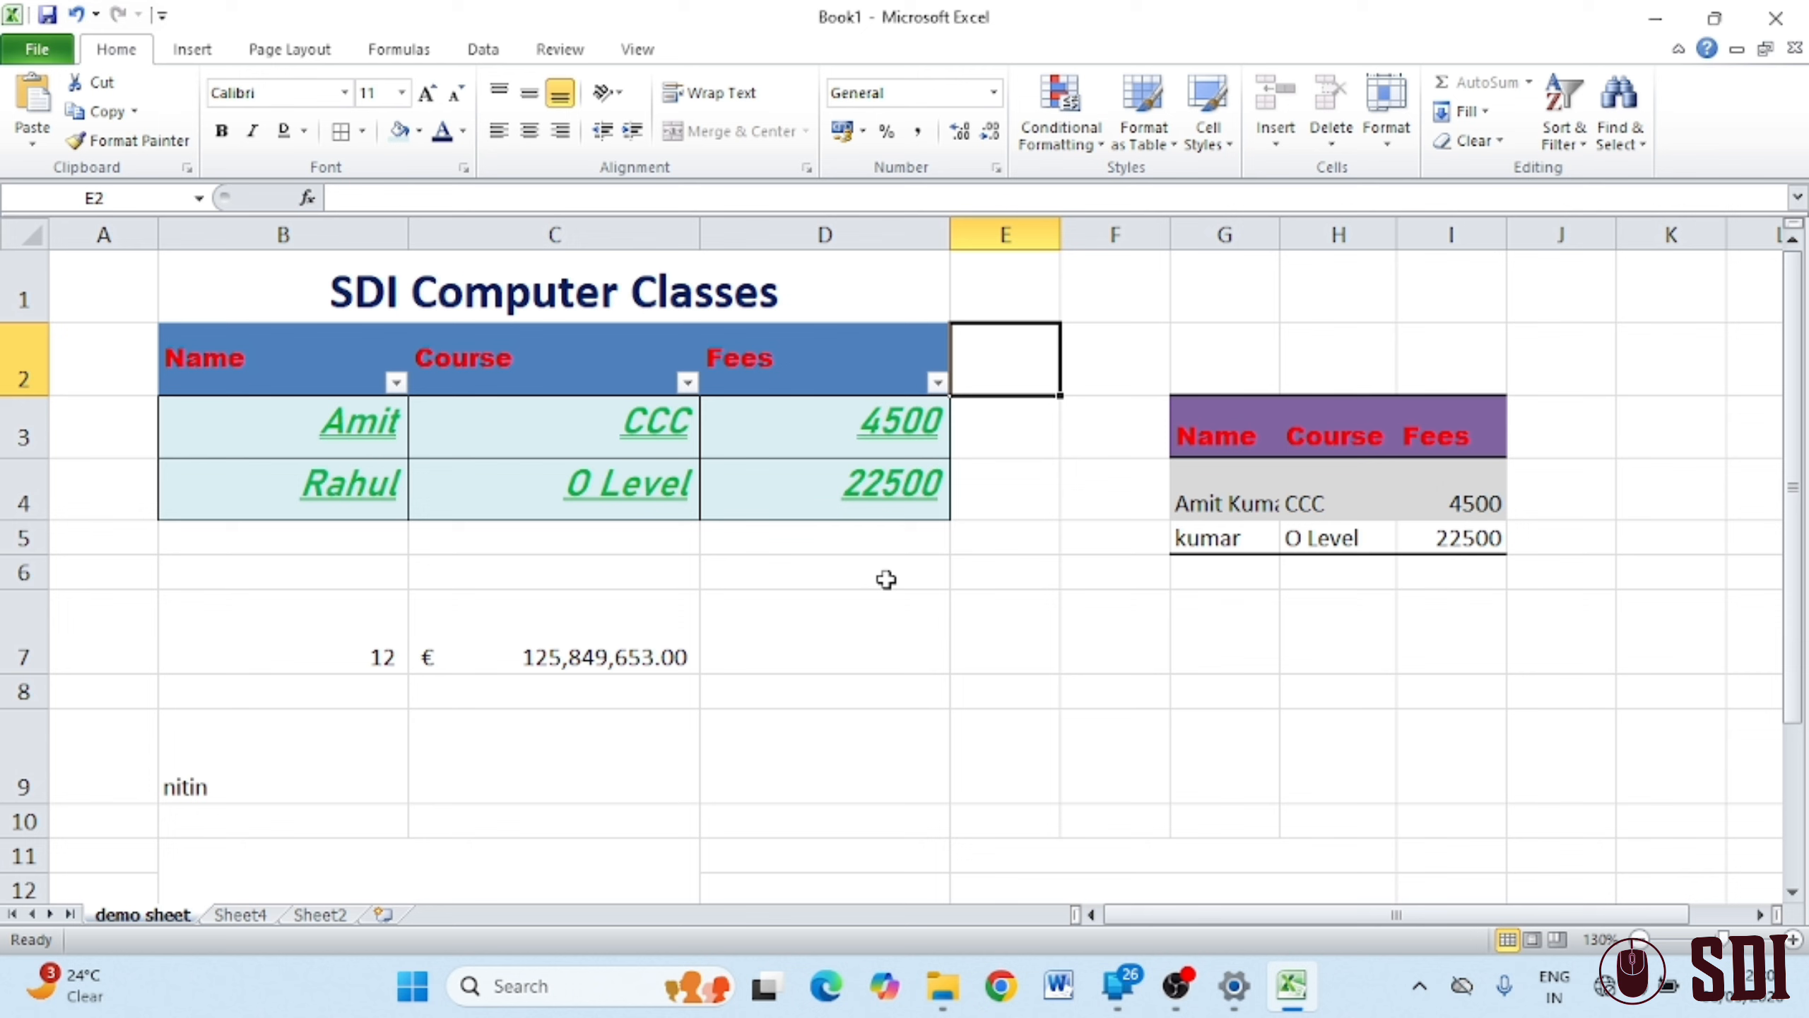
Unprotect the demo sheet by confirming its password
{"action": "left_click", "coordinate": [1386, 114]}
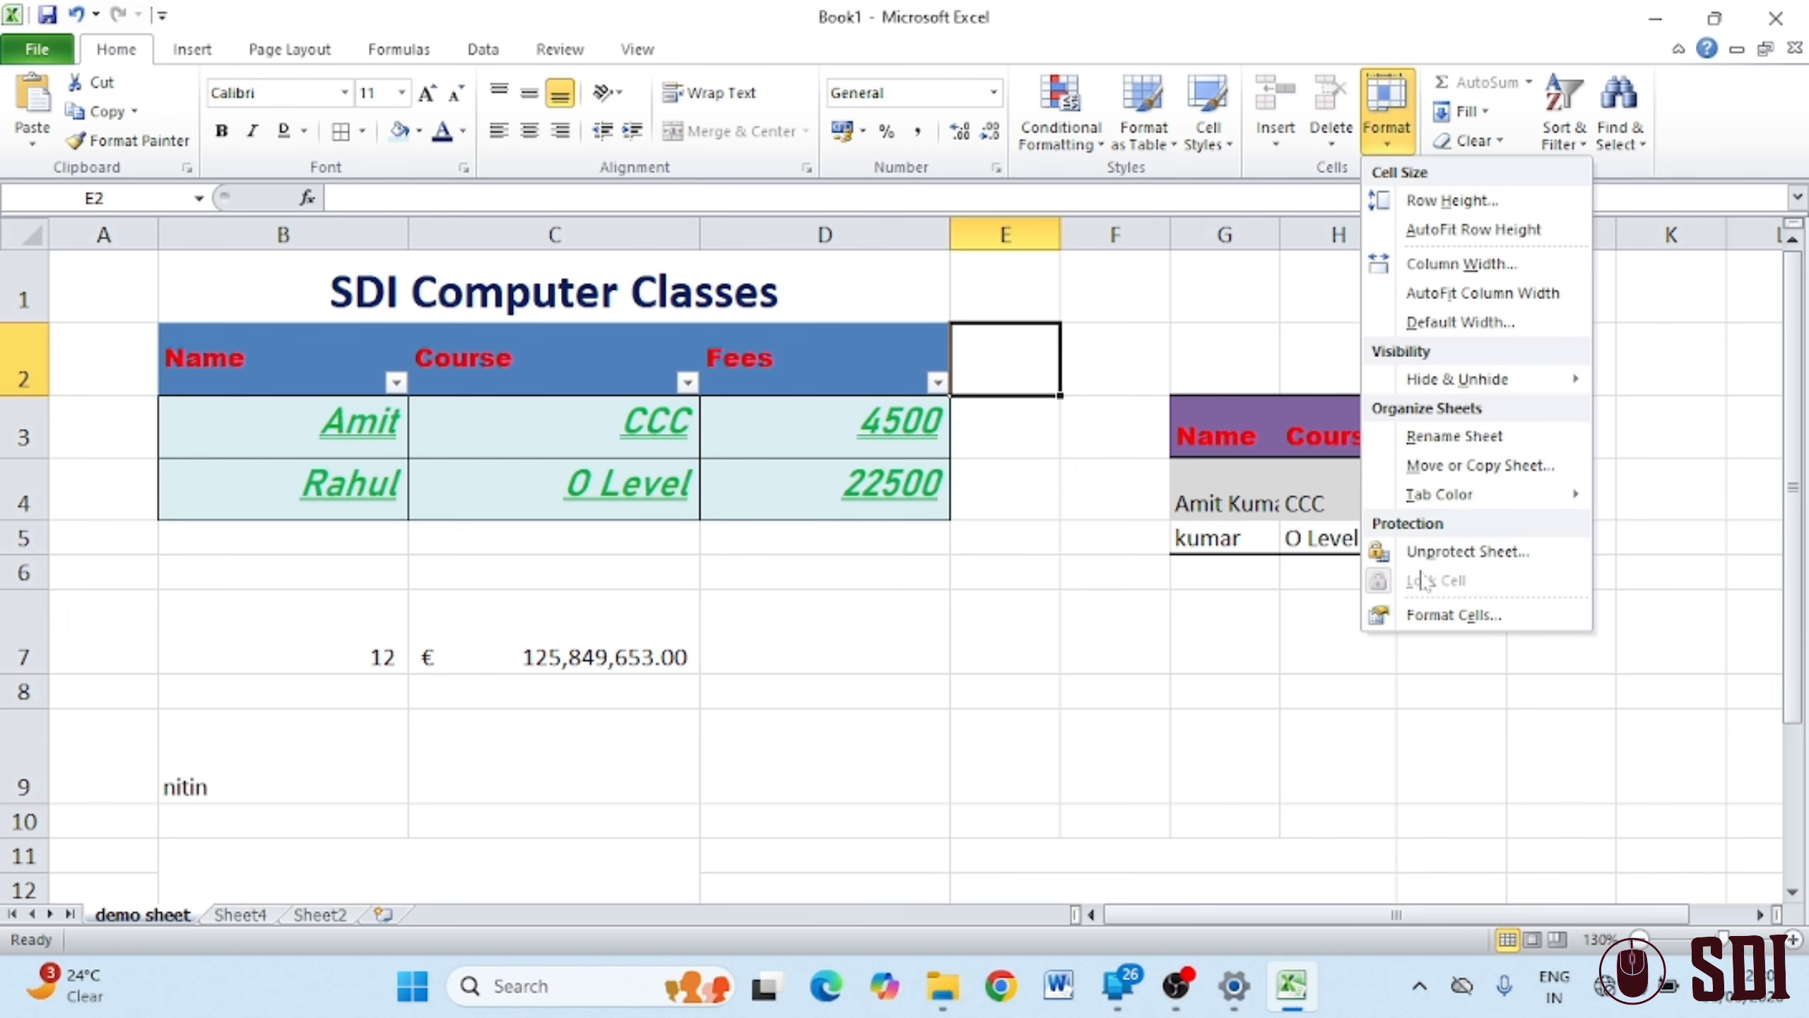
{"action": "left_click", "coordinate": [1460, 551]}
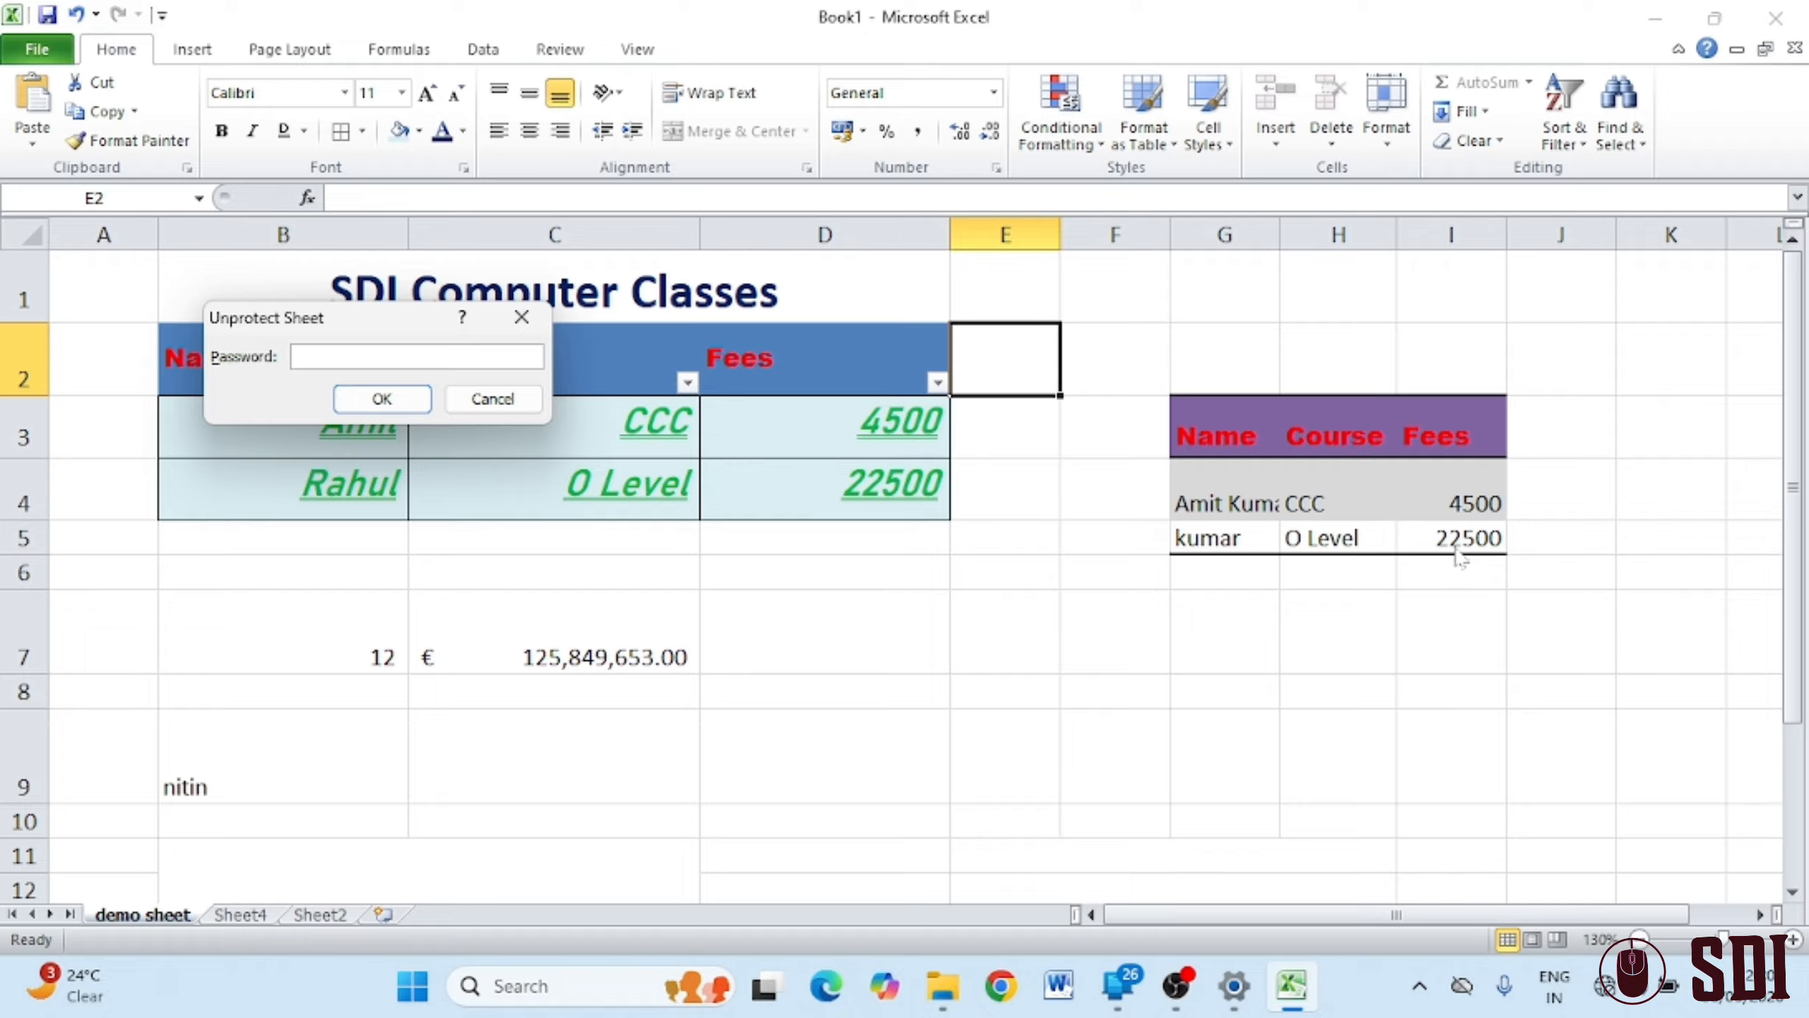
{"action": "key", "text": "Return"}
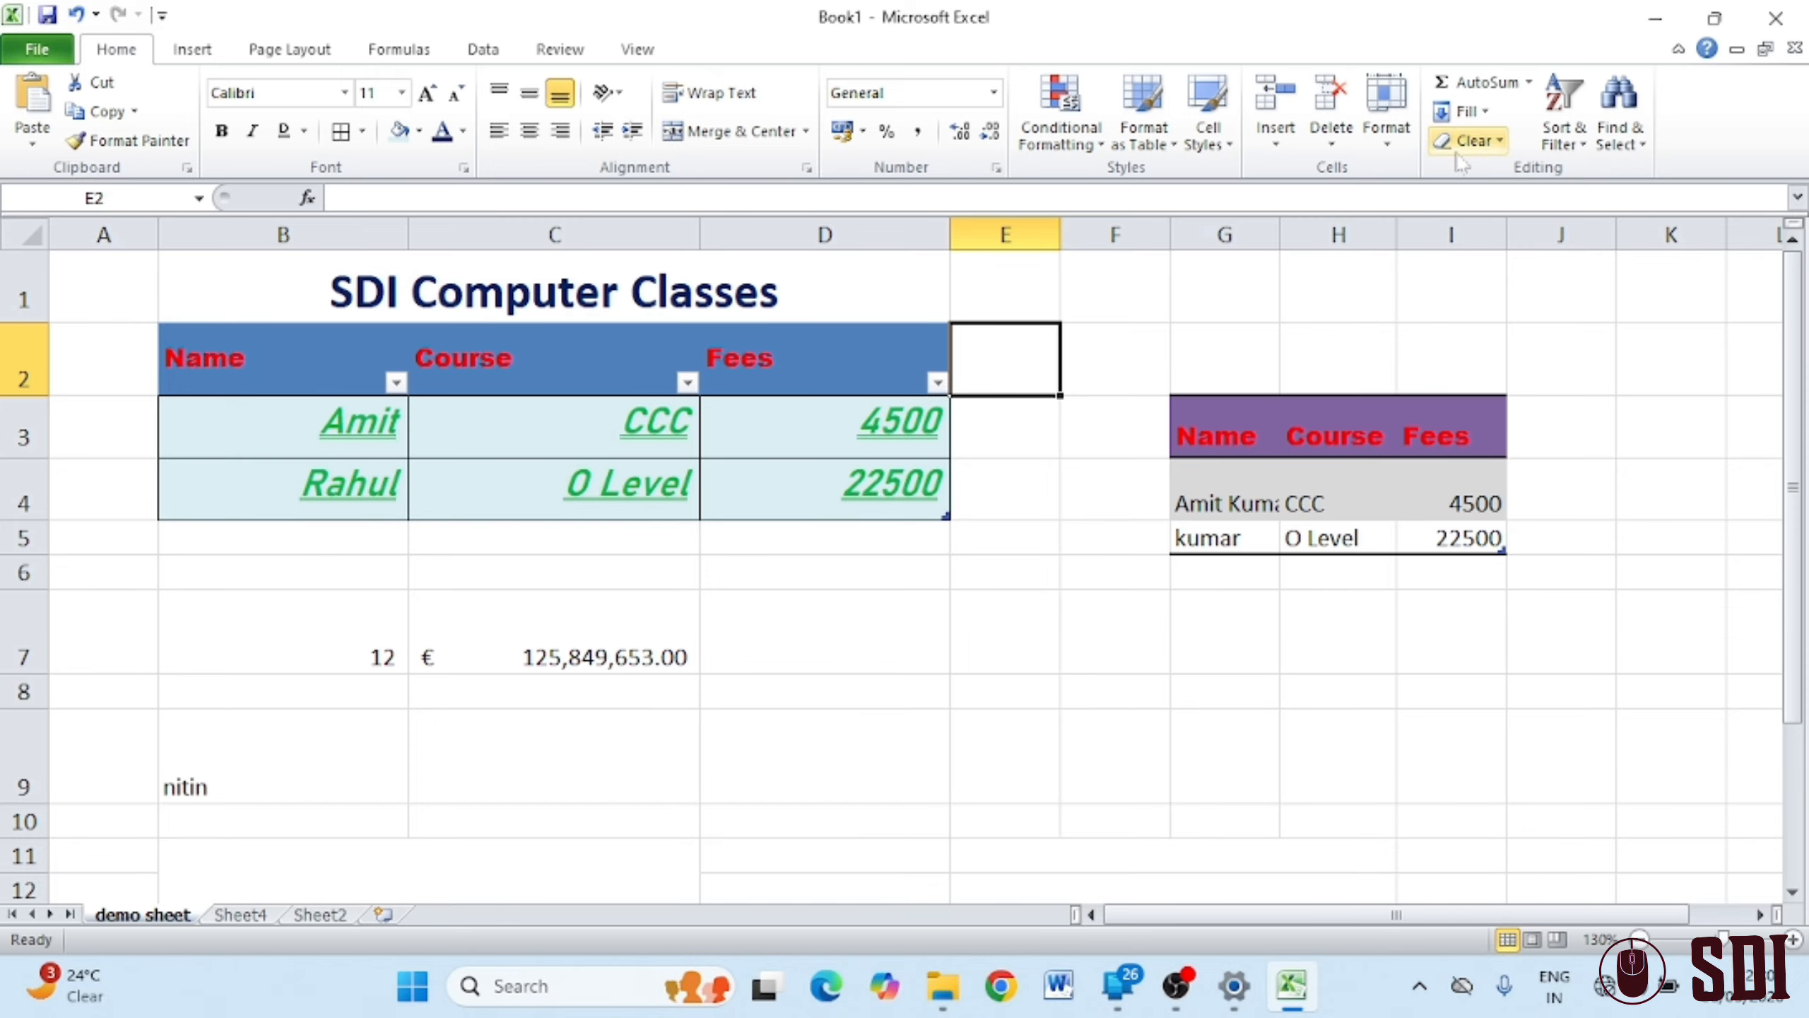
{"action": "left_click", "coordinate": [1407, 147]}
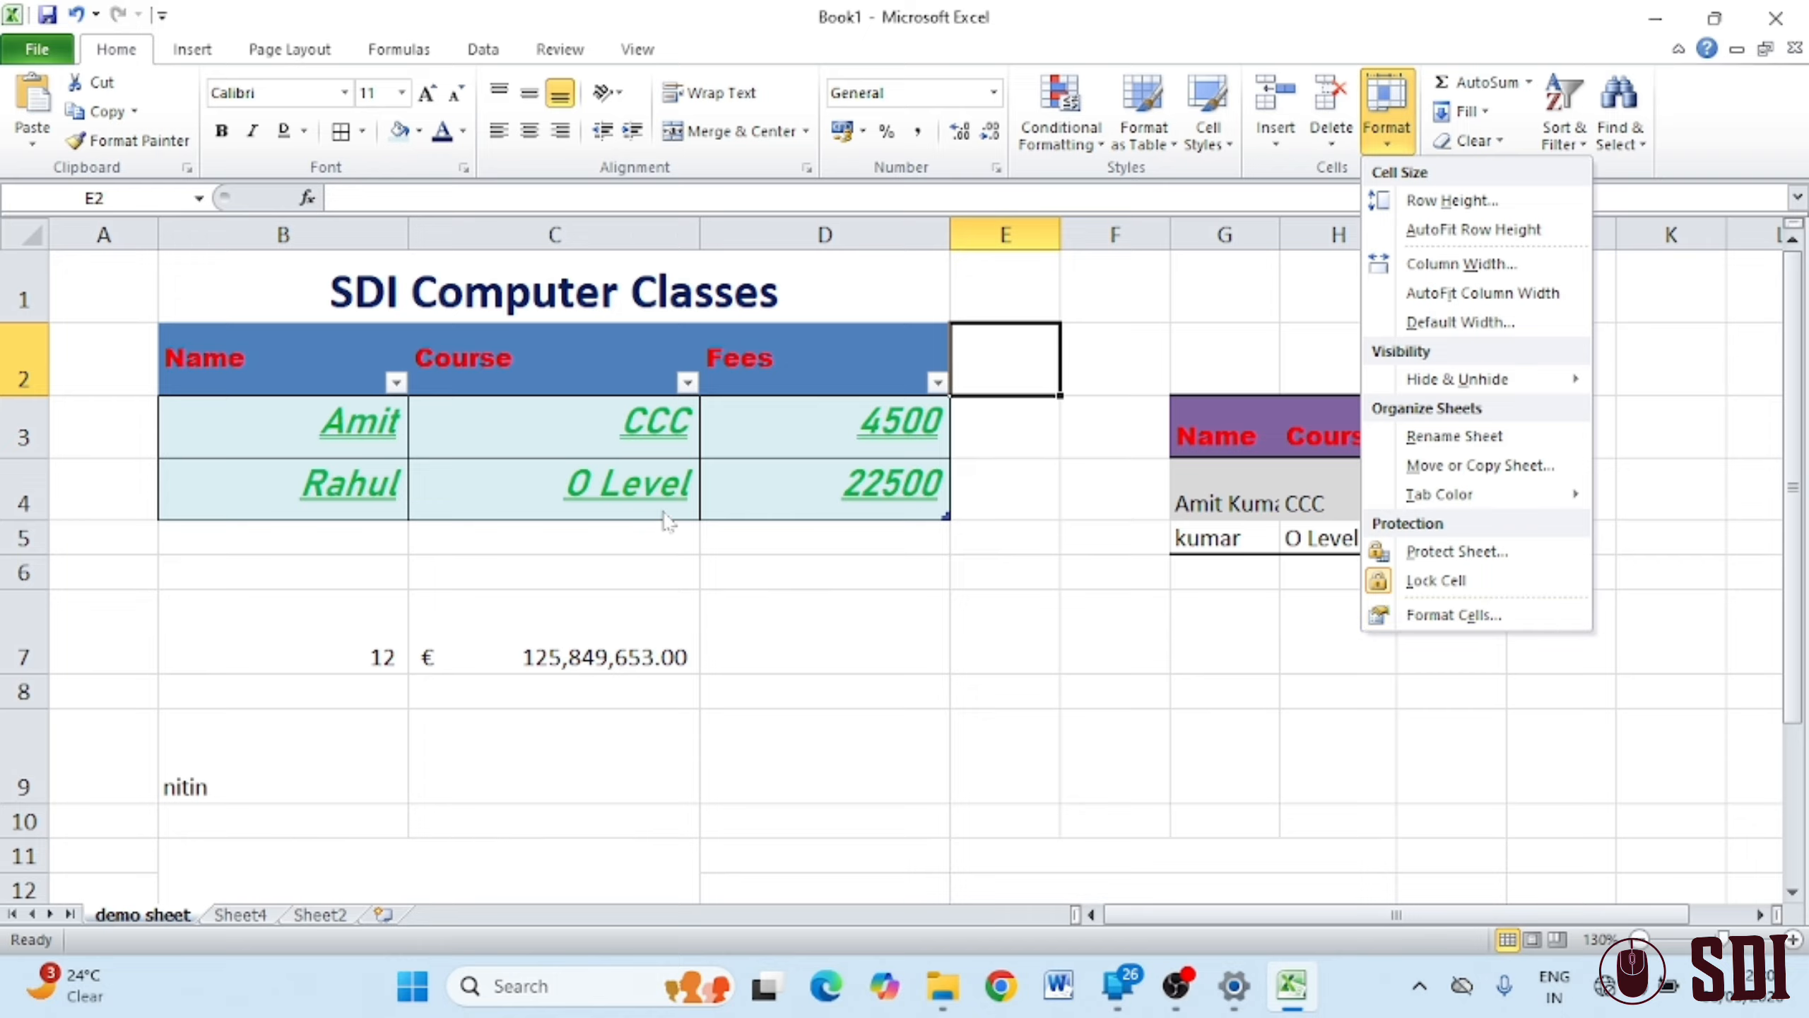
Unlock the table cells B2:D4 with Format > Lock Cell
{"action": "left_click", "coordinate": [1095, 718]}
{"action": "left_click", "coordinate": [1154, 677]}
{"action": "left_click_drag", "start_coordinate": [219, 354], "coordinate": [808, 474]}
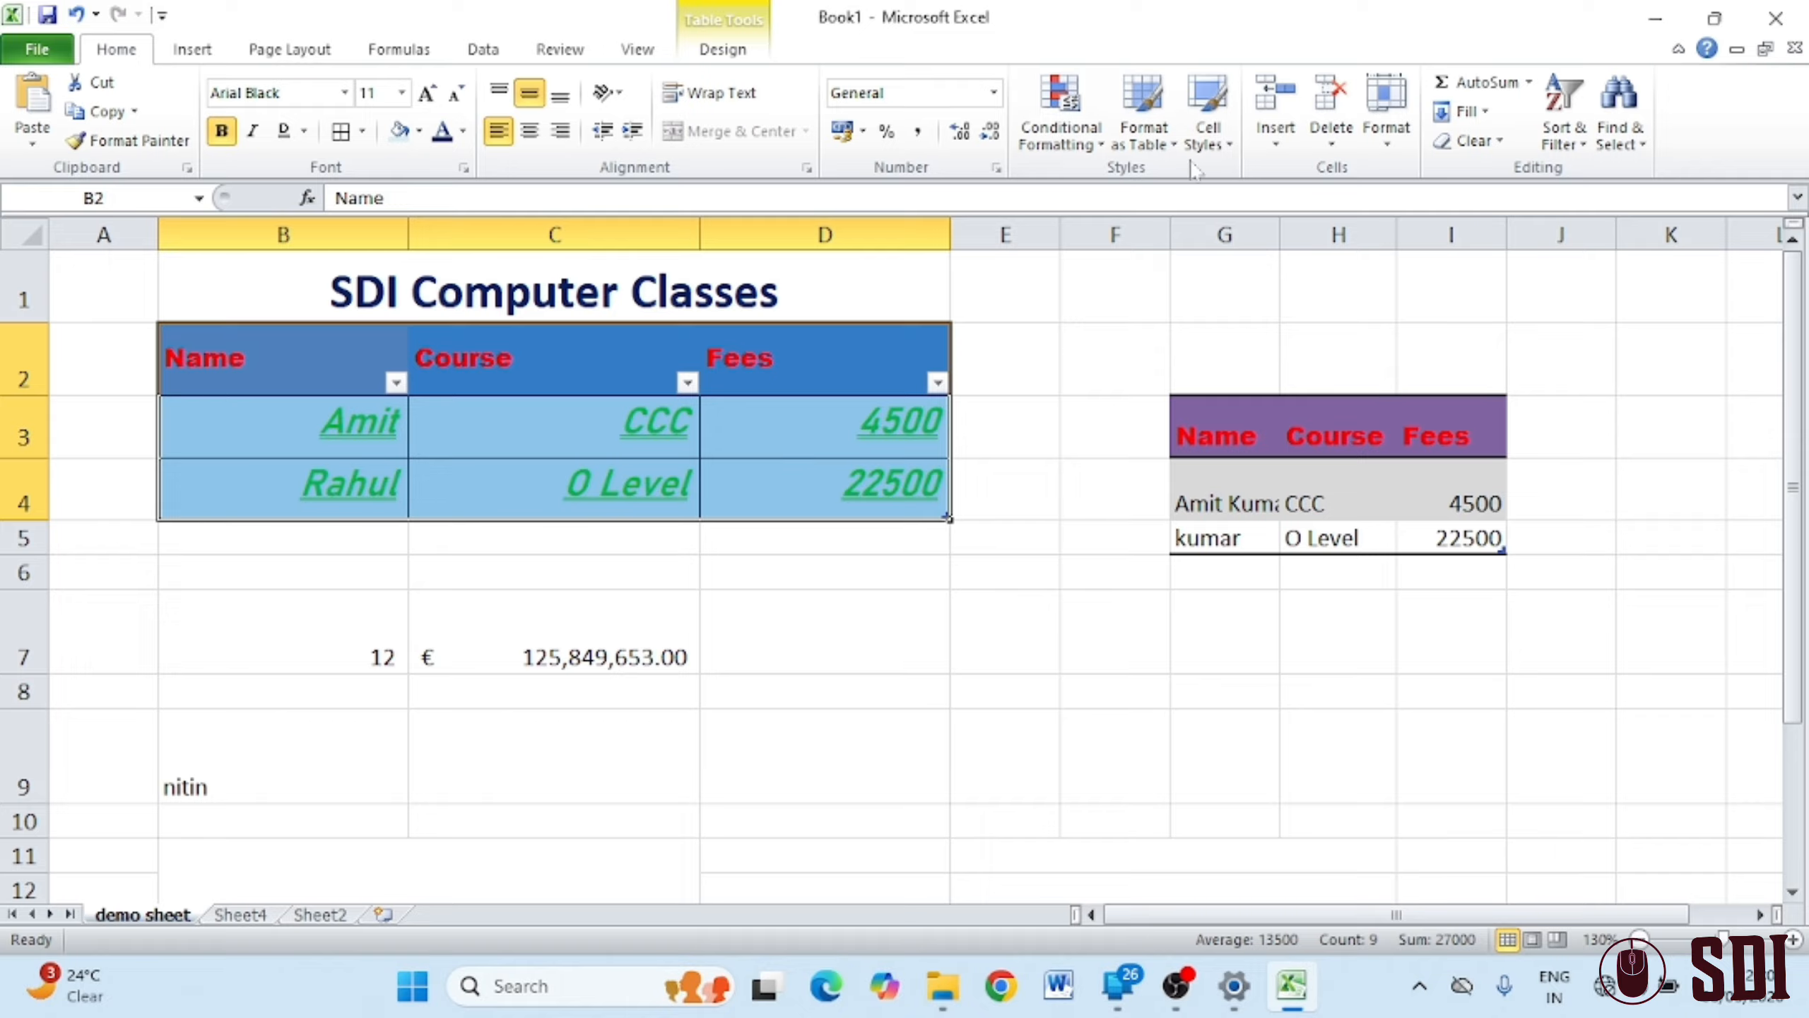
{"action": "left_click", "coordinate": [1386, 107]}
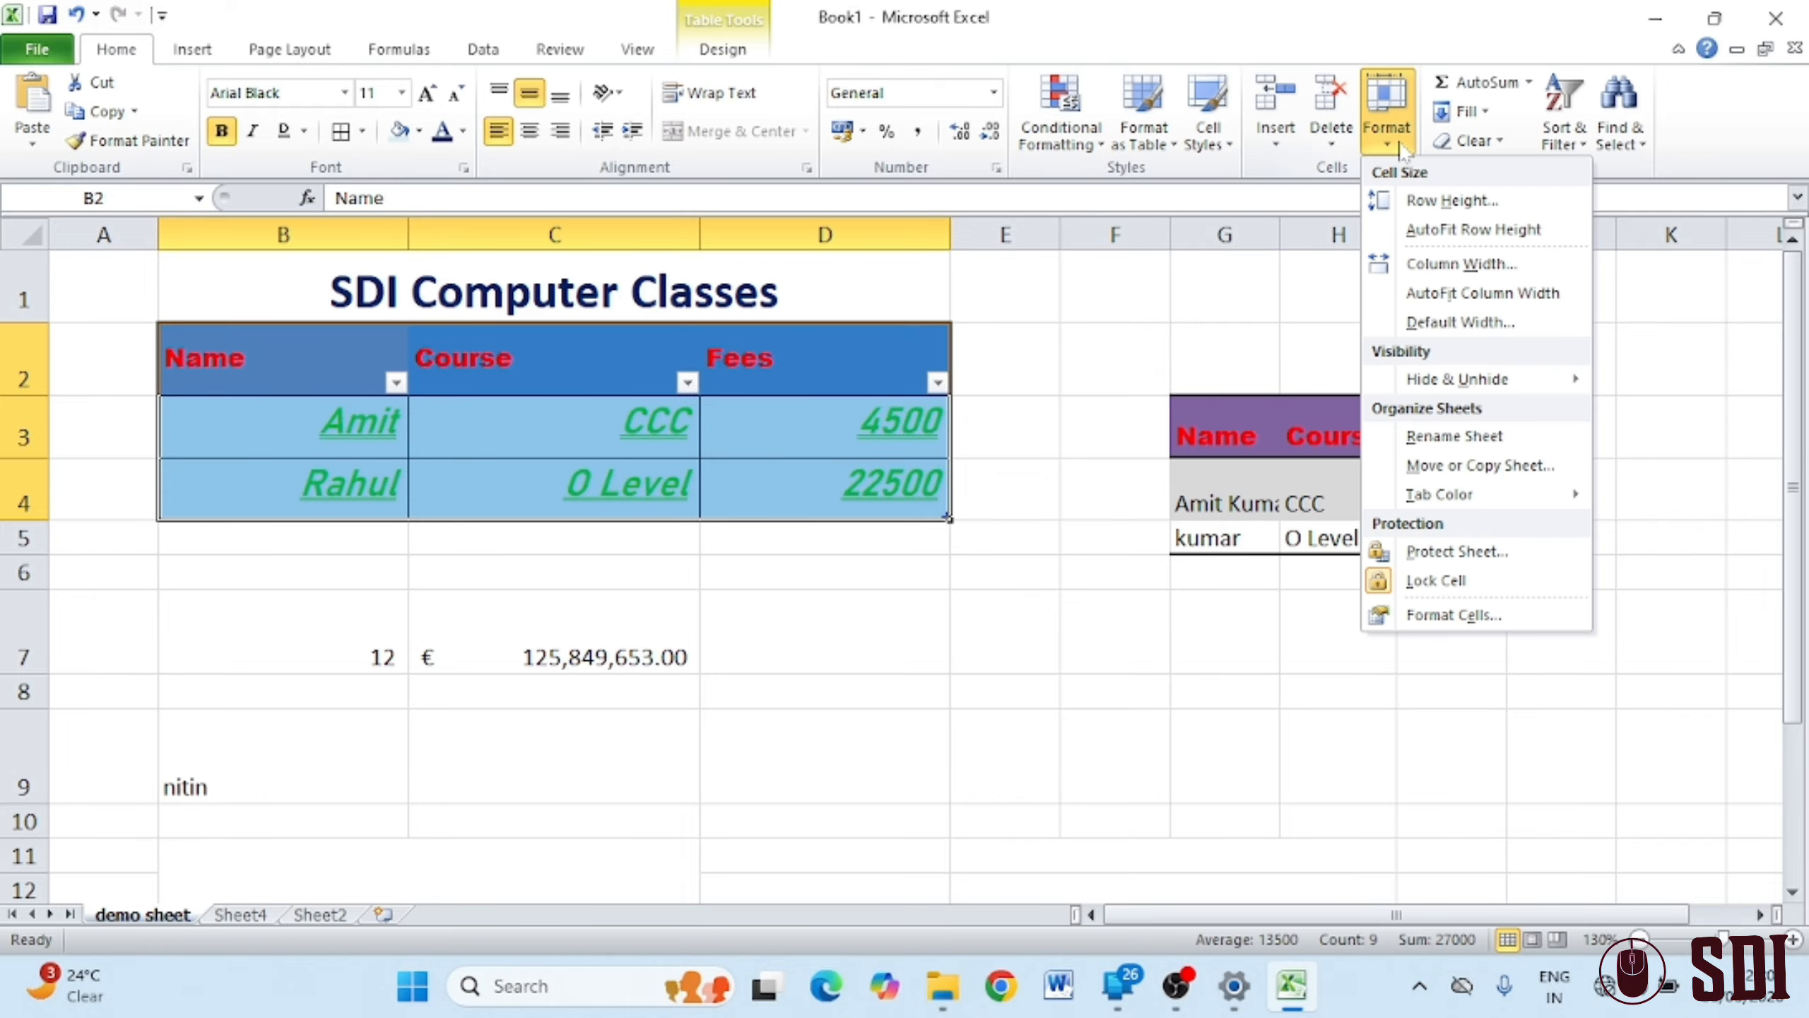
{"action": "left_click", "coordinate": [1378, 581]}
Password-protect the sheet again, then try editing E8 to trigger the warning
{"action": "left_click", "coordinate": [1386, 146]}
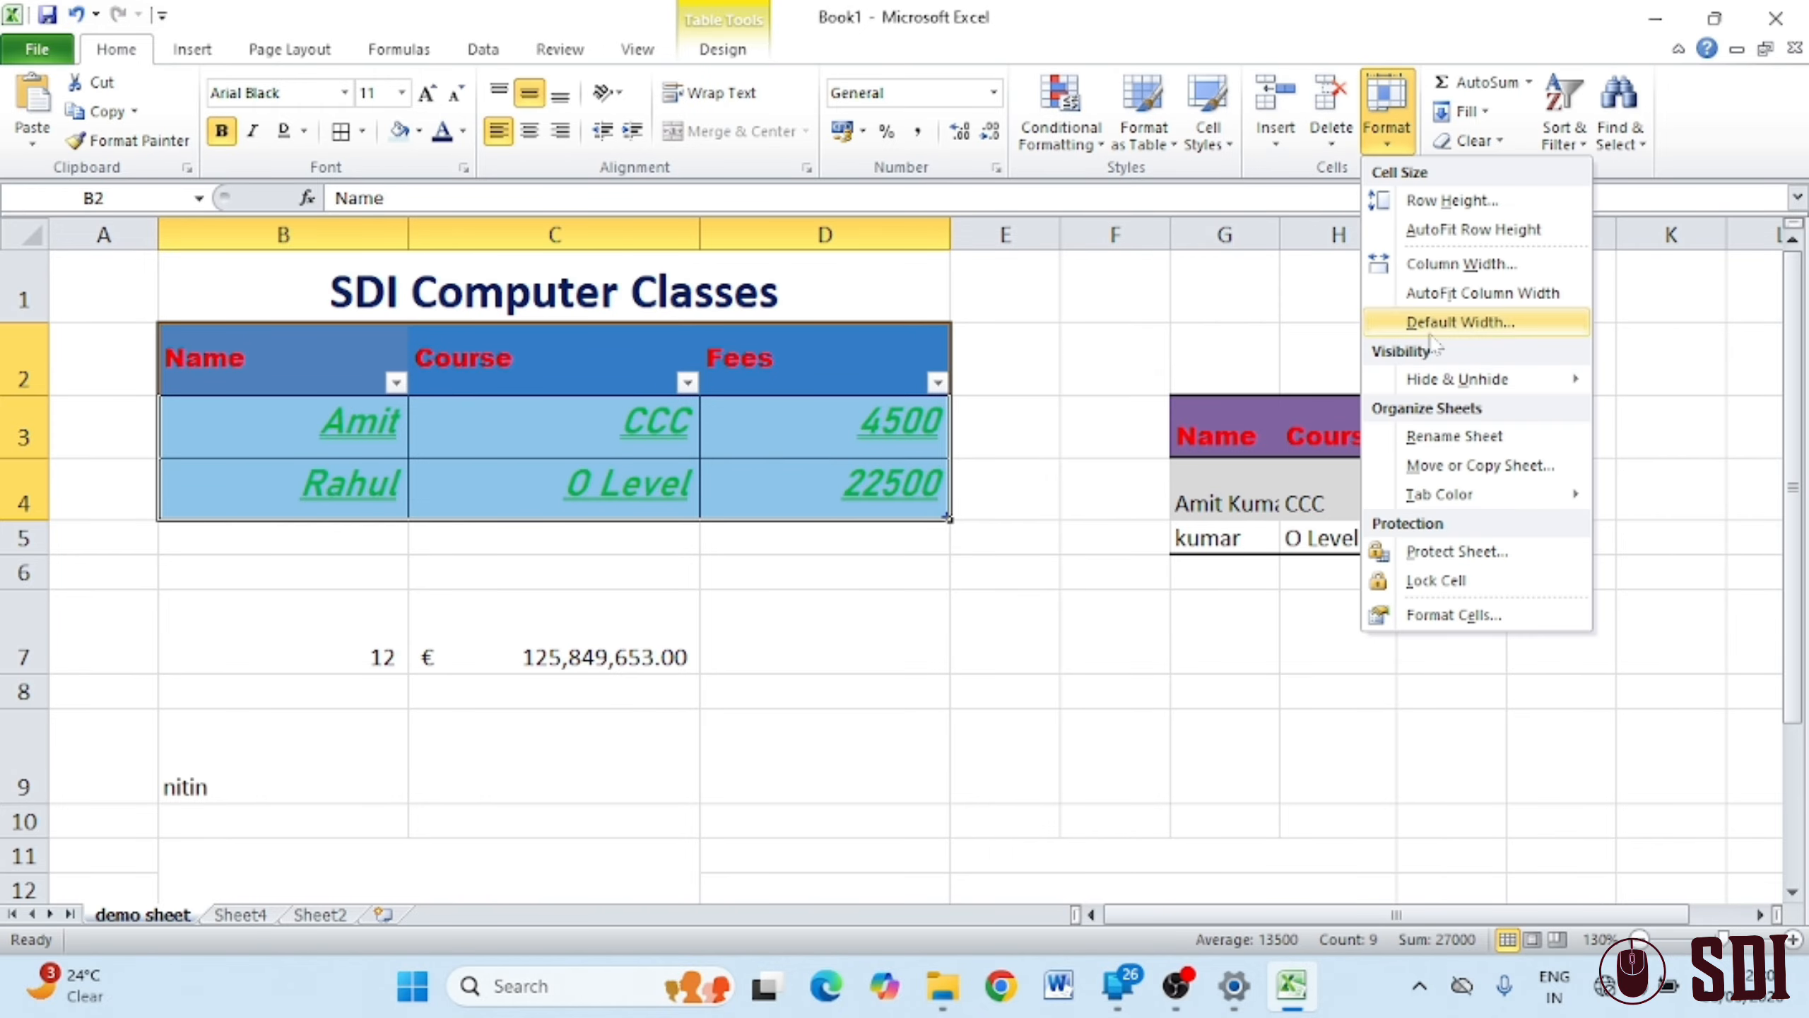
{"action": "left_click", "coordinate": [1478, 548]}
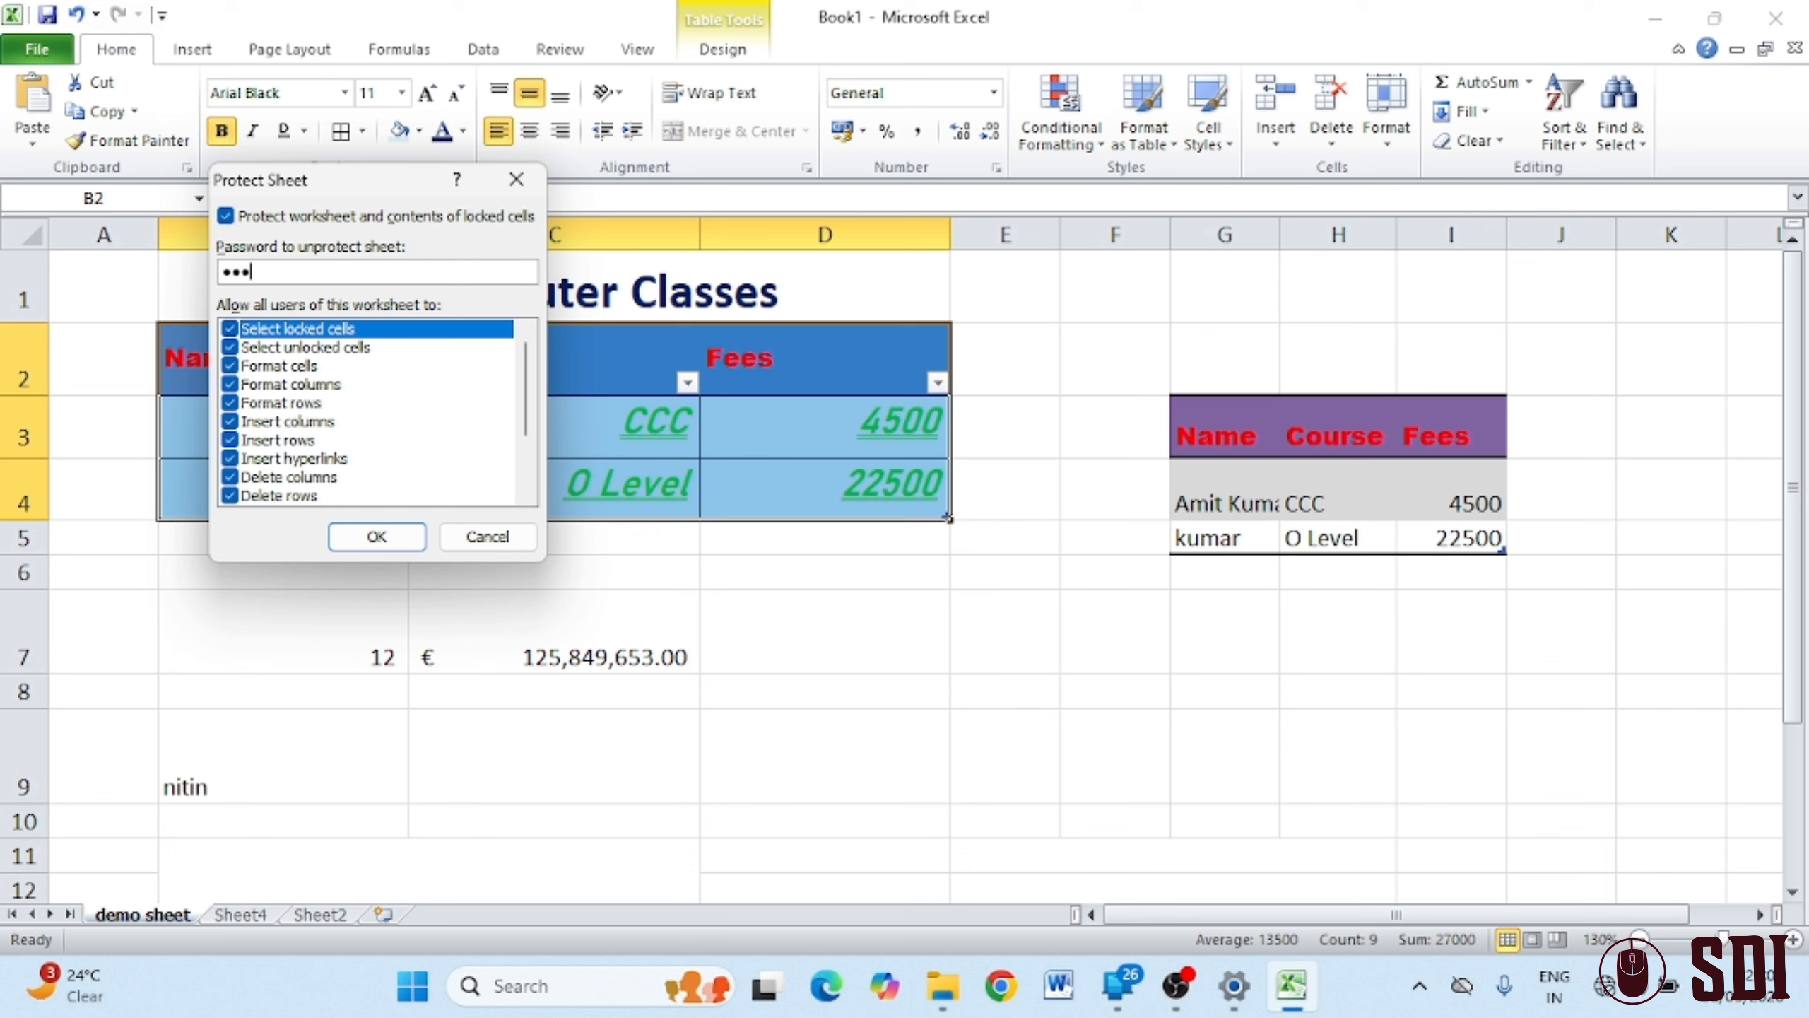
{"action": "left_click", "coordinate": [363, 543]}
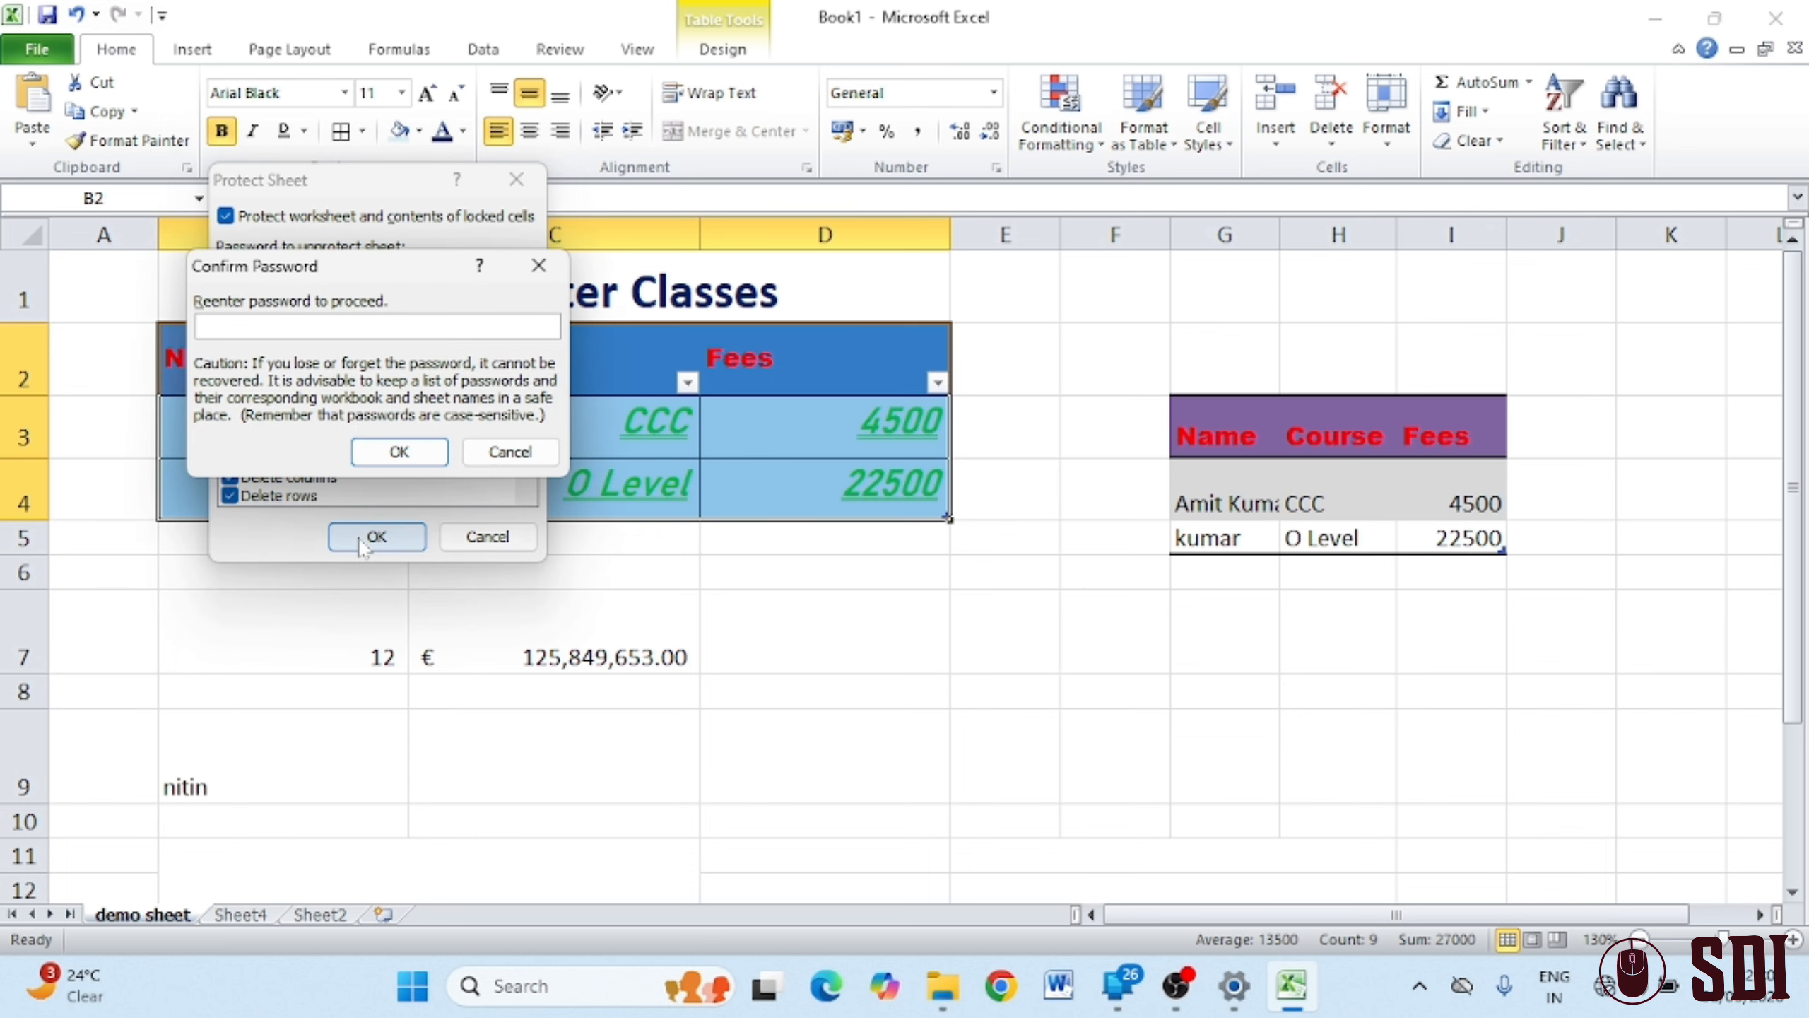
{"action": "key", "text": "Return"}
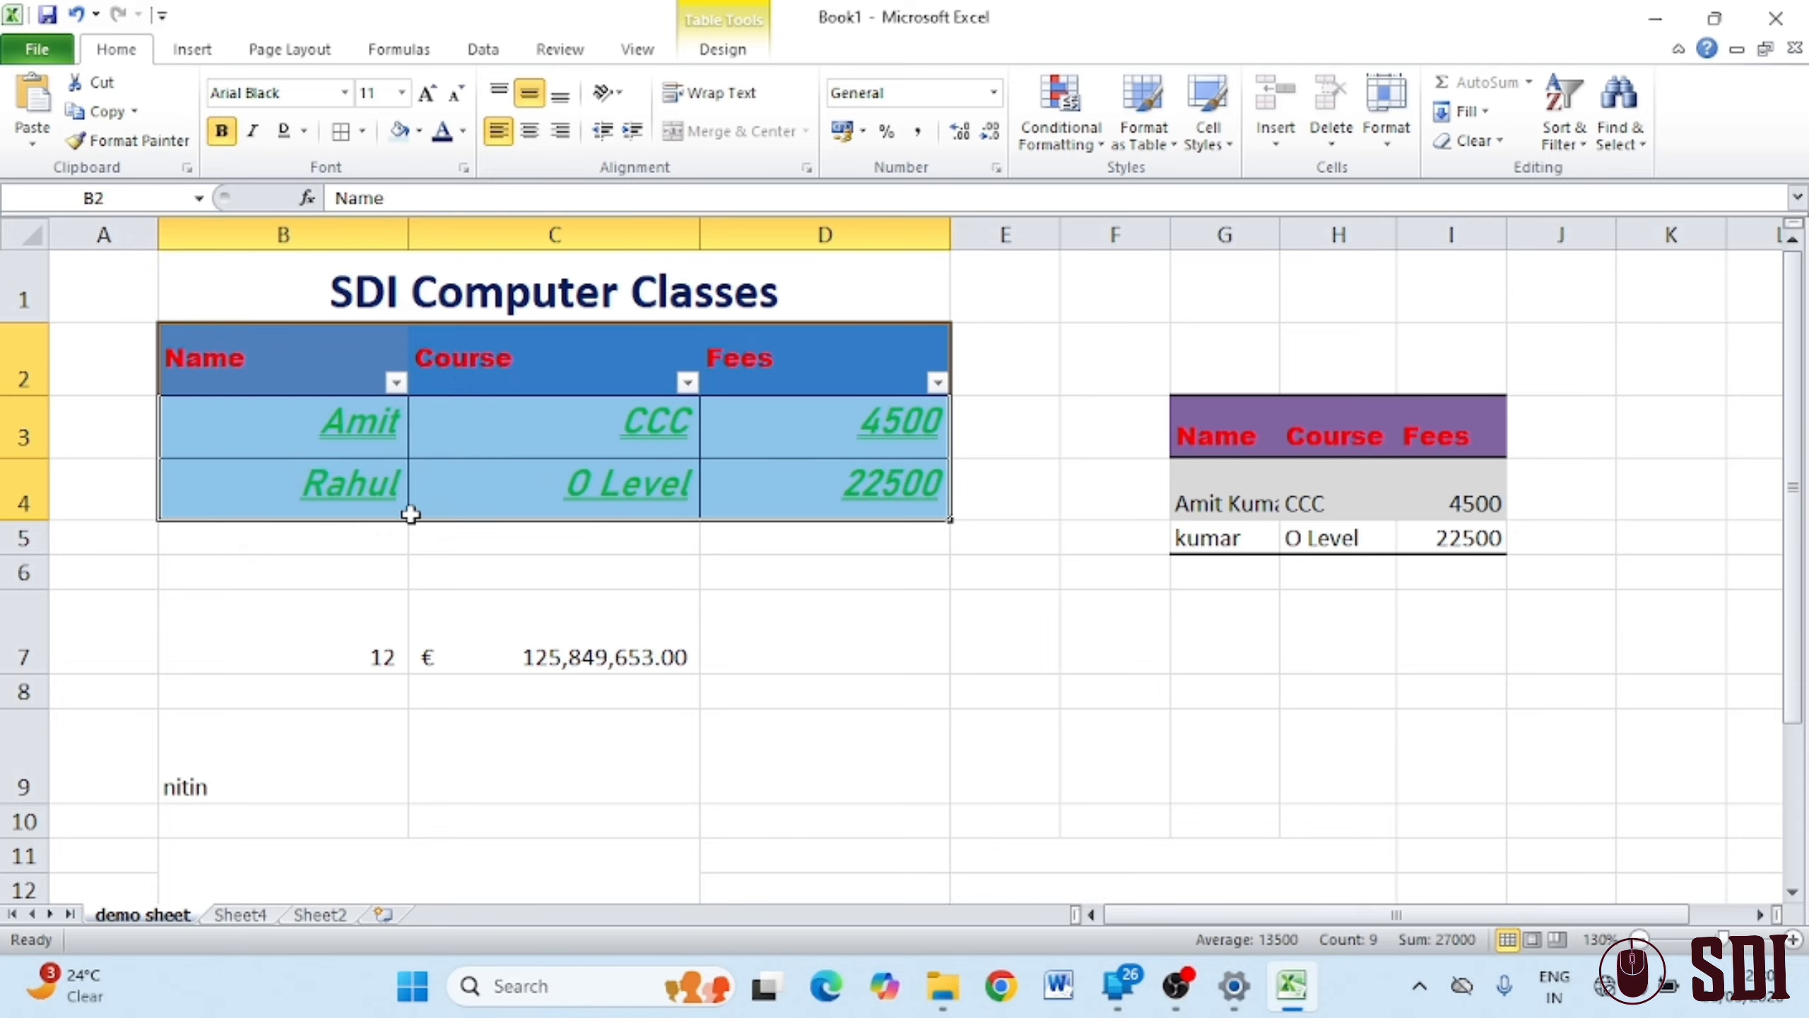
{"action": "left_click", "coordinate": [968, 699]}
{"action": "double_click", "coordinate": [968, 701]}
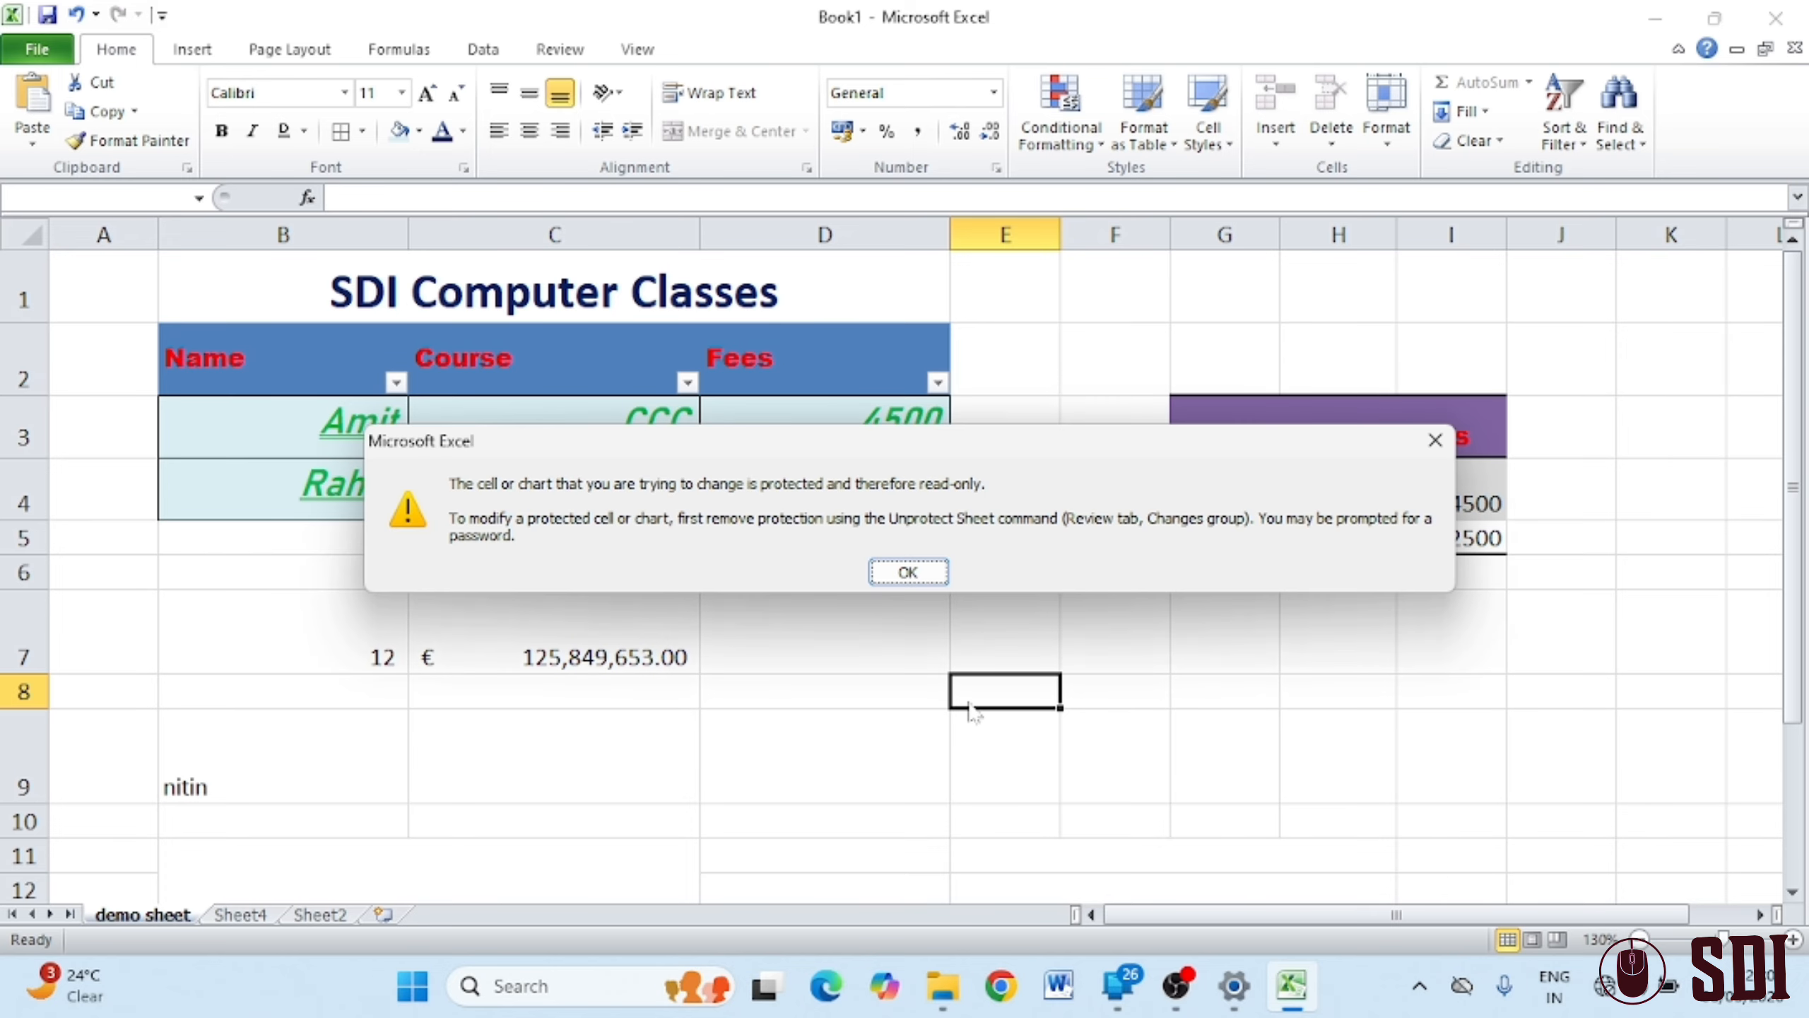
Close the read-only warning, then change B3 to Ram and D3 to 5500
{"action": "left_click", "coordinate": [906, 573]}
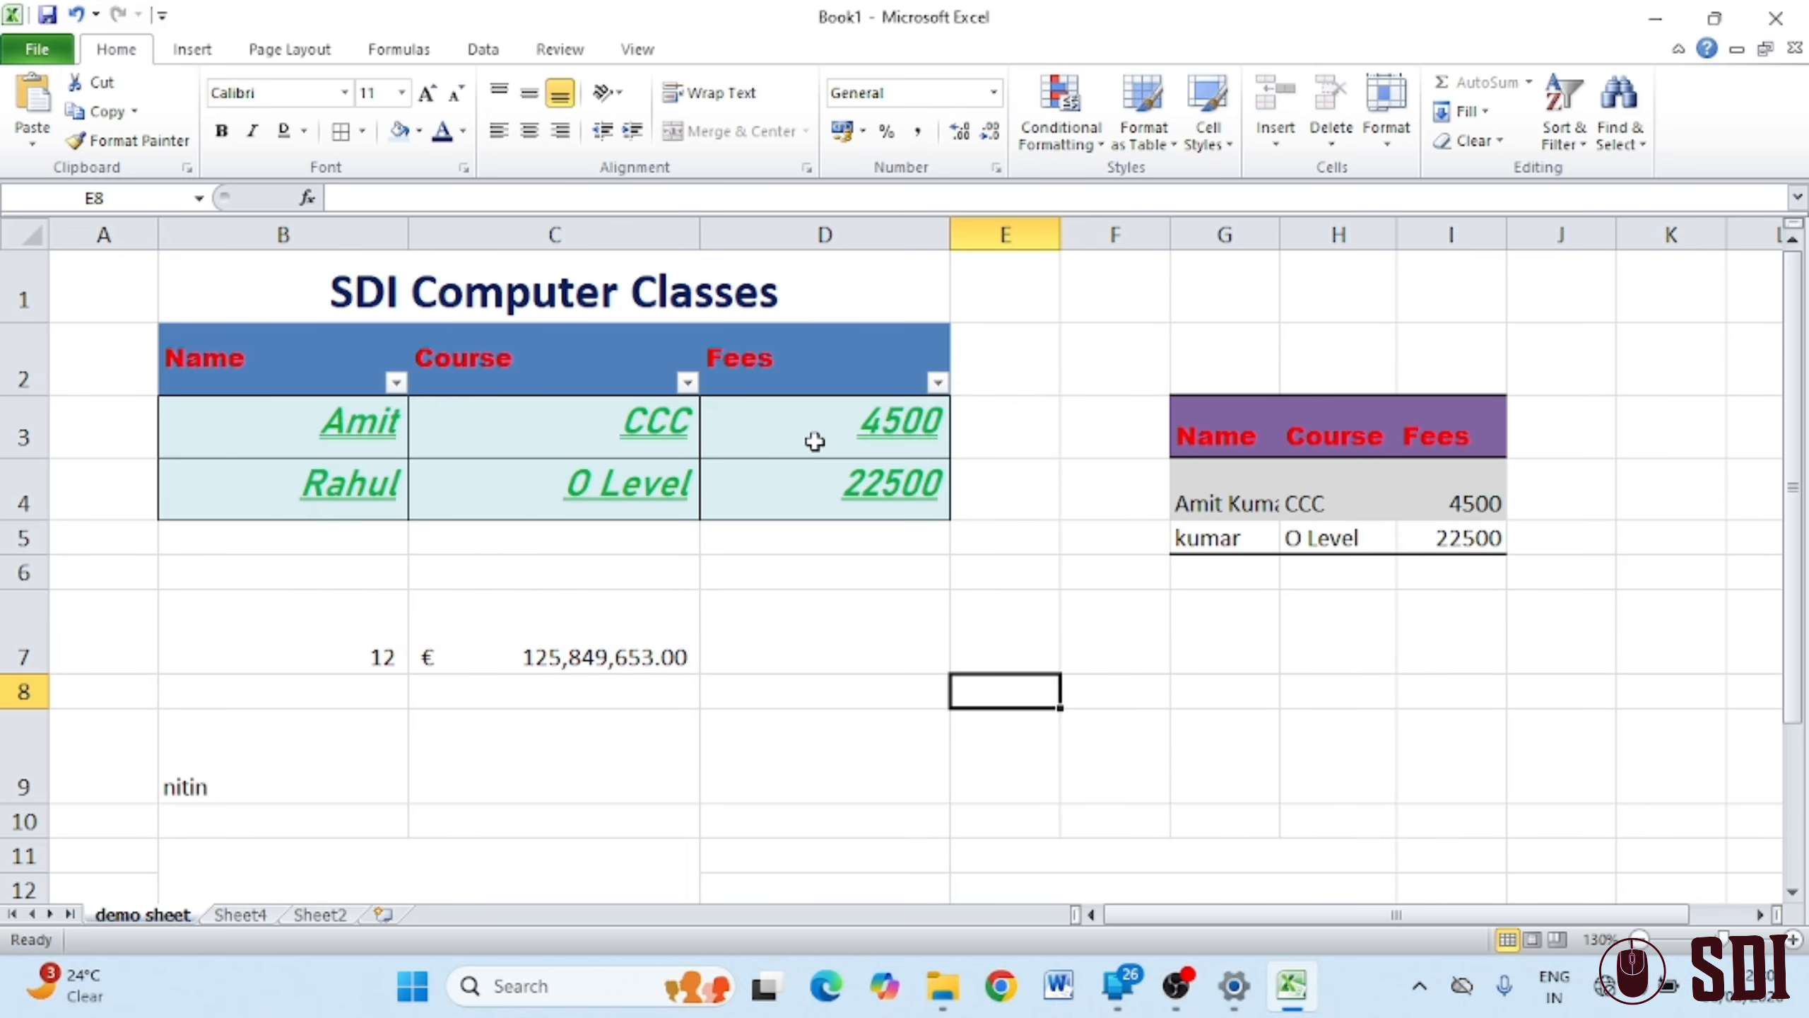
{"action": "left_click", "coordinate": [301, 435]}
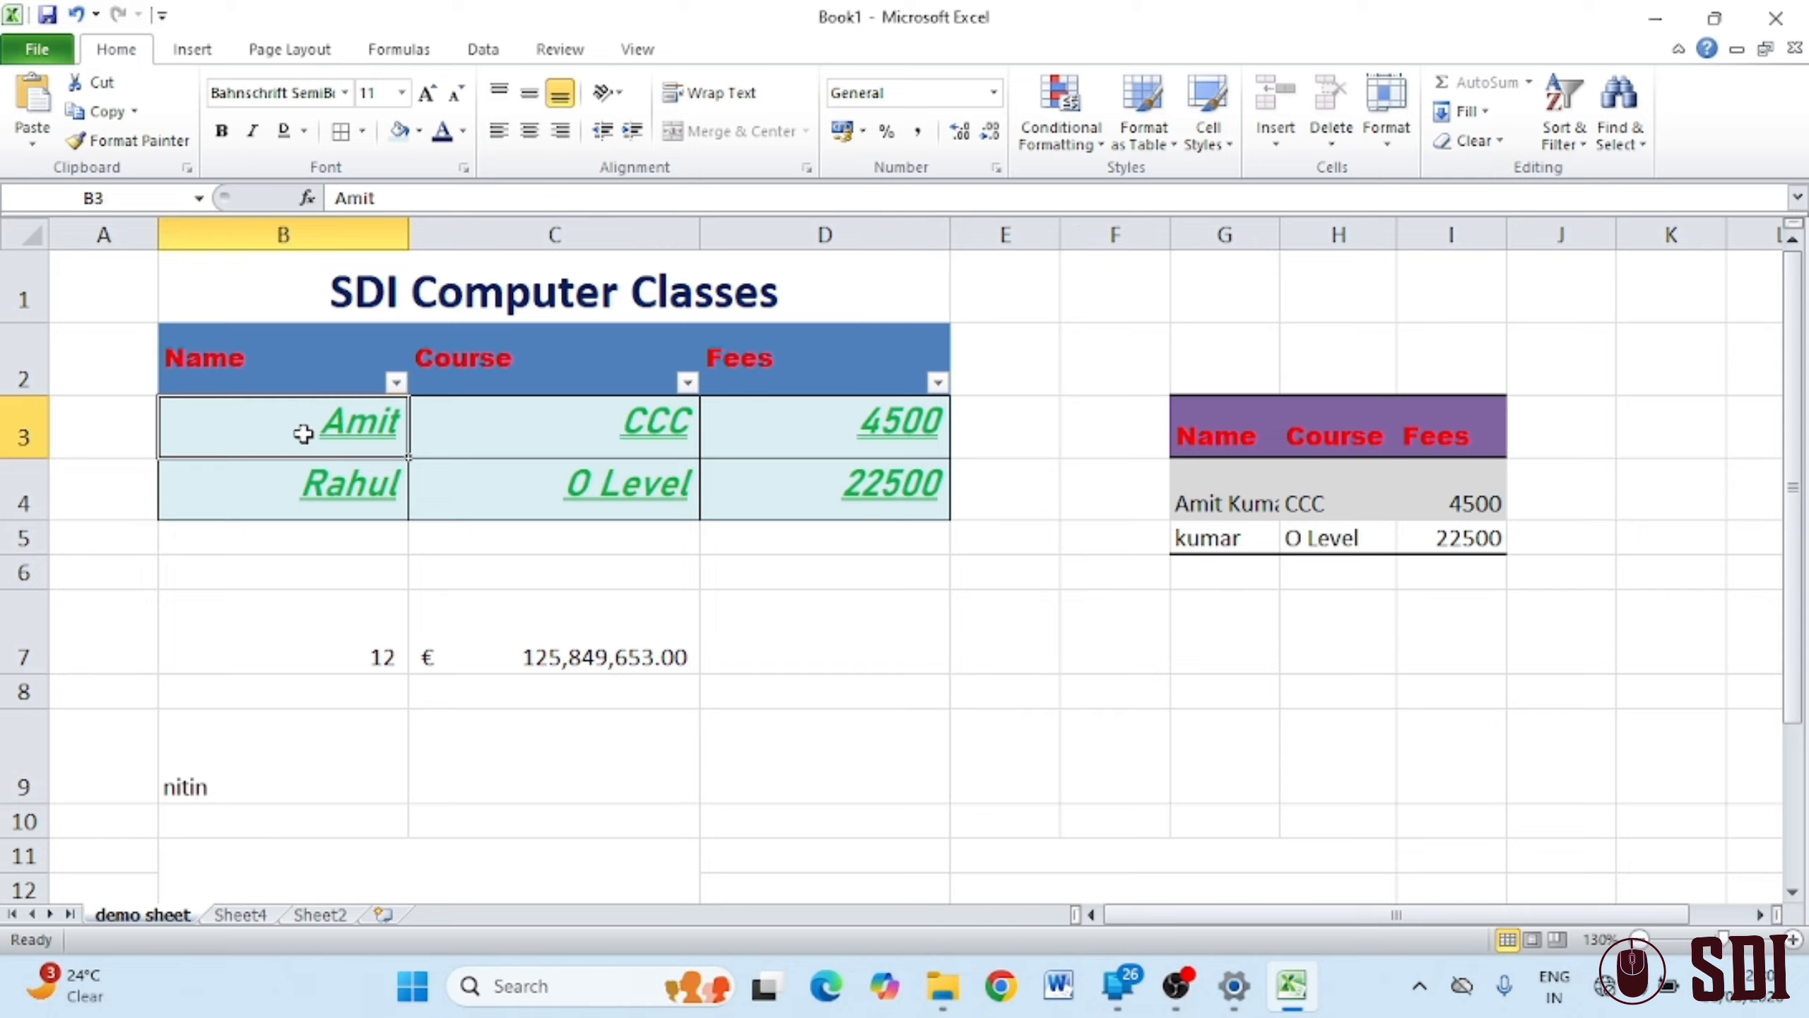
{"action": "type", "text": "R"}
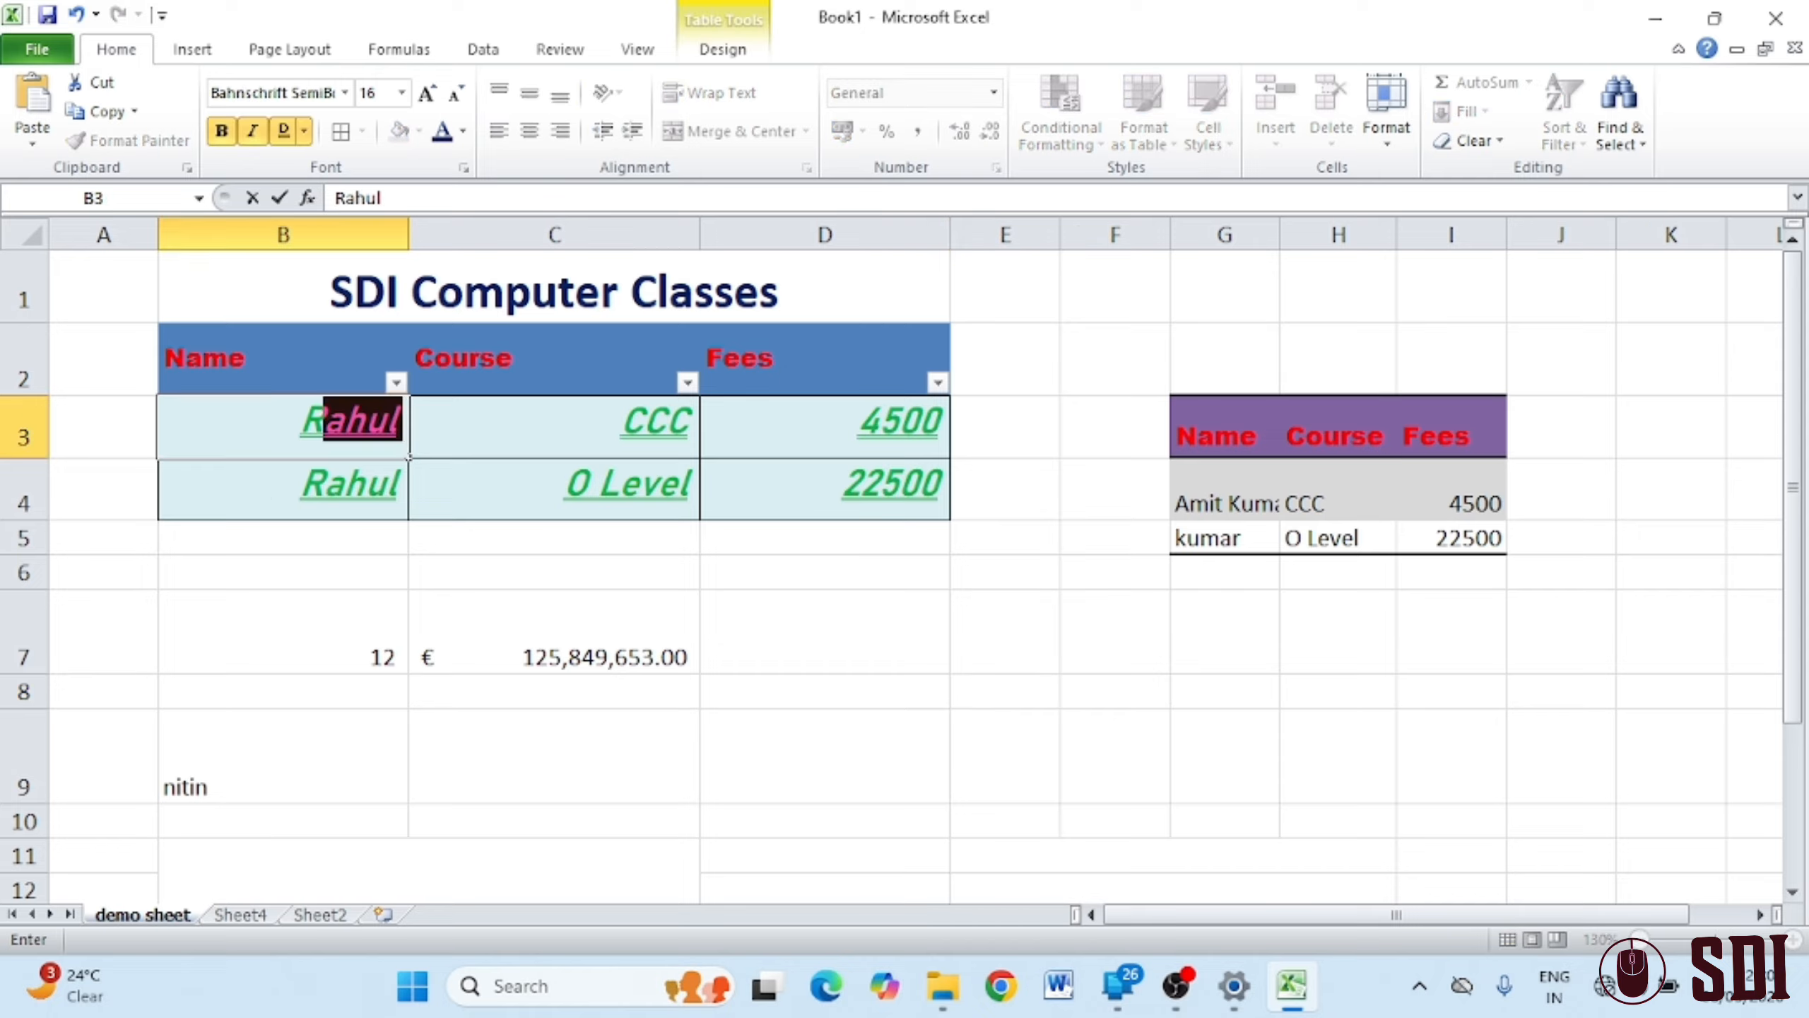
{"action": "type", "text": "ahm"}
{"action": "key", "text": "BackSpace"}
{"action": "key", "text": "BackSpace"}
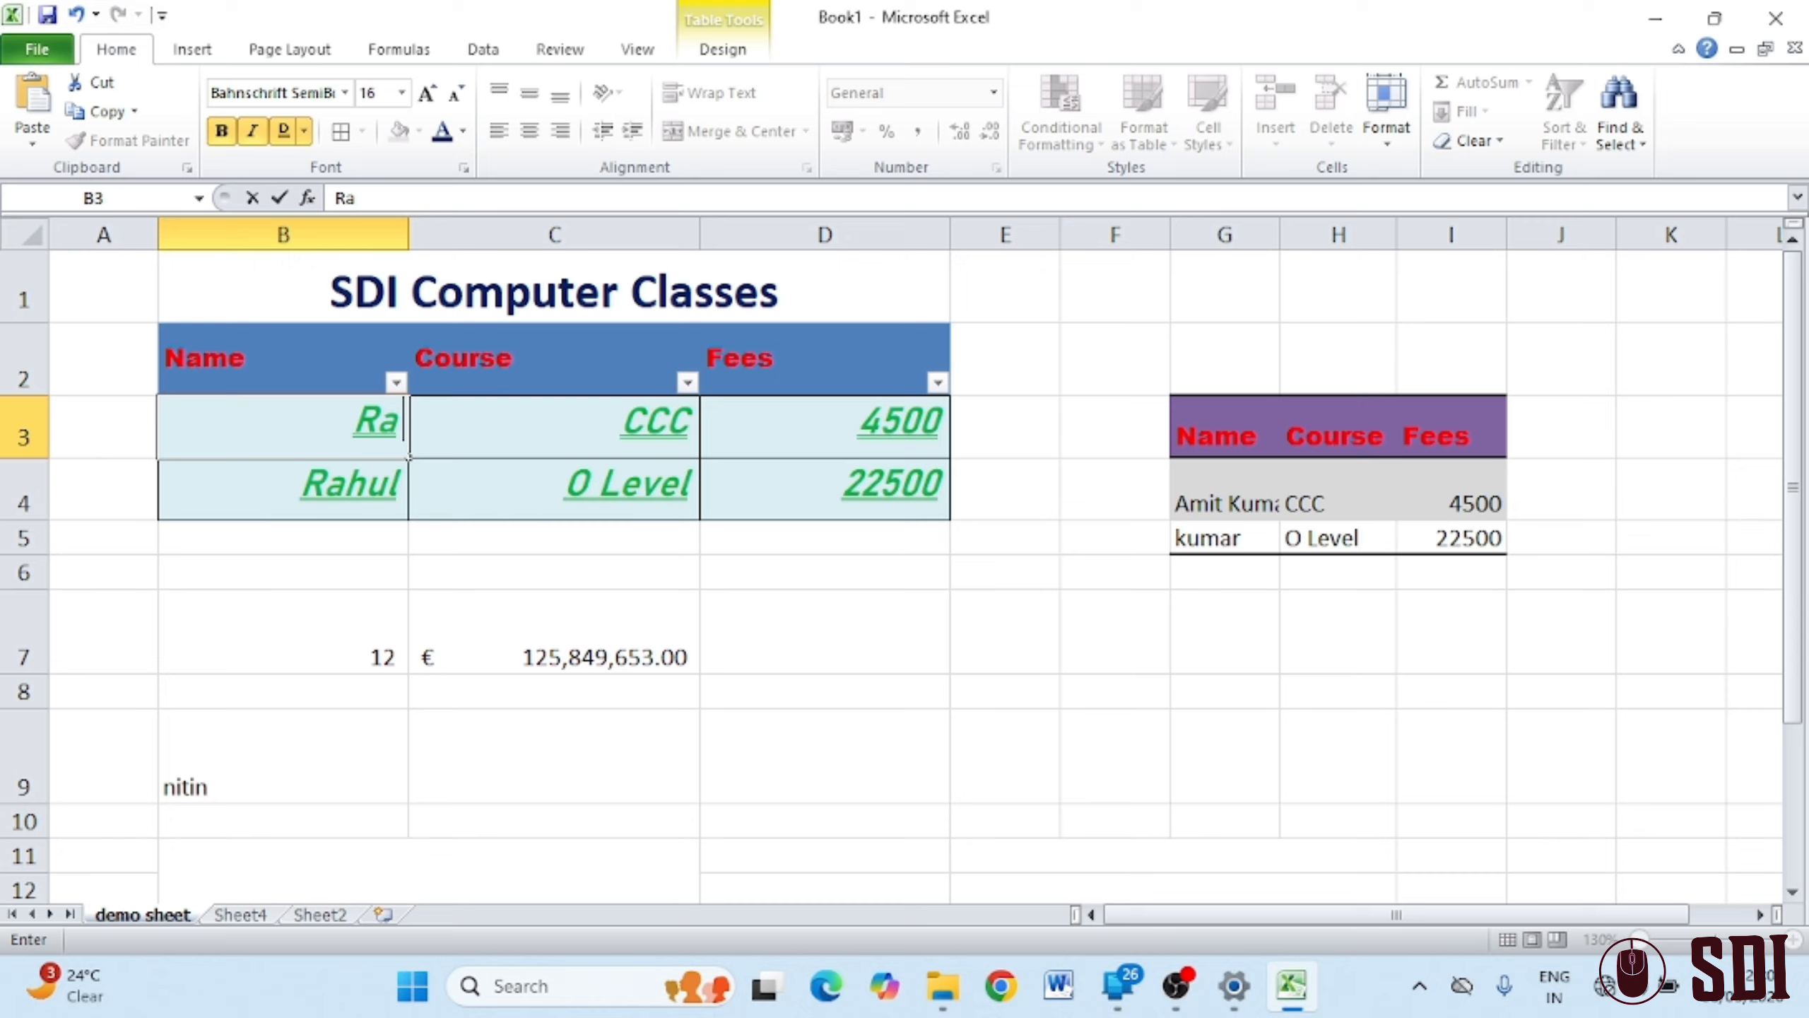
{"action": "type", "text": "m"}
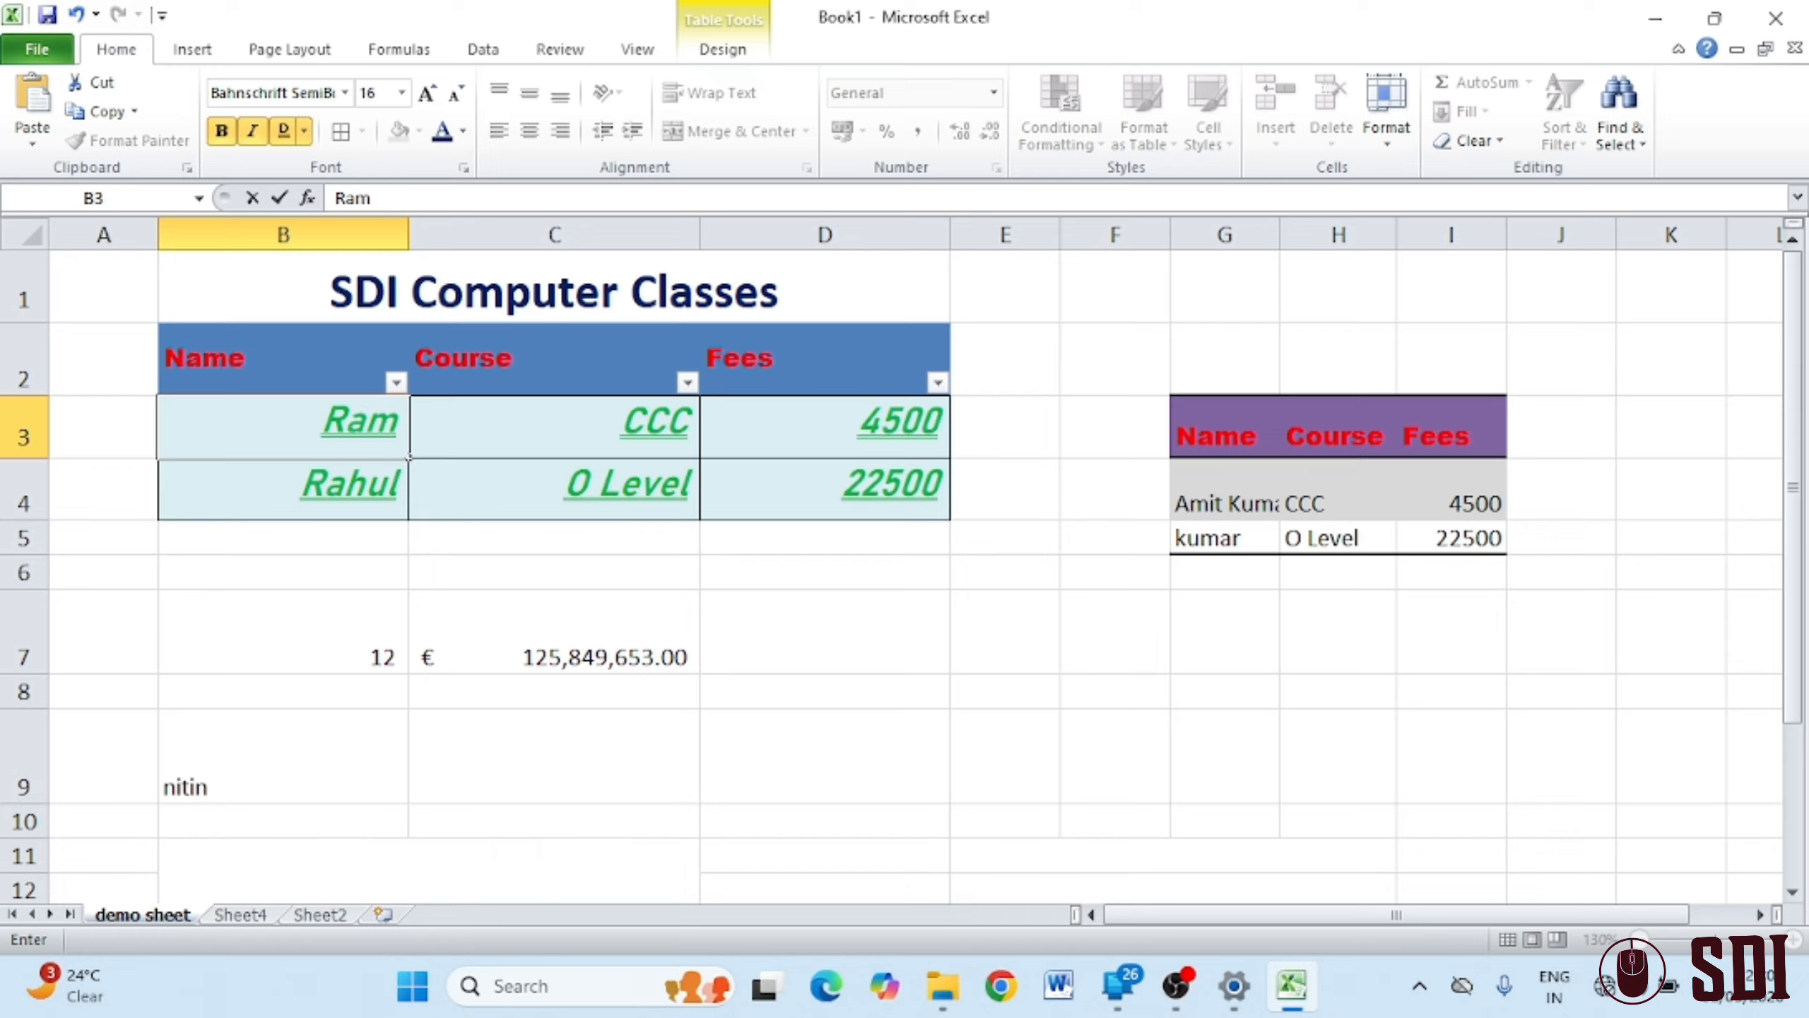
{"action": "left_click", "coordinate": [887, 449]}
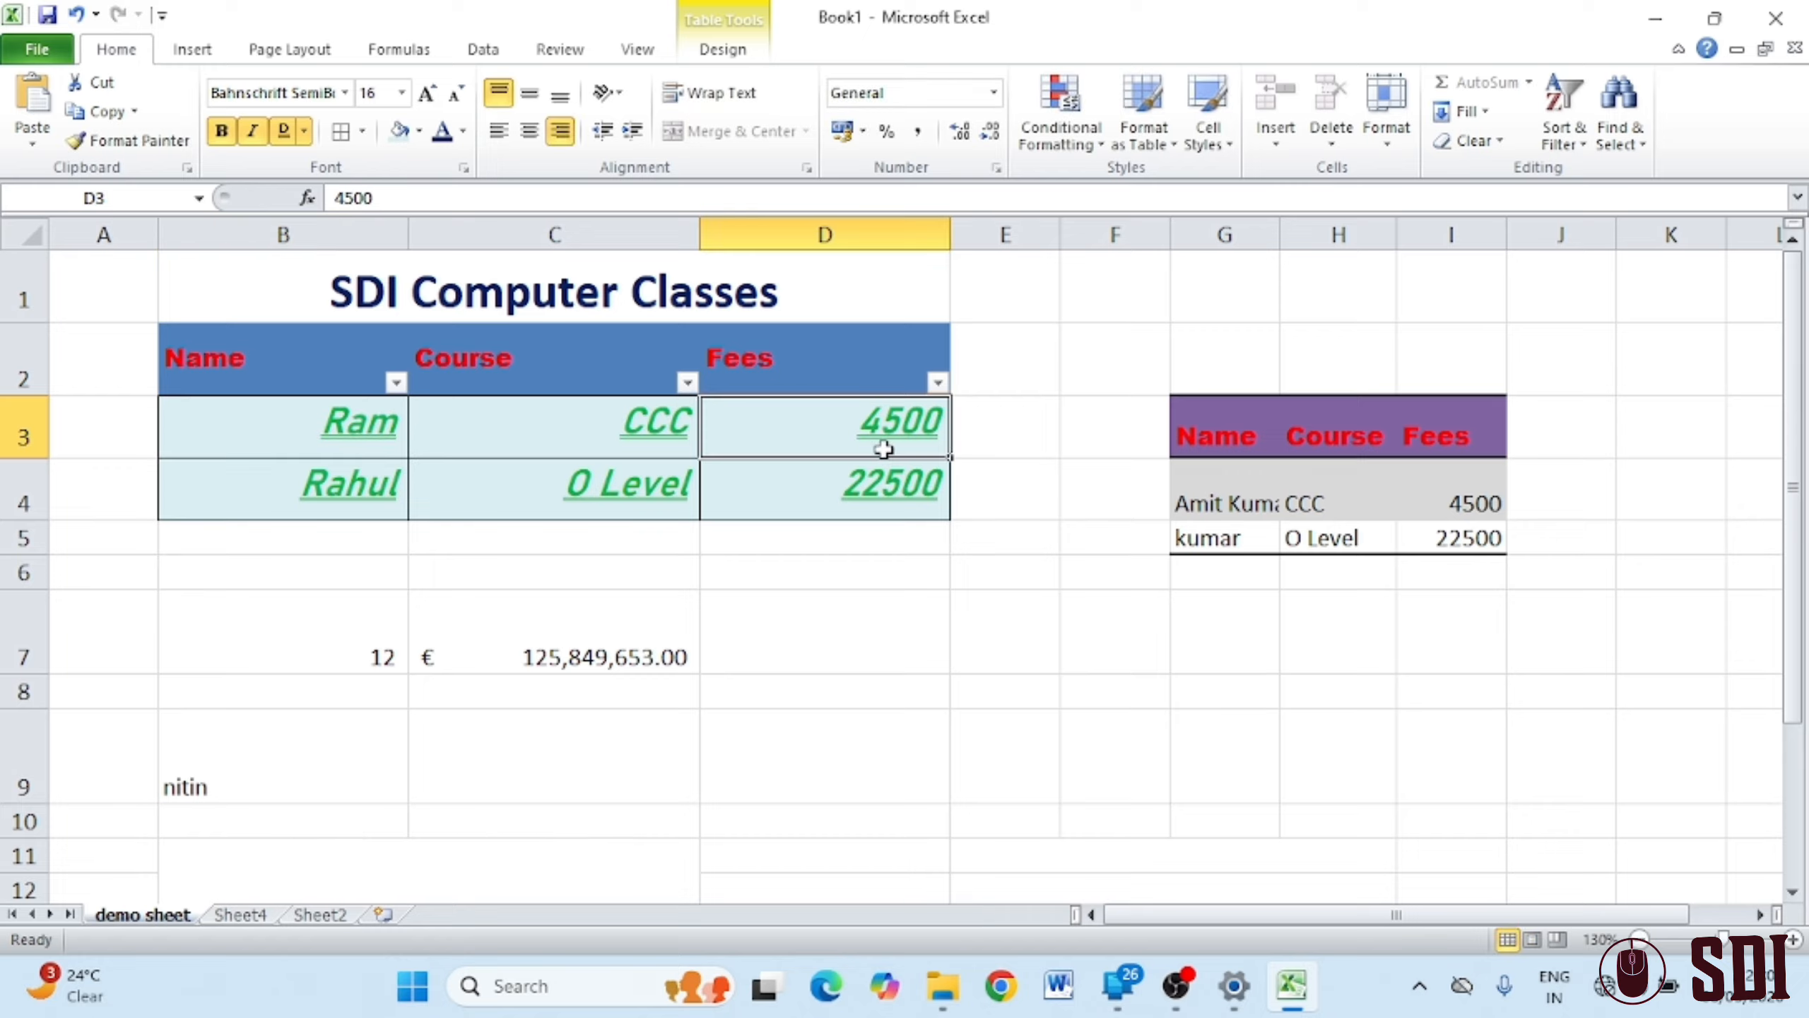
{"action": "type", "text": "5500"}
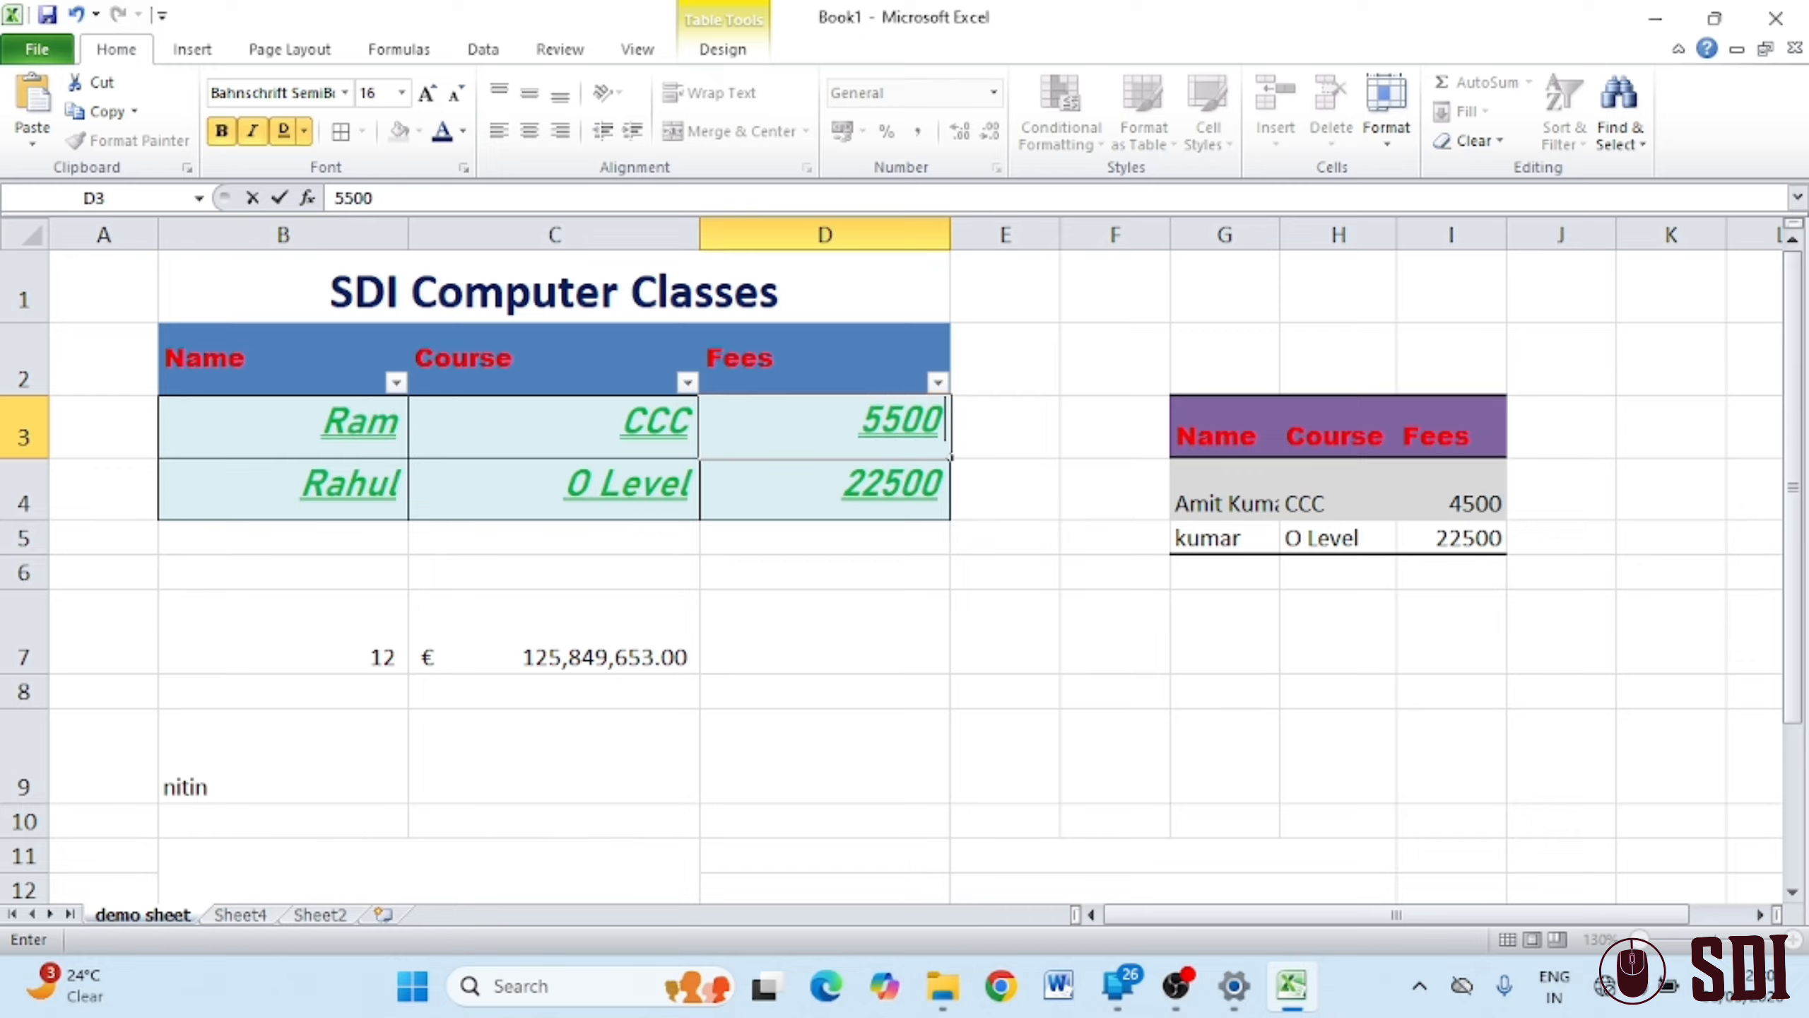
{"action": "left_click", "coordinate": [1064, 436]}
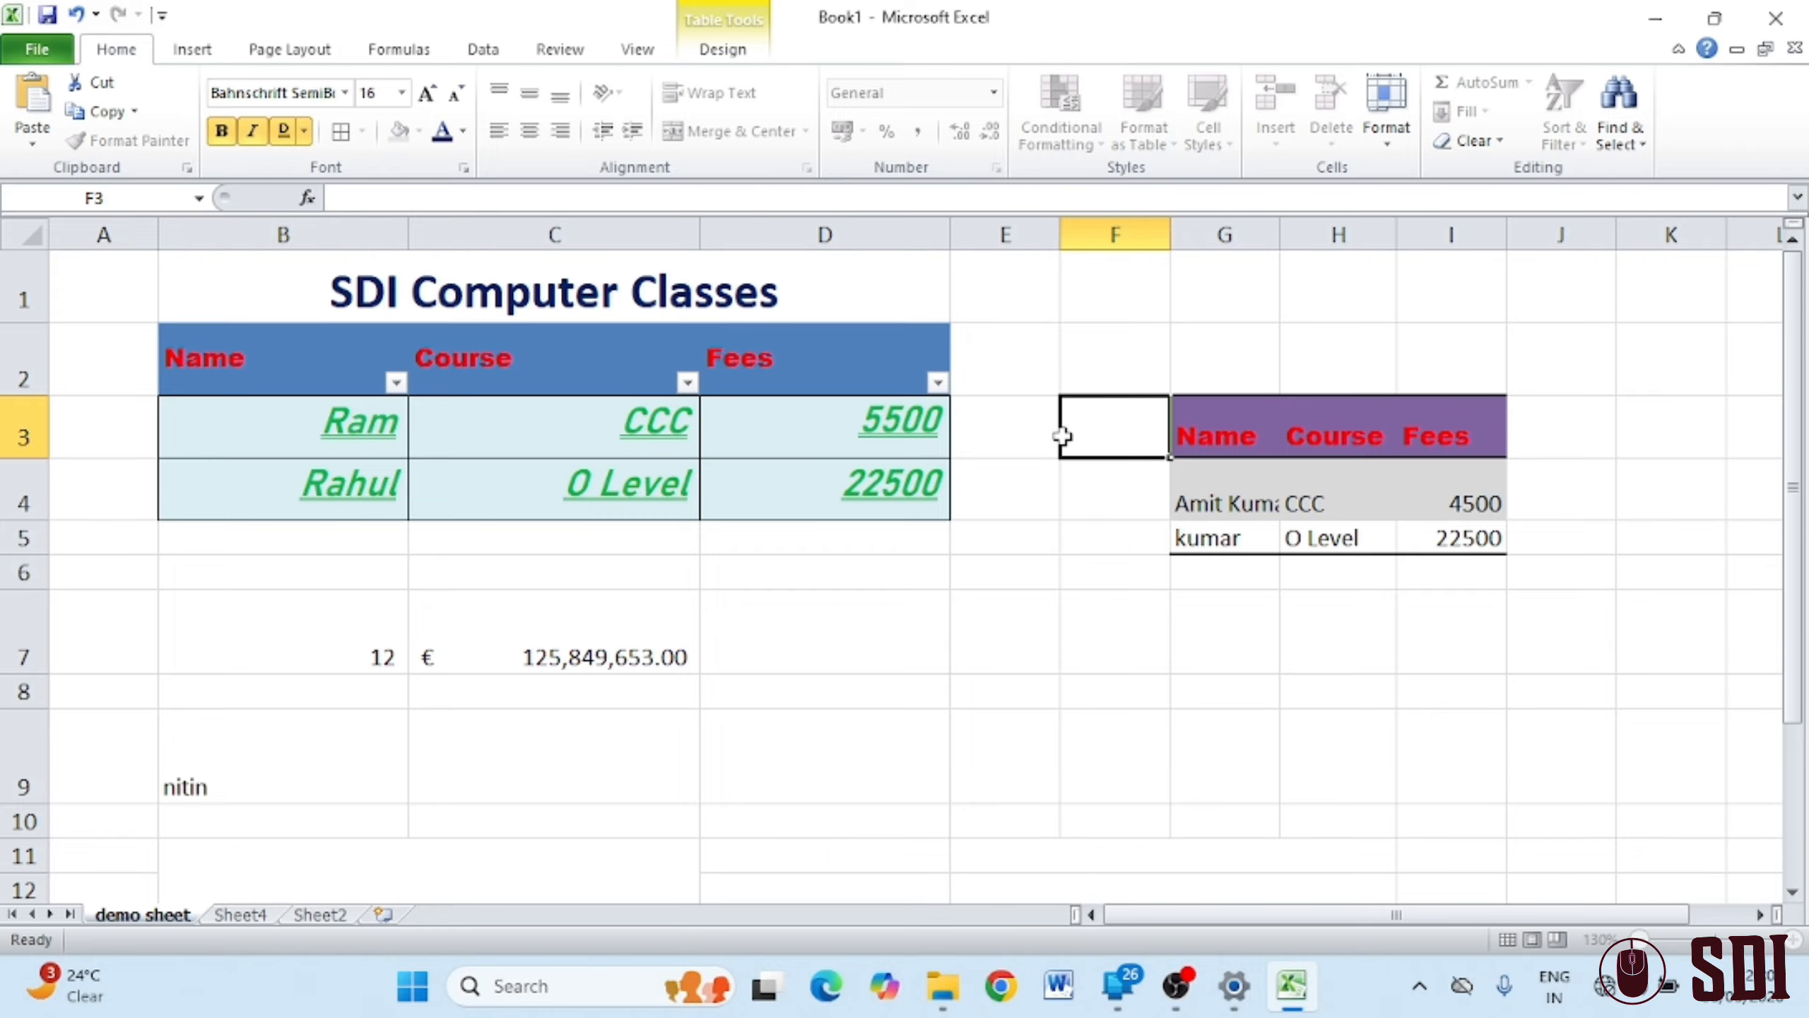
Try editing protected cell E3 and dismiss the read-only warning
{"action": "left_click", "coordinate": [1027, 427]}
{"action": "double_click", "coordinate": [1026, 427]}
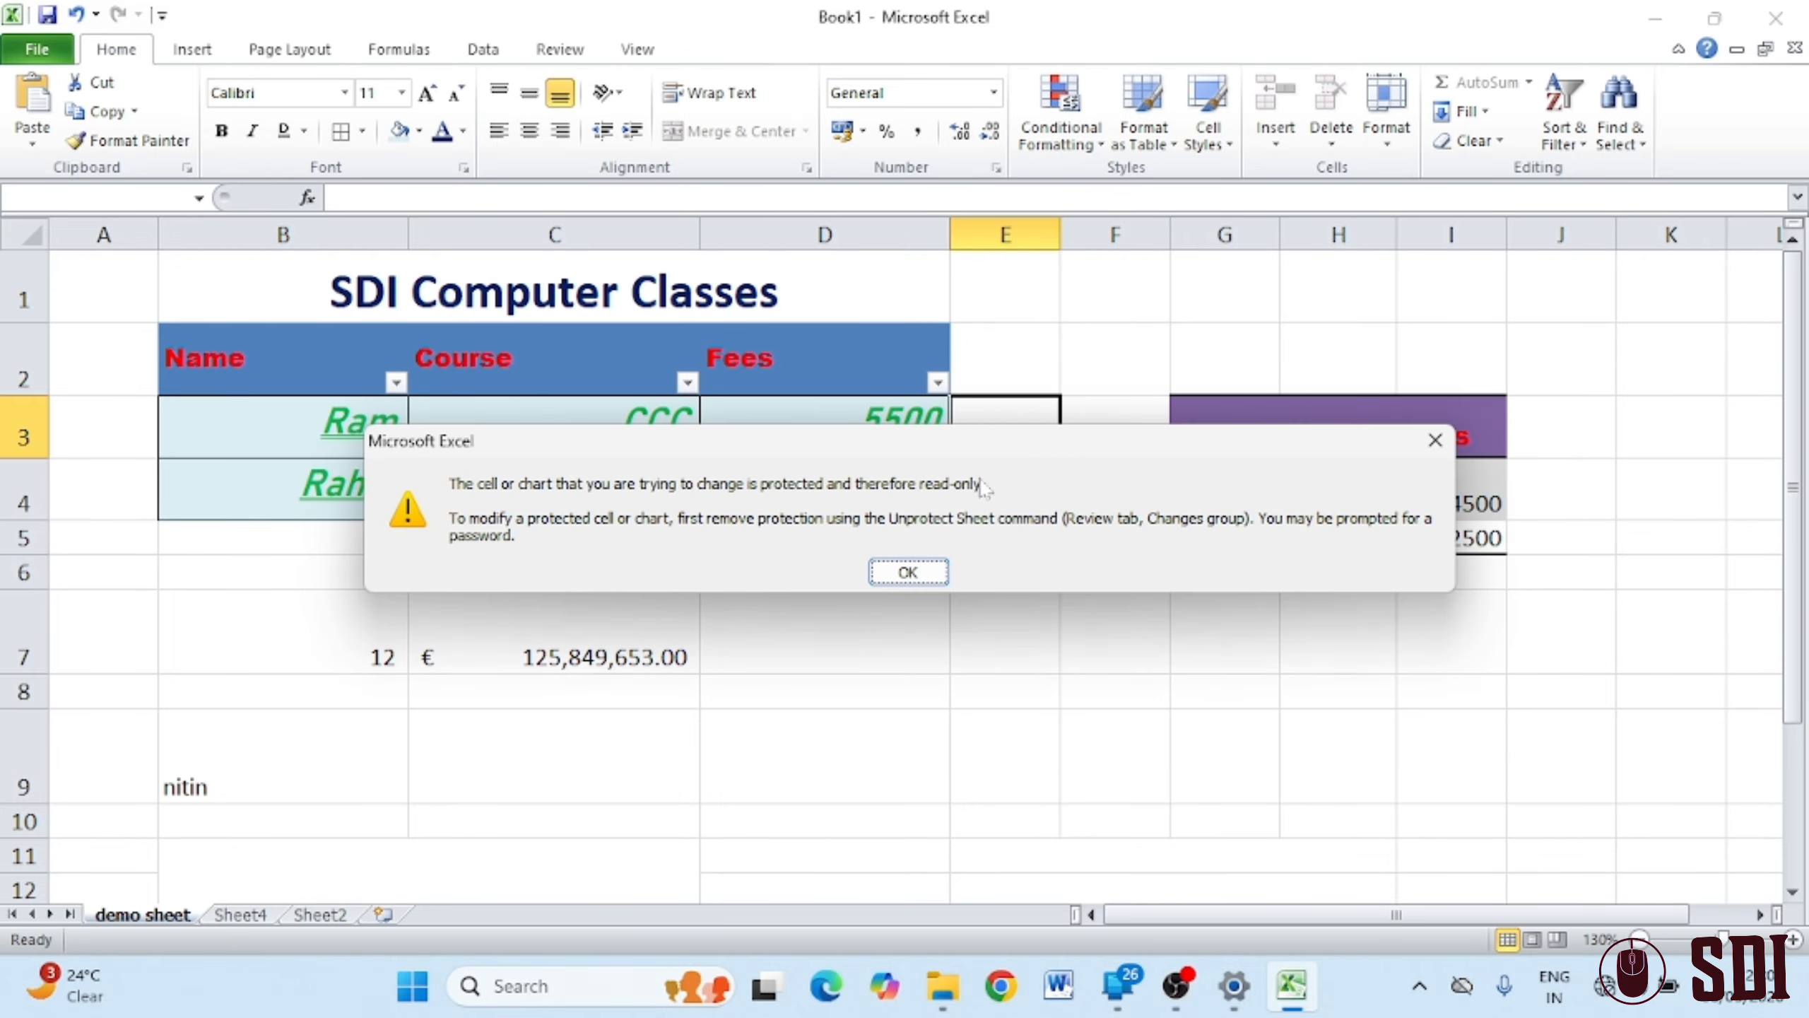
{"action": "left_click", "coordinate": [894, 572]}
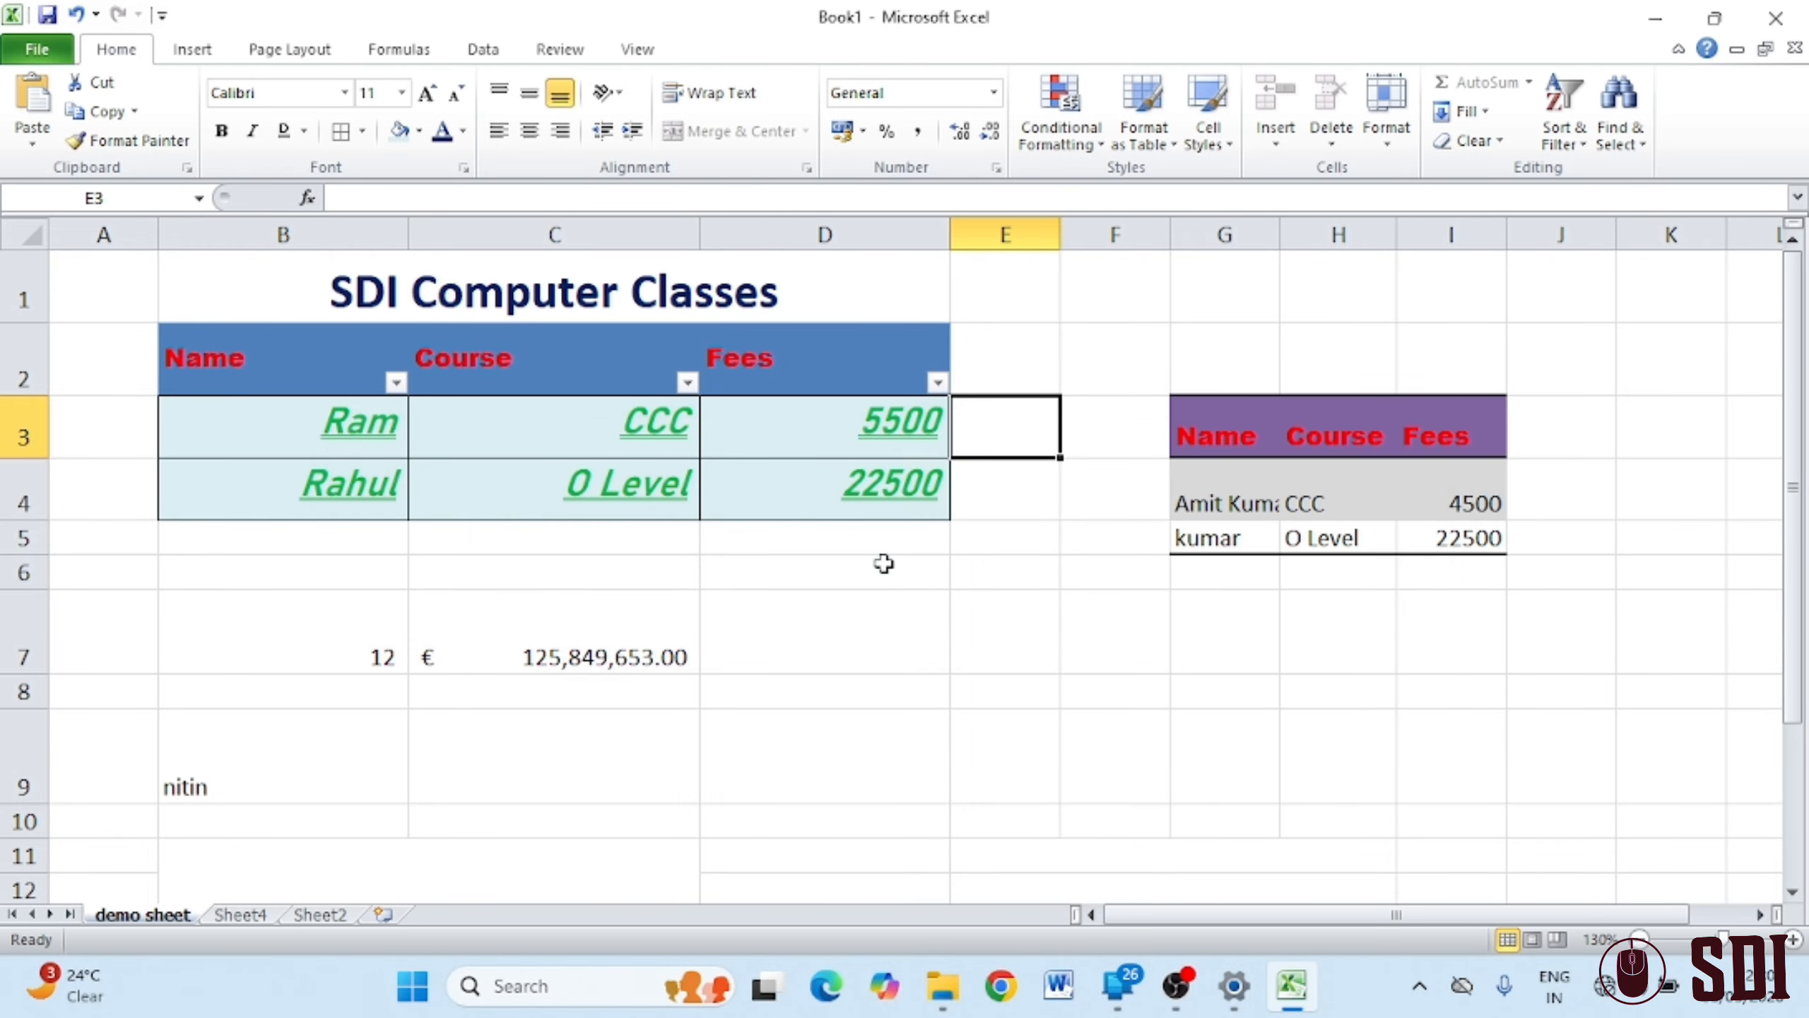
Unprotect the sheet by entering its password
{"action": "left_click", "coordinate": [1393, 149]}
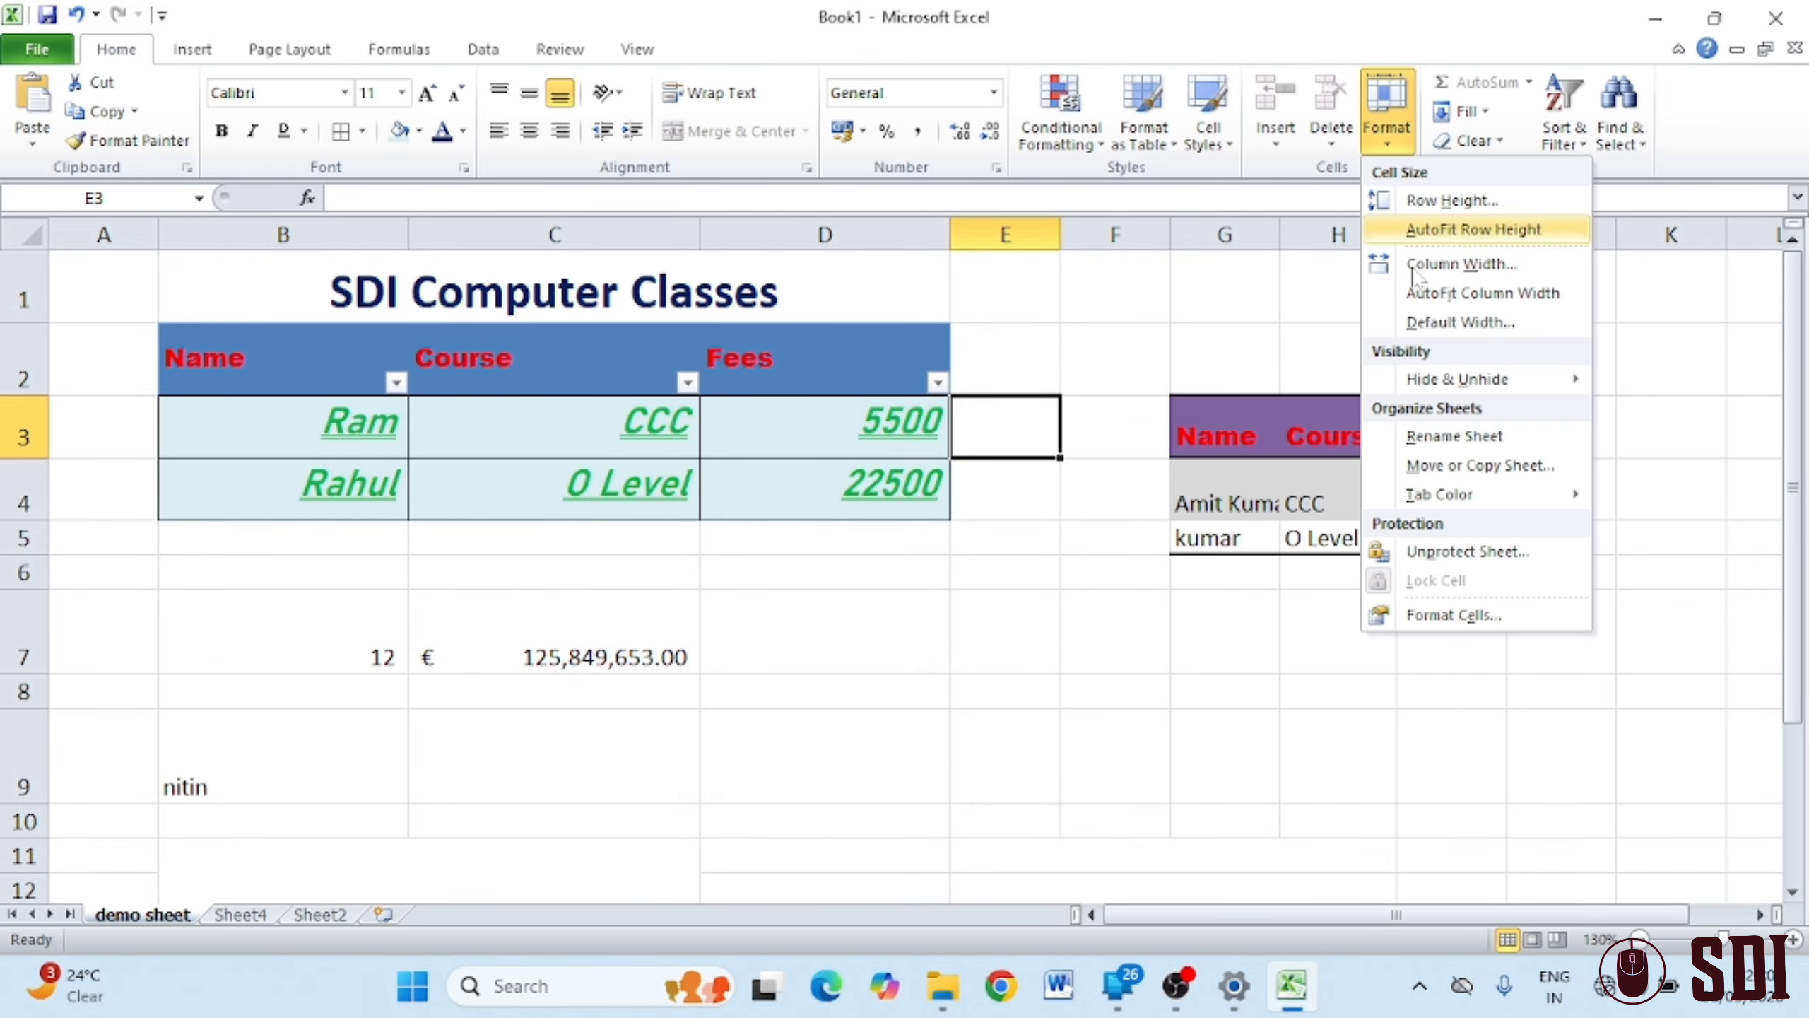
{"action": "left_click", "coordinate": [1436, 556]}
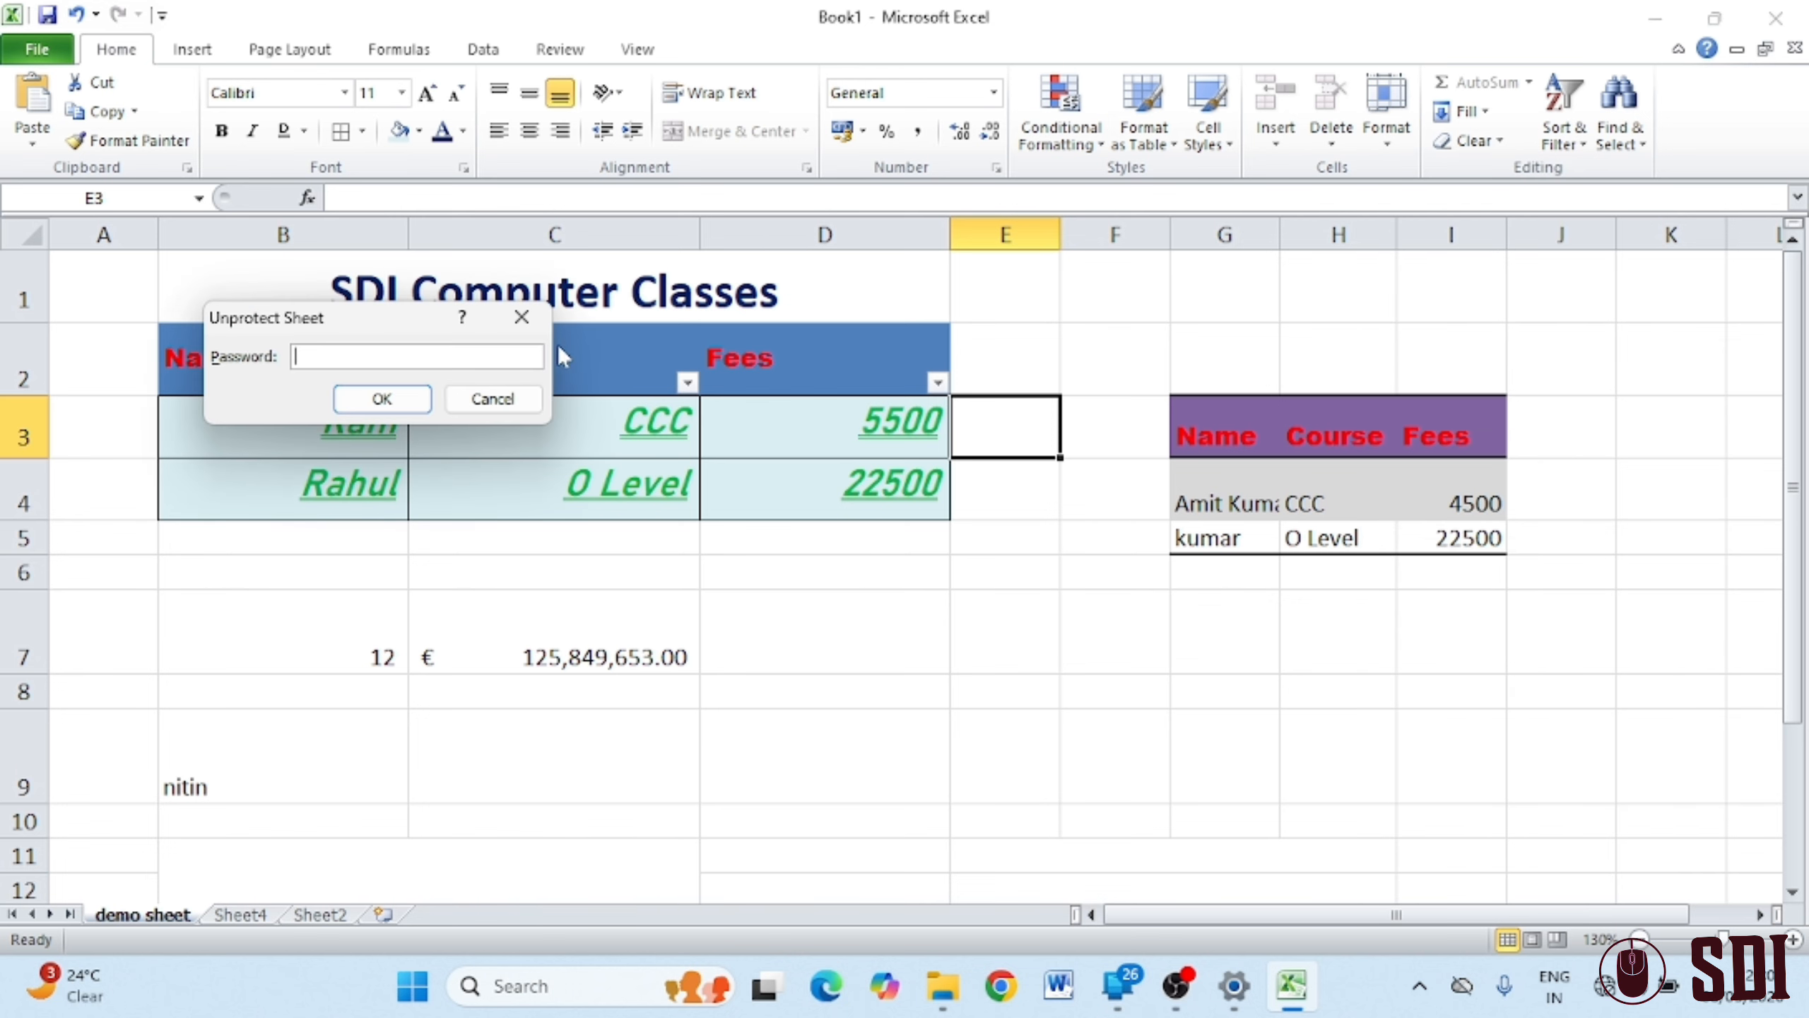
{"action": "type", "text": "123"}
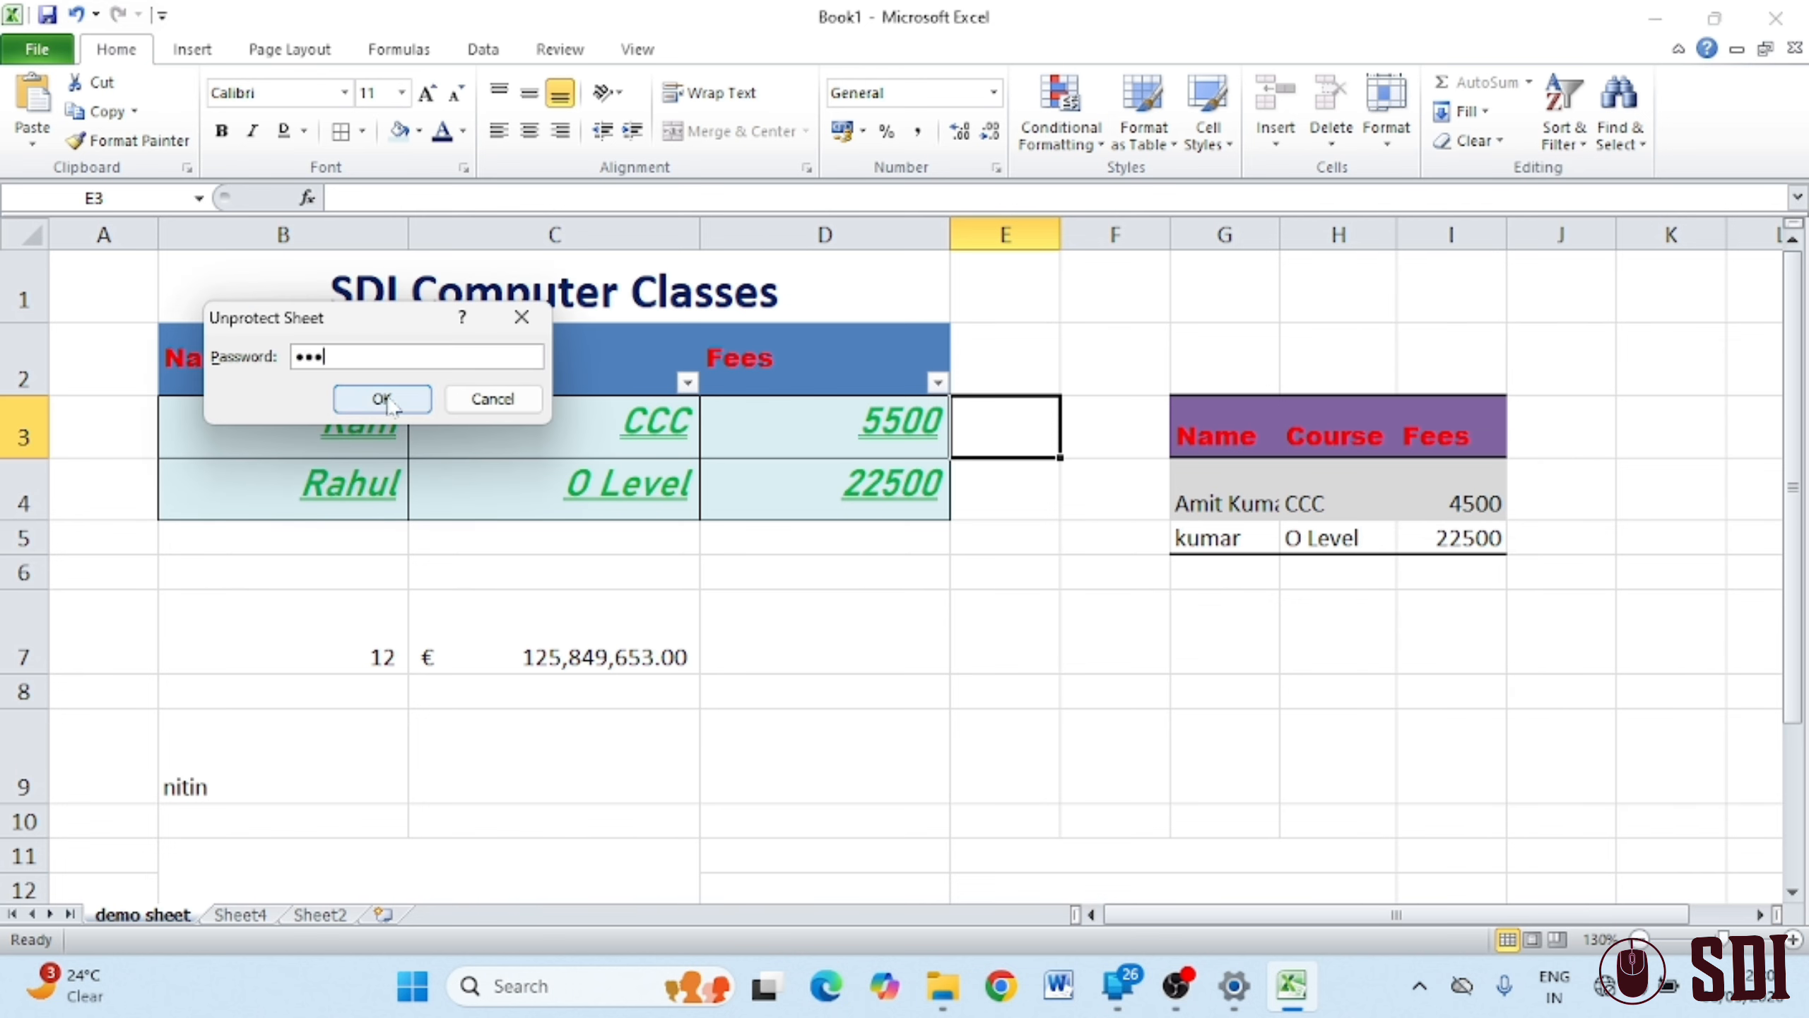
{"action": "left_click", "coordinate": [382, 399]}
Review the Format Cells tabs through to Protection, then close the dialog unchanged
{"action": "left_click", "coordinate": [1387, 114]}
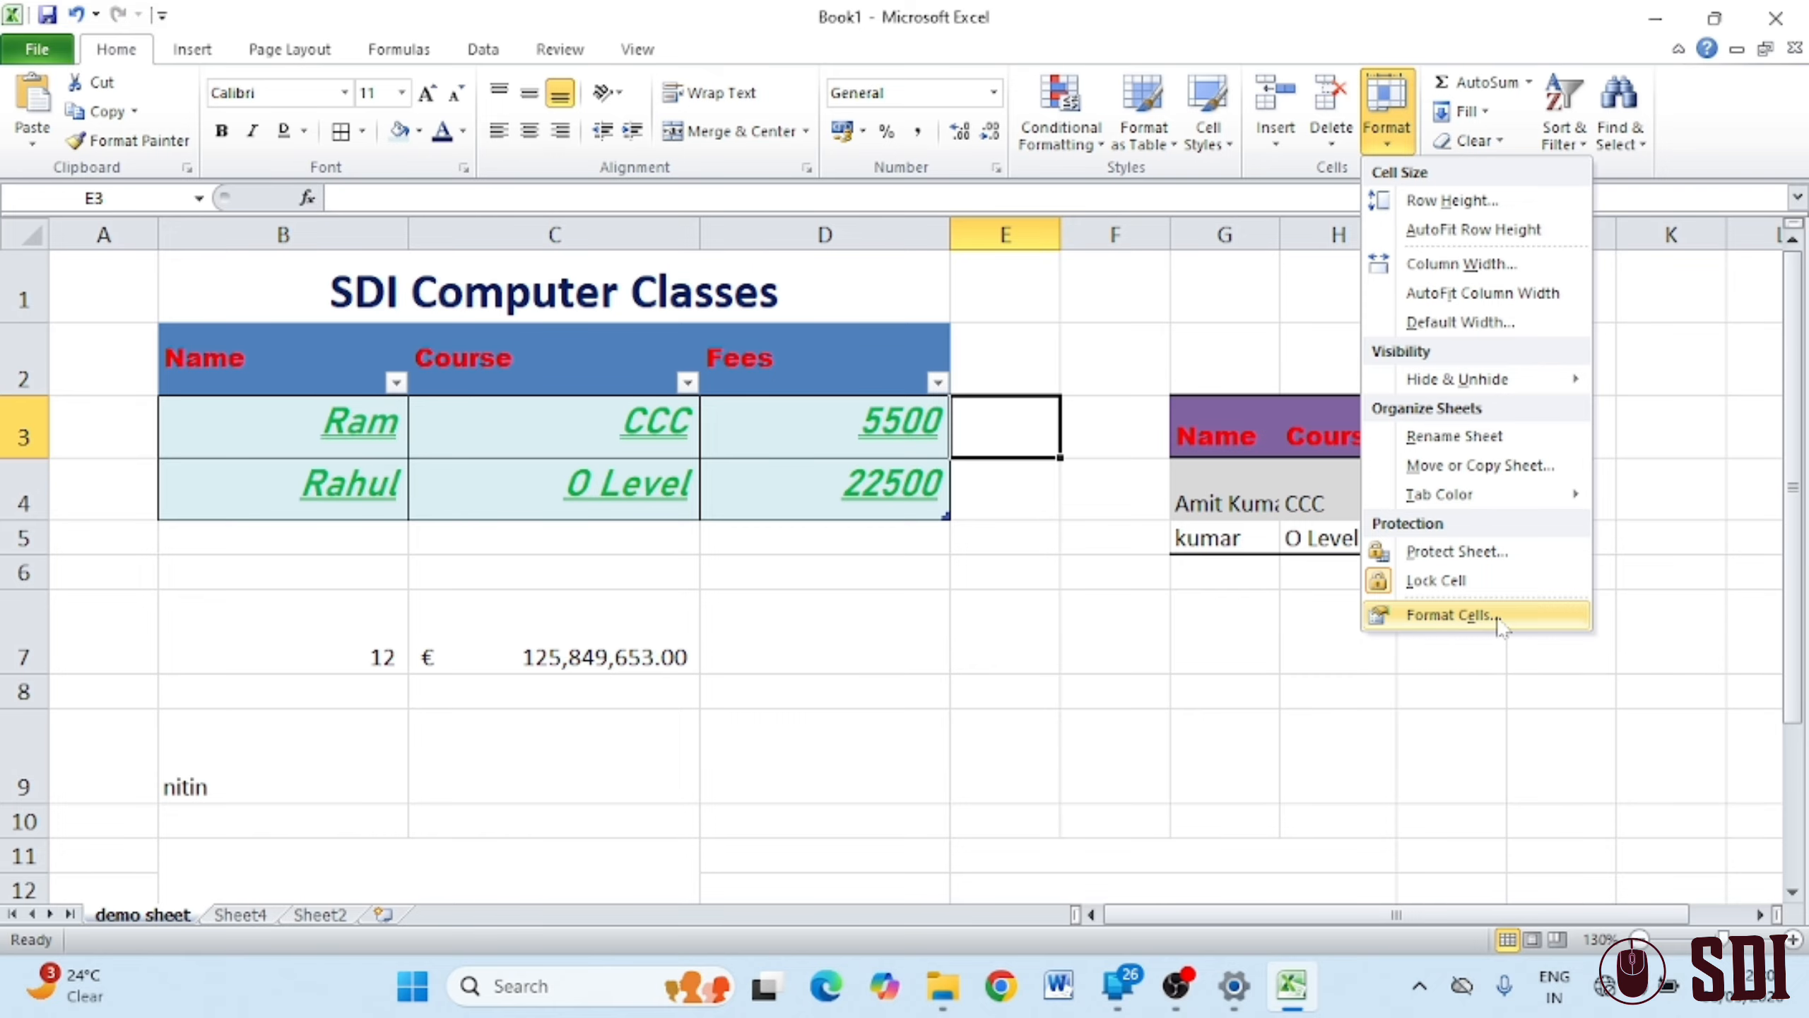
{"action": "left_click", "coordinate": [1499, 617]}
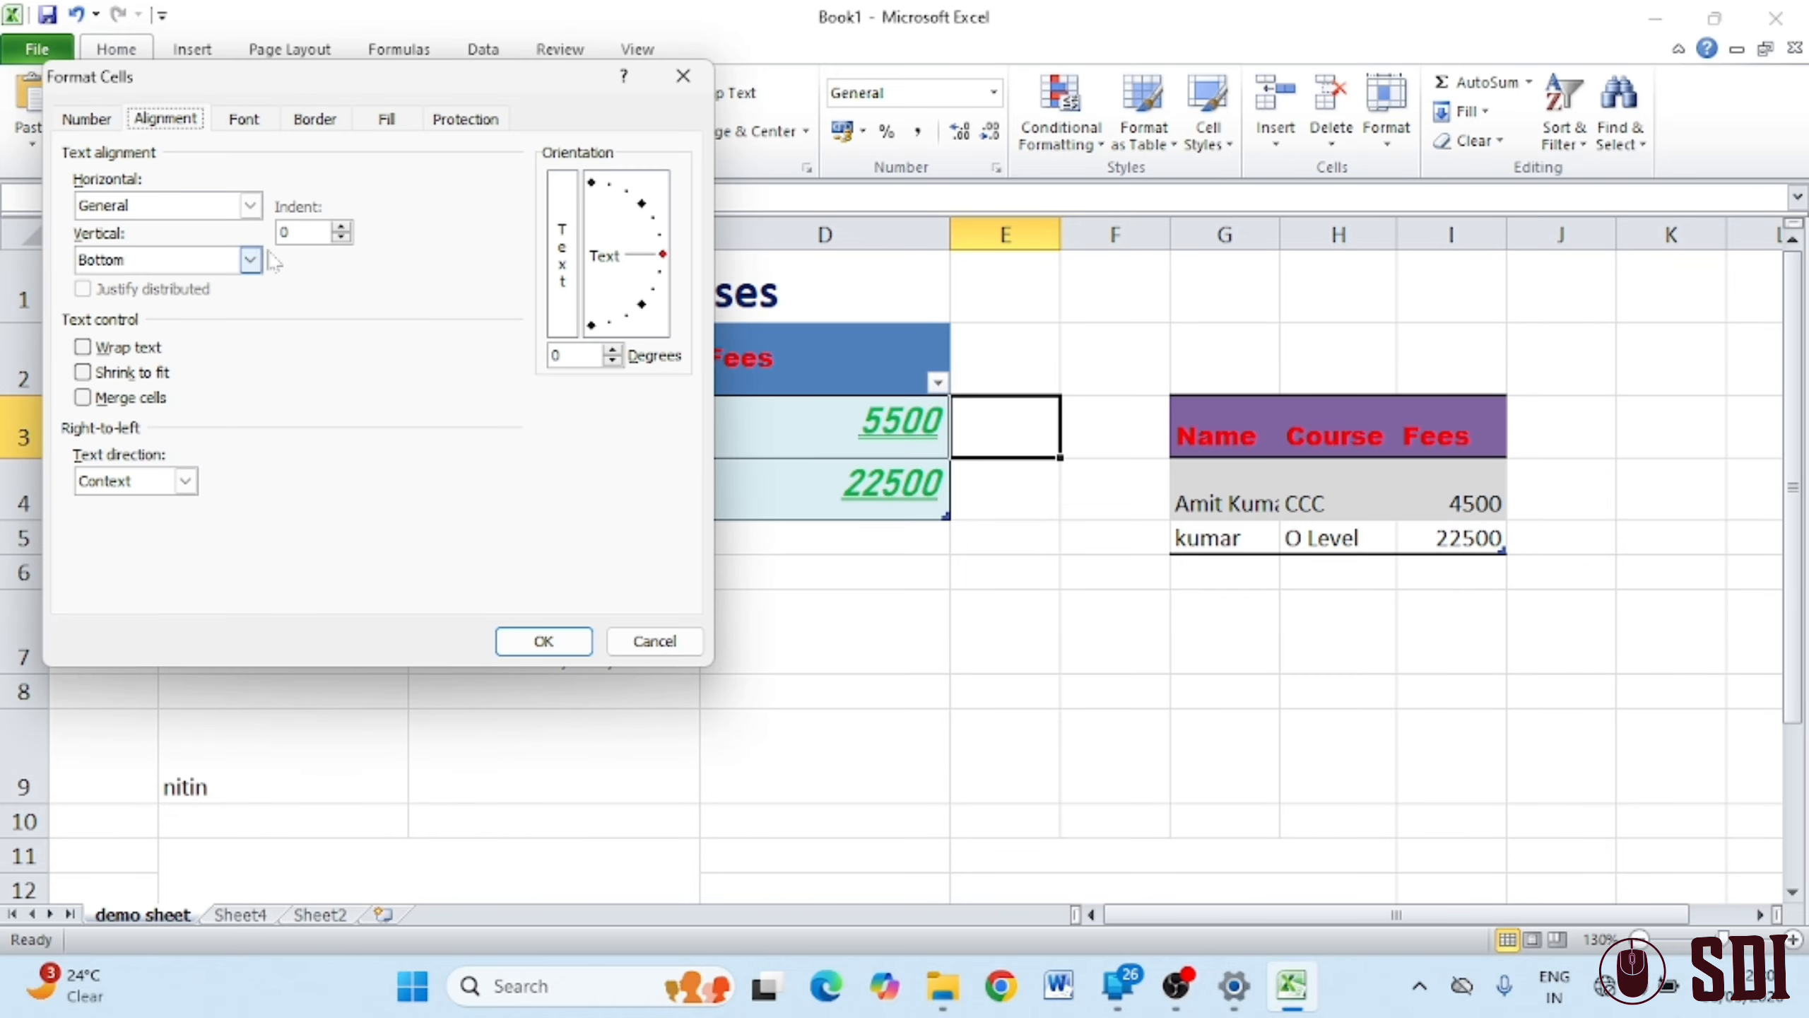
{"action": "left_click", "coordinate": [85, 118]}
{"action": "left_click", "coordinate": [165, 119]}
{"action": "left_click", "coordinate": [244, 119]}
{"action": "left_click", "coordinate": [314, 119]}
{"action": "left_click", "coordinate": [387, 118]}
{"action": "left_click", "coordinate": [465, 119]}
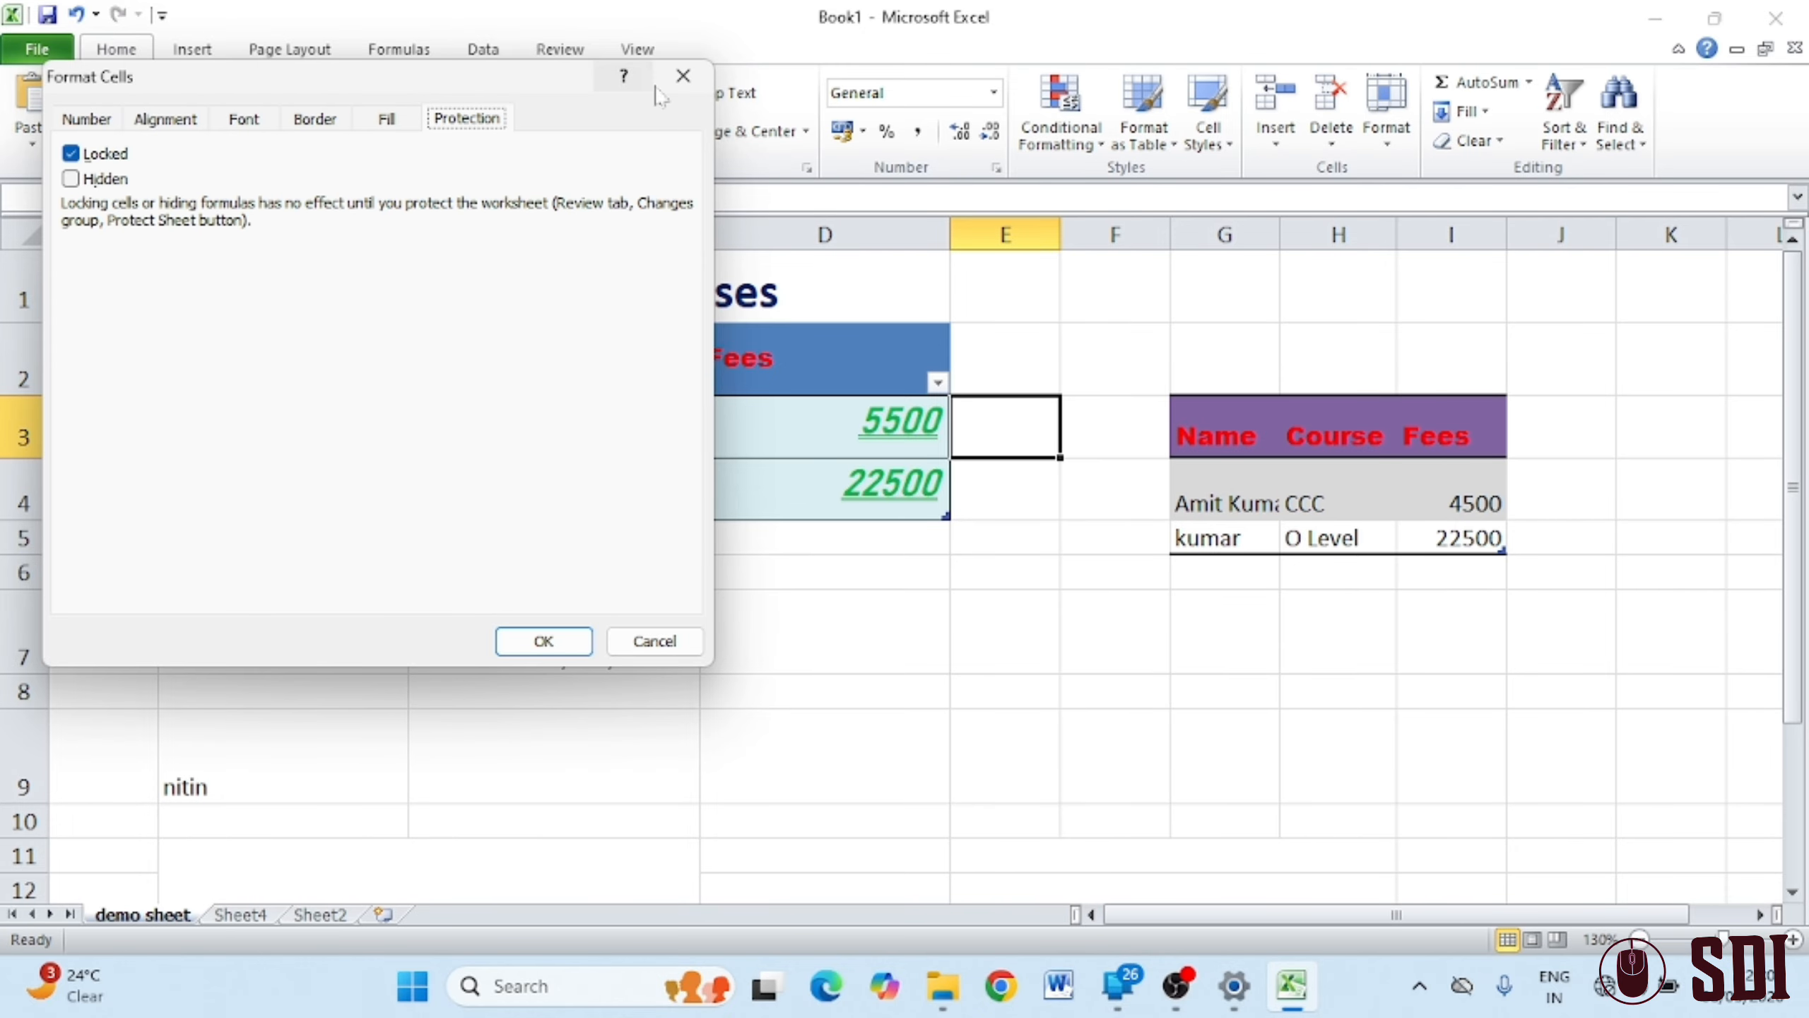
{"action": "left_click", "coordinate": [683, 76]}
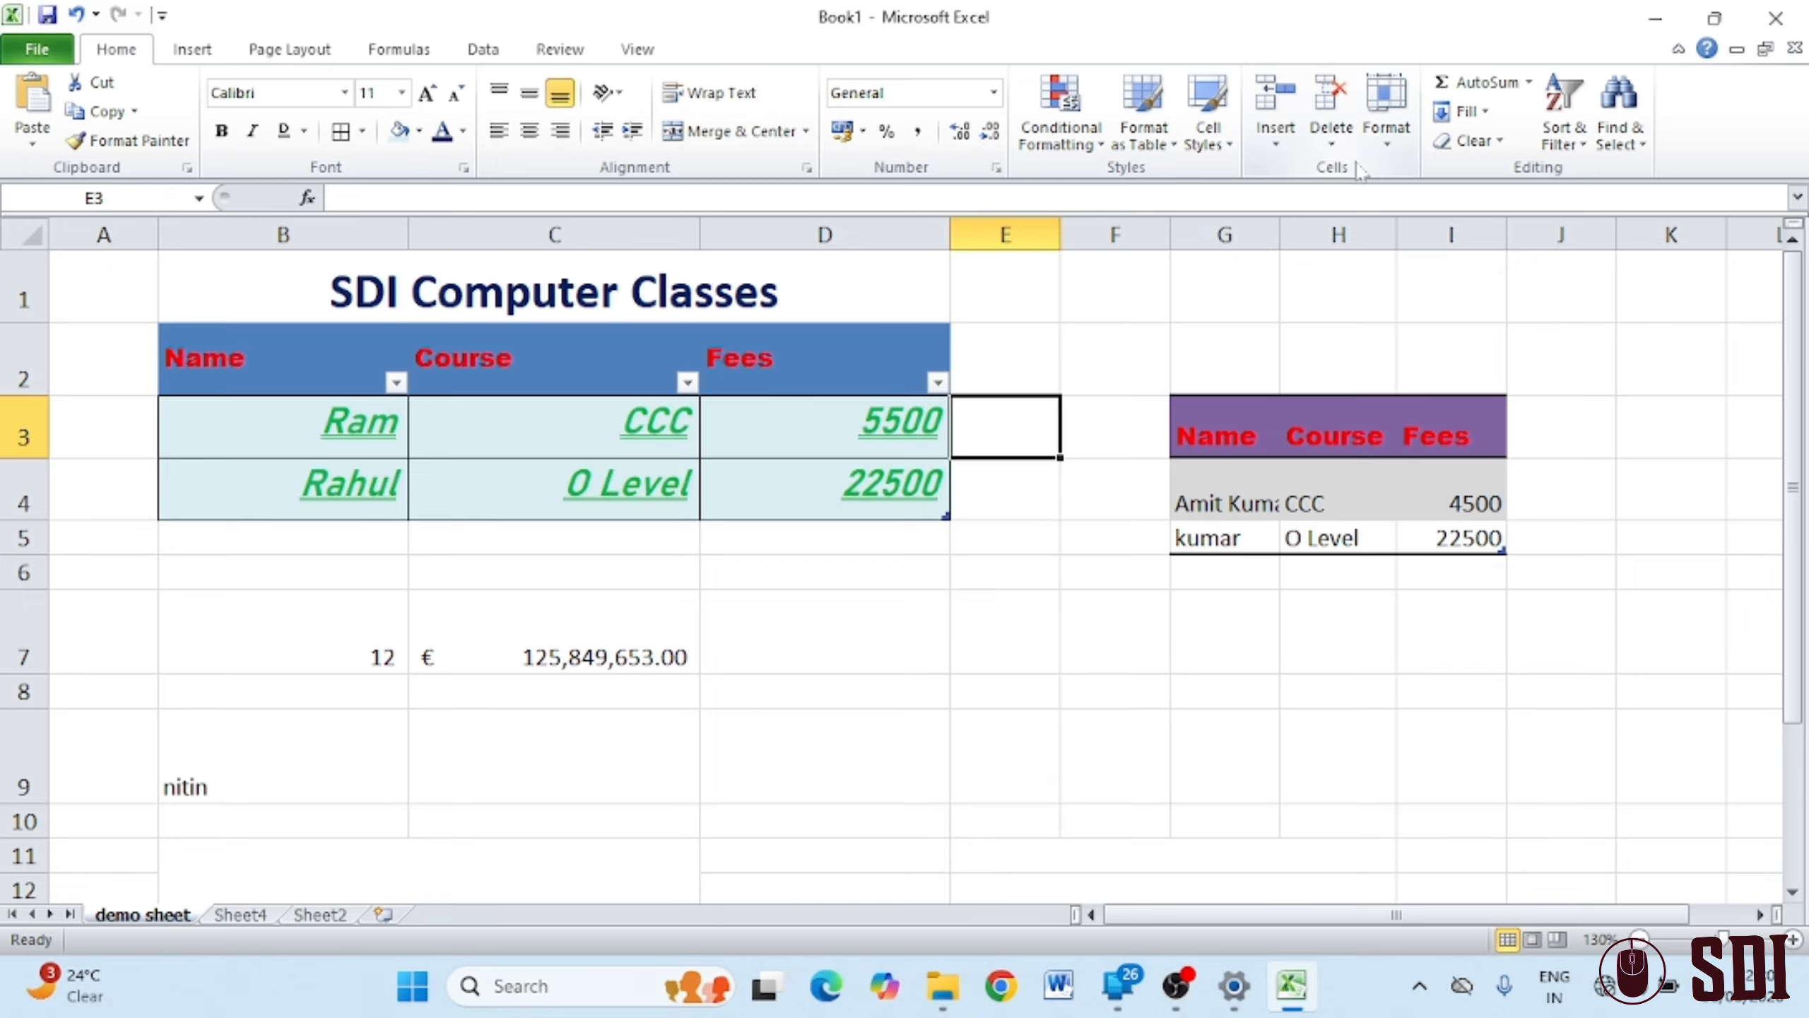
Select cell E7 and show the AutoSum function list
{"action": "left_click", "coordinate": [992, 652]}
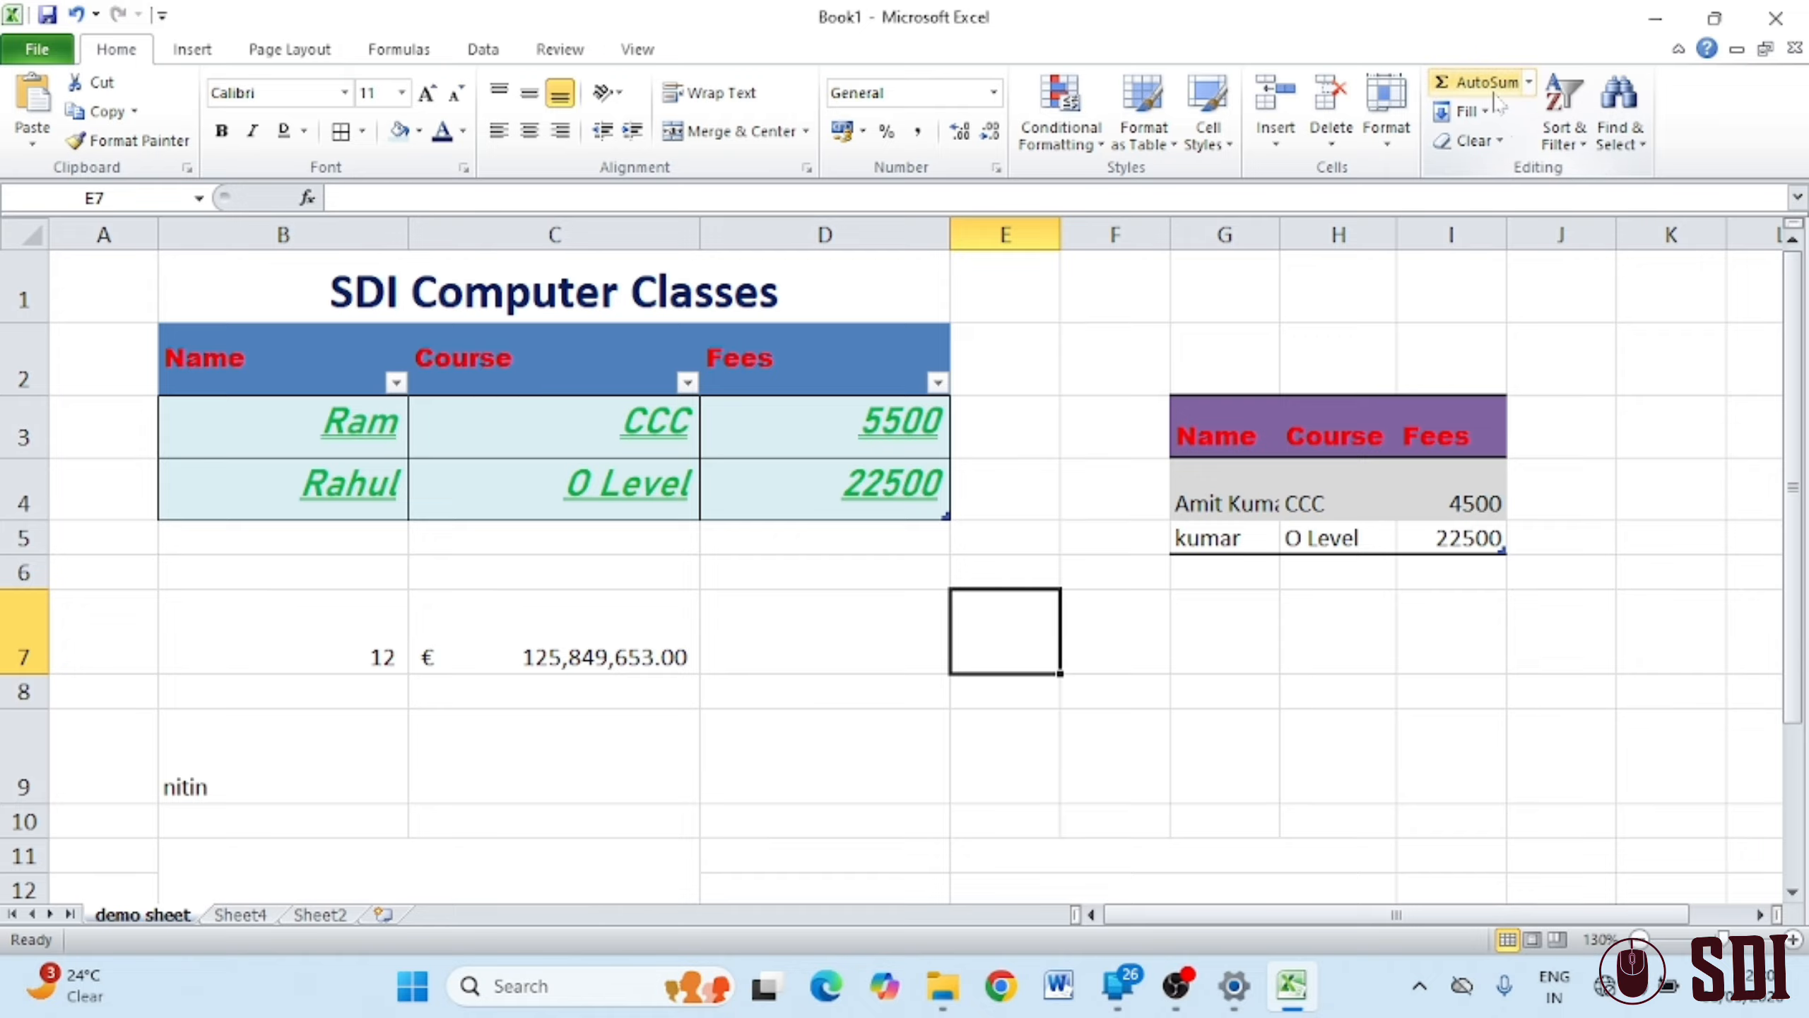
{"action": "left_click", "coordinate": [1529, 84]}
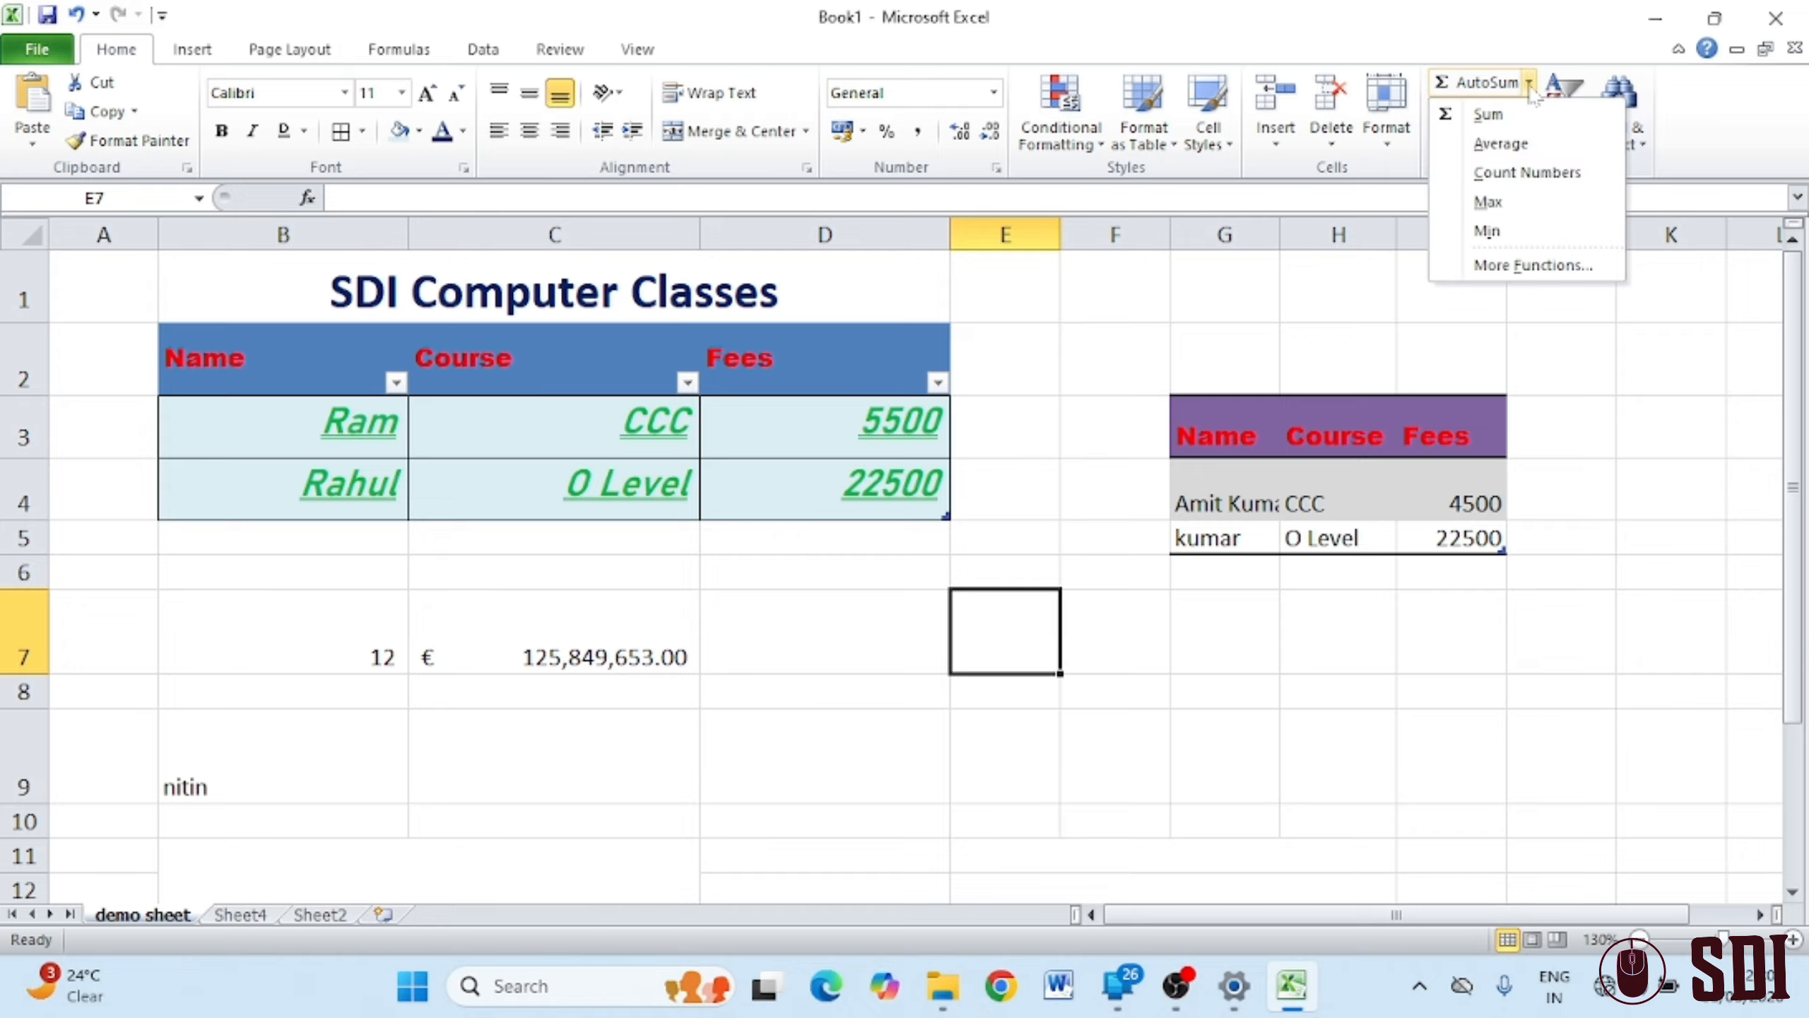
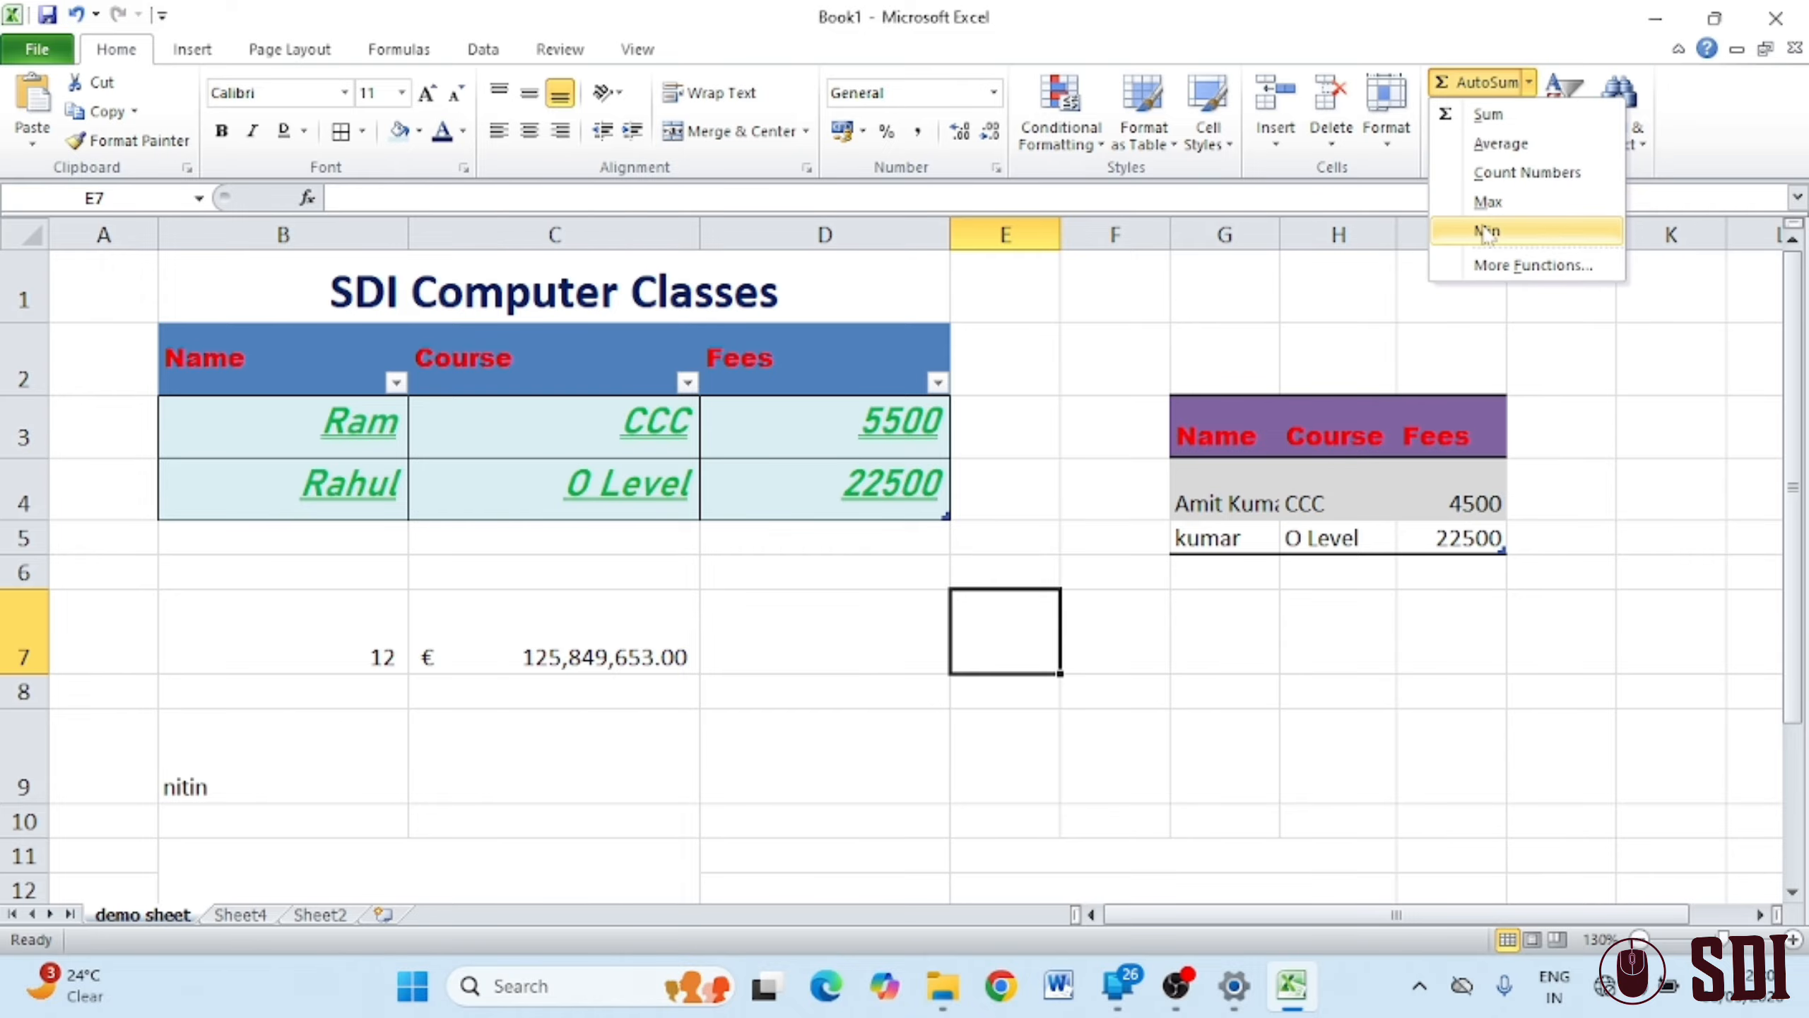
Close the AutoSum function list and switch to the Sheet4 tab
{"action": "left_click", "coordinate": [252, 916]}
{"action": "left_click", "coordinate": [251, 917]}
Switch to Sheet2 and preview the sum of the column E numbers from the status bar
{"action": "left_click", "coordinate": [320, 915]}
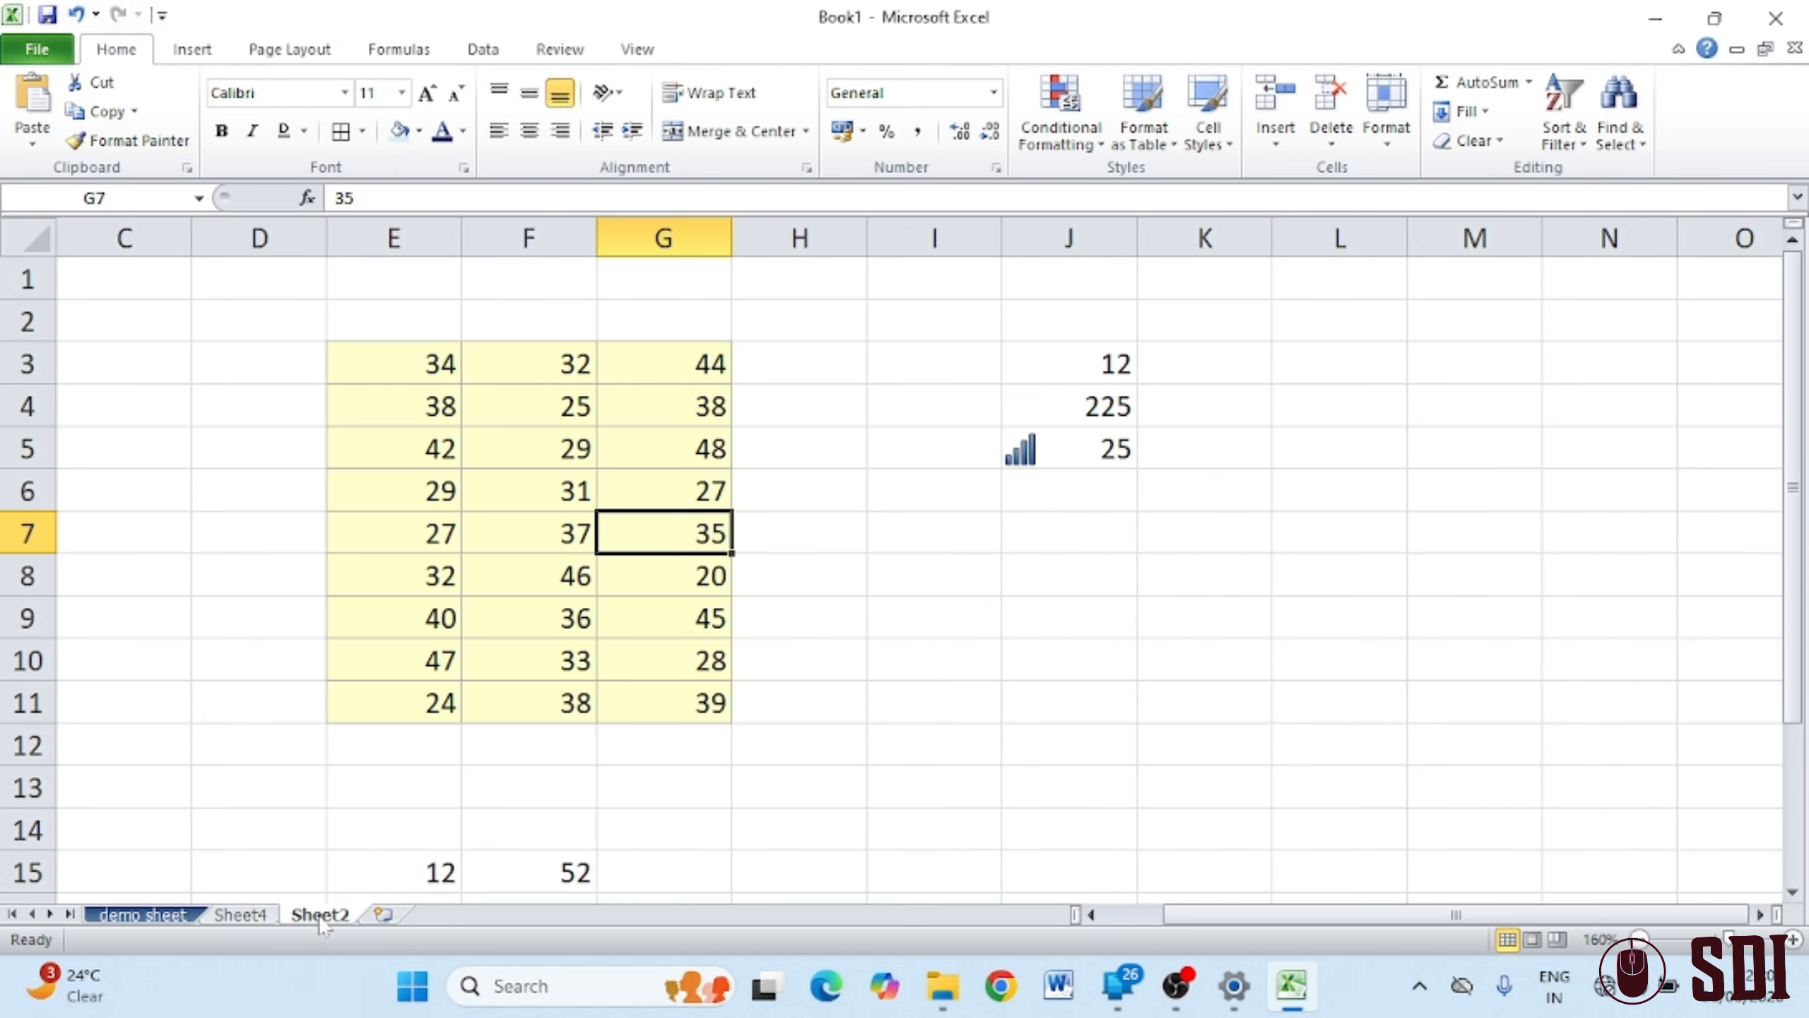
{"action": "left_click", "coordinate": [939, 650]}
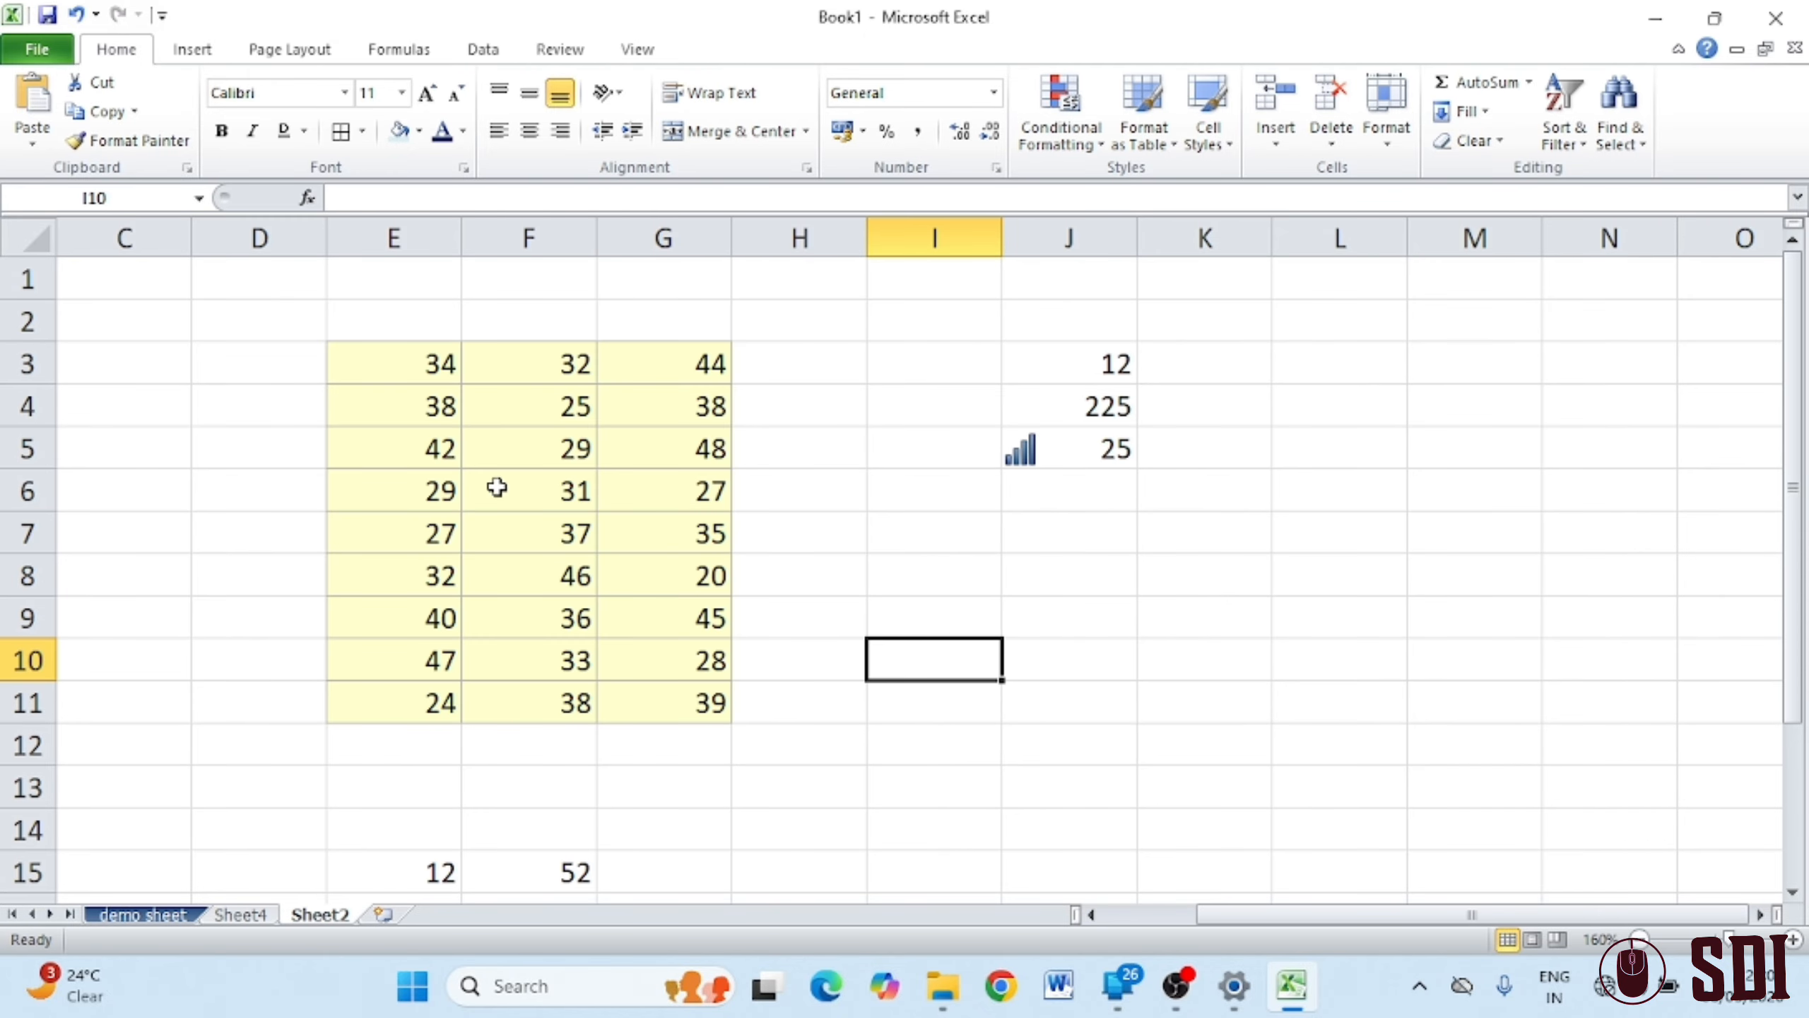
{"action": "left_click_drag", "start_coordinate": [417, 361], "coordinate": [410, 686]}
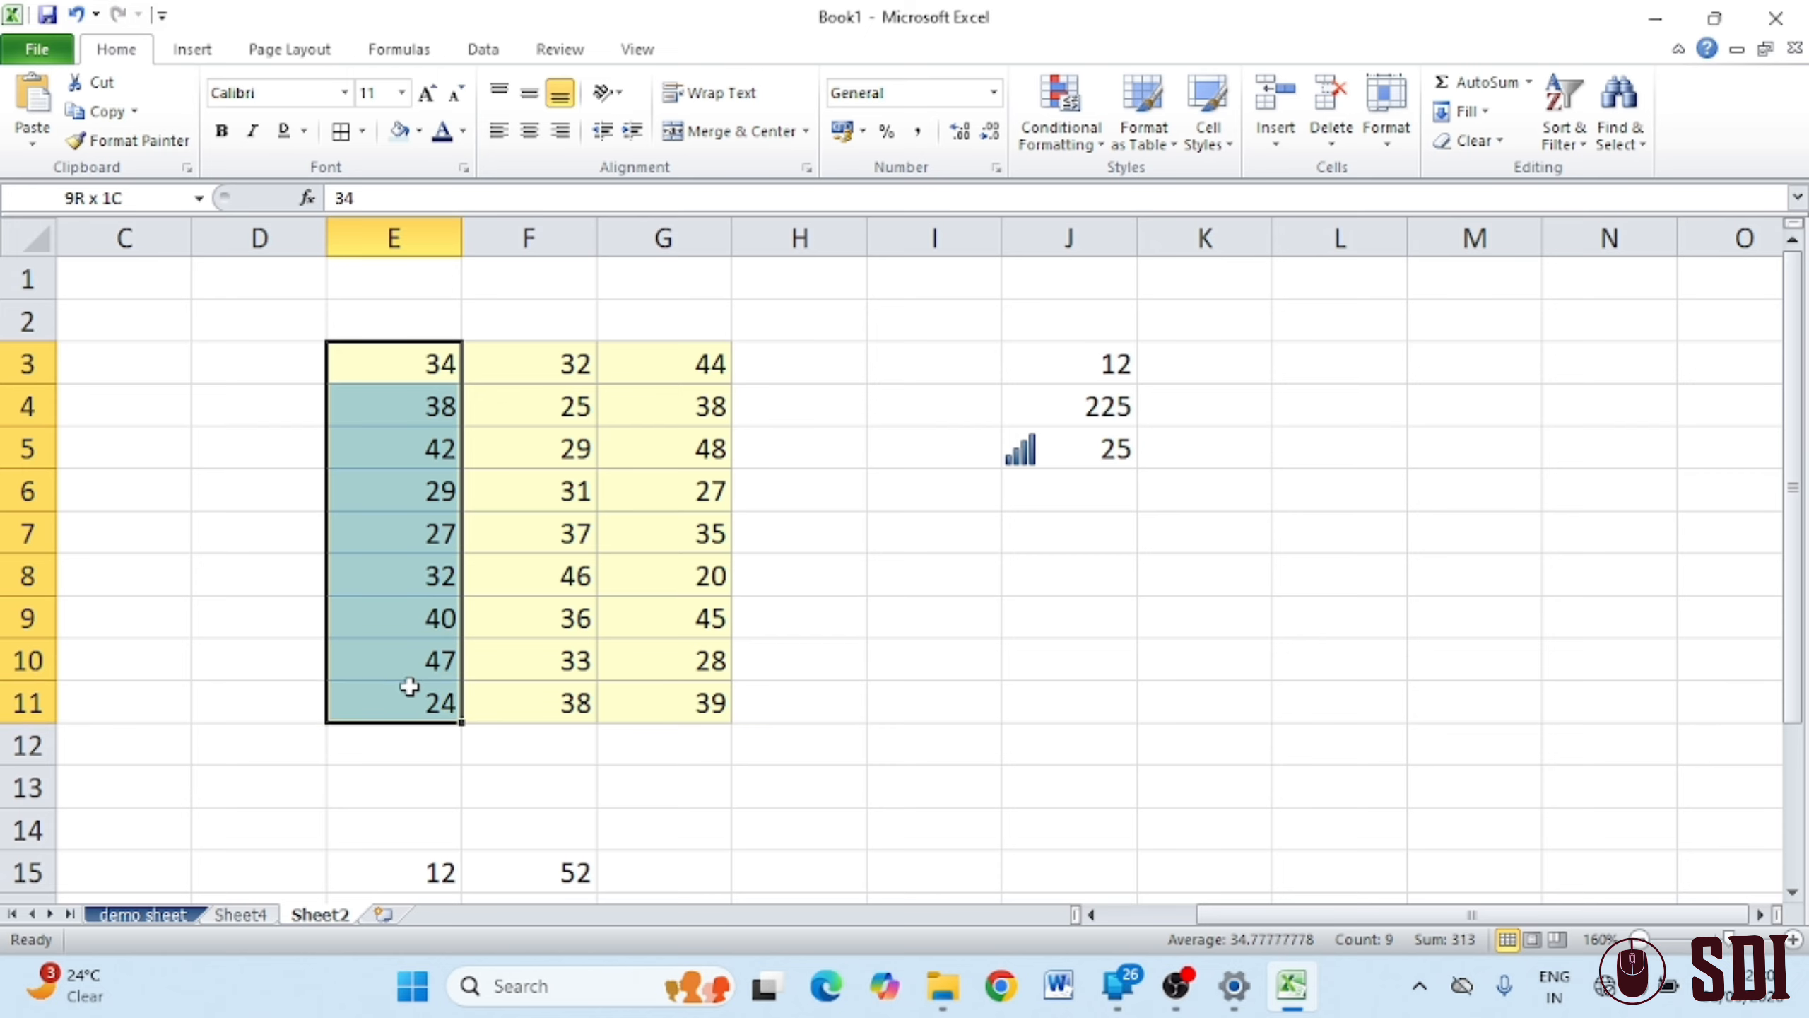
{"action": "left_click", "coordinate": [407, 783]}
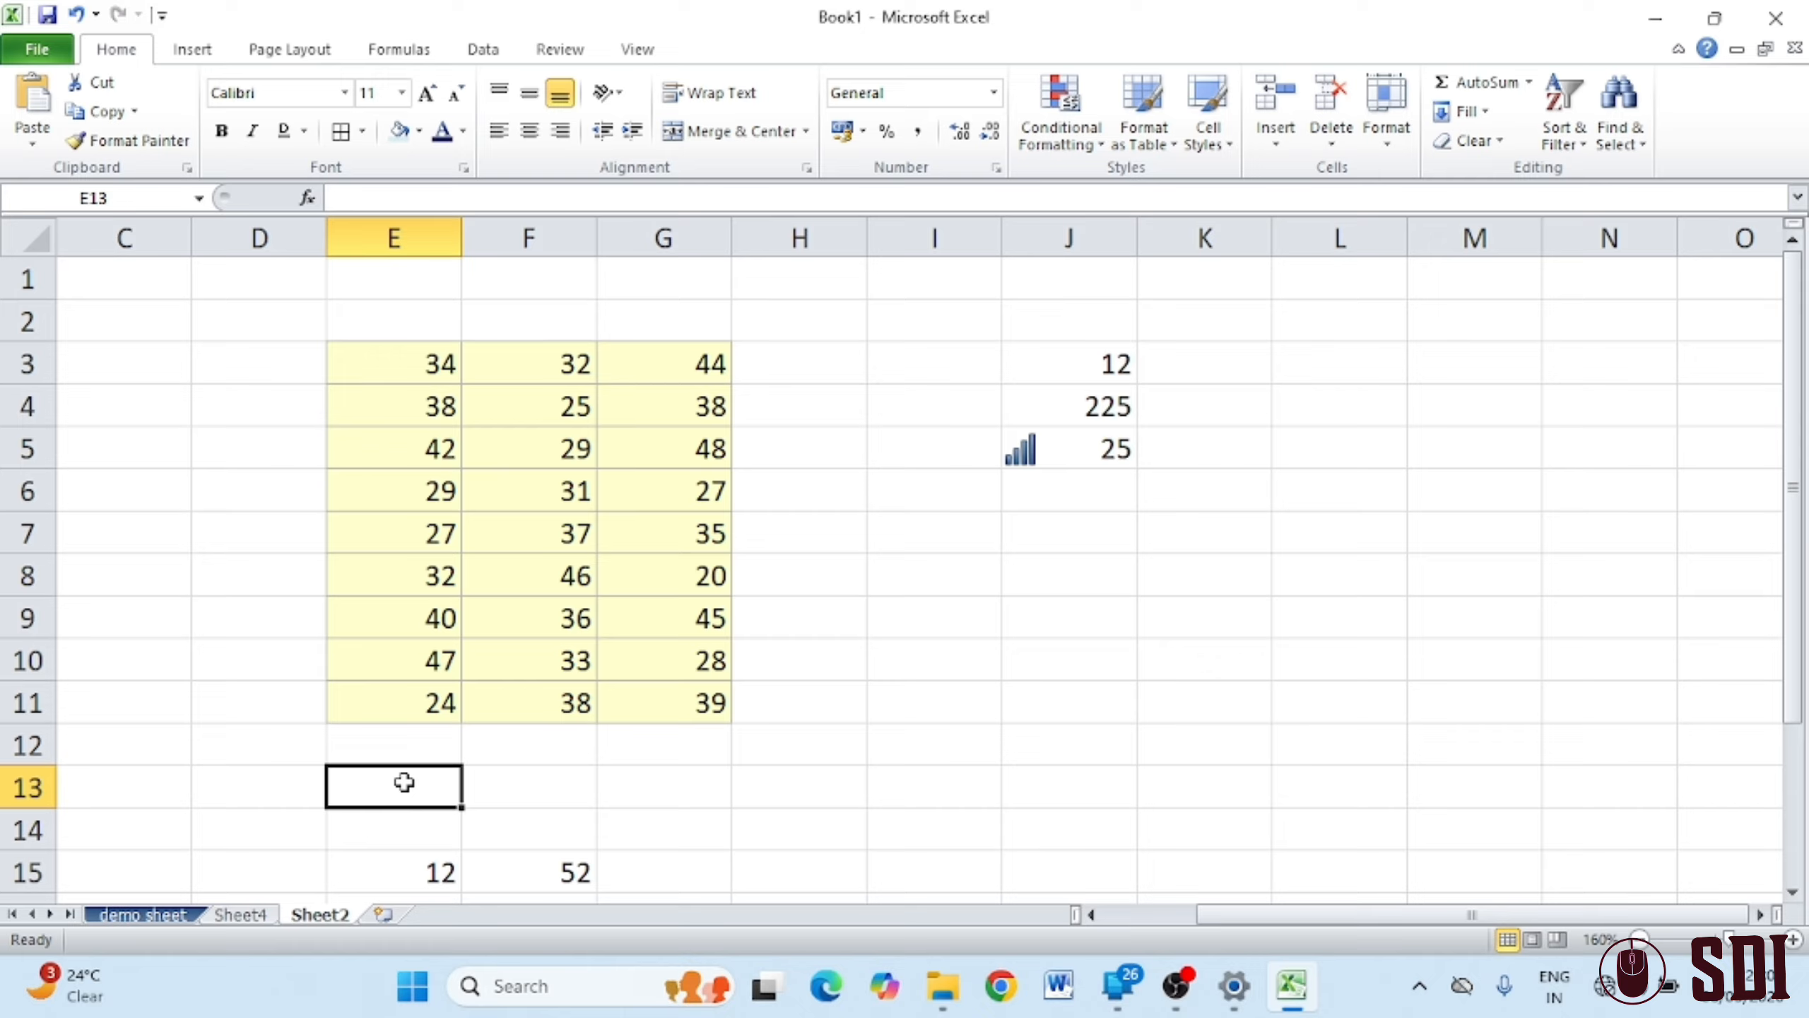
Enter =SUM(E3:E11) in E13, giving 313, and verify the formula
{"action": "type", "text": "="}
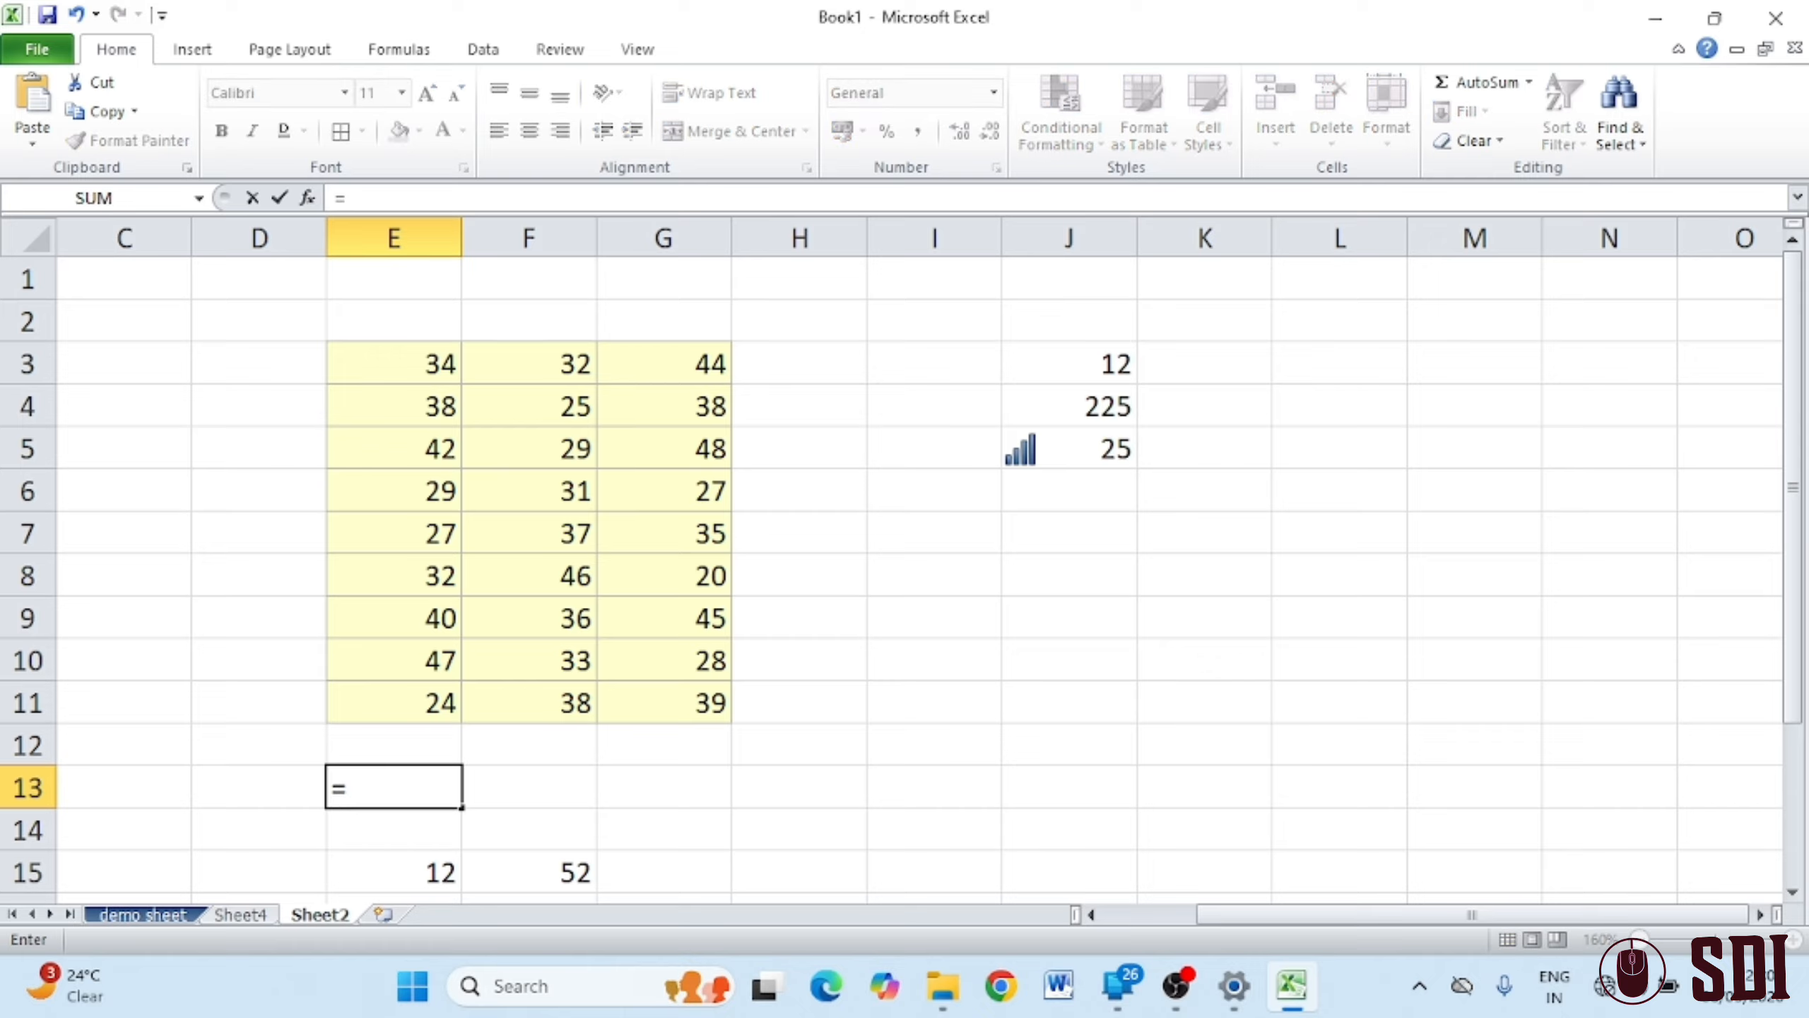
{"action": "type", "text": "sum"}
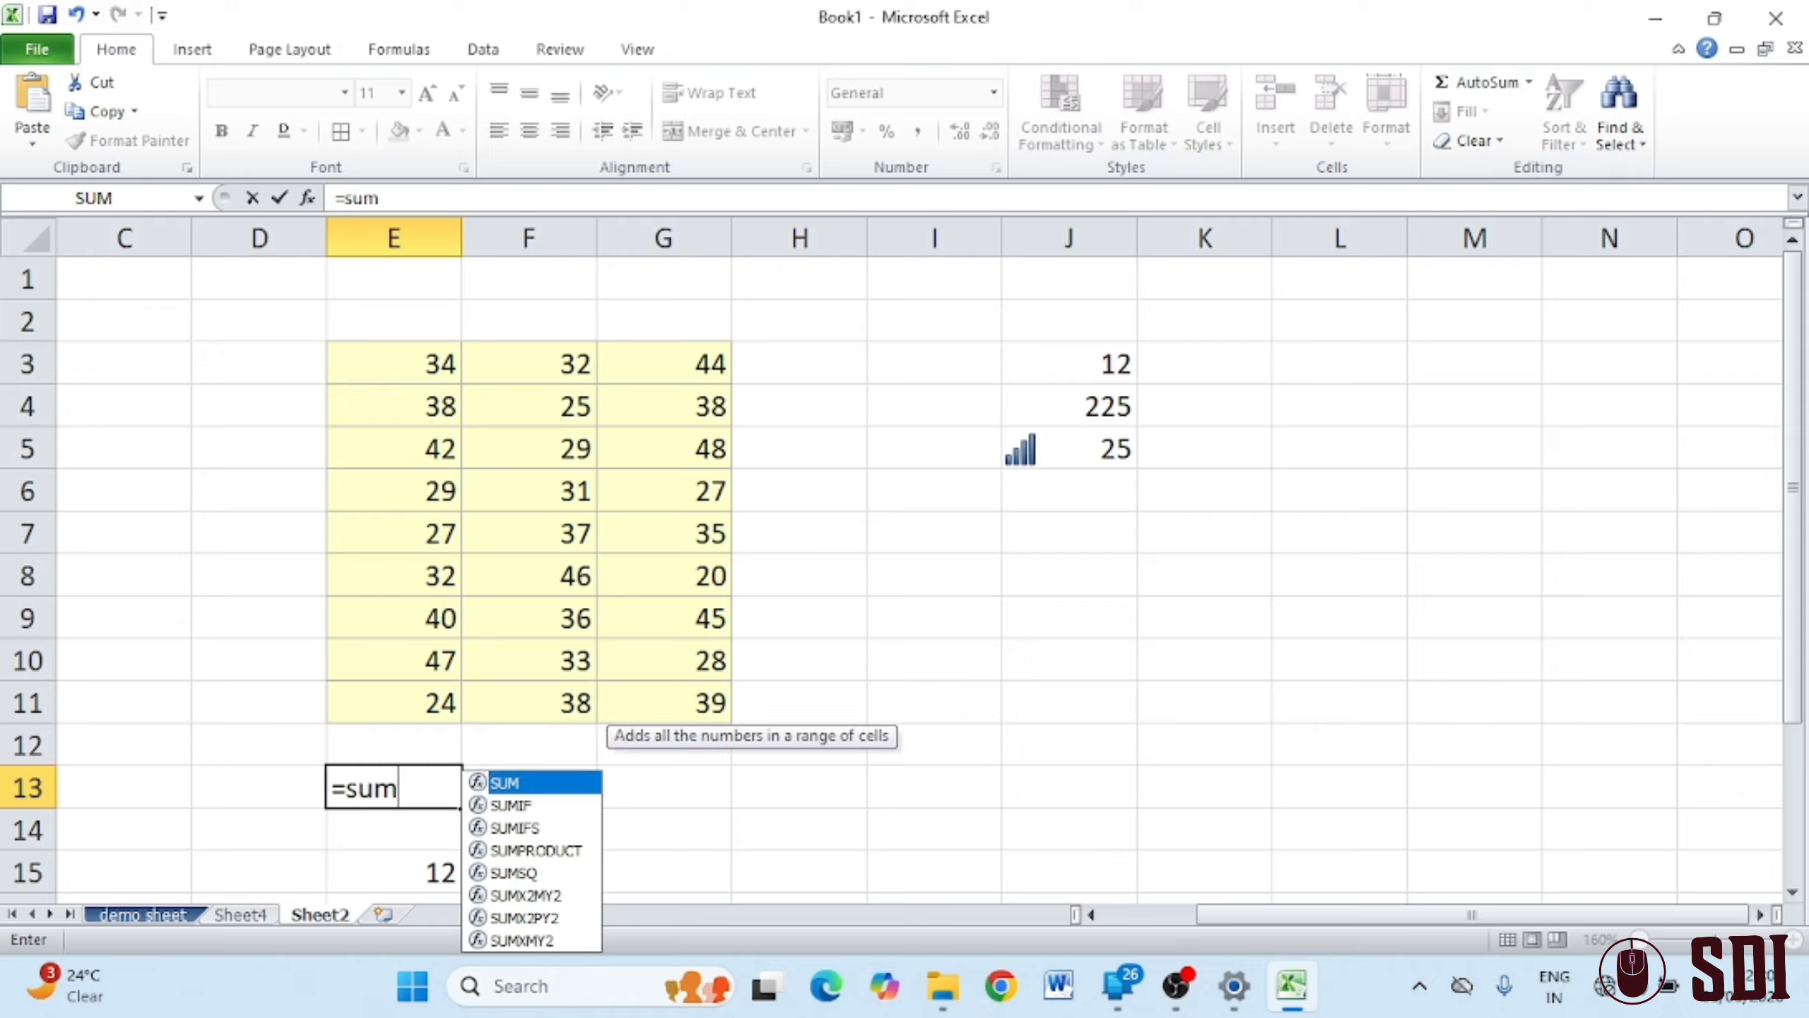
{"action": "type", "text": "("}
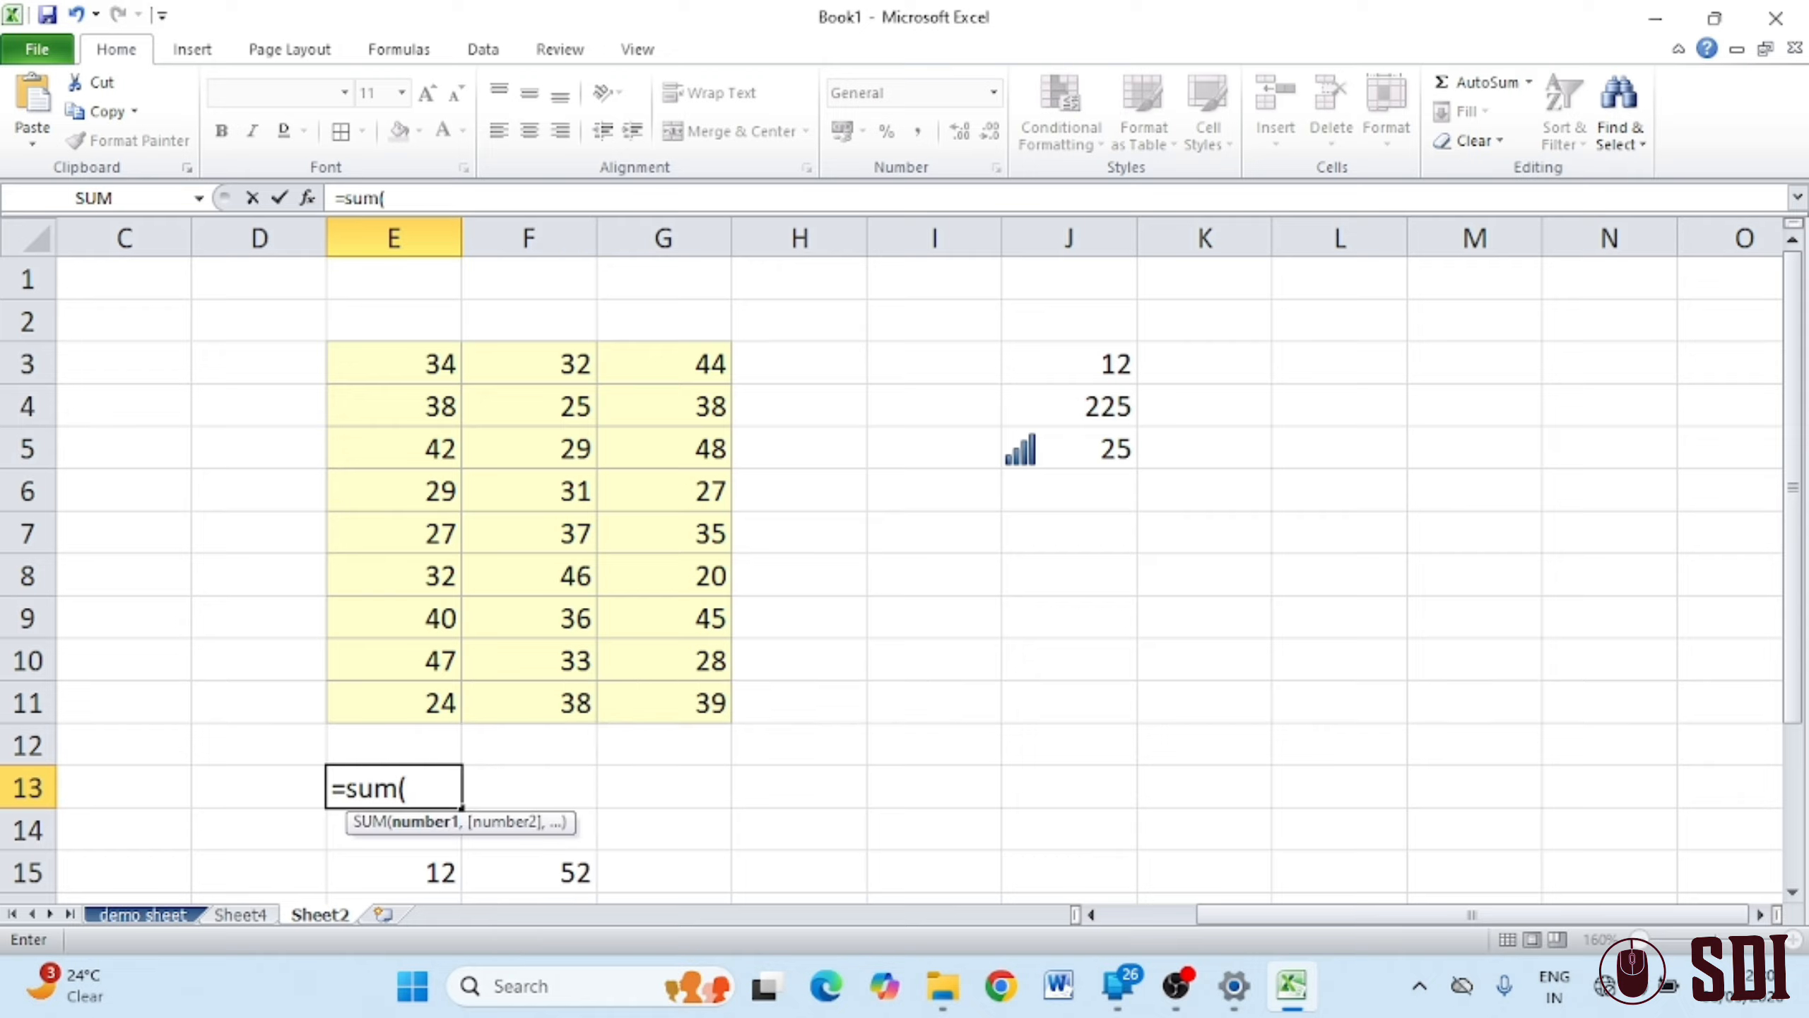
{"action": "left_click_drag", "start_coordinate": [421, 360], "coordinate": [384, 702]}
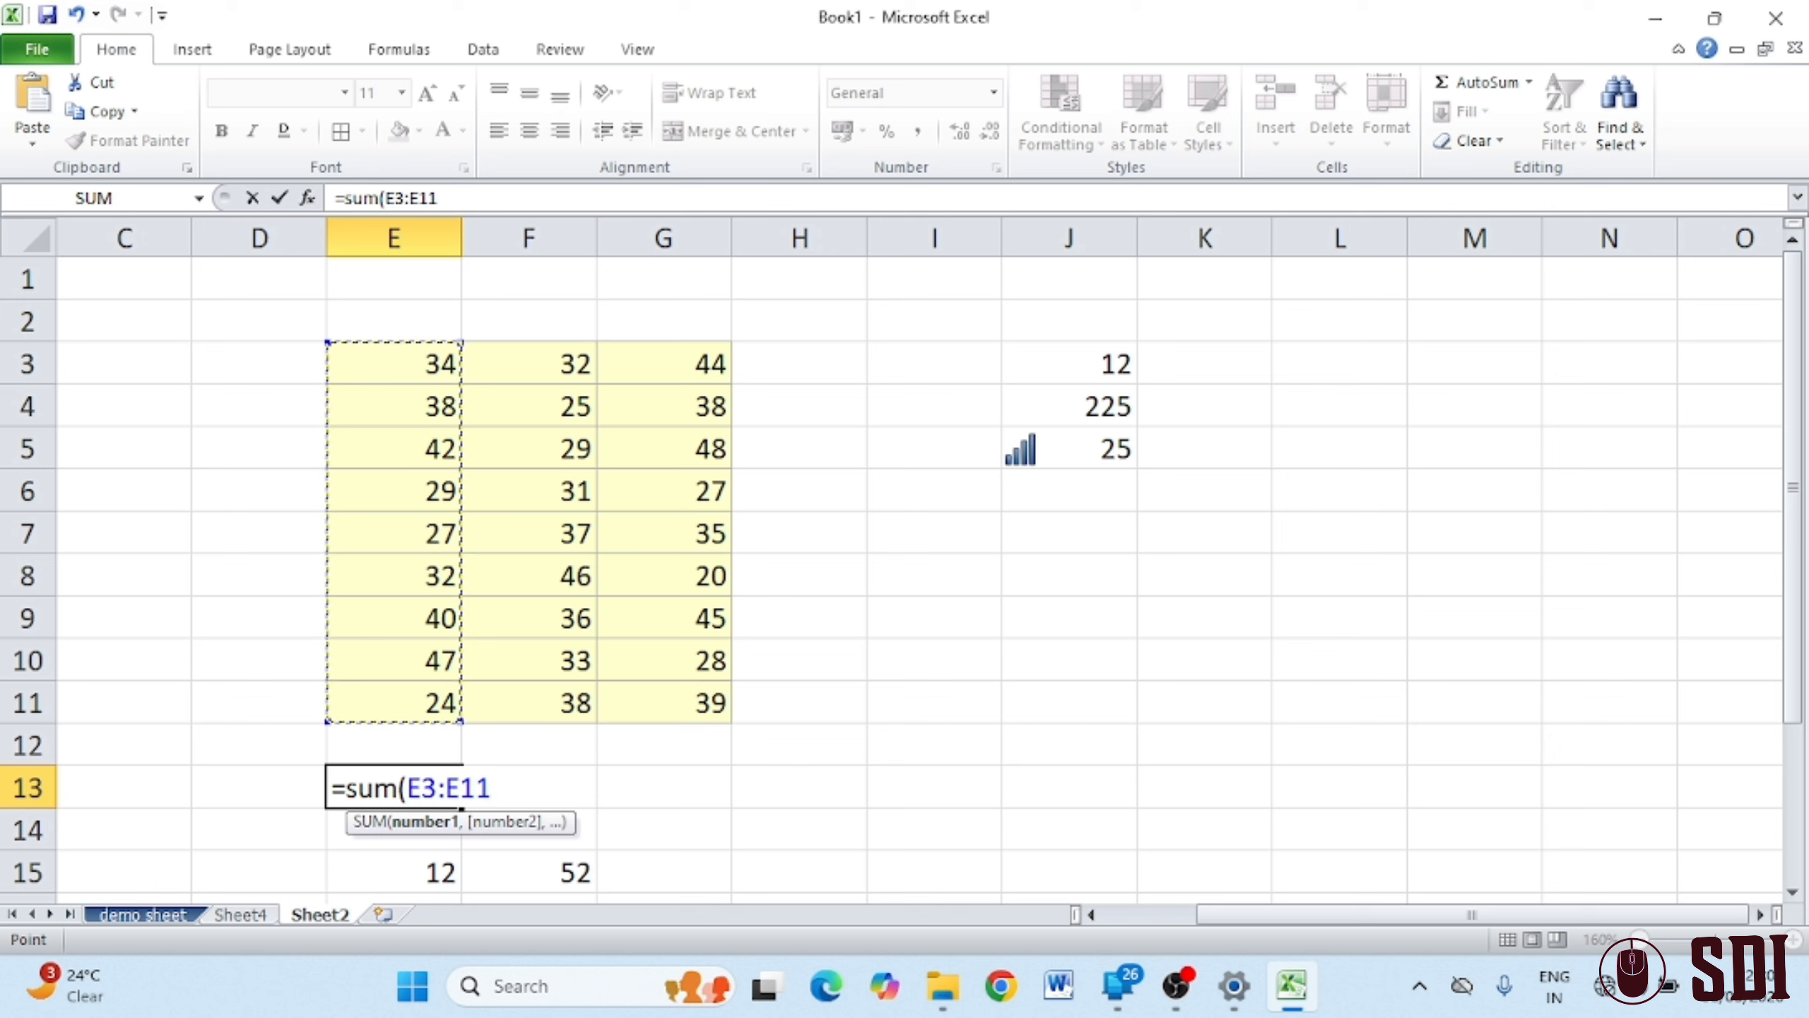
{"action": "type", "text": ")"}
{"action": "key", "text": "Return"}
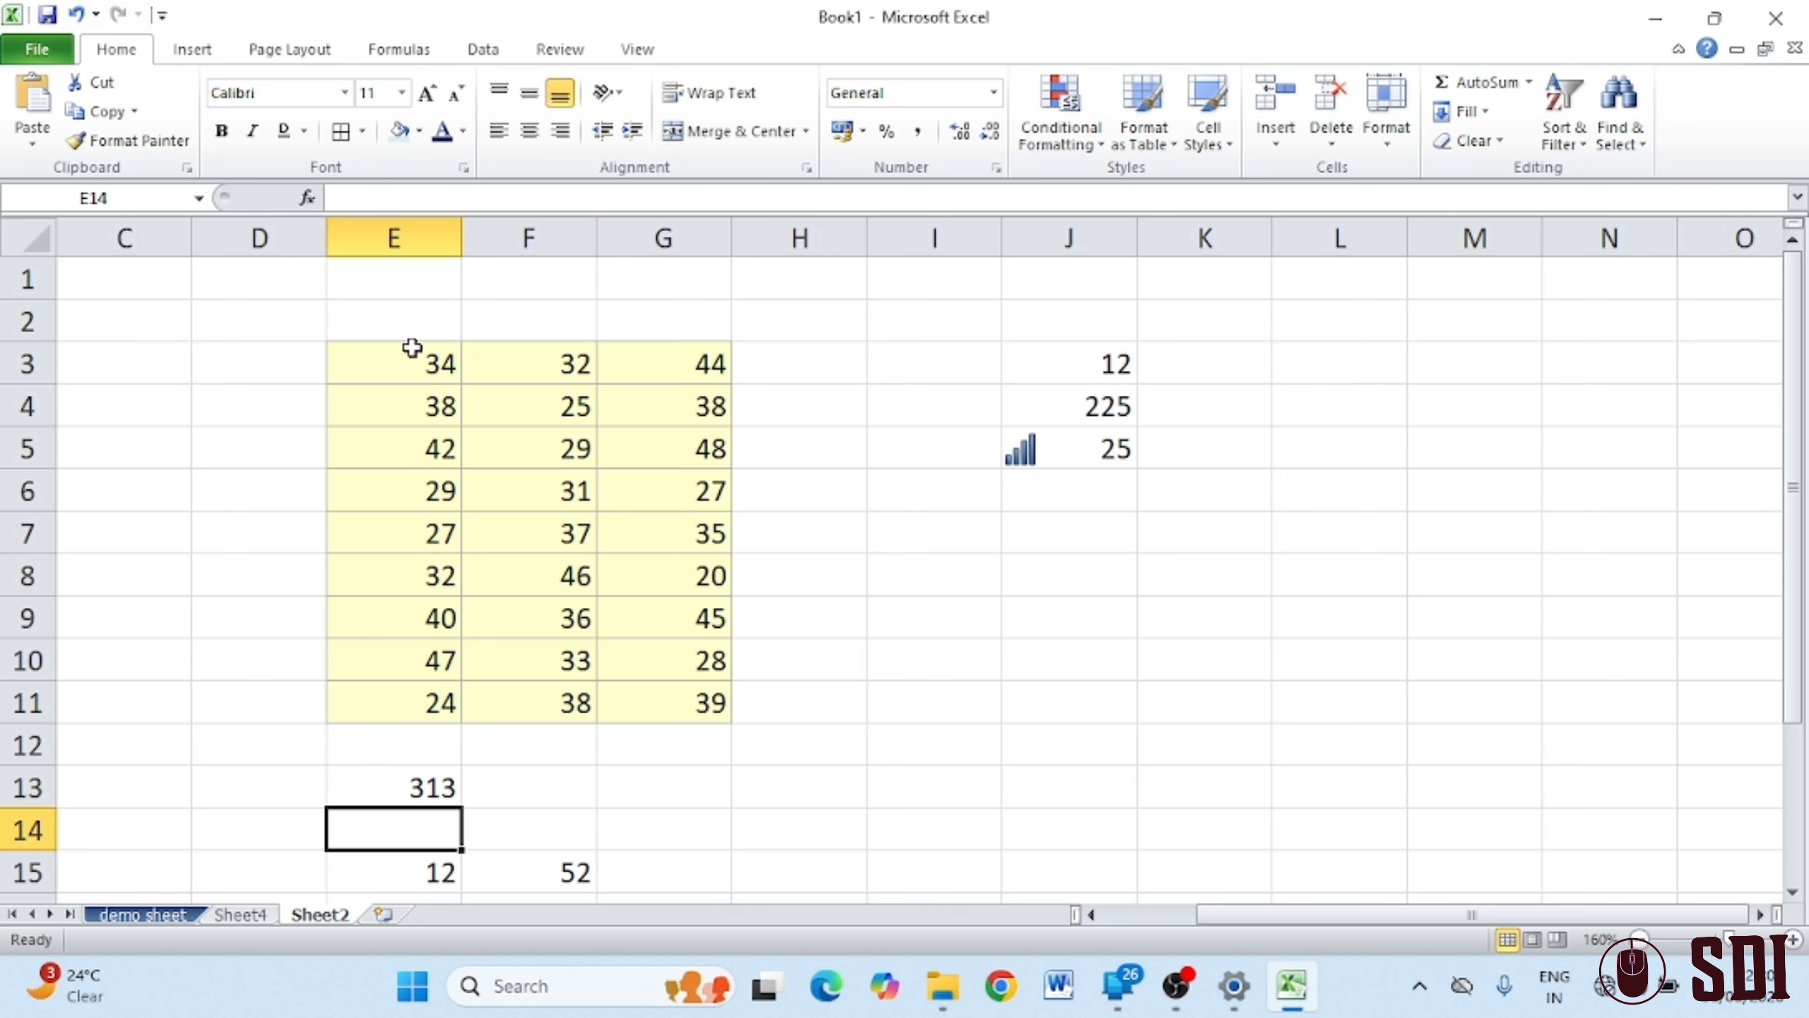
{"action": "left_click_drag", "start_coordinate": [413, 347], "coordinate": [388, 666]}
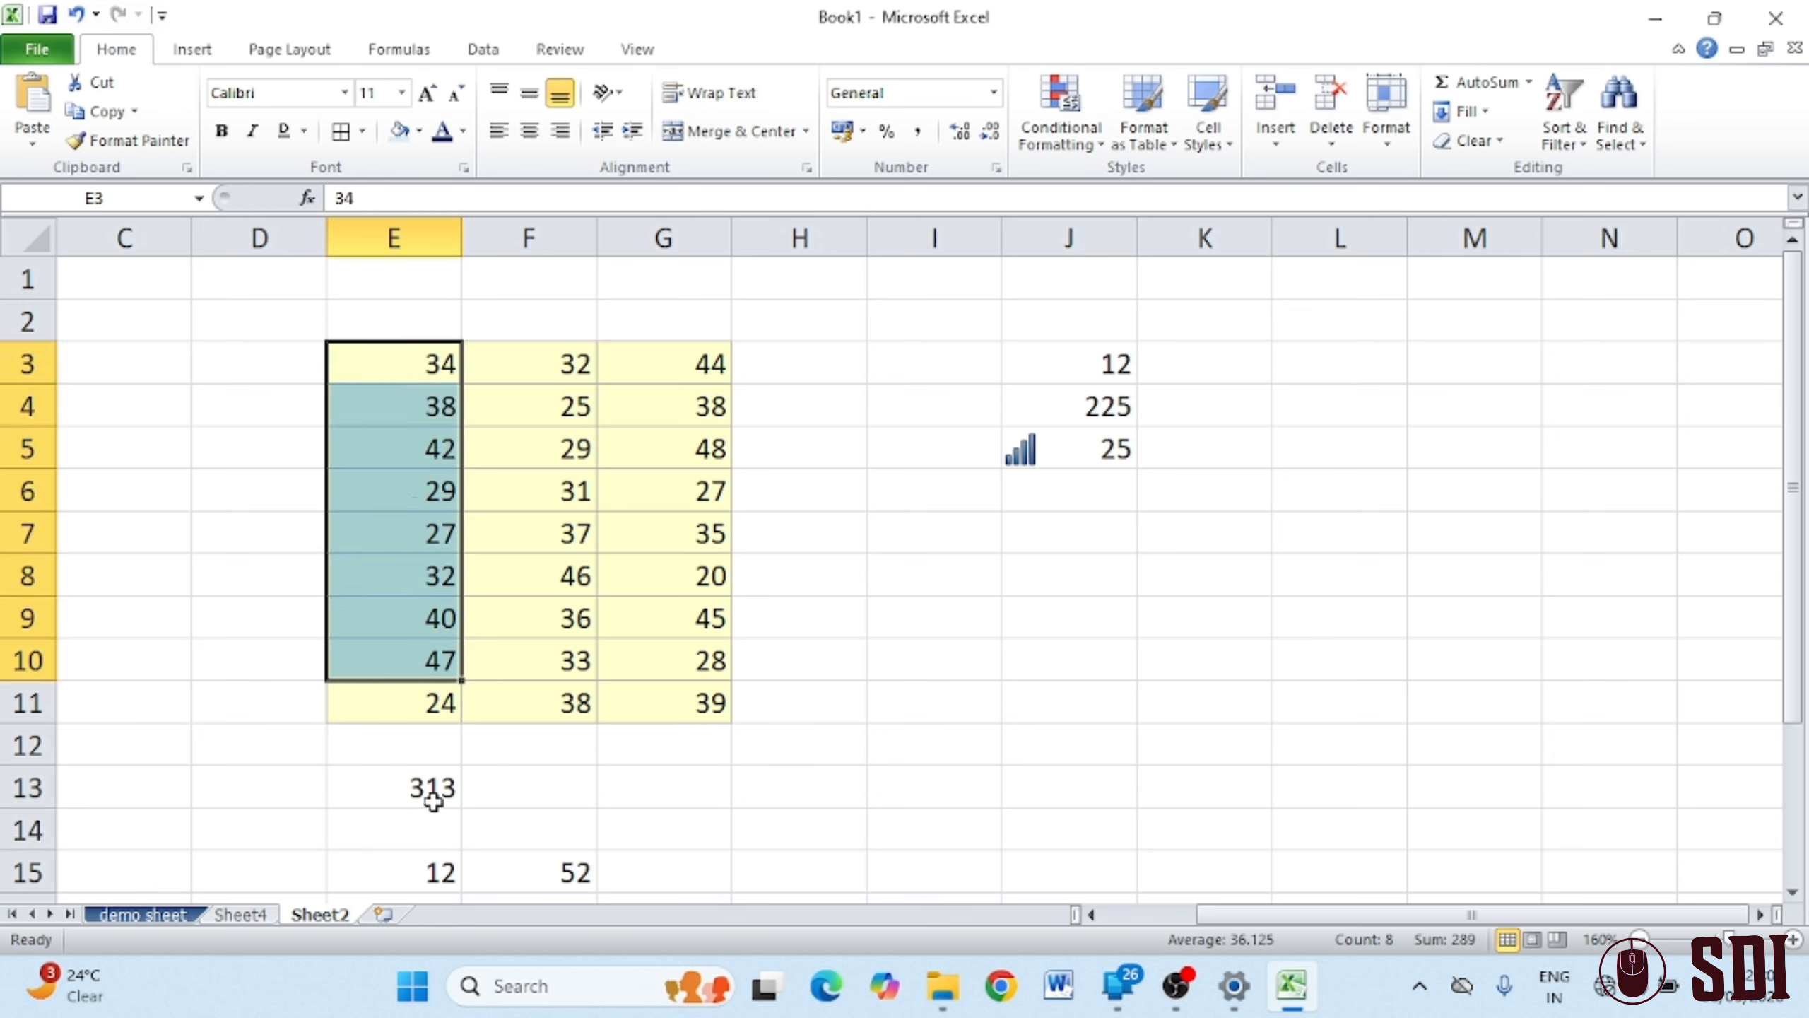
{"action": "left_click", "coordinate": [423, 811]}
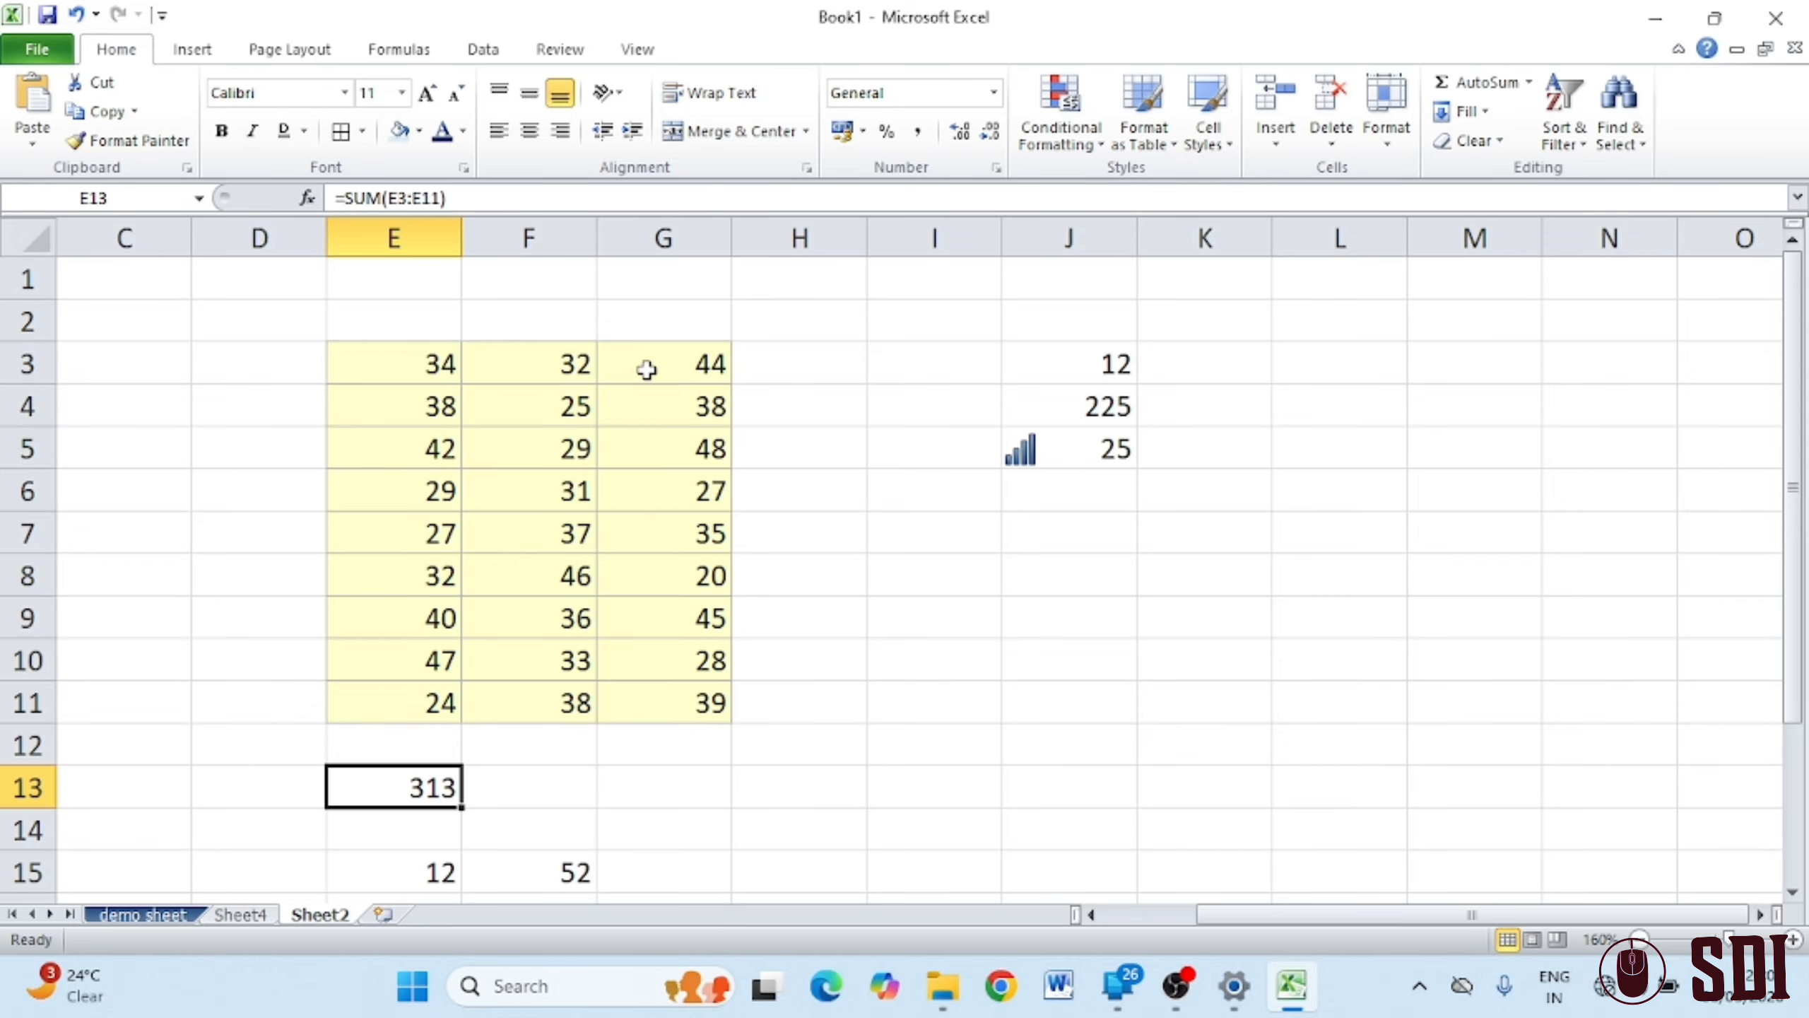
{"action": "left_click_drag", "start_coordinate": [444, 375], "coordinate": [690, 695]}
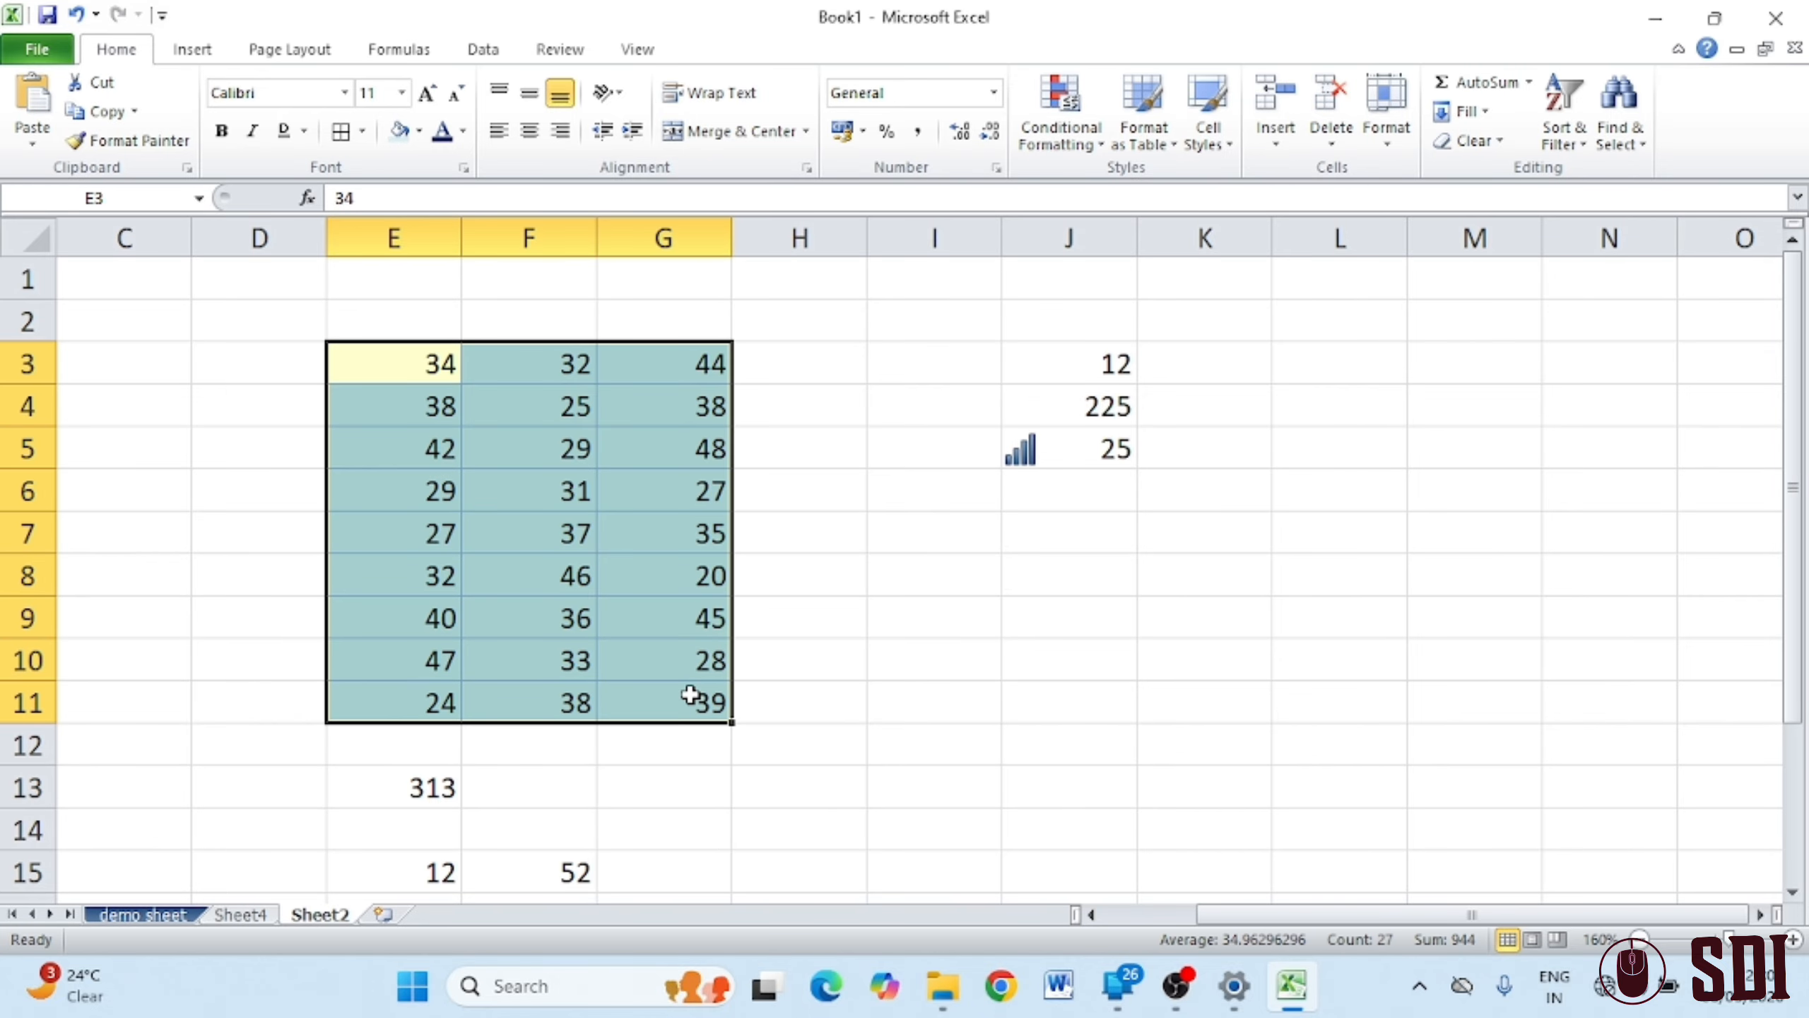
{"action": "left_click", "coordinate": [967, 701]}
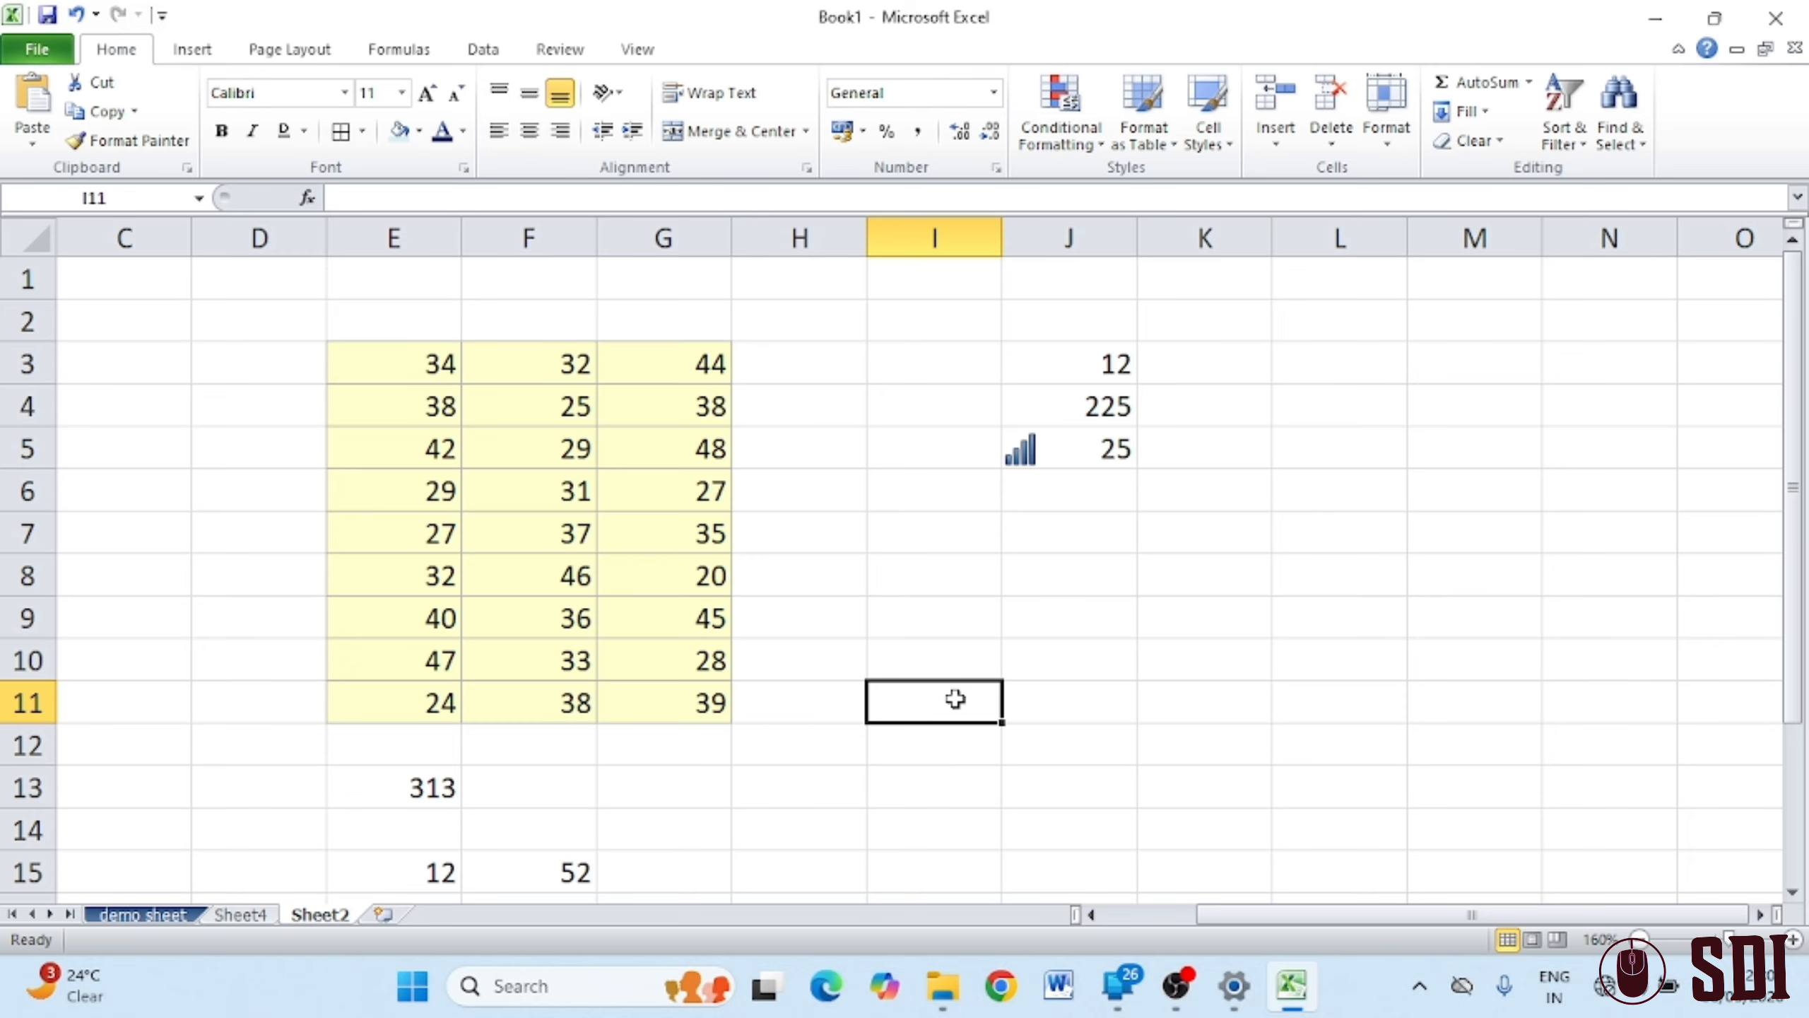
Enter =SUM(E3:G11) in I11 for a grand total of 944
{"action": "type", "text": "="}
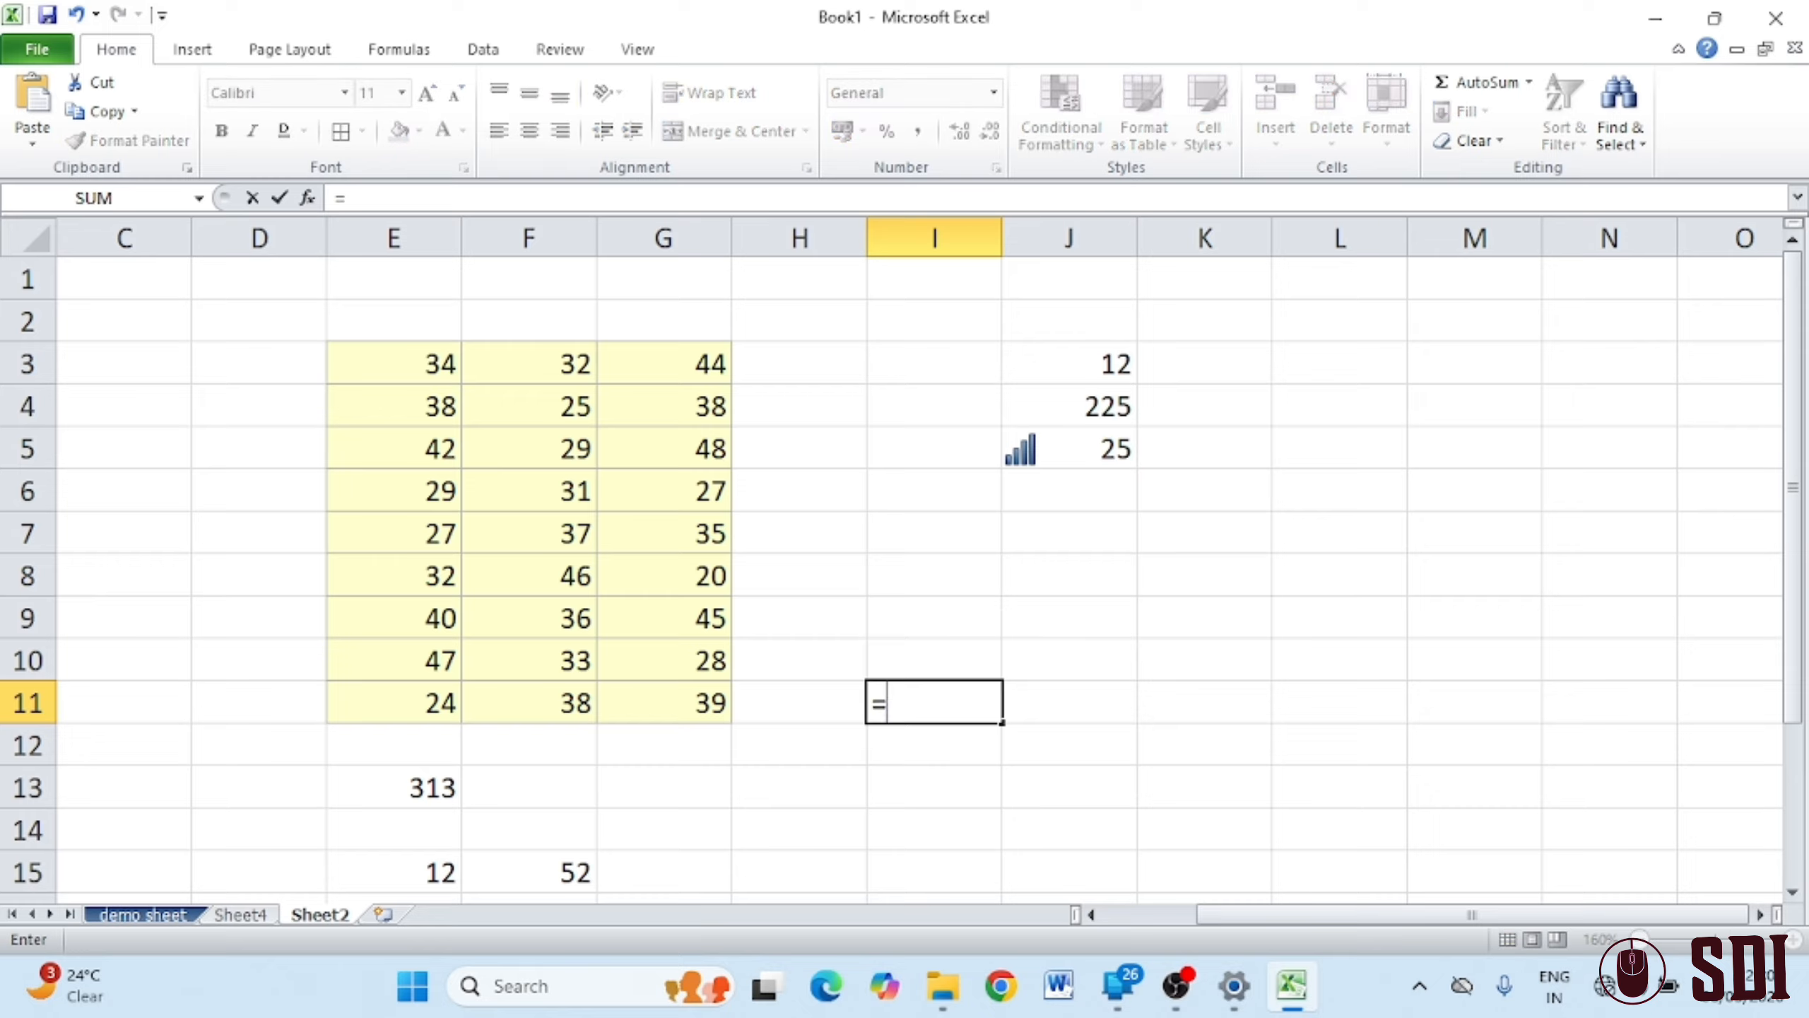
{"action": "type", "text": "sum("}
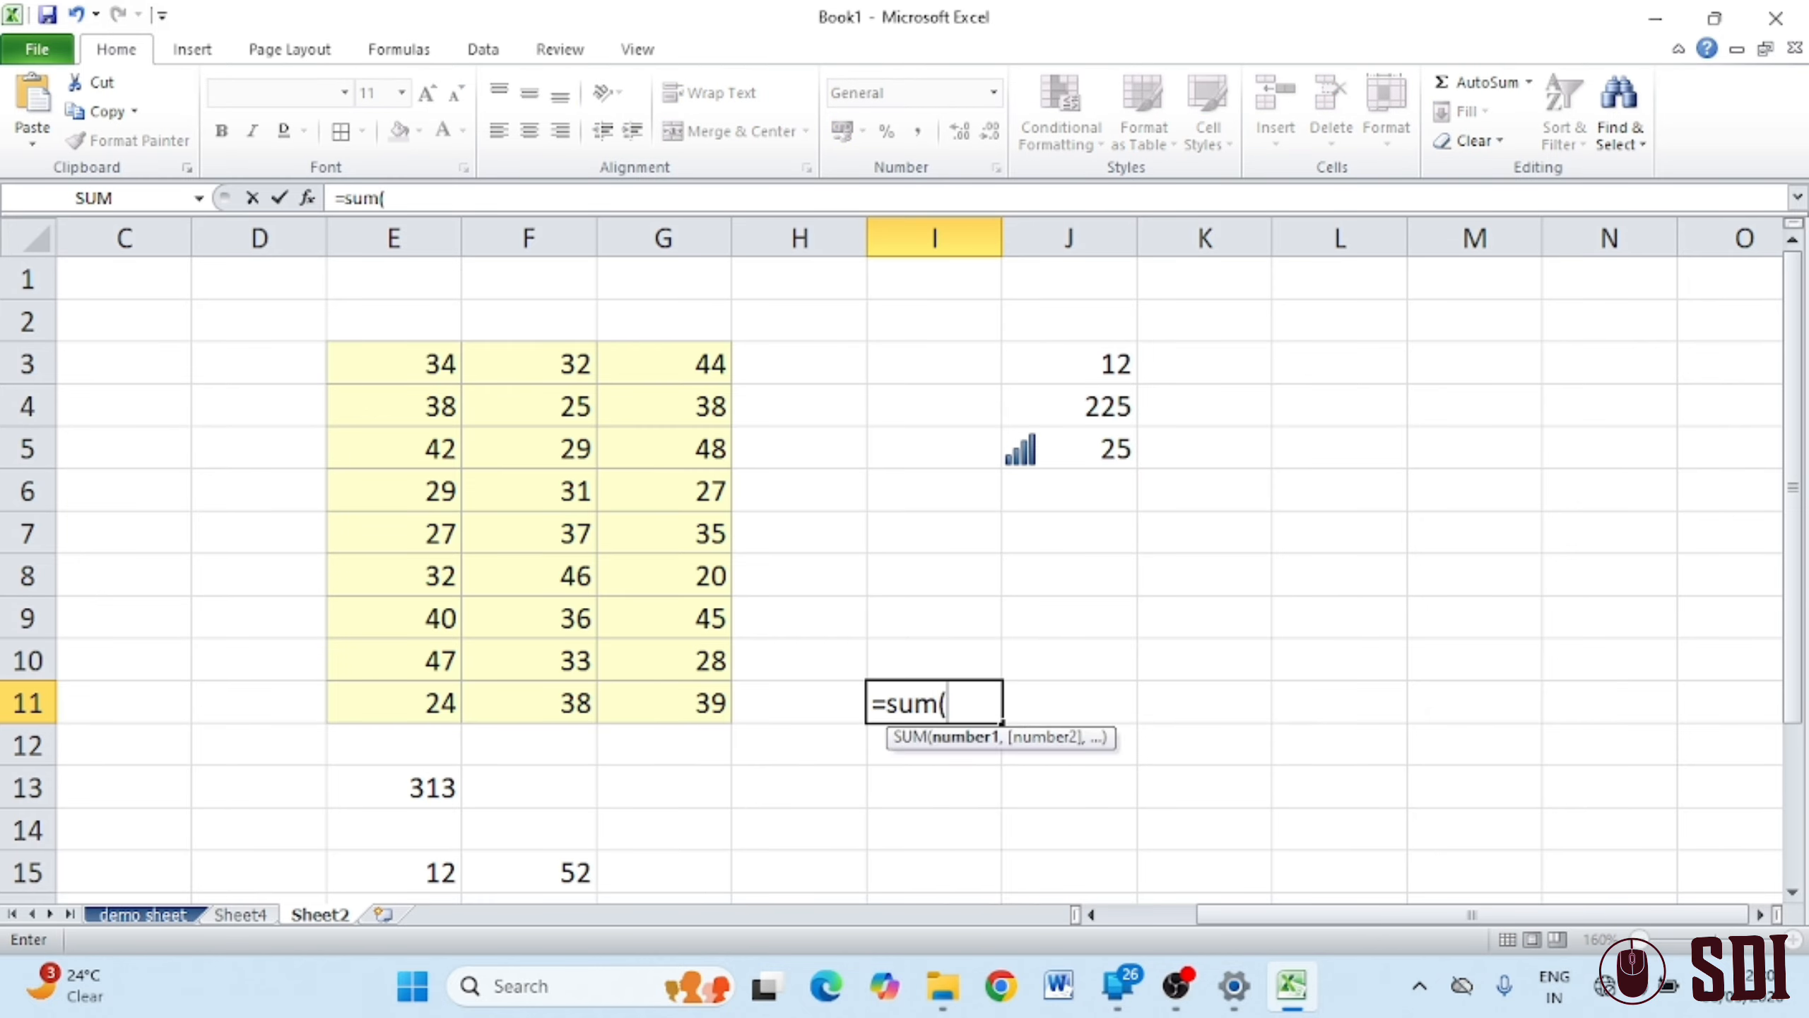
{"action": "left_click_drag", "start_coordinate": [395, 377], "coordinate": [651, 680]}
{"action": "type", "text": ")"}
{"action": "key", "text": "Return"}
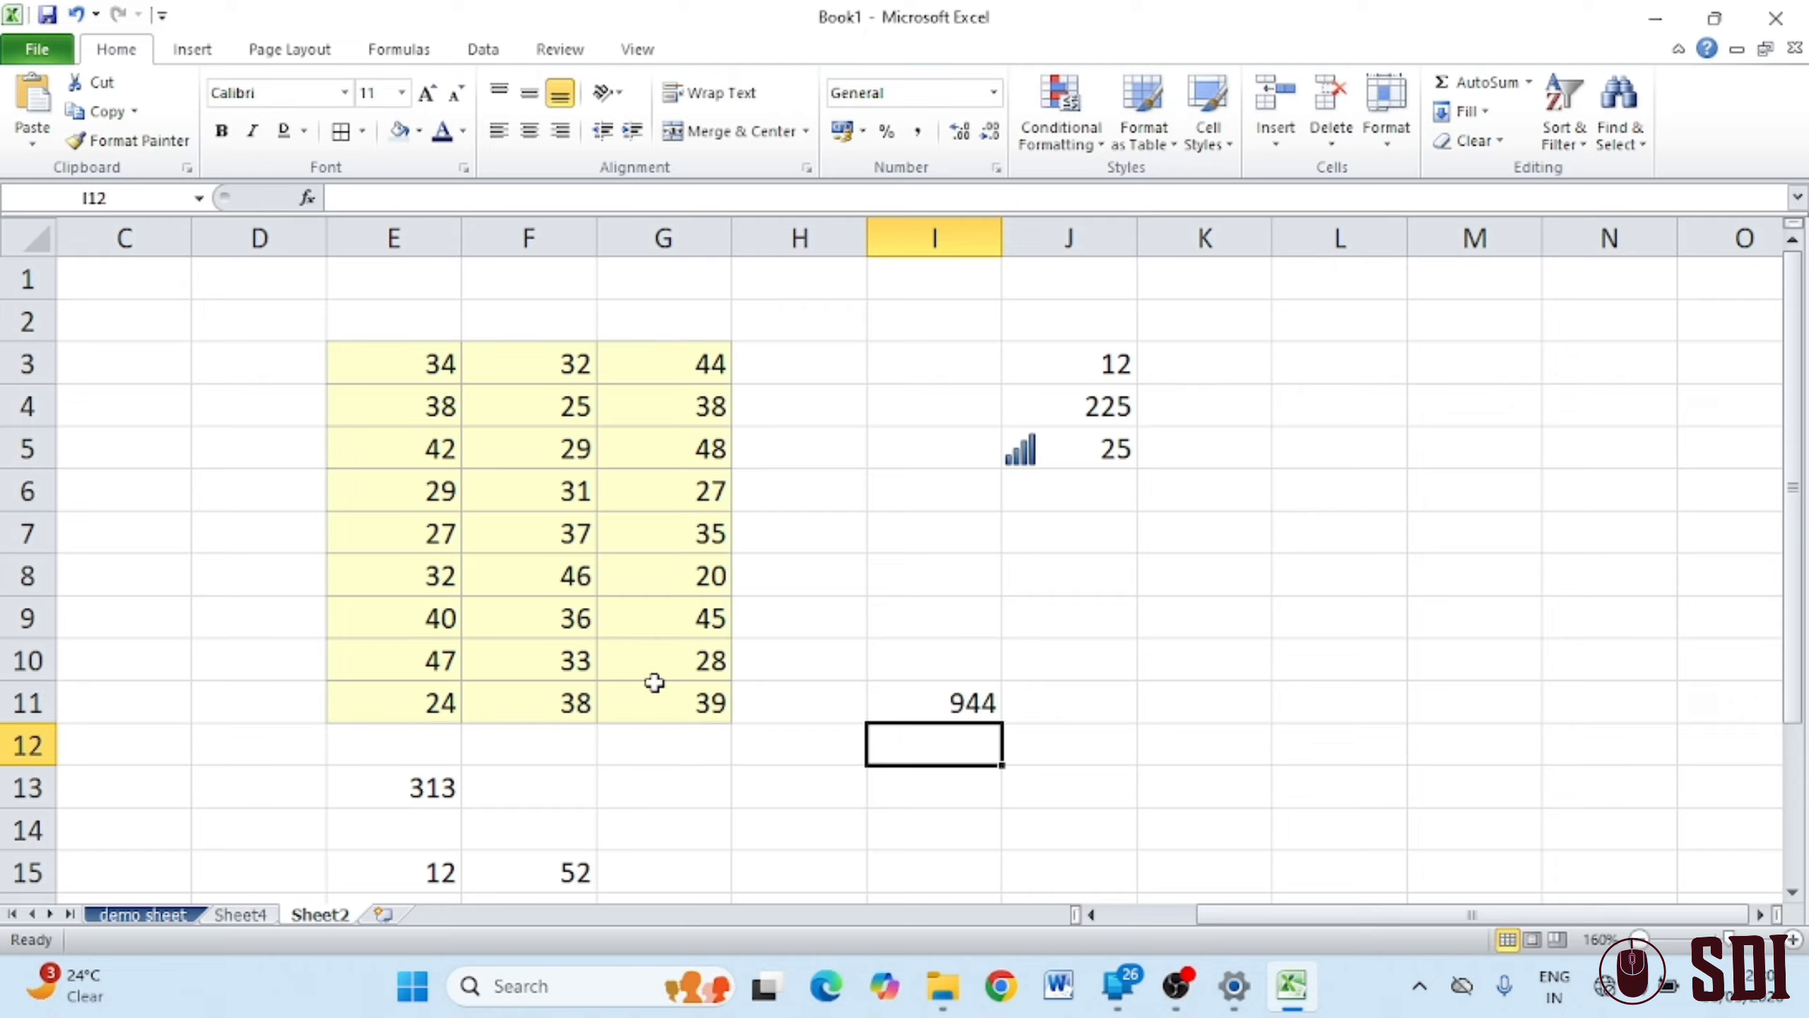
{"action": "left_click_drag", "start_coordinate": [436, 362], "coordinate": [683, 680]}
{"action": "left_click", "coordinate": [982, 701]}
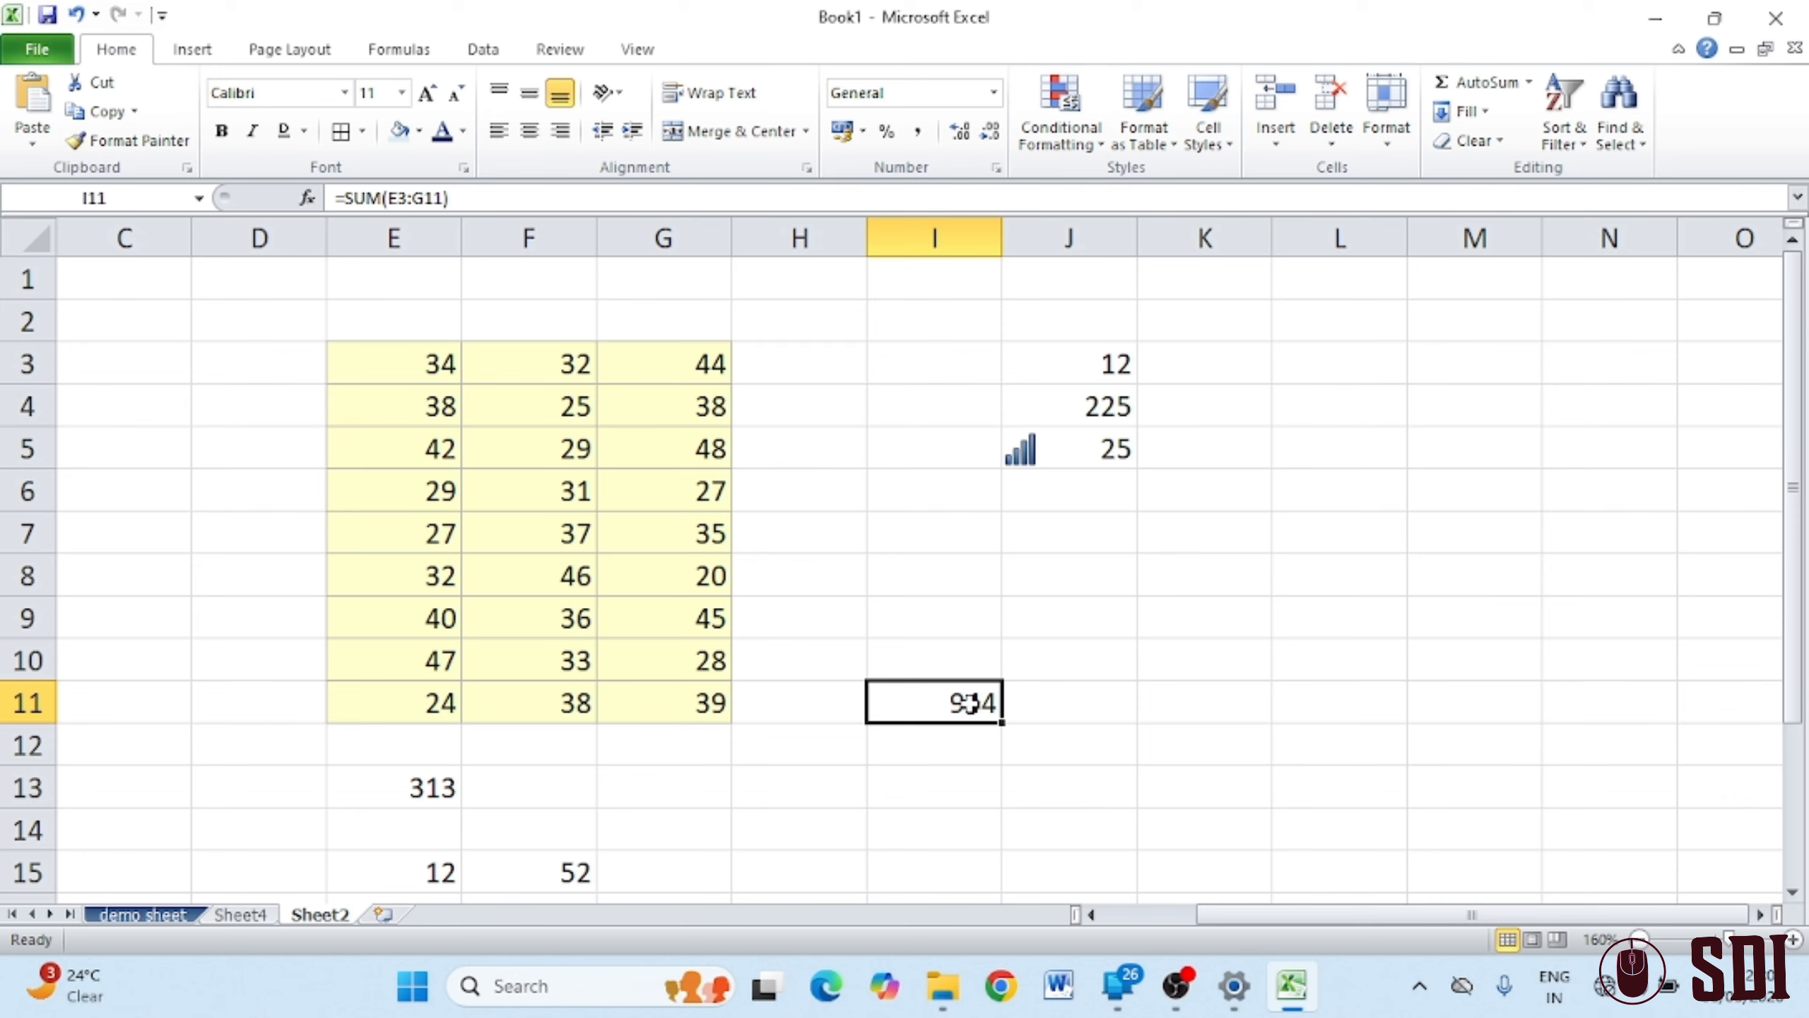
Use AutoSum (Alt+=) in J11 to total E3:F11, giving 620
{"action": "left_click", "coordinate": [1104, 698]}
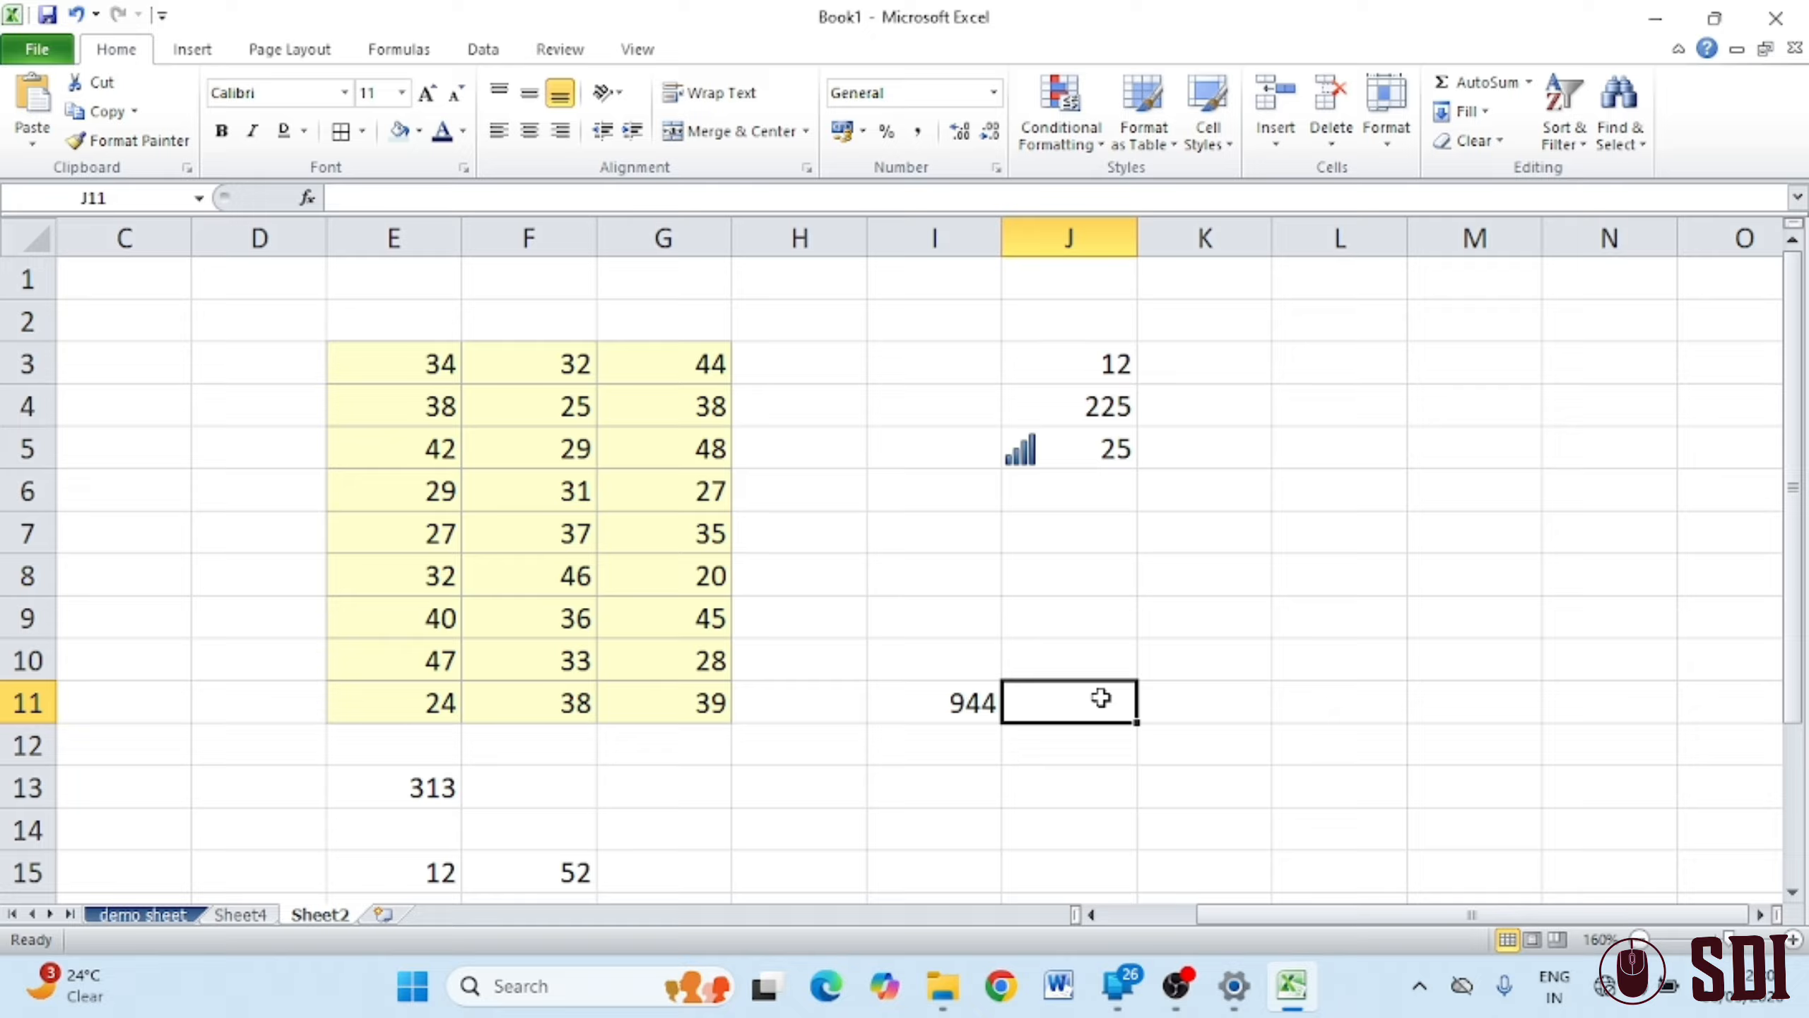
{"action": "key", "text": "alt+equal"}
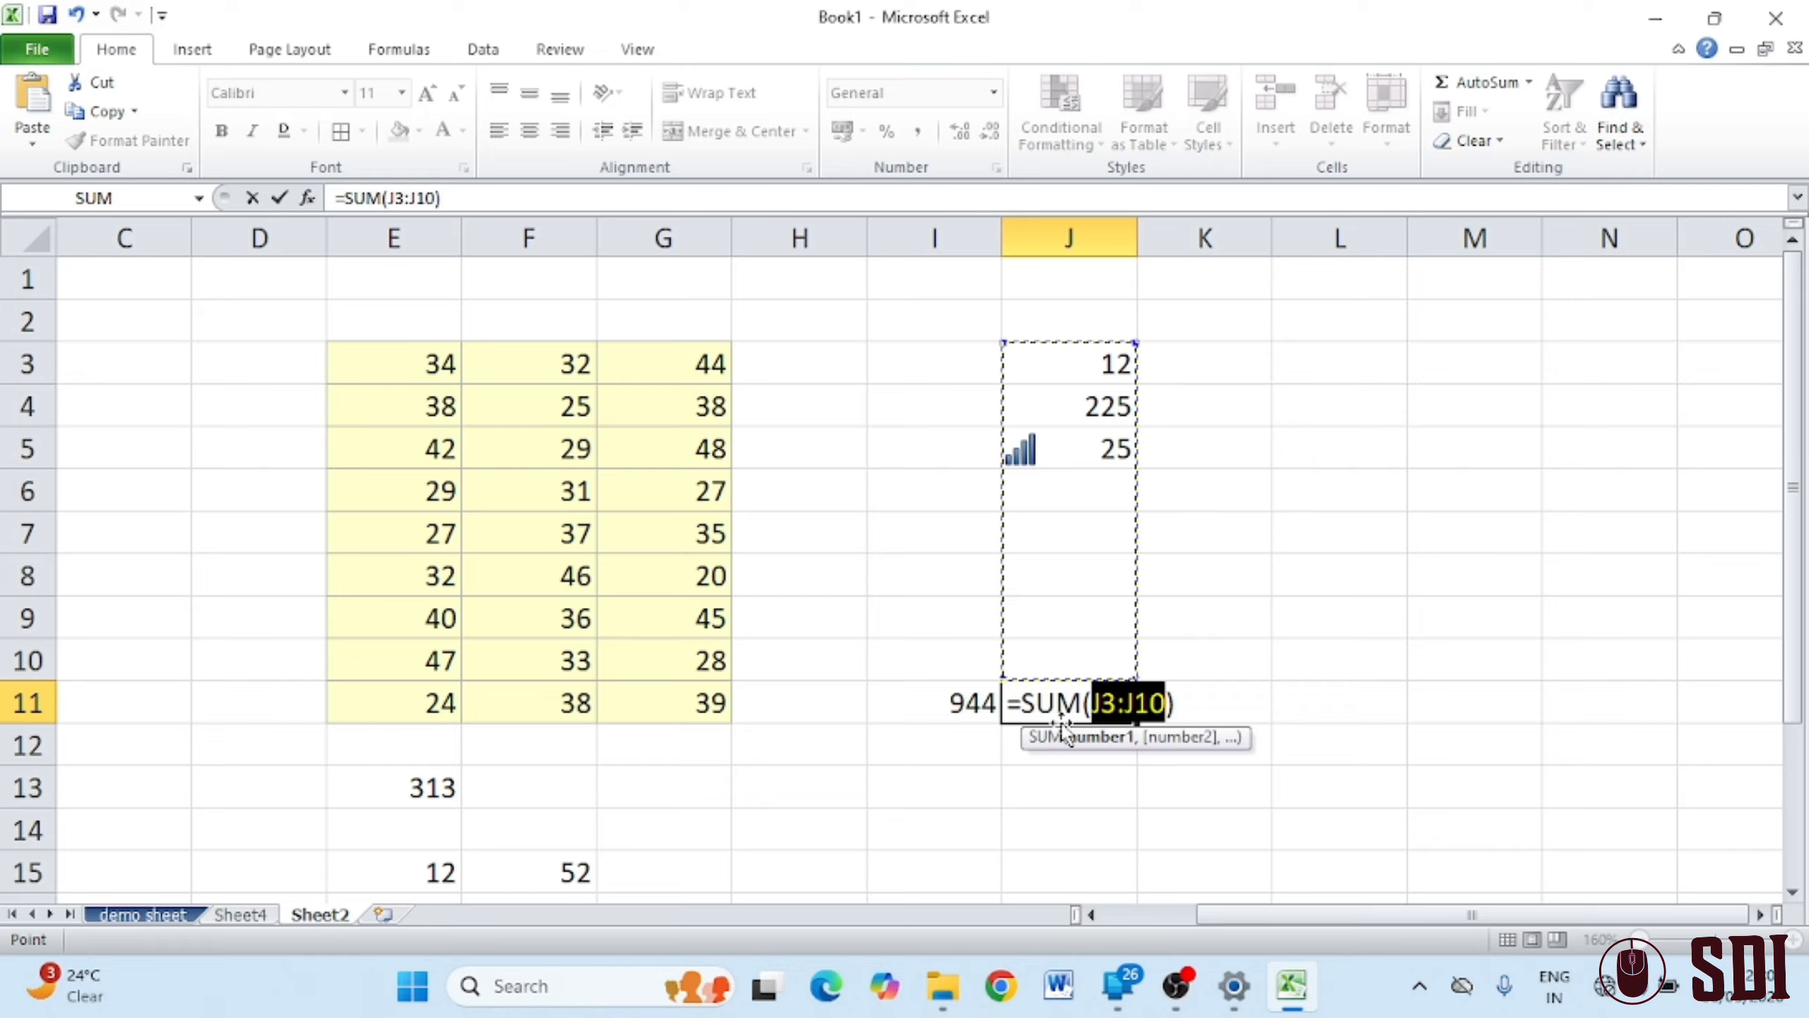
{"action": "left_click_drag", "start_coordinate": [435, 381], "coordinate": [513, 687]}
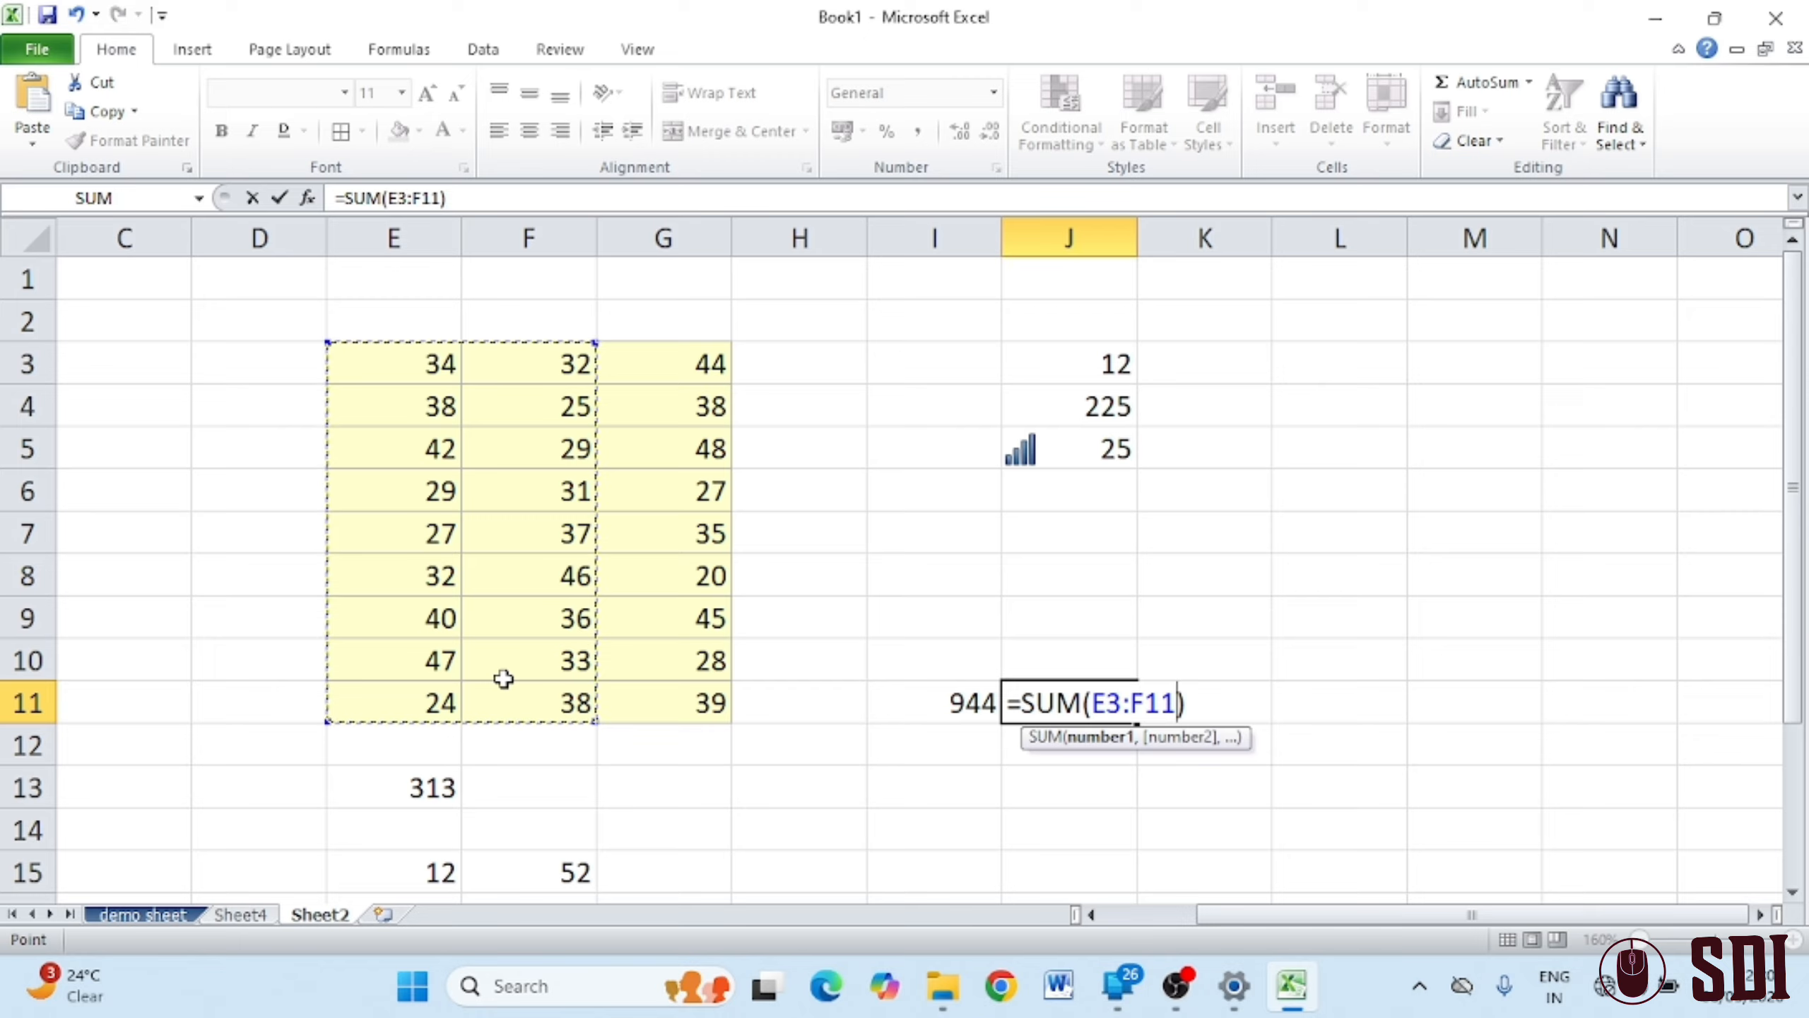
{"action": "key", "text": "Return"}
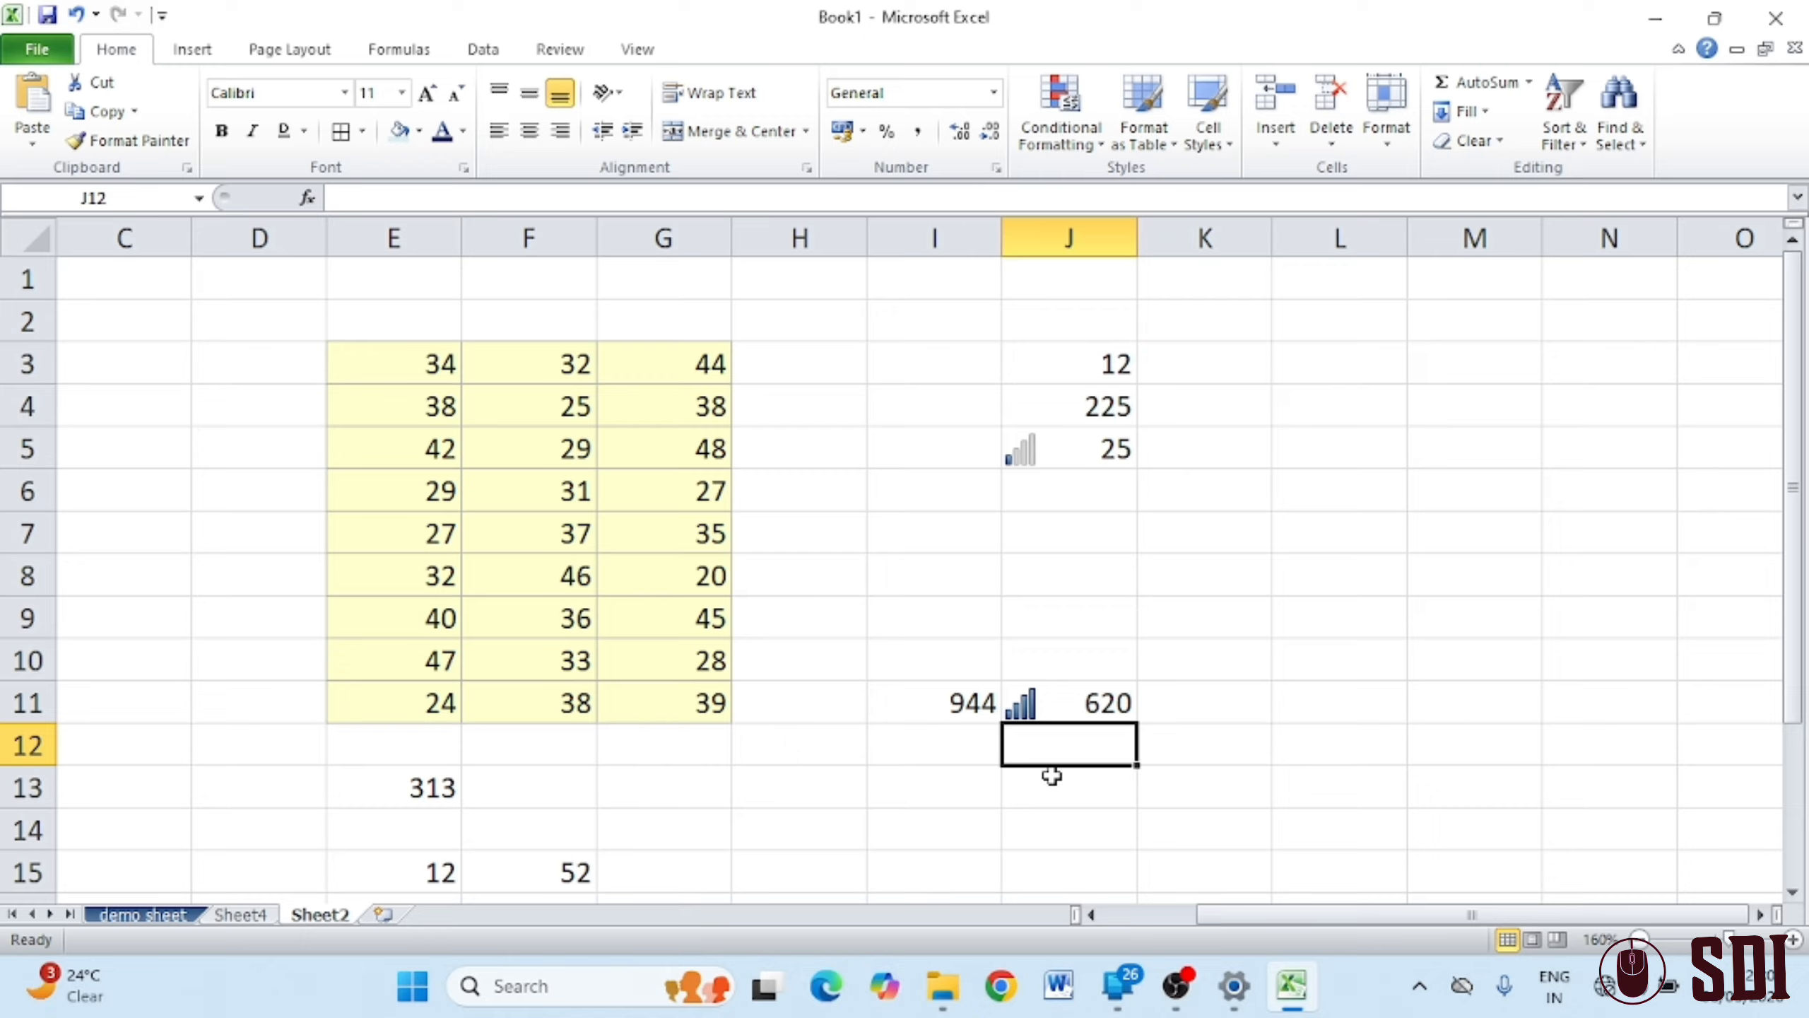
Enter =AVERAGE(E3:G3) in C3, which shows 36.6667
{"action": "left_click", "coordinate": [187, 441]}
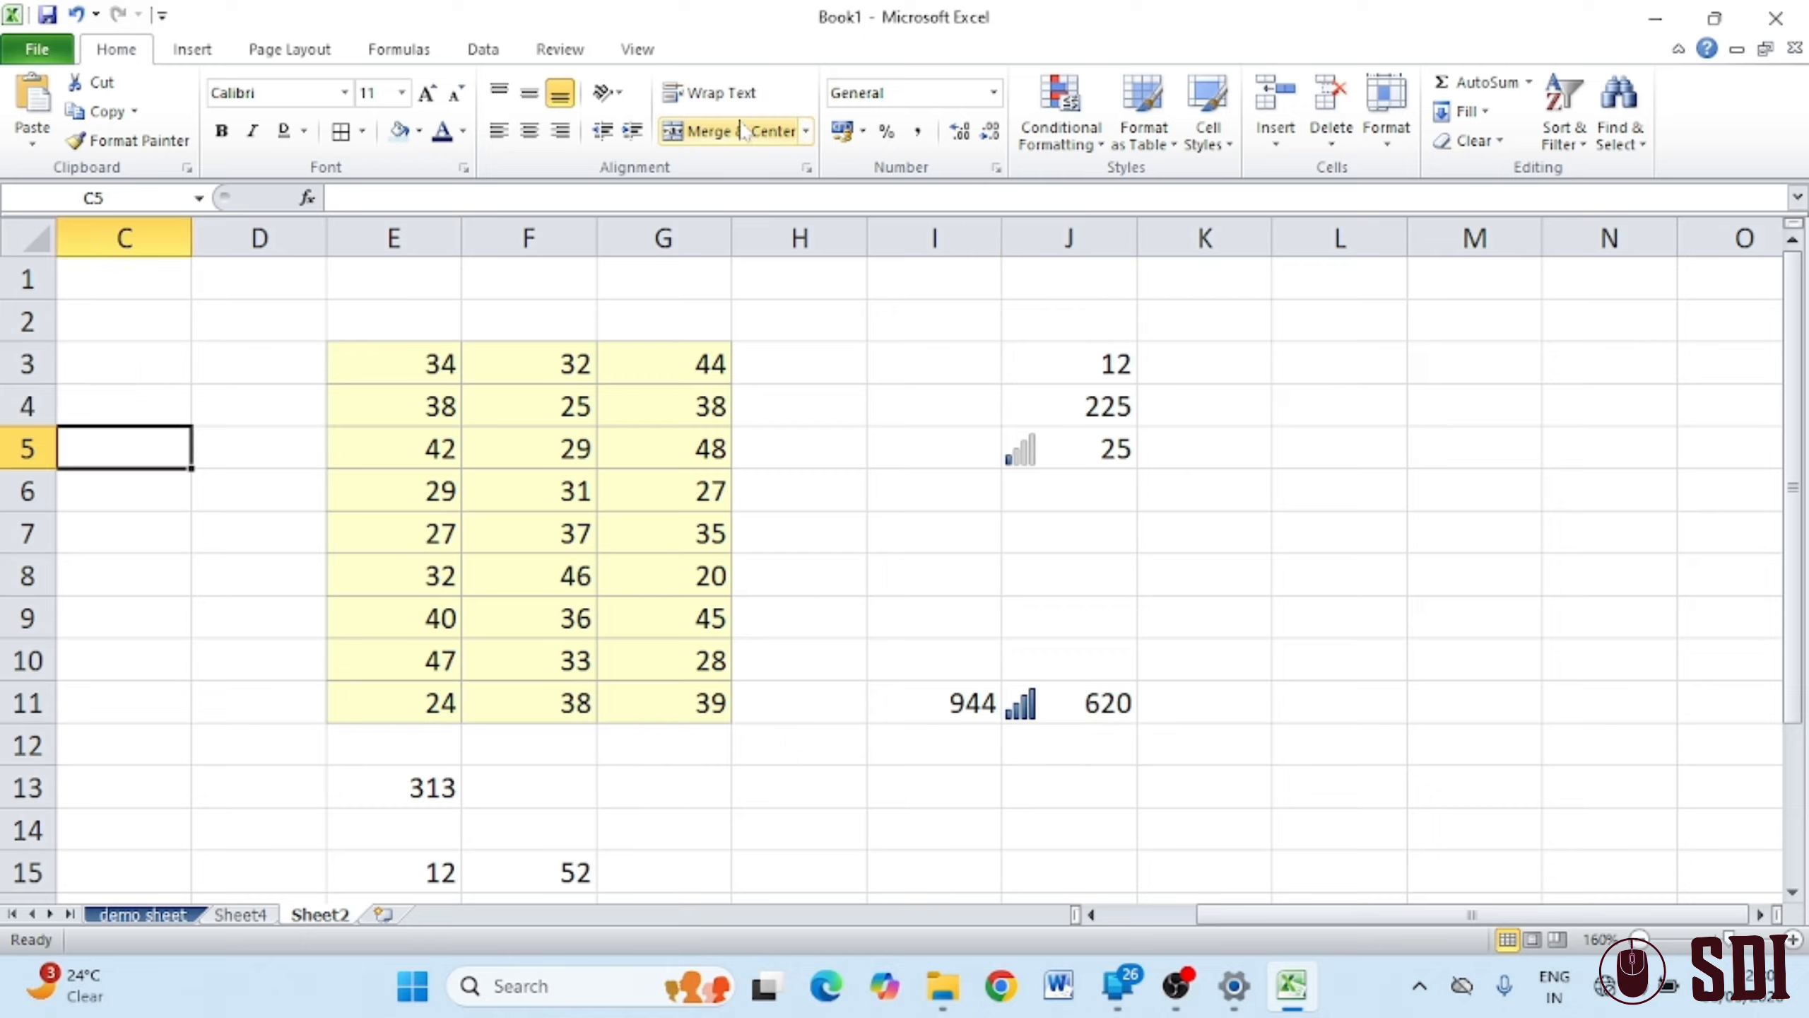
{"action": "left_click", "coordinate": [1529, 82]}
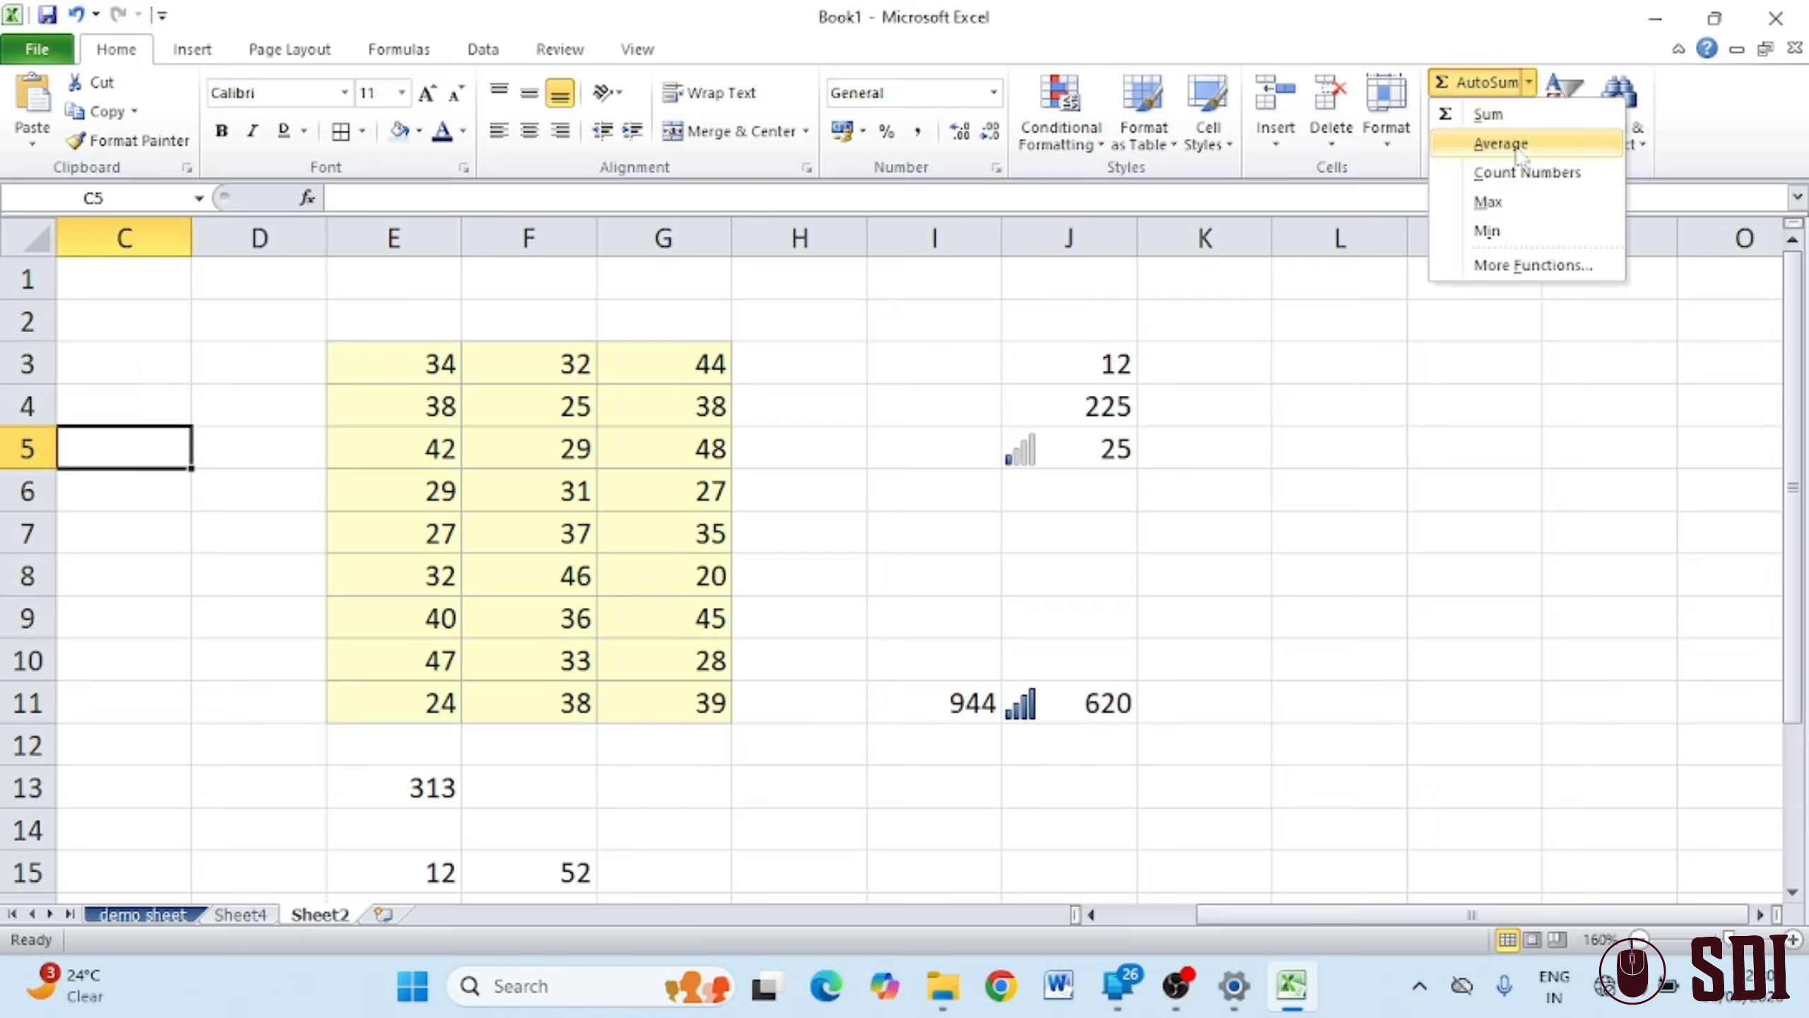
{"action": "left_click", "coordinate": [739, 404]}
{"action": "left_click_drag", "start_coordinate": [403, 365], "coordinate": [646, 366]}
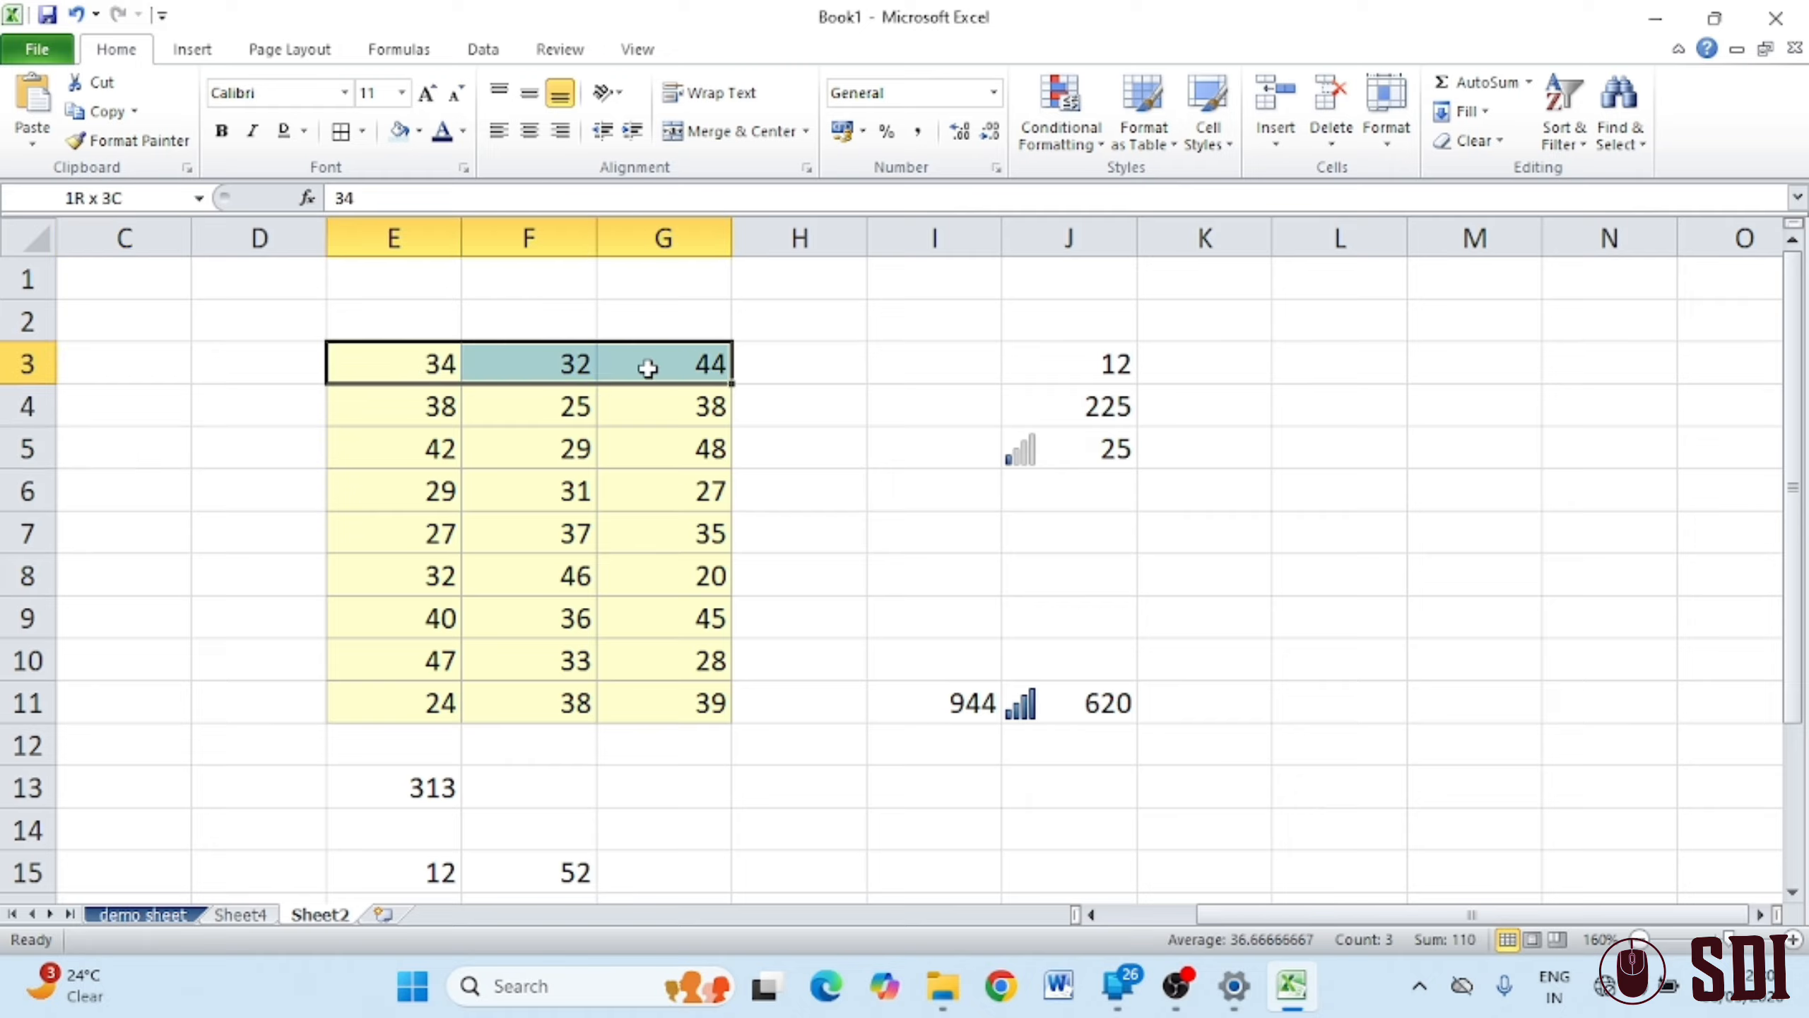
{"action": "left_click", "coordinate": [134, 364]}
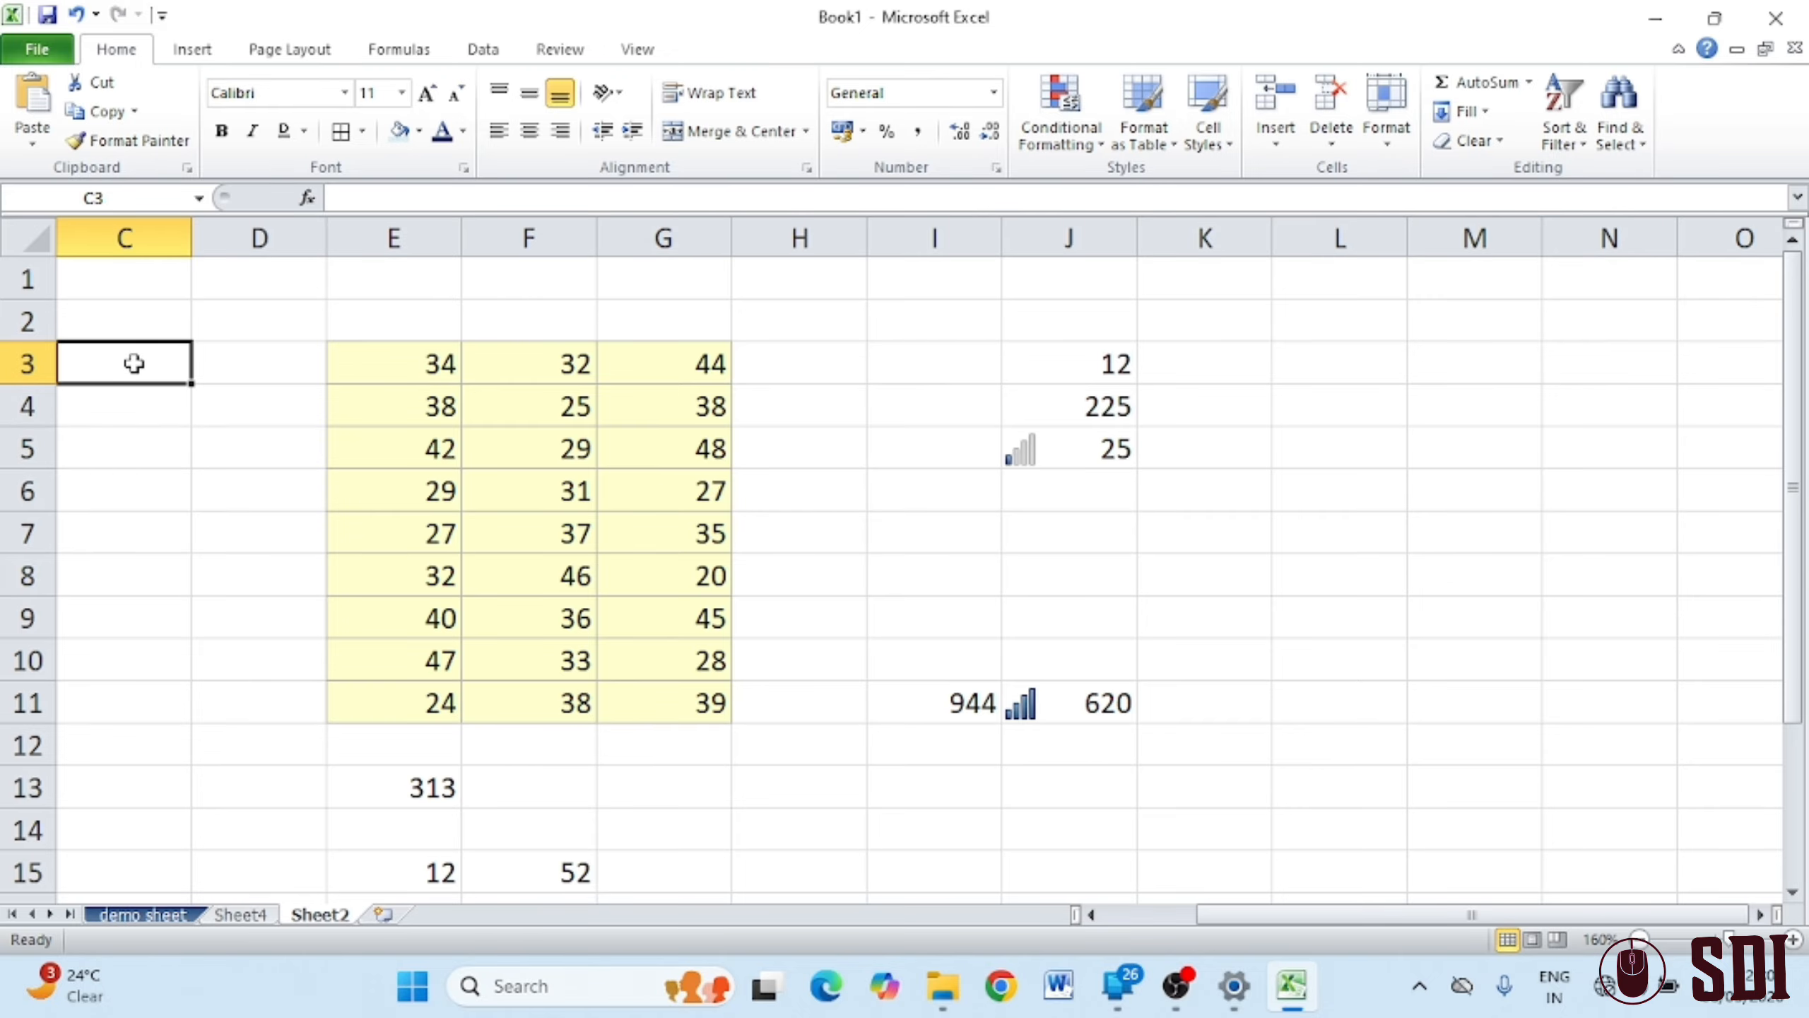
{"action": "type", "text": "=a"}
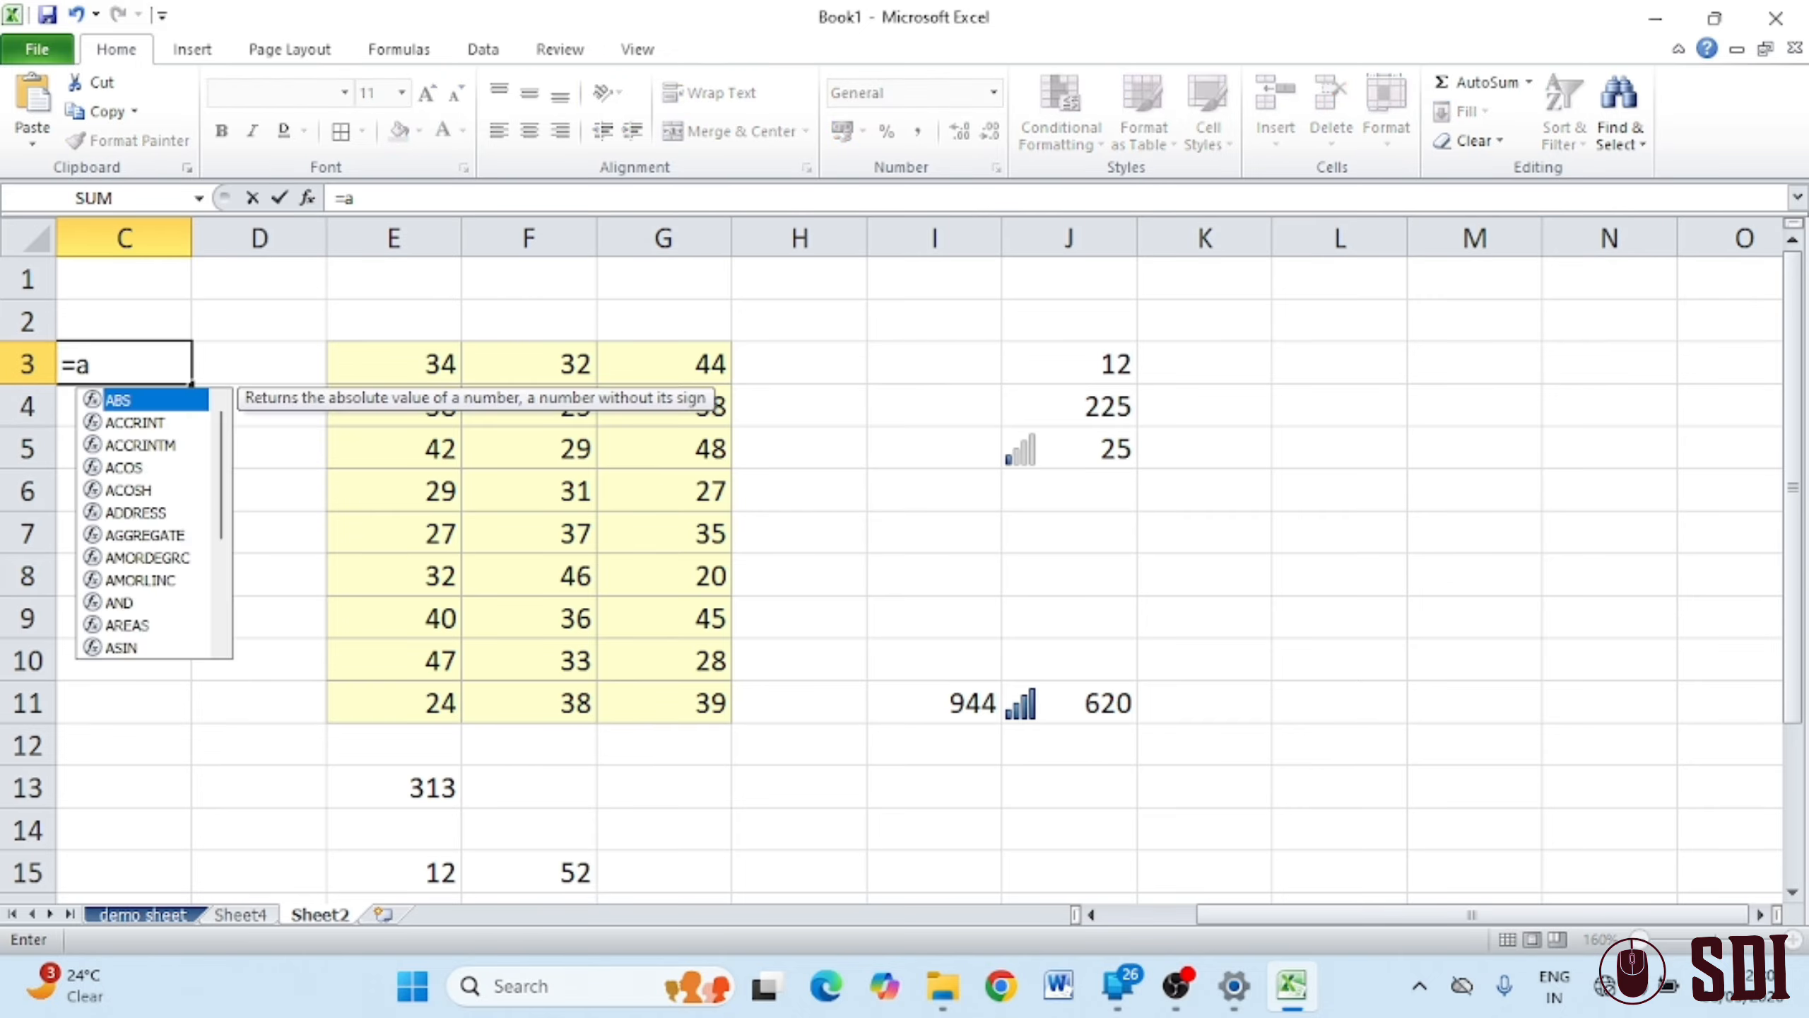
{"action": "type", "text": "verage"}
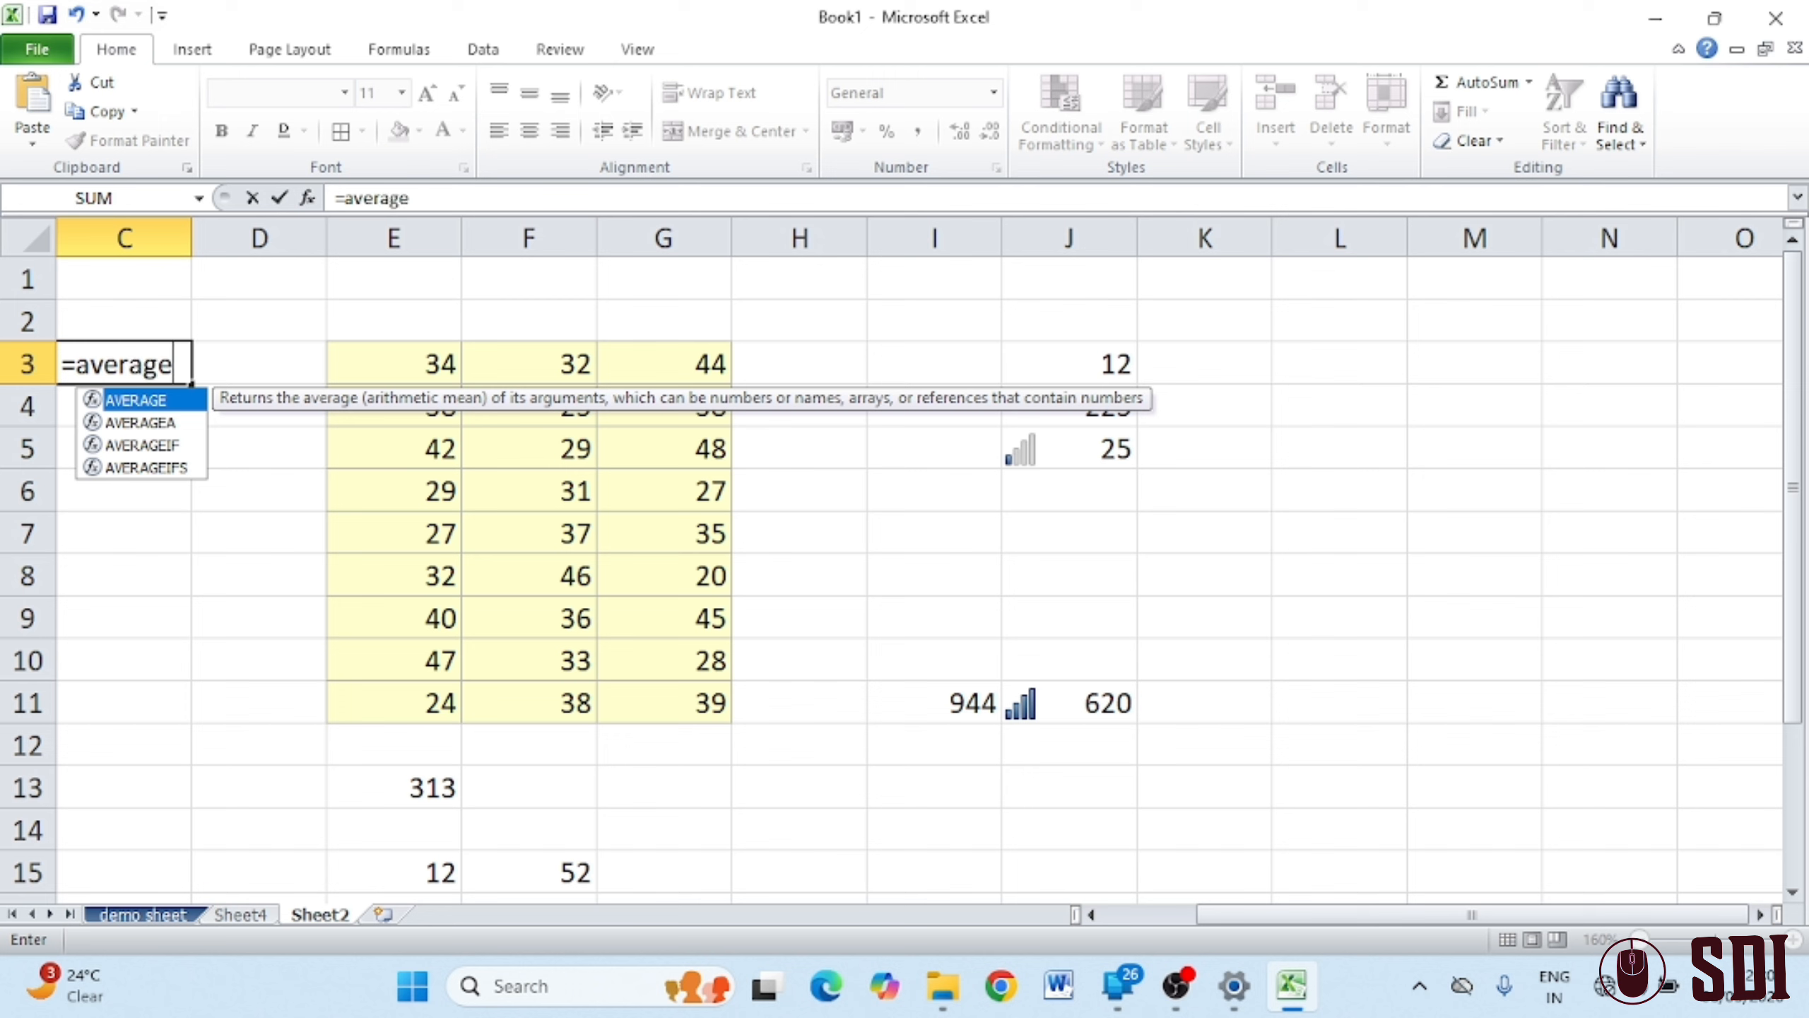
{"action": "type", "text": "("}
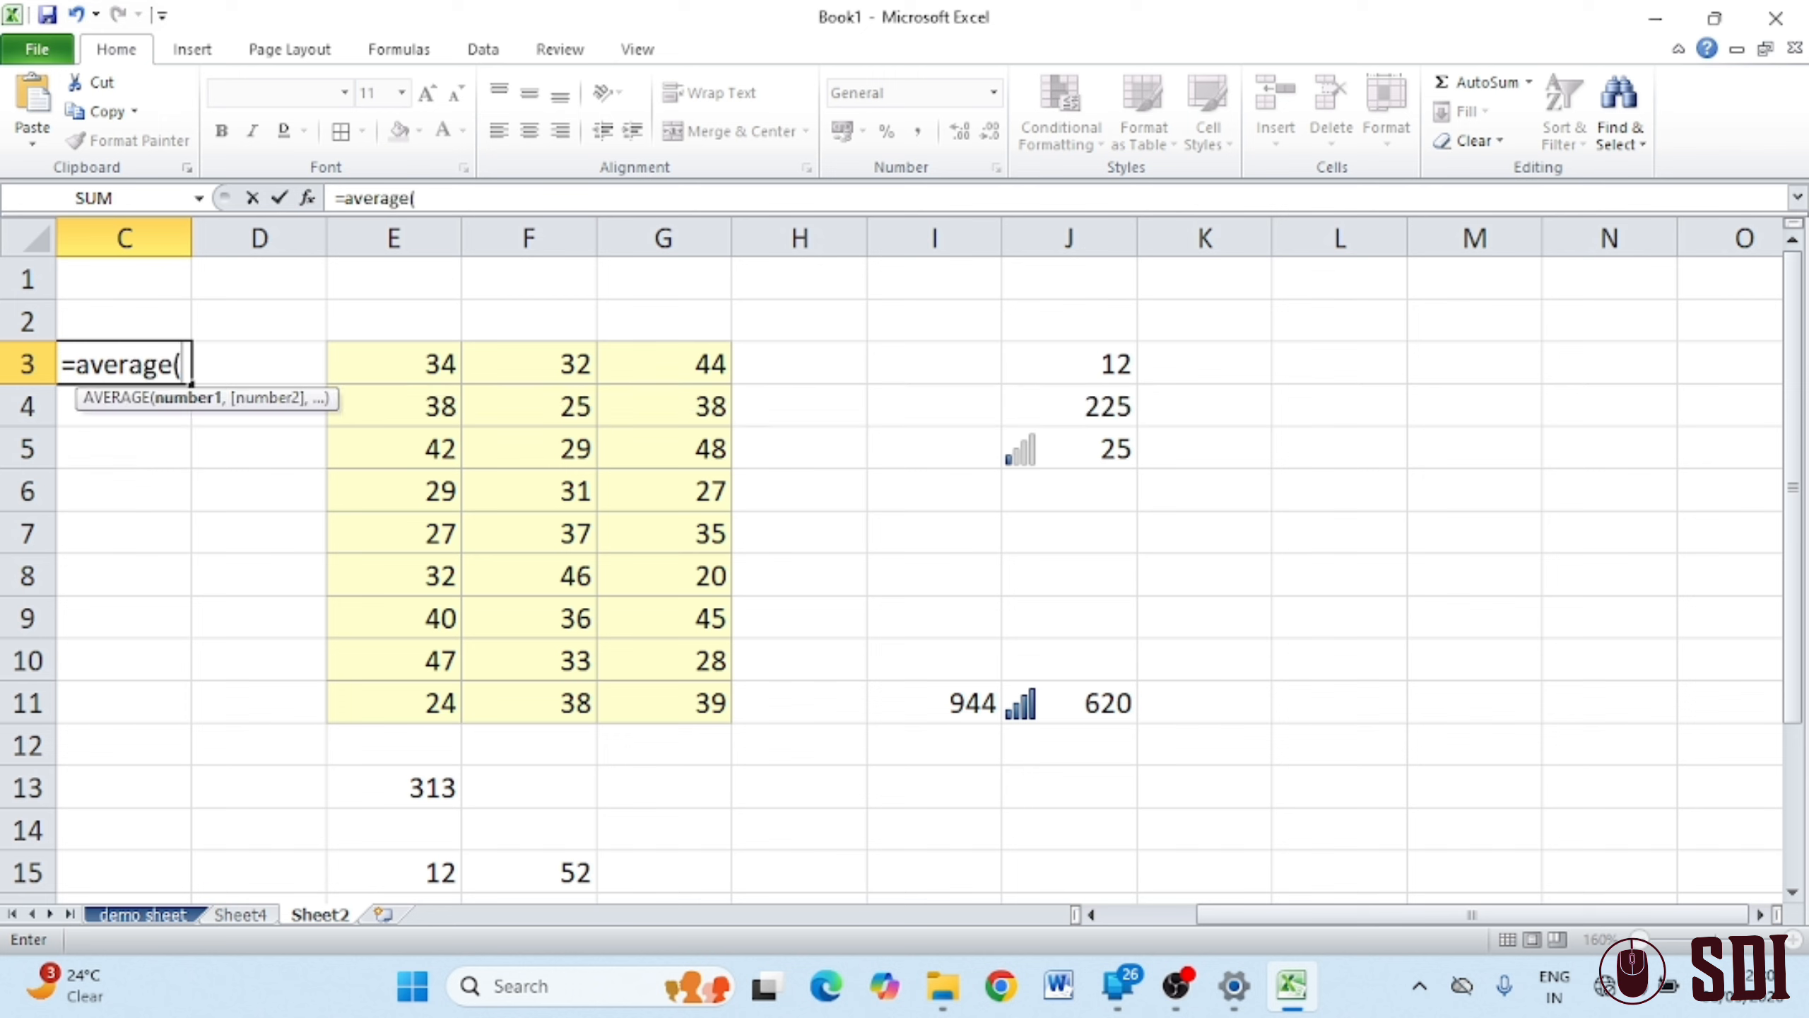
{"action": "left_click_drag", "start_coordinate": [418, 358], "coordinate": [627, 355]}
{"action": "key", "text": "Return"}
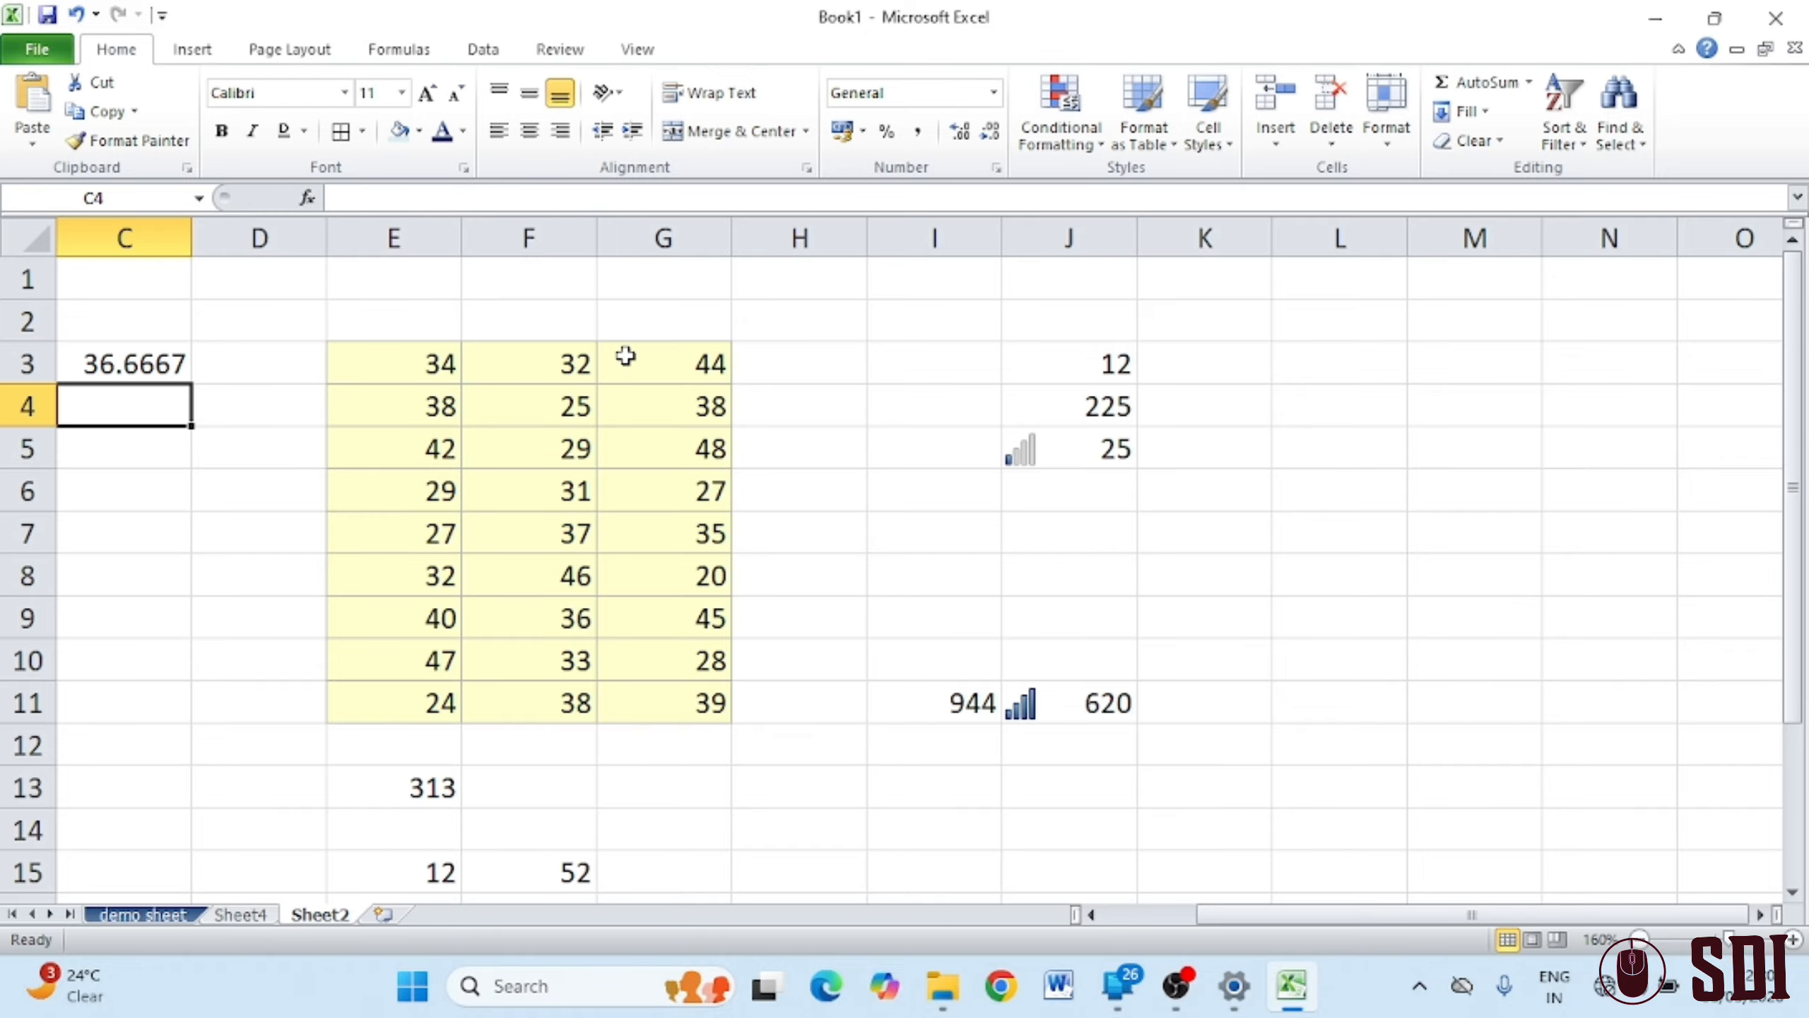
{"action": "left_click_drag", "start_coordinate": [375, 376], "coordinate": [698, 361]}
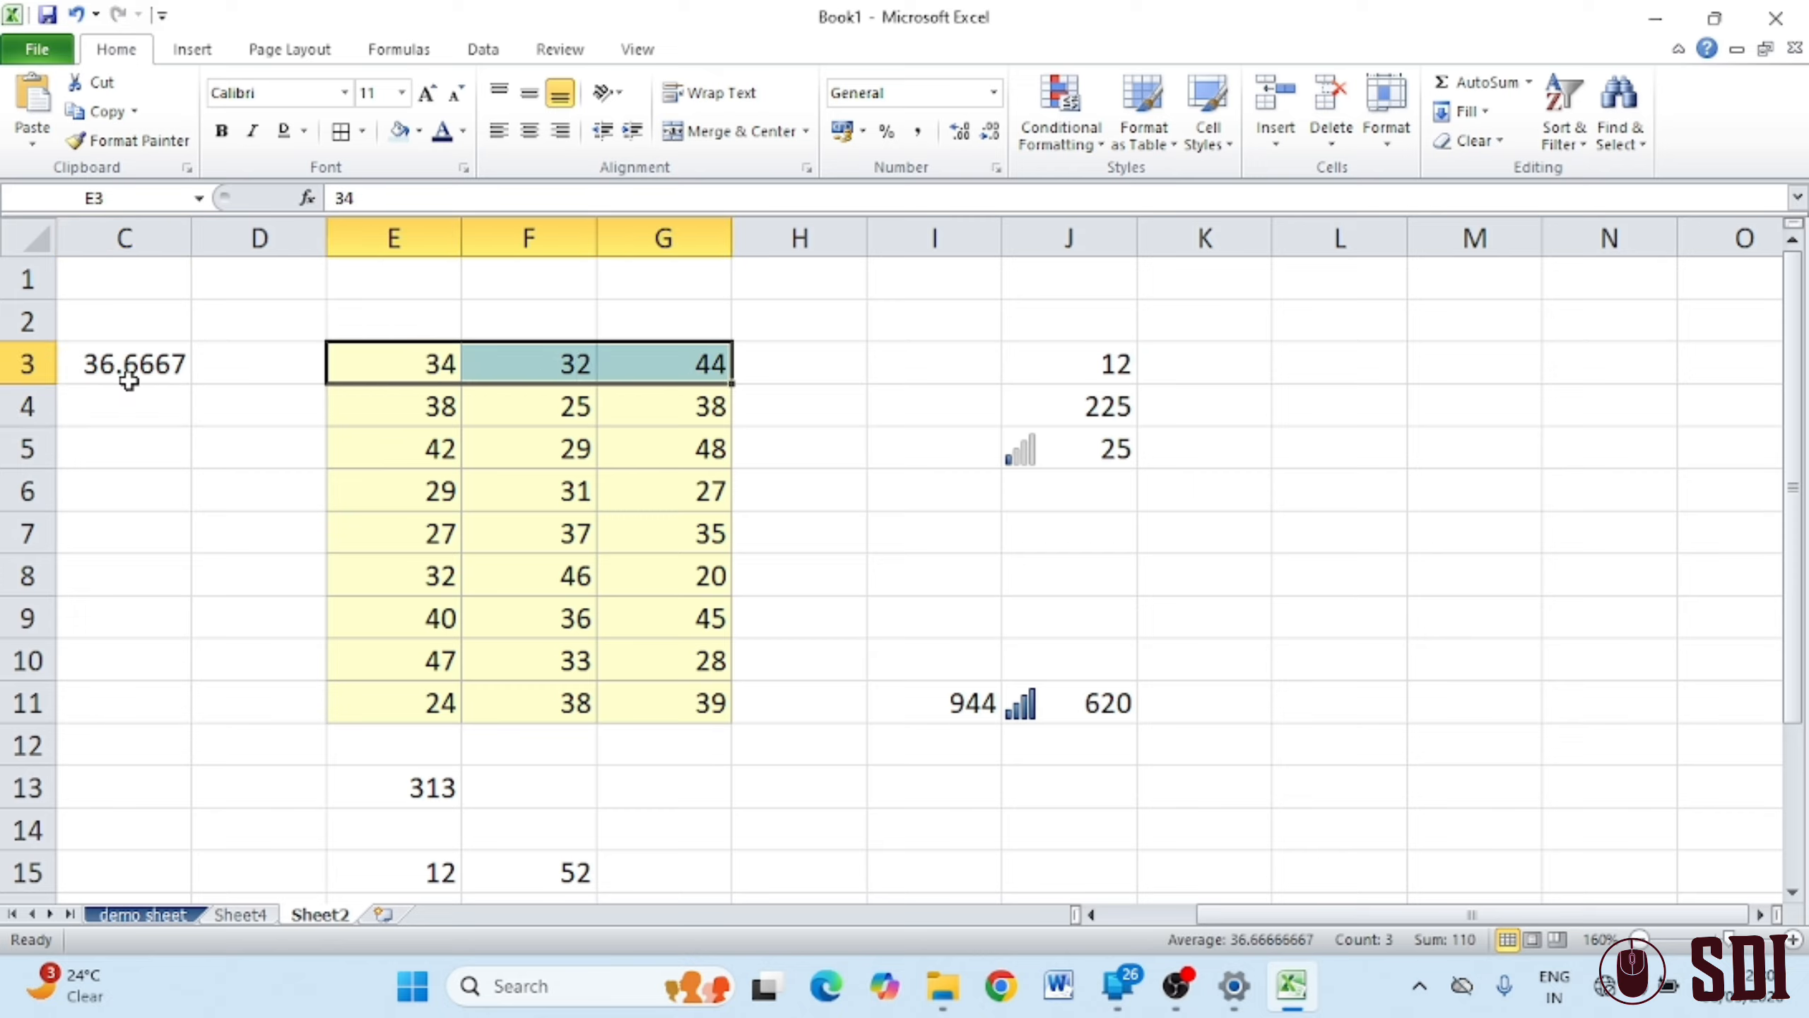
{"action": "left_click", "coordinate": [158, 366]}
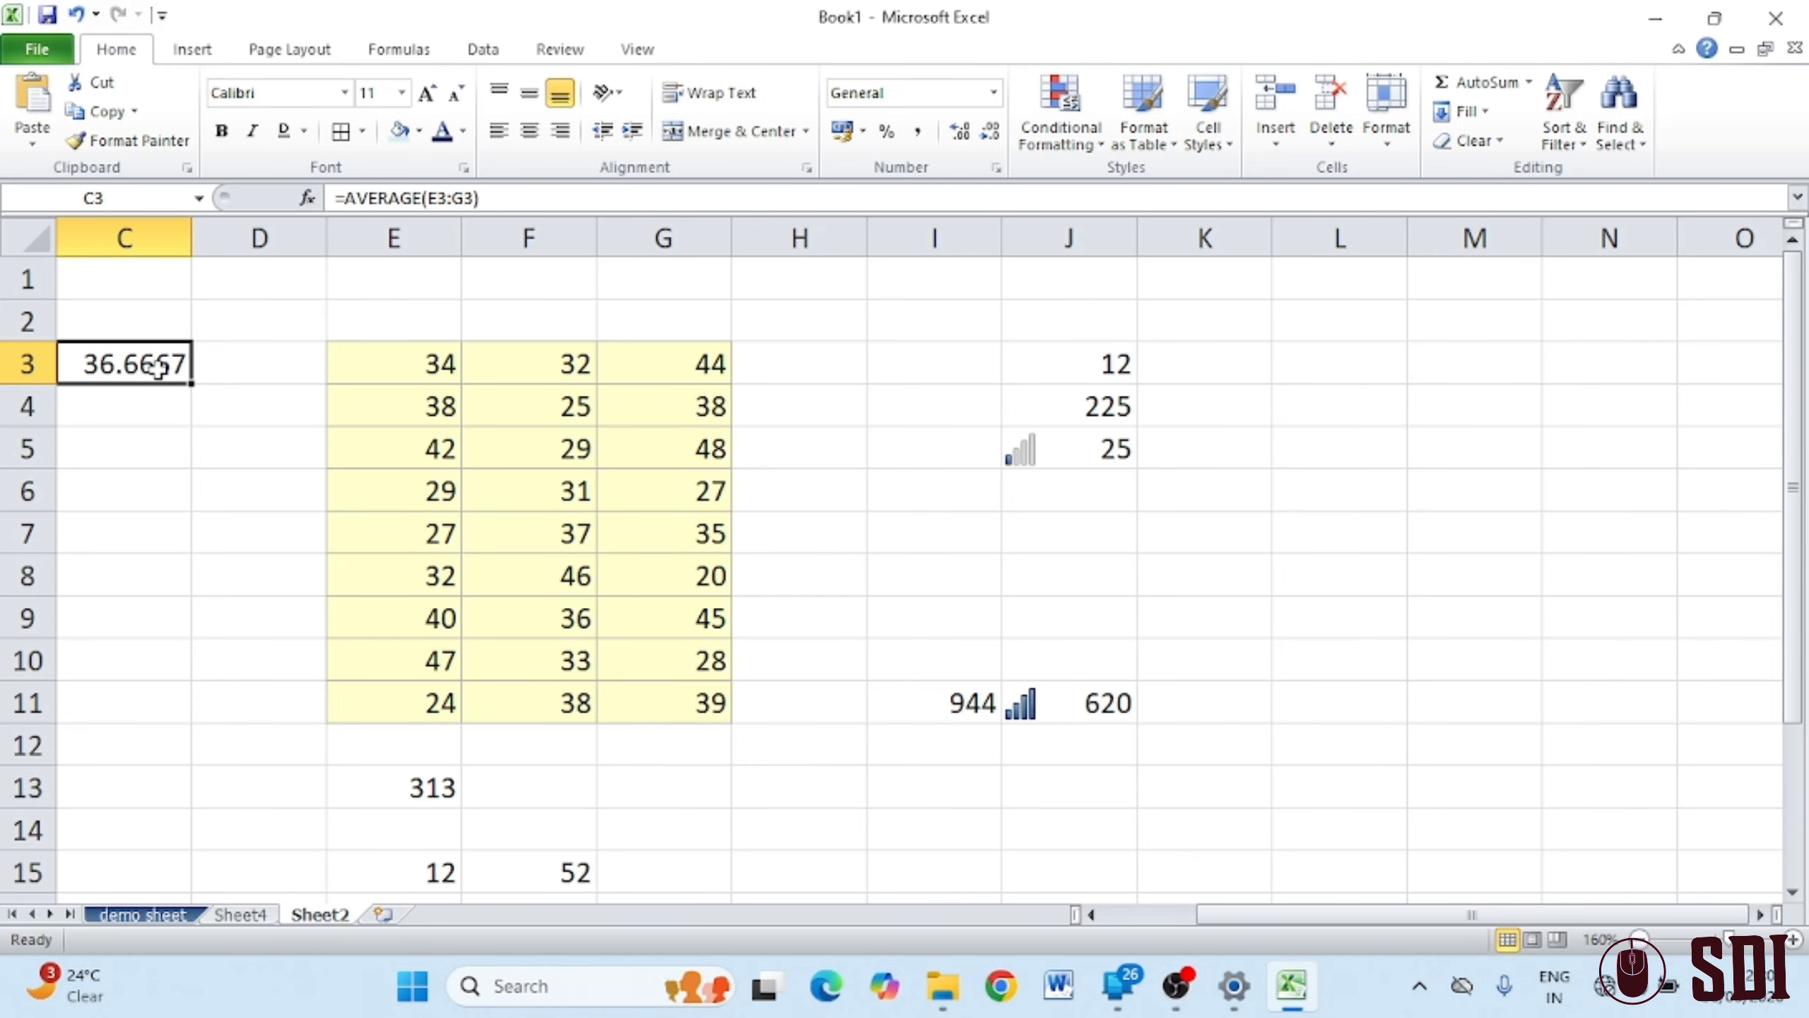
Reduce the C3 average to two decimal places so it shows 36.67
{"action": "left_click", "coordinate": [990, 131]}
{"action": "left_click", "coordinate": [990, 131]}
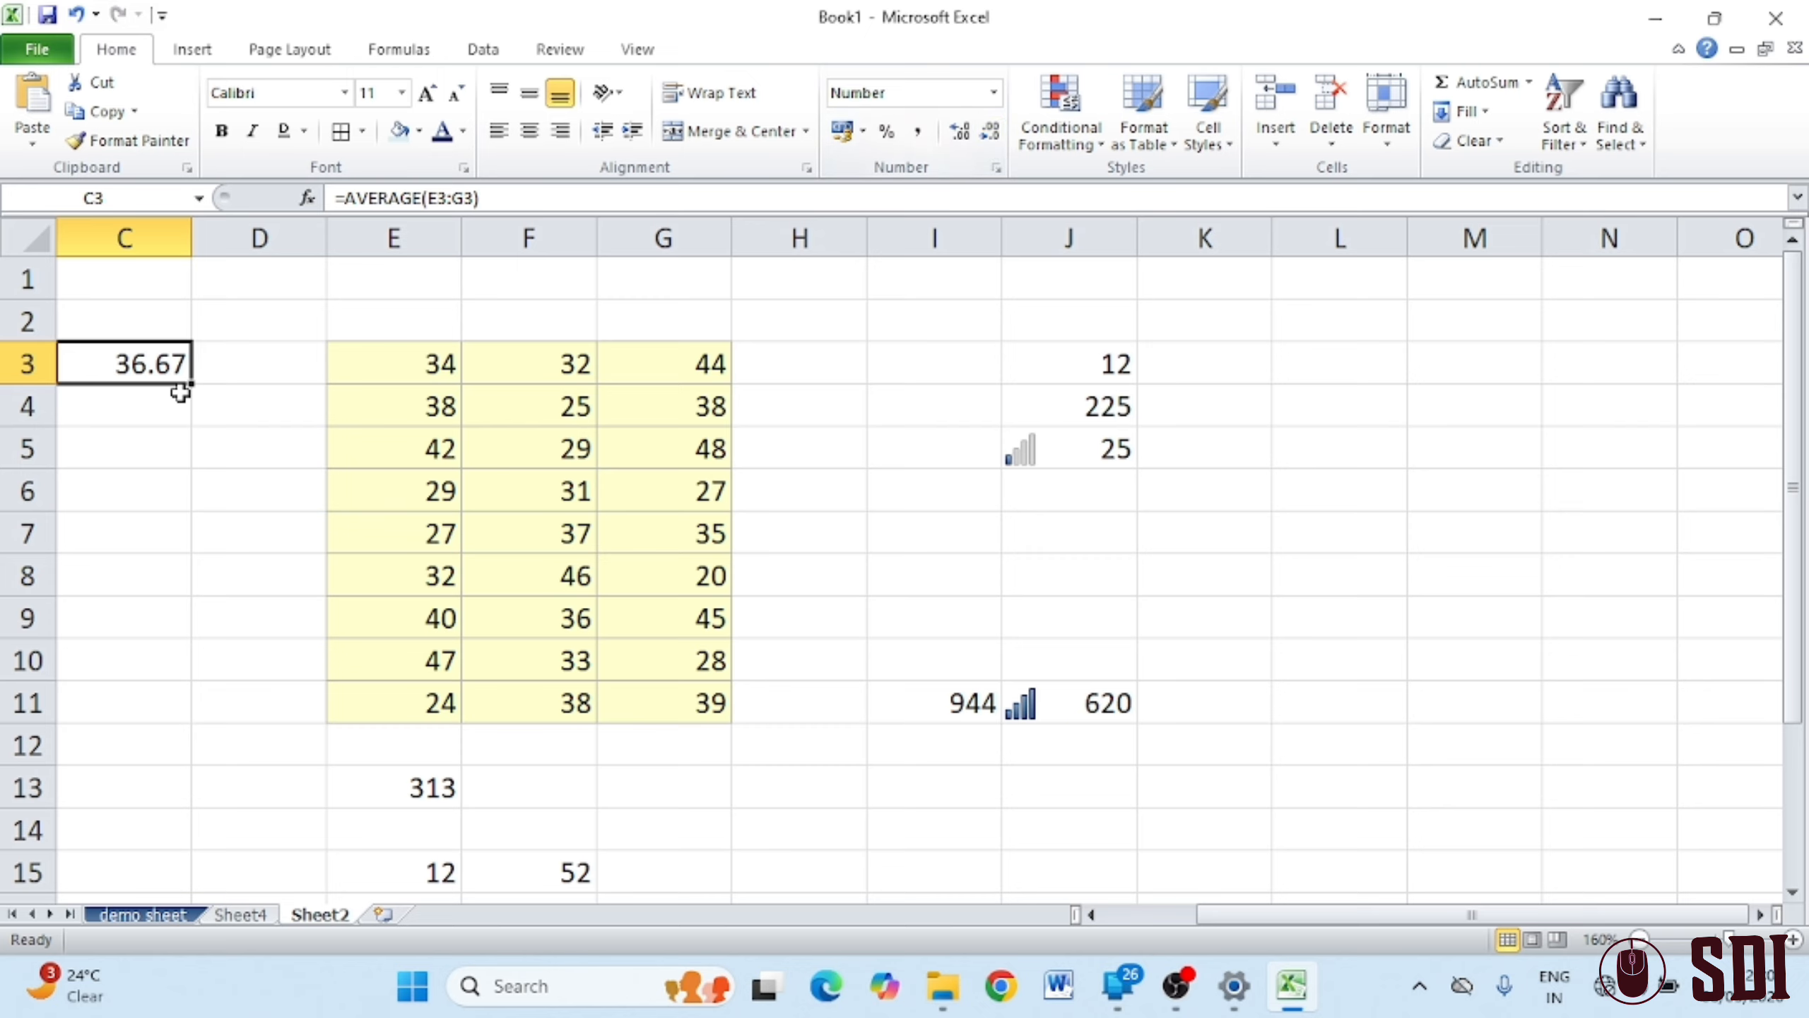
{"action": "left_click", "coordinate": [163, 432]}
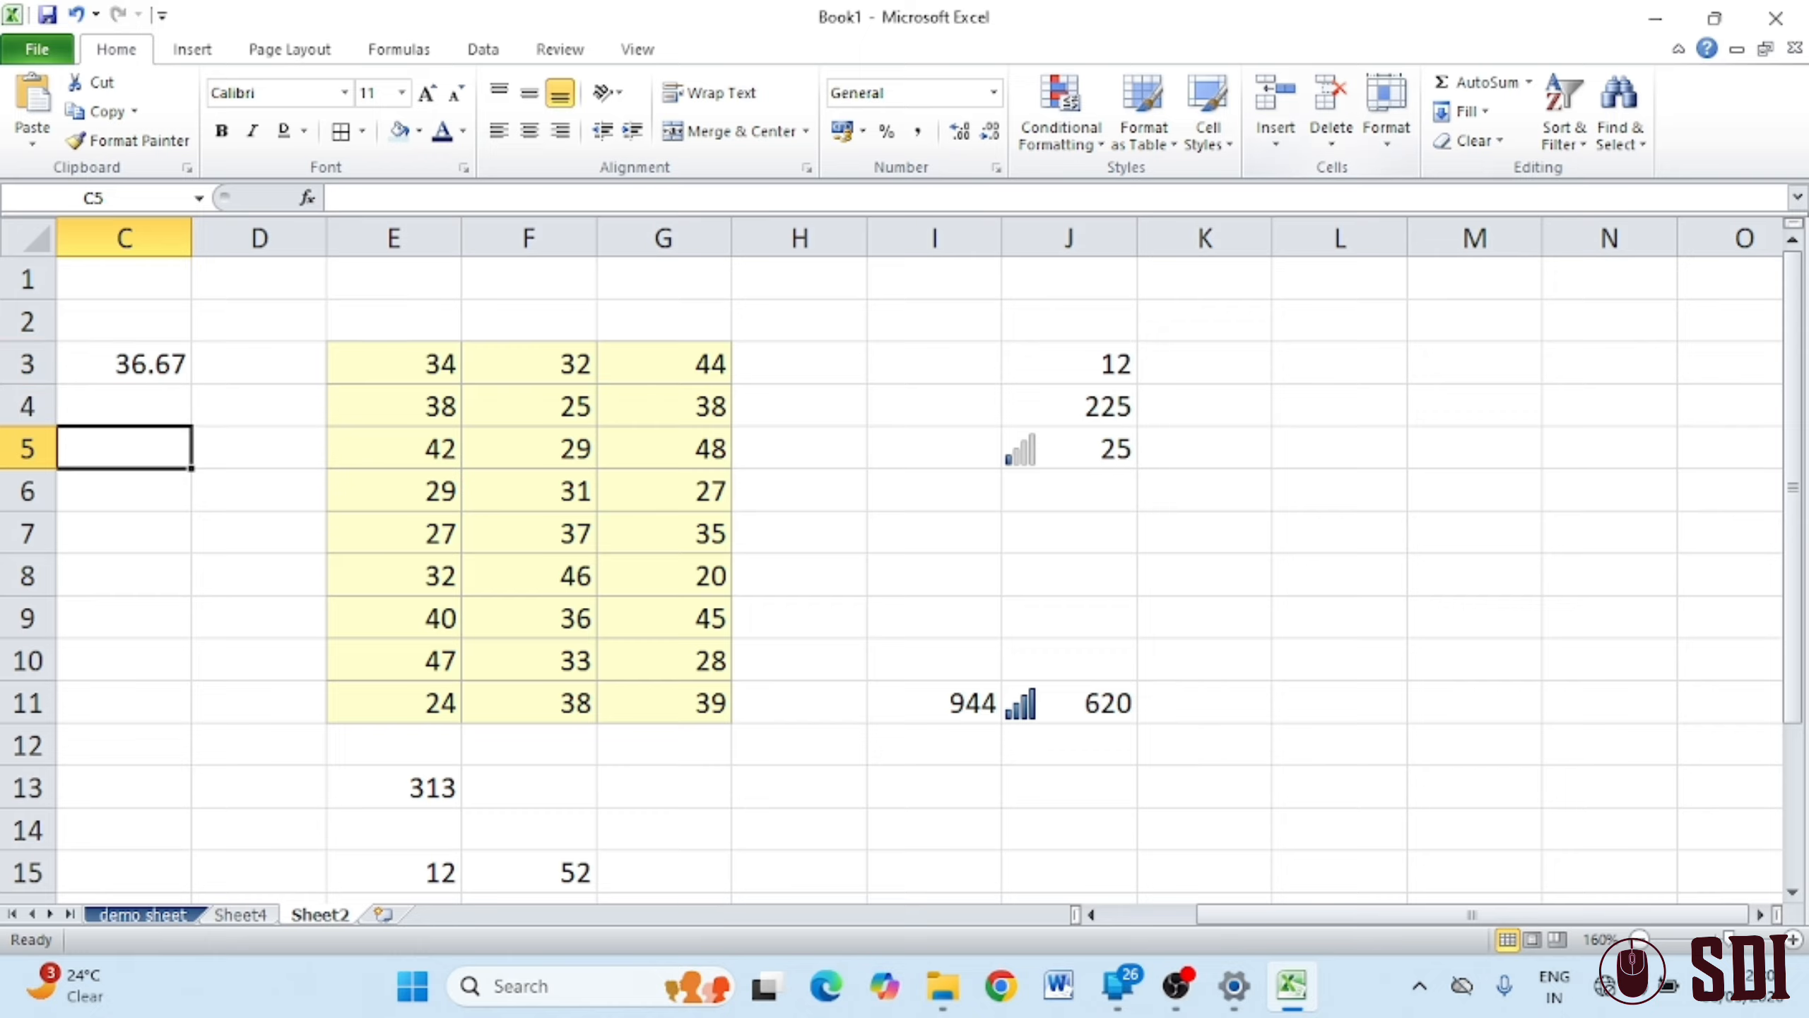
{"action": "left_click", "coordinate": [1528, 82]}
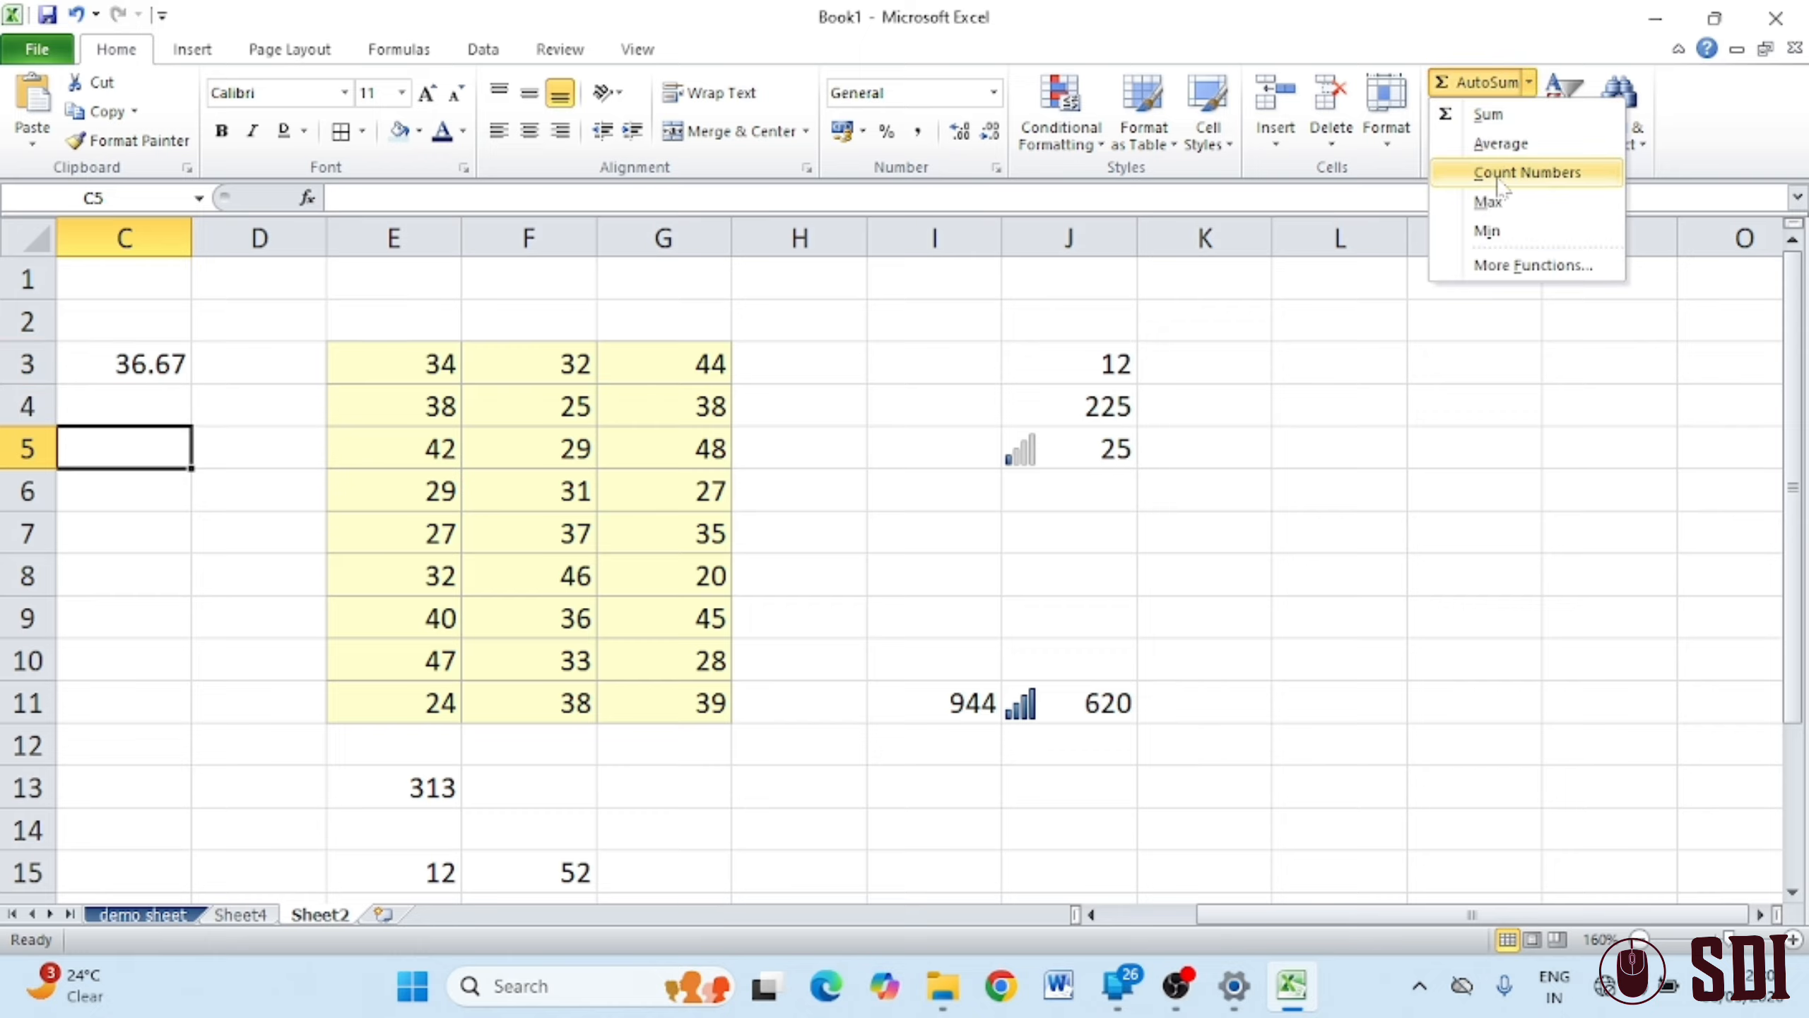
Enter =COUNT(E3:G11) in C5, returning 27 numeric cells
{"action": "left_click", "coordinate": [141, 647]}
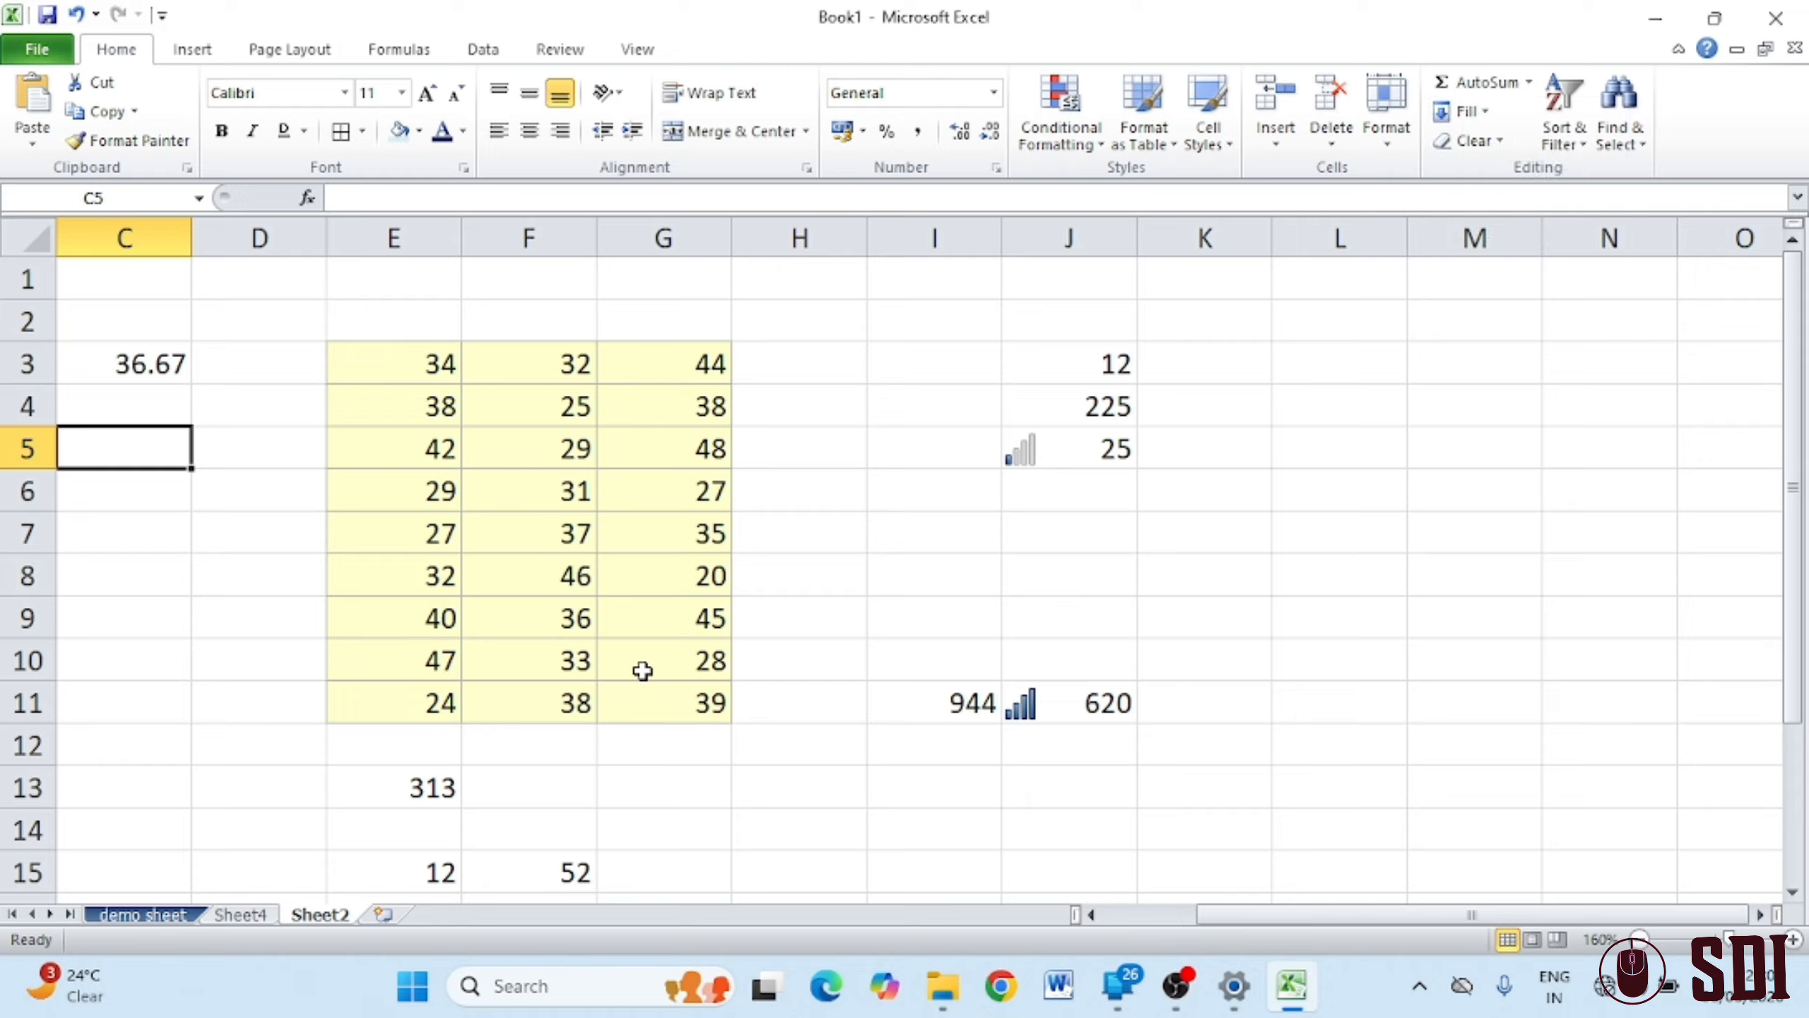
{"action": "type", "text": "=c"}
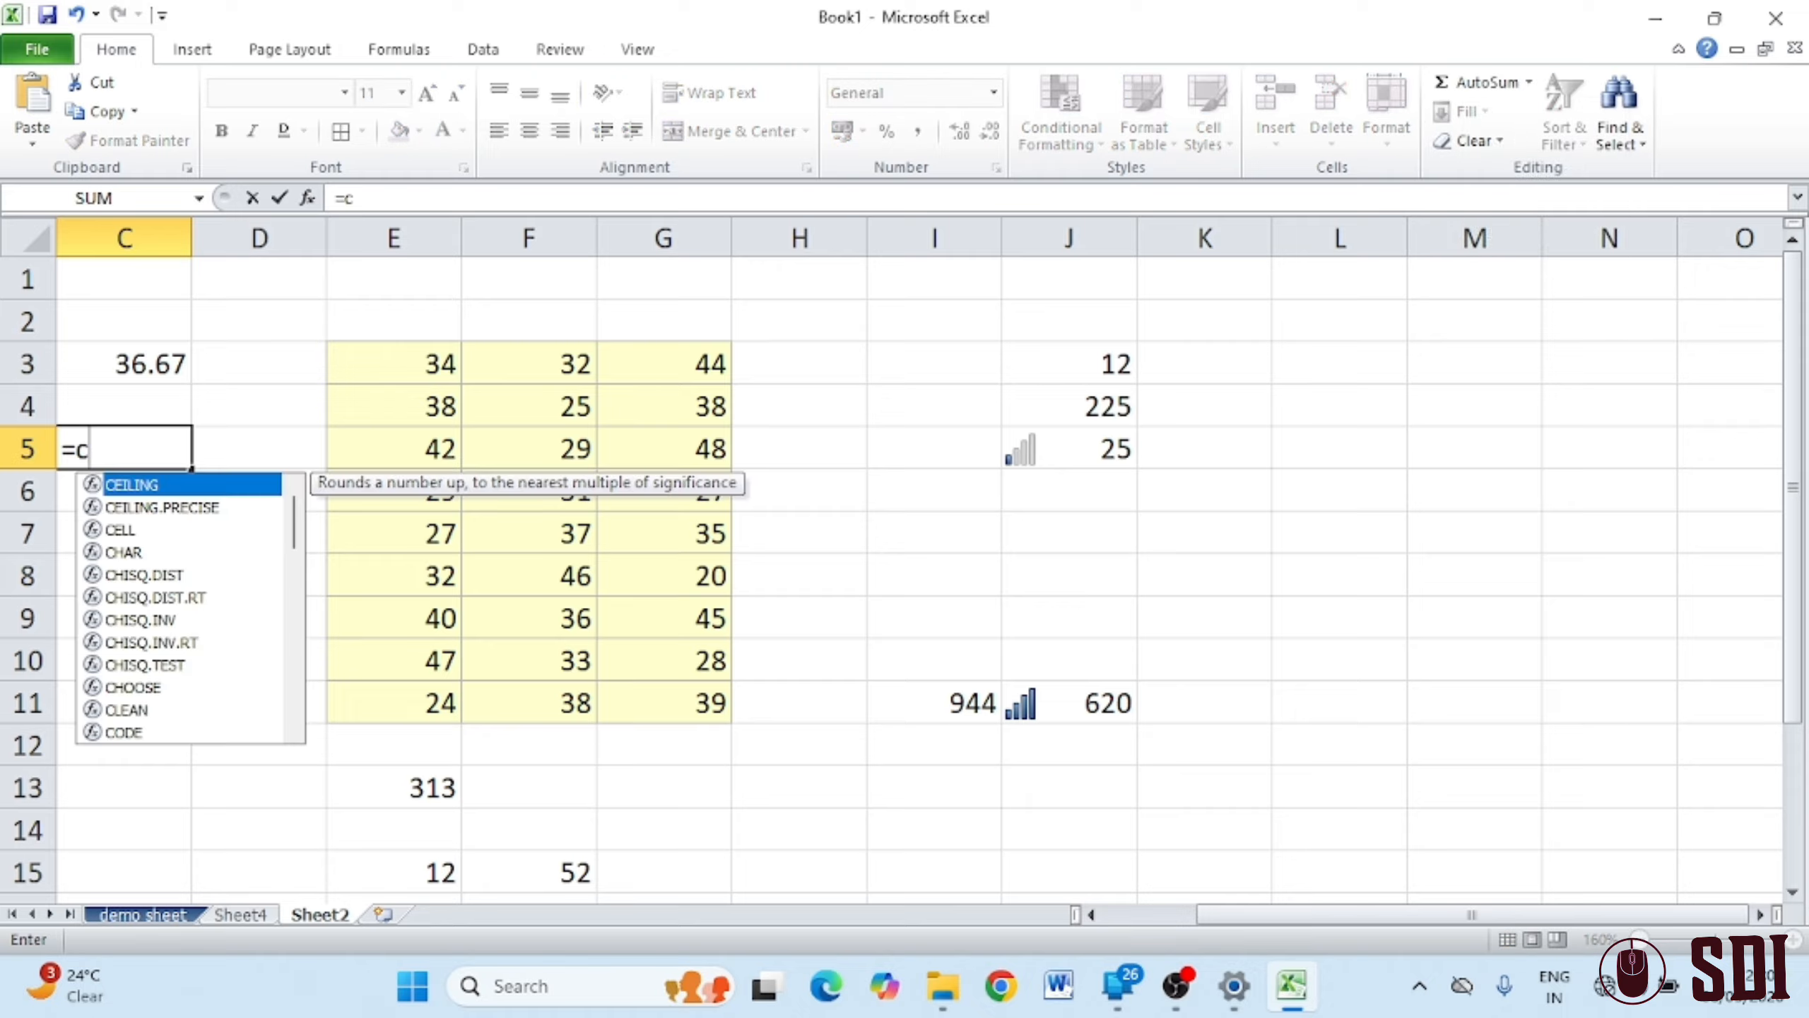
{"action": "type", "text": "ount"}
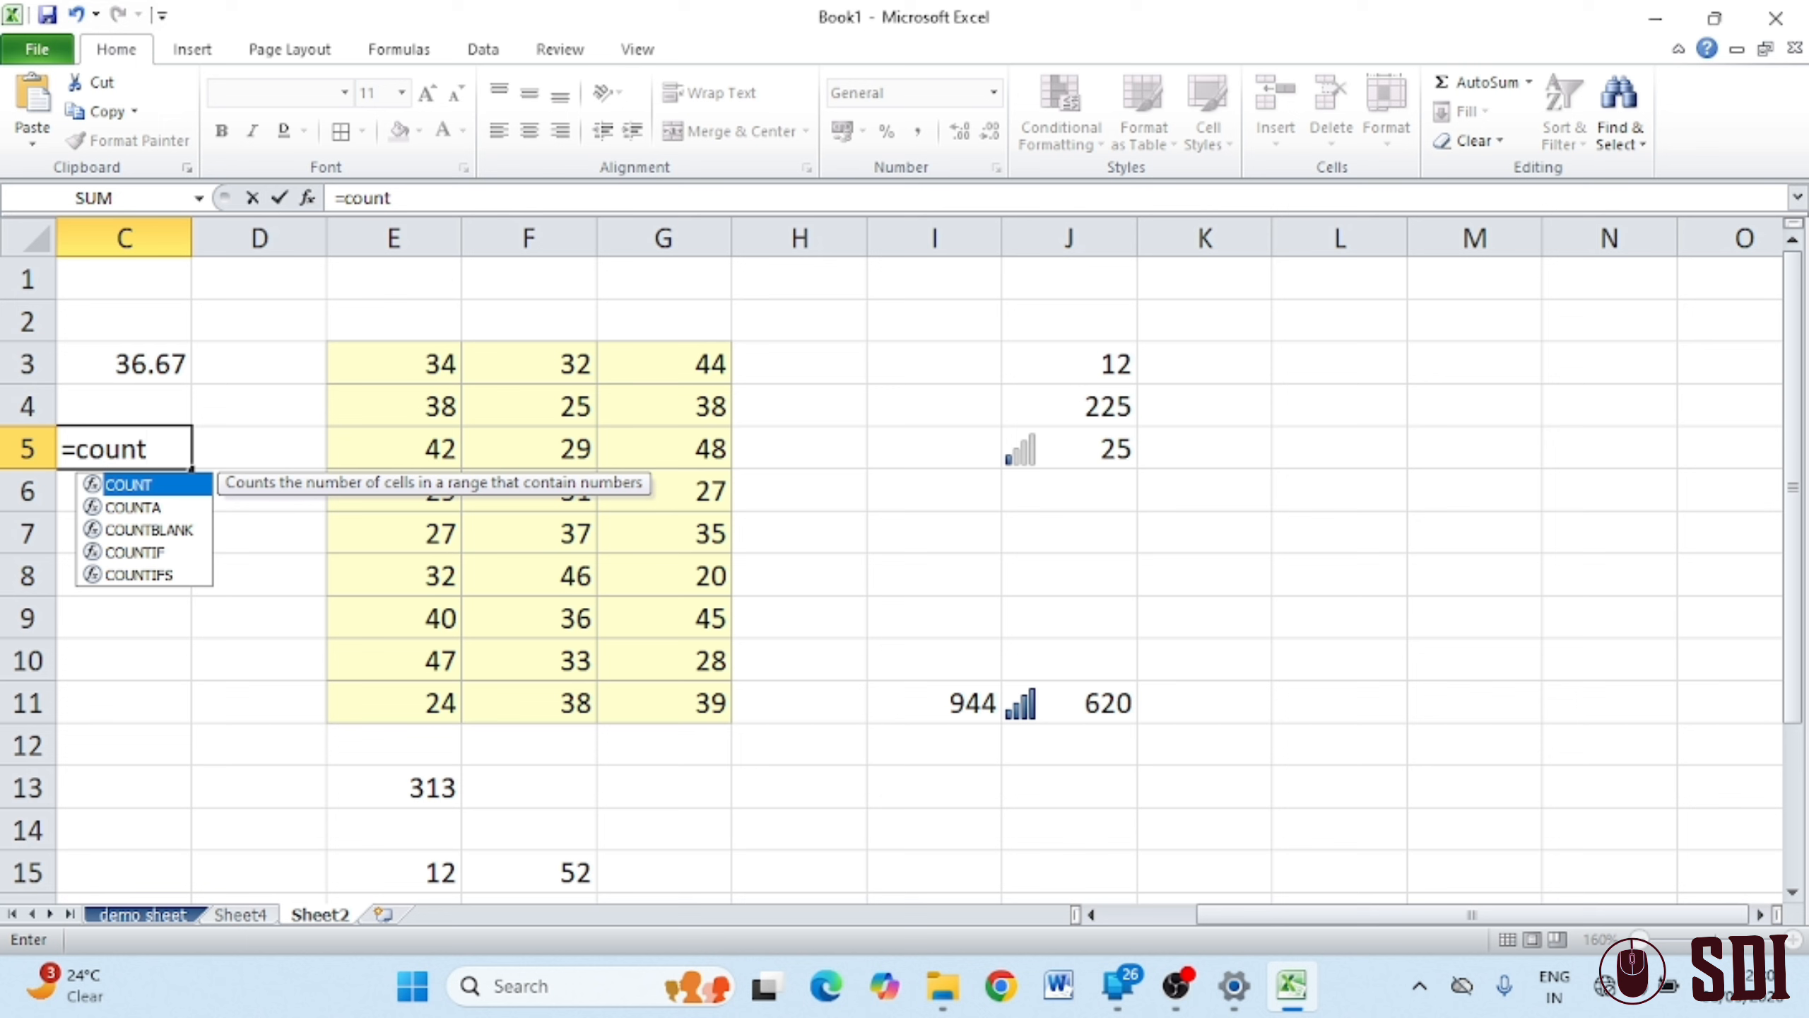
{"action": "type", "text": "("}
{"action": "left_click_drag", "start_coordinate": [402, 369], "coordinate": [680, 691]}
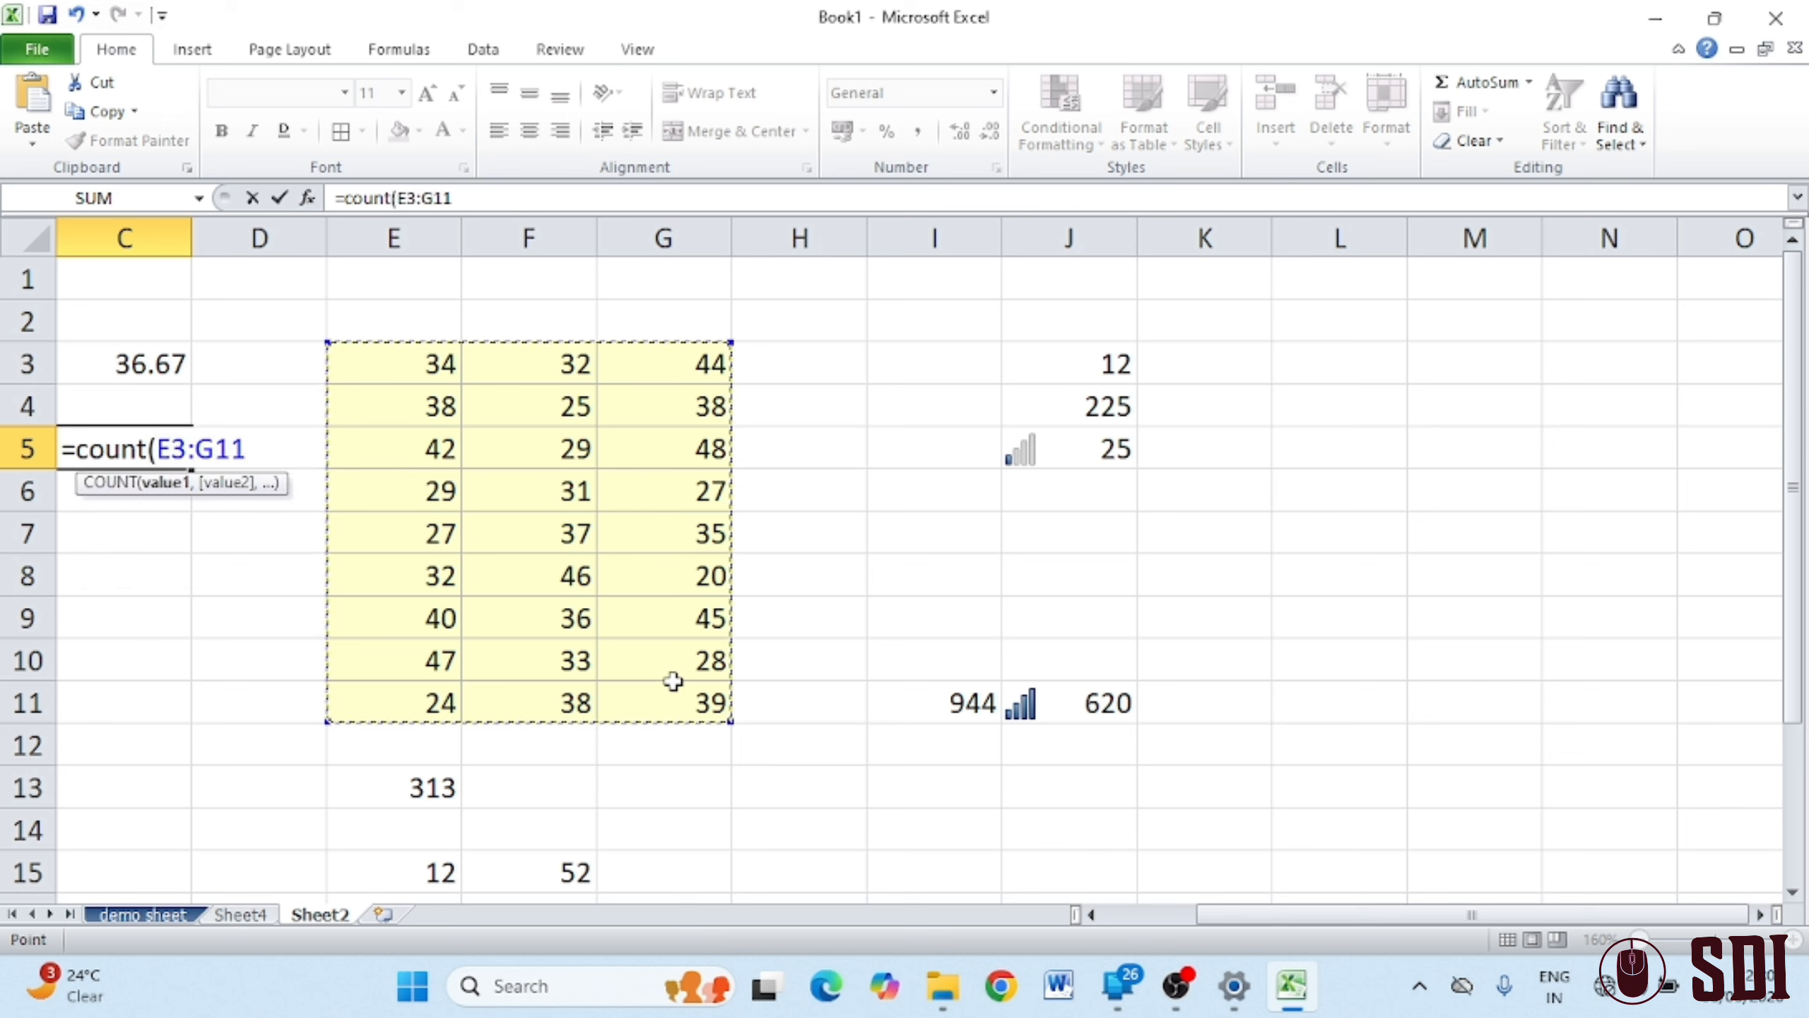
{"action": "key", "text": "Return"}
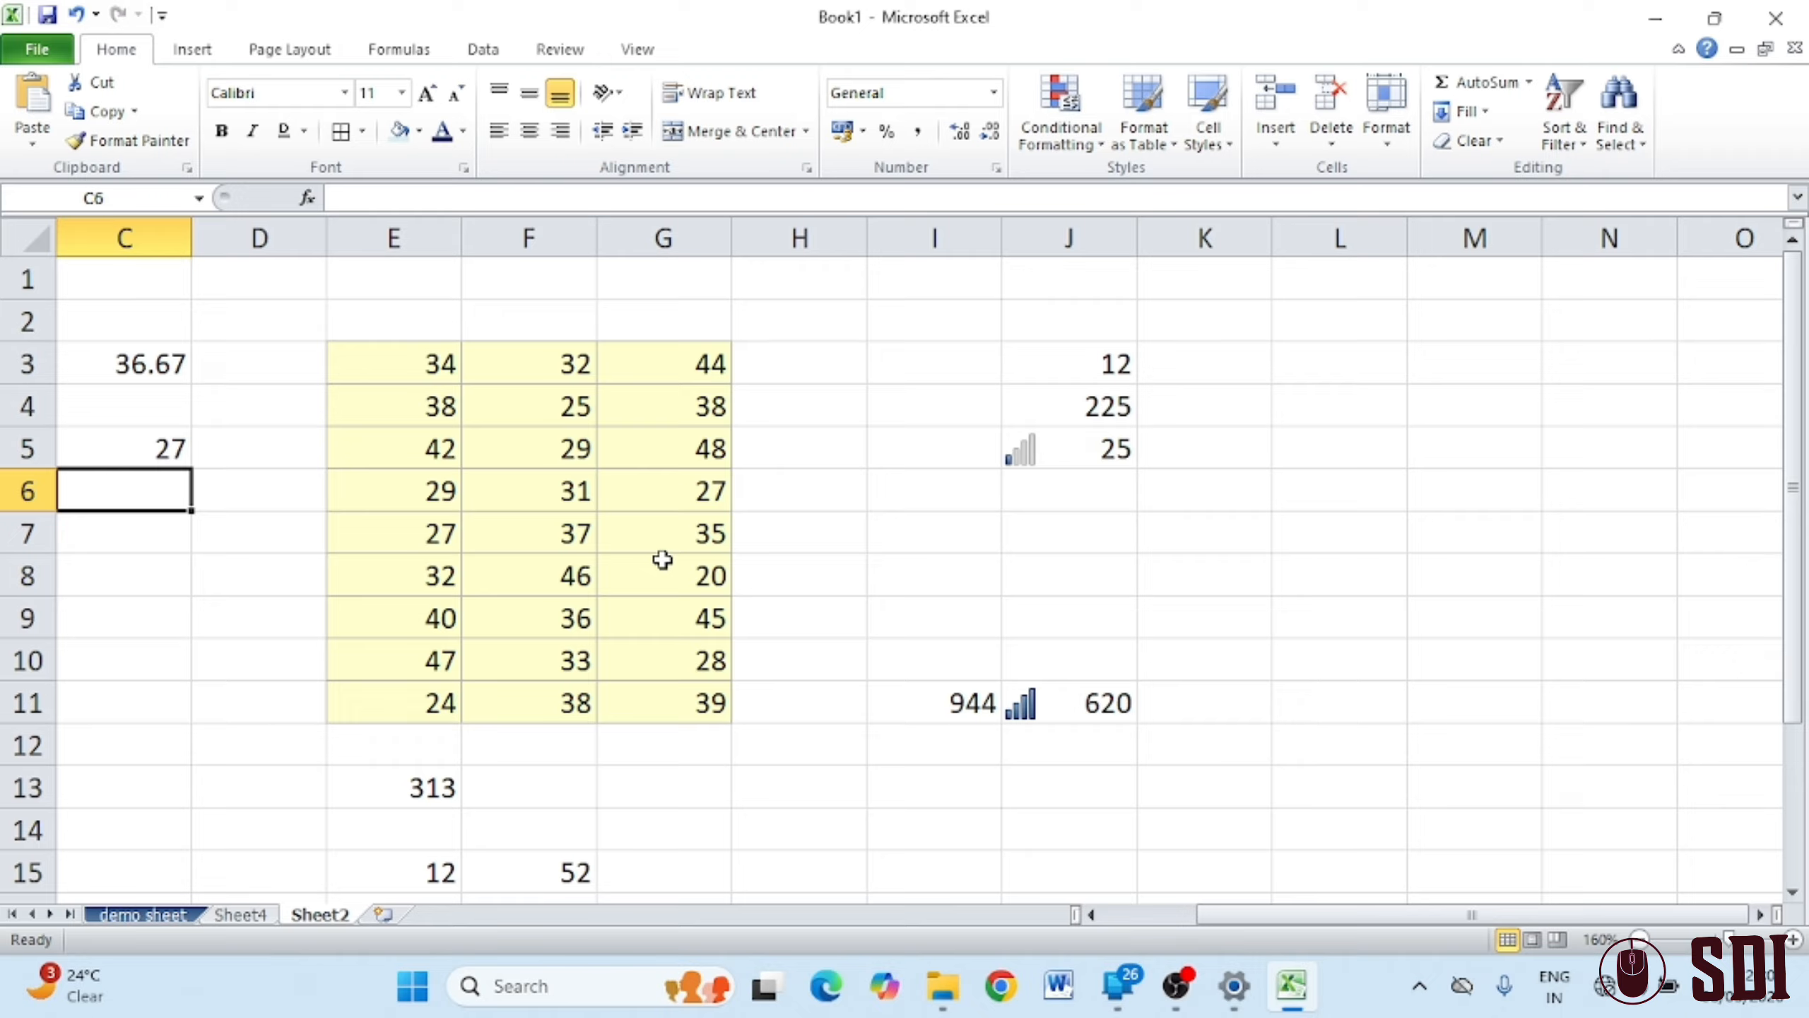
Enter =MAX(E3:G11) in C8, returning 48
{"action": "left_click", "coordinate": [1533, 82]}
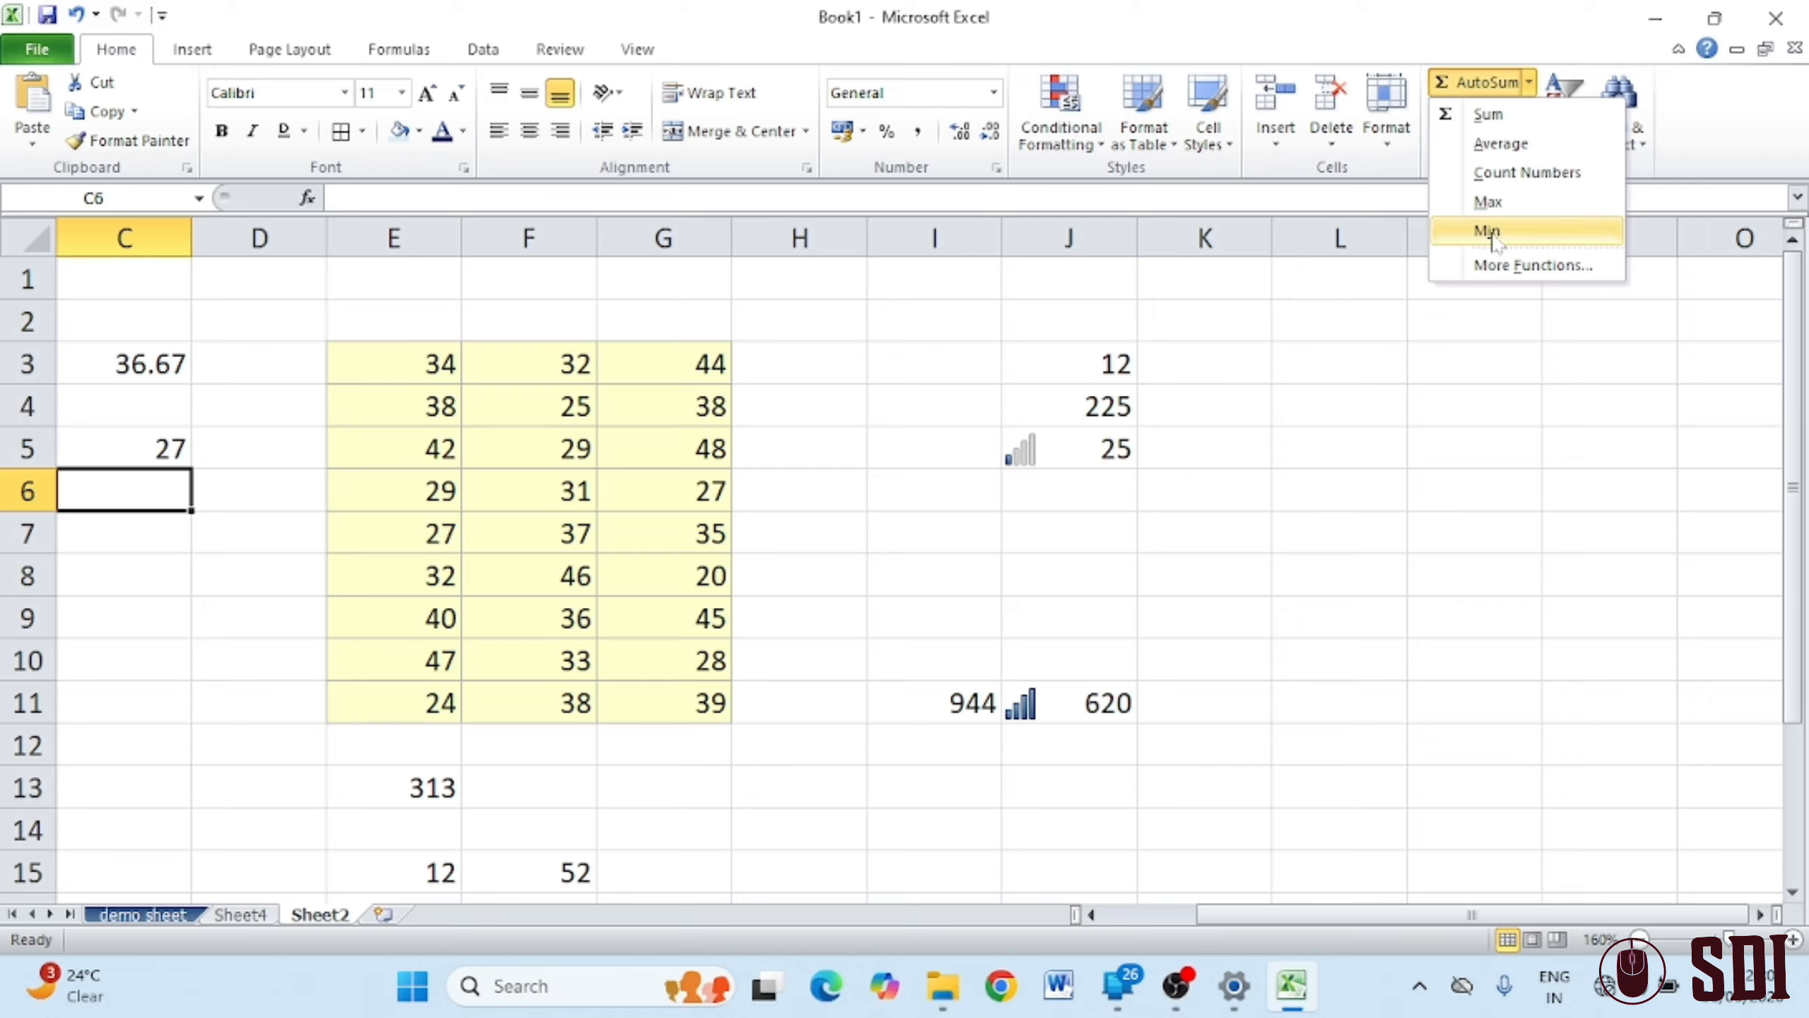
{"action": "left_click", "coordinate": [883, 595]}
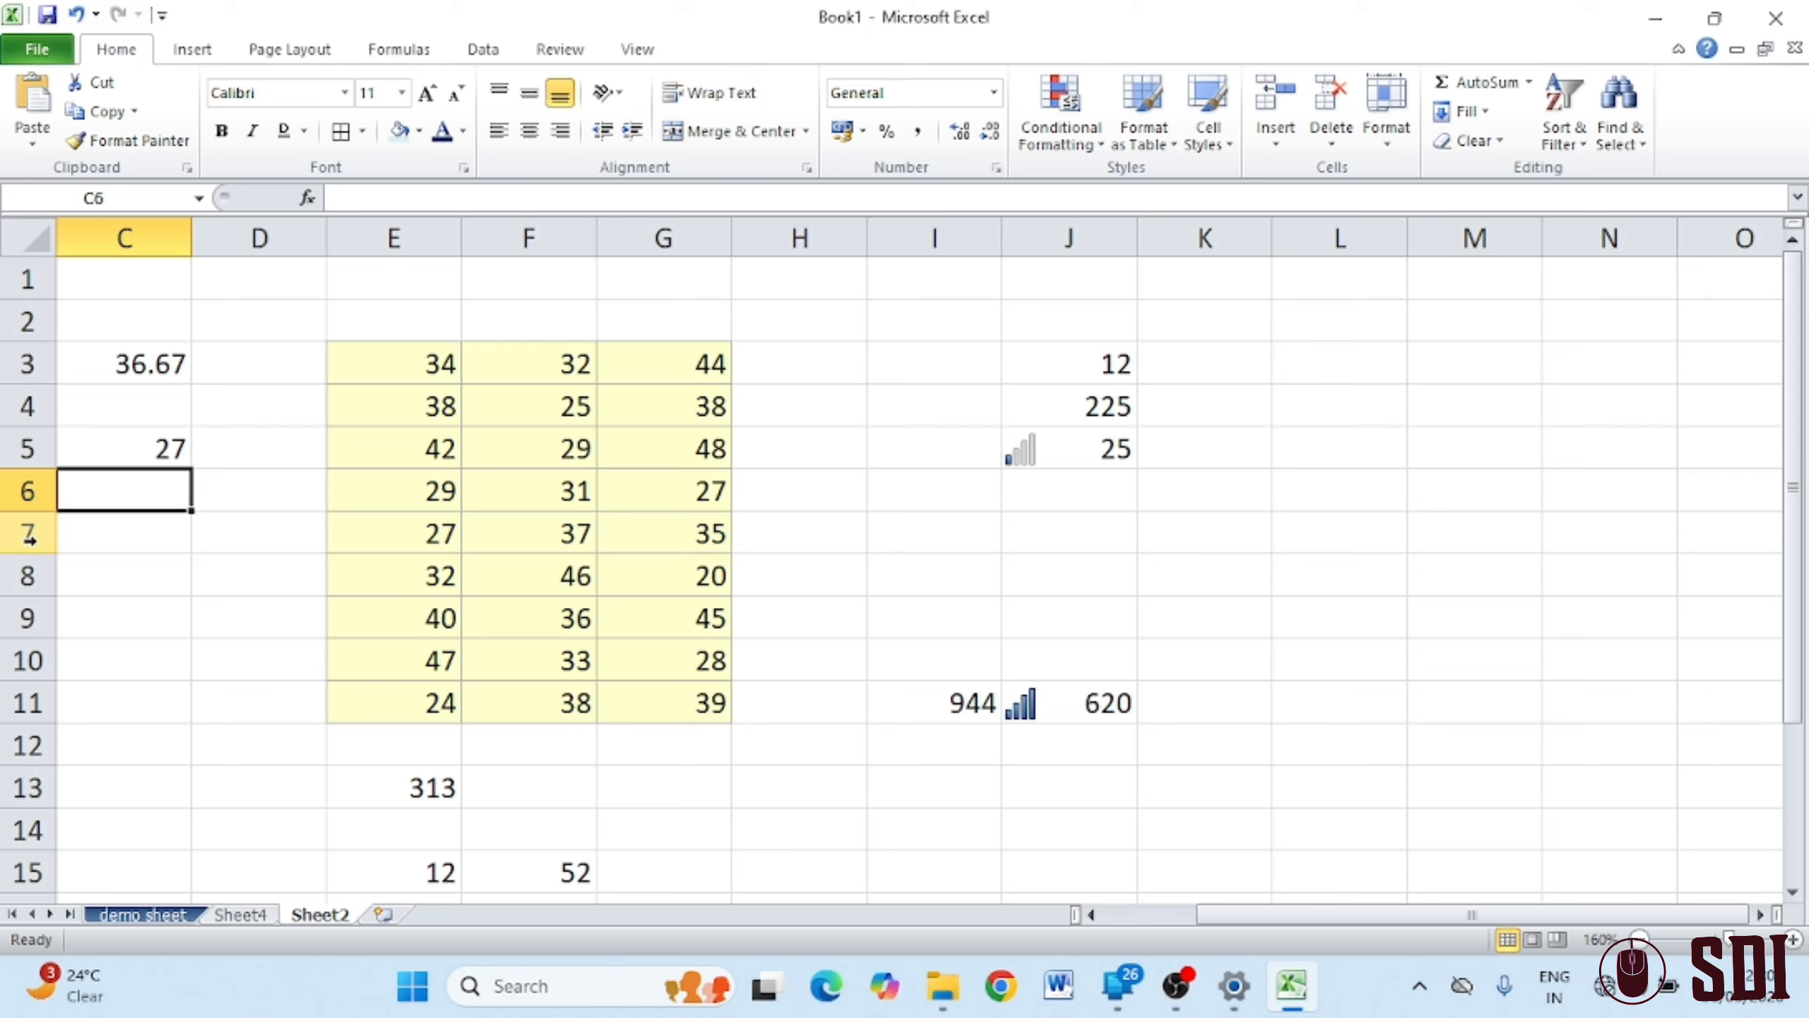
{"action": "left_click", "coordinate": [171, 558]}
{"action": "type", "text": "=max"}
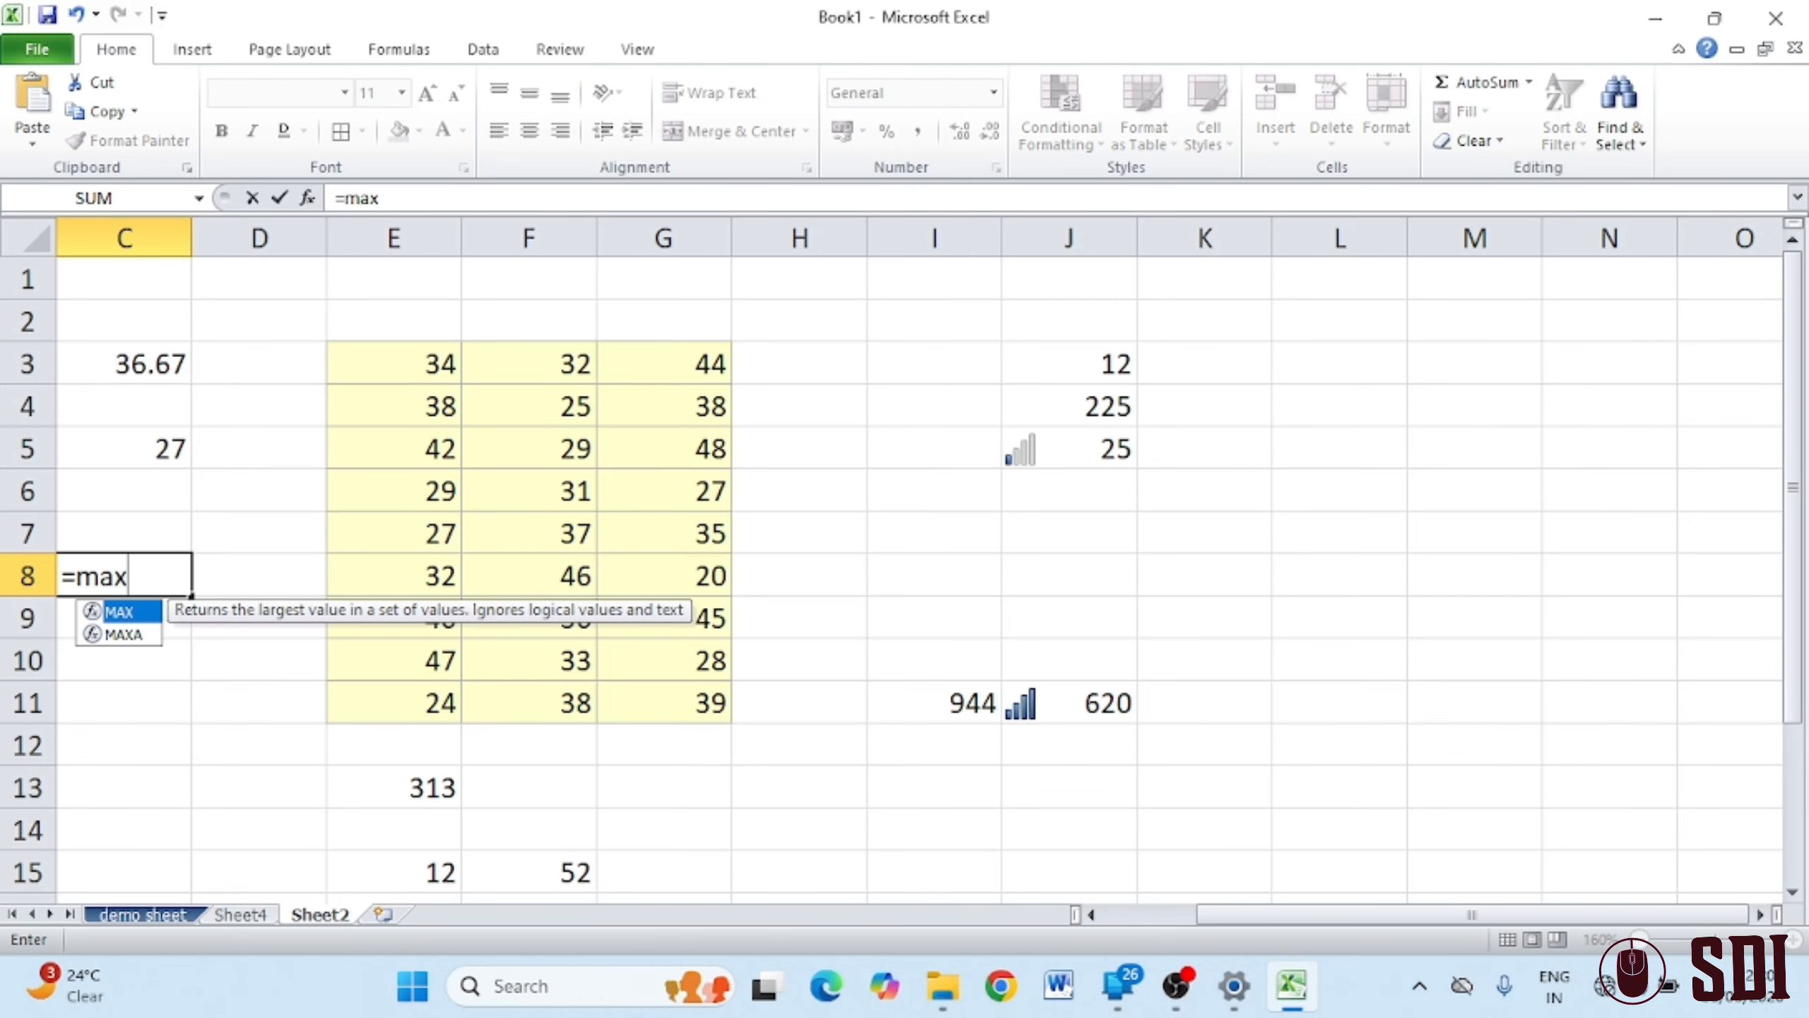
{"action": "type", "text": "("}
{"action": "left_click", "coordinate": [423, 381]}
{"action": "left_click_drag", "start_coordinate": [423, 381], "coordinate": [666, 703]}
{"action": "key", "text": "Return"}
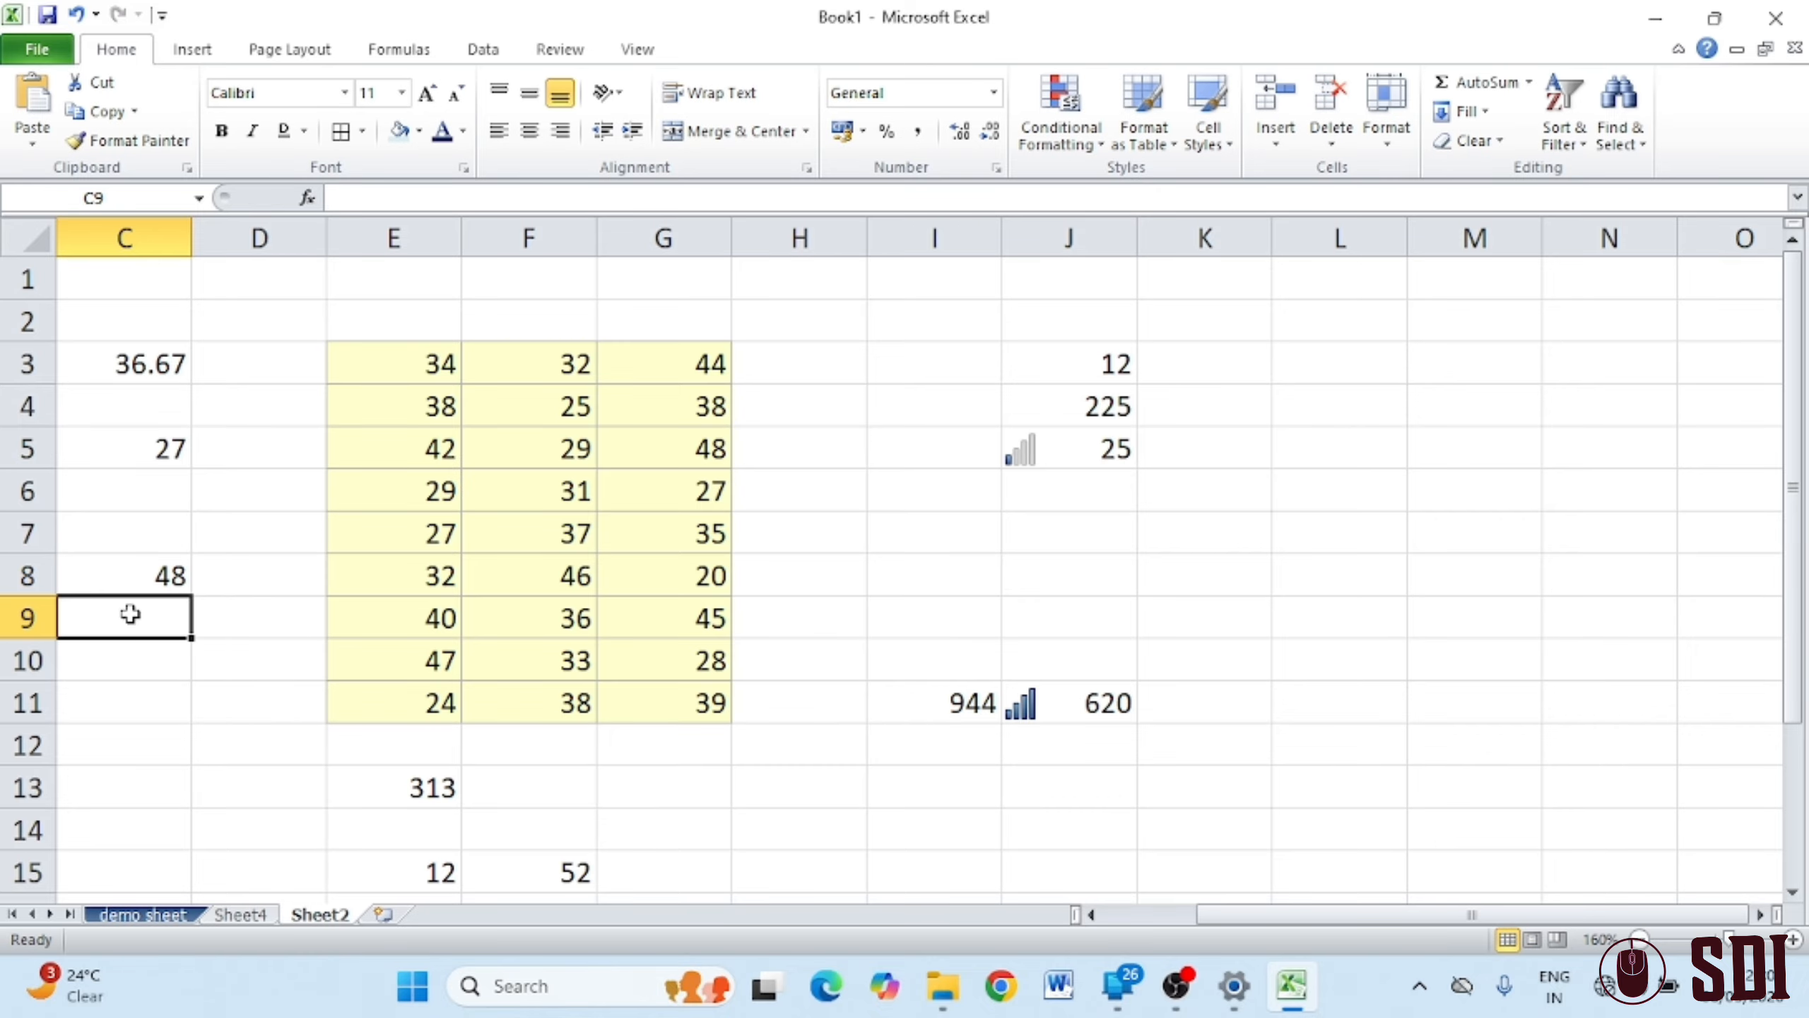
Enter =MIN(E3:G11) in C9, returning 20
{"action": "type", "text": "="}
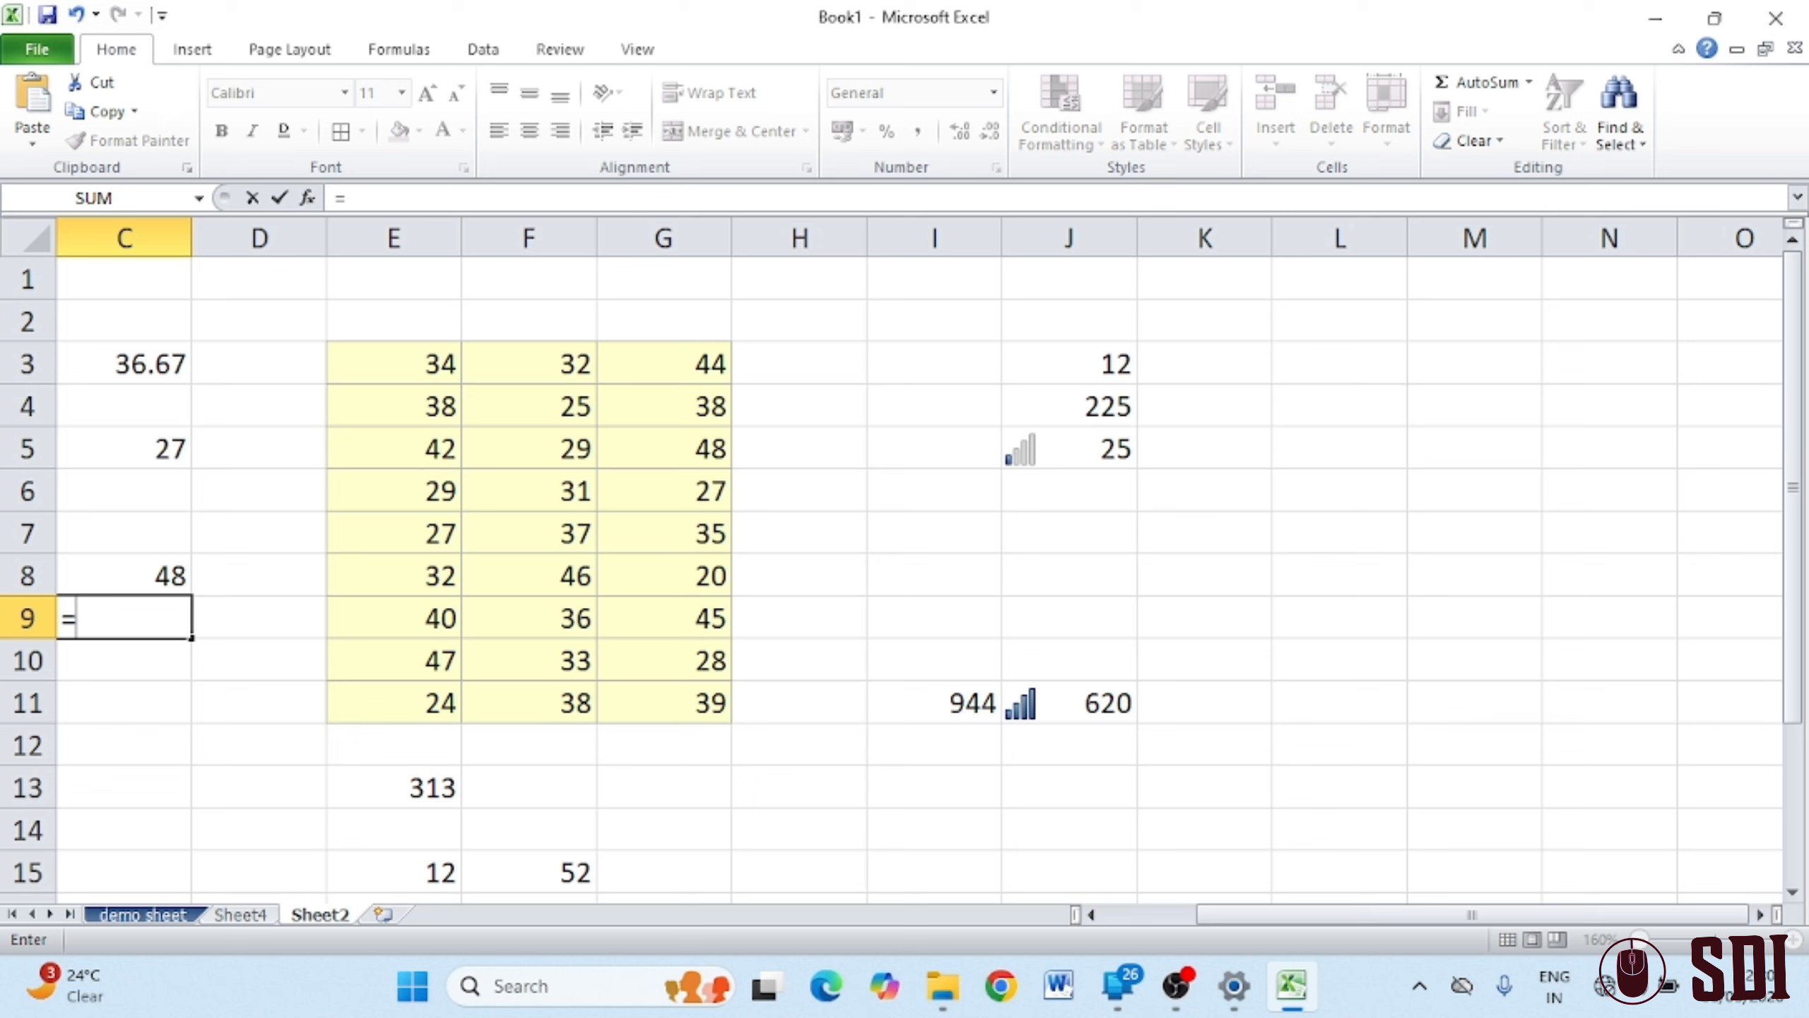
{"action": "type", "text": "min"}
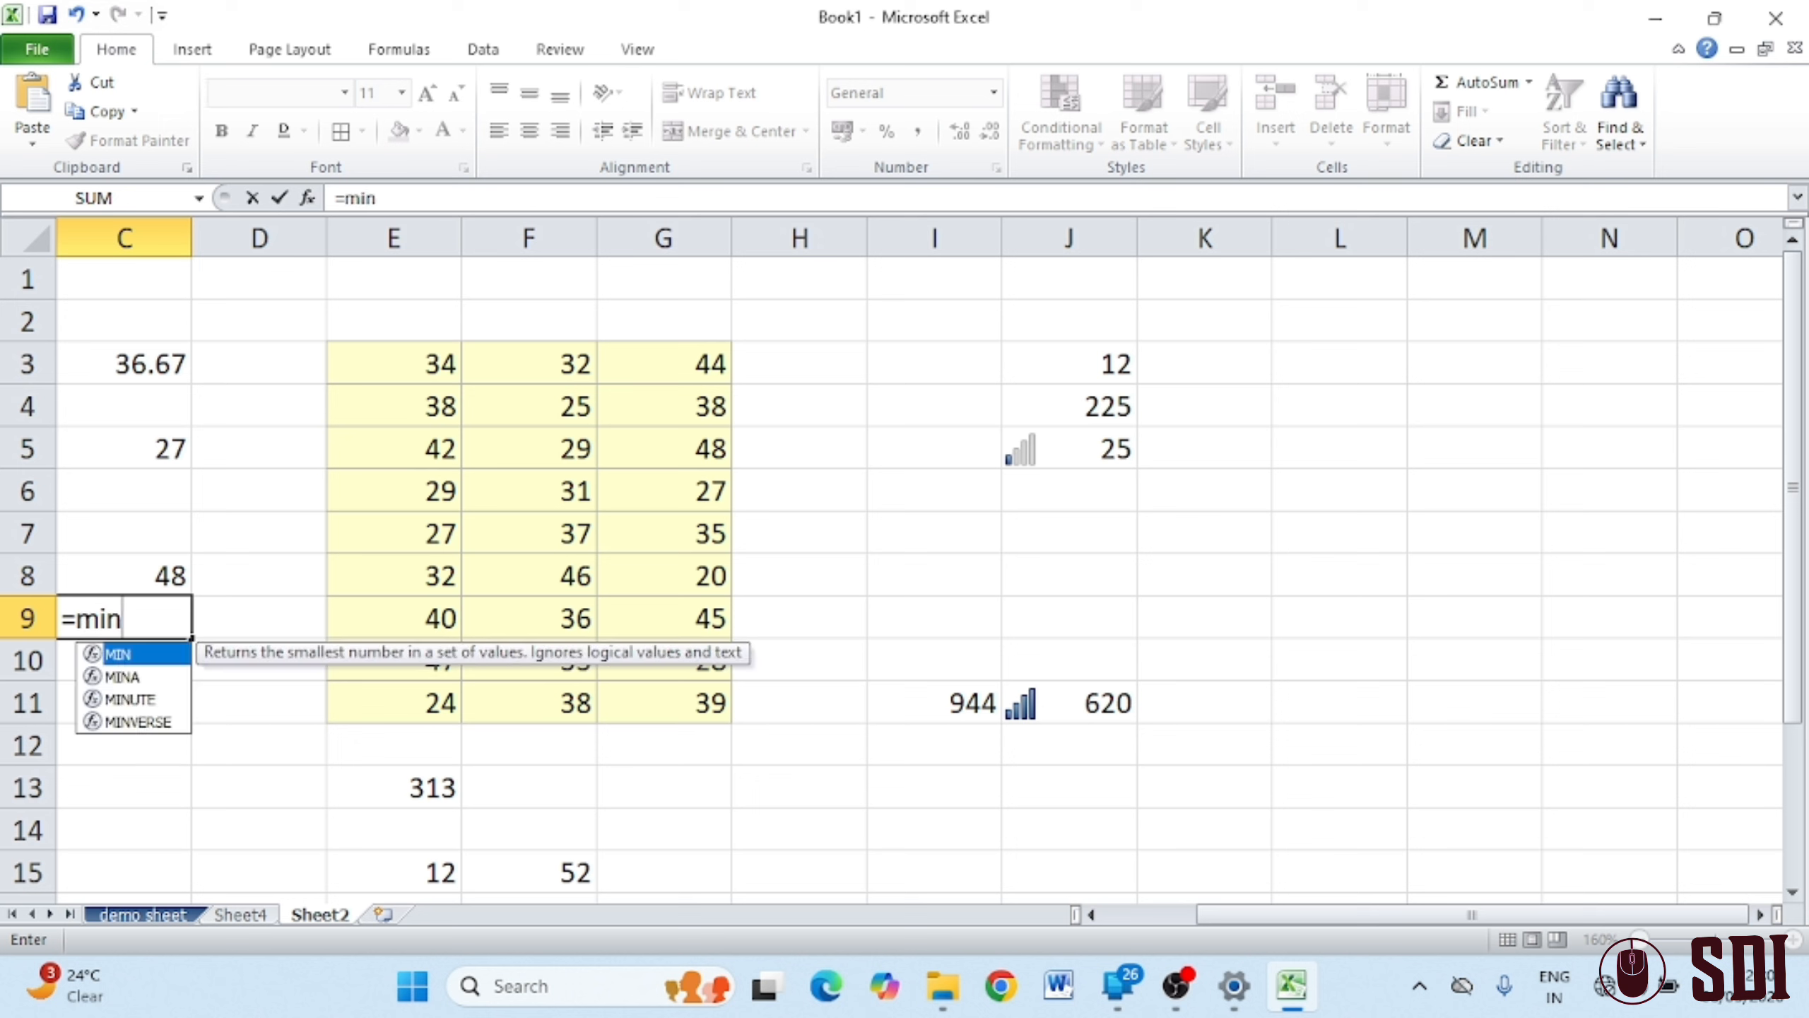
{"action": "type", "text": "("}
{"action": "left_click_drag", "start_coordinate": [432, 362], "coordinate": [674, 695]}
{"action": "key", "text": "Return"}
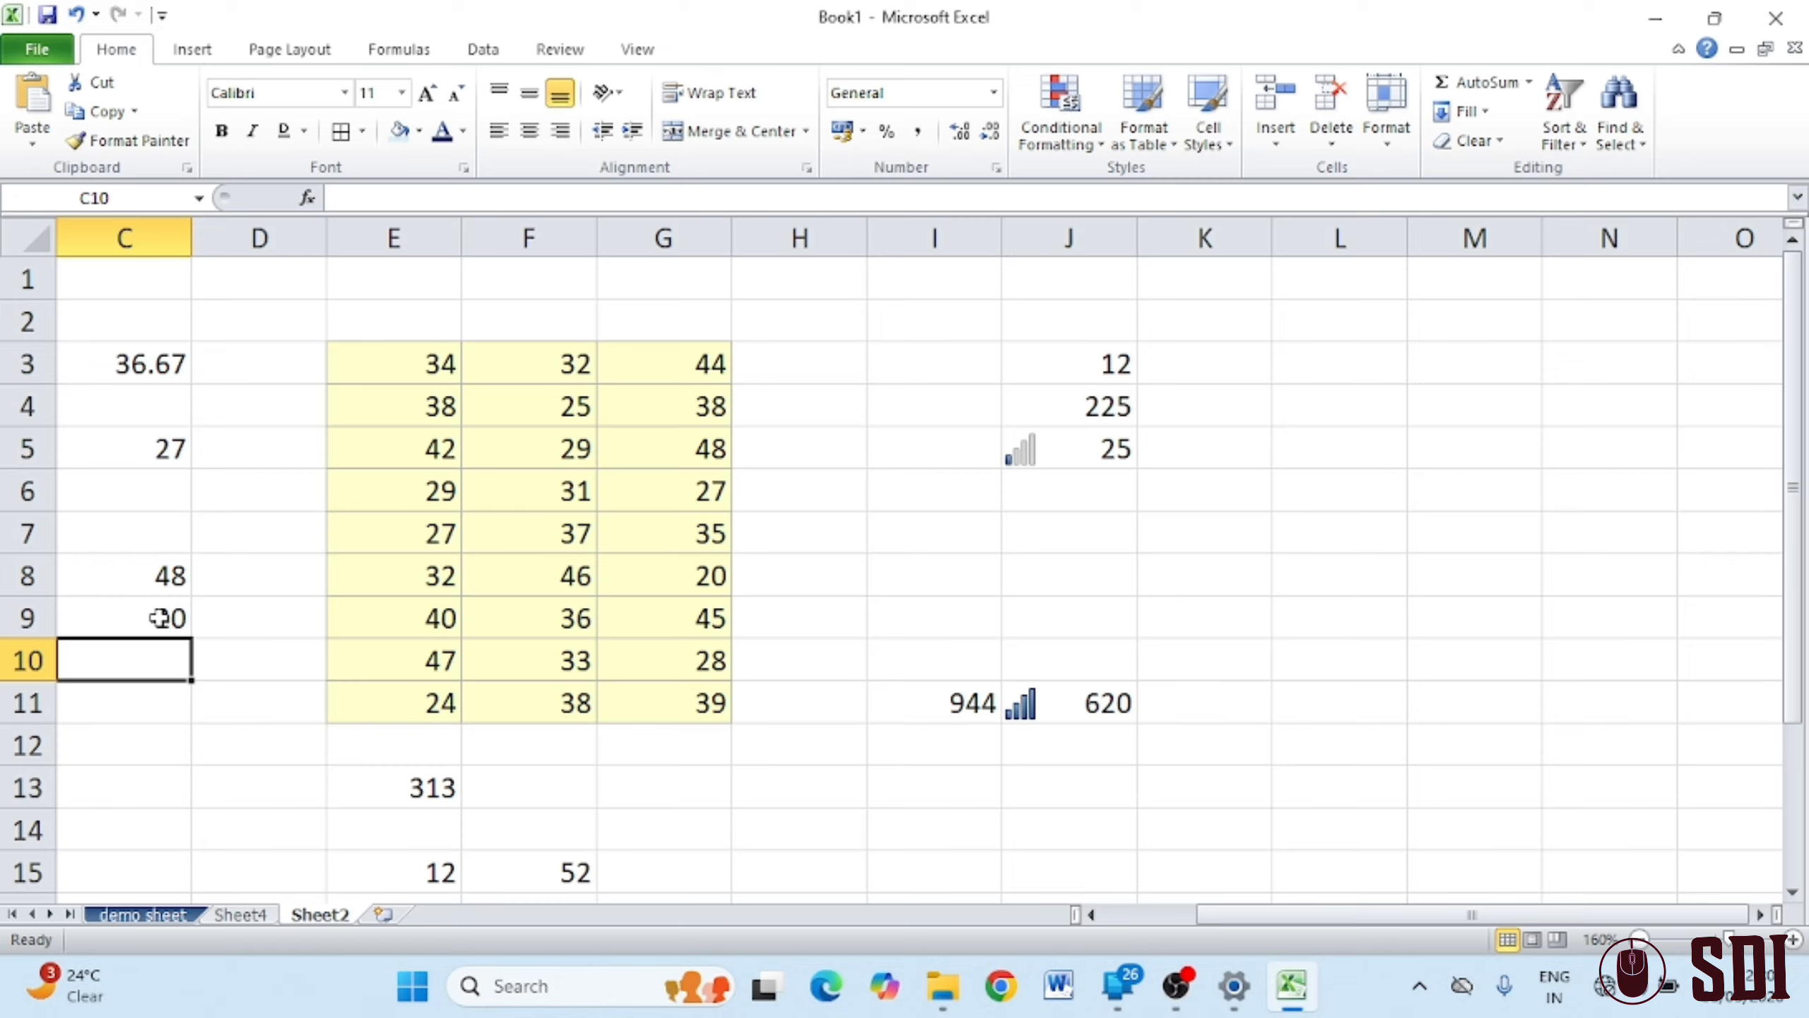
Change E6 to 450 and F9 to 1 so the MAX, MIN and totals recalculate
{"action": "left_click", "coordinate": [447, 491]}
{"action": "type", "text": "450"}
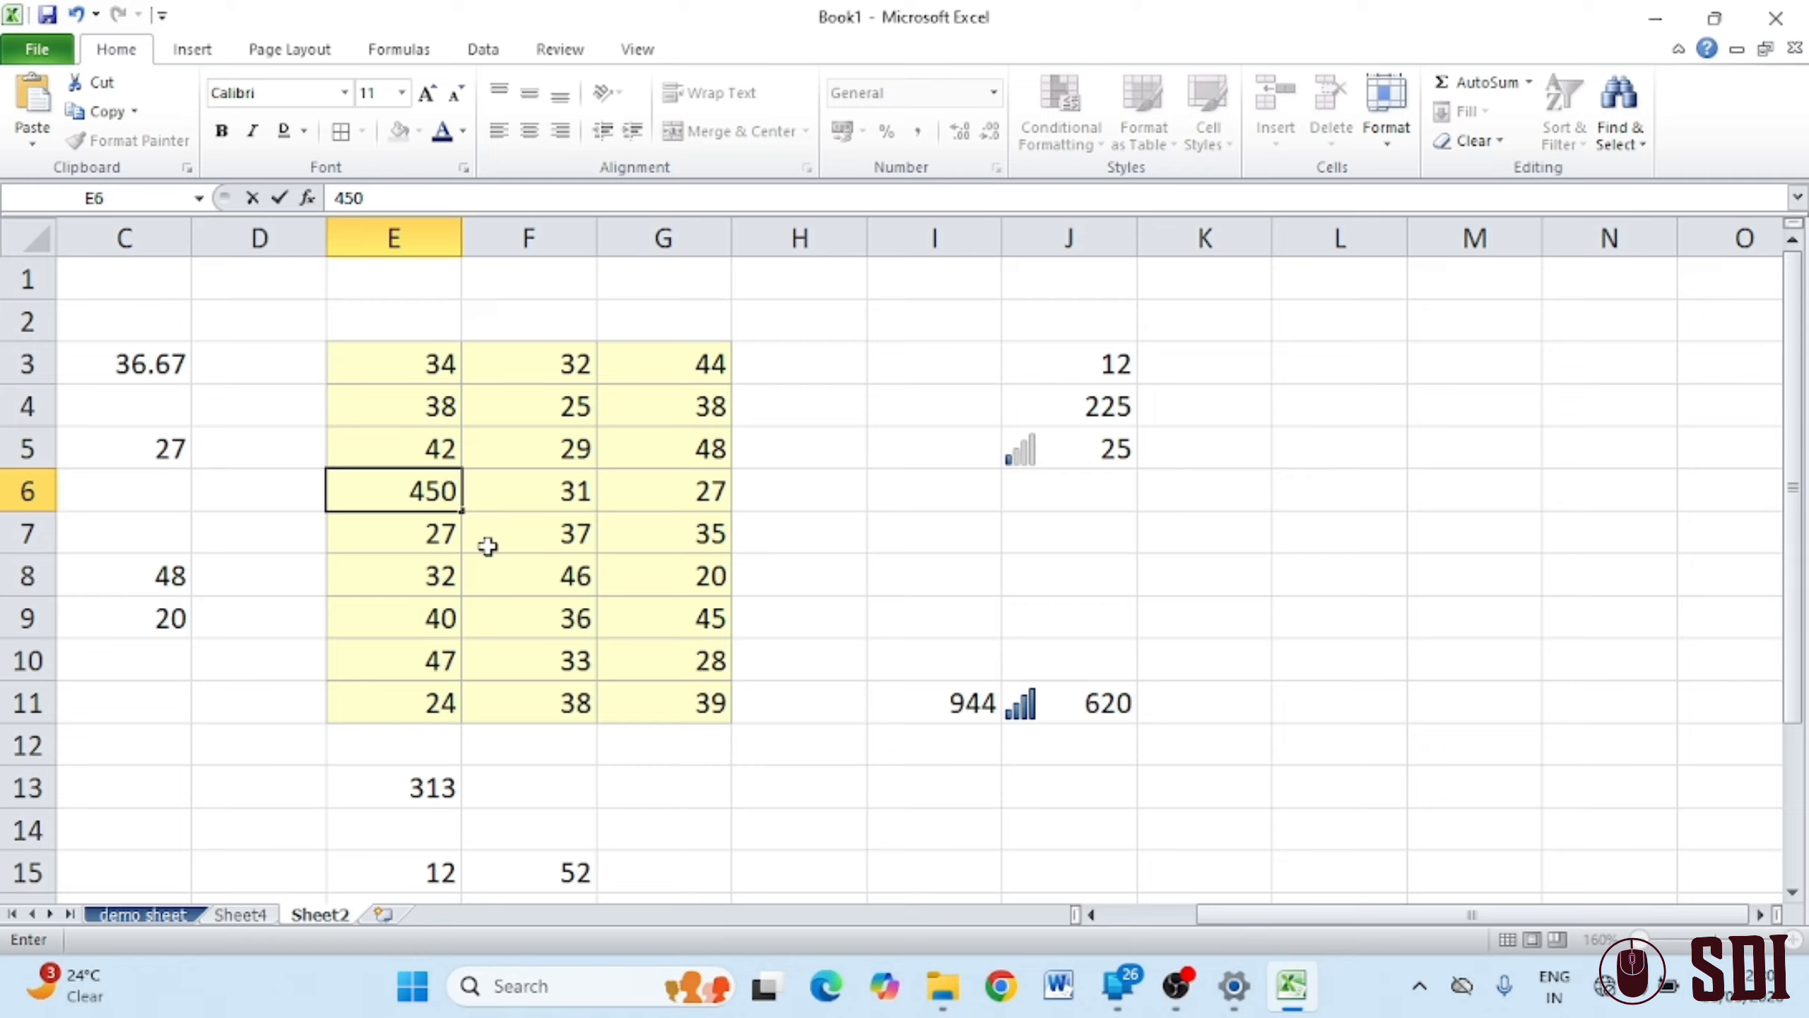
{"action": "left_click", "coordinate": [715, 706]}
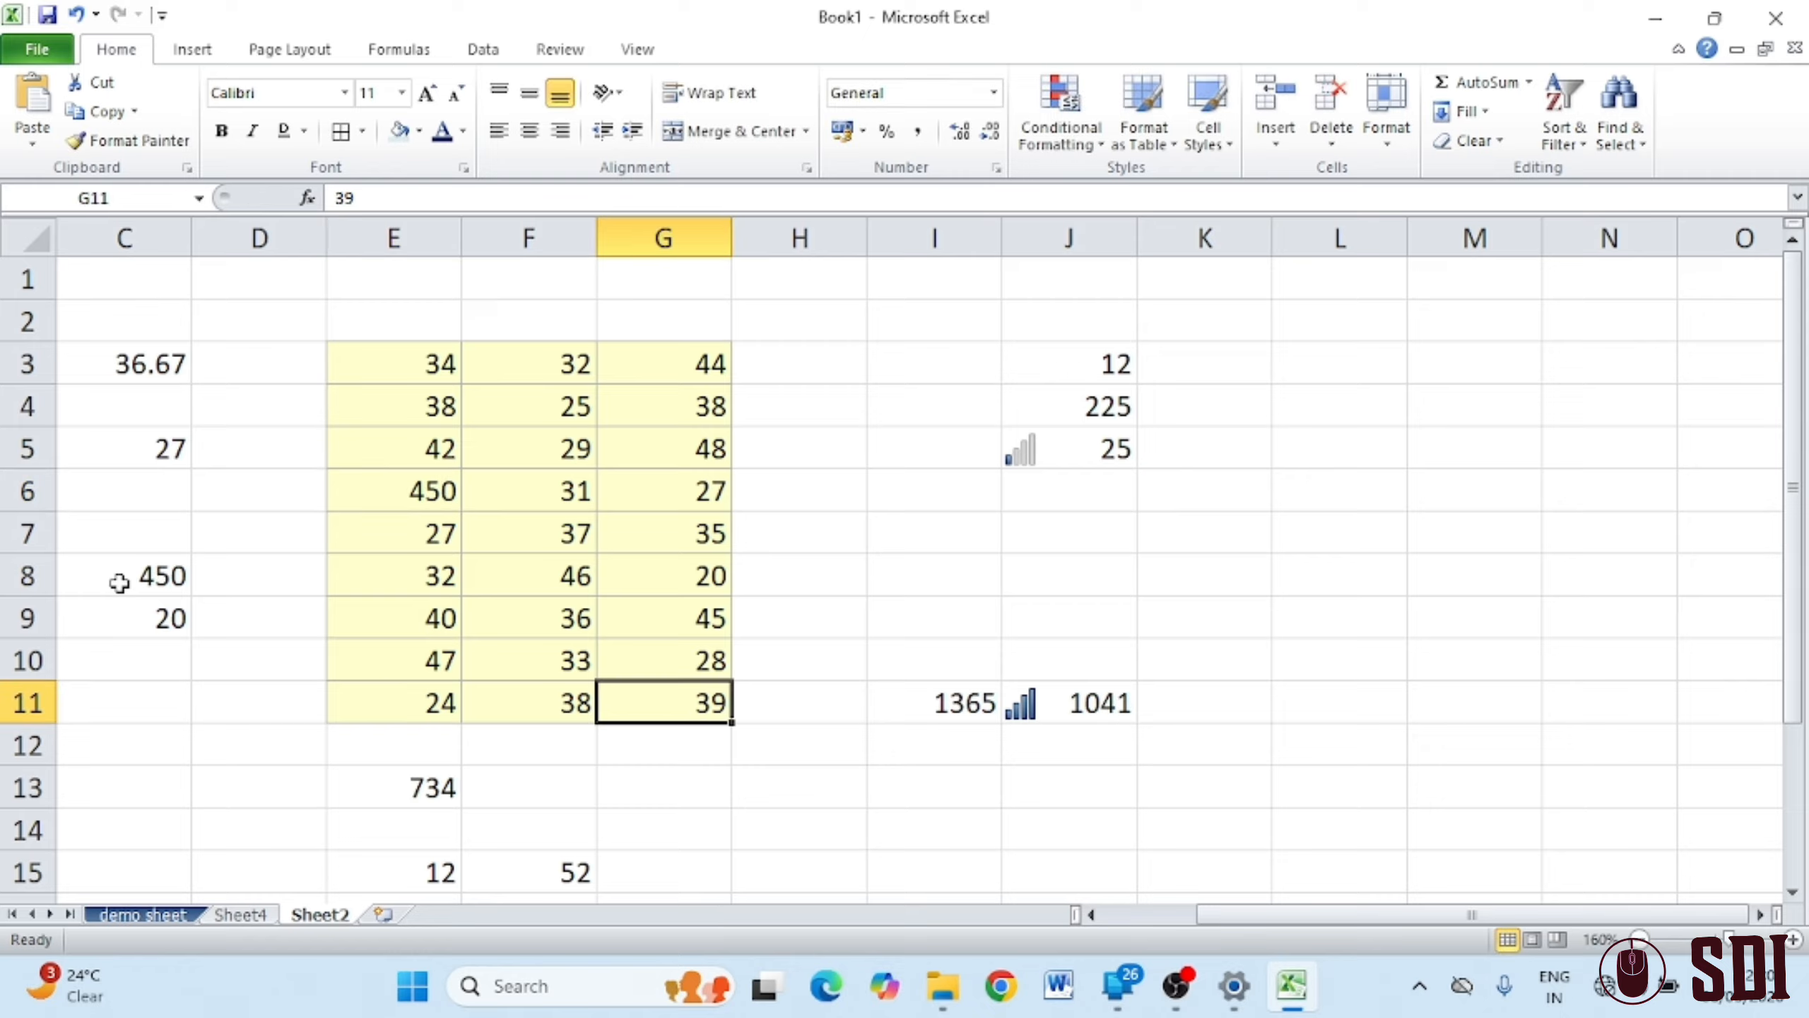
{"action": "left_click", "coordinate": [575, 617]}
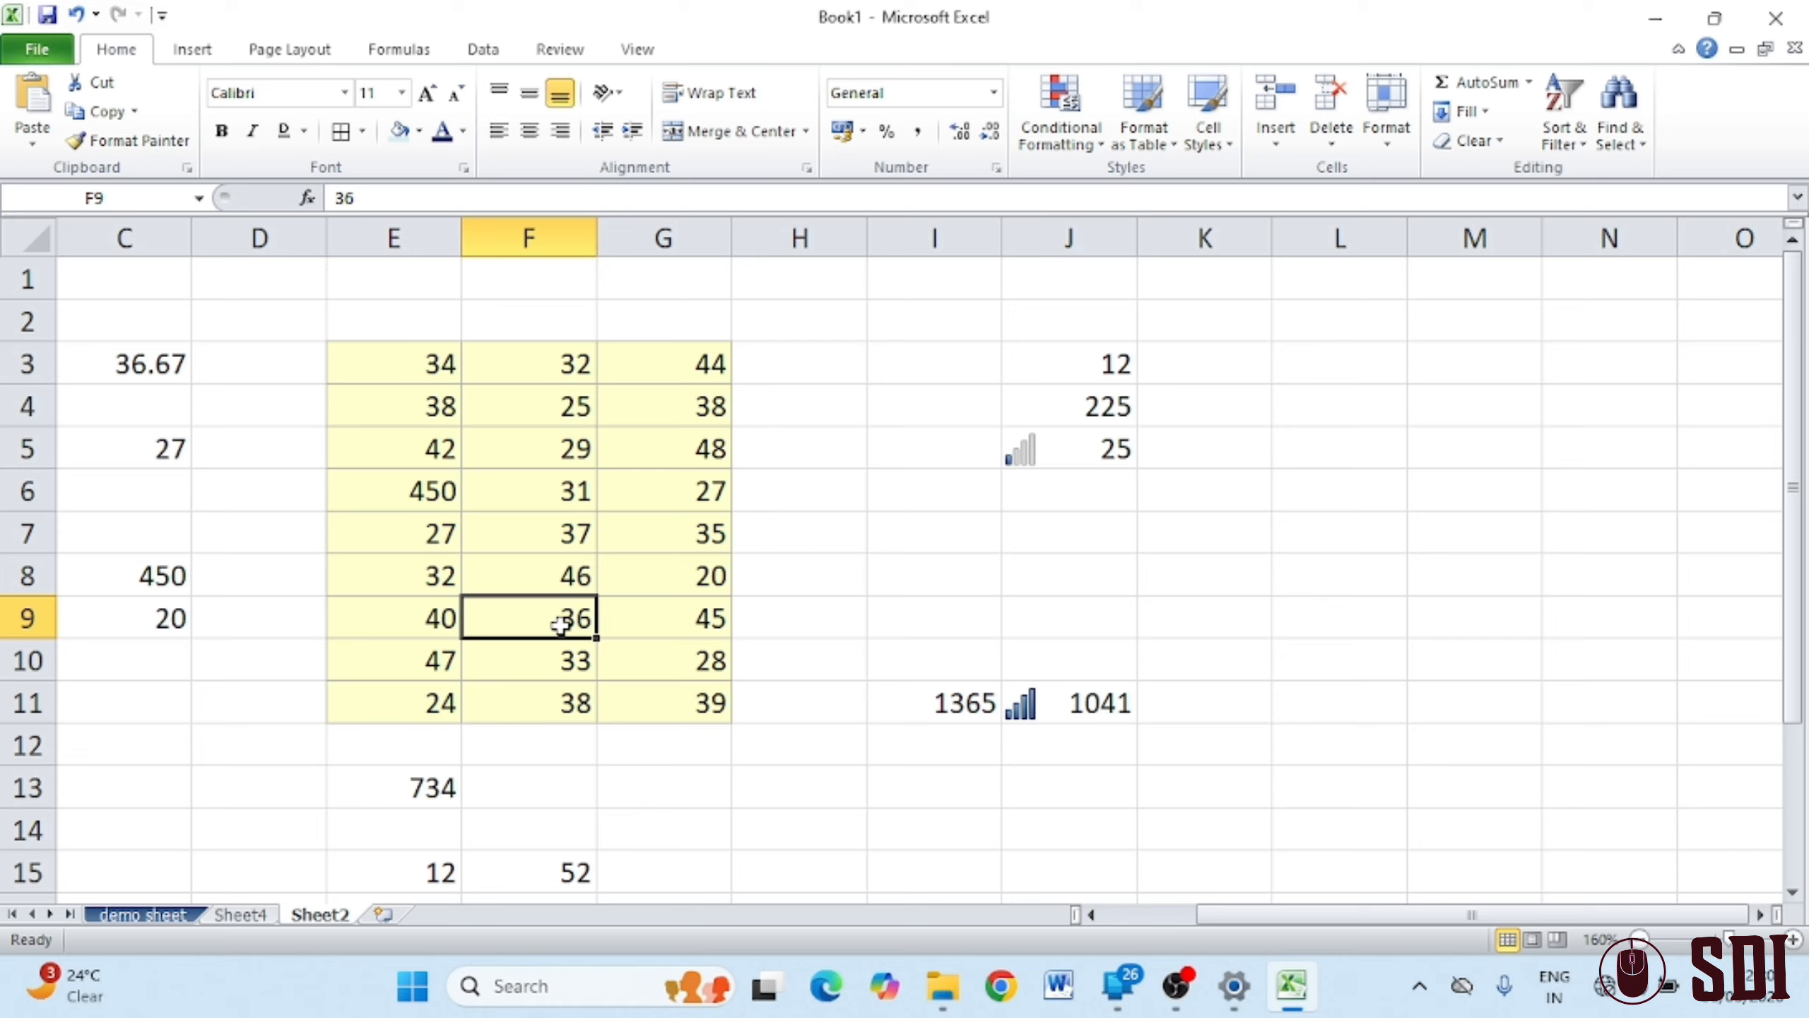
{"action": "type", "text": "1"}
{"action": "left_click", "coordinate": [799, 744]}
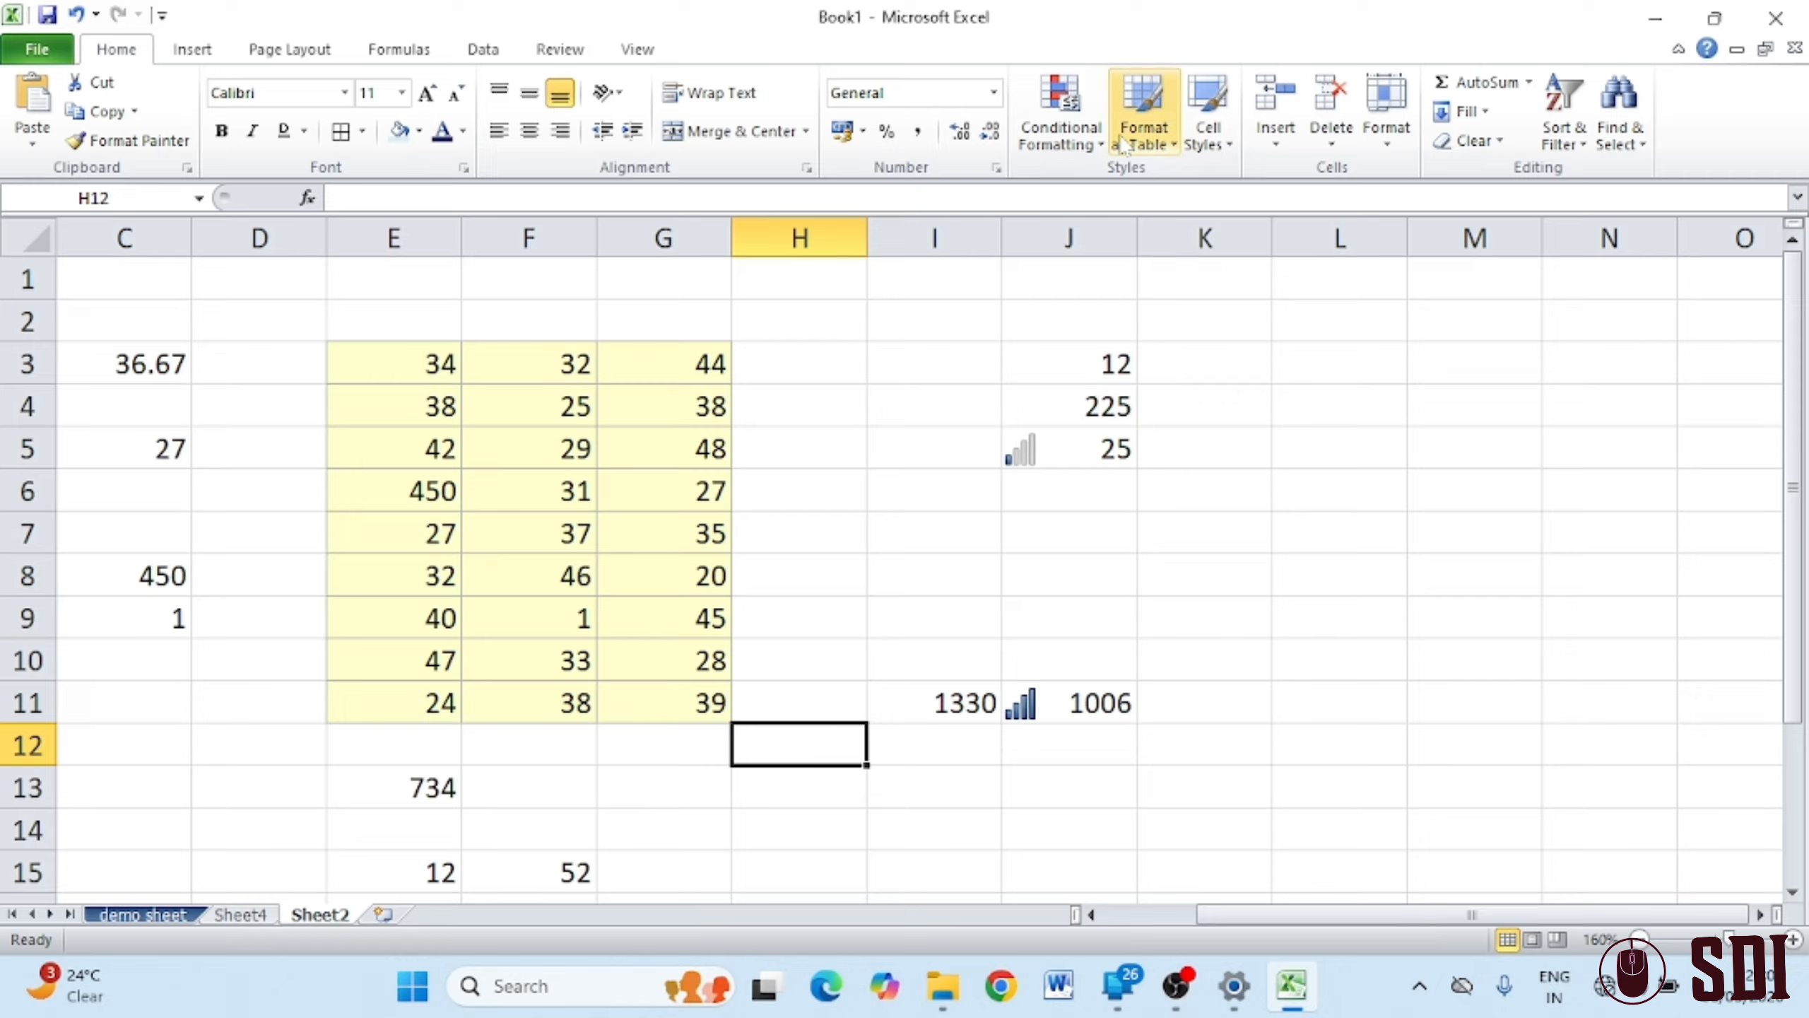
{"action": "left_click", "coordinate": [1529, 82]}
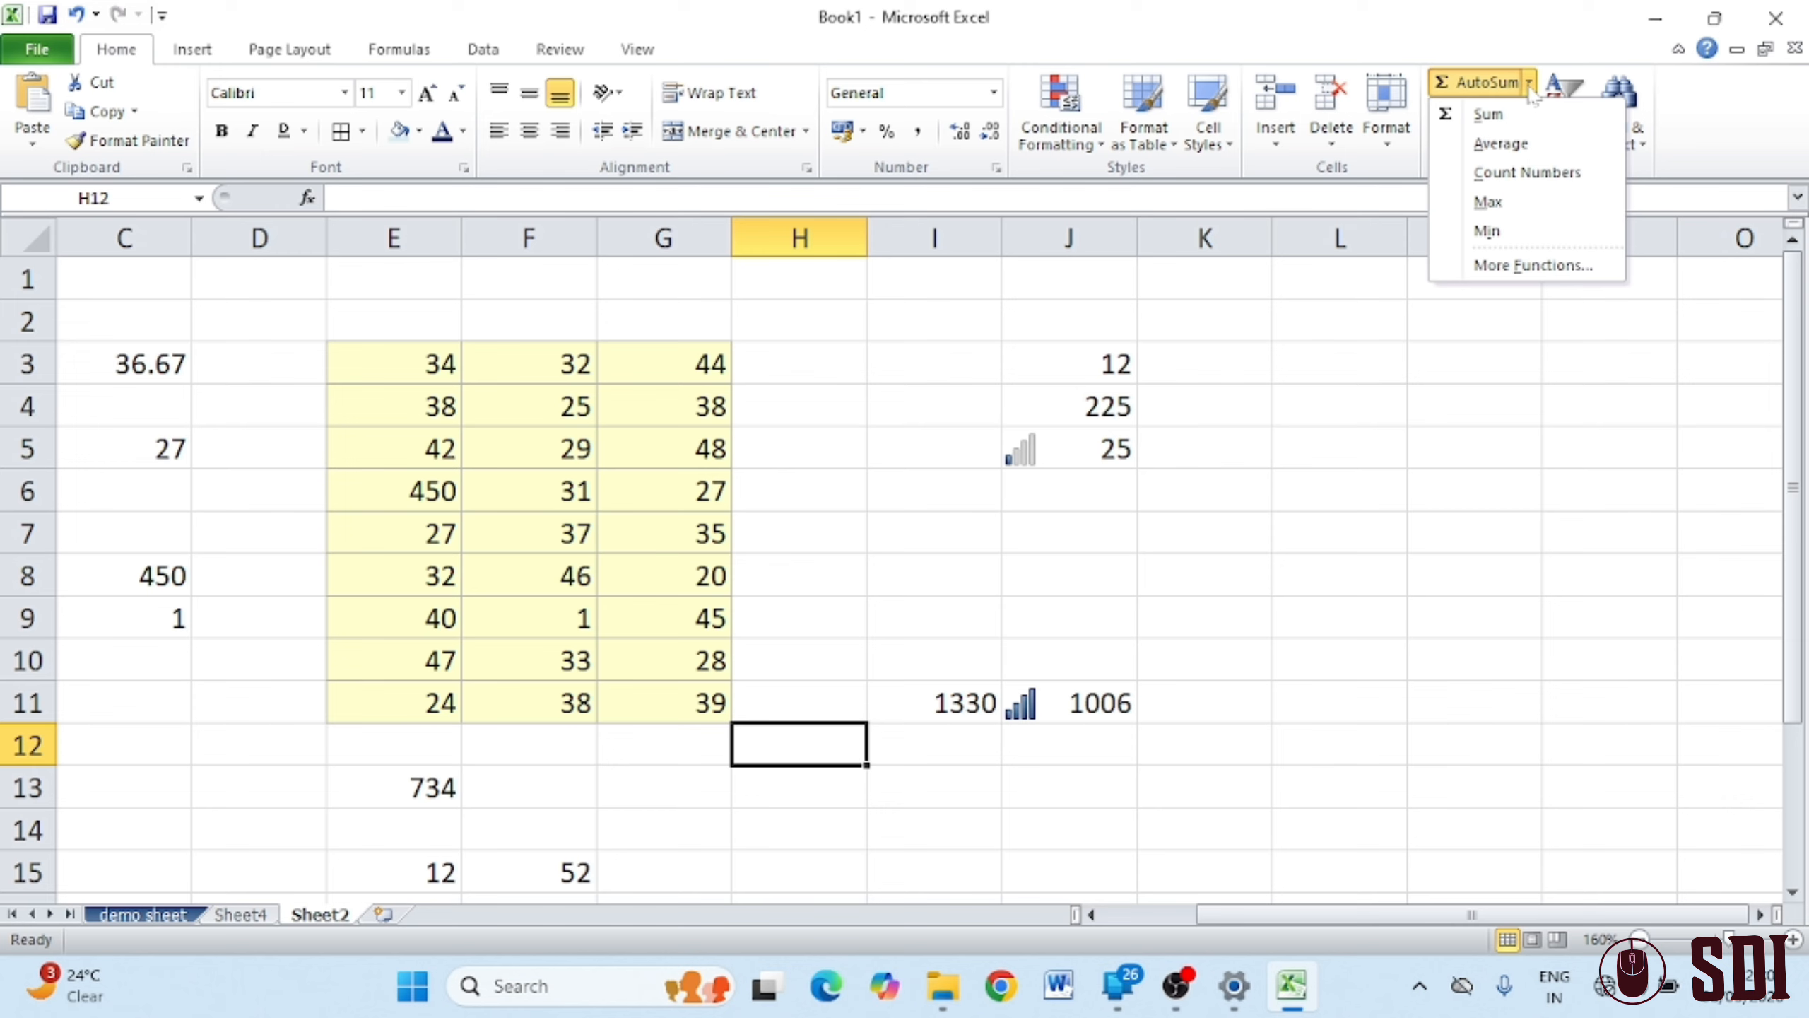
Enter 45 in cell J21
{"action": "left_click", "coordinate": [1430, 483]}
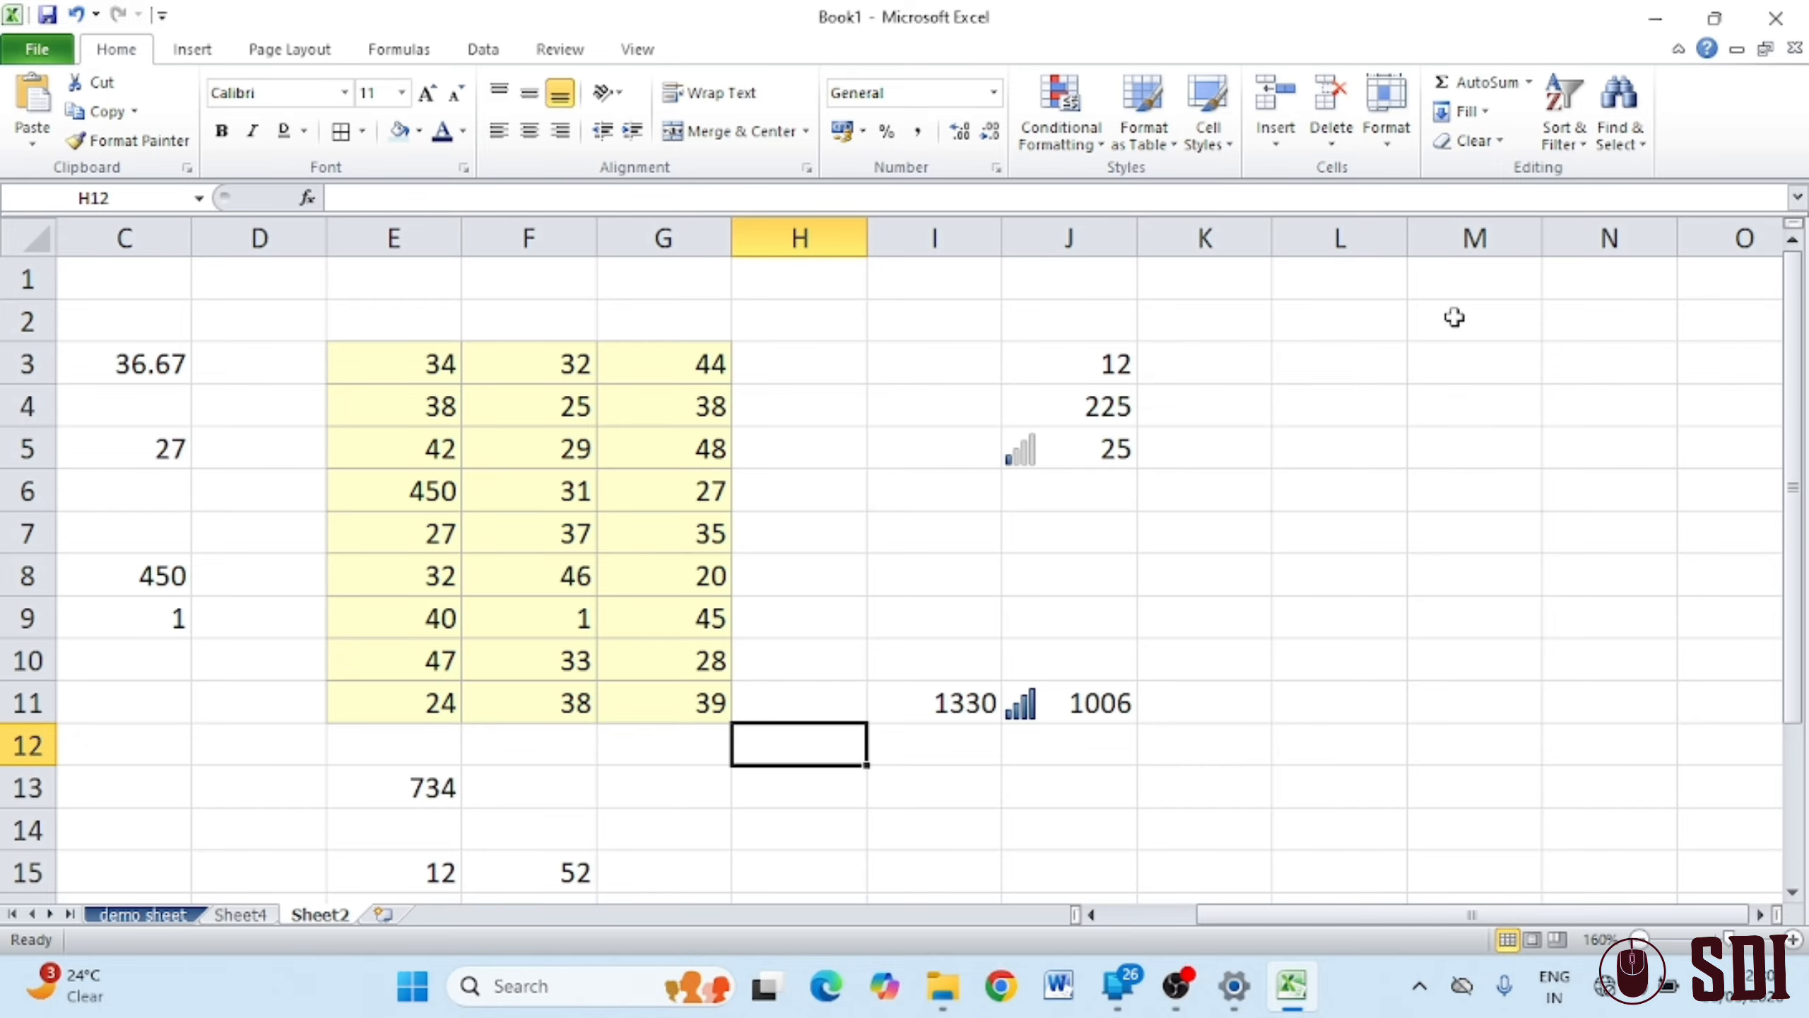
{"action": "left_click", "coordinate": [1493, 117]}
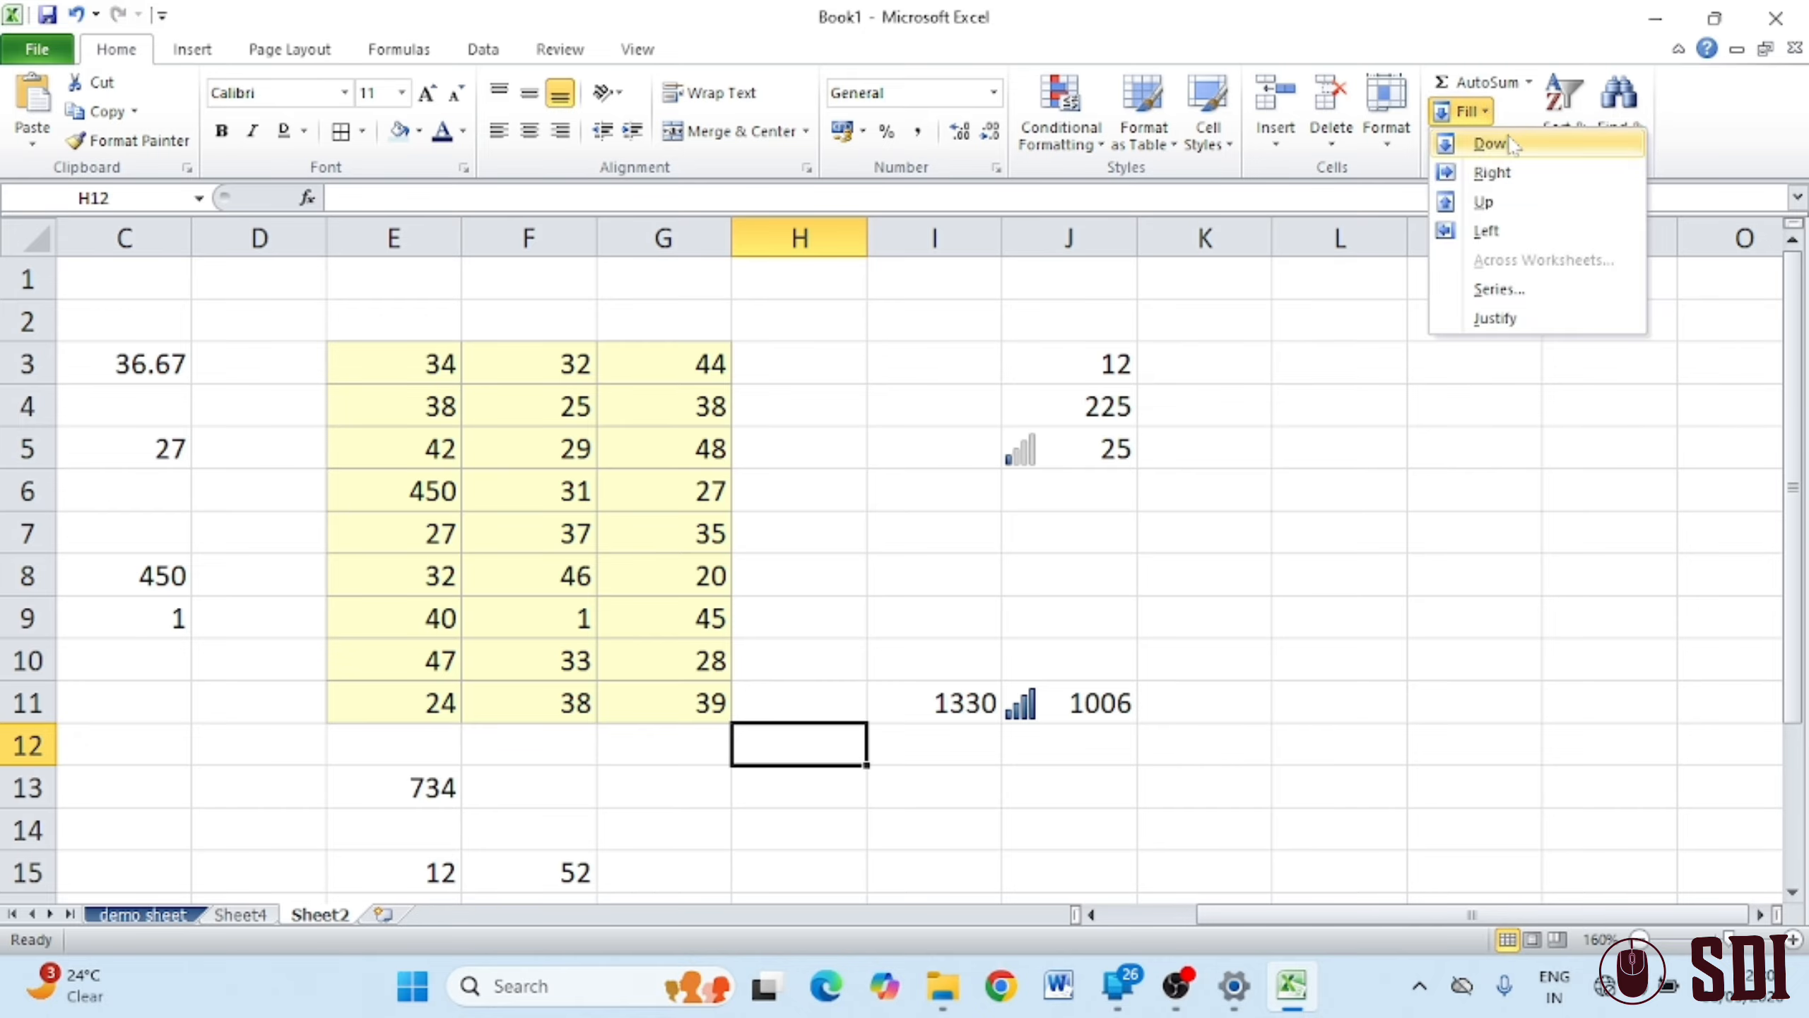
{"action": "left_click", "coordinate": [1203, 526]}
{"action": "scroll", "coordinate": [1310, 768], "scroll_direction": "down", "scroll_amount": 2}
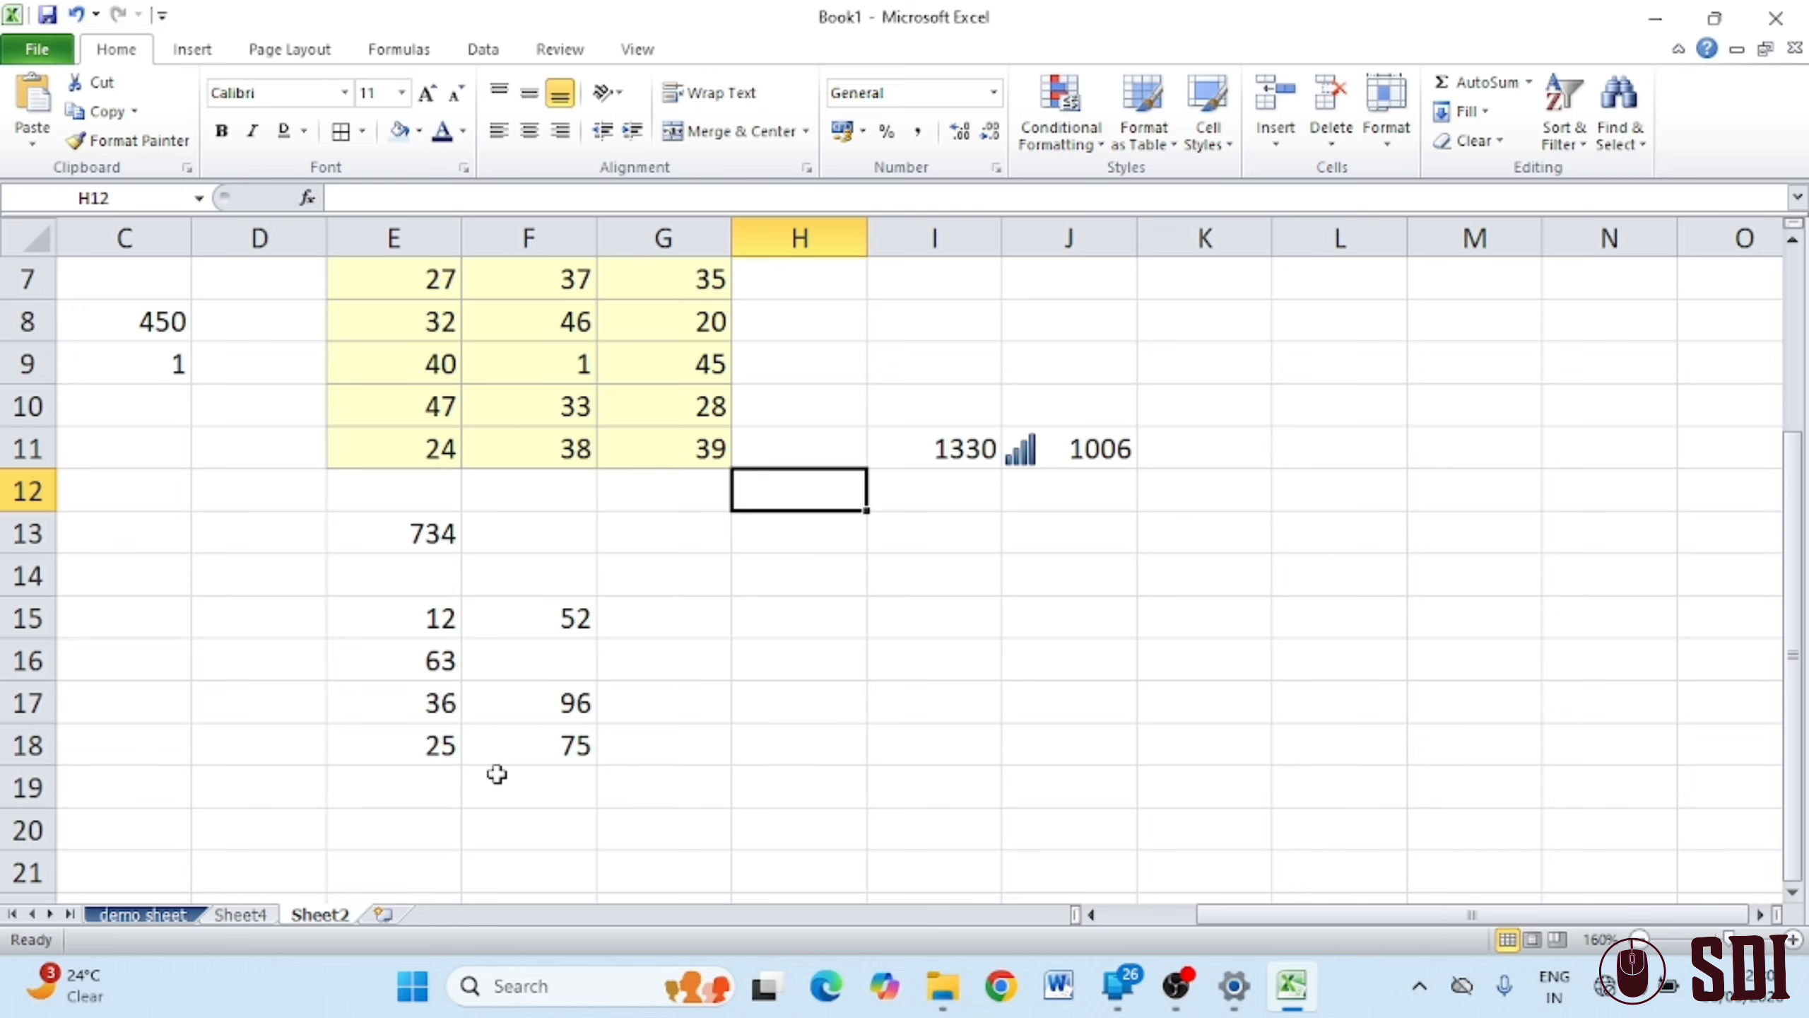
{"action": "scroll", "coordinate": [869, 684], "scroll_direction": "down", "scroll_amount": 2}
{"action": "left_click", "coordinate": [1004, 520]}
{"action": "left_click", "coordinate": [1010, 624]}
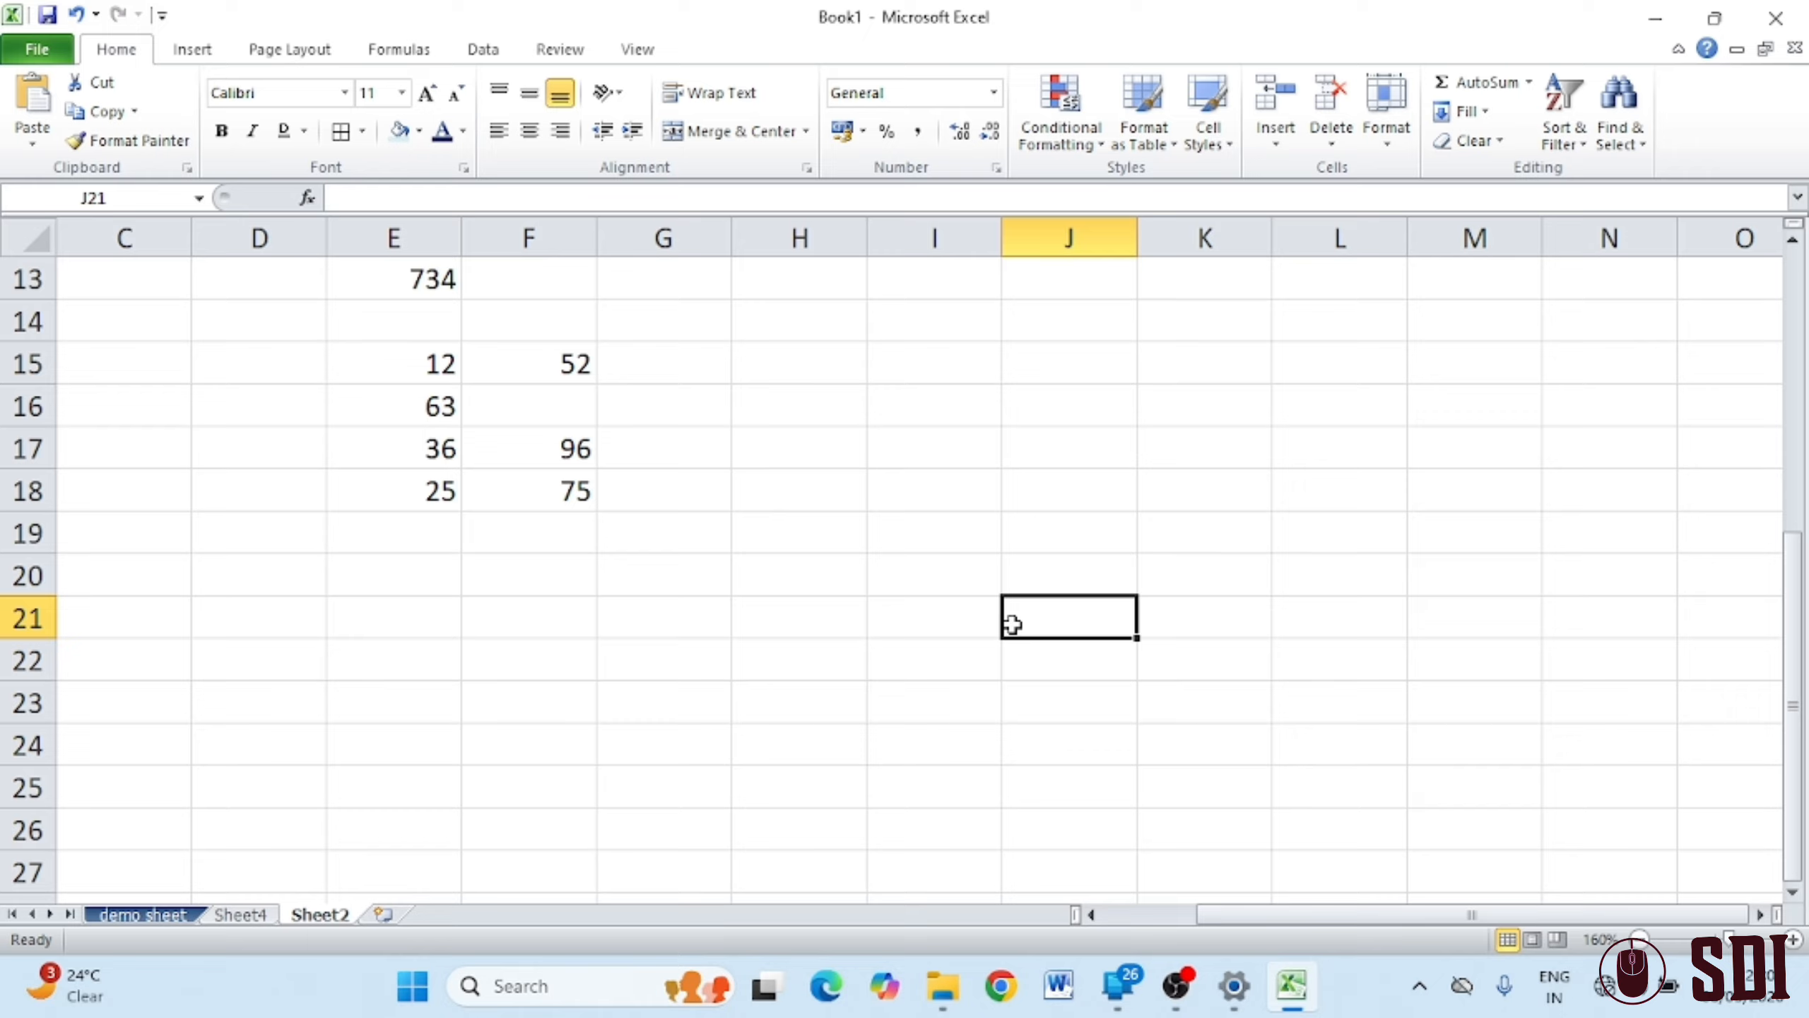
{"action": "type", "text": "45"}
{"action": "key", "text": "Return"}
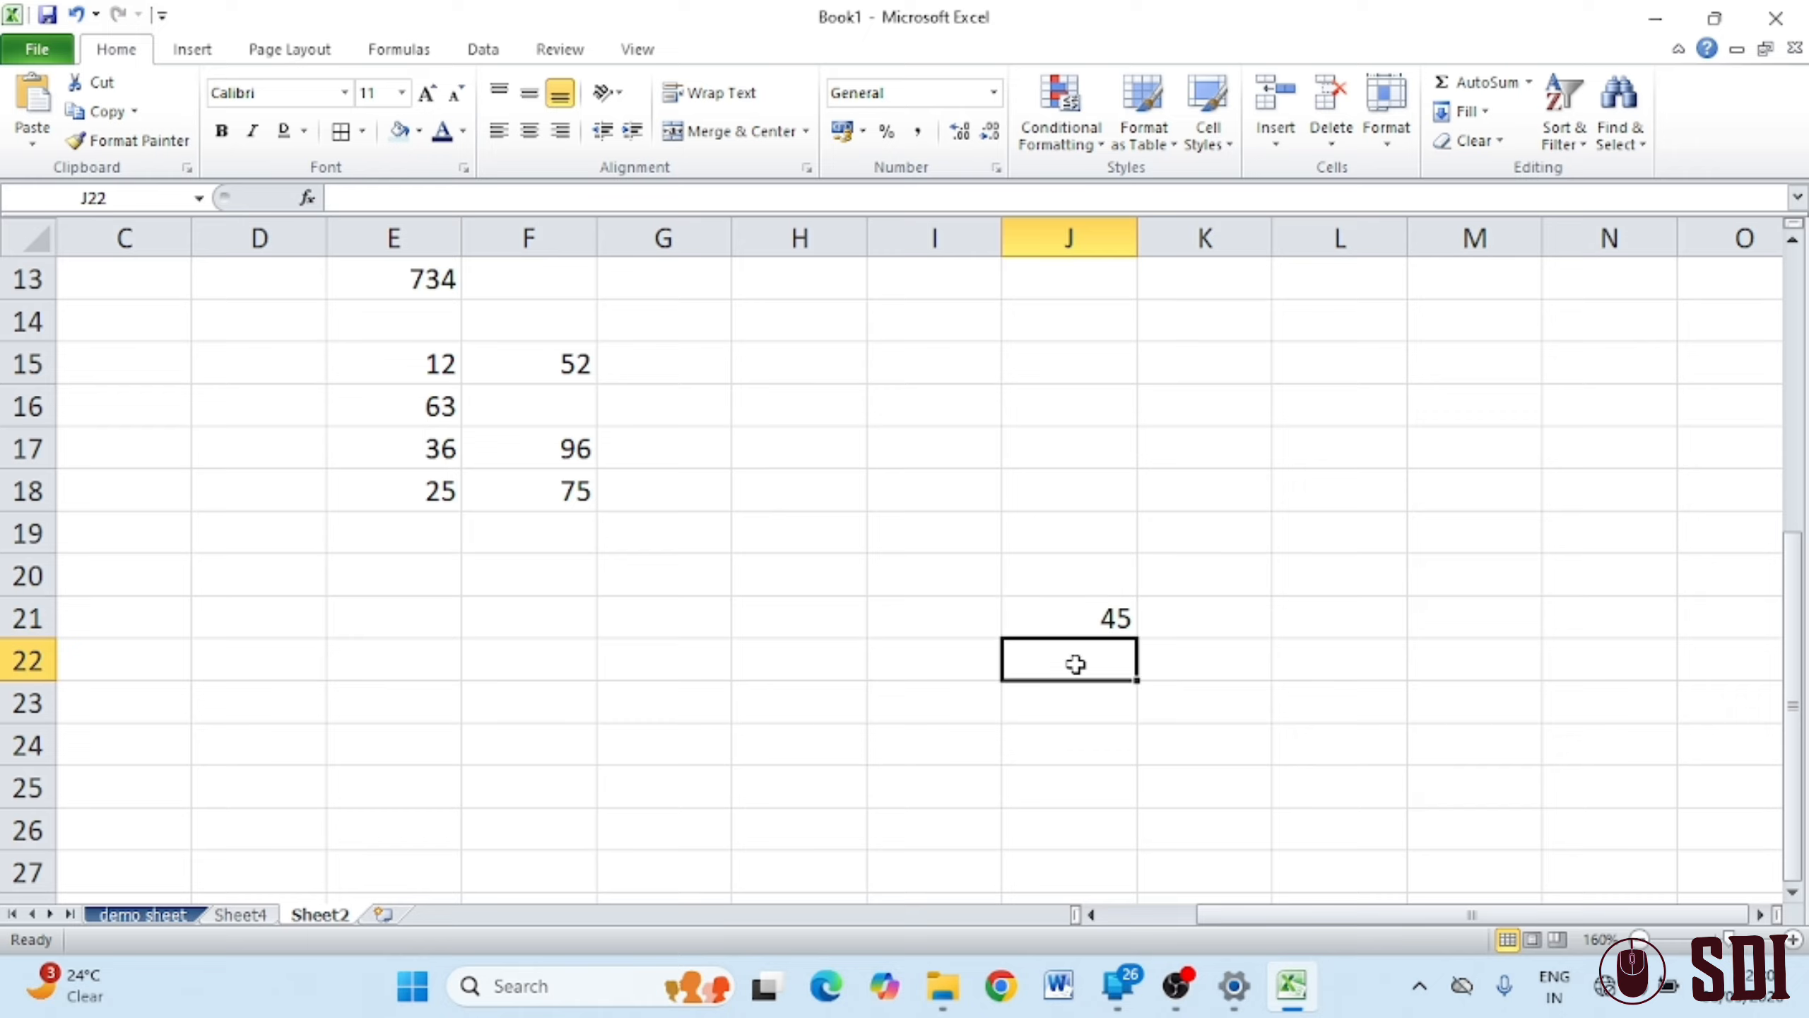
Fill the 45 down into J22 and up into J20
{"action": "left_click", "coordinate": [1474, 111]}
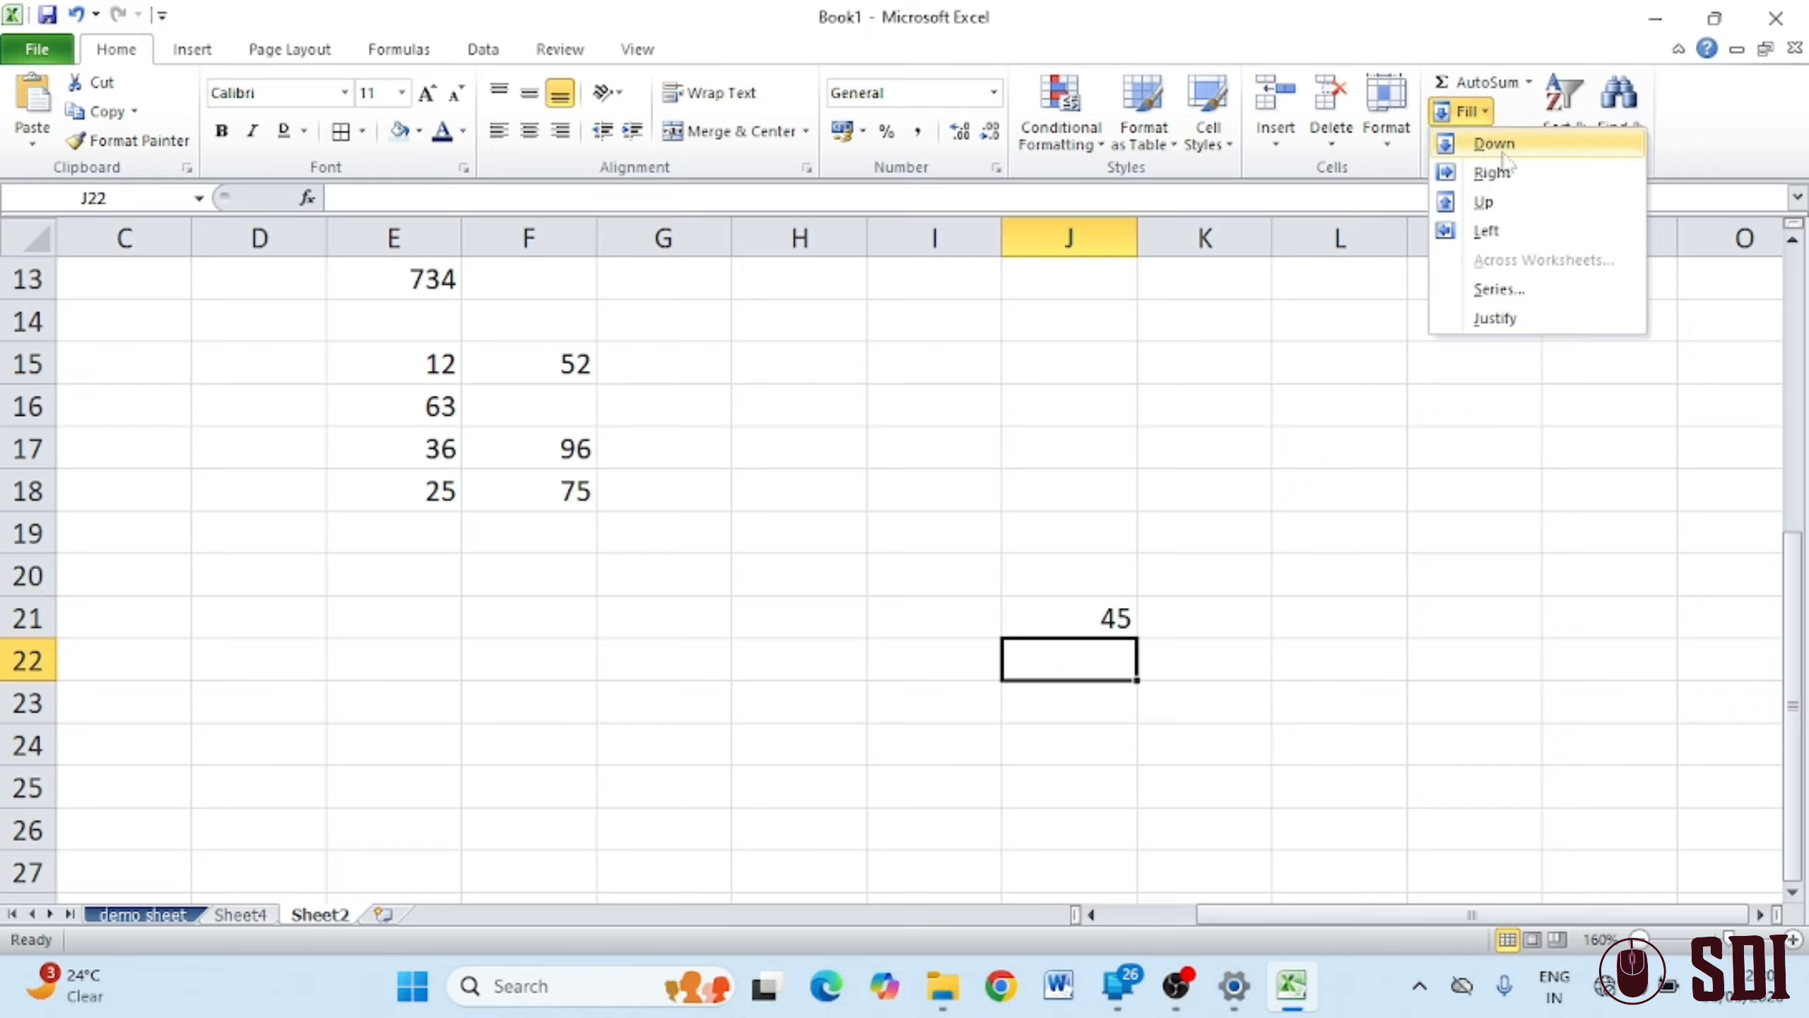
{"action": "left_click", "coordinate": [1505, 150]}
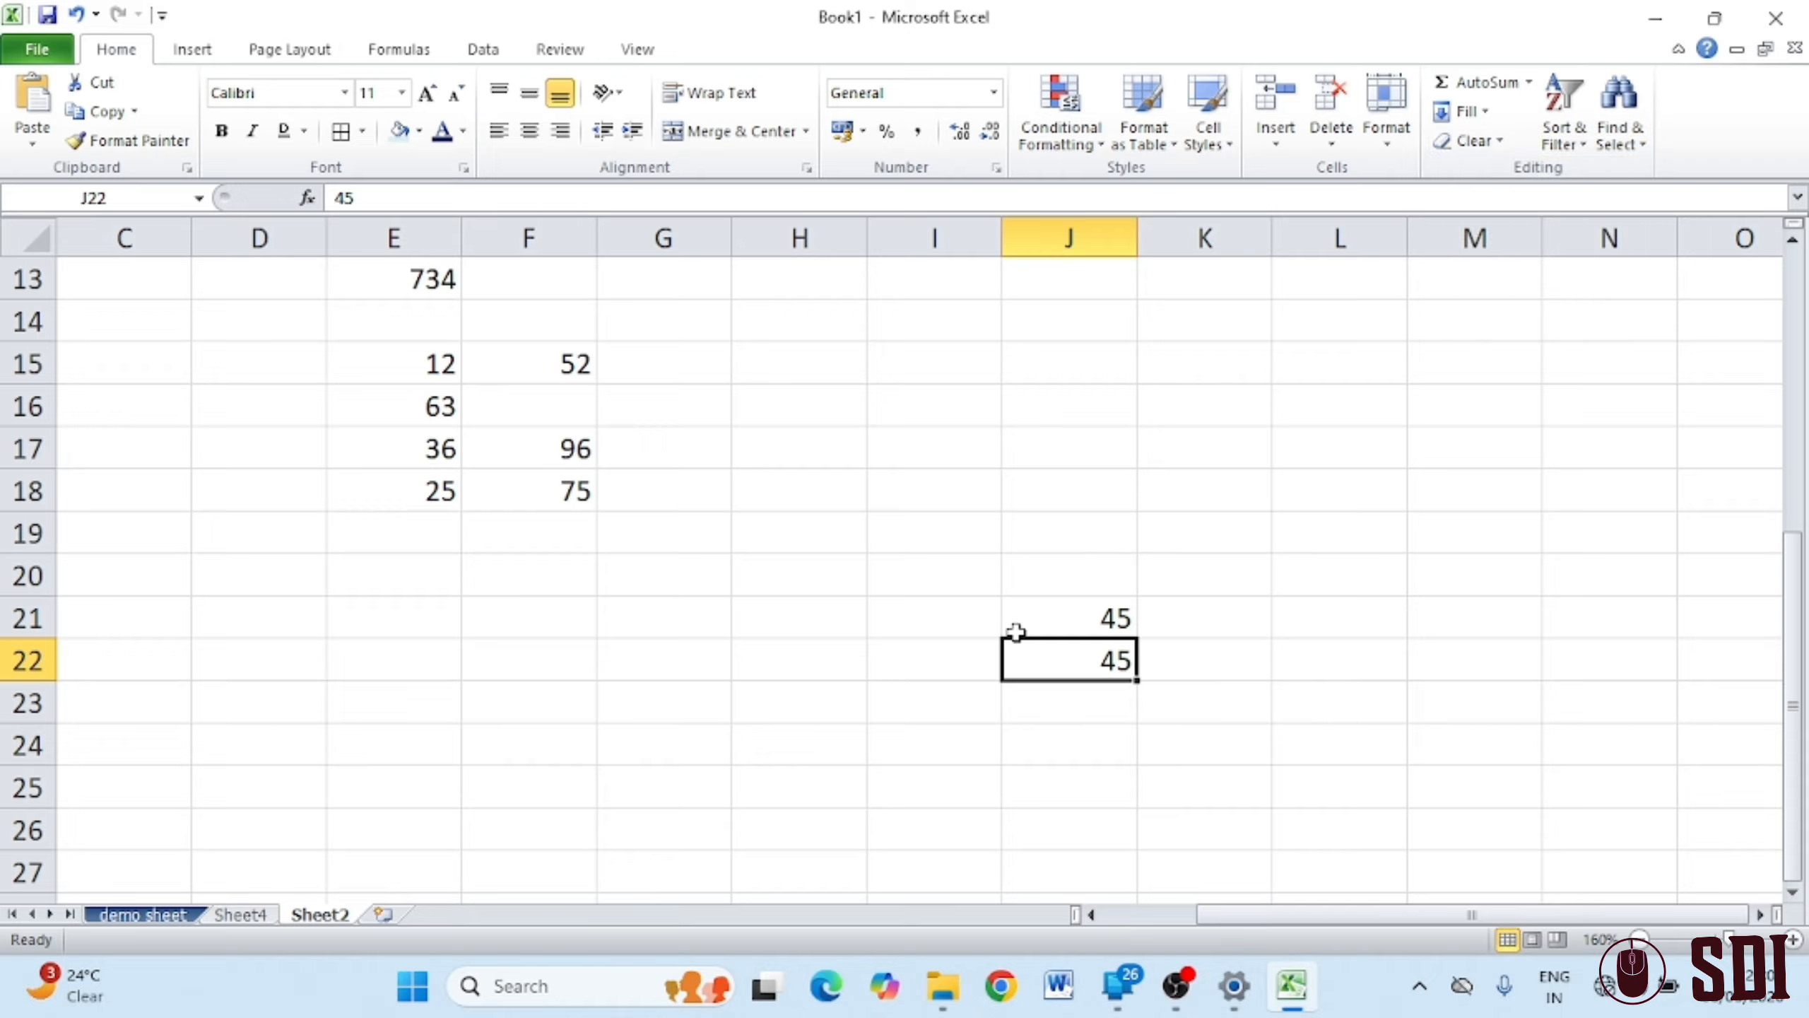
{"action": "left_click", "coordinate": [1070, 578]}
{"action": "left_click", "coordinate": [1485, 114]}
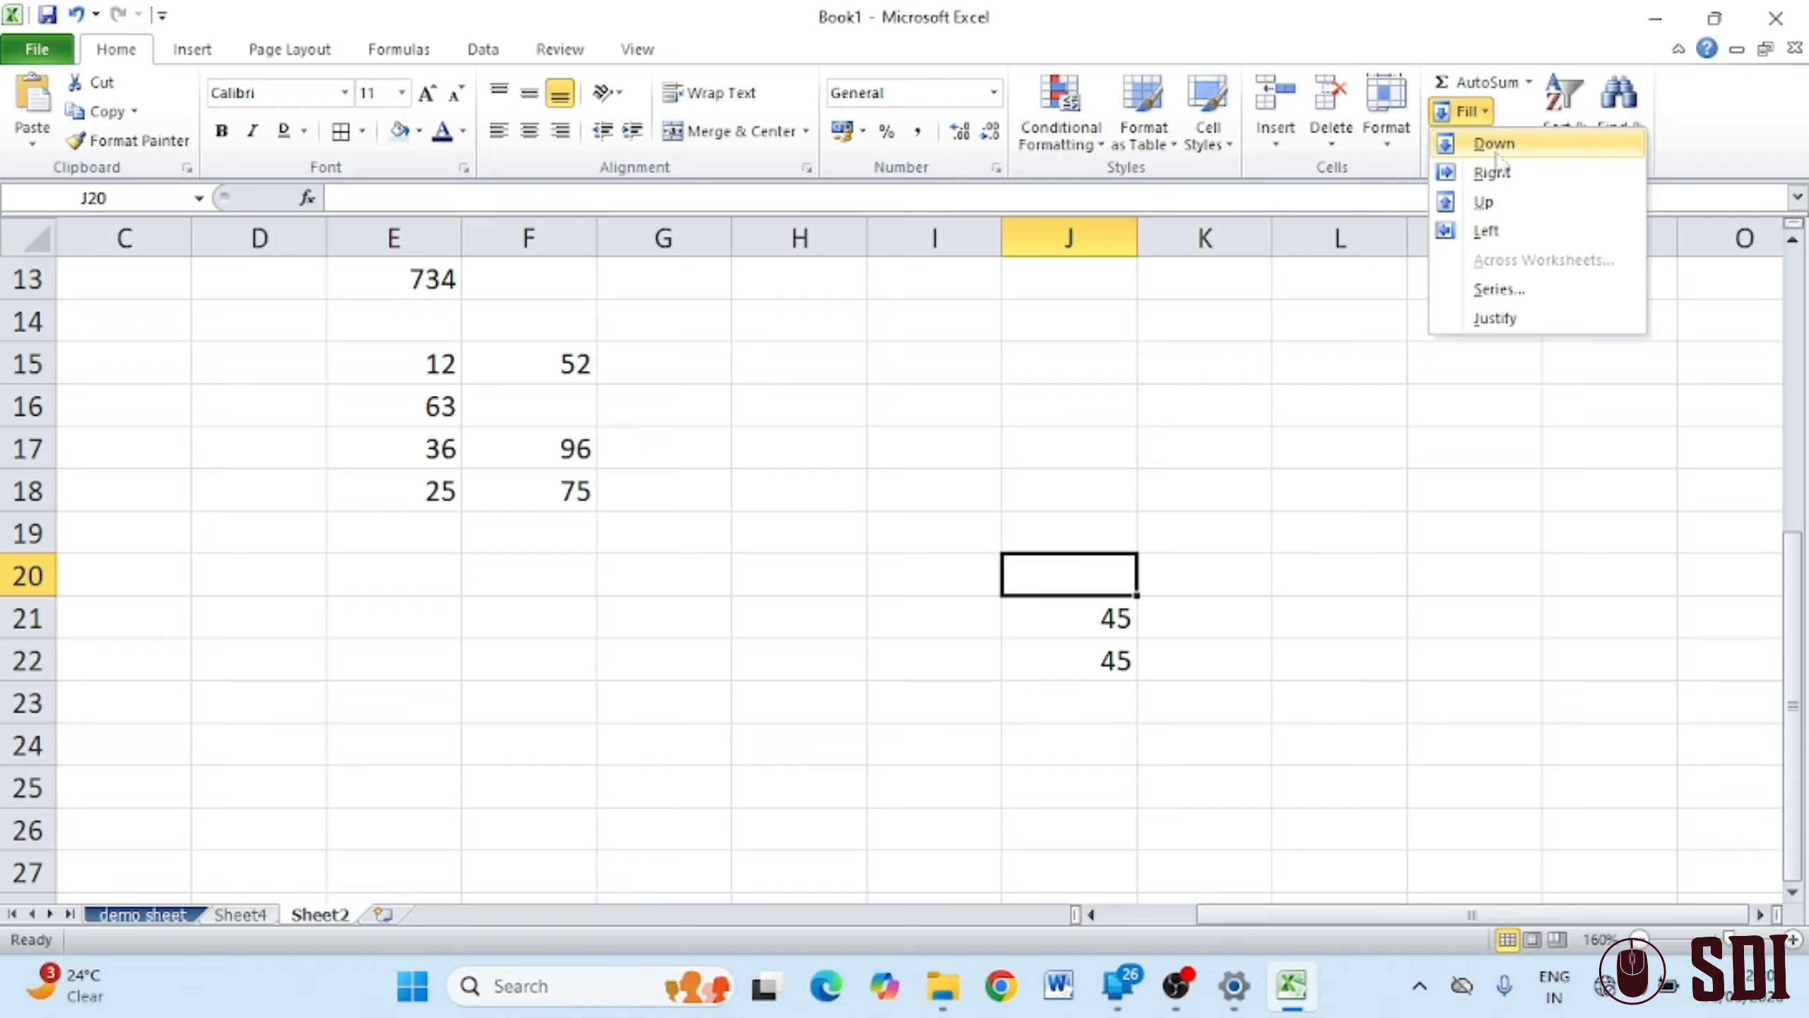
{"action": "left_click", "coordinate": [1485, 201]}
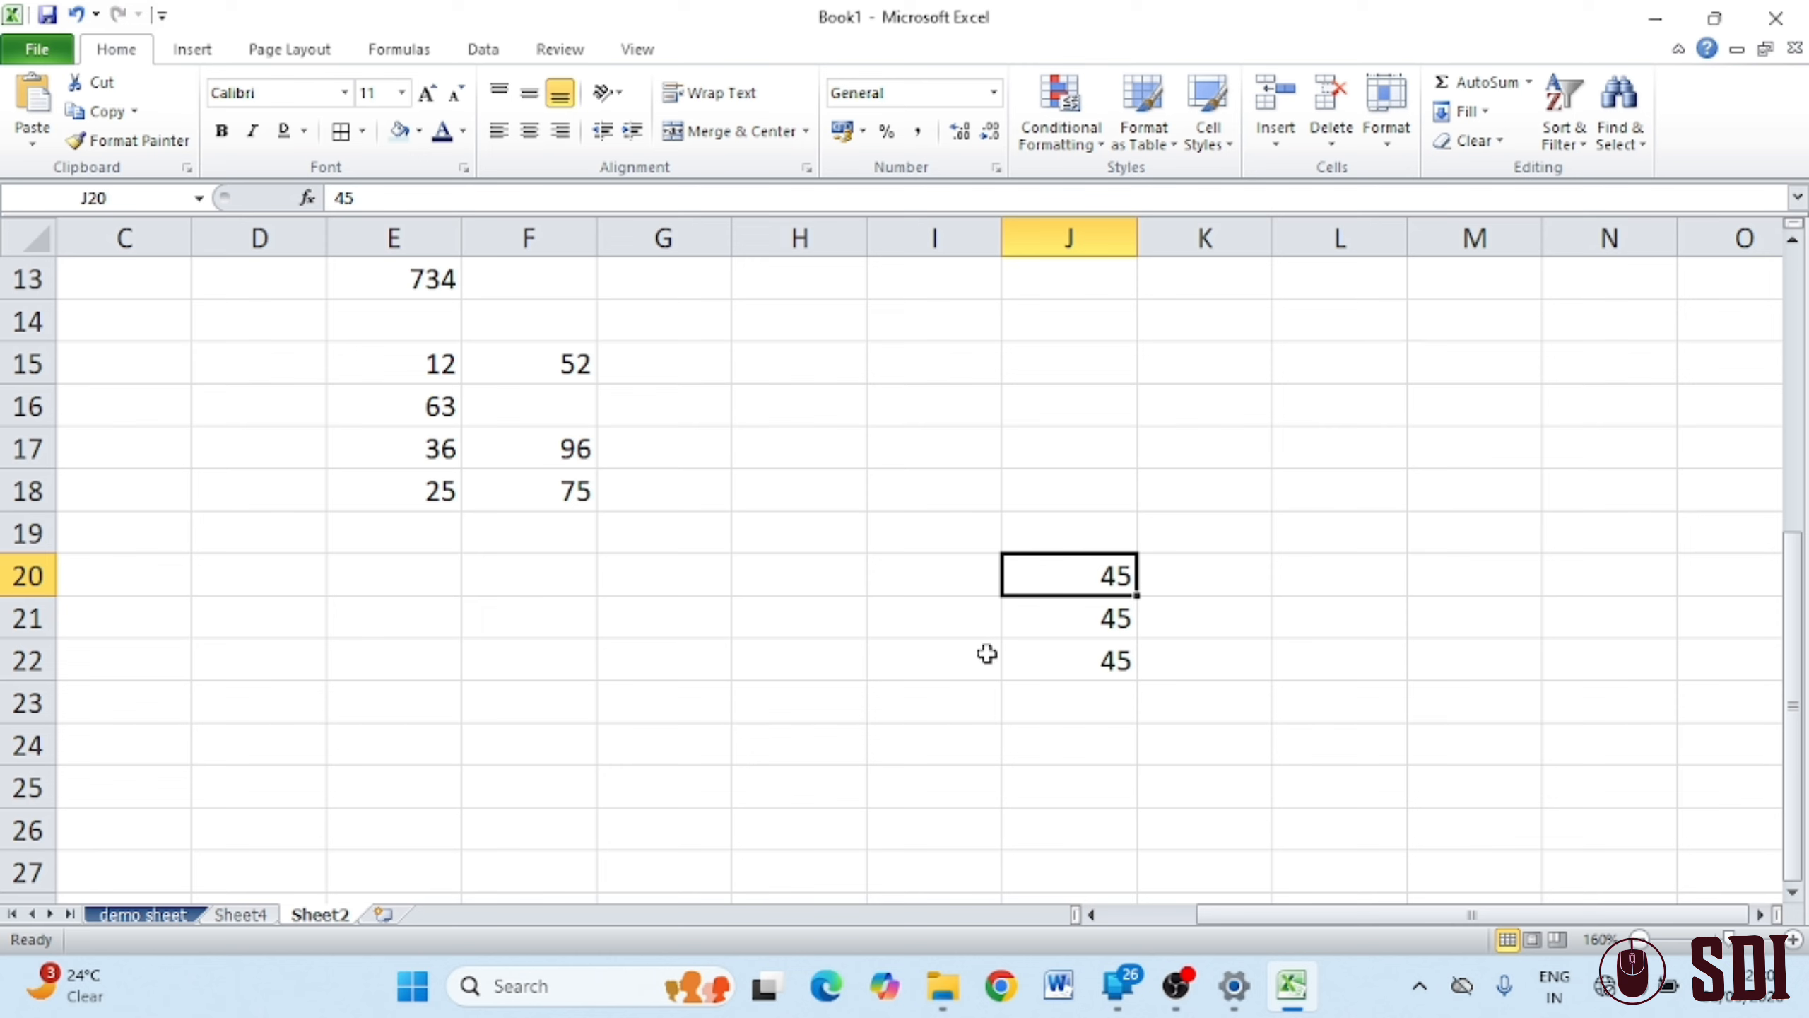
Fill the 45 left into I21 and right into K21
{"action": "left_click", "coordinate": [947, 623]}
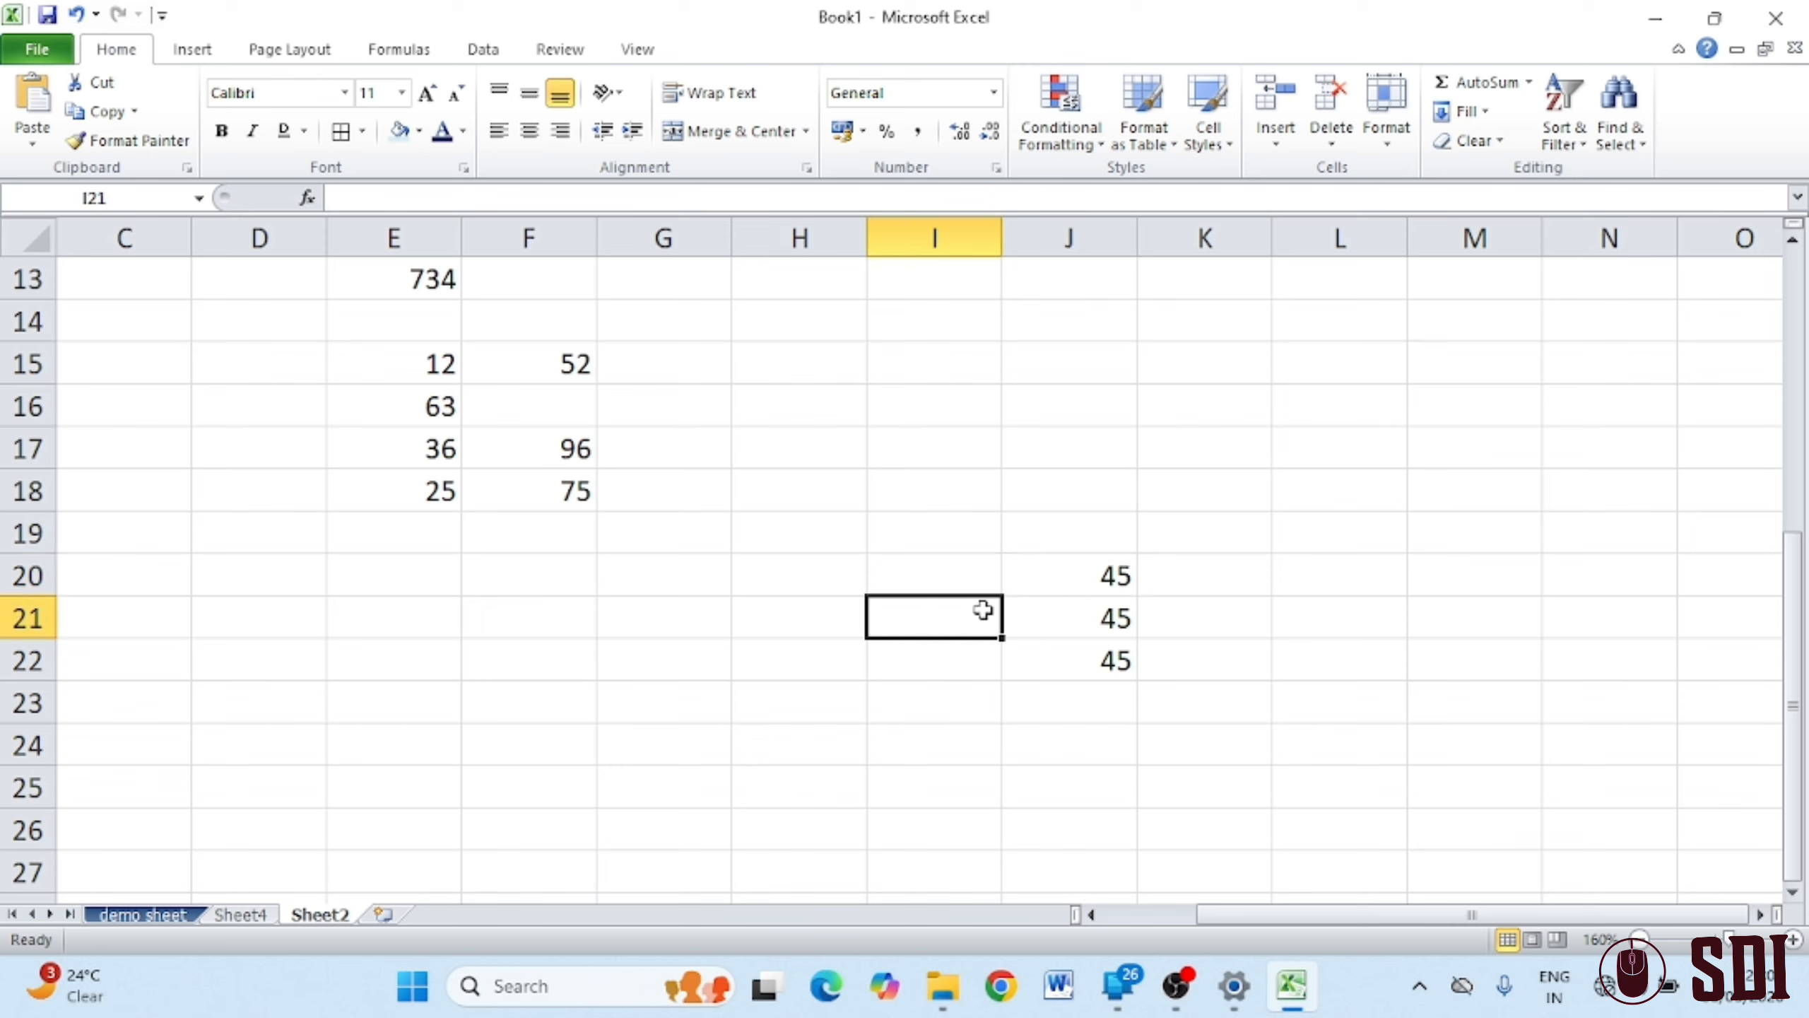
{"action": "left_click", "coordinate": [1485, 114]}
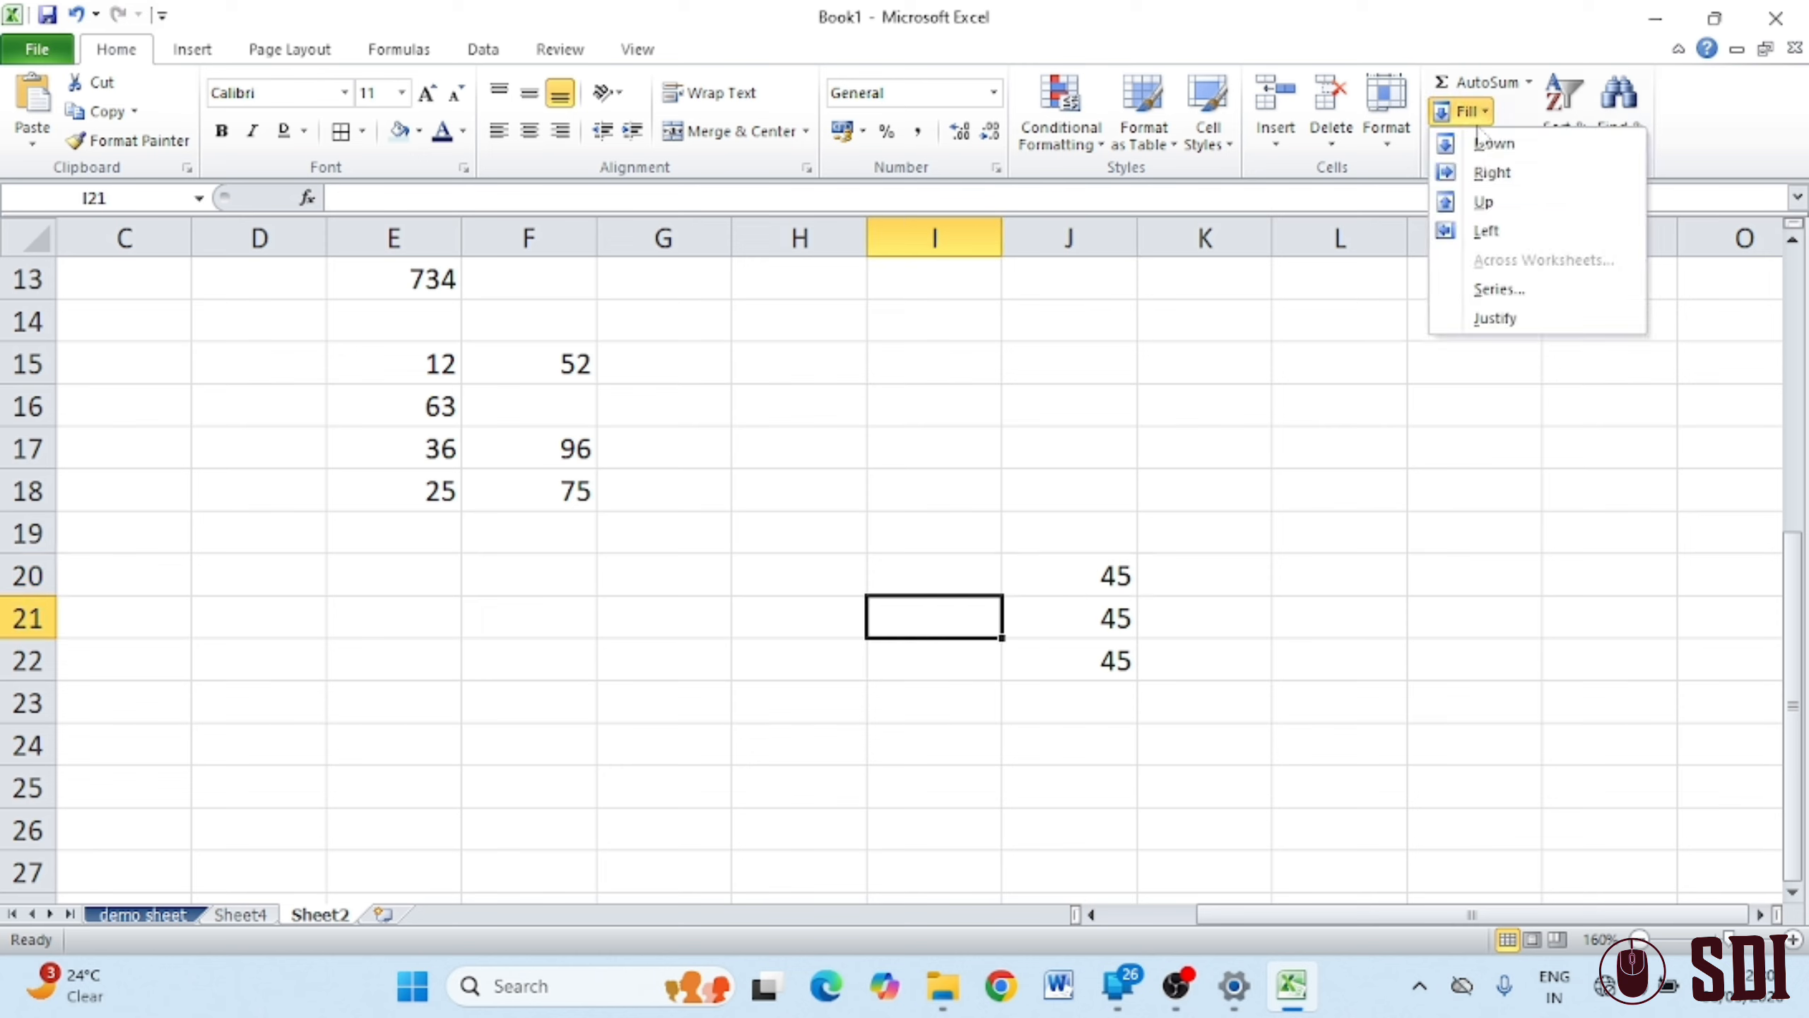
{"action": "left_click", "coordinate": [1485, 231]}
{"action": "left_click", "coordinate": [1243, 613]}
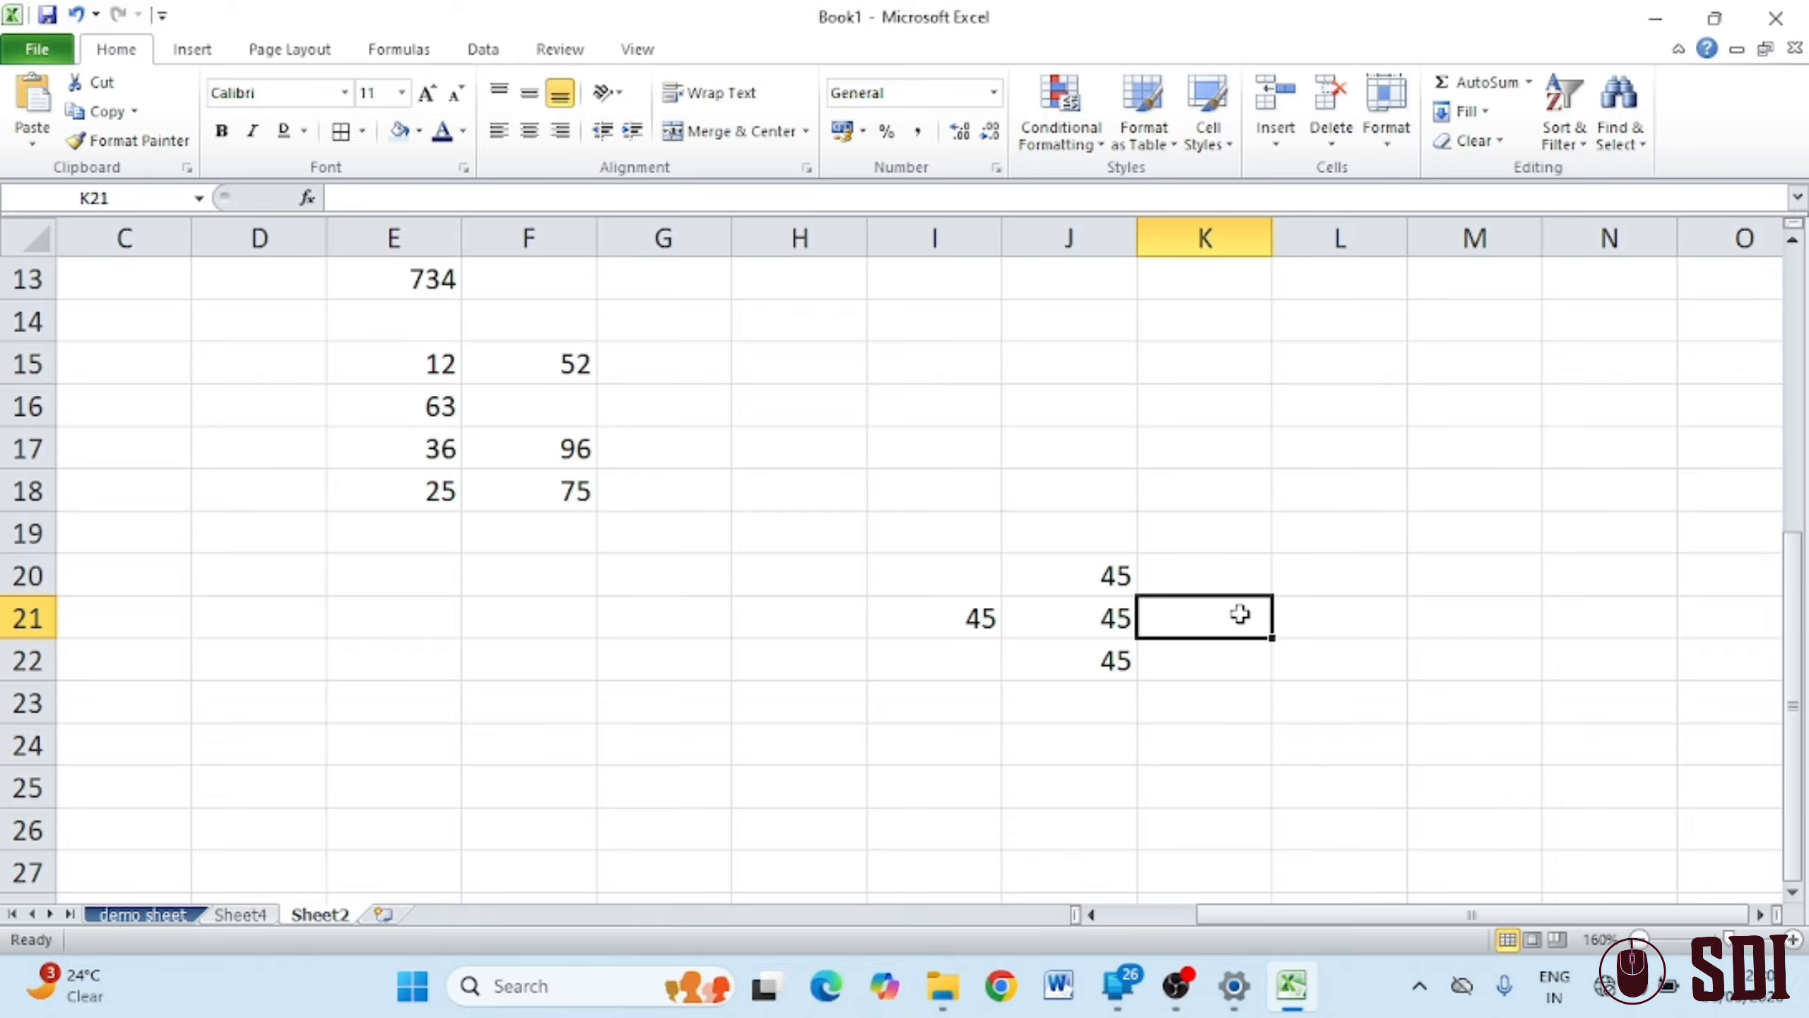
{"action": "left_click", "coordinate": [1484, 112]}
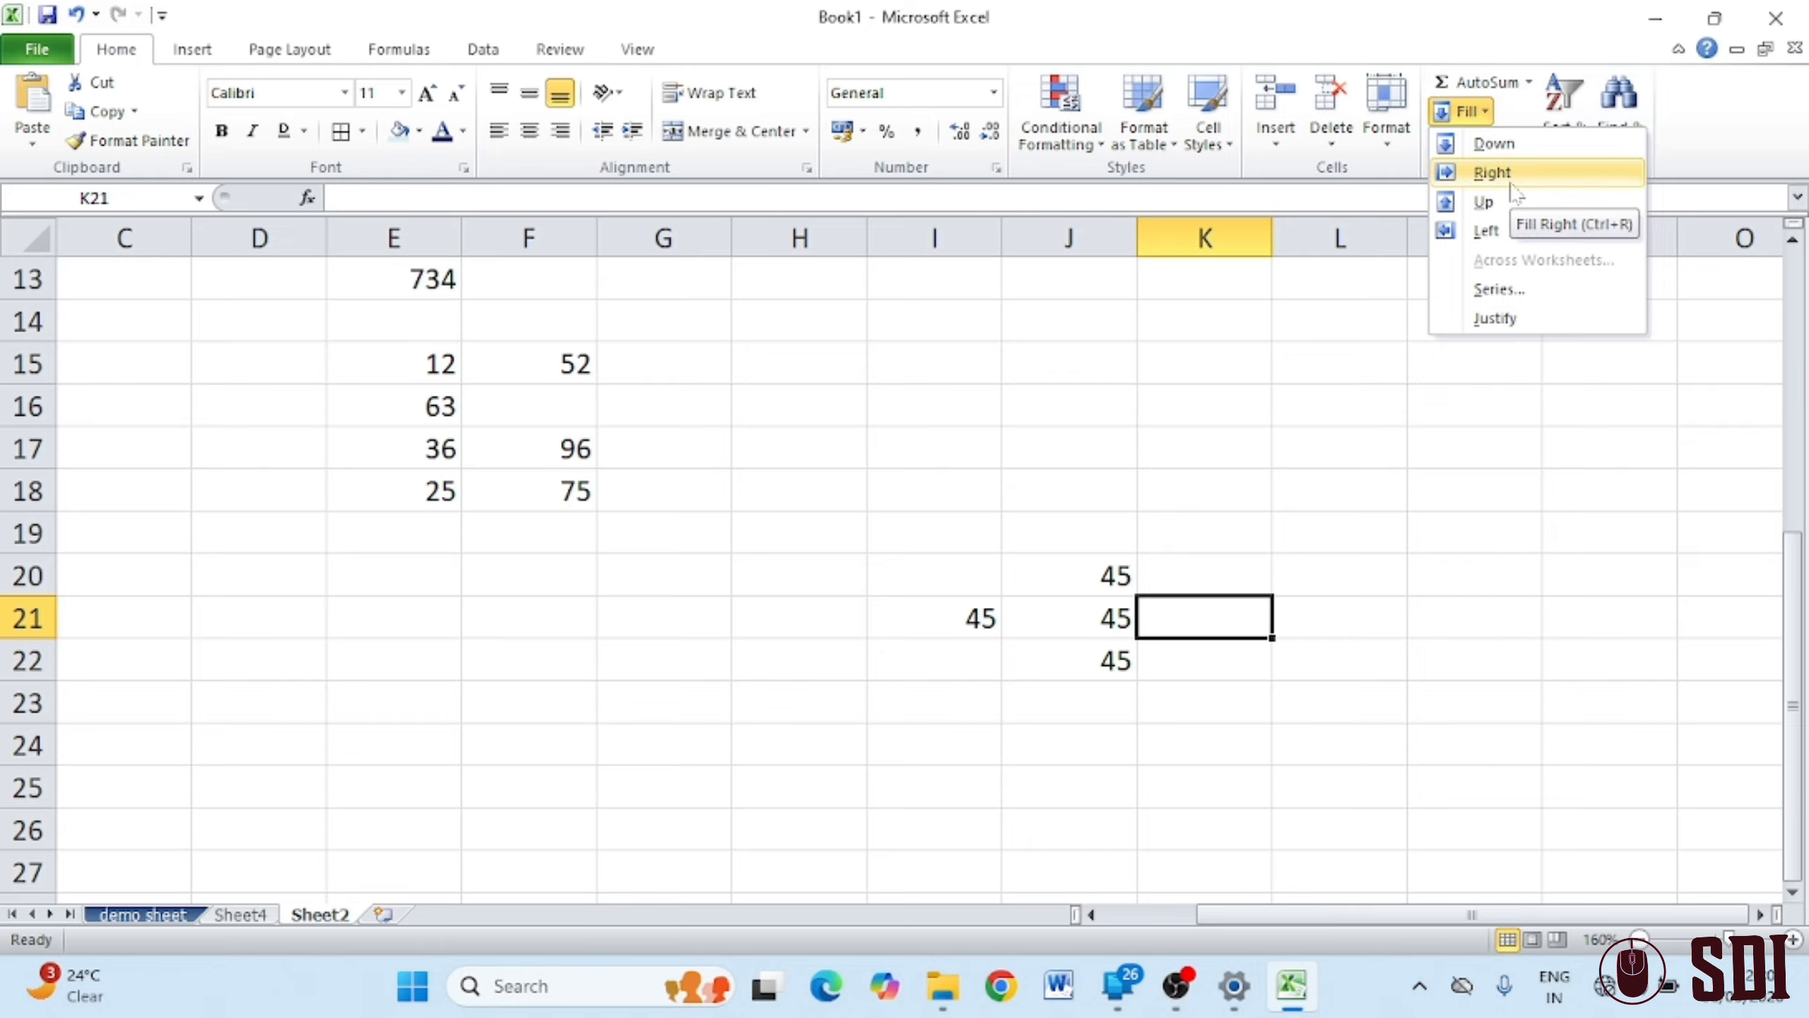
{"action": "left_click", "coordinate": [1531, 173]}
{"action": "left_click", "coordinate": [855, 630]}
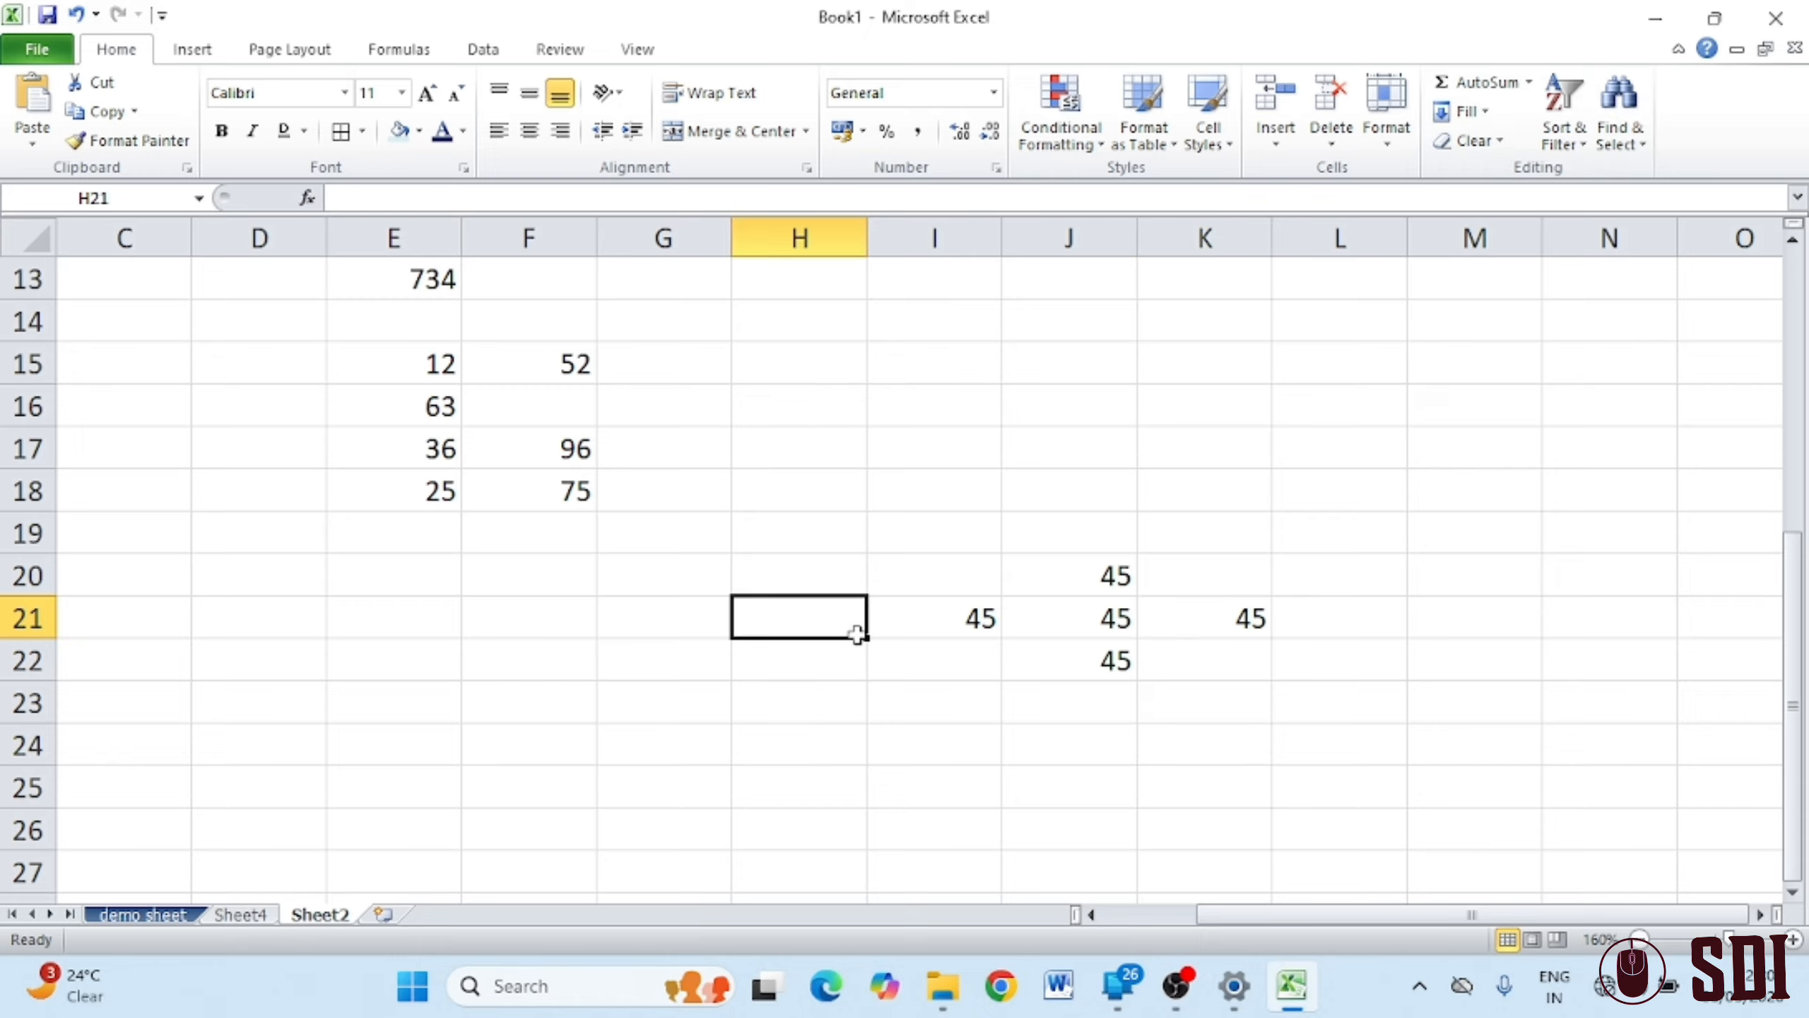
{"action": "left_click", "coordinate": [1469, 111]}
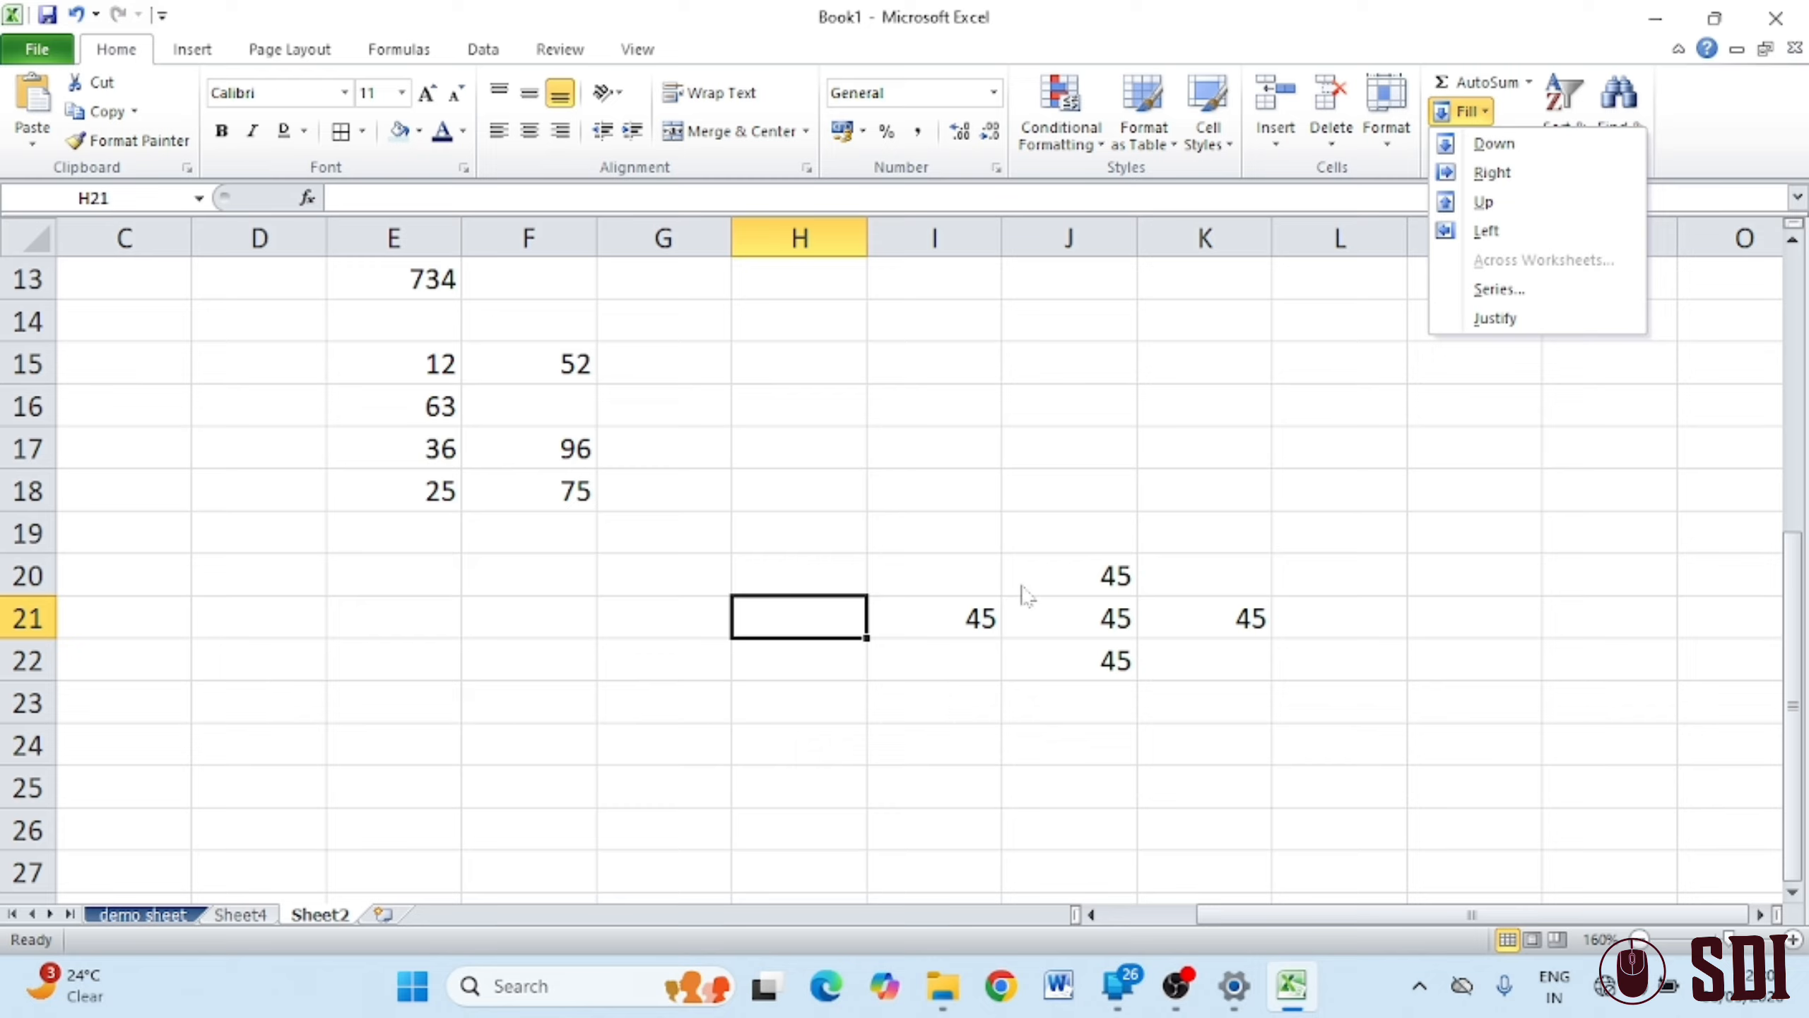
{"action": "scroll", "coordinate": [578, 695], "scroll_direction": "down", "scroll_amount": 4}
{"action": "scroll", "coordinate": [416, 489], "scroll_direction": "up", "scroll_amount": 2}
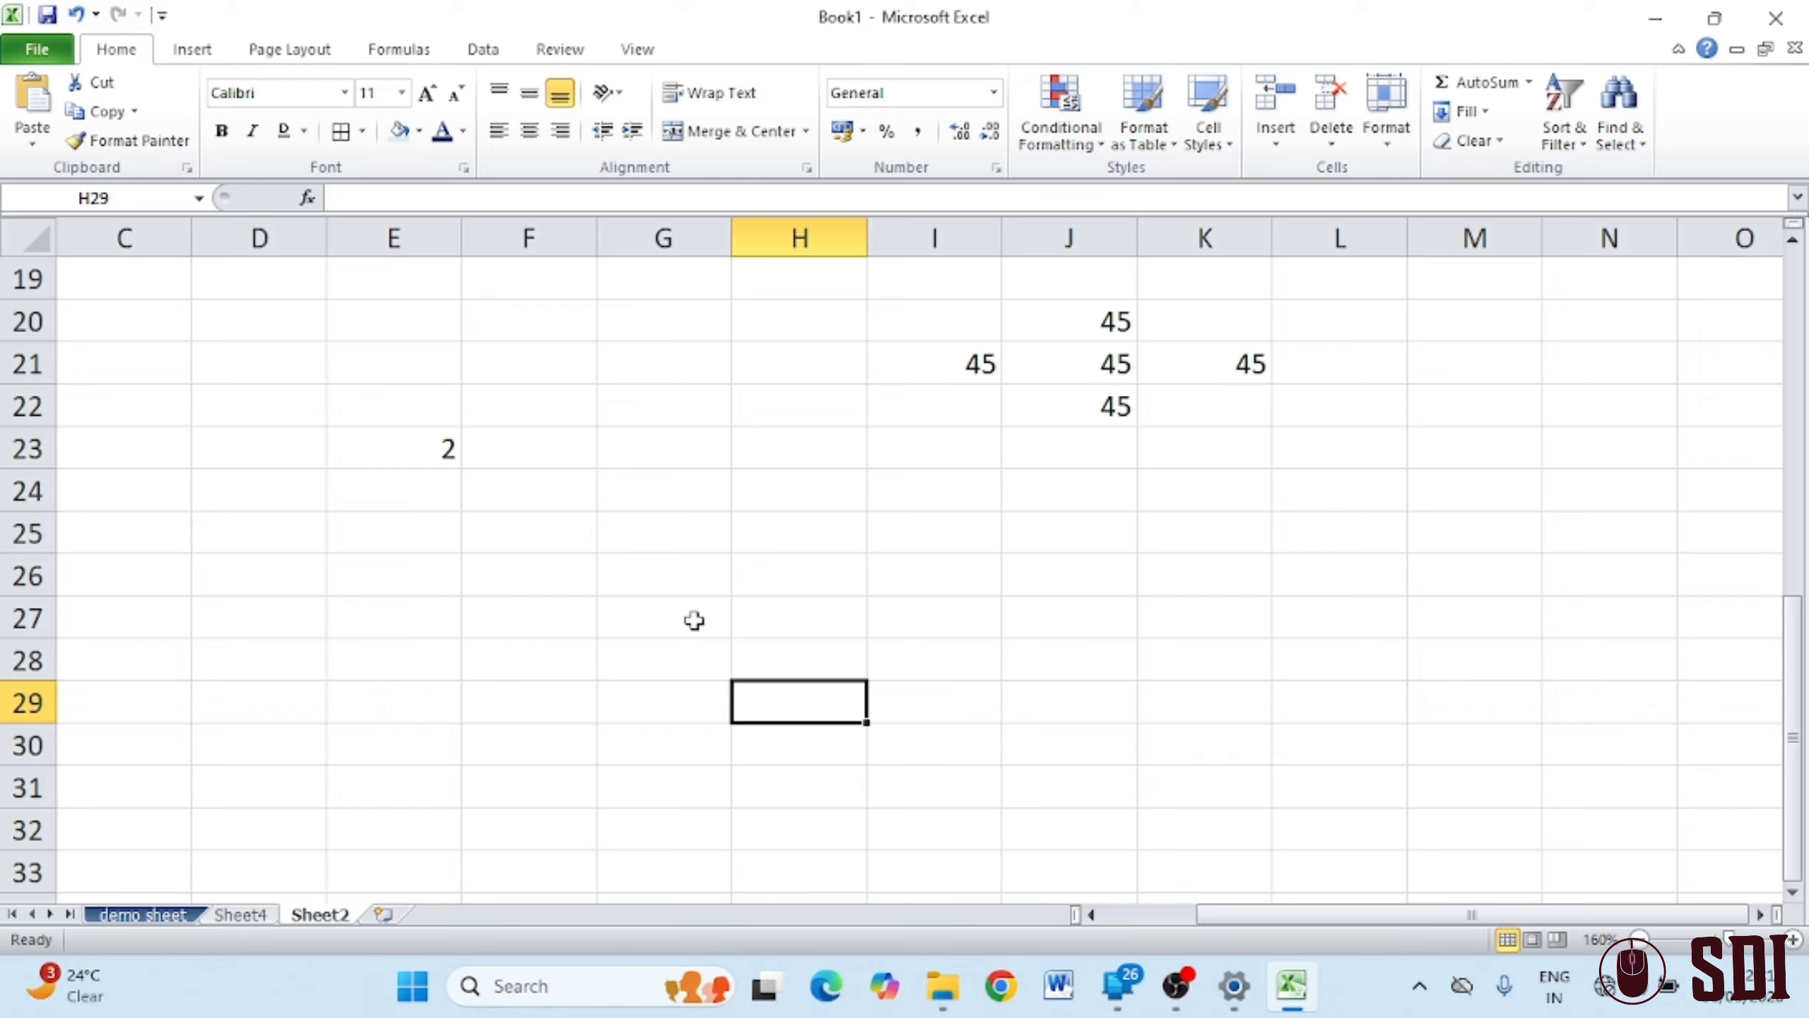
Fill a linear series from E23 across row 23, step 2, stopping at 20
{"action": "left_click", "coordinate": [404, 453]}
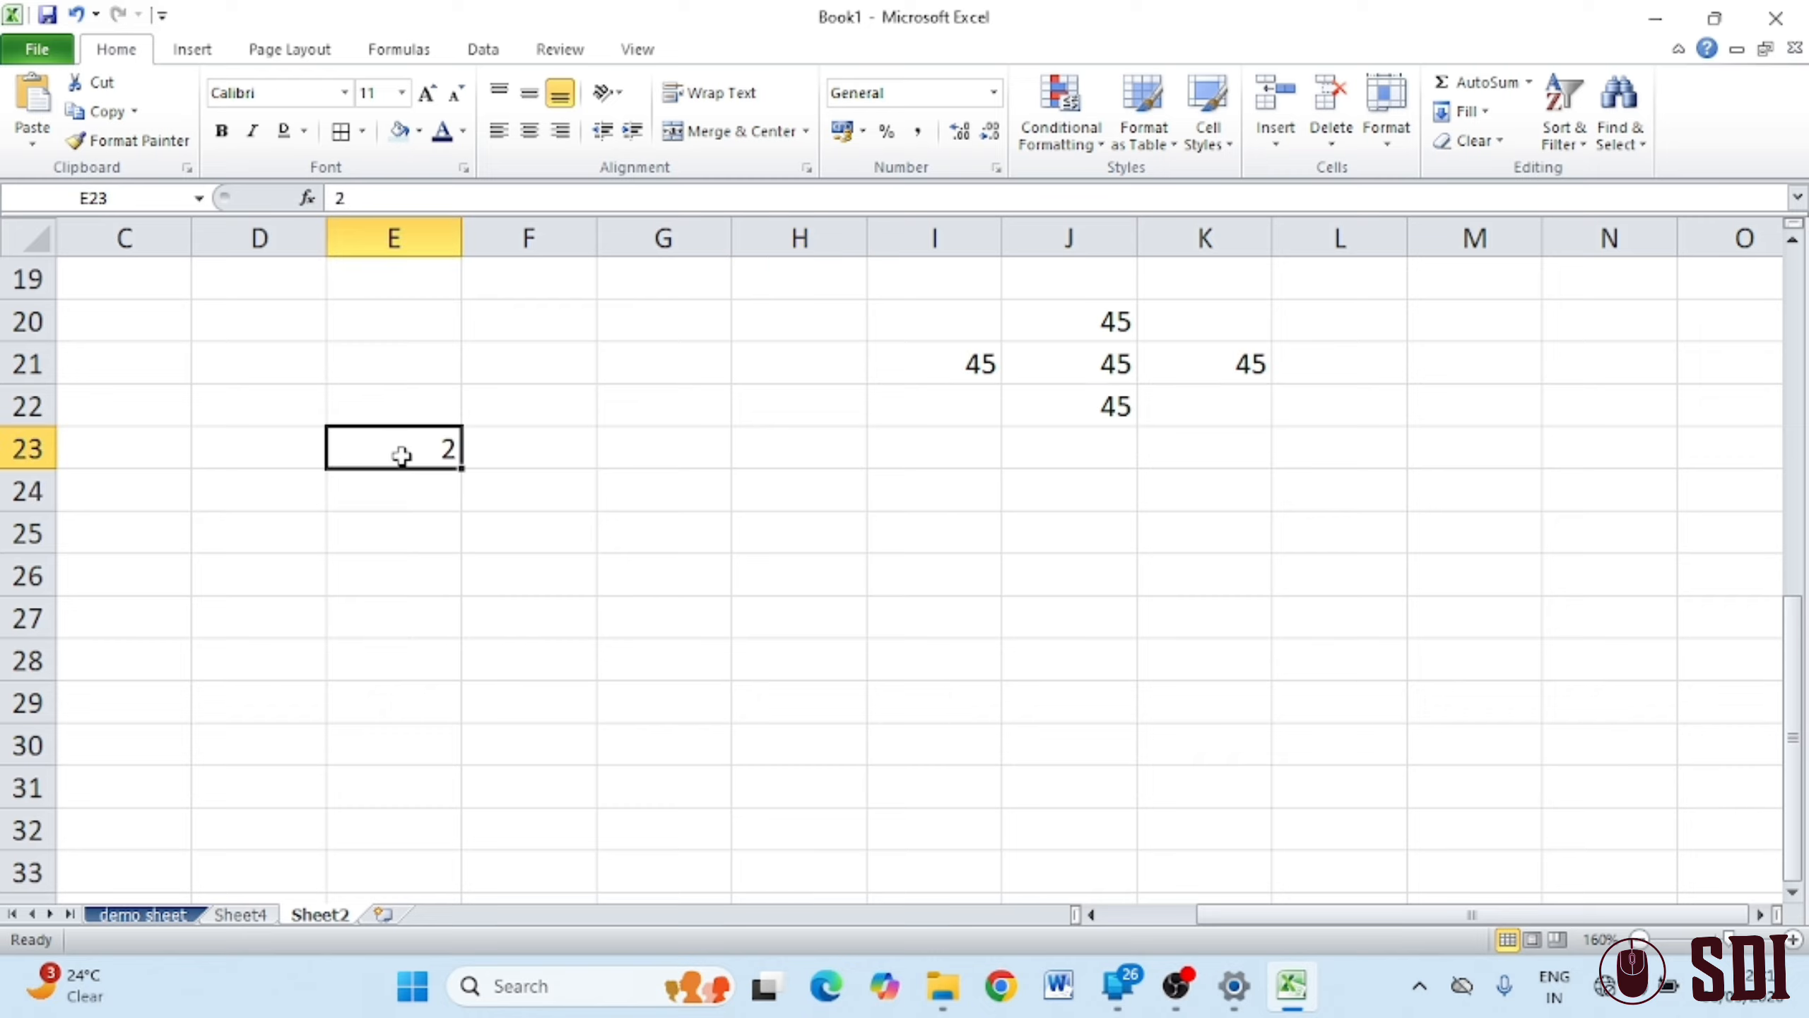
{"action": "left_click", "coordinate": [1489, 113]}
{"action": "left_click", "coordinate": [1519, 294]}
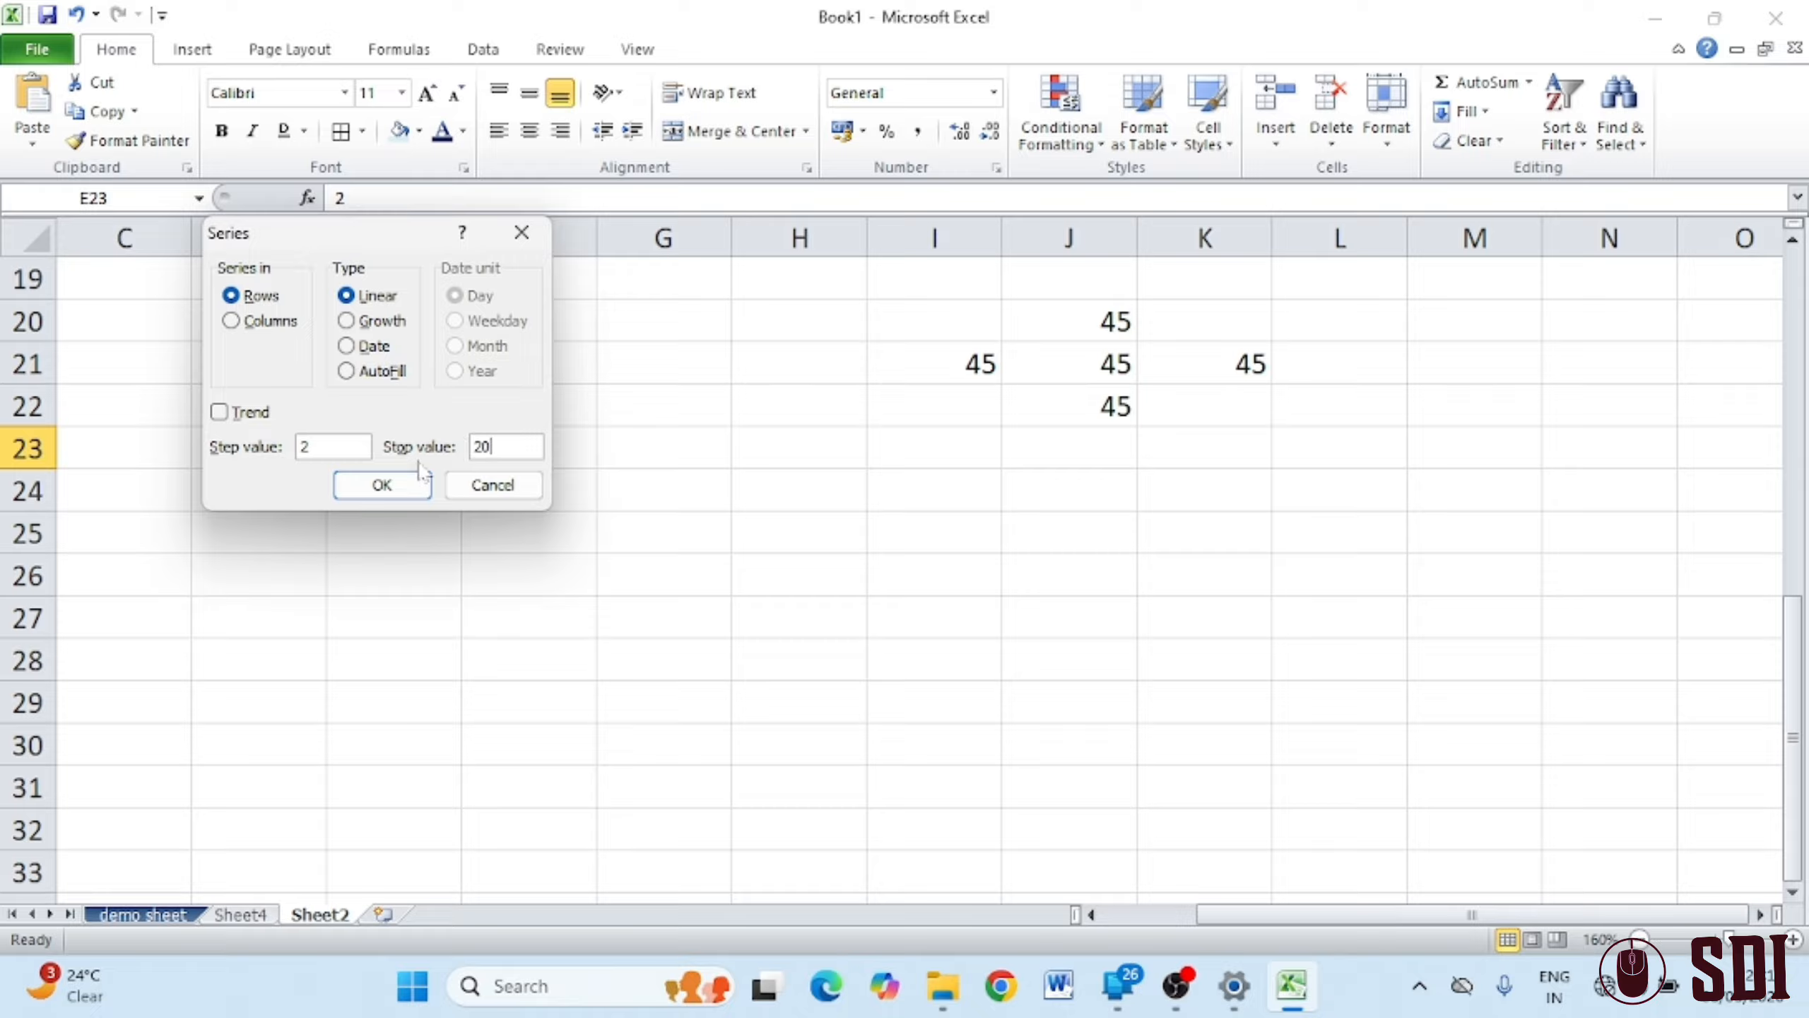
{"action": "left_click", "coordinate": [365, 489]}
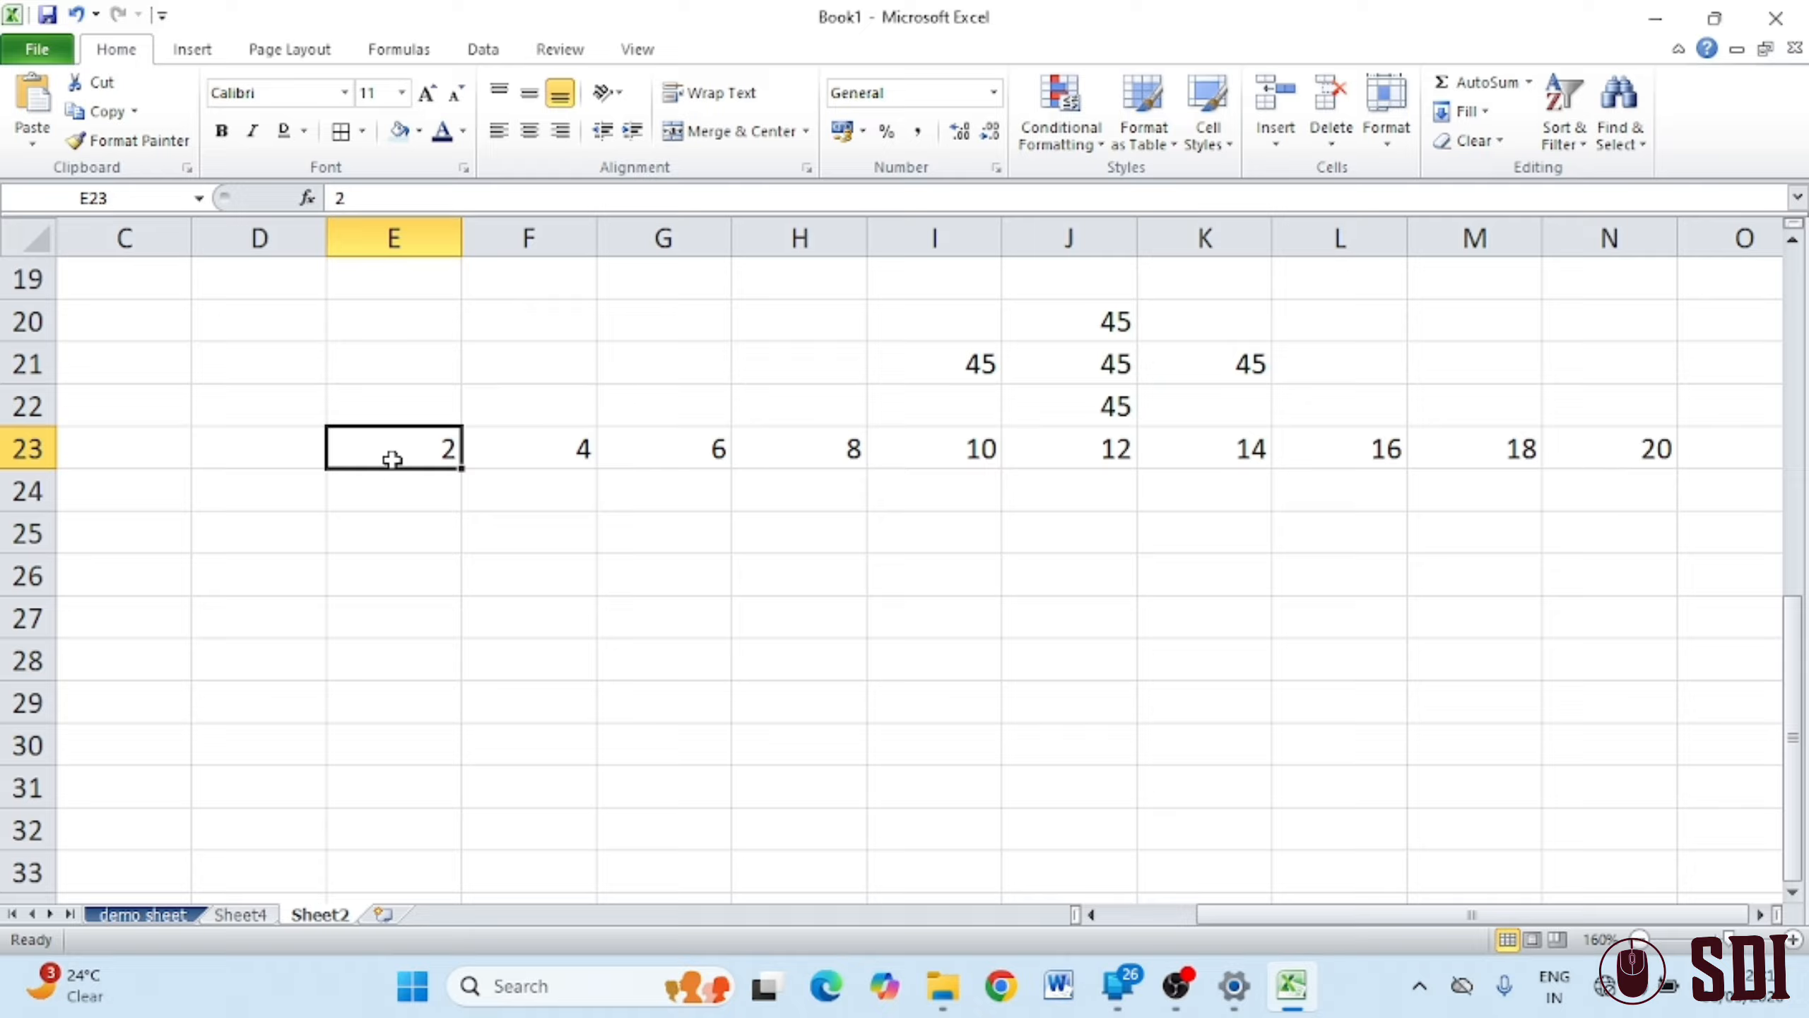
Fill the same step-2 series down column E from E23 to 20
{"action": "left_click", "coordinate": [1484, 112]}
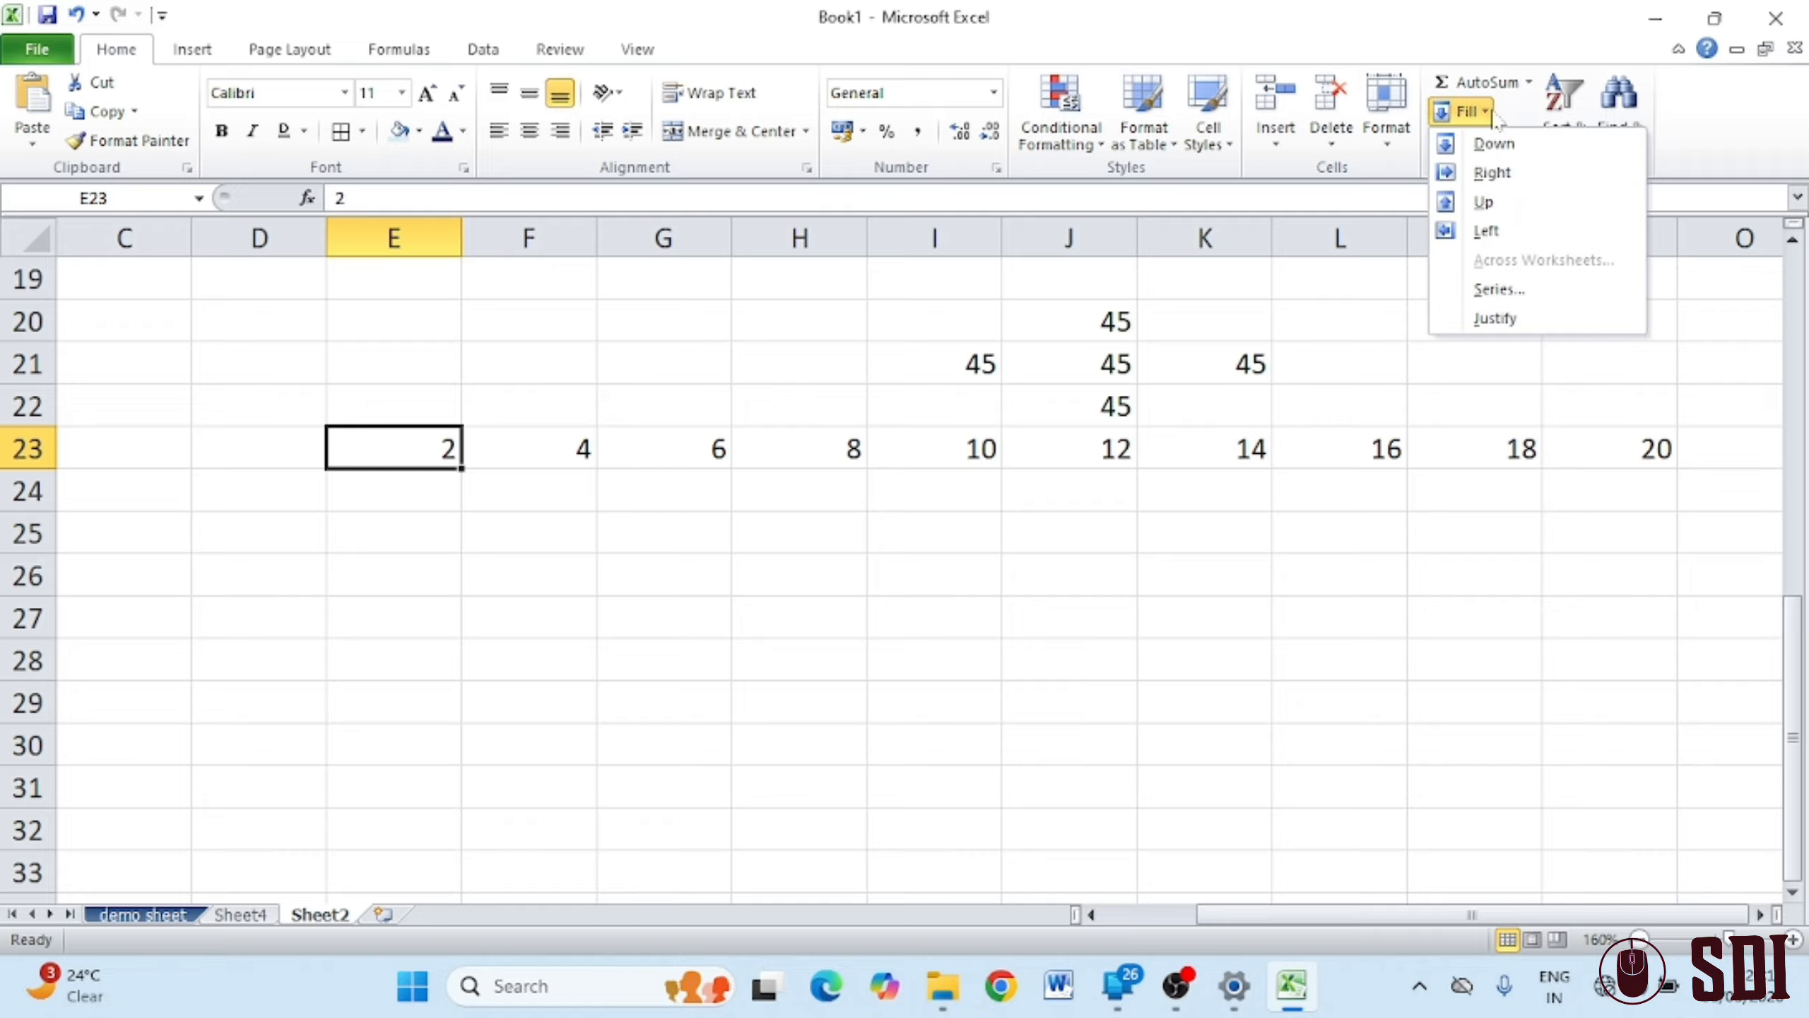
{"action": "left_click", "coordinate": [1519, 290]}
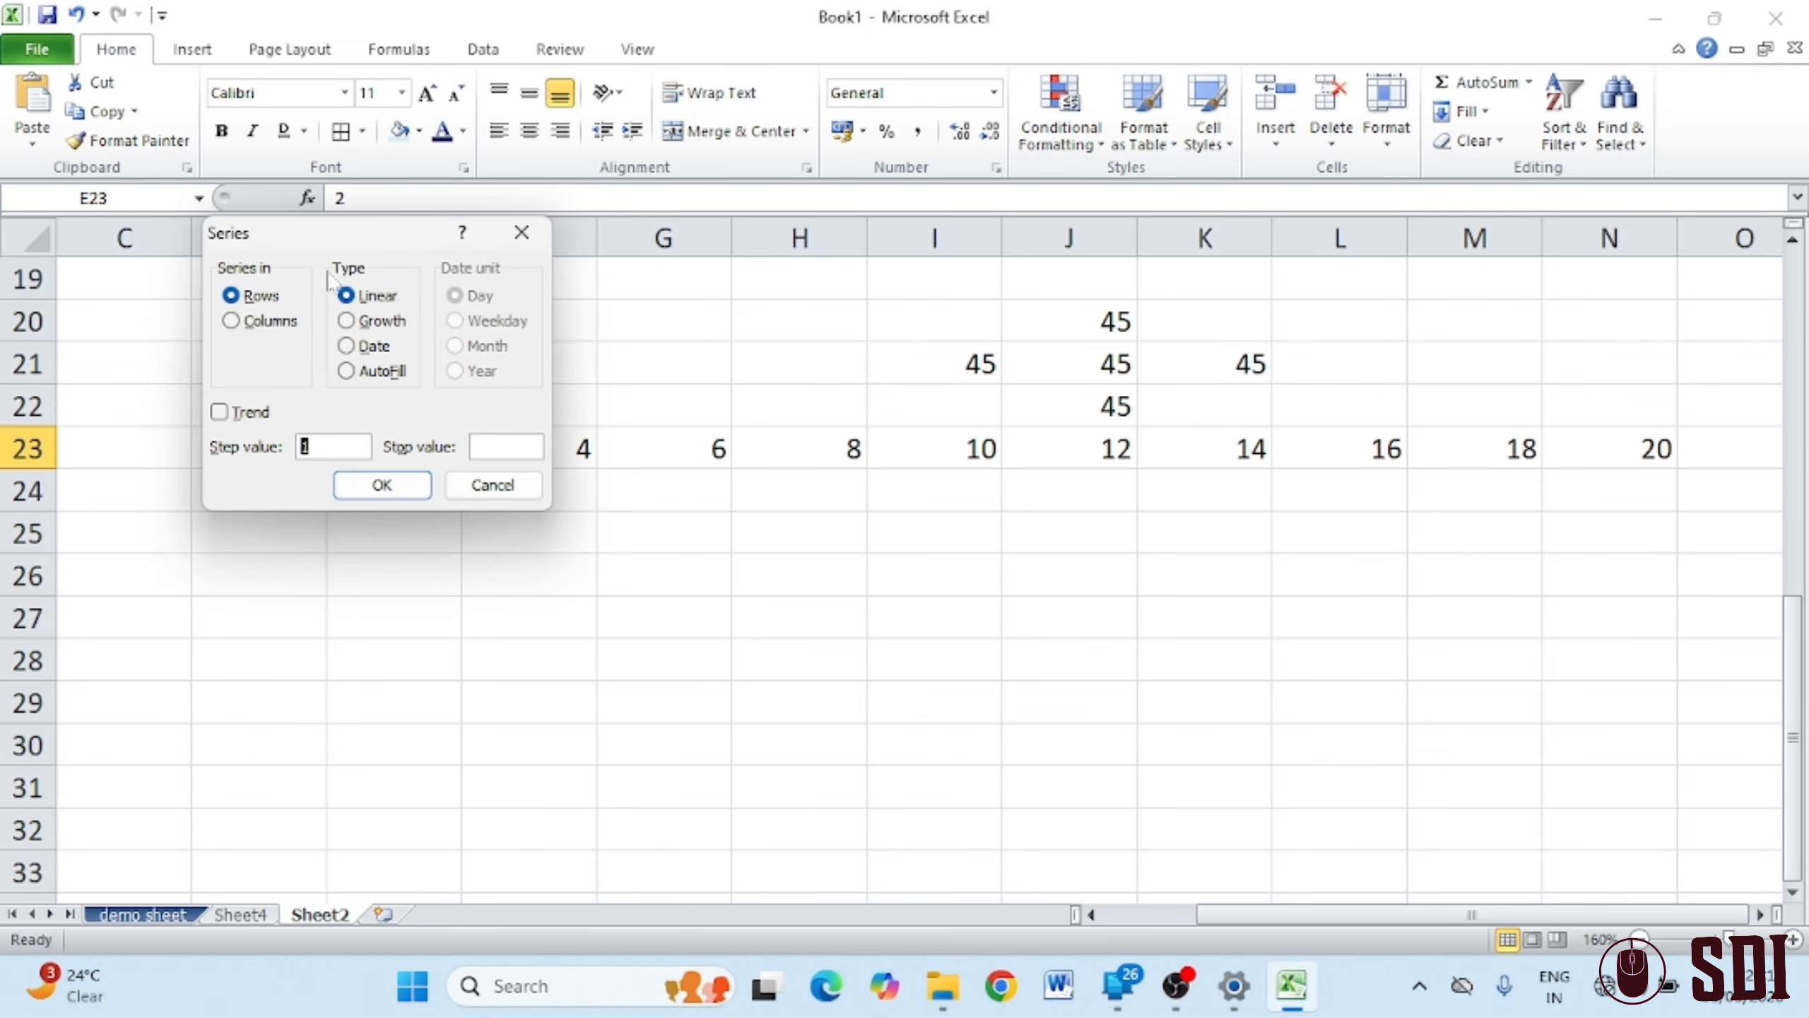
{"action": "left_click", "coordinate": [232, 320]}
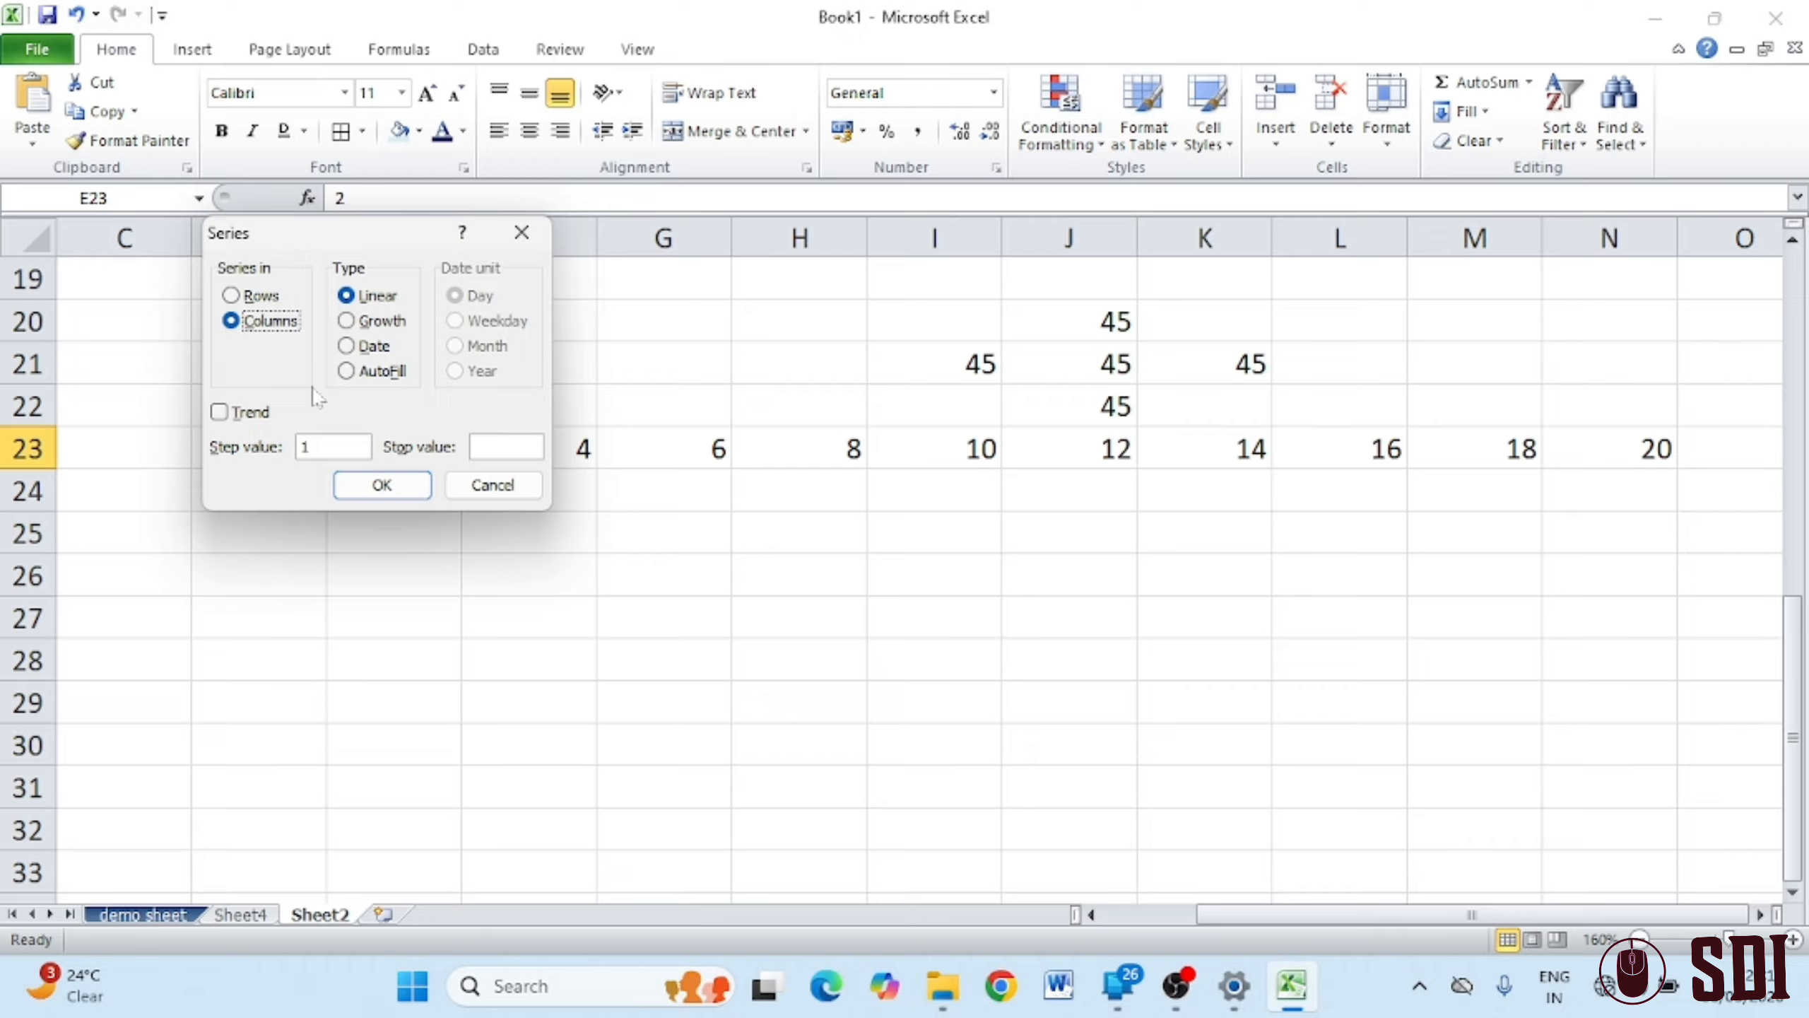
{"action": "left_click", "coordinate": [333, 447]}
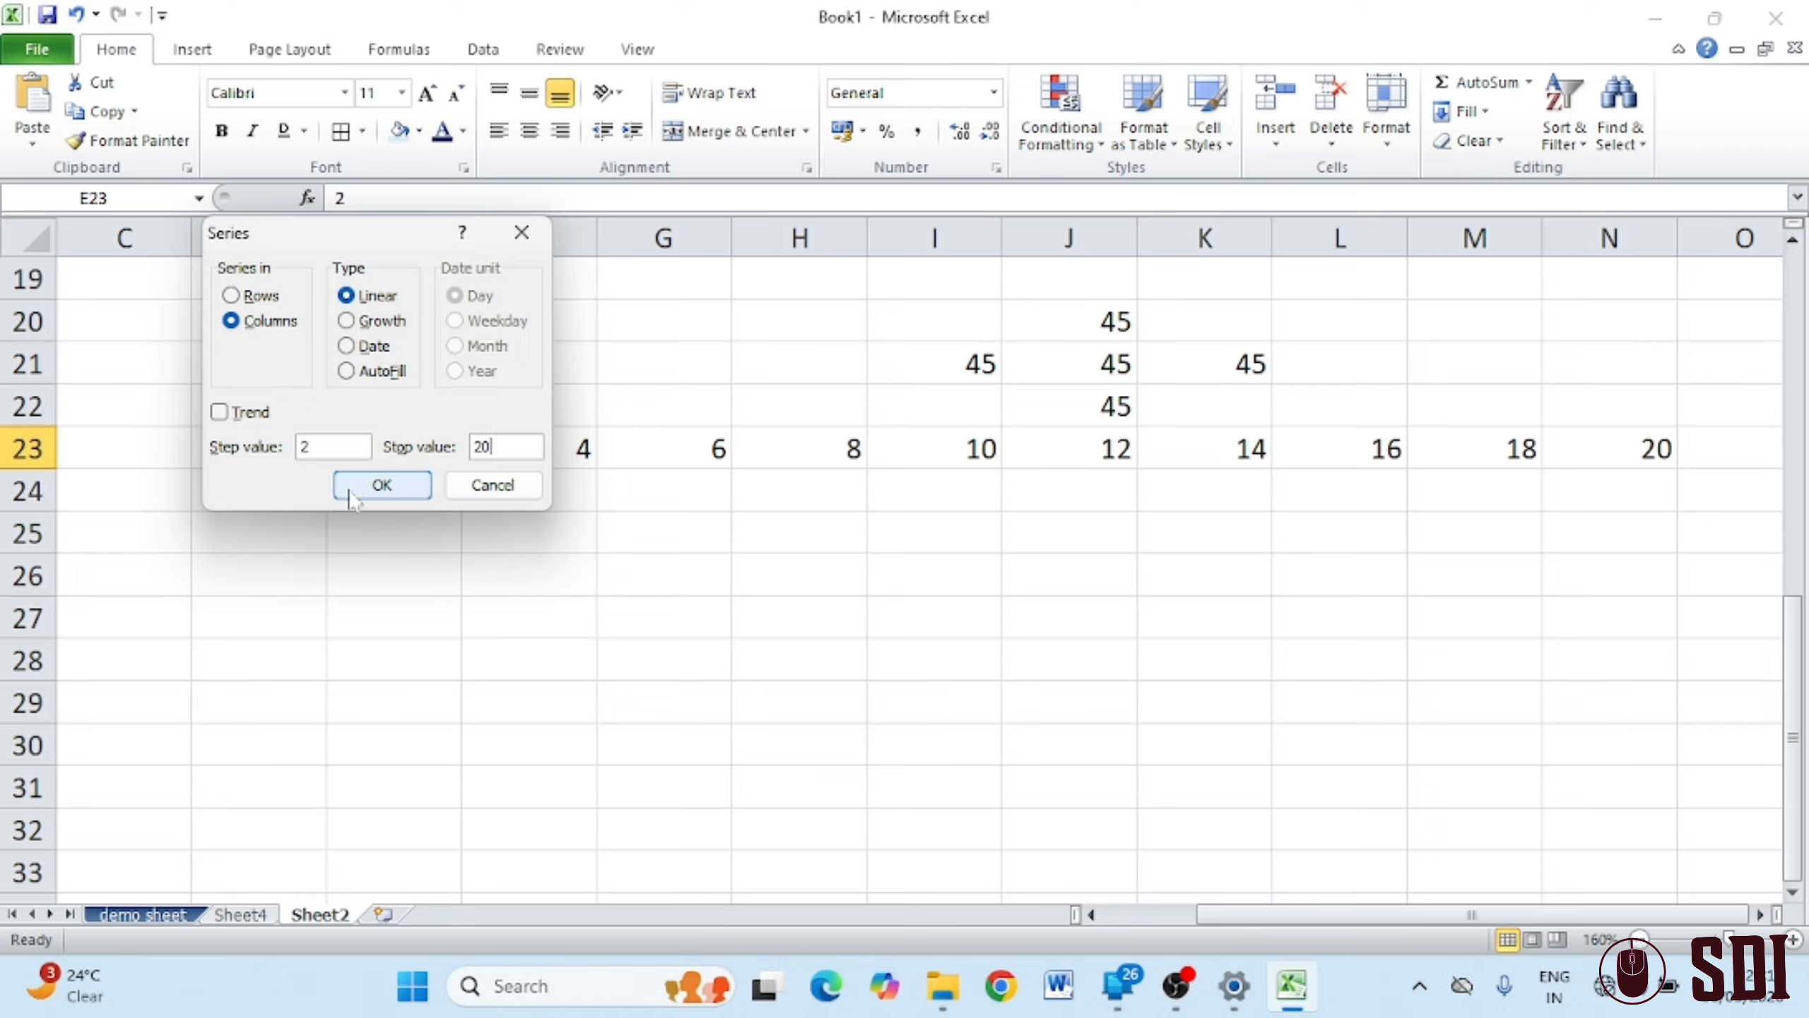
{"action": "left_click", "coordinate": [382, 485]}
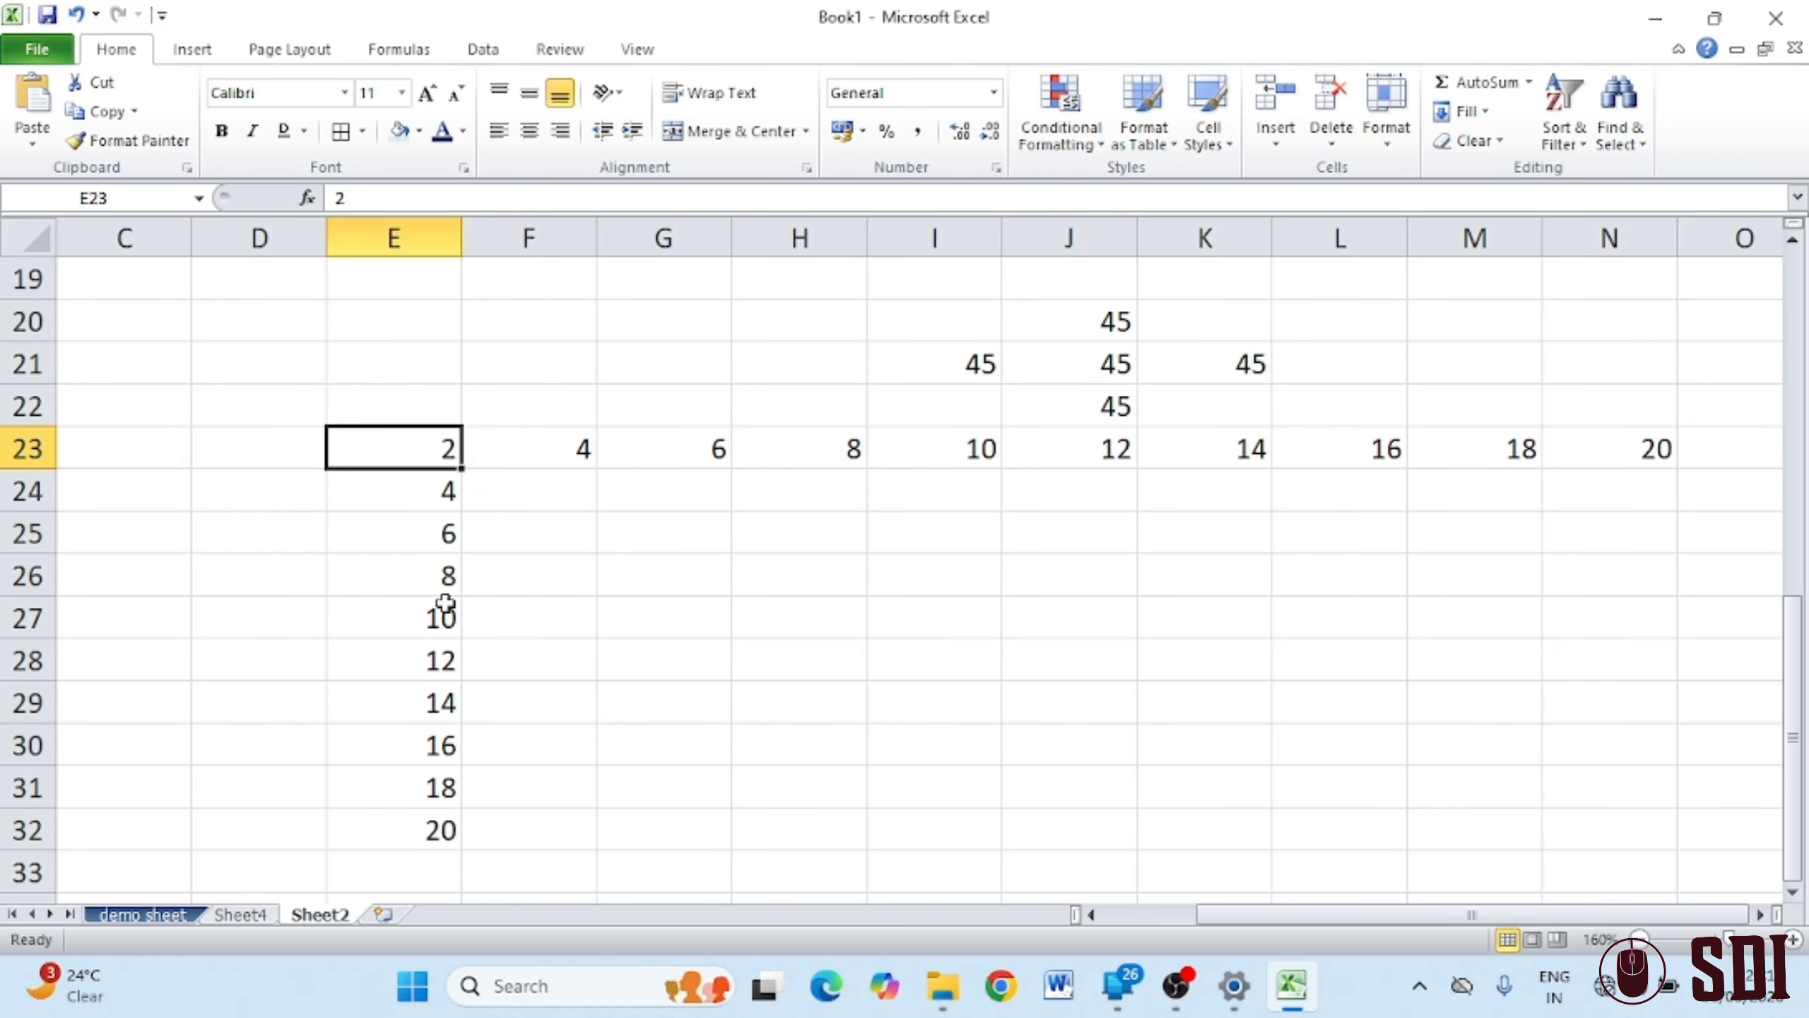
{"action": "left_click", "coordinate": [776, 755]}
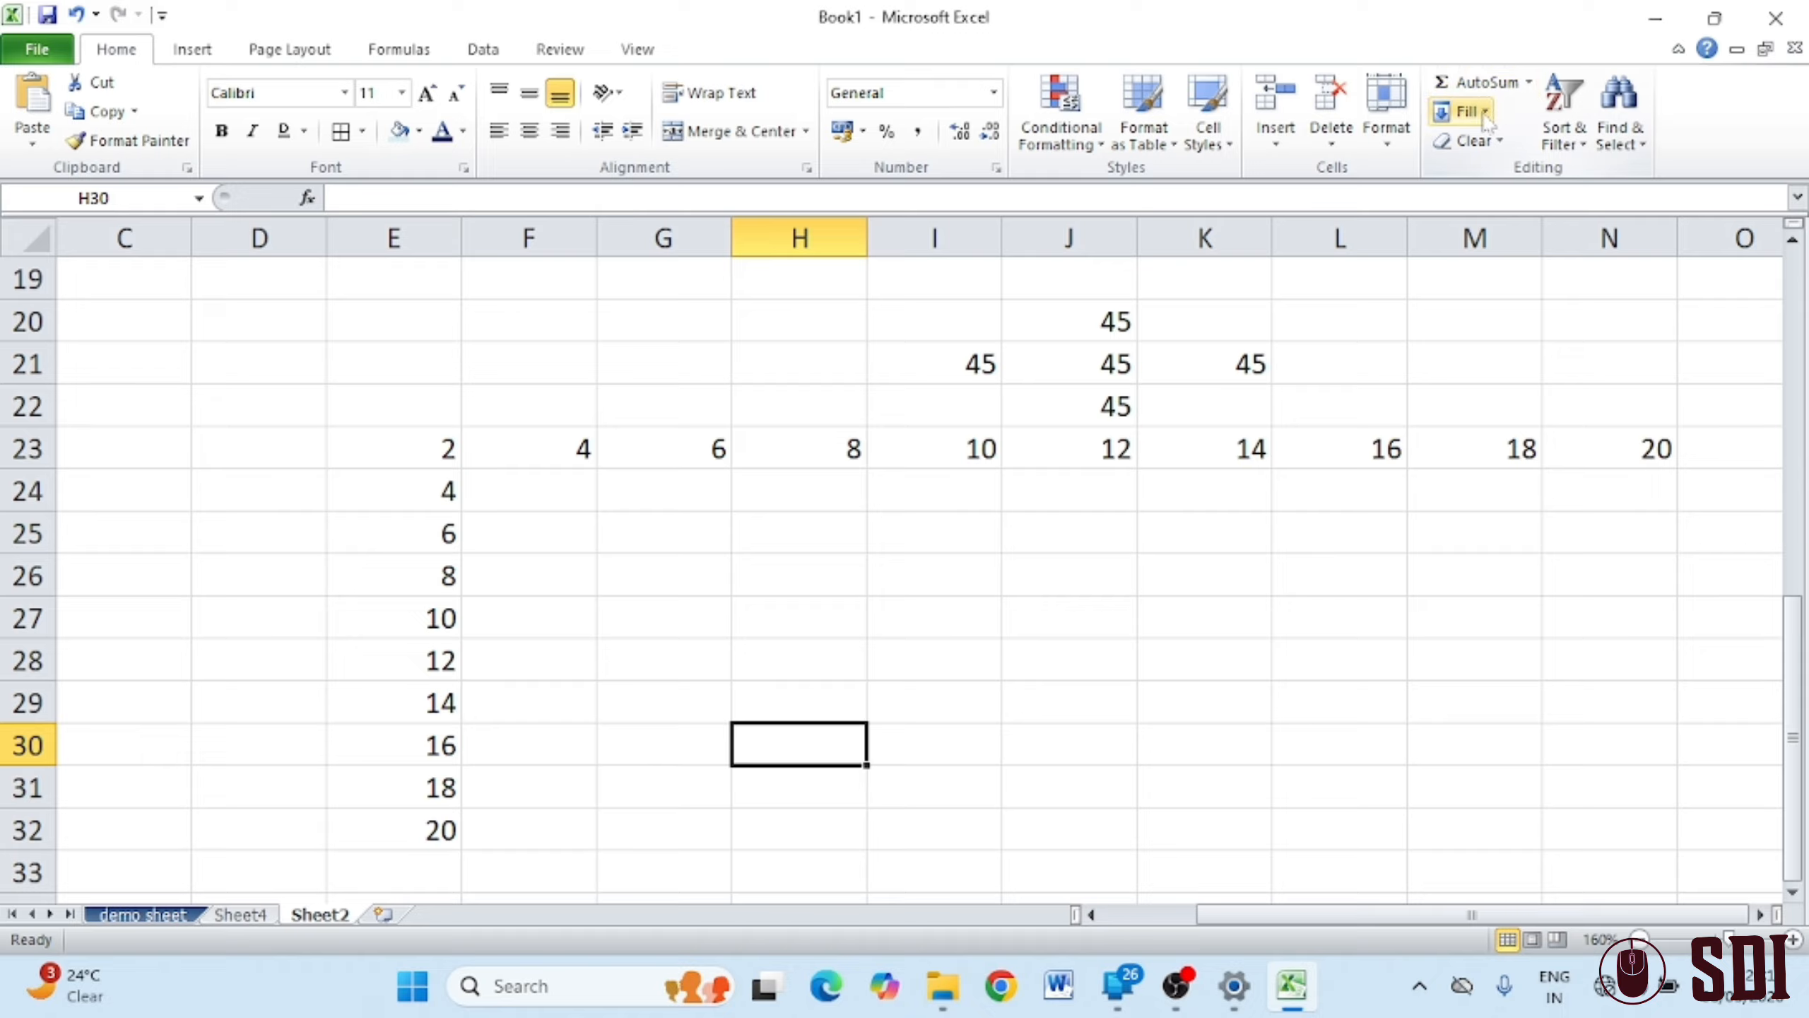
Remove the yellow formatting from the E3:G11 numbers with Clear Formats
{"action": "left_click", "coordinate": [1495, 141]}
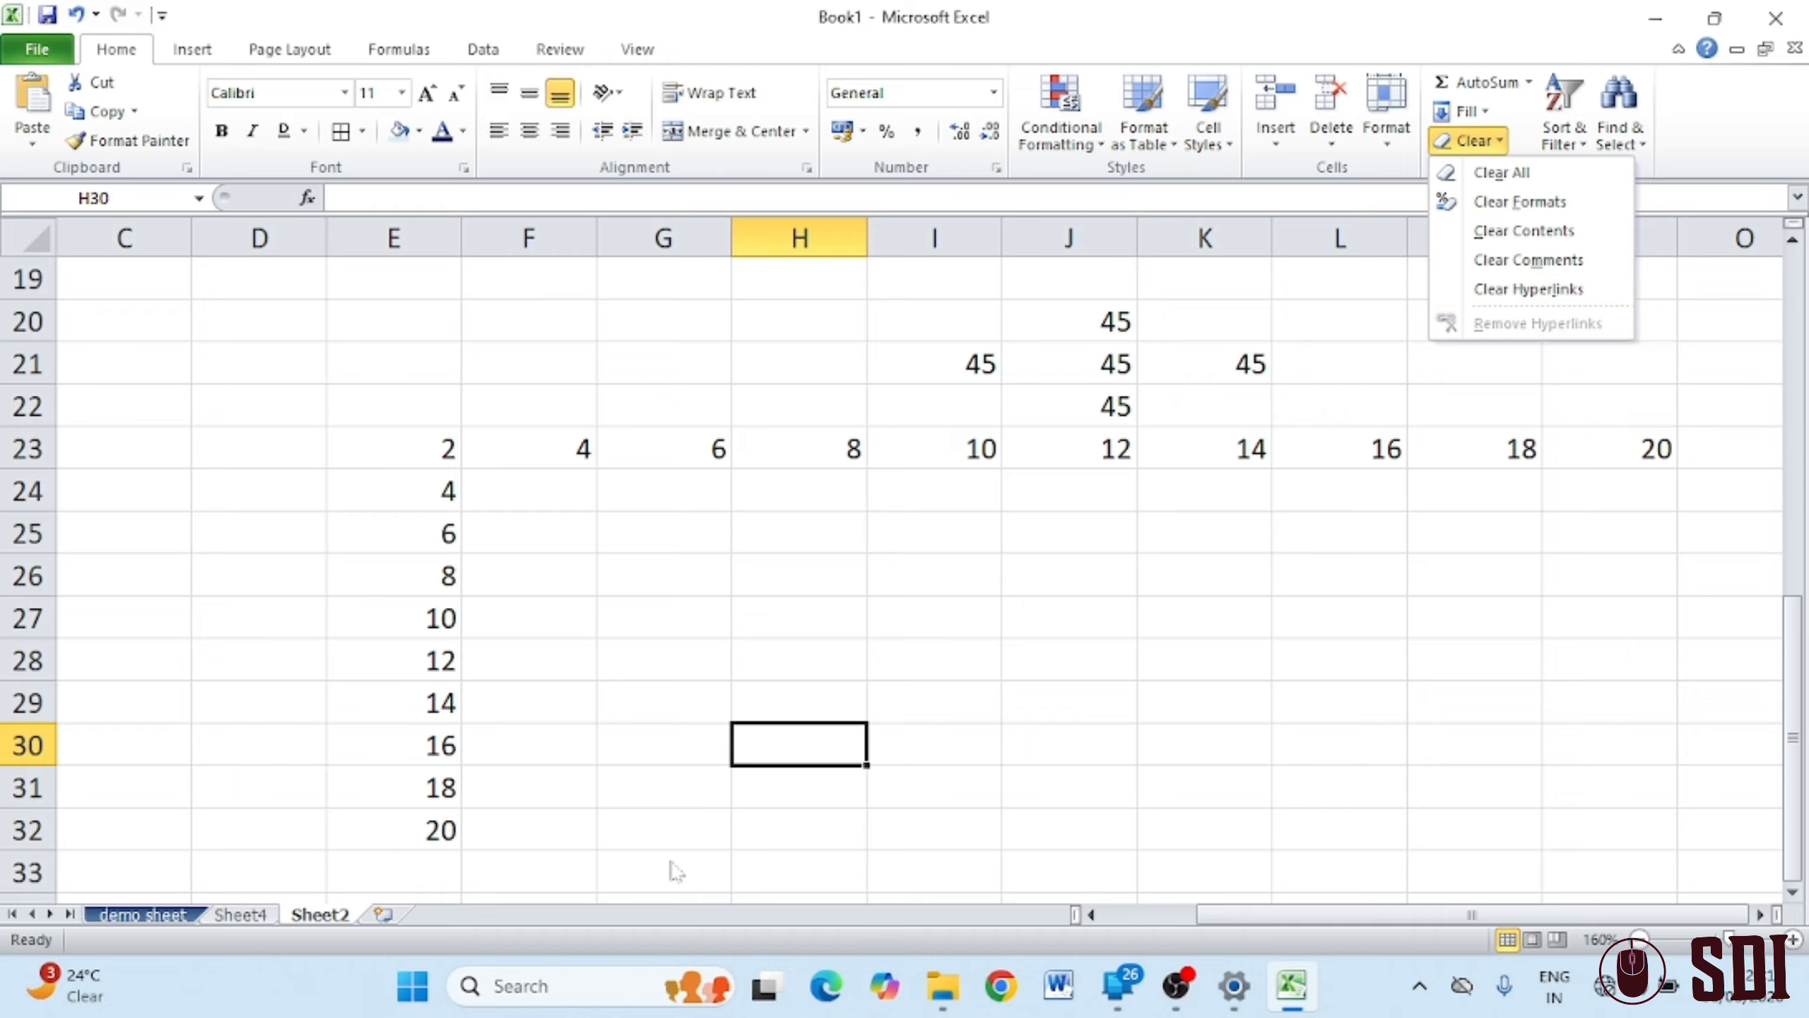
{"action": "scroll", "coordinate": [1022, 623], "scroll_direction": "up", "scroll_amount": 6}
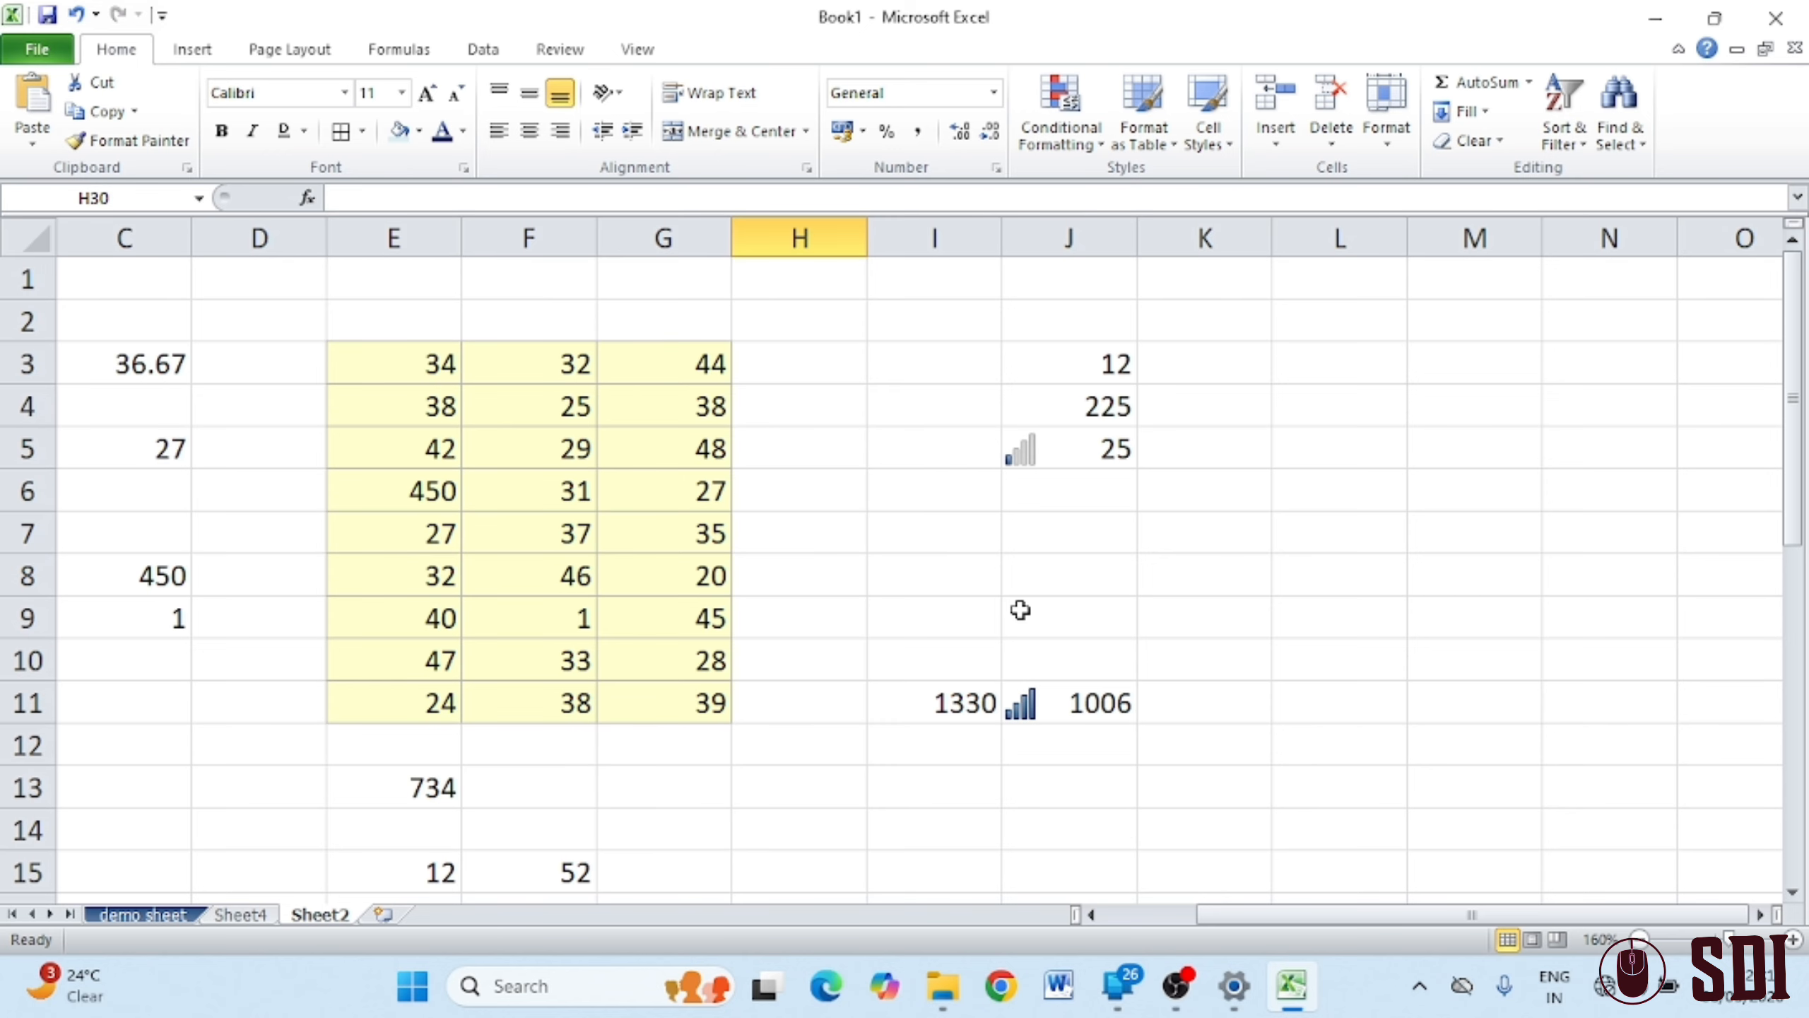
{"action": "left_click_drag", "start_coordinate": [427, 365], "coordinate": [683, 702]}
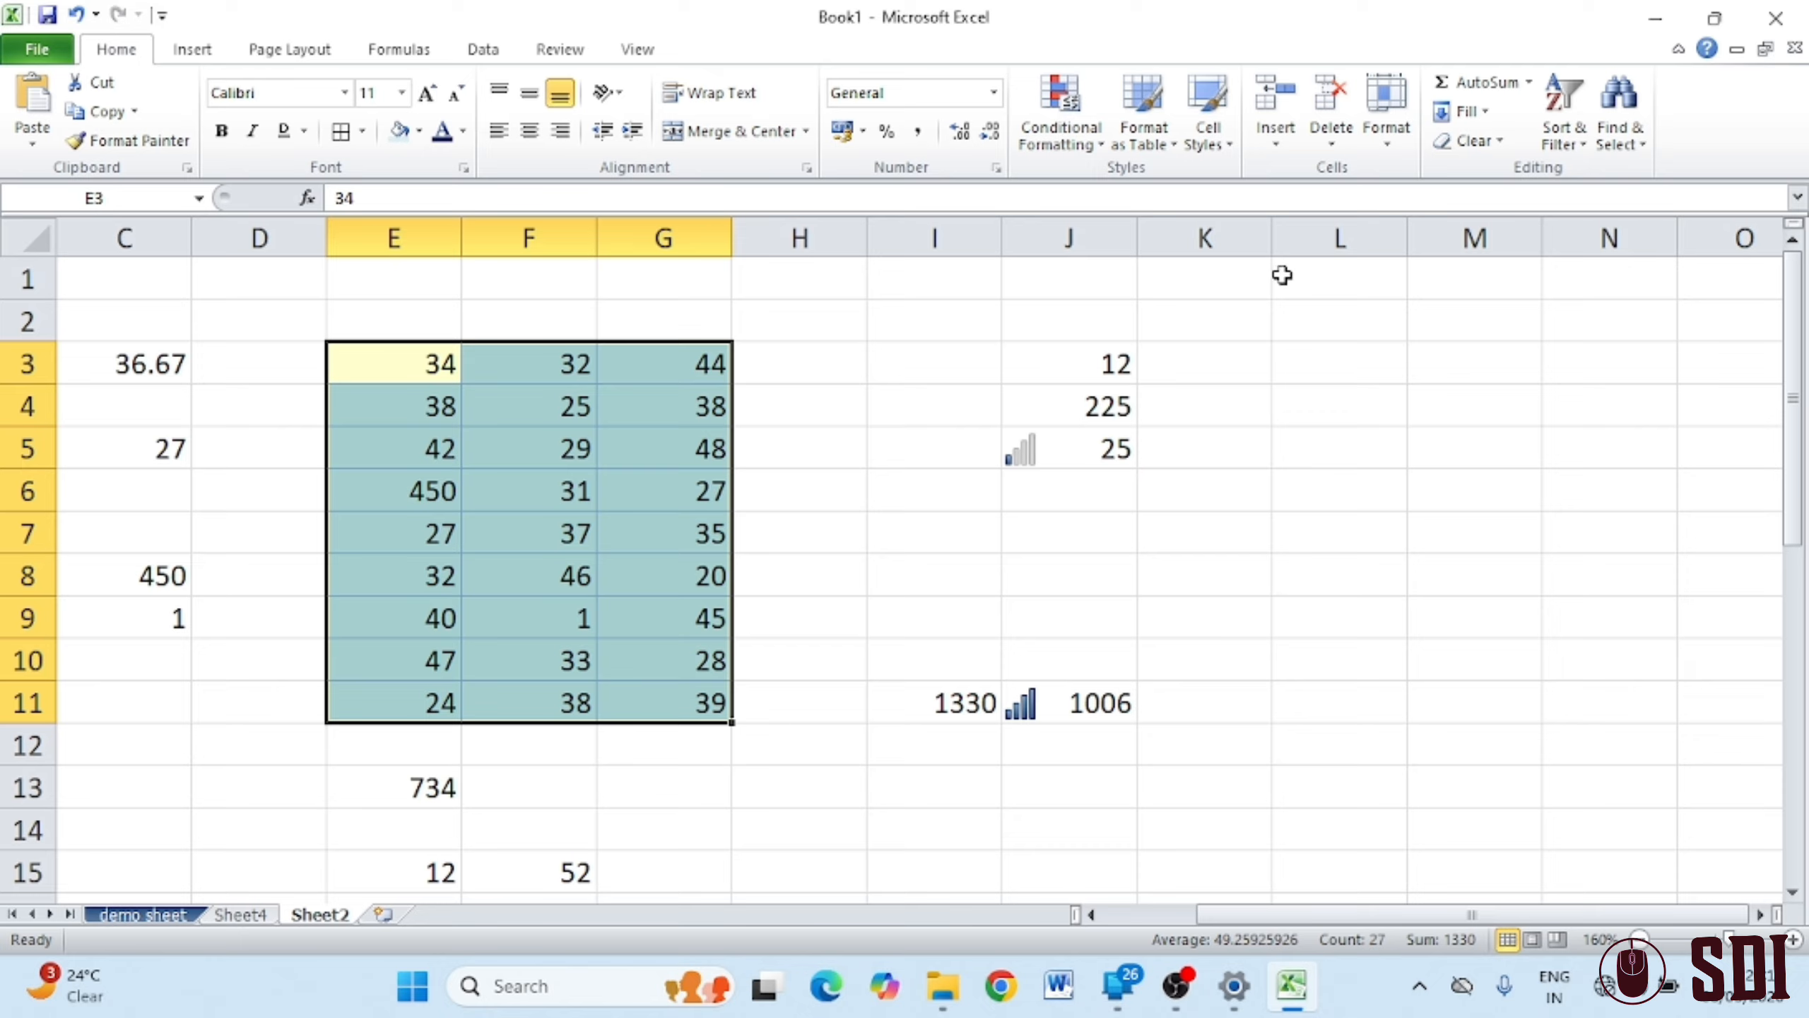
{"action": "left_click", "coordinate": [1497, 149]}
{"action": "left_click", "coordinate": [1541, 203]}
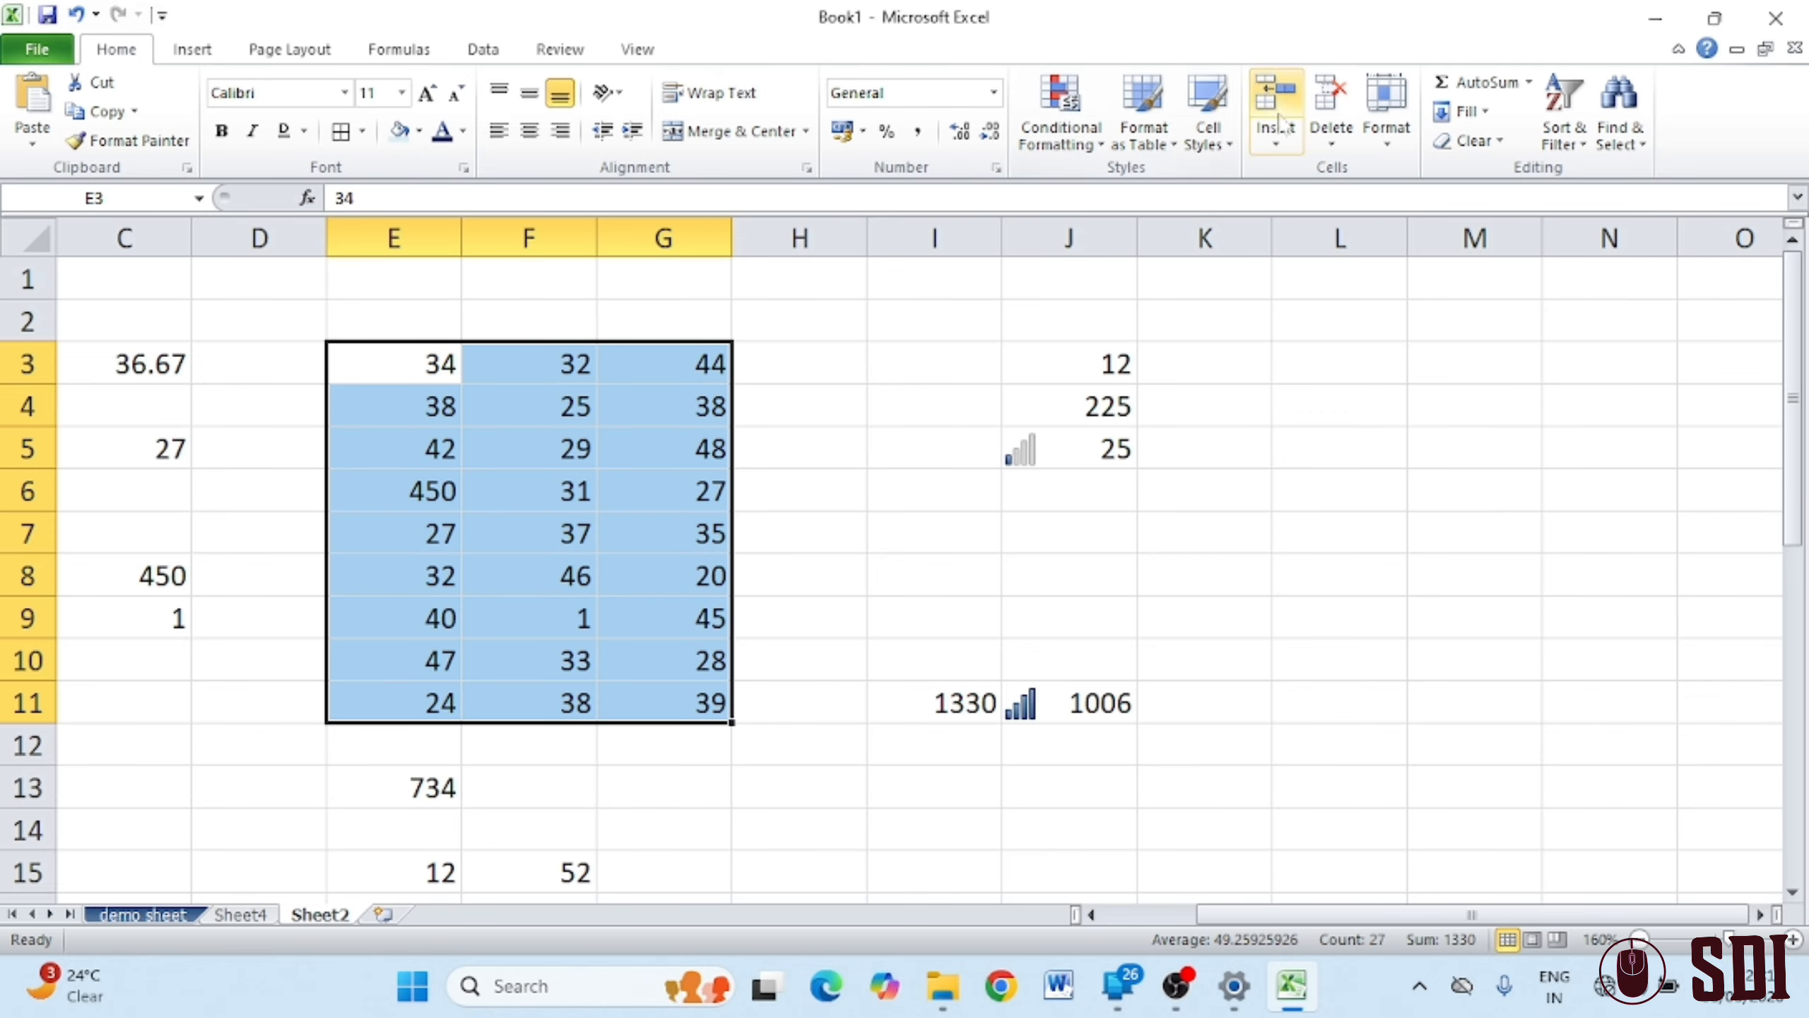
Clear all values and totals from I3:J12
{"action": "left_click", "coordinate": [1446, 491]}
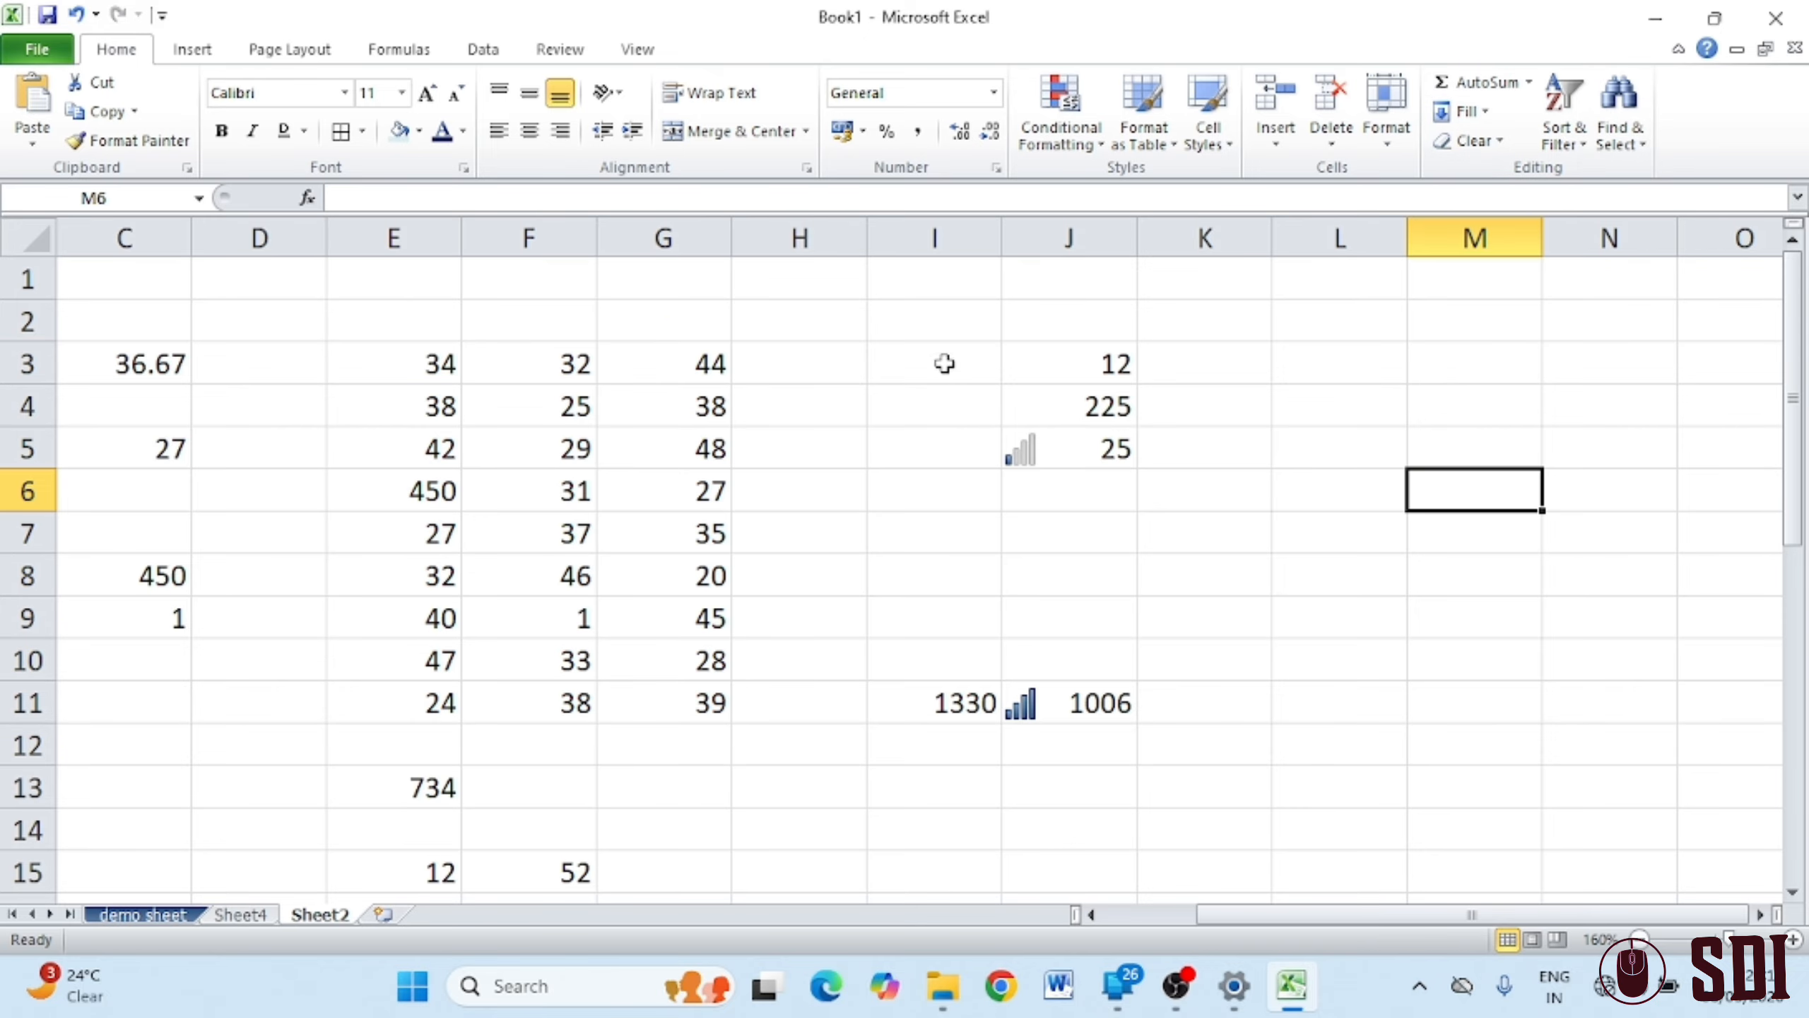
{"action": "left_click_drag", "start_coordinate": [941, 363], "coordinate": [1111, 745]}
{"action": "left_click", "coordinate": [1469, 140]}
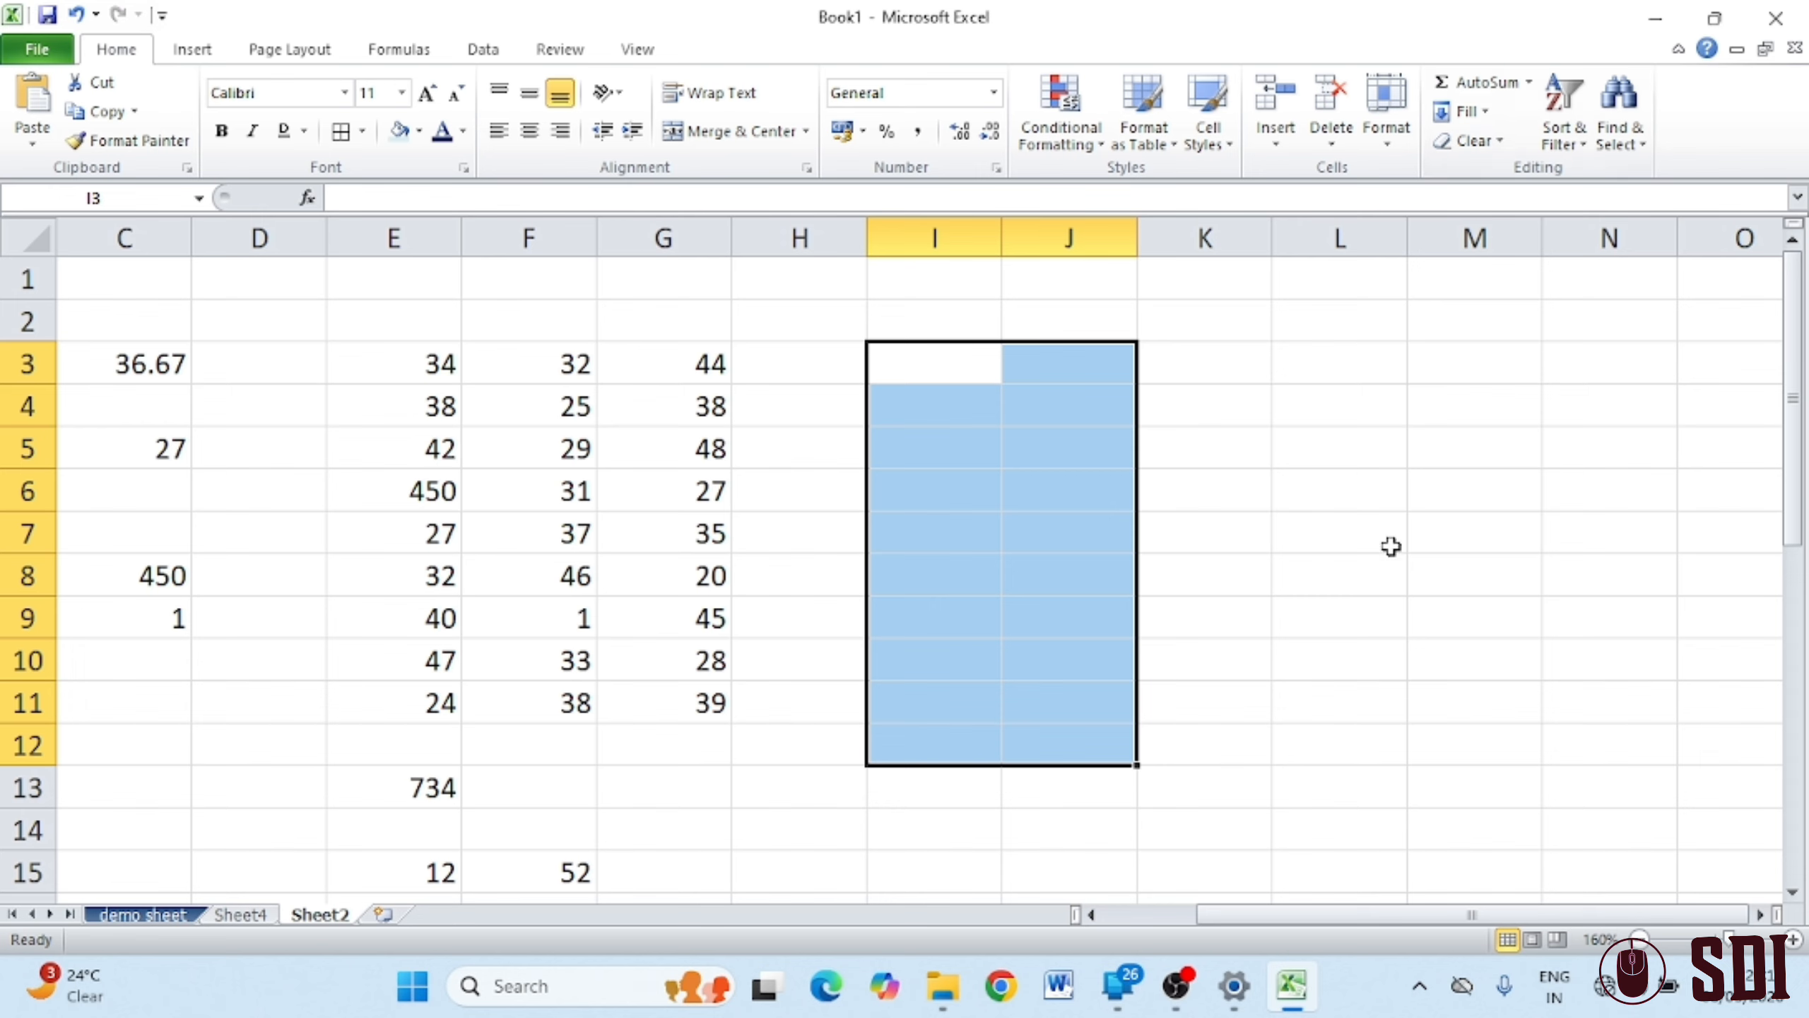
{"action": "left_click", "coordinate": [1498, 578]}
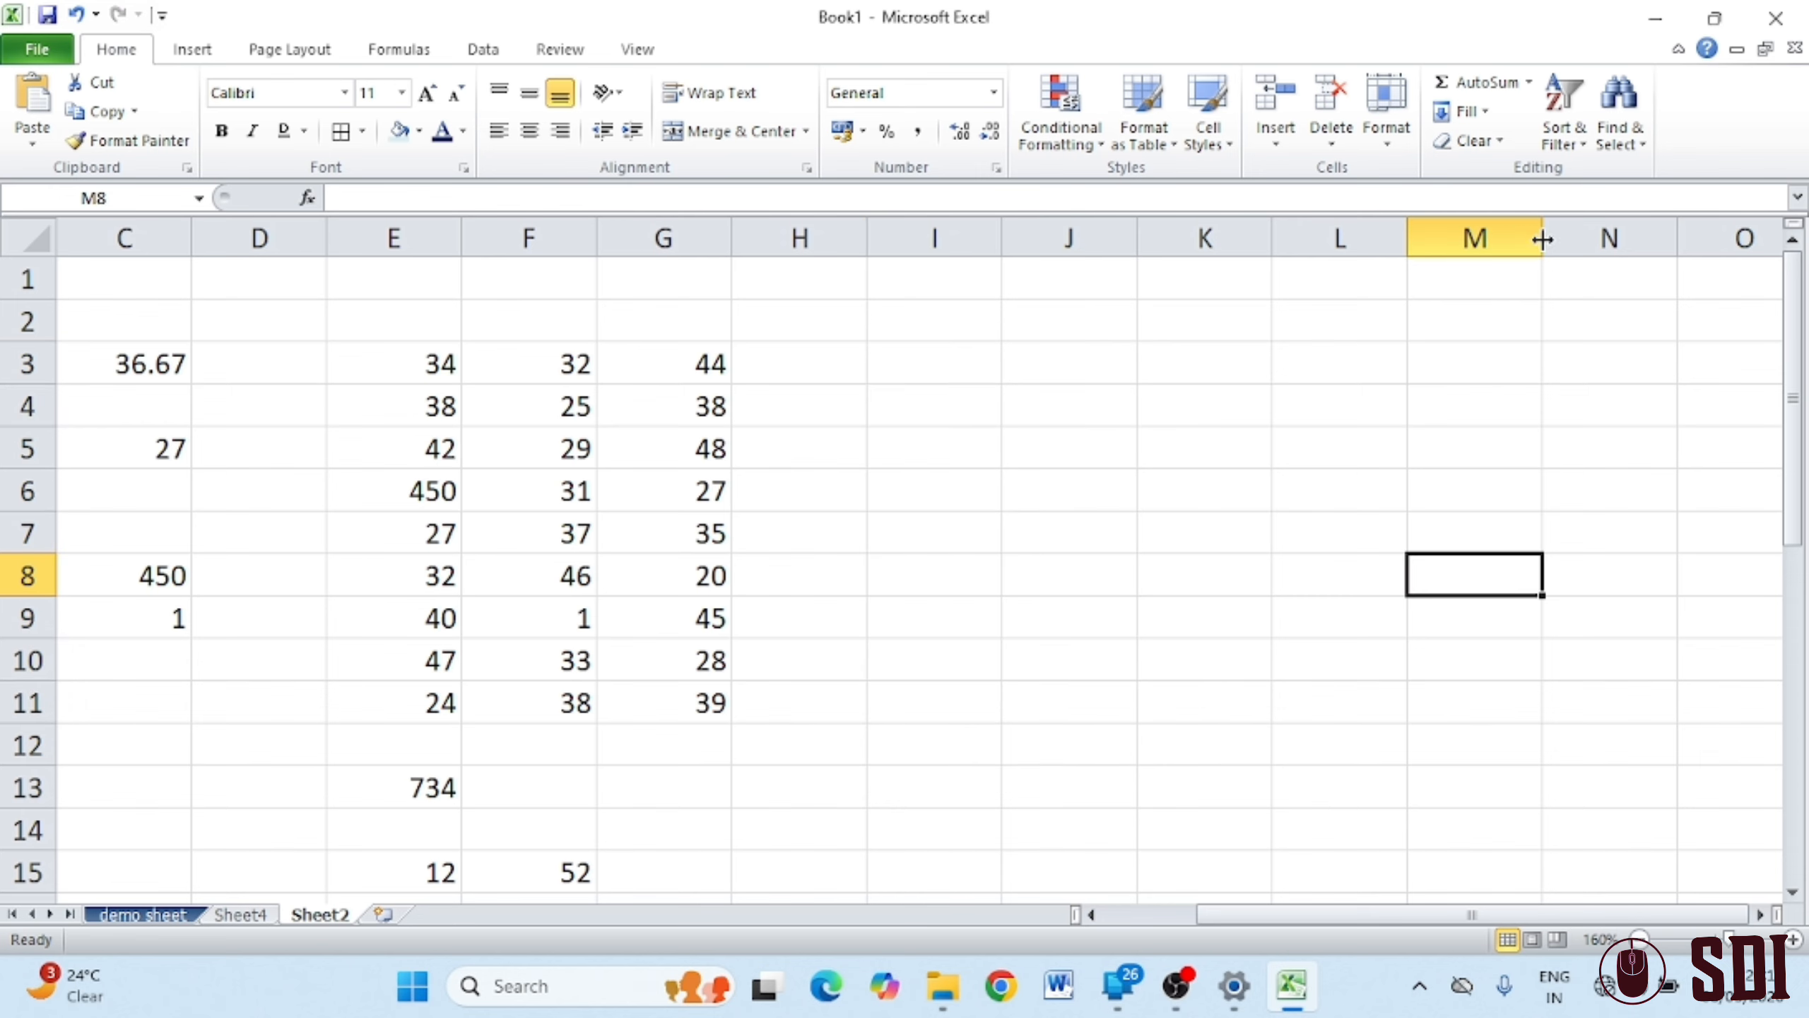
Sort G3:G11 smallest to largest, expanding the sort to the neighbouring columns
{"action": "left_click", "coordinate": [1570, 140]}
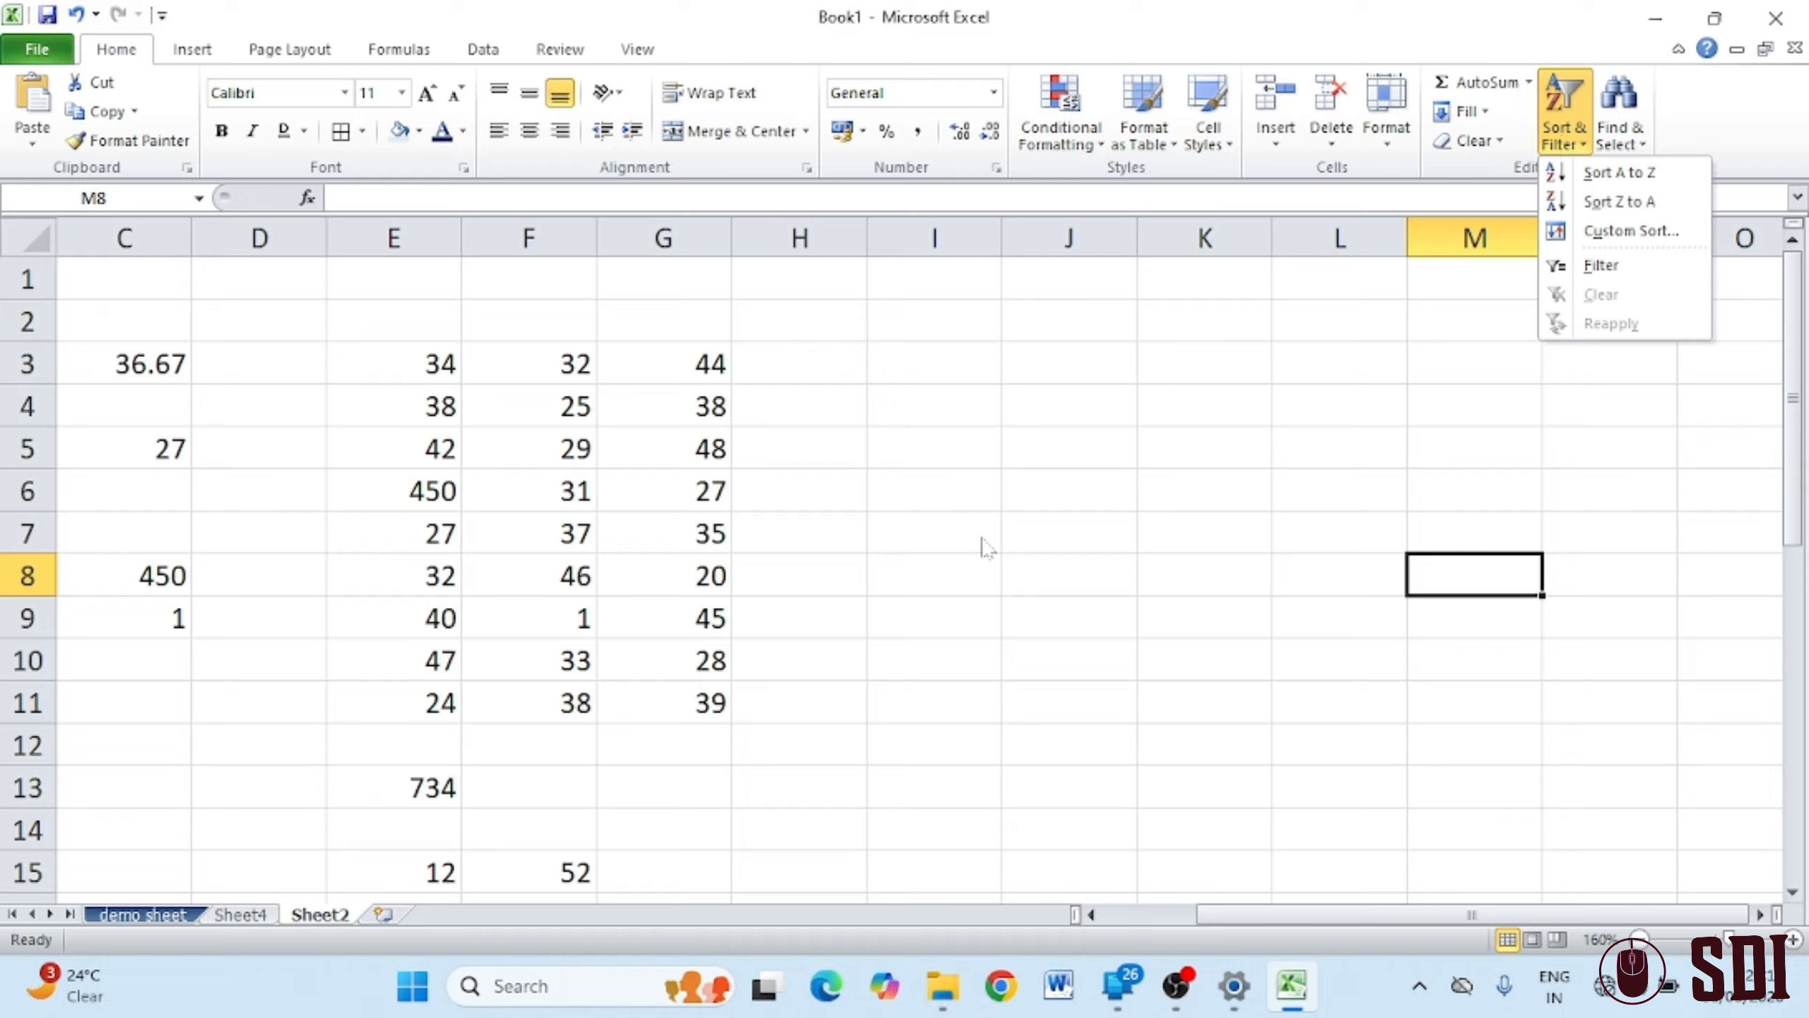
{"action": "left_click", "coordinate": [796, 416]}
{"action": "left_click_drag", "start_coordinate": [650, 355], "coordinate": [671, 709]}
{"action": "left_click", "coordinate": [1567, 137]}
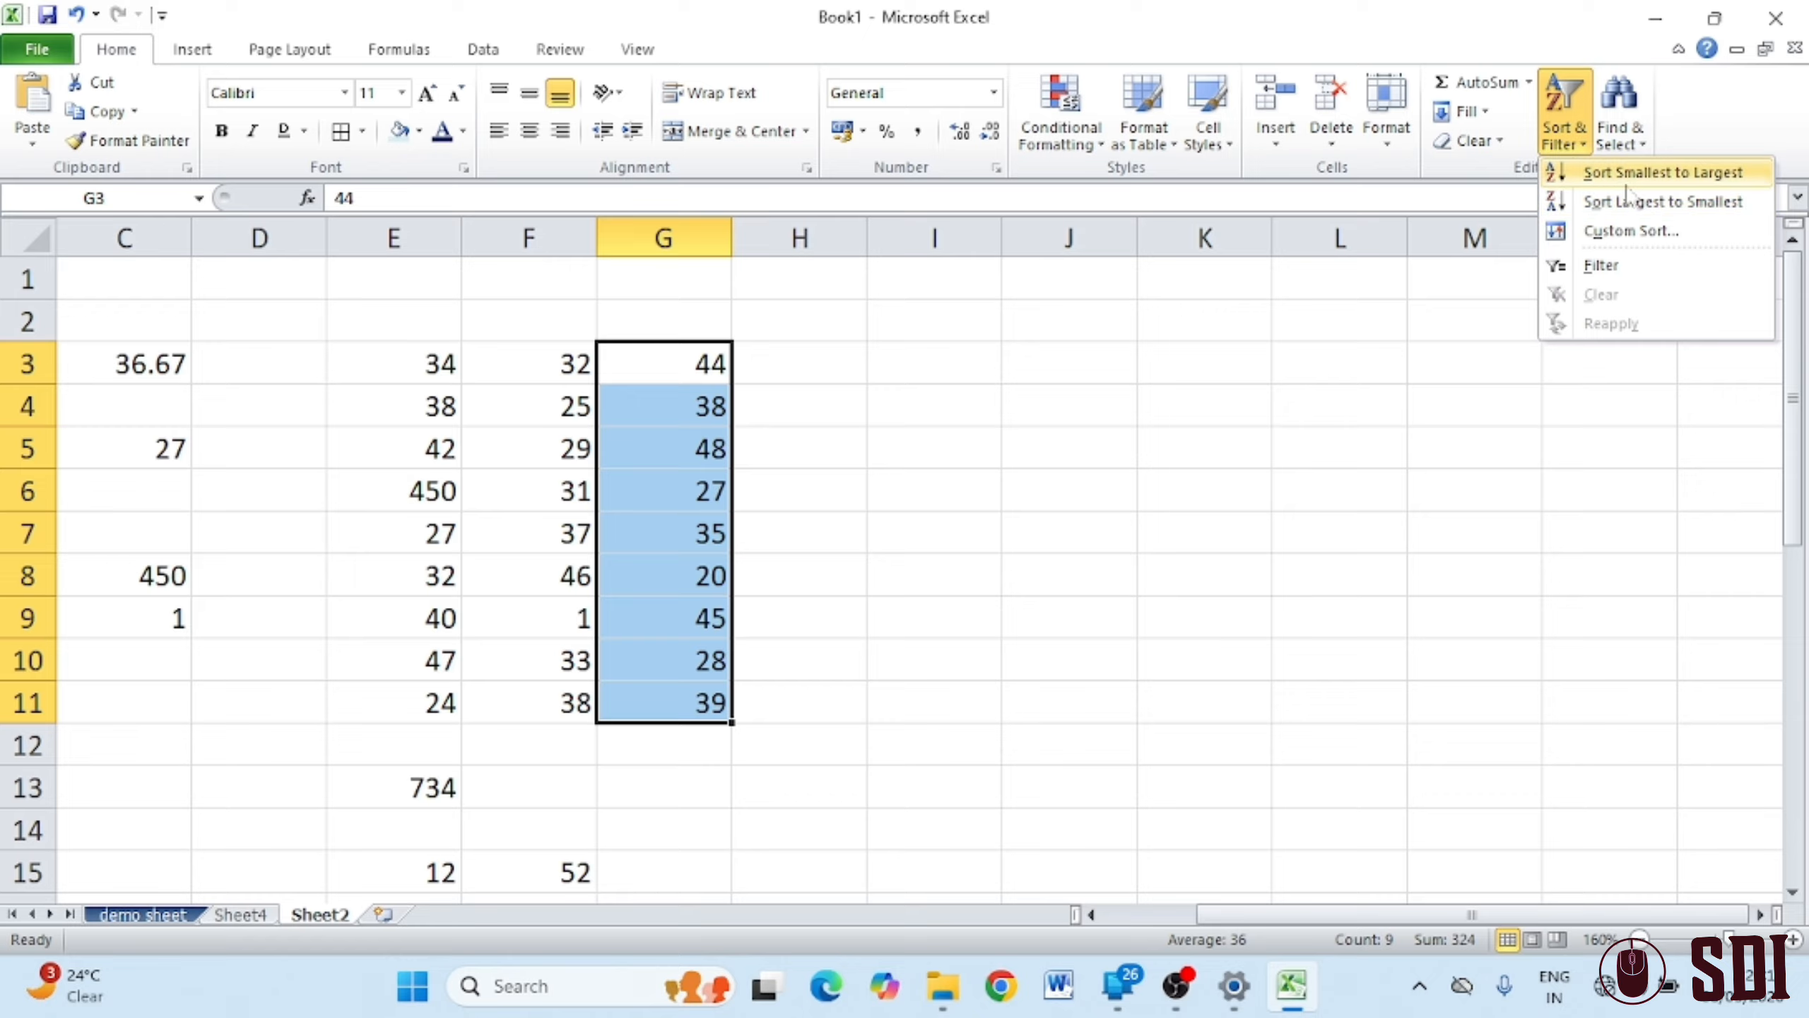
{"action": "left_click", "coordinate": [1666, 183]}
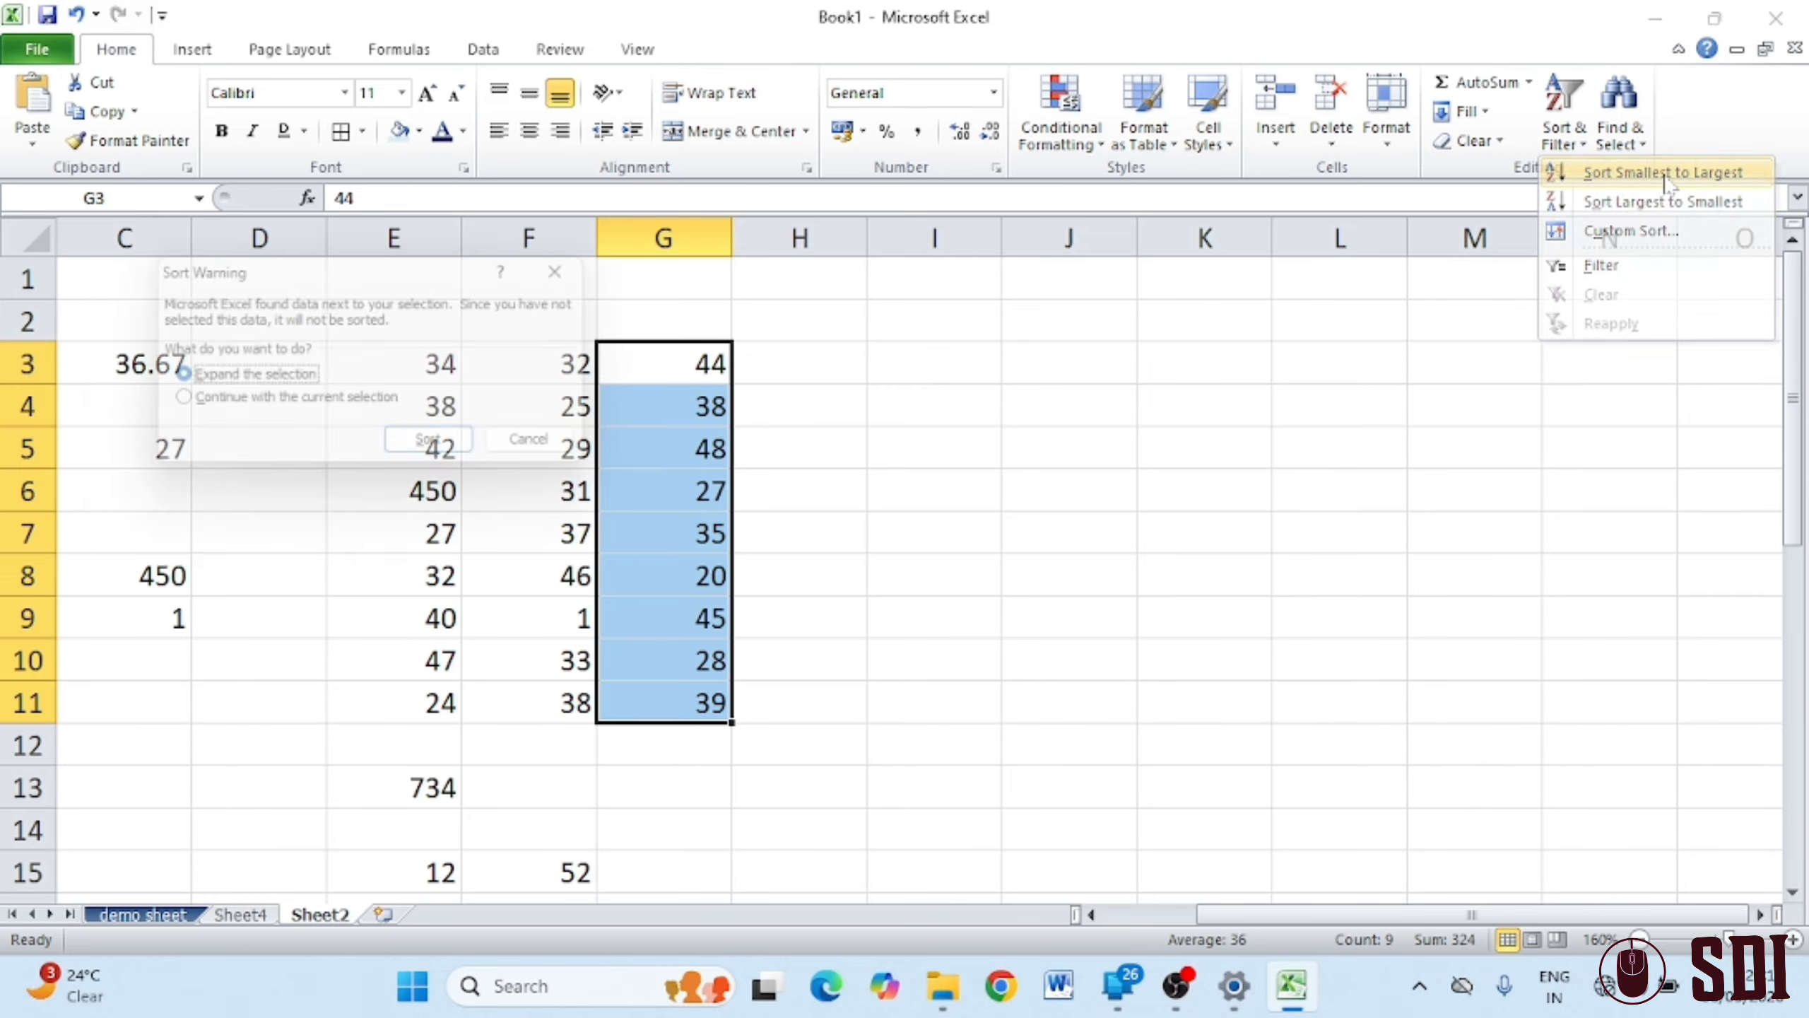
{"action": "left_click", "coordinate": [431, 447]}
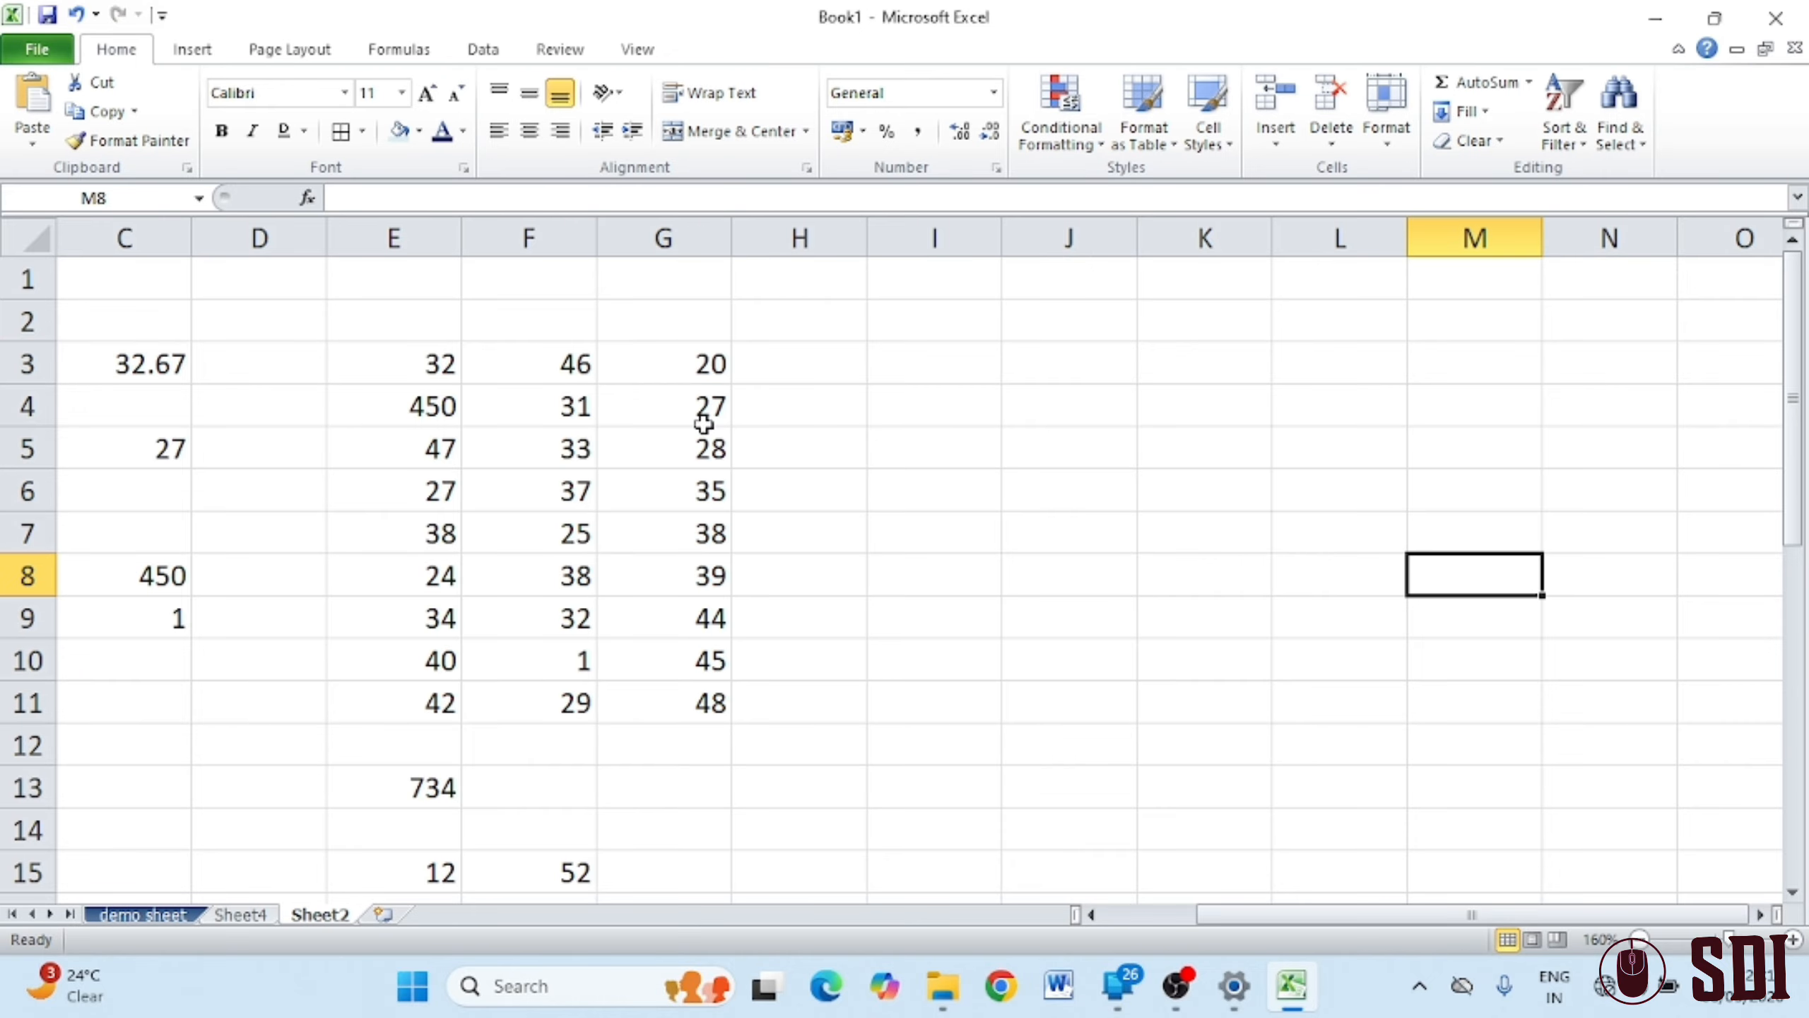
Sort E3:E11 largest to smallest with the expanded selection, then scroll down to row 37
{"action": "left_click_drag", "start_coordinate": [424, 359], "coordinate": [427, 702]}
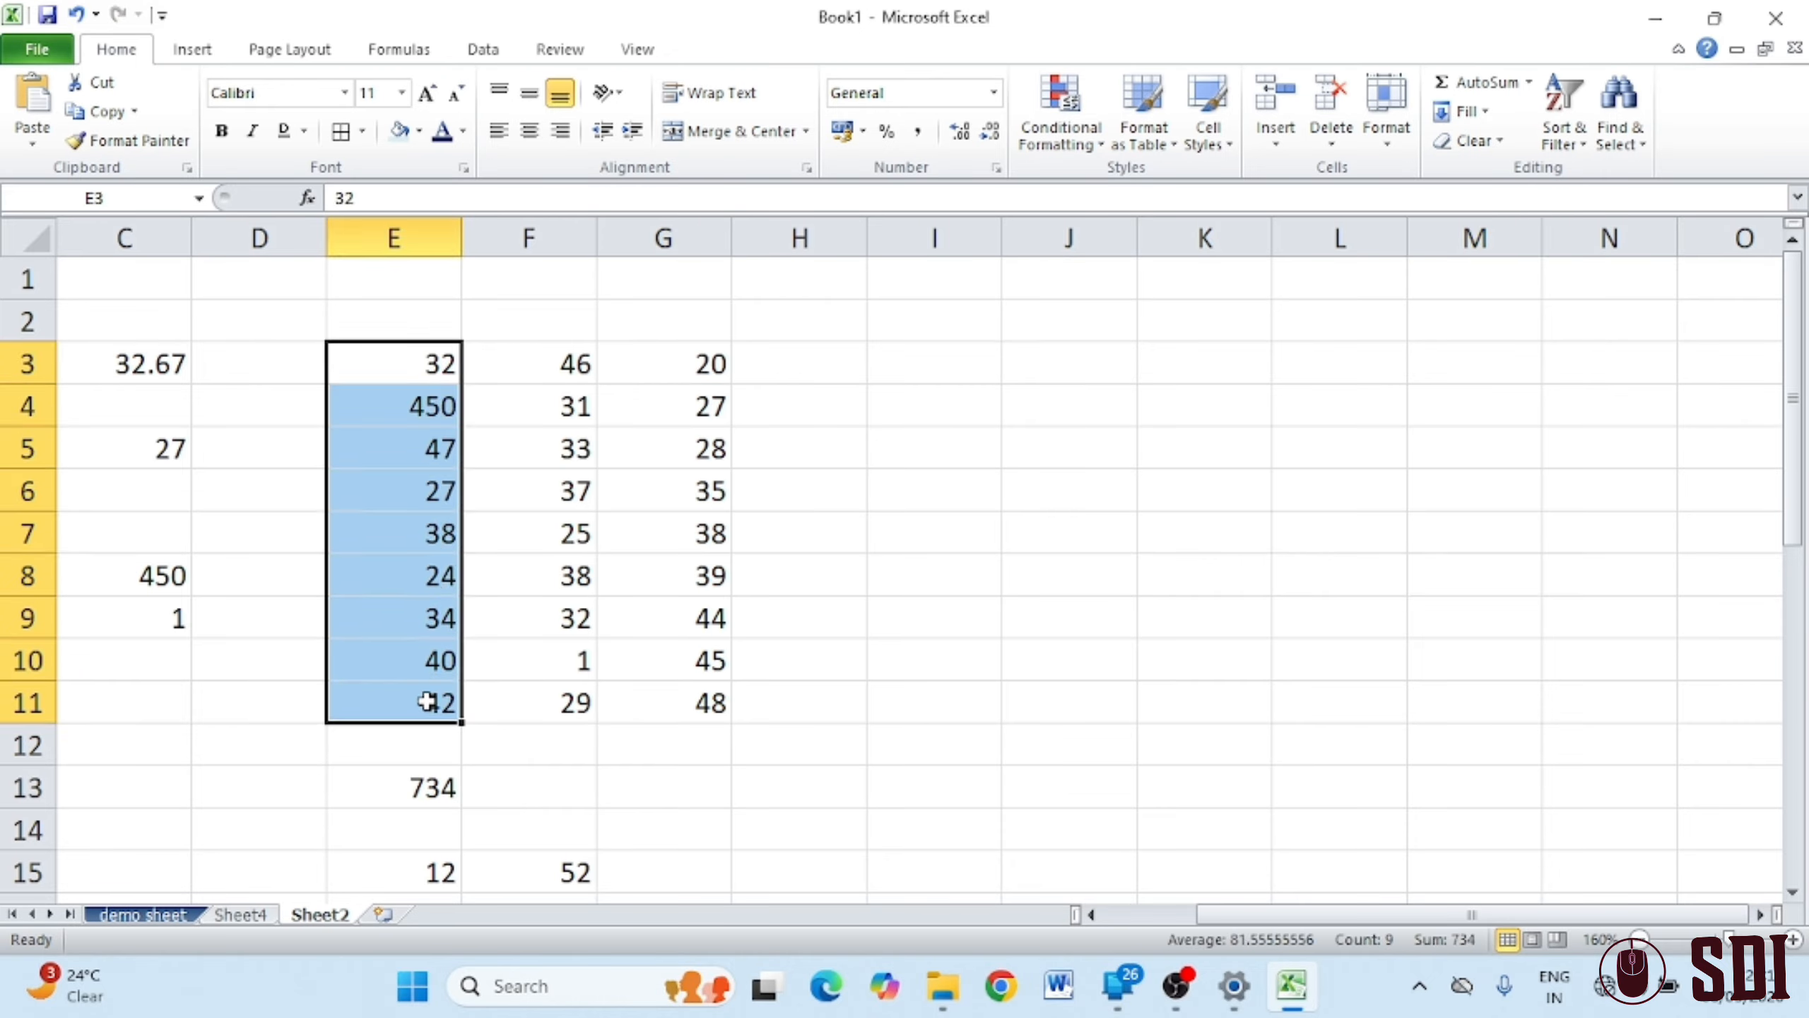
{"action": "left_click", "coordinate": [1563, 133]}
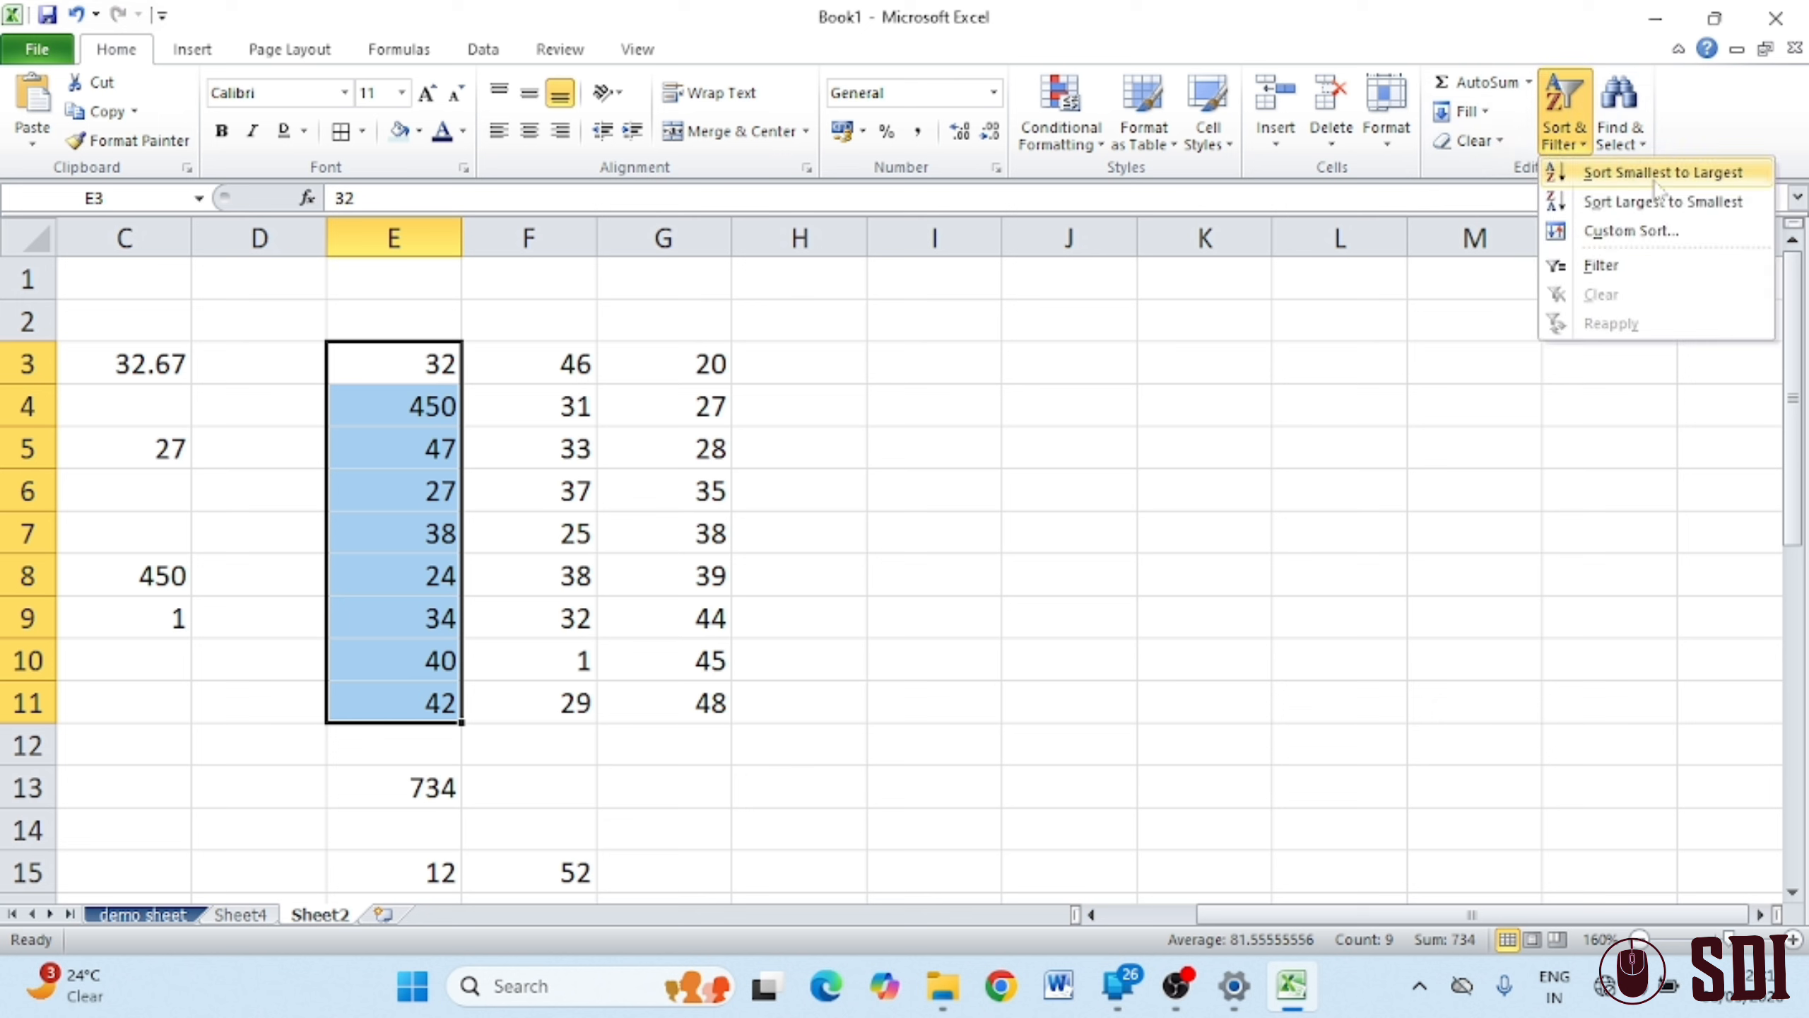
{"action": "left_click", "coordinate": [1684, 205]}
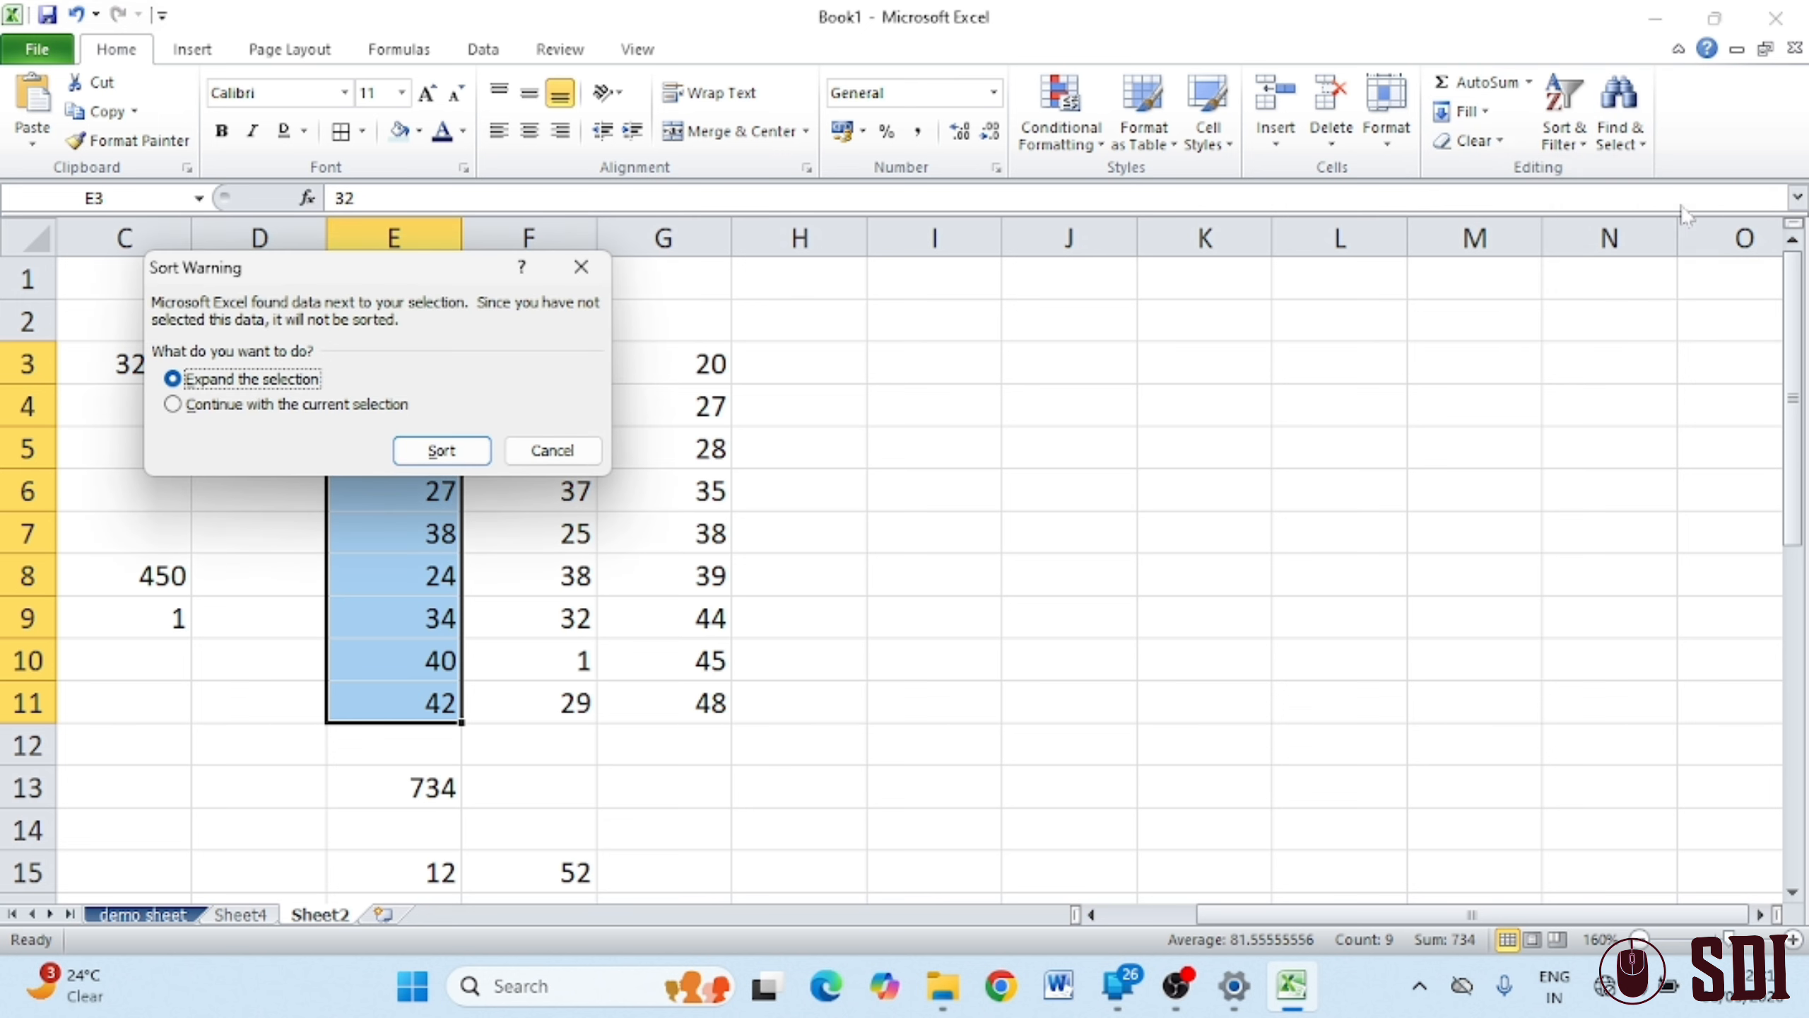
{"action": "left_click", "coordinate": [438, 451]}
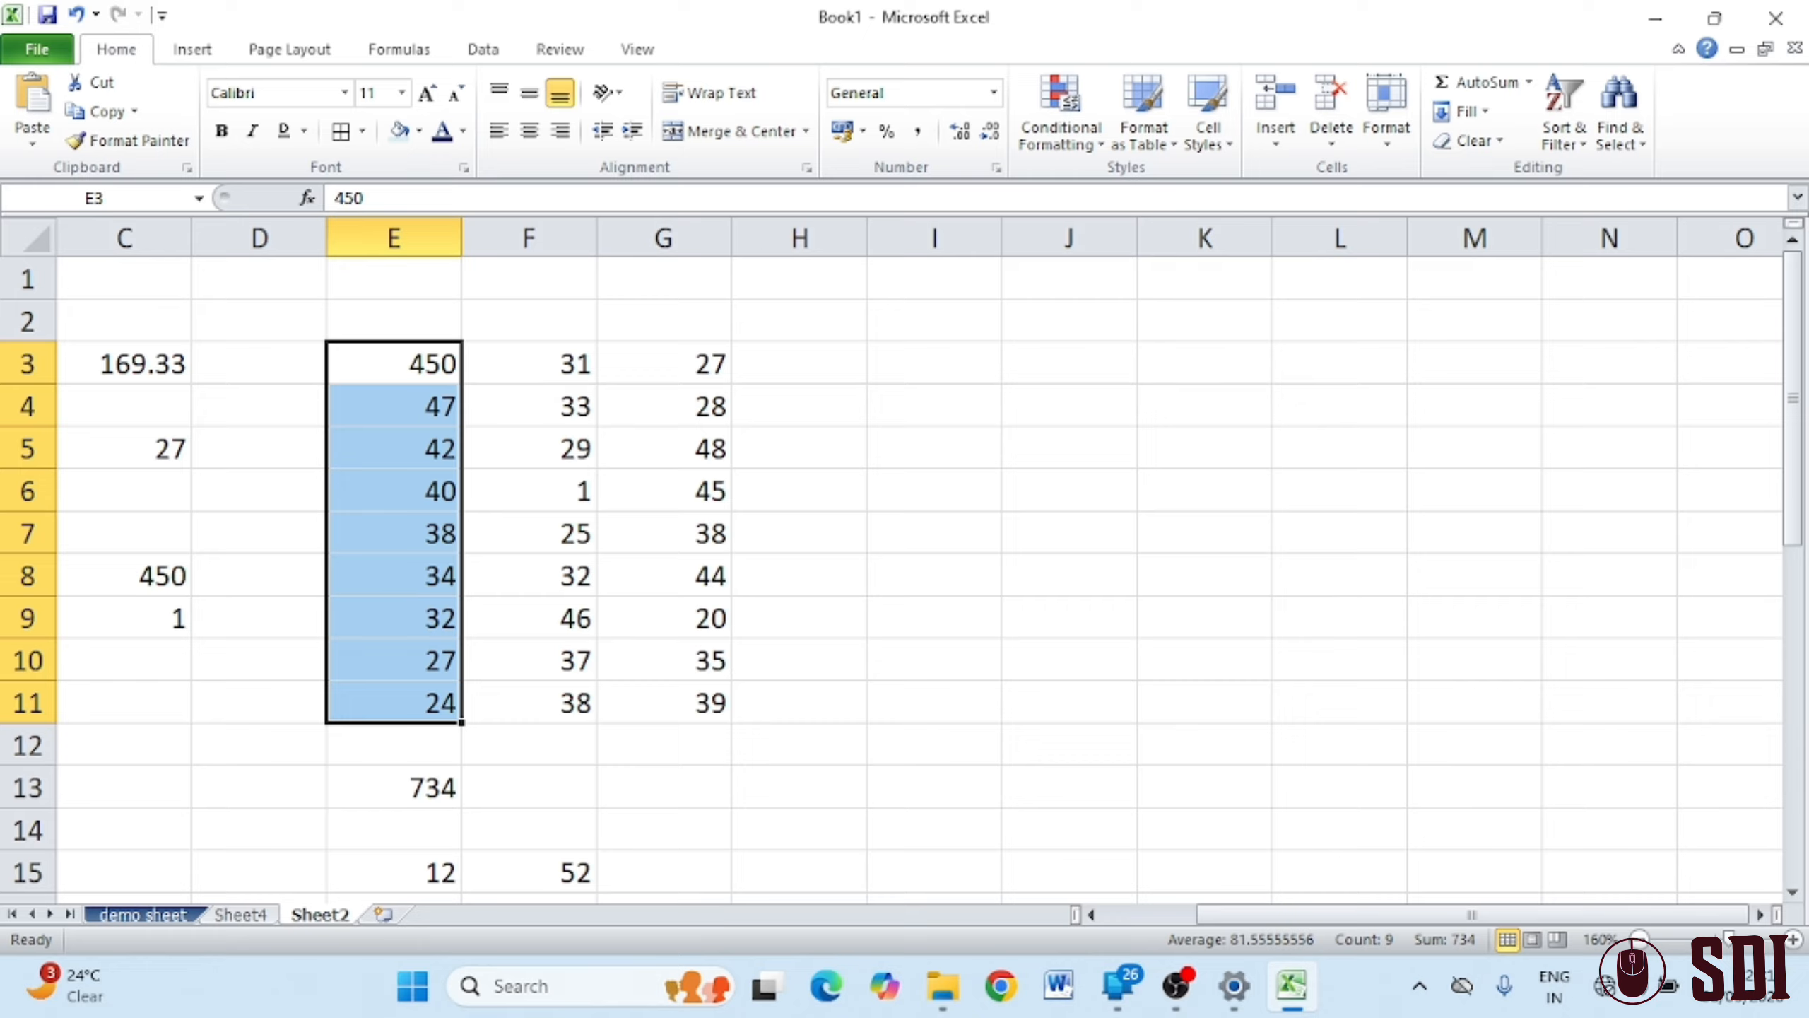
{"action": "left_click", "coordinate": [1564, 121]}
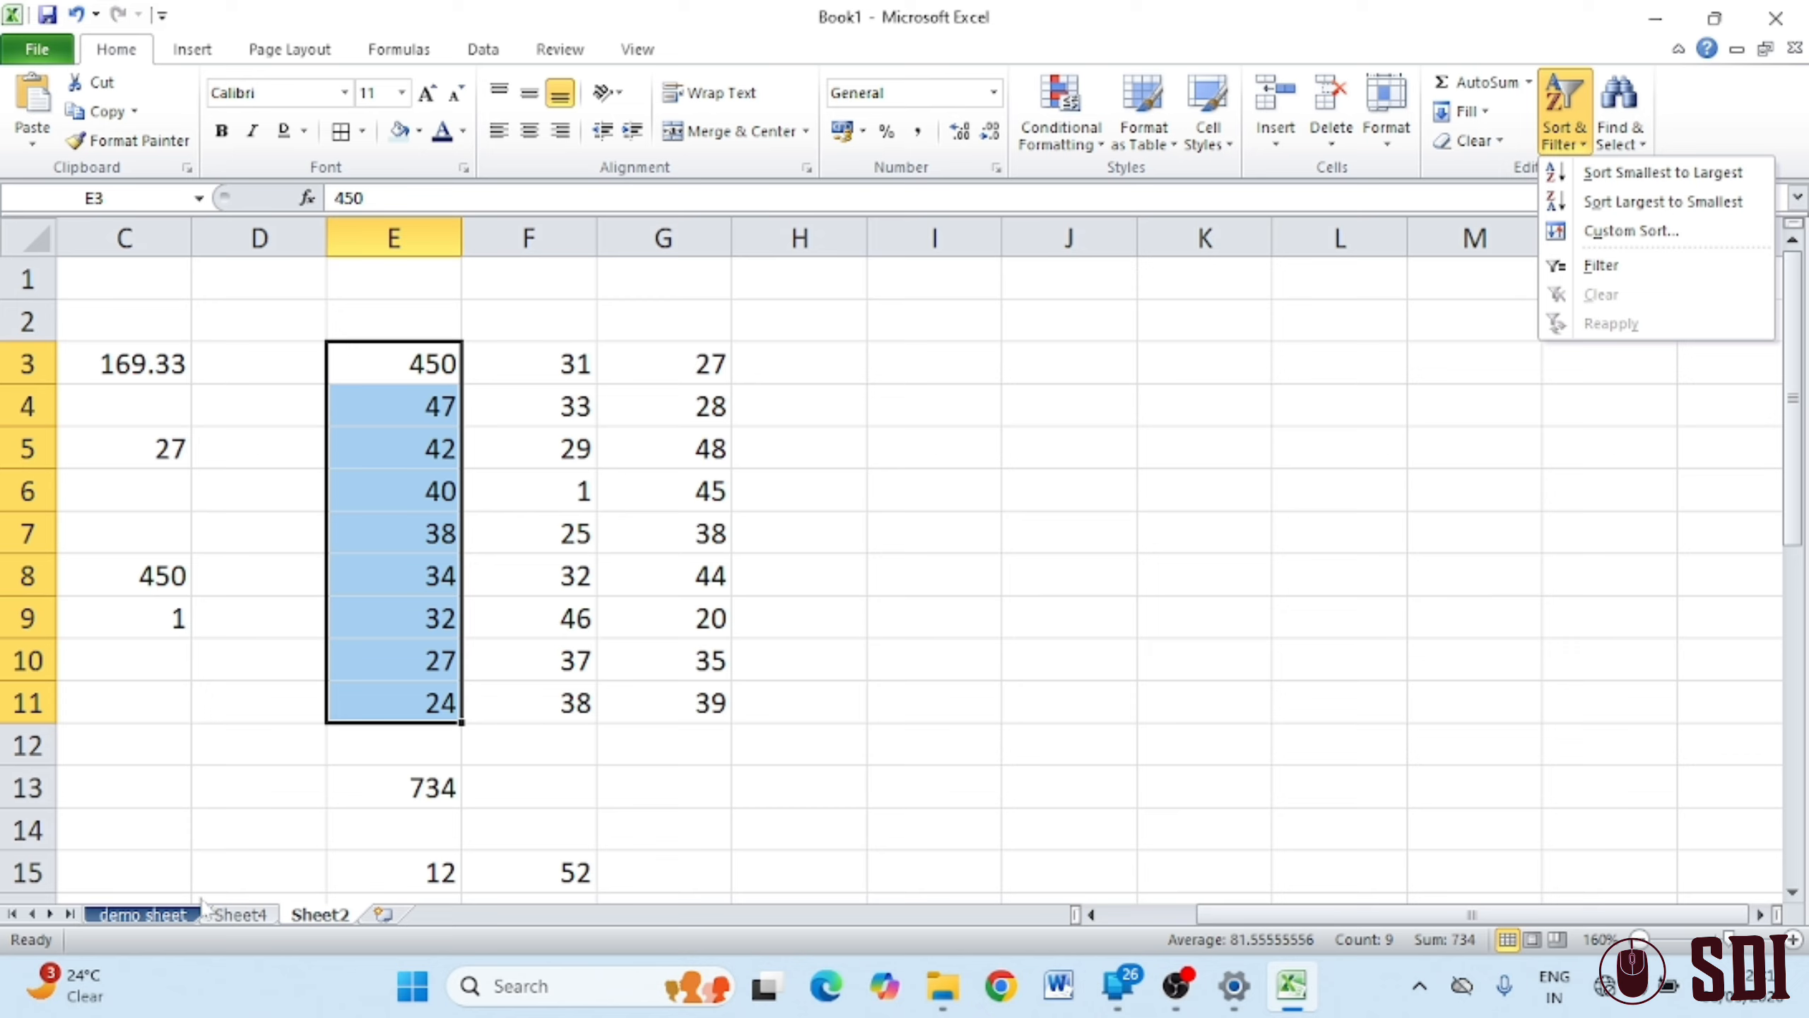
{"action": "scroll", "coordinate": [860, 547], "scroll_direction": "down", "scroll_amount": 12}
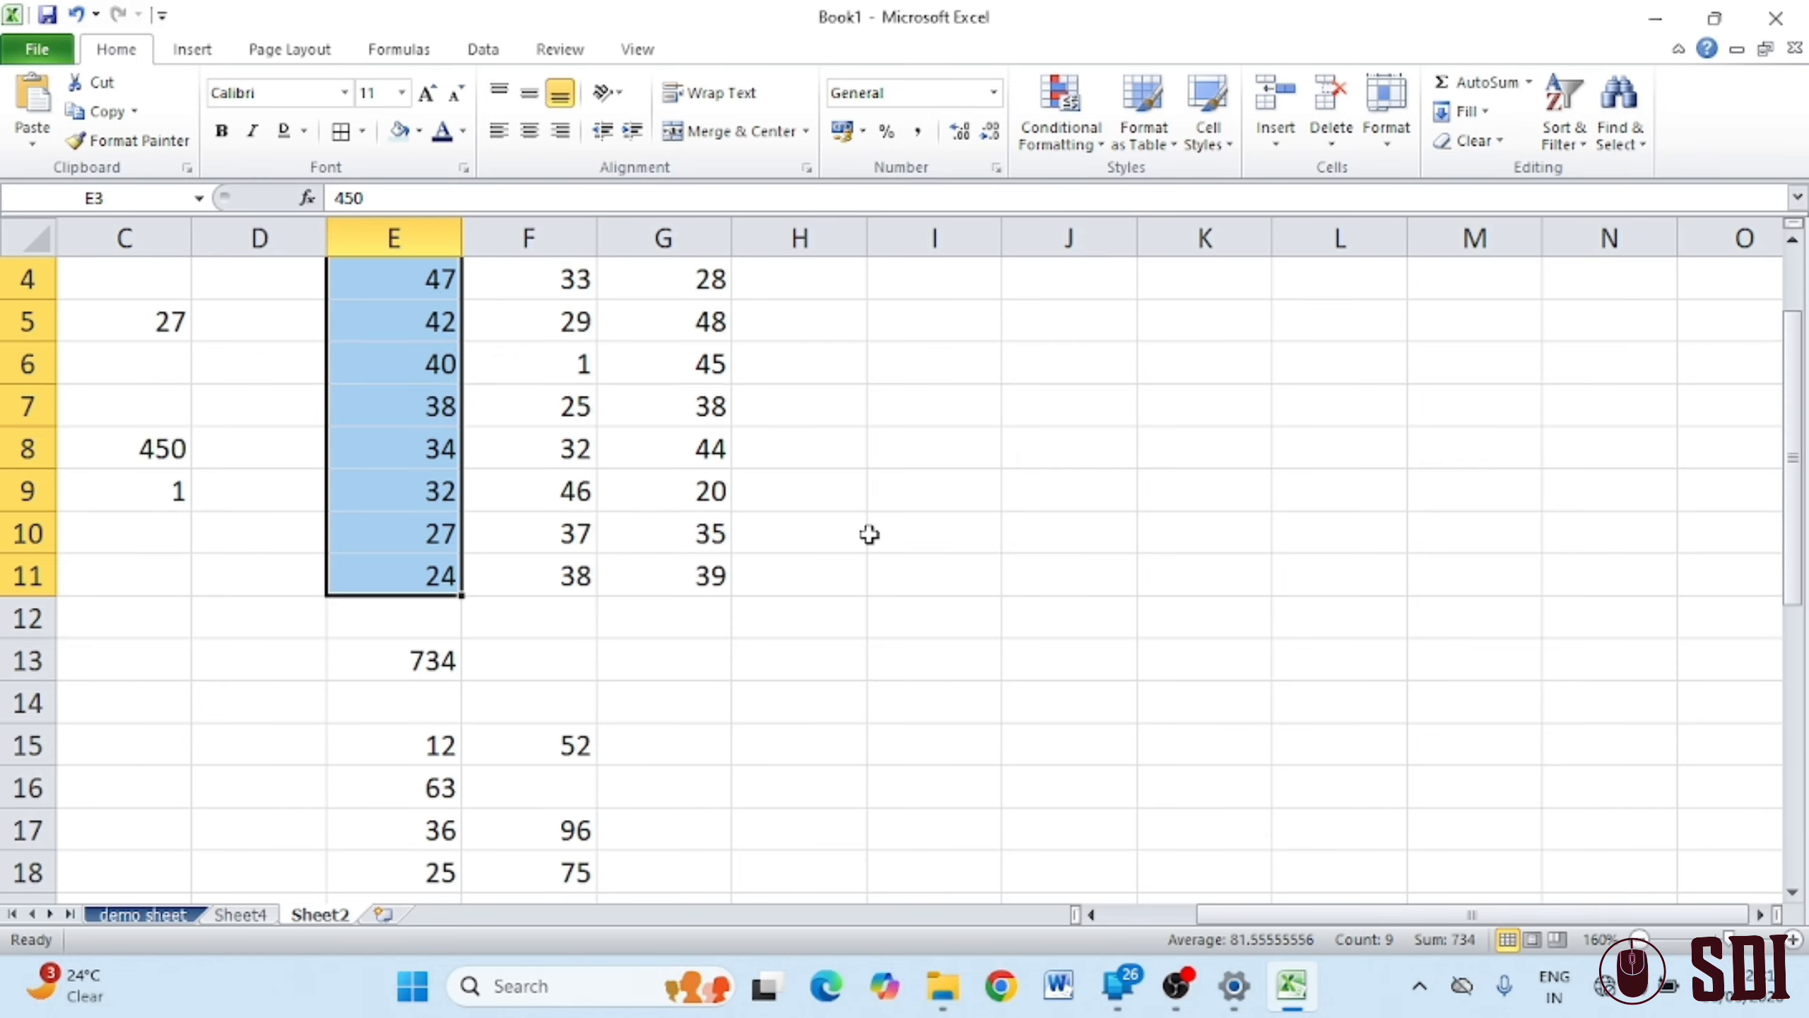
Enter the headings name, course and fees in D39:F39
{"action": "left_click", "coordinate": [377, 375]}
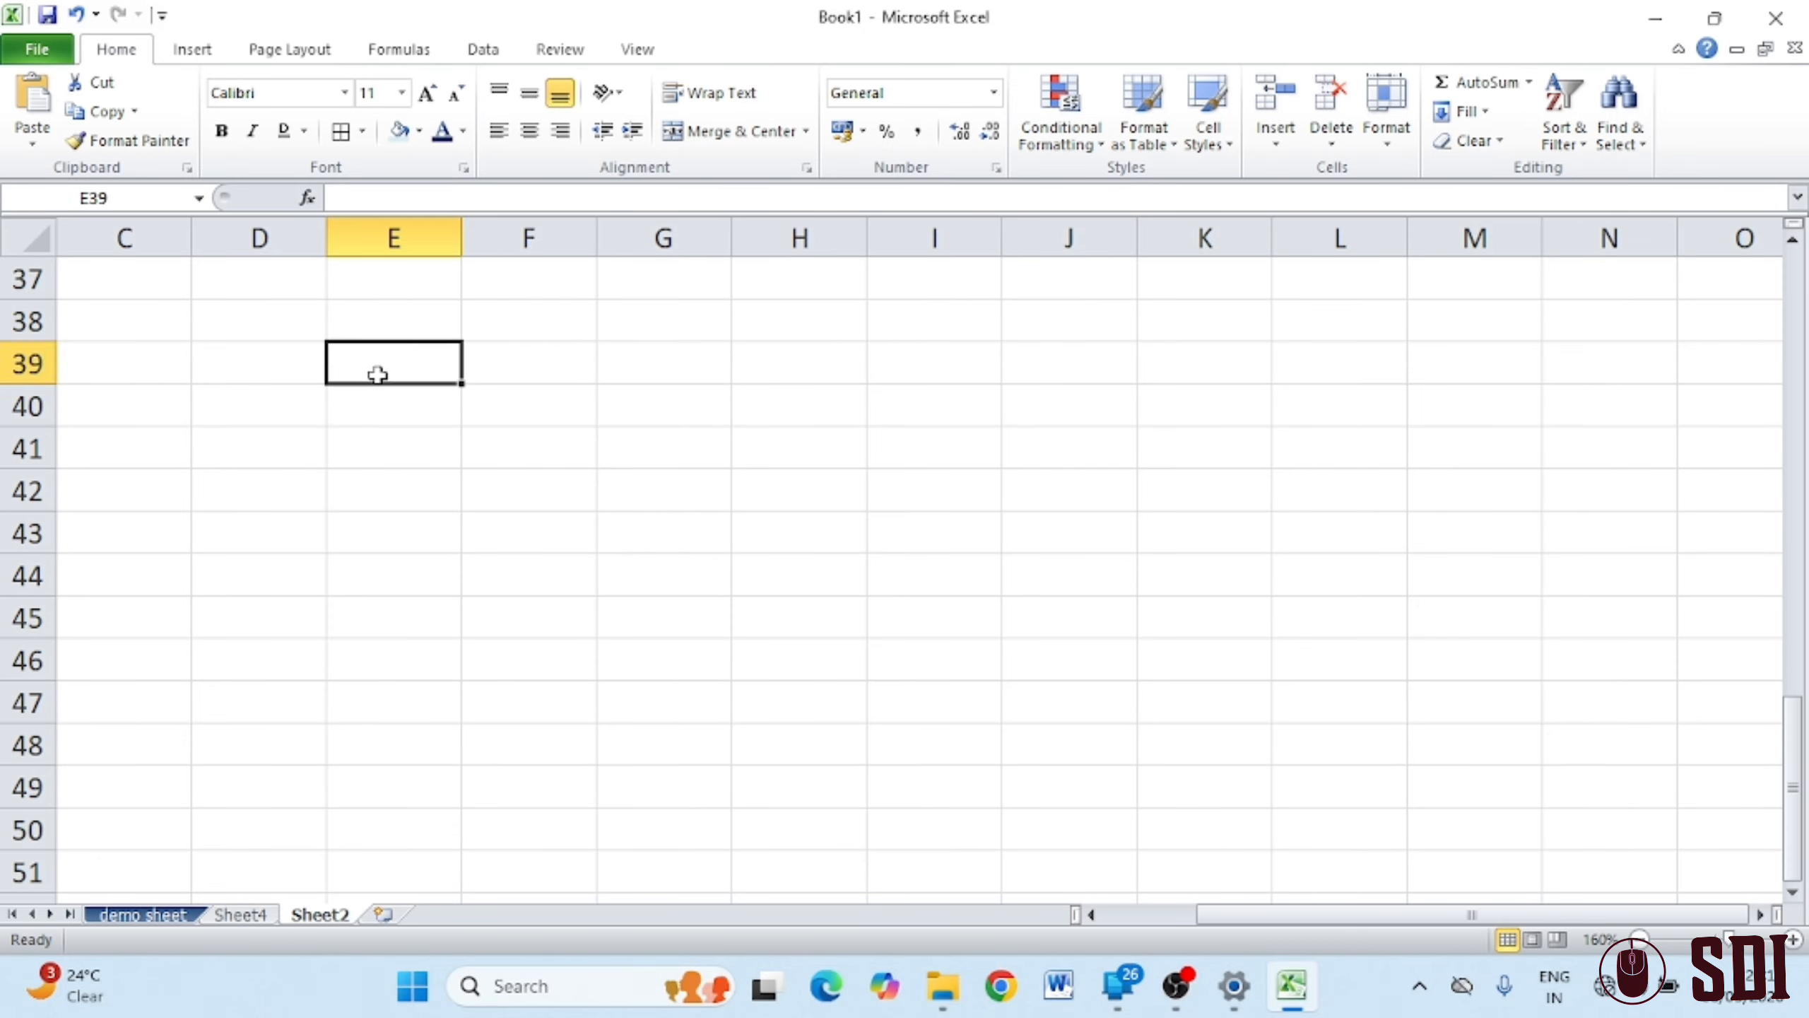
{"action": "type", "text": "na"}
{"action": "key", "text": "BackSpace"}
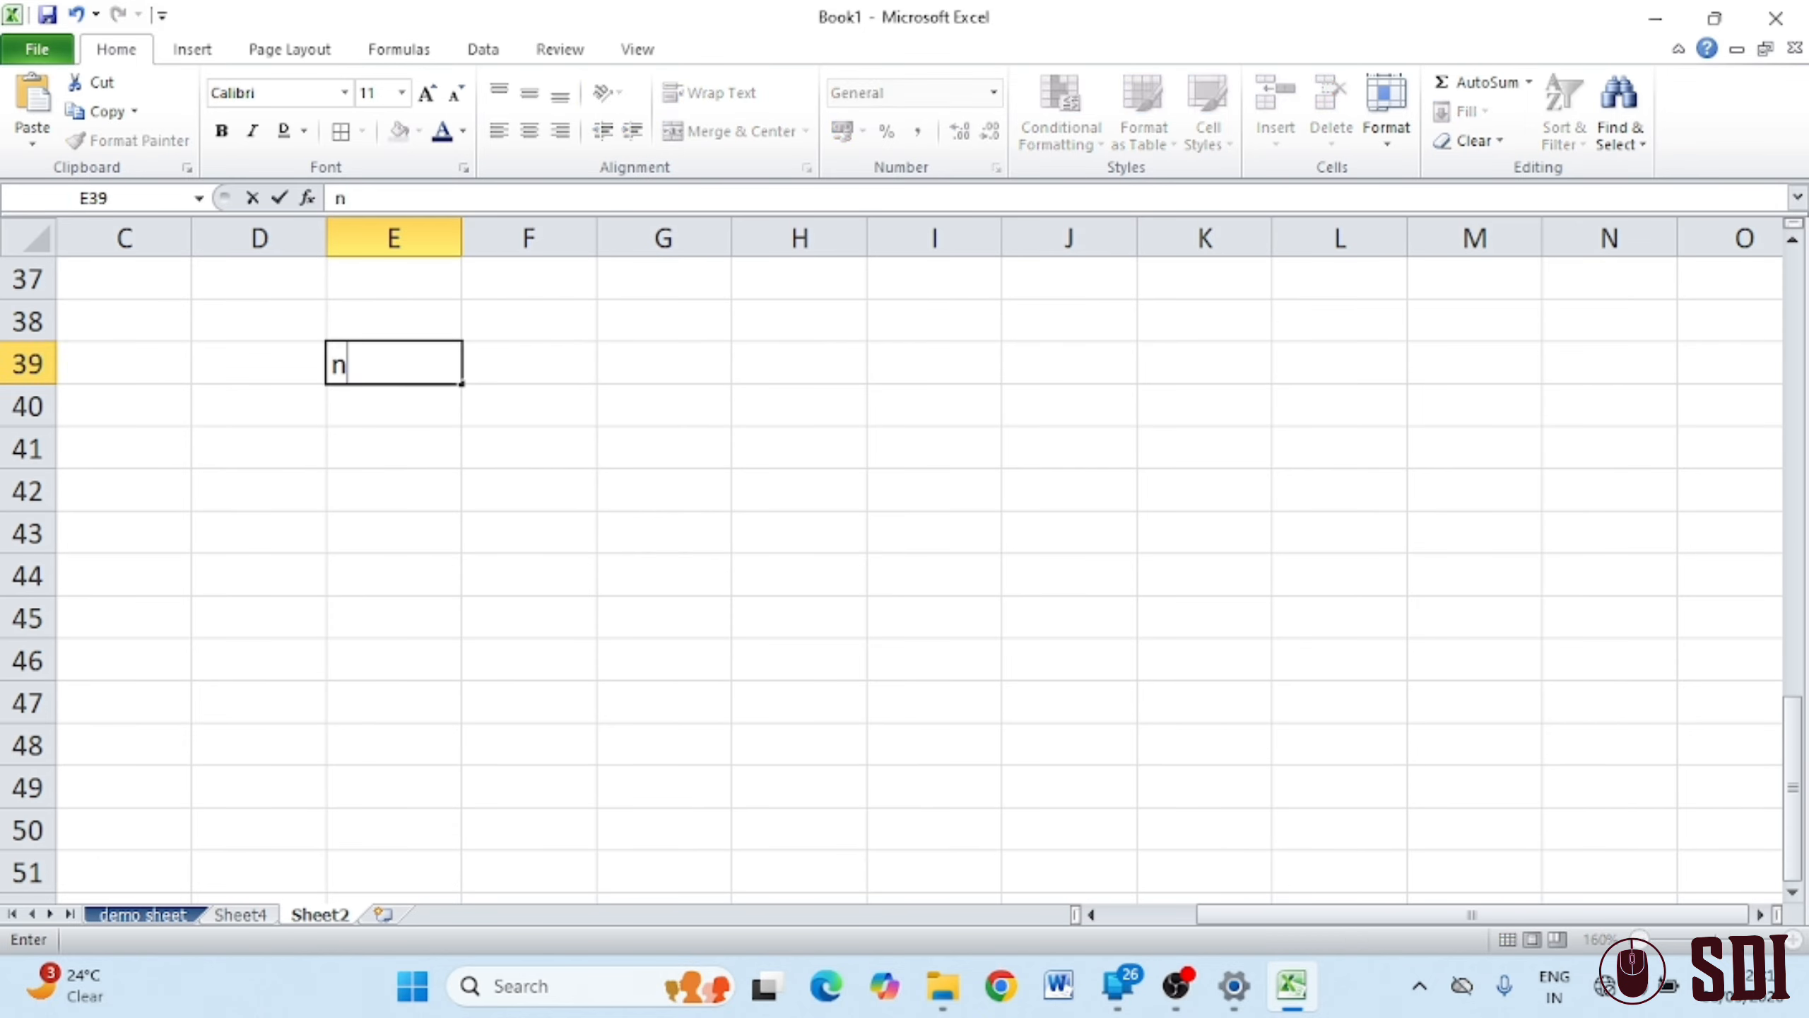
{"action": "key", "text": "BackSpace"}
{"action": "type", "text": "course"}
{"action": "key", "text": "Return"}
{"action": "key", "text": "Right"}
{"action": "key", "text": "Up"}
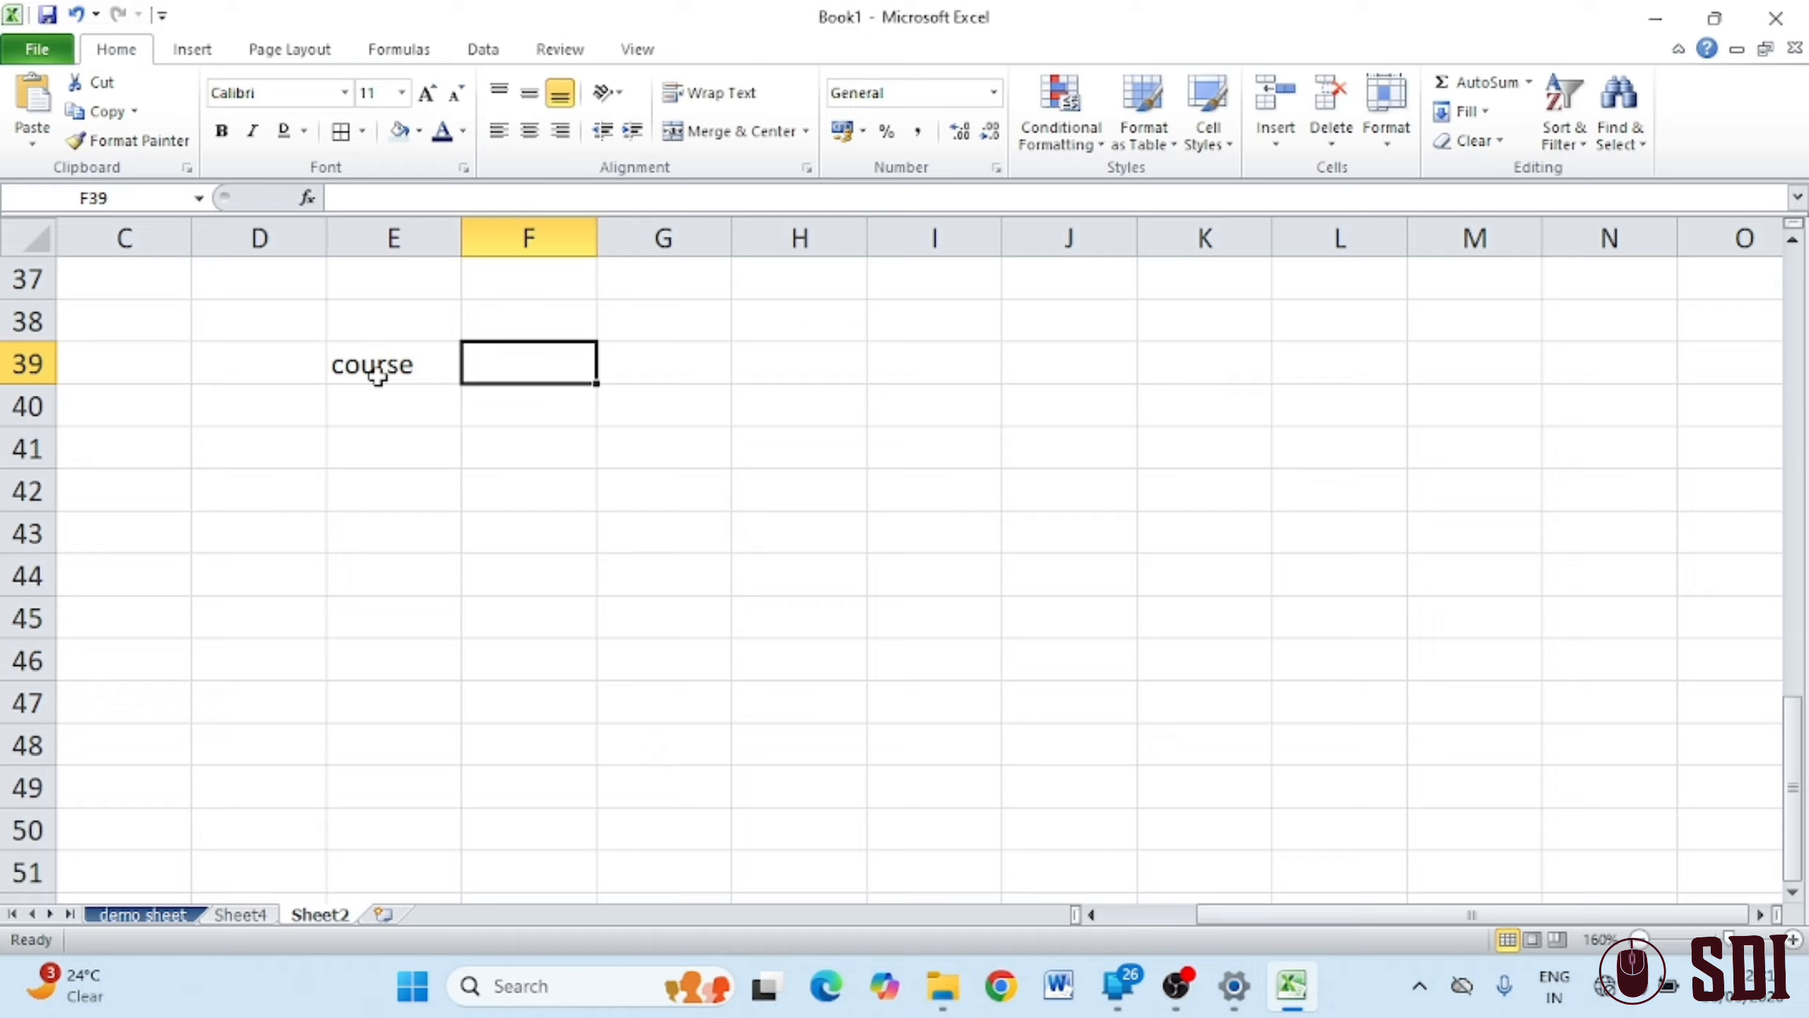
{"action": "type", "text": "fees"}
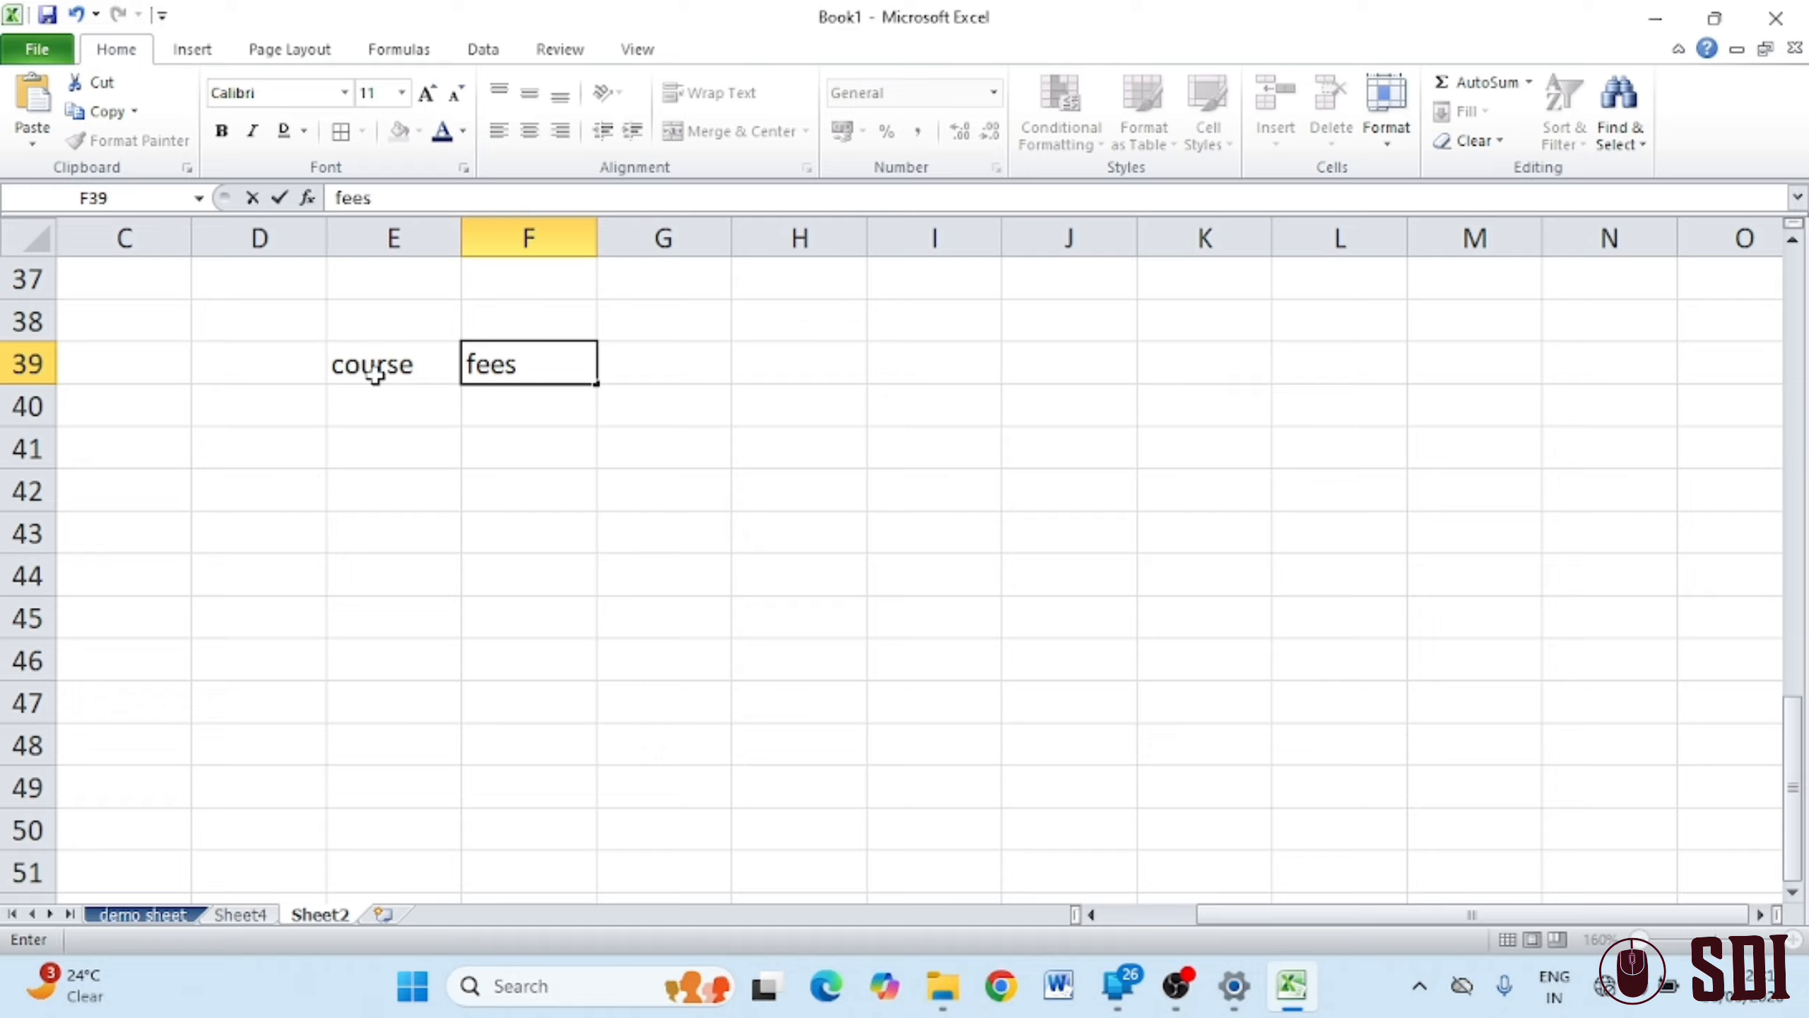
{"action": "left_click", "coordinate": [267, 363]}
{"action": "type", "text": "name"}
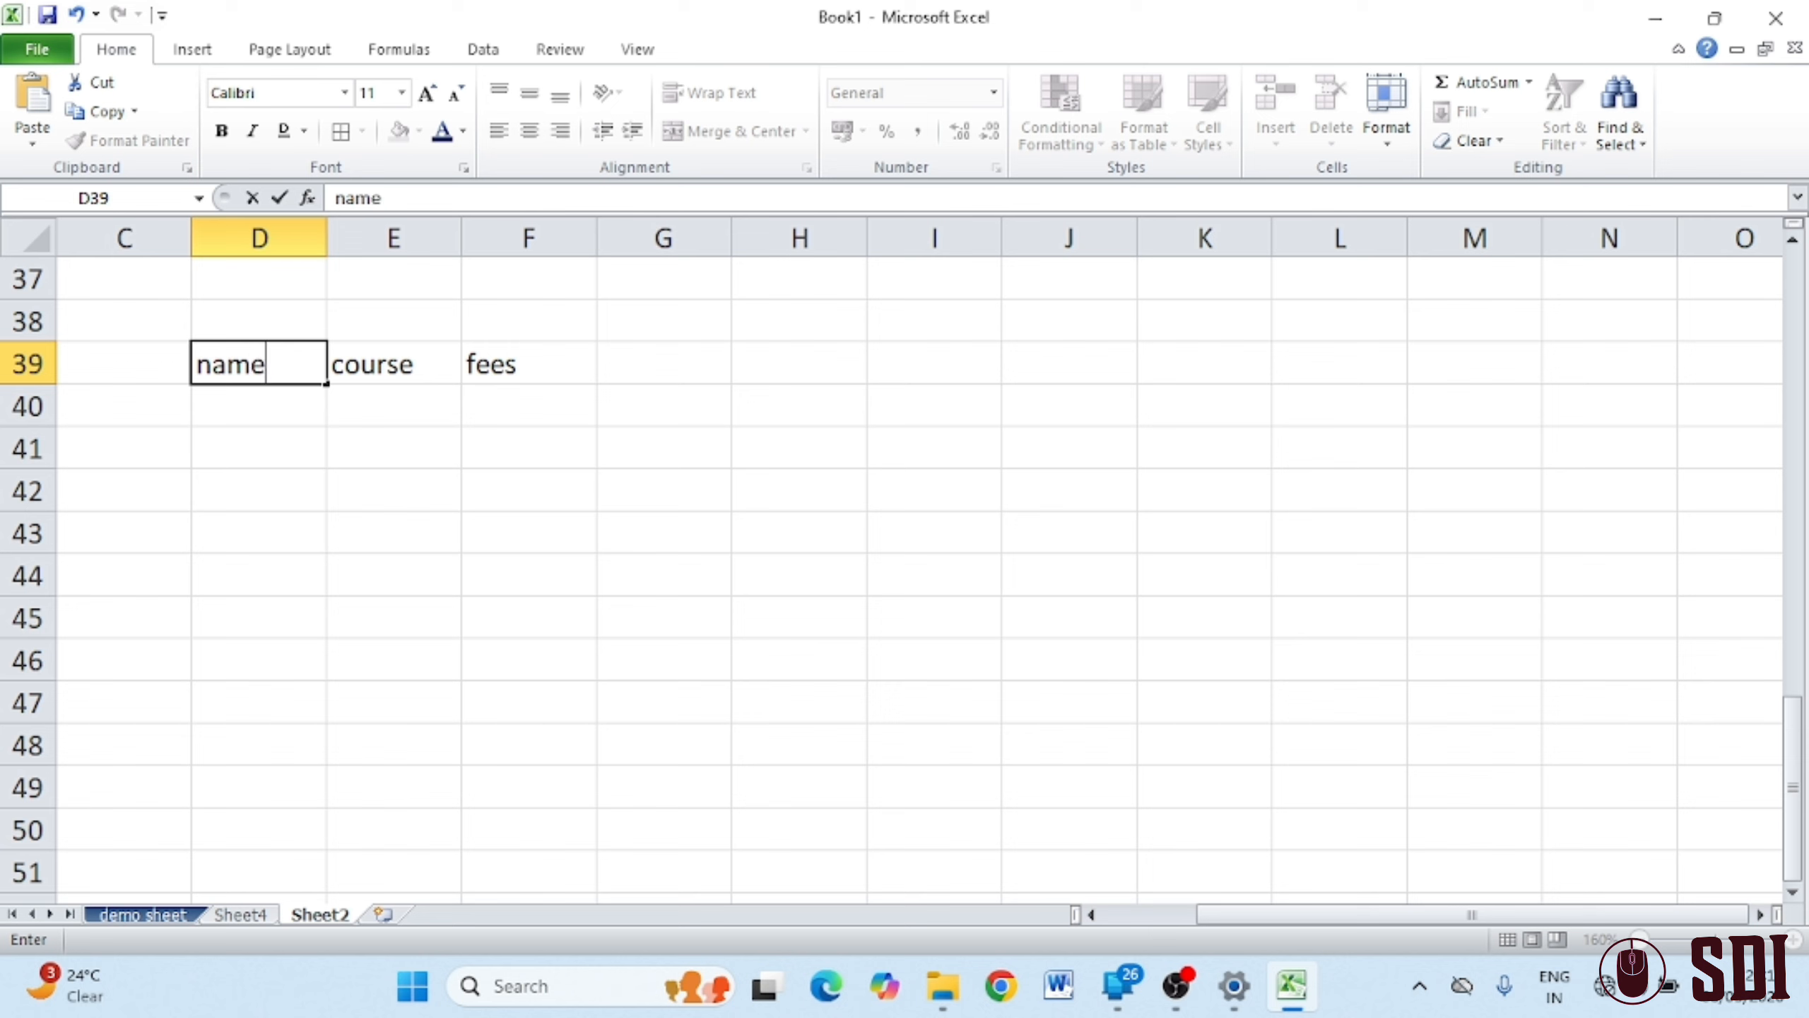
{"action": "left_click", "coordinate": [271, 412]}
Enter the names a, b, c, d, e, f down D40:D45
{"action": "type", "text": "a"}
{"action": "key", "text": "Return"}
{"action": "type", "text": "b"}
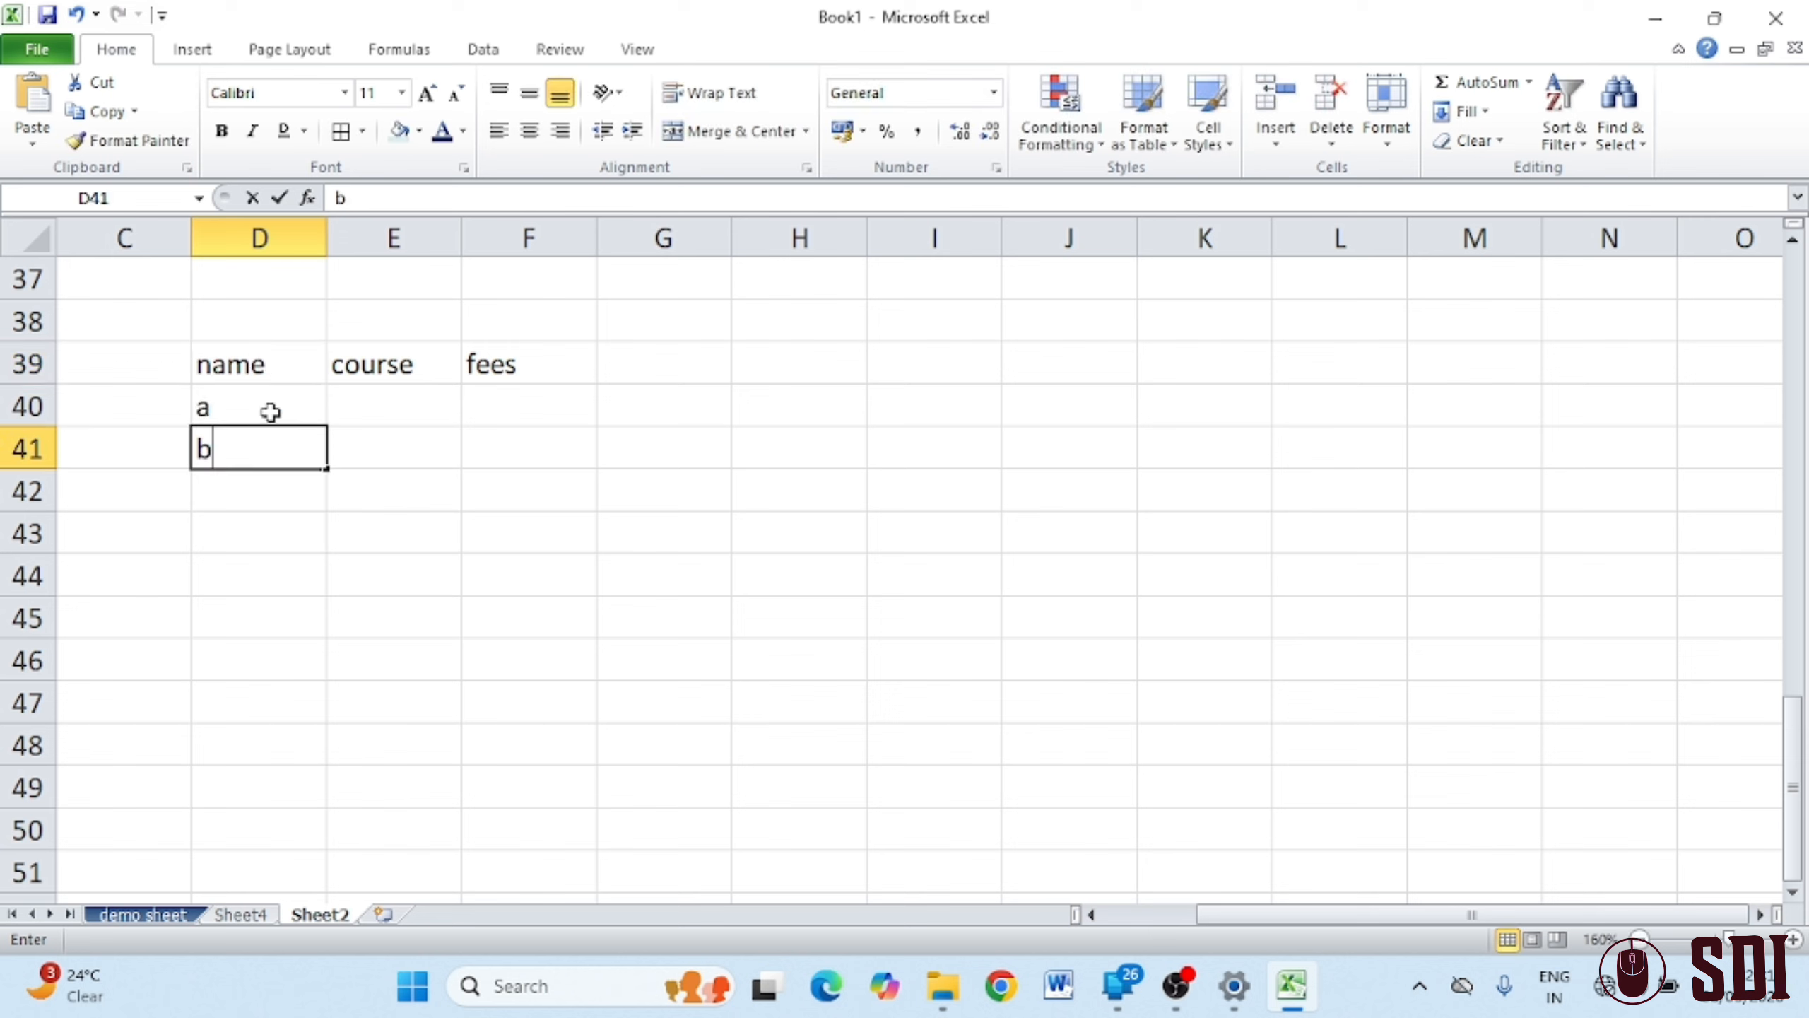
{"action": "key", "text": "Return"}
{"action": "type", "text": "c"}
{"action": "key", "text": "Return"}
{"action": "type", "text": "d"}
{"action": "key", "text": "Return"}
{"action": "type", "text": "e"}
{"action": "key", "text": "Return"}
{"action": "type", "text": "f"}
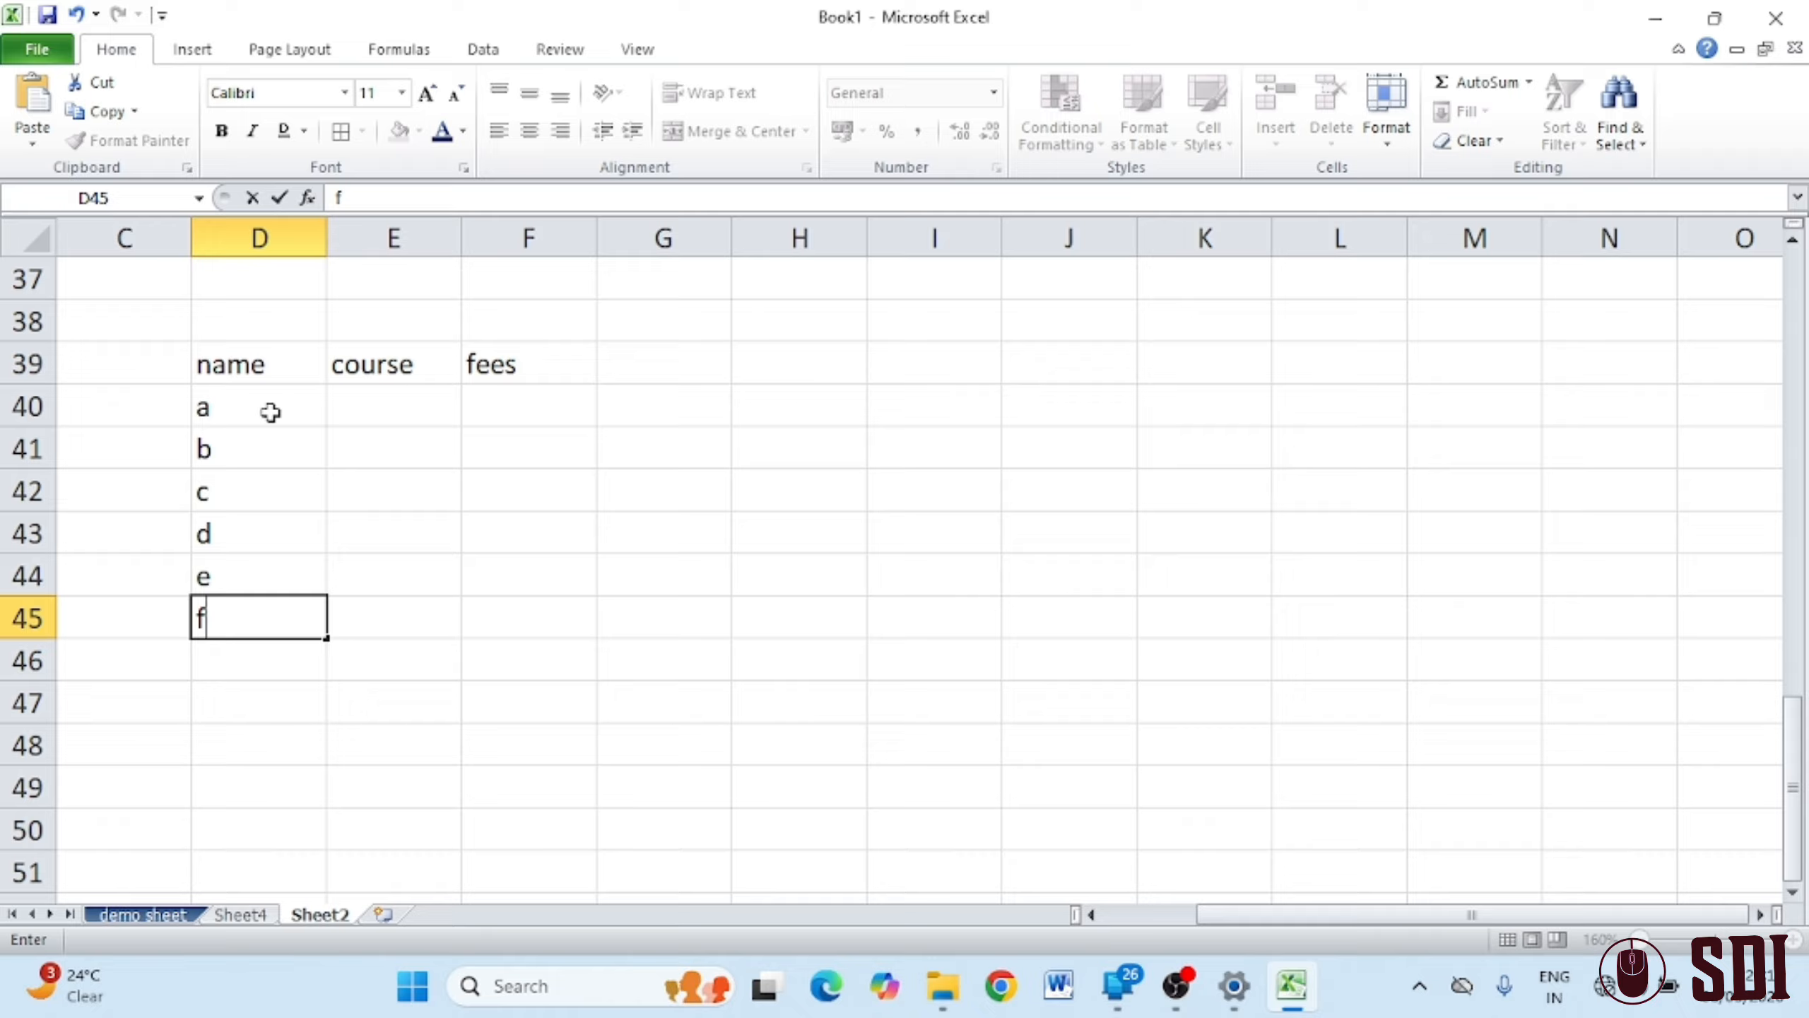
Enter the courses ccc, ccc, dca, ccc, dca, tally down E40:E45
{"action": "left_click", "coordinate": [433, 408]}
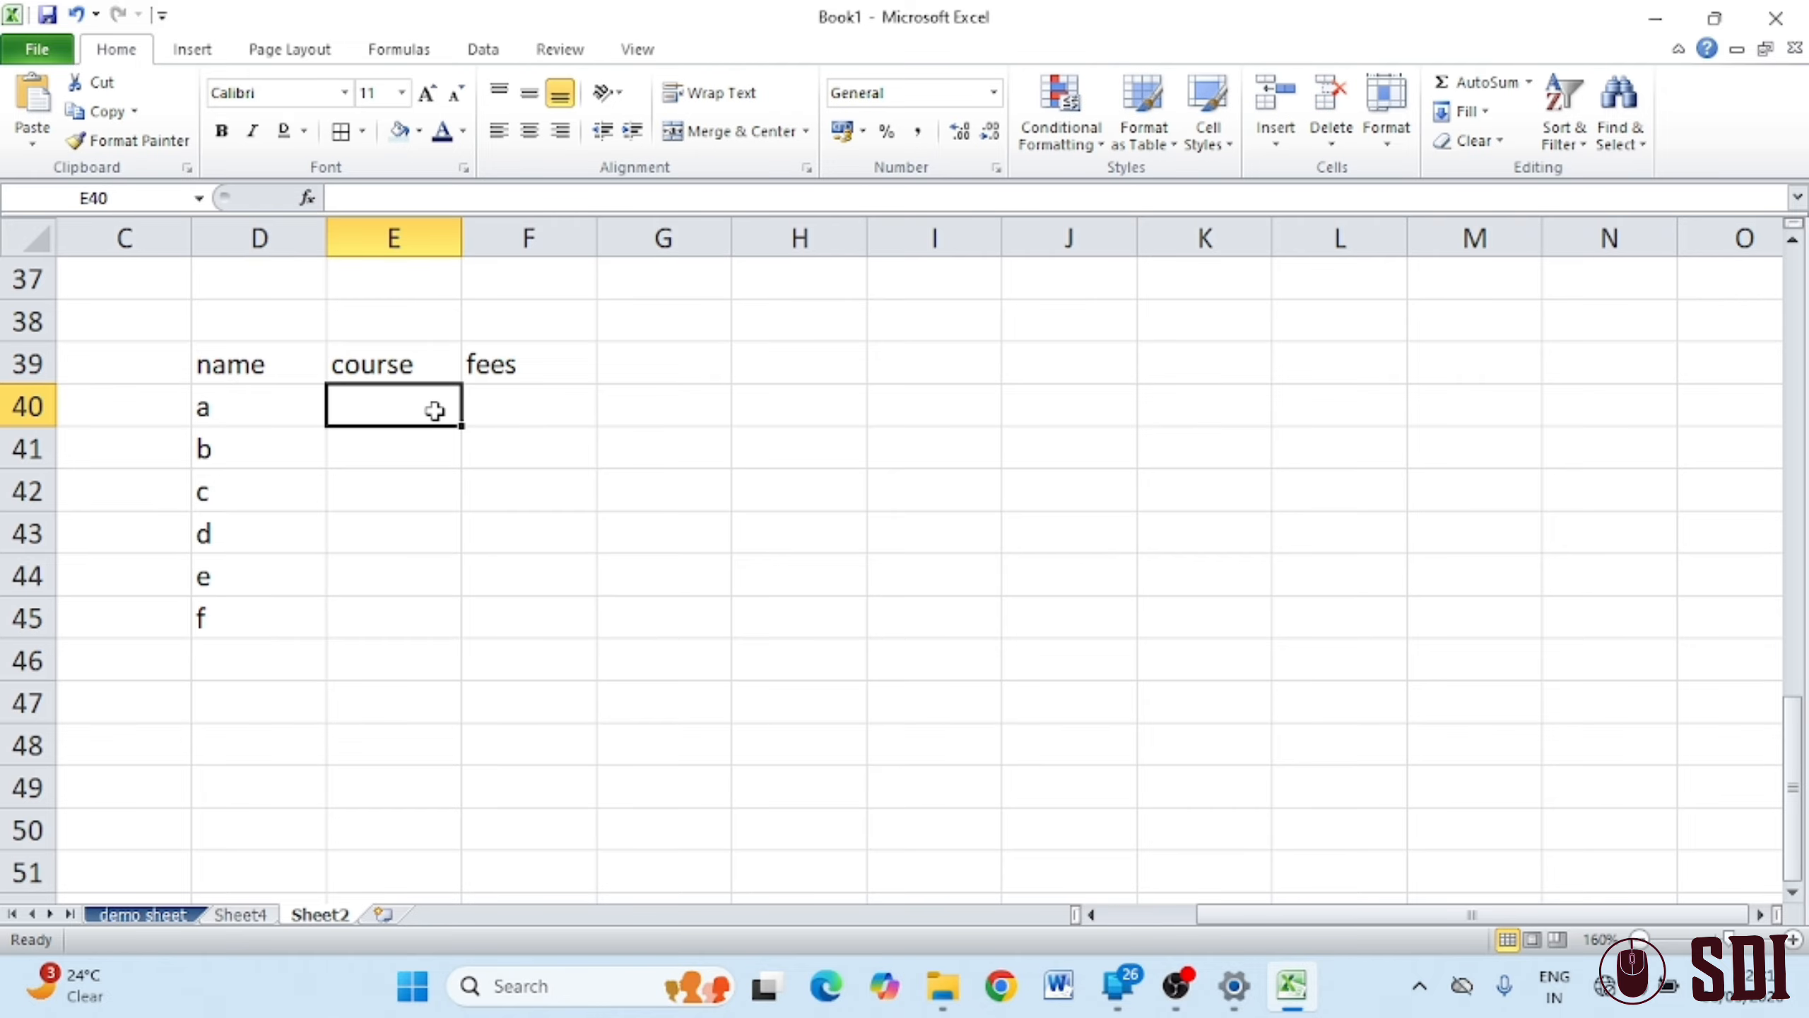
{"action": "type", "text": "cccc"}
{"action": "key", "text": "BackSpace"}
{"action": "key", "text": "Return"}
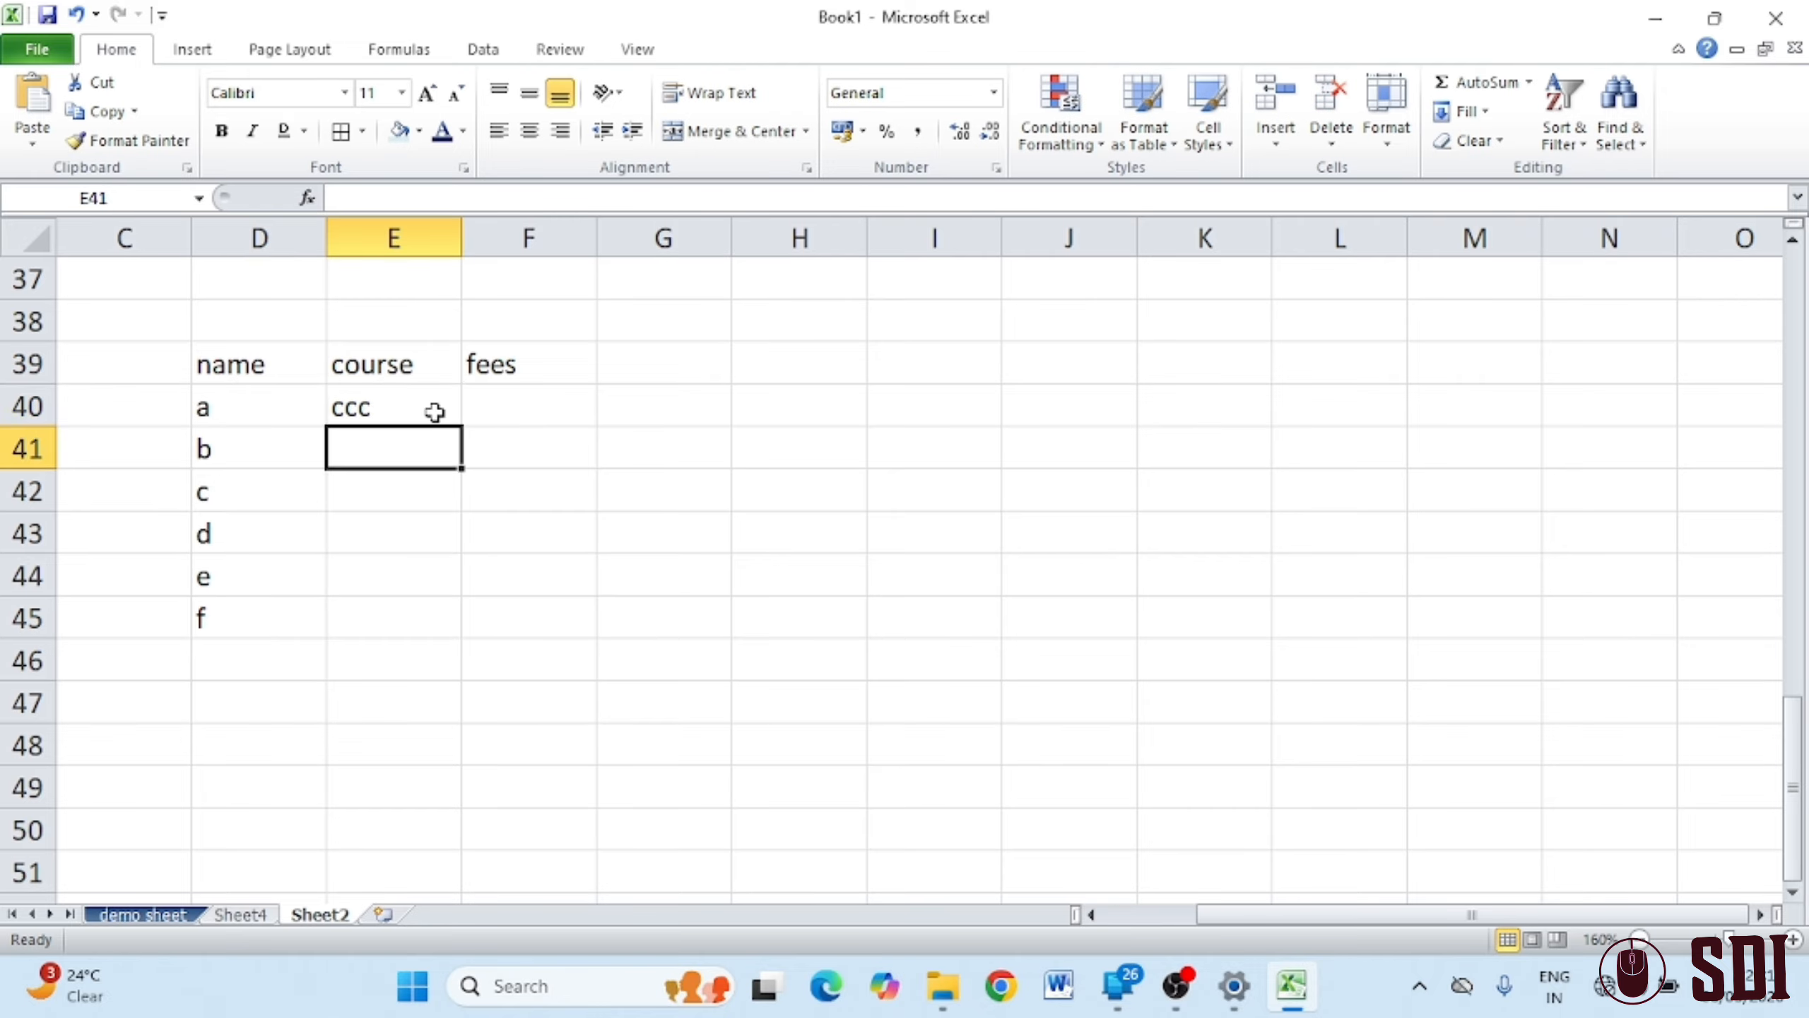
{"action": "type", "text": "ccc"}
{"action": "key", "text": "Return"}
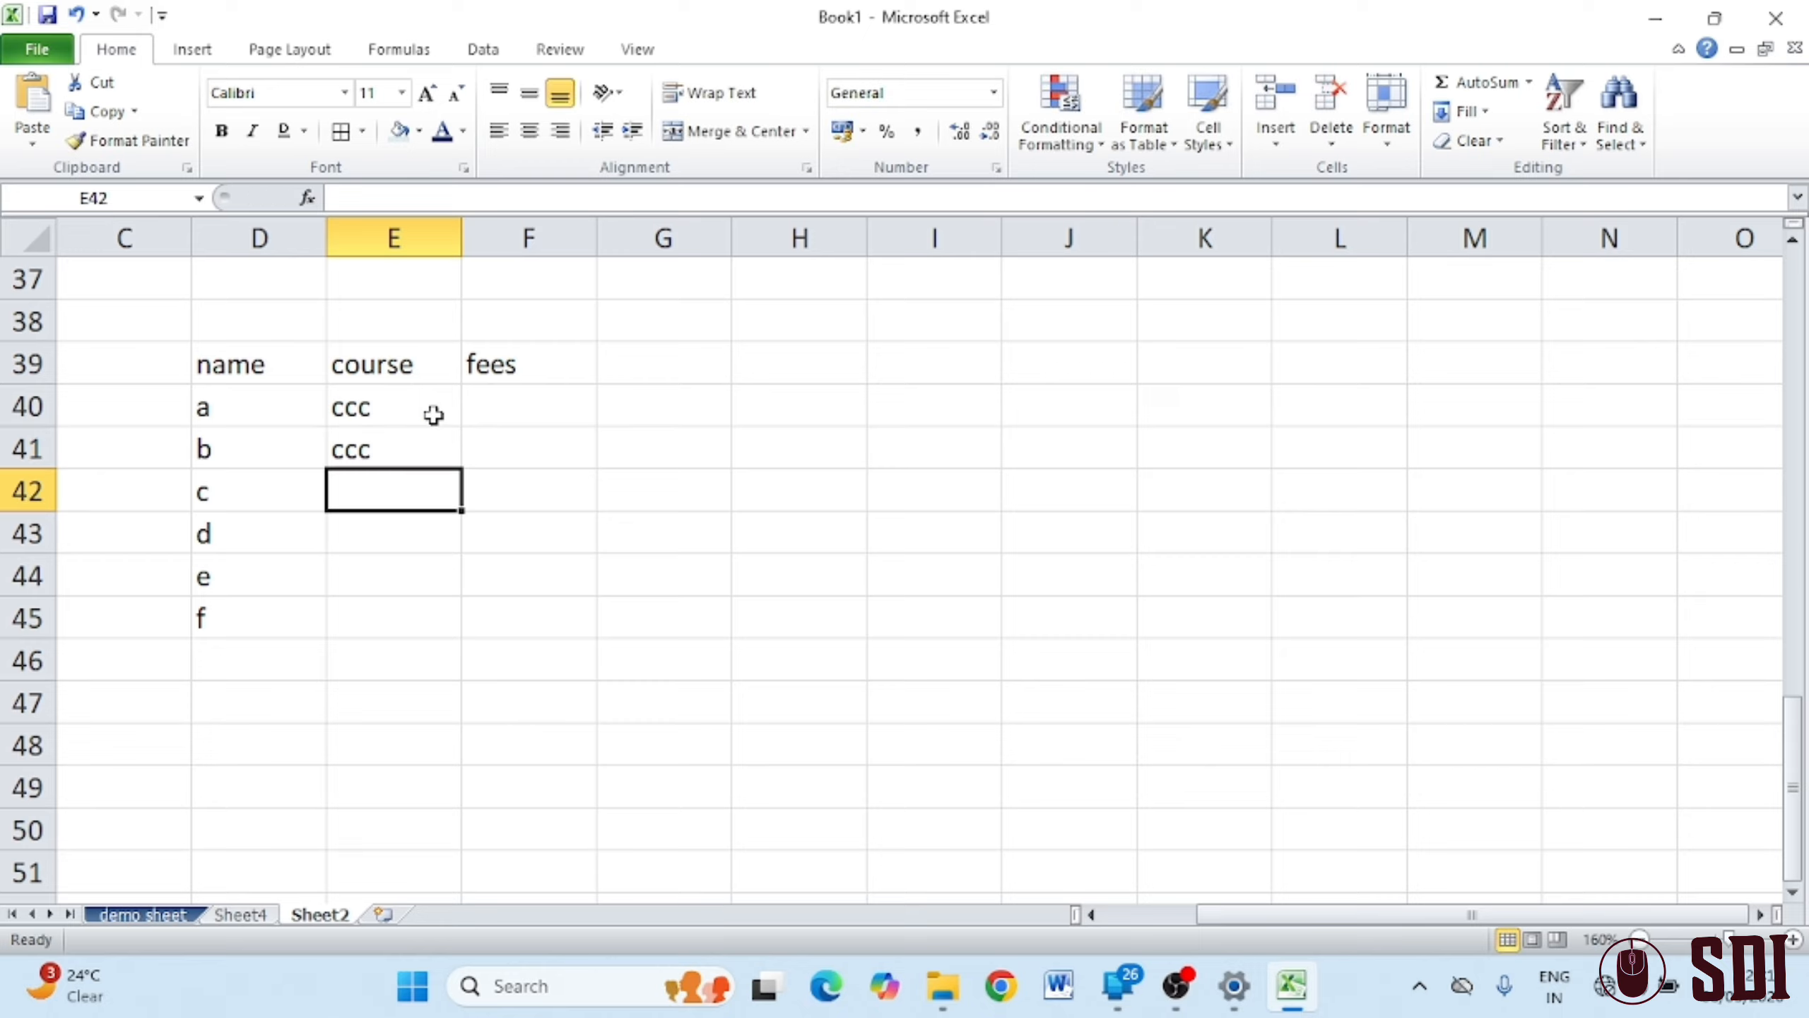
{"action": "type", "text": "dca"}
{"action": "key", "text": "Return"}
{"action": "type", "text": "ccc"}
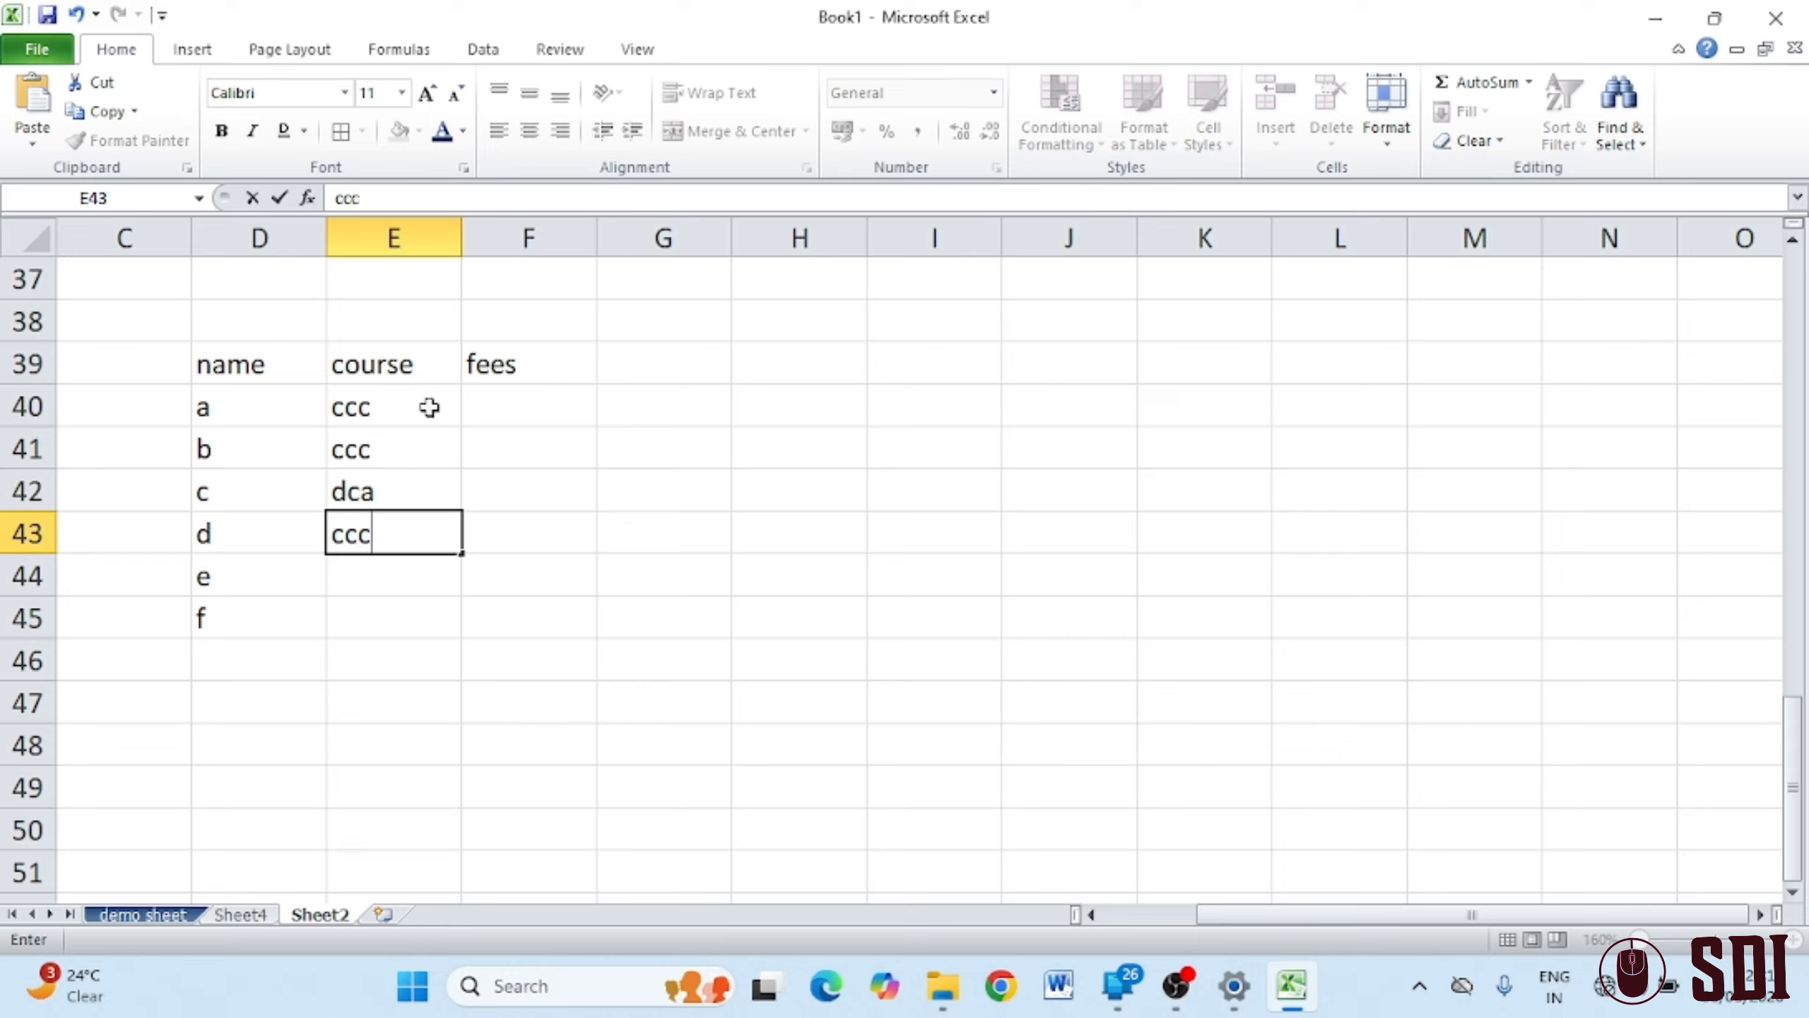
{"action": "key", "text": "Return"}
{"action": "type", "text": "c"}
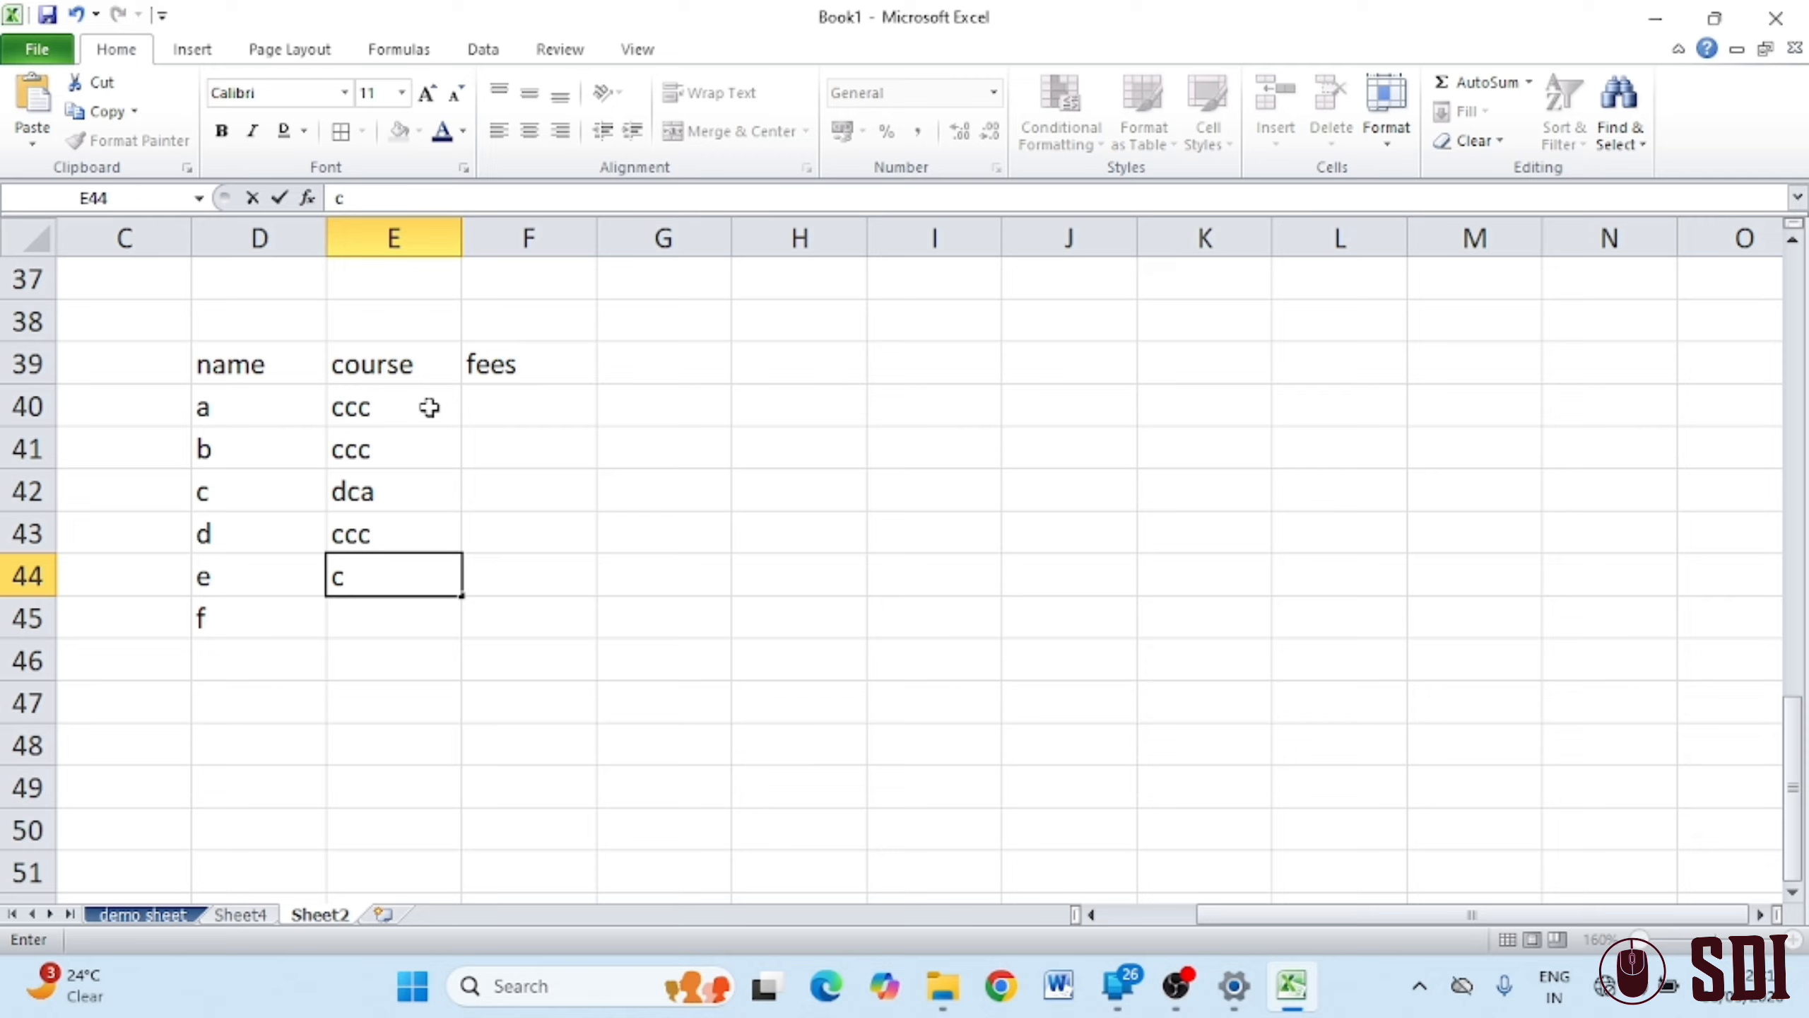
{"action": "key", "text": "BackSpace"}
{"action": "type", "text": "dca"}
{"action": "key", "text": "Return"}
{"action": "type", "text": "ta"}
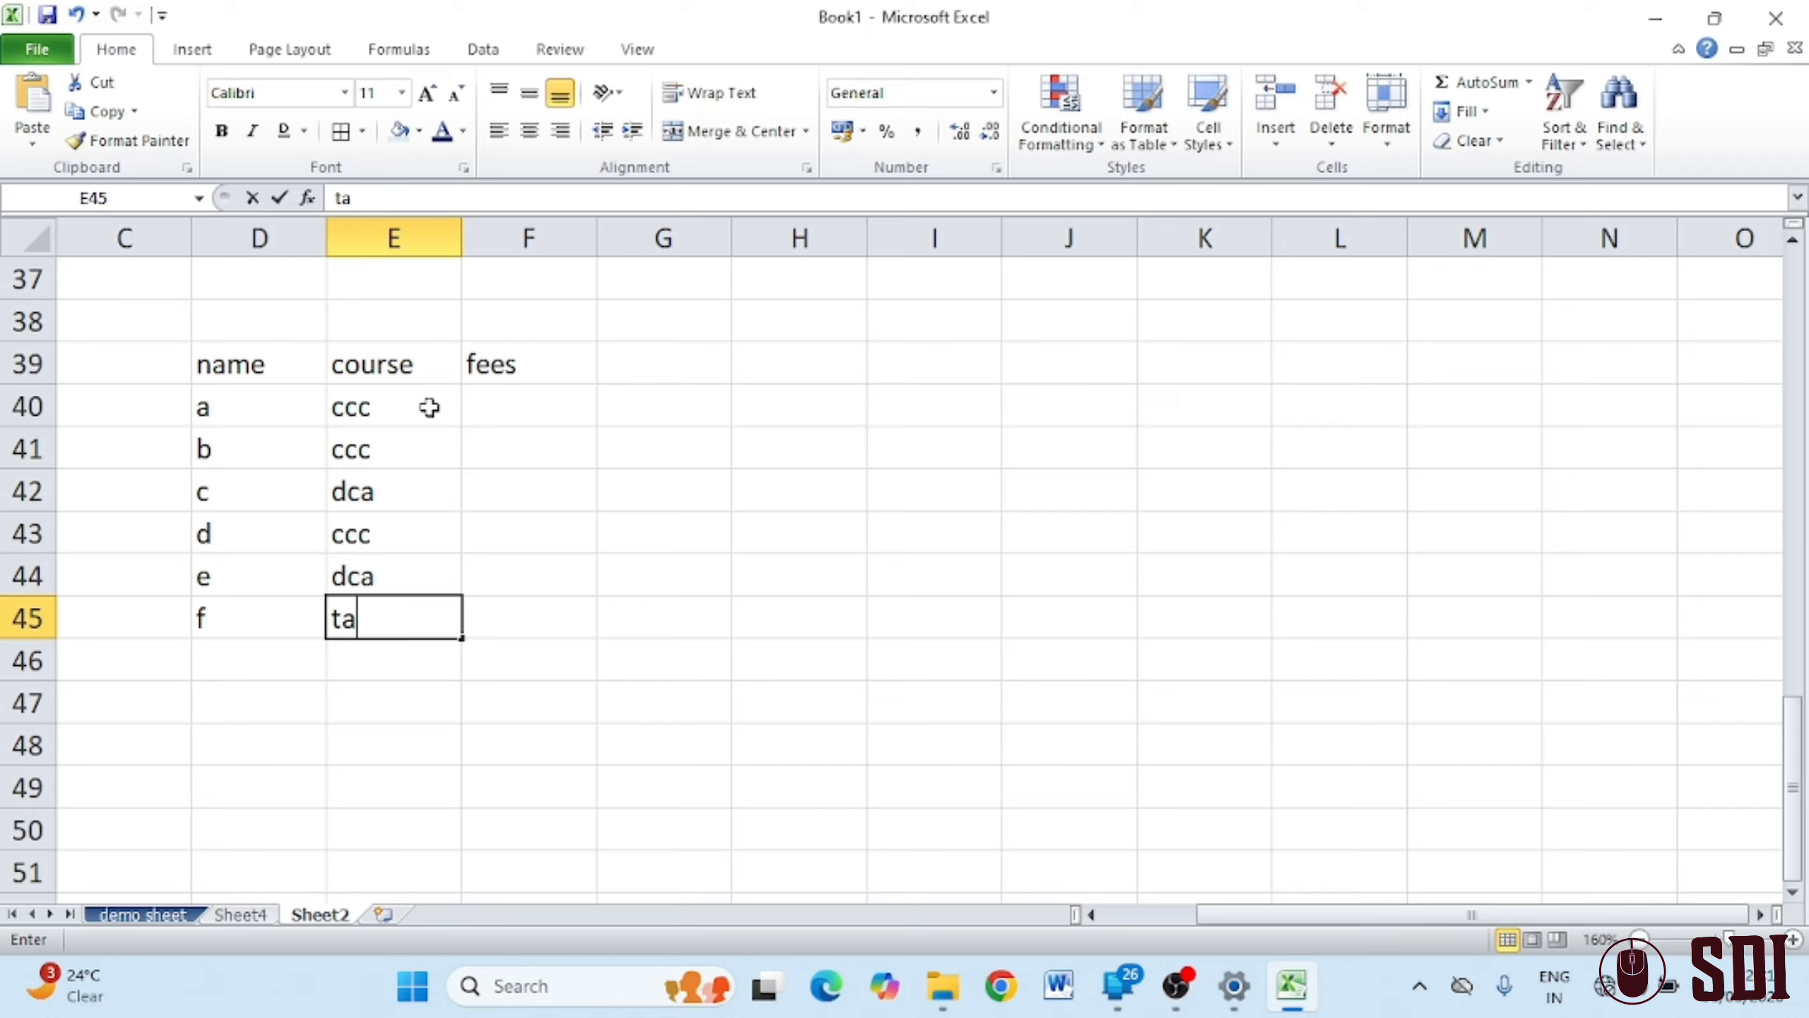
{"action": "type", "text": "lly"}
Enter the fees 200, 200, 300, 200, 300, 500 down F40:F45
{"action": "left_click", "coordinate": [507, 416]}
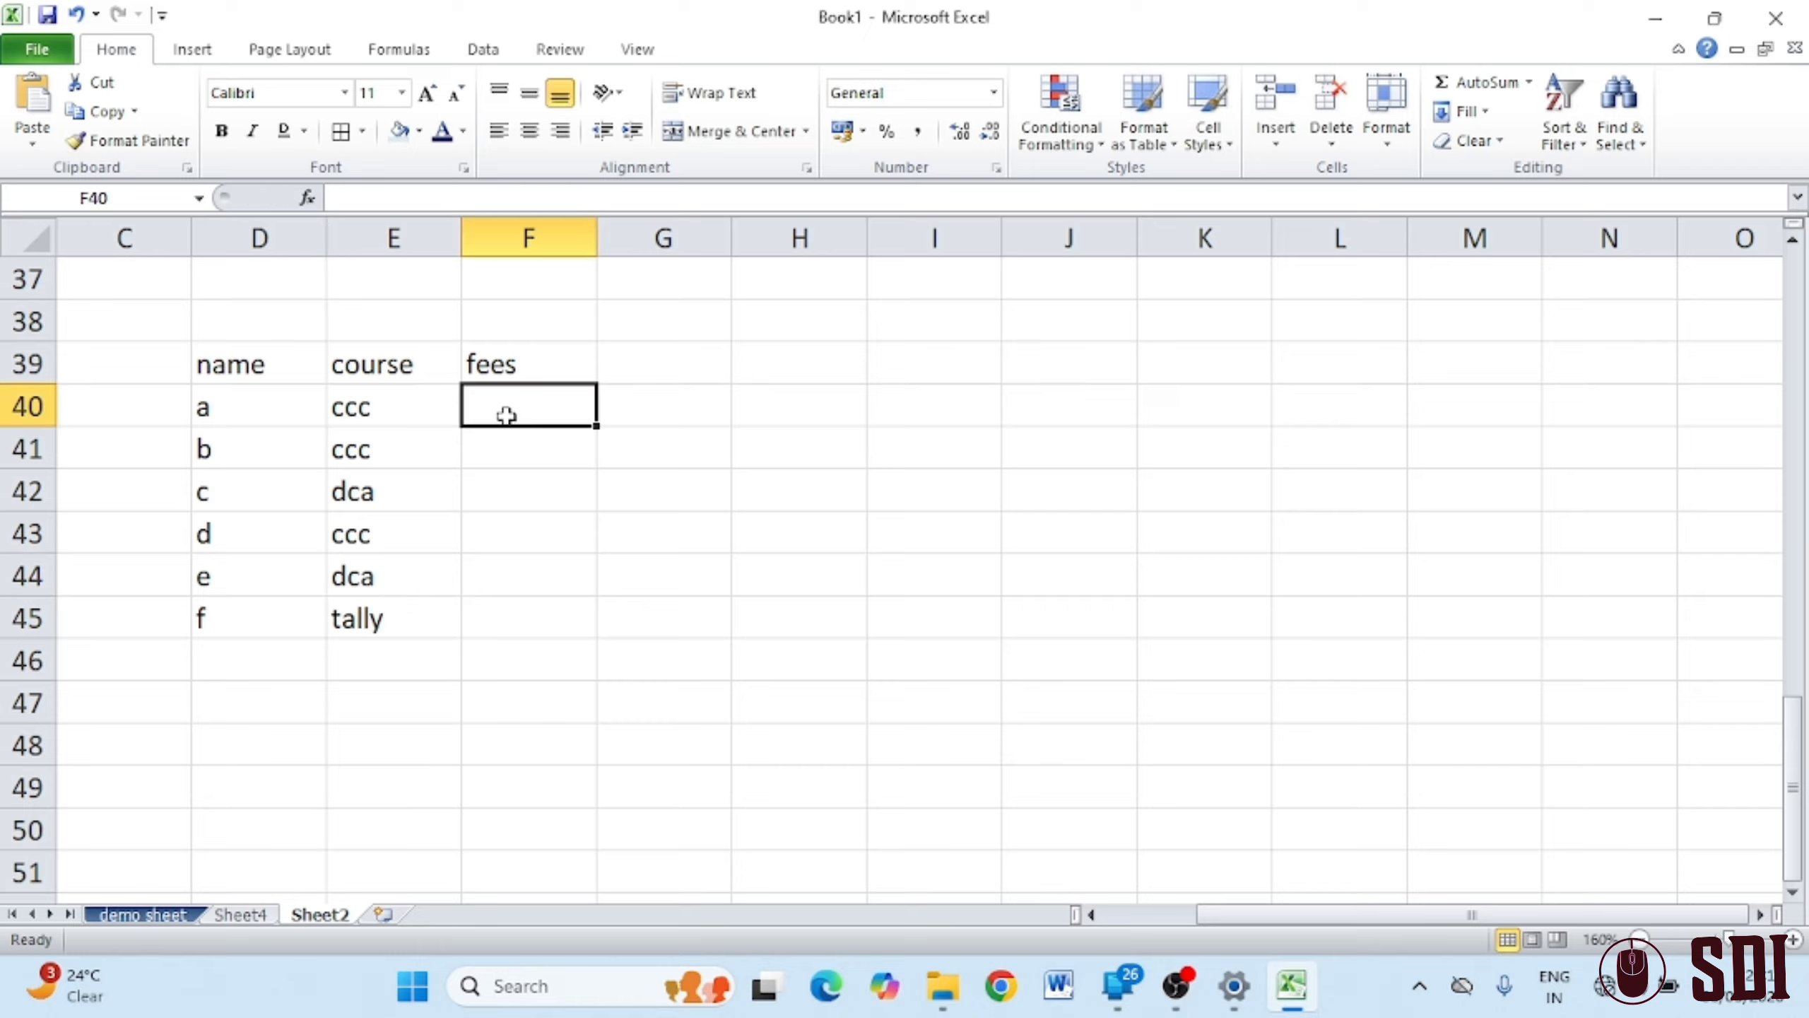
{"action": "type", "text": "200"}
{"action": "key", "text": "Return"}
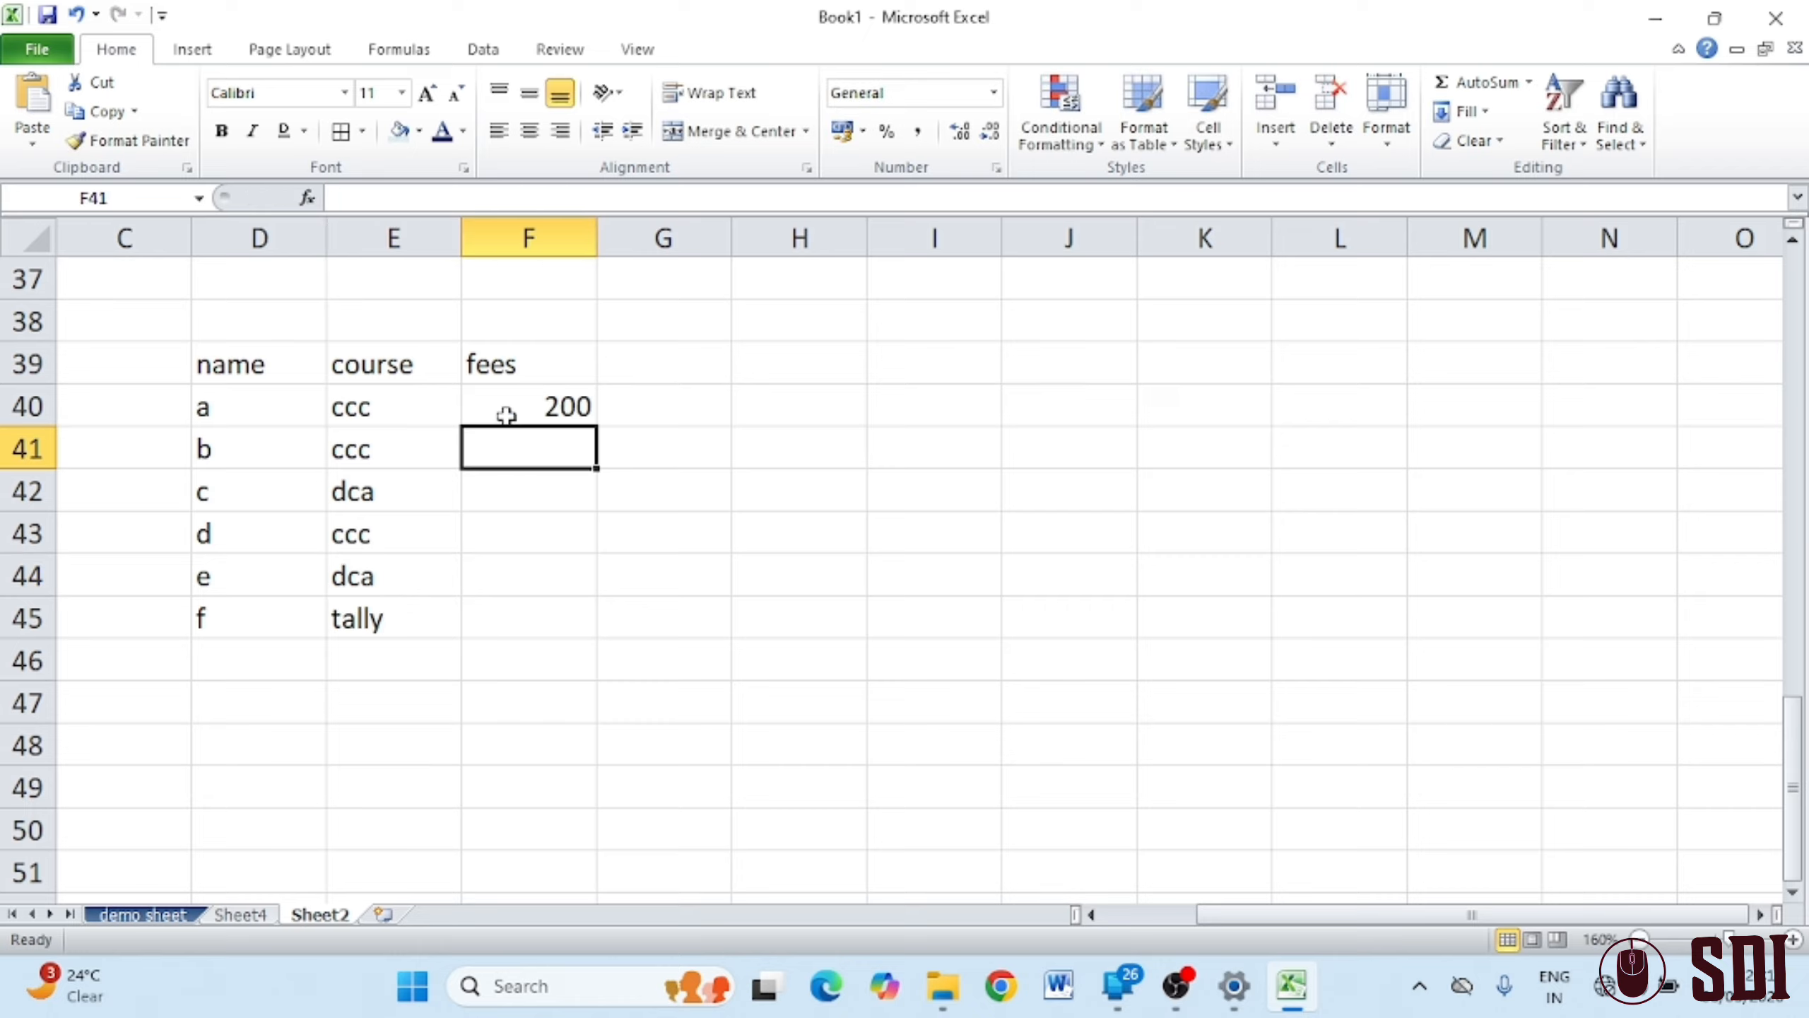
{"action": "type", "text": "200"}
{"action": "key", "text": "Return"}
{"action": "type", "text": "300"}
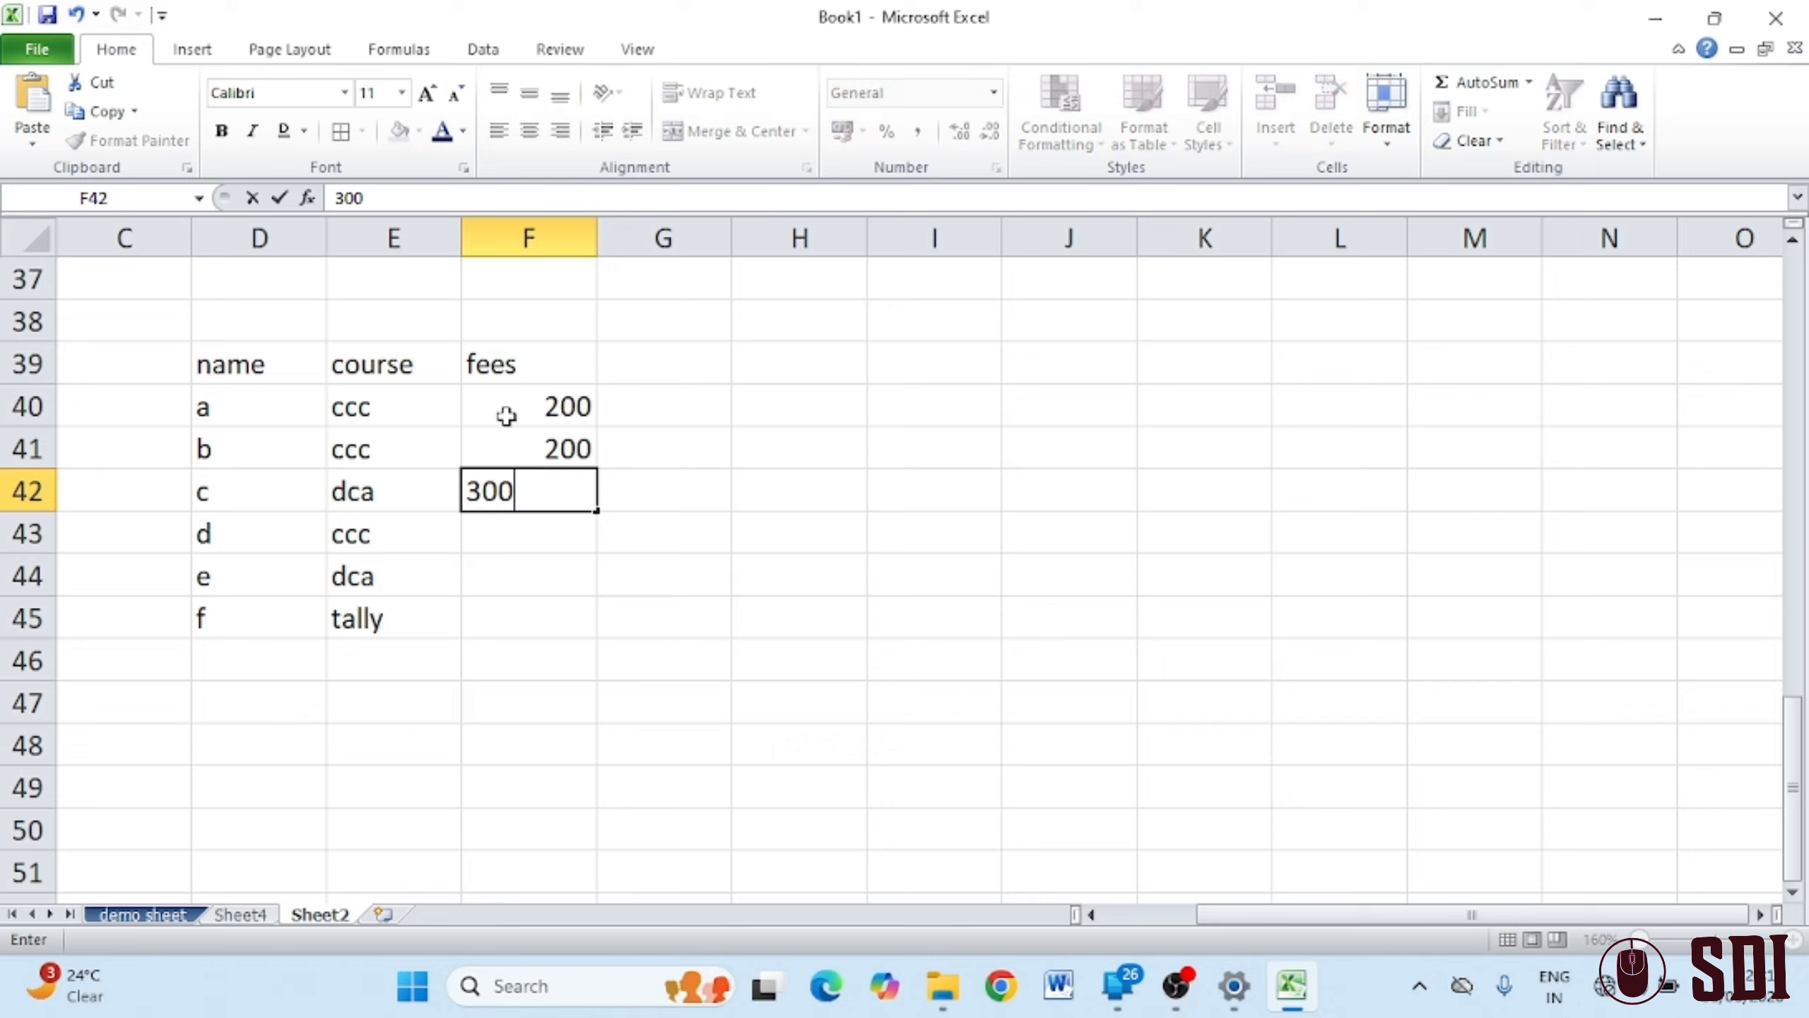
{"action": "key", "text": "Return"}
{"action": "type", "text": "200"}
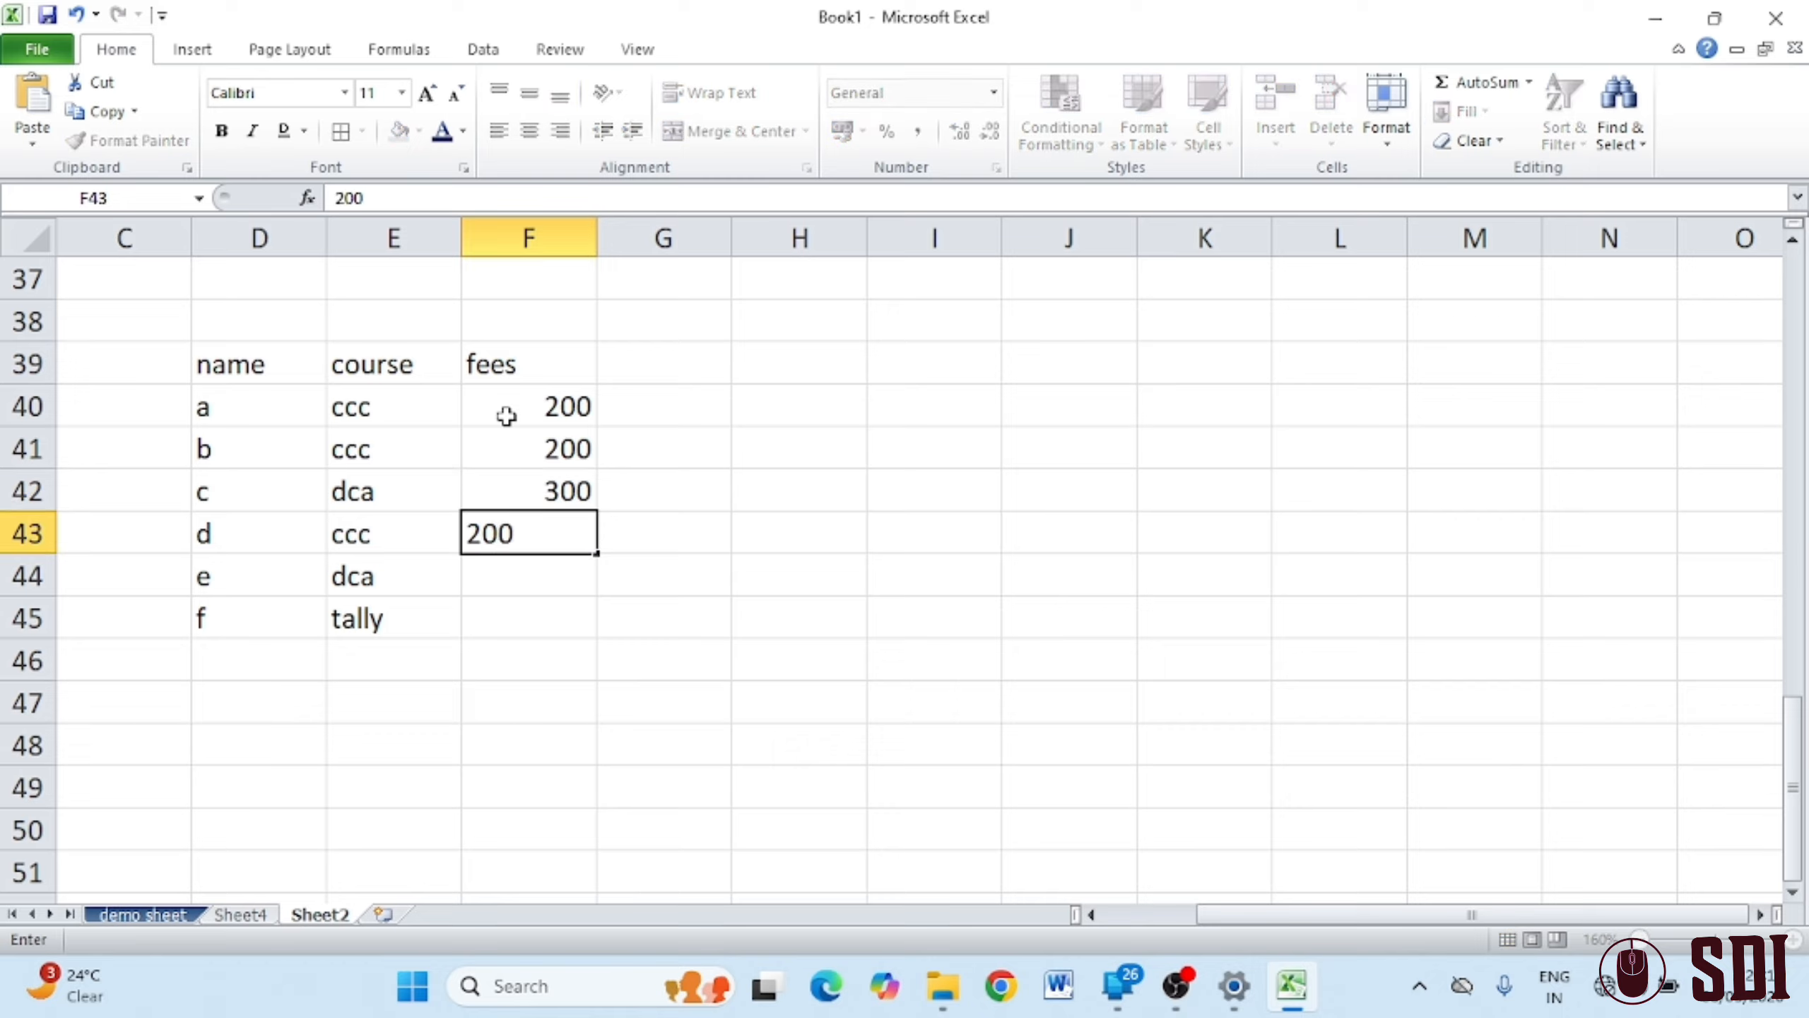
{"action": "key", "text": "Return"}
{"action": "type", "text": "300"}
{"action": "key", "text": "Return"}
{"action": "type", "text": "500"}
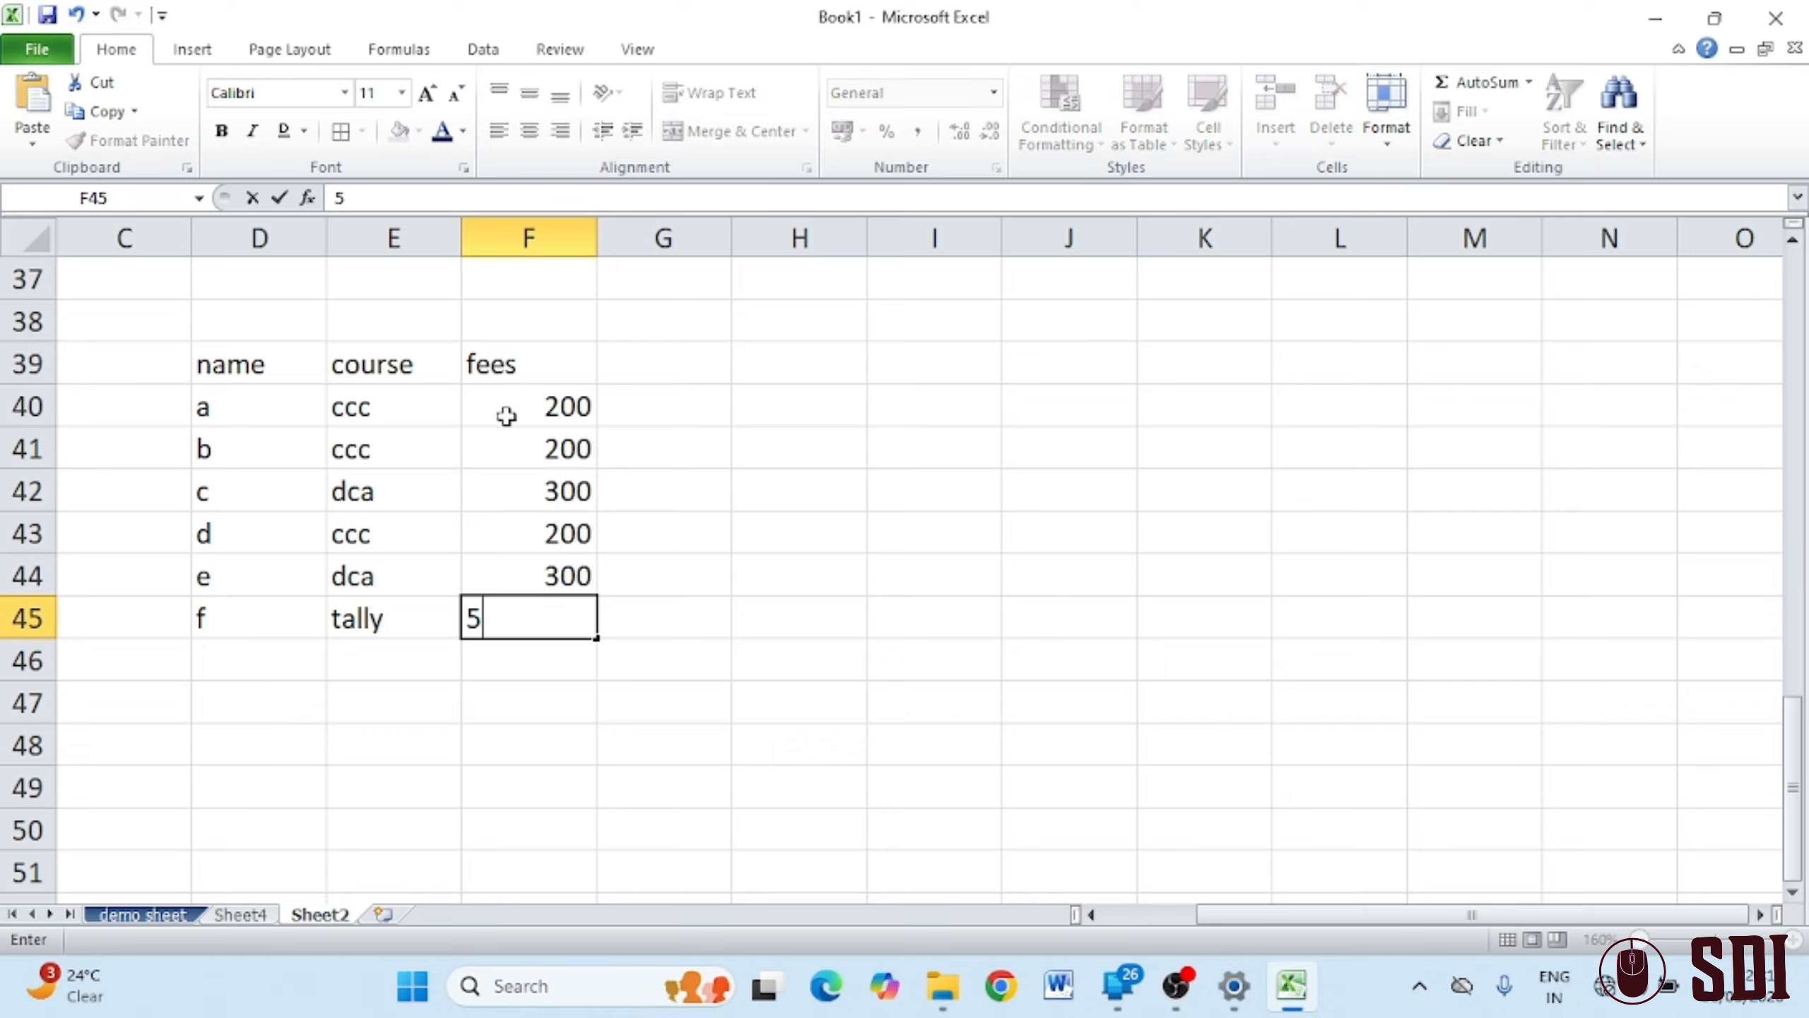
{"action": "key", "text": "Return"}
Turn on AutoFilter for the name, course and fees headings in D39:F39
{"action": "left_click_drag", "start_coordinate": [205, 365], "coordinate": [542, 365]}
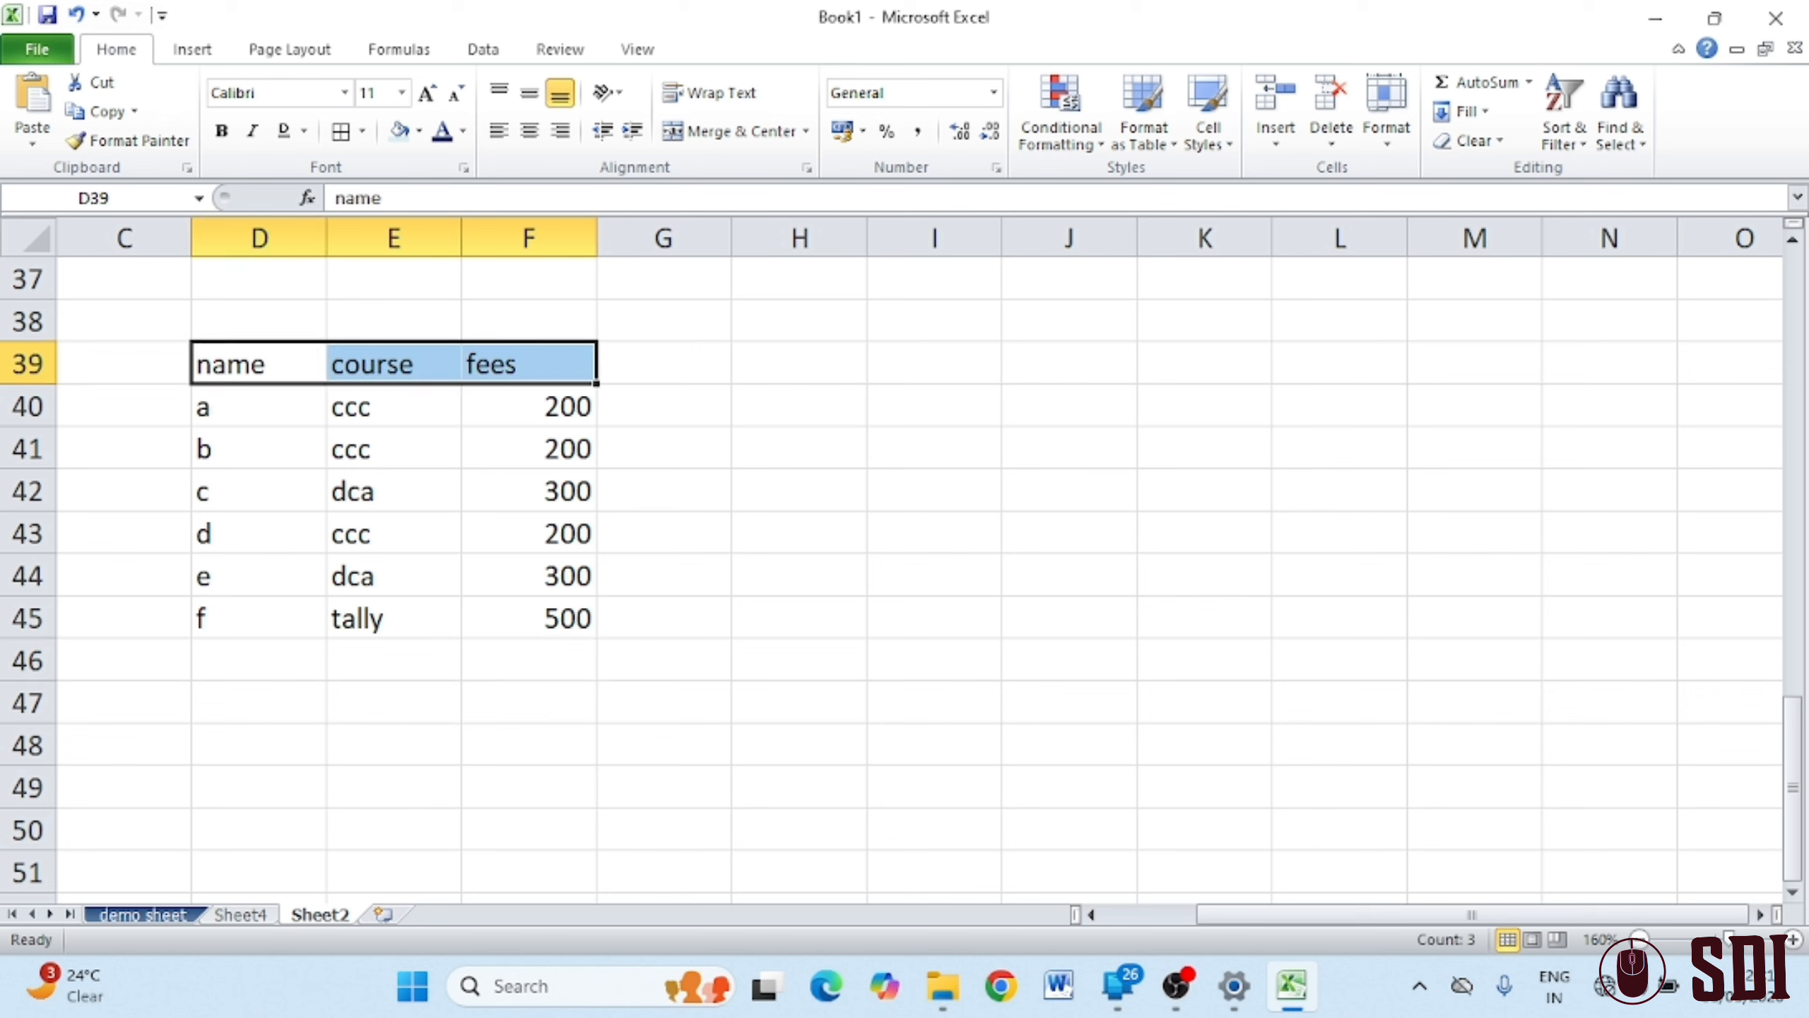
{"action": "left_click", "coordinate": [1562, 132]}
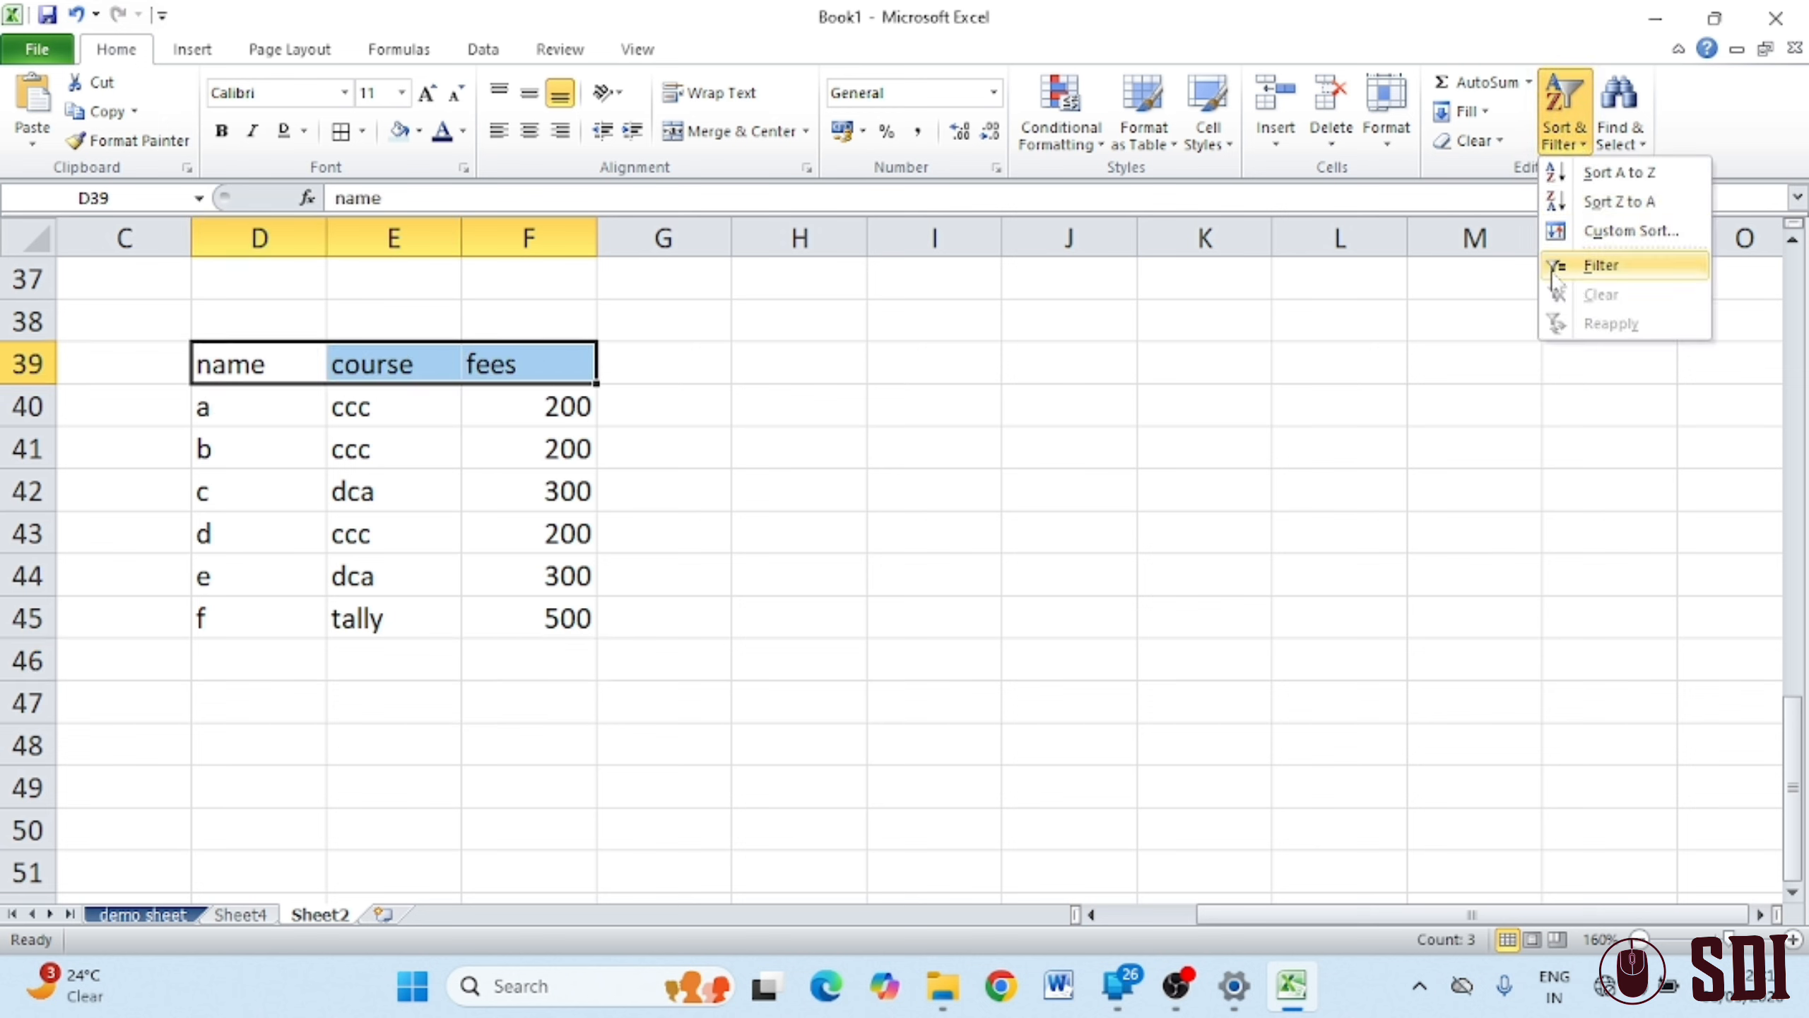
{"action": "left_click", "coordinate": [1604, 264]}
{"action": "left_click", "coordinate": [1214, 637]}
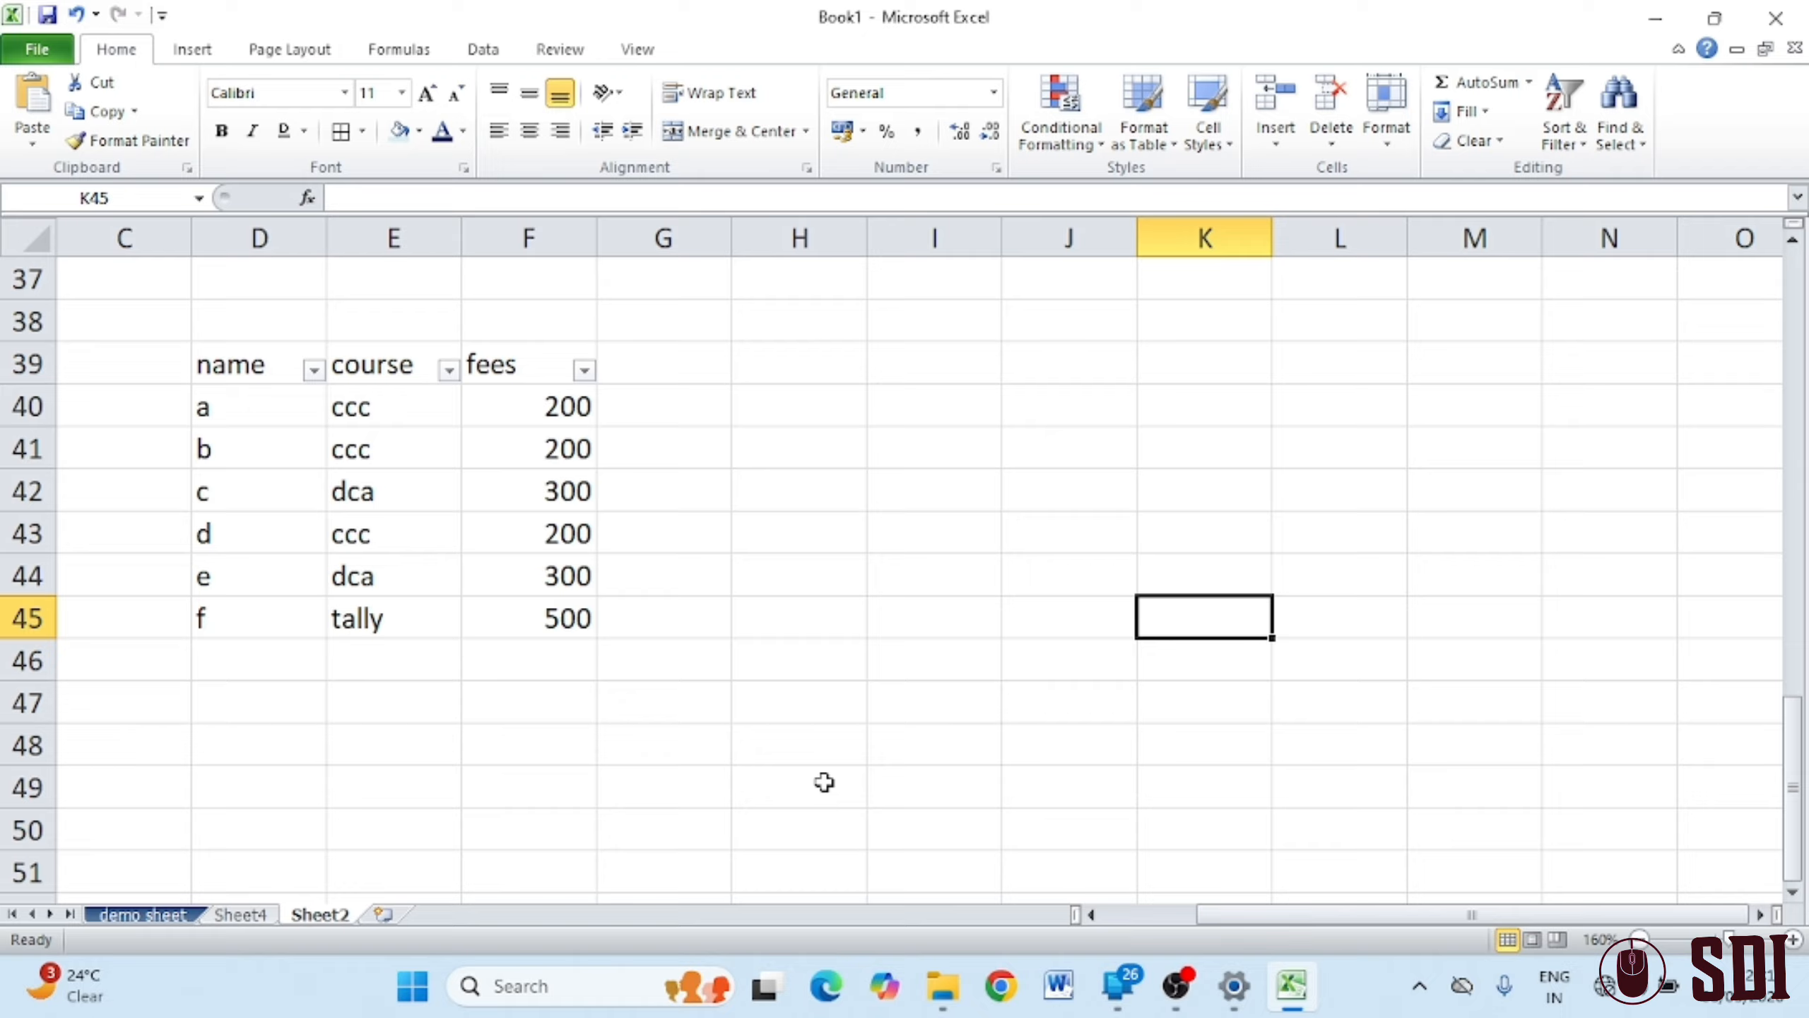
Filter the course column to show only the ccc rows
{"action": "left_click", "coordinate": [449, 368]}
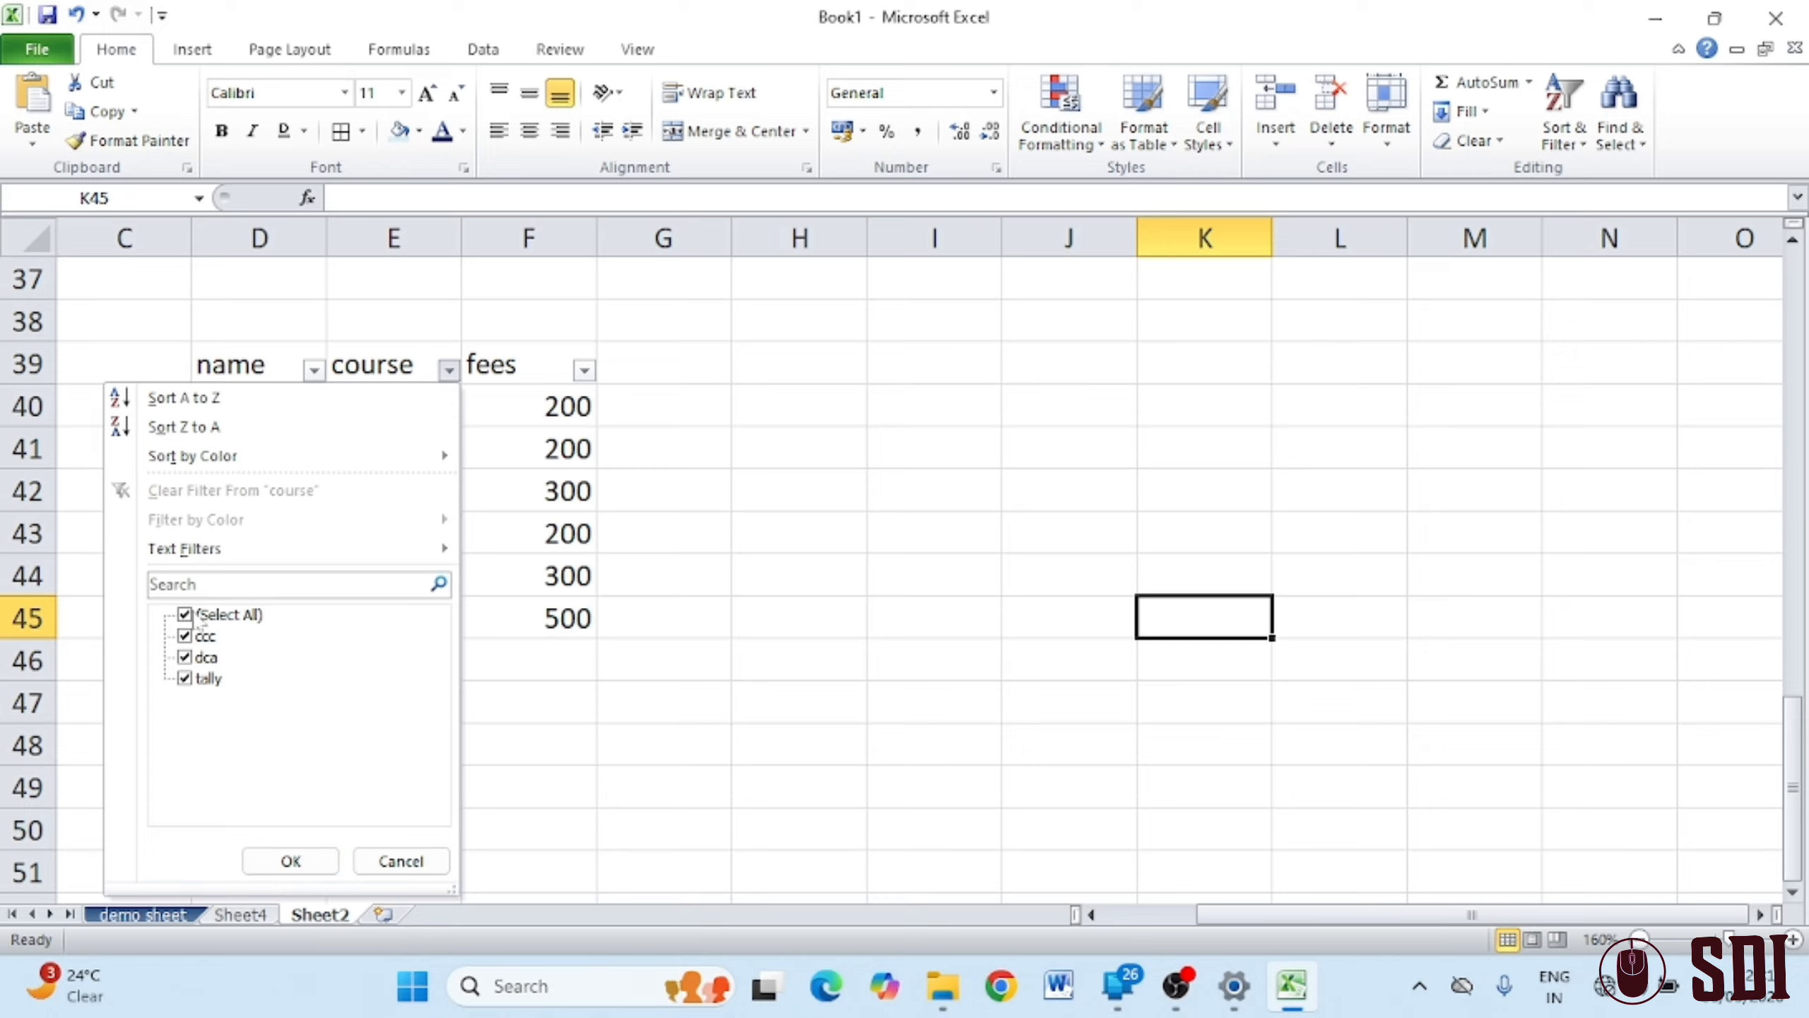
{"action": "left_click", "coordinate": [200, 617]}
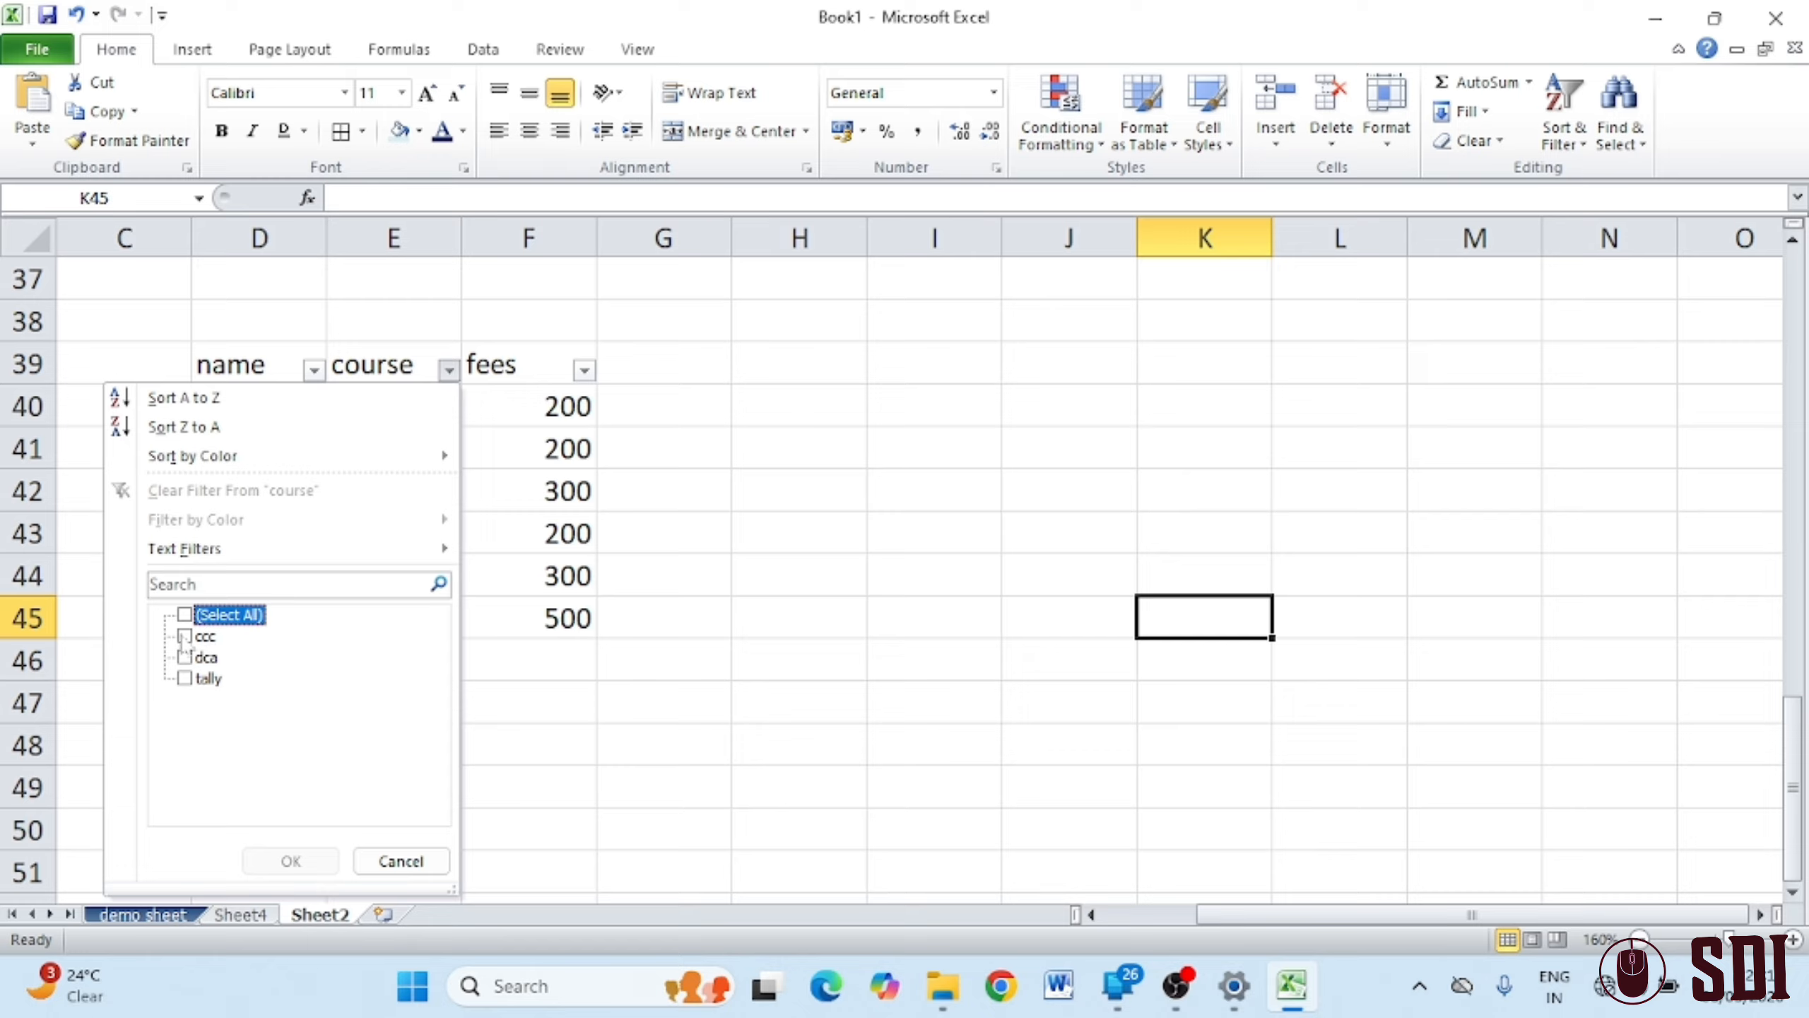
{"action": "left_click", "coordinate": [198, 636]}
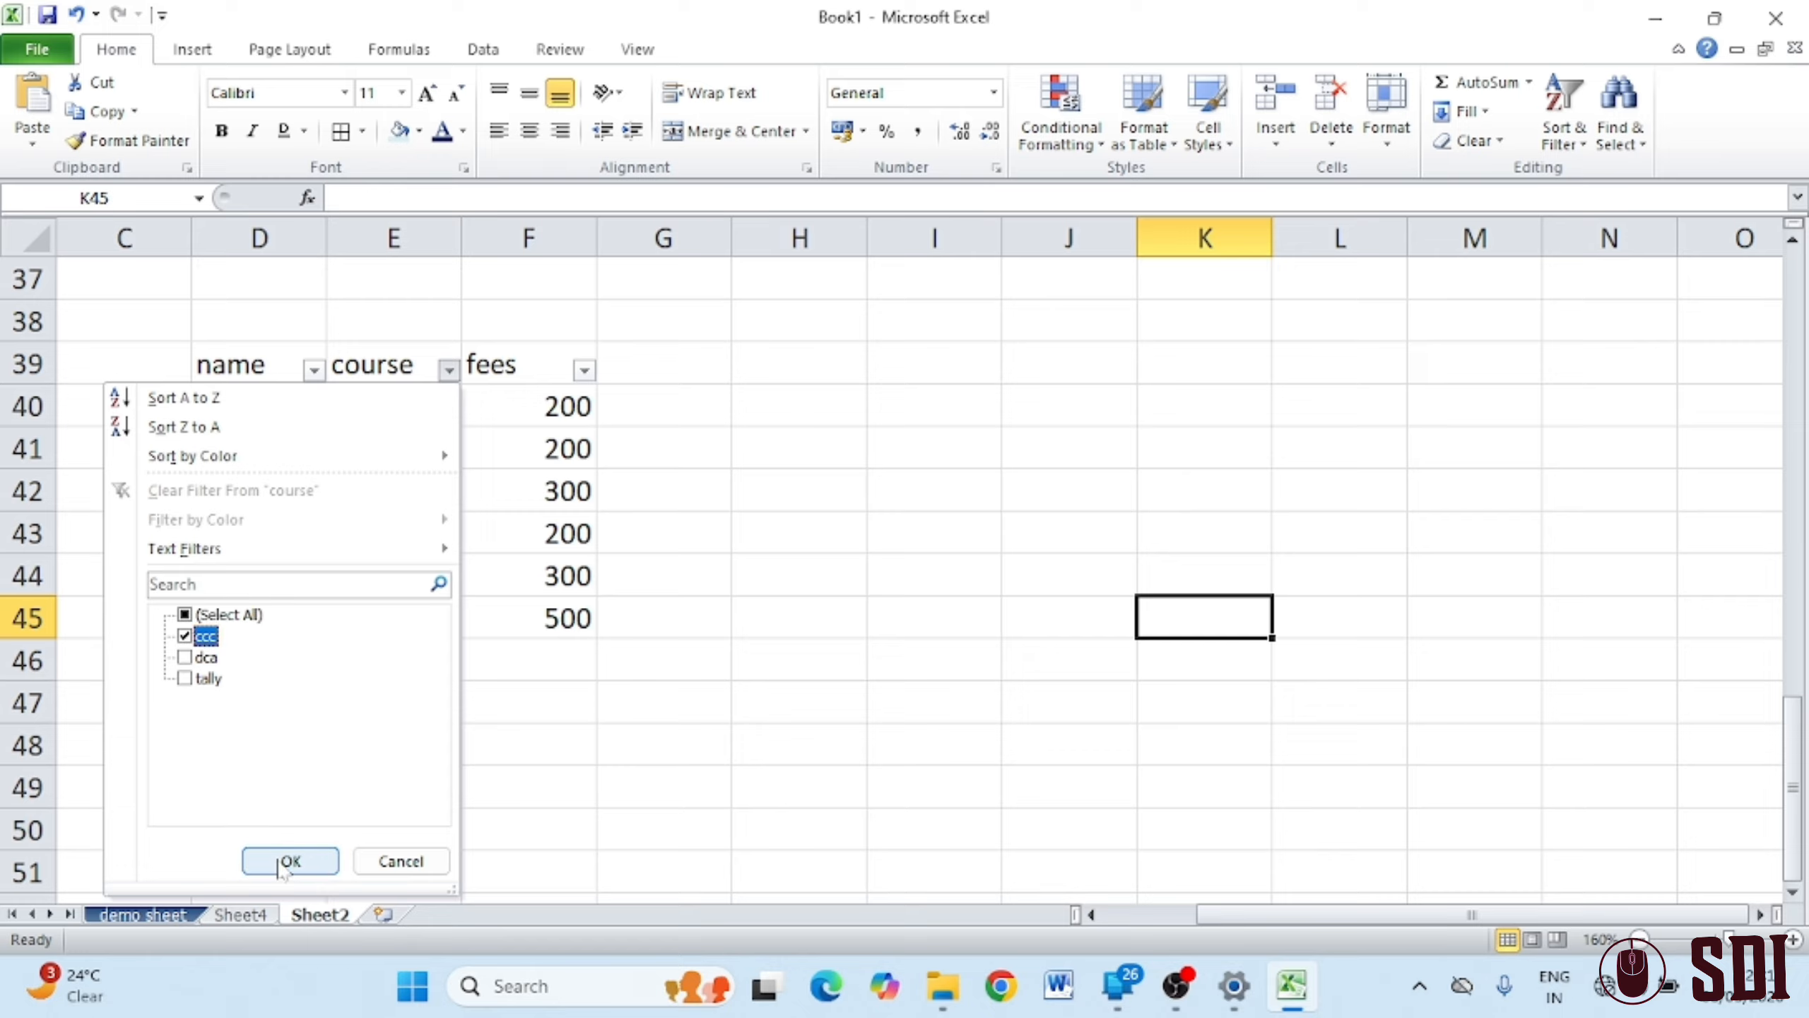
{"action": "left_click", "coordinate": [290, 860]}
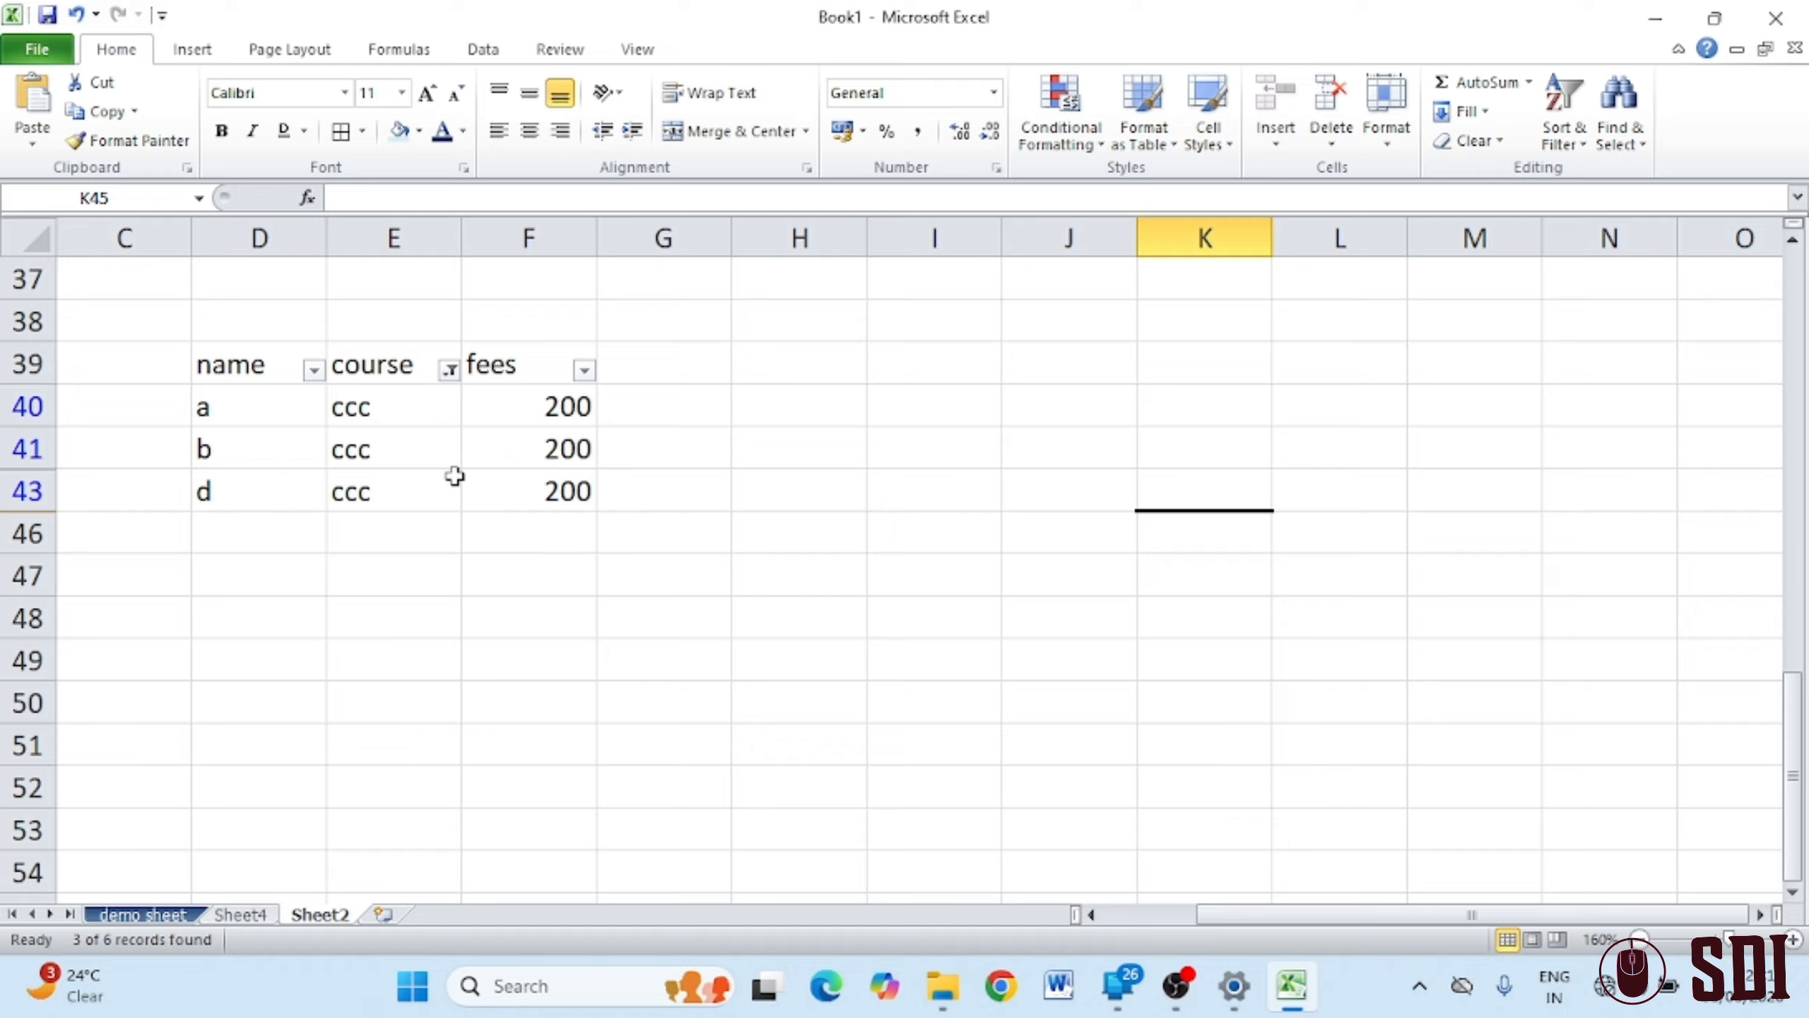
Change the course filter to show only the dca rows
{"action": "left_click", "coordinate": [449, 370]}
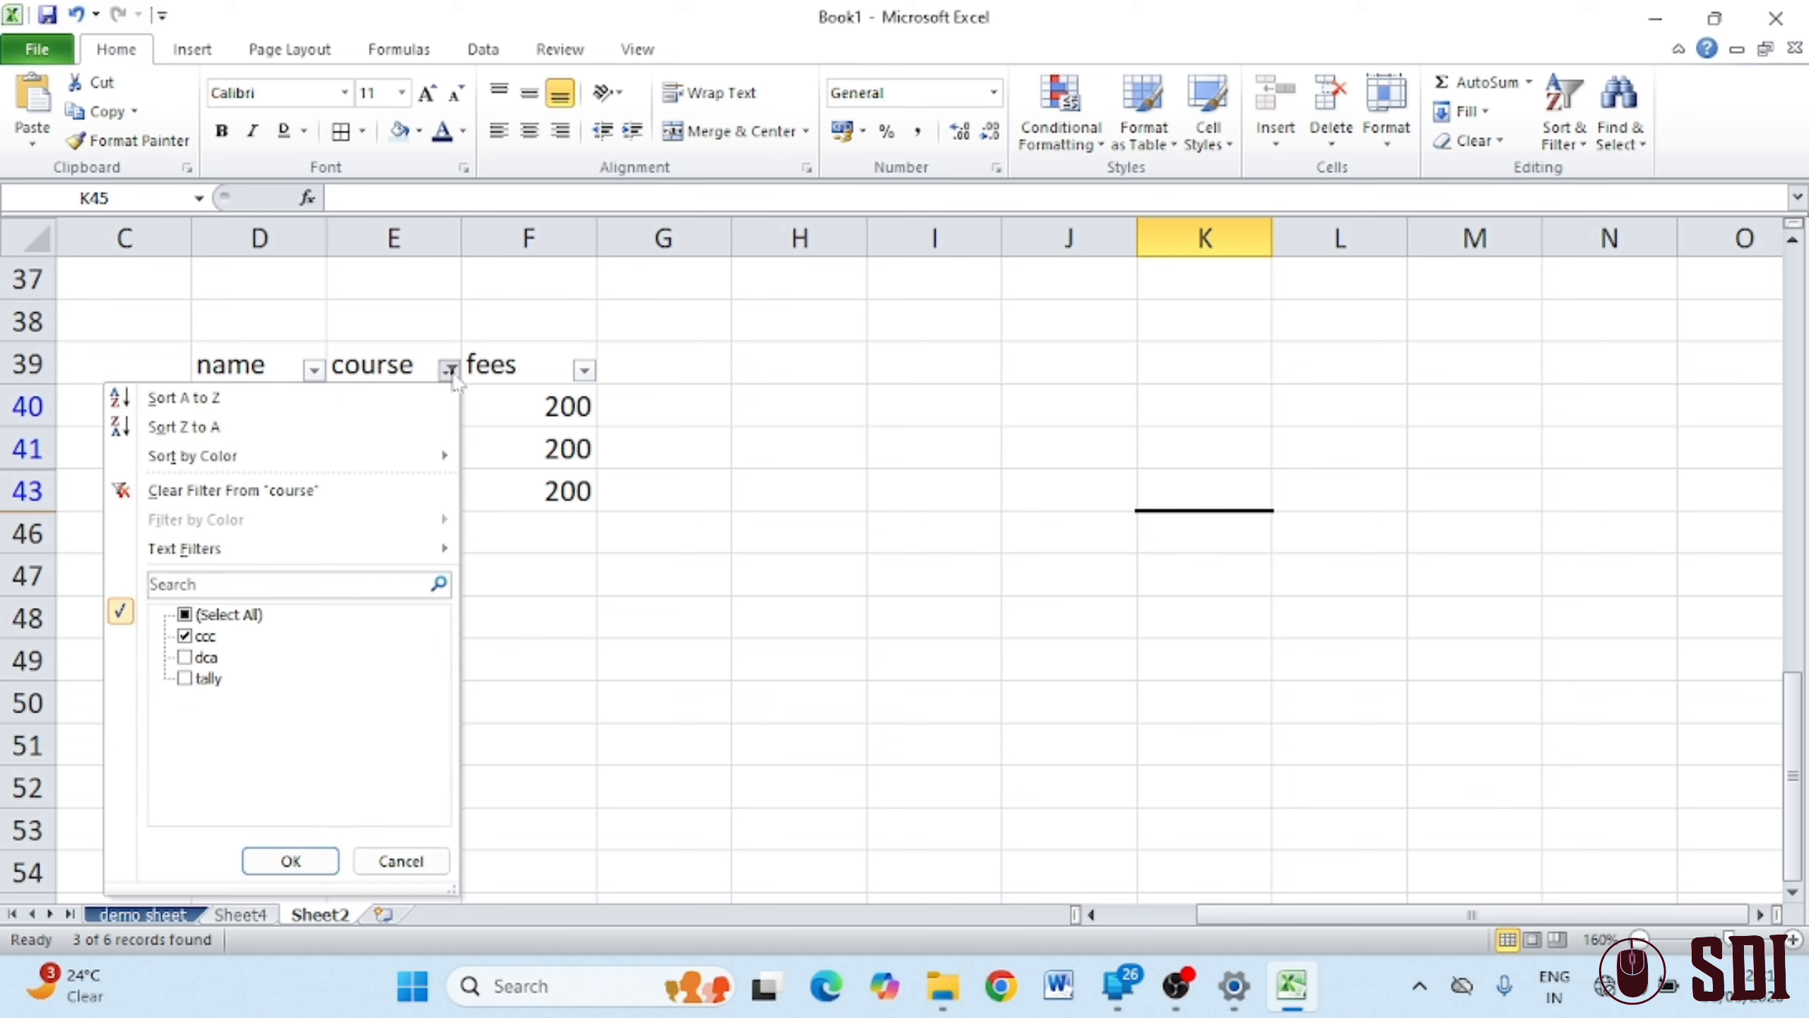
{"action": "left_click", "coordinate": [184, 657]}
{"action": "left_click", "coordinate": [183, 635]}
{"action": "left_click", "coordinate": [291, 860]}
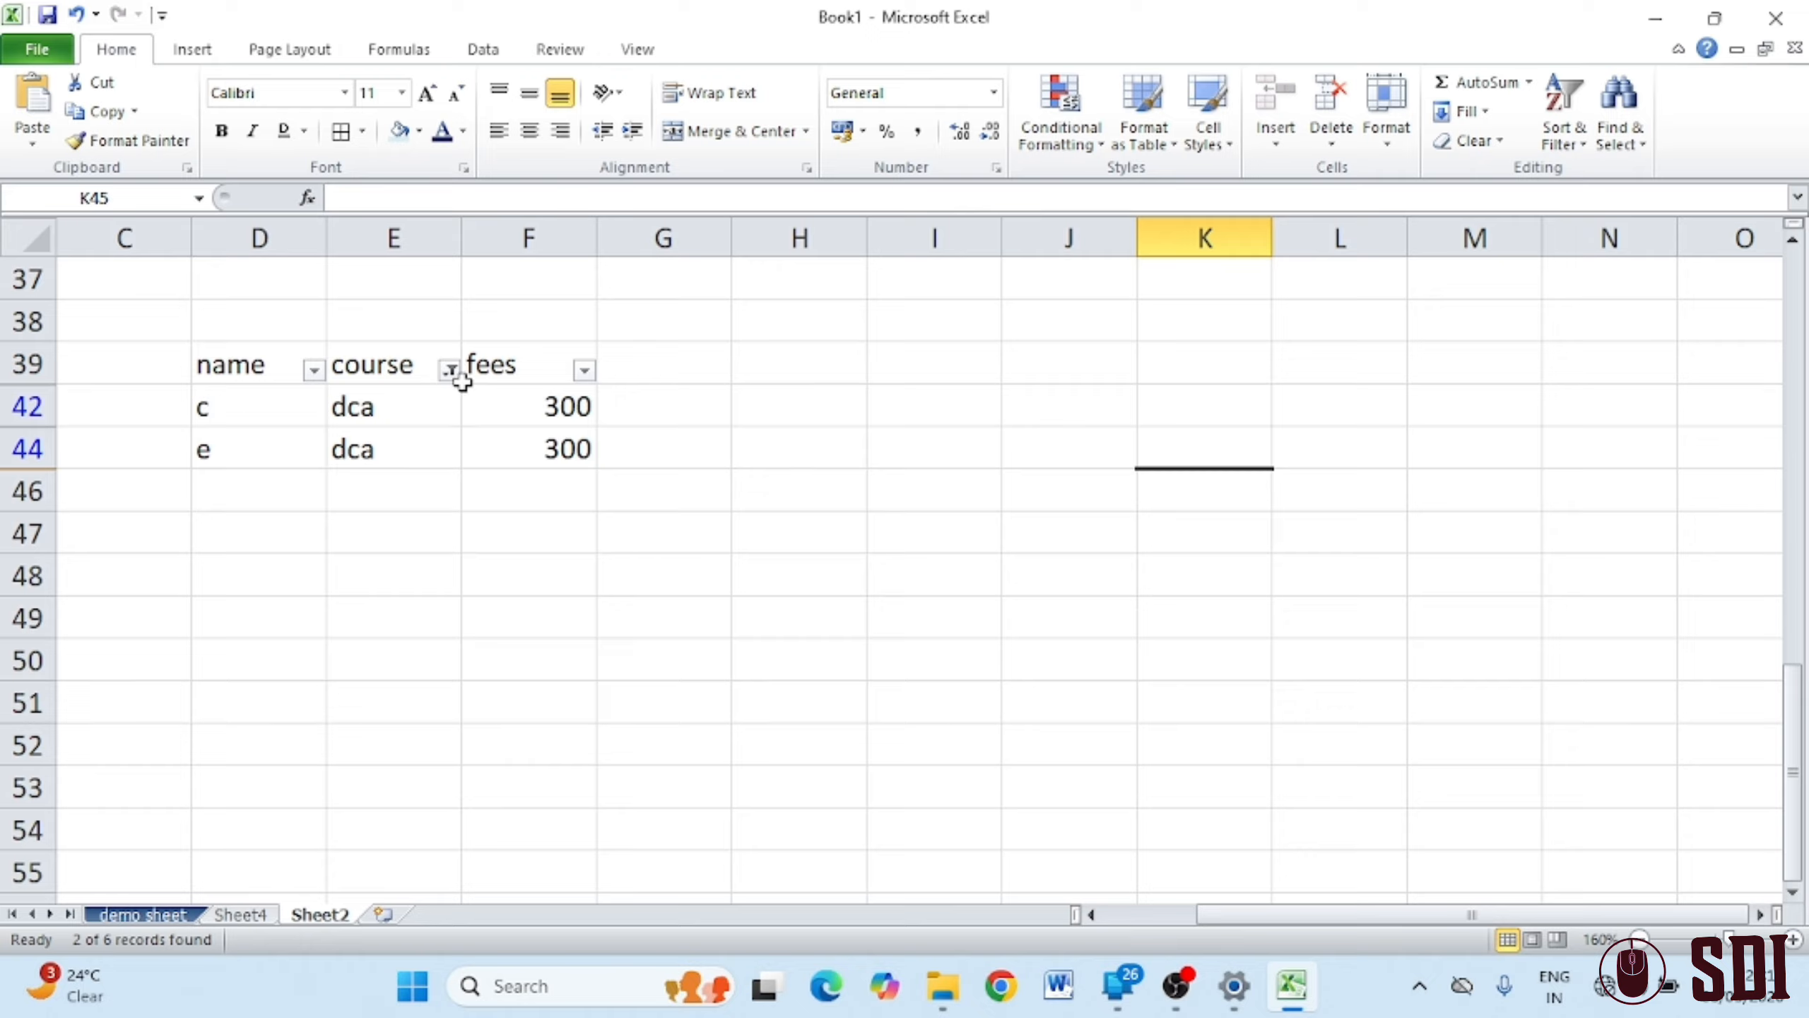
Show the dca and tally rows, then clear the course filter entirely
{"action": "left_click", "coordinate": [450, 370]}
{"action": "left_click", "coordinate": [212, 702]}
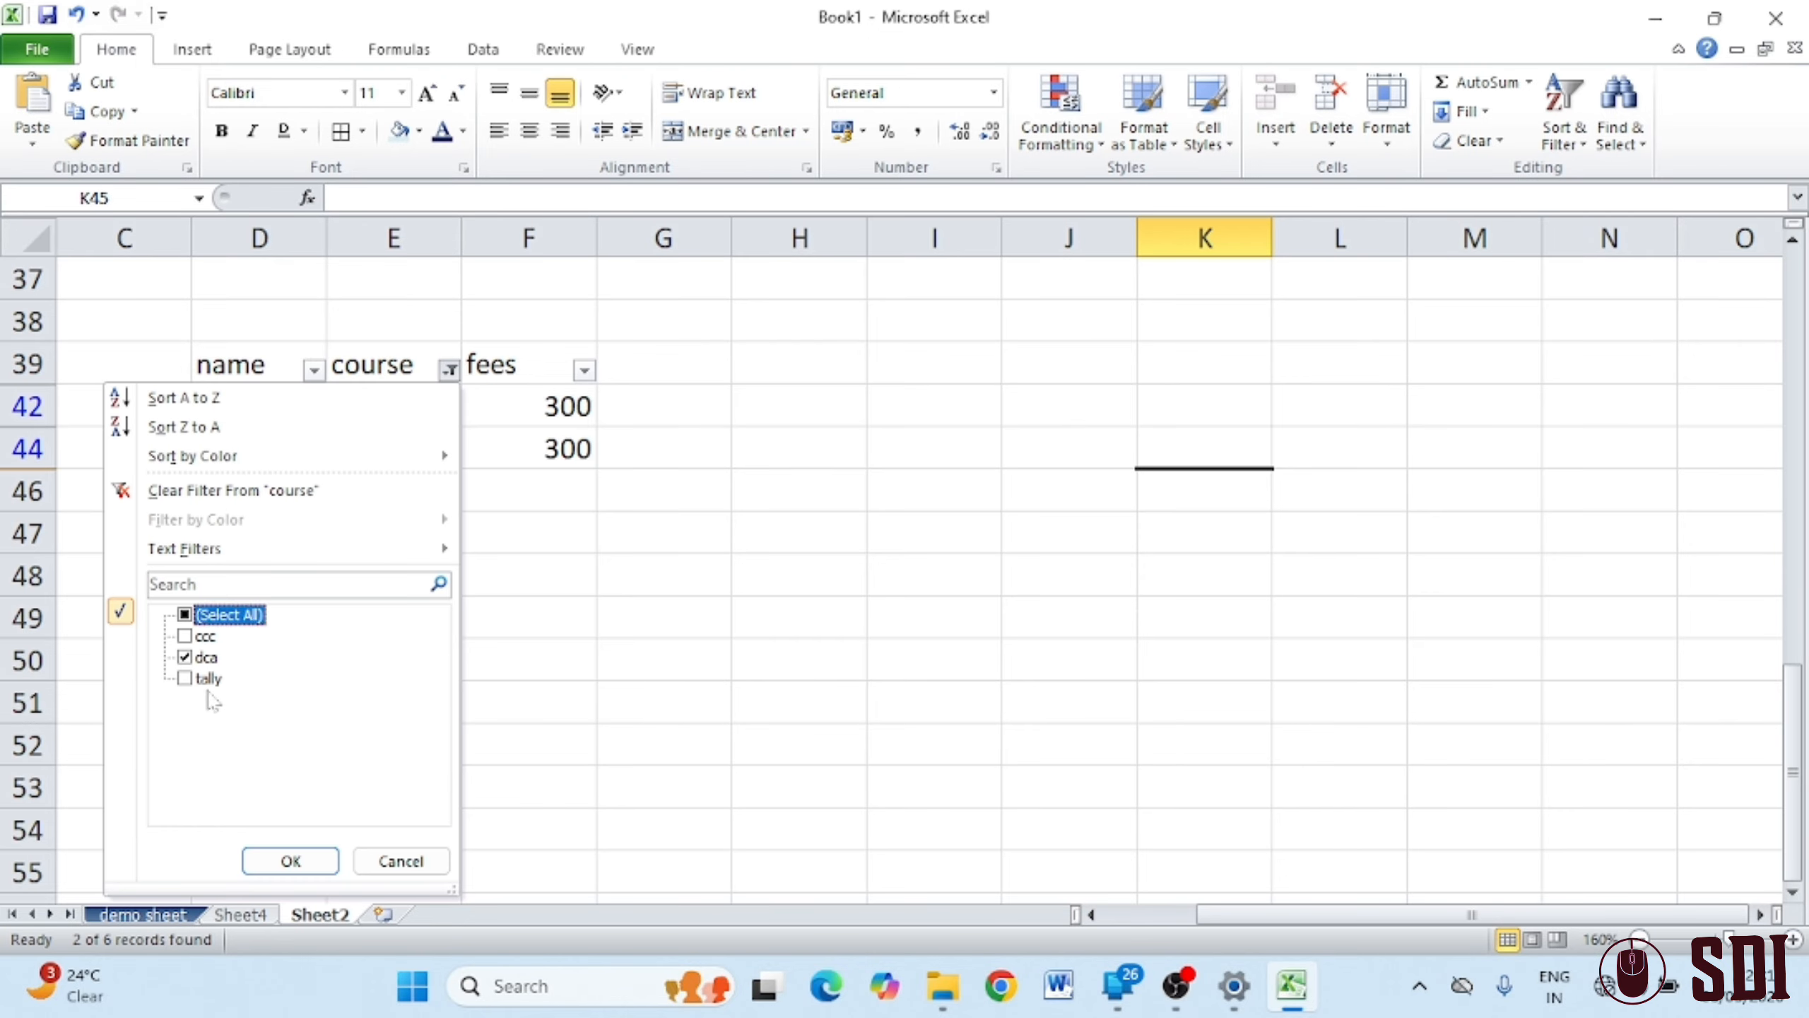
{"action": "left_click", "coordinate": [185, 677]}
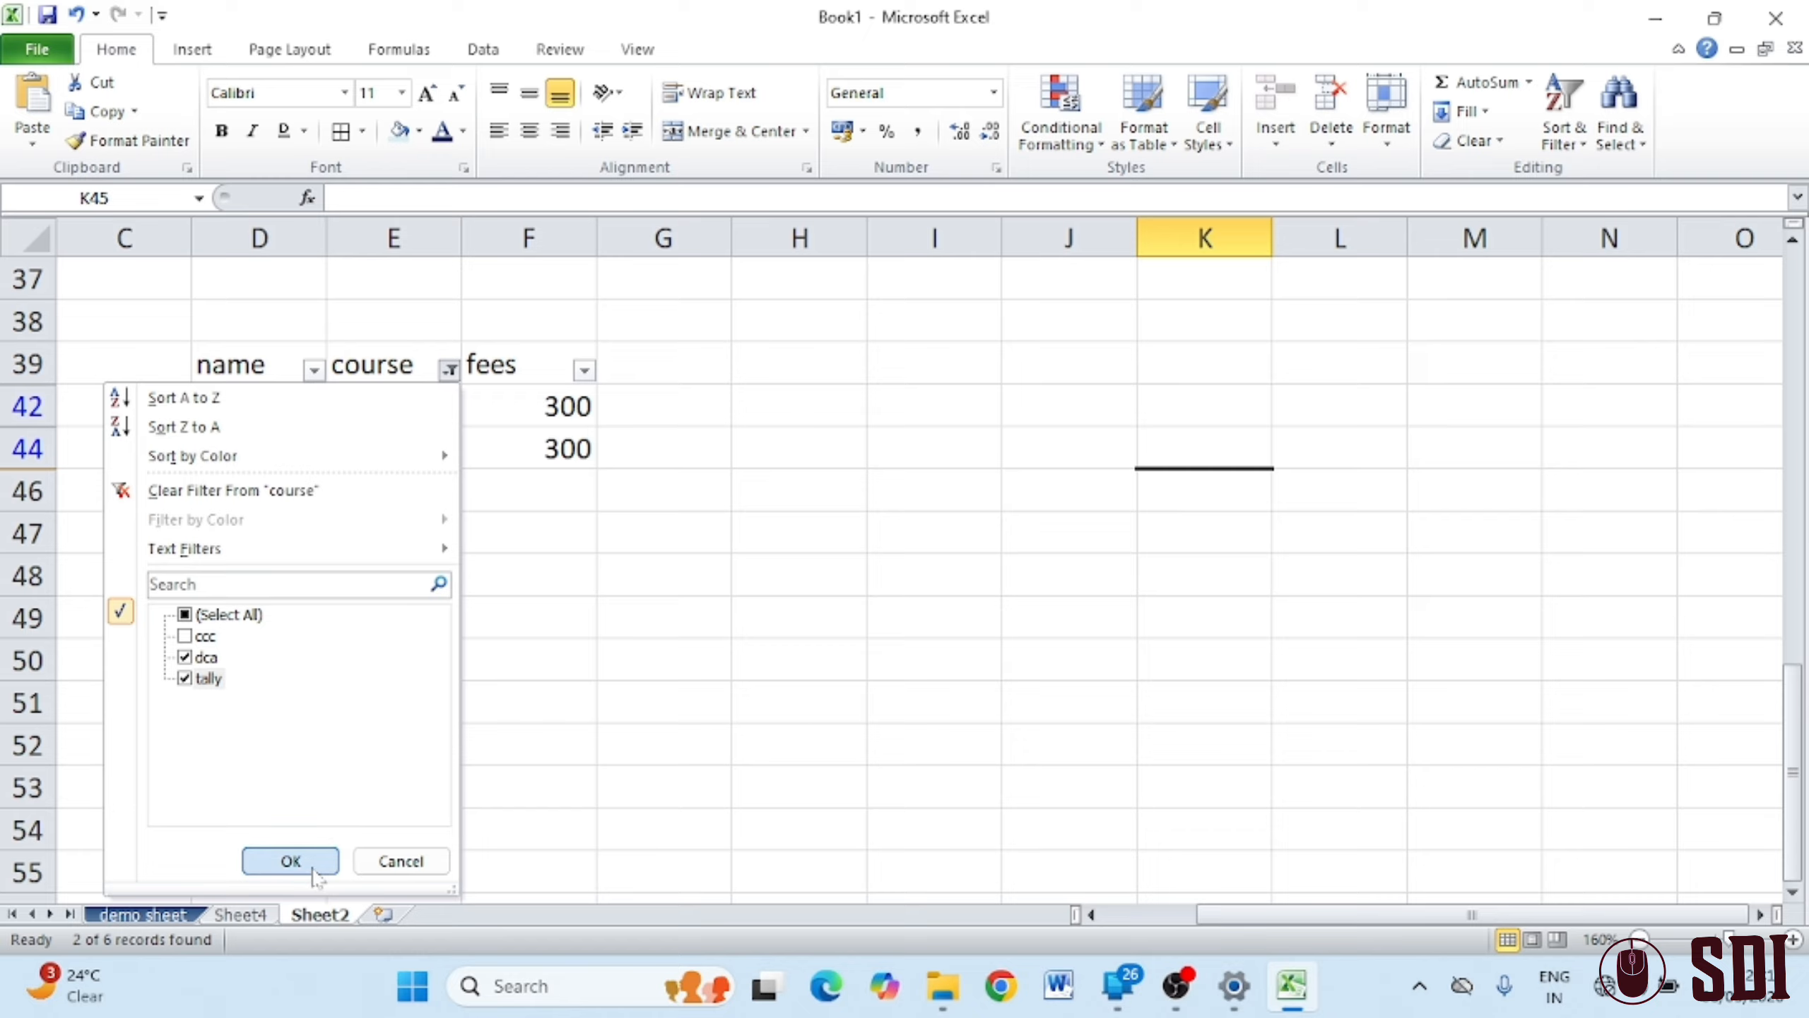
{"action": "left_click", "coordinate": [290, 861]}
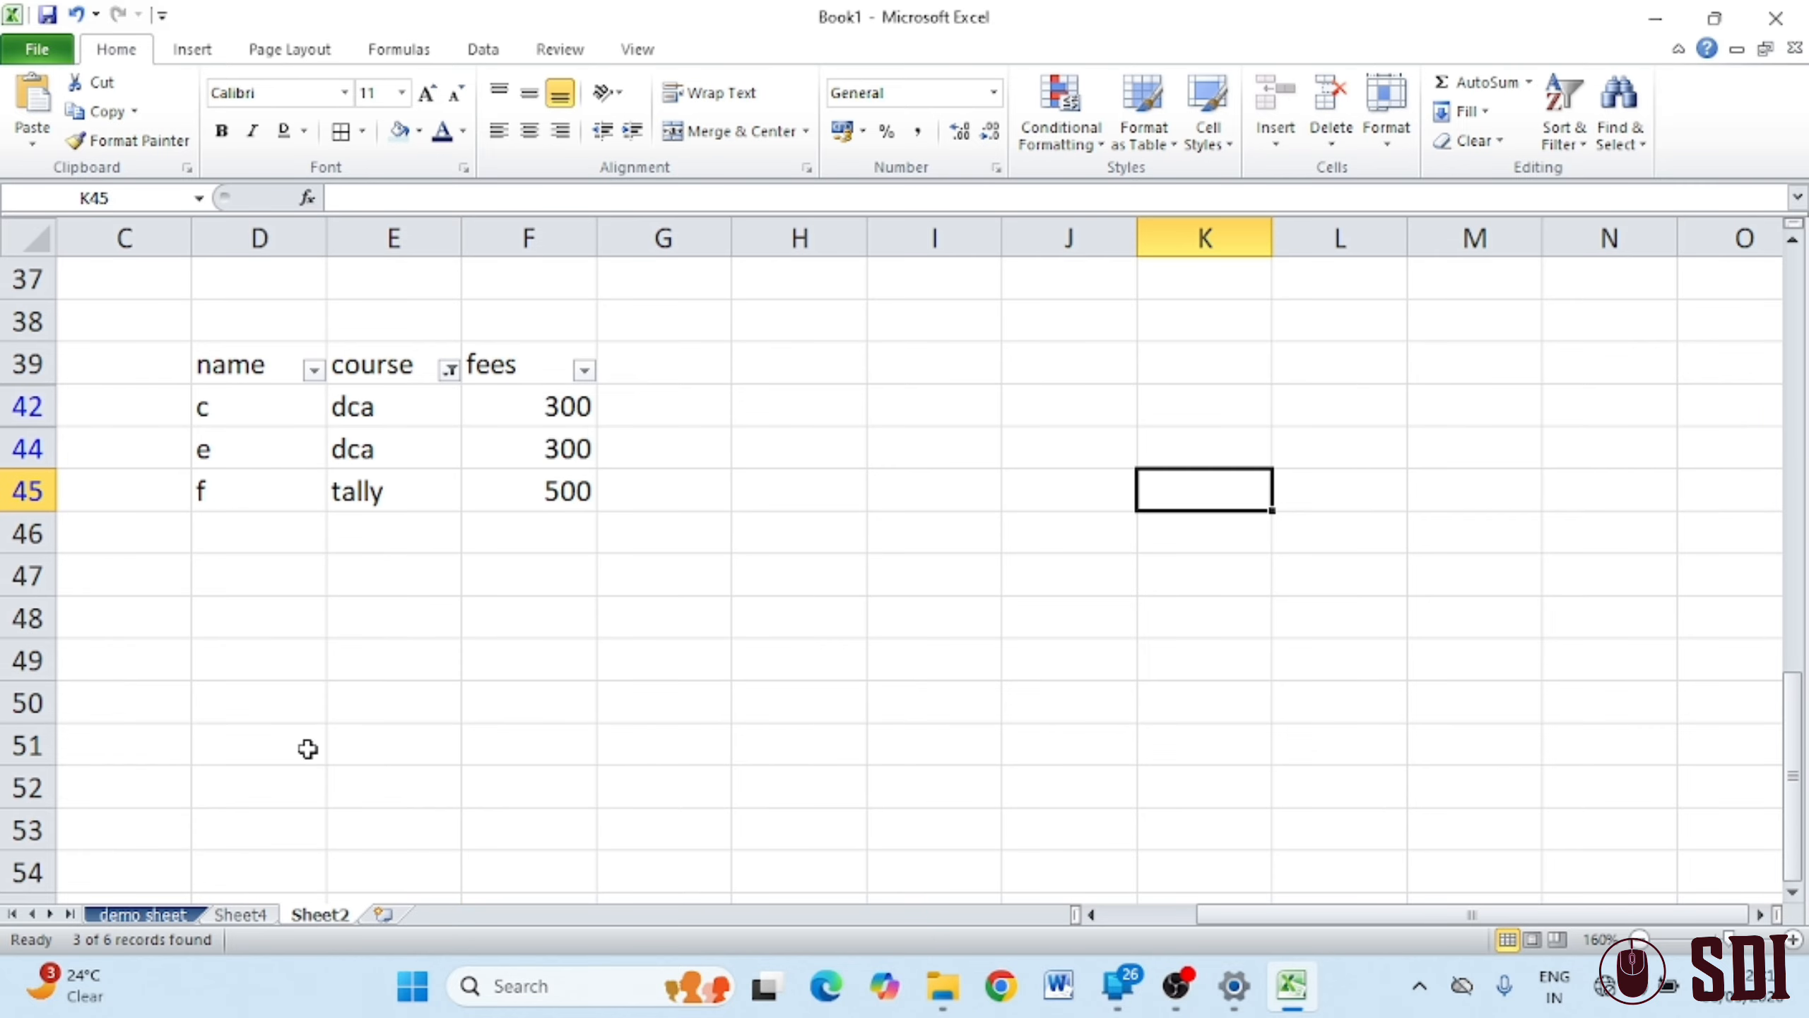
{"action": "left_click", "coordinate": [450, 369]}
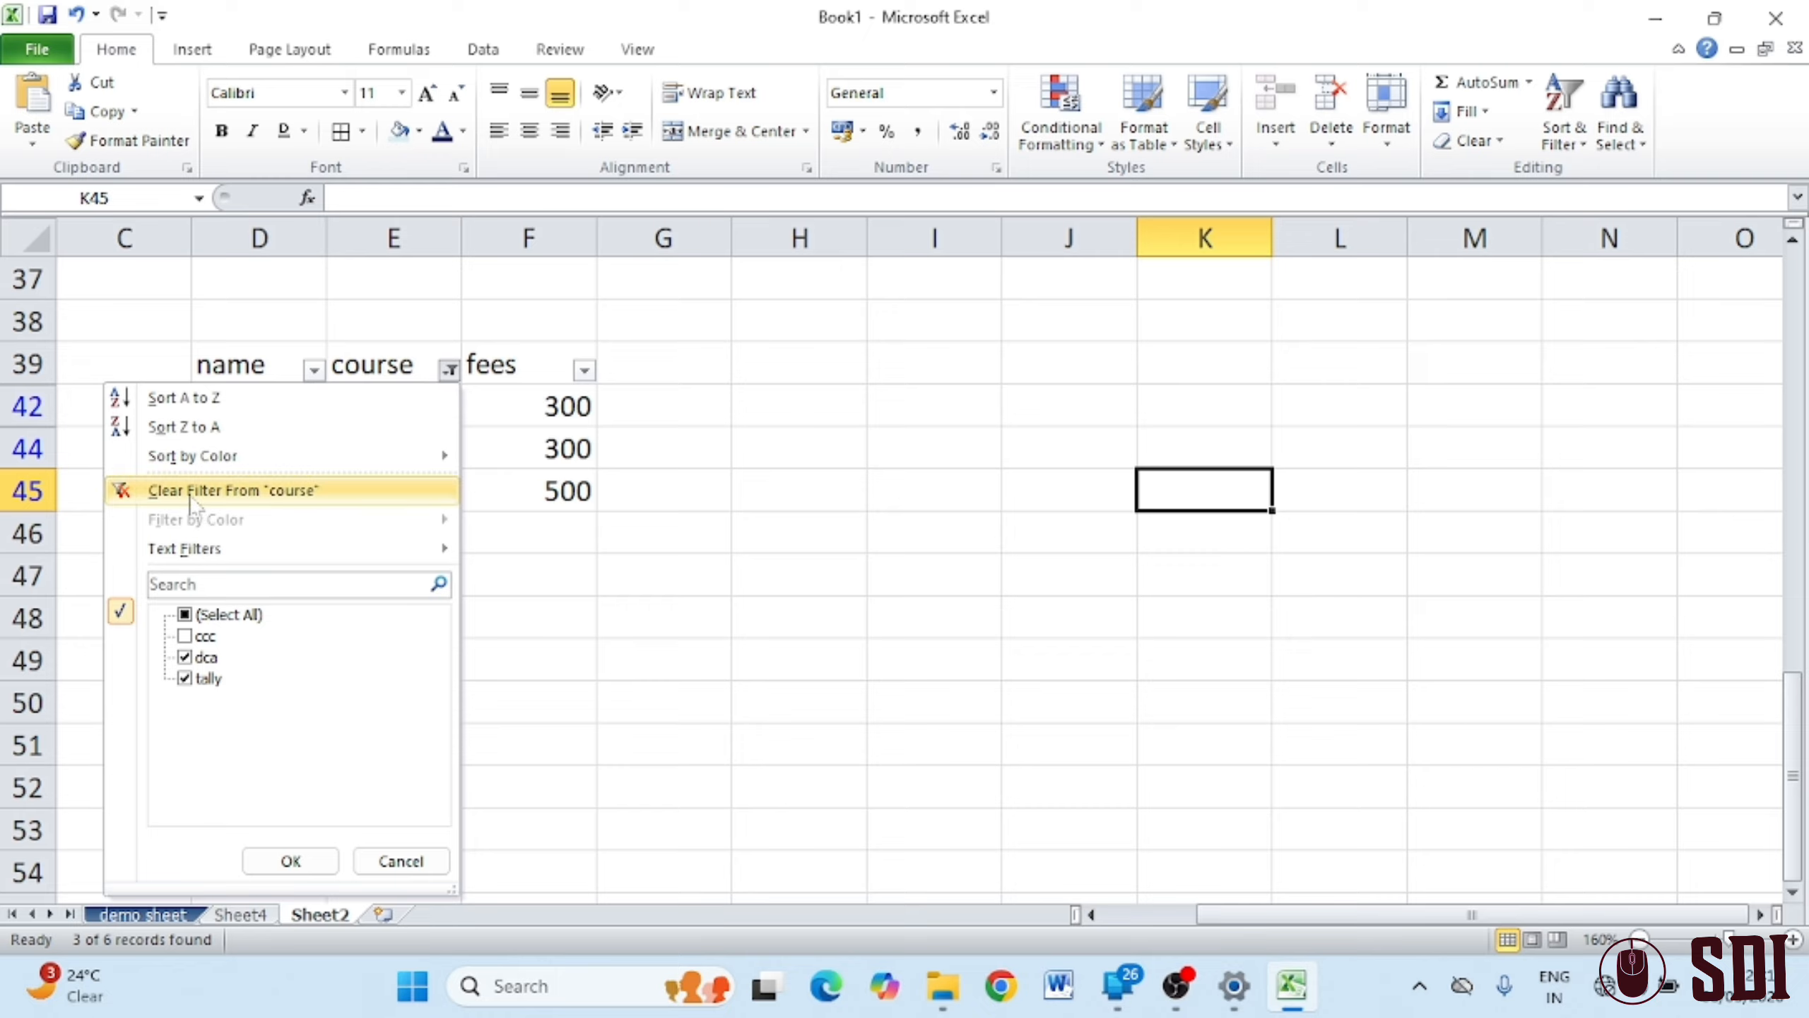
{"action": "left_click", "coordinate": [192, 492]}
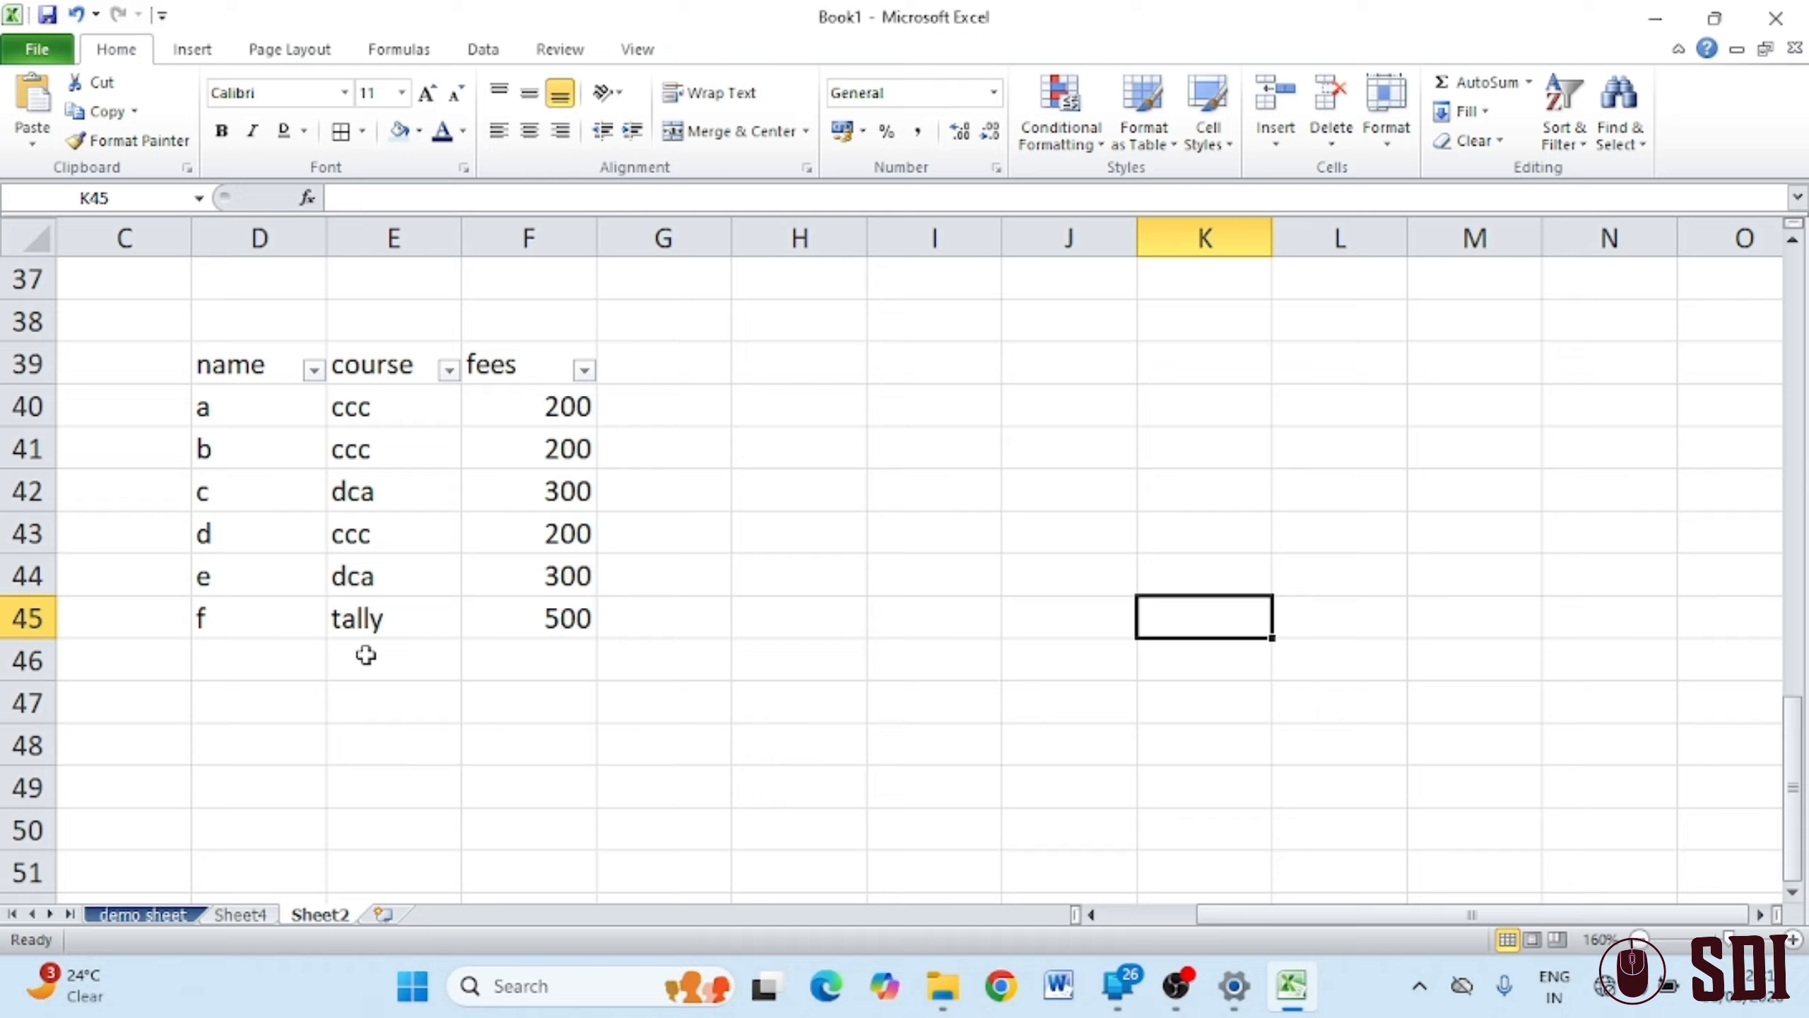
Select the D39:F39 header row and switch off its AutoFilter
{"action": "left_click", "coordinate": [1570, 143]}
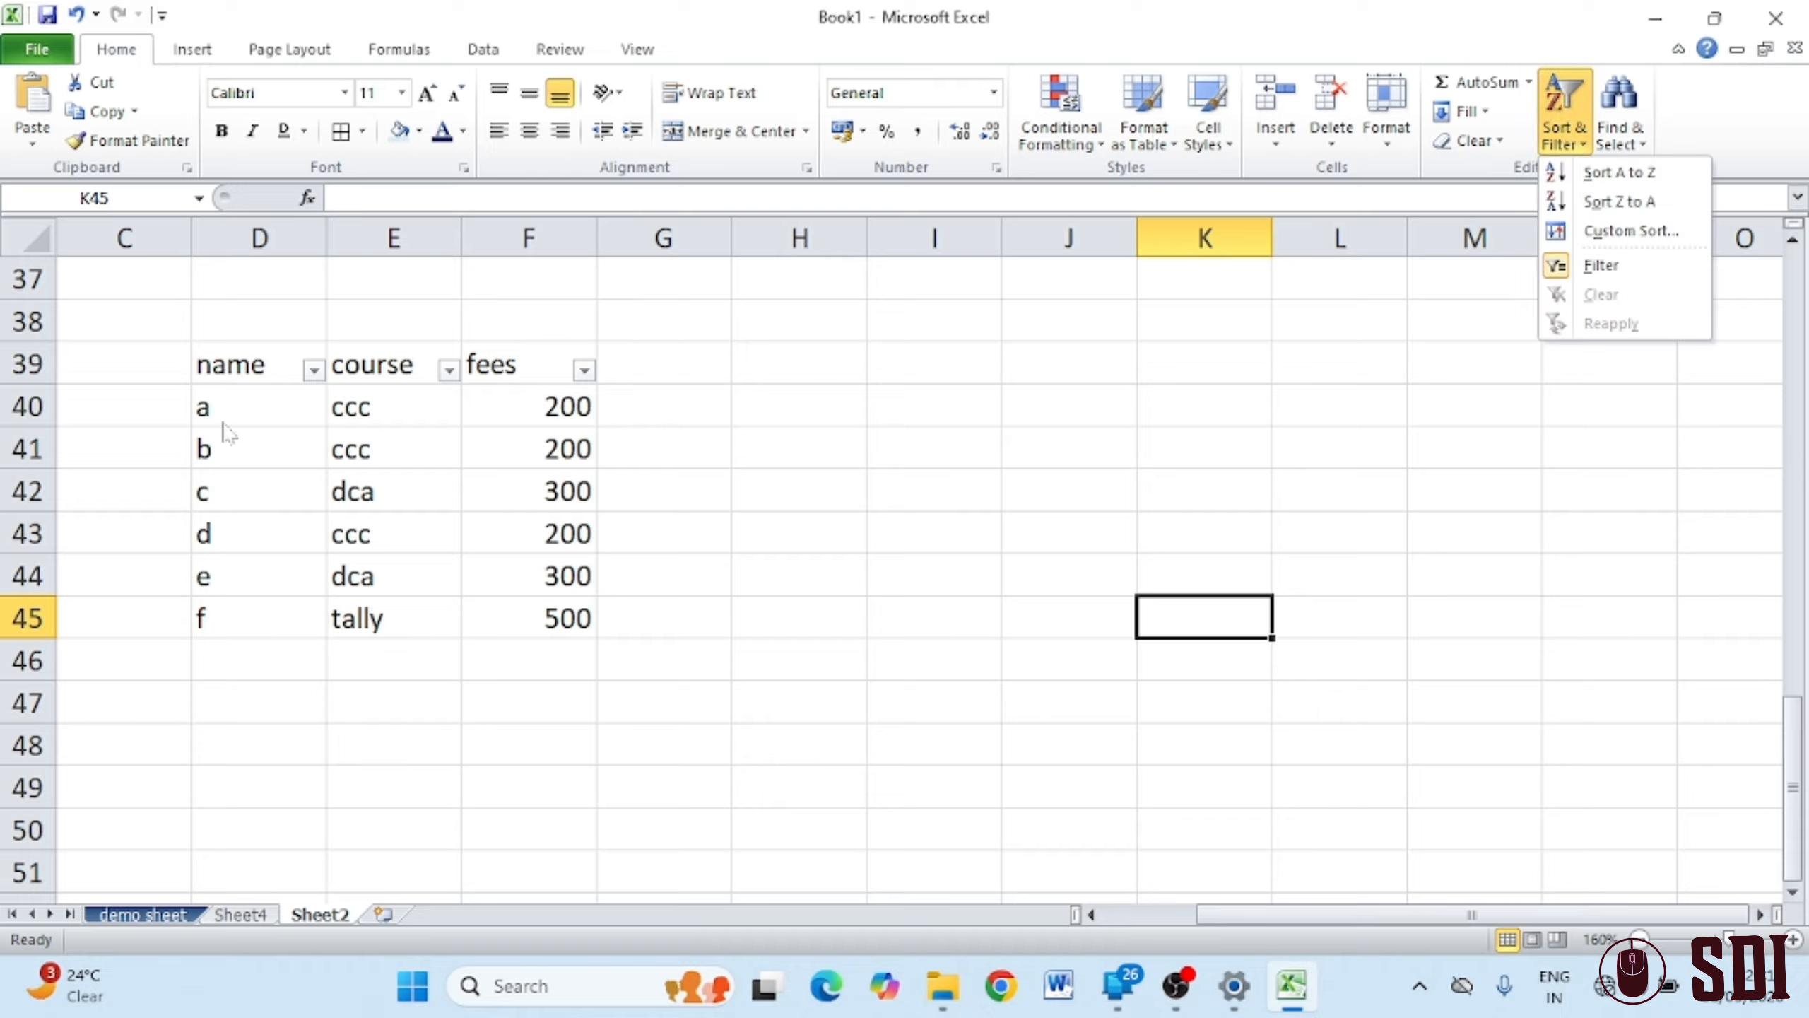
{"action": "left_click", "coordinate": [328, 365]}
{"action": "left_click_drag", "start_coordinate": [262, 359], "coordinate": [516, 351]}
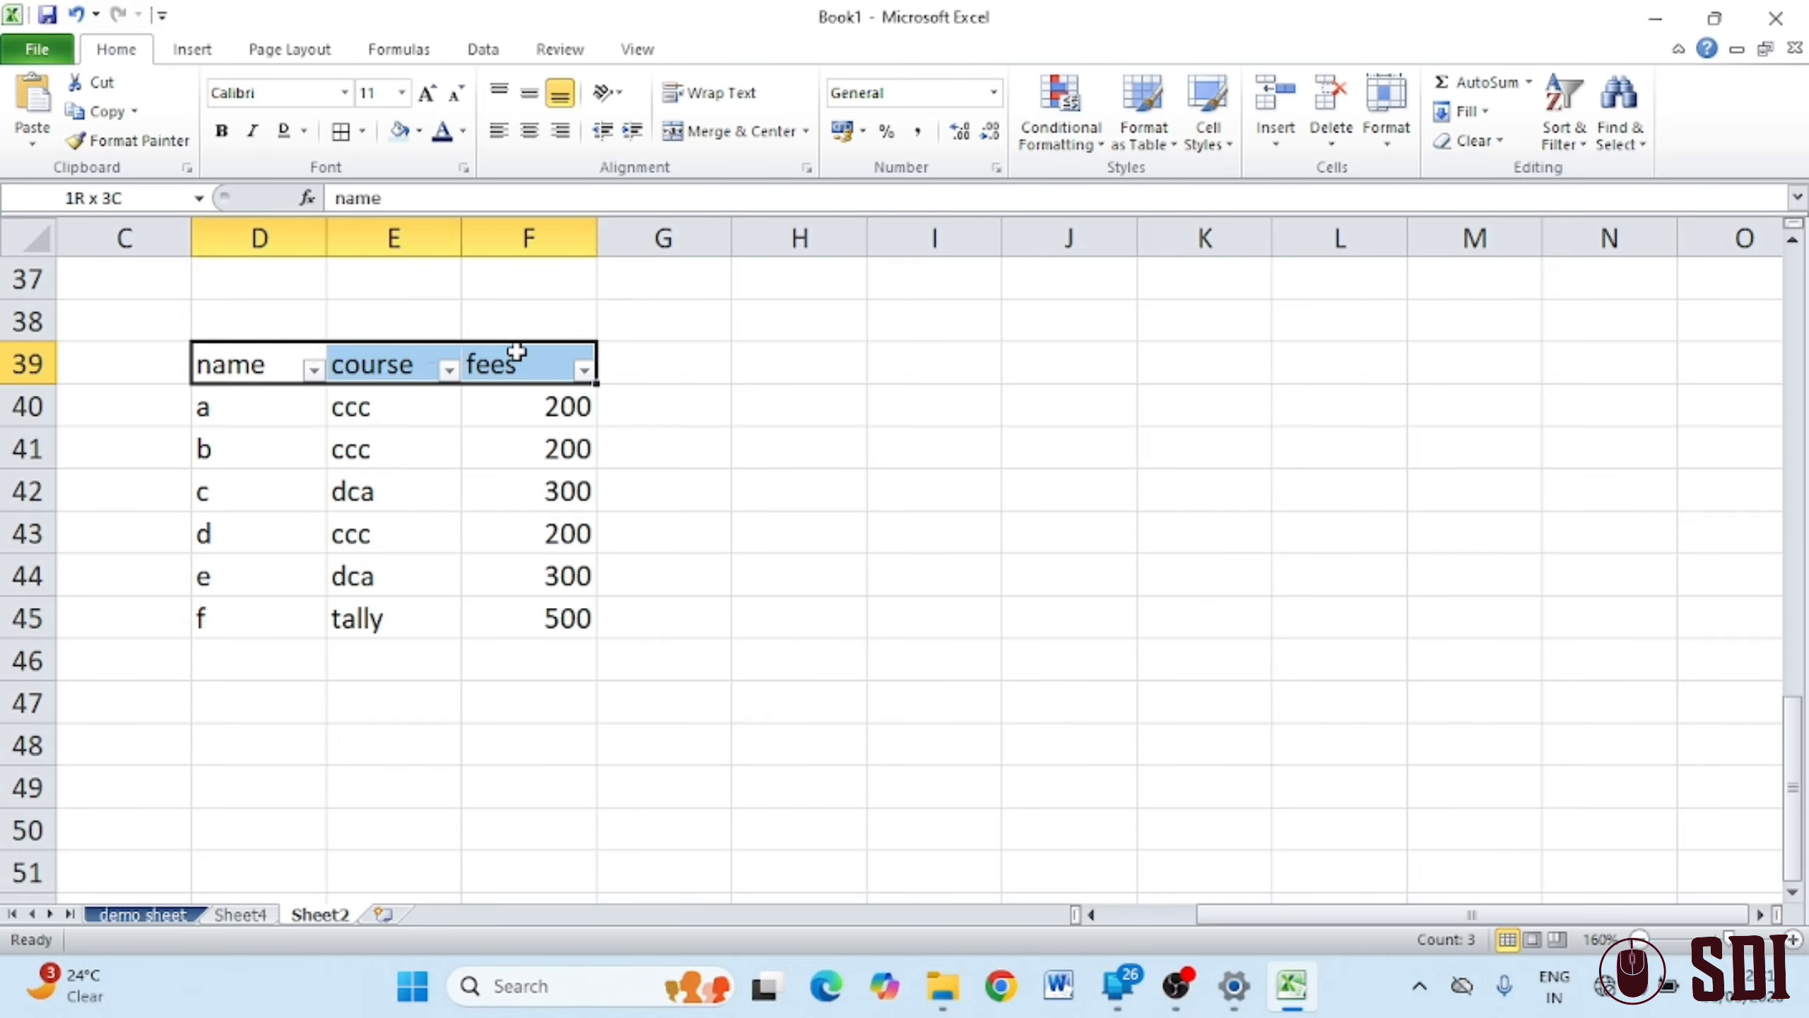
{"action": "left_click", "coordinate": [1563, 132]}
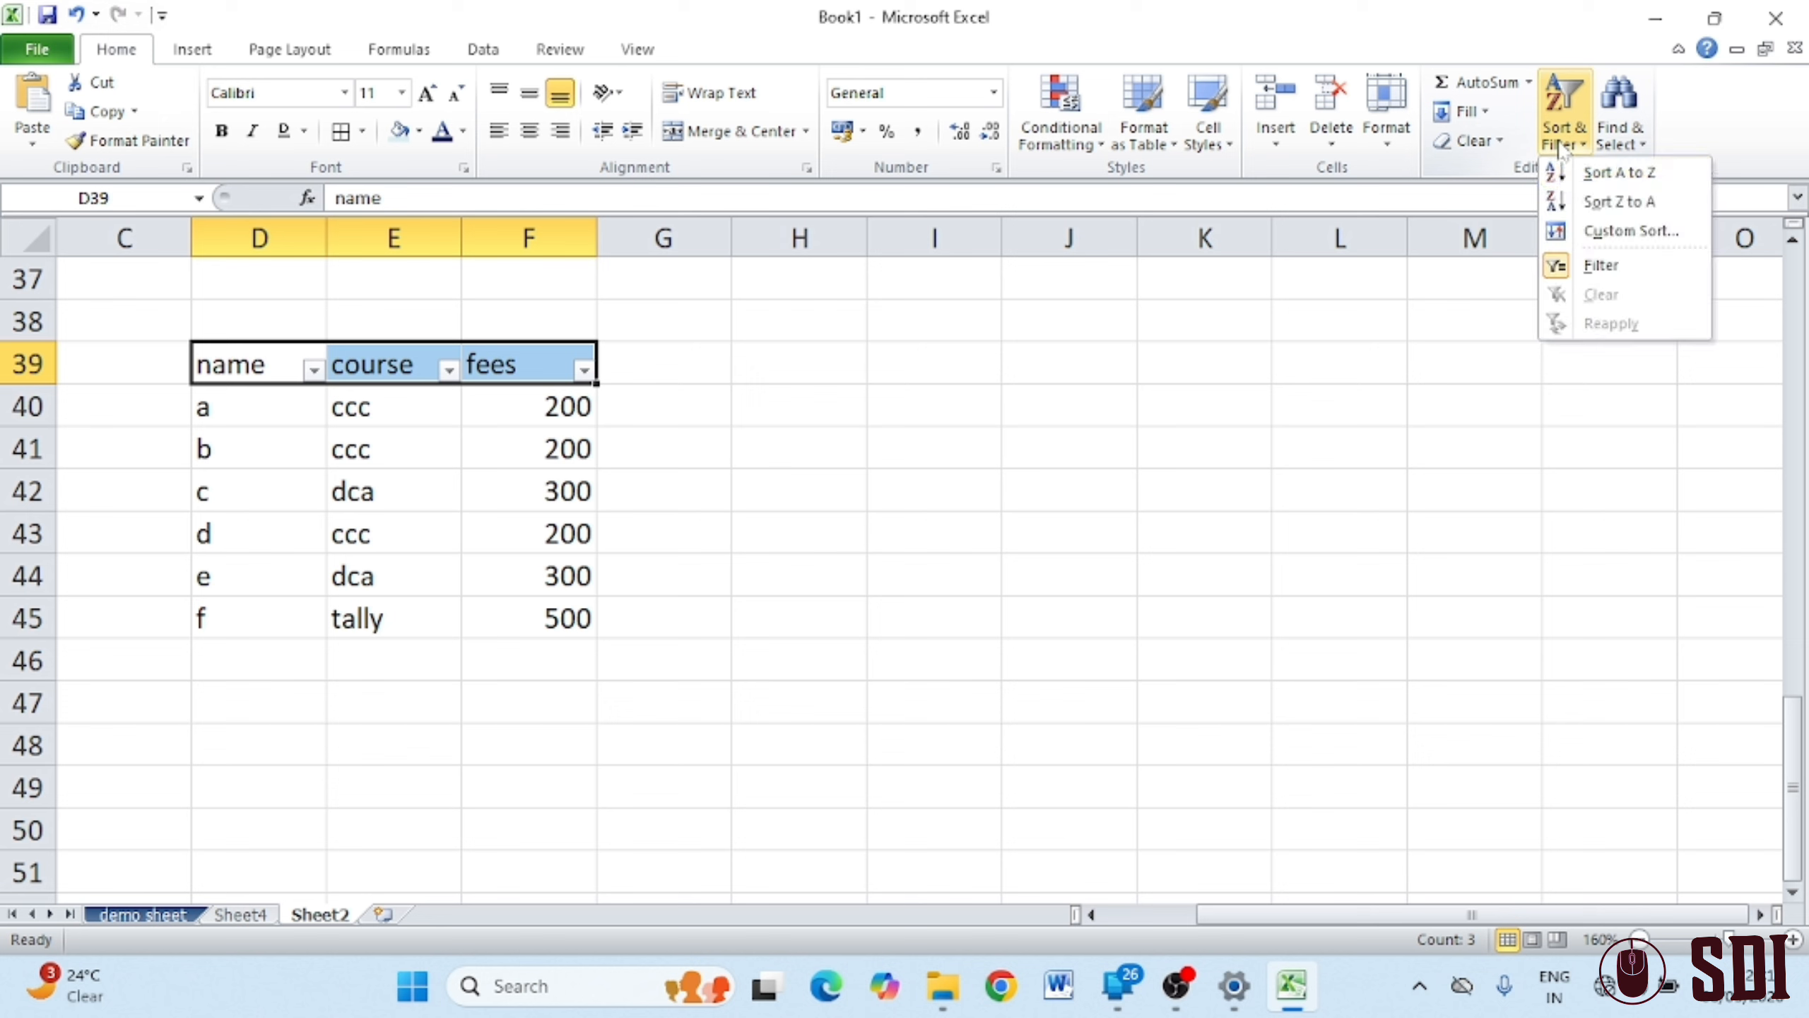
{"action": "left_click", "coordinate": [1557, 271]}
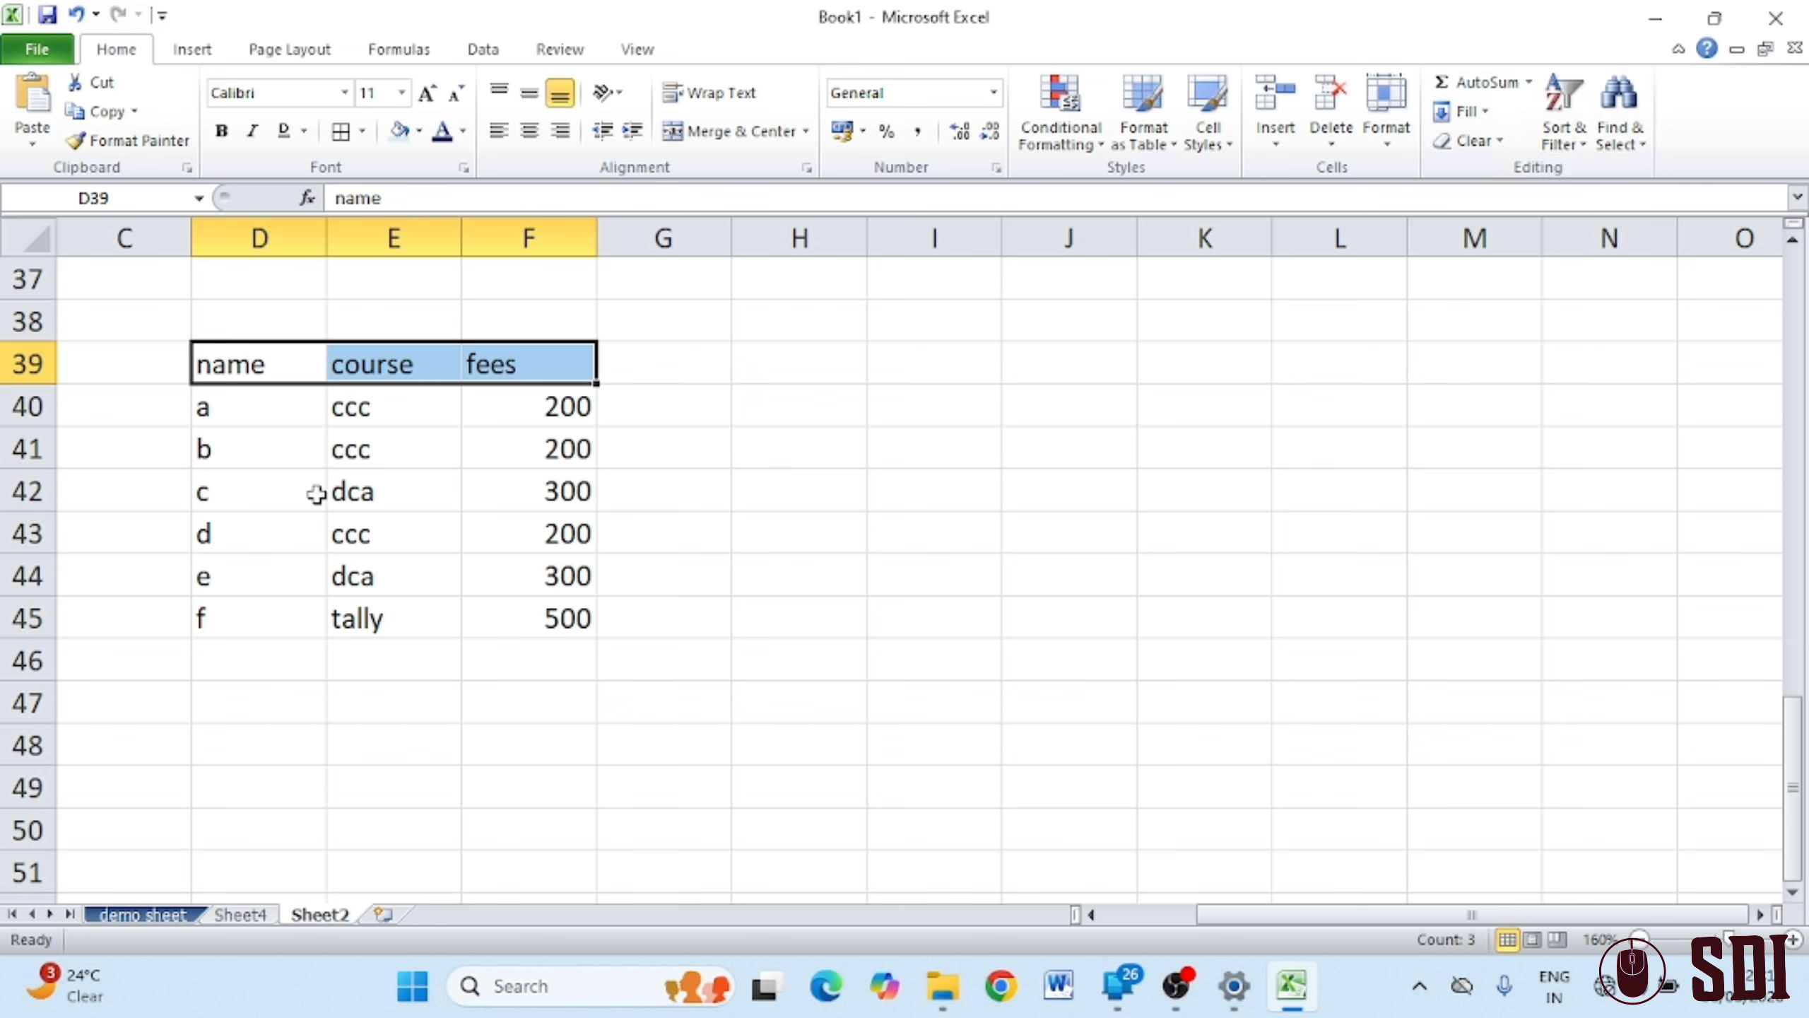
{"action": "left_click", "coordinate": [910, 543]}
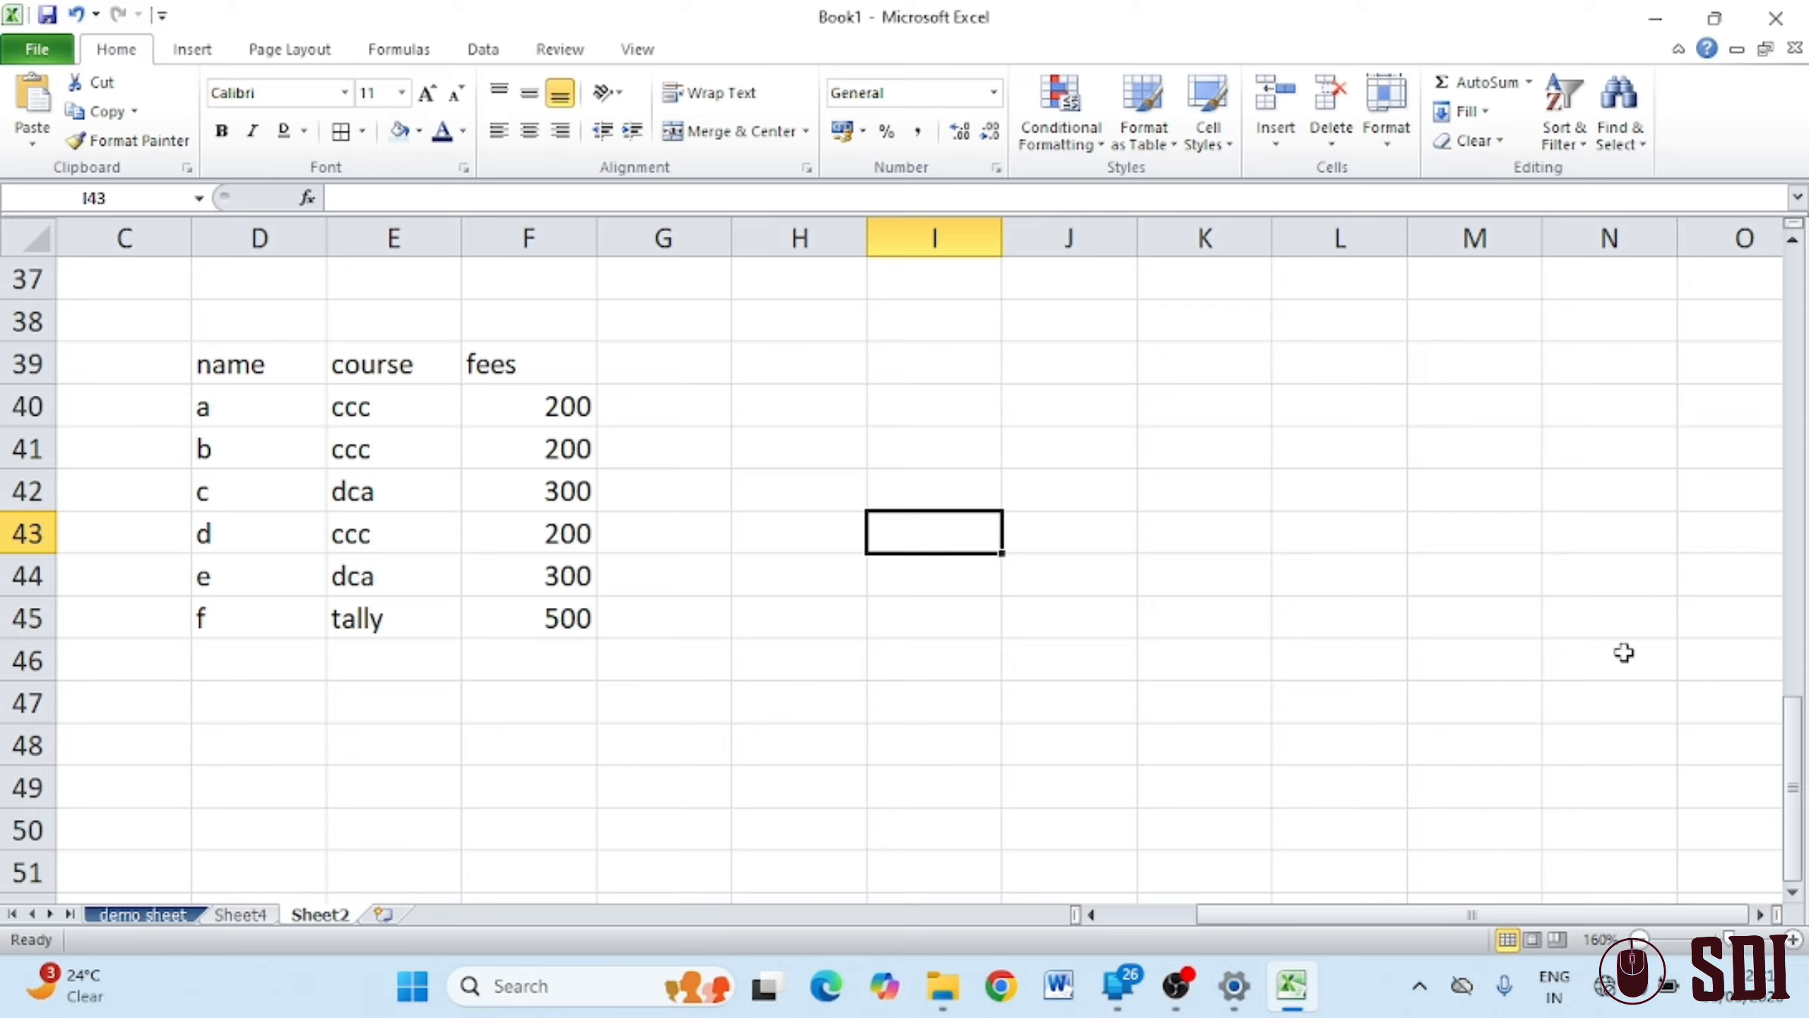
{"action": "left_click", "coordinate": [1625, 156]}
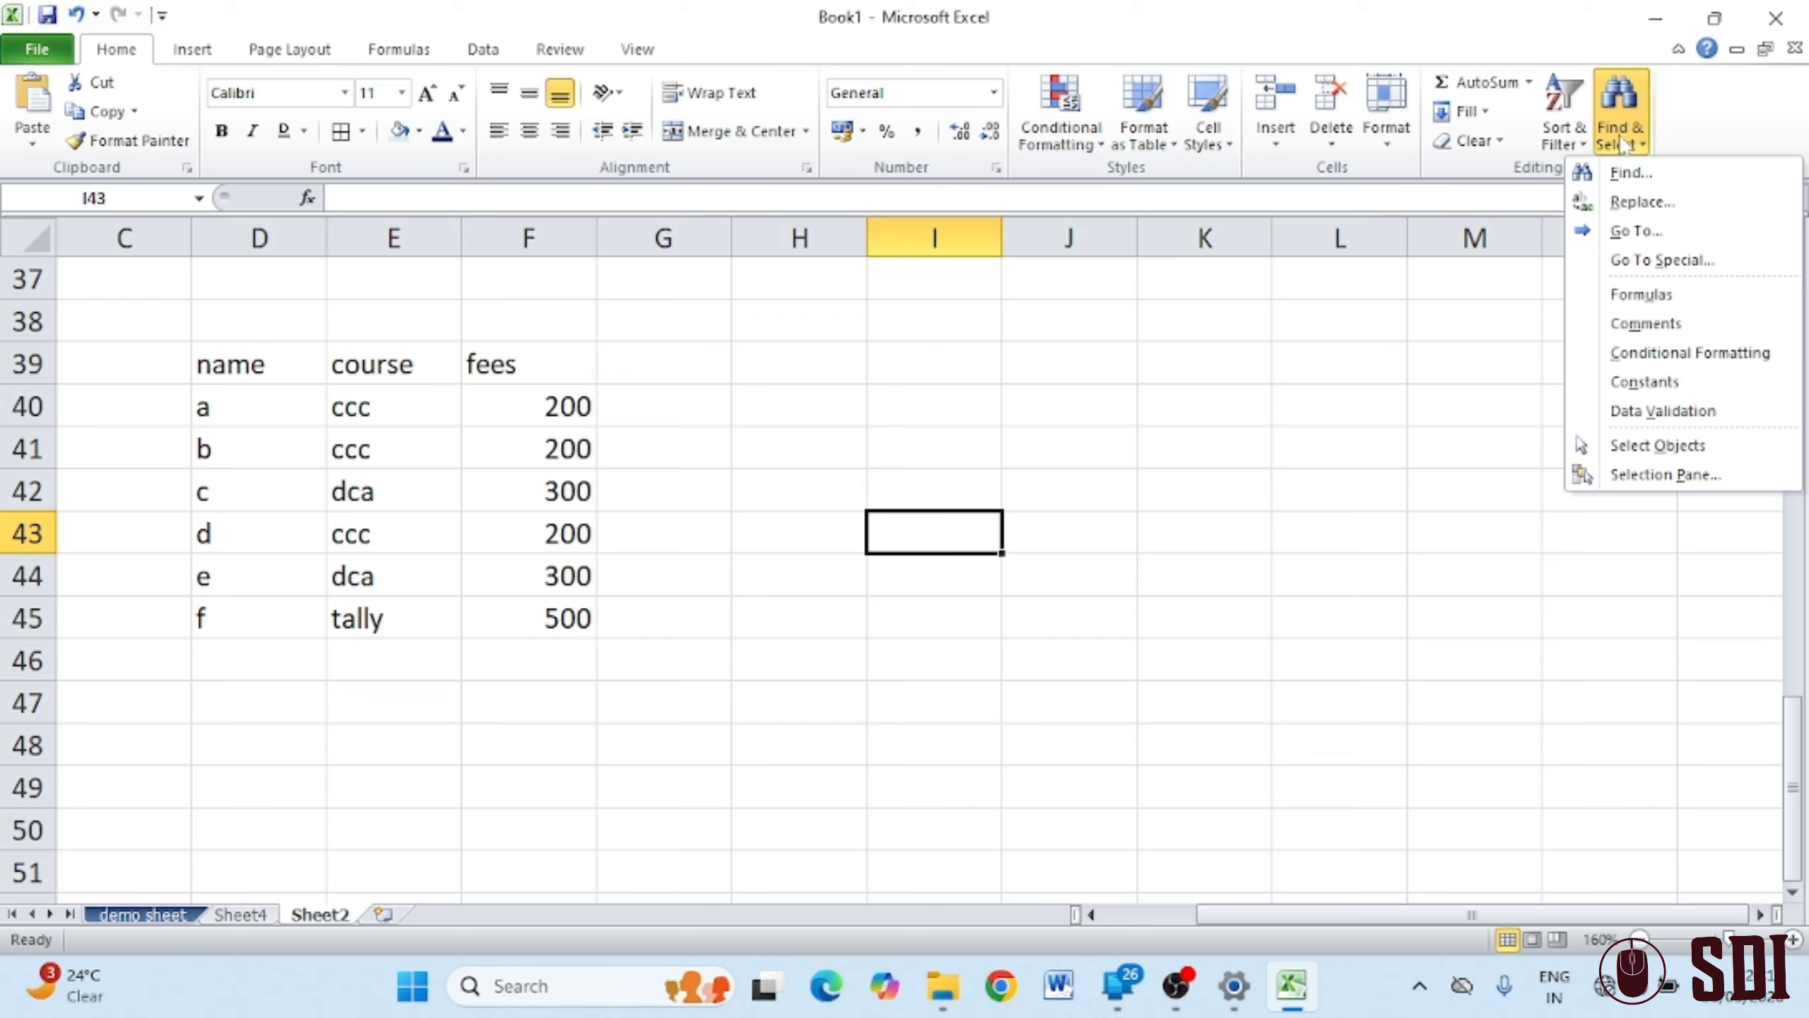
{"action": "left_click", "coordinate": [1651, 181]}
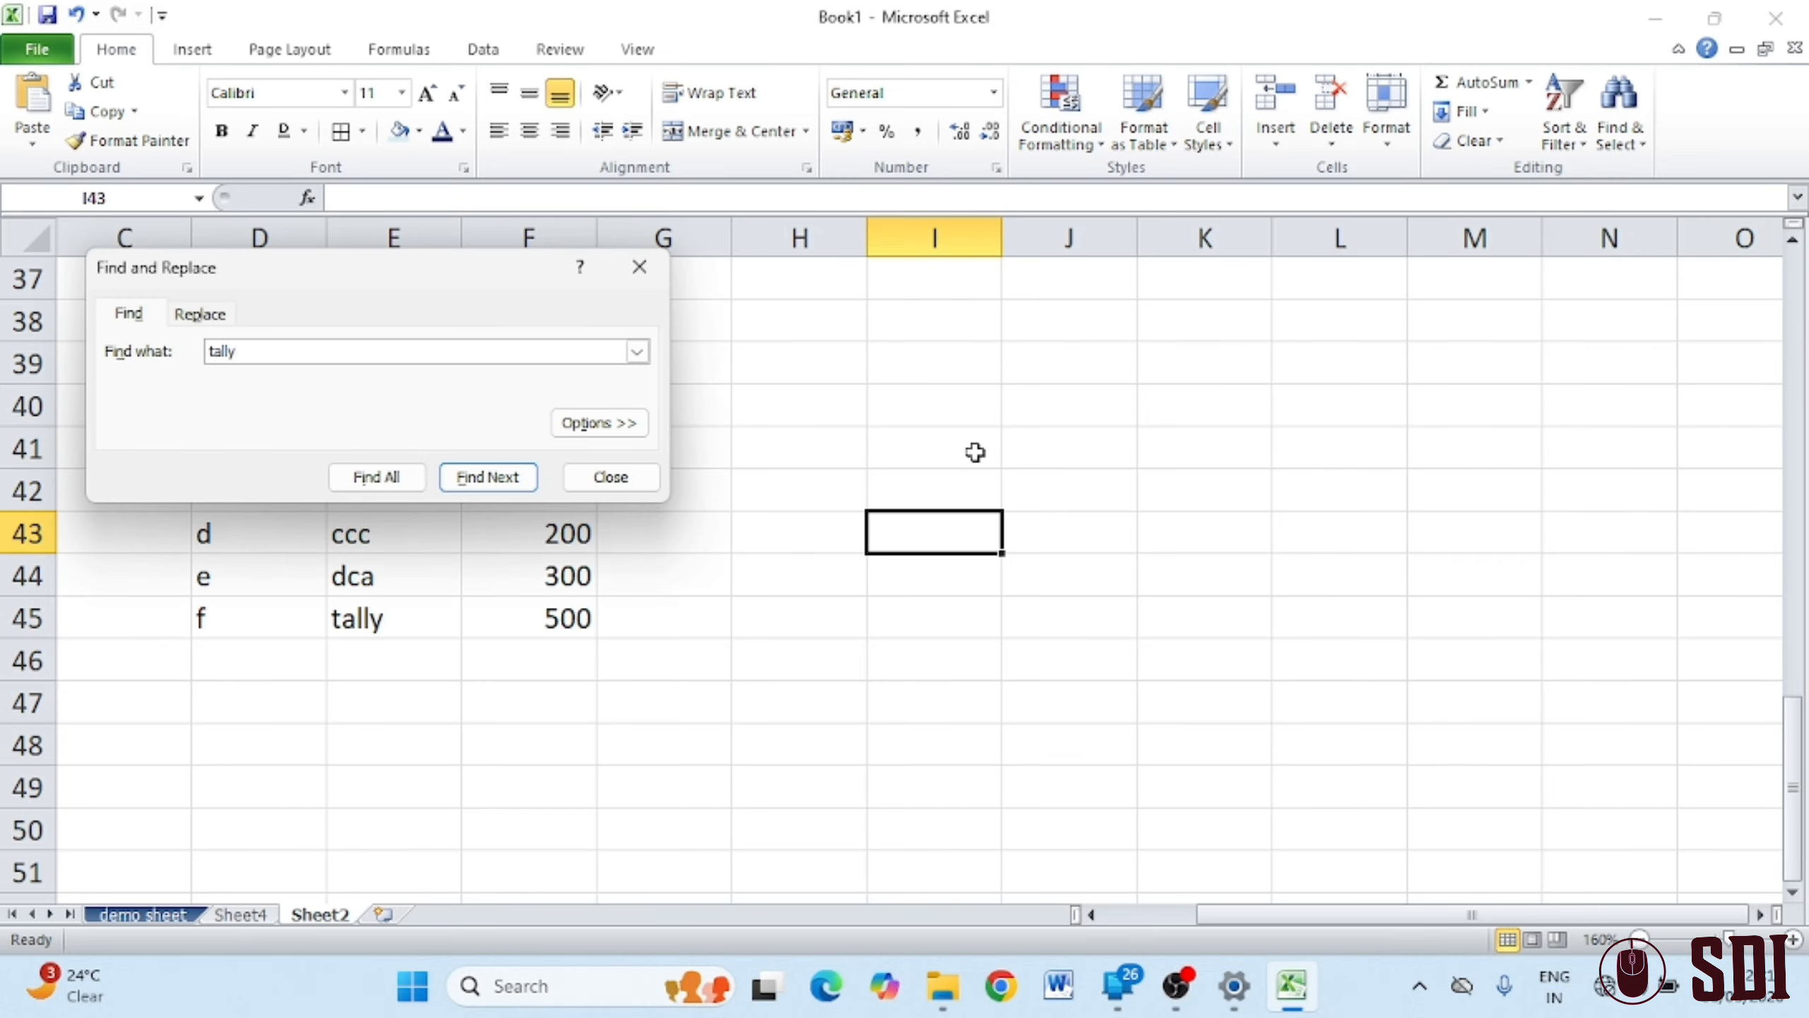
{"action": "left_click", "coordinate": [372, 481]}
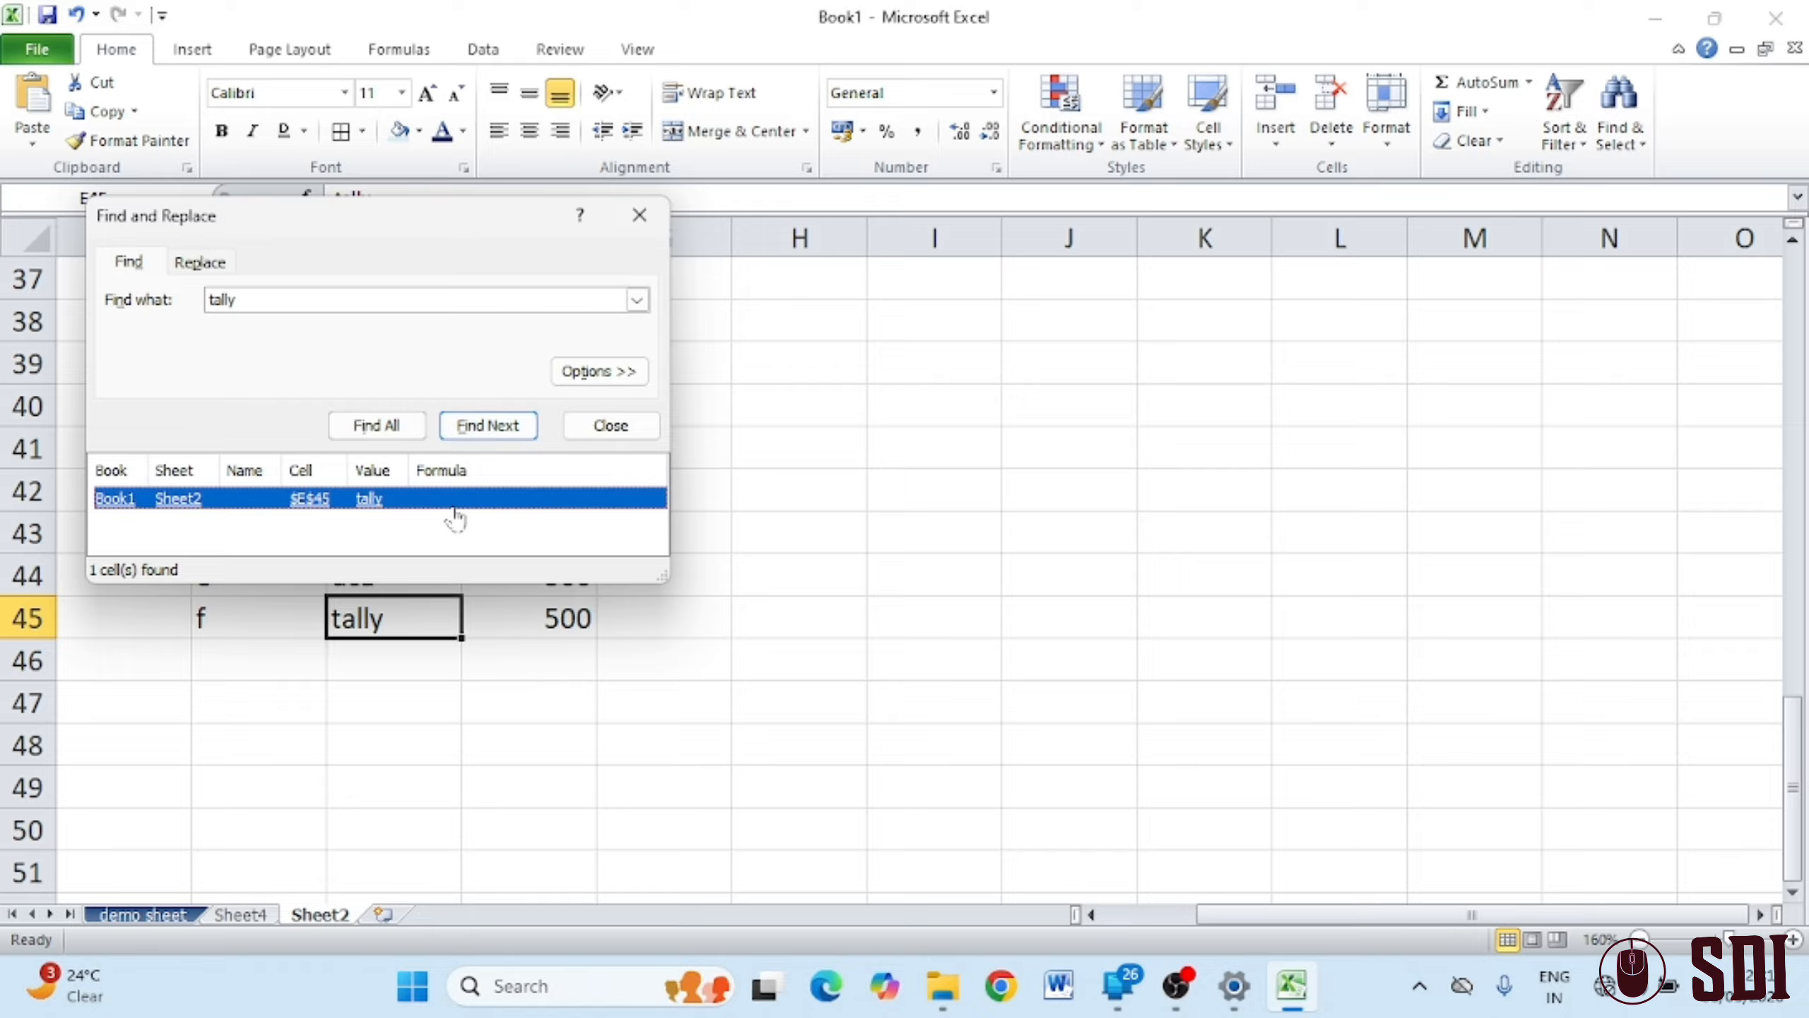
{"action": "left_click", "coordinate": [638, 215]}
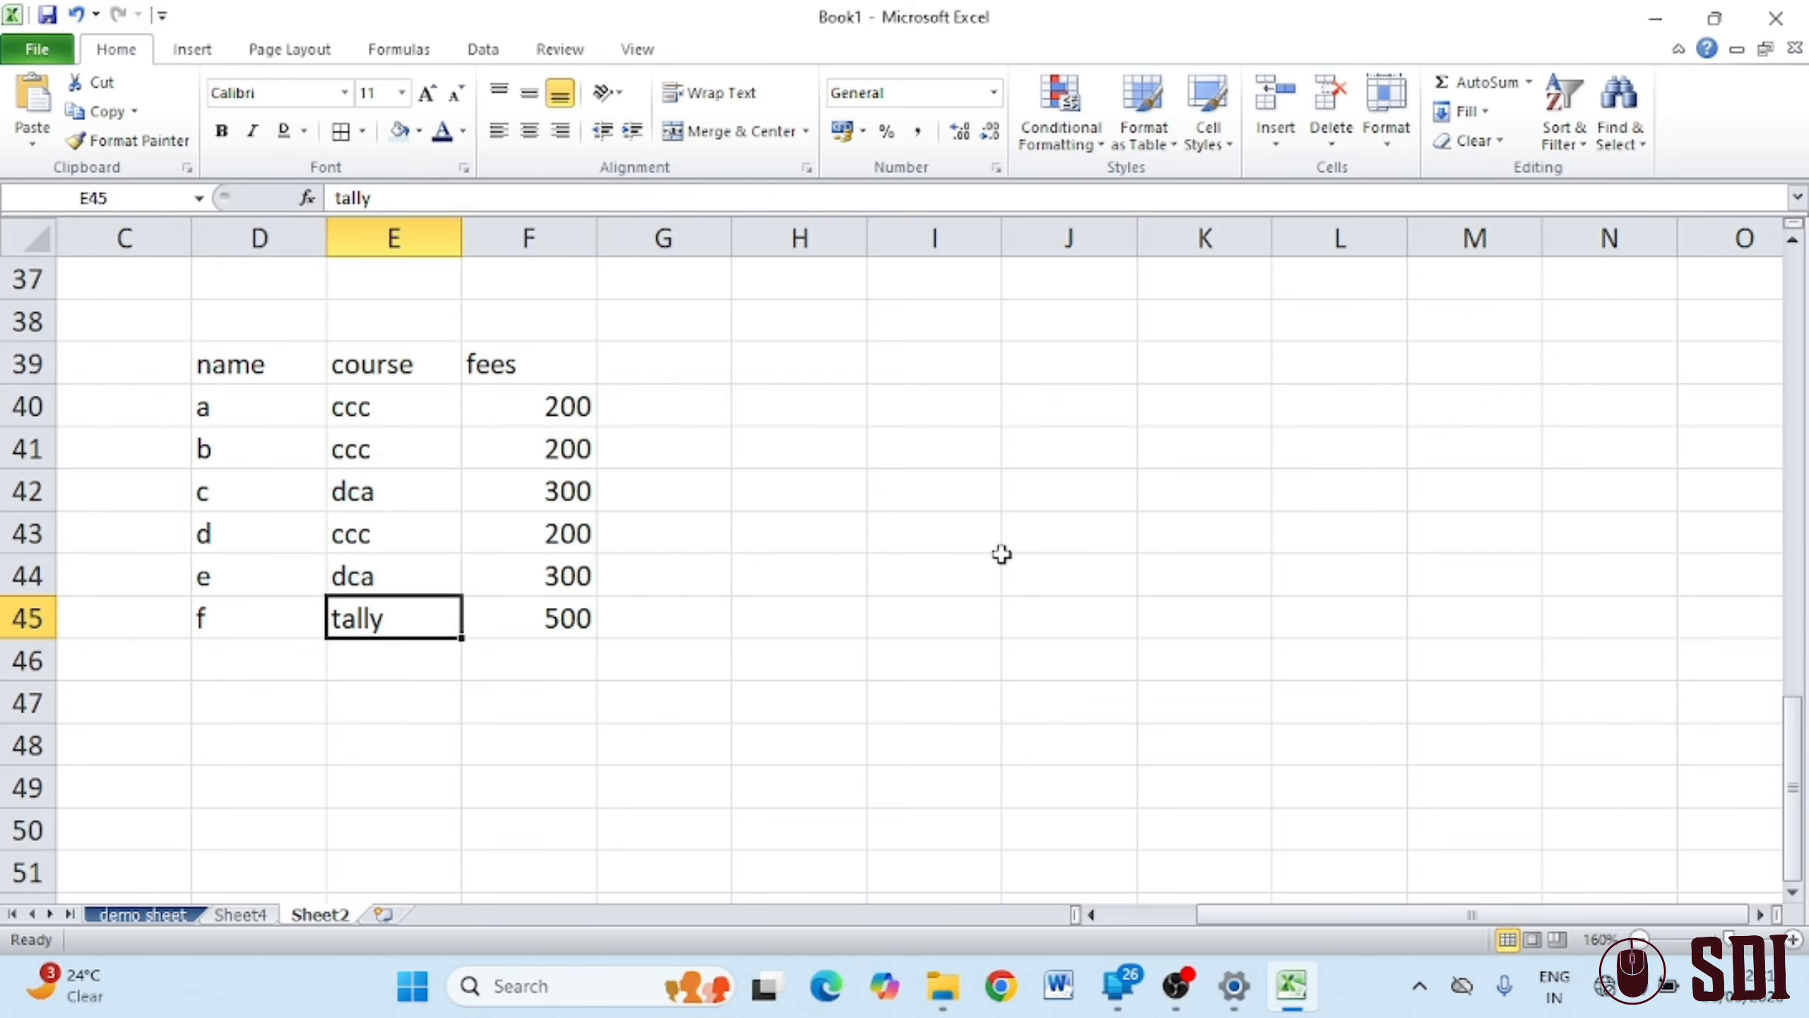
{"action": "left_click", "coordinate": [997, 563]}
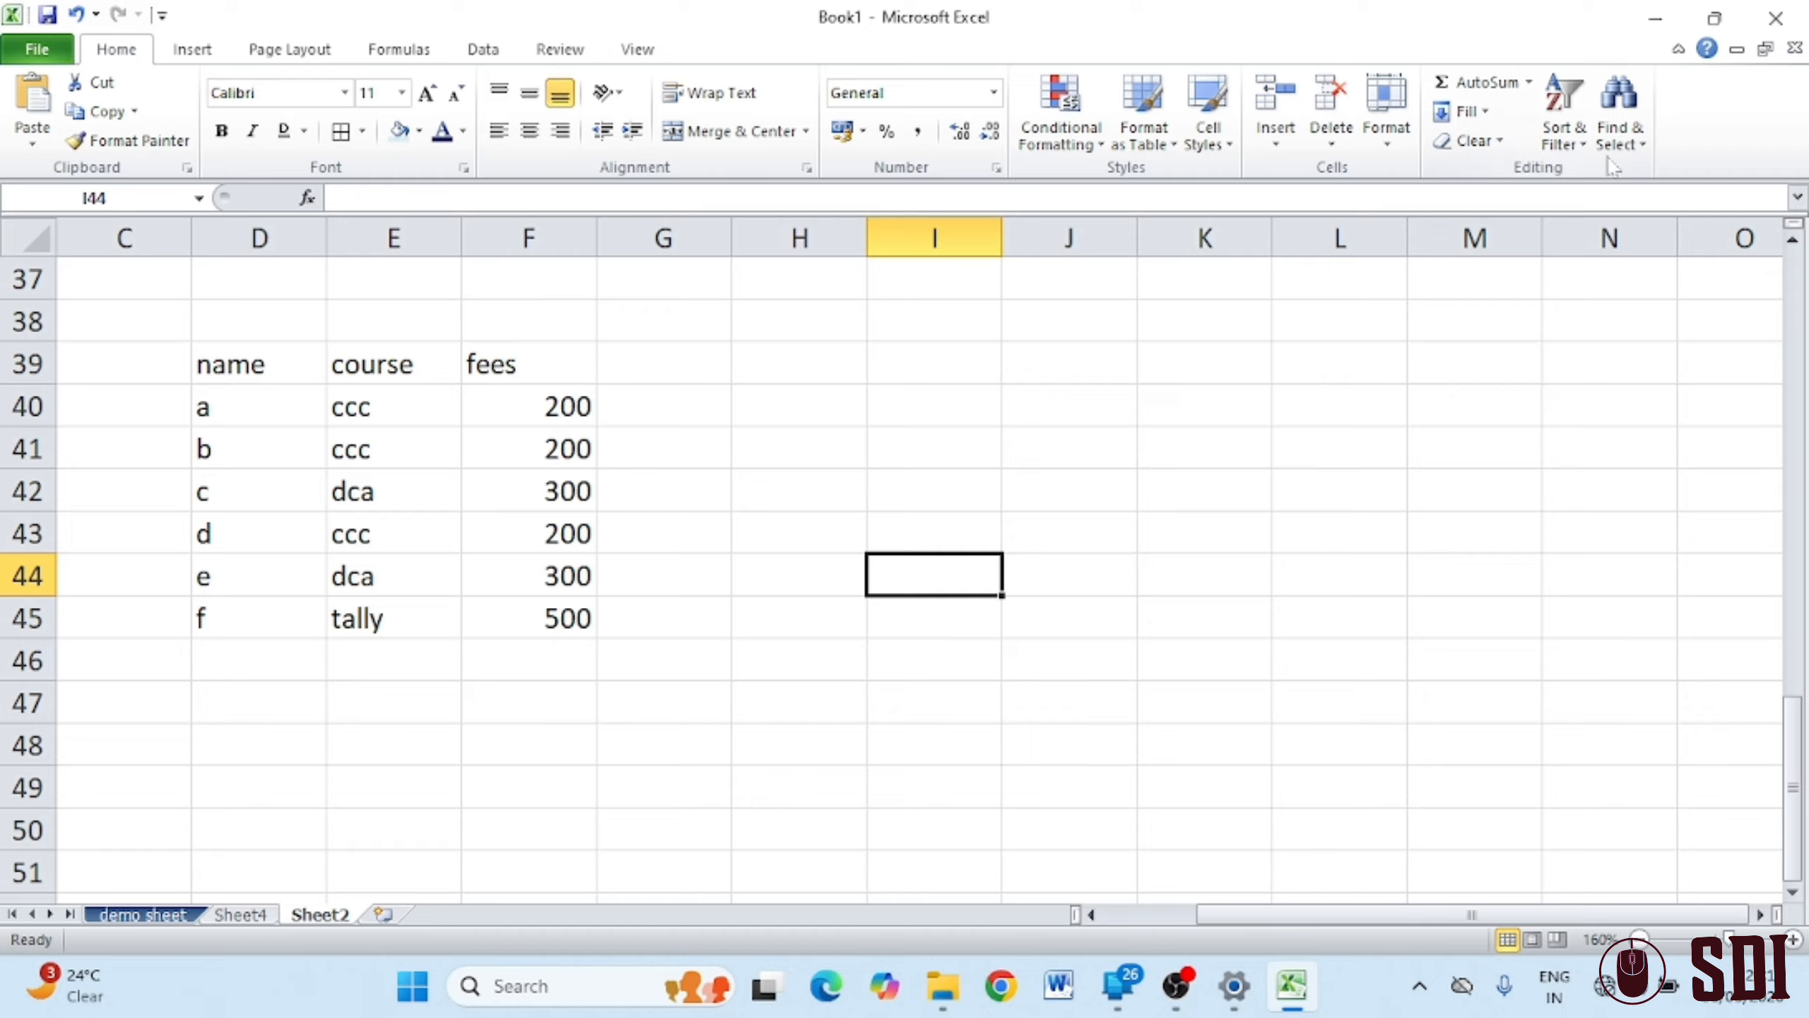
Replace all occurrences of 'tally' with 'O Levl' using Replace All
{"action": "left_click", "coordinate": [1618, 107]}
{"action": "left_click", "coordinate": [1638, 202]}
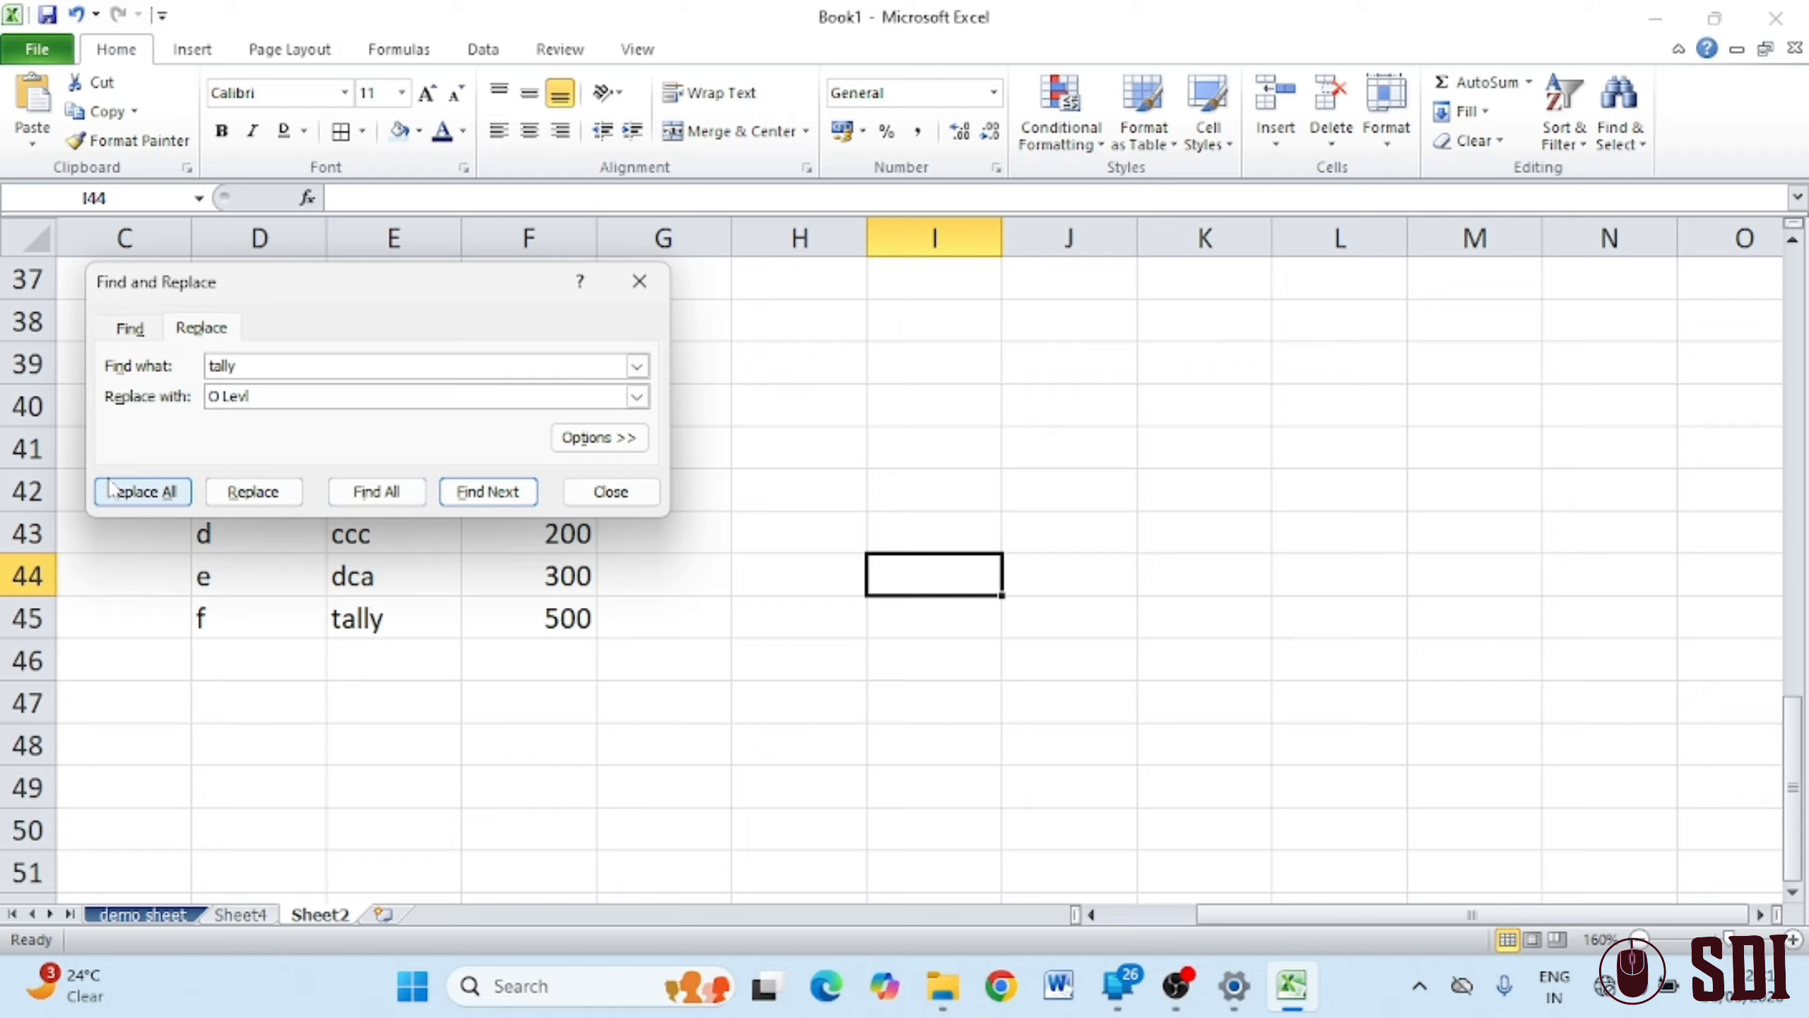
{"action": "left_click", "coordinate": [140, 498]}
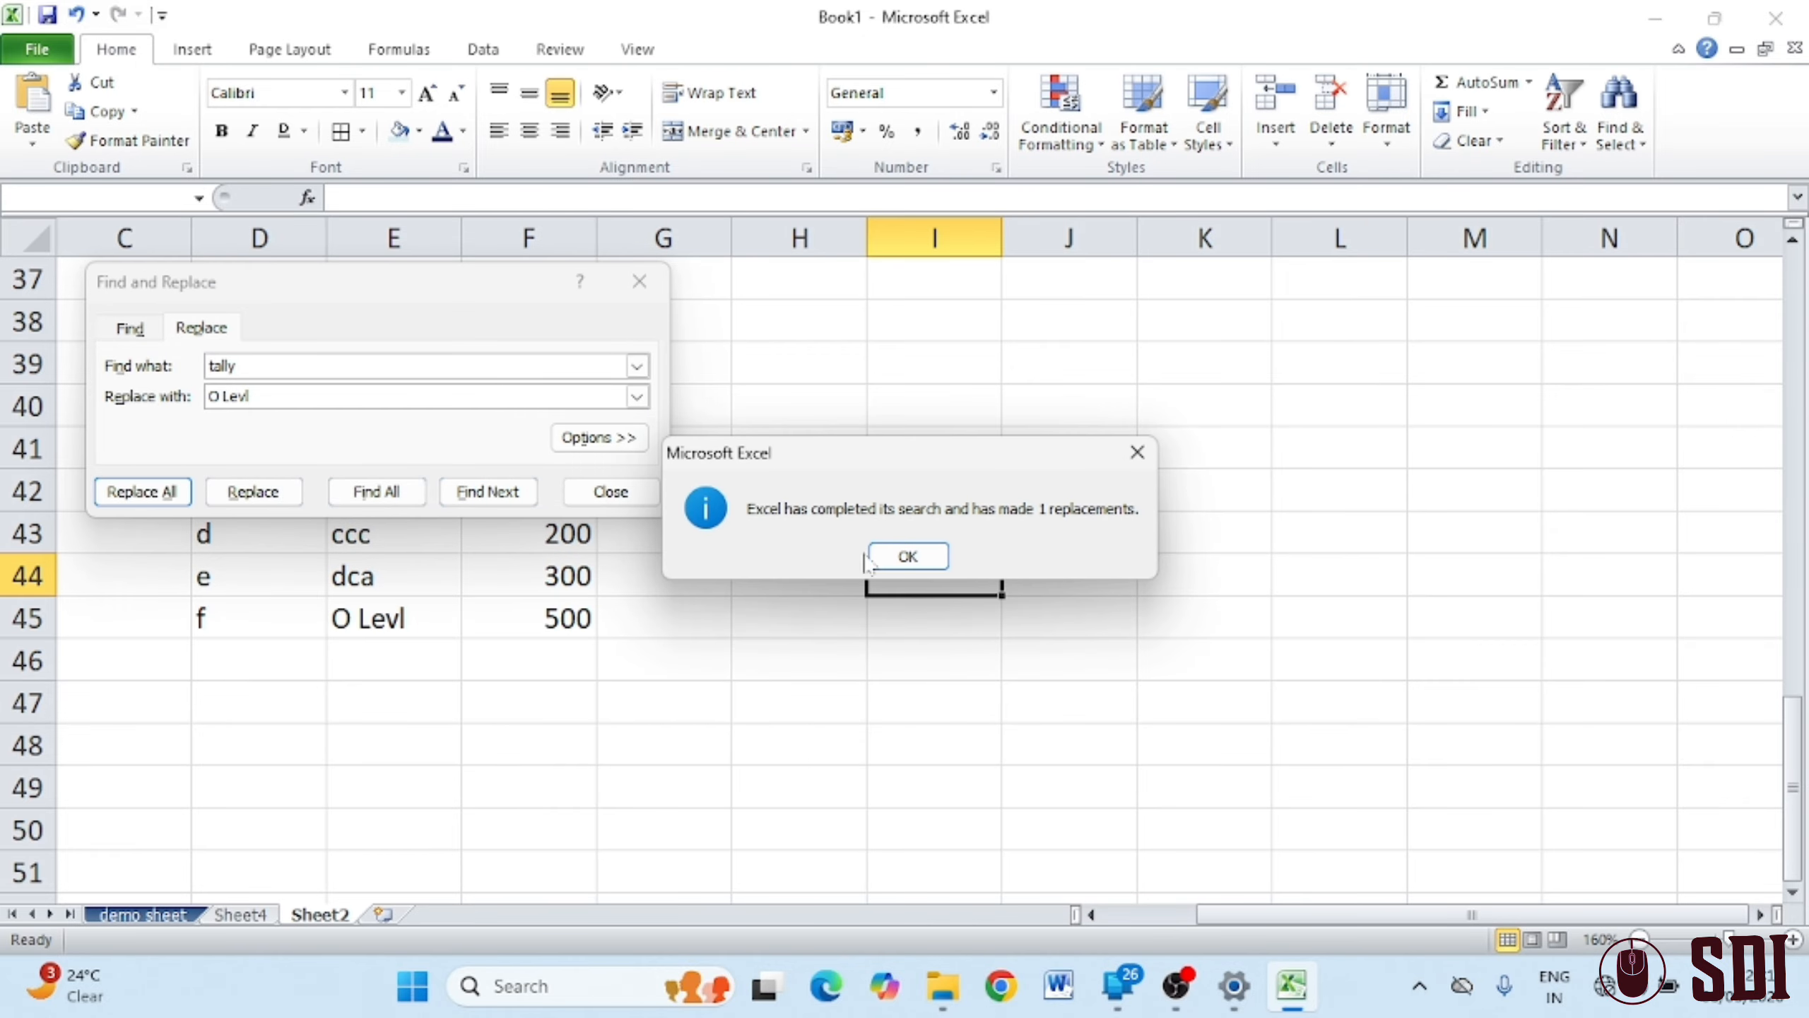
{"action": "left_click", "coordinate": [896, 558]}
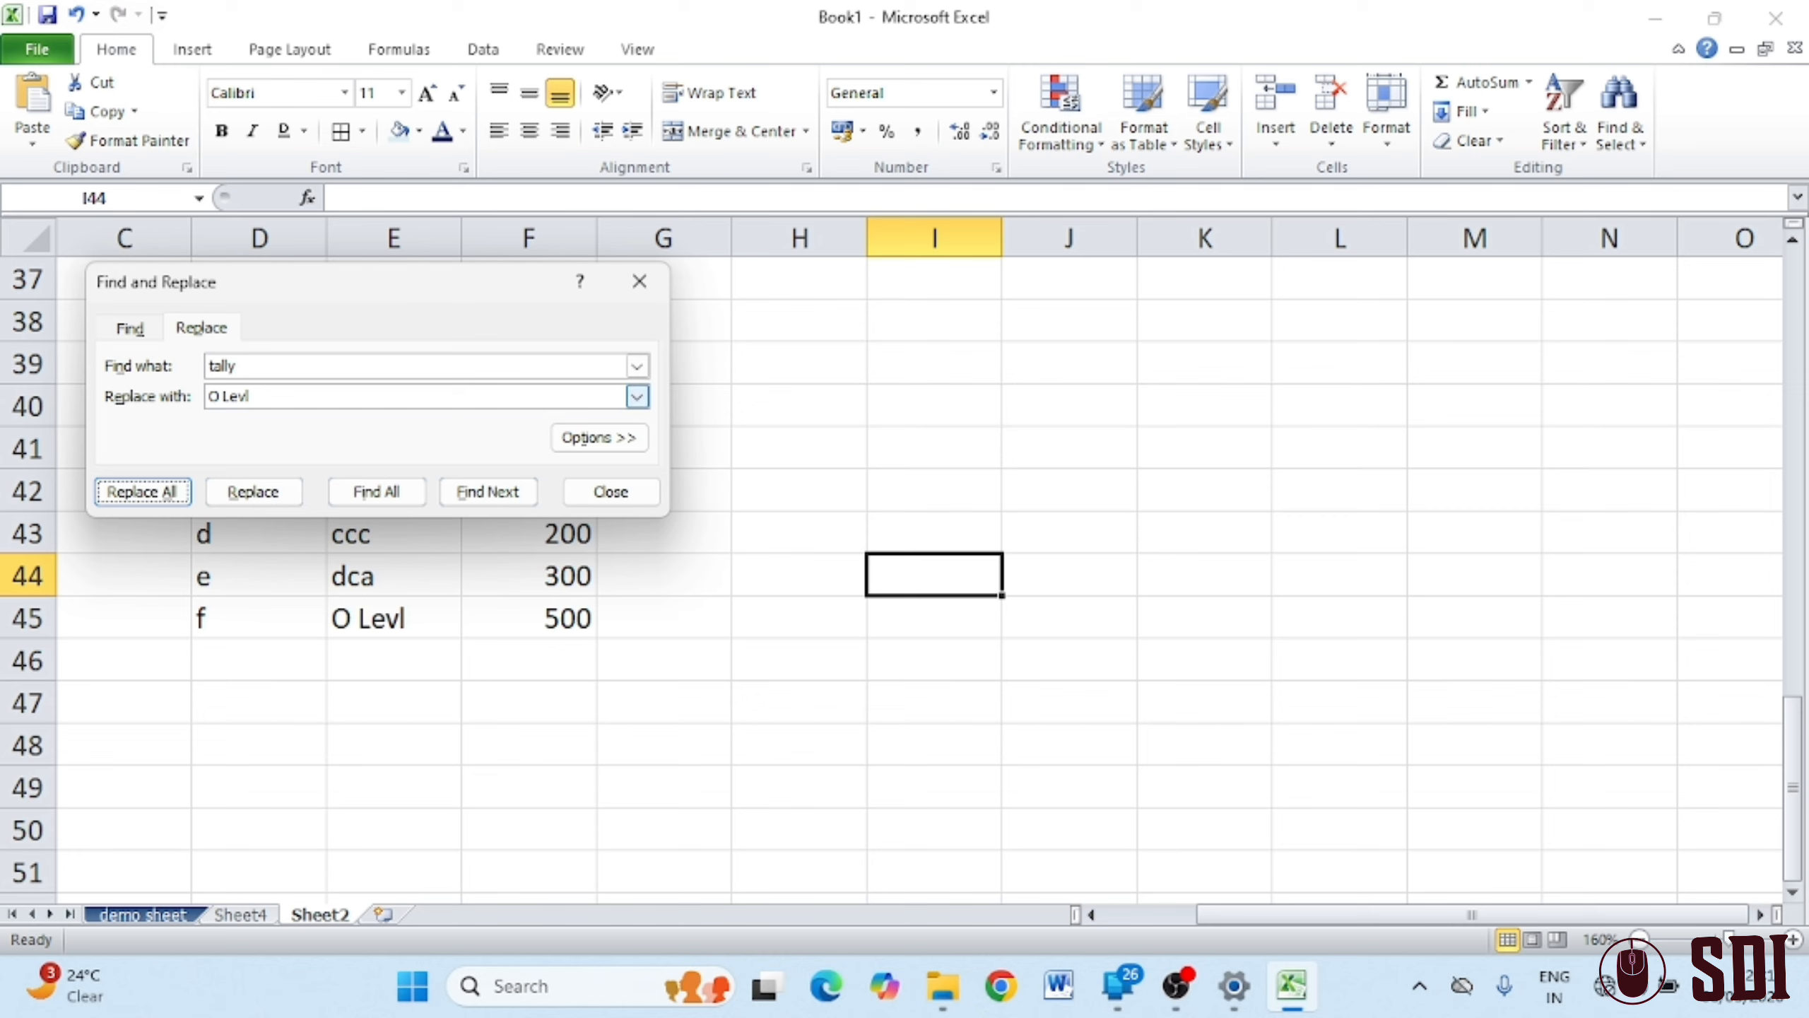
{"action": "left_click", "coordinate": [638, 283]}
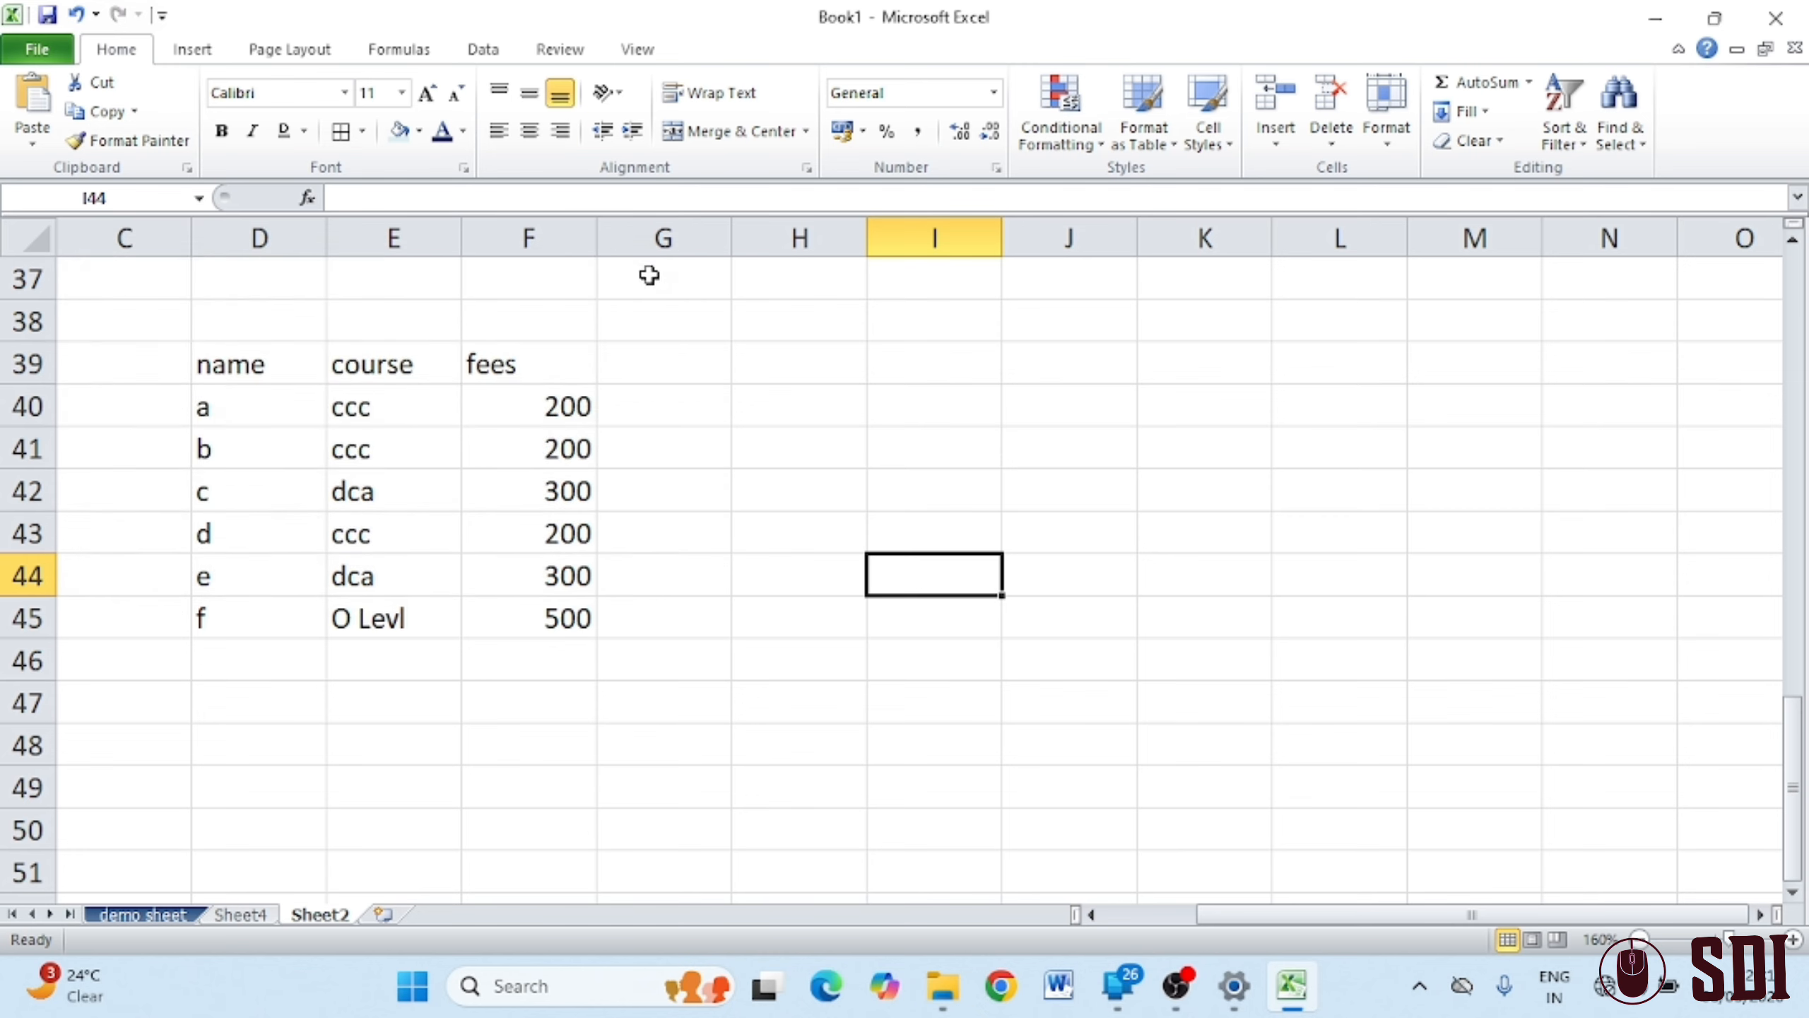
{"action": "left_click", "coordinate": [1622, 143]}
{"action": "left_click", "coordinate": [1620, 232]}
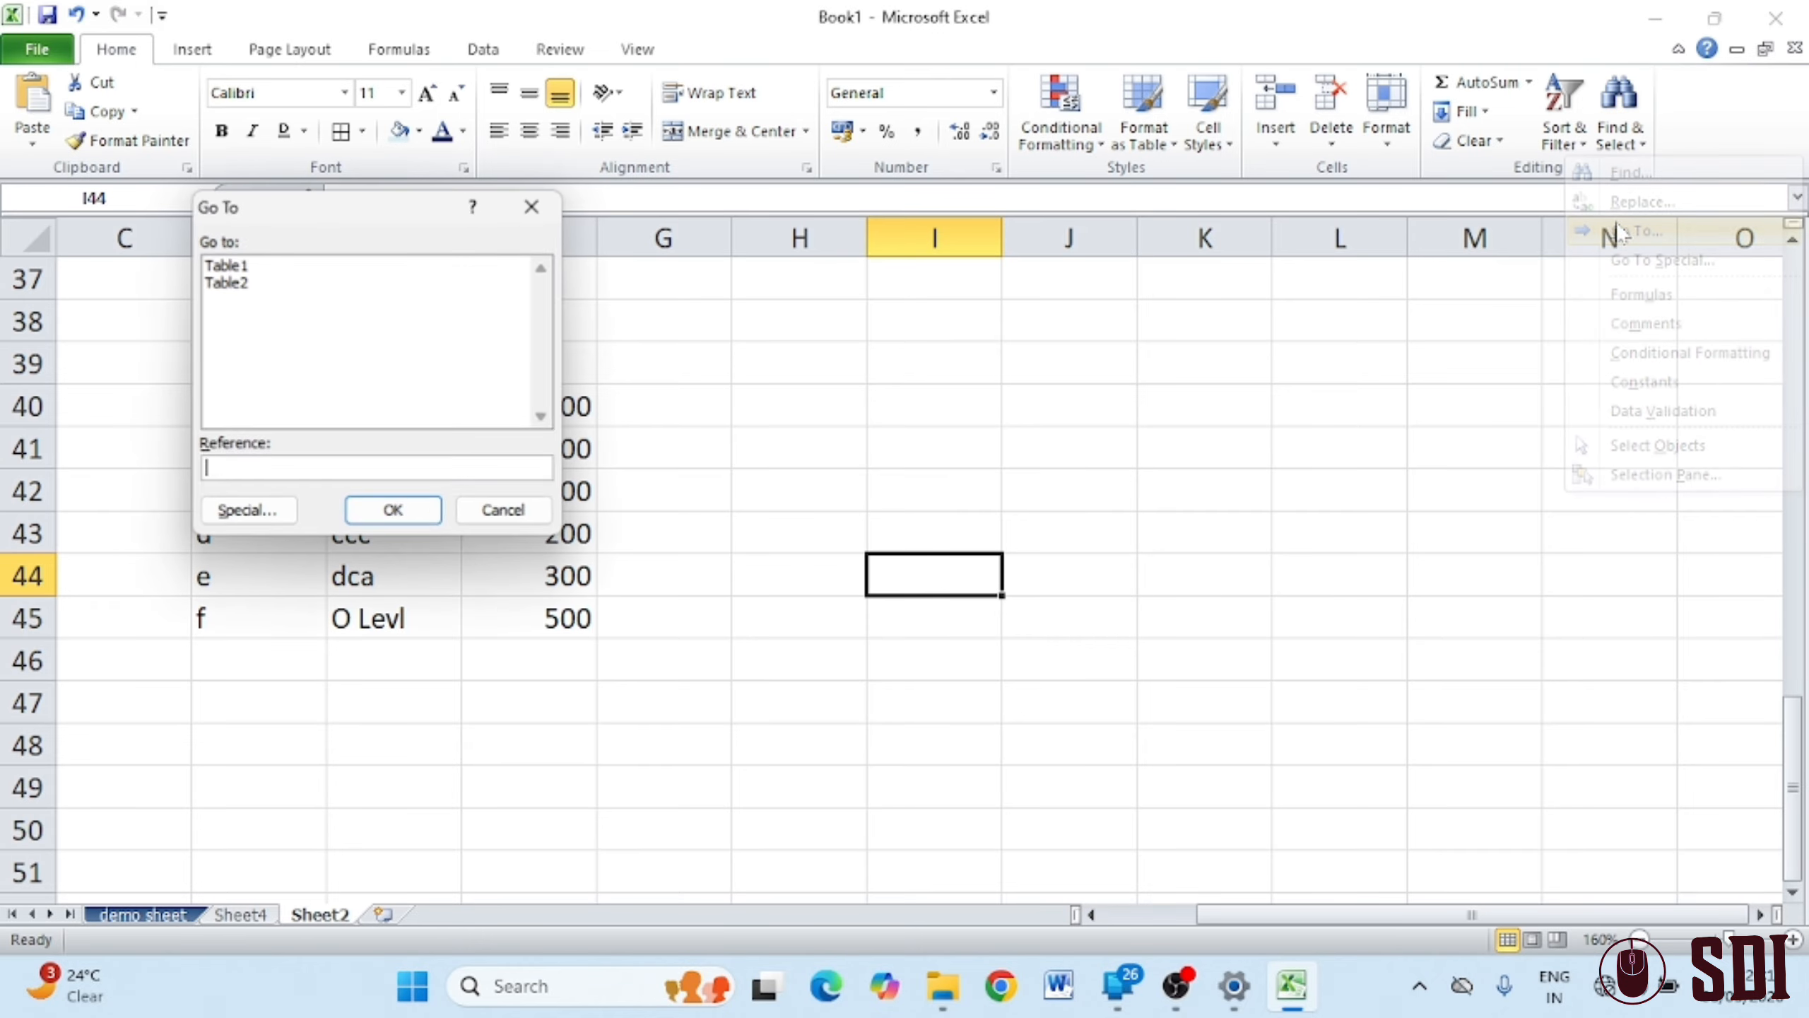
{"action": "left_click", "coordinate": [227, 266]}
{"action": "left_click", "coordinate": [230, 283]}
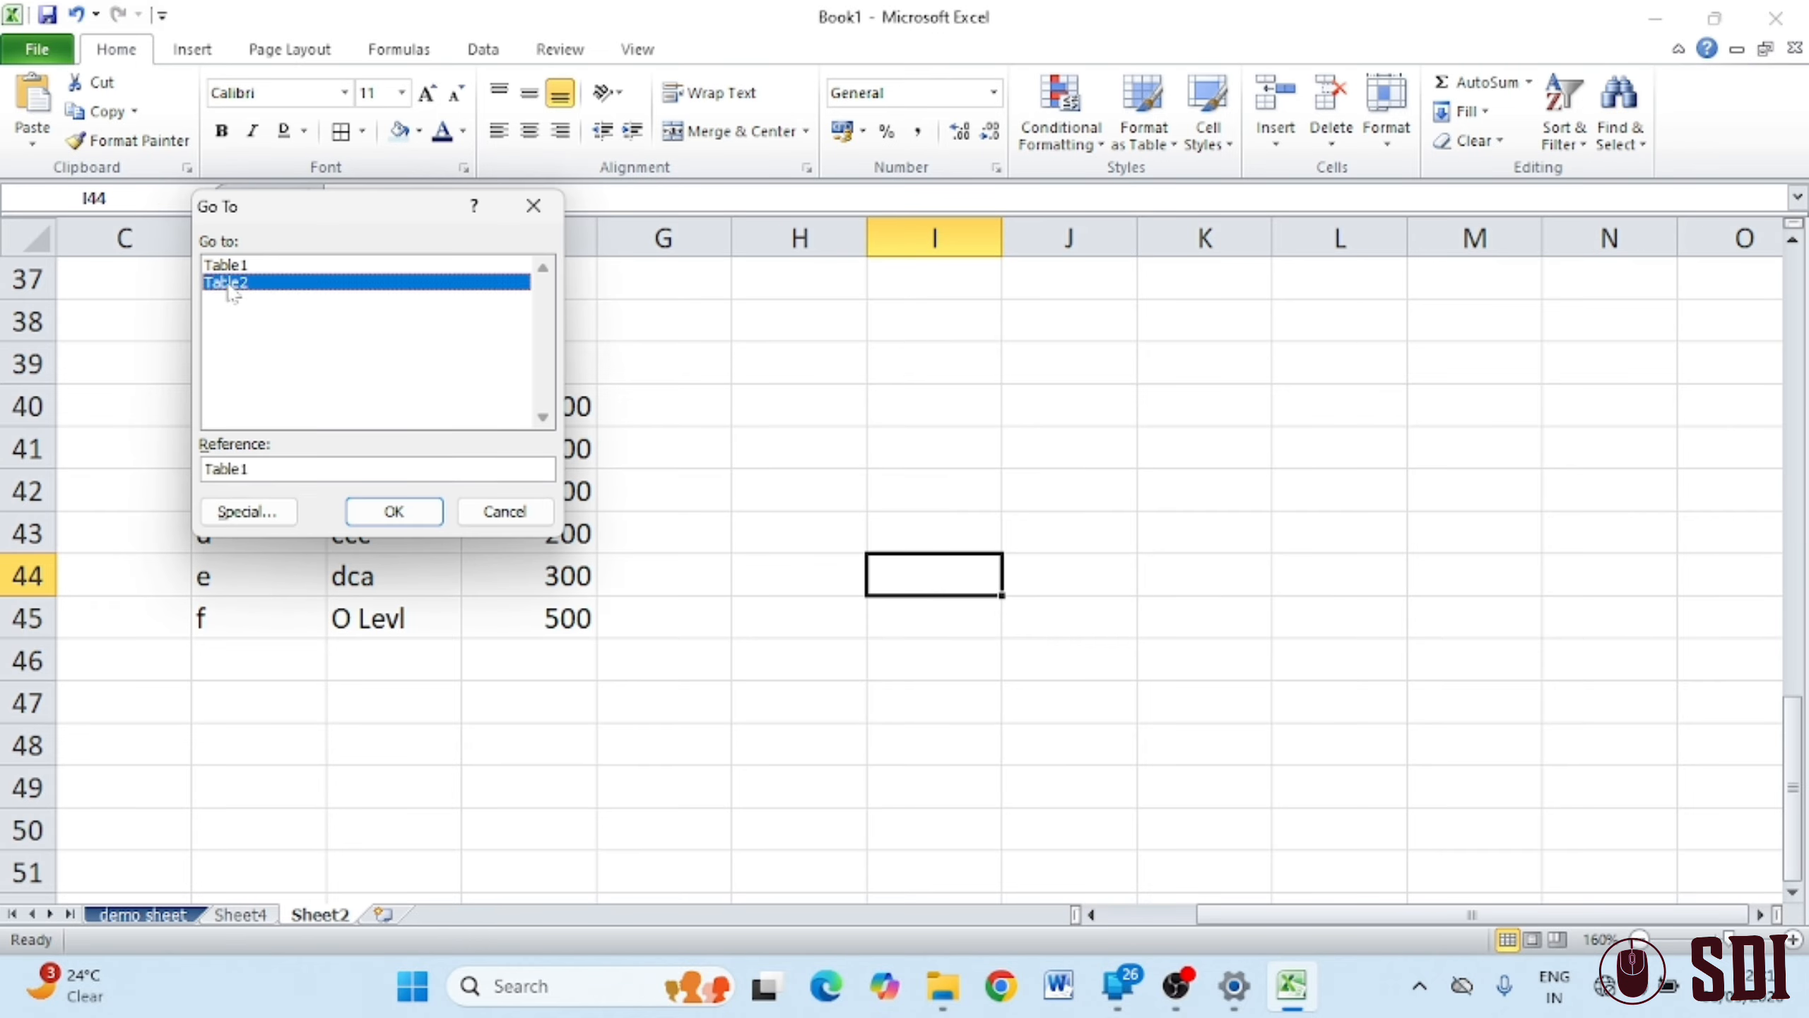
{"action": "left_click", "coordinate": [507, 516]}
{"action": "left_click", "coordinate": [1619, 107]}
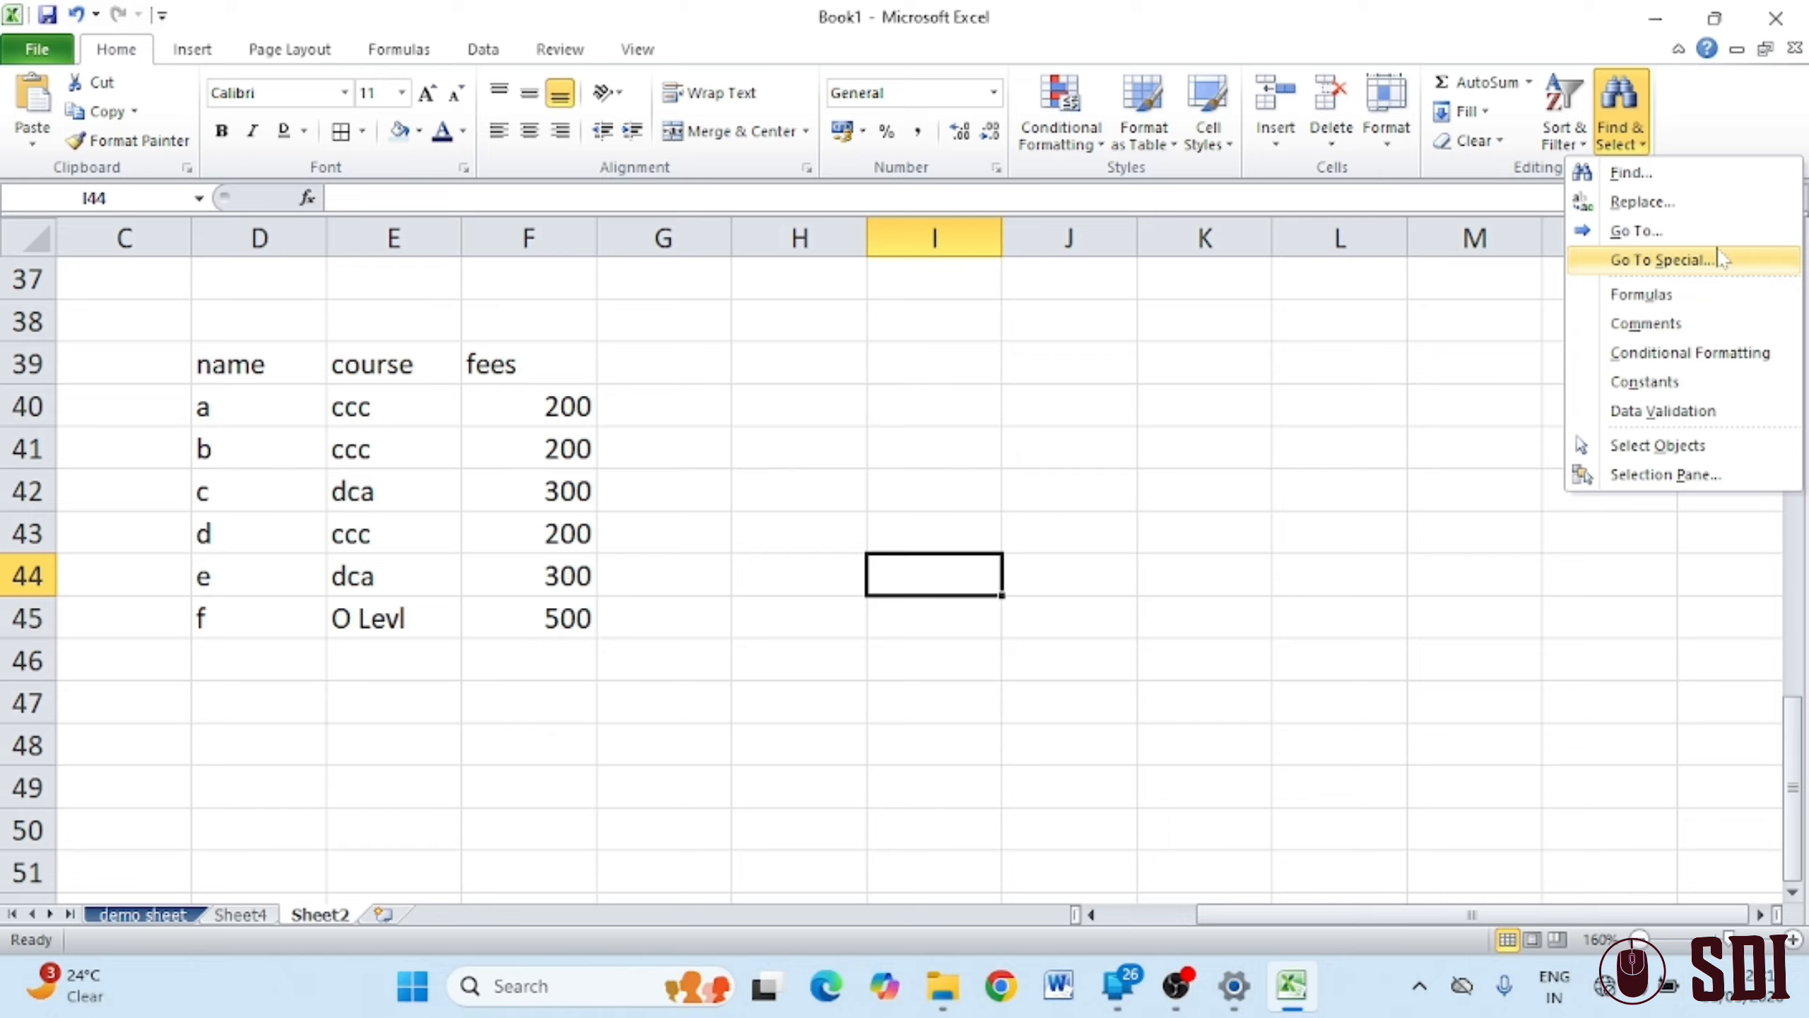
{"action": "left_click", "coordinate": [1653, 262]}
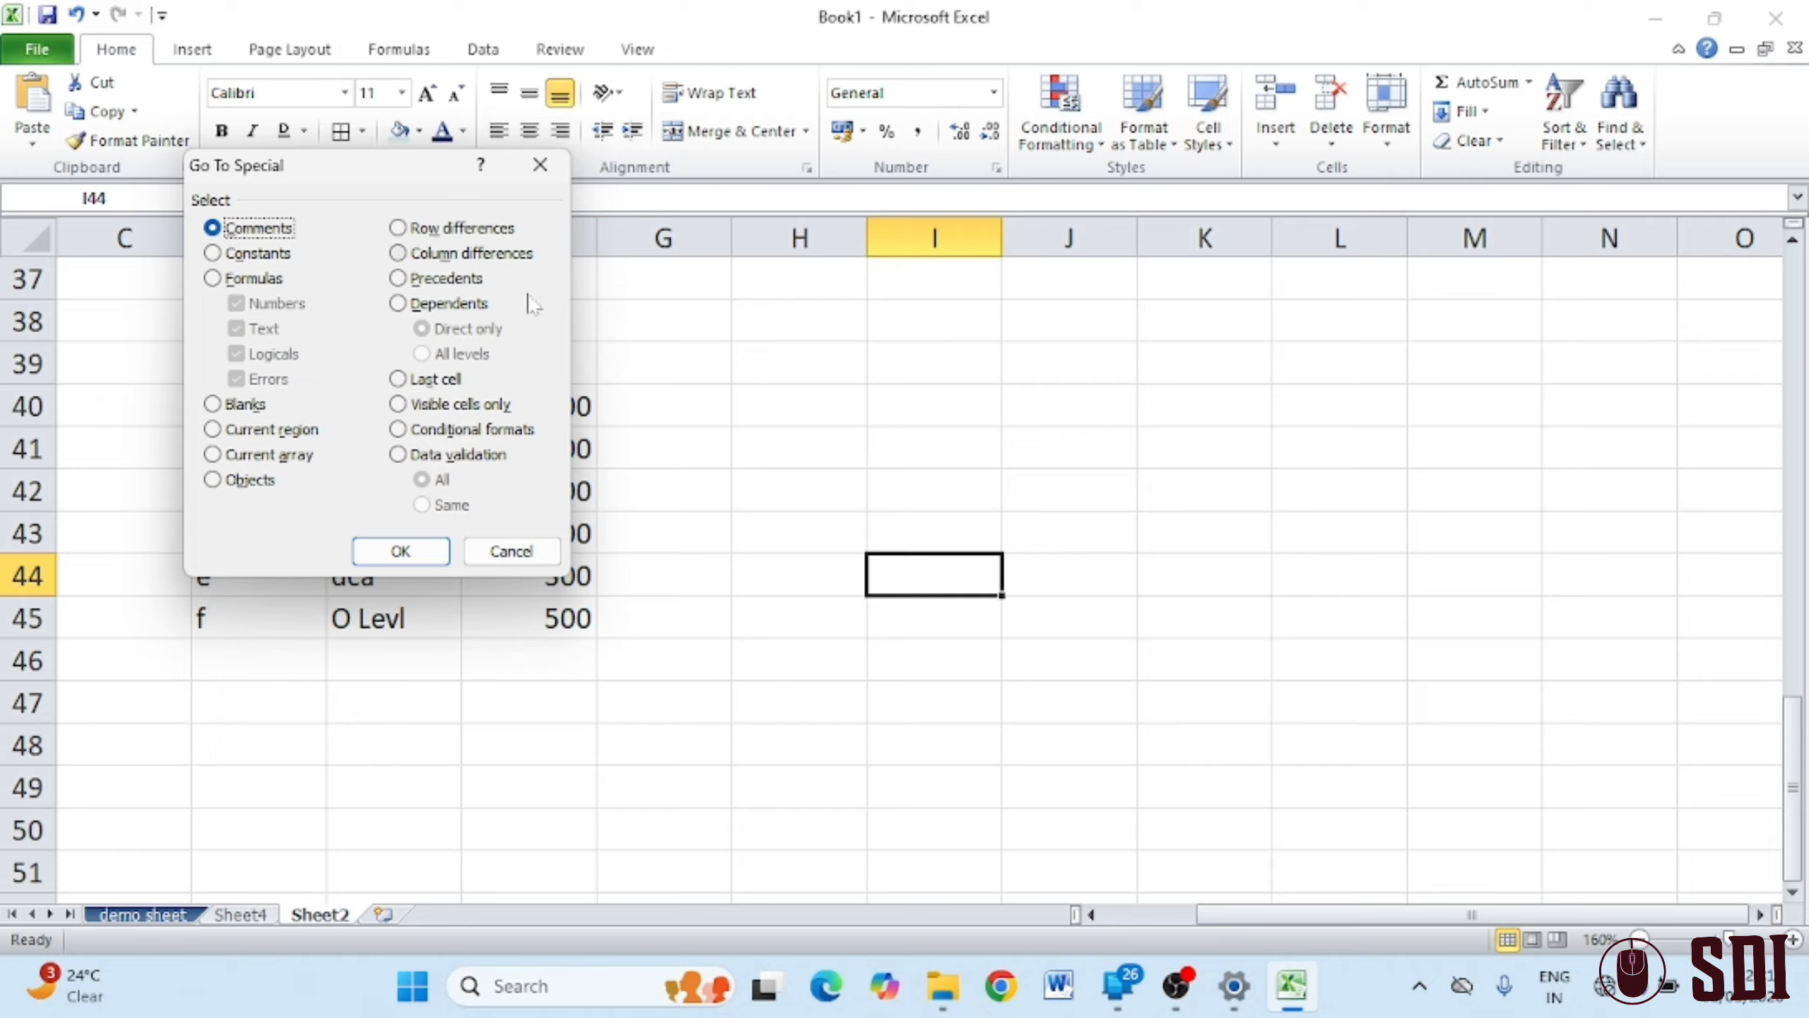
{"action": "left_click", "coordinate": [557, 171]}
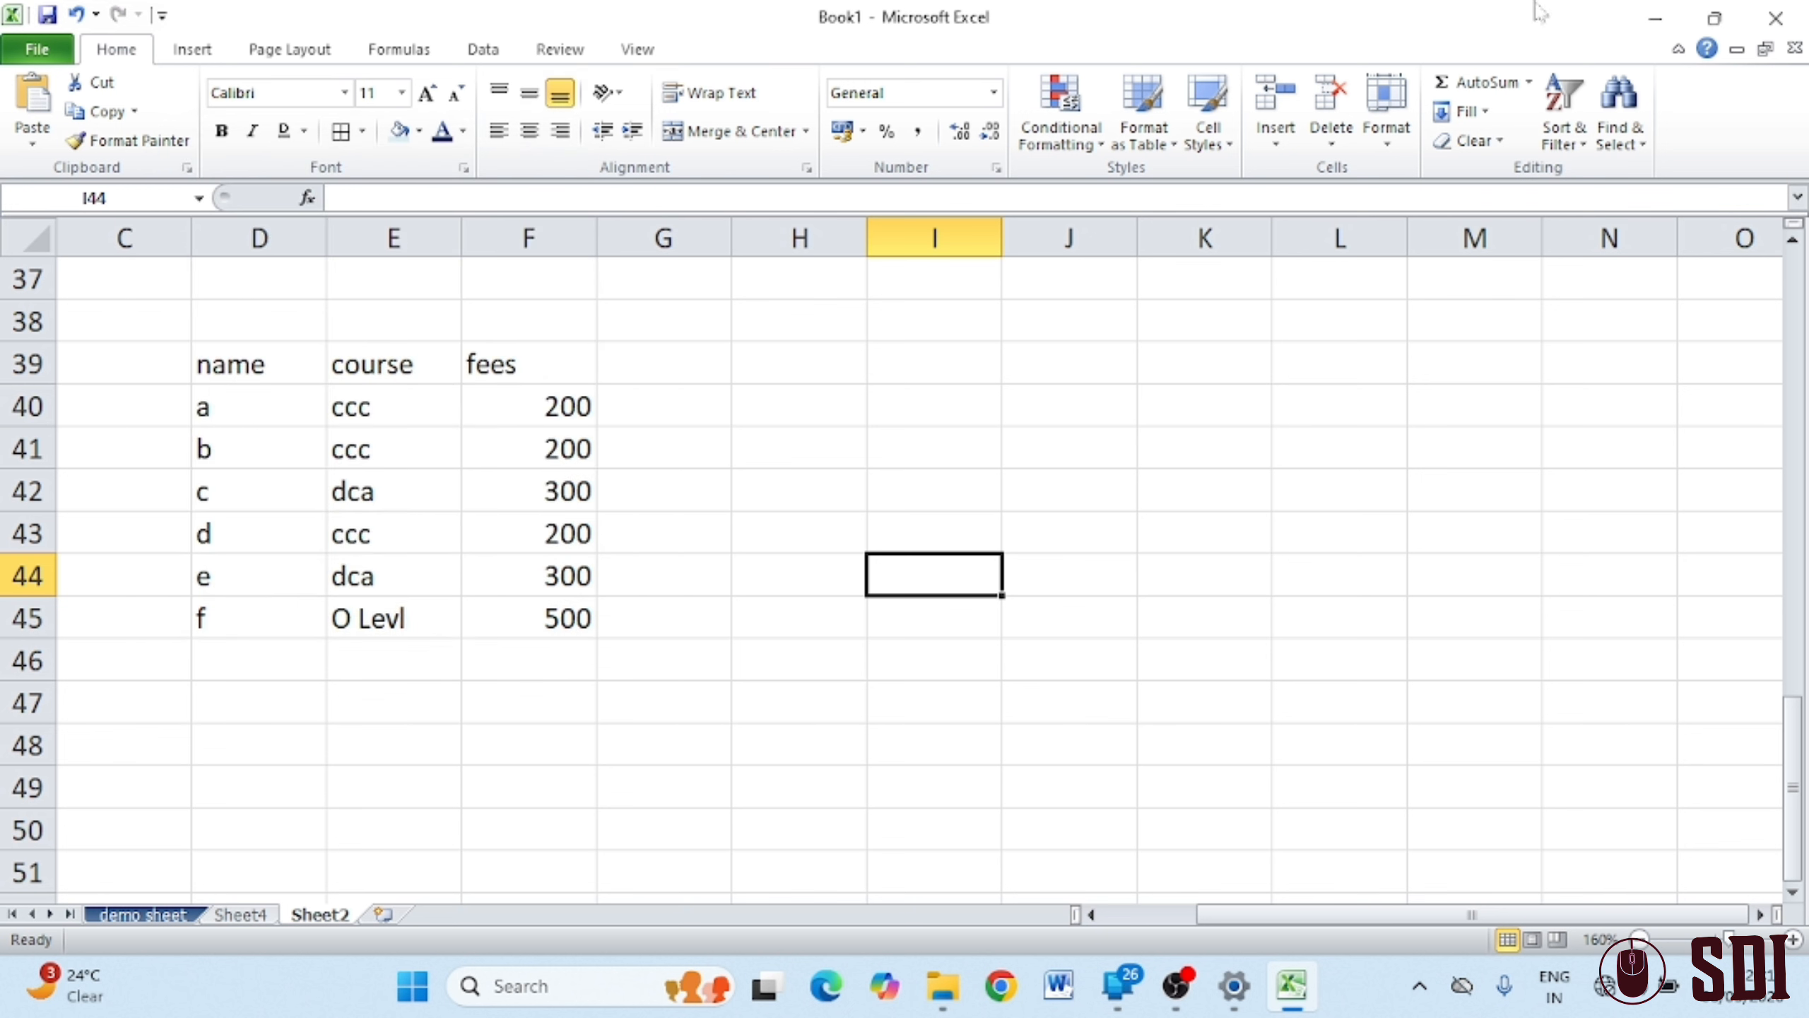
Select all formula cells, then check for comment cells, finding none
{"action": "left_click", "coordinate": [1620, 117]}
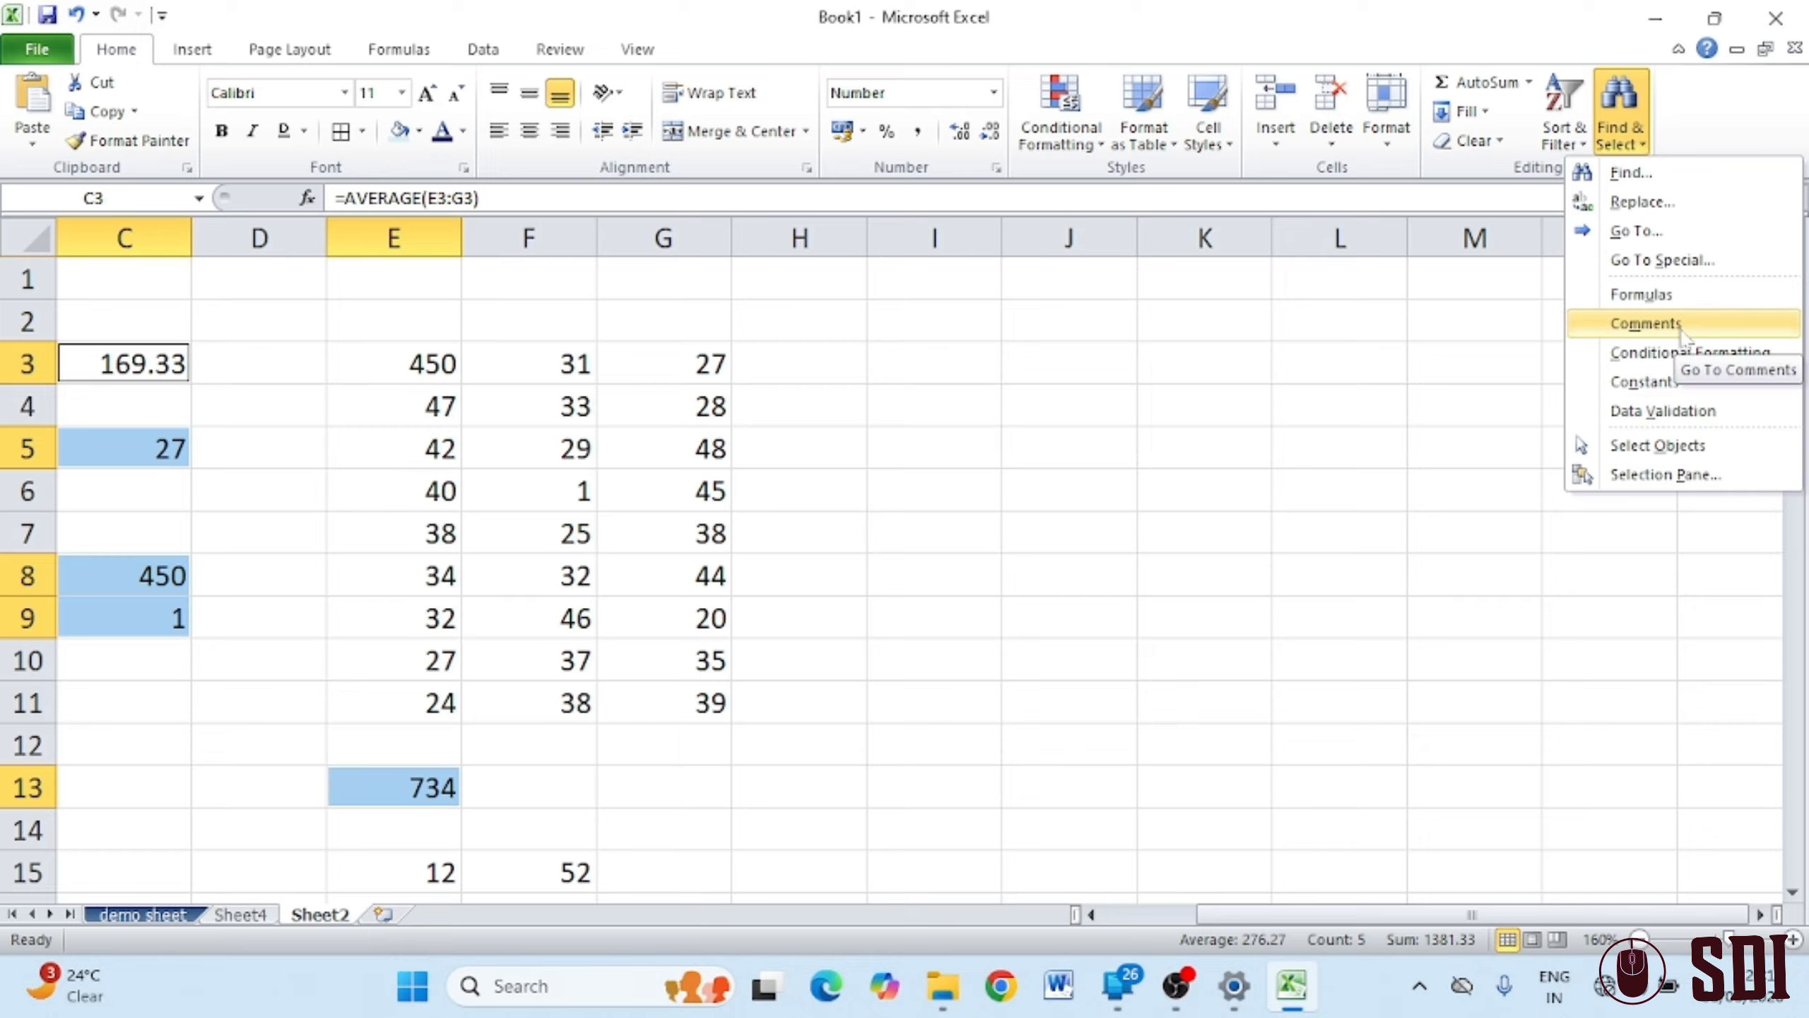
{"action": "left_click", "coordinate": [1645, 323]}
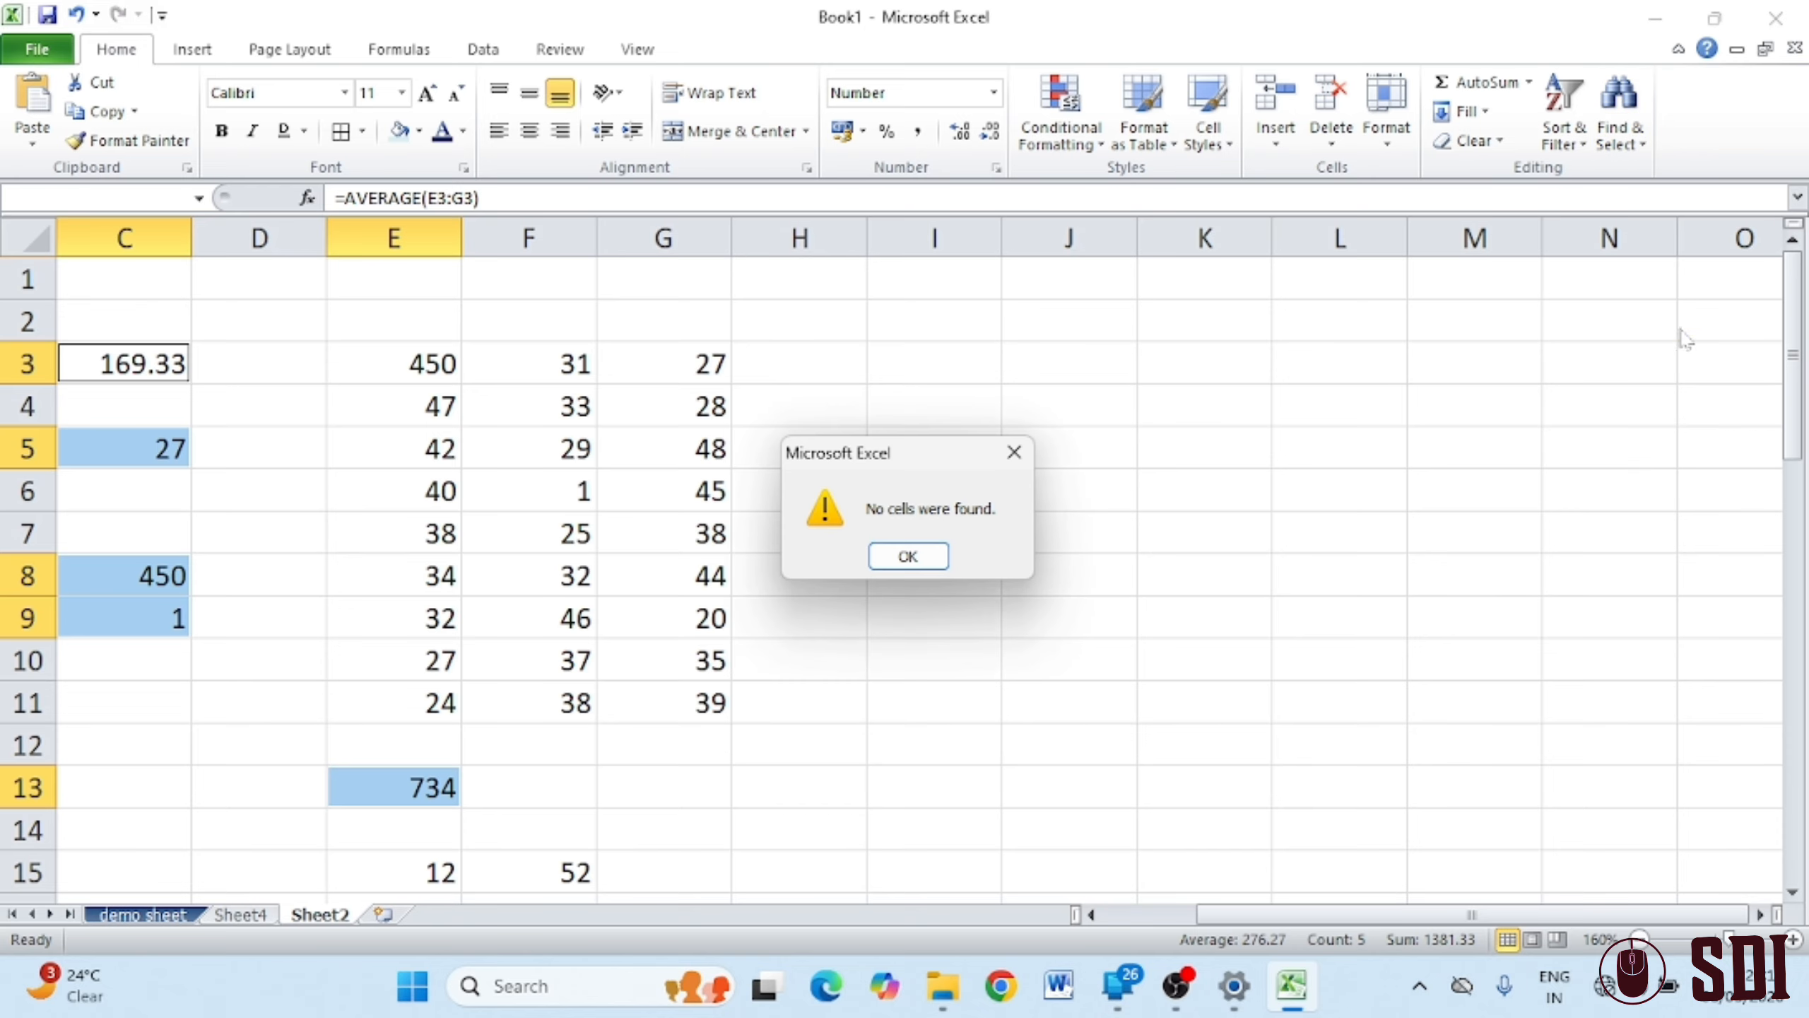
{"action": "left_click", "coordinate": [917, 557]}
Select the cells with conditional formatting, then turn on Select Objects
{"action": "left_click", "coordinate": [1564, 137]}
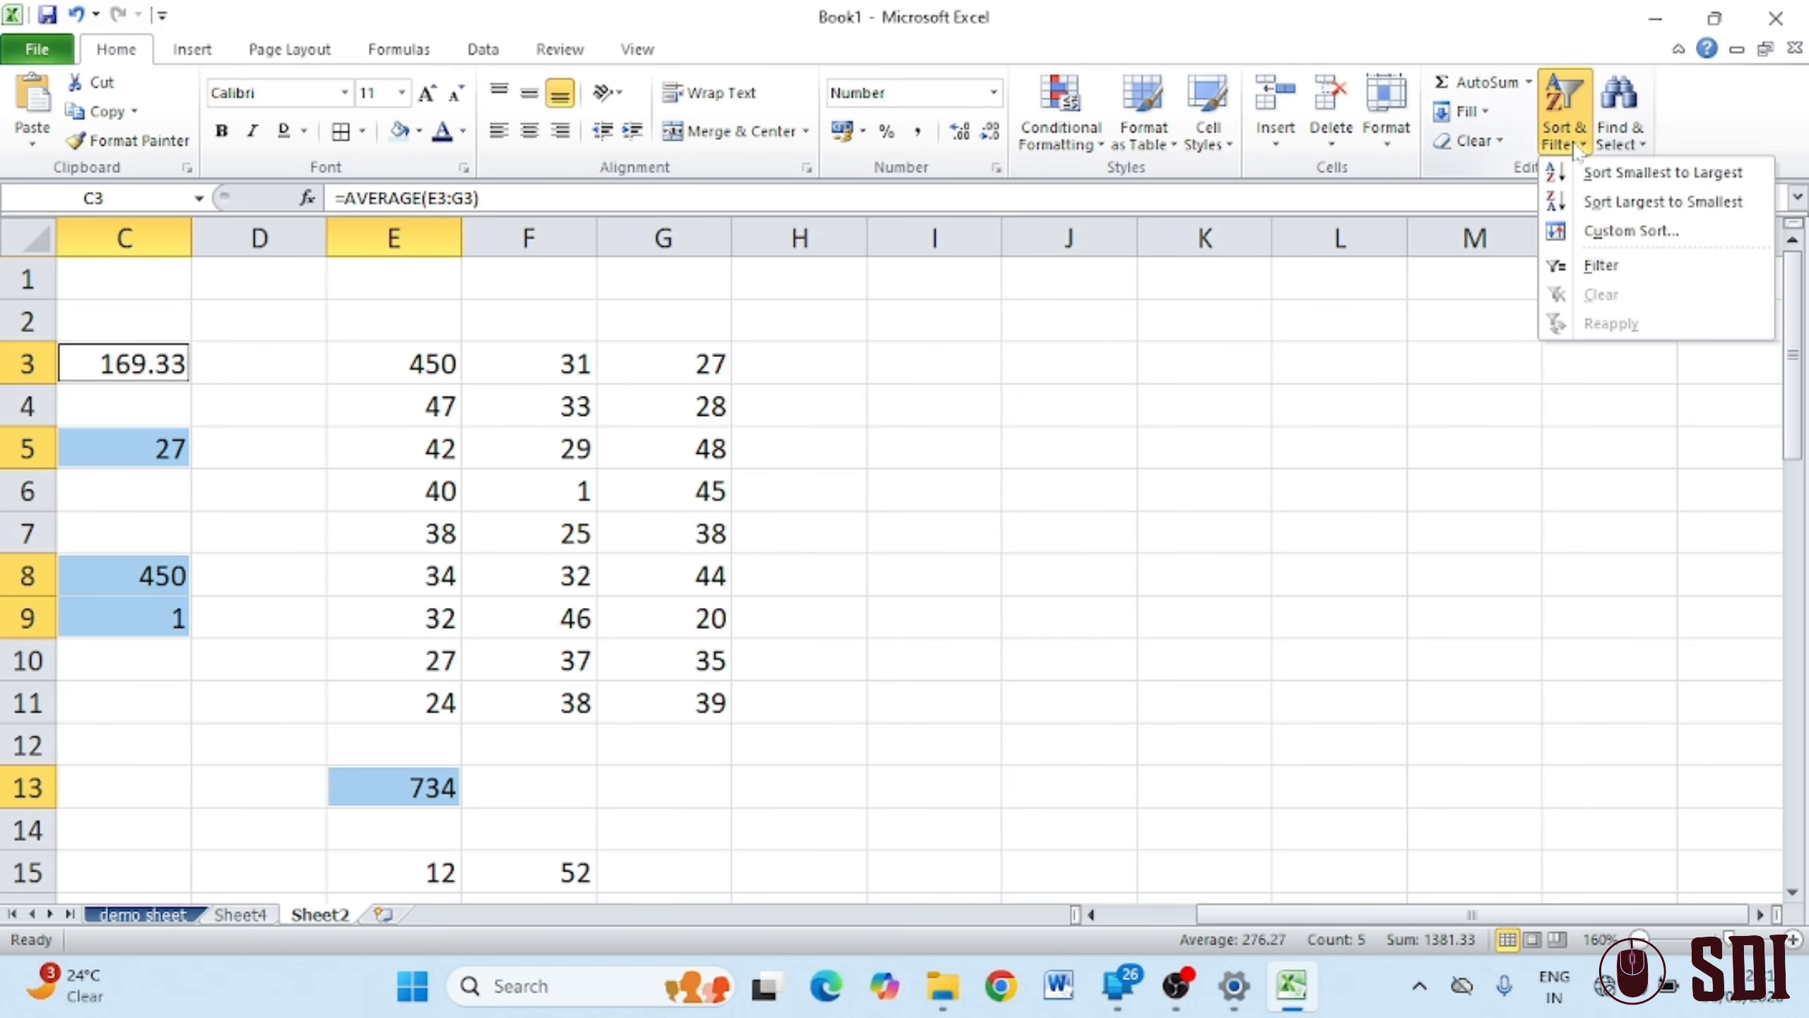
{"action": "left_click", "coordinate": [1623, 143]}
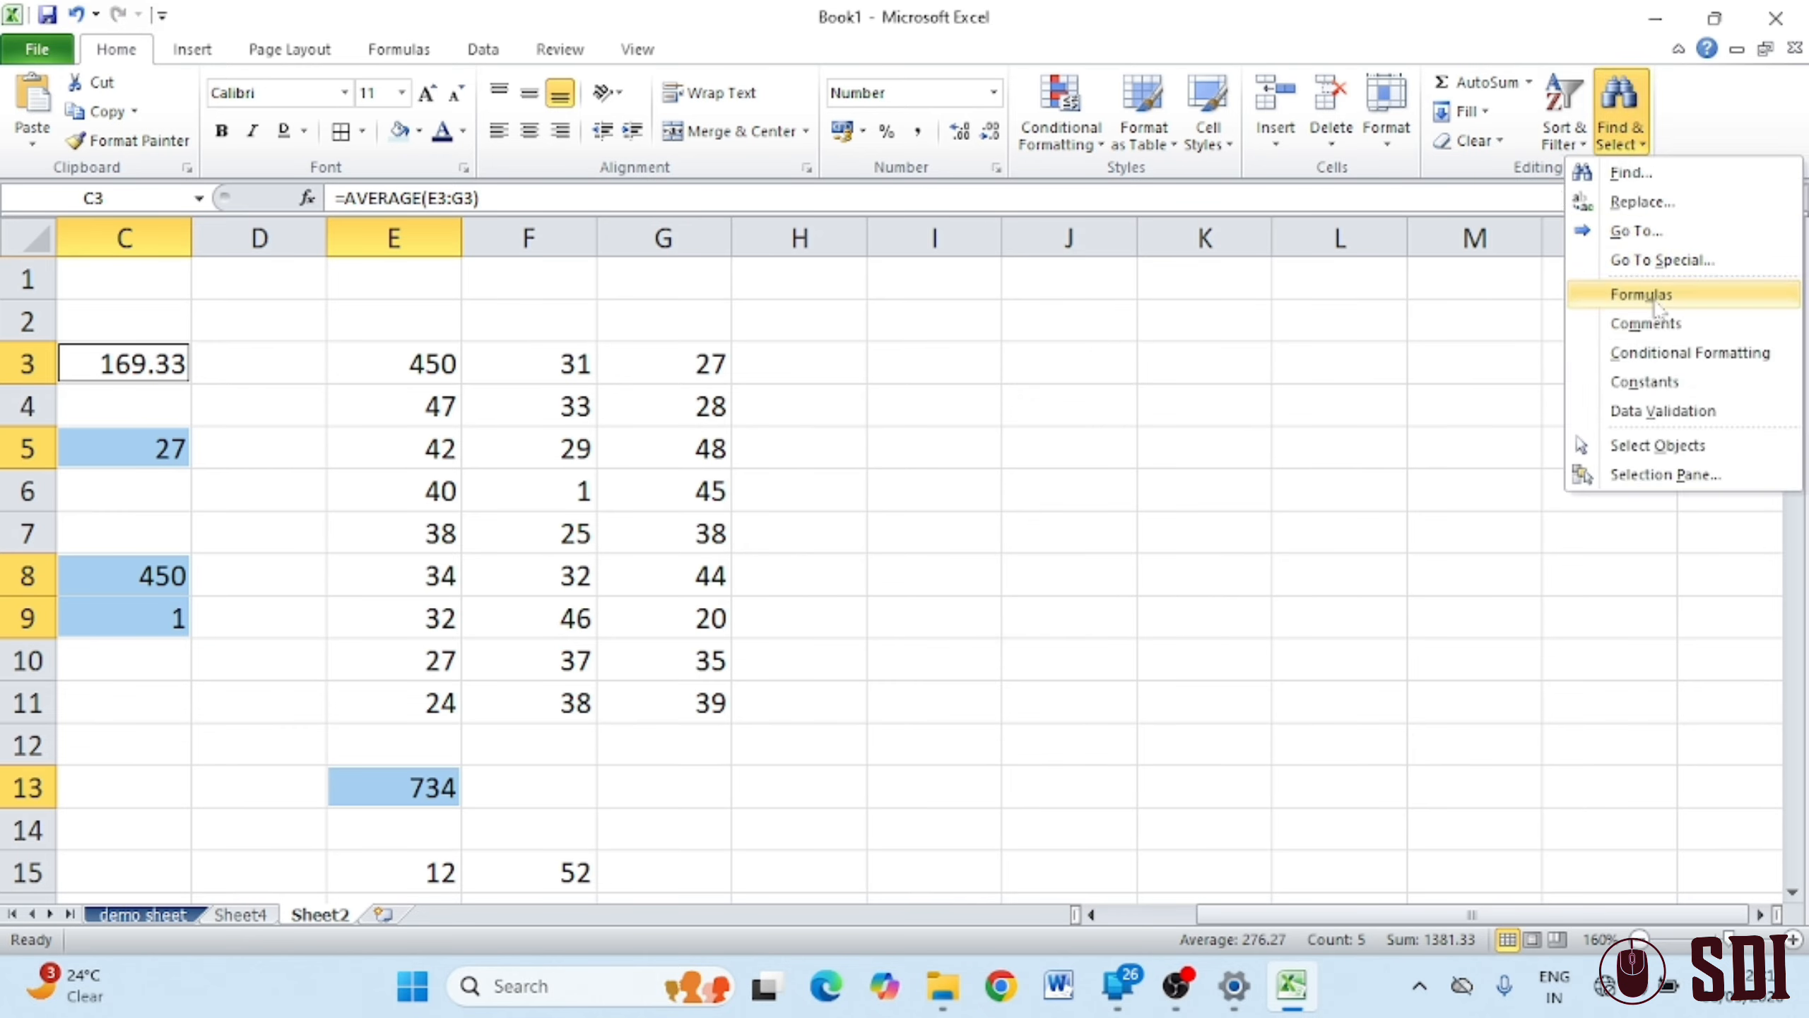
{"action": "left_click", "coordinate": [1729, 356]}
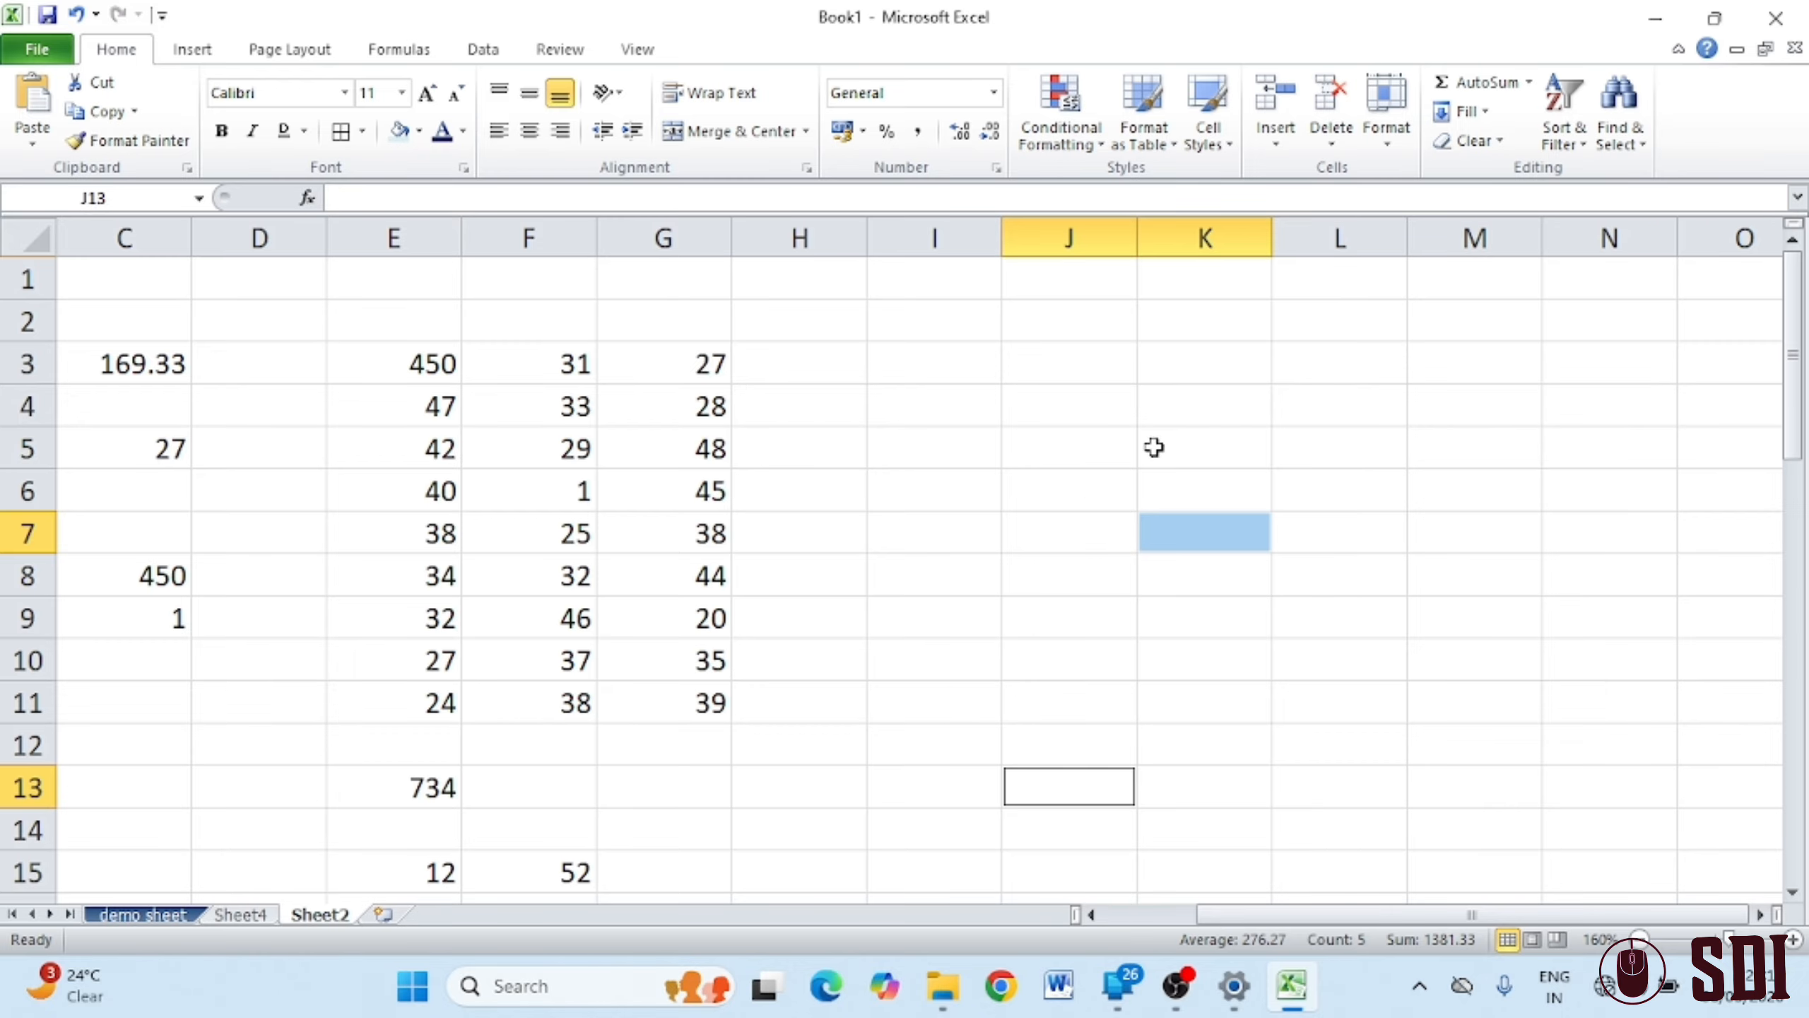
{"action": "left_click", "coordinate": [1439, 483]}
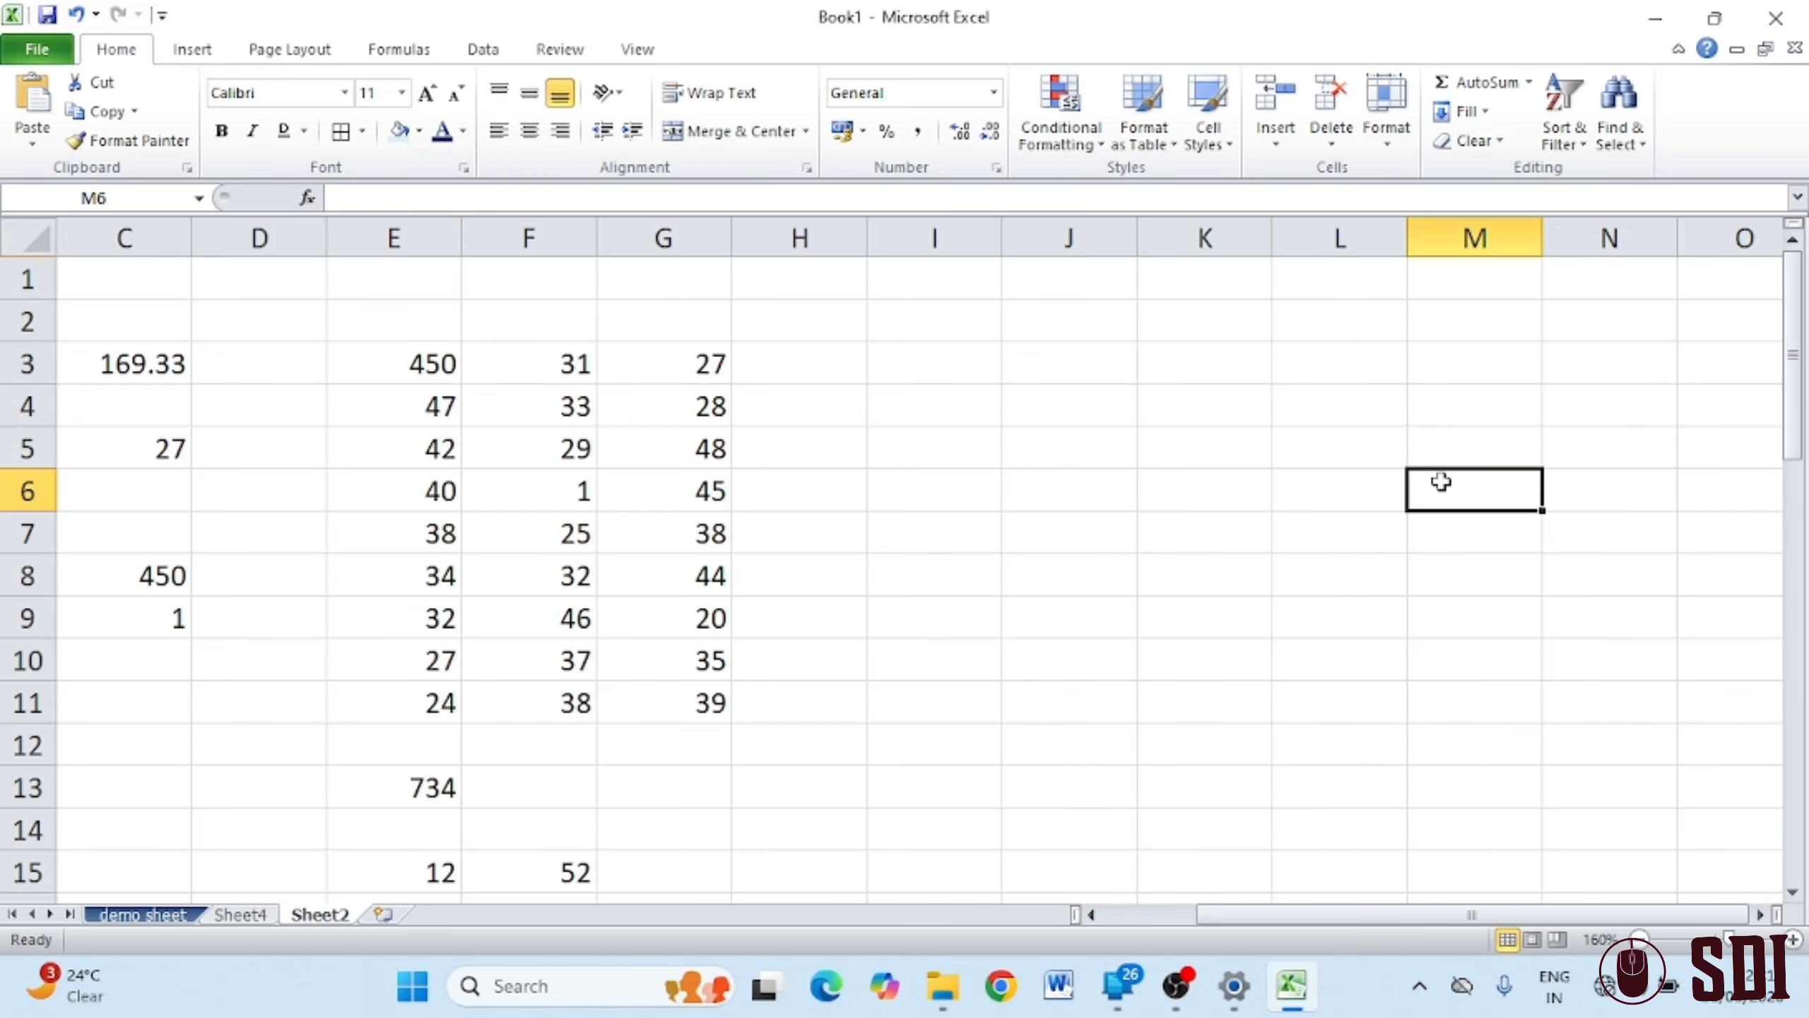
{"action": "left_click", "coordinate": [1574, 143]}
{"action": "left_click", "coordinate": [1641, 136]}
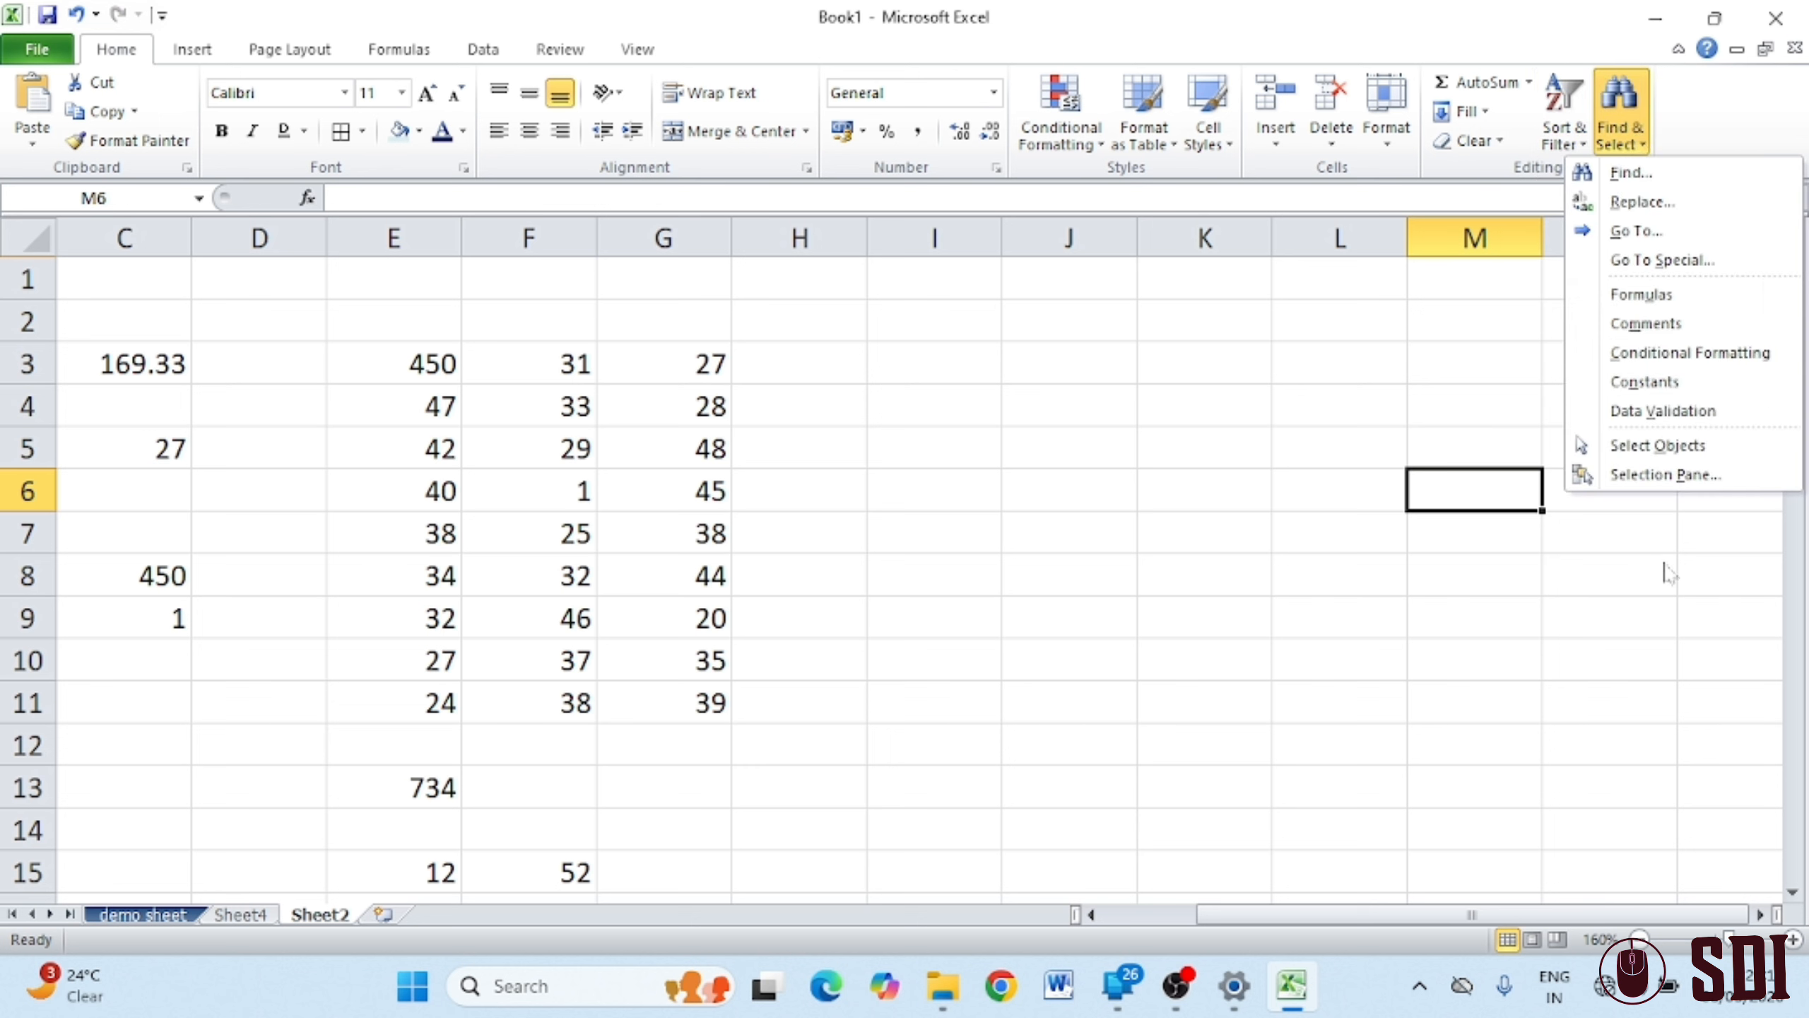
{"action": "left_click", "coordinate": [1645, 444]}
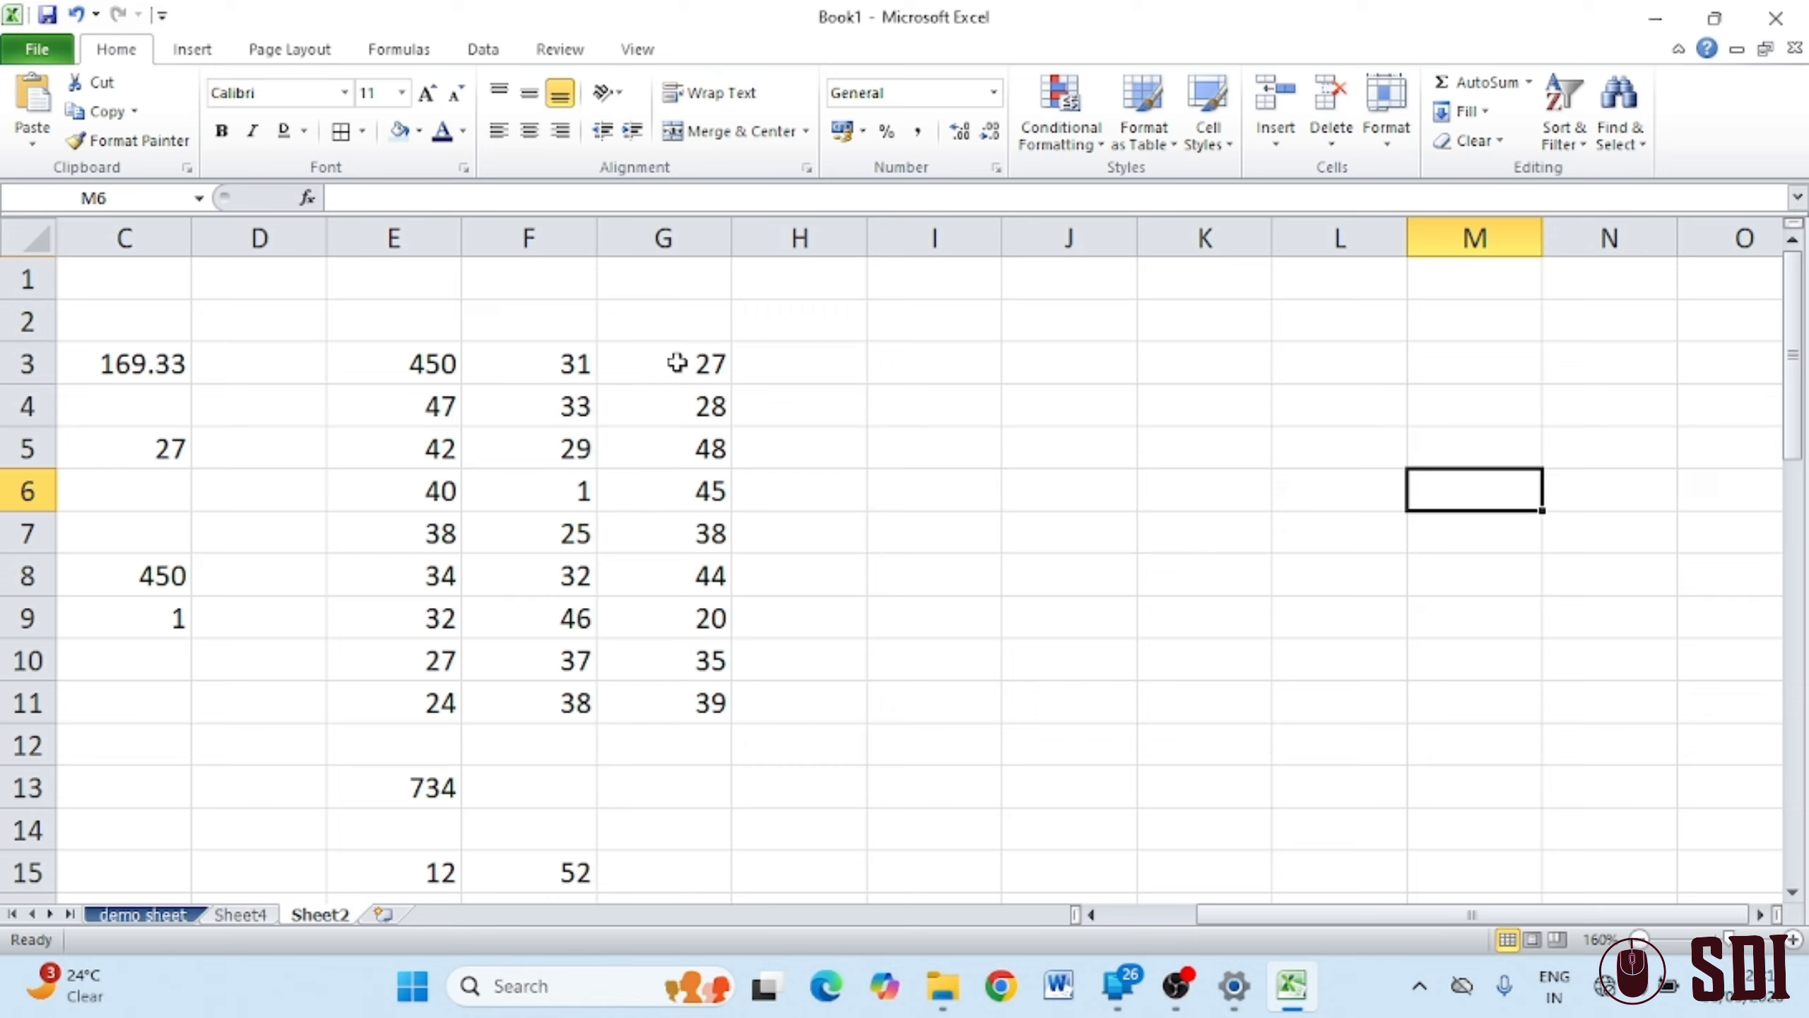